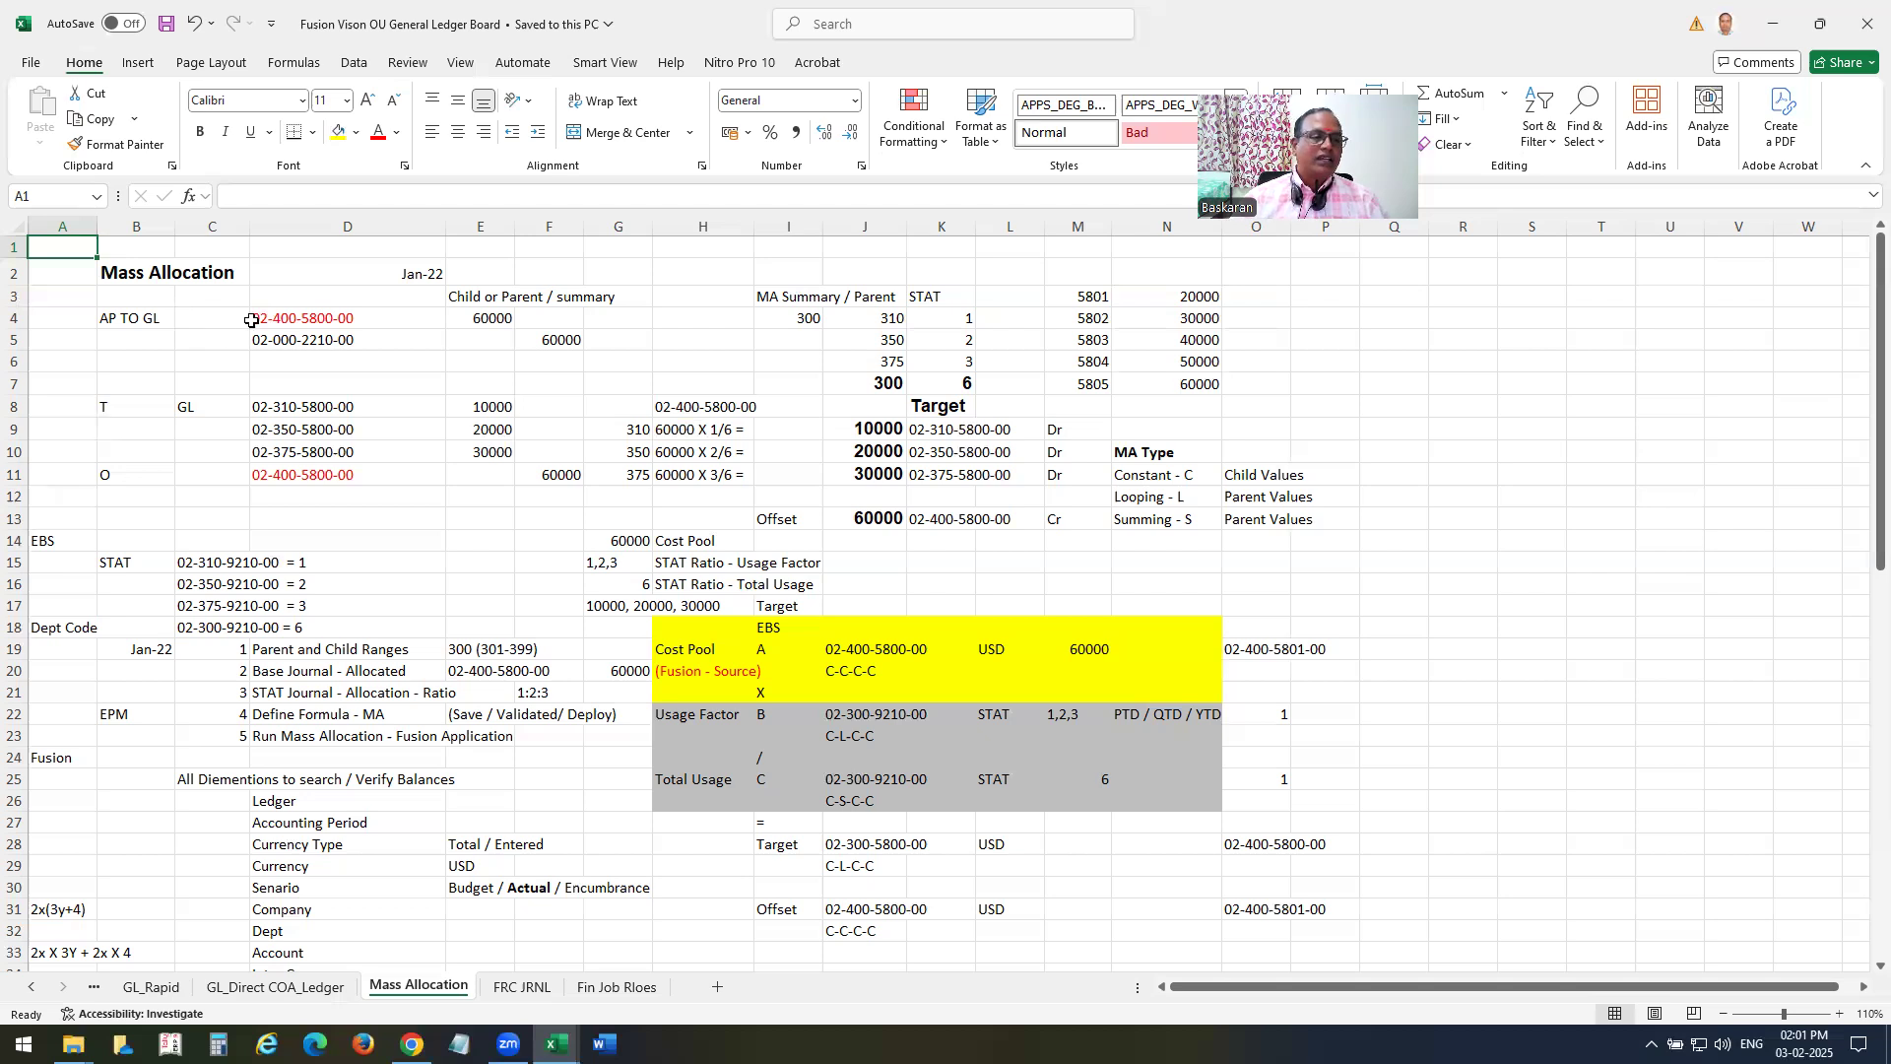
Examine the AP TO GL source journal lines and the target department values 310, 350 and 375 on the Mass Allocation sheet.
{"action": "left_click_drag", "start_coordinate": [279, 317], "coordinate": [574, 359]}
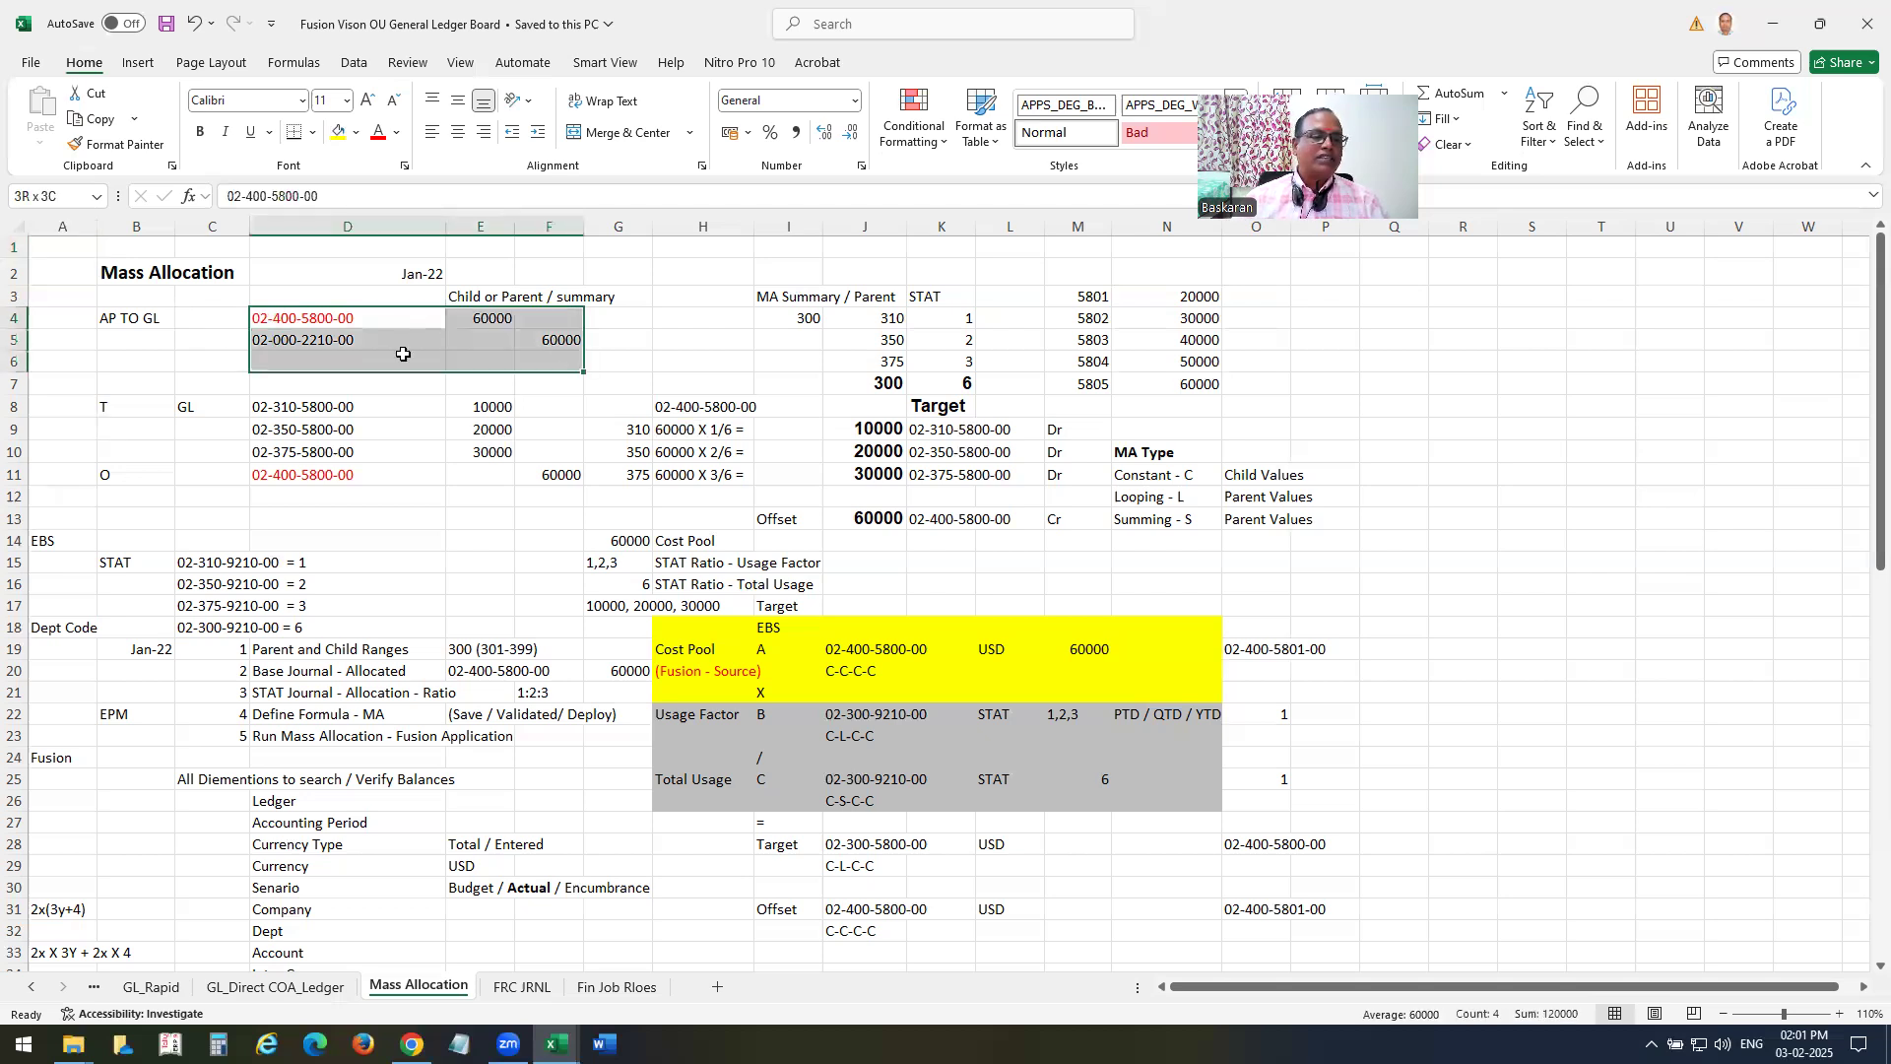
{"action": "left_click", "coordinate": [322, 320]}
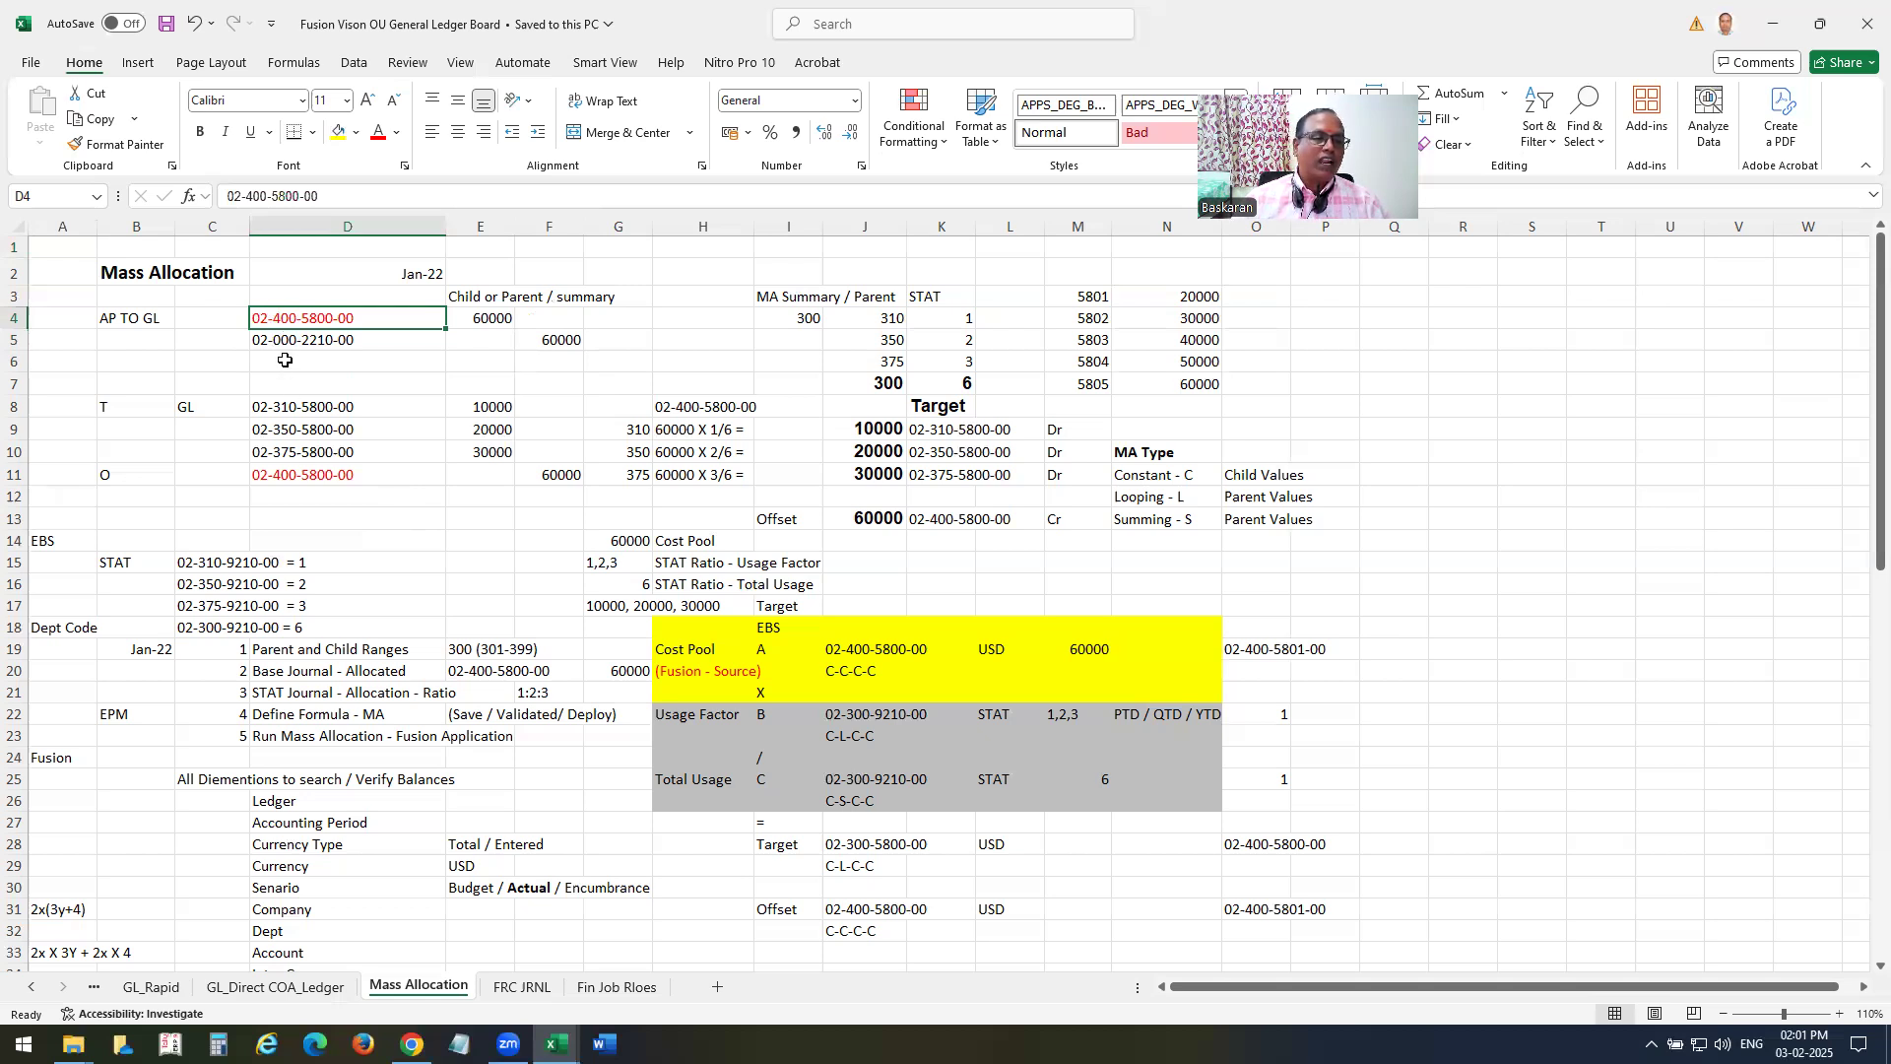
{"action": "left_click", "coordinate": [639, 430]}
{"action": "left_click", "coordinate": [638, 452]}
{"action": "left_click", "coordinate": [642, 474]}
{"action": "left_click", "coordinate": [641, 429]}
{"action": "left_click_drag", "start_coordinate": [641, 430], "coordinate": [642, 477]}
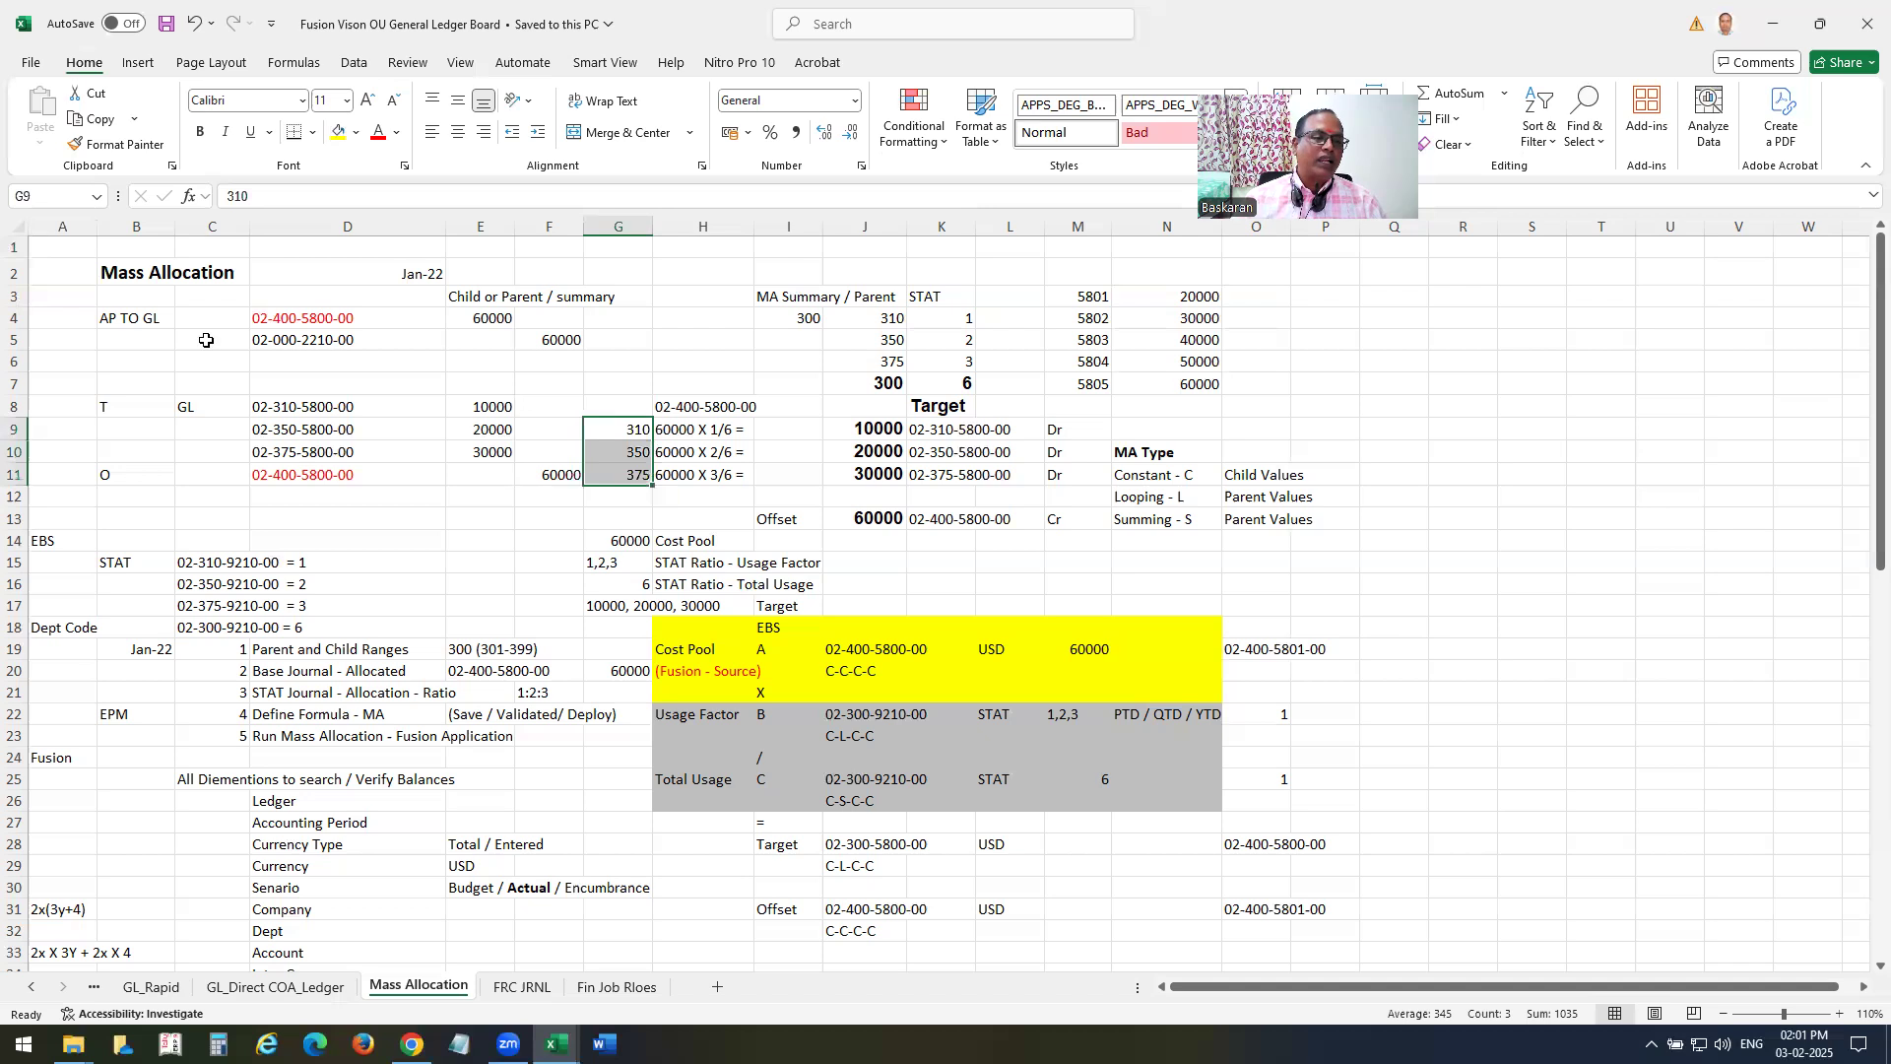
Compare the AP TO GL source line with the offset line and the three target lines of the GL allocation journal.
{"action": "left_click", "coordinate": [295, 319]}
{"action": "left_click", "coordinate": [324, 475]}
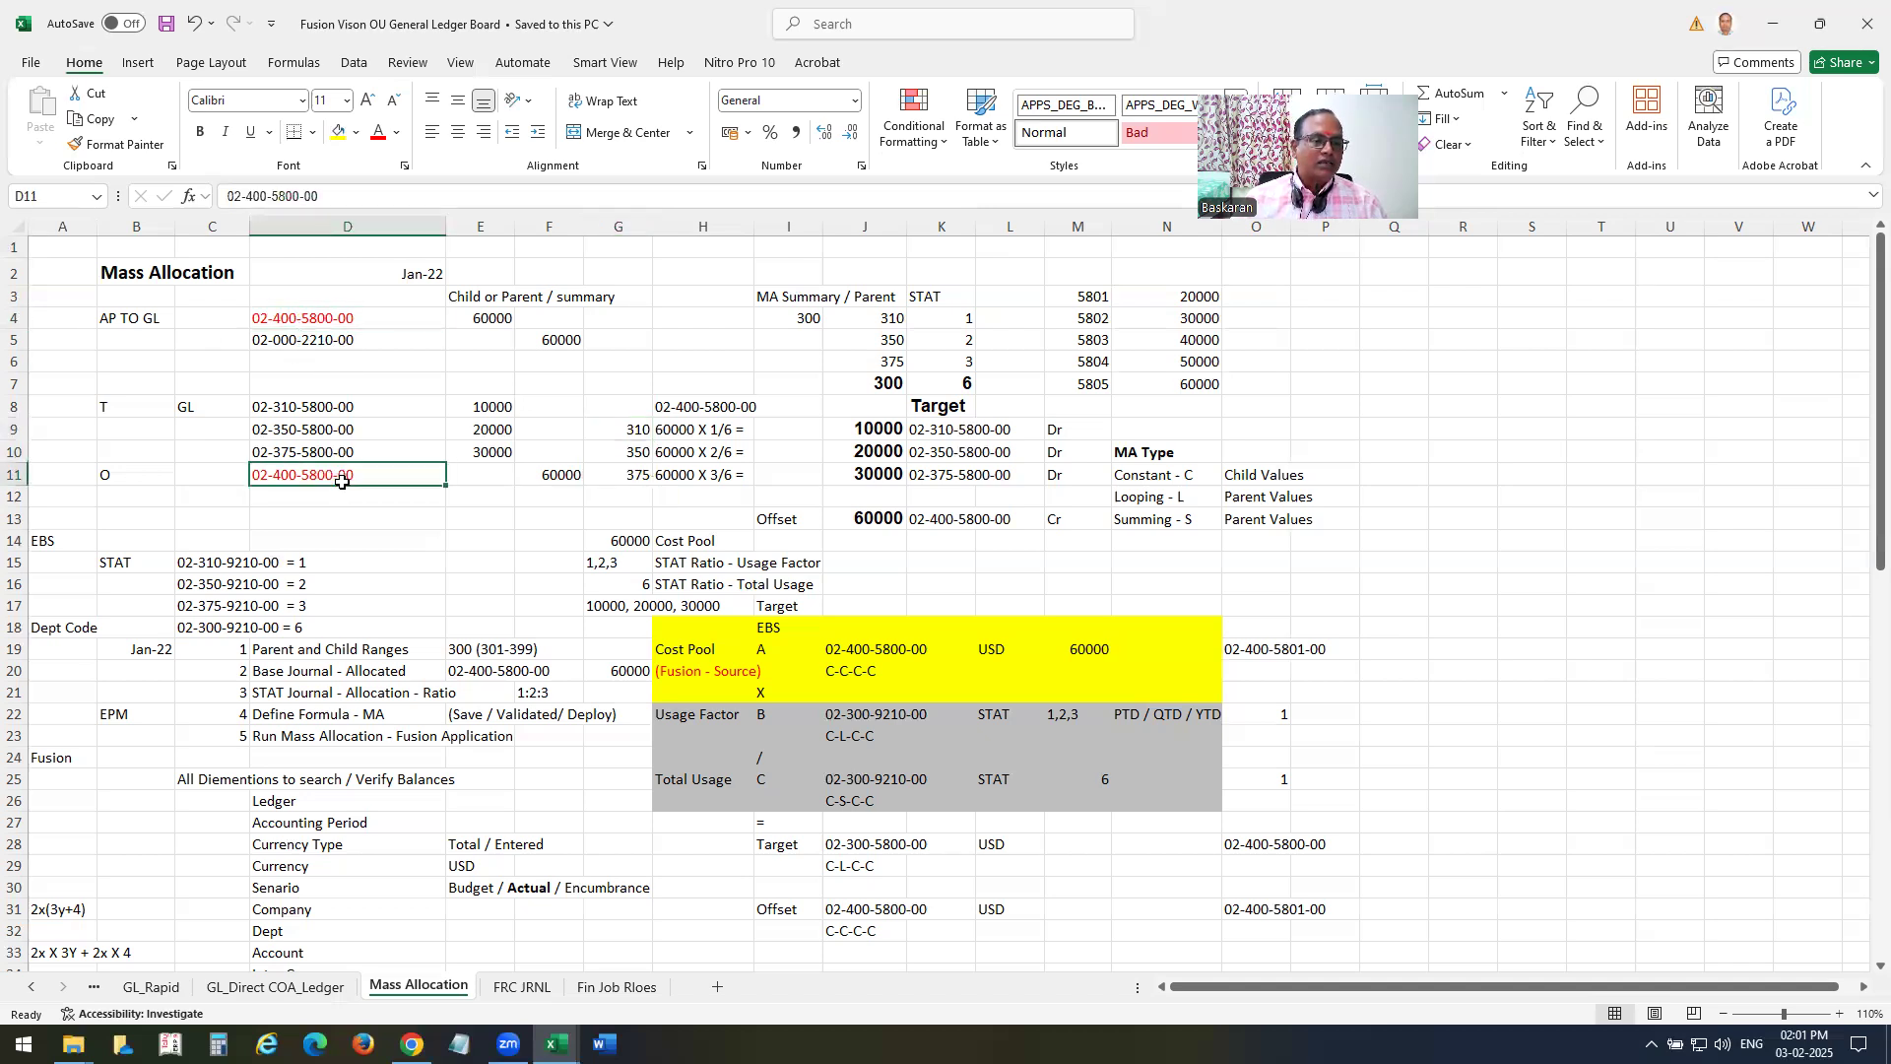
{"action": "left_click", "coordinate": [572, 477]}
{"action": "left_click", "coordinate": [304, 311]}
{"action": "left_click", "coordinate": [566, 476]}
{"action": "left_click", "coordinate": [330, 320]}
{"action": "left_click", "coordinate": [558, 478]}
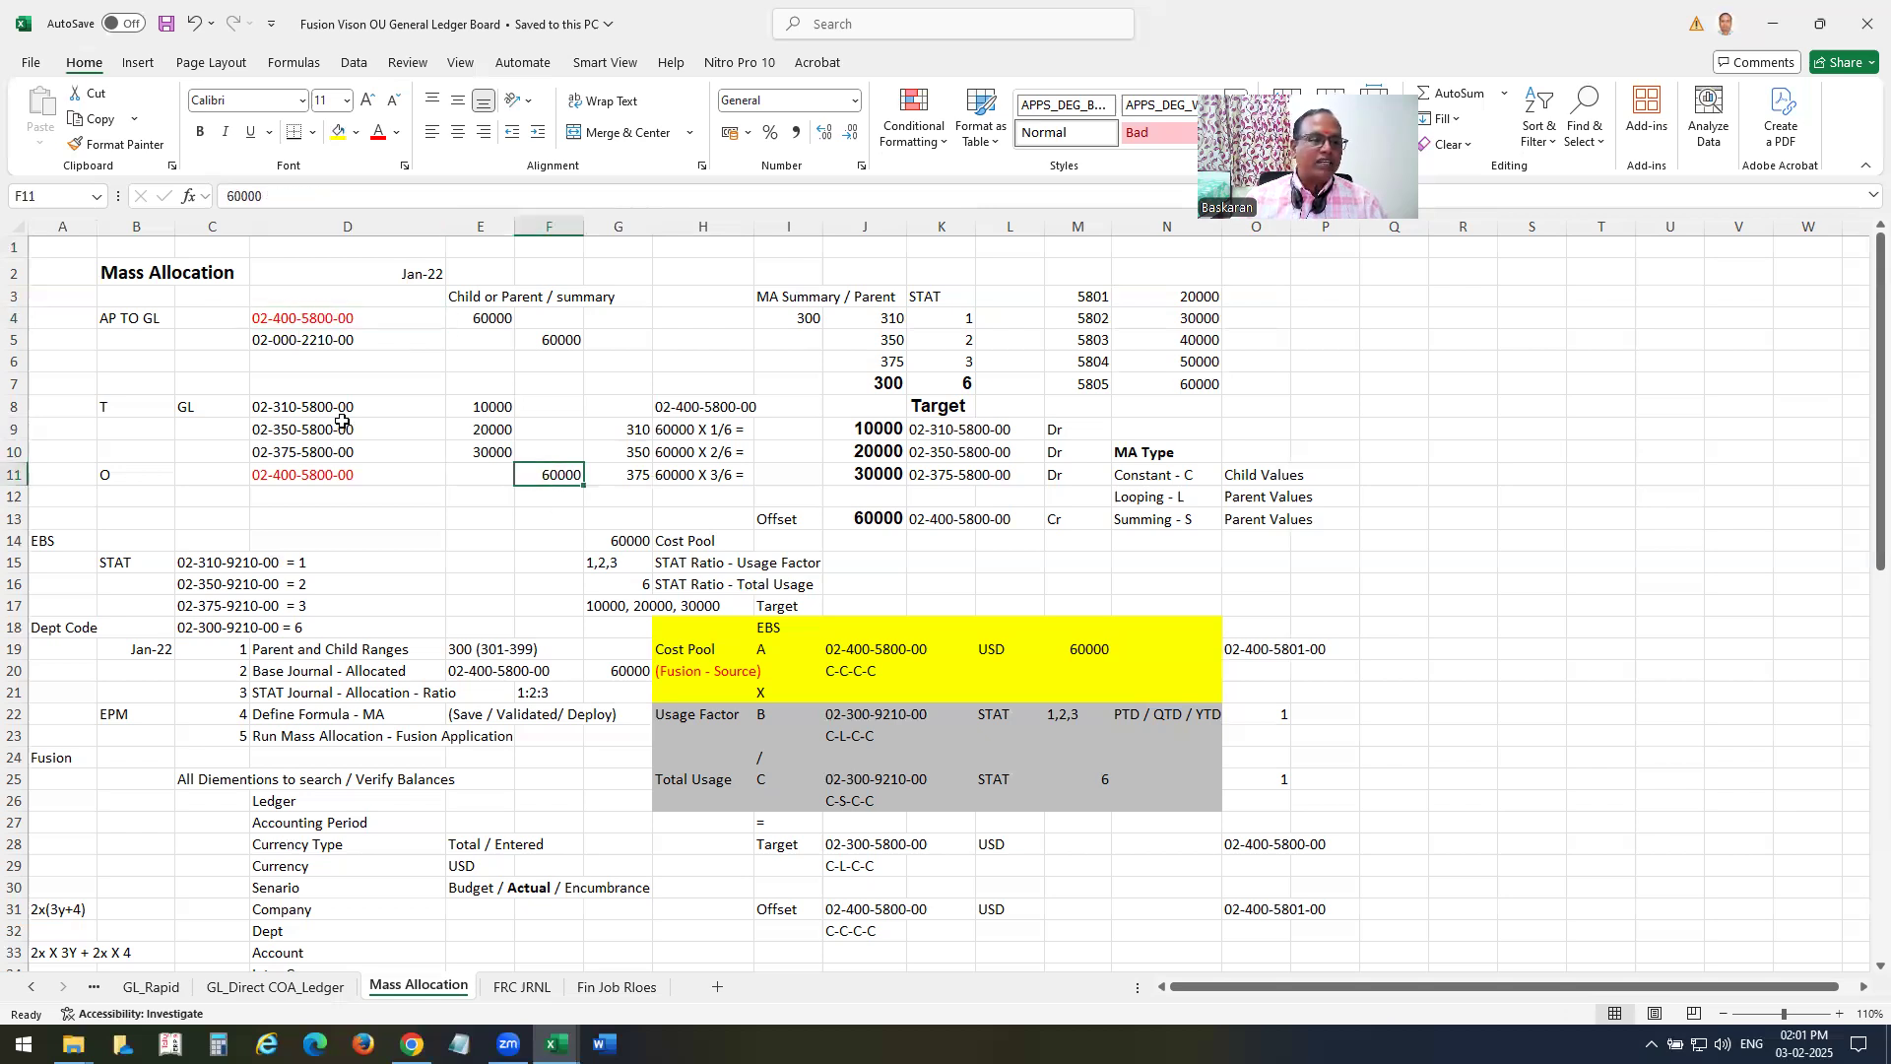
{"action": "left_click_drag", "start_coordinate": [331, 406], "coordinate": [506, 459]}
{"action": "left_click_drag", "start_coordinate": [118, 320], "coordinate": [572, 477]}
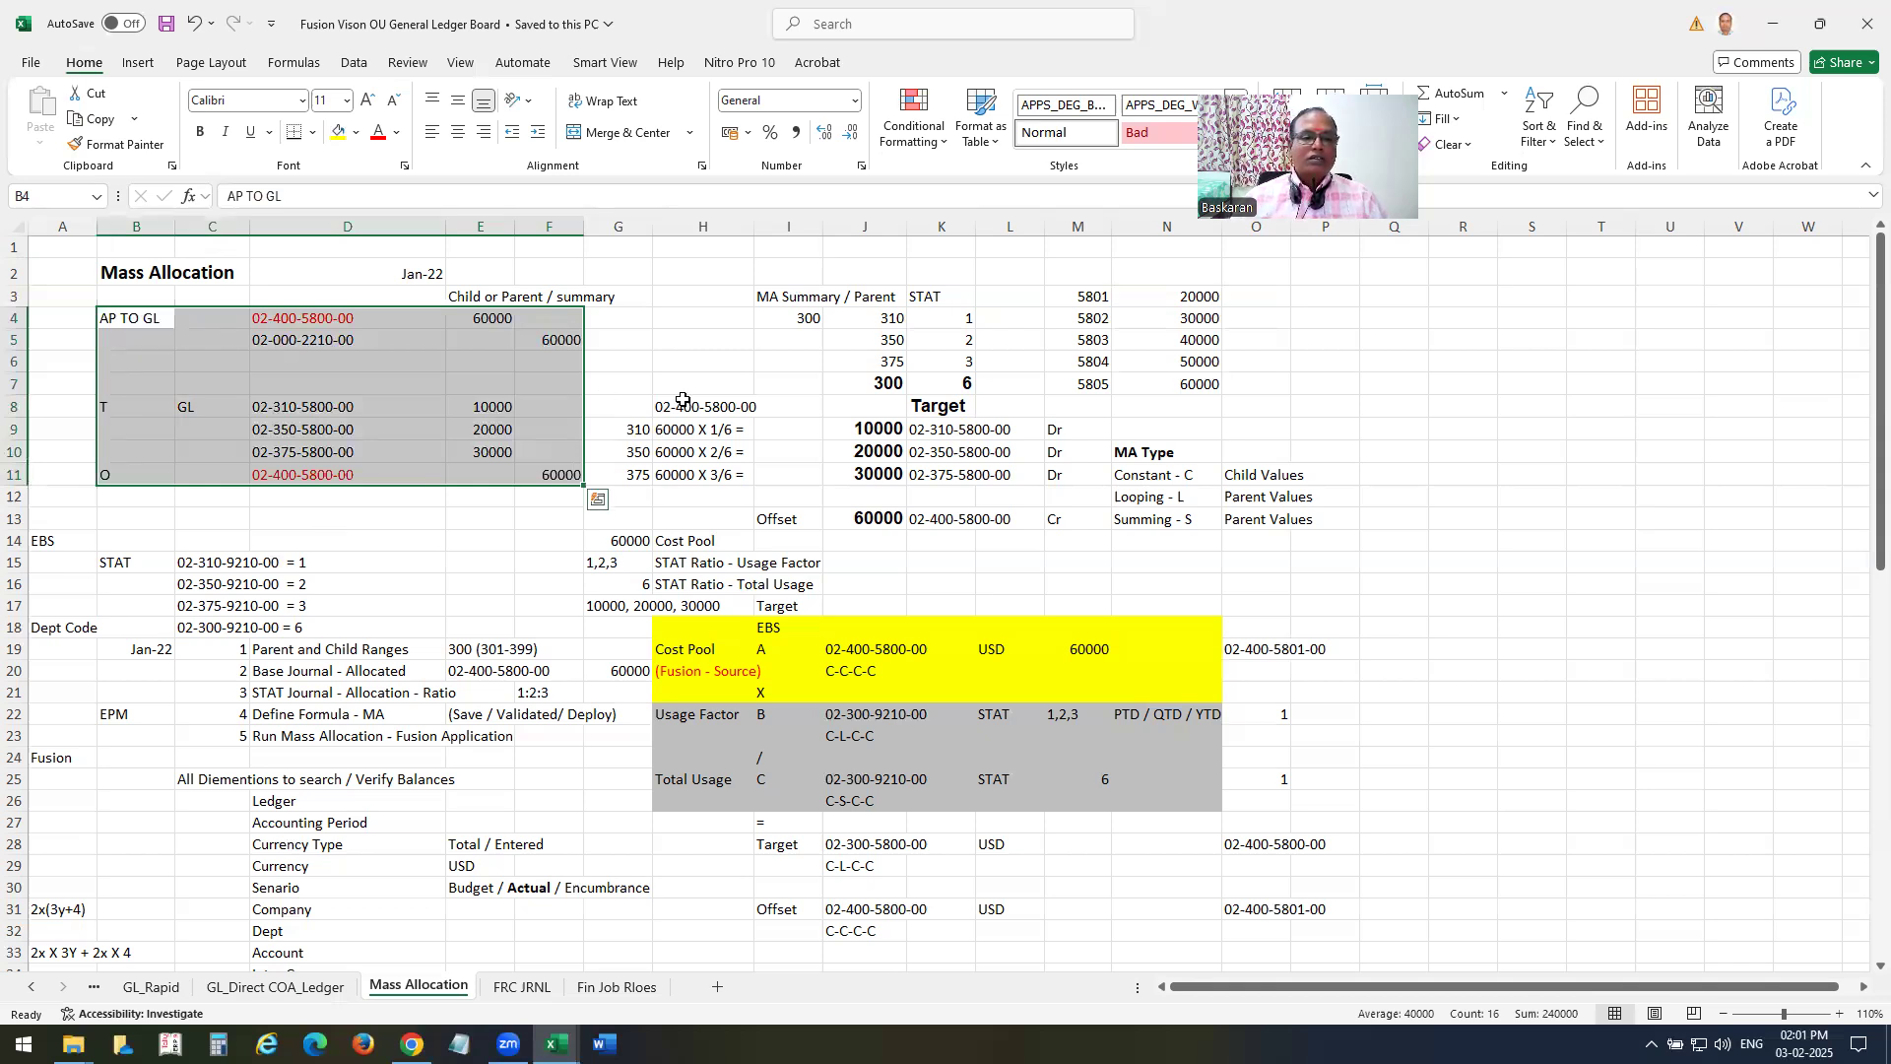
{"action": "scroll", "coordinate": [413, 450], "scroll_direction": "down", "scroll_amount": 1}
{"action": "scroll", "coordinate": [352, 529], "scroll_direction": "up", "scroll_amount": 1}
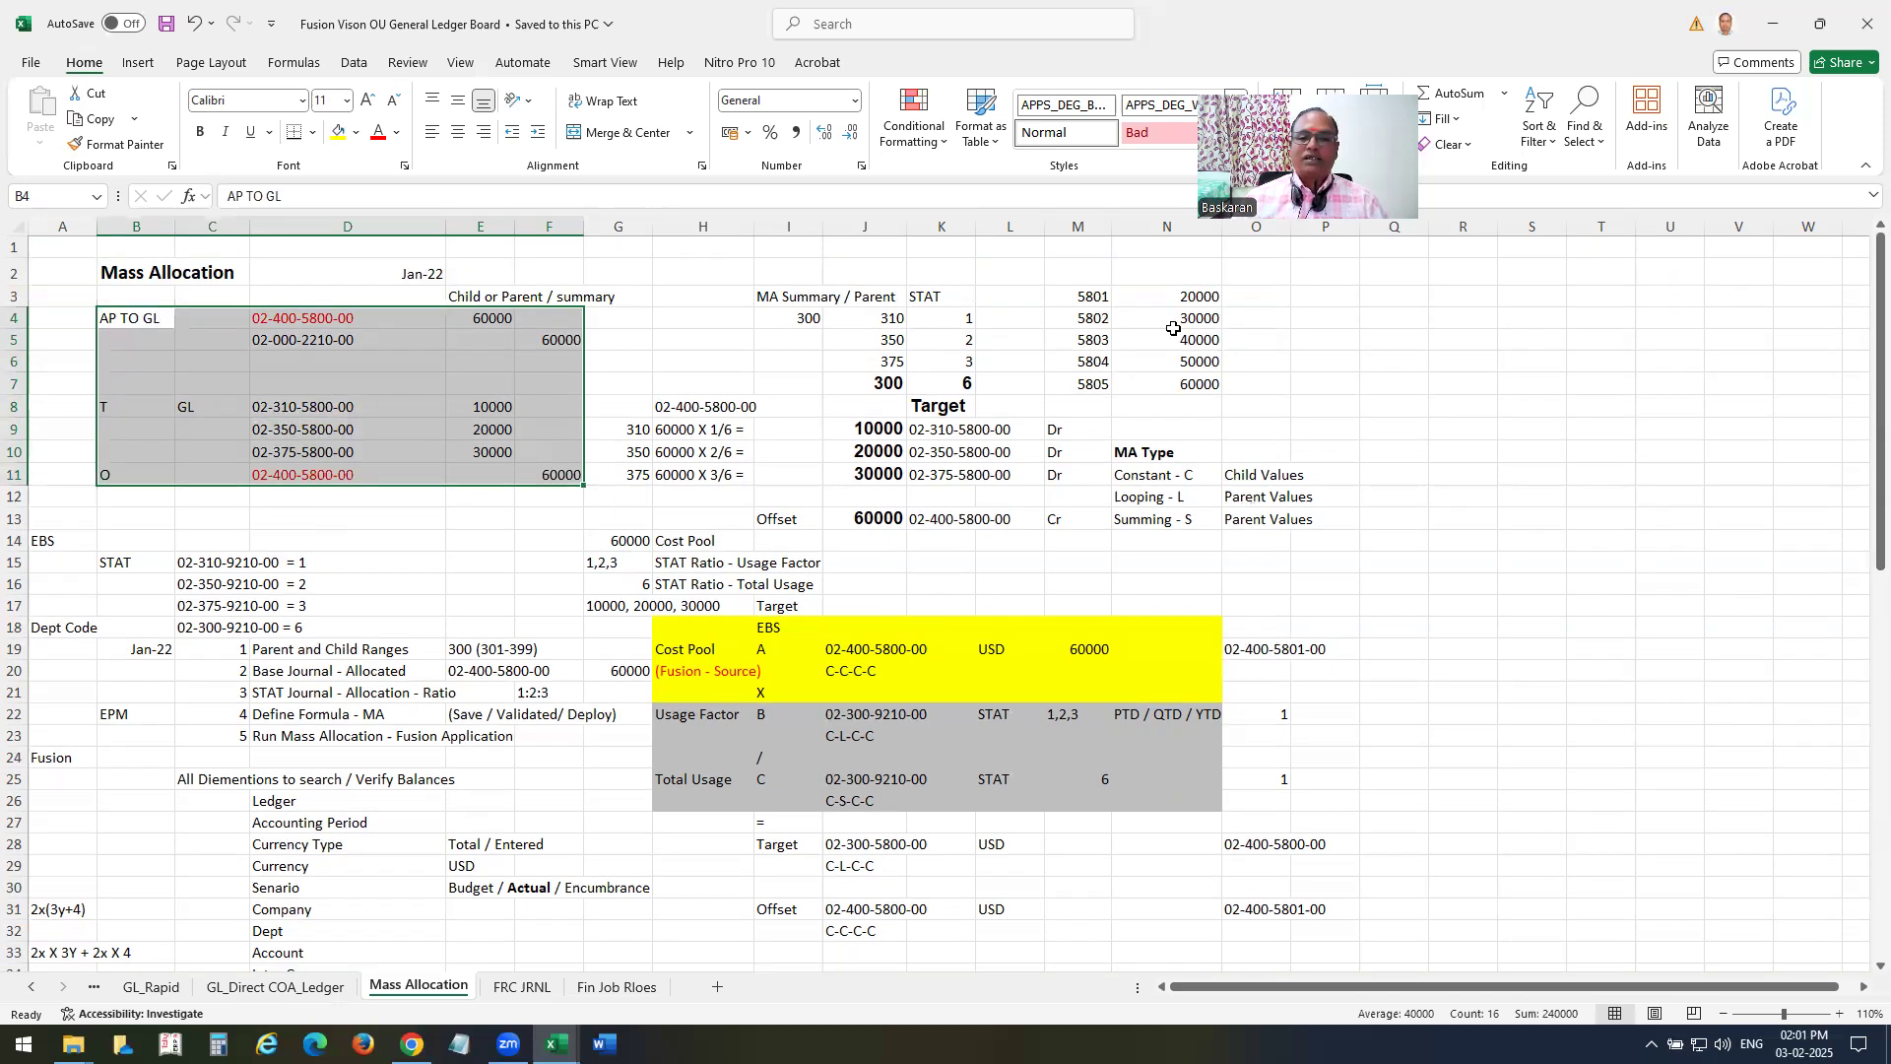
Review the account values 5801 to 5805 and the calculation rows that split 60000 by the STAT ratios.
{"action": "left_click", "coordinate": [1089, 295]}
{"action": "left_click", "coordinate": [1101, 323]}
{"action": "left_click", "coordinate": [1103, 342]}
{"action": "left_click", "coordinate": [1101, 368]}
{"action": "left_click", "coordinate": [1089, 386]}
{"action": "left_click_drag", "start_coordinate": [1092, 295], "coordinate": [1092, 385]}
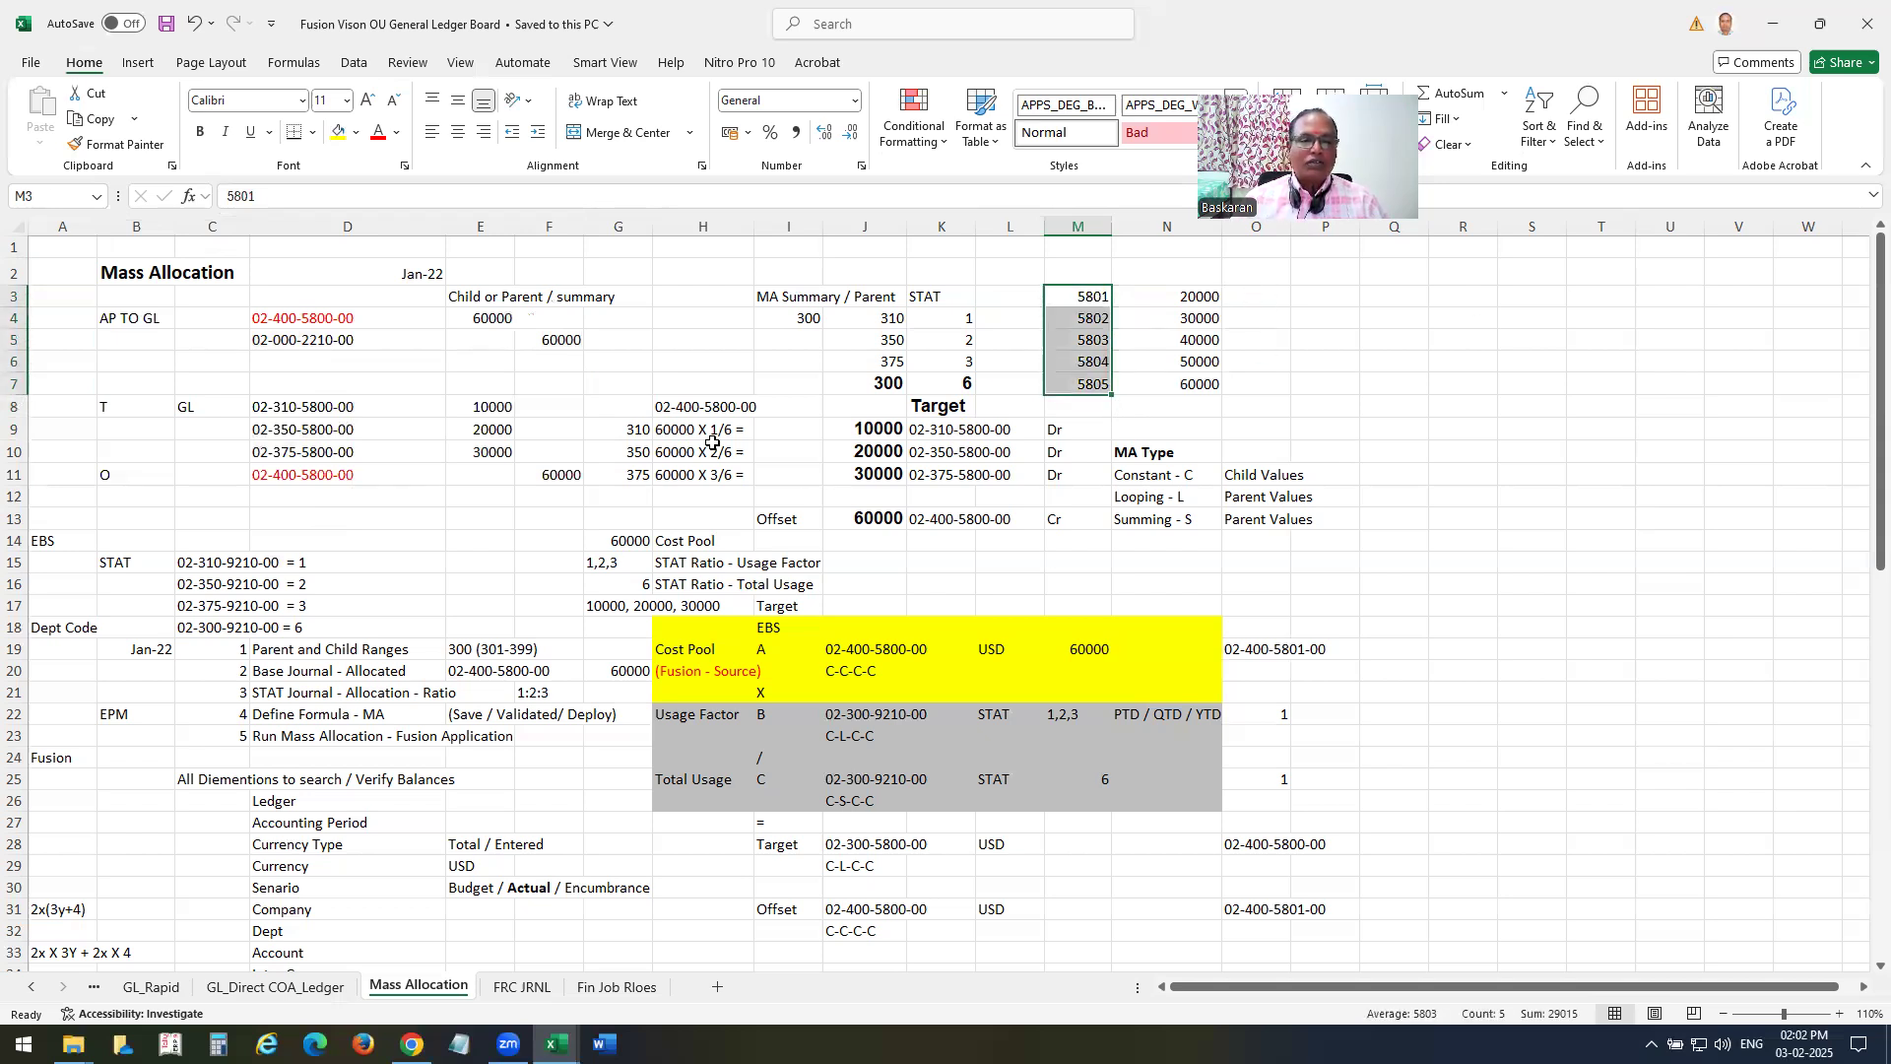
{"action": "left_click", "coordinate": [717, 410]}
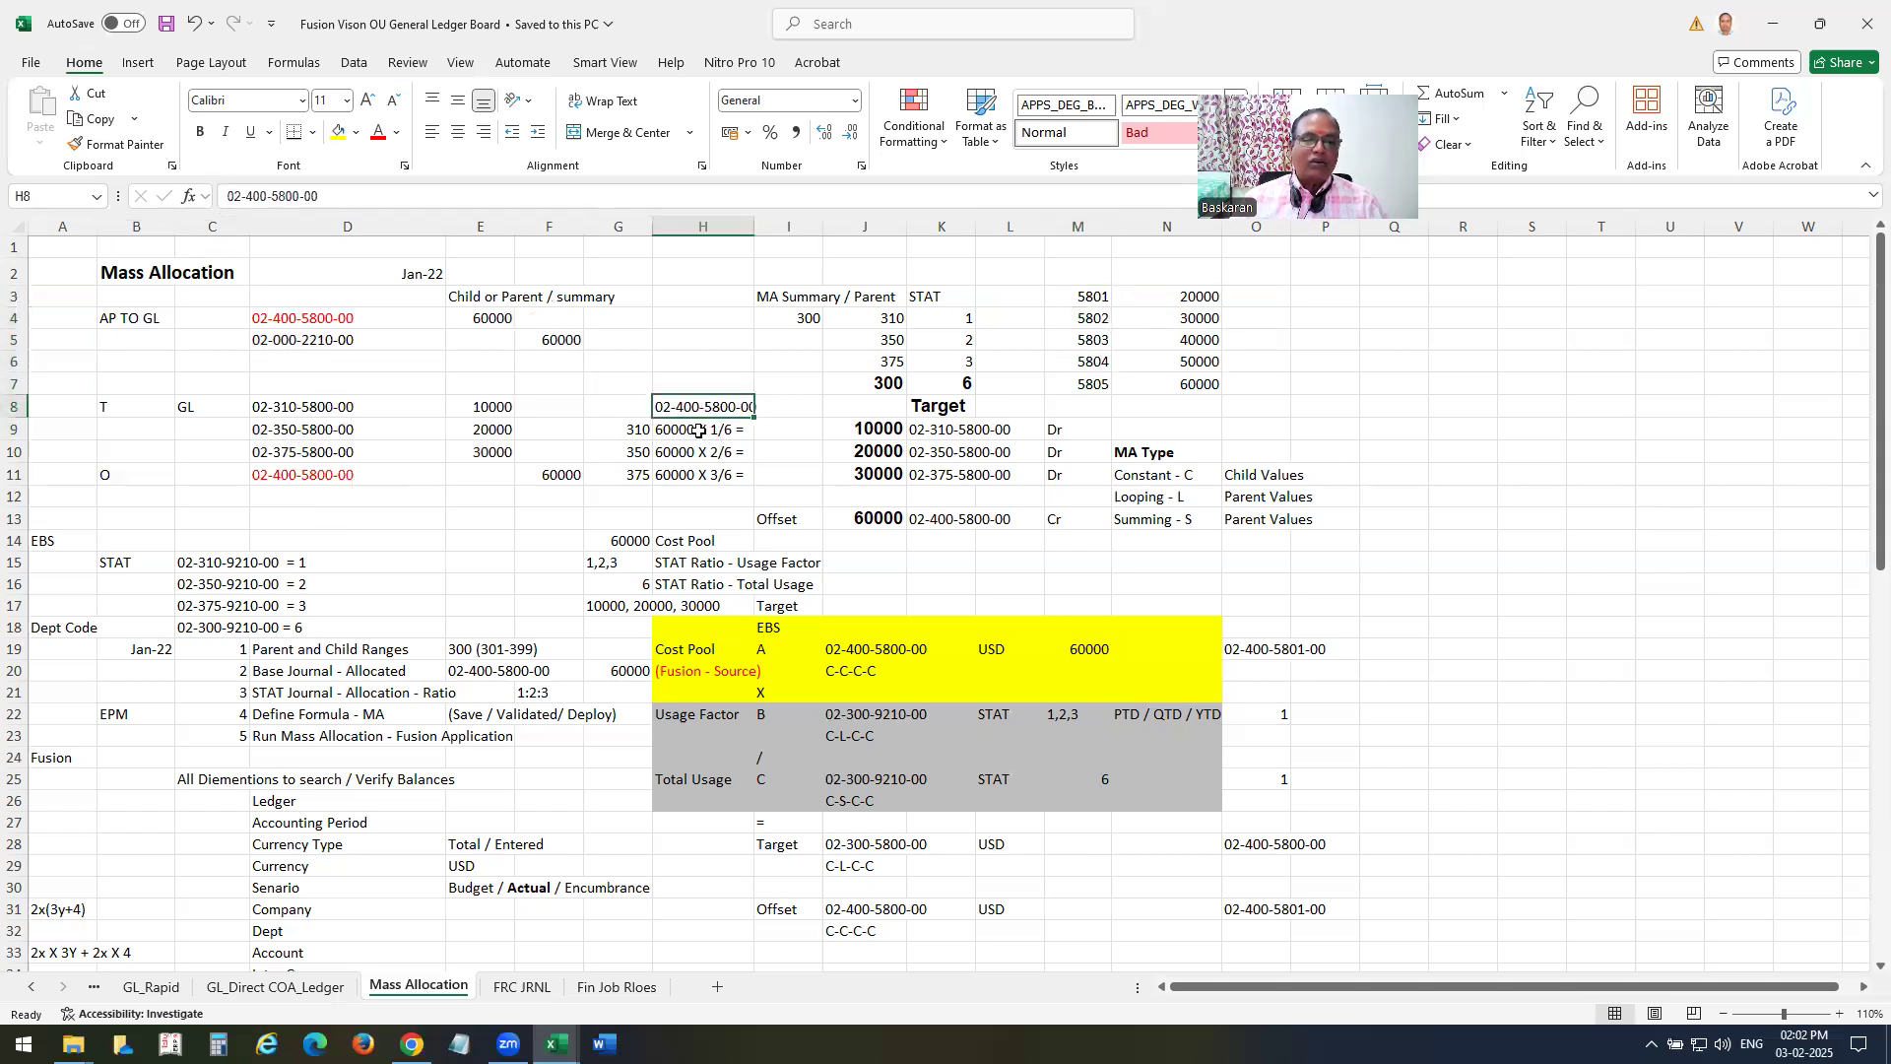
{"action": "left_click_drag", "start_coordinate": [695, 432], "coordinate": [700, 455]}
{"action": "left_click_drag", "start_coordinate": [890, 484], "coordinate": [889, 483]}
{"action": "left_click", "coordinate": [709, 432]}
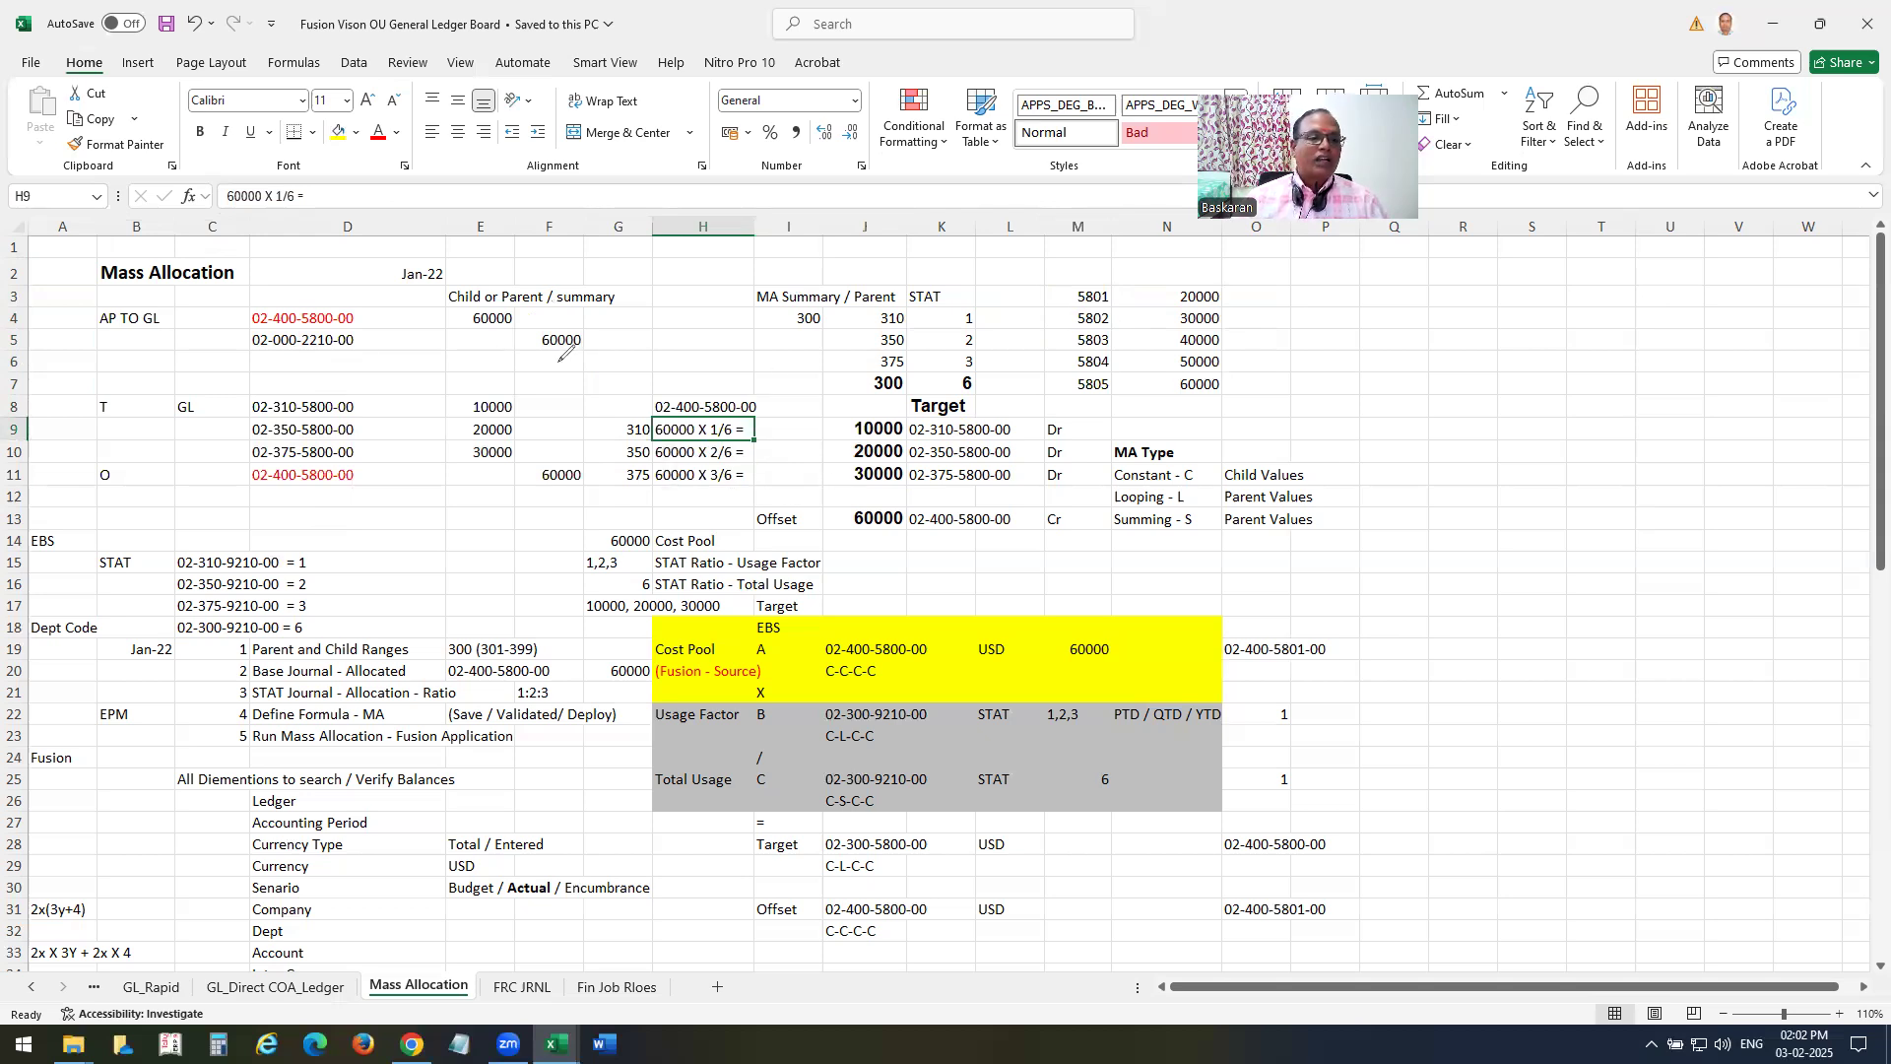
Circle the 60000 source debit in annotation ink and sketch a multiply-and-divide allocation formula beside it.
{"action": "mouse_move", "coordinate": [523, 308]}
{"action": "left_mouse_down"}
{"action": "mouse_move", "coordinate": [550, 324]}
{"action": "mouse_move", "coordinate": [507, 345]}
{"action": "left_mouse_up"}
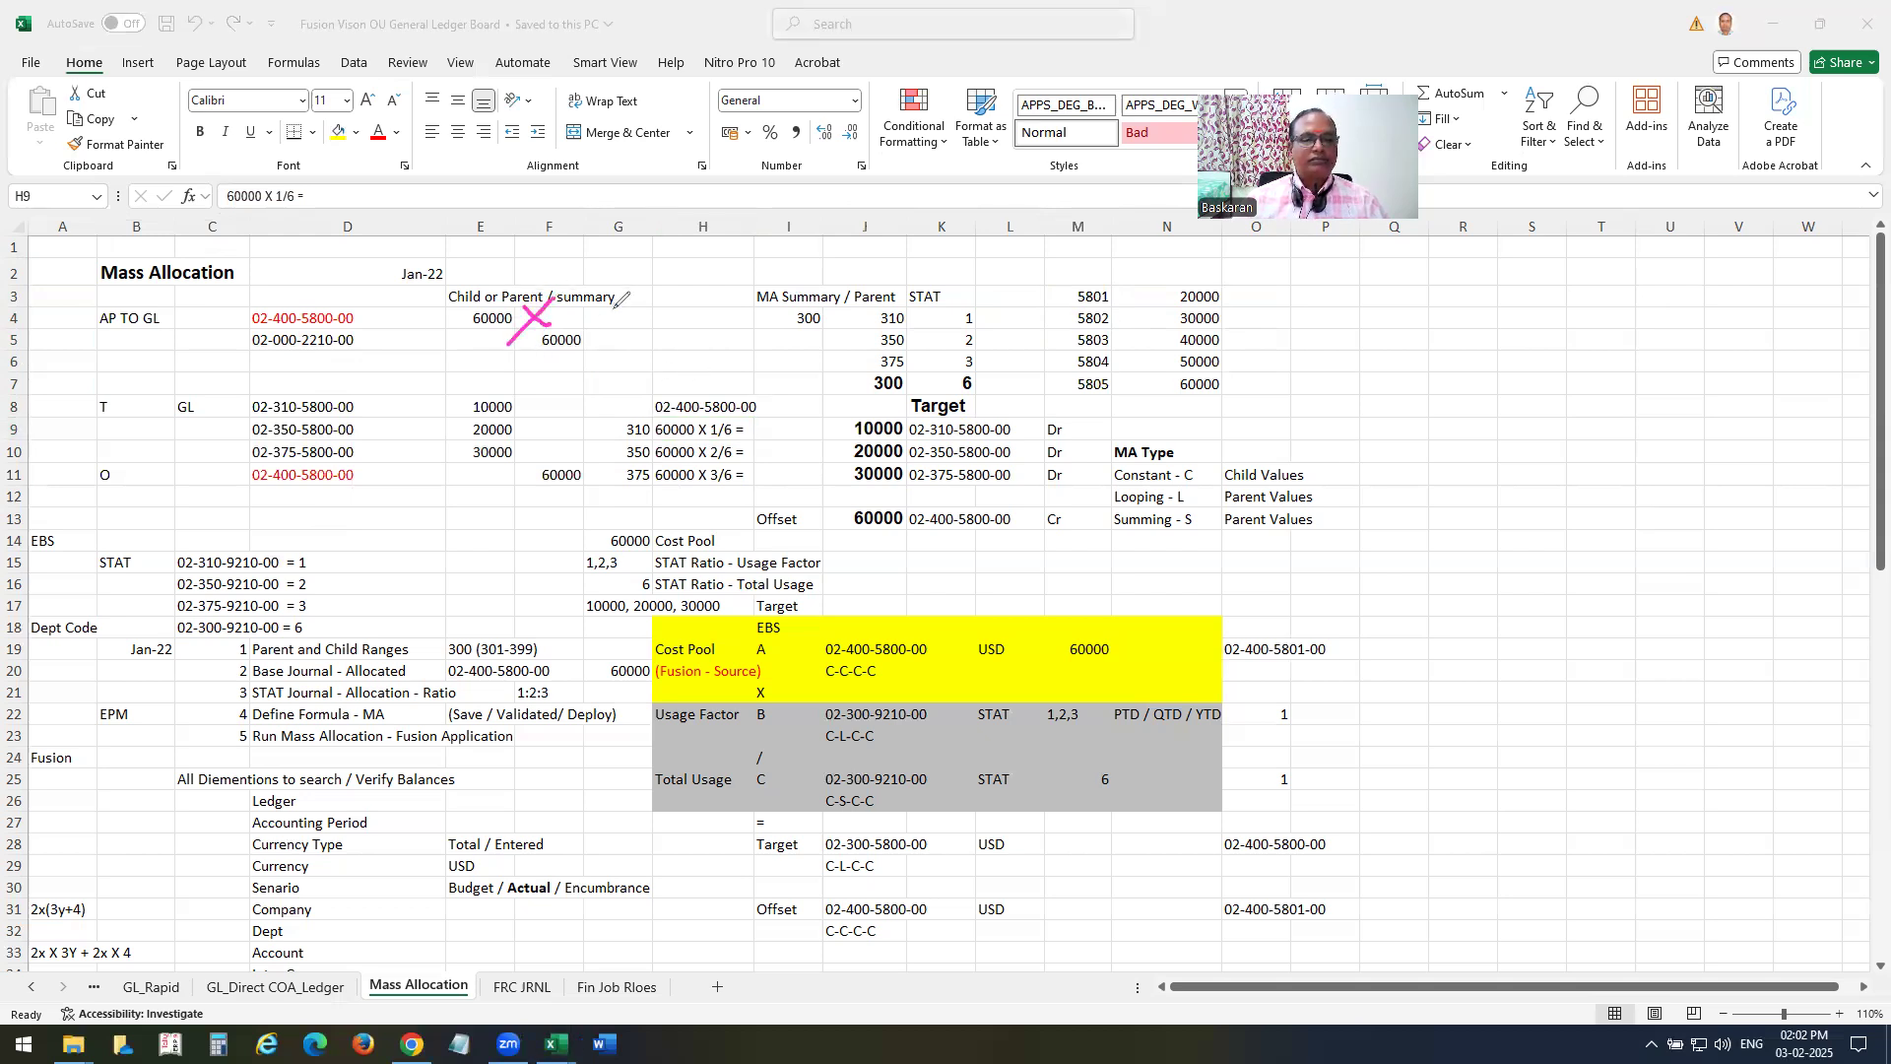
{"action": "mouse_move", "coordinate": [504, 287]}
{"action": "left_mouse_down"}
{"action": "mouse_move", "coordinate": [426, 321]}
{"action": "mouse_move", "coordinate": [507, 296]}
{"action": "left_mouse_up"}
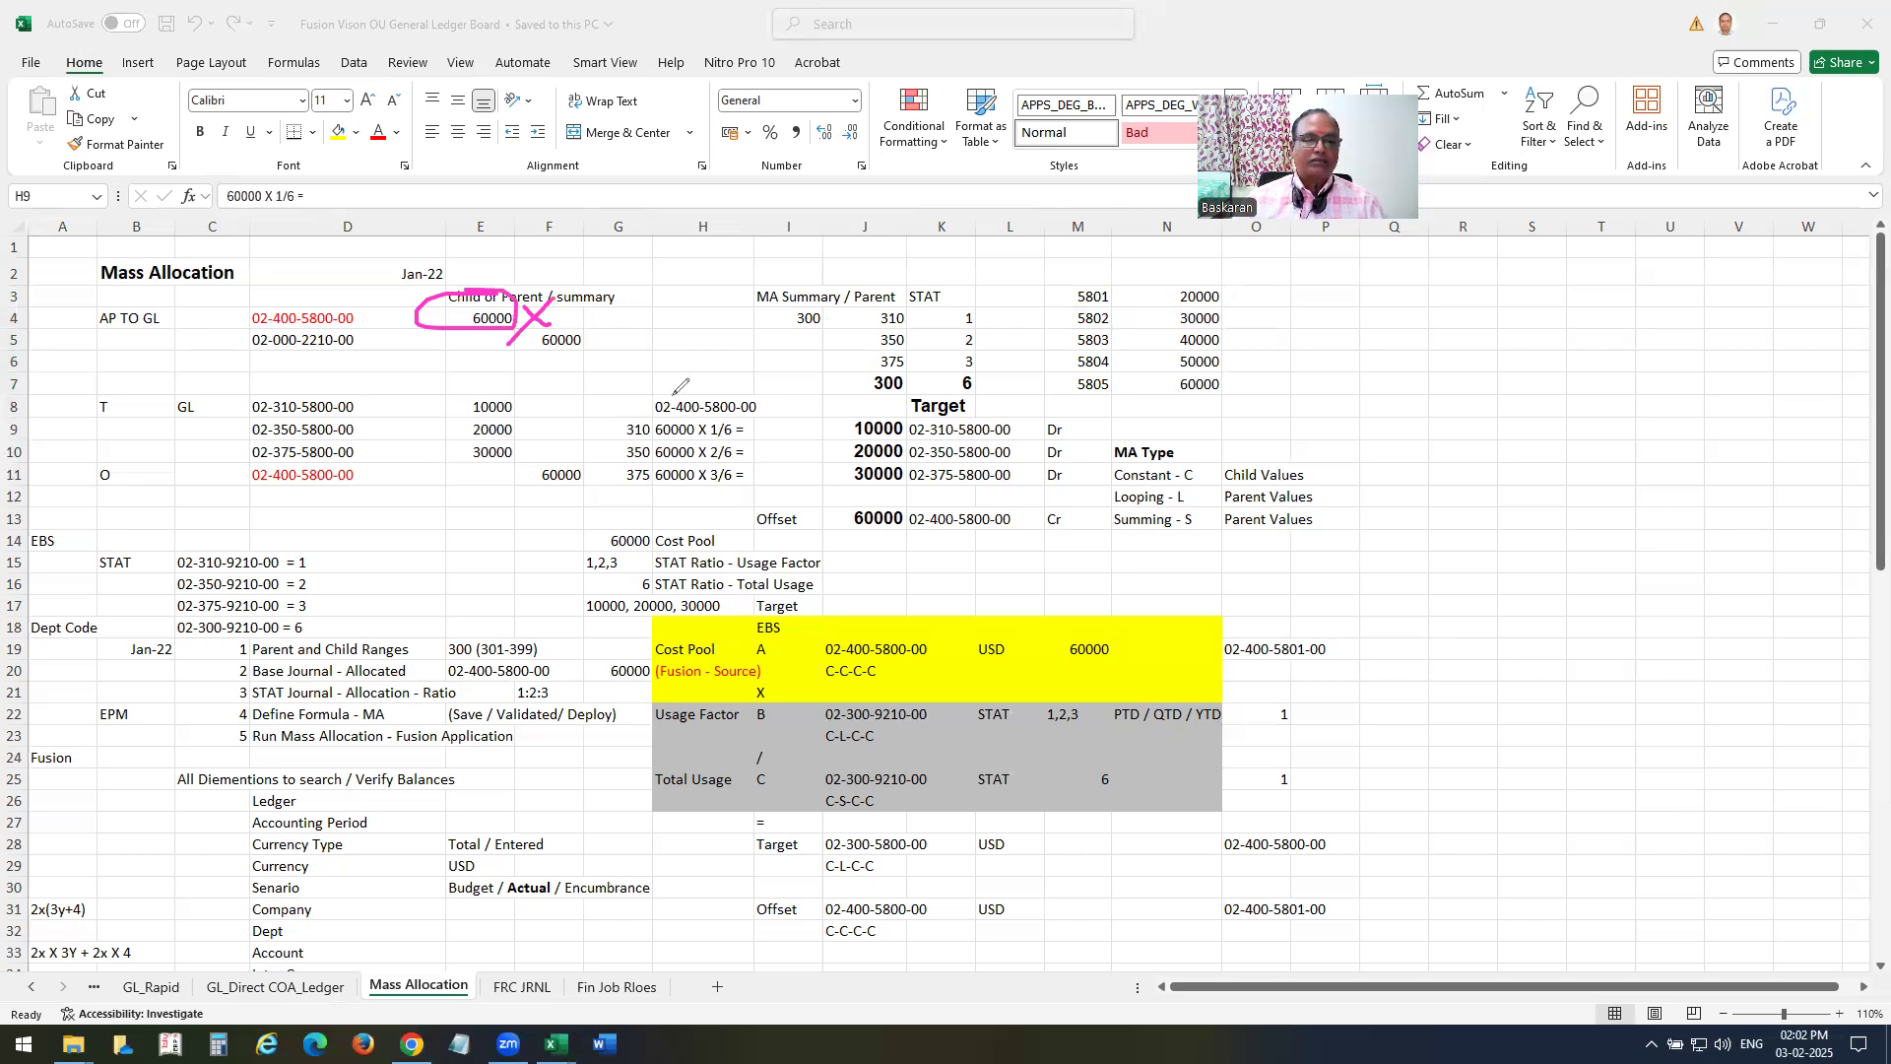
{"action": "mouse_move", "coordinate": [594, 294]}
{"action": "left_mouse_down"}
{"action": "mouse_move", "coordinate": [628, 296]}
{"action": "mouse_move", "coordinate": [640, 338]}
{"action": "mouse_move", "coordinate": [746, 293]}
{"action": "mouse_move", "coordinate": [551, 485]}
{"action": "left_mouse_up"}
{"action": "mouse_move", "coordinate": [650, 426]}
{"action": "left_mouse_down"}
{"action": "mouse_move", "coordinate": [734, 399]}
{"action": "mouse_move", "coordinate": [764, 421]}
{"action": "mouse_move", "coordinate": [797, 412]}
{"action": "left_mouse_up"}
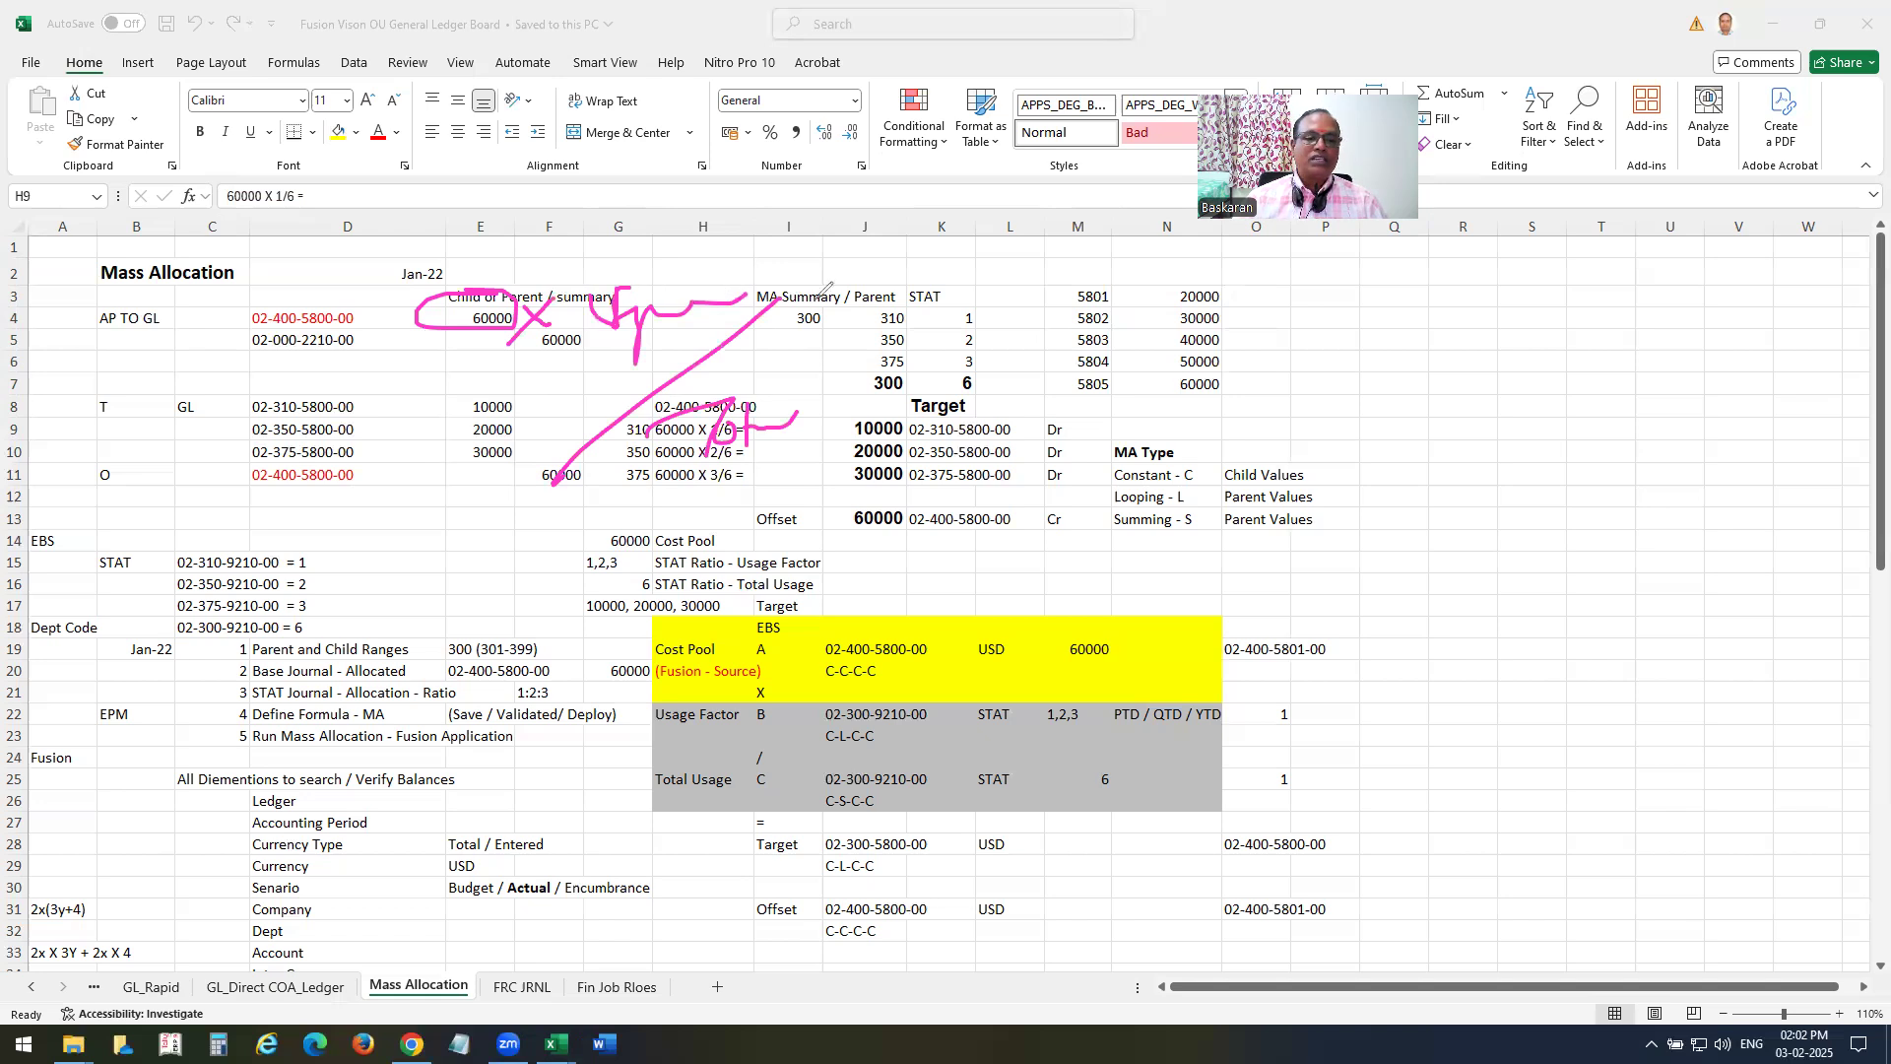
{"action": "left_click_drag", "start_coordinate": [788, 371], "coordinate": [833, 394]}
{"action": "left_click_drag", "start_coordinate": [828, 362], "coordinate": [826, 402]}
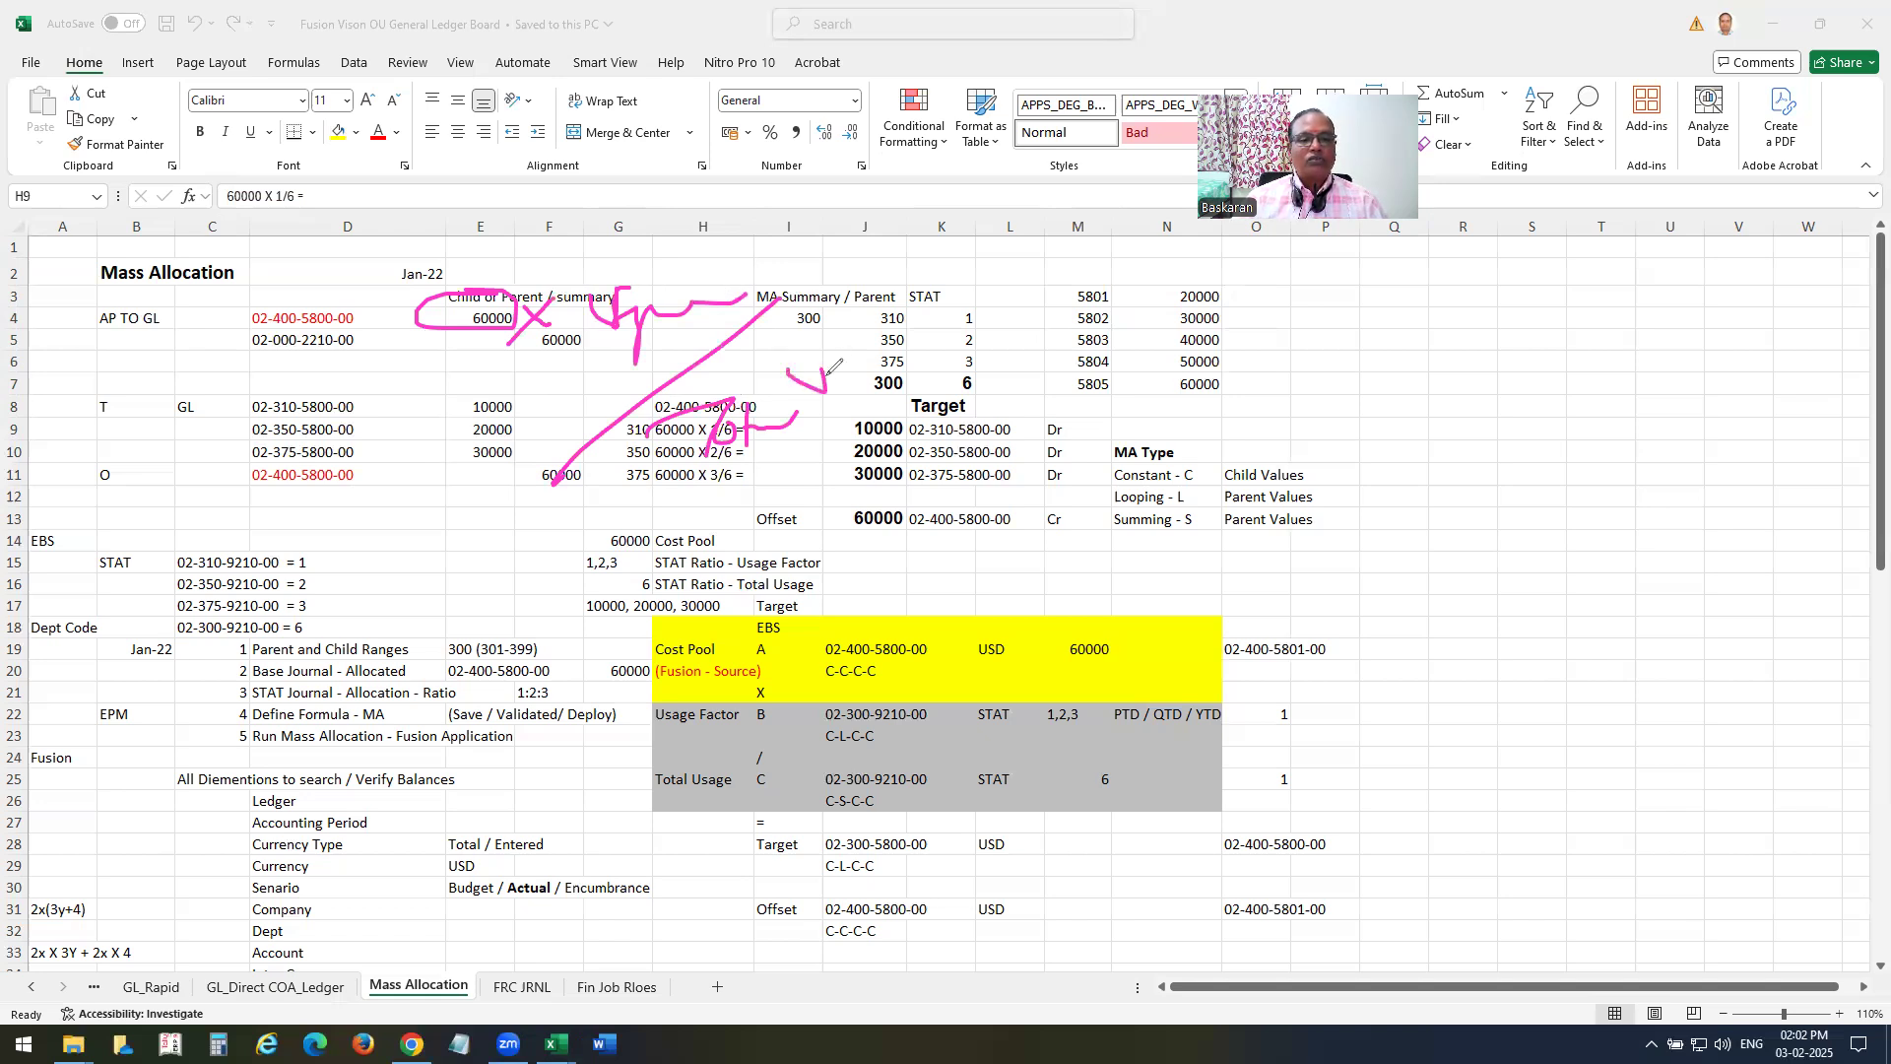
{"action": "left_click_drag", "start_coordinate": [835, 293], "coordinate": [895, 246]}
{"action": "left_click", "coordinate": [910, 282]}
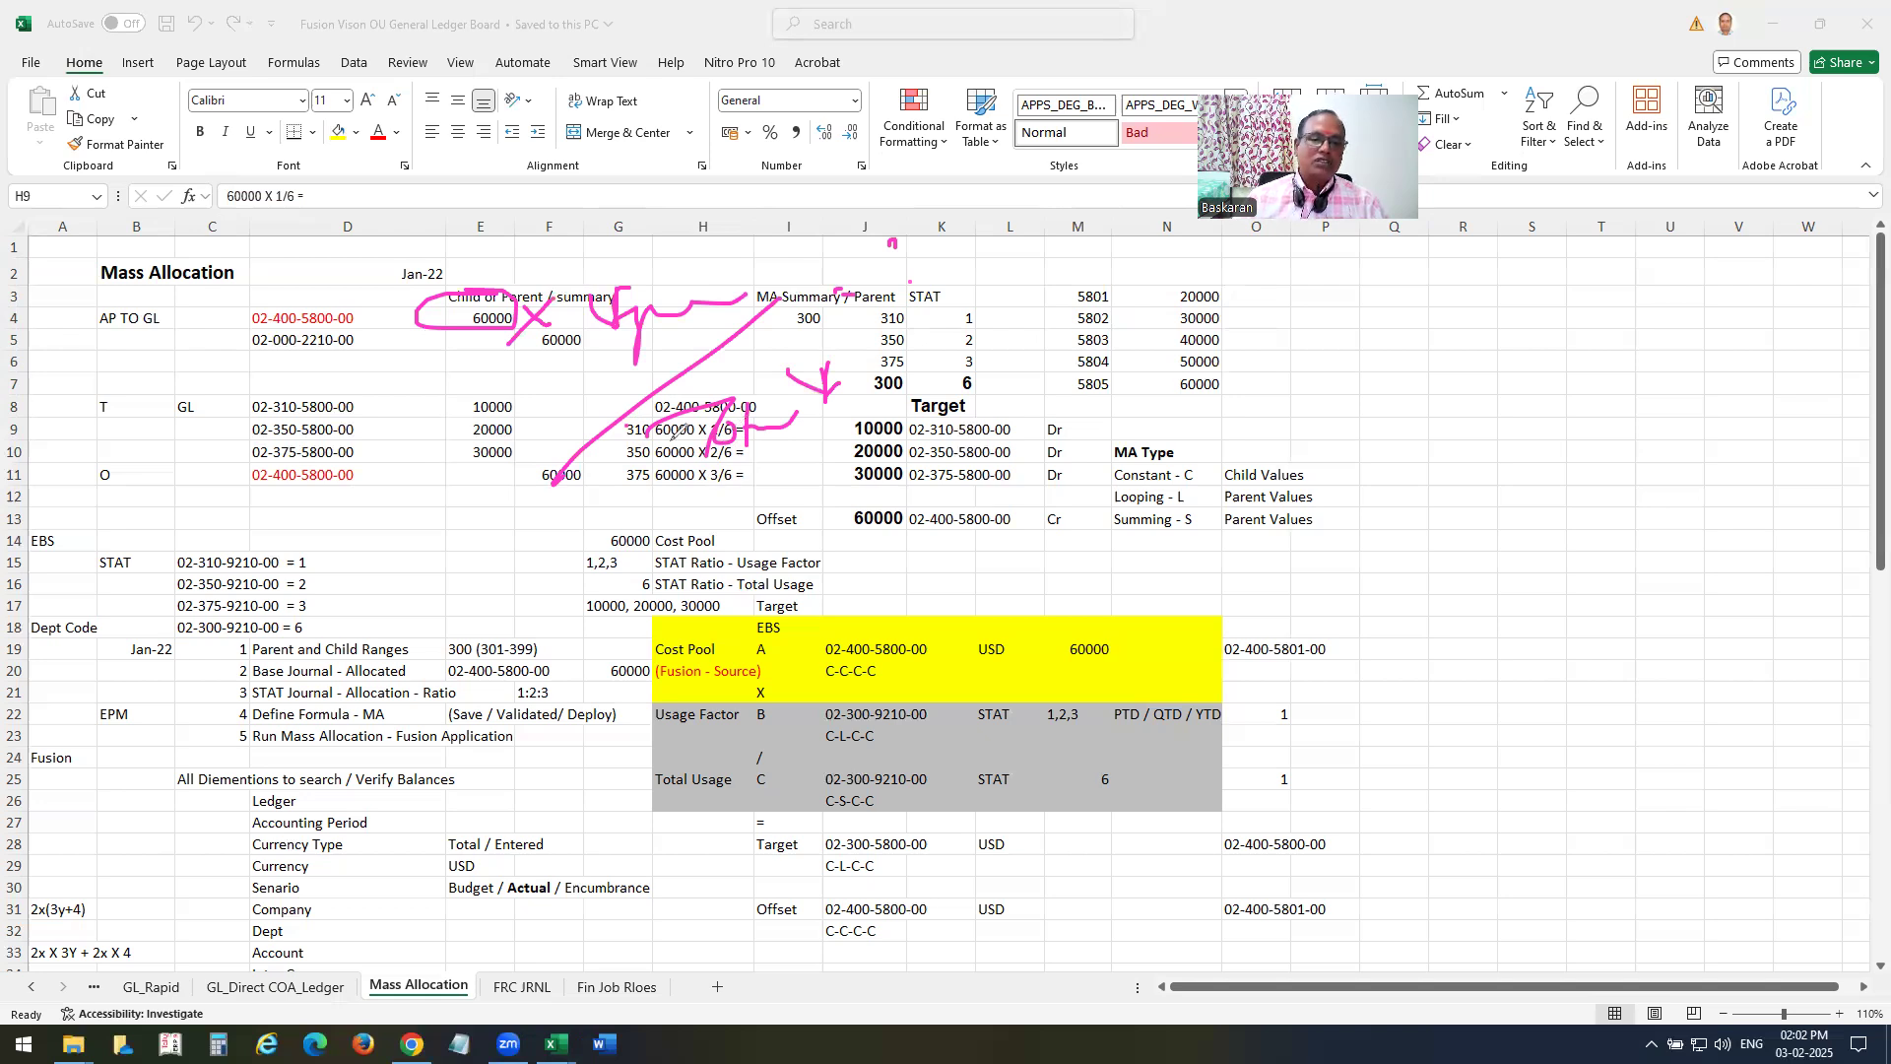
Tick the target amounts 10000, 20000 and 30000, mark the target and offset accounts in ink, and clear all annotations.
{"action": "left_click_drag", "start_coordinate": [833, 422], "coordinate": [876, 403]}
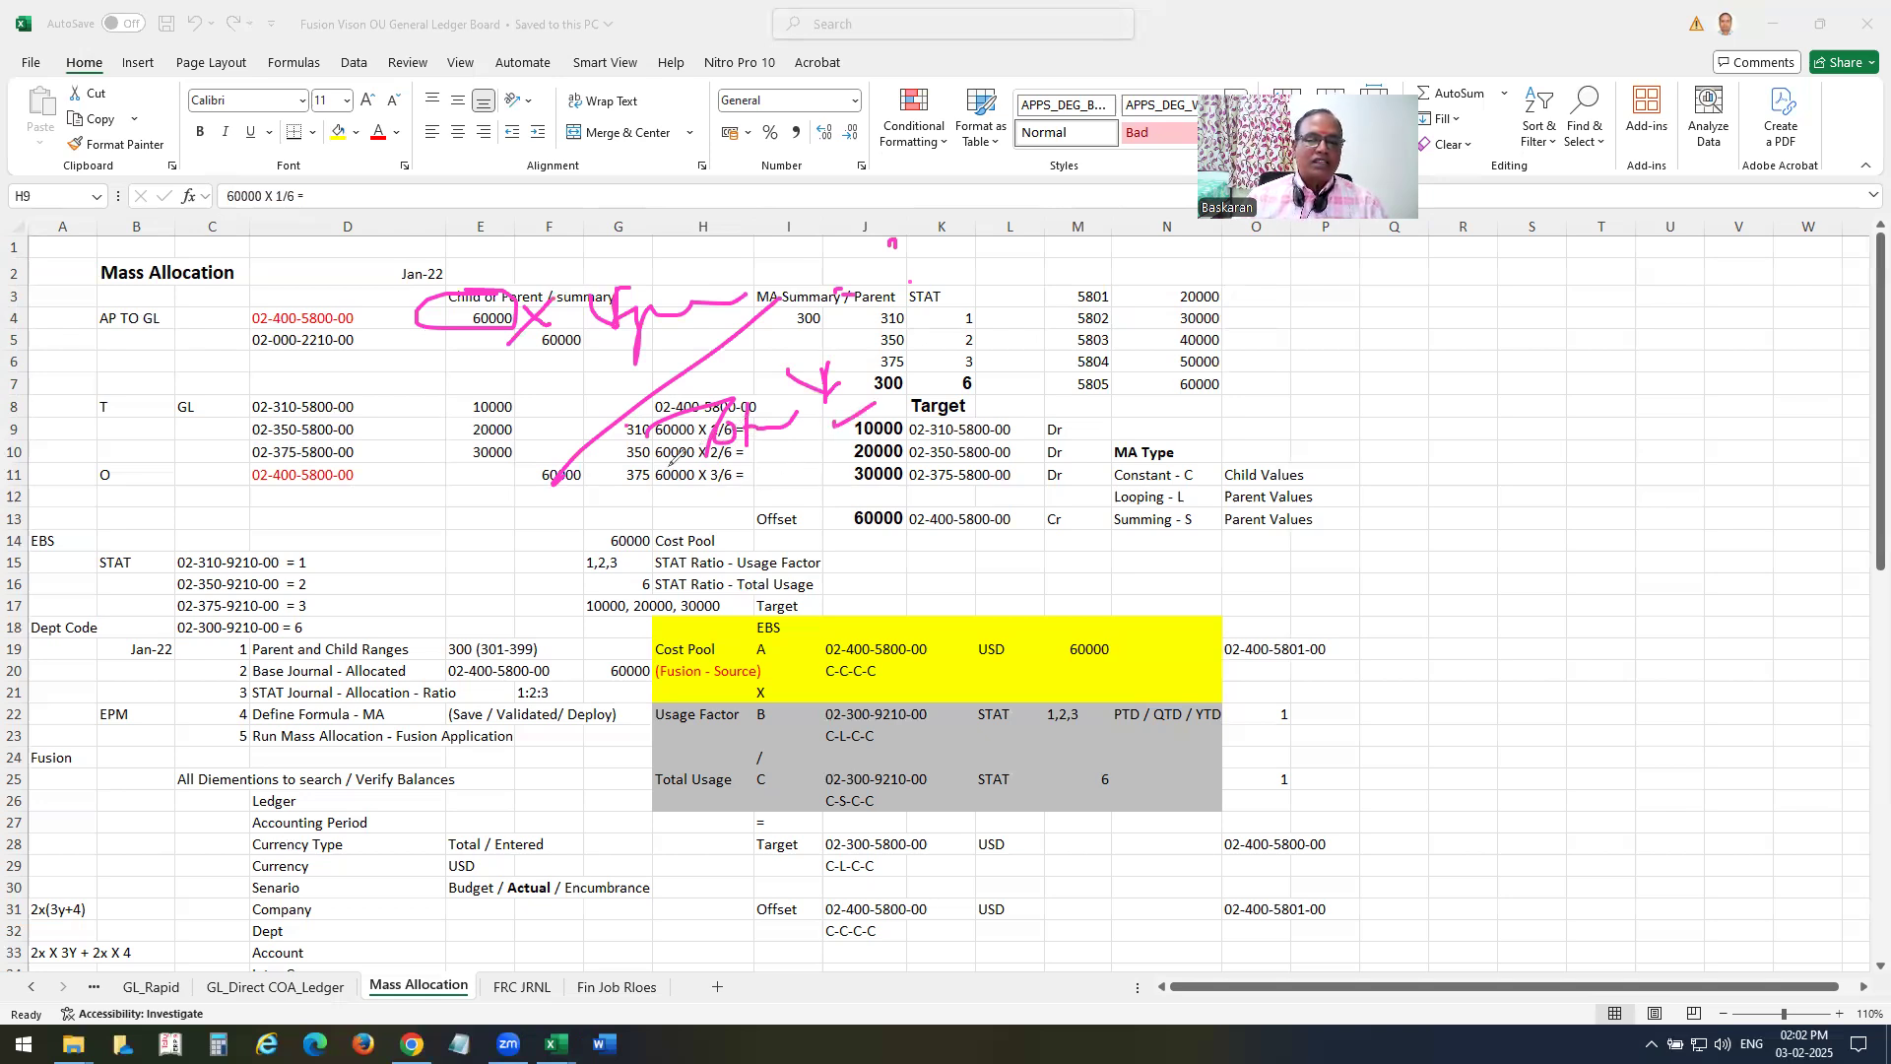
{"action": "left_click_drag", "start_coordinate": [817, 449], "coordinate": [857, 440]}
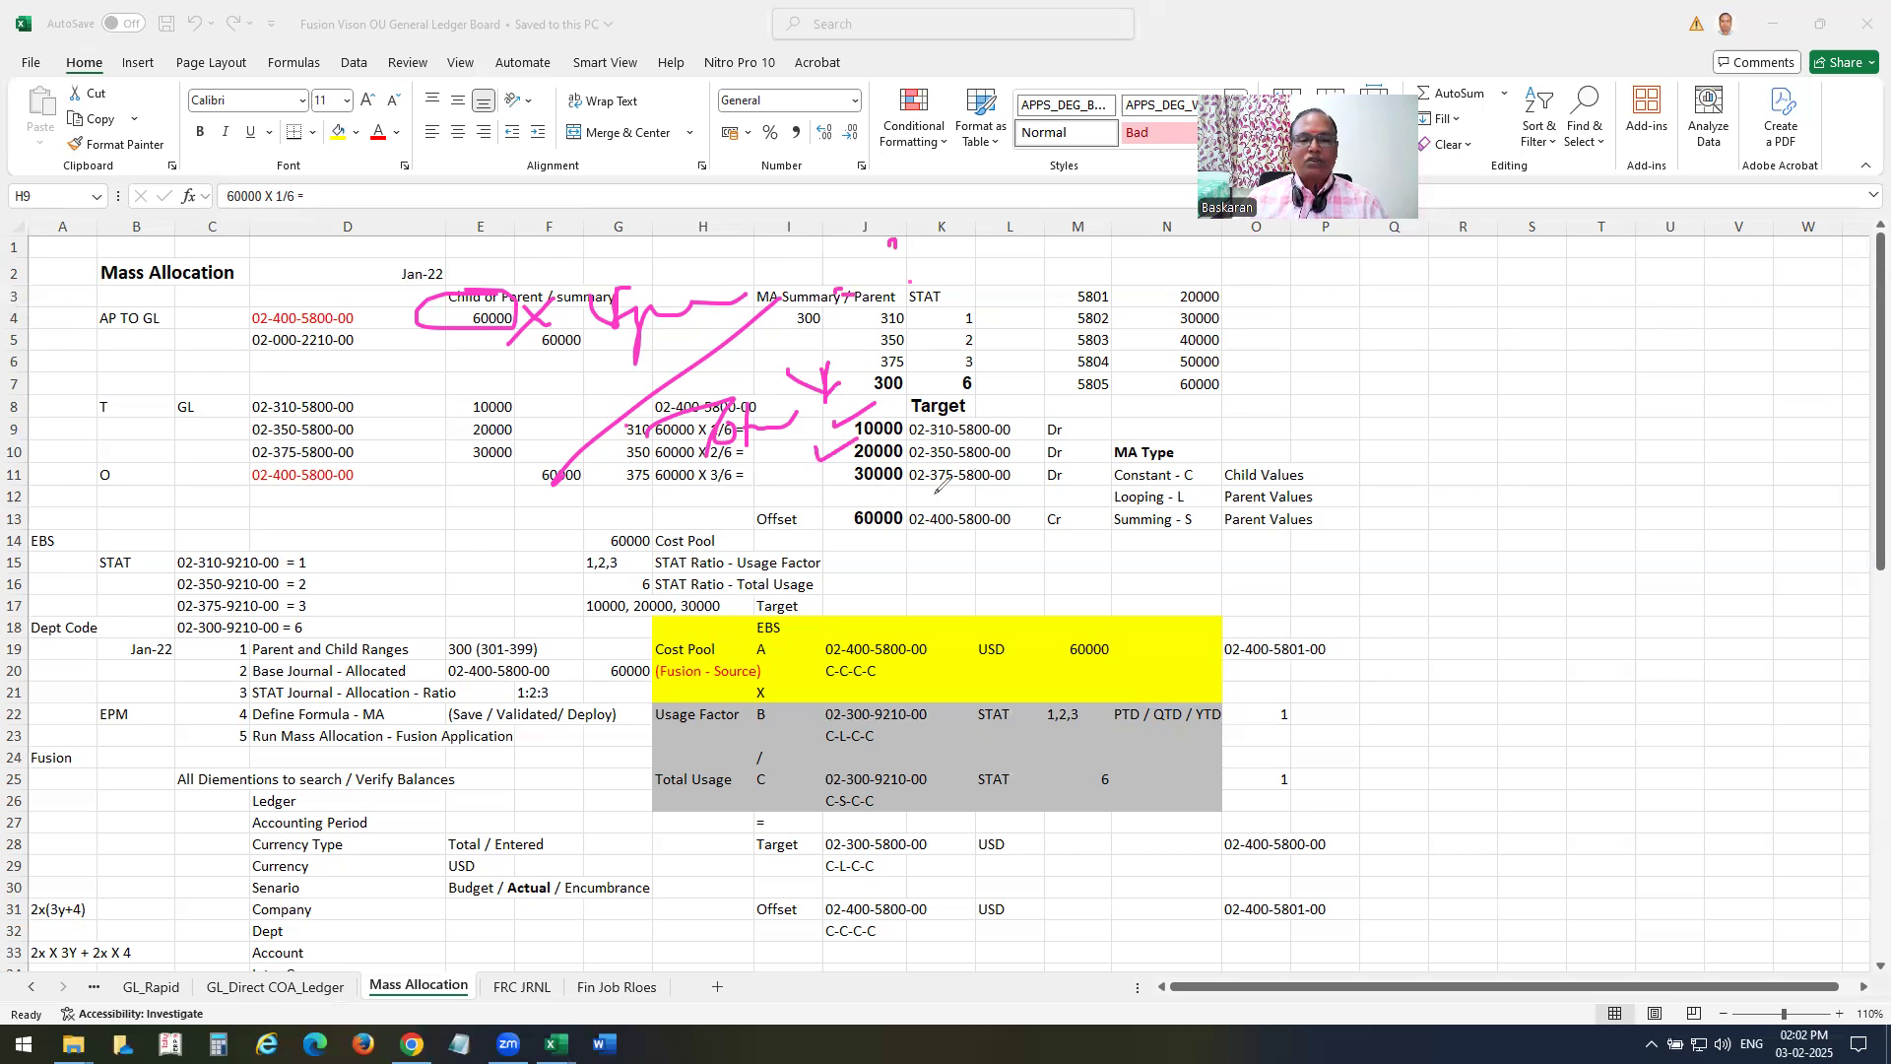
{"action": "left_click_drag", "start_coordinate": [833, 473], "coordinate": [859, 459]}
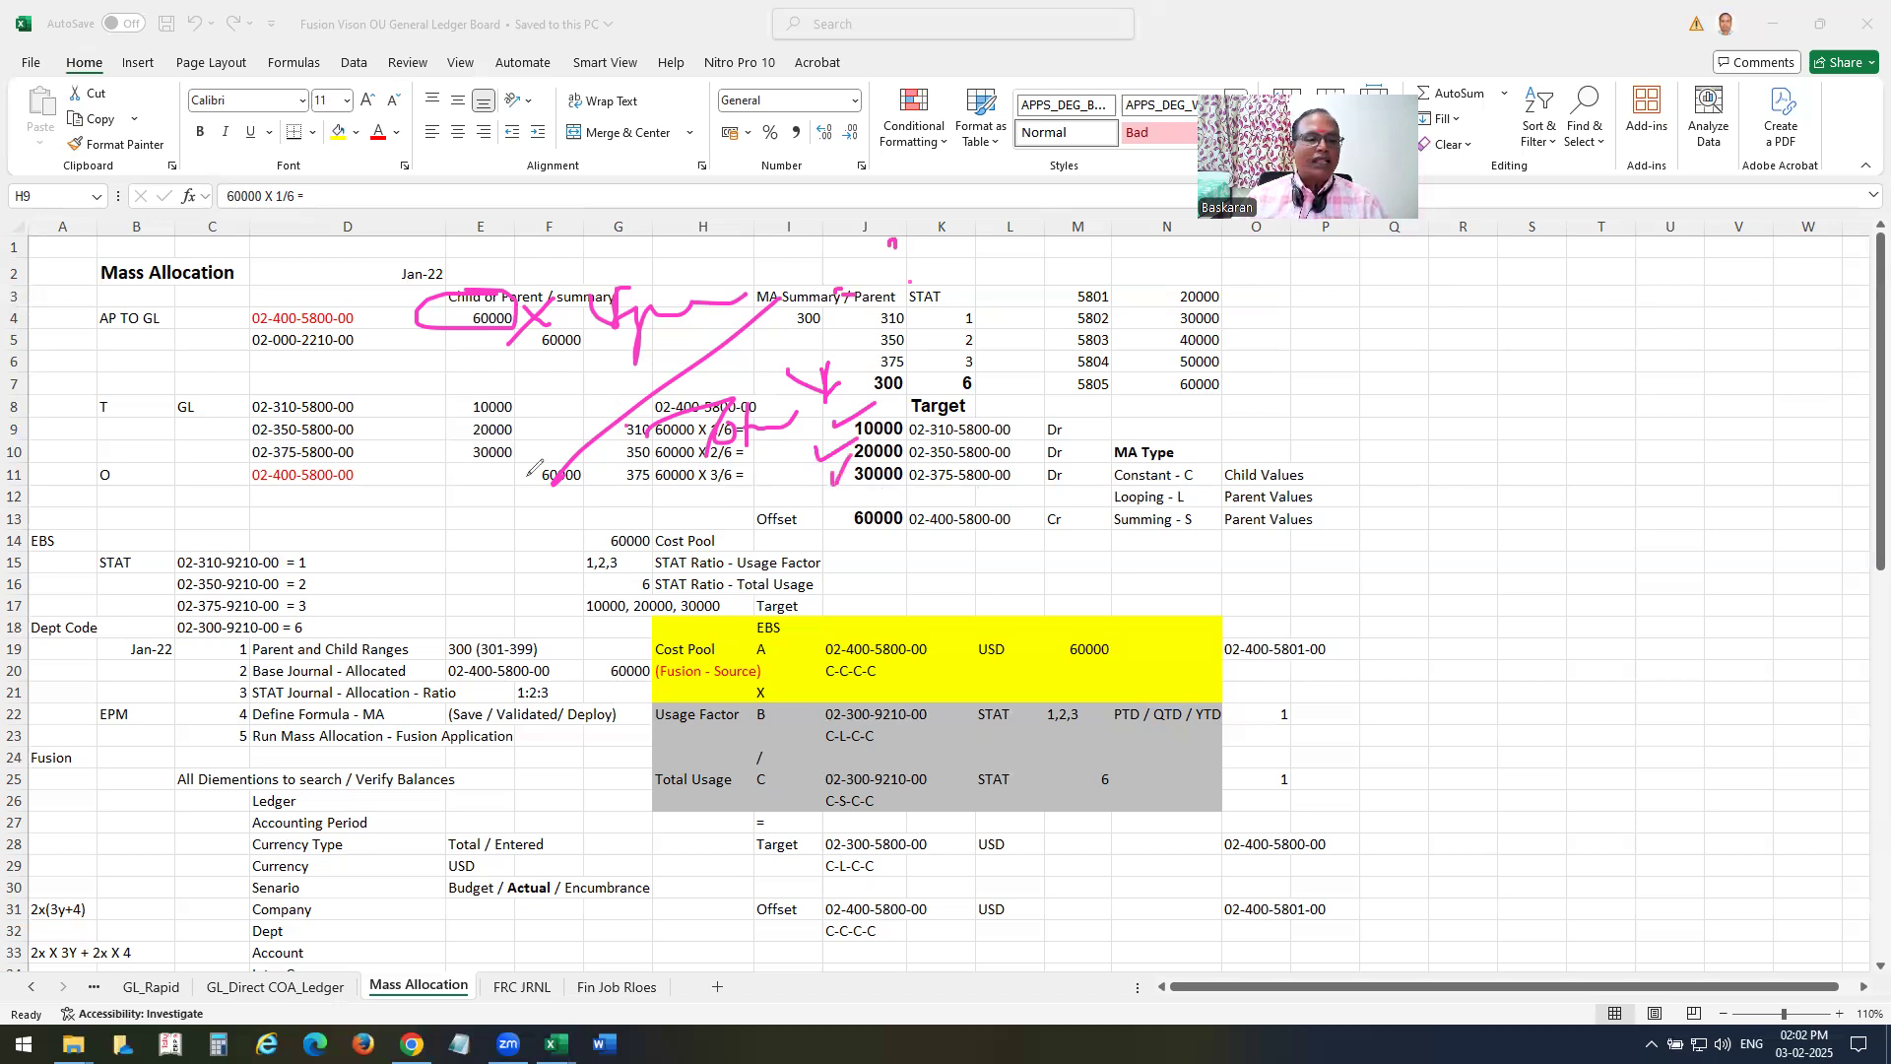
{"action": "mouse_move", "coordinate": [1032, 512]}
{"action": "left_mouse_down"}
{"action": "mouse_move", "coordinate": [912, 526]}
{"action": "mouse_move", "coordinate": [934, 496]}
{"action": "left_mouse_up"}
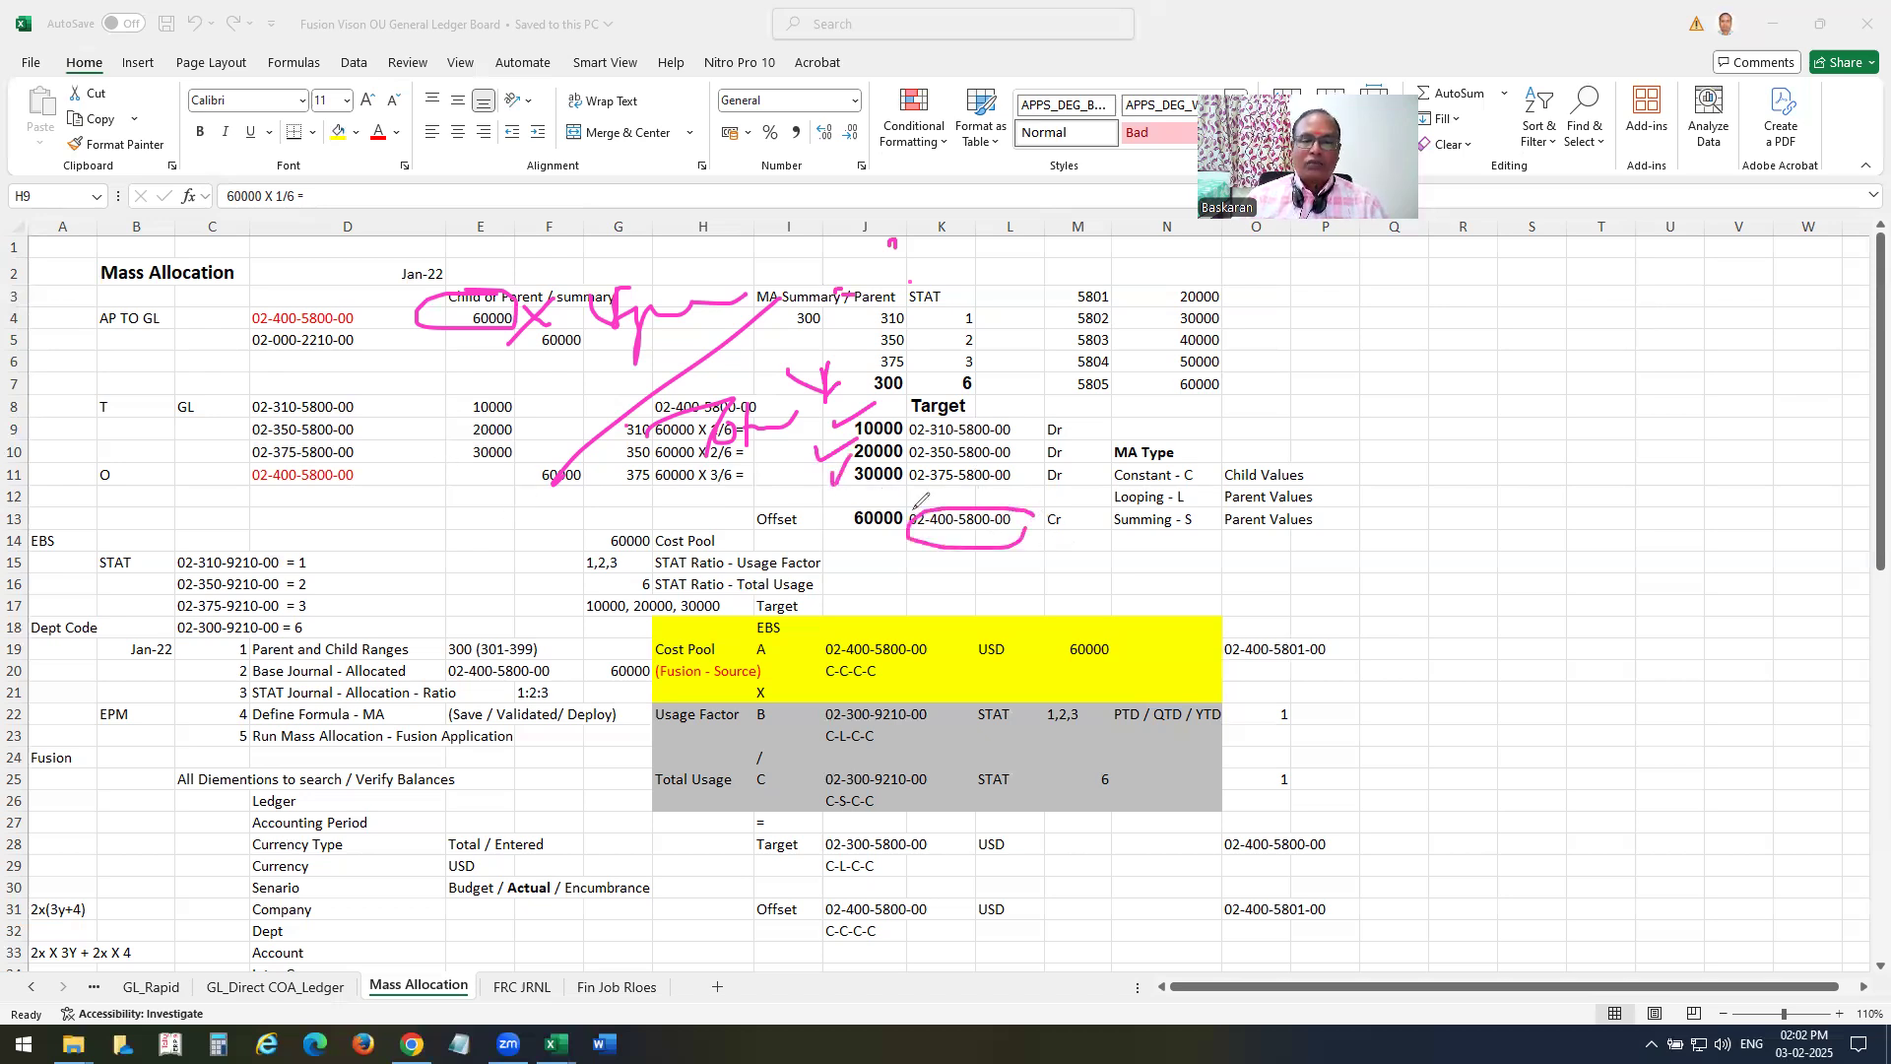
{"action": "mouse_move", "coordinate": [944, 422]}
{"action": "left_mouse_down"}
{"action": "mouse_move", "coordinate": [935, 478]}
{"action": "mouse_move", "coordinate": [946, 413]}
{"action": "mouse_move", "coordinate": [1015, 439]}
{"action": "mouse_move", "coordinate": [1057, 422]}
{"action": "mouse_move", "coordinate": [1072, 471]}
{"action": "left_mouse_up"}
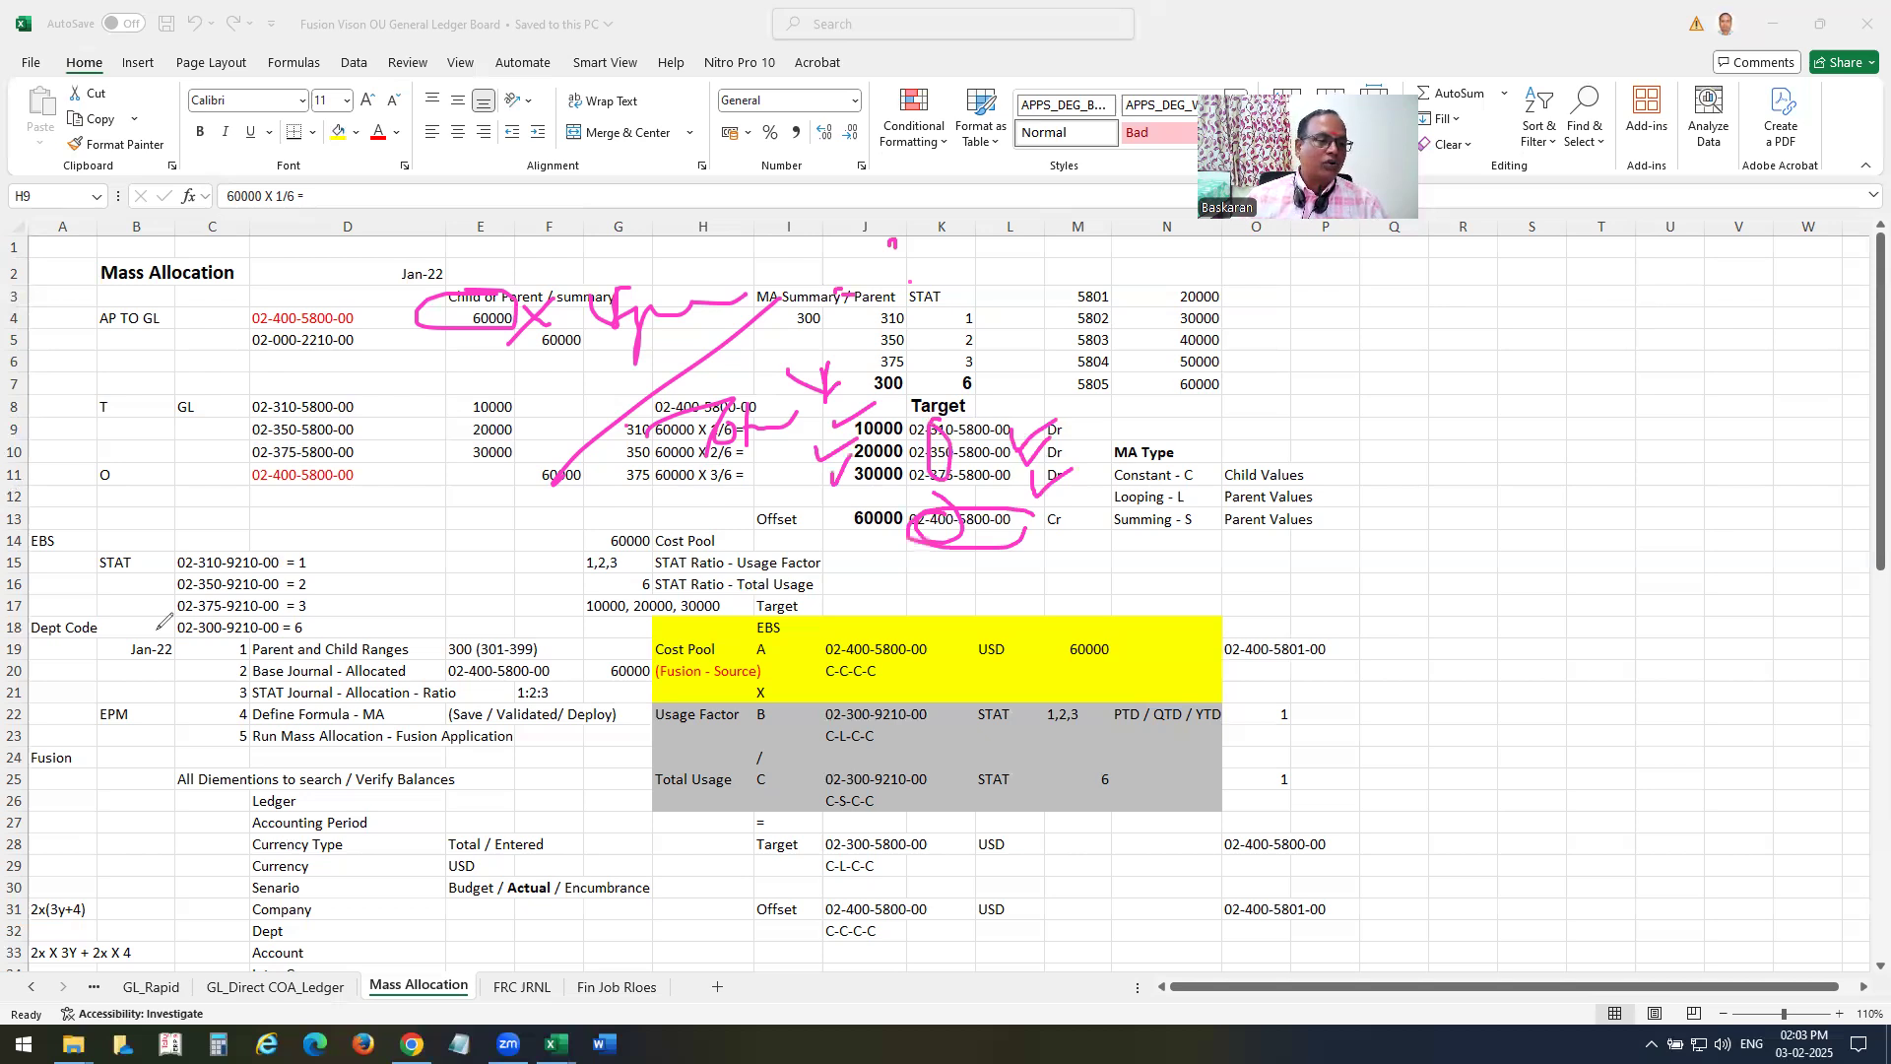
{"action": "left_click", "coordinate": [330, 793]}
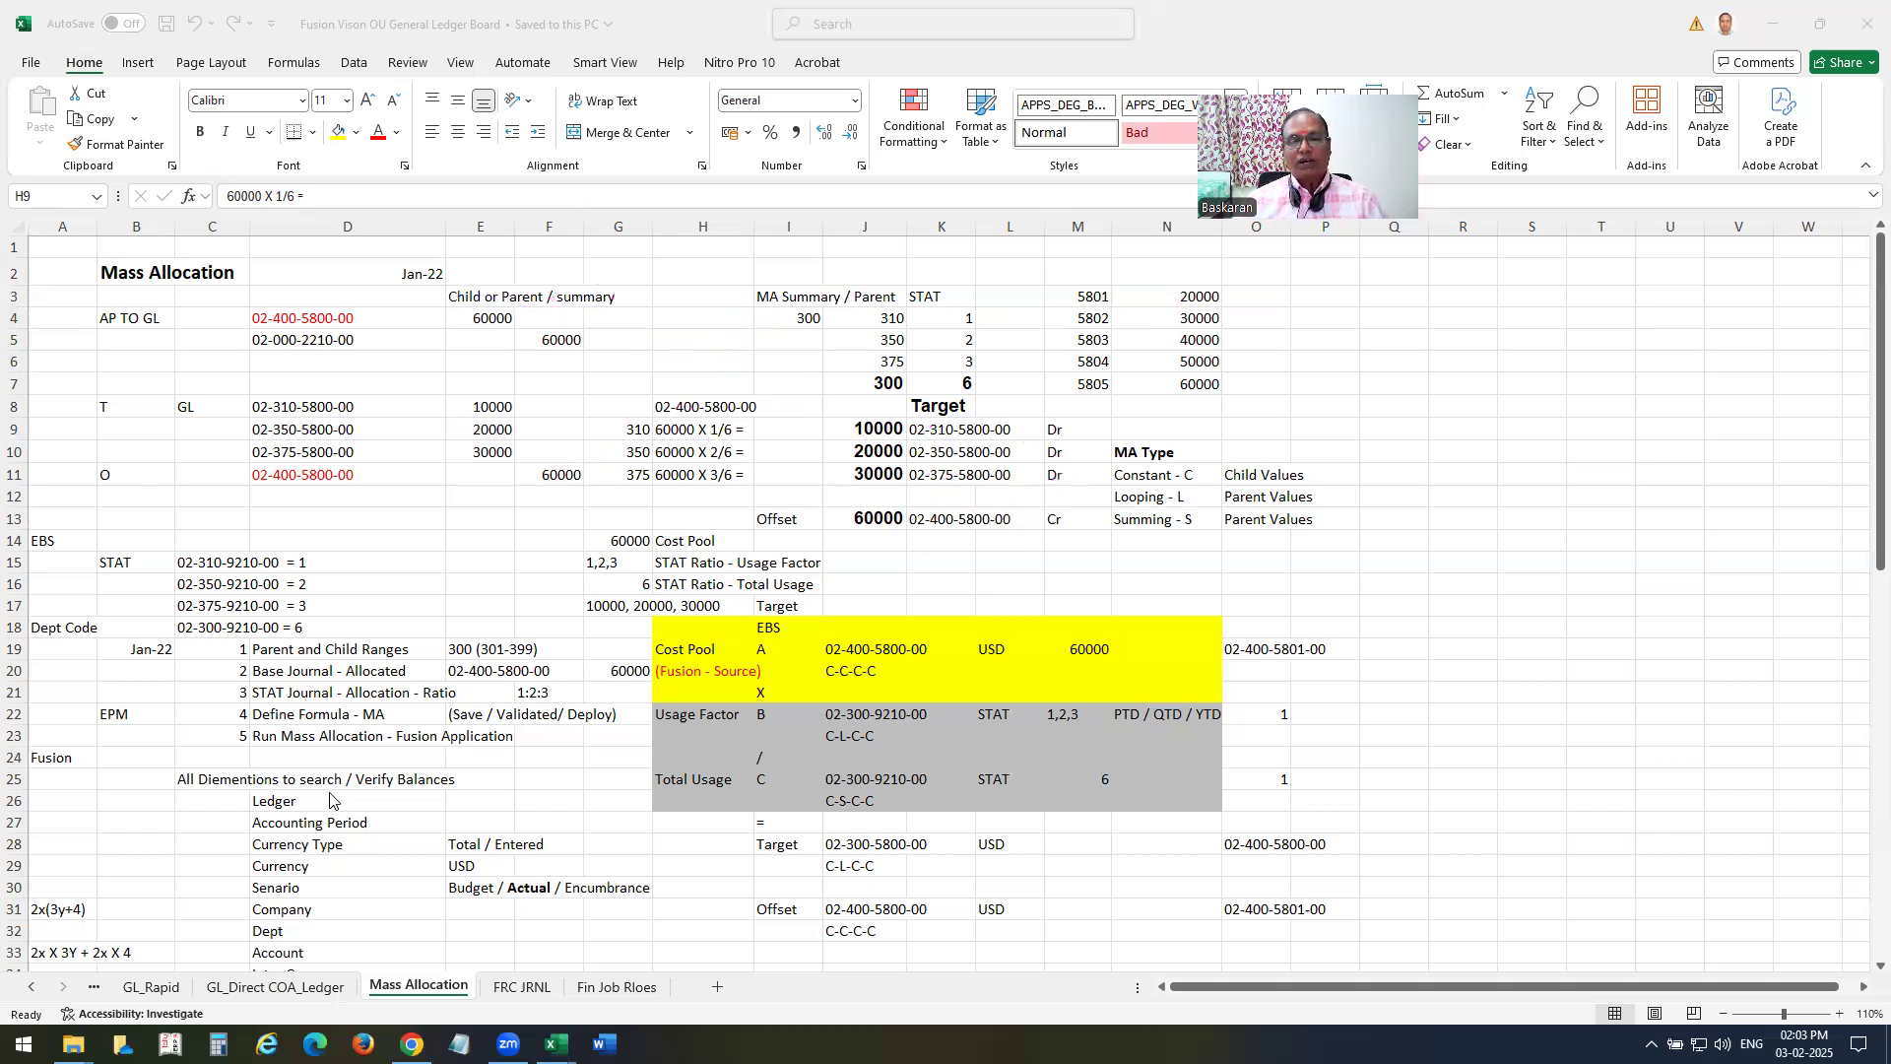
Examine the EBS formula block, from the cost pool multiplier through Total Usage to the Target and Offset rows.
{"action": "scroll", "coordinate": [542, 554], "scroll_direction": "down", "scroll_amount": 2}
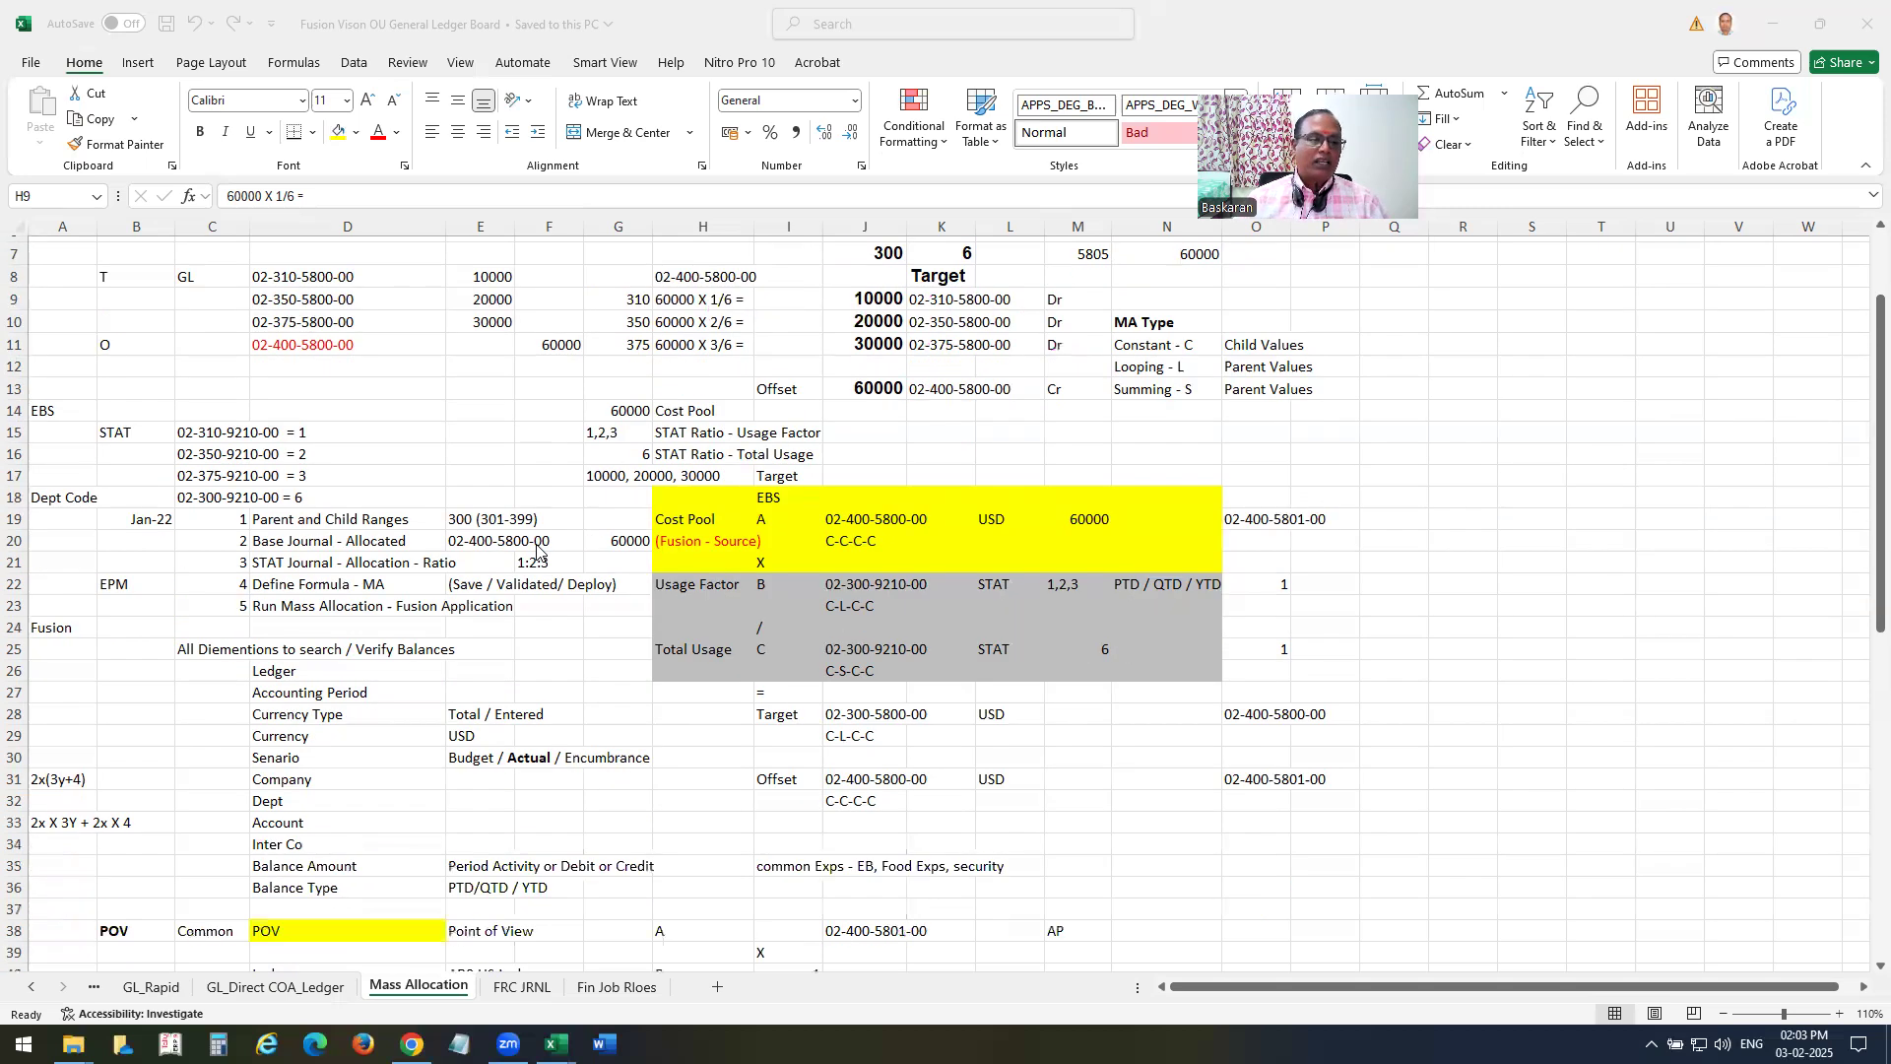
{"action": "scroll", "coordinate": [542, 807], "scroll_direction": "up", "scroll_amount": 1}
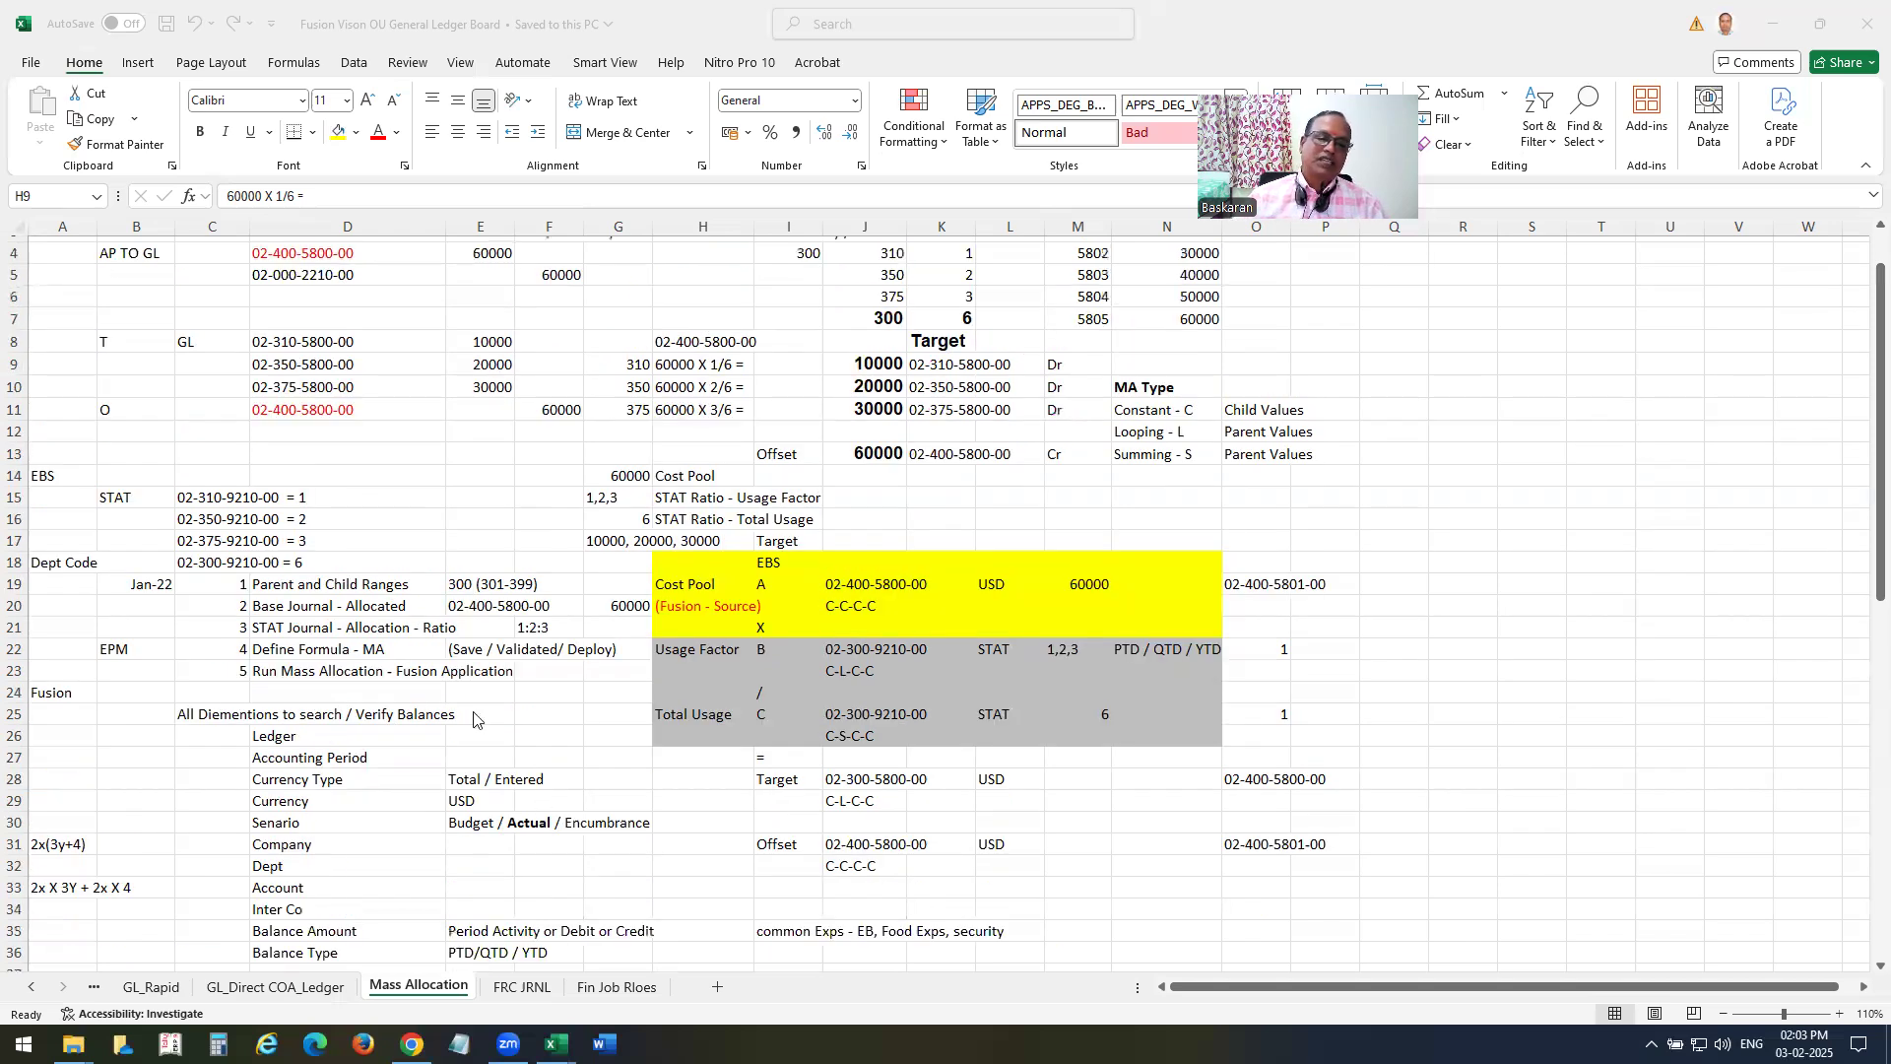
{"action": "left_click", "coordinate": [764, 628]}
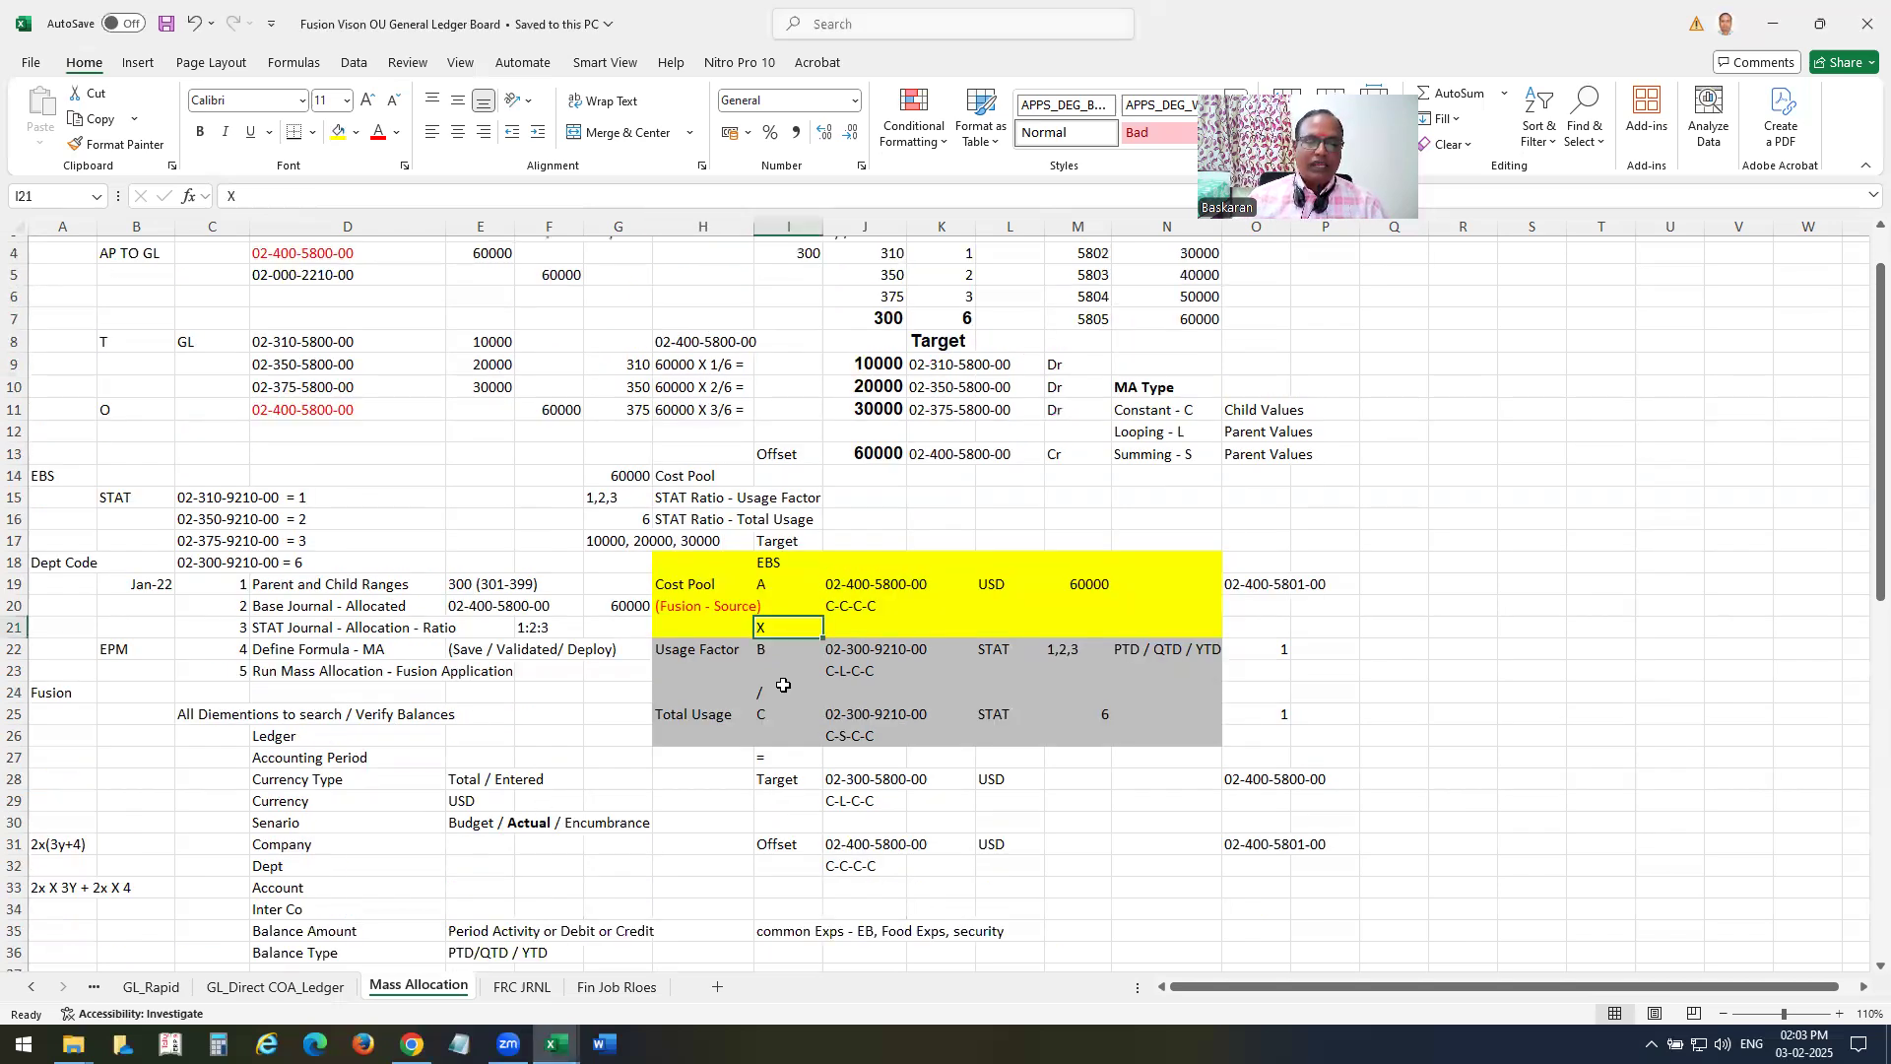
{"action": "left_click", "coordinate": [766, 715]}
{"action": "left_click", "coordinate": [783, 778]}
{"action": "left_click", "coordinate": [788, 848]}
{"action": "scroll", "coordinate": [733, 682], "scroll_direction": "down", "scroll_amount": 2}
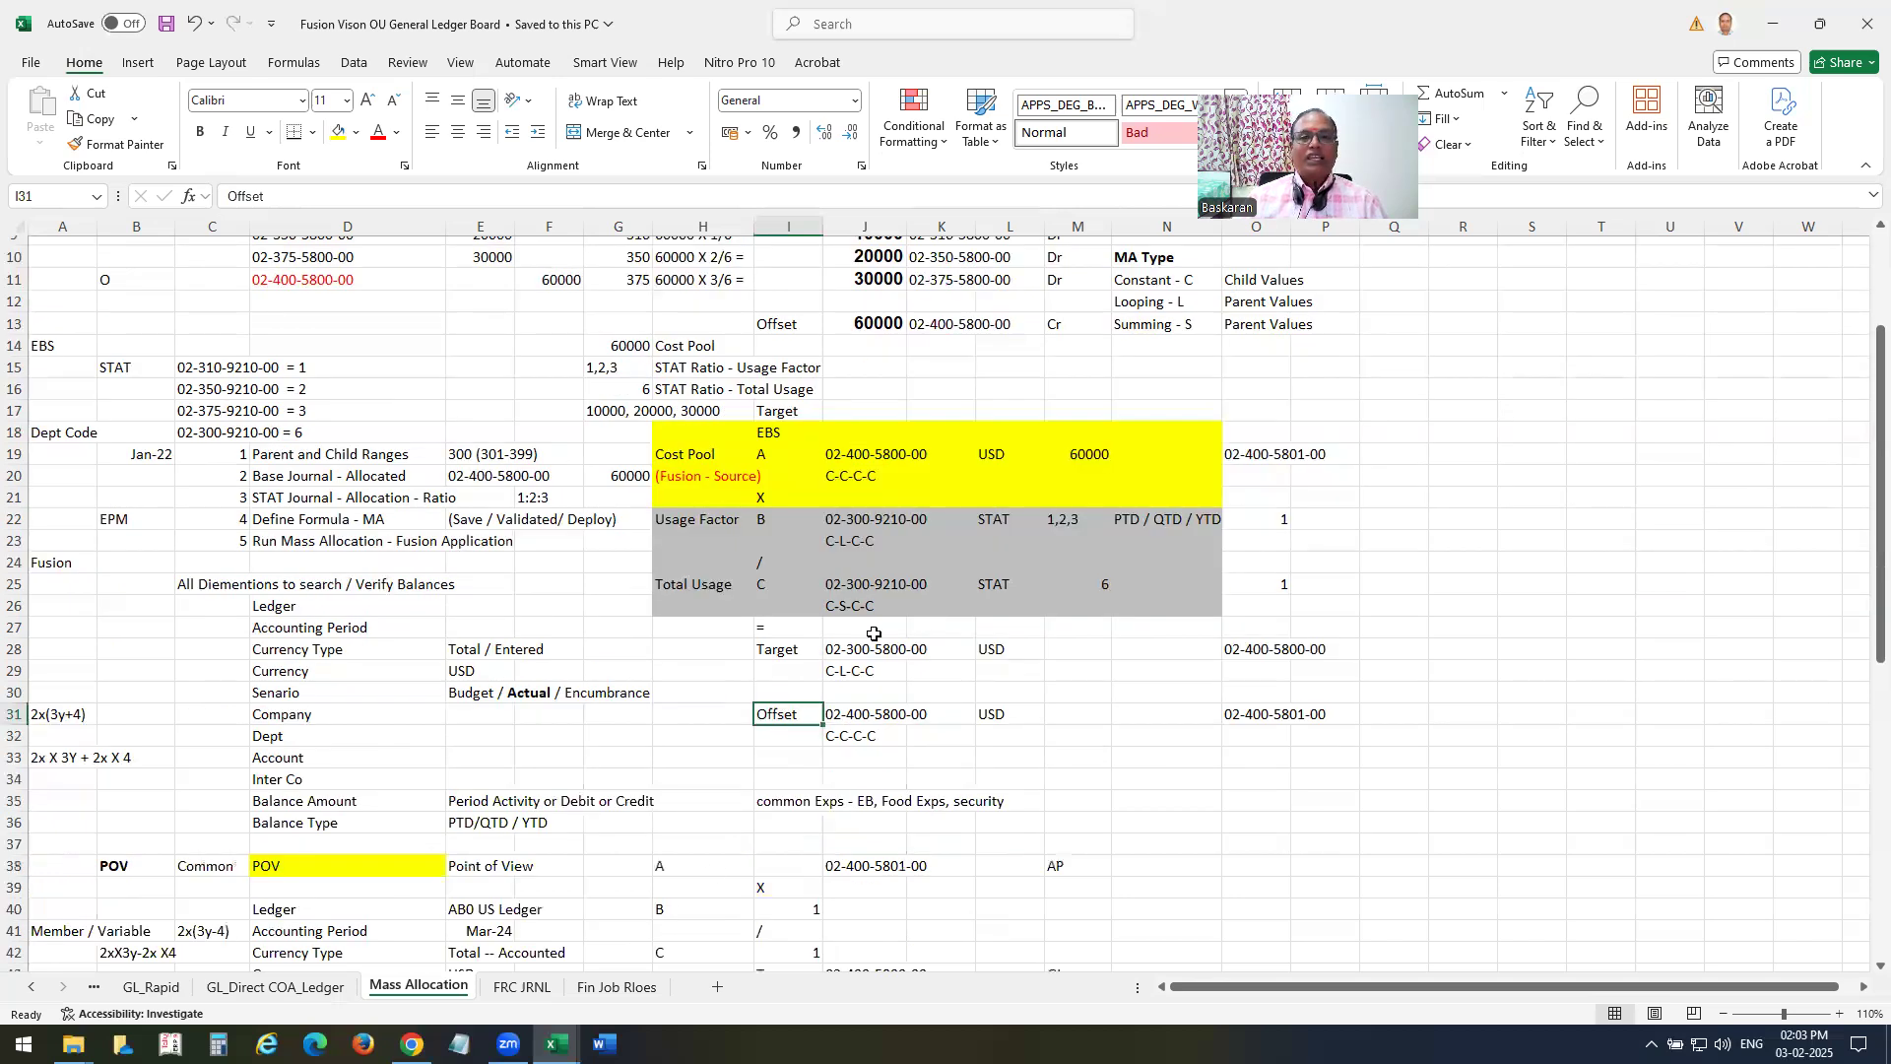
Circle the EBS formula account combinations and the POV heading in annotation ink, and clear the markings.
{"action": "mouse_move", "coordinate": [922, 404]}
{"action": "left_mouse_down"}
{"action": "mouse_move", "coordinate": [886, 832]}
{"action": "mouse_move", "coordinate": [975, 468]}
{"action": "mouse_move", "coordinate": [901, 444]}
{"action": "left_mouse_up"}
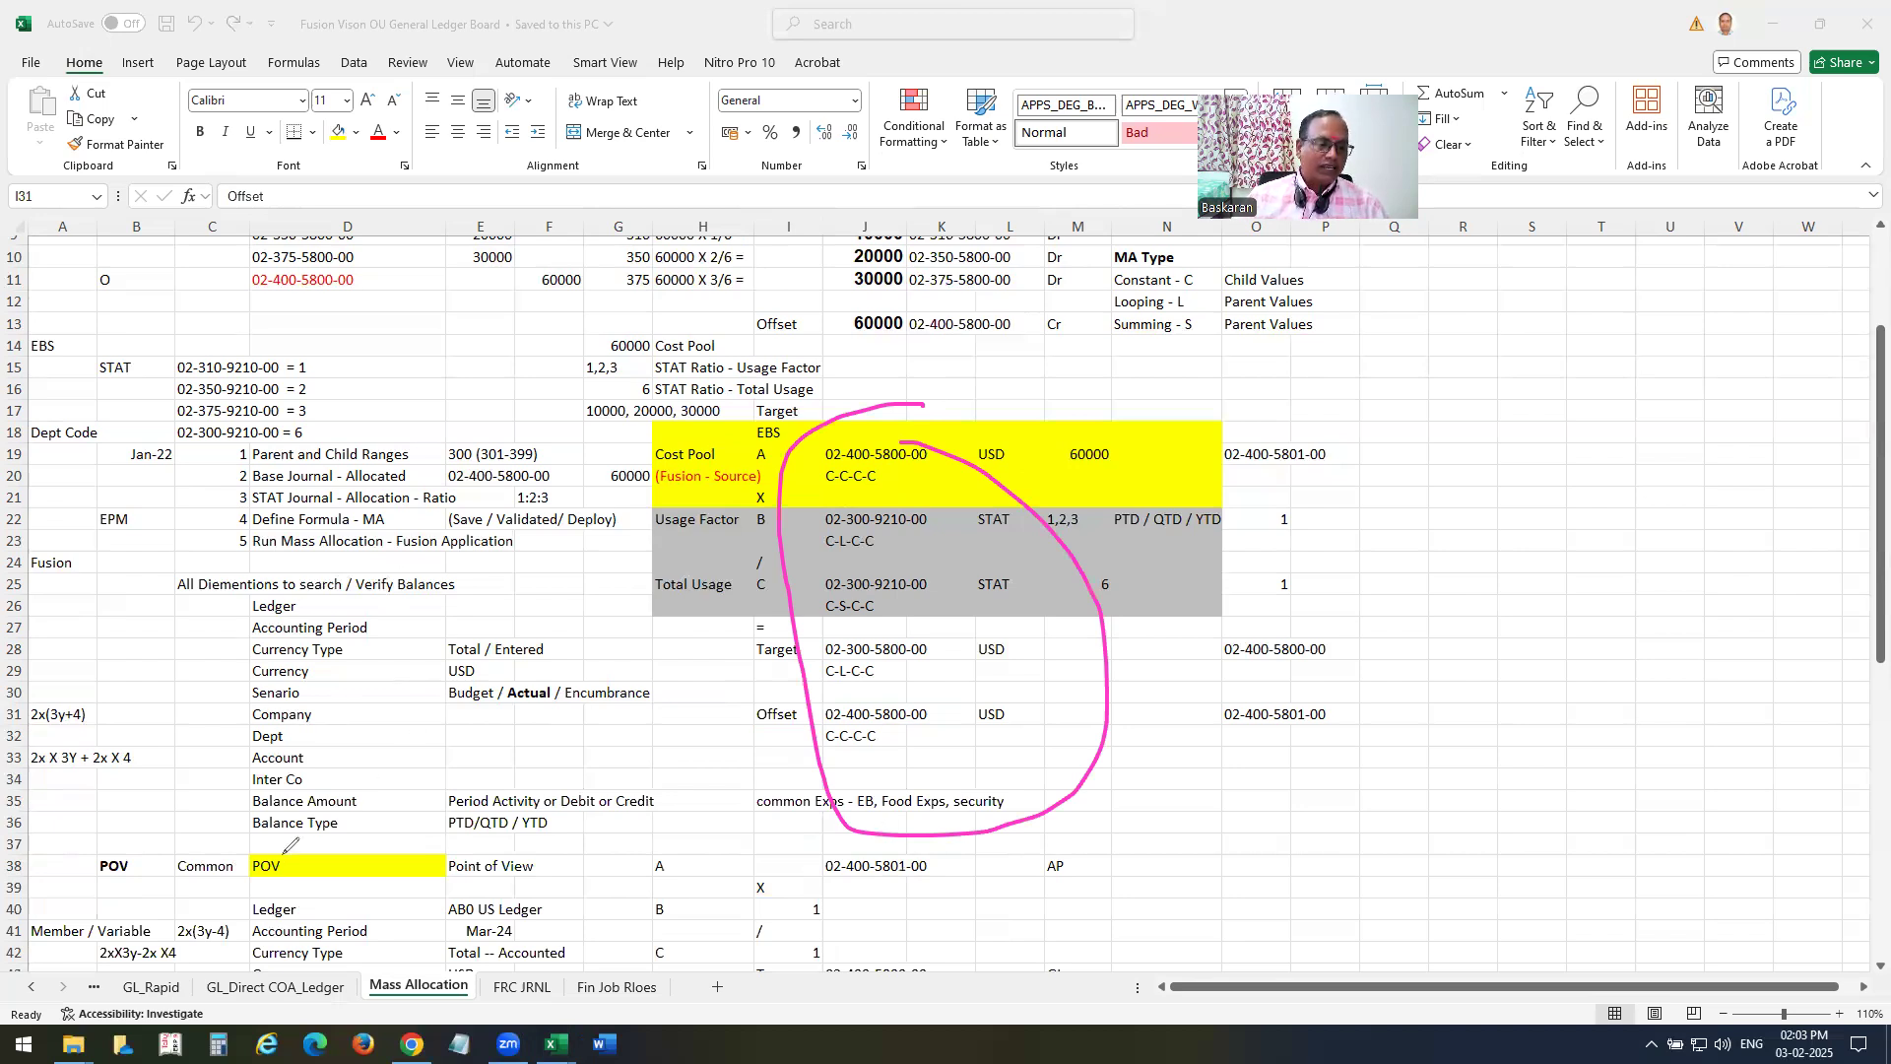
{"action": "mouse_move", "coordinate": [290, 845]}
{"action": "left_mouse_down"}
{"action": "mouse_move", "coordinate": [251, 882]}
{"action": "mouse_move", "coordinate": [300, 855]}
{"action": "left_mouse_up"}
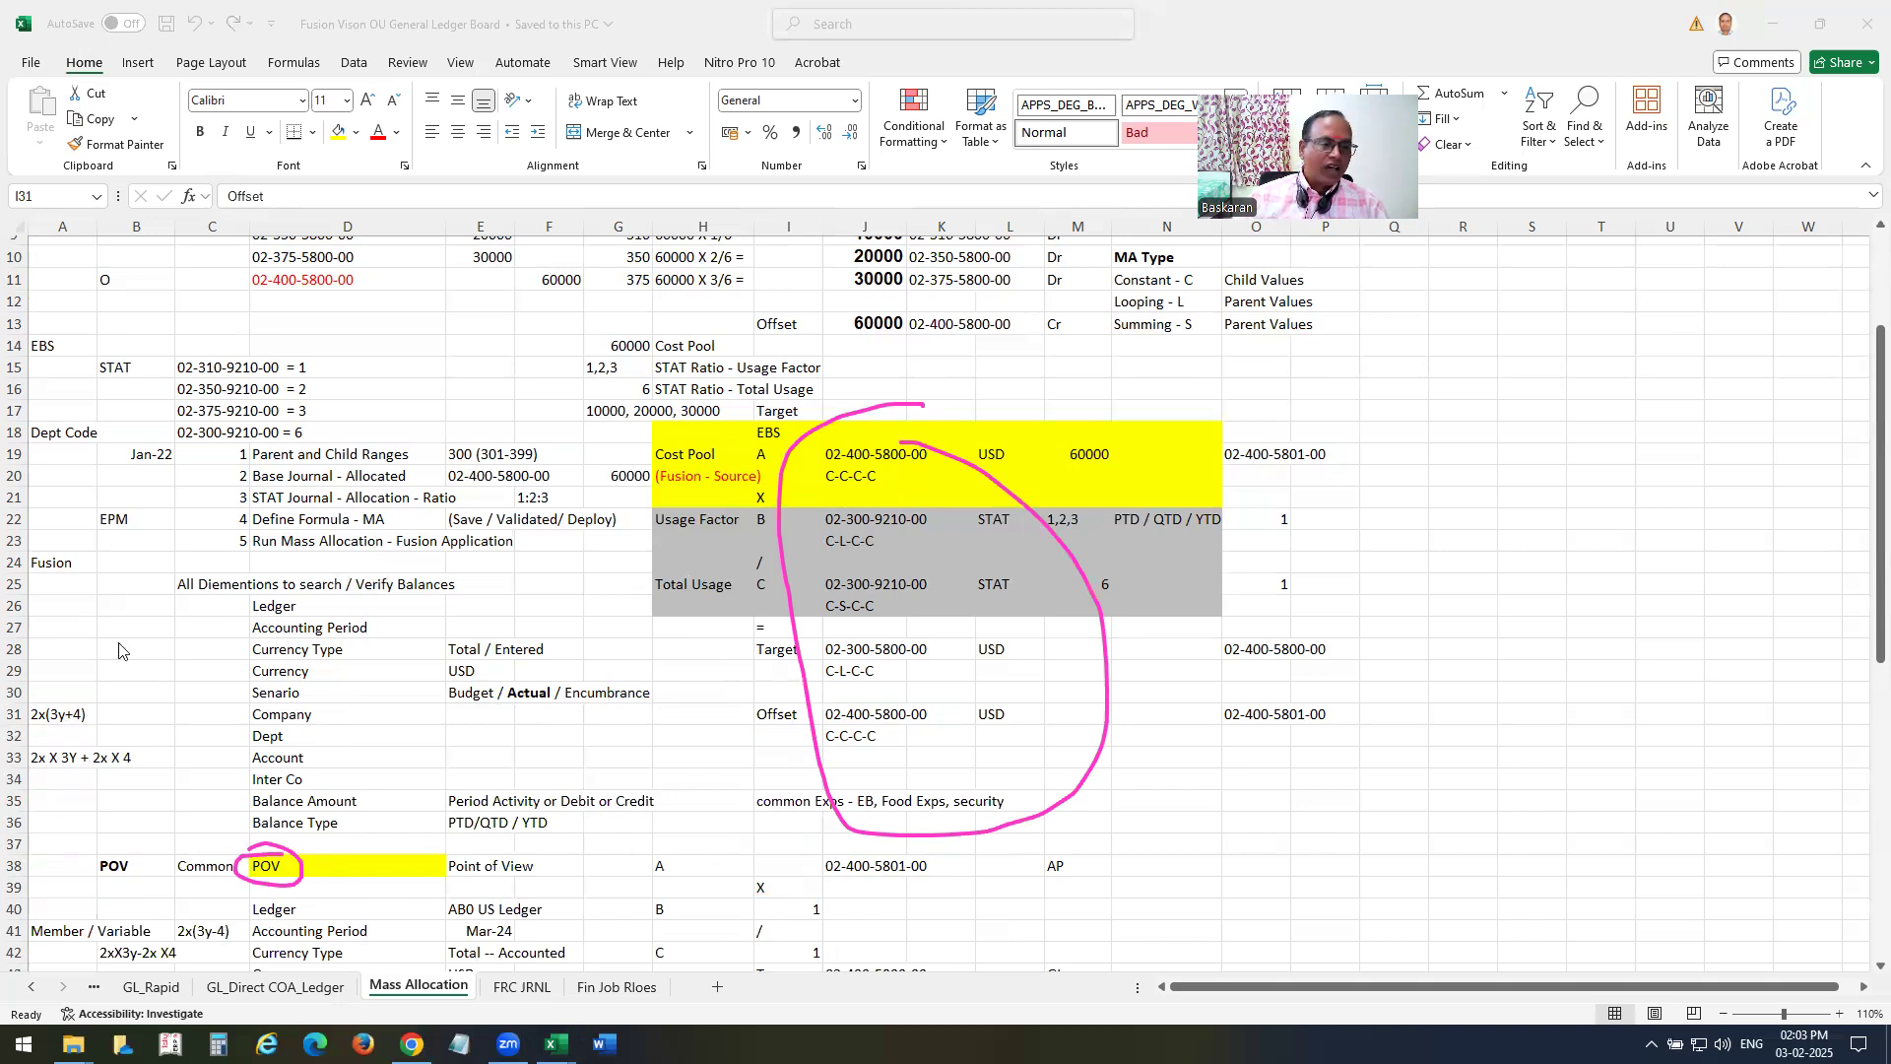
{"action": "scroll", "coordinate": [444, 596], "scroll_direction": "down", "scroll_amount": 3}
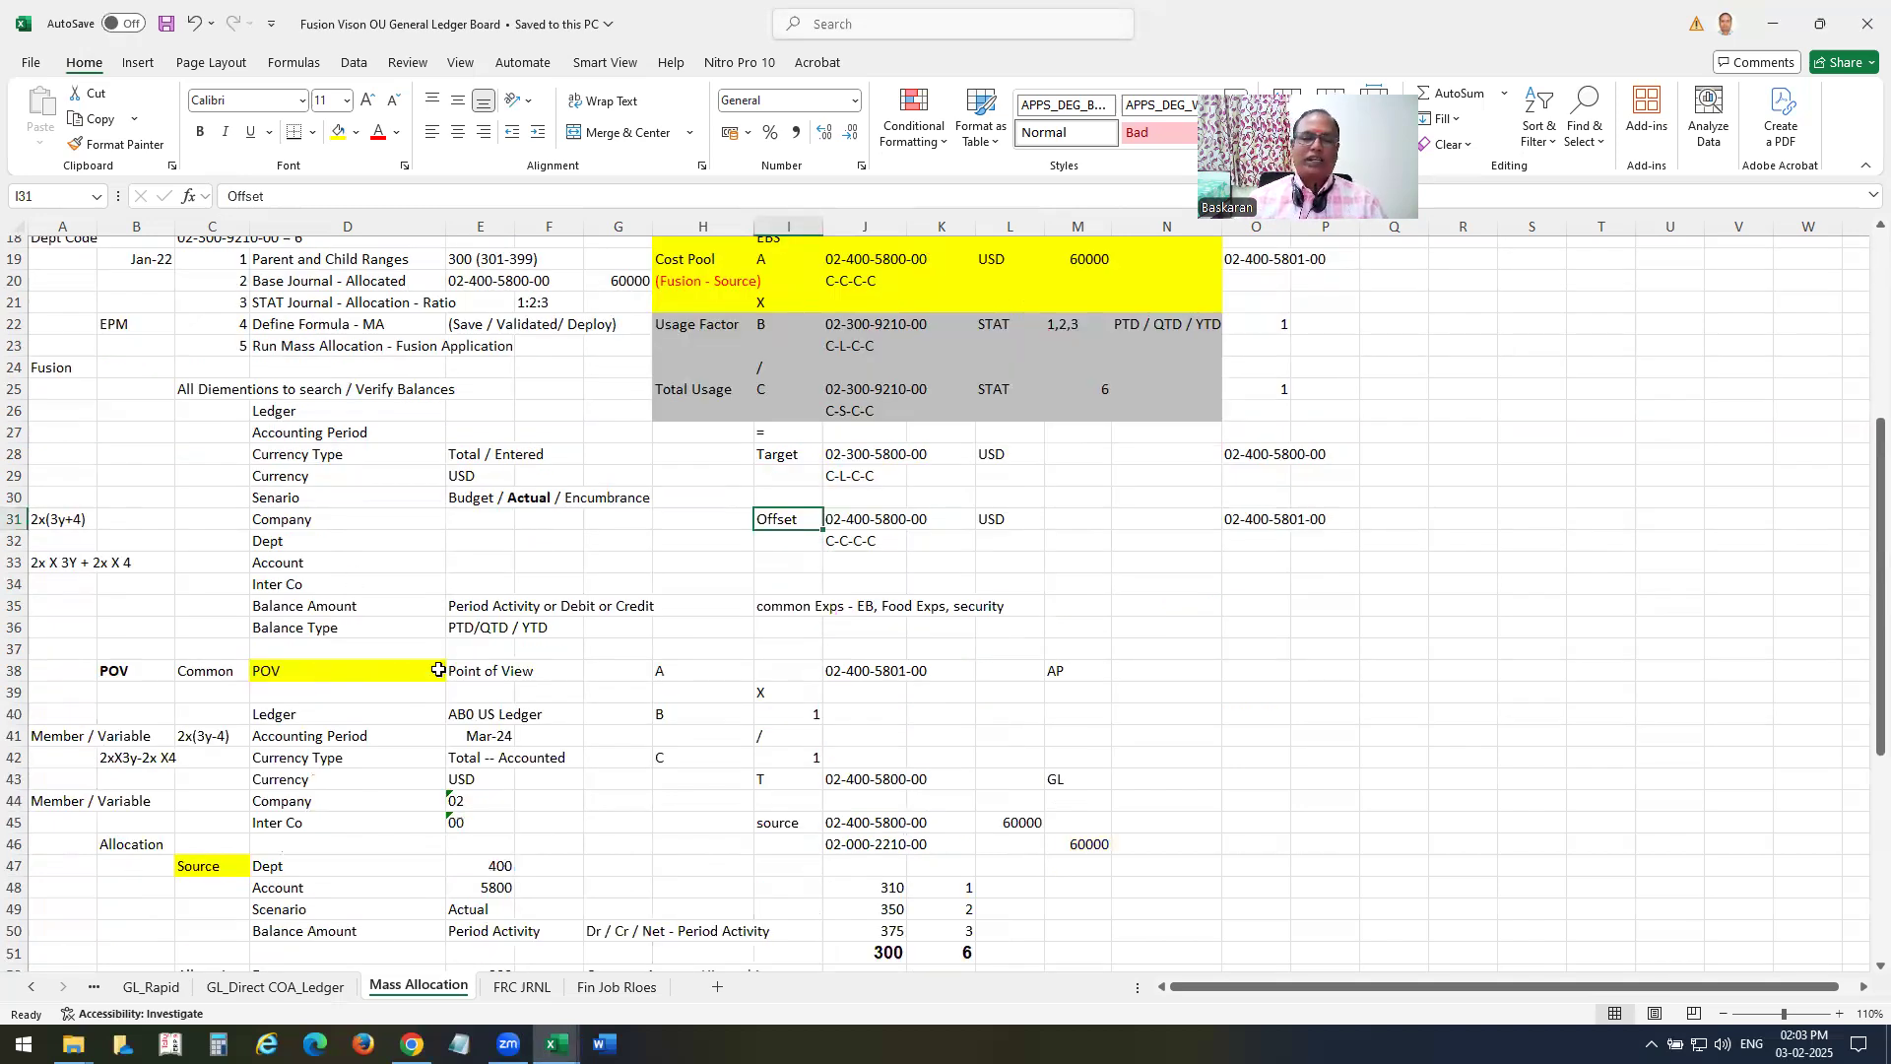
Step through the Fusion dimensions used to search and verify balances, from Ledger in D26 to Balance Amount in D35.
{"action": "left_click", "coordinate": [280, 409]}
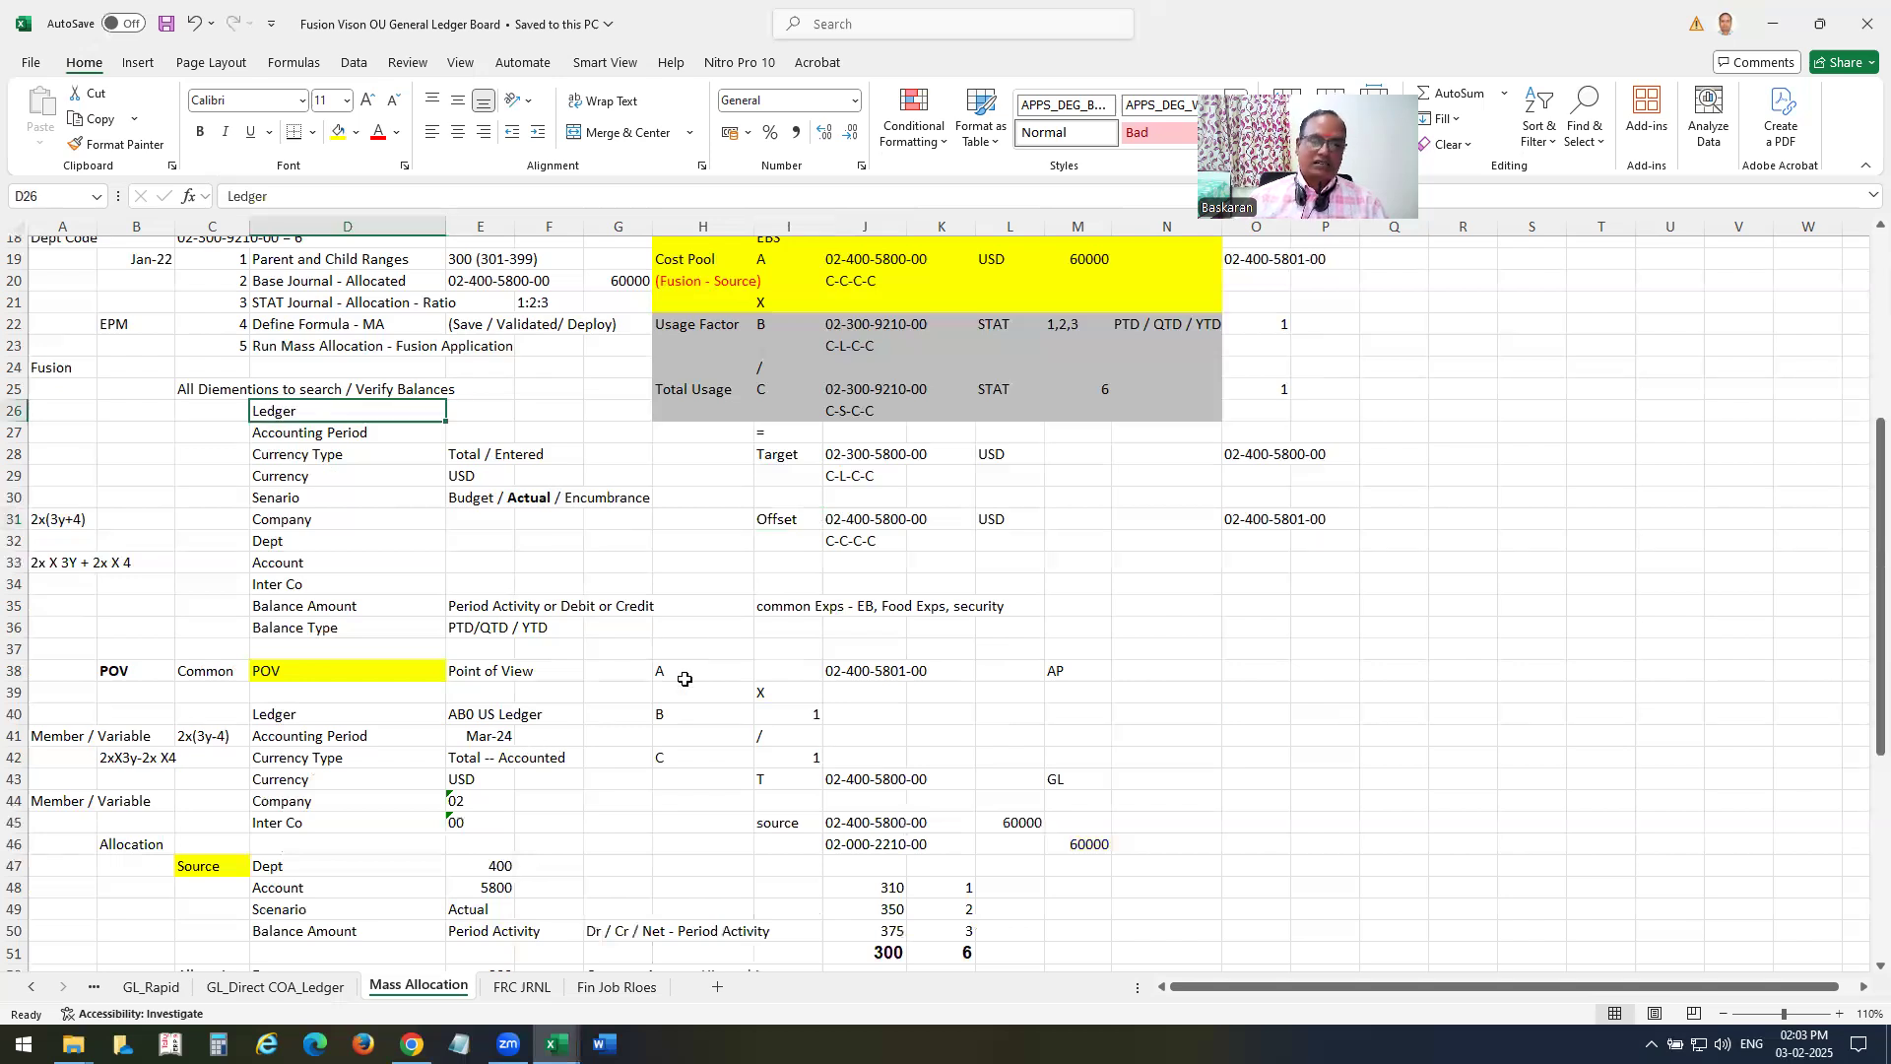
{"action": "key", "text": "Down"}
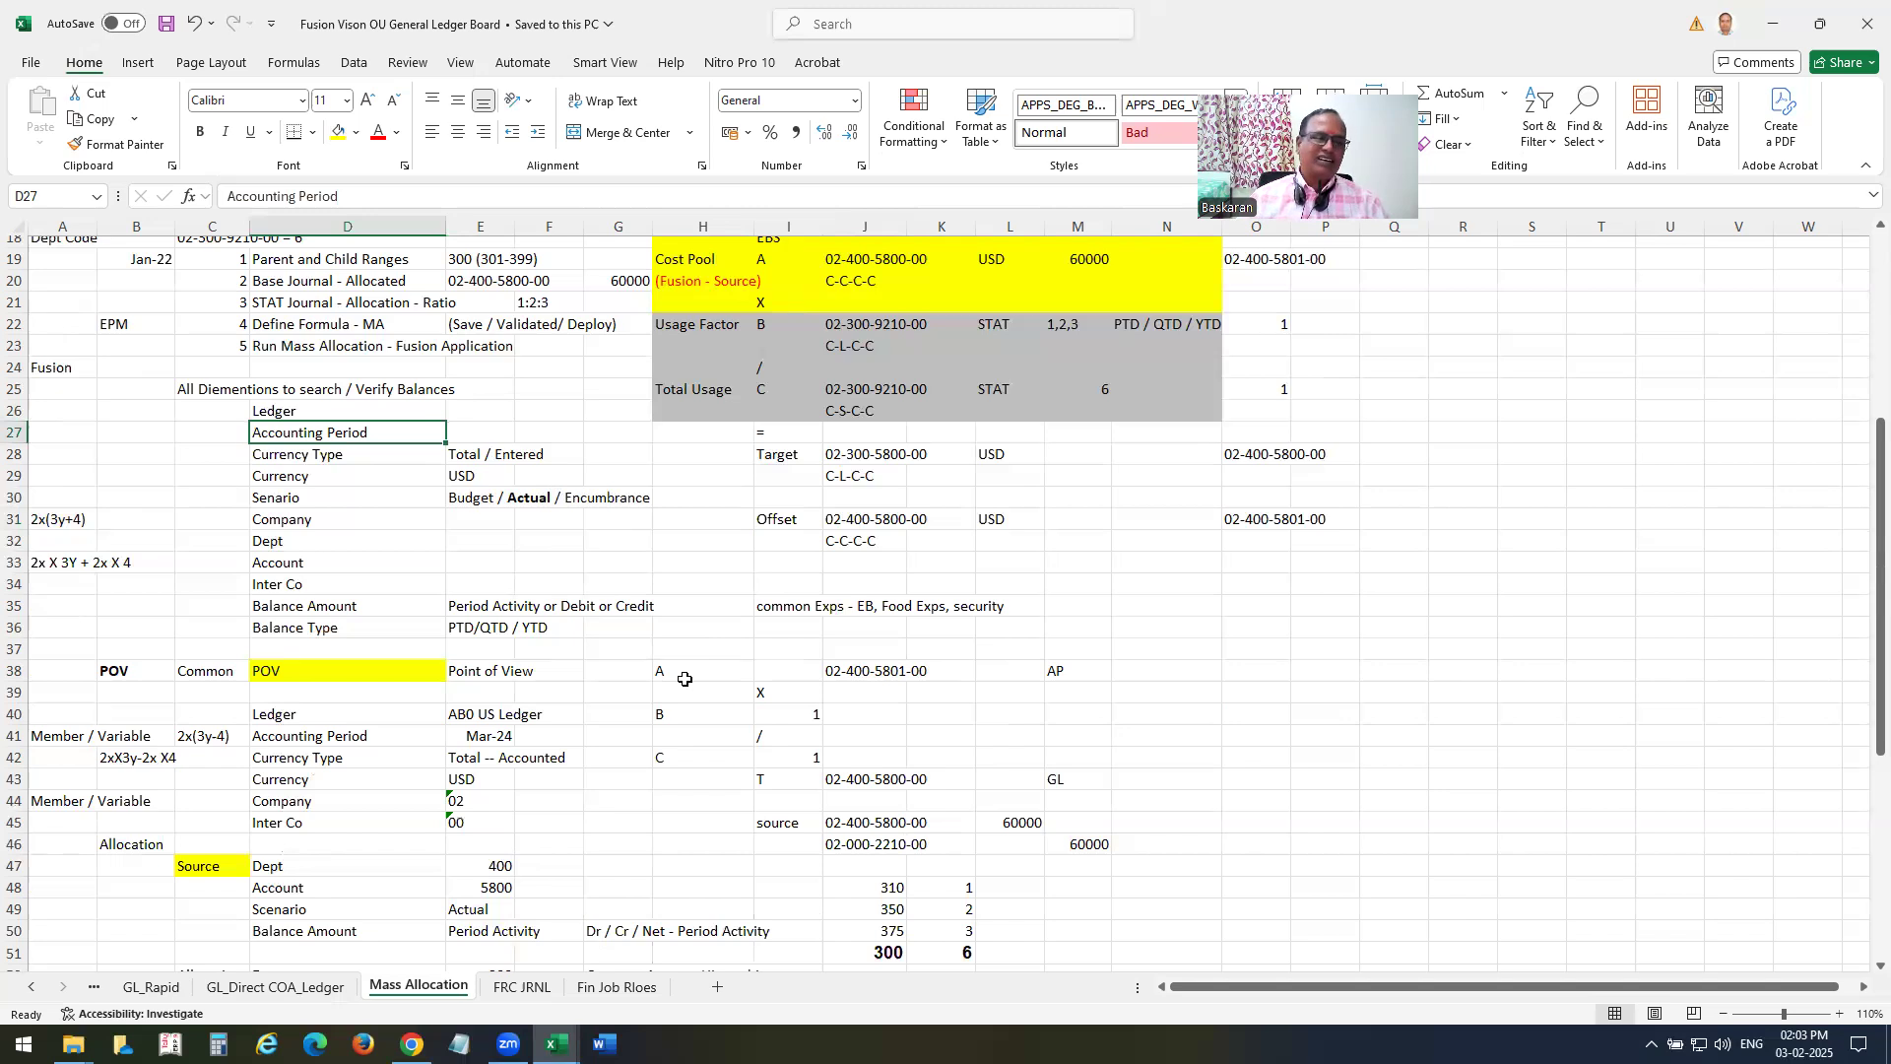
{"action": "key", "text": "Down"}
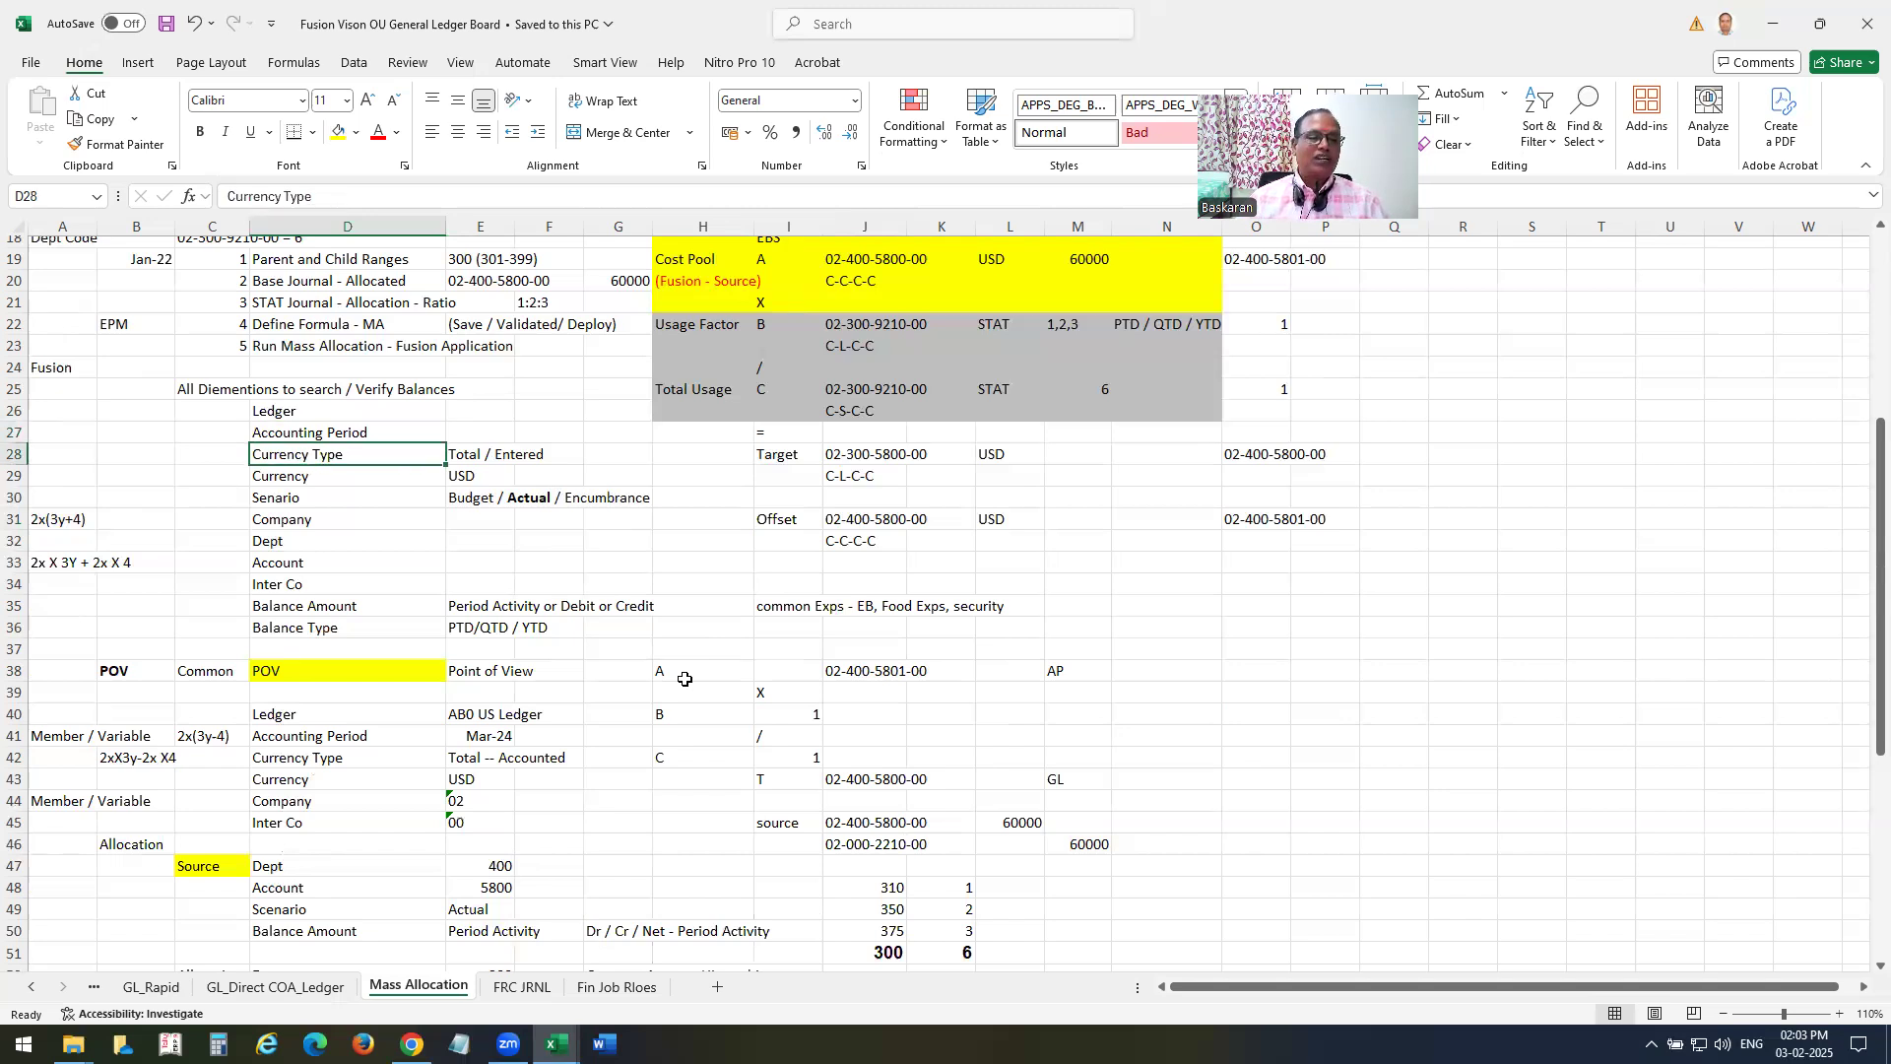
{"action": "key", "text": "Down"}
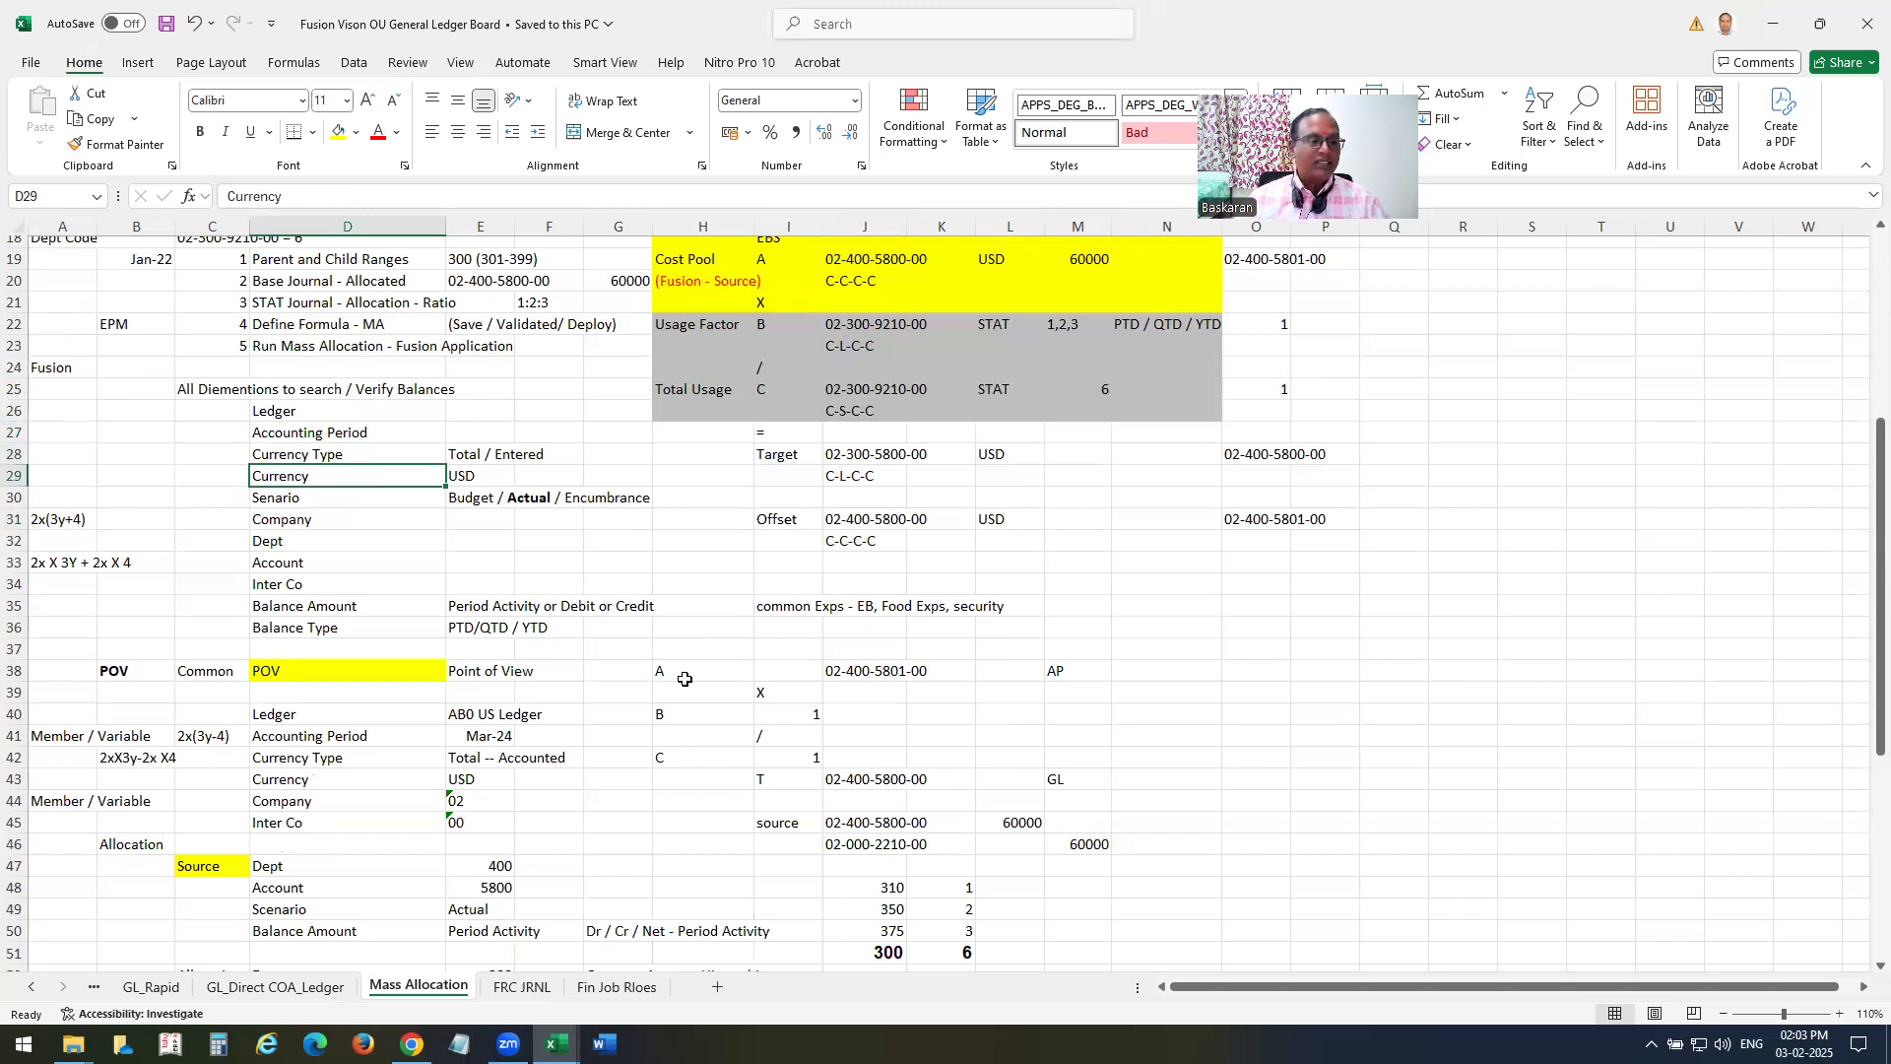
{"action": "key", "text": "Down"}
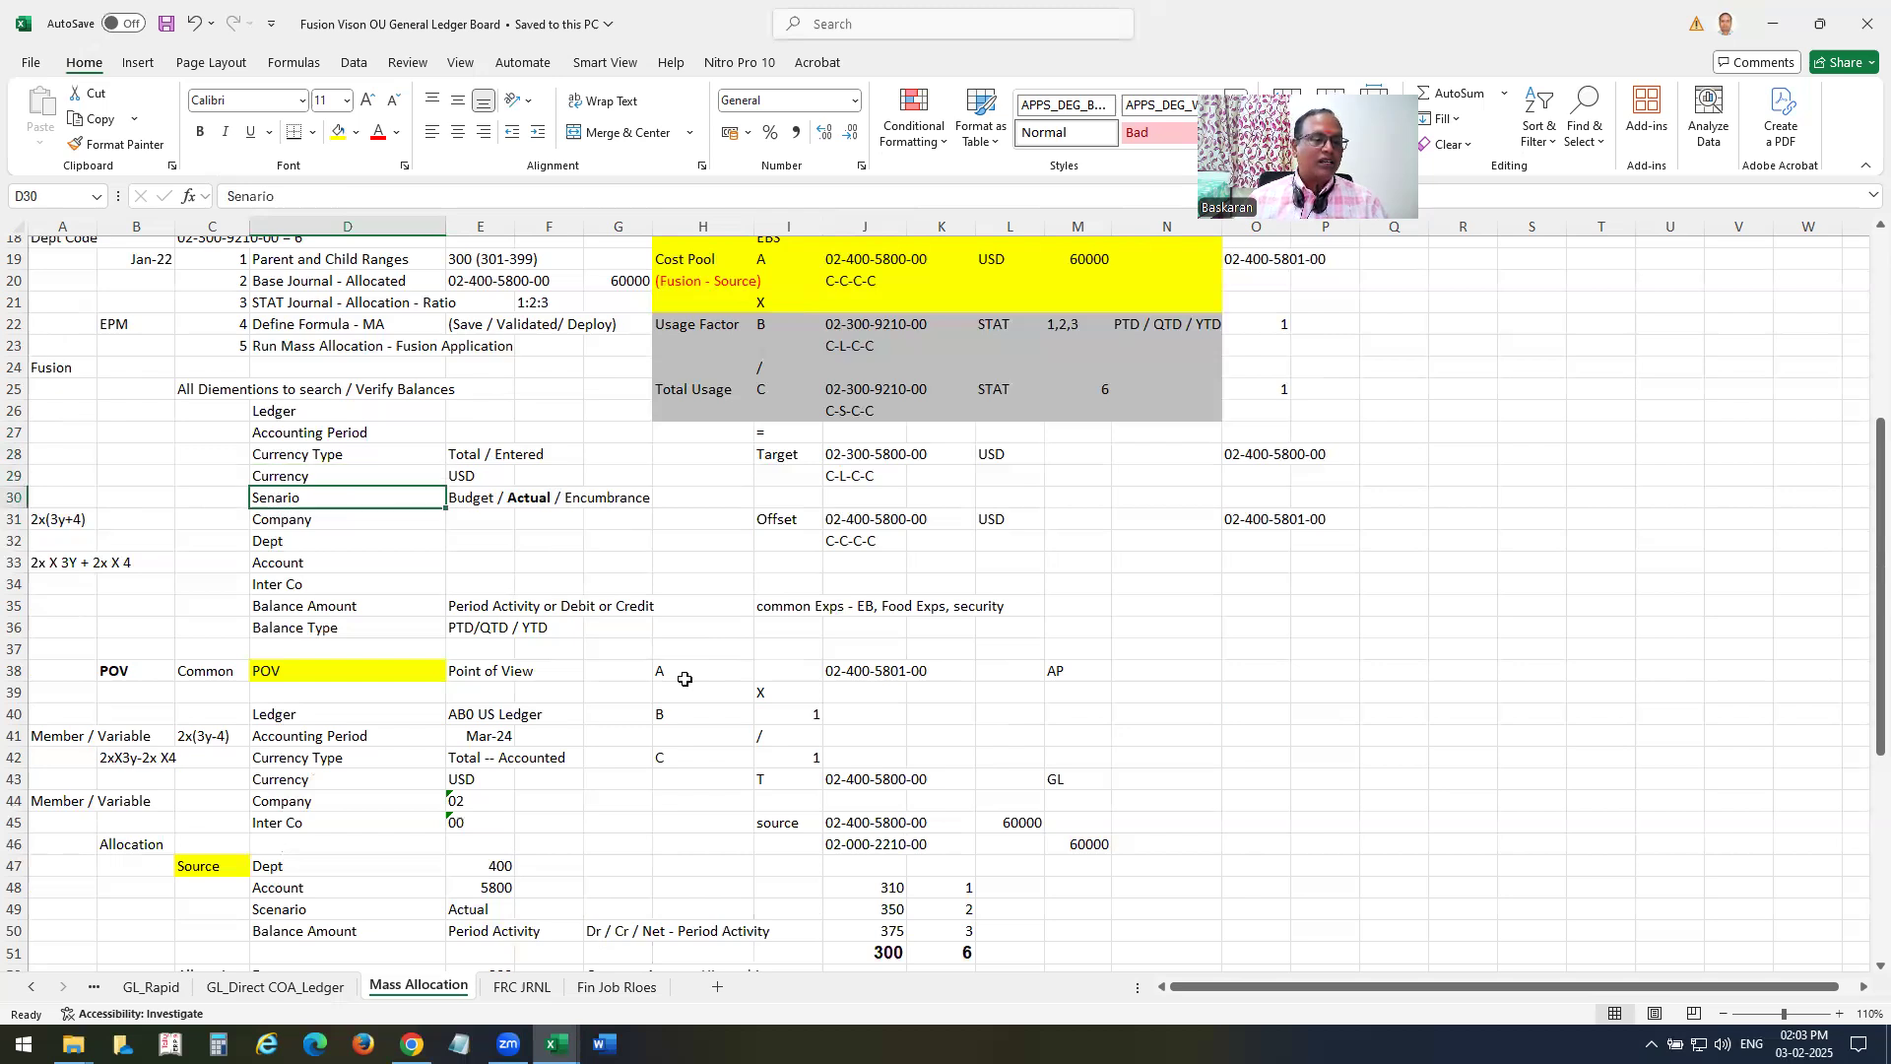
{"action": "key", "text": "Down"}
{"action": "key", "text": "Down"}
{"action": "key", "text": "Down"}
{"action": "key", "text": "Down"}
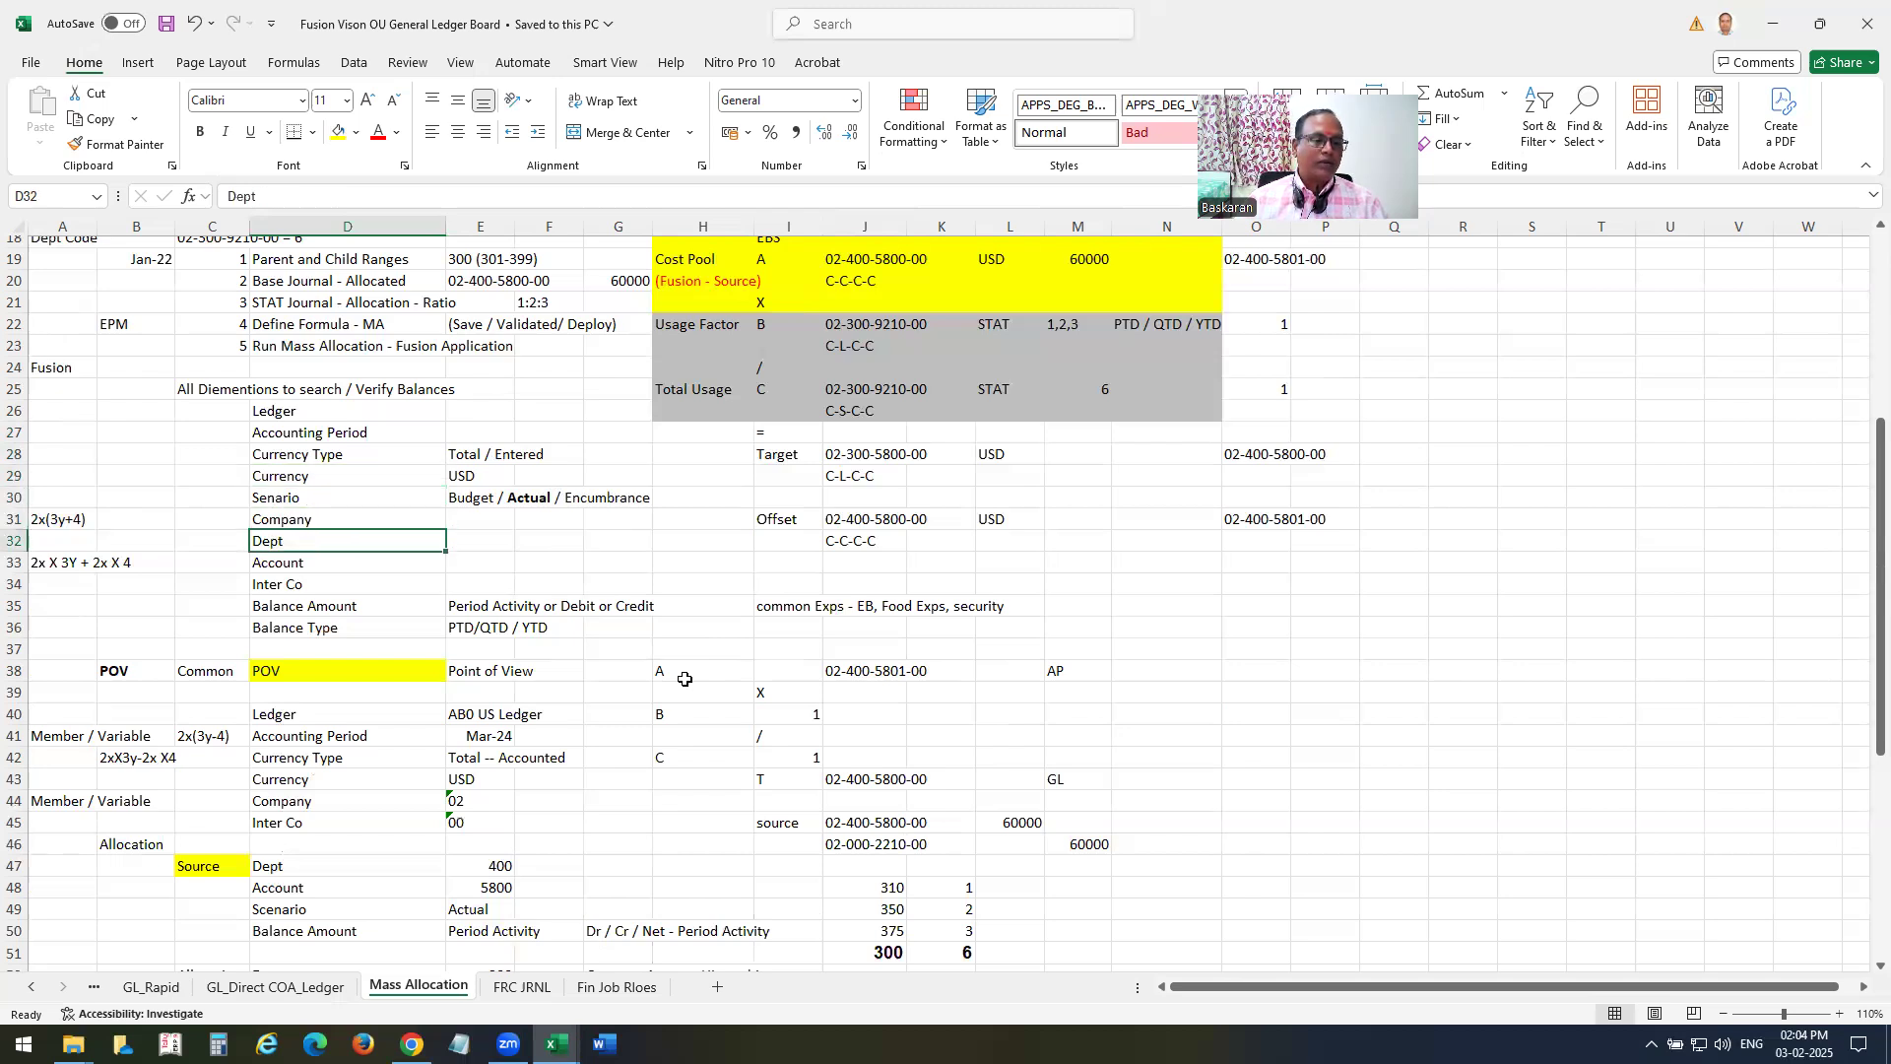
{"action": "key", "text": "Down"}
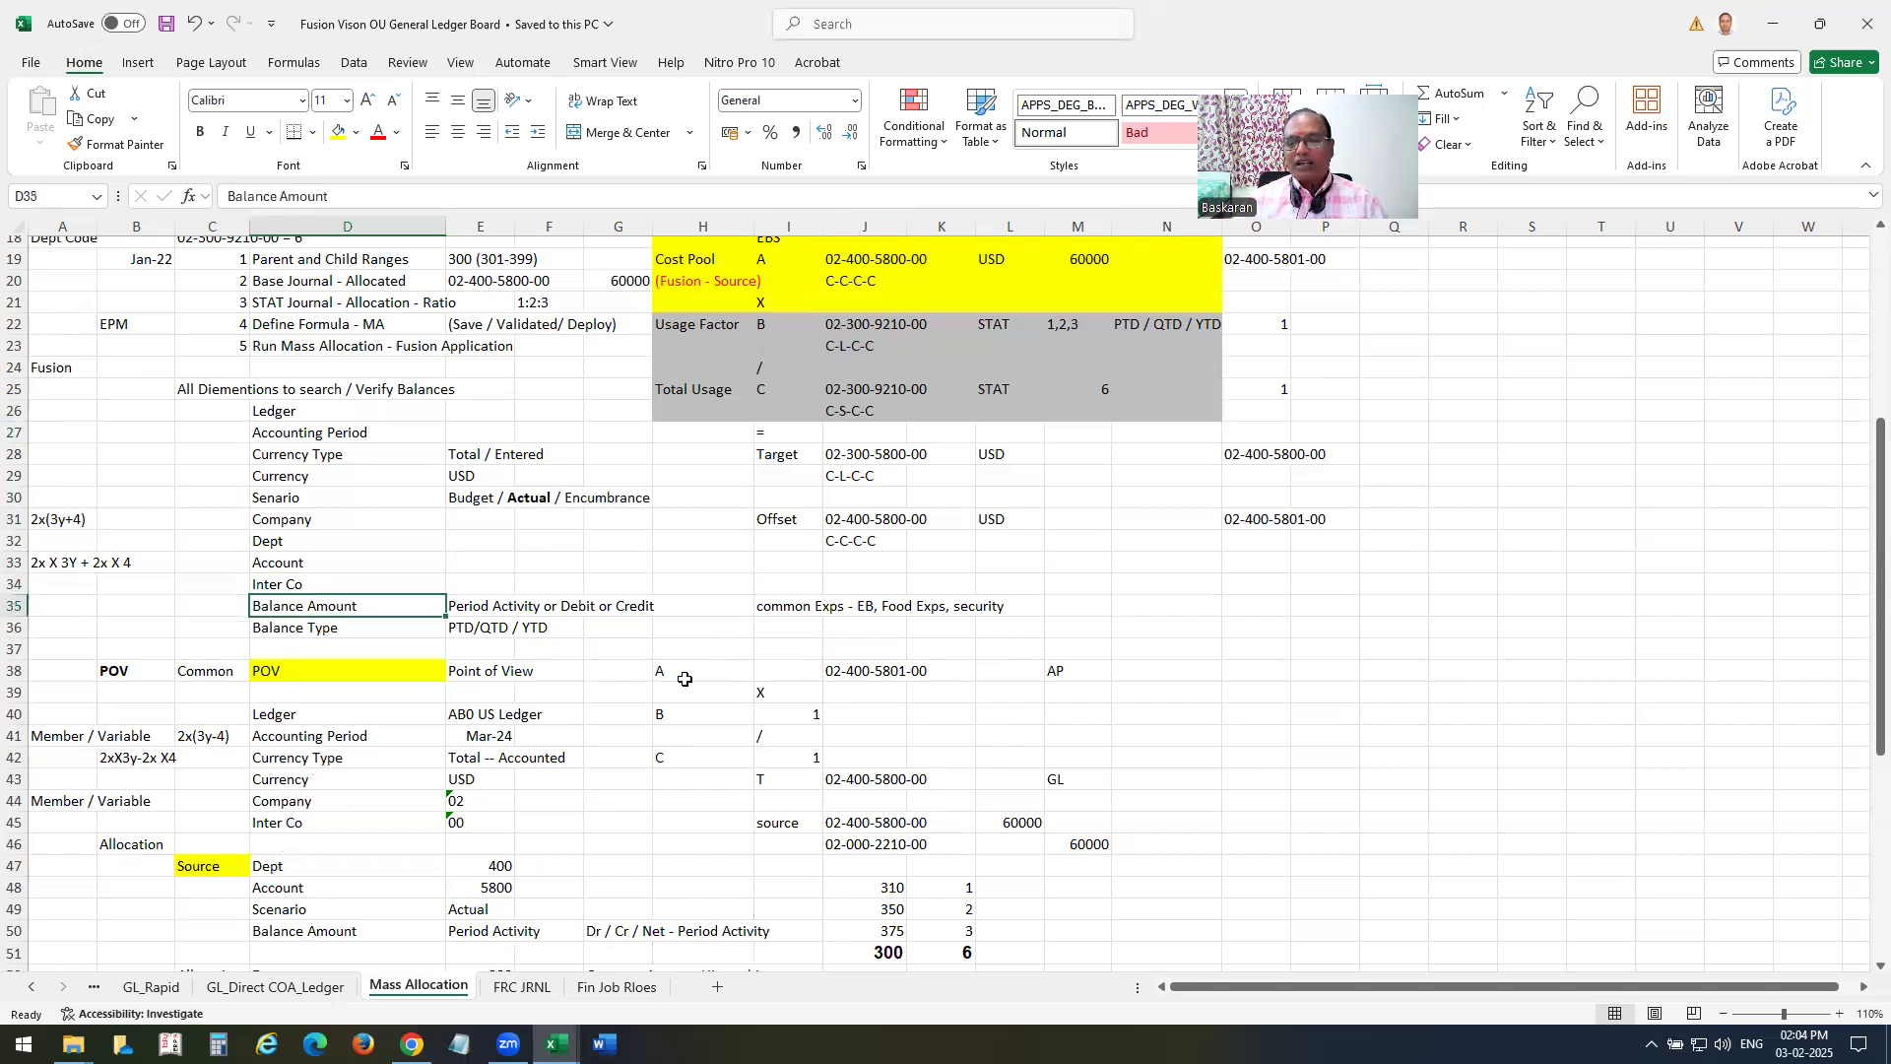
Select the Fusion dimension list from Ledger to Balance Type and read through the POV, Source, Target, Offset and Basis sections below it.
{"action": "key", "text": "Down"}
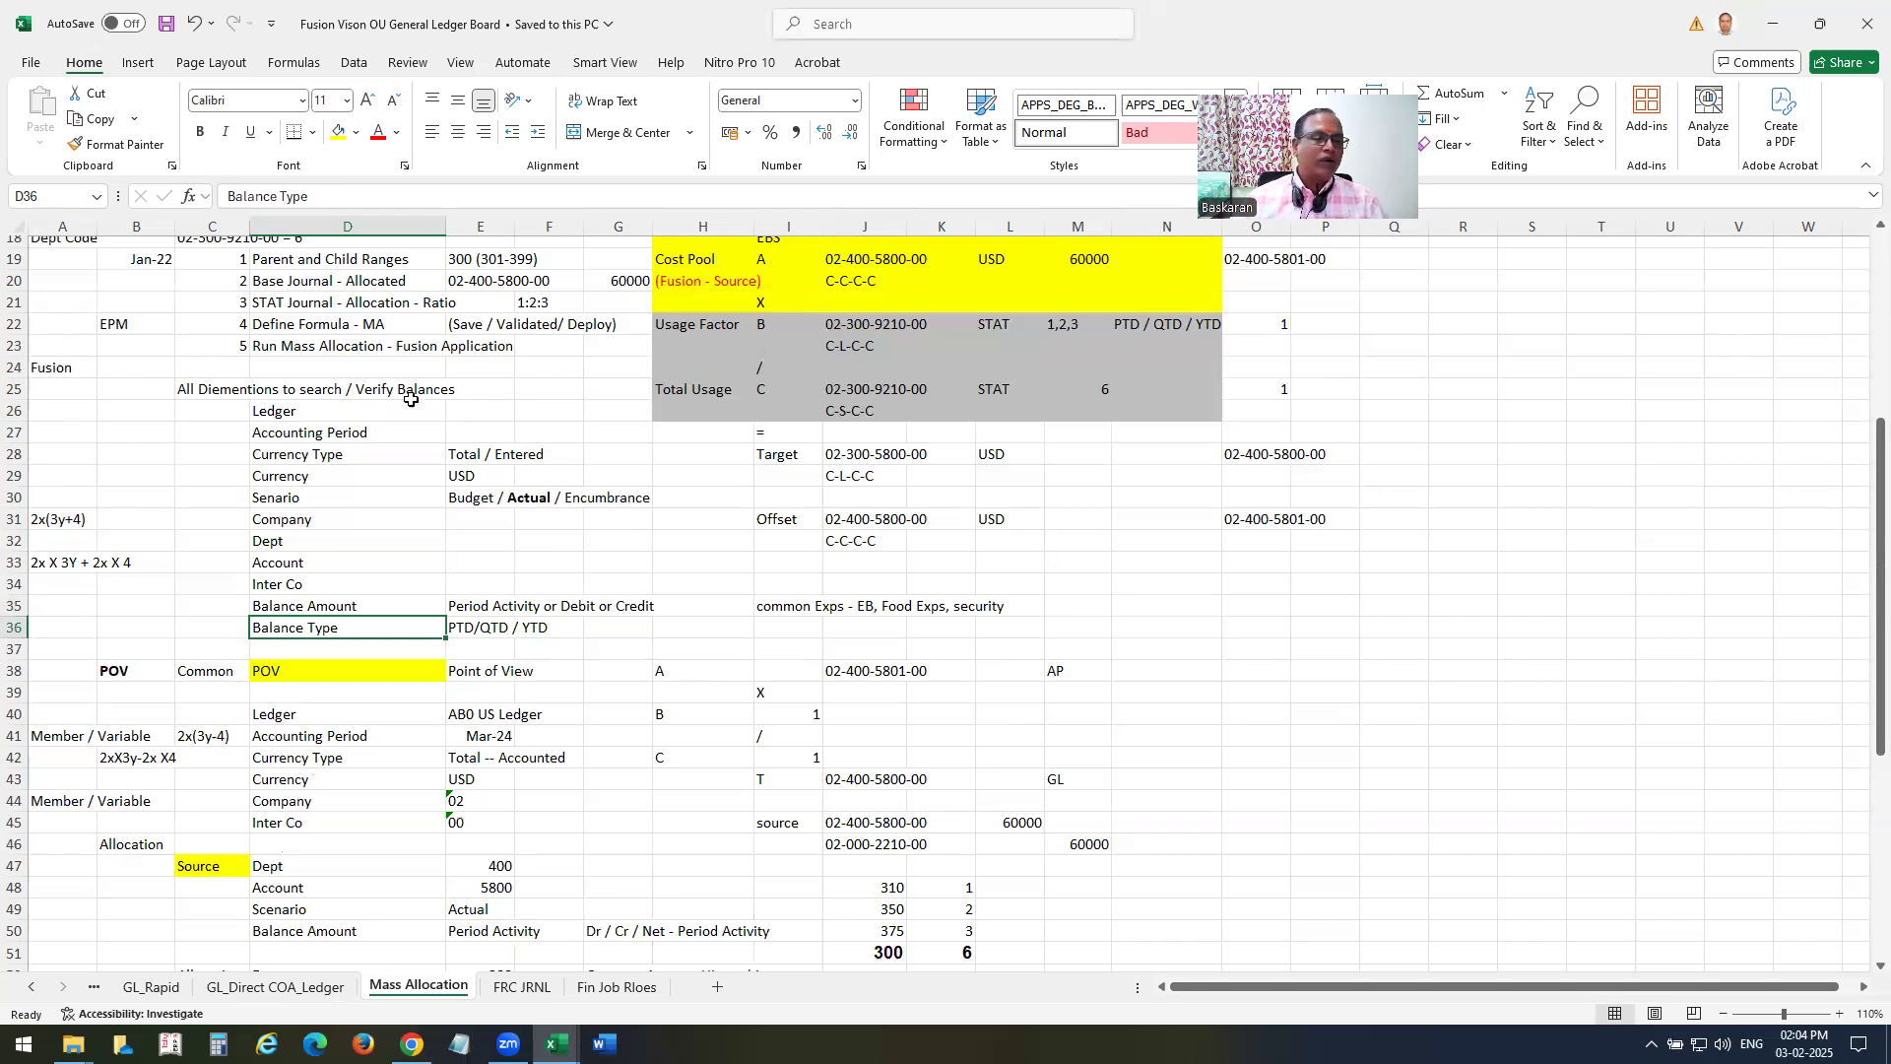
{"action": "left_click_drag", "start_coordinate": [295, 414], "coordinate": [552, 648]}
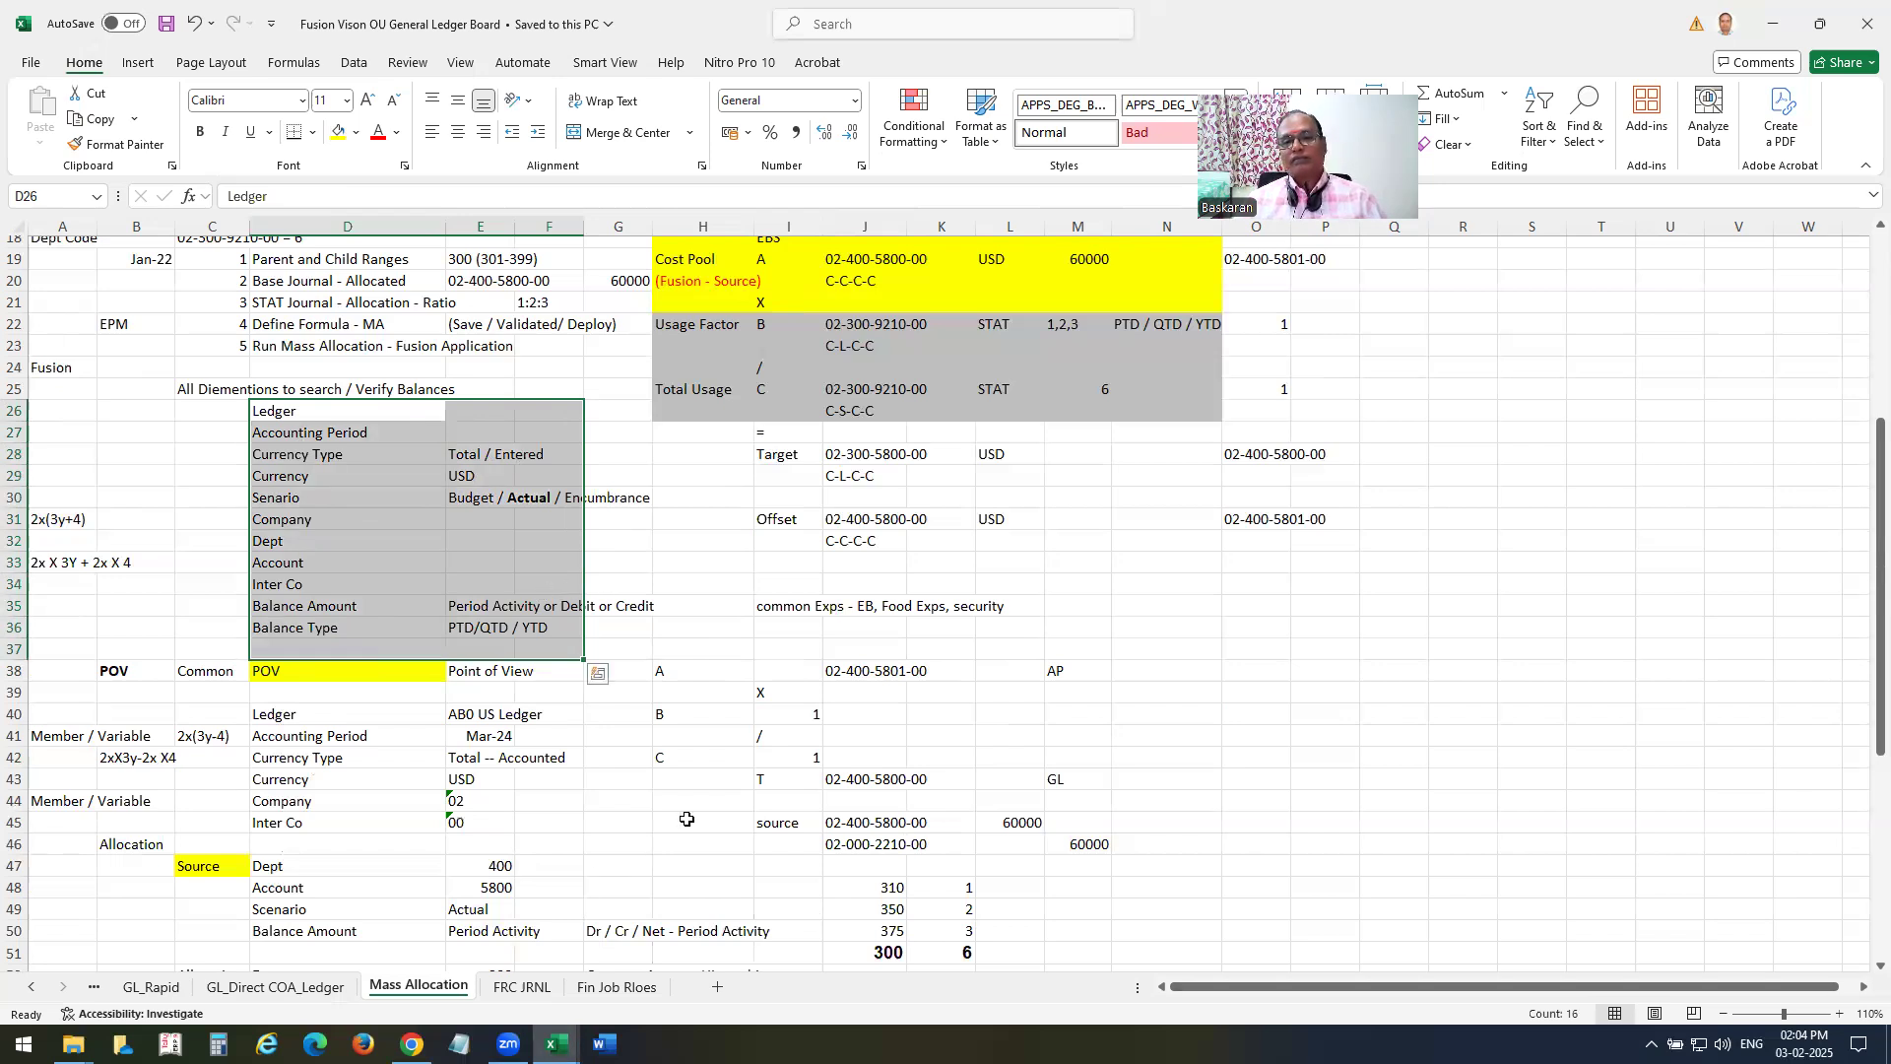
{"action": "scroll", "coordinate": [615, 687], "scroll_direction": "down", "scroll_amount": 2}
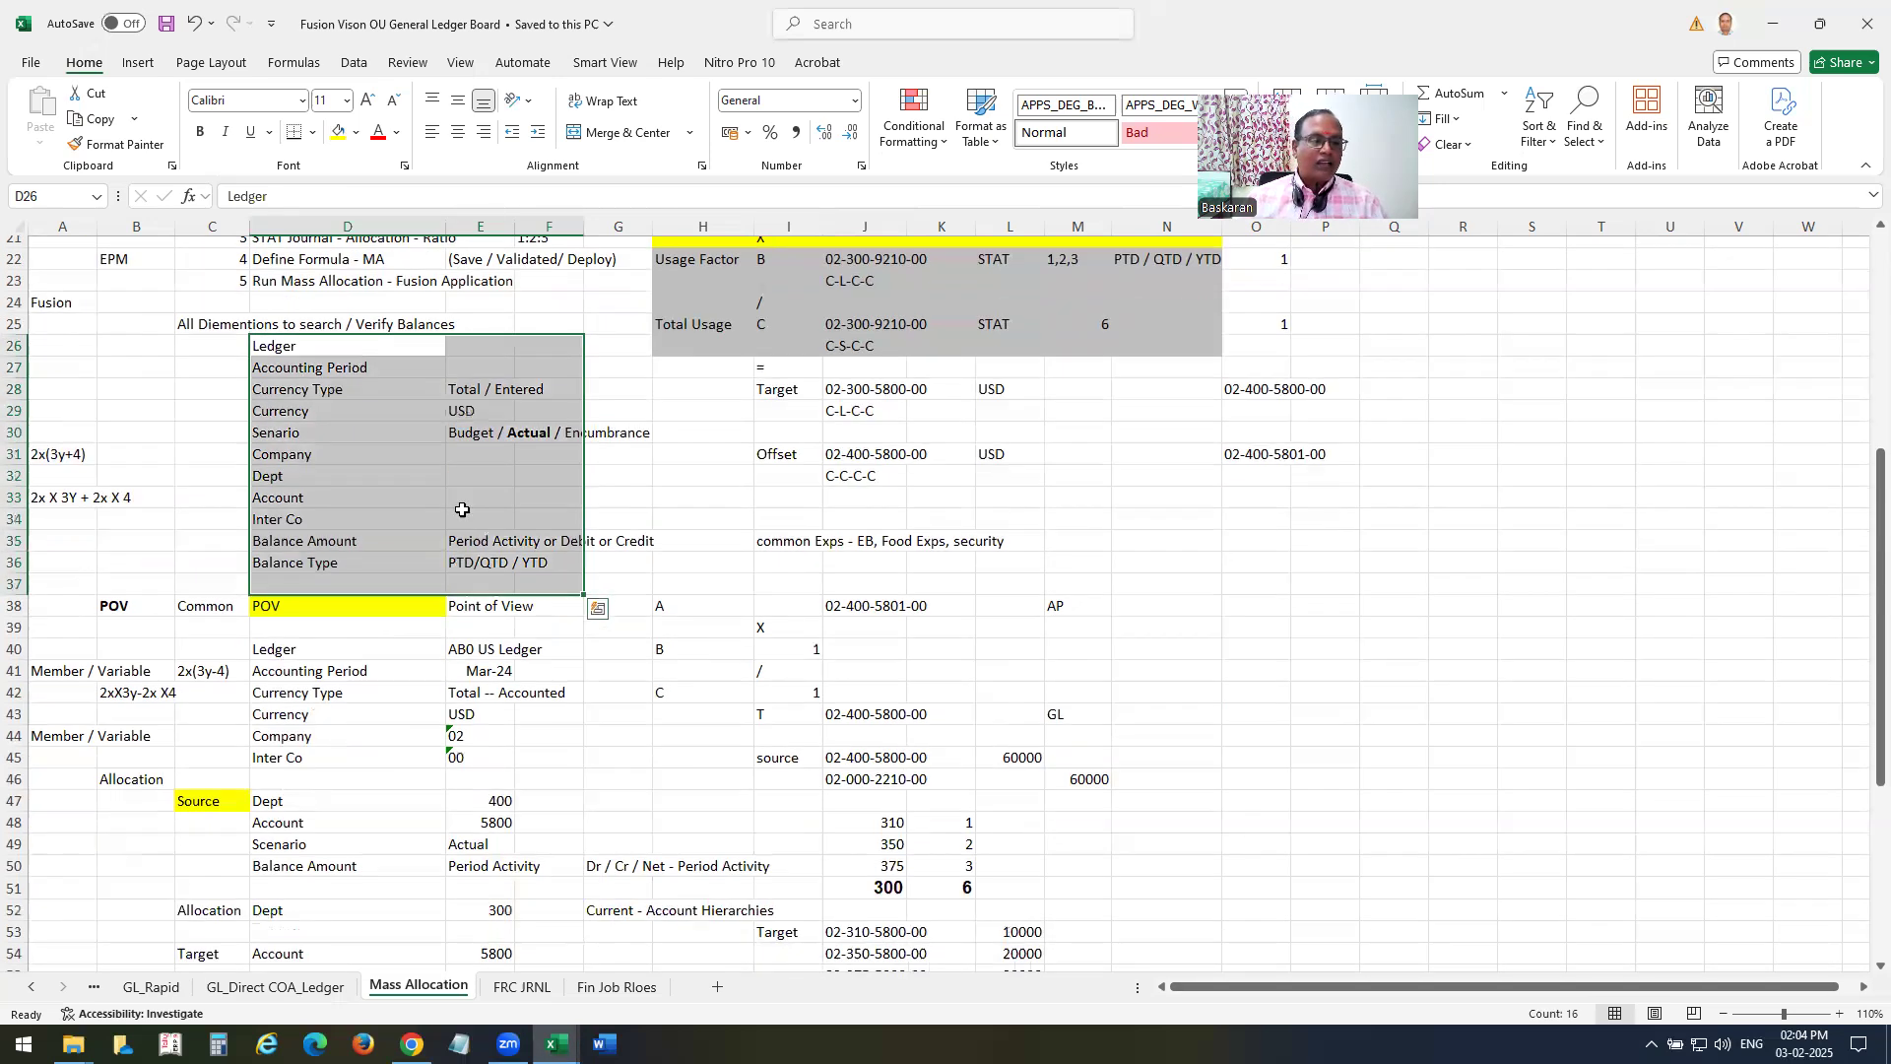
{"action": "scroll", "coordinate": [464, 602], "scroll_direction": "down", "scroll_amount": 2}
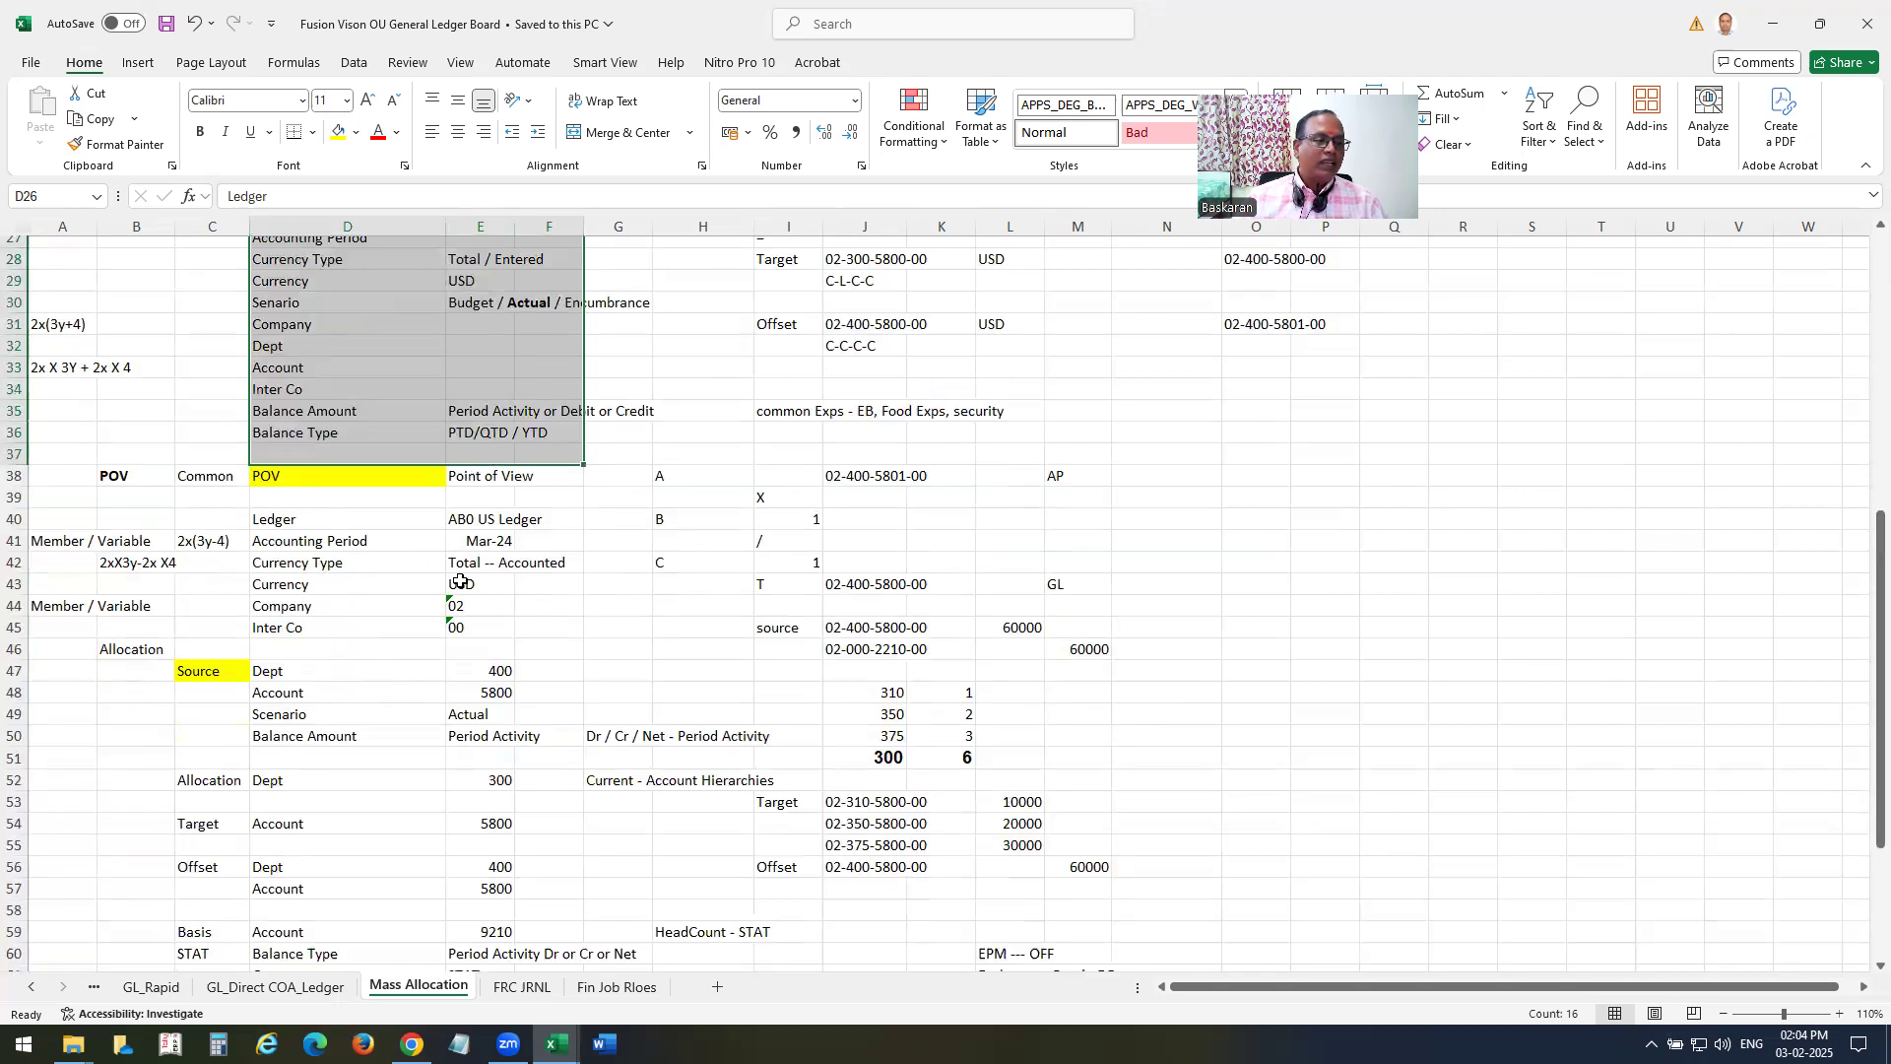
{"action": "scroll", "coordinate": [403, 588], "scroll_direction": "down", "scroll_amount": 1}
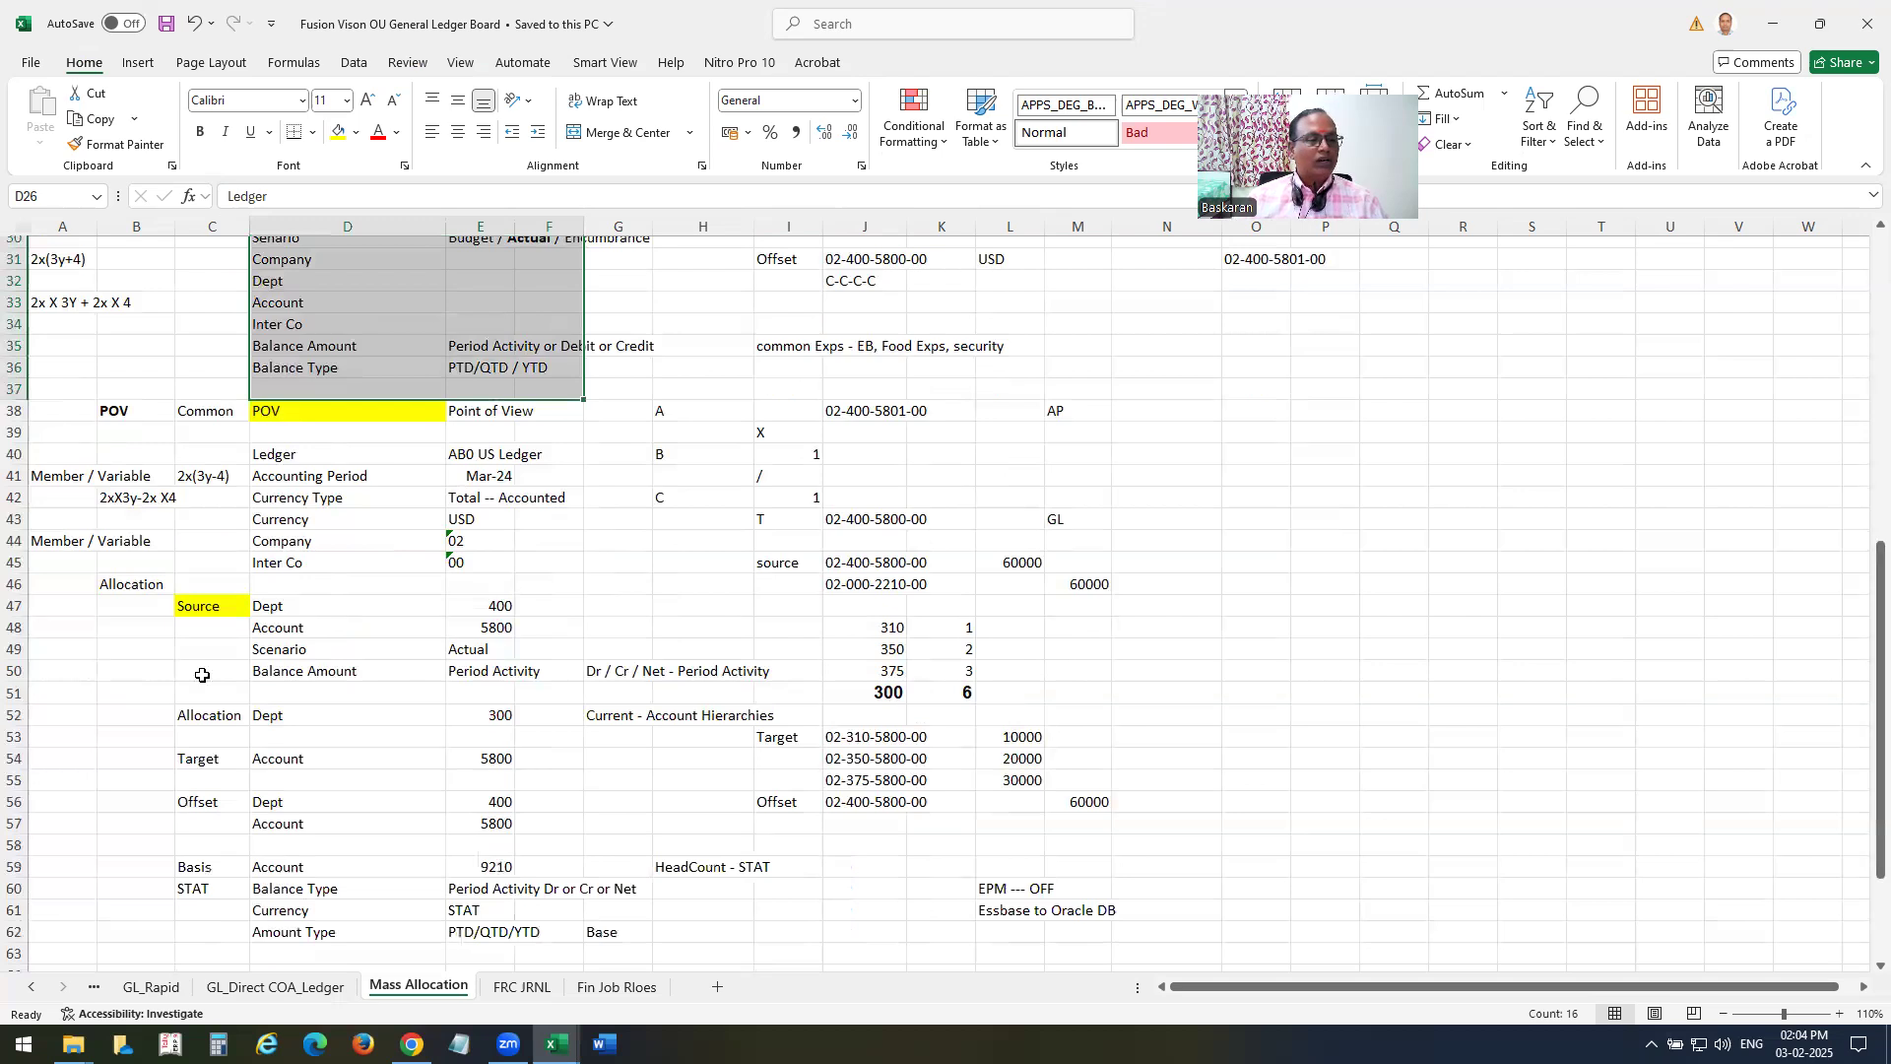
{"action": "scroll", "coordinate": [341, 586], "scroll_direction": "down", "scroll_amount": 1}
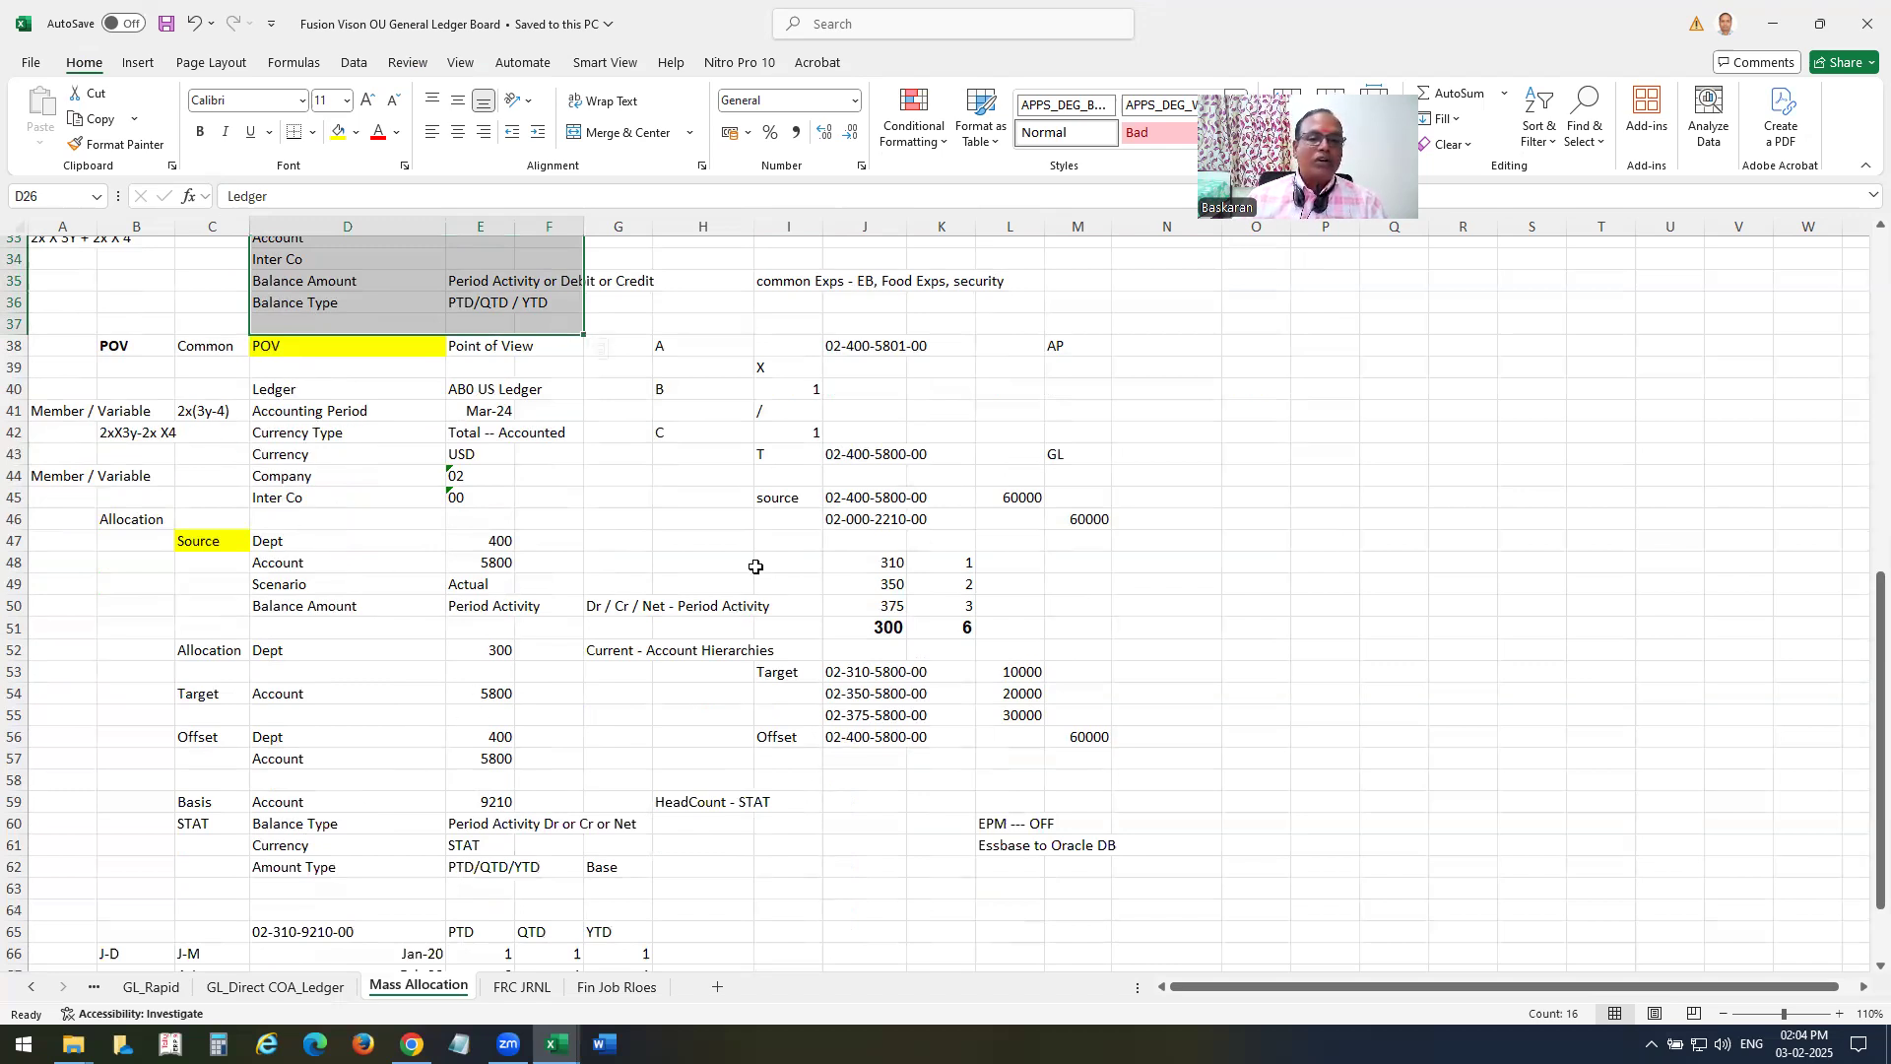
Point out the Cost Pool account combination in J19 and the Usage Factor account combination in J22 of the EBS formula block.
{"action": "scroll", "coordinate": [763, 577], "scroll_direction": "up", "scroll_amount": 6}
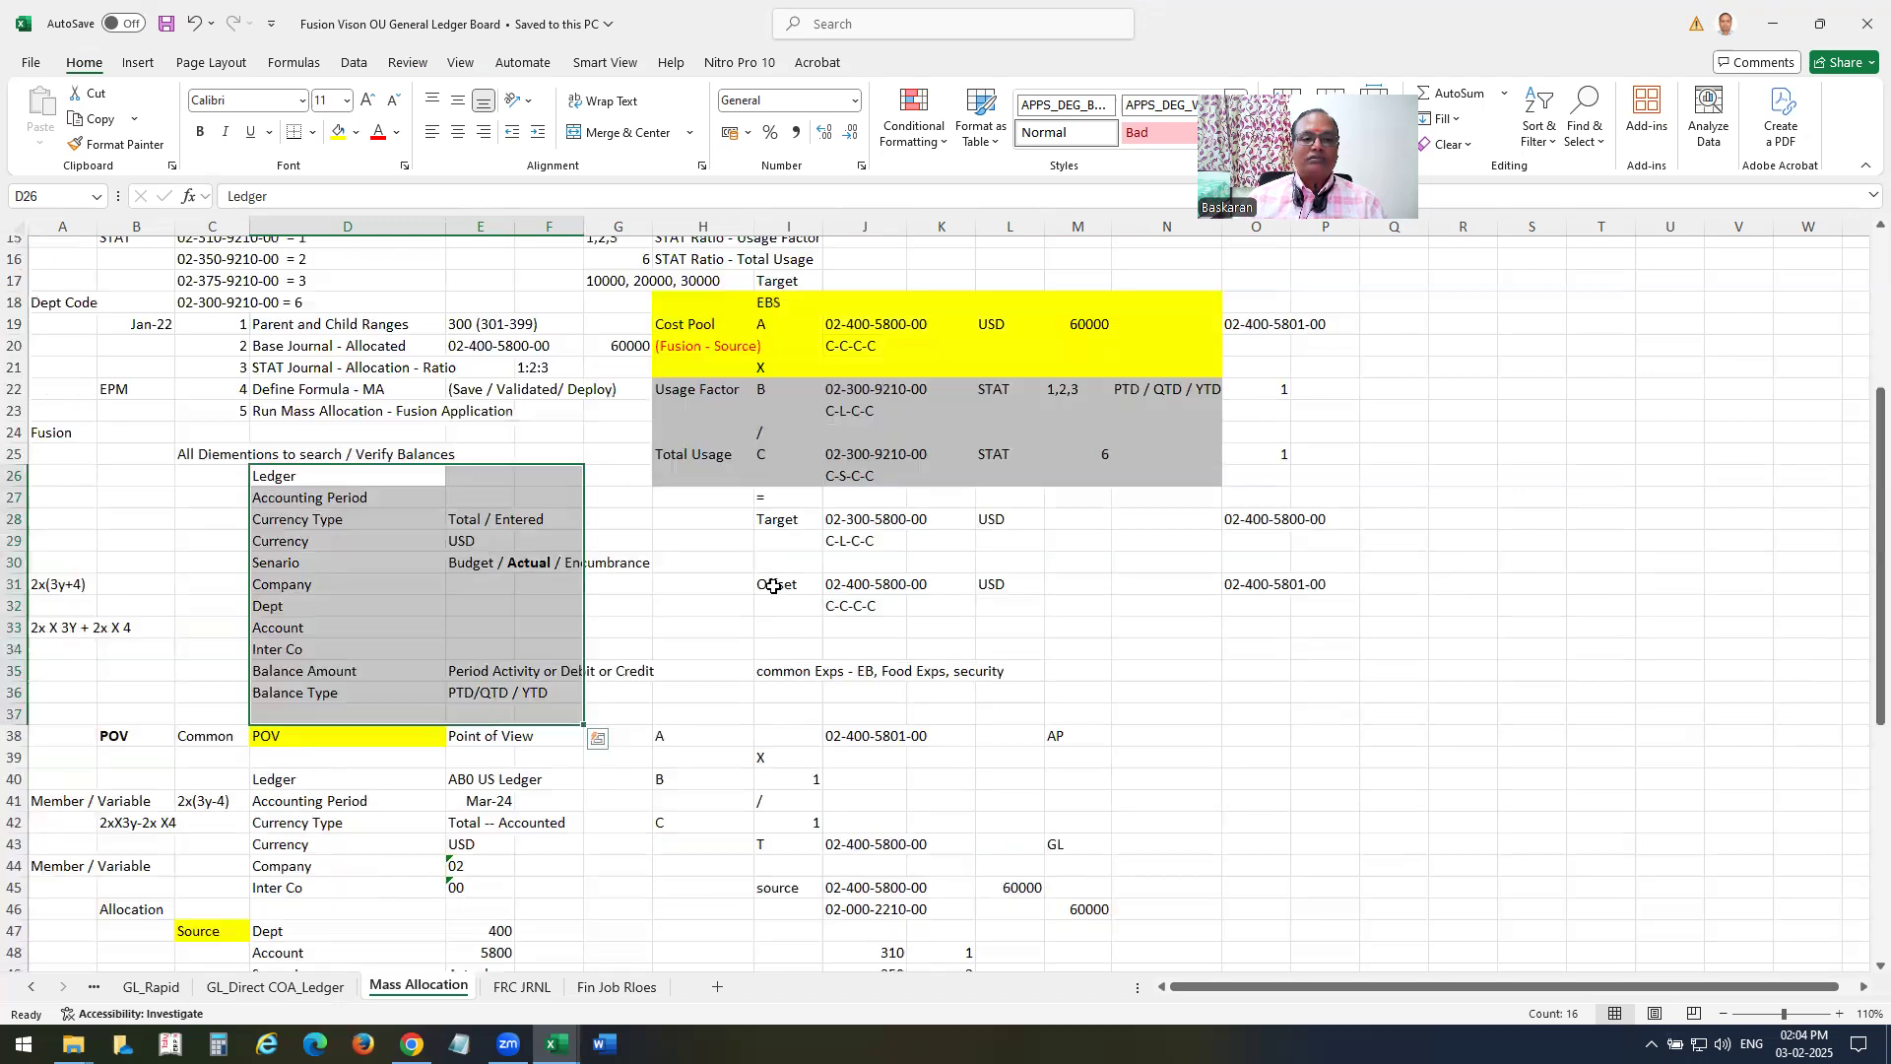
{"action": "left_click", "coordinate": [869, 323]}
{"action": "left_click", "coordinate": [876, 389]}
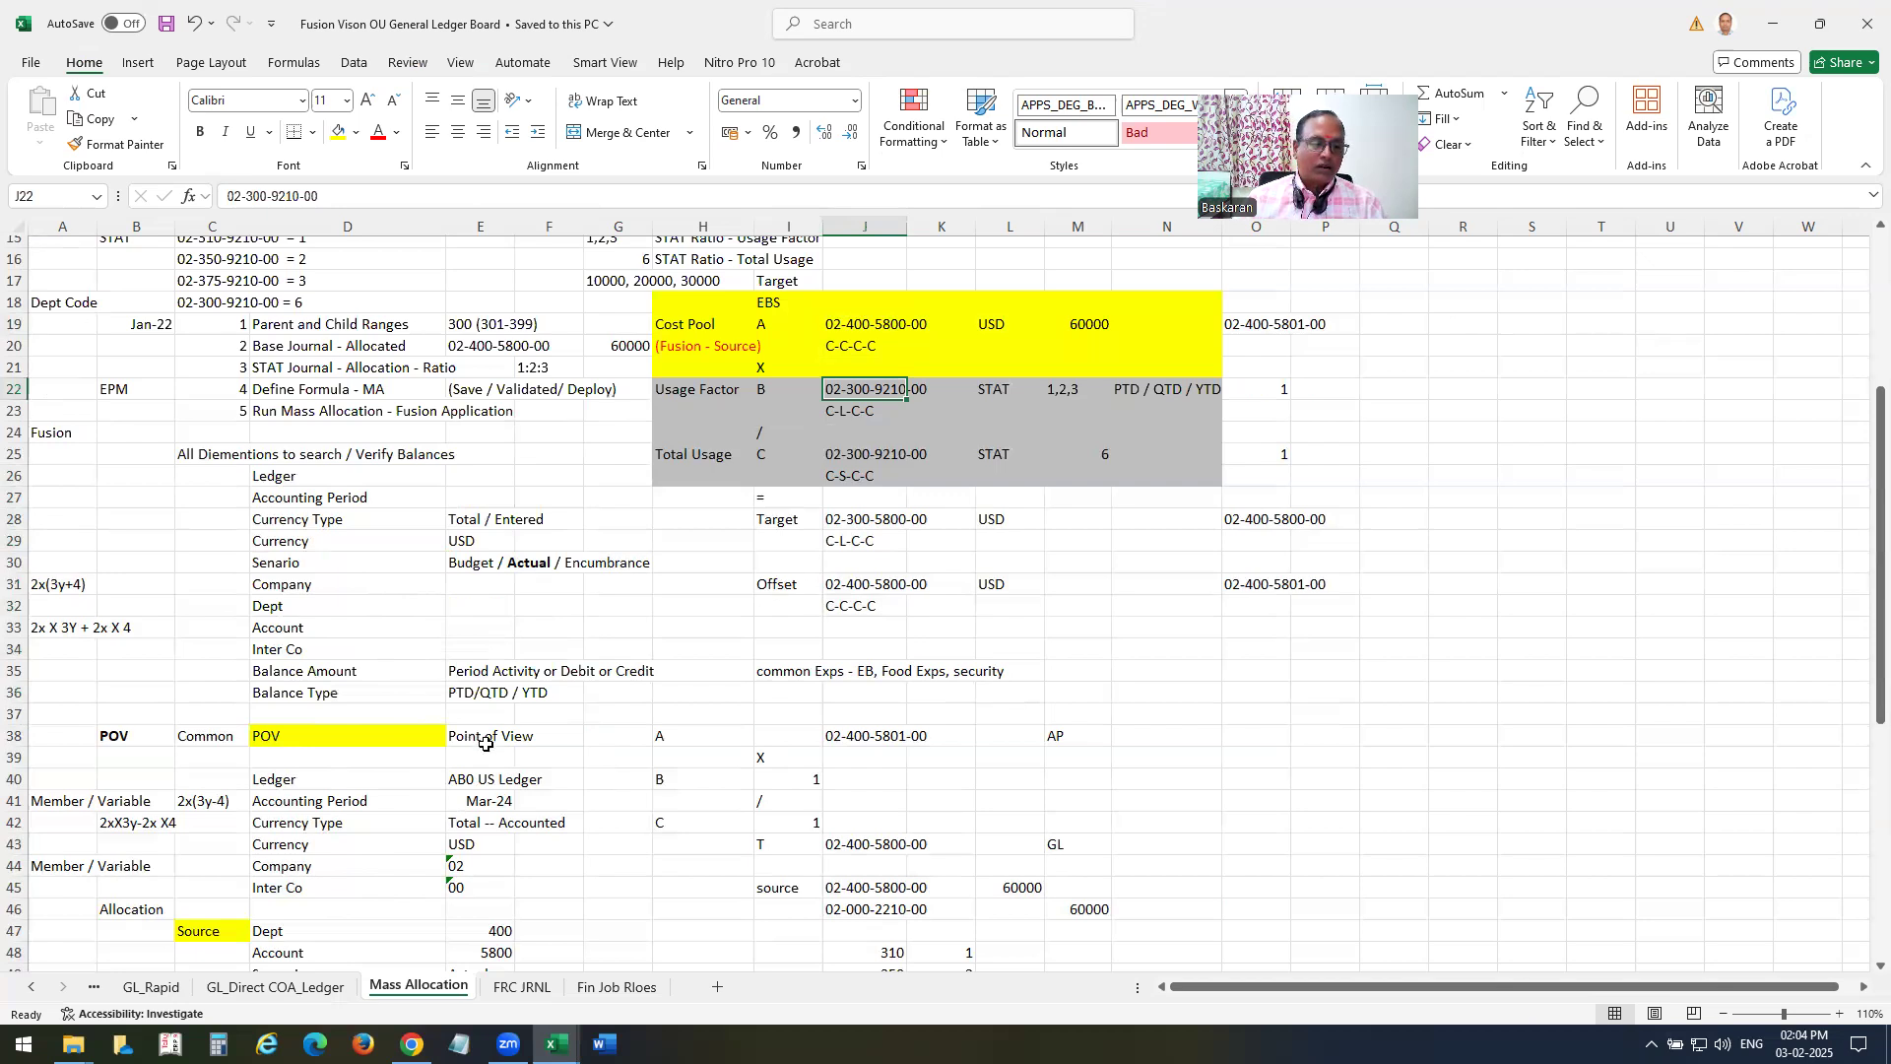
Set the POV ledger in E40 to A00 US Ledger and the accounting period in E41 to Jan-25.
{"action": "left_click", "coordinate": [482, 780]}
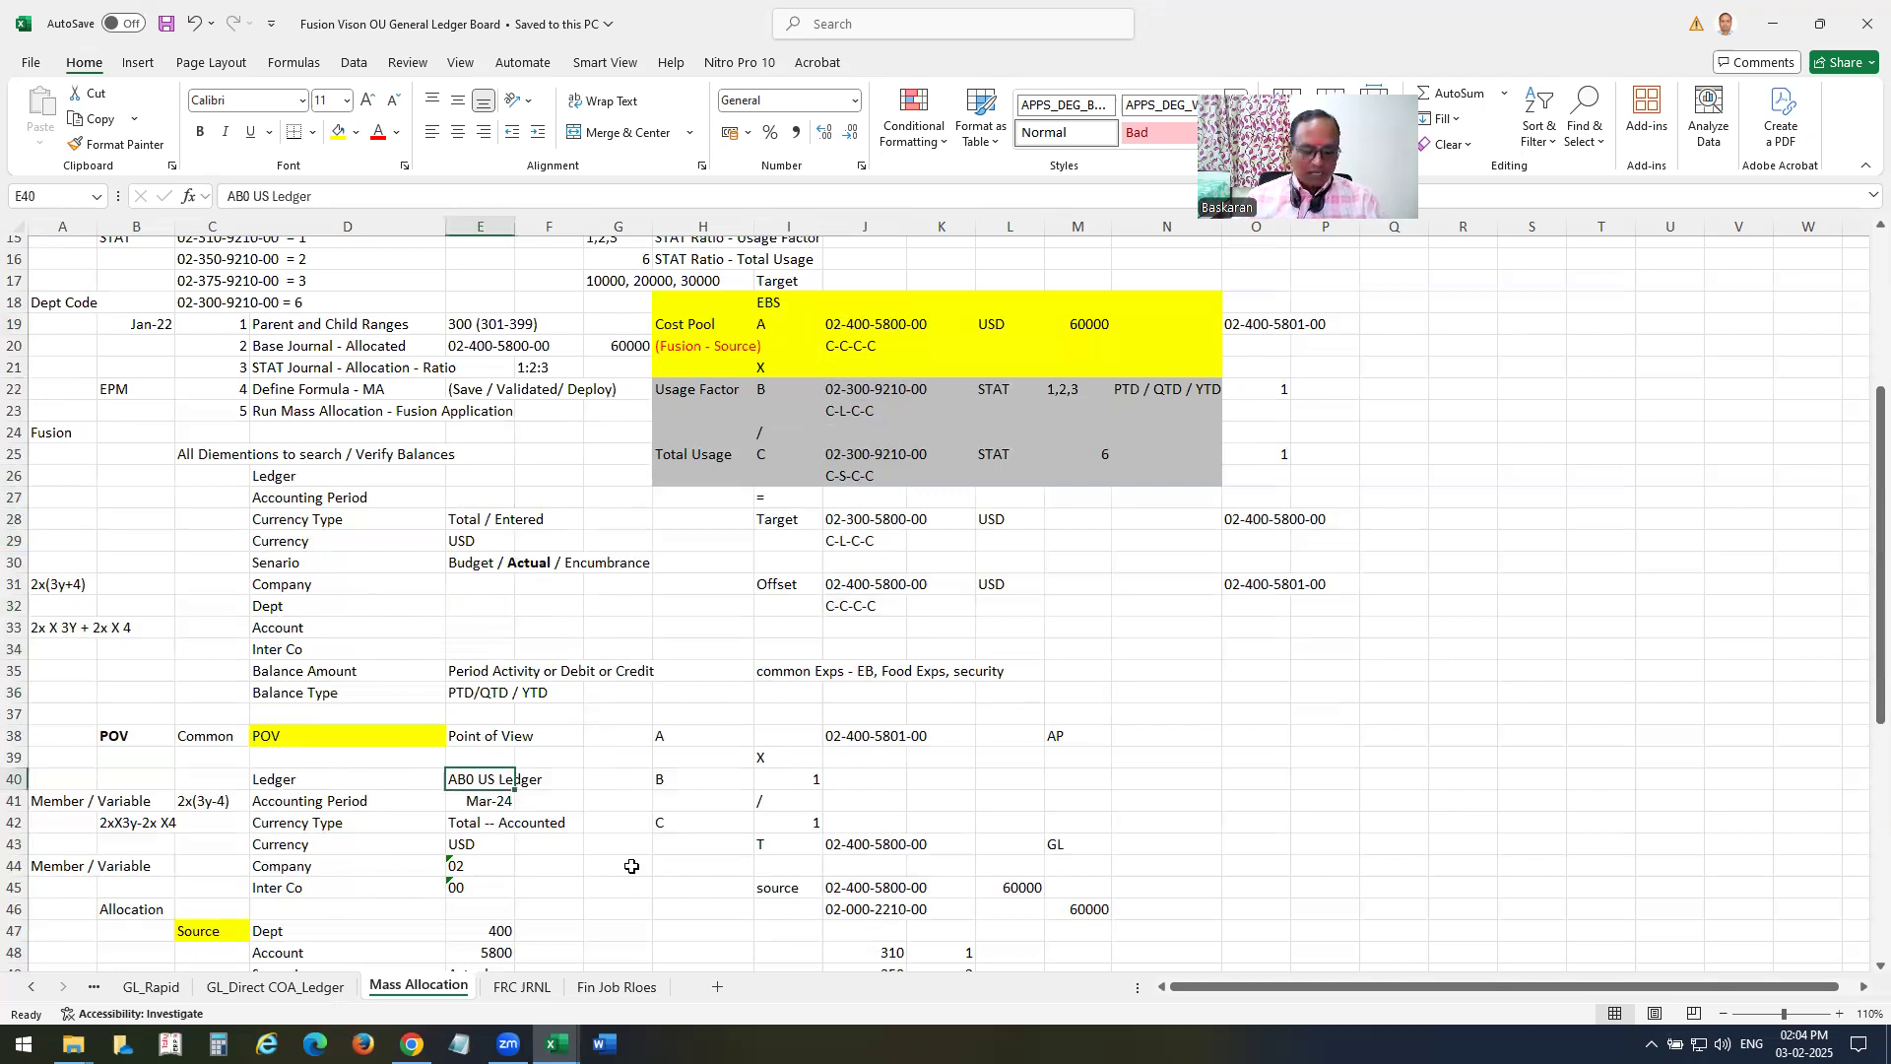
{"action": "key", "text": "F2"}
{"action": "key", "text": "Delete"}
{"action": "type", "text": "0"}
{"action": "key", "text": "Return"}
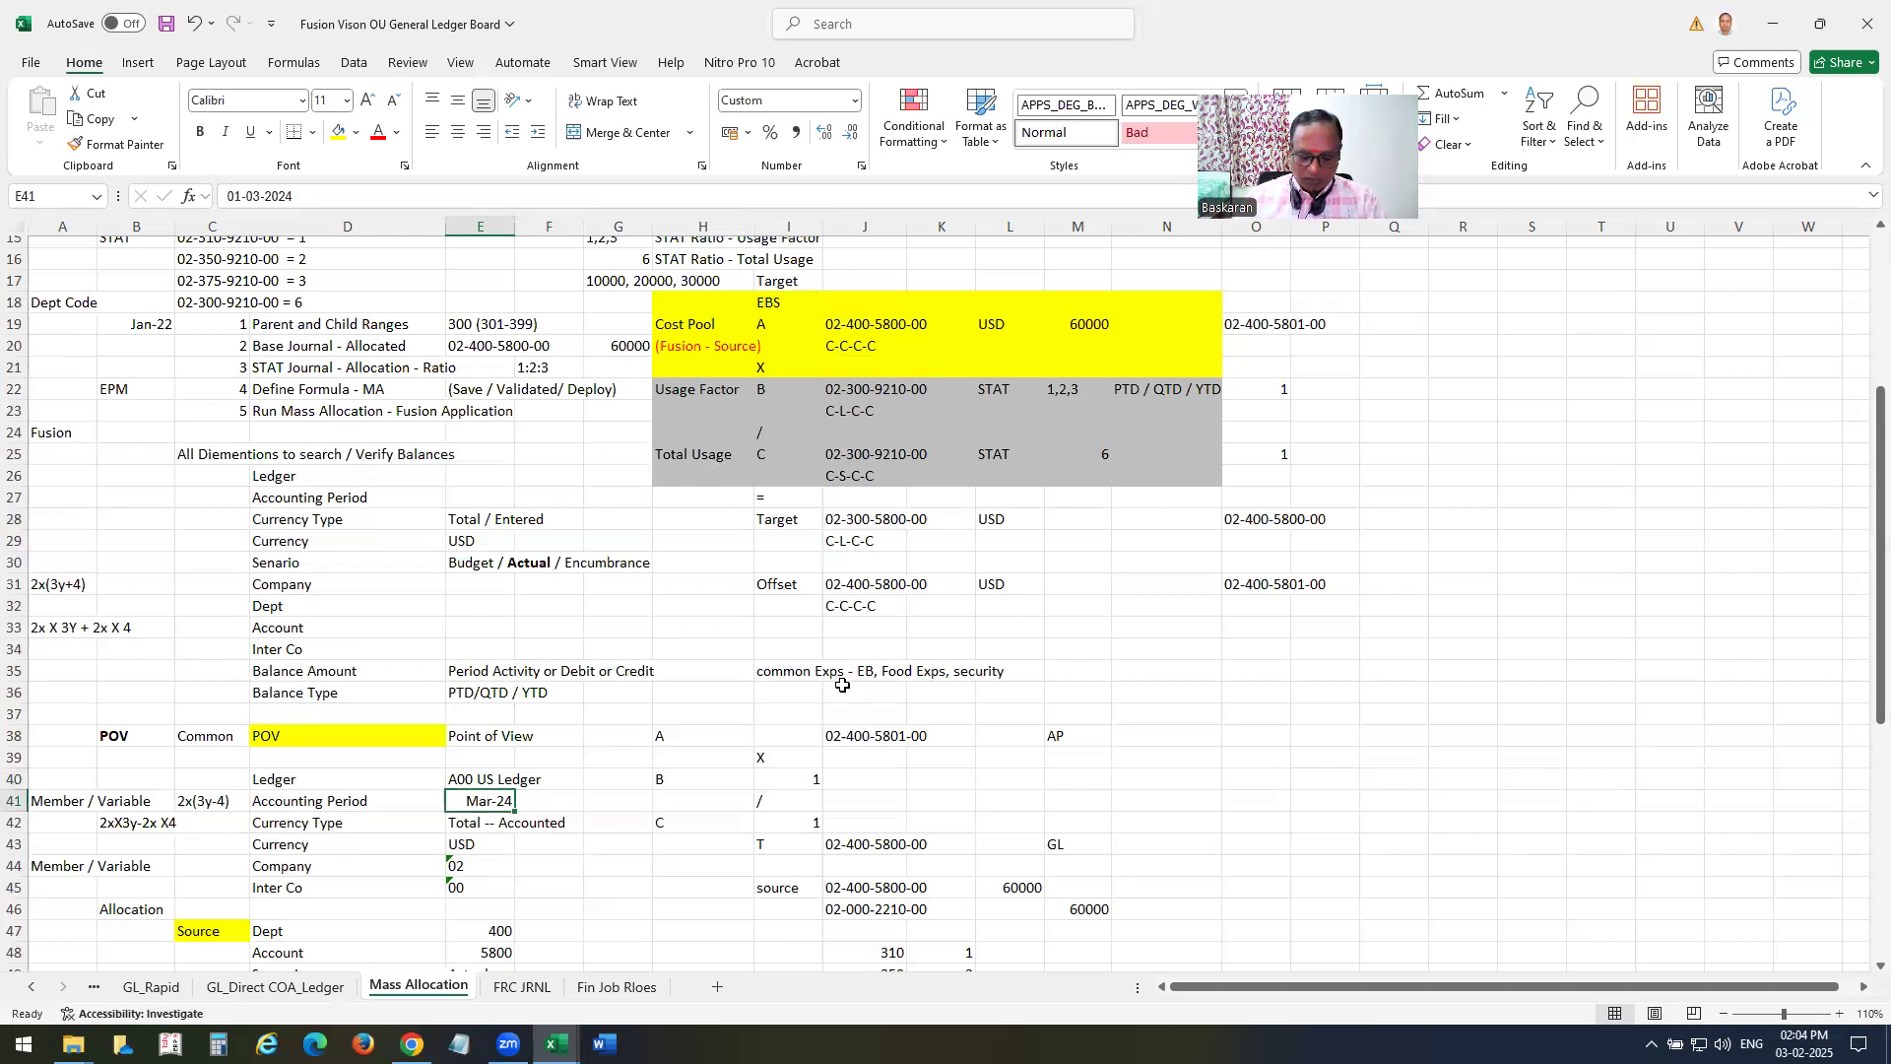
{"action": "type", "text": "Jan-25"}
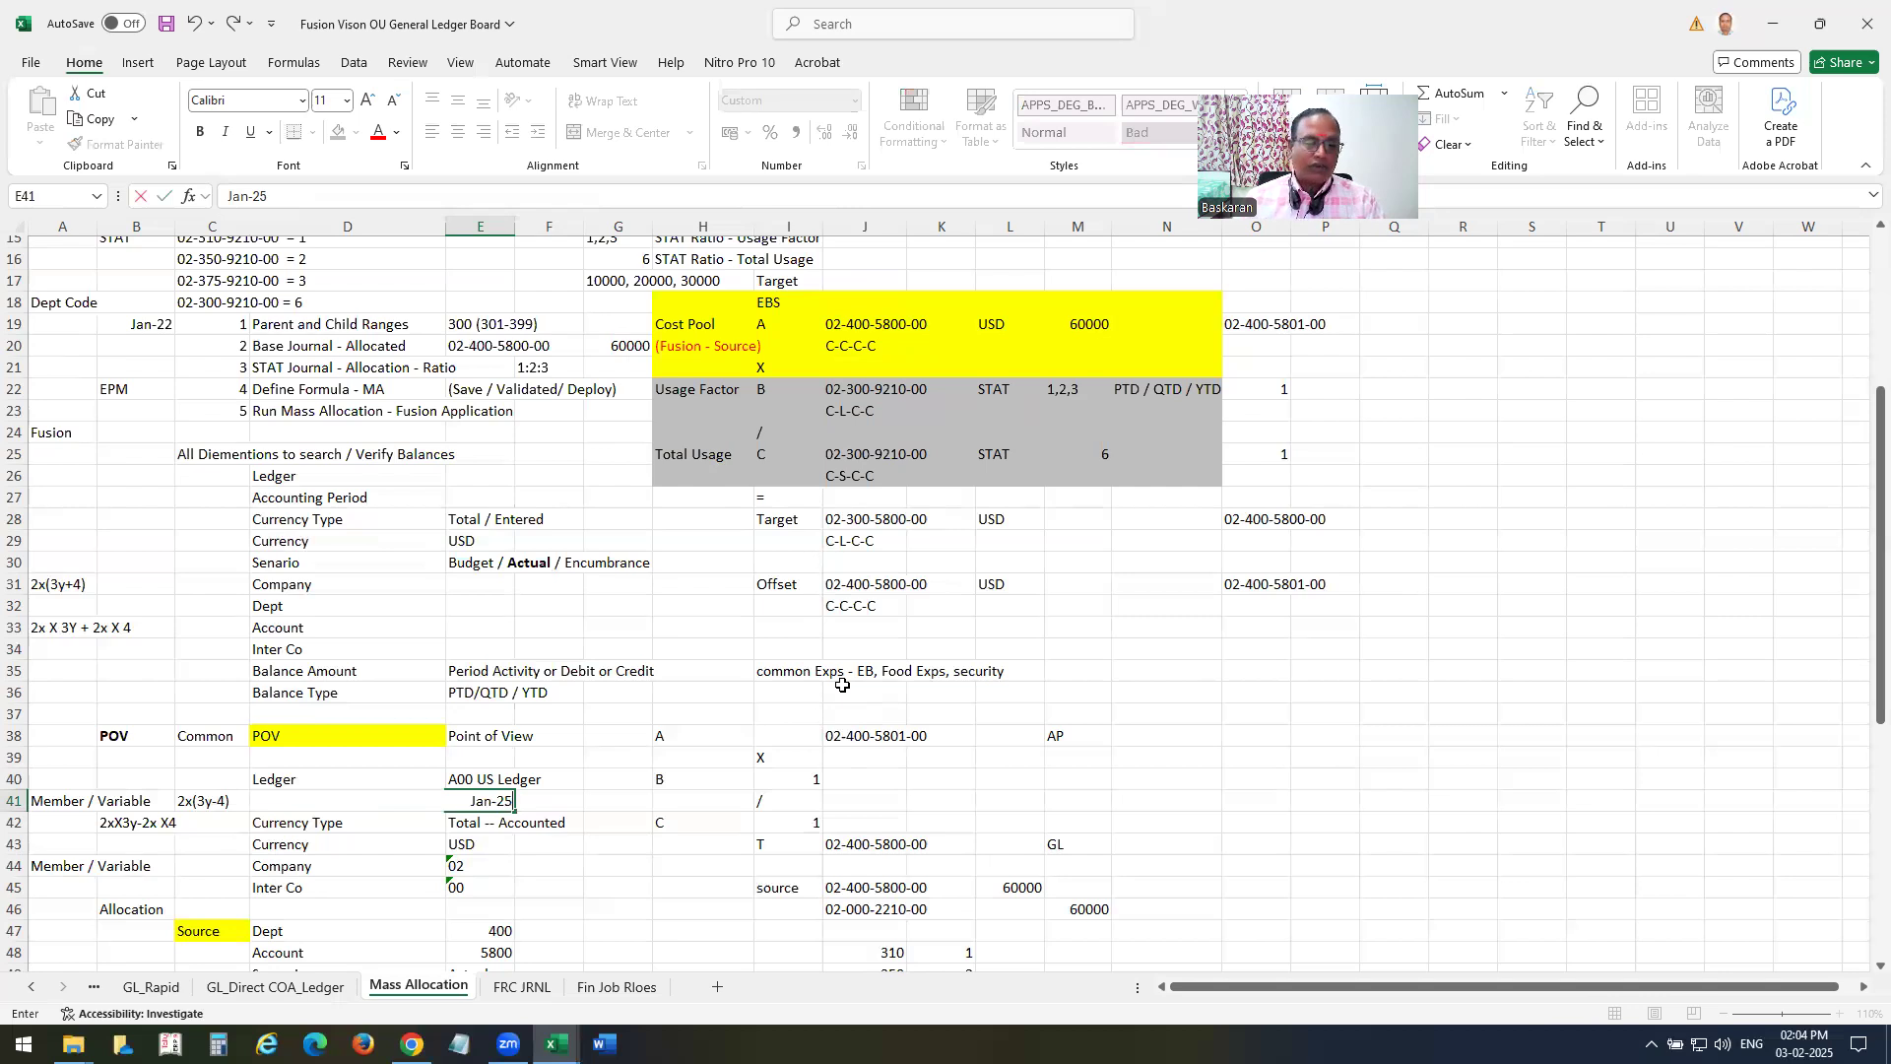
{"action": "key", "text": "Return"}
Compare the POV values in rows 40 to 45 with the EBS formula block and the mass allocation example at the sheet's start.
{"action": "scroll", "coordinate": [912, 635], "scroll_direction": "down", "scroll_amount": 2}
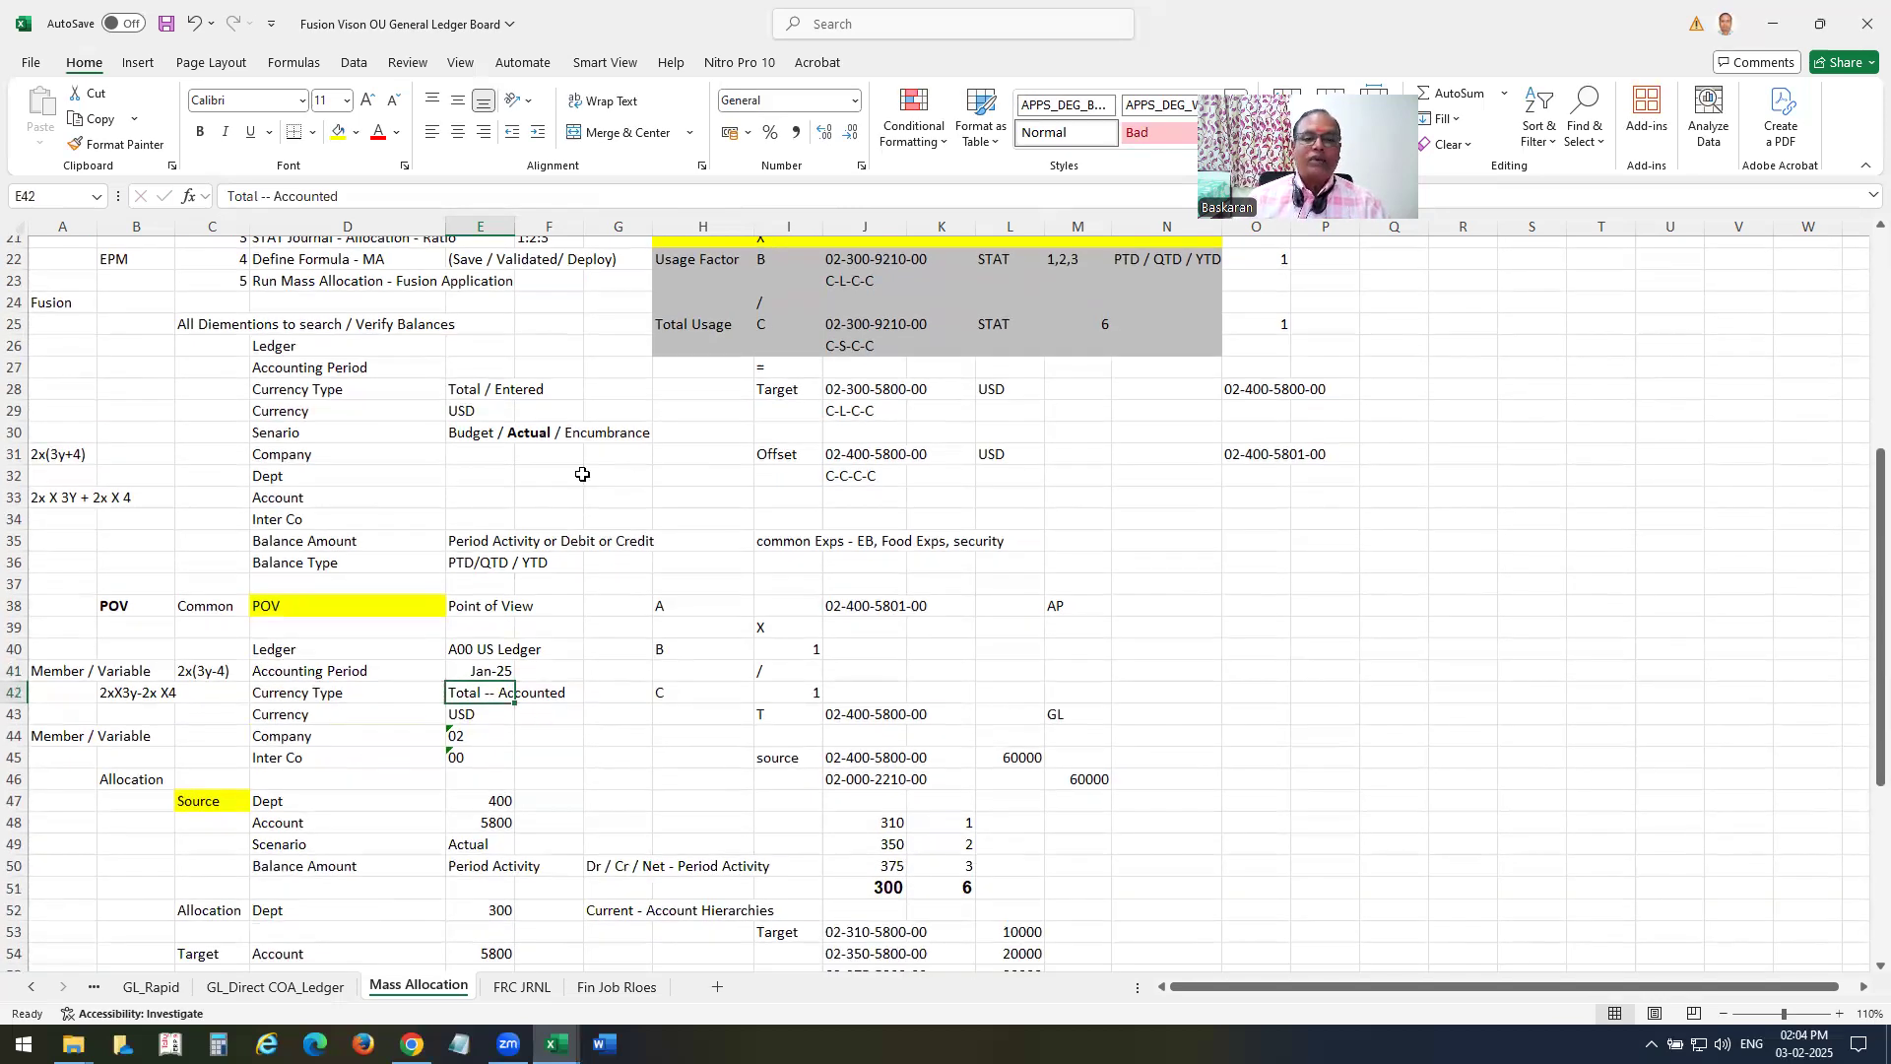
{"action": "scroll", "coordinate": [889, 458], "scroll_direction": "up", "scroll_amount": 1}
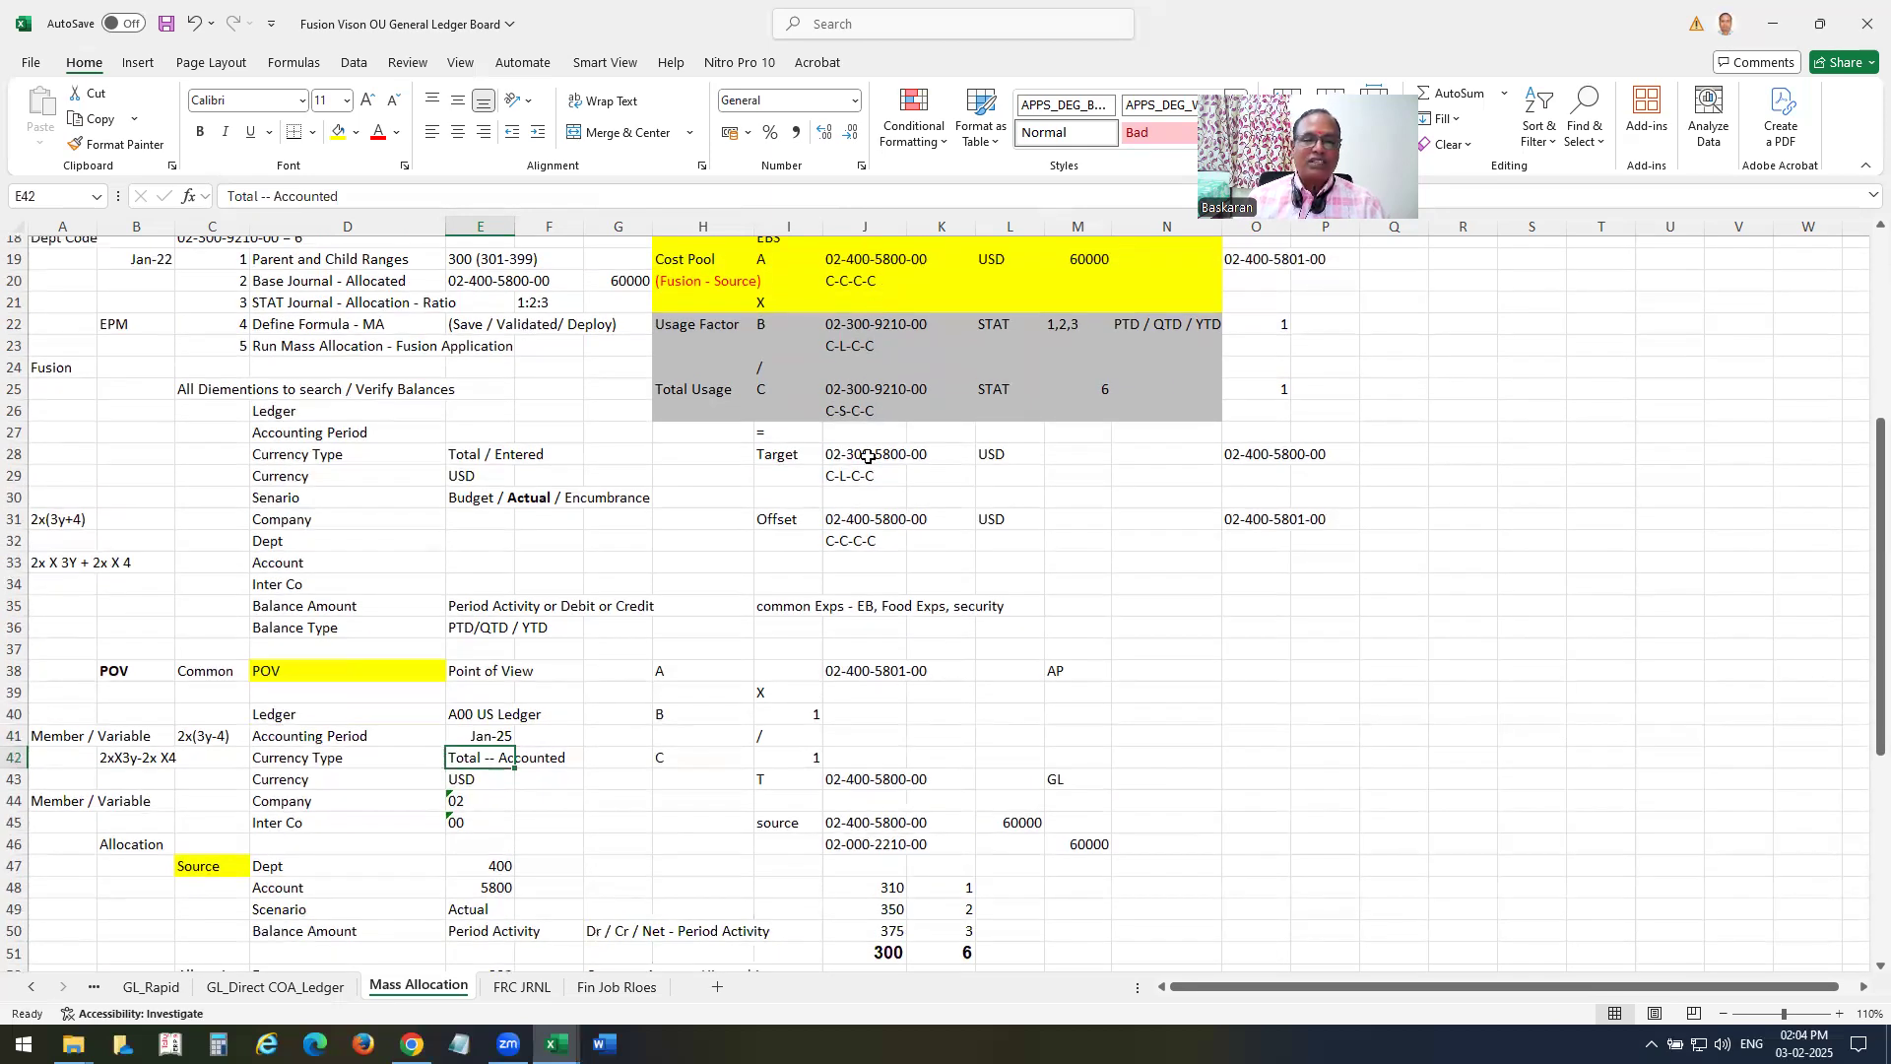
{"action": "scroll", "coordinate": [601, 820], "scroll_direction": "down", "scroll_amount": 1}
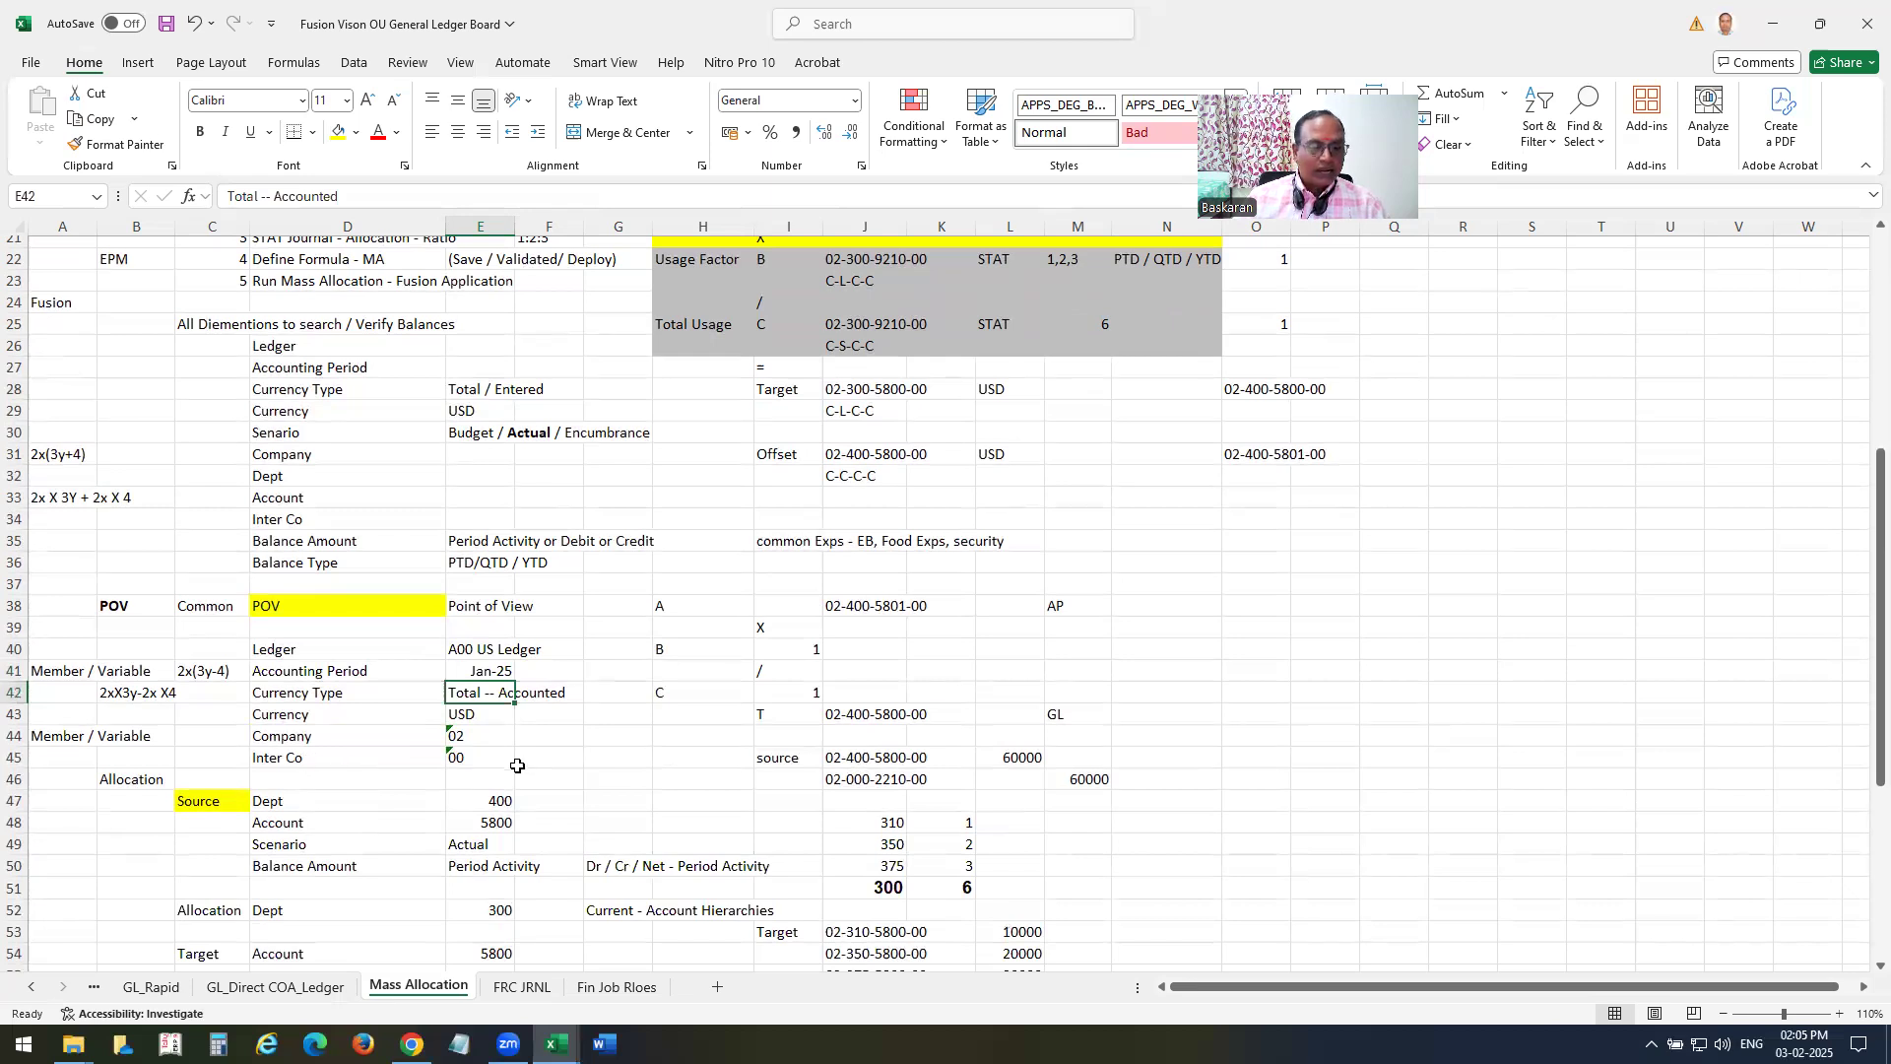
{"action": "scroll", "coordinate": [685, 781], "scroll_direction": "up", "scroll_amount": 2}
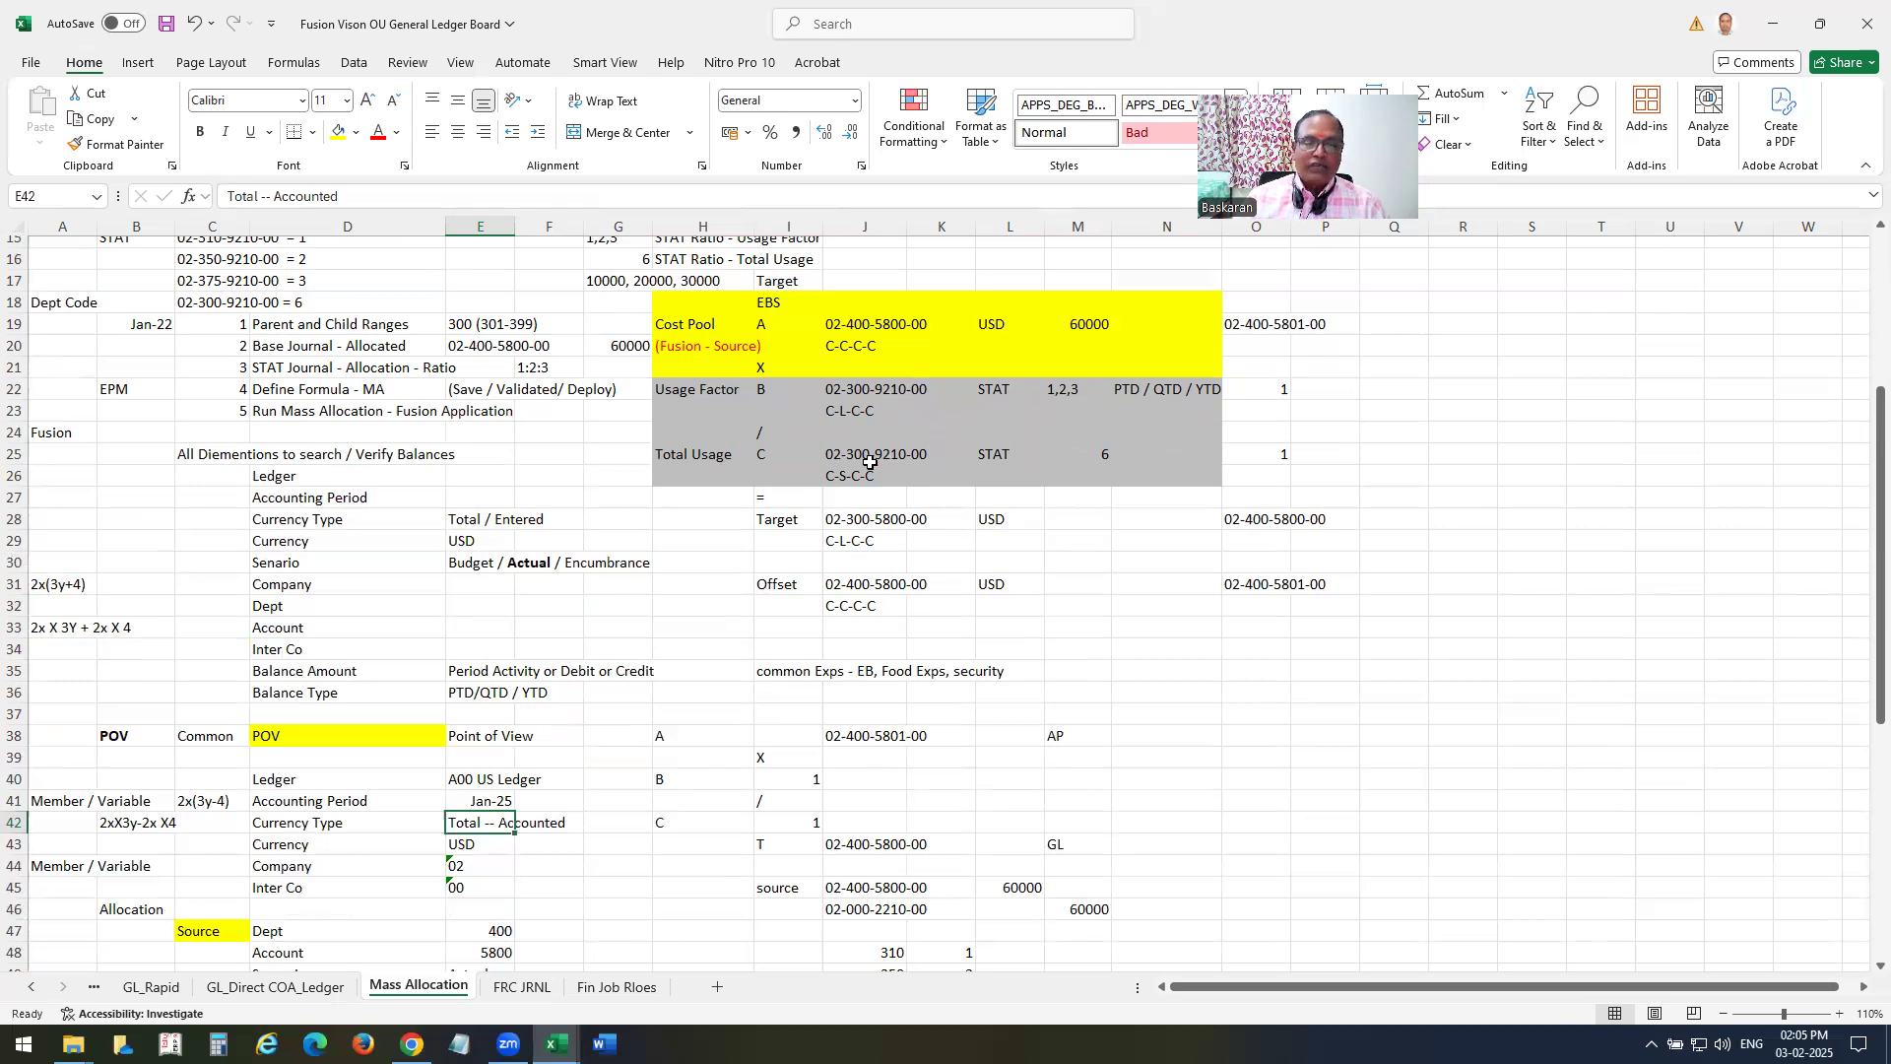
{"action": "scroll", "coordinate": [537, 547], "scroll_direction": "up", "scroll_amount": 2}
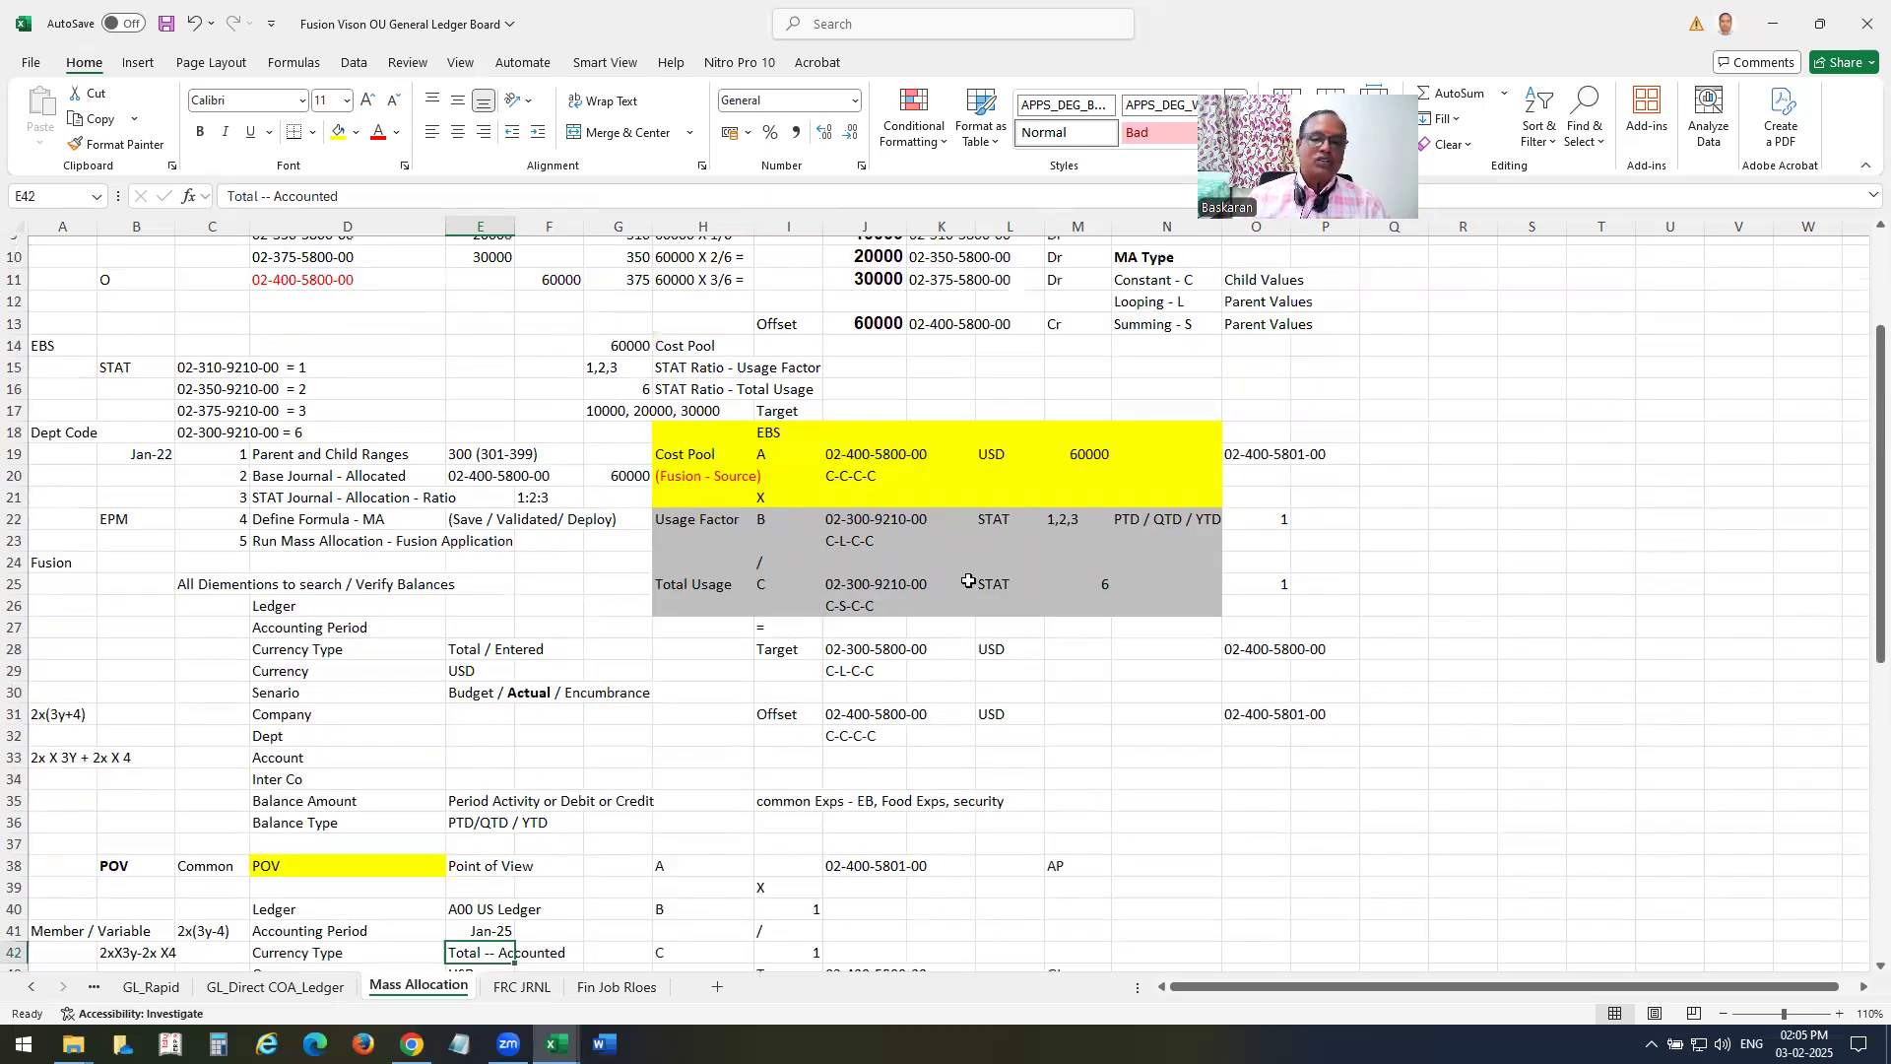
{"action": "scroll", "coordinate": [897, 567], "scroll_direction": "up", "scroll_amount": 3}
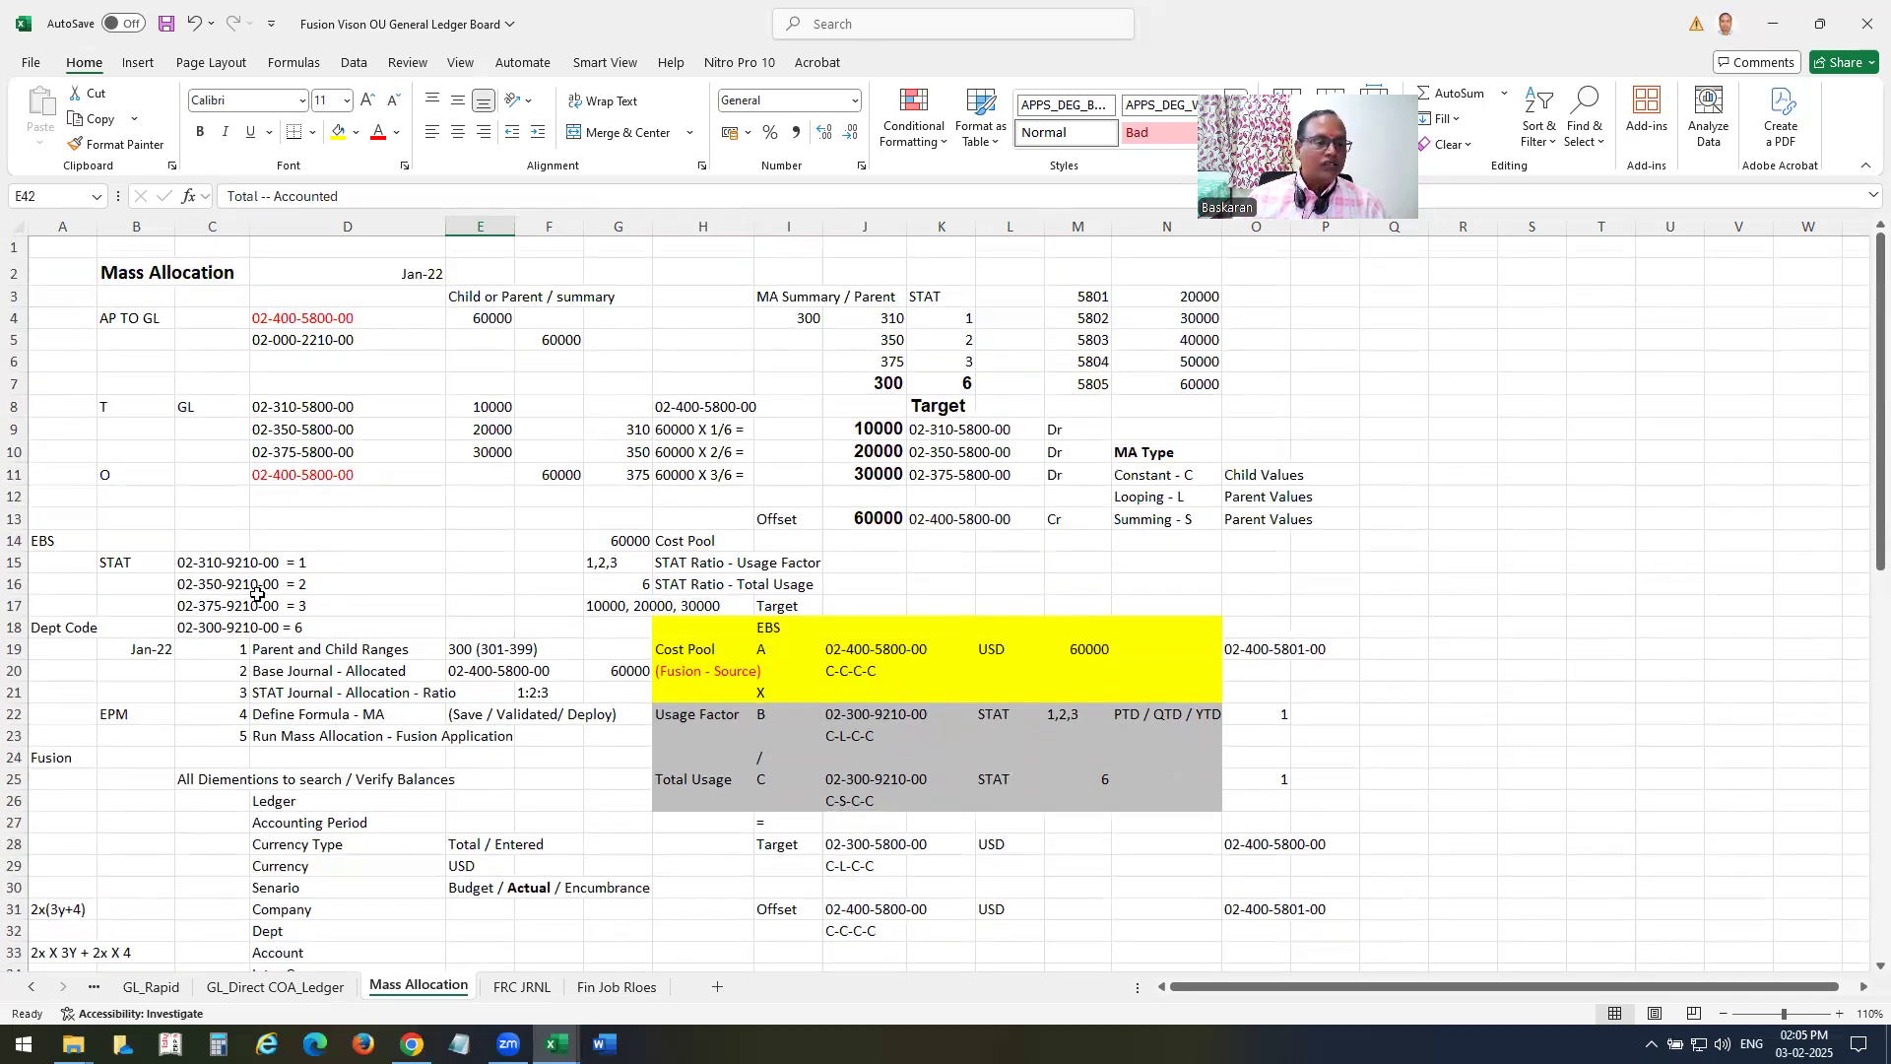
Highlight the STAT account ratios and step through the five setup tasks, from Parent and Child Ranges in D19 to Run Mass Allocation in D23.
{"action": "left_click_drag", "start_coordinate": [168, 569], "coordinate": [350, 602]}
{"action": "scroll", "coordinate": [255, 485], "scroll_direction": "down", "scroll_amount": 3}
{"action": "left_click", "coordinate": [260, 459]}
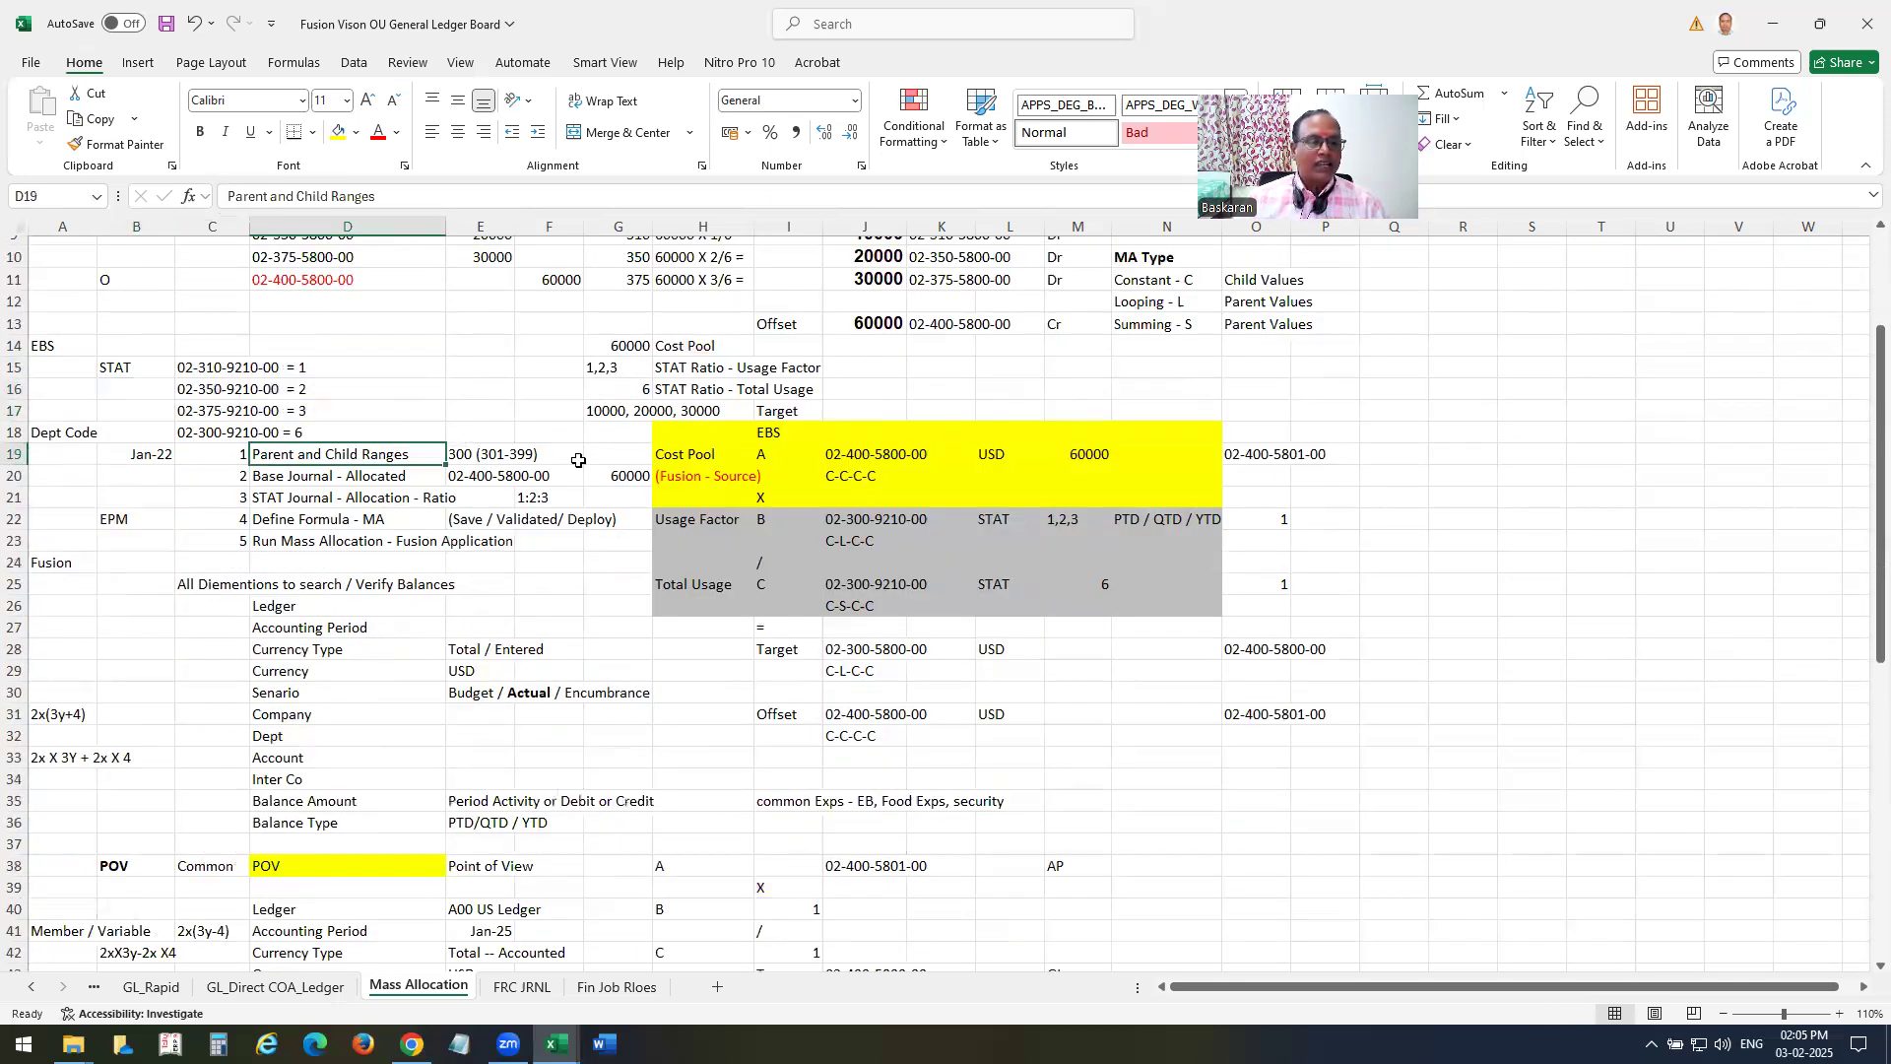
{"action": "left_click", "coordinate": [292, 472]}
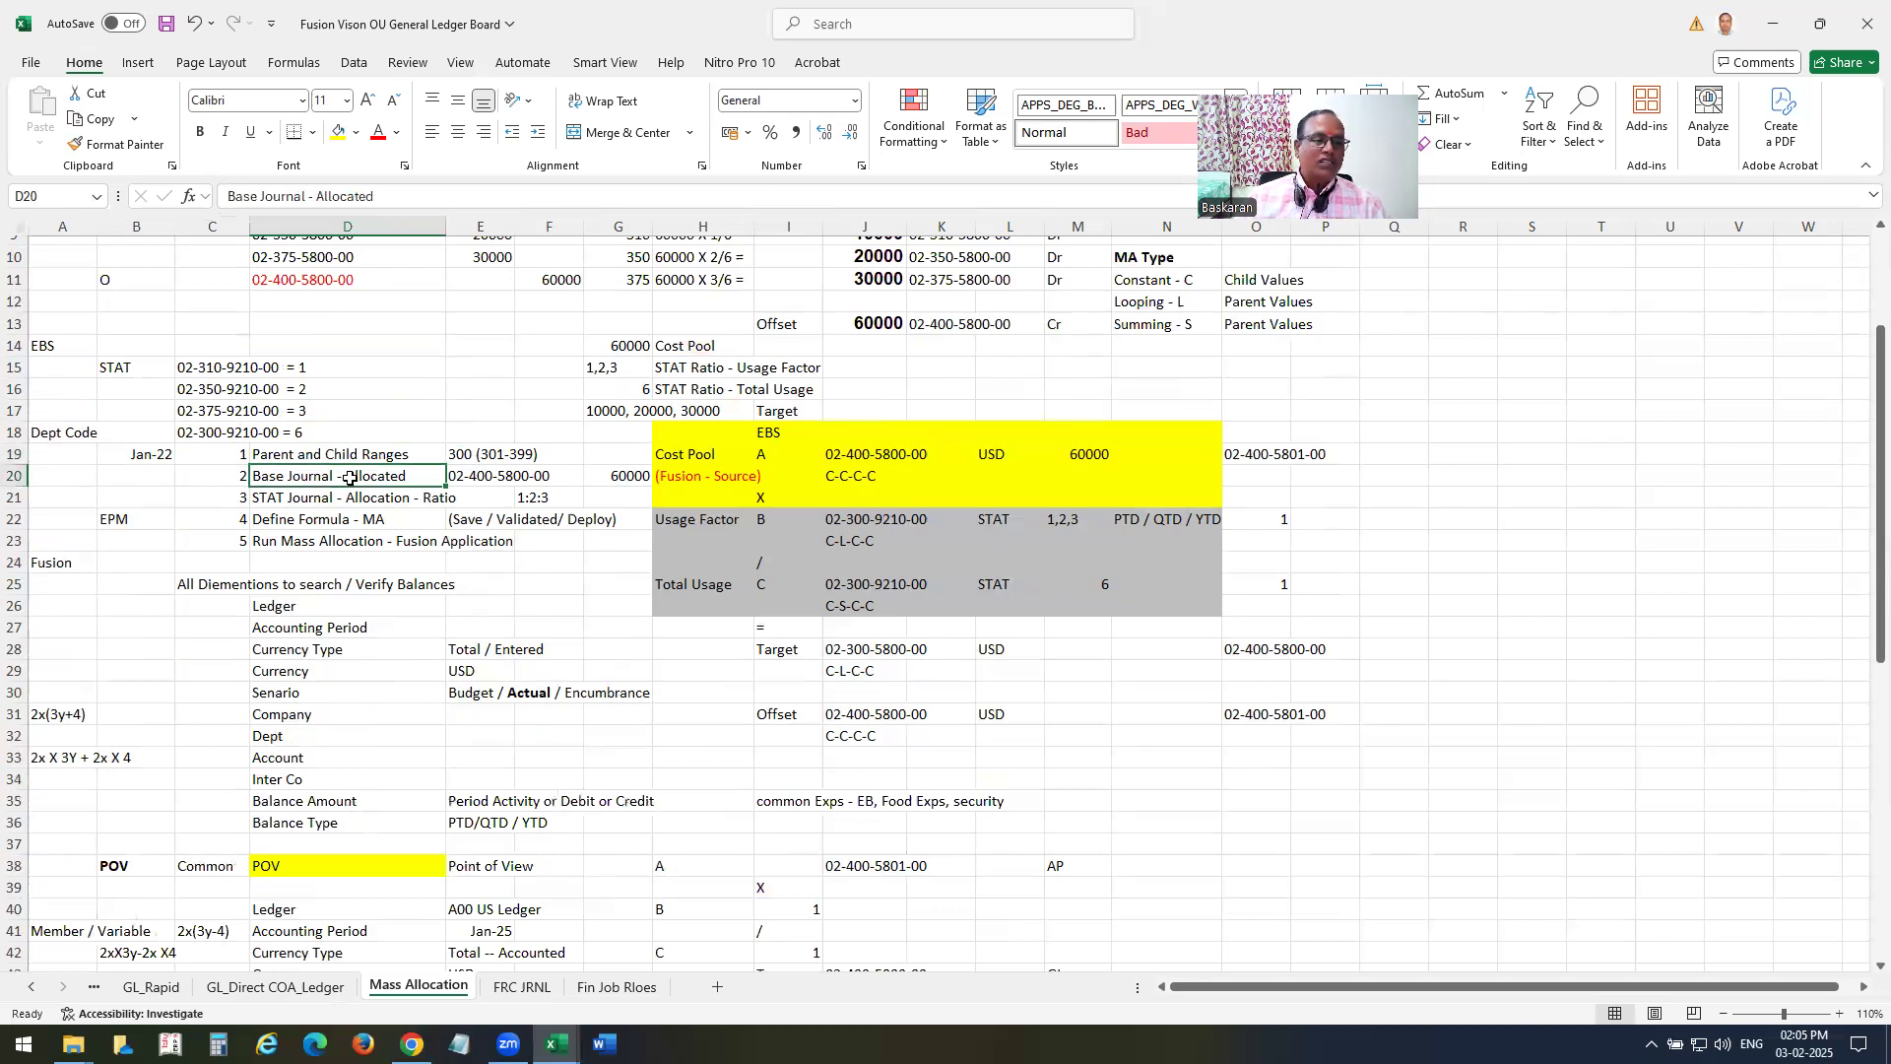
{"action": "scroll", "coordinate": [362, 369], "scroll_direction": "up", "scroll_amount": 3}
{"action": "scroll", "coordinate": [396, 433], "scroll_direction": "down", "scroll_amount": 3}
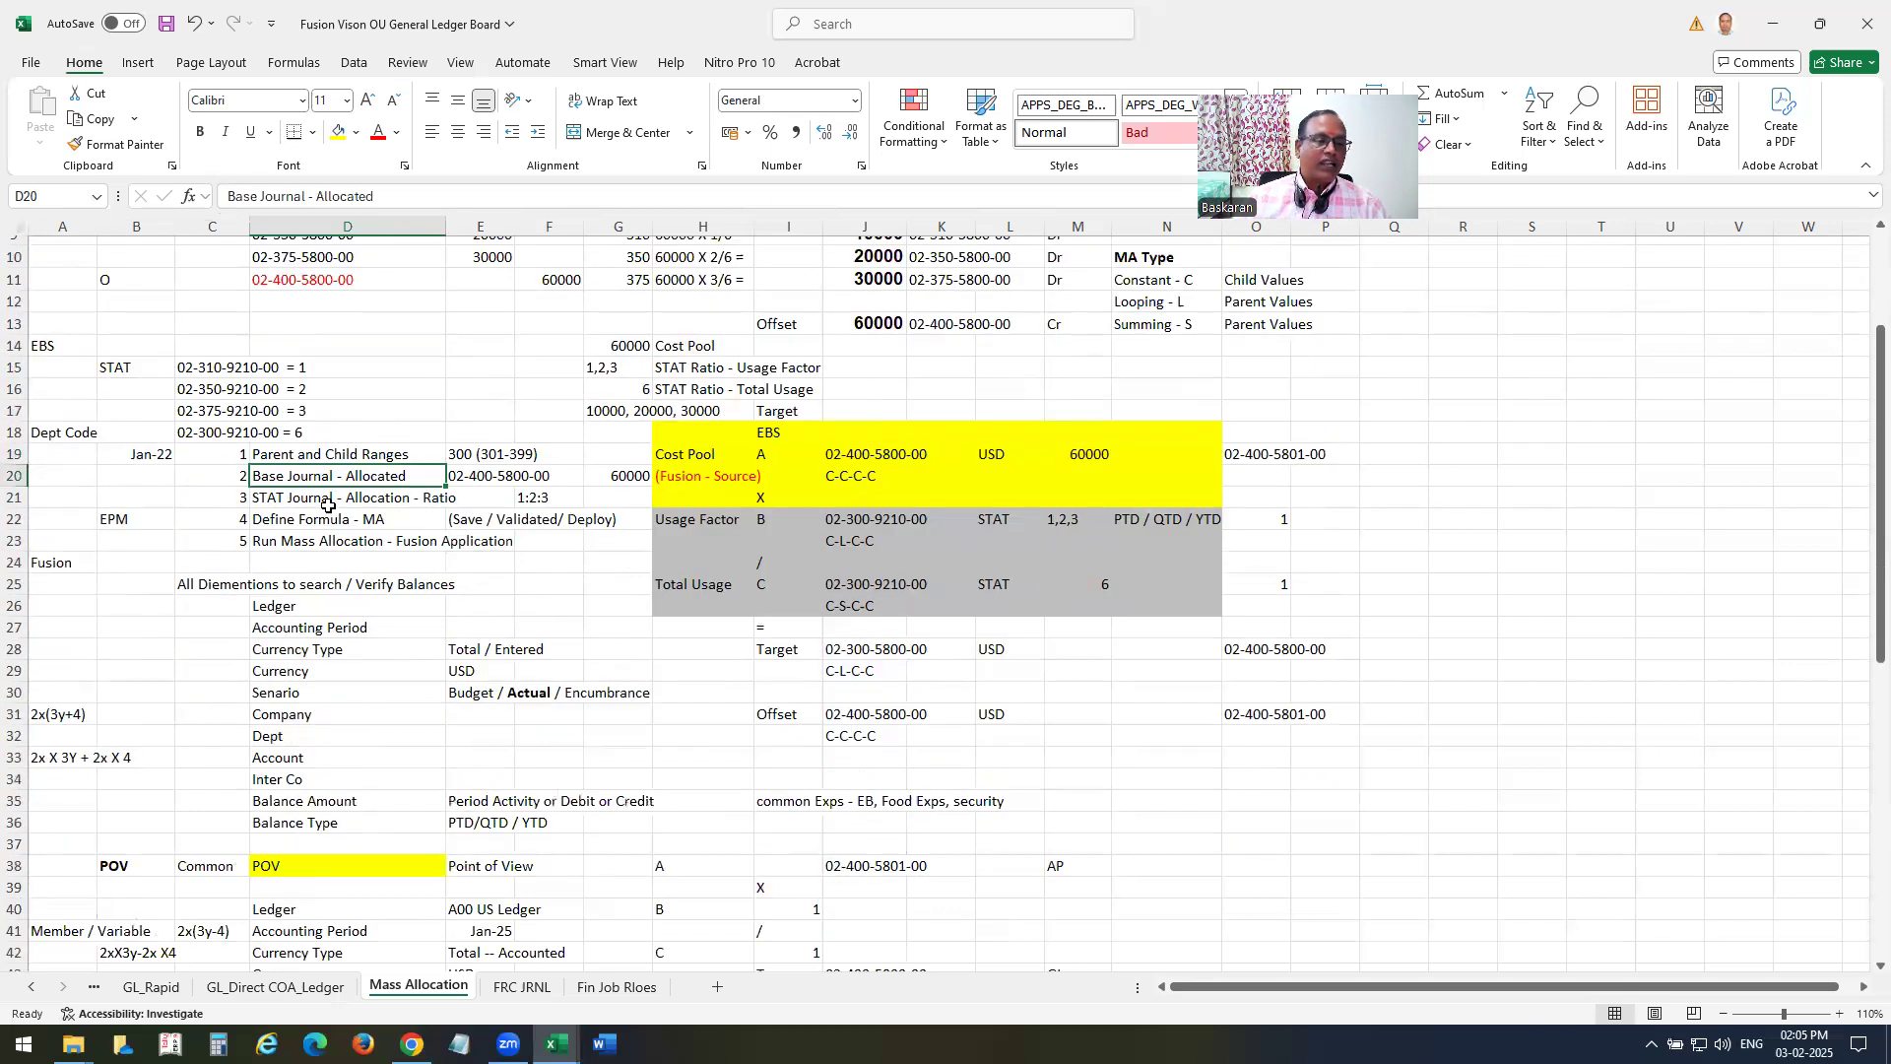
{"action": "scroll", "coordinate": [409, 530], "scroll_direction": "down", "scroll_amount": 1}
{"action": "left_click", "coordinate": [293, 433]}
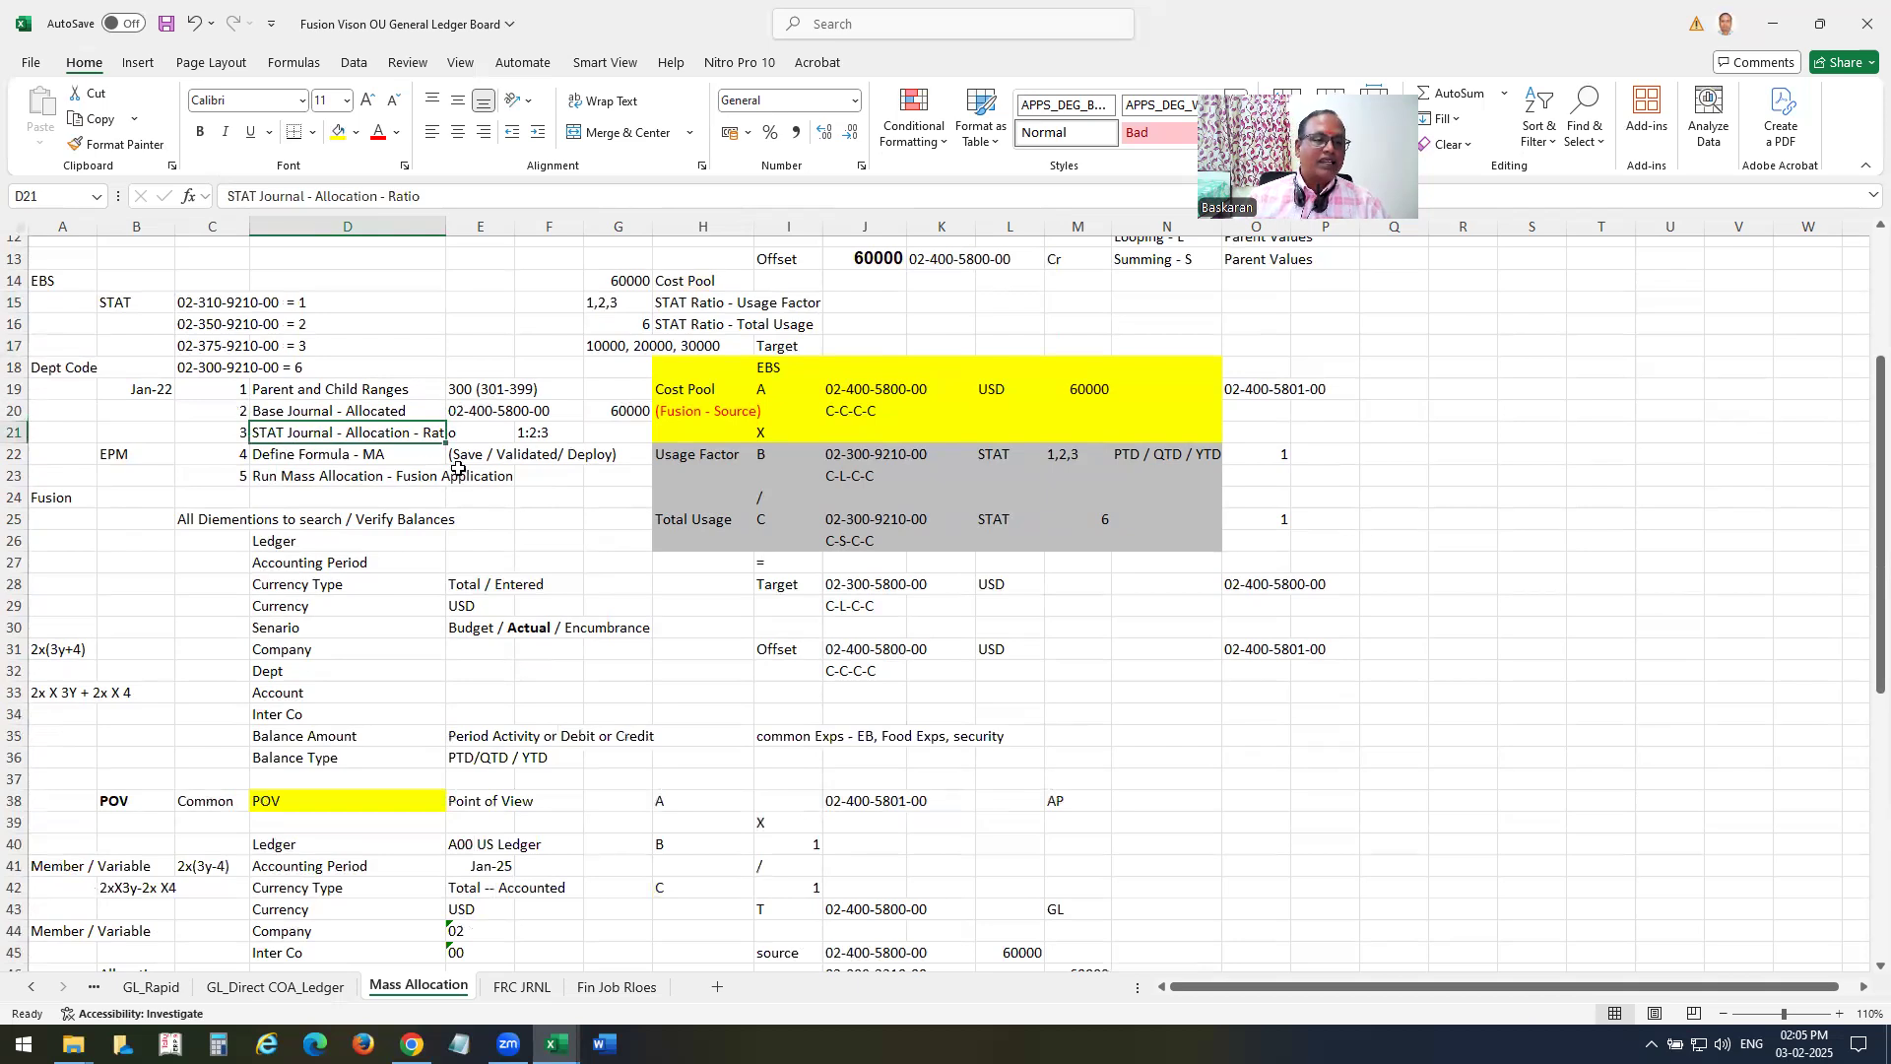
{"action": "left_click", "coordinate": [320, 455]}
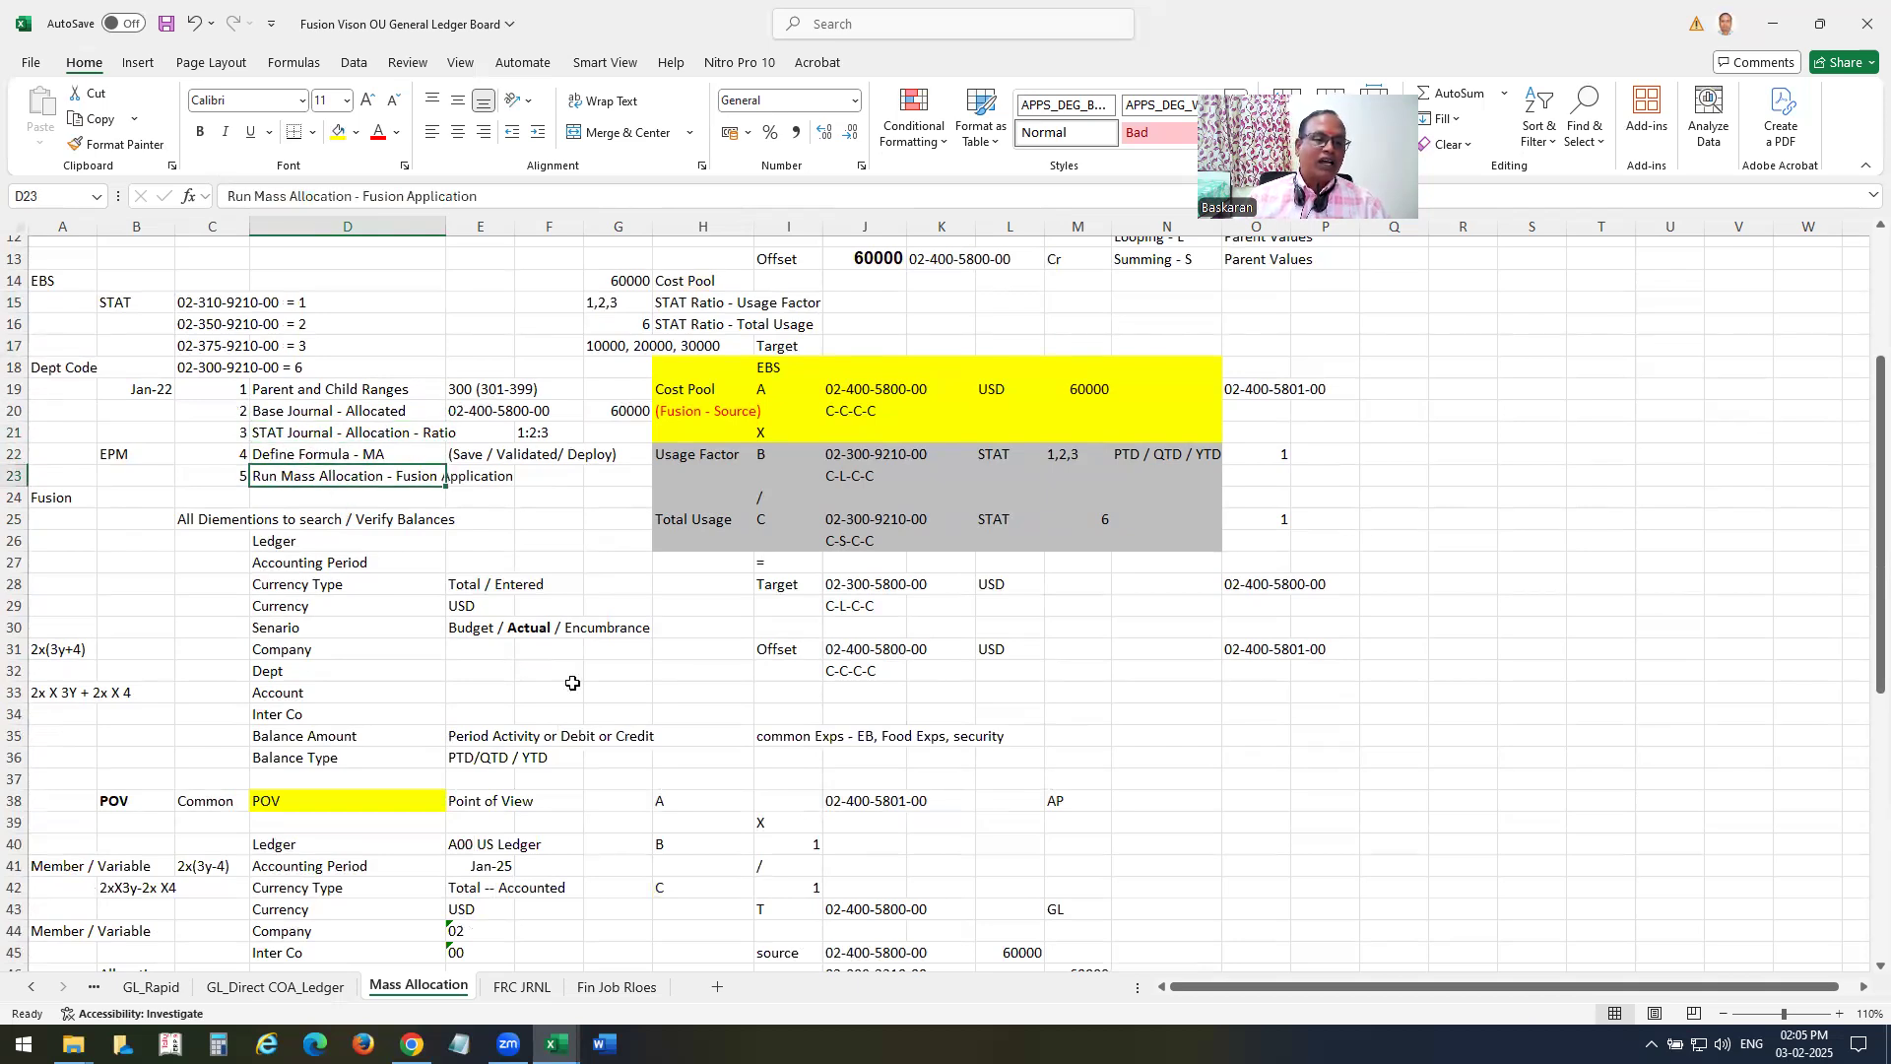
{"action": "left_click", "coordinate": [320, 478]}
Step through the Fusion allocation sections in order: Source, Allocation, Target account 5800, Offset, and the Basis STAT block.
{"action": "scroll", "coordinate": [581, 700], "scroll_direction": "down", "scroll_amount": 1}
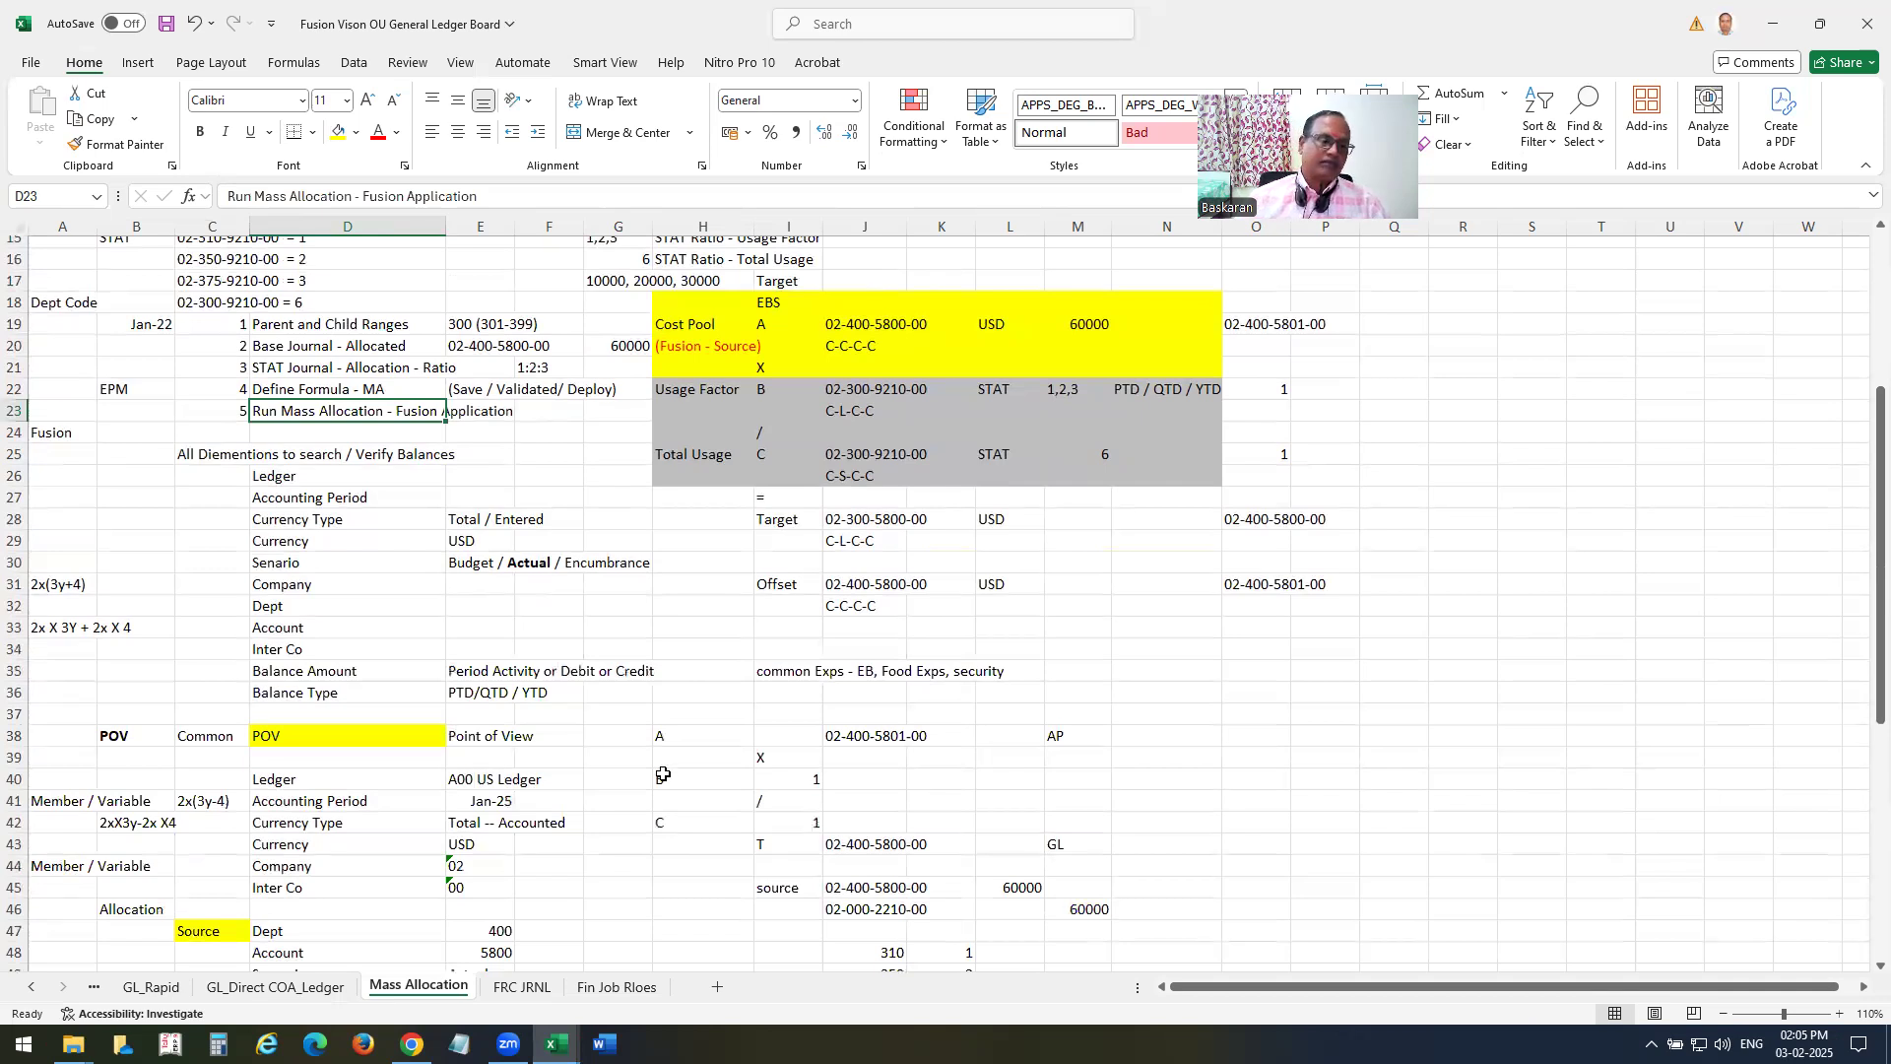
{"action": "scroll", "coordinate": [663, 775], "scroll_direction": "down", "scroll_amount": 6}
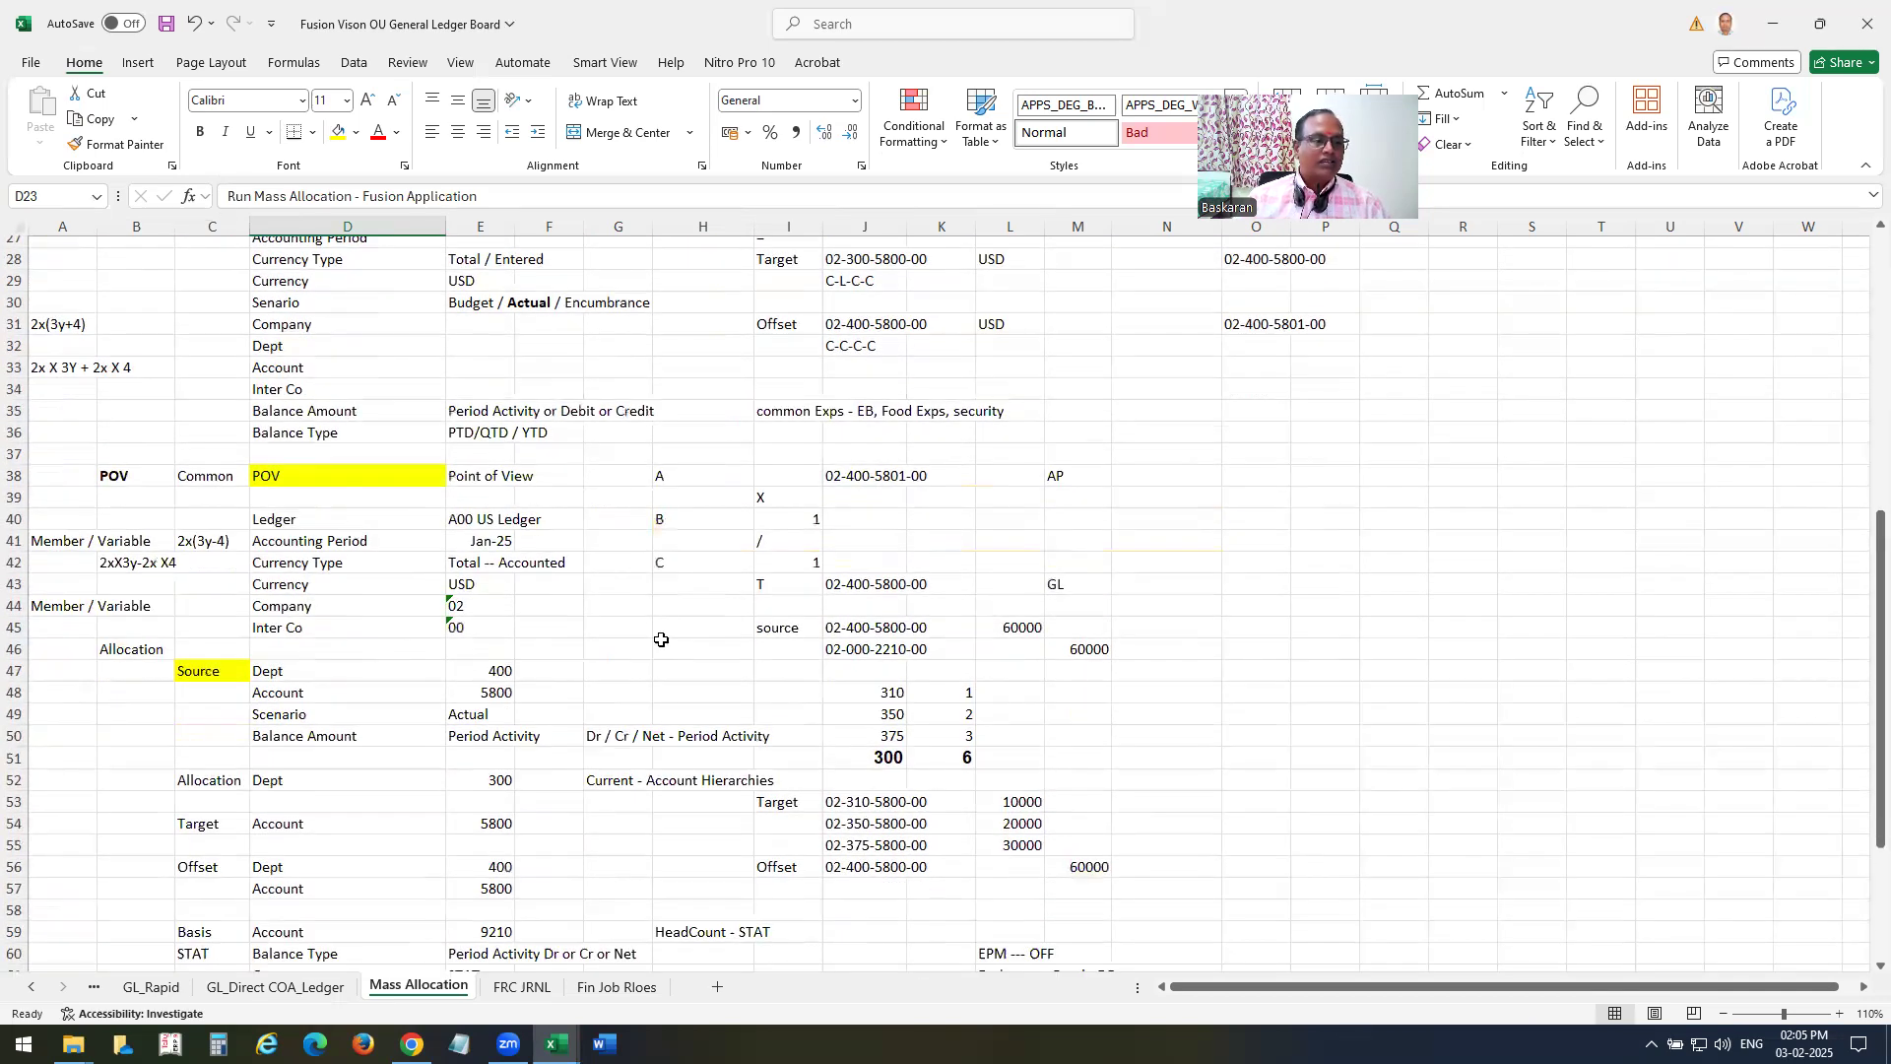
{"action": "scroll", "coordinate": [384, 626], "scroll_direction": "down", "scroll_amount": 1}
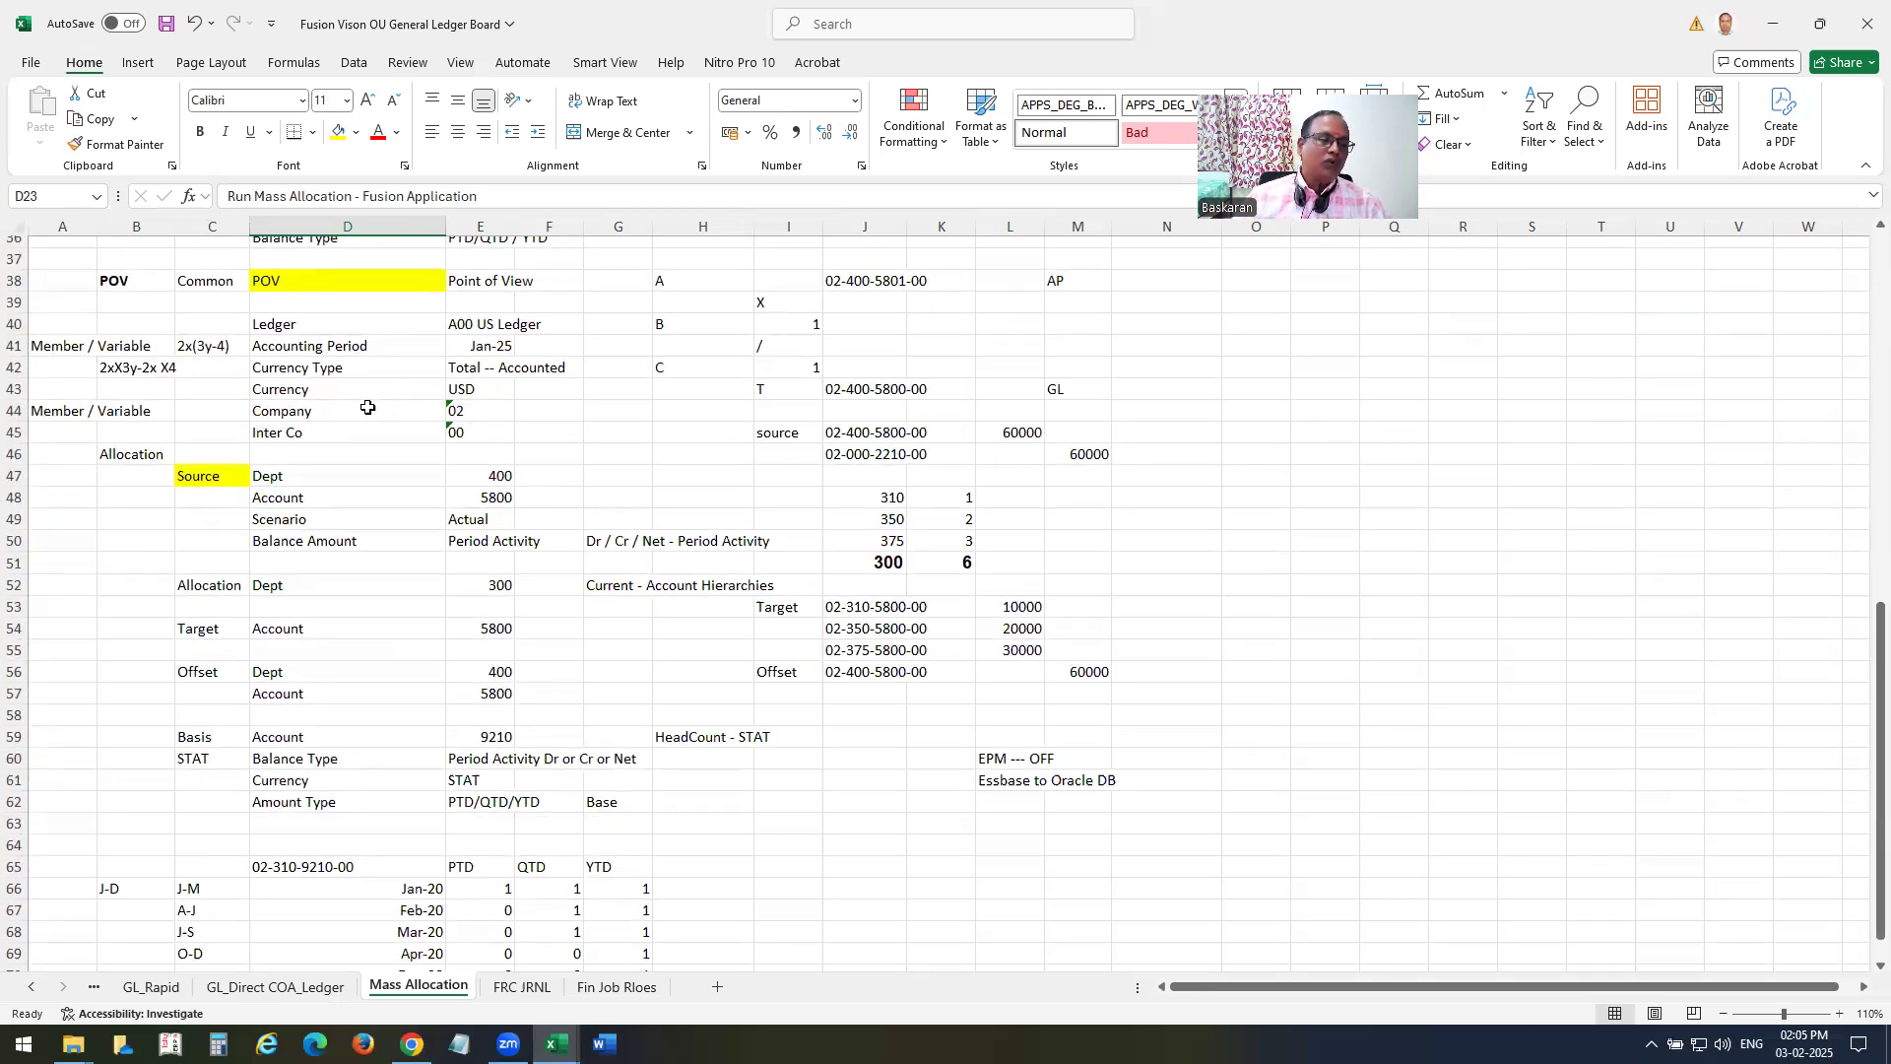
{"action": "left_click", "coordinate": [219, 478]}
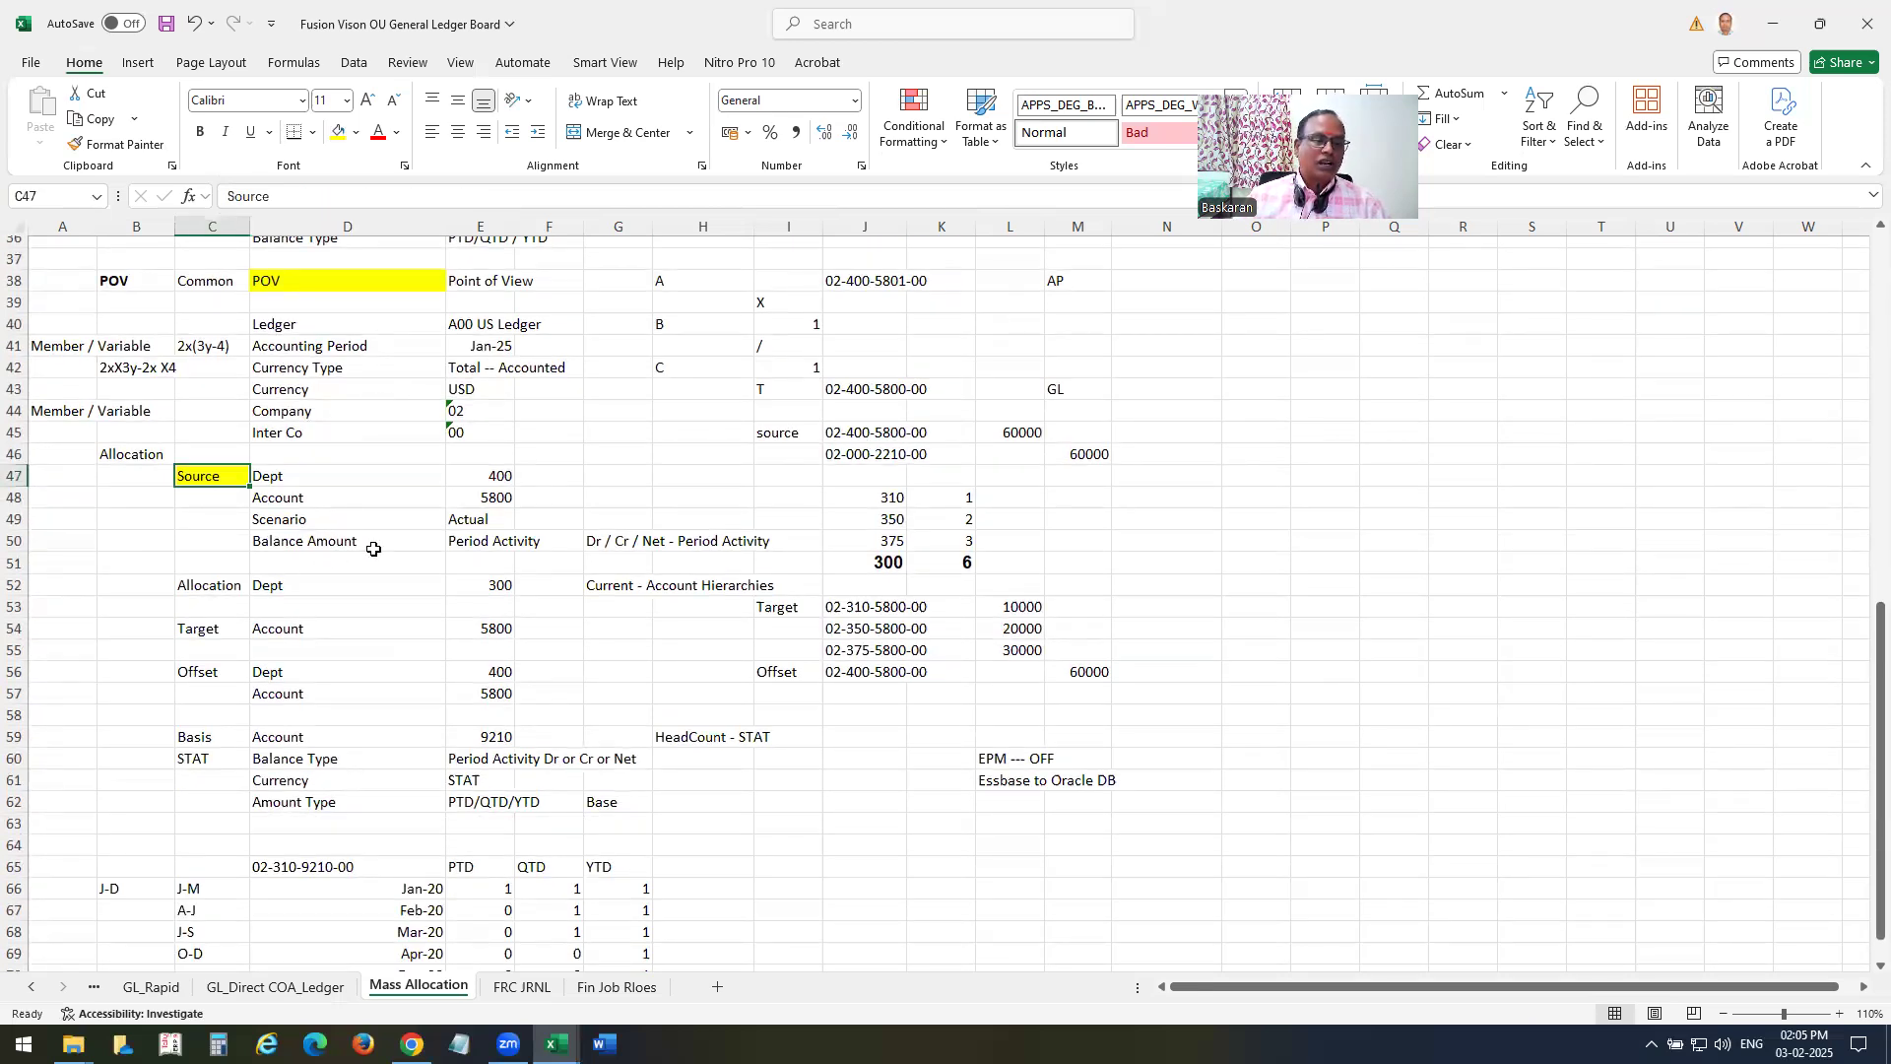
{"action": "left_click", "coordinate": [220, 589]}
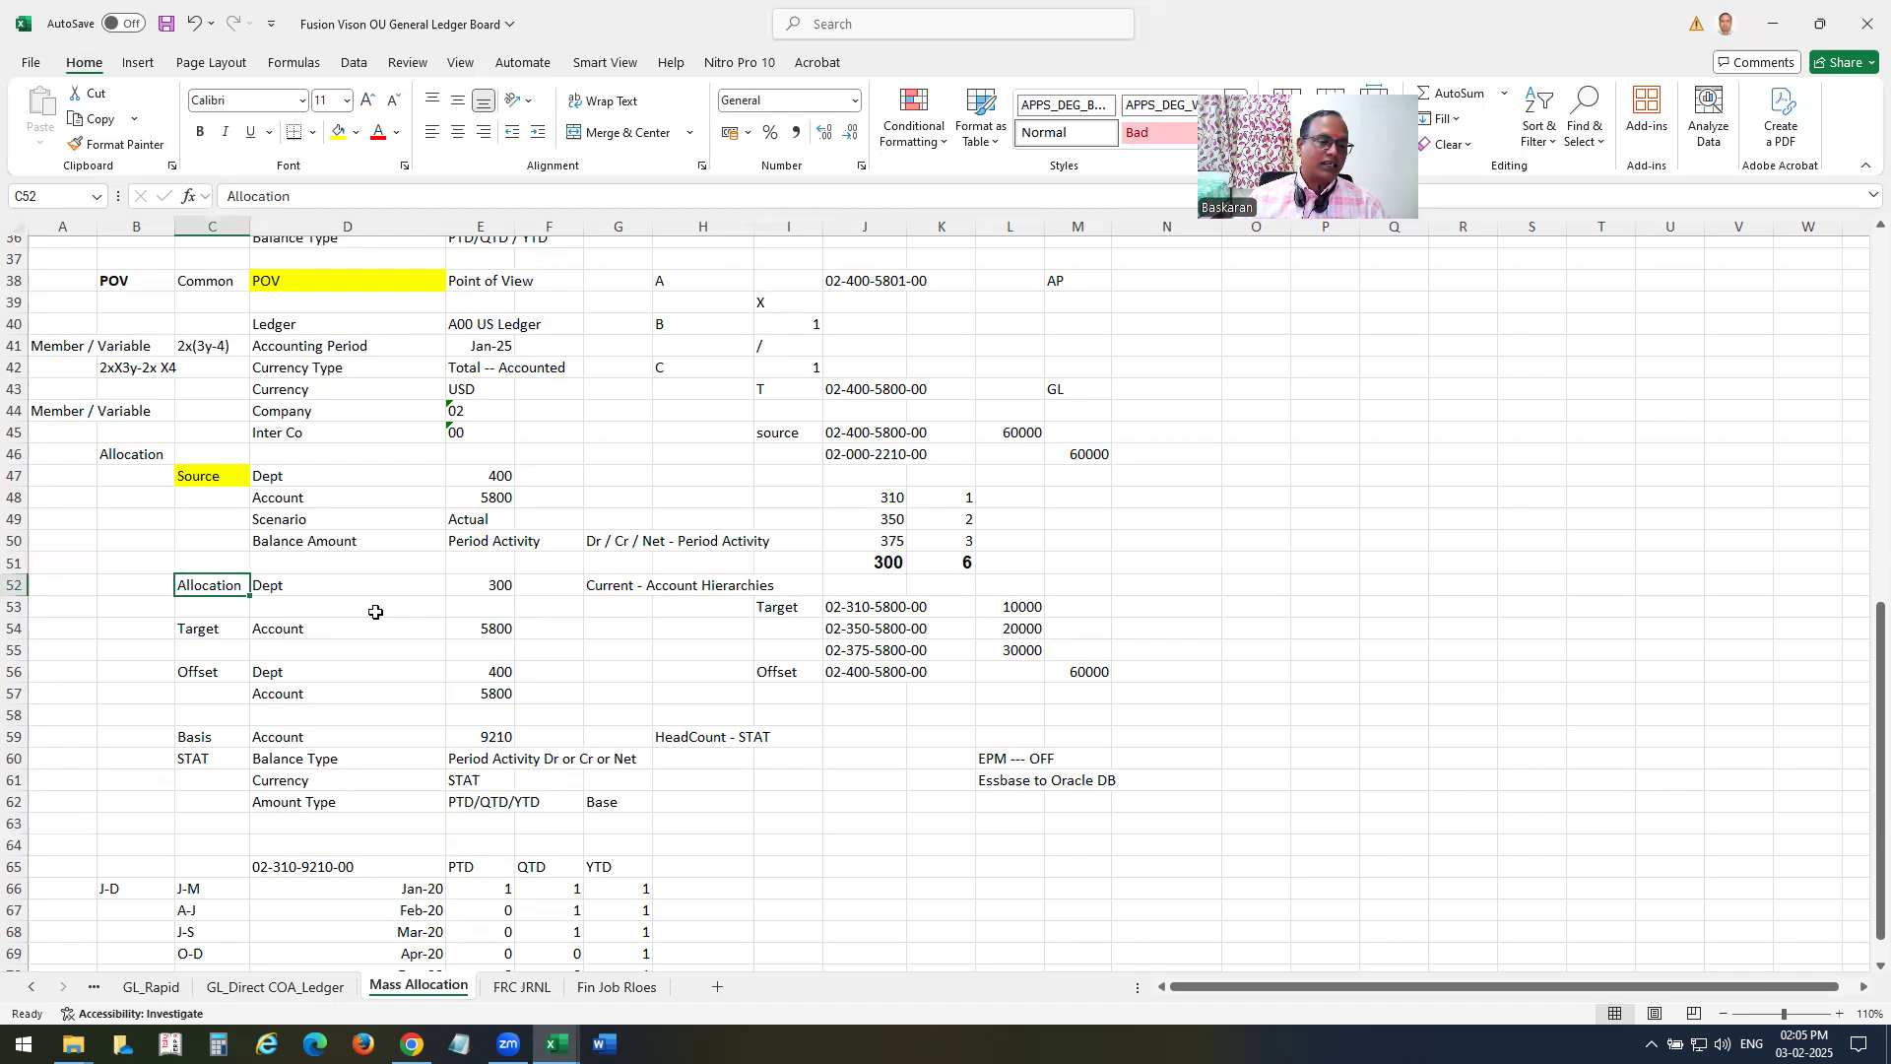
{"action": "scroll", "coordinate": [374, 608], "scroll_direction": "down", "scroll_amount": 1}
{"action": "left_click", "coordinate": [200, 563]}
{"action": "left_click", "coordinate": [490, 564]}
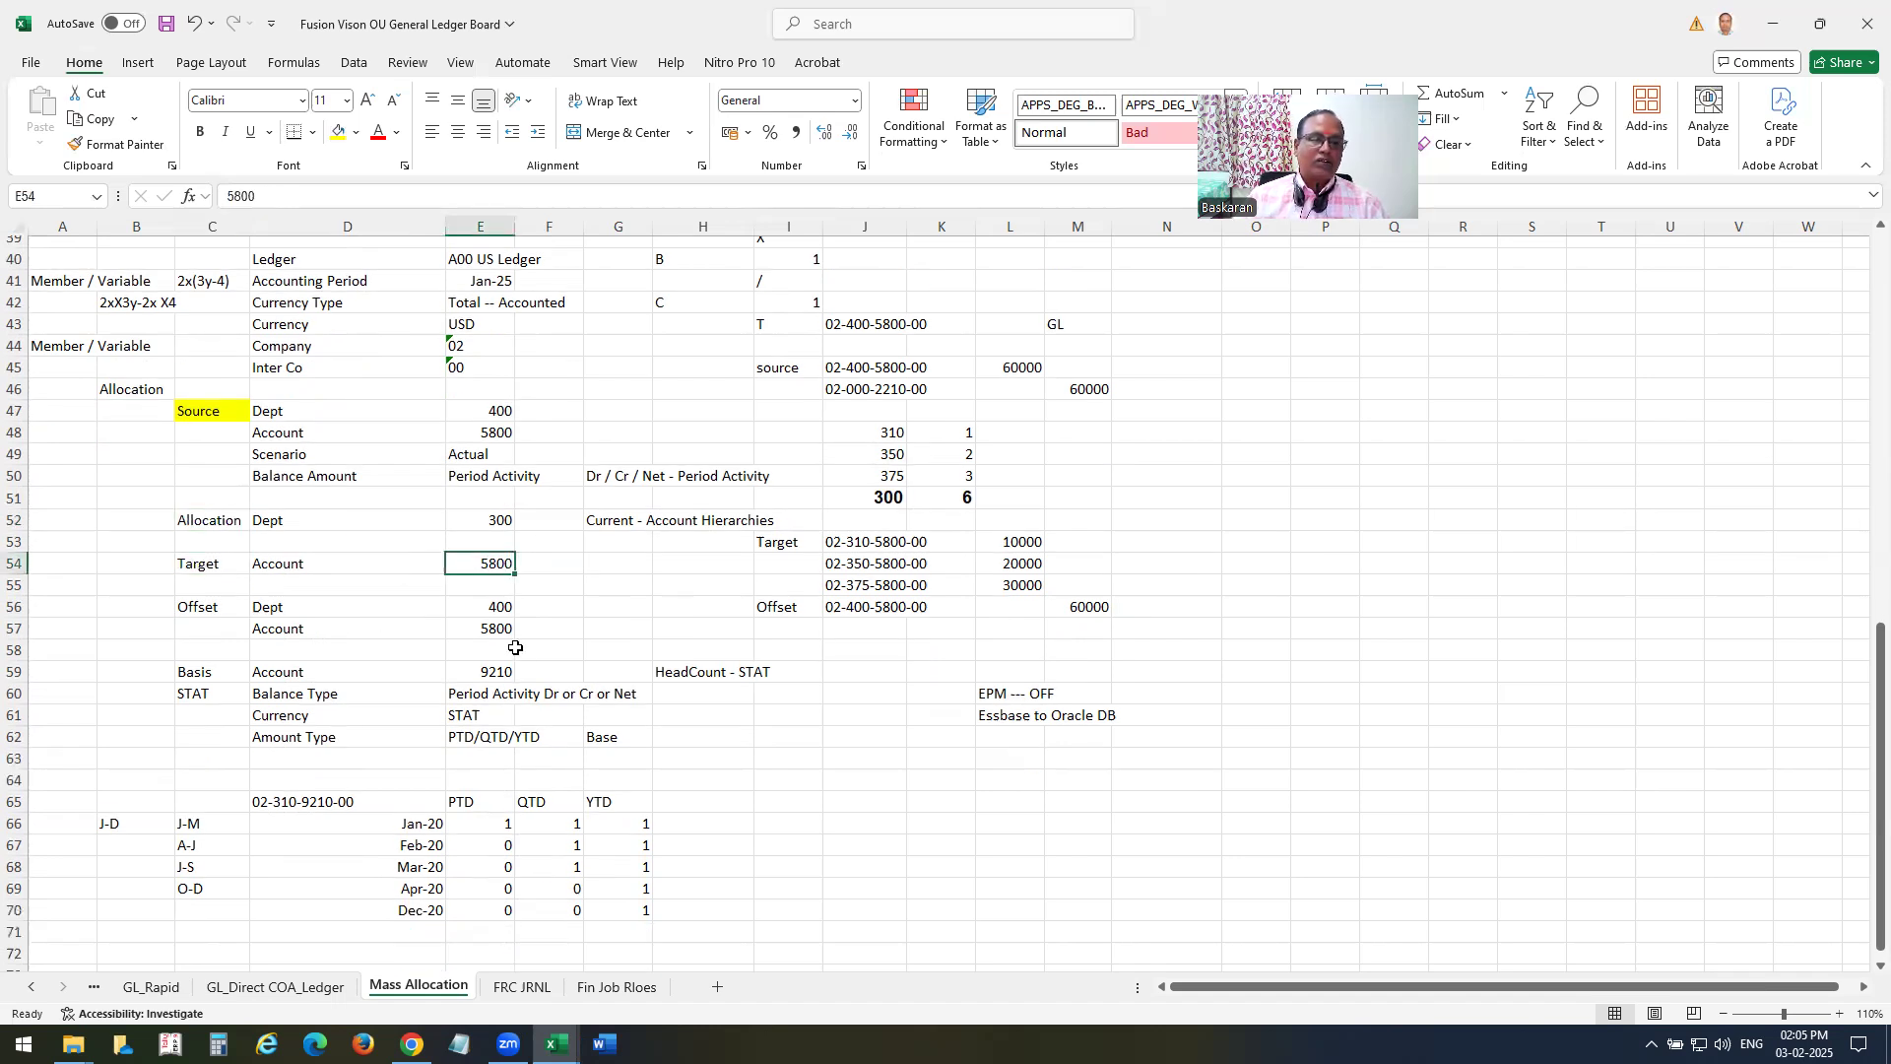
{"action": "left_click_drag", "start_coordinate": [194, 606], "coordinate": [402, 645]}
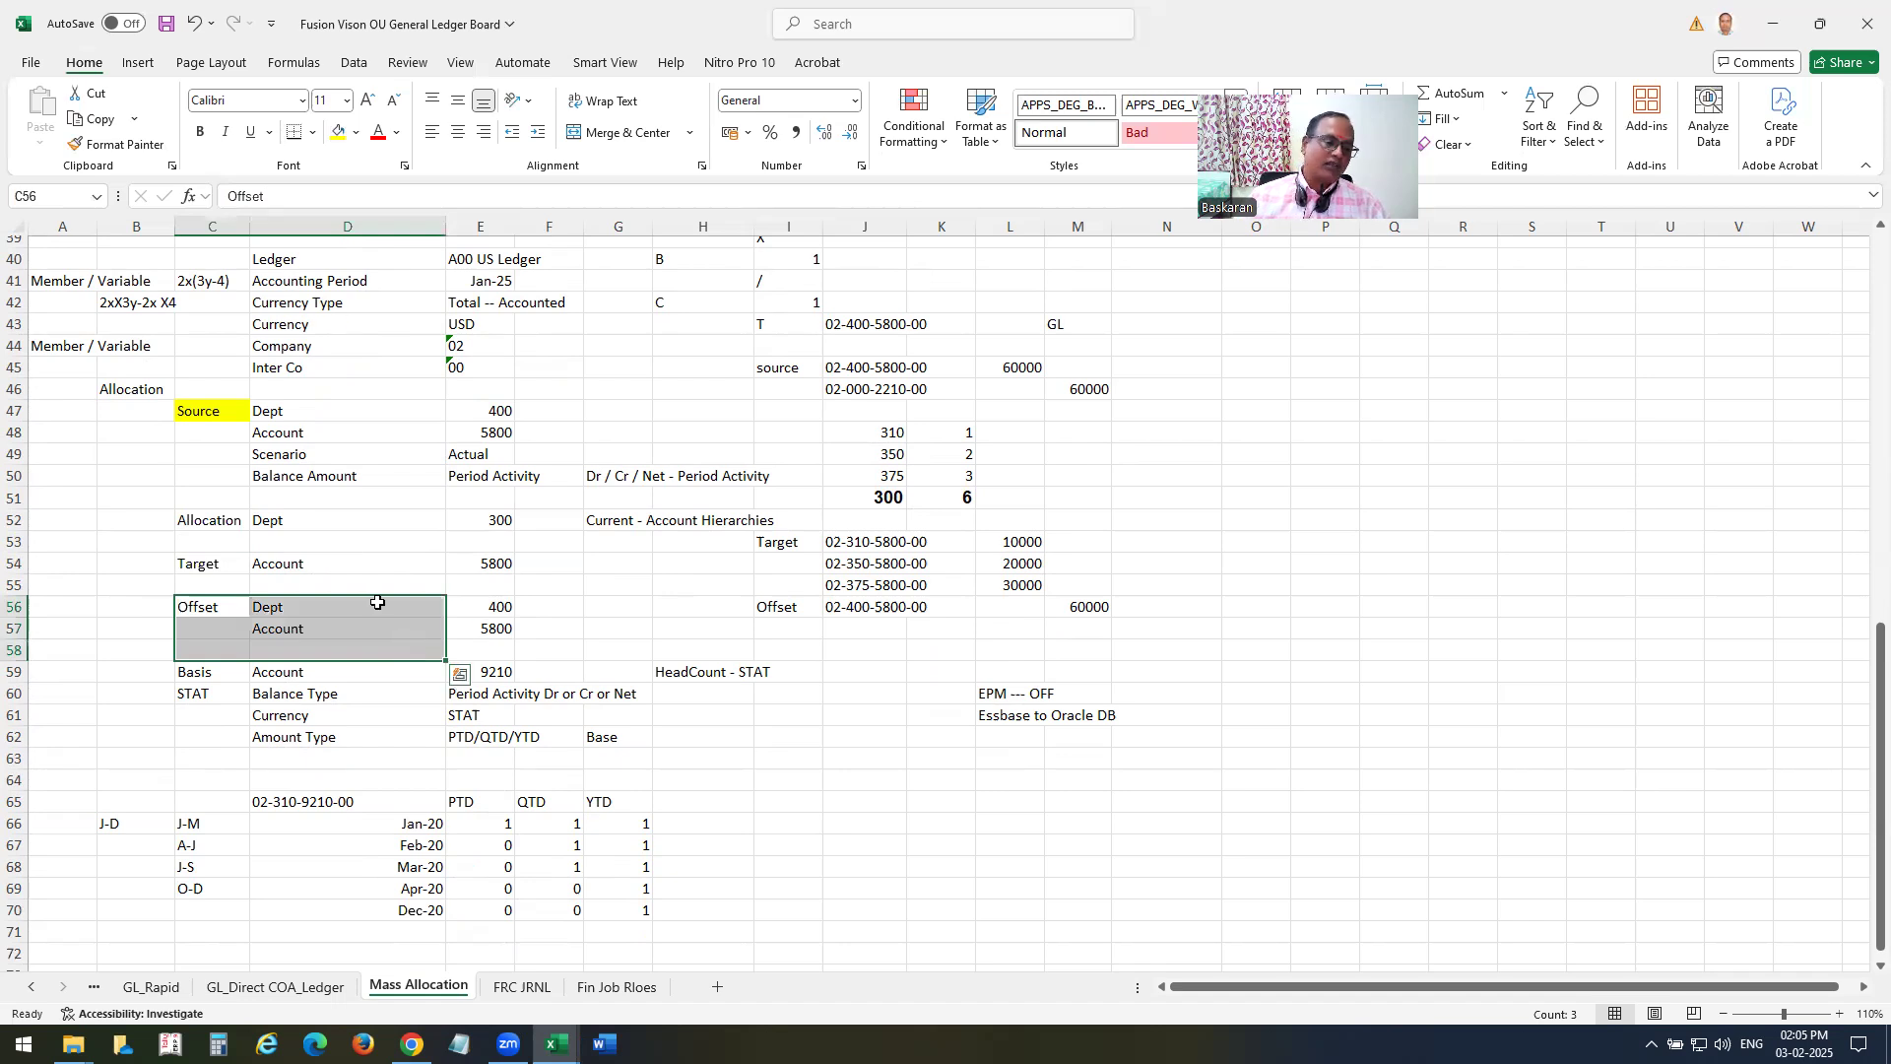
{"action": "scroll", "coordinate": [377, 602], "scroll_direction": "down", "scroll_amount": 1}
{"action": "left_click_drag", "start_coordinate": [207, 611], "coordinate": [653, 719]}
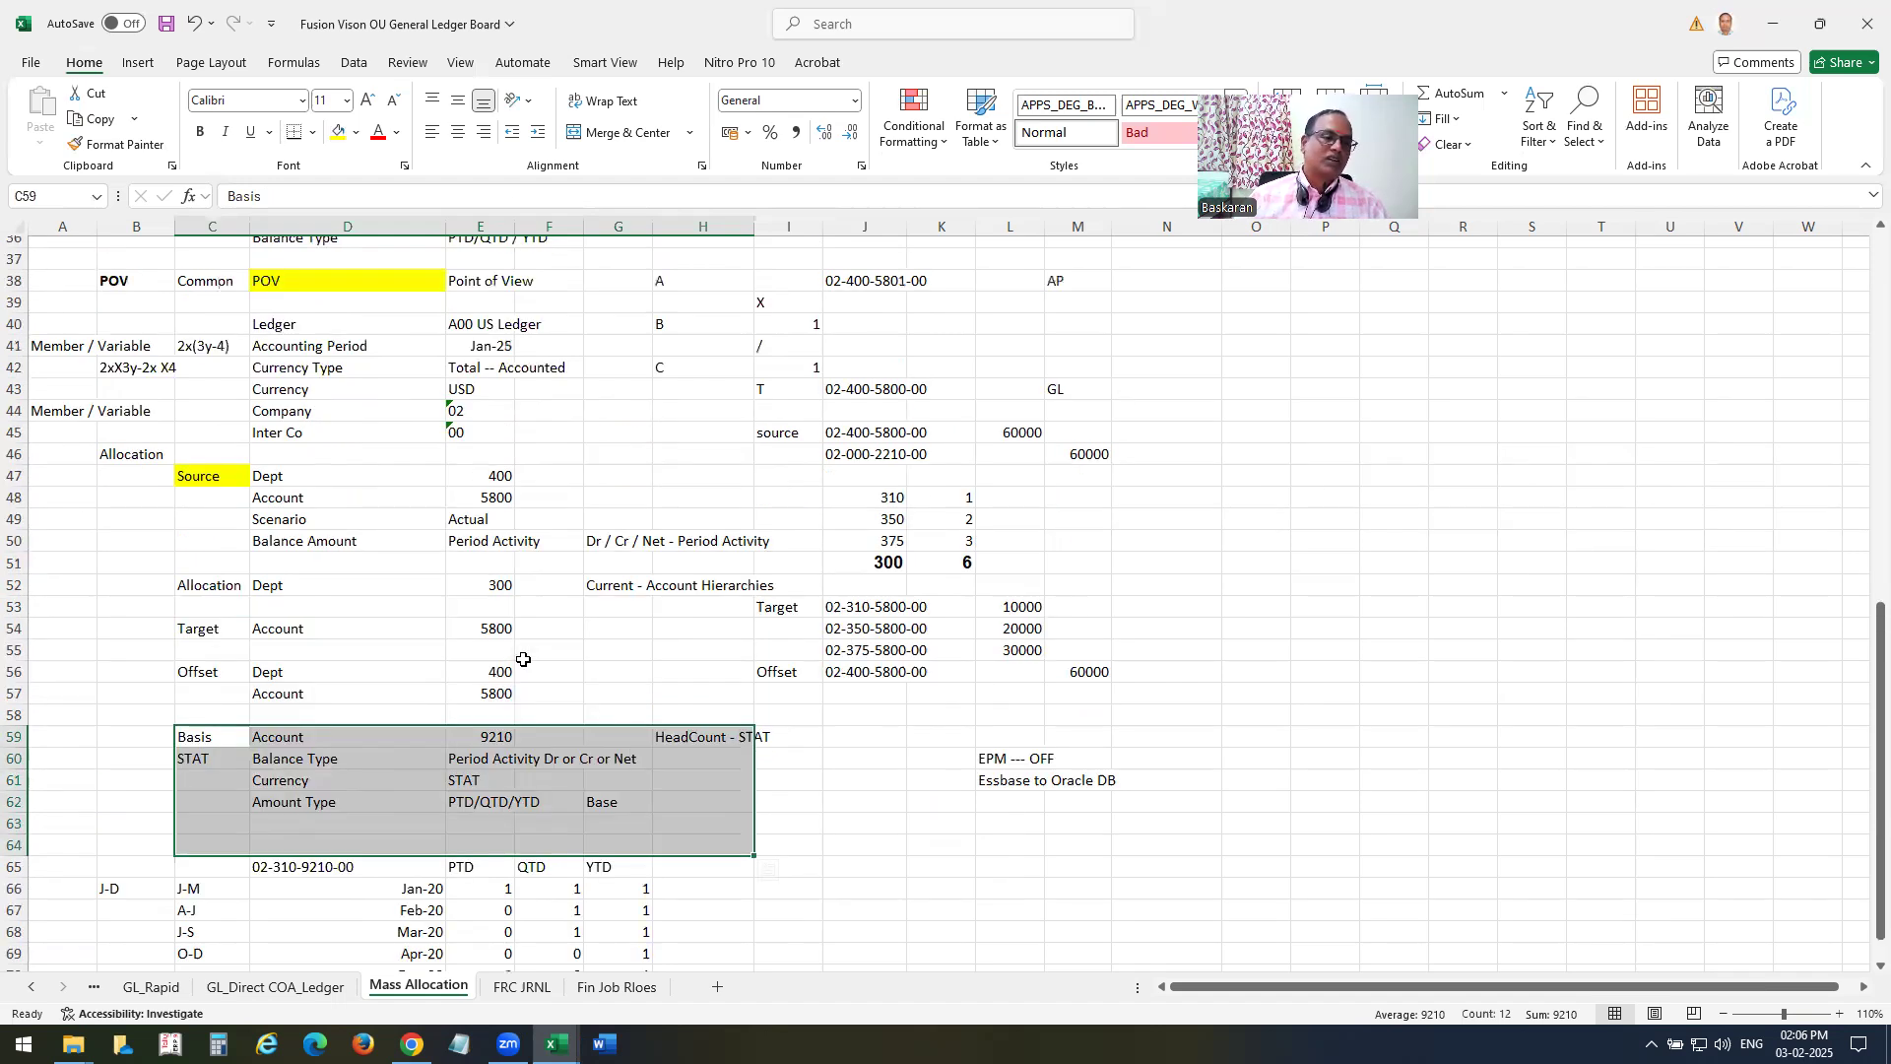
Save the workbook and select the AP to GL journal lines in D4:F5.
{"action": "scroll", "coordinate": [522, 658], "scroll_direction": "up", "scroll_amount": 3}
{"action": "key", "text": "ctrl+s"}
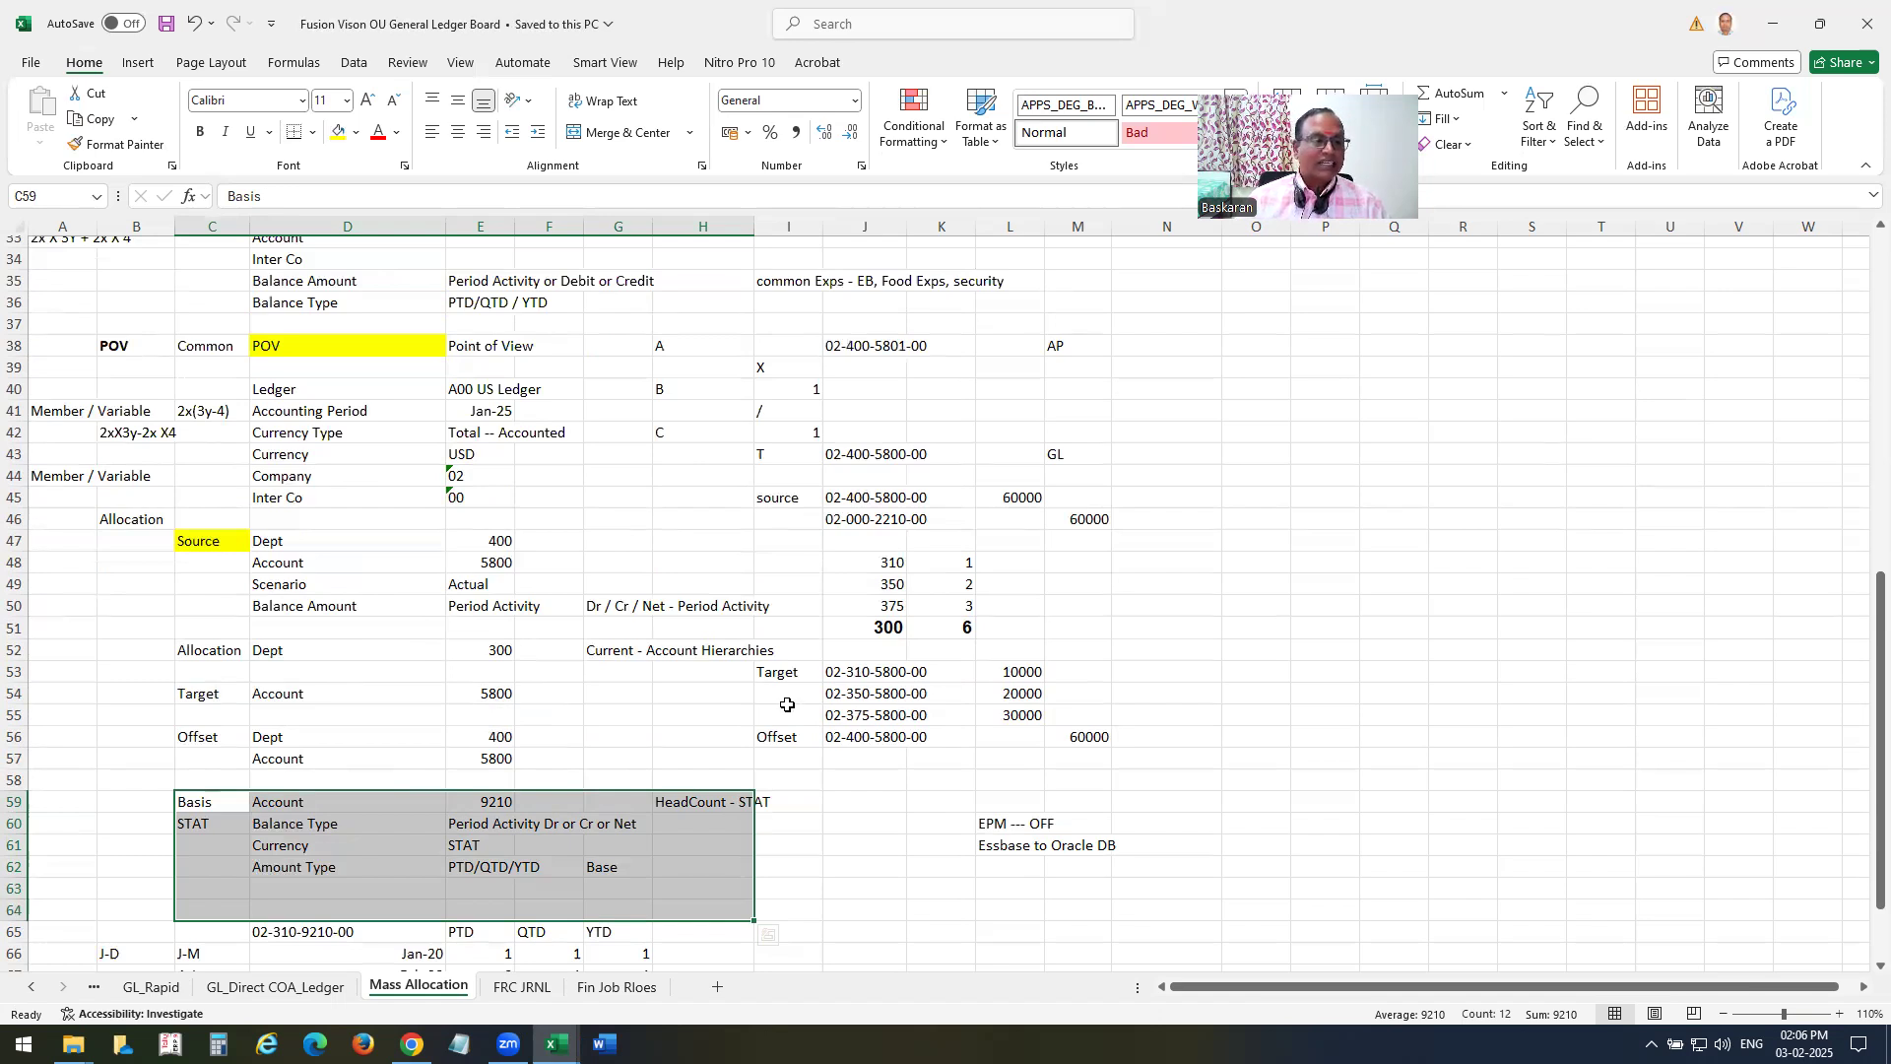
{"action": "scroll", "coordinate": [788, 705], "scroll_direction": "up", "scroll_amount": 7}
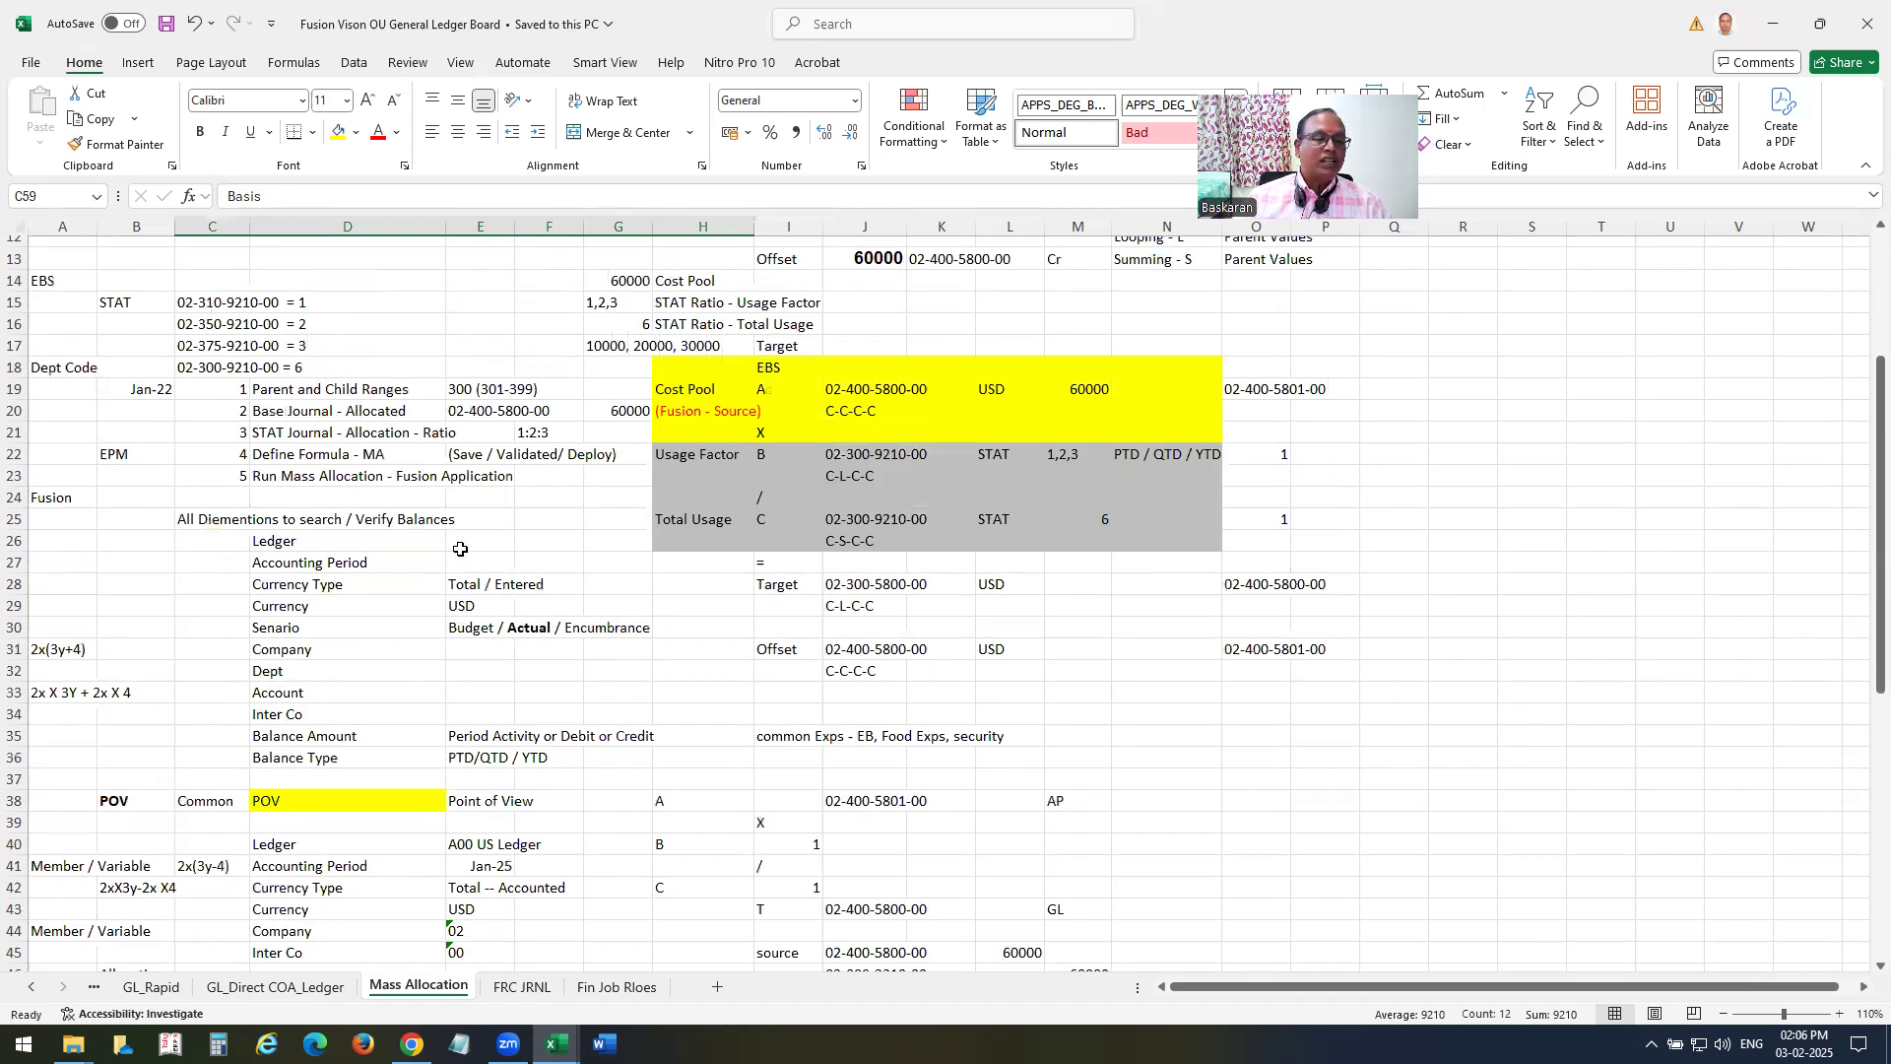
{"action": "scroll", "coordinate": [373, 458], "scroll_direction": "up", "scroll_amount": 4}
{"action": "left_click_drag", "start_coordinate": [283, 320], "coordinate": [561, 341]}
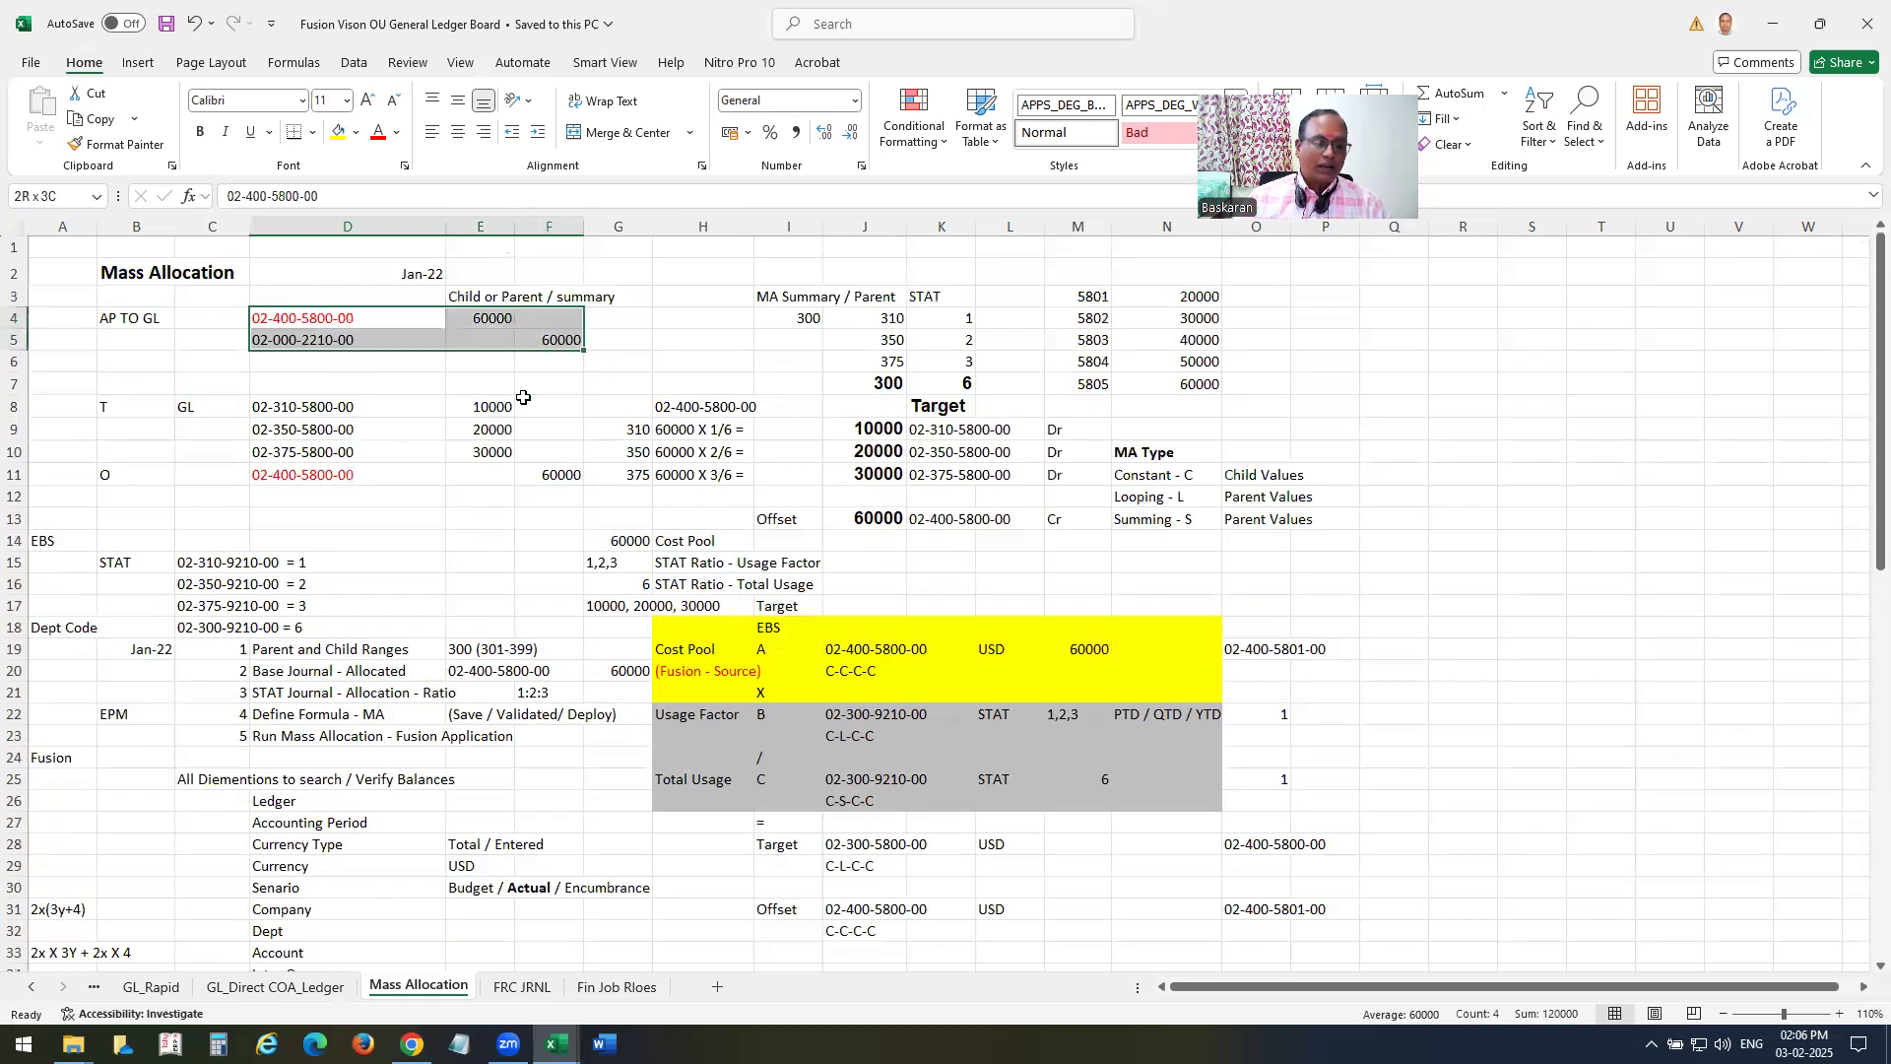
Switch to Oracle Fusion Cloud Applications in the browser and open the Journals work area from General Accounting.
{"action": "key", "text": "alt+Tab"}
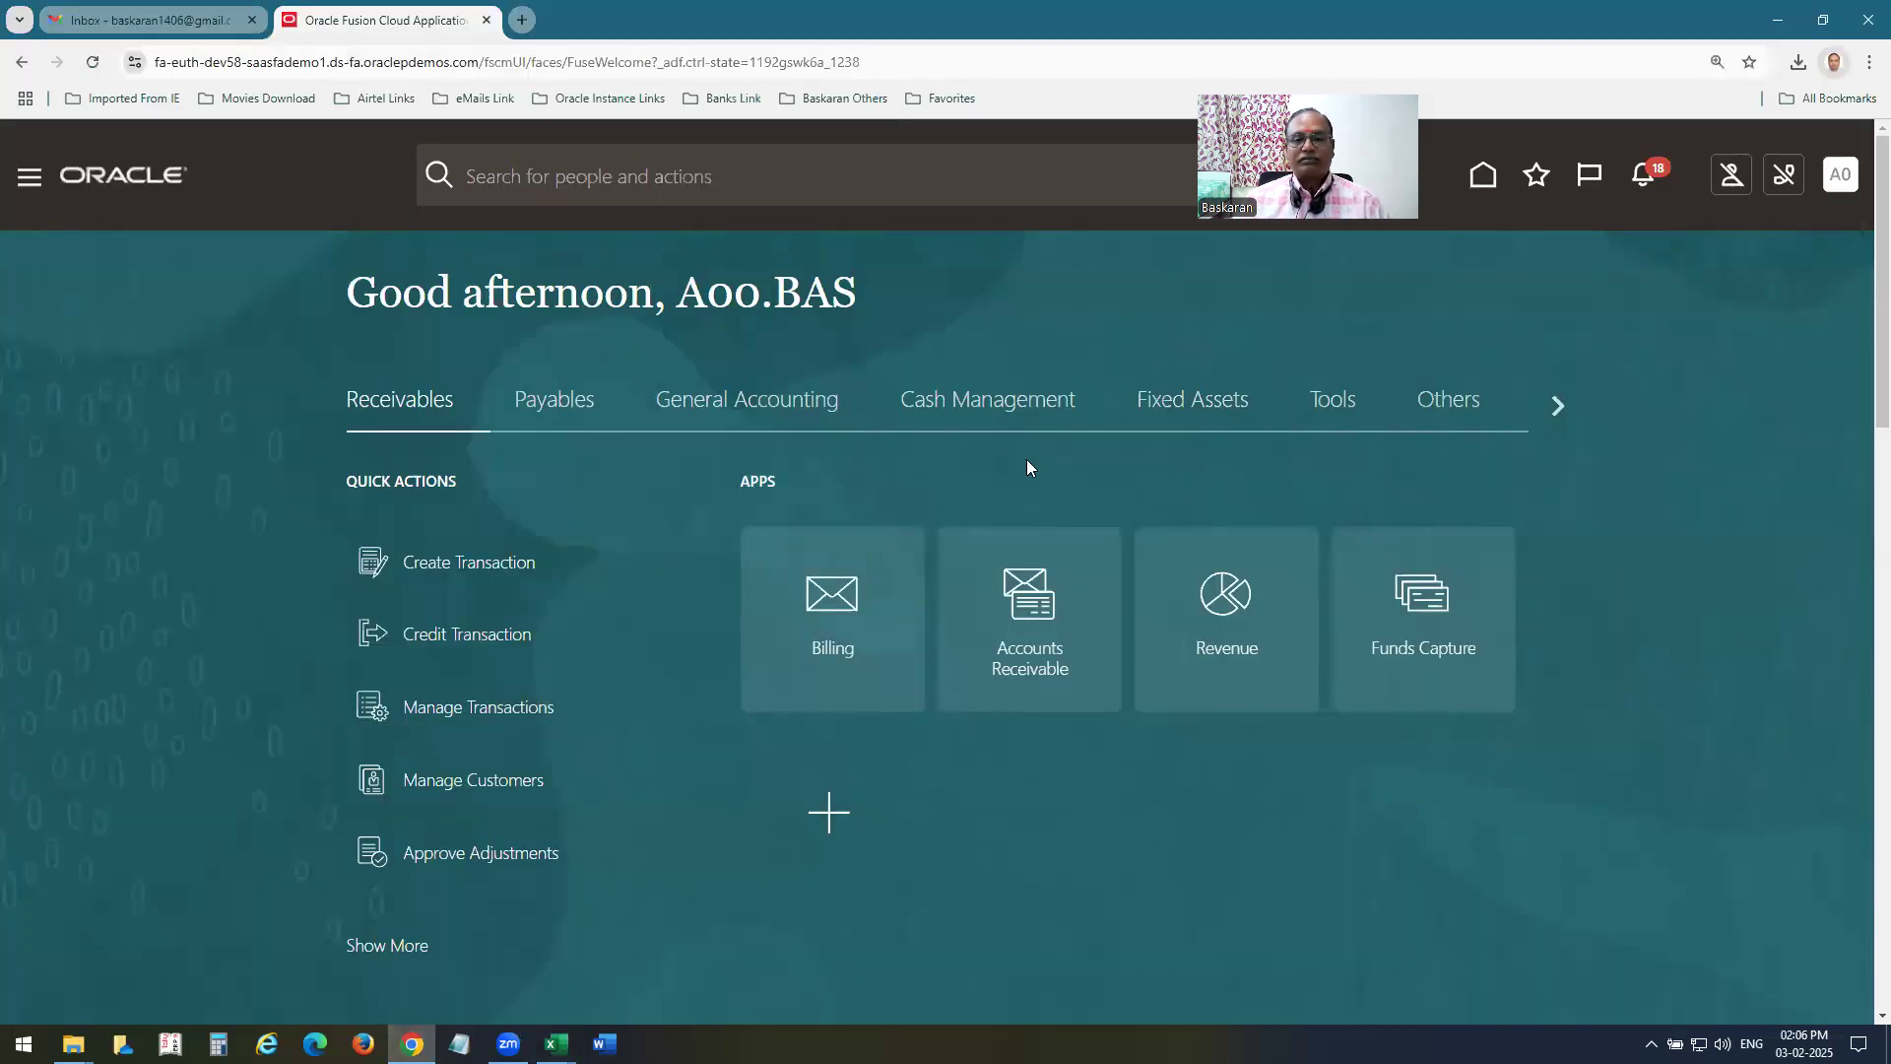
{"action": "left_click", "coordinate": [748, 412]}
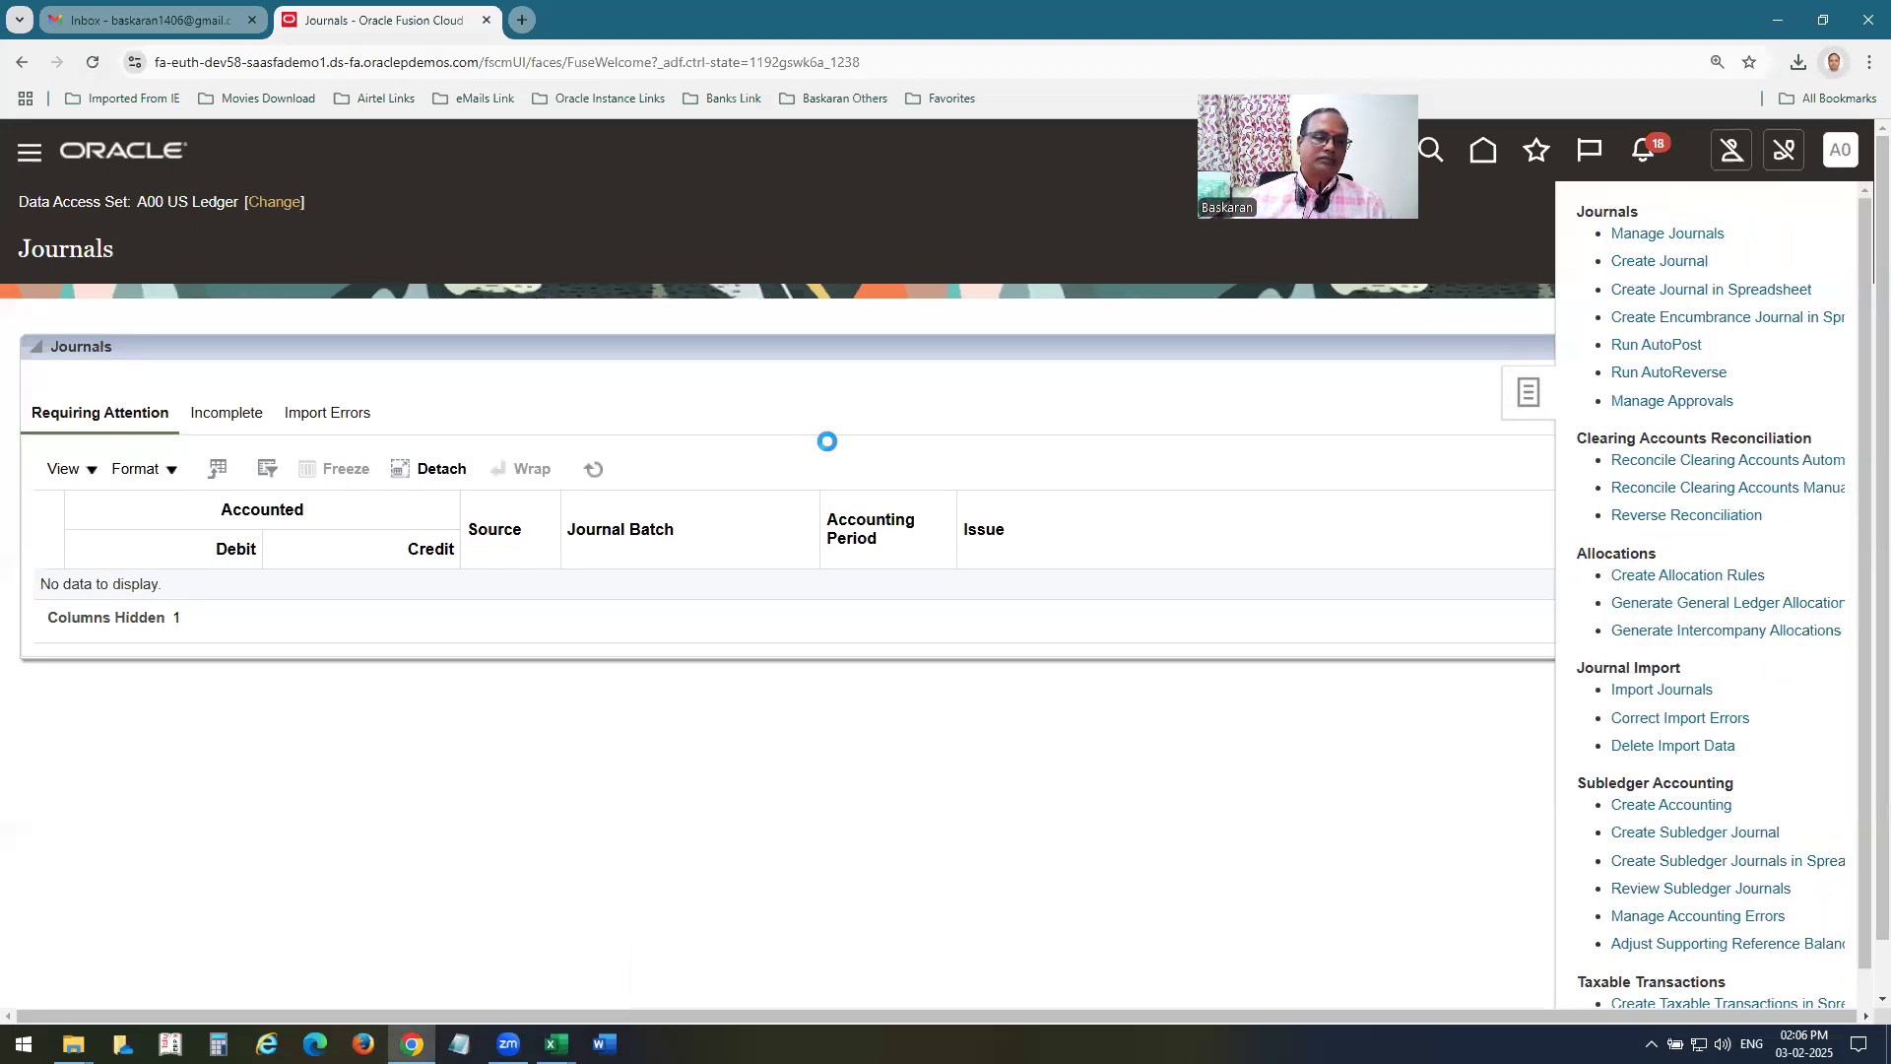
Create a journal with batch and journal name A00 MA Base Journal for accounting period Jan-25.
{"action": "left_click", "coordinate": [453, 388]}
{"action": "type", "text": "A00 MA Base Journal"}
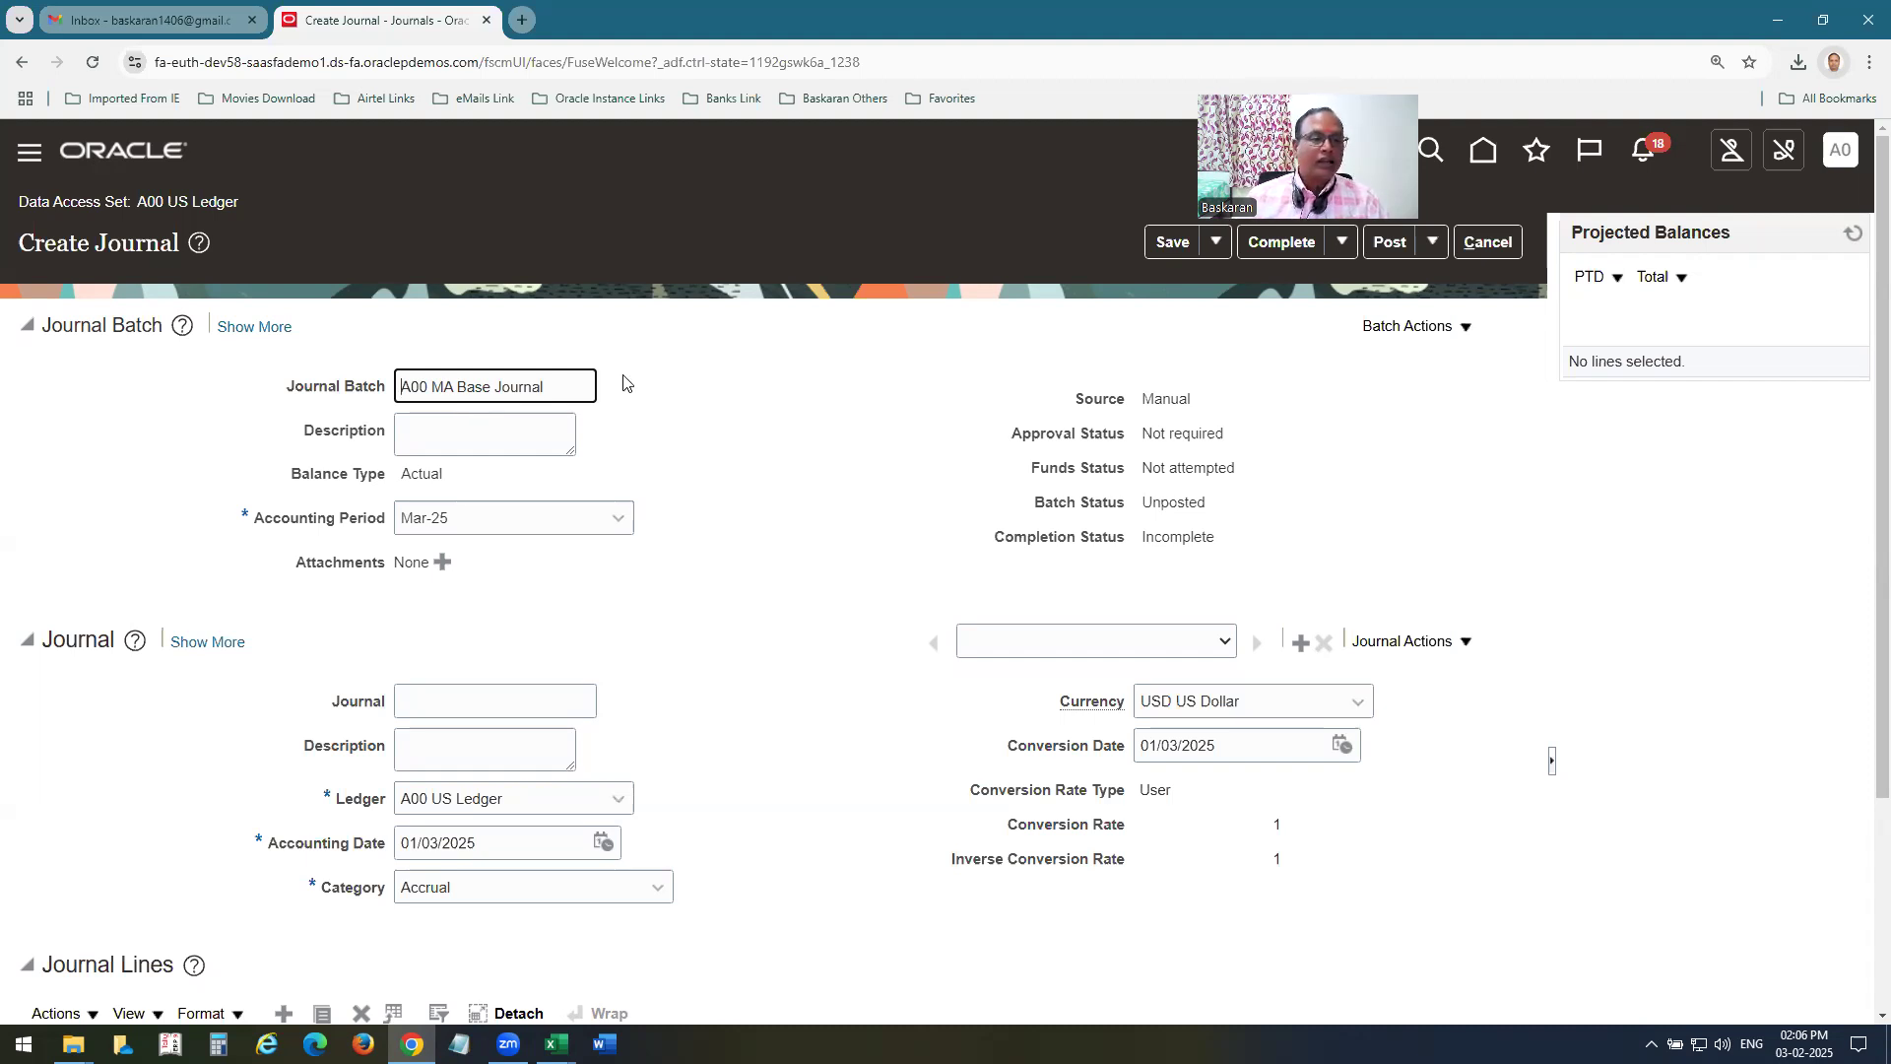
{"action": "left_click_drag", "start_coordinate": [591, 386], "coordinate": [0, 335]}
{"action": "key", "text": "ctrl+c"}
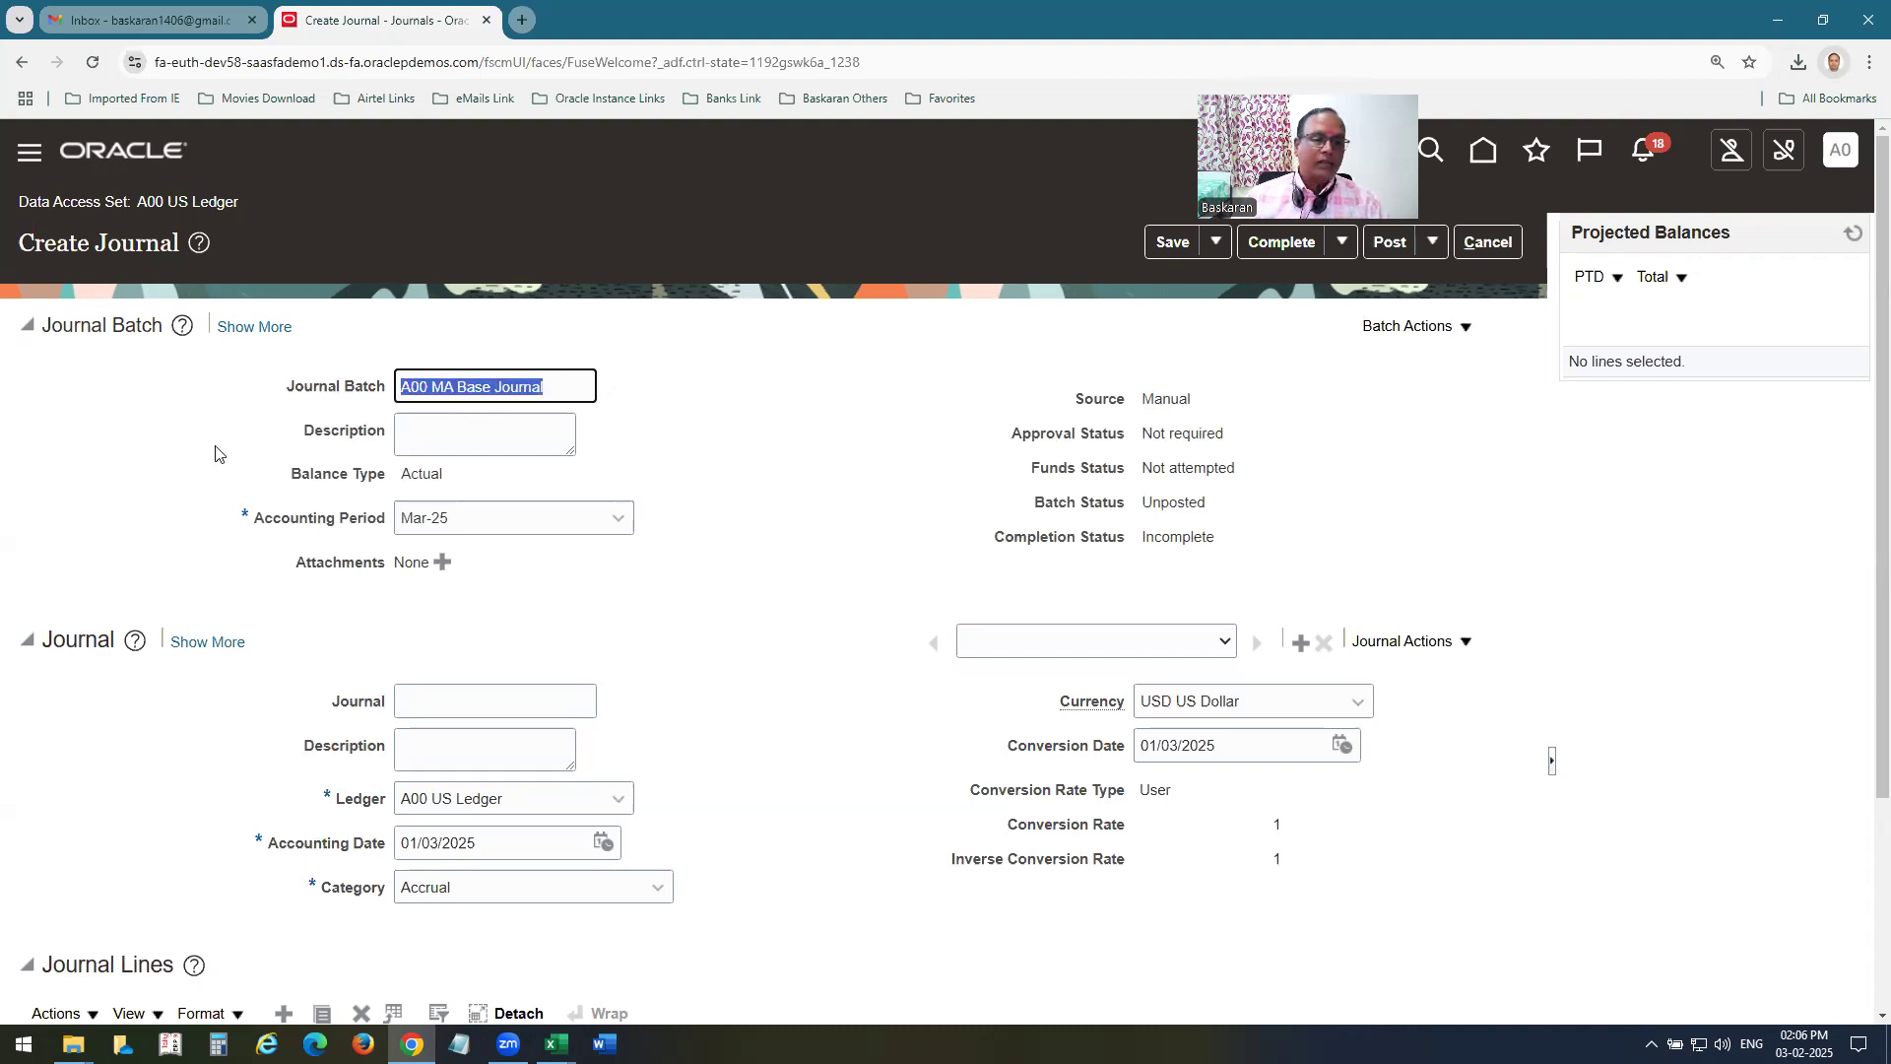
{"action": "left_click", "coordinate": [618, 519]}
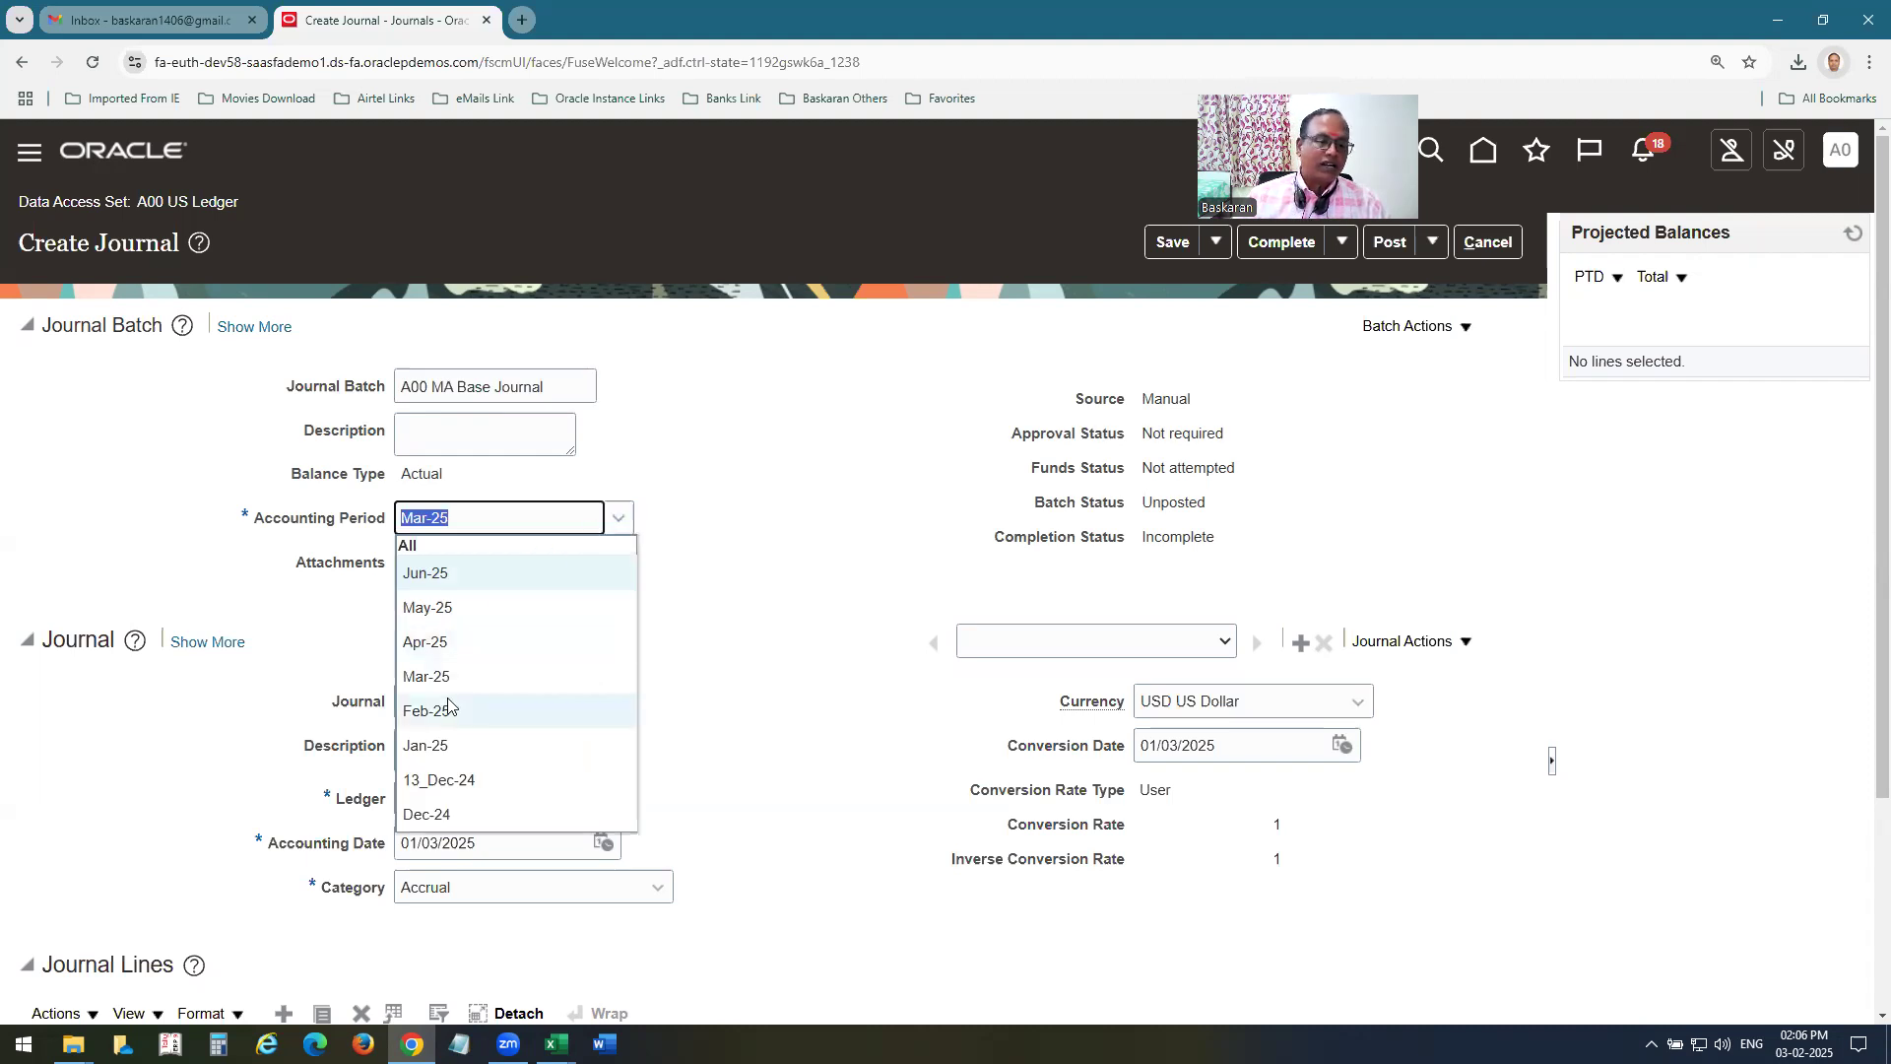
{"action": "left_click", "coordinate": [448, 745]}
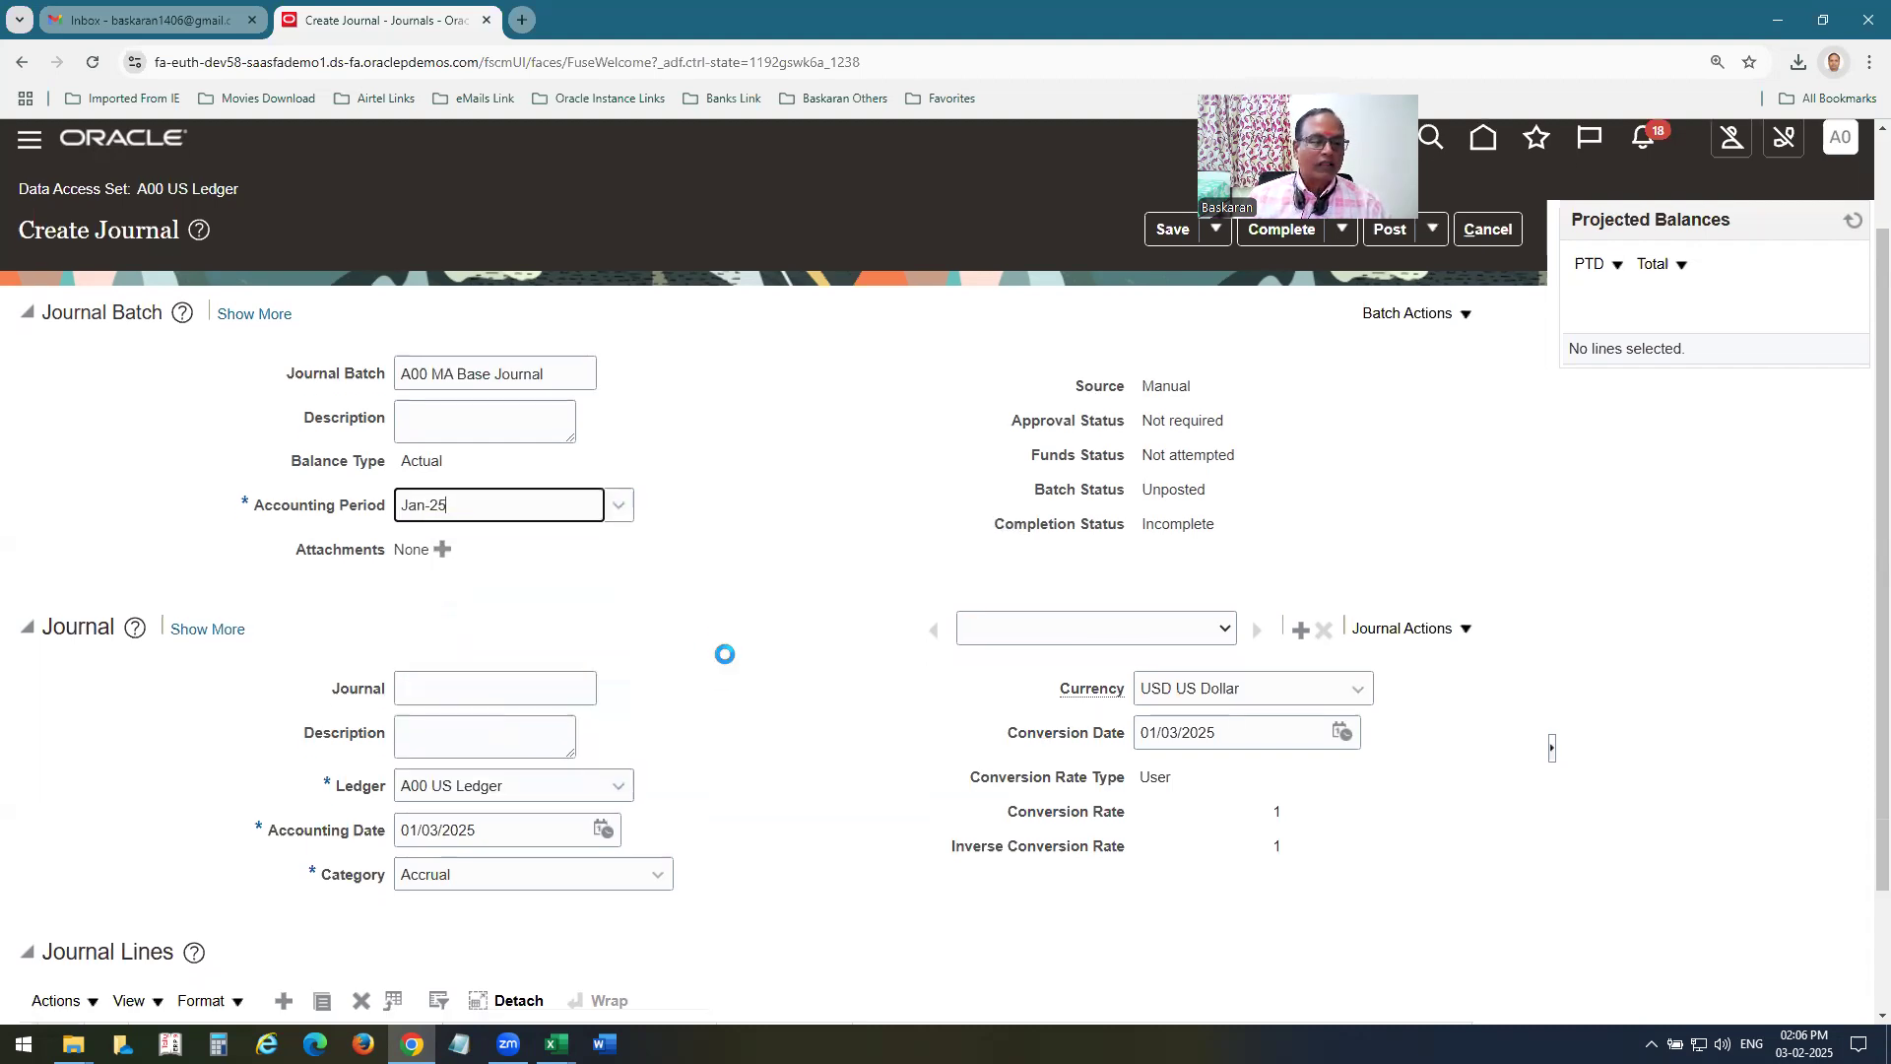
{"action": "scroll", "coordinate": [494, 642], "scroll_direction": "down", "scroll_amount": 2}
{"action": "left_click", "coordinate": [470, 504]}
{"action": "key", "text": "ctrl+v"}
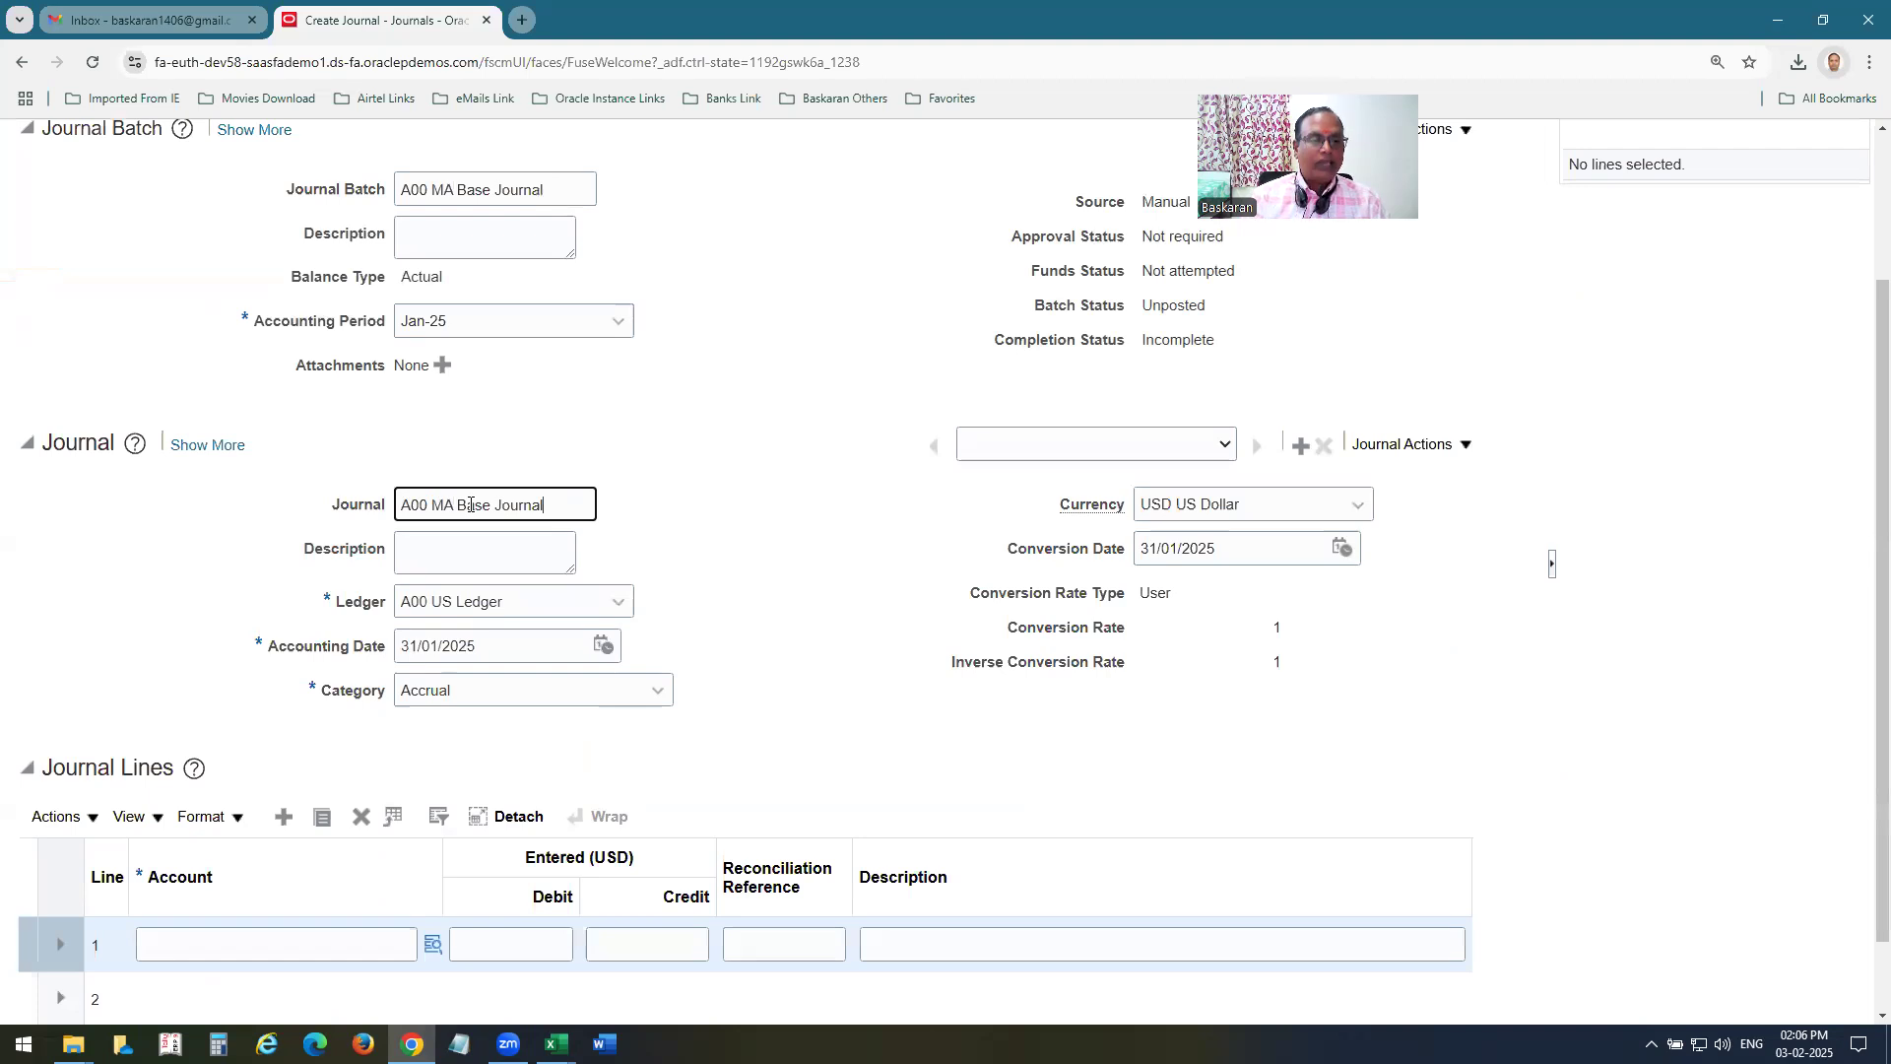
{"action": "scroll", "coordinate": [569, 736], "scroll_direction": "down", "scroll_amount": 1}
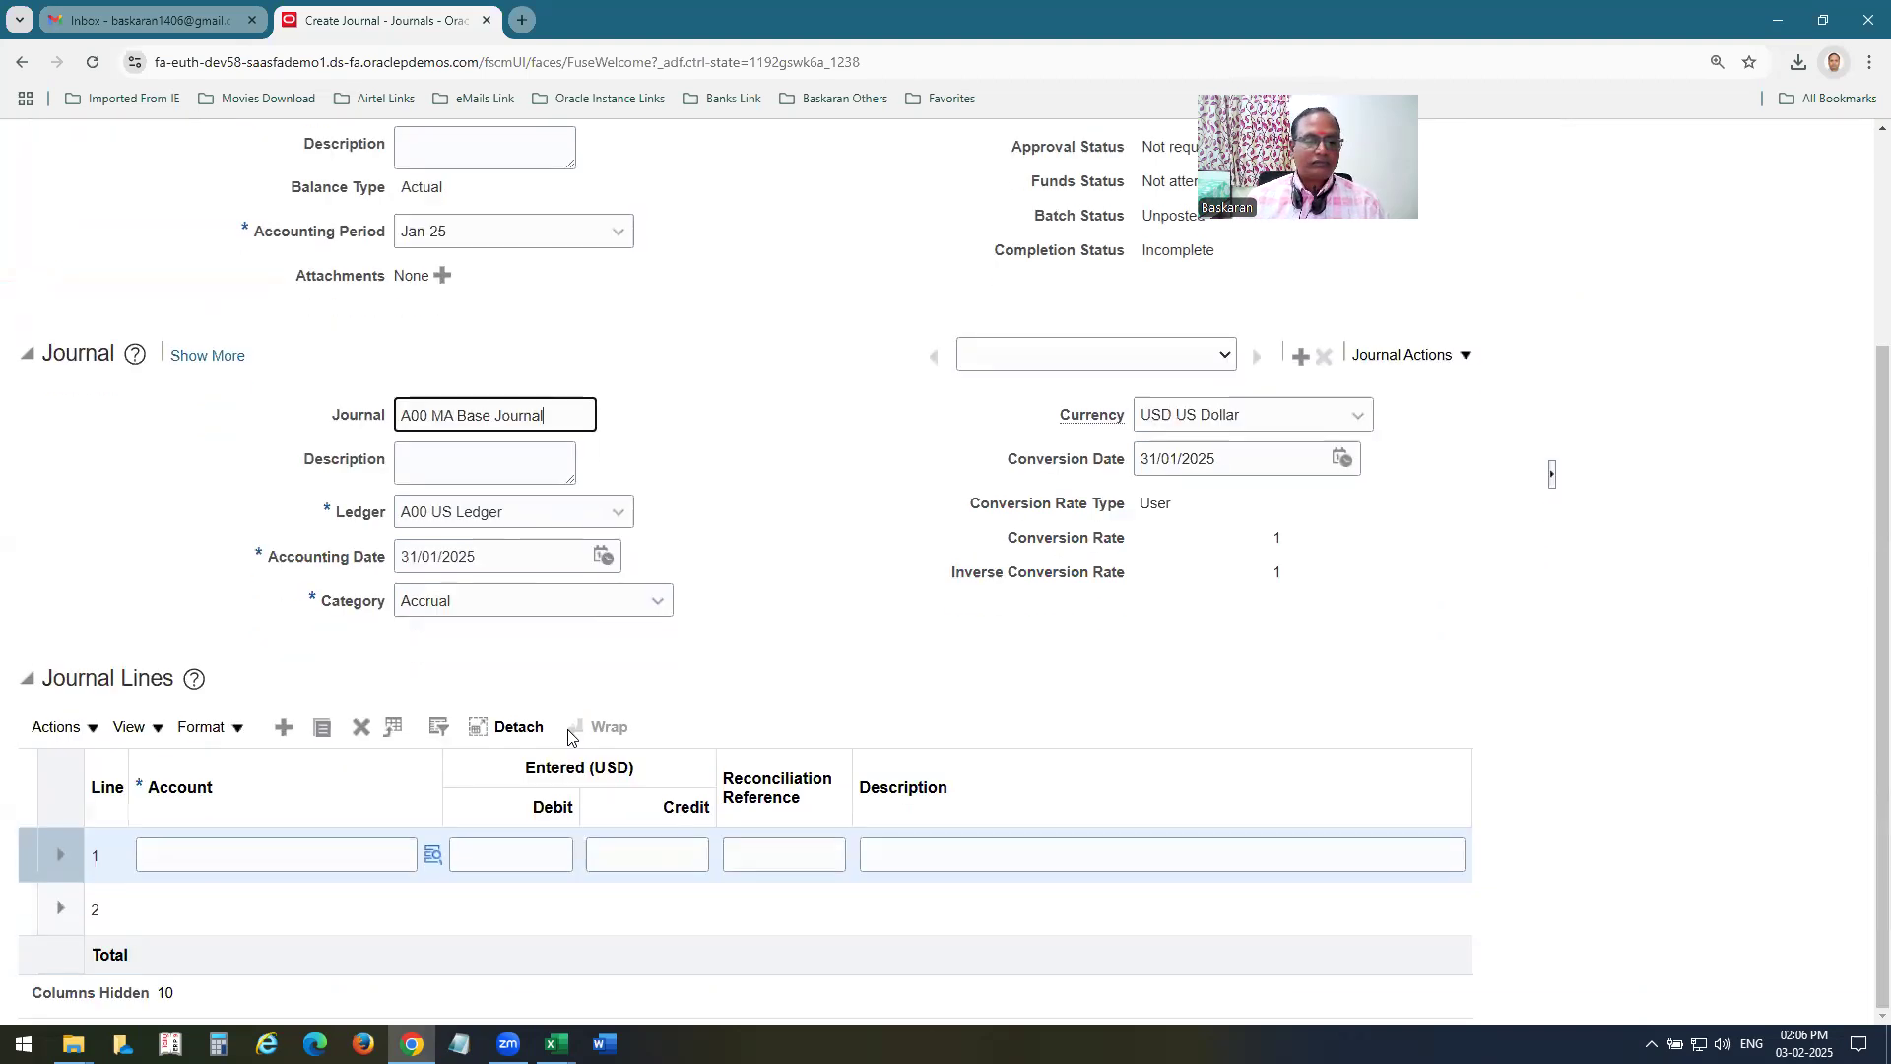
{"action": "left_click", "coordinate": [348, 853]}
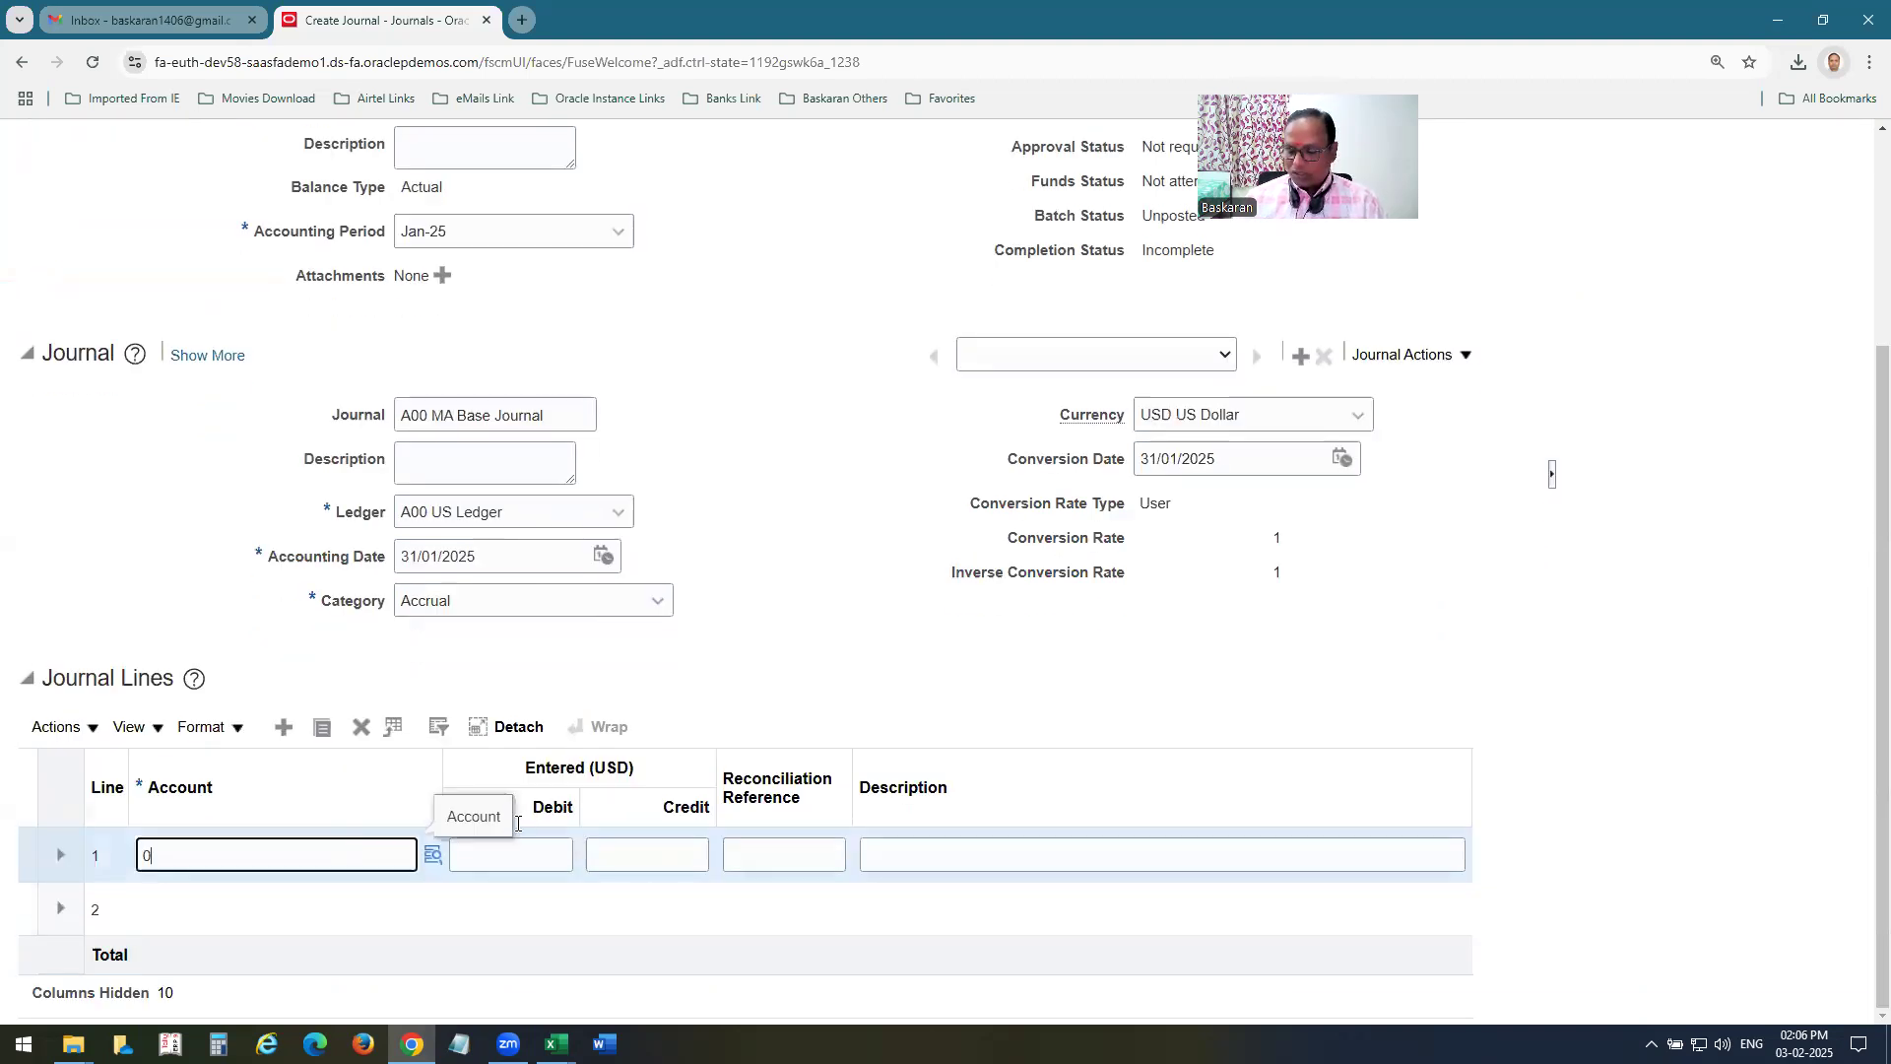
{"action": "type", "text": "02-400-5800-00"}
{"action": "left_click", "coordinate": [529, 857]}
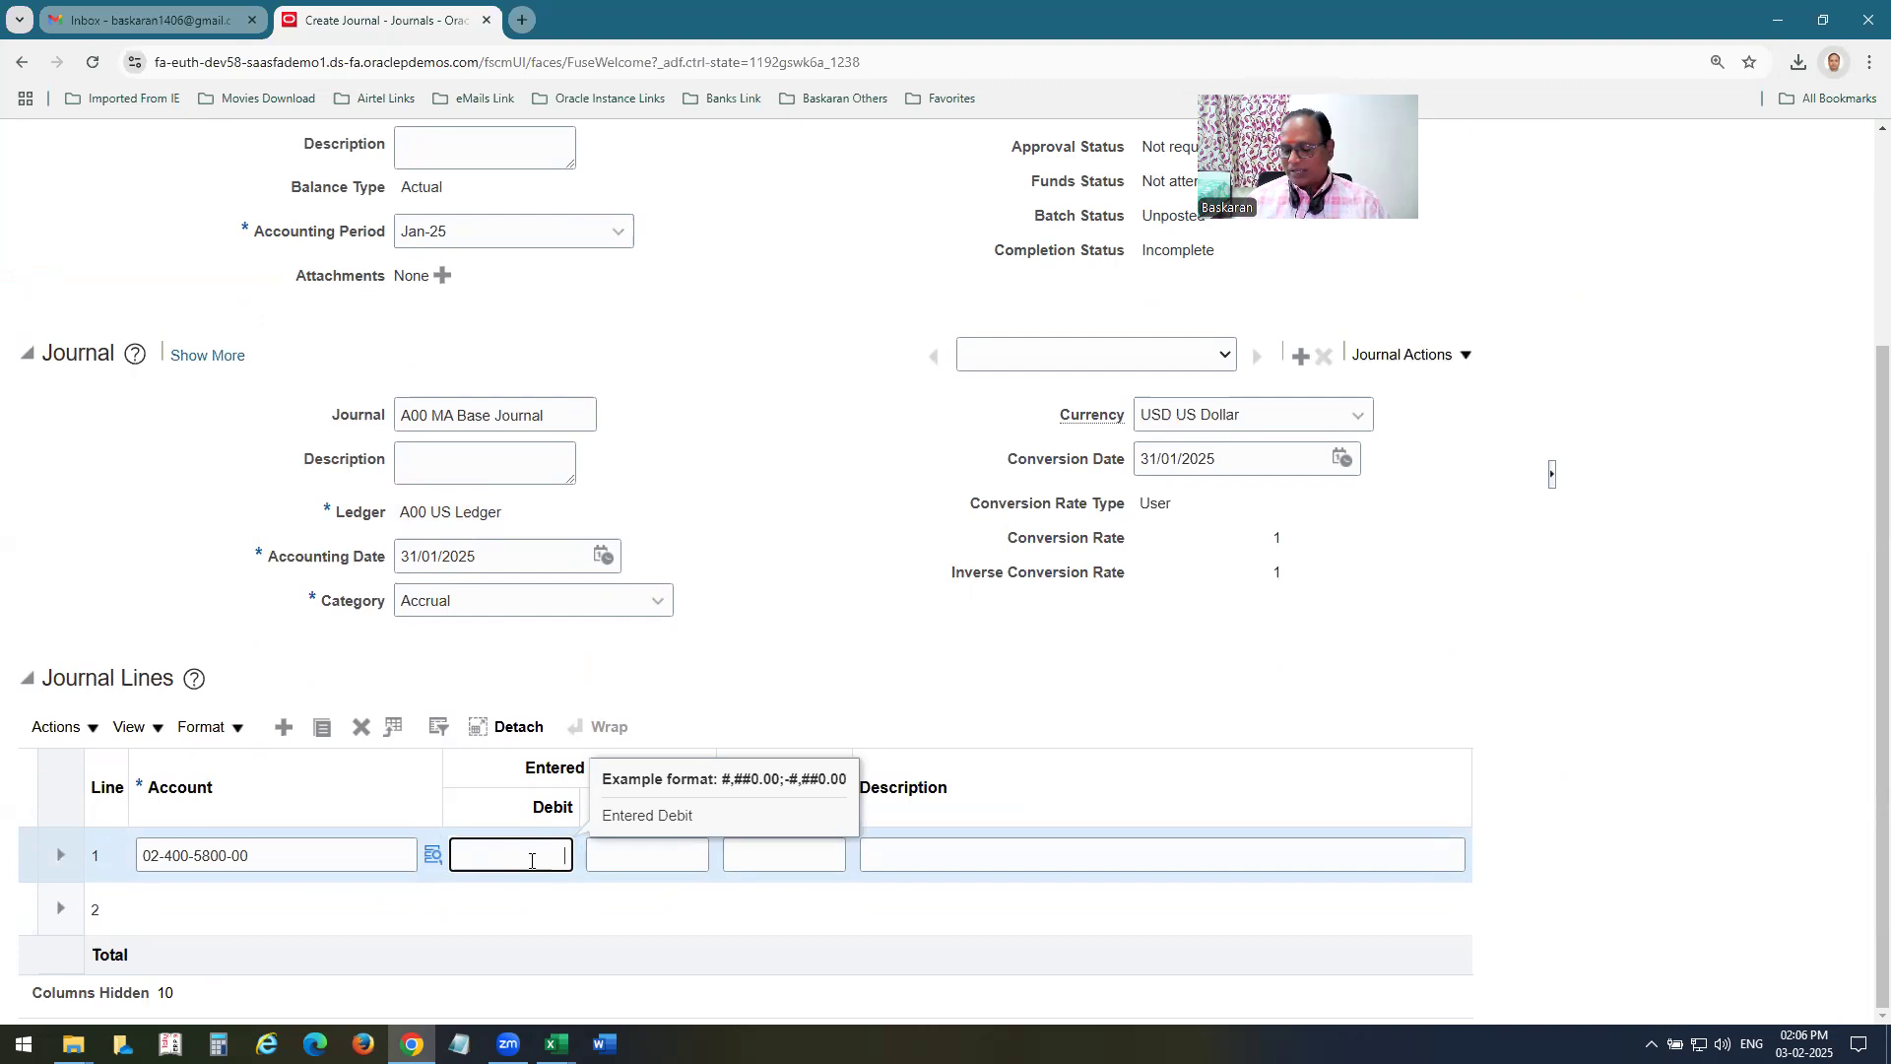
{"action": "type", "text": "60000"}
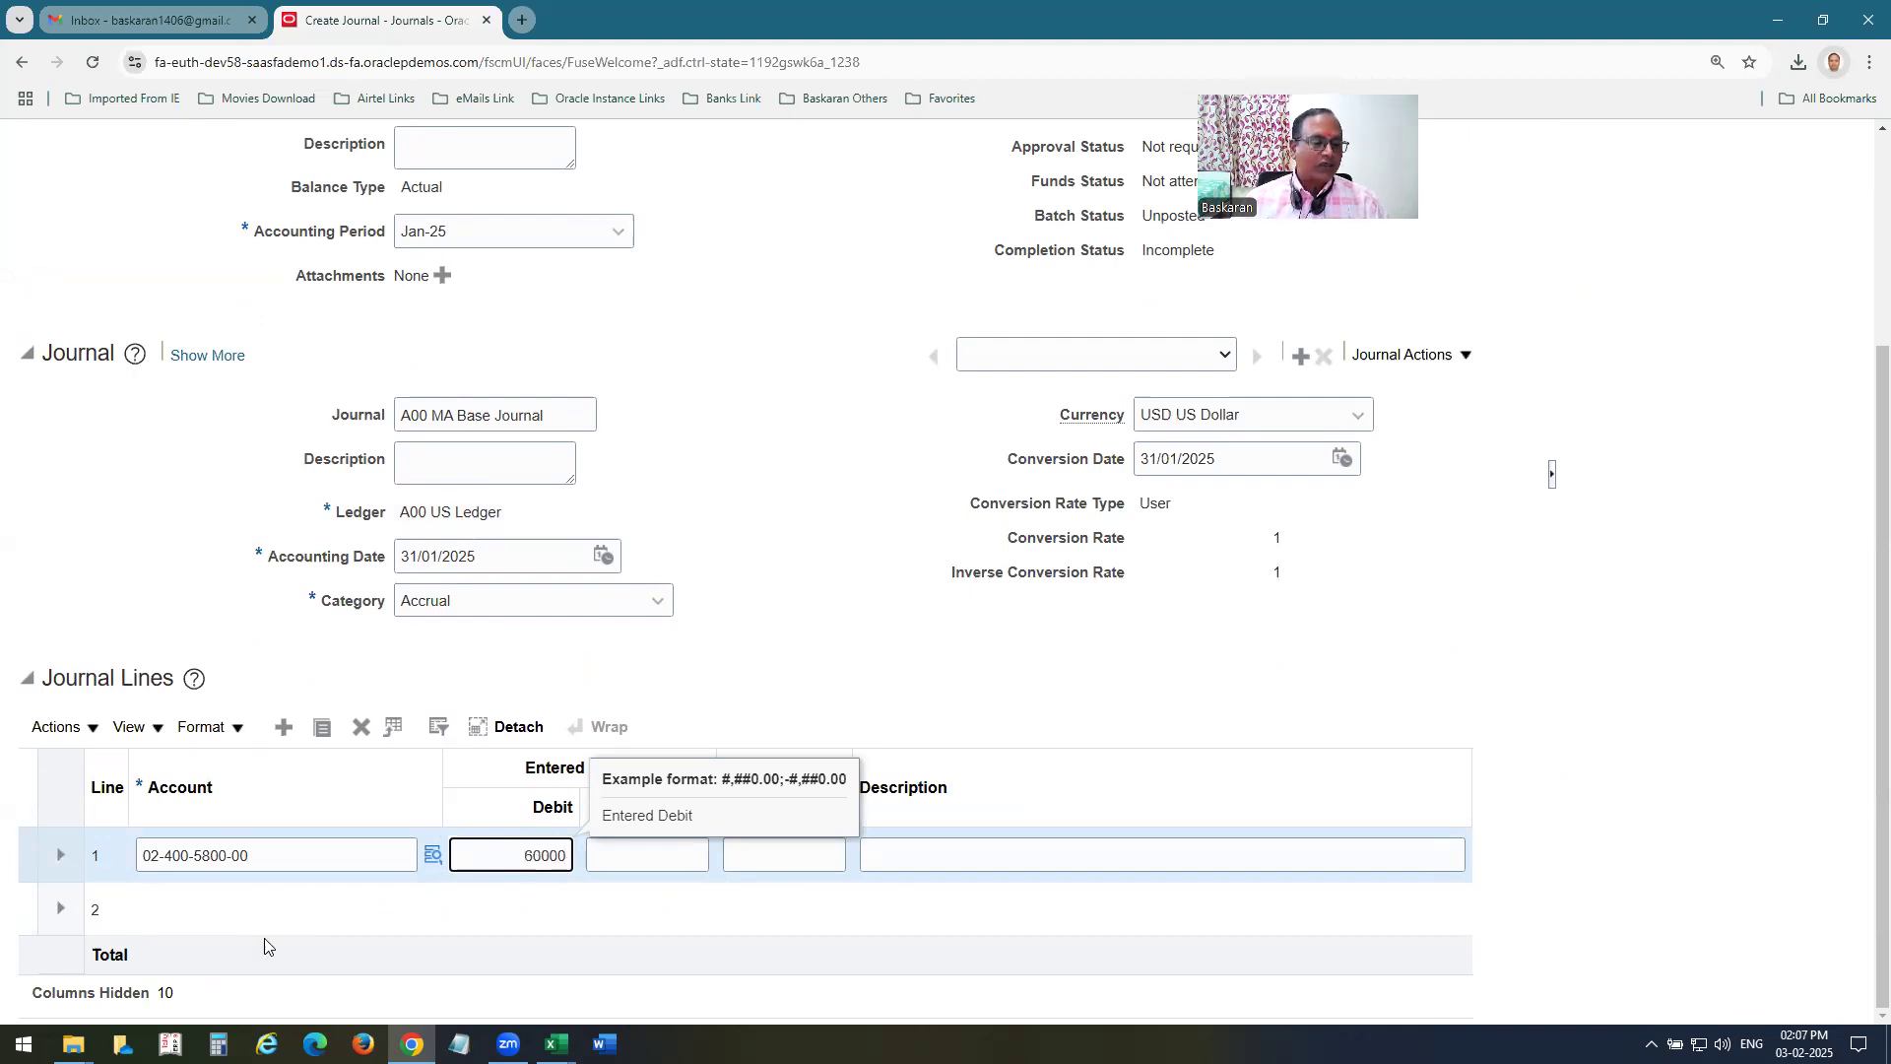
{"action": "left_click", "coordinate": [243, 930]}
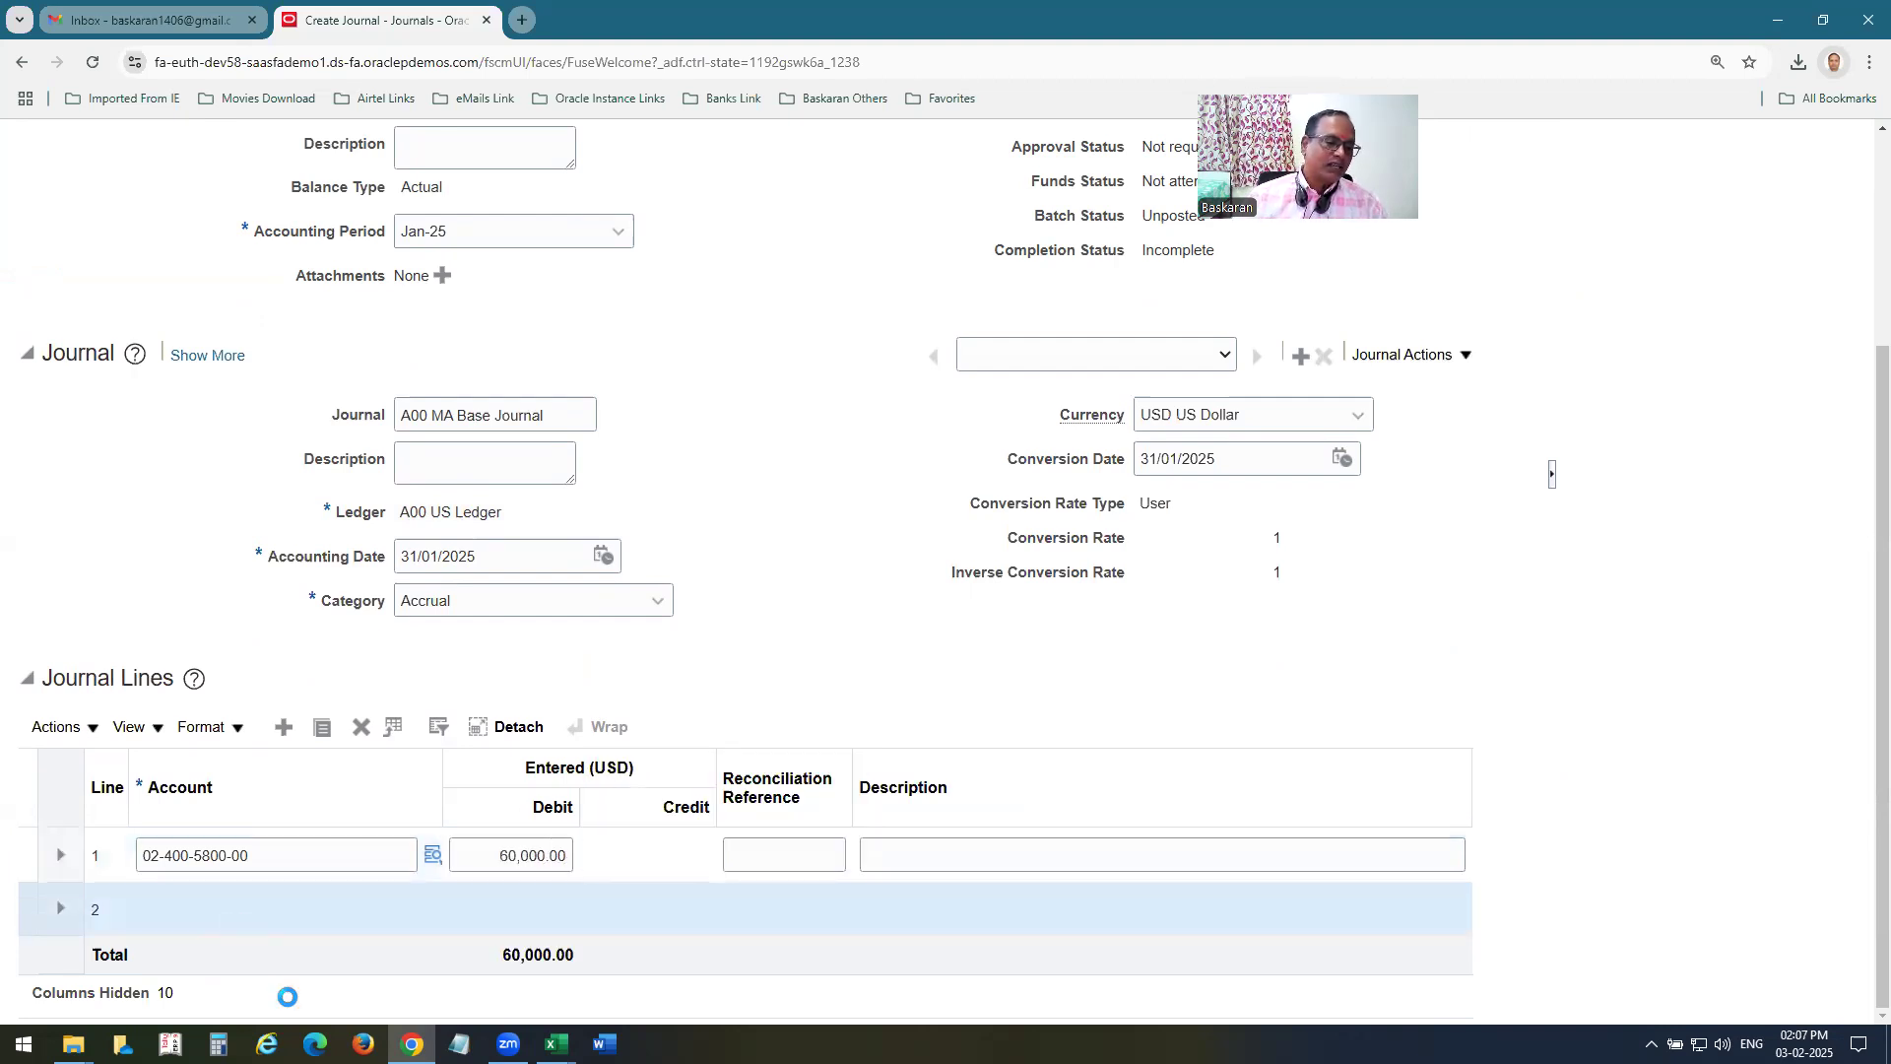
{"action": "type", "text": "02-00"}
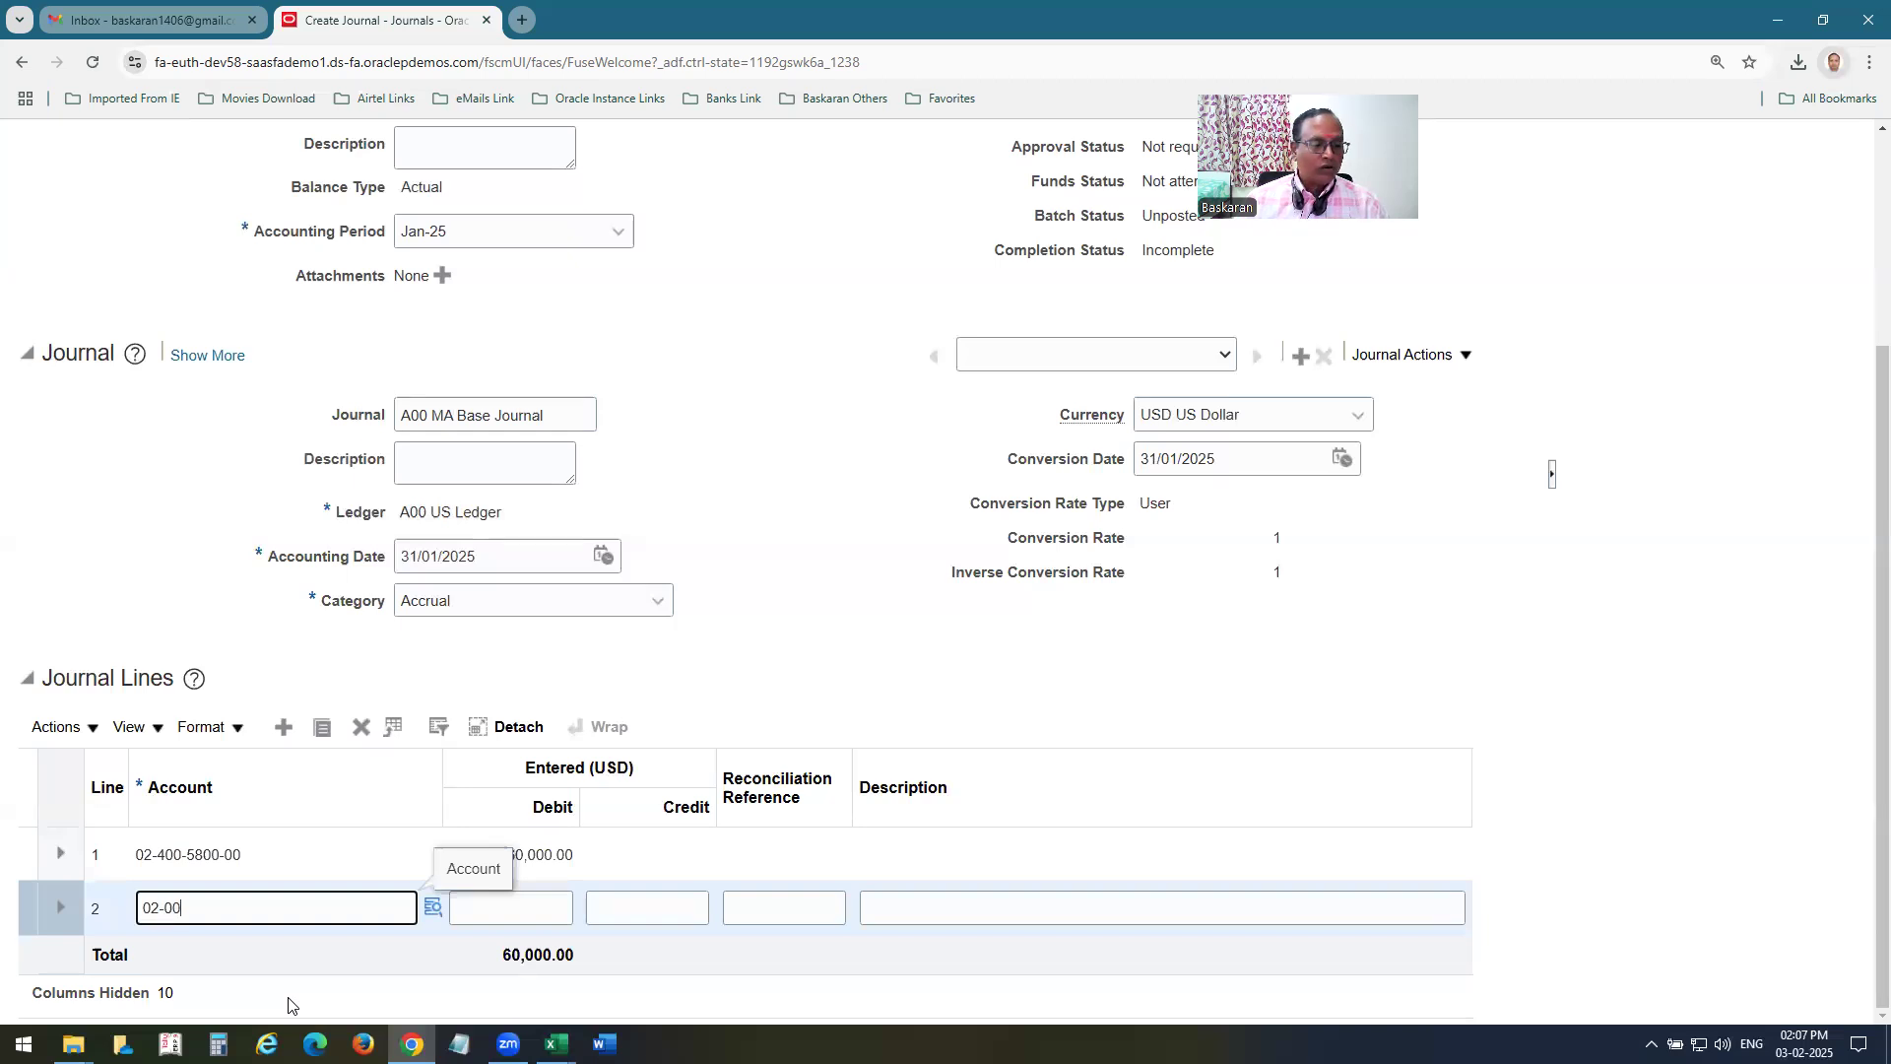
{"action": "type", "text": "0-2220-00"}
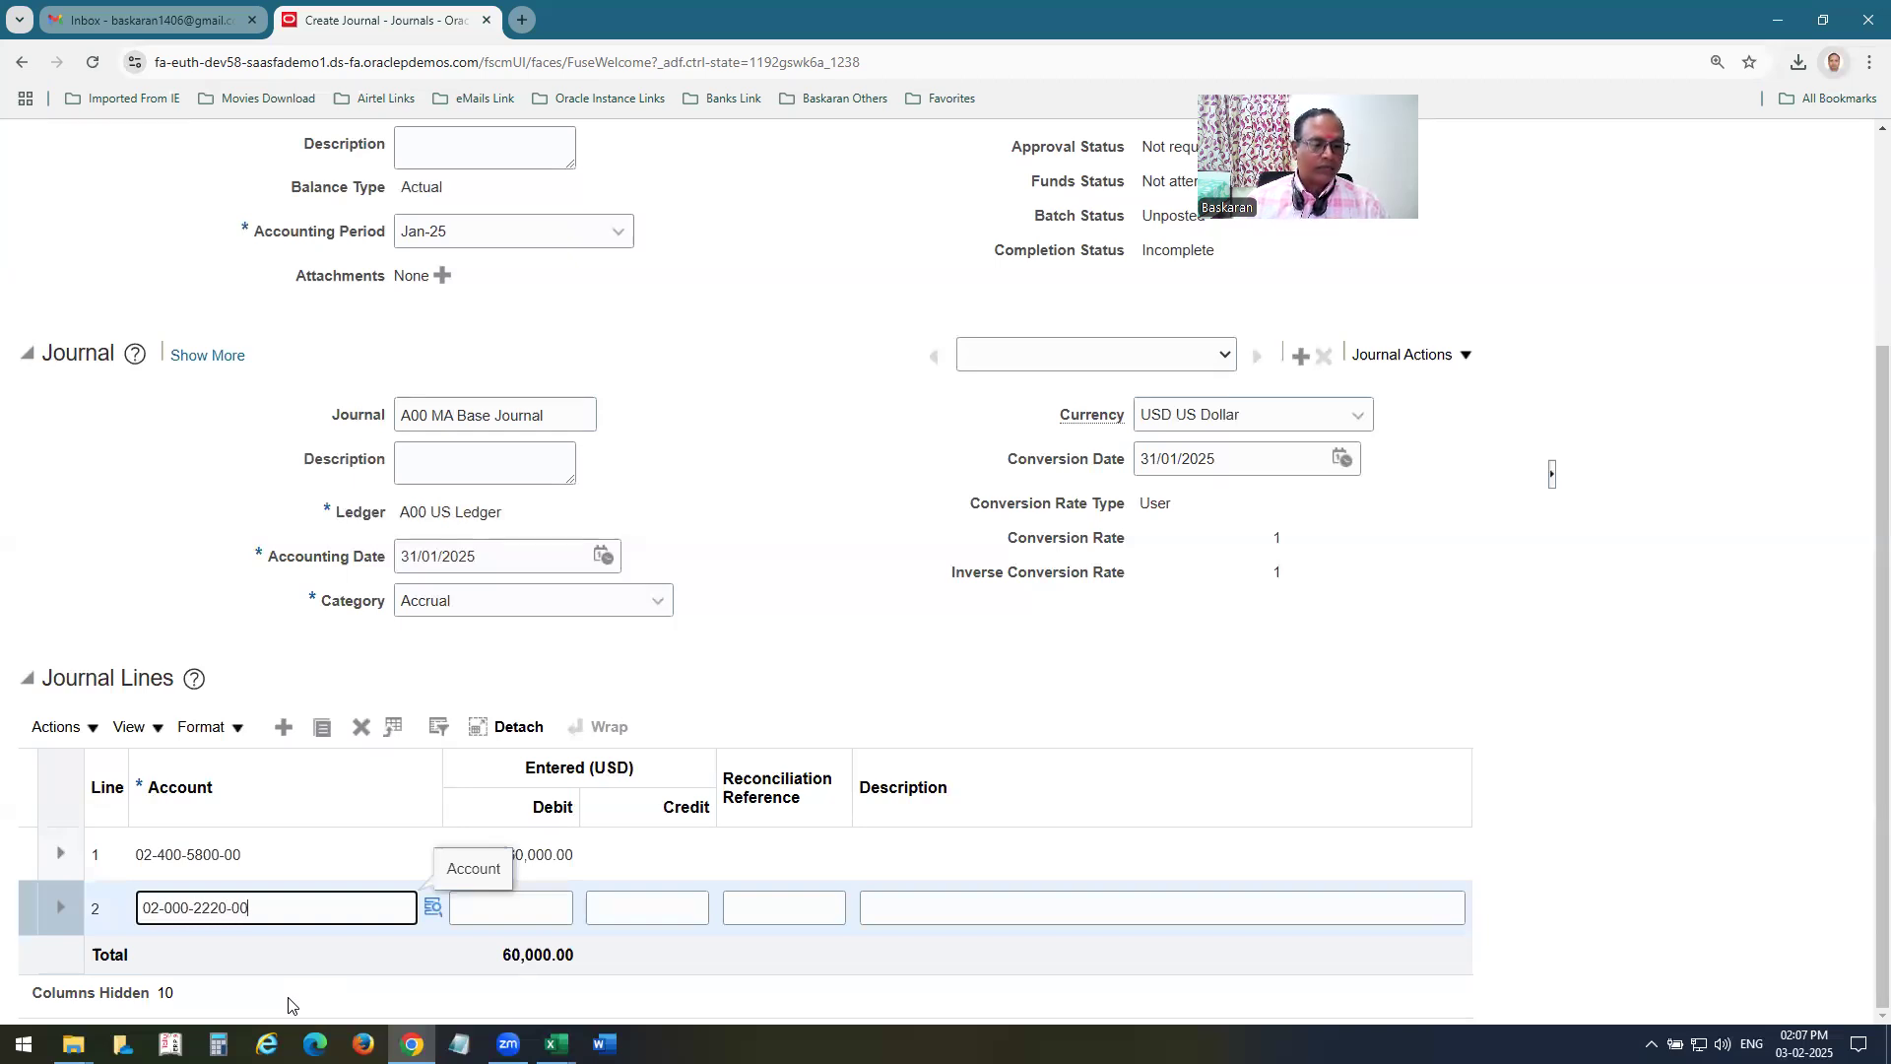
{"action": "left_click", "coordinate": [612, 910]}
{"action": "type", "text": "60000"}
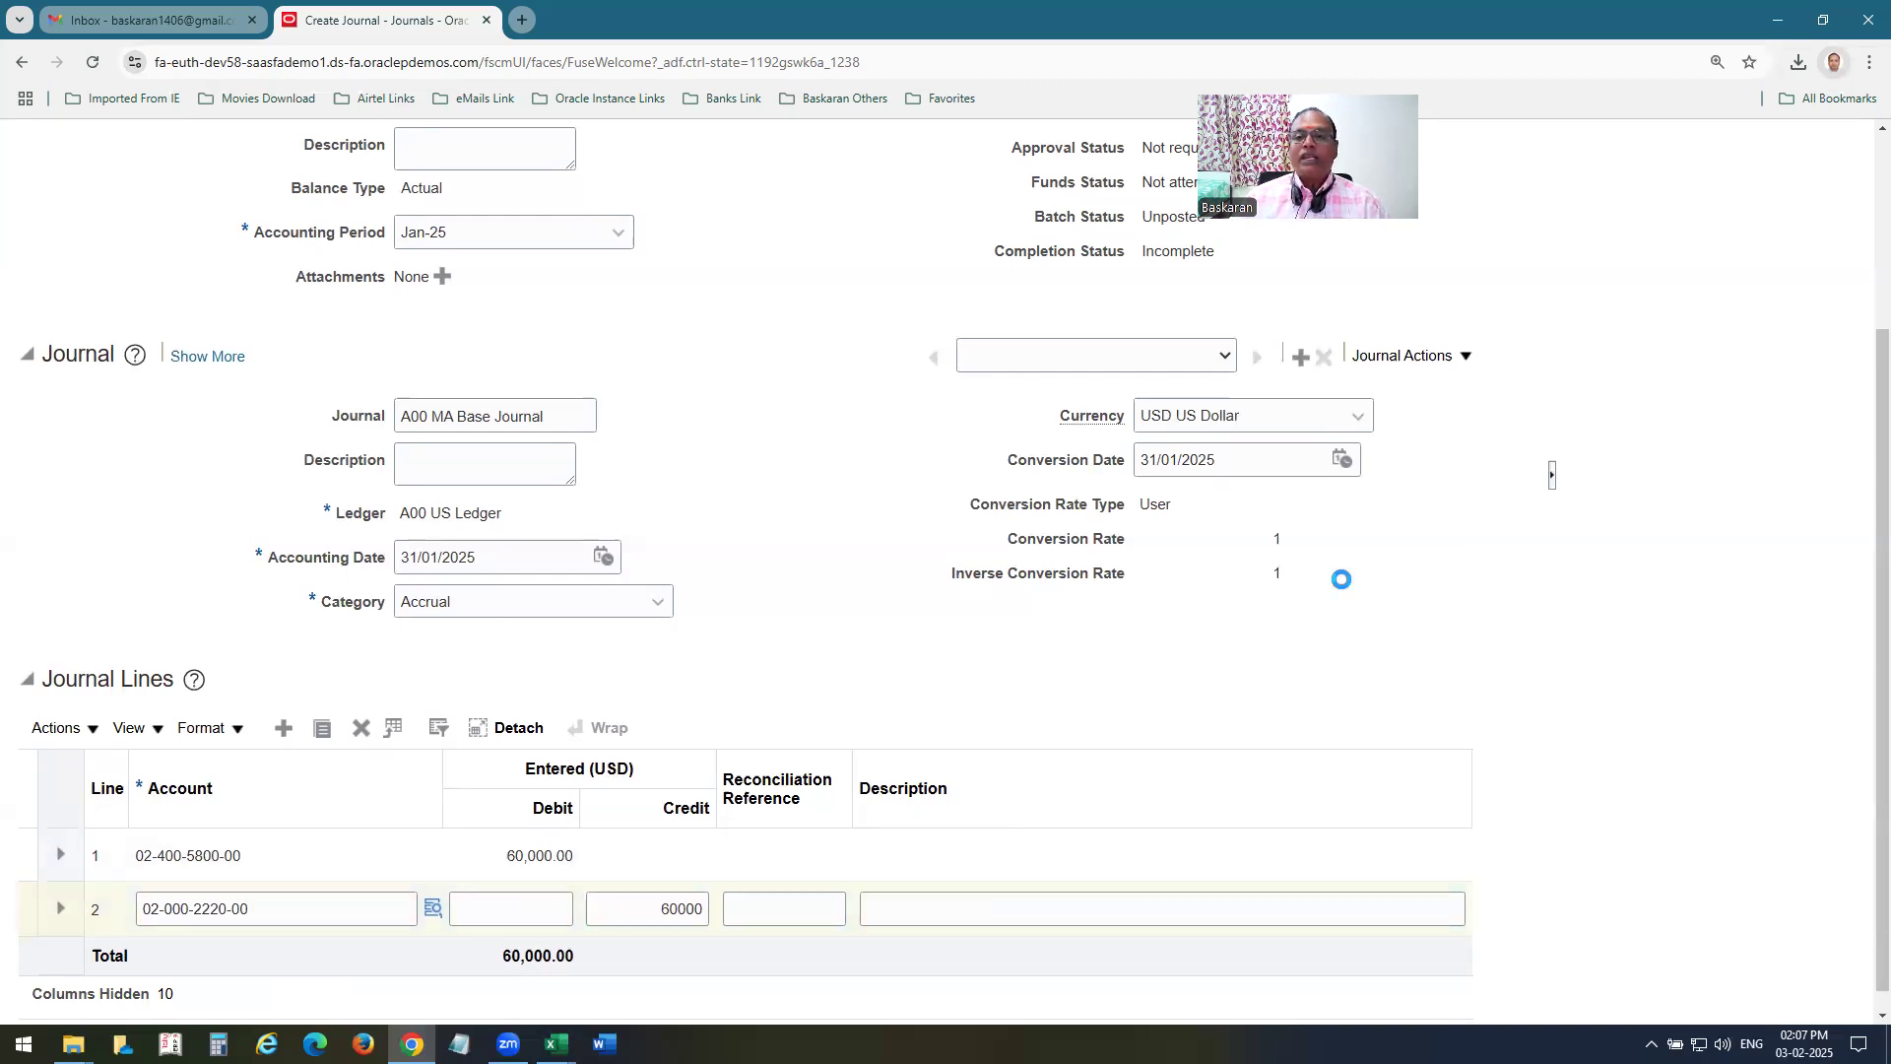
Post the A00 MA Base Journal batch, acknowledge the submission and return to the Journals work area.
{"action": "scroll", "coordinate": [1338, 578], "scroll_direction": "up", "scroll_amount": 3}
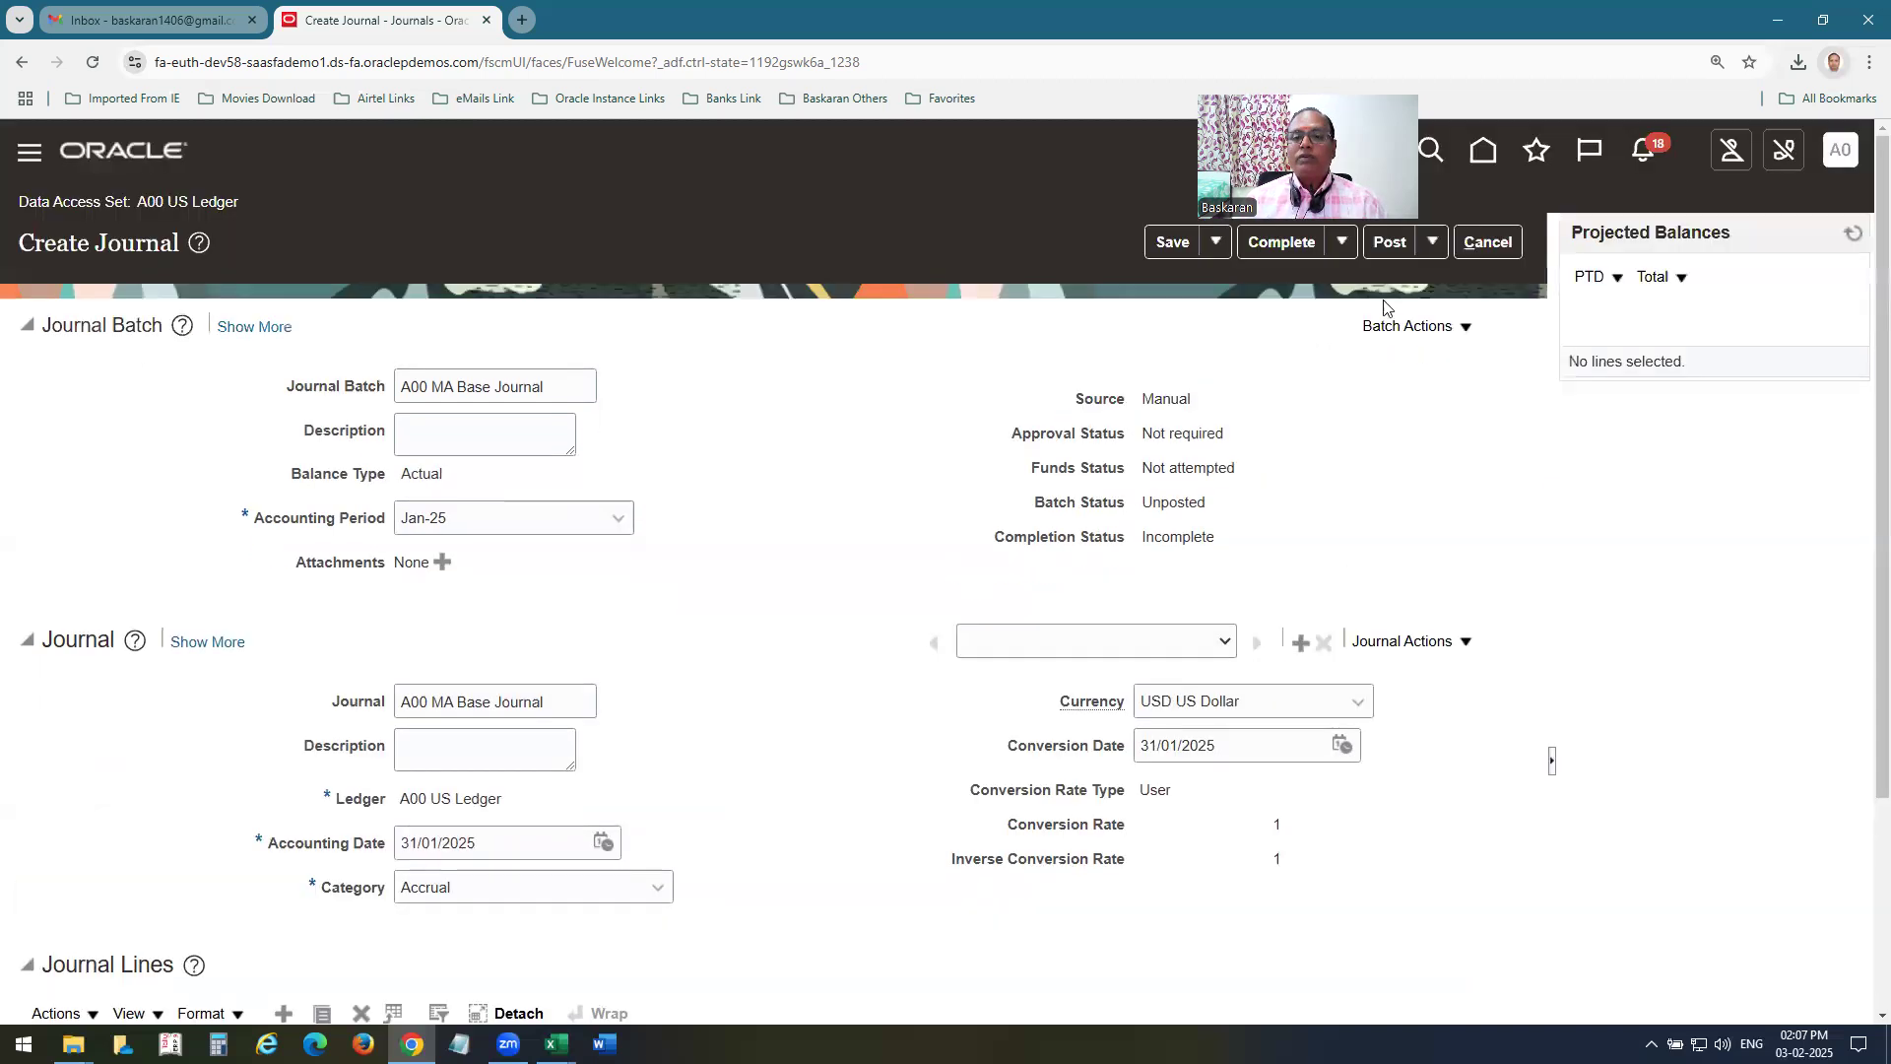
{"action": "left_click", "coordinate": [1379, 247]}
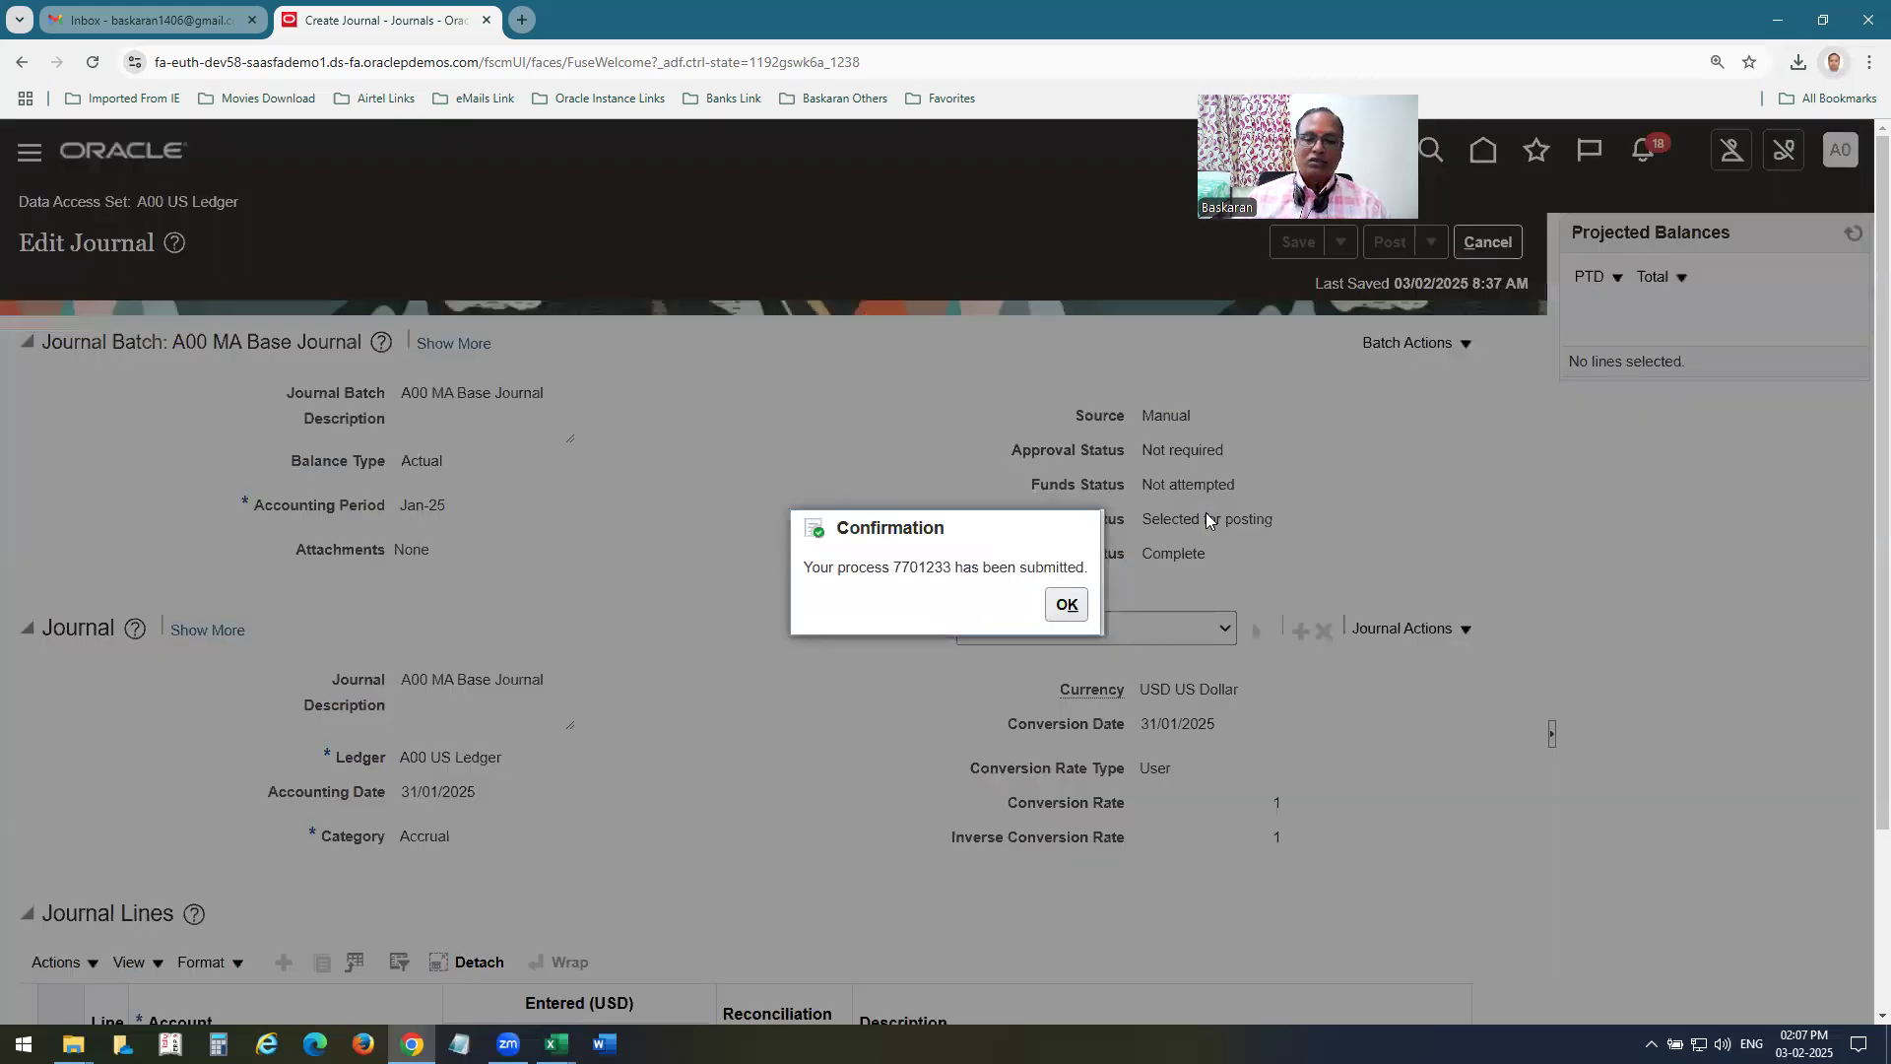
{"action": "left_click", "coordinate": [1067, 604]}
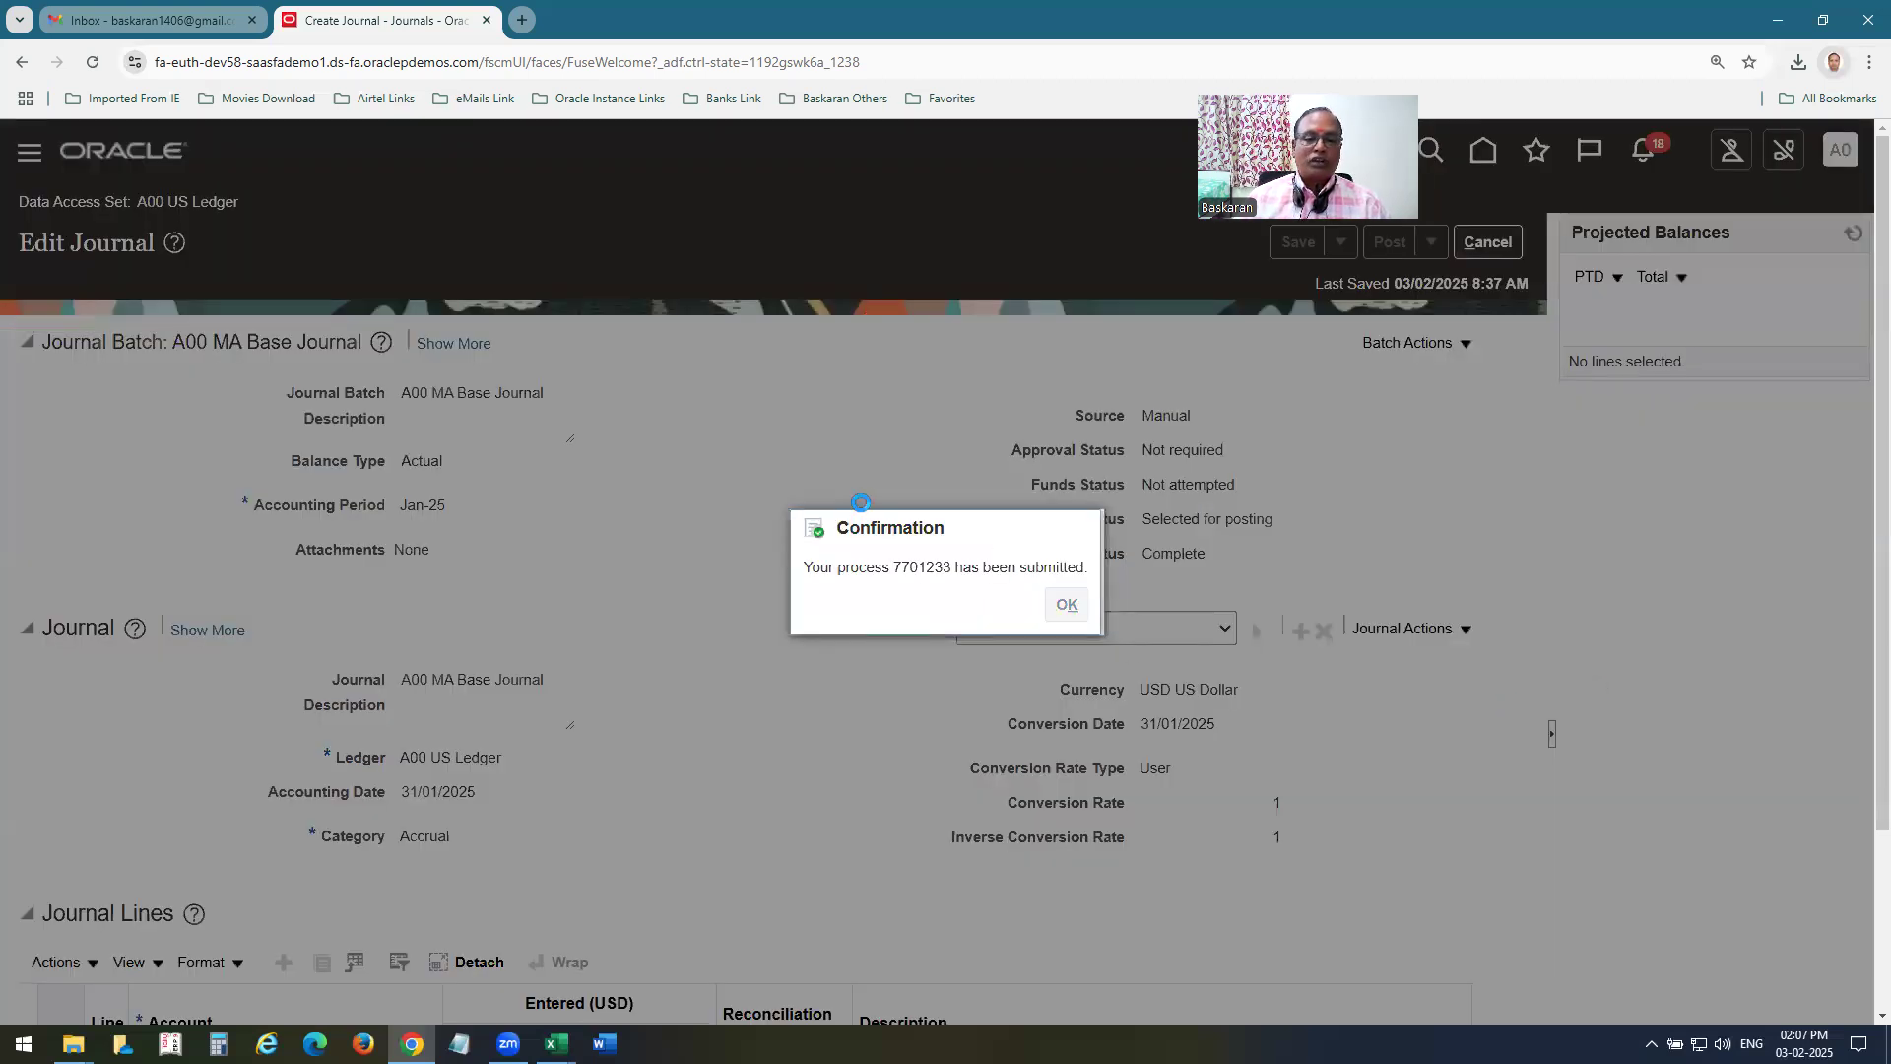
{"action": "scroll", "coordinate": [862, 510], "scroll_direction": "down", "scroll_amount": 3}
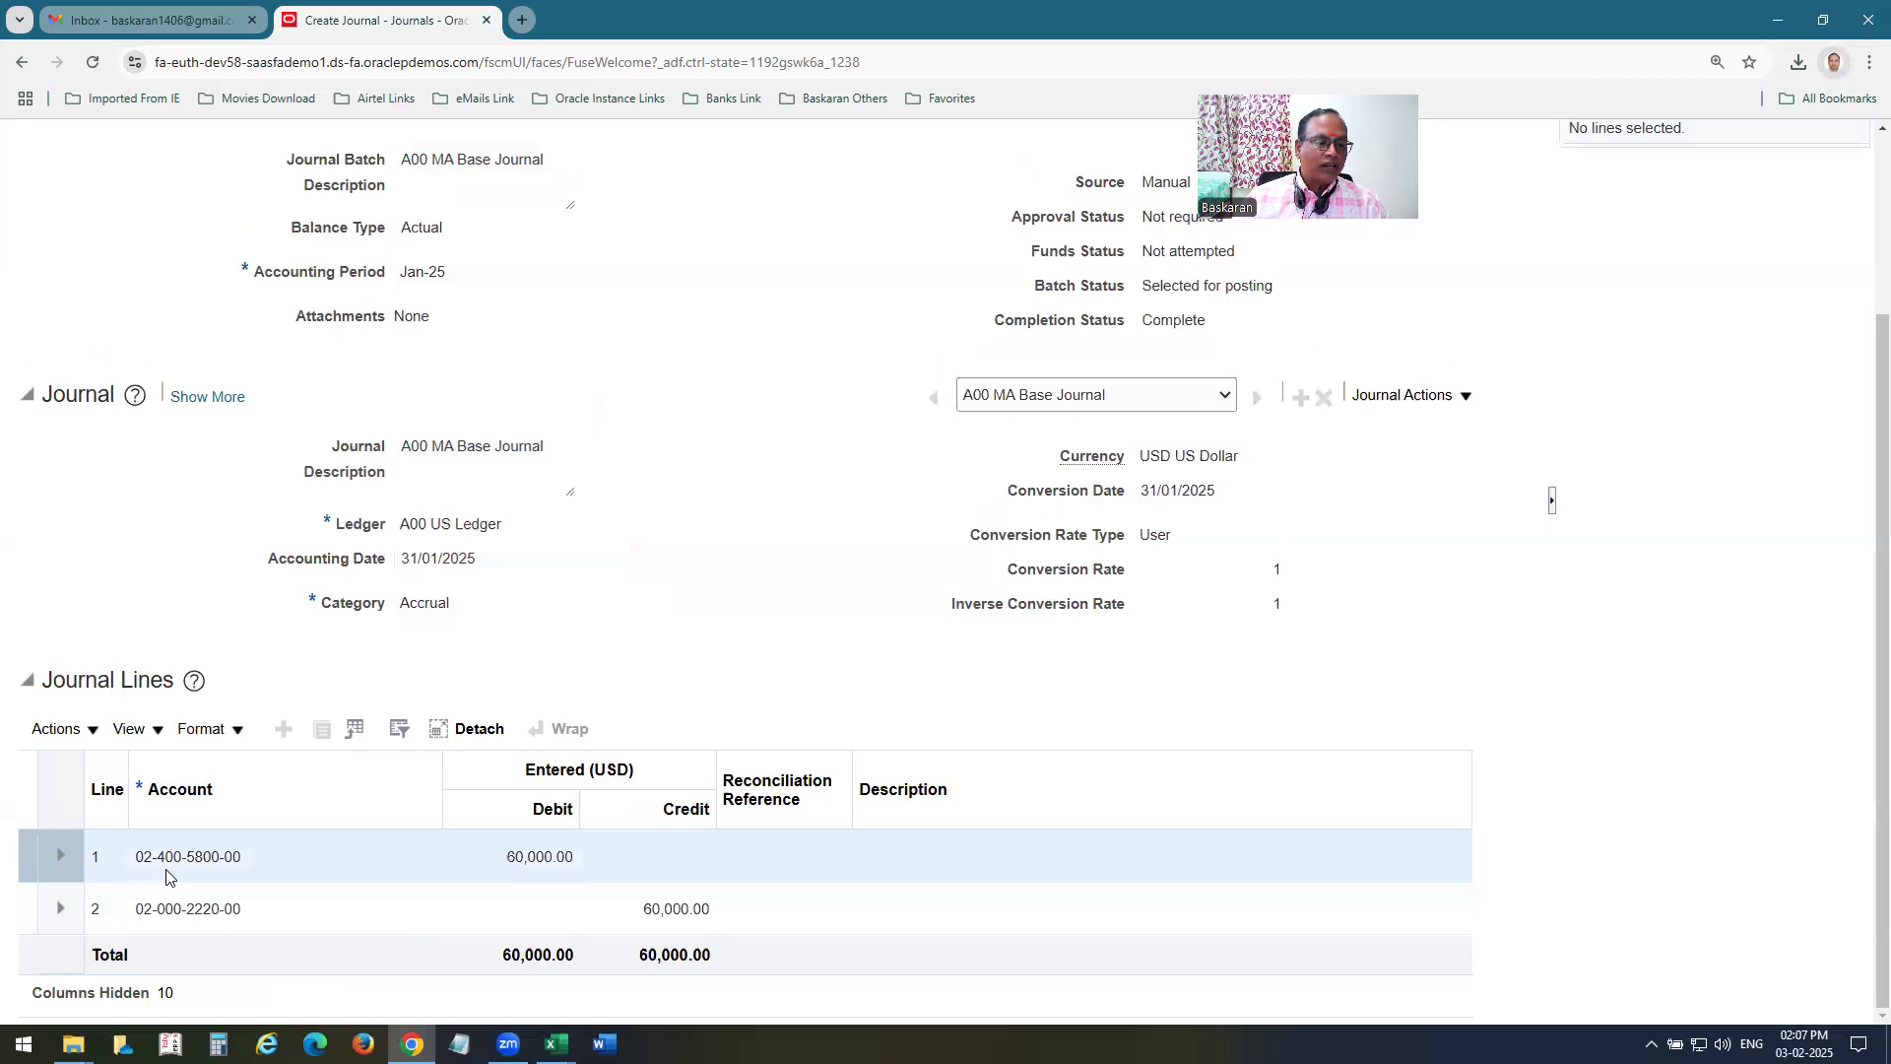
{"action": "scroll", "coordinate": [1055, 747], "scroll_direction": "up", "scroll_amount": 3}
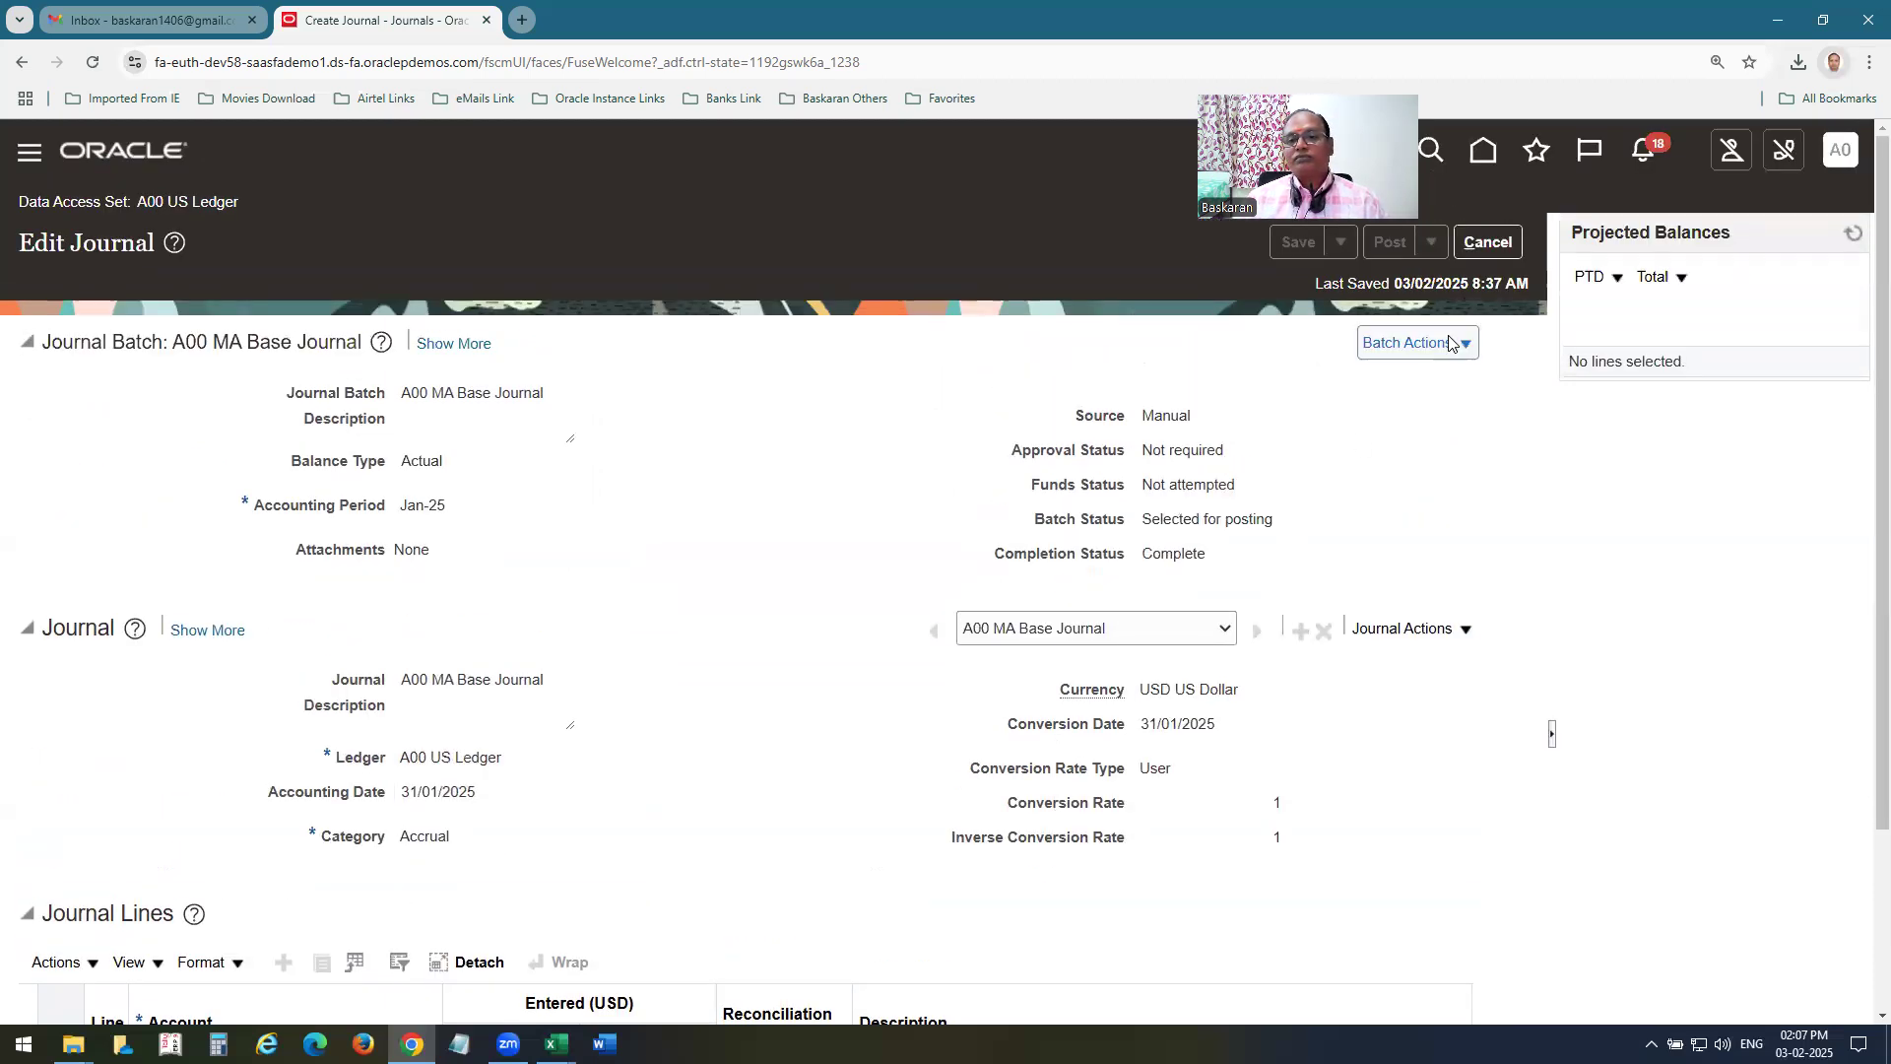
{"action": "left_click", "coordinate": [1488, 243]}
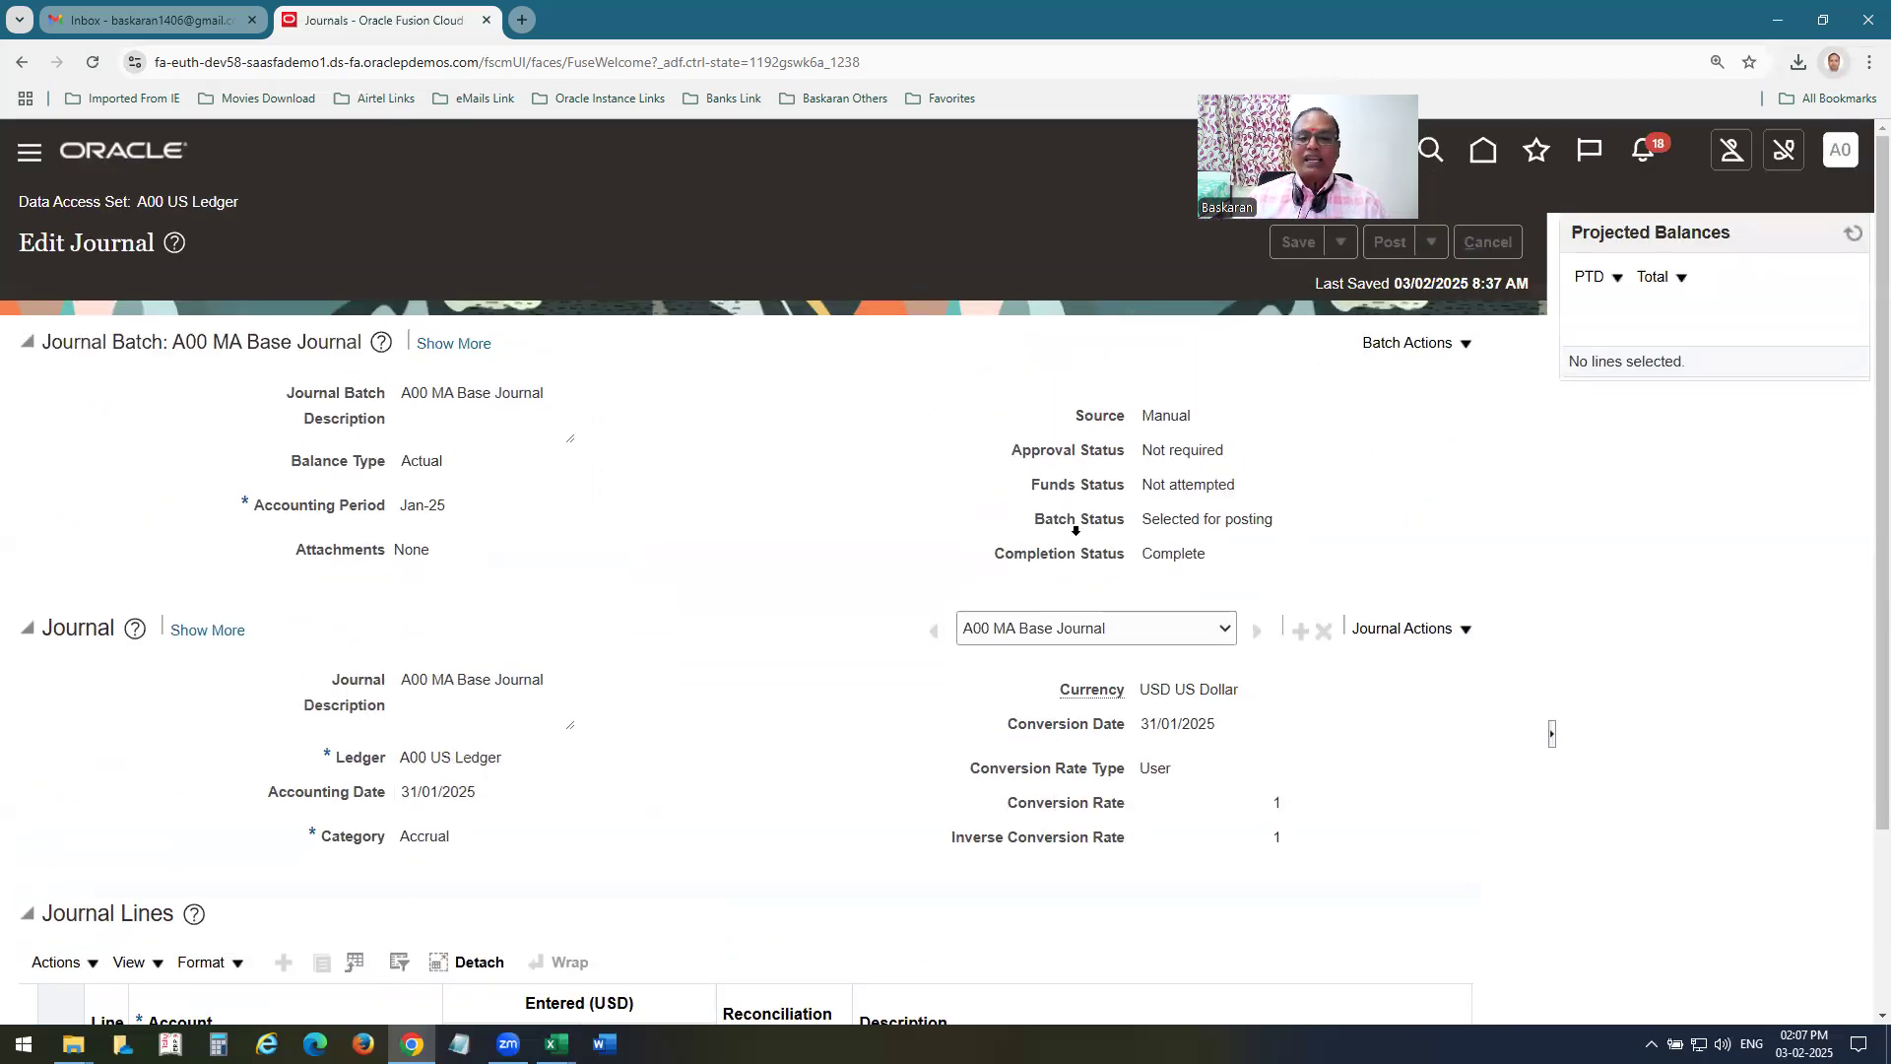
Create another journal with batch and journal name A00 STAT Ratio Journal for accounting period Jan-25.
{"action": "left_click", "coordinate": [1847, 392]}
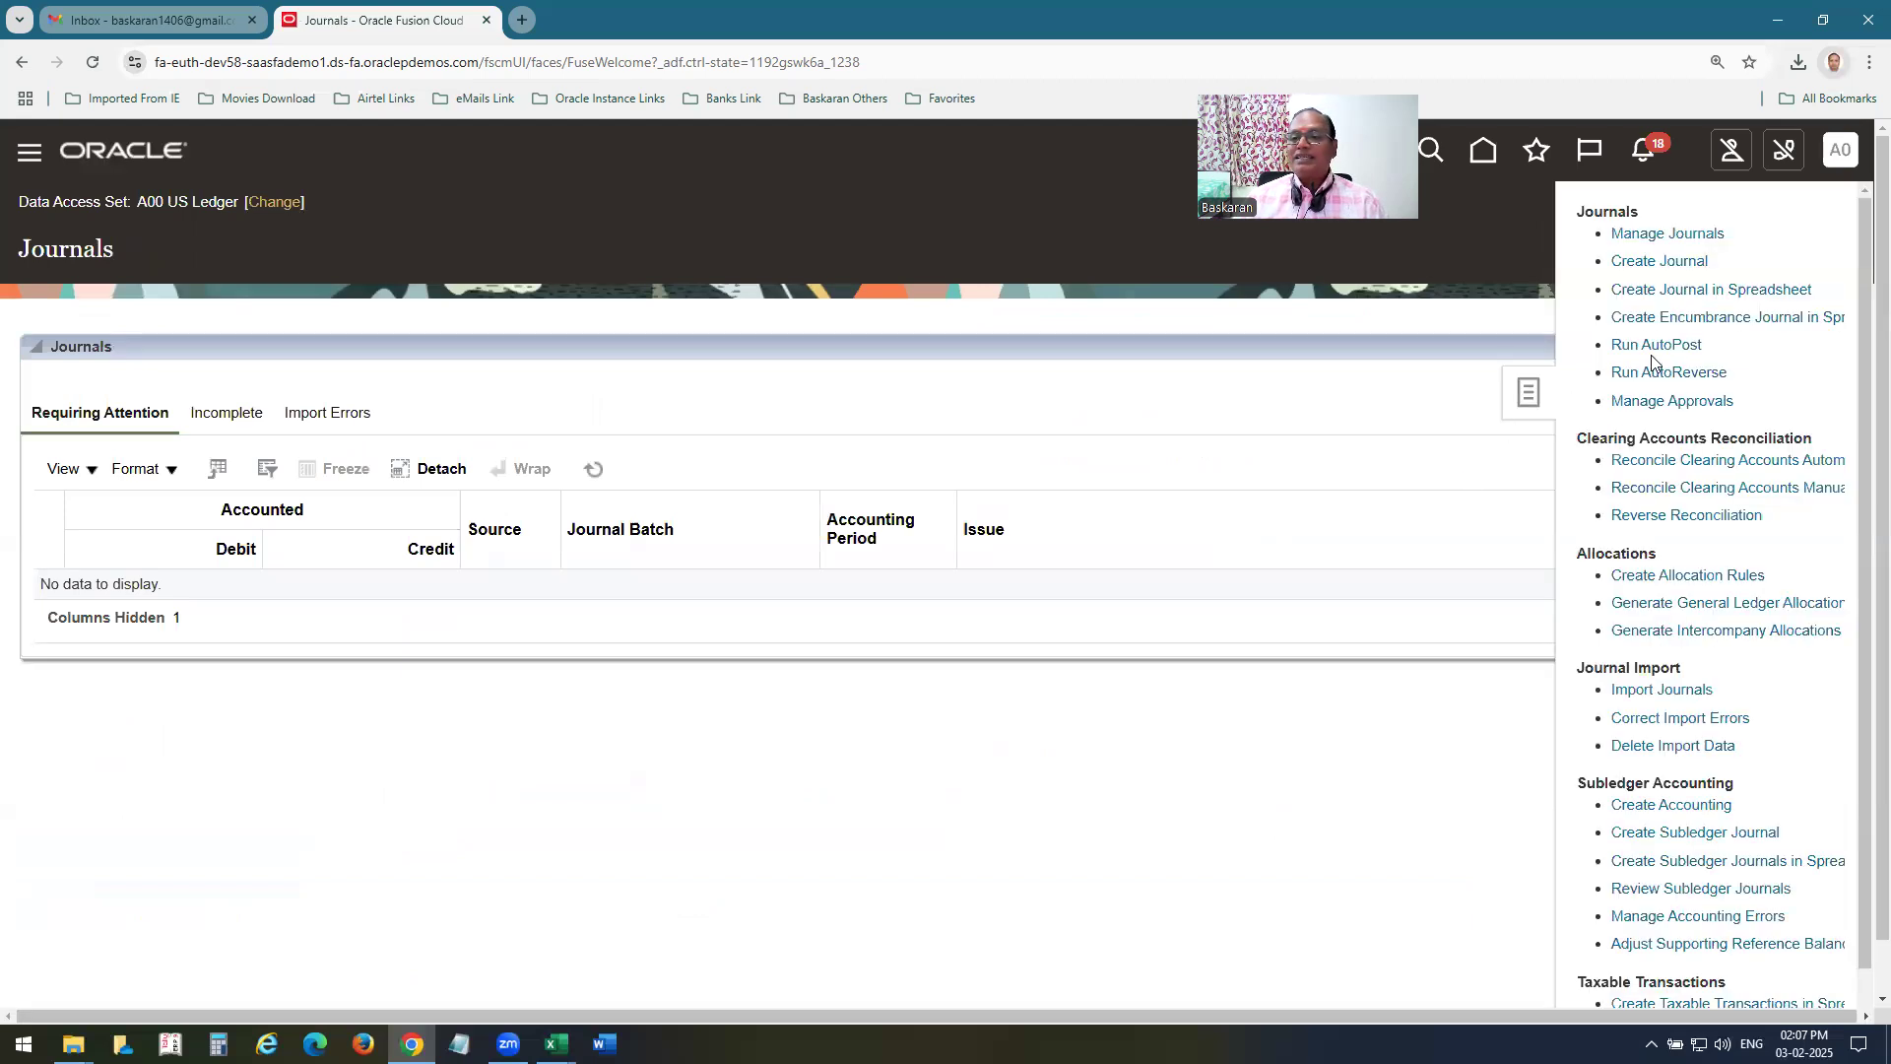
{"action": "left_click", "coordinate": [1655, 262]}
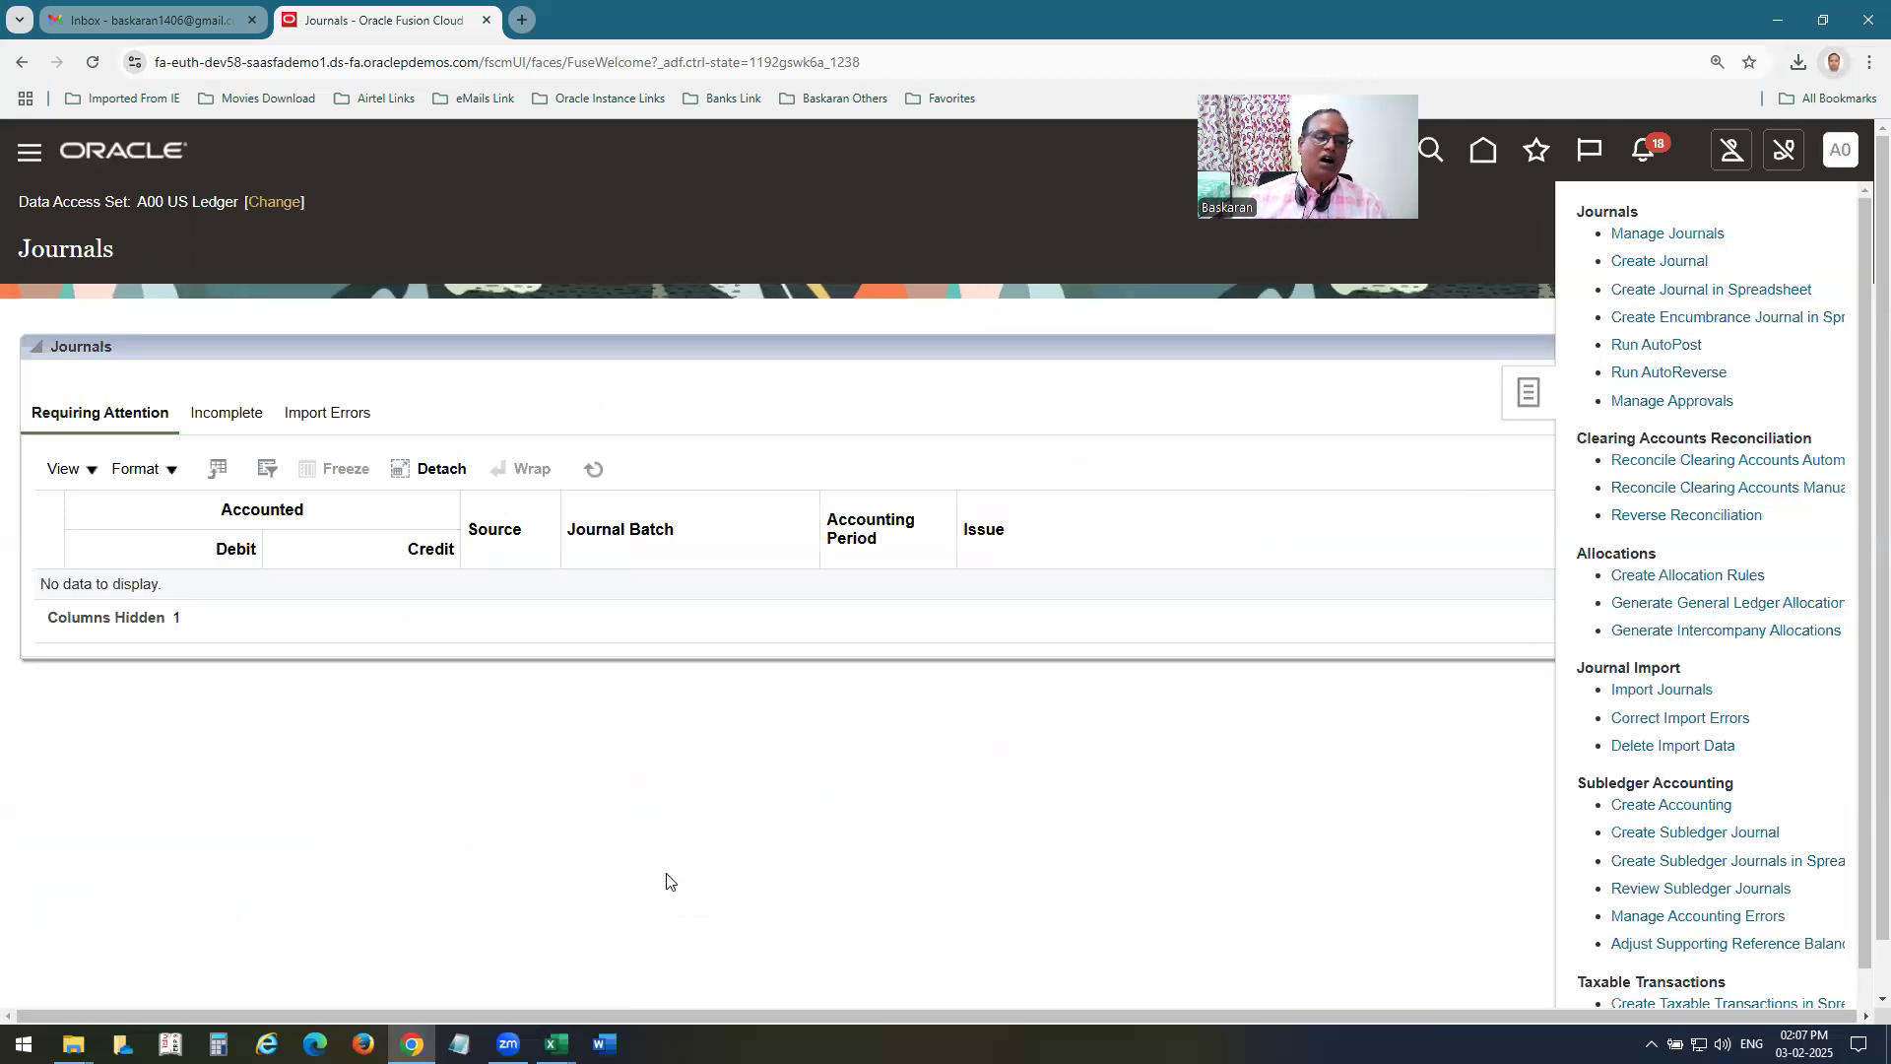
{"action": "left_click", "coordinate": [529, 385]}
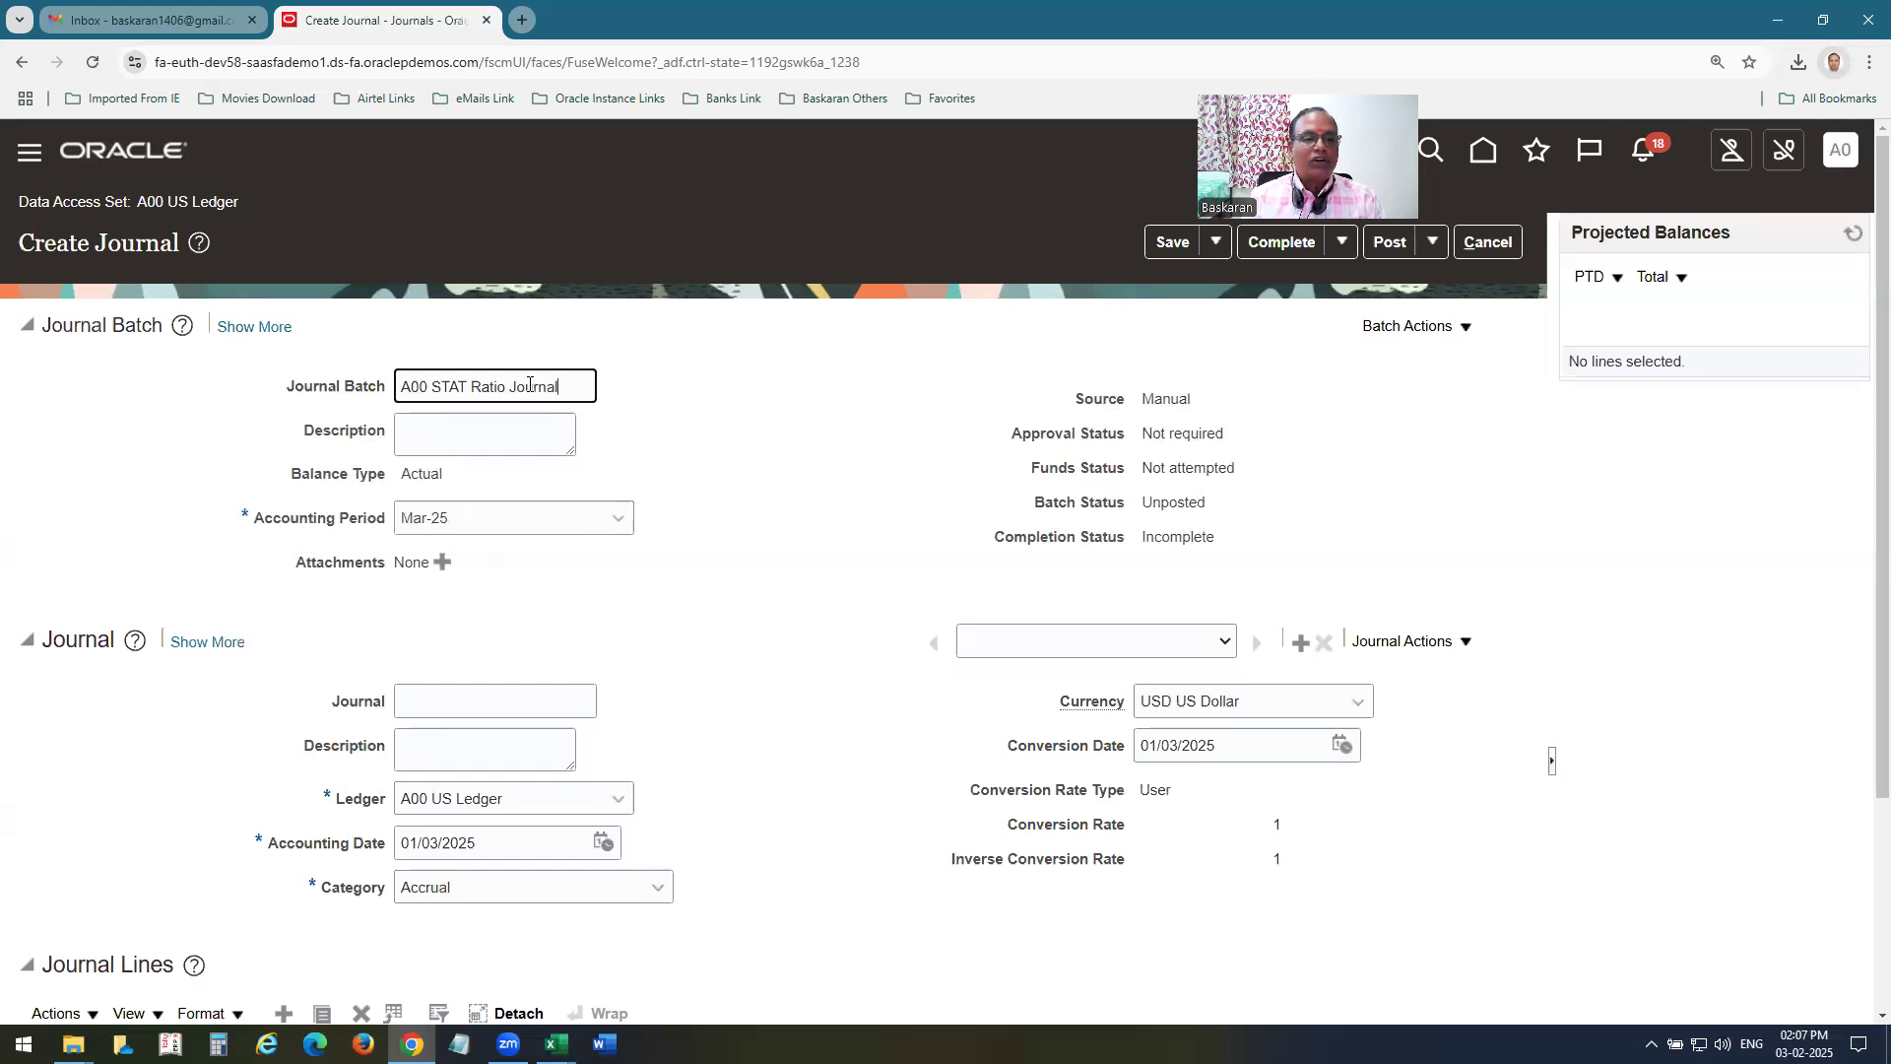
{"action": "triple_click", "coordinate": [529, 384]}
{"action": "key", "text": "ctrl+c"}
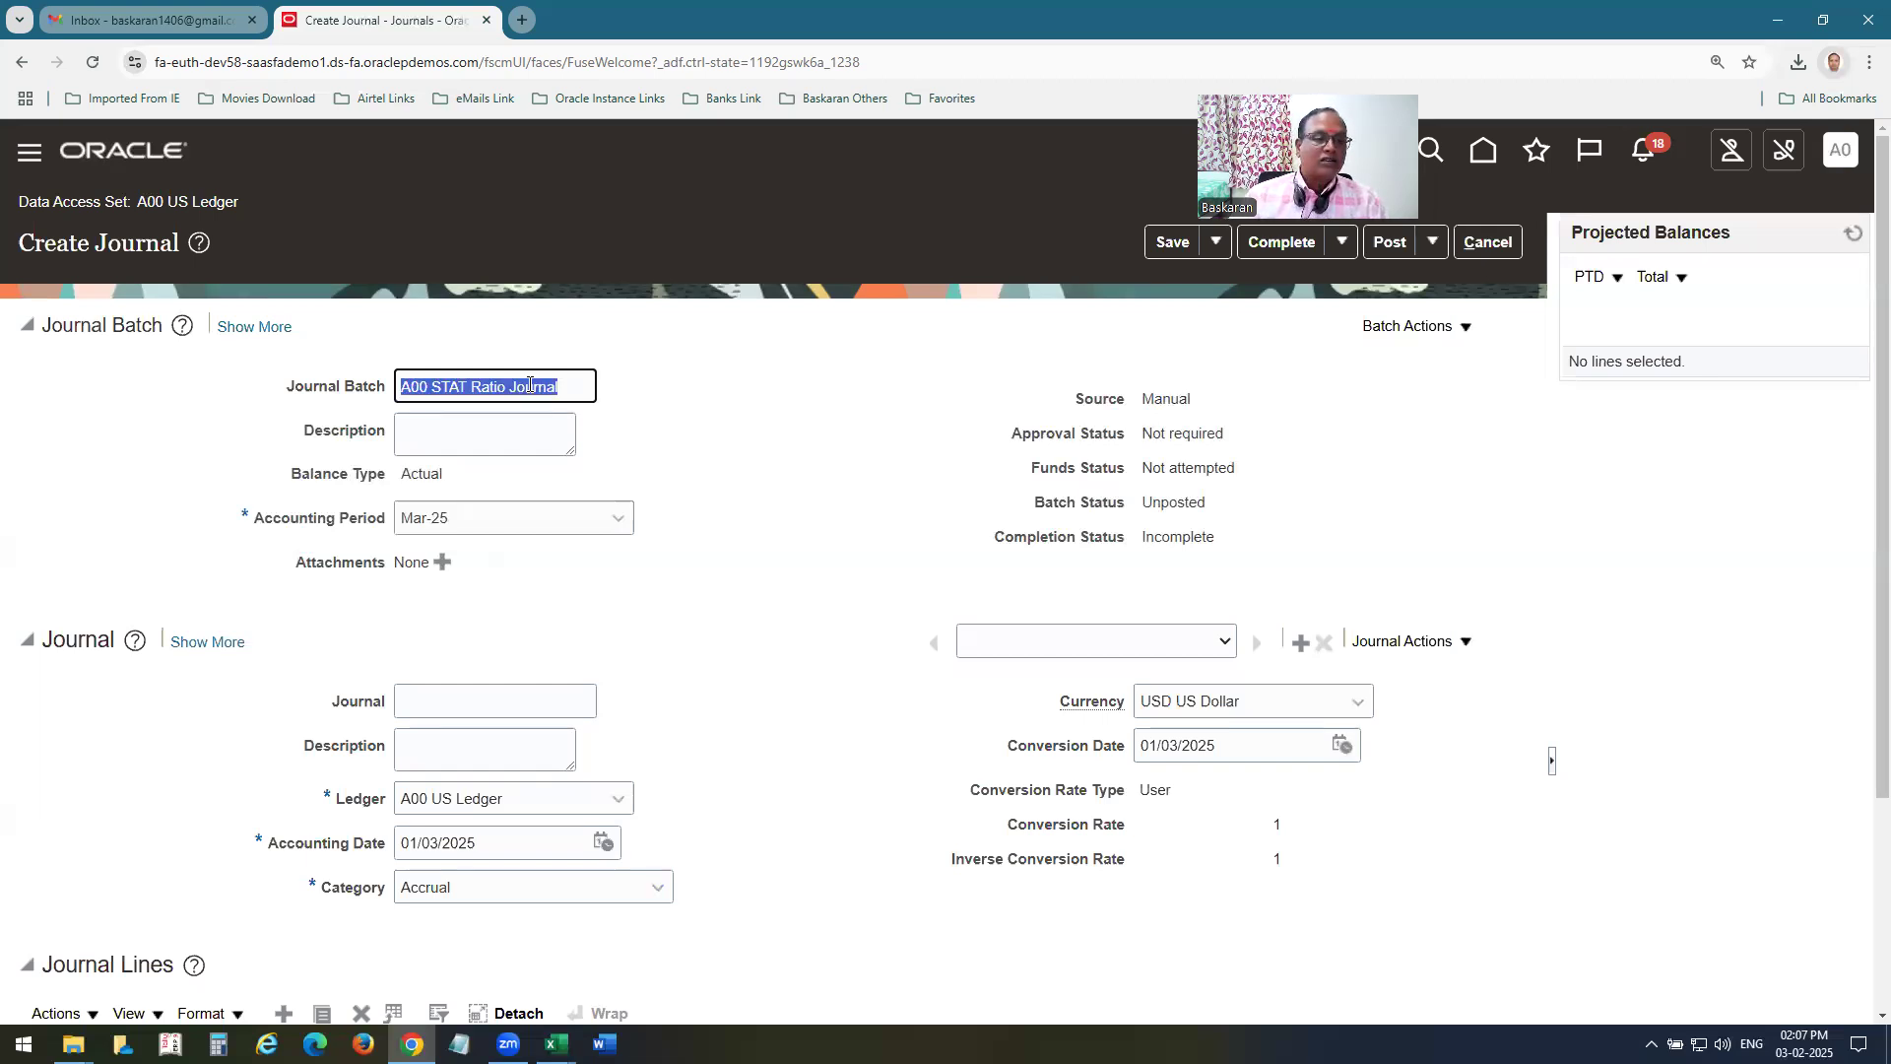
{"action": "left_click", "coordinate": [615, 517]}
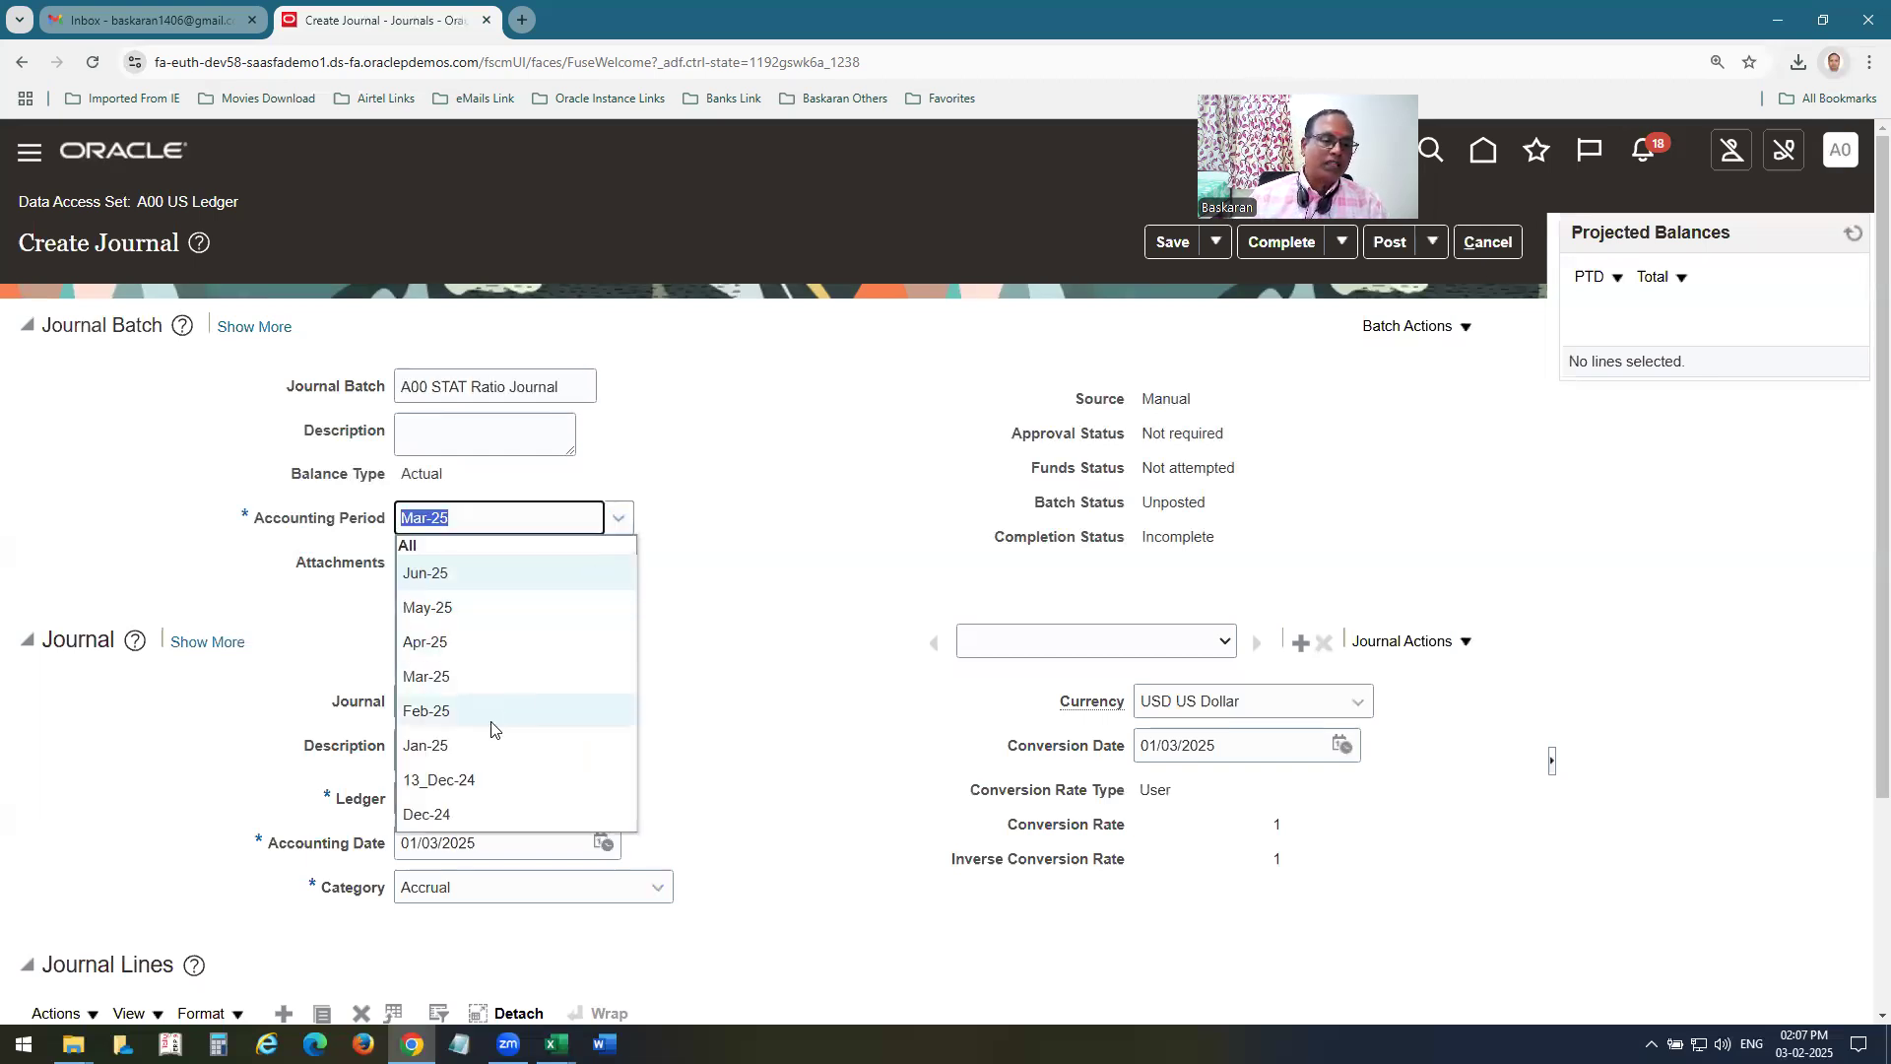
{"action": "left_click", "coordinate": [463, 746]}
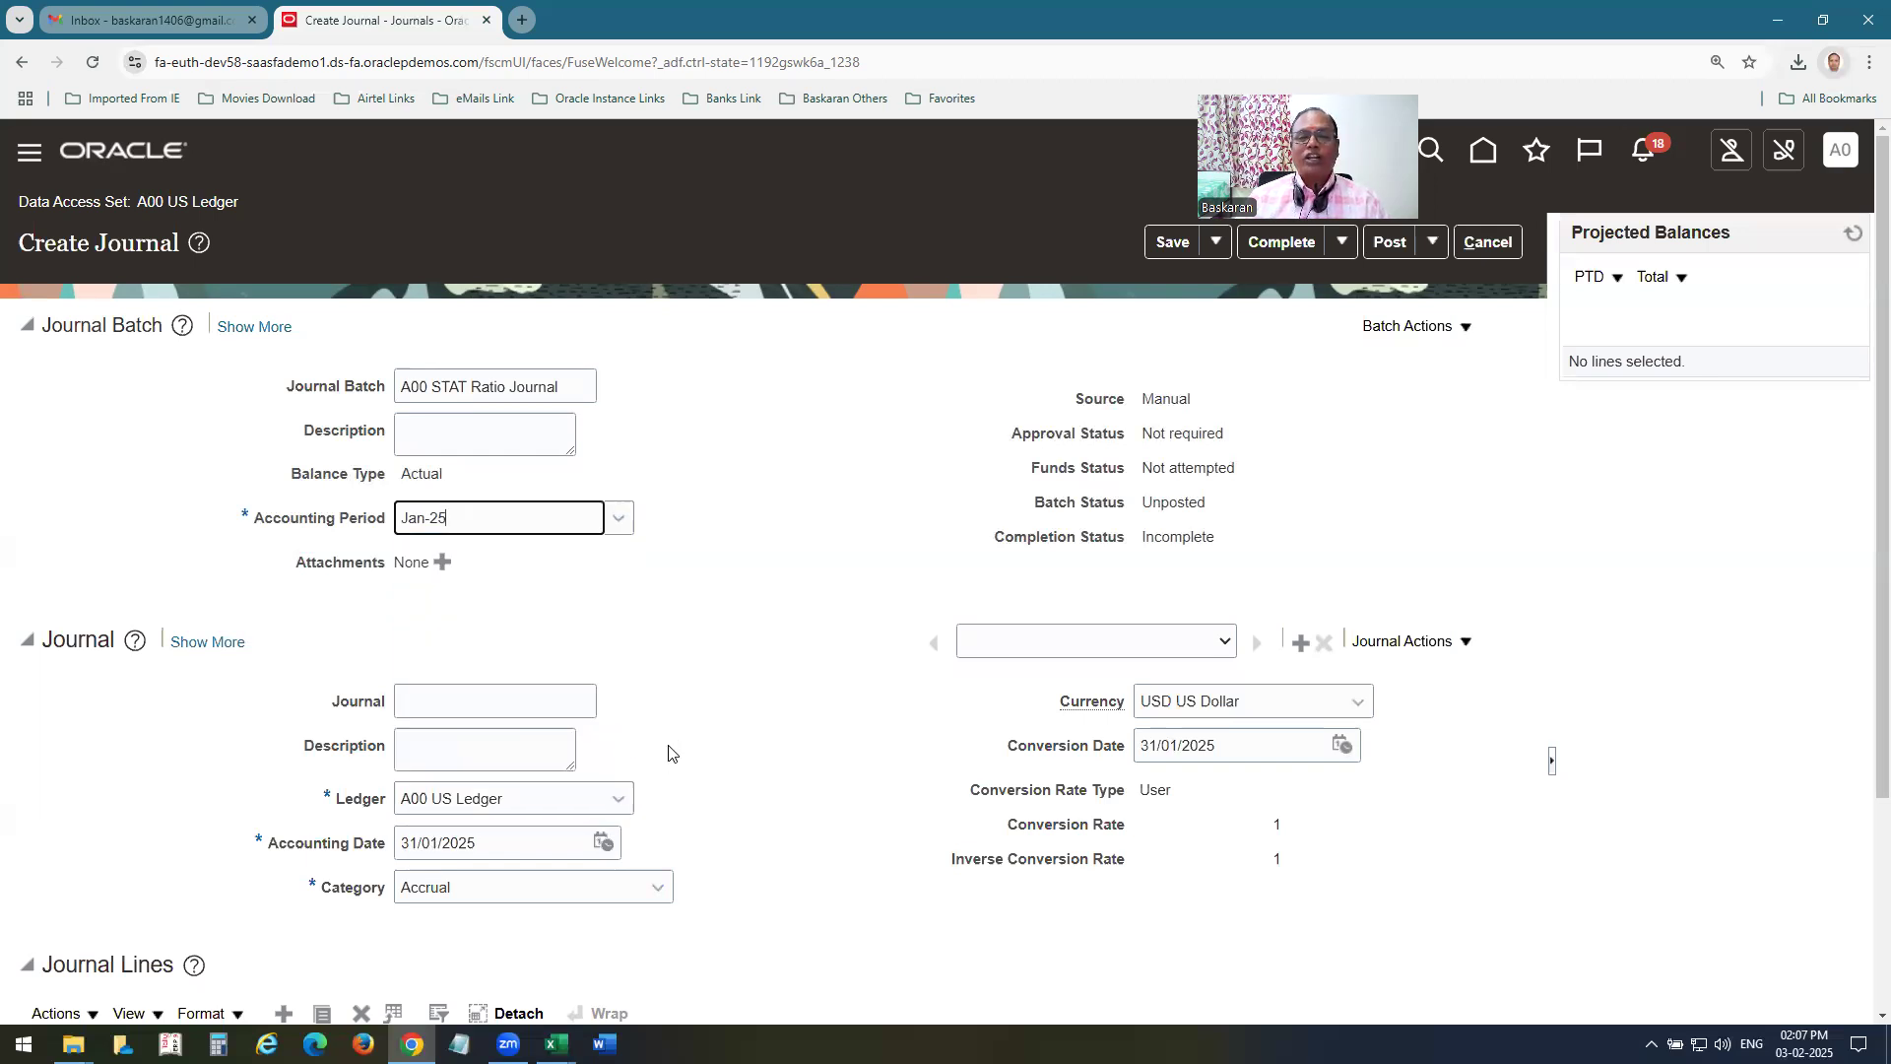
{"action": "scroll", "coordinate": [697, 647], "scroll_direction": "down", "scroll_amount": 1}
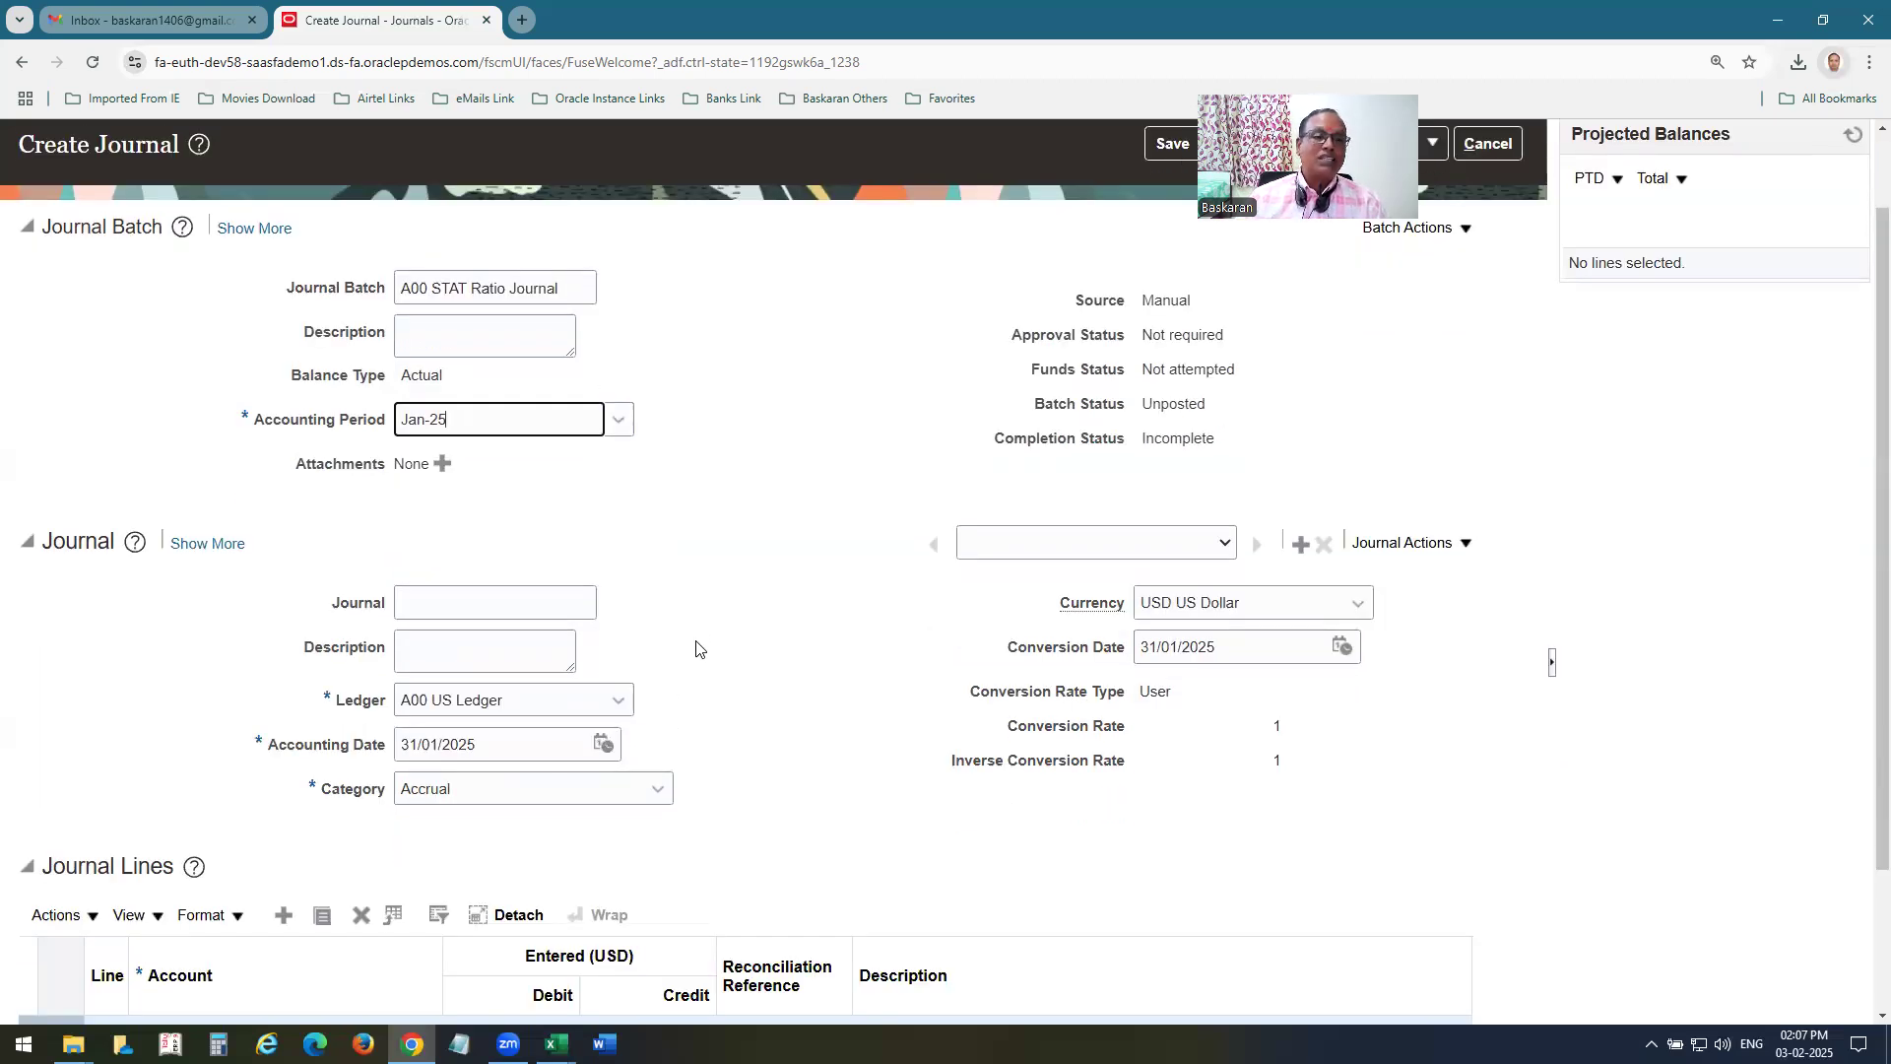
{"action": "left_click", "coordinate": [549, 601]}
{"action": "key", "text": "ctrl+v"}
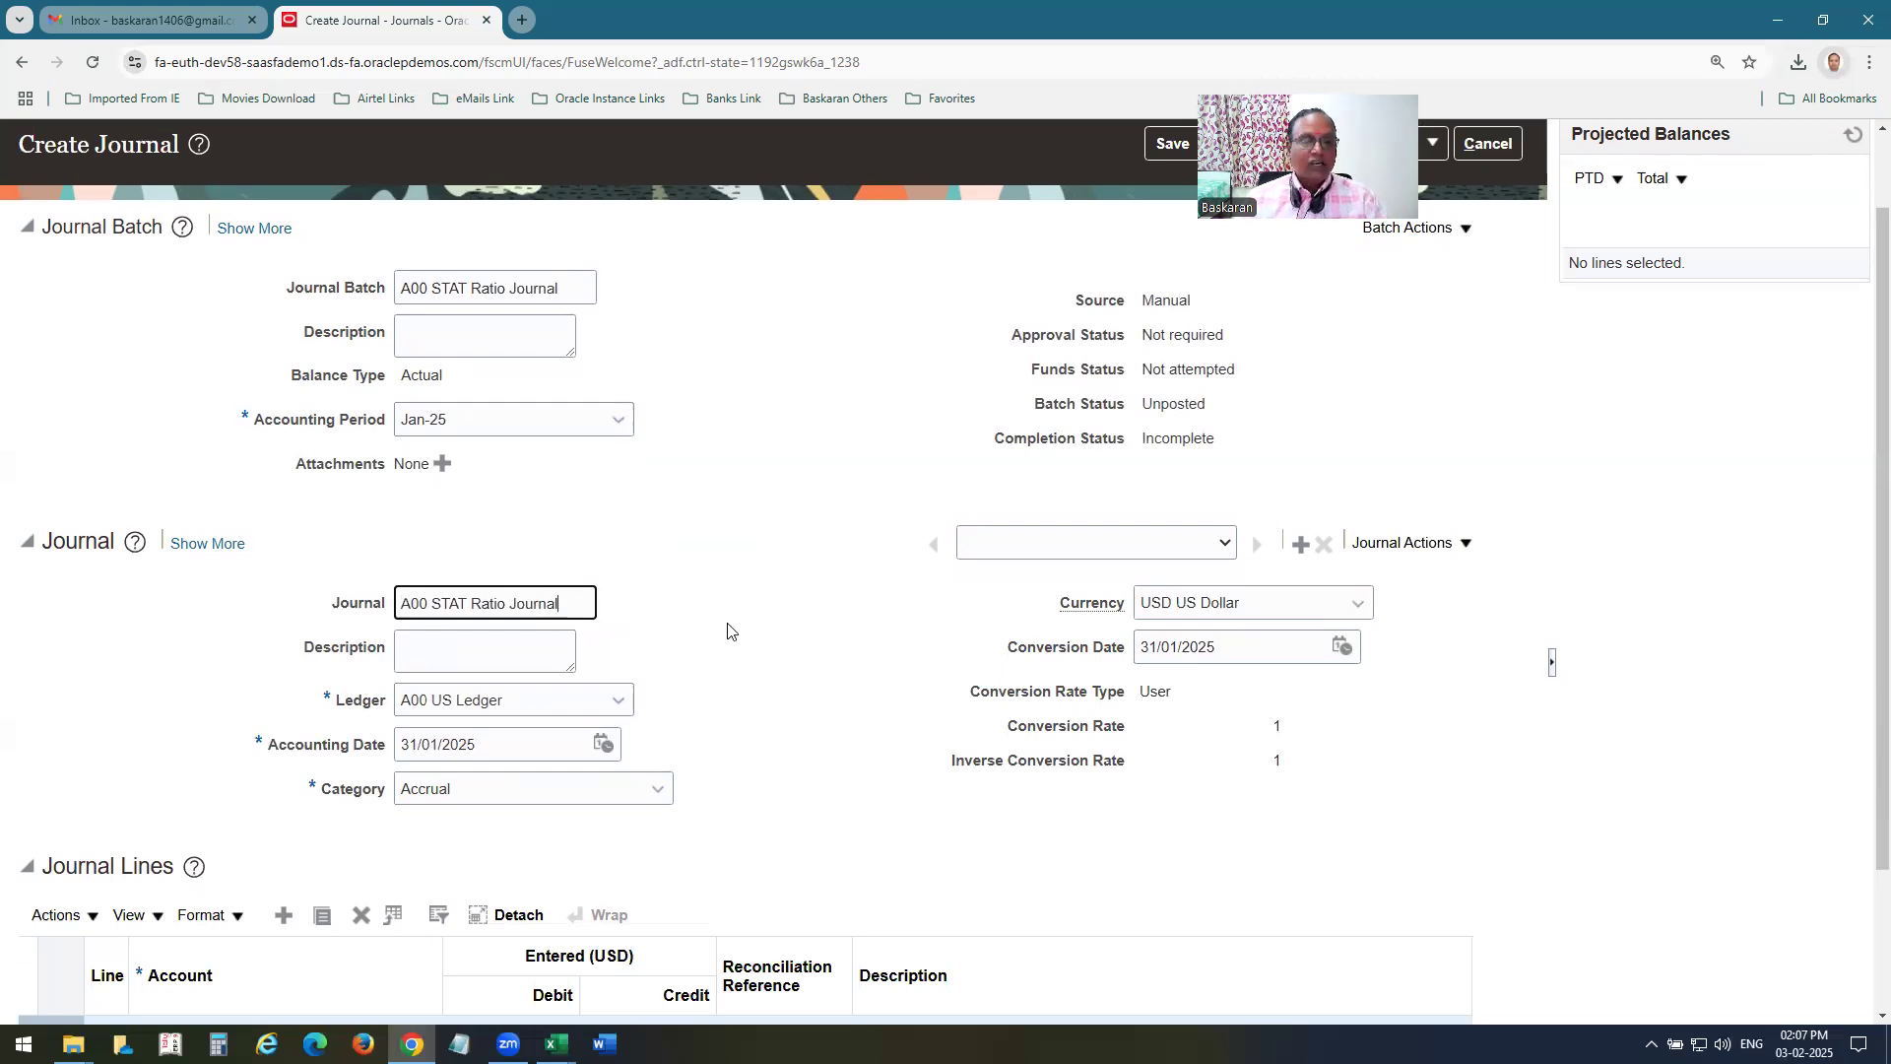
Set the currency of the A00 STAT Ratio Journal to STAT Statistical.
{"action": "scroll", "coordinate": [1093, 631], "scroll_direction": "down", "scroll_amount": 2}
{"action": "left_click", "coordinate": [1359, 415]}
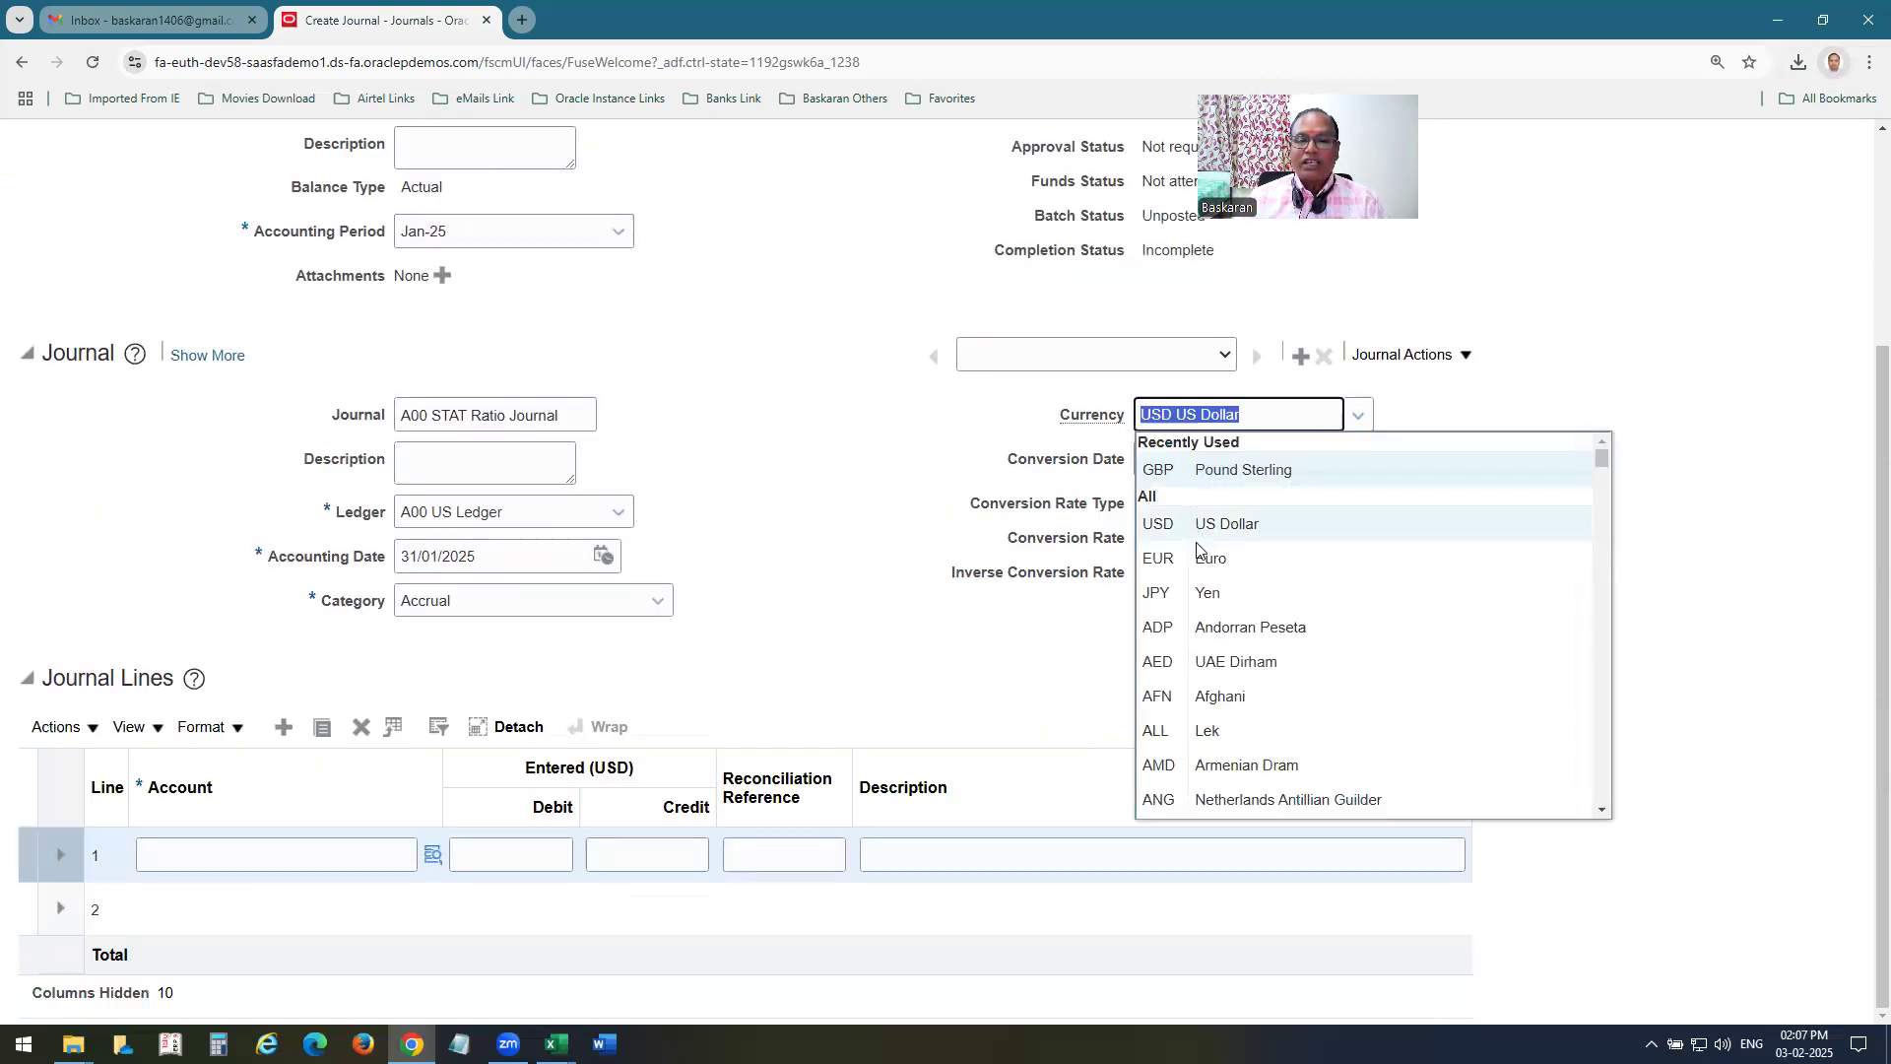
{"action": "scroll", "coordinate": [1225, 690], "scroll_direction": "down", "scroll_amount": 3}
{"action": "left_click_drag", "start_coordinate": [1603, 472], "coordinate": [1613, 717]}
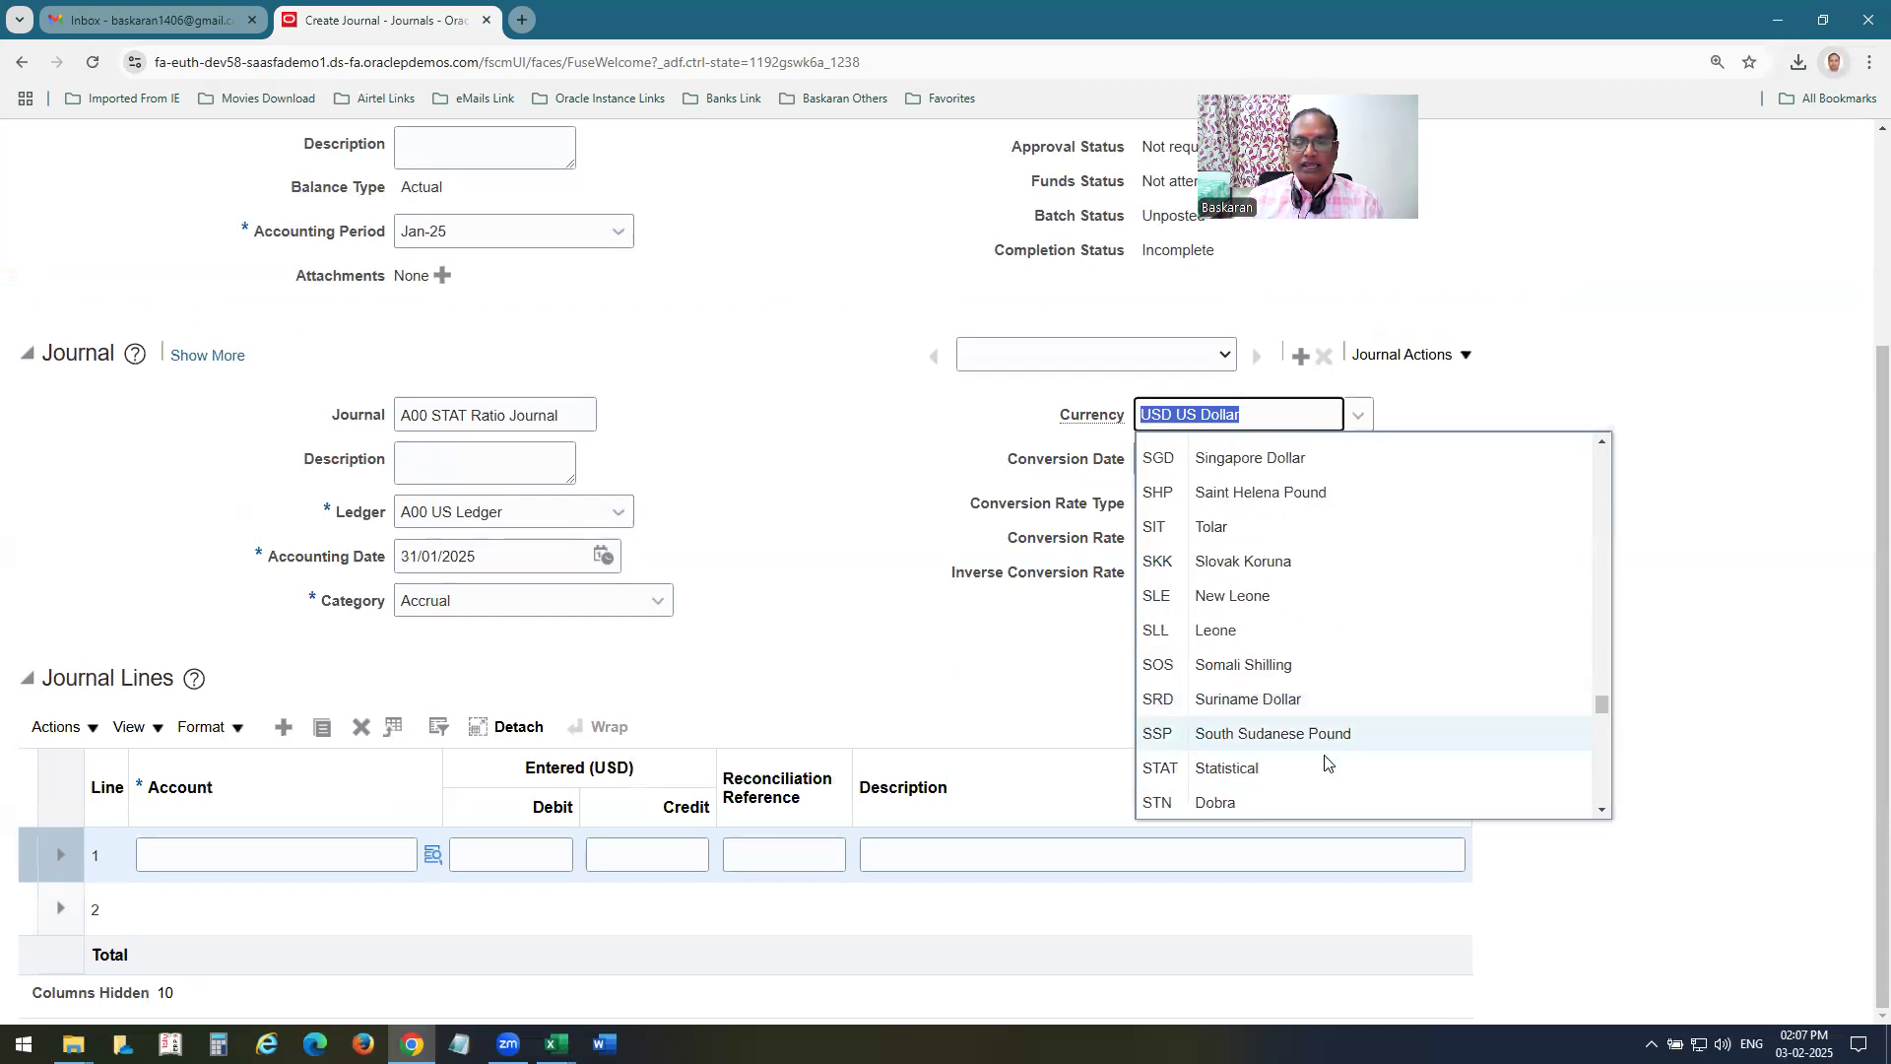
{"action": "left_click", "coordinate": [1204, 768]}
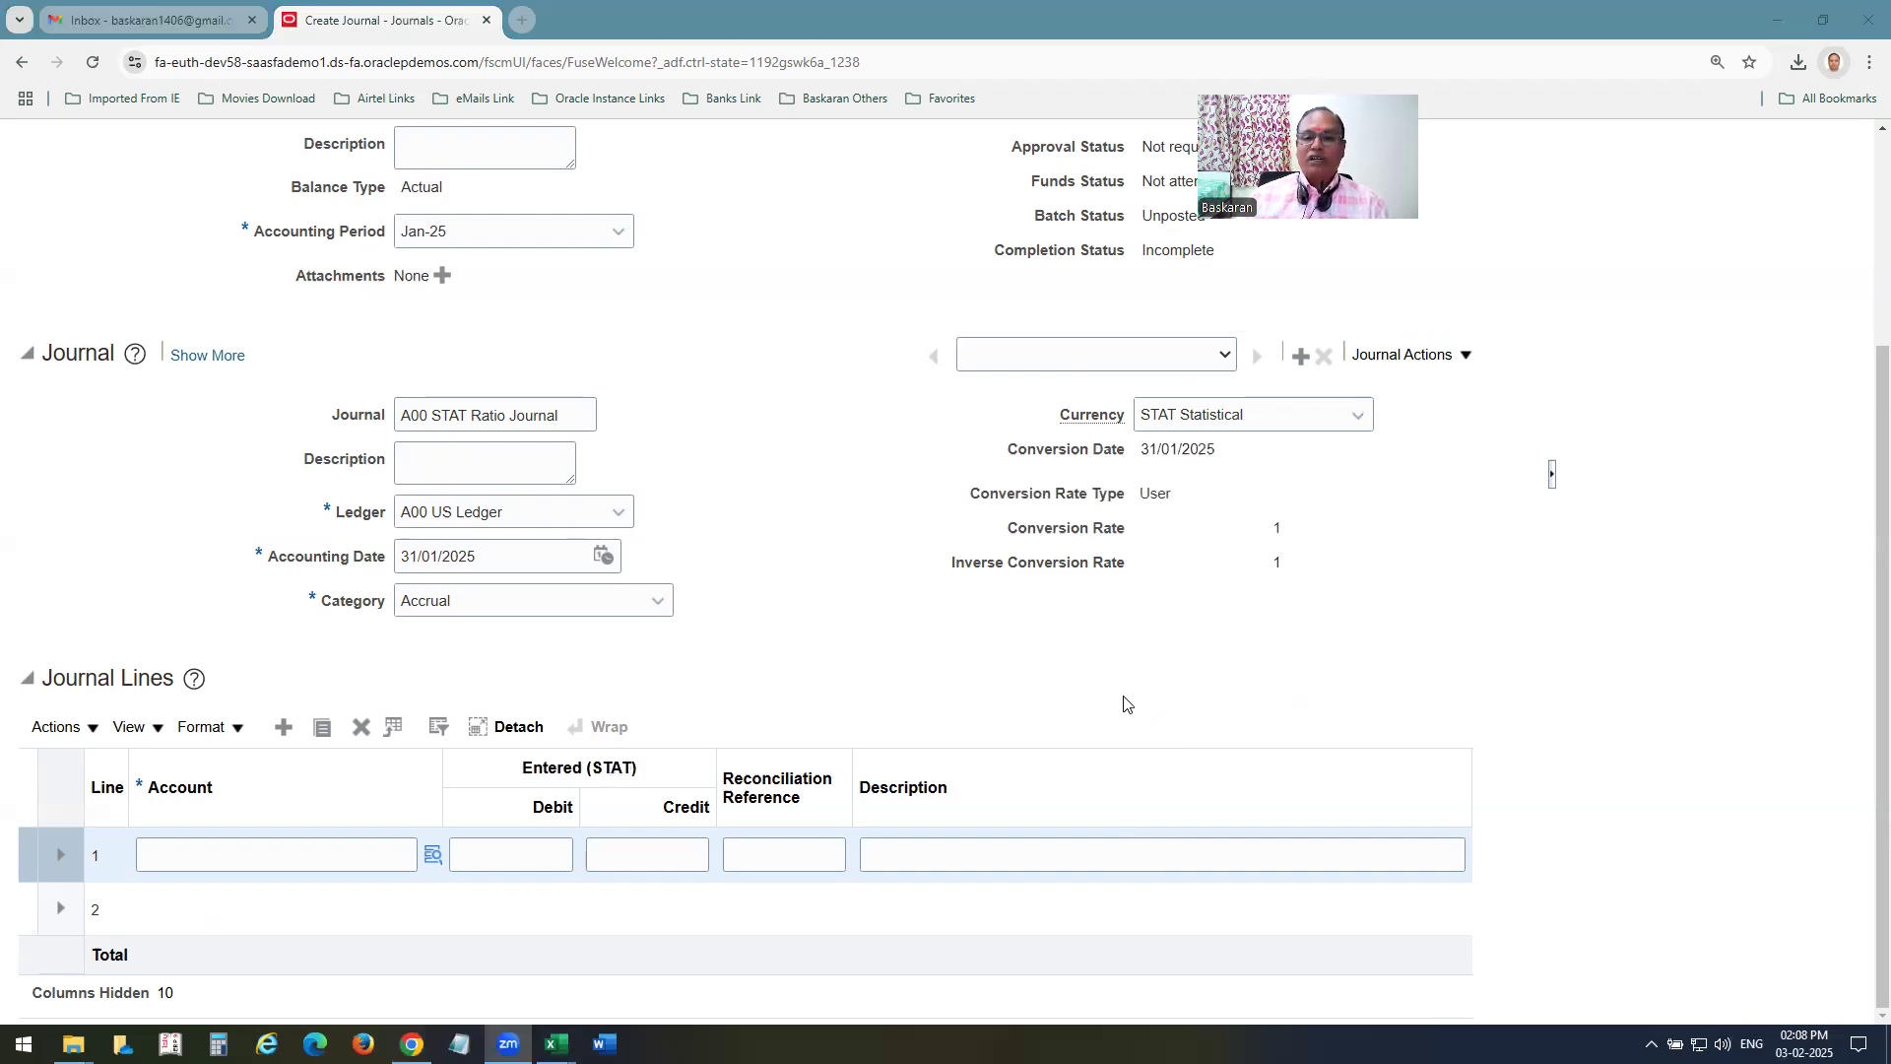
{"action": "left_click", "coordinate": [246, 851]}
{"action": "type", "text": "02-310-9210-00"}
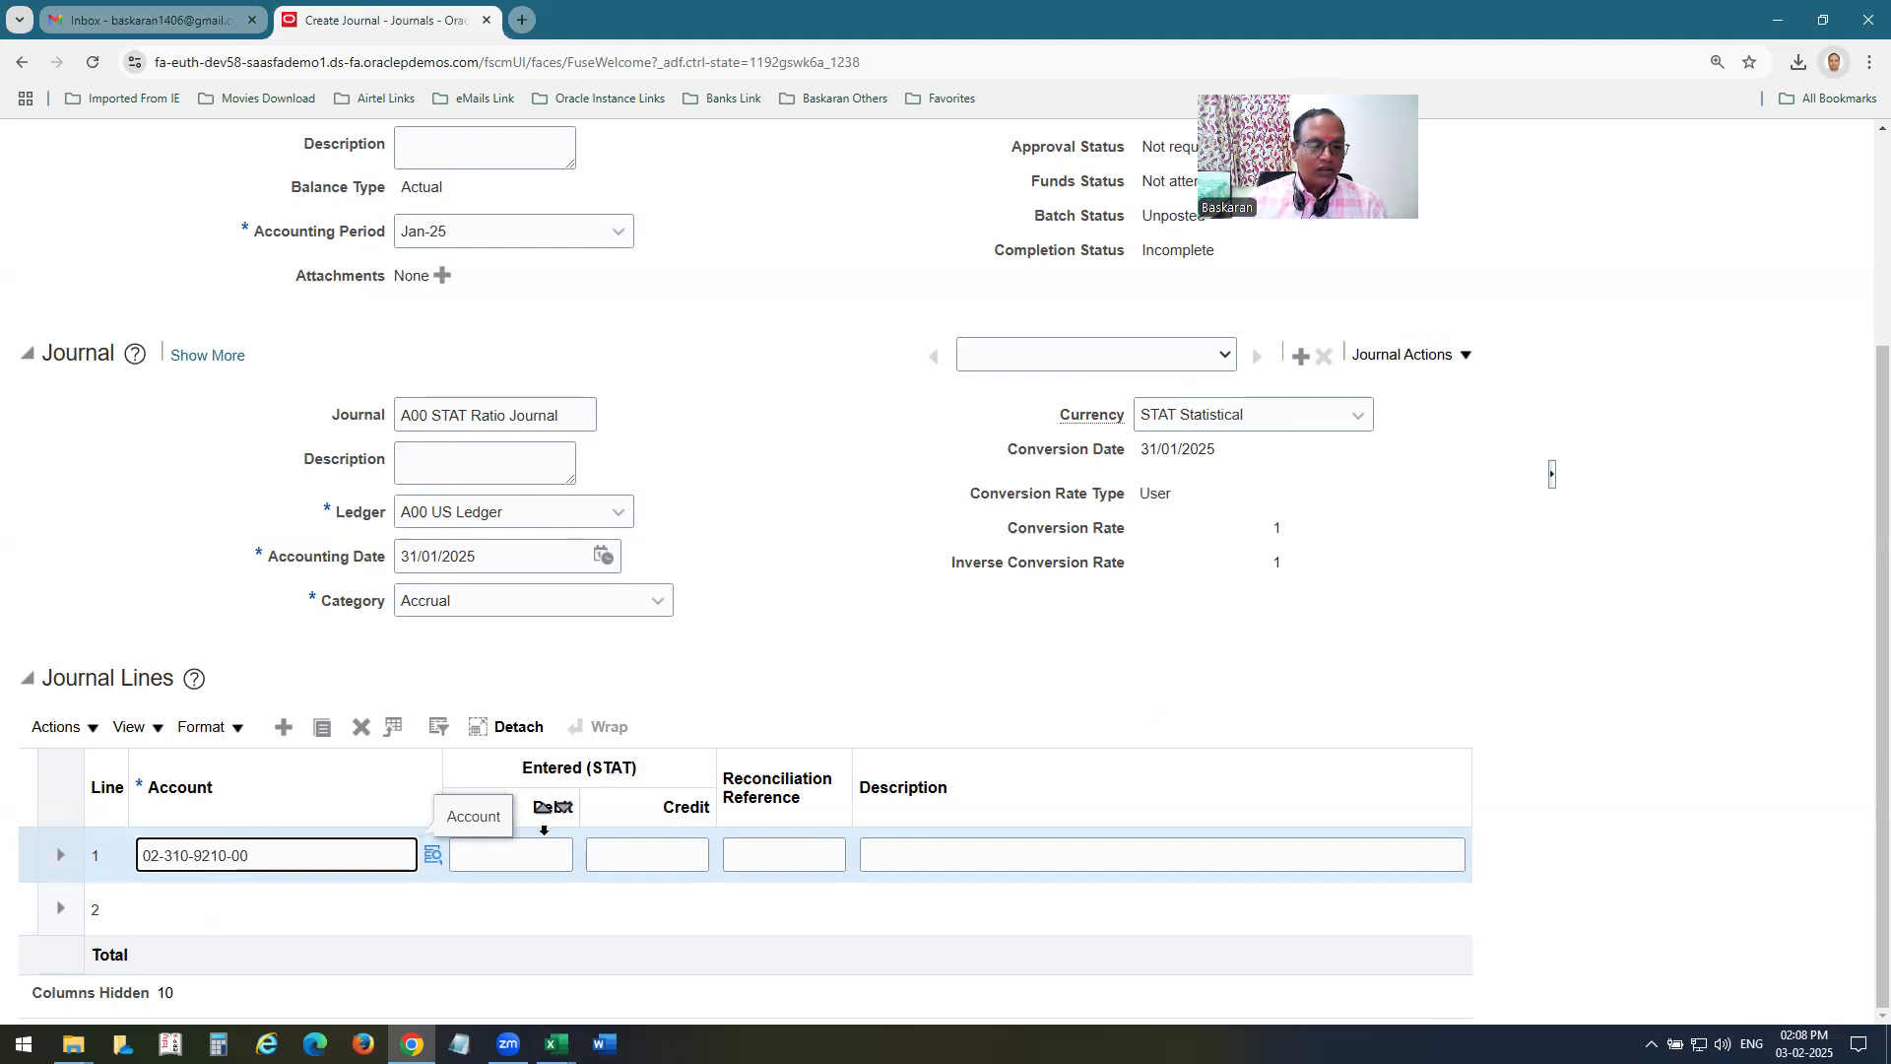
{"action": "left_click", "coordinate": [497, 857]}
{"action": "type", "text": "1"}
{"action": "left_click", "coordinate": [246, 924]}
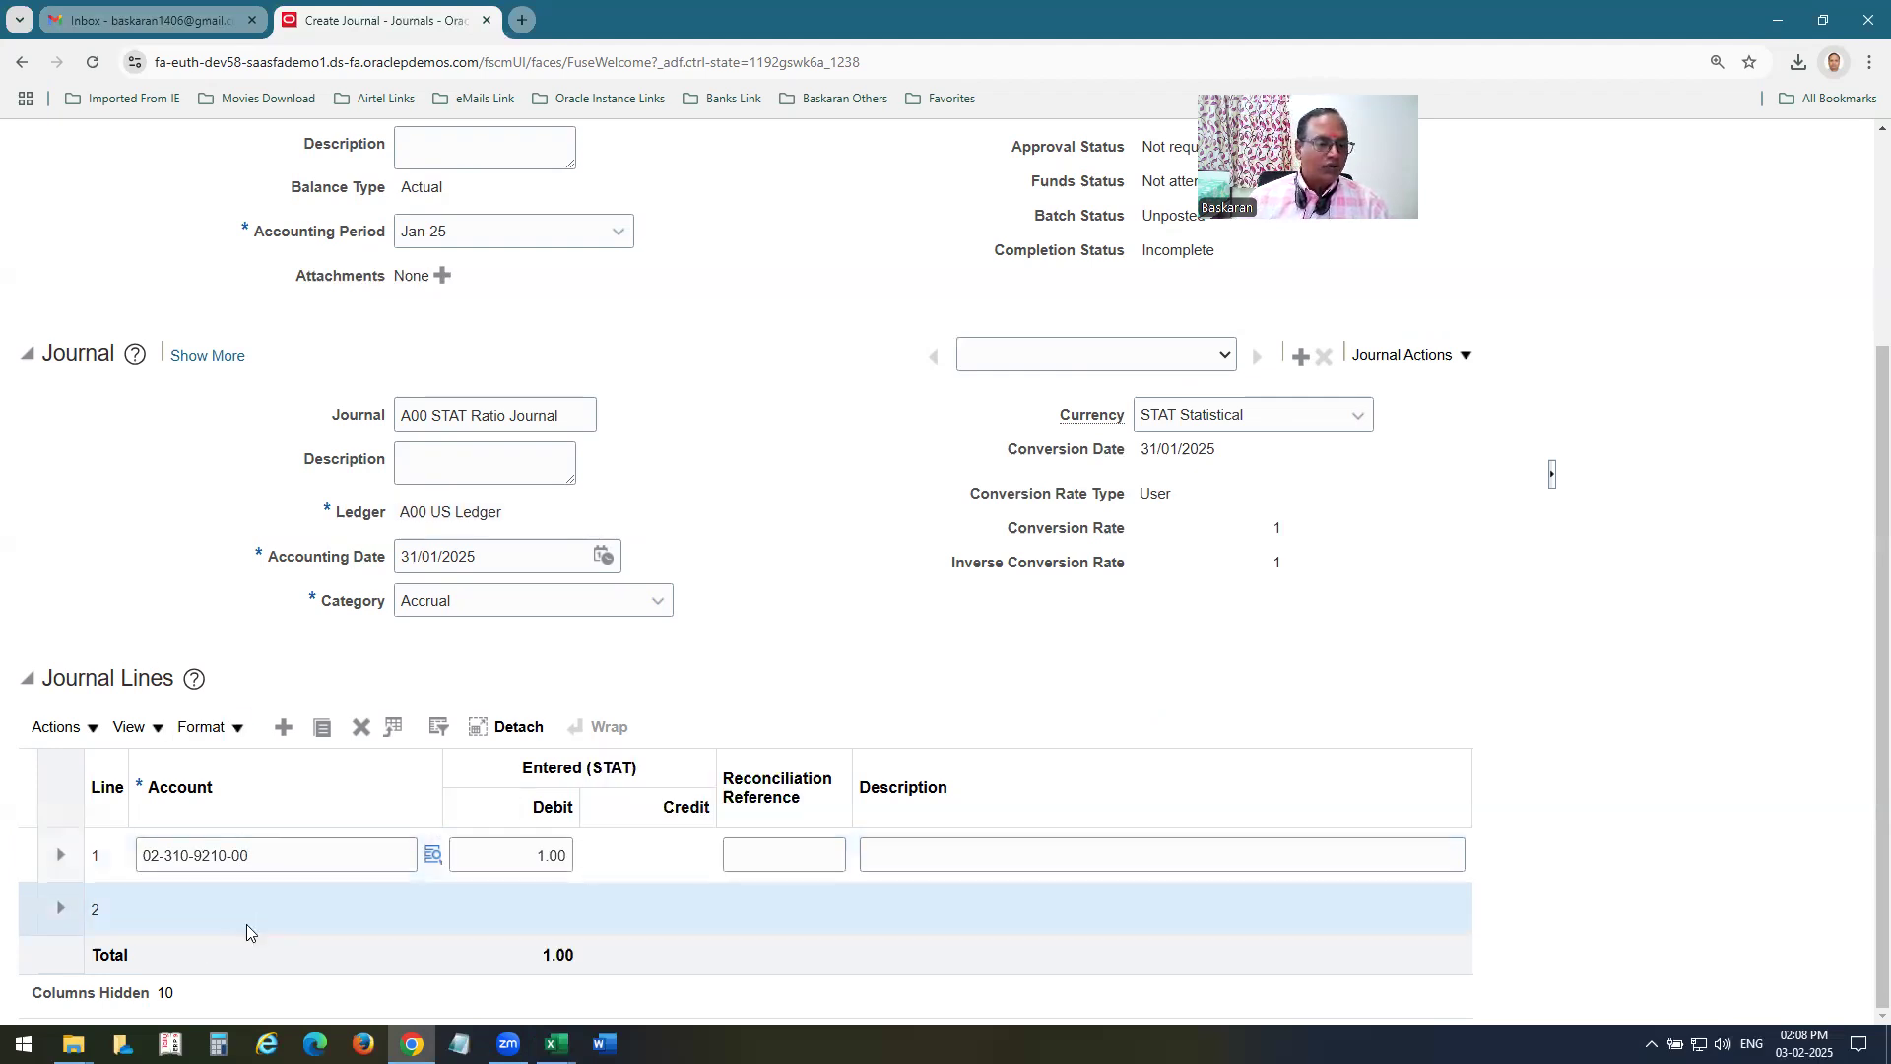
{"action": "type", "text": "02-350-9210-00"}
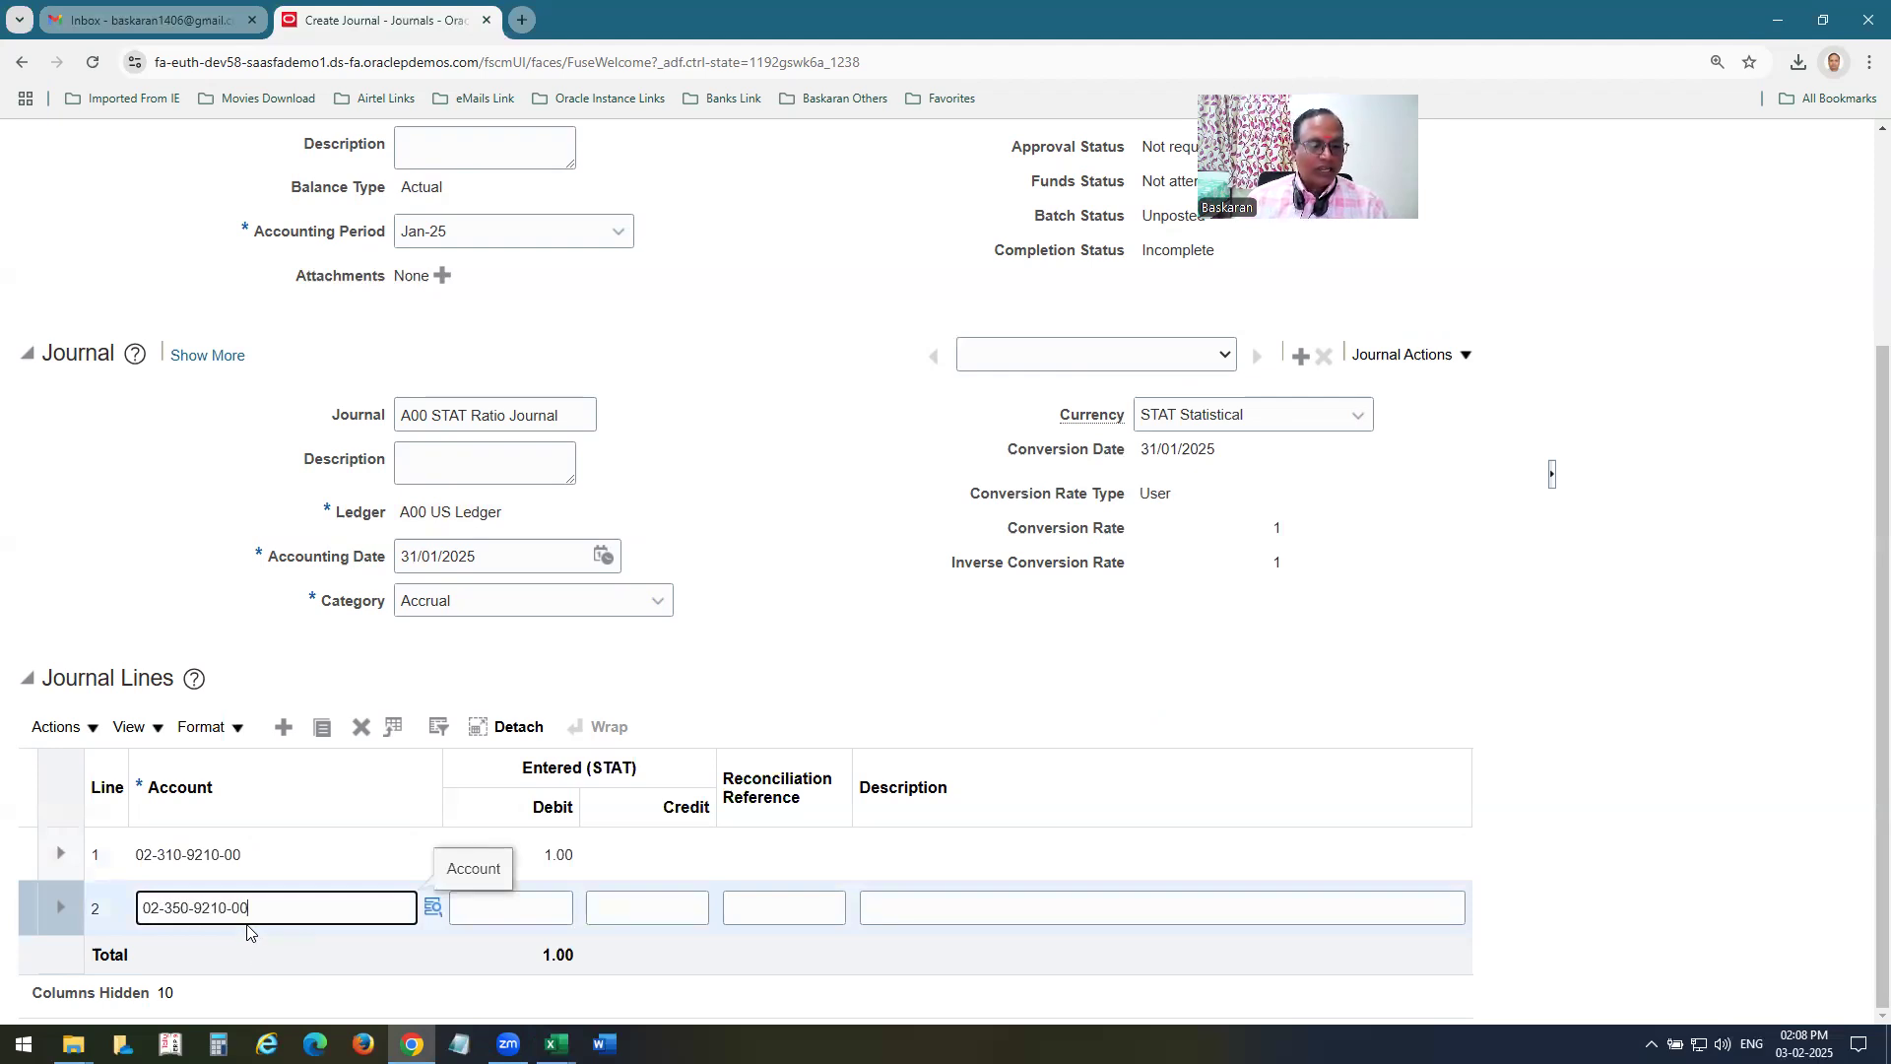
{"action": "left_click", "coordinate": [535, 908]}
{"action": "type", "text": "2"}
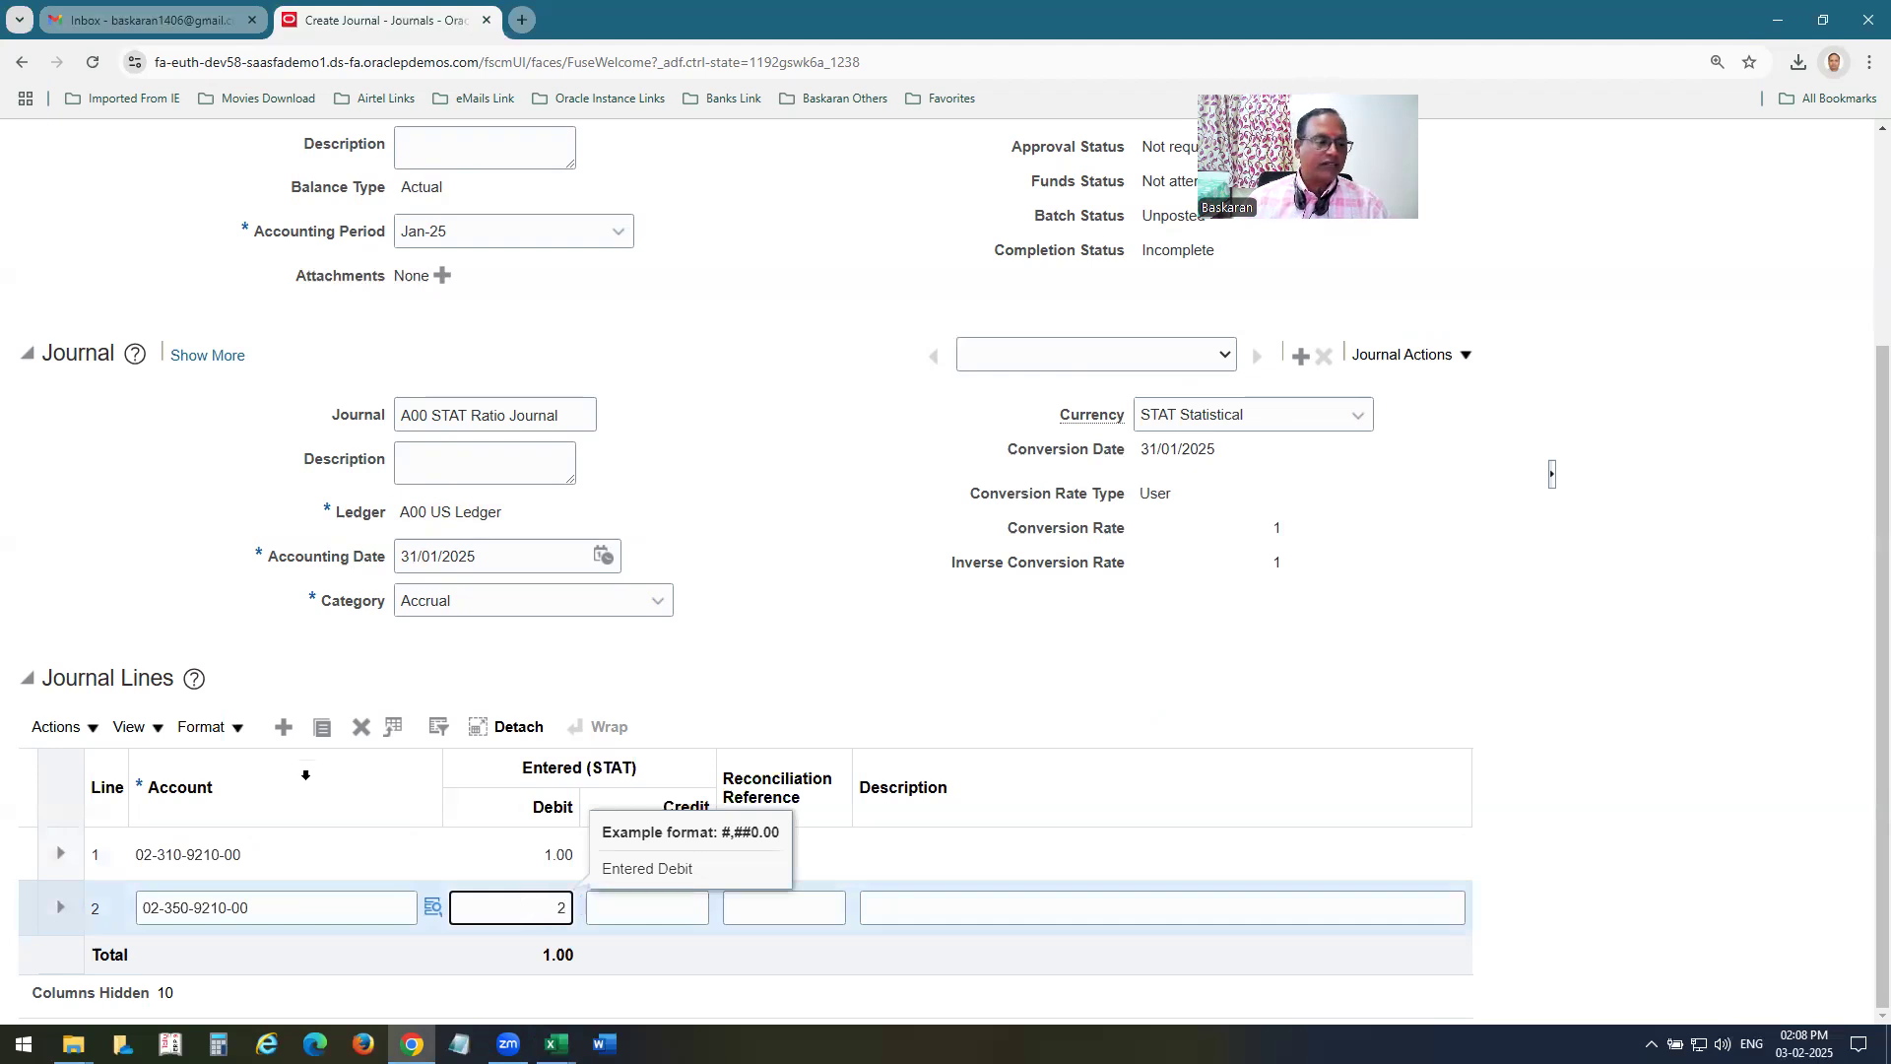
{"action": "left_click", "coordinate": [268, 909]}
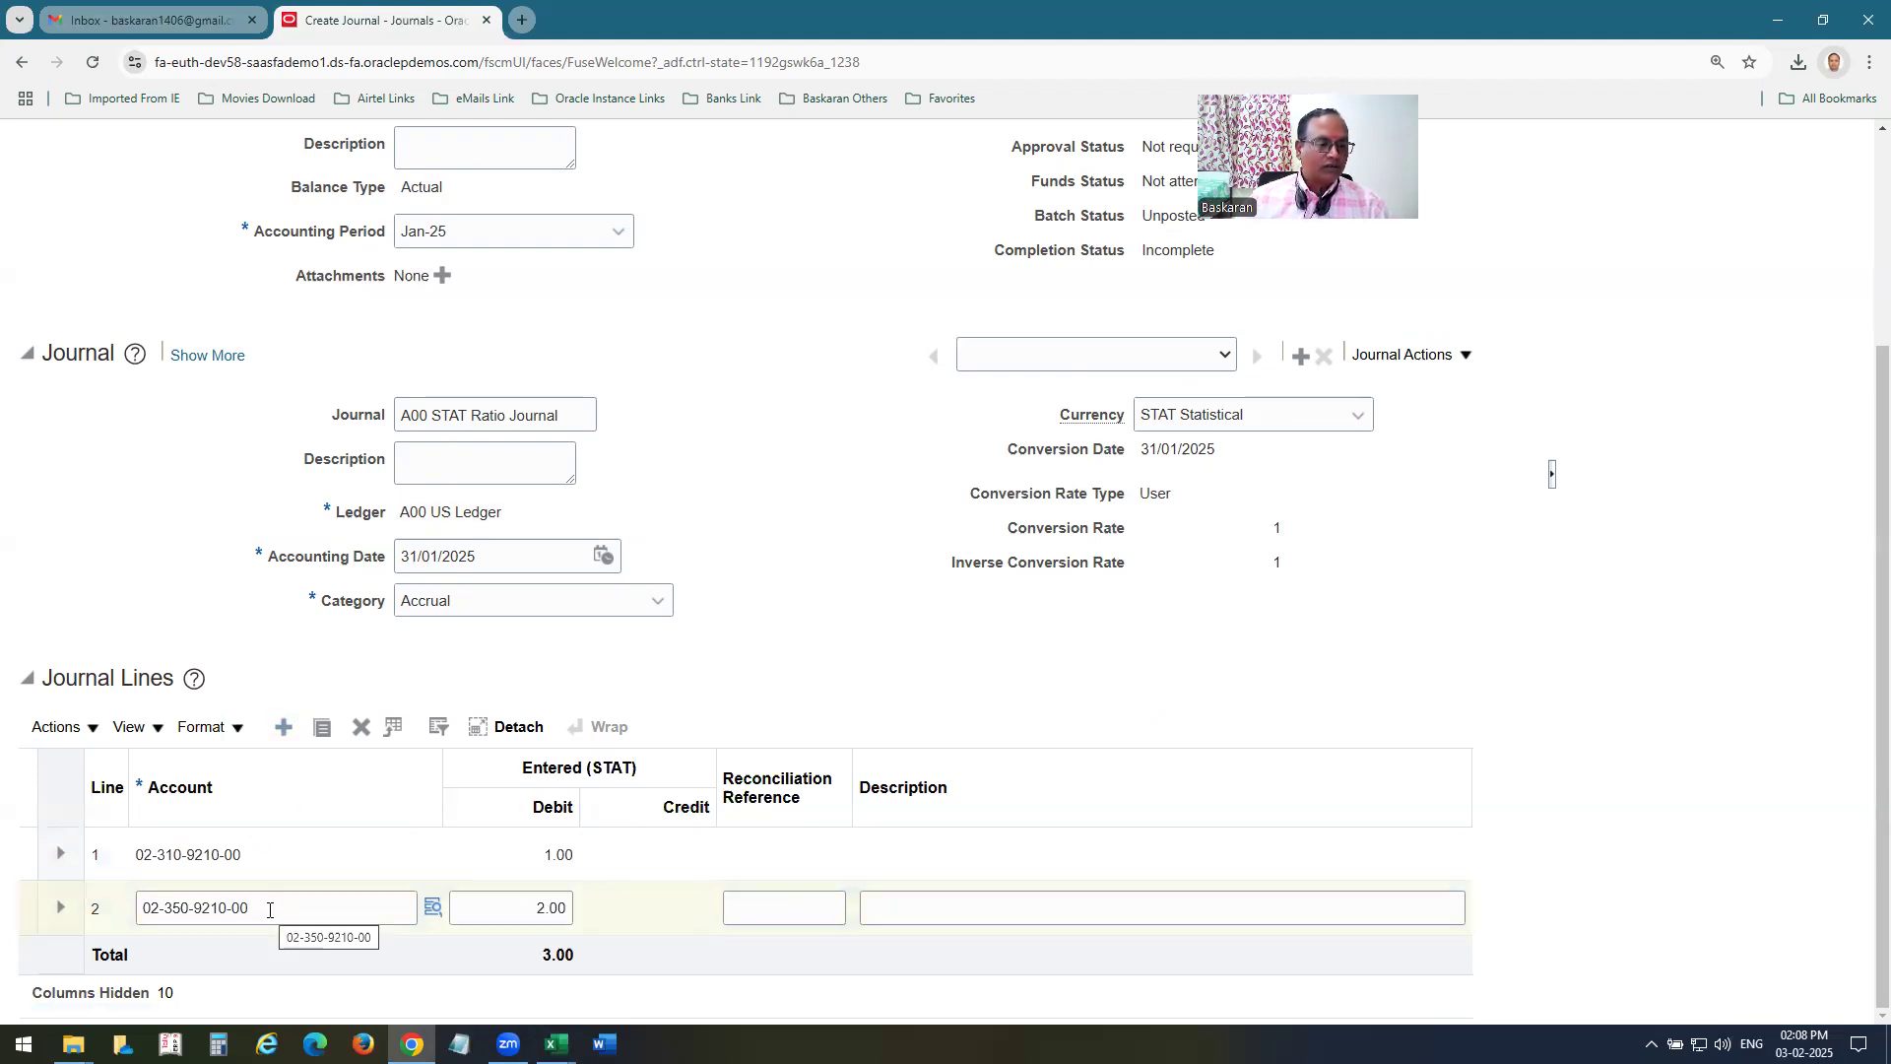
{"action": "left_click", "coordinate": [195, 908]}
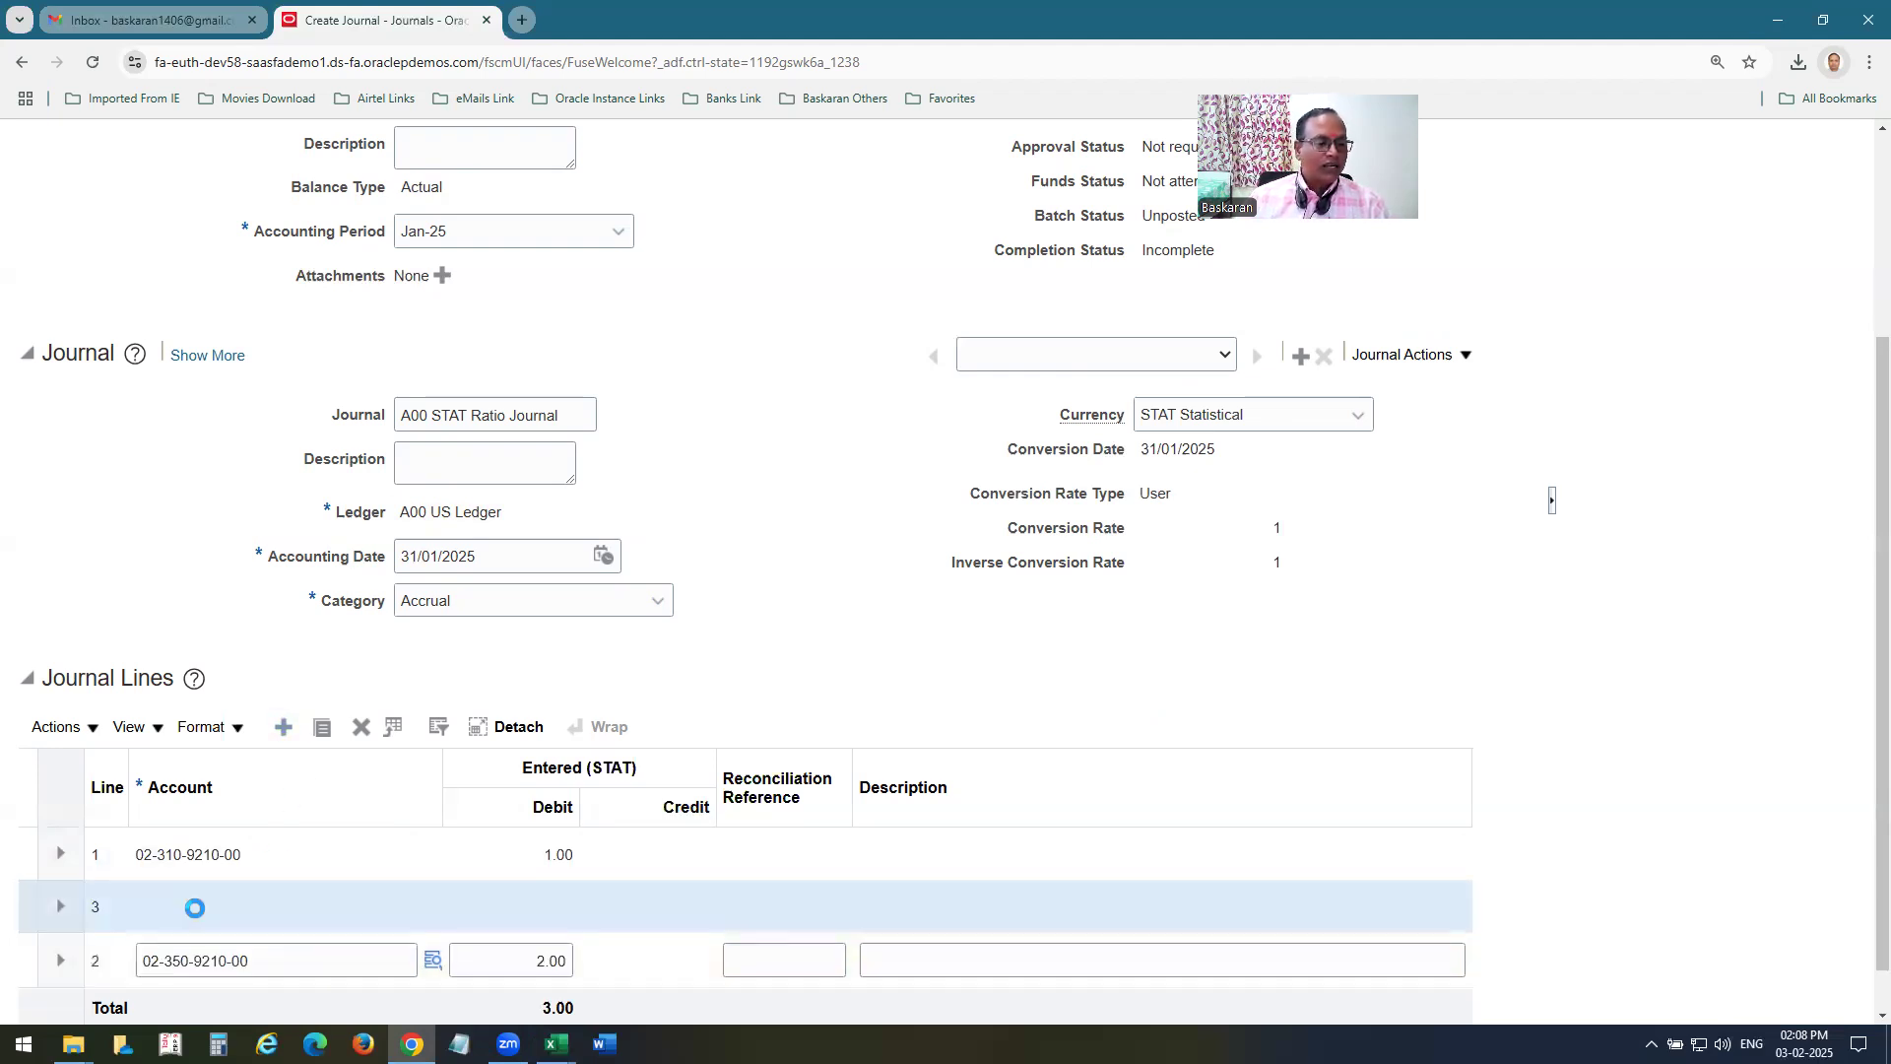
{"action": "type", "text": "02-375-9"}
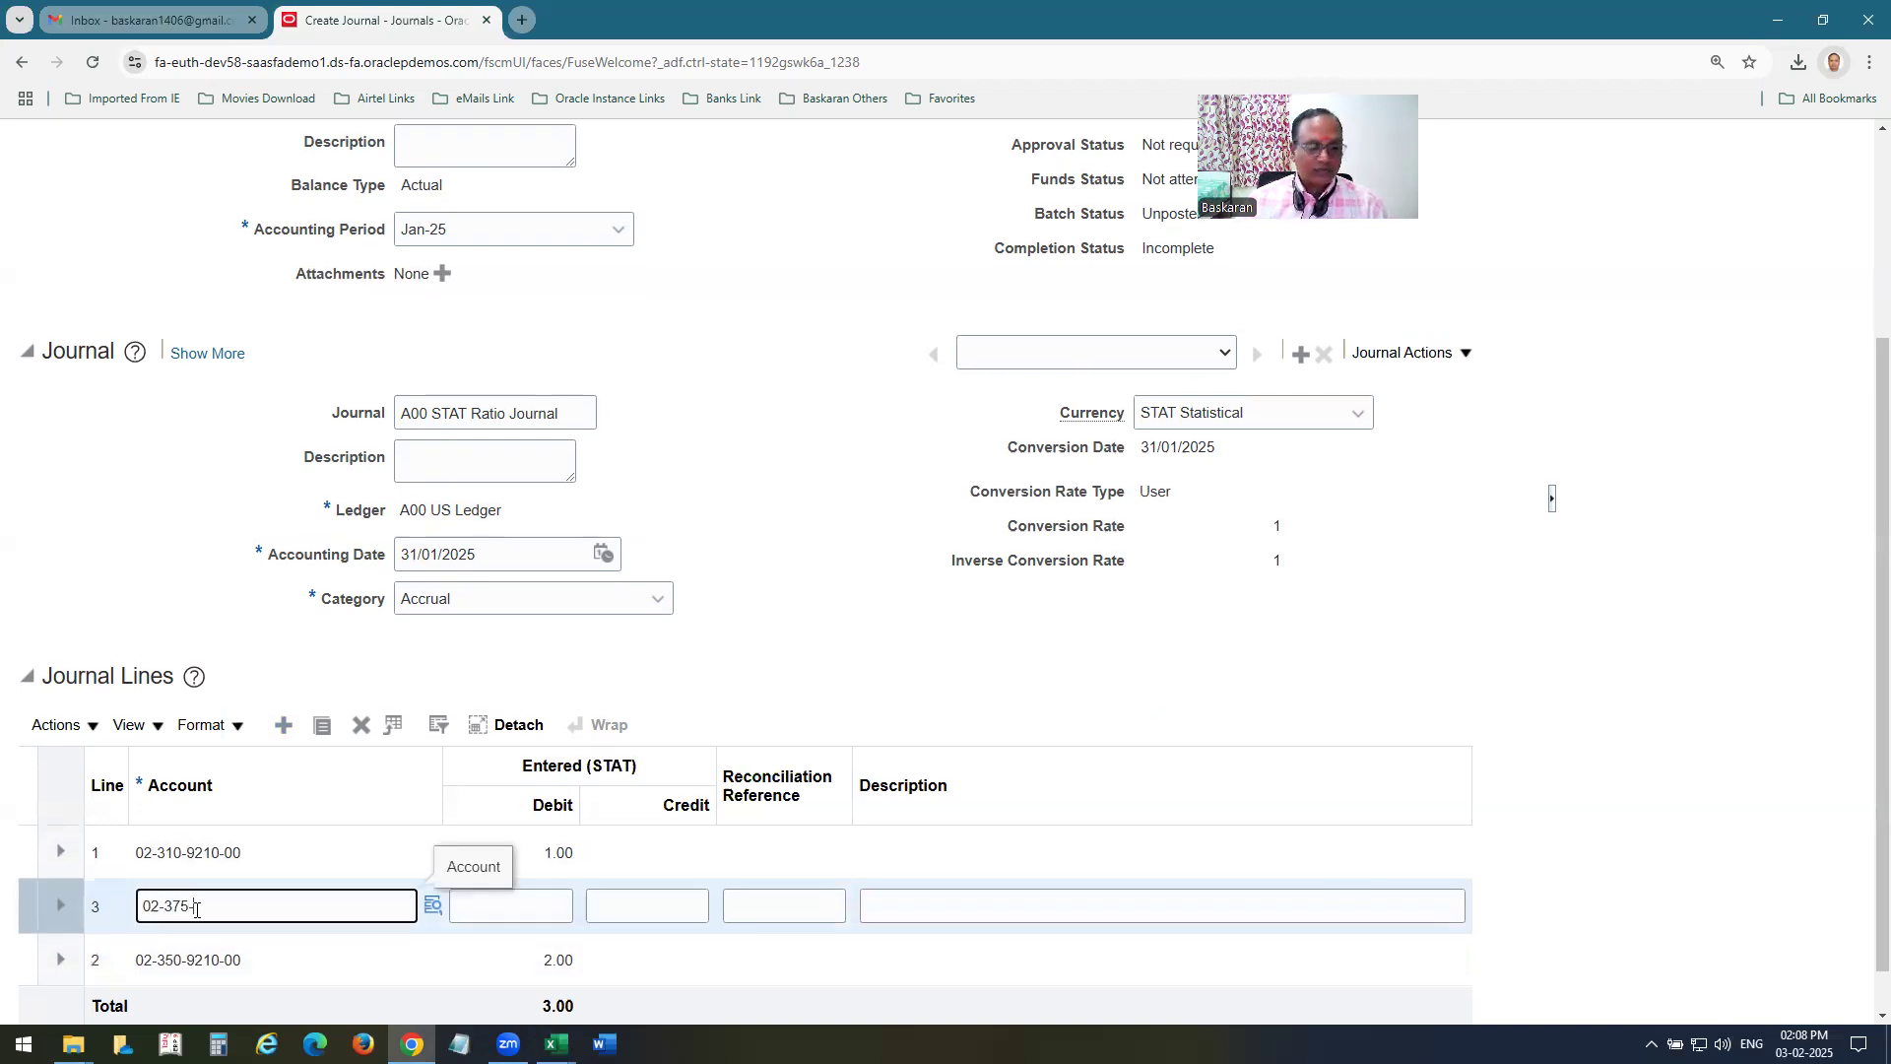
{"action": "type", "text": "210-00"}
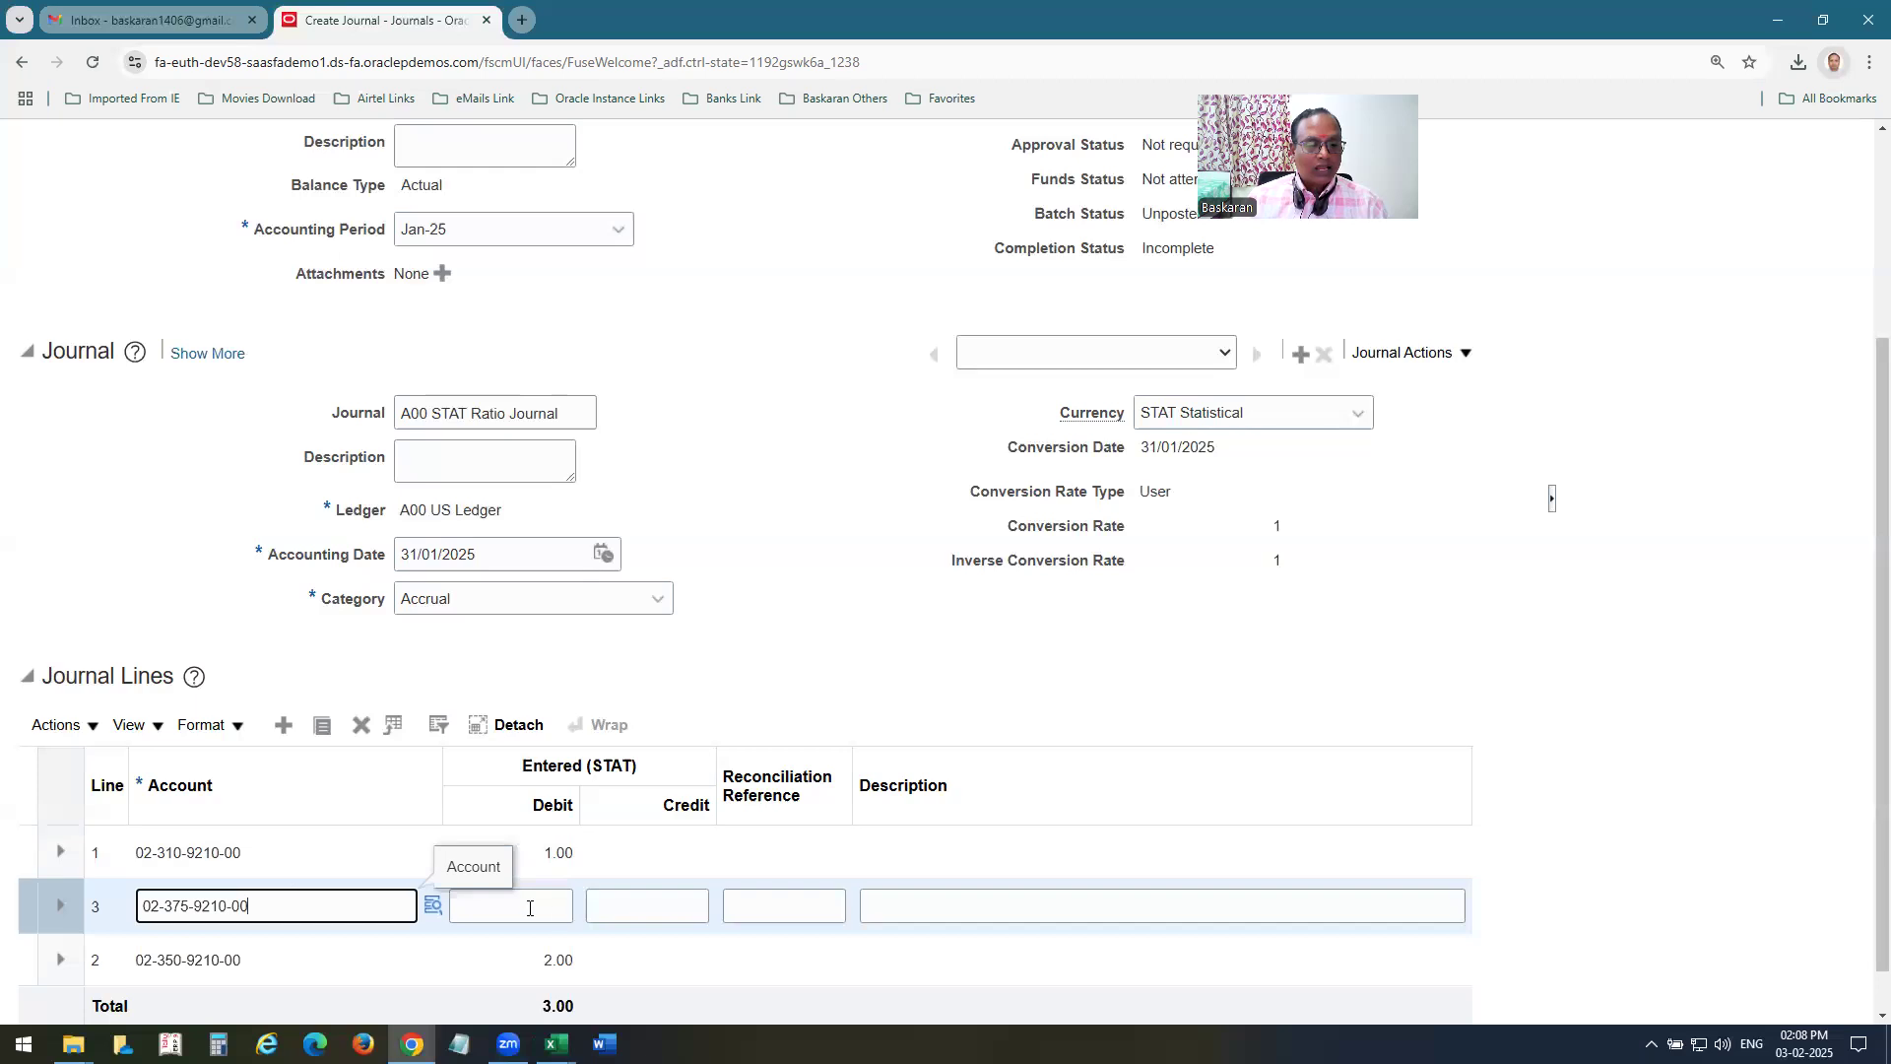
{"action": "left_click", "coordinate": [522, 912]}
{"action": "type", "text": "3"}
{"action": "key", "text": "Tab"}
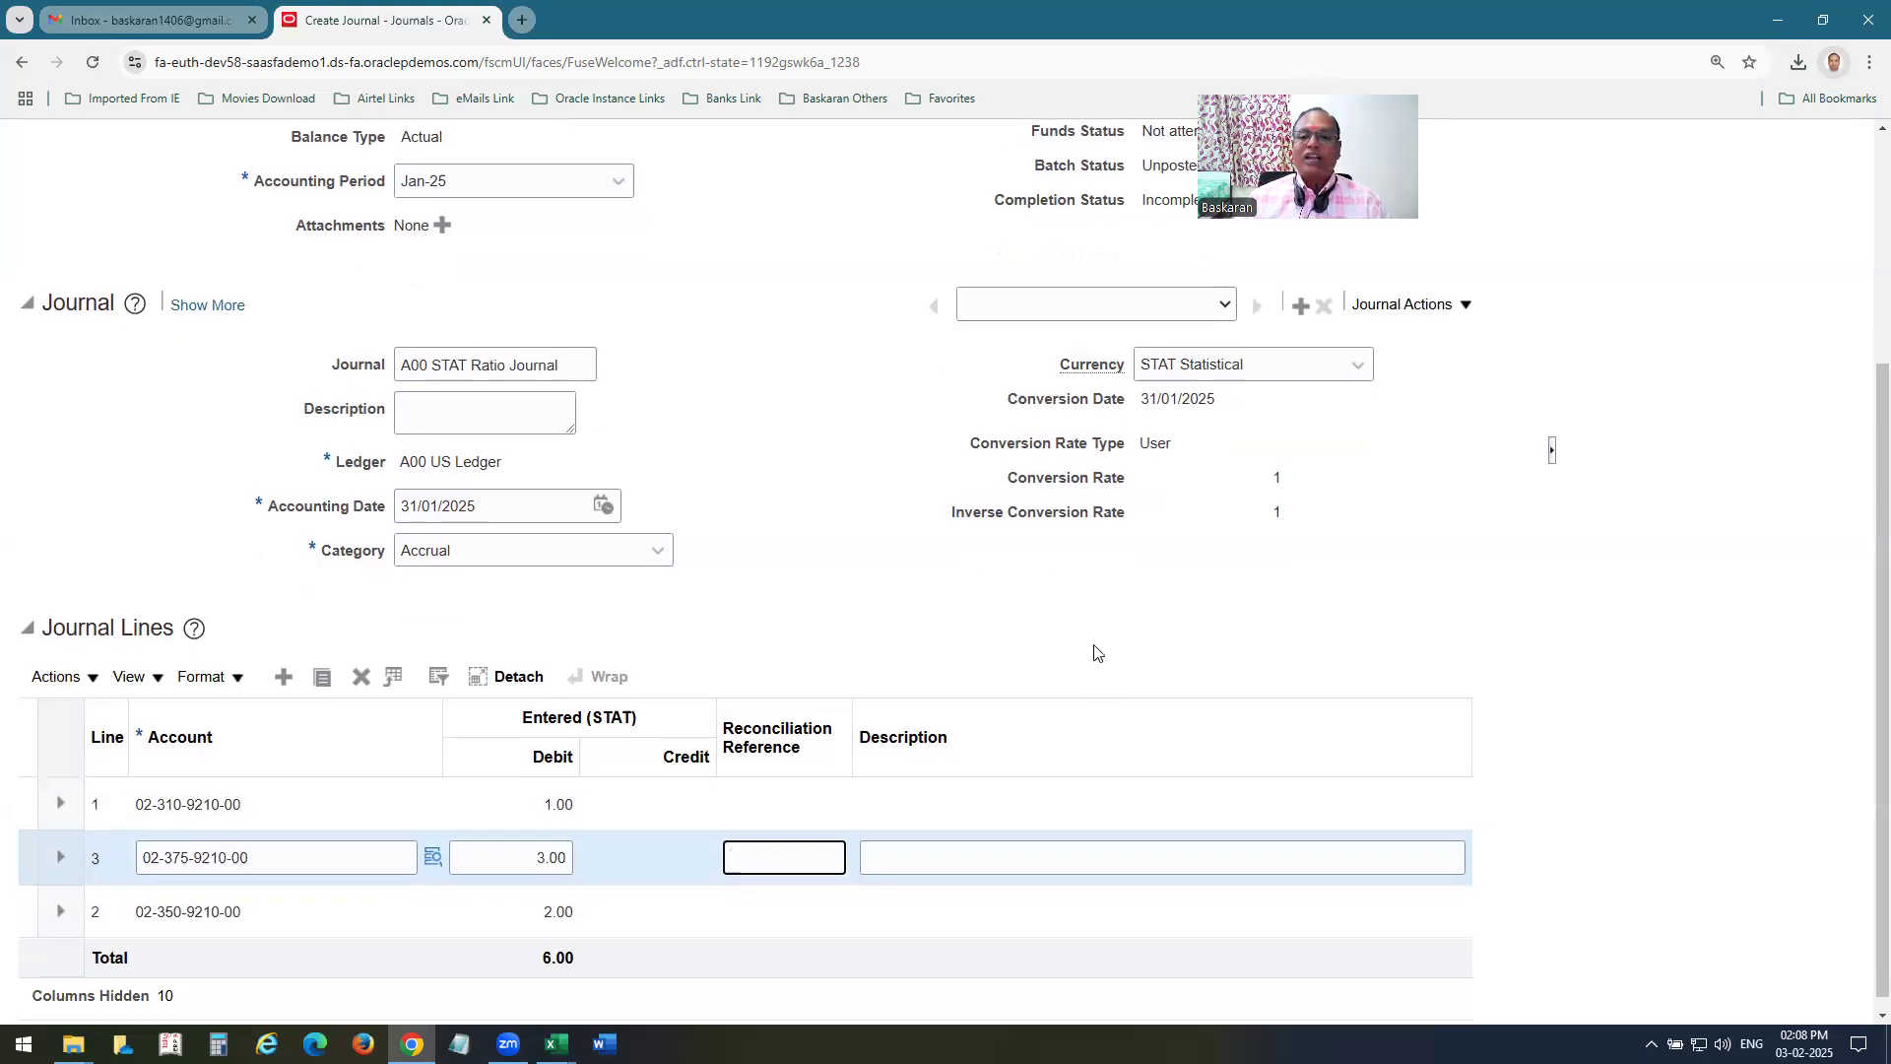
{"action": "scroll", "coordinate": [1379, 262], "scroll_direction": "up", "scroll_amount": 3}
{"action": "left_click", "coordinate": [1387, 246]}
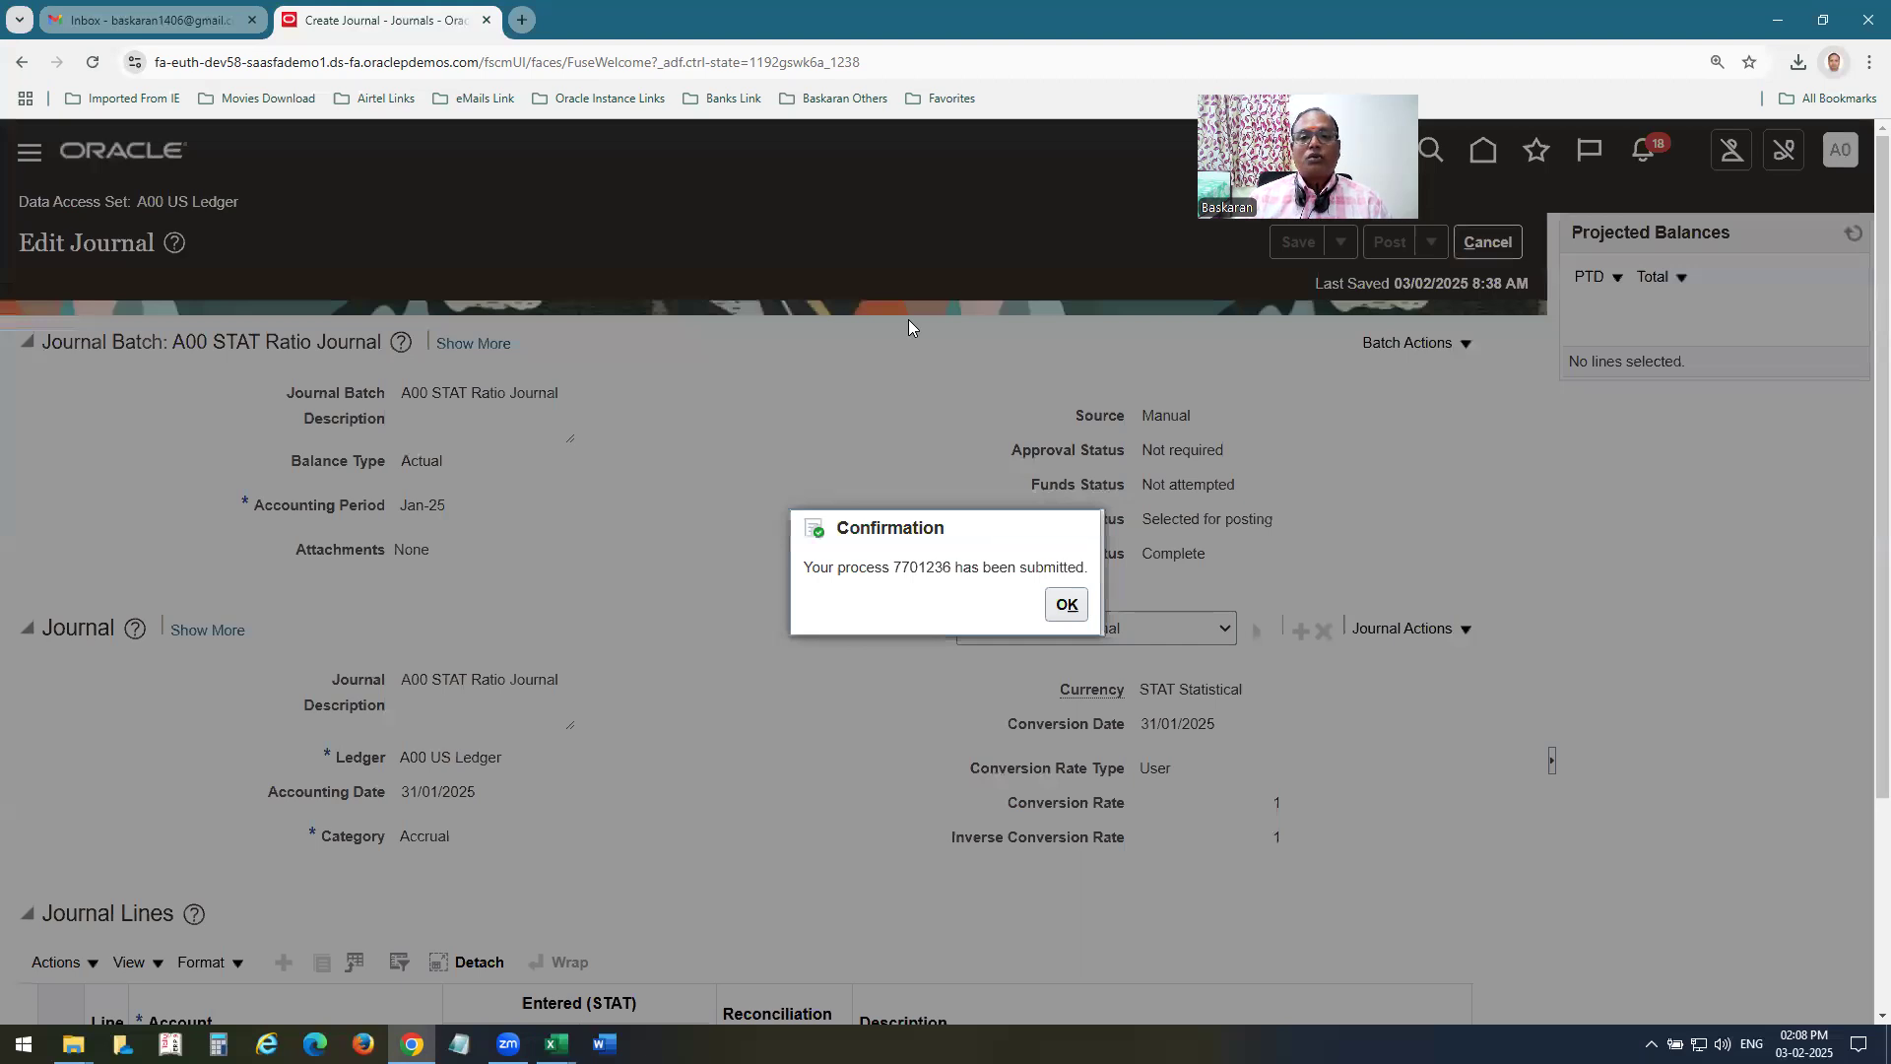
{"action": "mouse_move", "coordinate": [293, 437]}
{"action": "left_mouse_down"}
{"action": "mouse_move", "coordinate": [313, 539]}
{"action": "mouse_move", "coordinate": [374, 510]}
{"action": "left_mouse_up"}
{"action": "left_click_drag", "start_coordinate": [414, 483], "coordinate": [427, 476]}
{"action": "left_click", "coordinate": [471, 483]}
{"action": "left_click_drag", "start_coordinate": [645, 366], "coordinate": [722, 380]}
{"action": "left_click_drag", "start_coordinate": [778, 334], "coordinate": [838, 371]}
{"action": "mouse_move", "coordinate": [865, 327]}
{"action": "left_mouse_down"}
{"action": "mouse_move", "coordinate": [902, 318]}
{"action": "mouse_move", "coordinate": [944, 360]}
{"action": "left_mouse_up"}
{"action": "left_click_drag", "start_coordinate": [1036, 288], "coordinate": [1047, 365]}
{"action": "left_click_drag", "start_coordinate": [1081, 267], "coordinate": [1100, 372]}
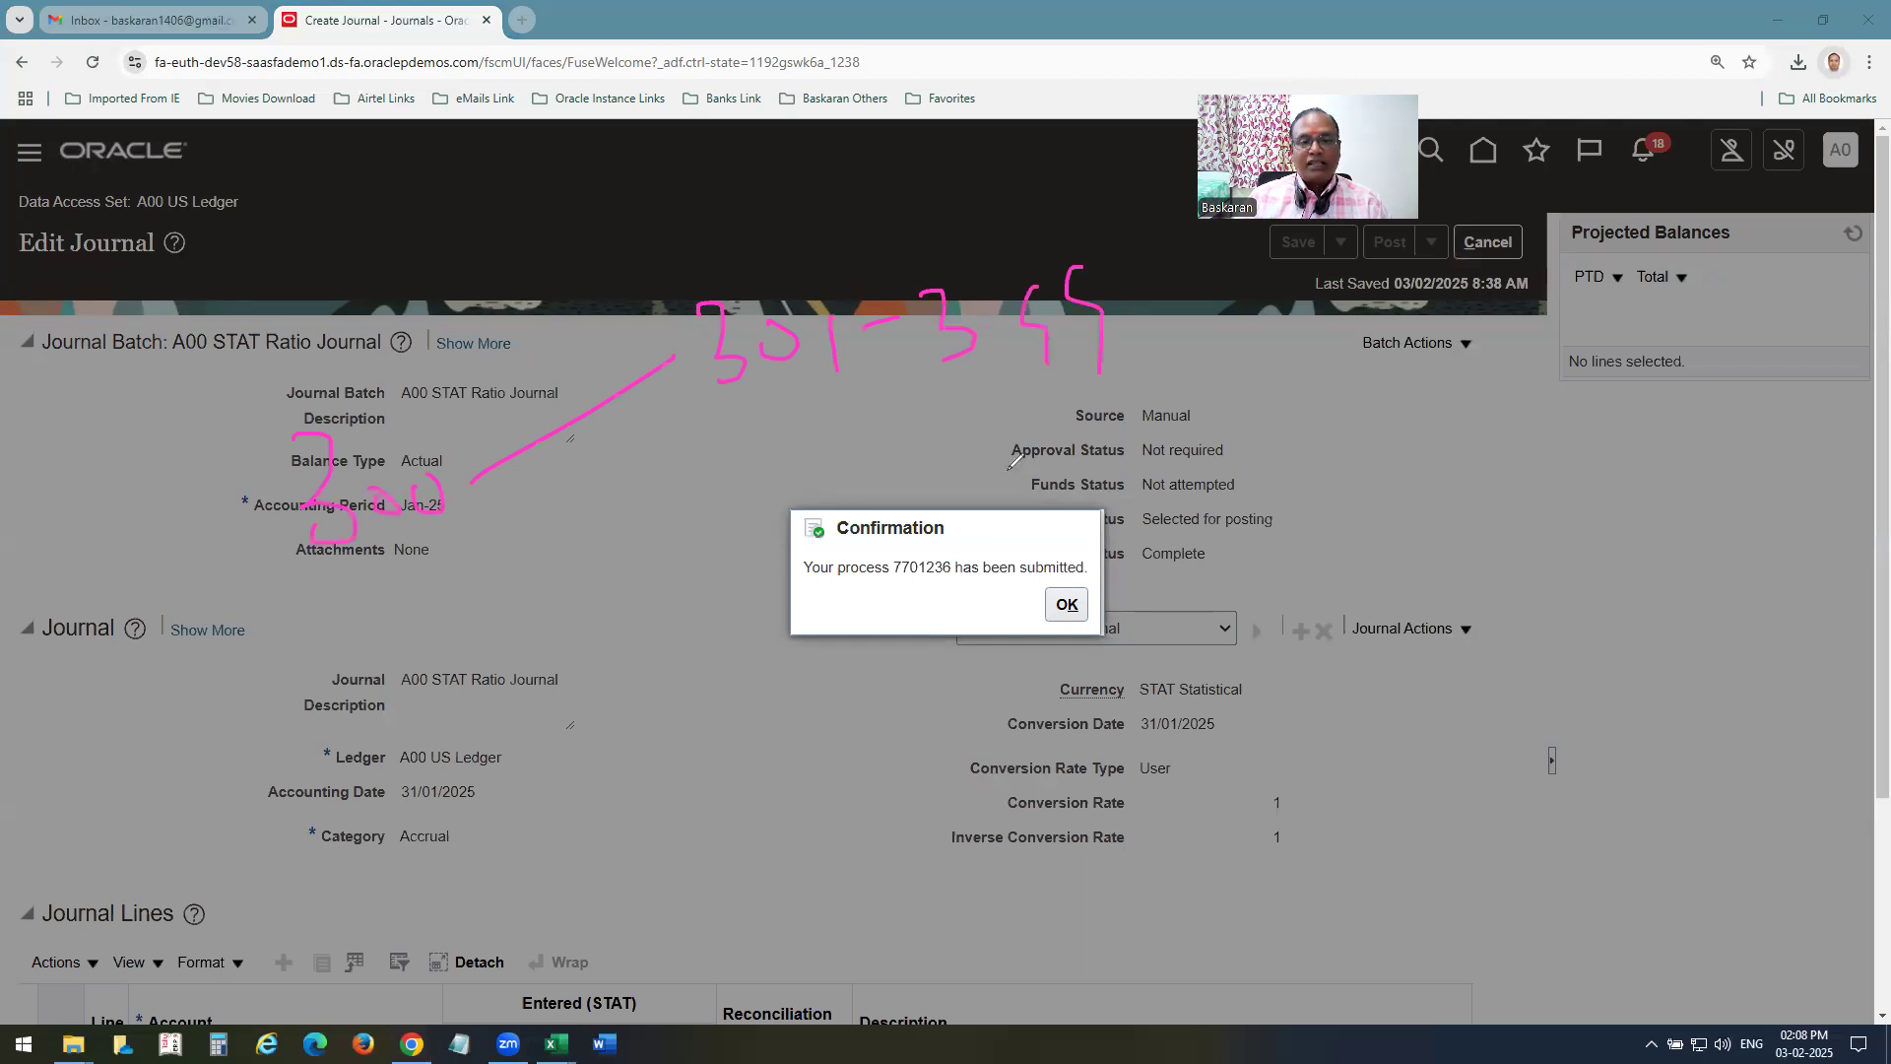
{"action": "mouse_move", "coordinate": [485, 540]}
{"action": "left_mouse_down"}
{"action": "mouse_move", "coordinate": [486, 594]}
{"action": "mouse_move", "coordinate": [557, 548]}
{"action": "left_mouse_up"}
{"action": "mouse_move", "coordinate": [516, 632]}
{"action": "left_mouse_down"}
{"action": "mouse_move", "coordinate": [519, 680]}
{"action": "mouse_move", "coordinate": [584, 677]}
{"action": "left_mouse_up"}
{"action": "left_click_drag", "start_coordinate": [574, 650], "coordinate": [610, 636]}
{"action": "mouse_move", "coordinate": [520, 732]}
{"action": "left_mouse_down"}
{"action": "mouse_move", "coordinate": [541, 777]}
{"action": "mouse_move", "coordinate": [649, 804]}
{"action": "left_mouse_up"}
{"action": "left_click_drag", "start_coordinate": [733, 724], "coordinate": [689, 790]}
{"action": "mouse_move", "coordinate": [695, 501]}
{"action": "left_mouse_down"}
{"action": "mouse_move", "coordinate": [762, 662]}
{"action": "mouse_move", "coordinate": [760, 750]}
{"action": "left_mouse_up"}
{"action": "left_click_drag", "start_coordinate": [899, 702], "coordinate": [818, 844]}
{"action": "left_click_drag", "start_coordinate": [519, 901], "coordinate": [607, 971]}
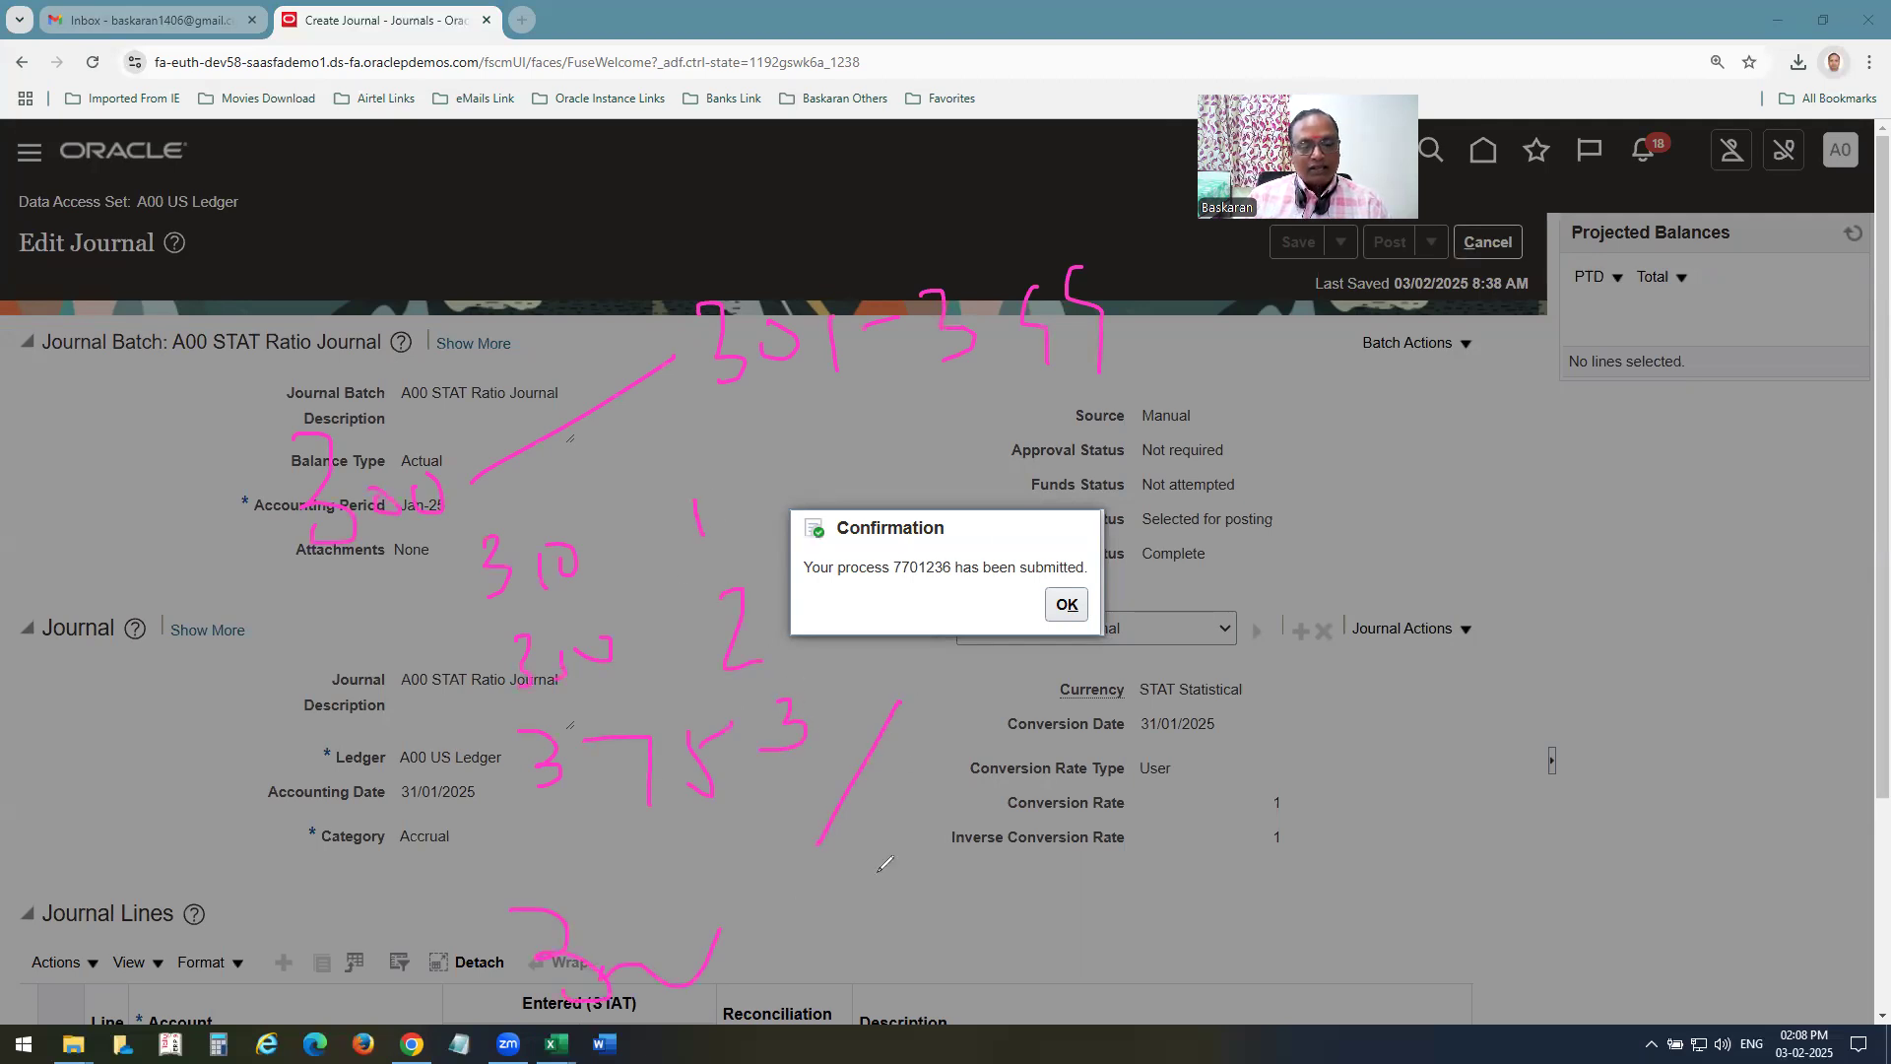
{"action": "left_click_drag", "start_coordinate": [867, 816], "coordinate": [866, 857]}
{"action": "left_click_drag", "start_coordinate": [822, 931], "coordinate": [988, 867]}
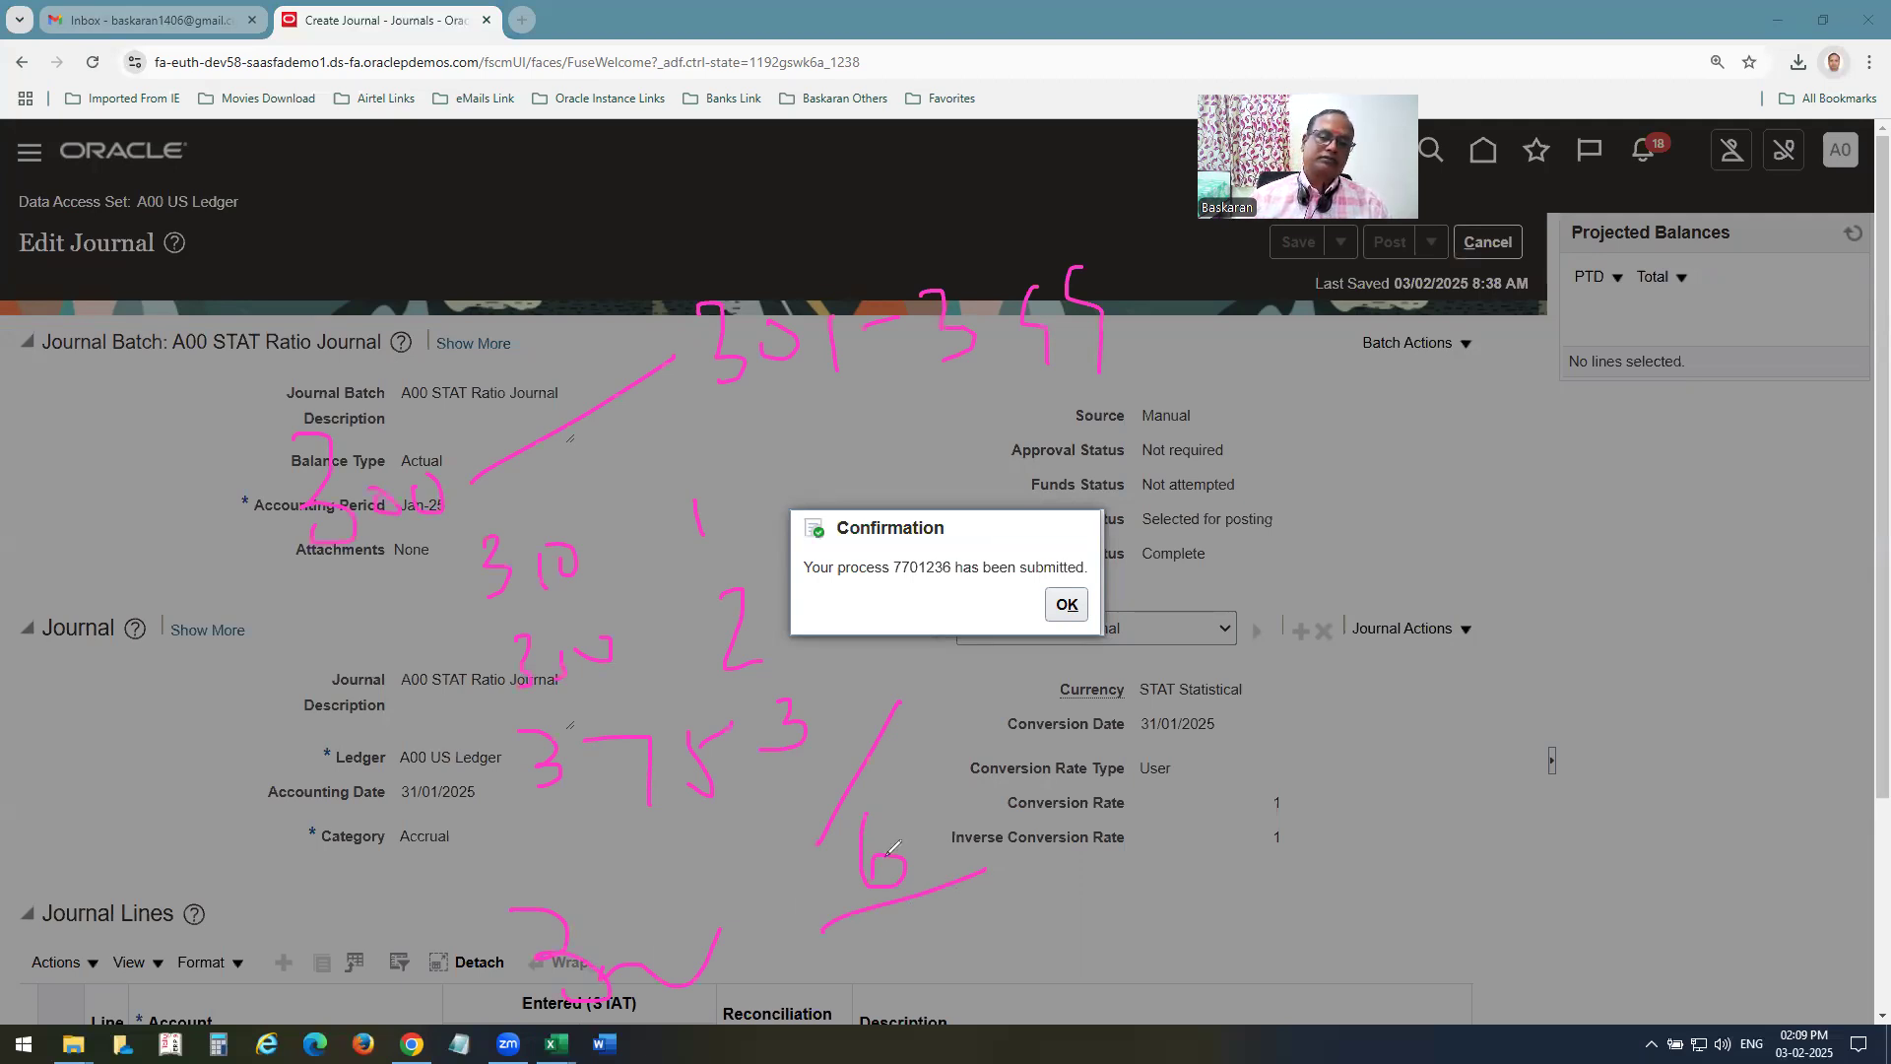
{"action": "left_click_drag", "start_coordinate": [1411, 469], "coordinate": [1428, 530]}
{"action": "left_click_drag", "start_coordinate": [1431, 424], "coordinate": [1432, 588]}
{"action": "left_click_drag", "start_coordinate": [1508, 493], "coordinate": [1550, 477]}
{"action": "left_click_drag", "start_coordinate": [1568, 425], "coordinate": [1596, 588]}
{"action": "left_click_drag", "start_coordinate": [1610, 487], "coordinate": [1612, 535]}
{"action": "left_click_drag", "start_coordinate": [1661, 474], "coordinate": [1672, 540]}
{"action": "left_click_drag", "start_coordinate": [1760, 460], "coordinate": [1785, 445]}
{"action": "left_click_drag", "start_coordinate": [1803, 570], "coordinate": [1229, 642]}
{"action": "left_click_drag", "start_coordinate": [1596, 413], "coordinate": [1430, 753]}
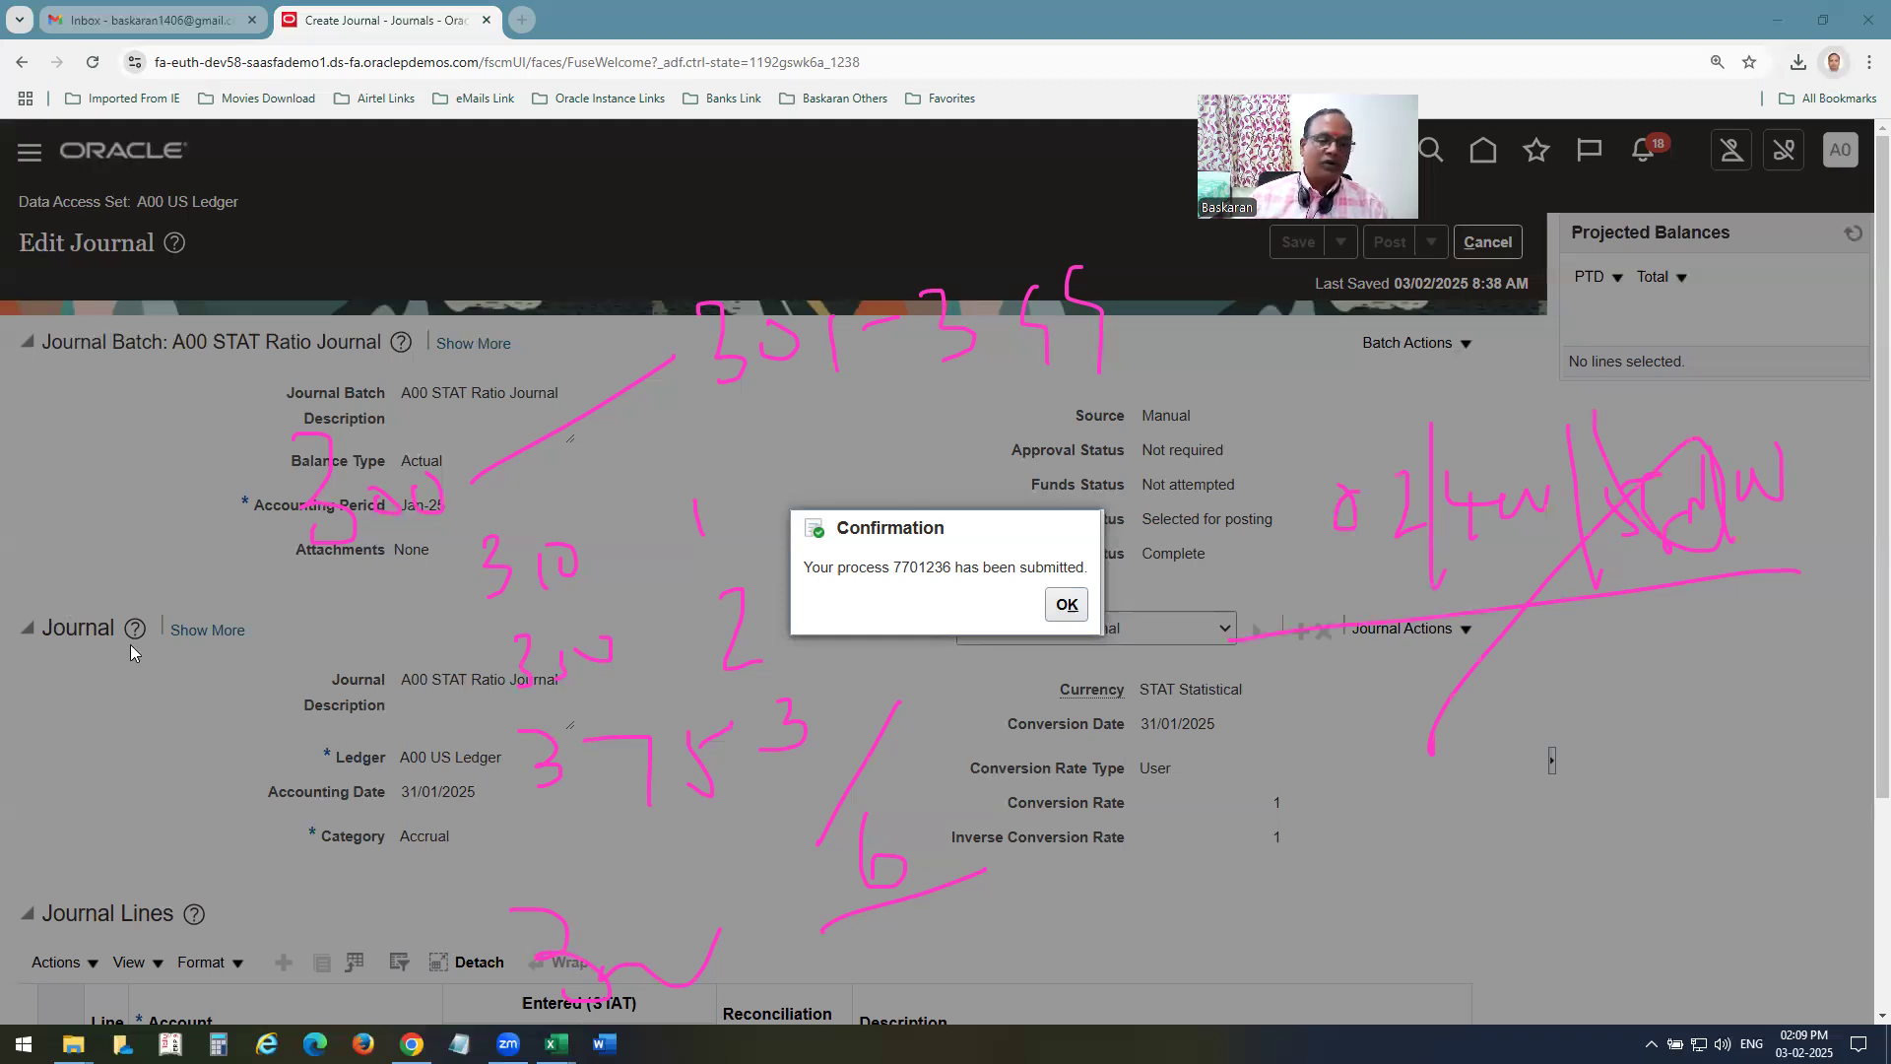
Close the posting confirmation and search the Jan-25 manual journals for names starting with A00 MA.
{"action": "left_click", "coordinate": [1067, 604]}
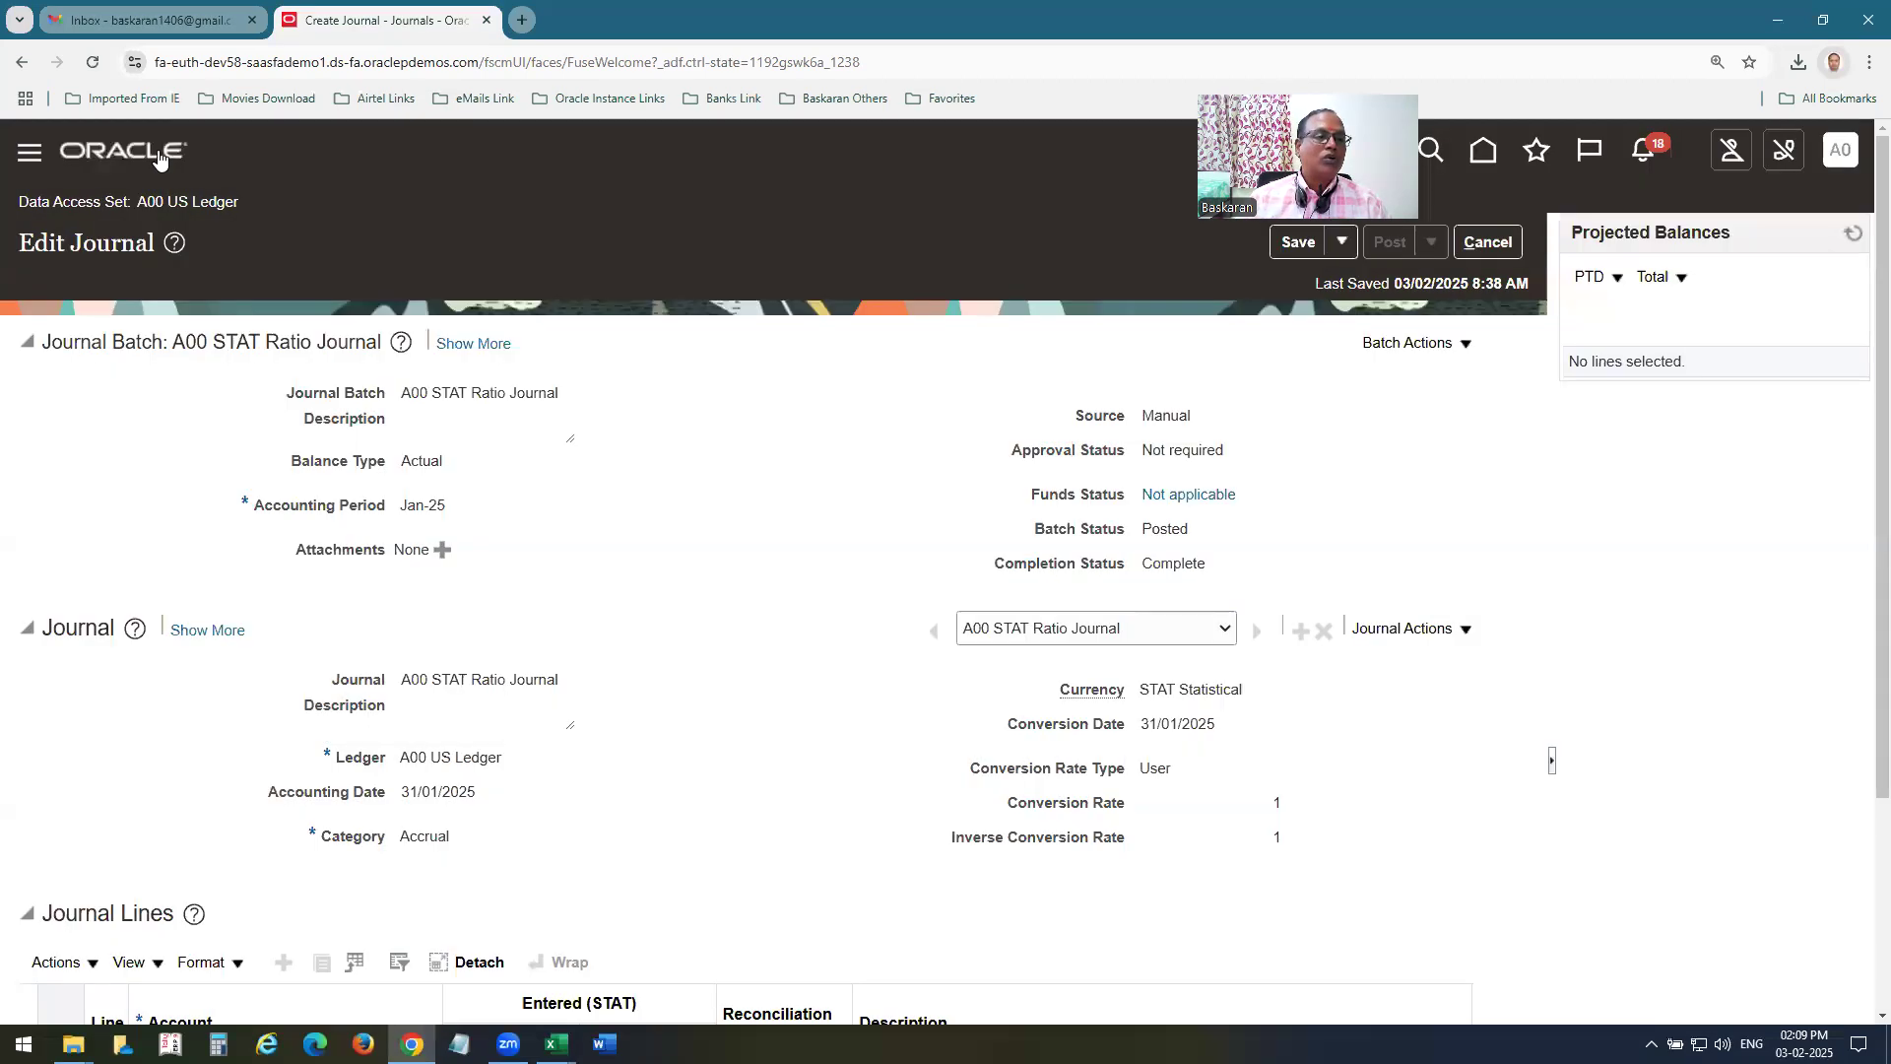
{"action": "left_click", "coordinate": [157, 158]}
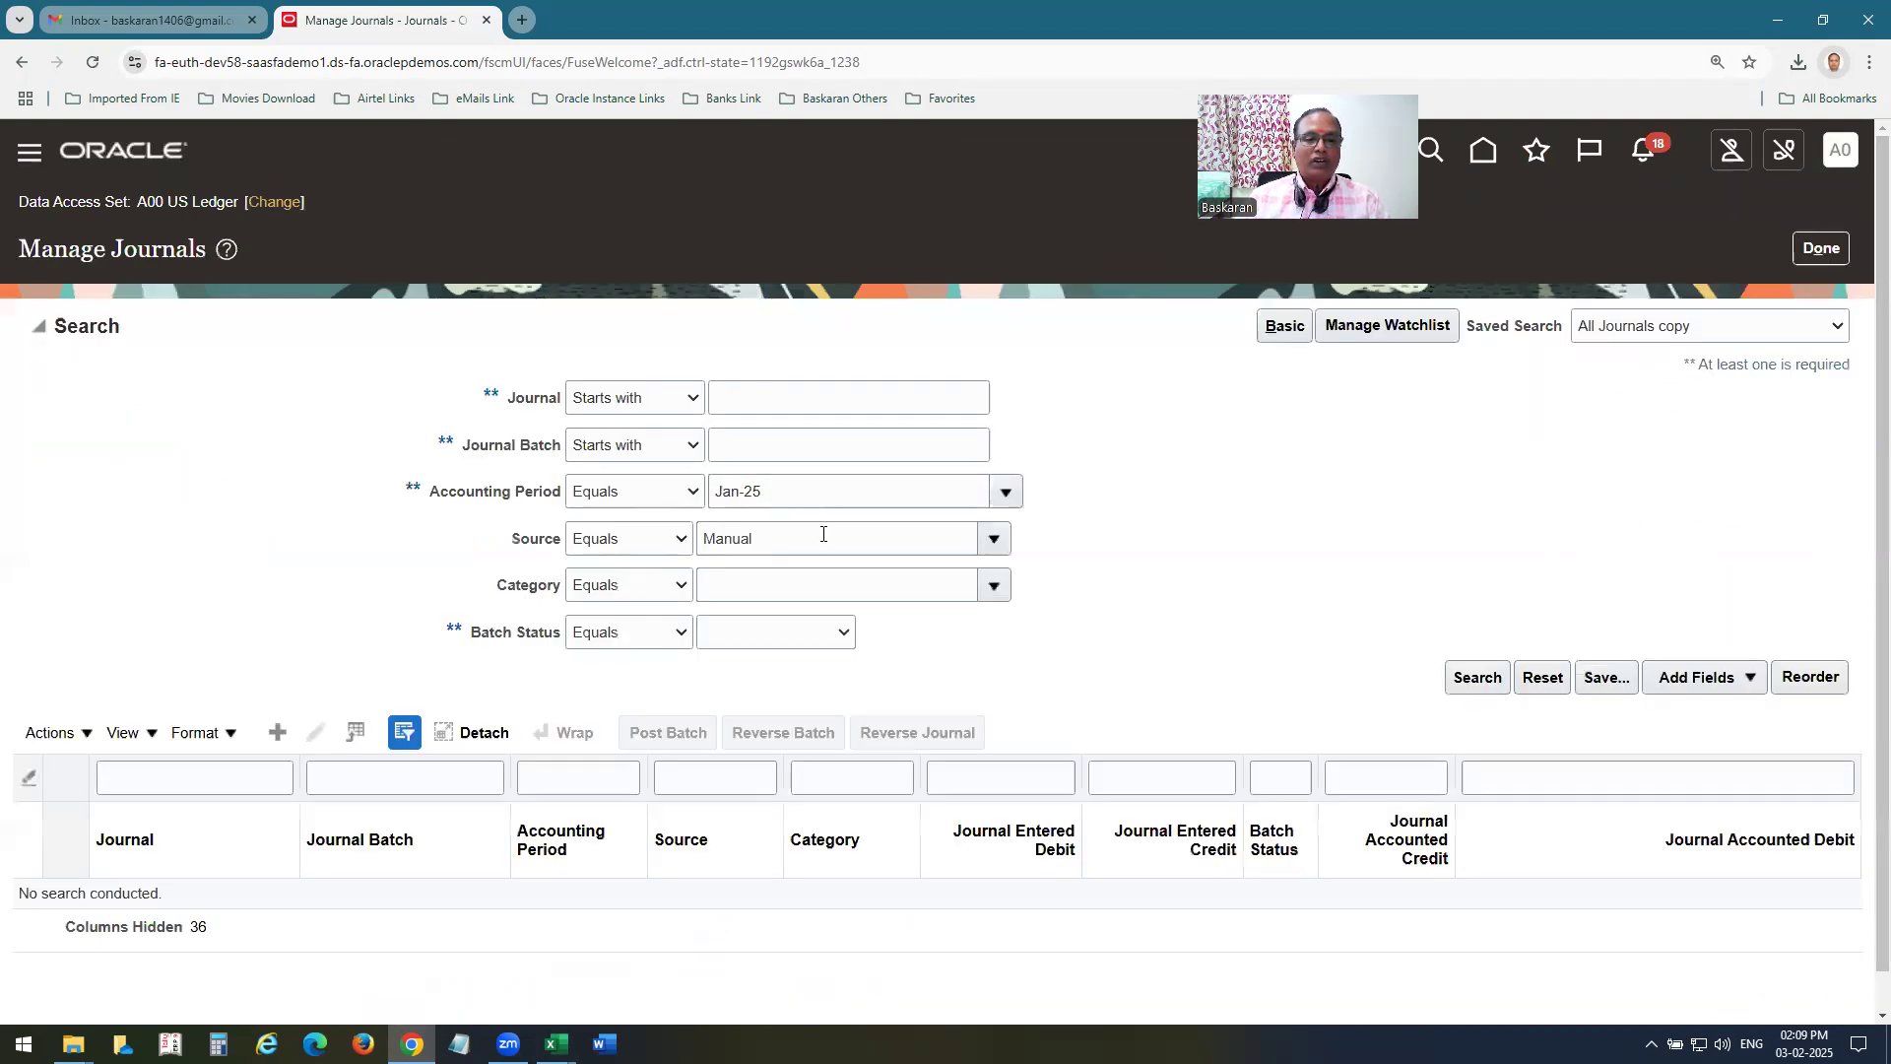
{"action": "left_click", "coordinate": [804, 399]}
{"action": "type", "text": "A"}
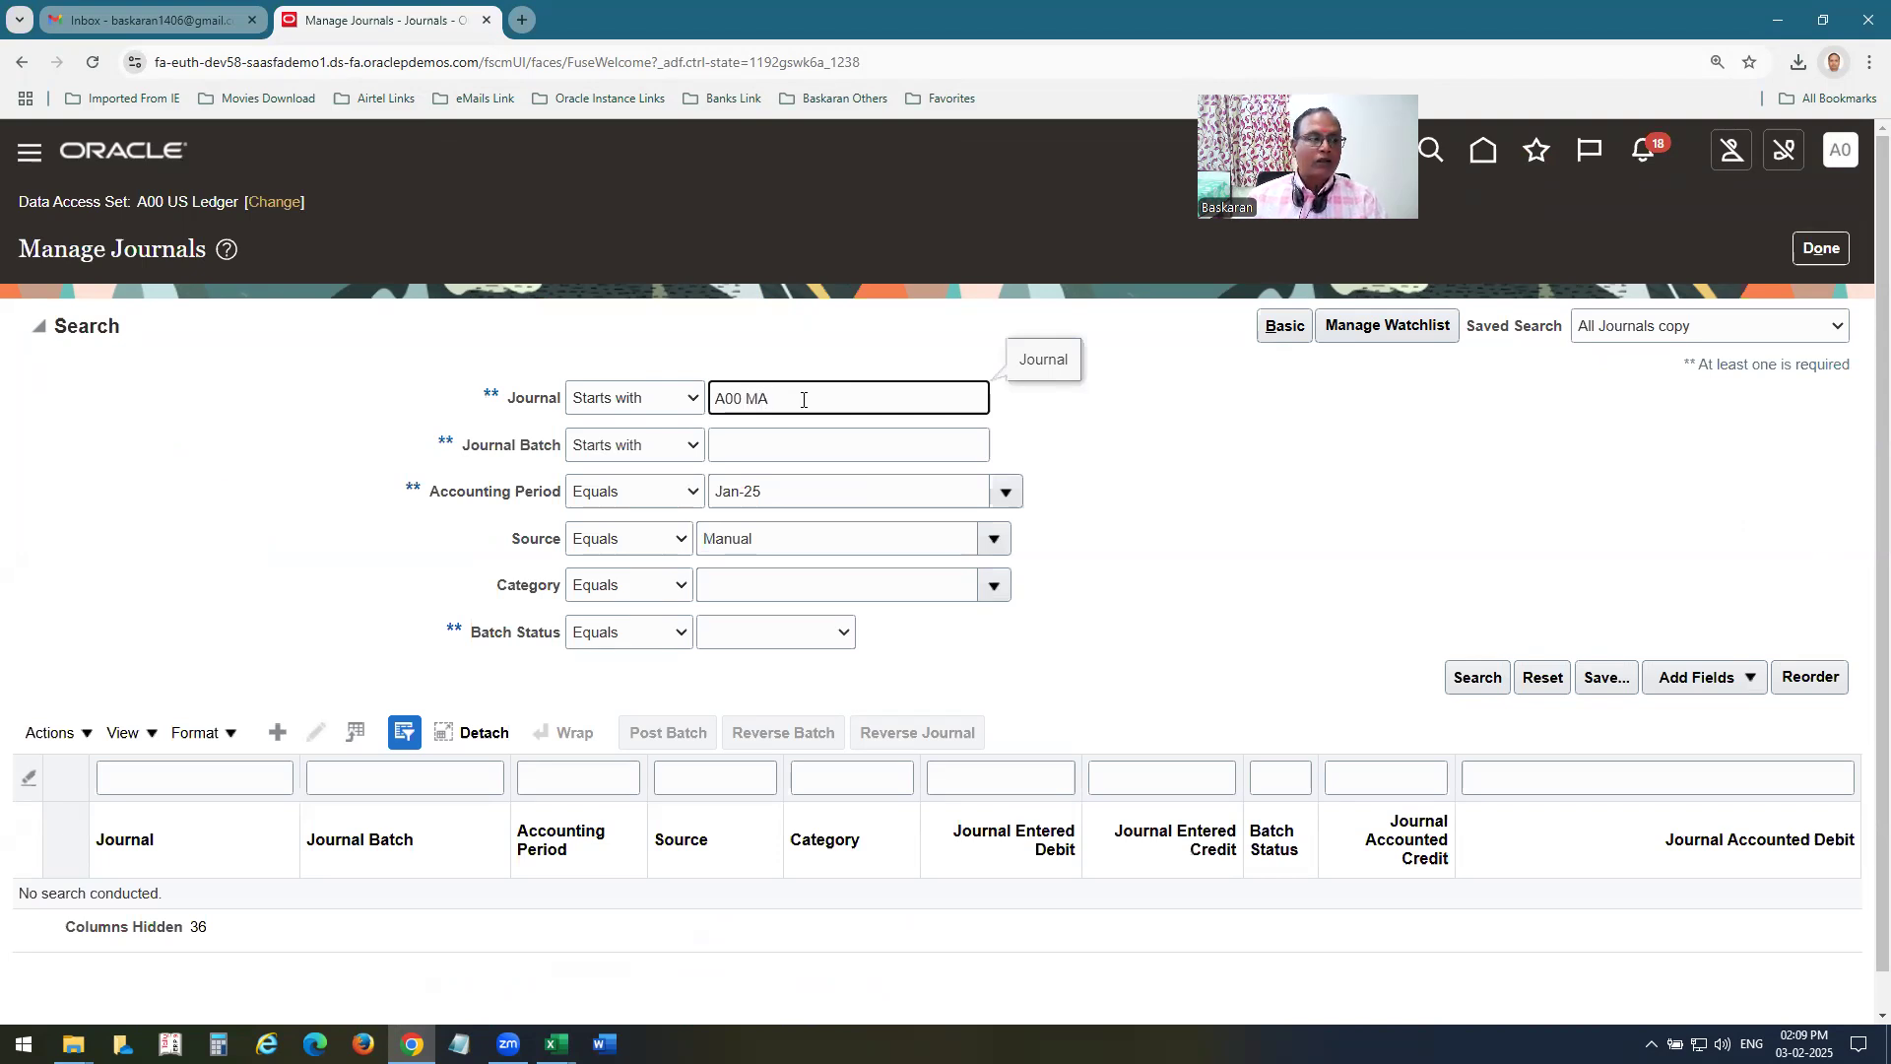
{"action": "type", "text": "00 MA"}
{"action": "key", "text": "Return"}
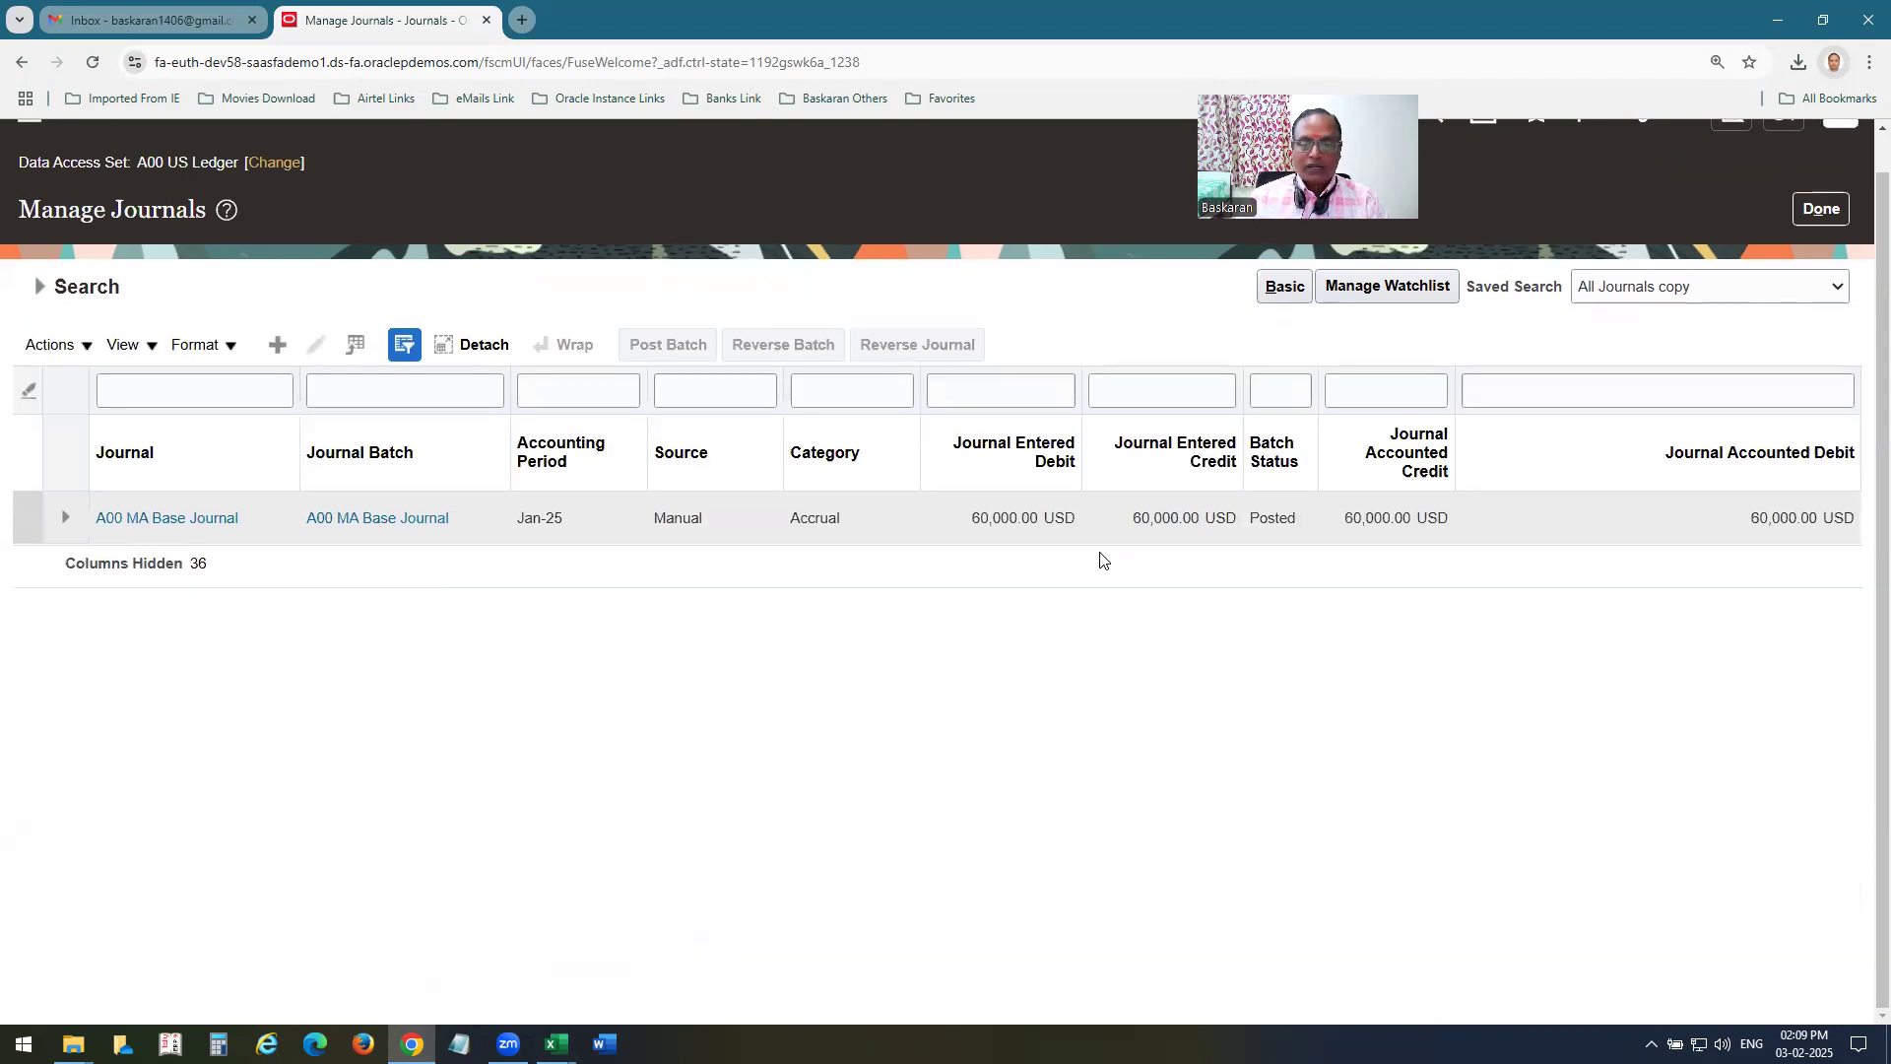
Search the Jan-25 manual journals for names starting with A00 STAT.
{"action": "scroll", "coordinate": [1038, 594], "scroll_direction": "up", "scroll_amount": 1}
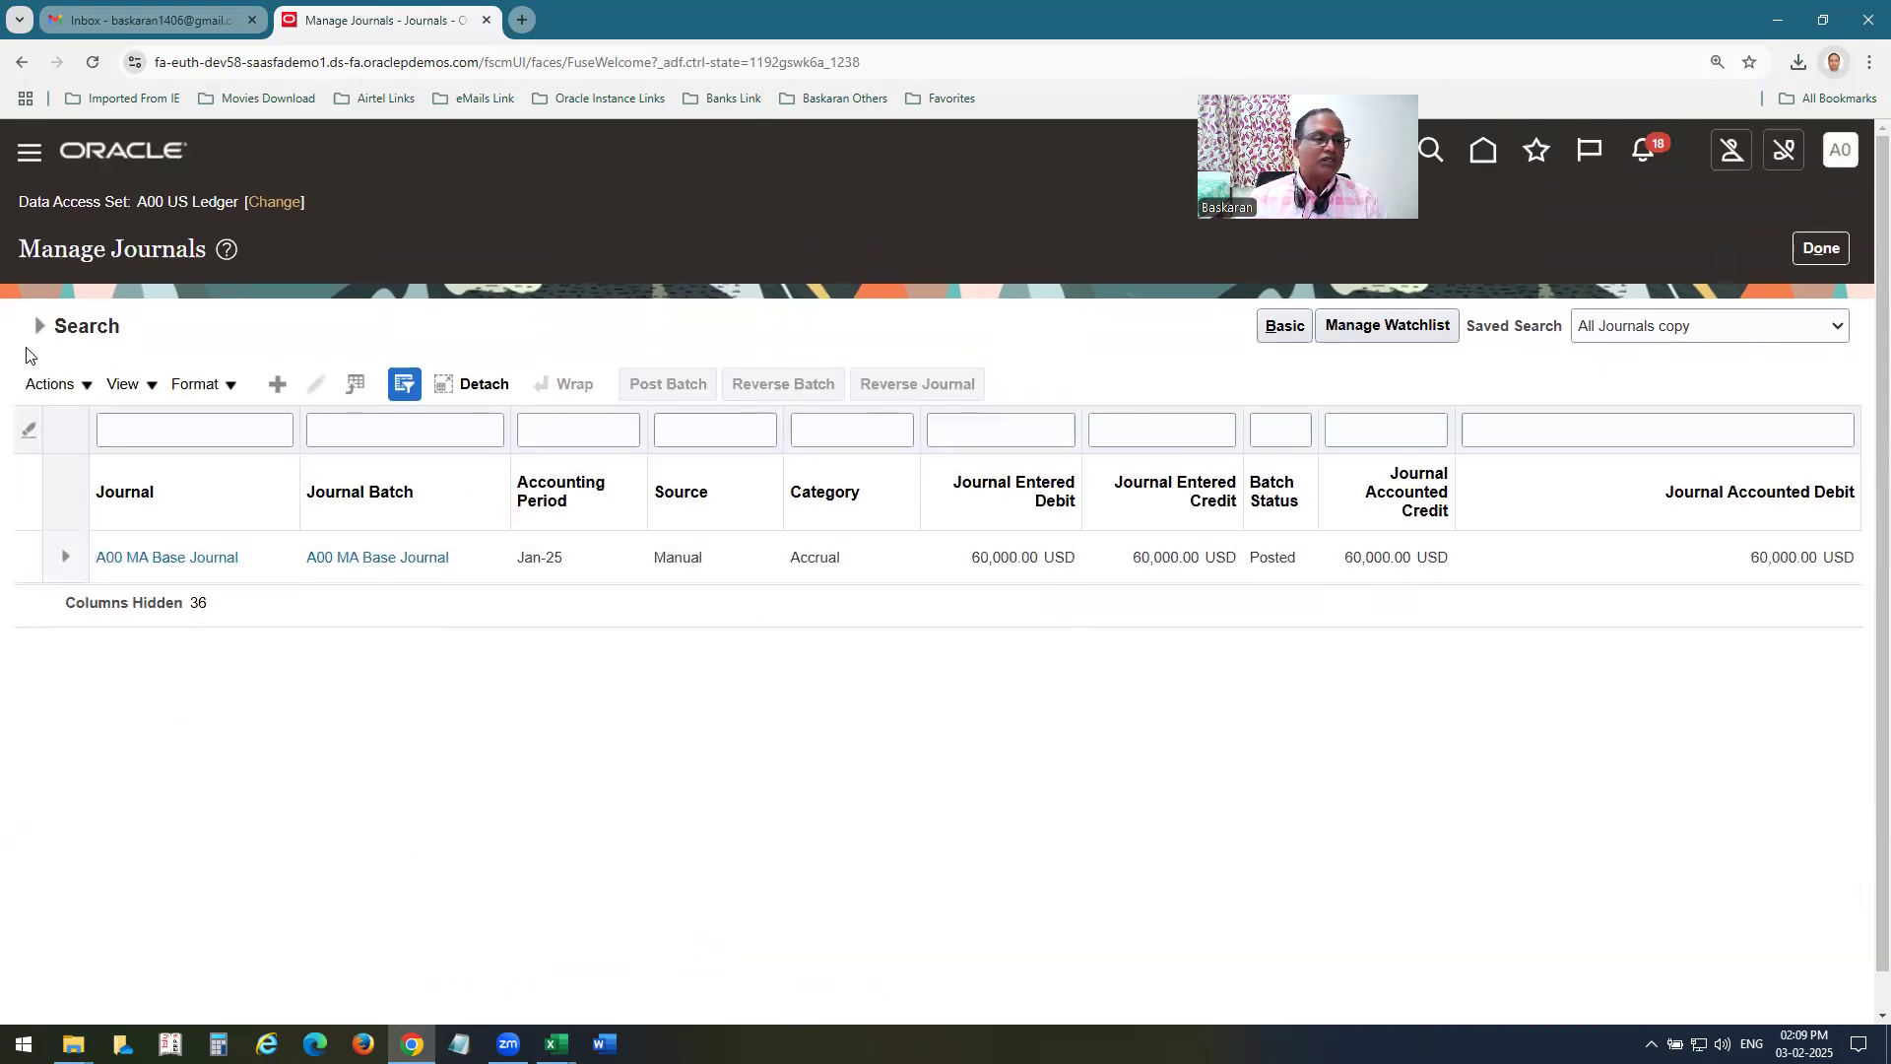
{"action": "left_click", "coordinate": [38, 327]}
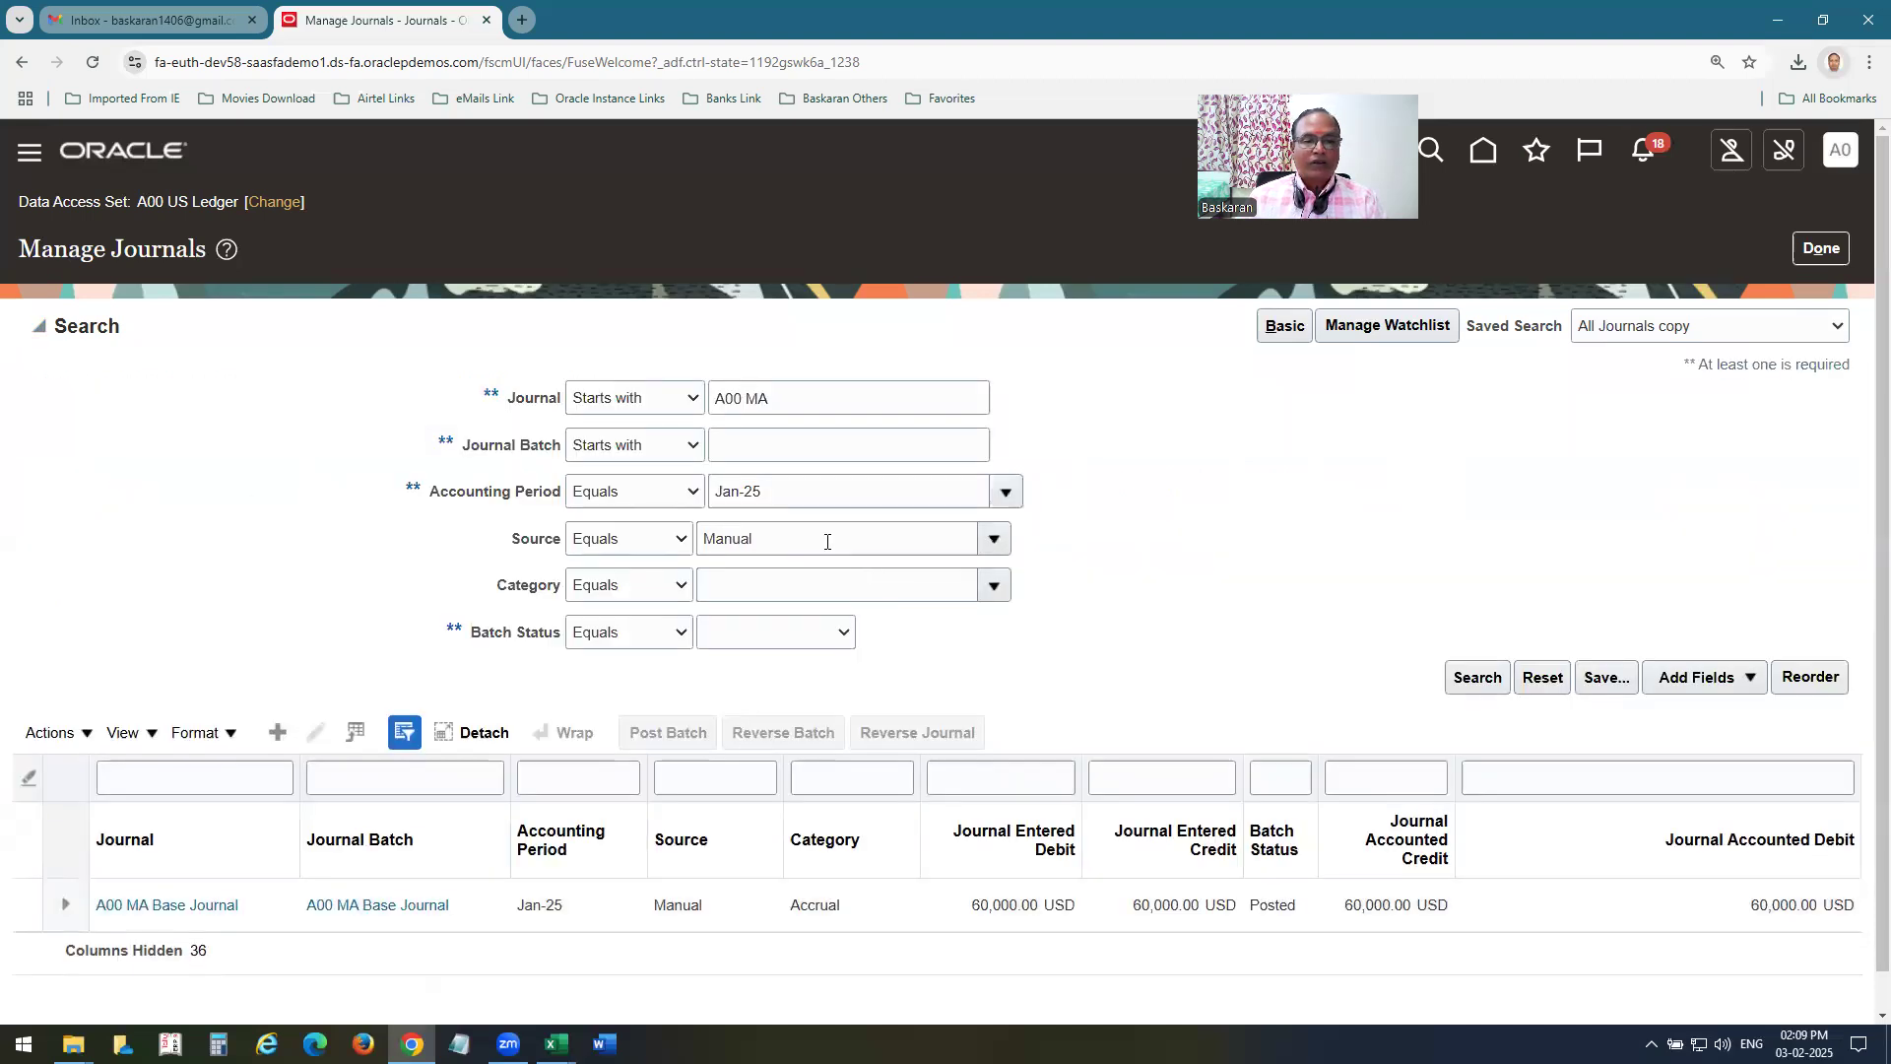
{"action": "double_click", "coordinate": [751, 398]}
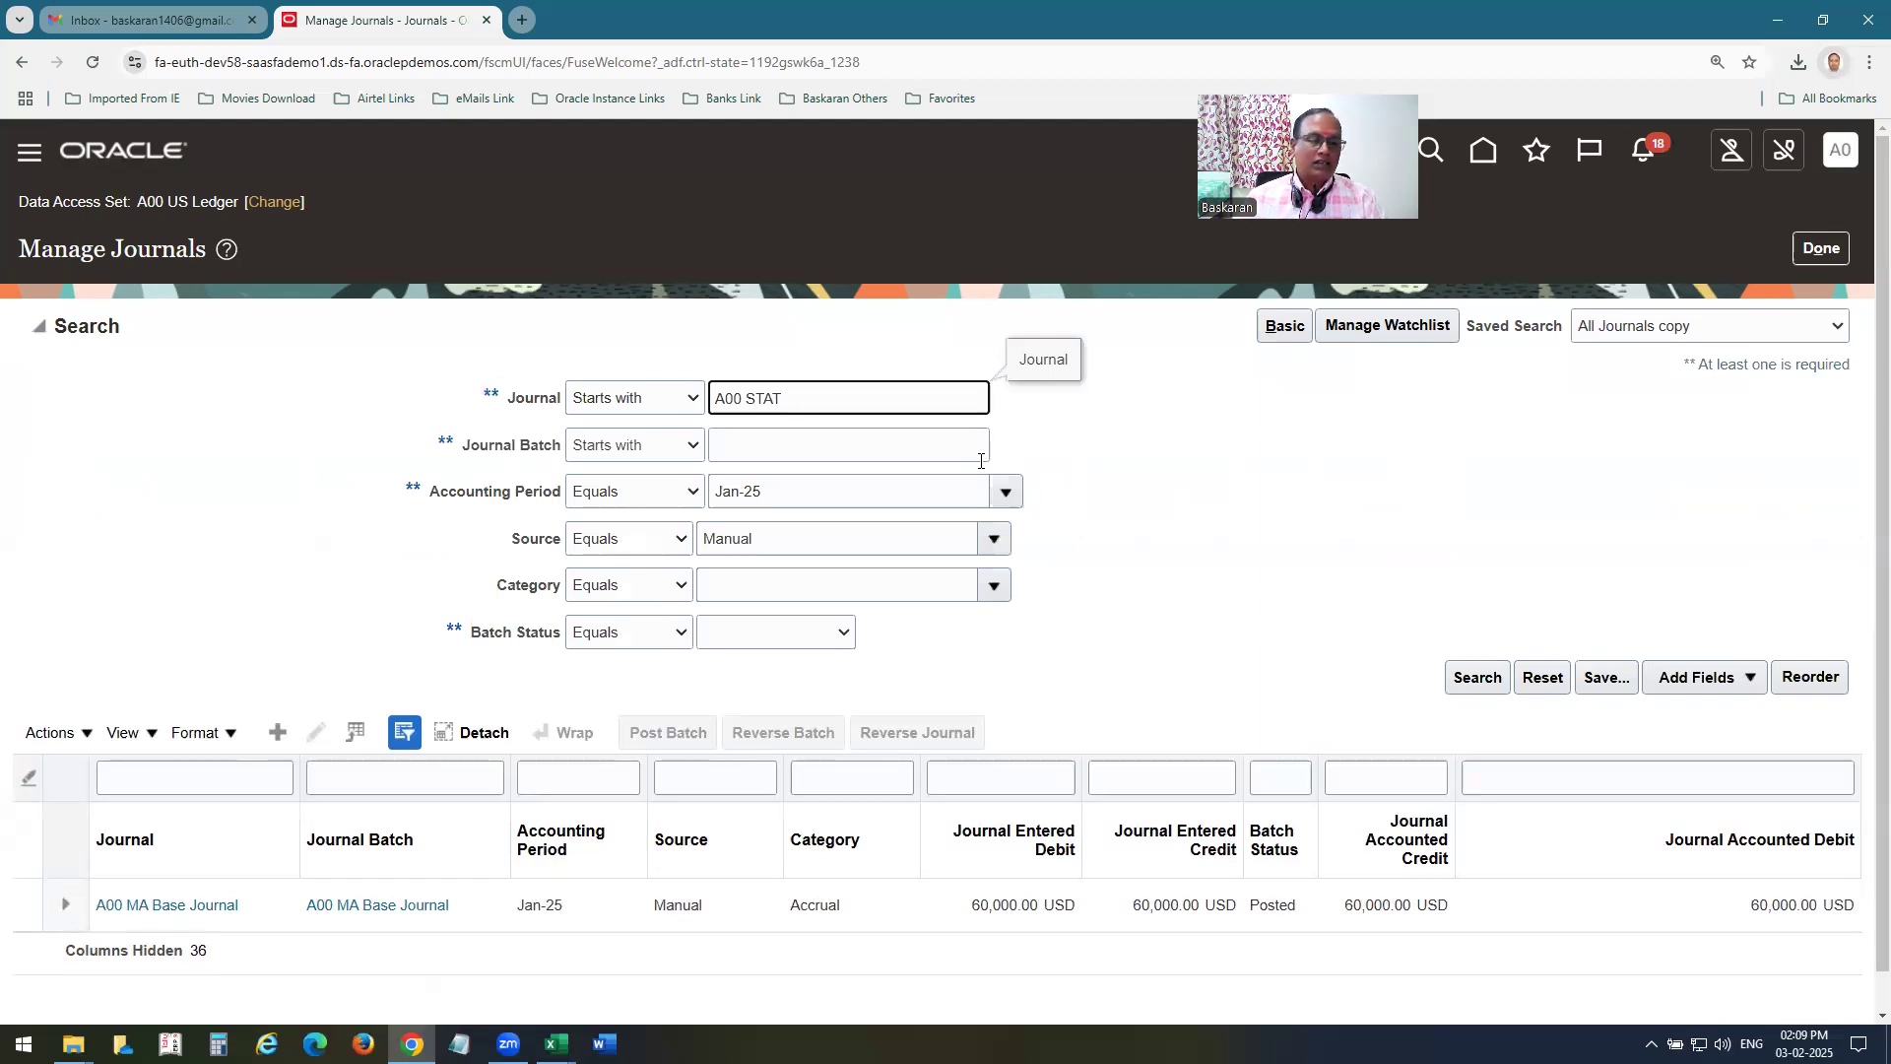
{"action": "key", "text": "Return"}
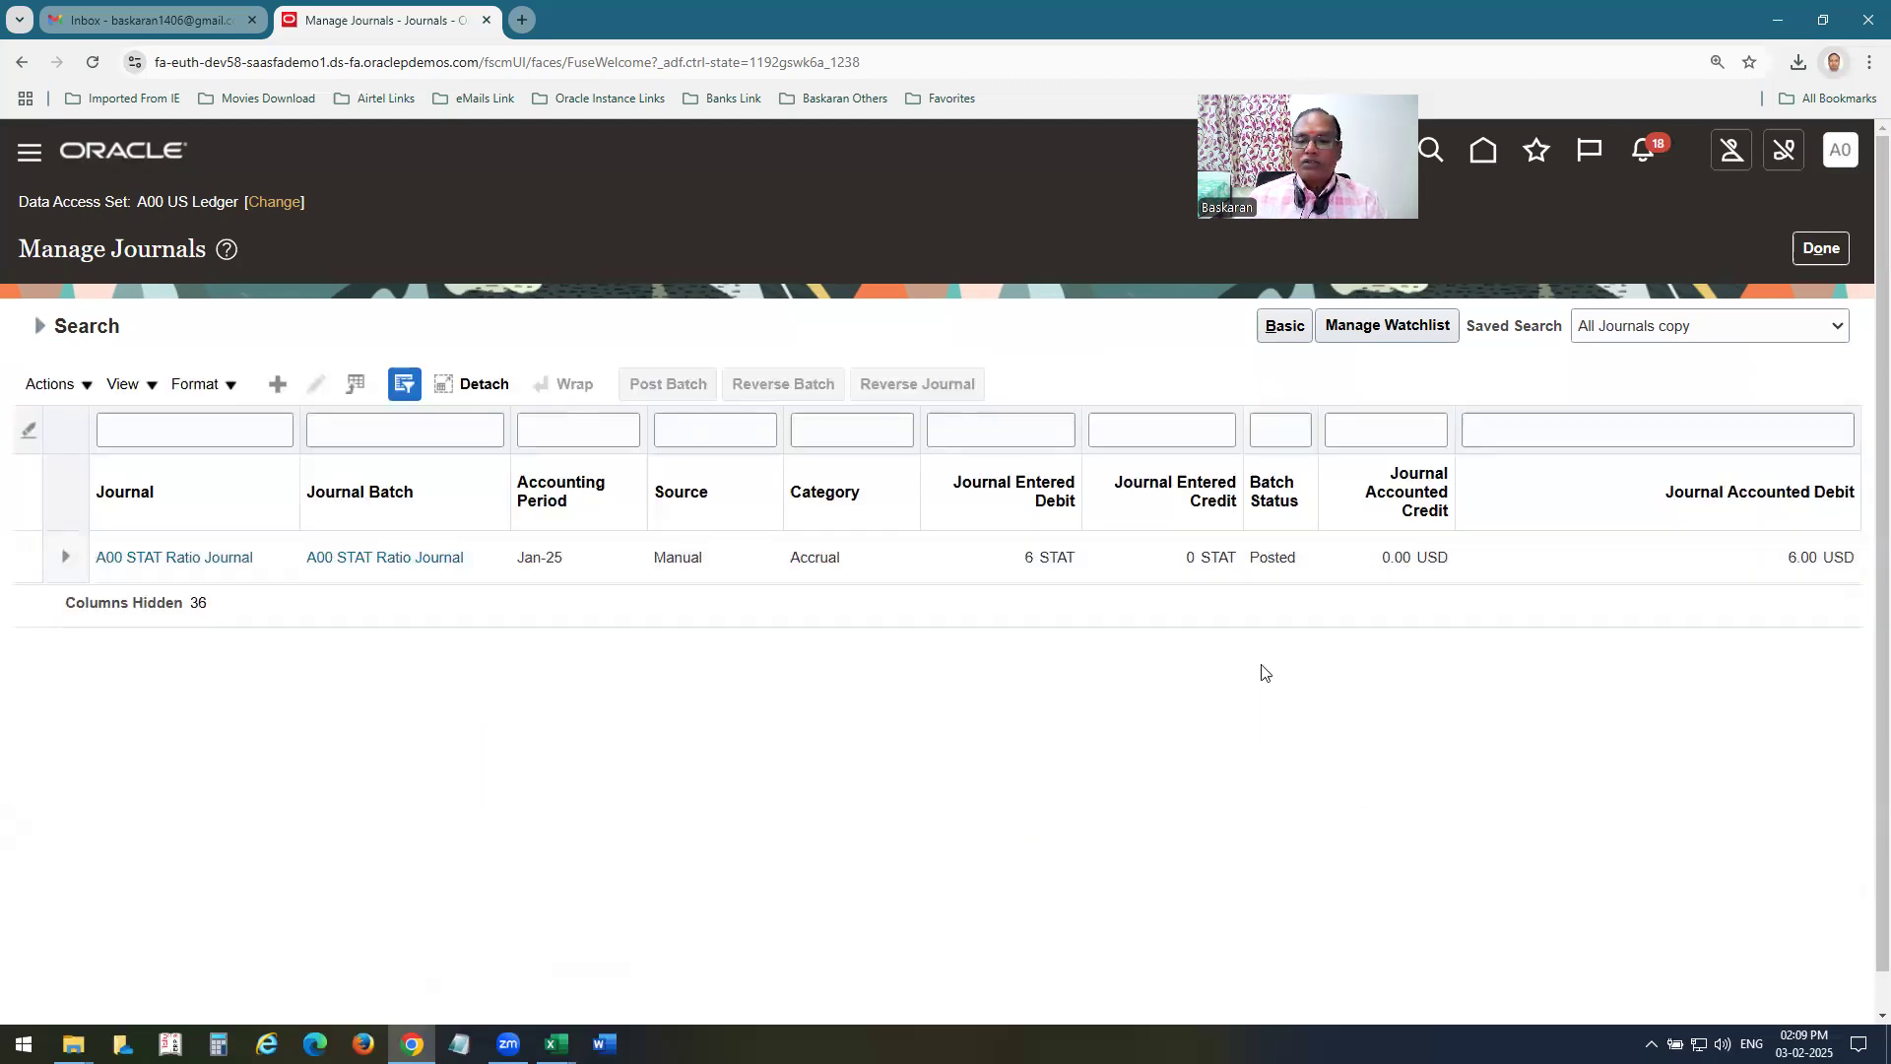
Open the Journals work area, and examine the Mass Allocation steps and point-of-view values in the General Ledger Board workbook in Excel.
{"action": "left_click", "coordinate": [158, 168]}
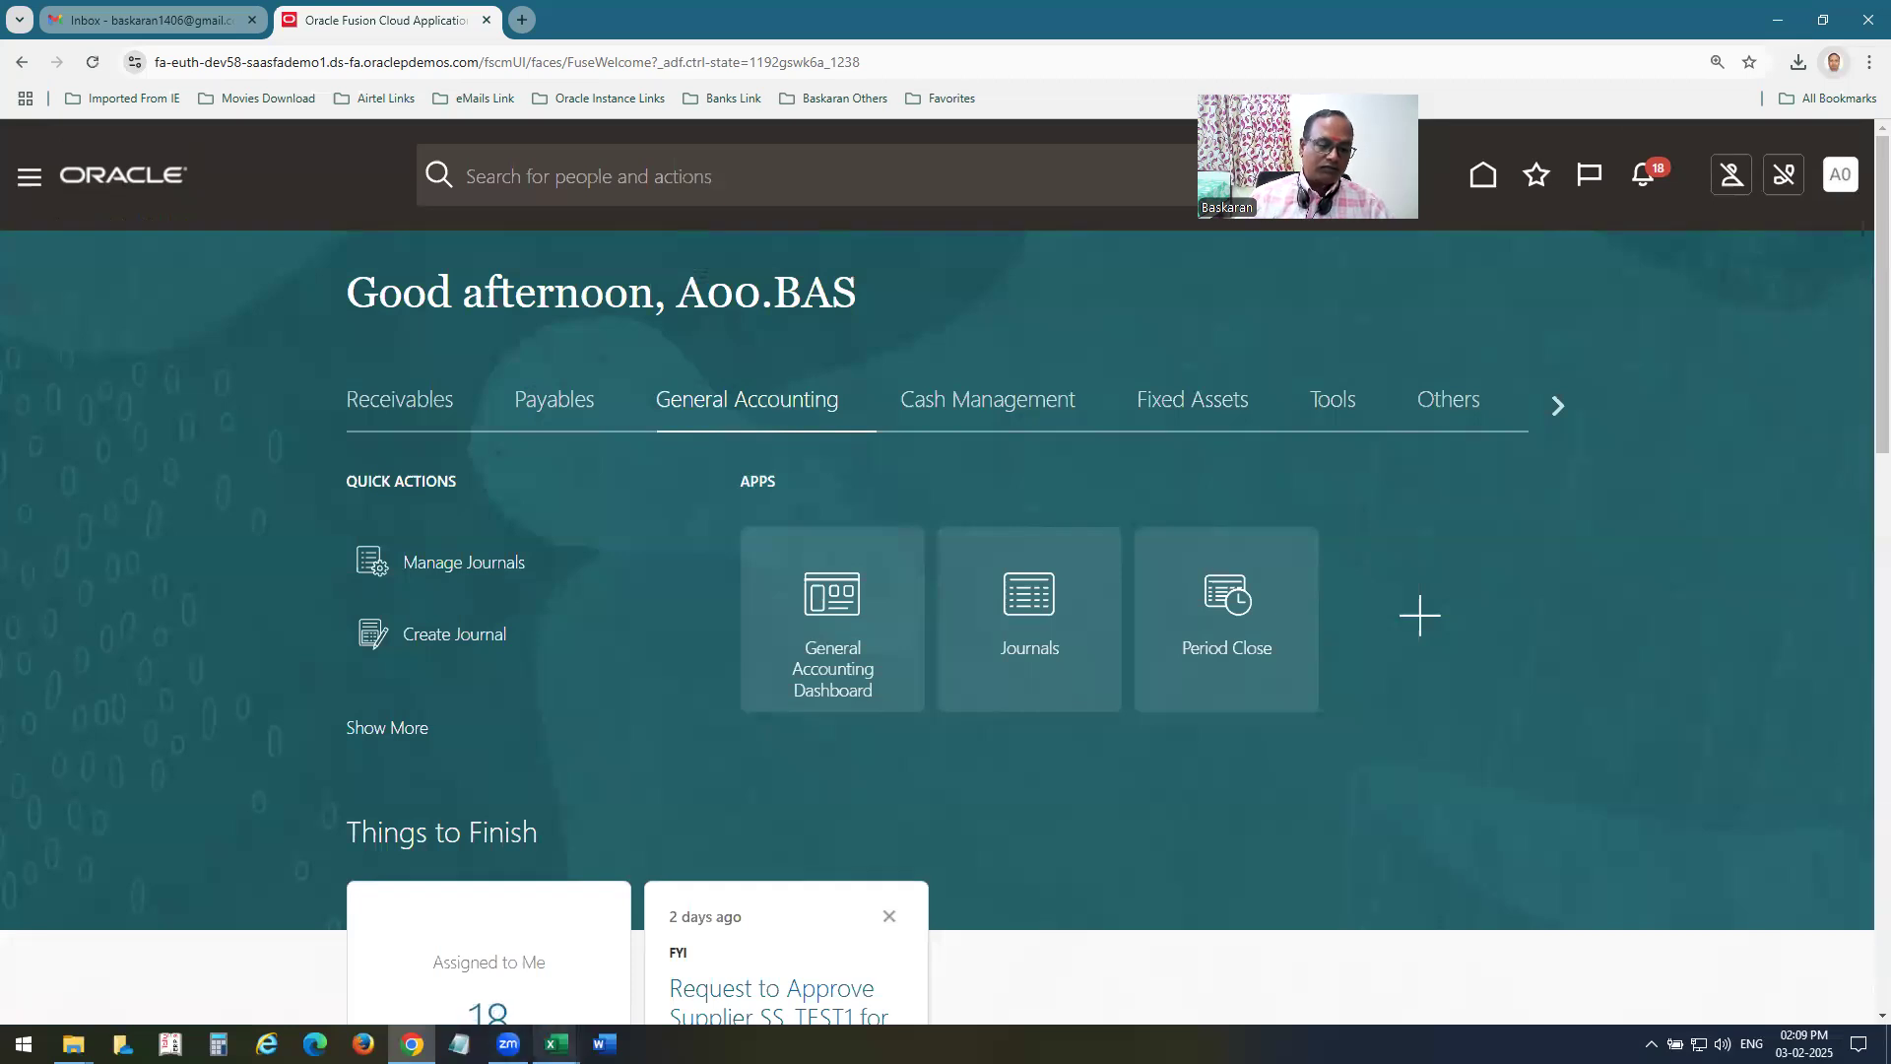
{"action": "left_click", "coordinate": [556, 1044]}
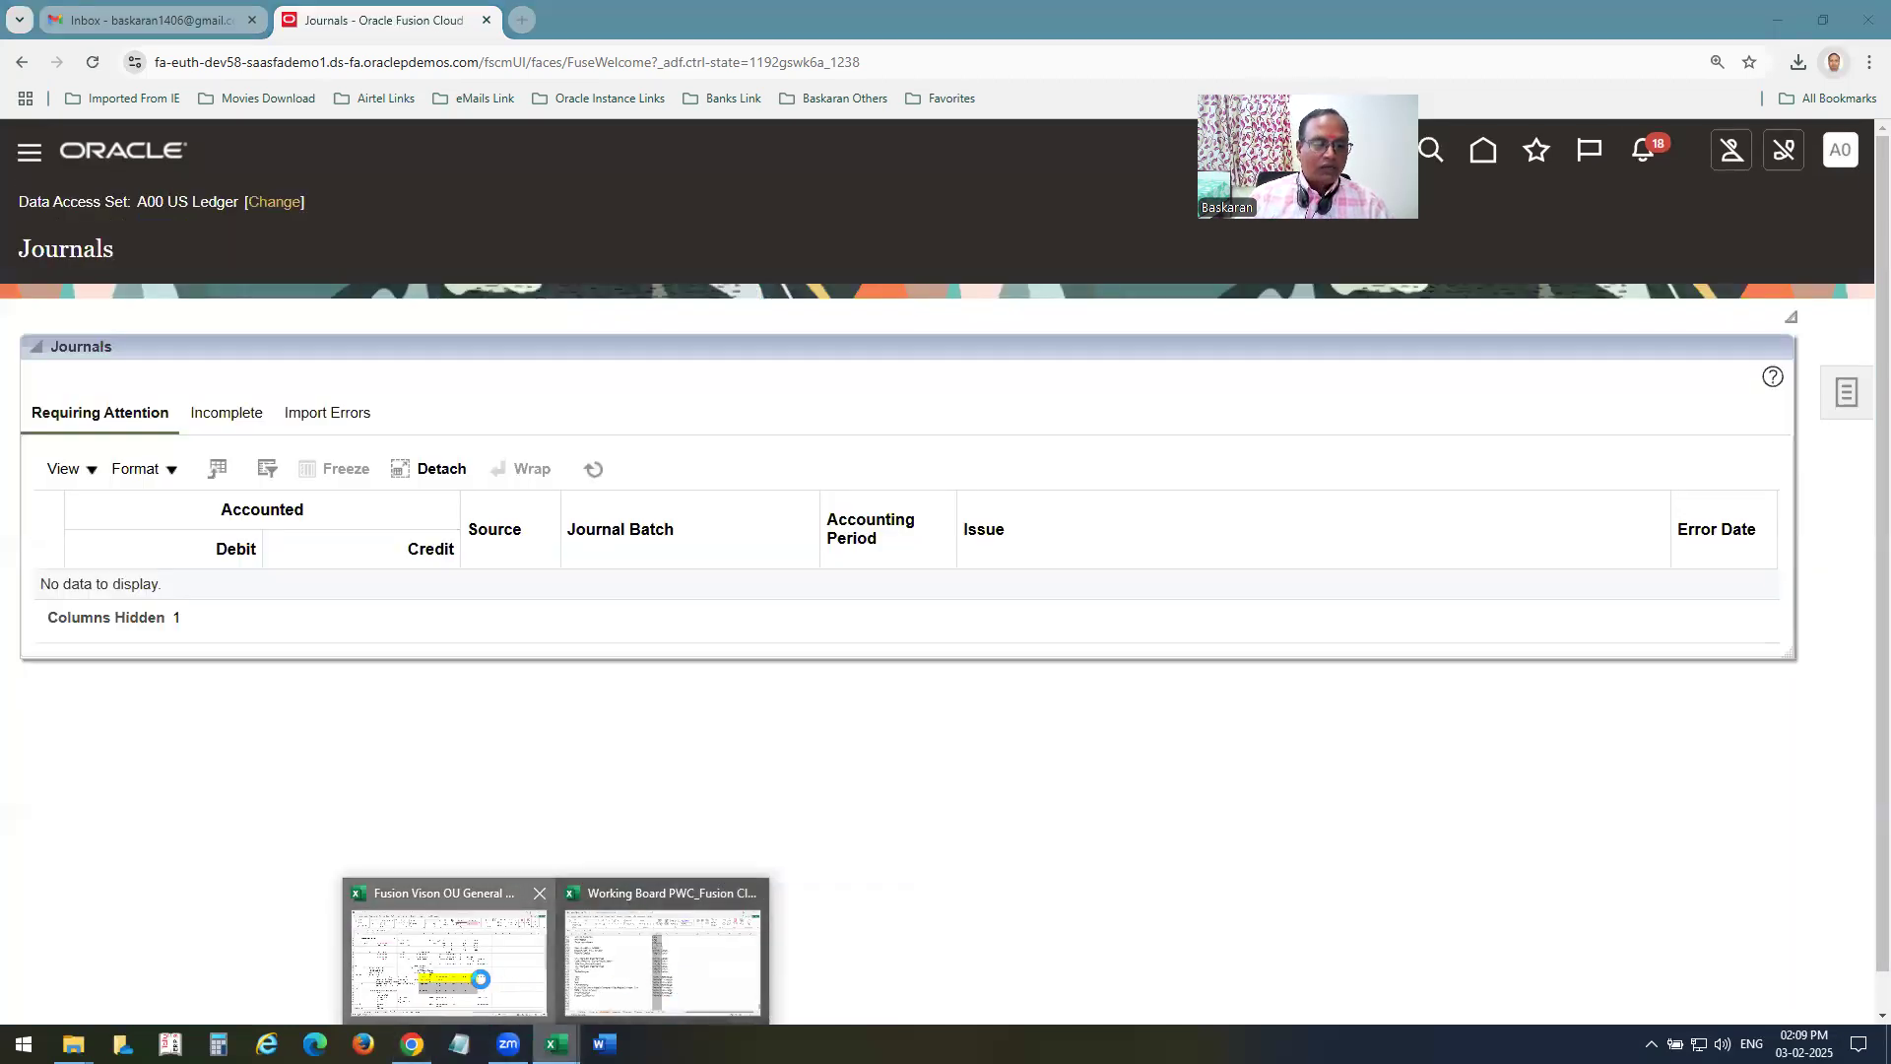
{"action": "left_click", "coordinate": [493, 980]}
{"action": "scroll", "coordinate": [496, 751], "scroll_direction": "down", "scroll_amount": 3}
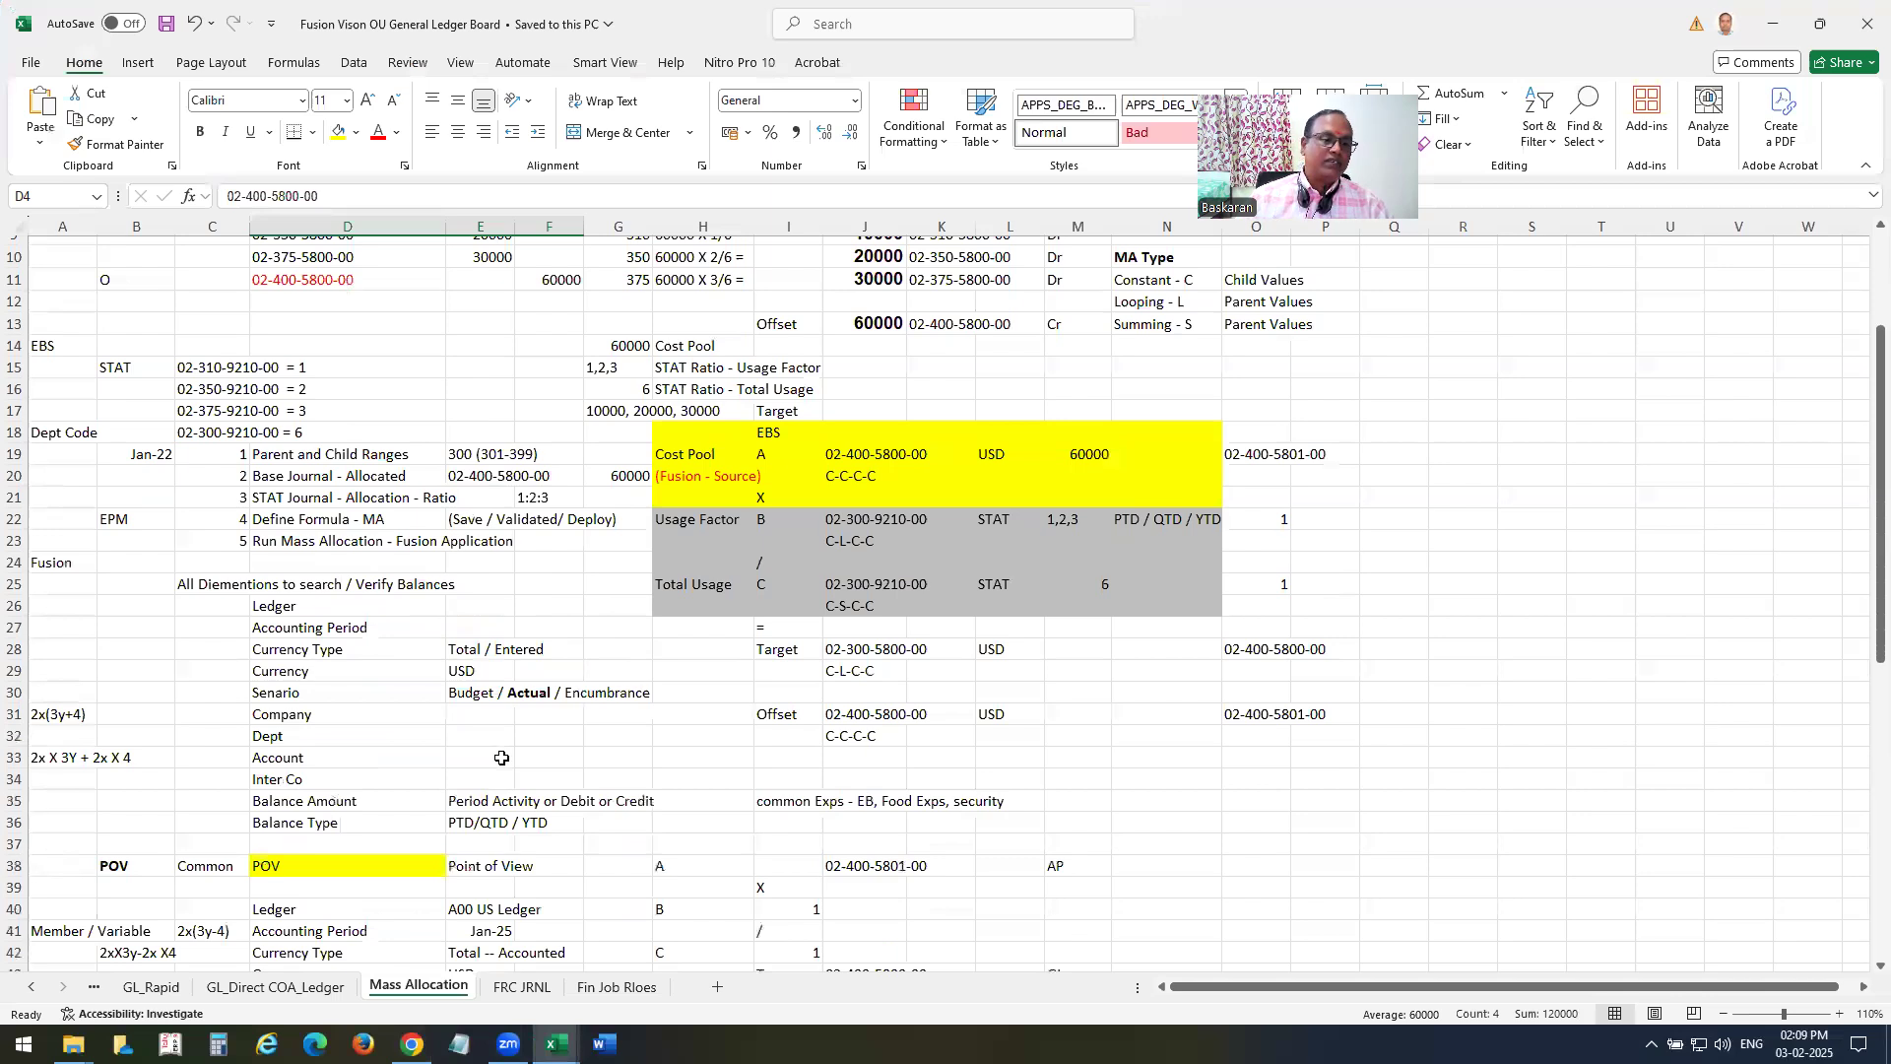
{"action": "scroll", "coordinate": [317, 515], "scroll_direction": "down", "scroll_amount": 2}
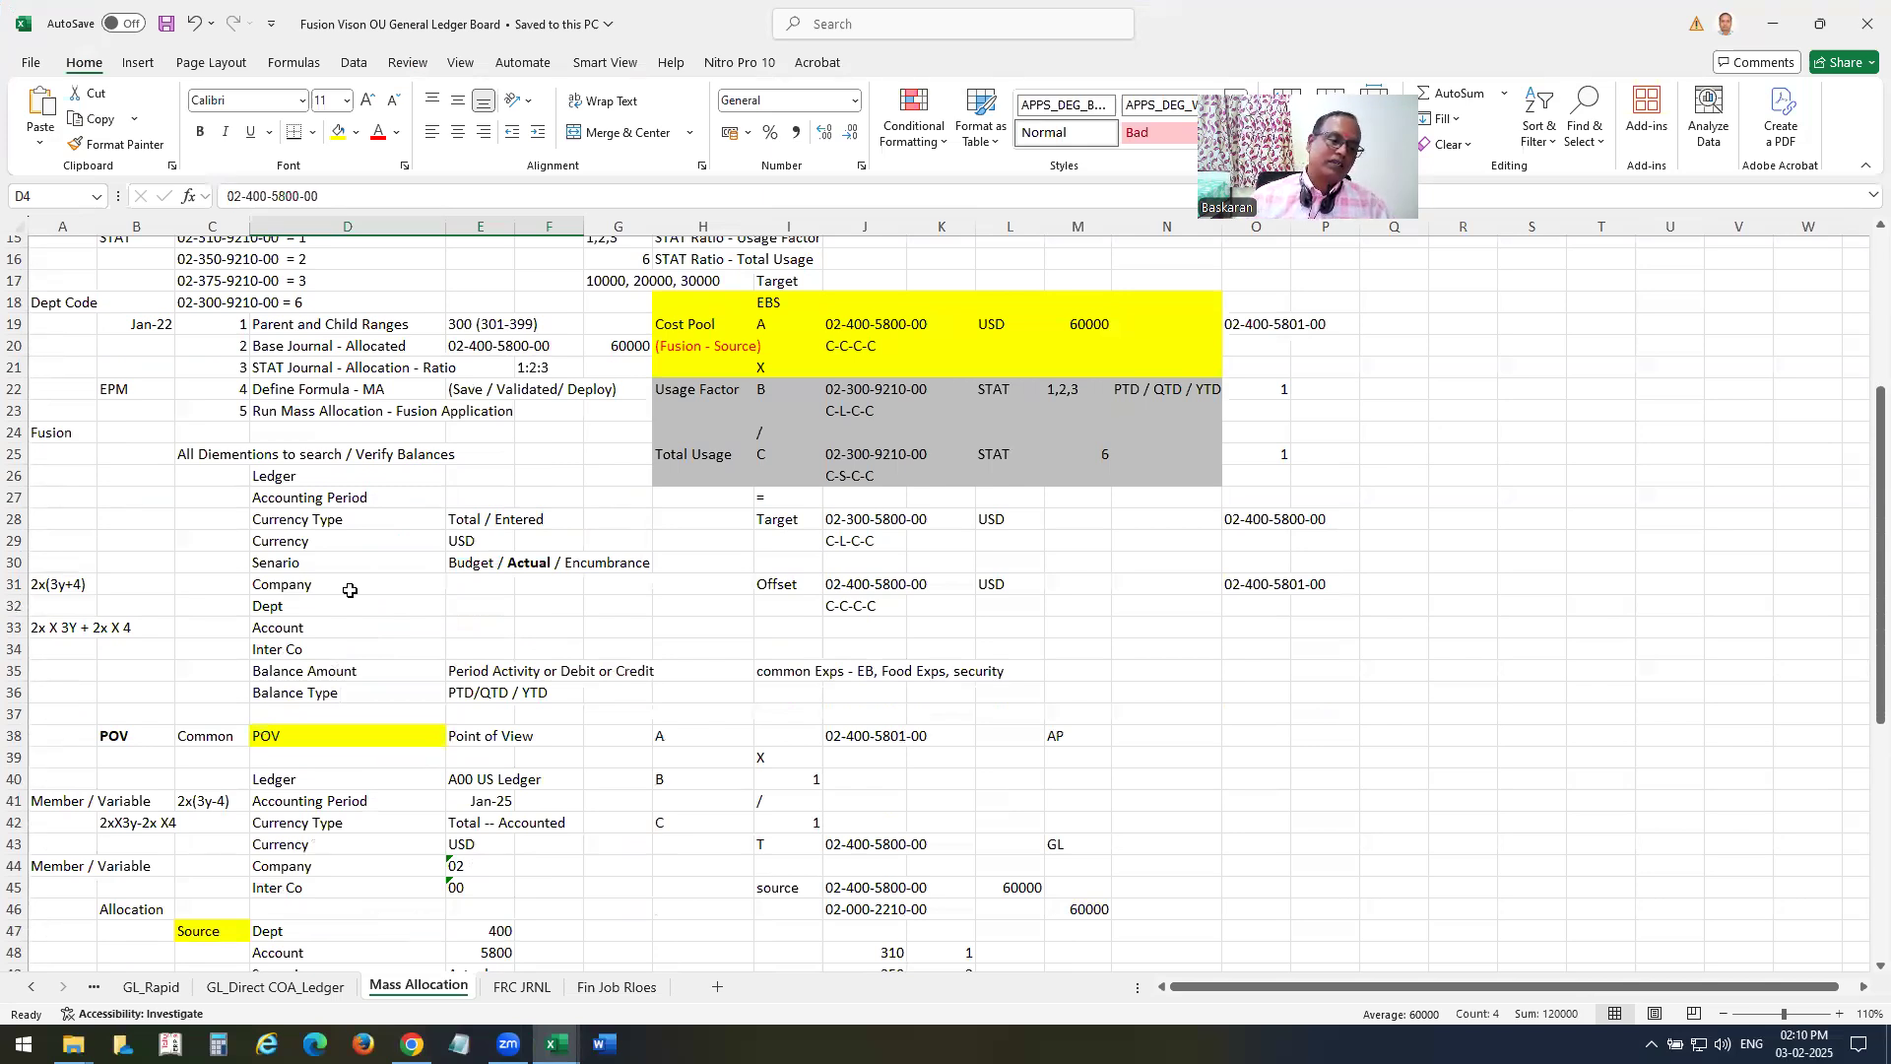
{"action": "scroll", "coordinate": [349, 591], "scroll_direction": "down", "scroll_amount": 2}
{"action": "scroll", "coordinate": [410, 668], "scroll_direction": "down", "scroll_amount": 3}
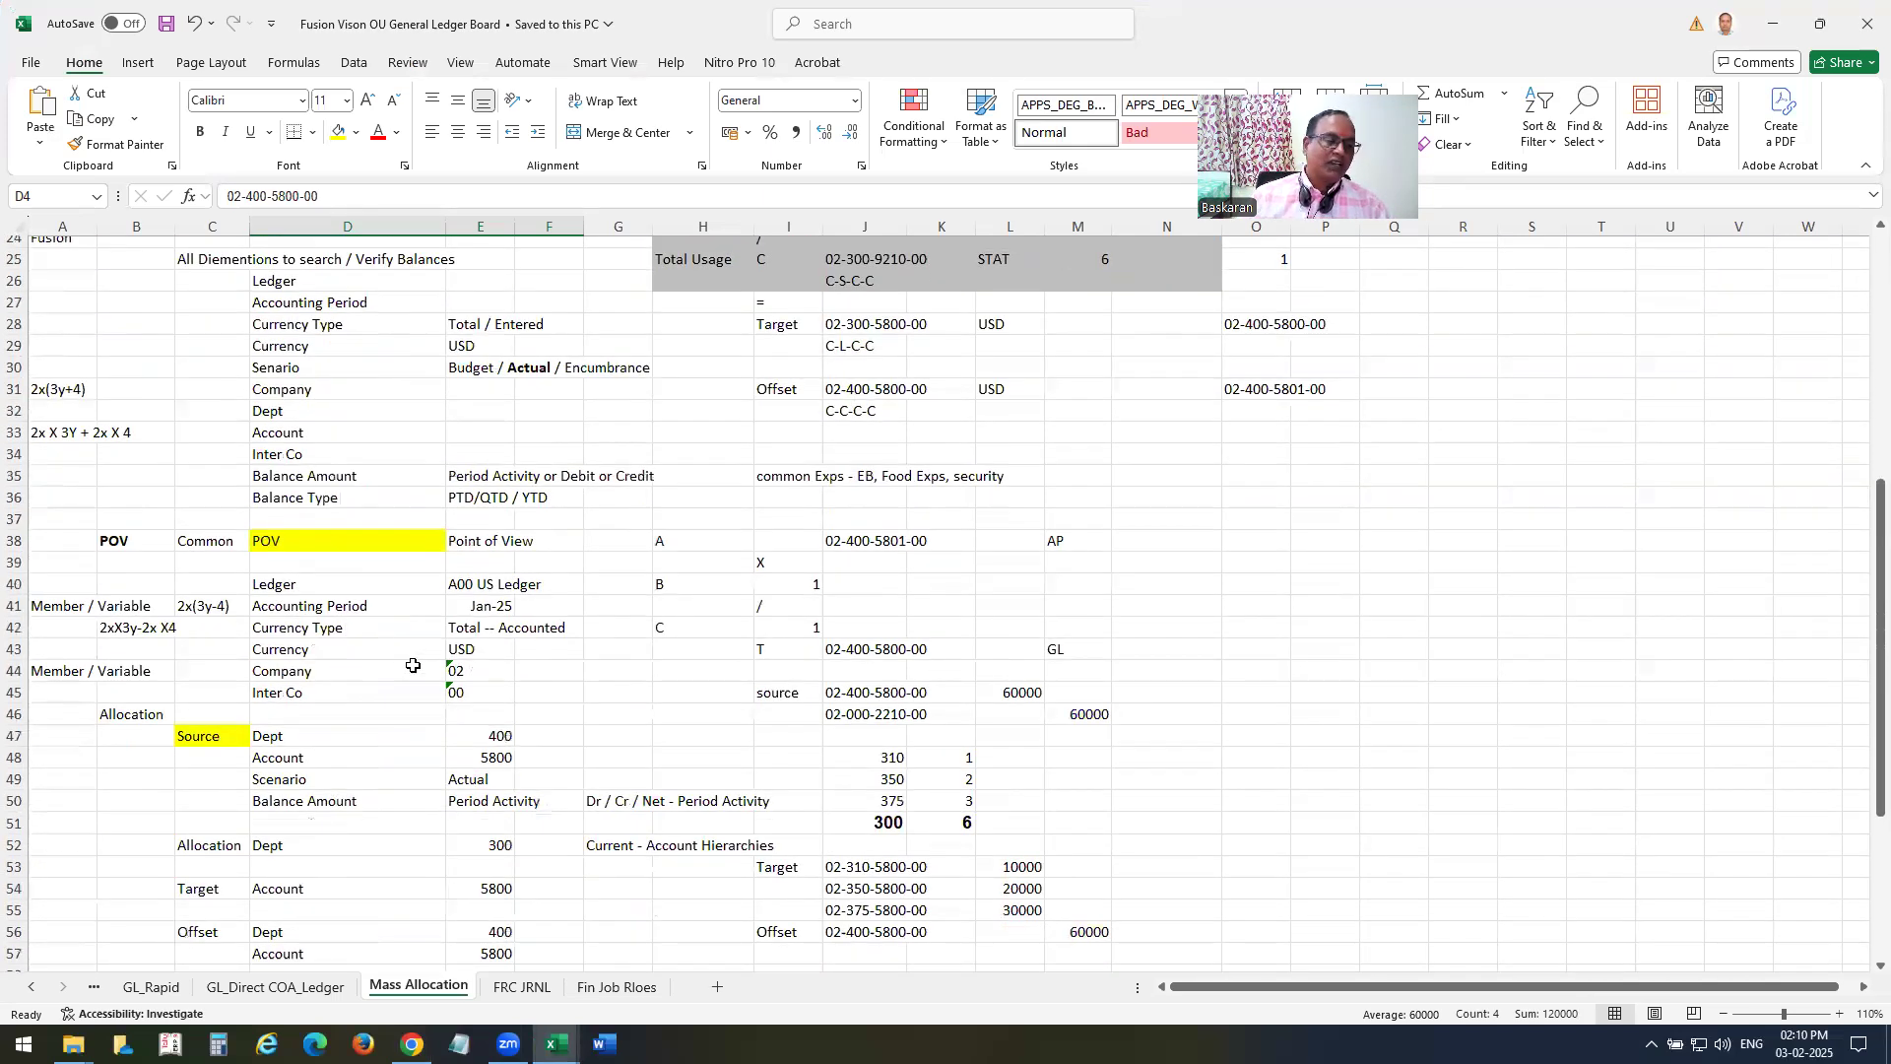
{"action": "scroll", "coordinate": [415, 663], "scroll_direction": "down", "scroll_amount": 1}
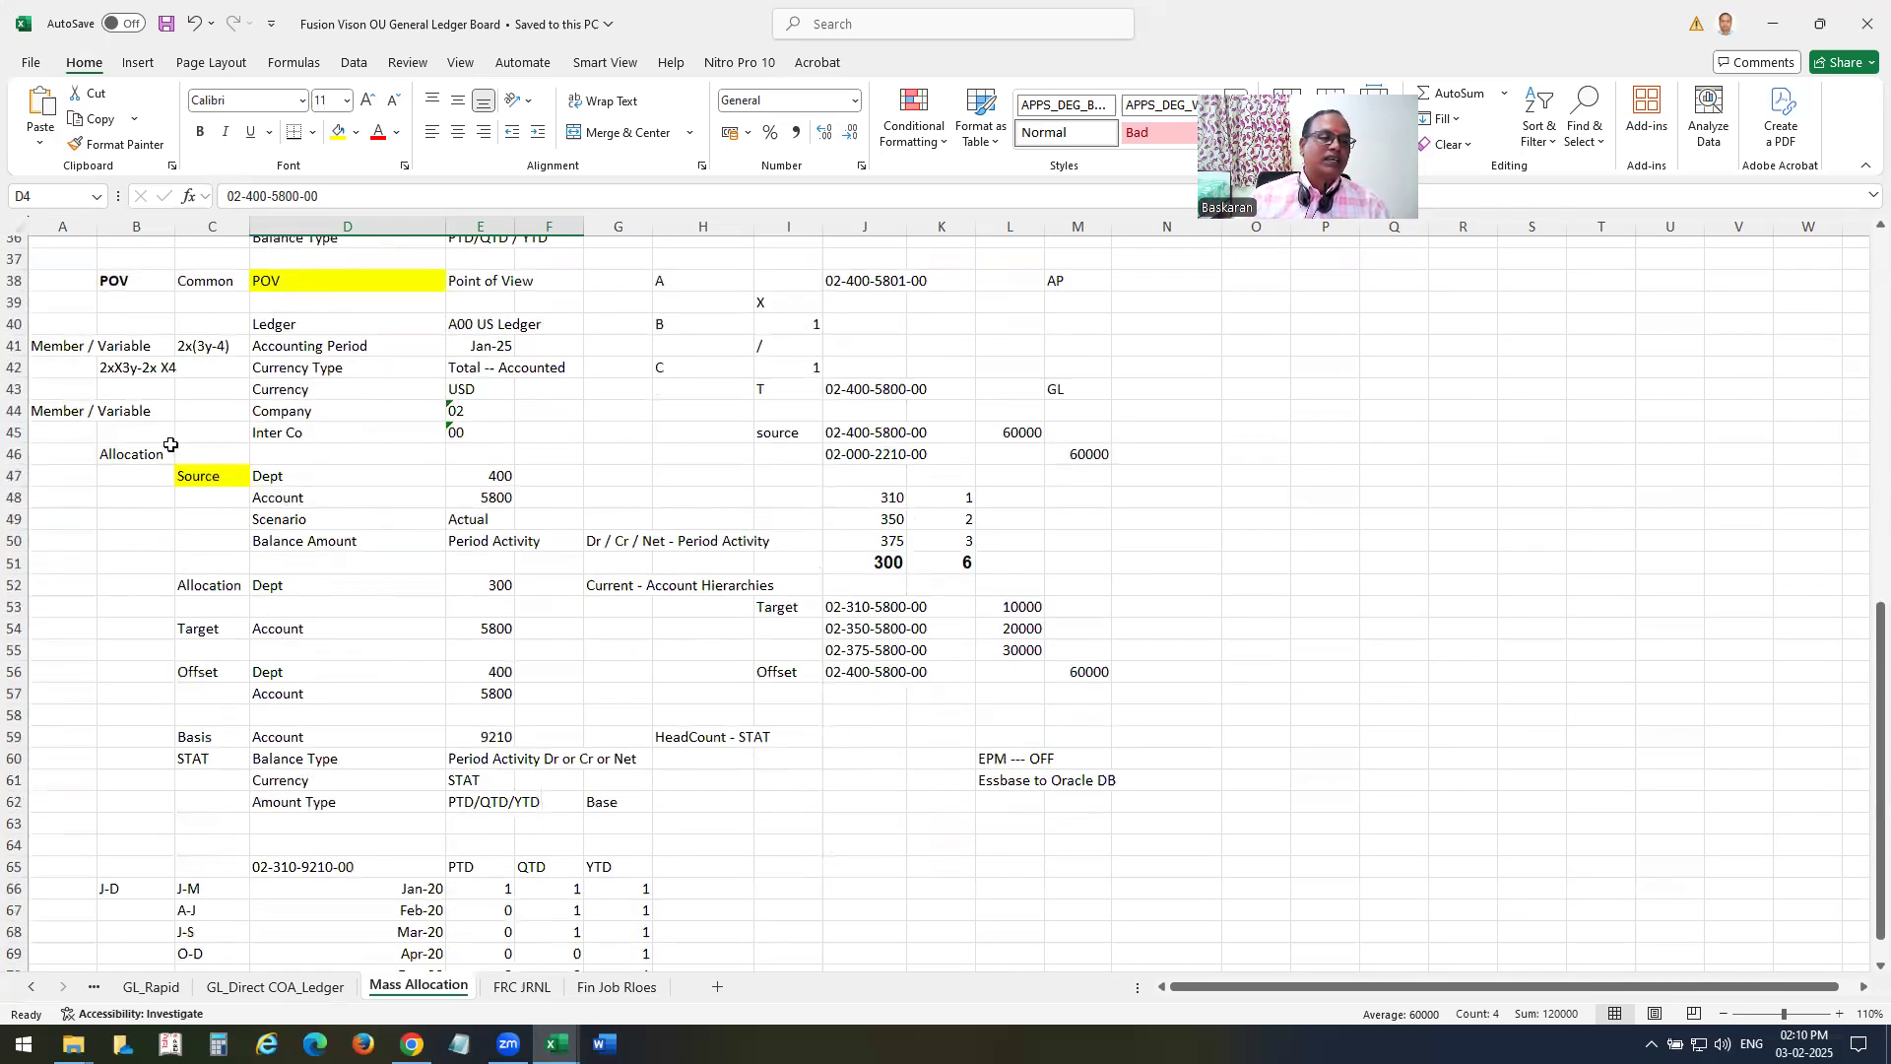
{"action": "left_click_drag", "start_coordinate": [268, 327], "coordinate": [633, 448]}
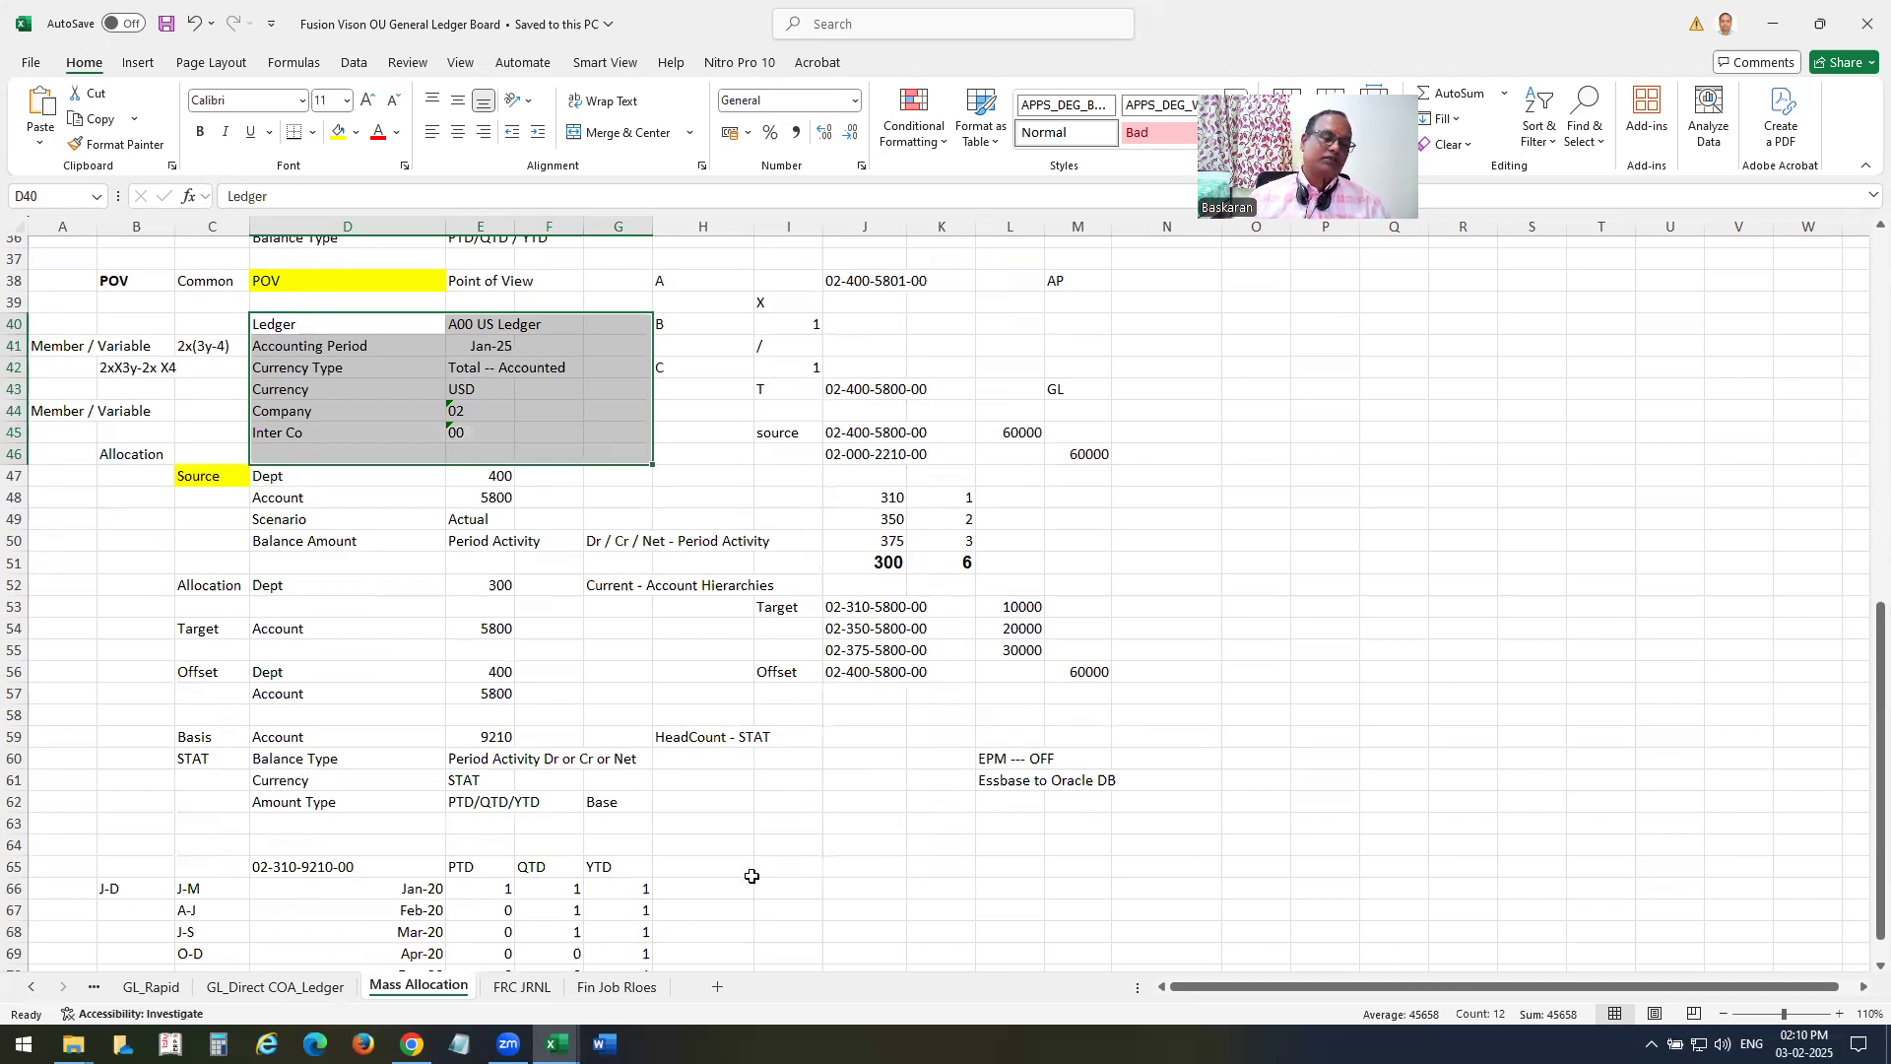
Switch back to Oracle Fusion in Chrome, start creating allocation rules and open Calculation Manager in the EPM Workspace.
{"action": "left_click", "coordinate": [413, 1044]}
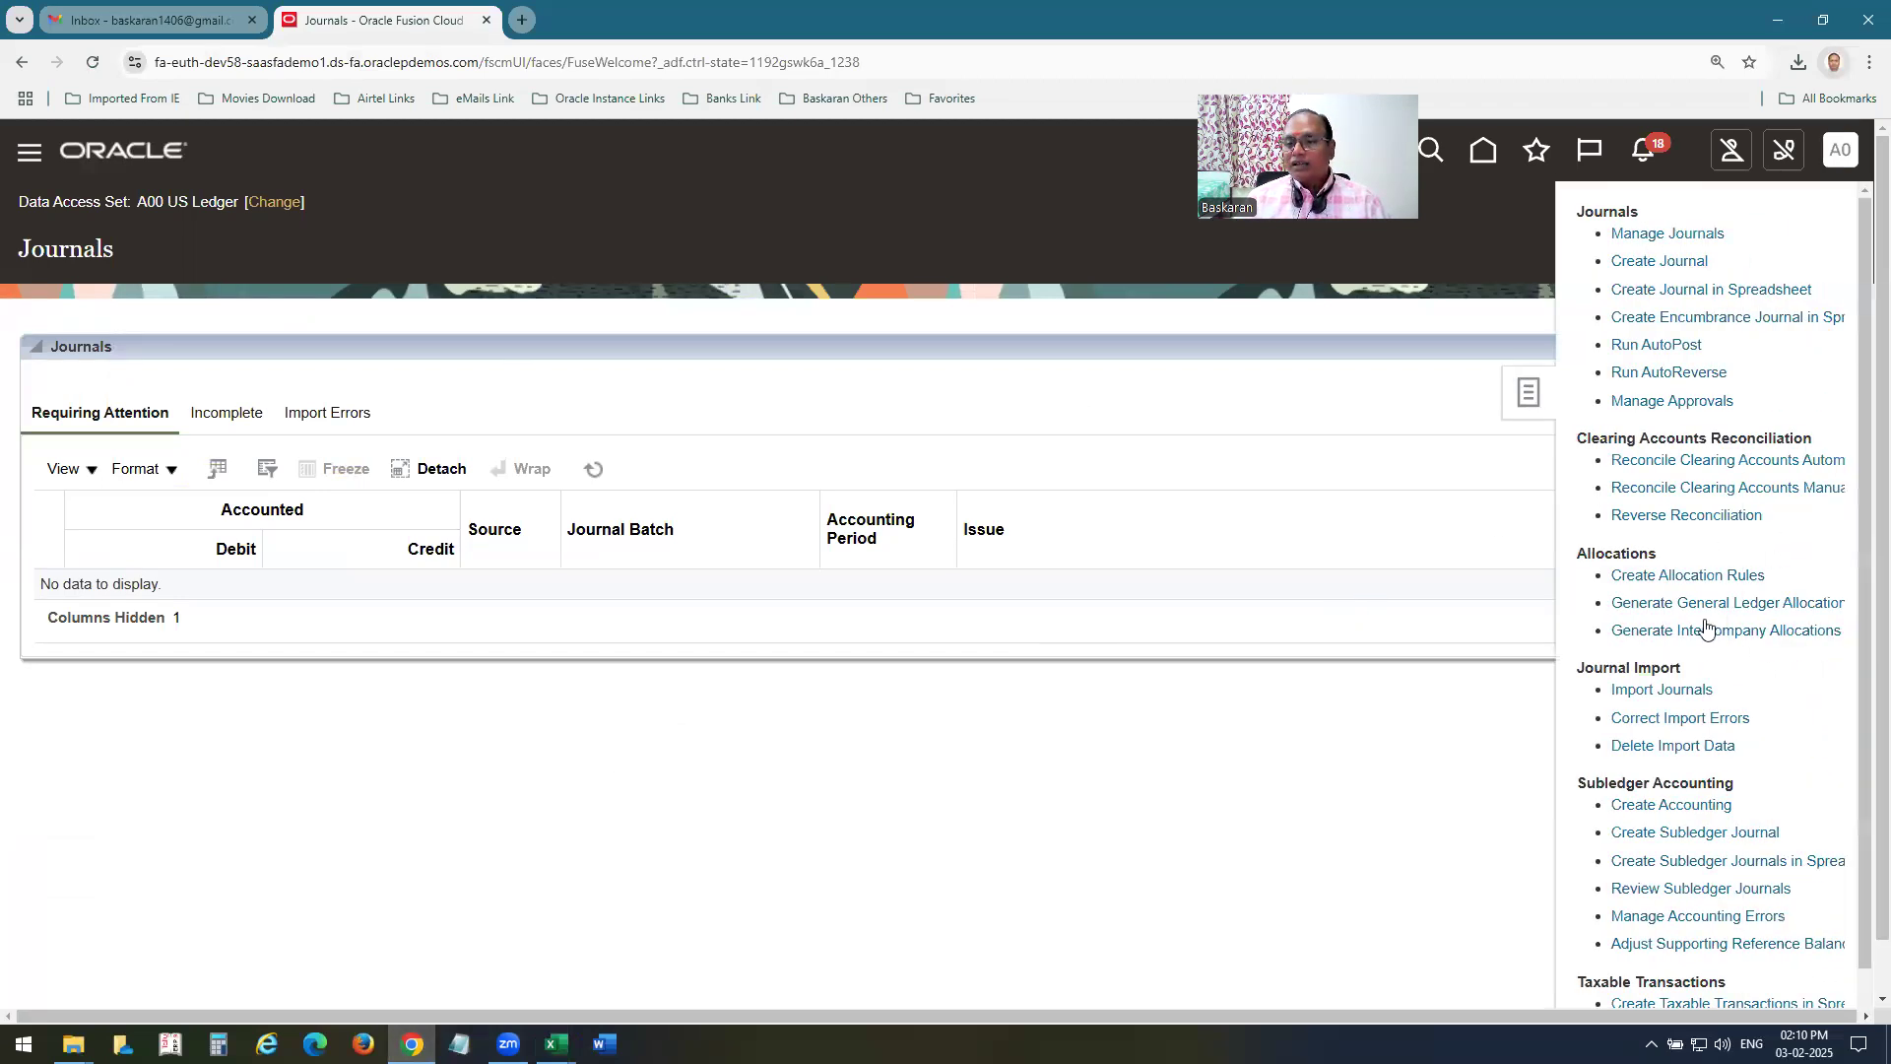
{"action": "left_click", "coordinate": [1675, 578]}
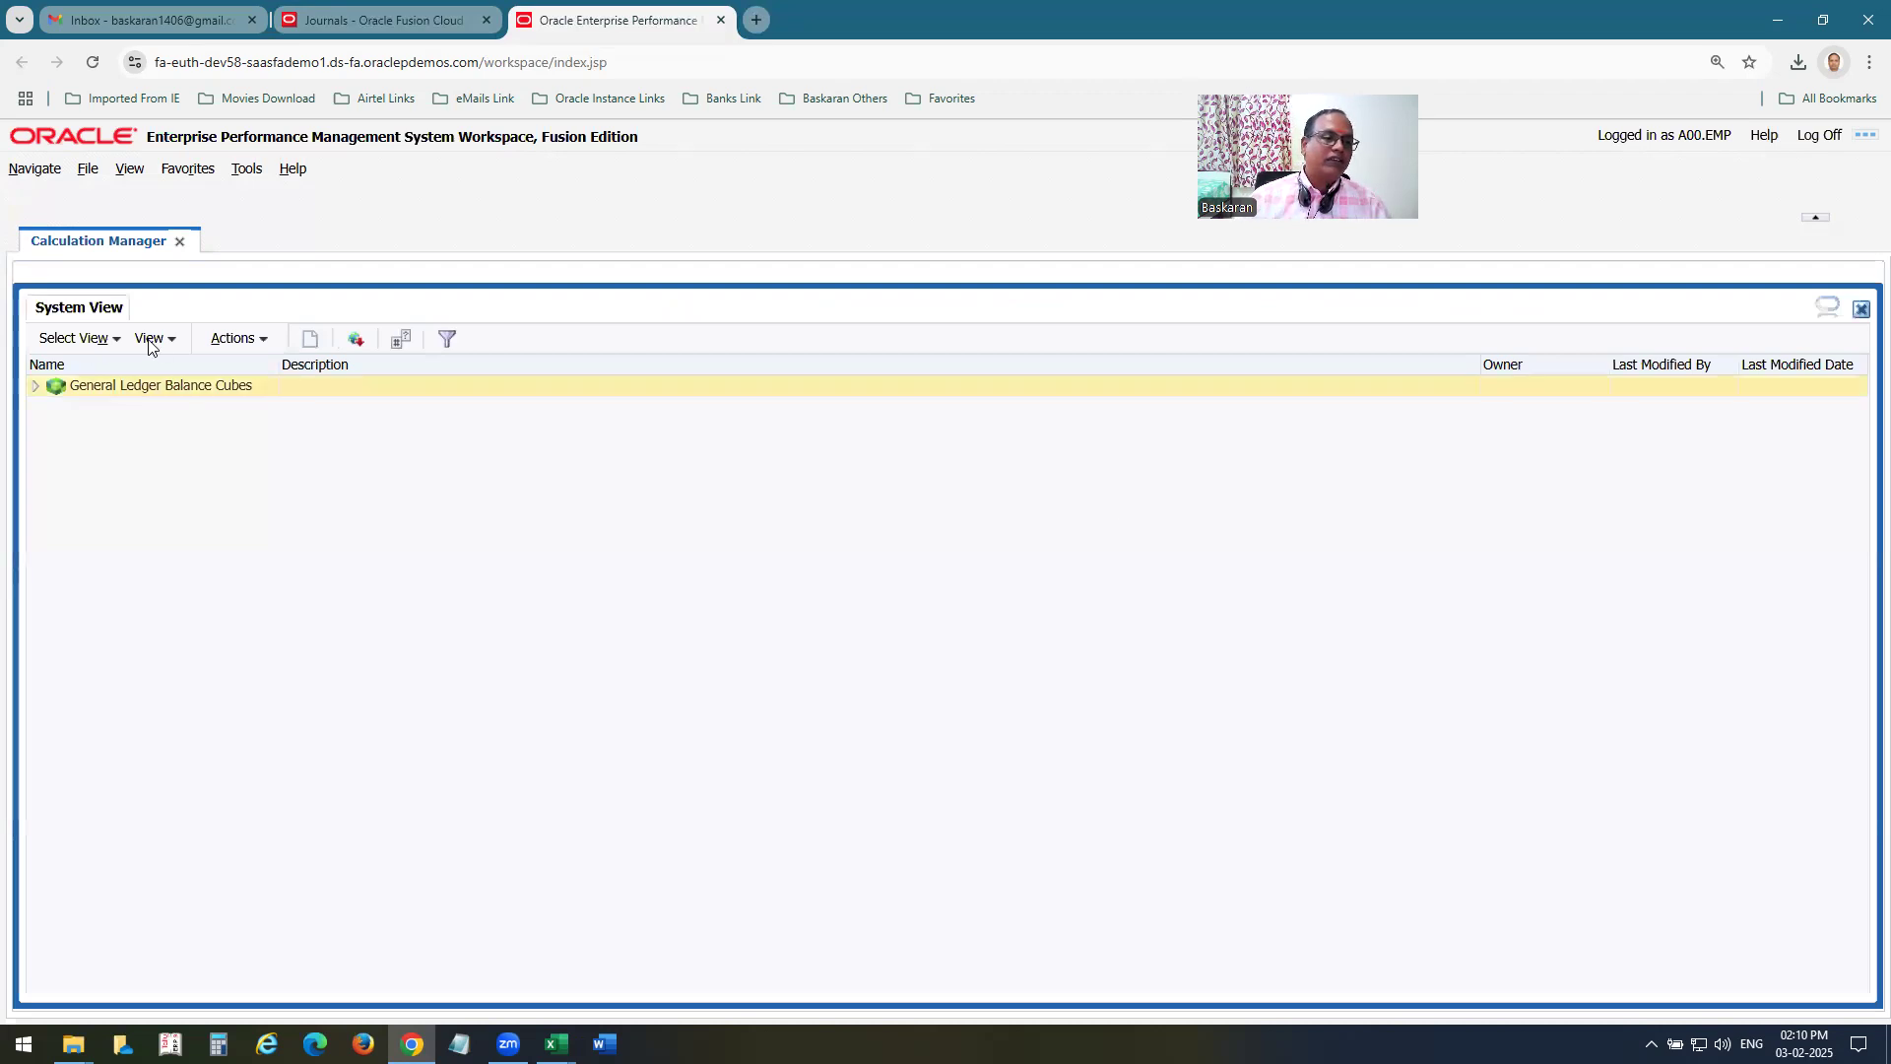
{"action": "left_click", "coordinate": [39, 172]}
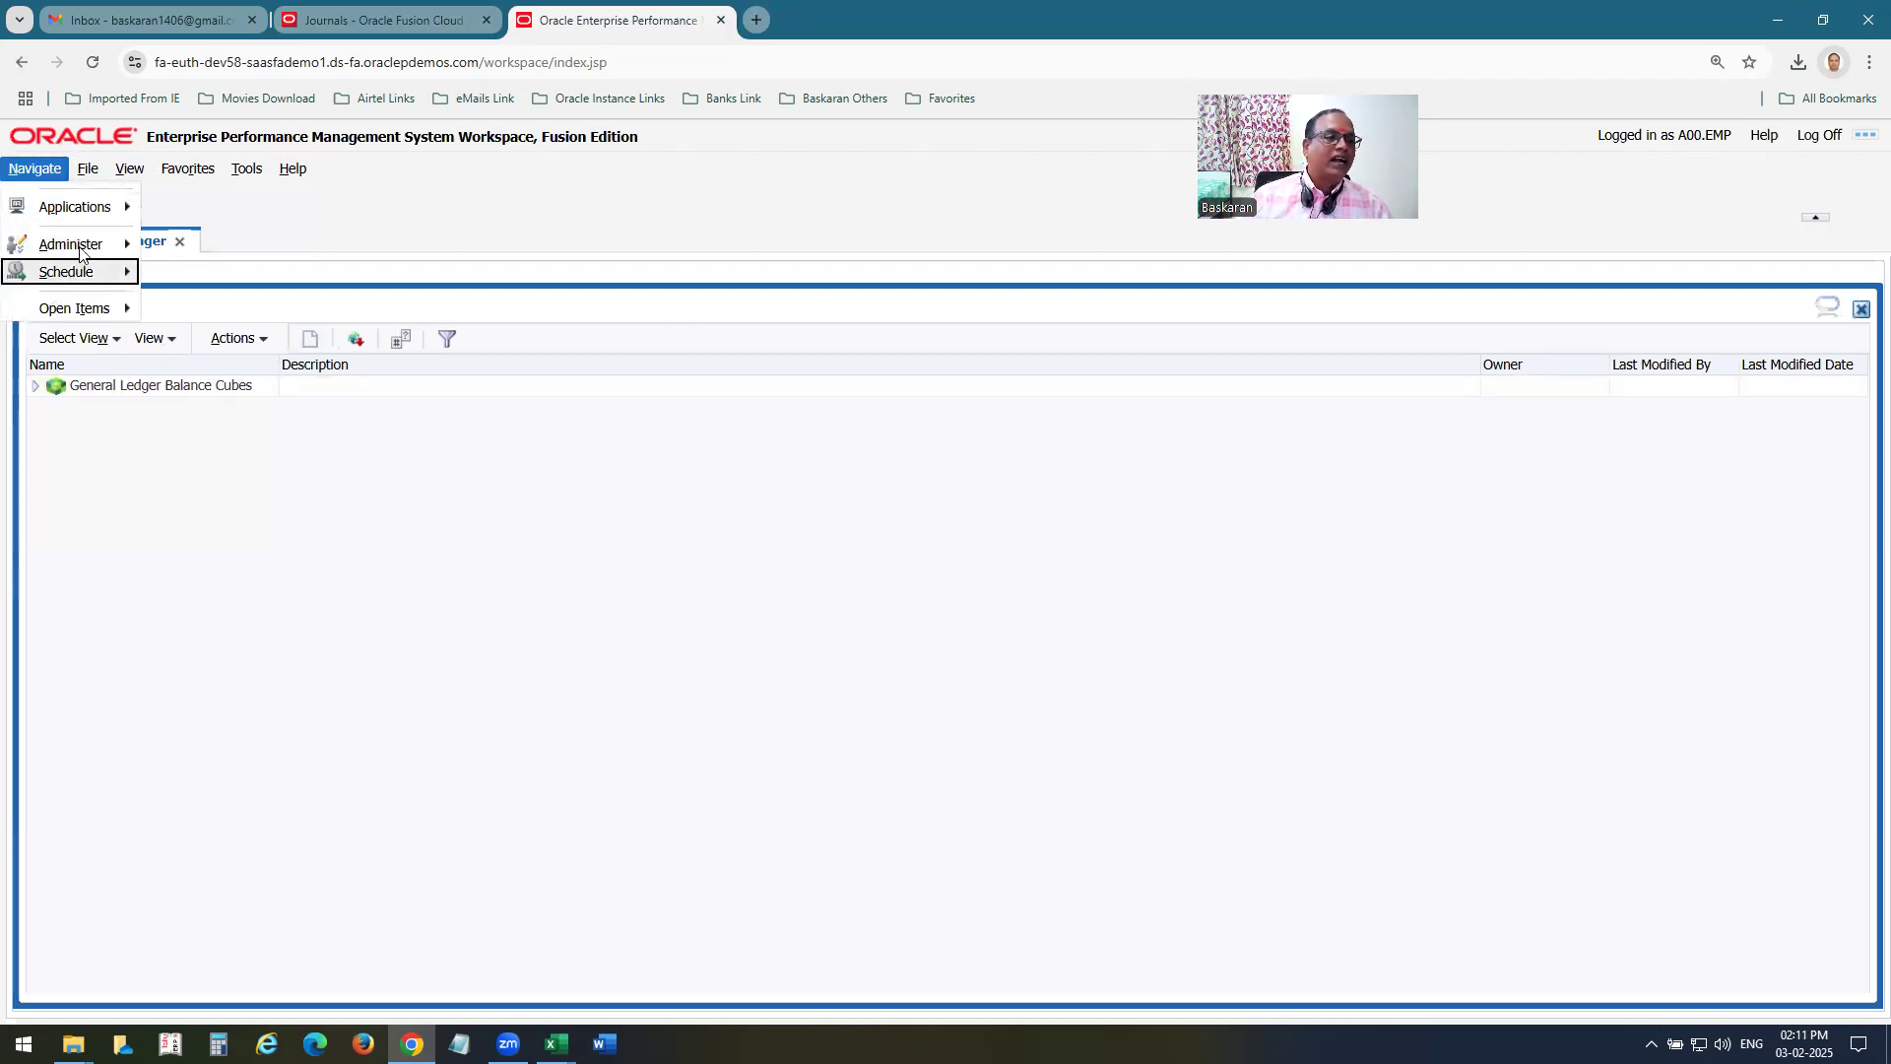
{"action": "mouse_move", "coordinate": [83, 244]}
{"action": "left_click", "coordinate": [248, 343]}
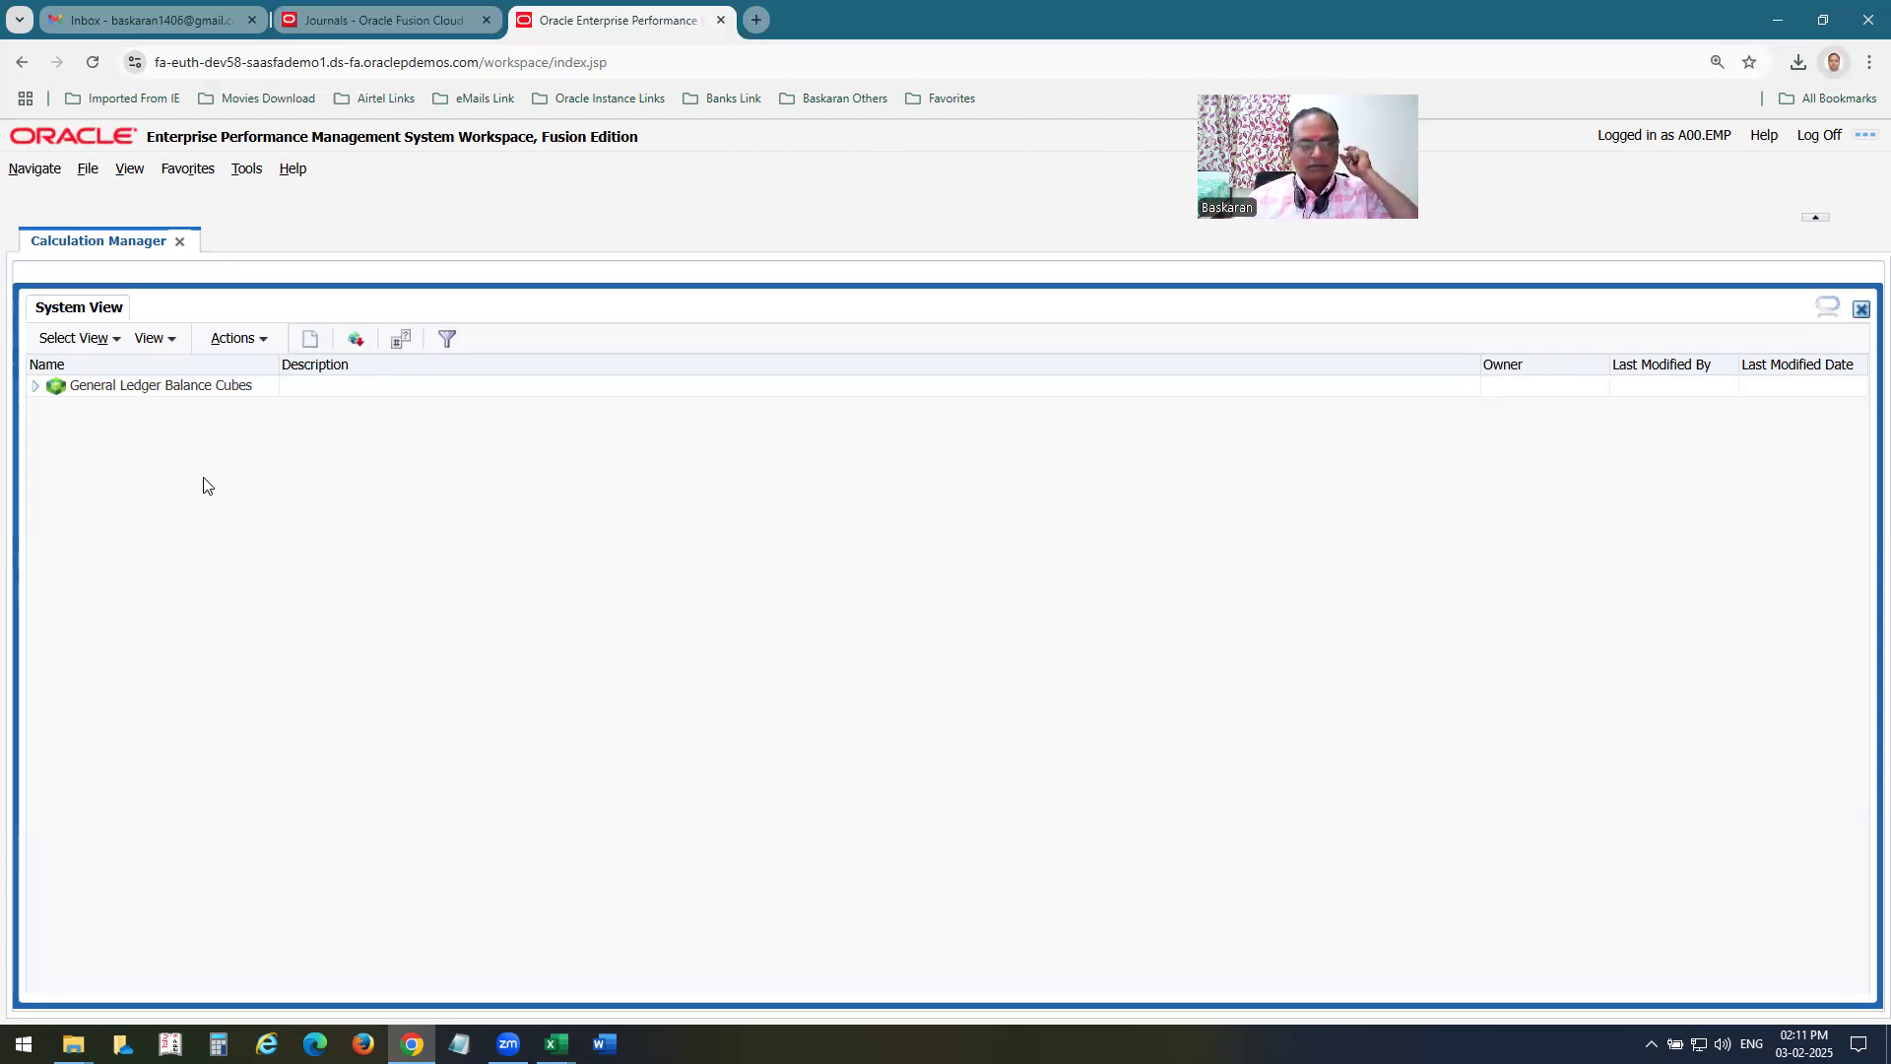
Expand the General Ledger balance cubes down to the db database of the A00US cube.
{"action": "left_click", "coordinate": [35, 385]}
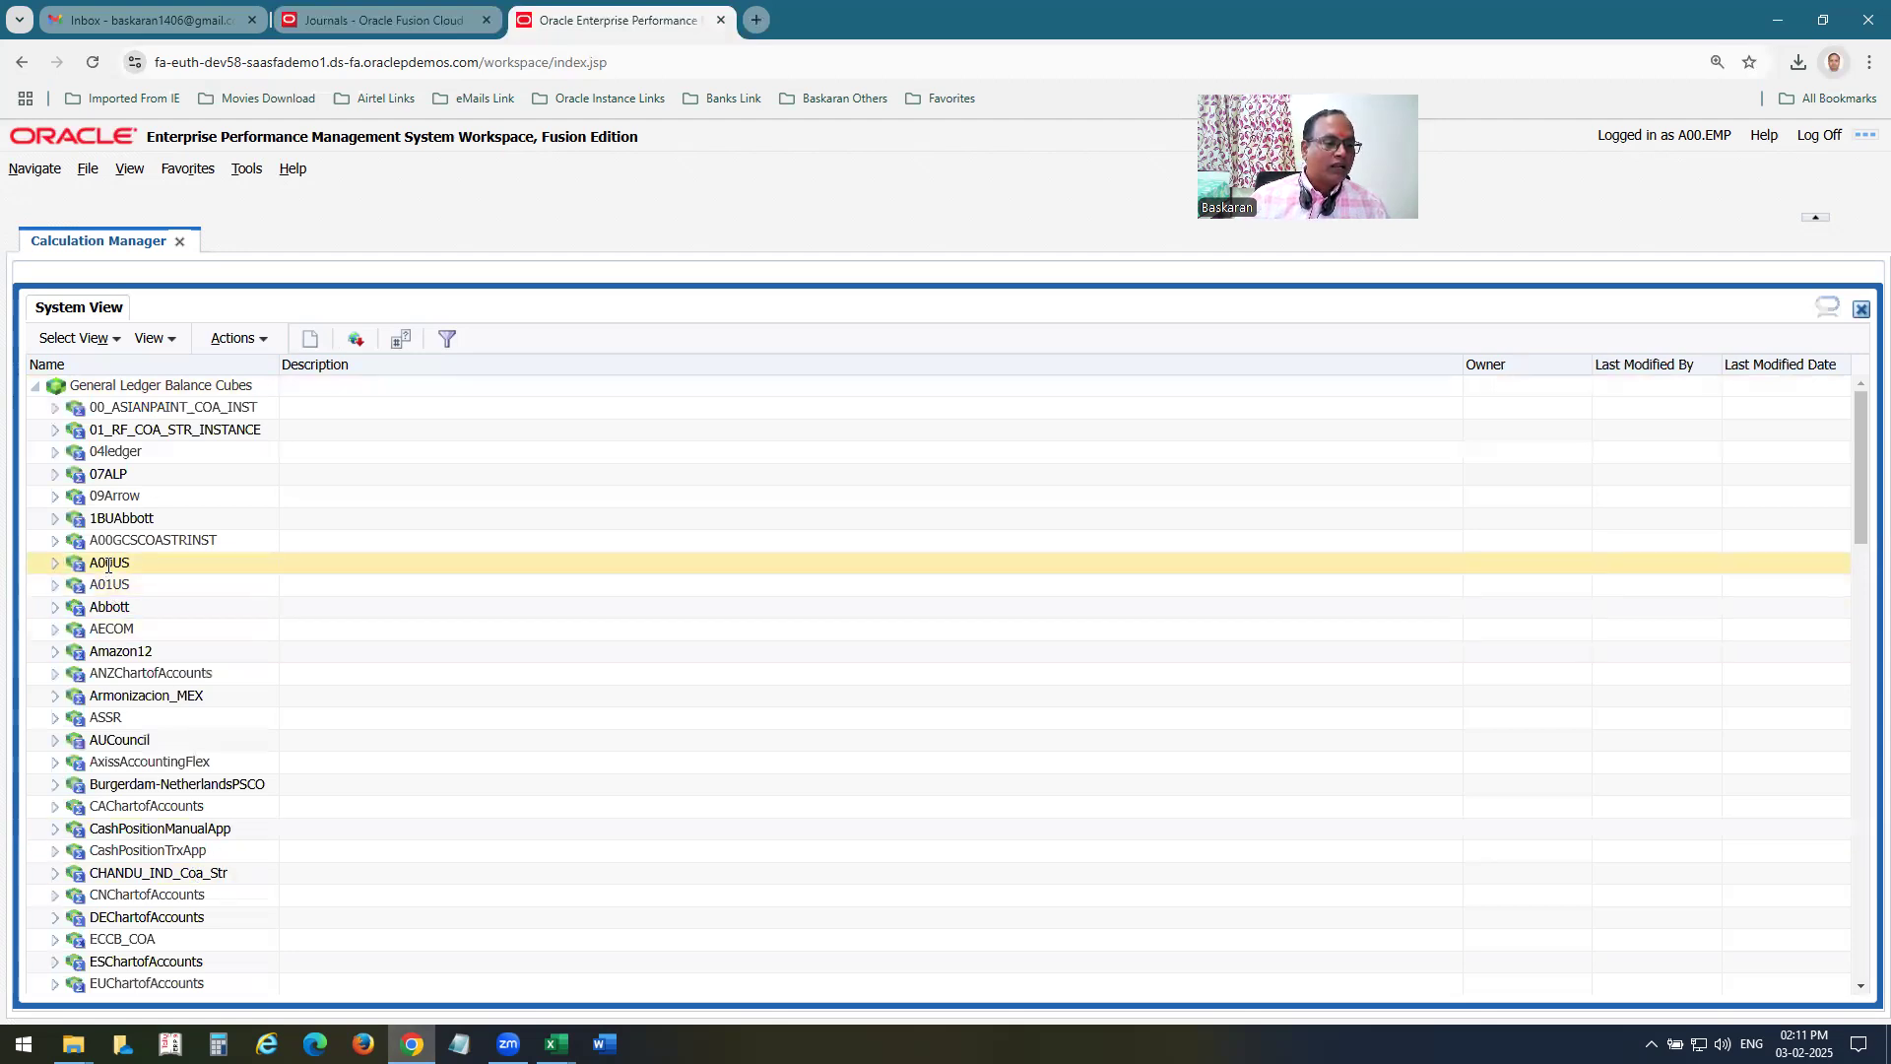
{"action": "left_click", "coordinate": [57, 564]}
{"action": "left_click", "coordinate": [55, 566]}
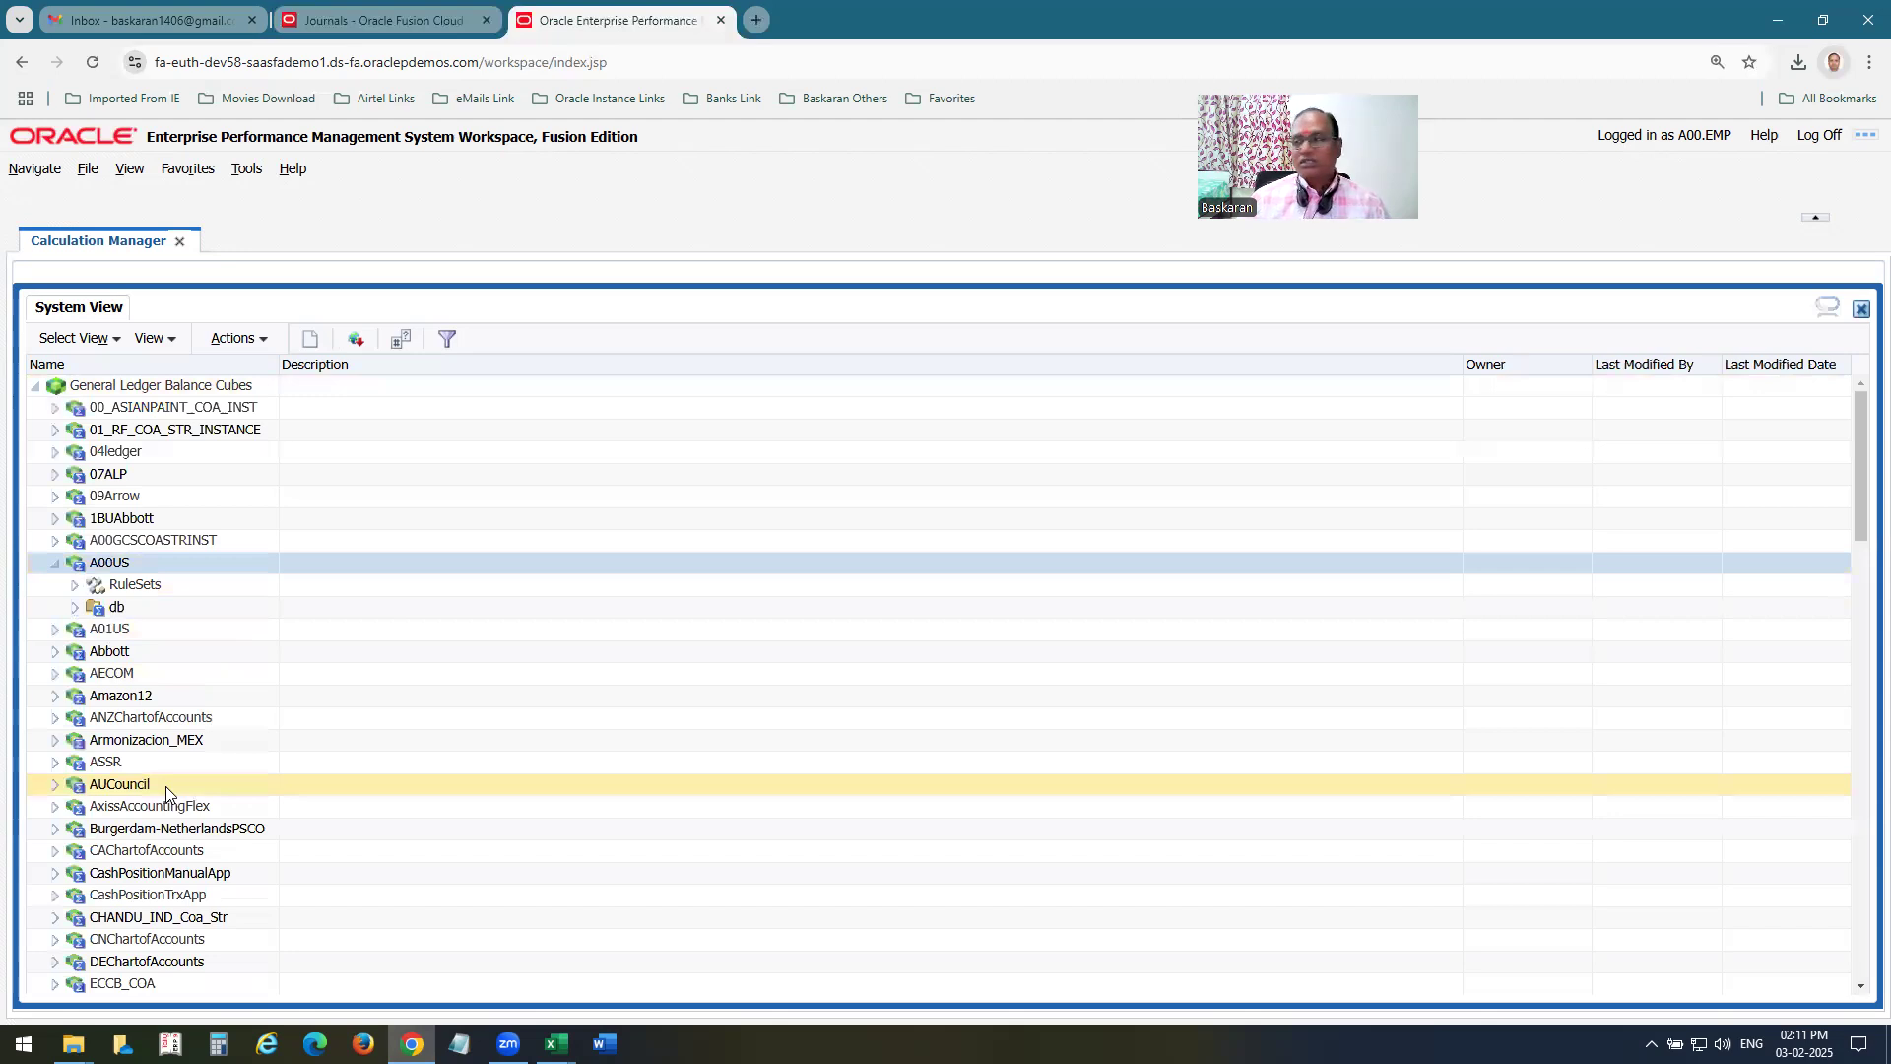
{"action": "left_click", "coordinate": [74, 609]}
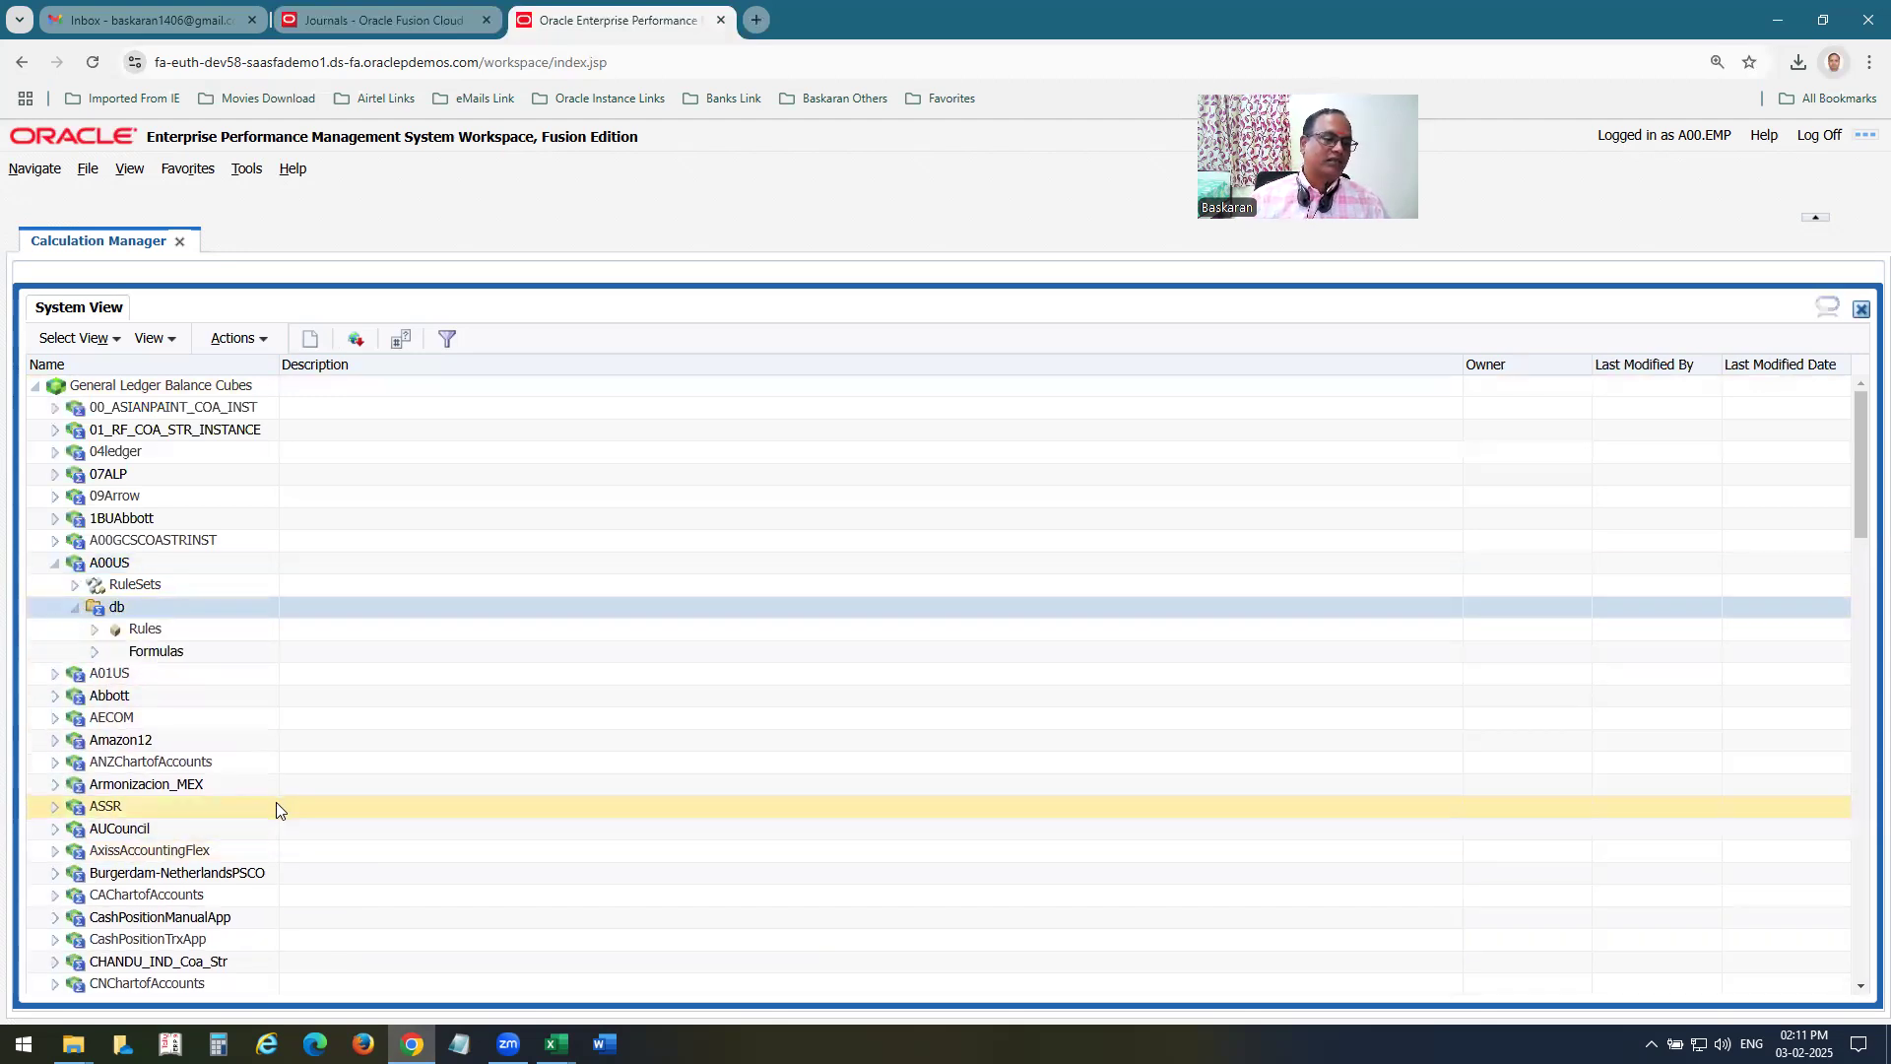
Create a new Essbase rule named A00 MA Rule1 under the Rules of the A00US db database.
{"action": "left_click", "coordinate": [144, 629]}
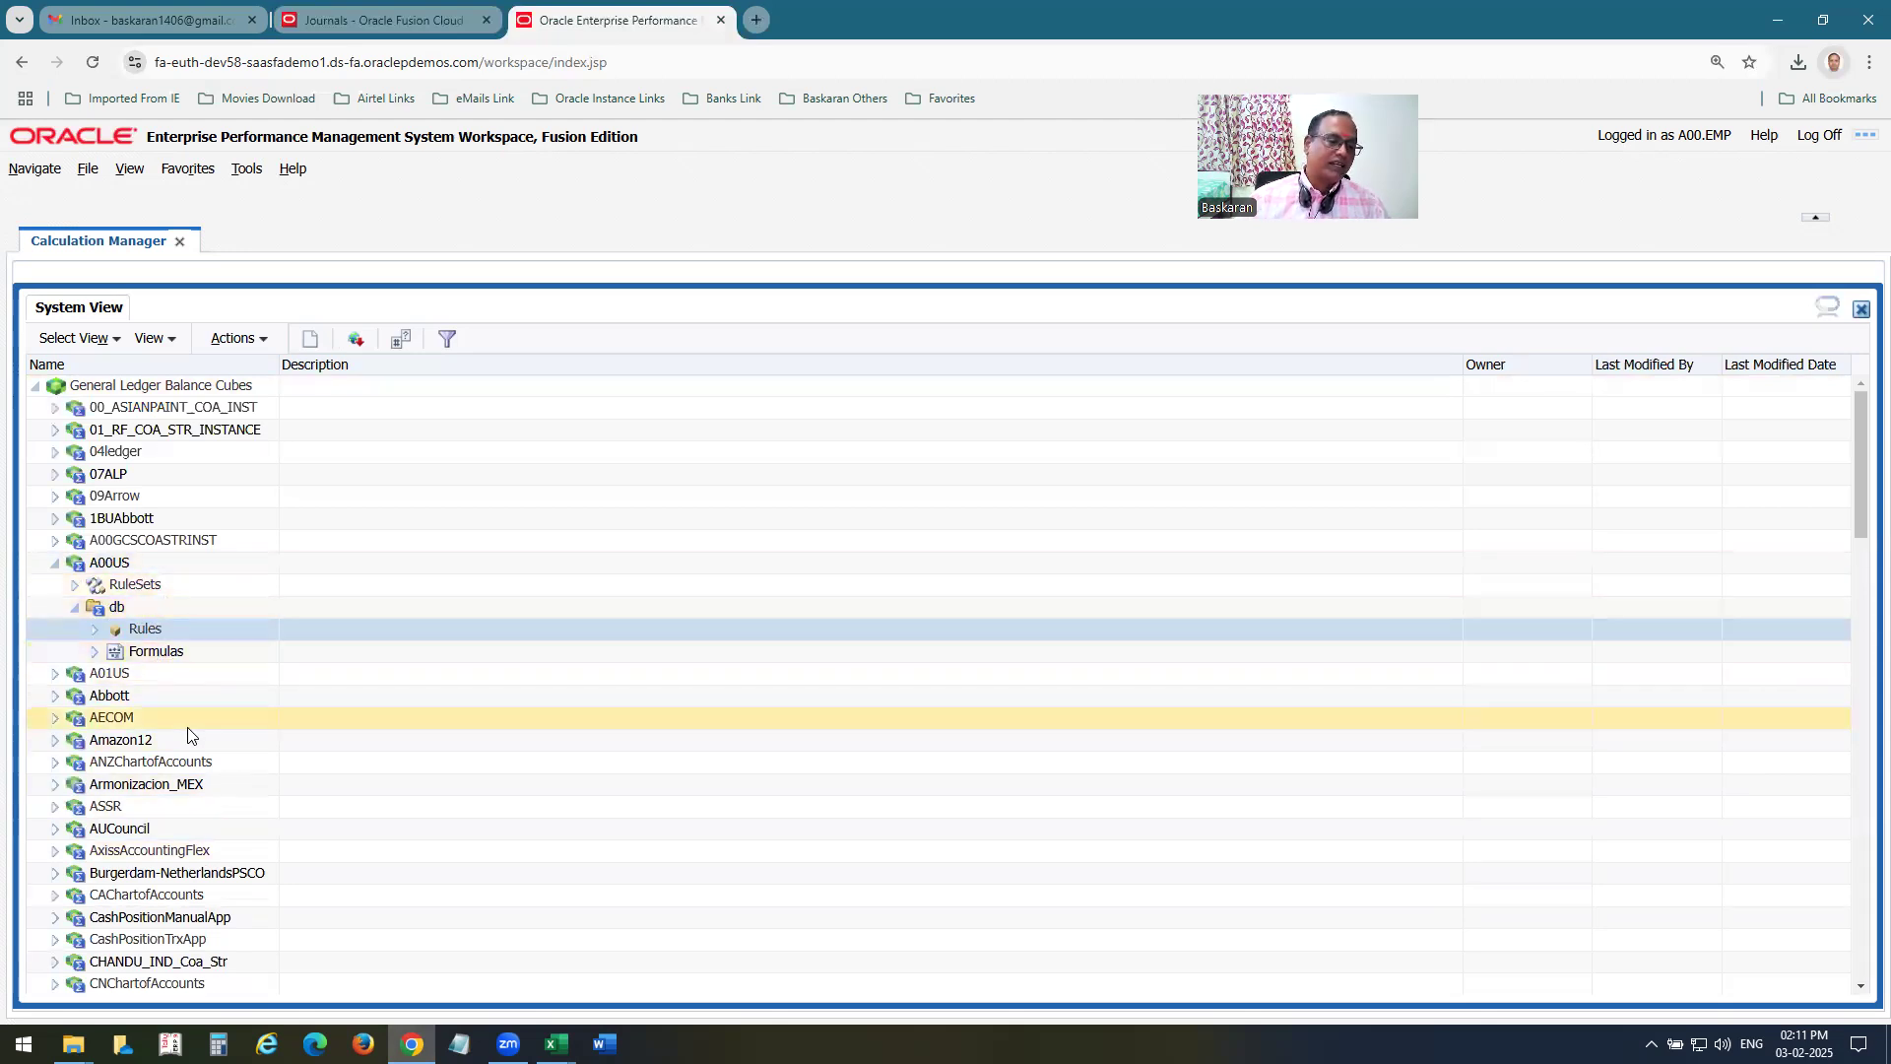
{"action": "right_click", "coordinate": [152, 637]}
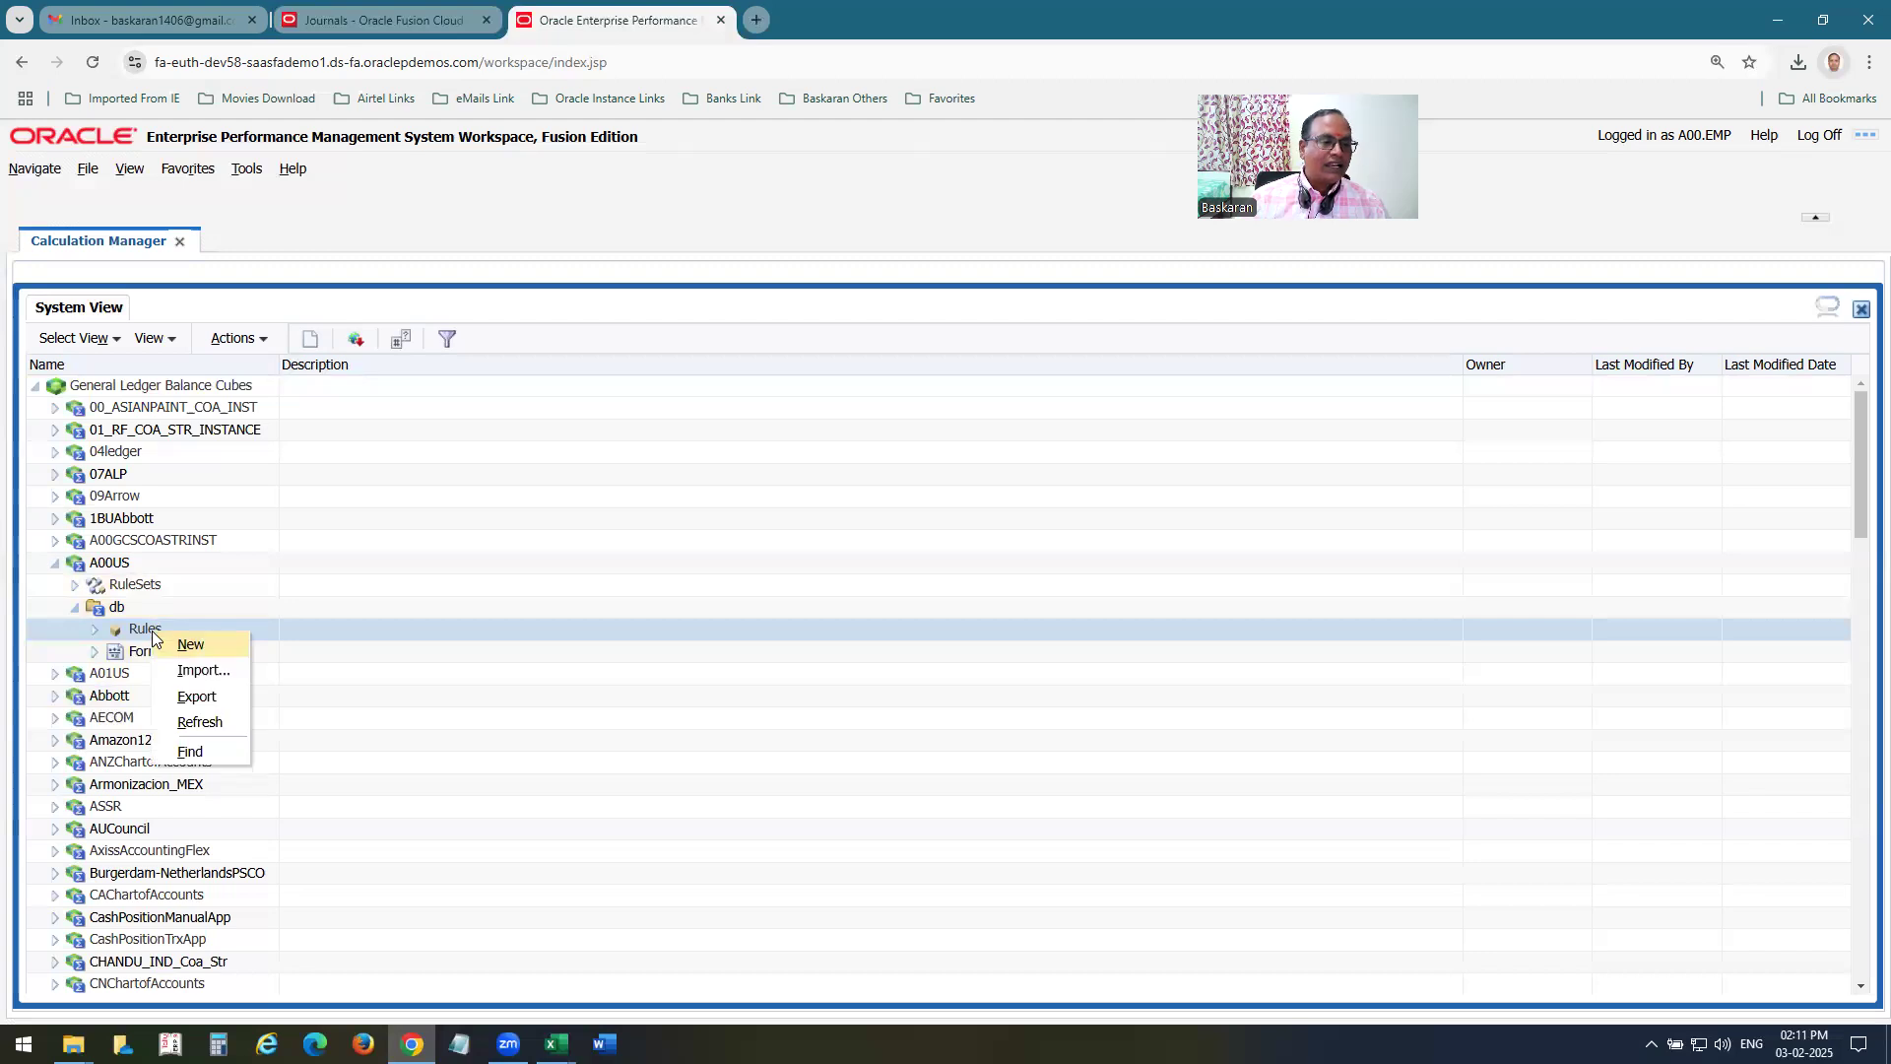
{"action": "left_click", "coordinate": [207, 645]}
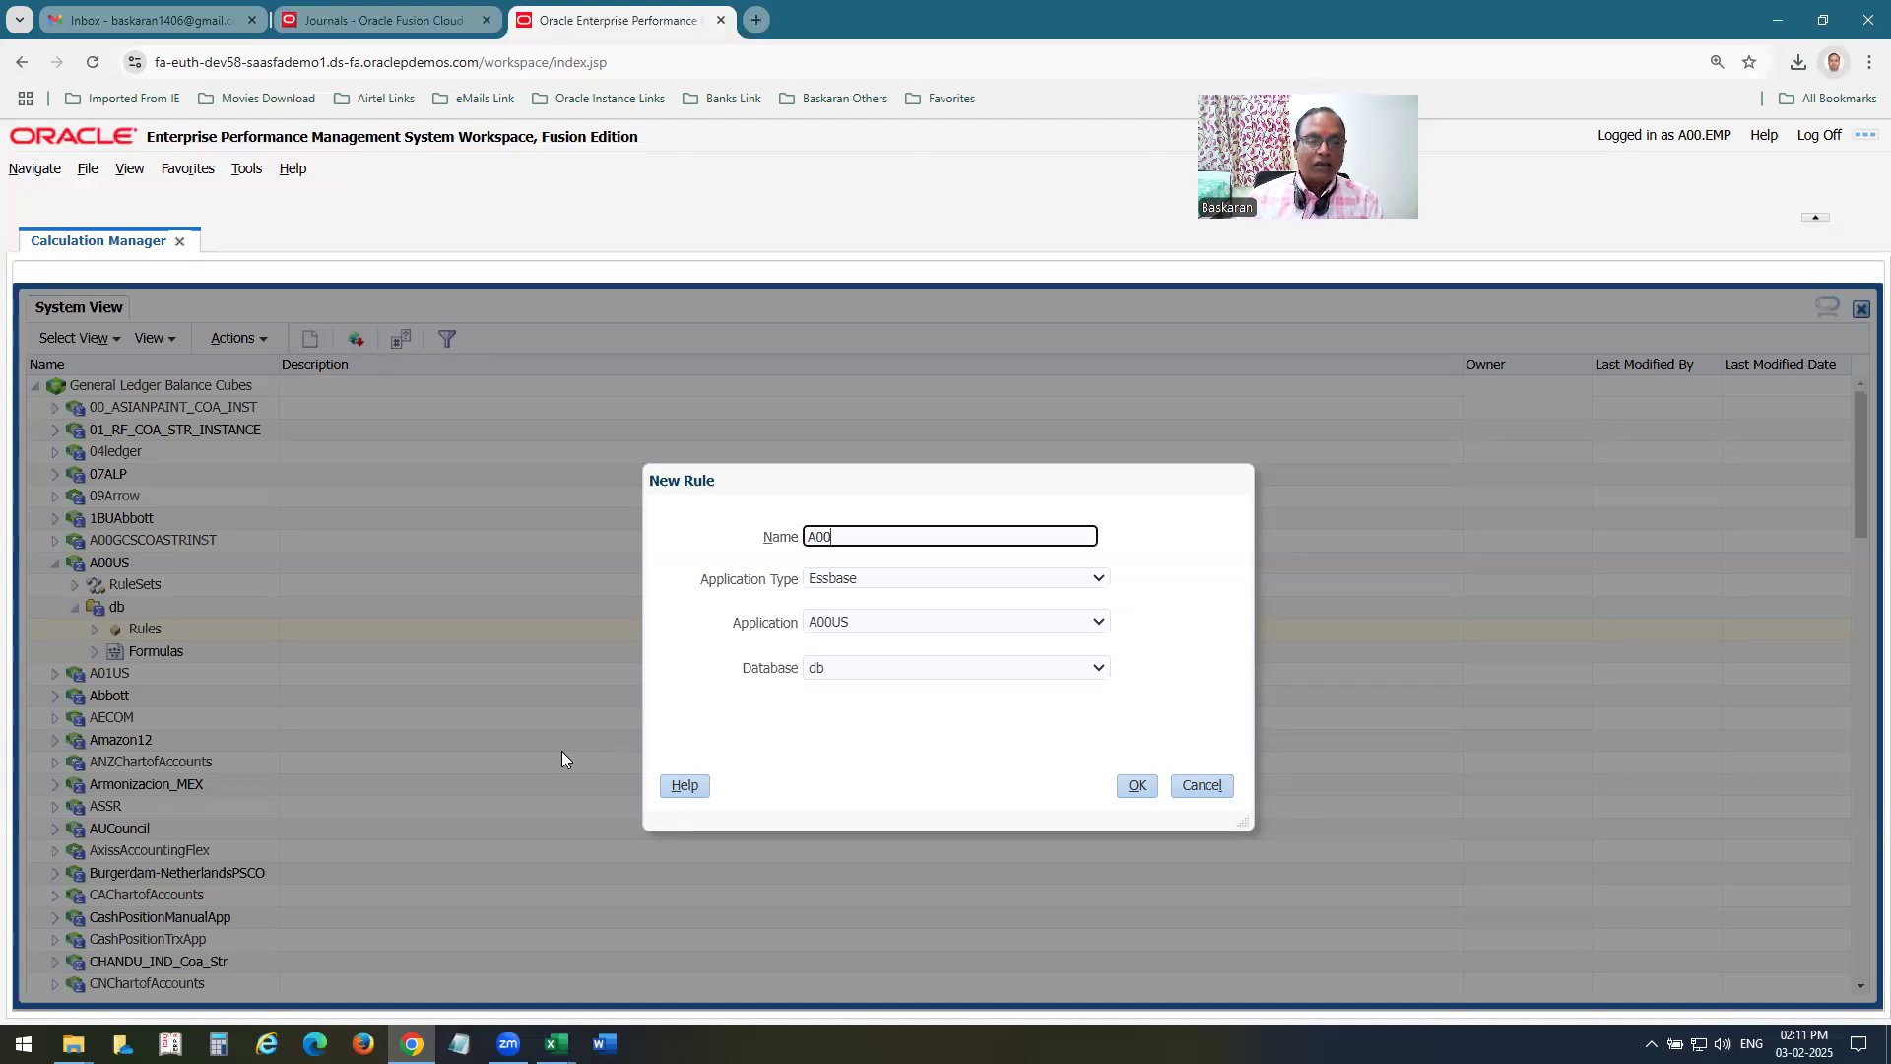
{"action": "type", "text": "MA Rule1"}
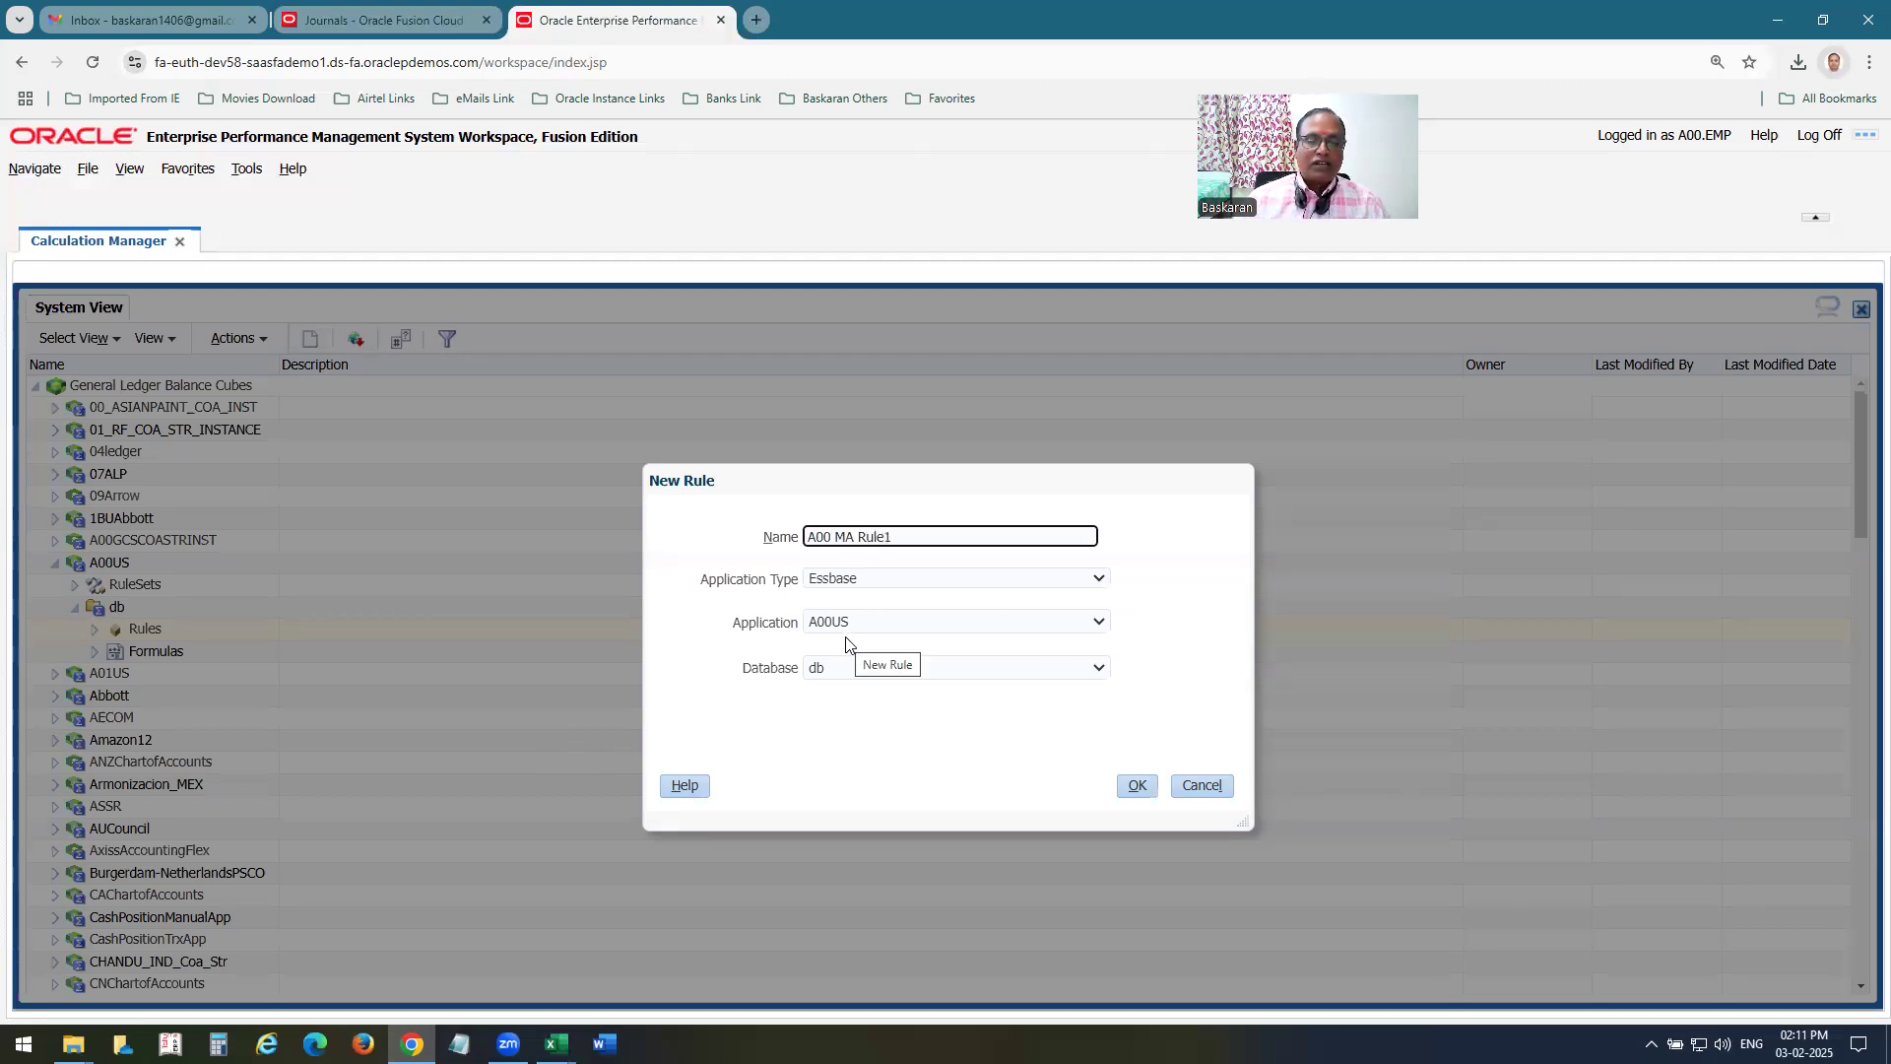
{"action": "key", "text": "Return"}
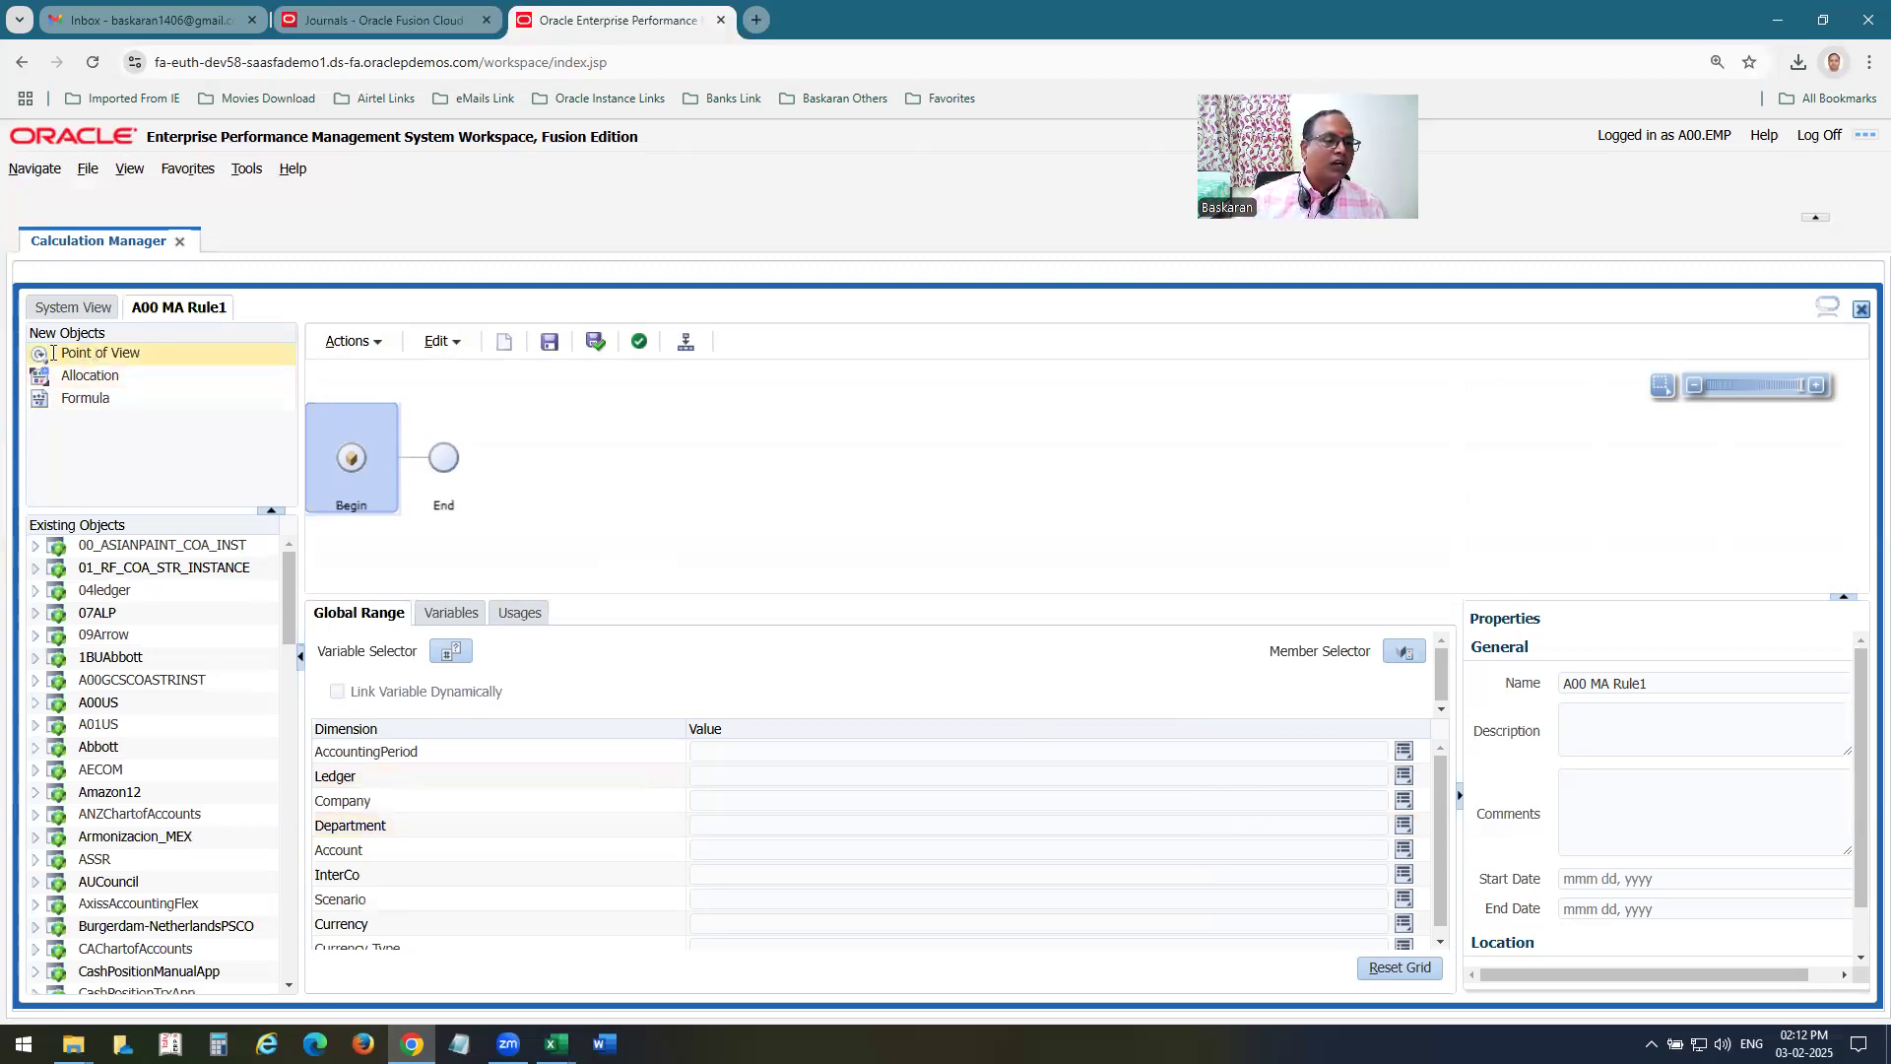
Insert a Point of View between Begin and End, and check the ledger and accounting period rows in the Excel workbook before returning to Chrome.
{"action": "left_click_drag", "start_coordinate": [39, 354], "coordinate": [415, 459]}
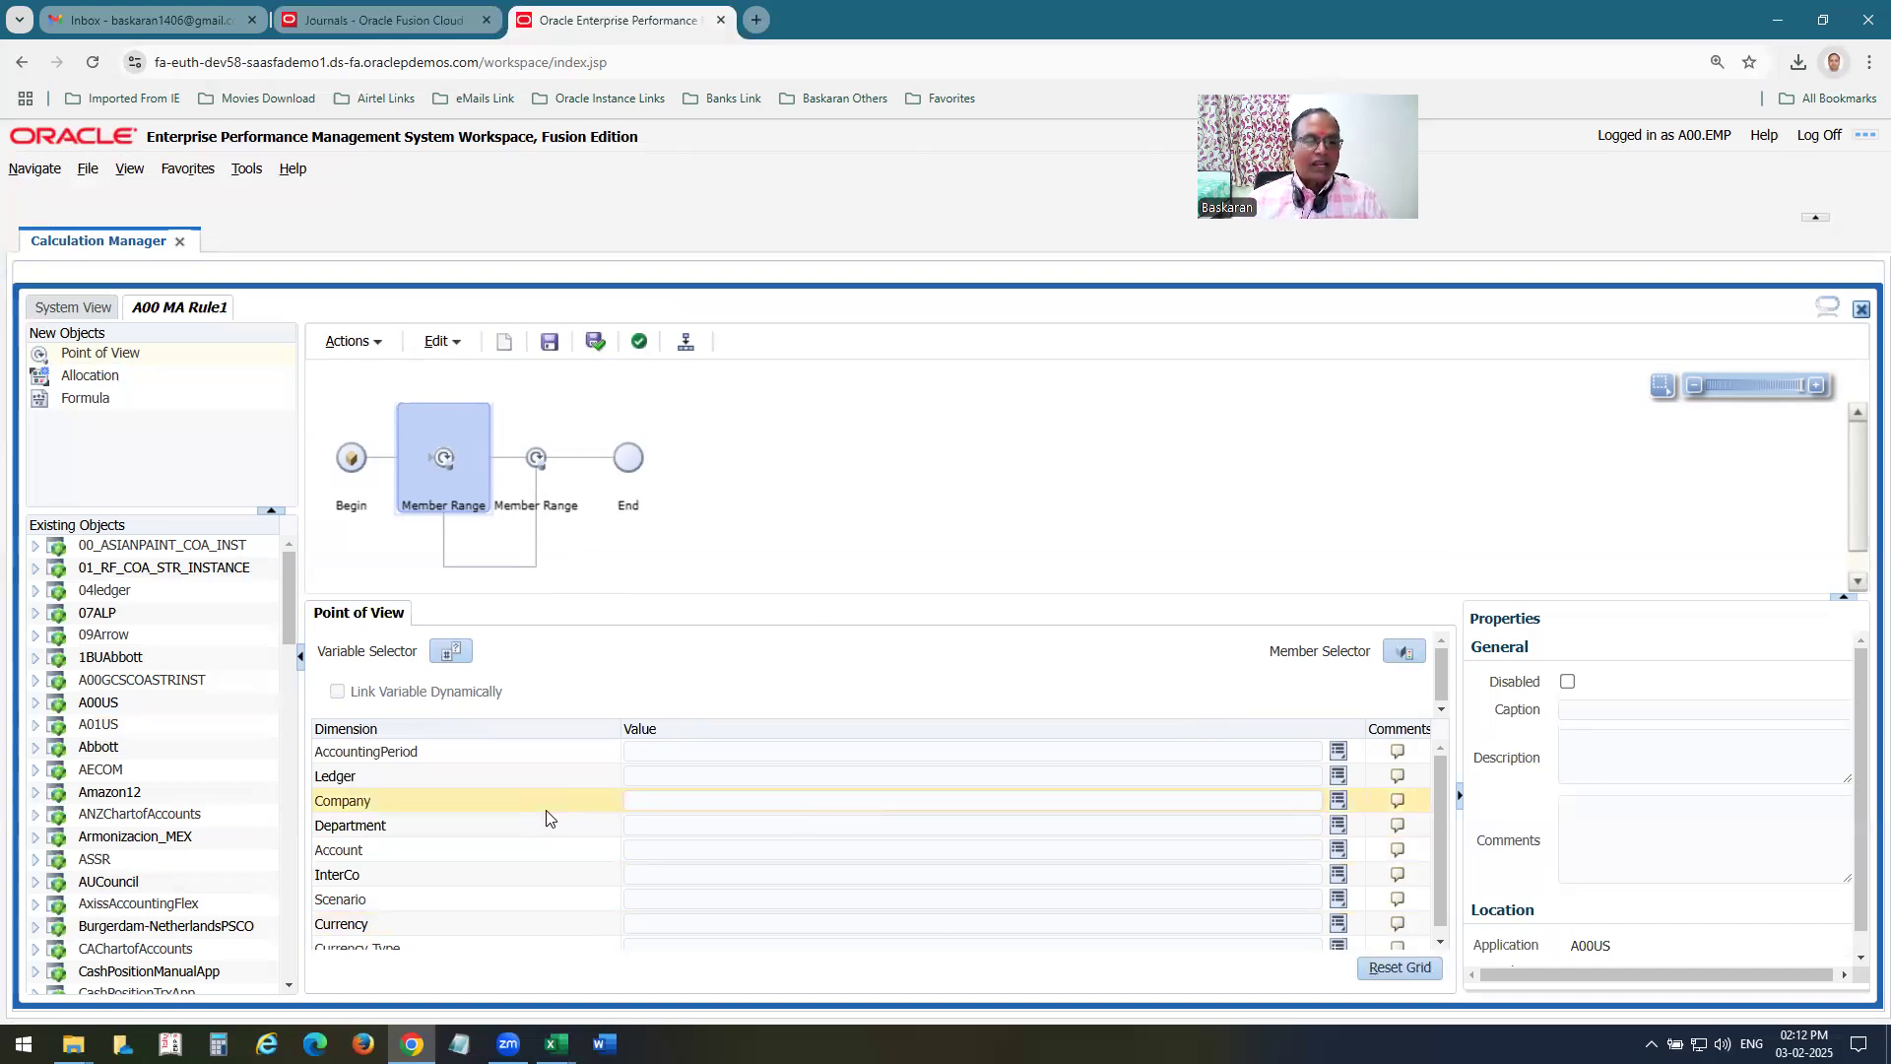
{"action": "key", "text": "alt+Tab"}
{"action": "left_click", "coordinate": [294, 333]}
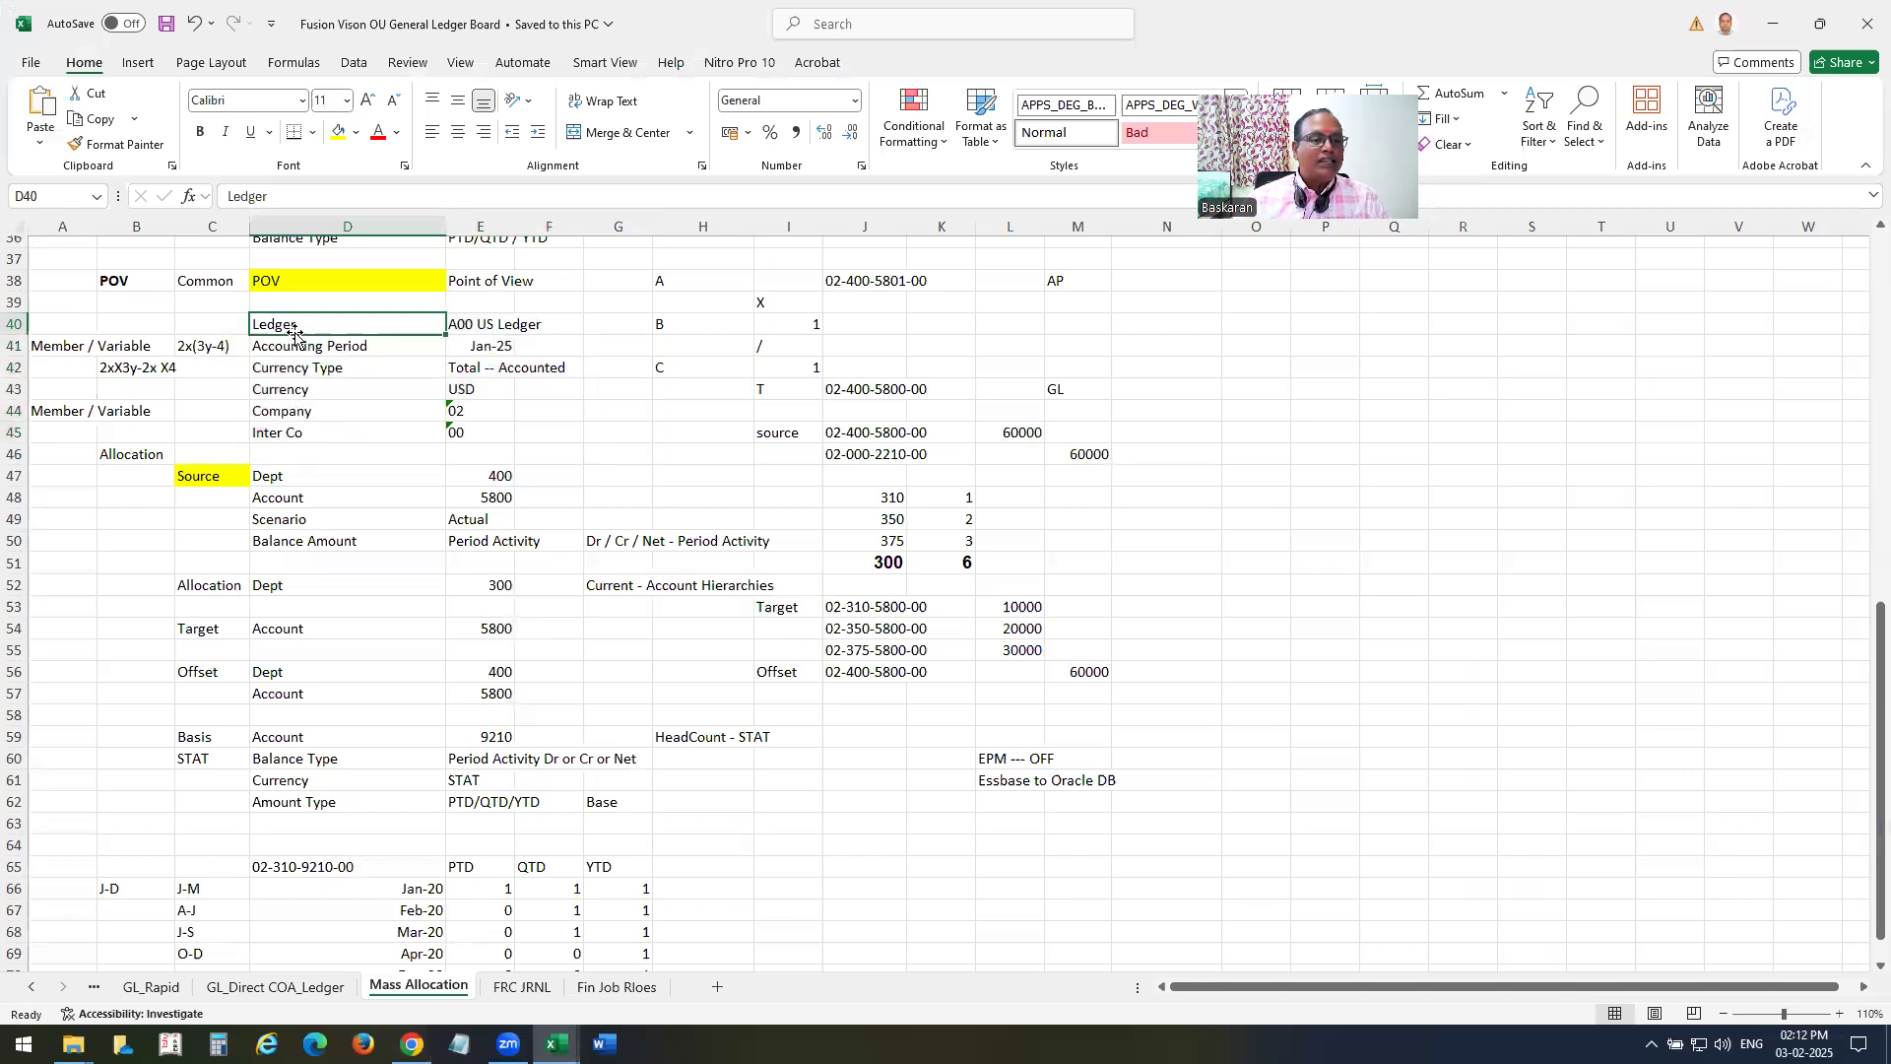
{"action": "left_click", "coordinate": [330, 346]}
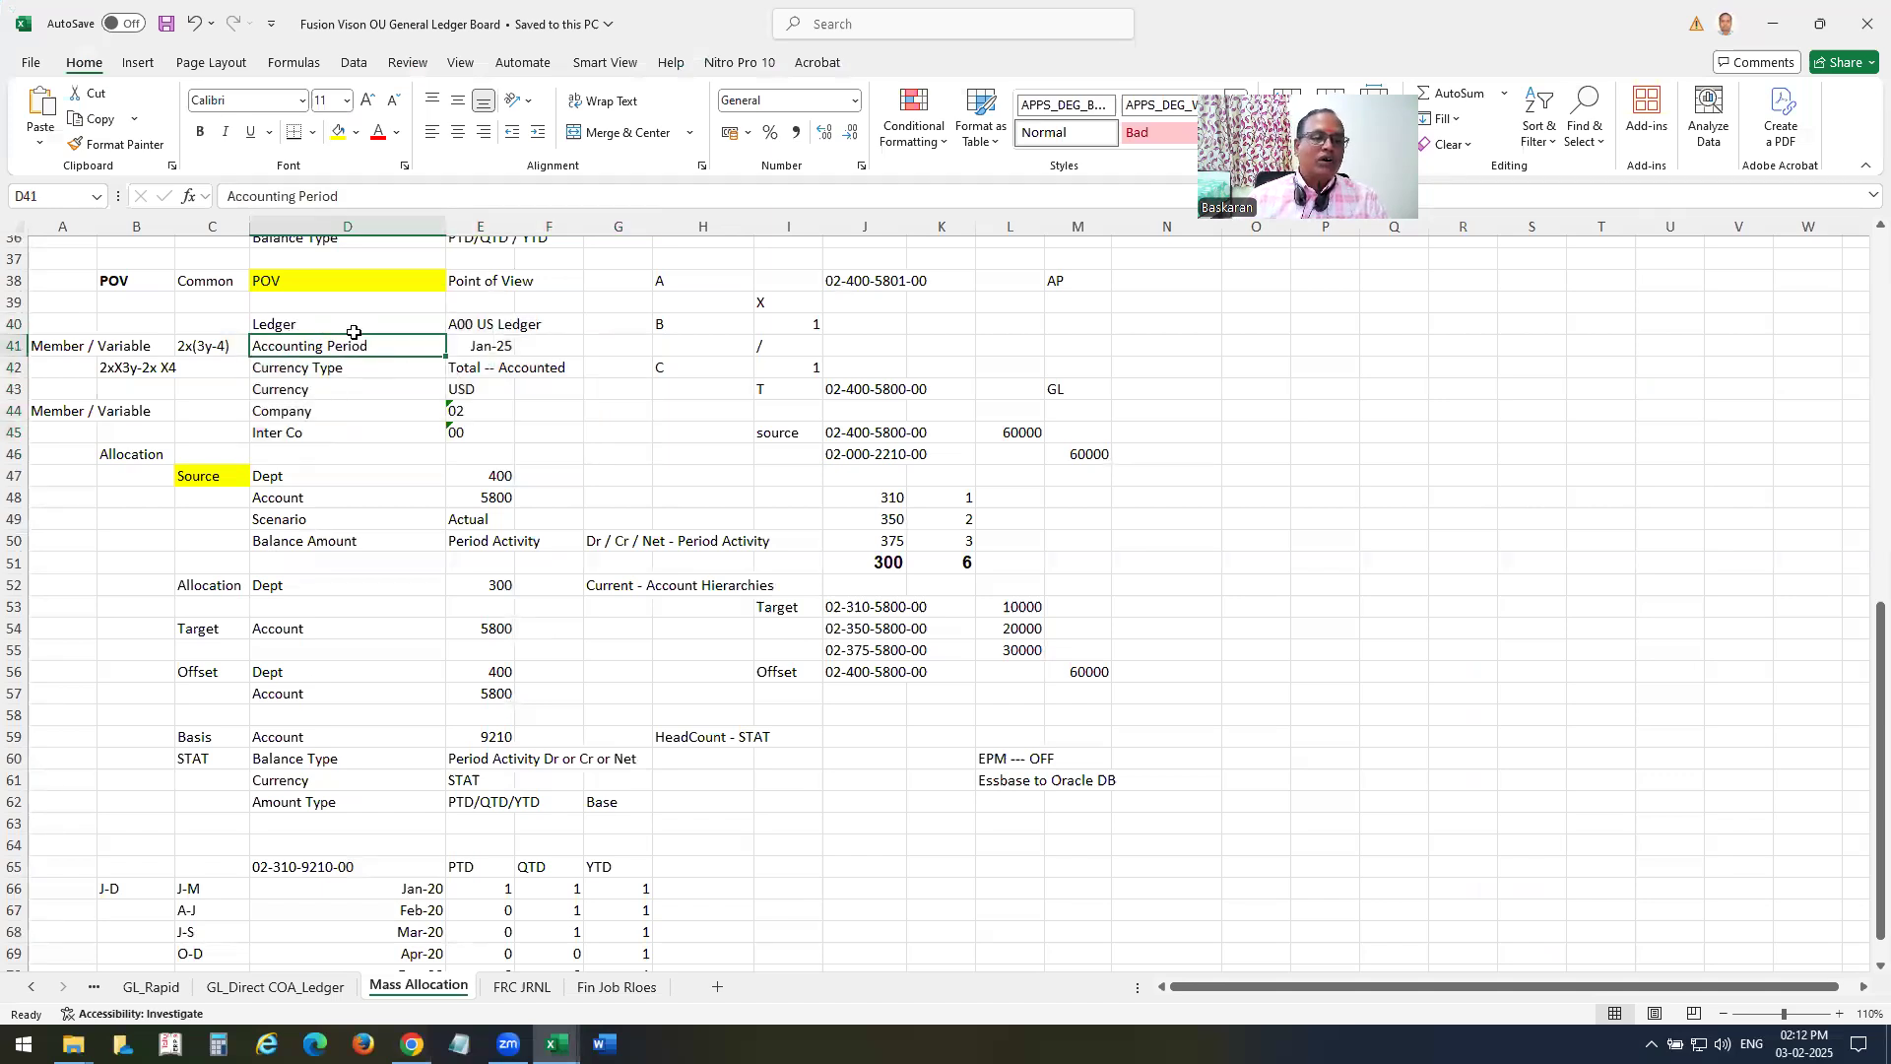
{"action": "key", "text": "alt+Tab"}
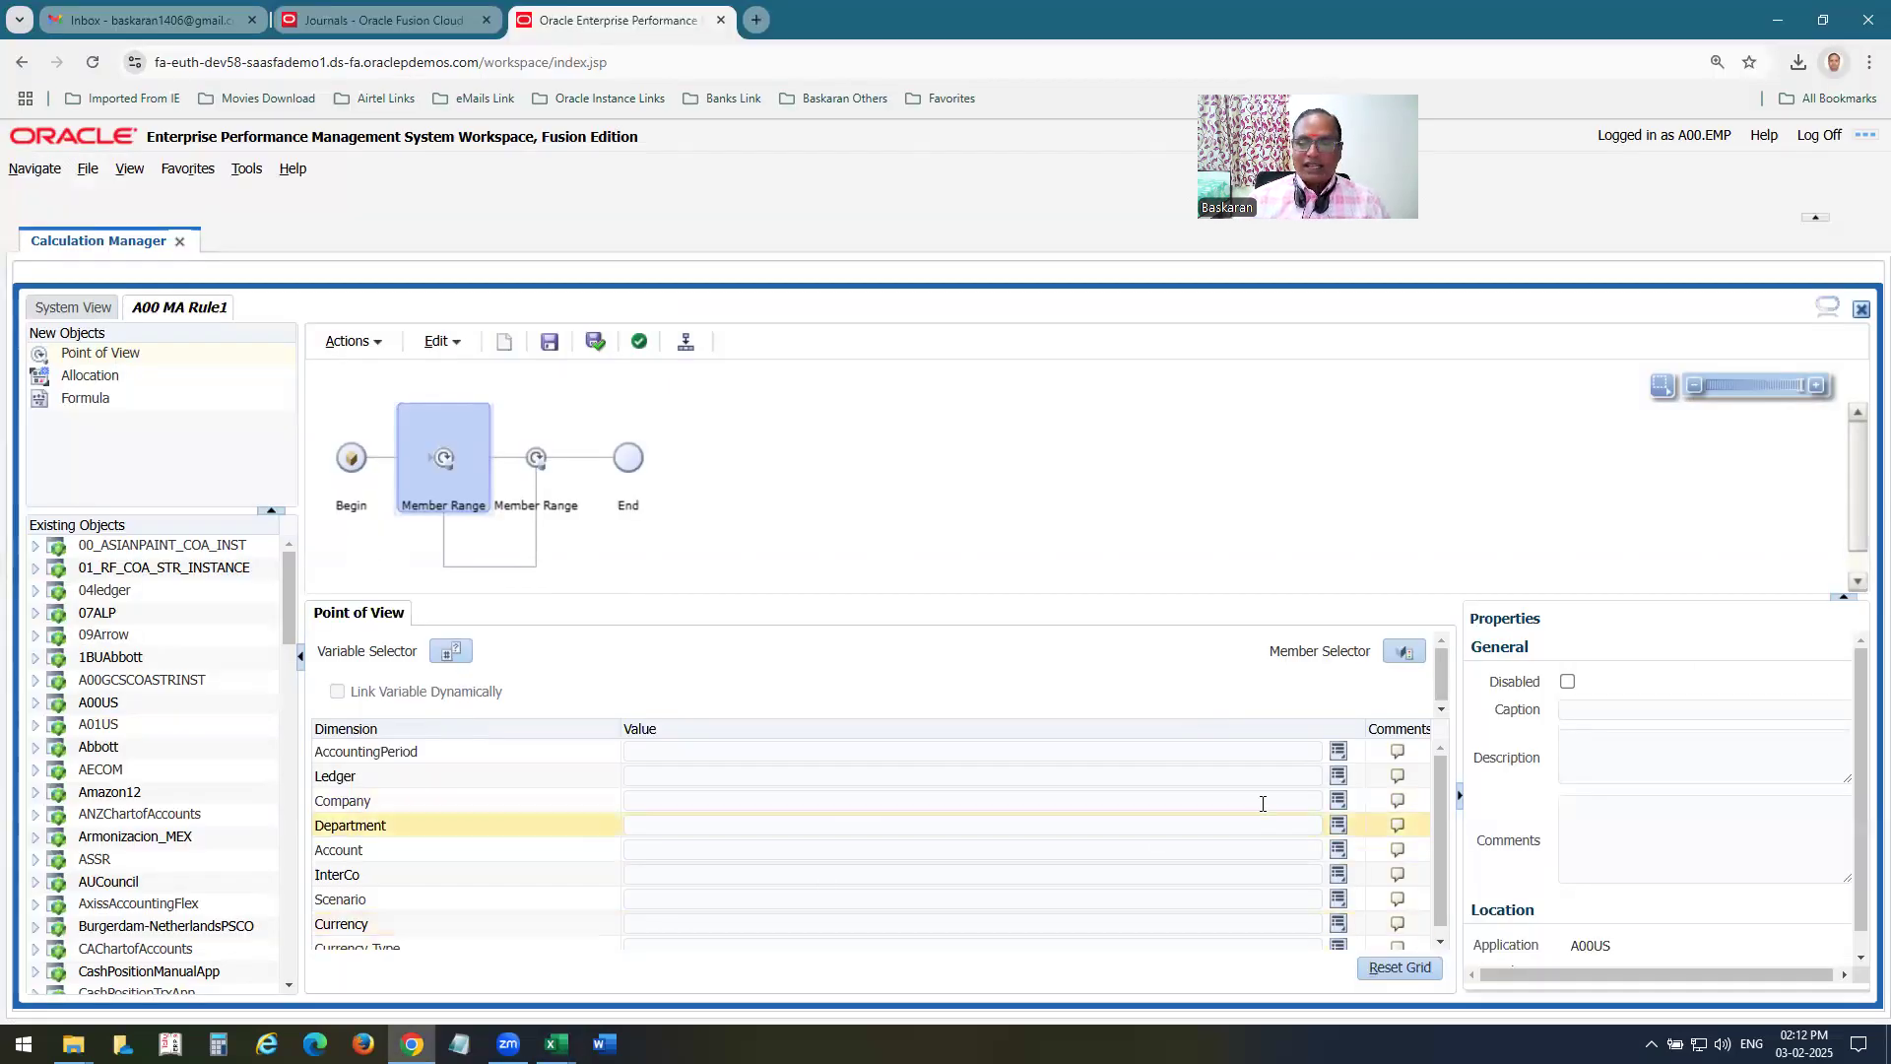
Set the point of view's AccountingPeriod to the Jan-25 member from Qtr1-25 of 2025, checking the Ledger row in Excel before confirming.
{"action": "left_click", "coordinate": [1338, 754]}
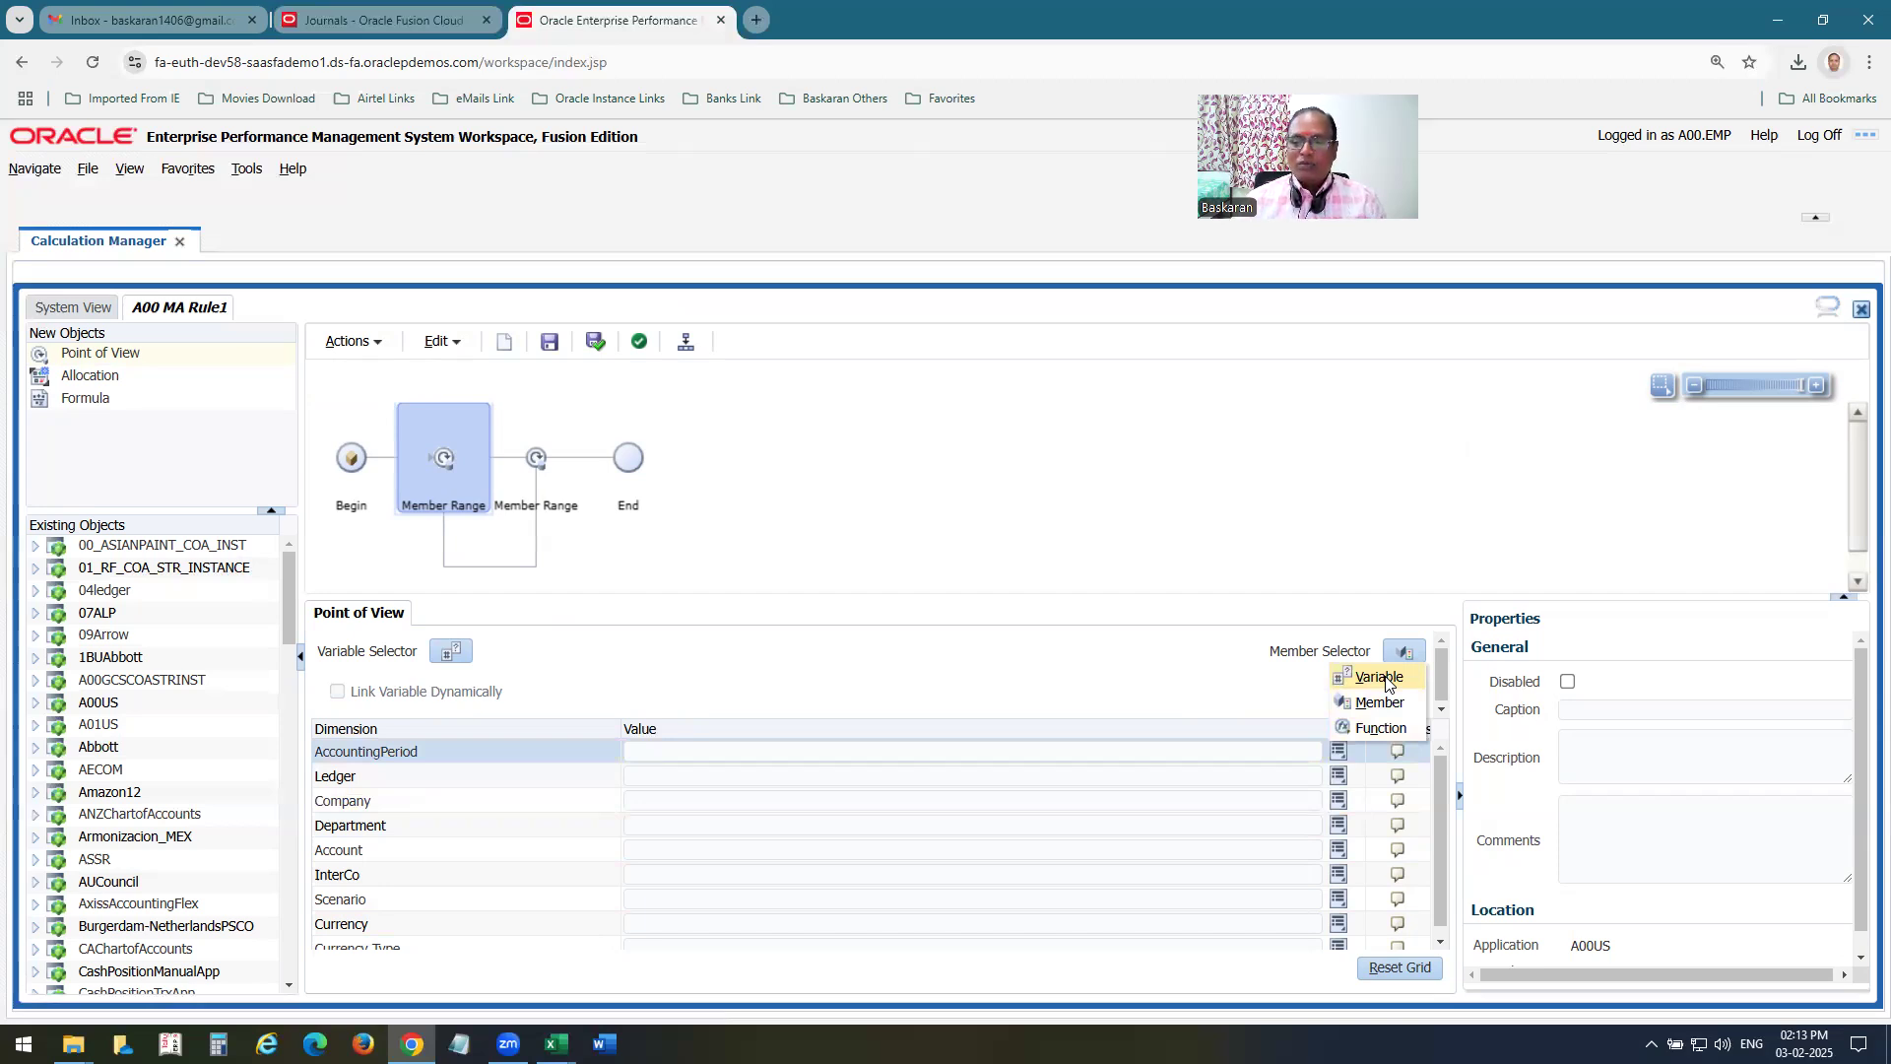
{"action": "left_click", "coordinate": [1375, 703]}
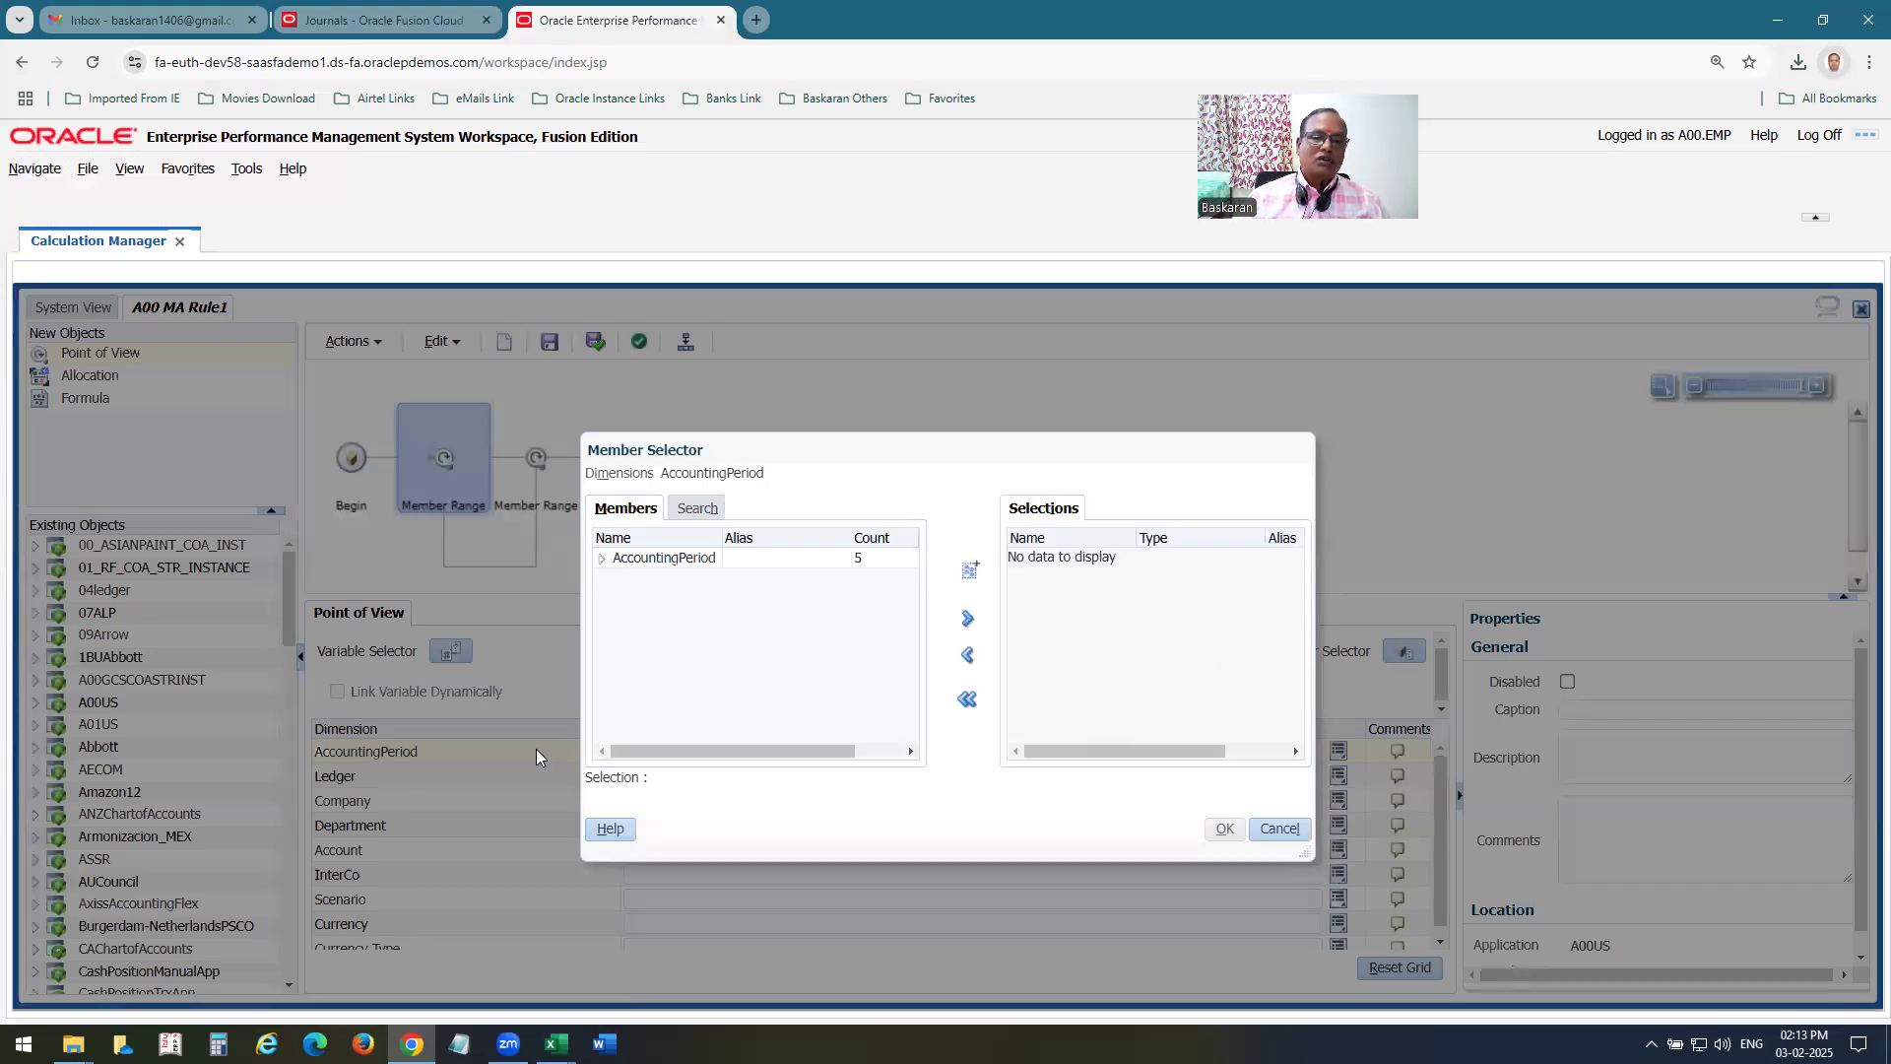
{"action": "left_click", "coordinate": [602, 559]}
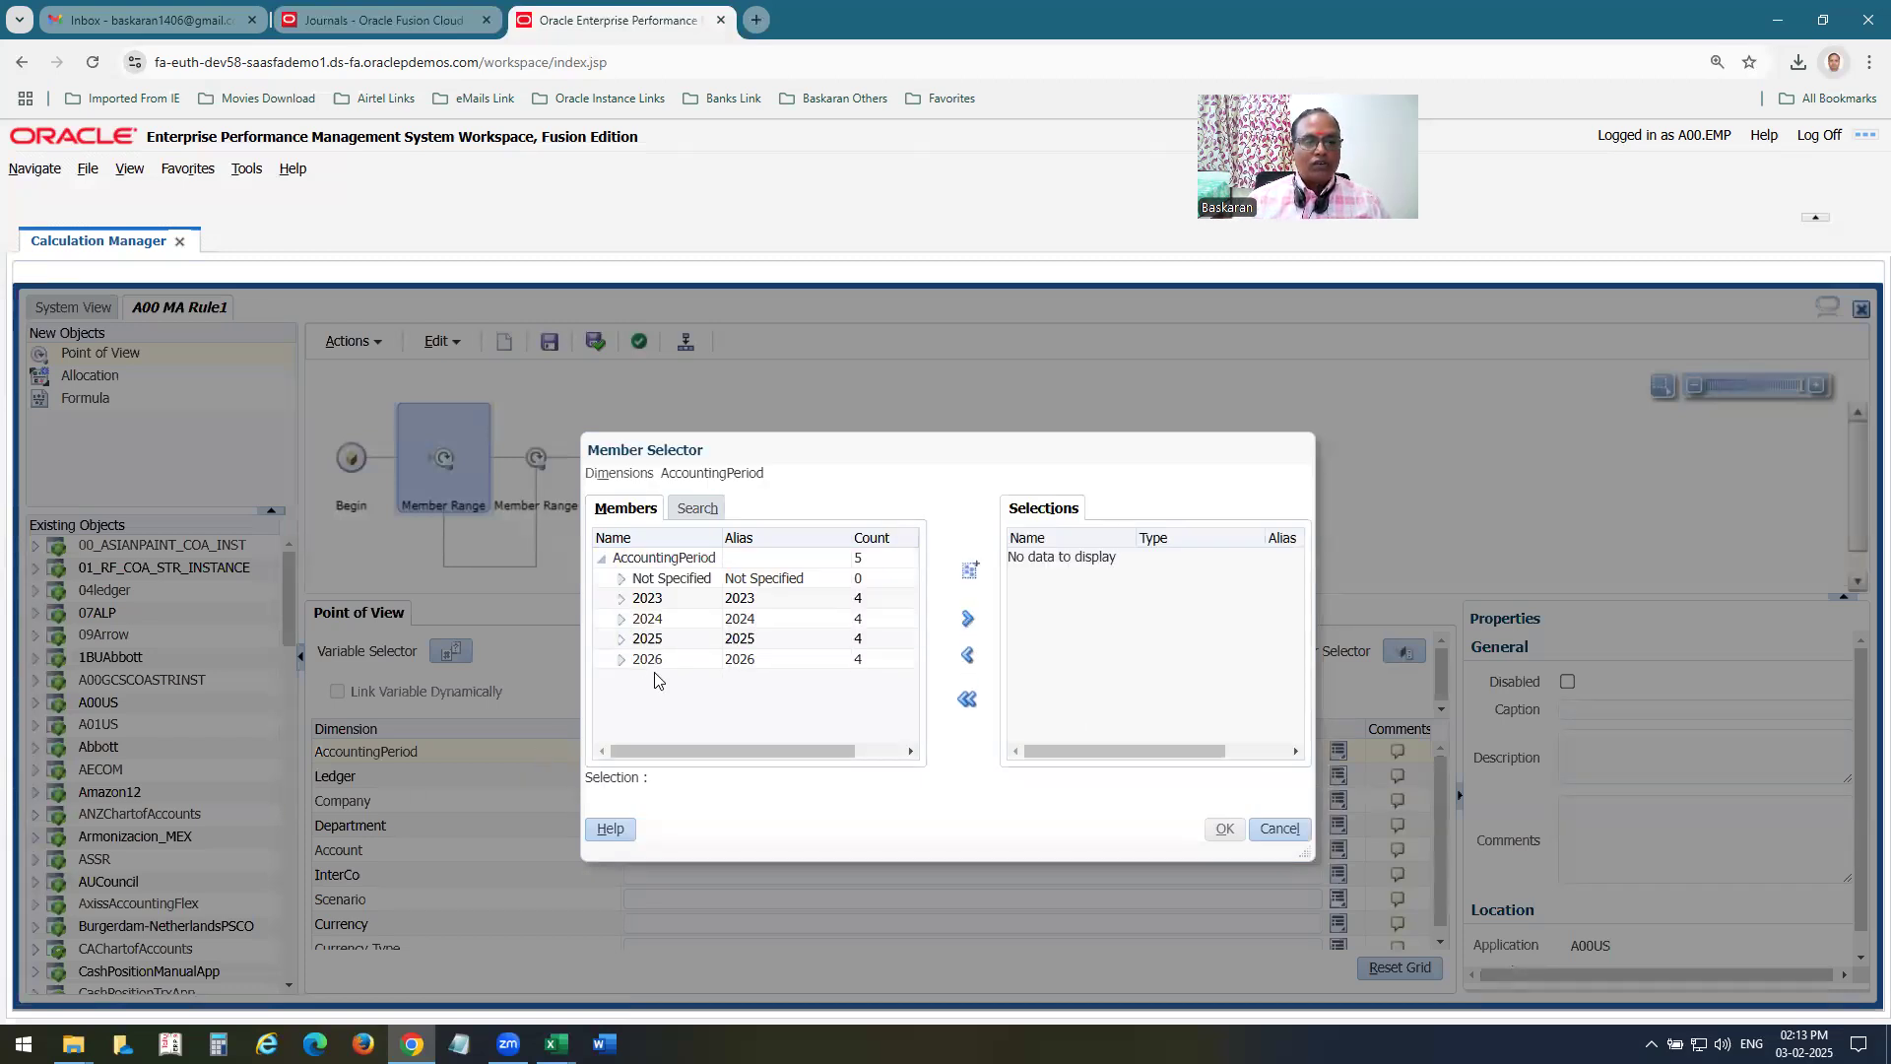
{"action": "left_click", "coordinate": [621, 641]}
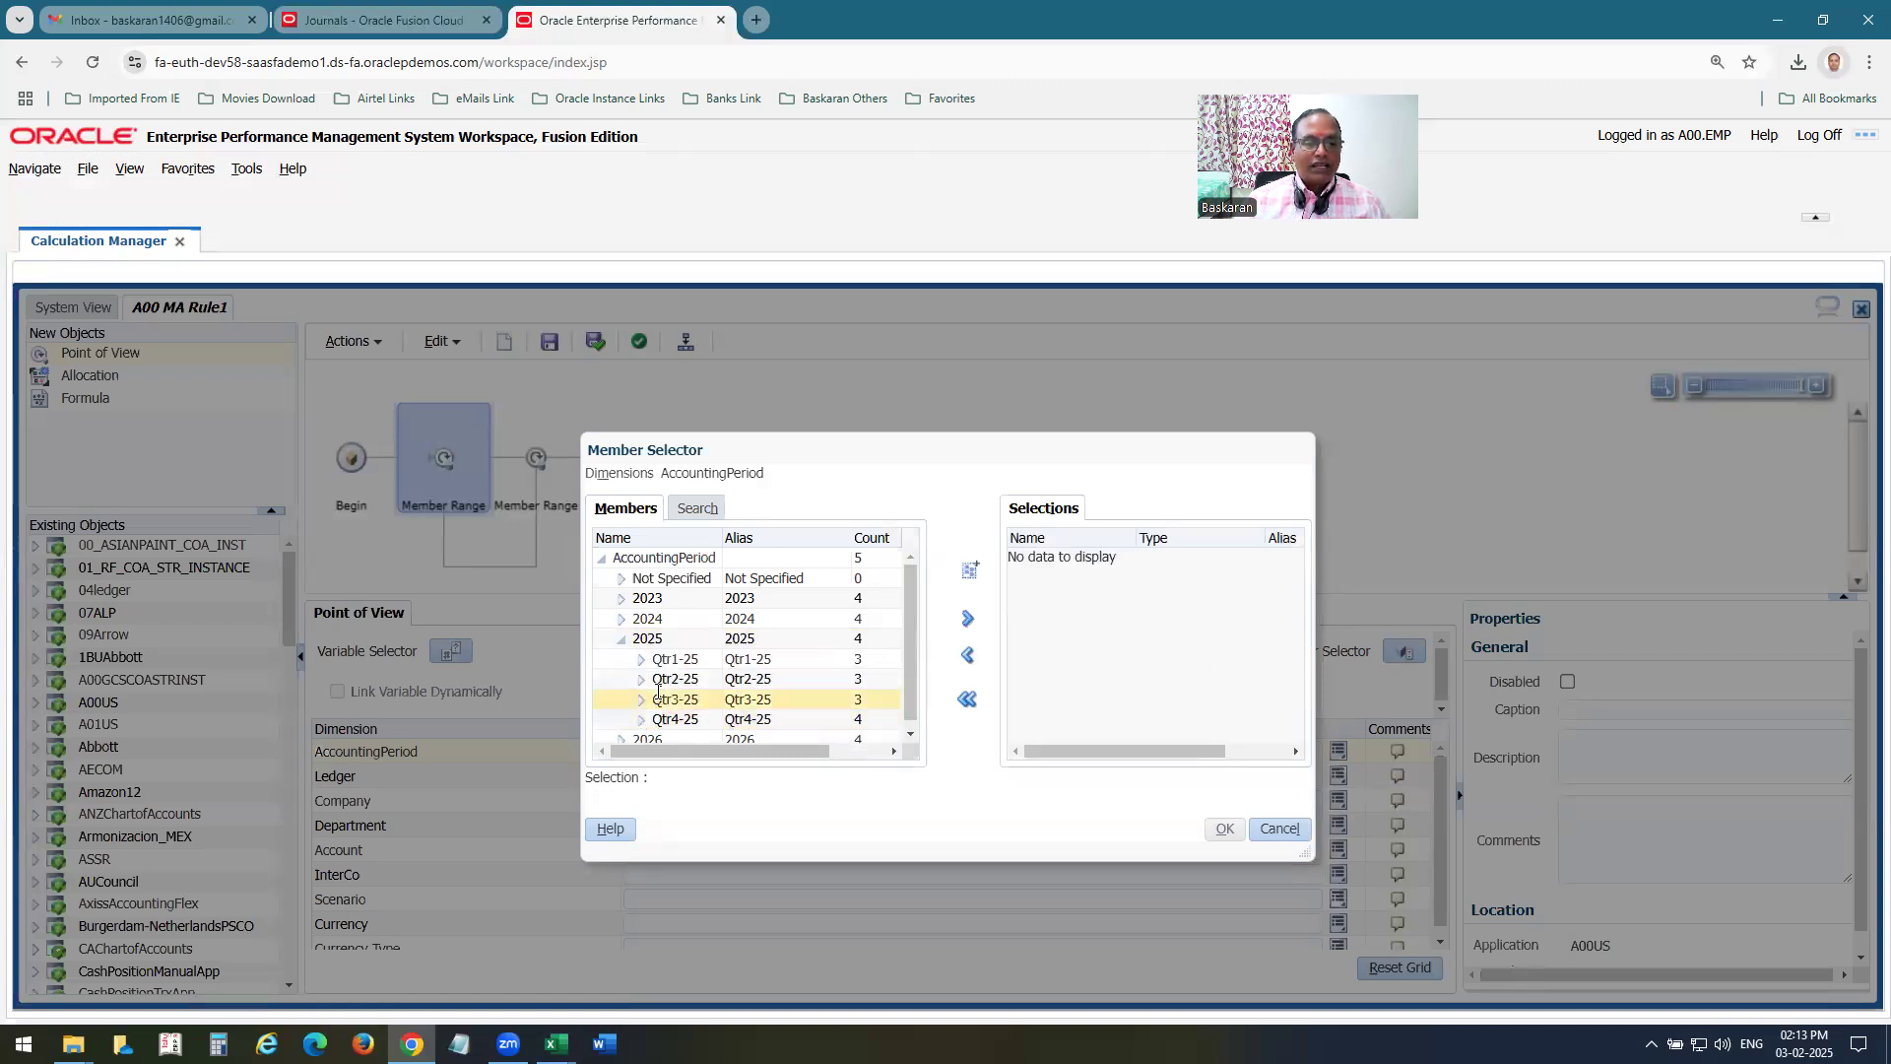
{"action": "left_click", "coordinate": [641, 659]}
{"action": "left_click", "coordinate": [693, 679]}
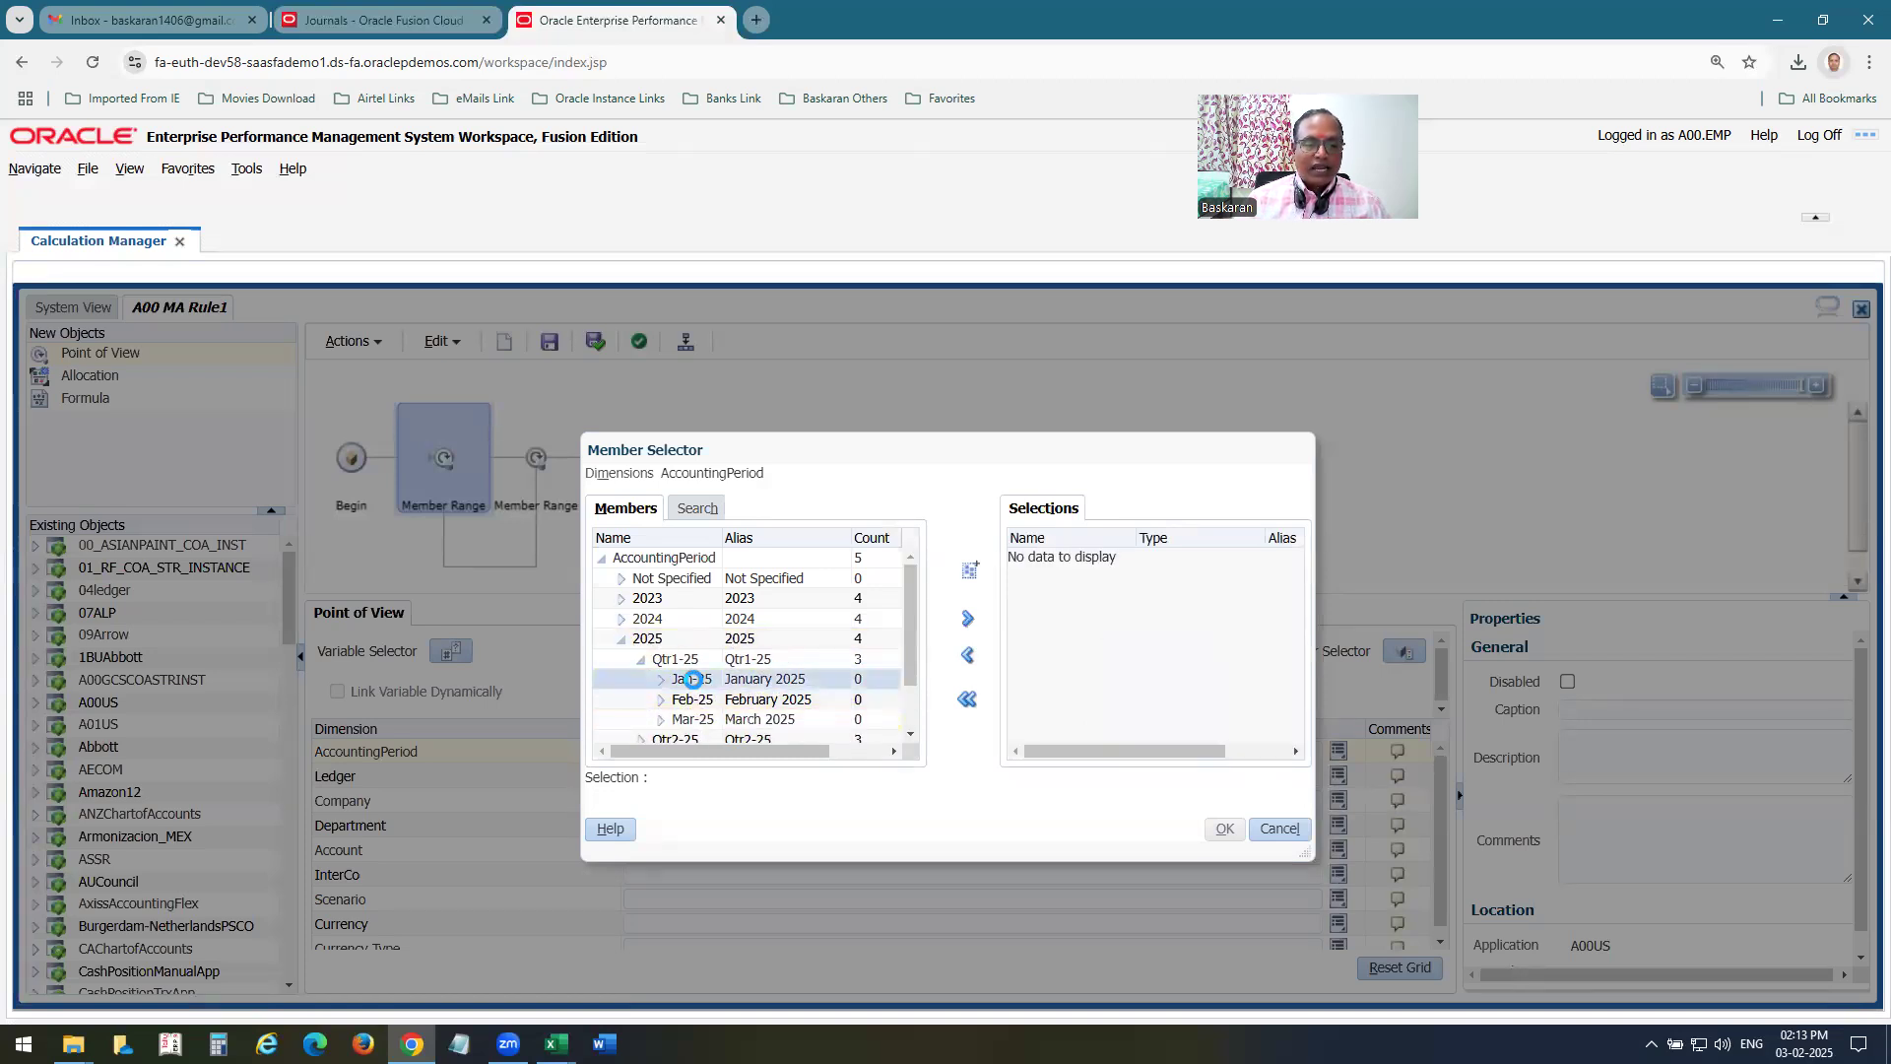
{"action": "left_click", "coordinate": [967, 619]}
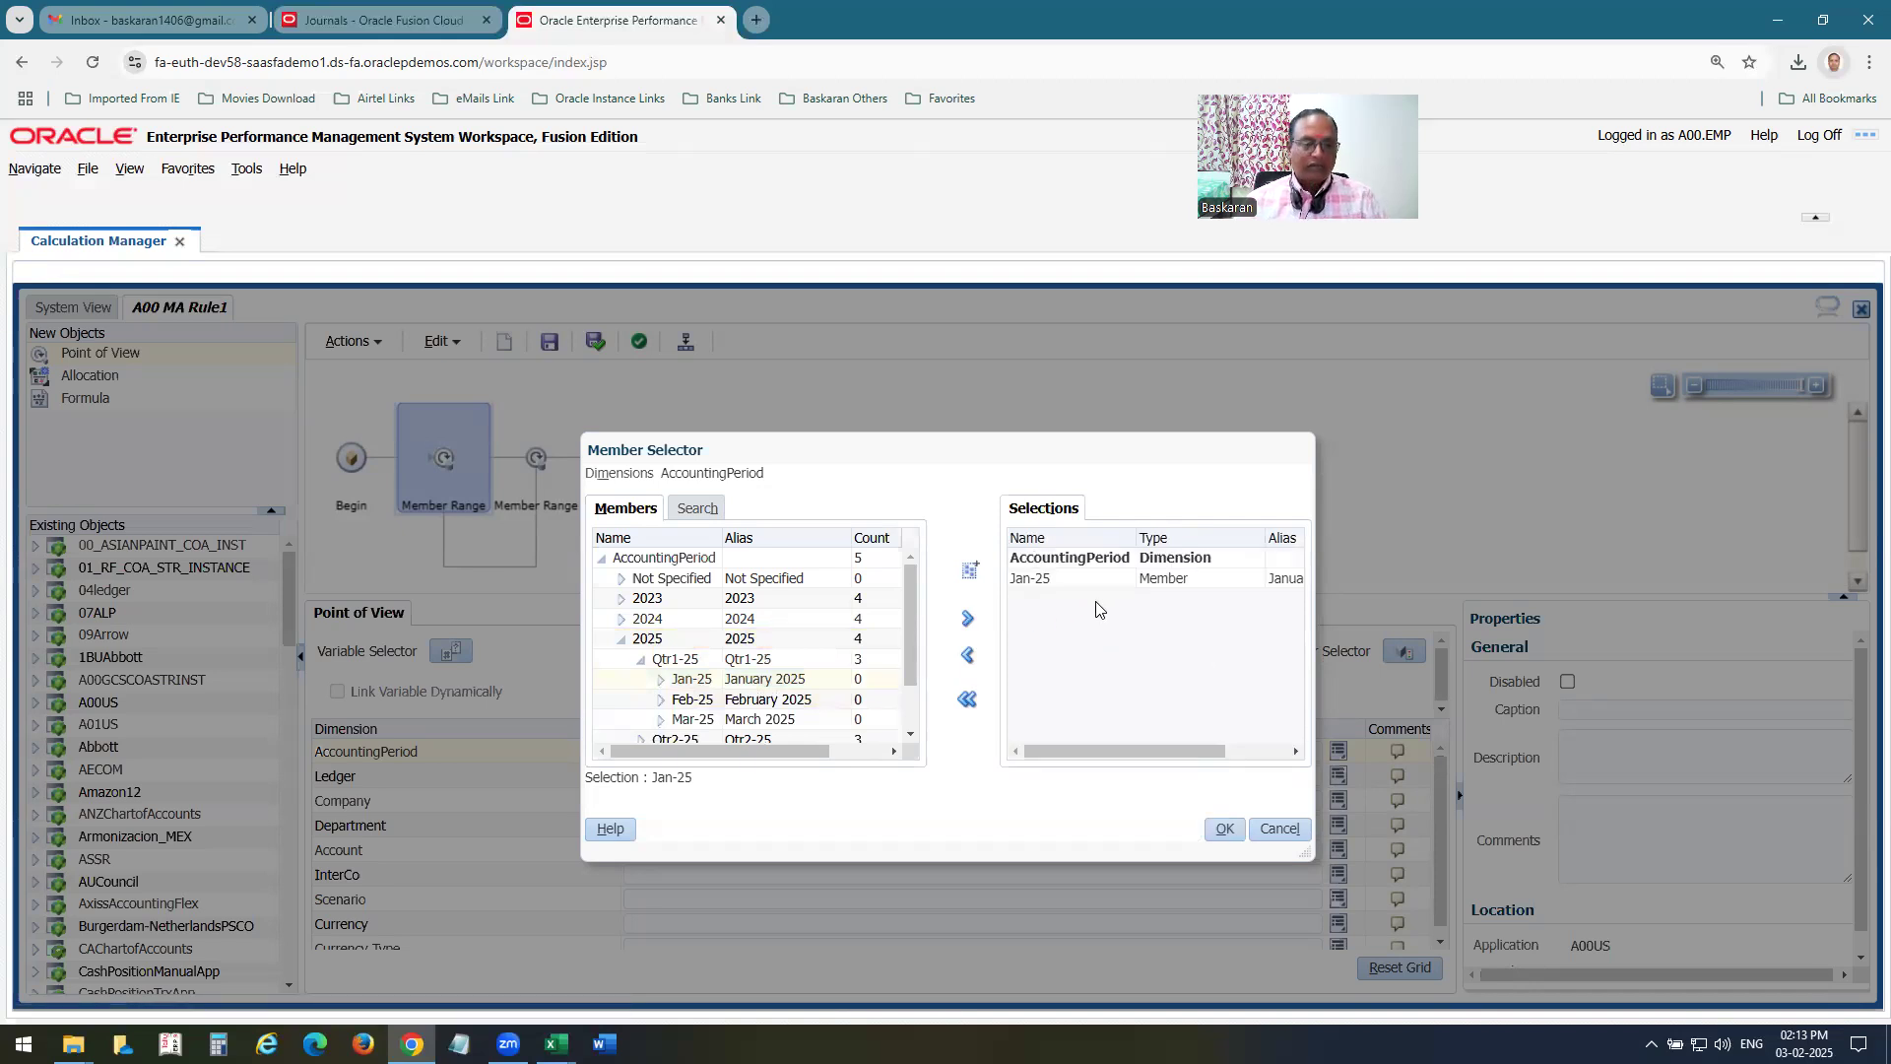
{"action": "key", "text": "alt+Tab"}
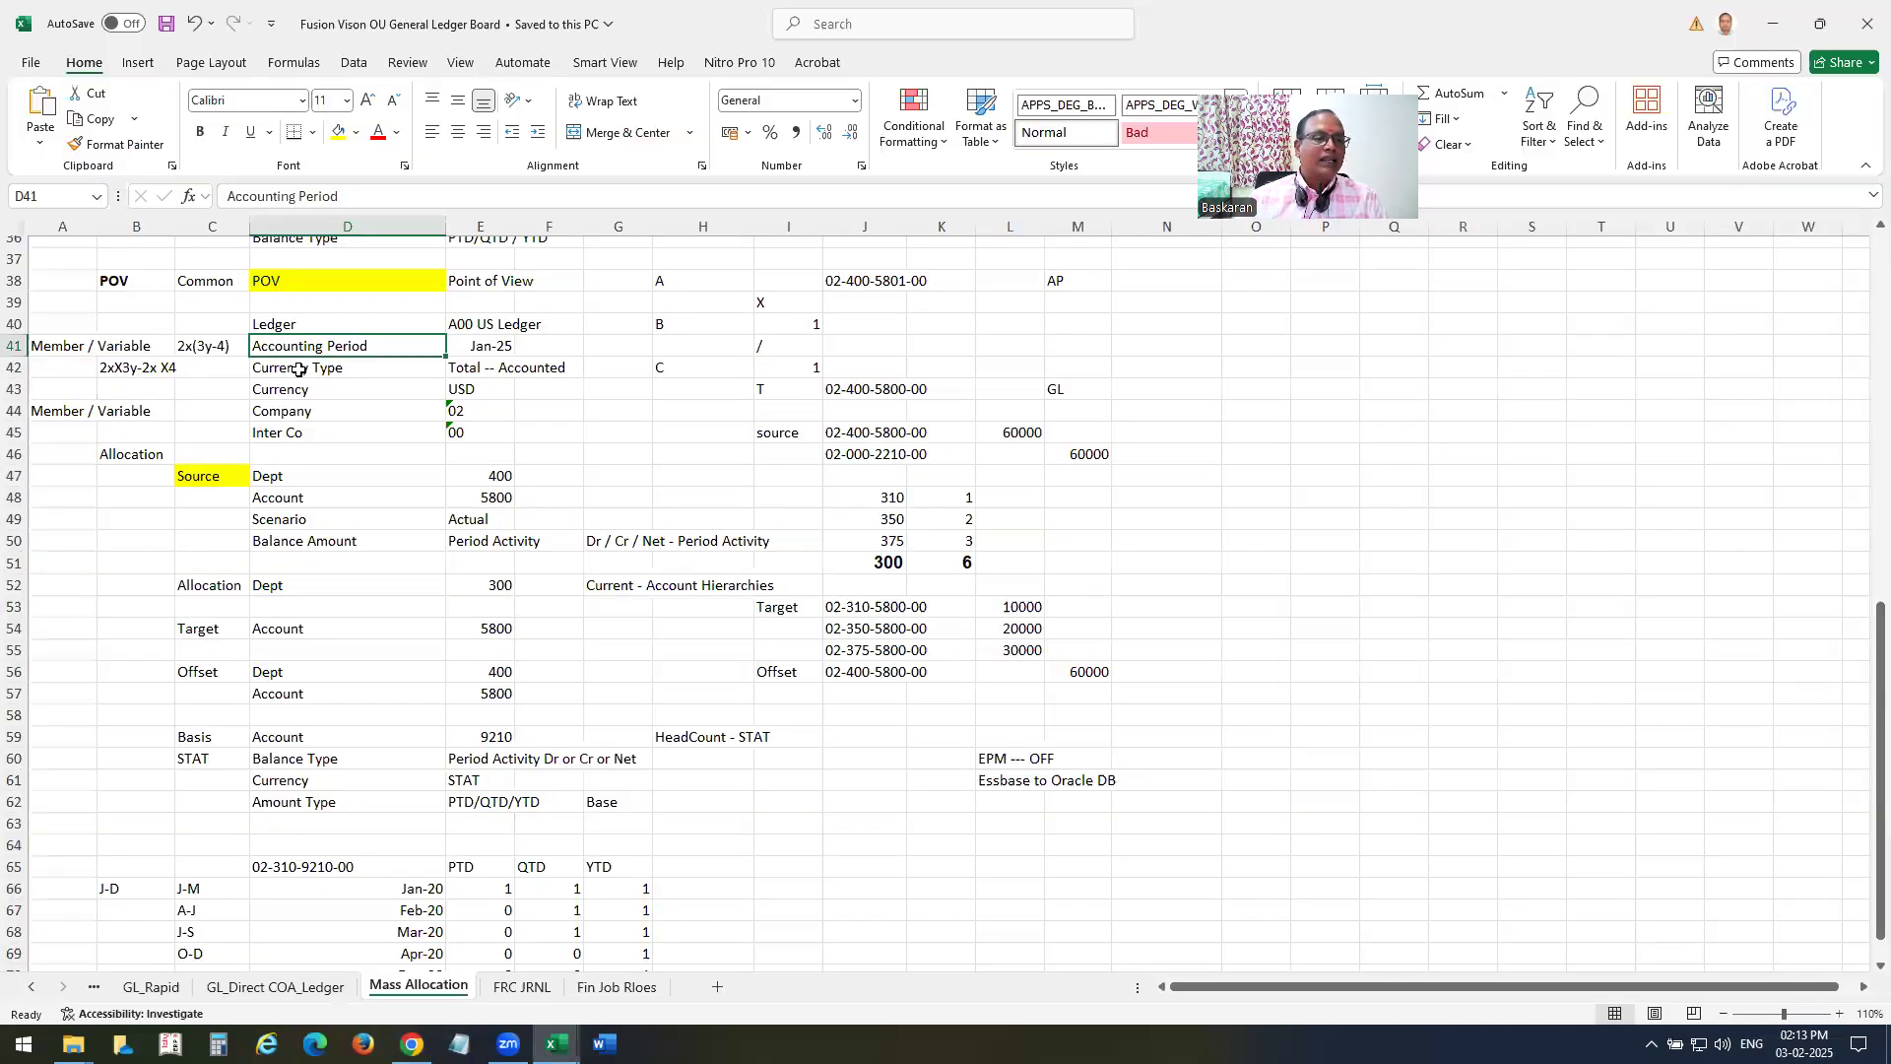
{"action": "left_click", "coordinate": [280, 325]}
{"action": "key", "text": "alt+Tab"}
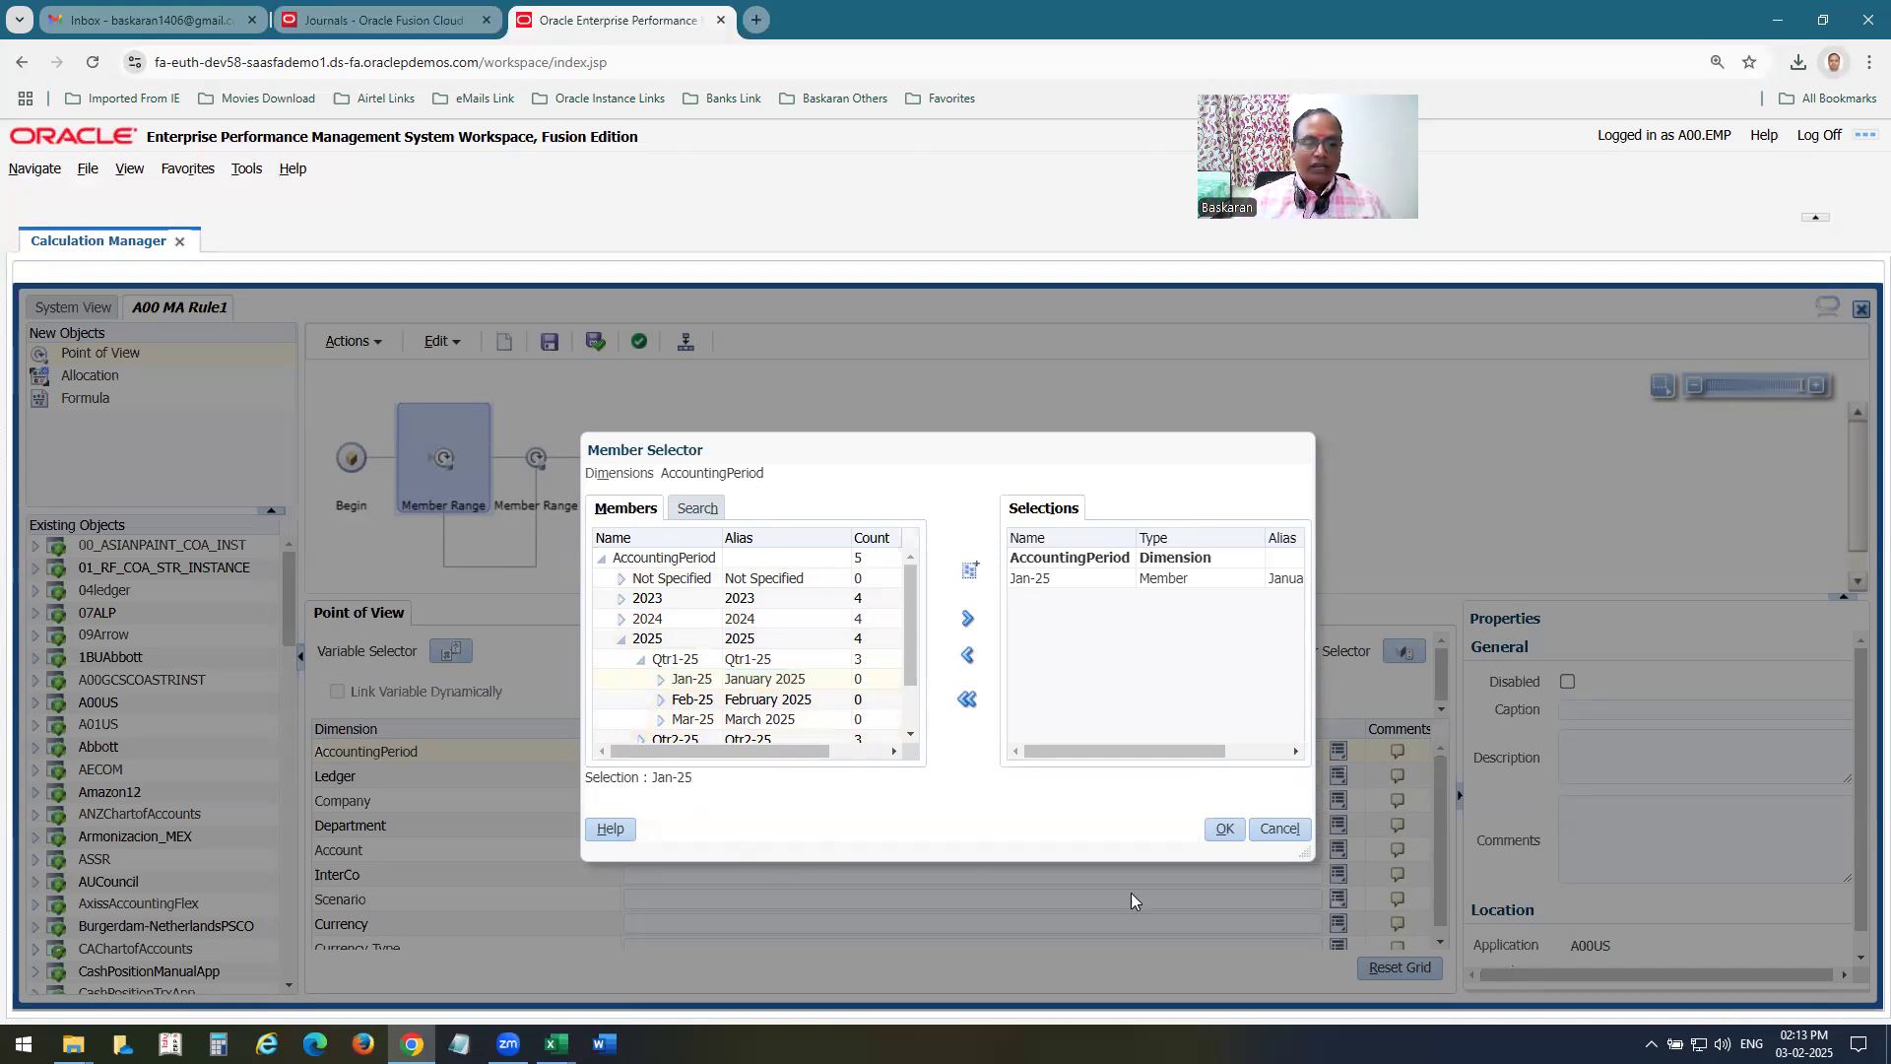
{"action": "left_click", "coordinate": [1222, 828]}
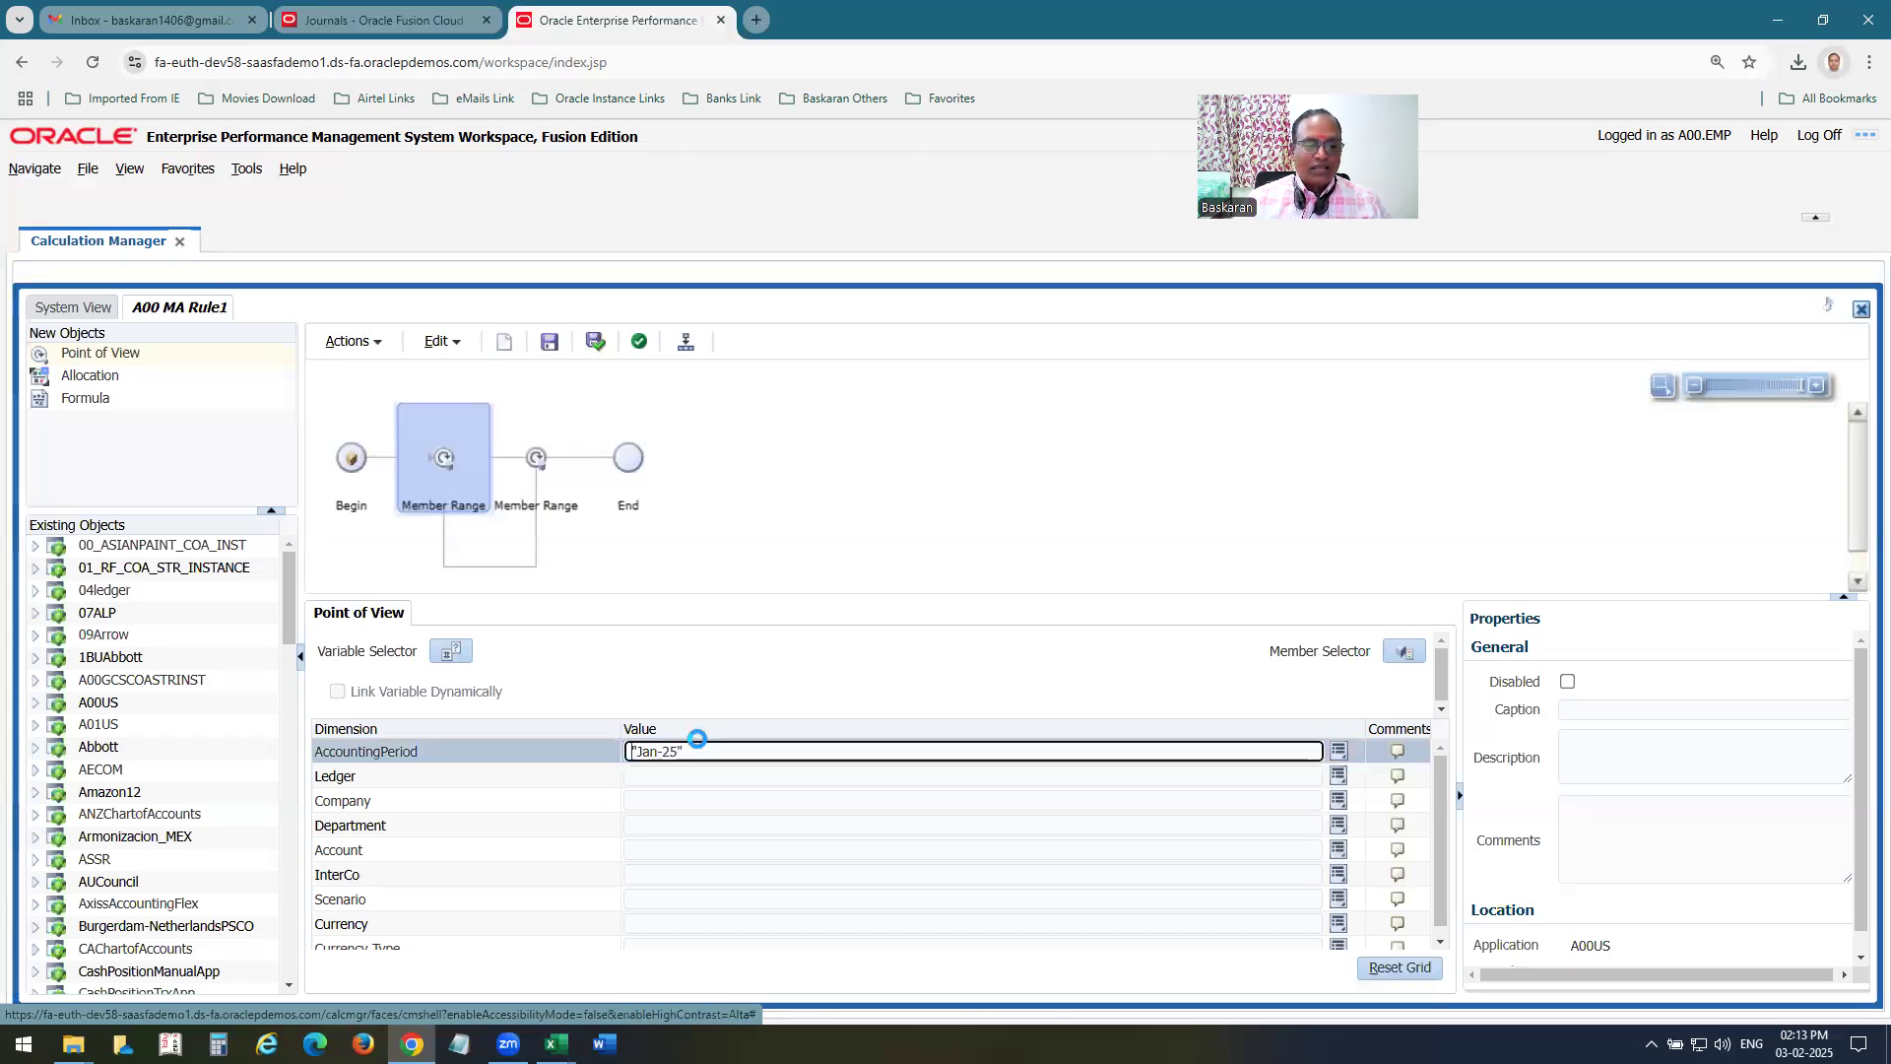
Reopen member selection for the point of view and add A00 US Ledger from All Ledgers as the Ledger member.
{"action": "left_click", "coordinate": [1404, 653]}
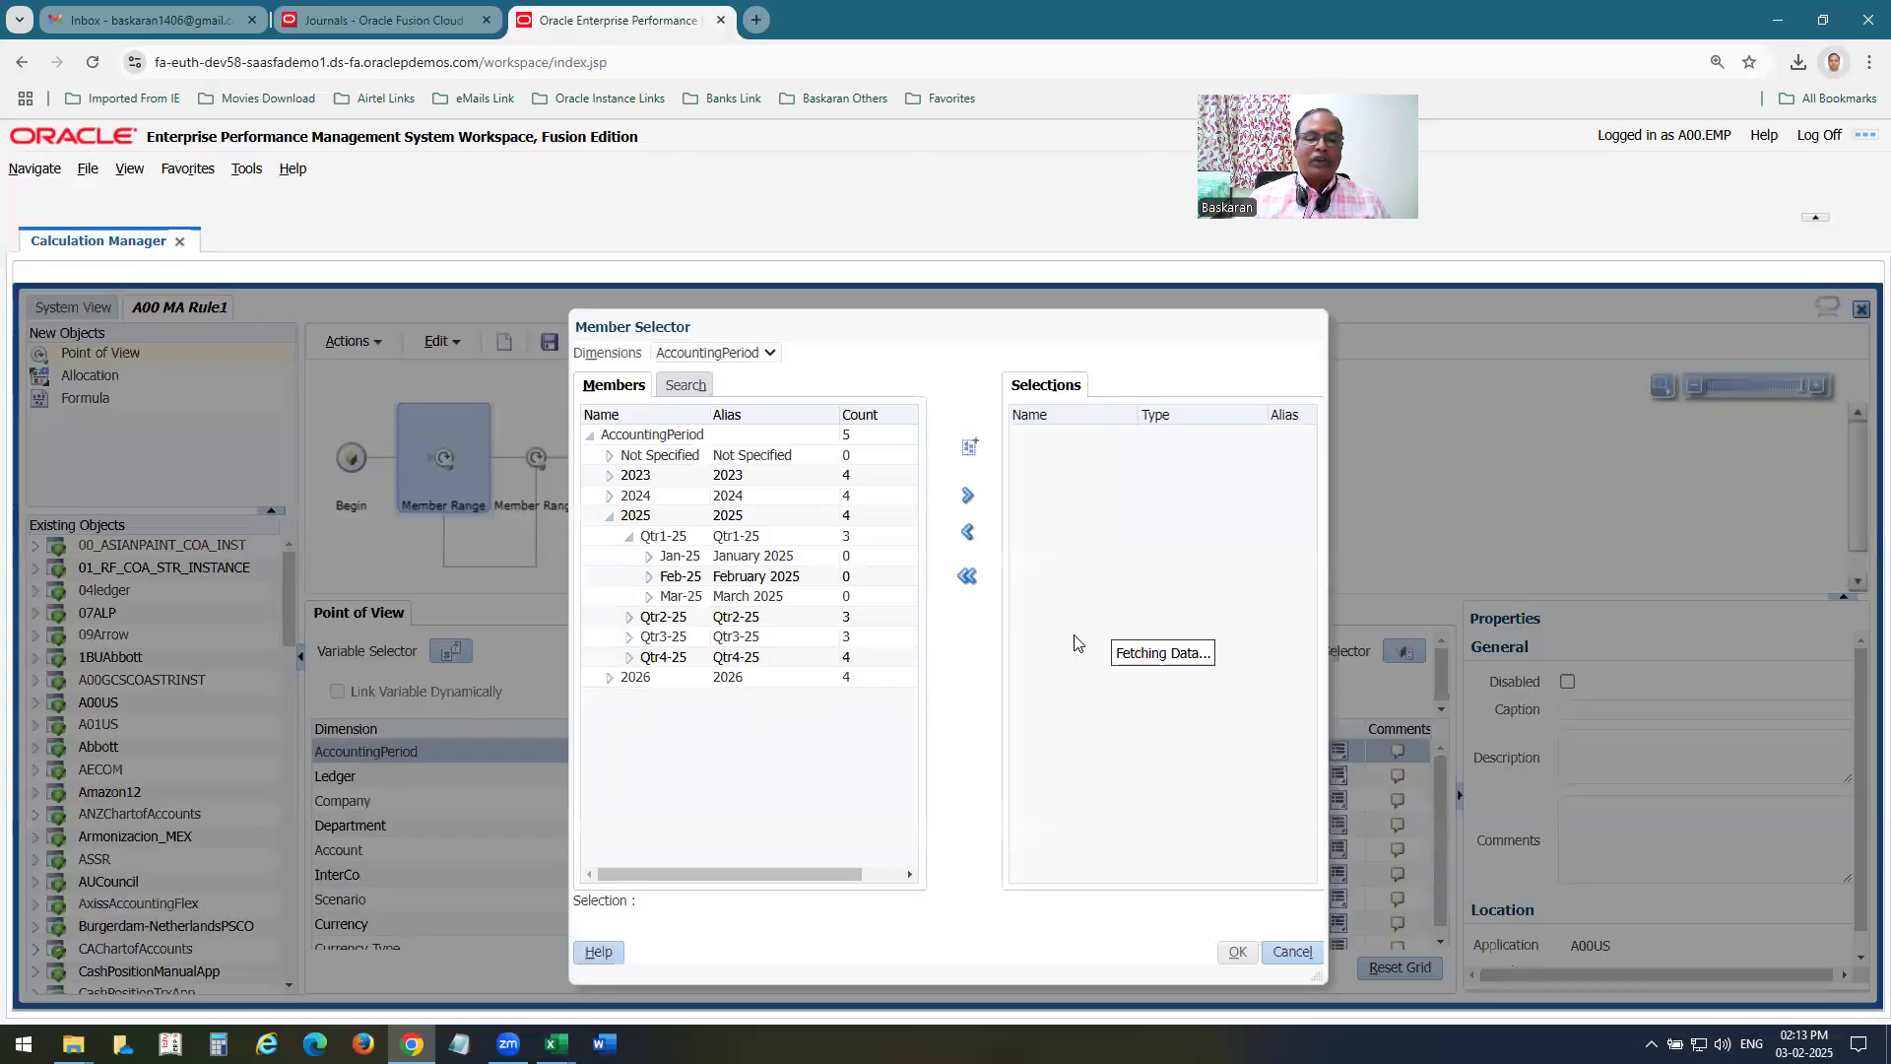
{"action": "left_click", "coordinate": [739, 357]}
{"action": "left_click", "coordinate": [699, 406]}
{"action": "left_click", "coordinate": [610, 458]}
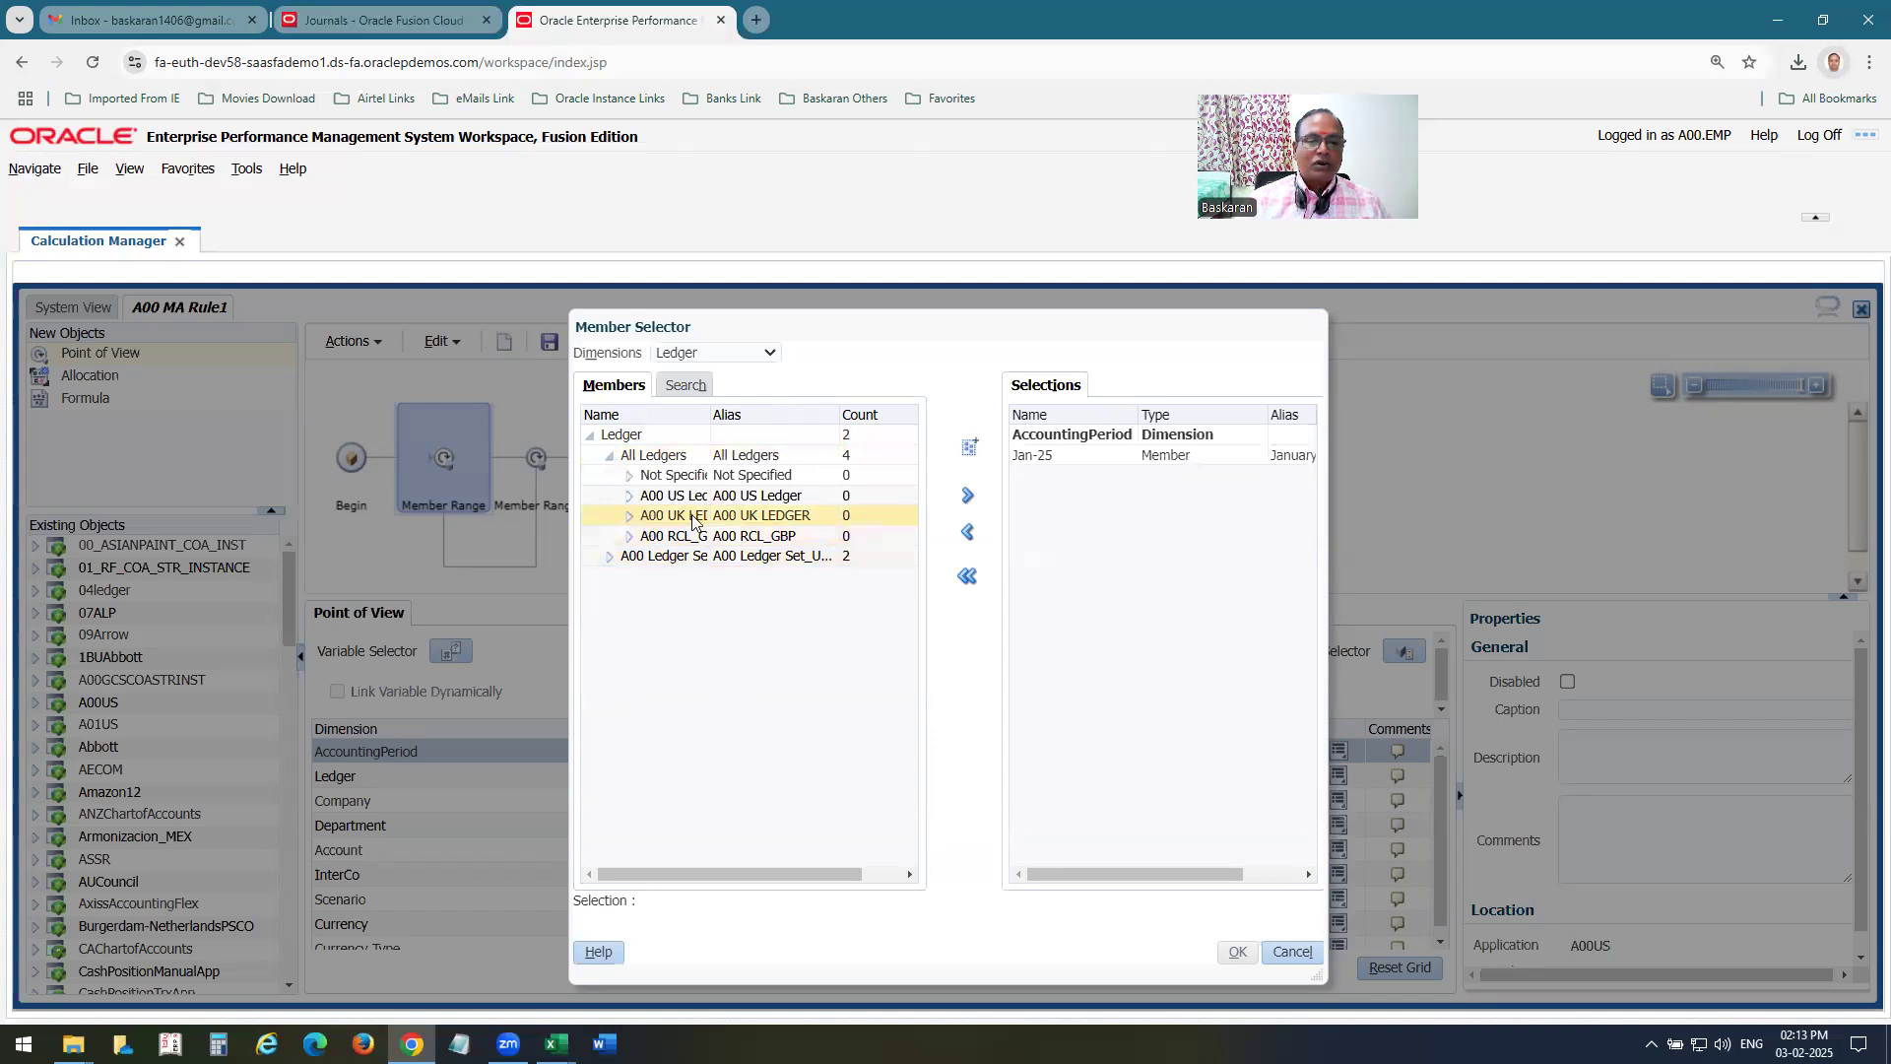
{"action": "left_click", "coordinate": [687, 495]}
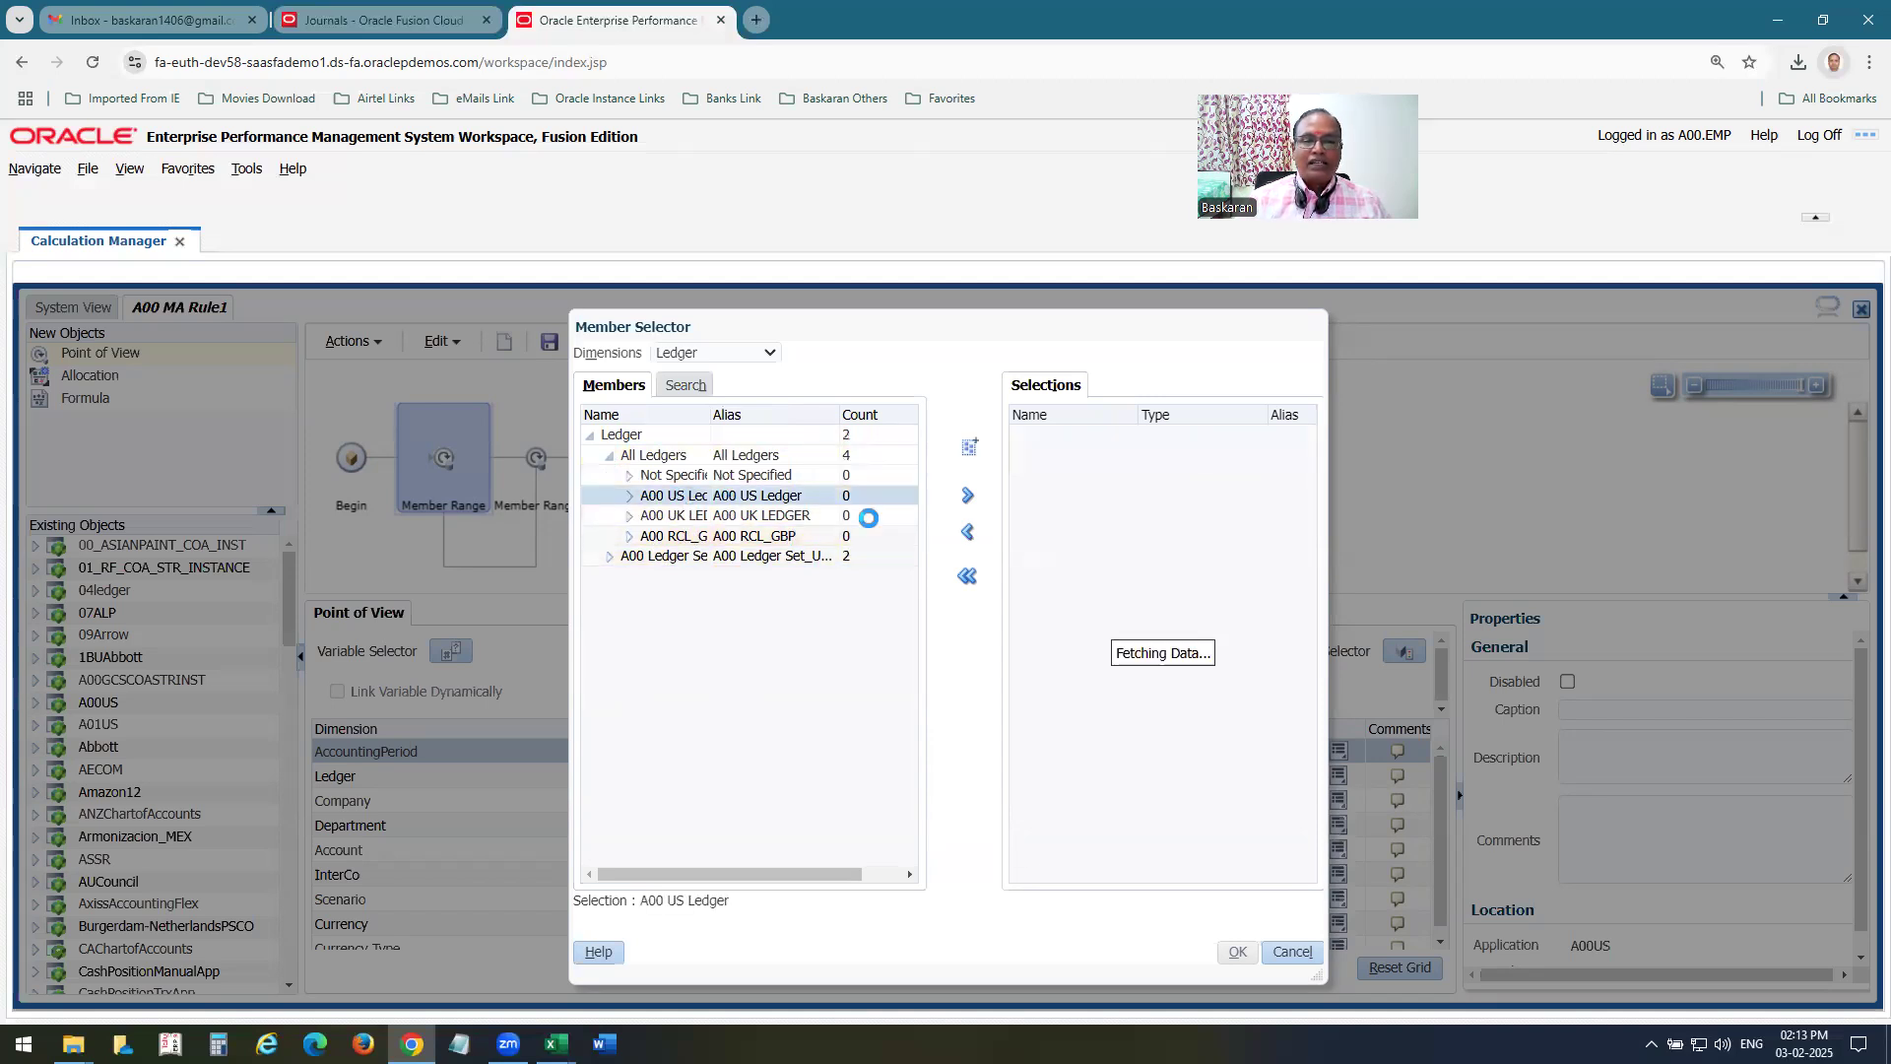
{"action": "left_click", "coordinate": [967, 496]}
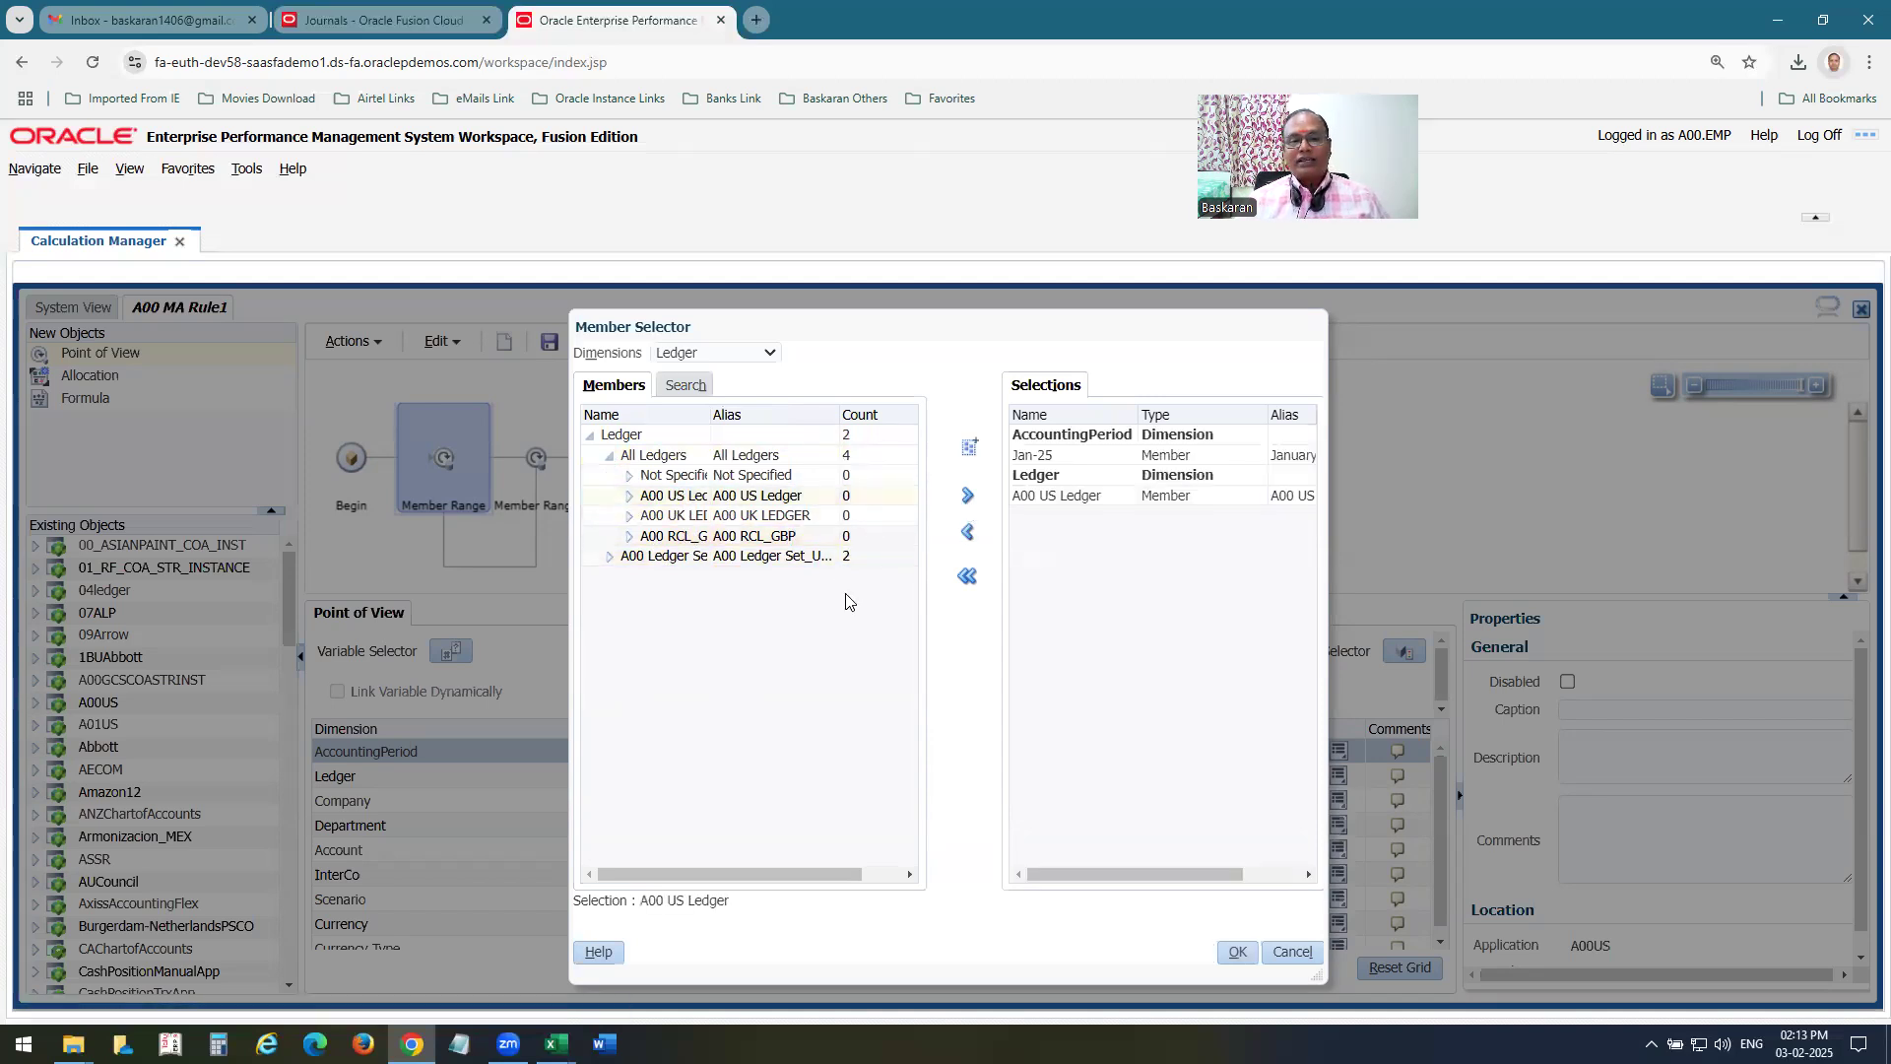
Add member 02 (Export Ops) from All Company Values as the Company selection.
{"action": "left_click", "coordinate": [717, 356]}
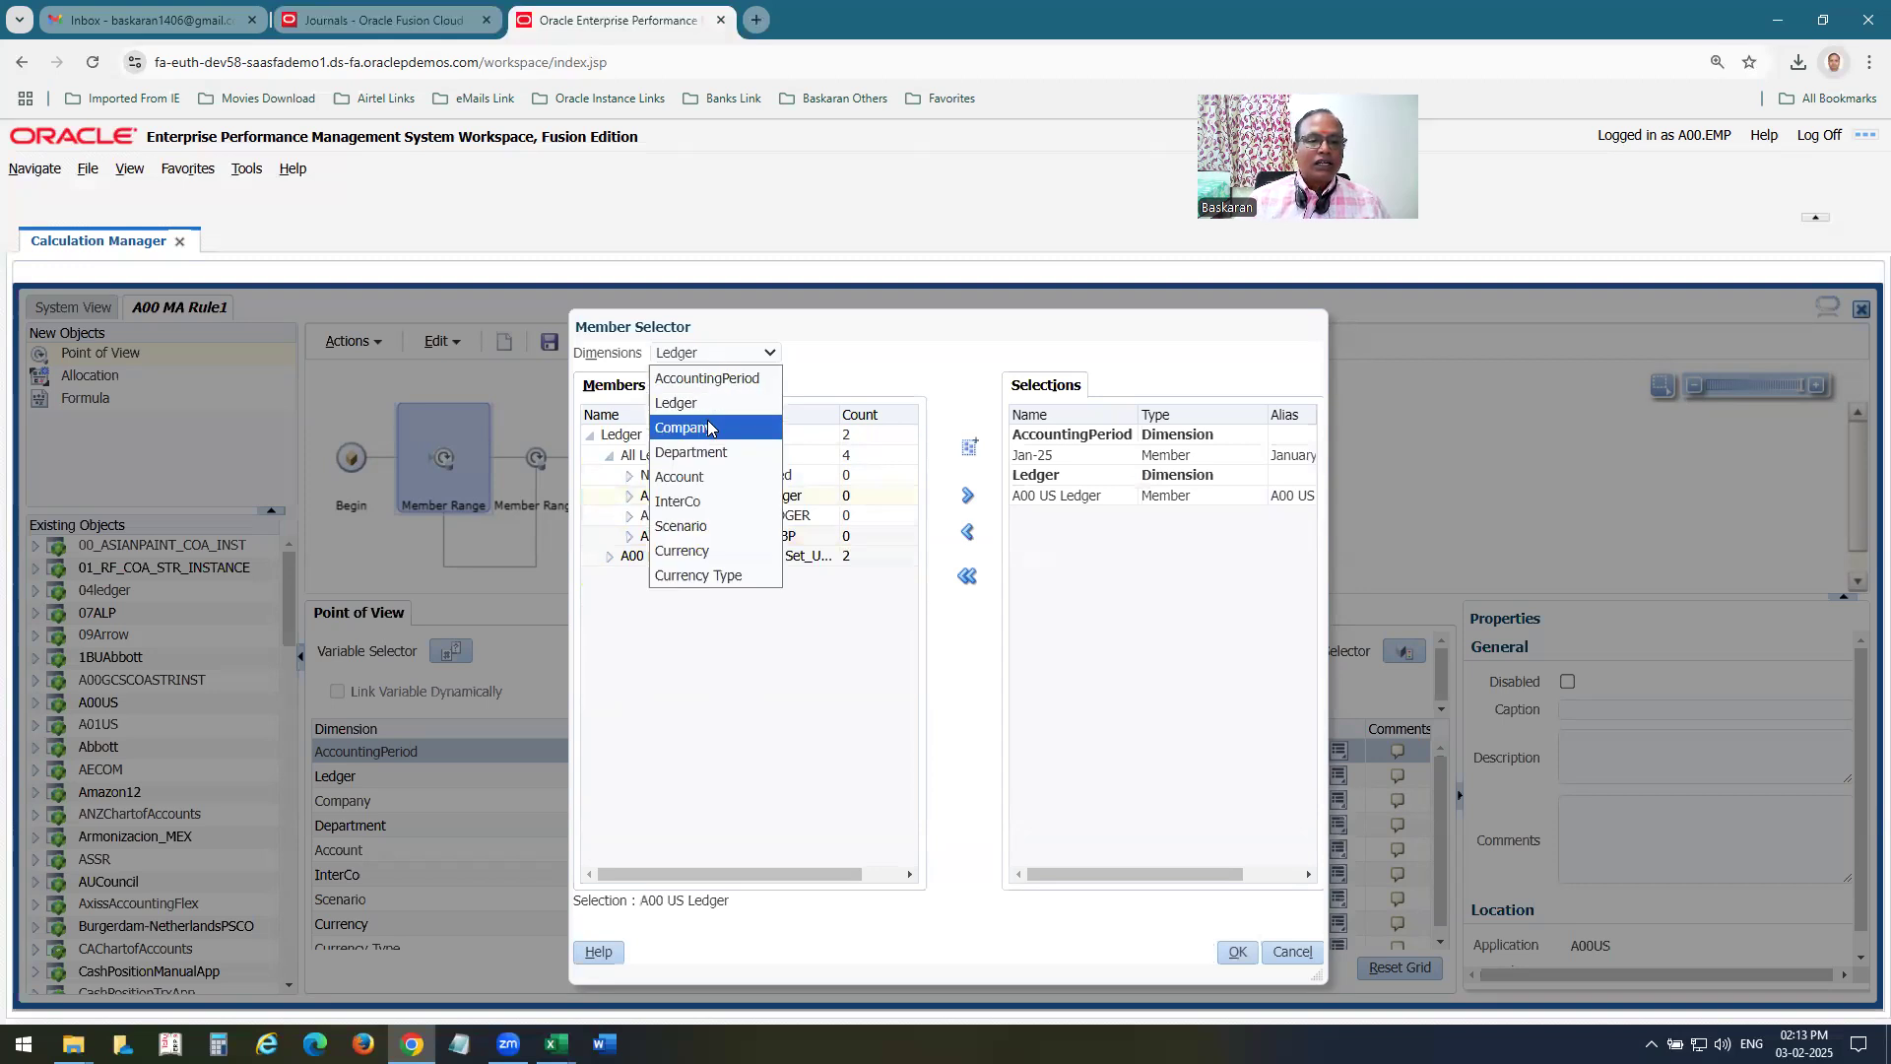
{"action": "left_click", "coordinate": [709, 427]}
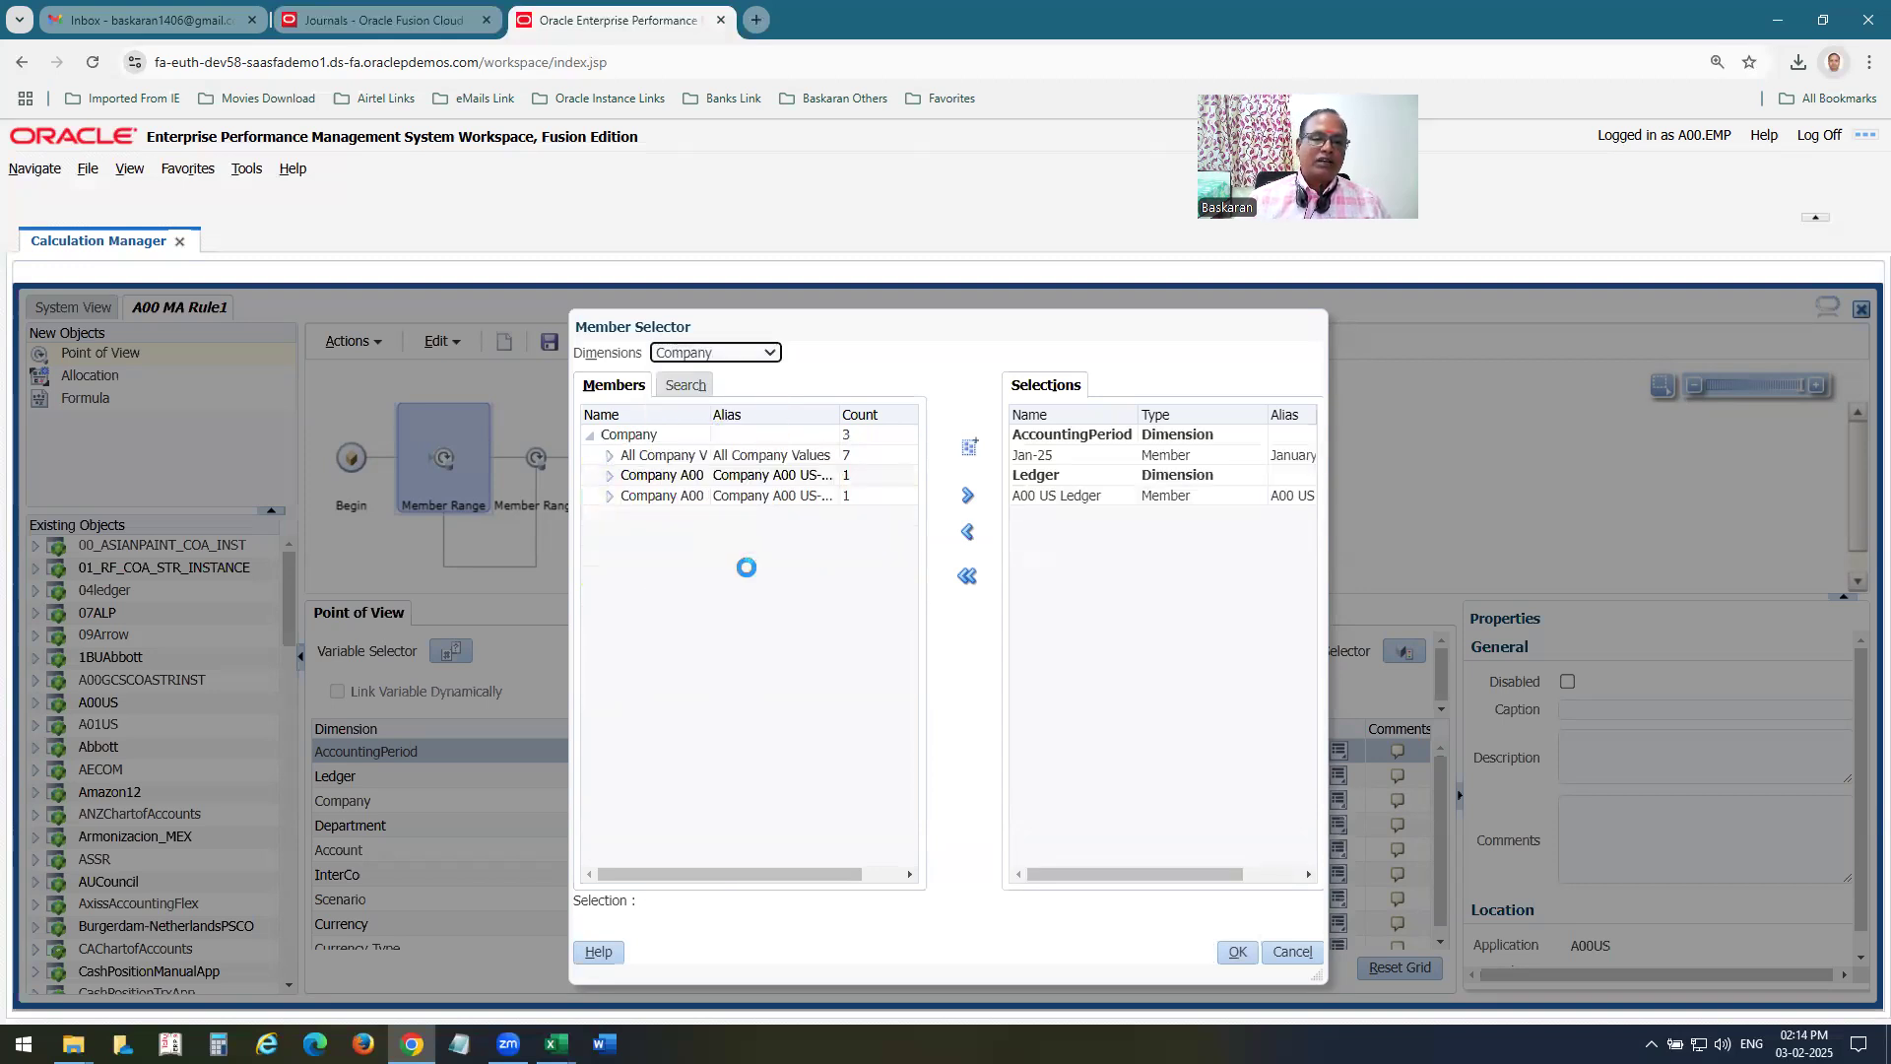
{"action": "left_click", "coordinate": [608, 455]}
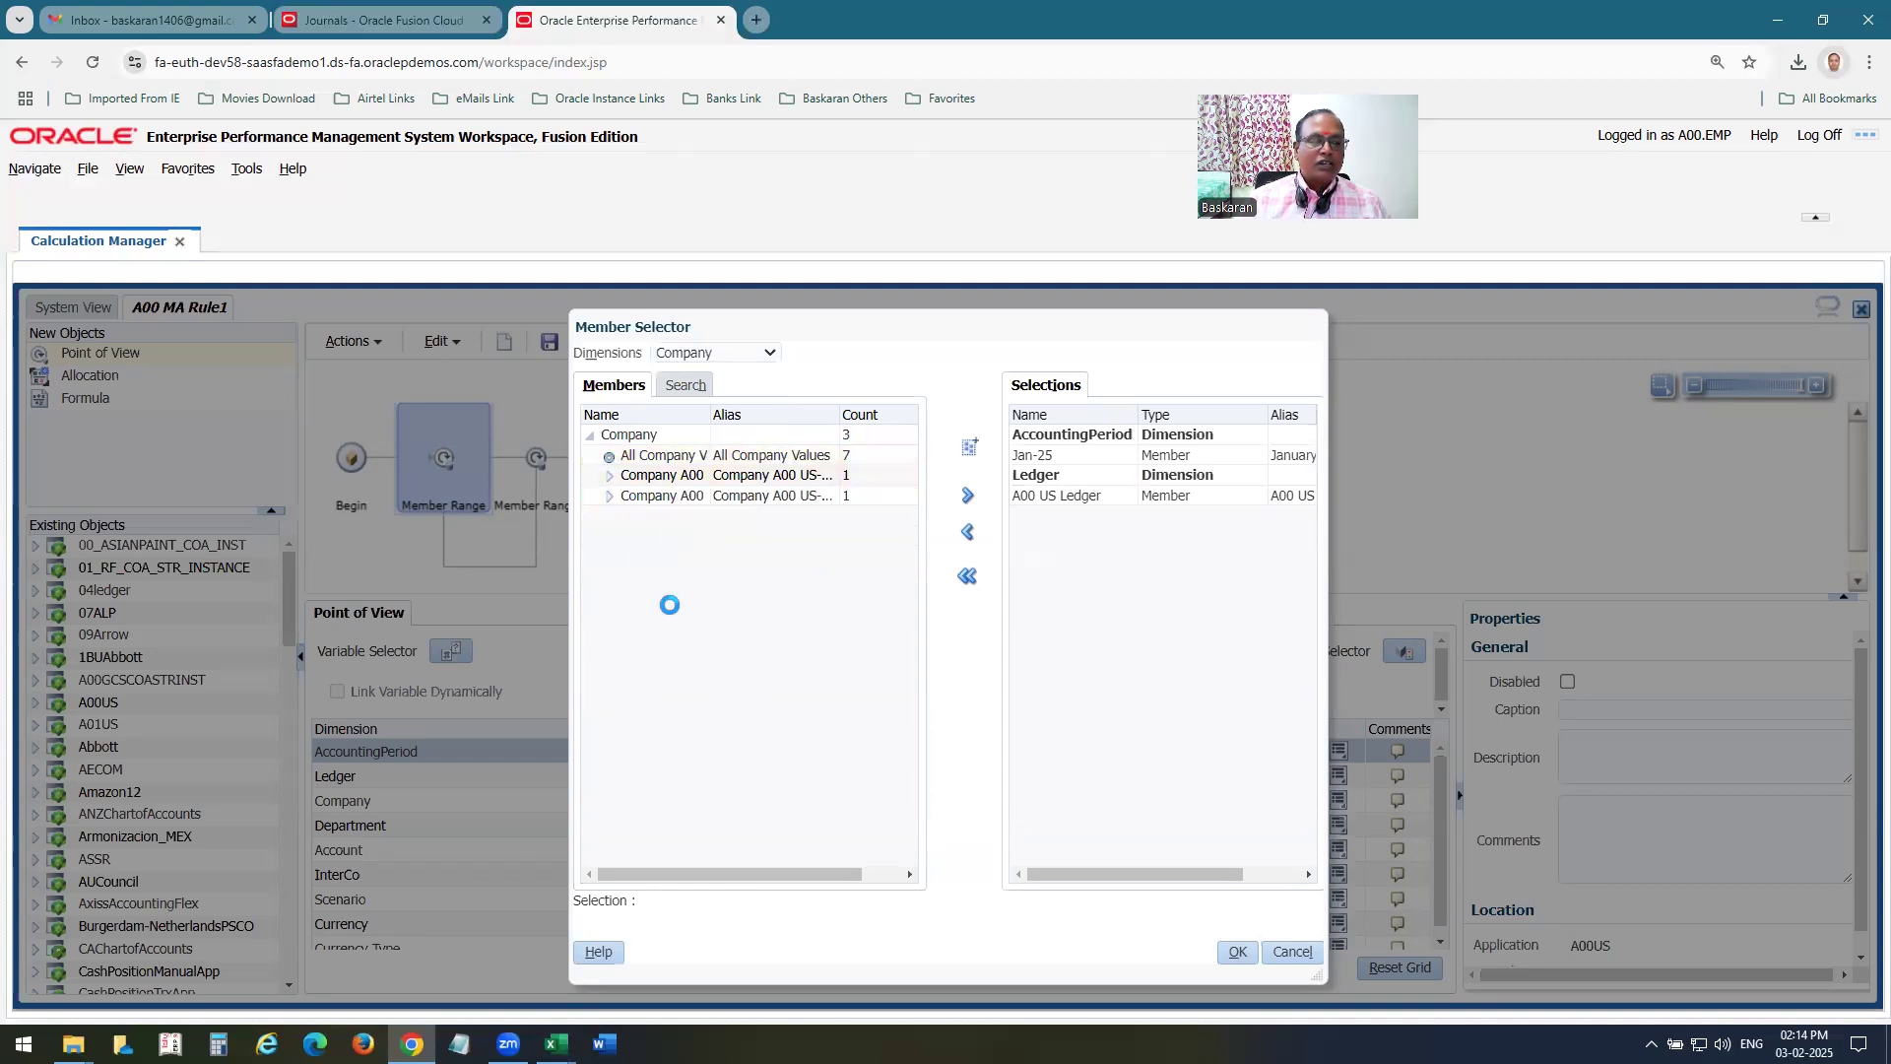
{"action": "left_click", "coordinate": [679, 515]}
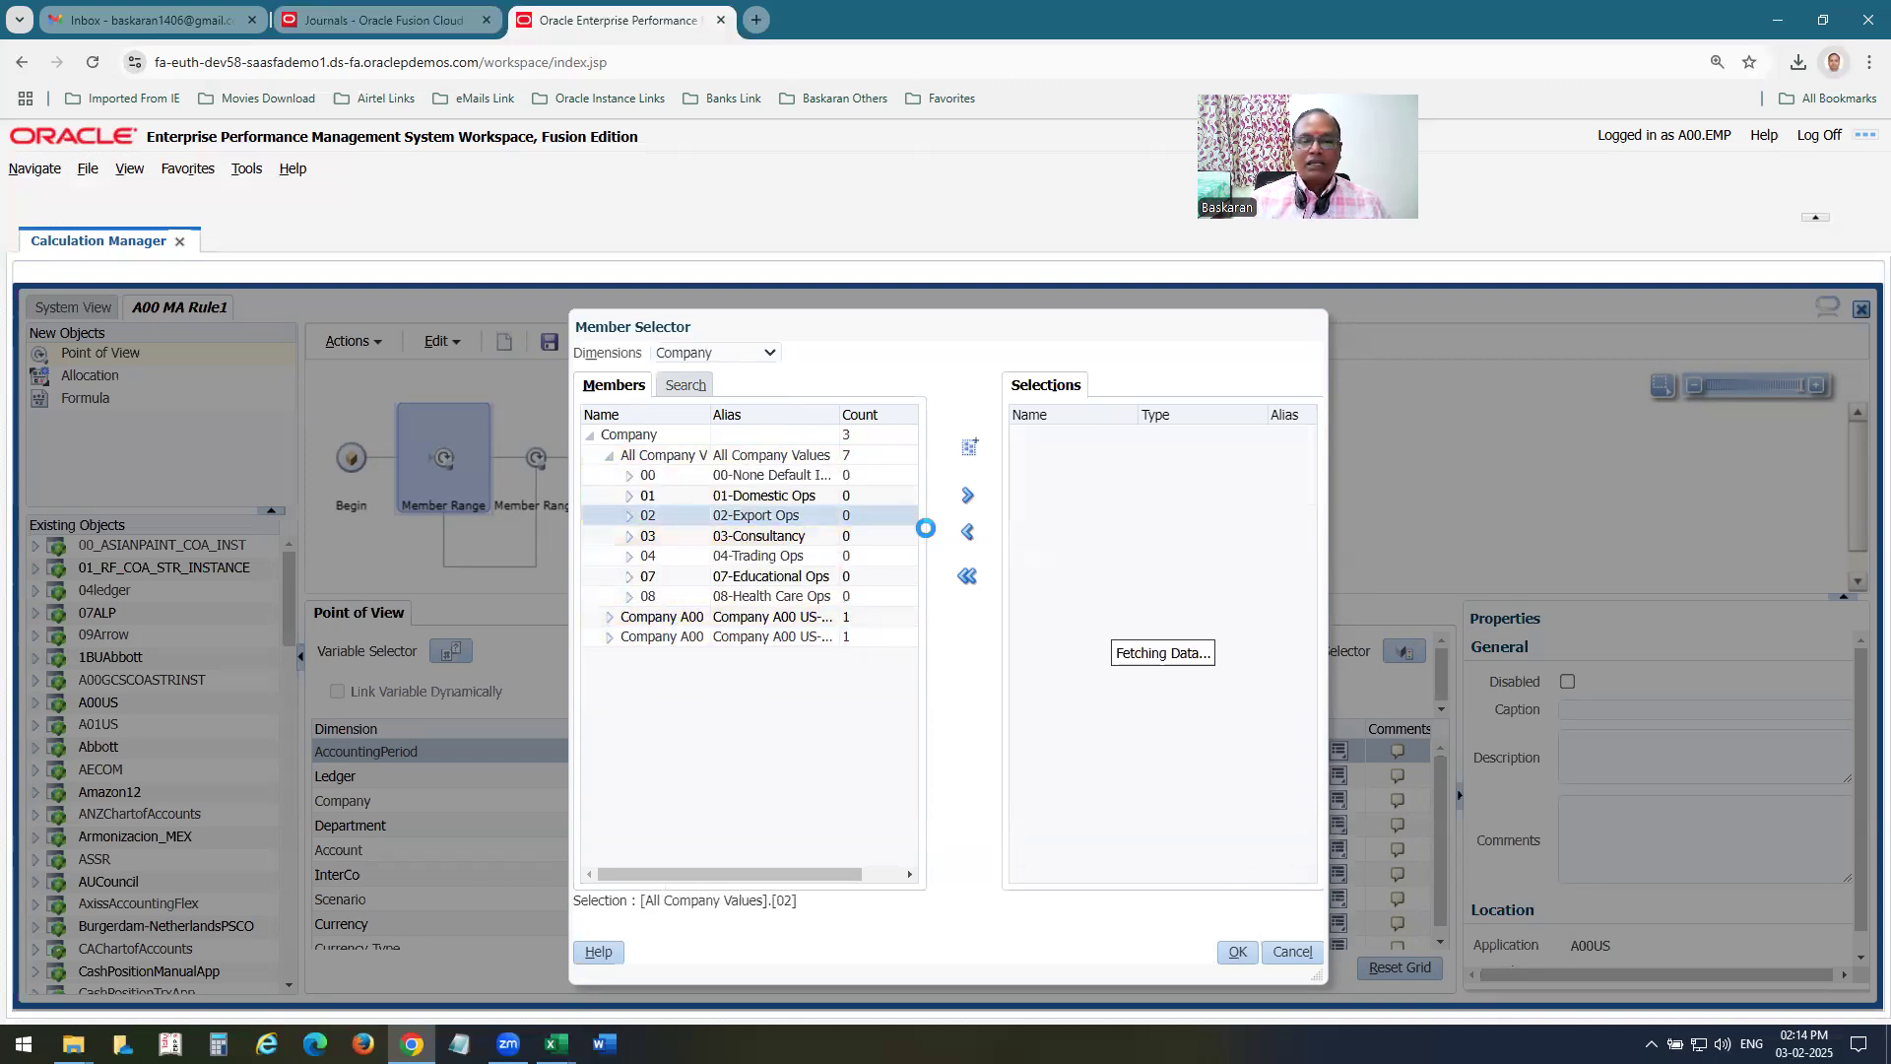
{"action": "left_click", "coordinate": [967, 500]}
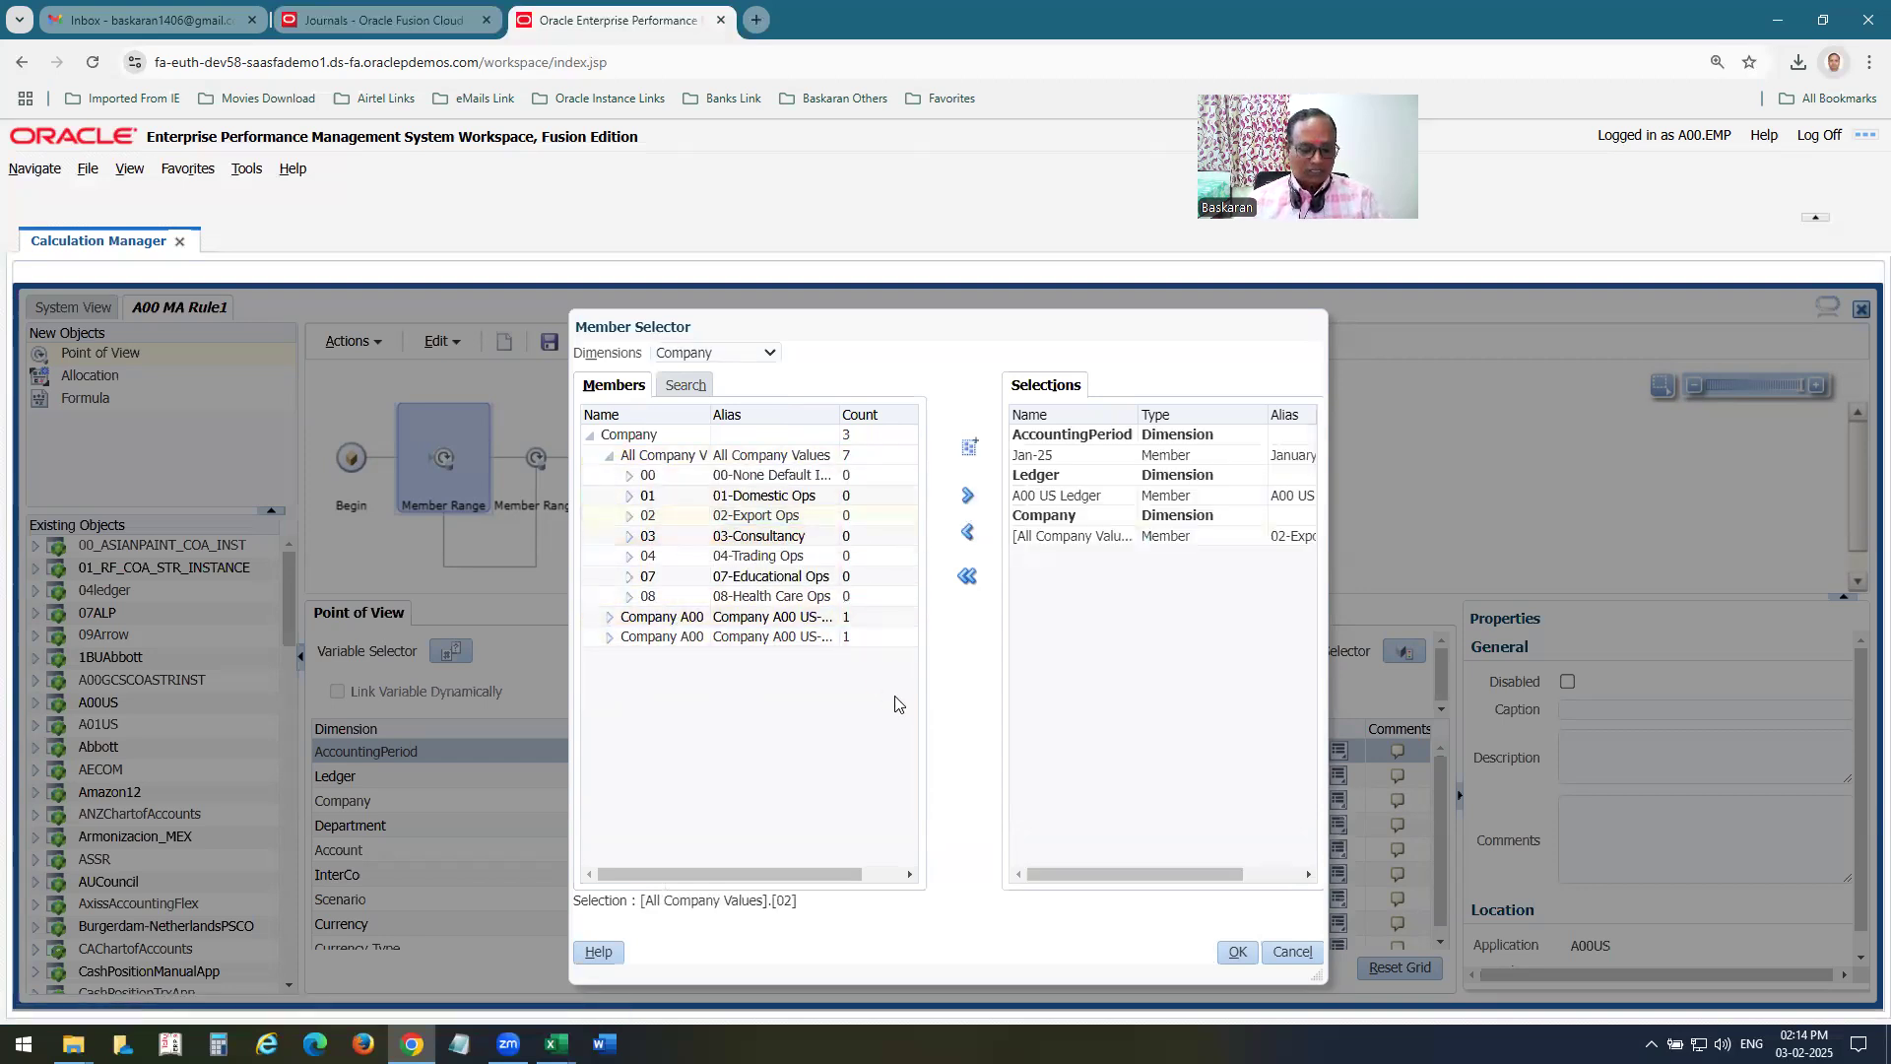
Consult the point-of-view list in Excel, and back in Chrome add member 00 from All InterCo Values as the InterCo selection.
{"action": "key", "text": "alt+Tab"}
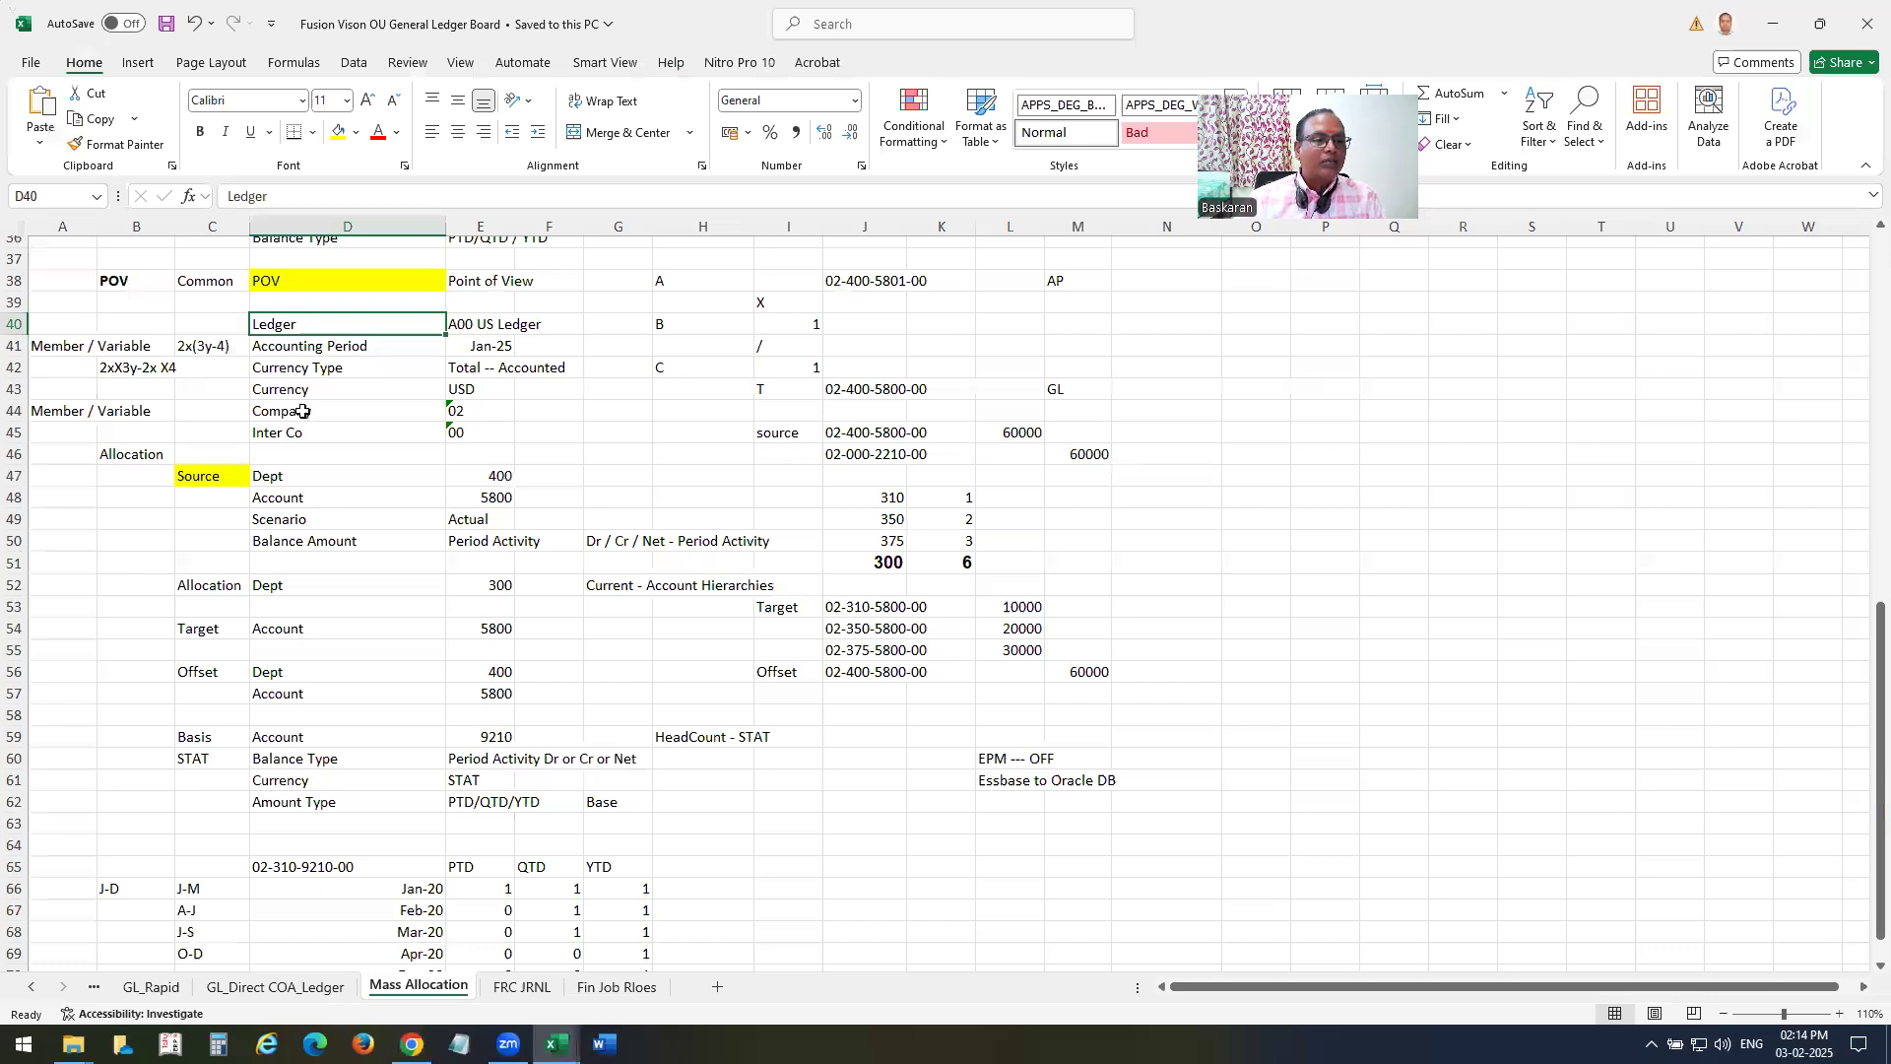
{"action": "key", "text": "alt+Tab"}
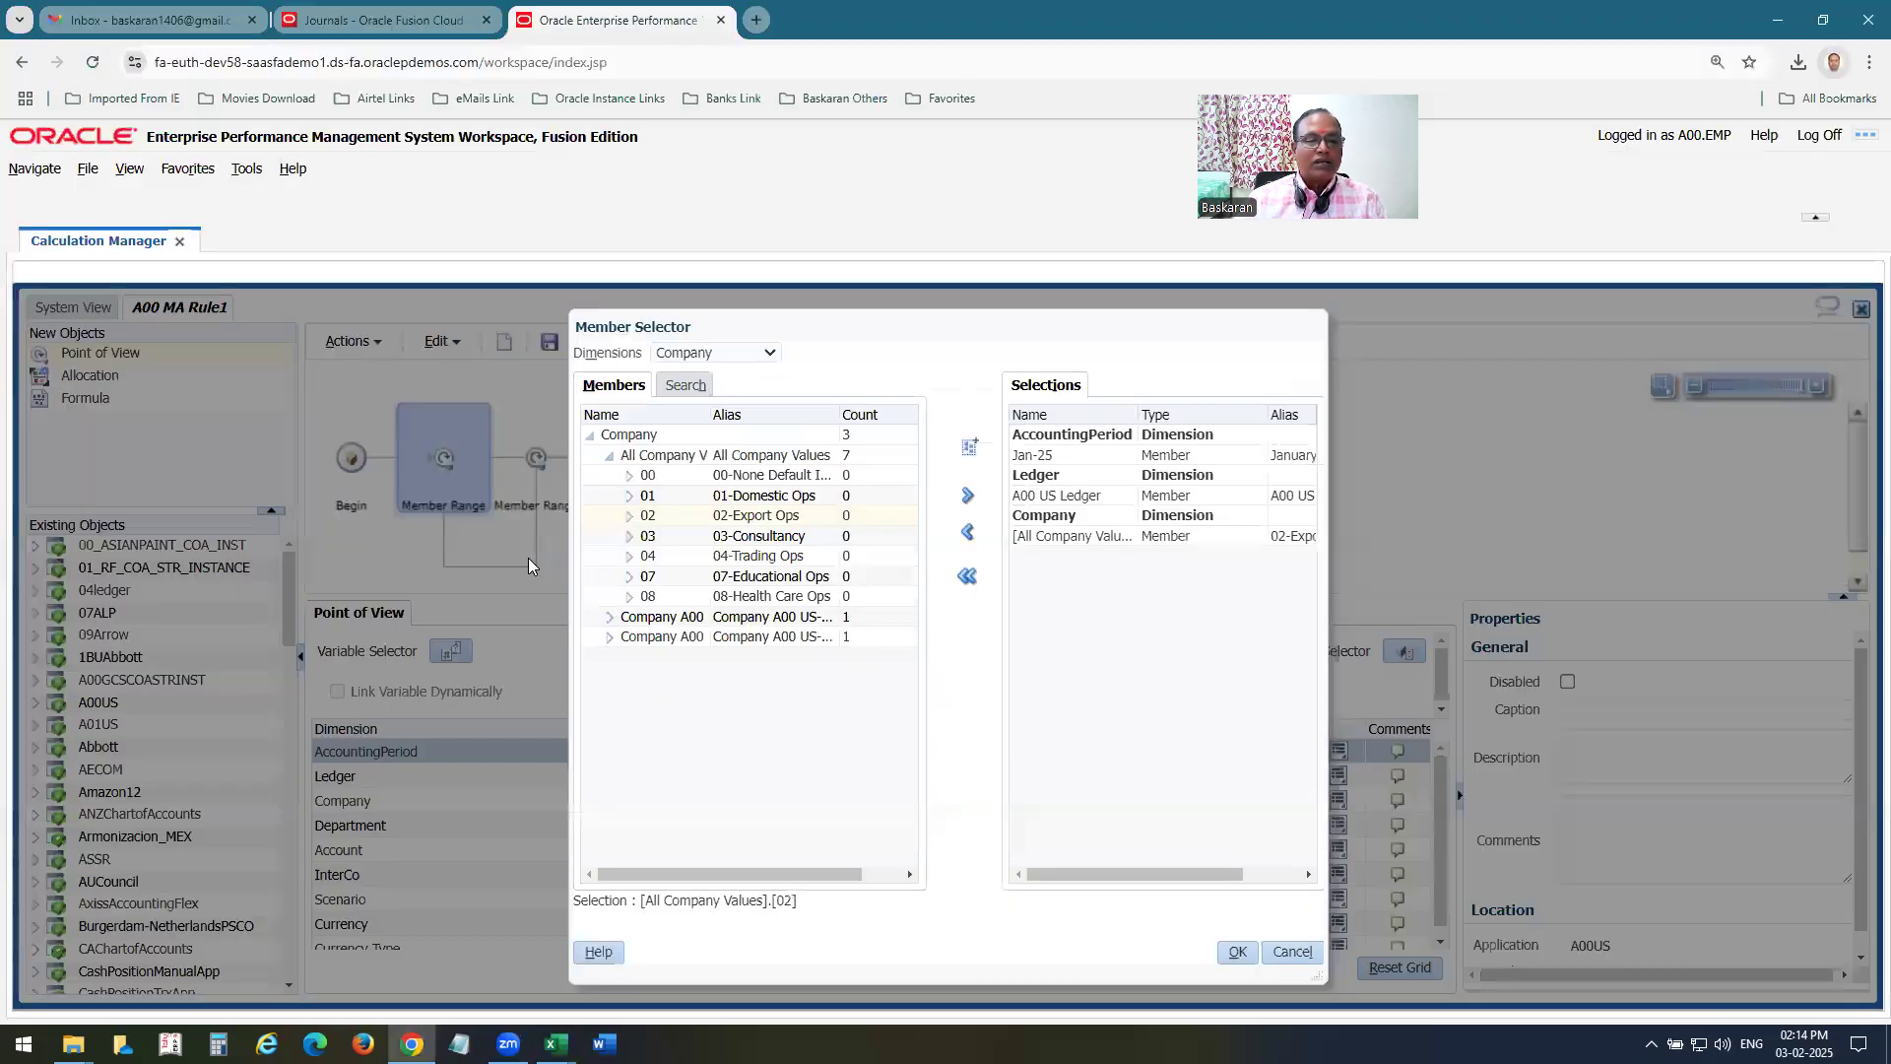
{"action": "left_click", "coordinate": [704, 360]}
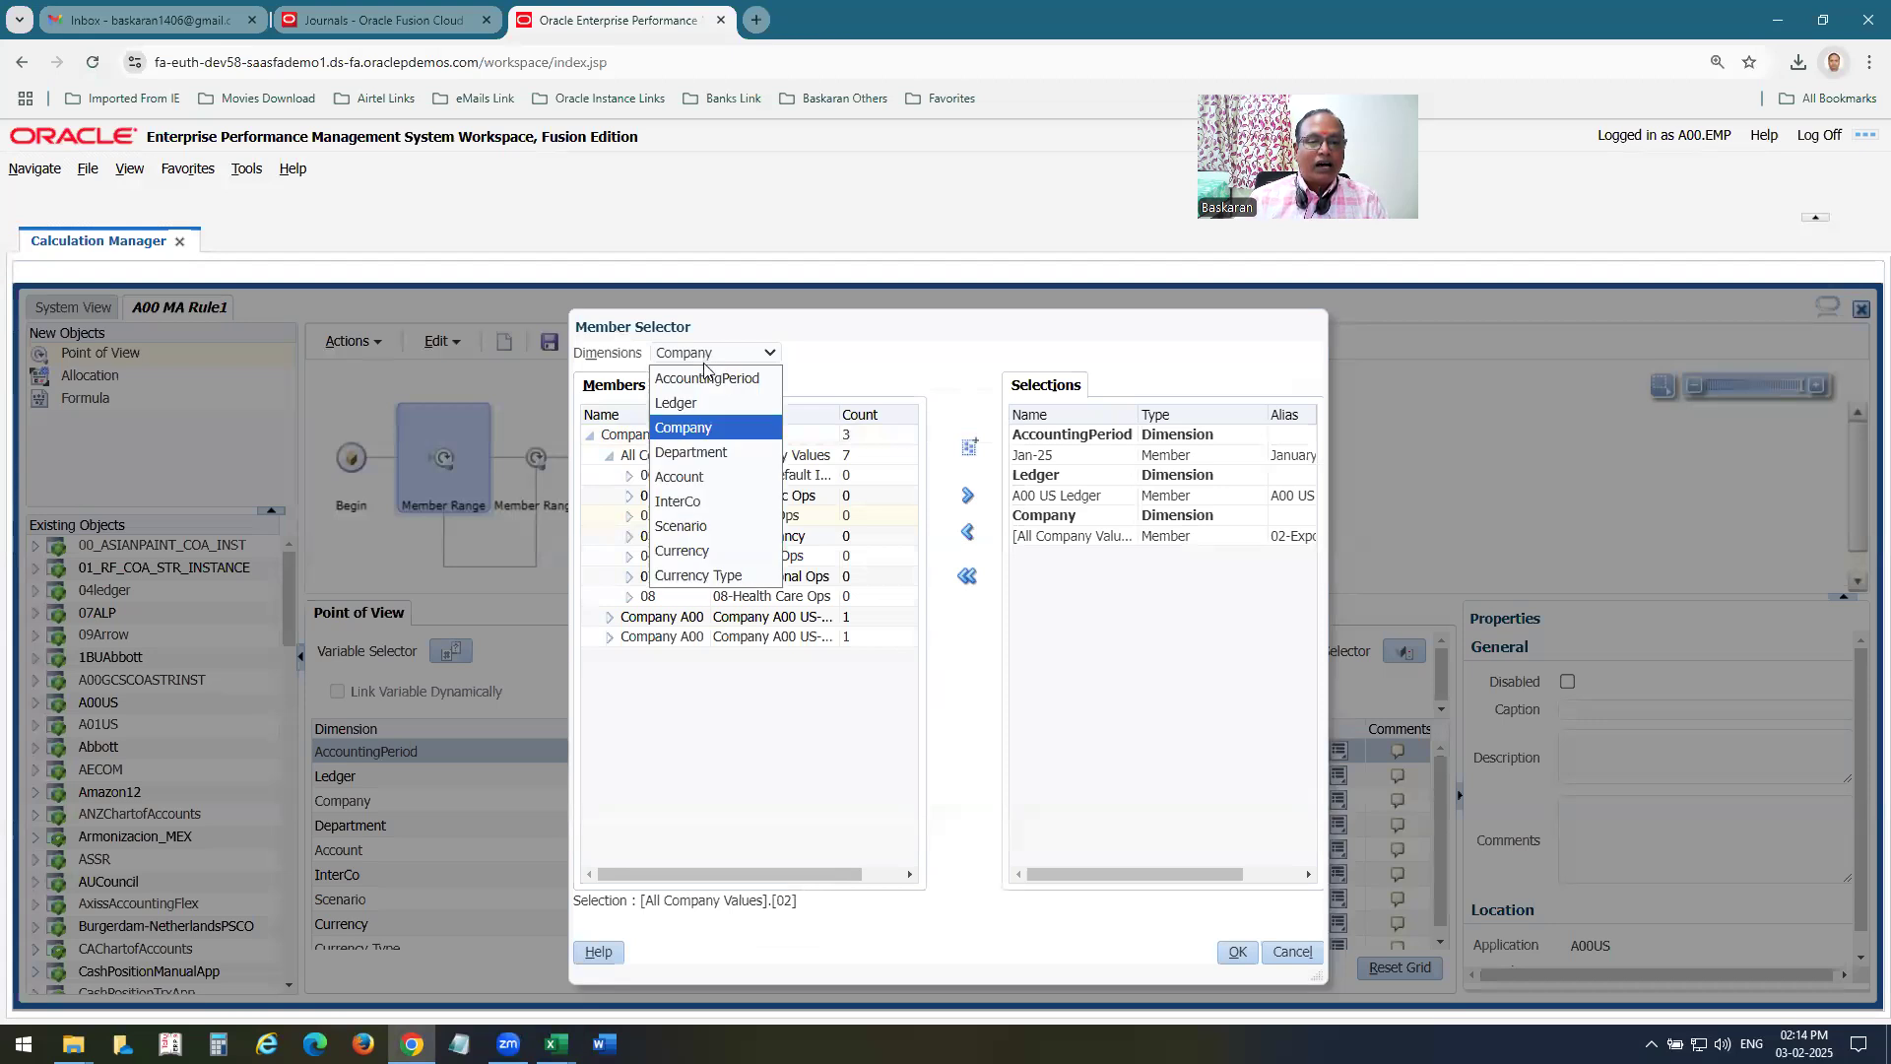
{"action": "left_click", "coordinate": [707, 504]}
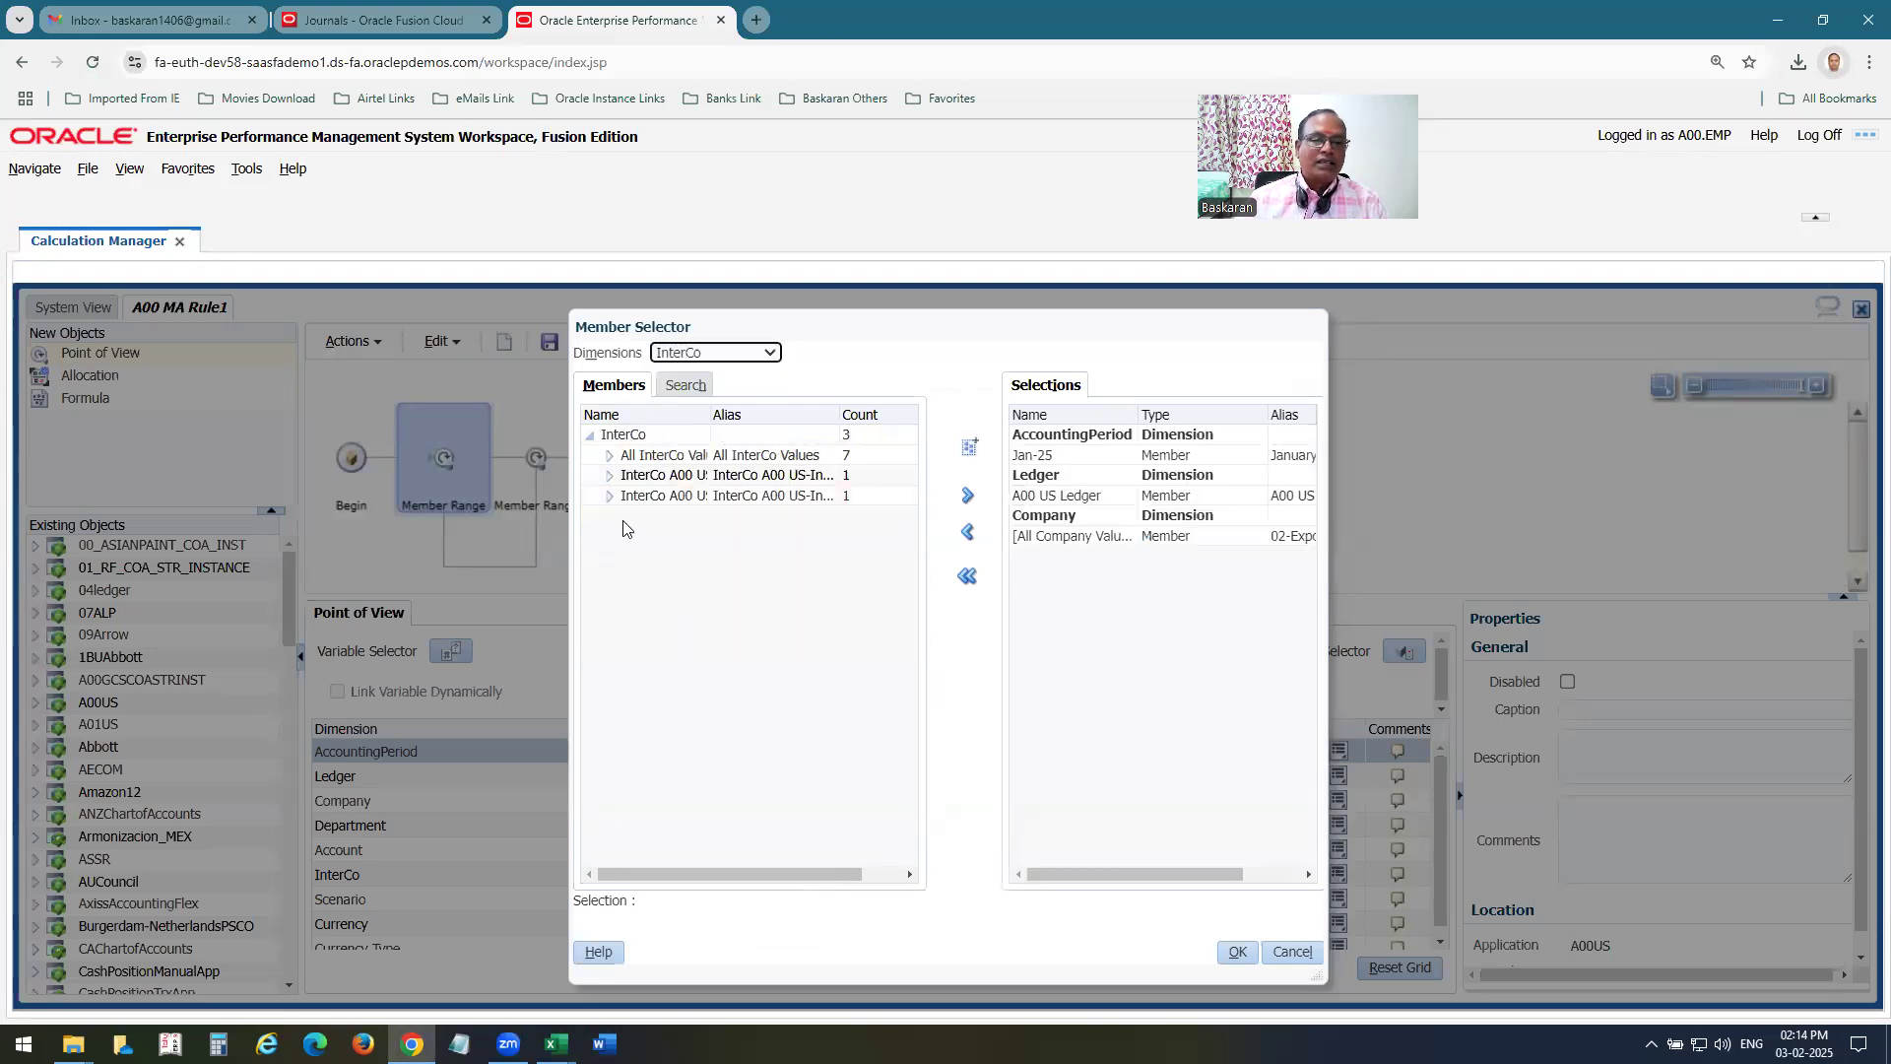
{"action": "left_click", "coordinate": [610, 456]}
{"action": "left_click", "coordinate": [645, 475]}
{"action": "left_click", "coordinate": [974, 504]}
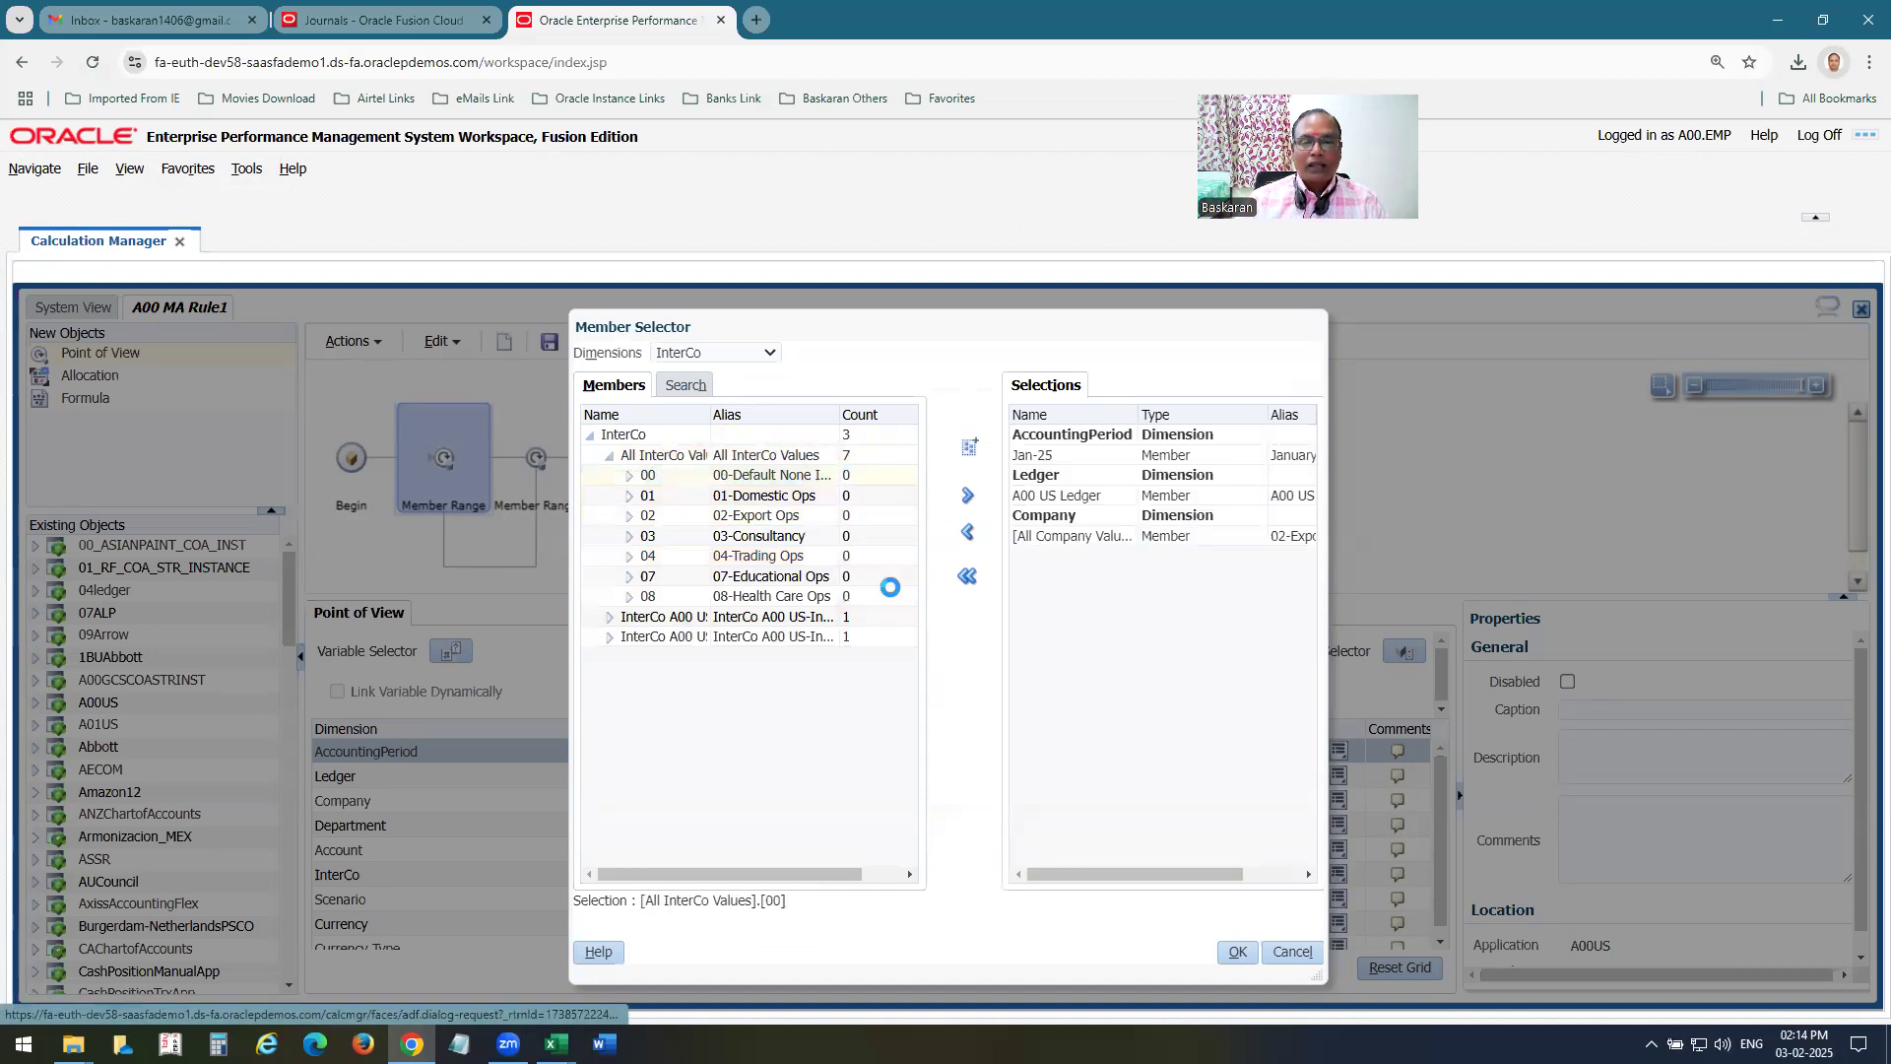
Consult the Currency row of the point-of-view list in Excel, and back in Chrome add member USD as the Currency selection.
{"action": "key", "text": "alt+Tab"}
{"action": "left_click", "coordinate": [305, 390]}
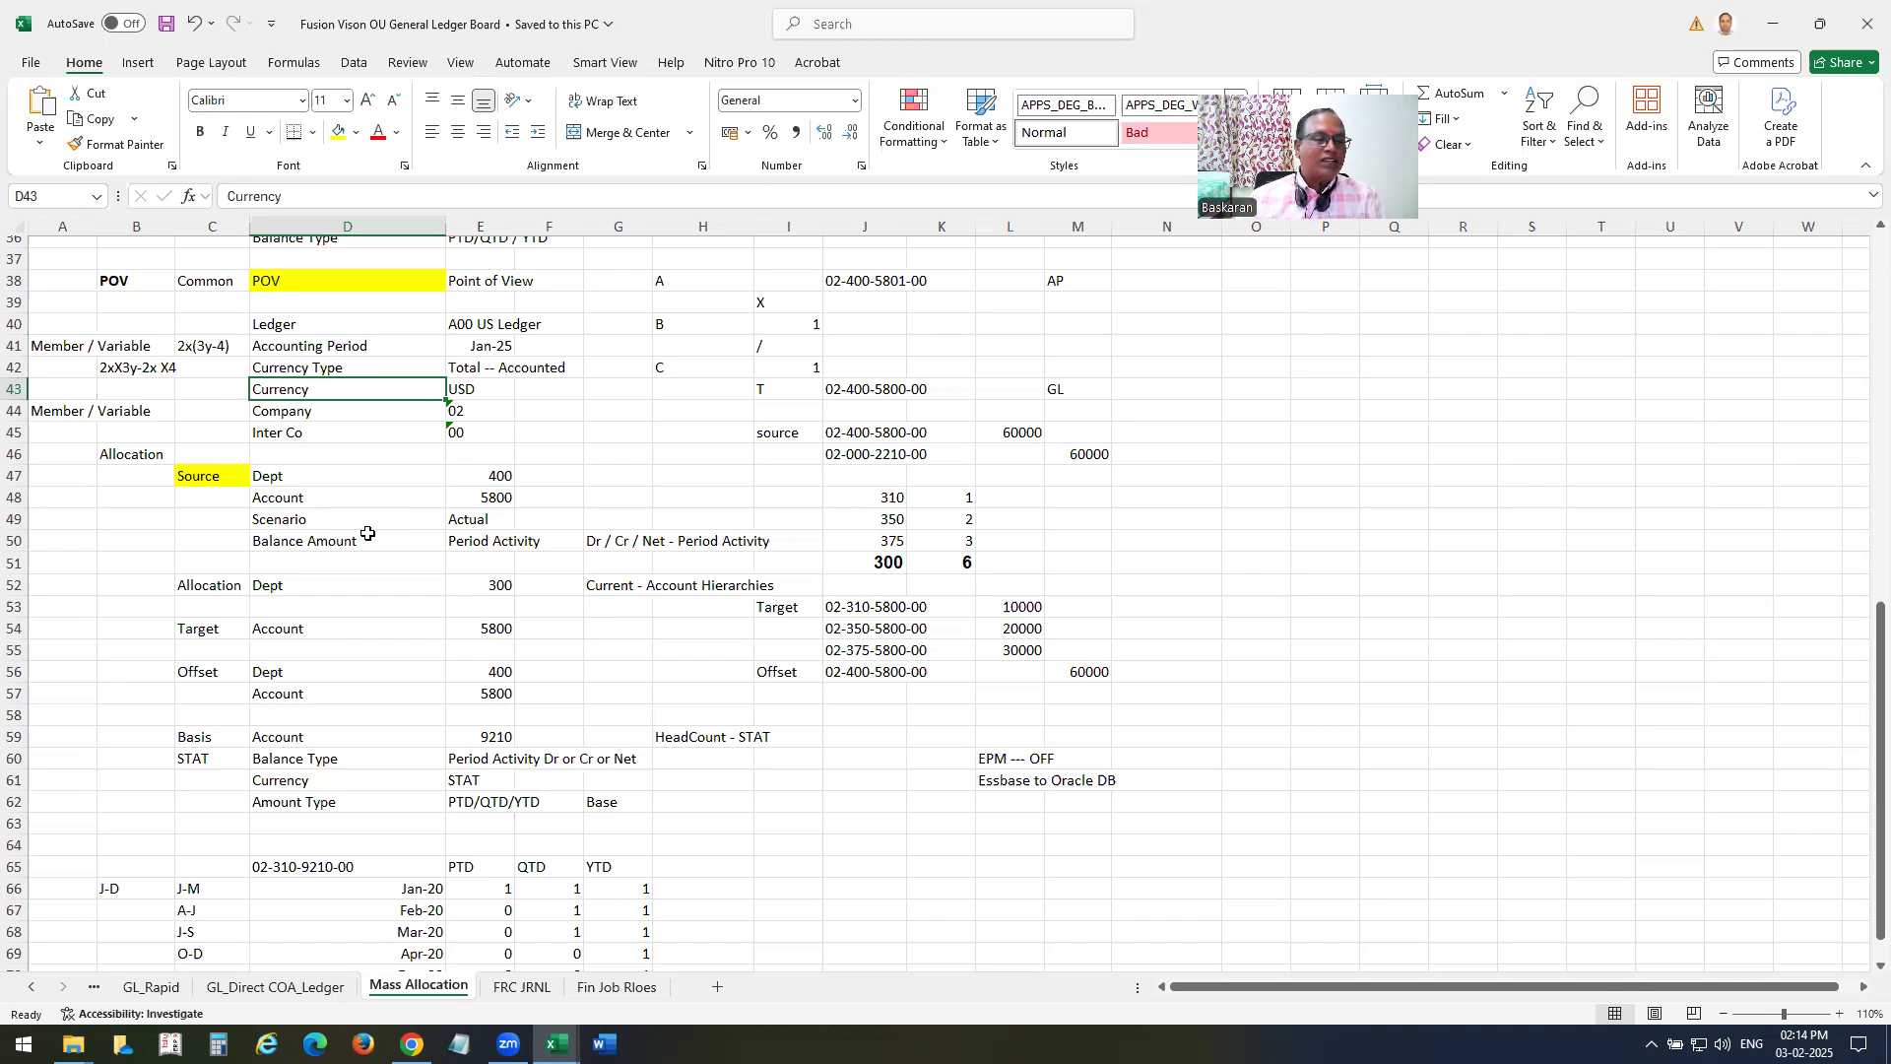
{"action": "key", "text": "alt+Tab"}
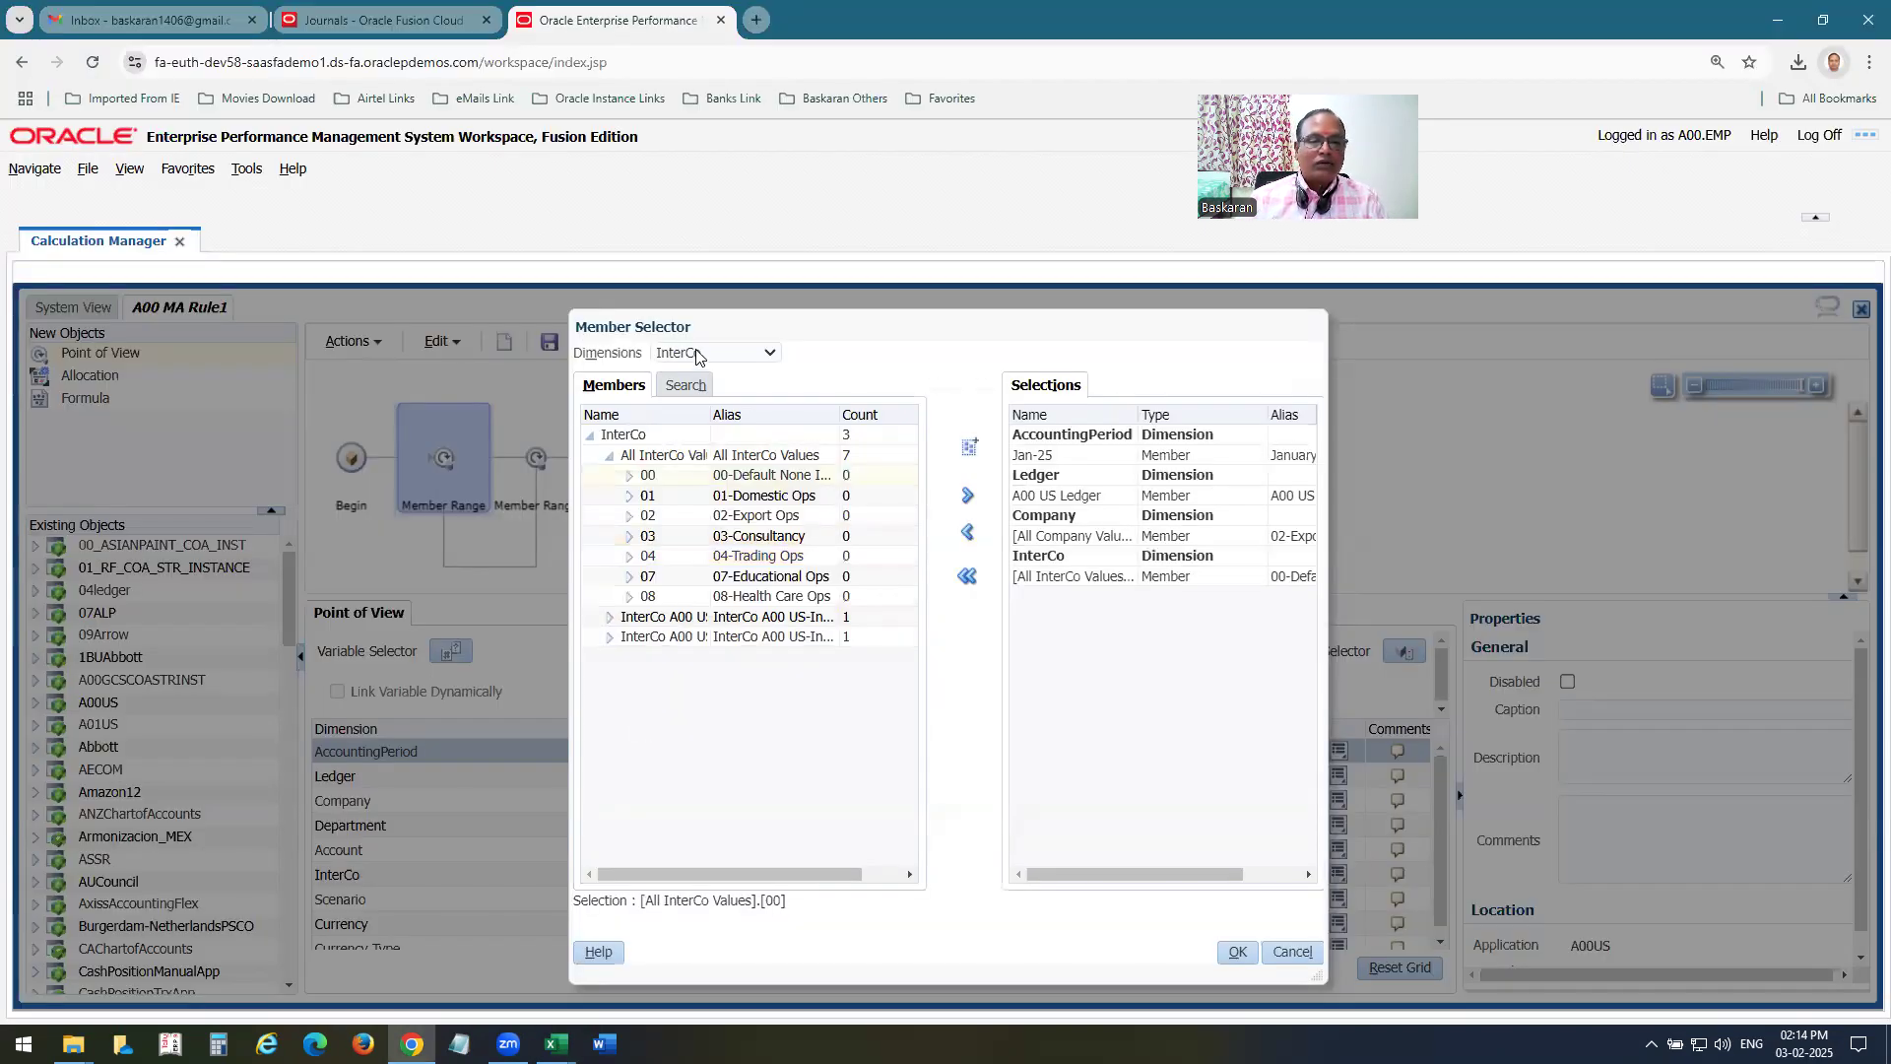
{"action": "left_click", "coordinate": [697, 356]}
{"action": "left_click", "coordinate": [703, 555]}
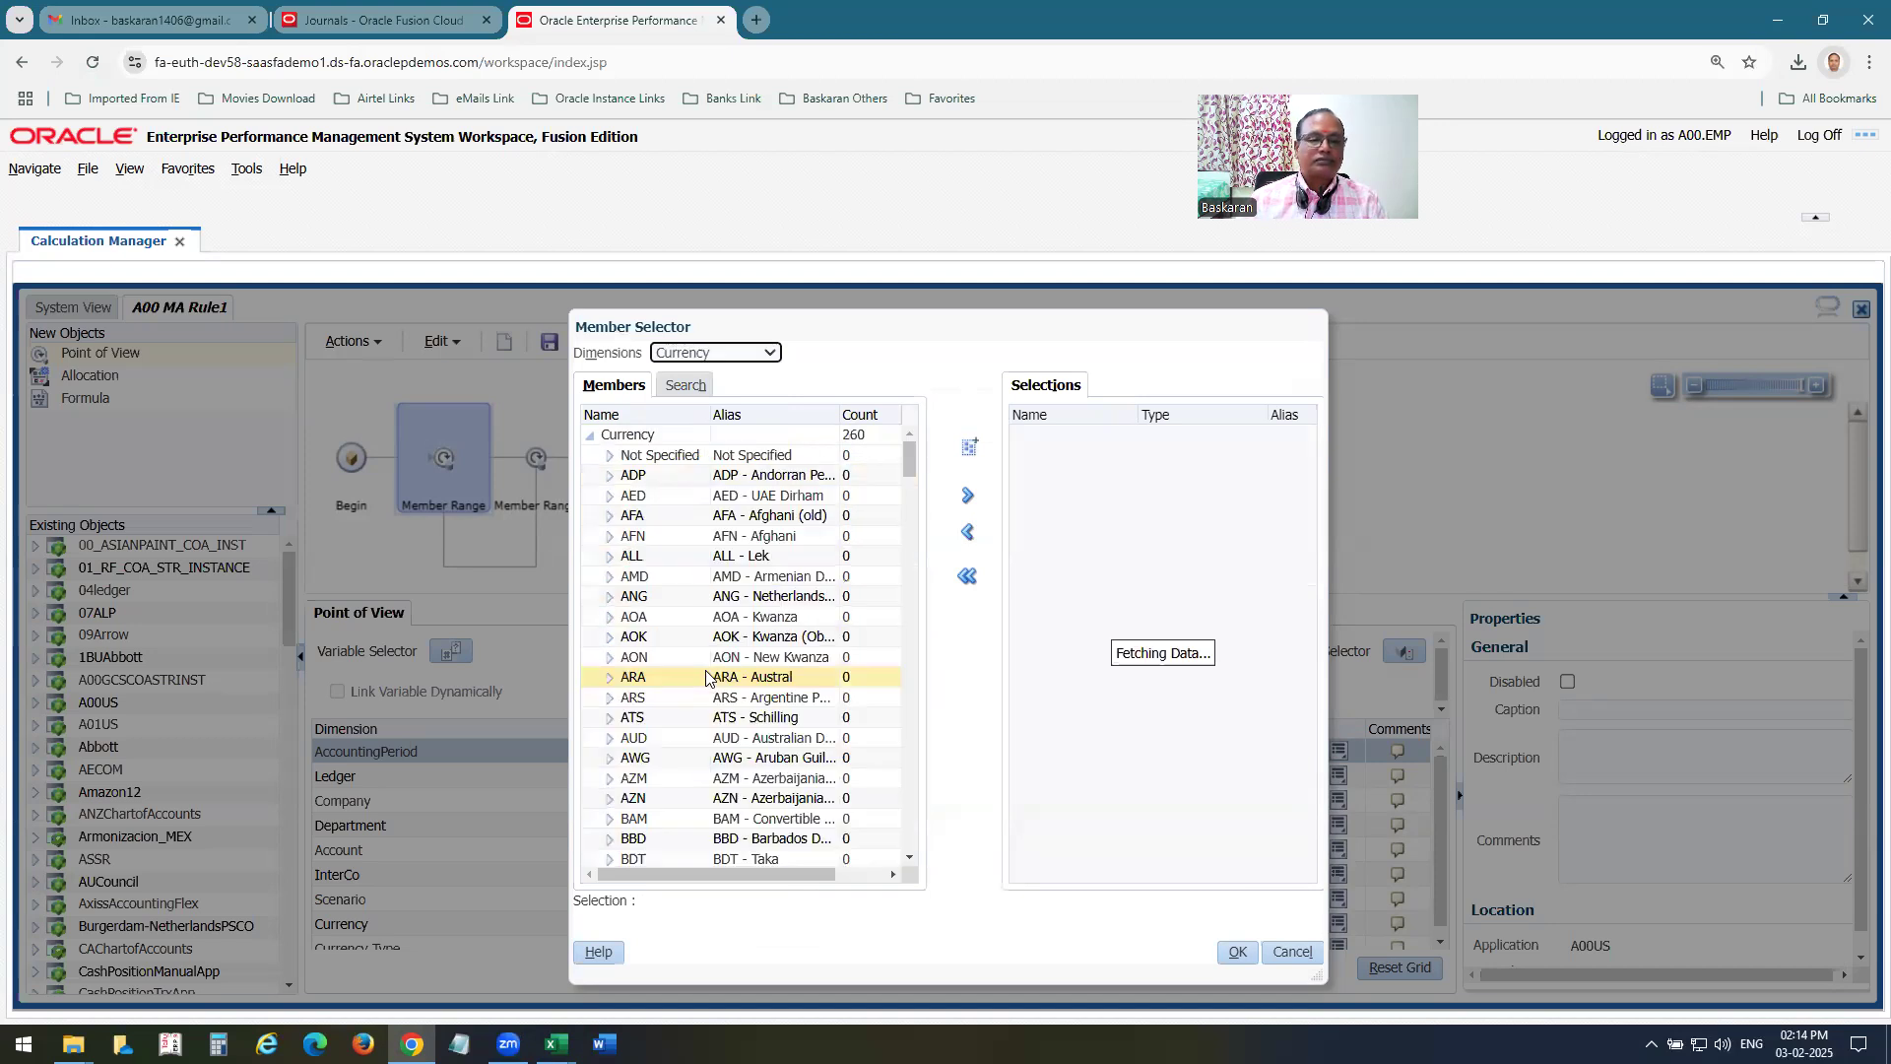
{"action": "left_click", "coordinate": [716, 596]}
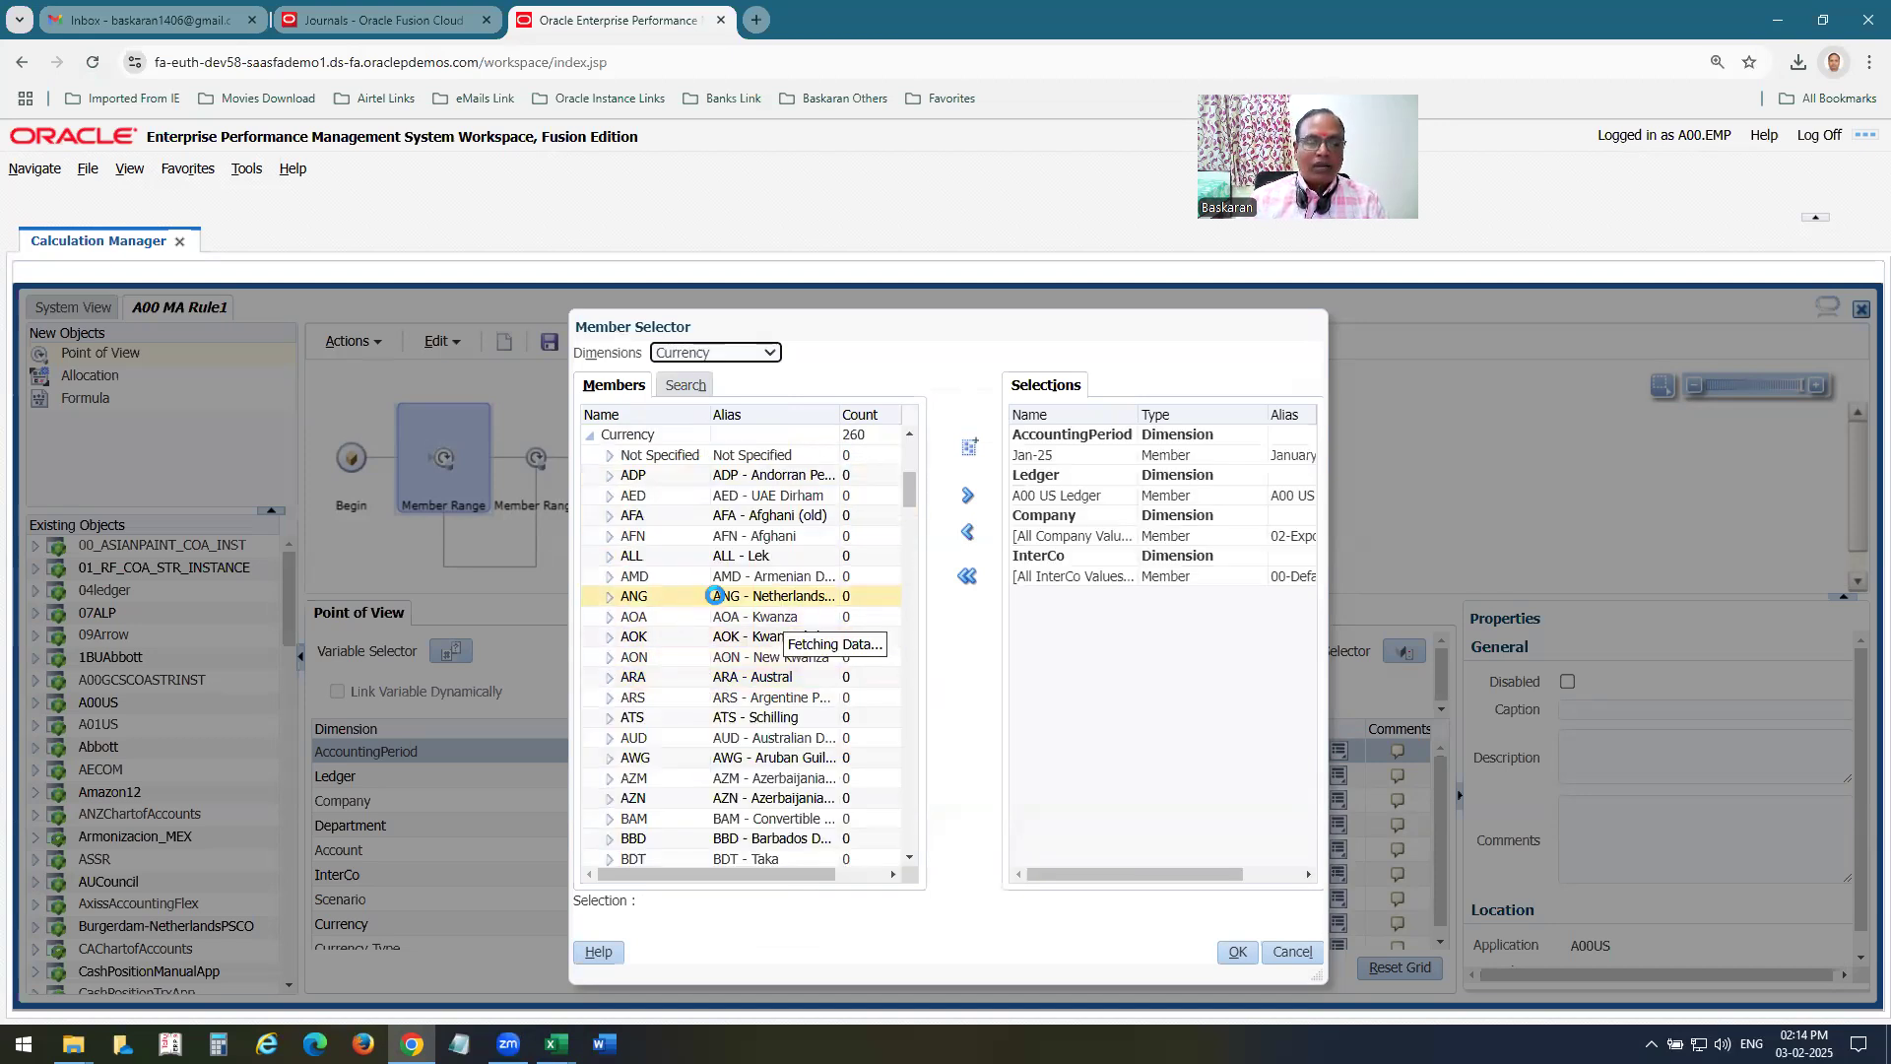
{"action": "left_click_drag", "start_coordinate": [896, 493], "coordinate": [911, 800]}
{"action": "scroll", "coordinate": [697, 727], "scroll_direction": "up", "scroll_amount": 3}
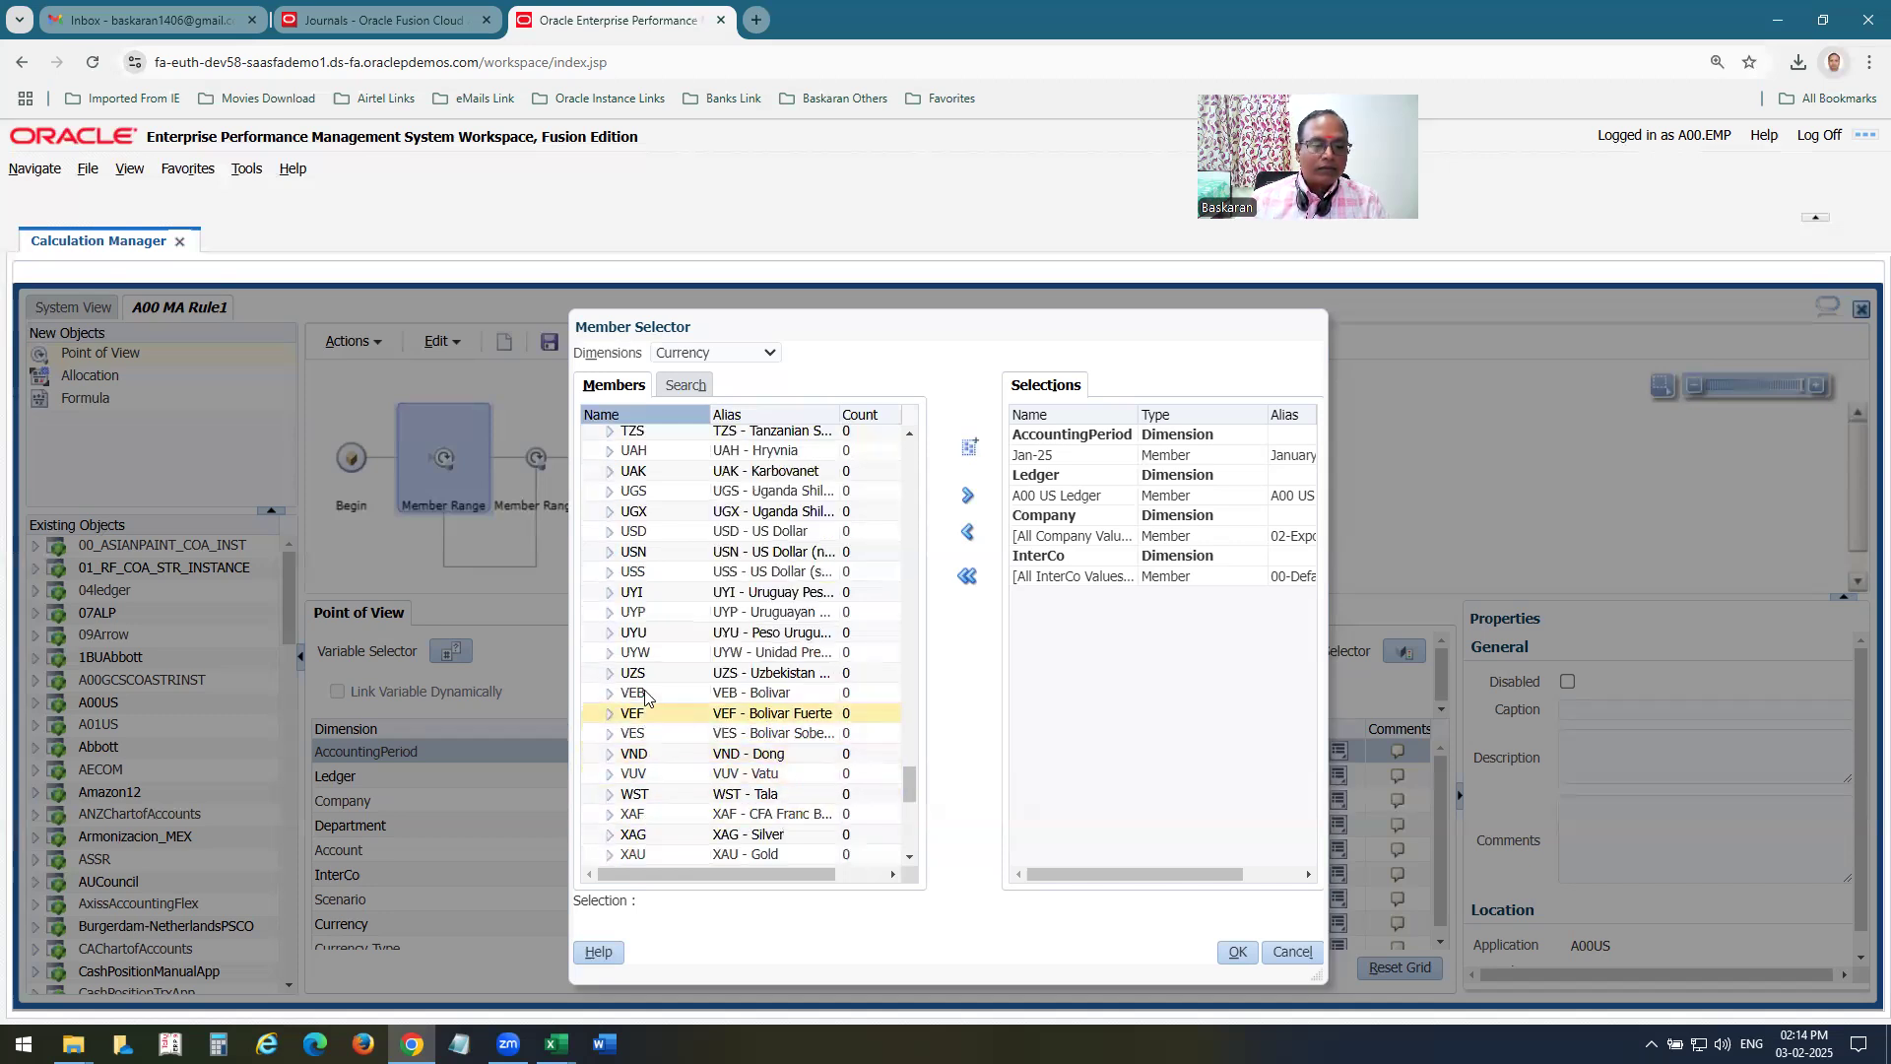
{"action": "left_click", "coordinate": [644, 532]}
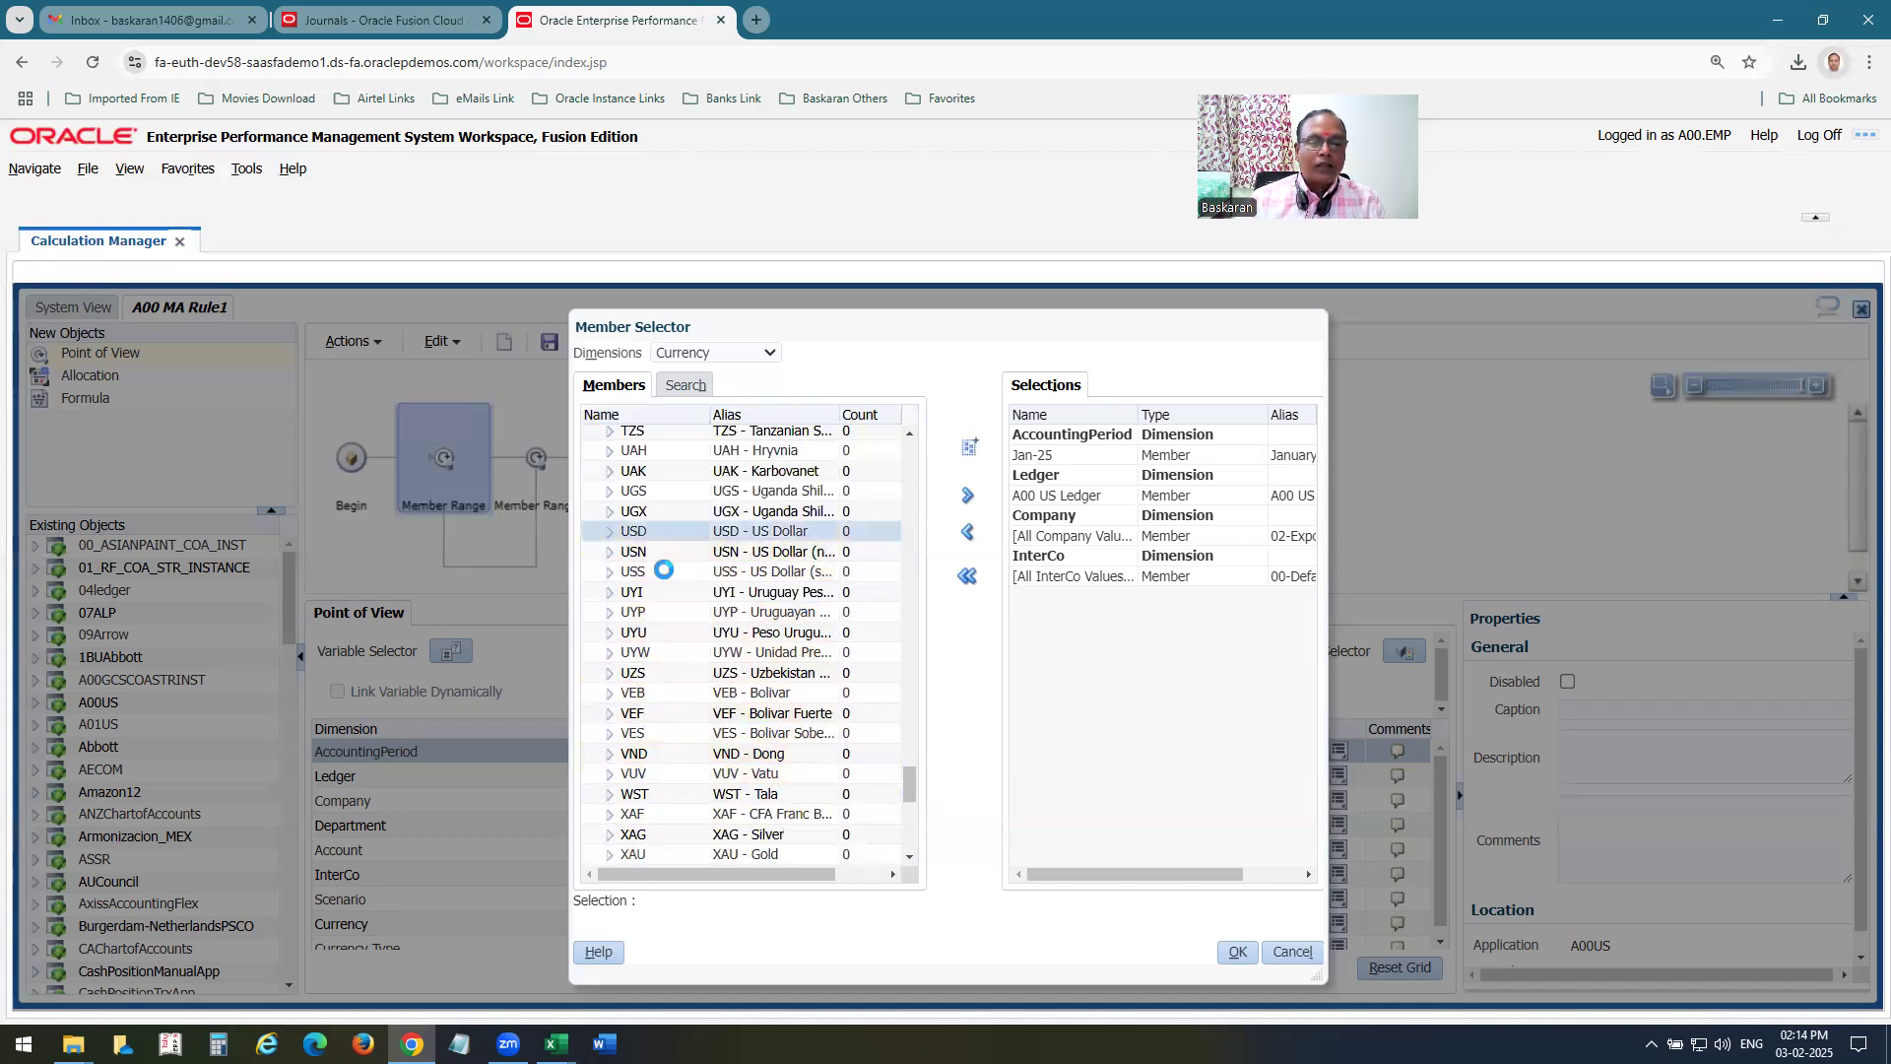
{"action": "left_click", "coordinate": [967, 501]}
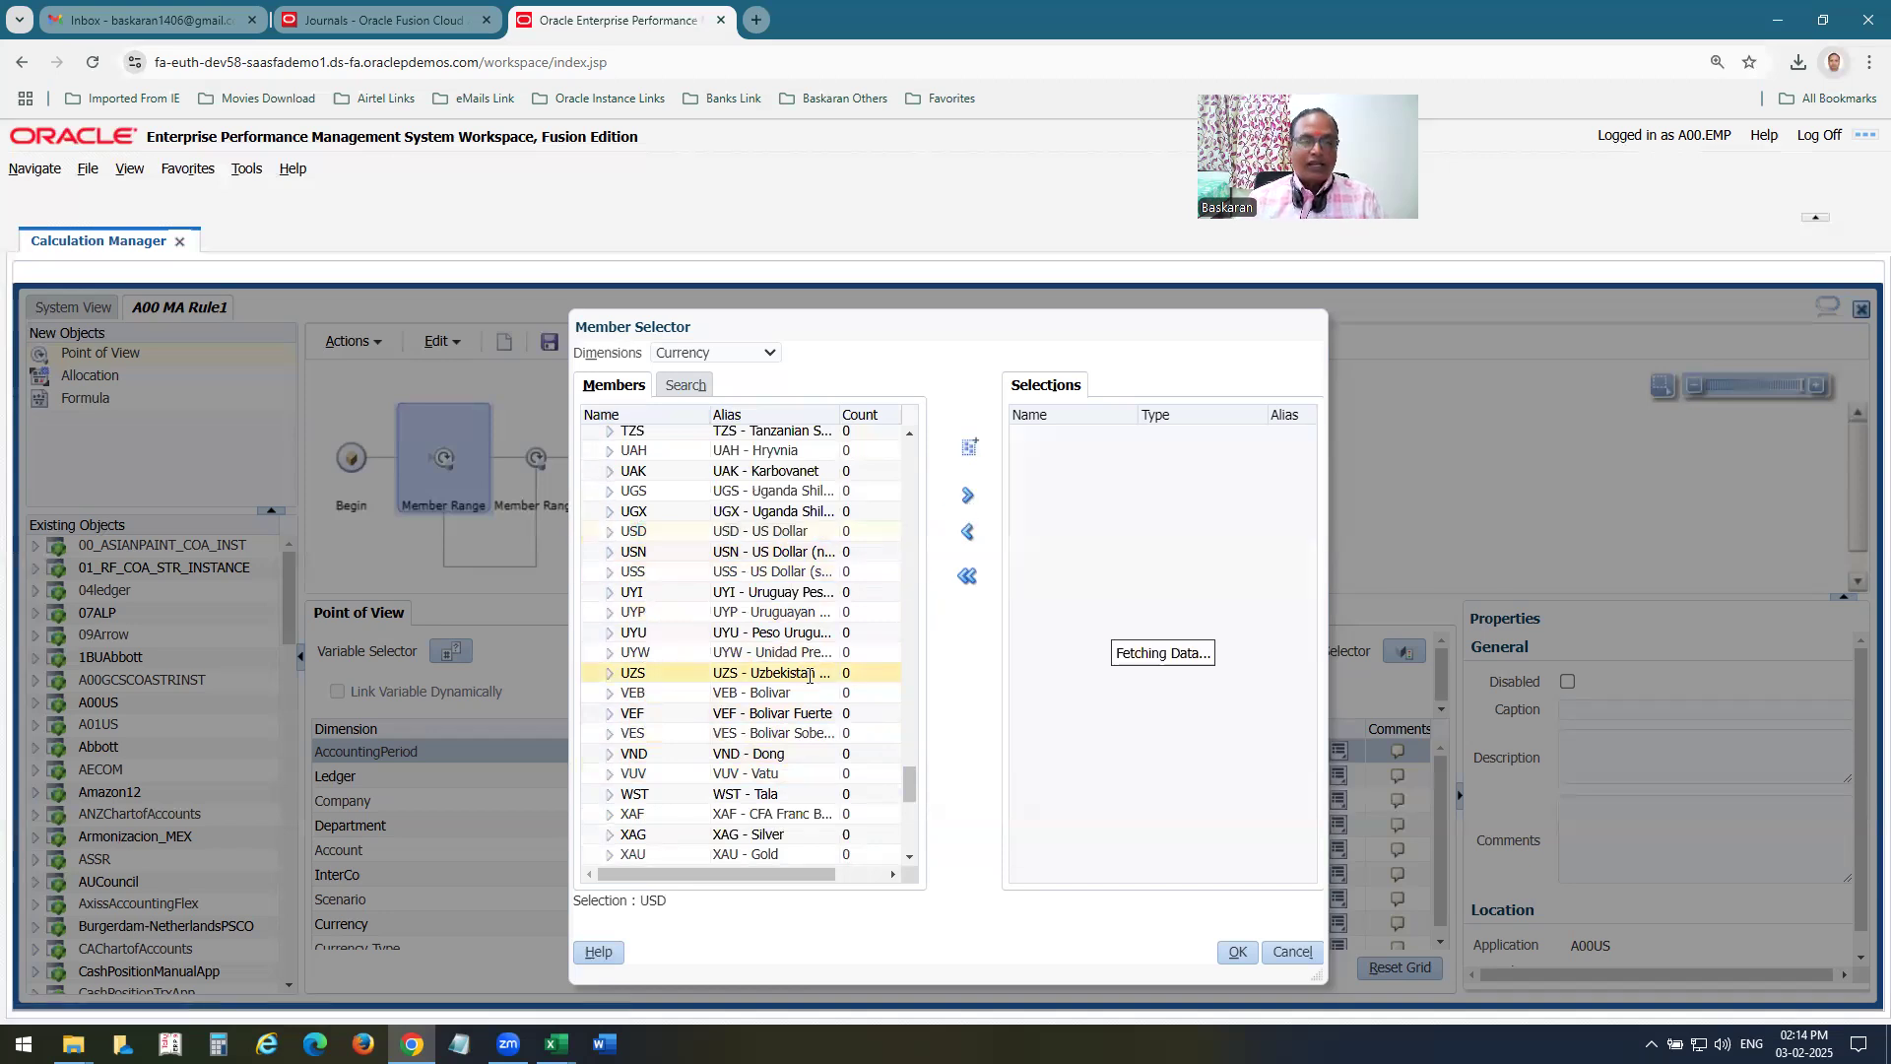
Check the Currency Type row in Excel, and back in Chrome add Total as the Currency Type member and confirm the point-of-view selections.
{"action": "key", "text": "alt+Tab"}
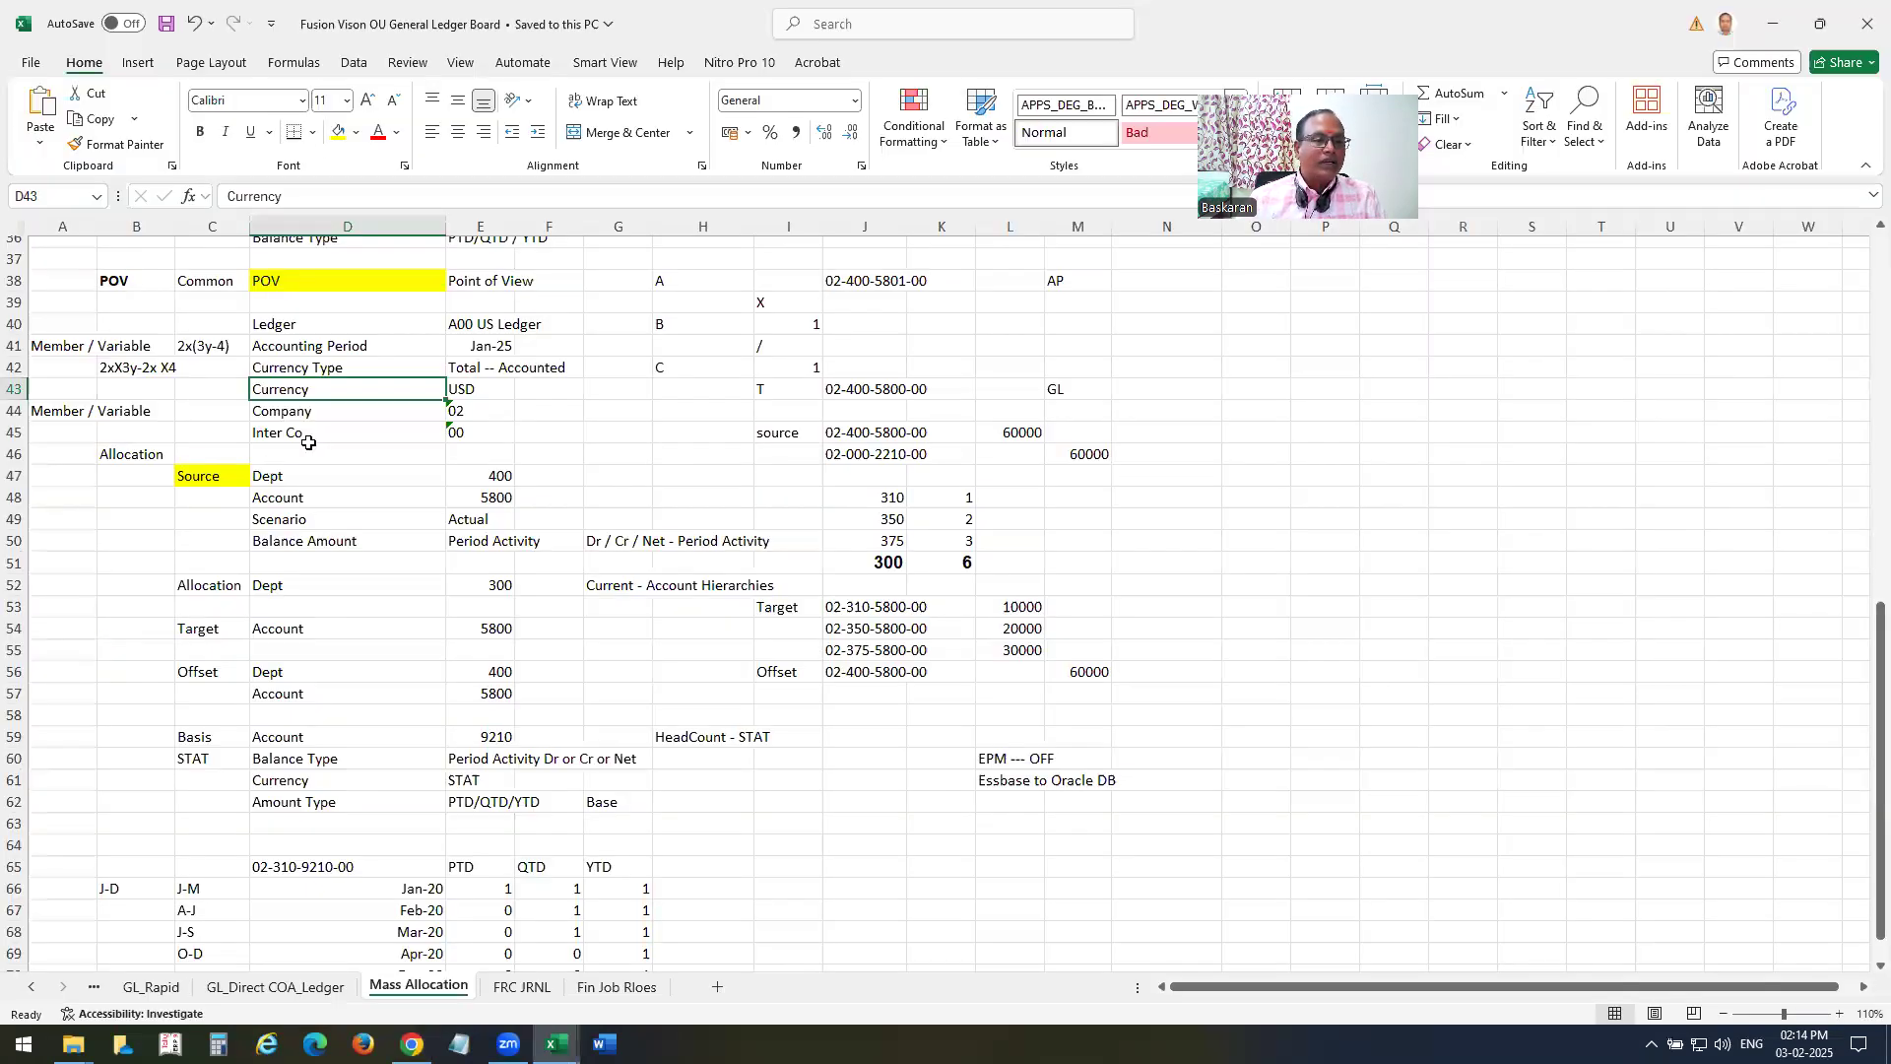
{"action": "left_click_drag", "start_coordinate": [333, 379], "coordinate": [333, 375]}
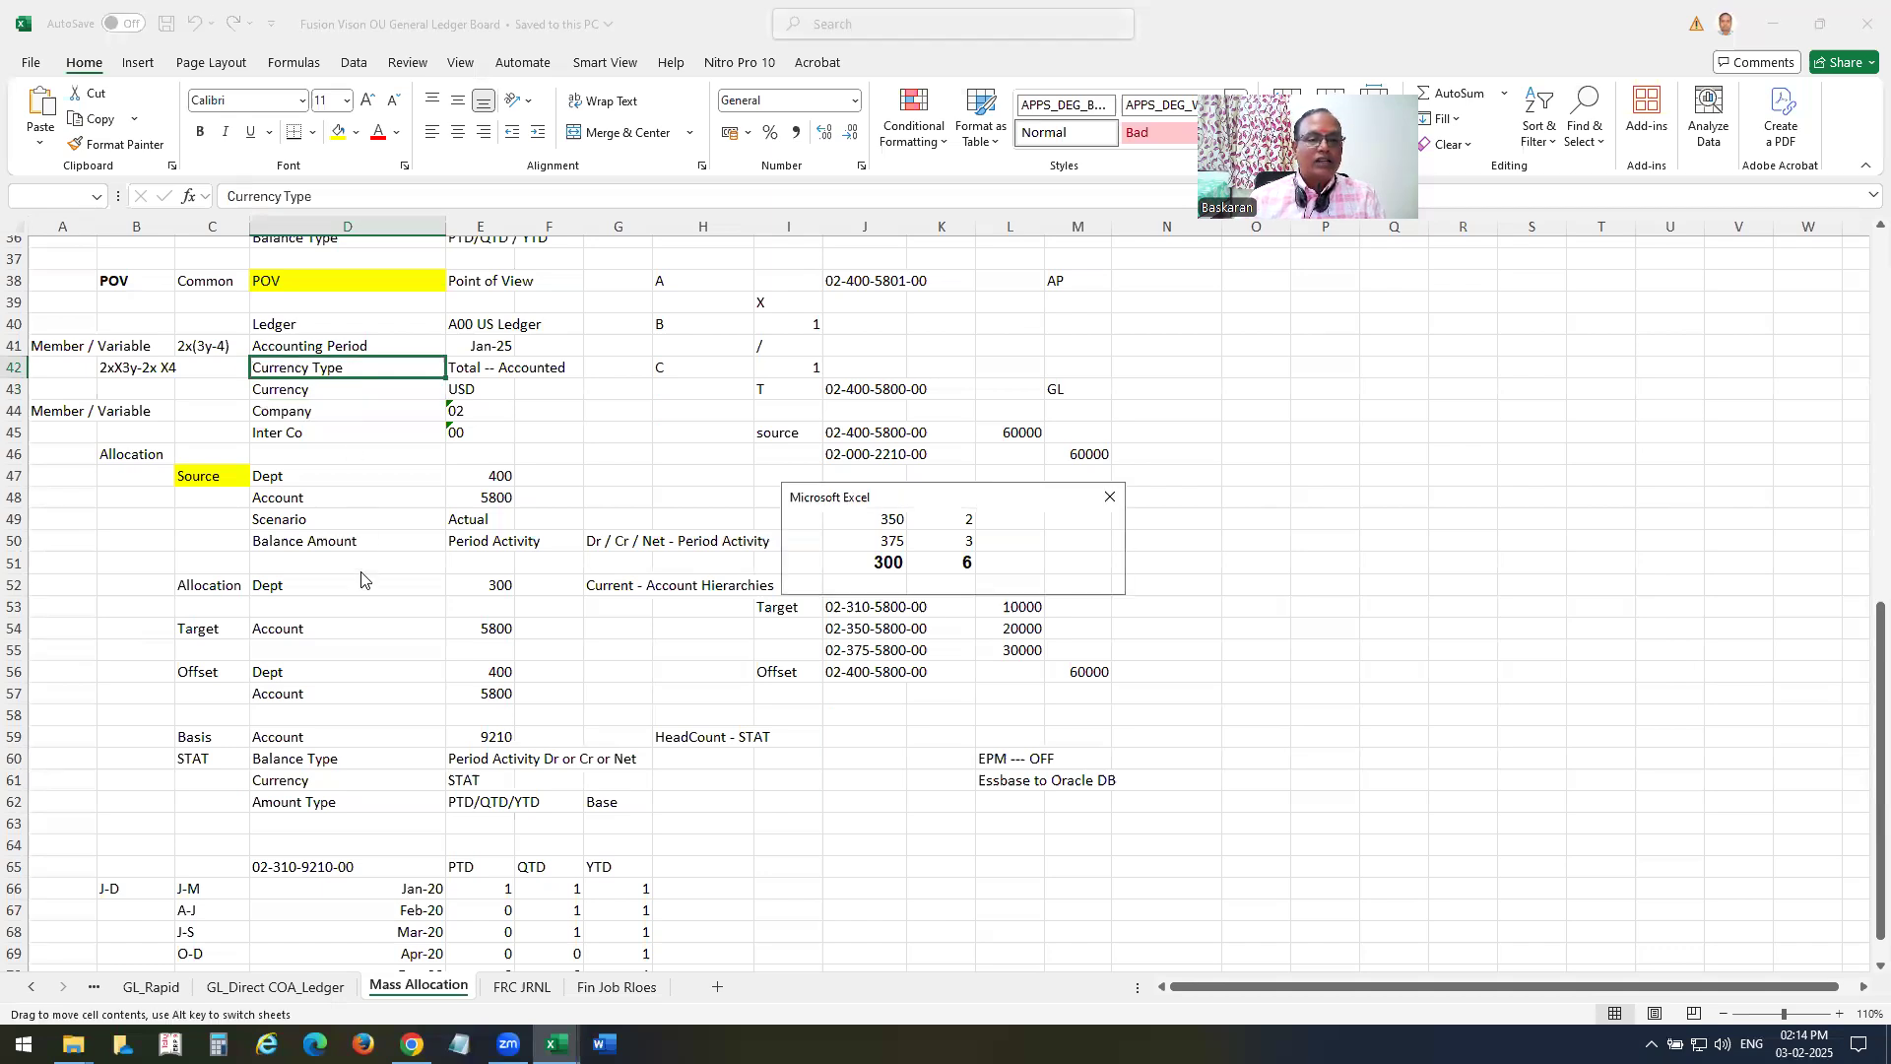
{"action": "key", "text": "alt+Tab"}
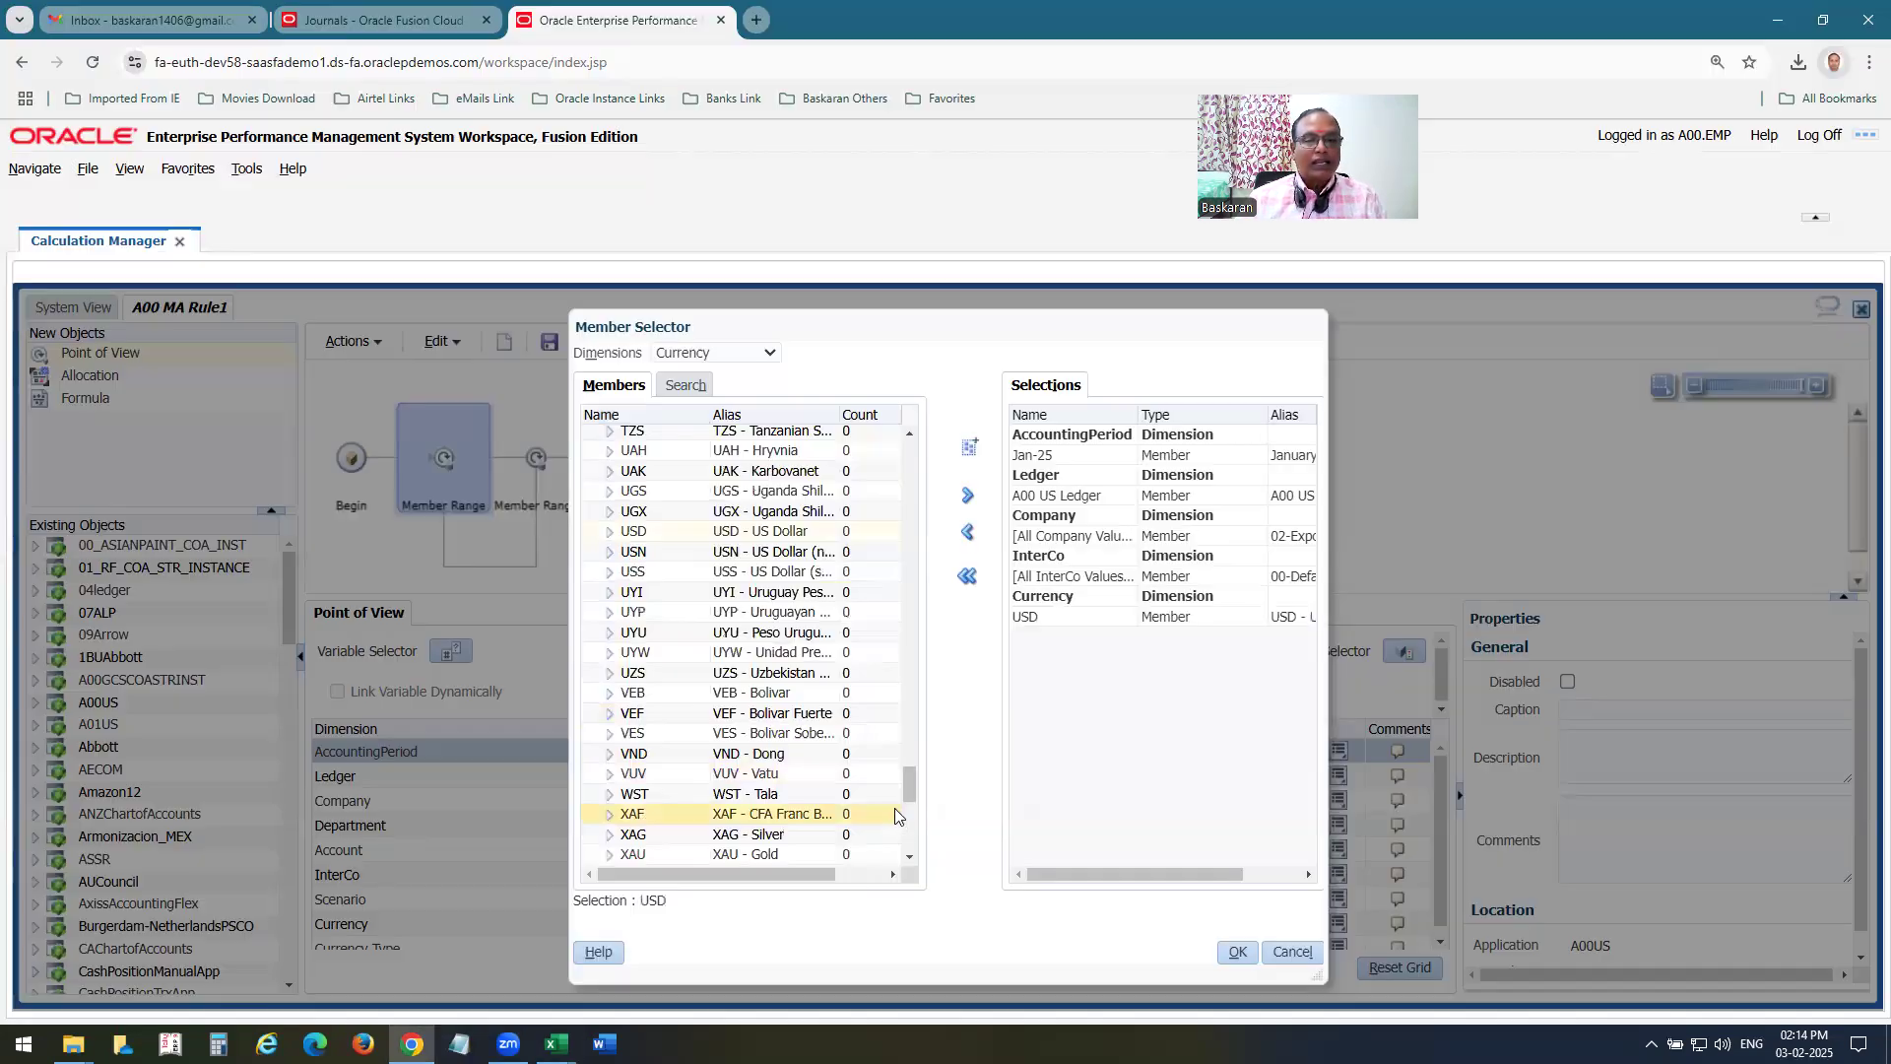
{"action": "left_click", "coordinate": [697, 357]}
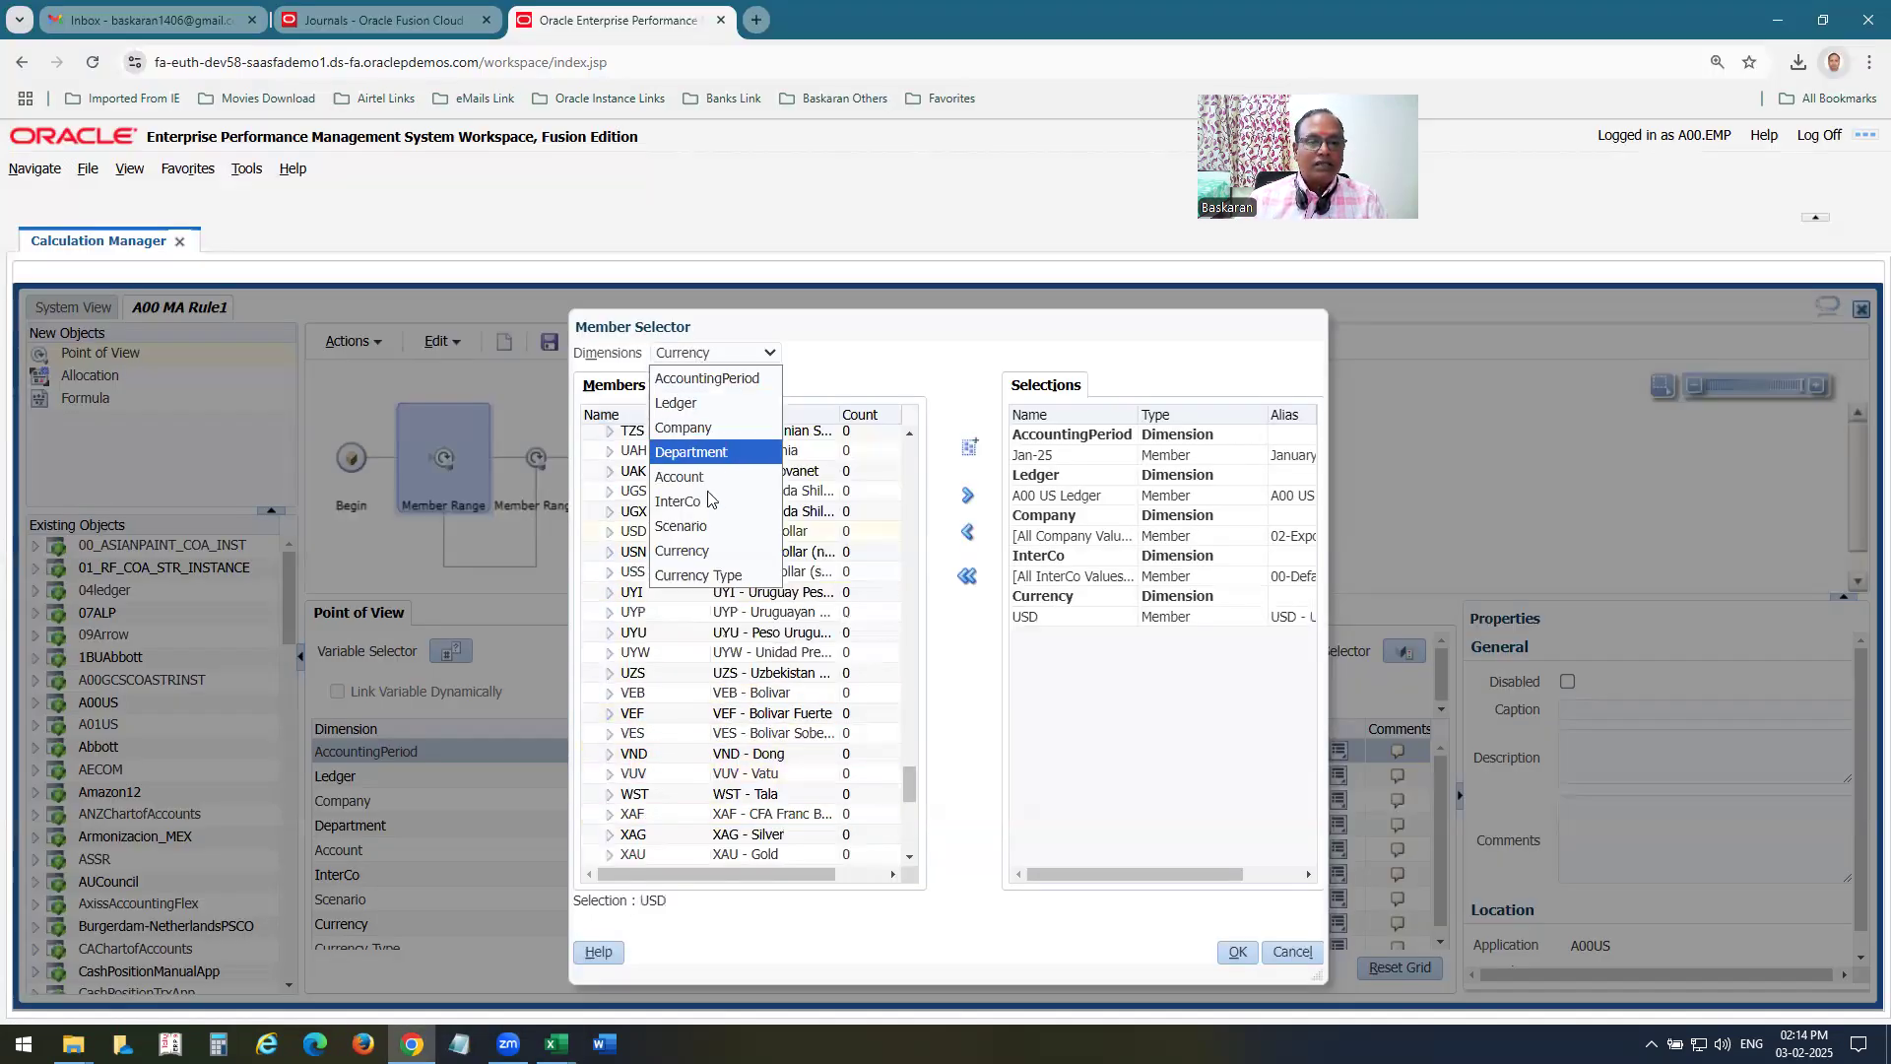
{"action": "left_click", "coordinate": [700, 576]}
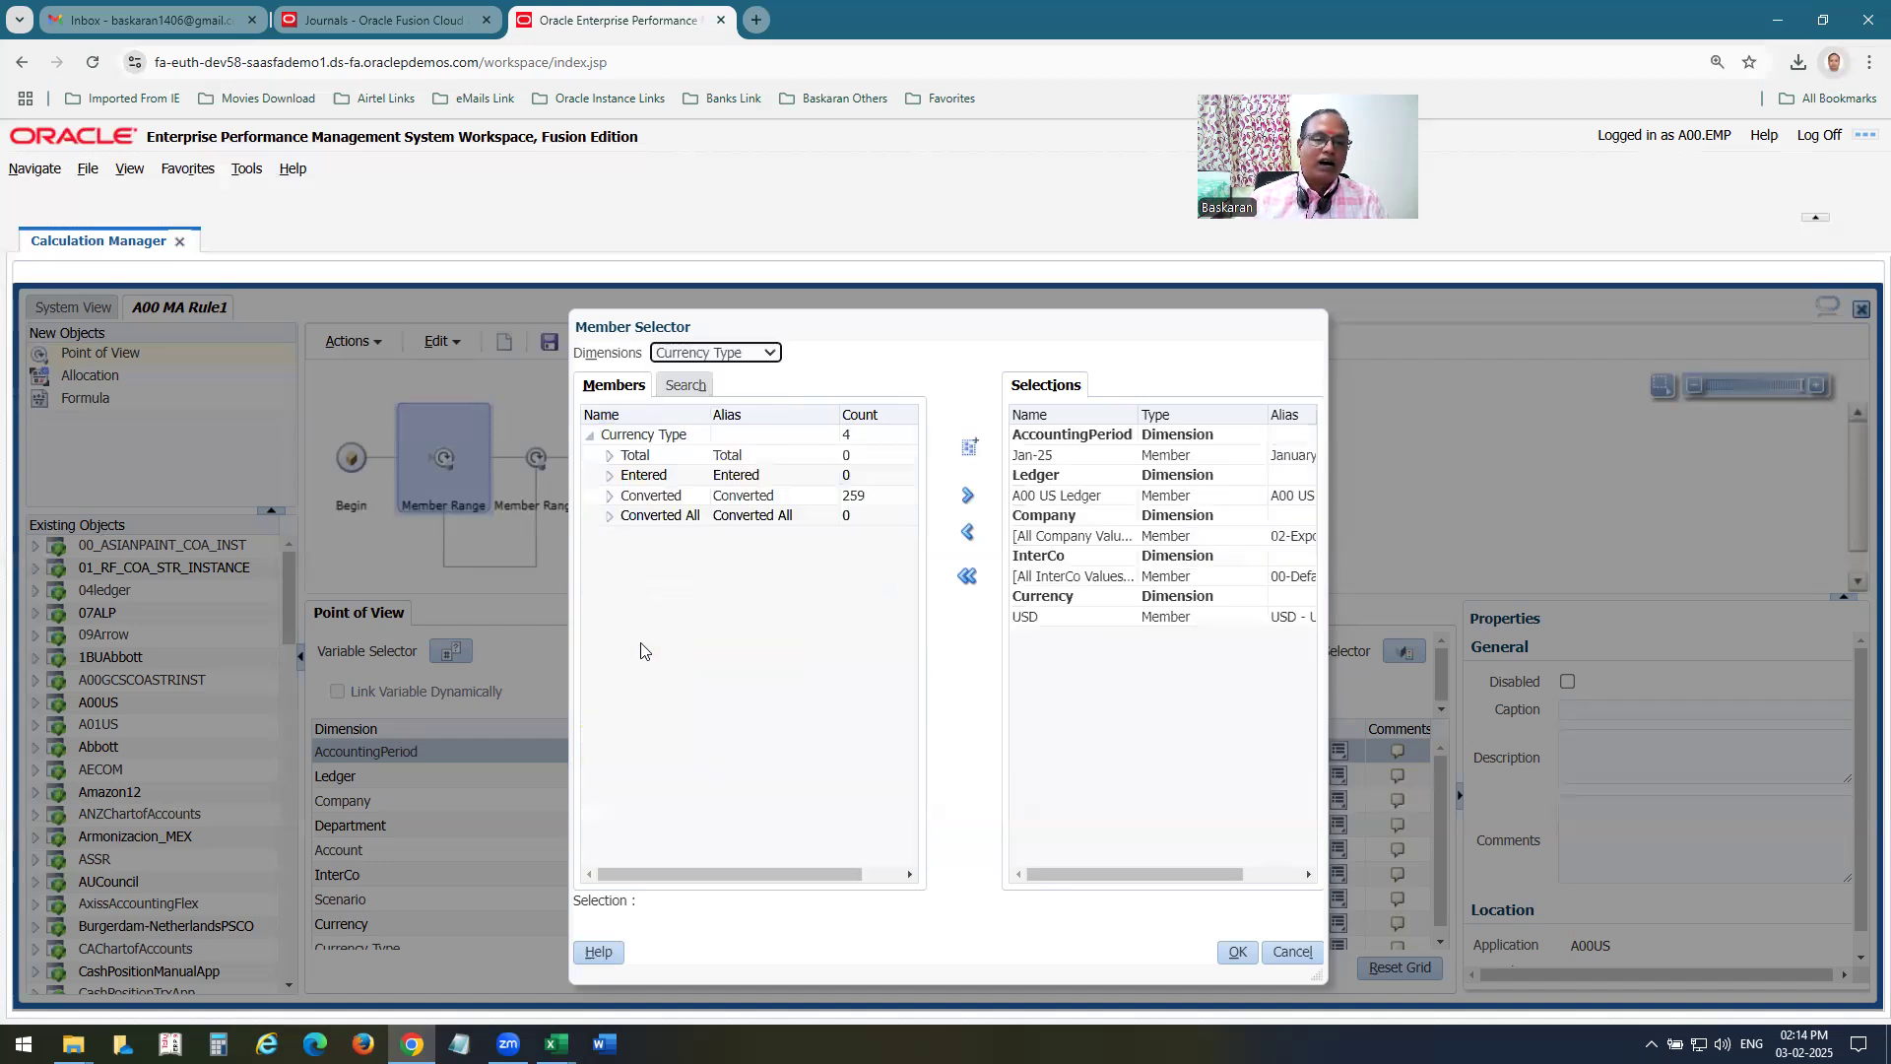
{"action": "left_click", "coordinate": [635, 455]}
{"action": "left_click", "coordinate": [966, 500]}
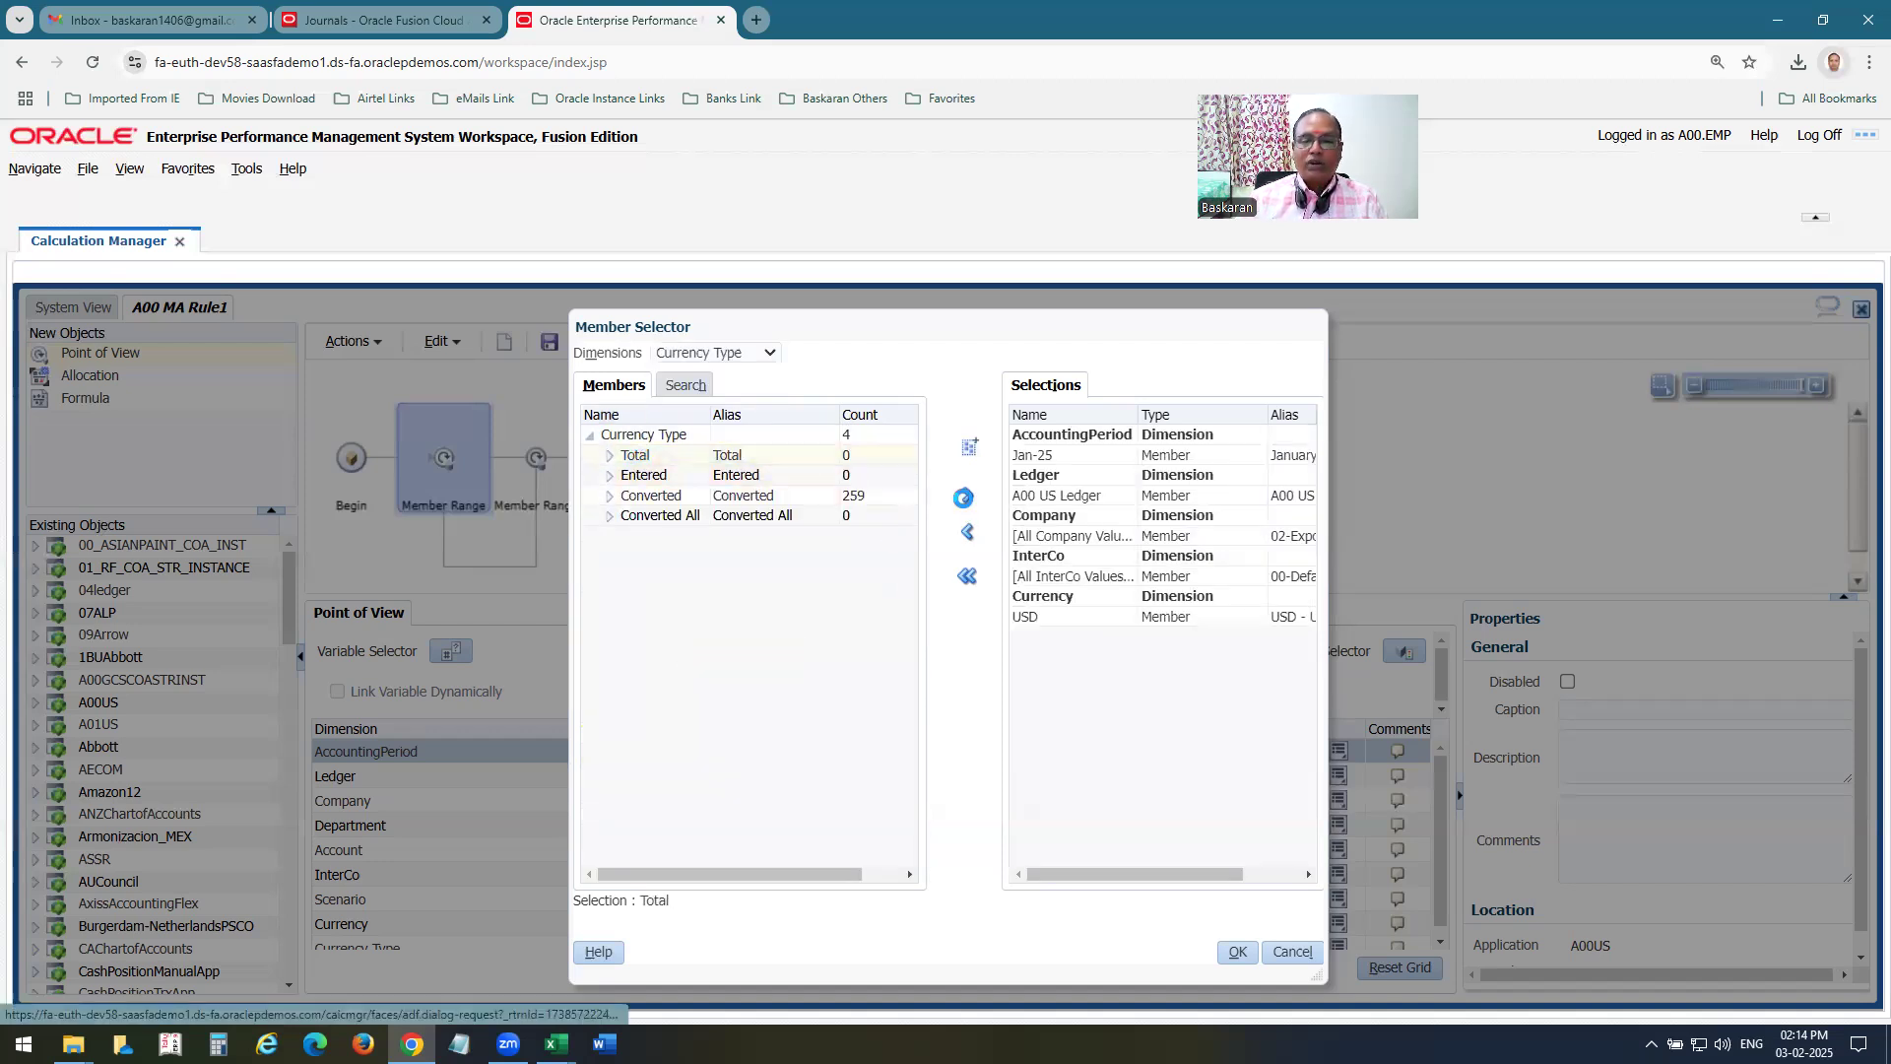
{"action": "left_click", "coordinate": [1237, 952]}
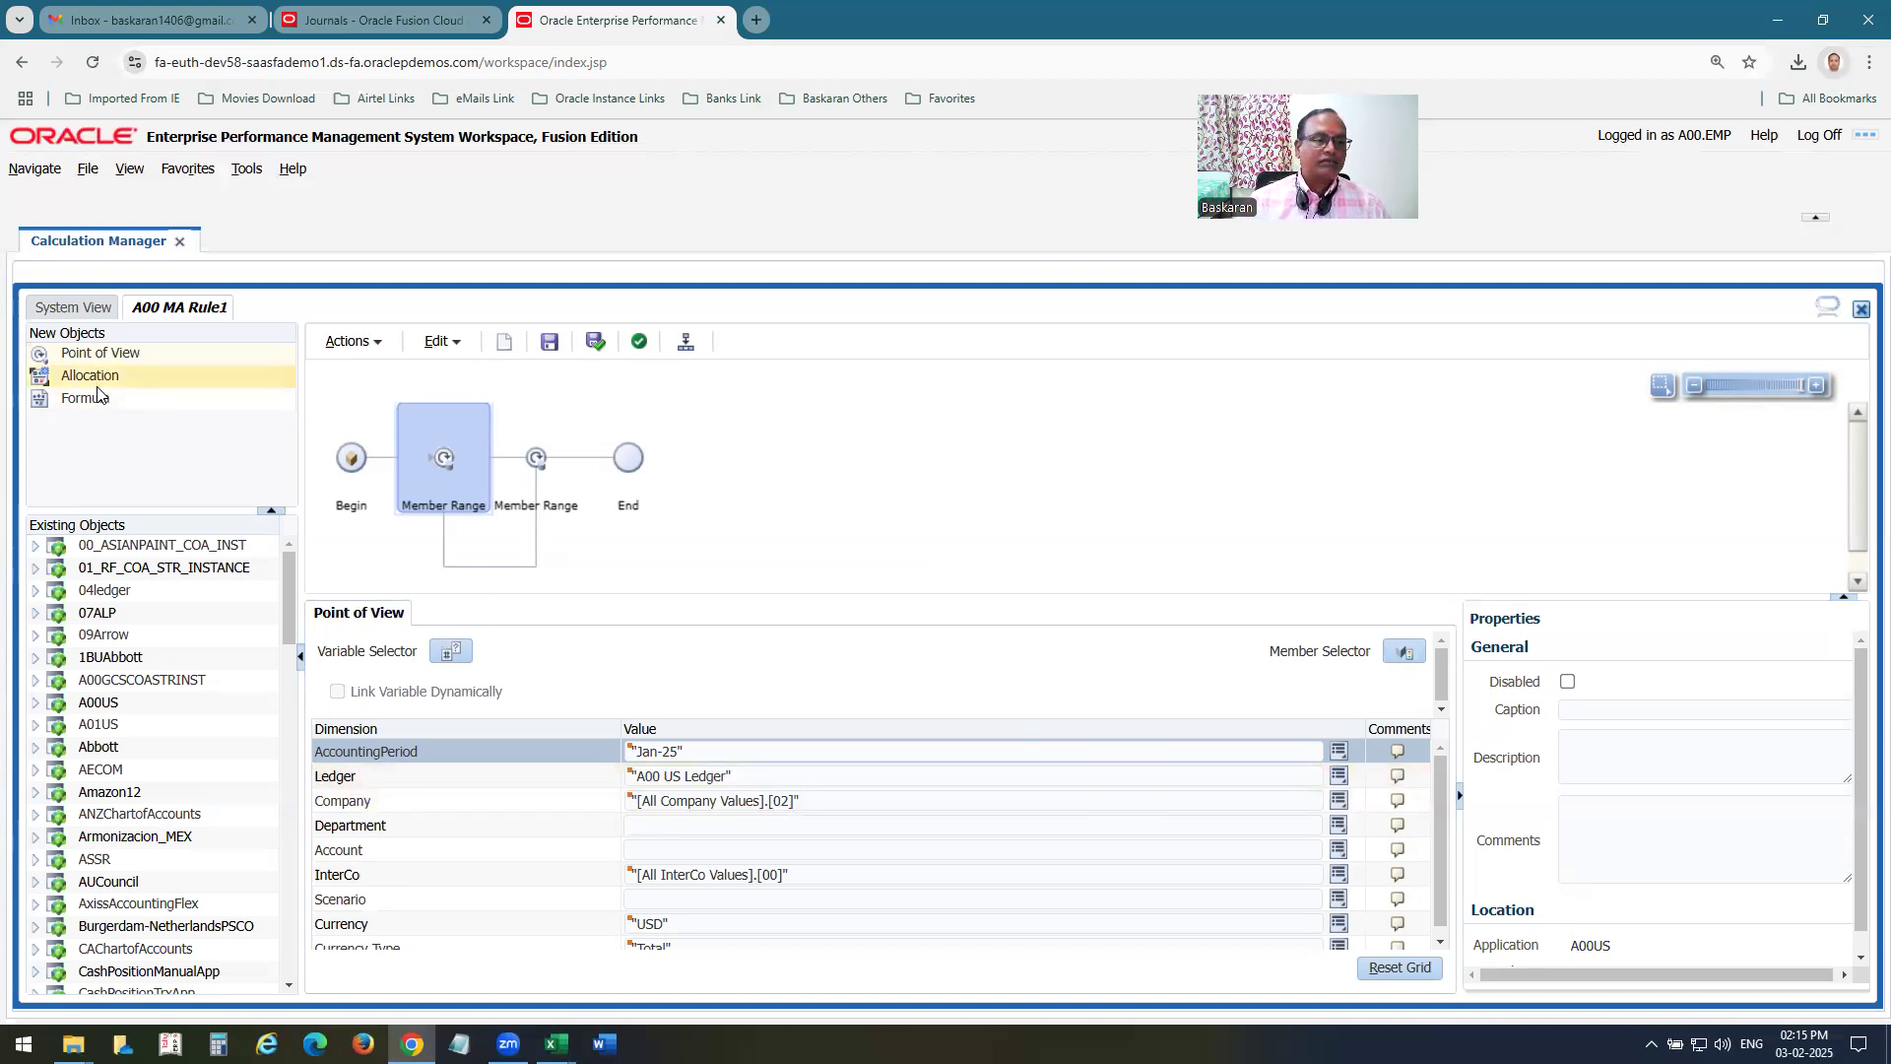
Insert an Allocation object inside the rule's member range and advance its wizard past the Point of View page to Source, leaving Department and Account unfixed.
{"action": "left_click_drag", "start_coordinate": [92, 375], "coordinate": [507, 457]}
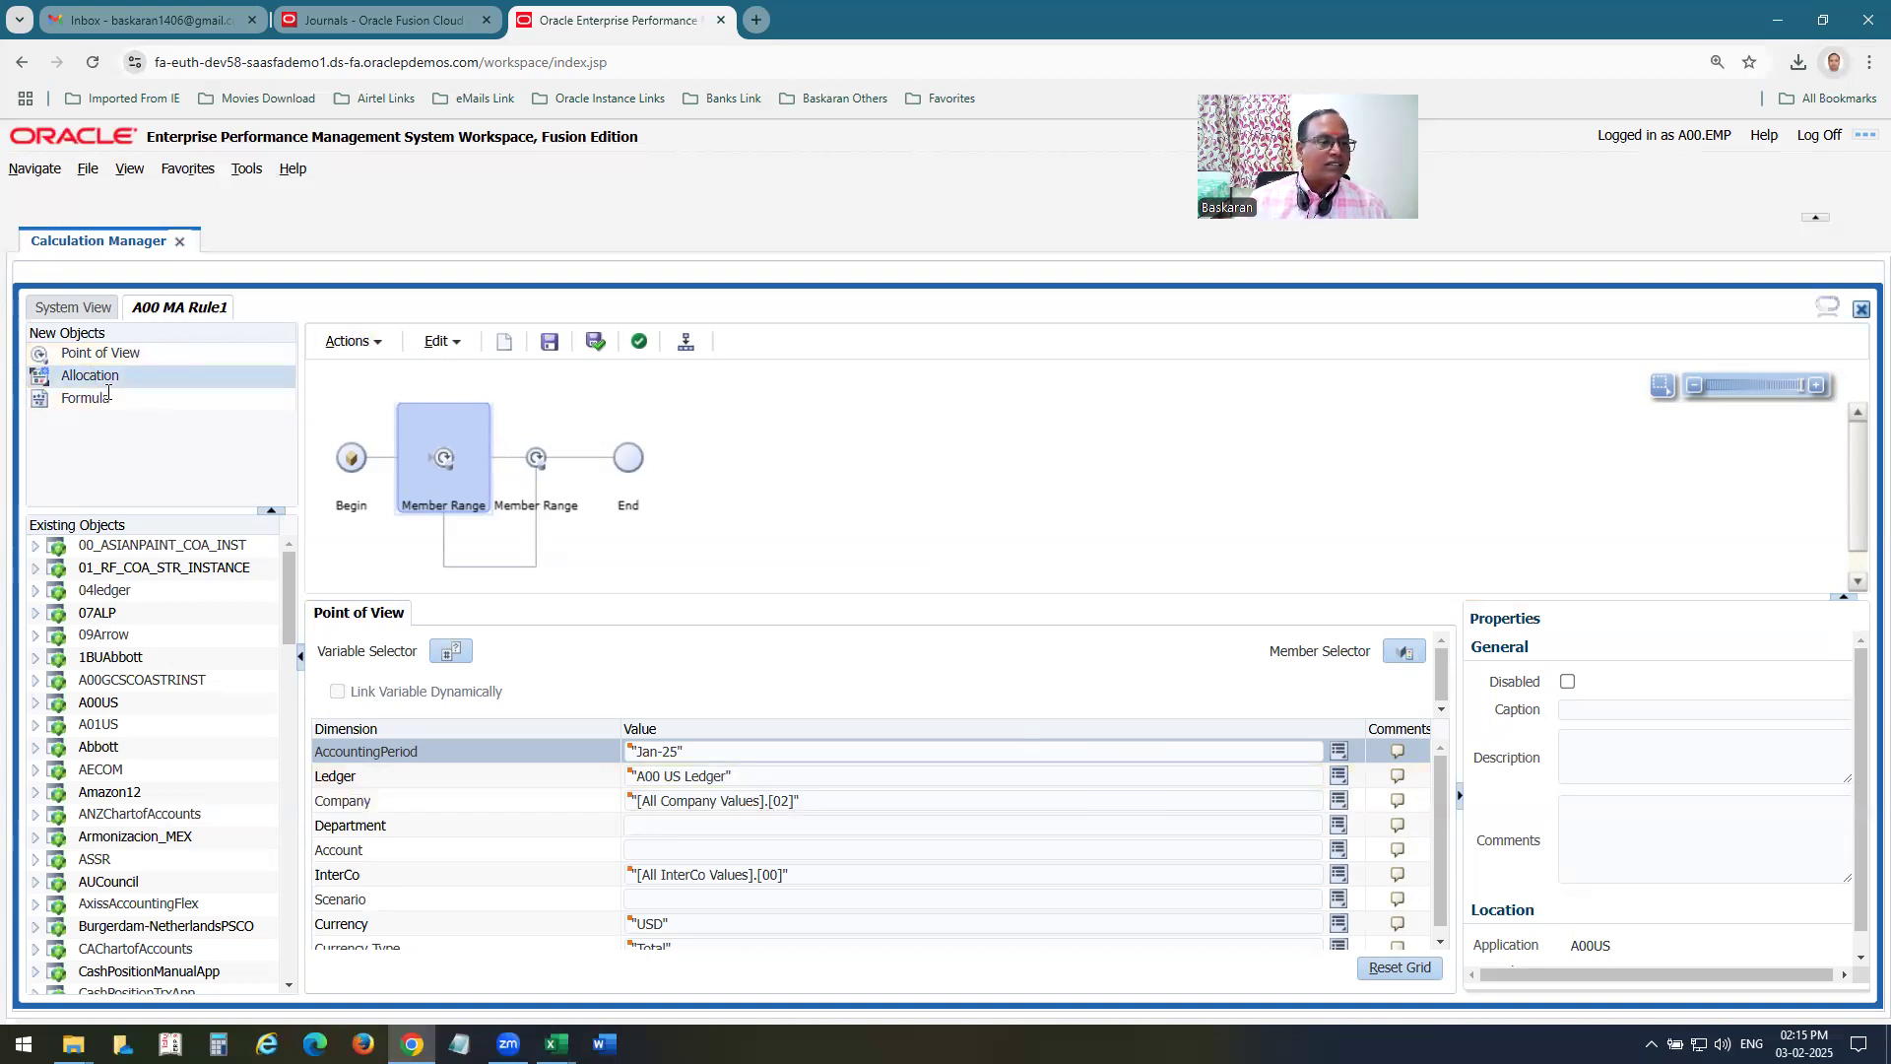
{"action": "left_click_drag", "start_coordinate": [39, 376], "coordinate": [509, 465]}
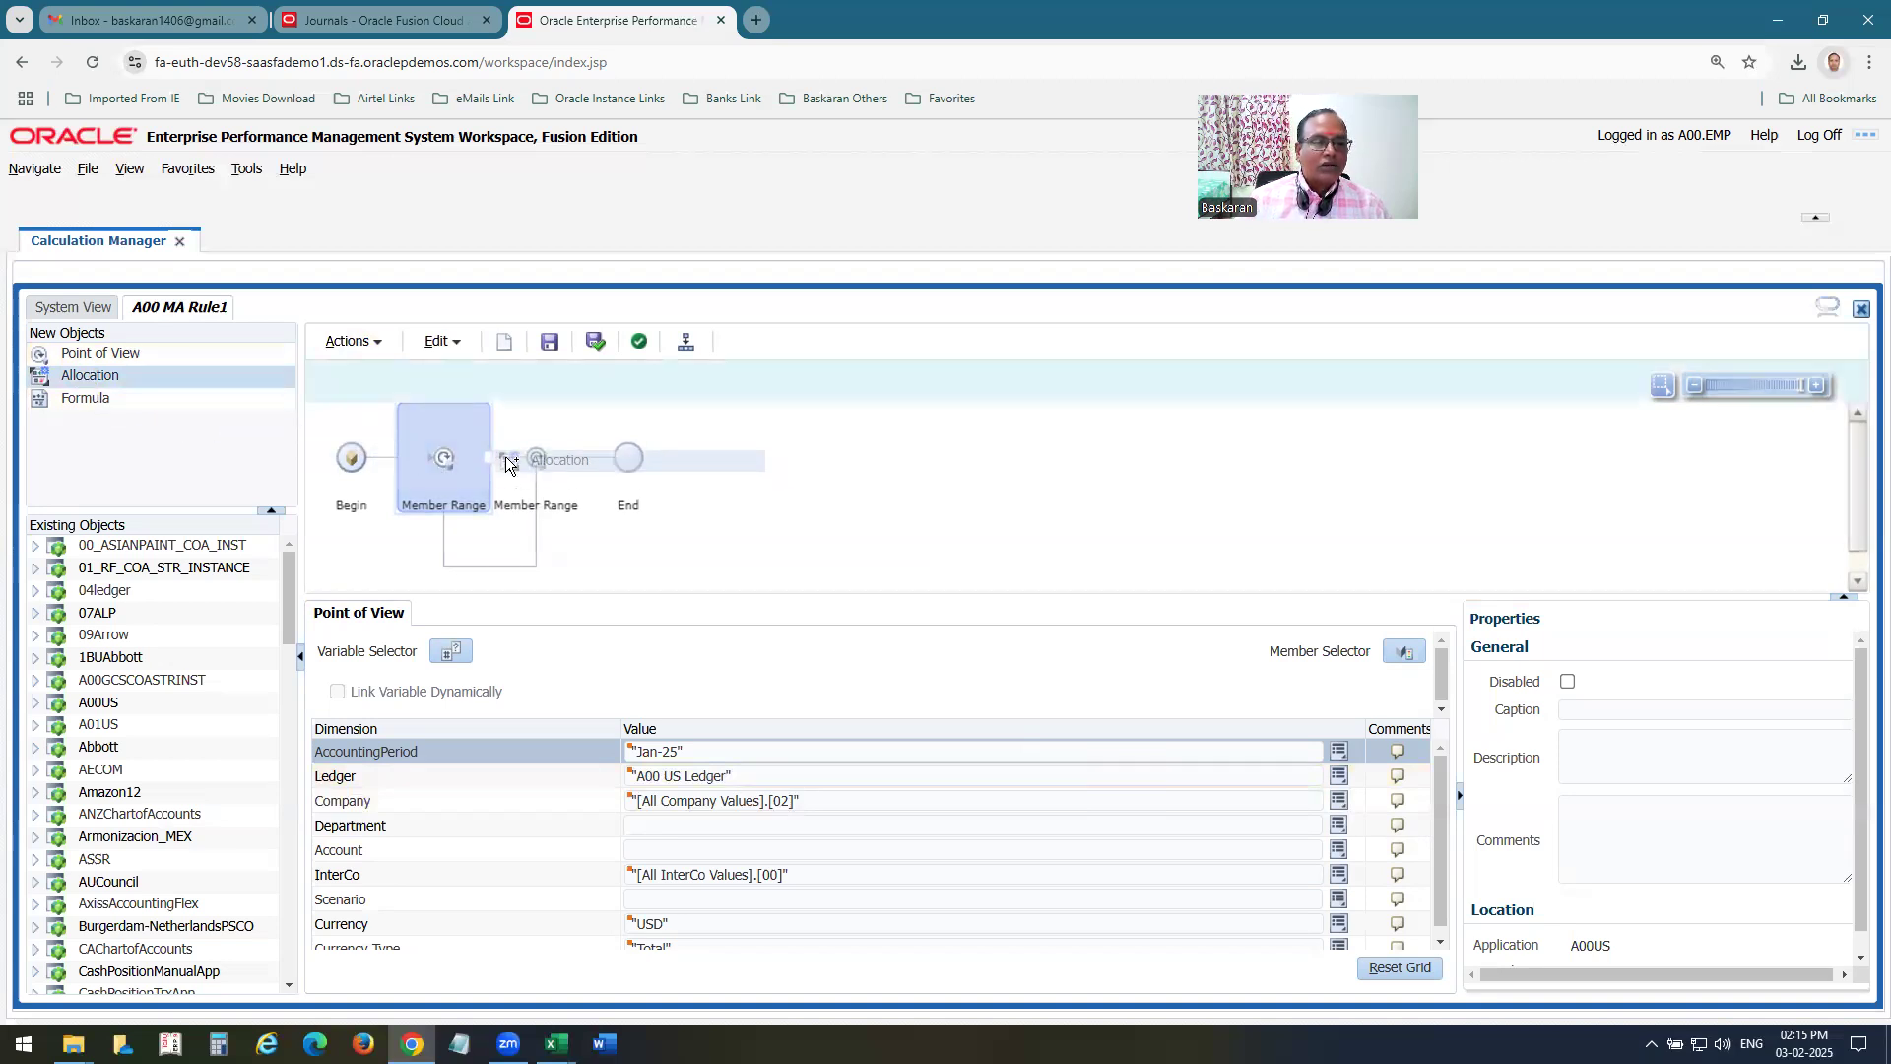
{"action": "left_click_drag", "start_coordinate": [509, 465], "coordinate": [509, 465]}
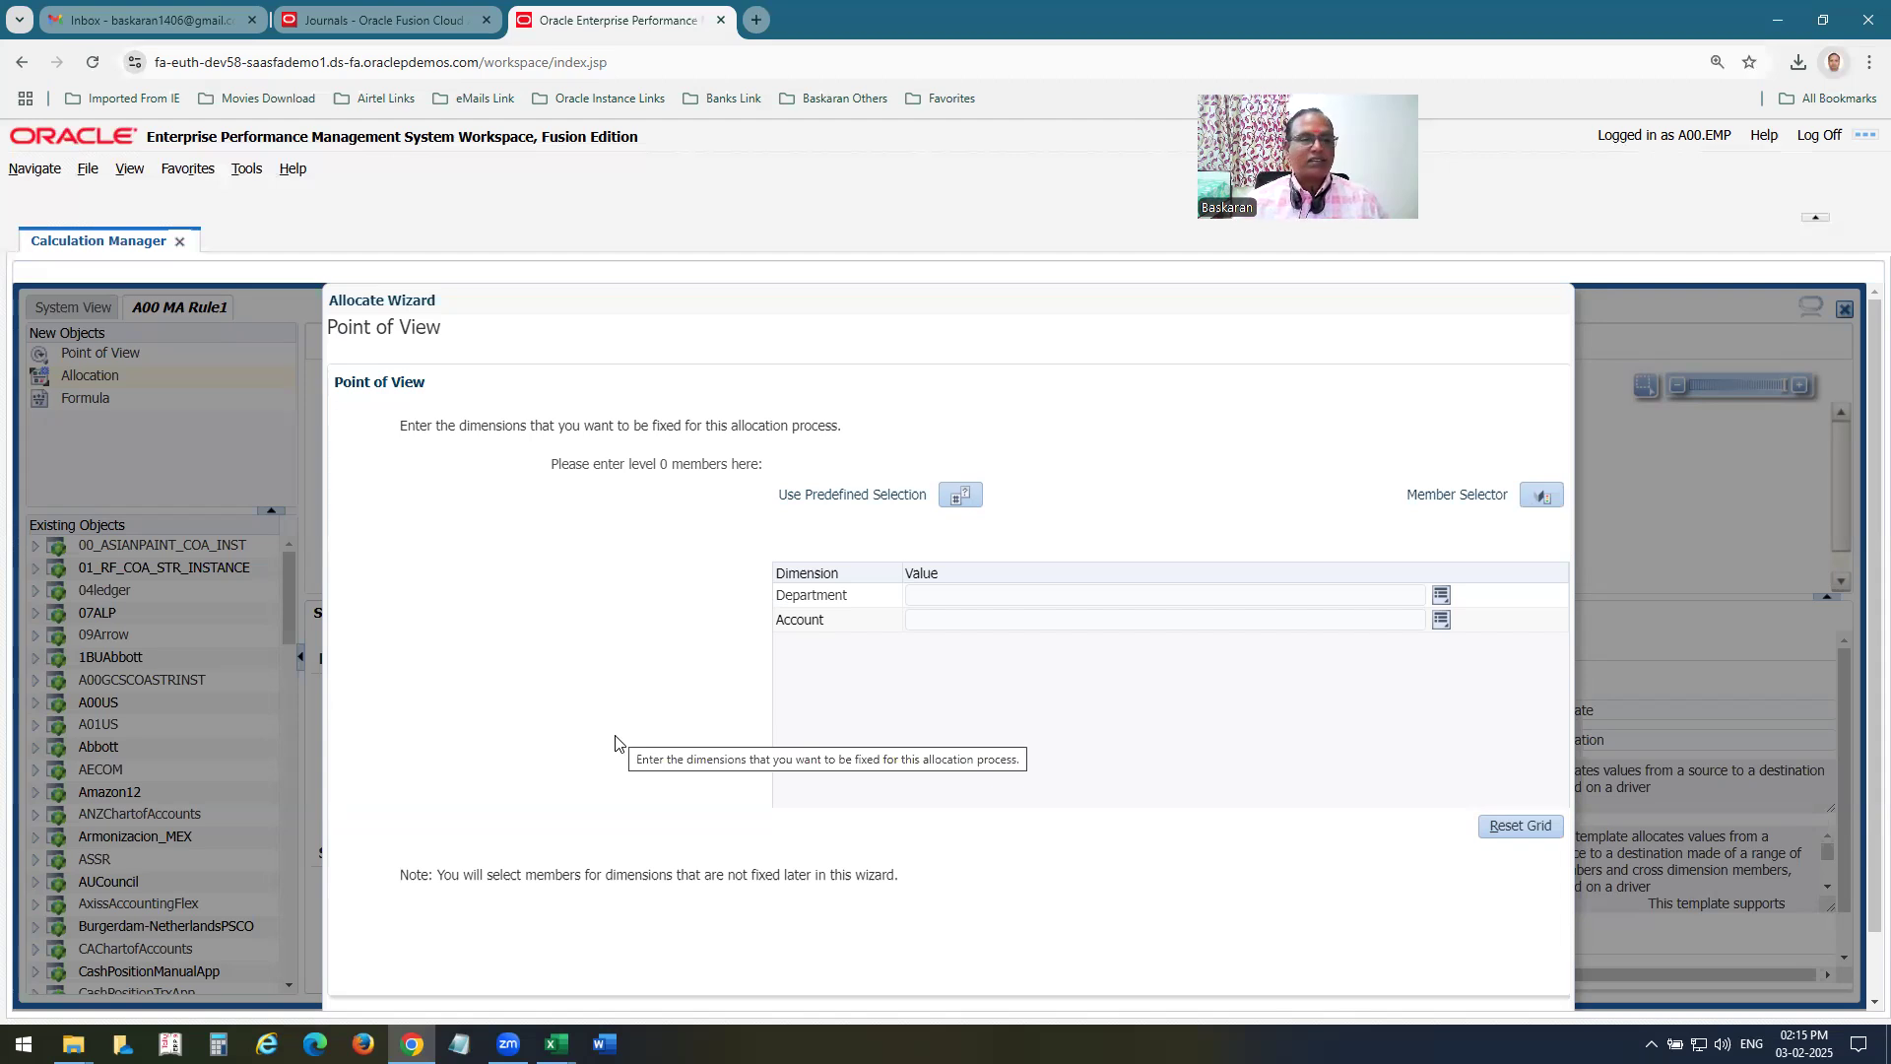
{"action": "scroll", "coordinate": [603, 752], "scroll_direction": "down", "scroll_amount": 1}
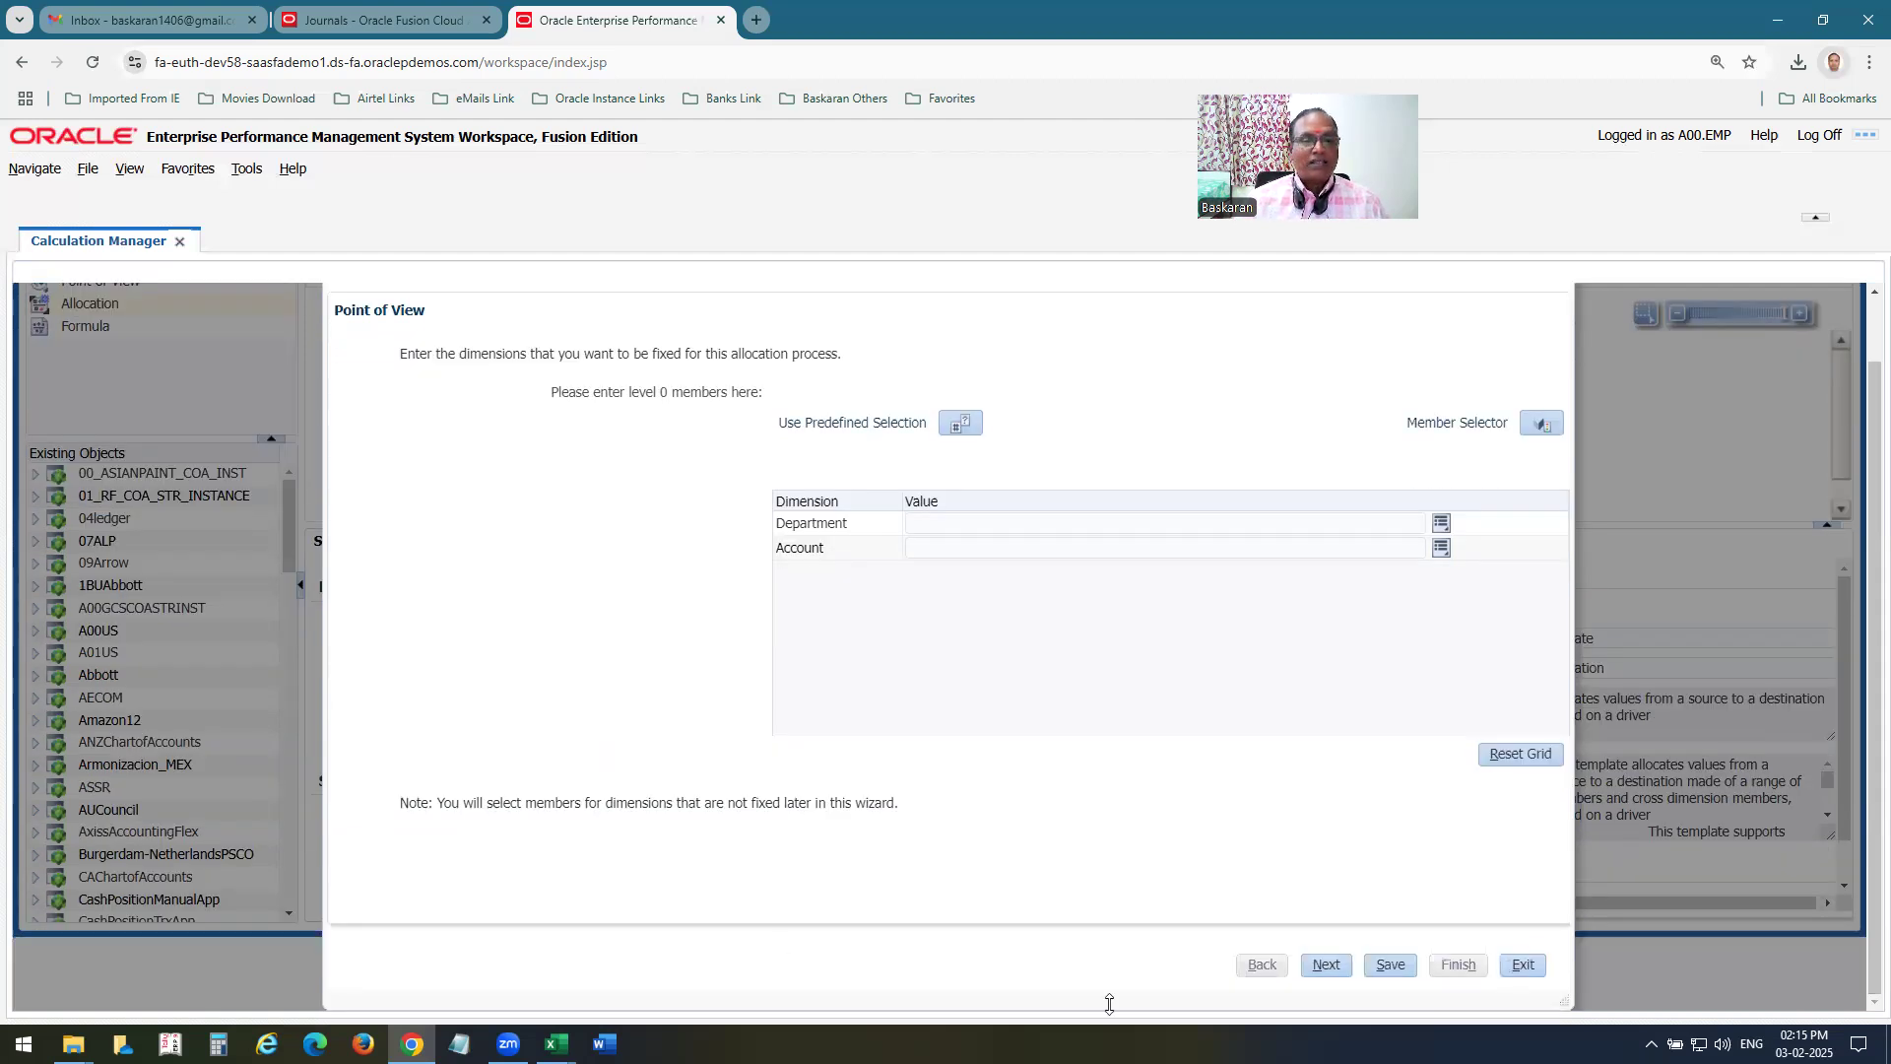
{"action": "left_click", "coordinate": [1326, 969]}
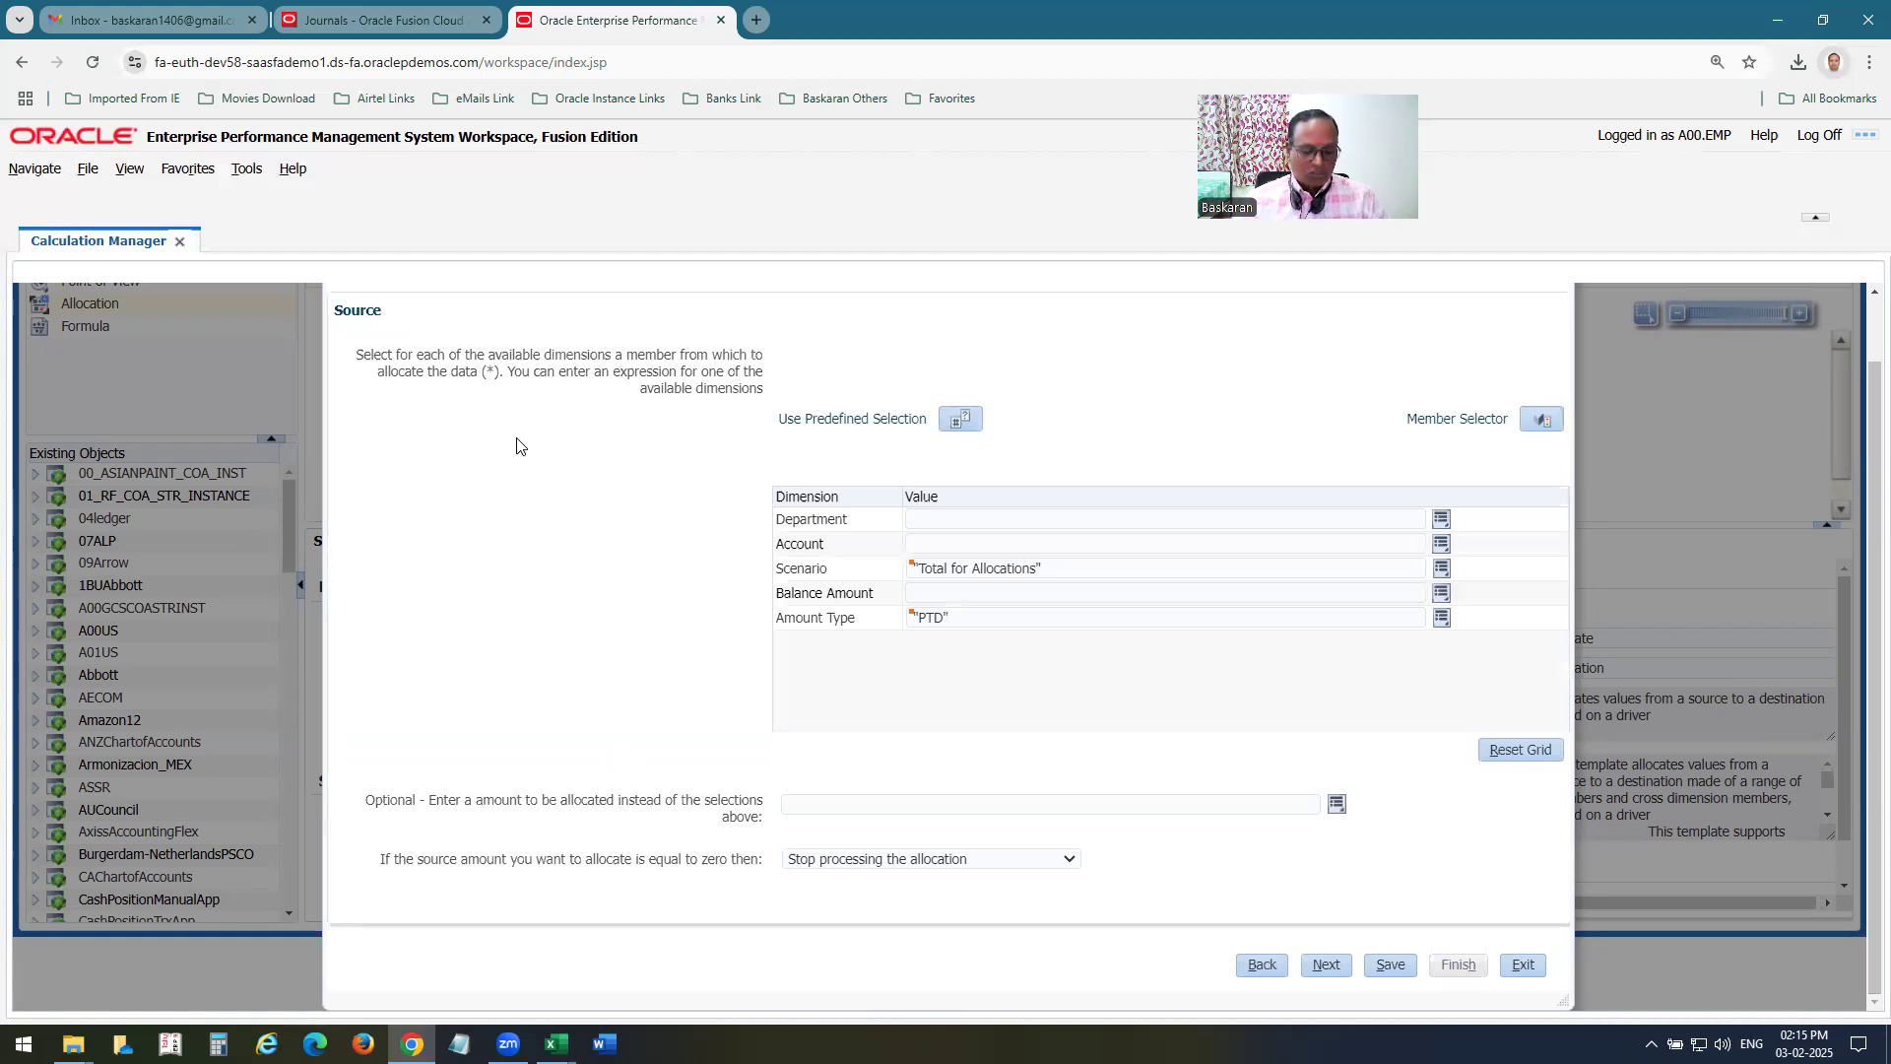
Review the source and allocation rows on Excel's Mass Allocation sheet against the point-of-view entries.
{"action": "left_click", "coordinate": [557, 1044]}
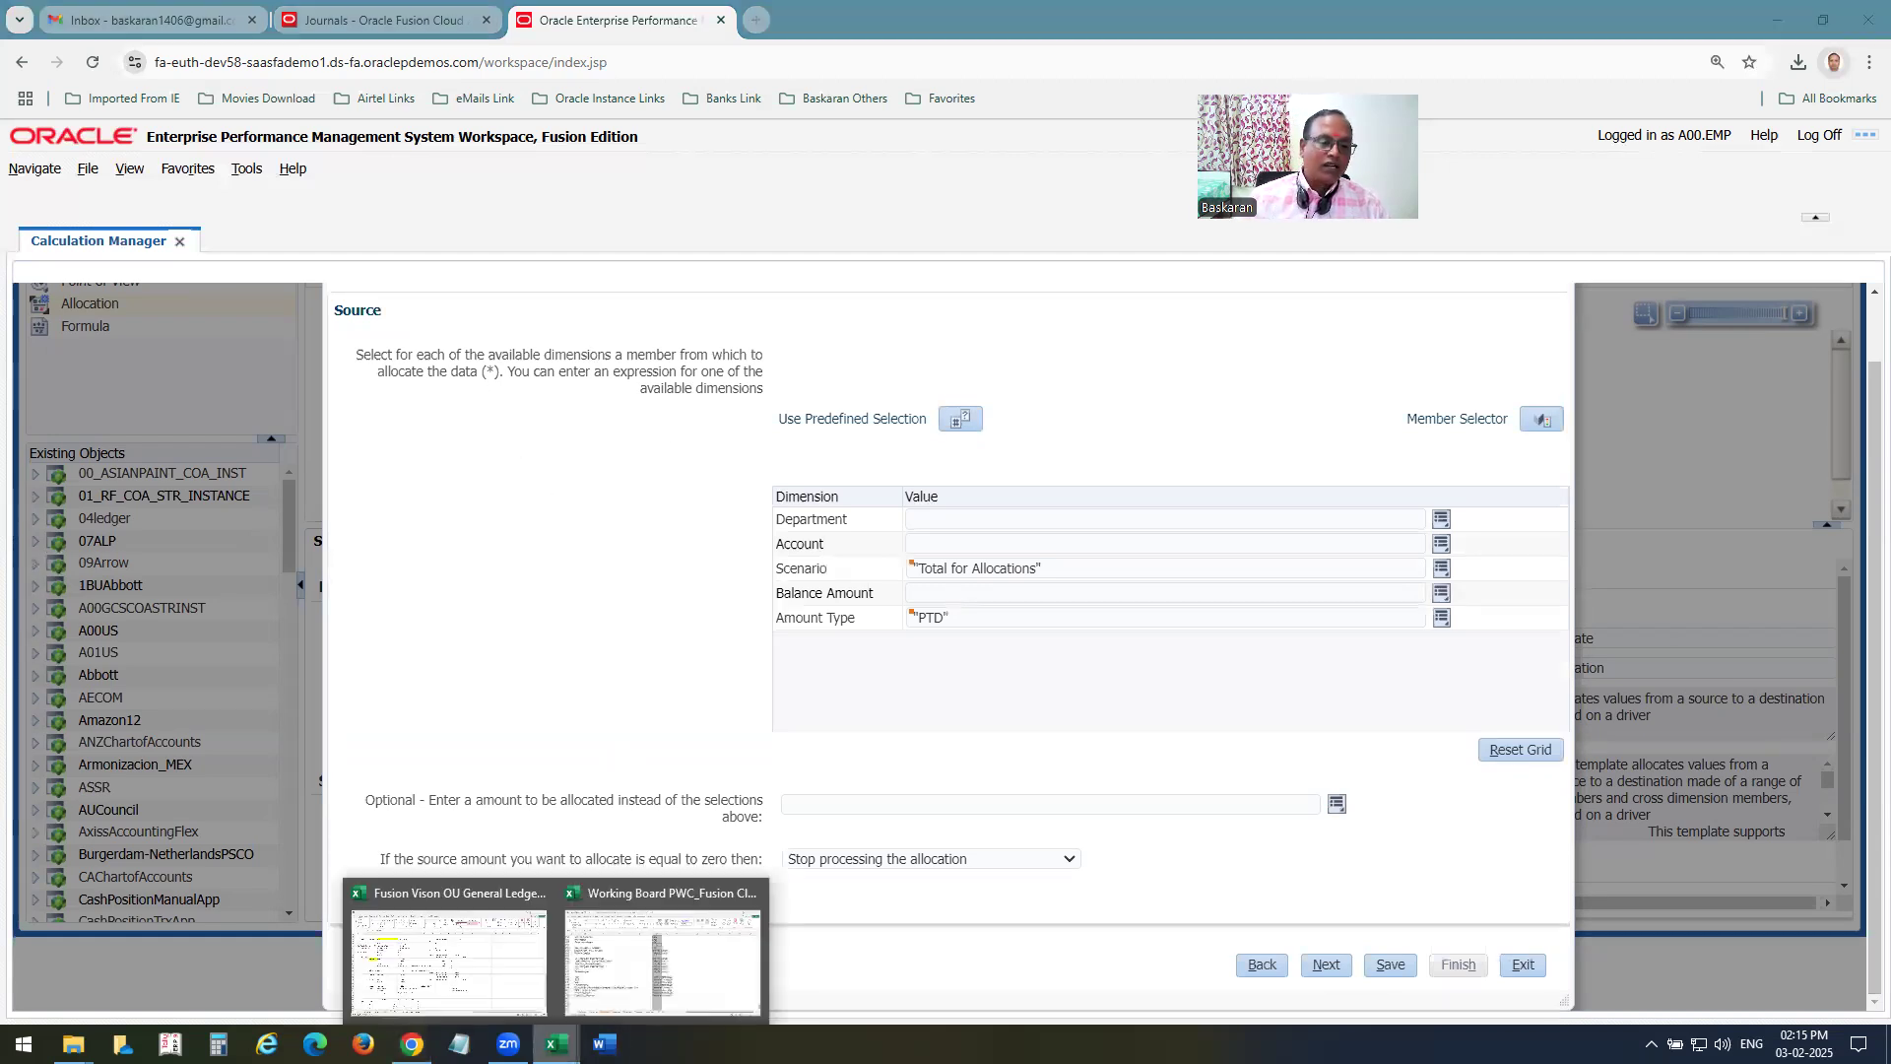
{"action": "left_click", "coordinate": [489, 990]}
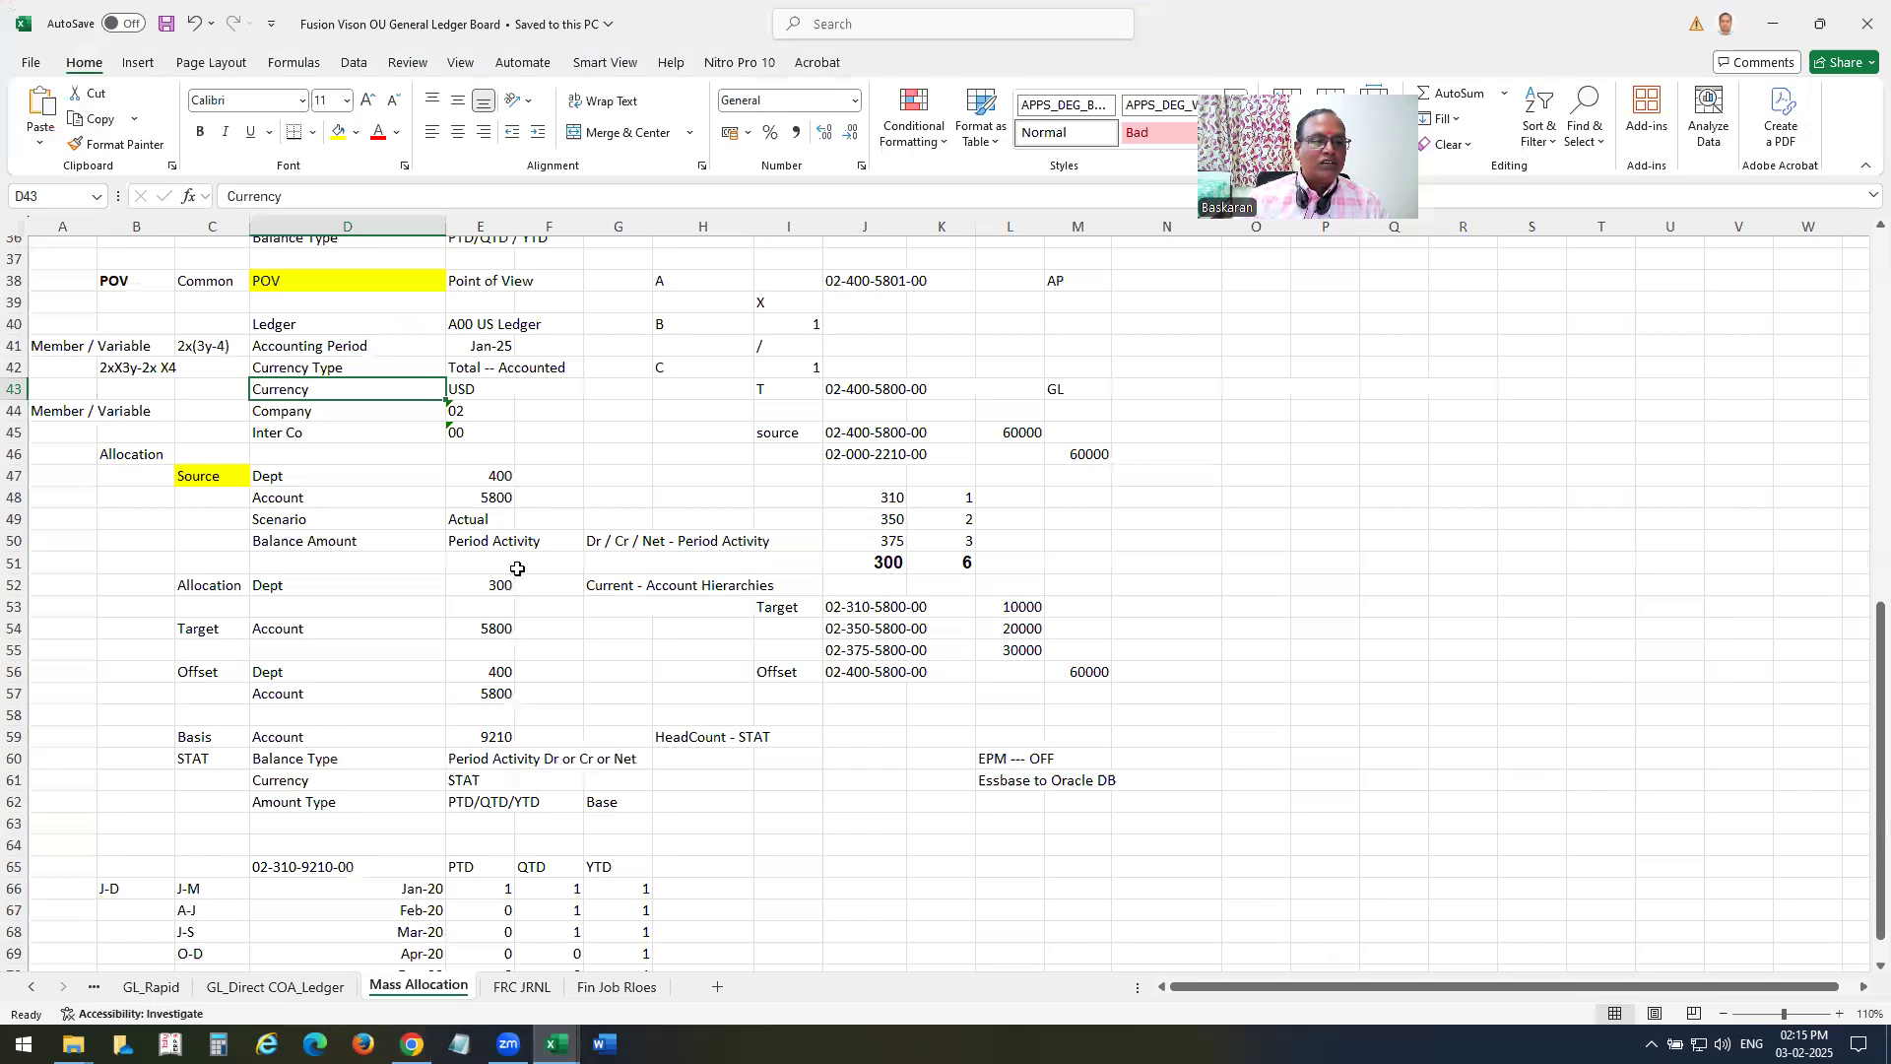
{"action": "left_click_drag", "start_coordinate": [466, 415], "coordinate": [469, 433]}
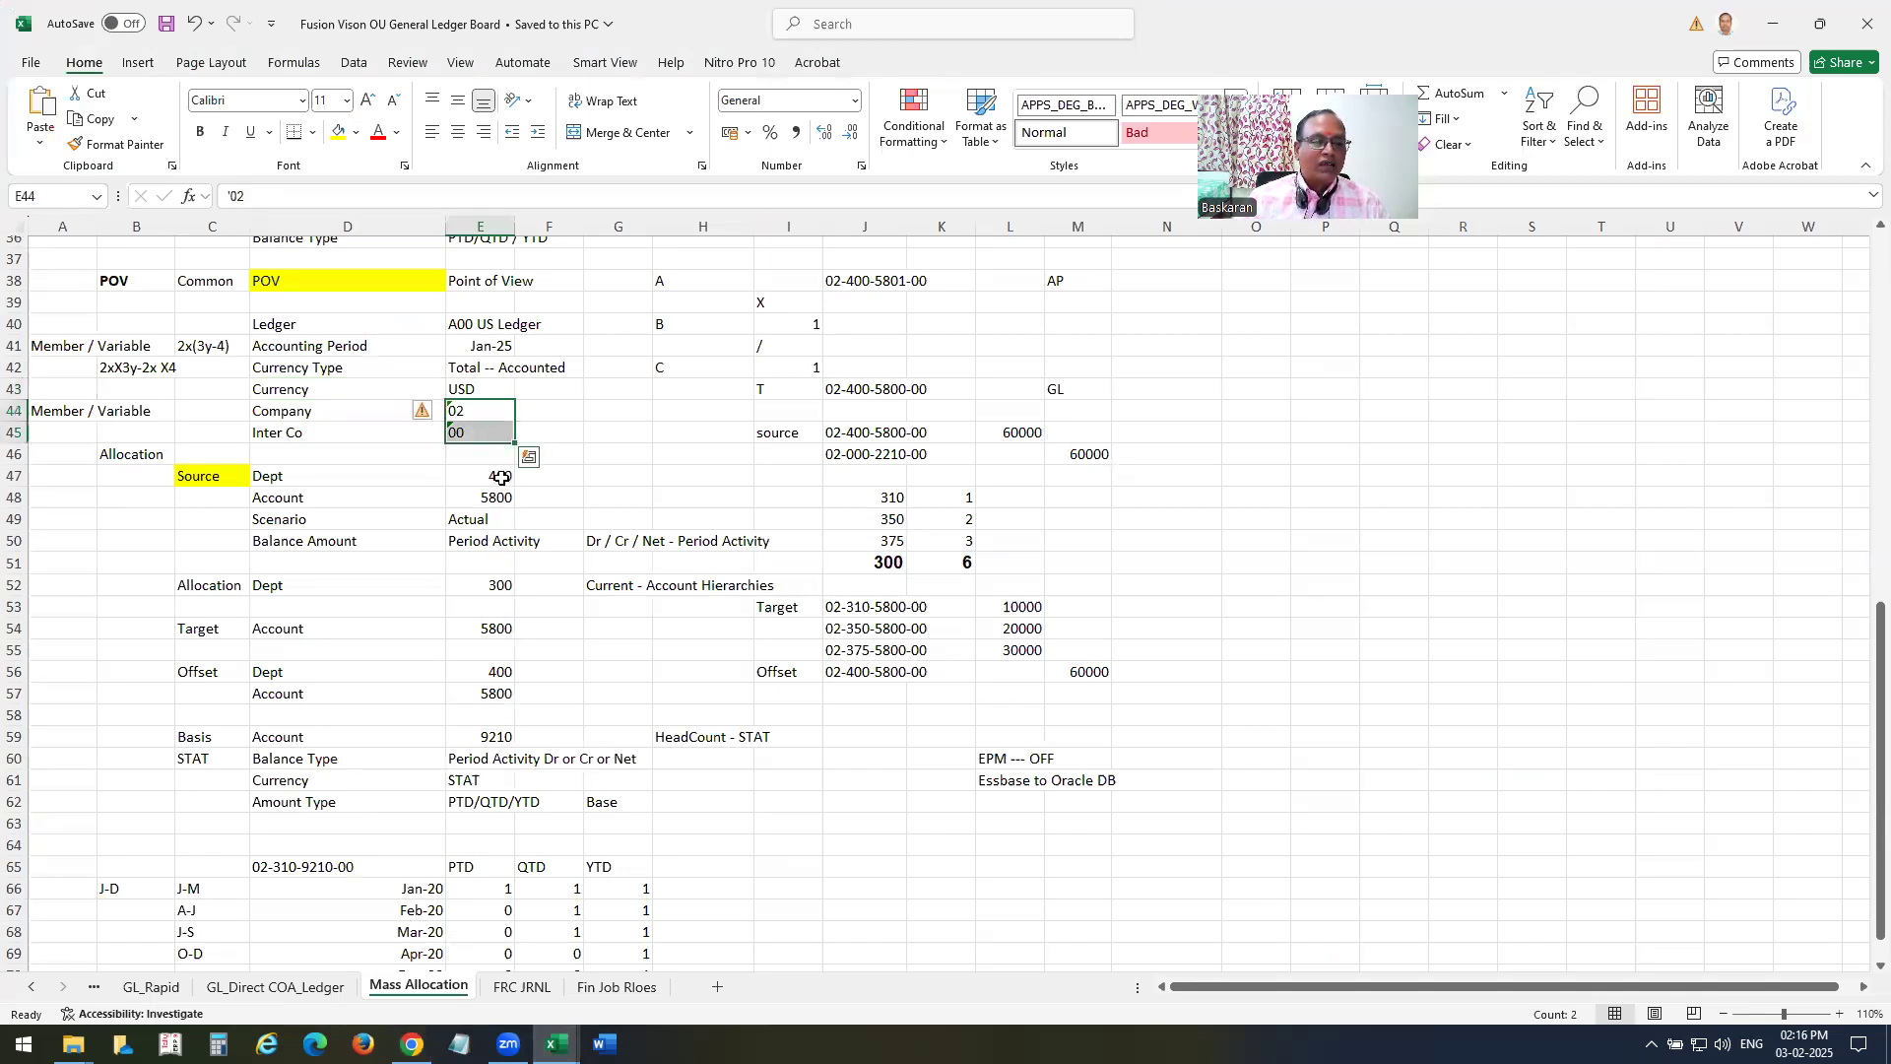
{"action": "left_click", "coordinate": [502, 478]}
{"action": "left_click", "coordinate": [503, 497]}
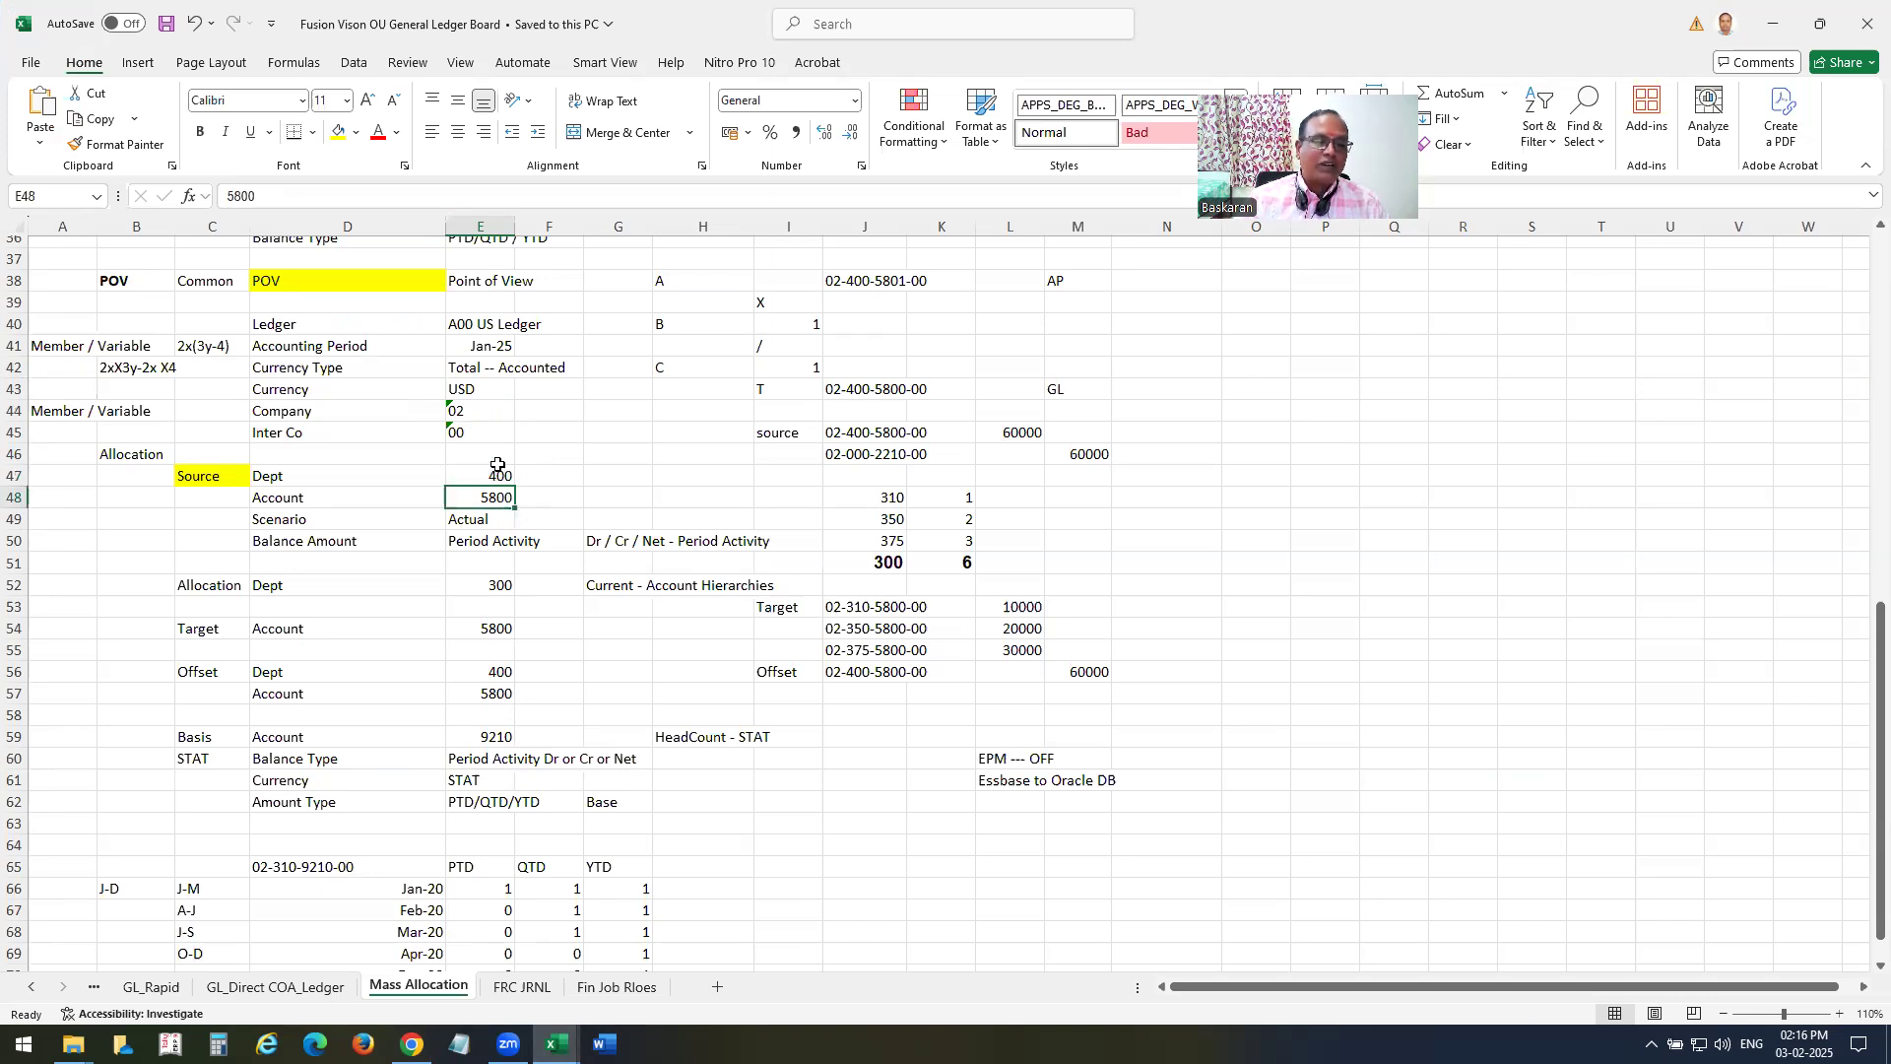
{"action": "left_click_drag", "start_coordinate": [280, 478], "coordinate": [567, 544]}
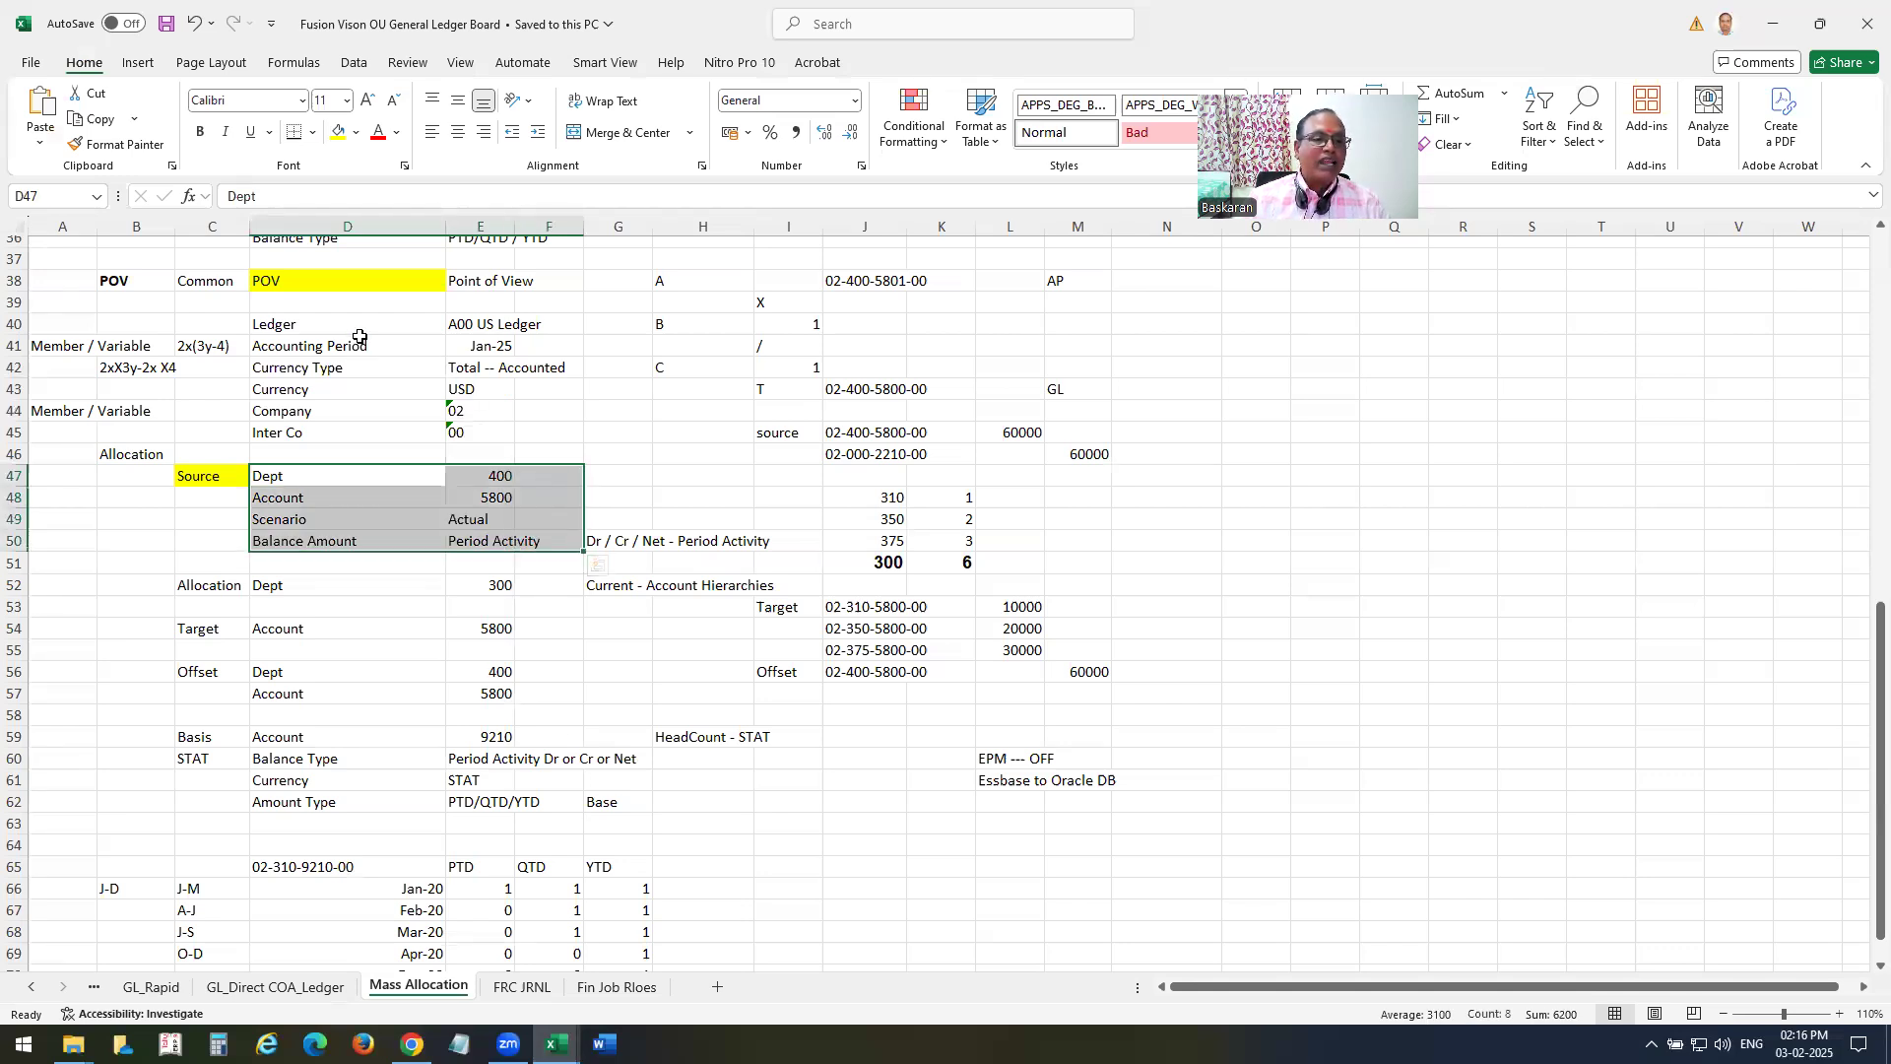
{"action": "left_click_drag", "start_coordinate": [352, 318], "coordinate": [426, 367]}
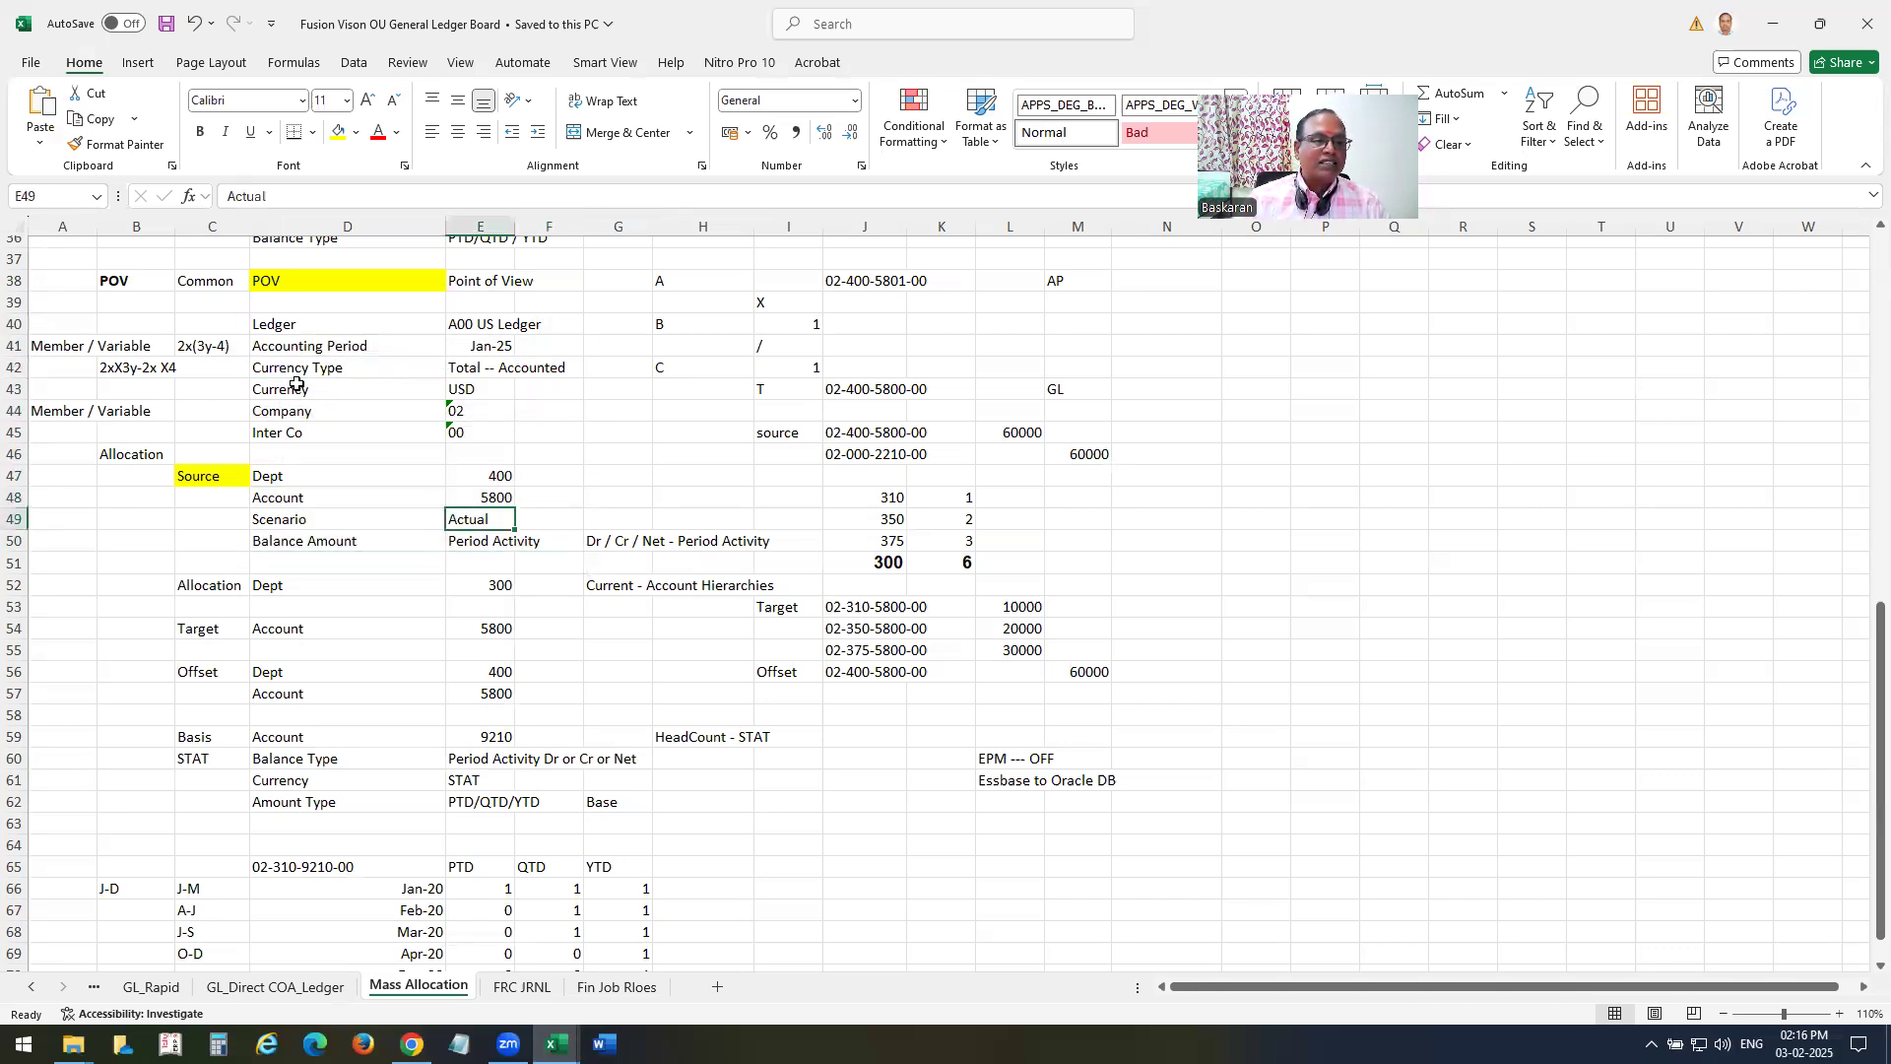
{"action": "left_click_drag", "start_coordinate": [353, 503], "coordinate": [546, 544]}
{"action": "left_click", "coordinate": [543, 692]}
{"action": "left_click_drag", "start_coordinate": [318, 323], "coordinate": [310, 412]}
{"action": "left_click", "coordinate": [232, 586]}
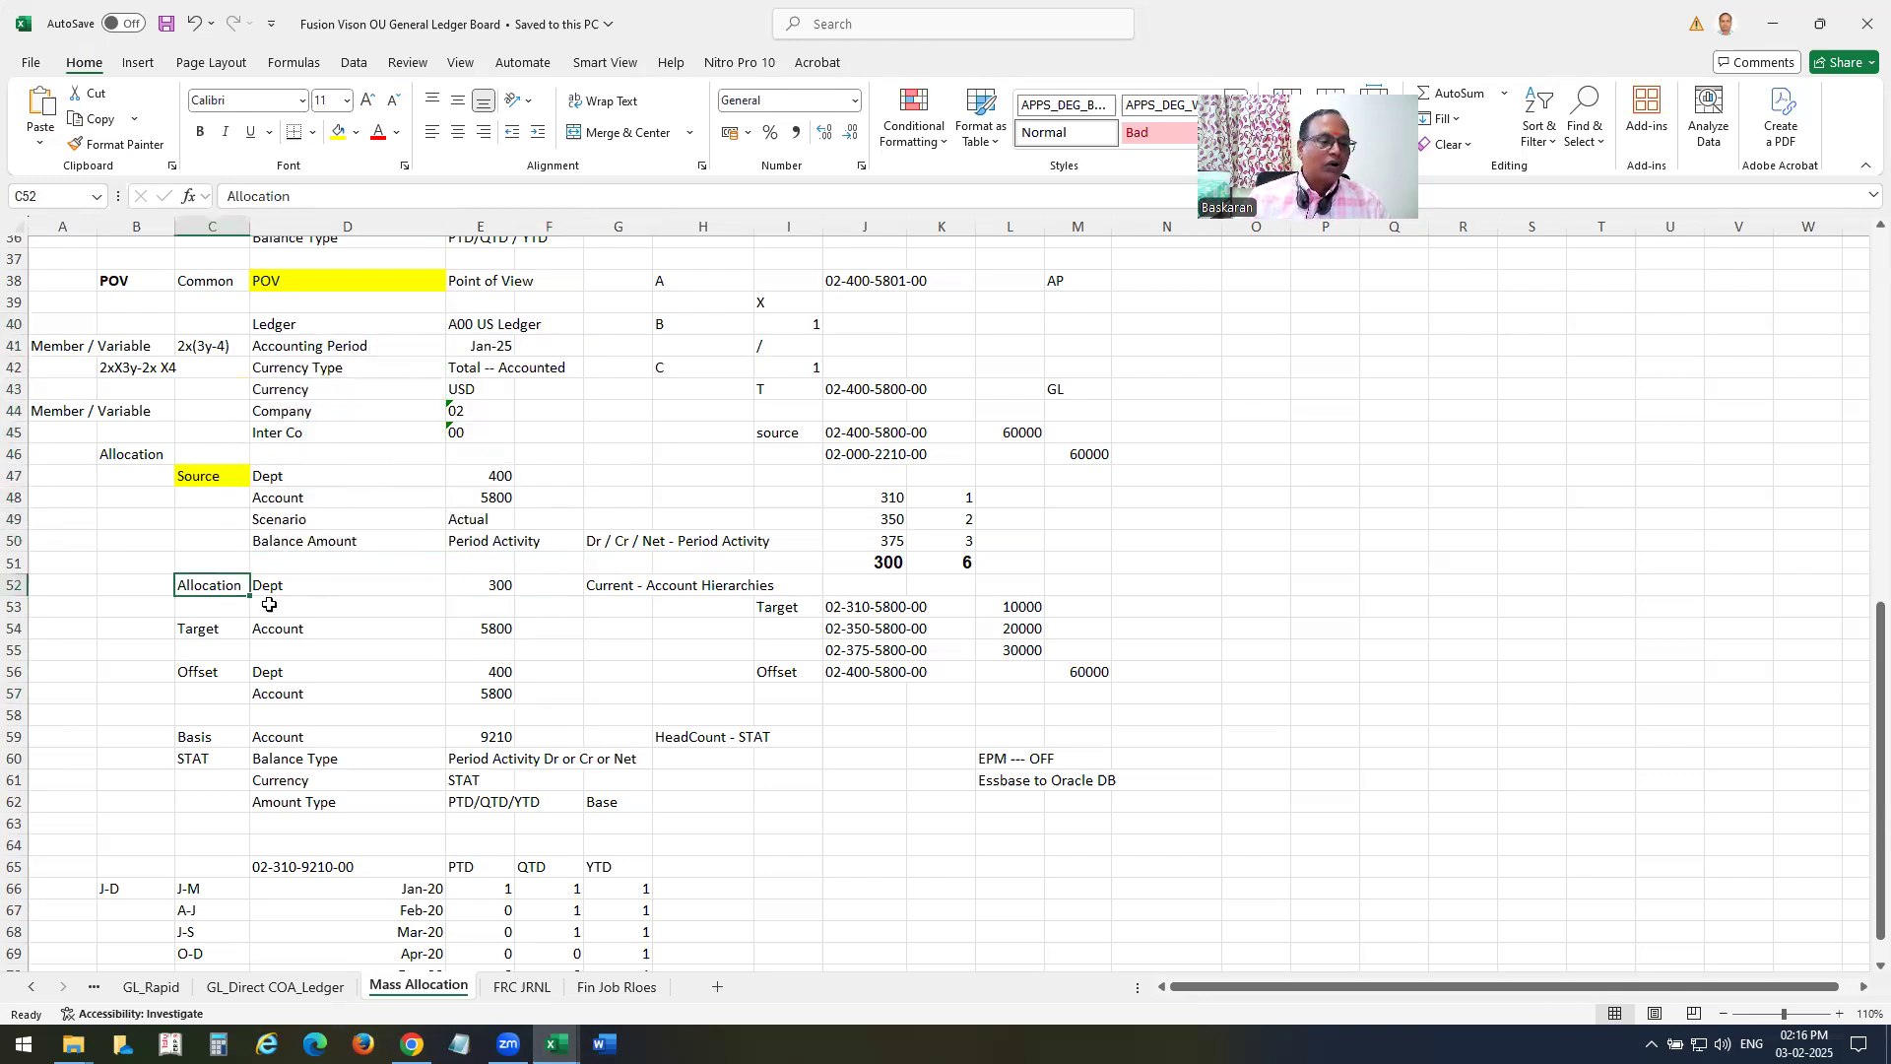
Back in Chrome, open member selection for the allocation source and add 400 (Revenue Others) from All Department Values as the Department member, consulting Excel for the value.
{"action": "key", "text": "alt+Tab"}
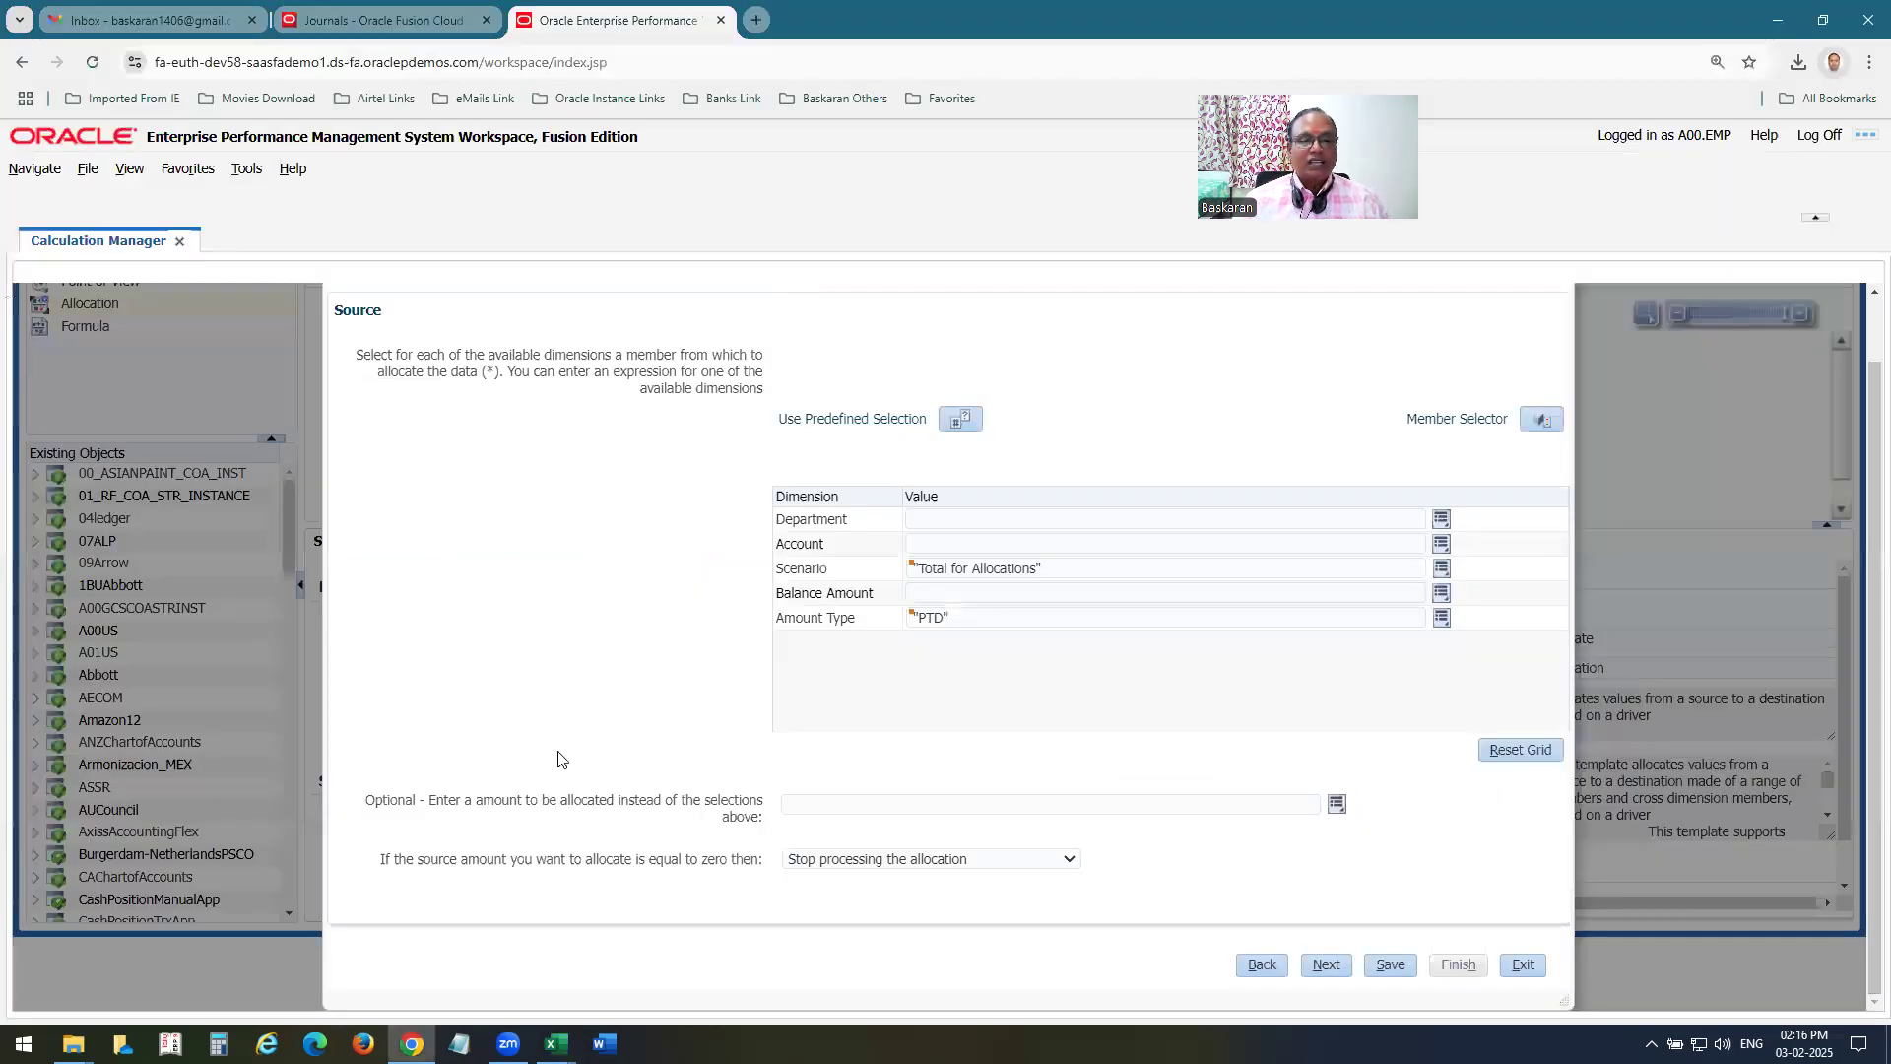
{"action": "left_click", "coordinate": [1541, 419]}
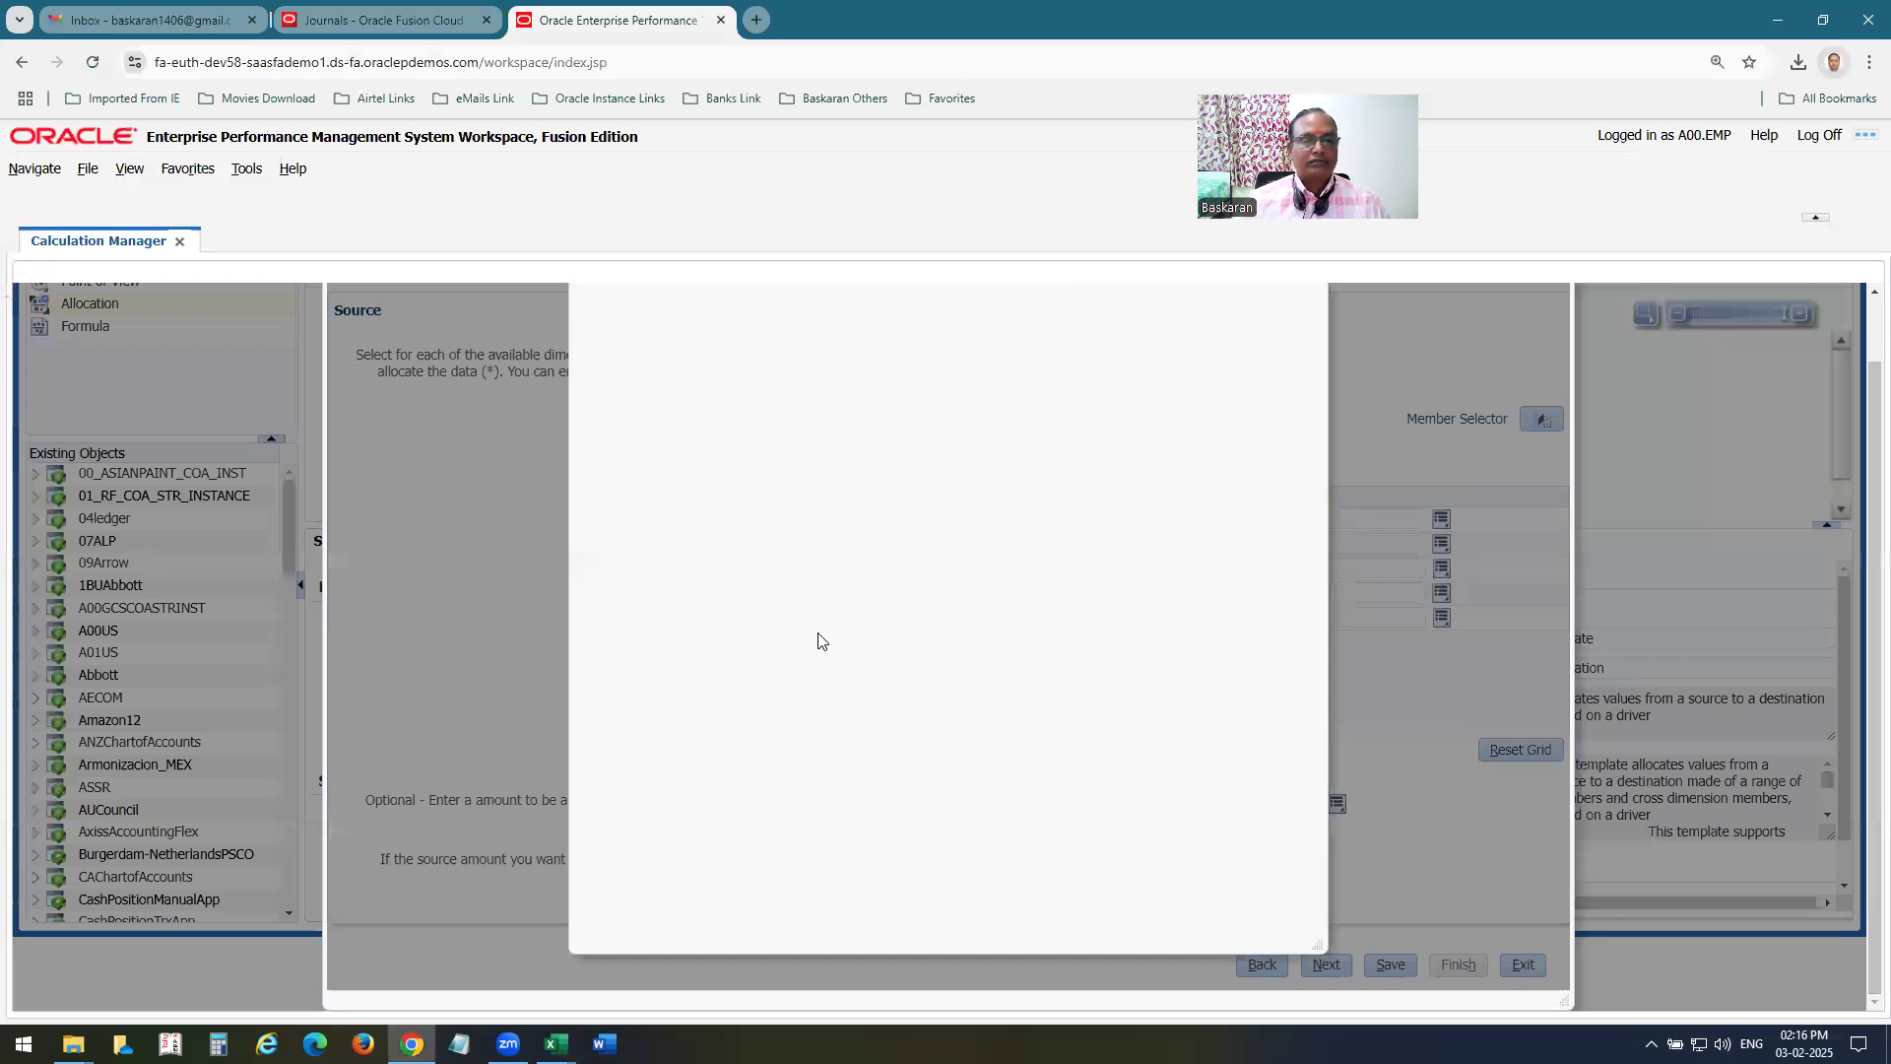
{"action": "left_click", "coordinate": [603, 430]}
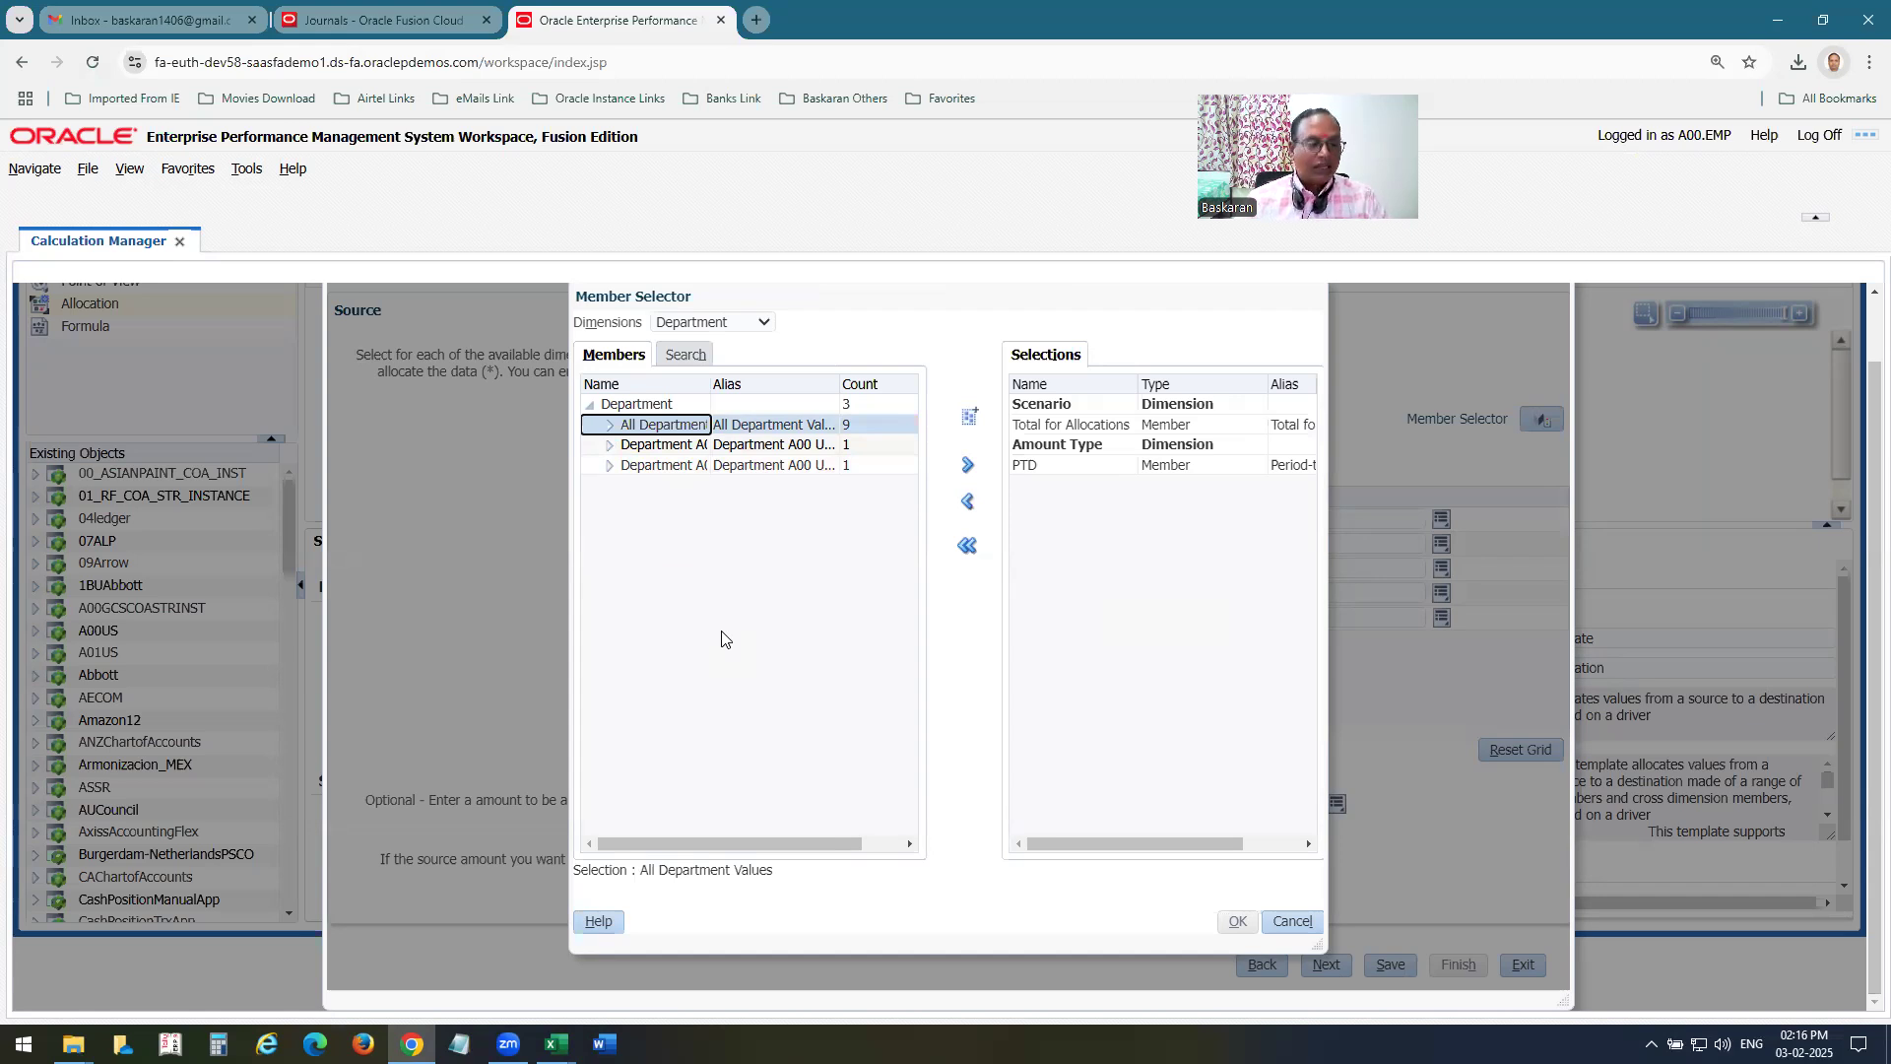
{"action": "key", "text": "alt+Tab"}
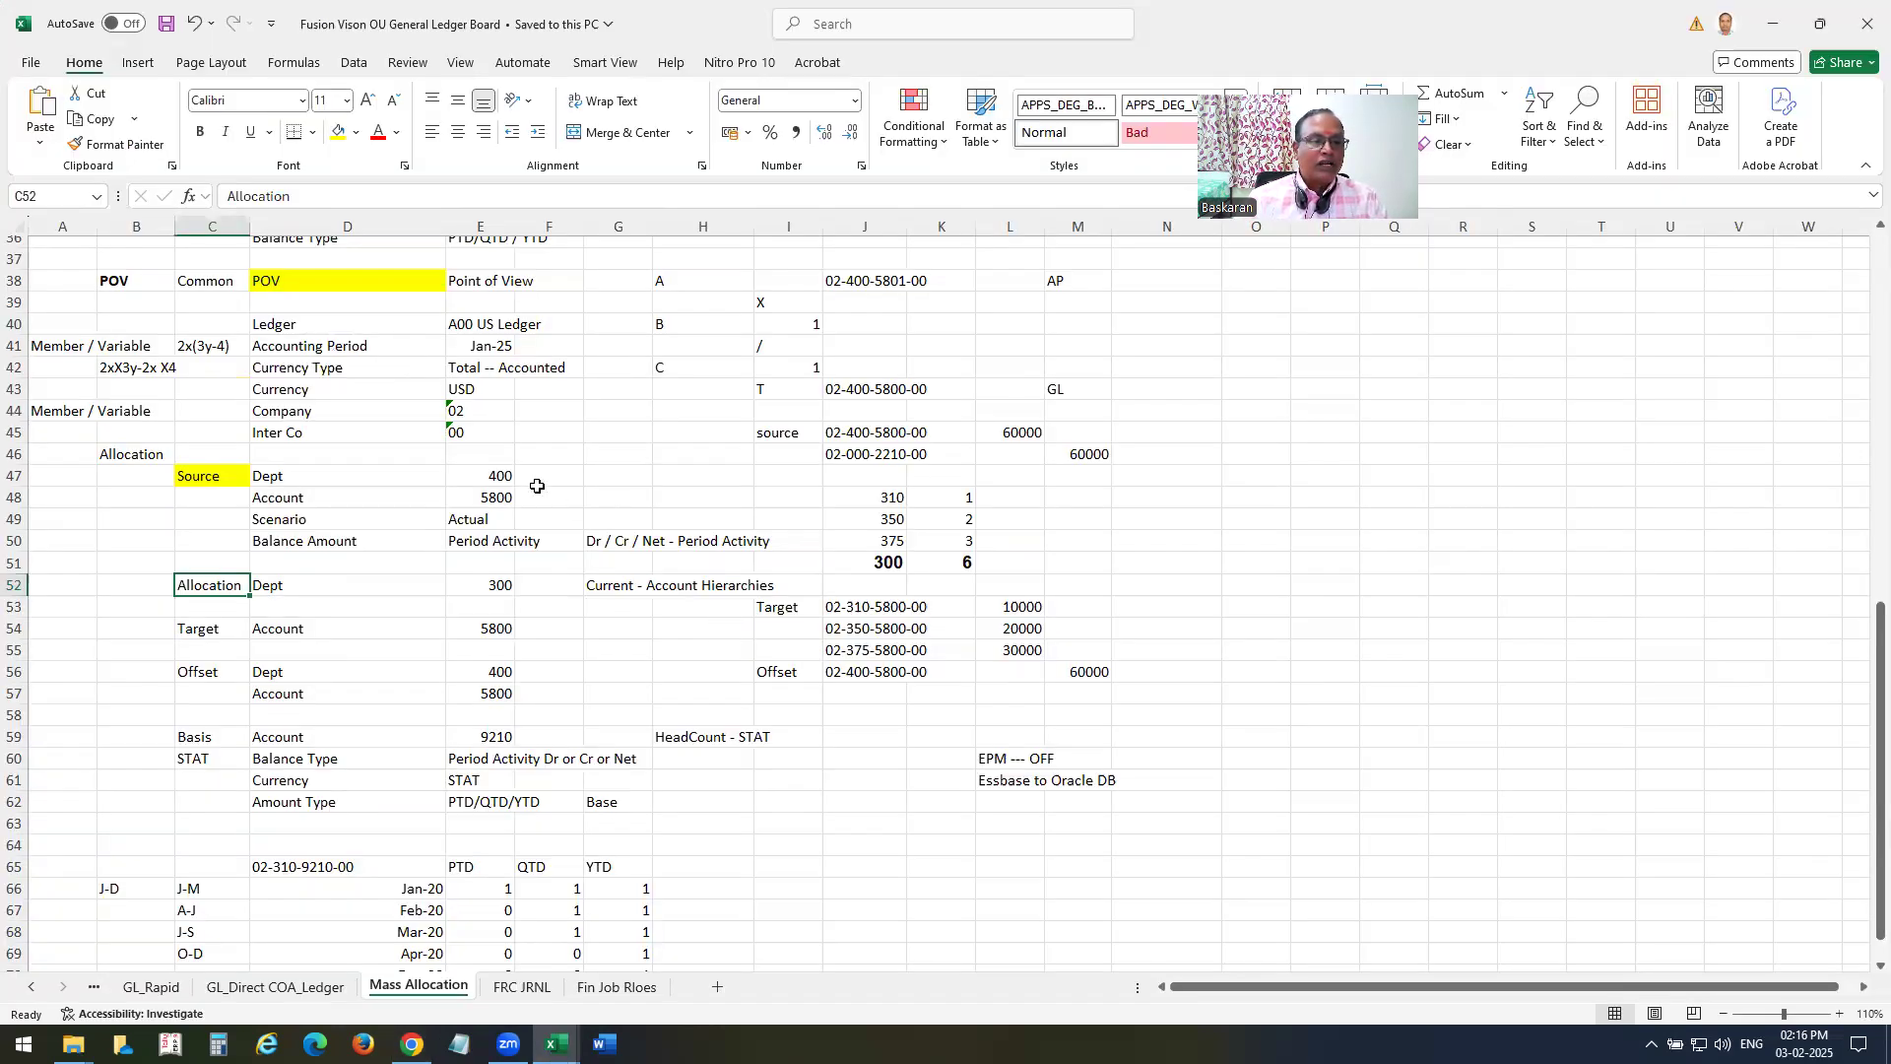
{"action": "key", "text": "alt+Tab"}
{"action": "left_click", "coordinate": [610, 425]}
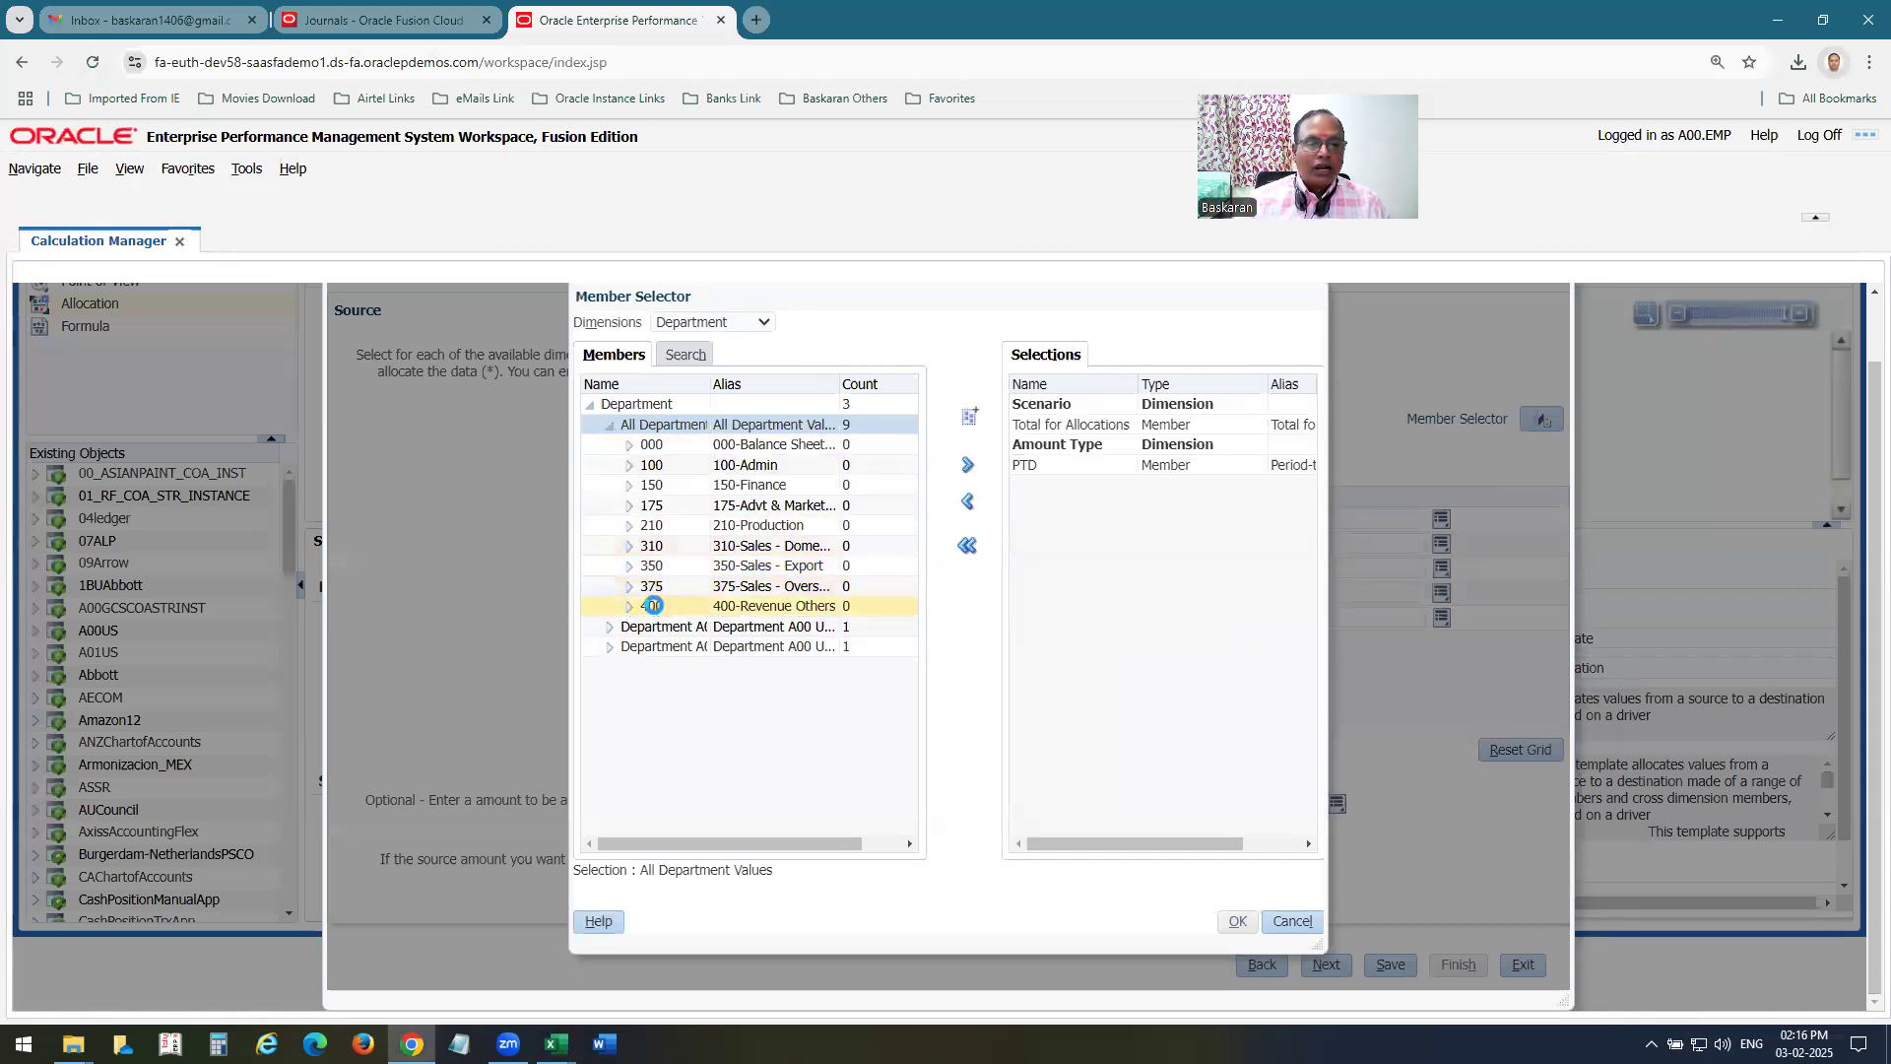
{"action": "left_click", "coordinate": [653, 606]}
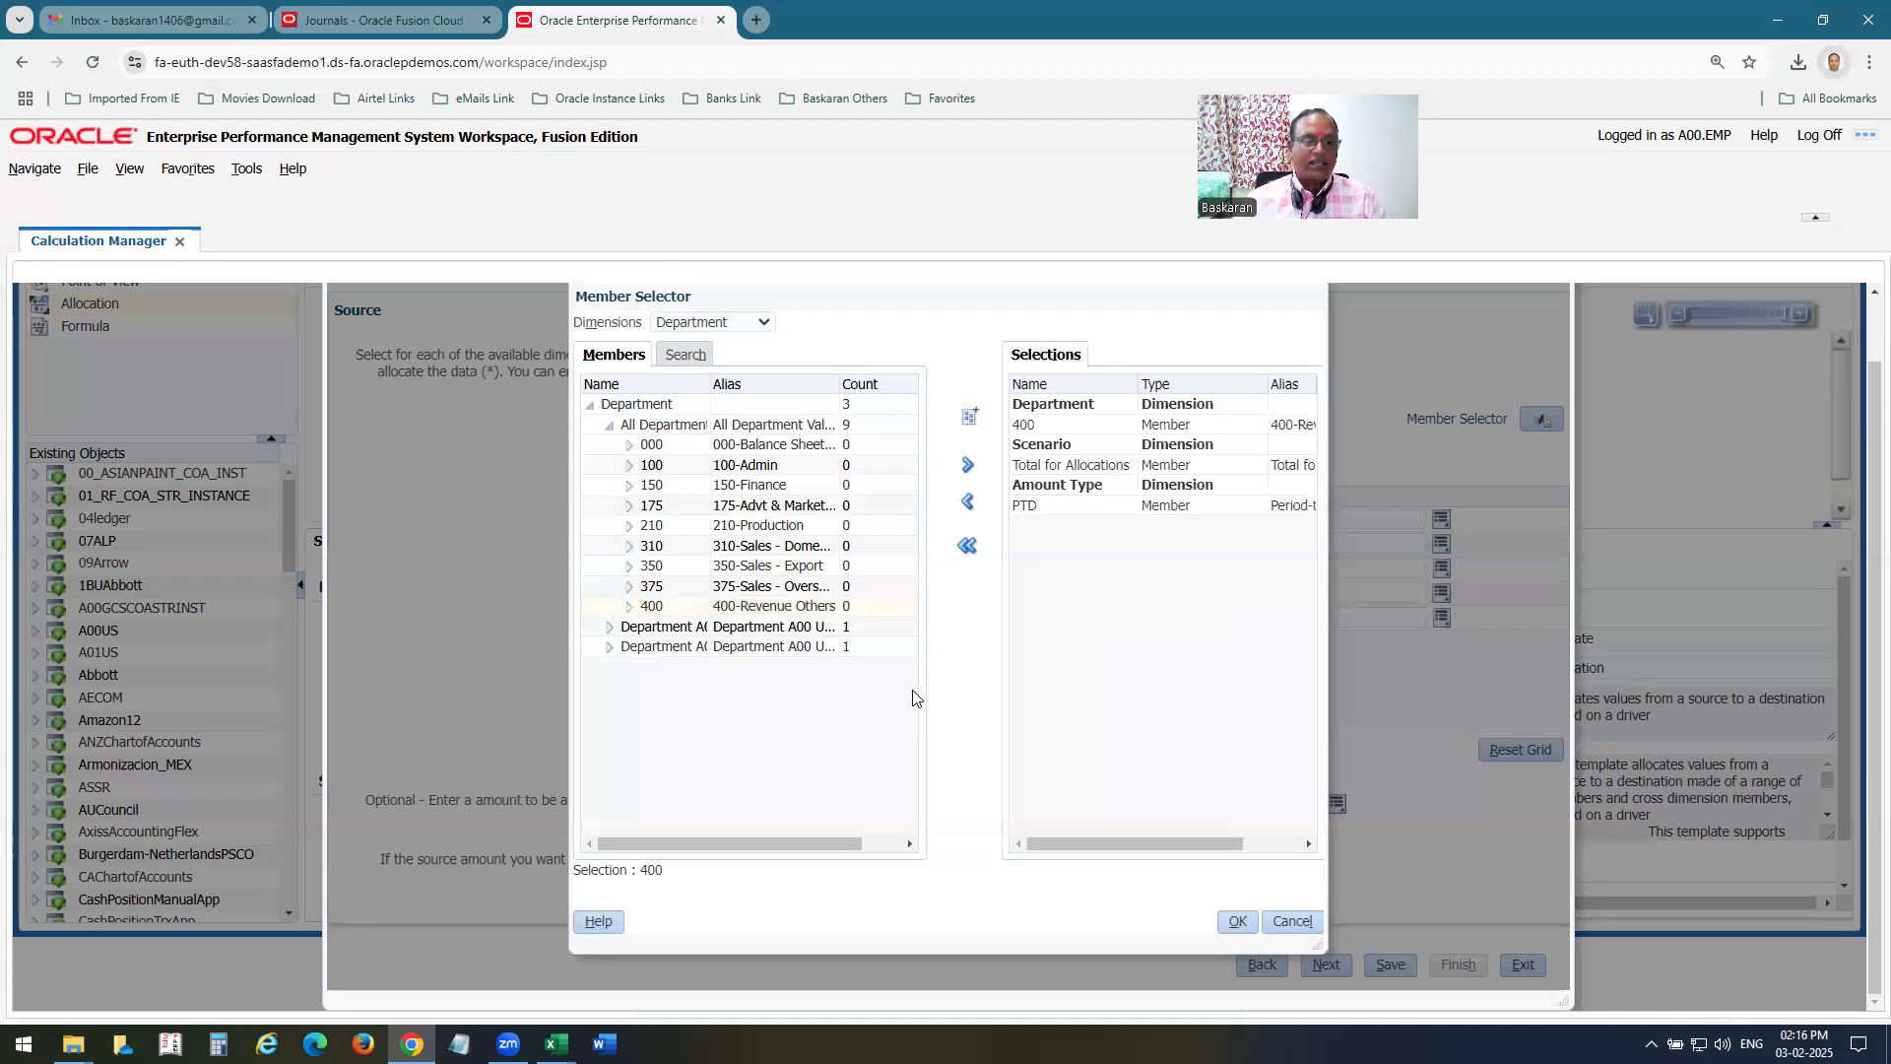
Check the source Account row in Excel, and back in Chrome add 5800 (Salaries) from All Account Values as the Account member.
{"action": "key", "text": "alt+Tab"}
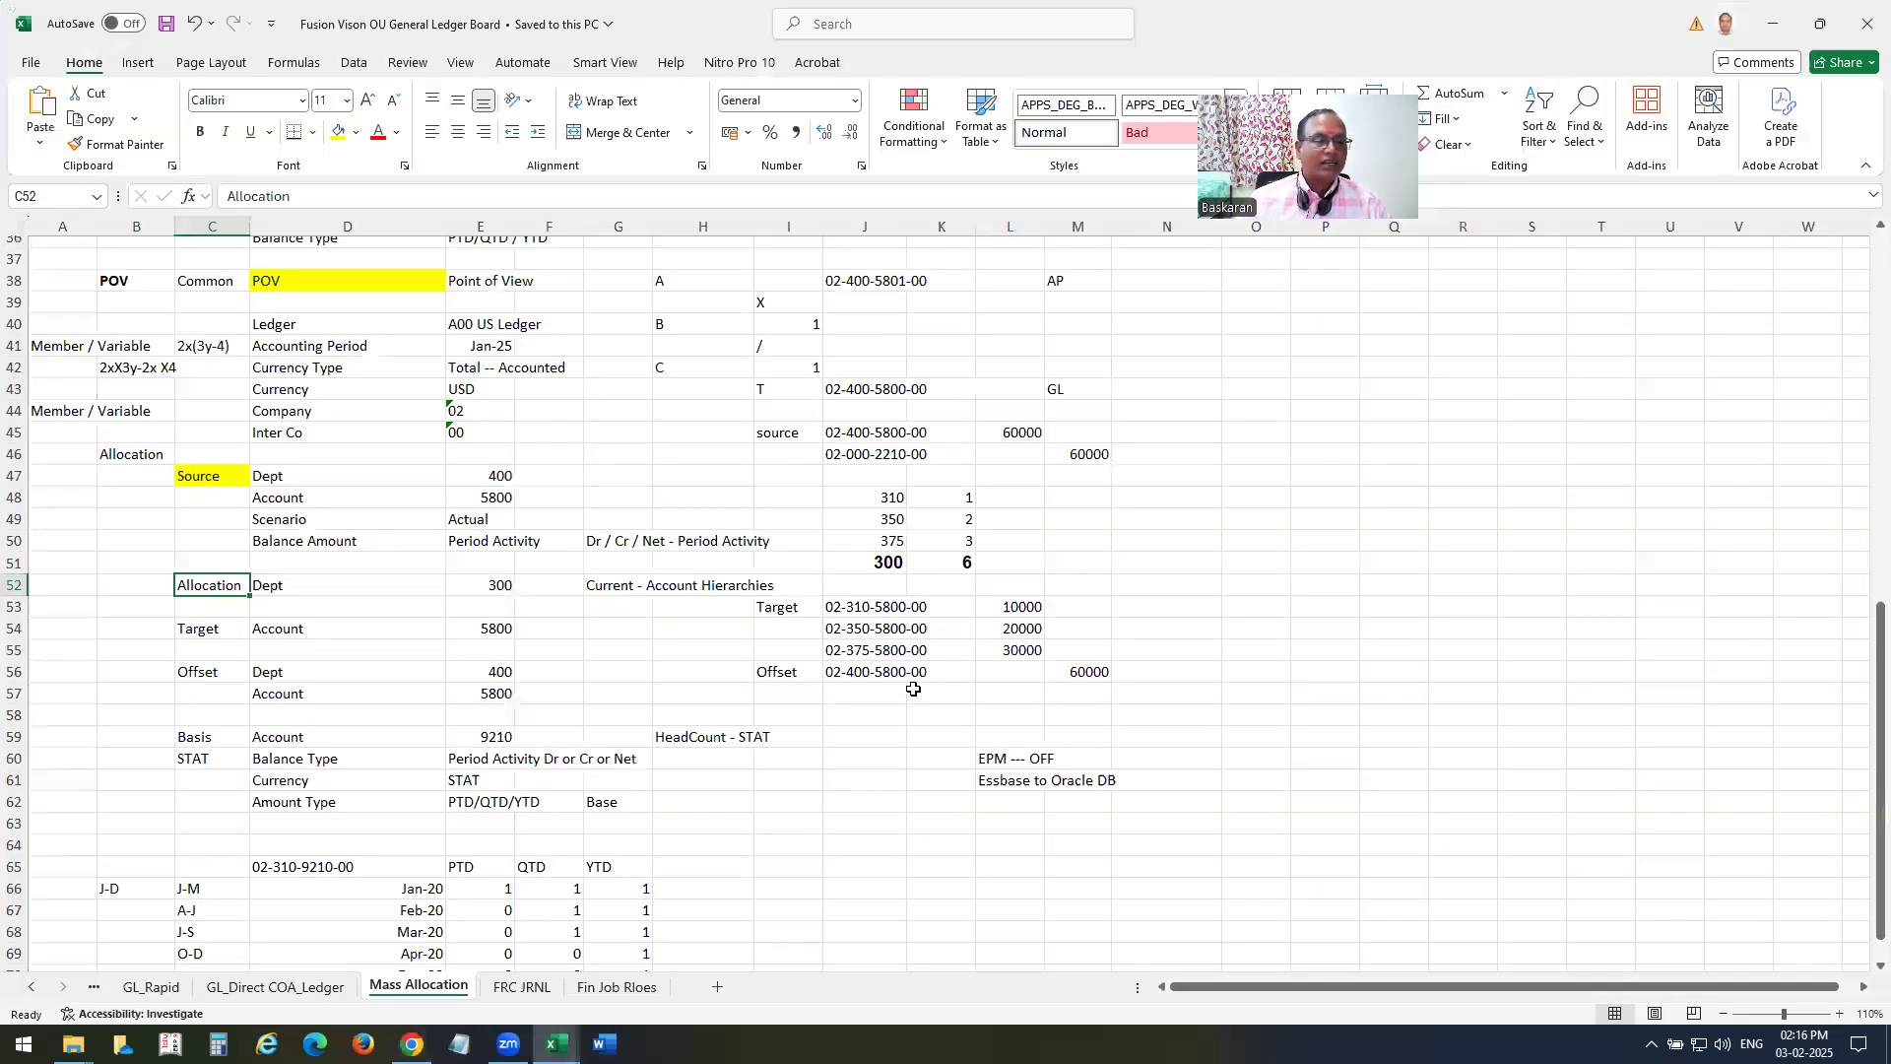
{"action": "left_click", "coordinate": [281, 499]}
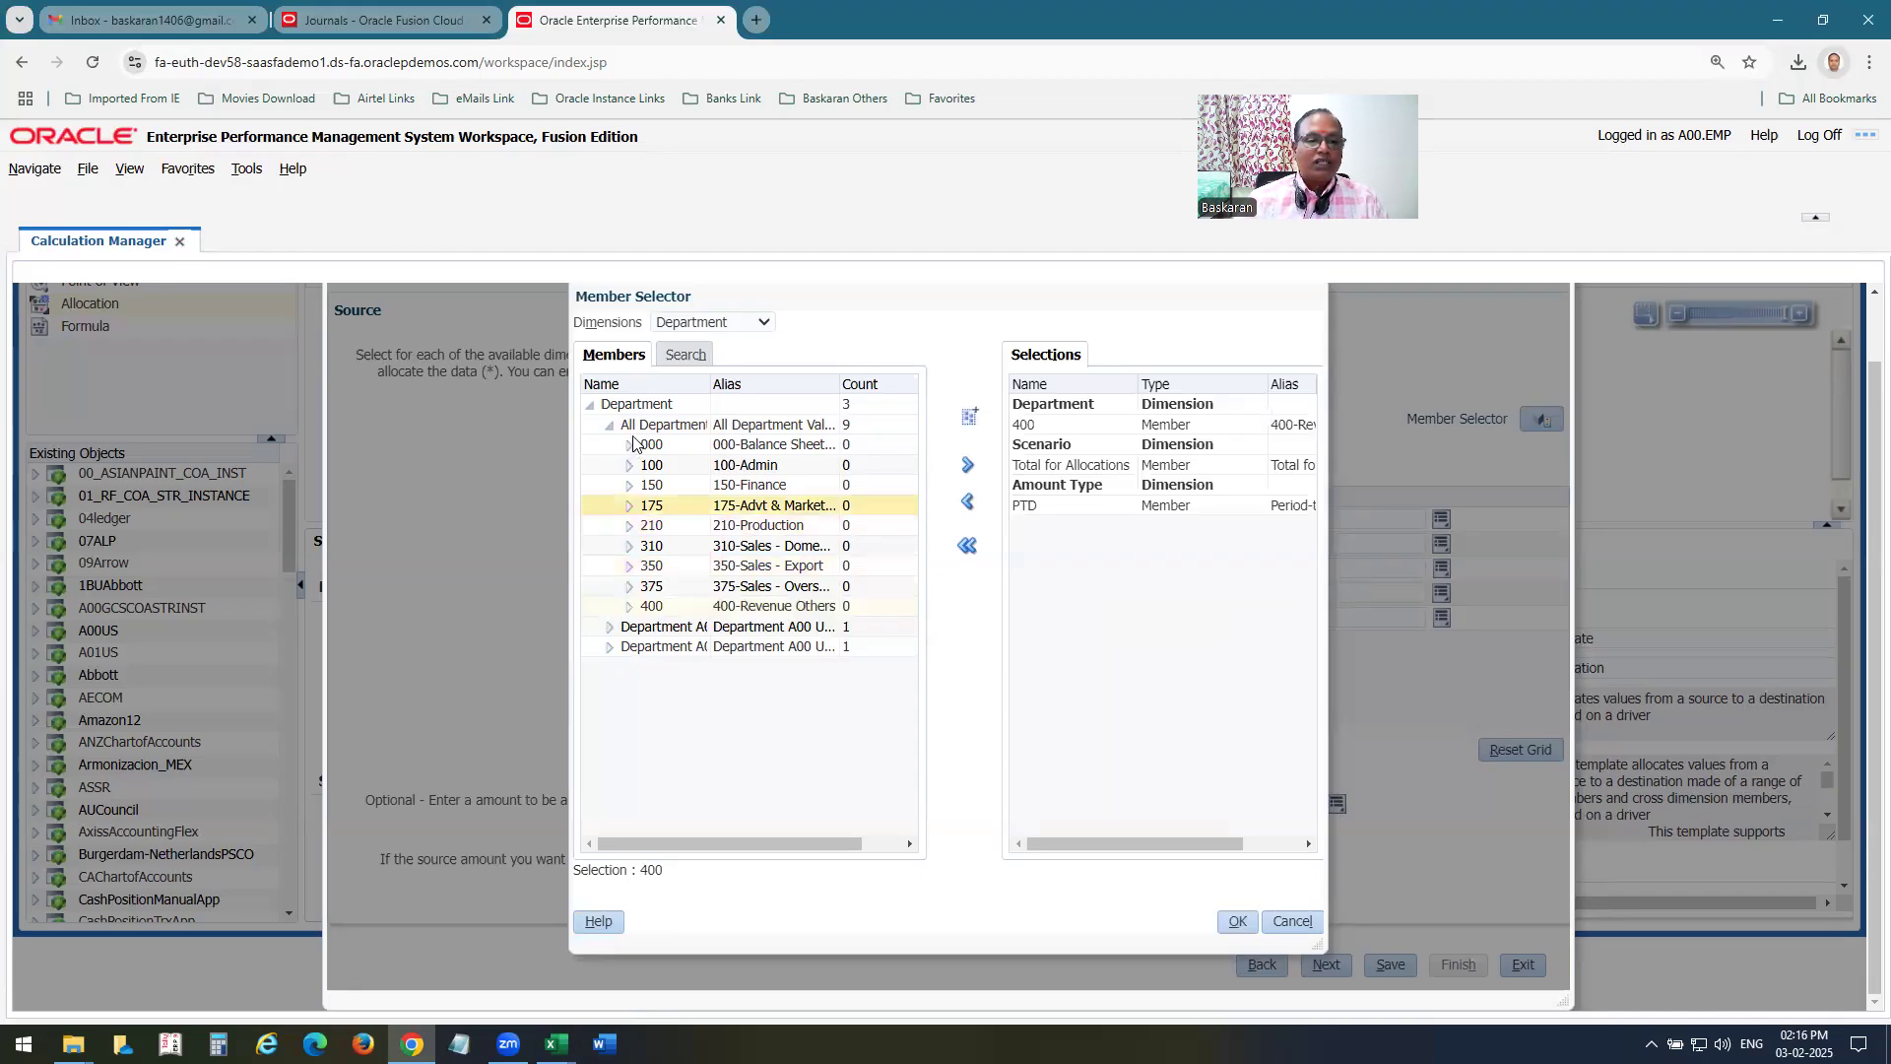
{"action": "left_click", "coordinate": [757, 325]}
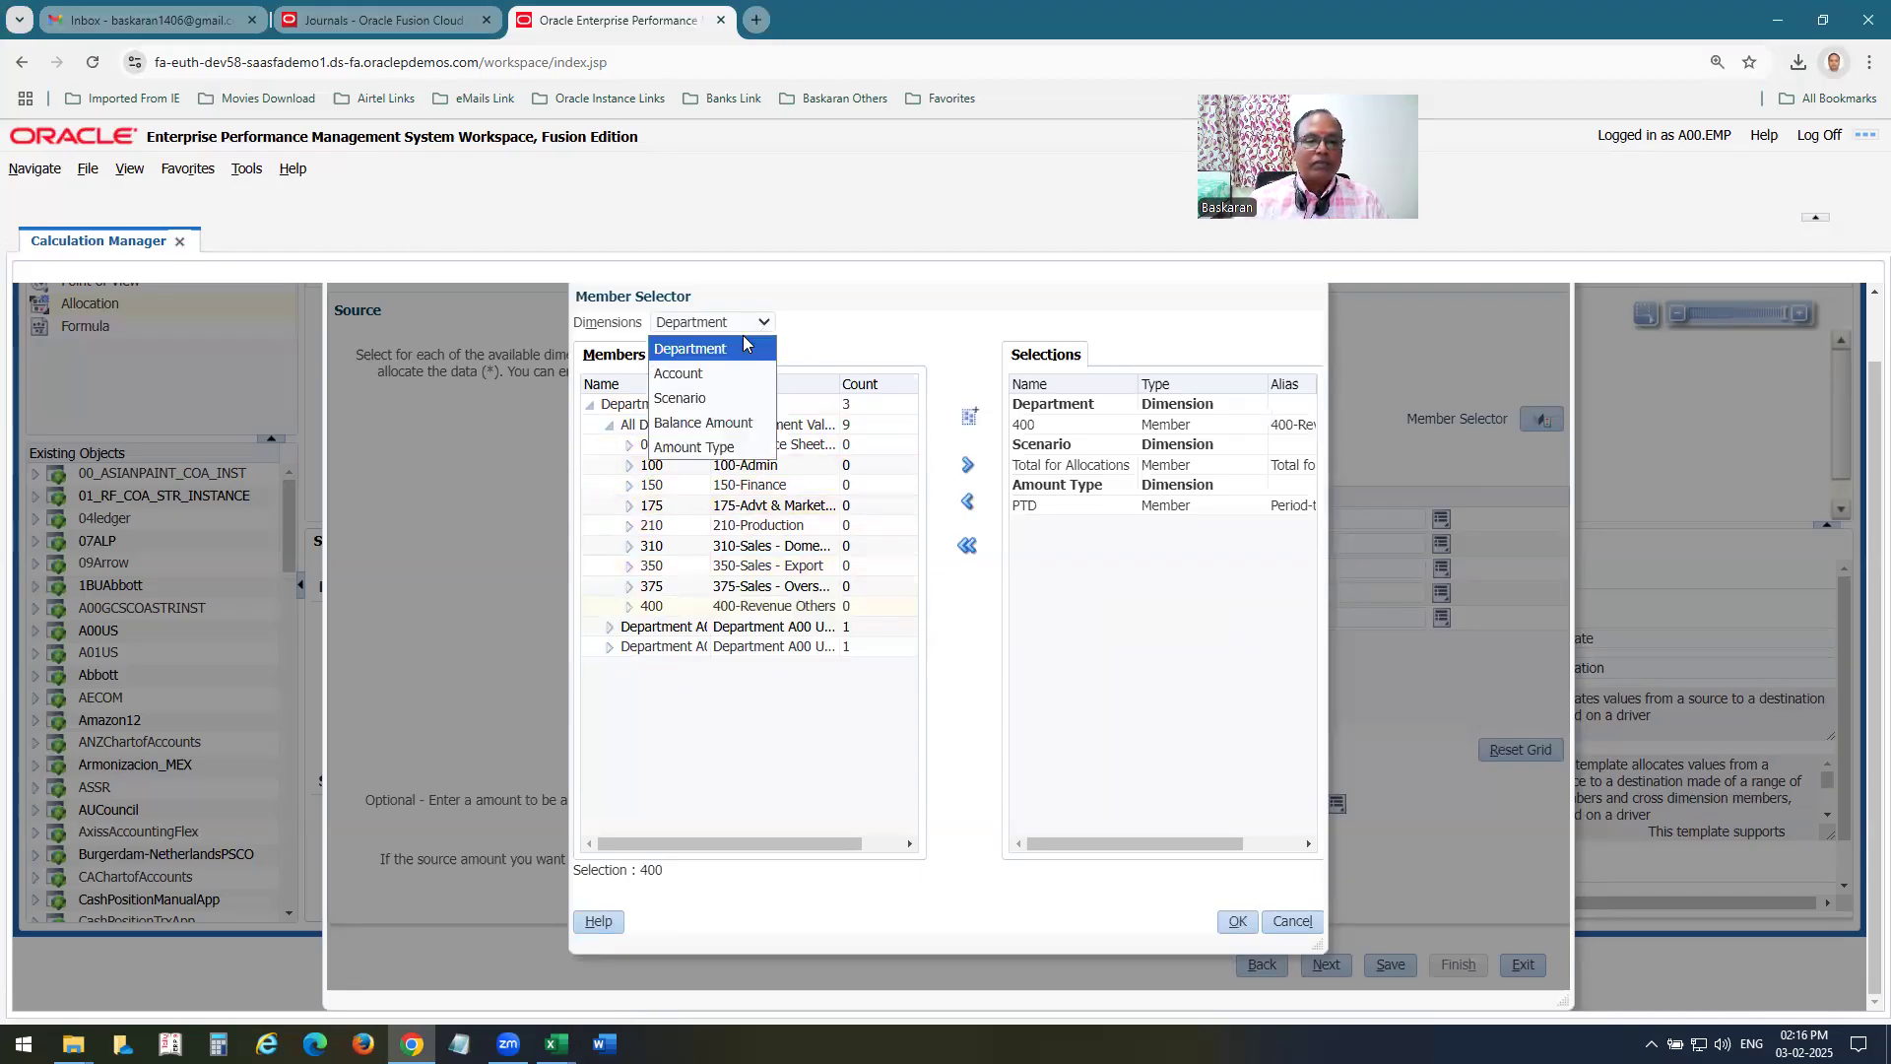
{"action": "left_click", "coordinate": [709, 367]}
{"action": "left_click", "coordinate": [609, 424]}
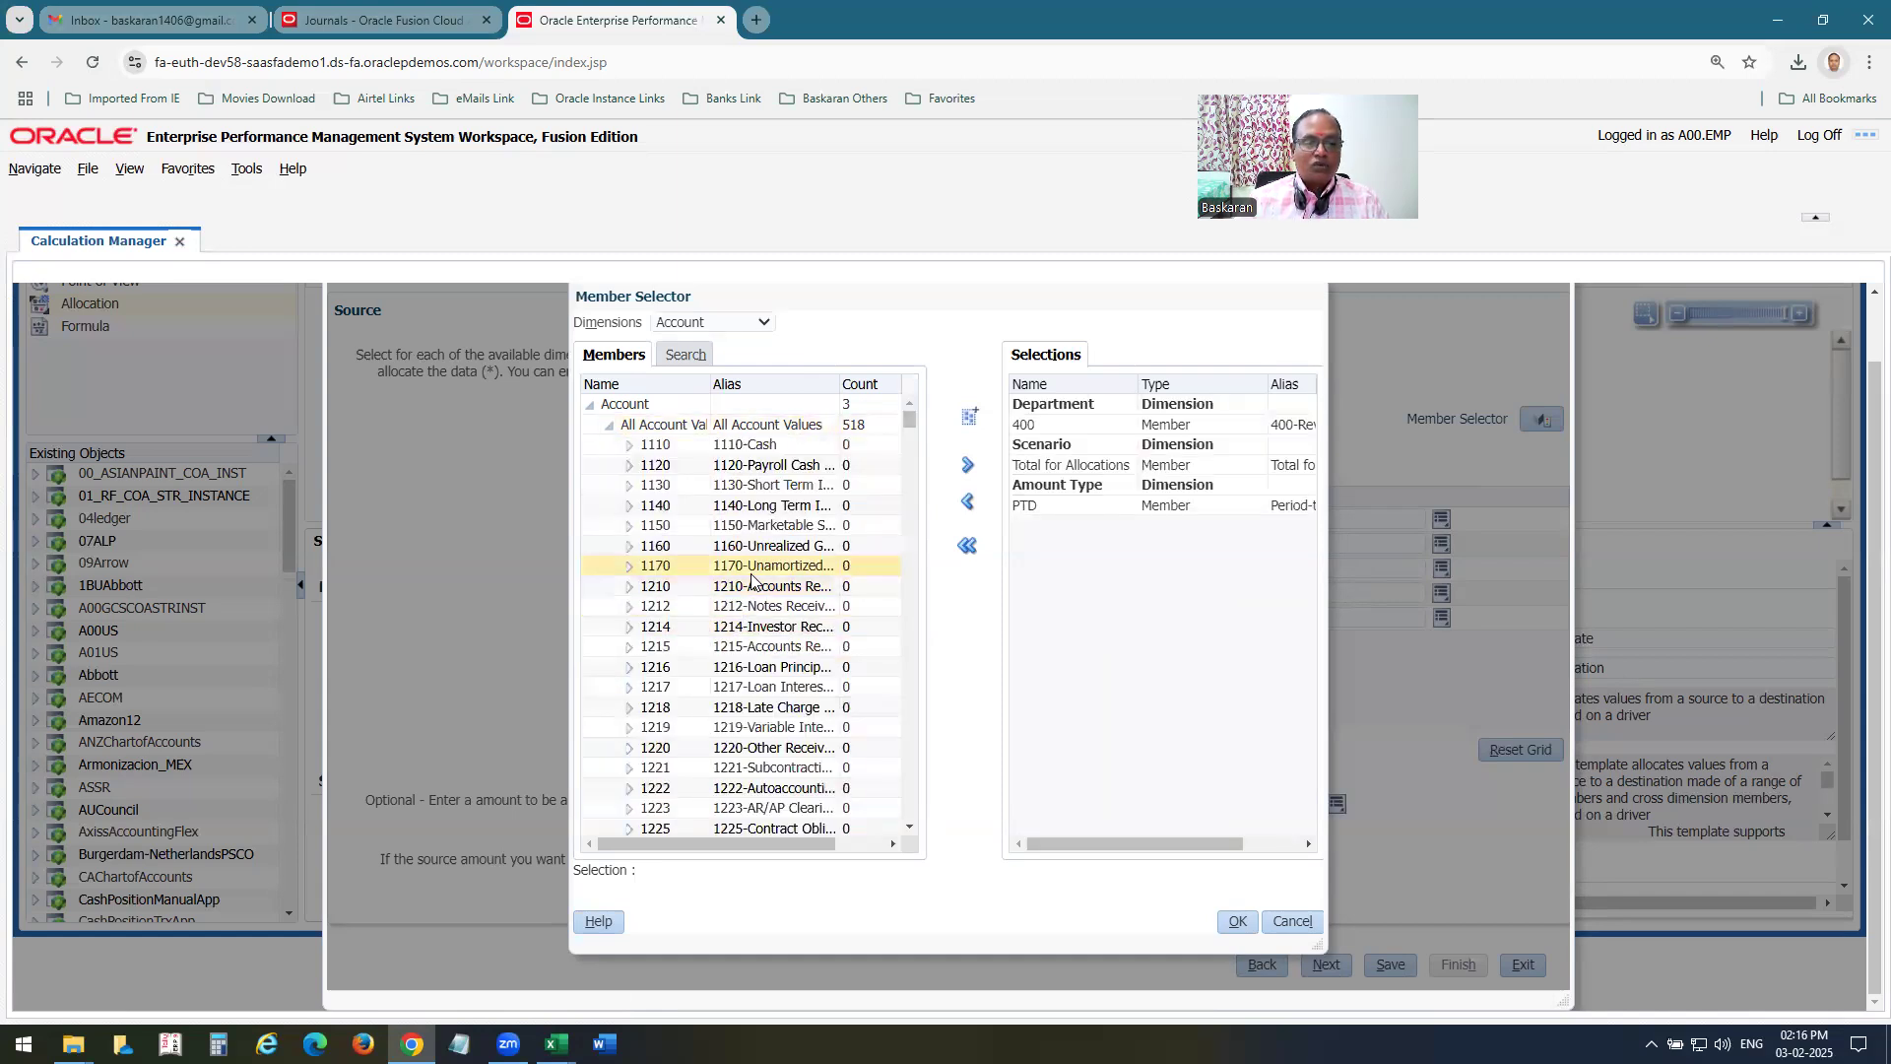
{"action": "left_click_drag", "start_coordinate": [909, 418], "coordinate": [801, 690]}
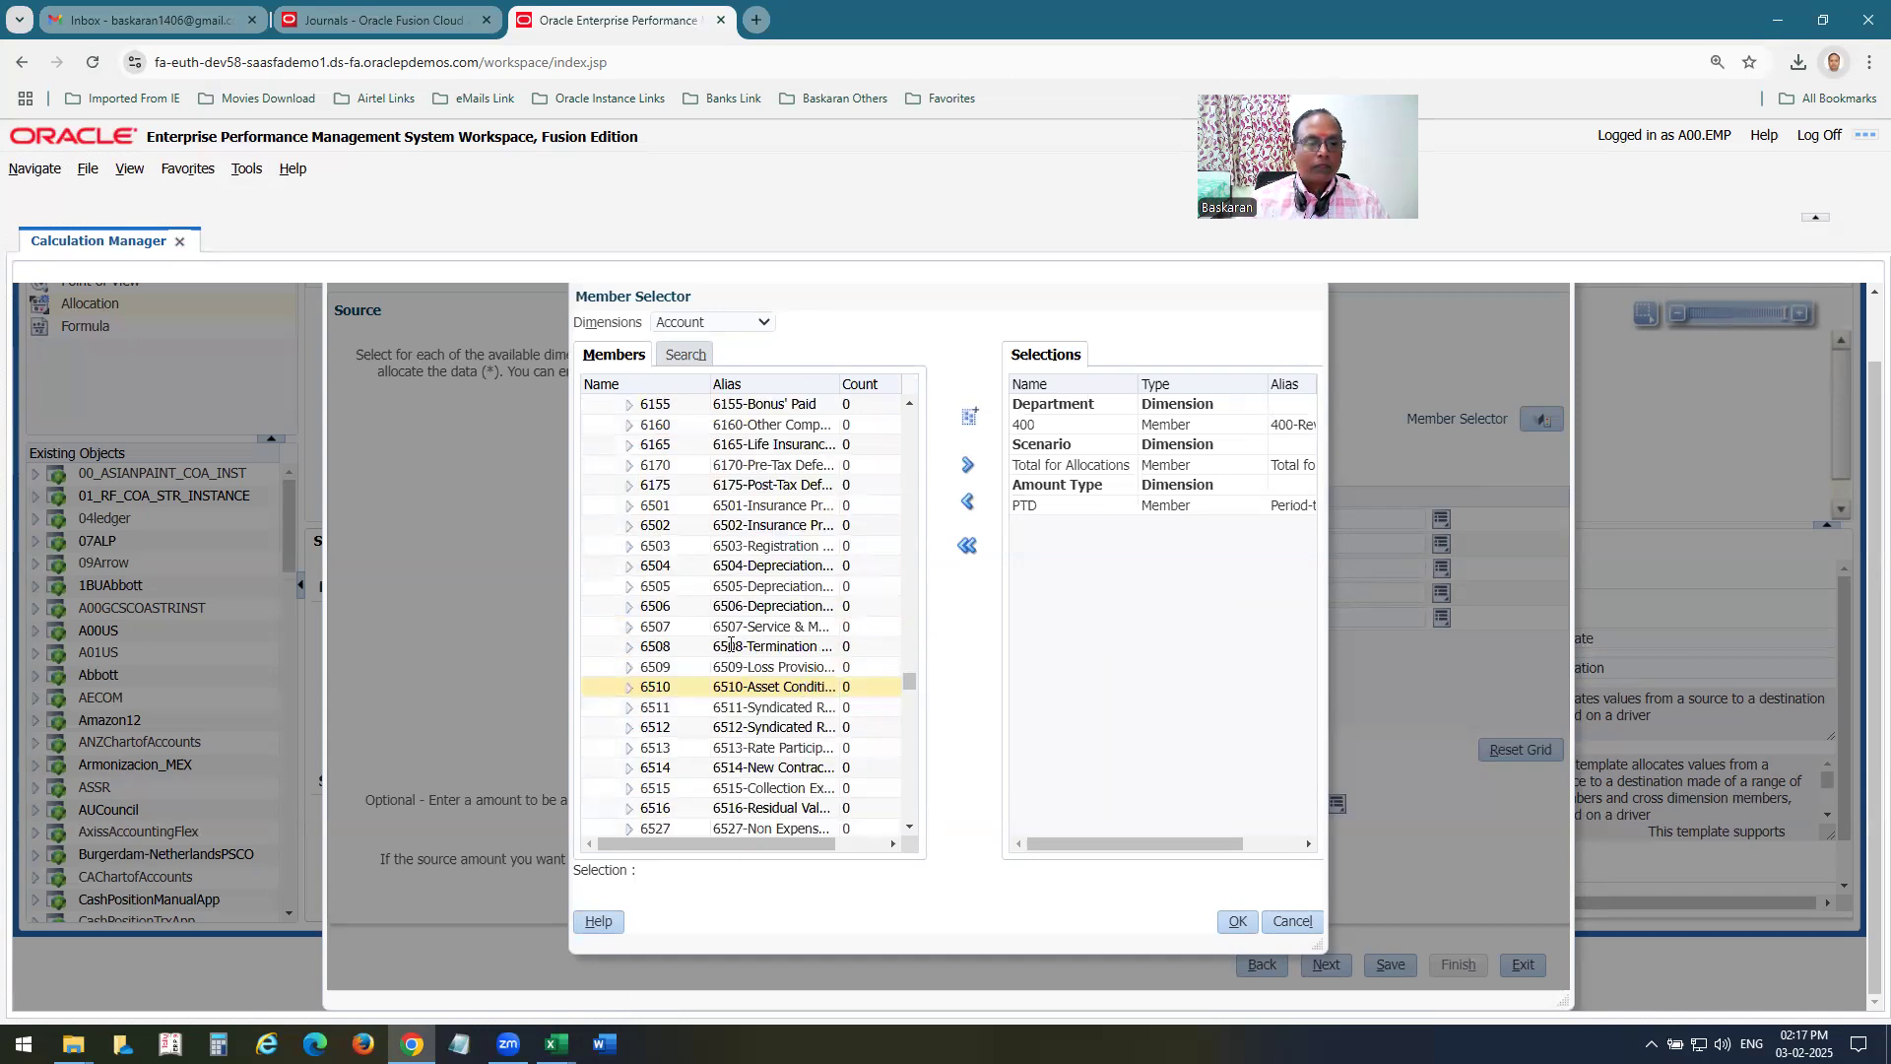
{"action": "scroll", "coordinate": [759, 522], "scroll_direction": "up", "scroll_amount": 3}
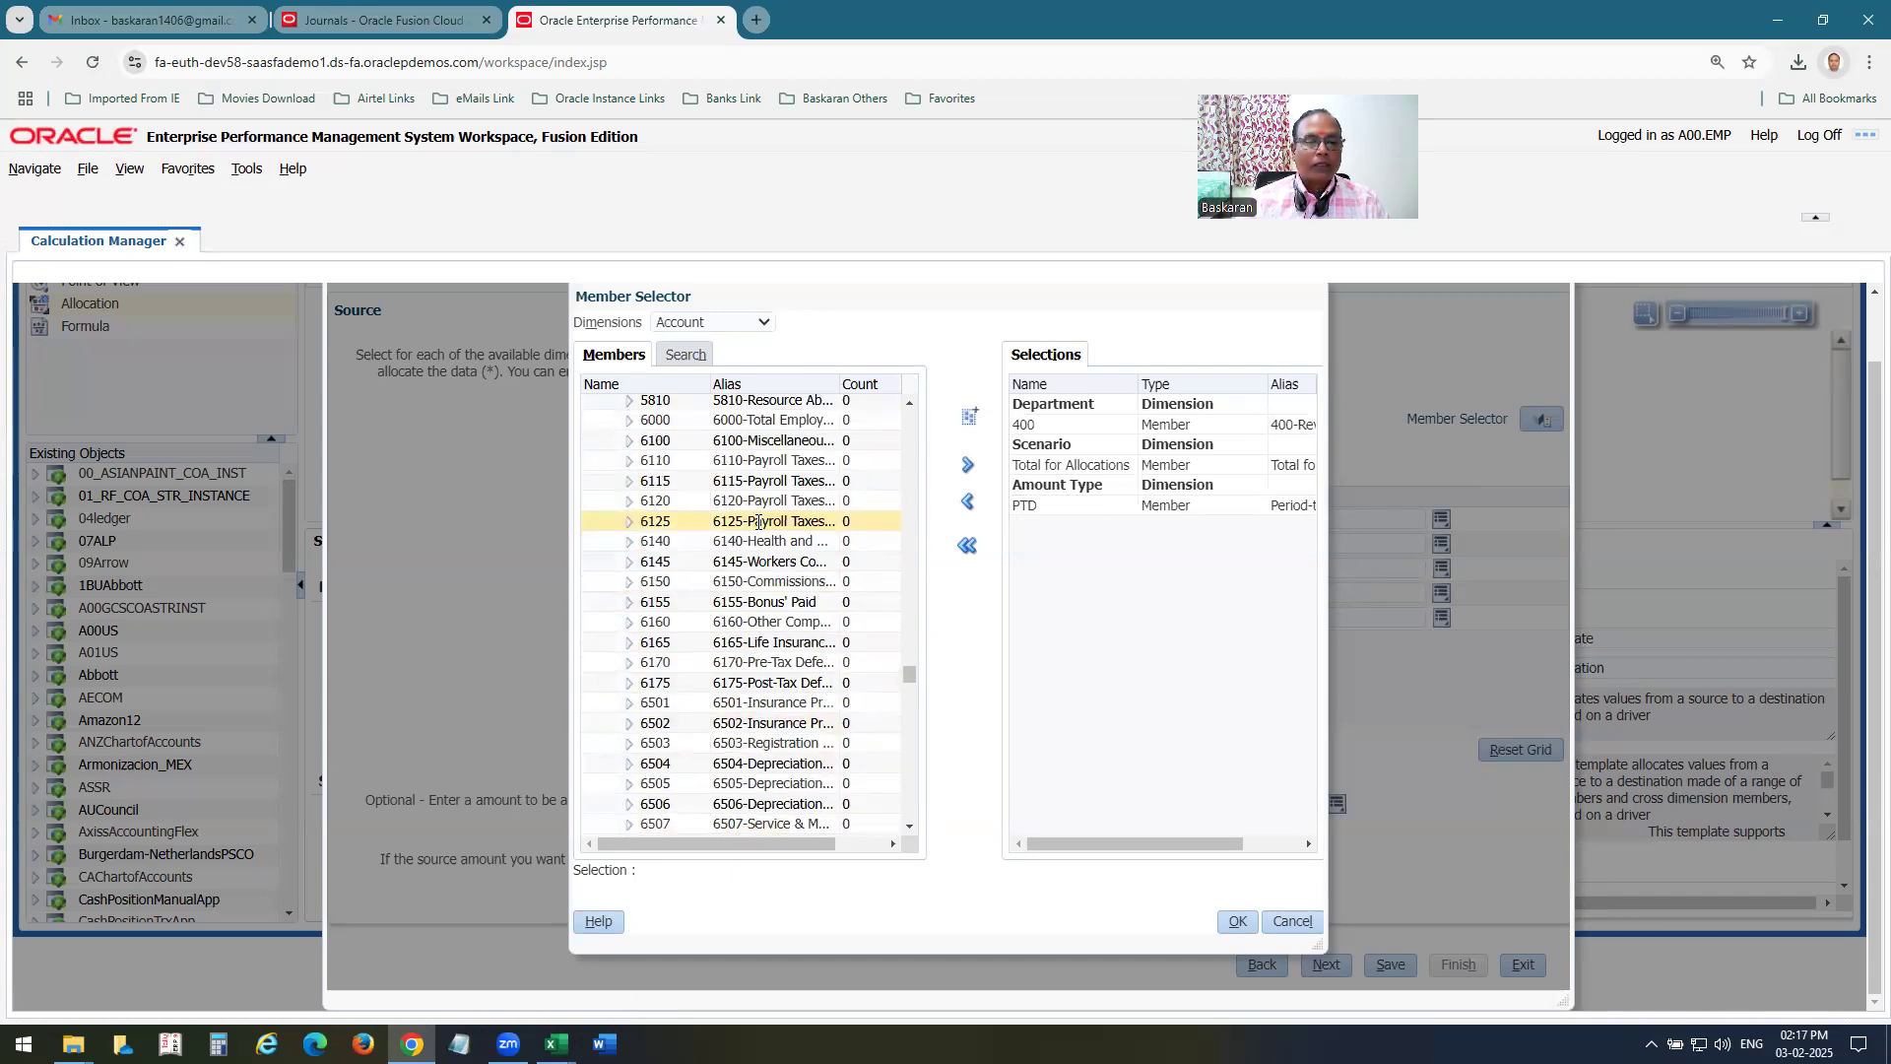
{"action": "left_click", "coordinate": [910, 403]}
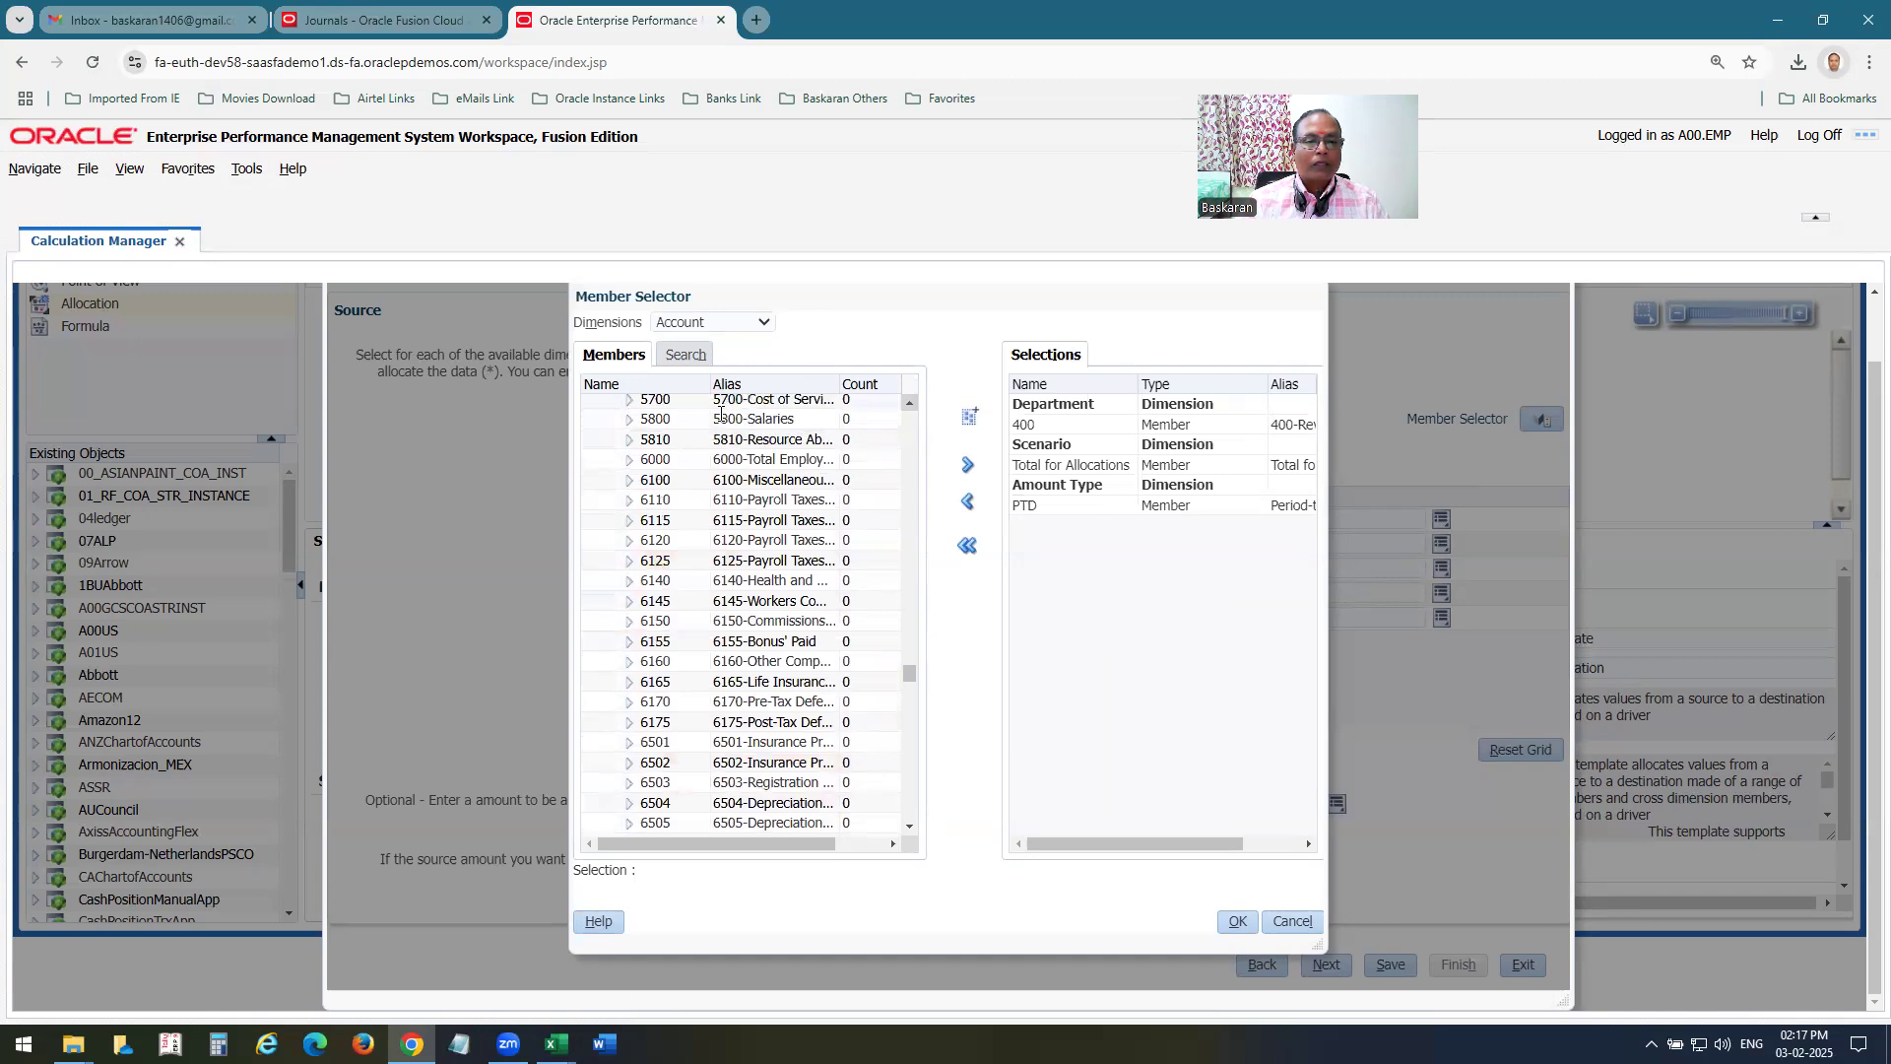
{"action": "left_click", "coordinate": [717, 417]}
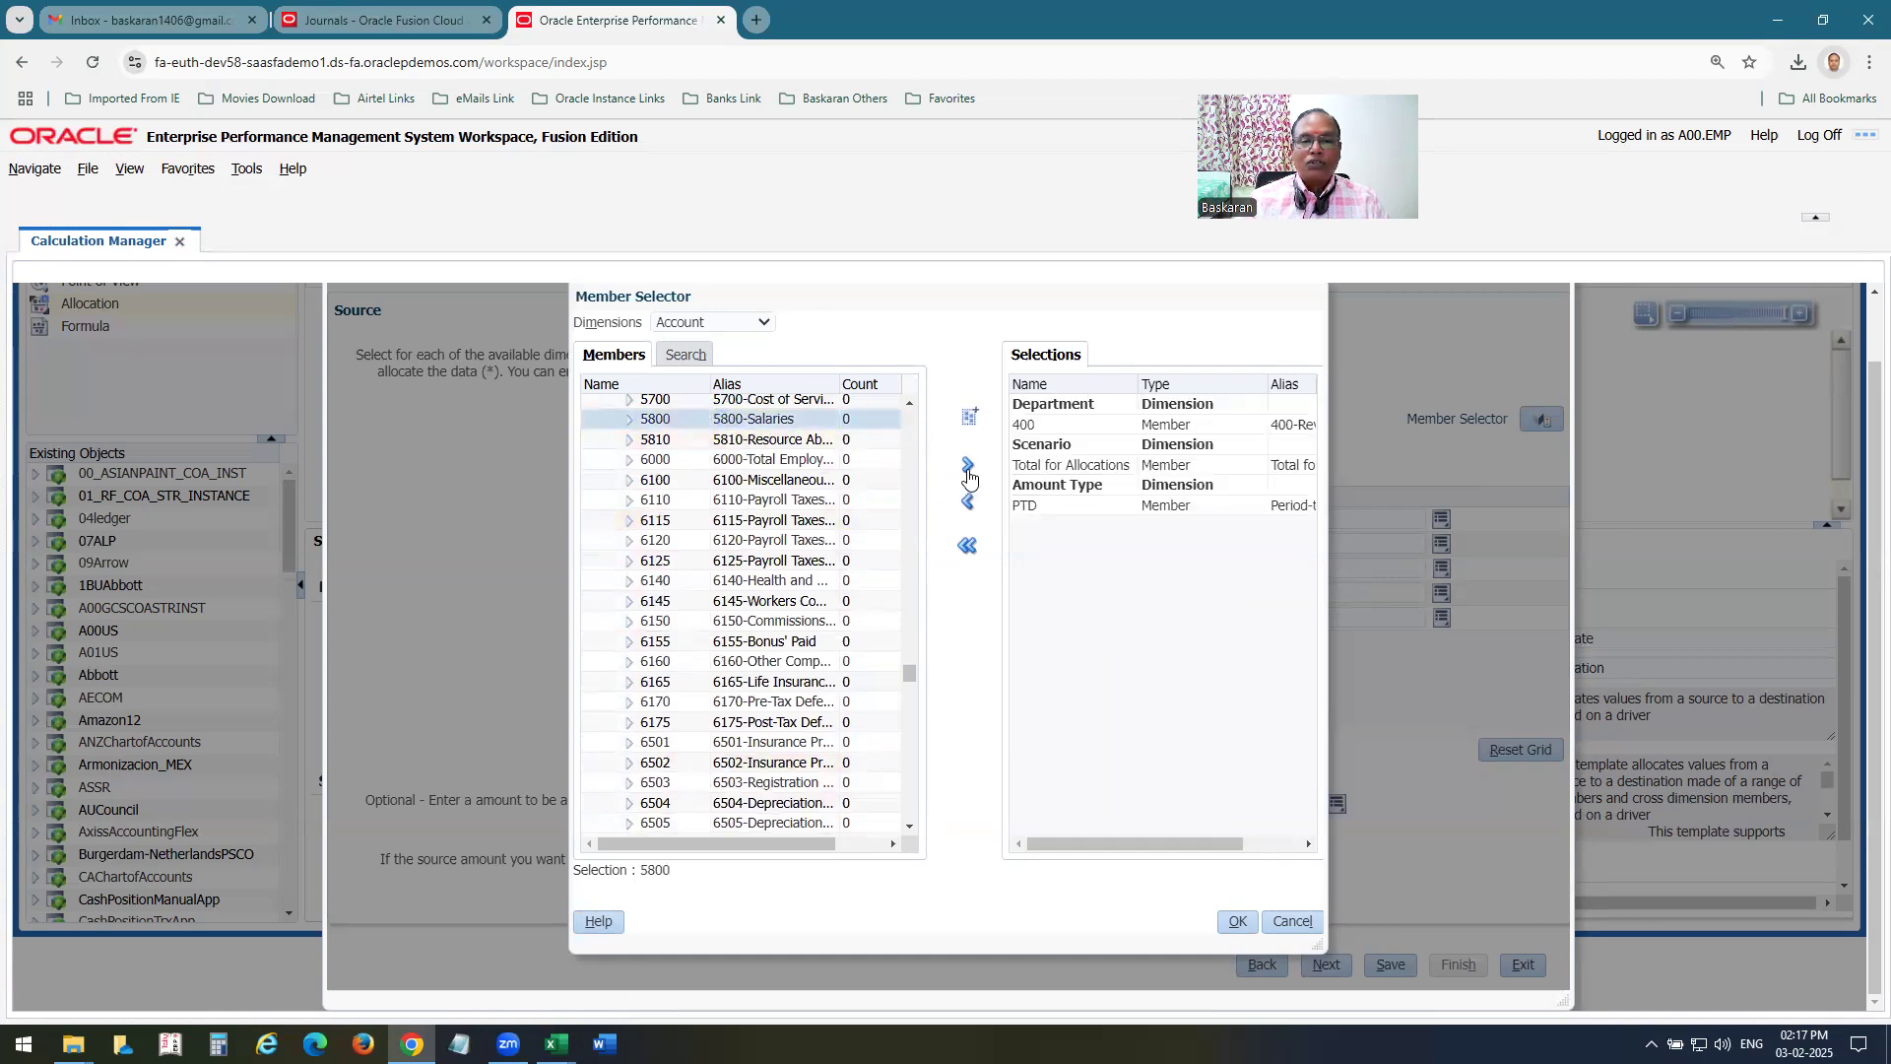
Check the source Scenario row in Excel, and back in Chrome set Actual as the Scenario member.
{"action": "key", "text": "alt+Tab"}
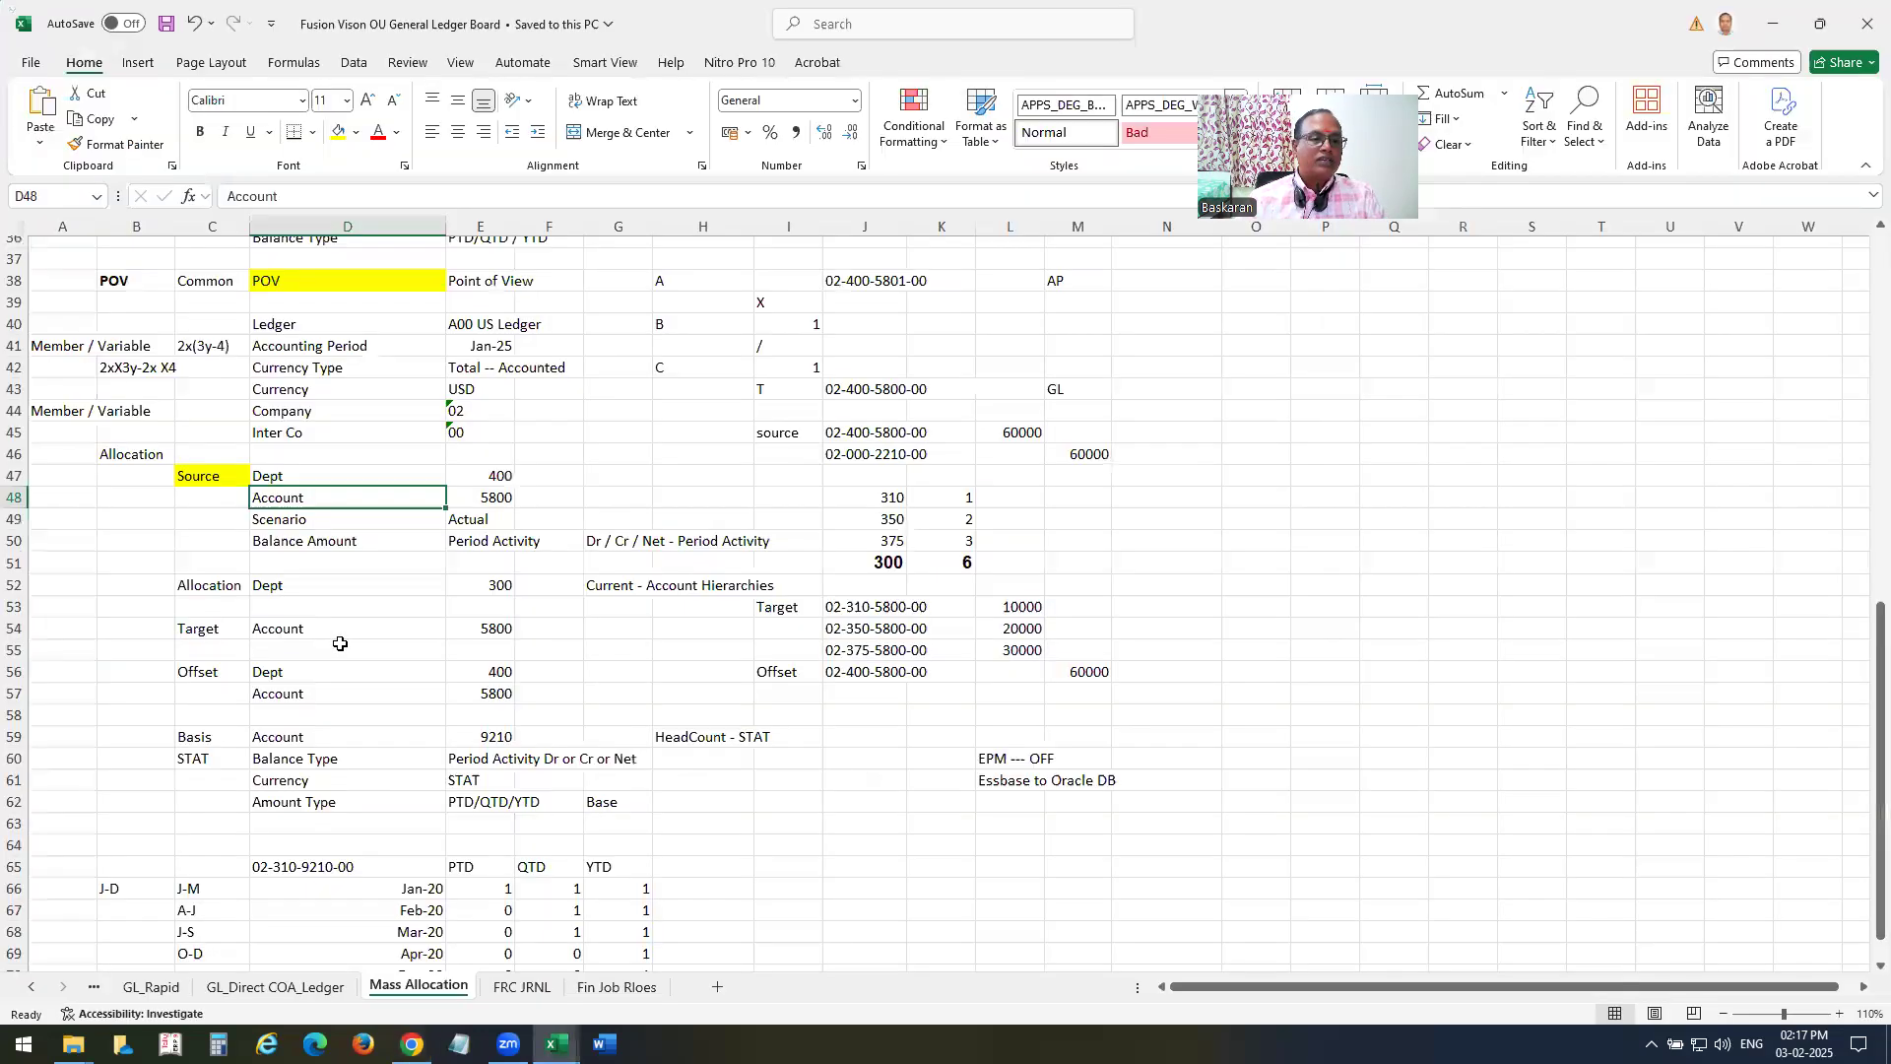
{"action": "left_click", "coordinate": [283, 535]}
{"action": "left_click", "coordinate": [281, 523]}
{"action": "key", "text": "alt+Tab"}
{"action": "left_click", "coordinate": [714, 325]}
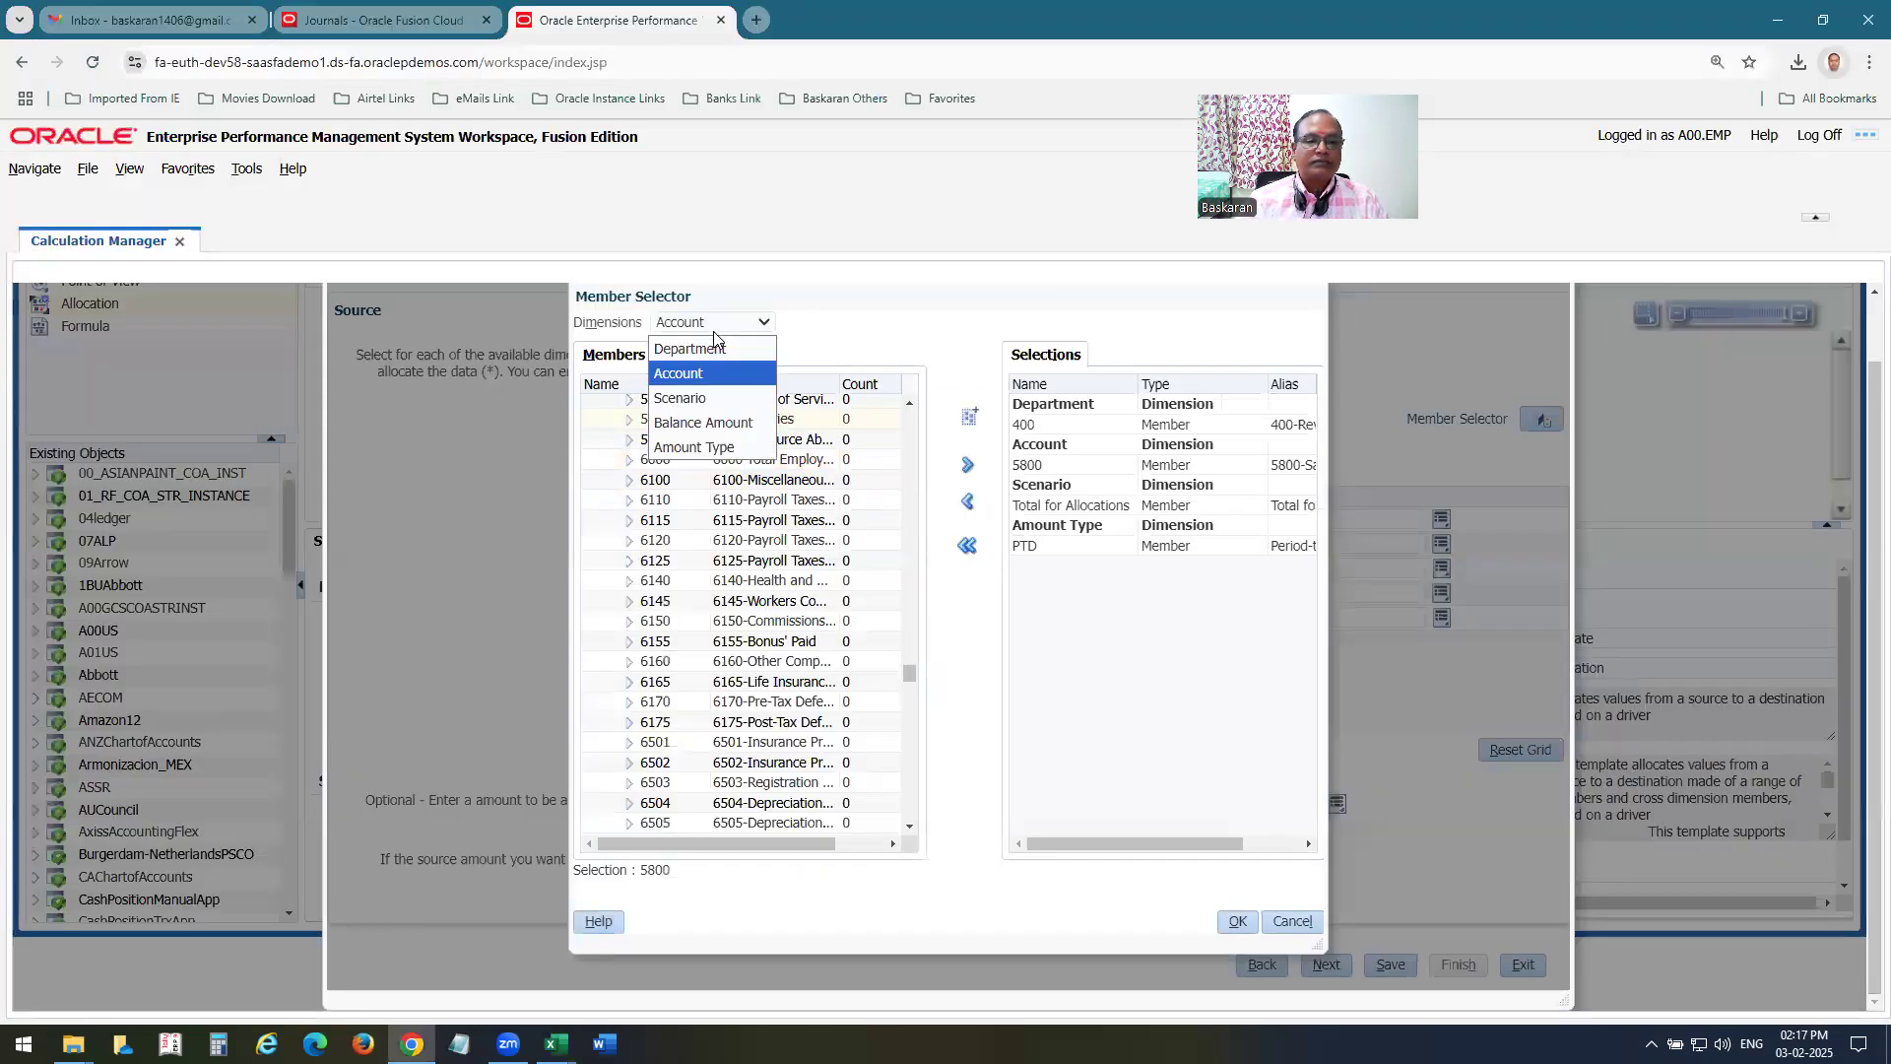
{"action": "left_click", "coordinate": [688, 398]}
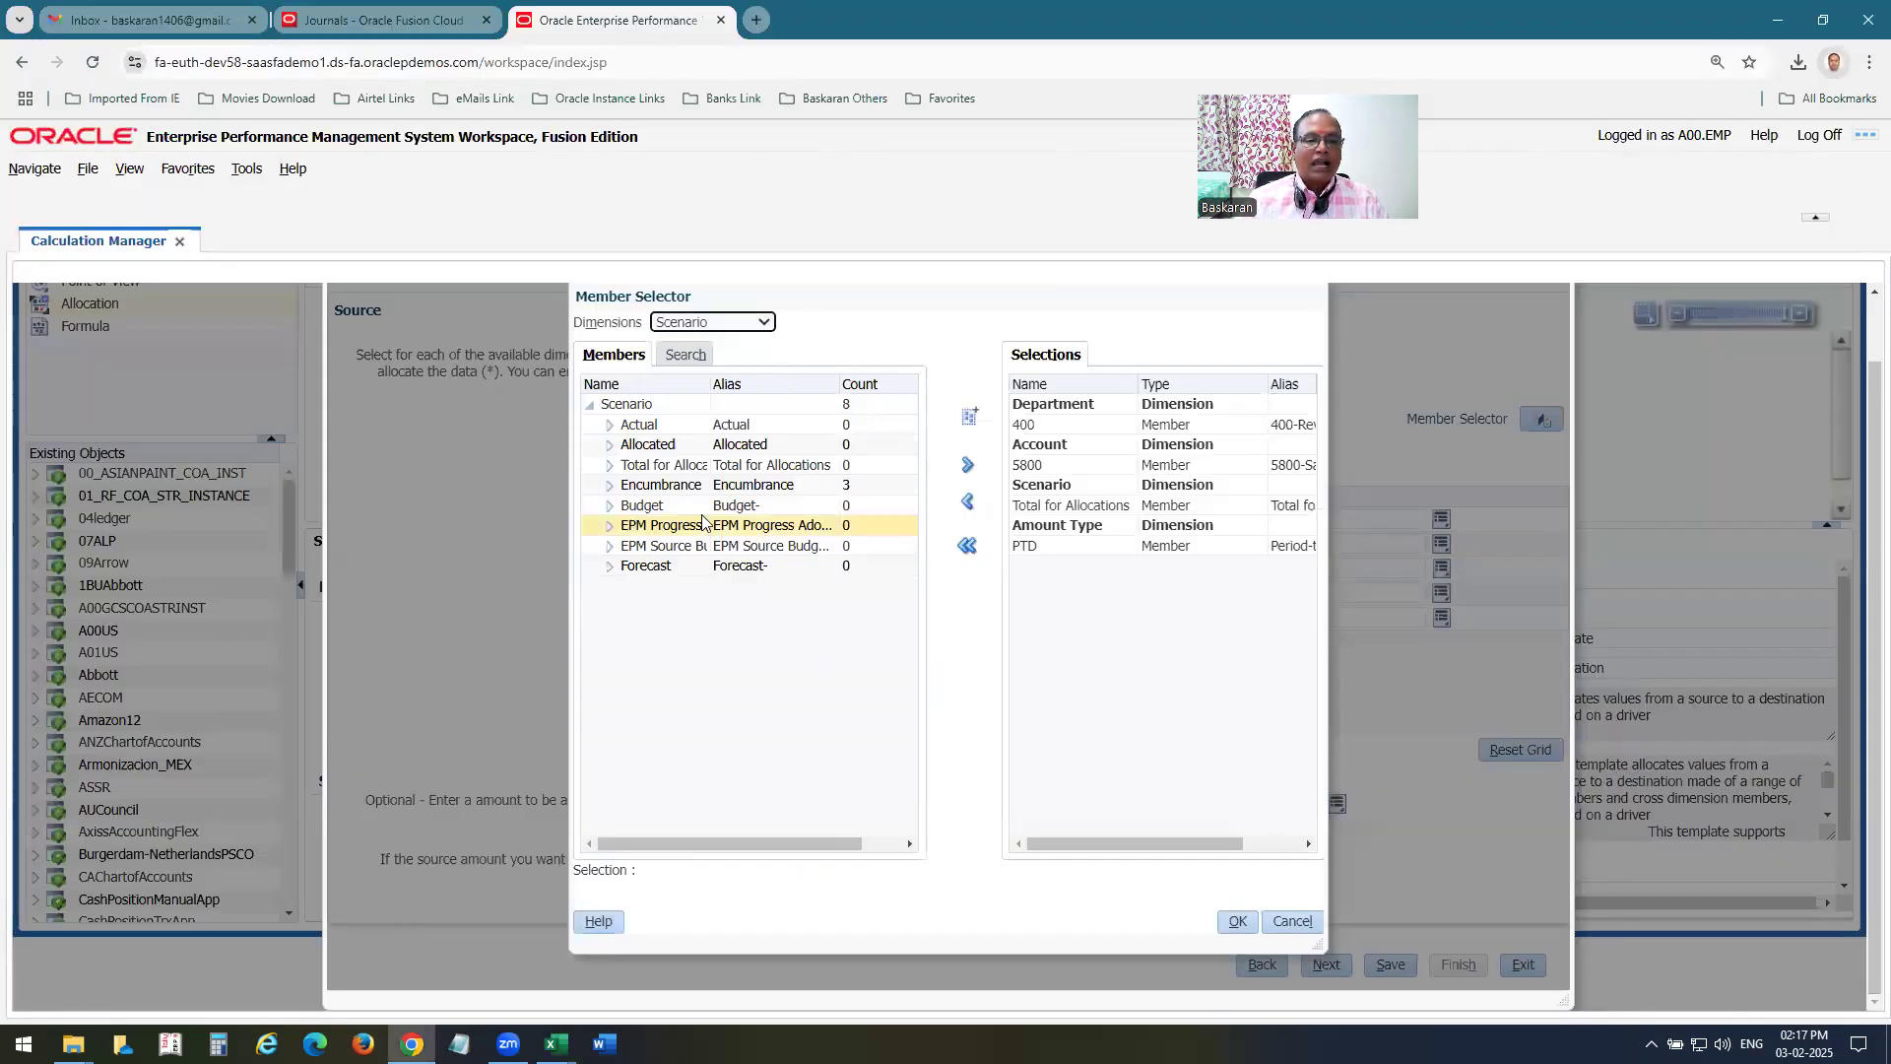
{"action": "left_click", "coordinate": [638, 424]}
{"action": "left_click", "coordinate": [968, 466]}
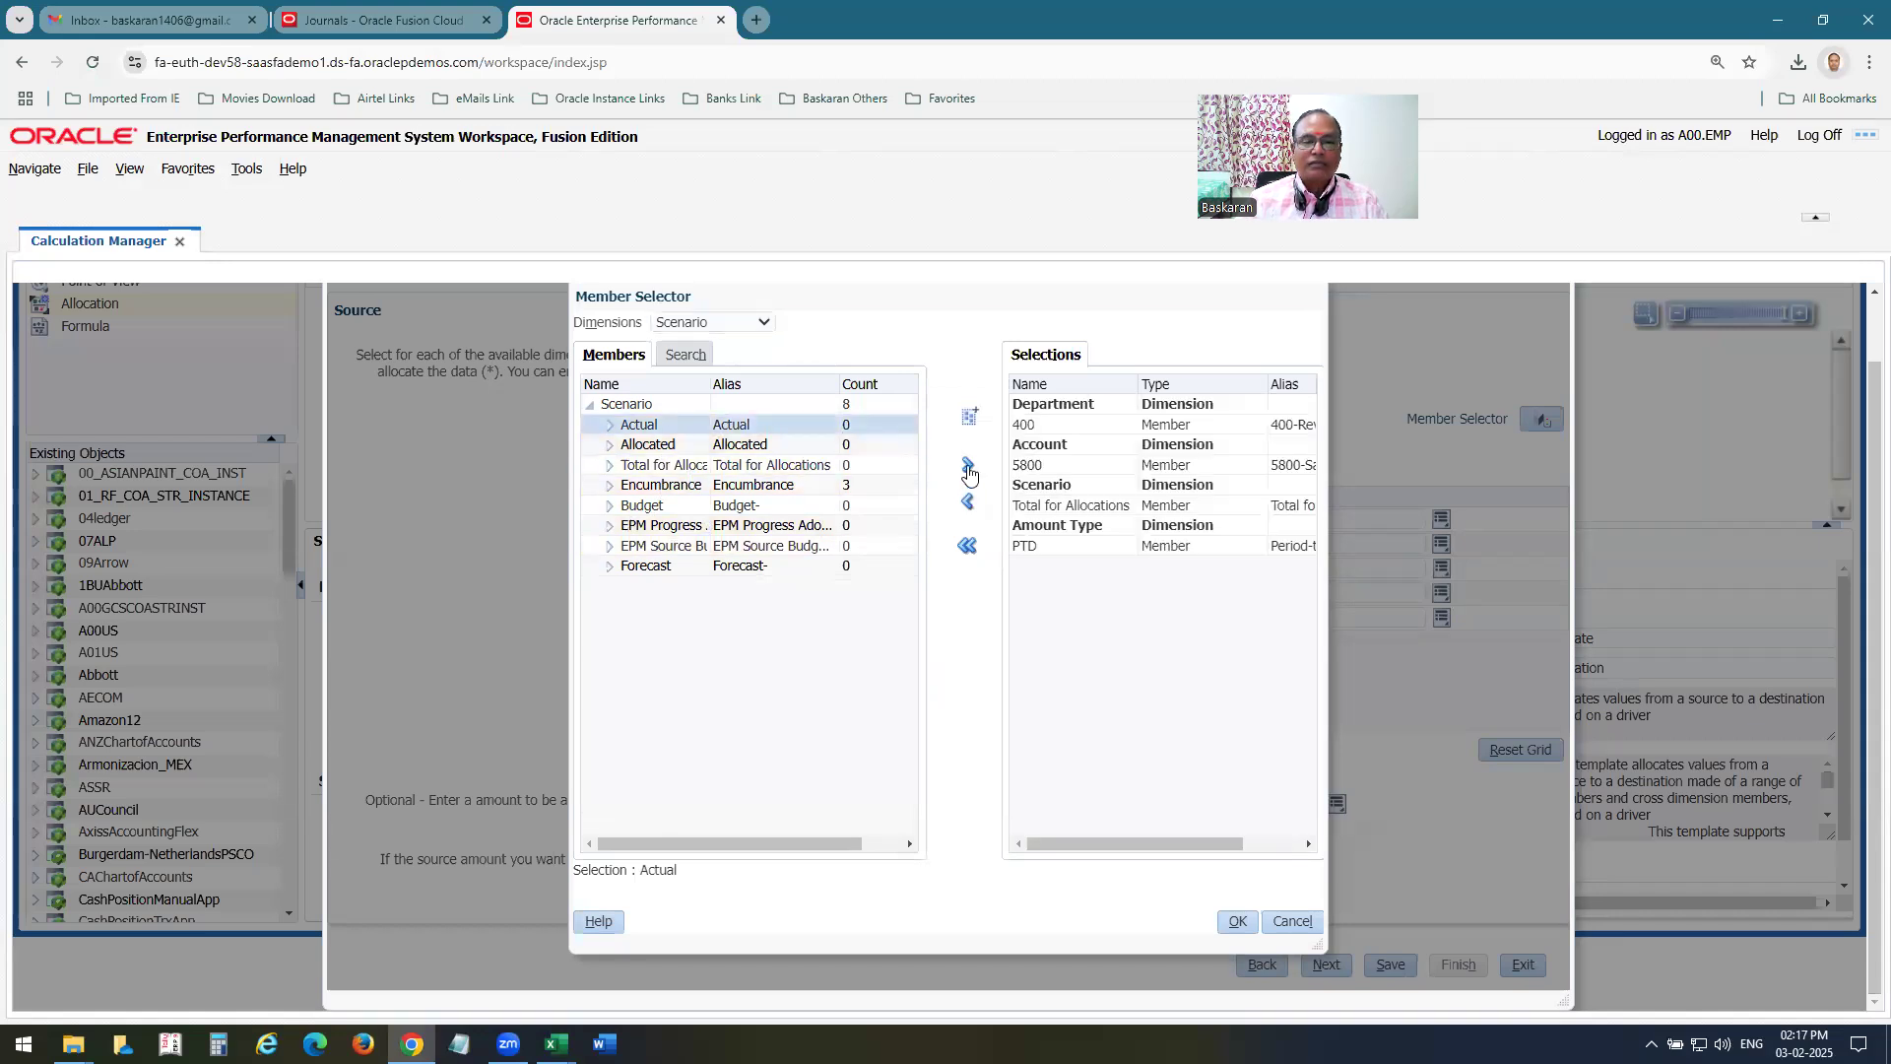
Check the Balance Amount row in Excel, and back in Chrome add Period Activity as its member and complete the Source page.
{"action": "key", "text": "alt+Tab"}
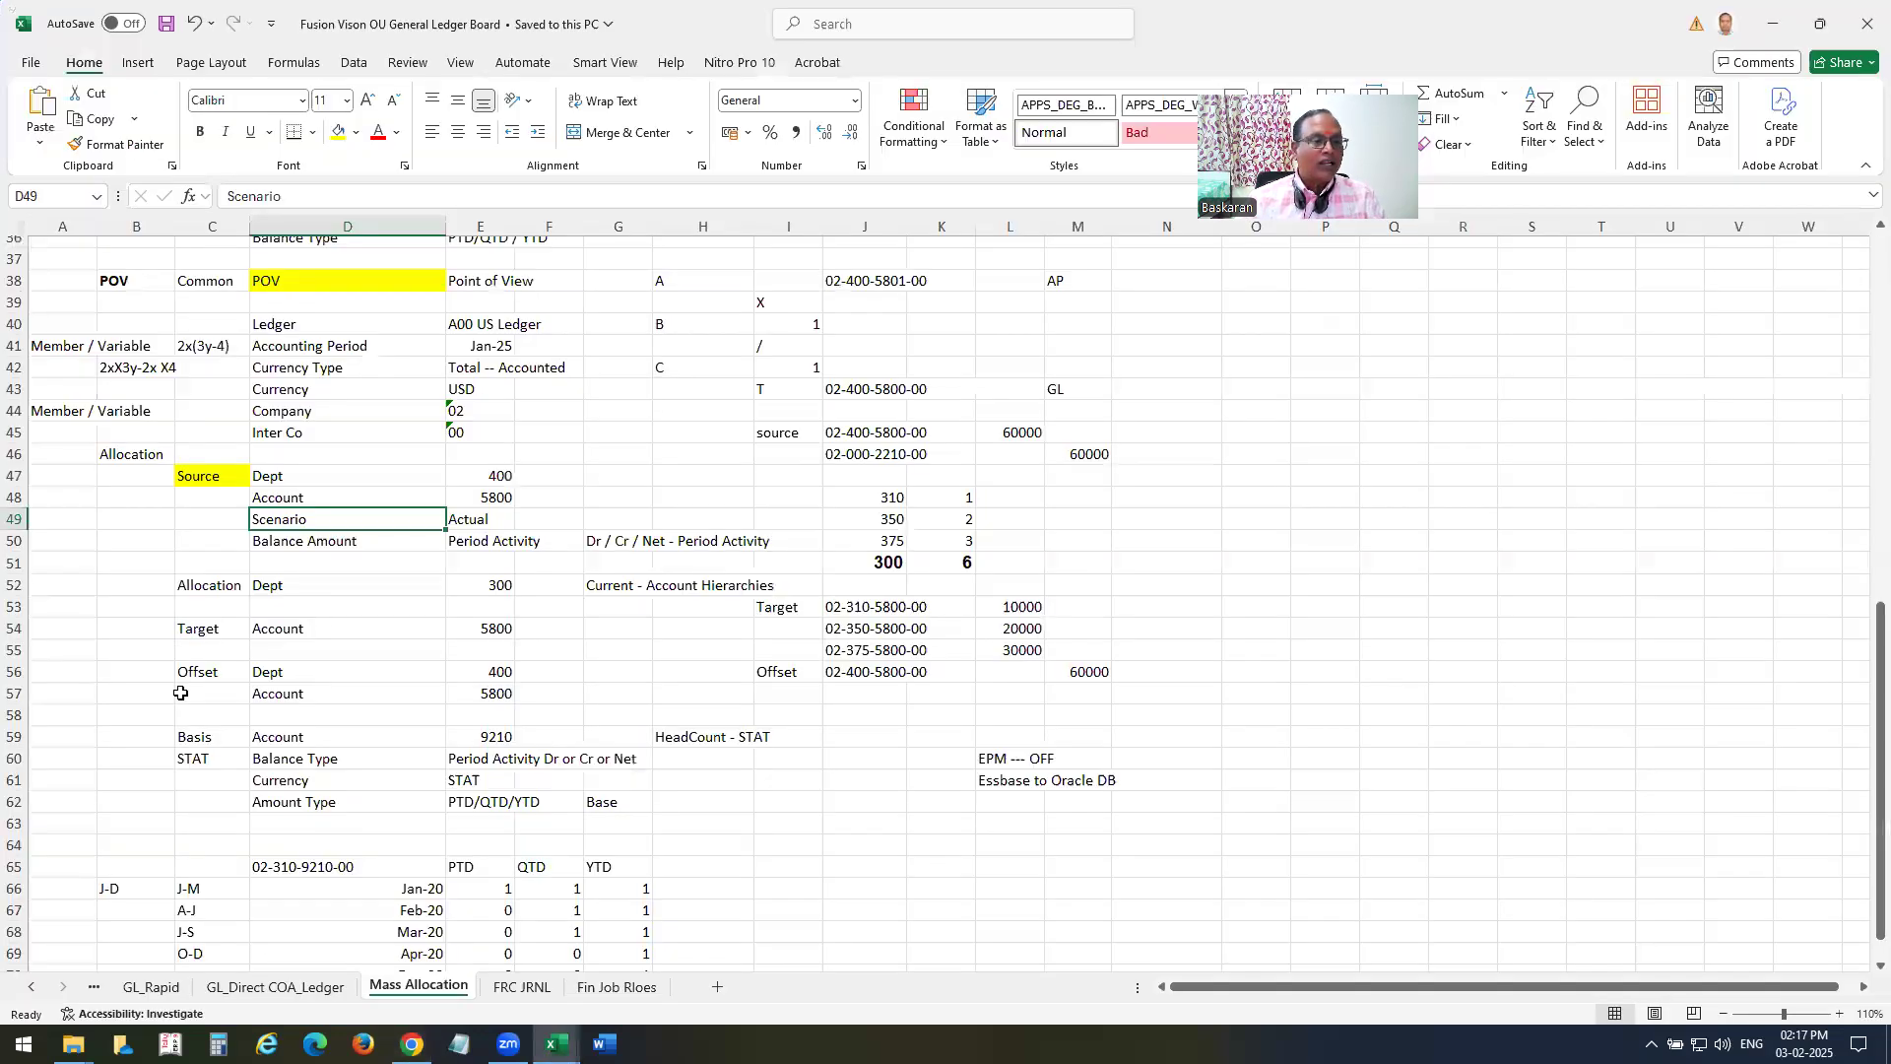
{"action": "left_click", "coordinate": [302, 540]}
{"action": "key", "text": "alt+Tab"}
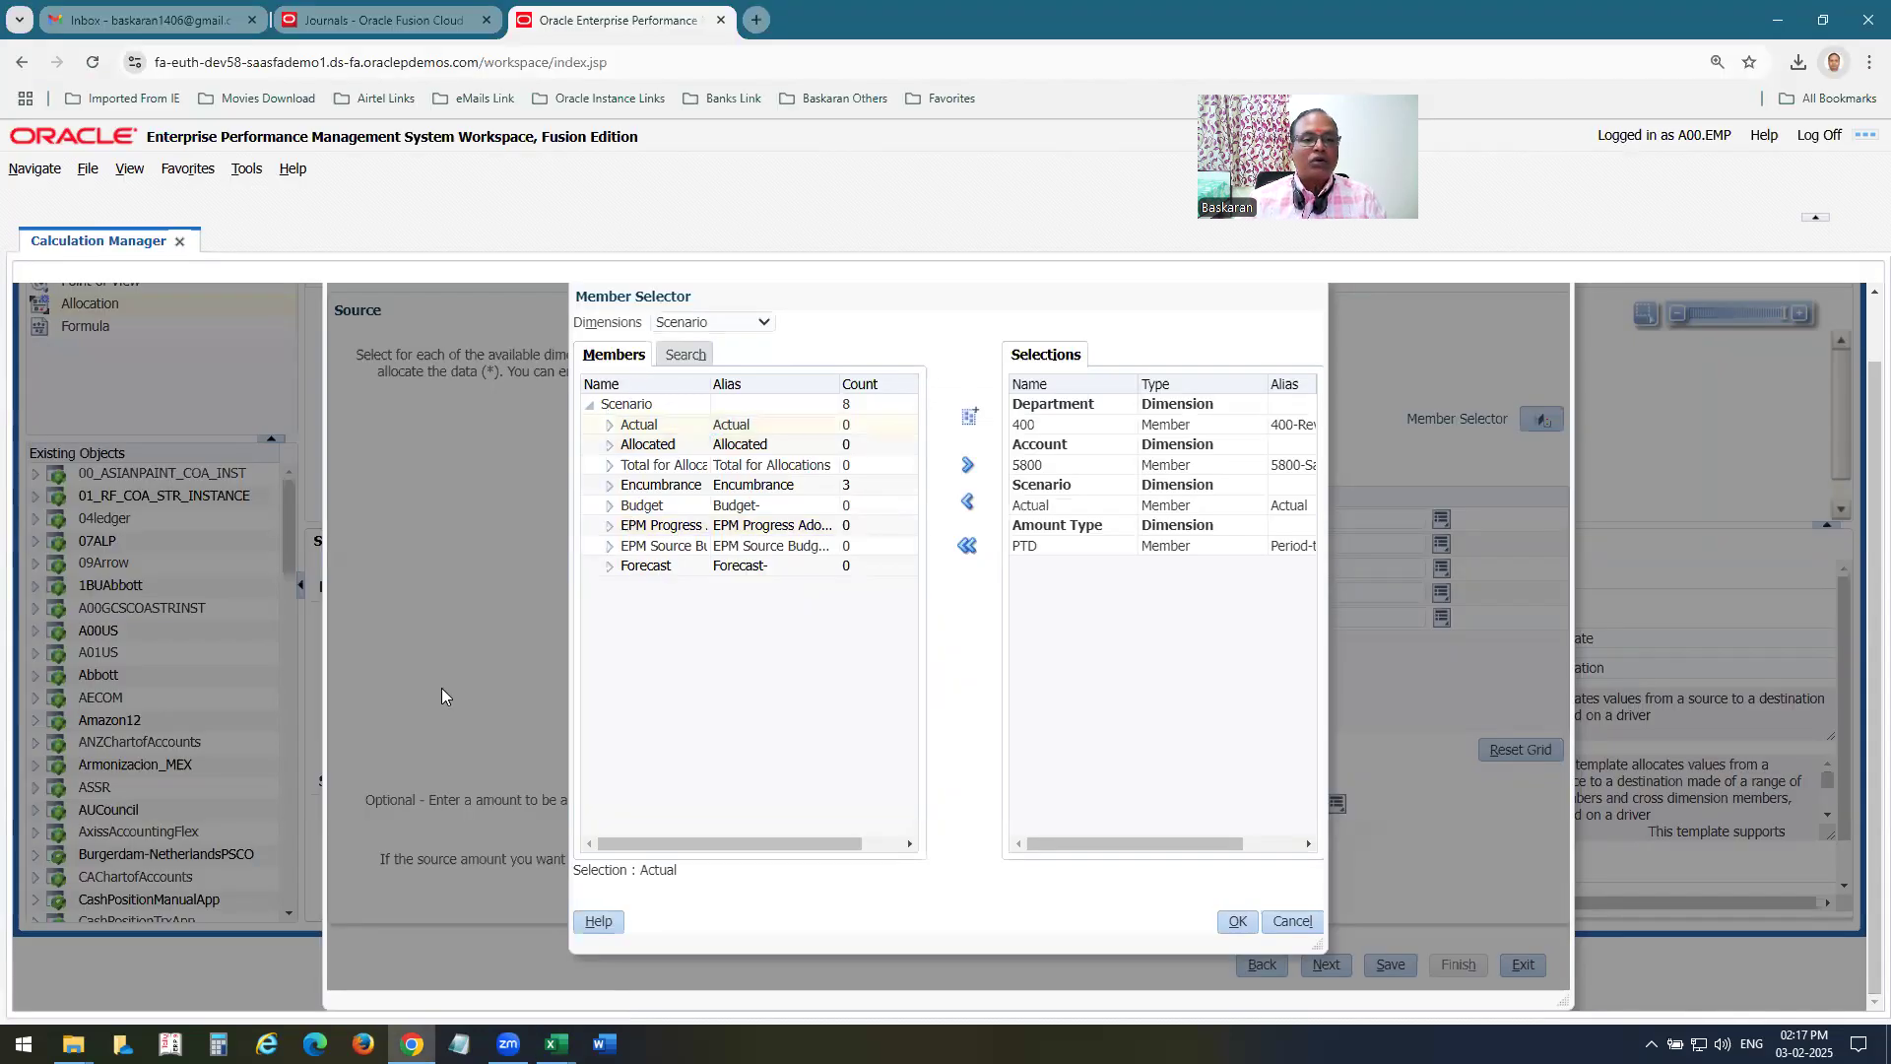
{"action": "left_click", "coordinate": [699, 330]}
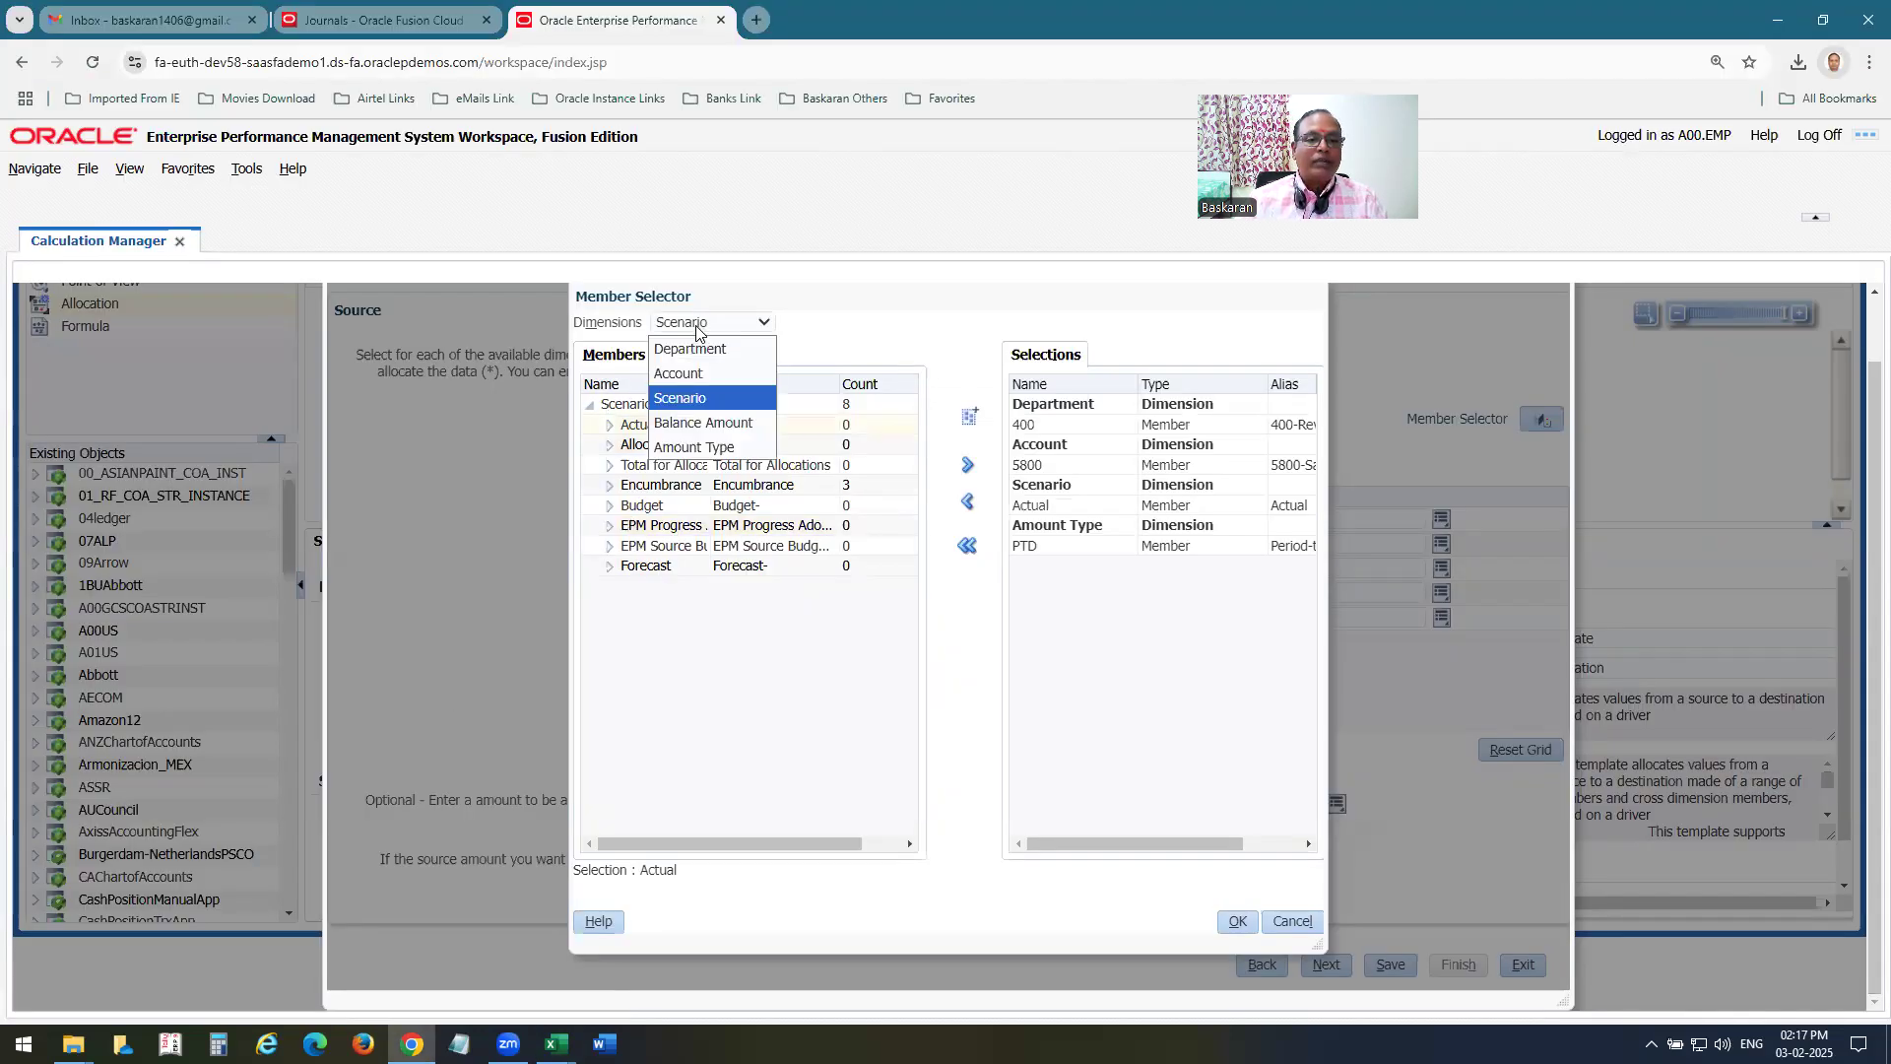
{"action": "left_click", "coordinate": [702, 425]}
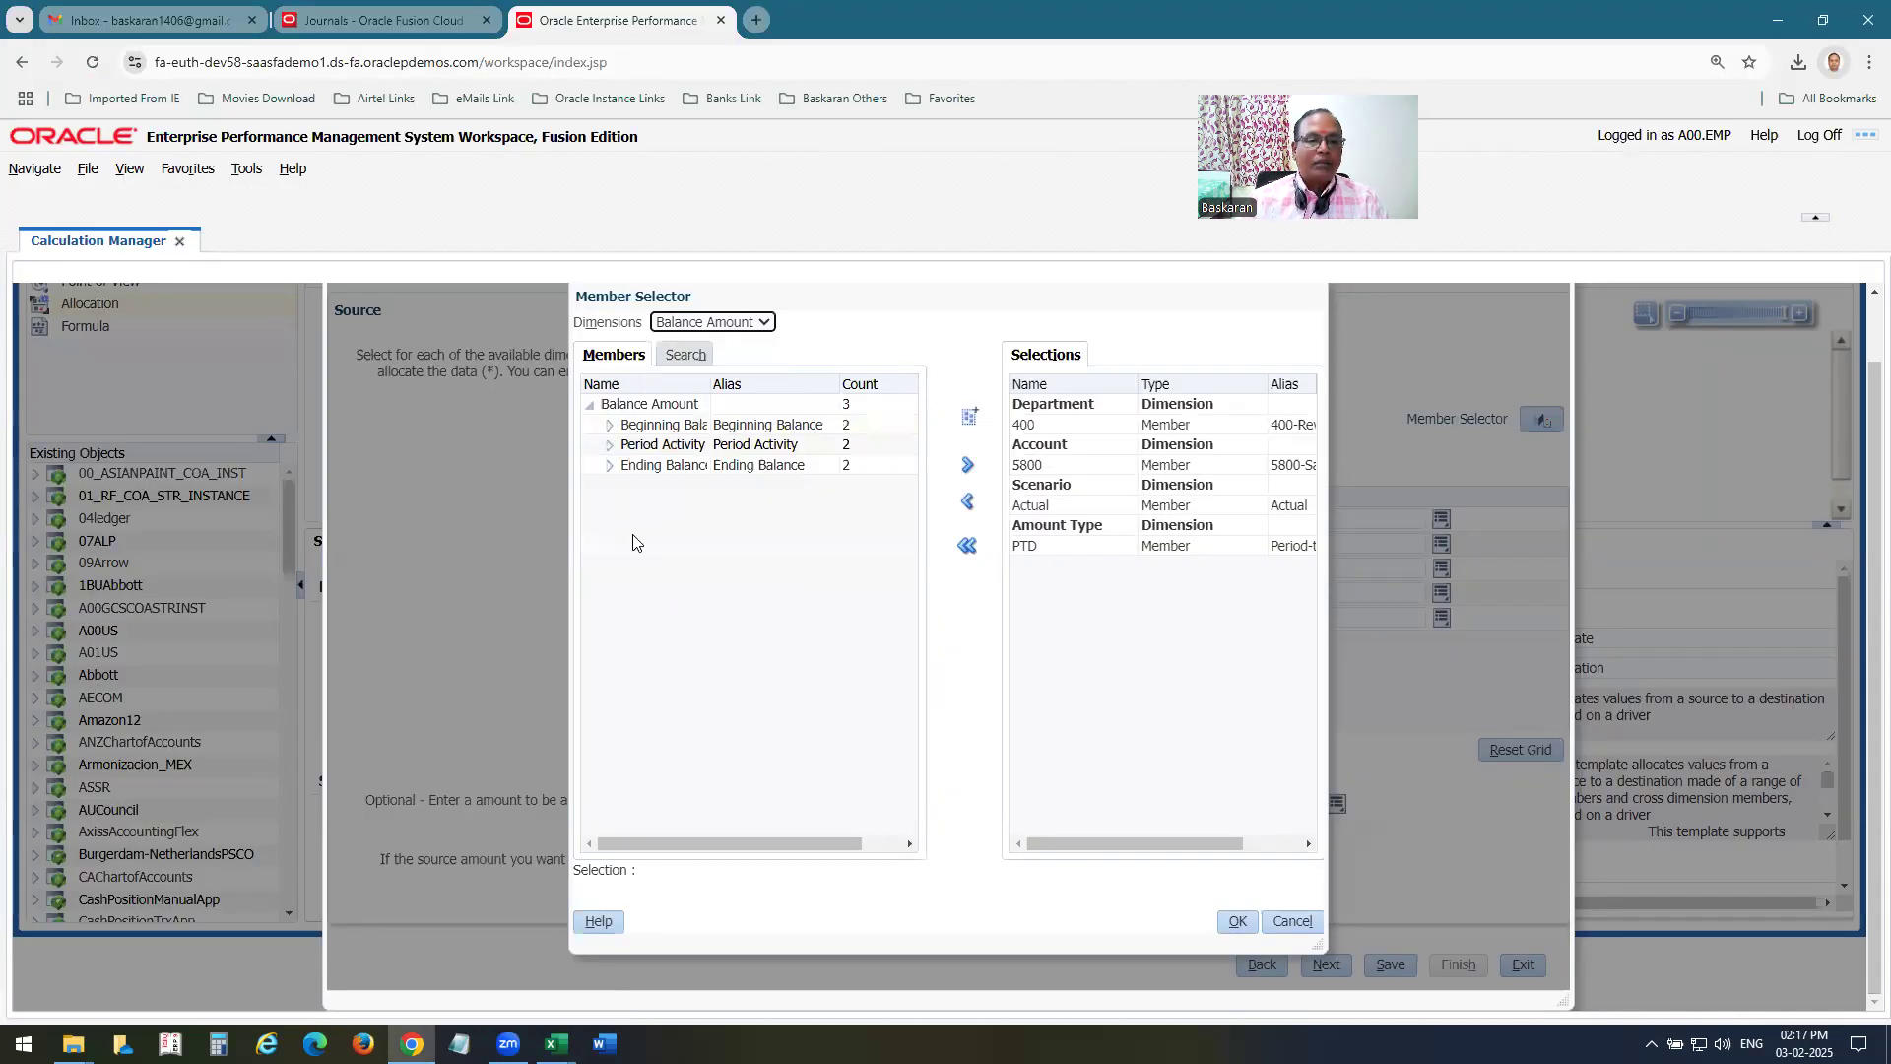
{"action": "left_click", "coordinate": [669, 436]}
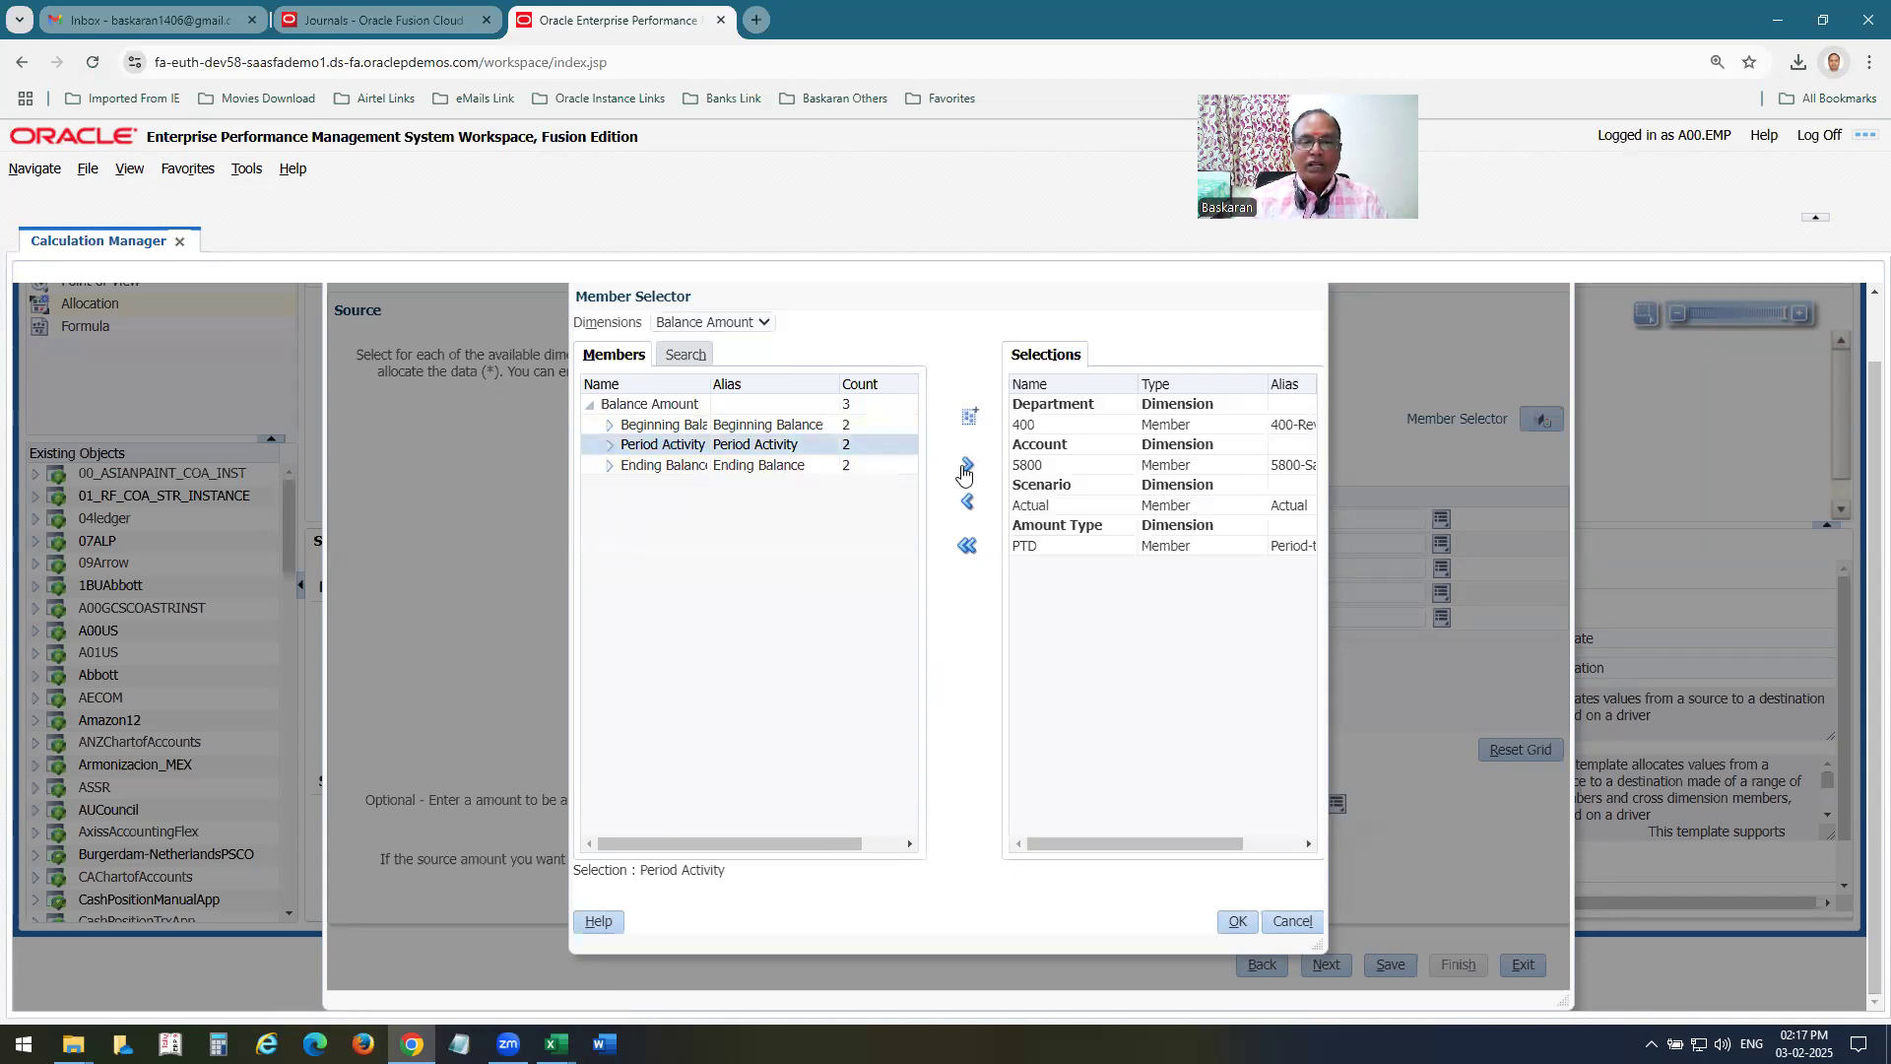
{"action": "left_click", "coordinate": [1237, 922]}
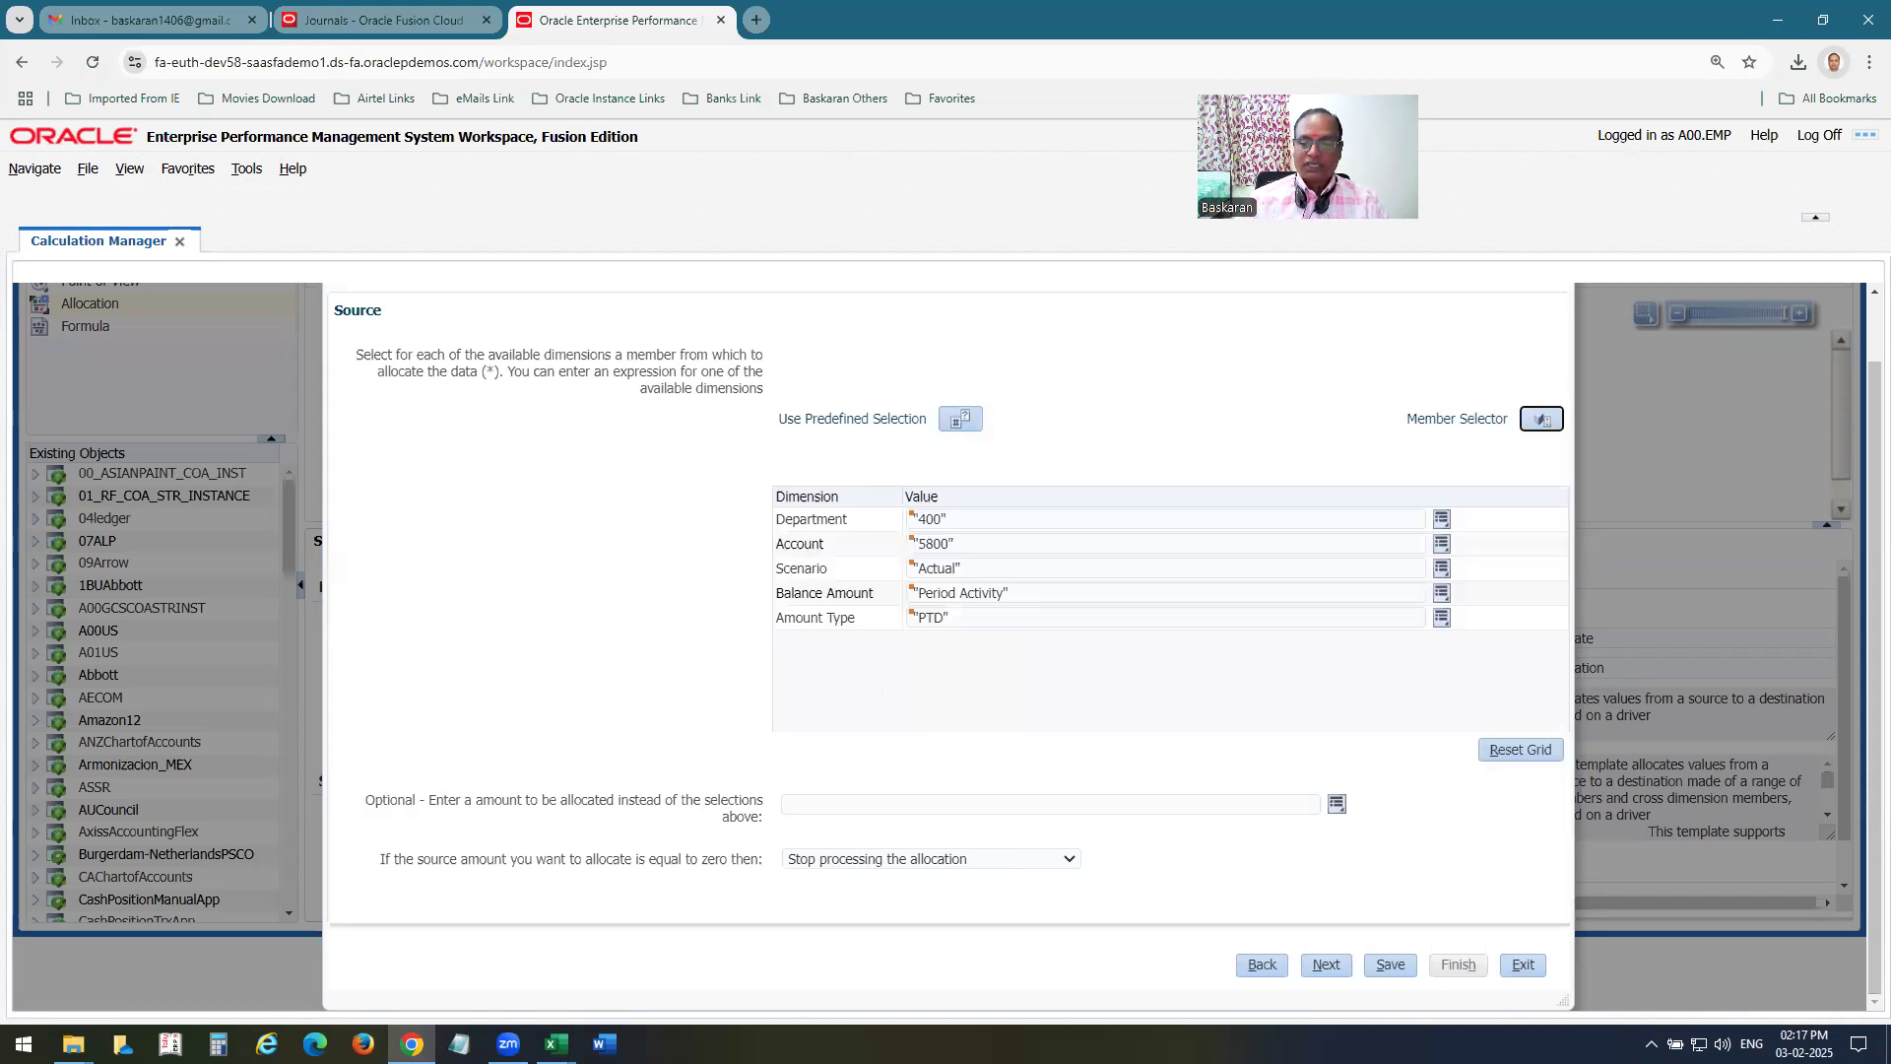
{"action": "left_click", "coordinate": [1326, 964]}
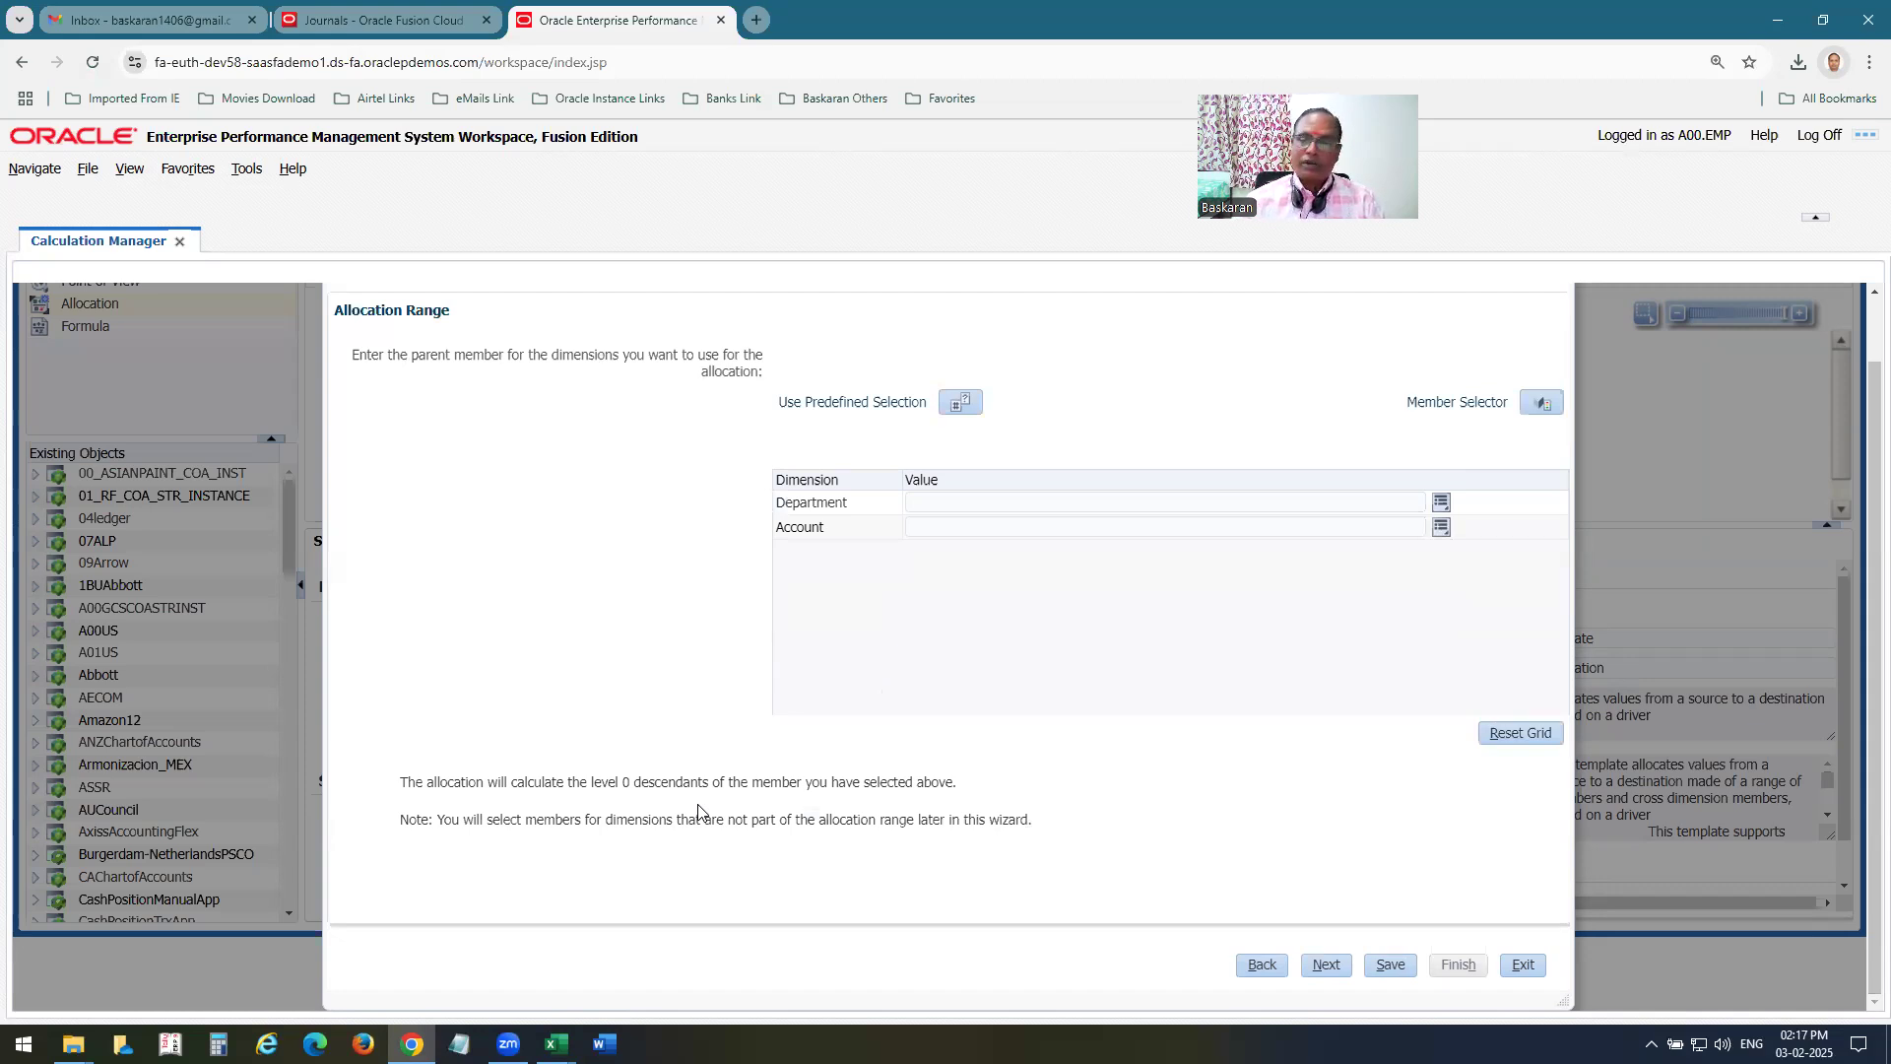
Check the allocation Dept row in Excel, and back in Chrome open Department member selection for the allocation range and expand All Department Values.
{"action": "key", "text": "alt+Tab"}
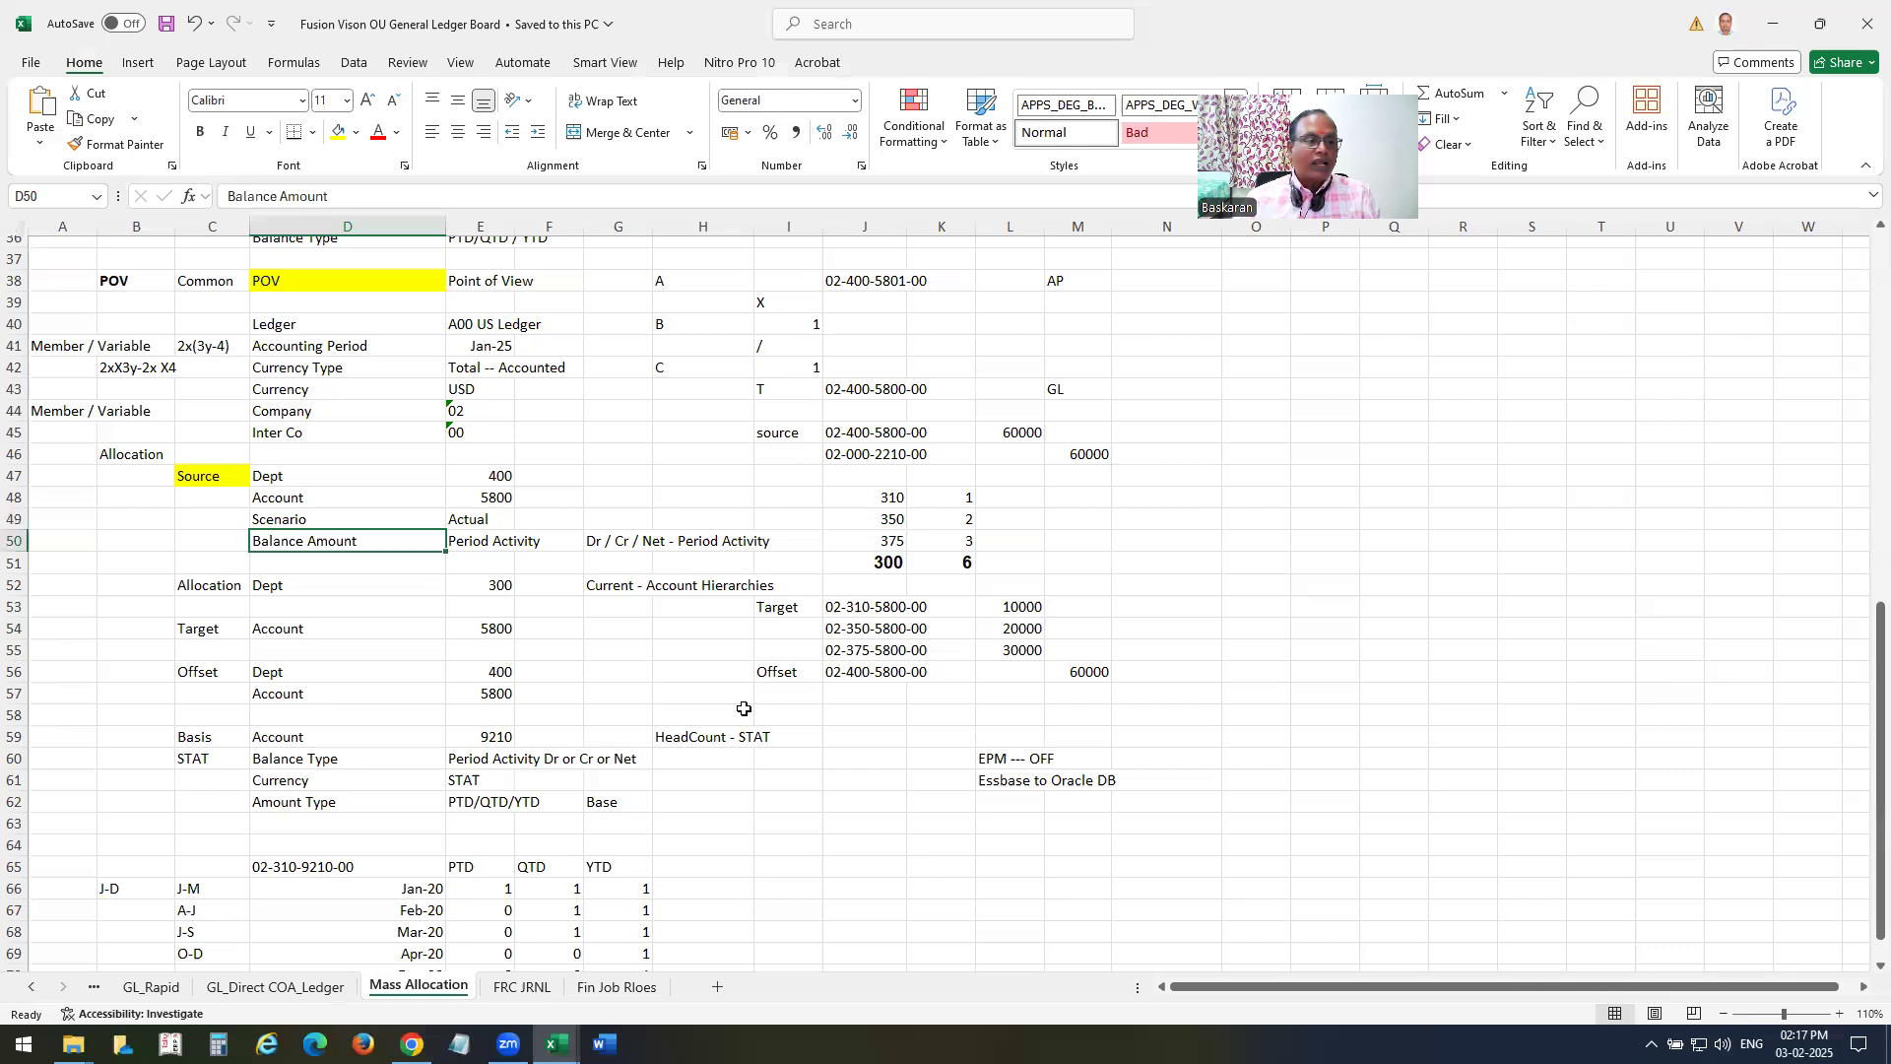
{"action": "left_click", "coordinate": [276, 588]}
{"action": "key", "text": "alt+Tab"}
{"action": "left_click", "coordinate": [1442, 503]}
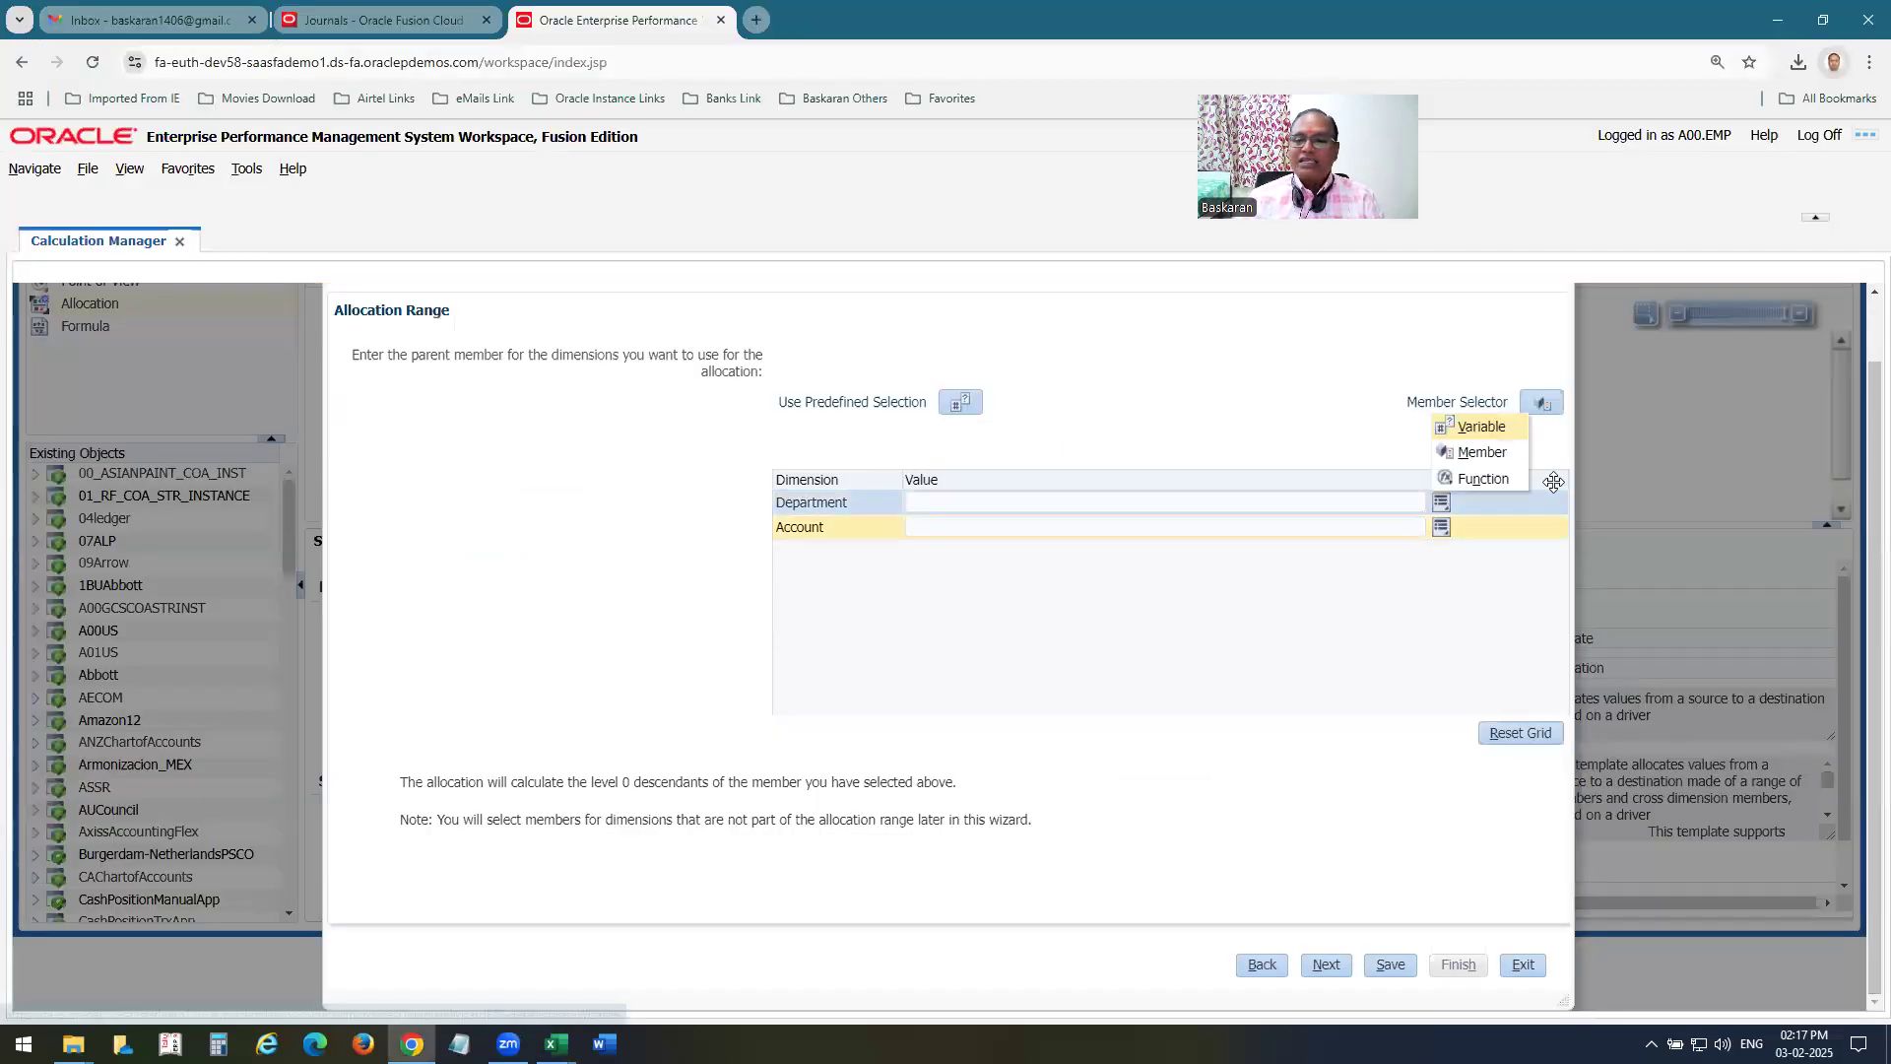
{"action": "left_click", "coordinate": [1494, 463]}
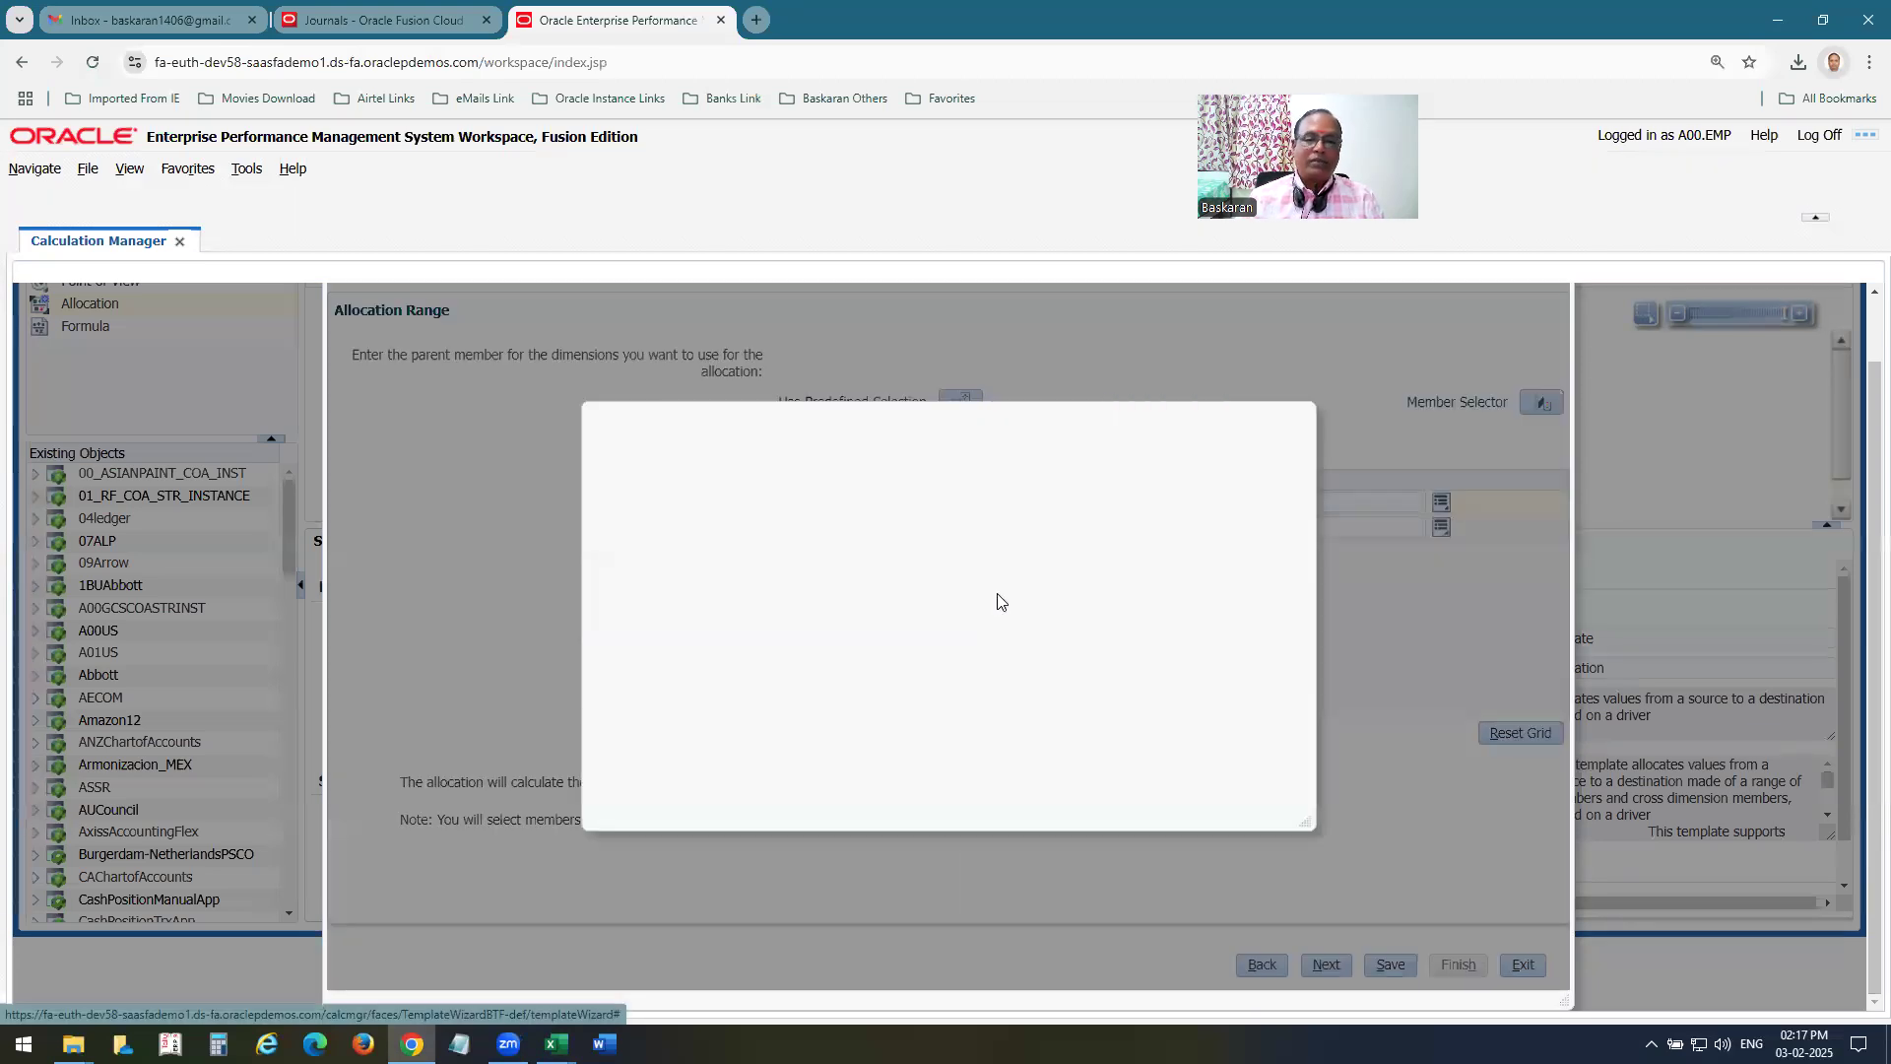
{"action": "left_click", "coordinate": [623, 549]}
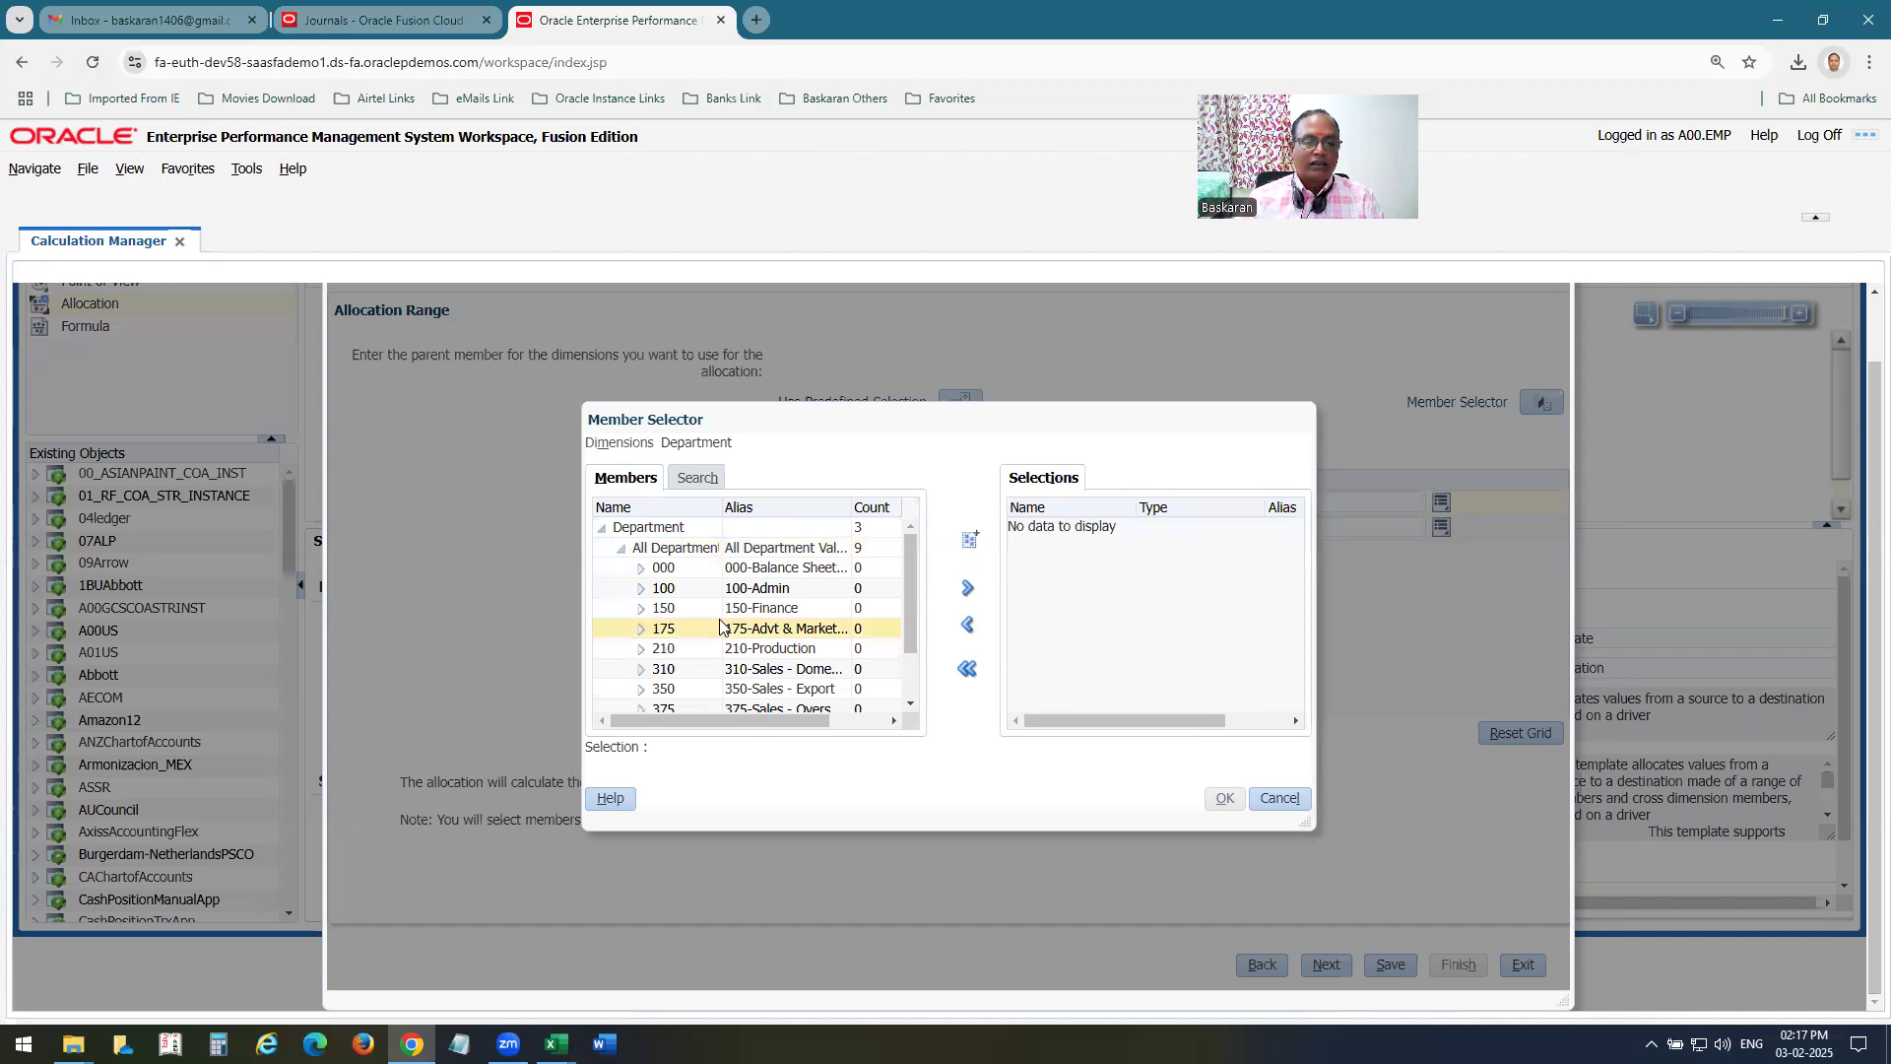
Consult Excel's Dept row again, and in Chrome set Department A00 US-Department A00 US Current as the allocation range's Department parent.
{"action": "scroll", "coordinate": [719, 627], "scroll_direction": "down", "scroll_amount": 2}
{"action": "key", "text": "alt+Tab"}
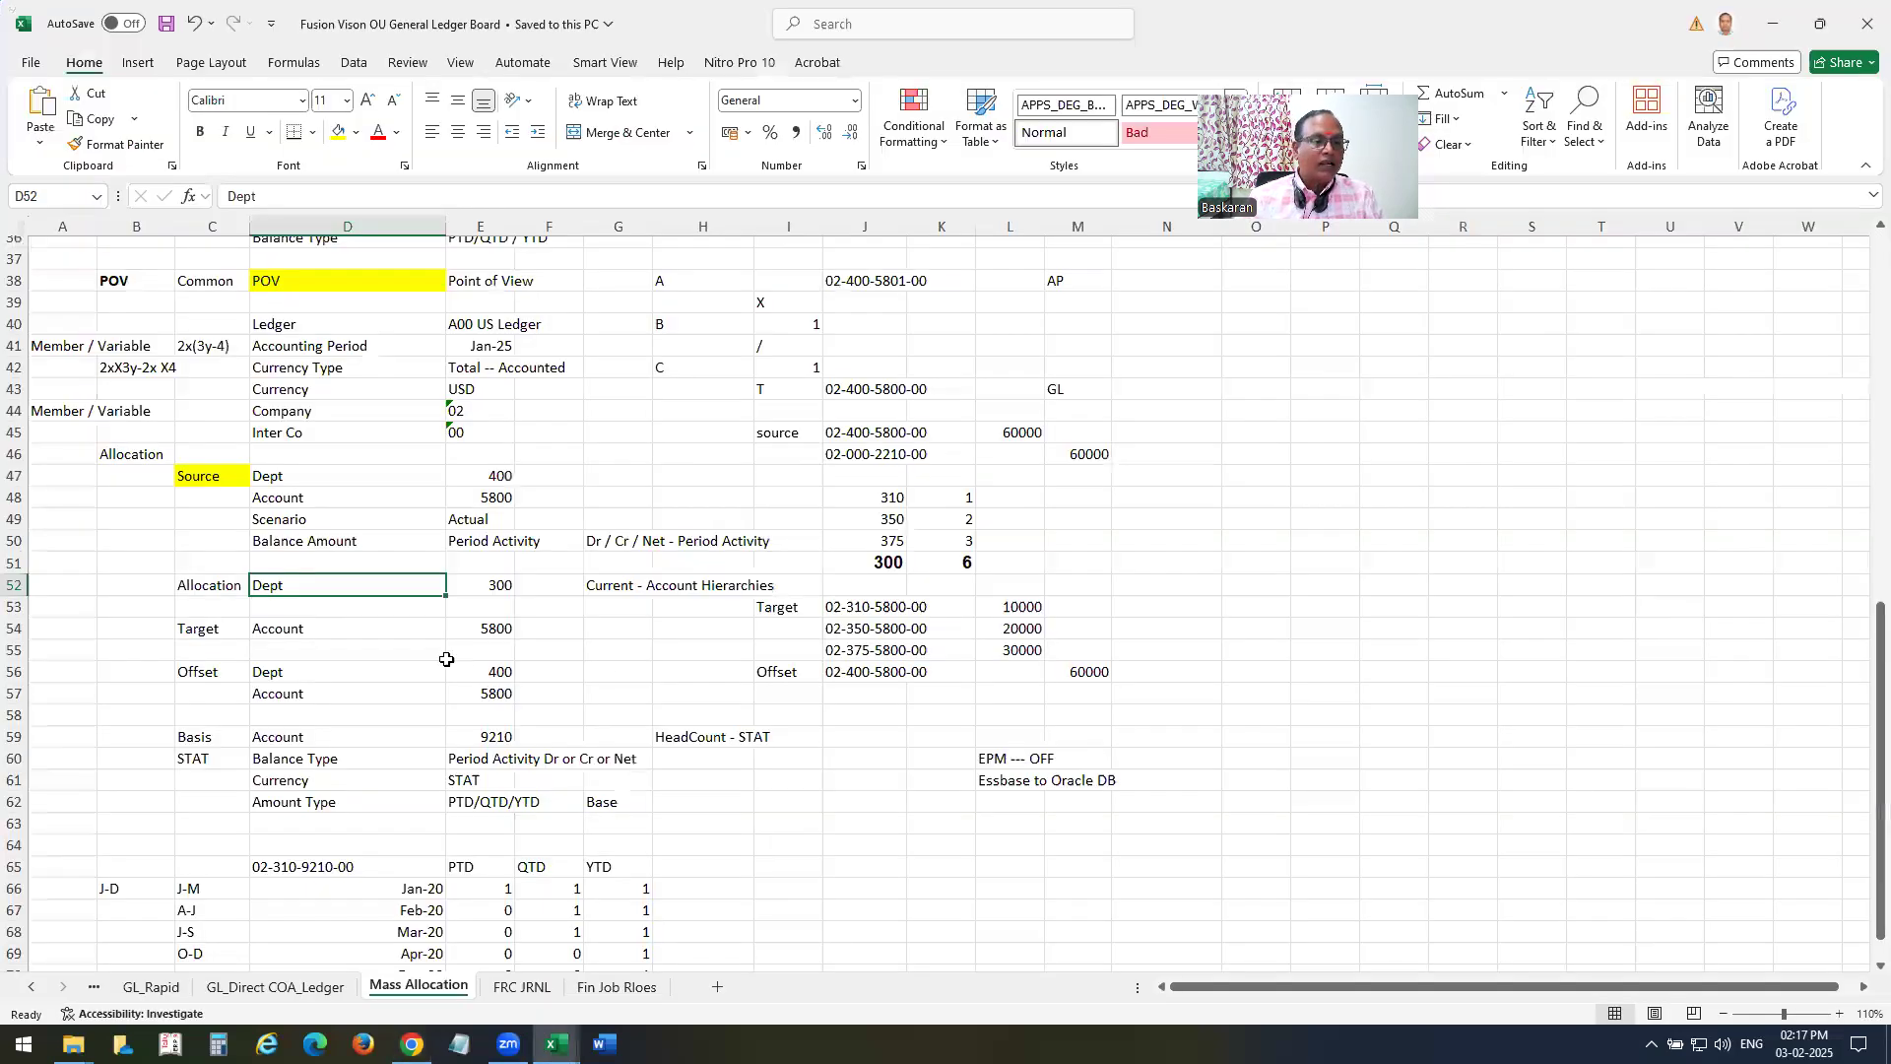
{"action": "key", "text": "alt+Tab"}
{"action": "scroll", "coordinate": [676, 701], "scroll_direction": "up", "scroll_amount": 5}
{"action": "scroll", "coordinate": [675, 702], "scroll_direction": "down", "scroll_amount": 5}
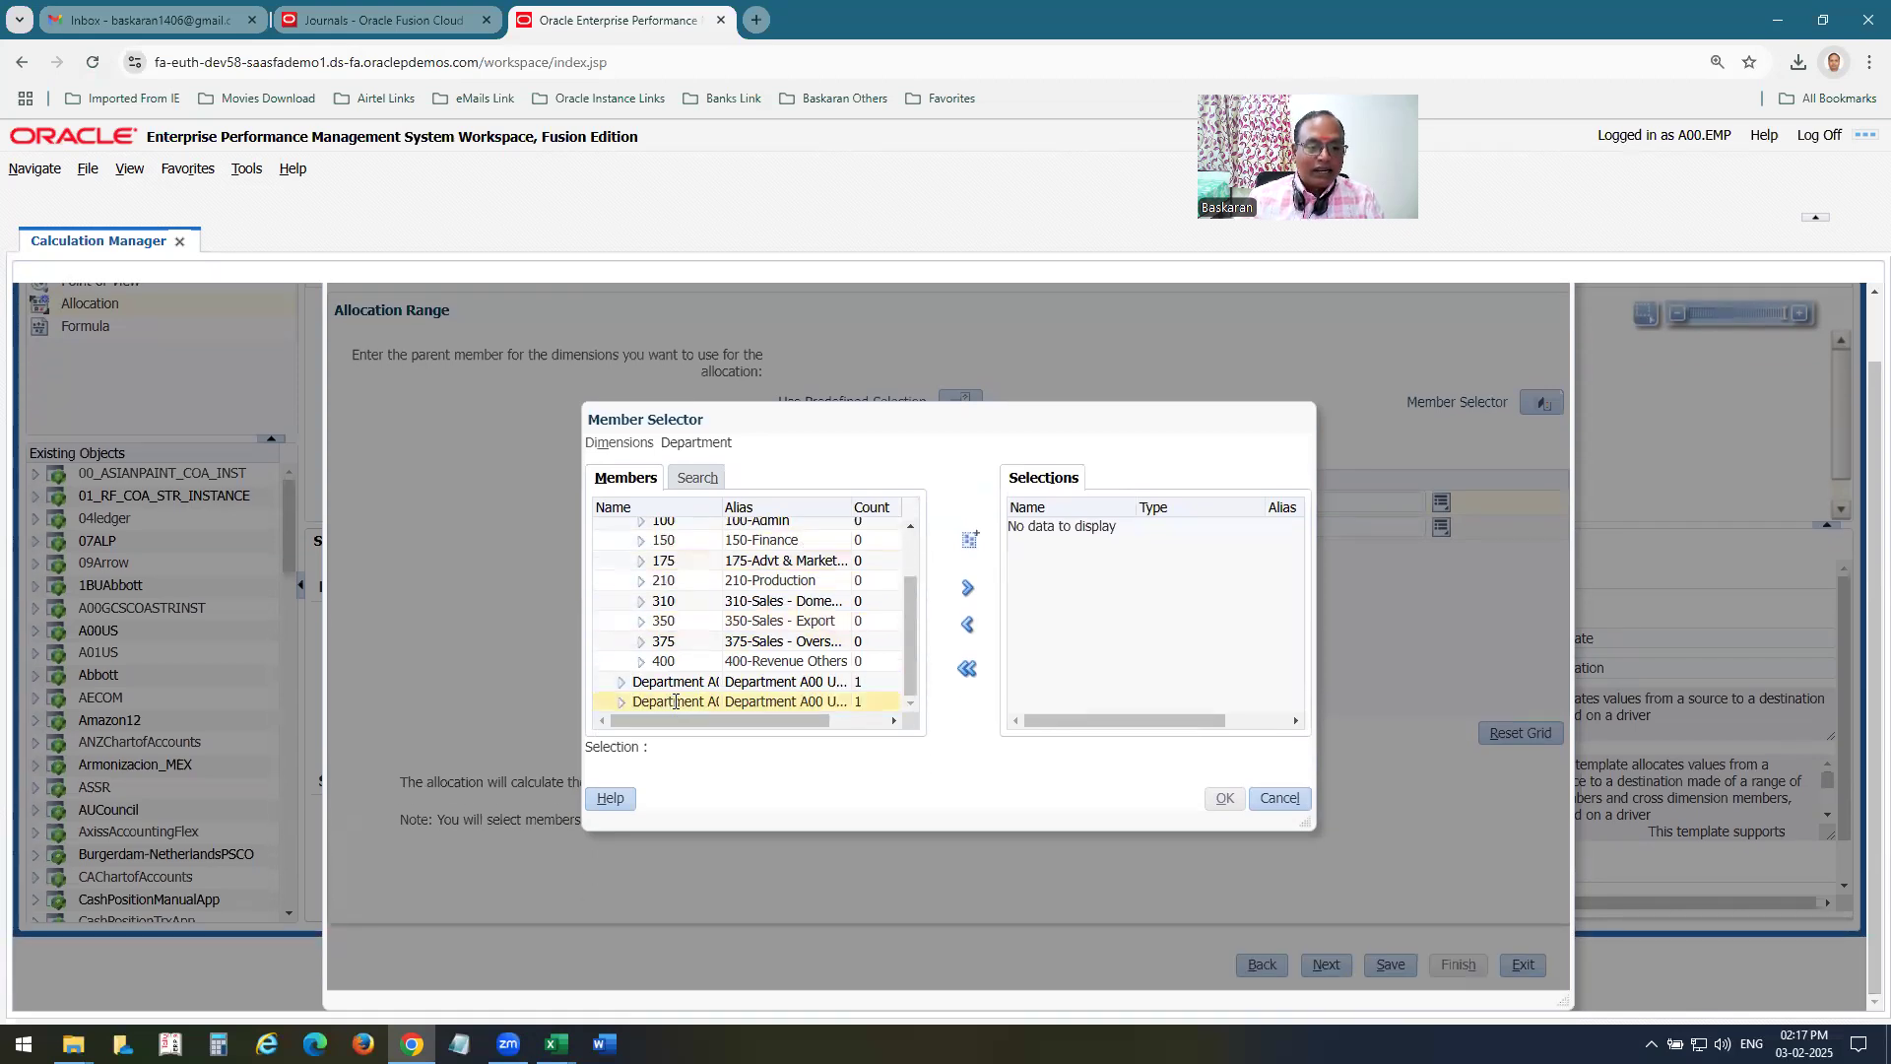
{"action": "left_click", "coordinate": [676, 701]}
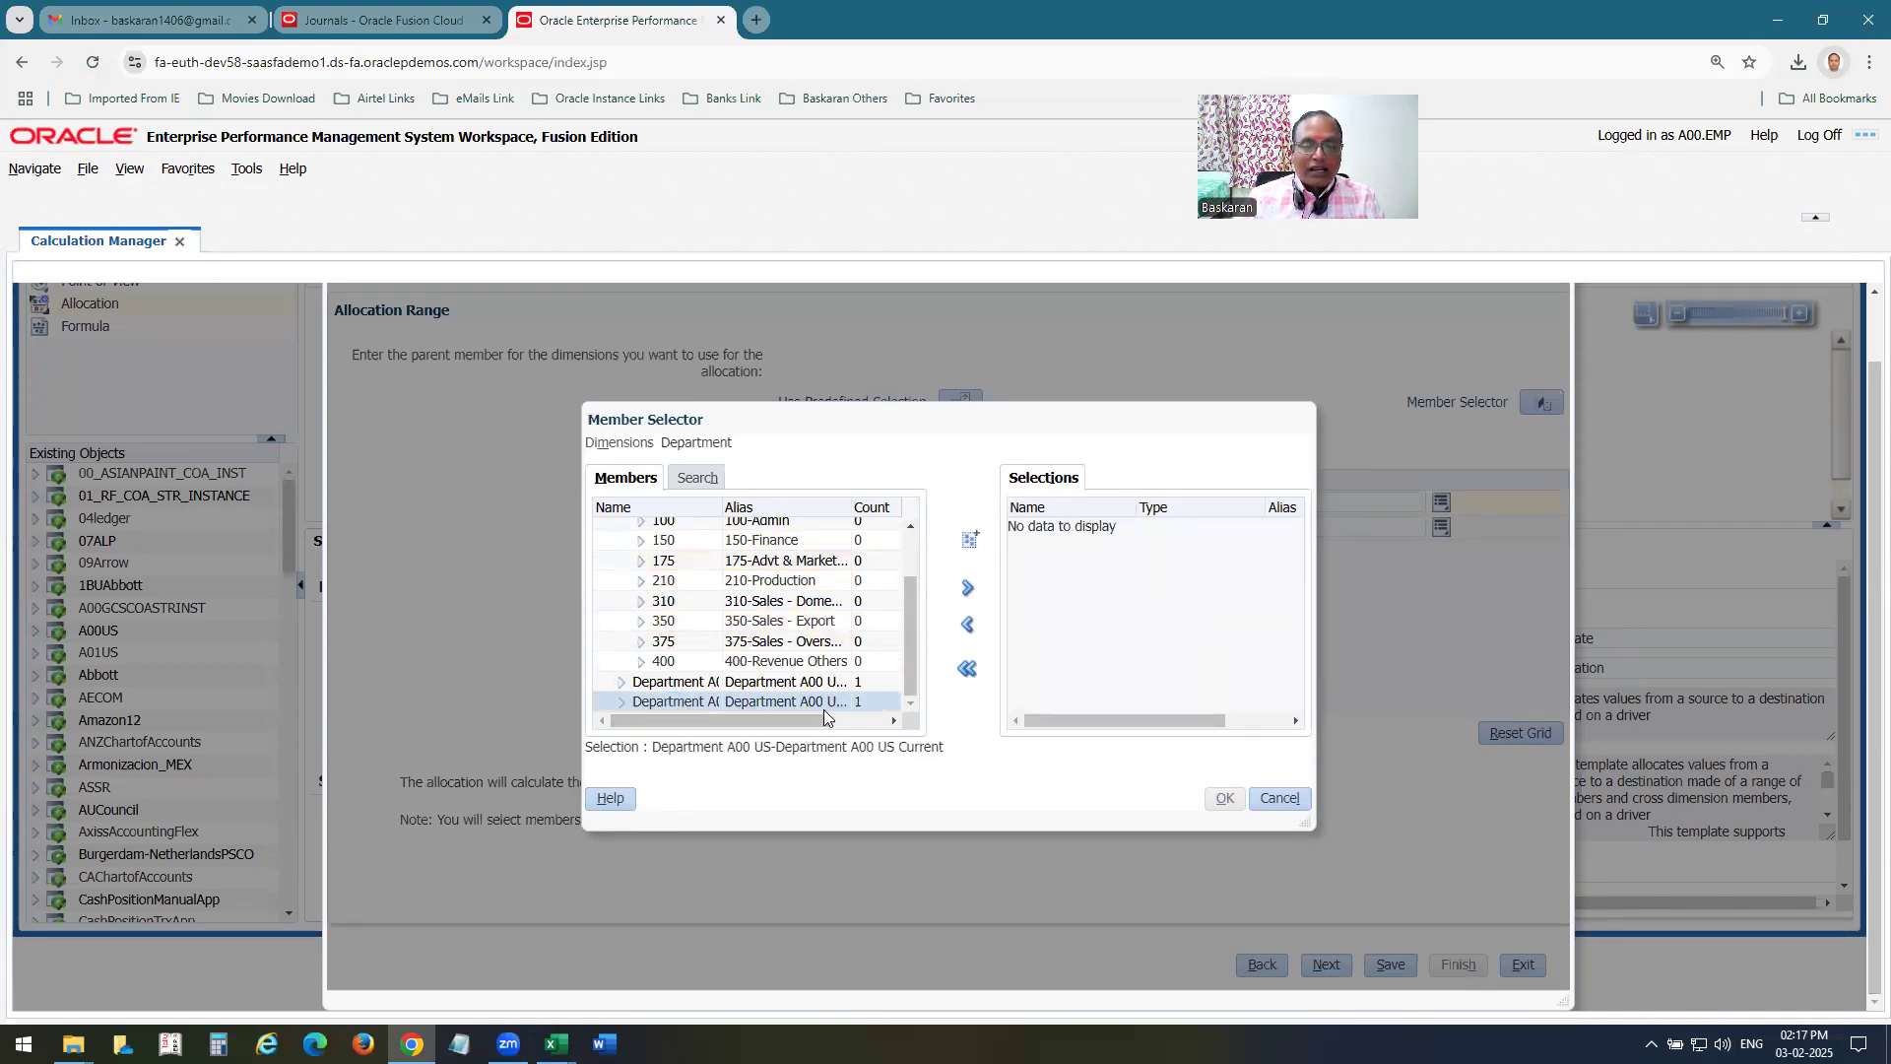
{"action": "left_click", "coordinate": [967, 589]}
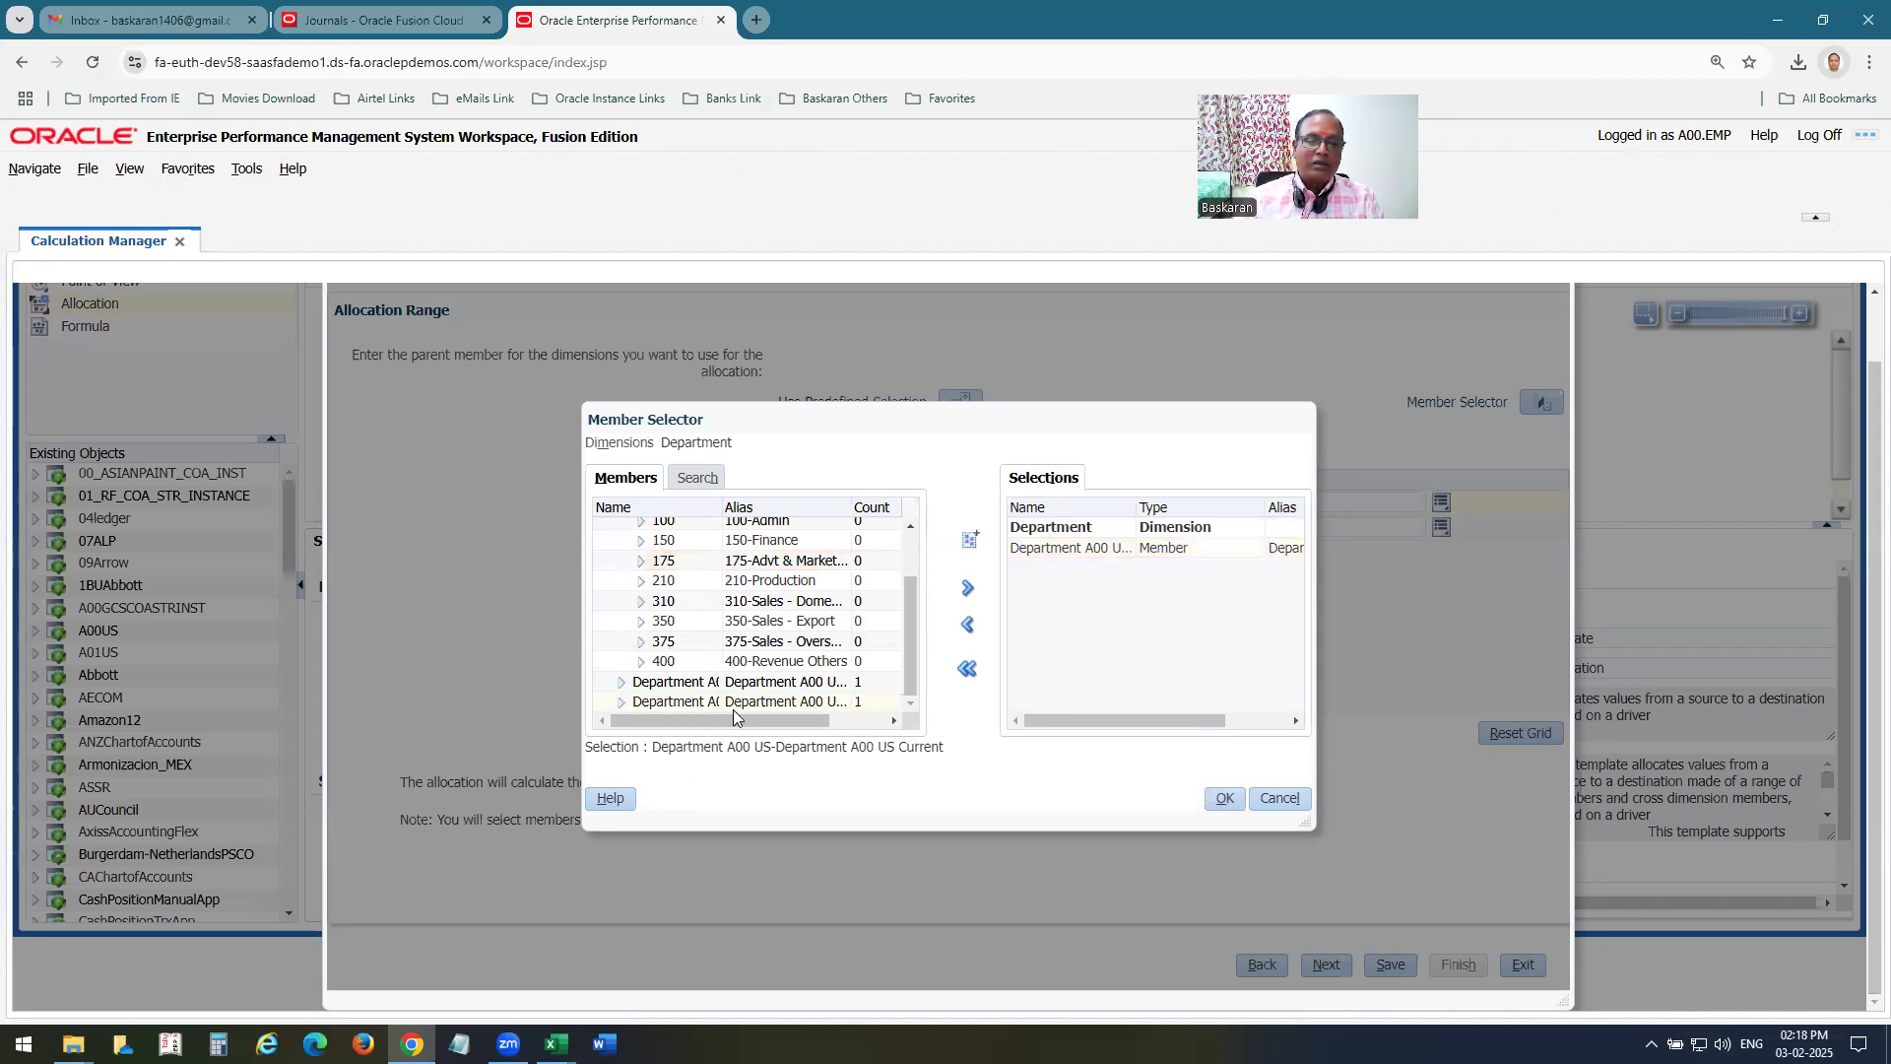
{"action": "left_click", "coordinate": [1225, 798]}
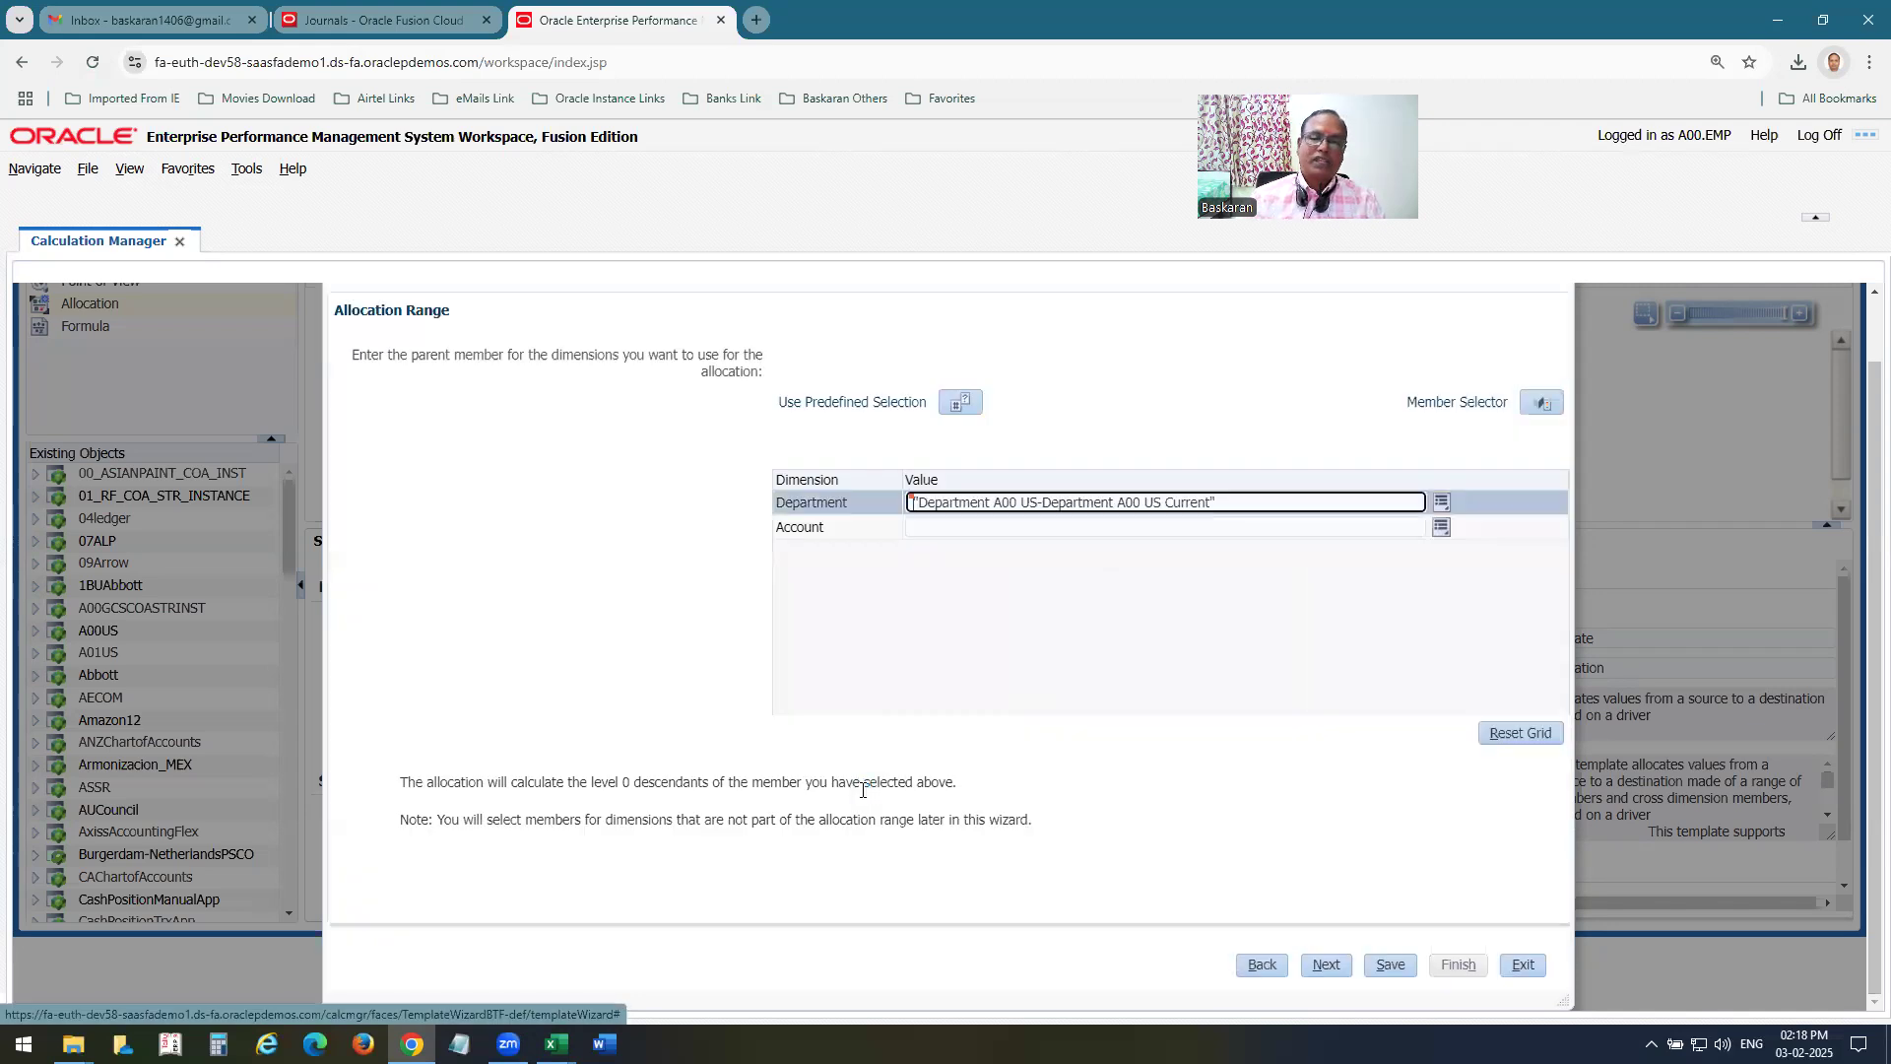
Complete the Allocation Range page and set 5800 from All Account Values as the Target page's Account member.
{"action": "left_click", "coordinate": [1328, 970]}
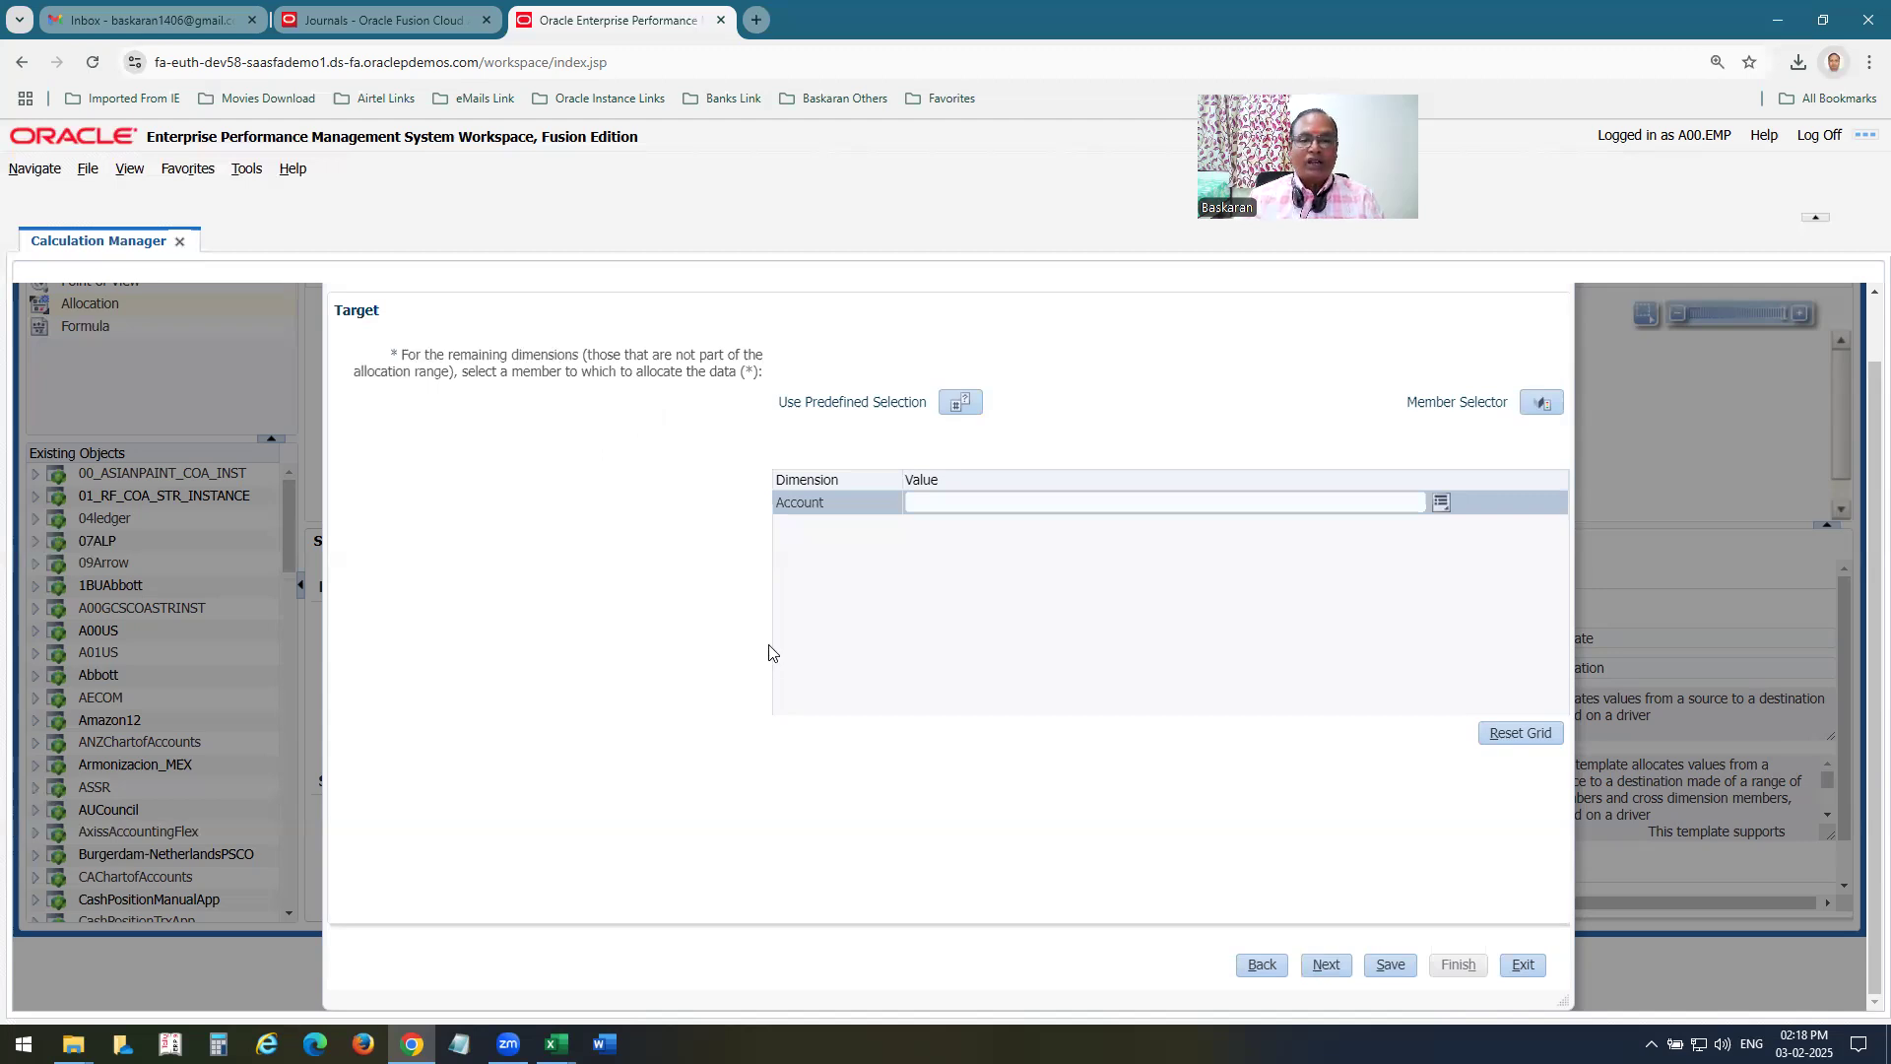
{"action": "left_click", "coordinate": [1441, 503]}
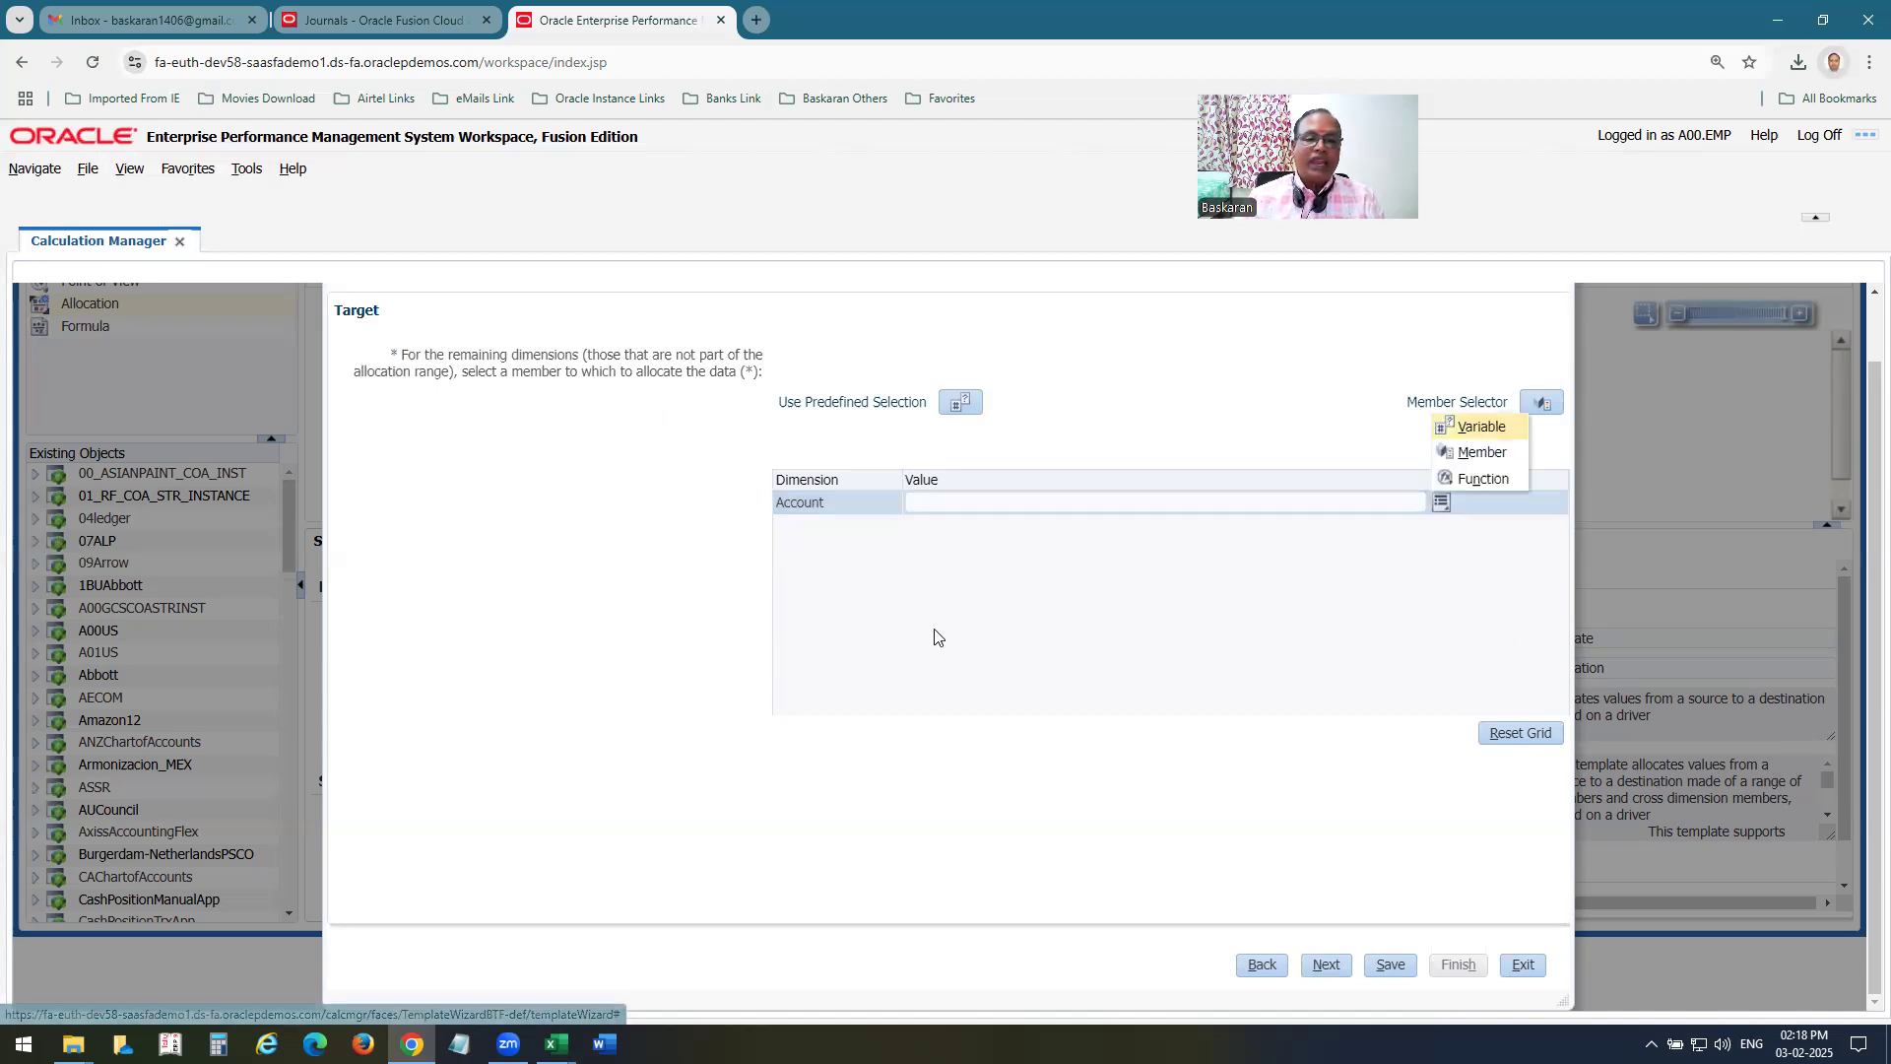
{"action": "left_click", "coordinate": [1479, 454]}
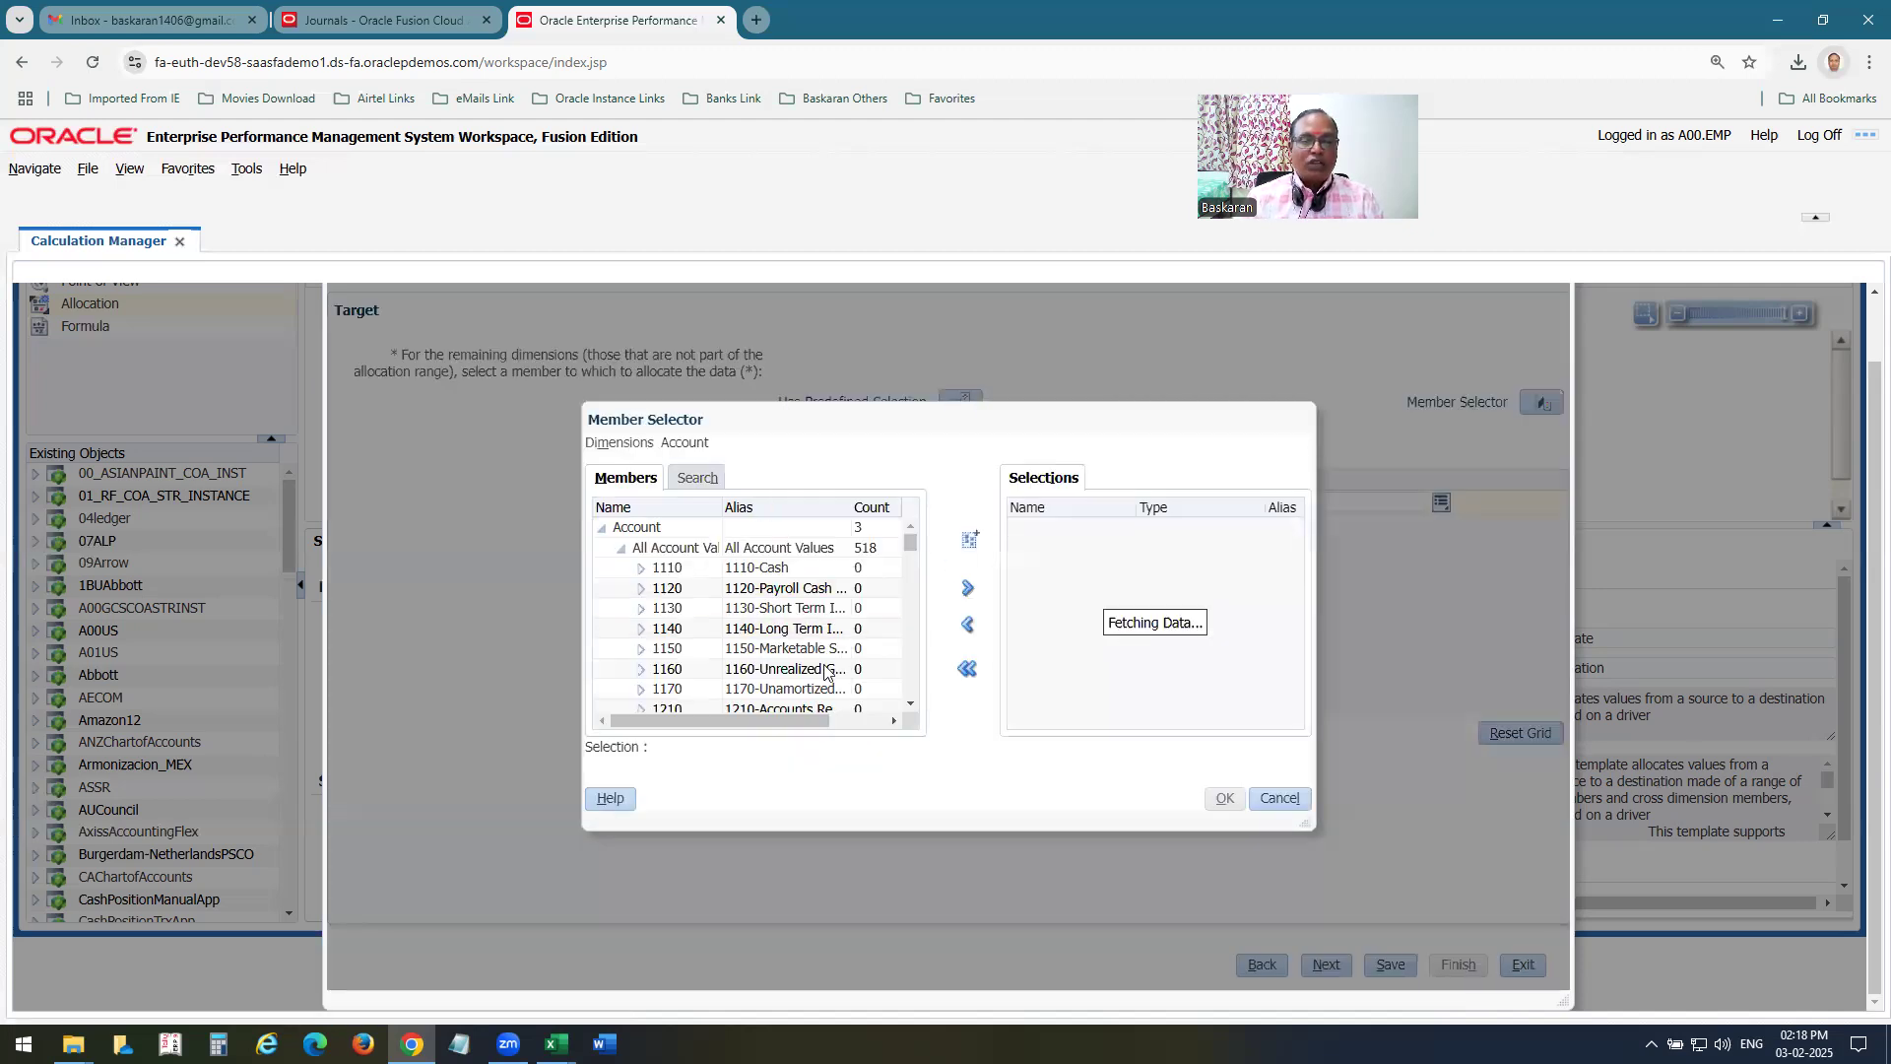
{"action": "left_click_drag", "start_coordinate": [911, 553], "coordinate": [908, 625]}
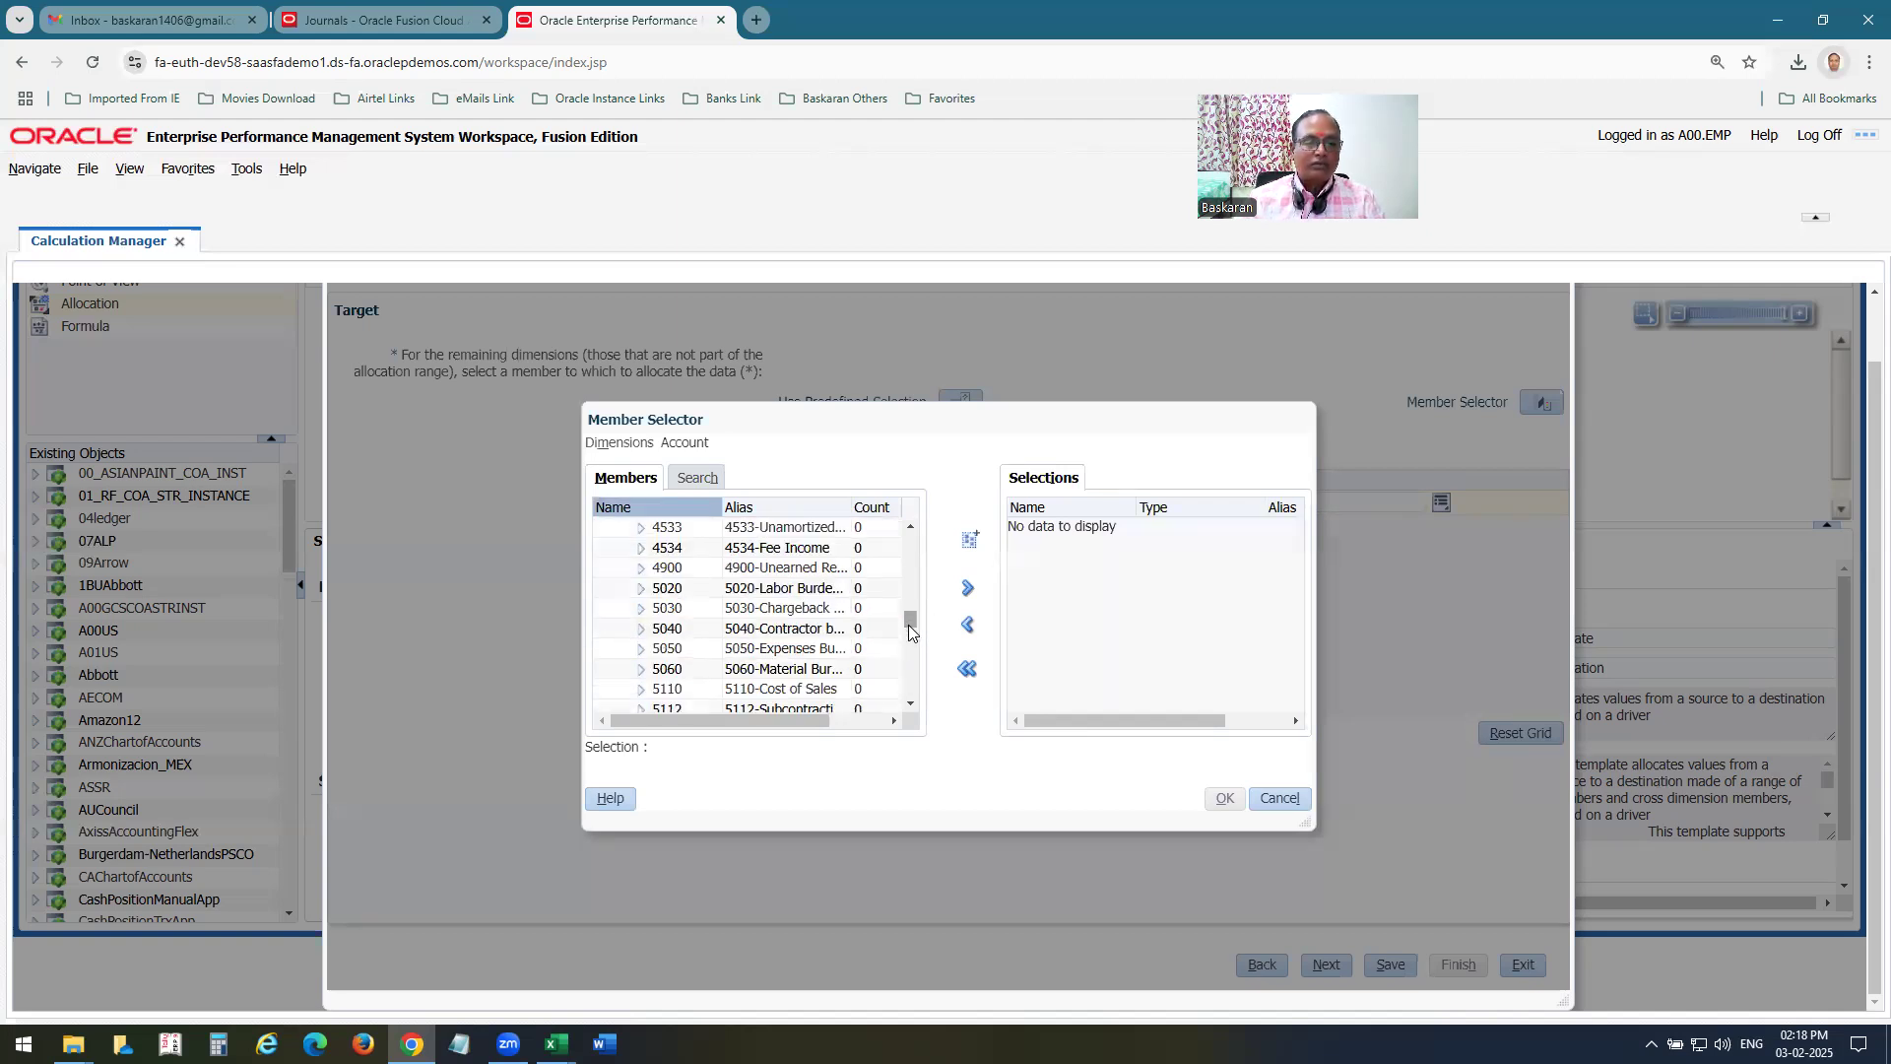
{"action": "left_click", "coordinate": [910, 666]}
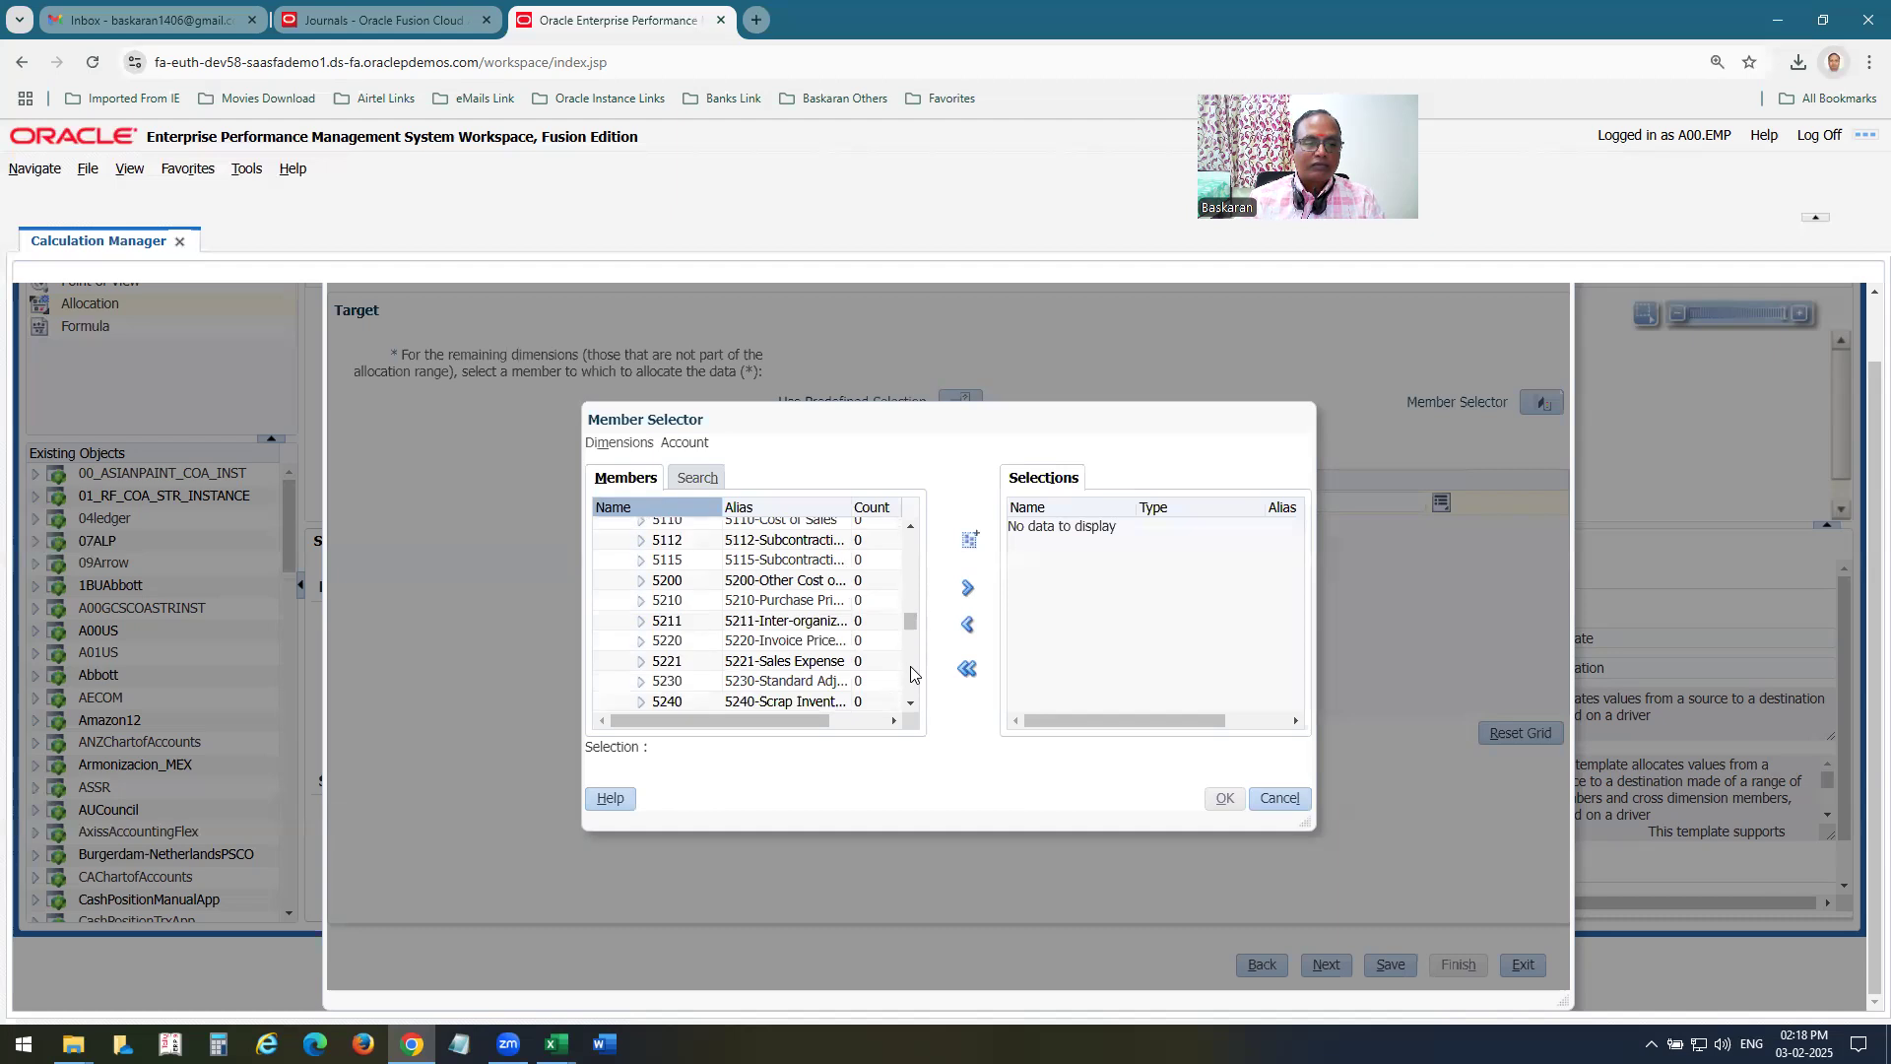
{"action": "left_click", "coordinate": [910, 666]}
{"action": "left_click", "coordinate": [906, 682]}
{"action": "left_click", "coordinate": [906, 681]}
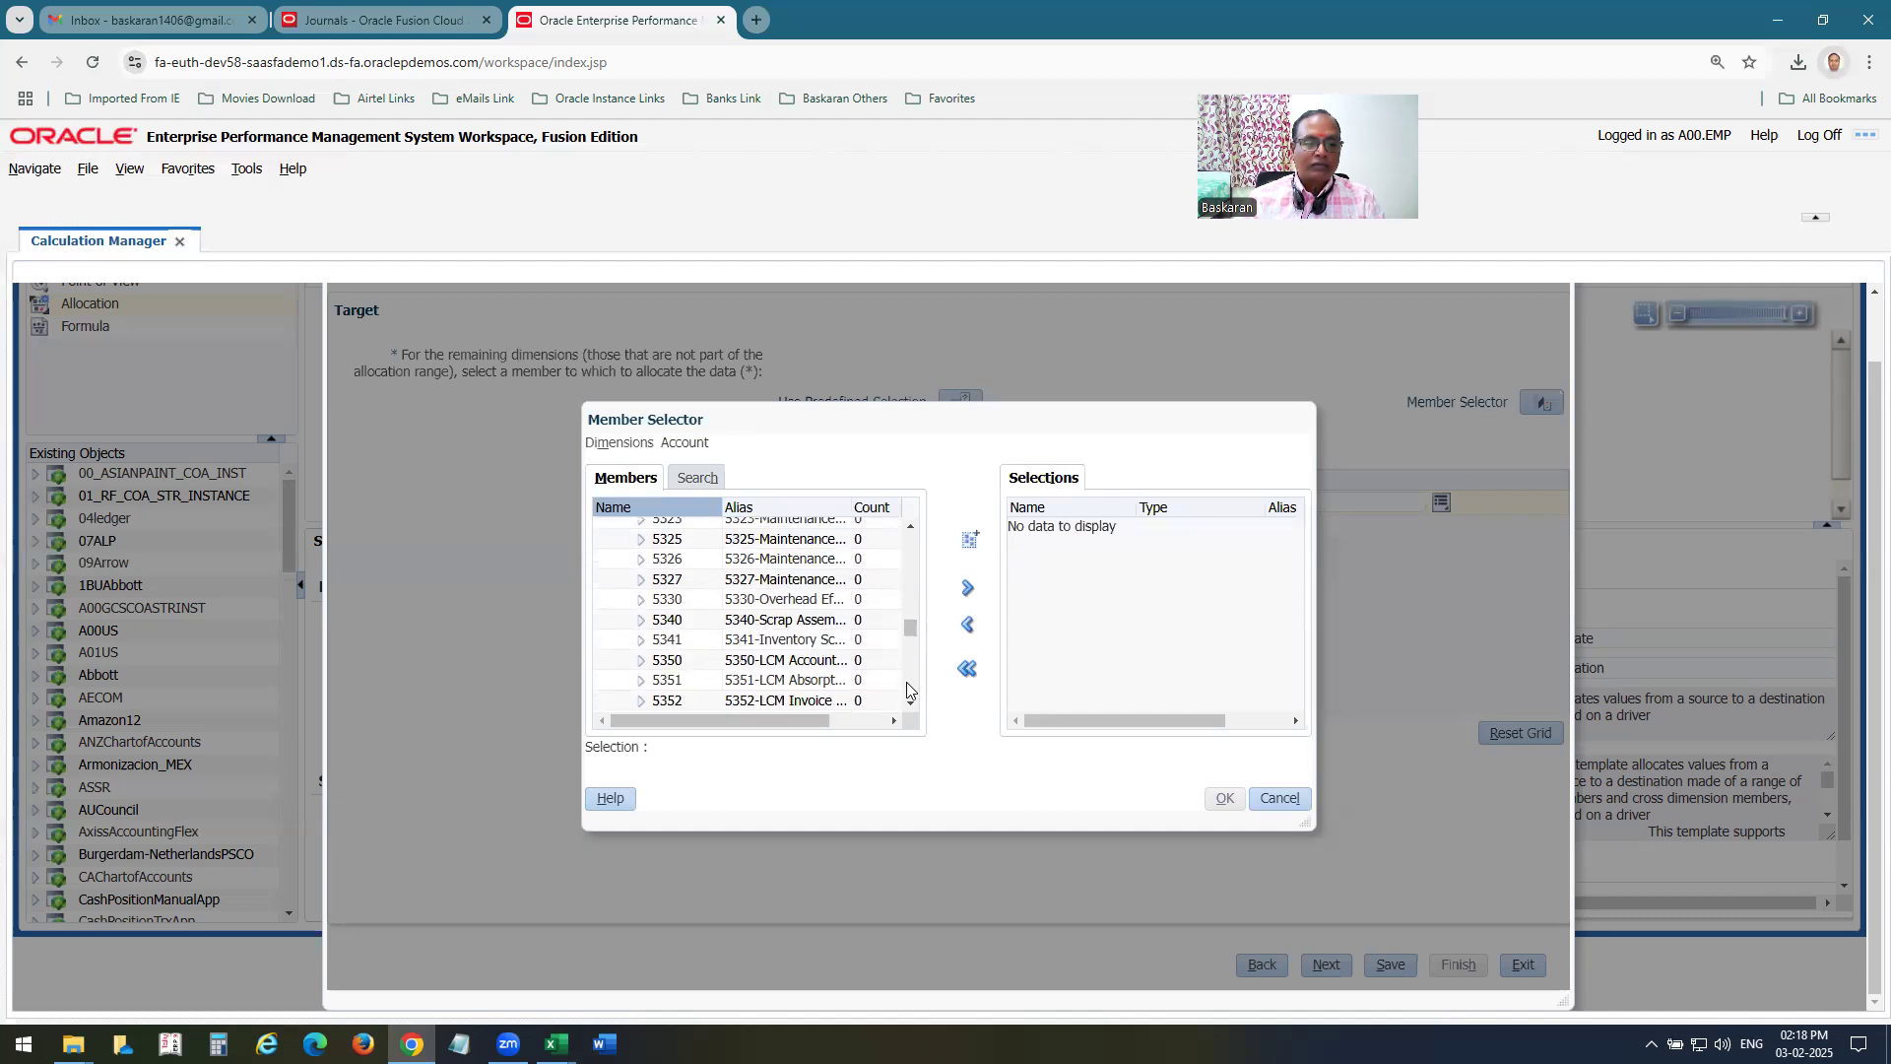
{"action": "left_click", "coordinate": [906, 688]}
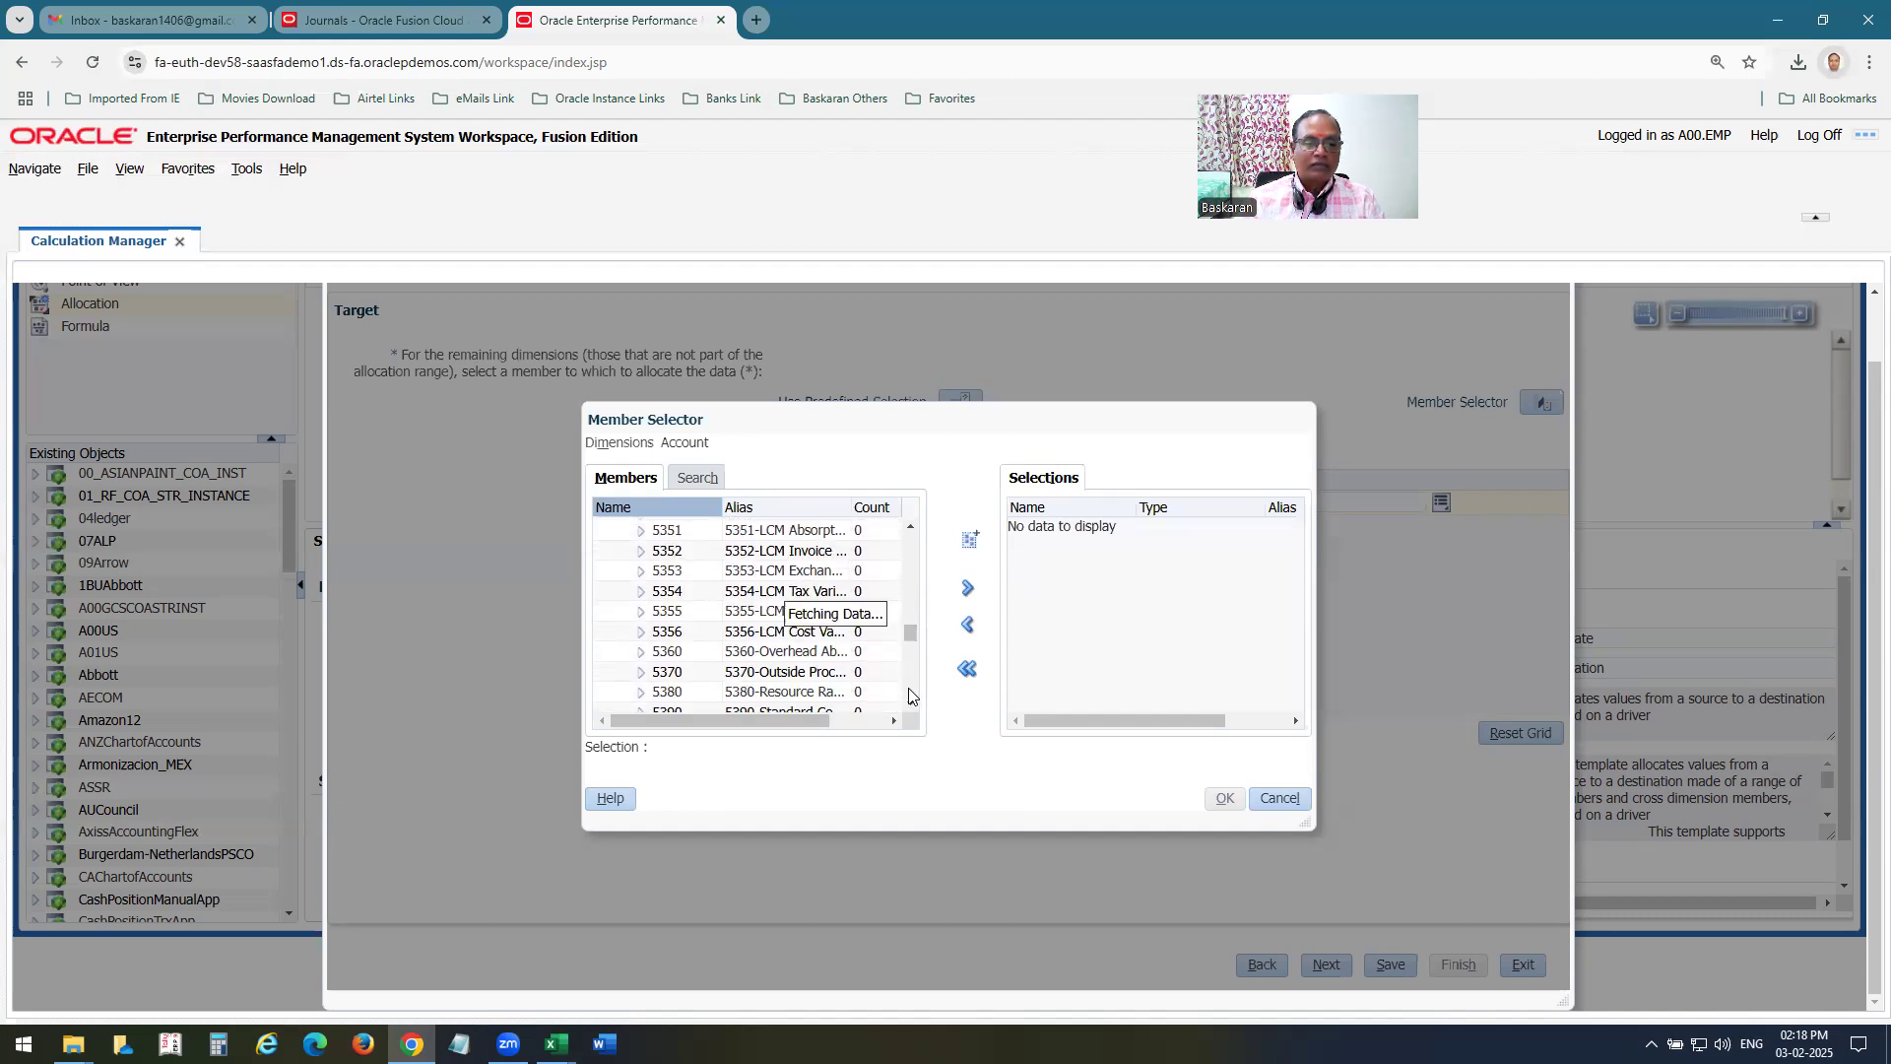
{"action": "left_click", "coordinate": [679, 567]}
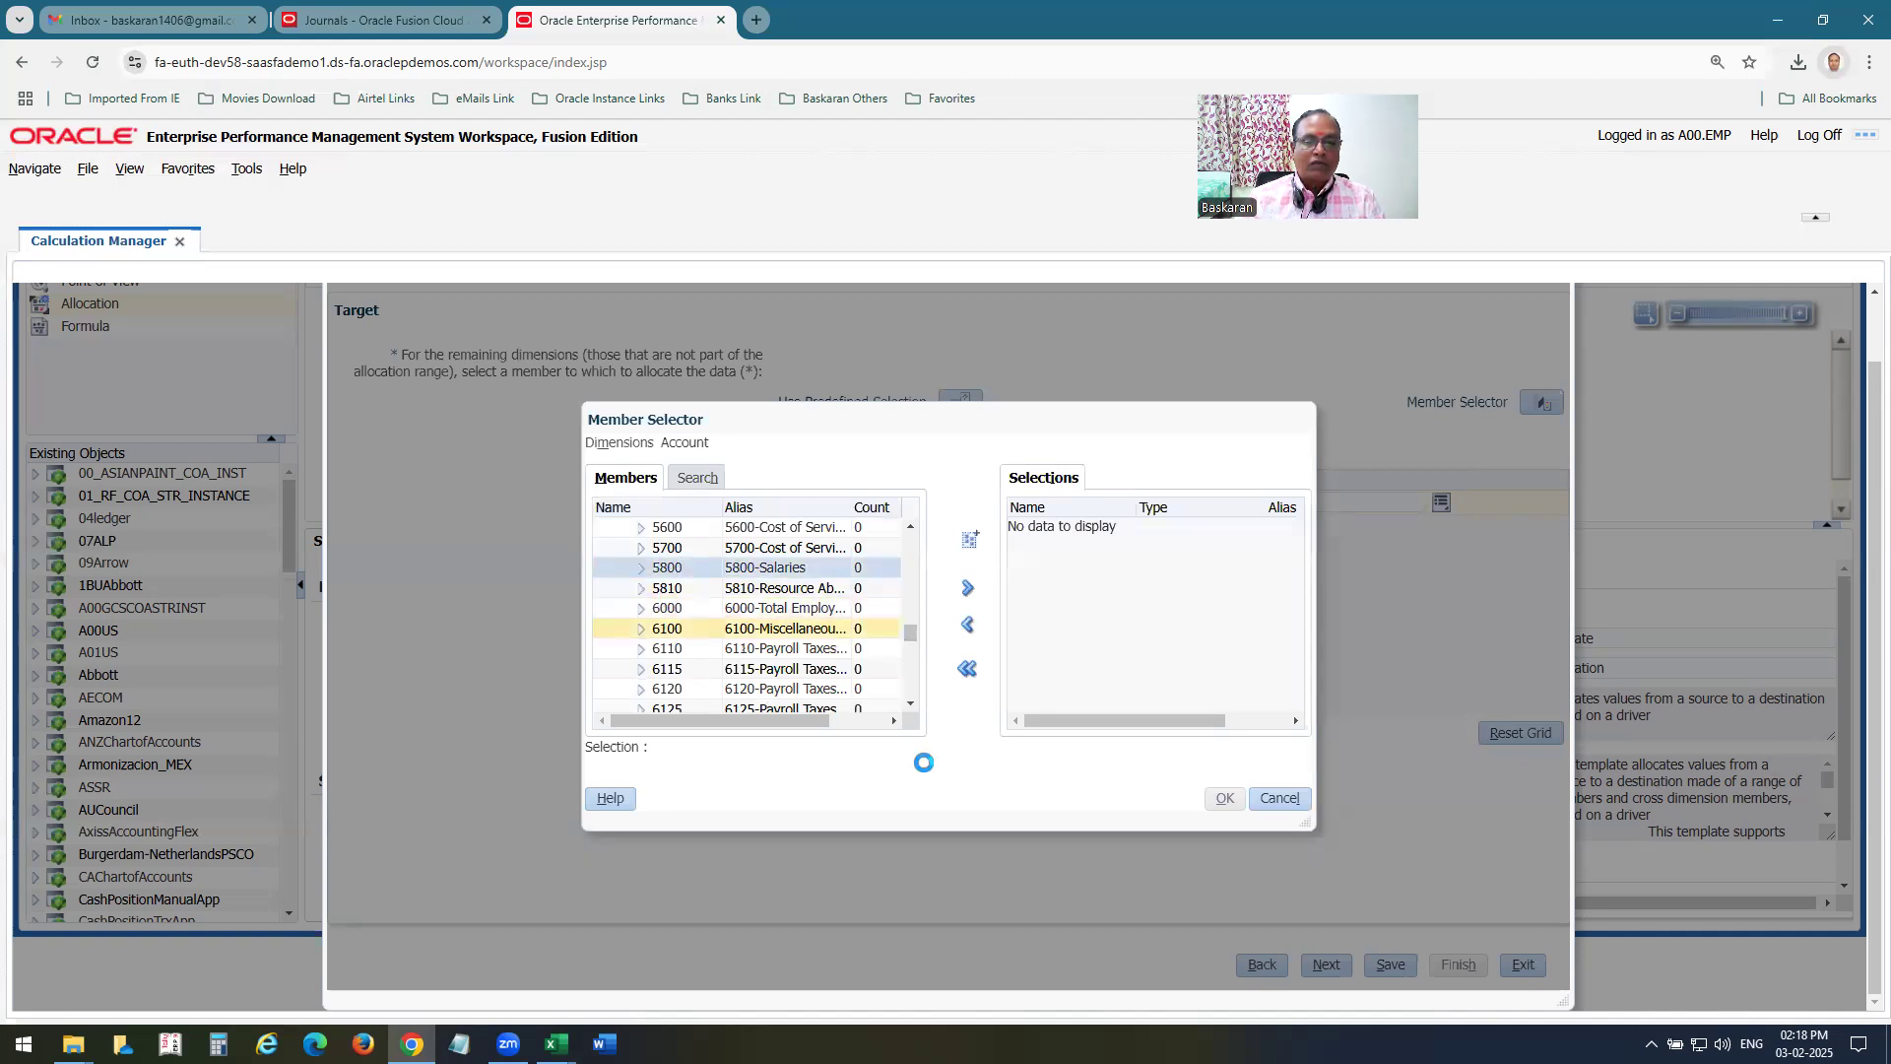
{"action": "left_click", "coordinate": [968, 588]}
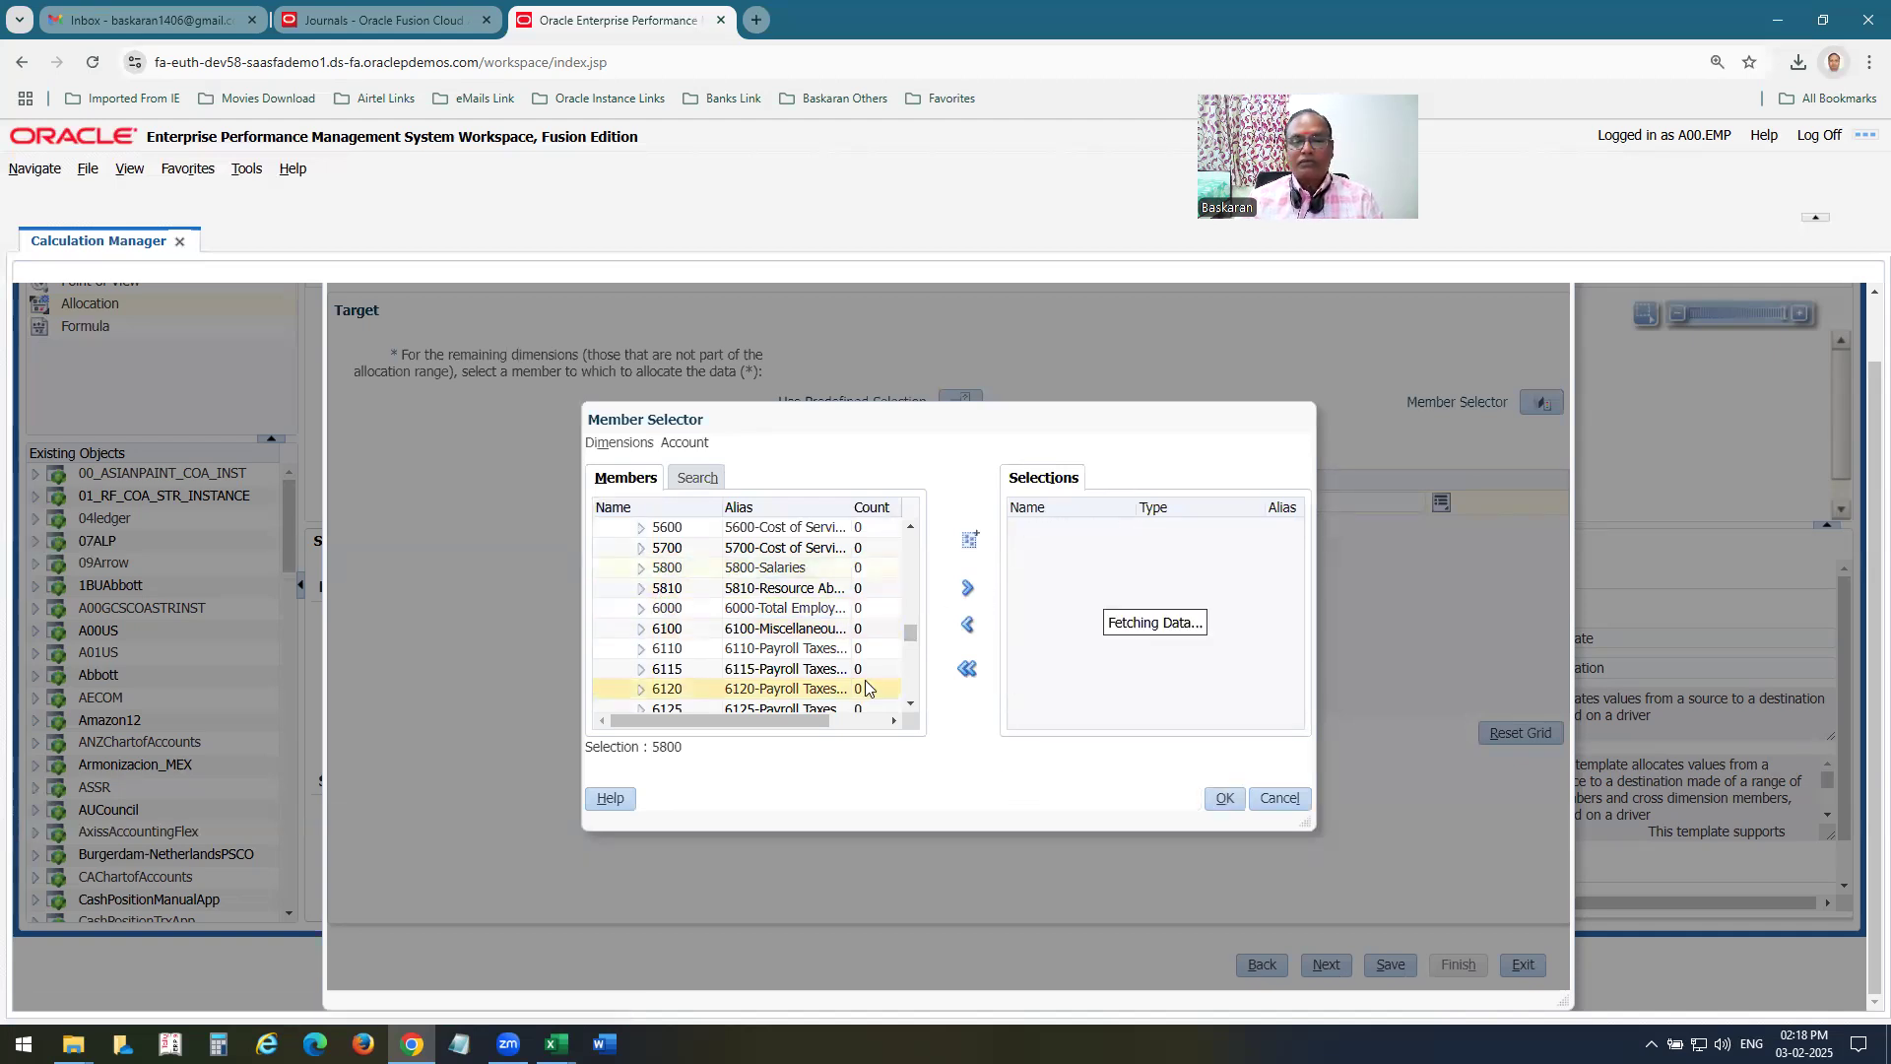
{"action": "left_click", "coordinate": [1222, 800]}
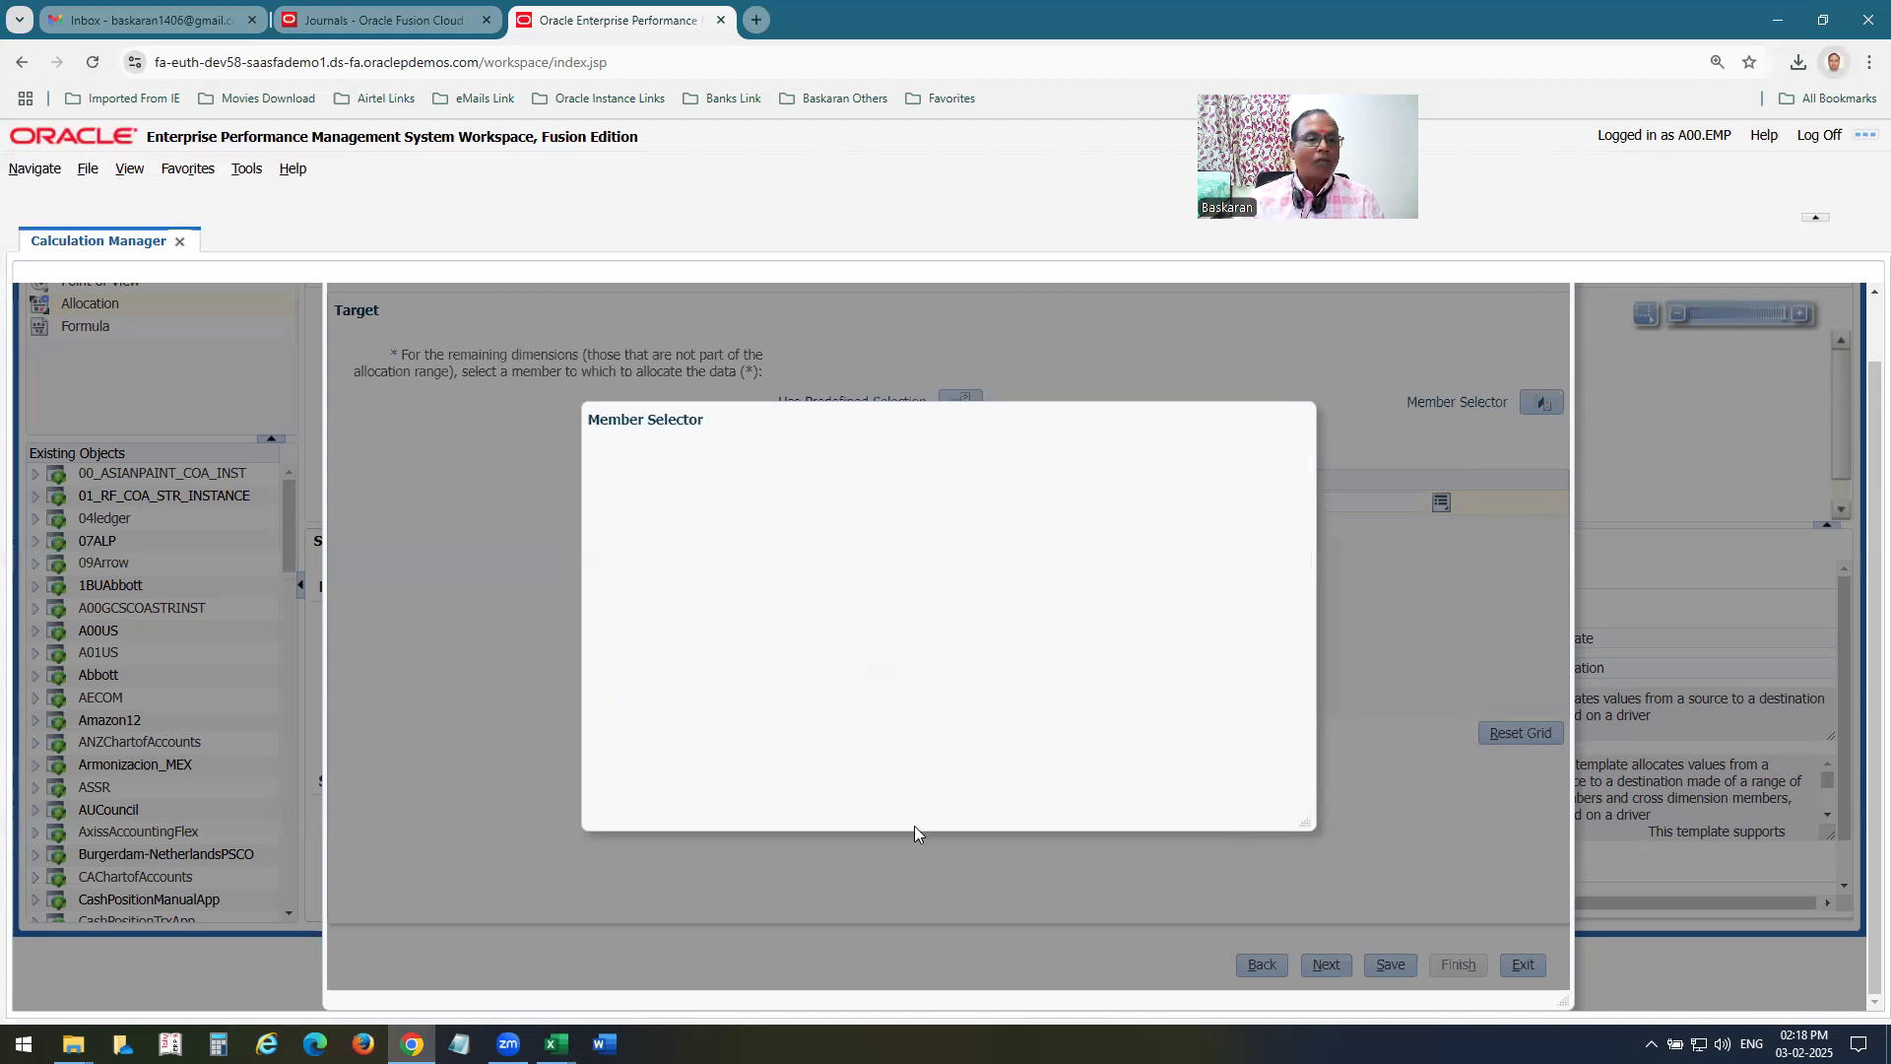
Switch to Excel, review the POV rows on the Mass Allocation sheet, and bold the Allocation heading in B46.
{"action": "key", "text": "alt+Tab"}
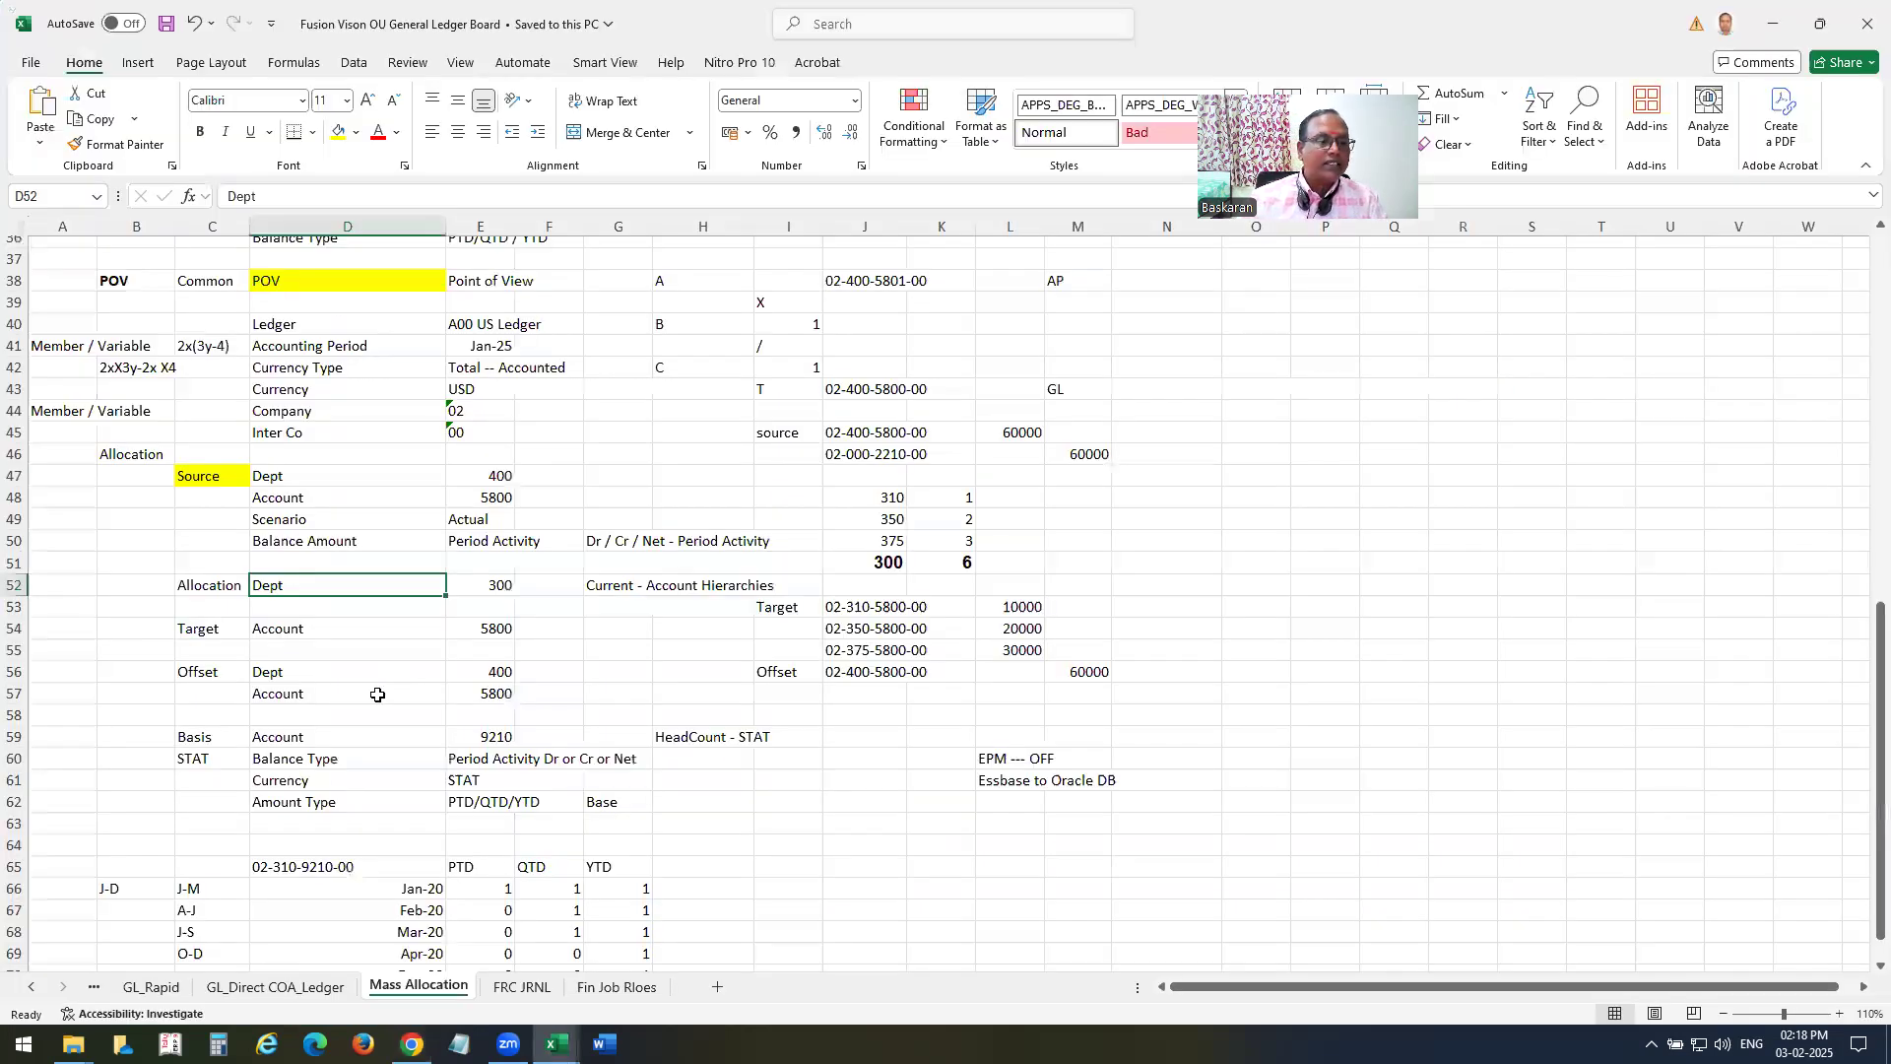
{"action": "left_click_drag", "start_coordinate": [285, 325], "coordinate": [505, 437]}
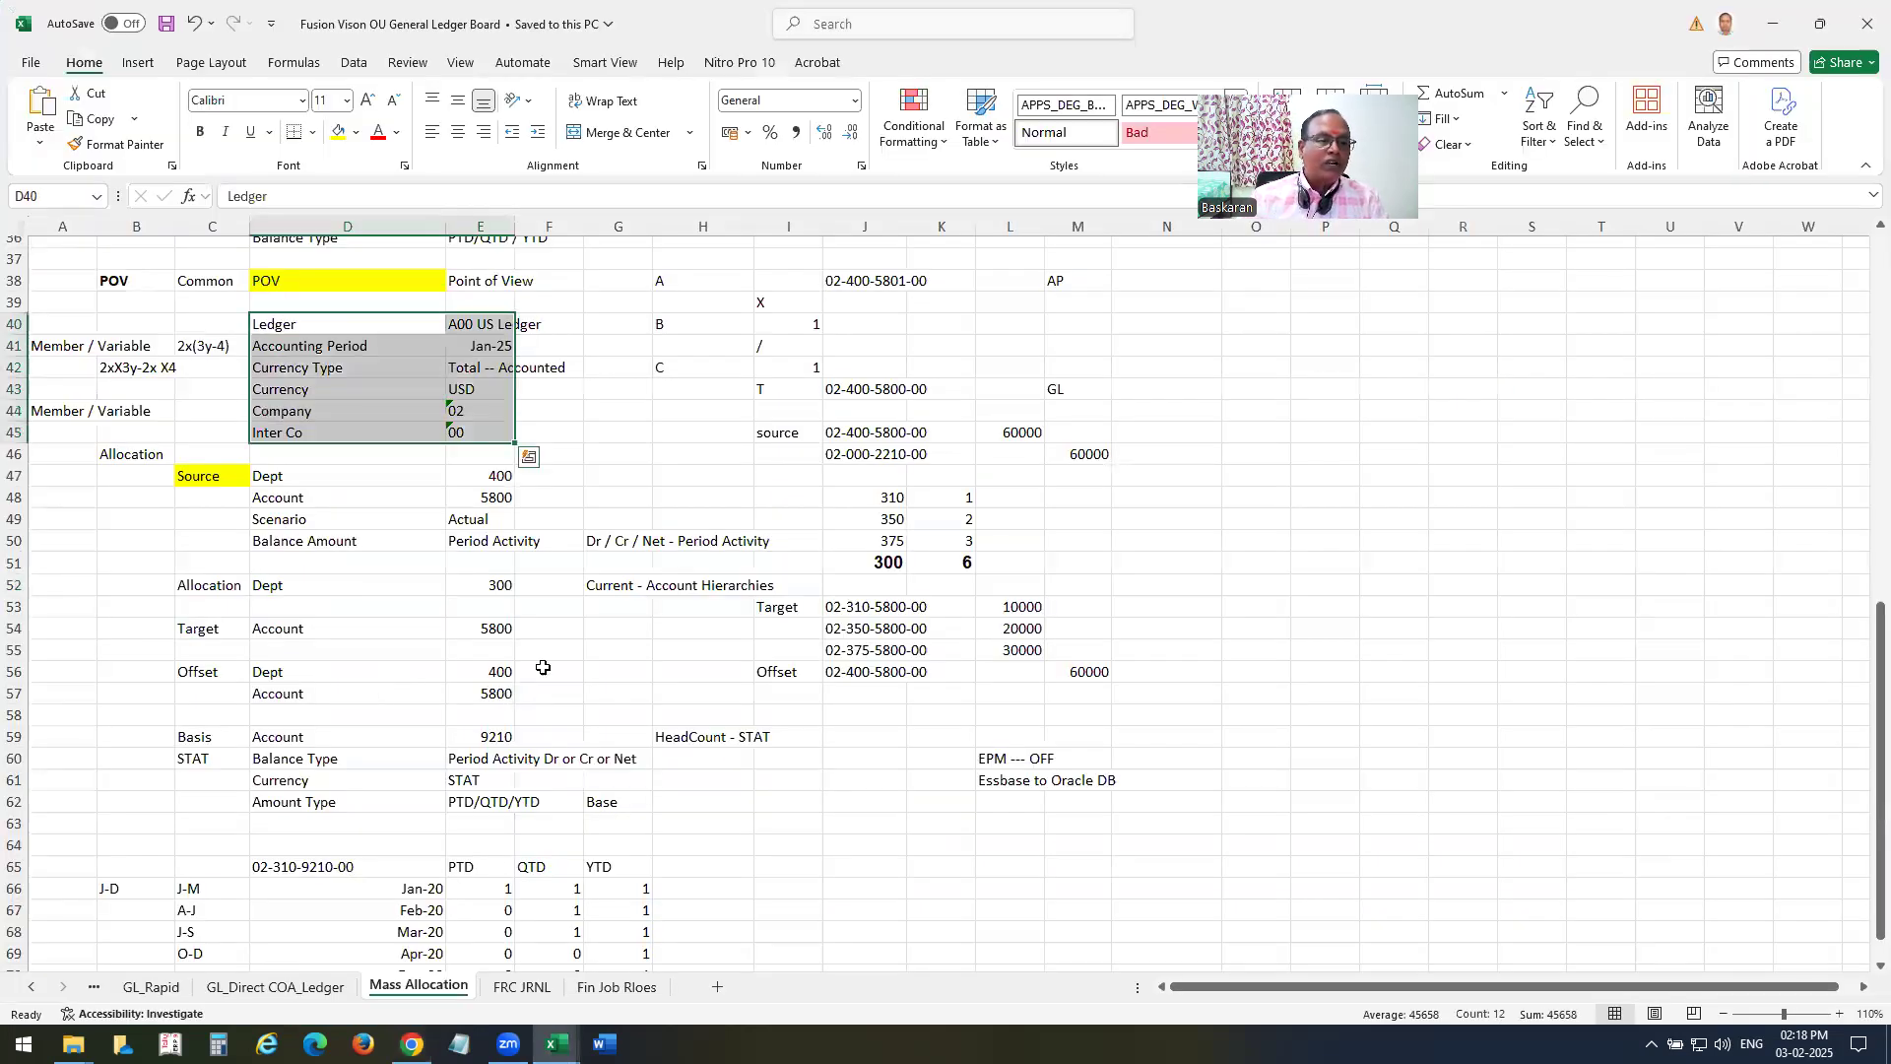
{"action": "left_click", "coordinate": [624, 635]}
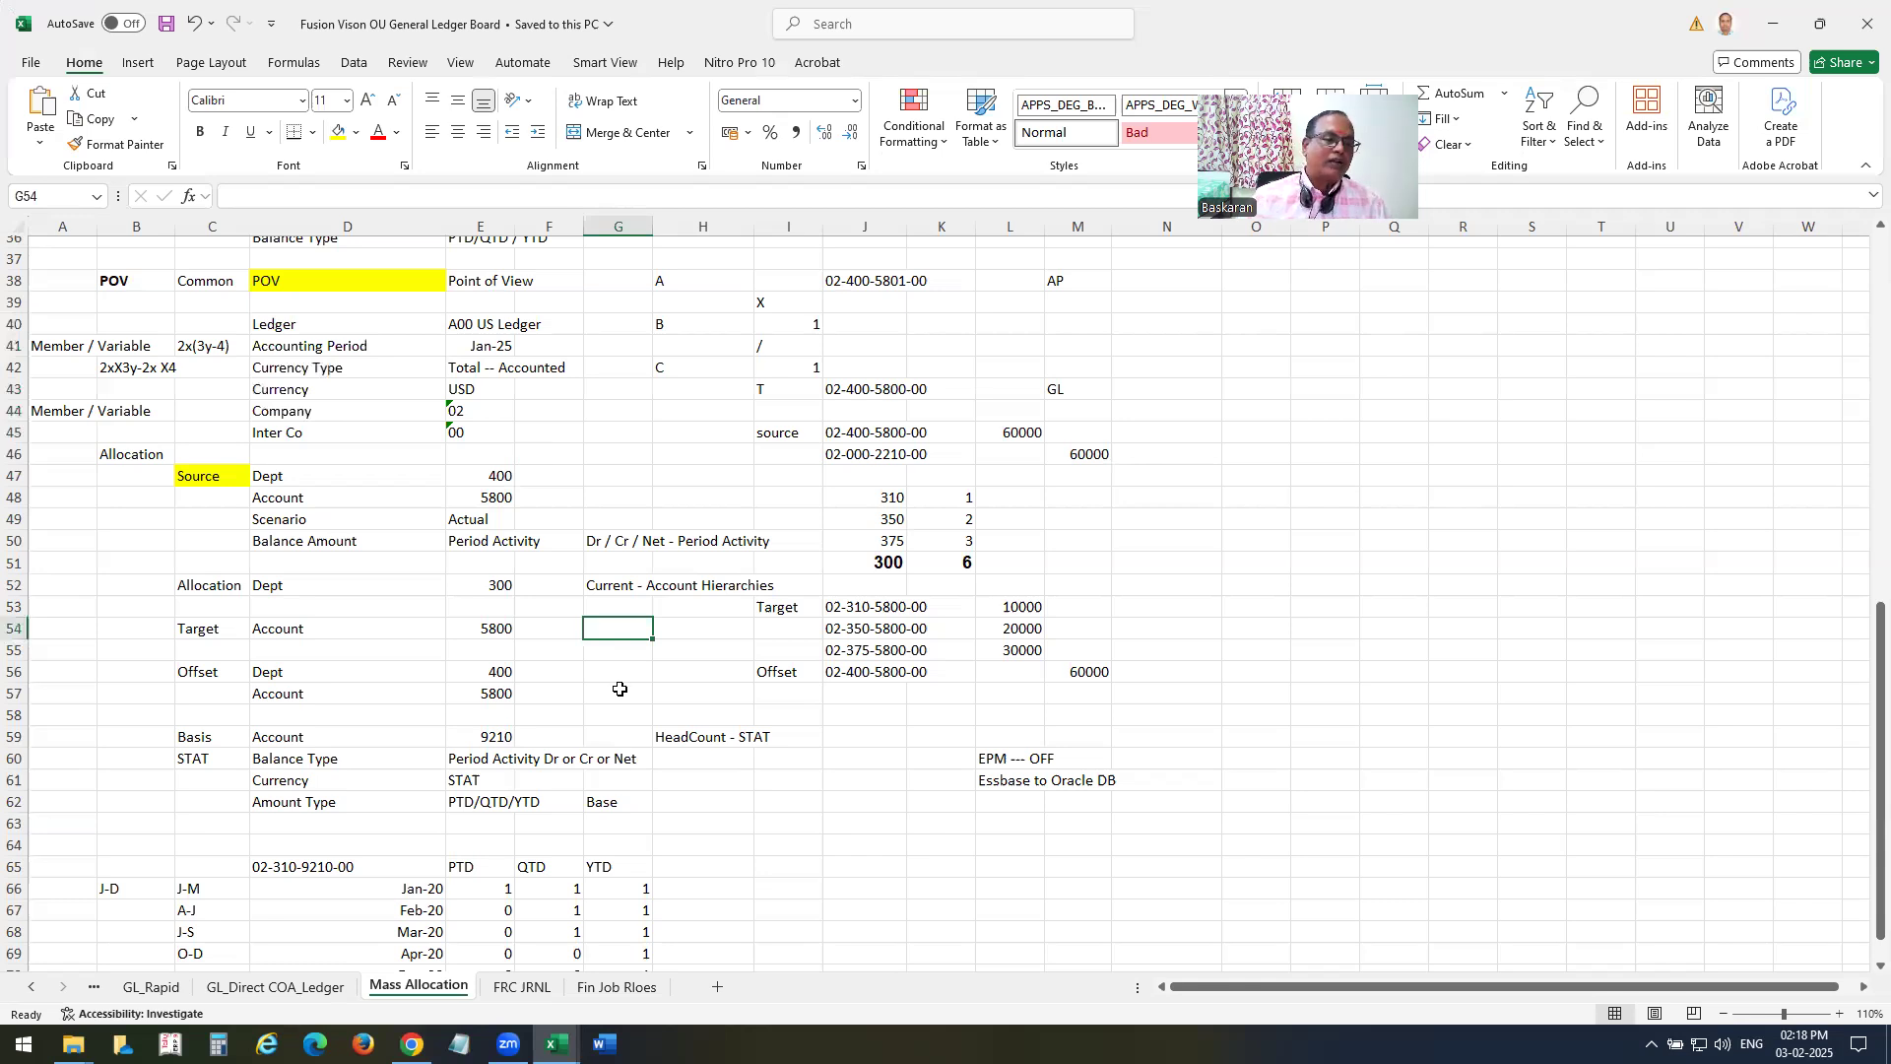
{"action": "left_click", "coordinate": [131, 455]}
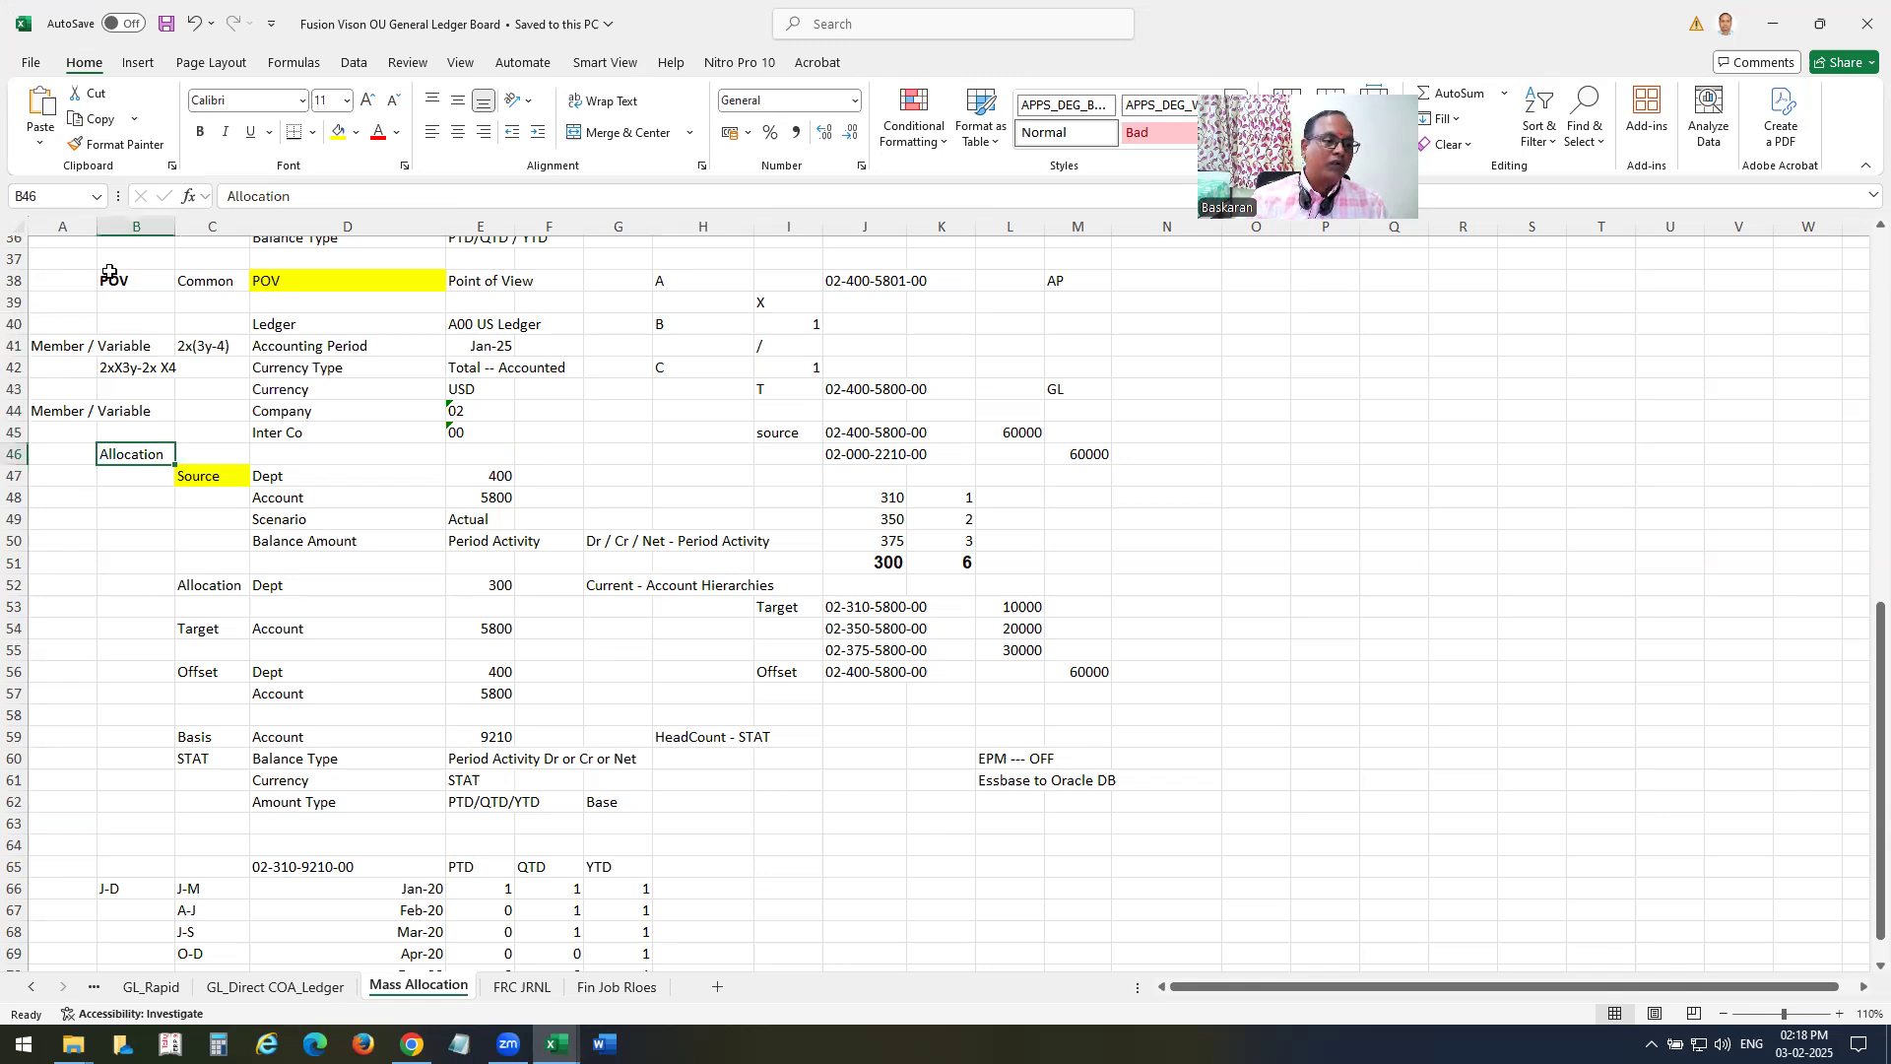
{"action": "key", "text": "ctrl+b"}
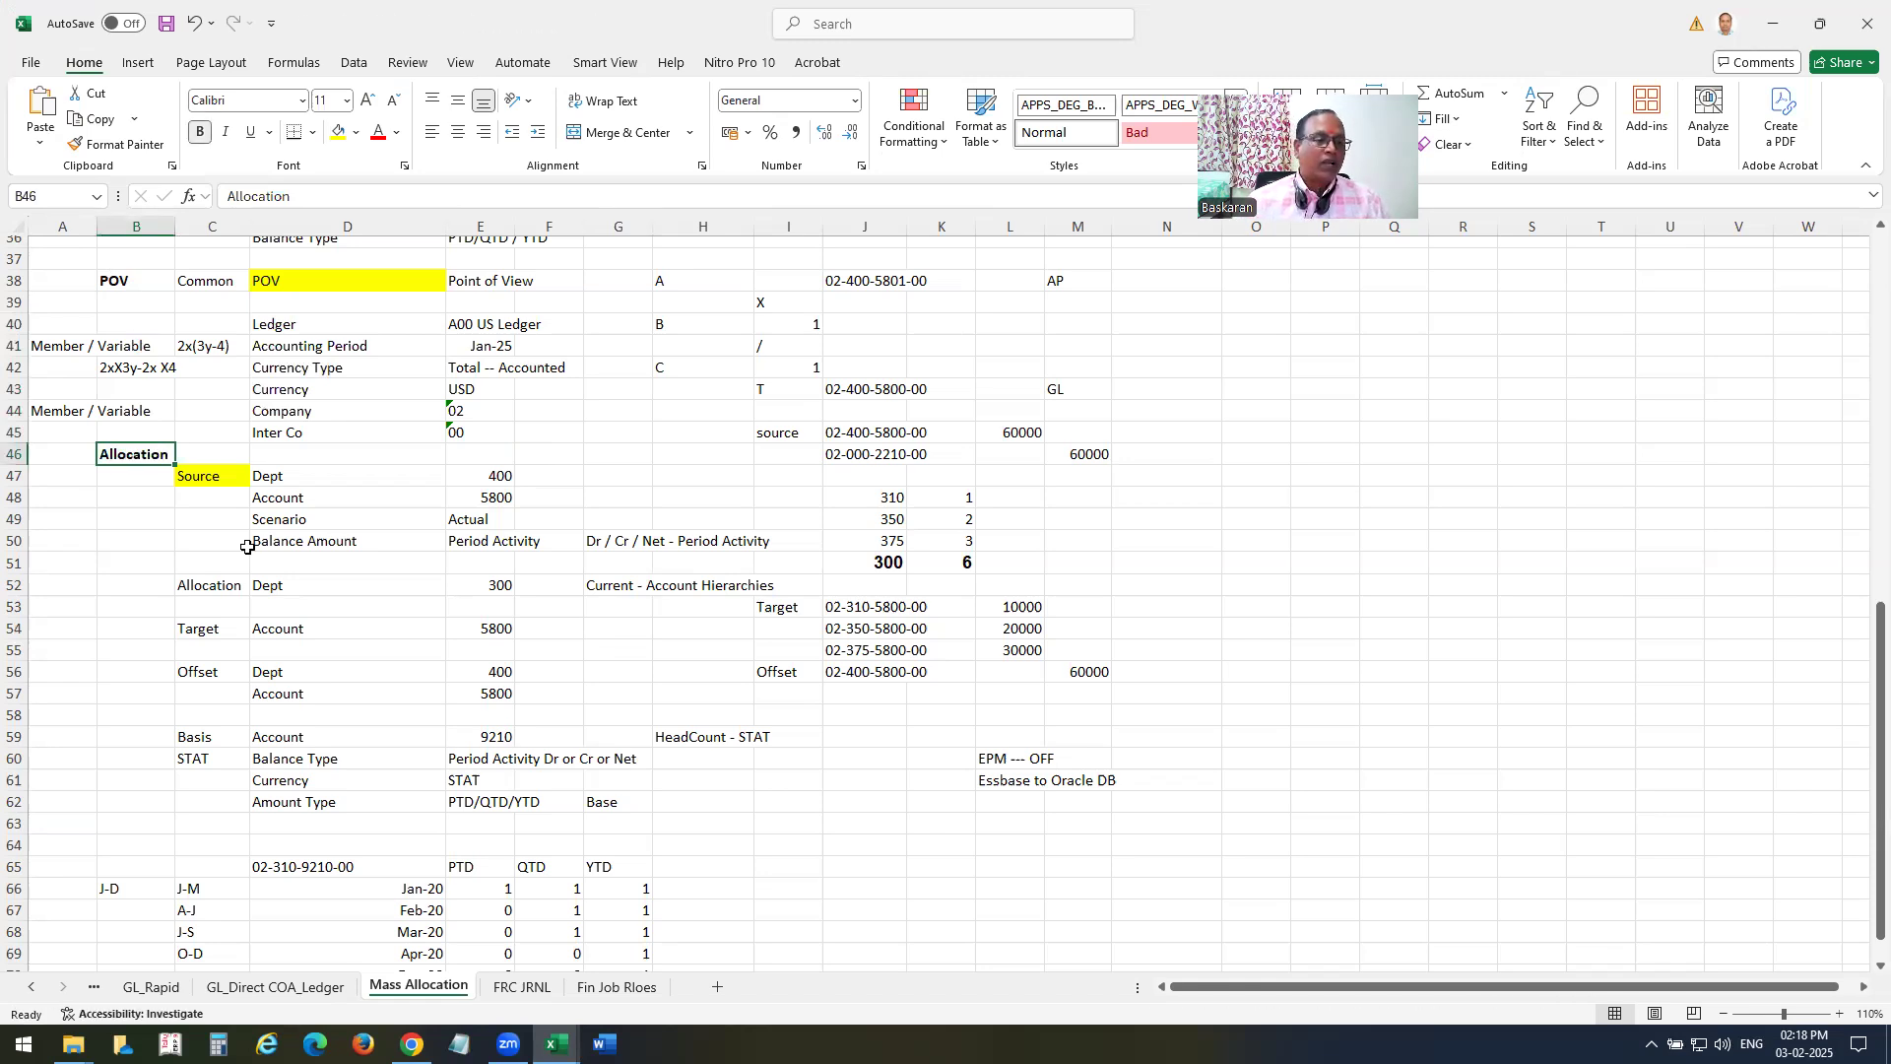
Review the Source, Allocation and Target rows under the Allocation heading, including the source Dept and Account values.
{"action": "left_click_drag", "start_coordinate": [196, 475], "coordinate": [498, 541]}
{"action": "left_click_drag", "start_coordinate": [209, 585], "coordinate": [569, 638]}
{"action": "scroll", "coordinate": [611, 631], "scroll_direction": "down", "scroll_amount": 1}
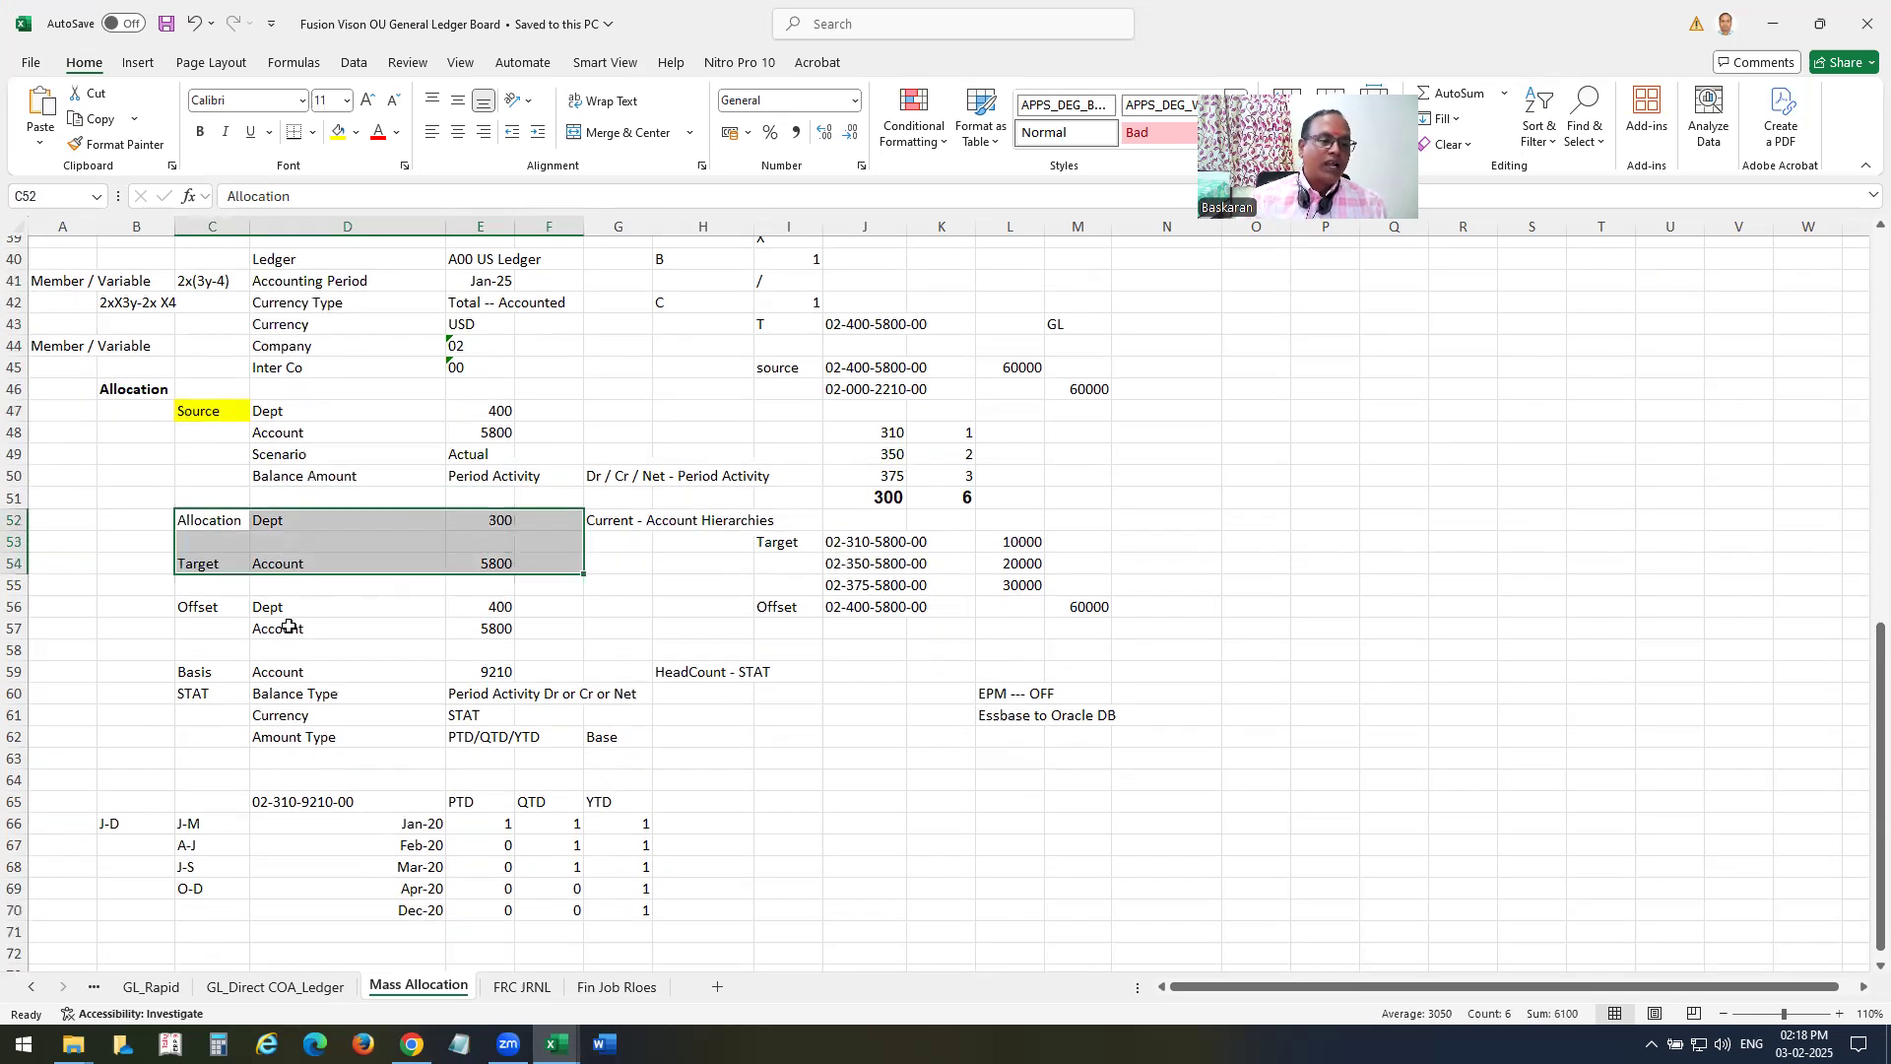
{"action": "left_click", "coordinate": [509, 416]}
{"action": "left_click", "coordinate": [506, 436]}
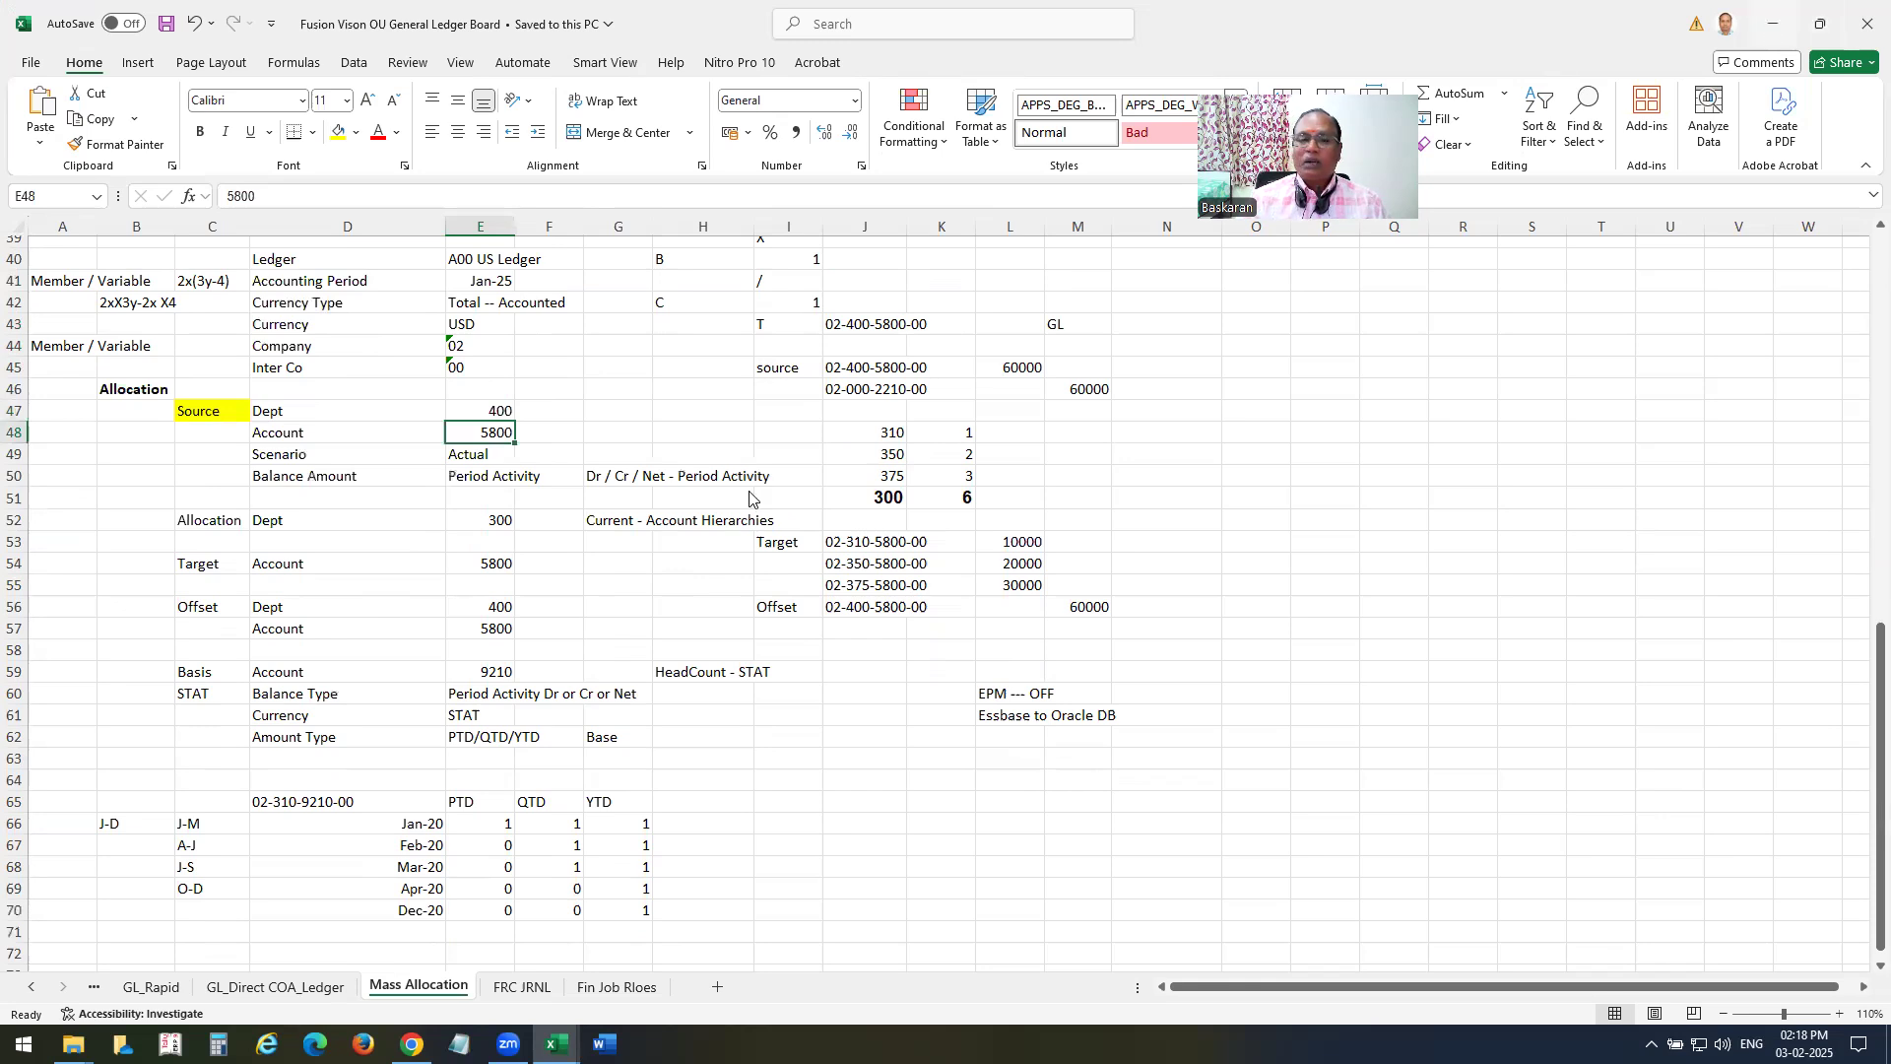
Back in Chrome, complete the Target page and add Department 400 as an offset member.
{"action": "key", "text": "alt+Tab"}
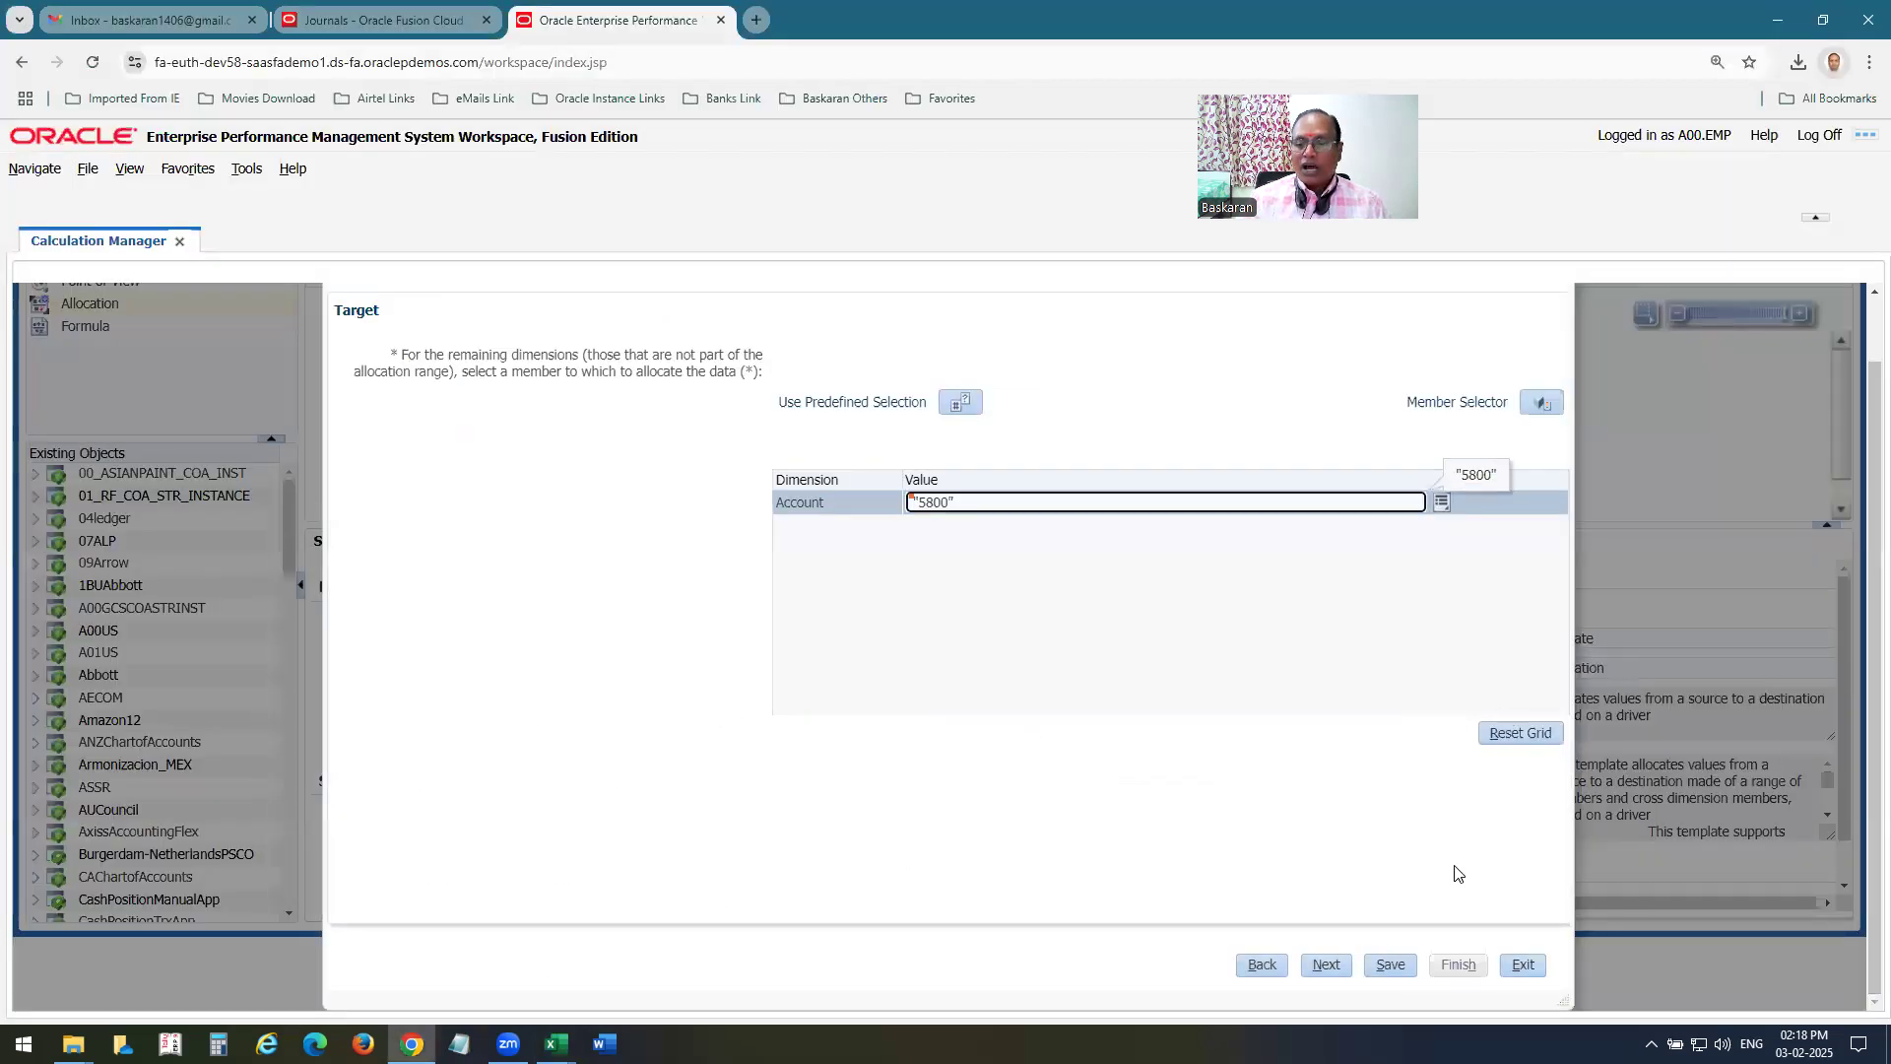
{"action": "left_click", "coordinate": [1328, 969]}
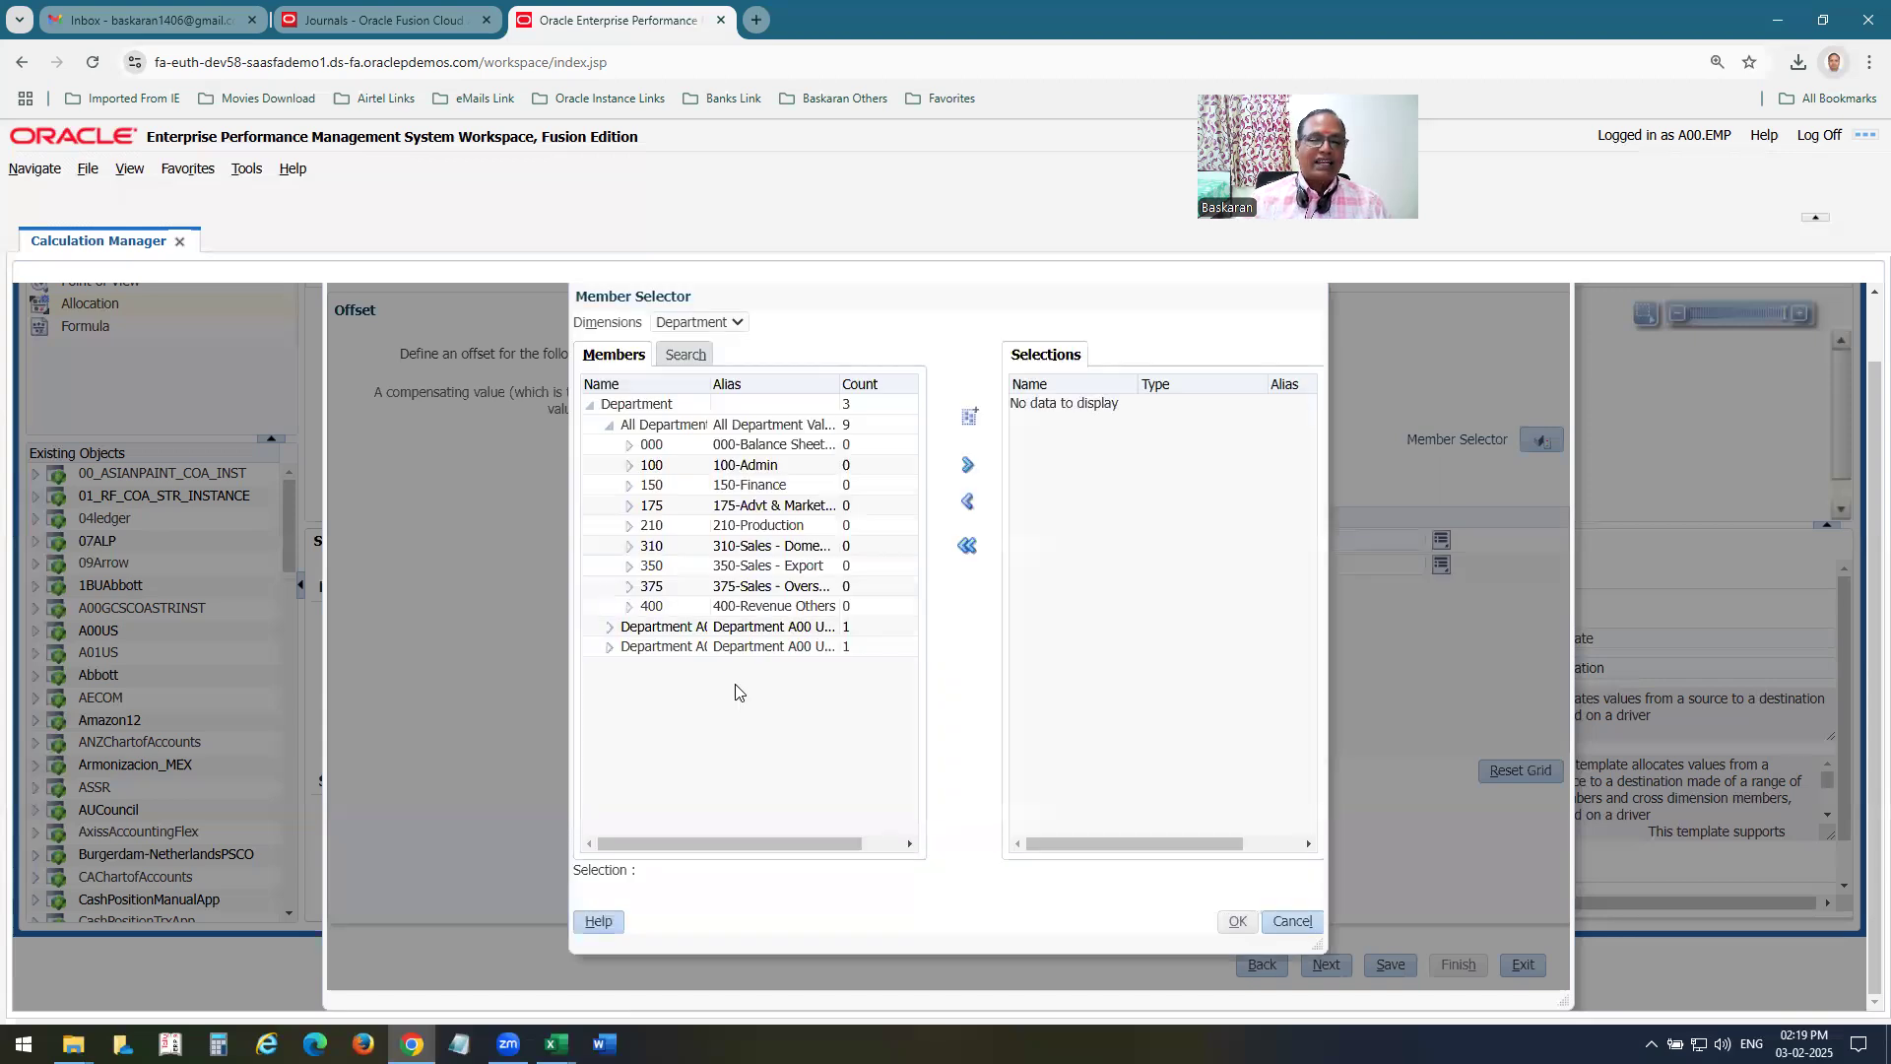
{"action": "left_click", "coordinate": [653, 605]}
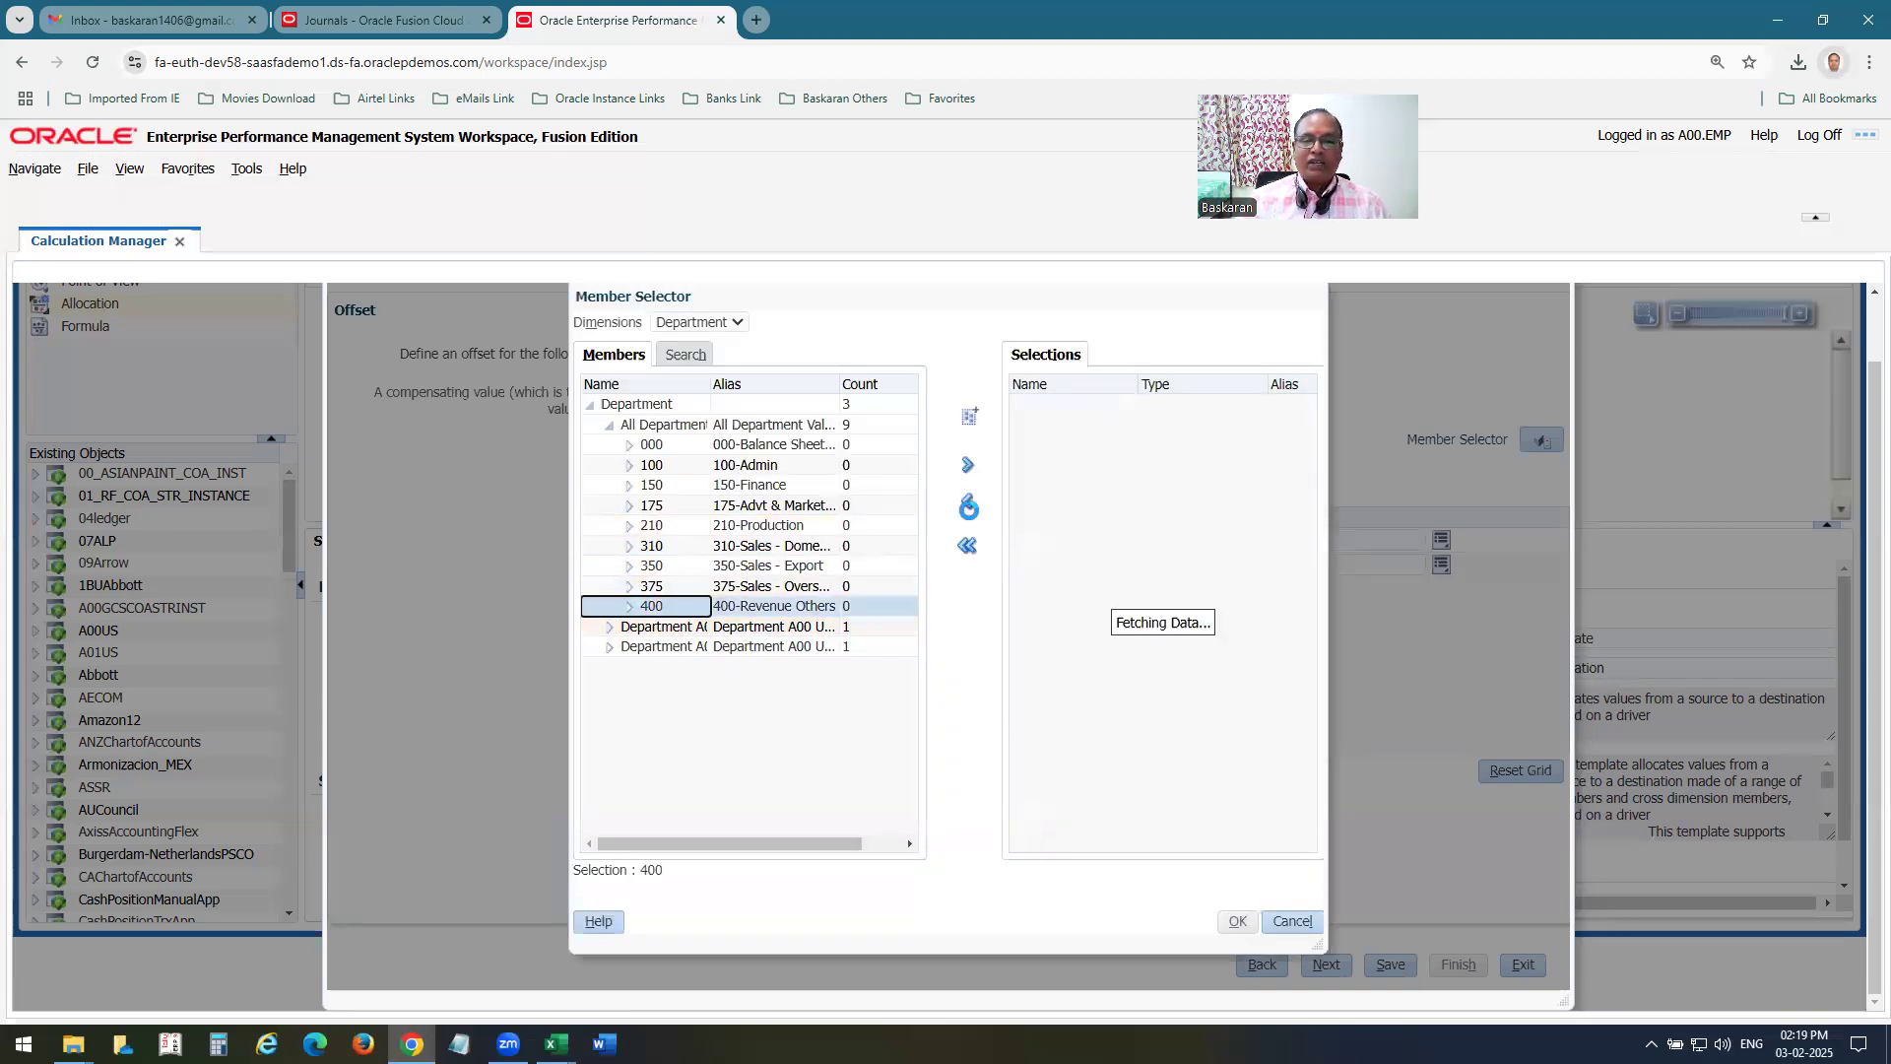
{"action": "left_click", "coordinate": [969, 466]}
Add 5800 from All Account Values as the offset's Account member and complete the Offset page.
{"action": "left_click", "coordinate": [697, 322]}
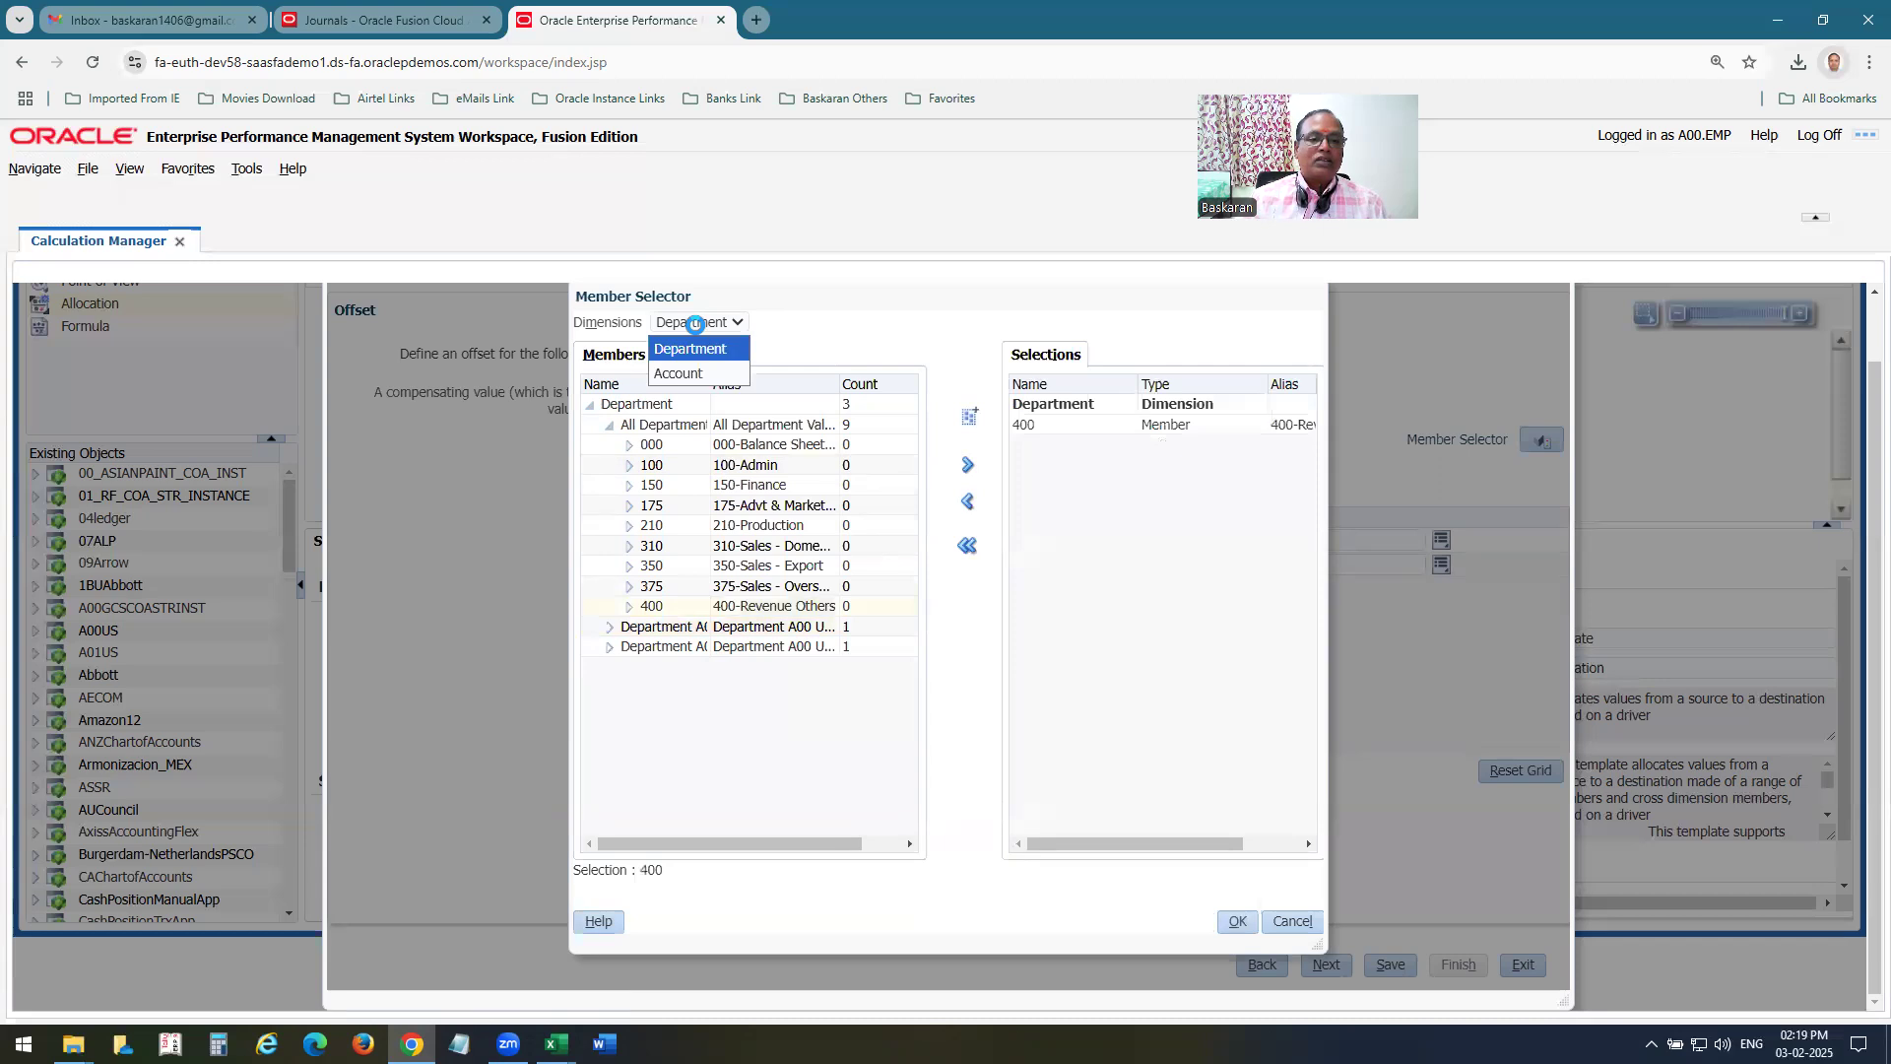
{"action": "left_click", "coordinate": [690, 371]}
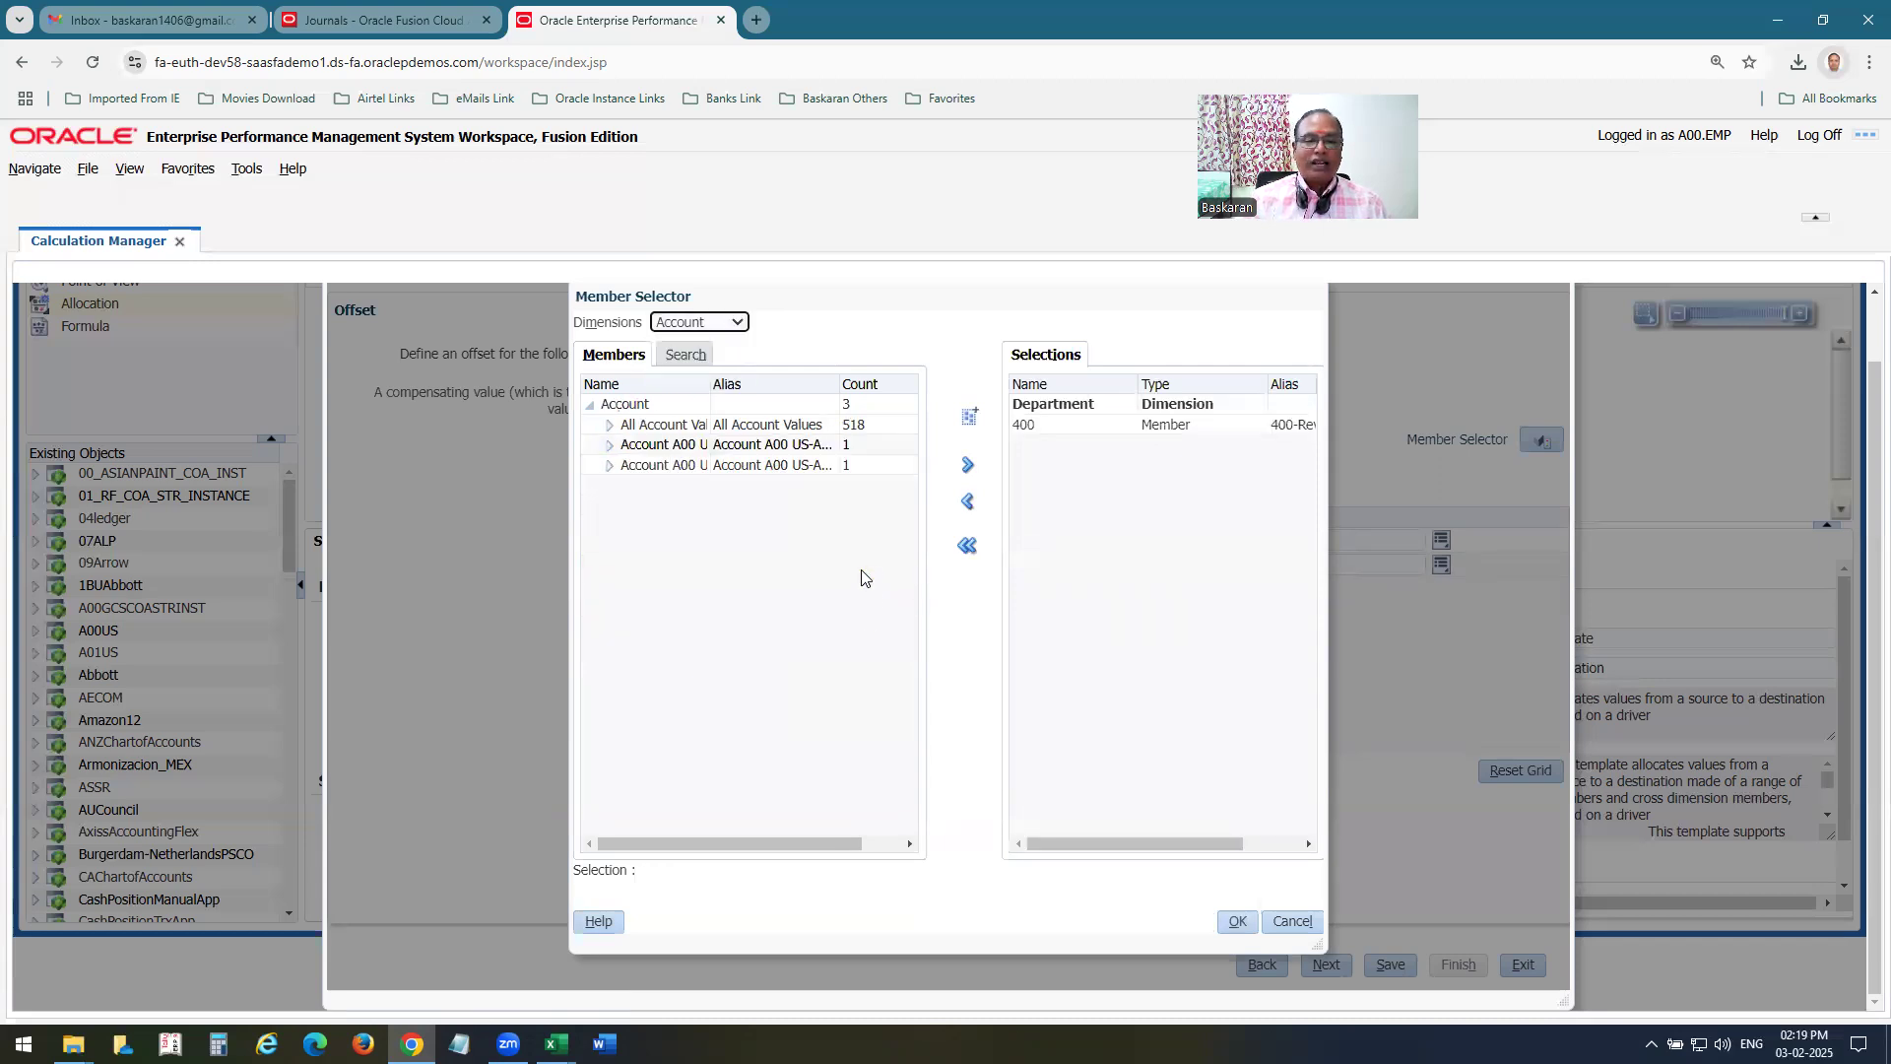
{"action": "left_click", "coordinate": [609, 425]}
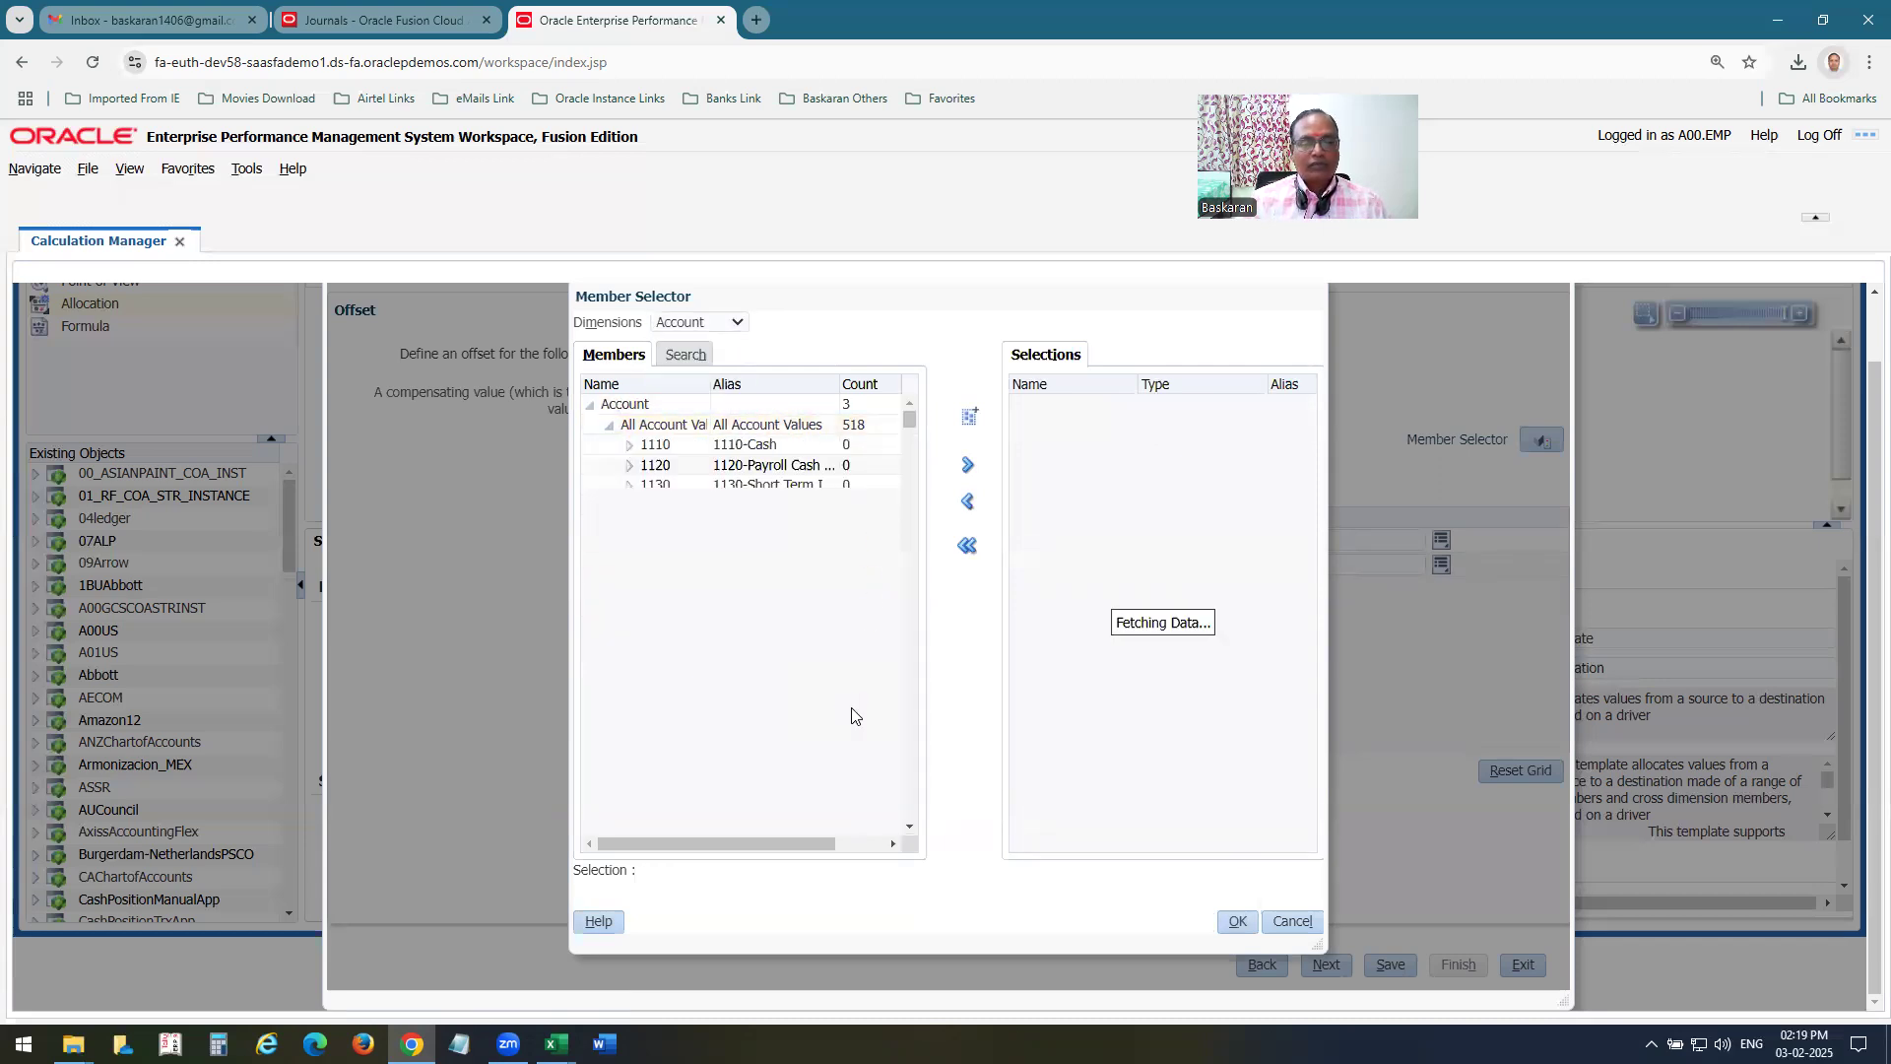
{"action": "left_click_drag", "start_coordinate": [910, 419], "coordinate": [908, 660]}
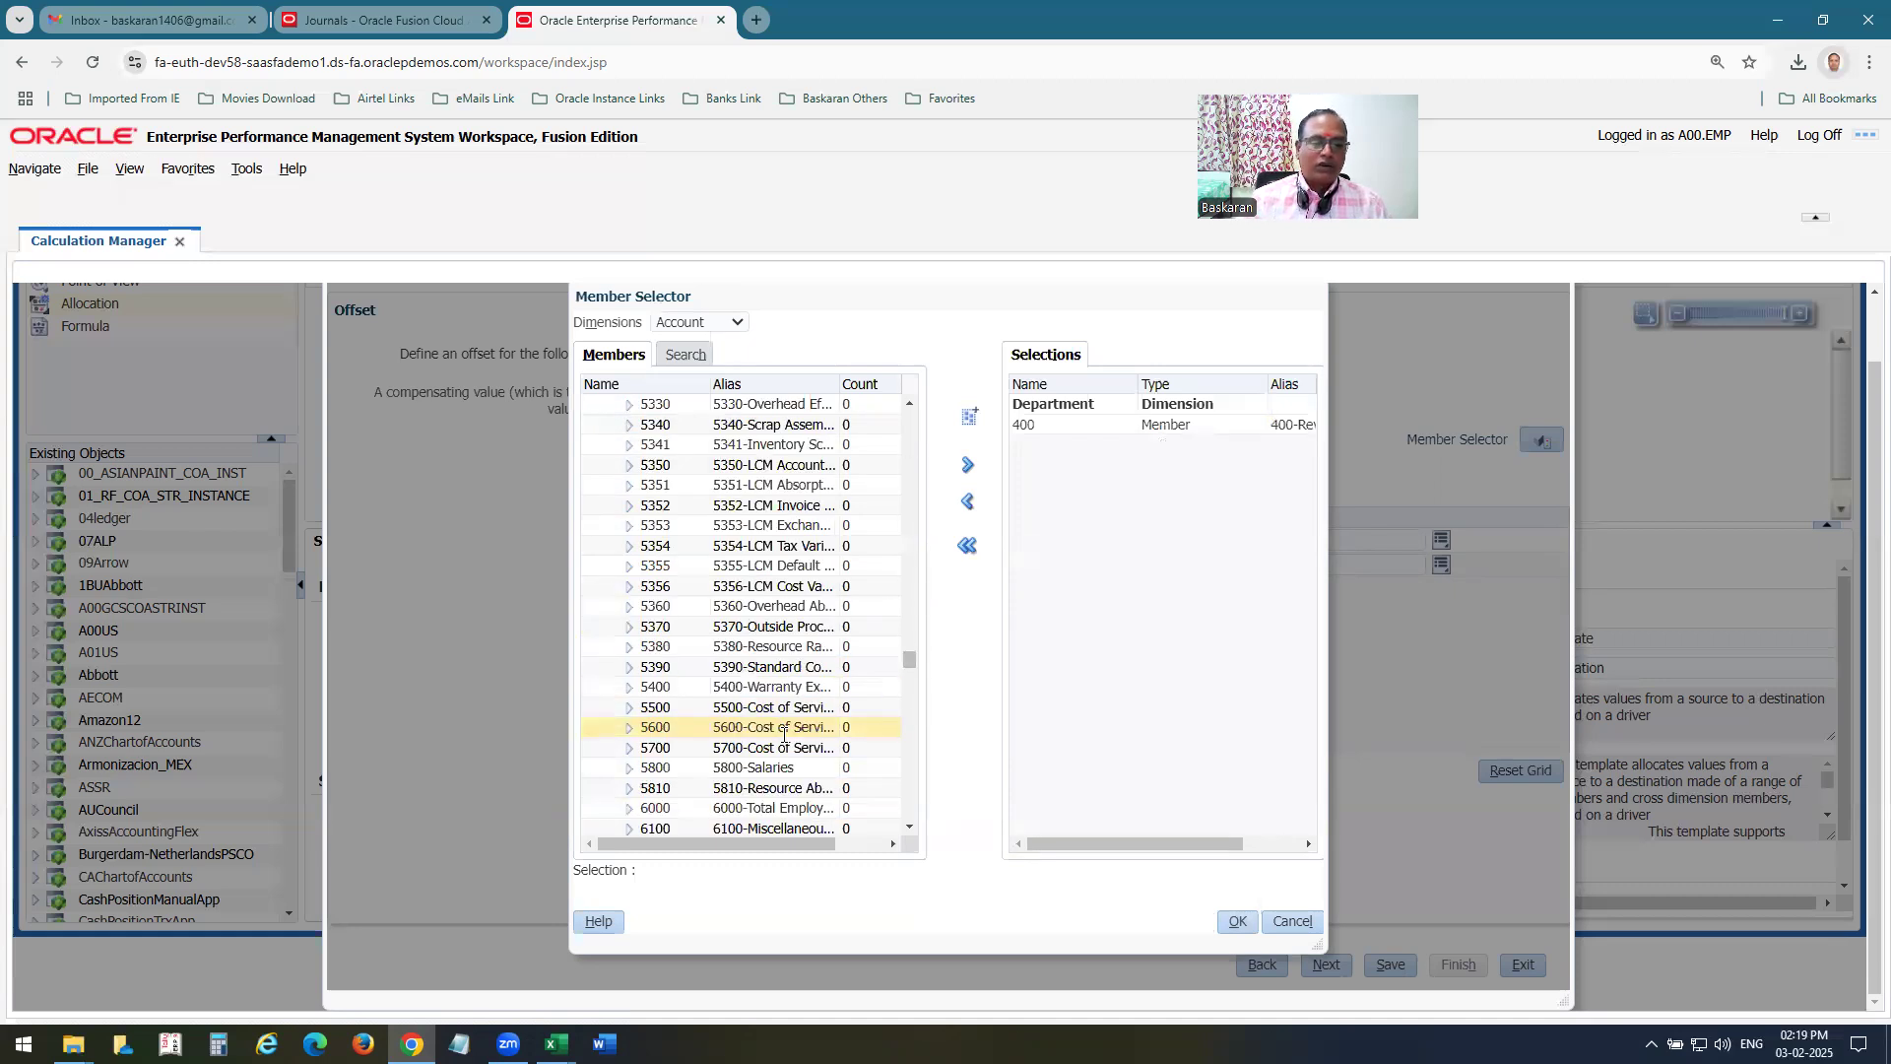
{"action": "left_click", "coordinate": [680, 769]}
{"action": "left_click", "coordinate": [966, 544]}
{"action": "left_click", "coordinate": [969, 467]}
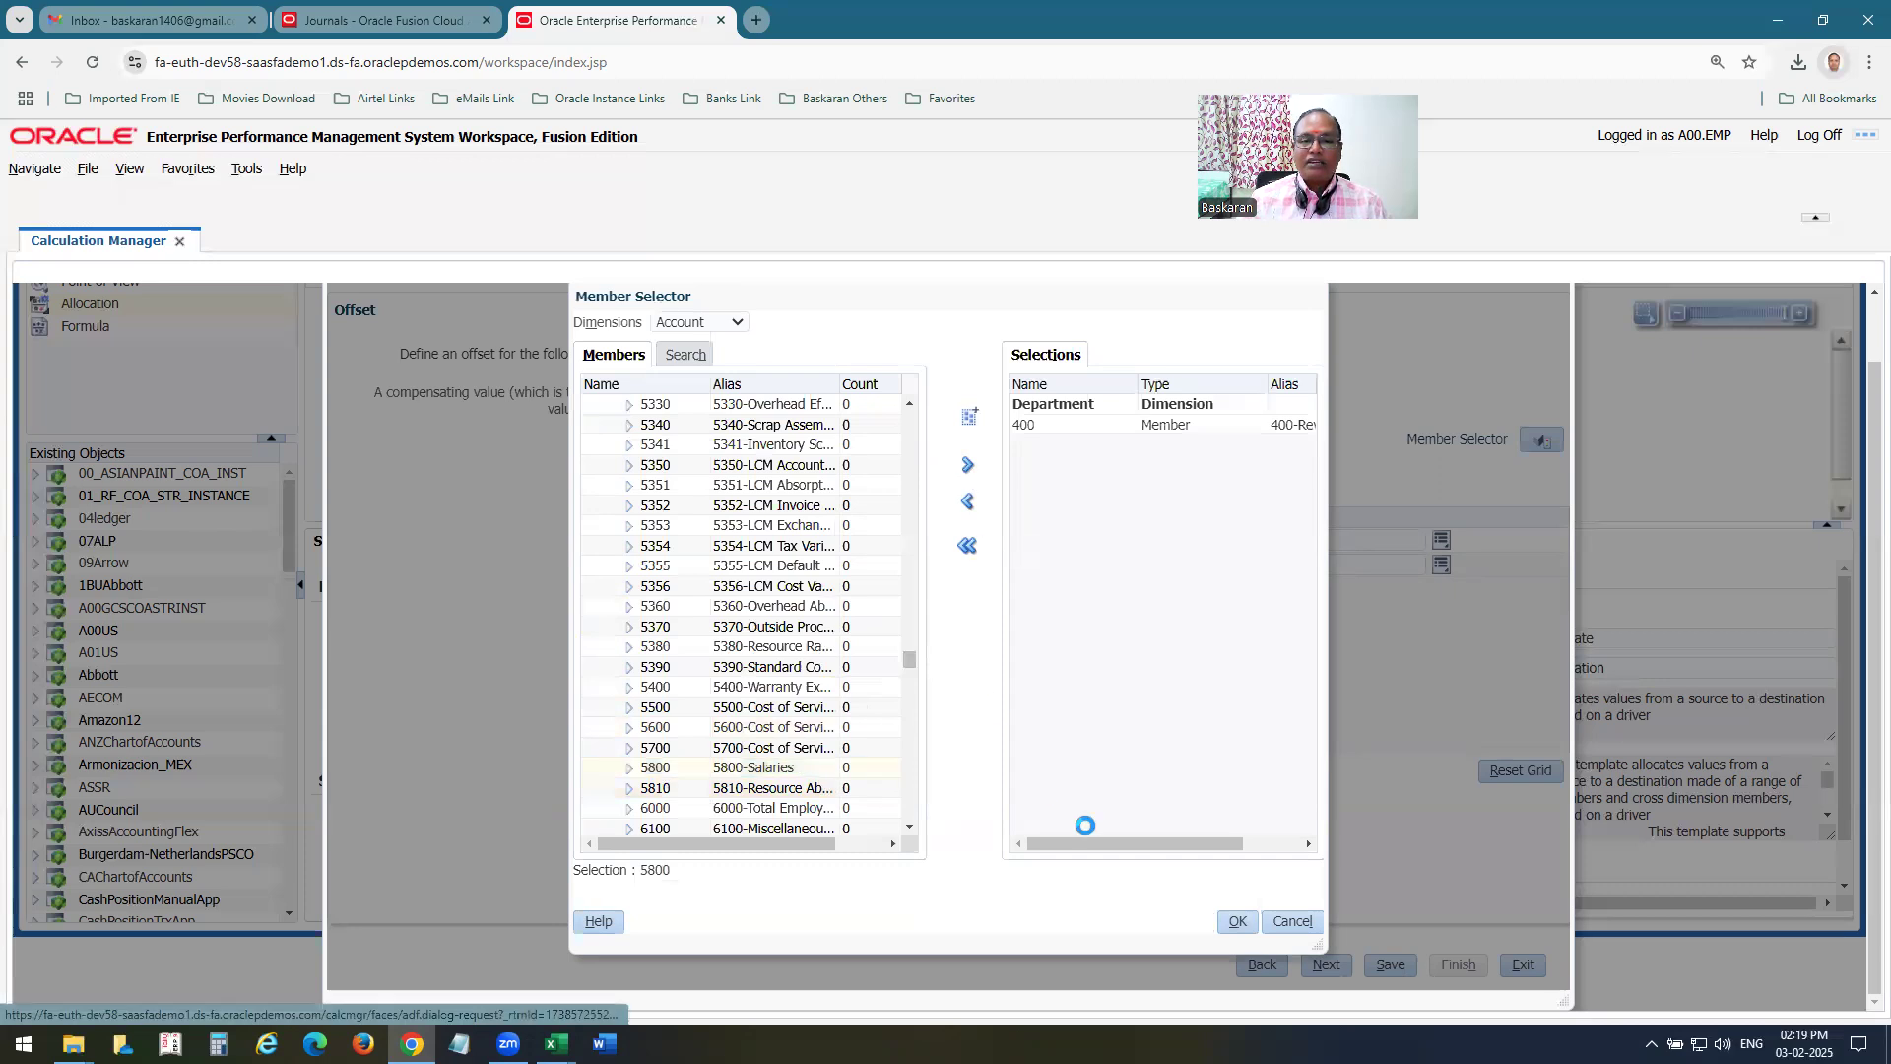
{"action": "left_click", "coordinate": [1239, 922]}
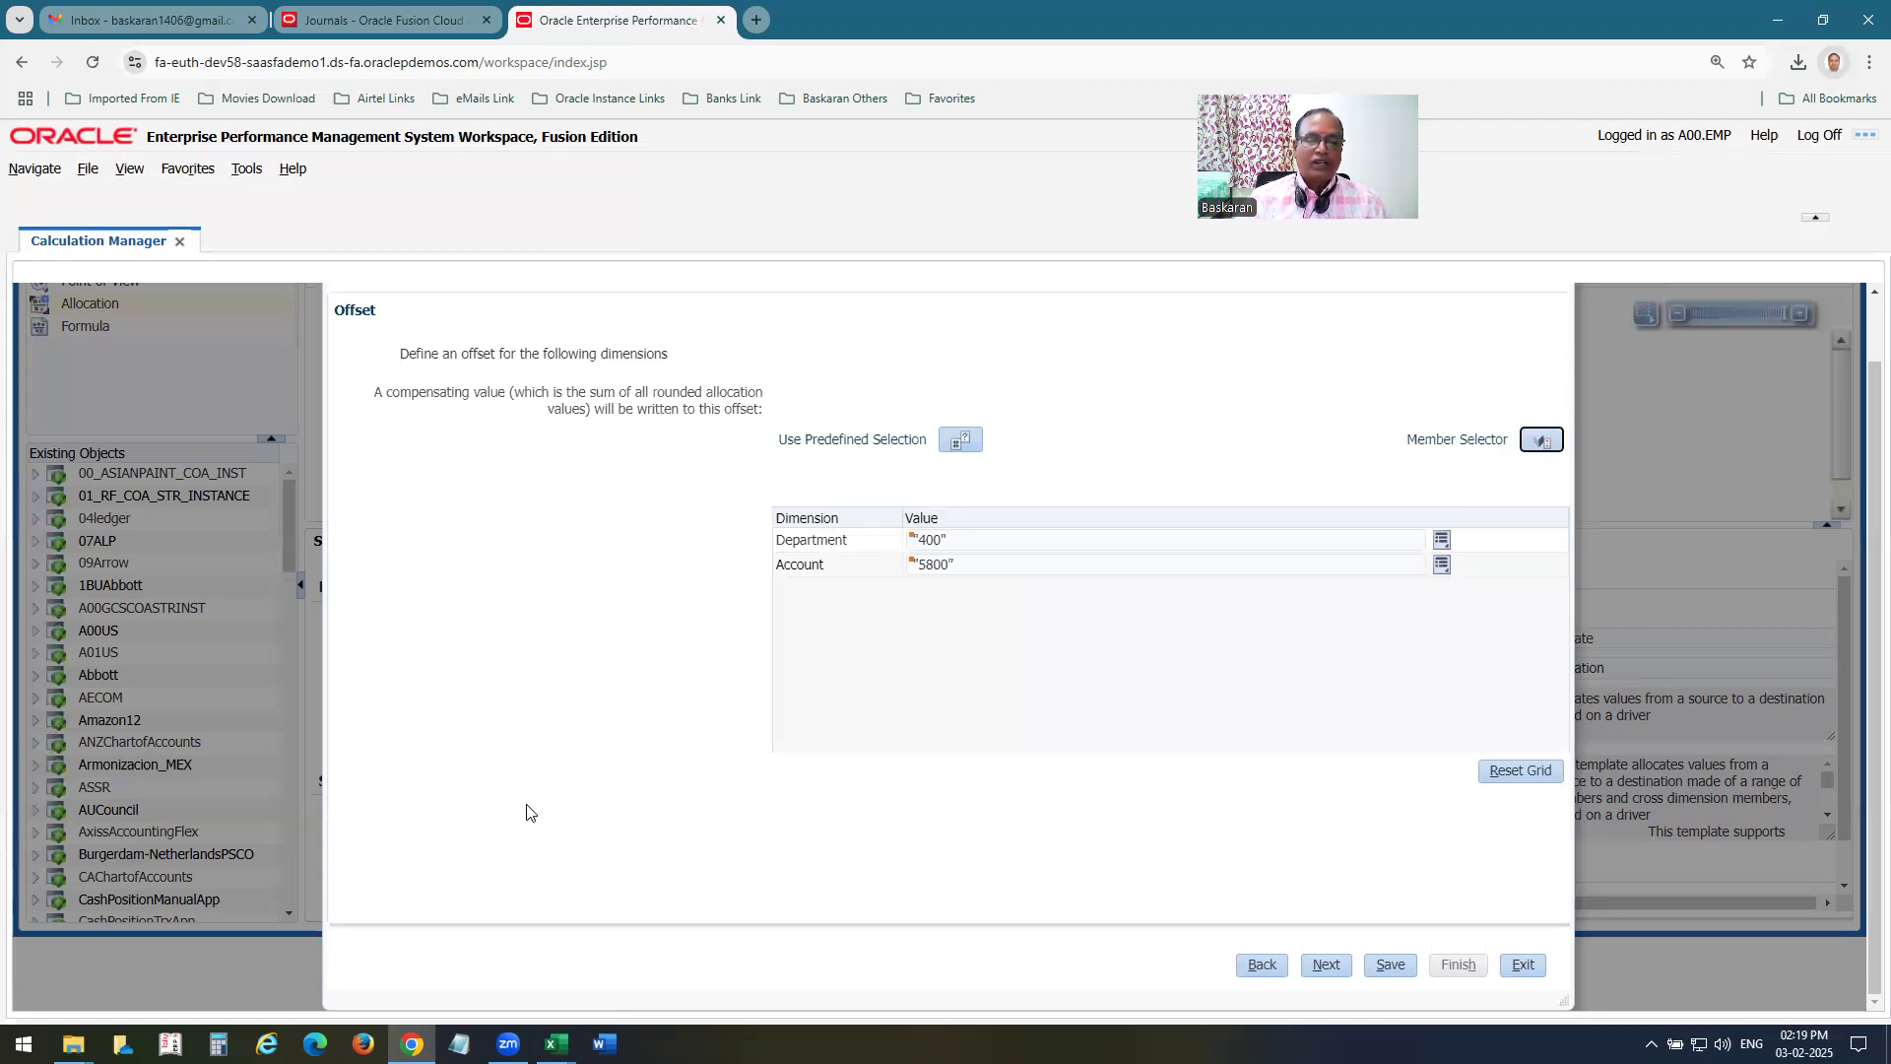
{"action": "left_click", "coordinate": [1326, 965]}
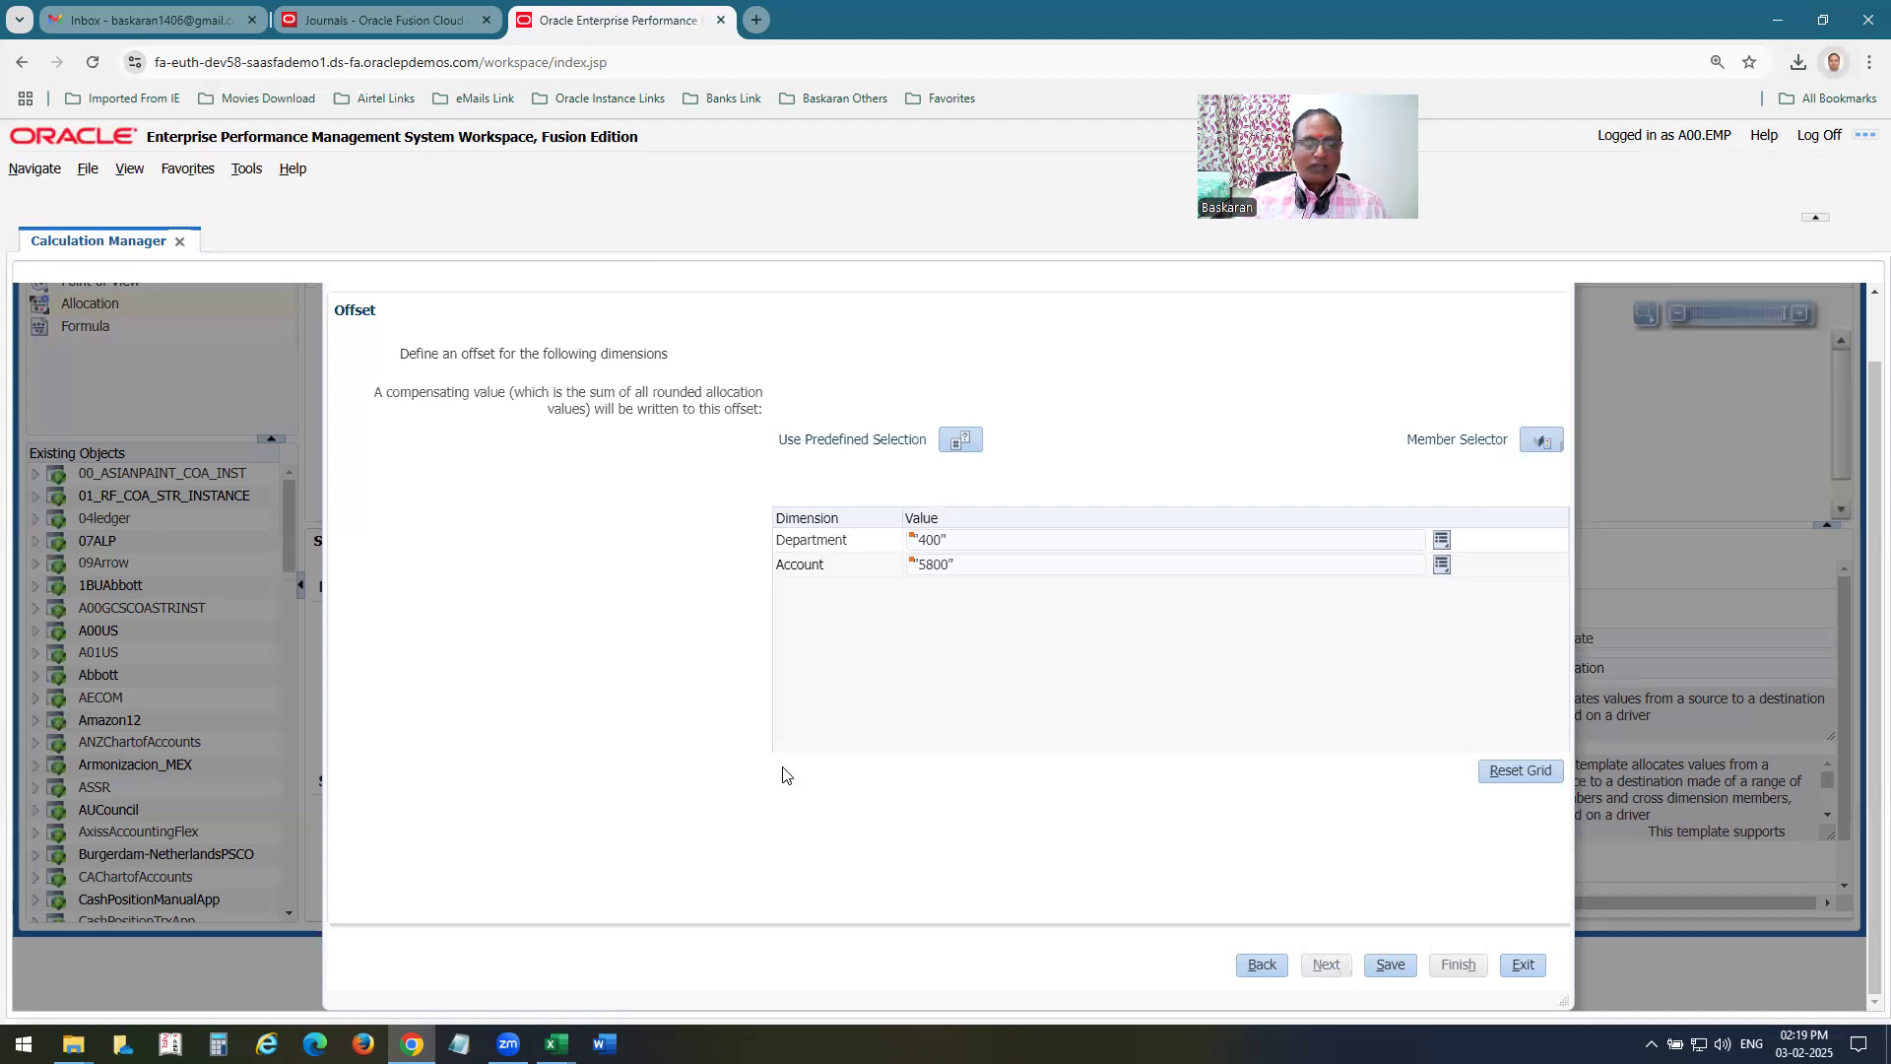
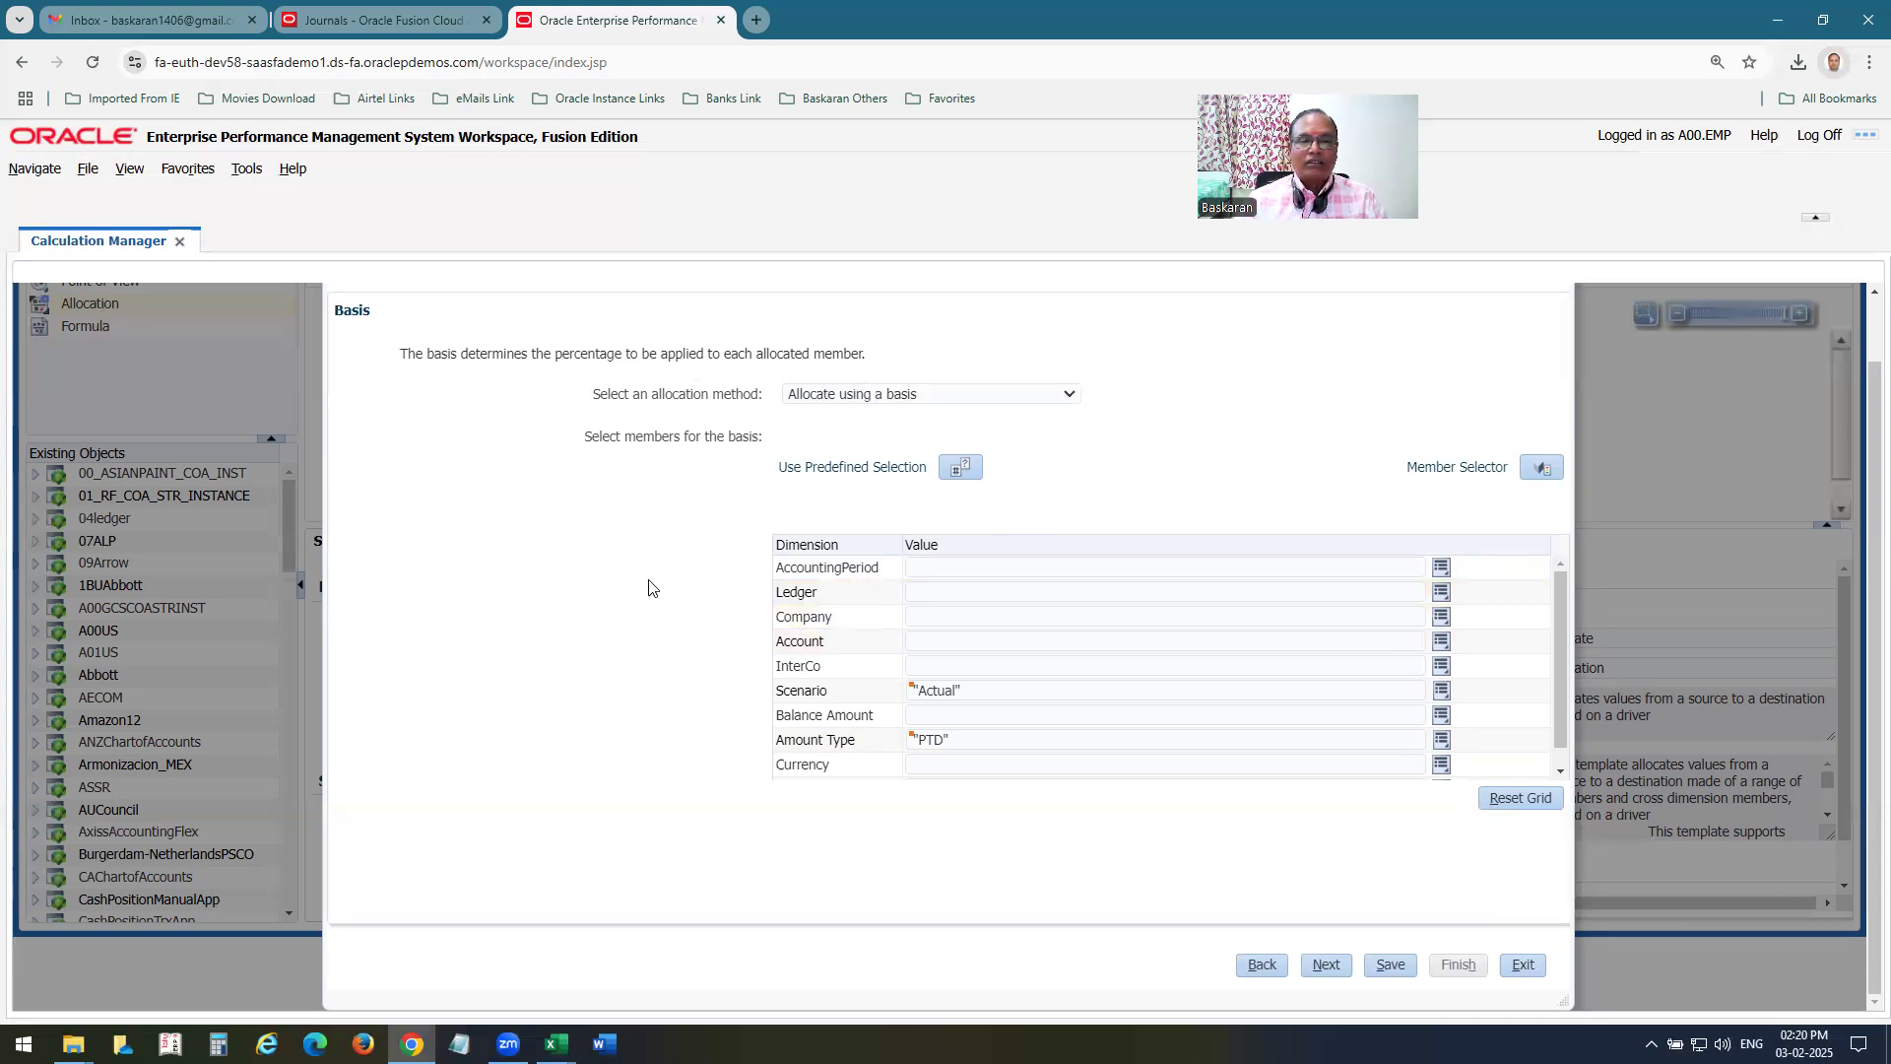
Compare the Basis page with the Basis rows on Excel's Mass Allocation sheet, including the basis Account value in E59.
{"action": "key", "text": "alt+Tab"}
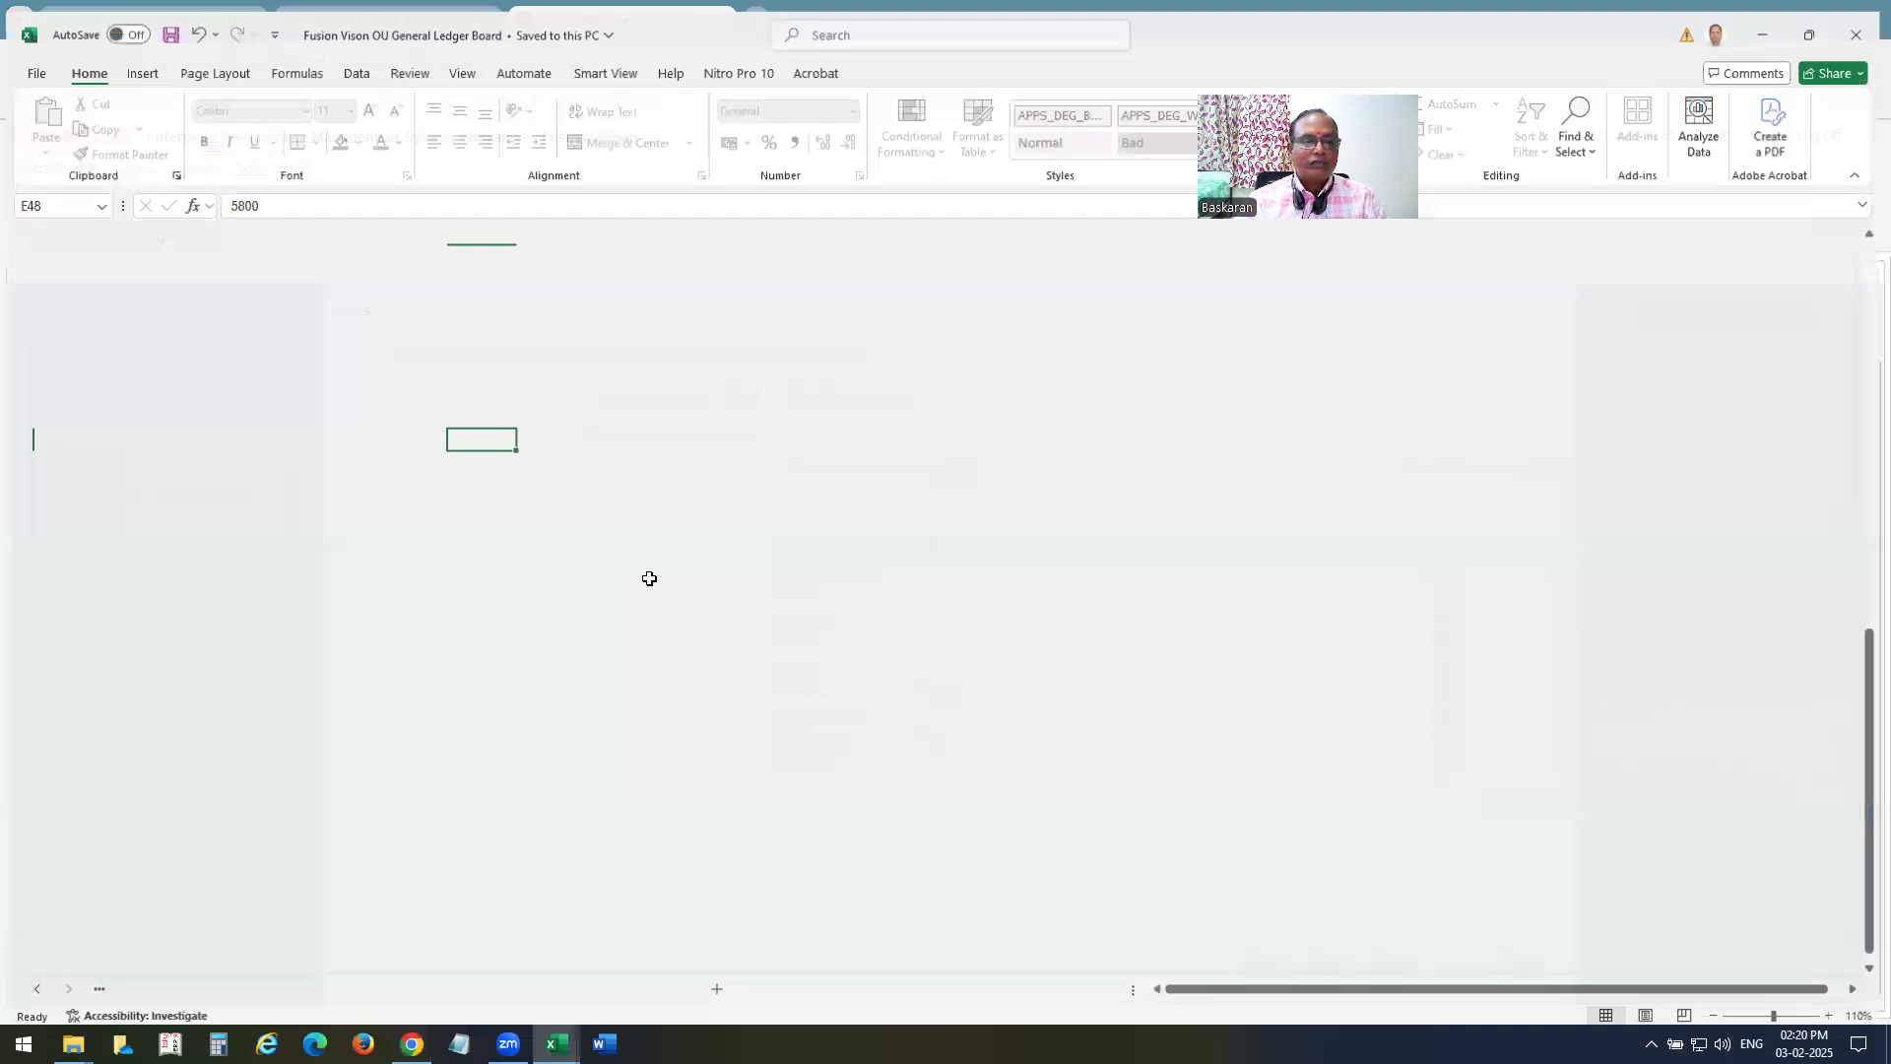
{"action": "scroll", "coordinate": [647, 581], "scroll_direction": "down", "scroll_amount": 3}
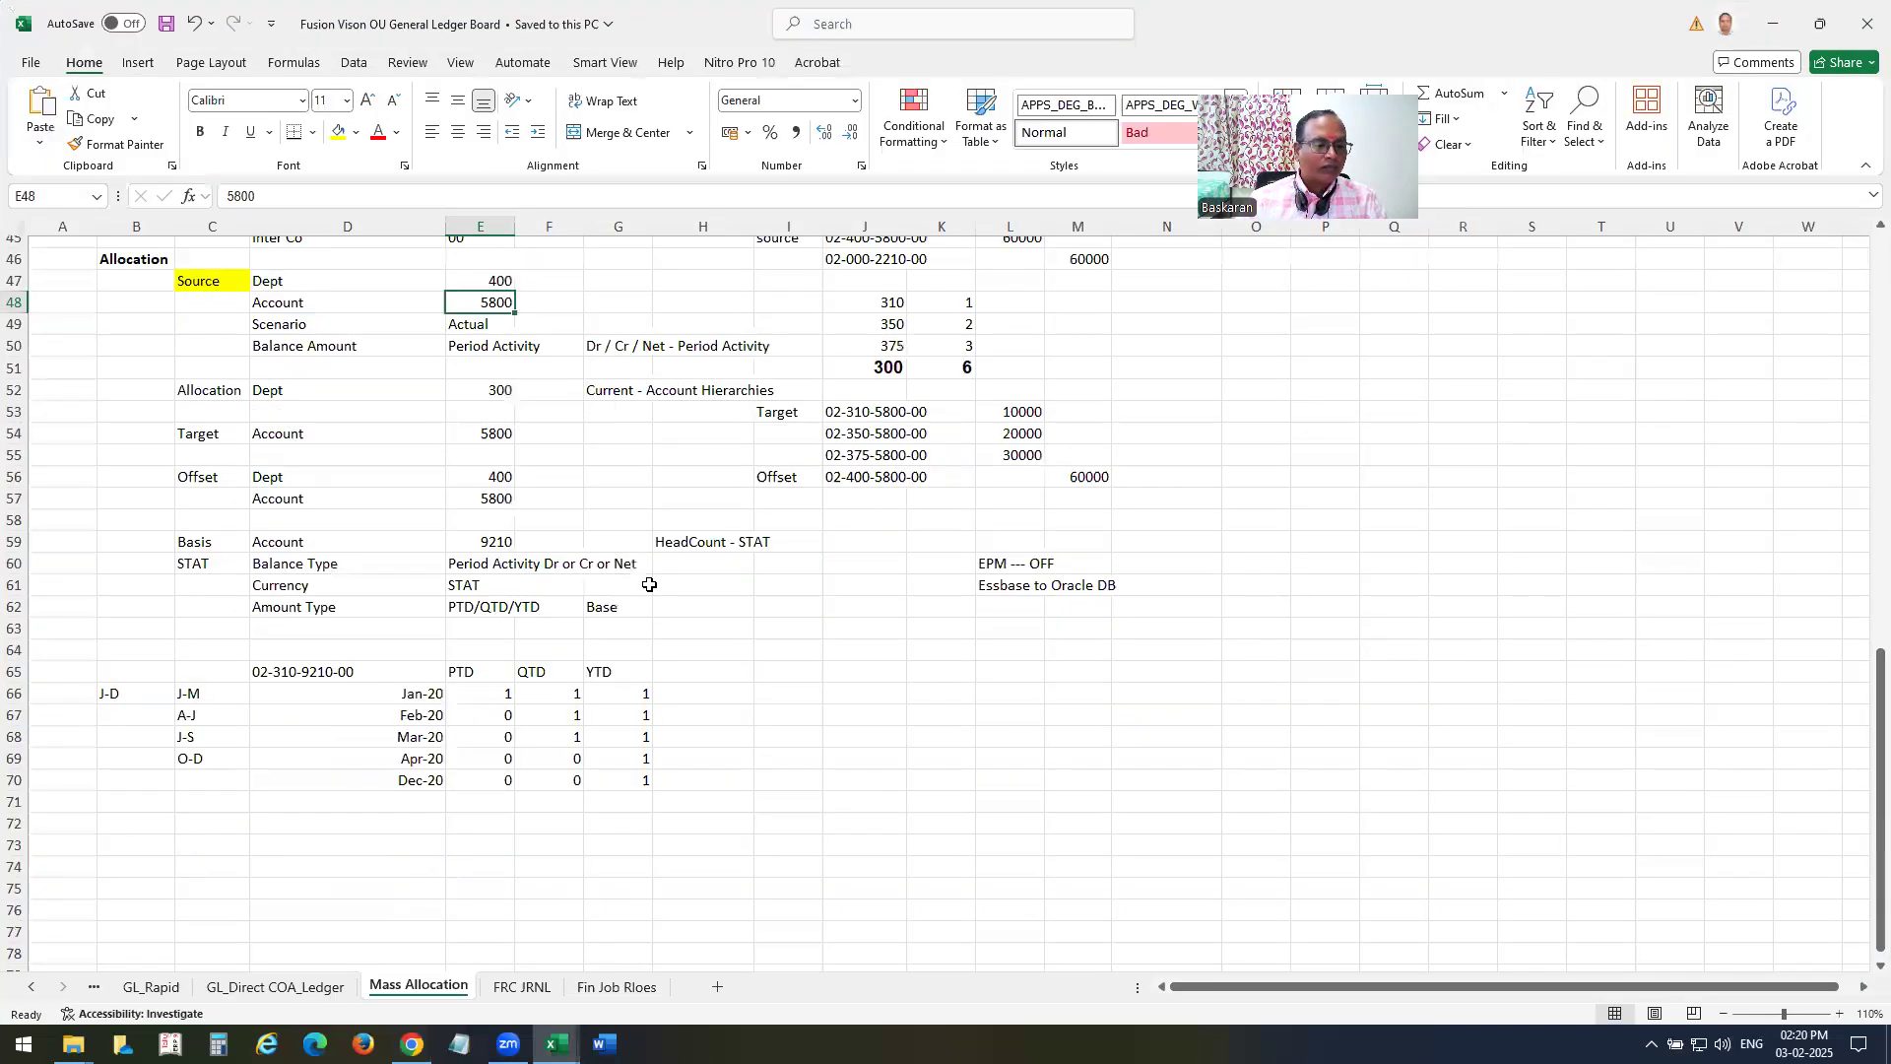
{"action": "left_click", "coordinate": [298, 545]}
{"action": "key", "text": "alt+Tab"}
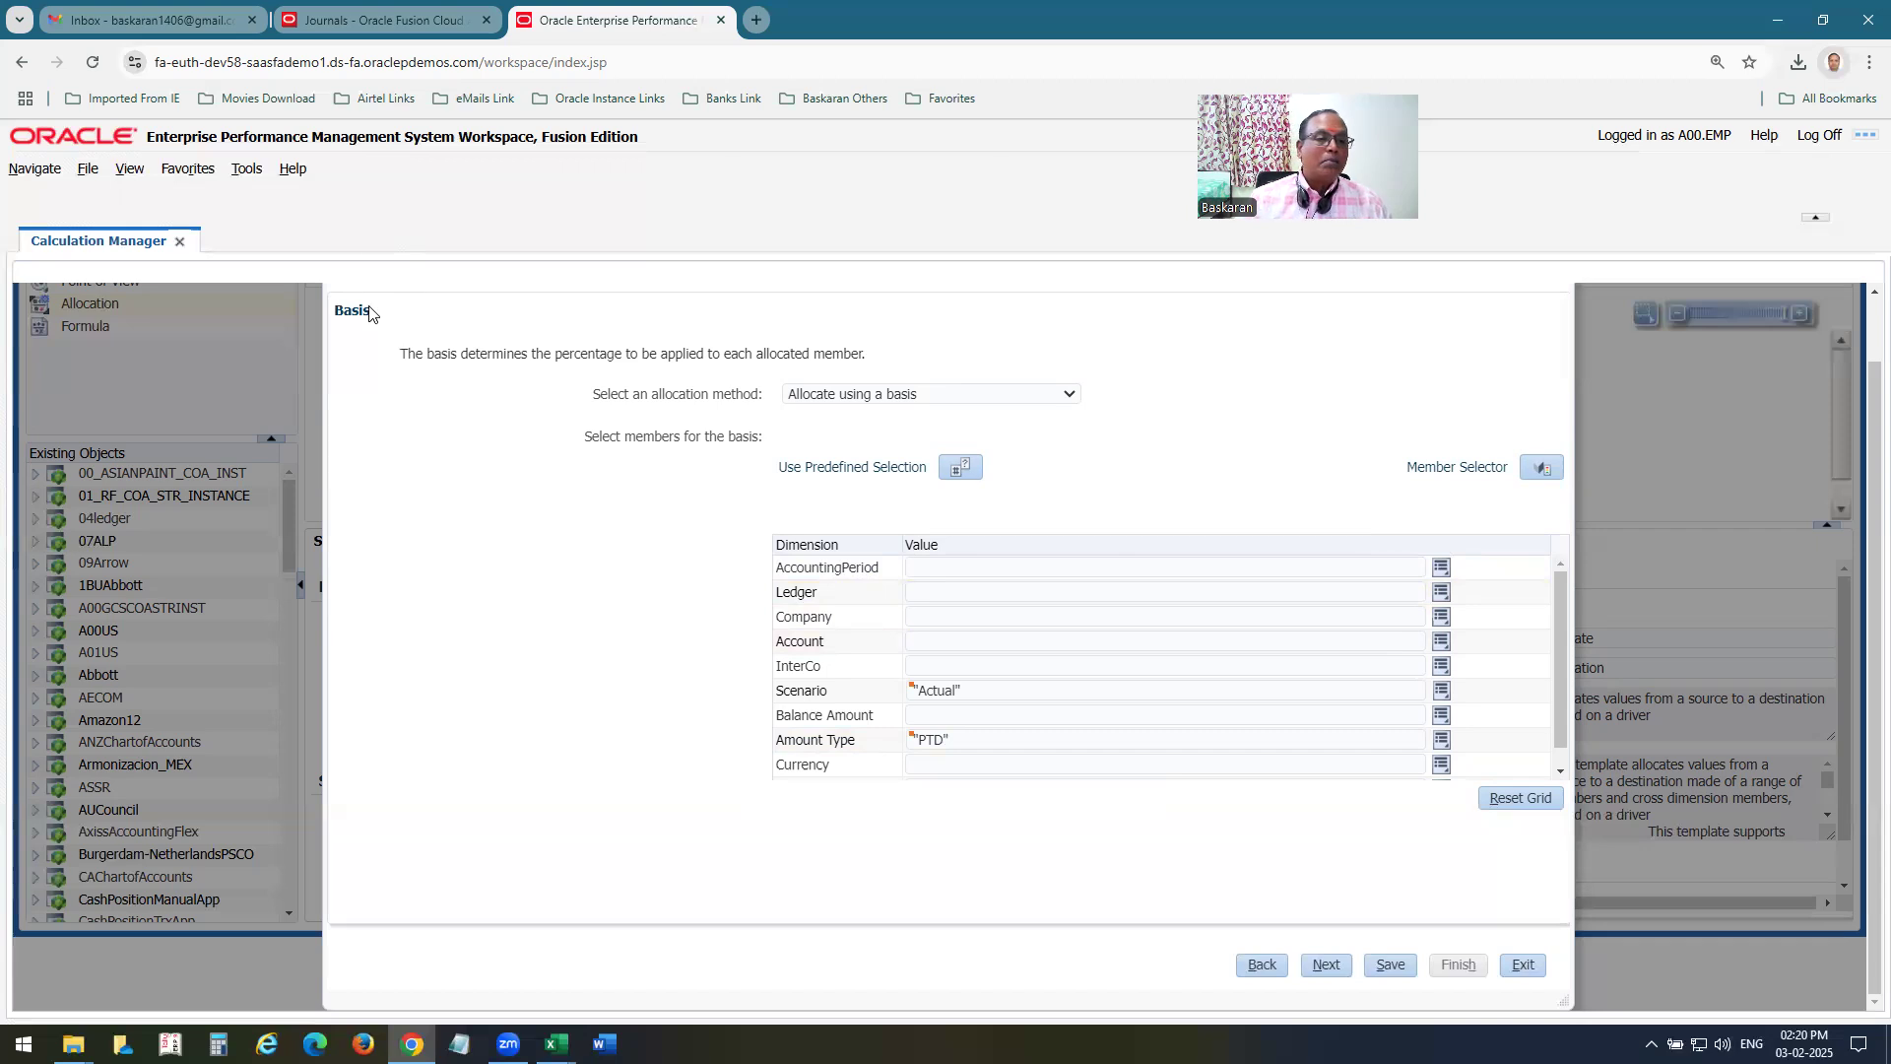
{"action": "left_click_drag", "start_coordinate": [382, 325], "coordinate": [337, 311]}
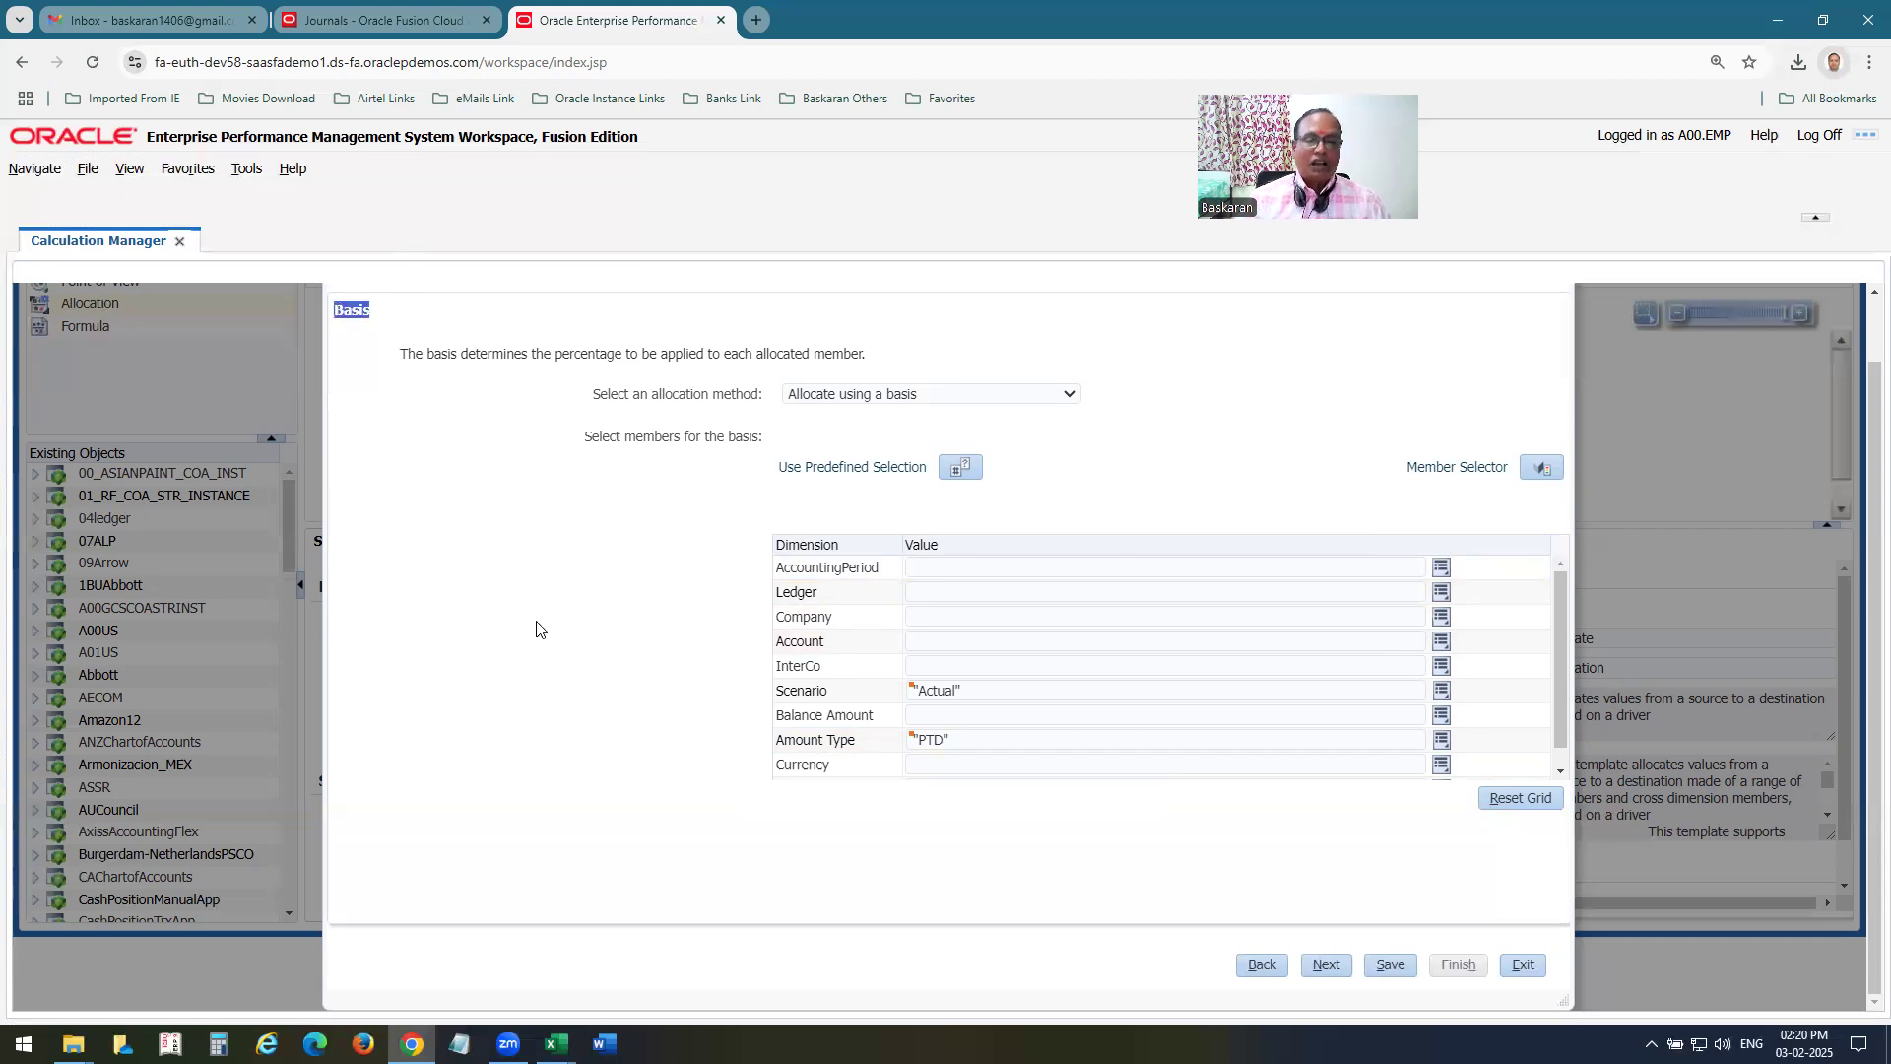
{"action": "key", "text": "alt+Tab"}
{"action": "left_click", "coordinate": [498, 545]}
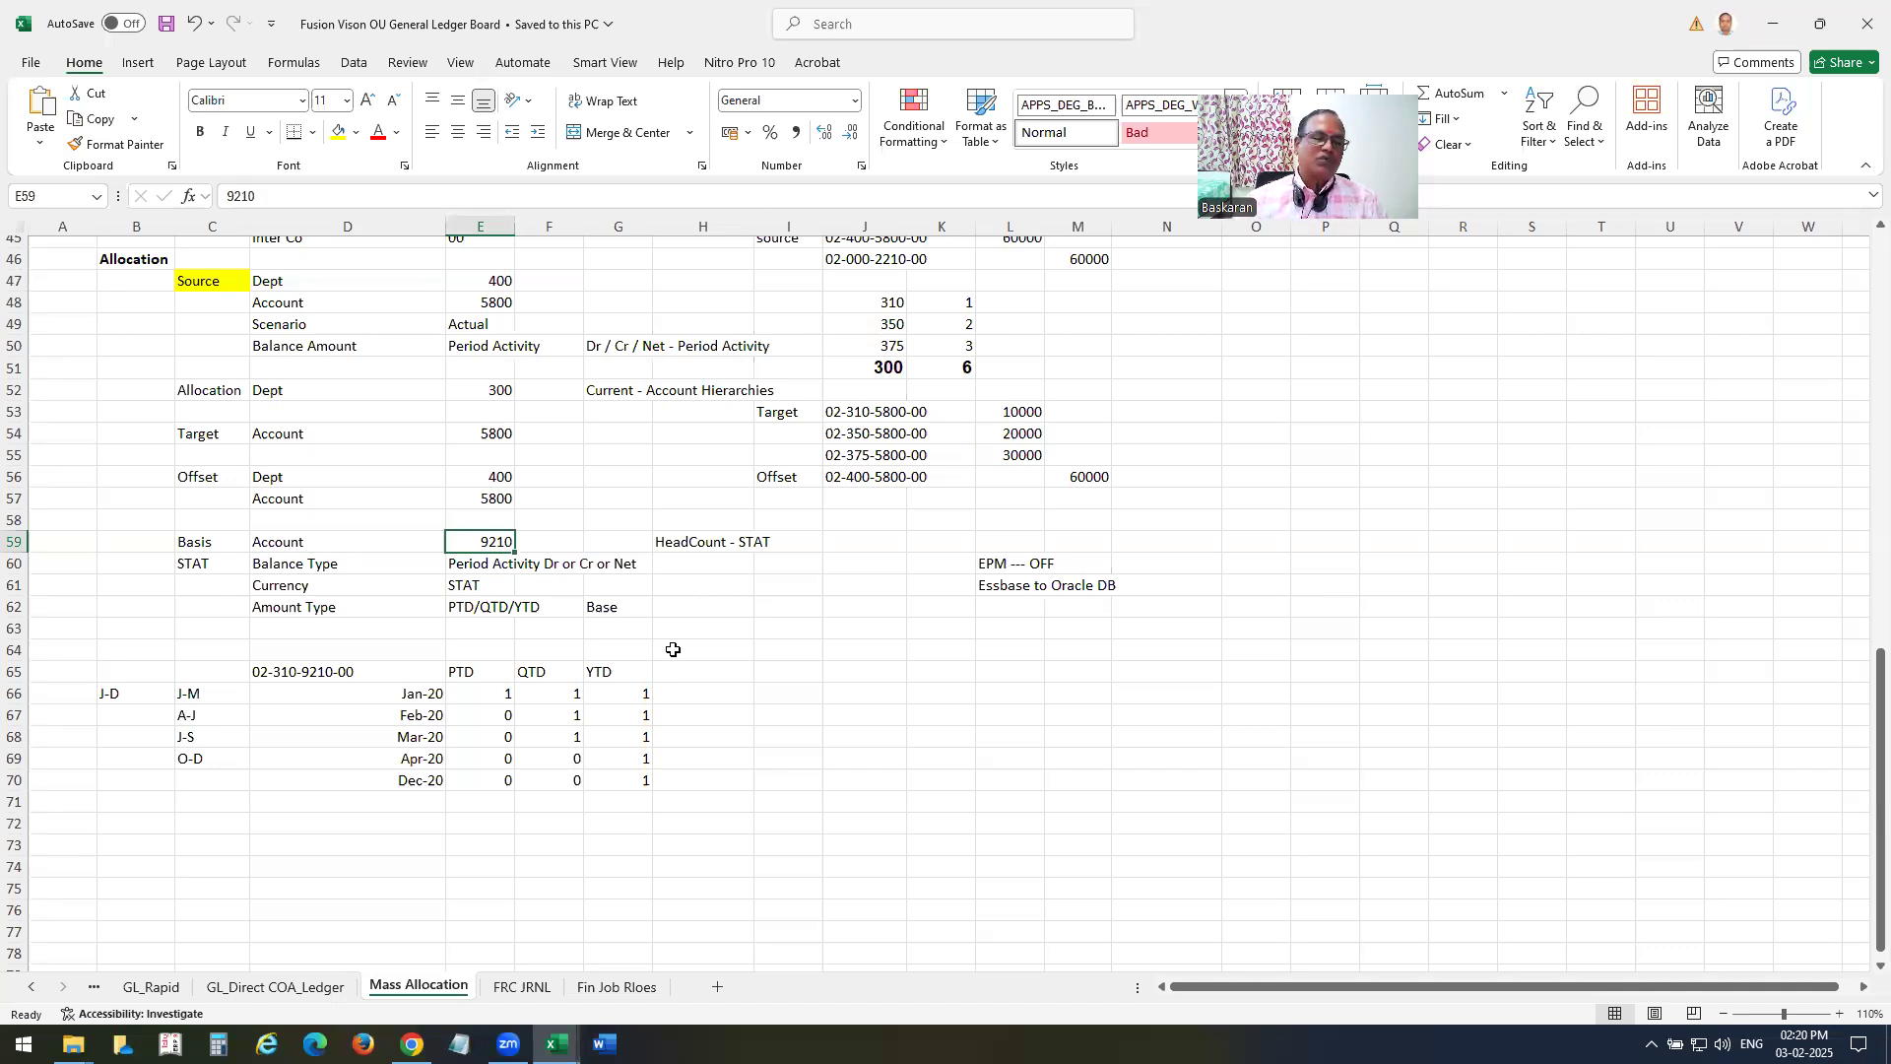
Back in Chrome, add 9210 from All Account Values as the basis's Account member in the Member Selector.
{"action": "key", "text": "alt+Tab"}
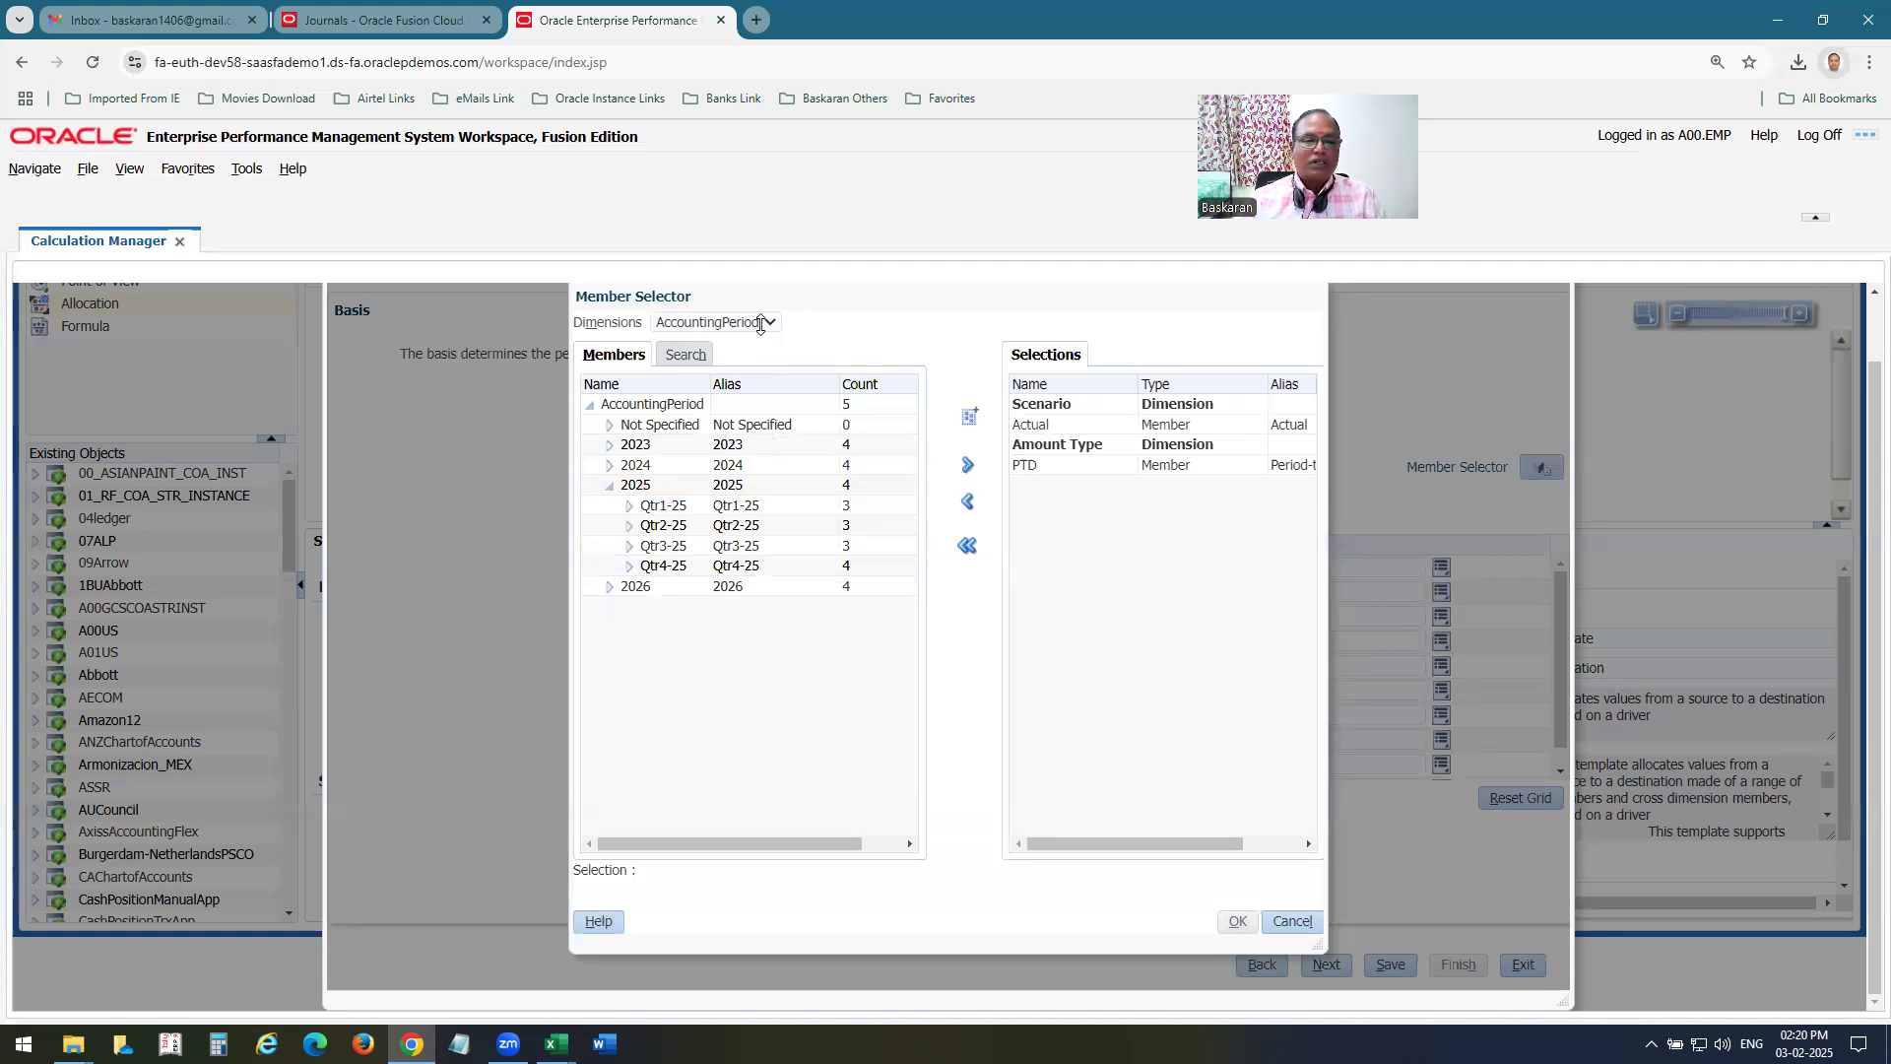
{"action": "key", "text": "alt+Tab"}
{"action": "key", "text": "alt+Tab"}
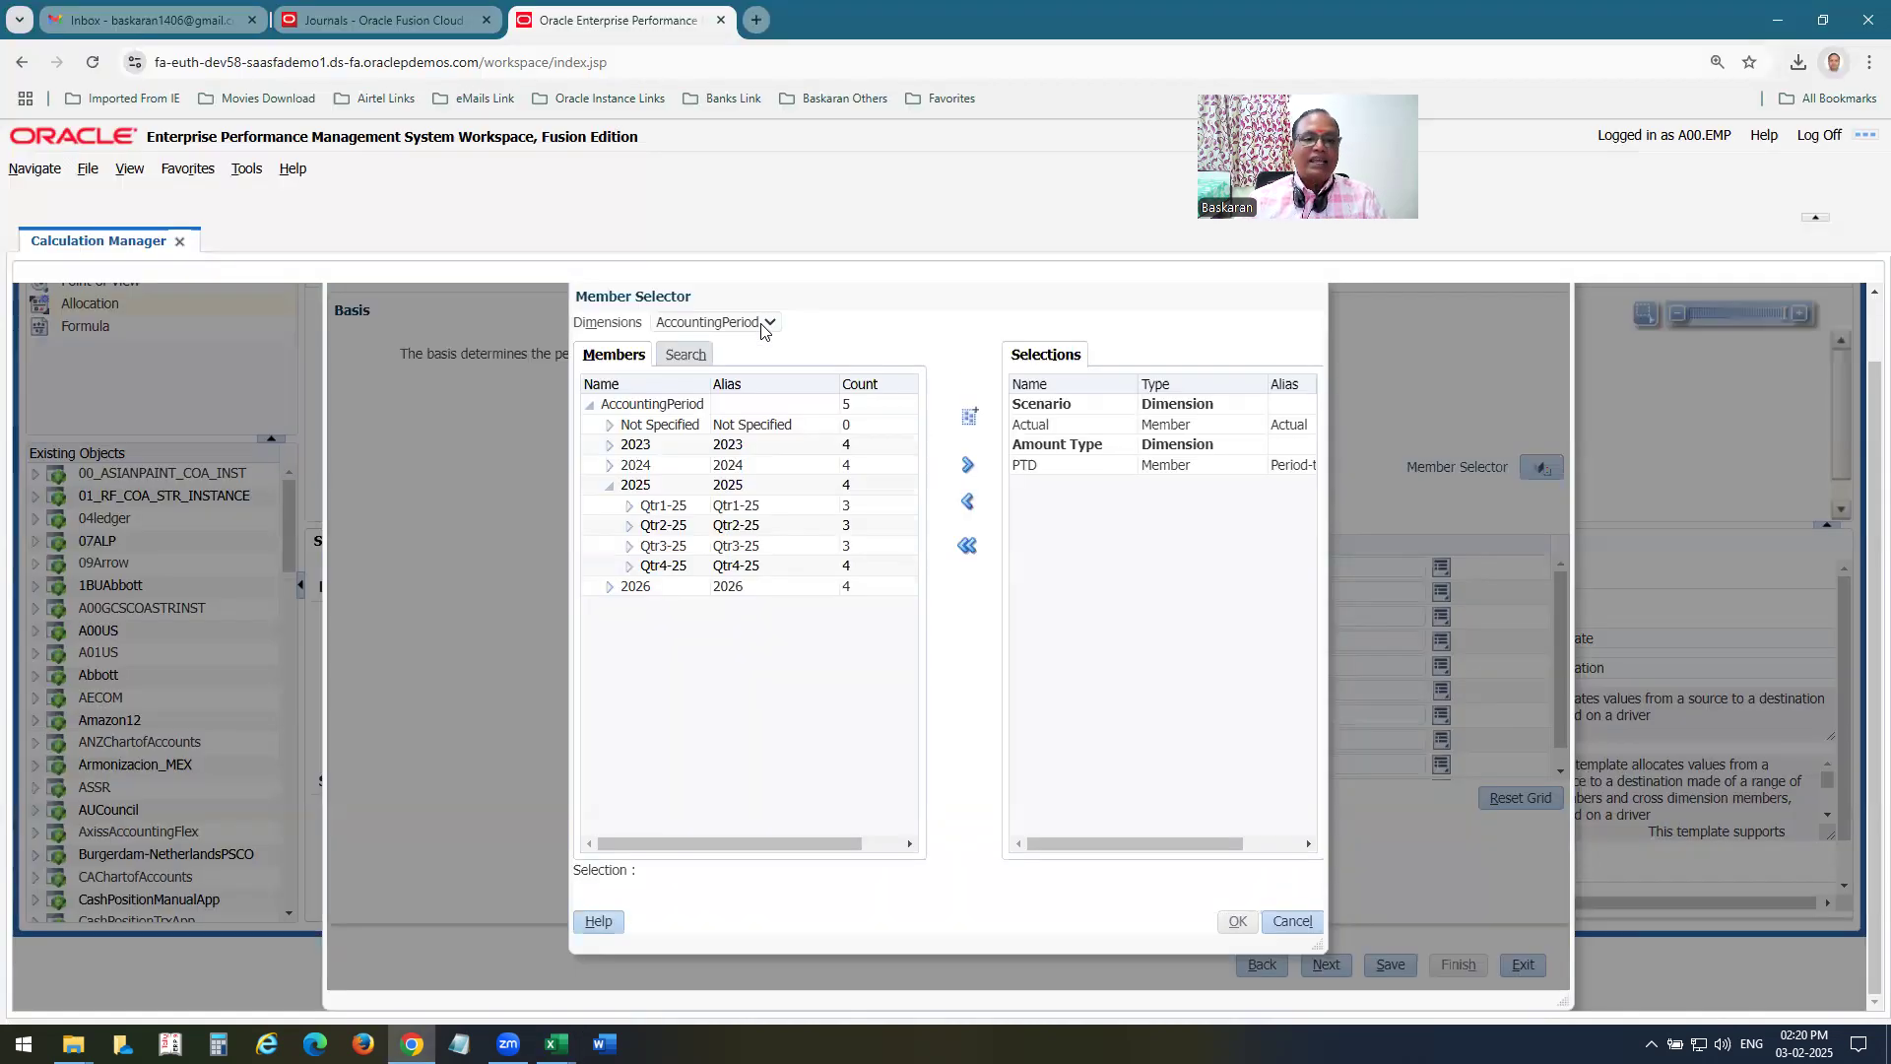
{"action": "left_click", "coordinate": [765, 325]}
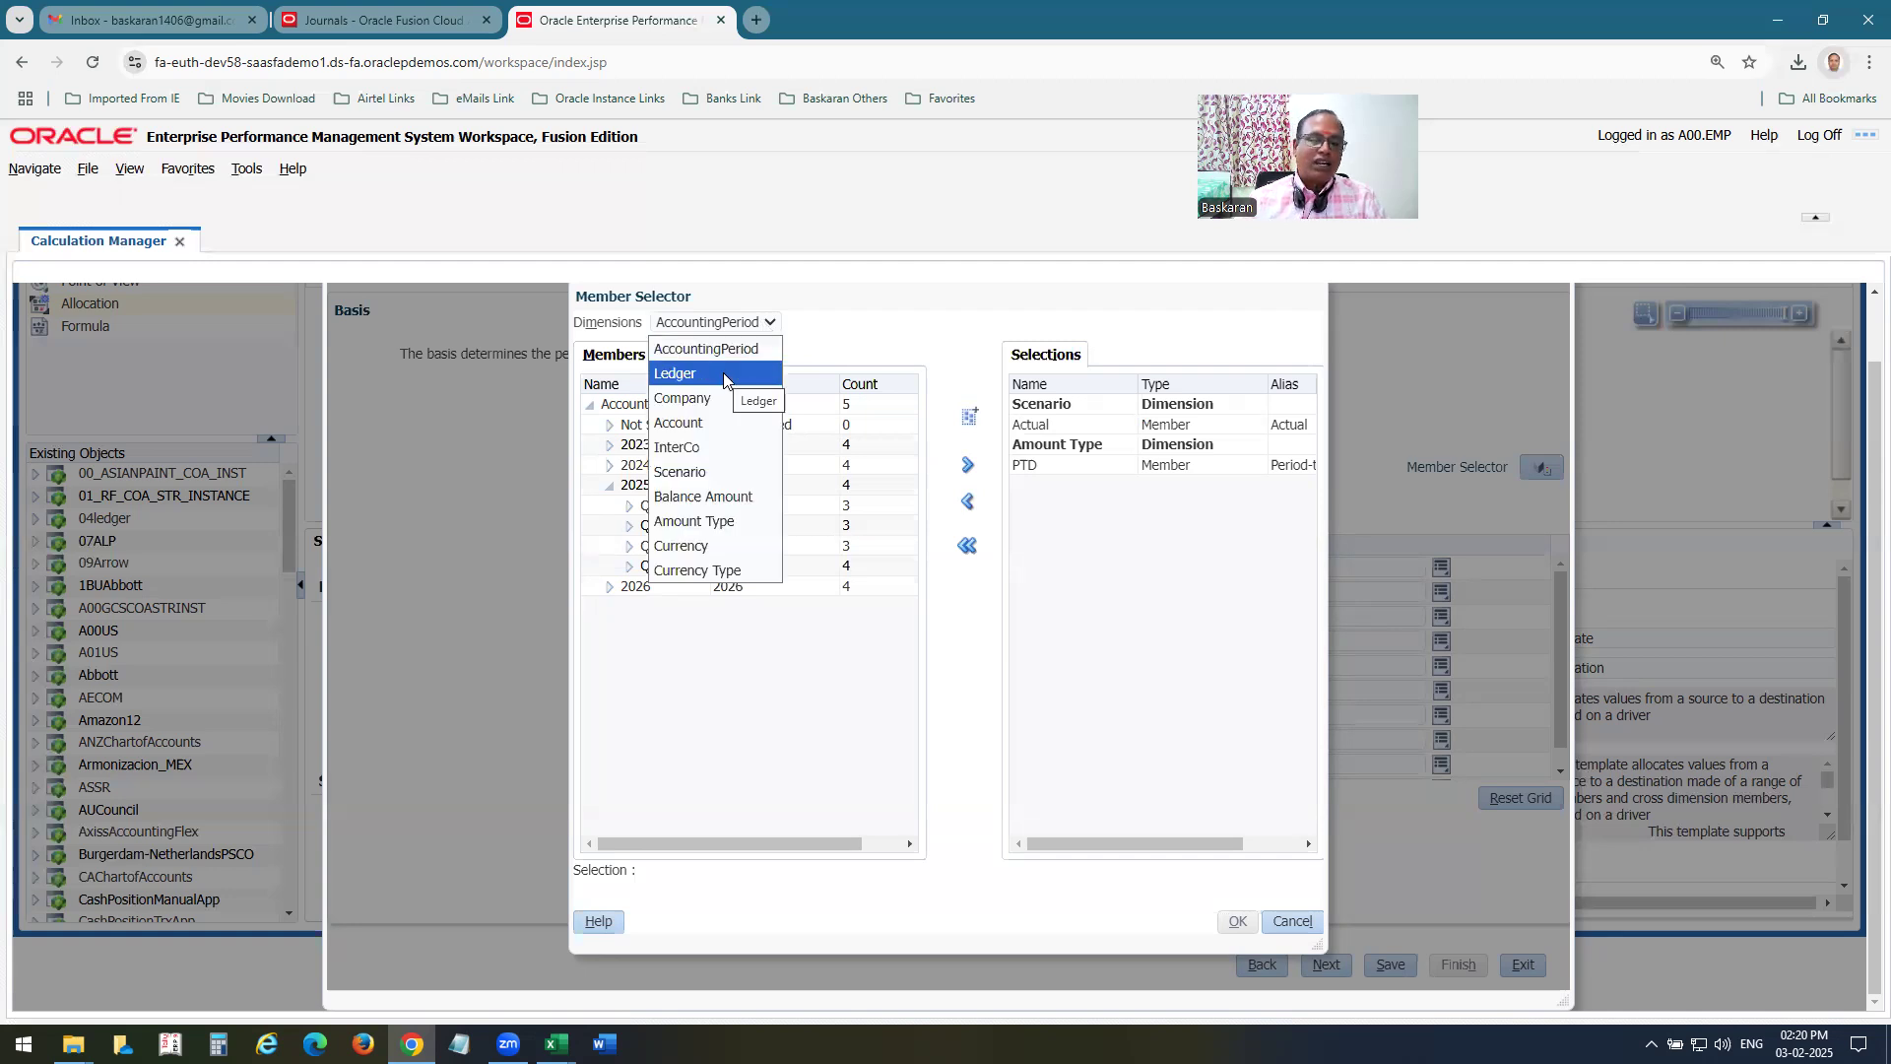
{"action": "left_click", "coordinate": [706, 423]}
{"action": "left_click", "coordinate": [609, 424]}
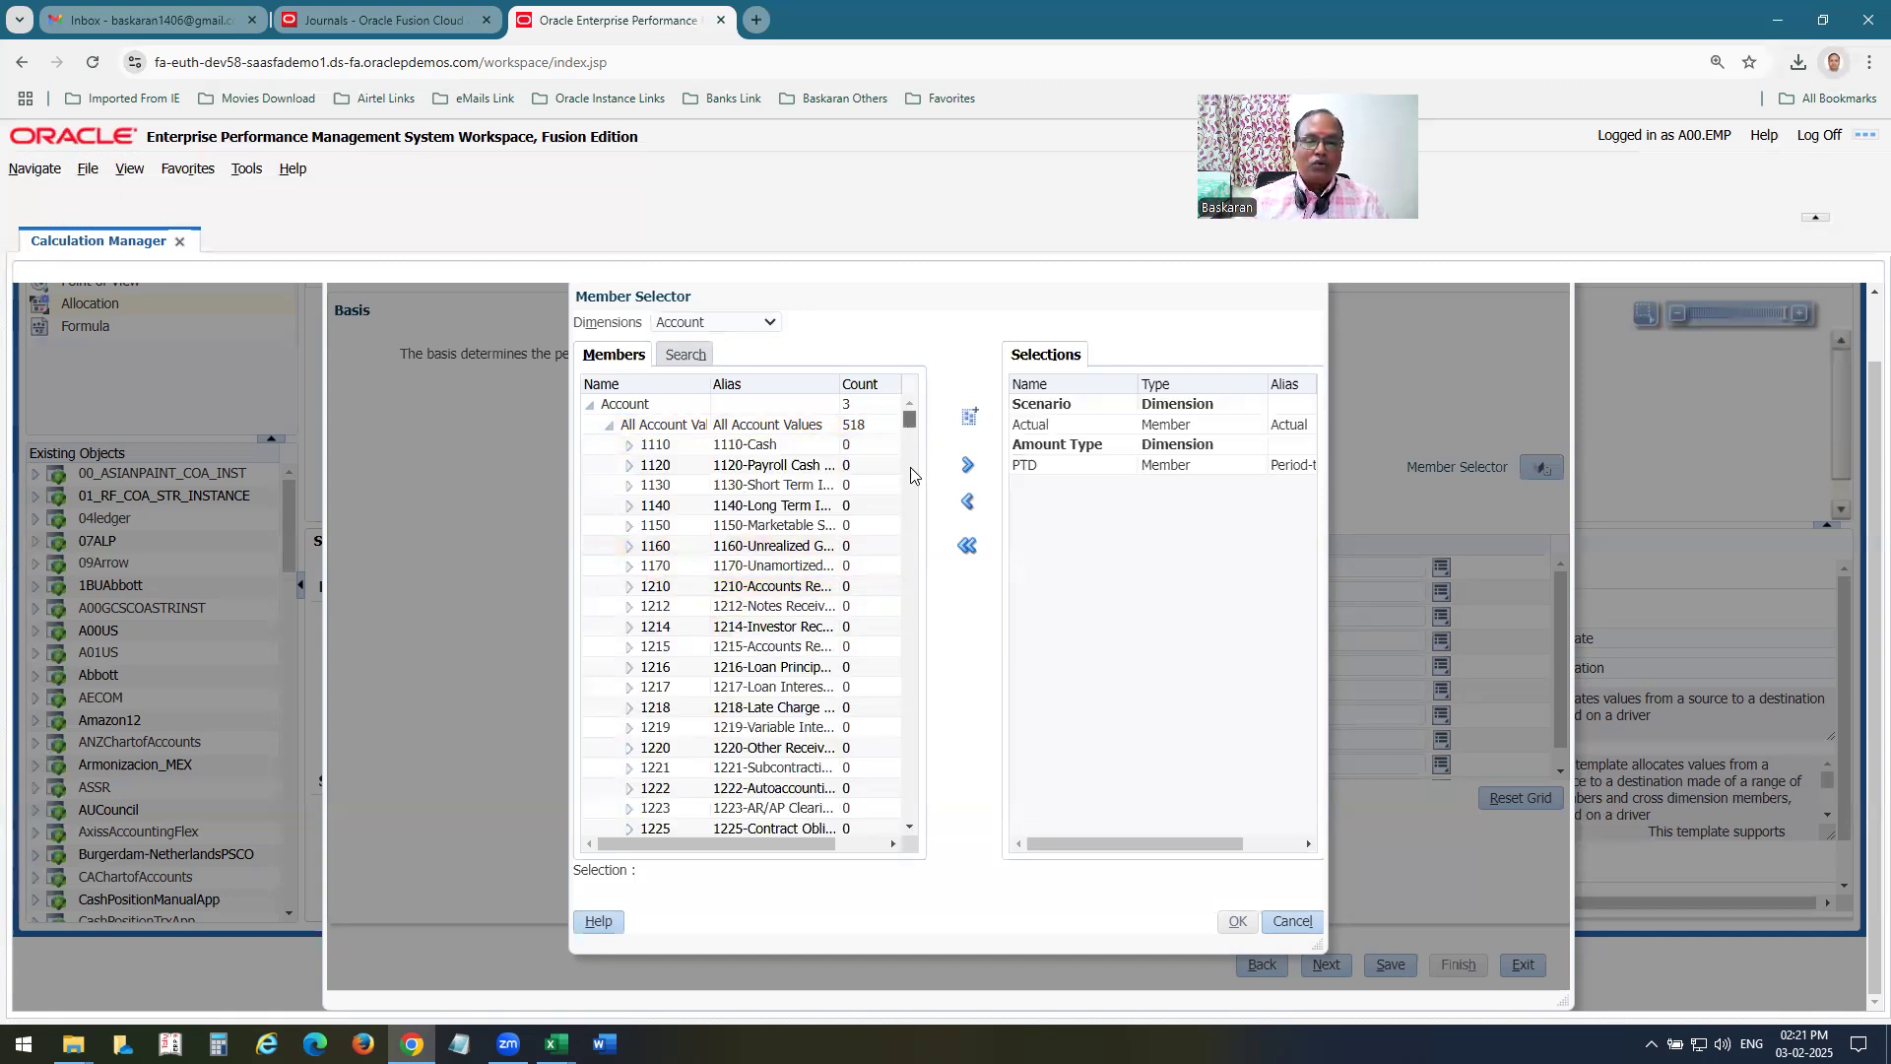
{"action": "left_click_drag", "start_coordinate": [911, 476], "coordinate": [910, 815]}
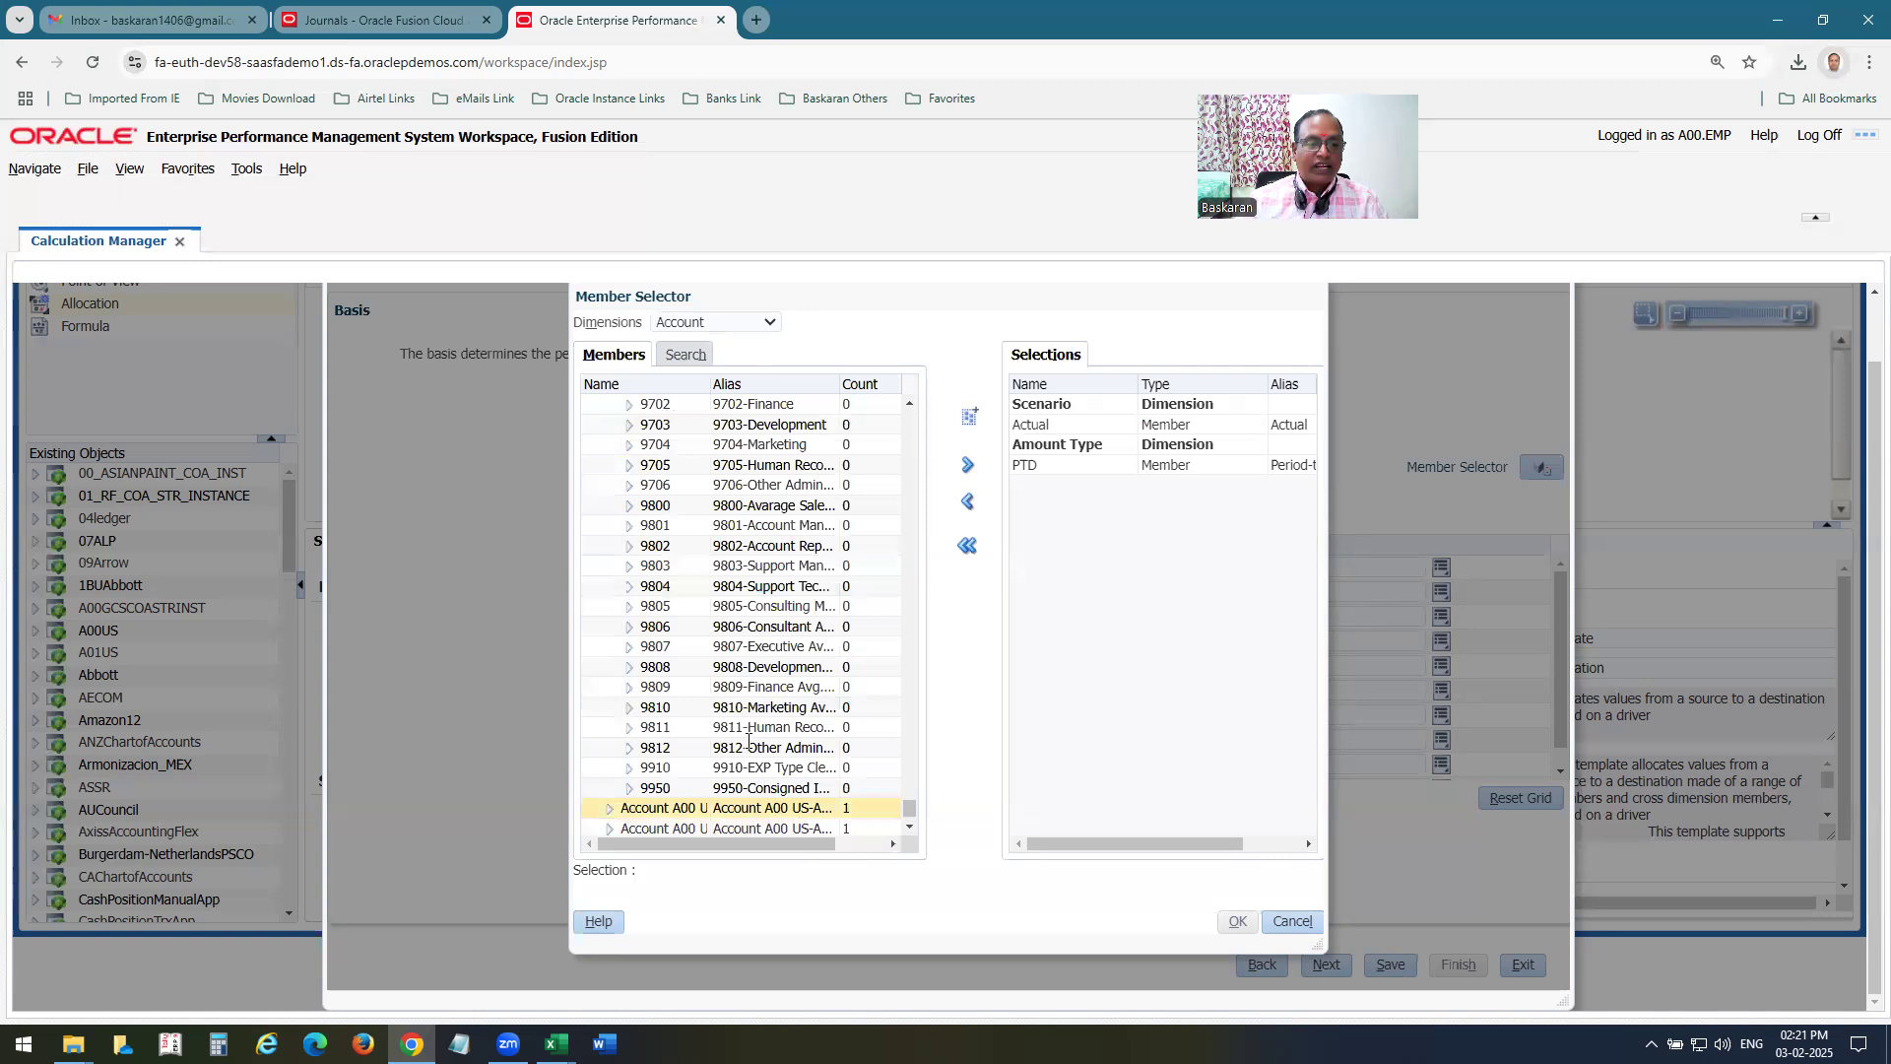
{"action": "scroll", "coordinate": [733, 642], "scroll_direction": "up", "scroll_amount": 1}
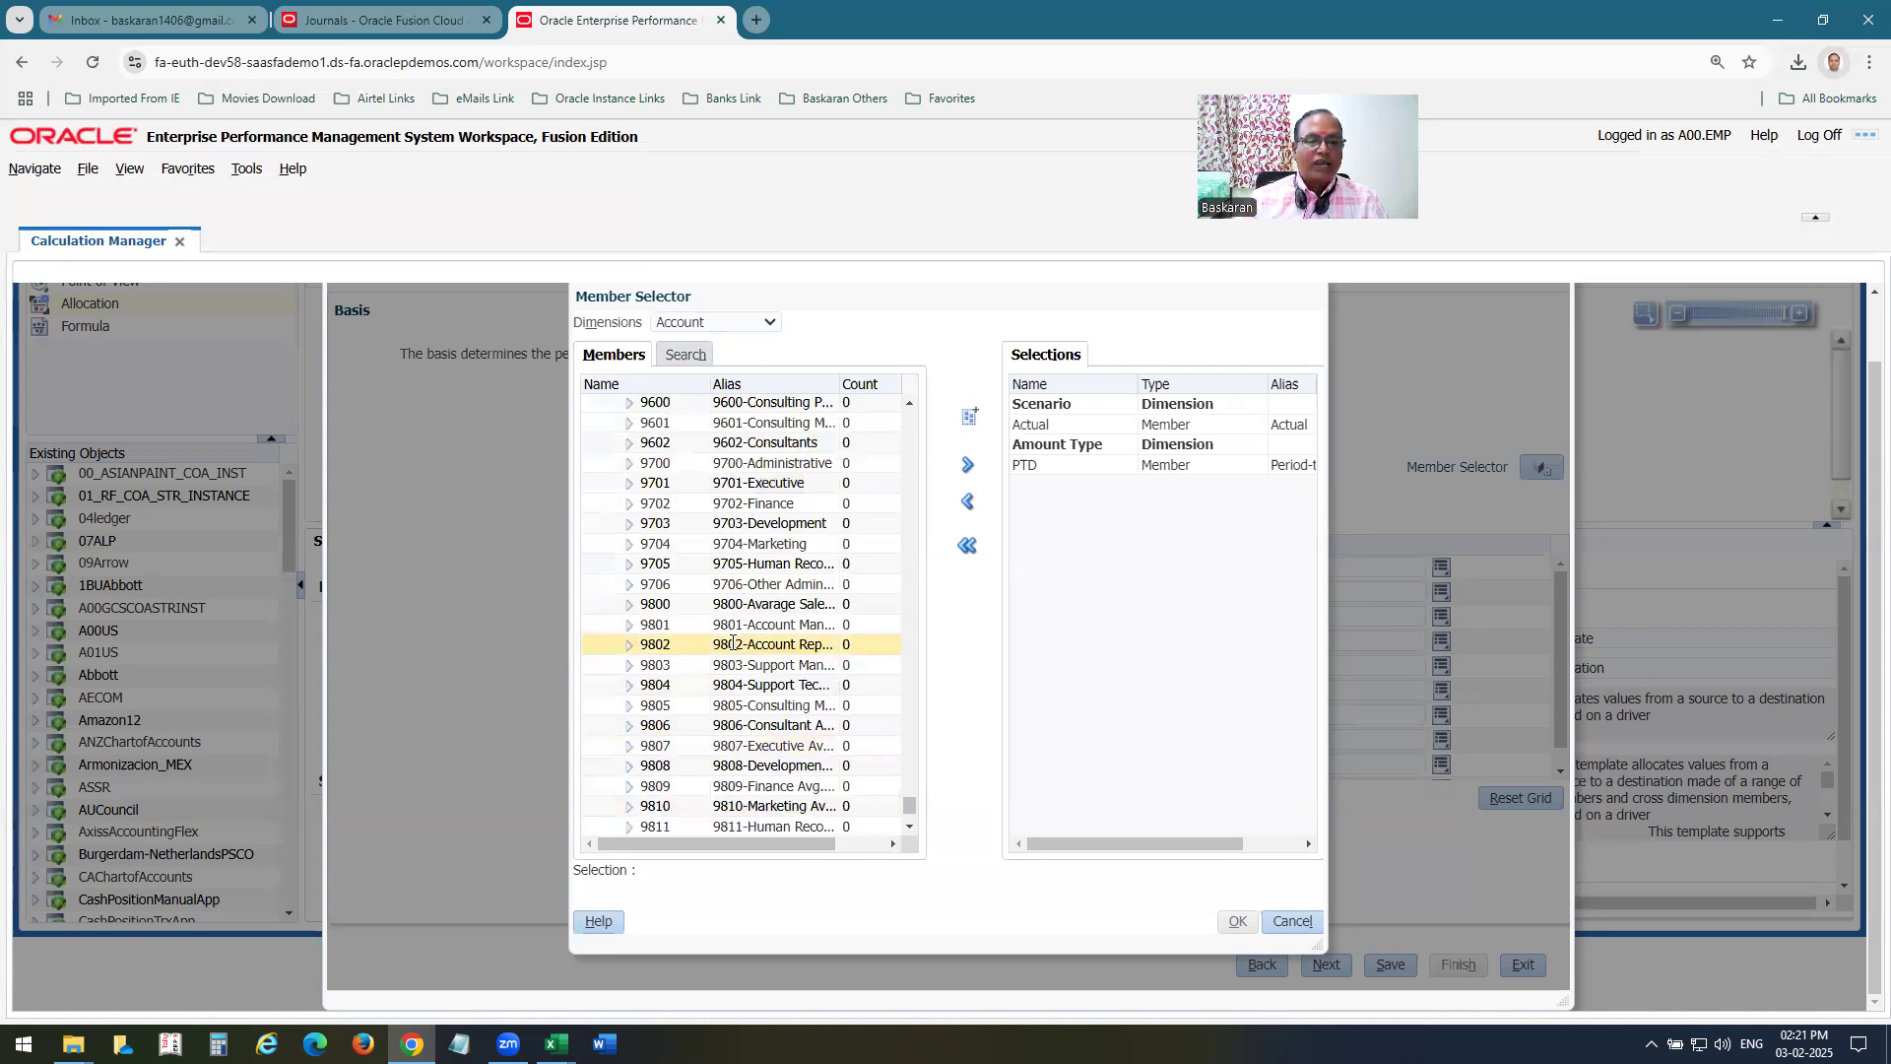
{"action": "scroll", "coordinate": [733, 643], "scroll_direction": "up", "scroll_amount": 3}
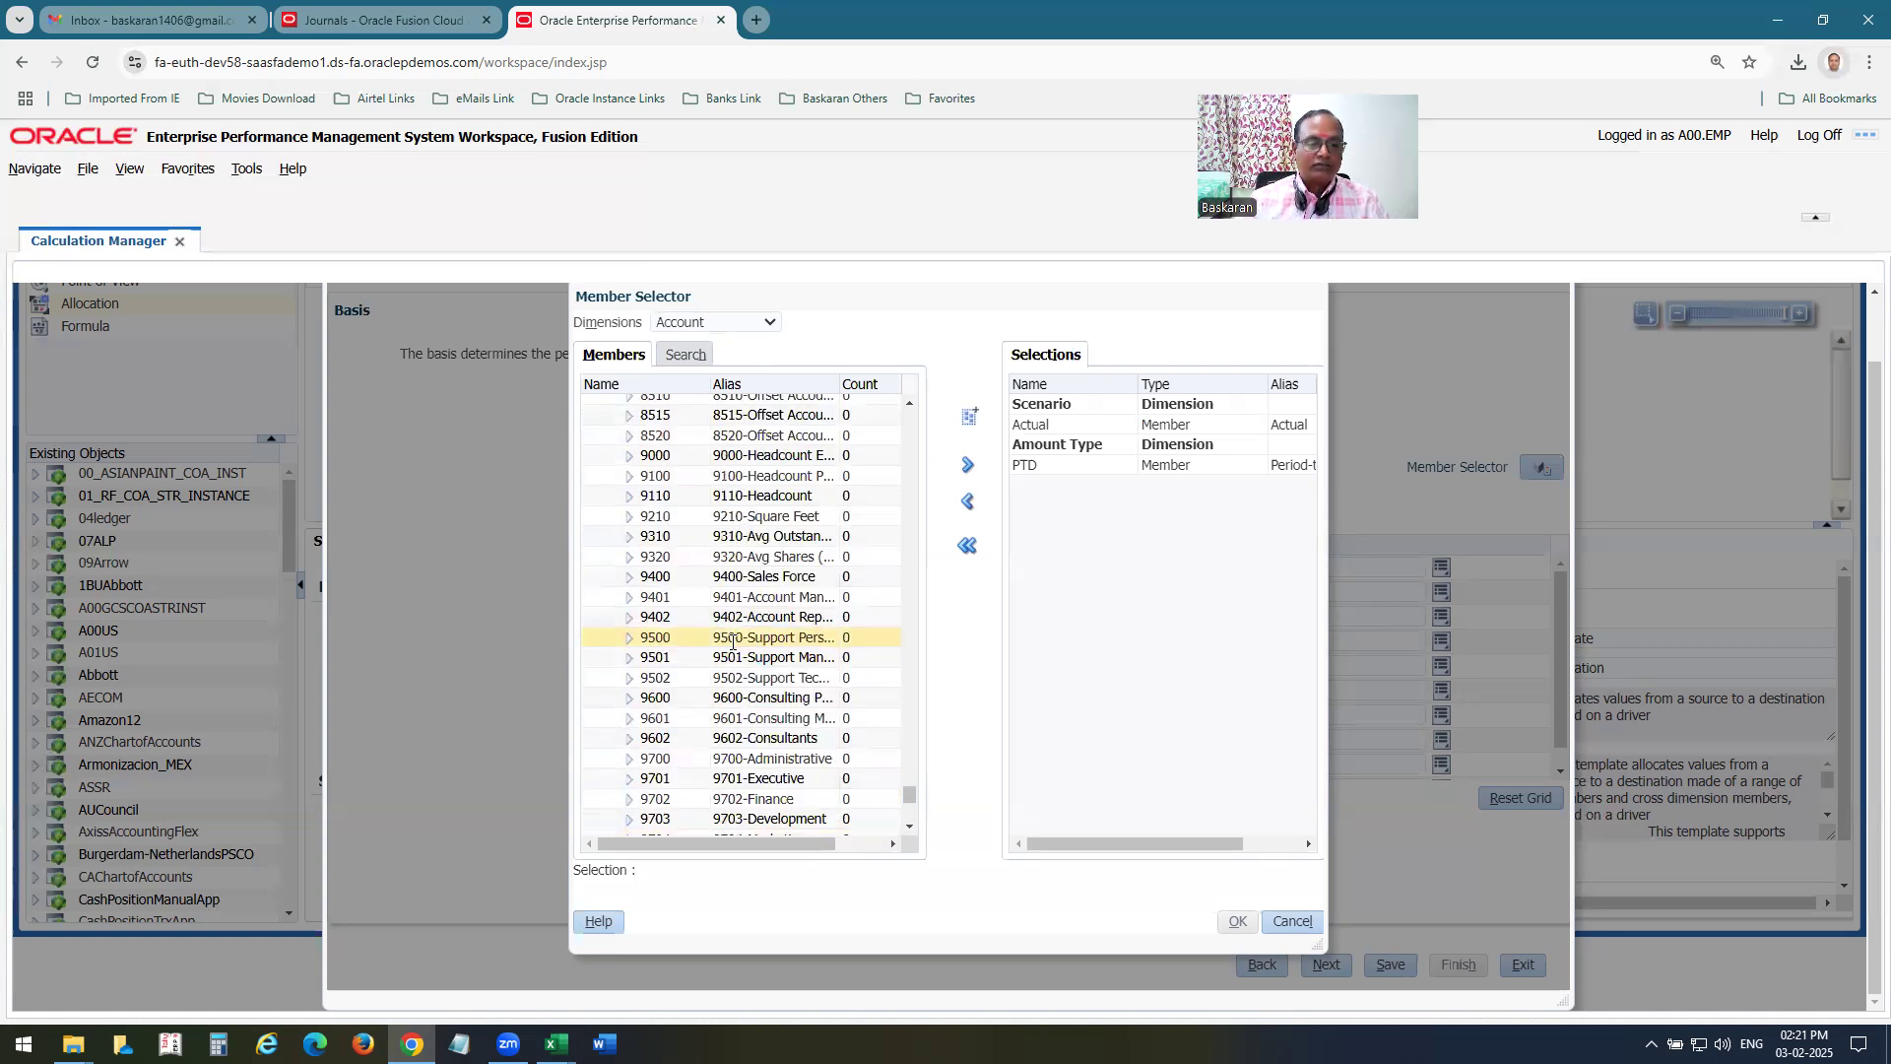
{"action": "left_click", "coordinate": [658, 516]}
{"action": "left_click", "coordinate": [967, 469]}
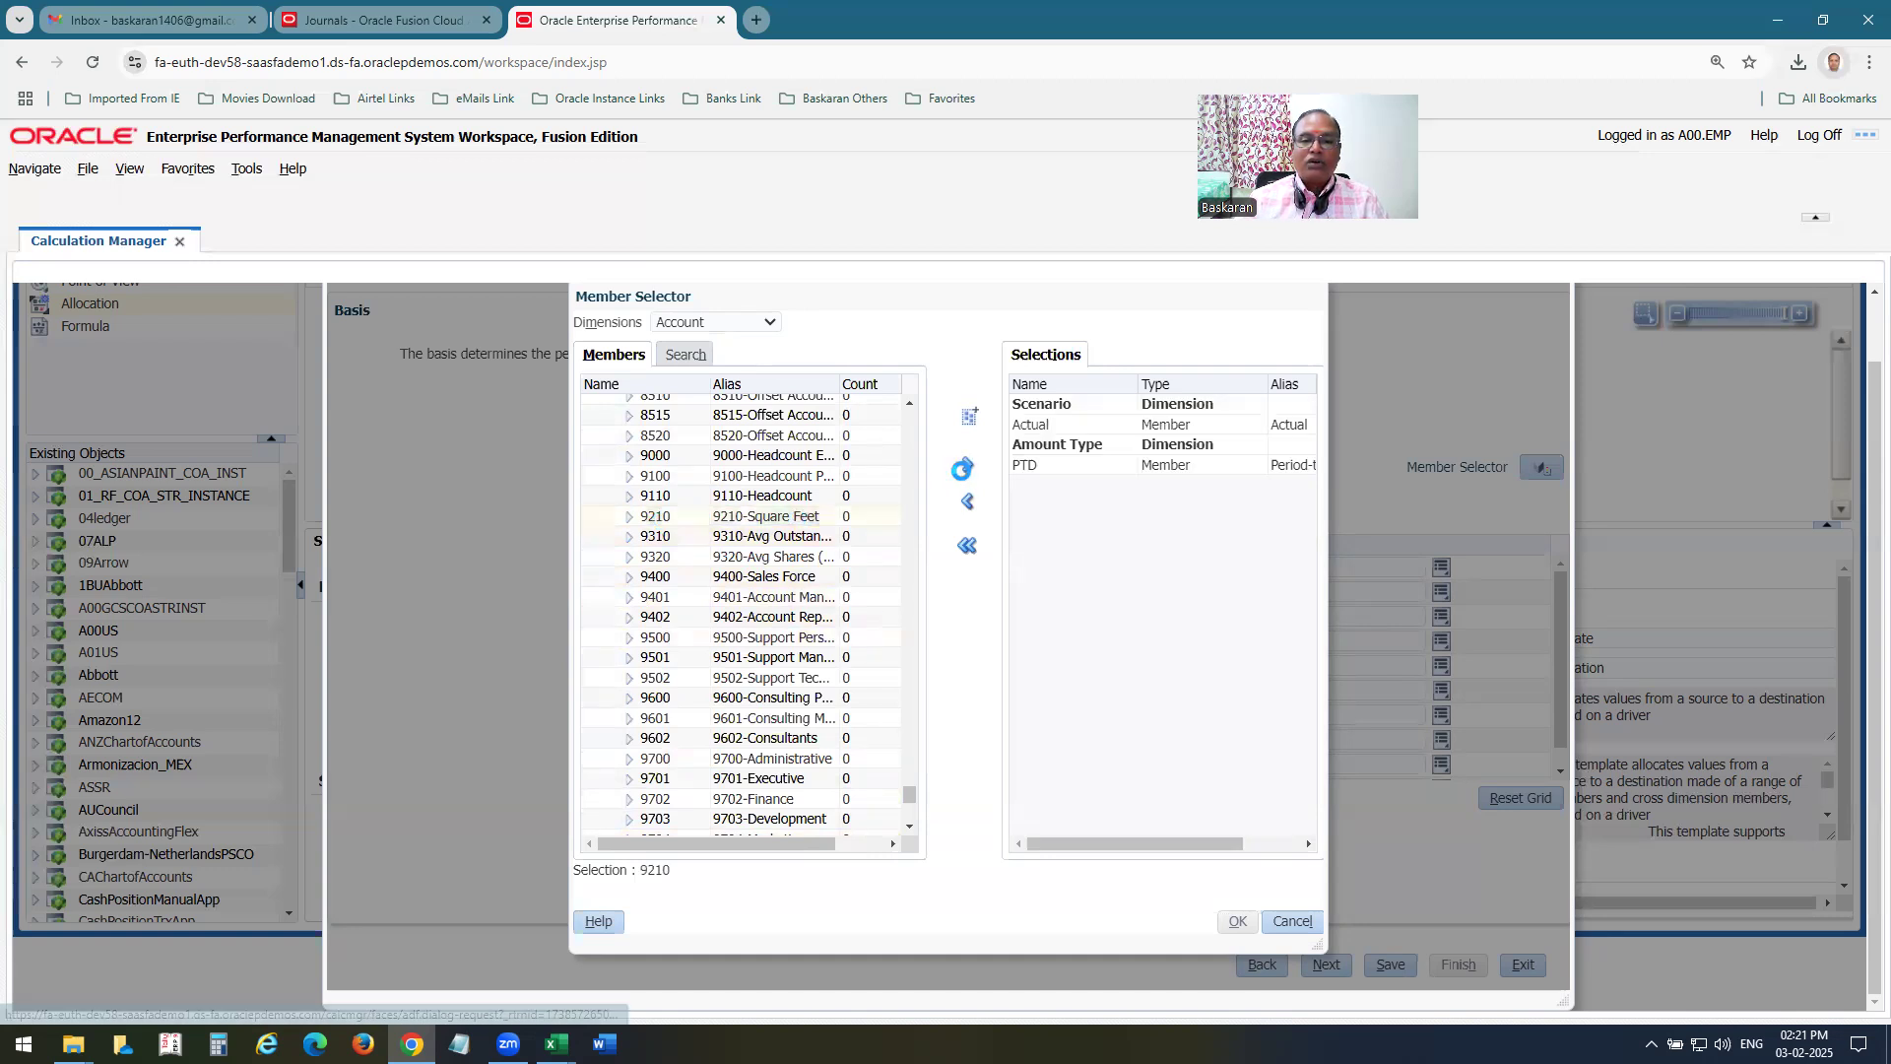
Check the basis Balance Type row in Excel, and add Period Activity as the basis's Balance Amount member in Chrome.
{"action": "key", "text": "alt+Tab"}
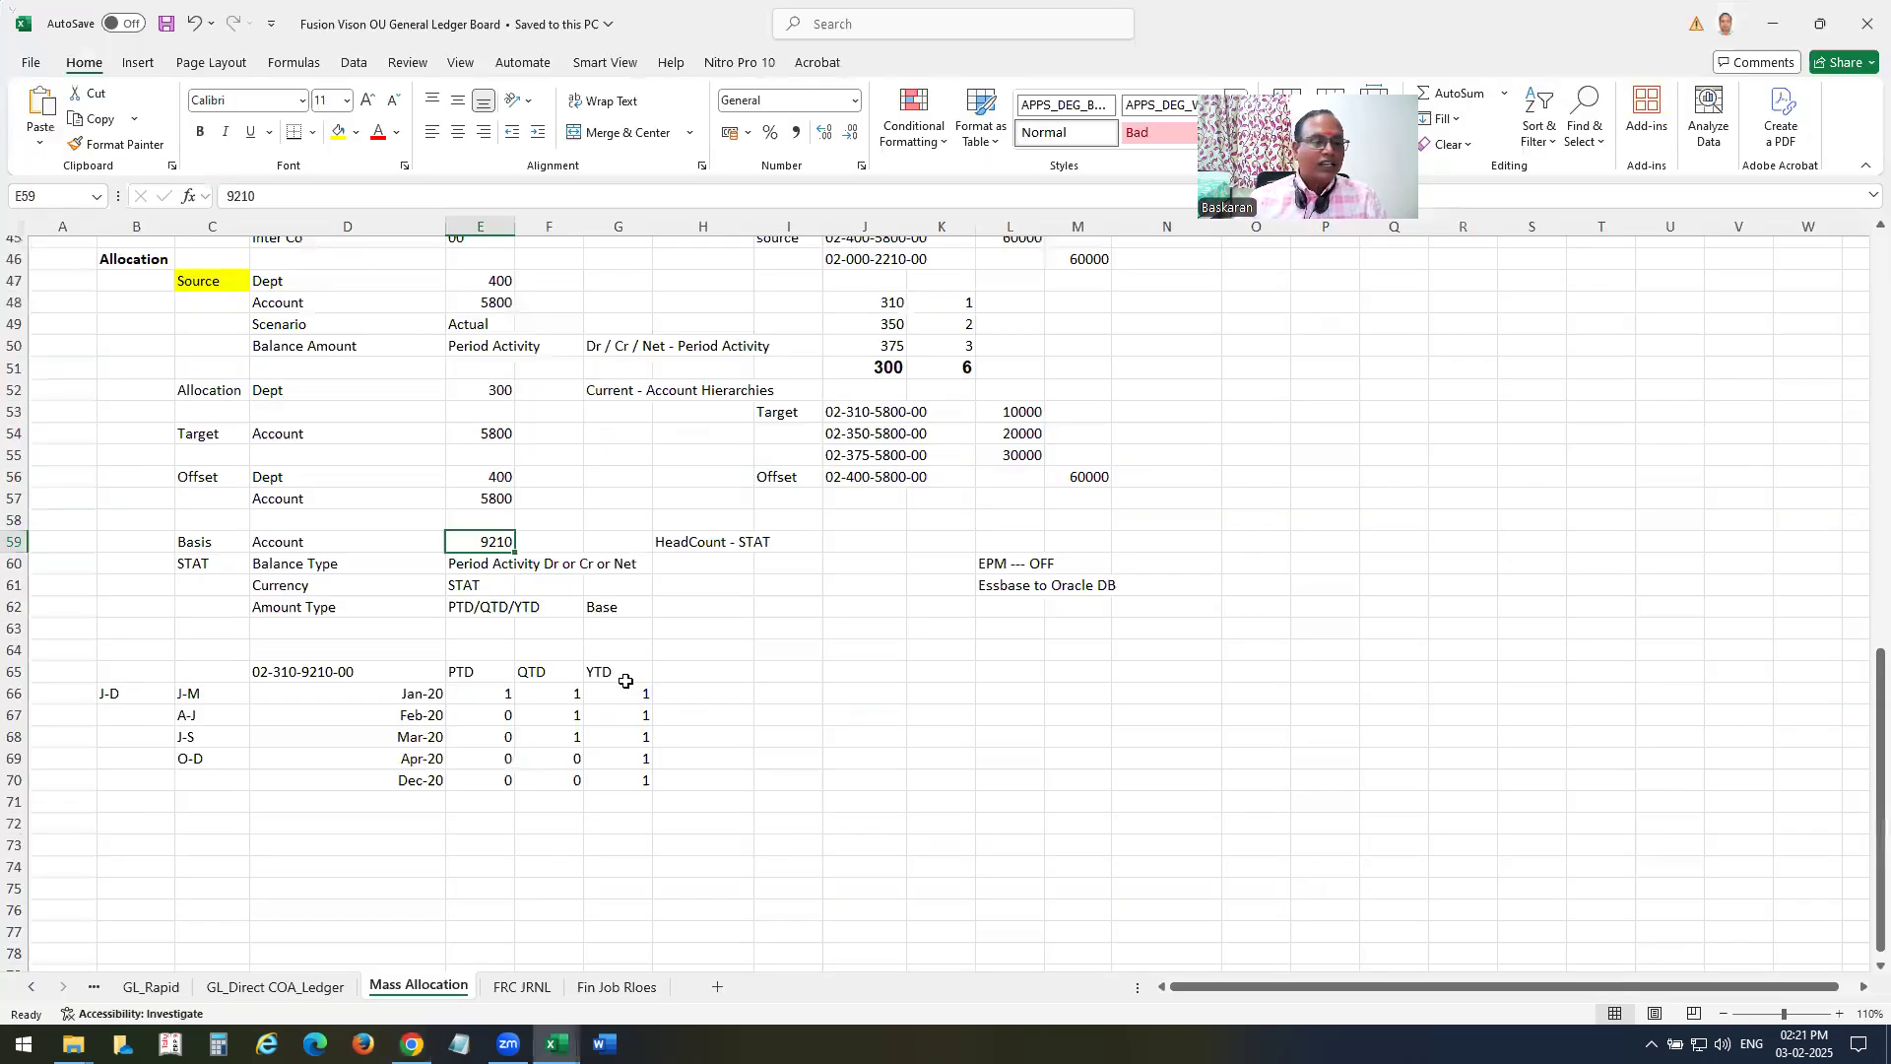
{"action": "left_click", "coordinate": [310, 565]}
{"action": "key", "text": "alt+Tab"}
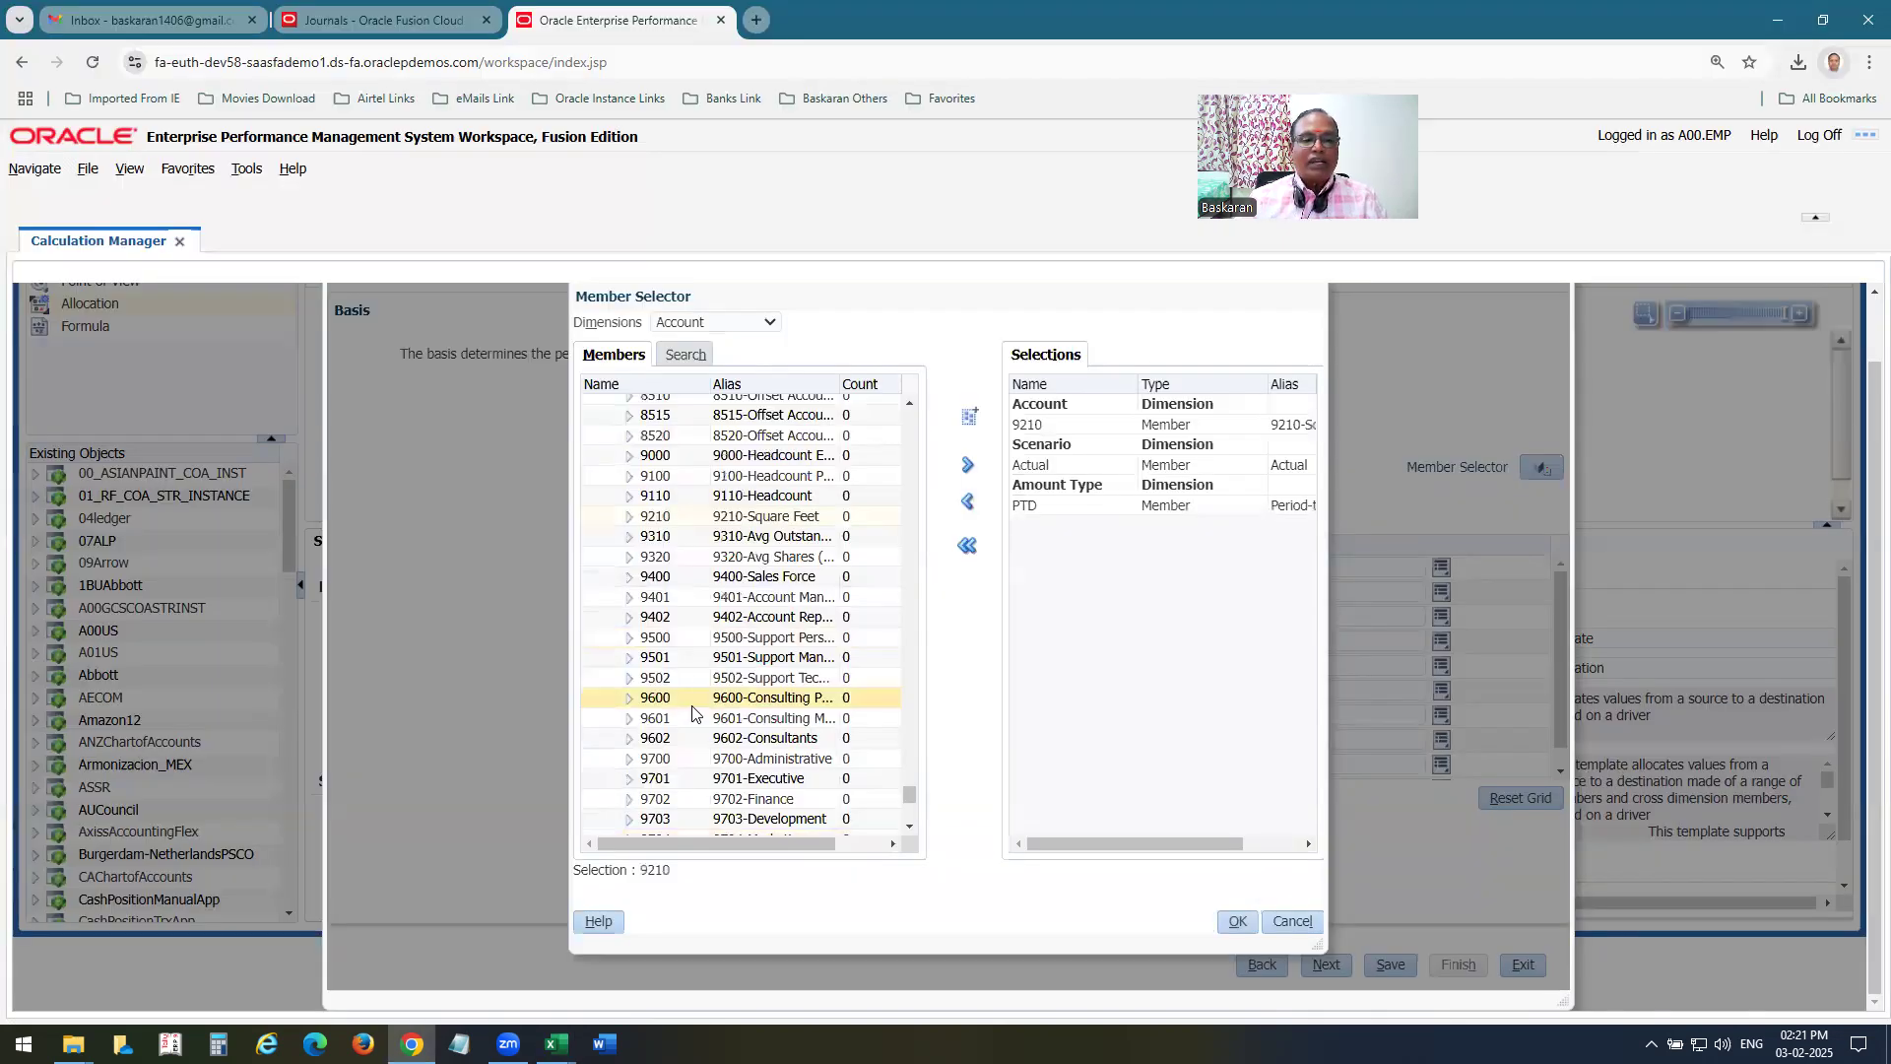
{"action": "left_click", "coordinate": [719, 322]}
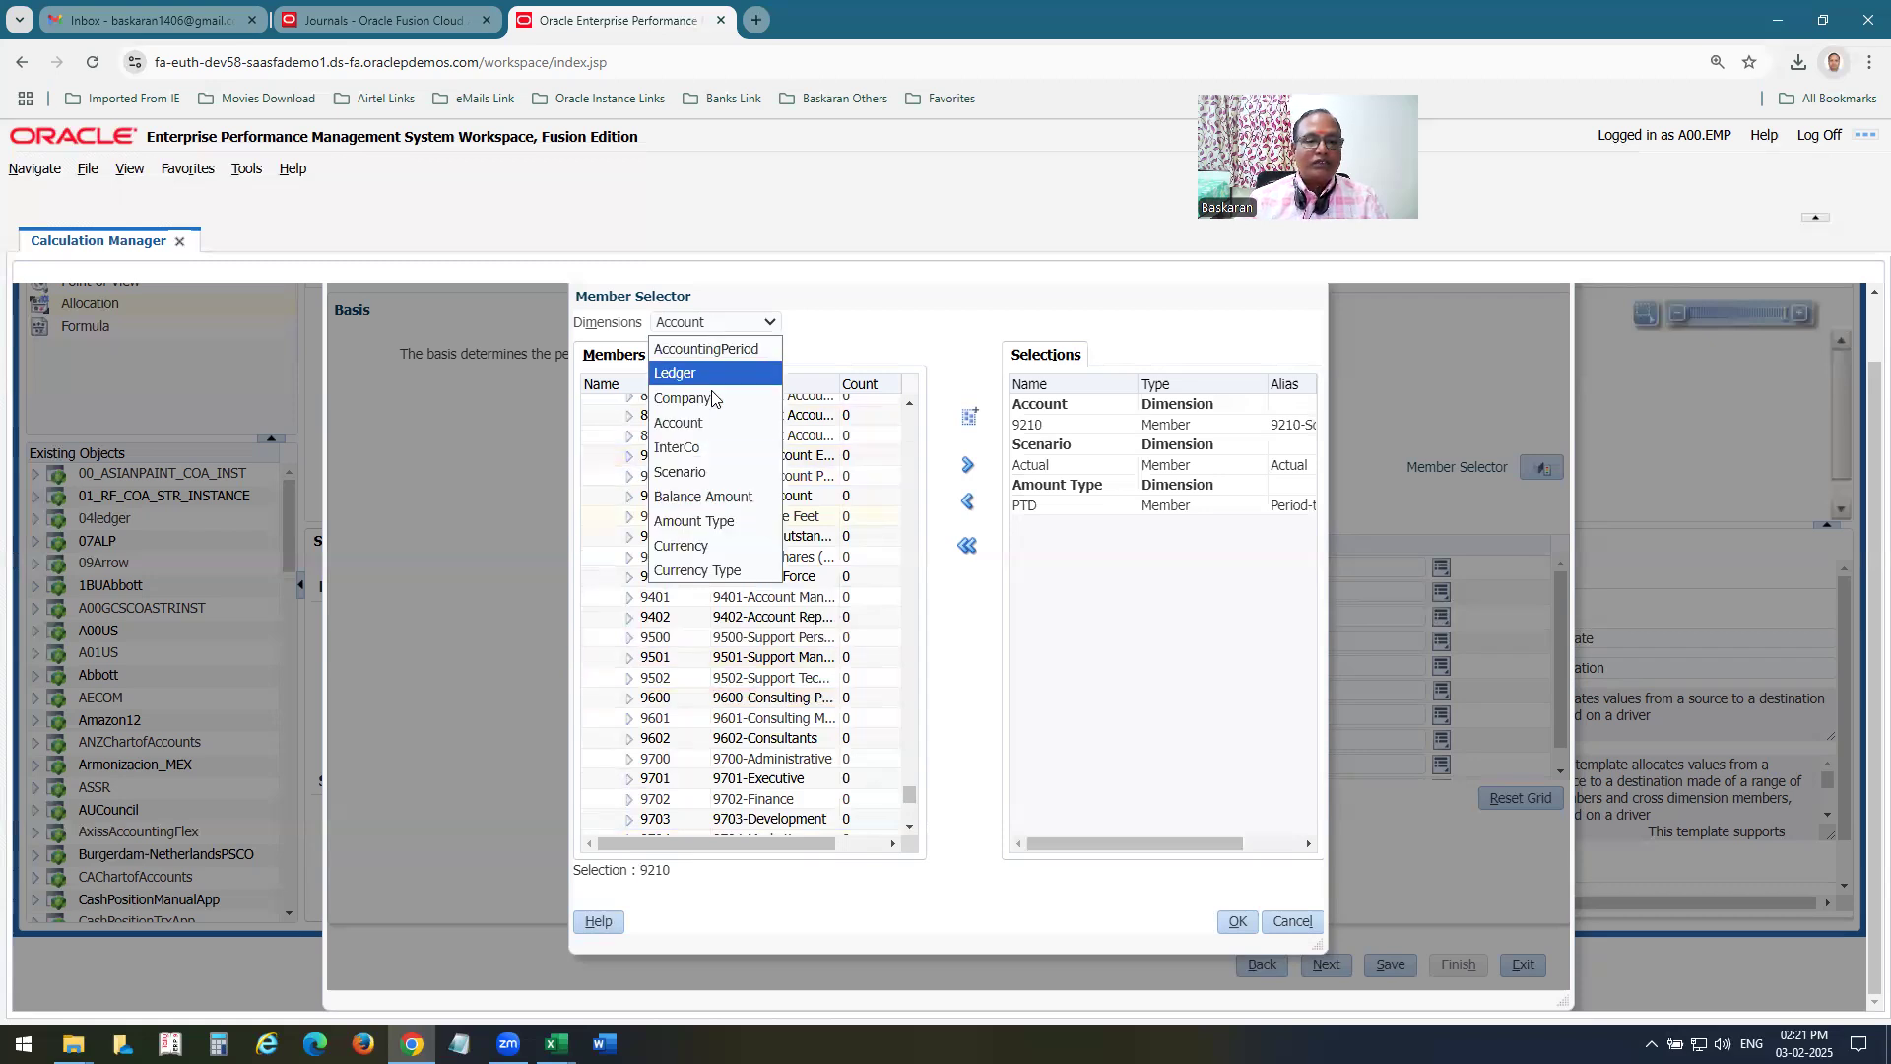
{"action": "left_click", "coordinate": [709, 496]}
{"action": "left_click", "coordinate": [677, 444]}
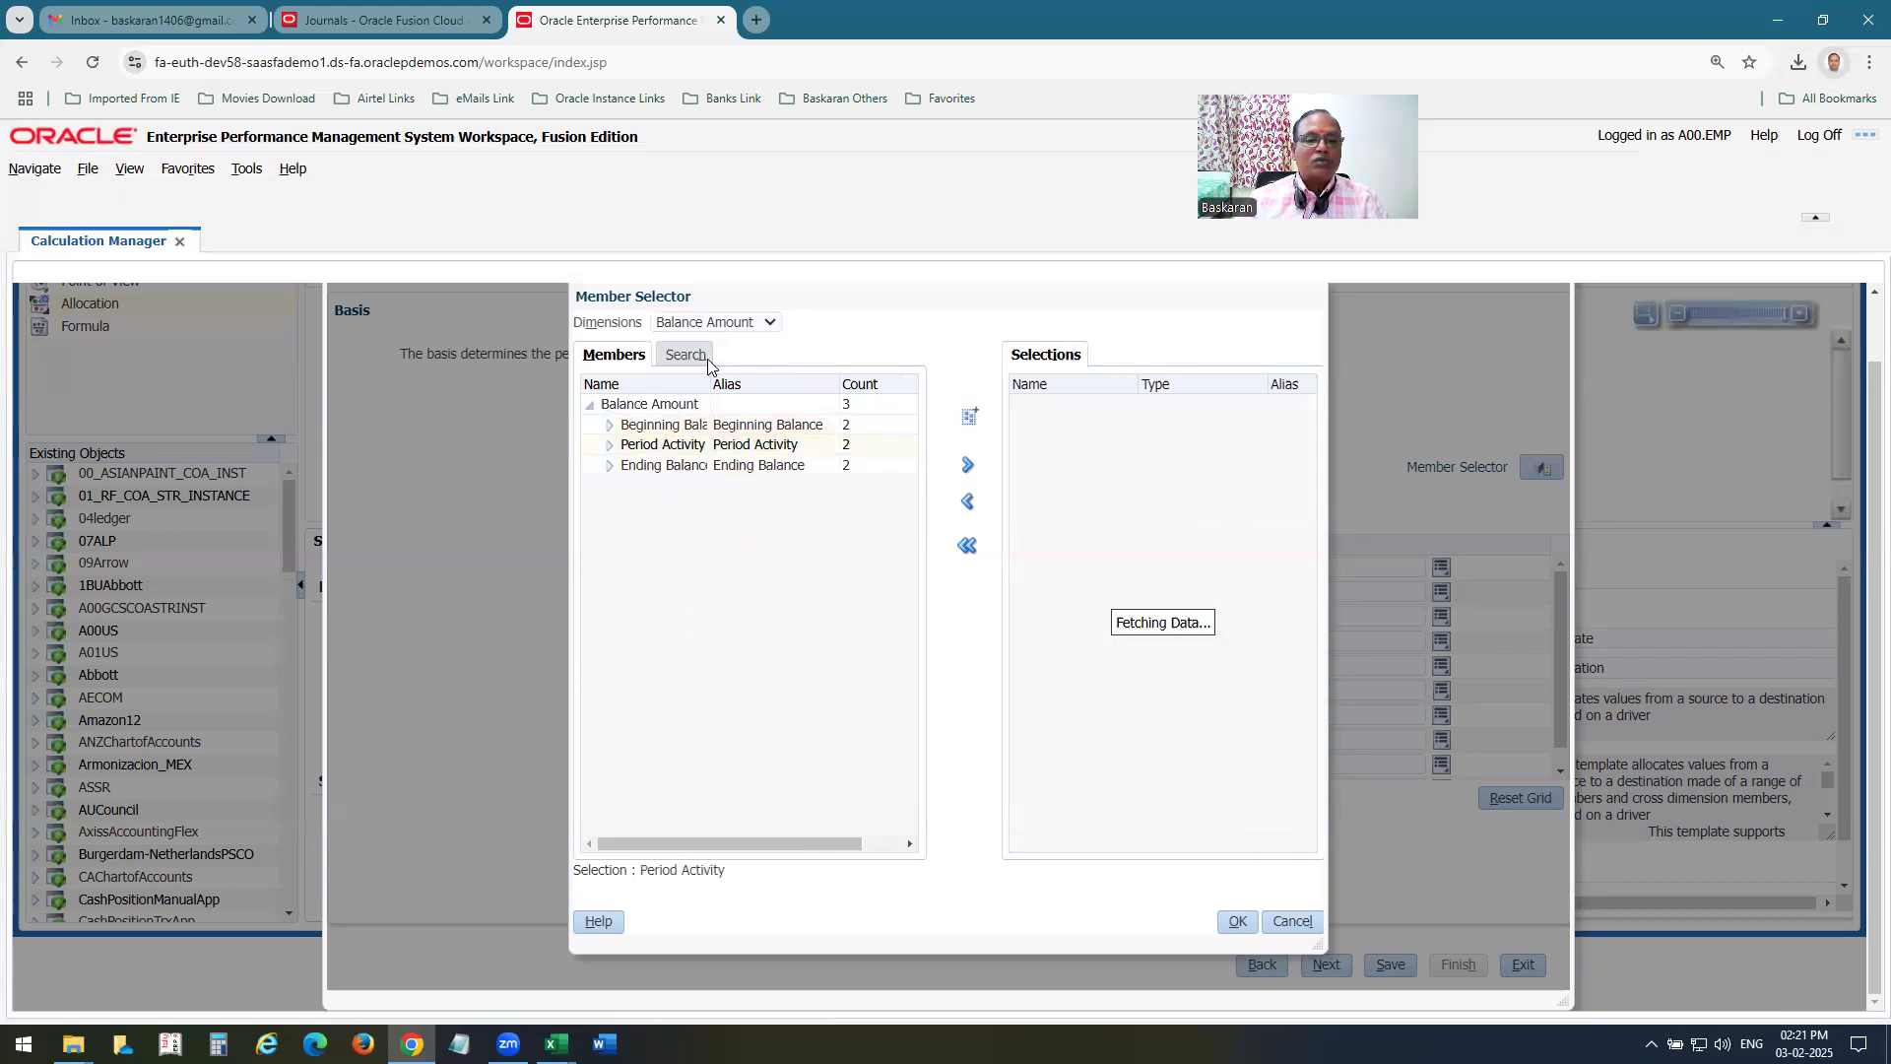
Add STAT from the Currency dimension as the basis's Currency member.
{"action": "left_click", "coordinate": [714, 325]}
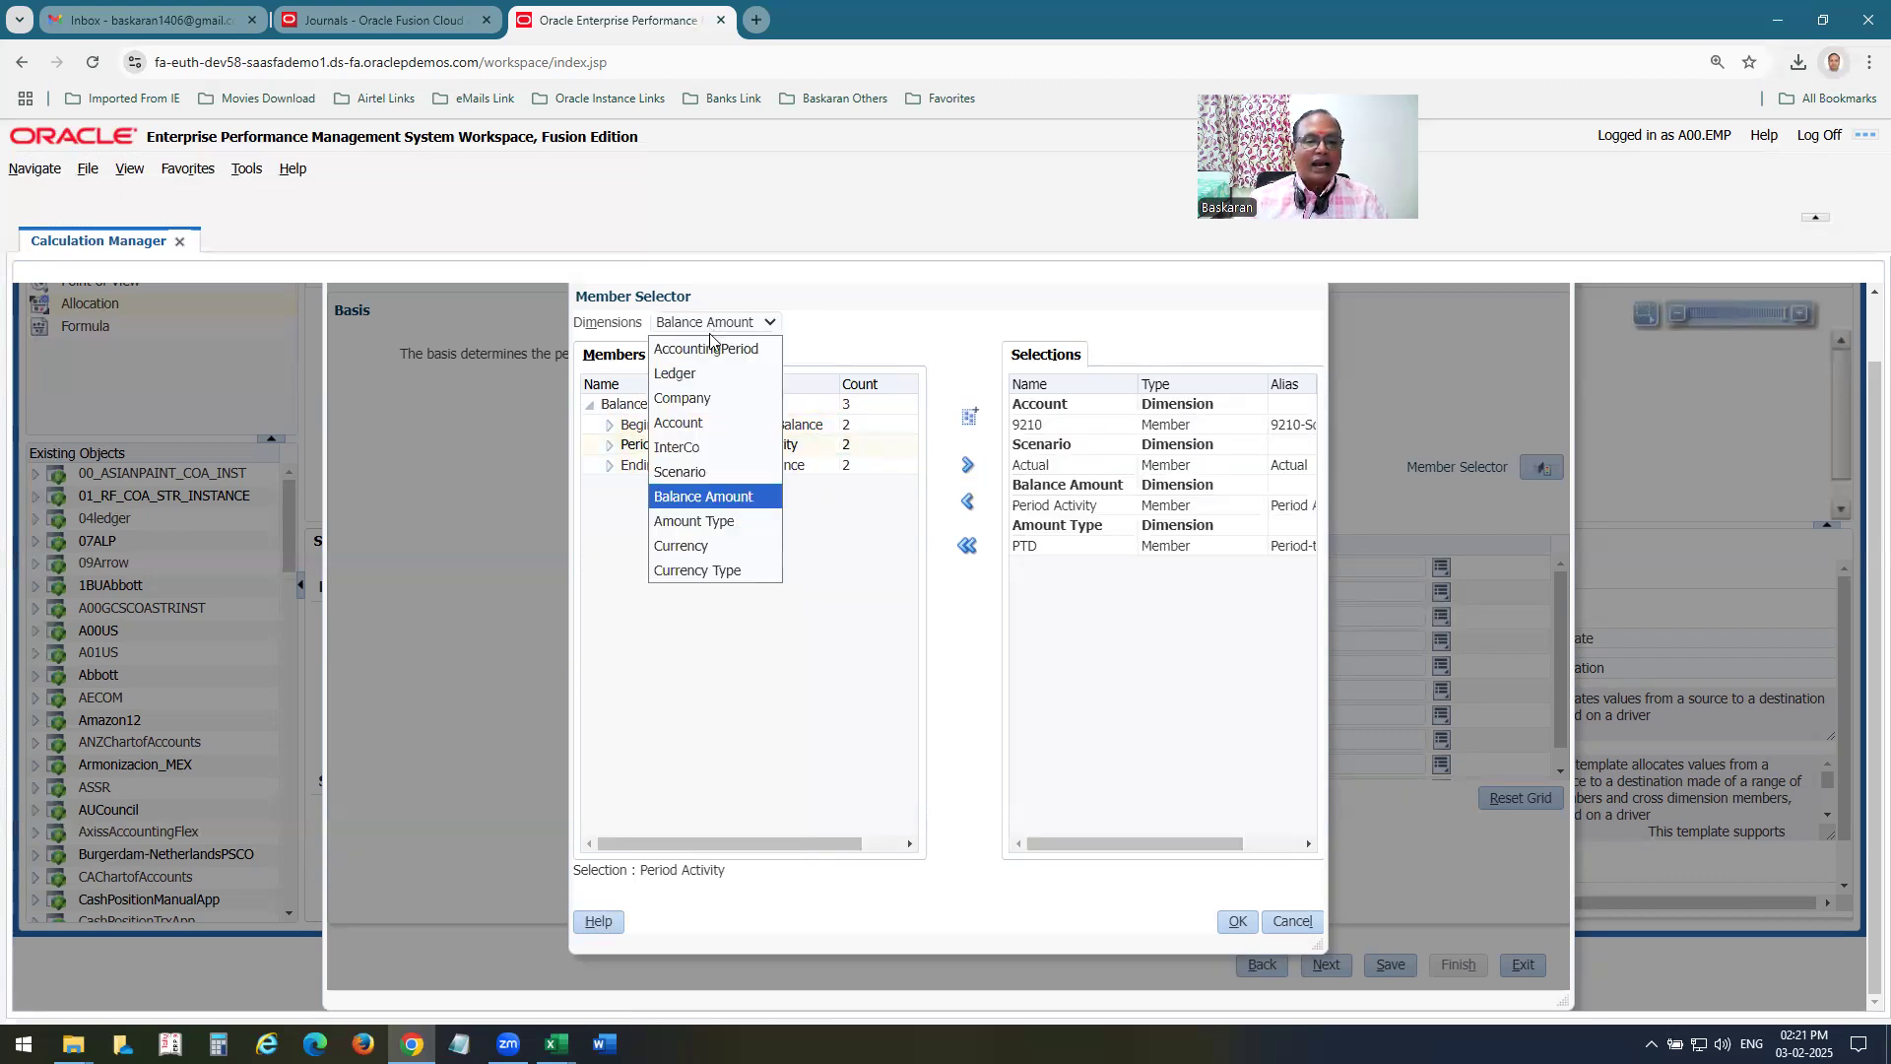
{"action": "left_click", "coordinate": [709, 545]}
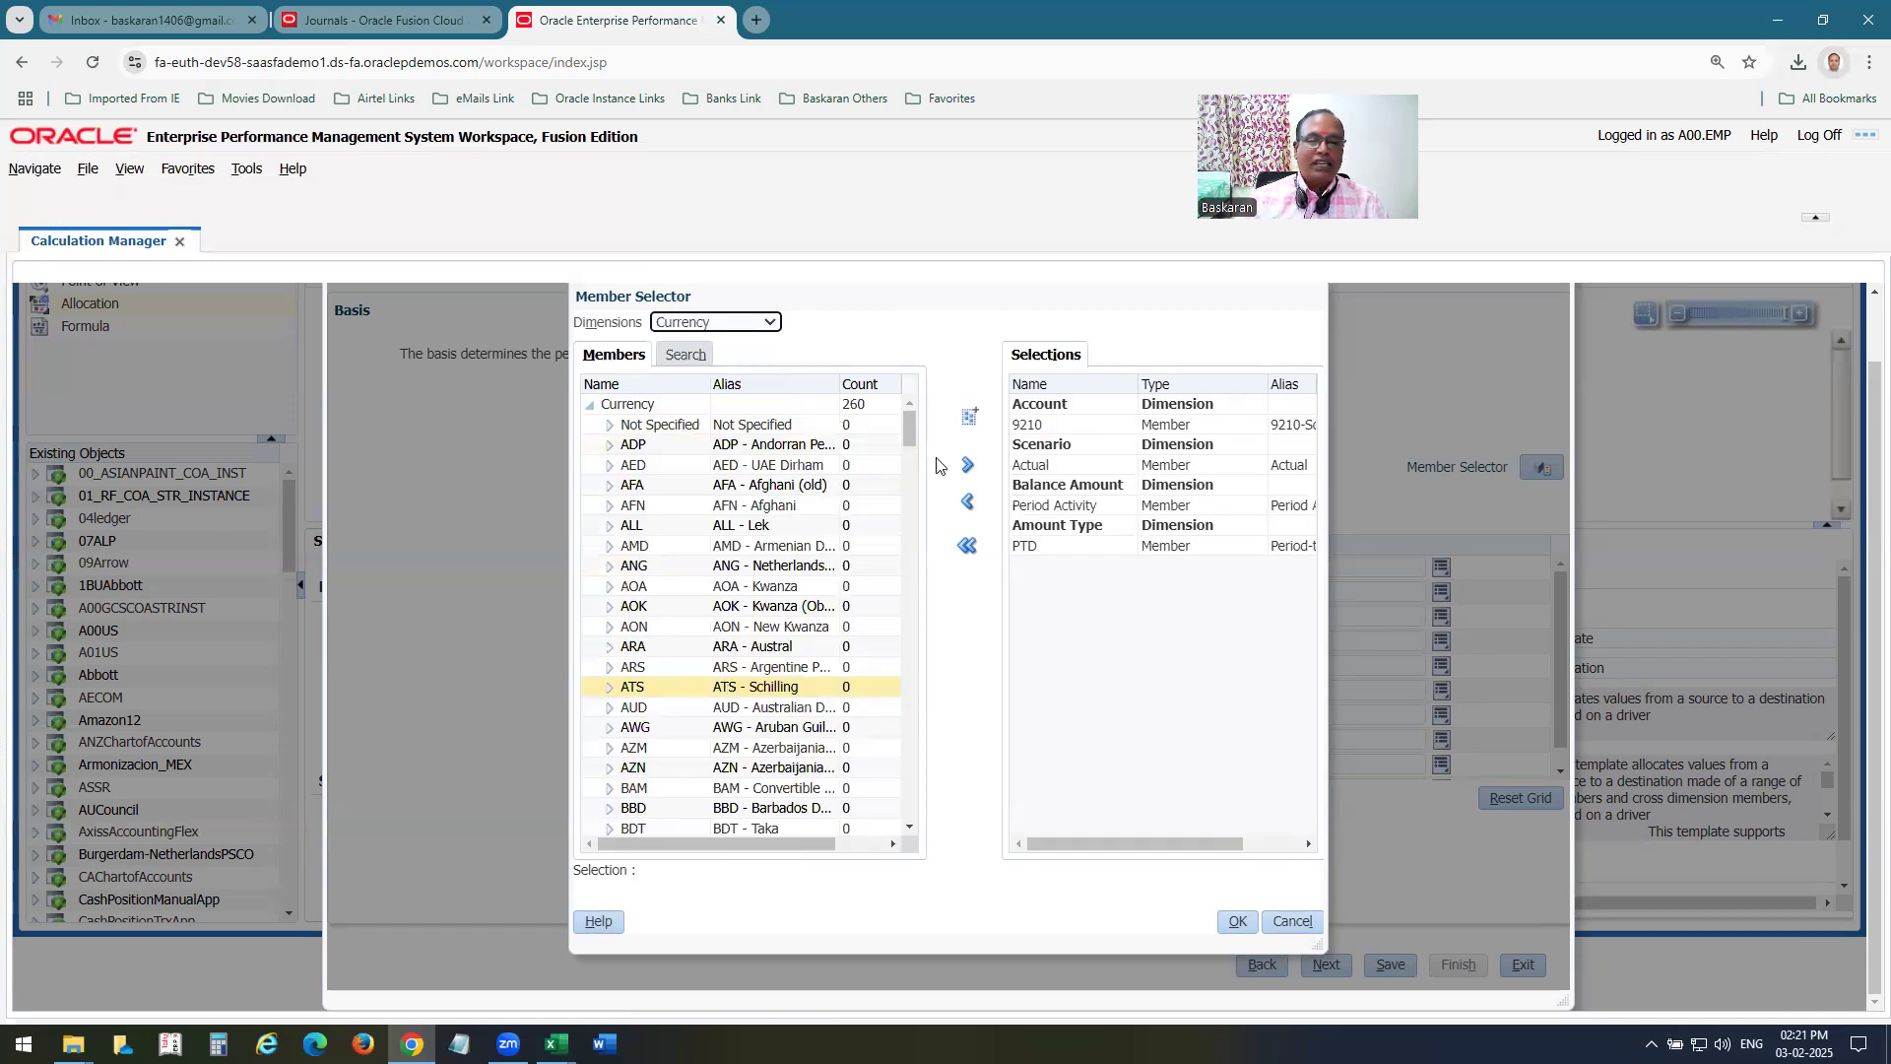
{"action": "left_click_drag", "start_coordinate": [904, 428], "coordinate": [910, 669]}
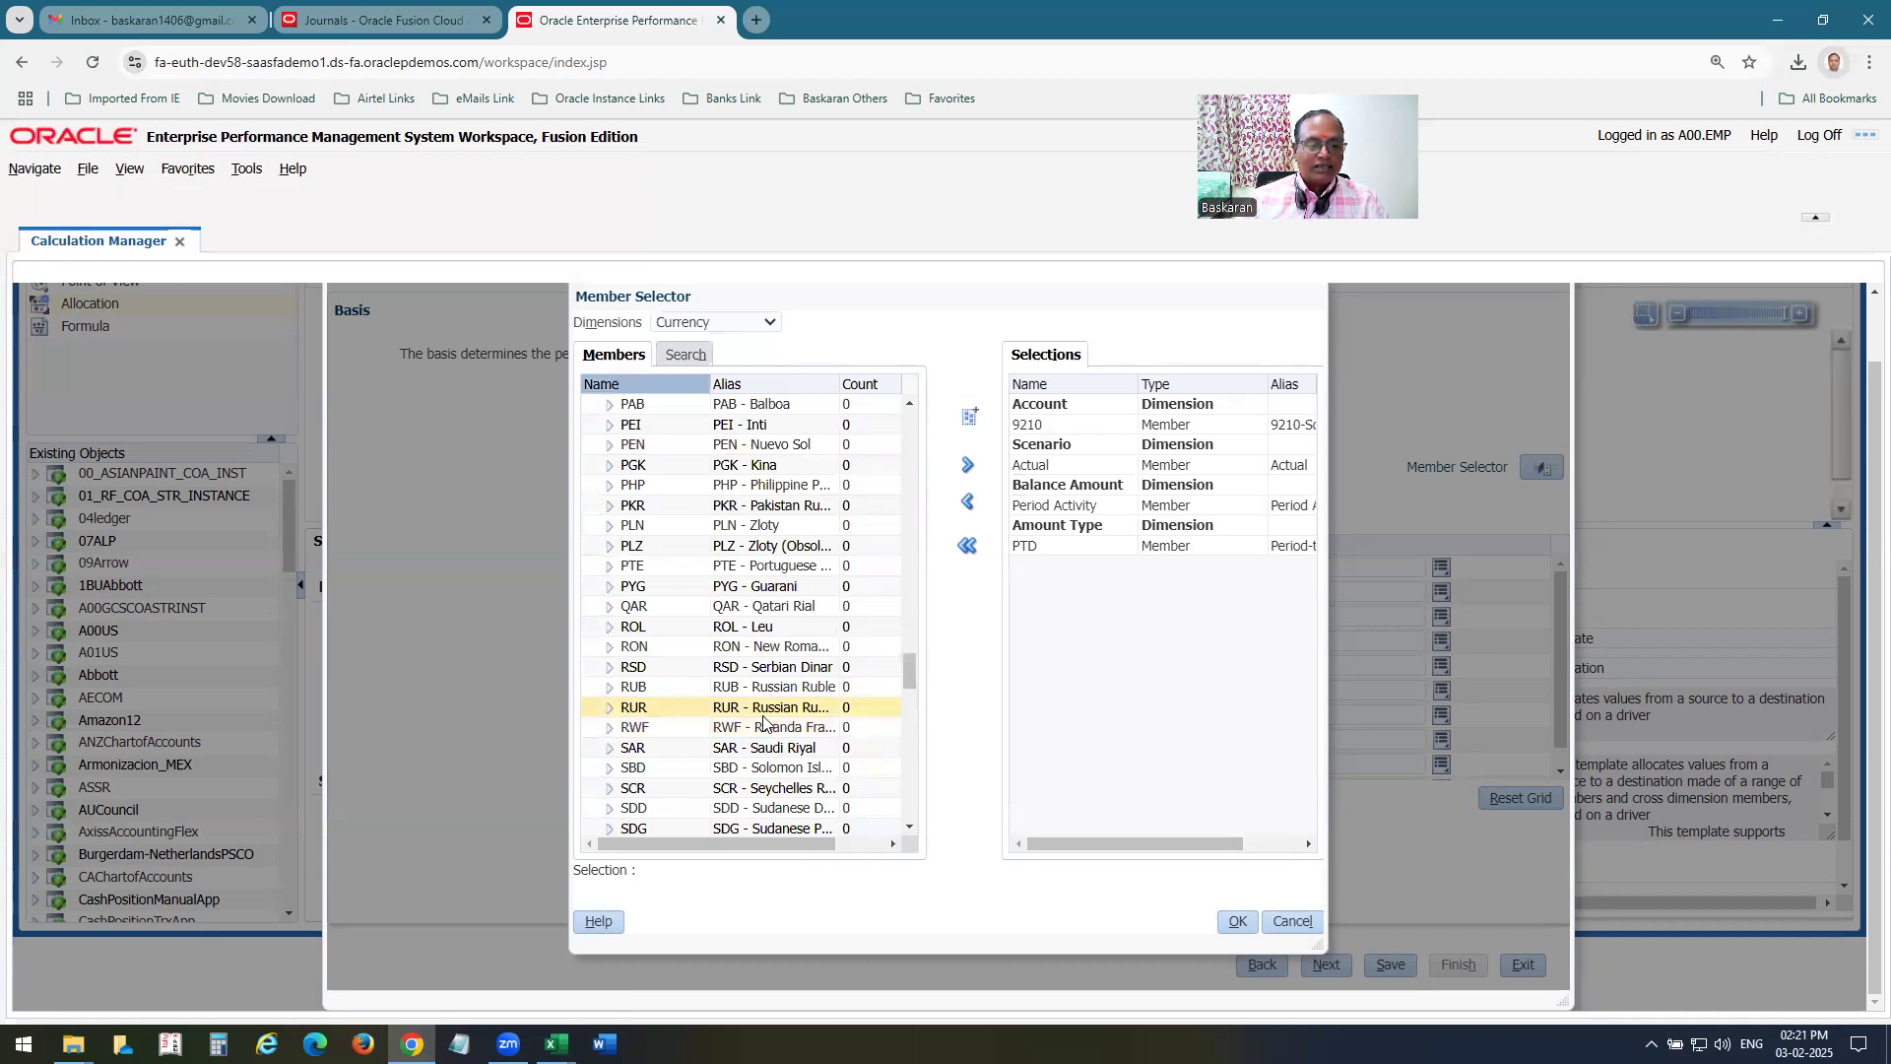
{"action": "scroll", "coordinate": [764, 719], "scroll_direction": "down", "scroll_amount": 2}
{"action": "scroll", "coordinate": [766, 716], "scroll_direction": "down", "scroll_amount": 2}
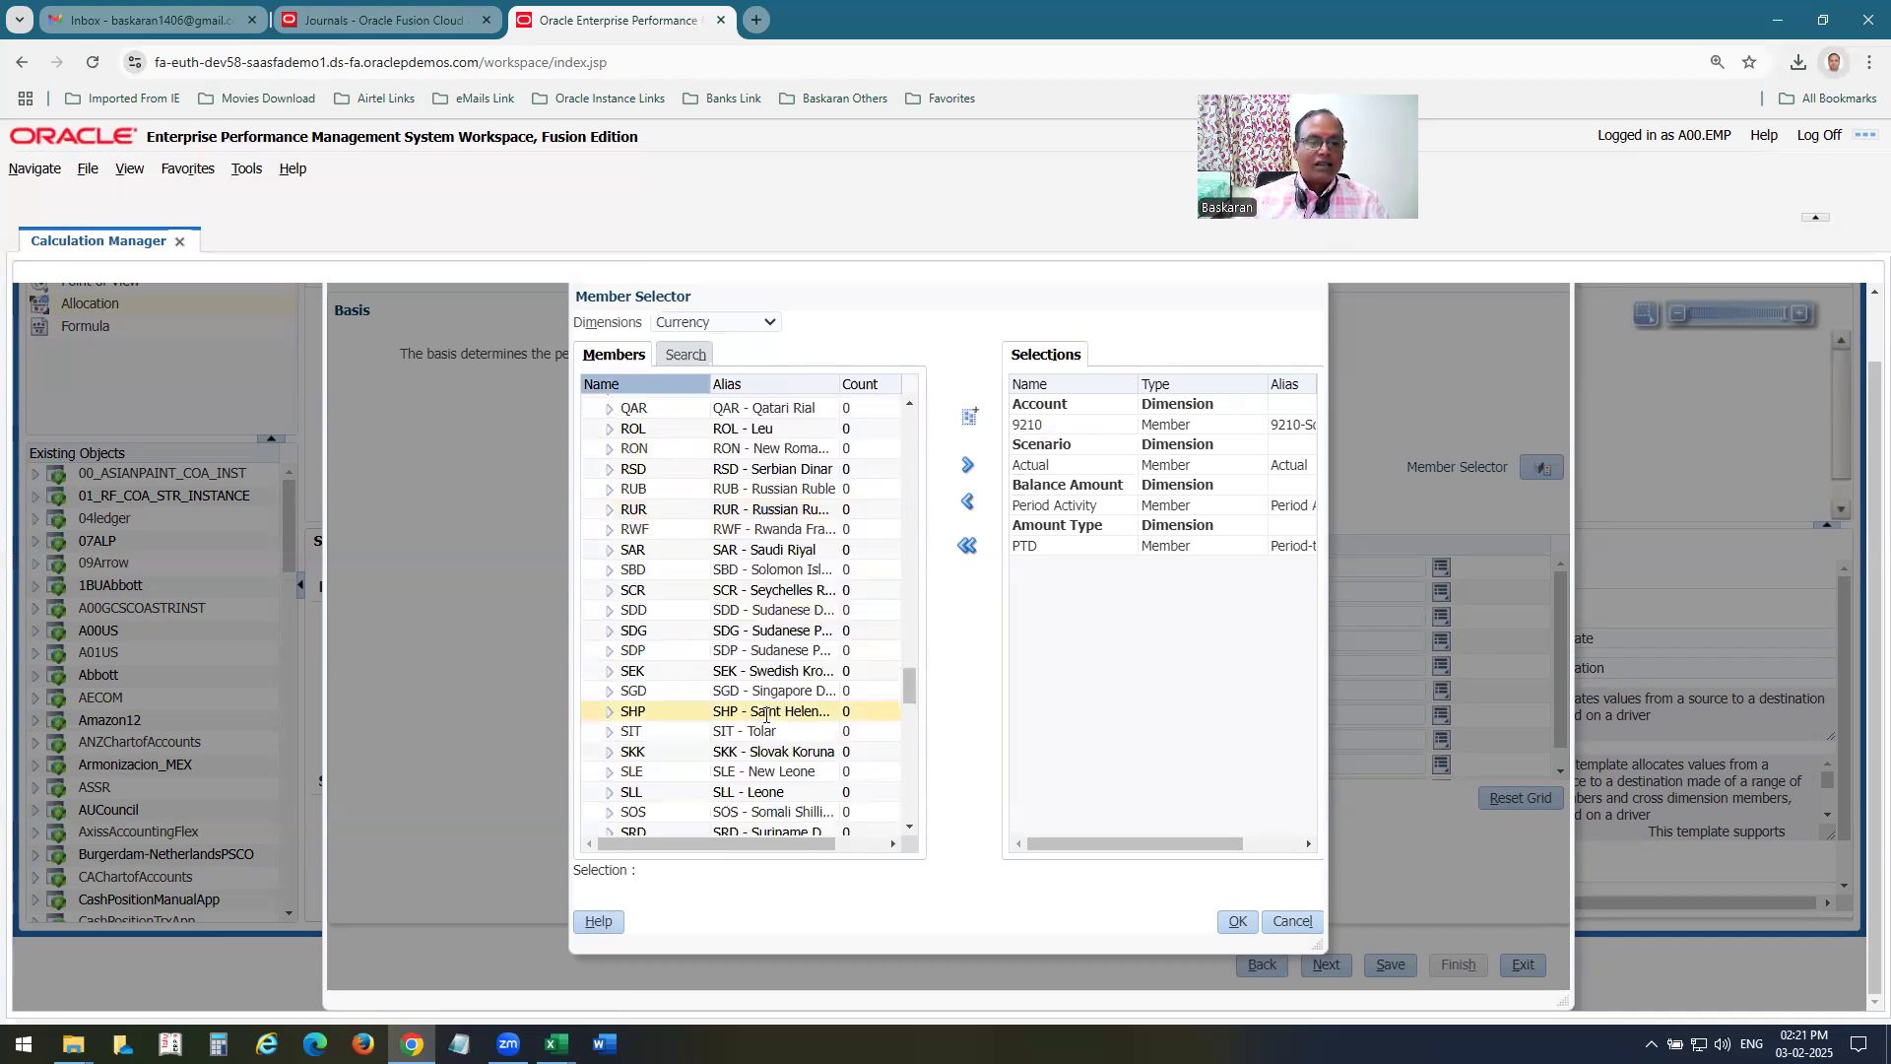
{"action": "scroll", "coordinate": [766, 716], "scroll_direction": "down", "scroll_amount": 2}
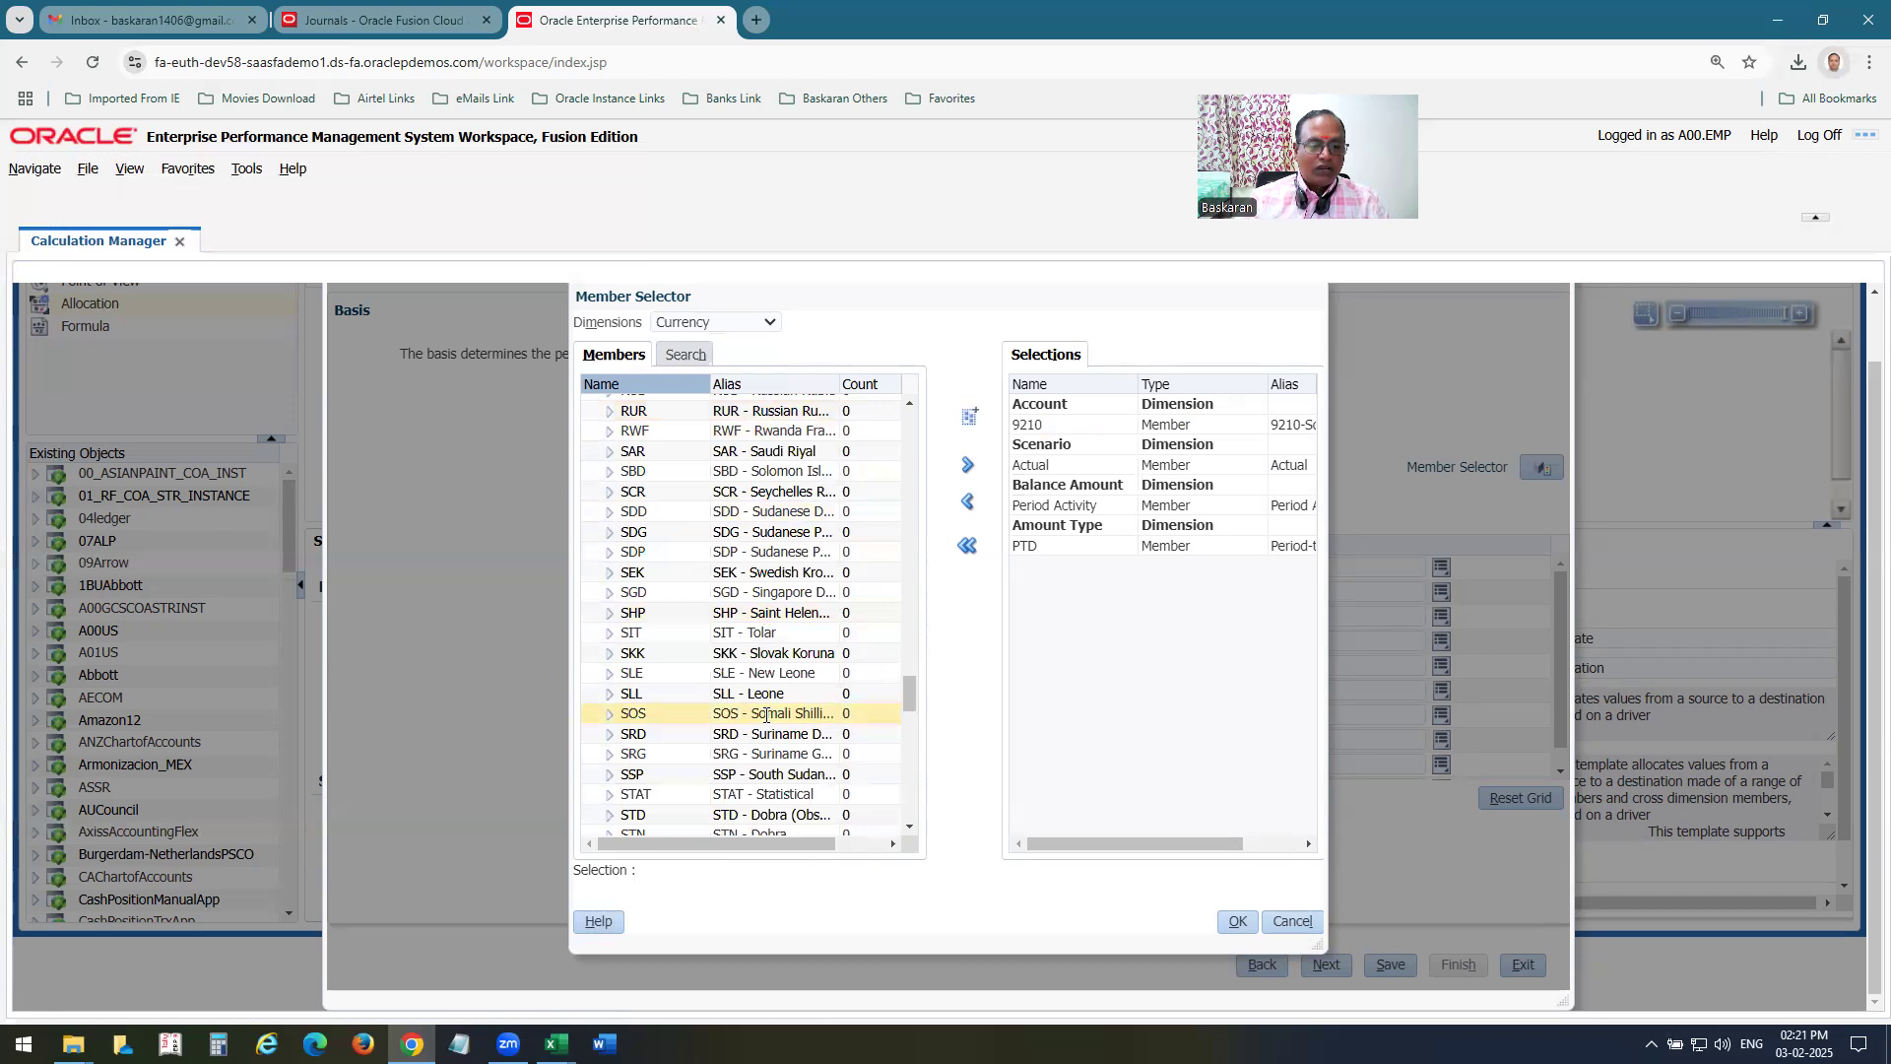
{"action": "scroll", "coordinate": [773, 801], "scroll_direction": "down", "scroll_amount": 2}
{"action": "left_click", "coordinate": [772, 798]}
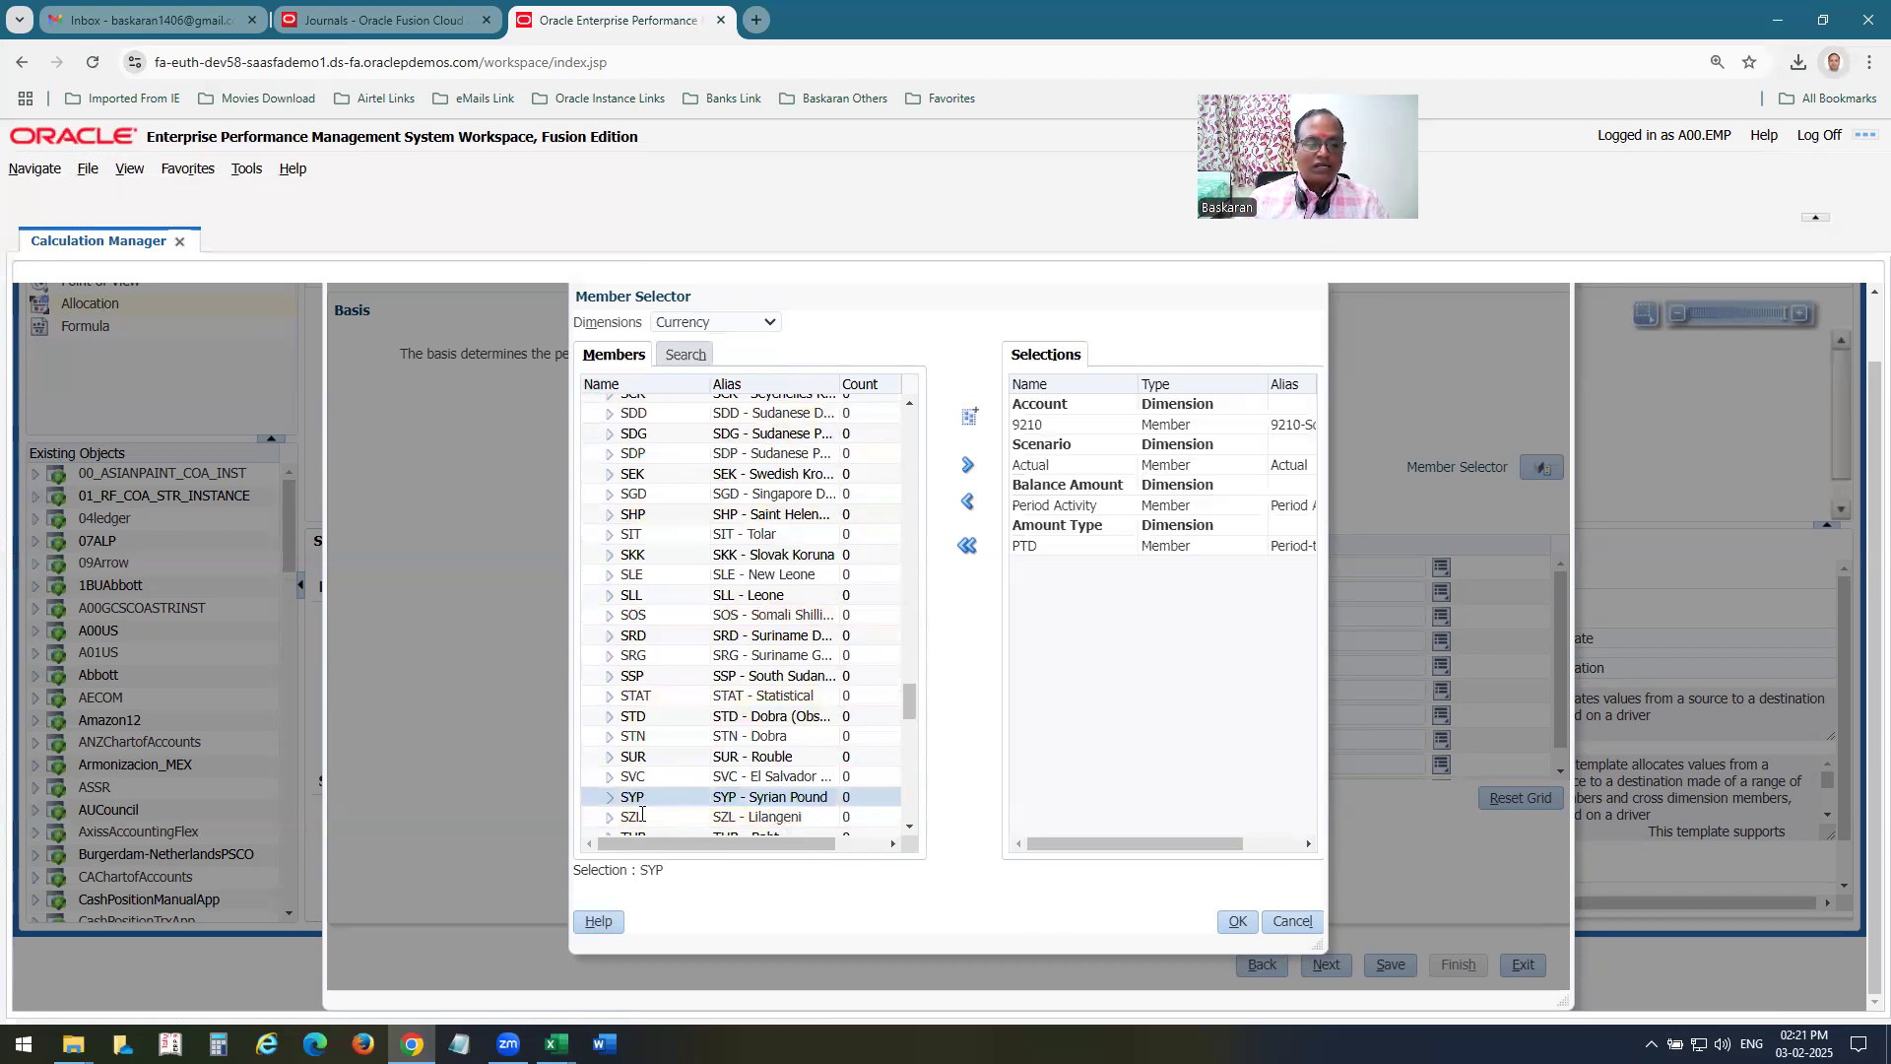
{"action": "left_click", "coordinate": [680, 696]}
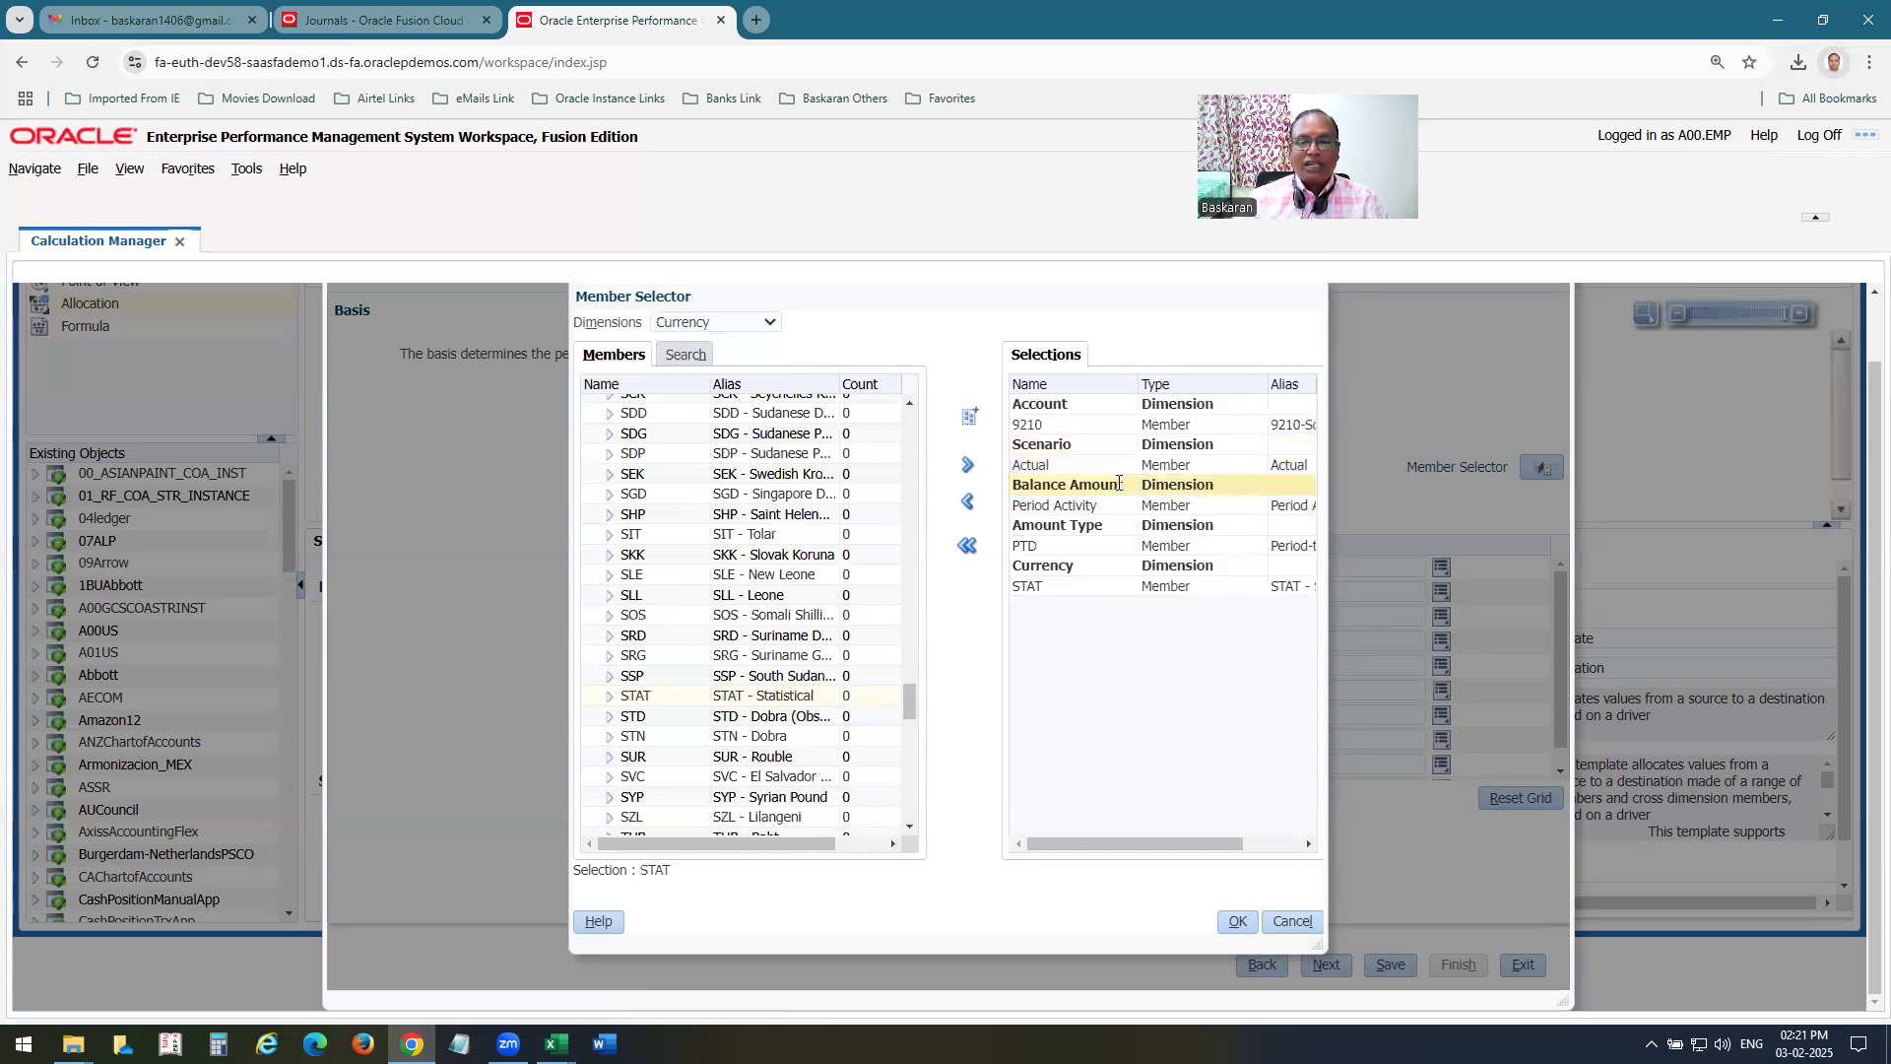
Check the Amount Type row in Excel and look over the Currency Type members in Chrome, highlighting Total.
{"action": "key", "text": "alt+Tab"}
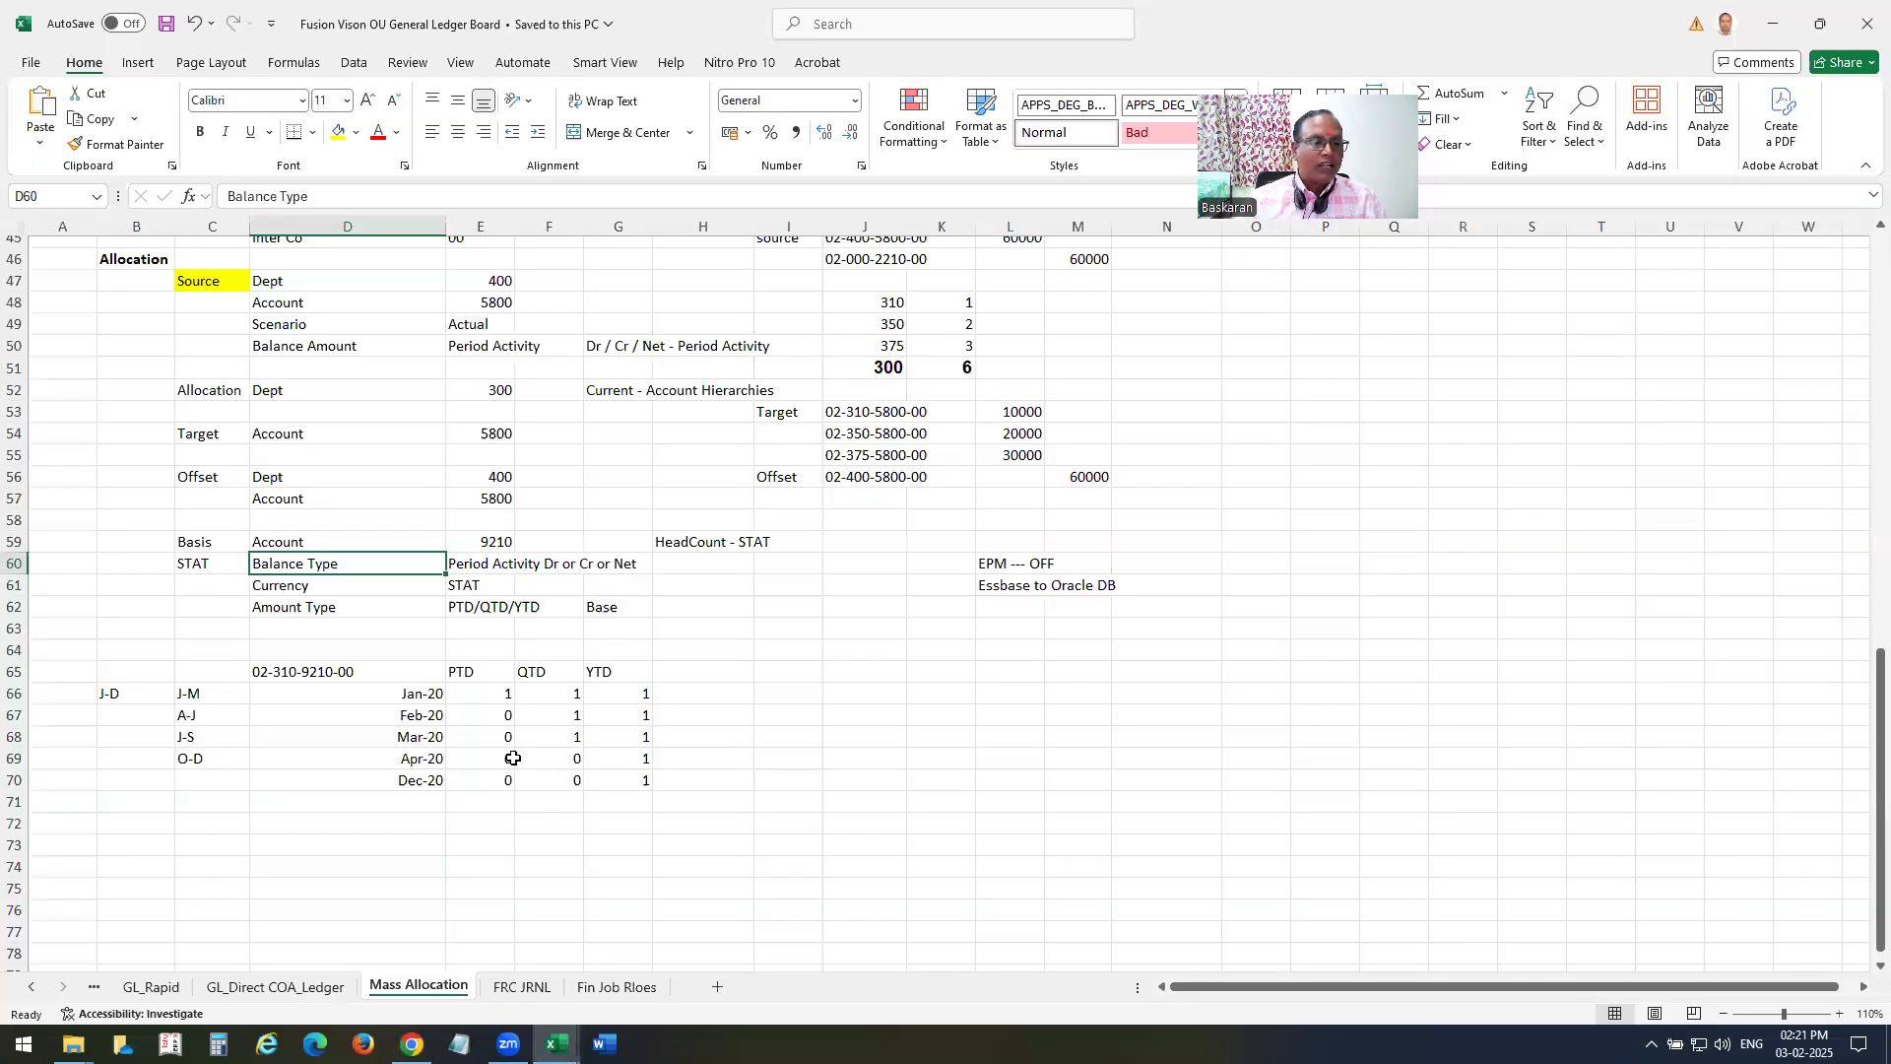
{"action": "left_click", "coordinate": [309, 609]}
{"action": "key", "text": "alt+Tab"}
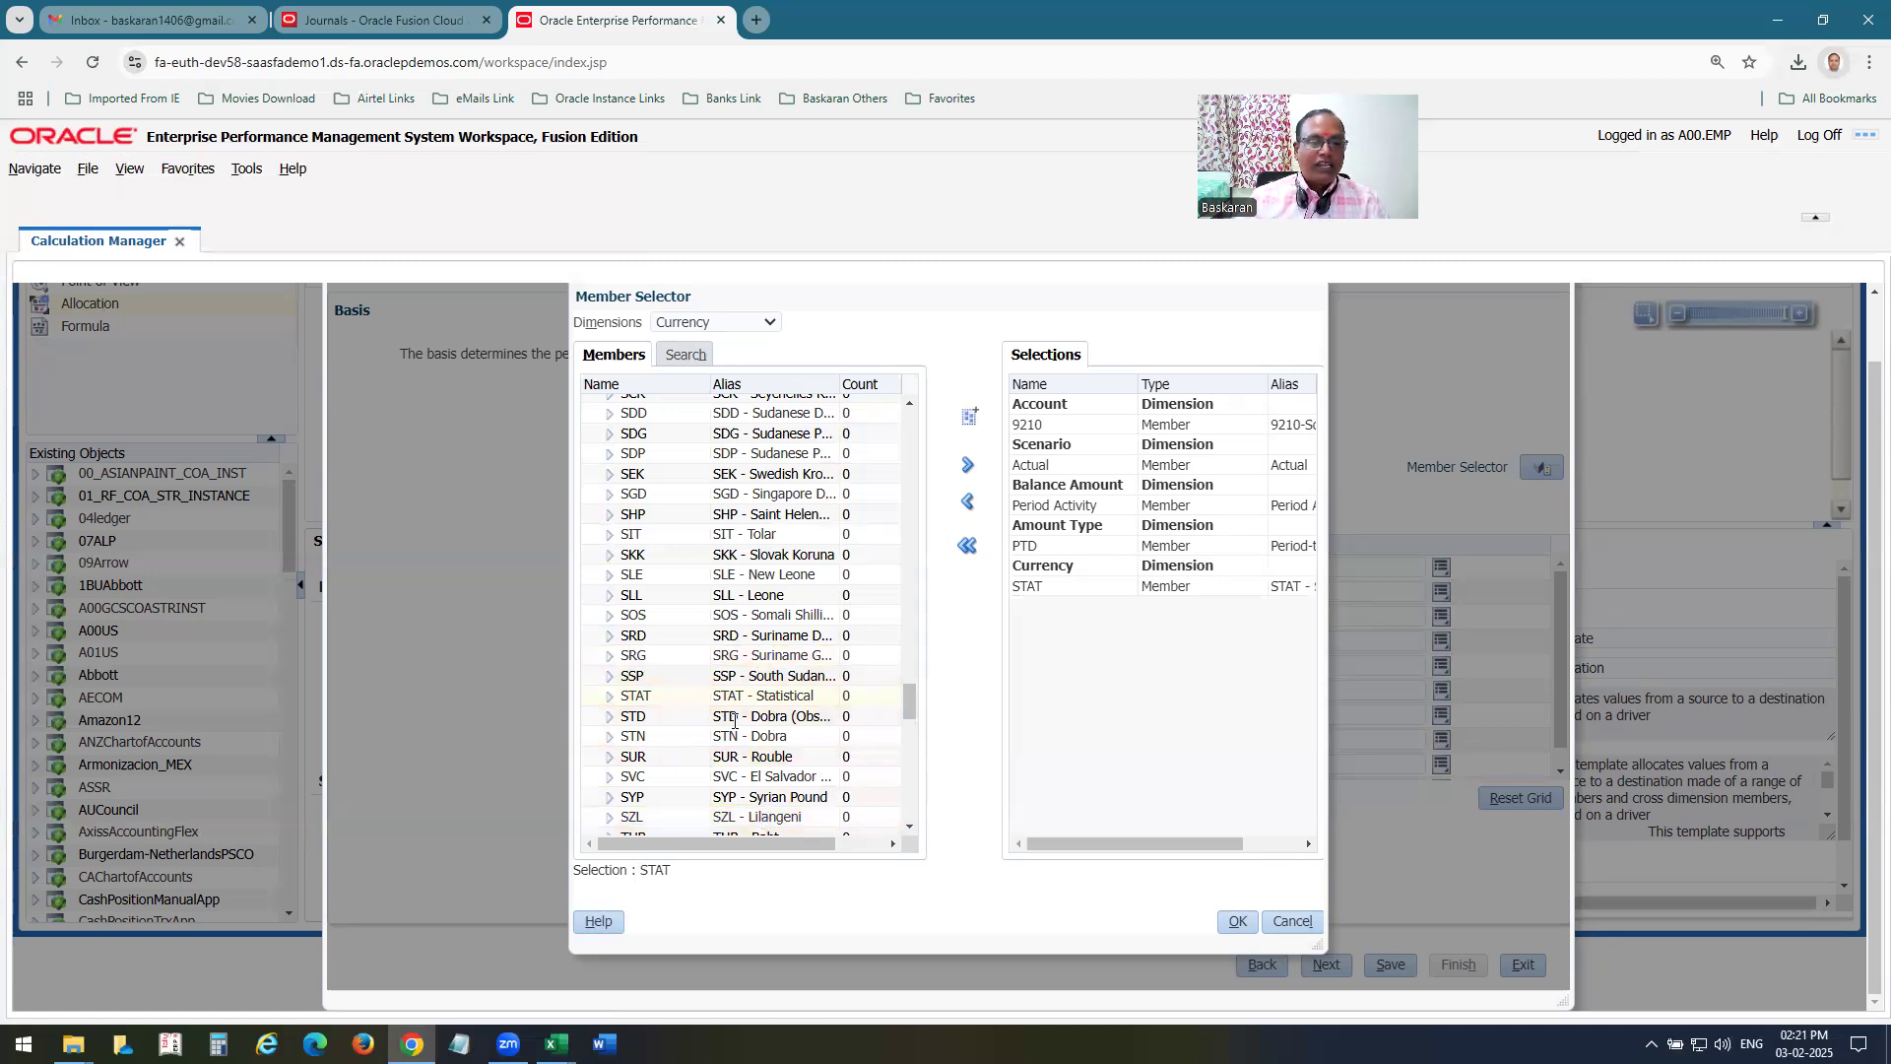
{"action": "left_click", "coordinate": [741, 325]}
{"action": "left_click", "coordinate": [724, 572]}
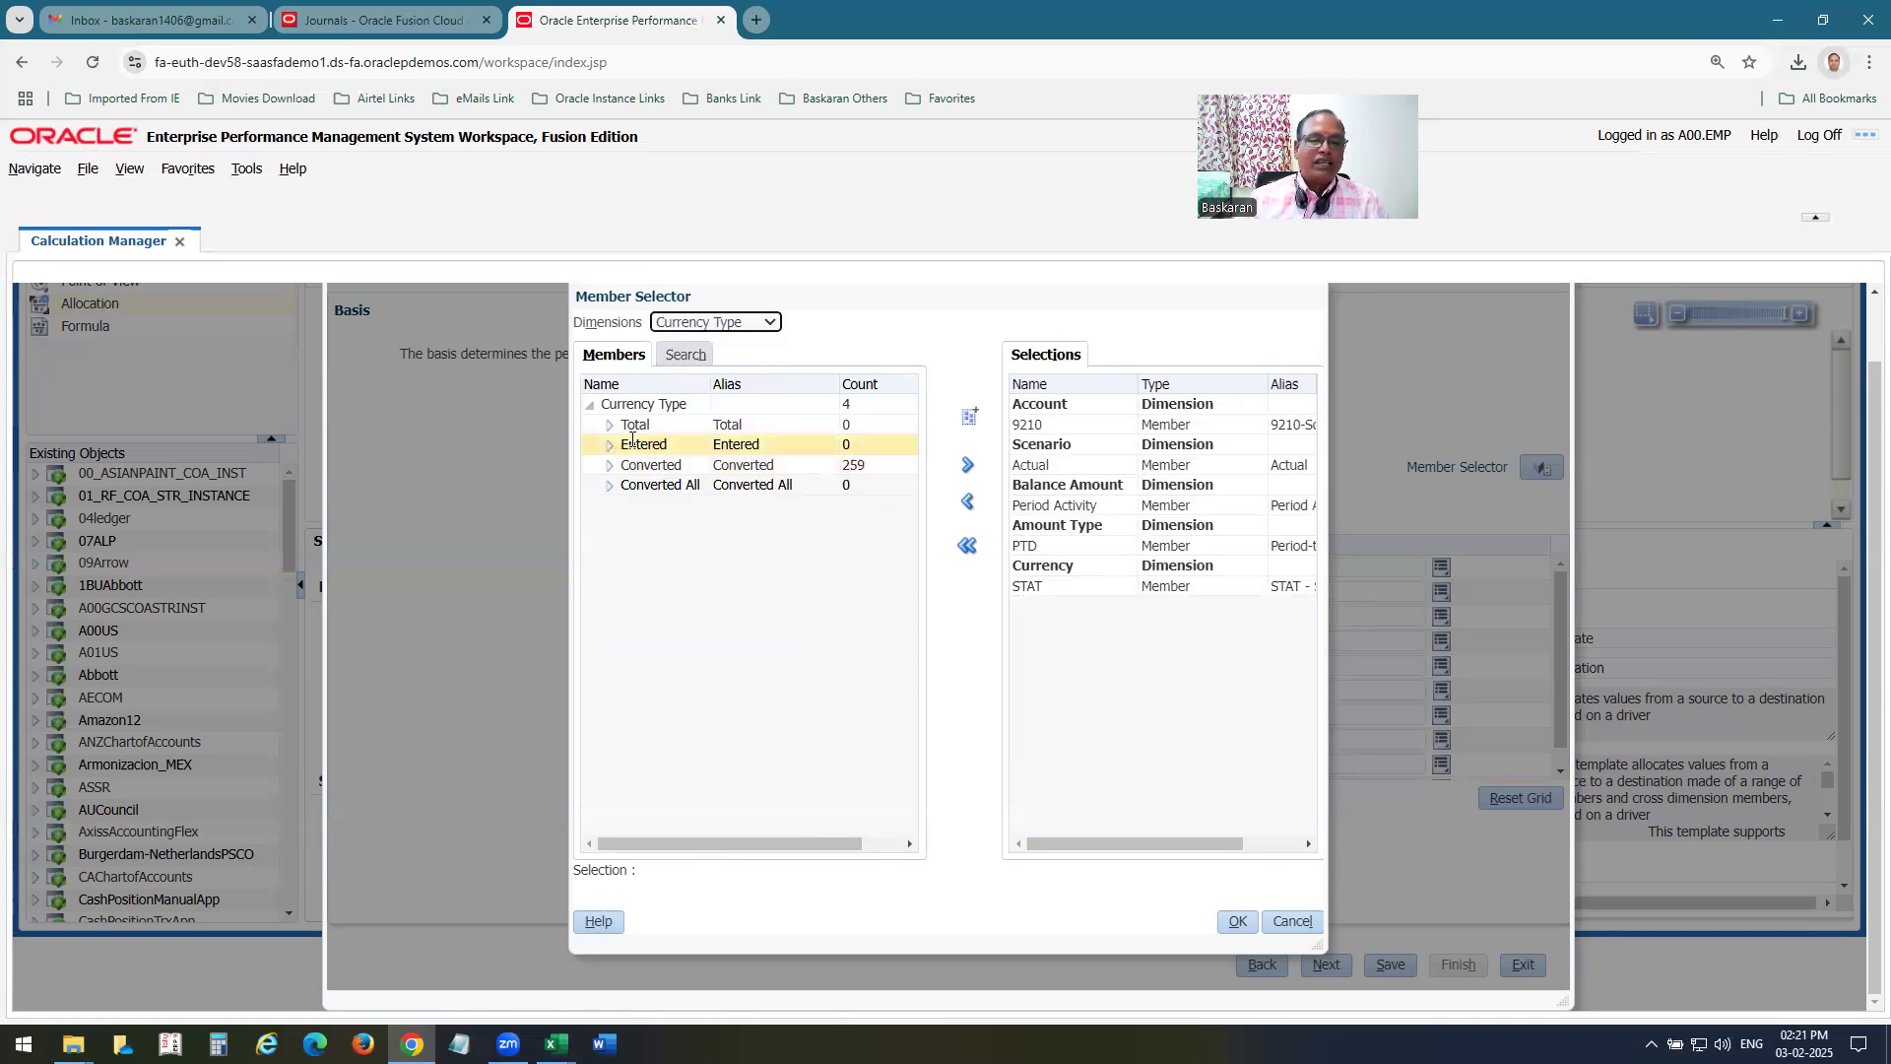
{"action": "left_click", "coordinate": [645, 424]}
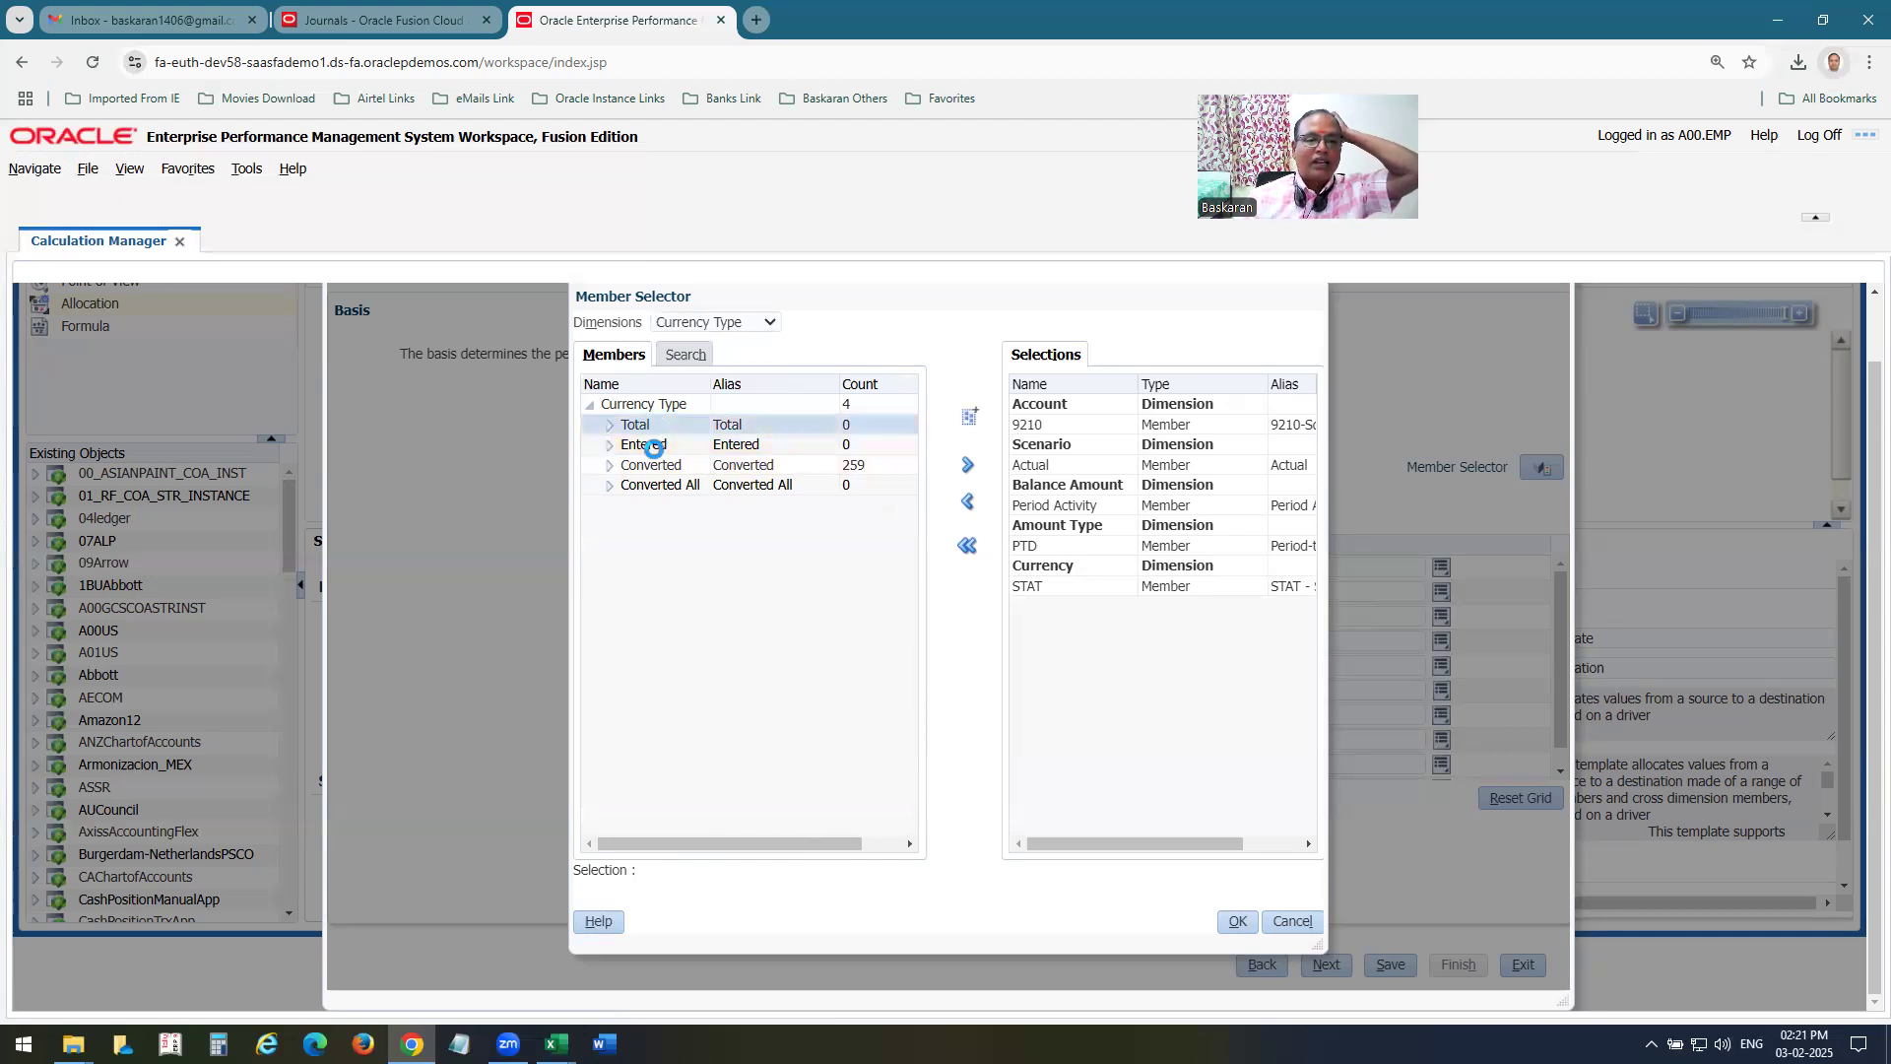
{"action": "key", "text": "alt+Tab"}
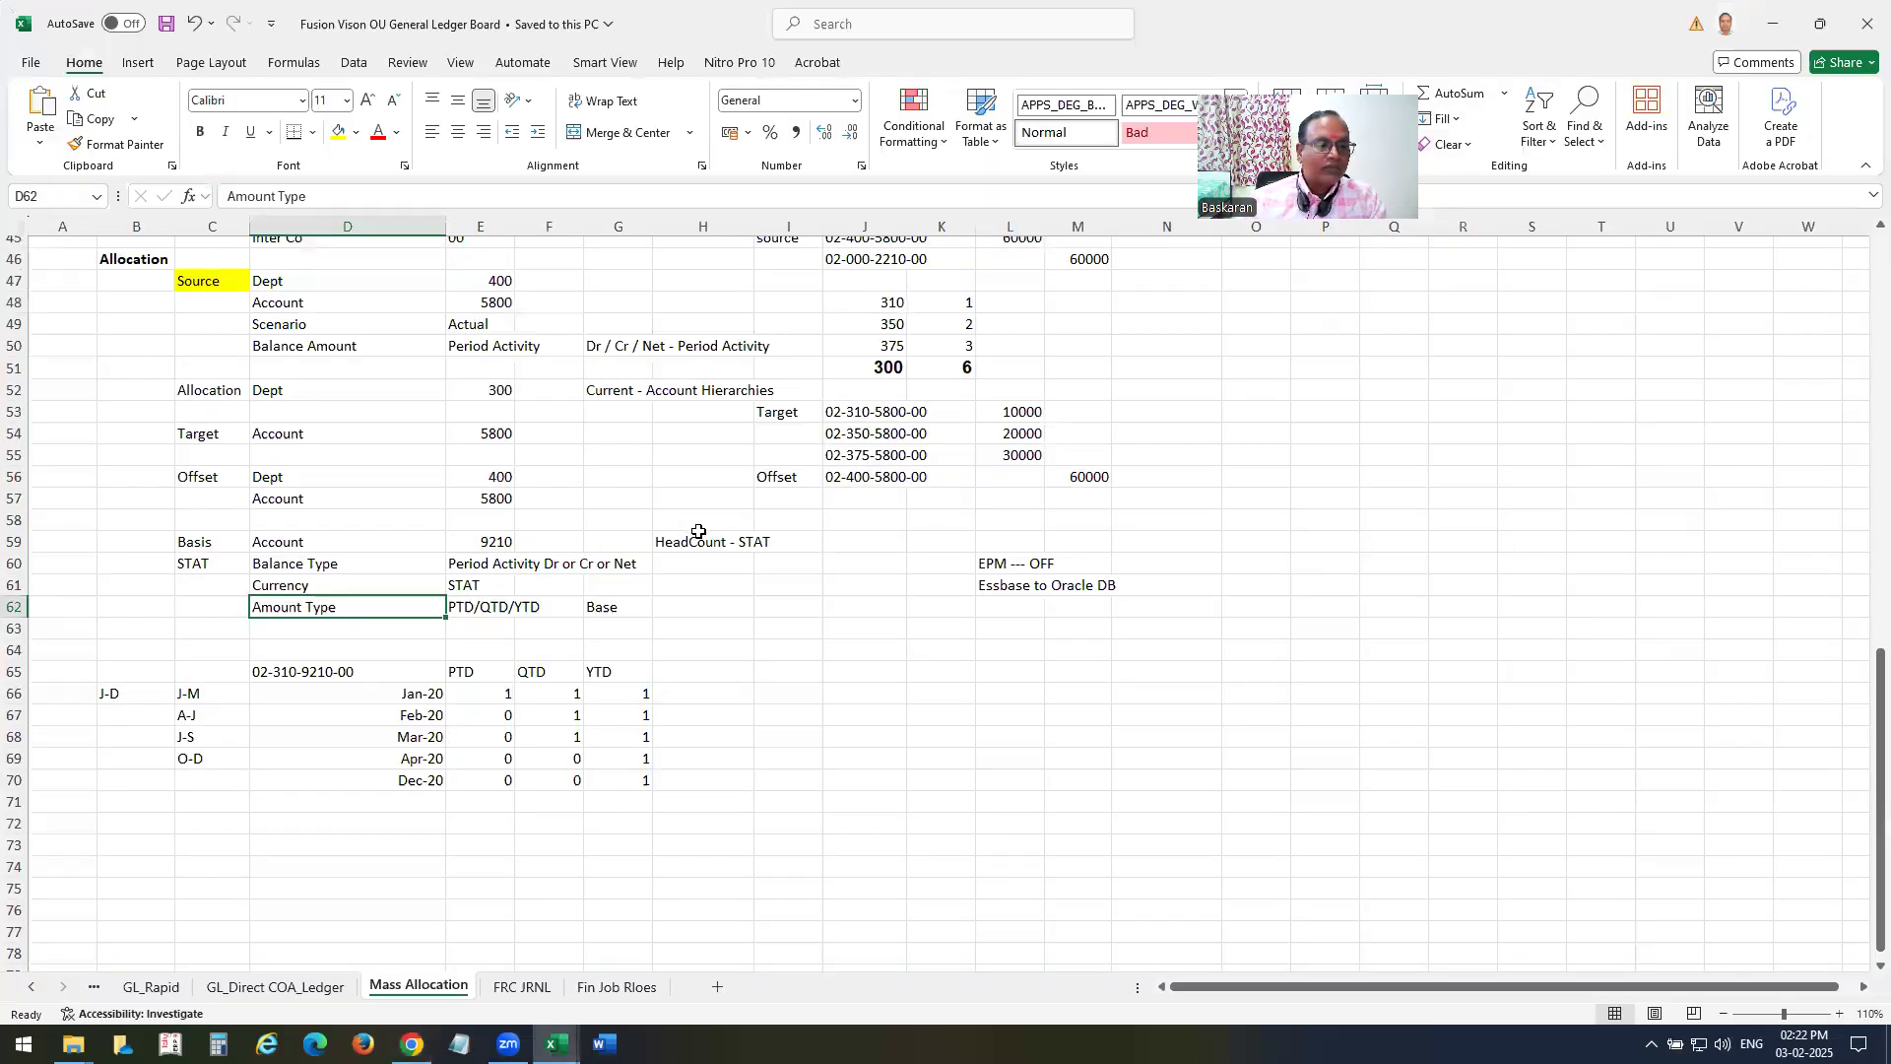
{"action": "key", "text": "alt+Tab"}
Add PTD as the basis's Amount Type member, accept the selections and complete the Basis page.
{"action": "left_click", "coordinate": [701, 322]}
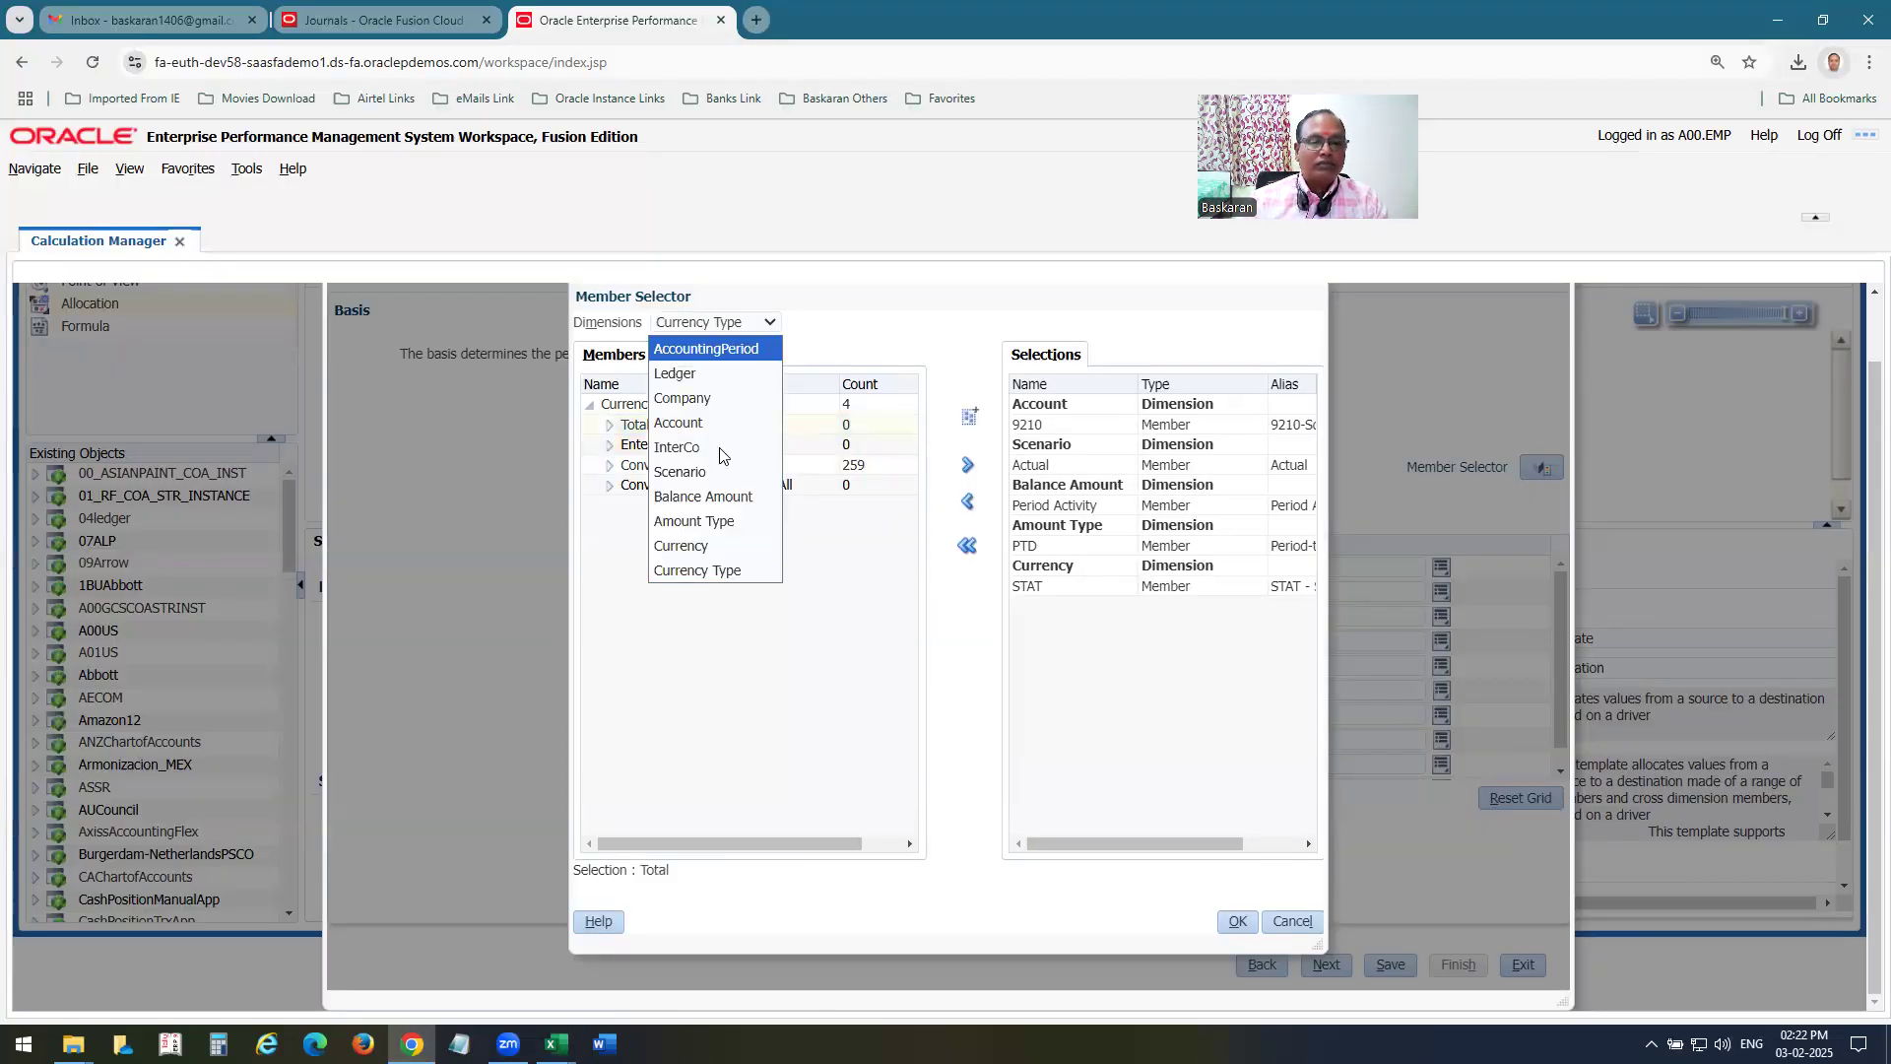
{"action": "left_click", "coordinate": [716, 525]}
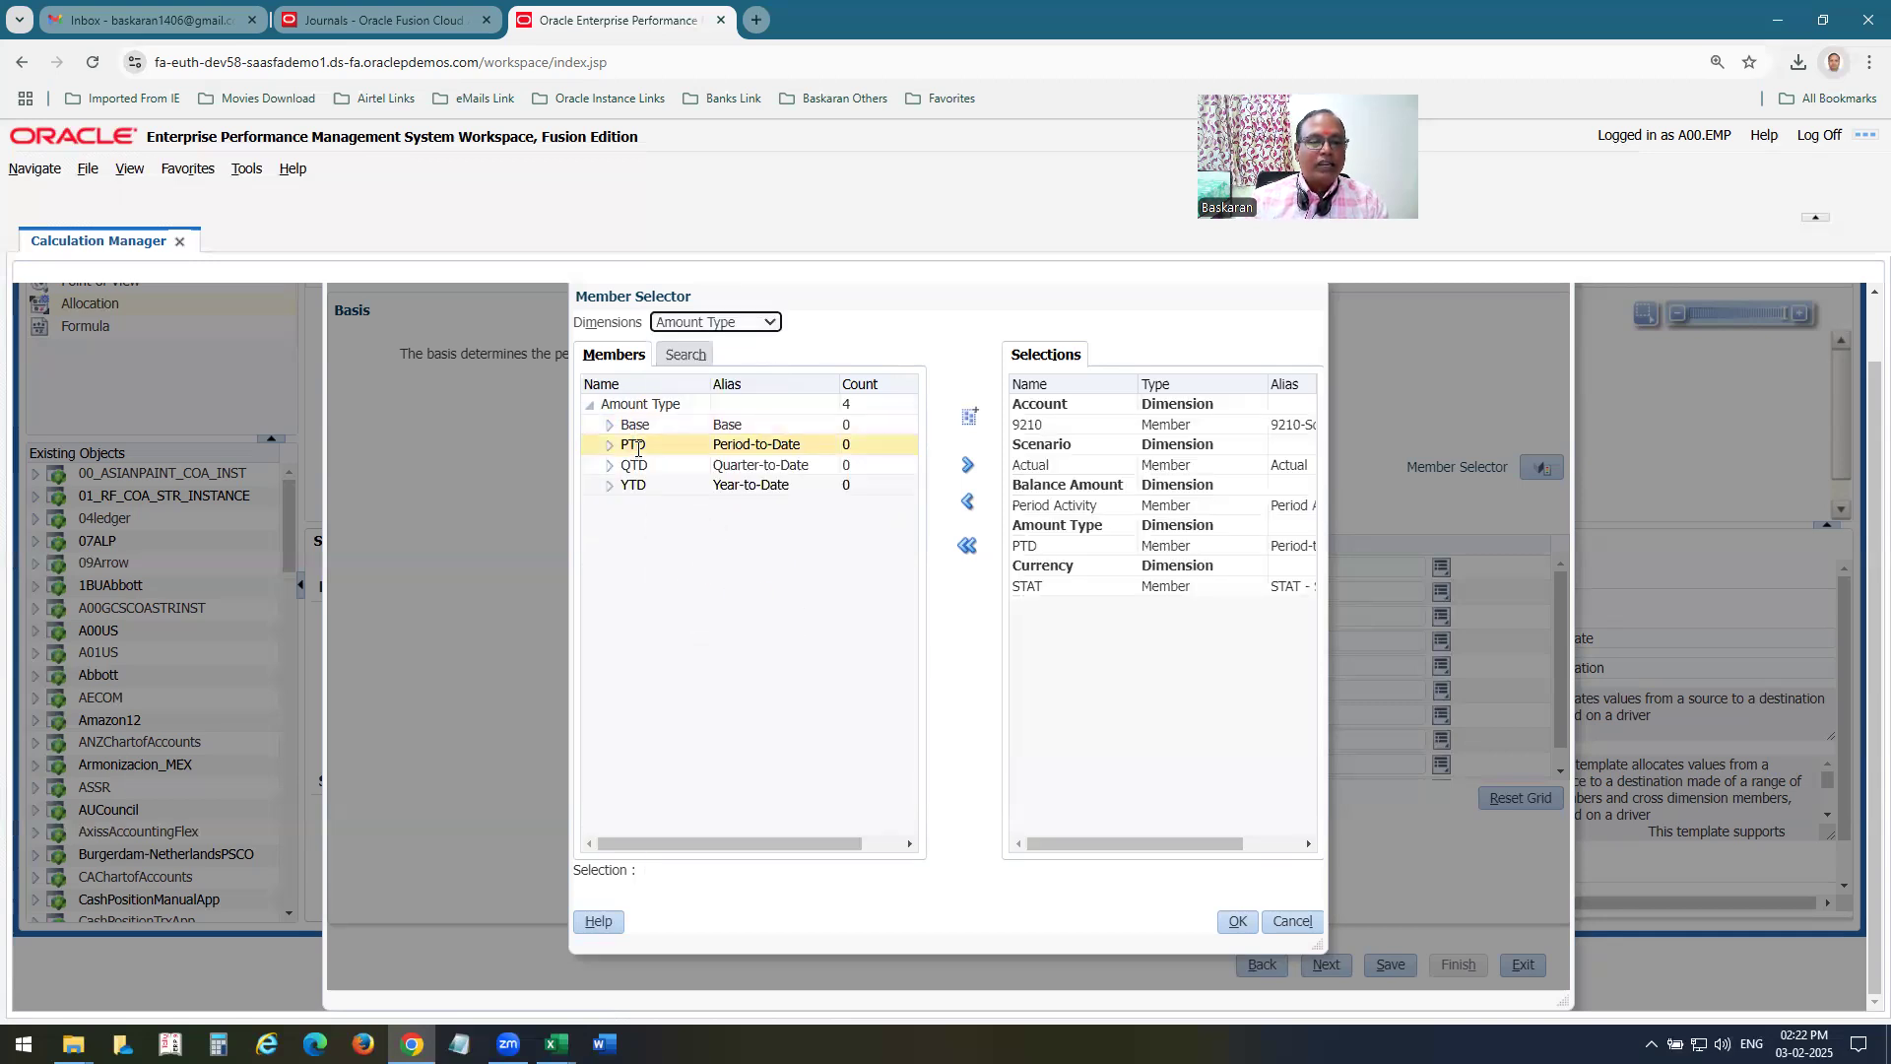
{"action": "left_click", "coordinate": [638, 448]}
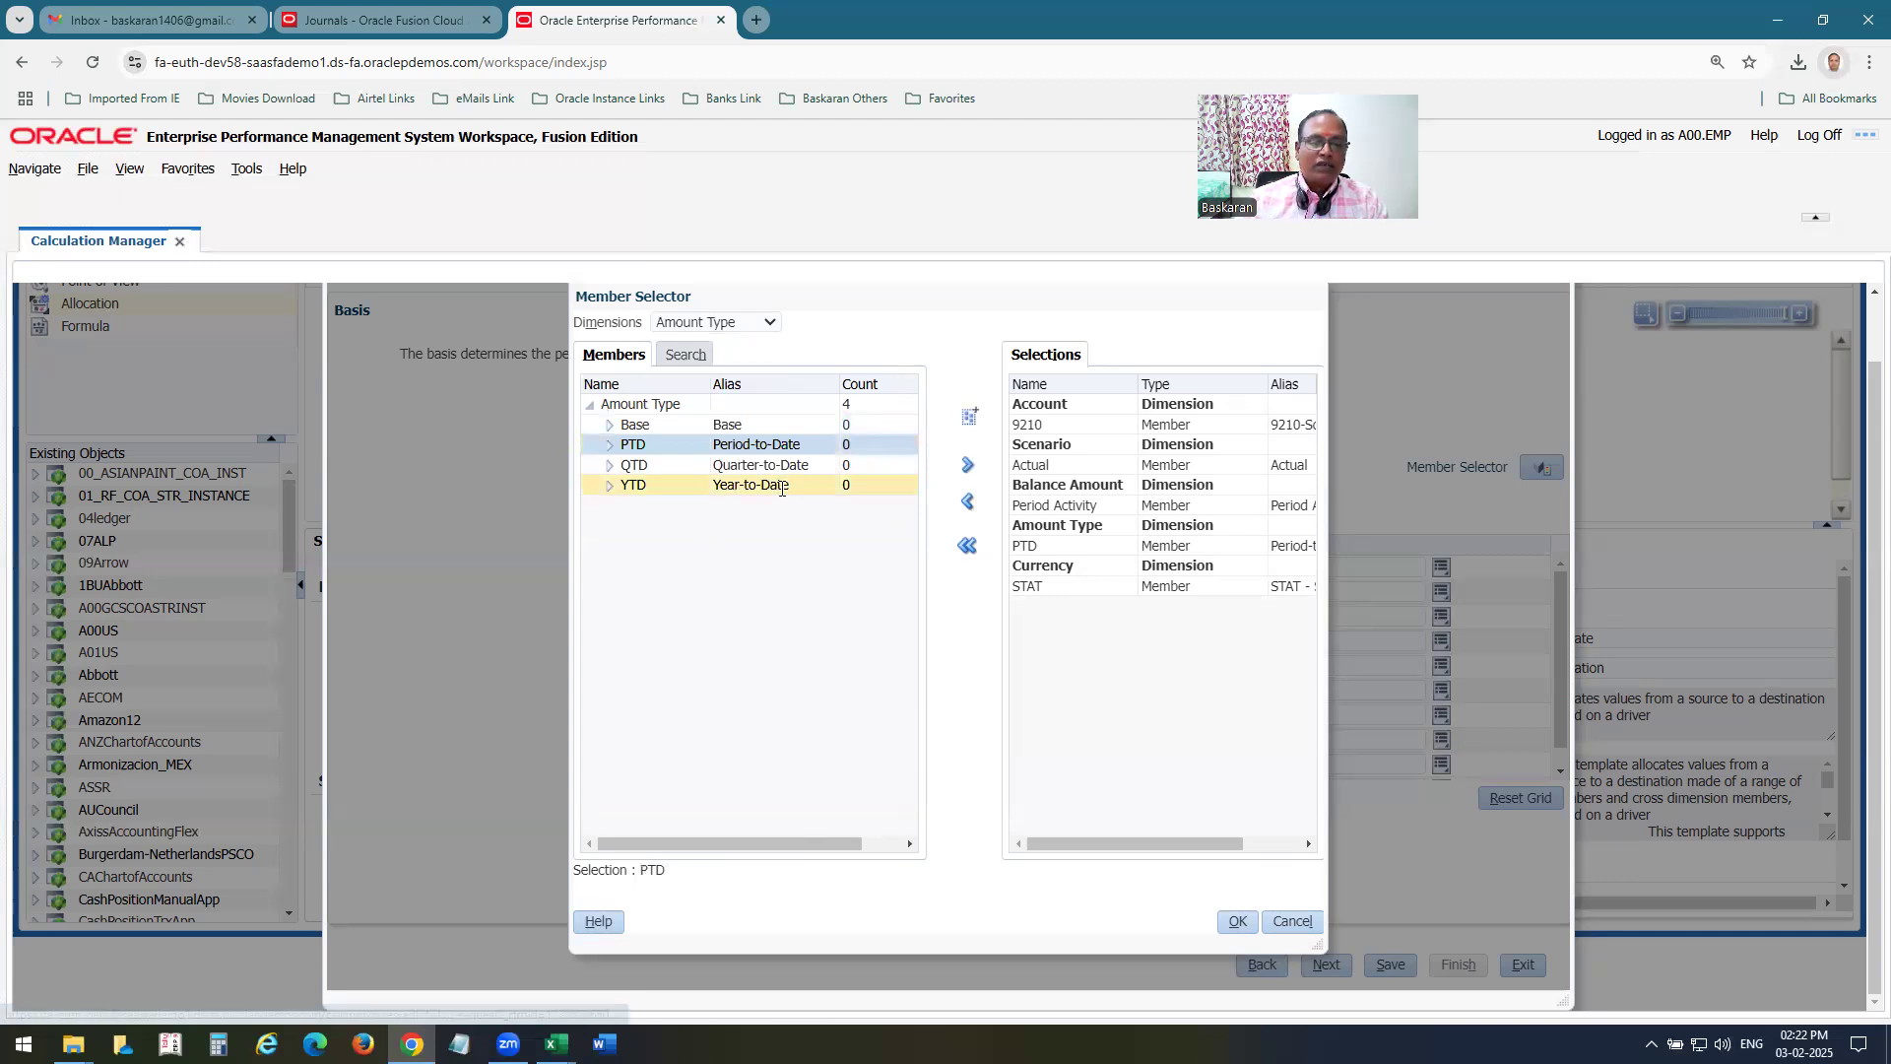
{"action": "left_click", "coordinate": [967, 465]}
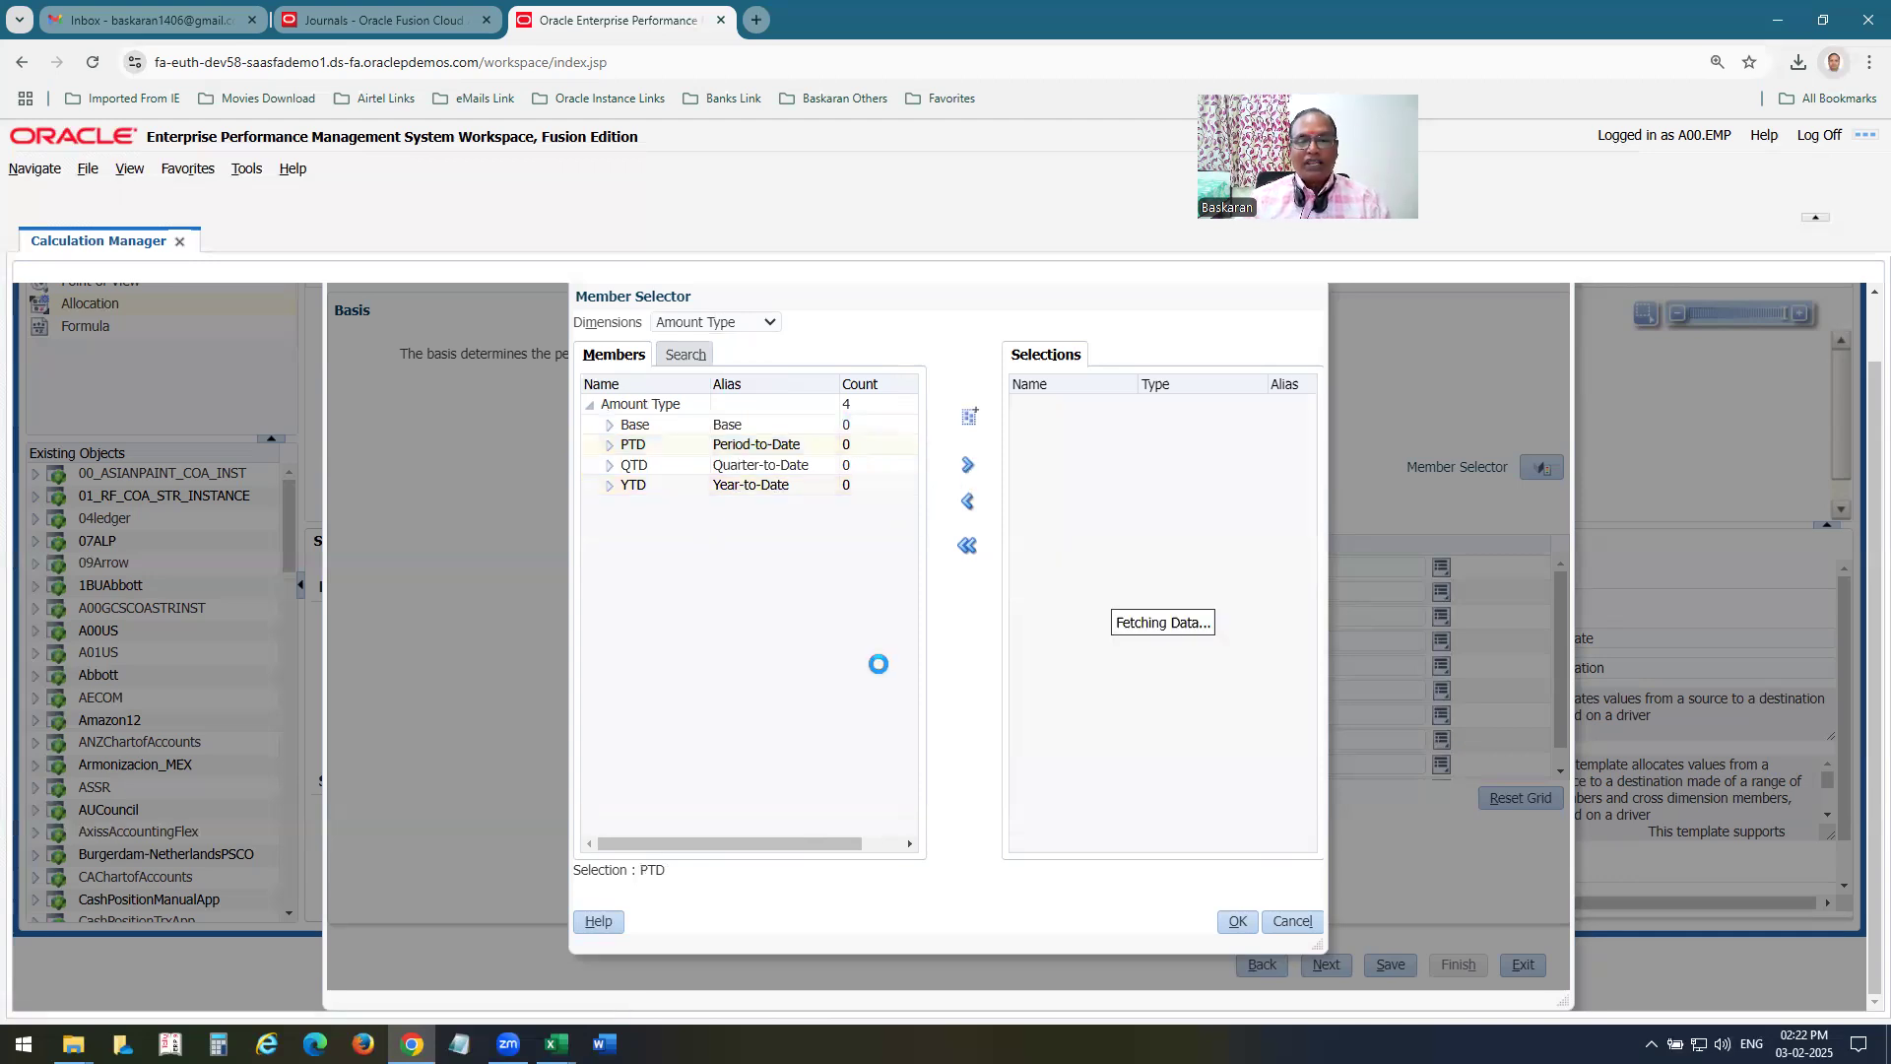
{"action": "left_click", "coordinate": [1237, 926]}
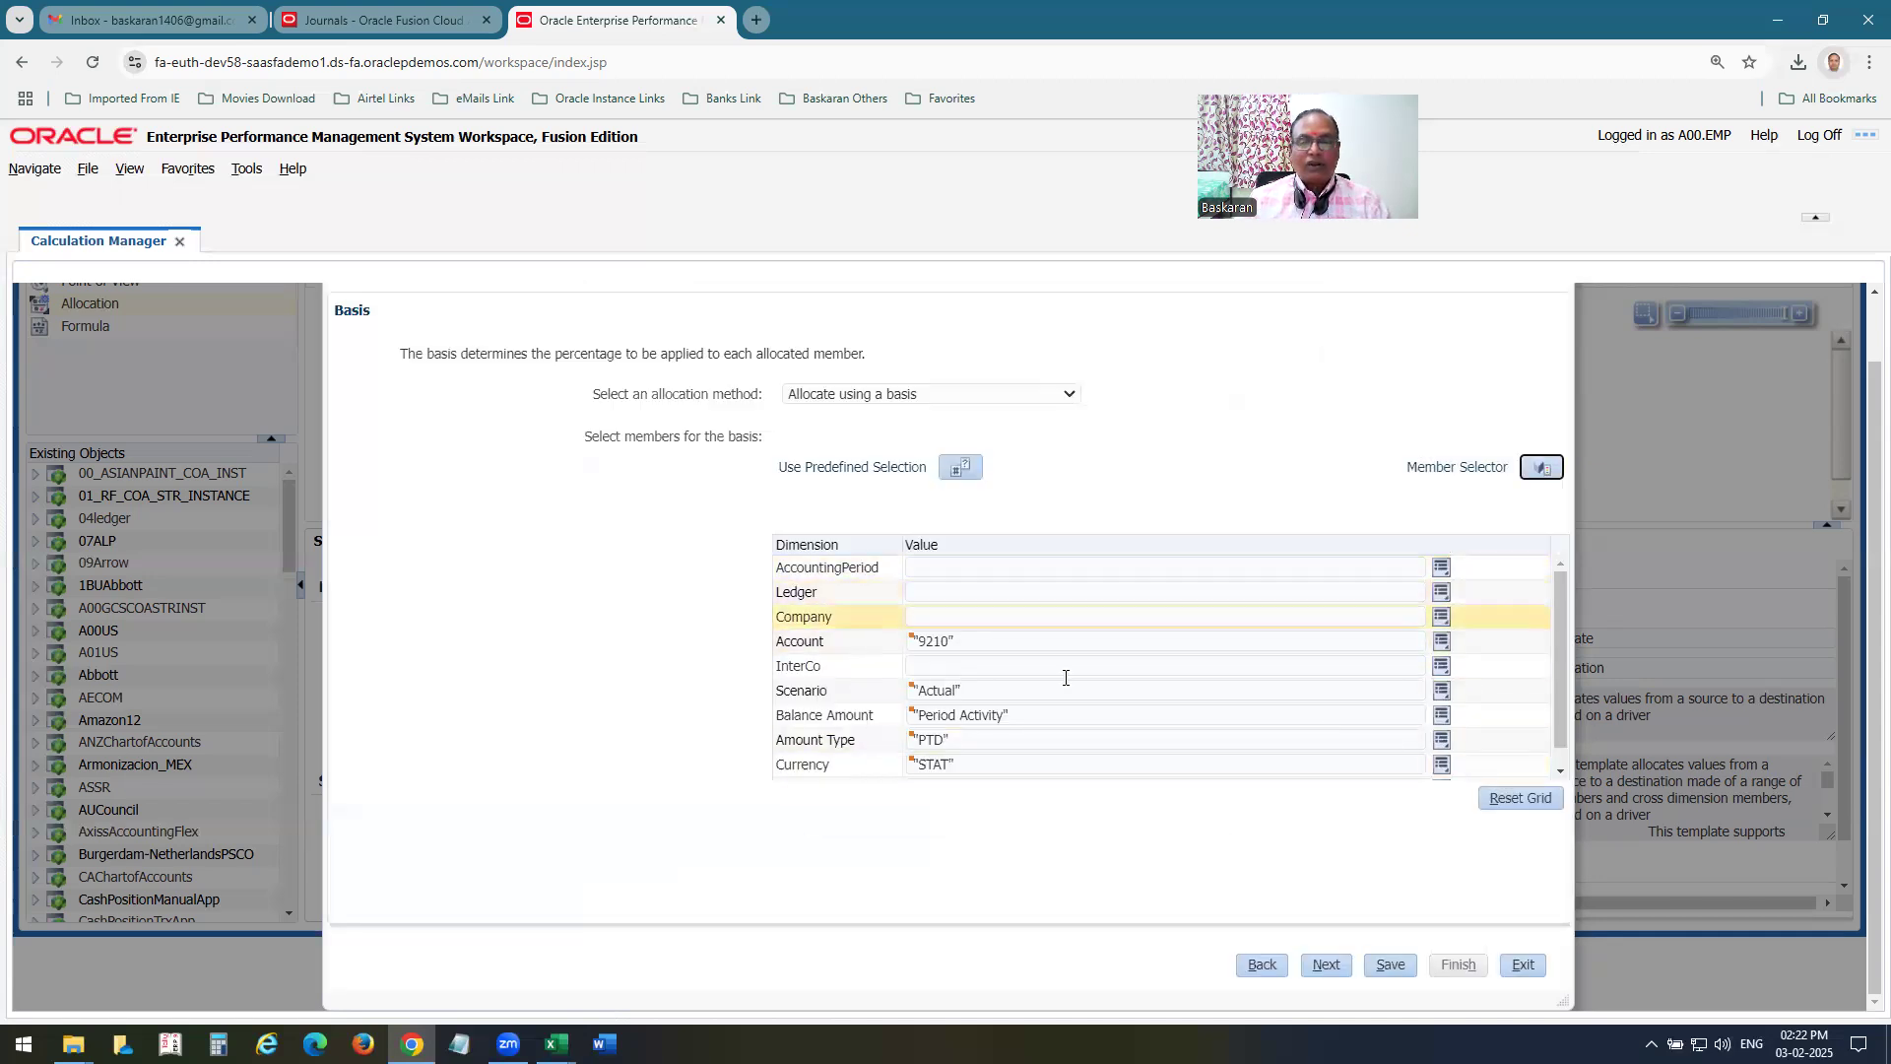
{"action": "left_click", "coordinate": [1337, 974]}
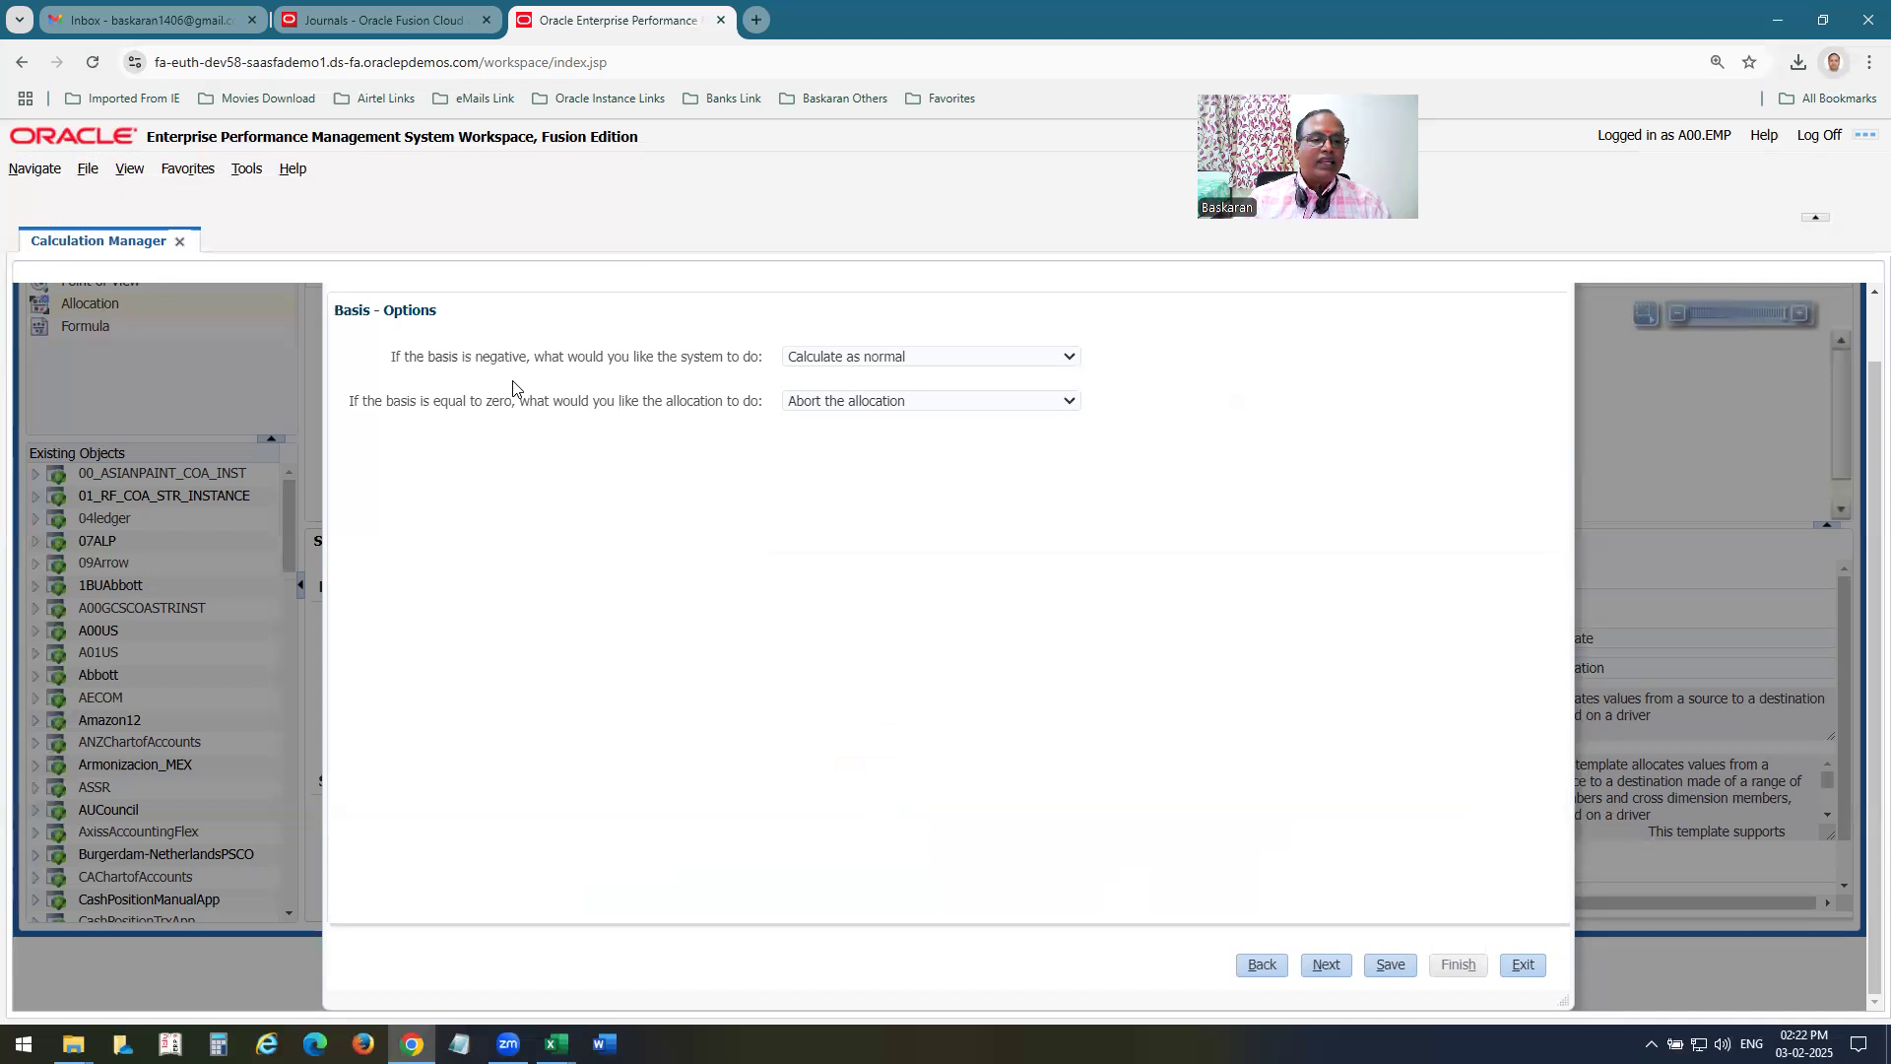
Look over the choices for a negative and a zero basis, keep Calculate as normal and Abort the allocation, and proceed to Rounding.
{"action": "left_click", "coordinate": [927, 360]}
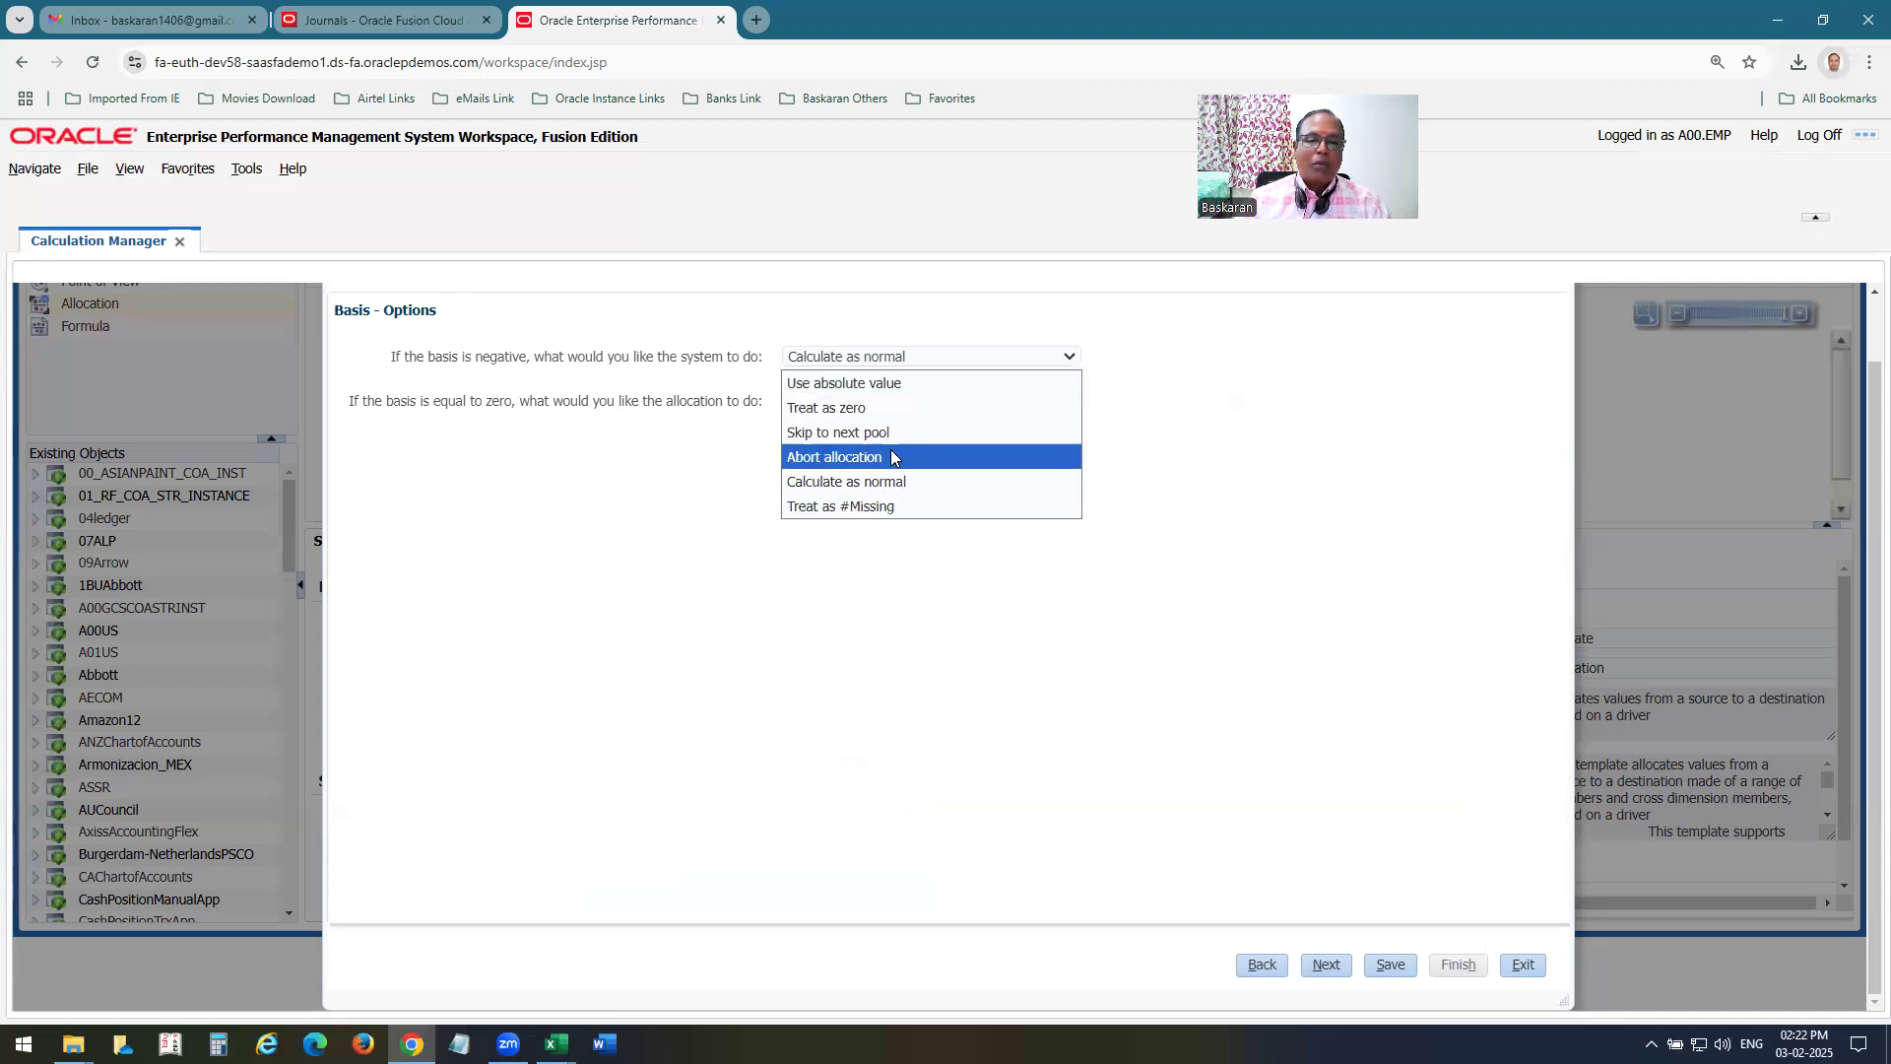
{"action": "left_click", "coordinate": [634, 580]}
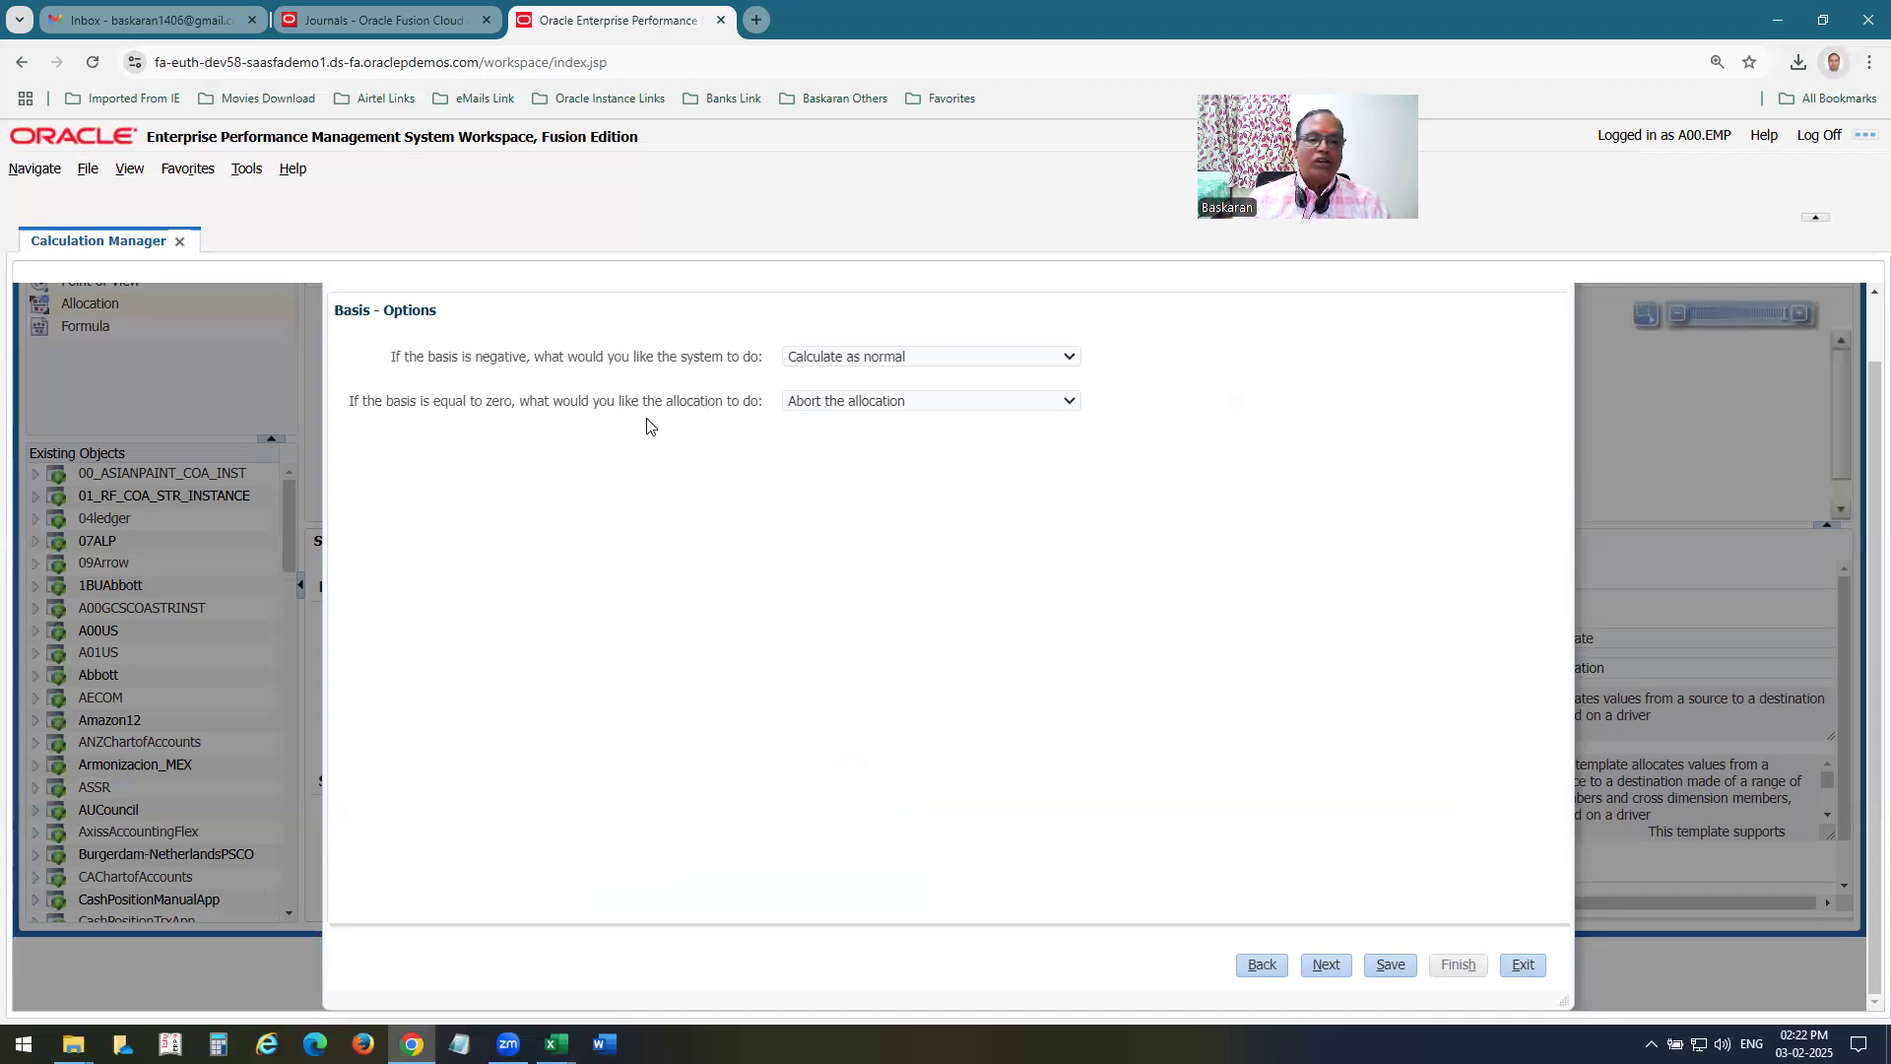
{"action": "left_click", "coordinate": [879, 411]}
{"action": "left_click", "coordinate": [916, 572]}
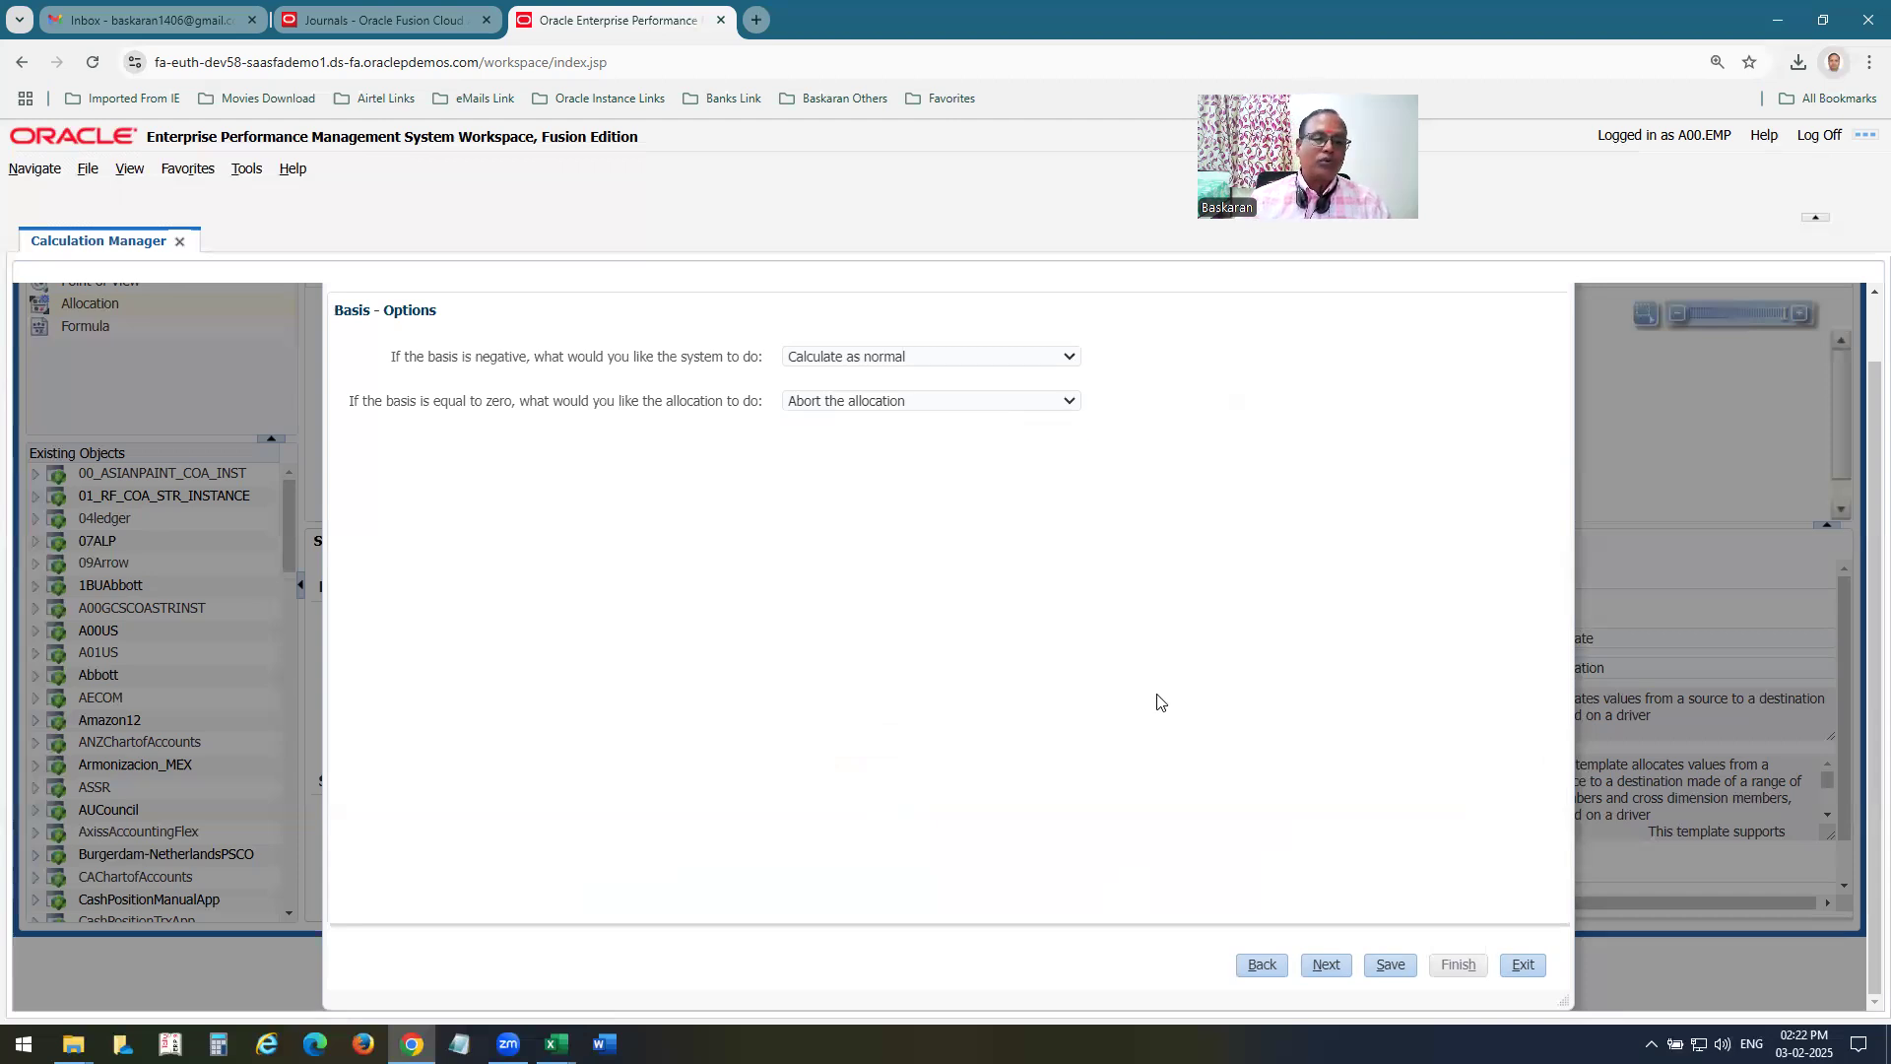
{"action": "left_click", "coordinate": [1328, 966]}
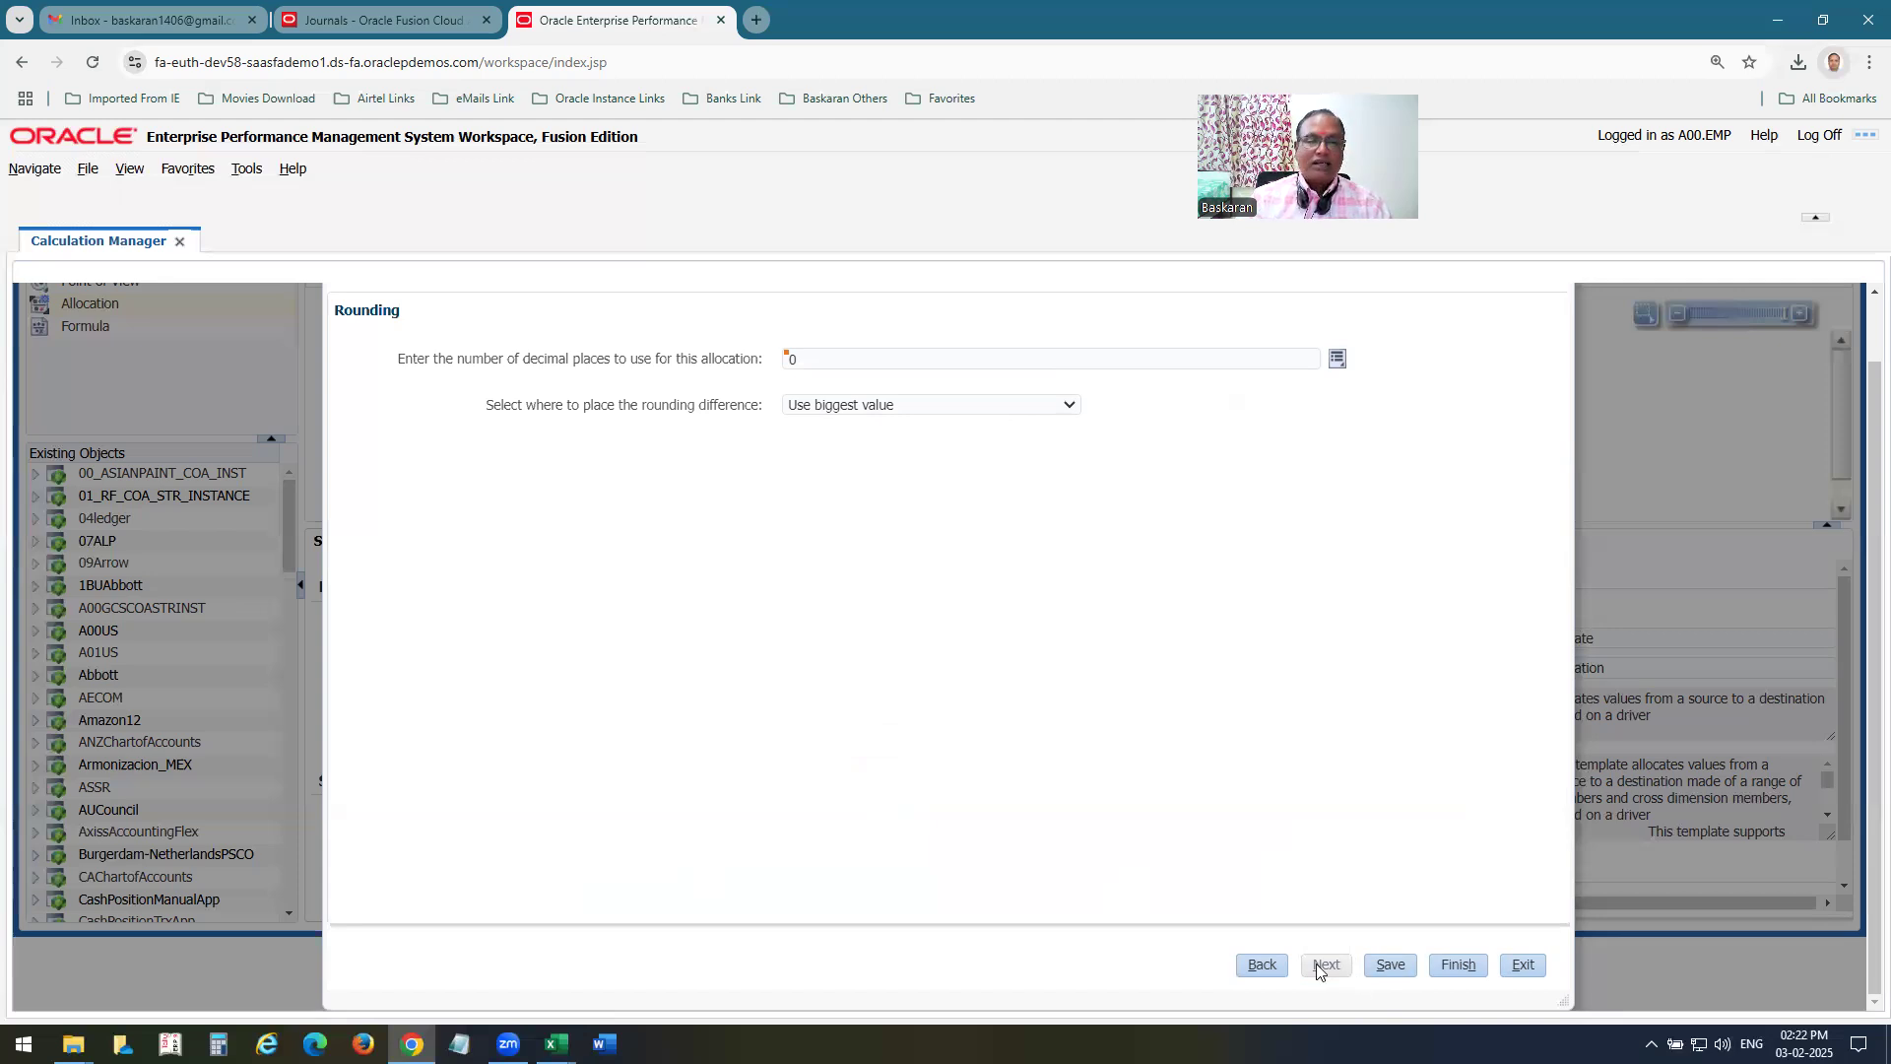
Save and finish the allocation with 0 decimal places and Use biggest value for the rounding difference, and save rule A00 MA Rule1.
{"action": "left_click", "coordinate": [1390, 966]}
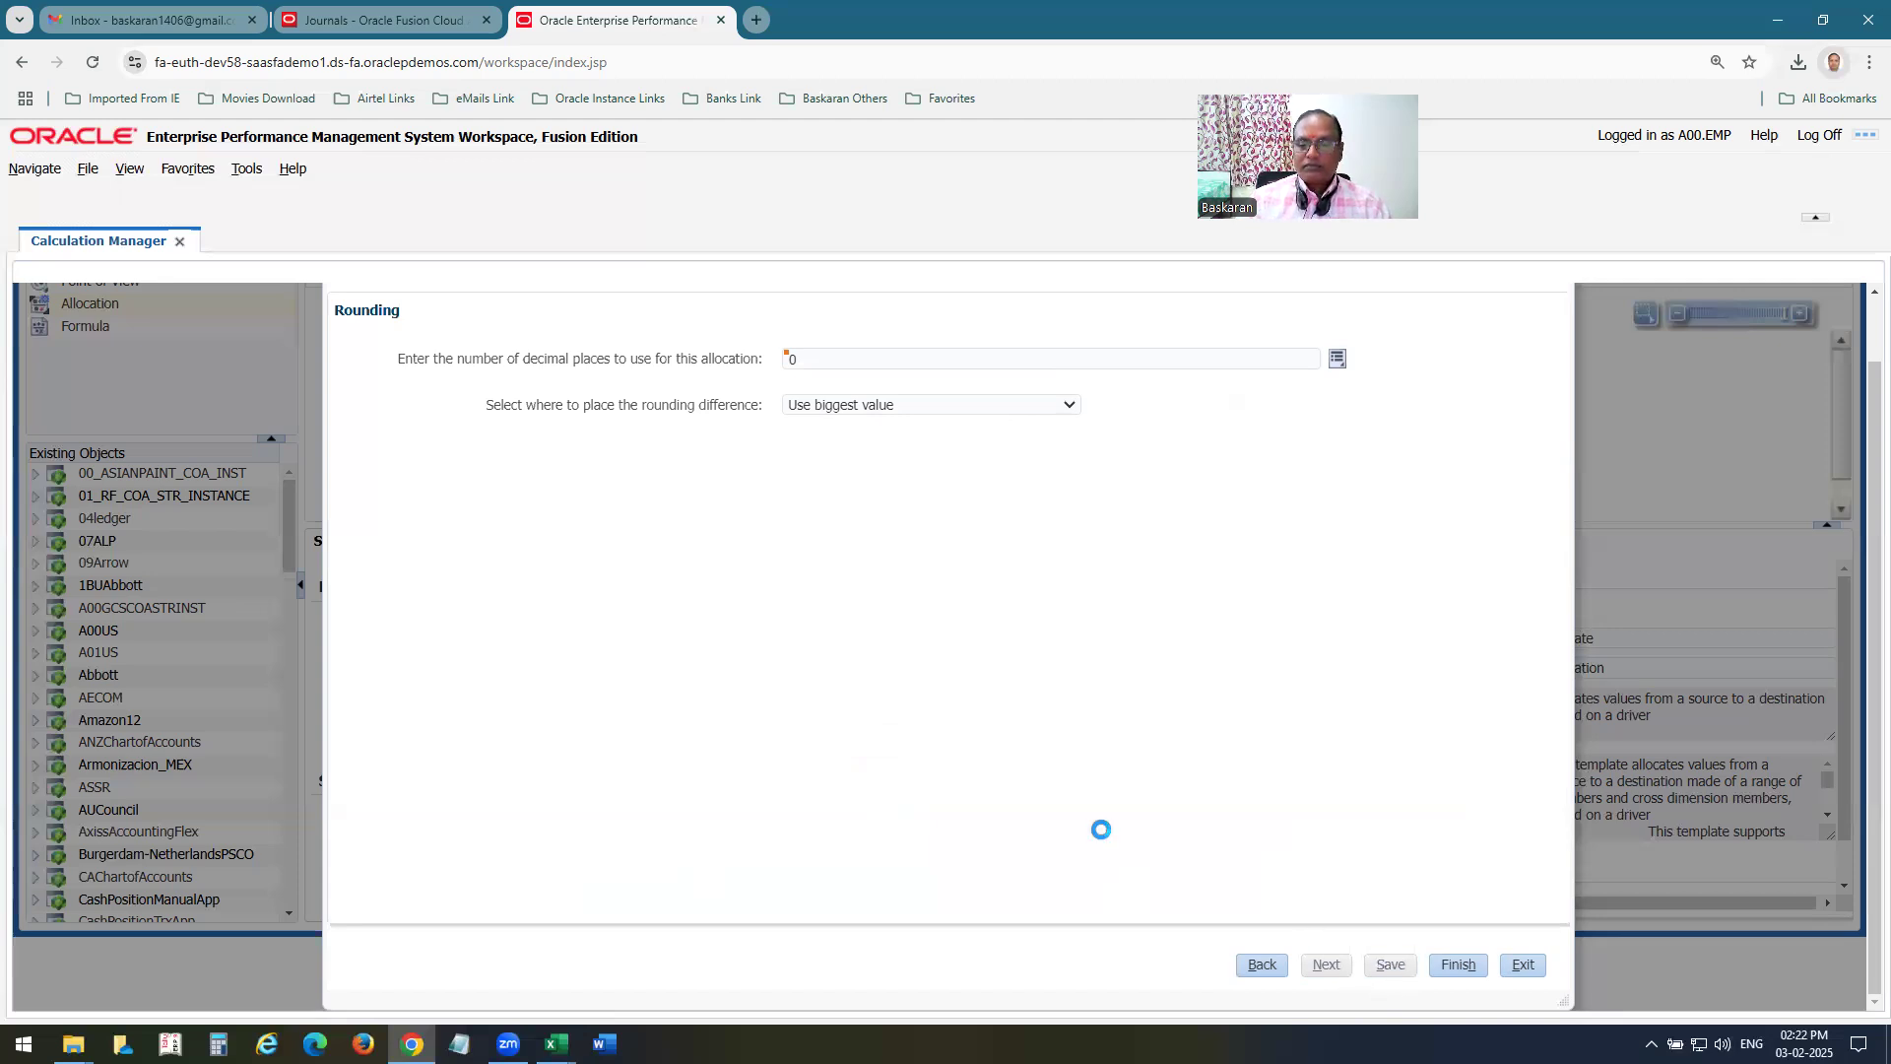
{"action": "left_click", "coordinate": [1107, 462]}
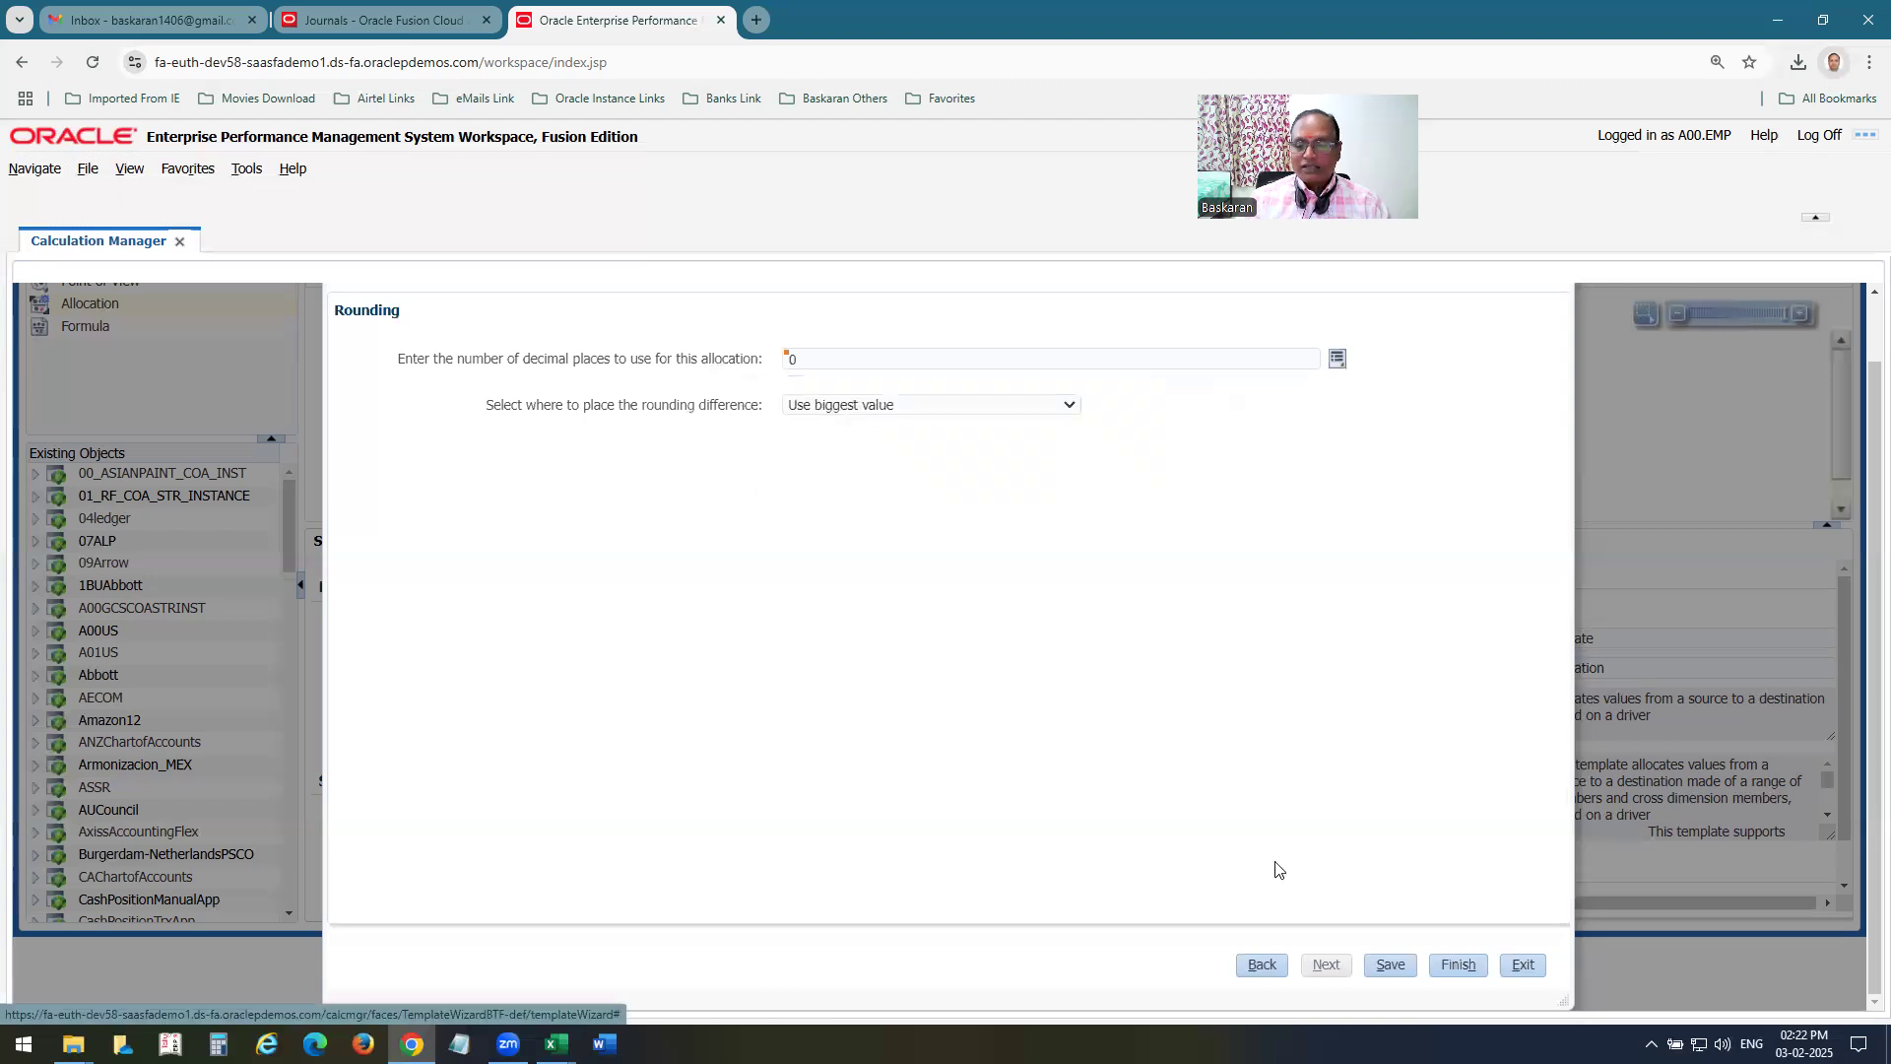
{"action": "left_click", "coordinate": [1452, 967]}
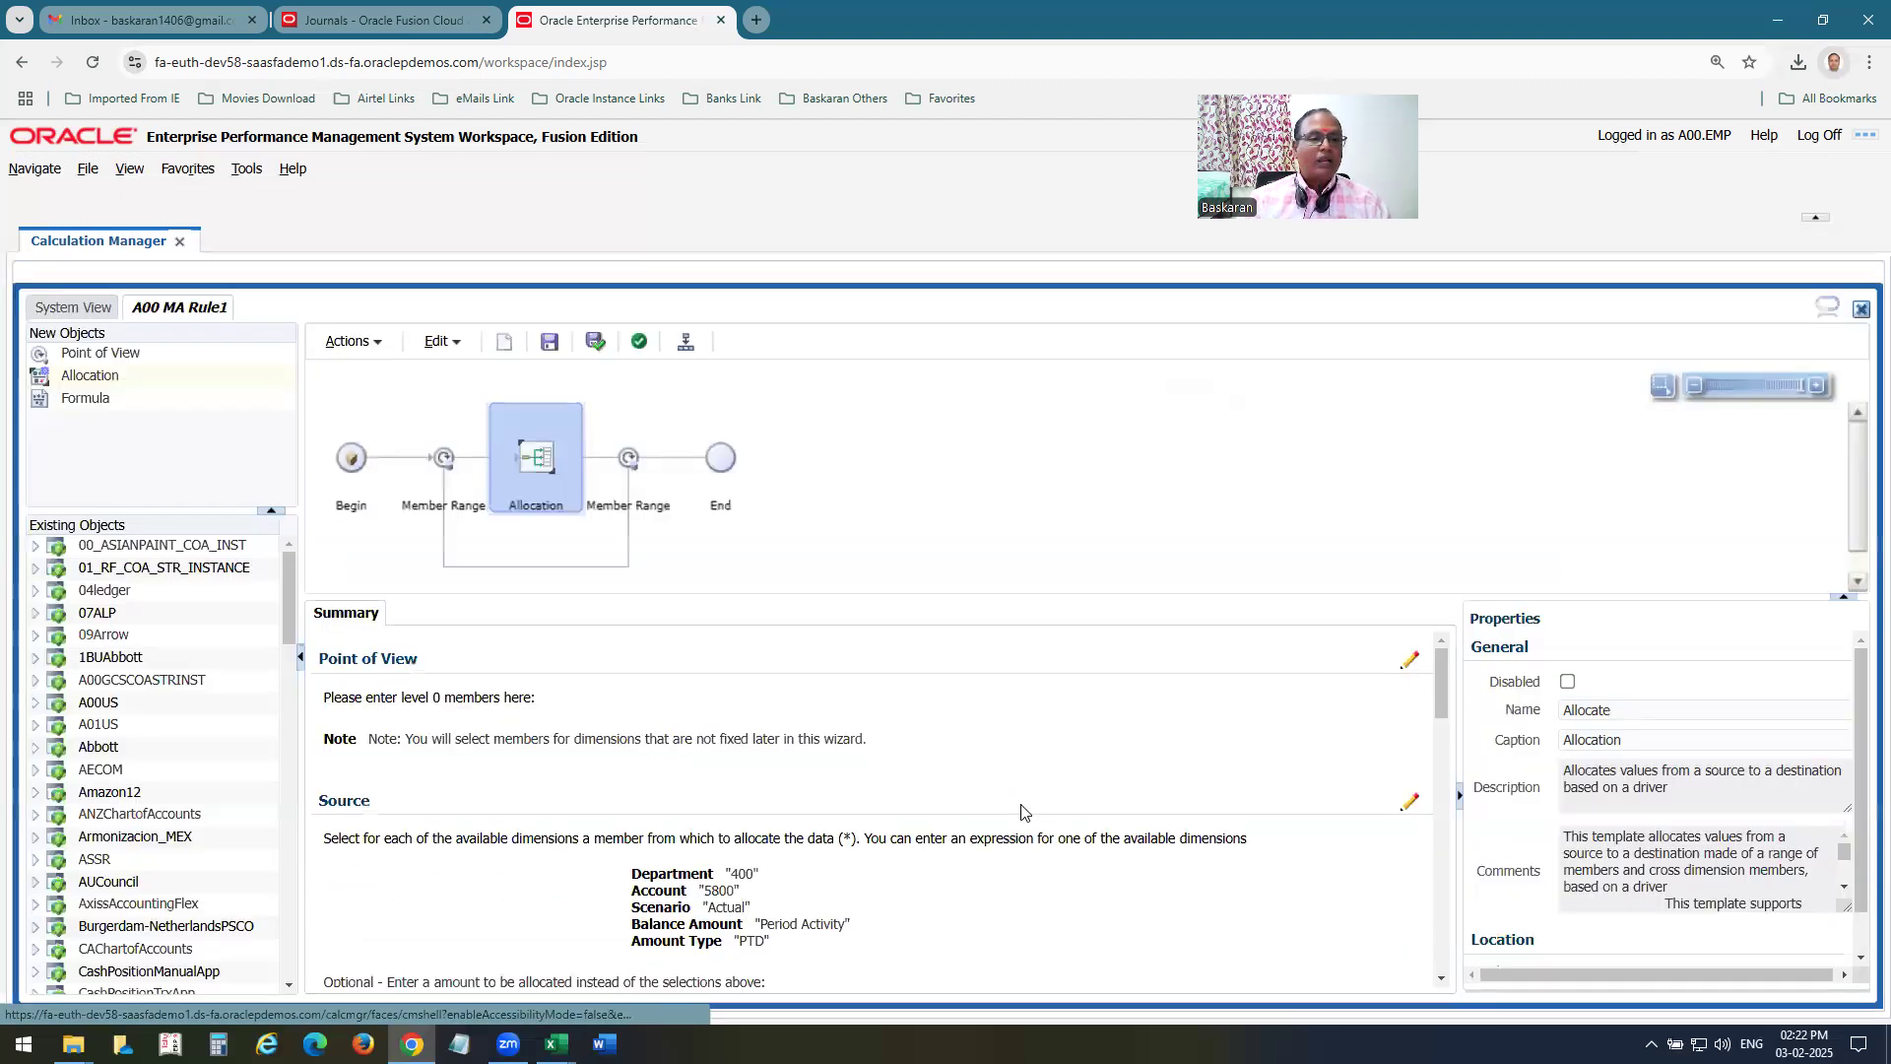
{"action": "left_click", "coordinate": [552, 344]}
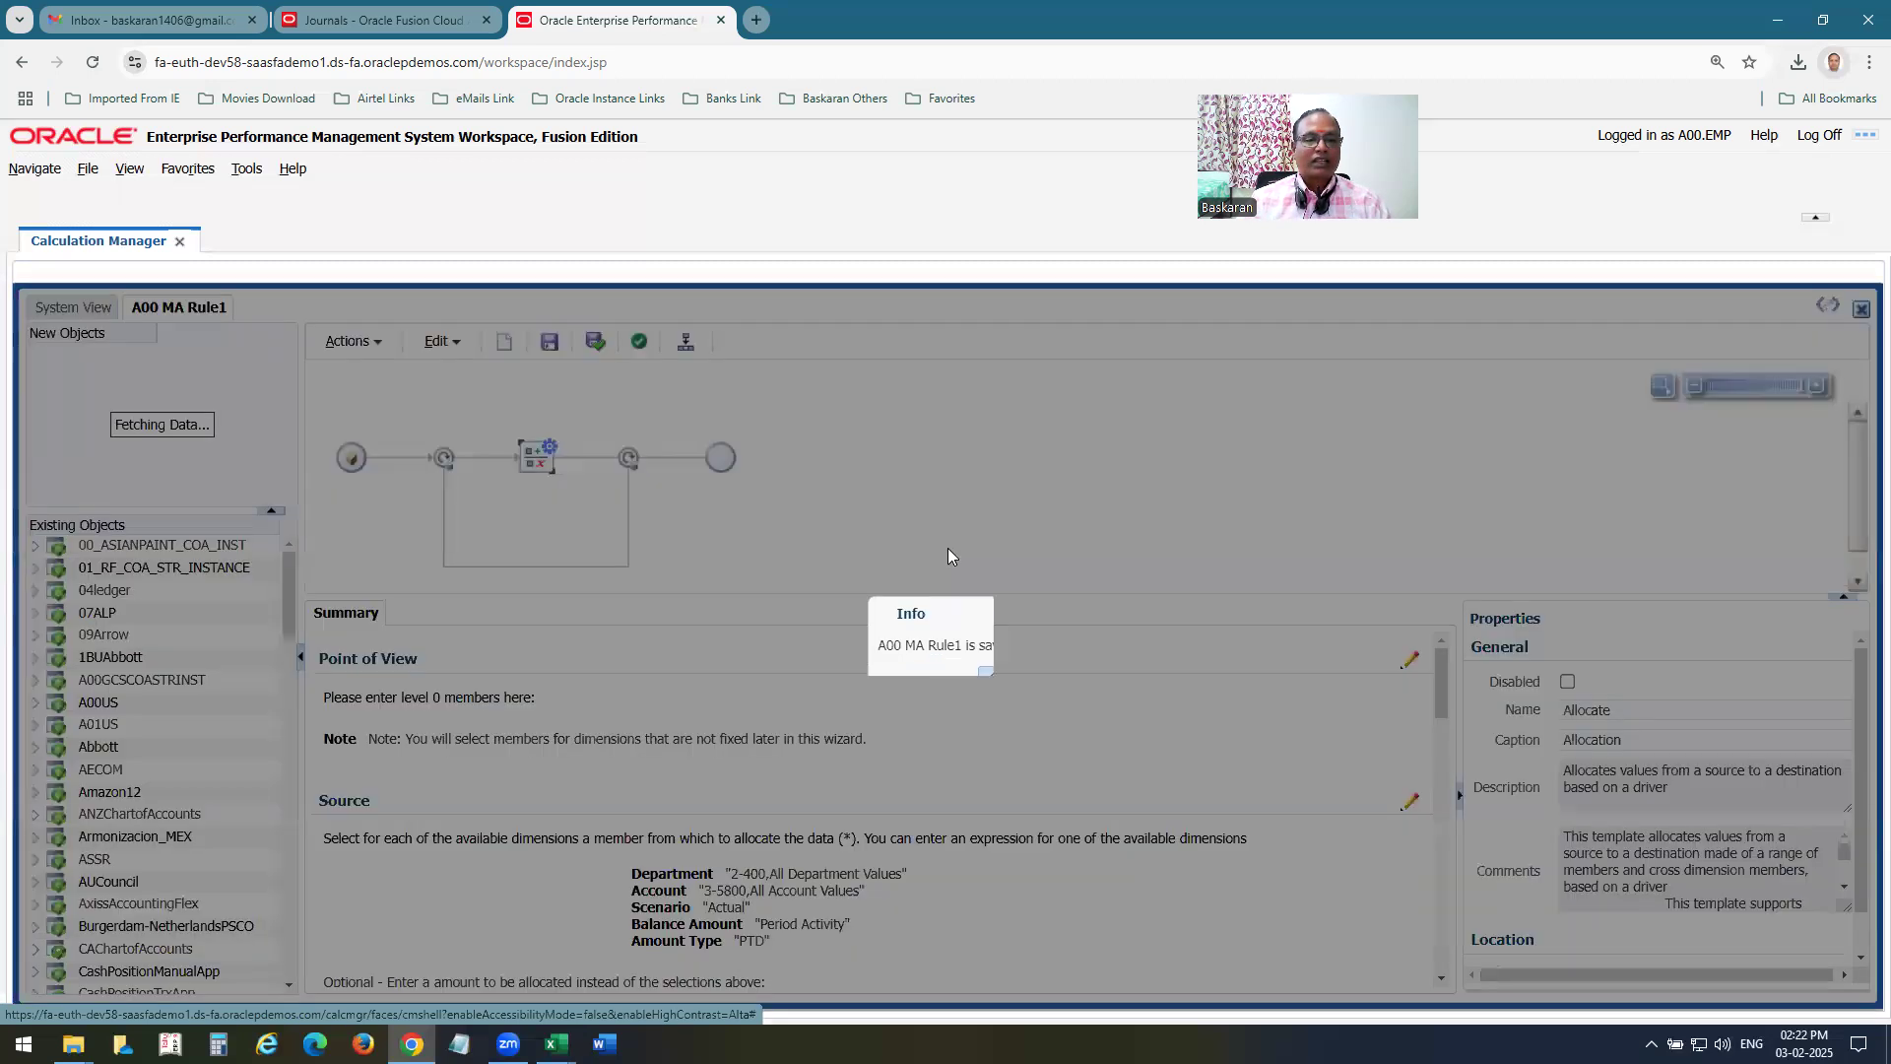
Validate rule A00 MA Rule1 and deploy it.
{"action": "left_click", "coordinate": [640, 345]}
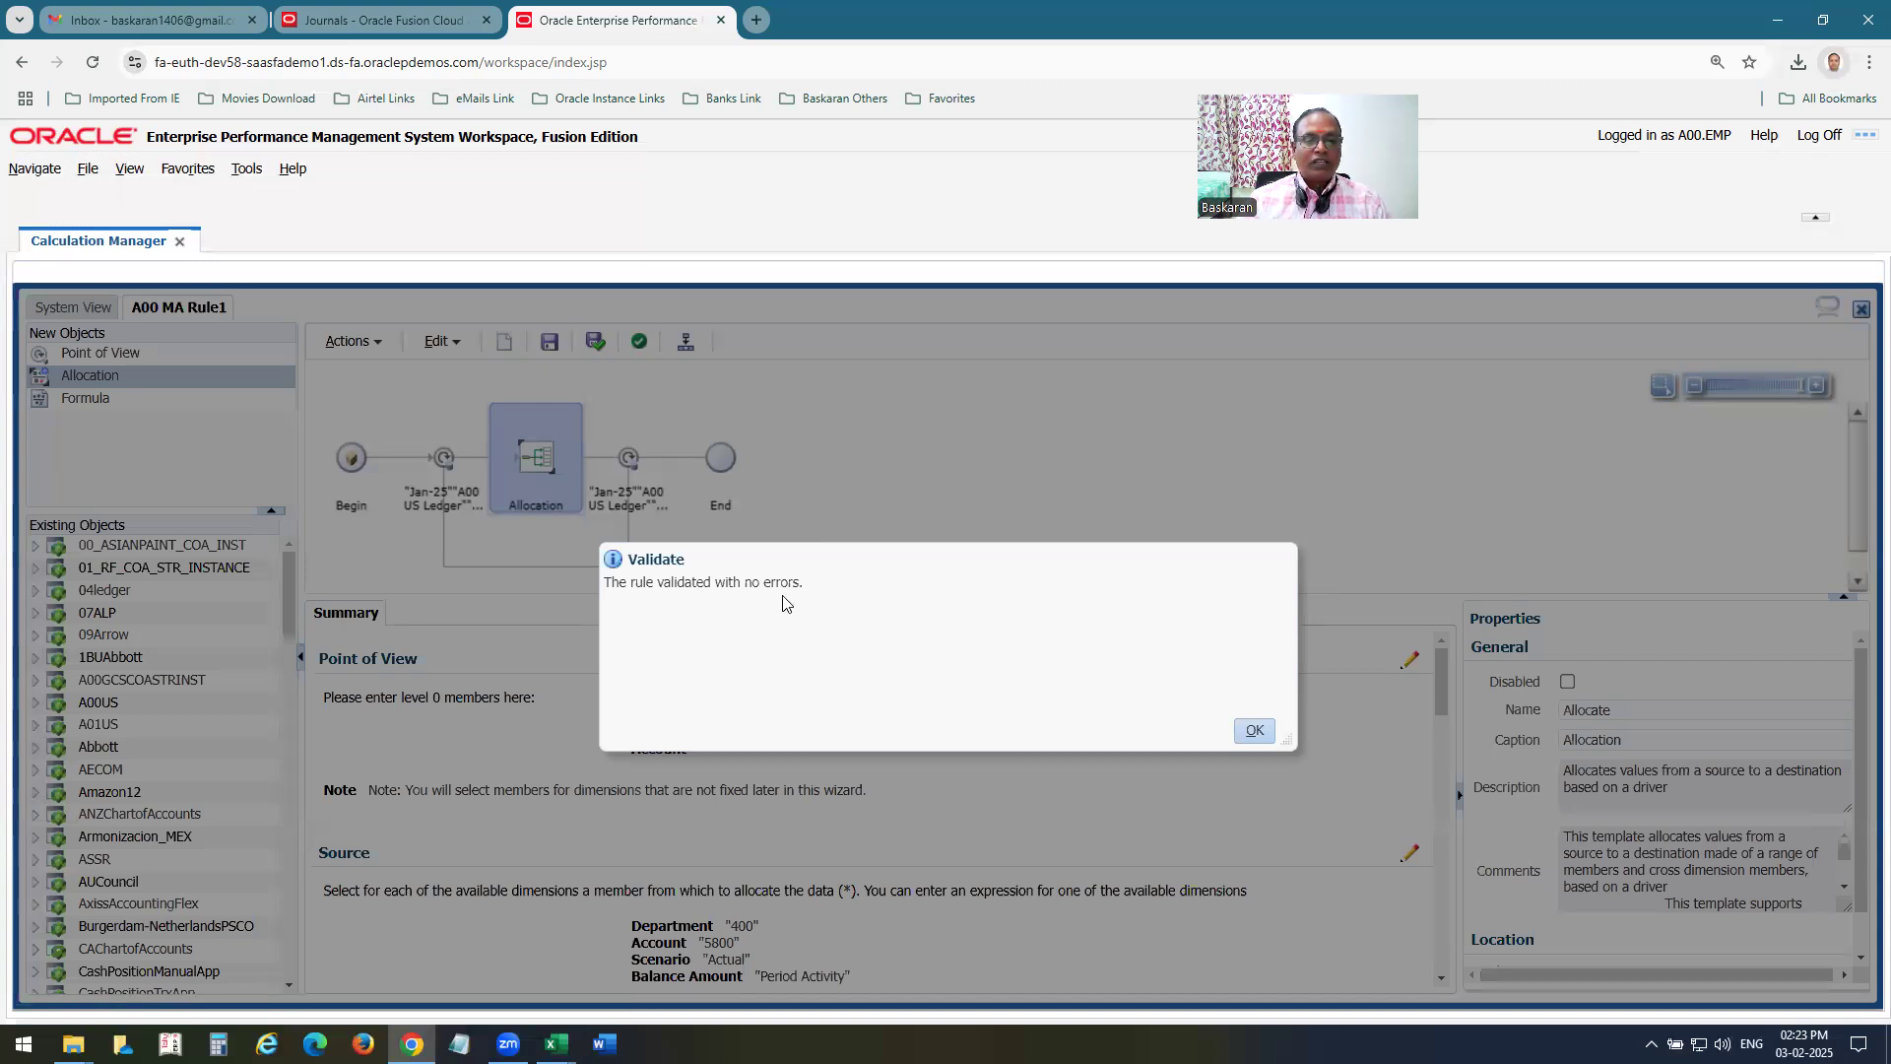
{"action": "left_click", "coordinate": [1255, 729]}
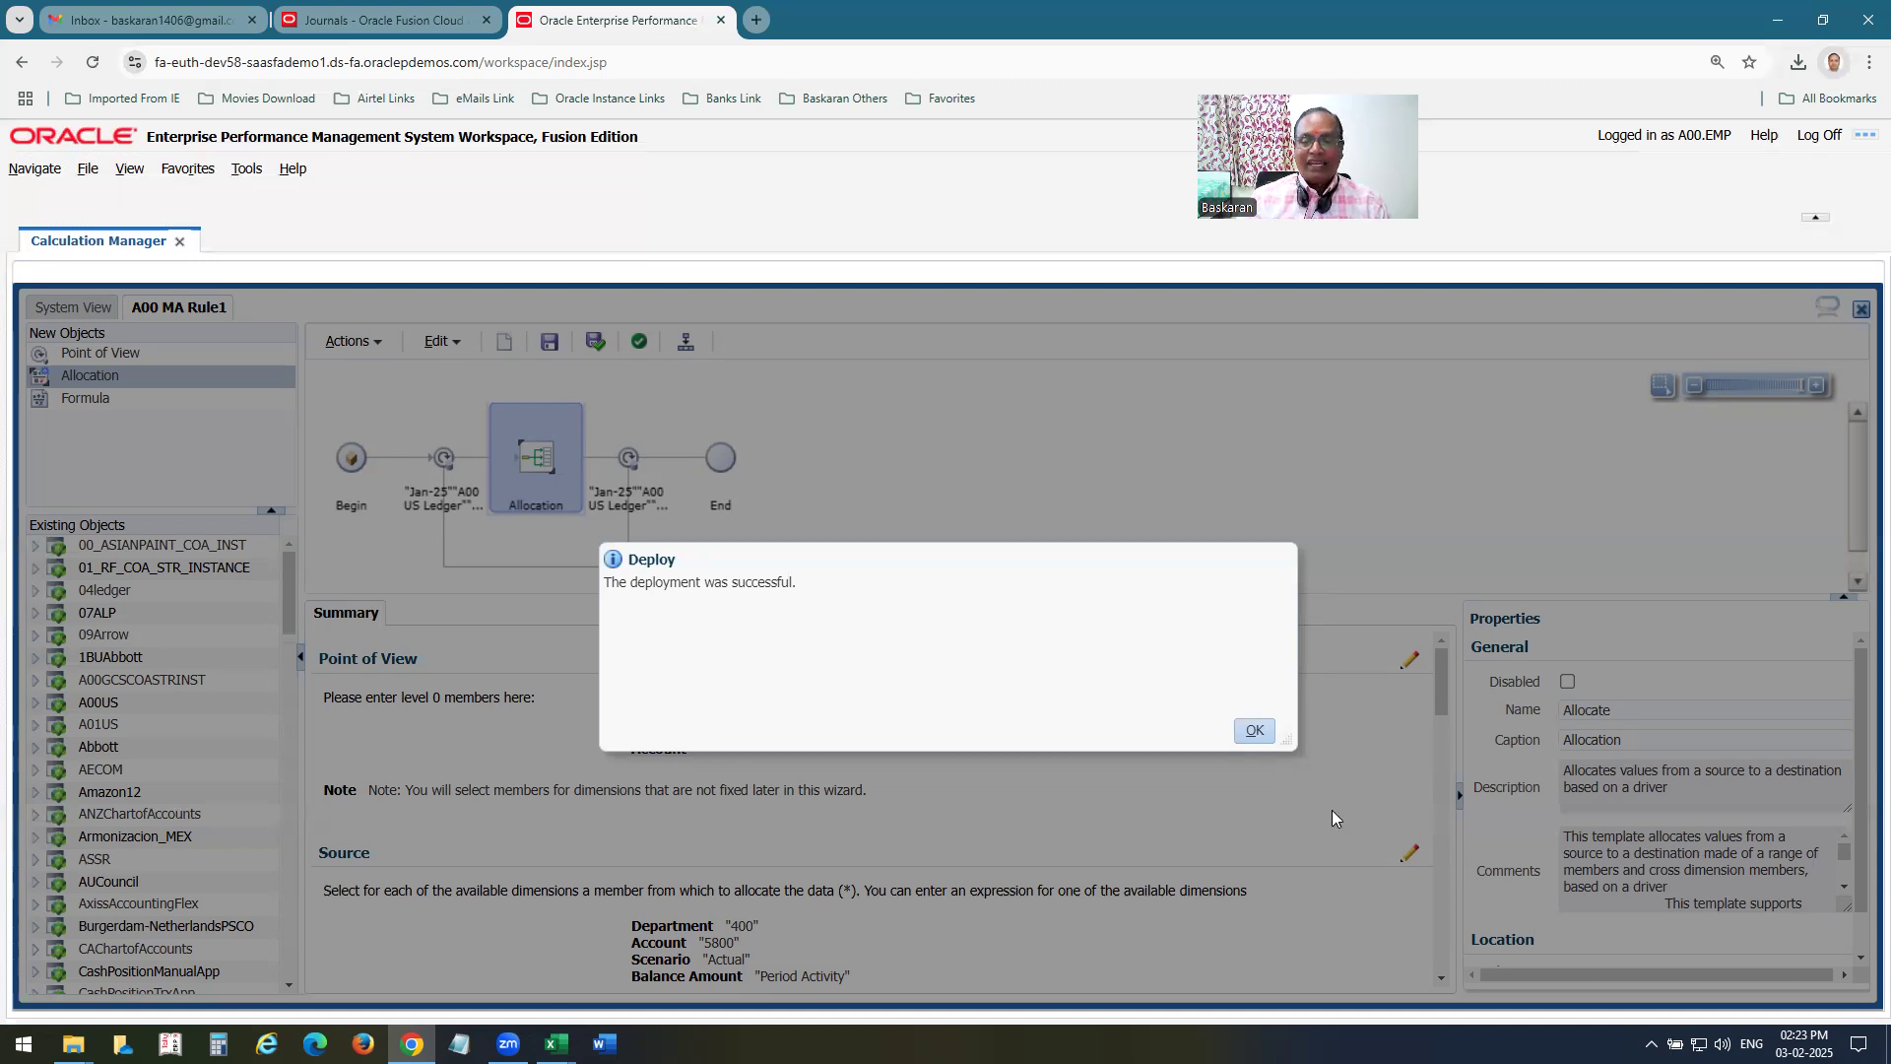
{"action": "left_click", "coordinate": [1257, 733]}
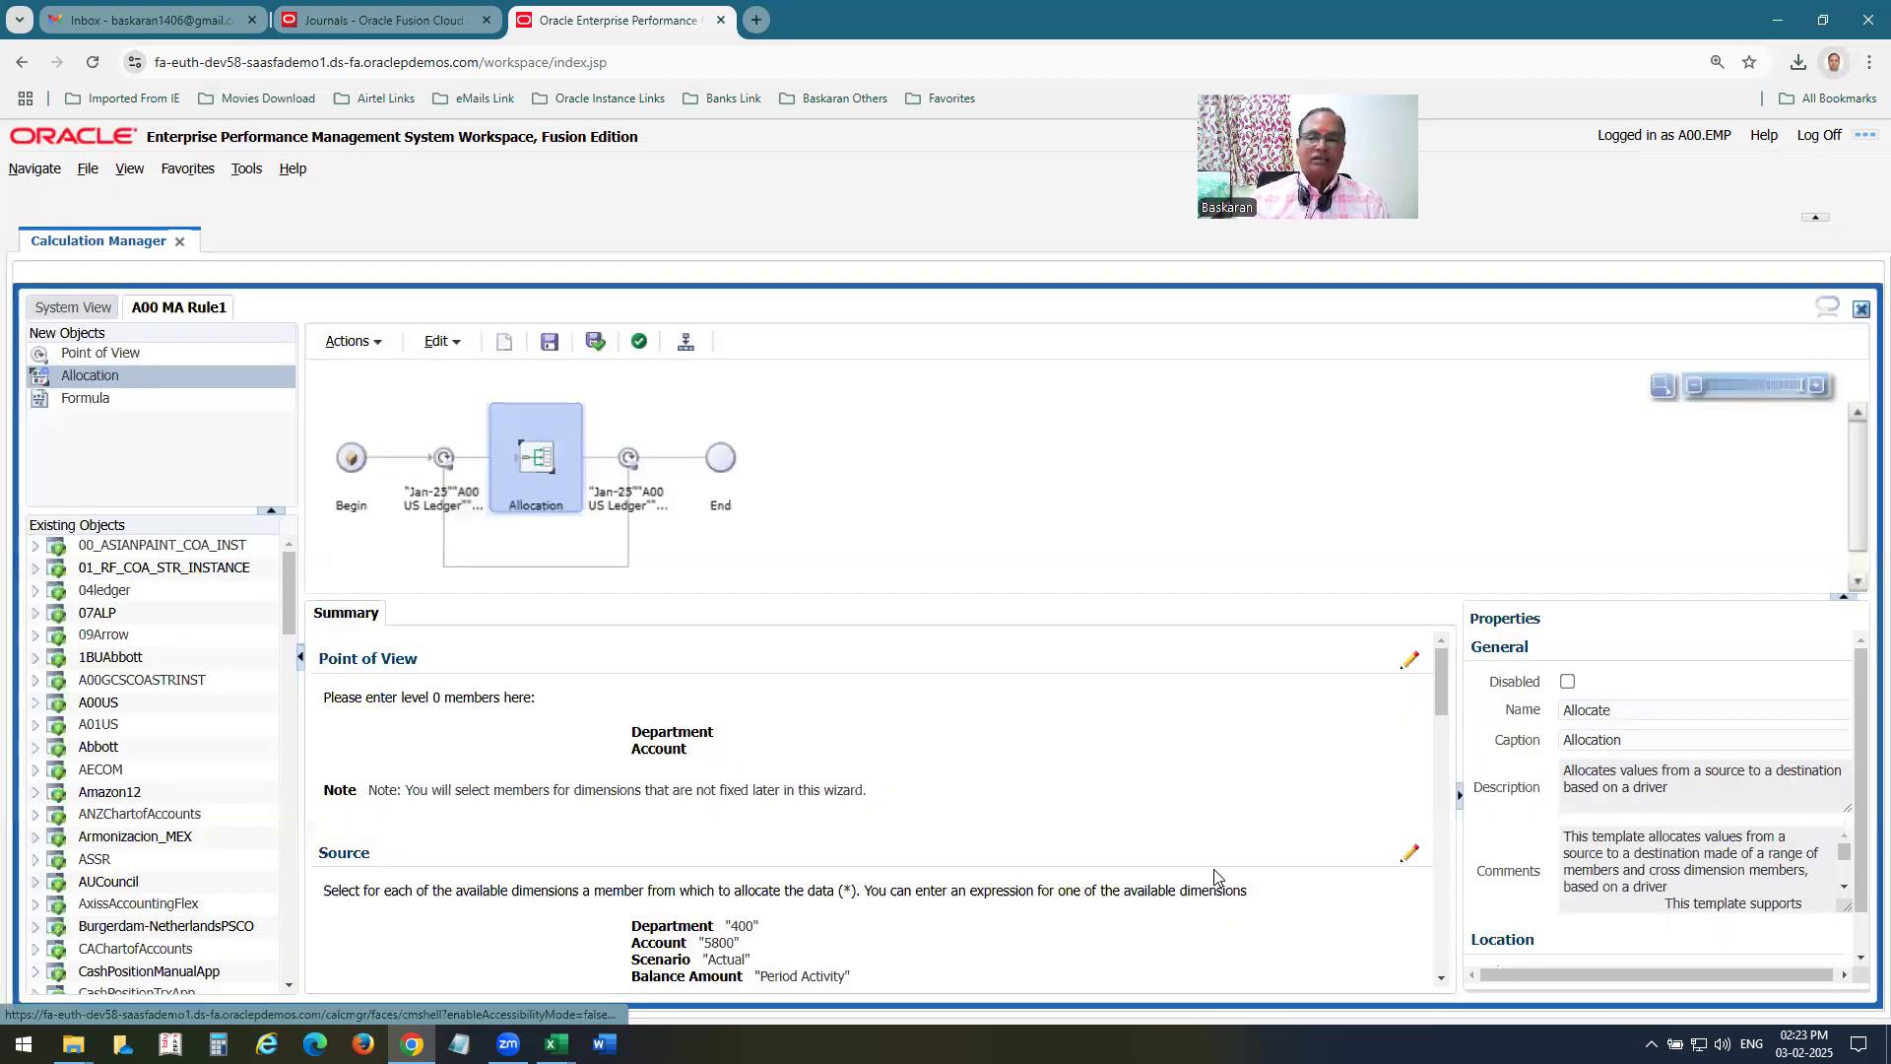
Open Generate General Ledger Allocations from the Journals work area and select A00 MA RULE1 as the rule.
{"action": "left_click", "coordinate": [404, 28]}
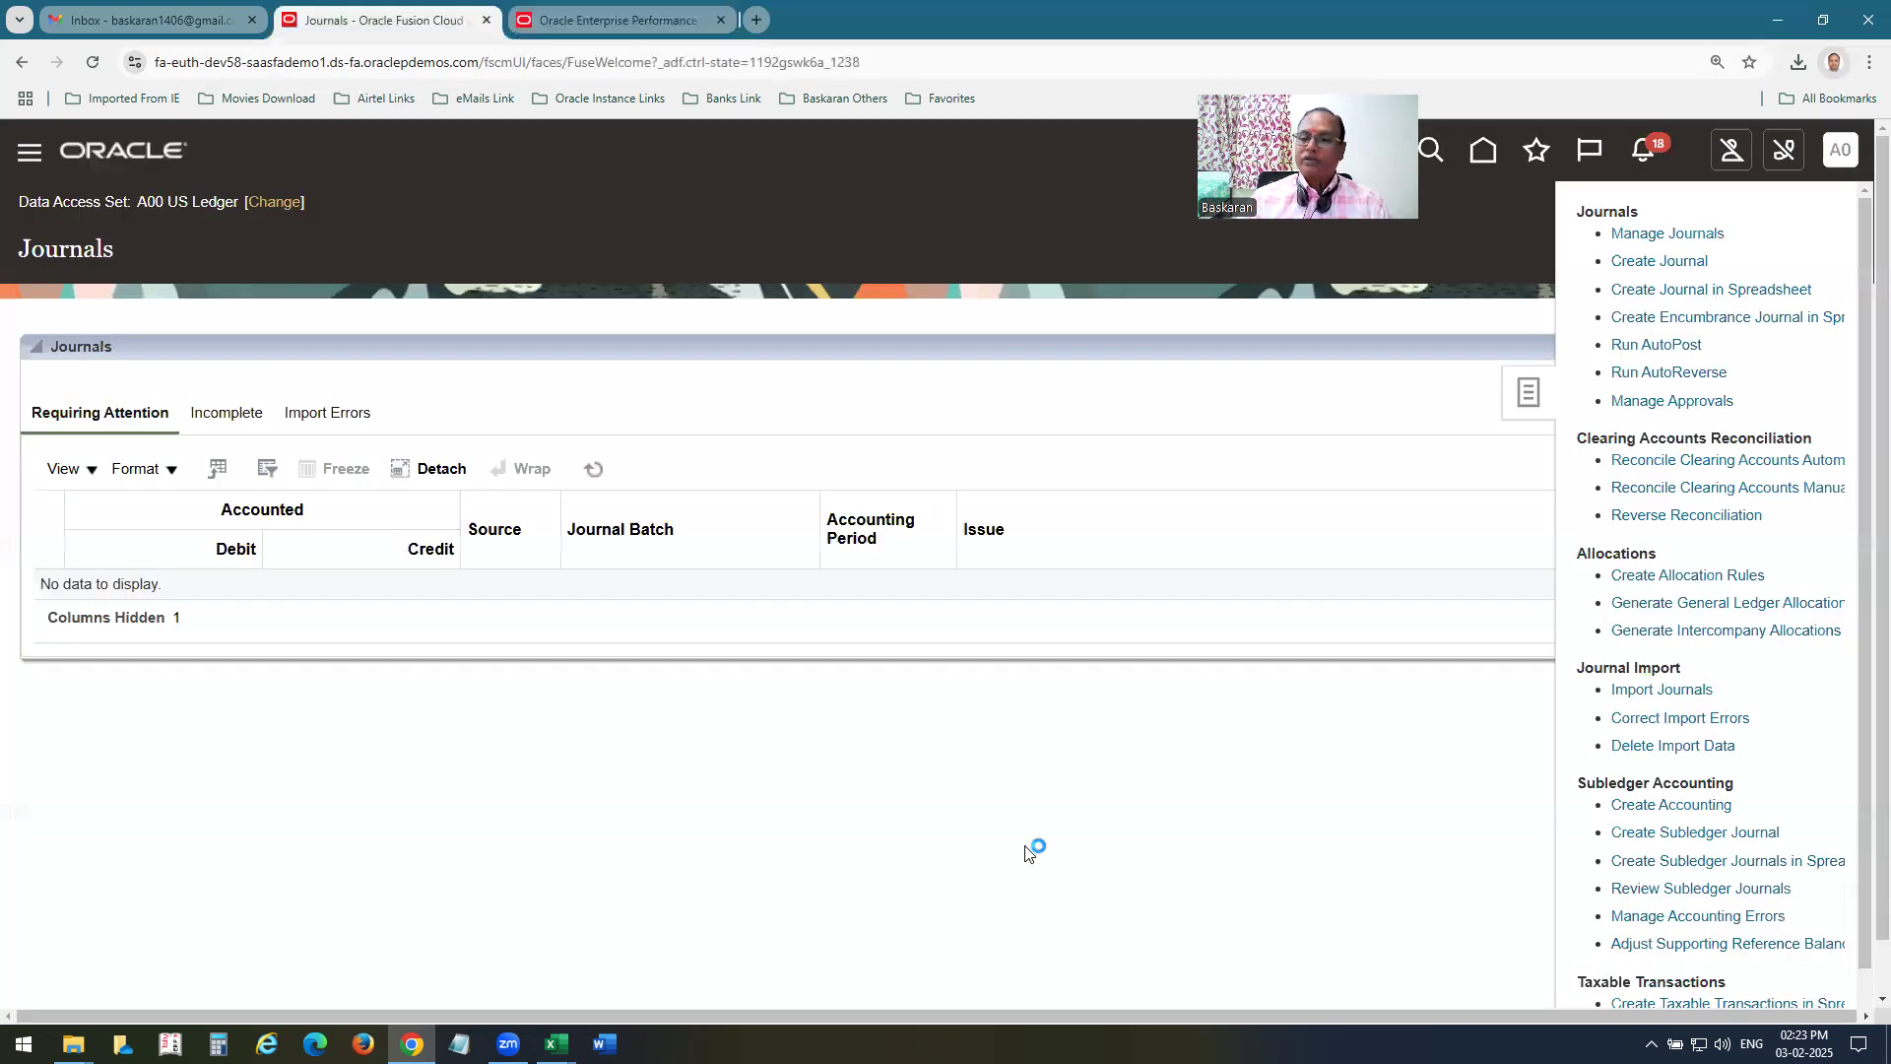
{"action": "left_click", "coordinate": [1671, 609]}
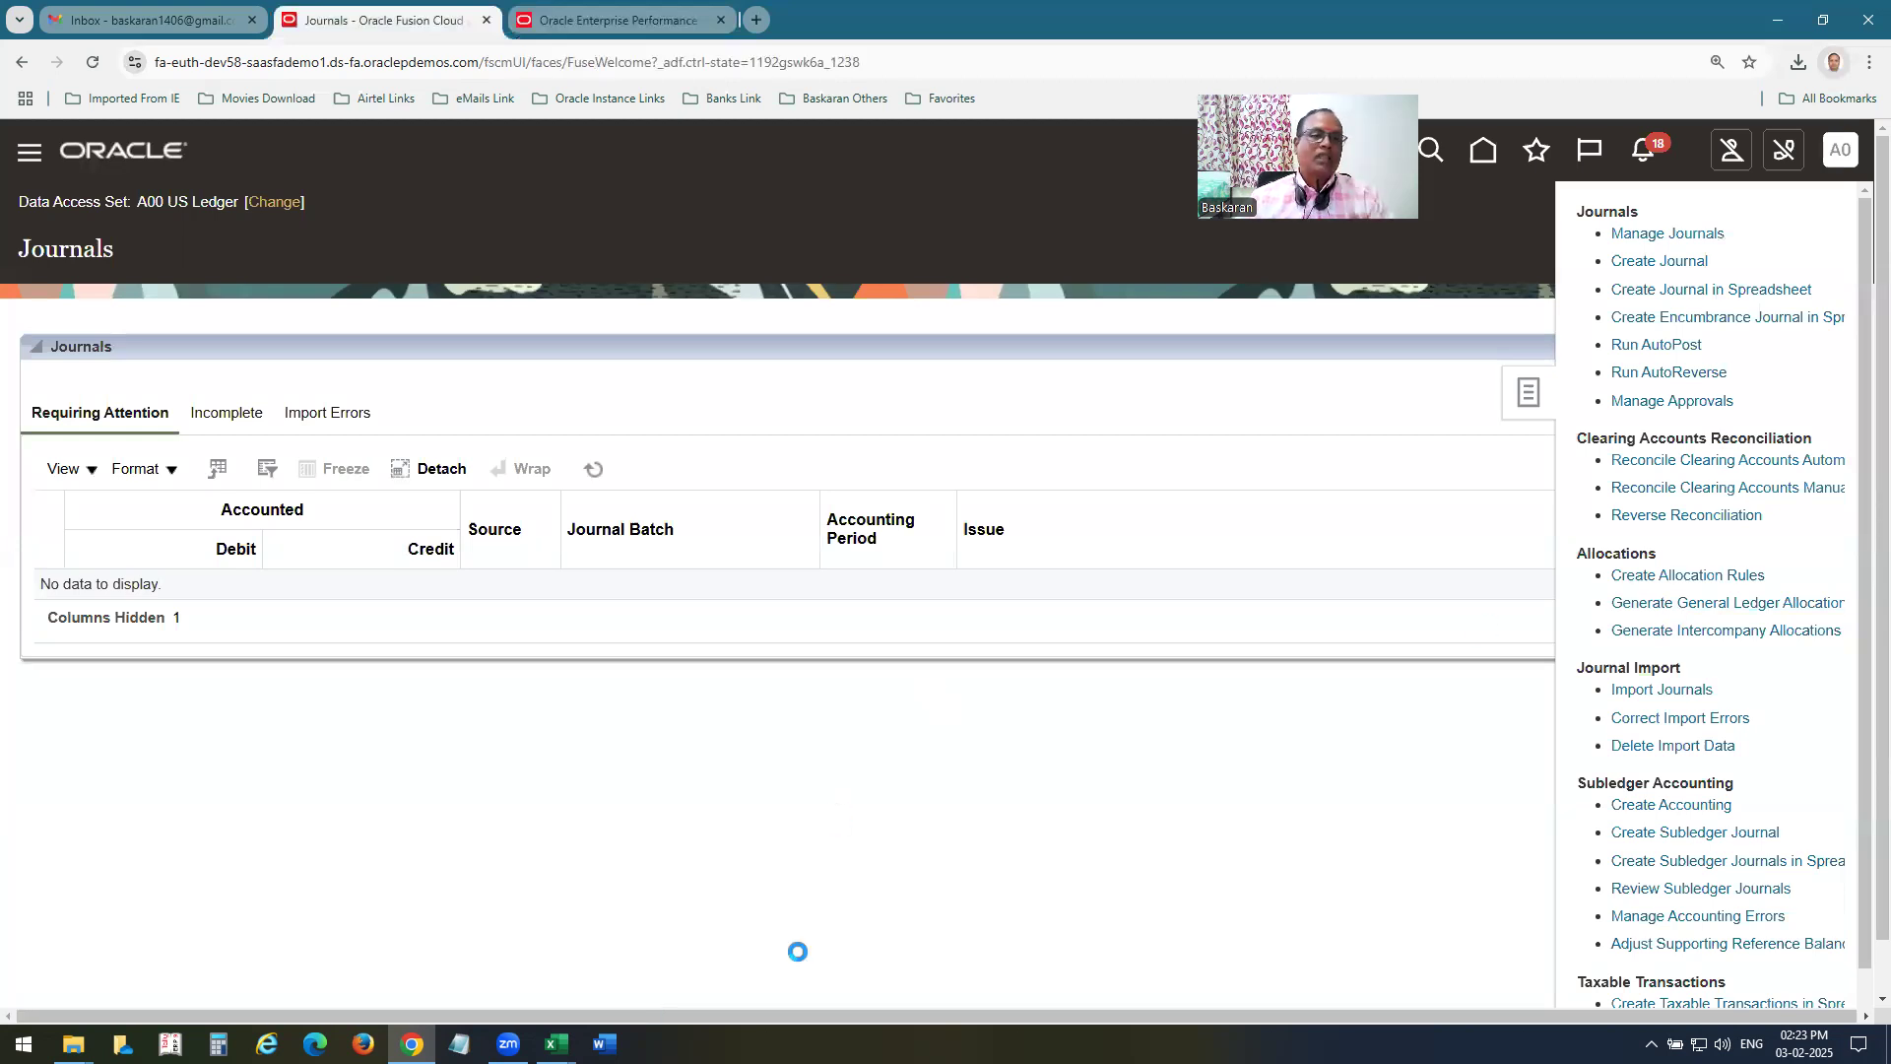
{"action": "left_click", "coordinate": [642, 535]}
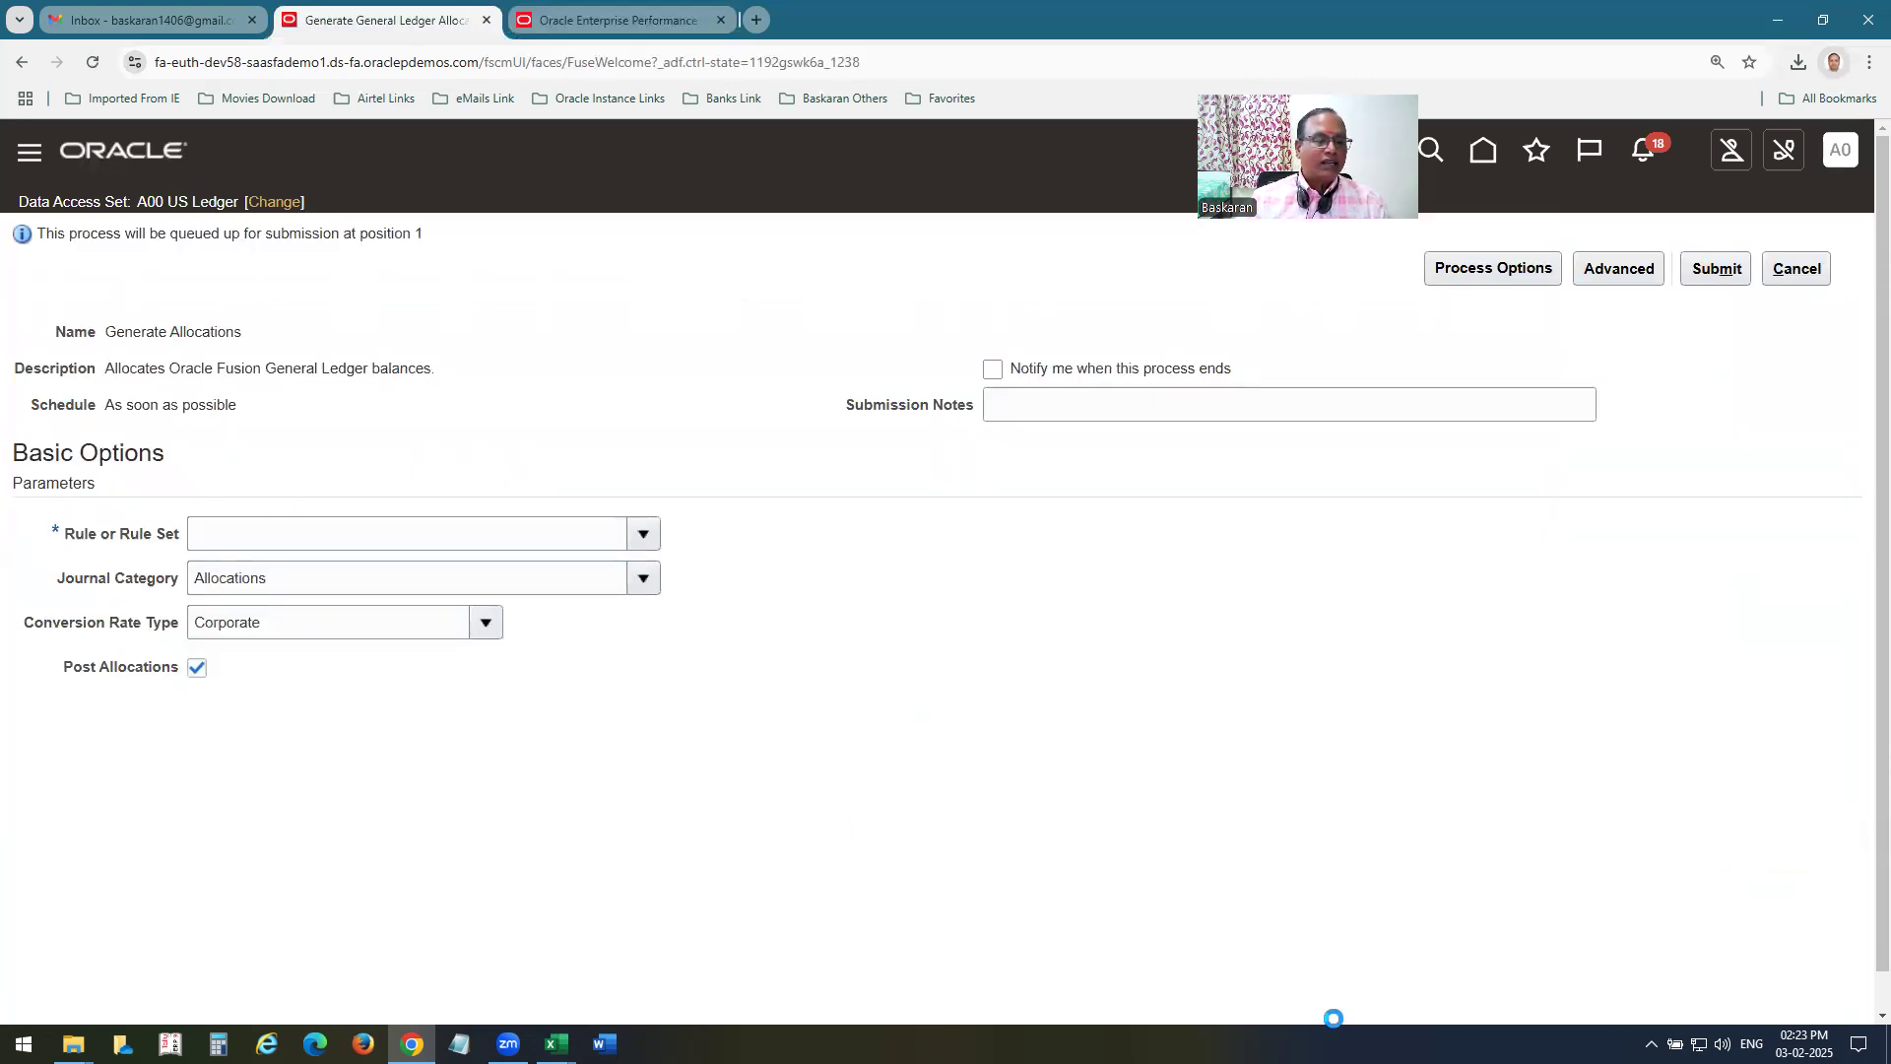
{"action": "left_click", "coordinate": [252, 579]}
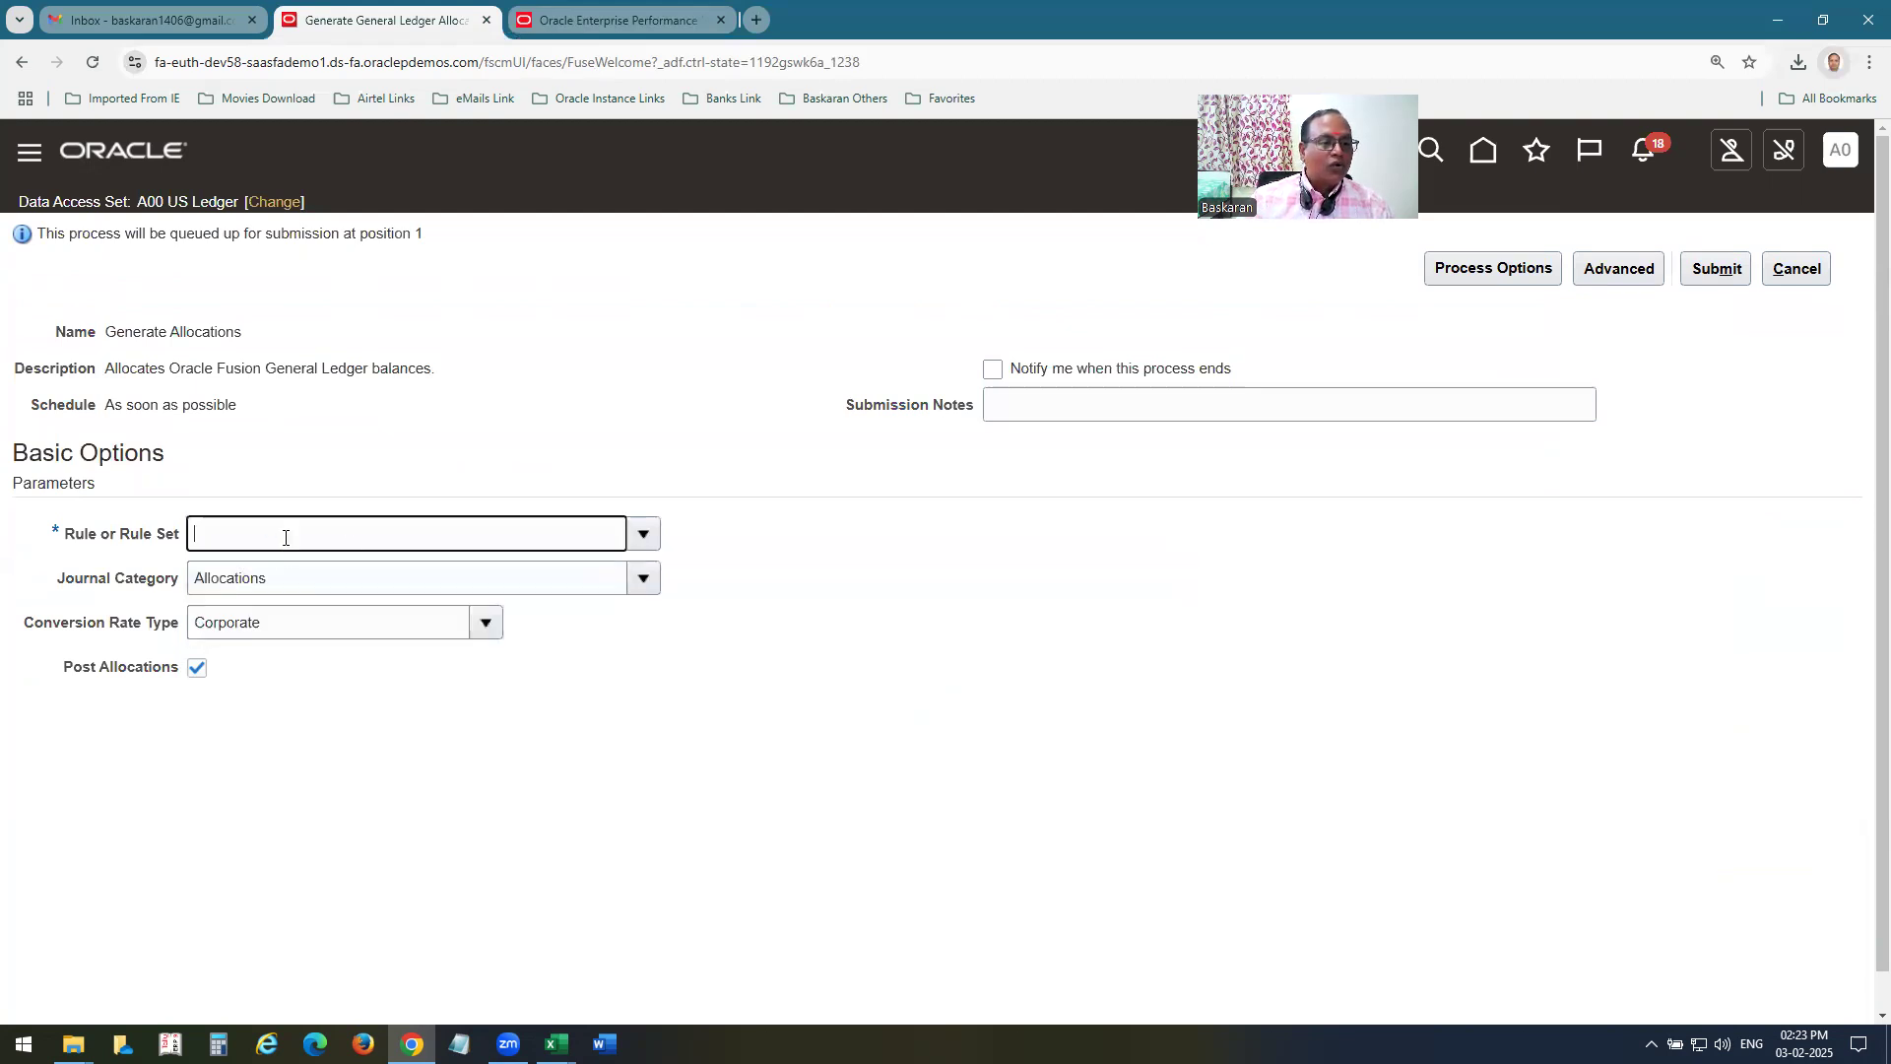
Turn off Post Allocations, submit the Generate Allocations process and close its submission form.
{"action": "left_click", "coordinate": [197, 669]}
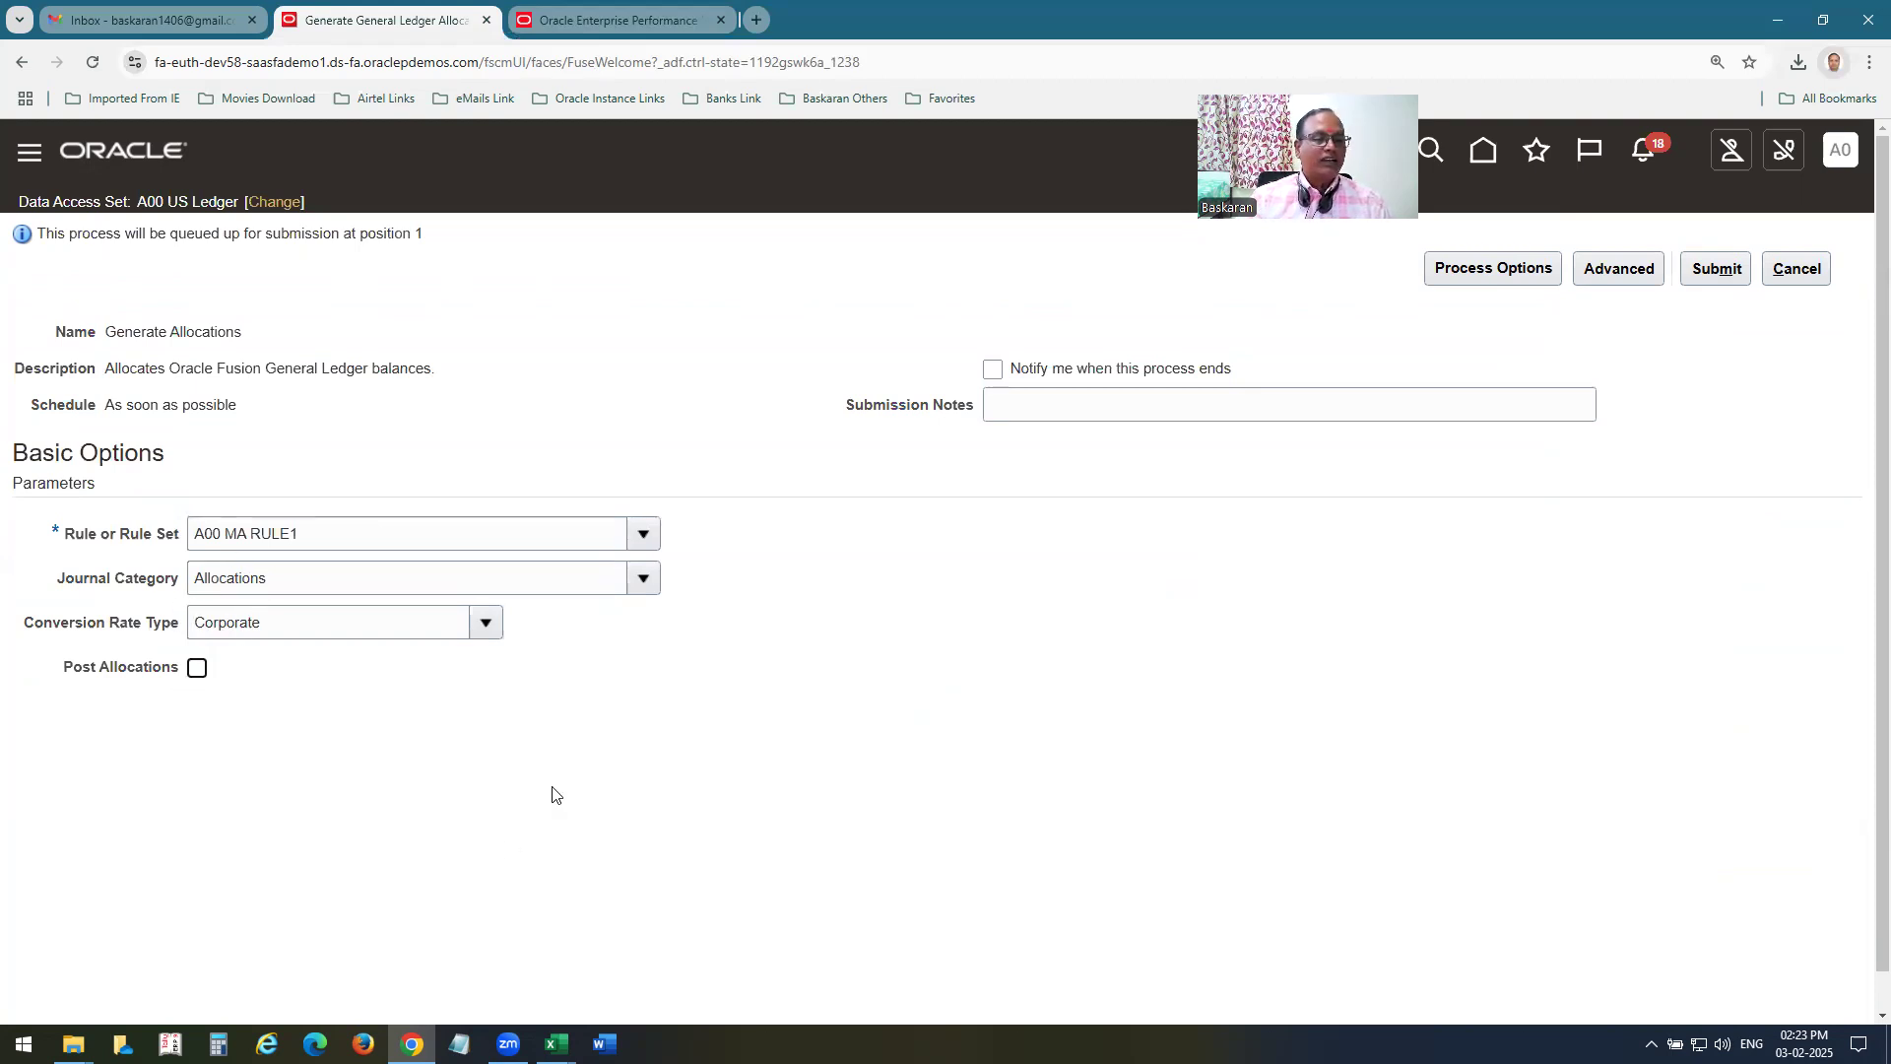
{"action": "left_click", "coordinate": [1716, 269]}
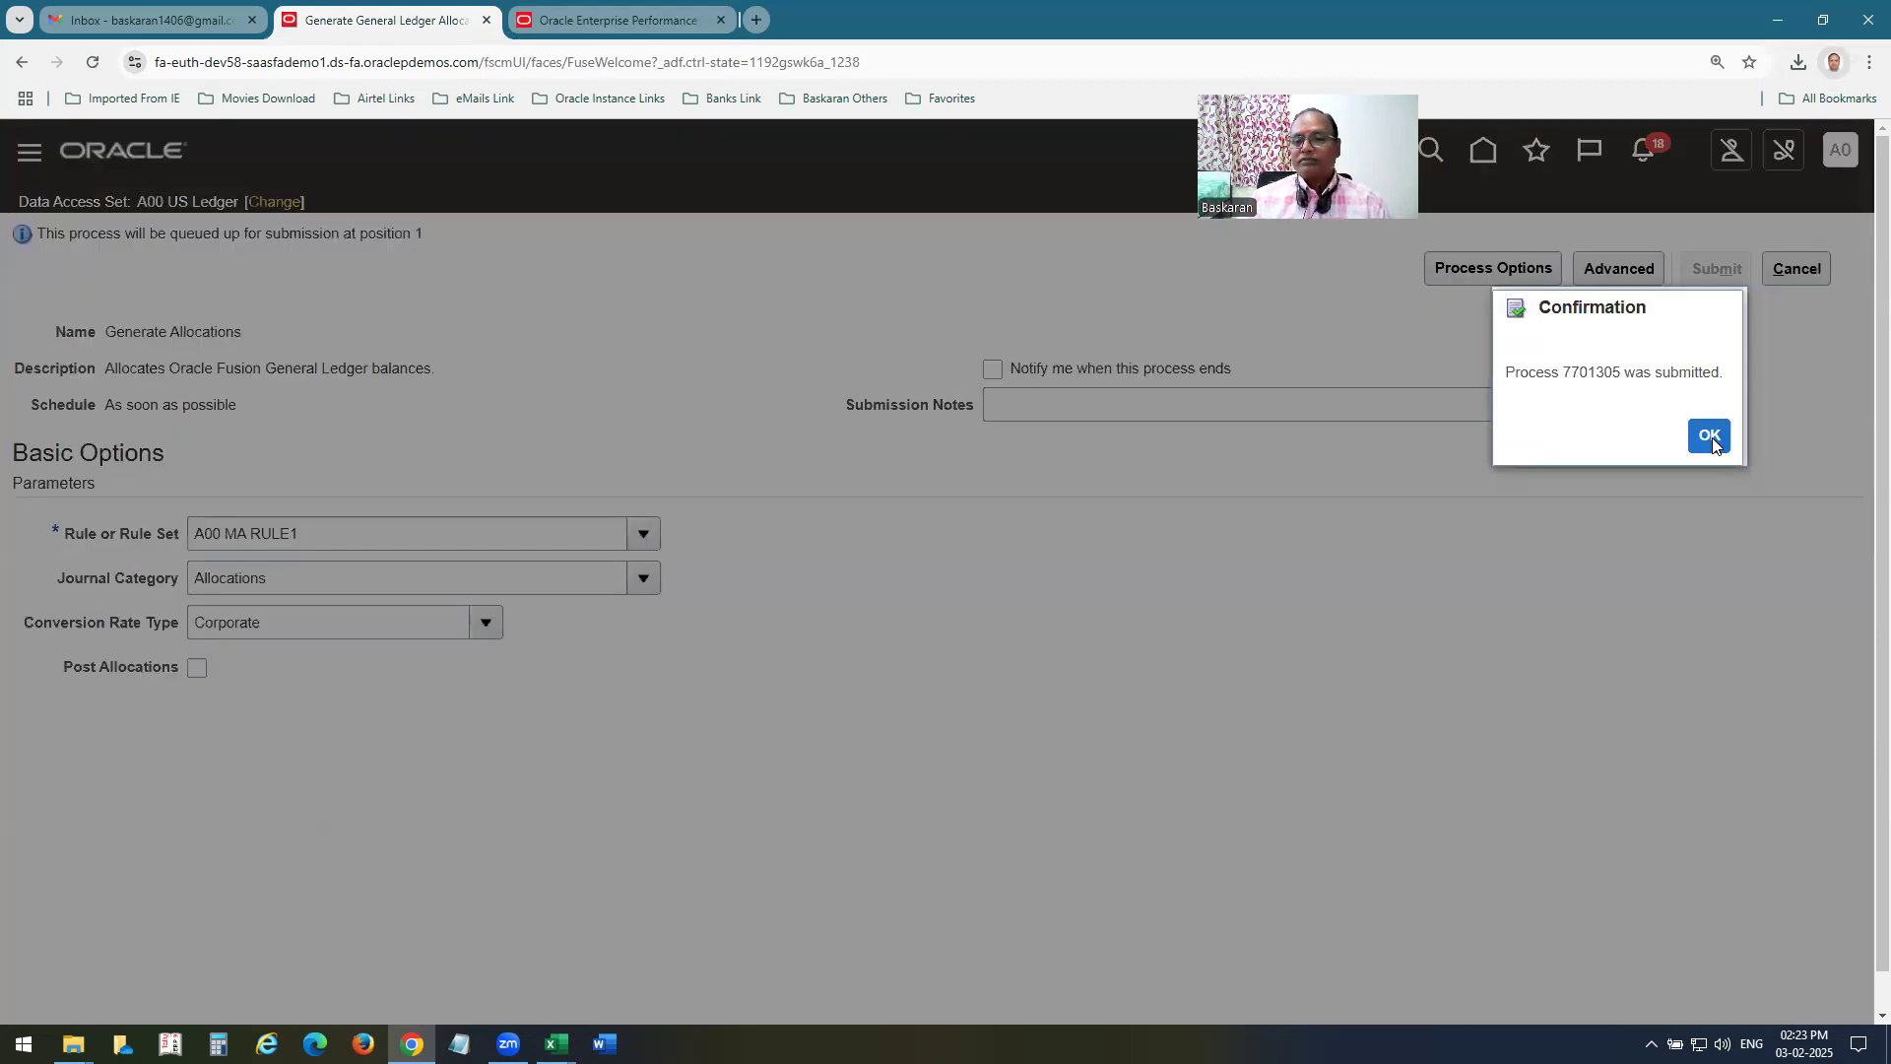
{"action": "left_click", "coordinate": [1711, 439]}
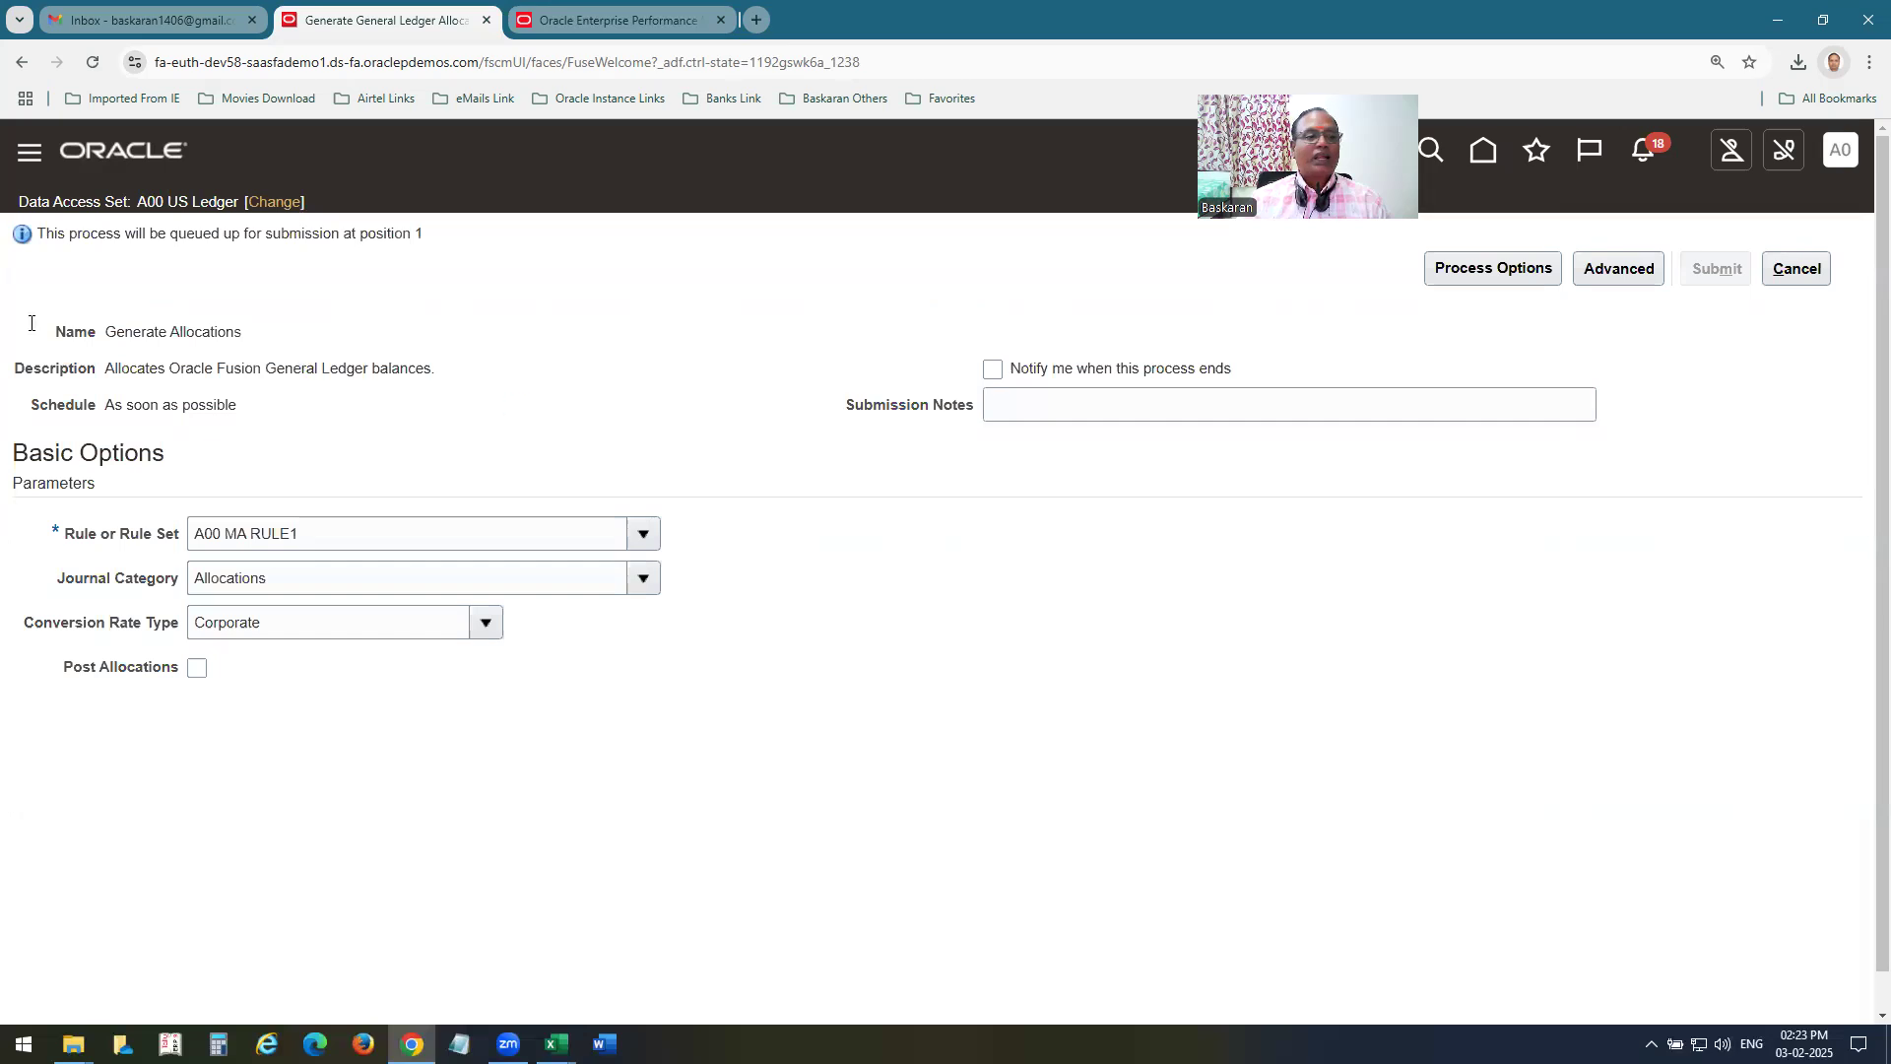
{"action": "left_click", "coordinate": [1795, 270]}
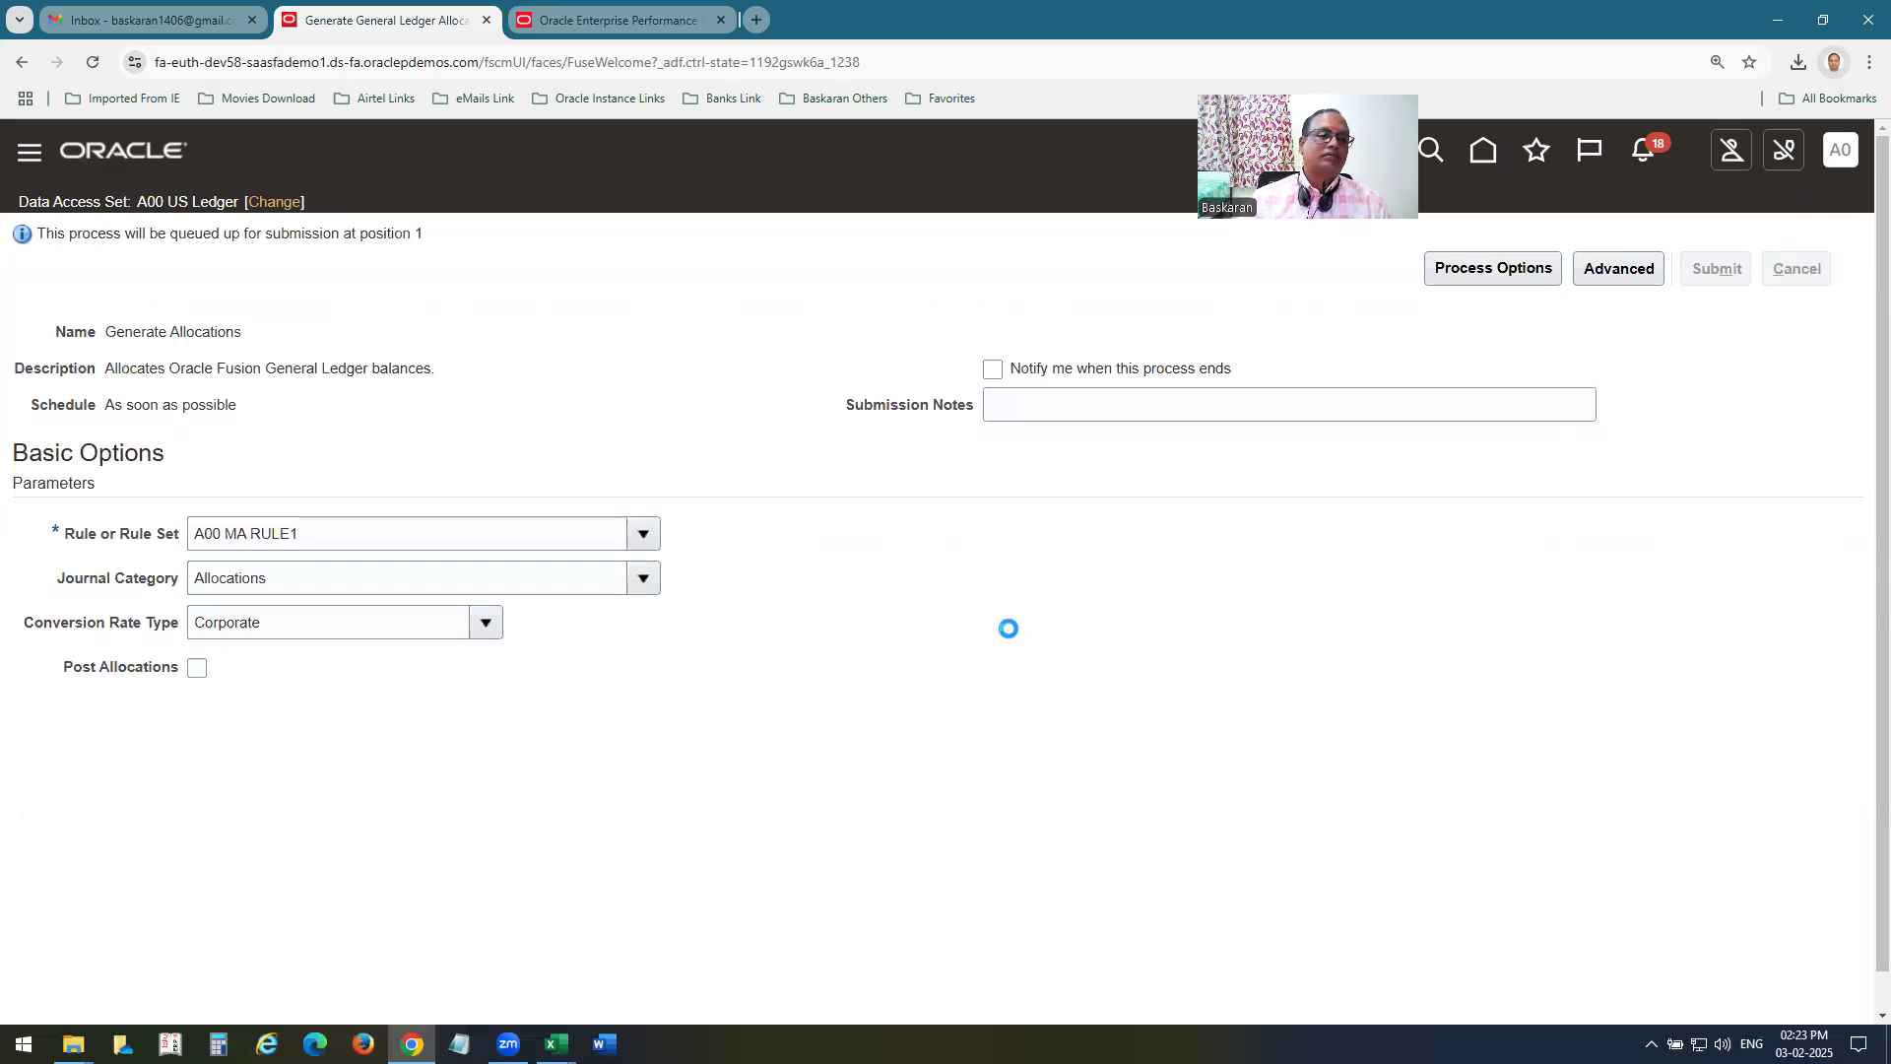
Open the scheduled processes overview and refresh it to monitor the Generate Allocations process.
{"action": "left_click", "coordinate": [1536, 150]}
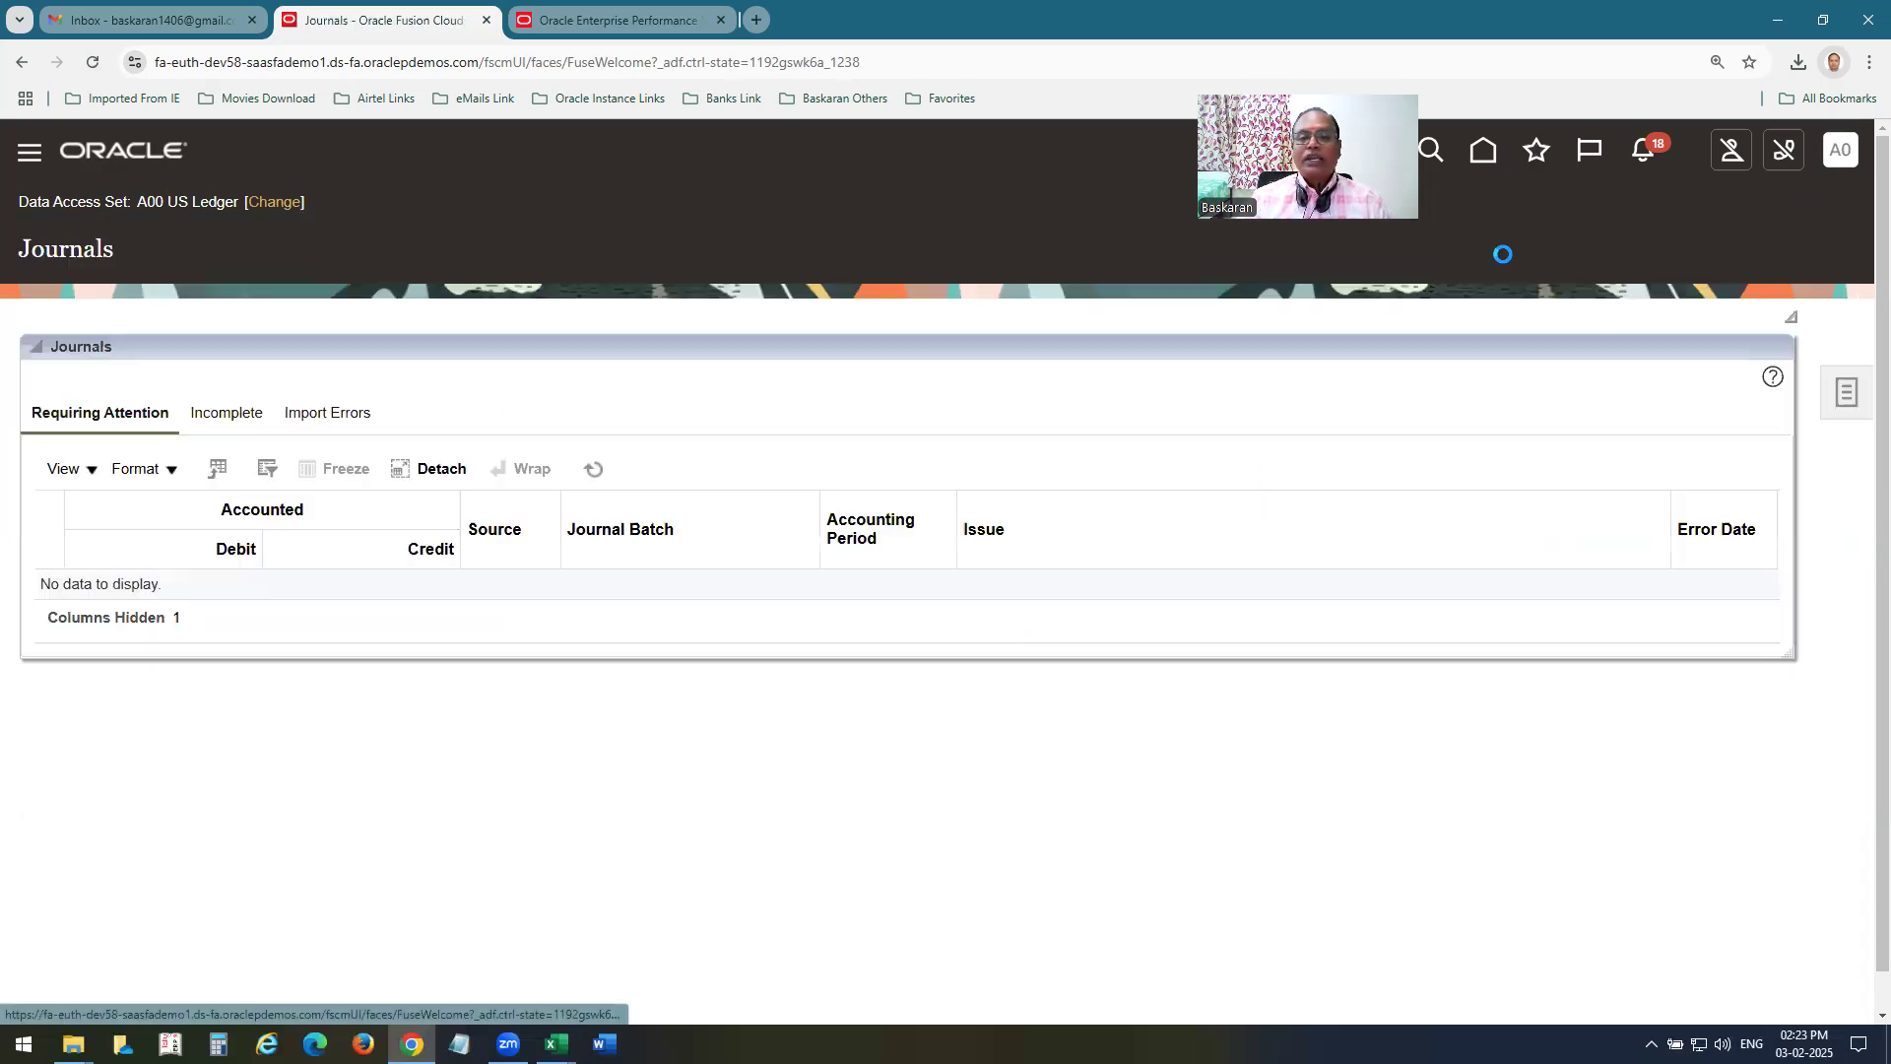
{"action": "left_click", "coordinate": [1163, 413]}
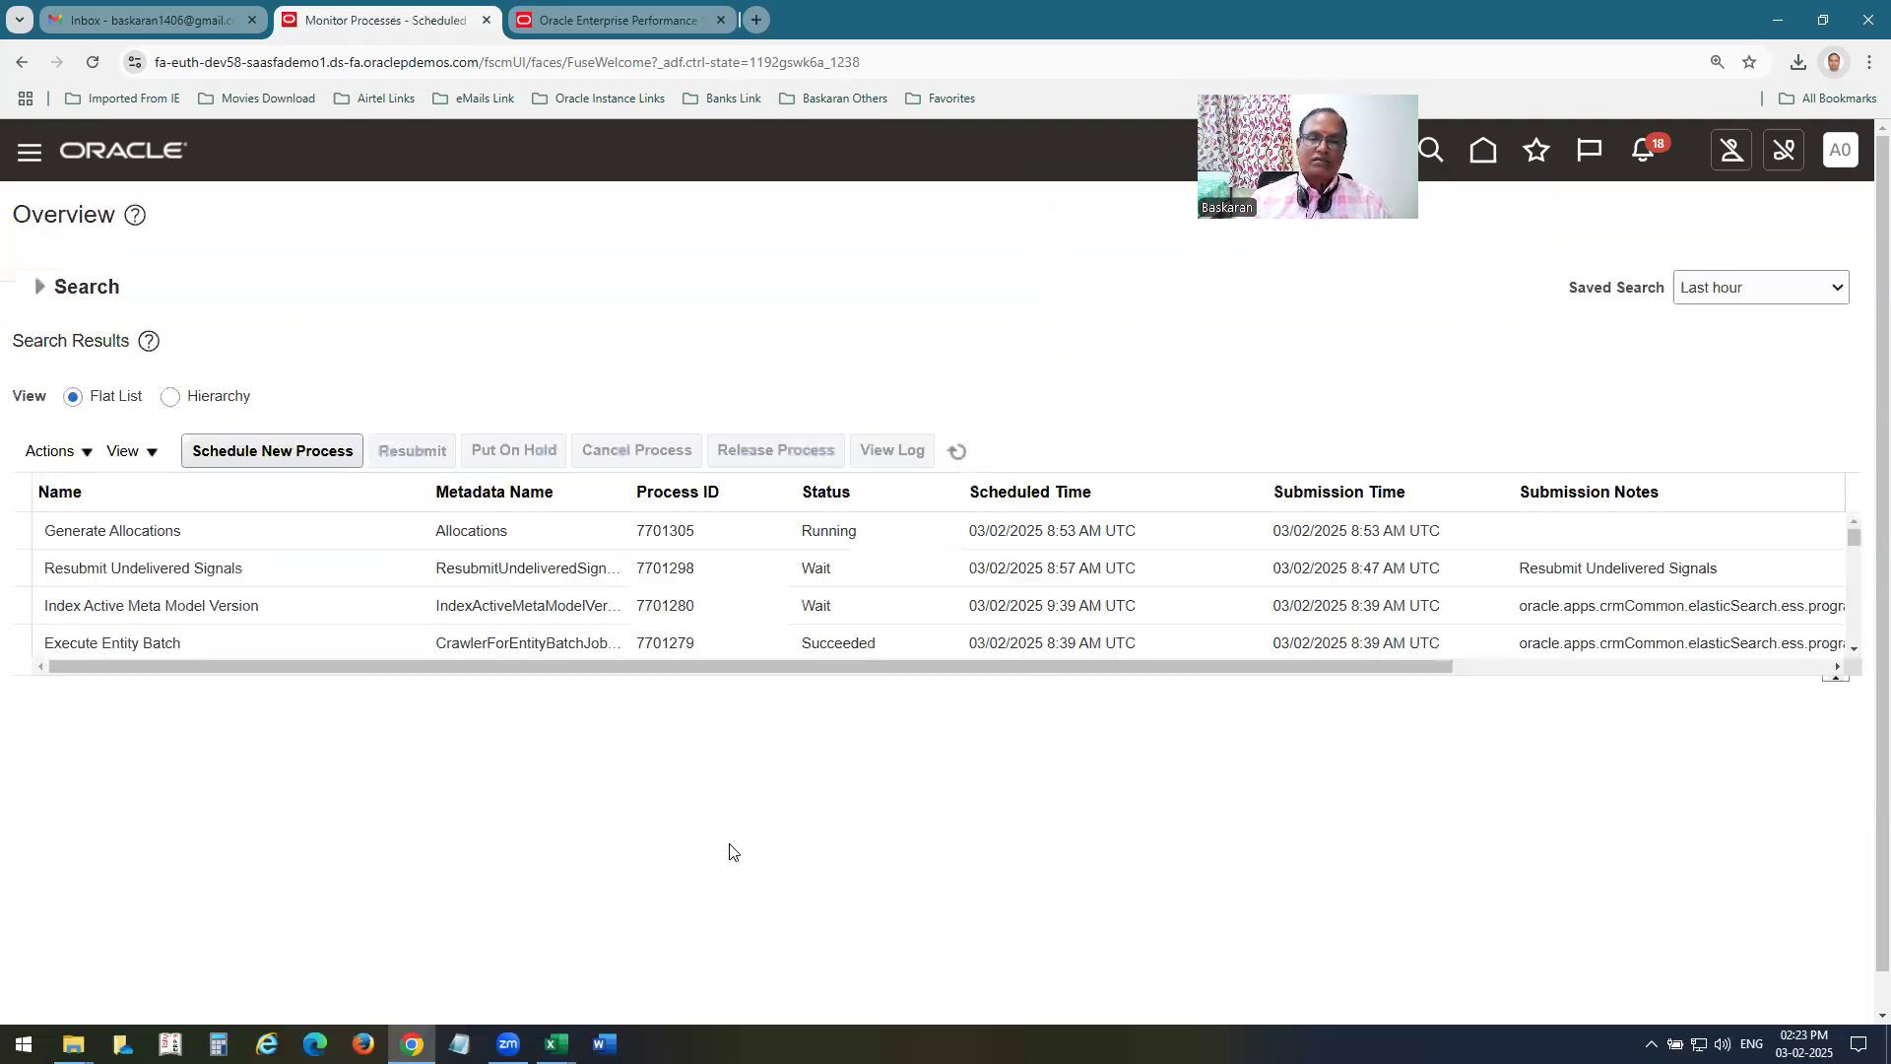
{"action": "left_click", "coordinate": [955, 449]}
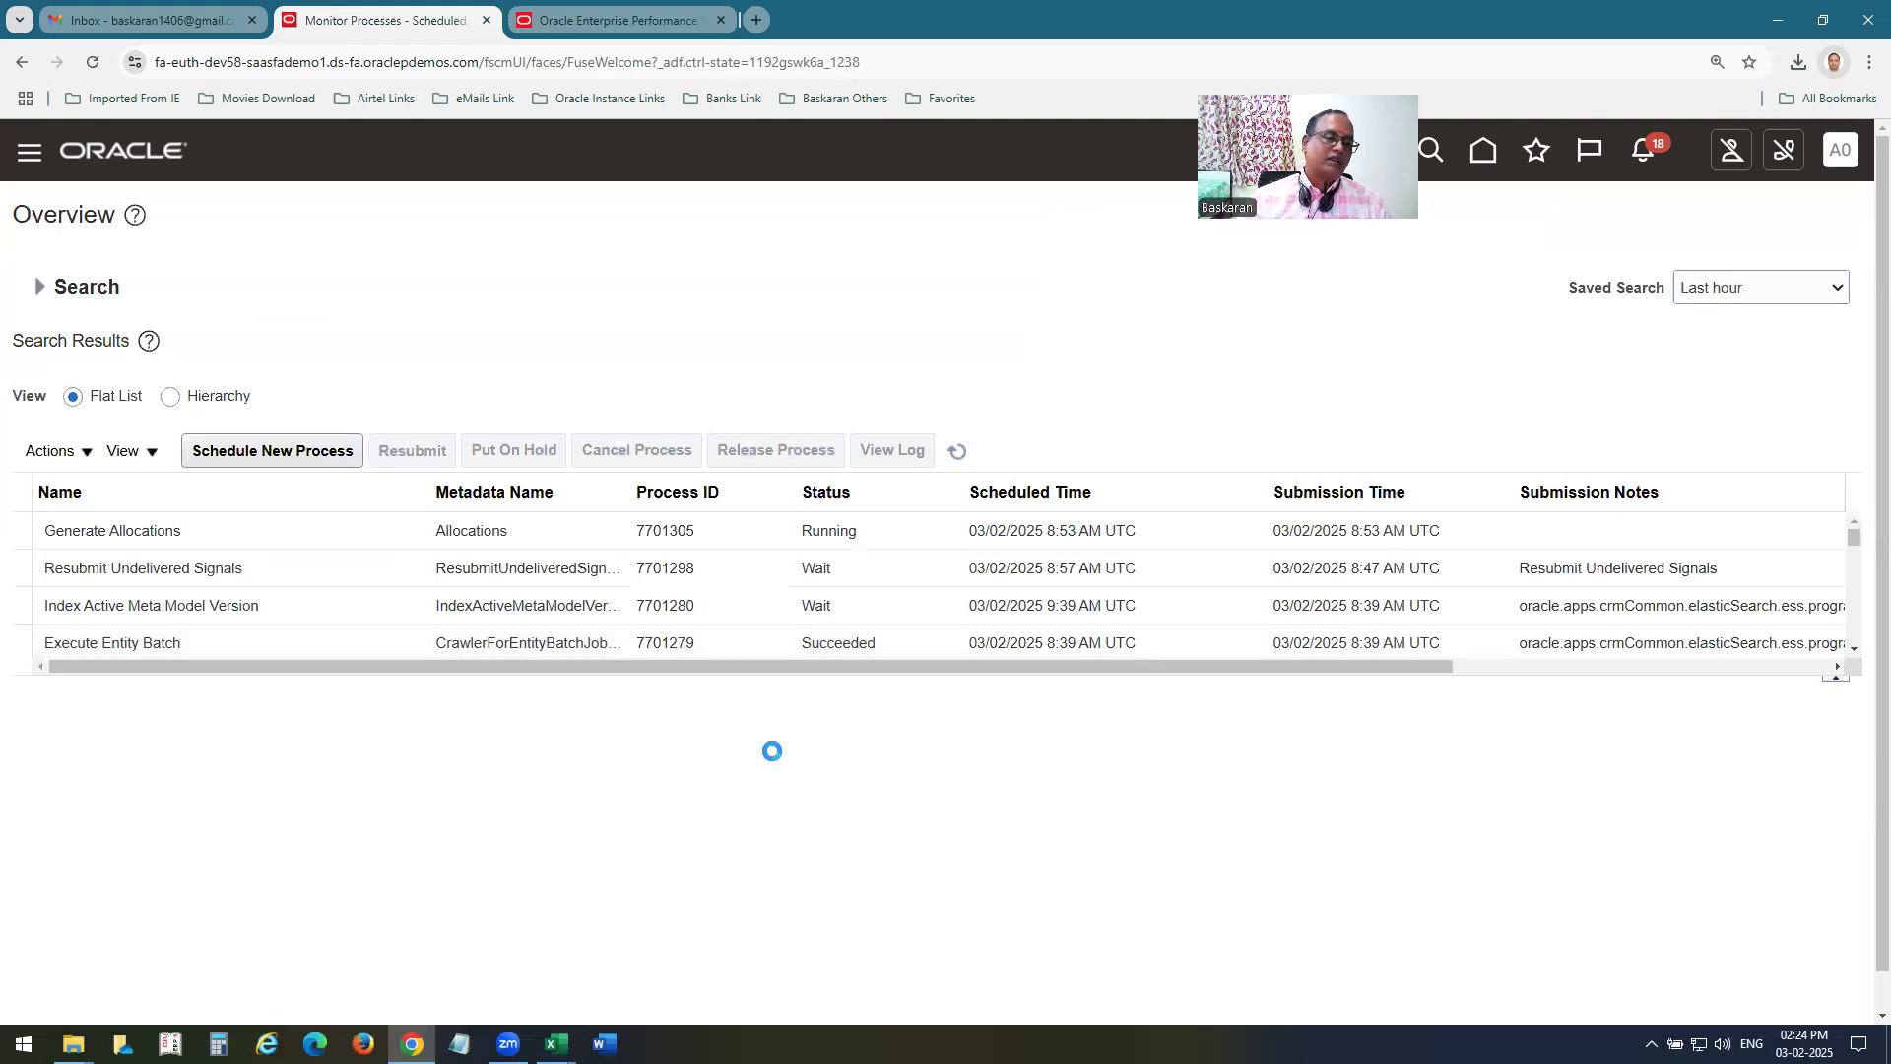
{"action": "left_click", "coordinate": [950, 457]}
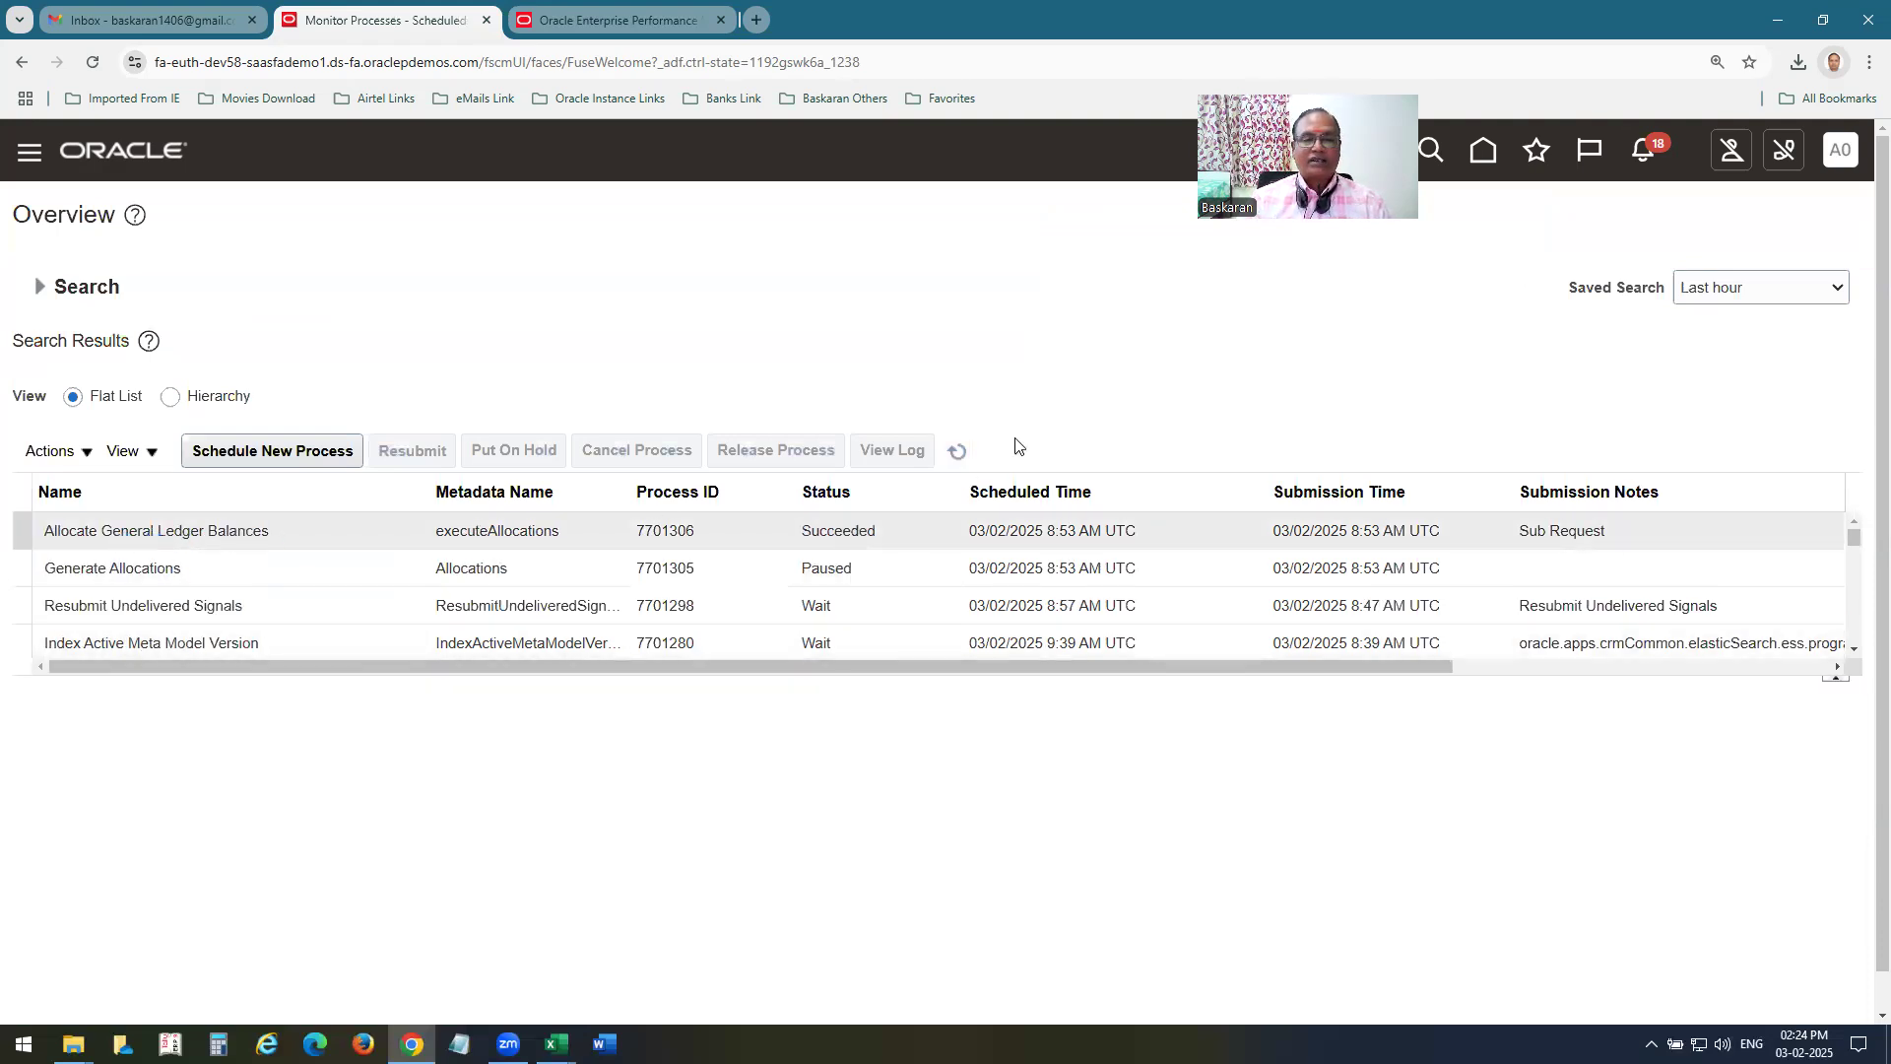
{"action": "left_click", "coordinate": [956, 453]}
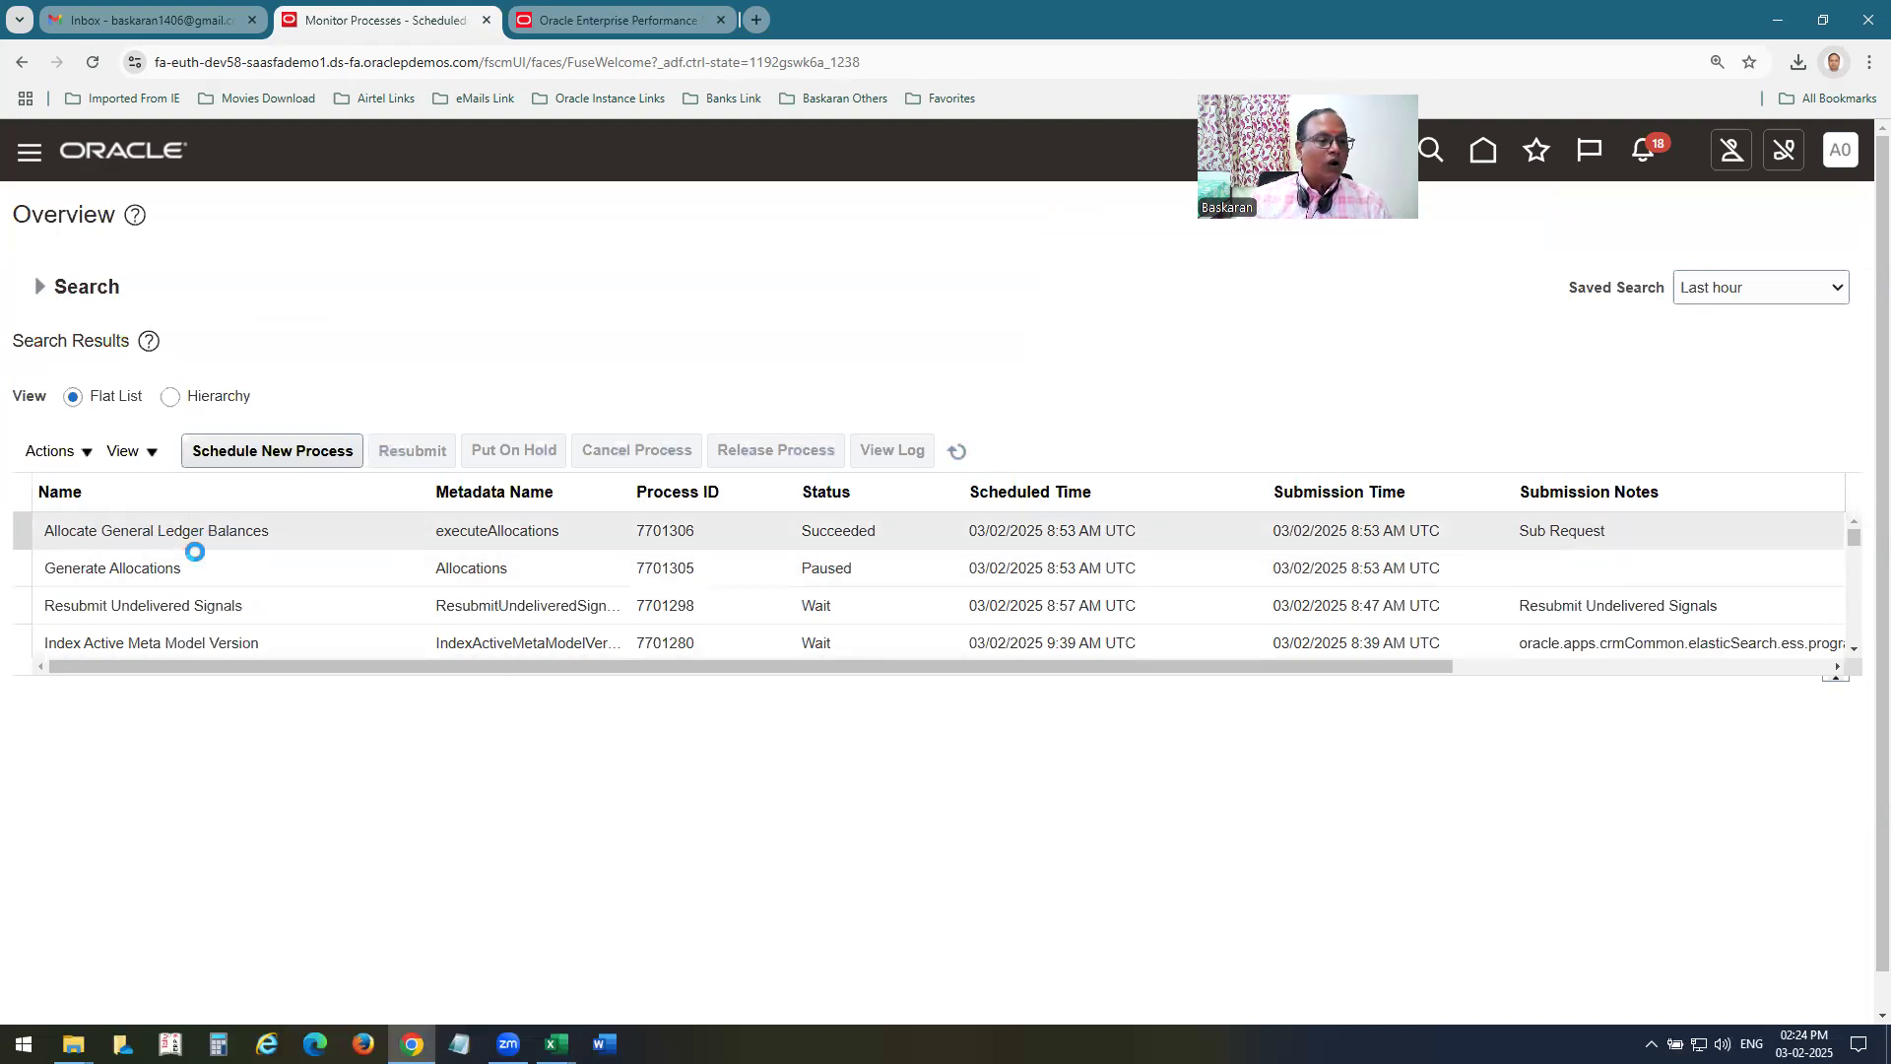
{"action": "left_click", "coordinate": [956, 453]}
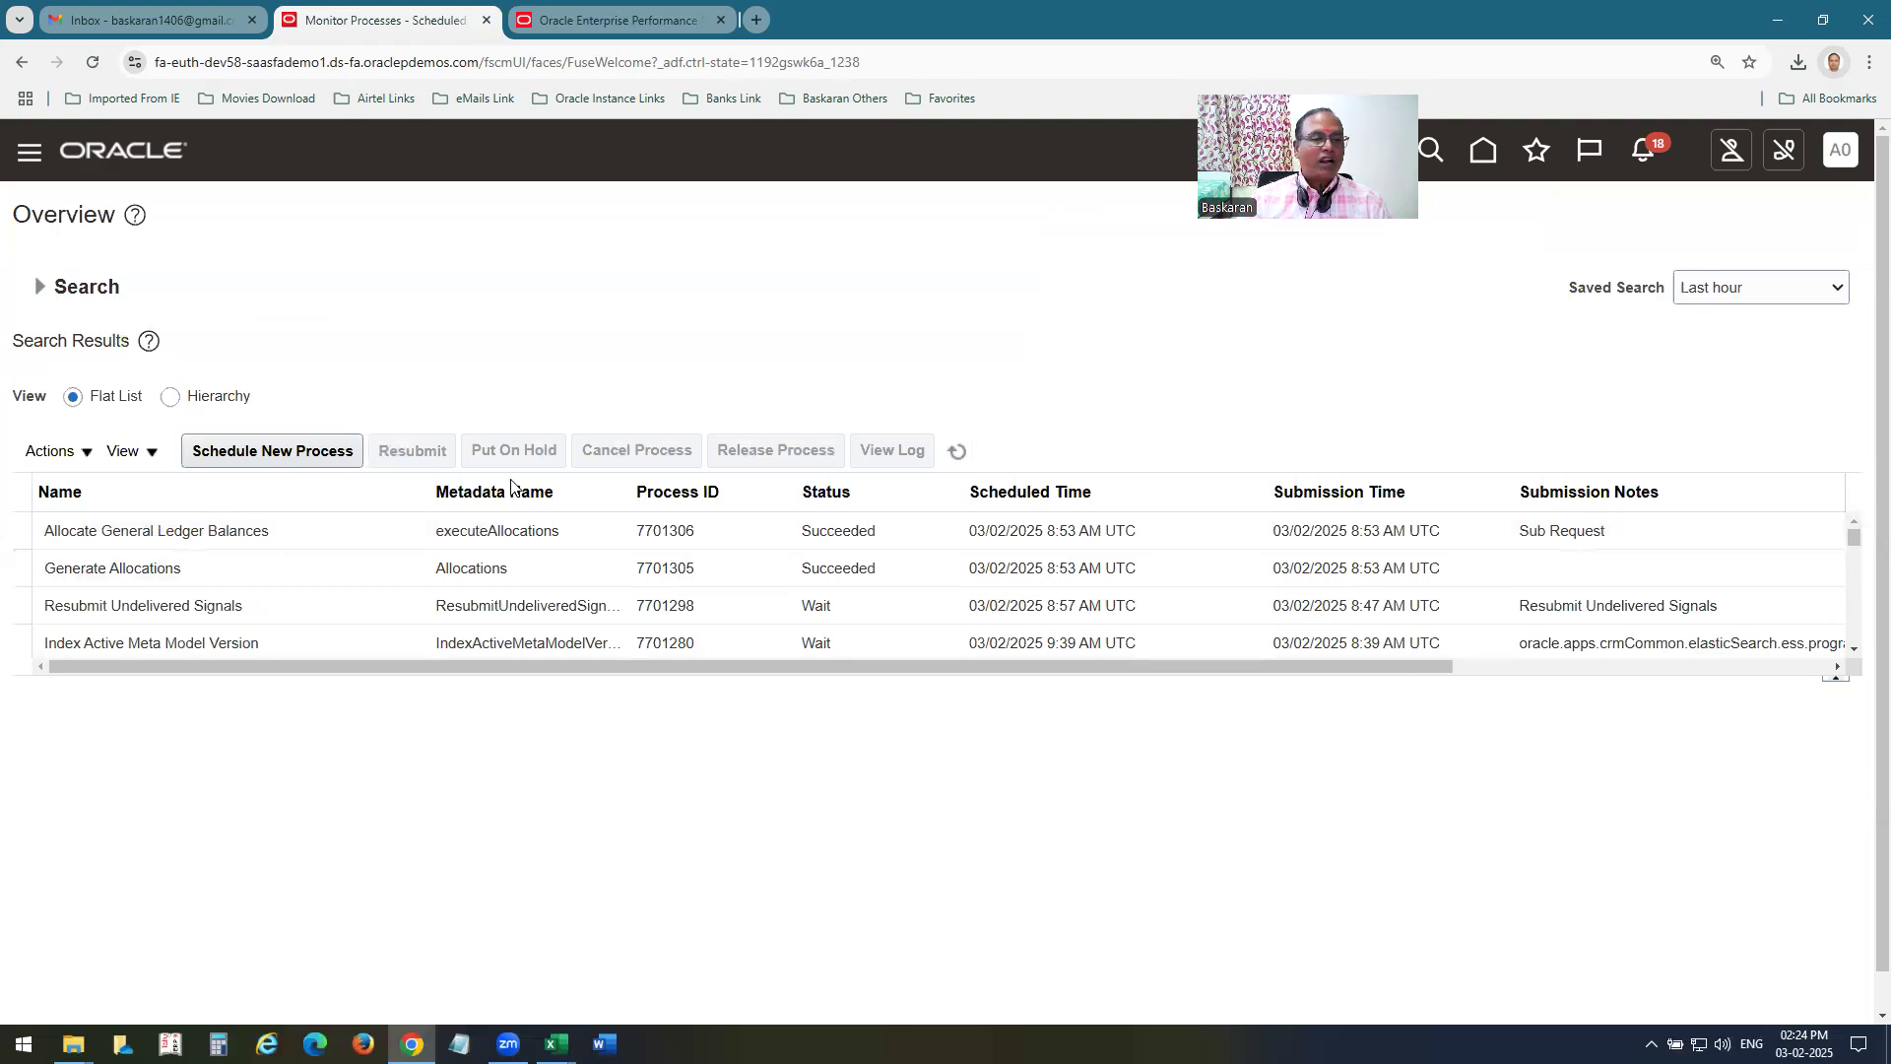
Open Manage Journals, clear the Source criterion and search the Jan-25 journals of A00 US Ledger.
{"action": "left_click", "coordinate": [157, 154]}
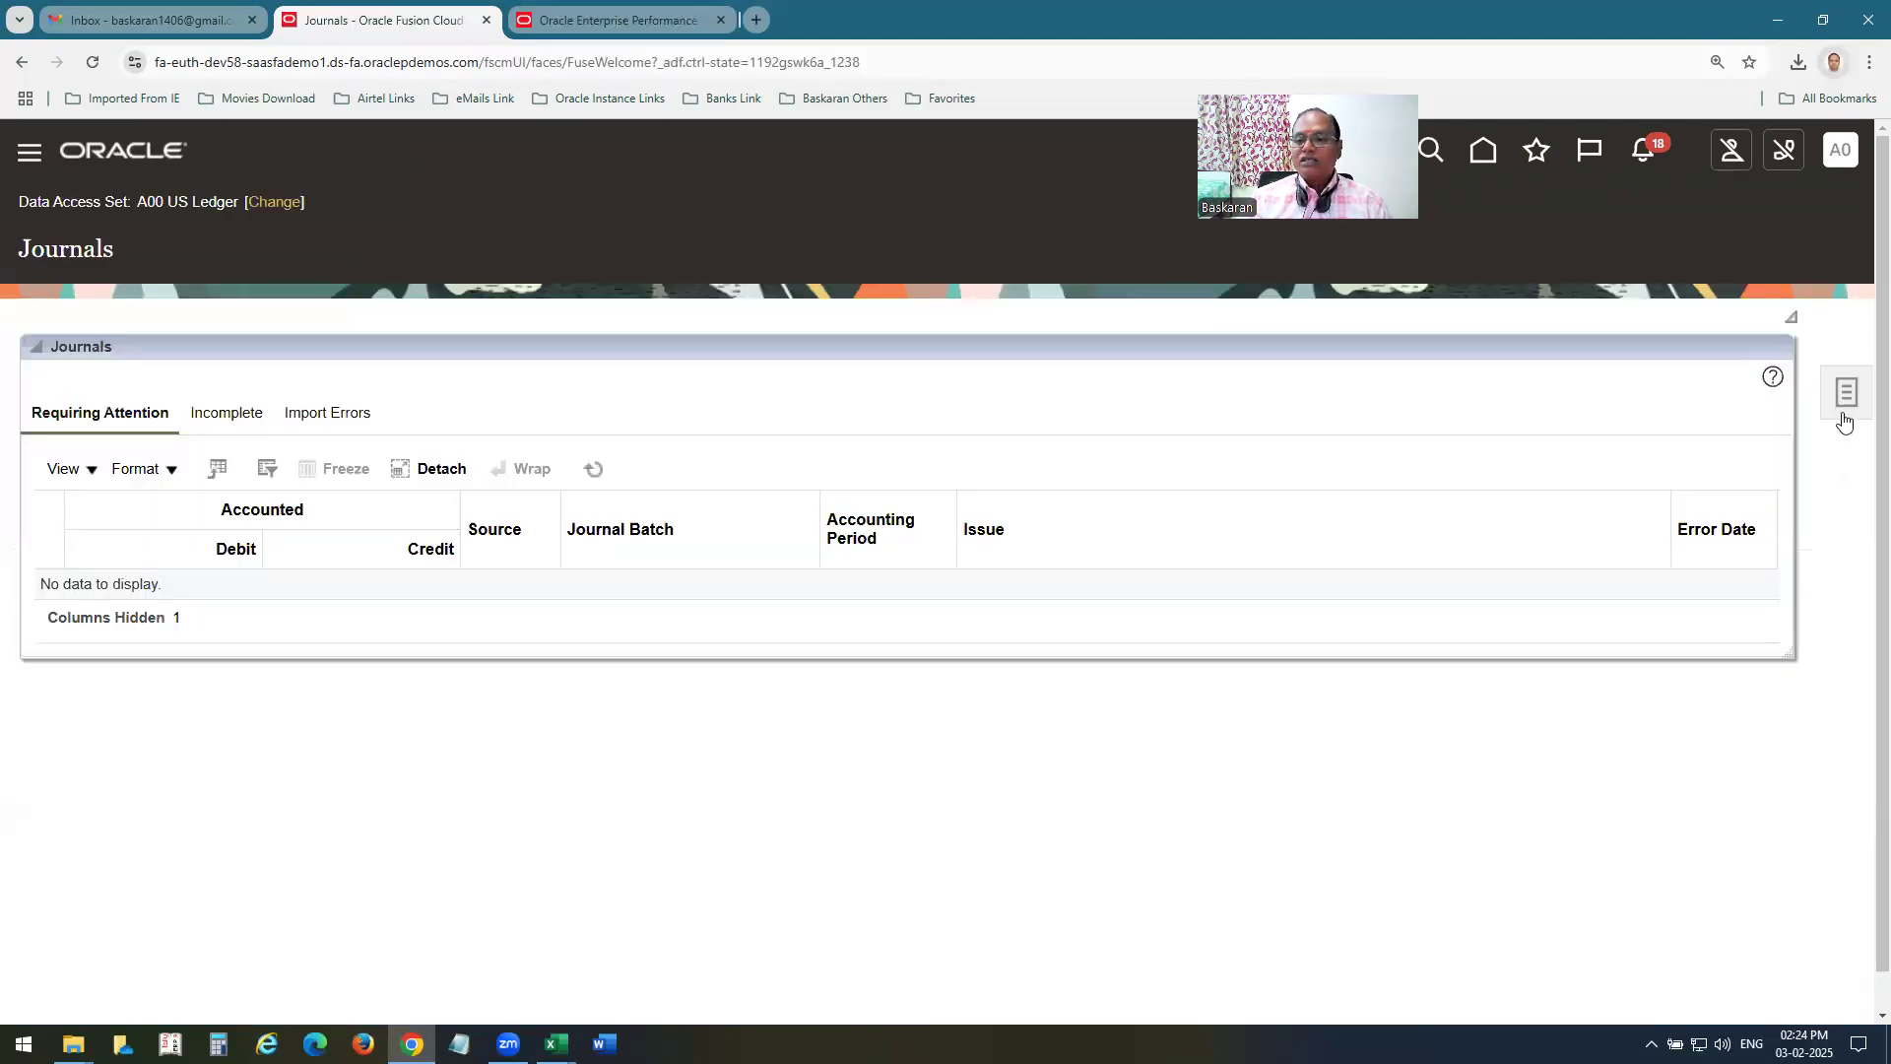
{"action": "left_click", "coordinate": [1833, 396]}
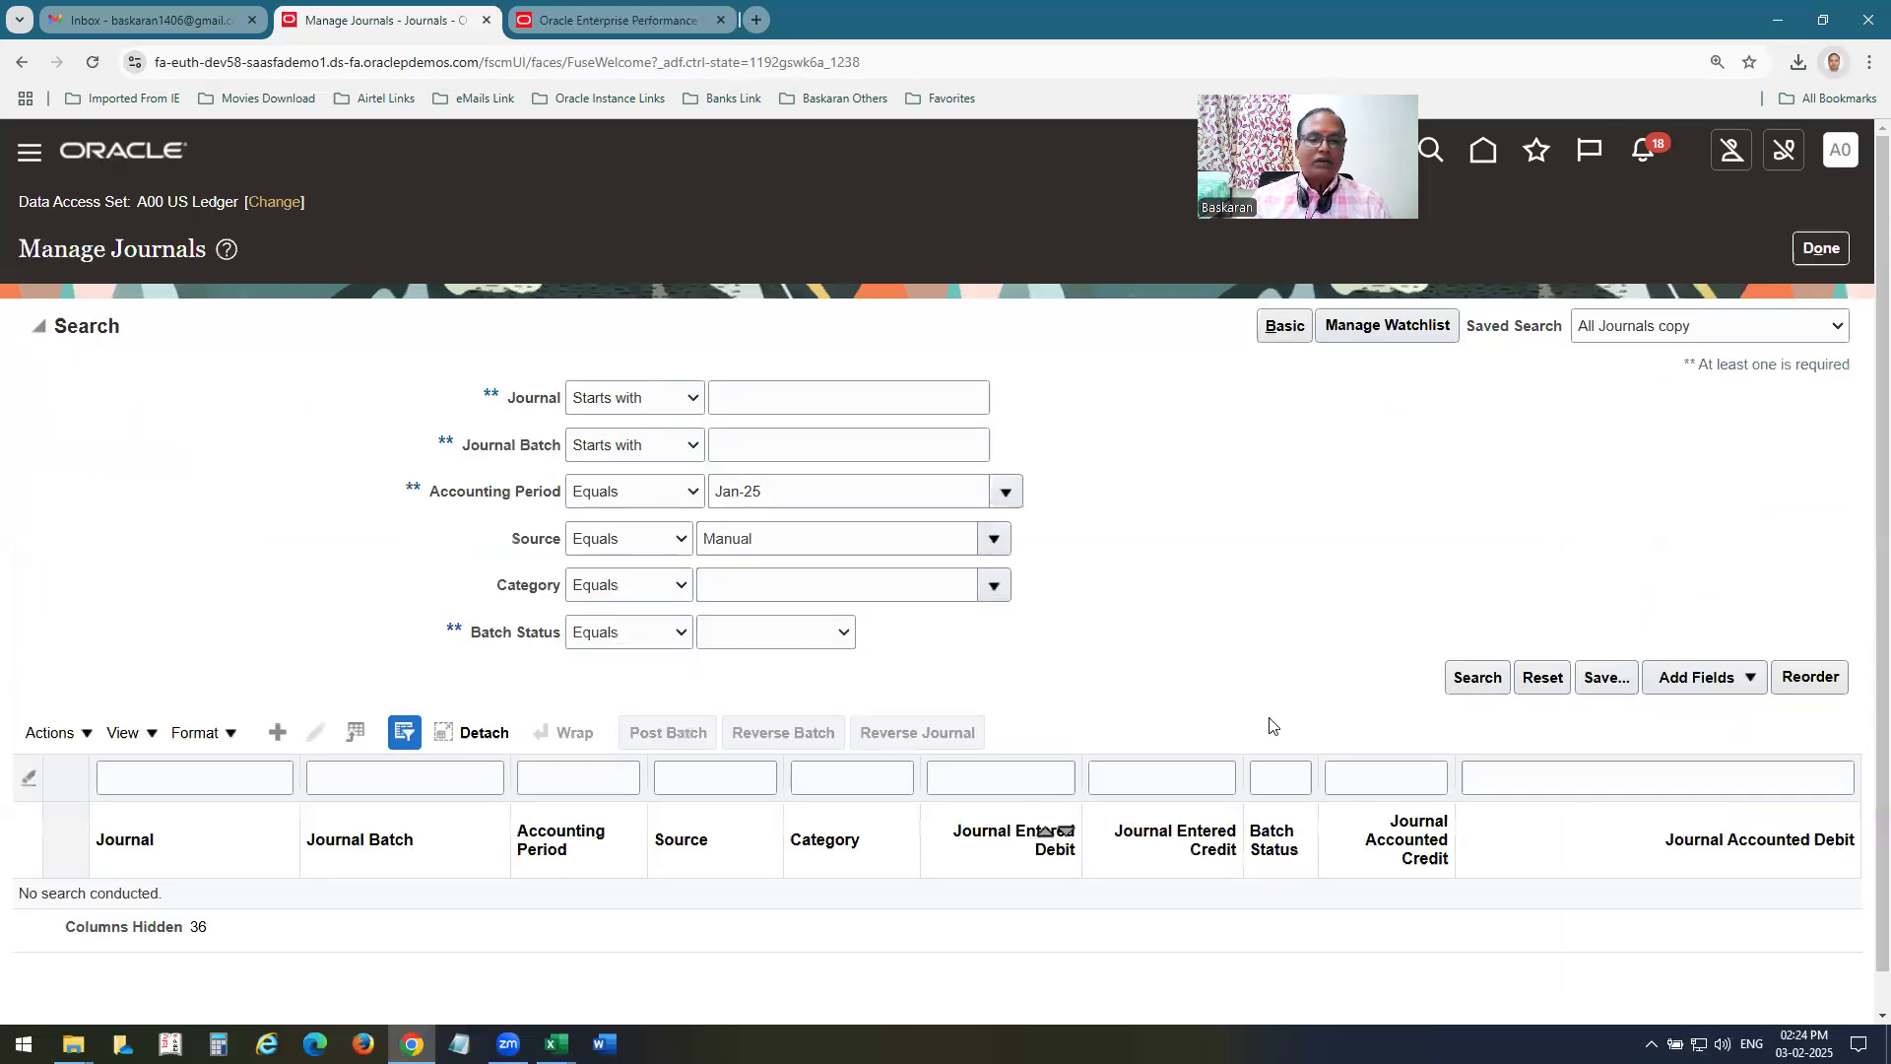
{"action": "double_click", "coordinate": [811, 546]}
{"action": "key", "text": "BackSpace"}
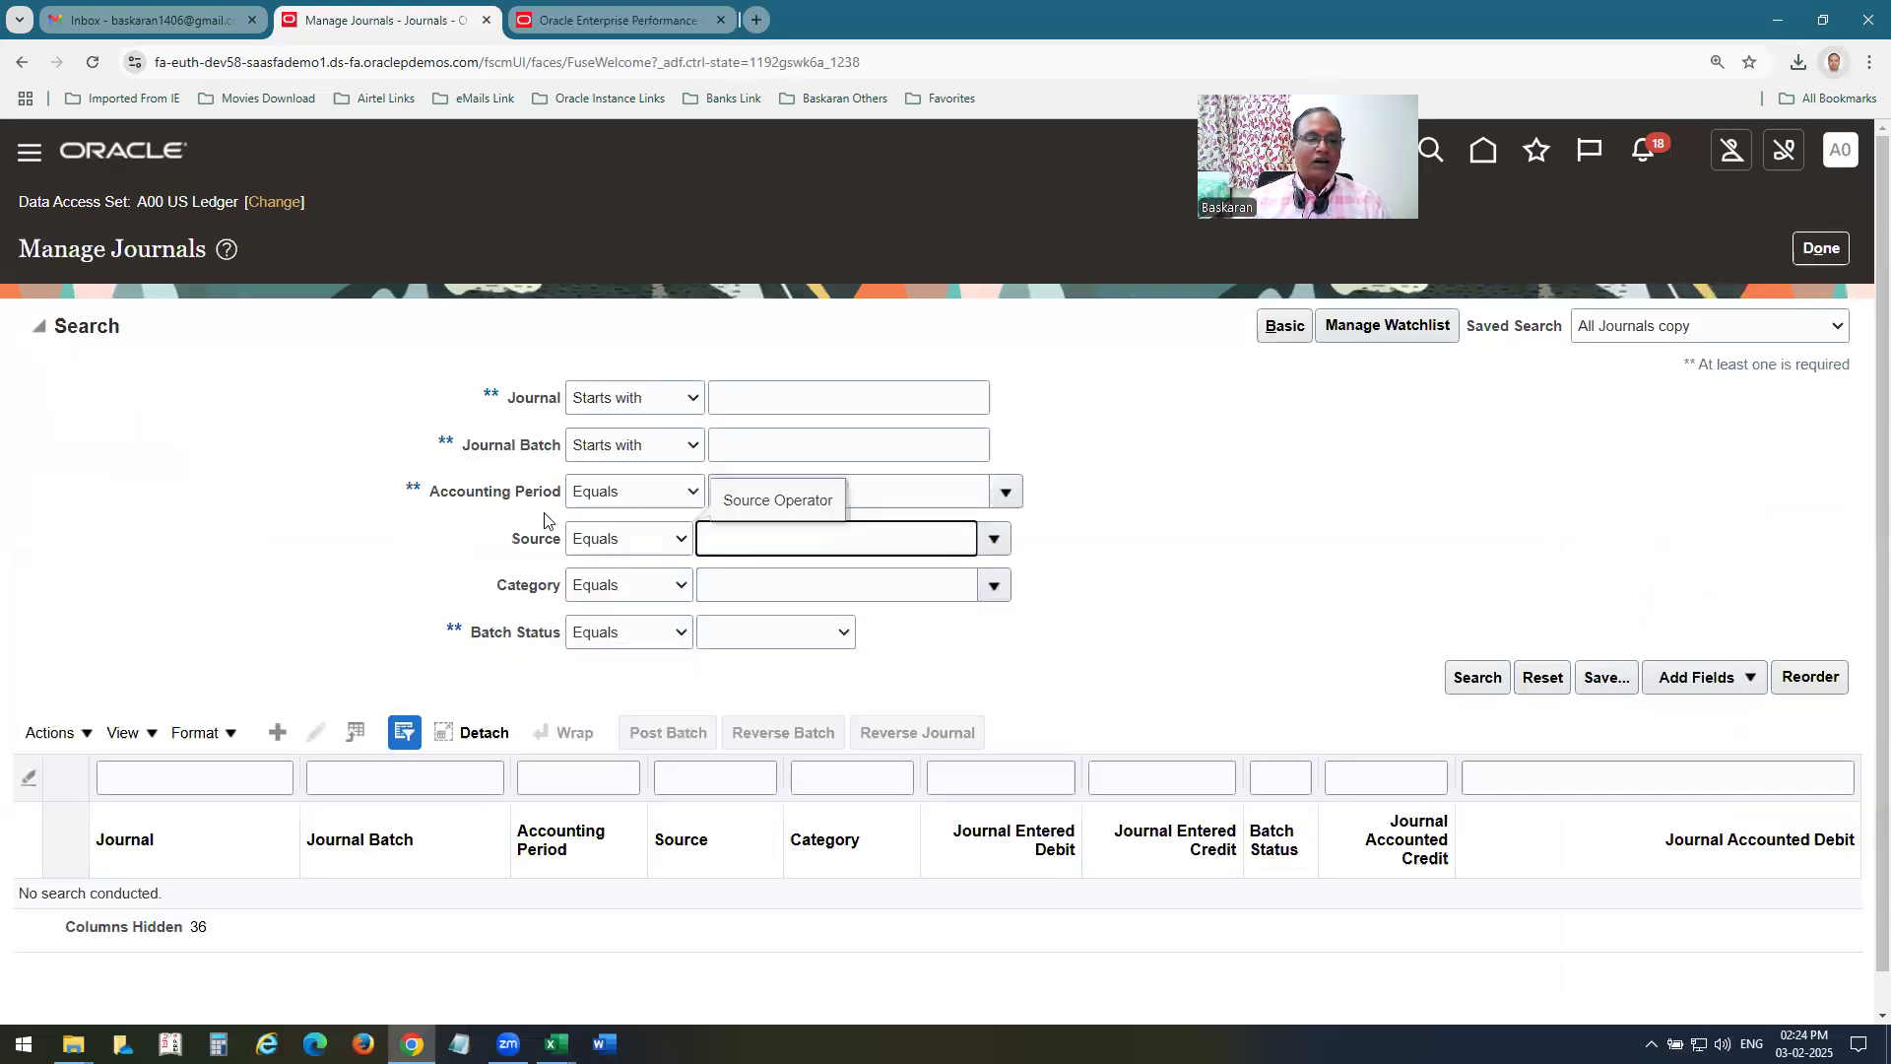
{"action": "left_click", "coordinate": [1478, 676]}
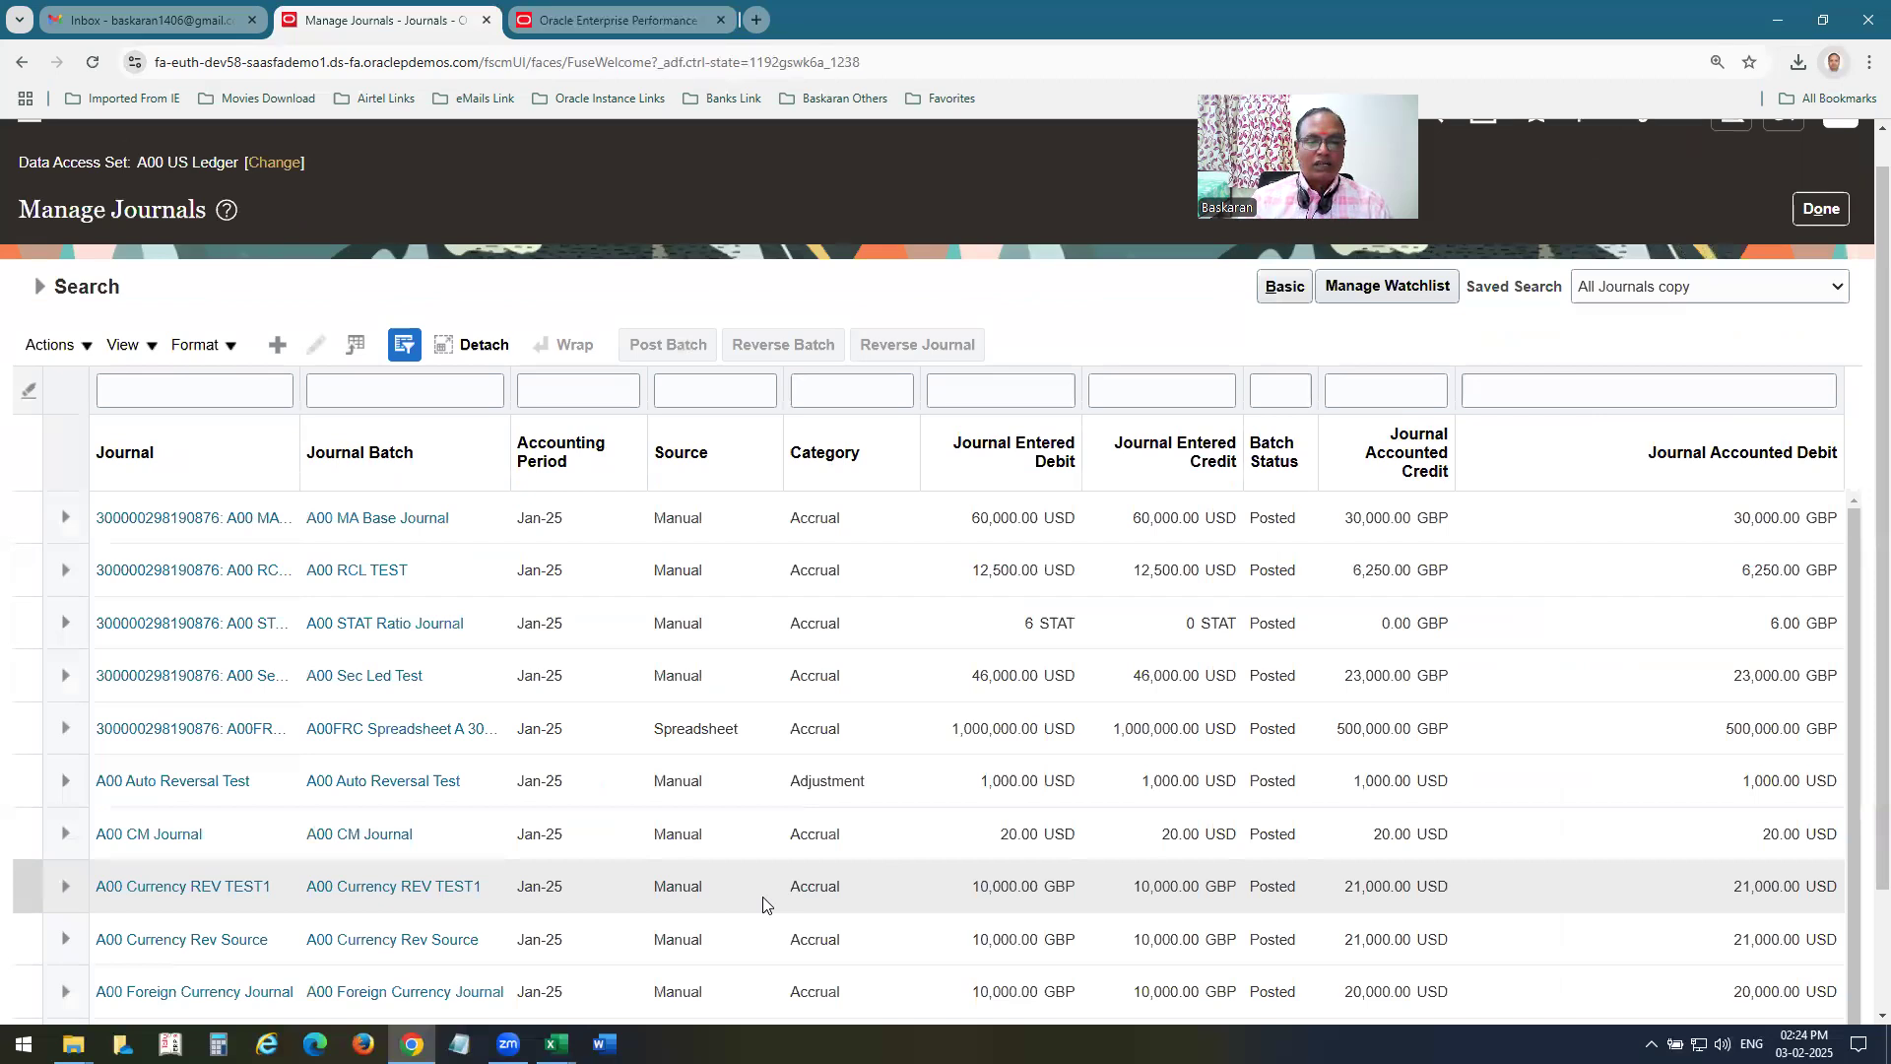
Look through the Jan-25 journal search results for the generated allocation journal.
{"action": "scroll", "coordinate": [908, 785], "scroll_direction": "down", "scroll_amount": 3}
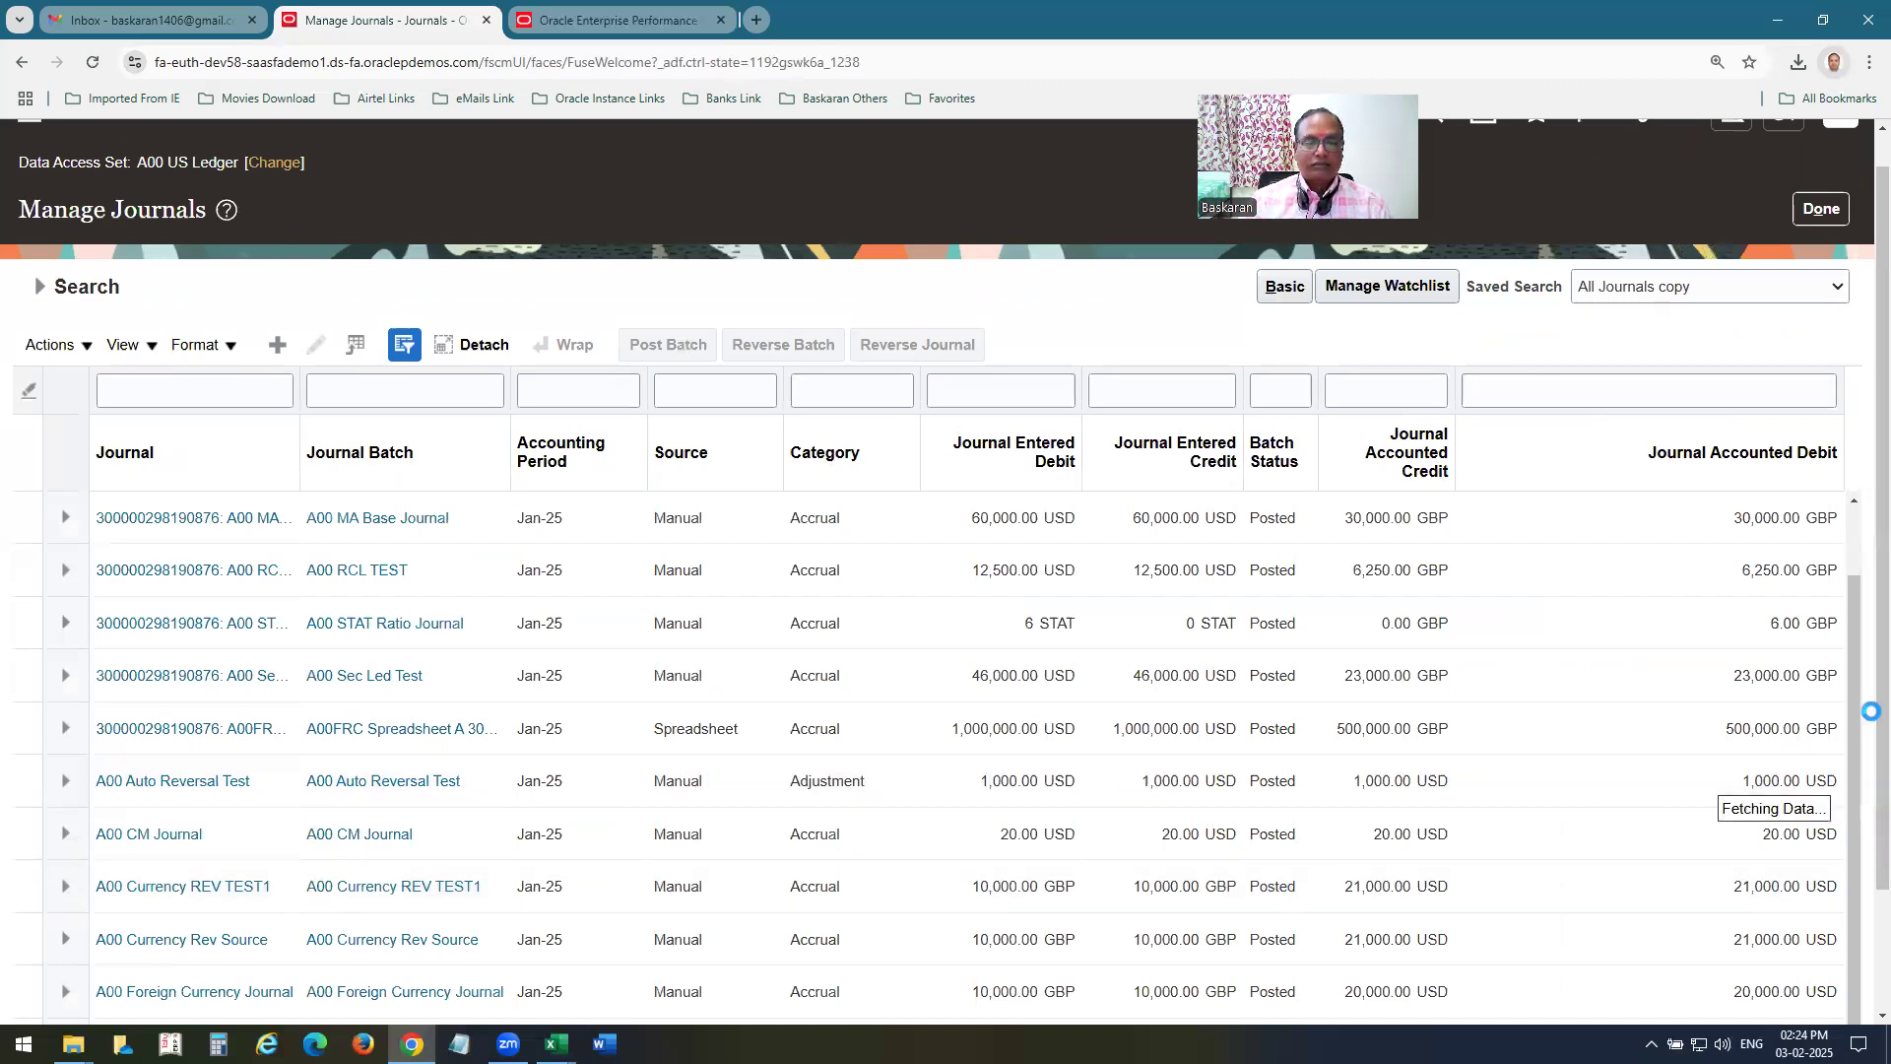
{"action": "scroll", "coordinate": [1271, 778], "scroll_direction": "down", "scroll_amount": 3}
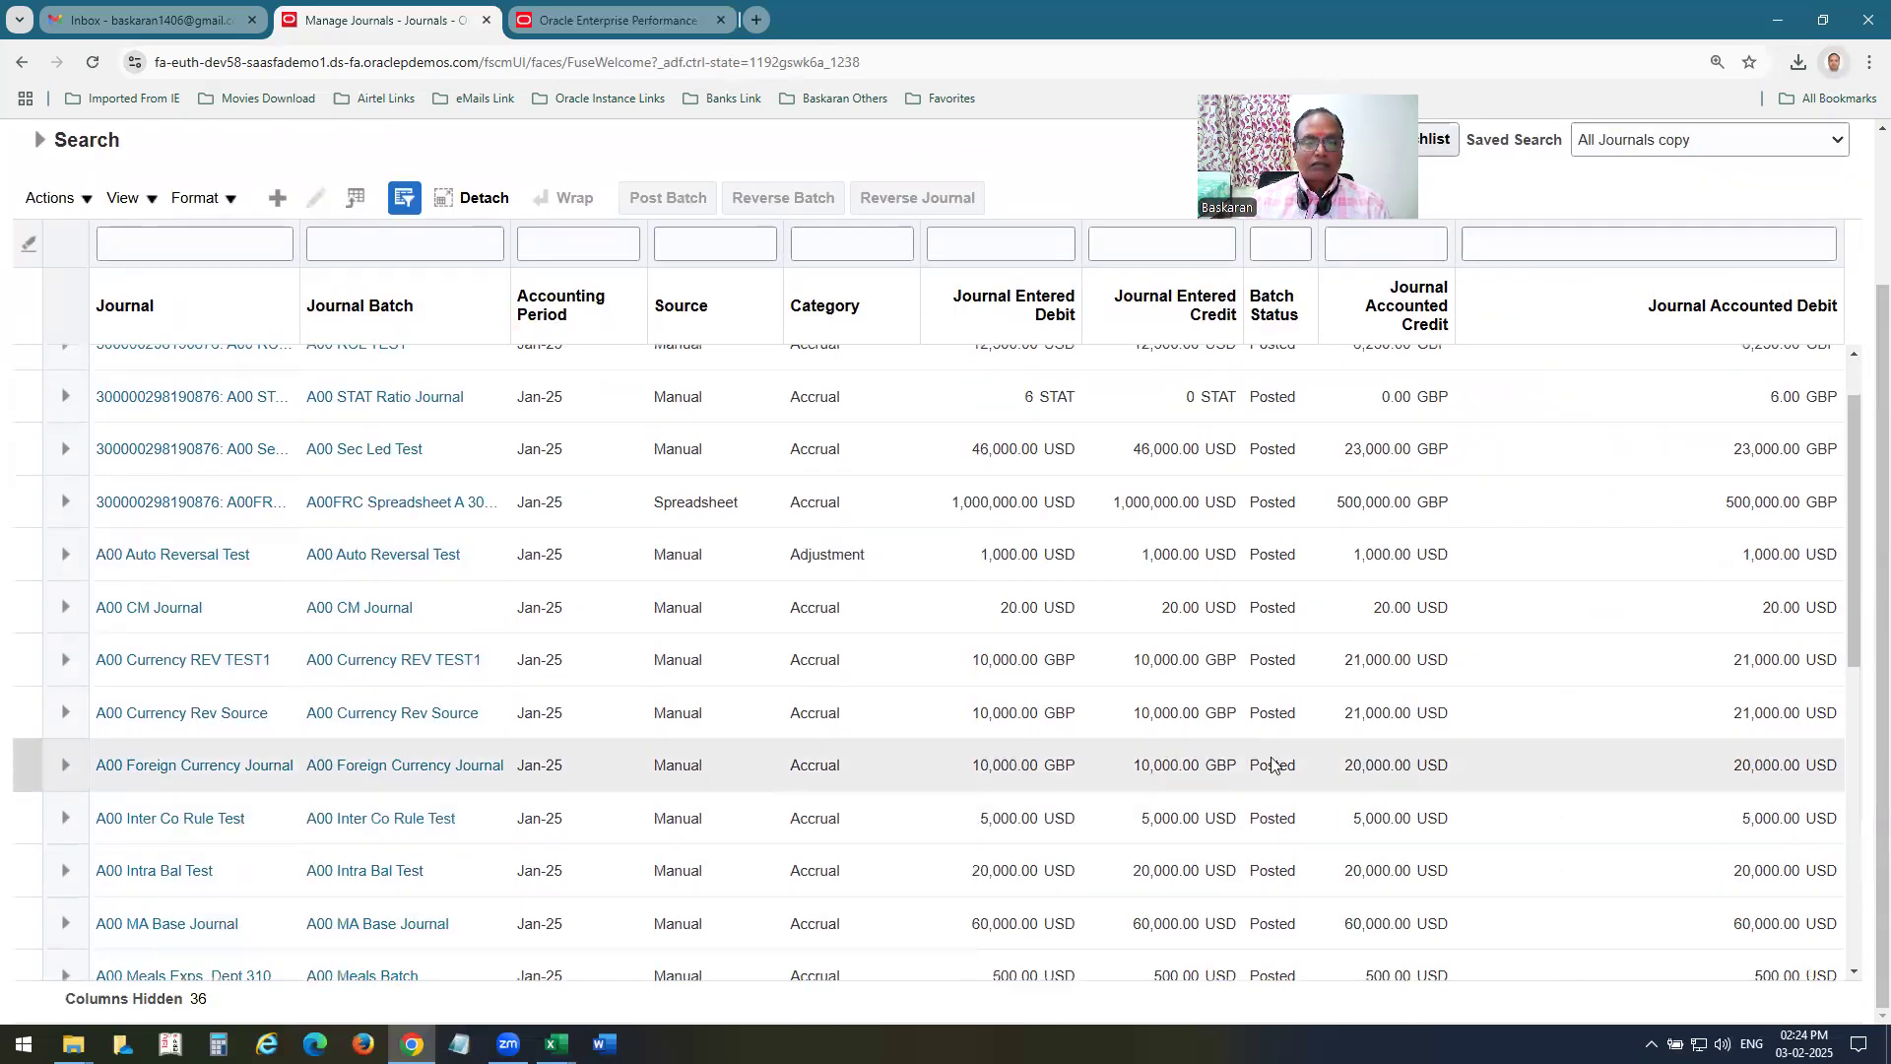
{"action": "scroll", "coordinate": [1268, 760], "scroll_direction": "down", "scroll_amount": 3}
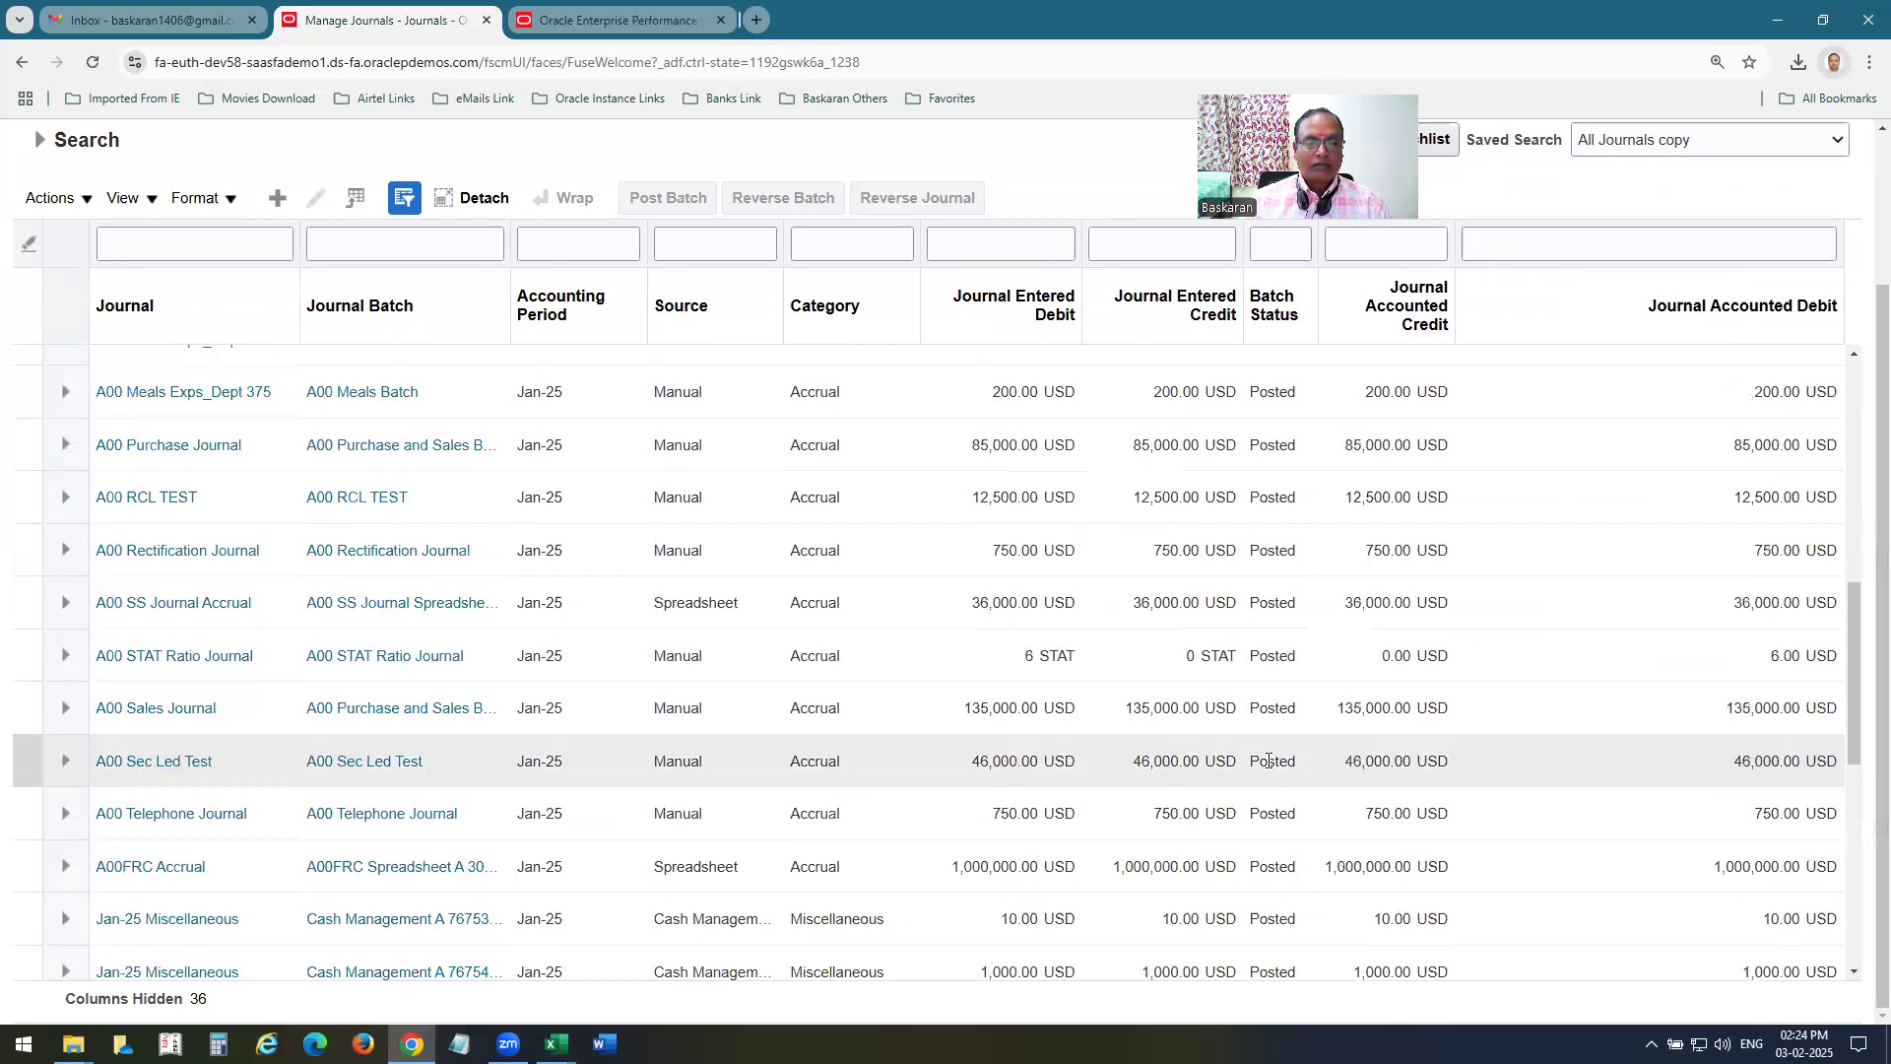
{"action": "scroll", "coordinate": [1269, 760], "scroll_direction": "down", "scroll_amount": 3}
{"action": "scroll", "coordinate": [1269, 759], "scroll_direction": "down", "scroll_amount": 3}
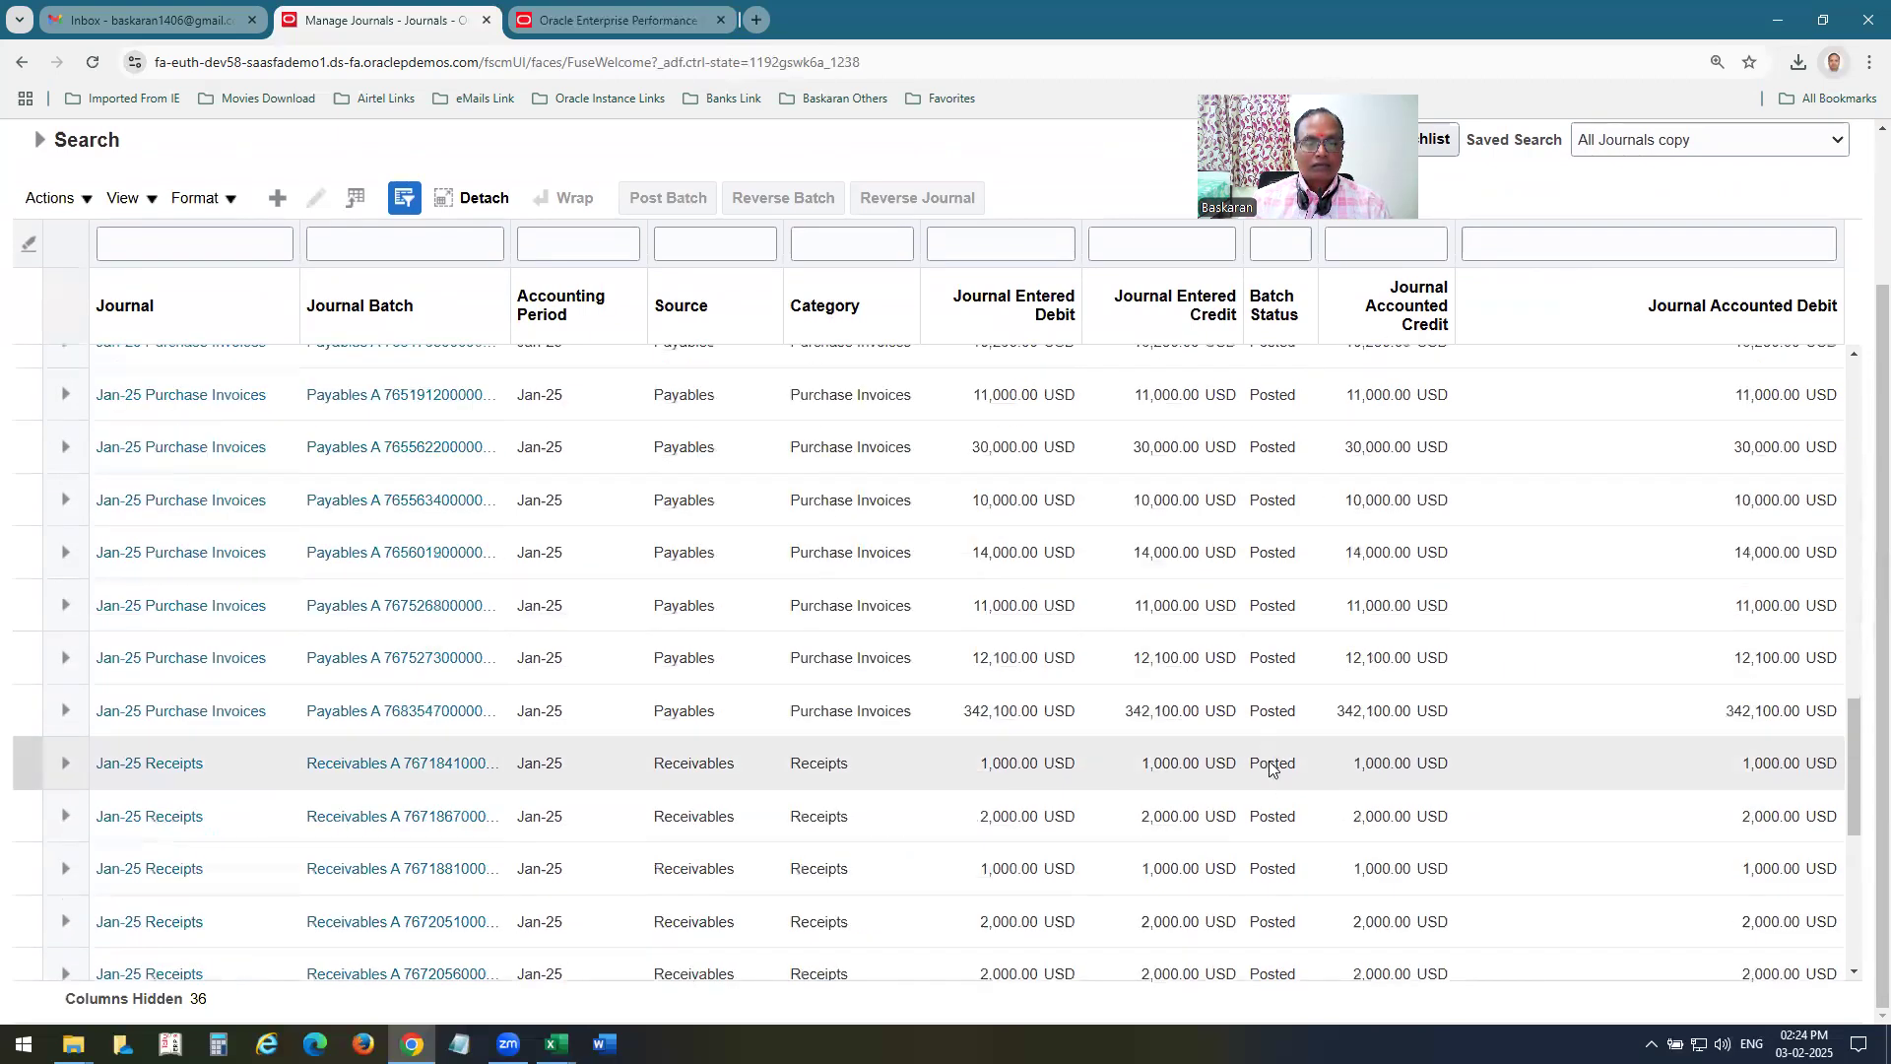
{"action": "scroll", "coordinate": [1269, 761], "scroll_direction": "down", "scroll_amount": 3}
{"action": "scroll", "coordinate": [1269, 760], "scroll_direction": "up", "scroll_amount": 3}
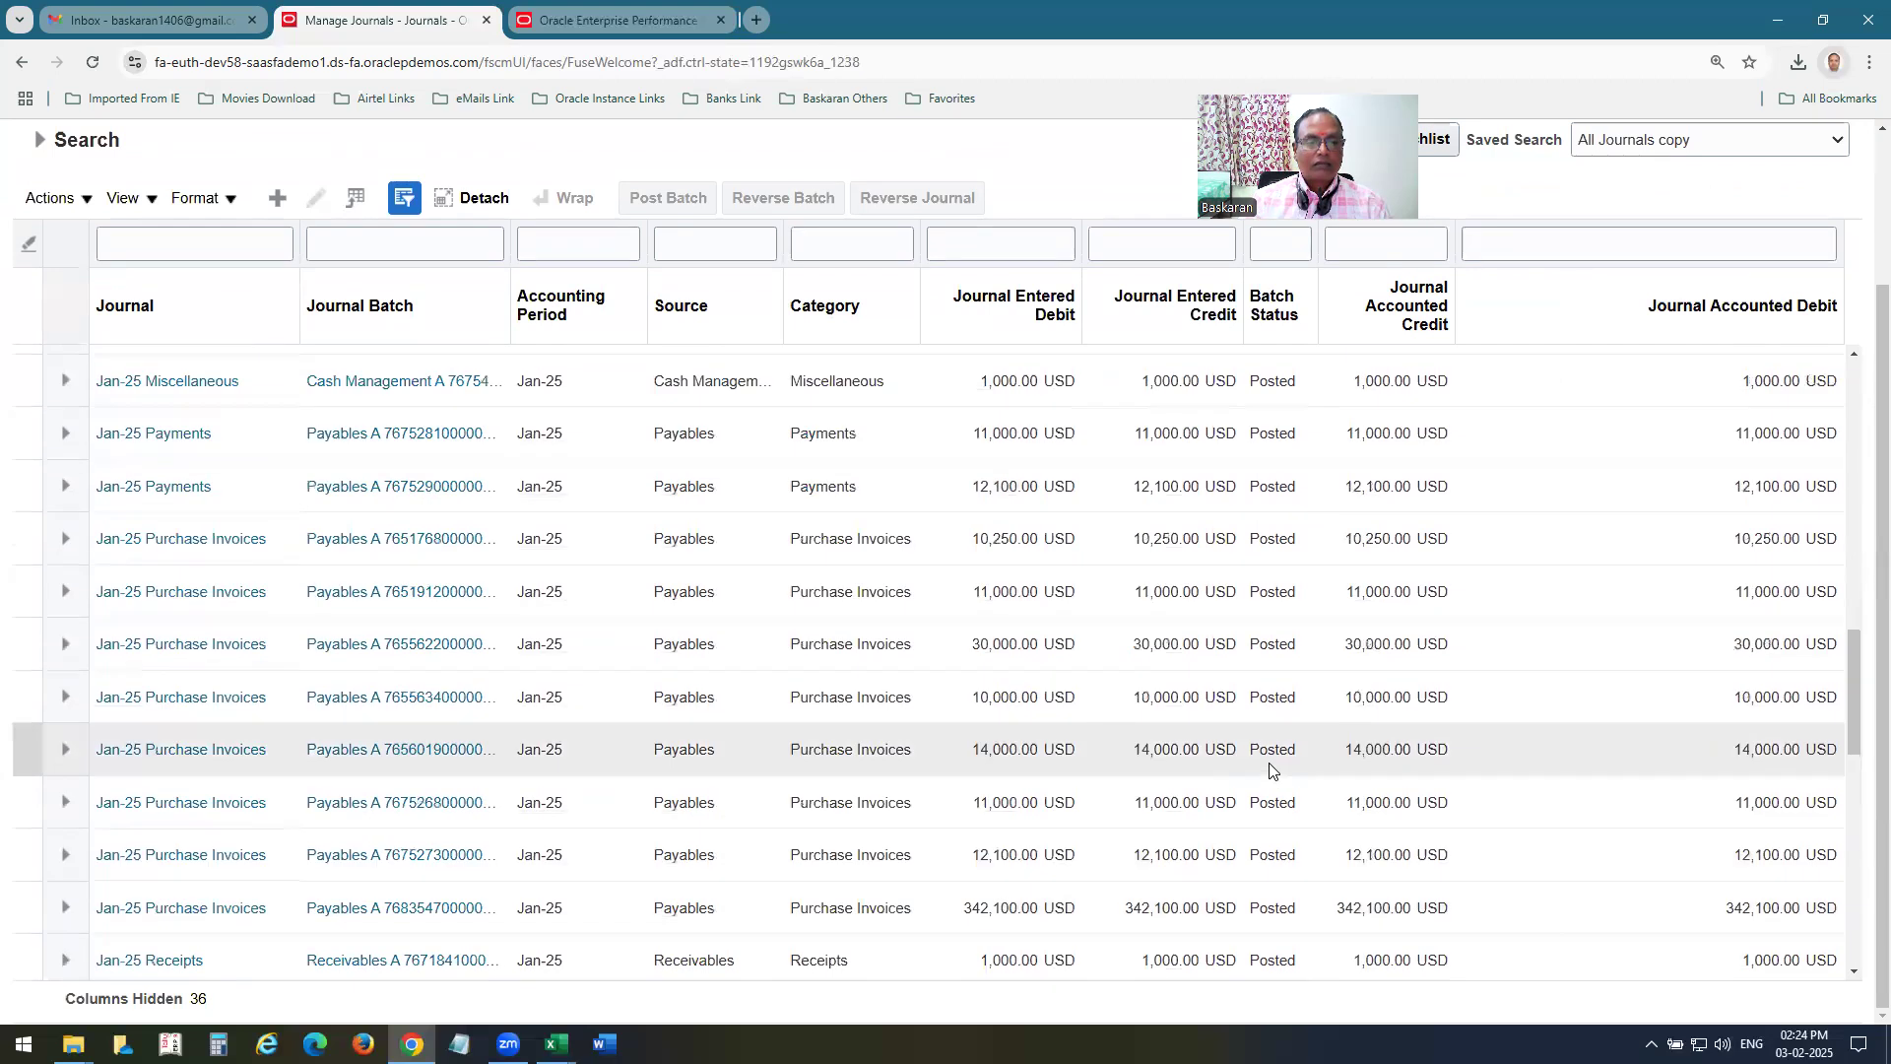
{"action": "scroll", "coordinate": [1270, 767], "scroll_direction": "up", "scroll_amount": 3}
{"action": "scroll", "coordinate": [1269, 769], "scroll_direction": "up", "scroll_amount": 5}
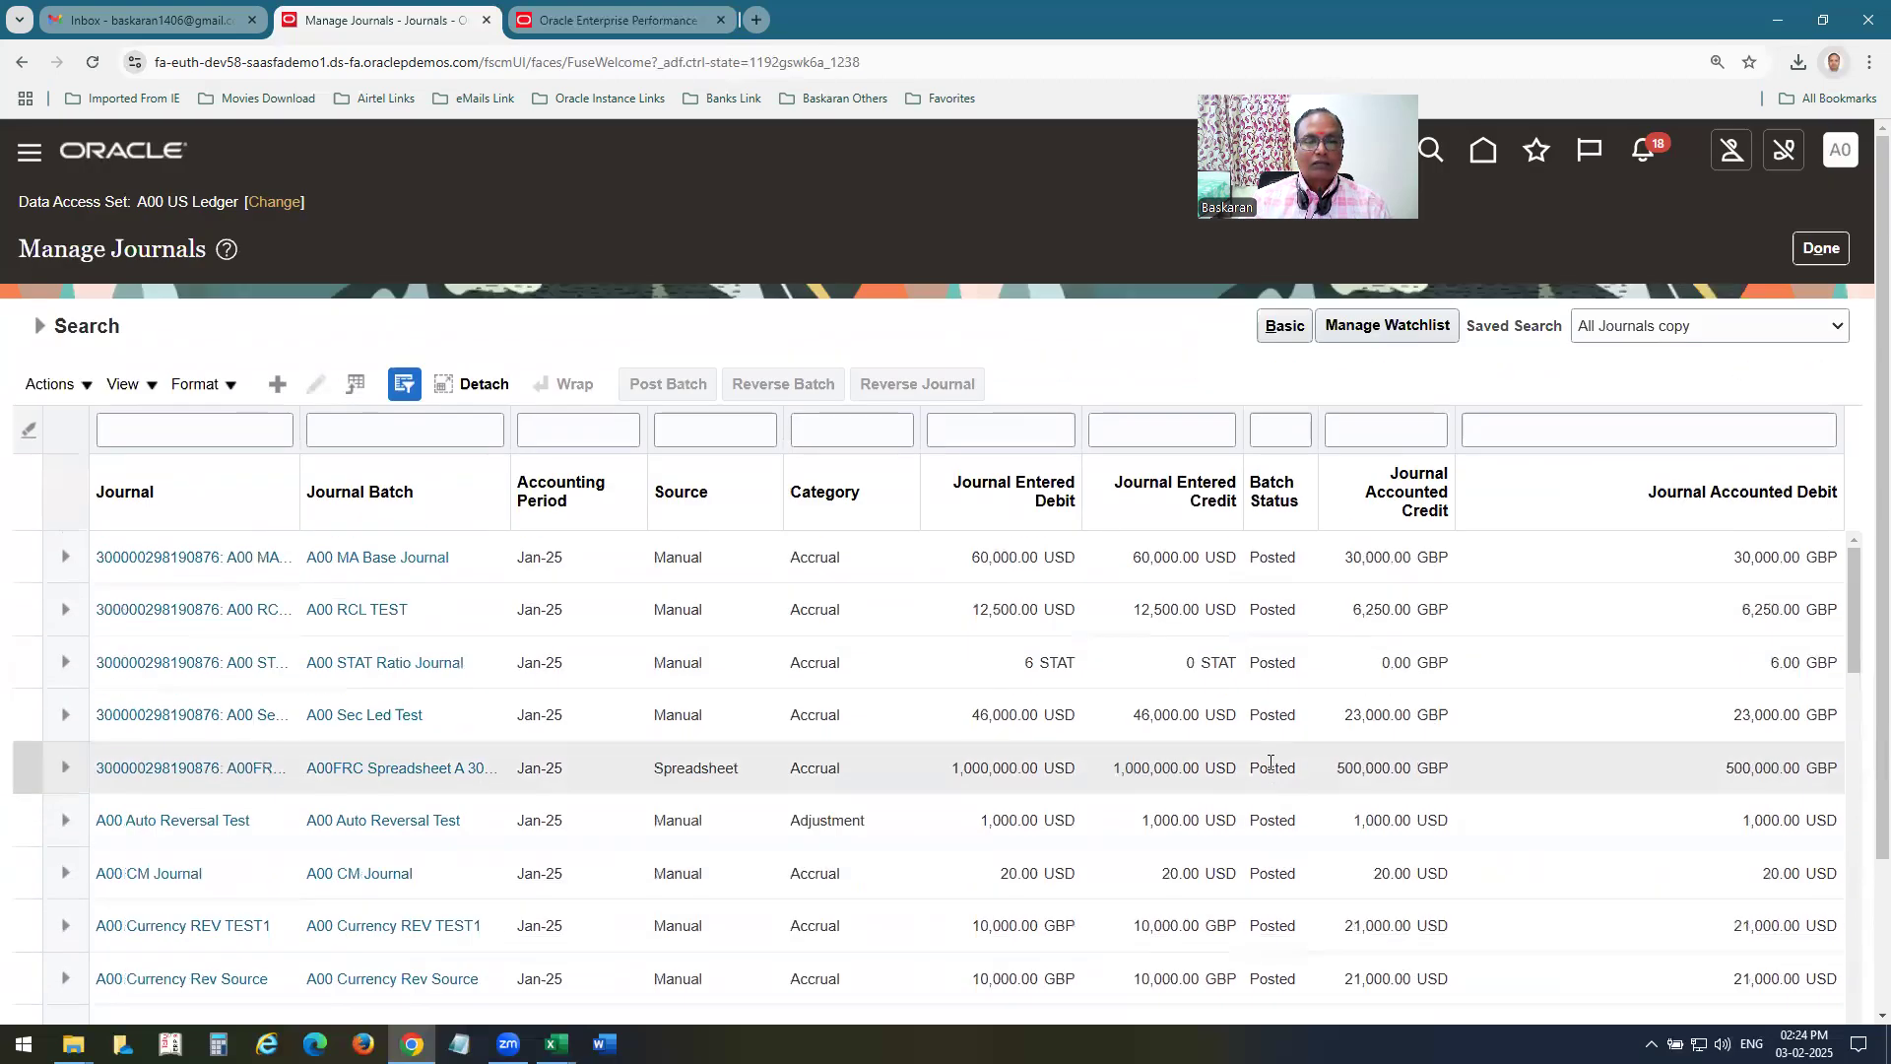
Search the Jan-25 journals with the Source criterion set to Allocations.
{"action": "left_click", "coordinate": [41, 327]}
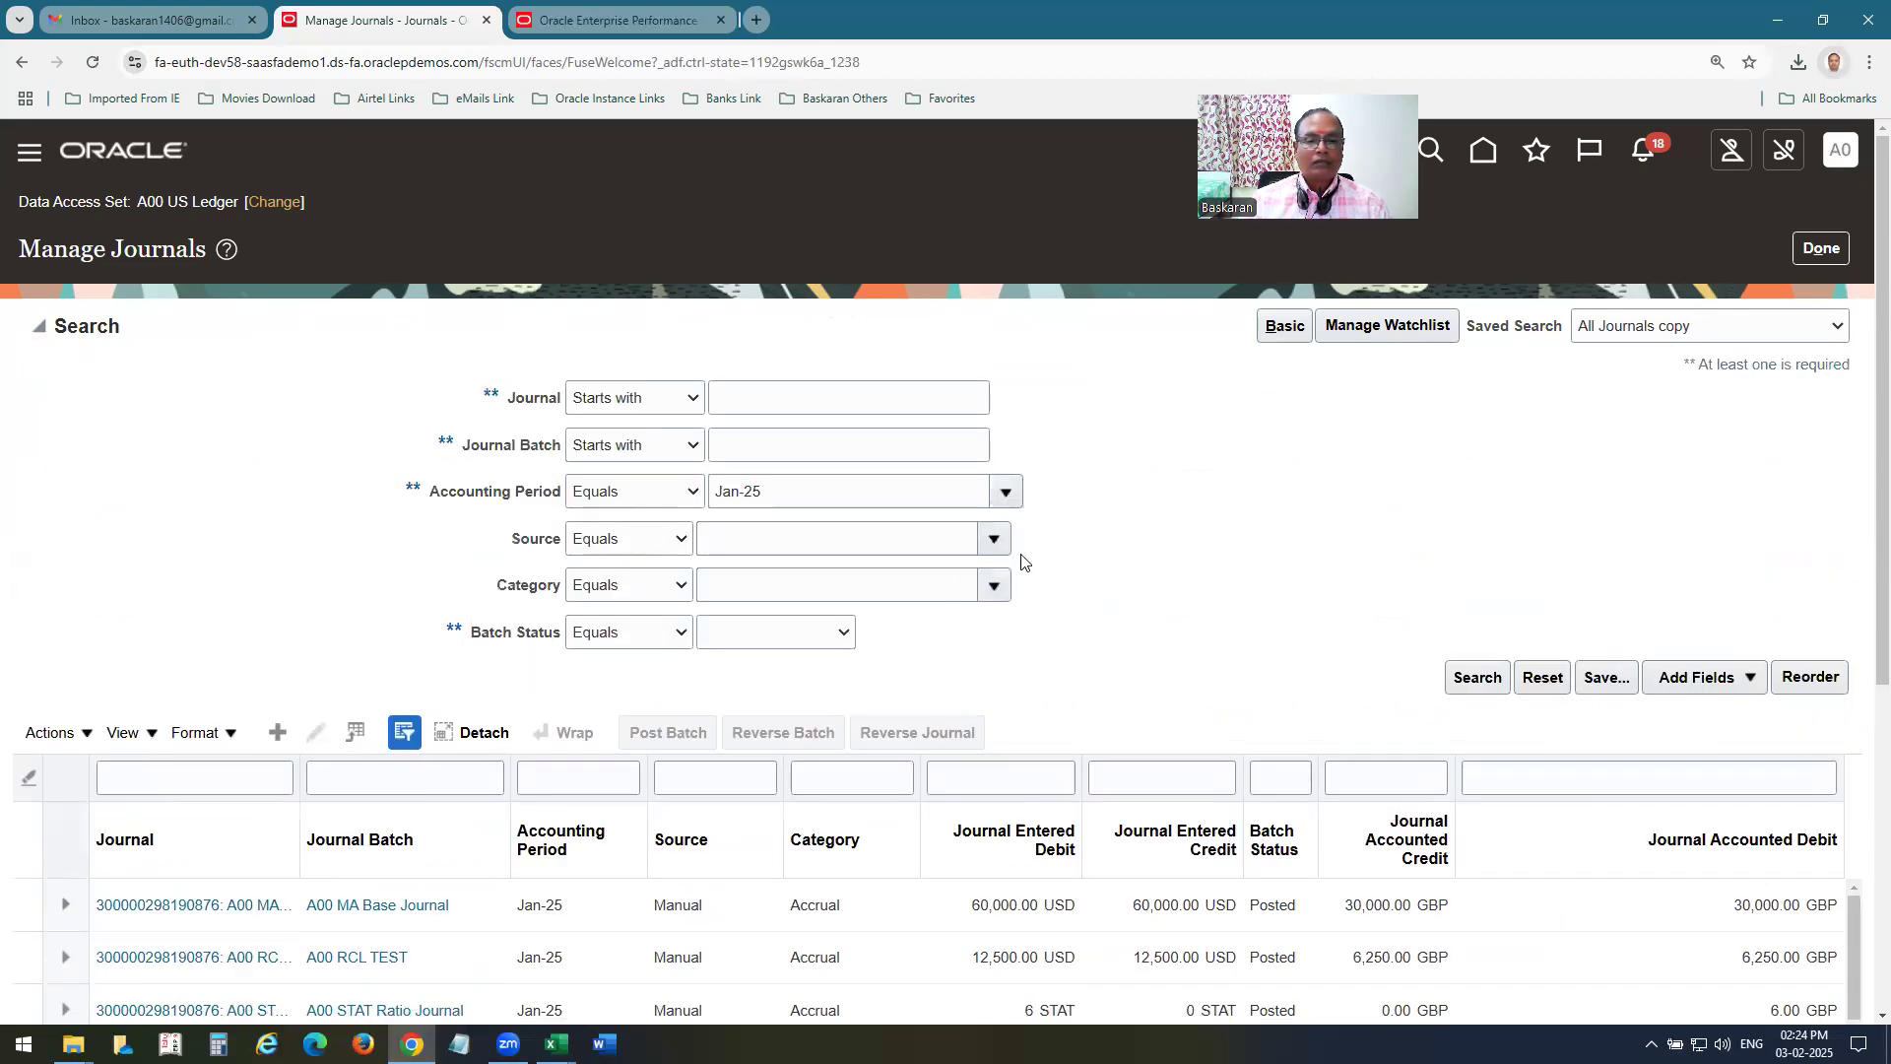
{"action": "left_click", "coordinate": [994, 539]}
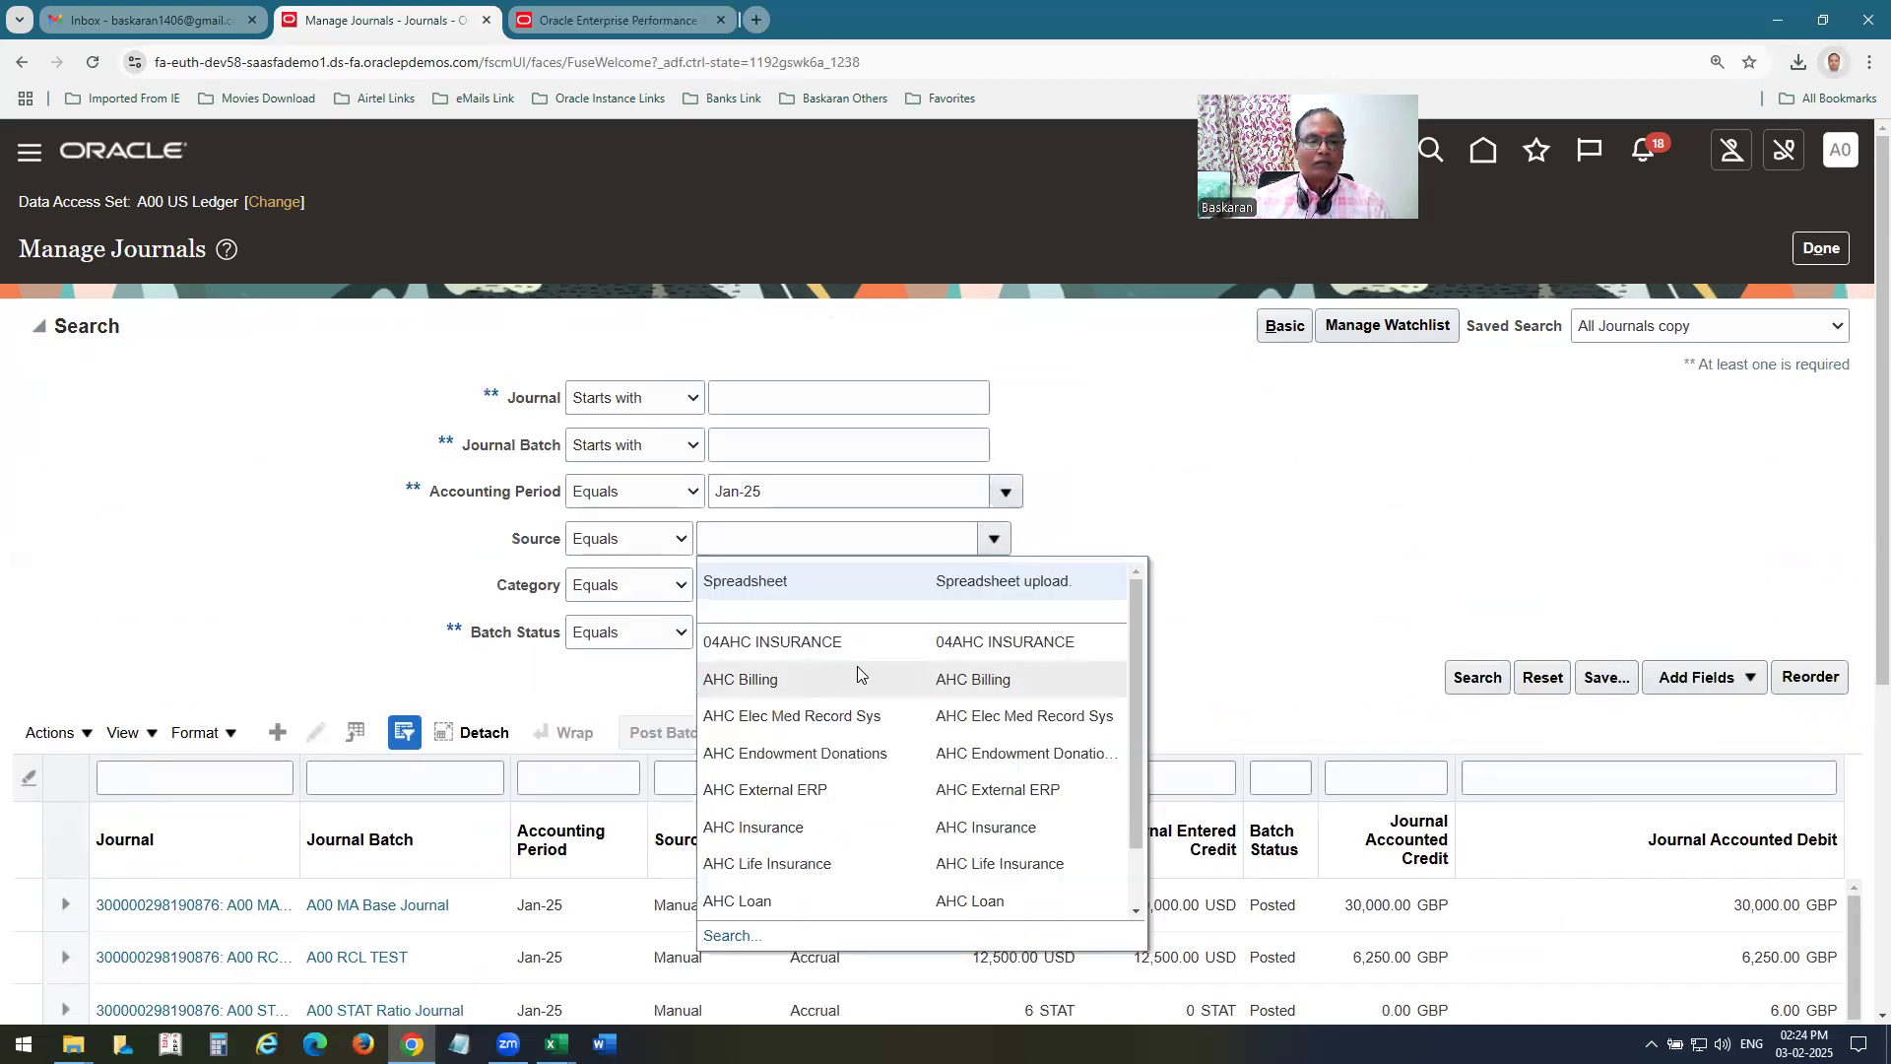
{"action": "left_click", "coordinate": [794, 532]}
{"action": "type", "text": "all"}
{"action": "key", "text": "Tab"}
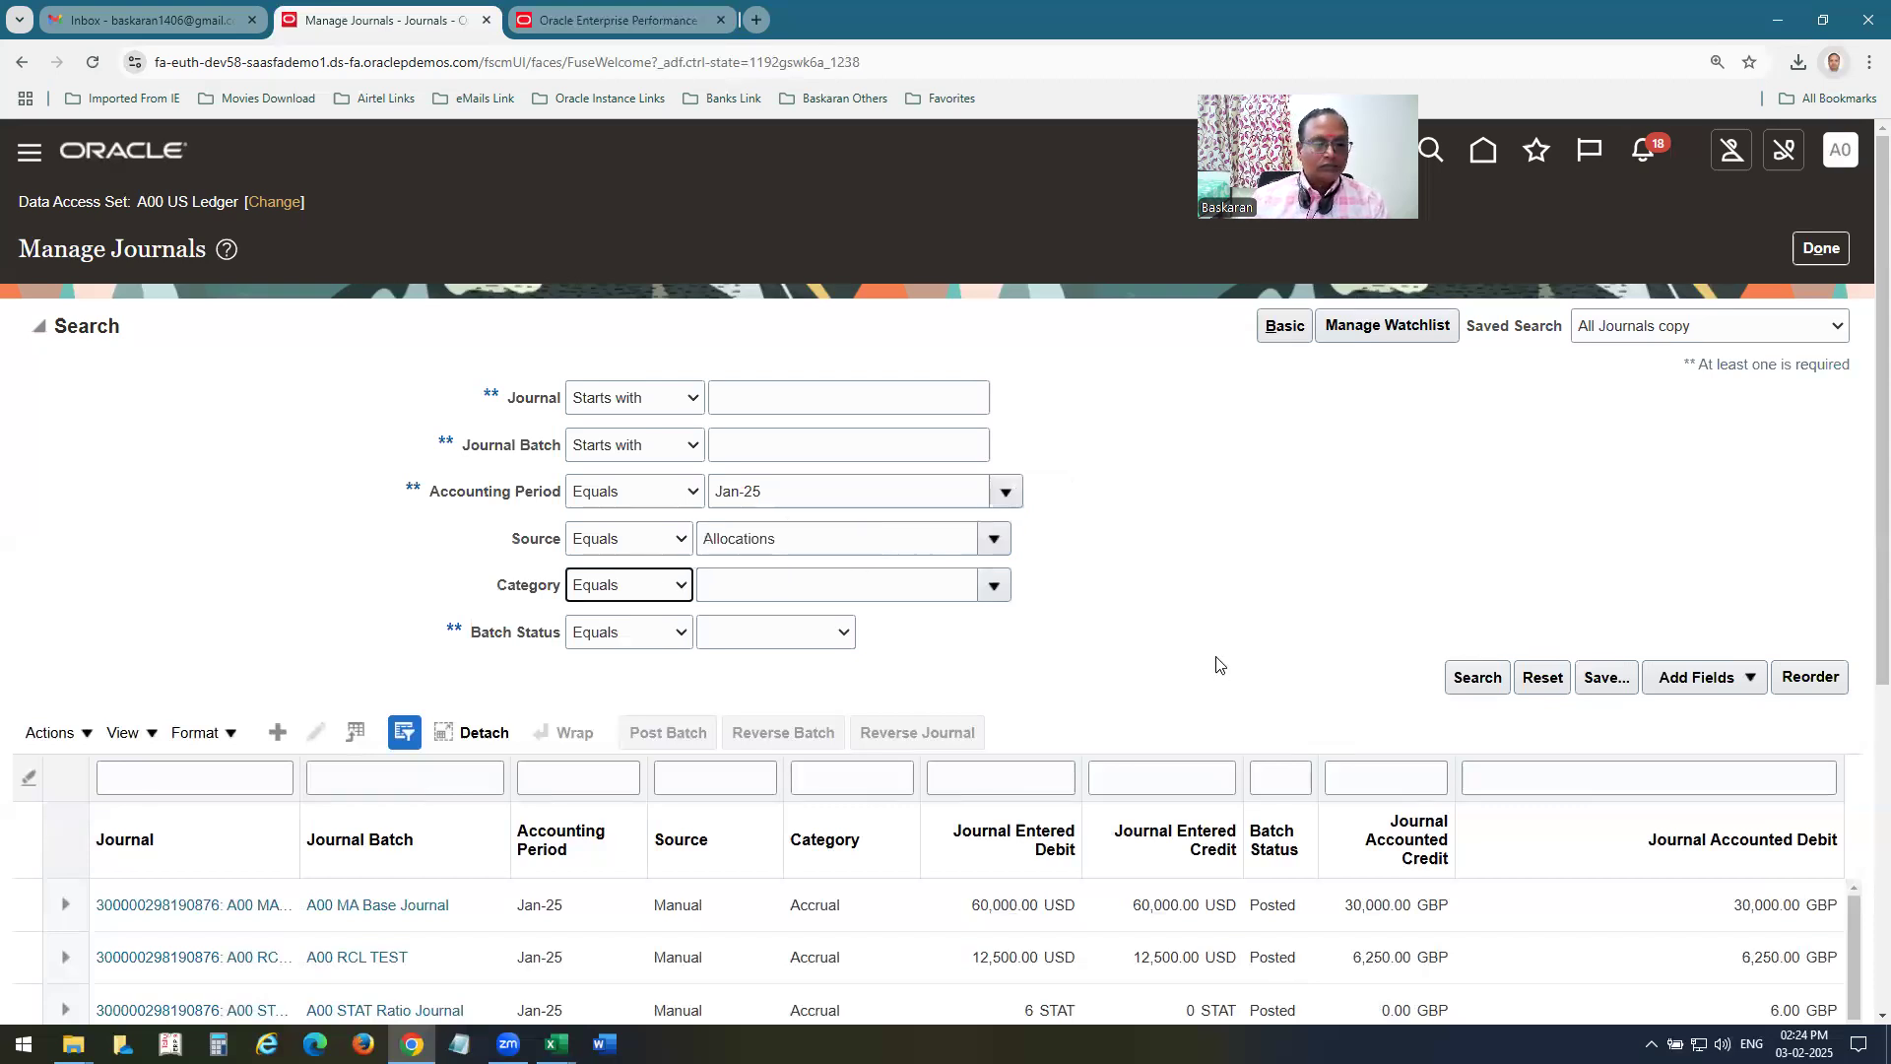
{"action": "left_click", "coordinate": [1239, 658]}
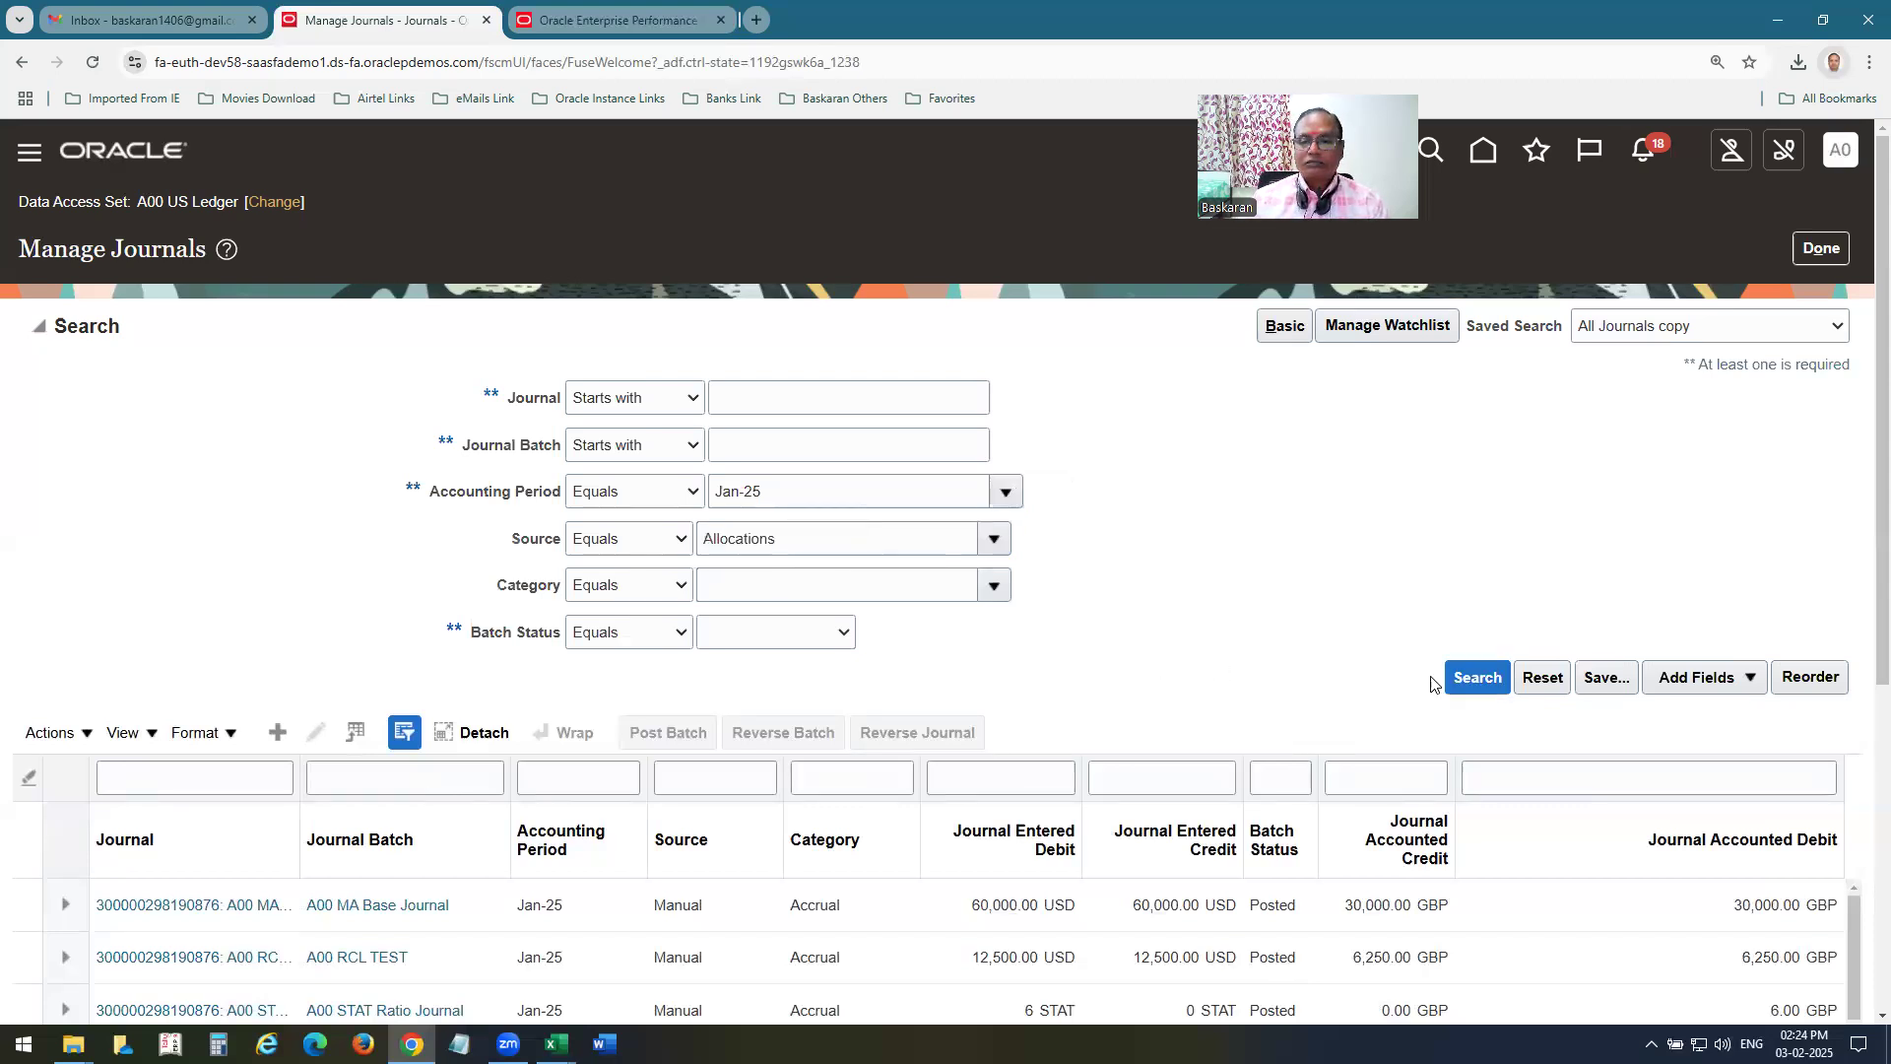
{"action": "scroll", "coordinate": [1188, 477], "scroll_direction": "down", "scroll_amount": 3}
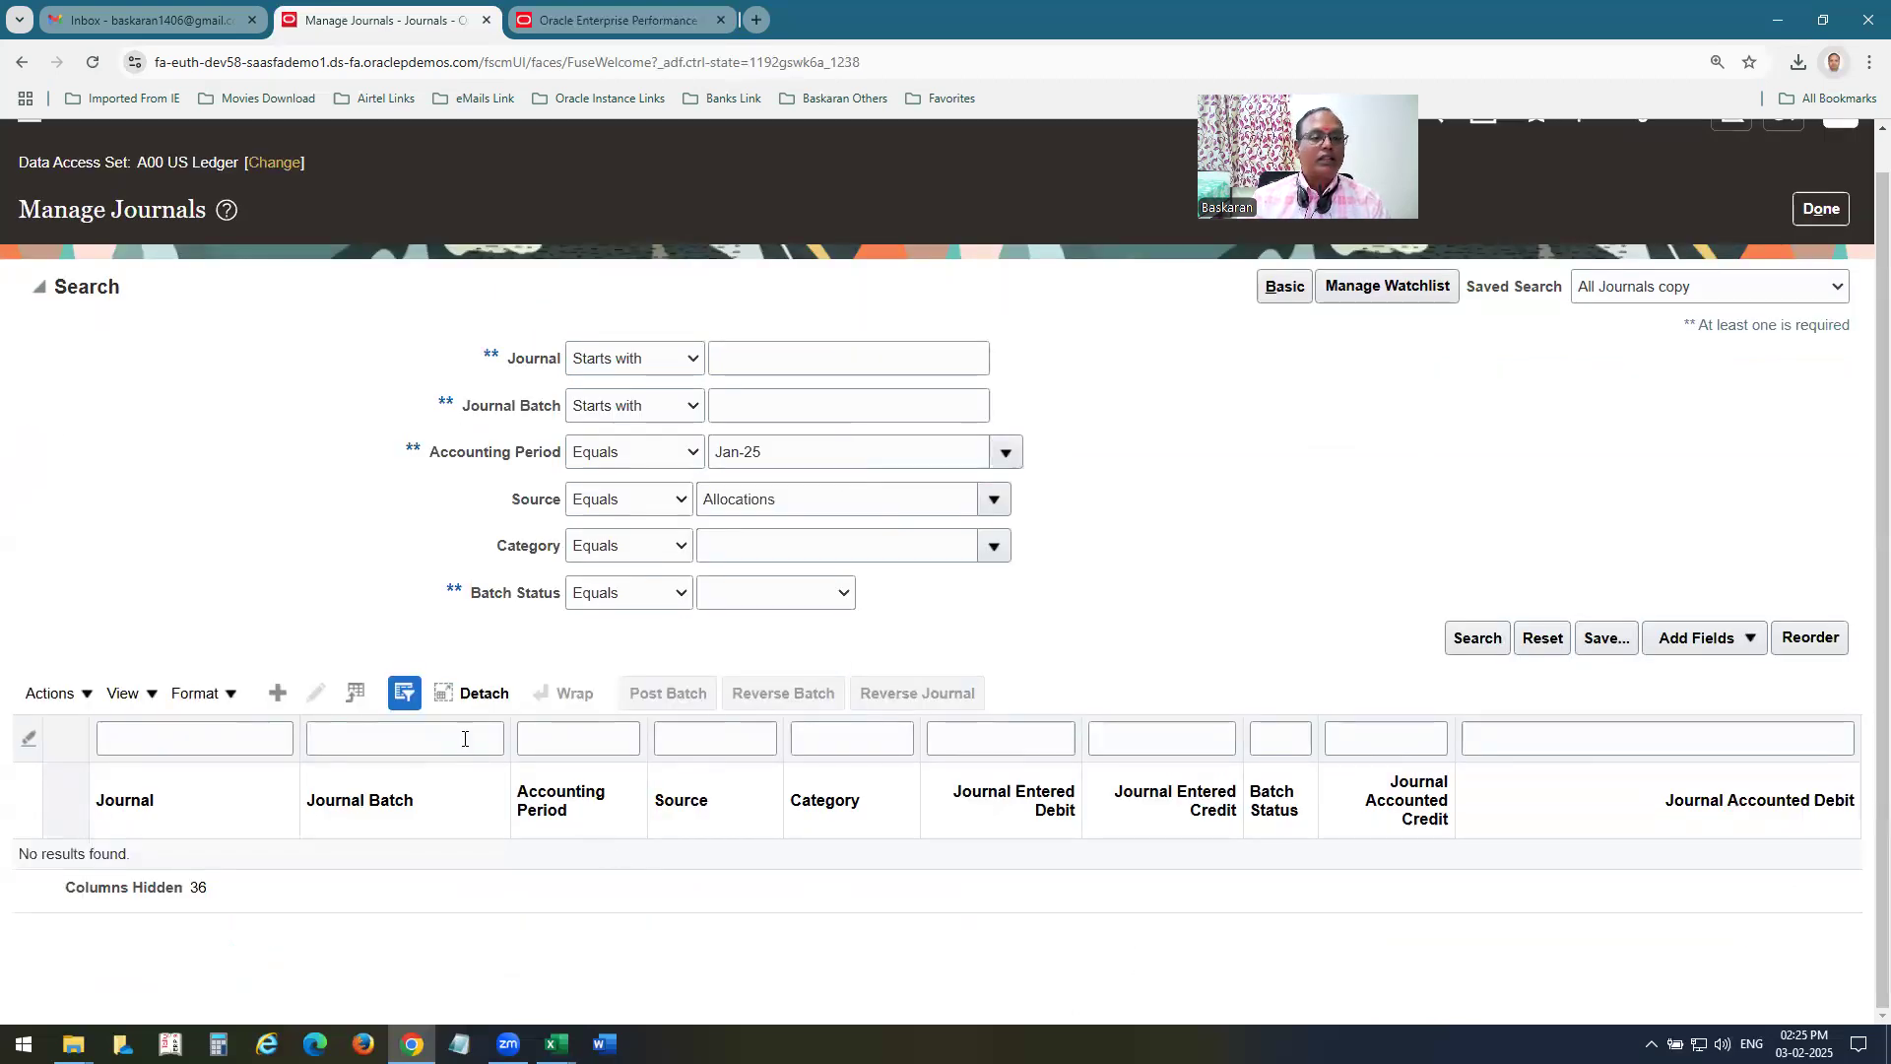
Clear the Source criterion and search the Jan-25 journals whose name starts with A00 MA.
{"action": "double_click", "coordinate": [228, 445]}
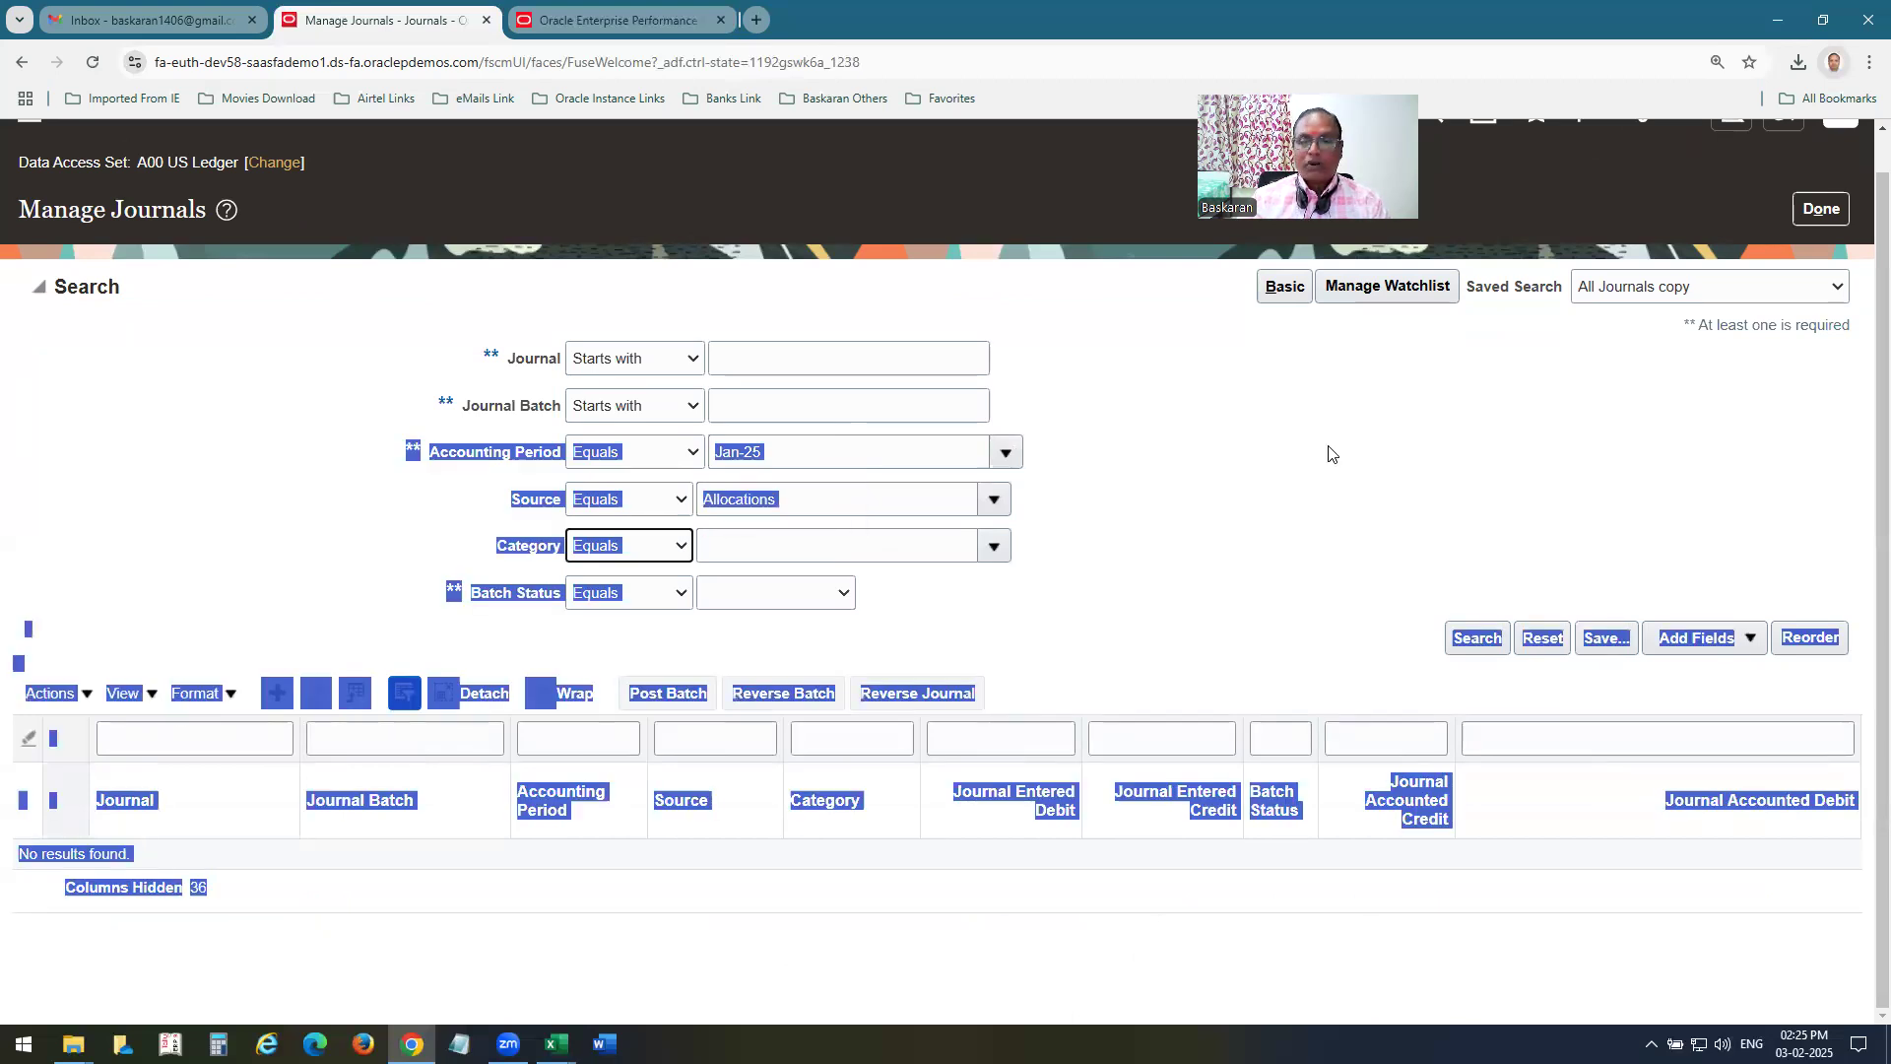
{"action": "left_click", "coordinate": [818, 503]}
{"action": "double_click", "coordinate": [818, 502]}
{"action": "key", "text": "BackSpace"}
{"action": "left_click", "coordinate": [785, 369]}
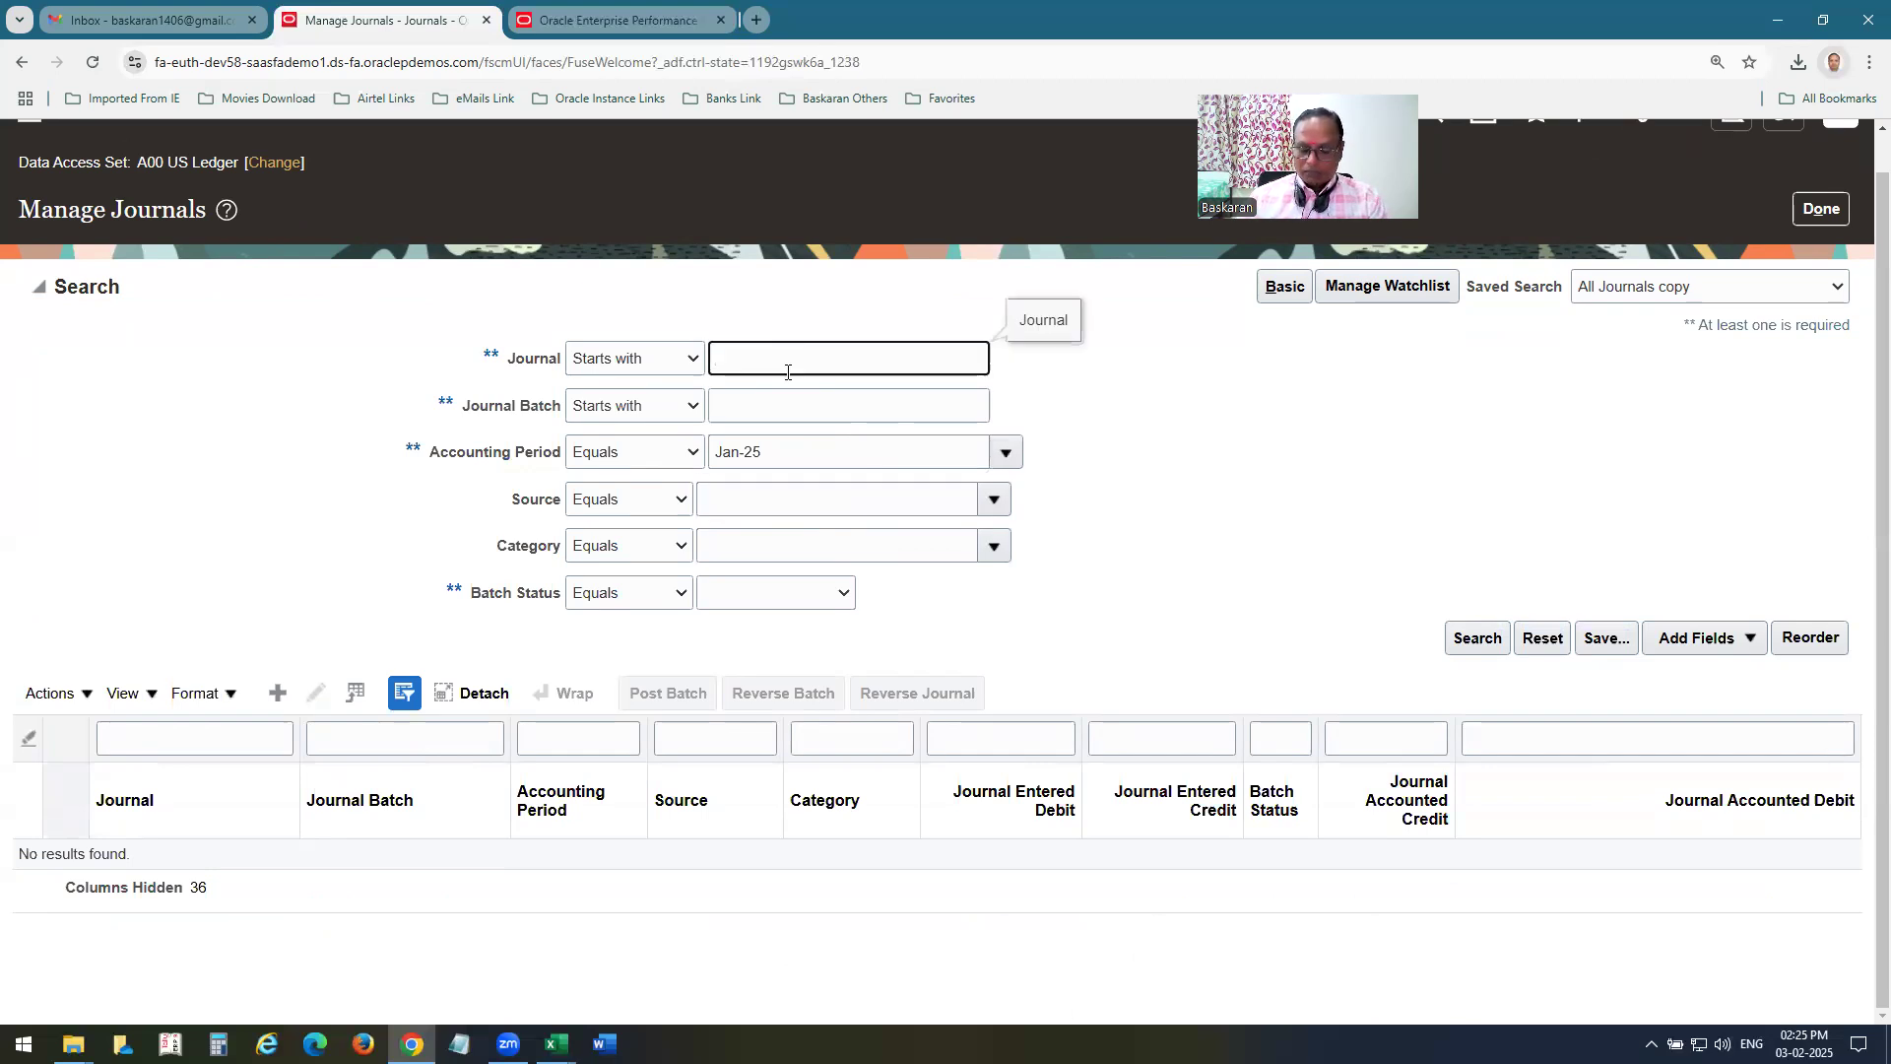
{"action": "type", "text": "A0"}
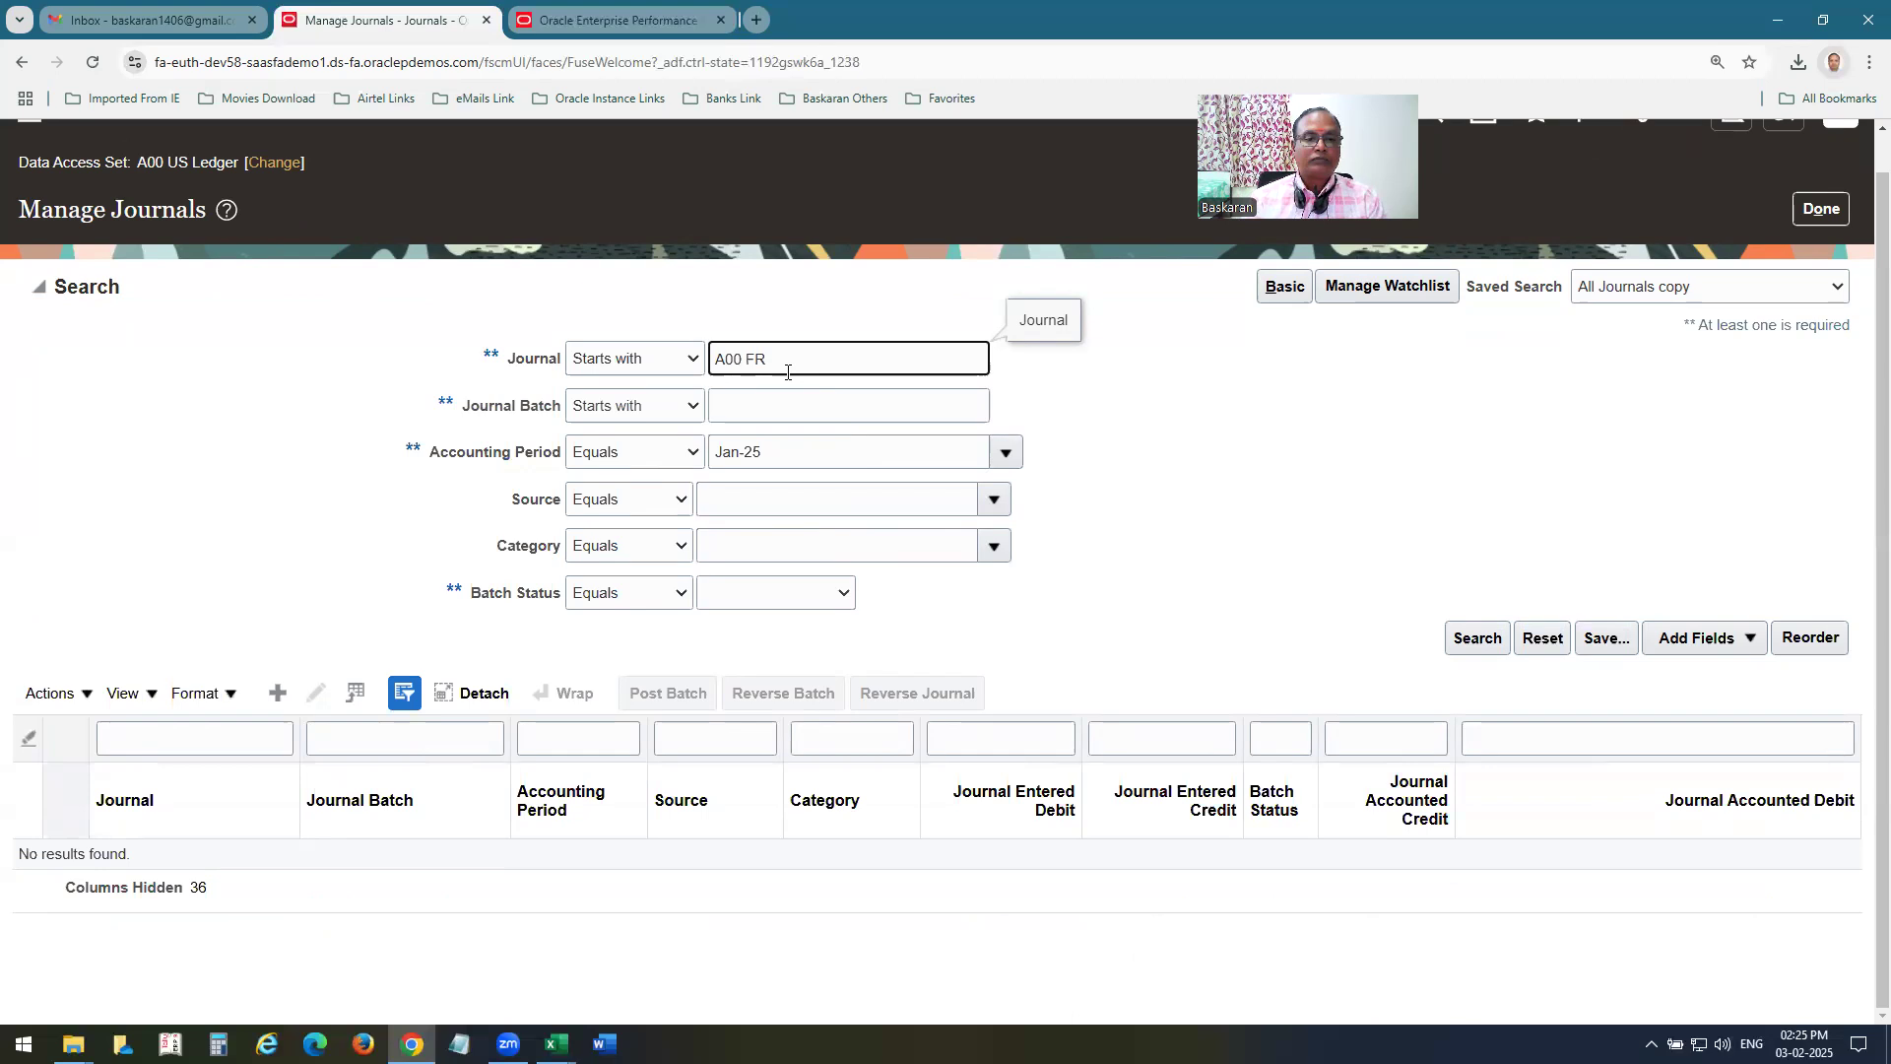
{"action": "type", "text": "0 MA"}
{"action": "key", "text": "Return"}
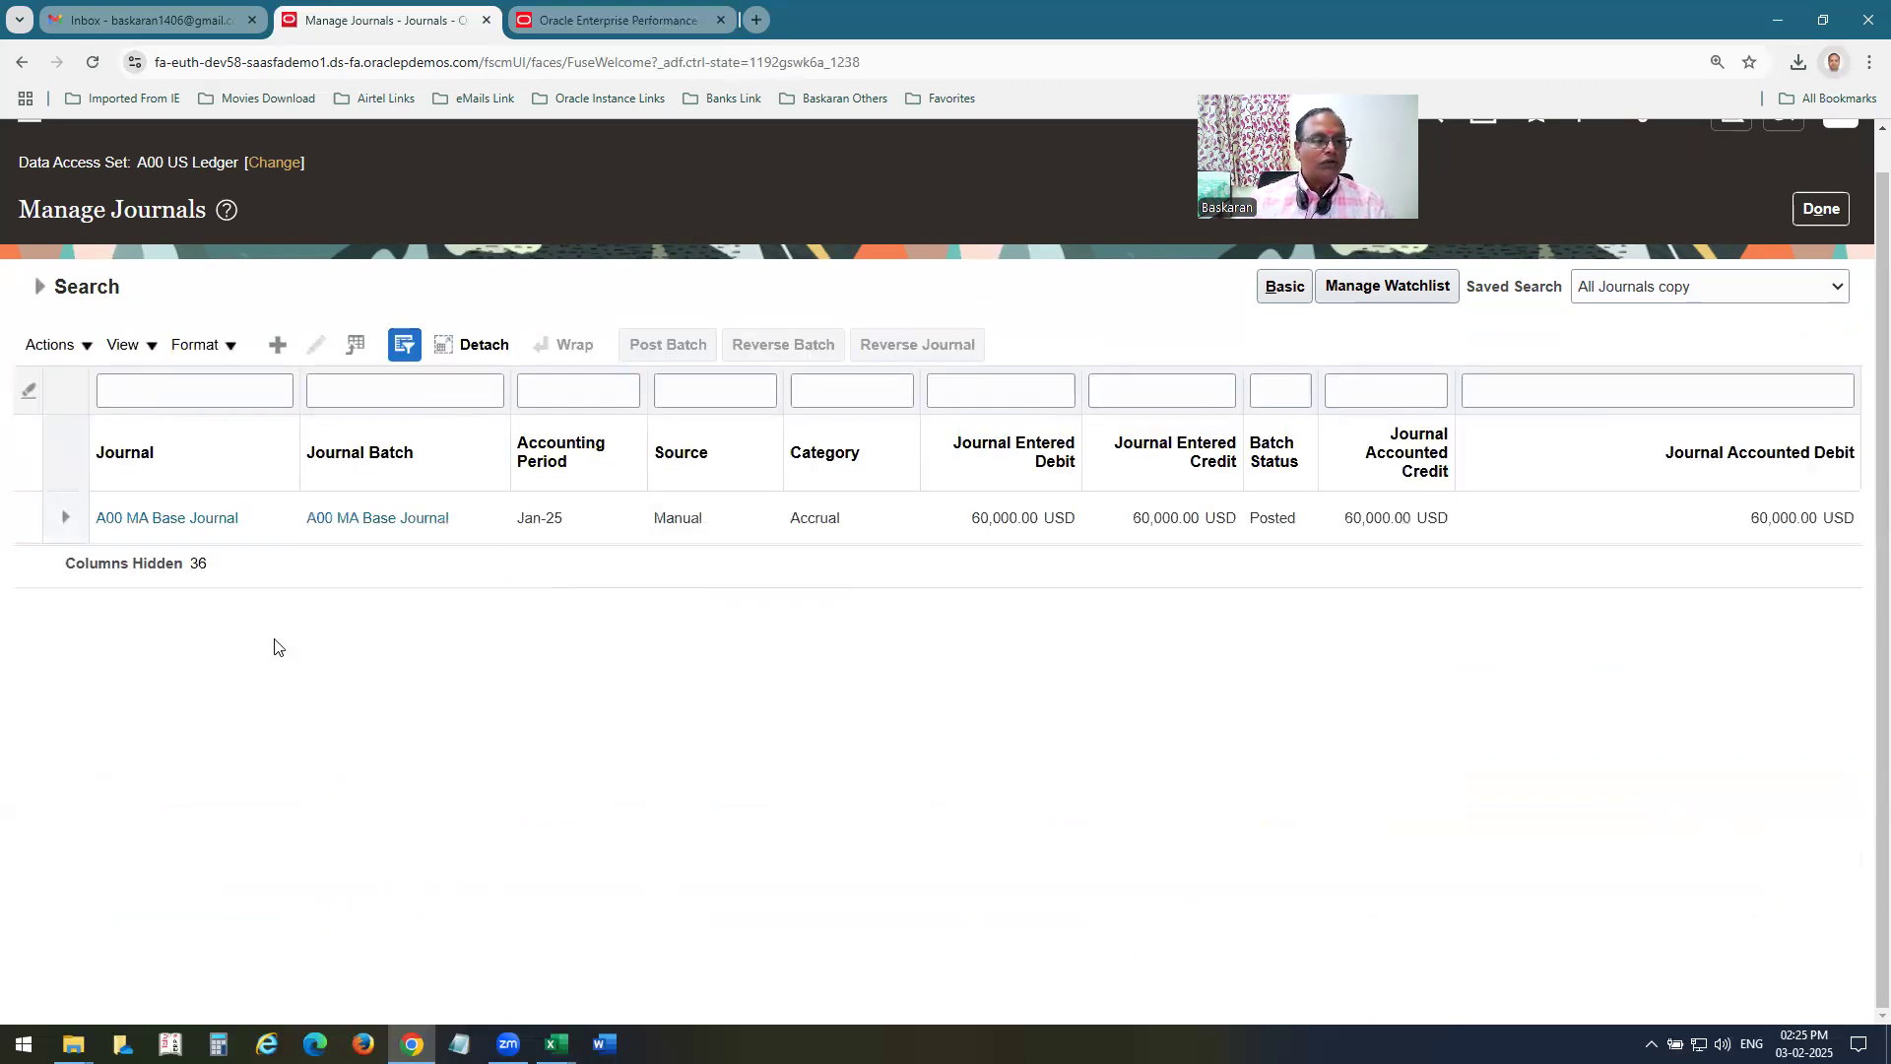
Open the A00 MA Base Journal batch, review its journal lines and return to the search results.
{"action": "left_click", "coordinate": [421, 520]}
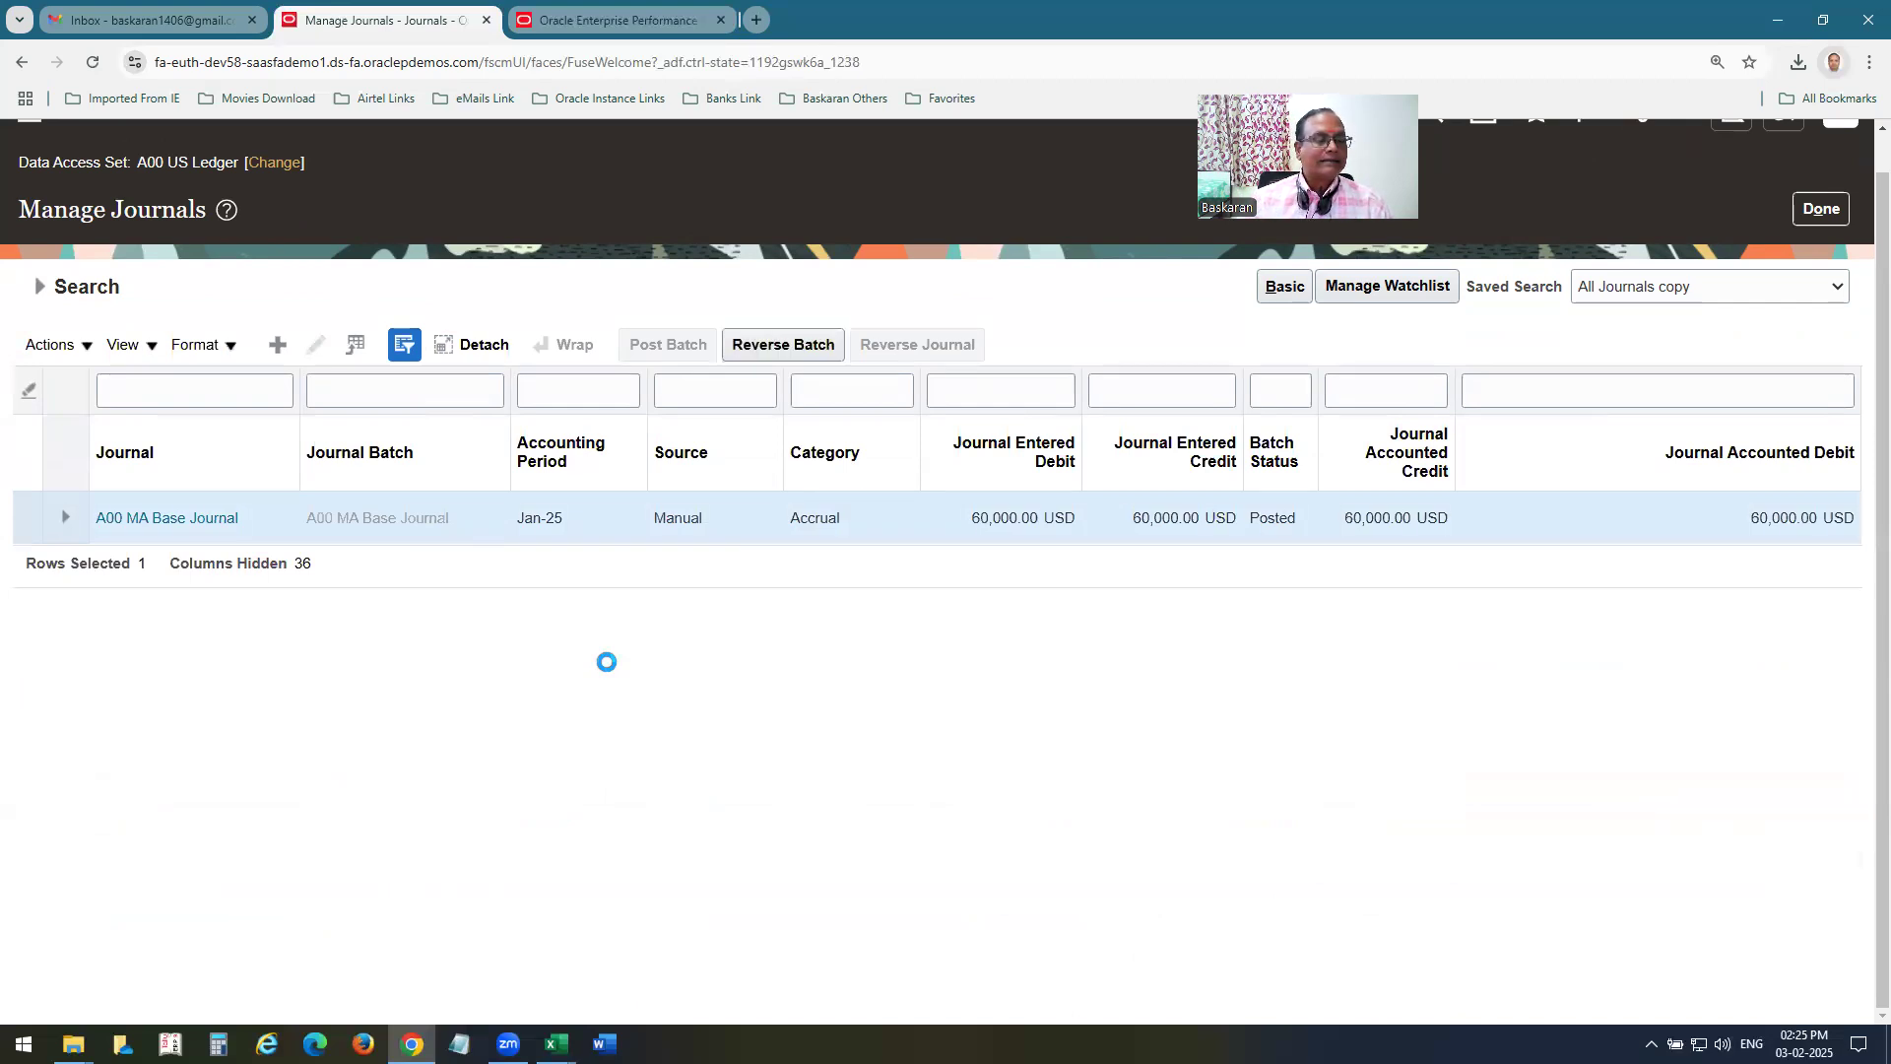
{"action": "scroll", "coordinate": [623, 679], "scroll_direction": "down", "scroll_amount": 2}
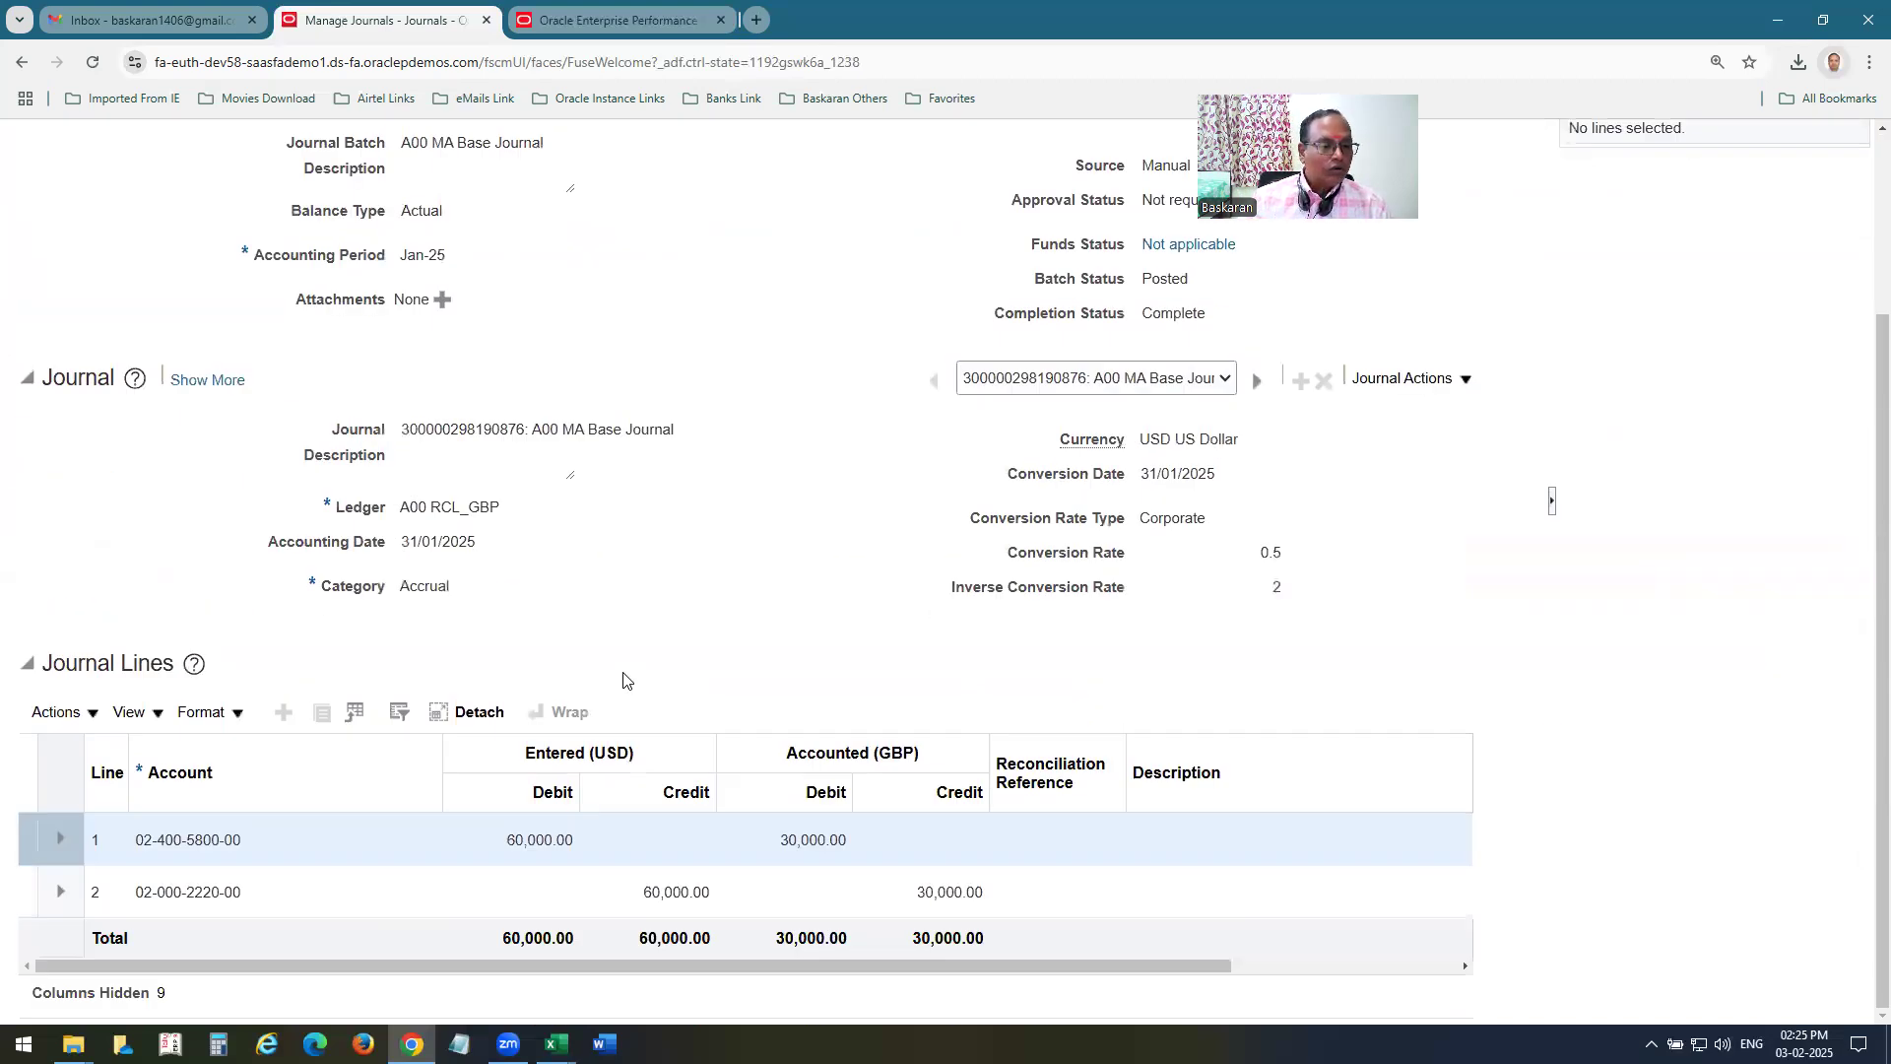
{"action": "scroll", "coordinate": [674, 678], "scroll_direction": "up", "scroll_amount": 3}
{"action": "left_click", "coordinate": [1487, 240]}
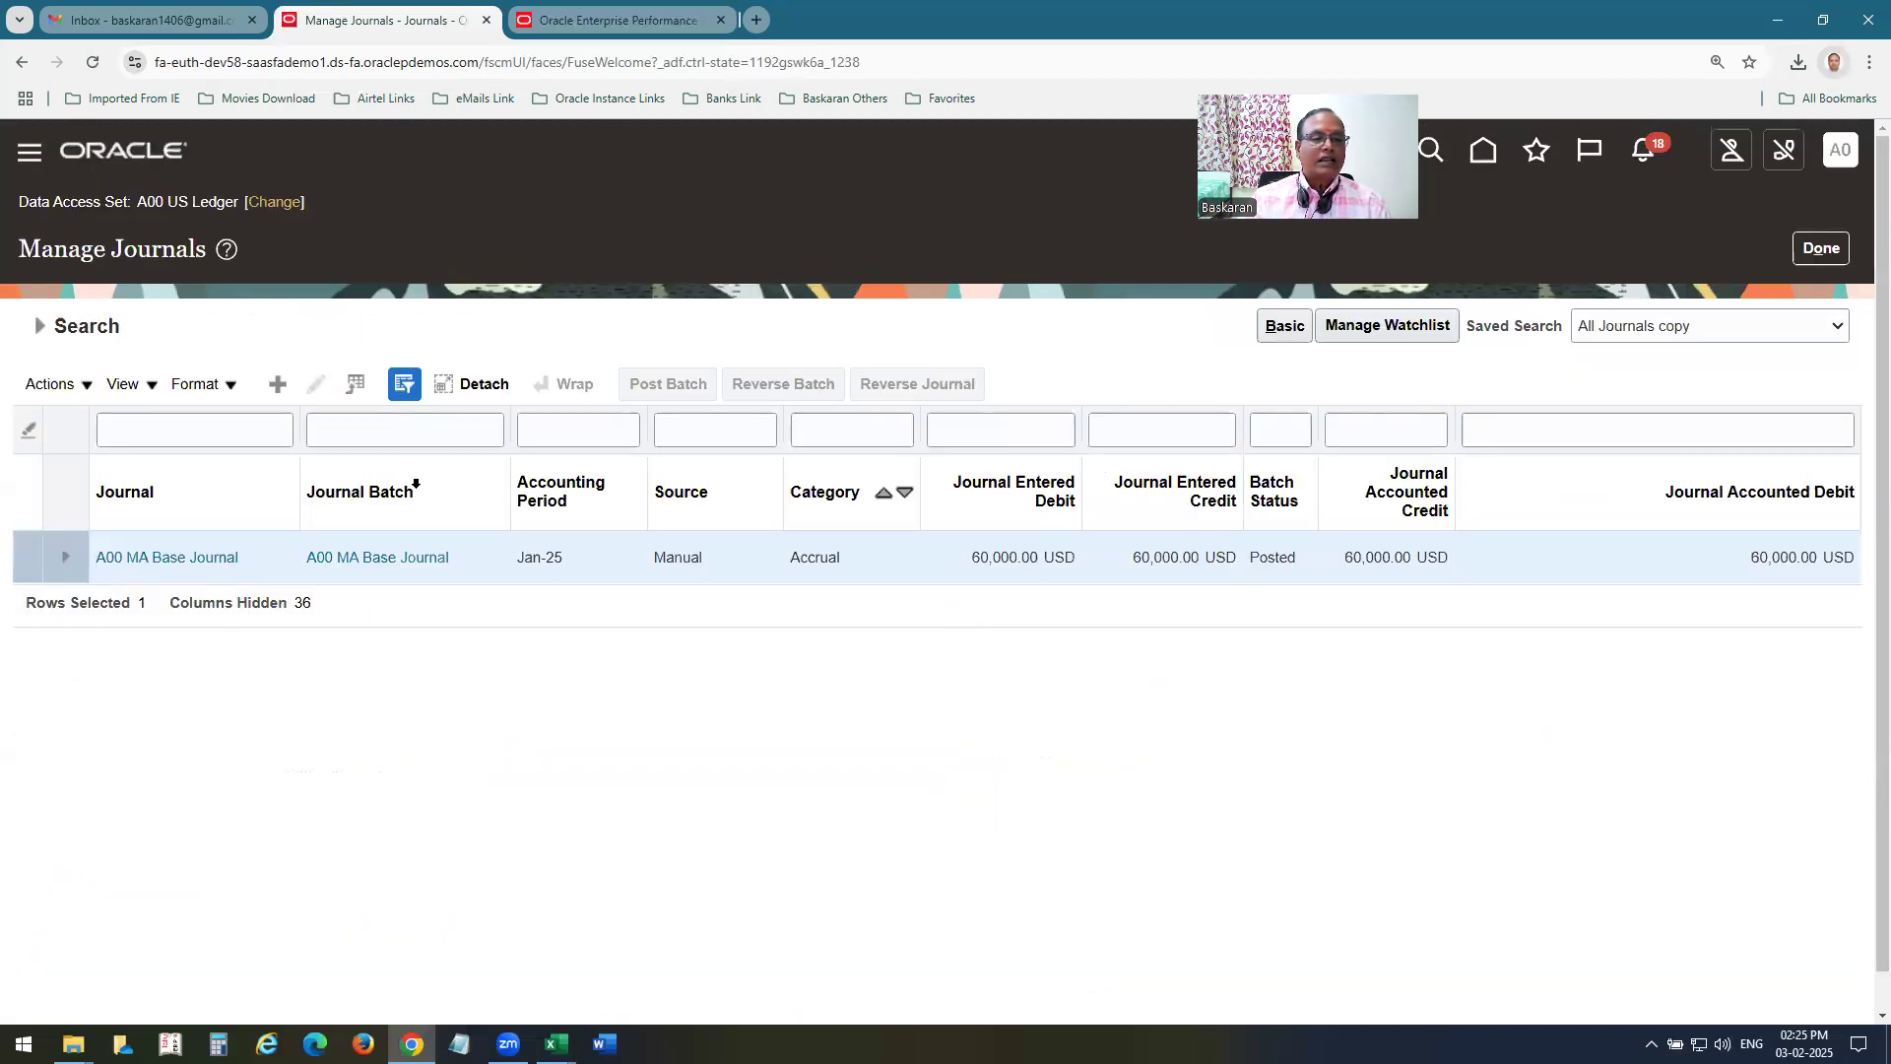
Search the Jan-25 journals whose name starts with A00 stat.
{"action": "left_click", "coordinate": [39, 326]}
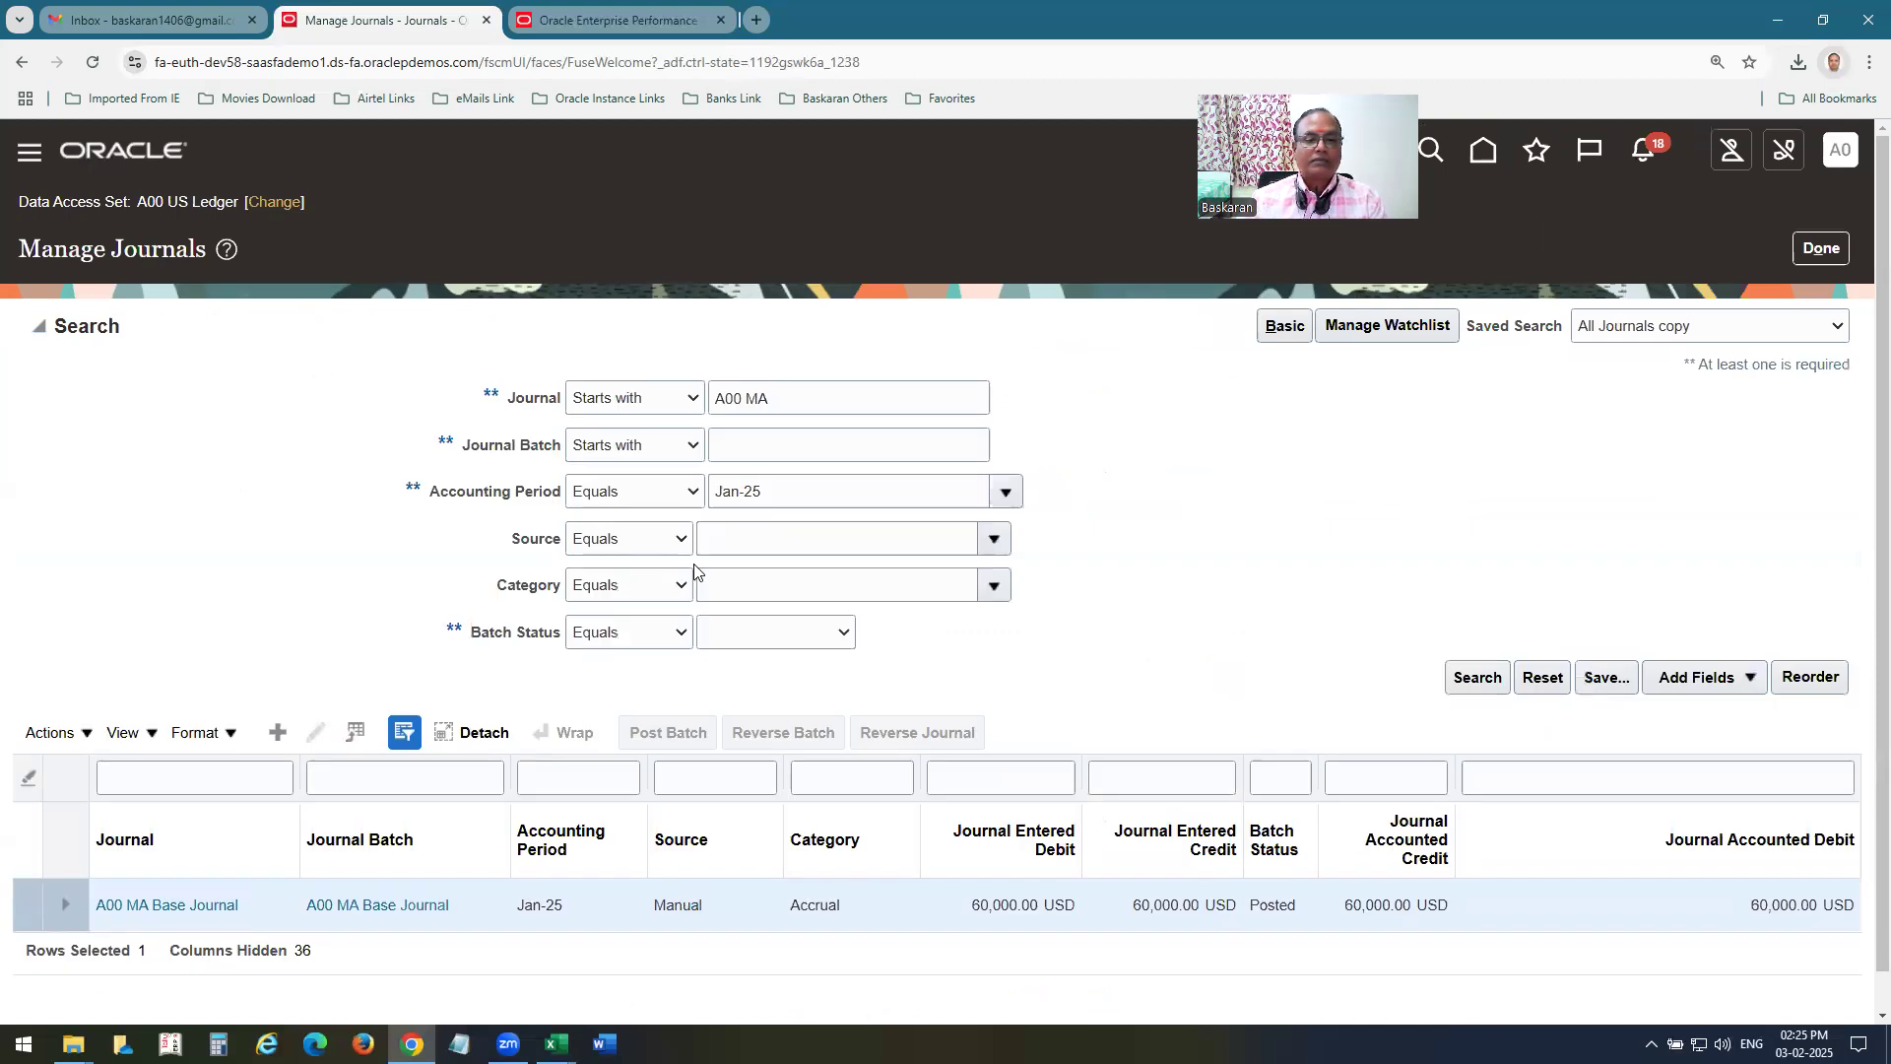
{"action": "left_click_drag", "start_coordinate": [746, 398], "coordinate": [929, 445]}
{"action": "type", "text": "state"}
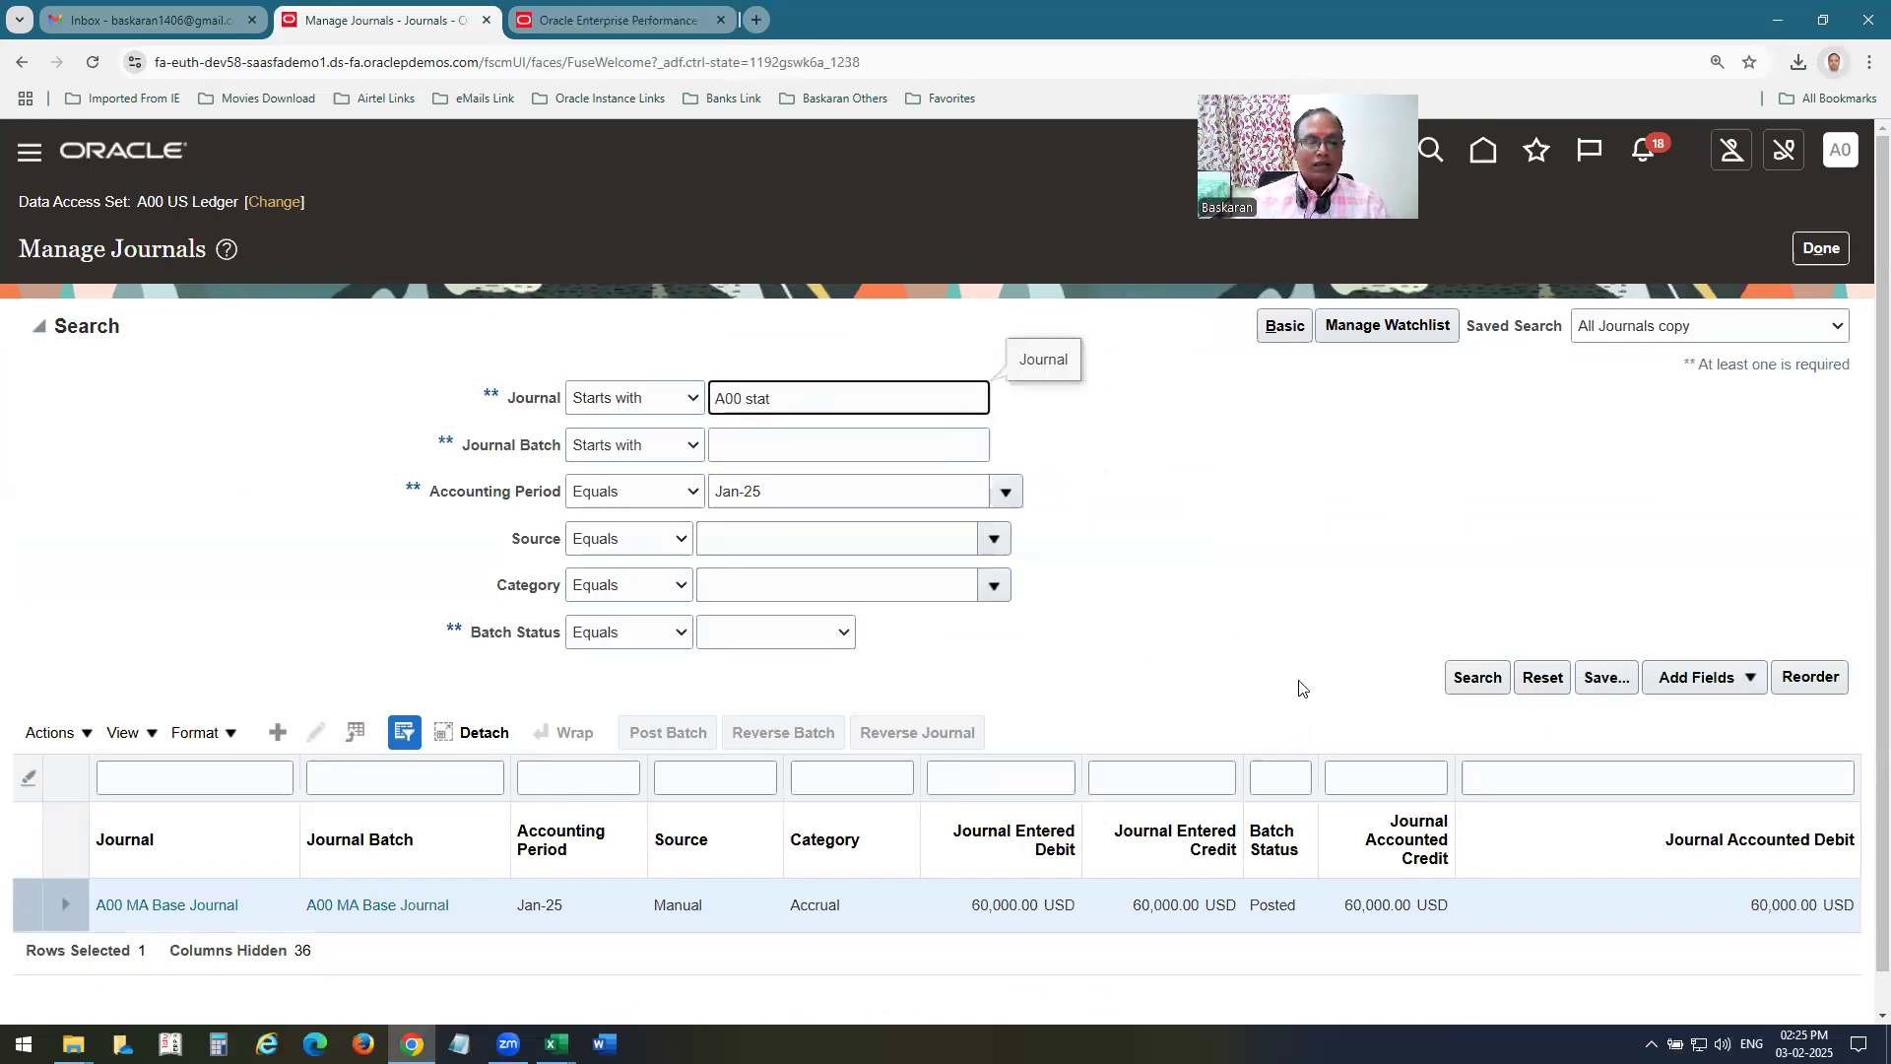
{"action": "key", "text": "Return"}
Open the A00 STAT Ratio Journal, review its statistical lines per department and return to the search results.
{"action": "left_click", "coordinate": [237, 519]}
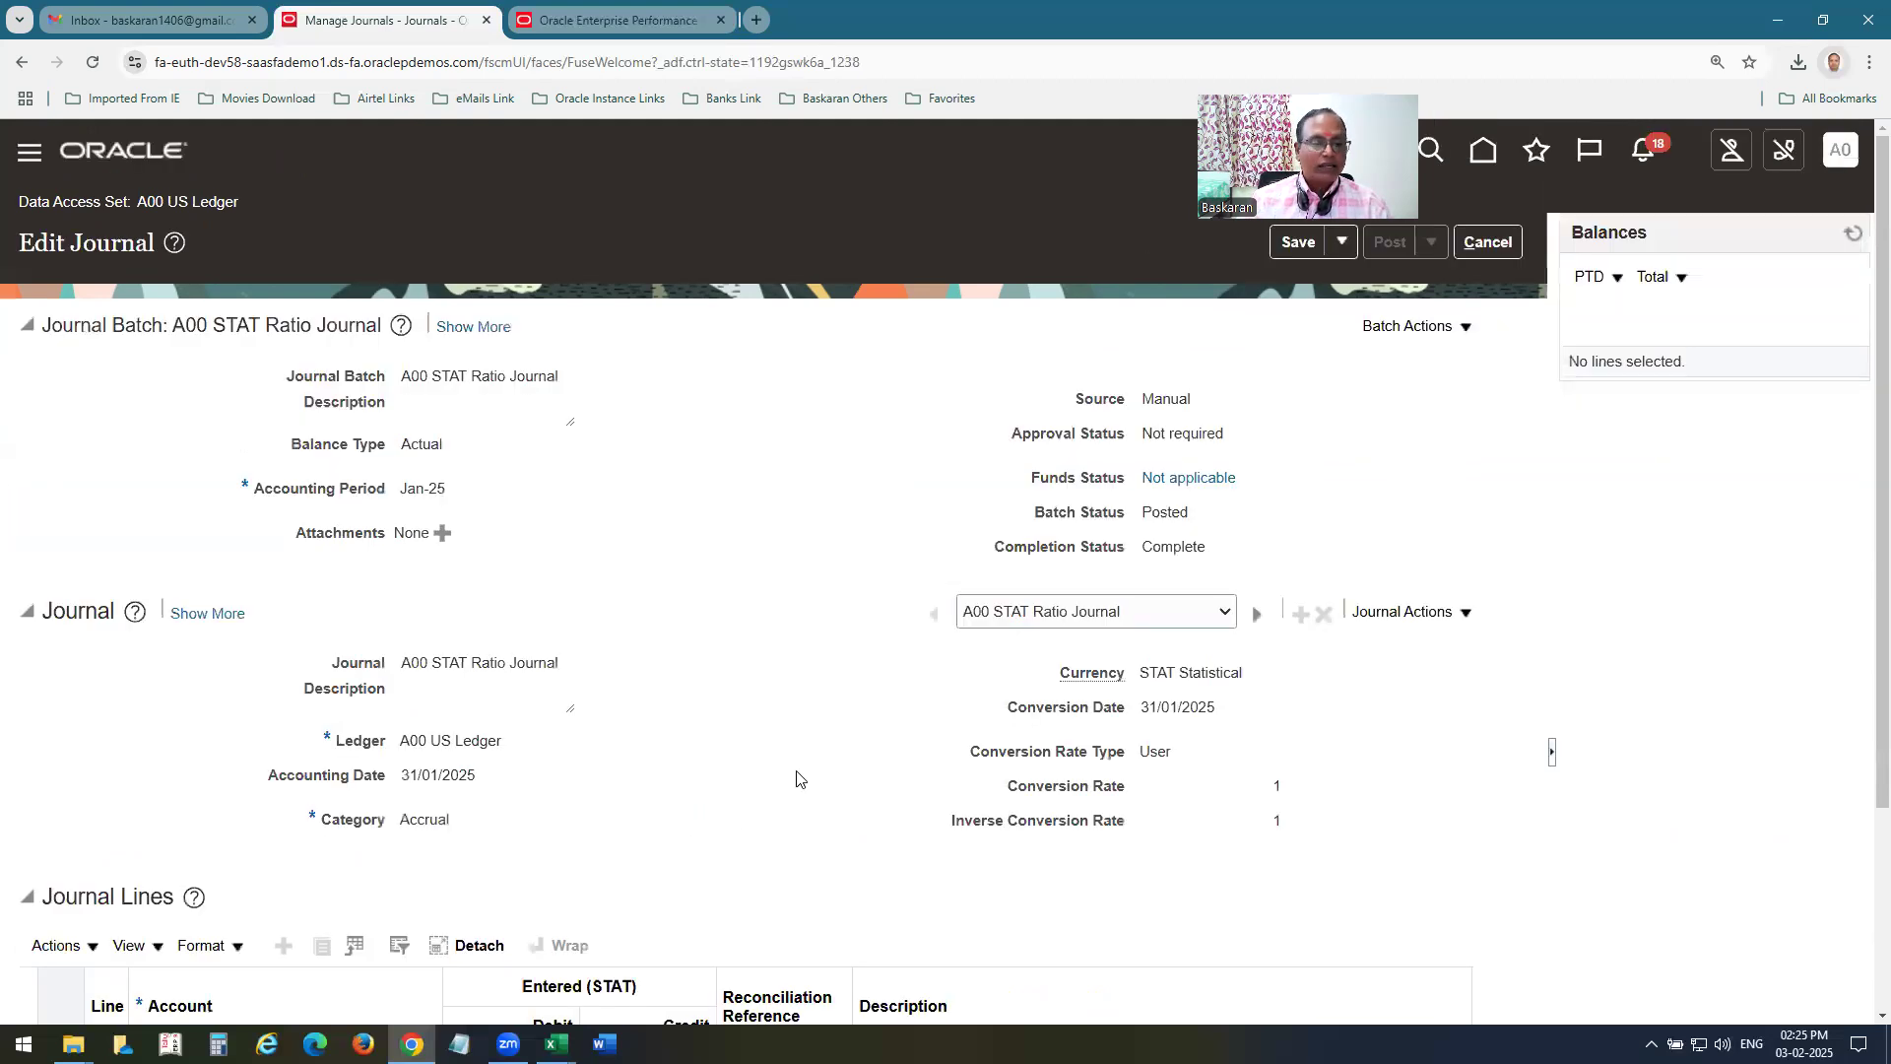
{"action": "scroll", "coordinate": [796, 774], "scroll_direction": "down", "scroll_amount": 3}
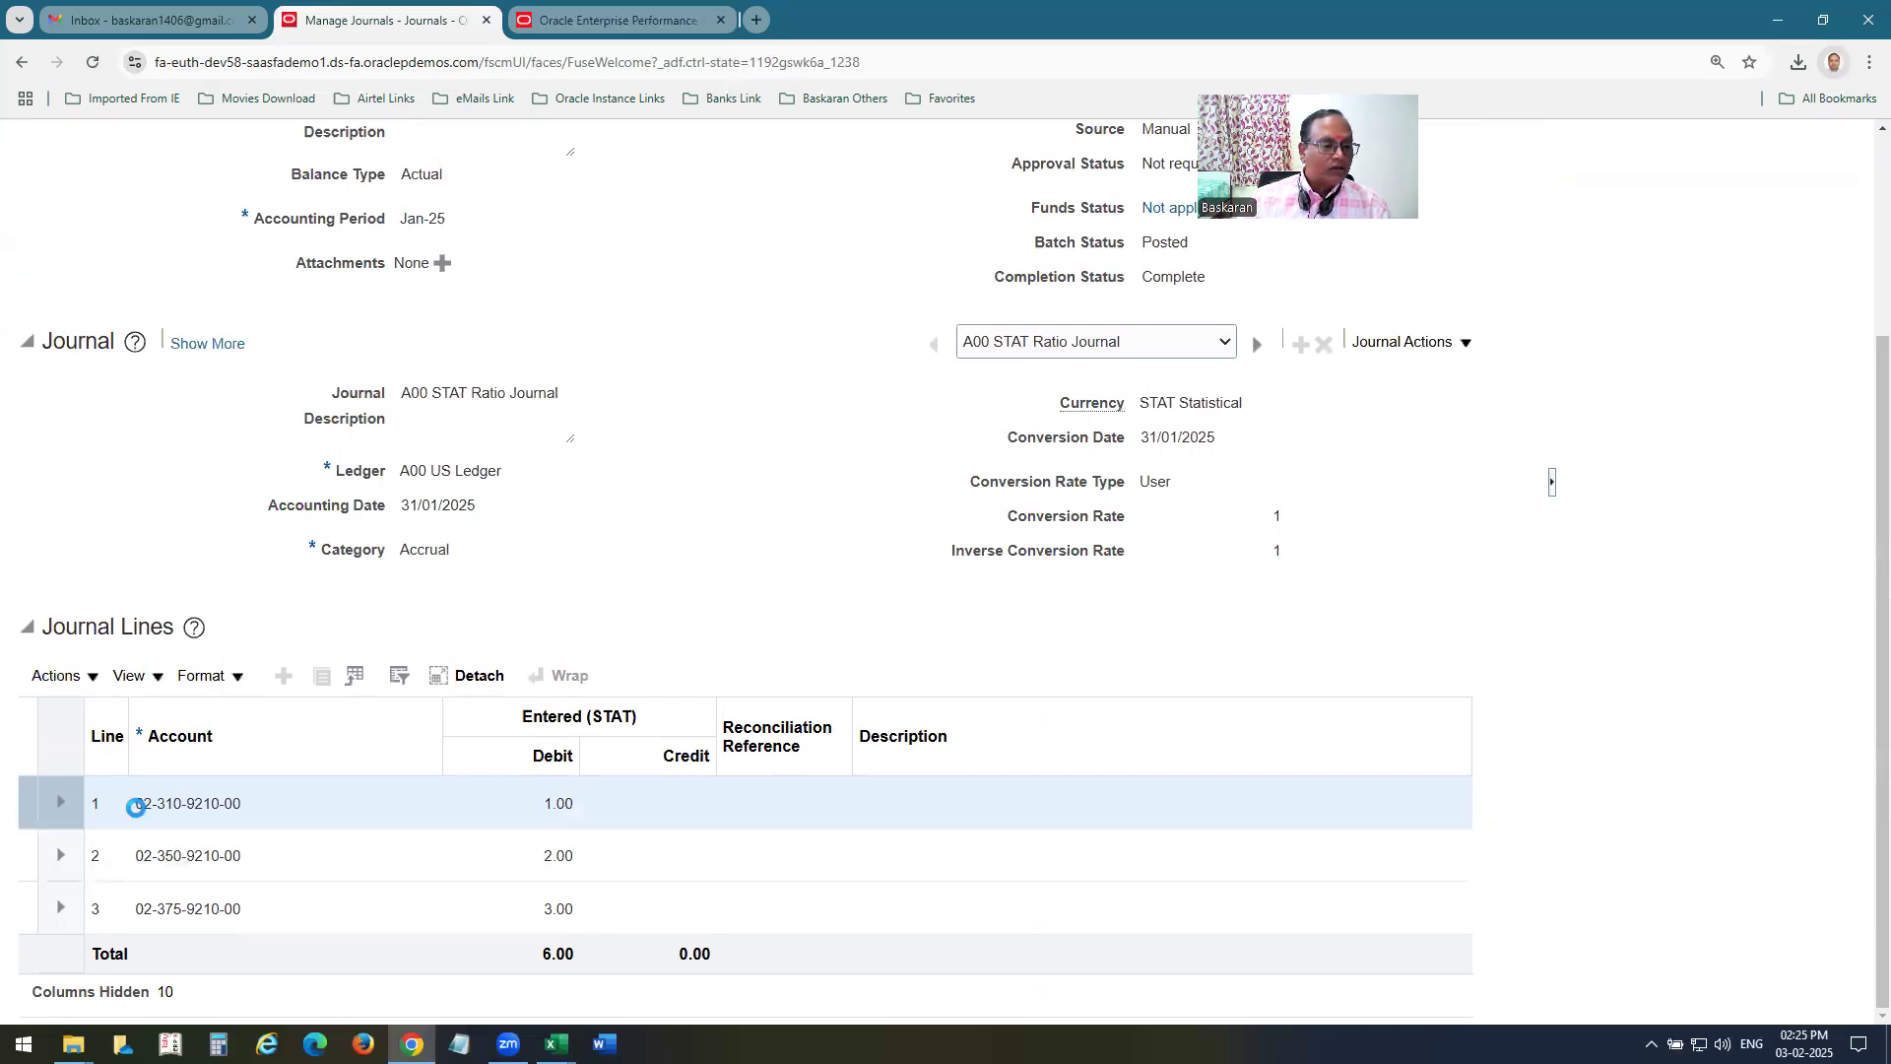
{"action": "mouse_move", "coordinate": [175, 811]}
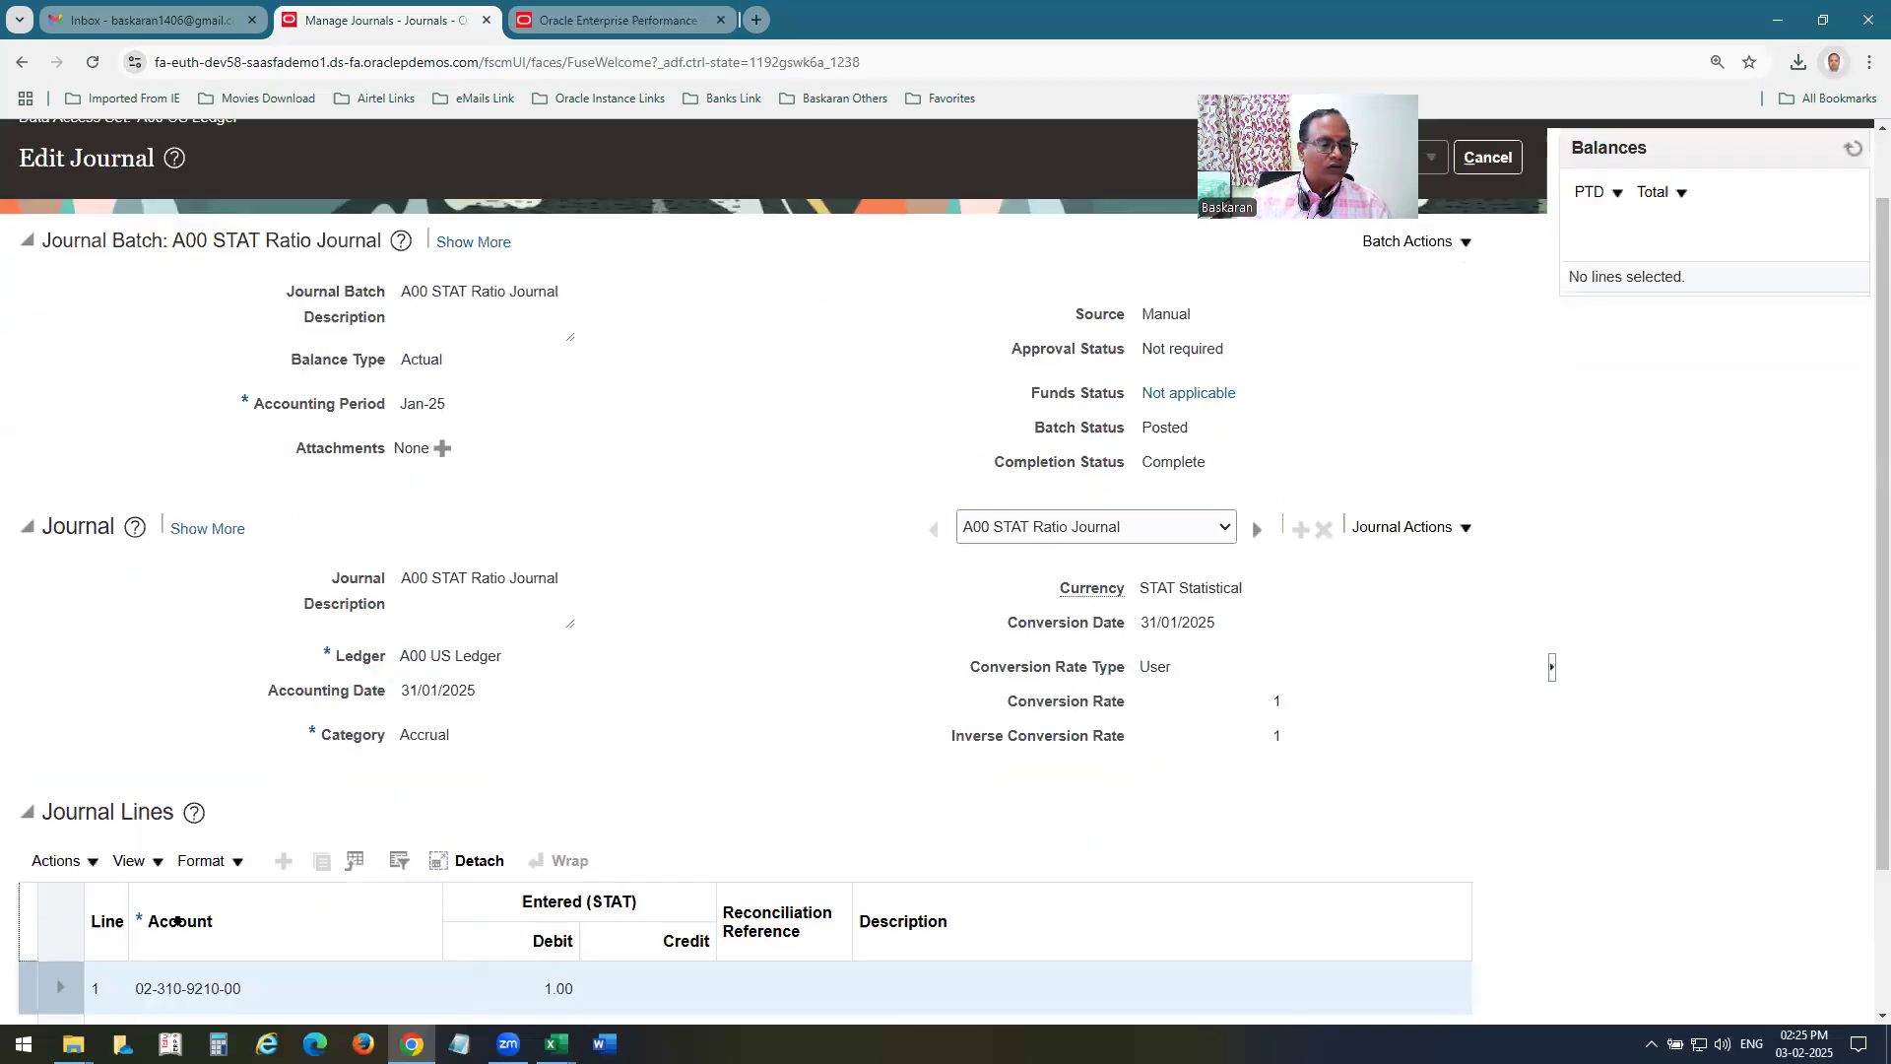
{"action": "scroll", "coordinate": [956, 783], "scroll_direction": "up", "scroll_amount": 3}
{"action": "left_click", "coordinate": [1509, 250]}
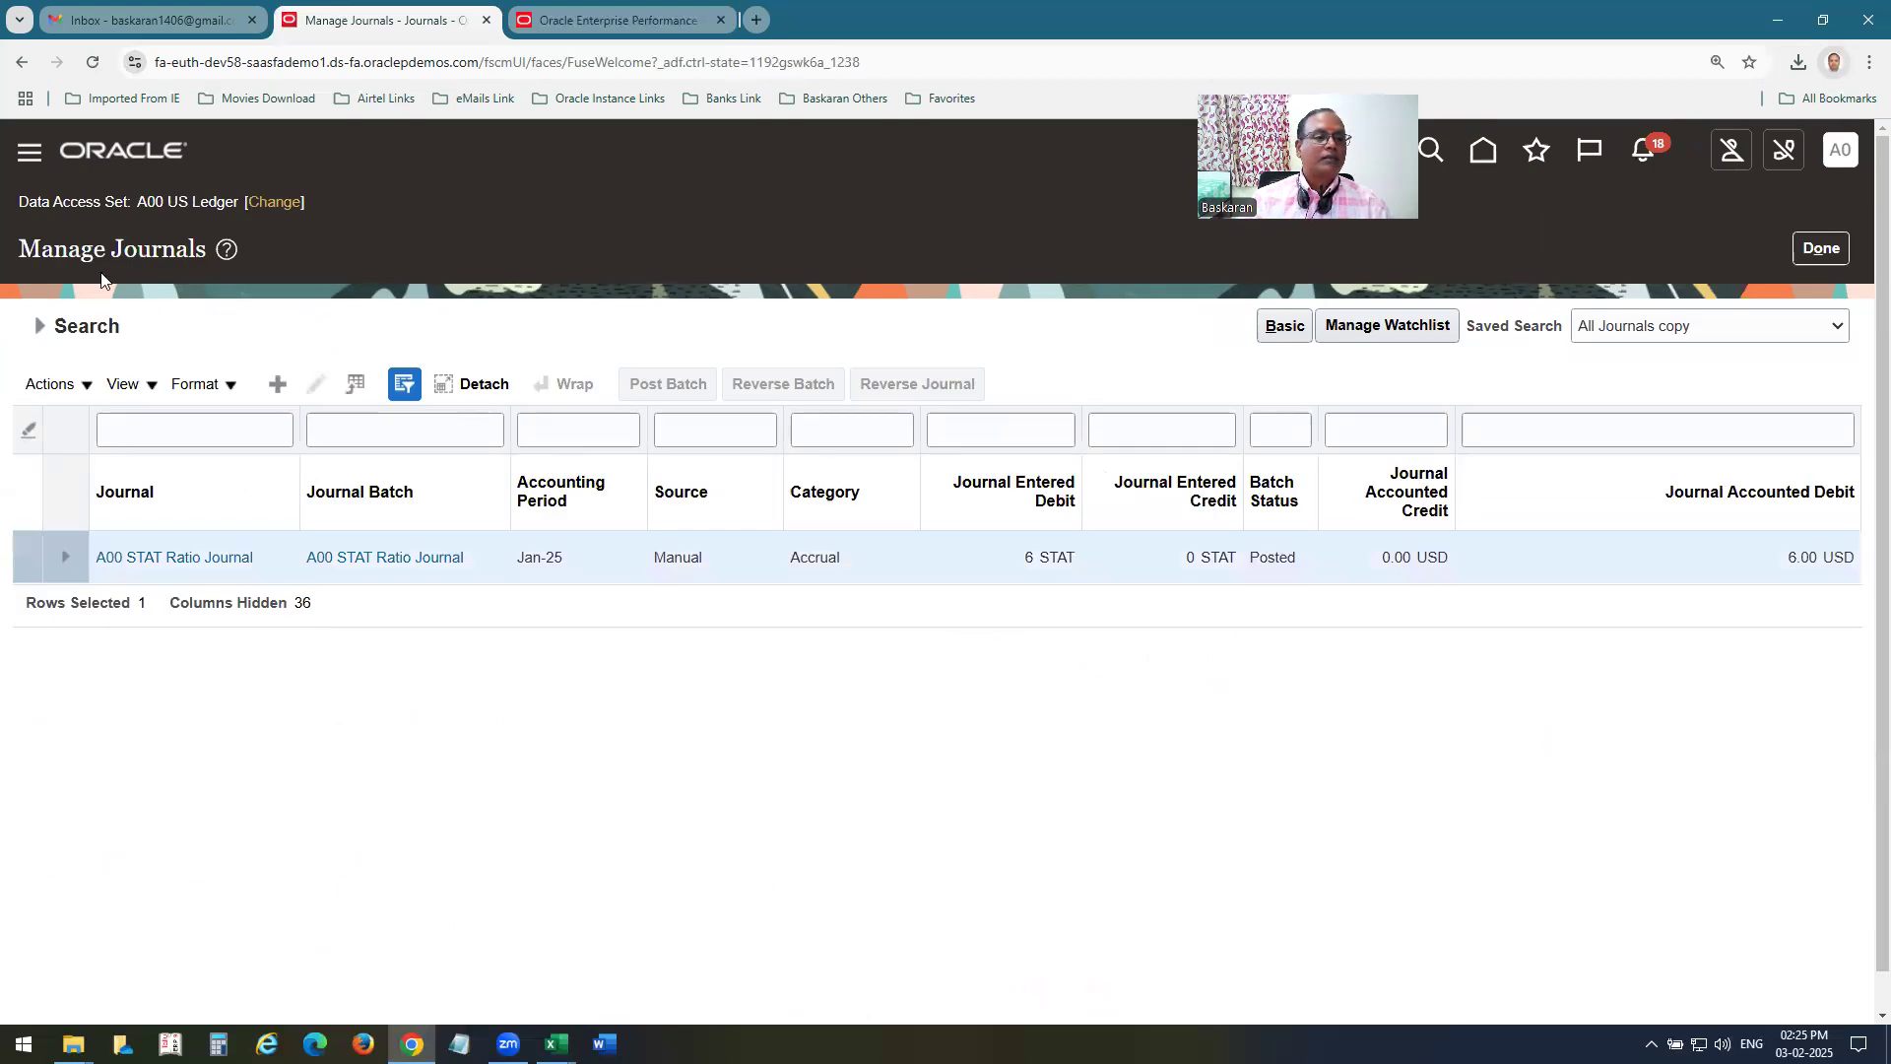
Leave Manage Journals for the home page, switch to Calculation Manager and review the point of view dimensions of A00 MA Rule1.
{"action": "left_click", "coordinate": [160, 157]}
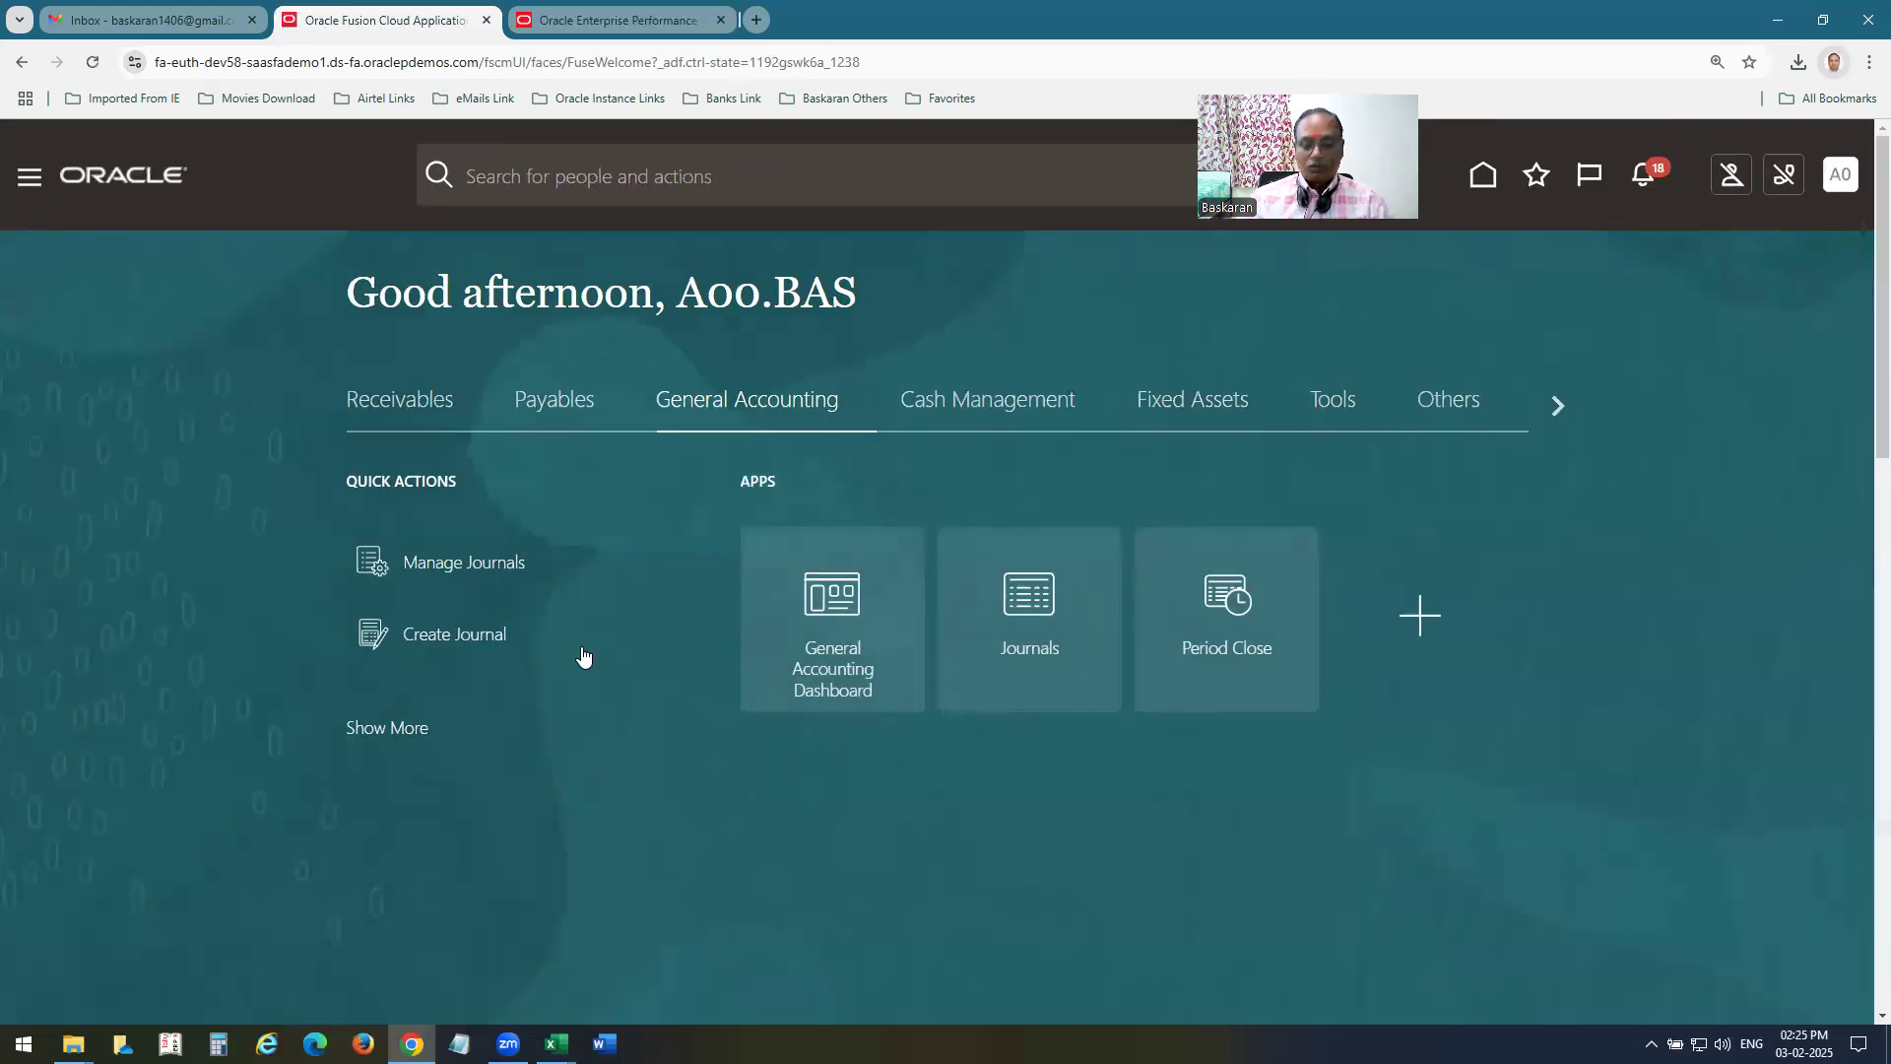
{"action": "key", "text": "ctrl+Tab"}
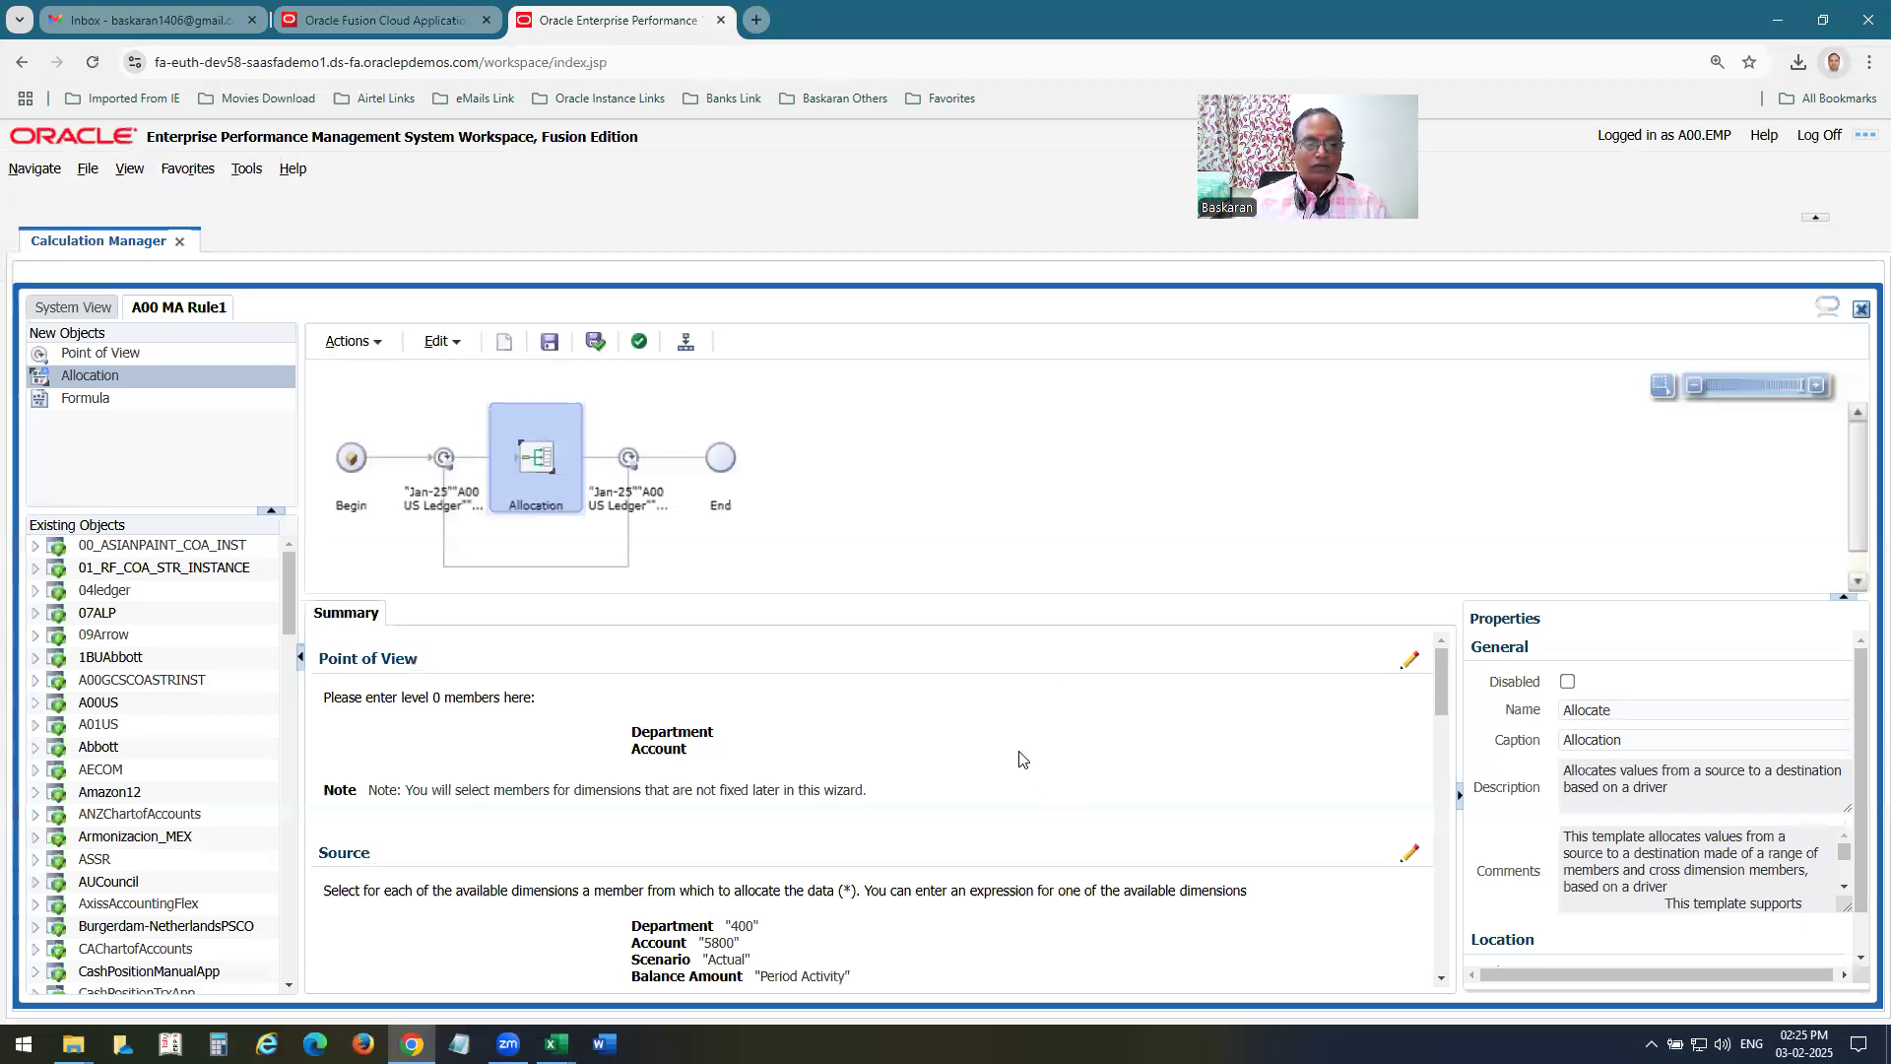
{"action": "scroll", "coordinate": [1045, 748], "scroll_direction": "down", "scroll_amount": 1}
{"action": "scroll", "coordinate": [1034, 729], "scroll_direction": "up", "scroll_amount": 1}
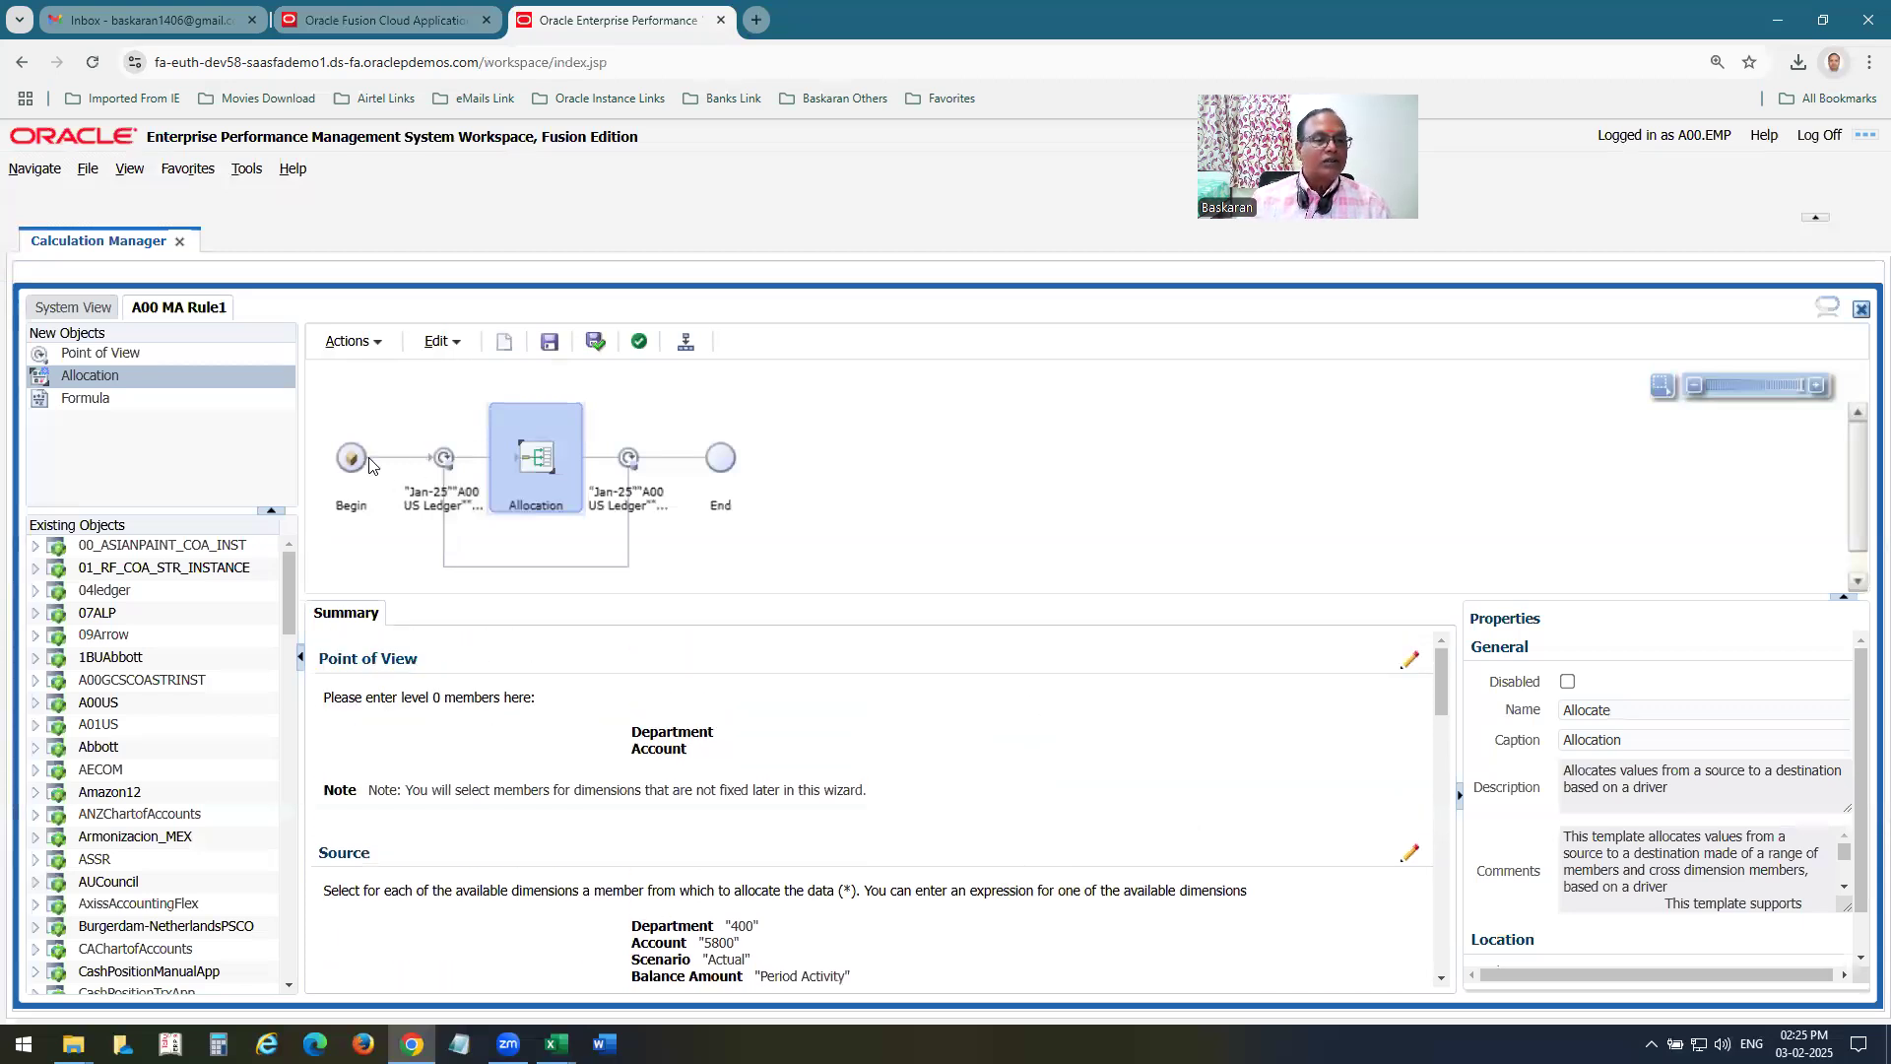
{"action": "left_click", "coordinate": [446, 460]}
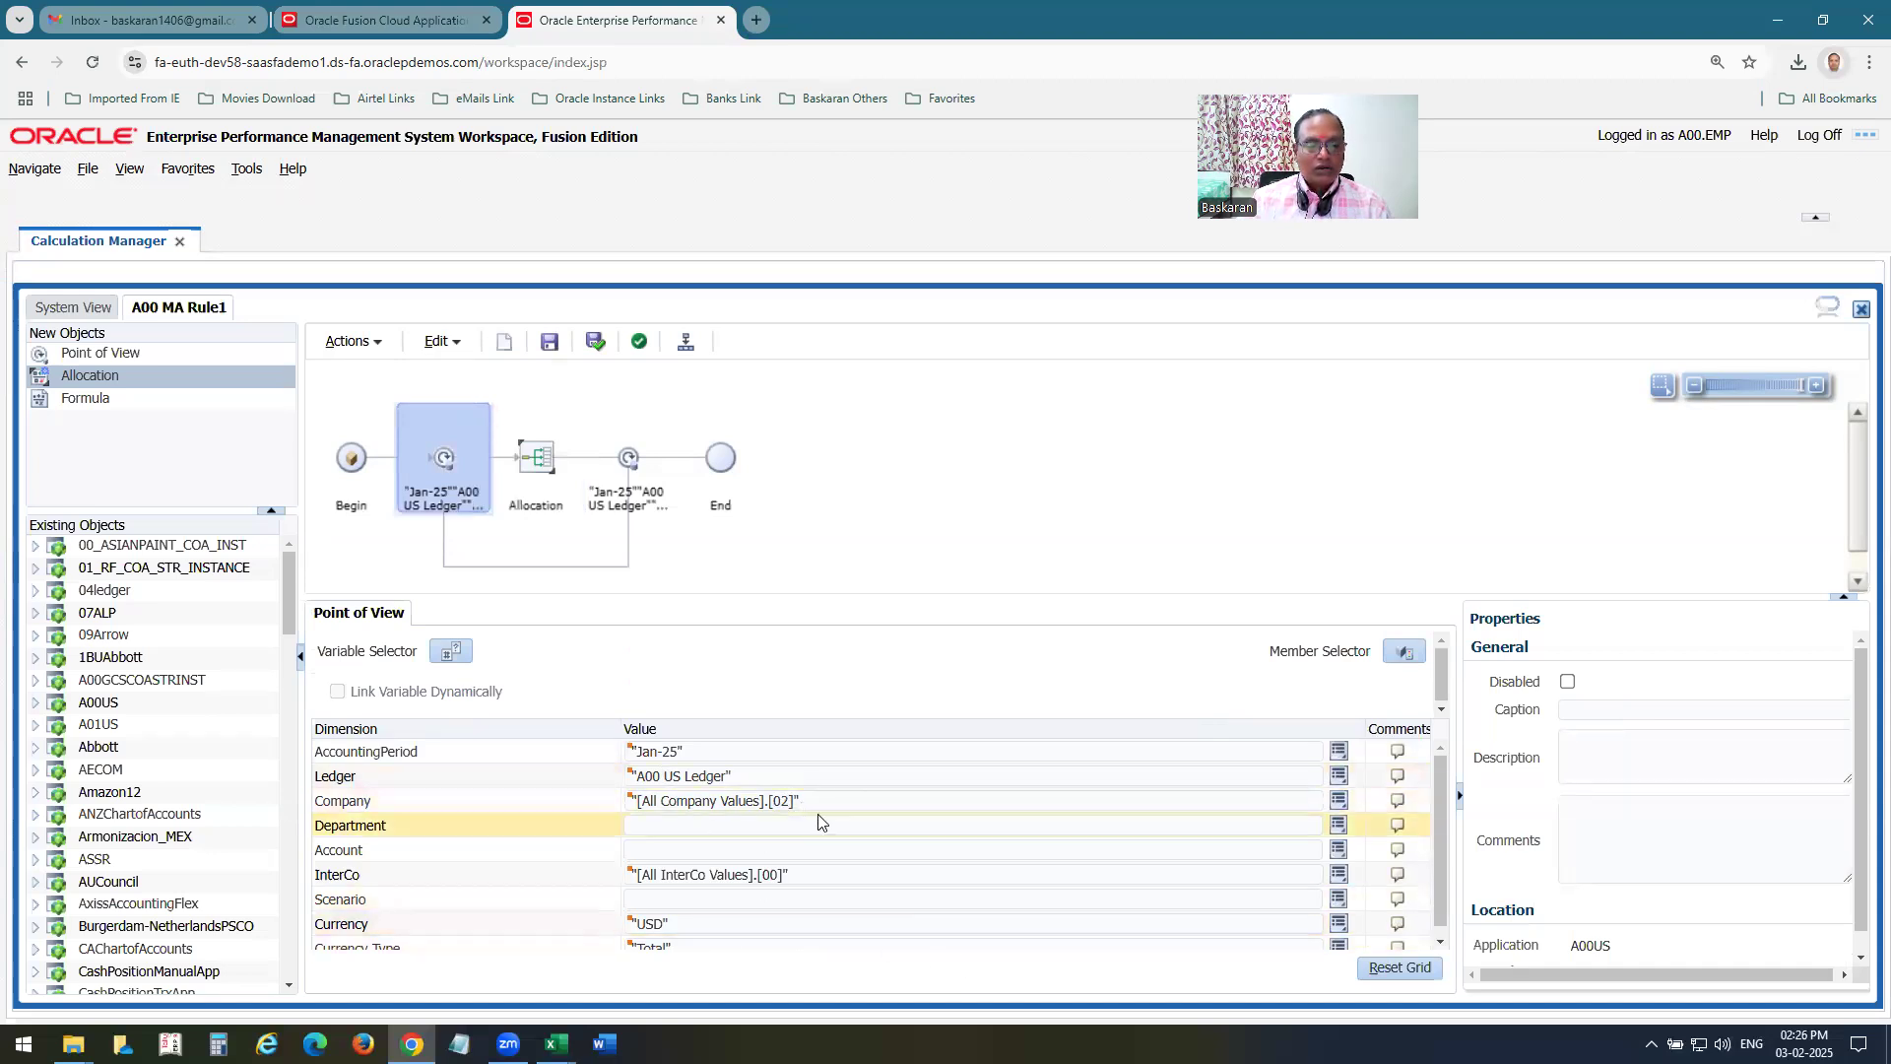
{"action": "scroll", "coordinate": [908, 892], "scroll_direction": "down", "scroll_amount": 1}
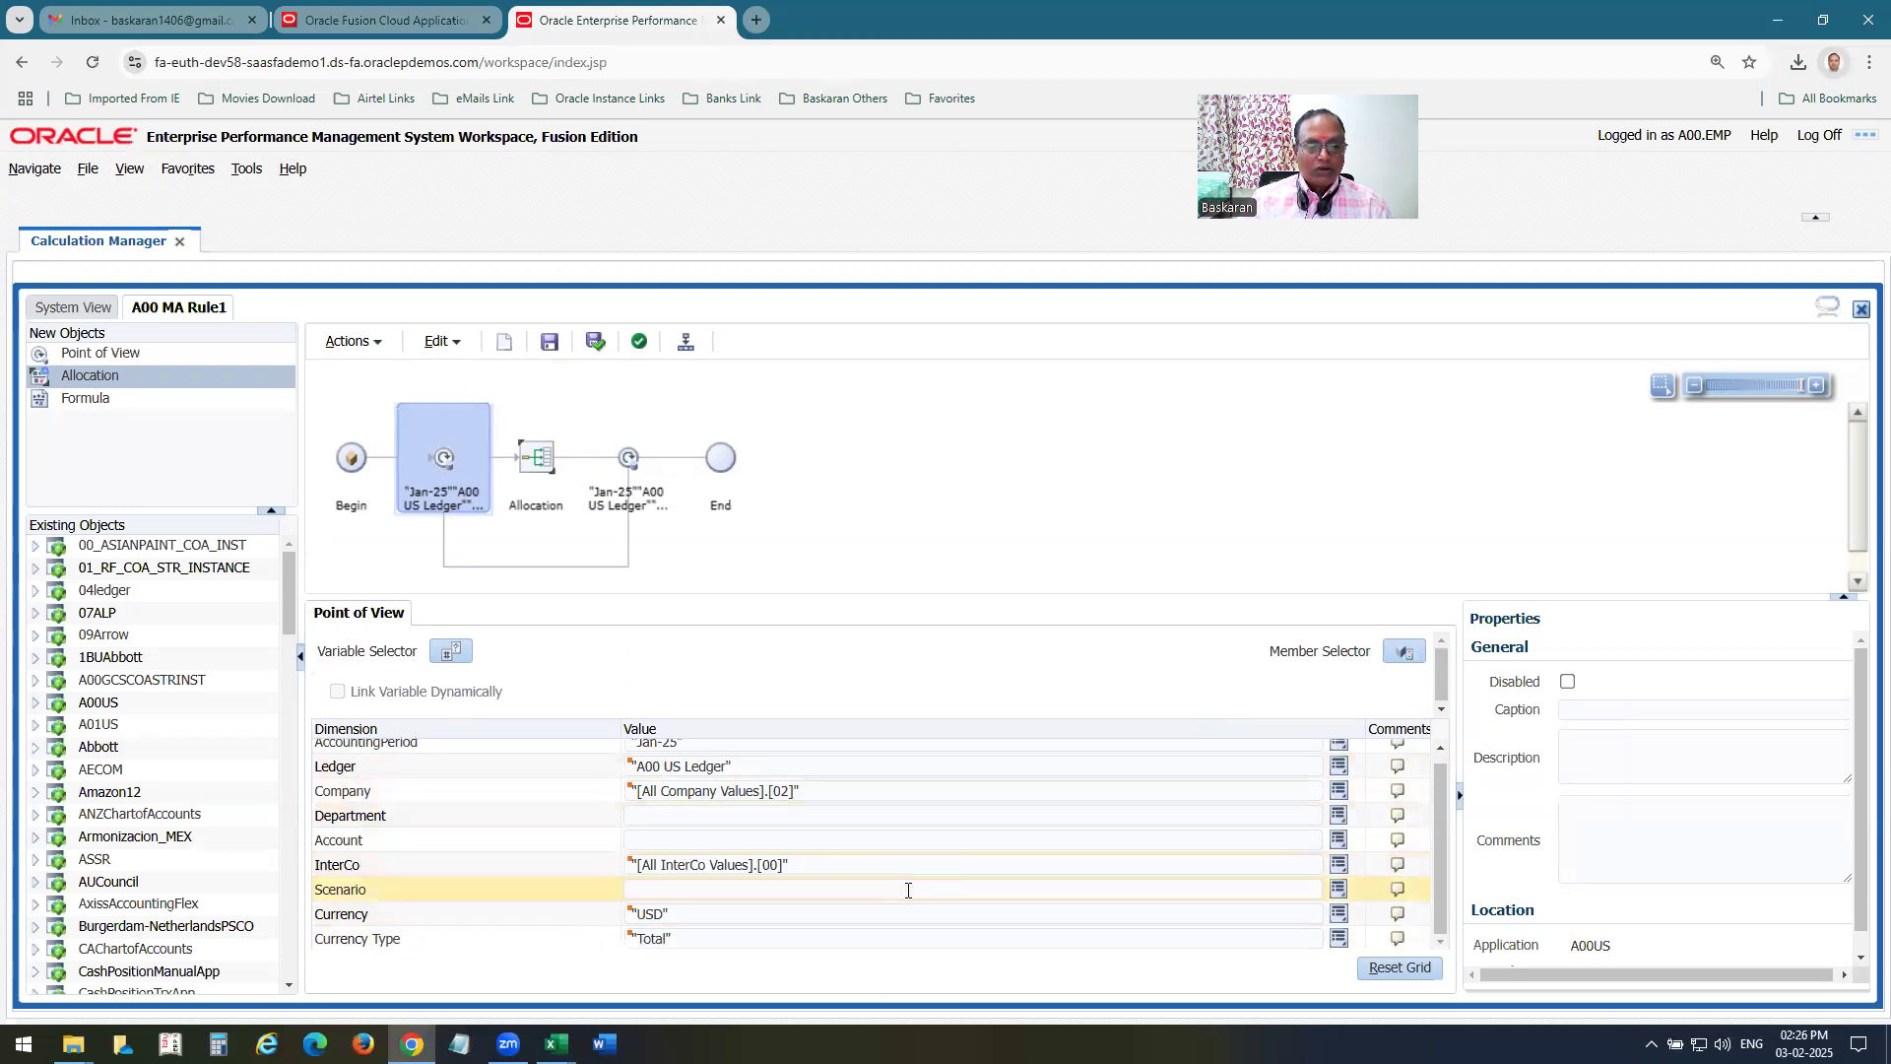
Examine the allocation component's summary in A00 MA Rule1, covering source, allocation range, target, offset, exclusions, basis and rounding.
{"action": "left_click", "coordinate": [536, 456]}
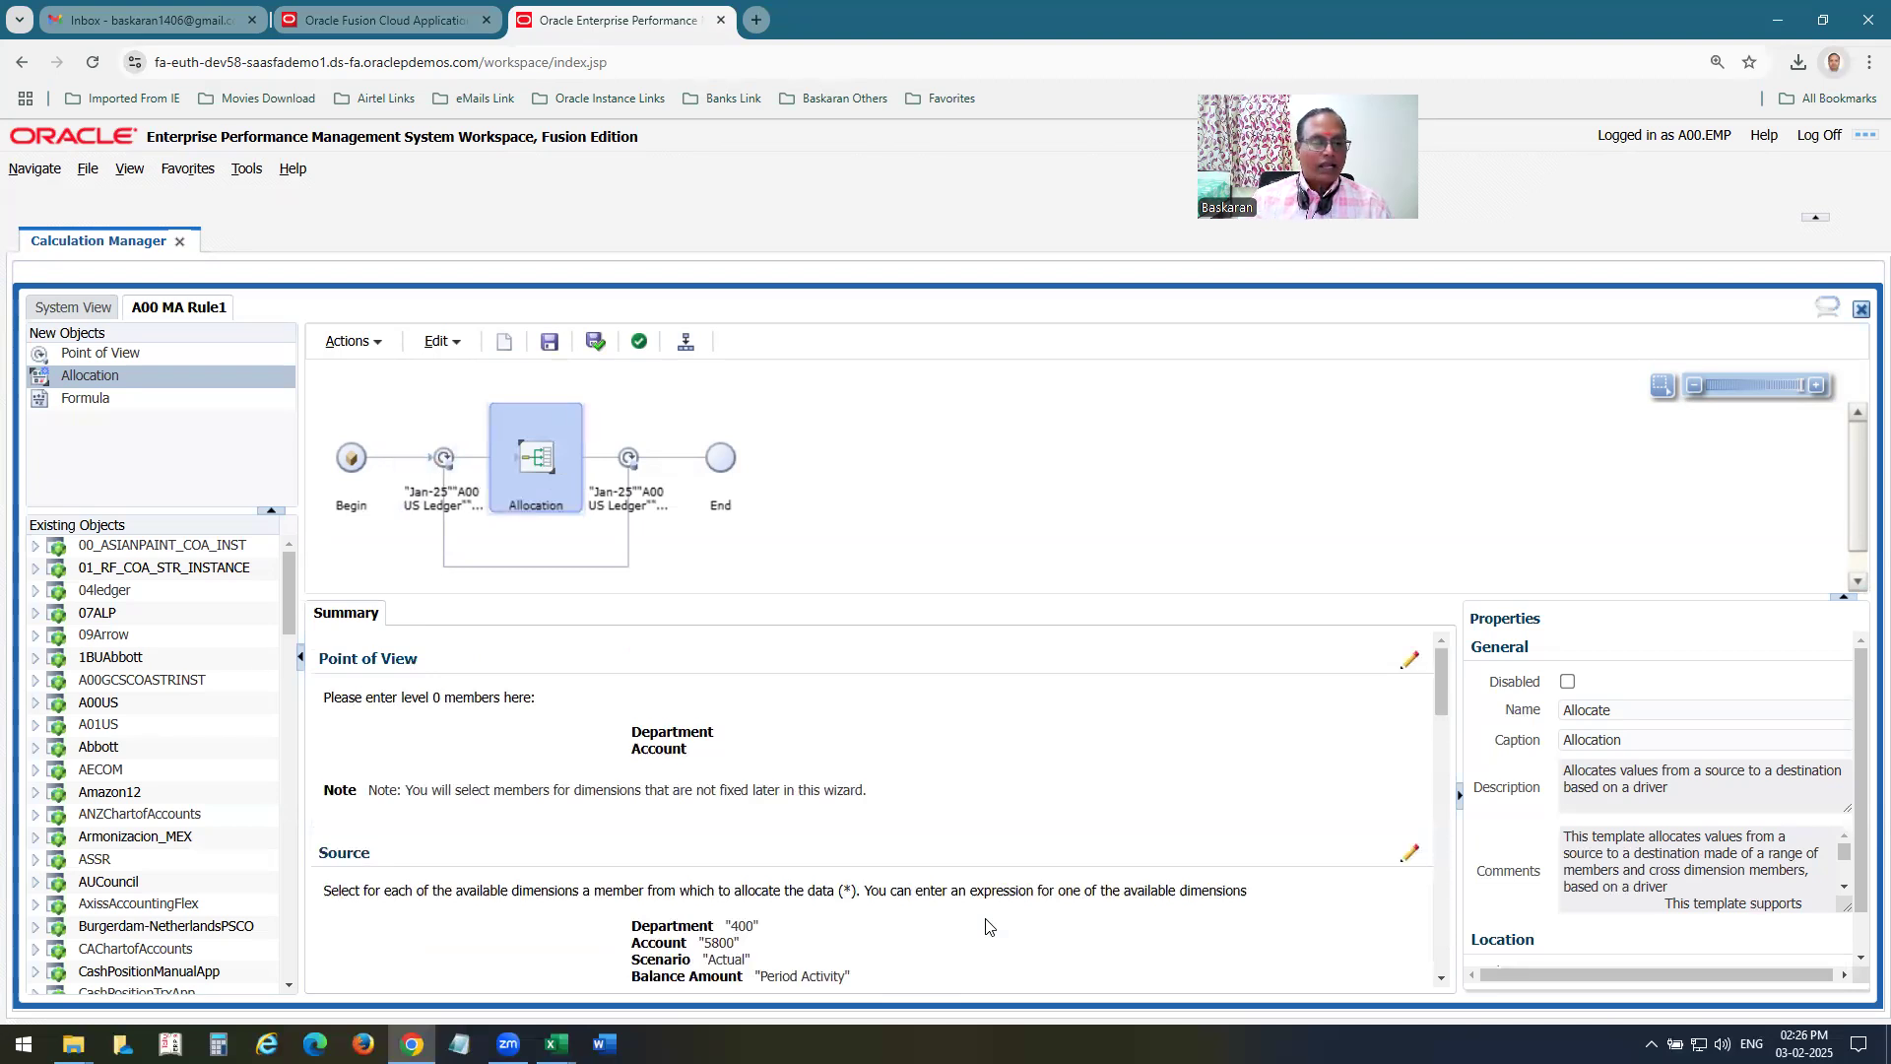
{"action": "scroll", "coordinate": [1039, 781], "scroll_direction": "down", "scroll_amount": 1}
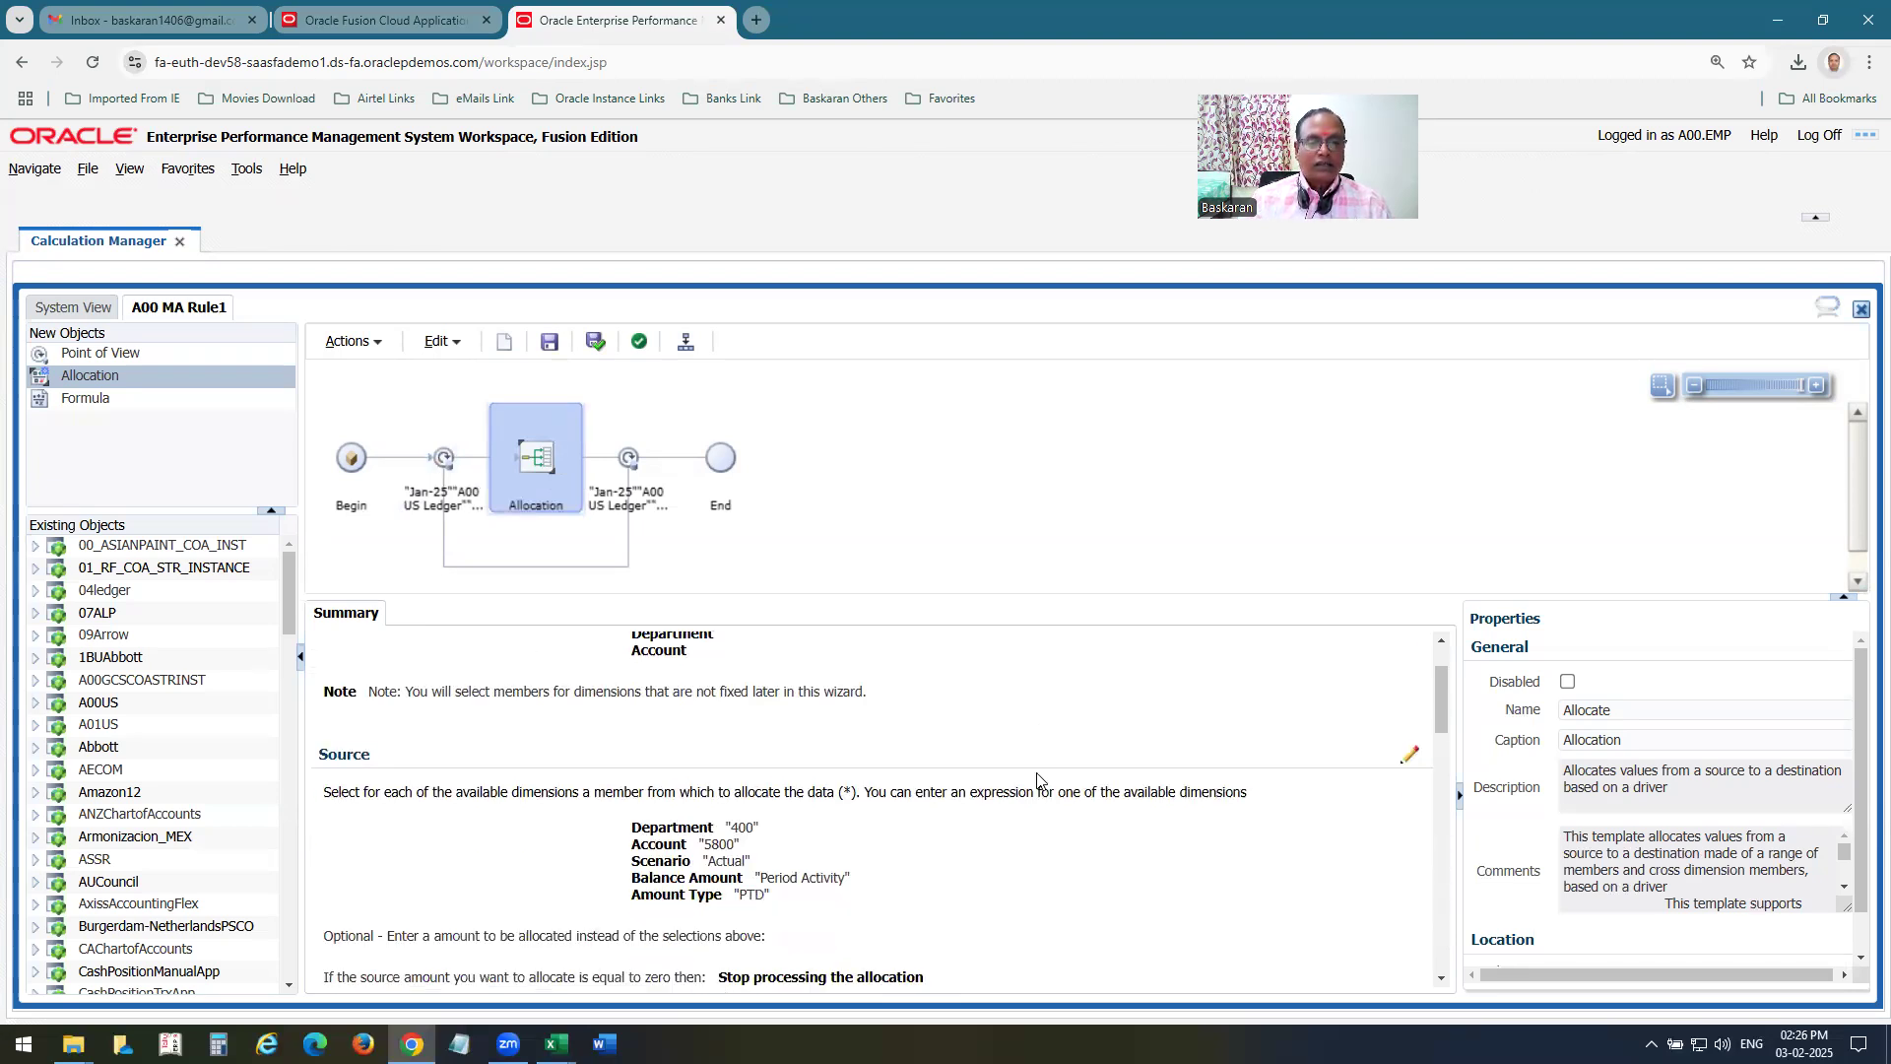
{"action": "scroll", "coordinate": [1038, 783], "scroll_direction": "up", "scroll_amount": 1}
{"action": "scroll", "coordinate": [1038, 788], "scroll_direction": "down", "scroll_amount": 2}
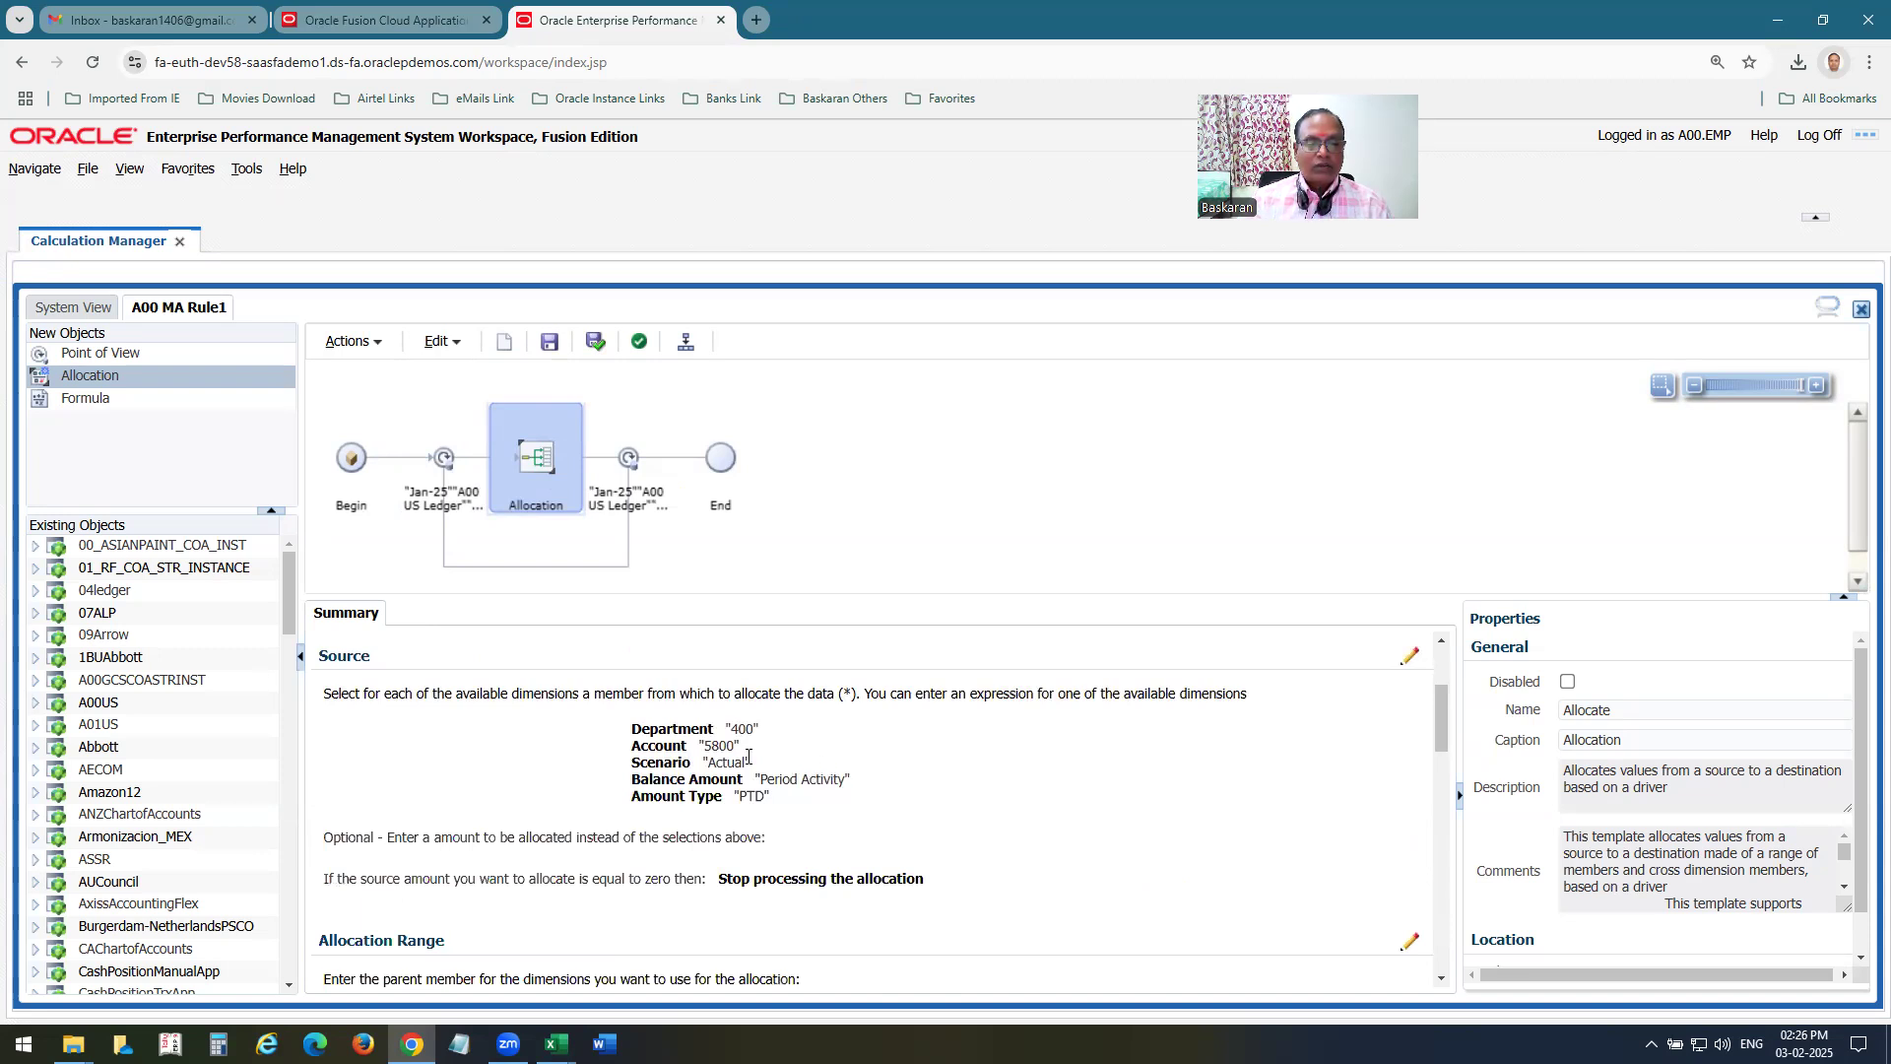
{"action": "scroll", "coordinate": [982, 818], "scroll_direction": "down", "scroll_amount": 1}
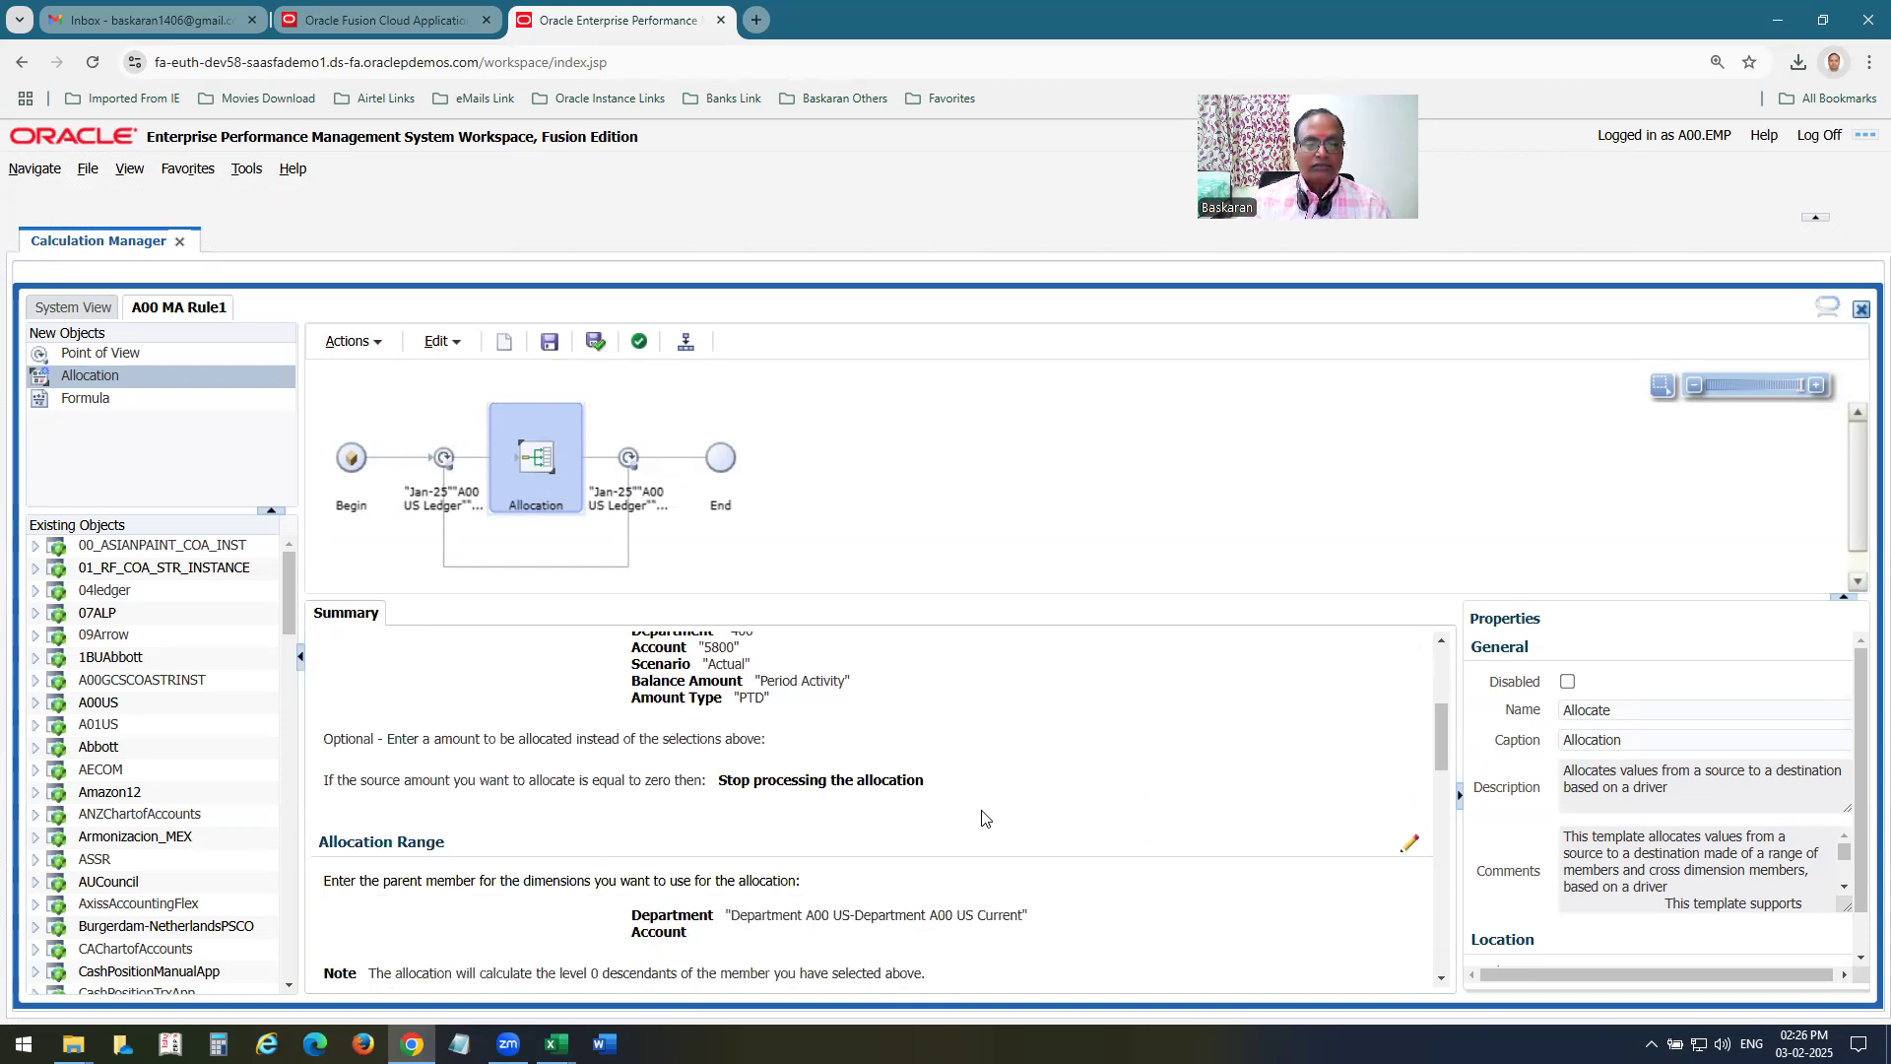
{"action": "scroll", "coordinate": [982, 817], "scroll_direction": "down", "scroll_amount": 1}
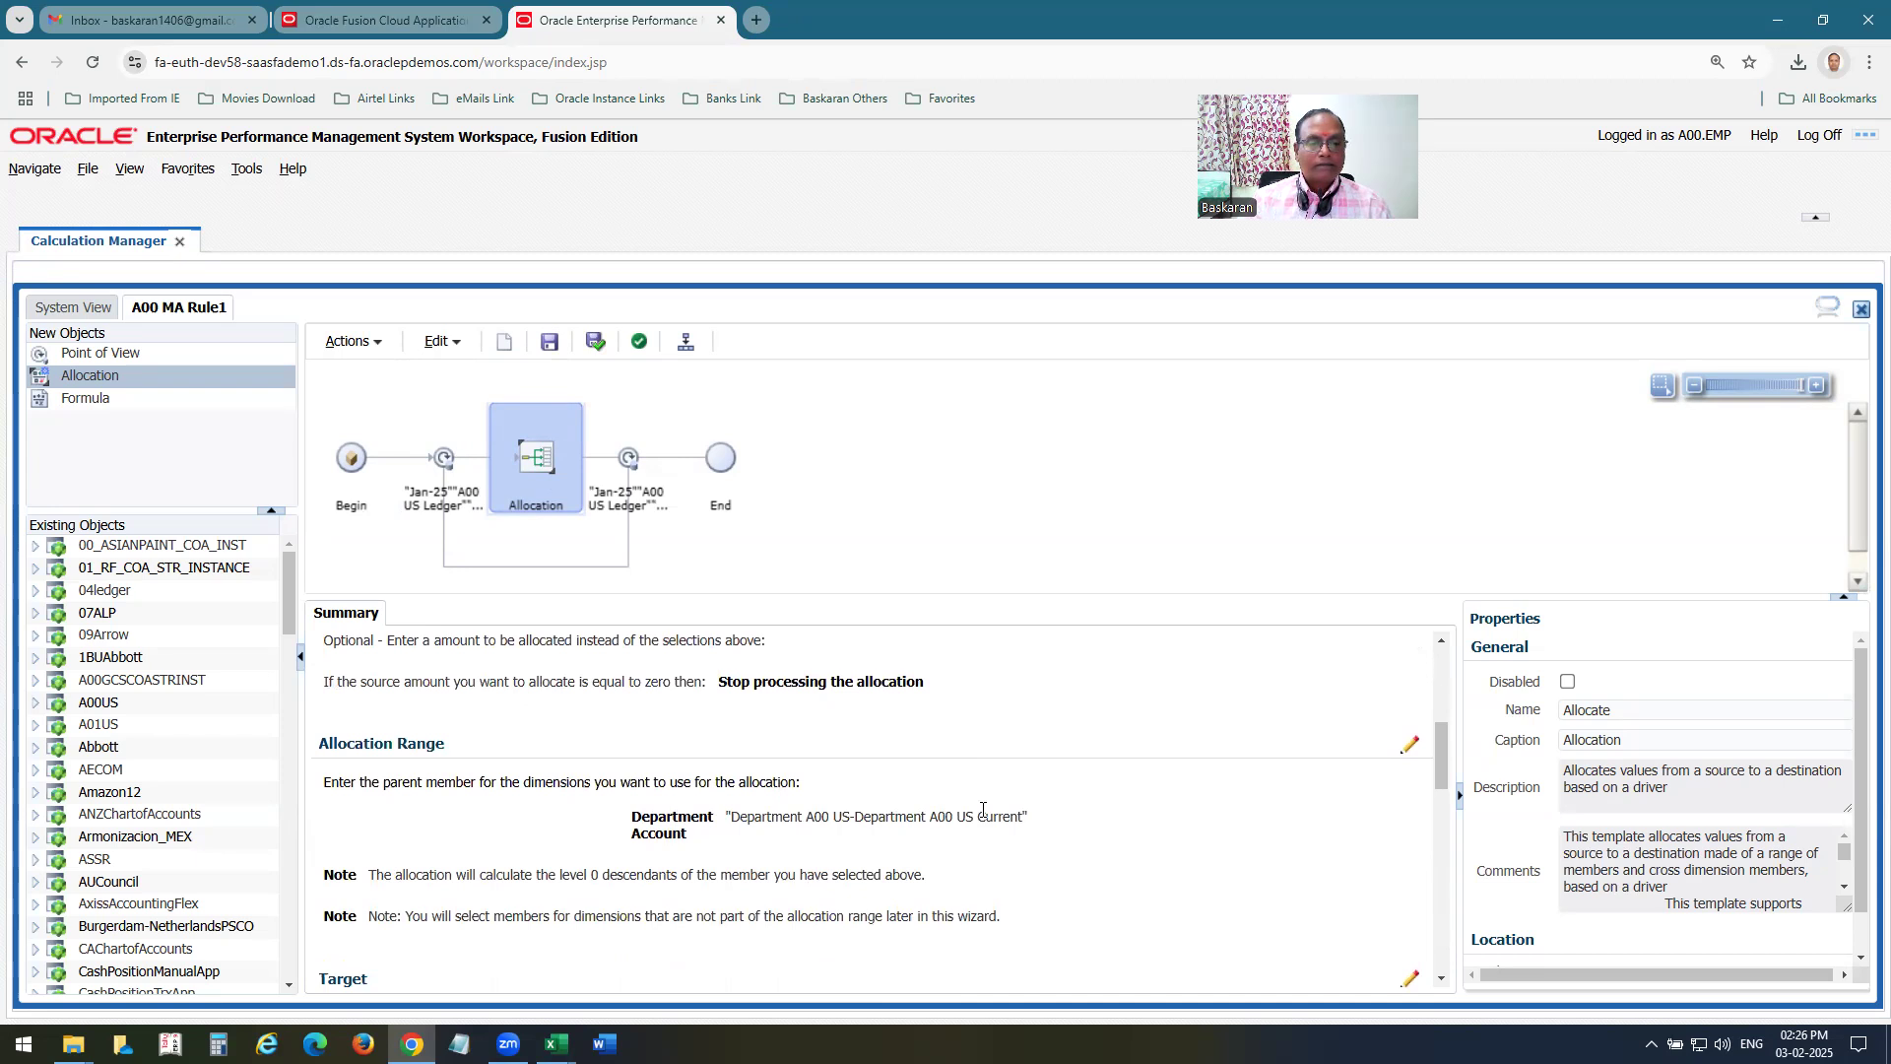
{"action": "scroll", "coordinate": [729, 768], "scroll_direction": "down", "scroll_amount": 1}
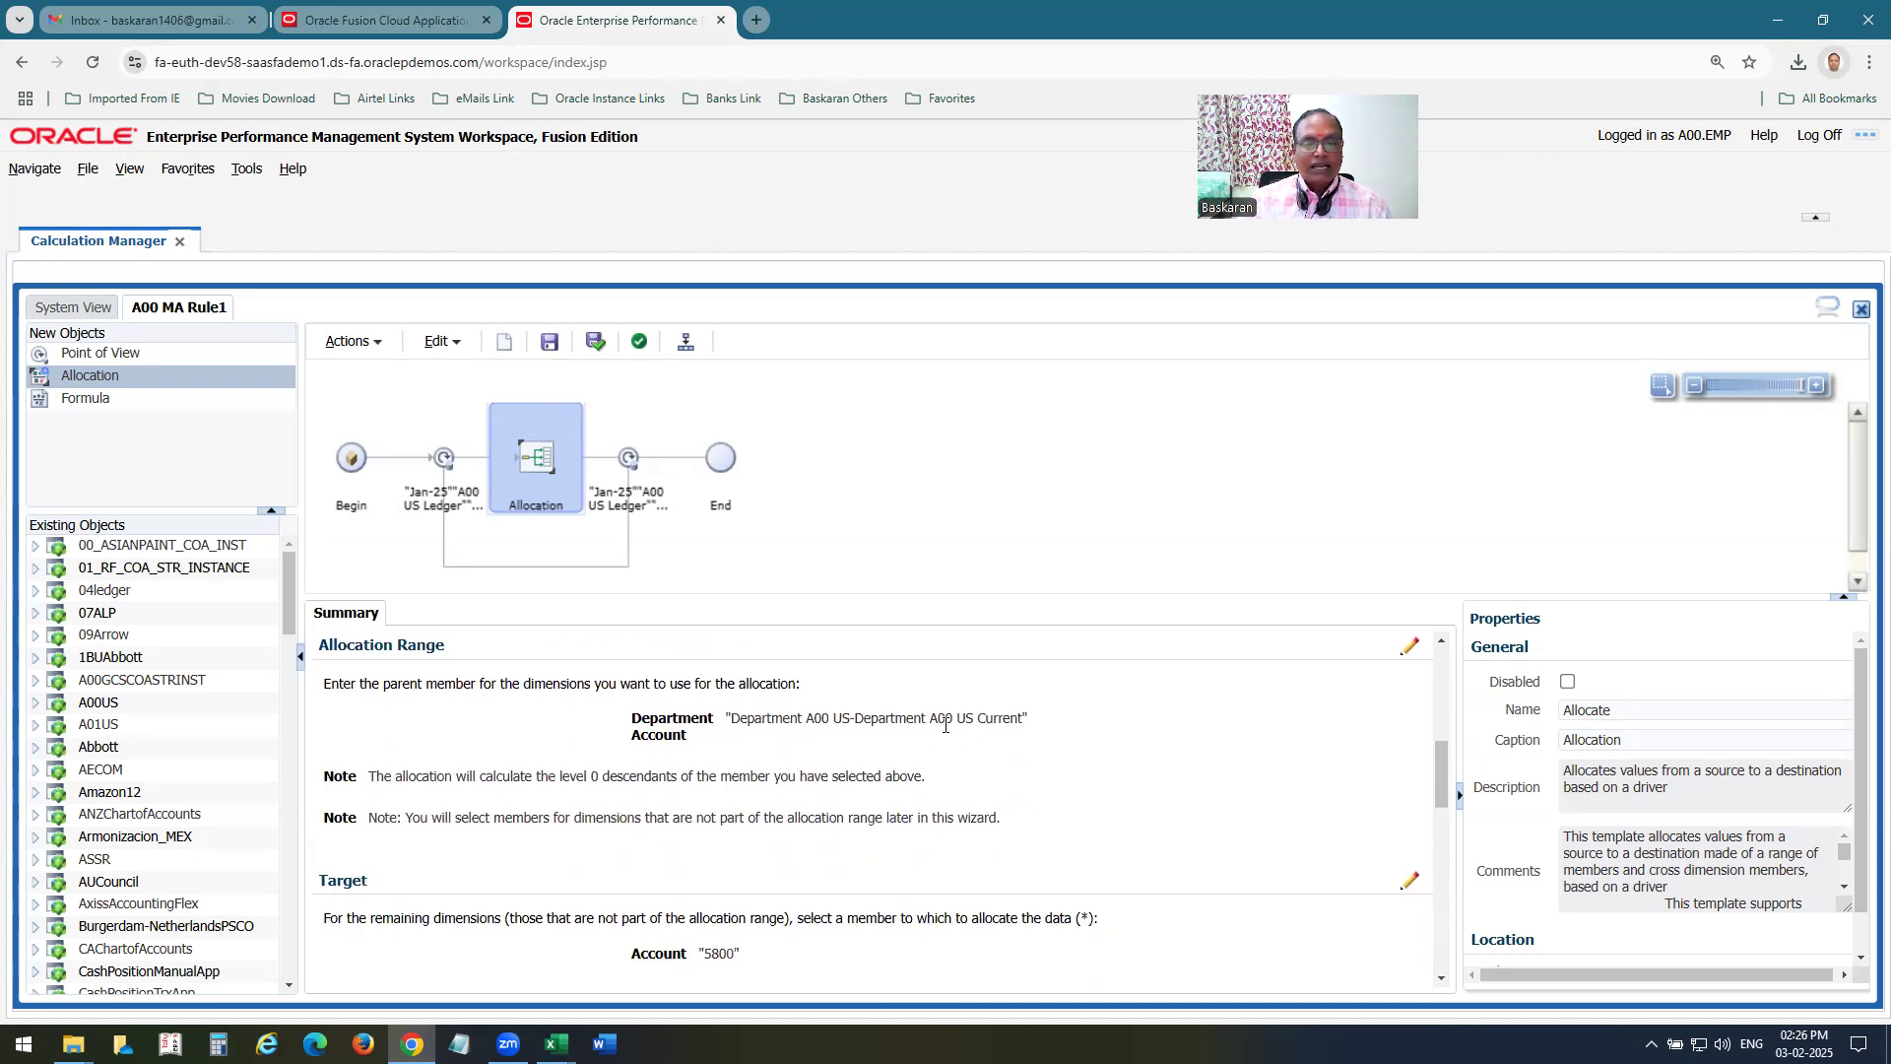
{"action": "scroll", "coordinate": [1042, 808], "scroll_direction": "down", "scroll_amount": 1}
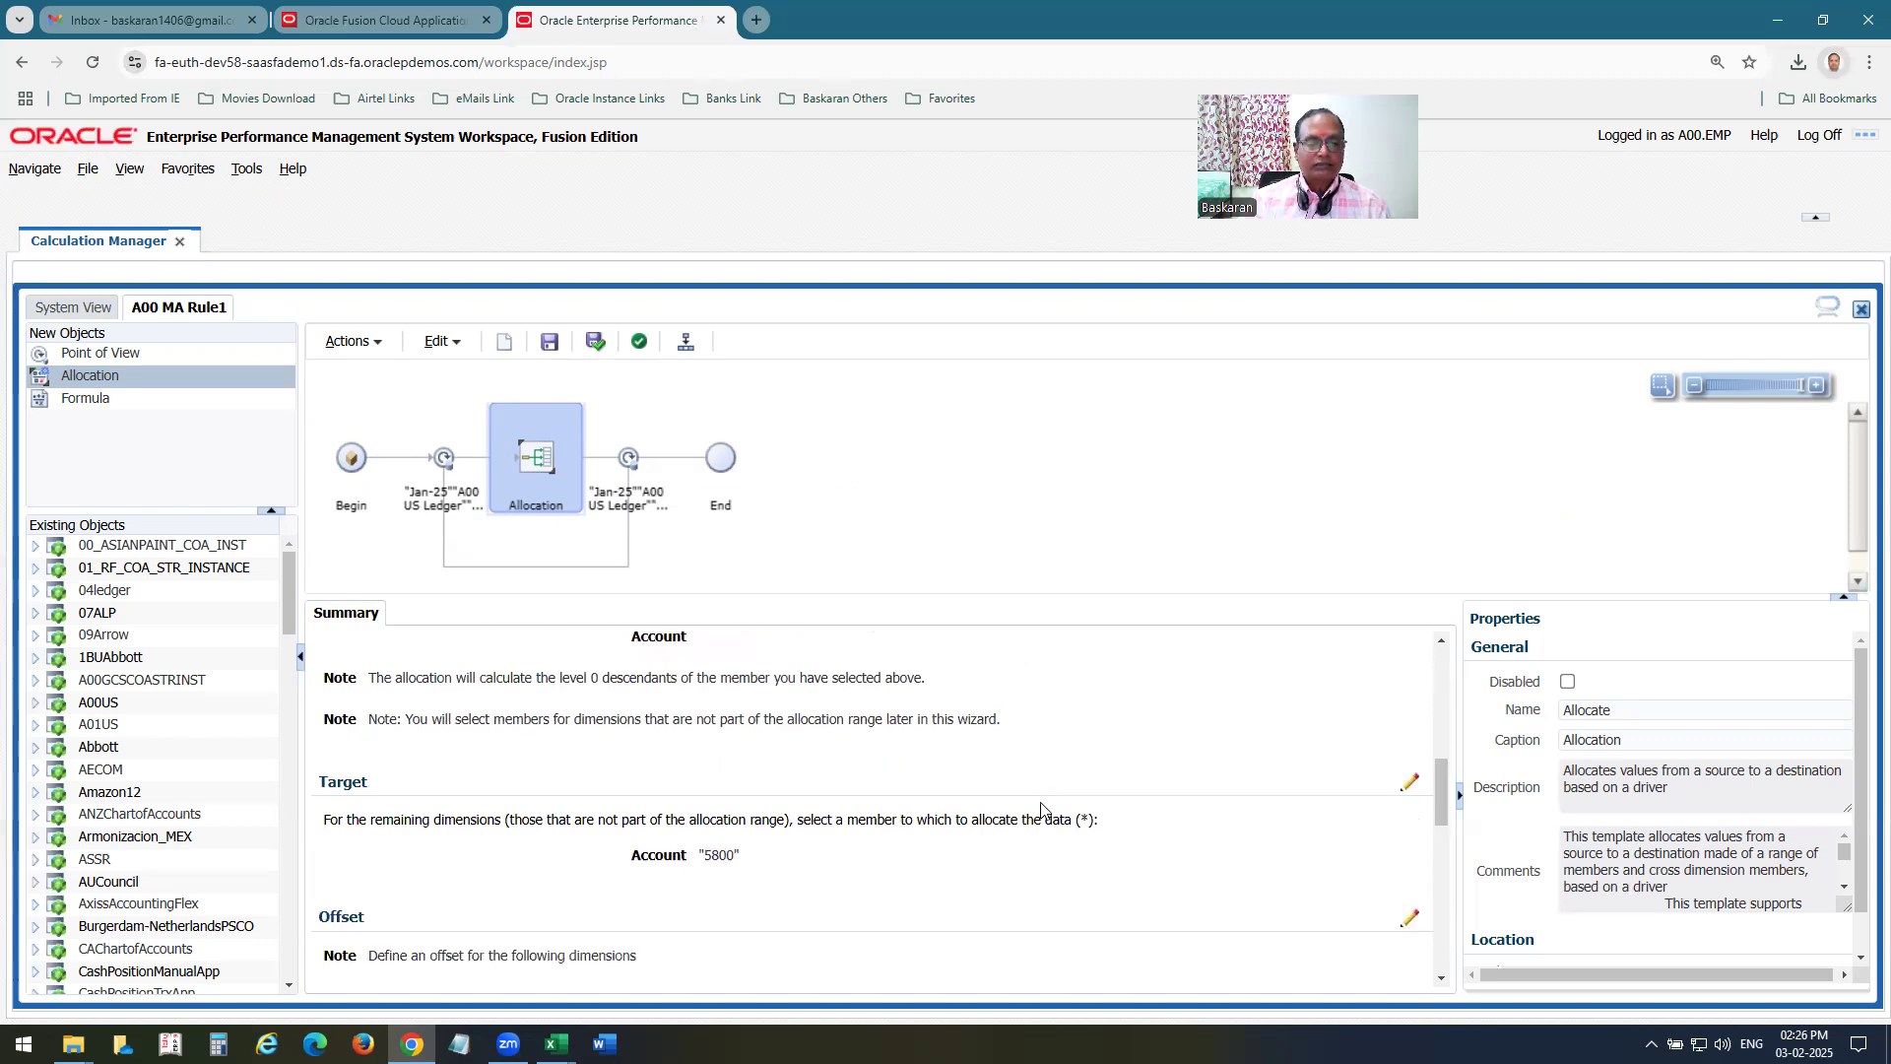
{"action": "scroll", "coordinate": [954, 867], "scroll_direction": "down", "scroll_amount": 3}
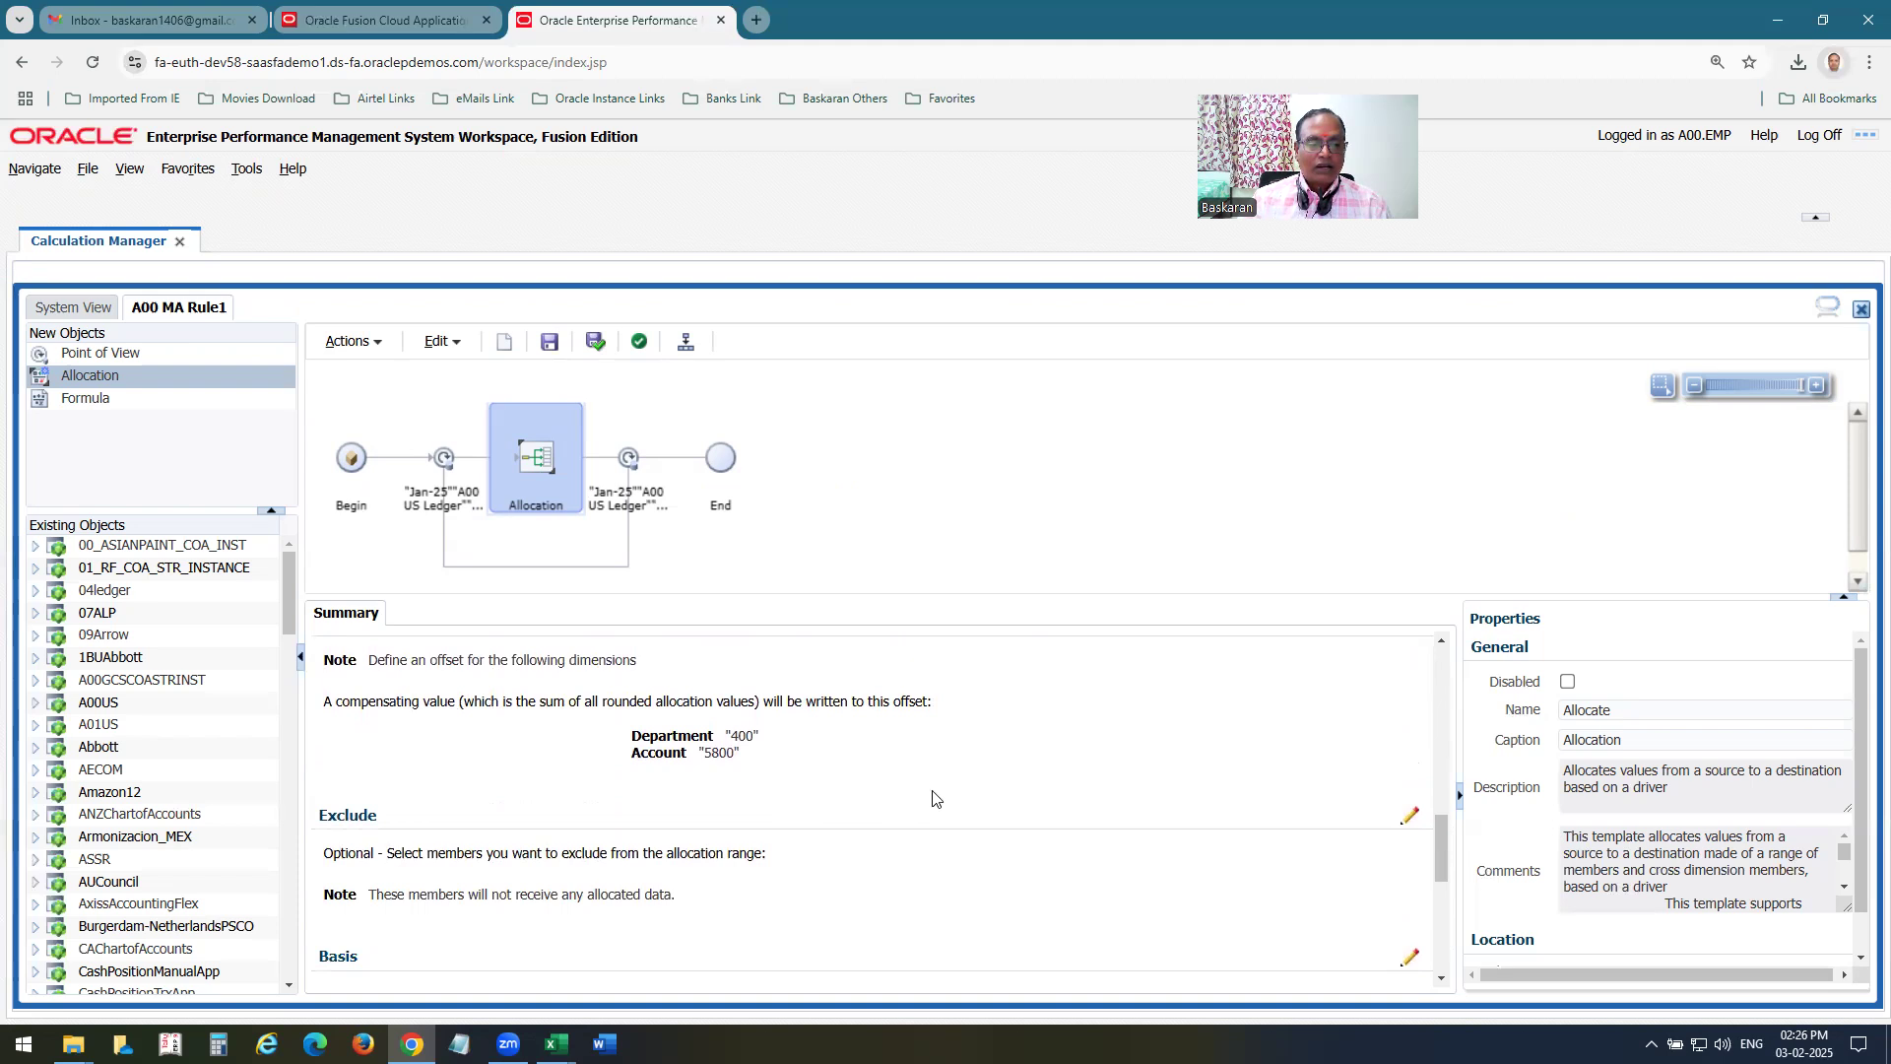
{"action": "scroll", "coordinate": [934, 798], "scroll_direction": "down", "scroll_amount": 2}
{"action": "scroll", "coordinate": [934, 799], "scroll_direction": "down", "scroll_amount": 1}
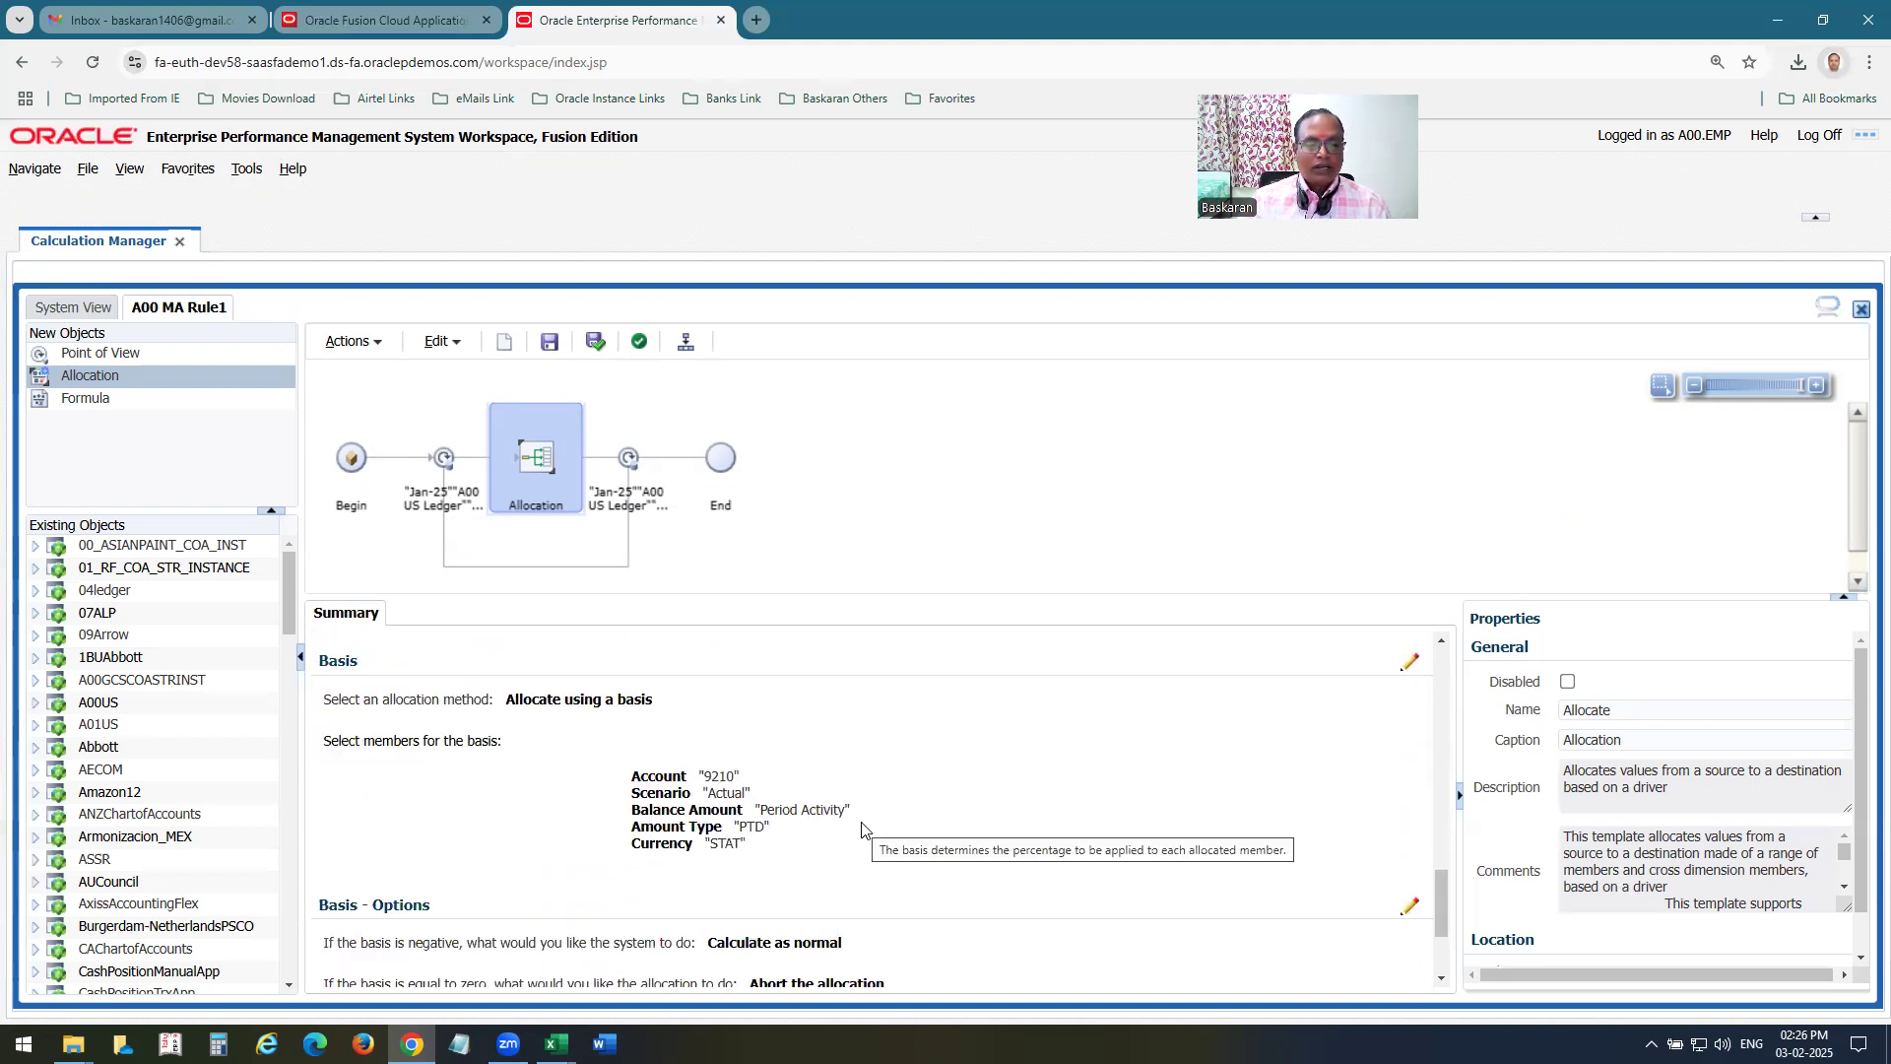
{"action": "scroll", "coordinate": [961, 833], "scroll_direction": "down", "scroll_amount": 2}
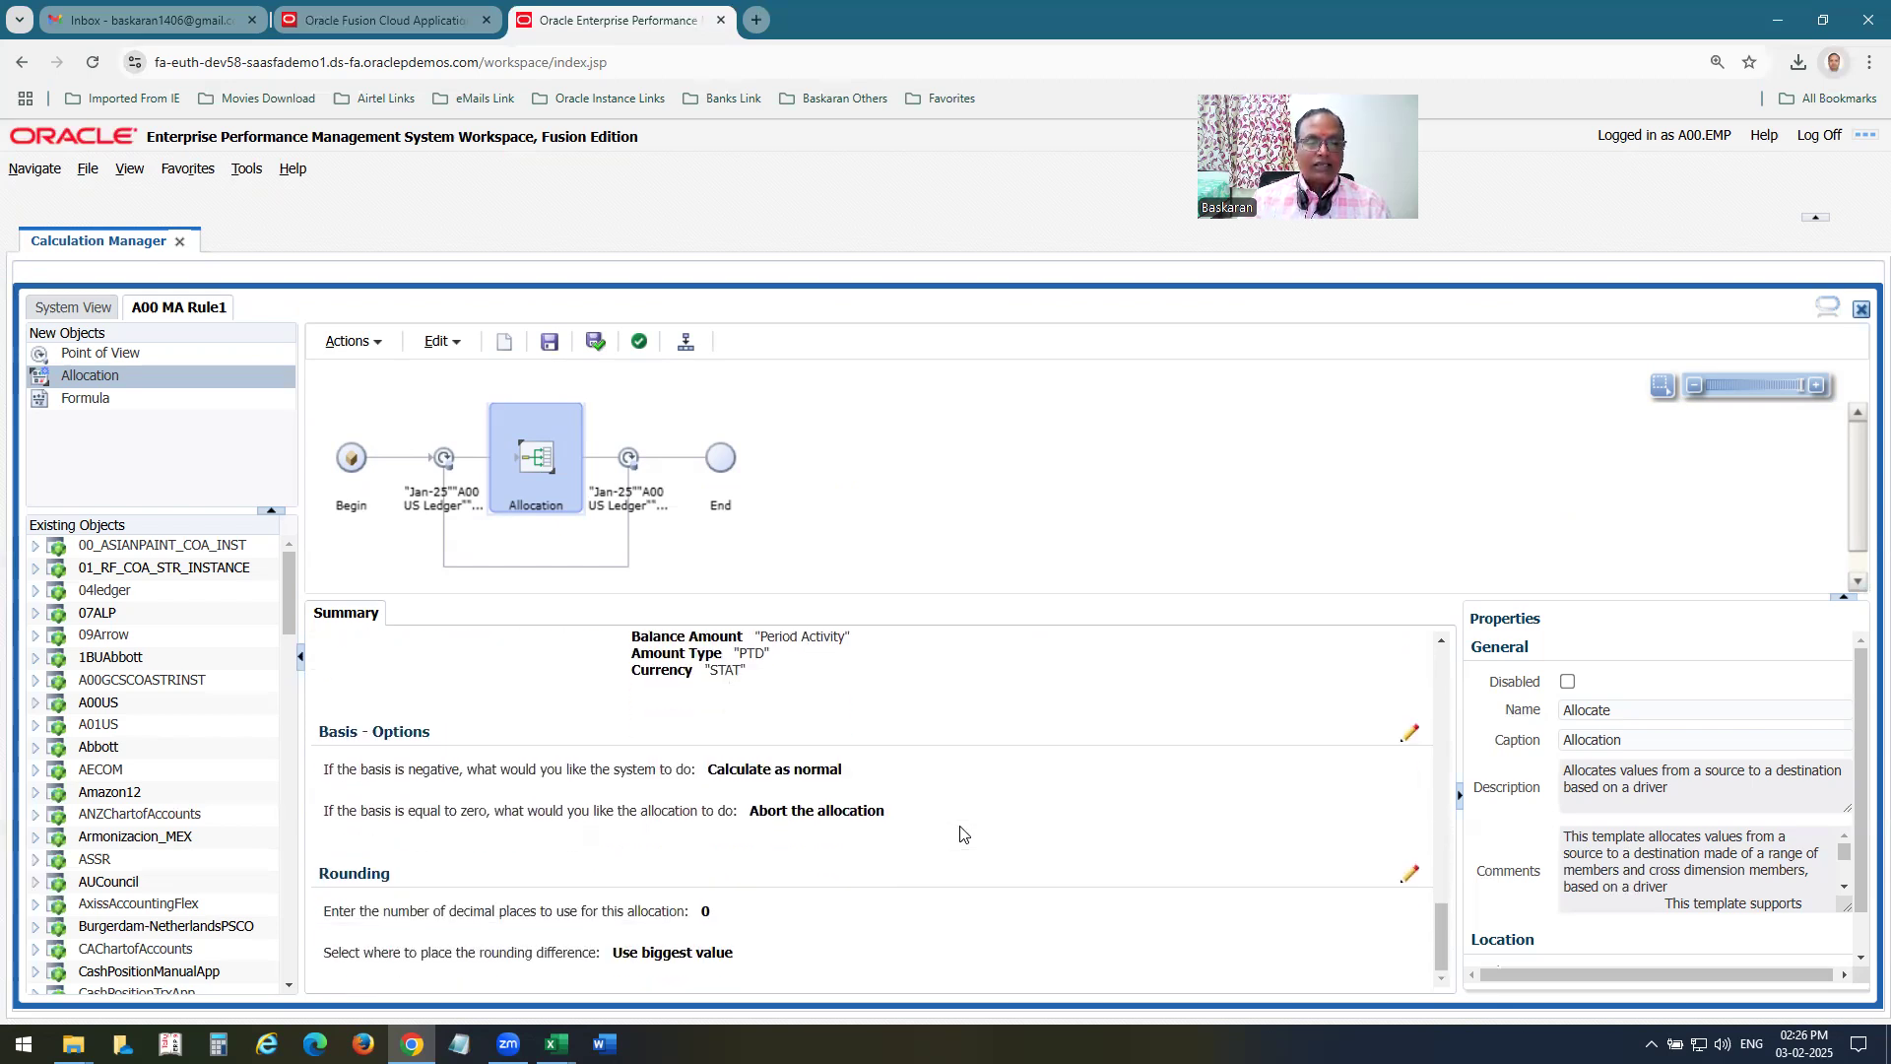
{"action": "scroll", "coordinate": [961, 833], "scroll_direction": "up", "scroll_amount": 7}
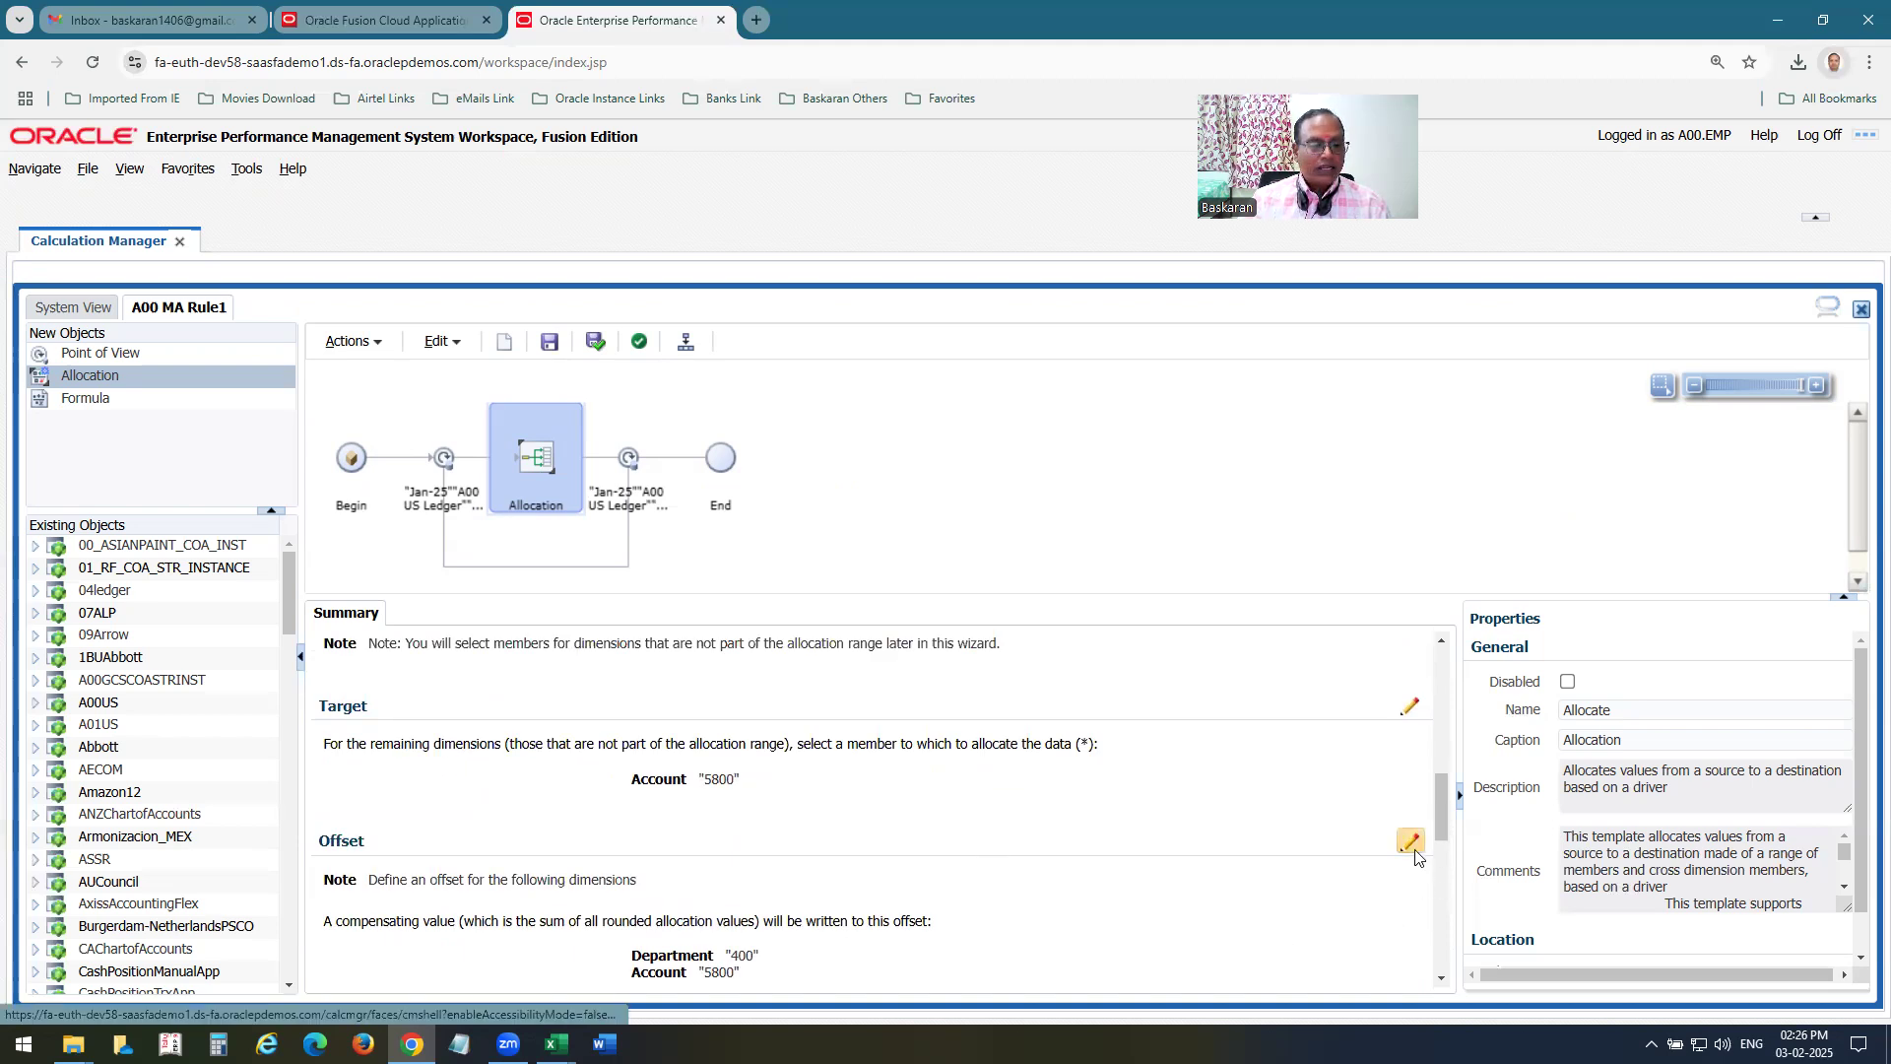
Go through the Allocate wizard for A00 MA Rule1's allocation component from Point of View to Rounding, checking each page, and finish it.
{"action": "left_click", "coordinate": [531, 483]}
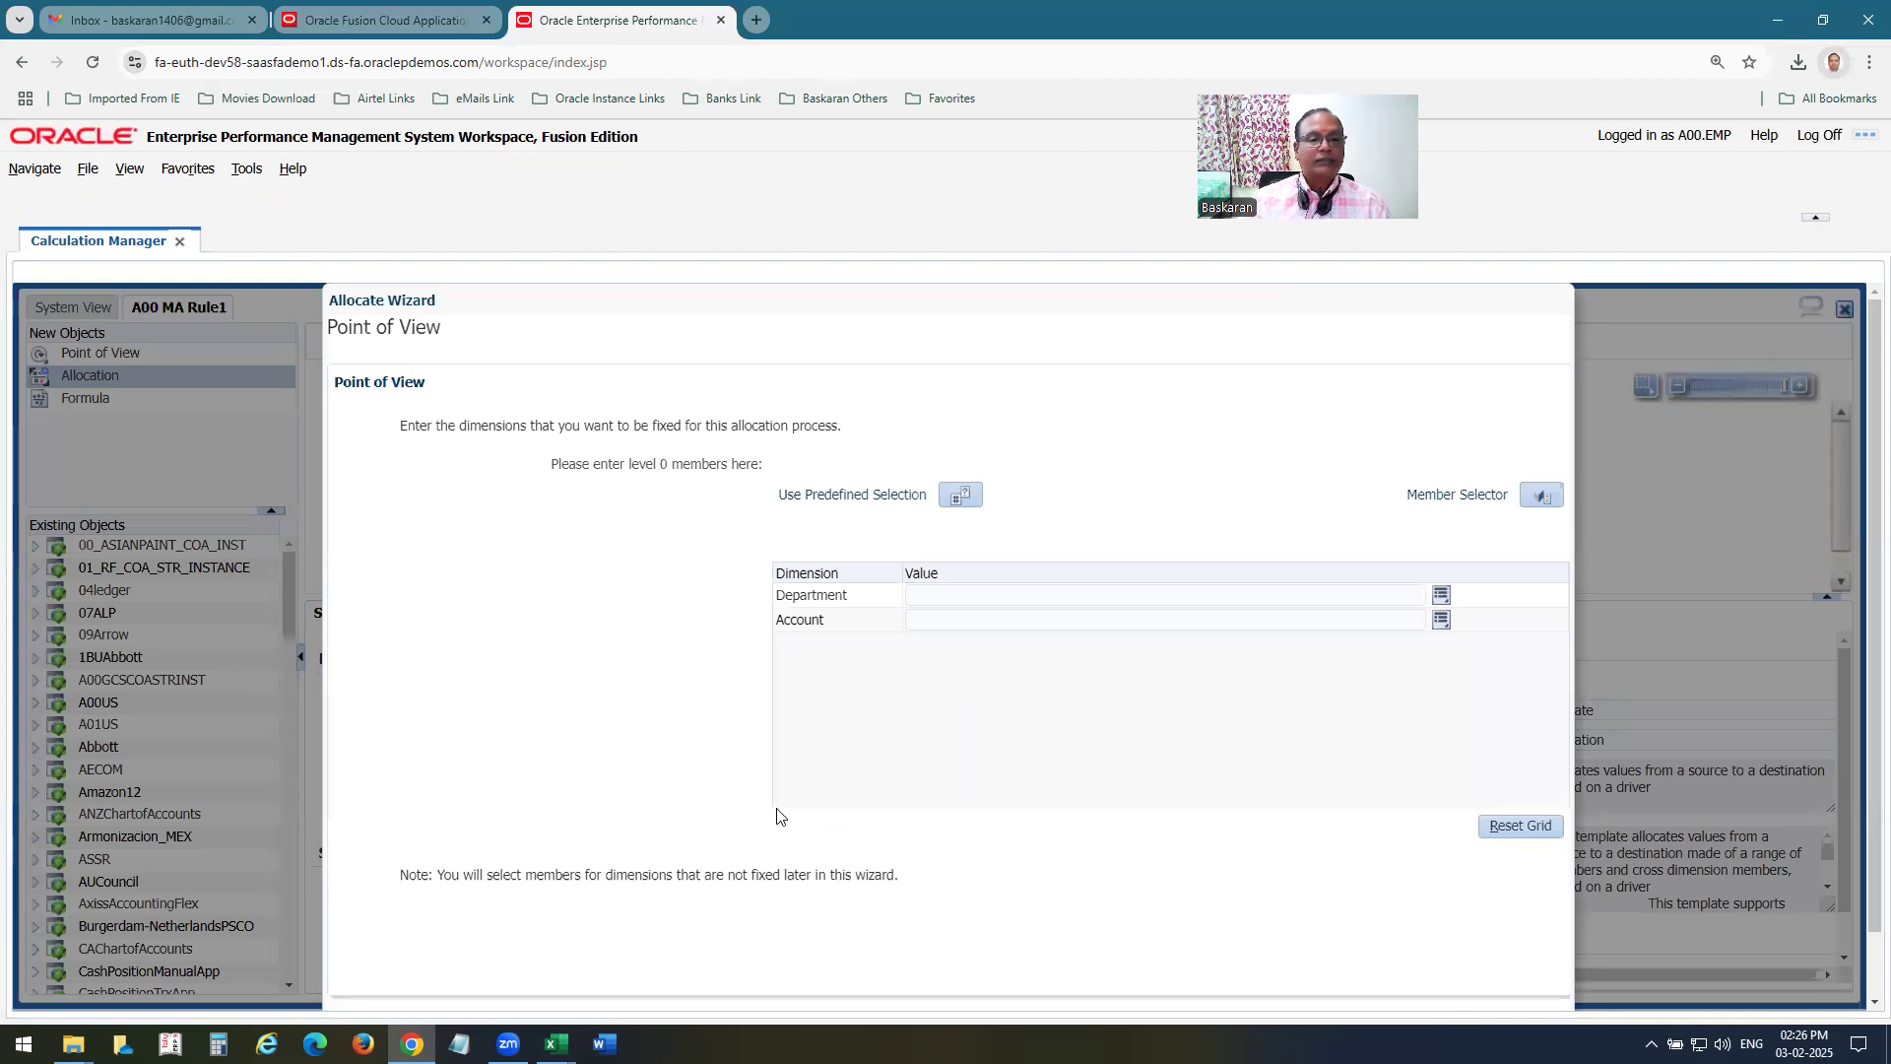
{"action": "scroll", "coordinate": [1257, 768], "scroll_direction": "down", "scroll_amount": 1}
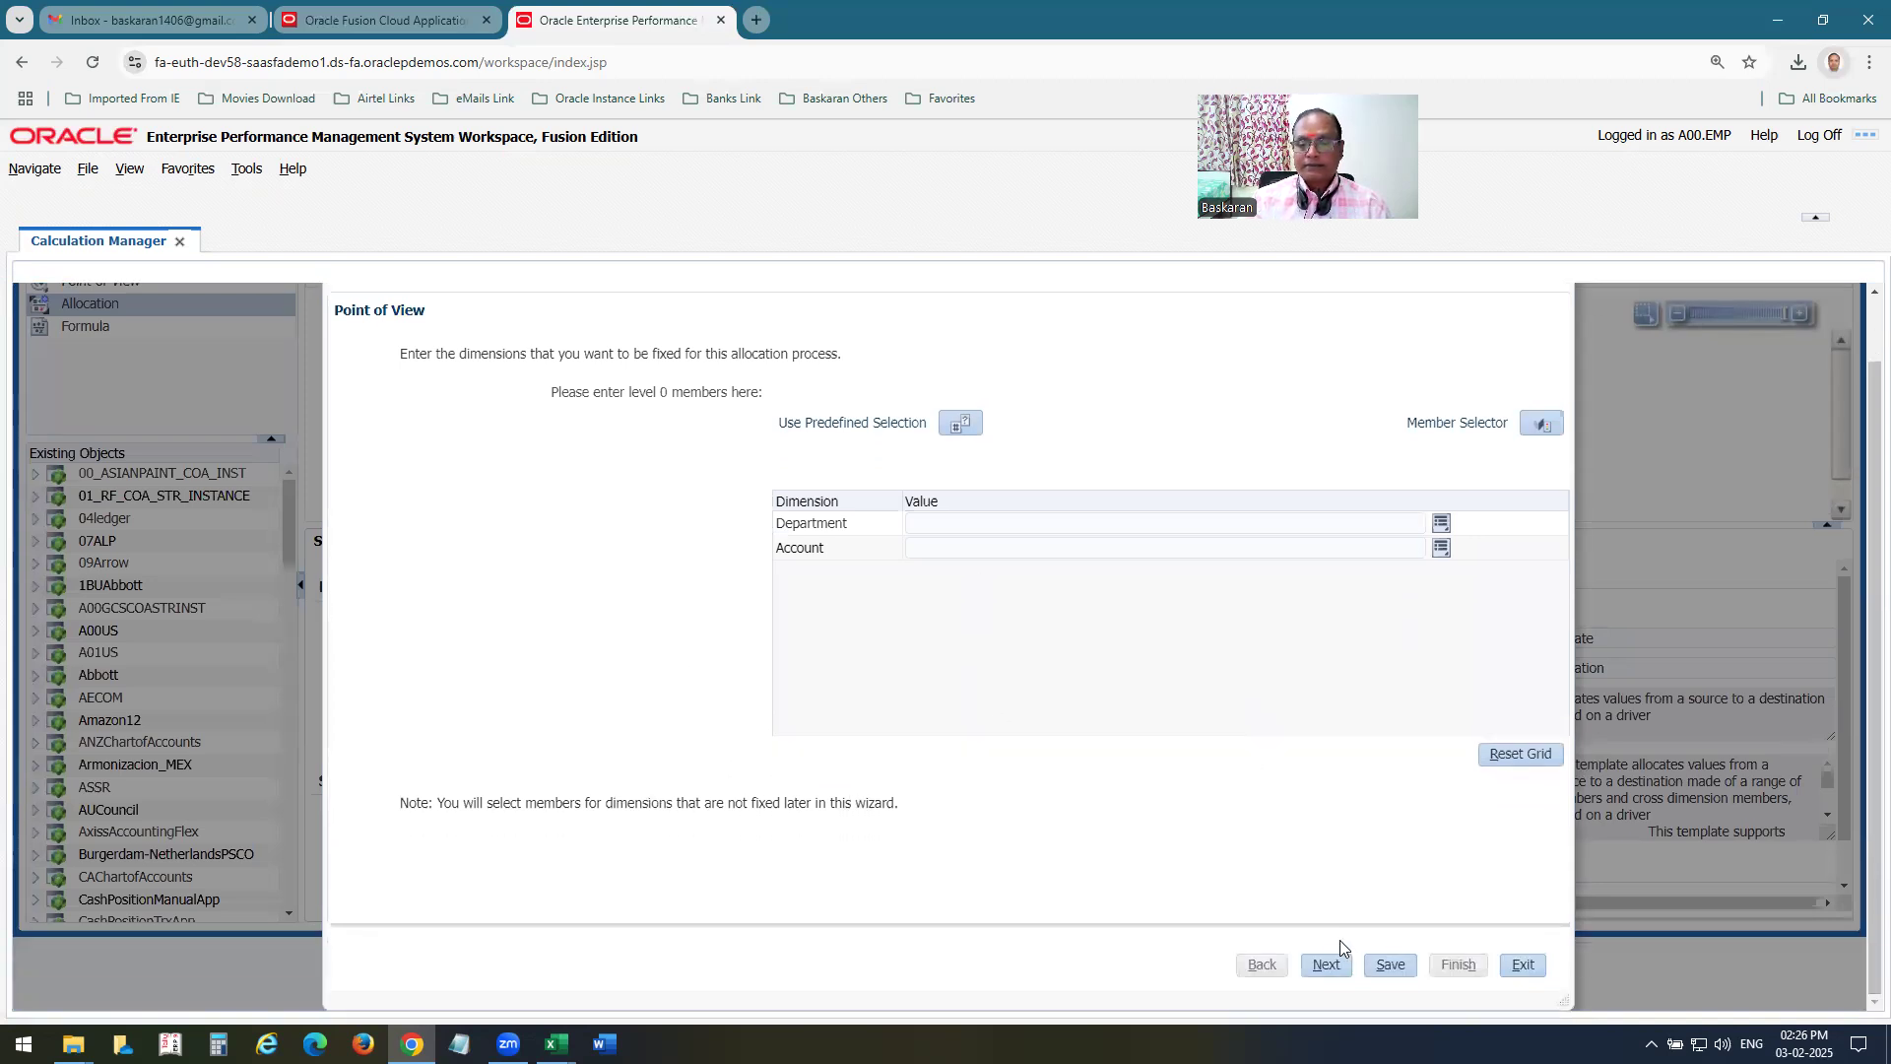
{"action": "left_click", "coordinate": [1326, 964]}
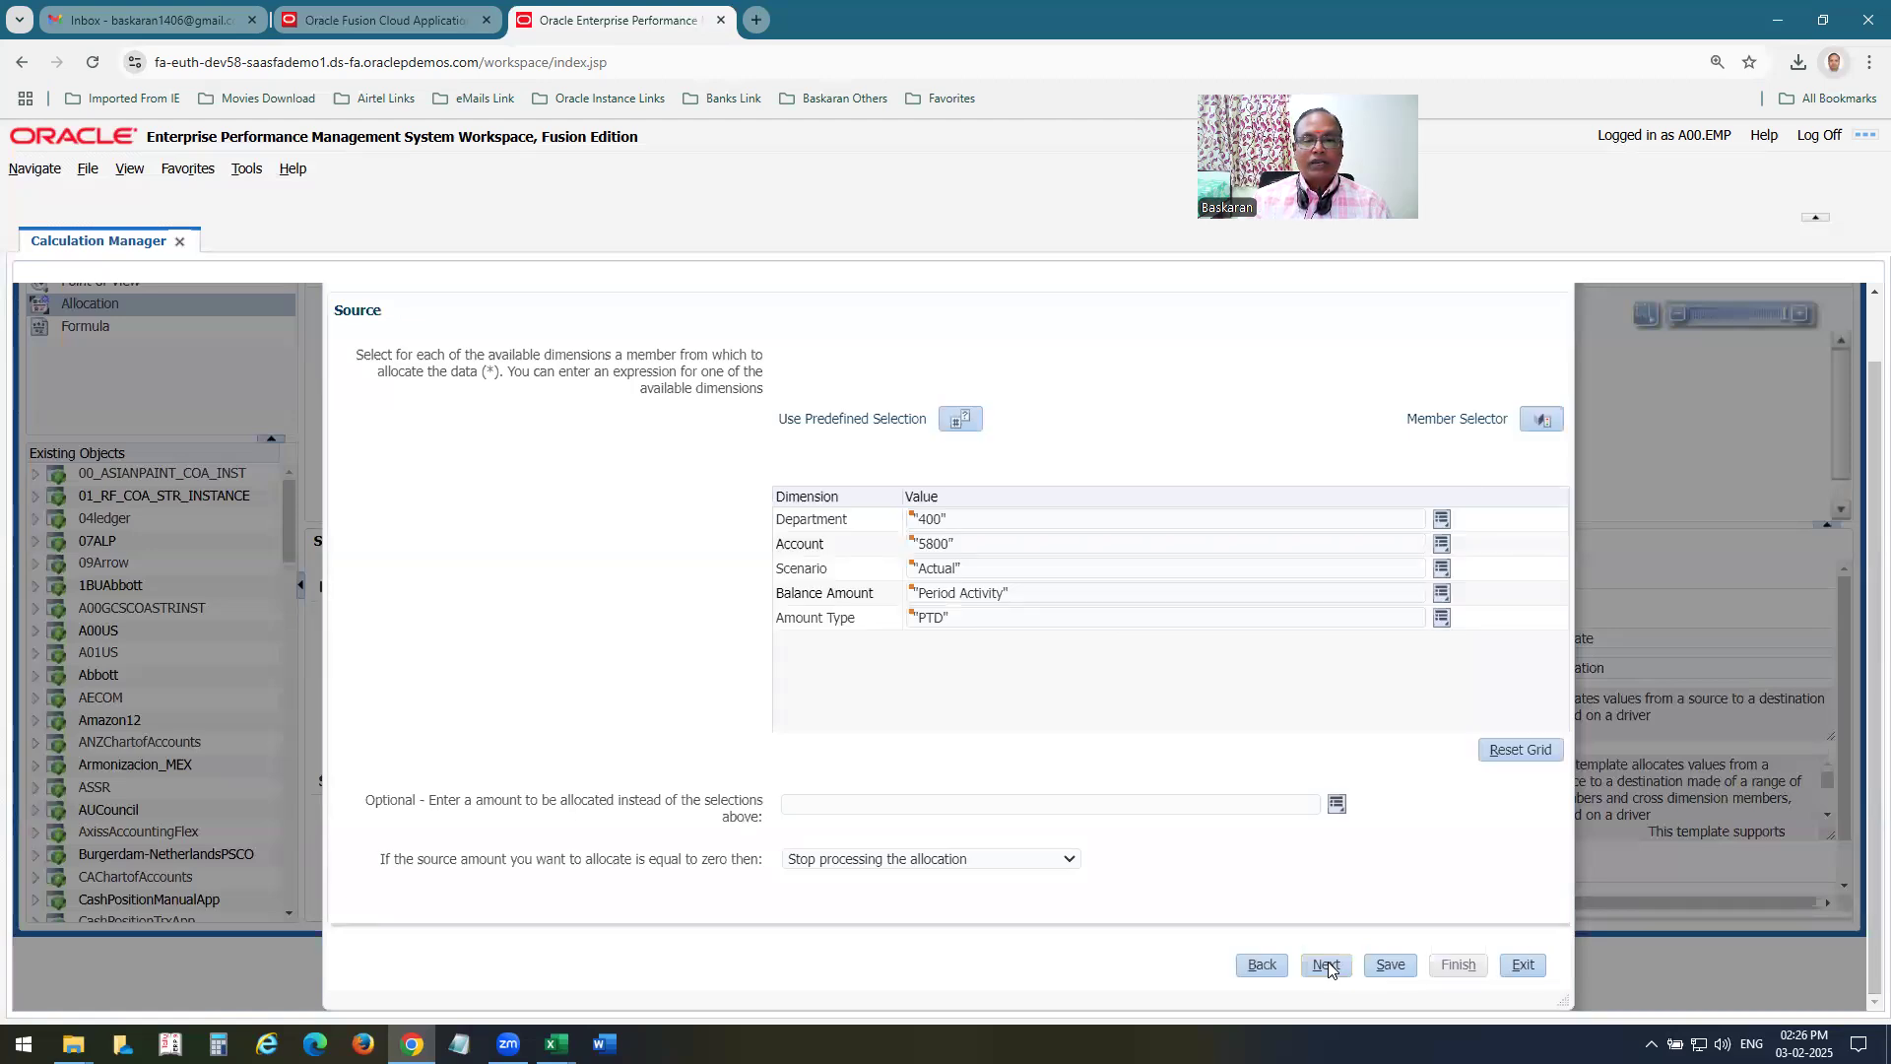
{"action": "left_click", "coordinate": [1327, 969]}
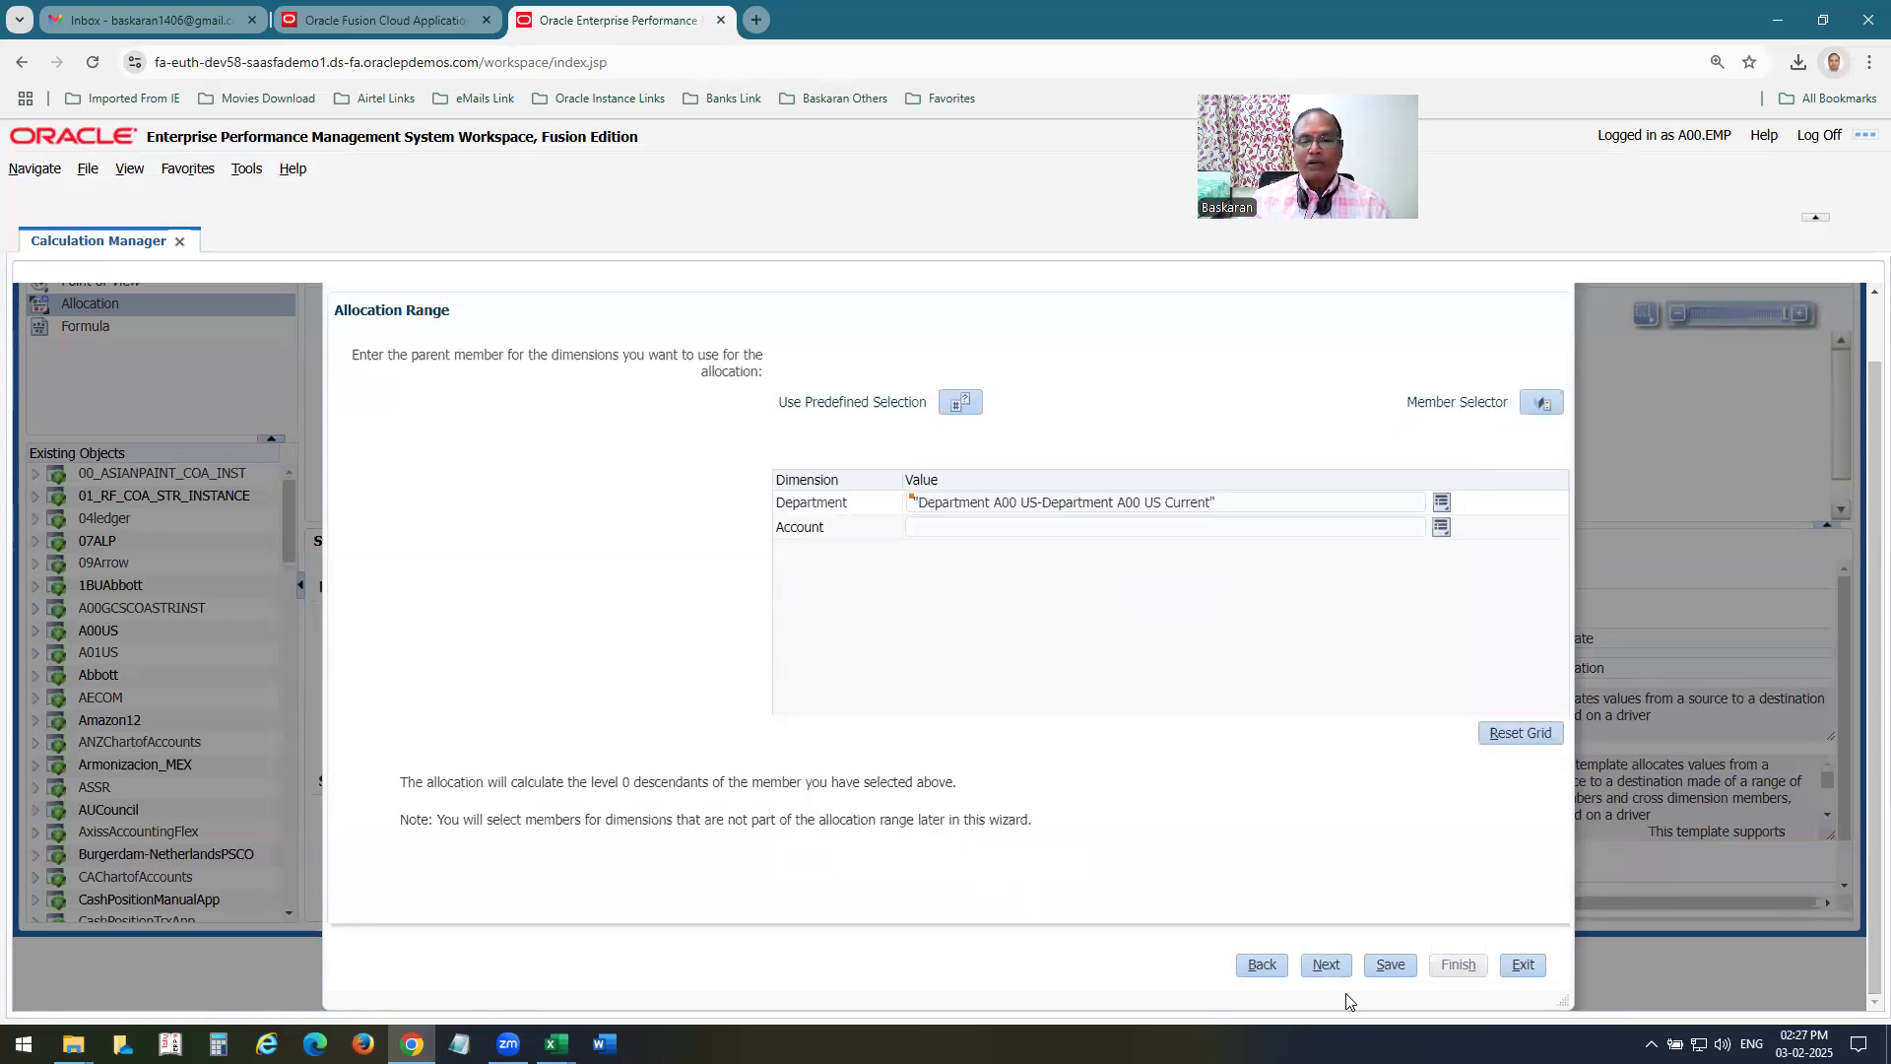
{"action": "left_click", "coordinate": [1326, 967]}
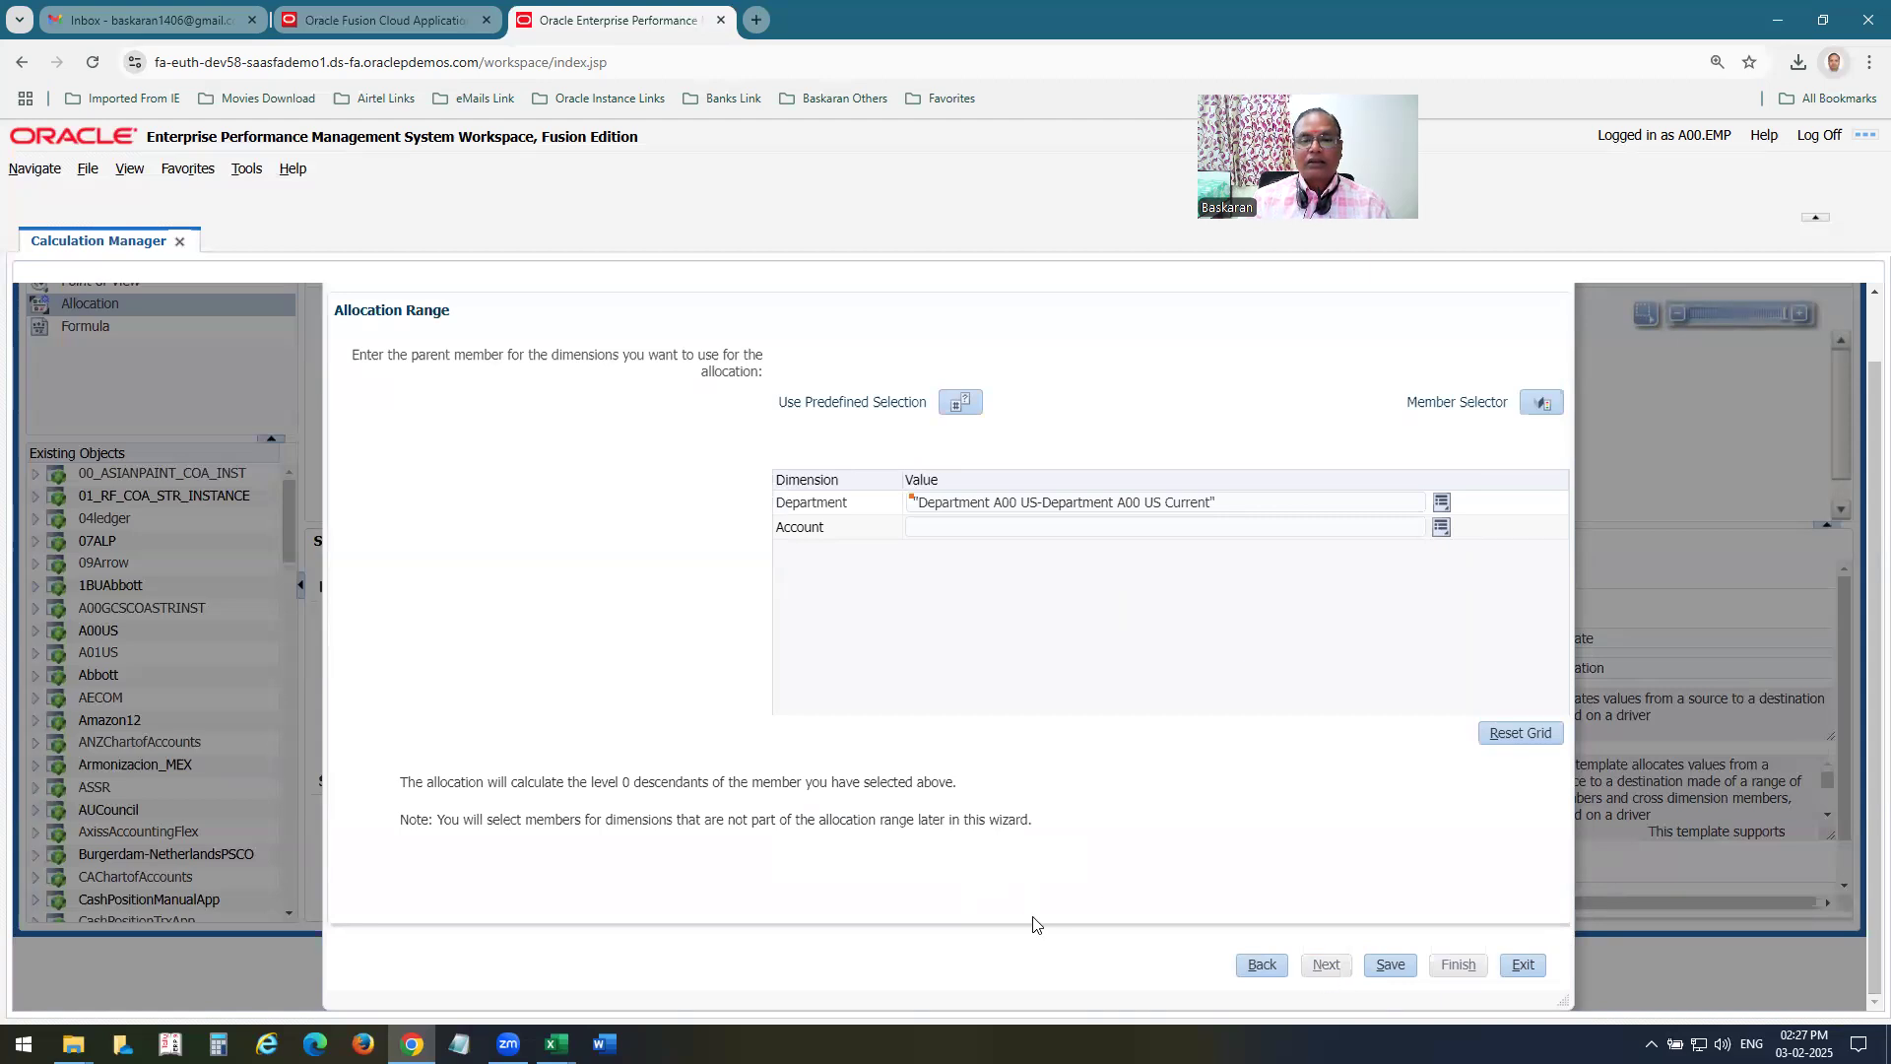
{"action": "left_click", "coordinate": [1329, 969]}
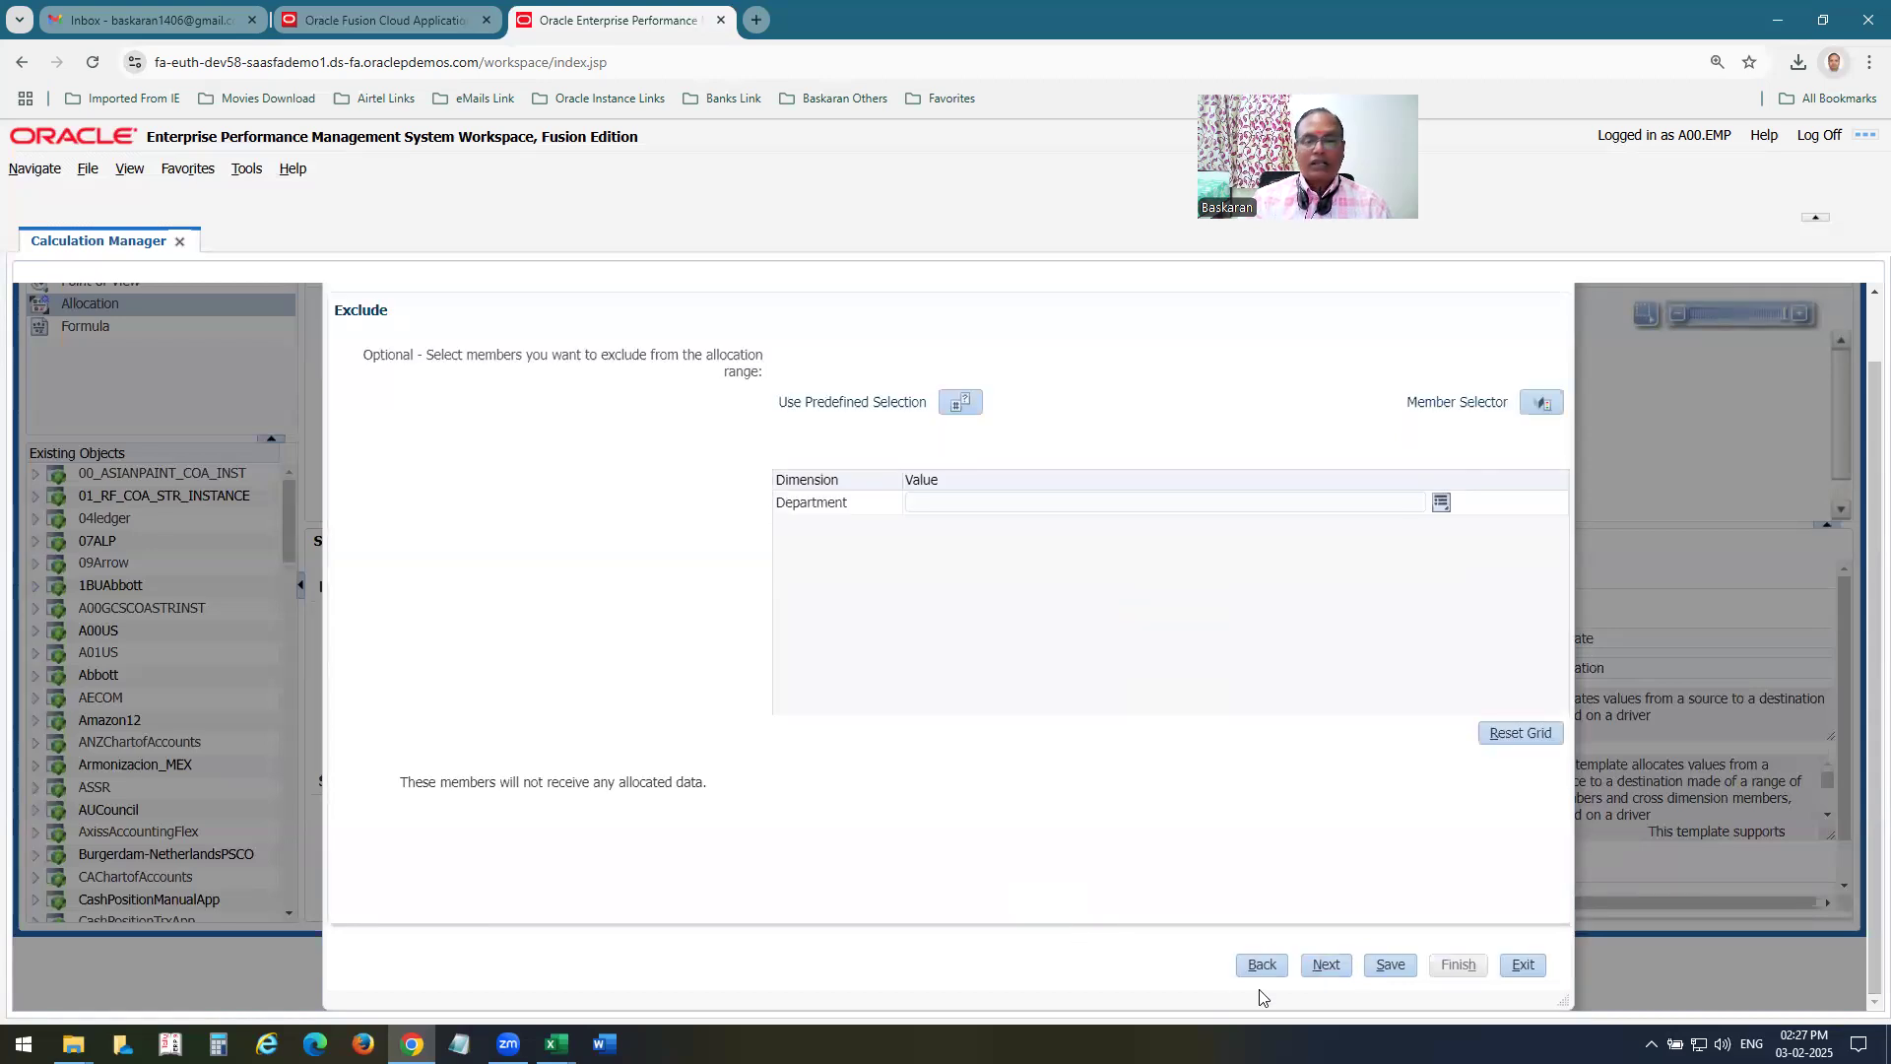
{"action": "left_click", "coordinate": [1326, 967]}
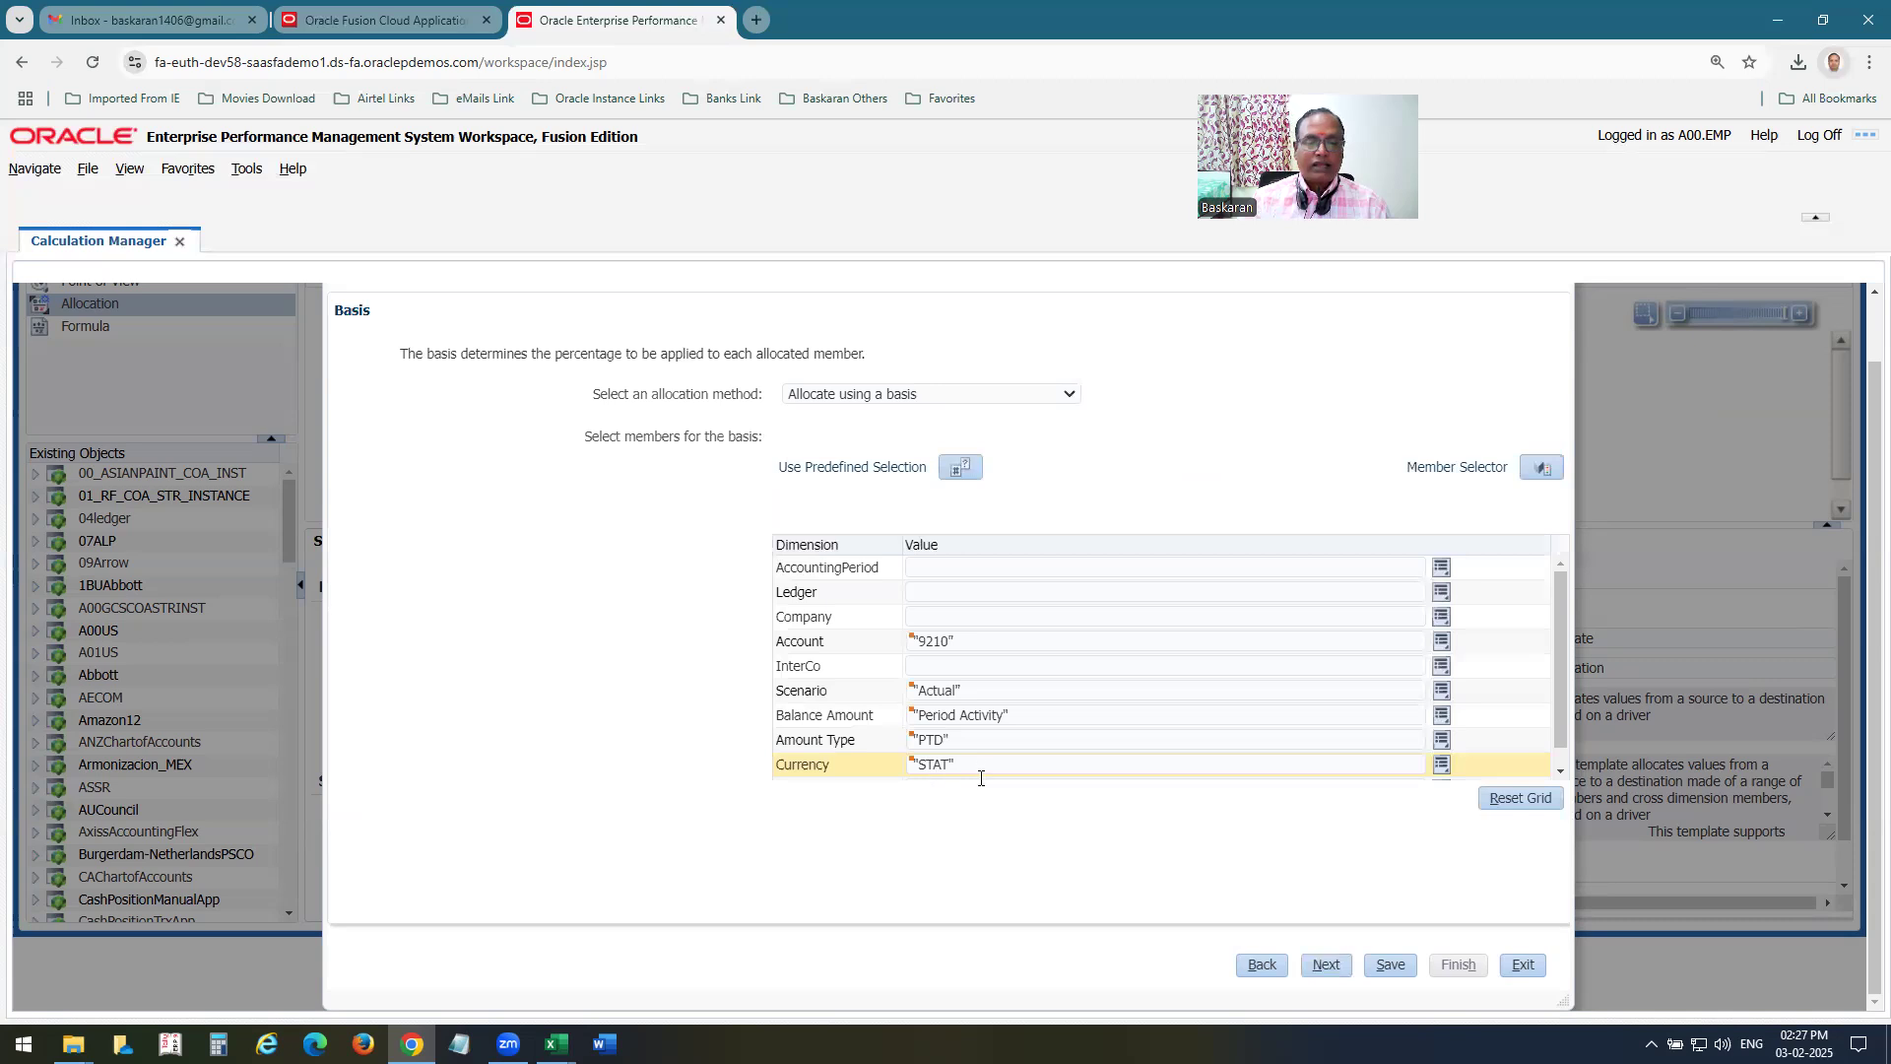
{"action": "left_click", "coordinate": [1327, 966]}
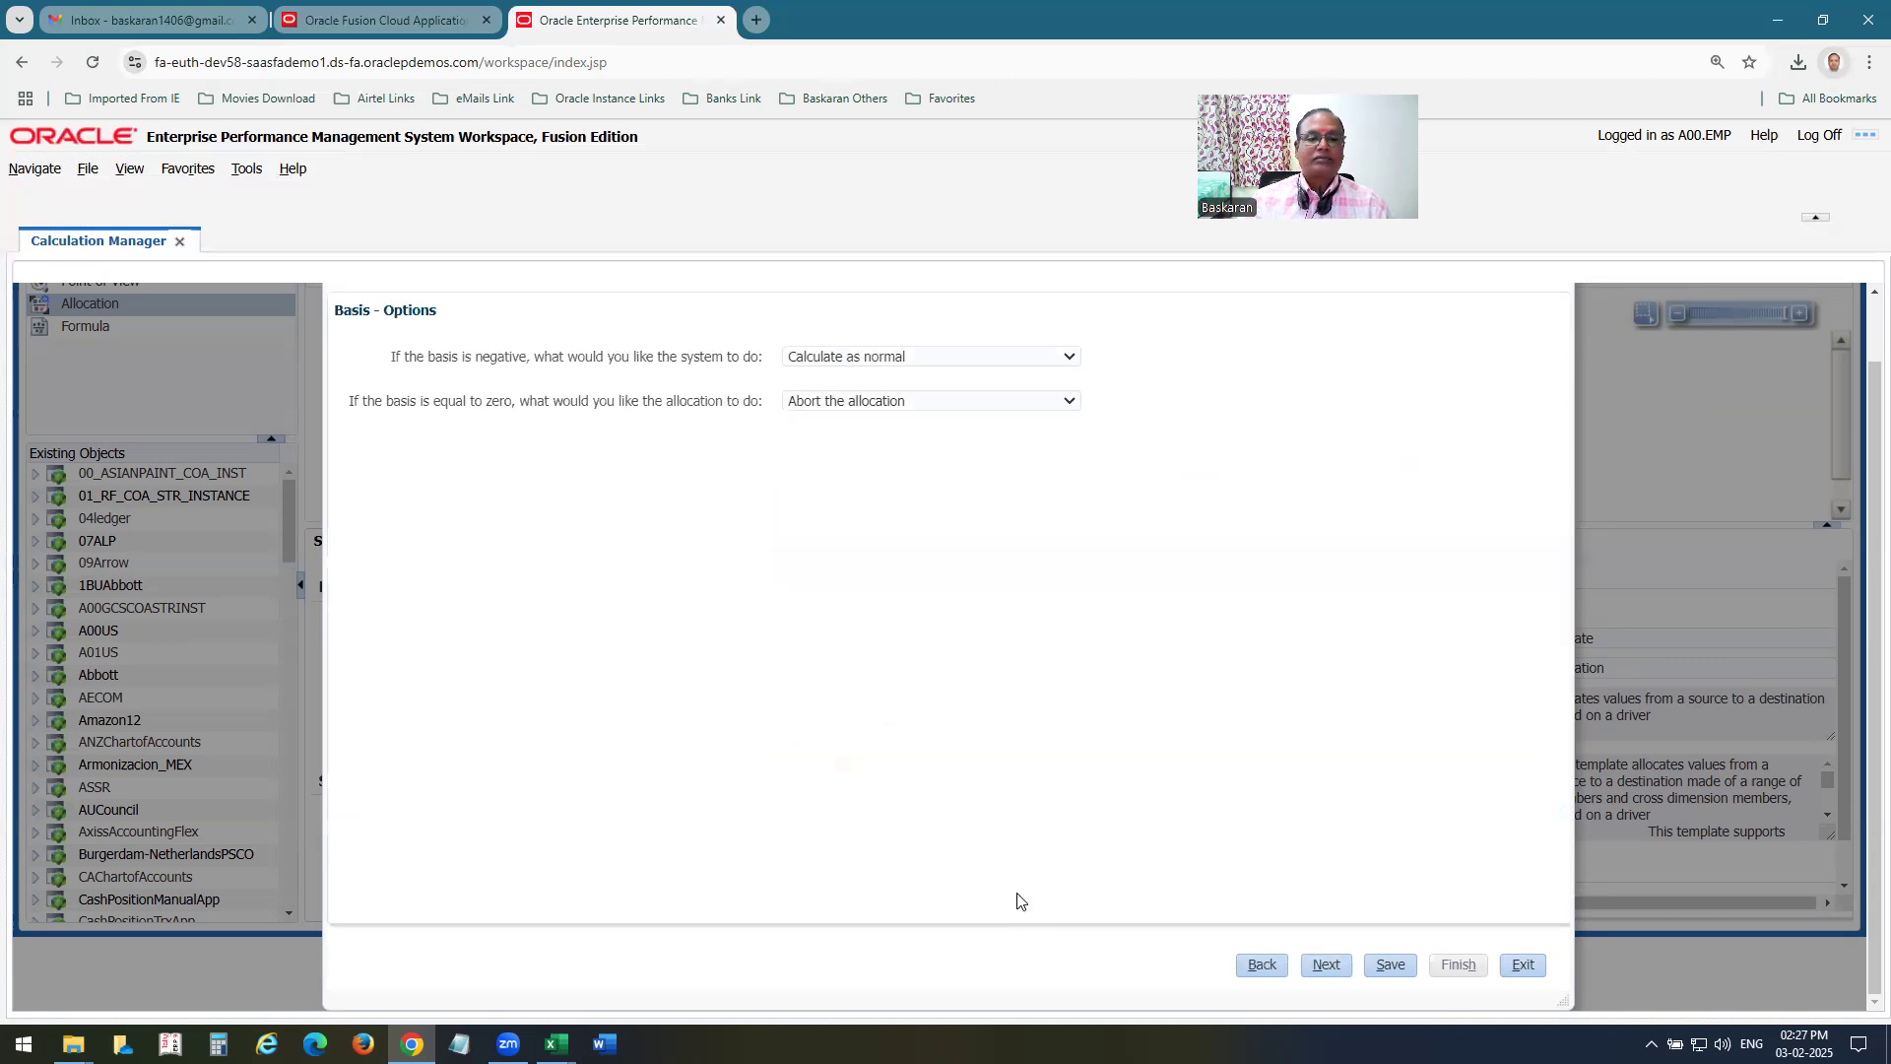
{"action": "left_click", "coordinate": [1314, 965]}
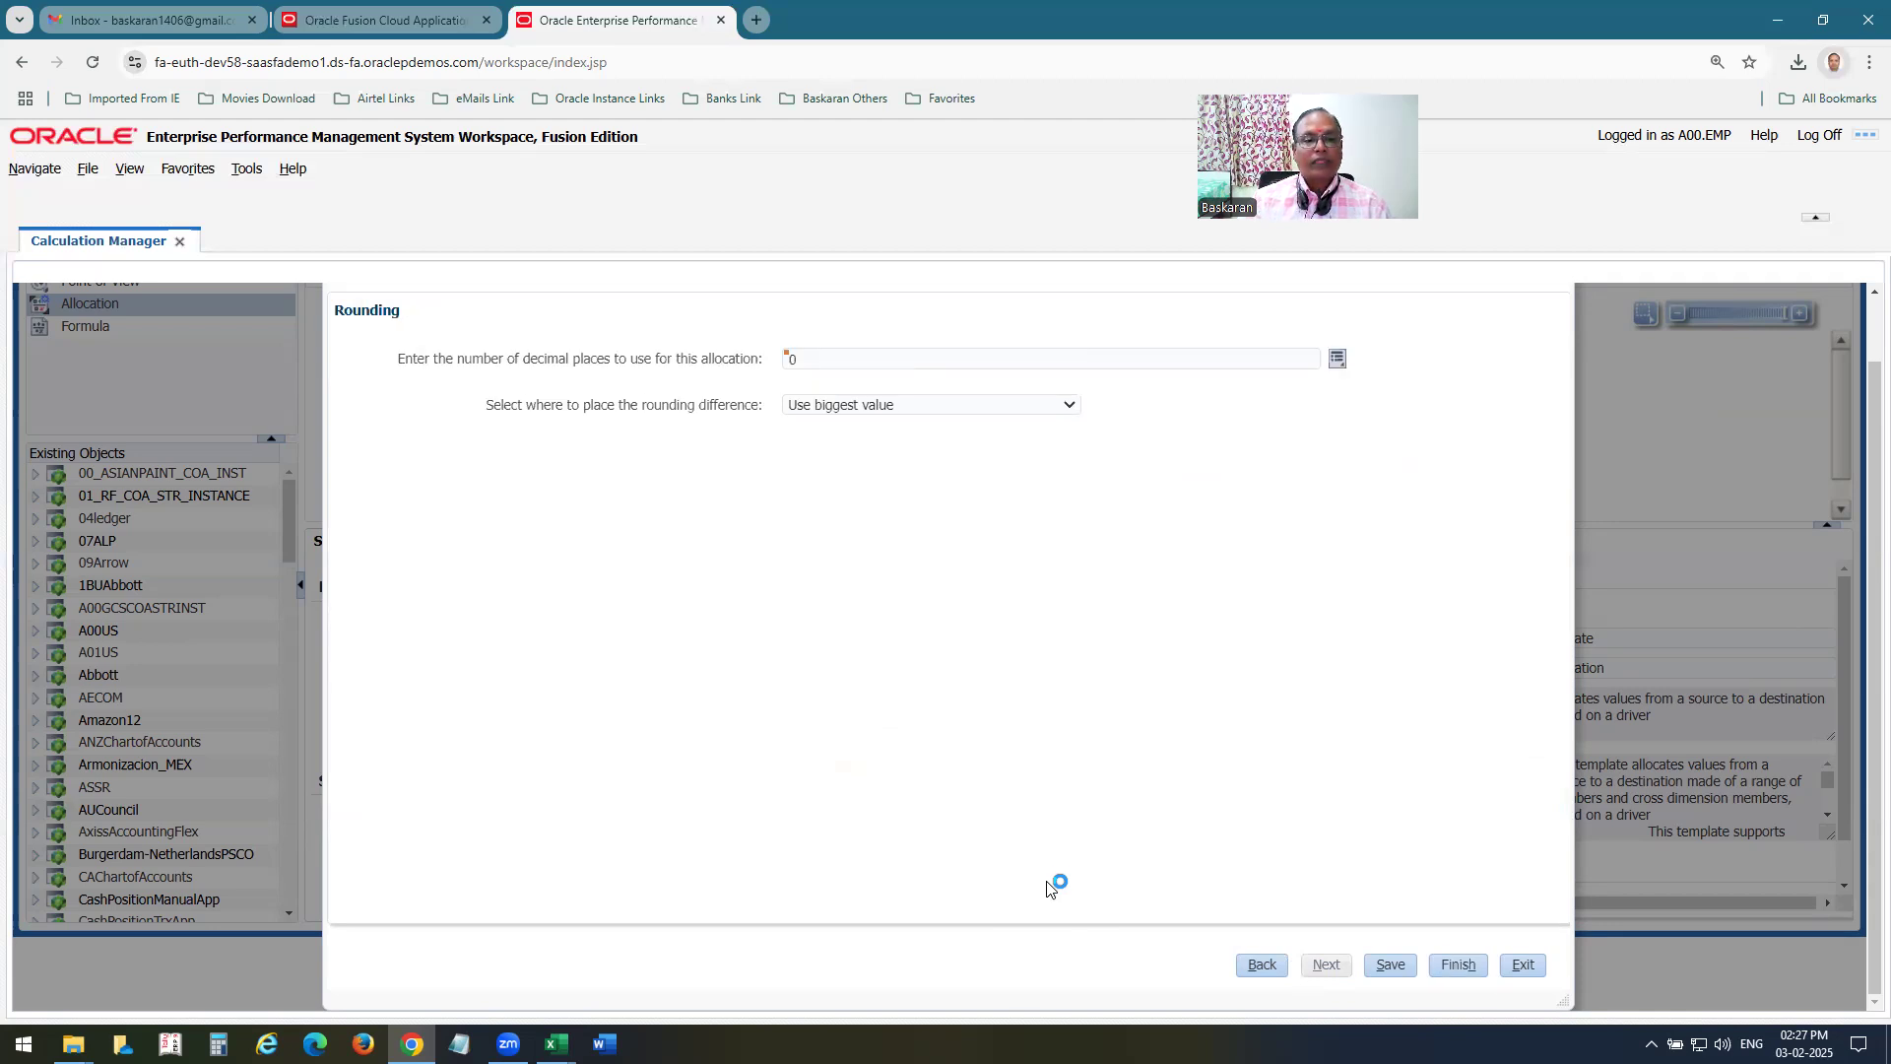
{"action": "left_click", "coordinate": [1454, 964]}
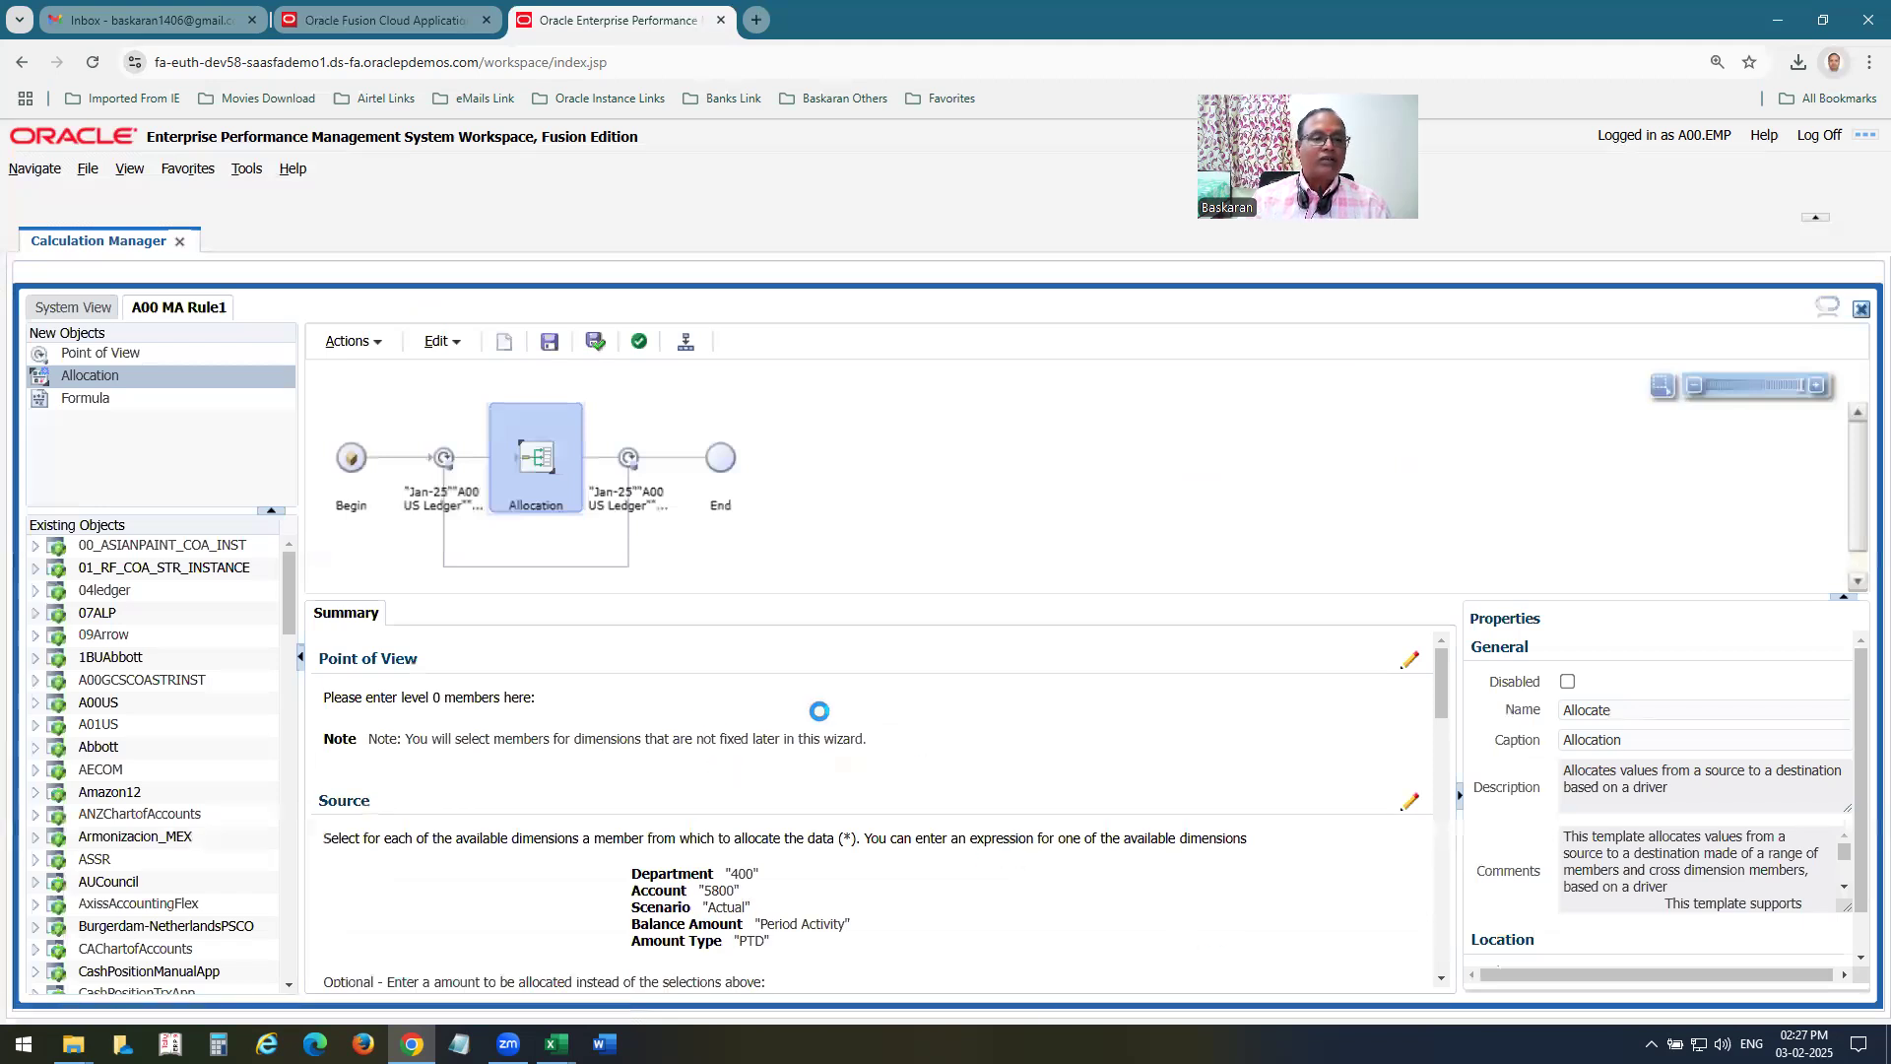
Validate A00 MA Rule1 and deploy it, acknowledging both messages.
{"action": "left_click", "coordinate": [639, 345]}
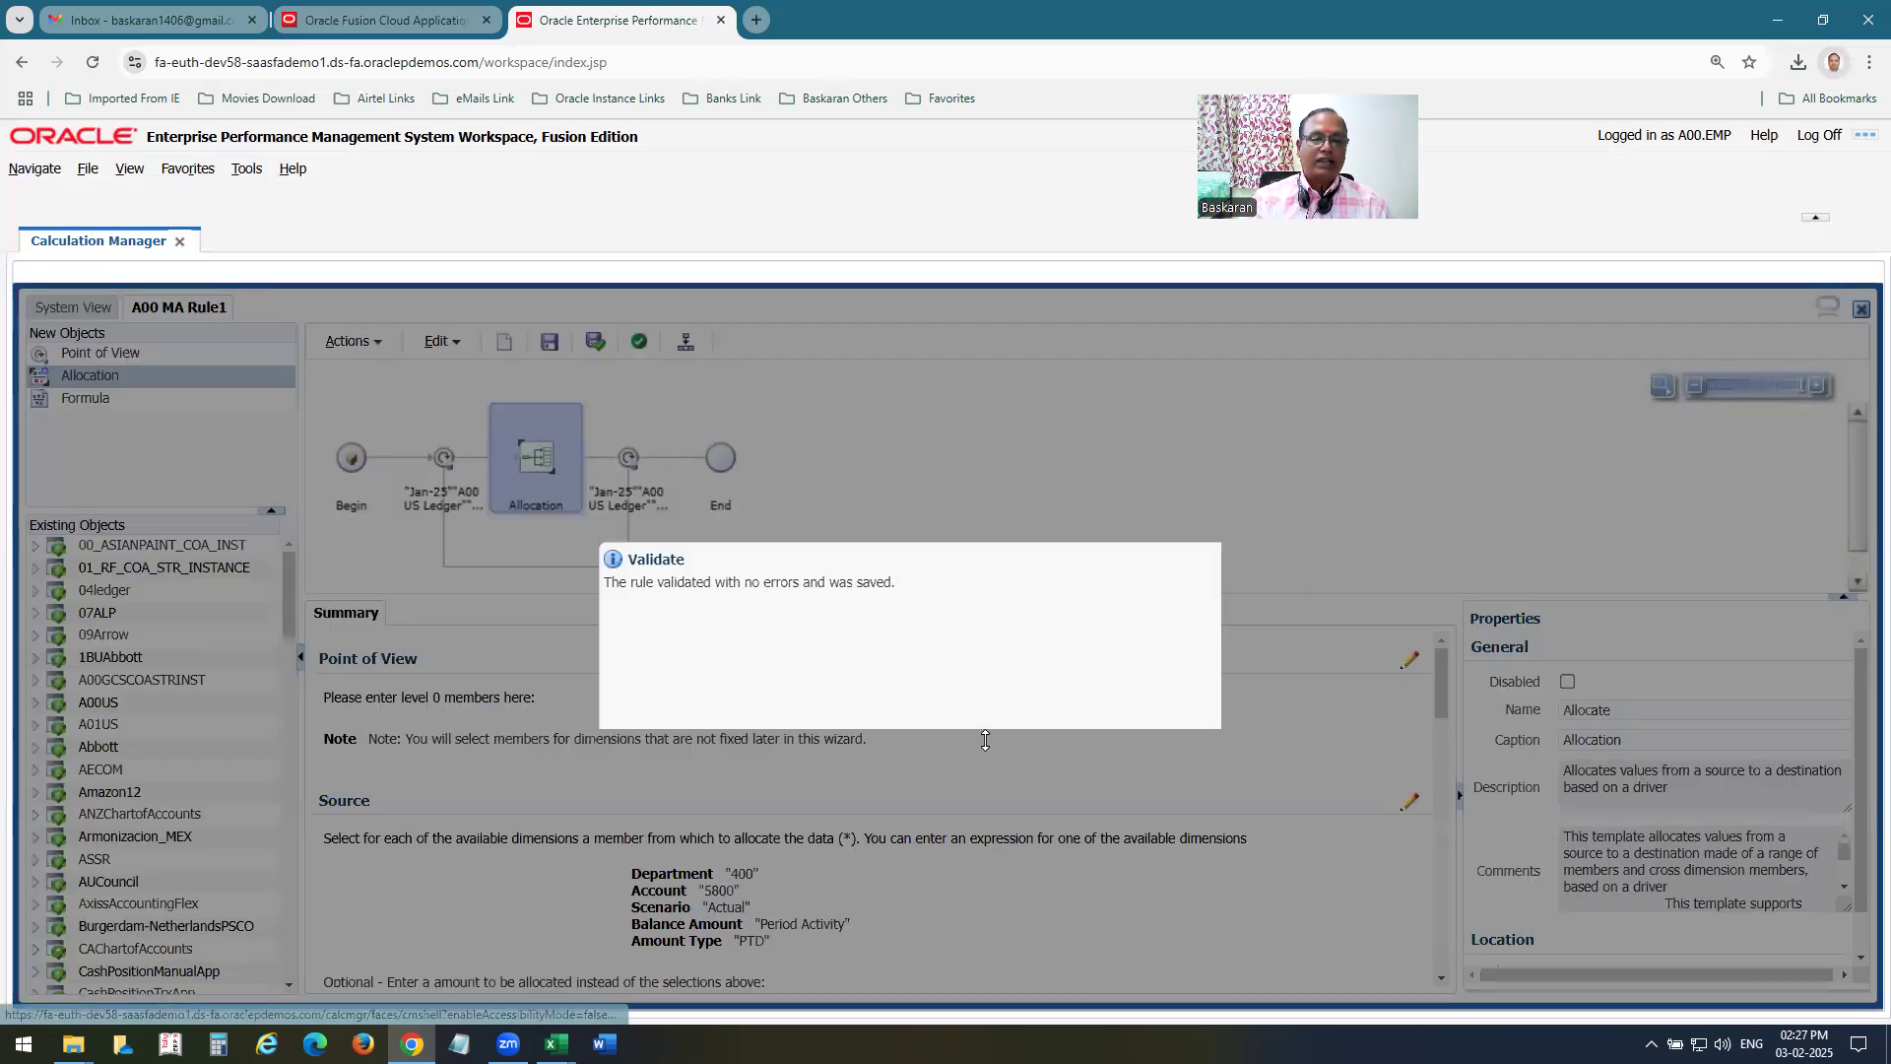
{"action": "left_click", "coordinate": [1253, 730]}
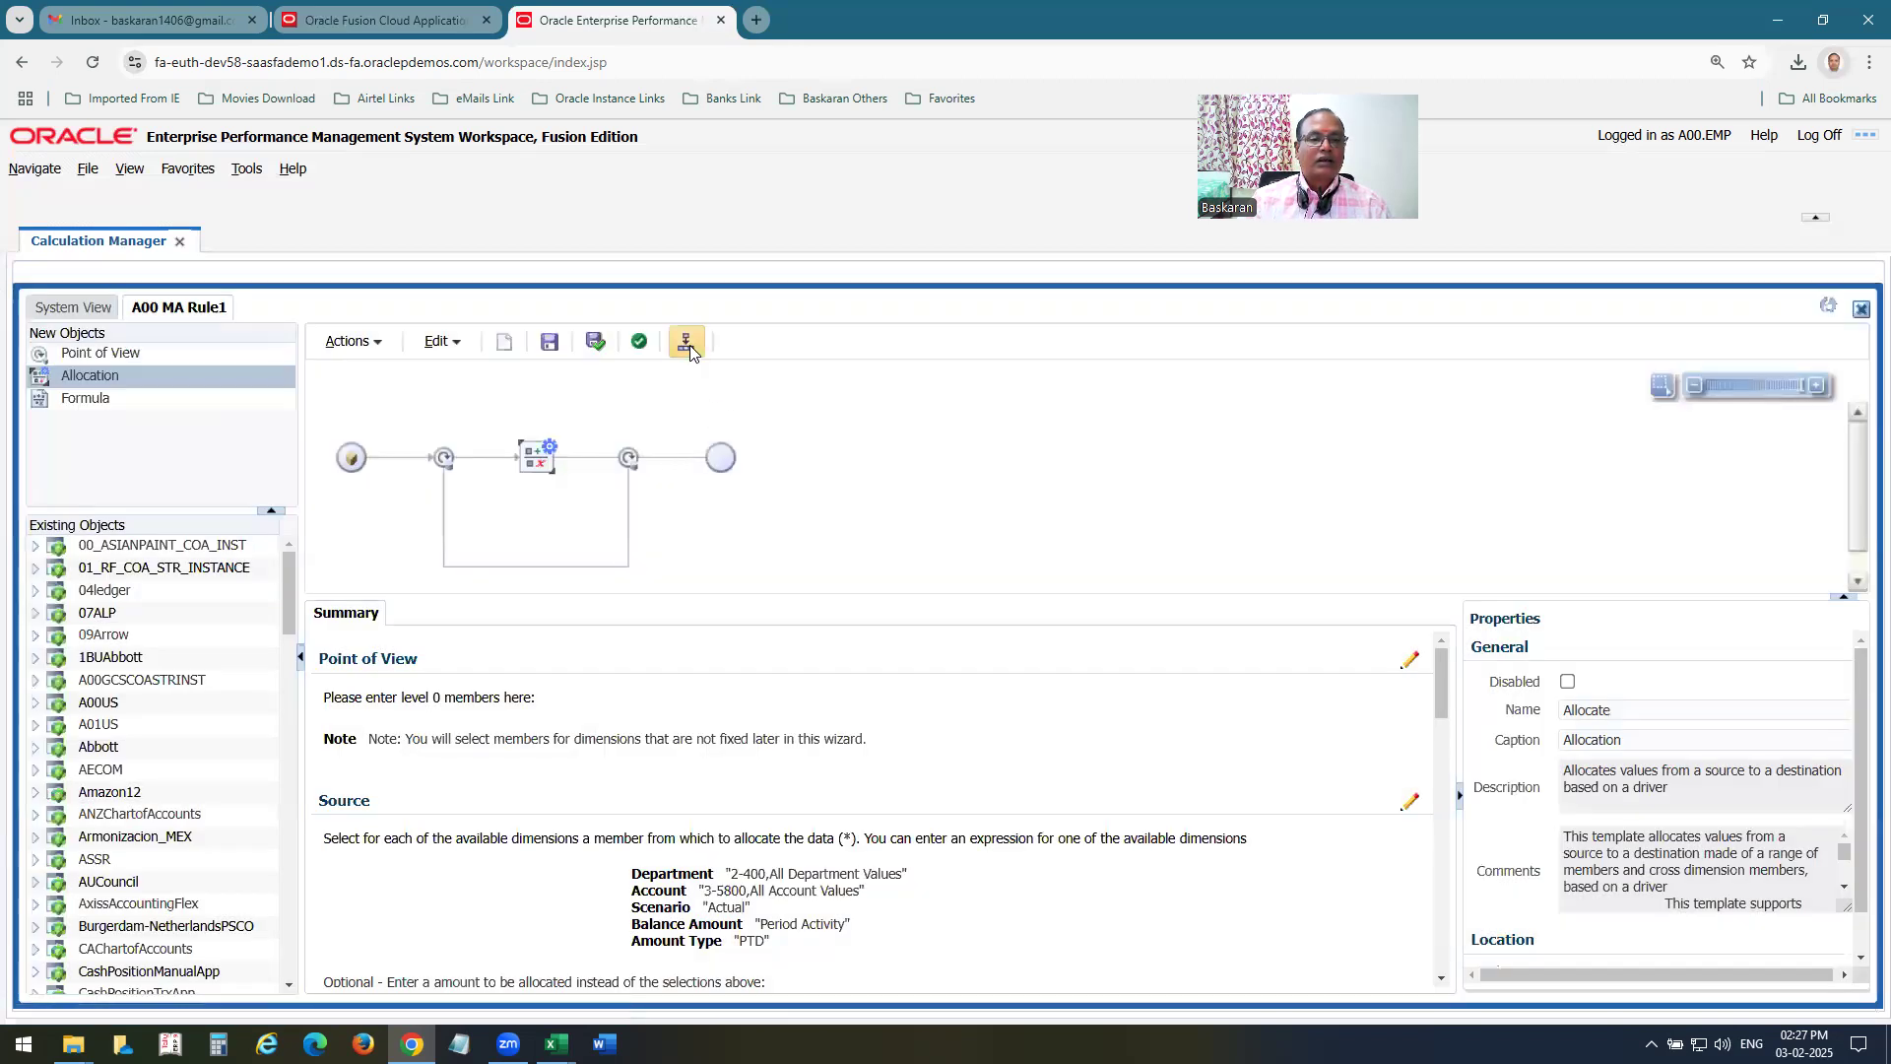
{"action": "left_click", "coordinate": [687, 343]}
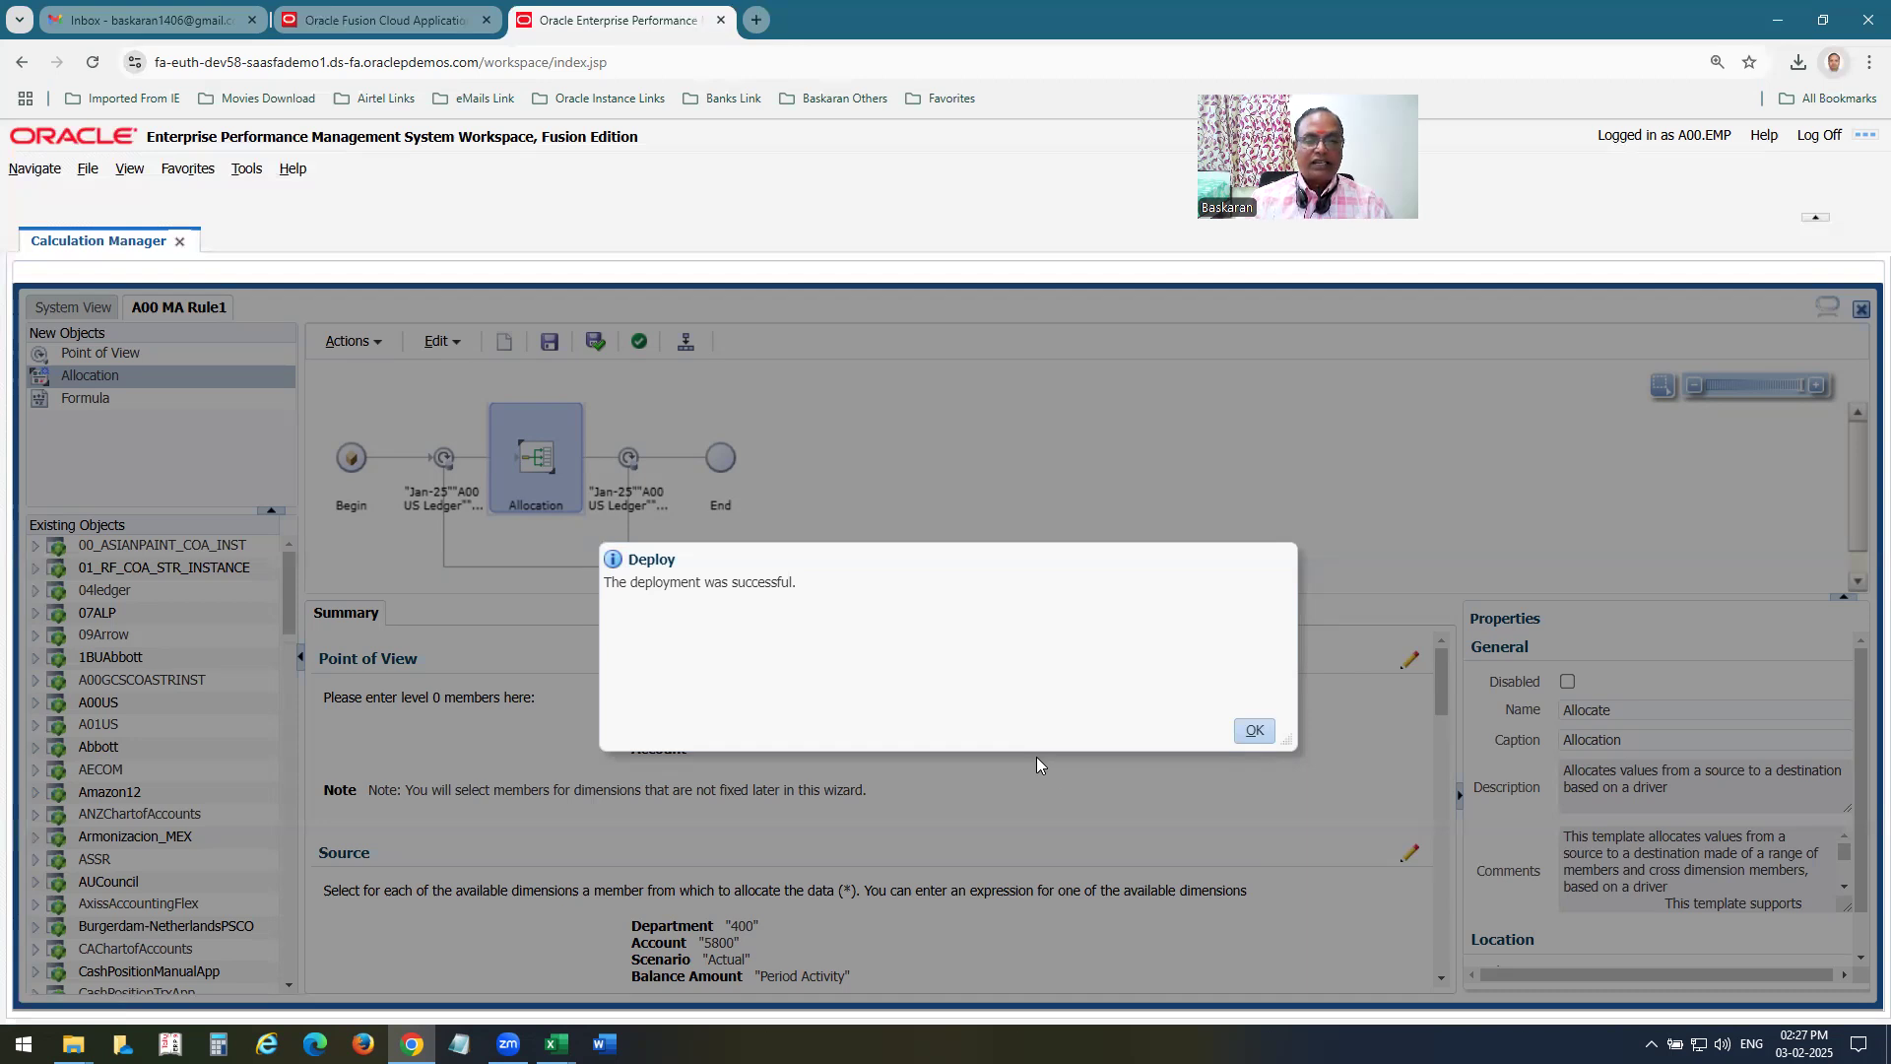
{"action": "left_click", "coordinate": [1253, 730]}
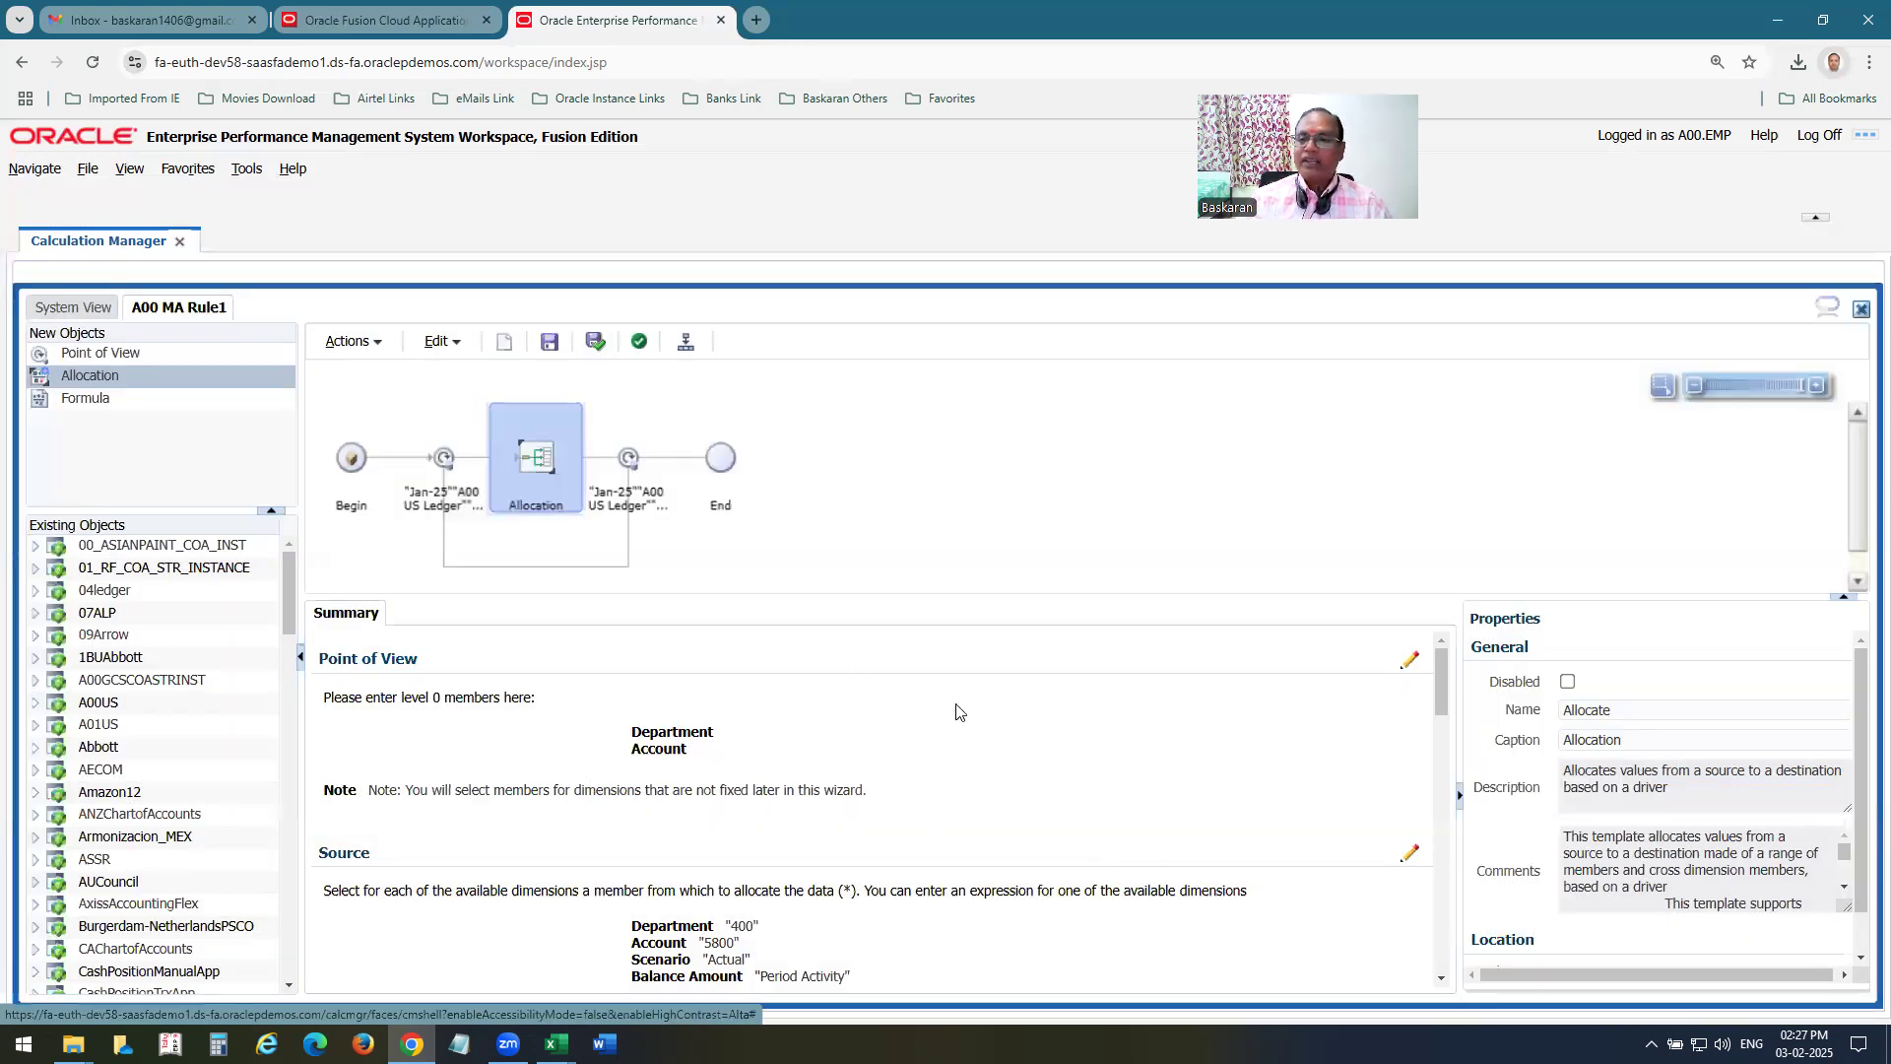
Switch to the Oracle Fusion Cloud Applications browser page and open Generate General Ledger Allocations from the Journals work area.
{"action": "left_click", "coordinate": [393, 8]}
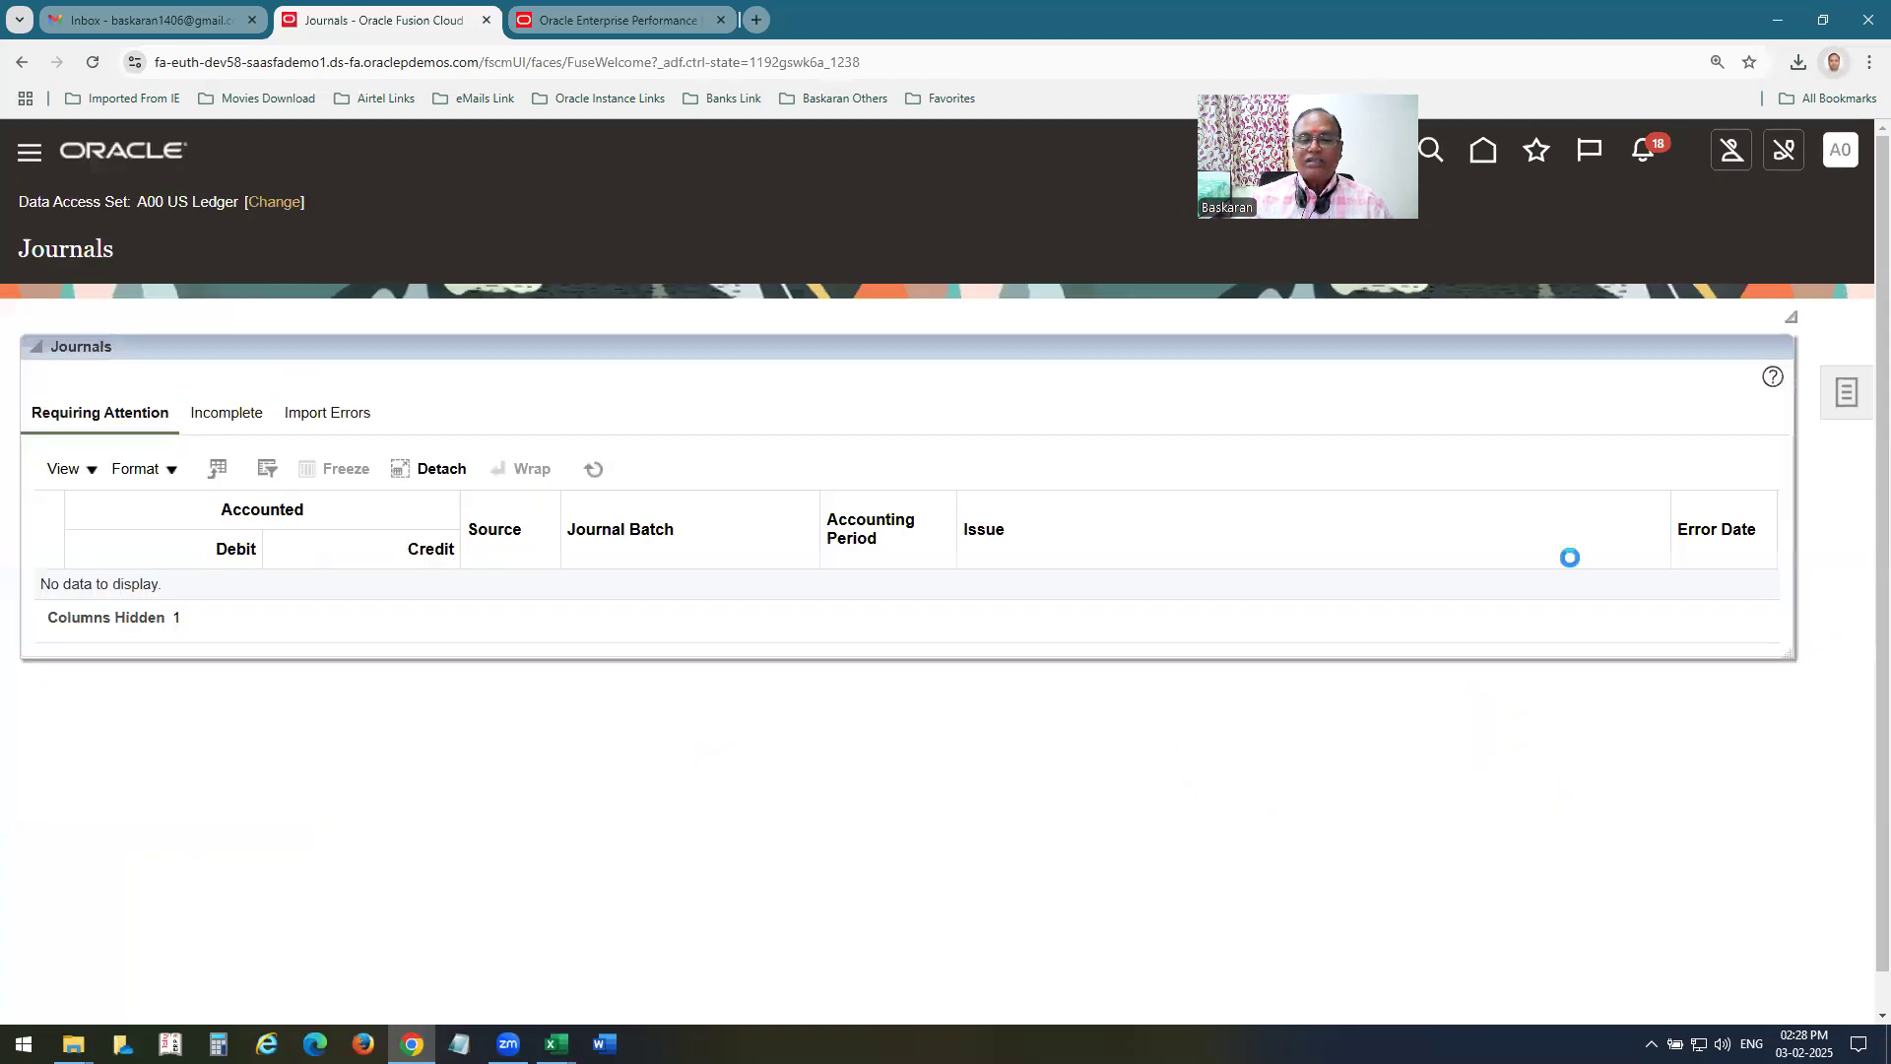
{"action": "left_click", "coordinate": [1847, 394]}
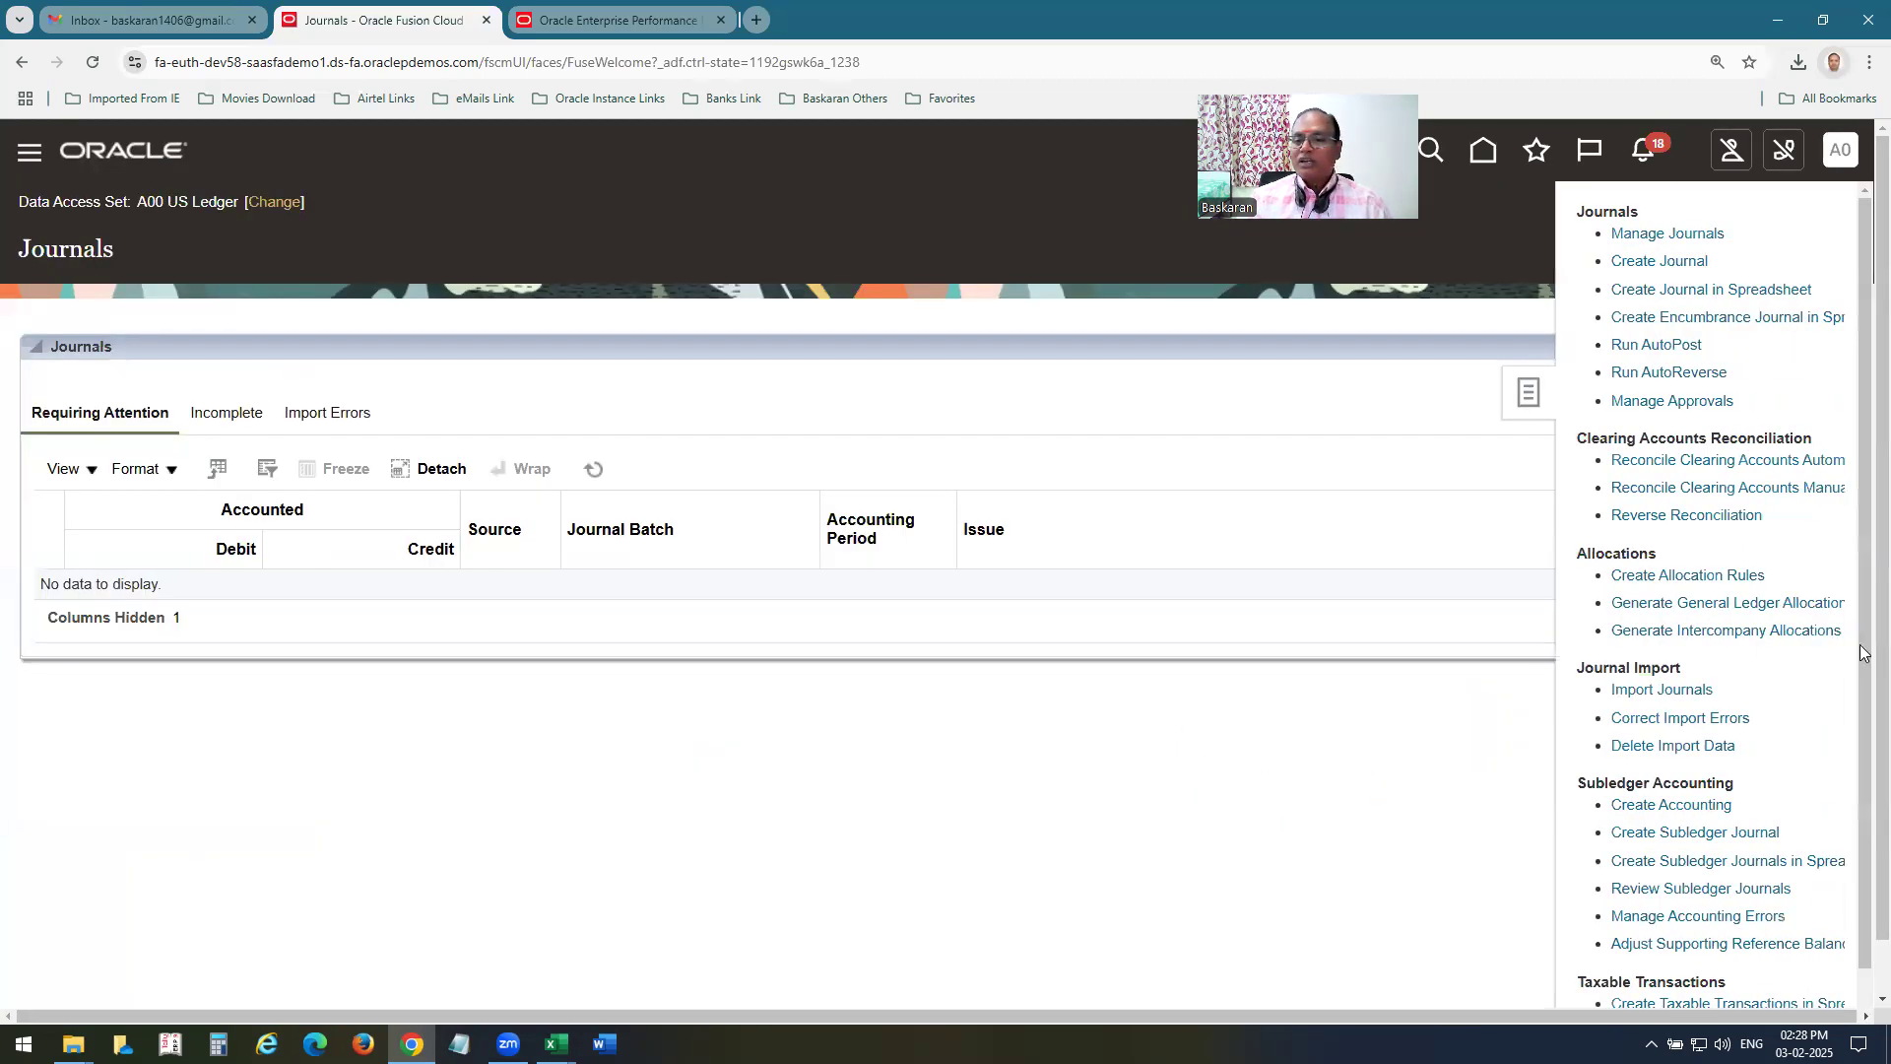
{"action": "left_click", "coordinate": [1713, 605]}
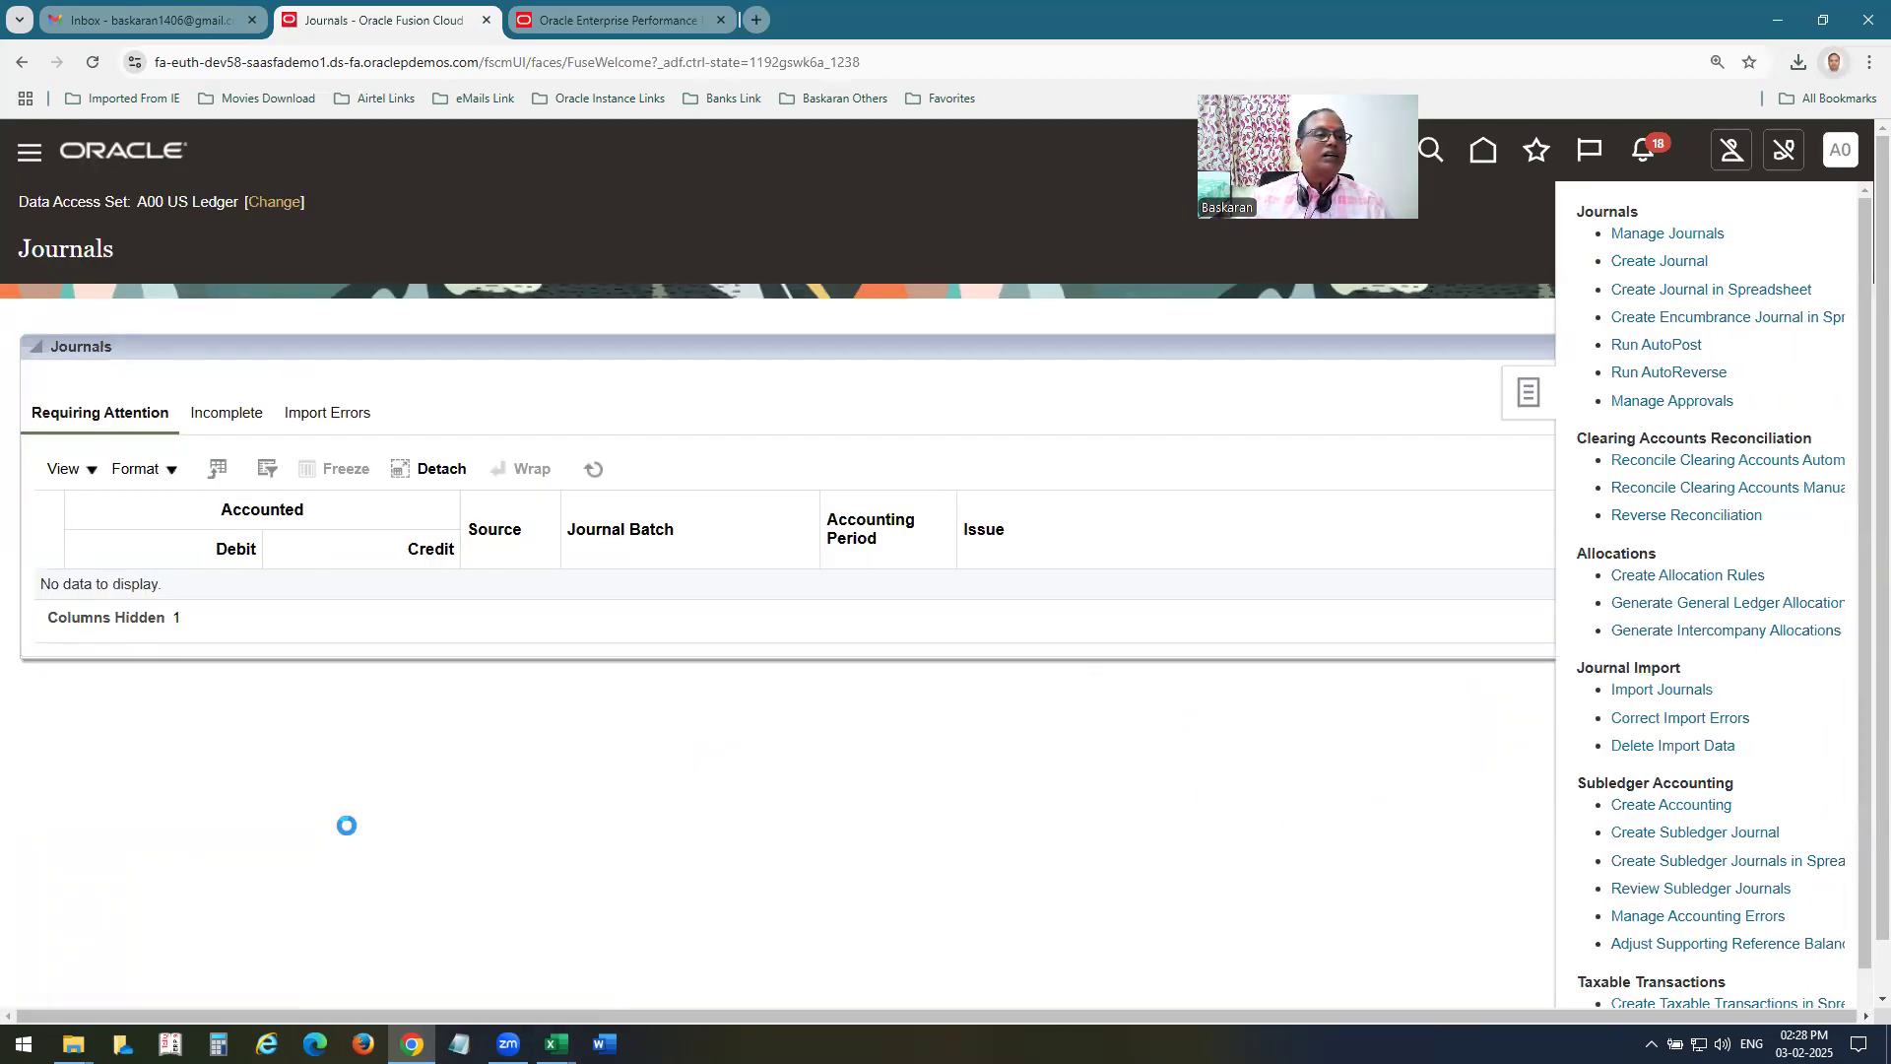
Submit Generate Allocations for A00 MA RULE1 with Post Allocations disabled, and leave the submission page.
{"action": "left_click", "coordinate": [642, 535]}
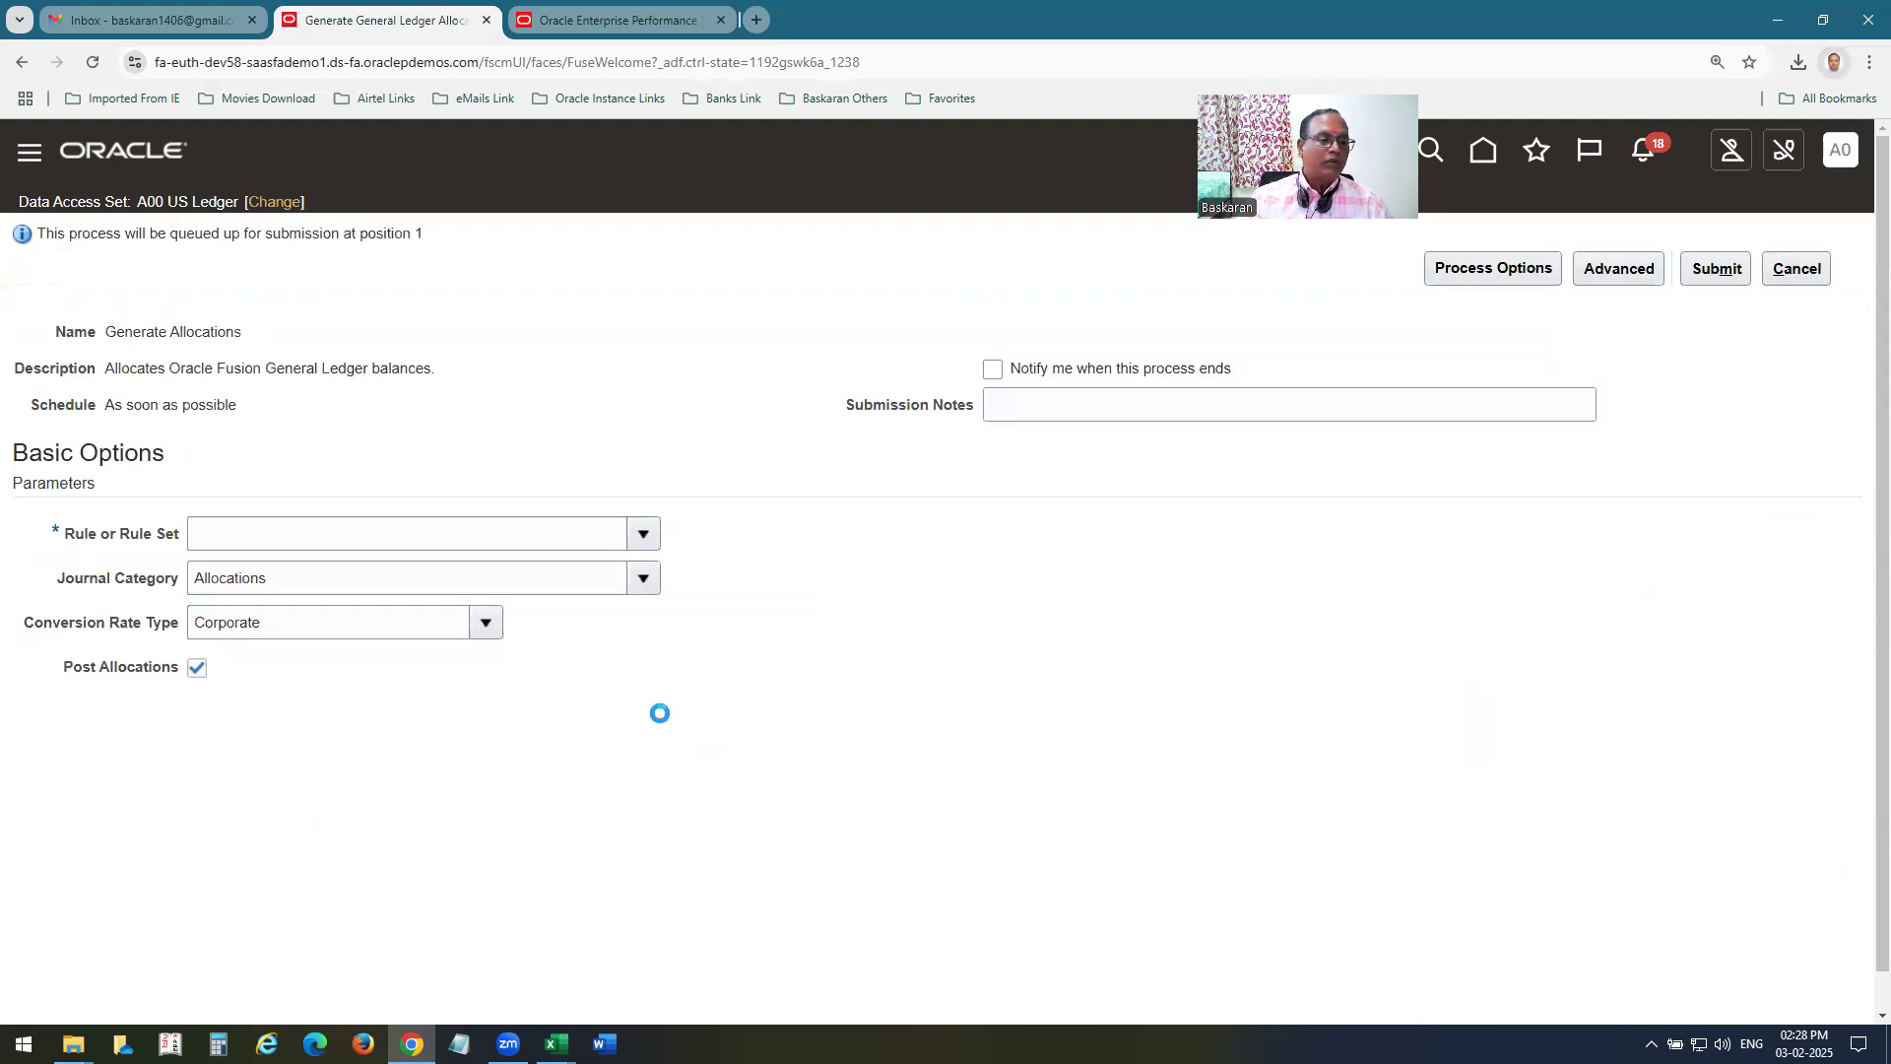
{"action": "left_click", "coordinate": [437, 579]}
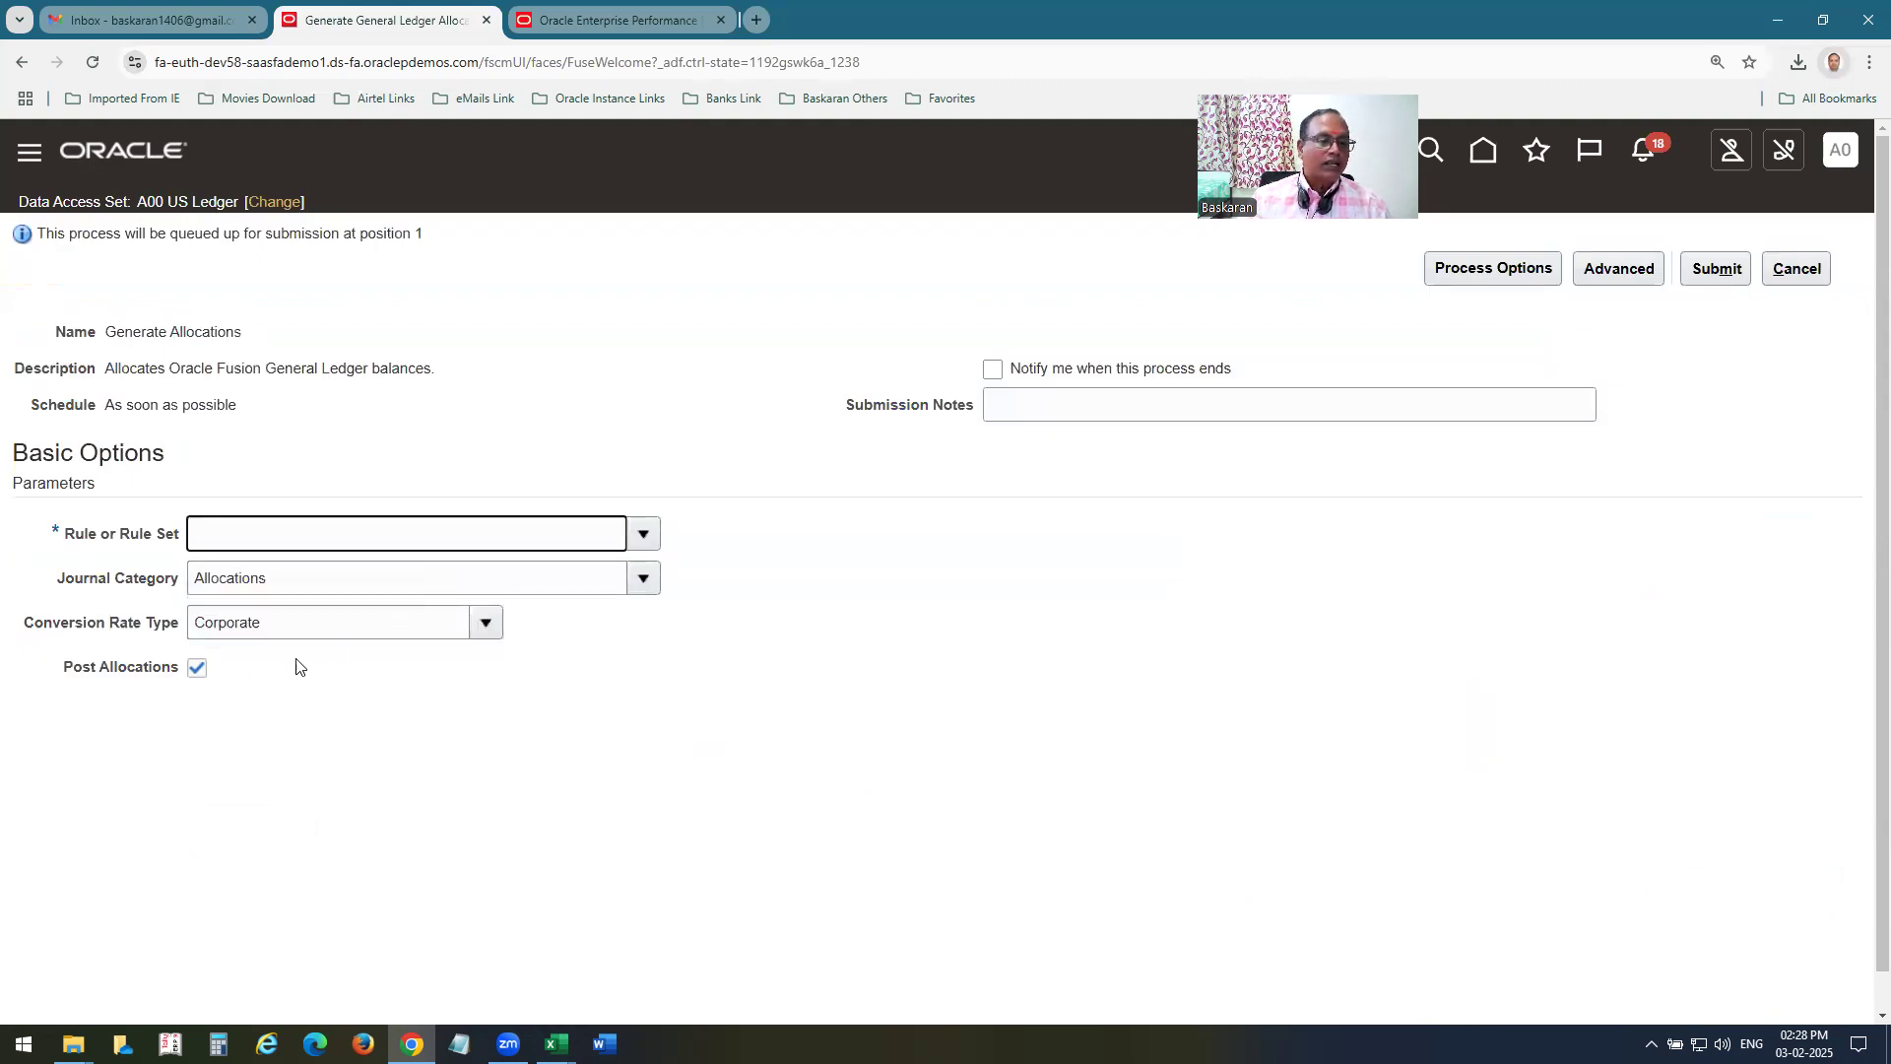
{"action": "left_click", "coordinate": [198, 667]}
{"action": "left_click", "coordinate": [1694, 280]}
{"action": "left_click", "coordinate": [1730, 444]}
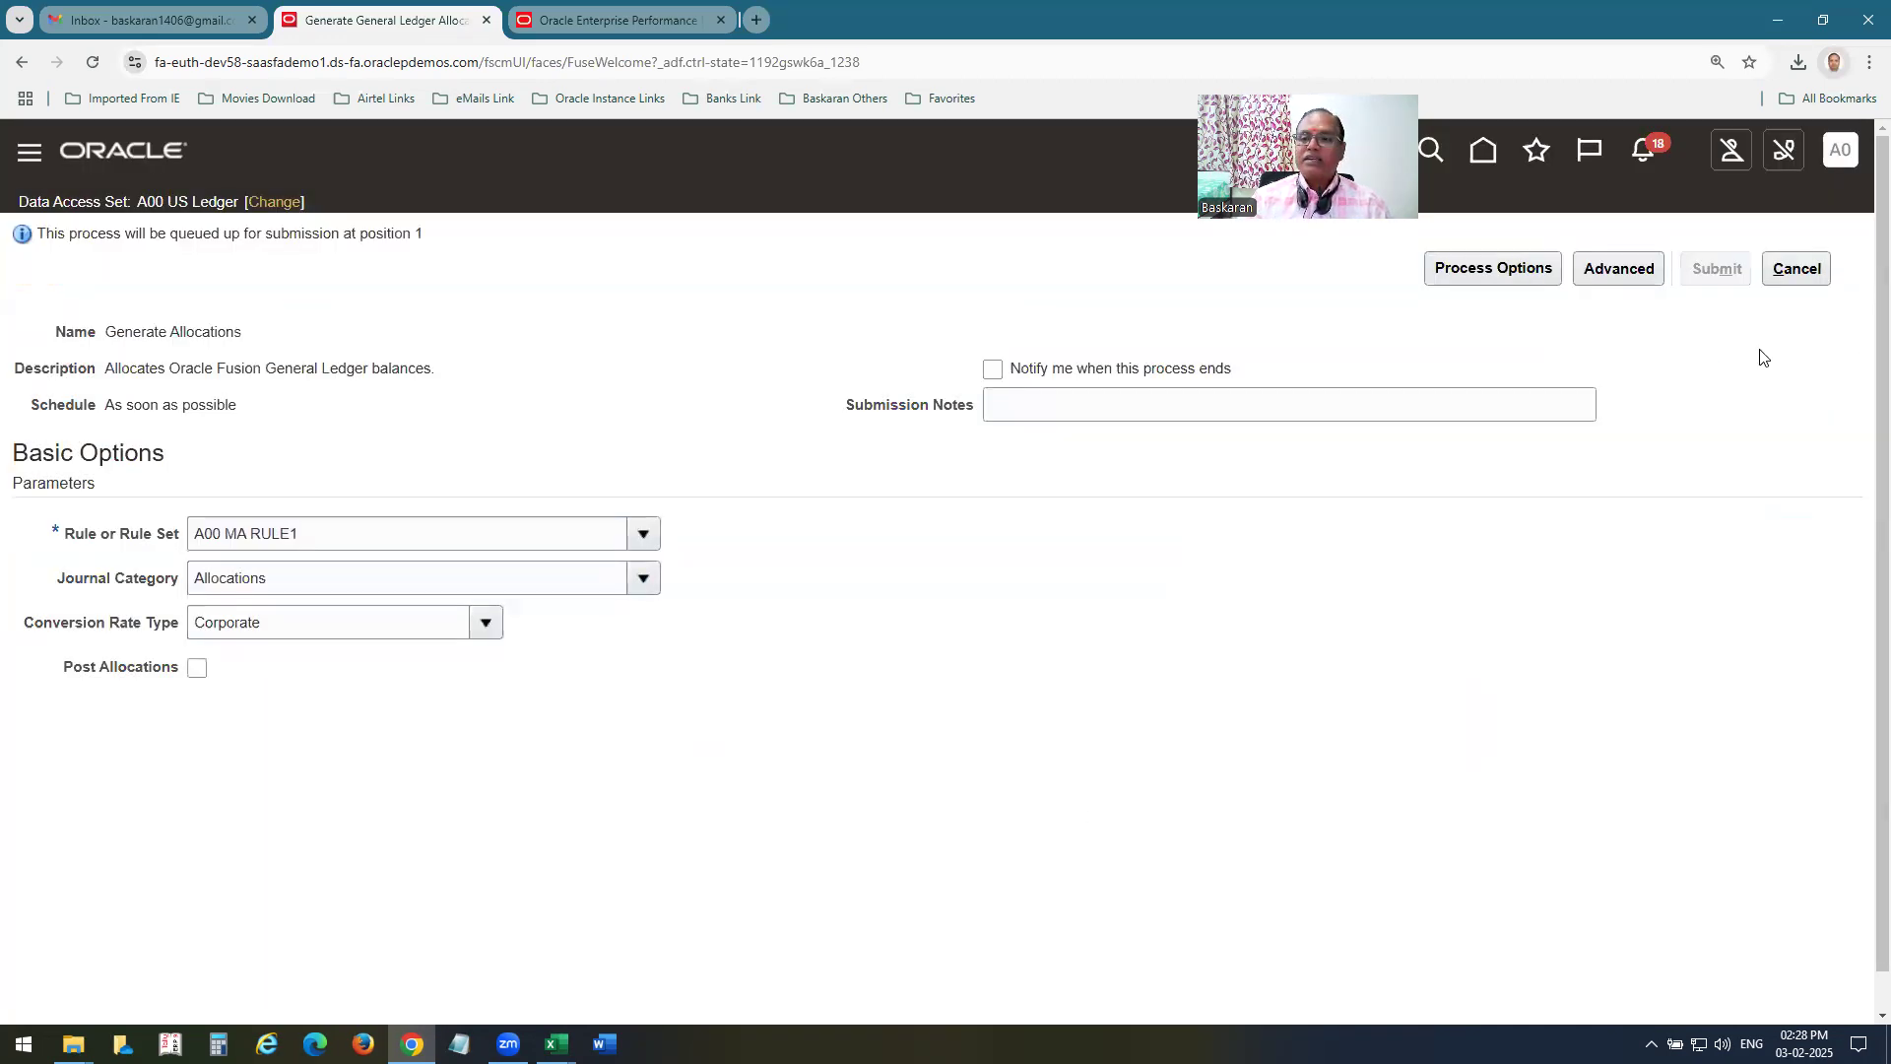
{"action": "left_click", "coordinate": [1802, 275]}
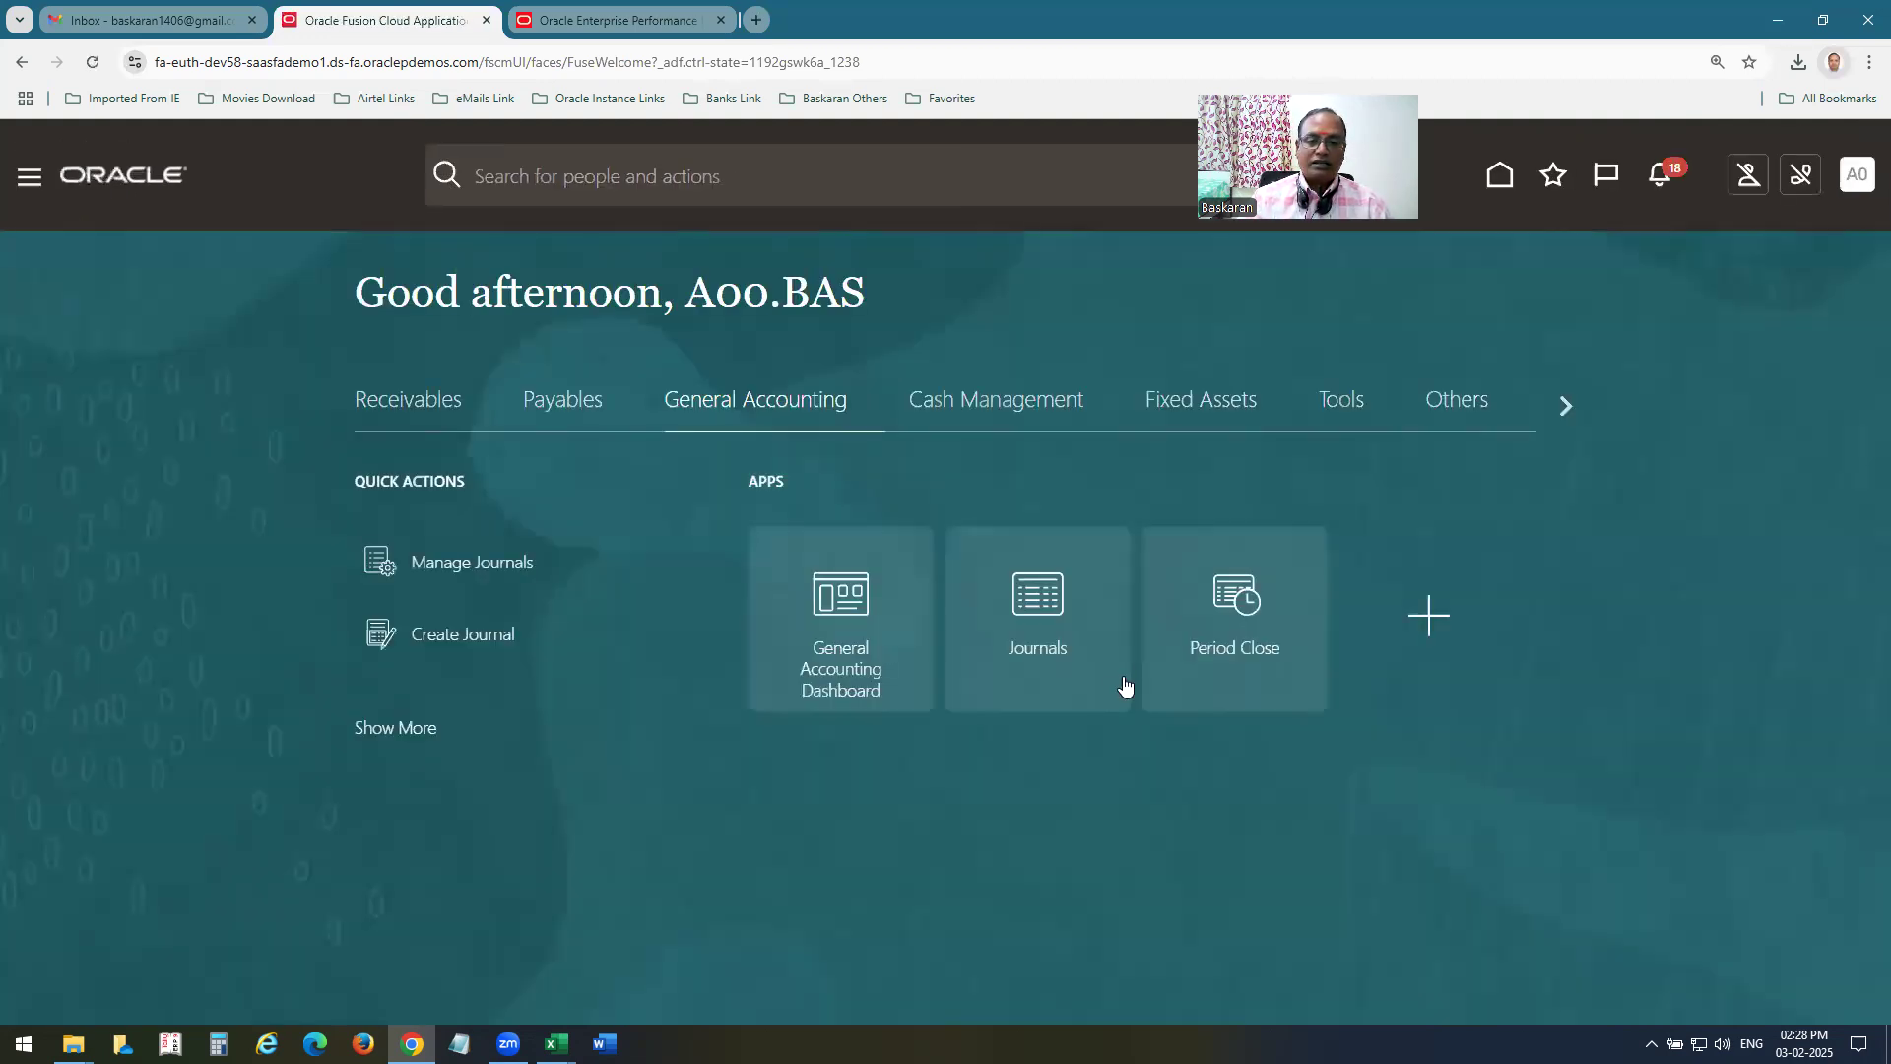
Open Scheduled Processes and refresh the list to check the status of the newly submitted allocation processes.
{"action": "left_click", "coordinate": [1534, 177]}
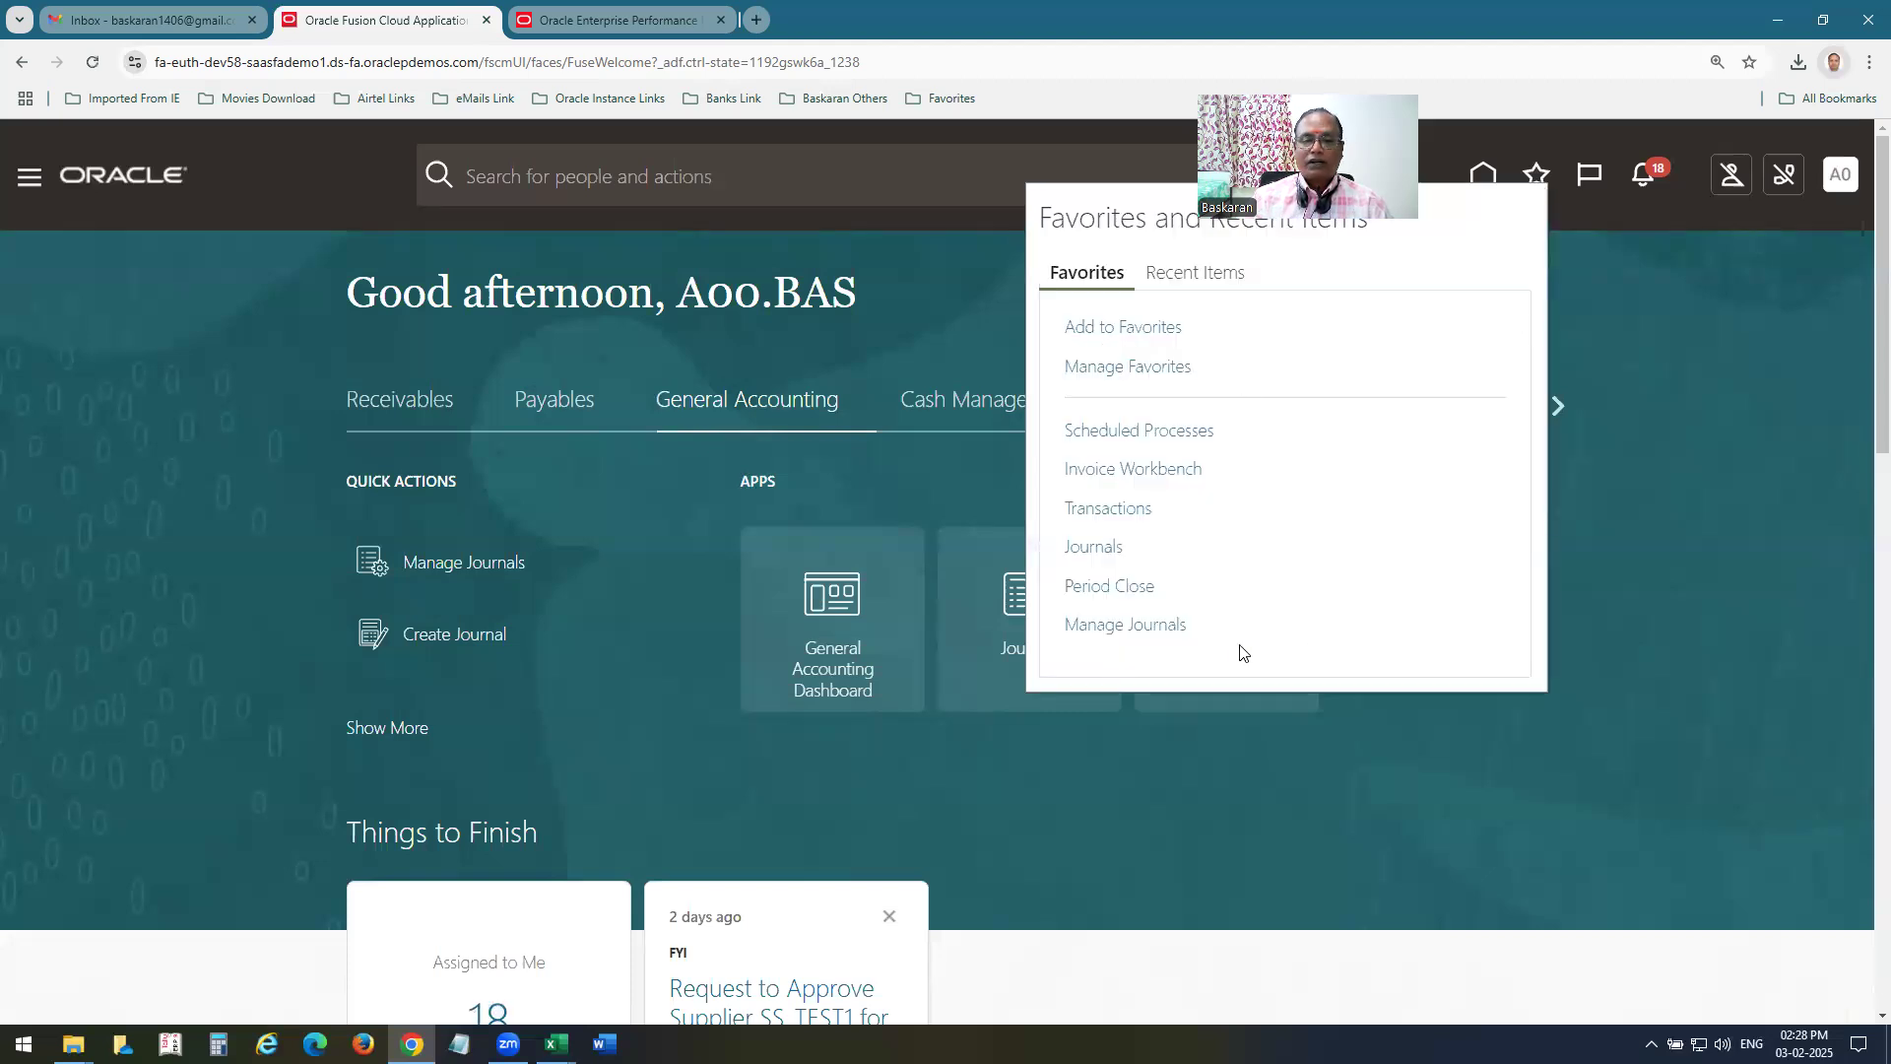
{"action": "left_click", "coordinate": [1162, 439]}
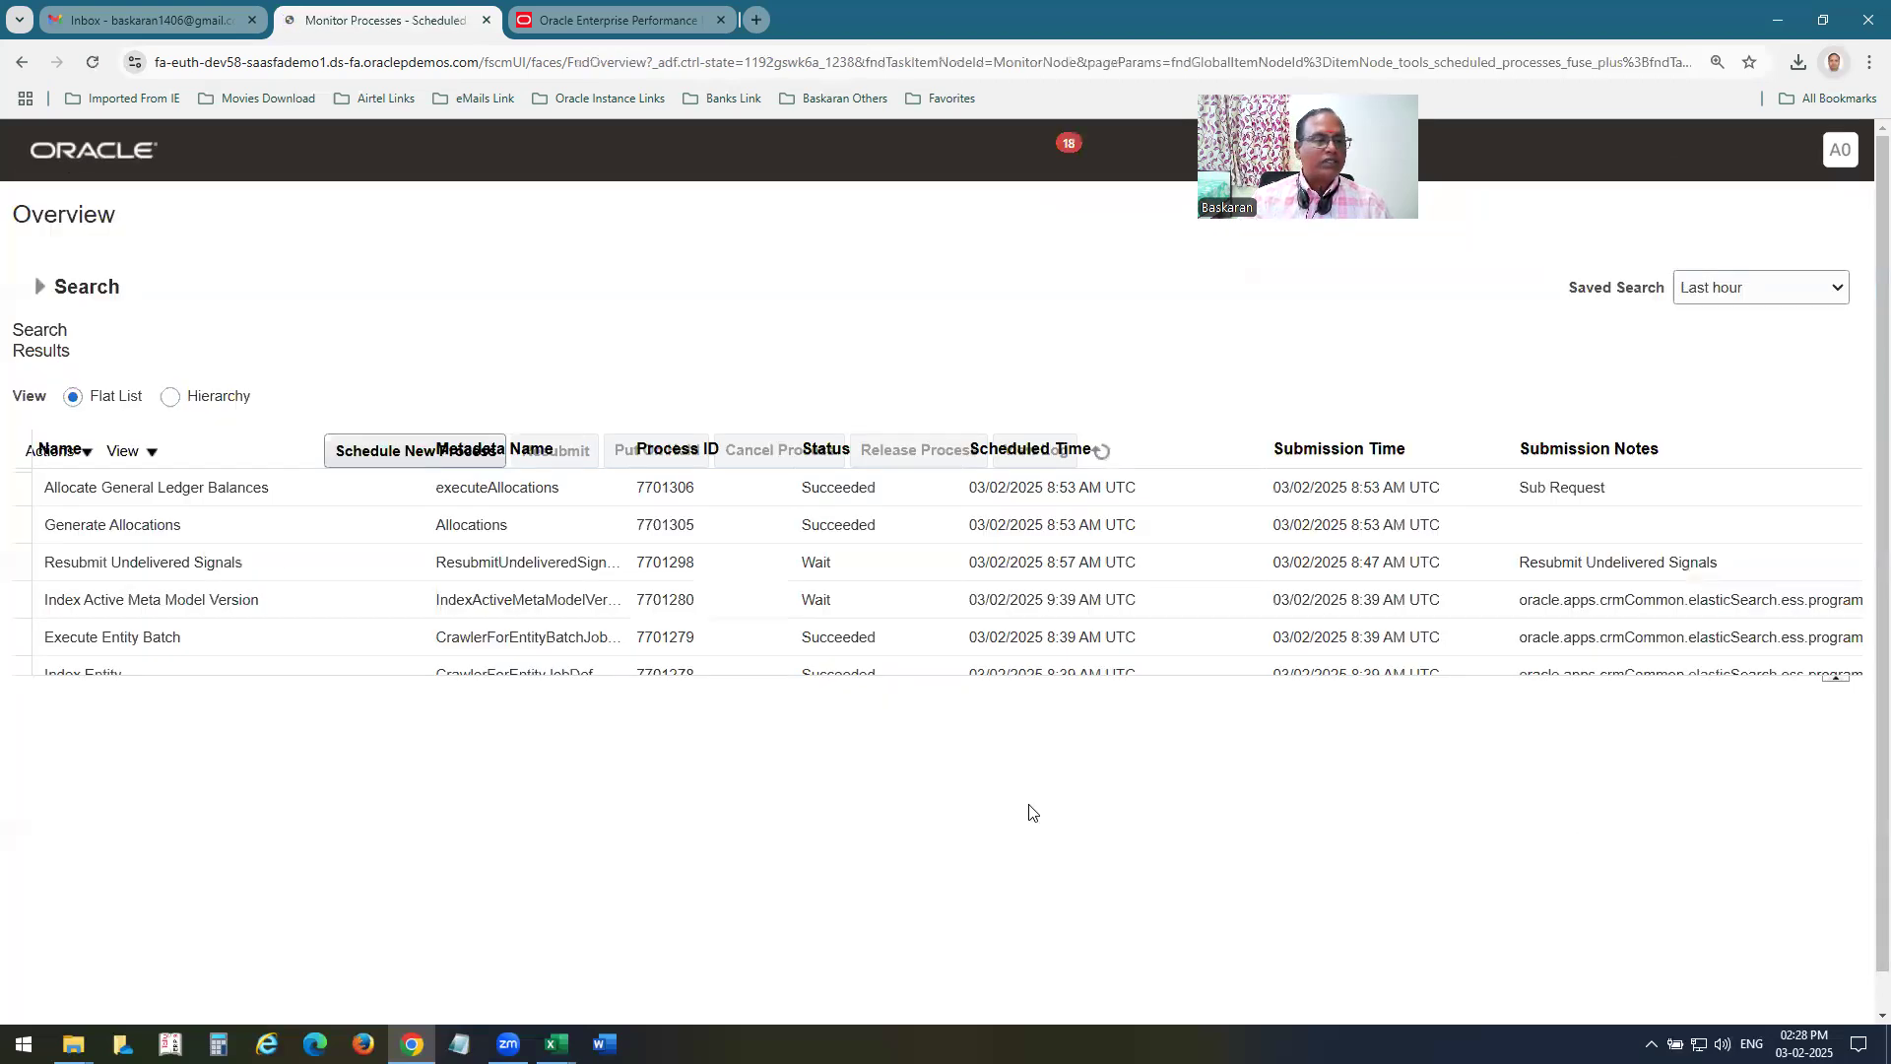
{"action": "left_click", "coordinate": [956, 450]}
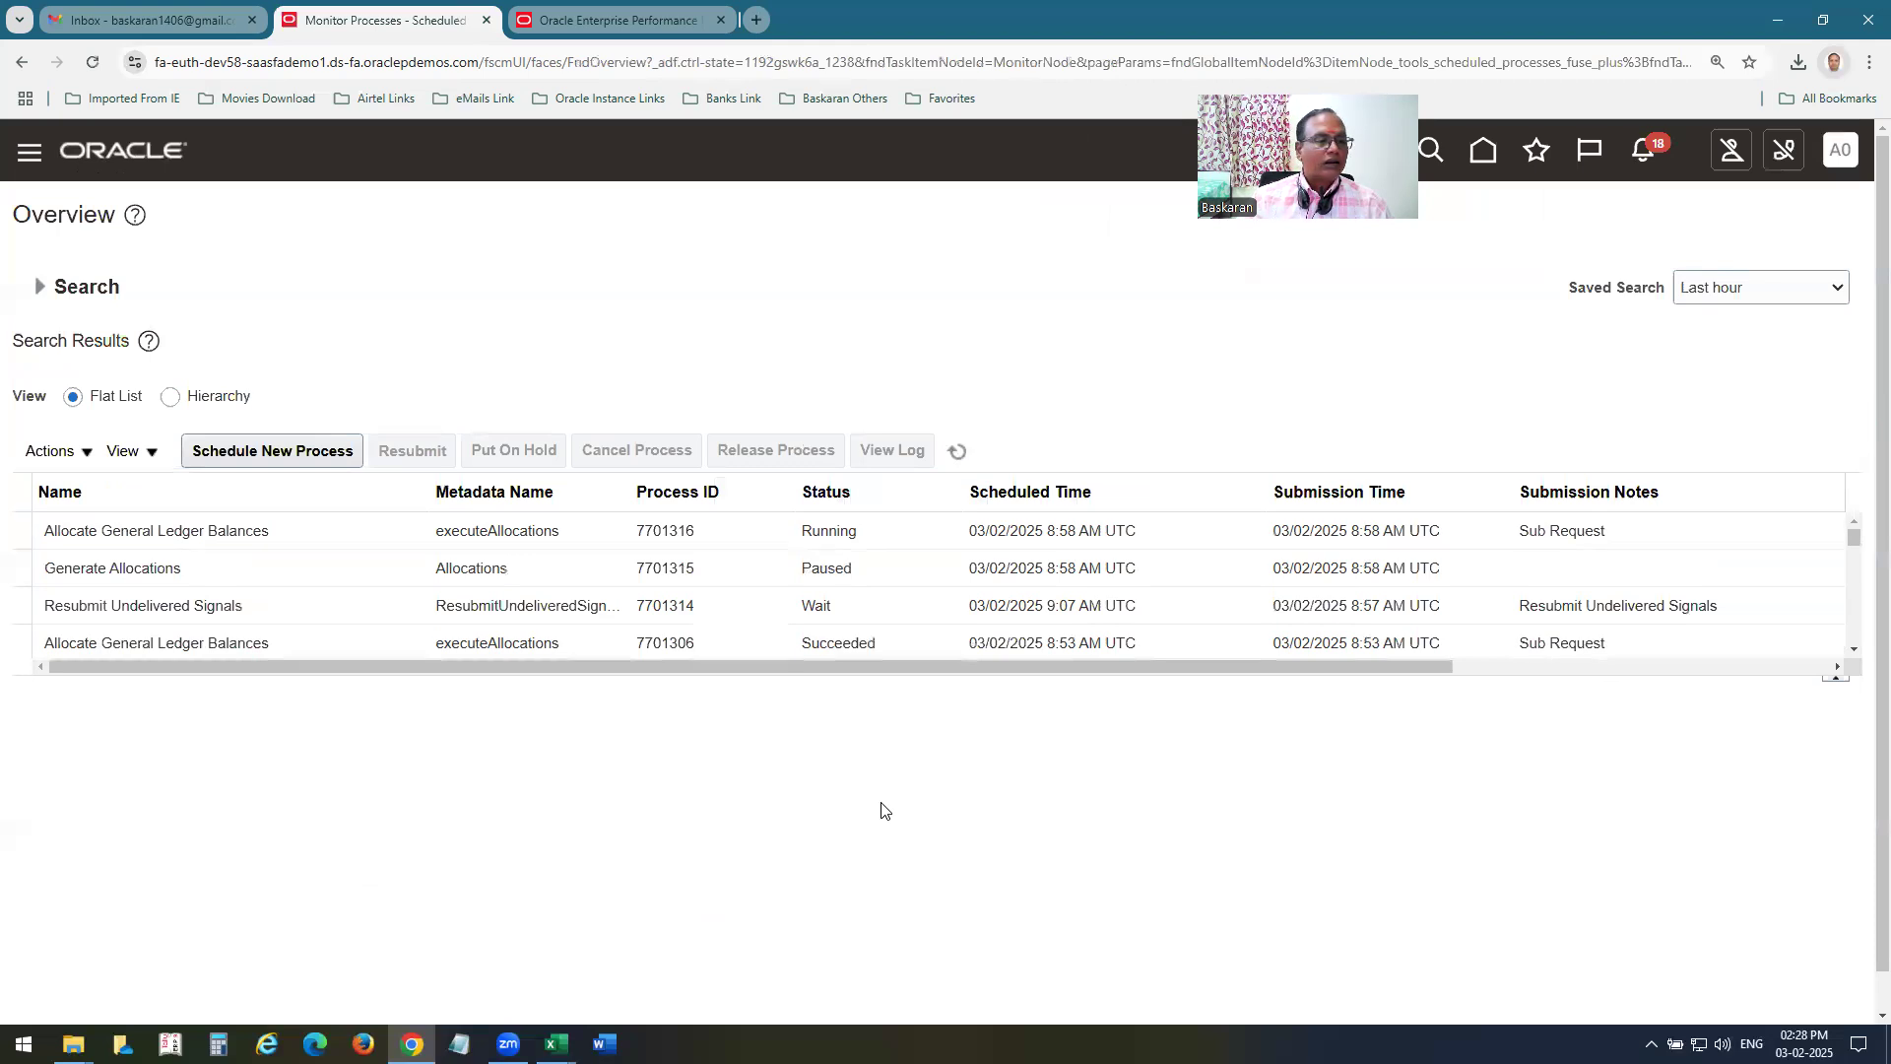
{"action": "left_click", "coordinate": [956, 452]}
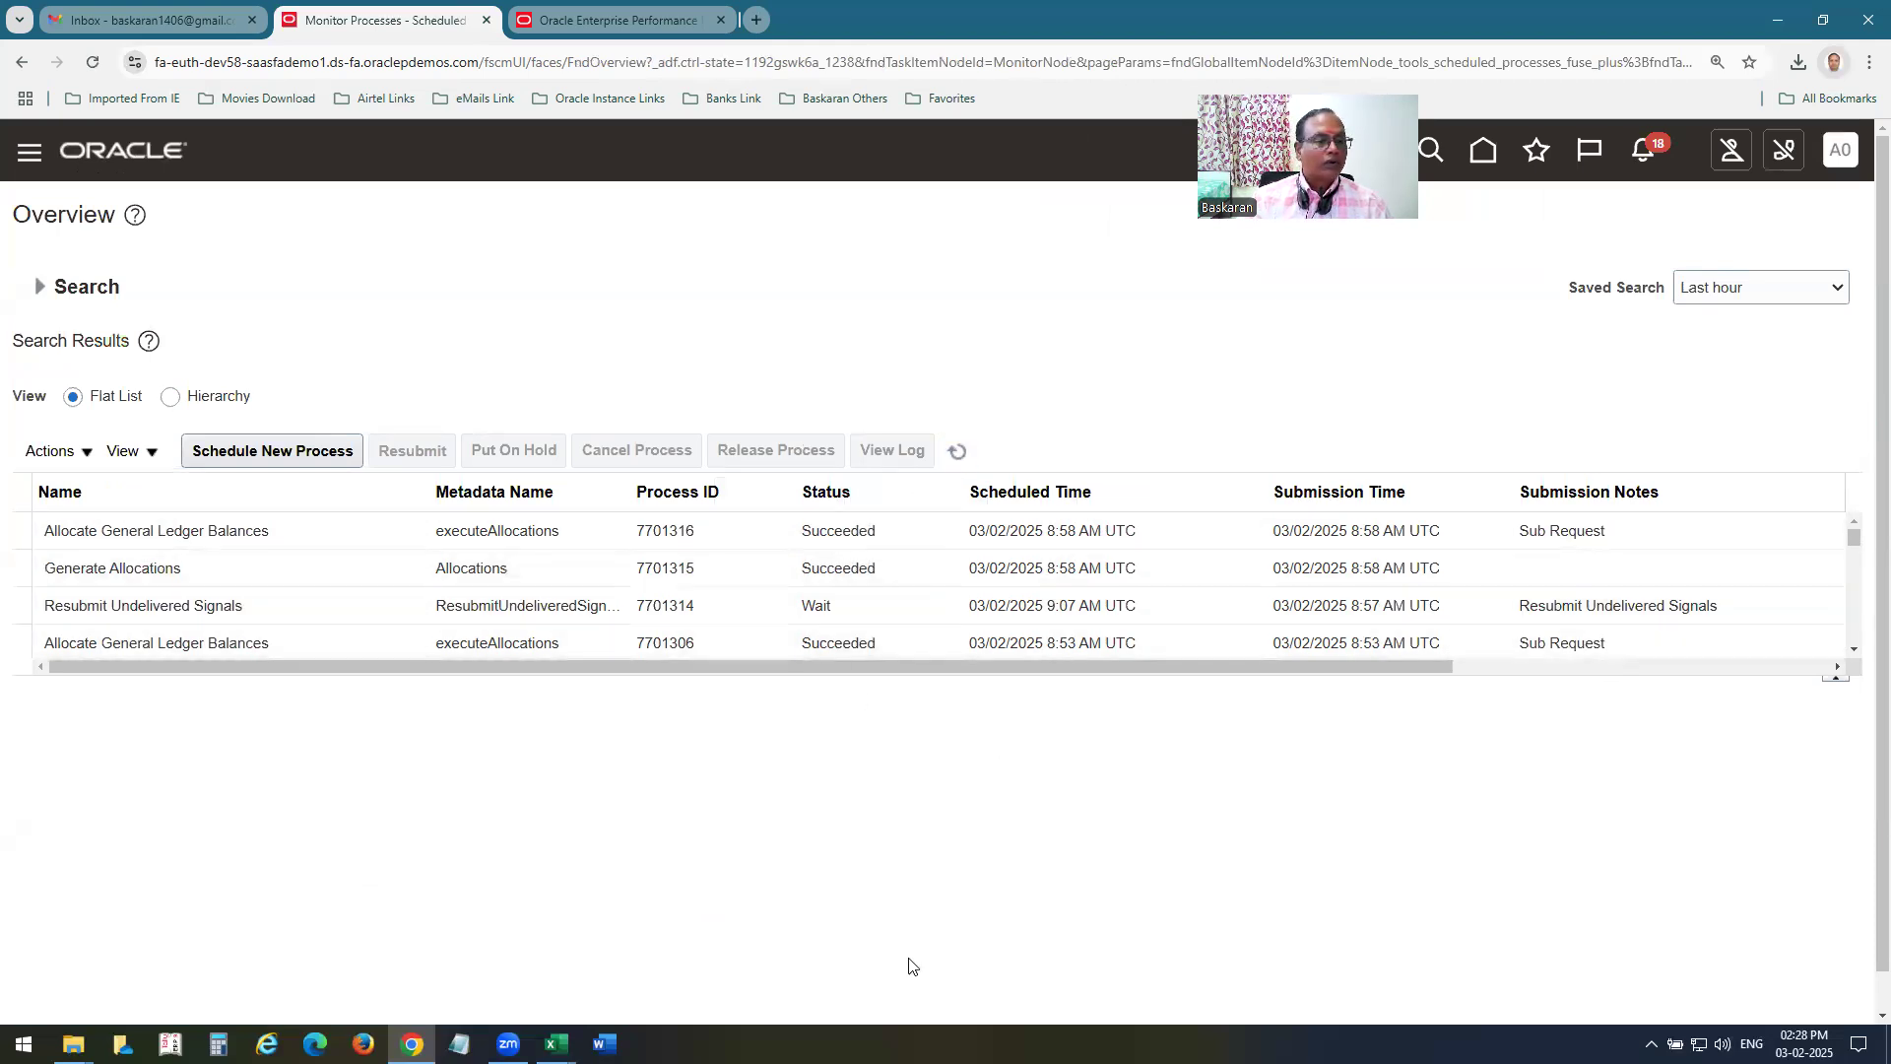
{"action": "left_click", "coordinate": [957, 451]}
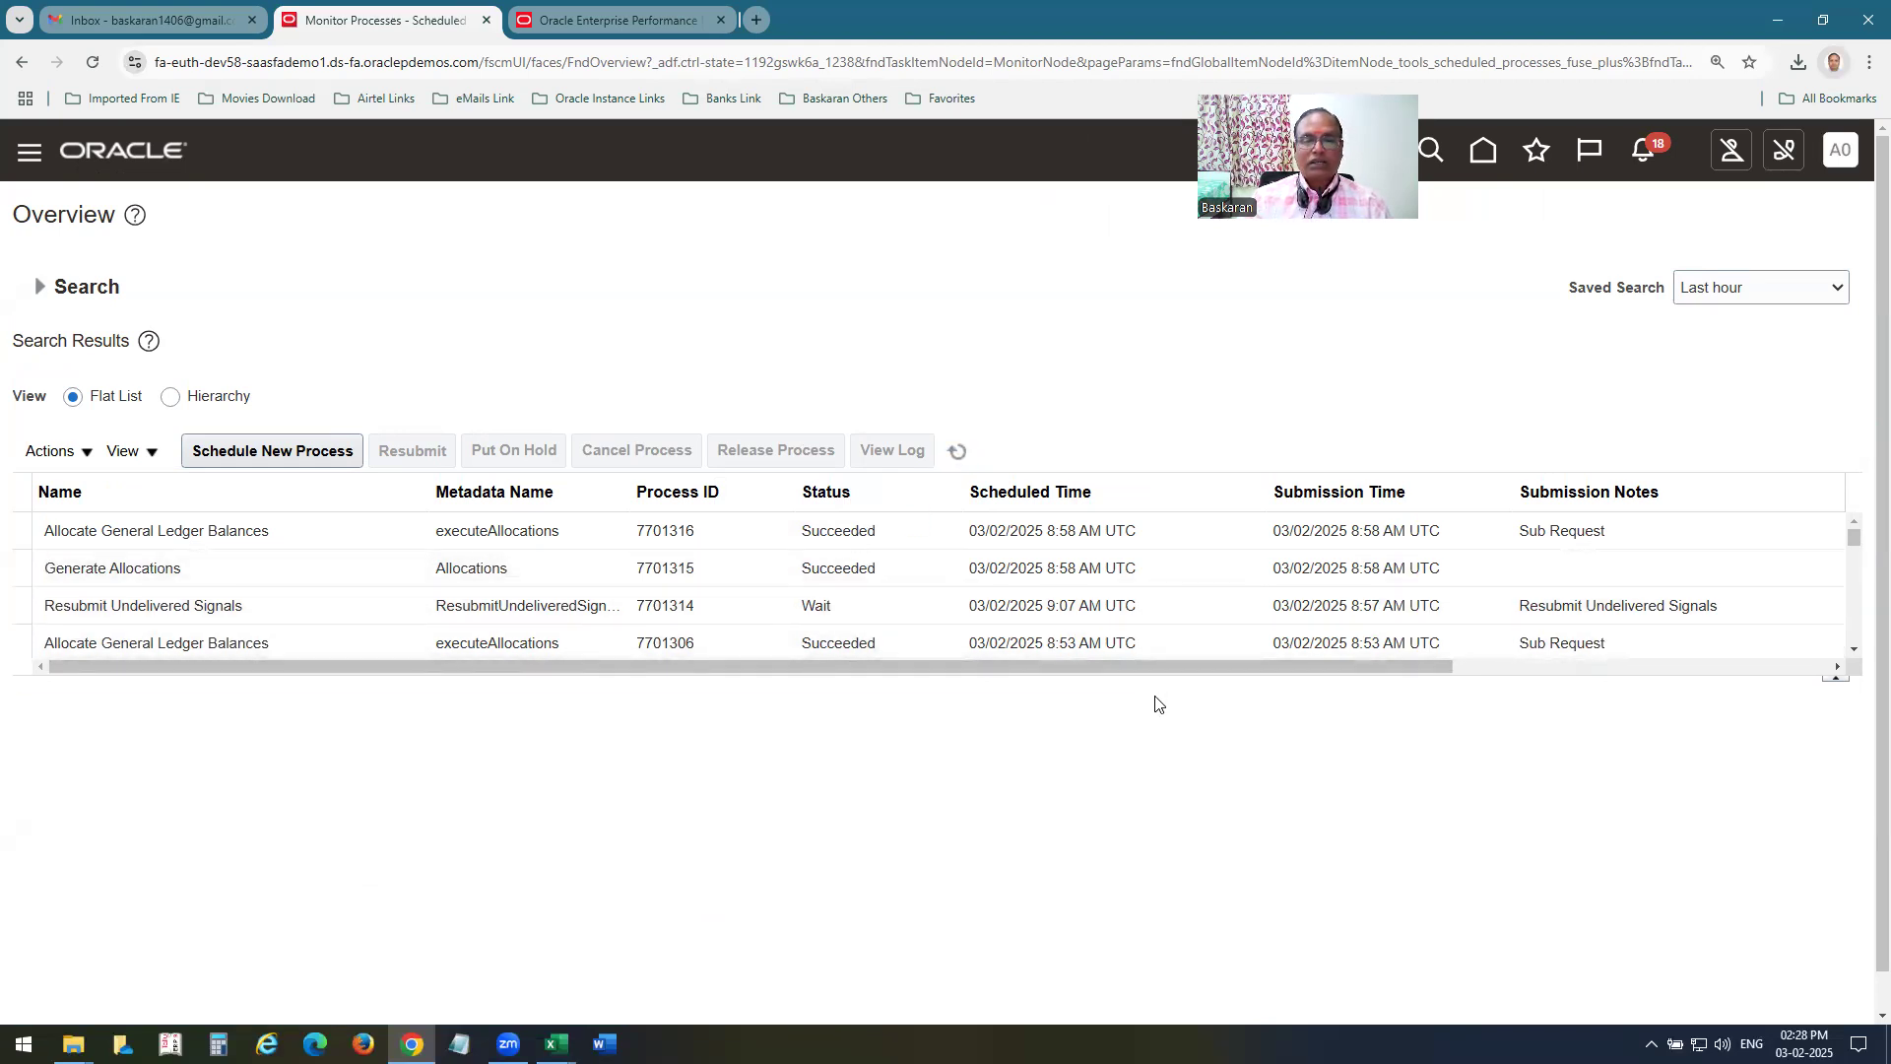
In Setup and Maintenance, search the Financials setup tasks for mana%acc%hier% and choose Manage Account Hierarchies from the results.
{"action": "left_click", "coordinate": [168, 153]}
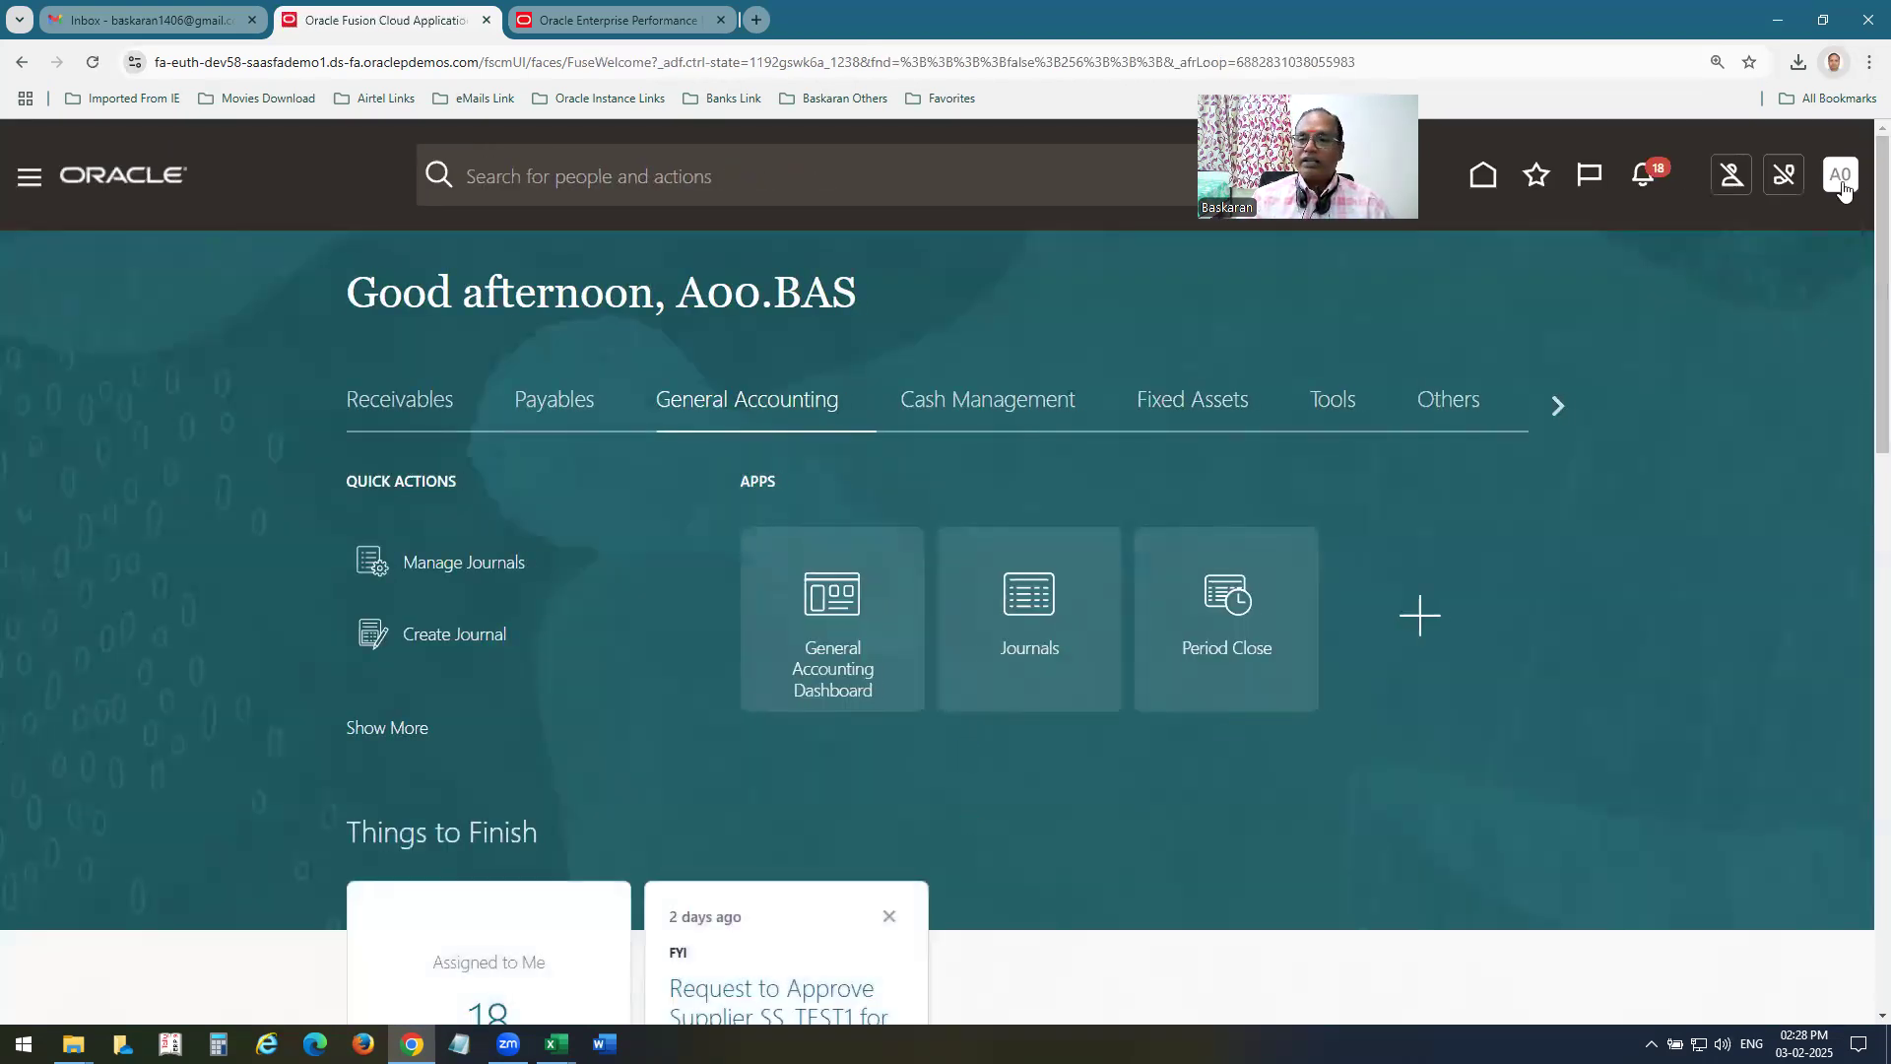
{"action": "left_click", "coordinate": [1435, 543]}
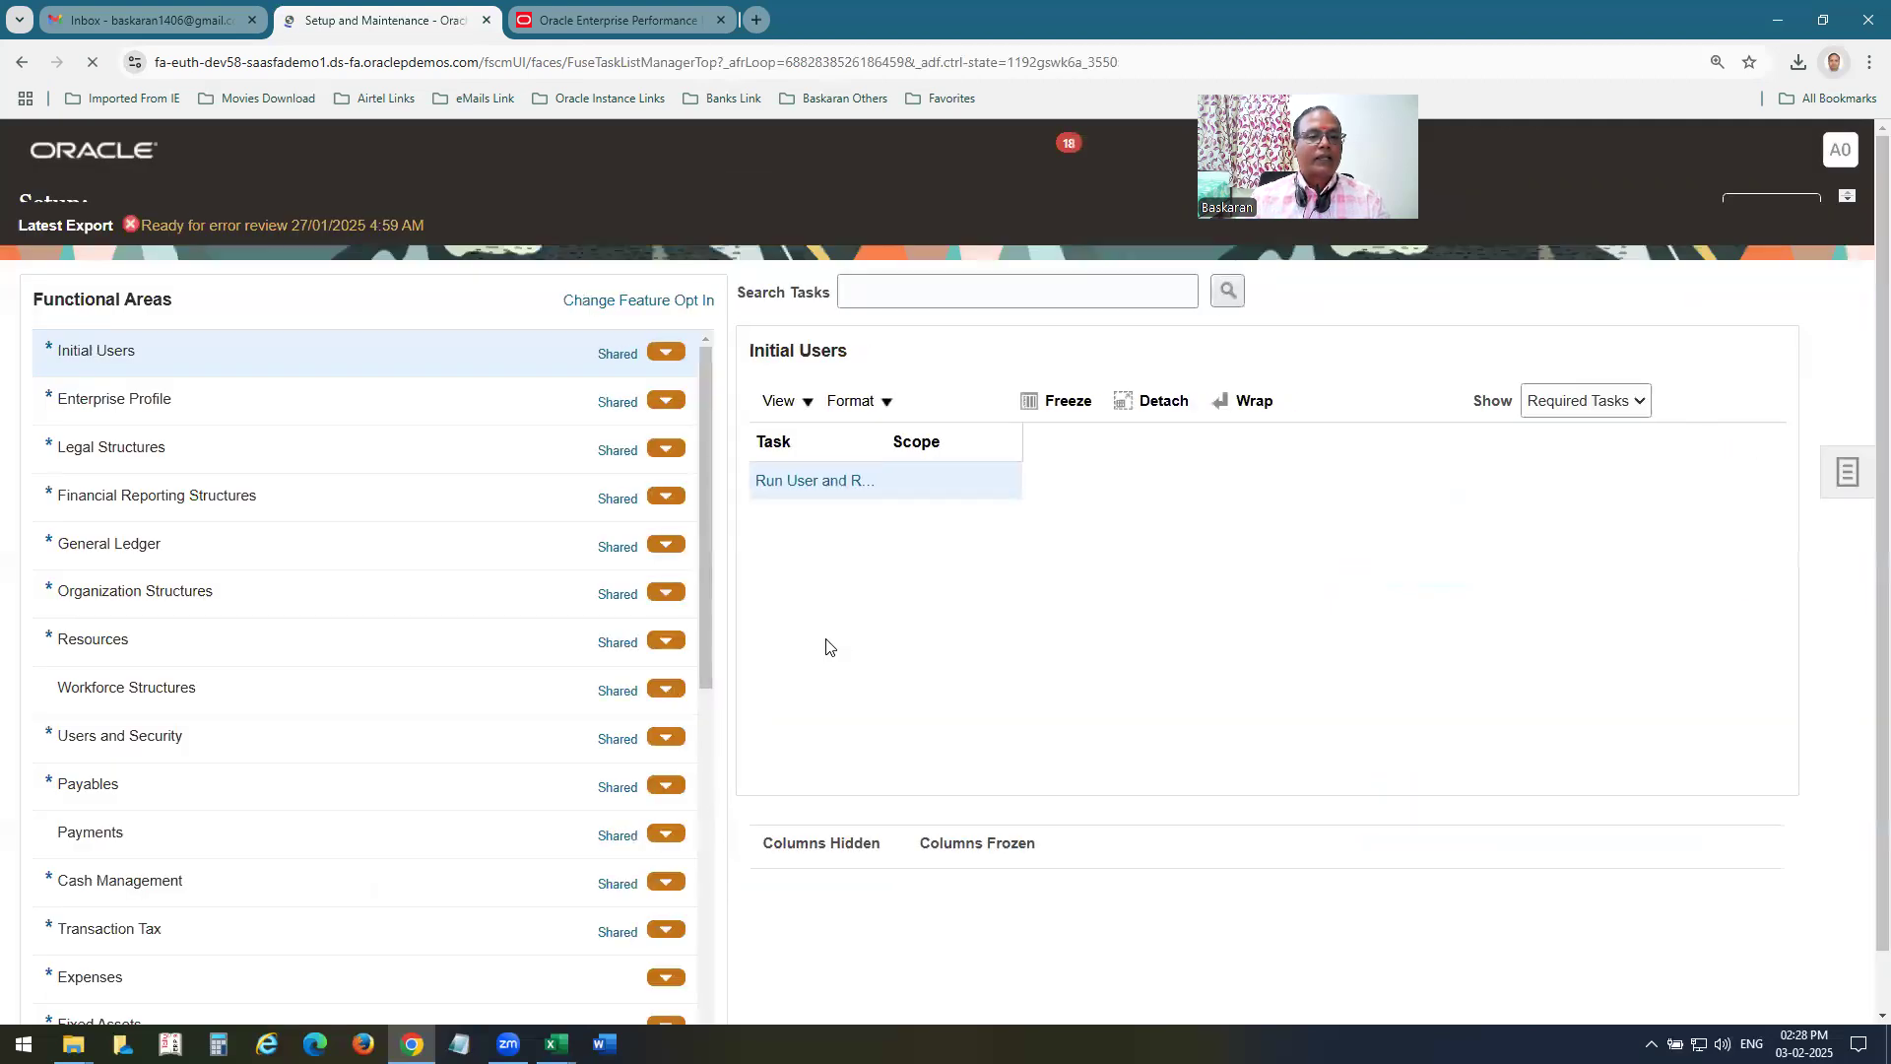
{"action": "left_click", "coordinate": [904, 325]}
{"action": "type", "text": "mana"}
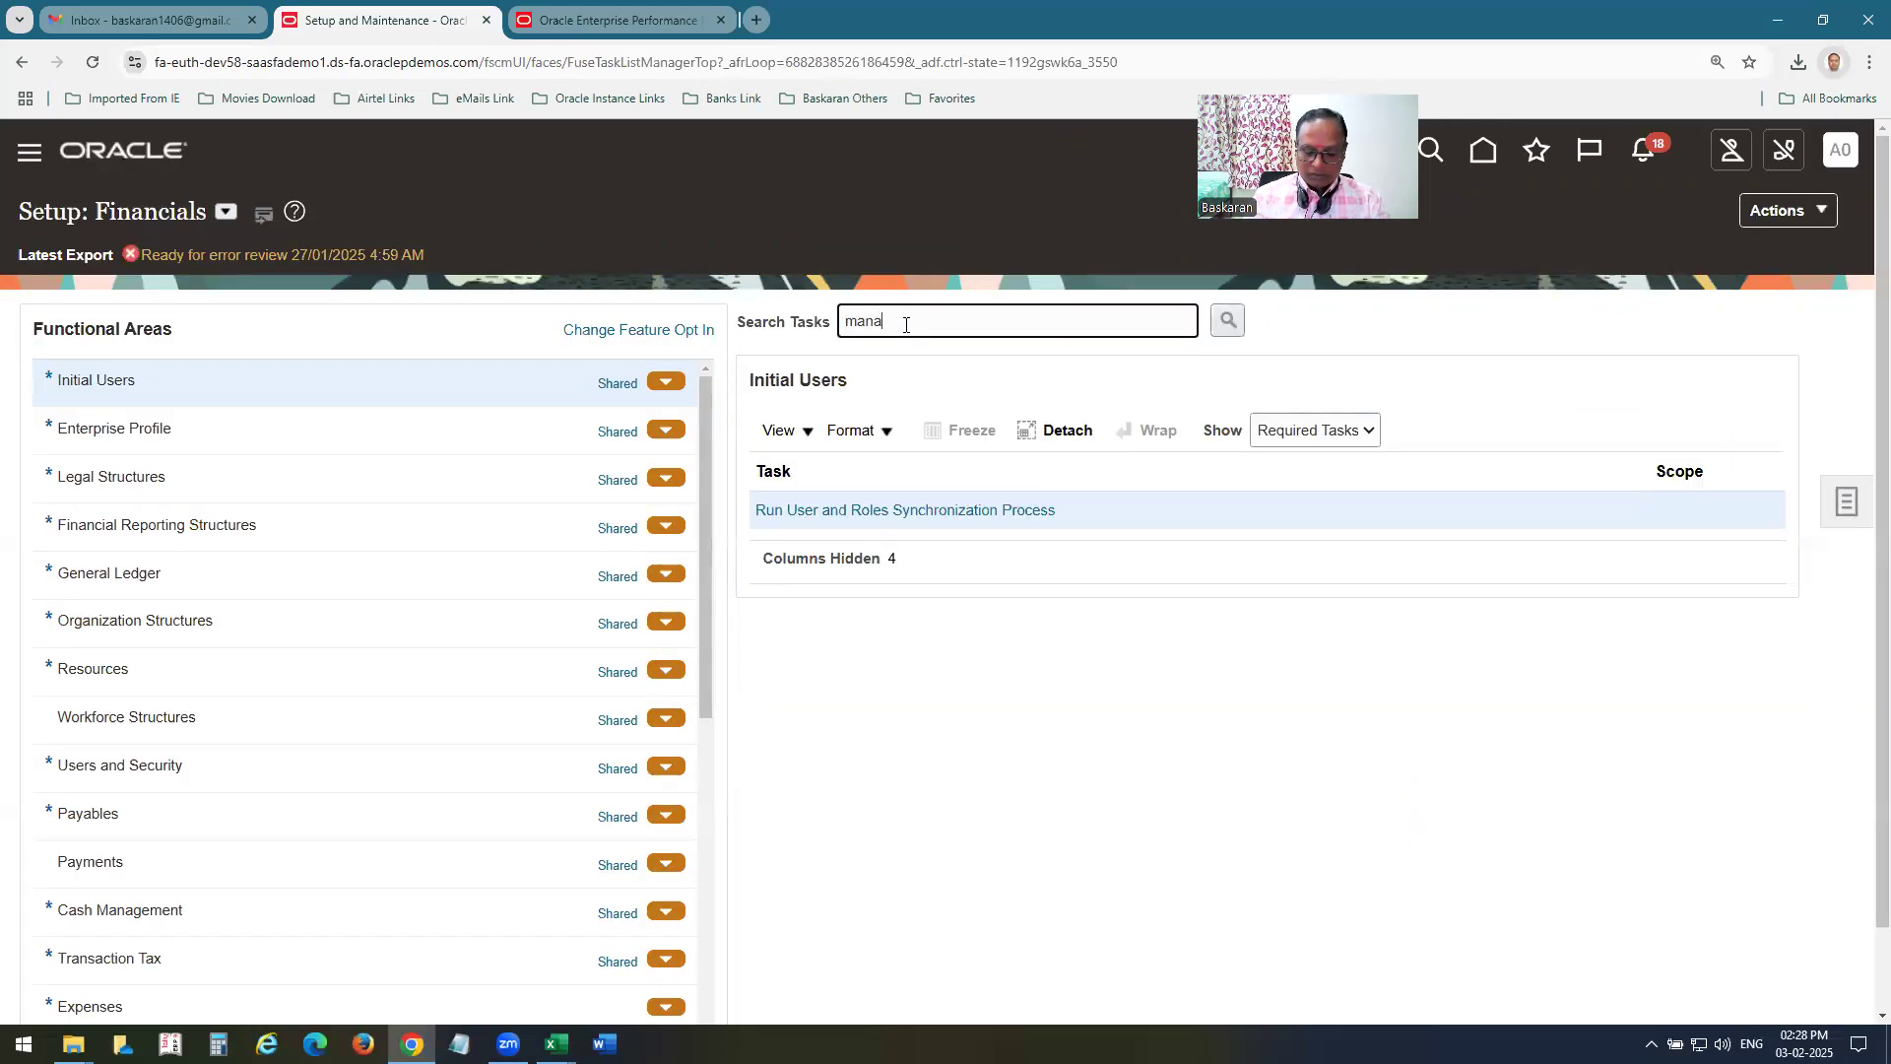
{"action": "type", "text": "5acc%hier%"}
{"action": "key", "text": "Return"}
{"action": "key", "text": "Return"}
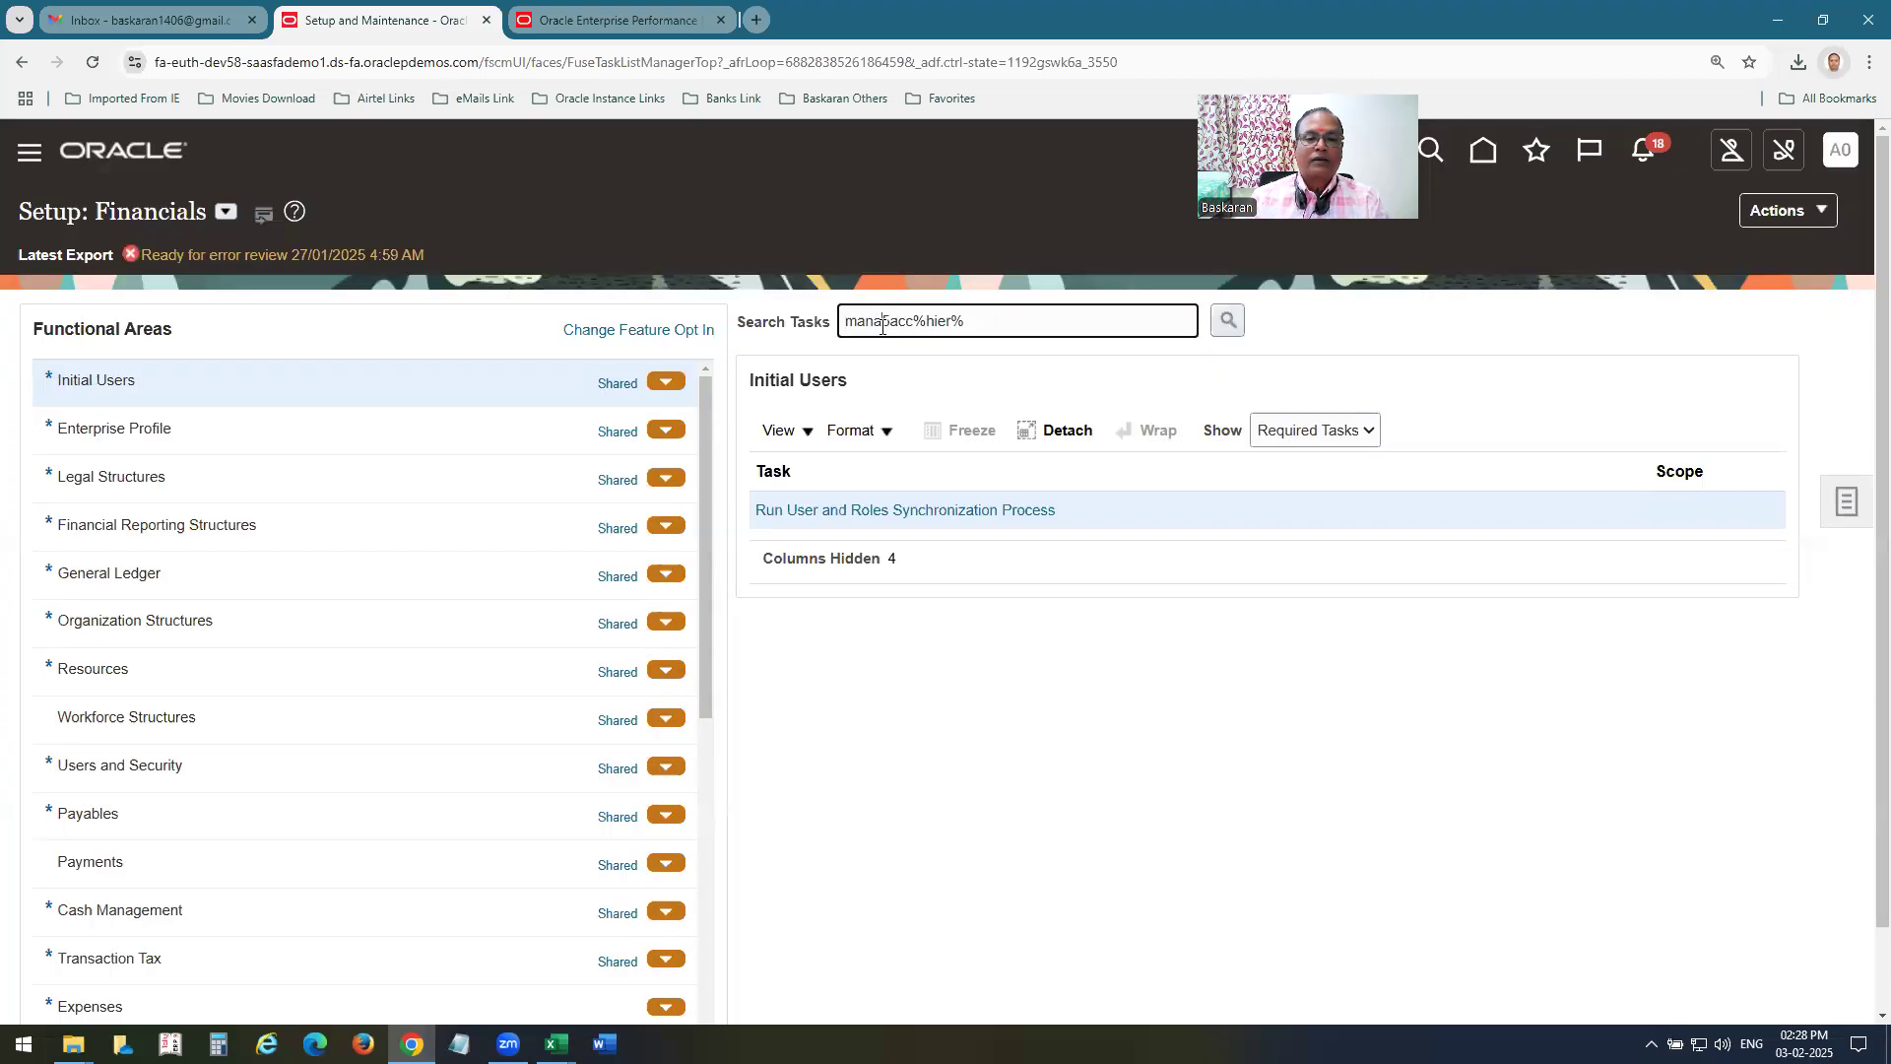
{"action": "left_click", "coordinate": [882, 325]}
{"action": "key", "text": "BackSpace"}
{"action": "type", "text": "%"}
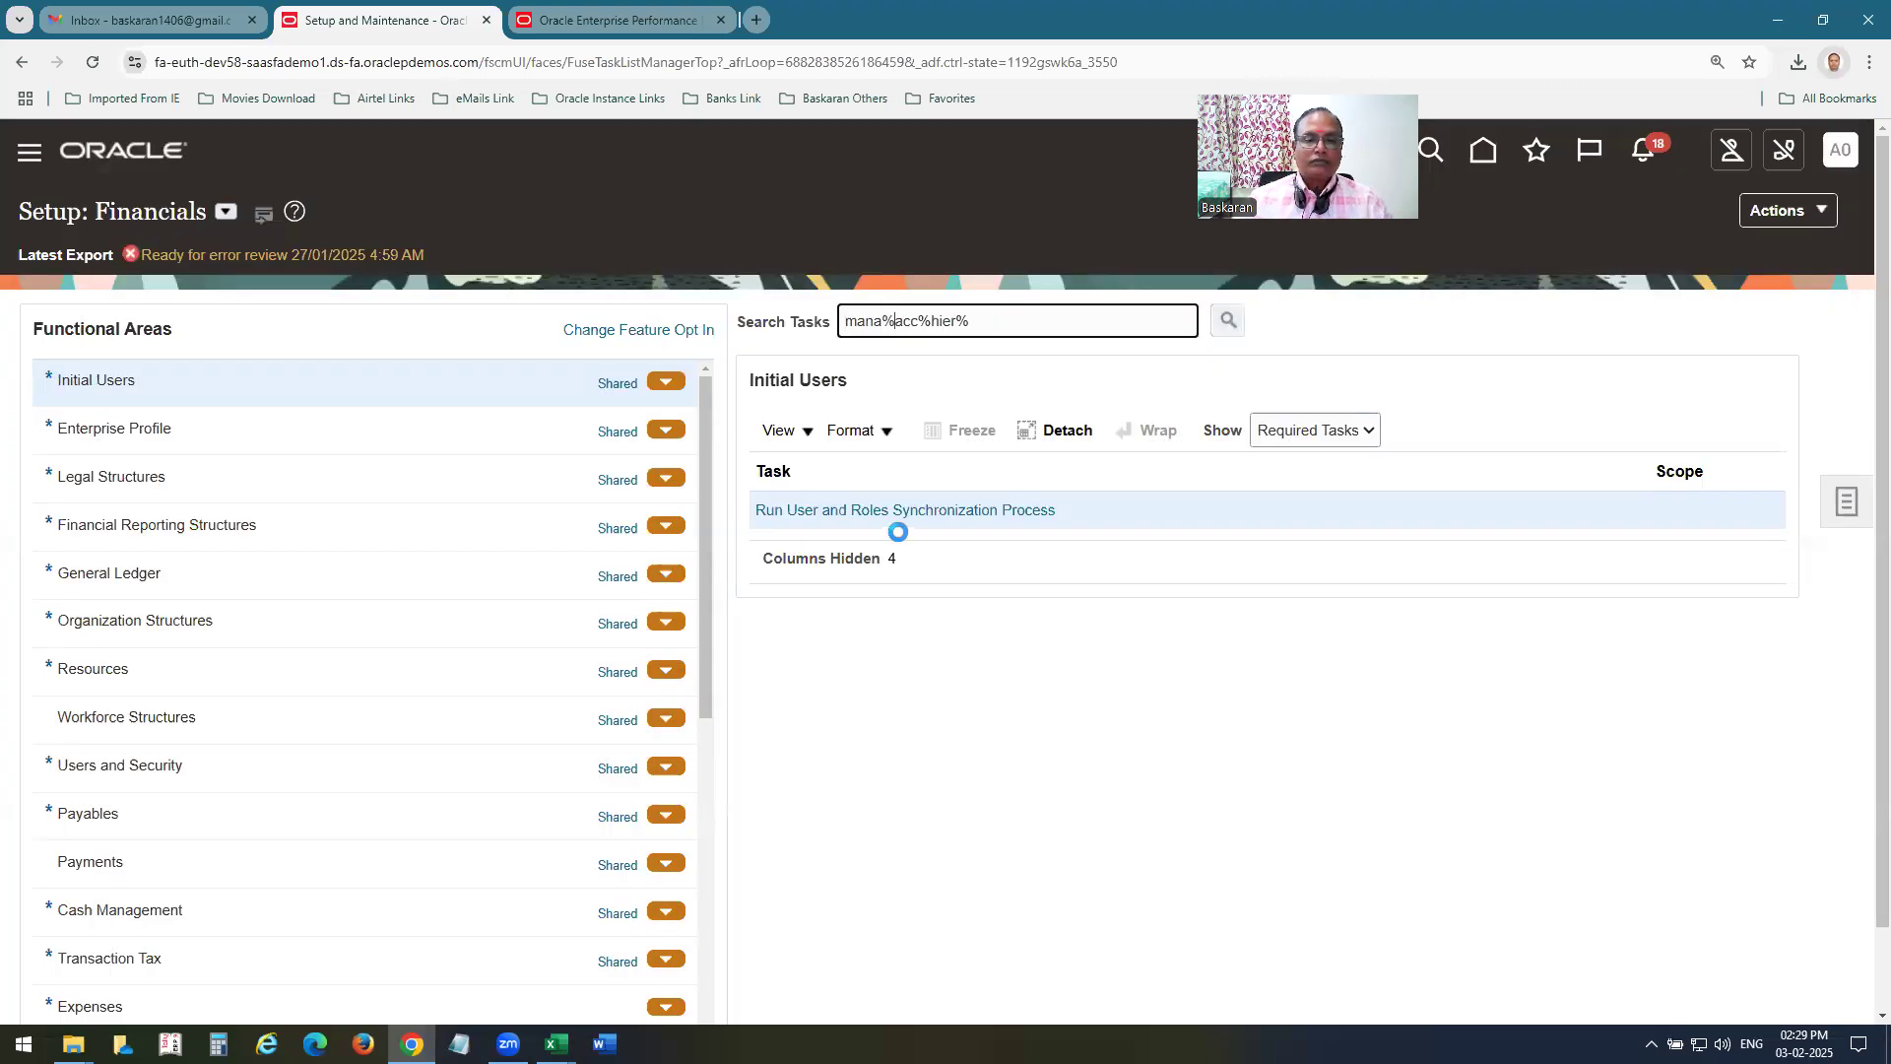
{"action": "key", "text": "Return"}
{"action": "left_click", "coordinate": [688, 604]}
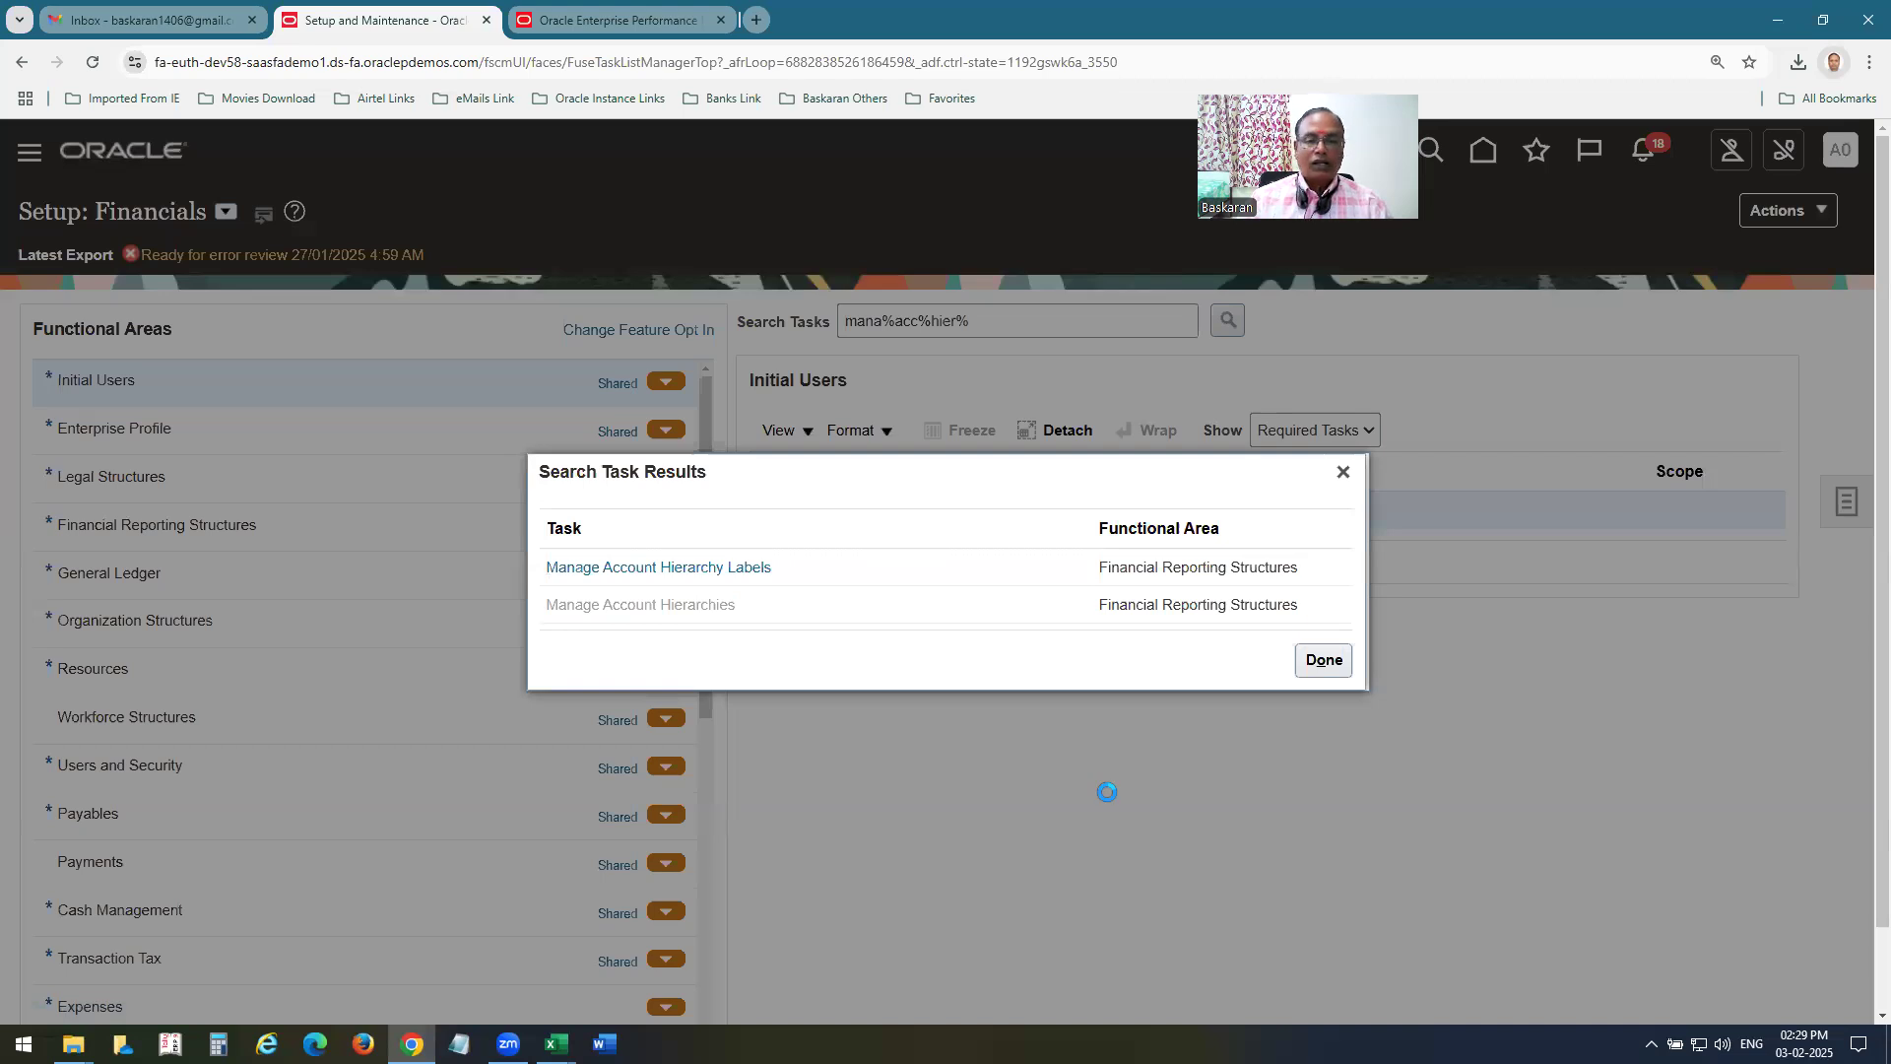
Open the Publish Account Hierarchies task and return to the Financial Reporting Structures task list.
{"action": "left_click", "coordinate": [906, 547]}
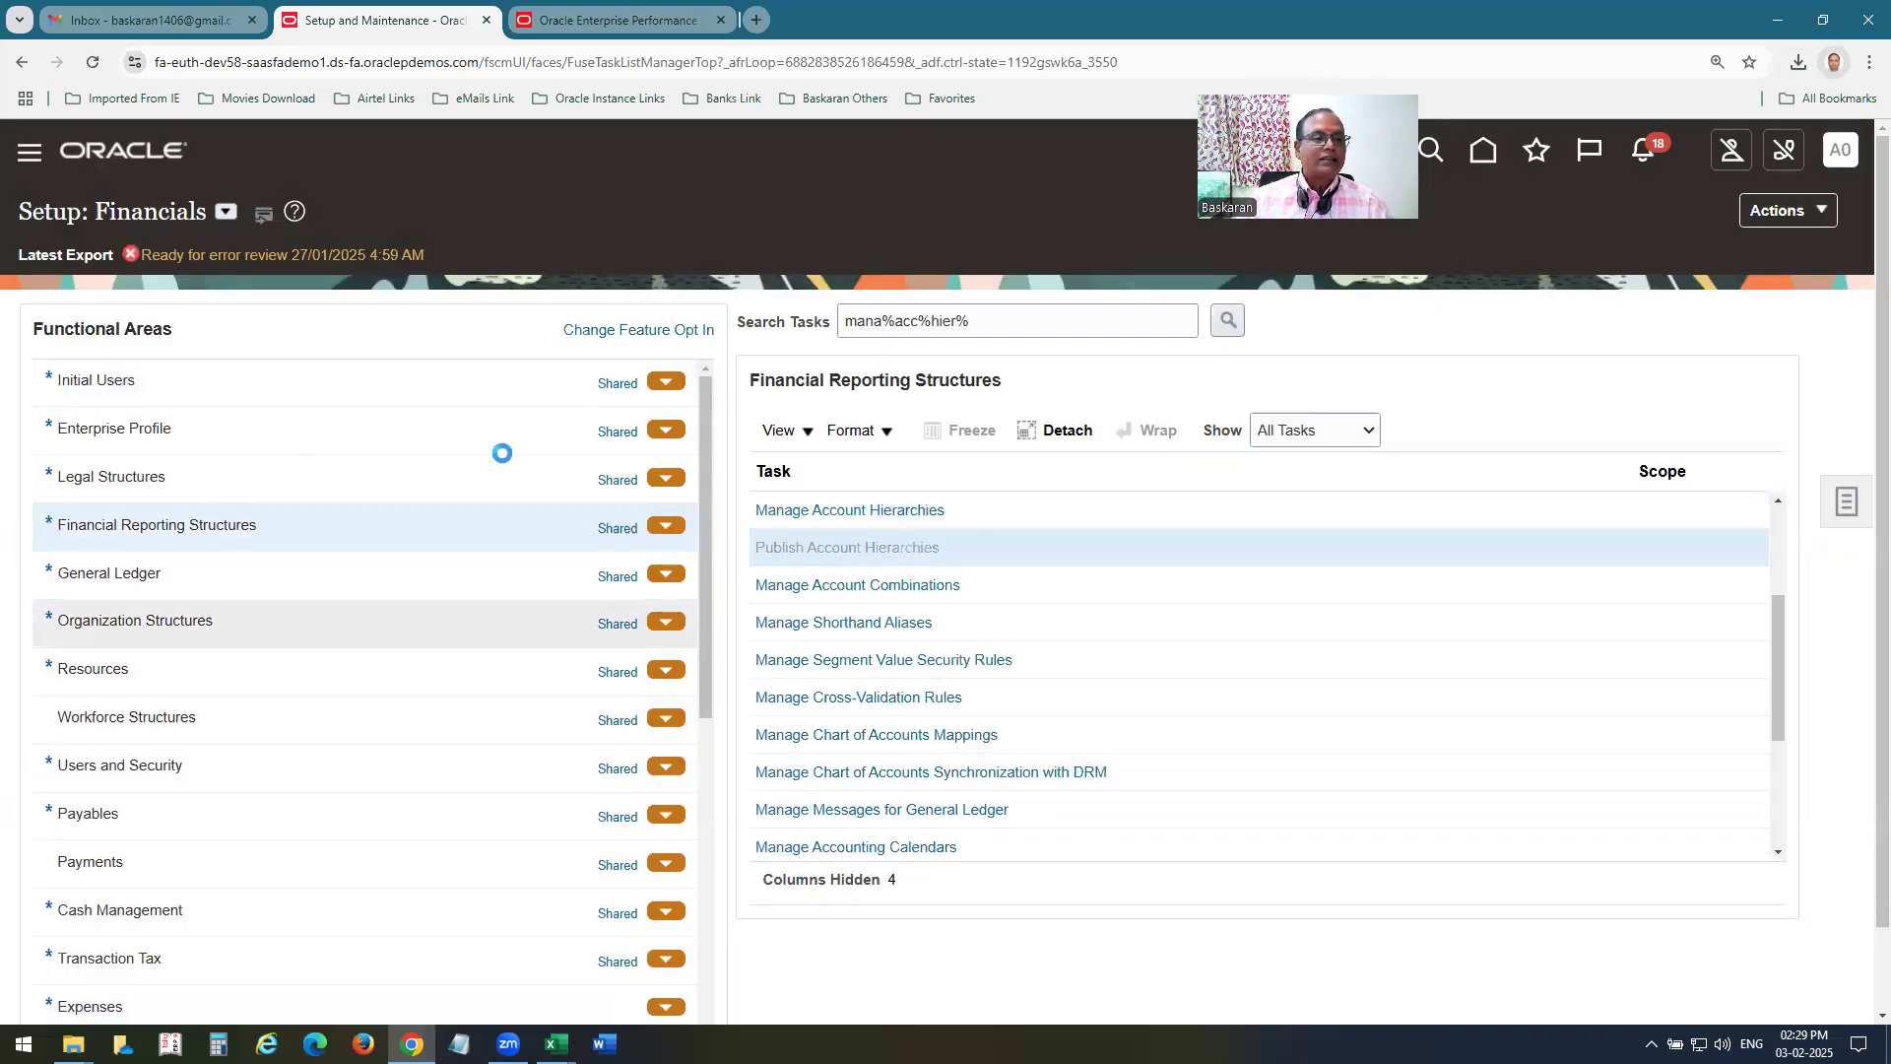
{"action": "left_click", "coordinate": [1813, 223]}
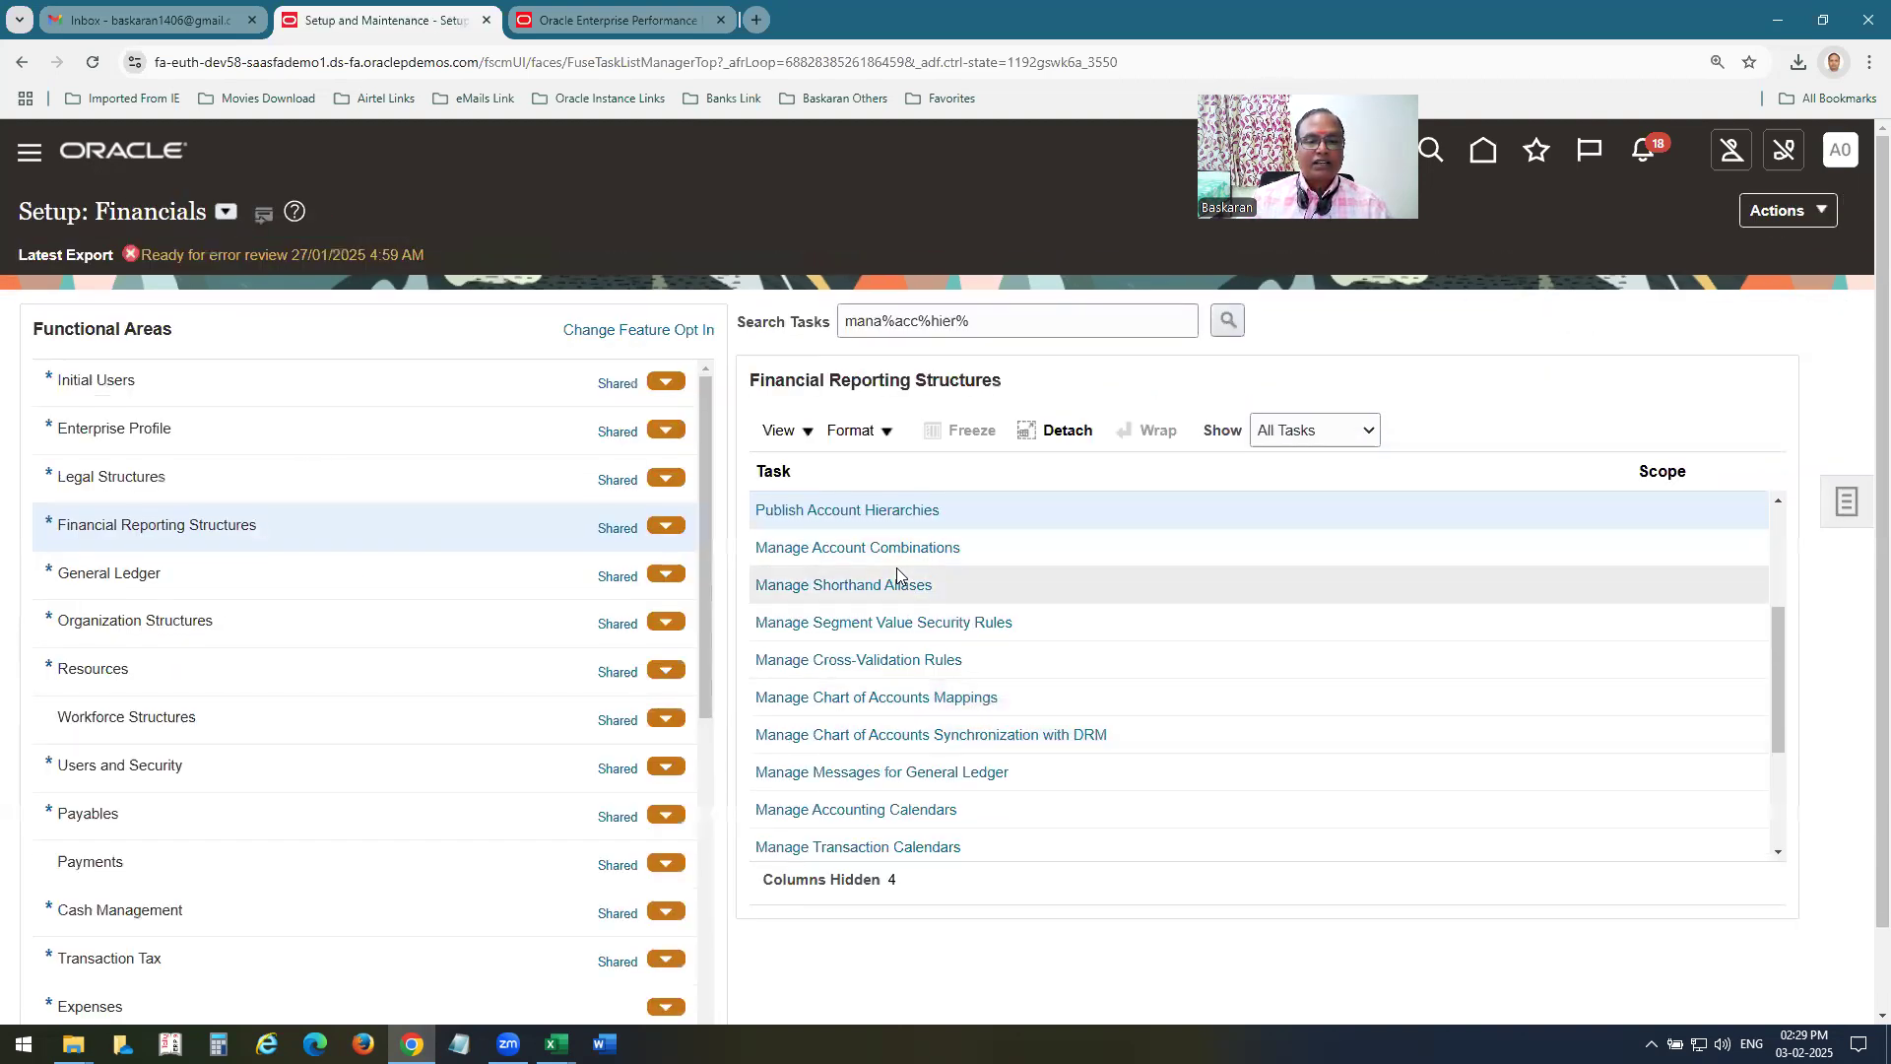
{"action": "left_click", "coordinate": [1784, 510]}
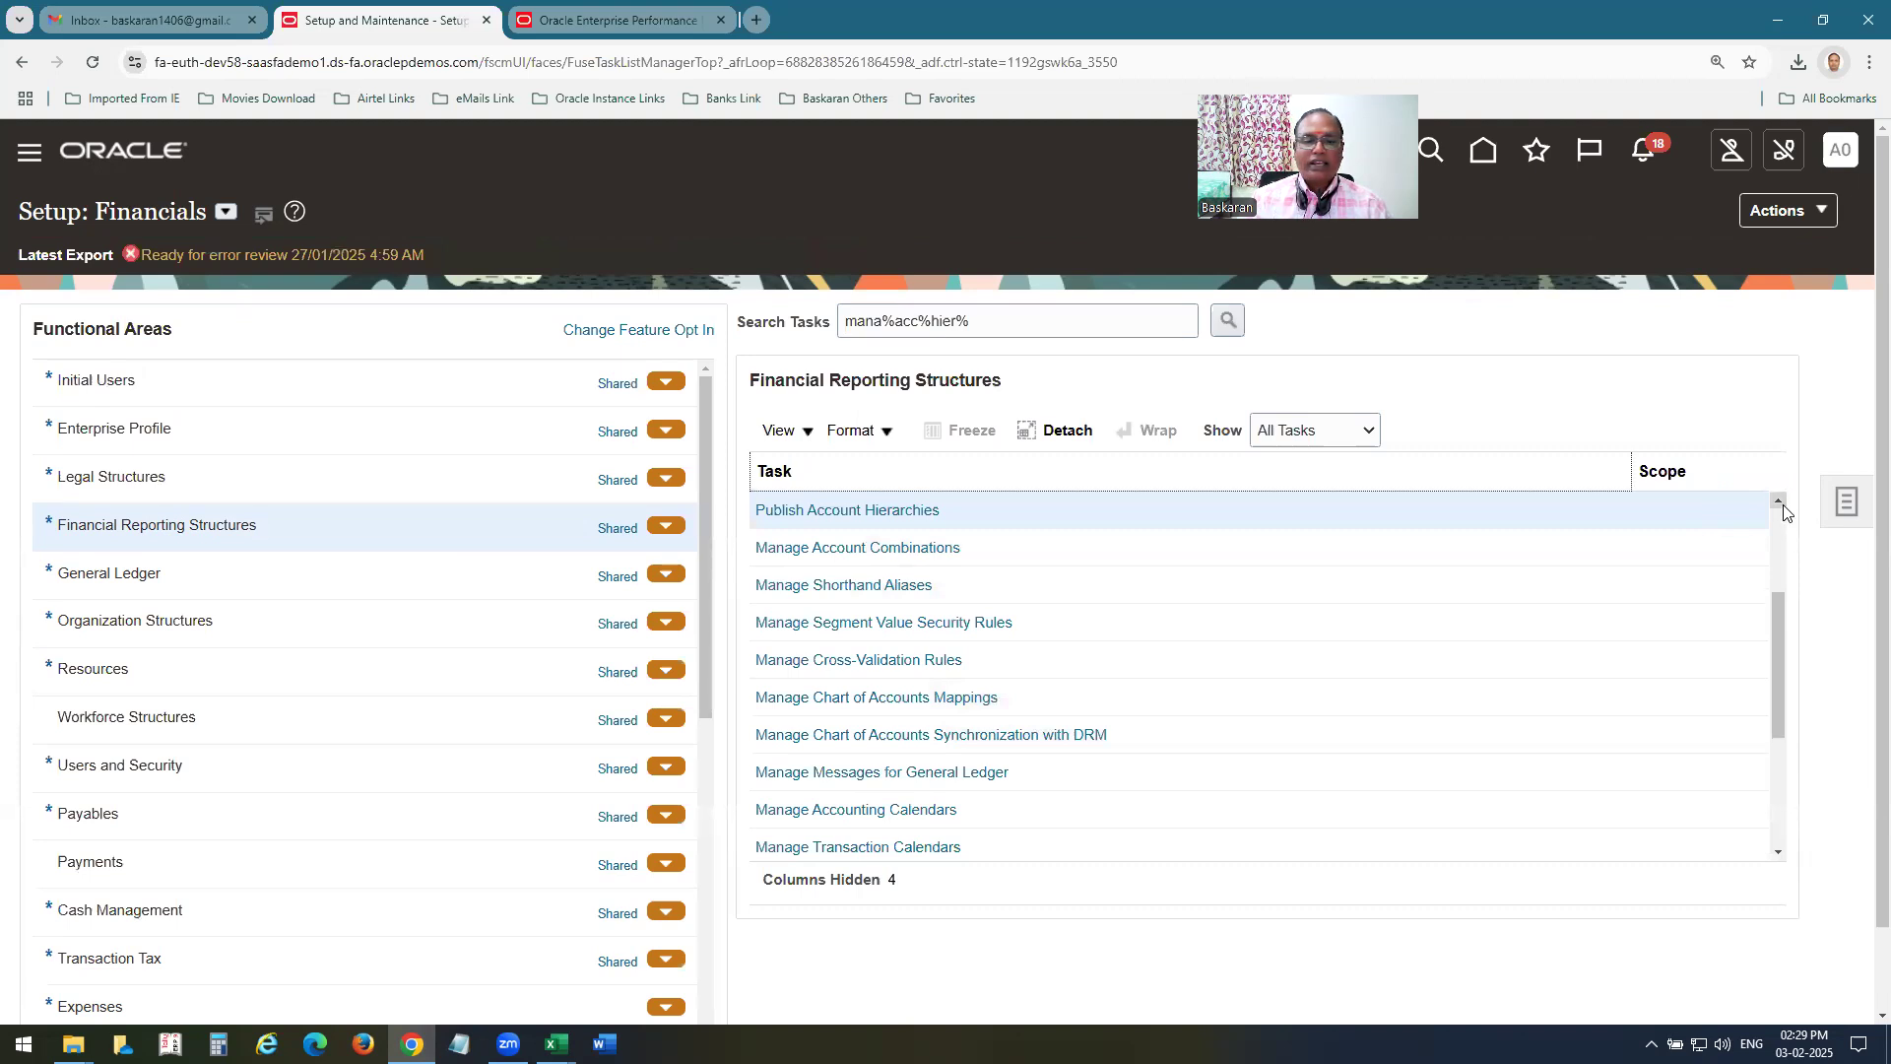
Open Manage Account Hierarchies and search for the tree named Department A00 US.
{"action": "left_click", "coordinate": [1781, 506]}
{"action": "left_click", "coordinate": [1781, 505]}
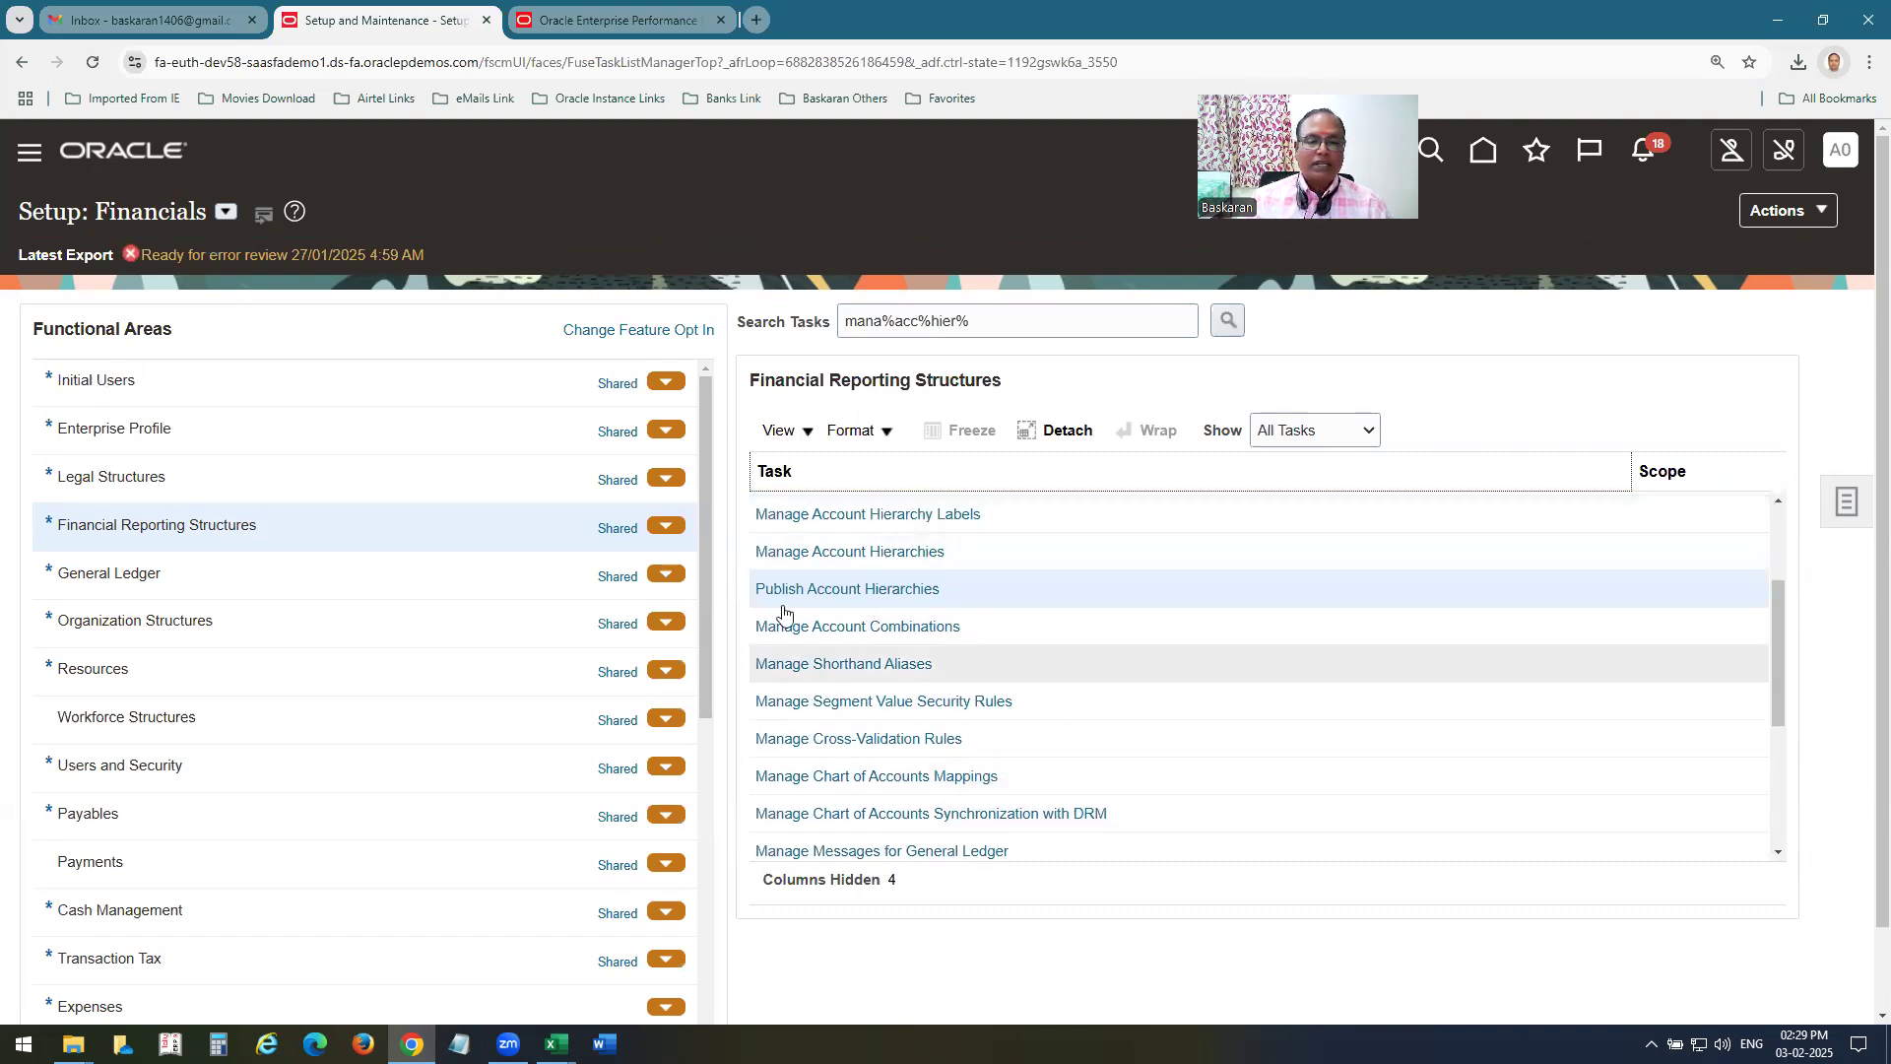
{"action": "left_click", "coordinate": [876, 554]}
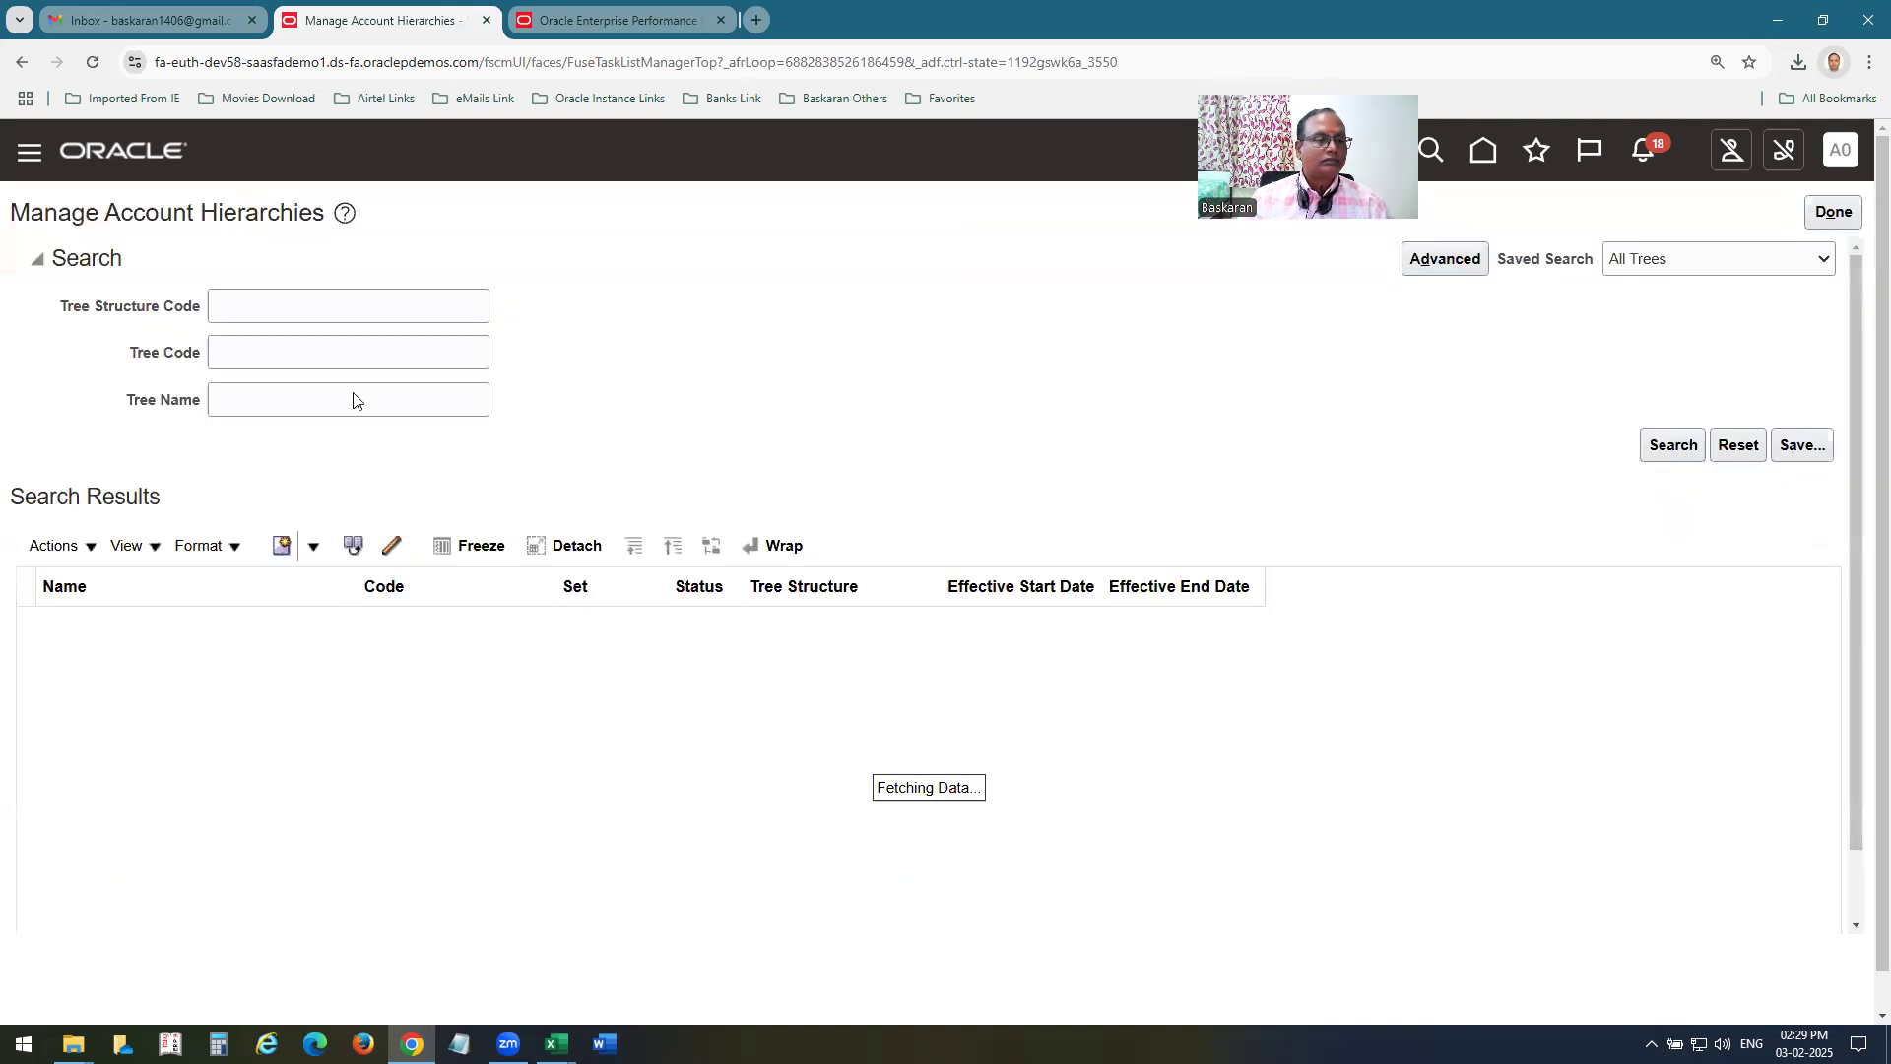
{"action": "left_click", "coordinate": [354, 409]}
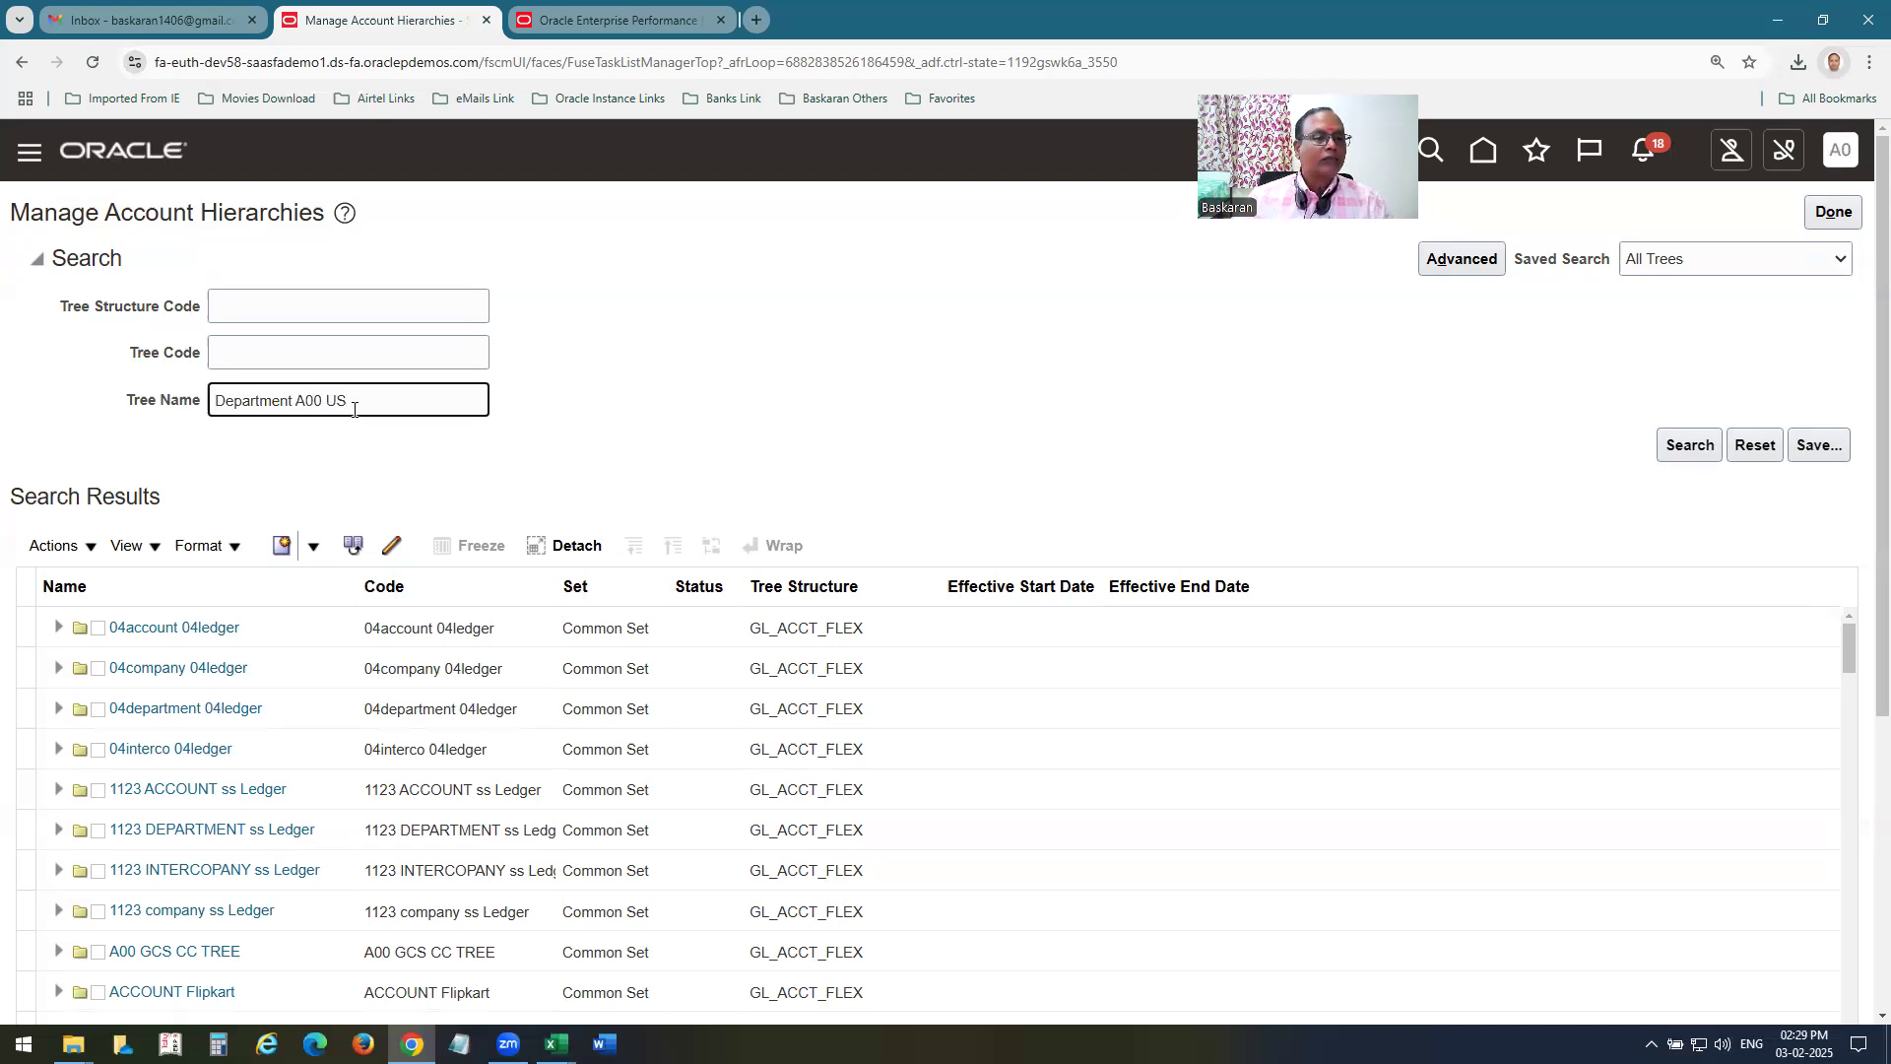
{"action": "key", "text": "Return"}
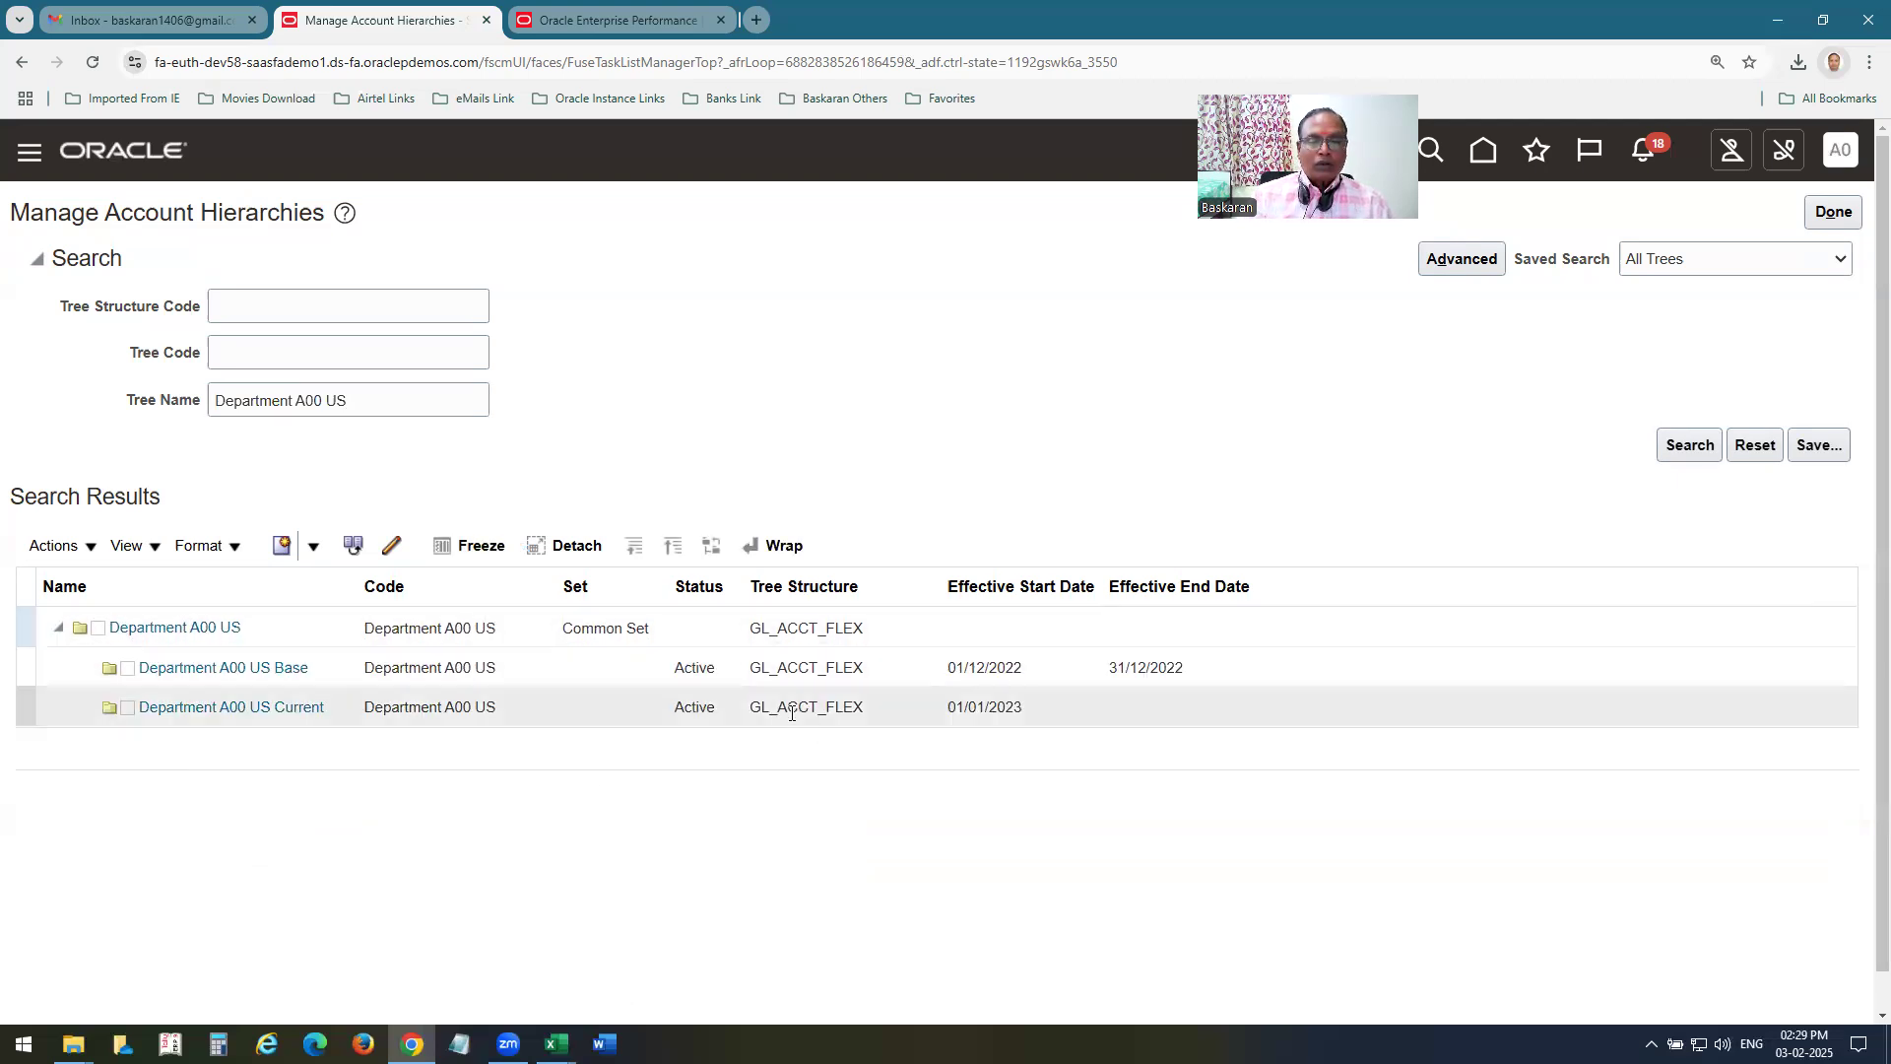
Check the status options offered for the Department A00 US Current tree version, and leave the account hierarchies page.
{"action": "left_click", "coordinate": [791, 710]}
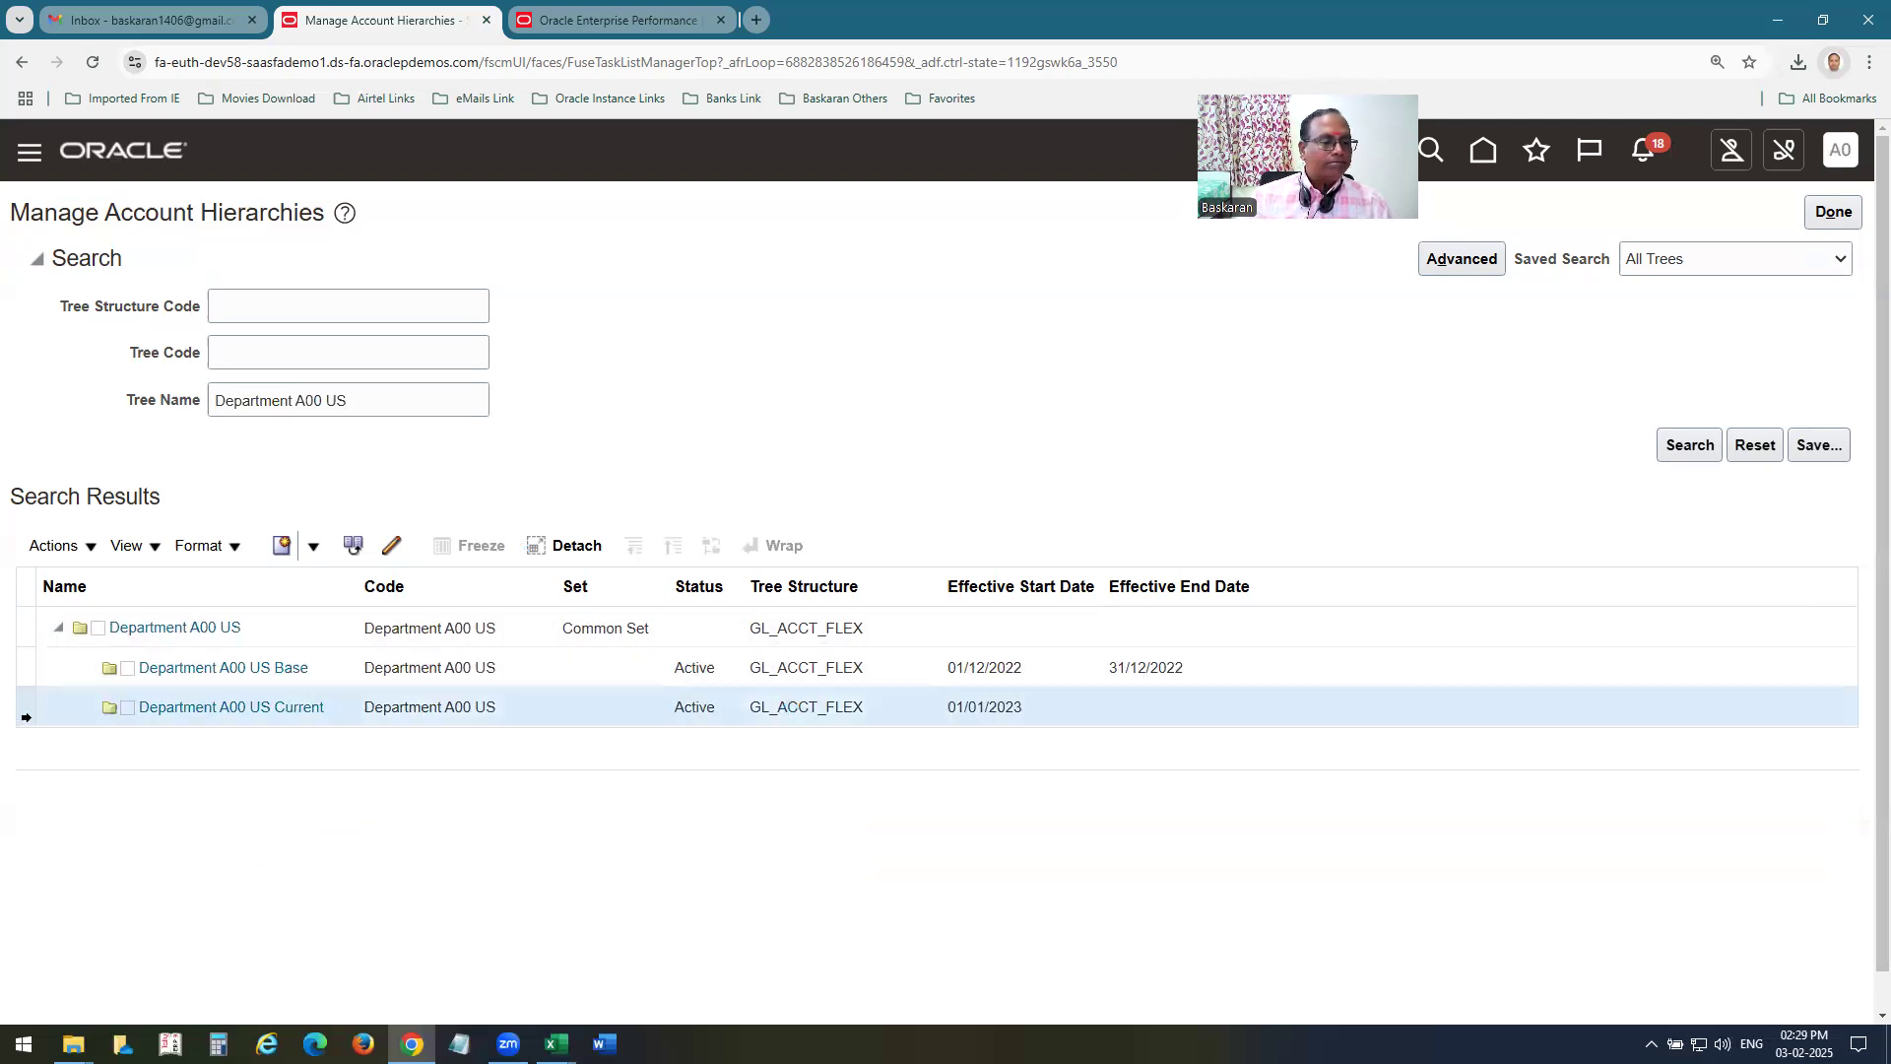
{"action": "left_click", "coordinate": [59, 545]}
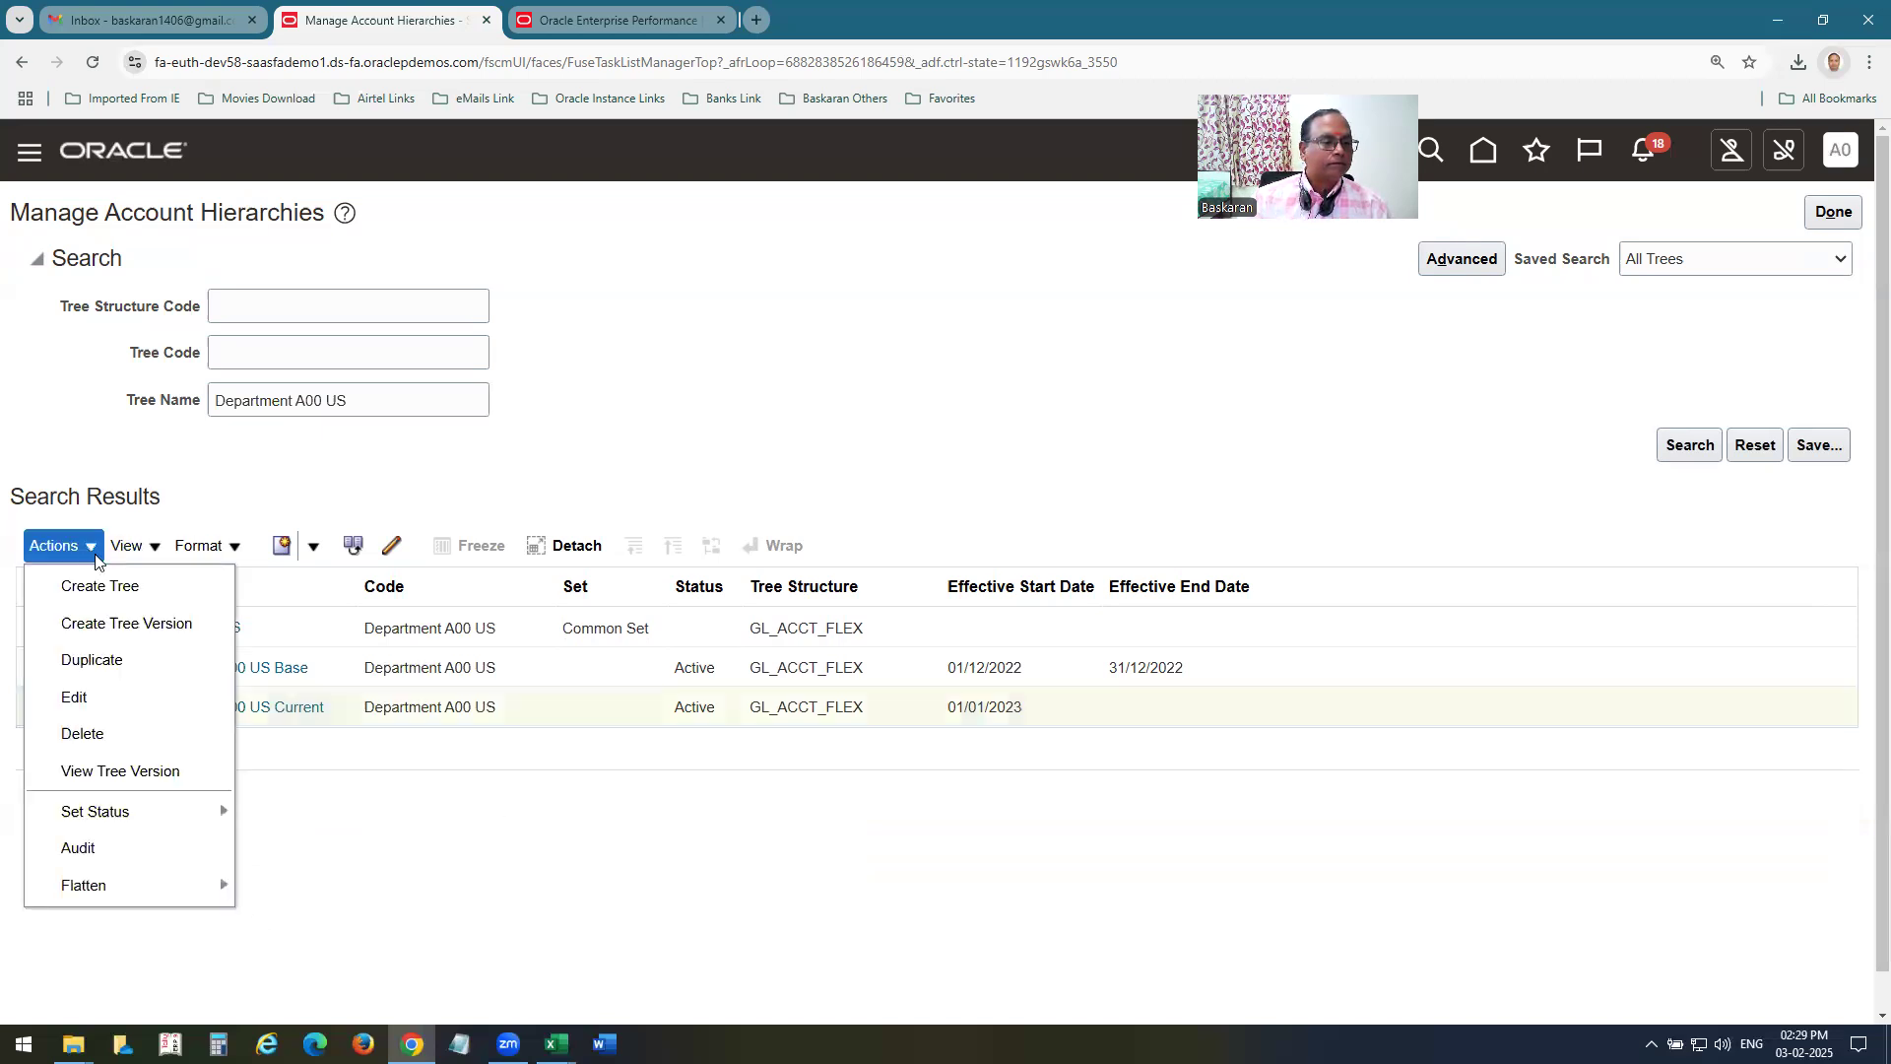
{"action": "mouse_move", "coordinate": [121, 813]}
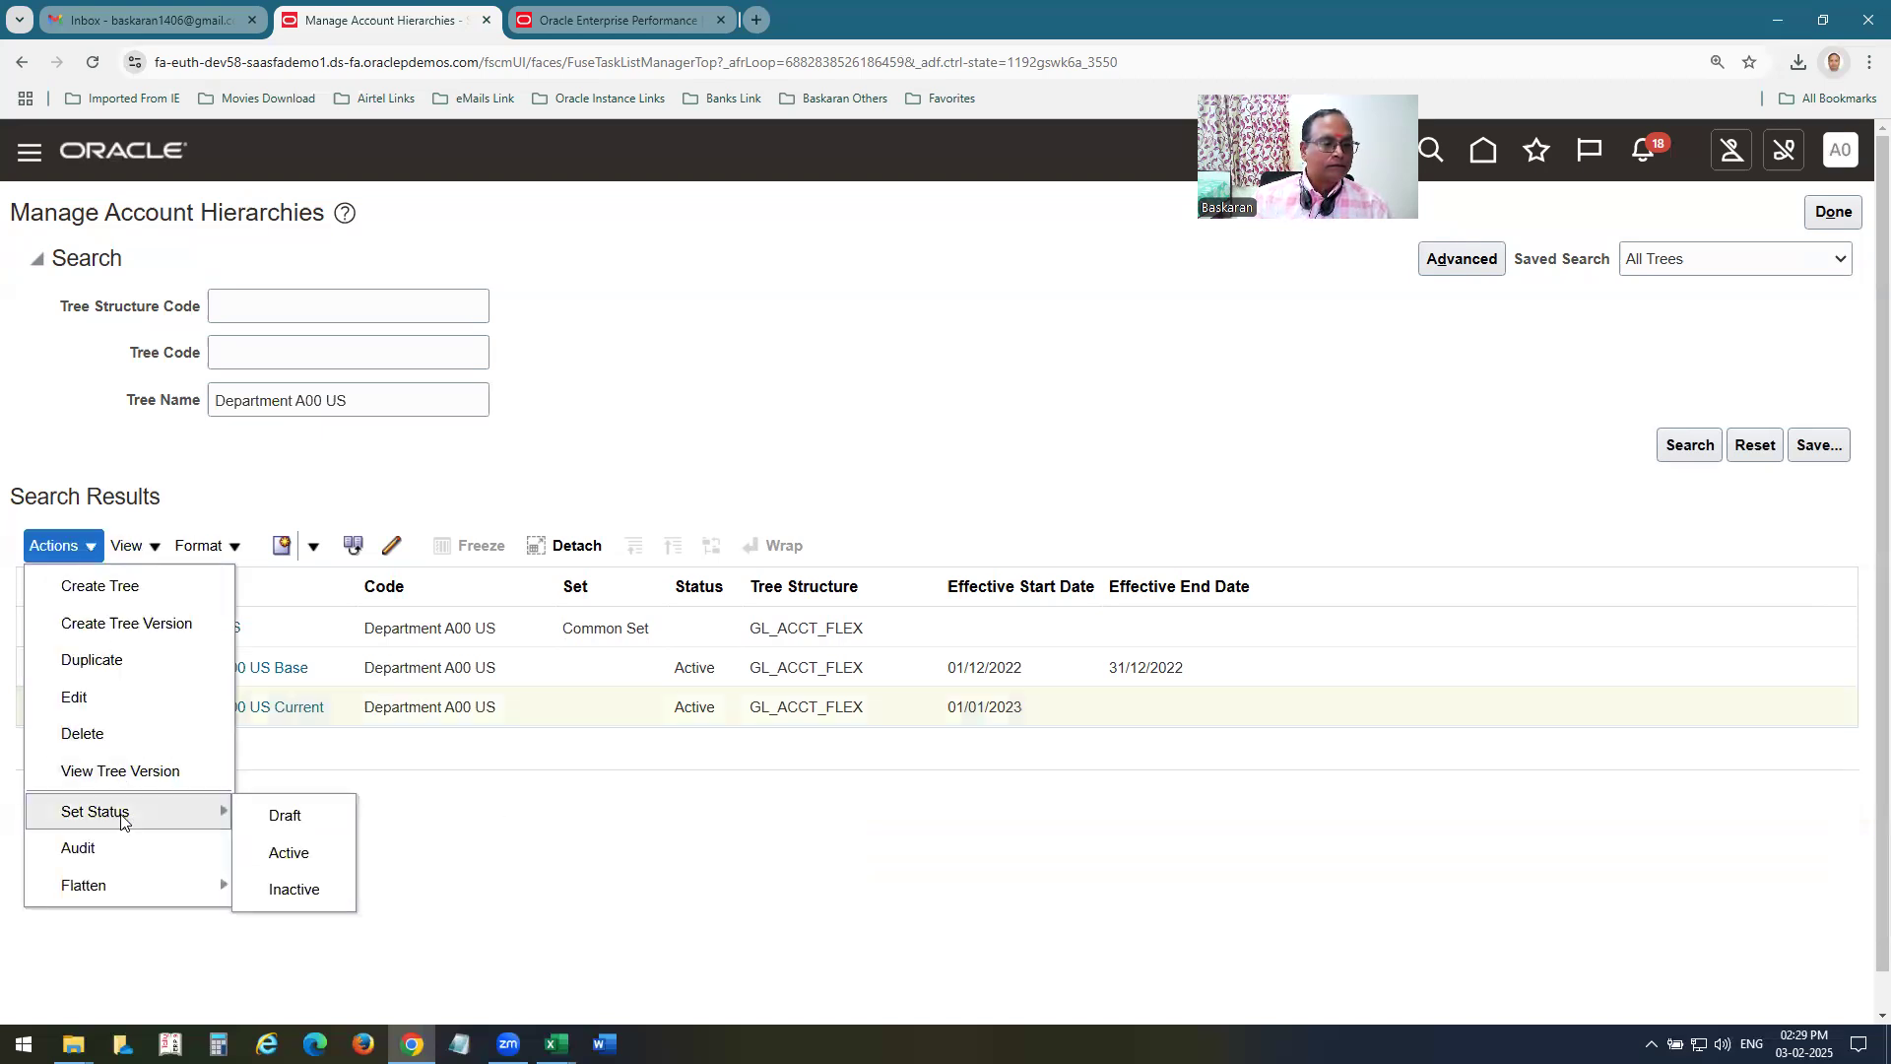
{"action": "left_click", "coordinate": [482, 852]}
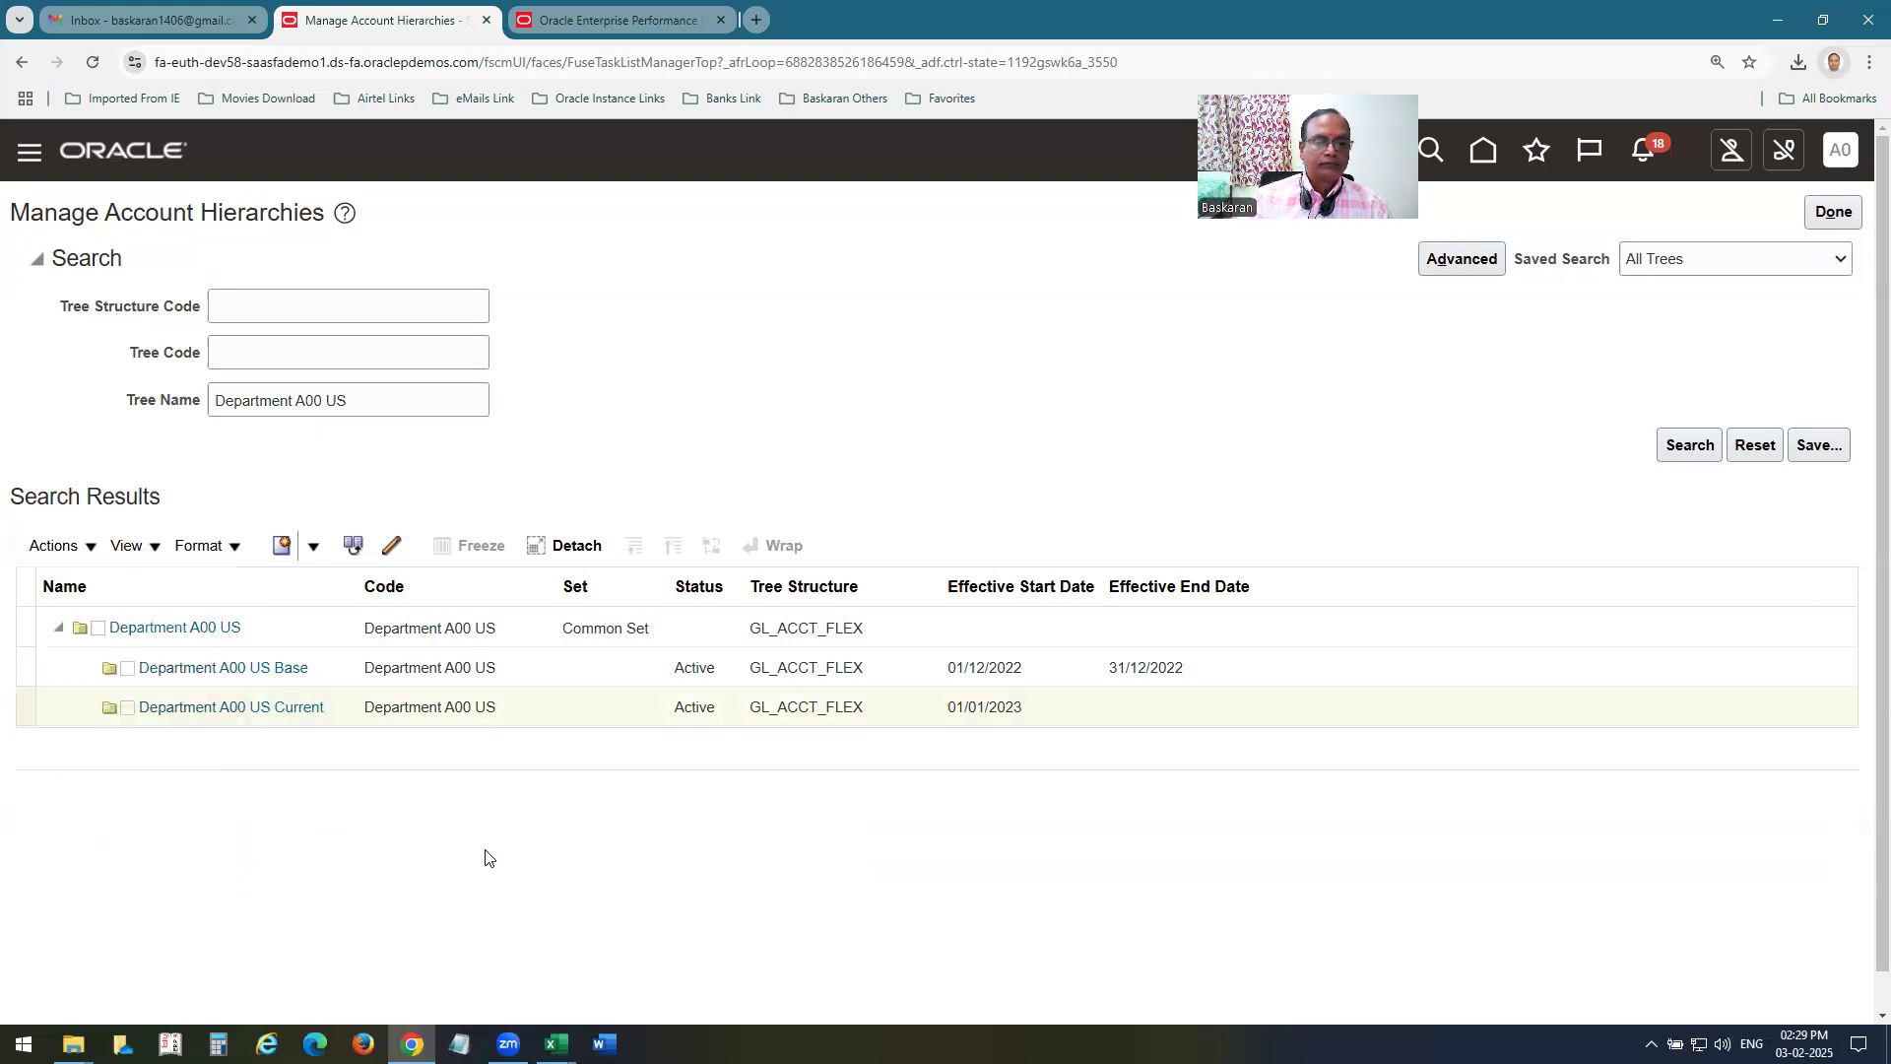
{"action": "left_click", "coordinate": [1835, 212]}
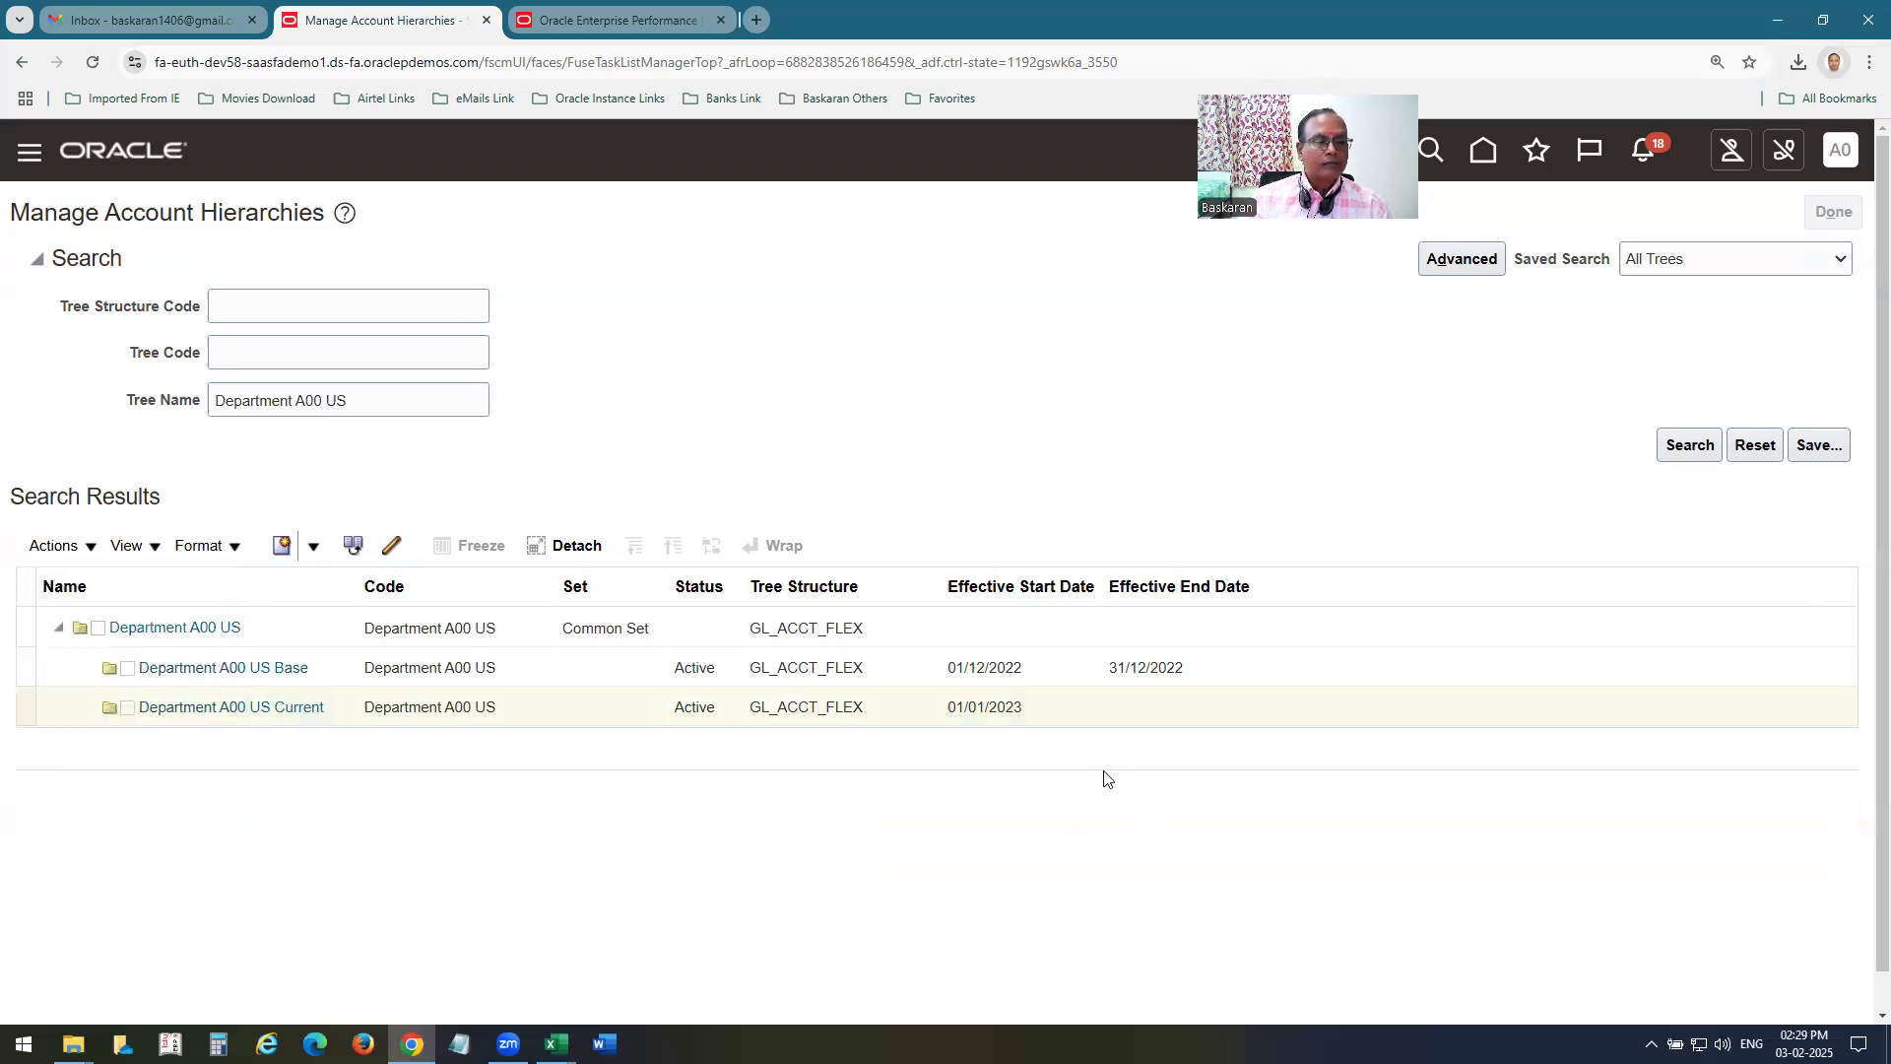
In Publish Account Hierarchies, search by the value set Department A00 US and expand the hierarchy to list its versions.
{"action": "left_click", "coordinate": [952, 735]}
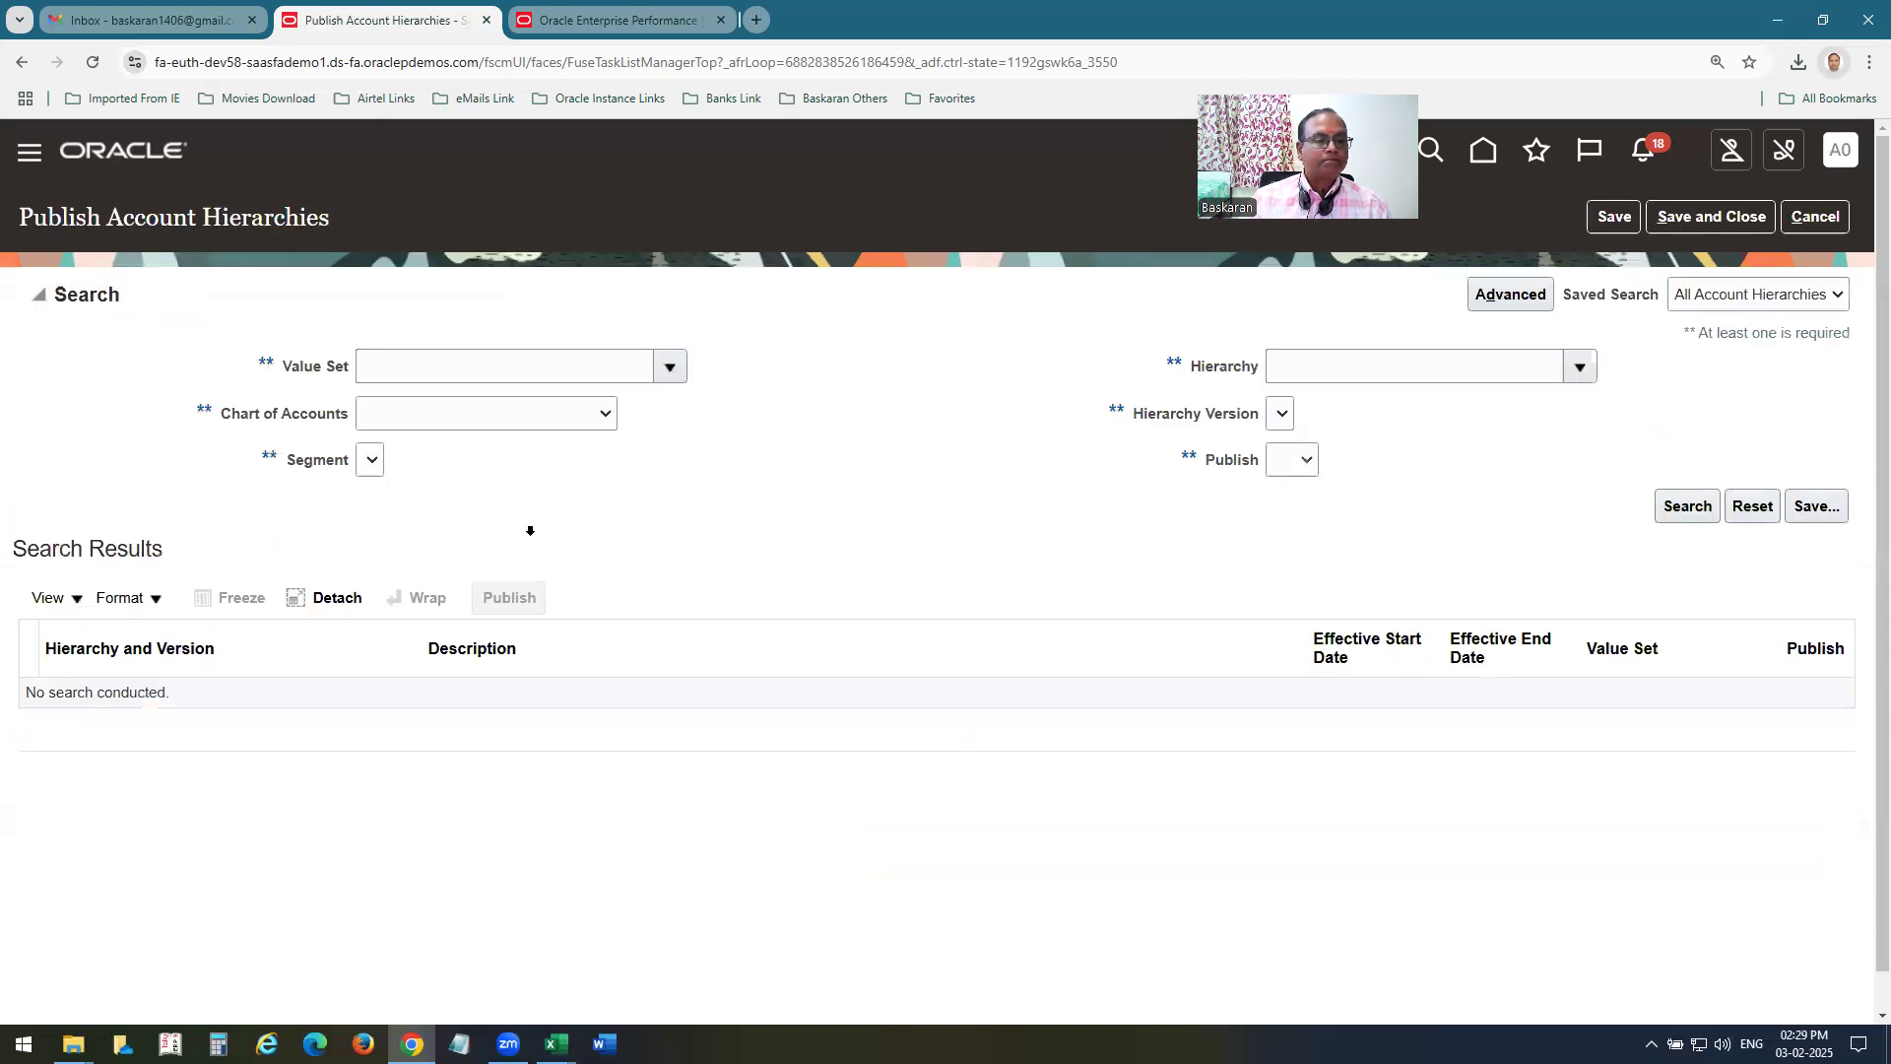
{"action": "left_click", "coordinate": [673, 369]}
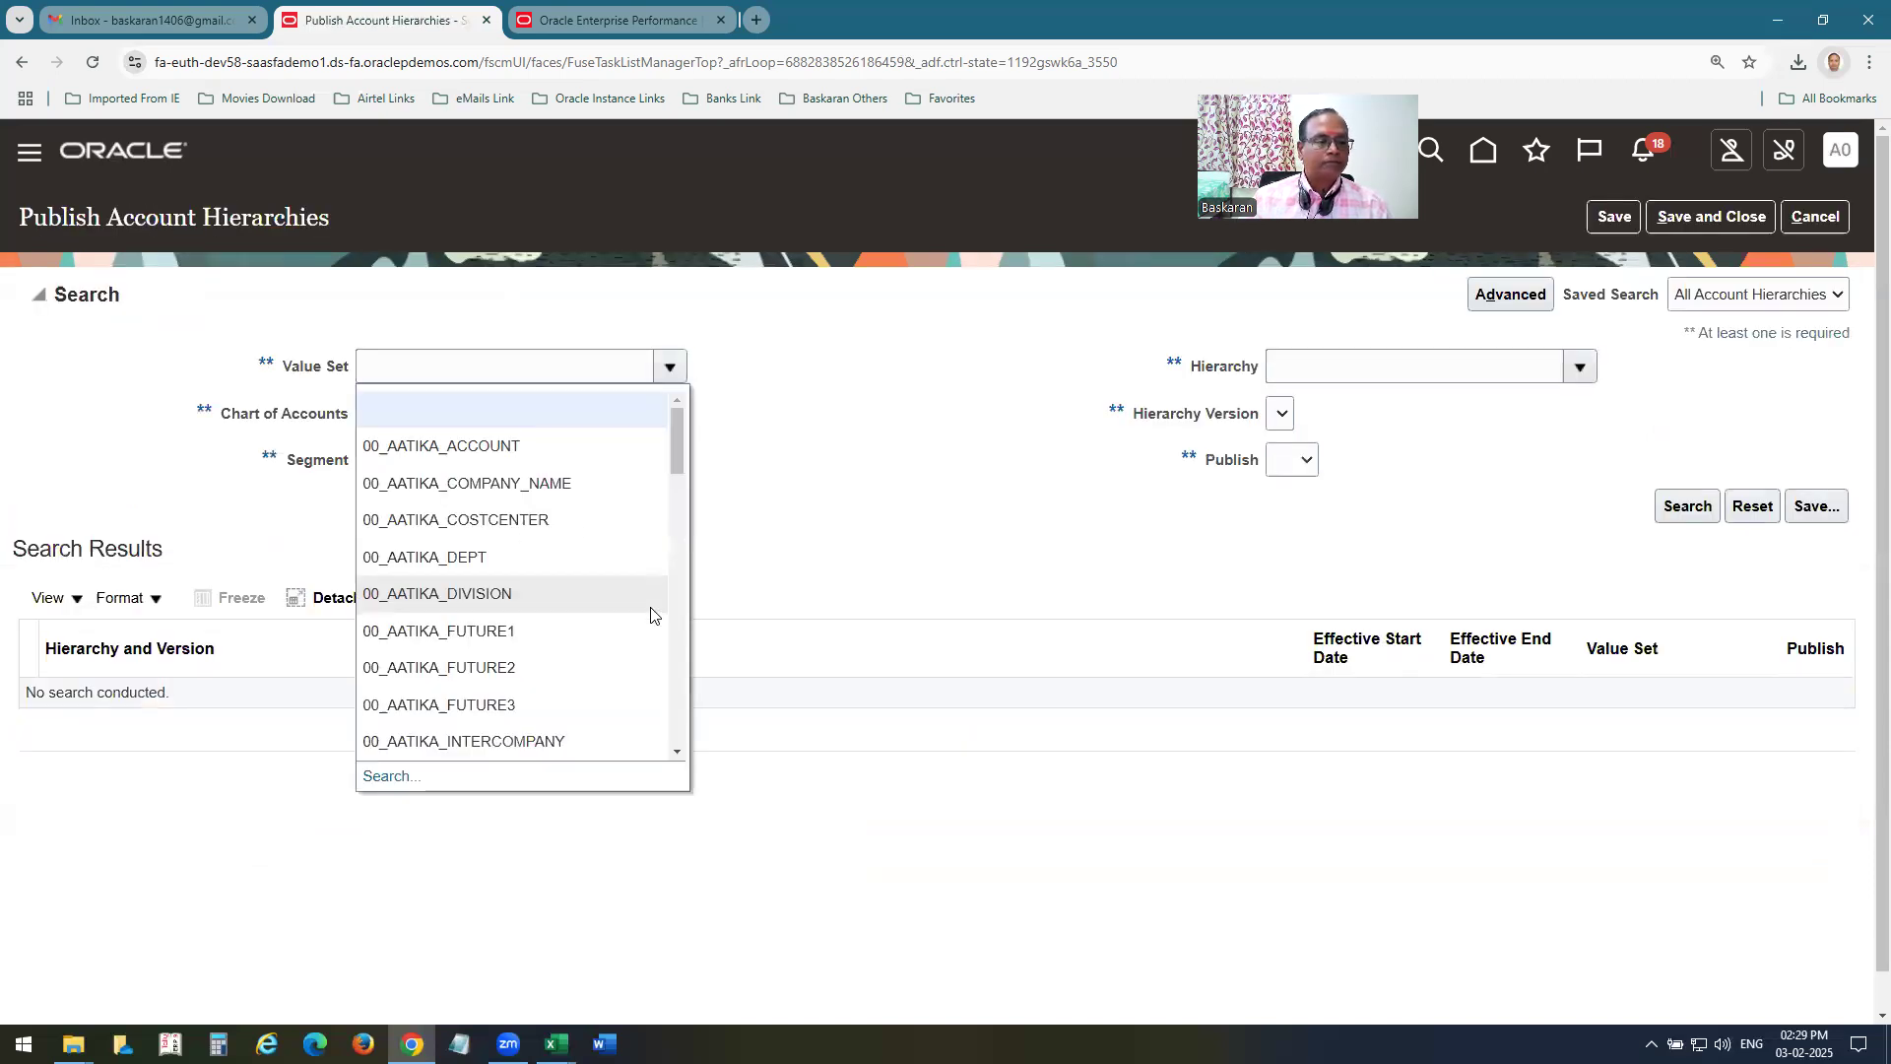
{"action": "scroll", "coordinate": [603, 655], "scroll_direction": "down", "scroll_amount": 1}
{"action": "left_click", "coordinate": [386, 778]}
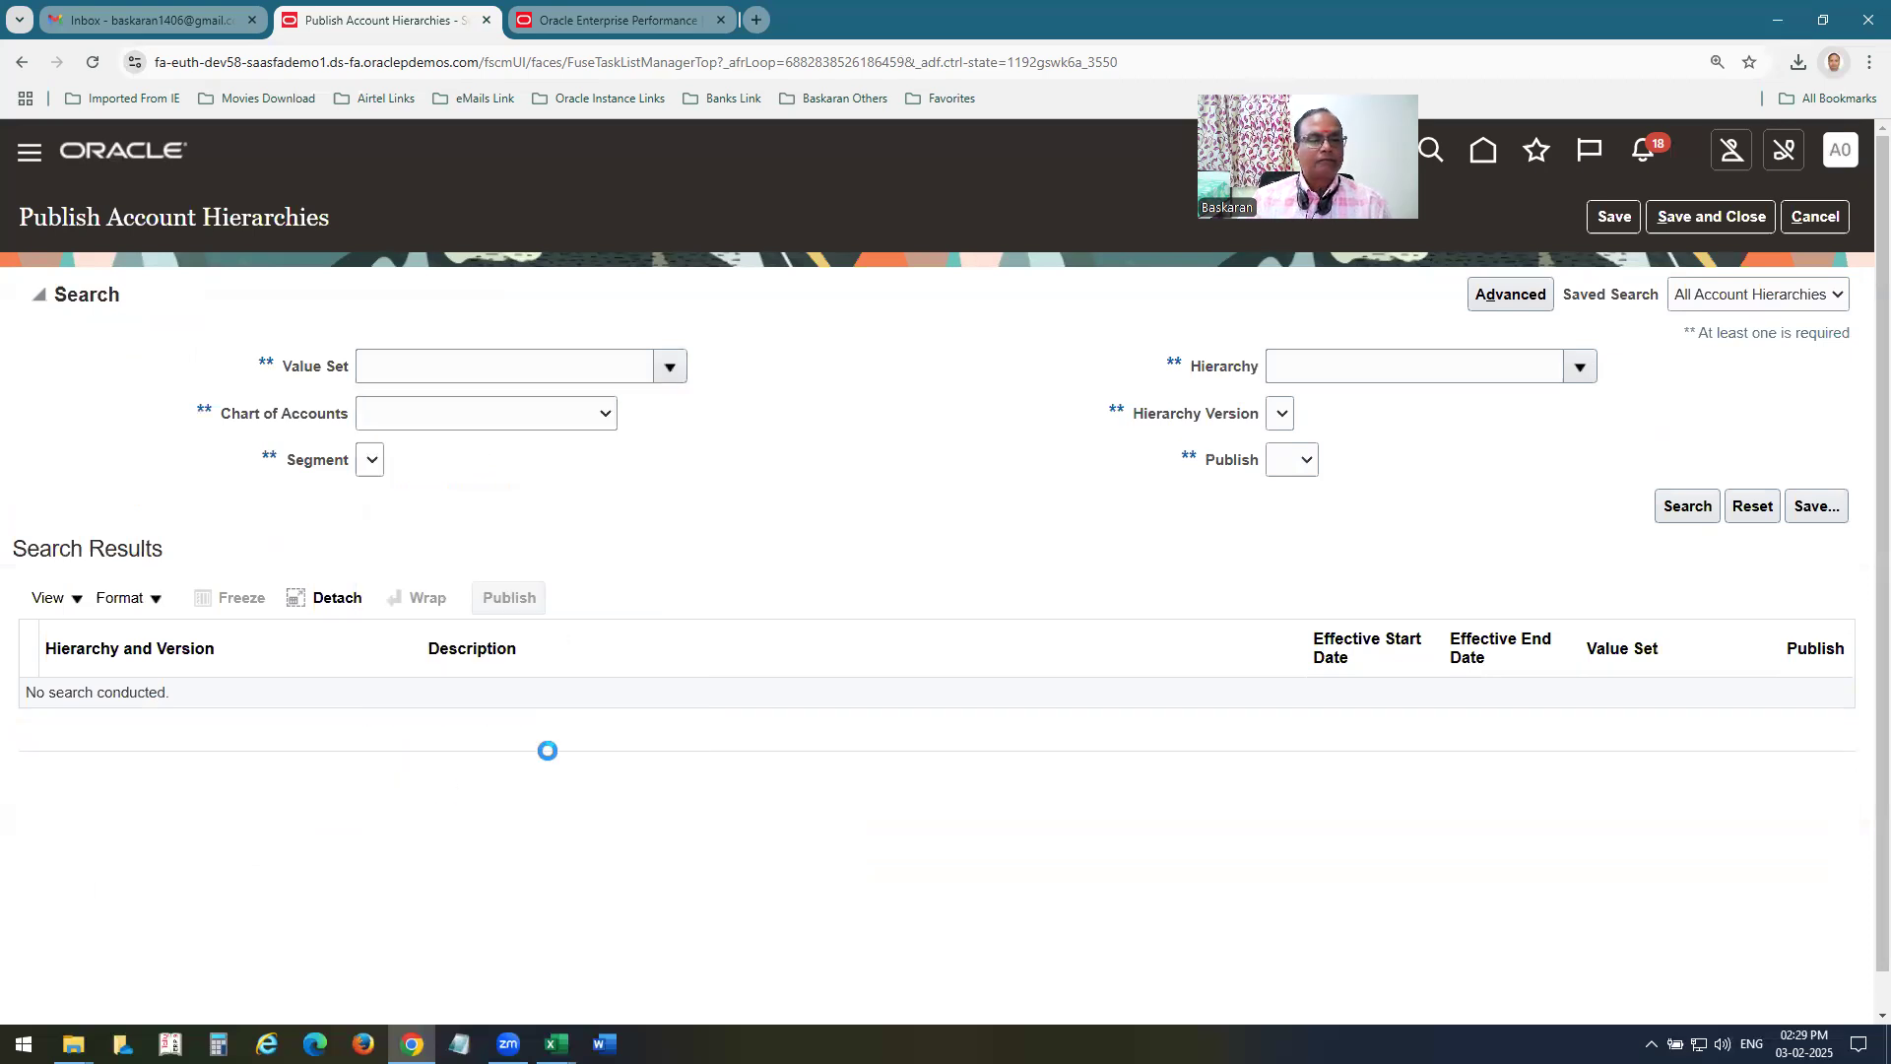
{"action": "left_click", "coordinate": [851, 508]}
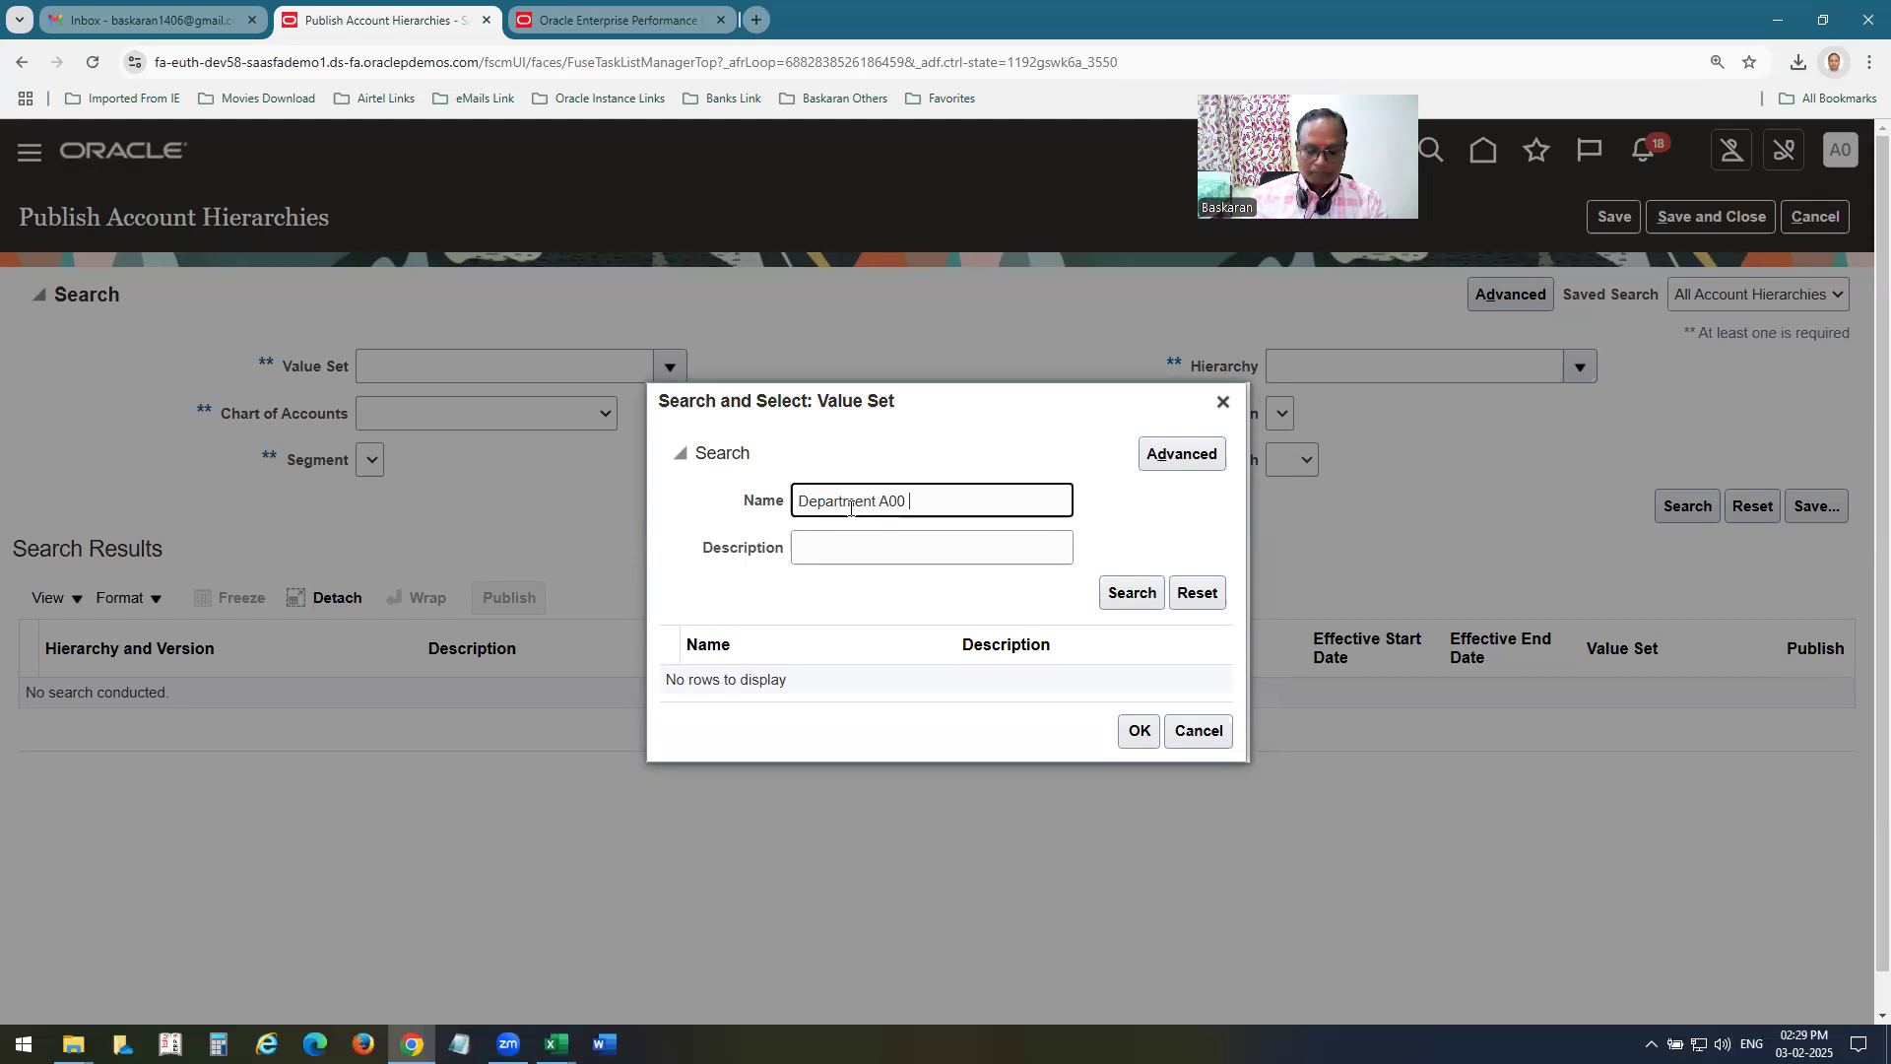
{"action": "left_click", "coordinate": [832, 679]}
{"action": "left_click", "coordinate": [1135, 737]}
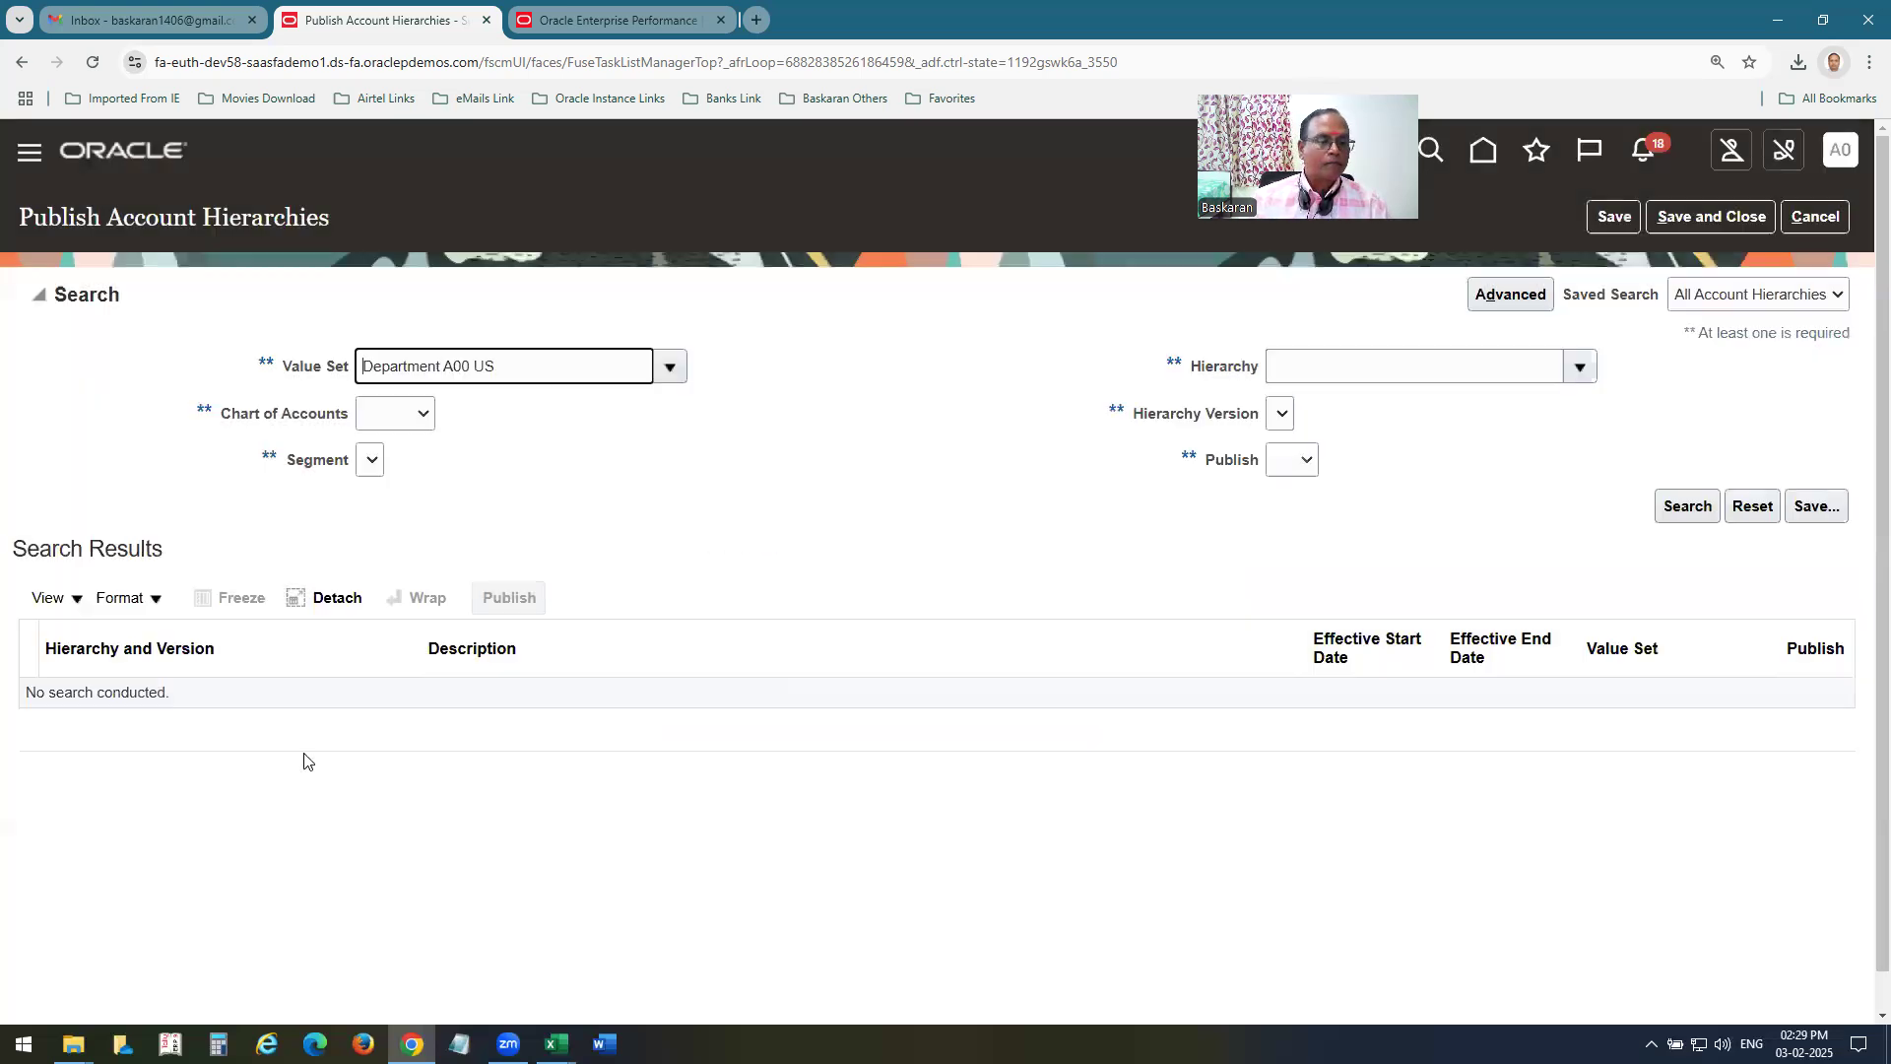
{"action": "left_click", "coordinate": [1683, 503]}
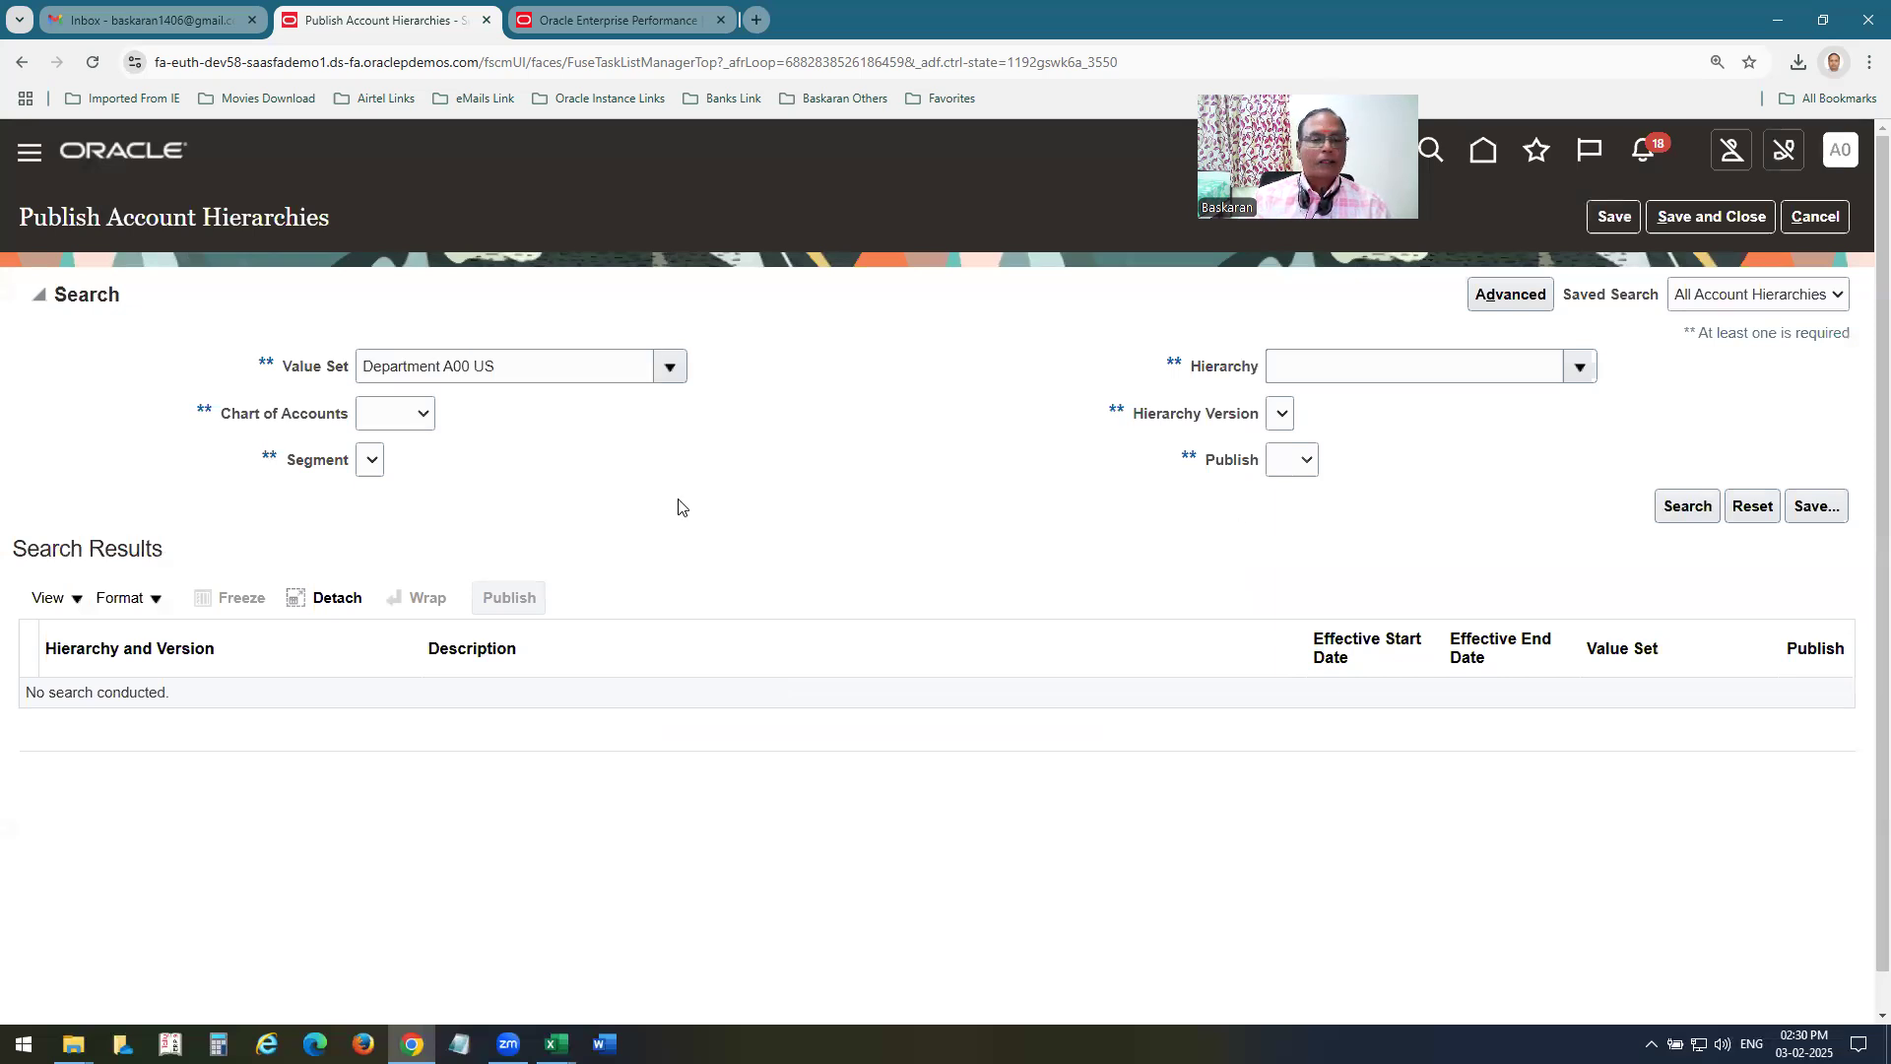
{"action": "left_click", "coordinate": [60, 700]}
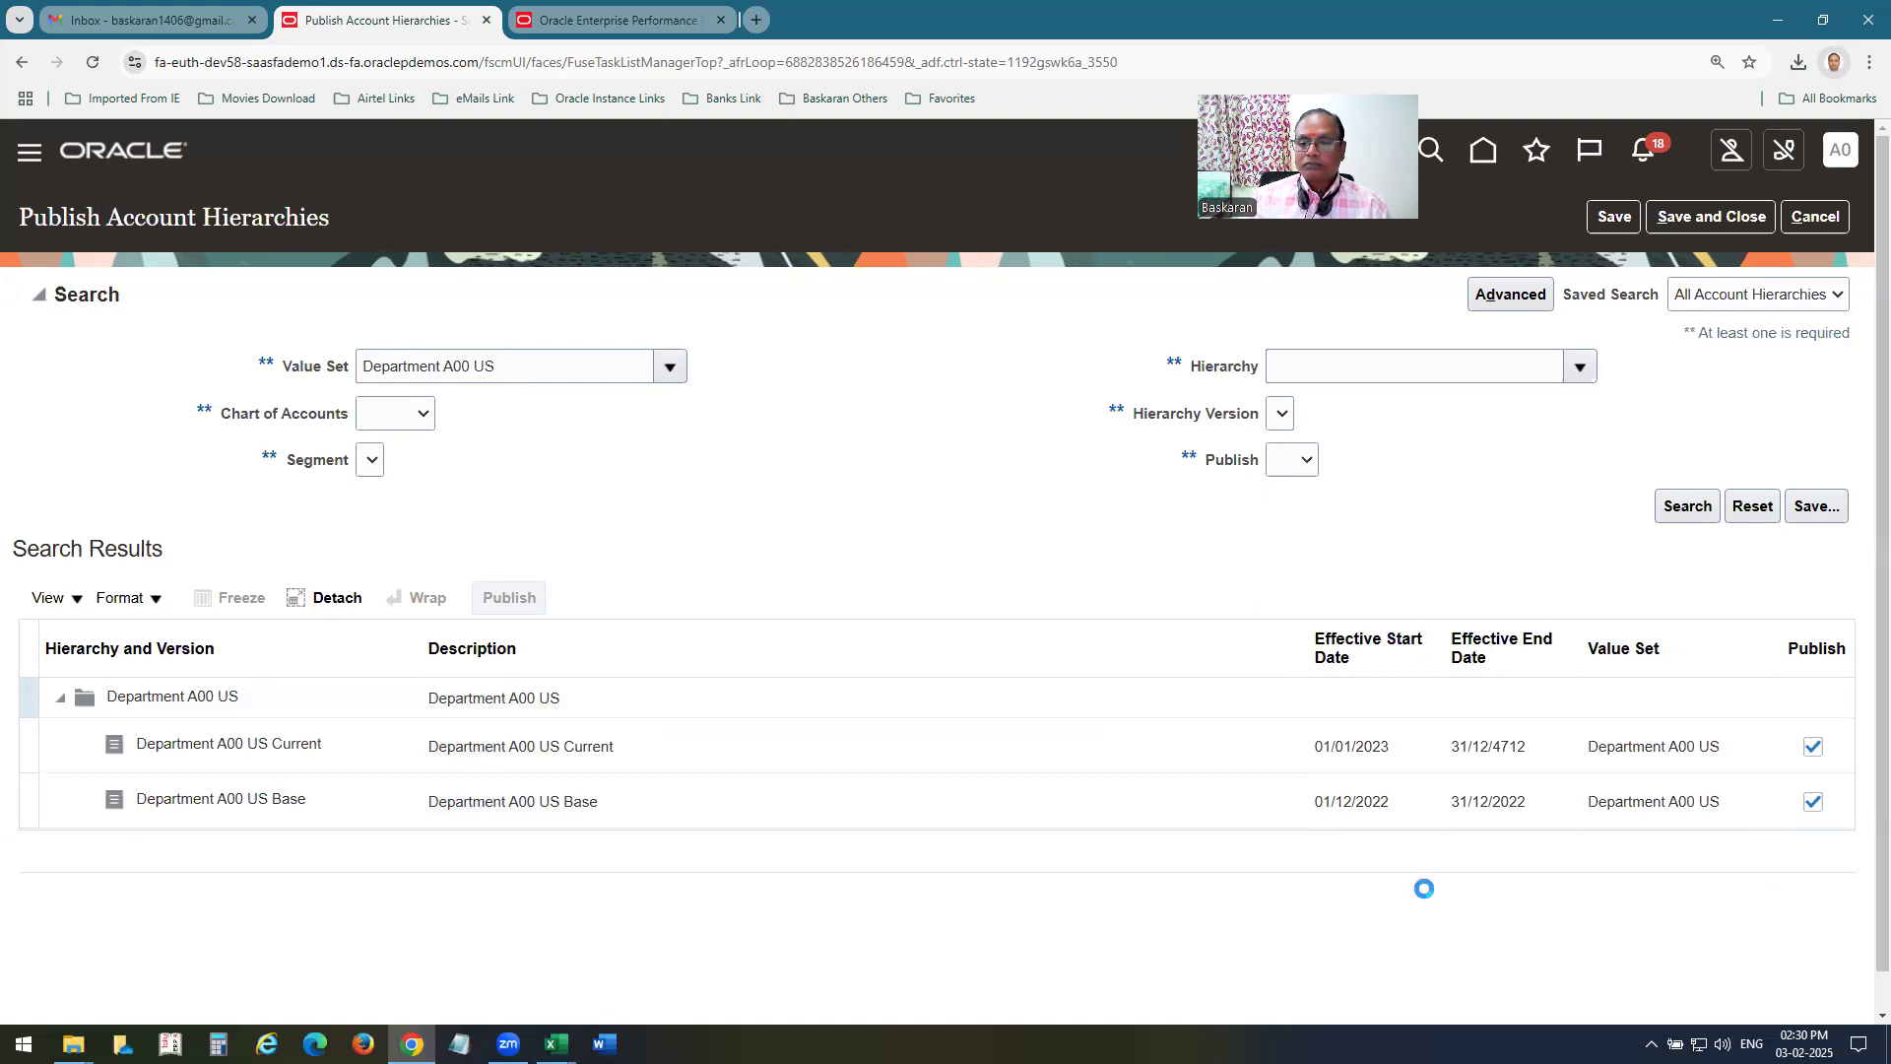
Publish the Department A00 US Base and Department A00 US Current hierarchy versions, and return to the home page.
{"action": "left_click", "coordinate": [26, 803]}
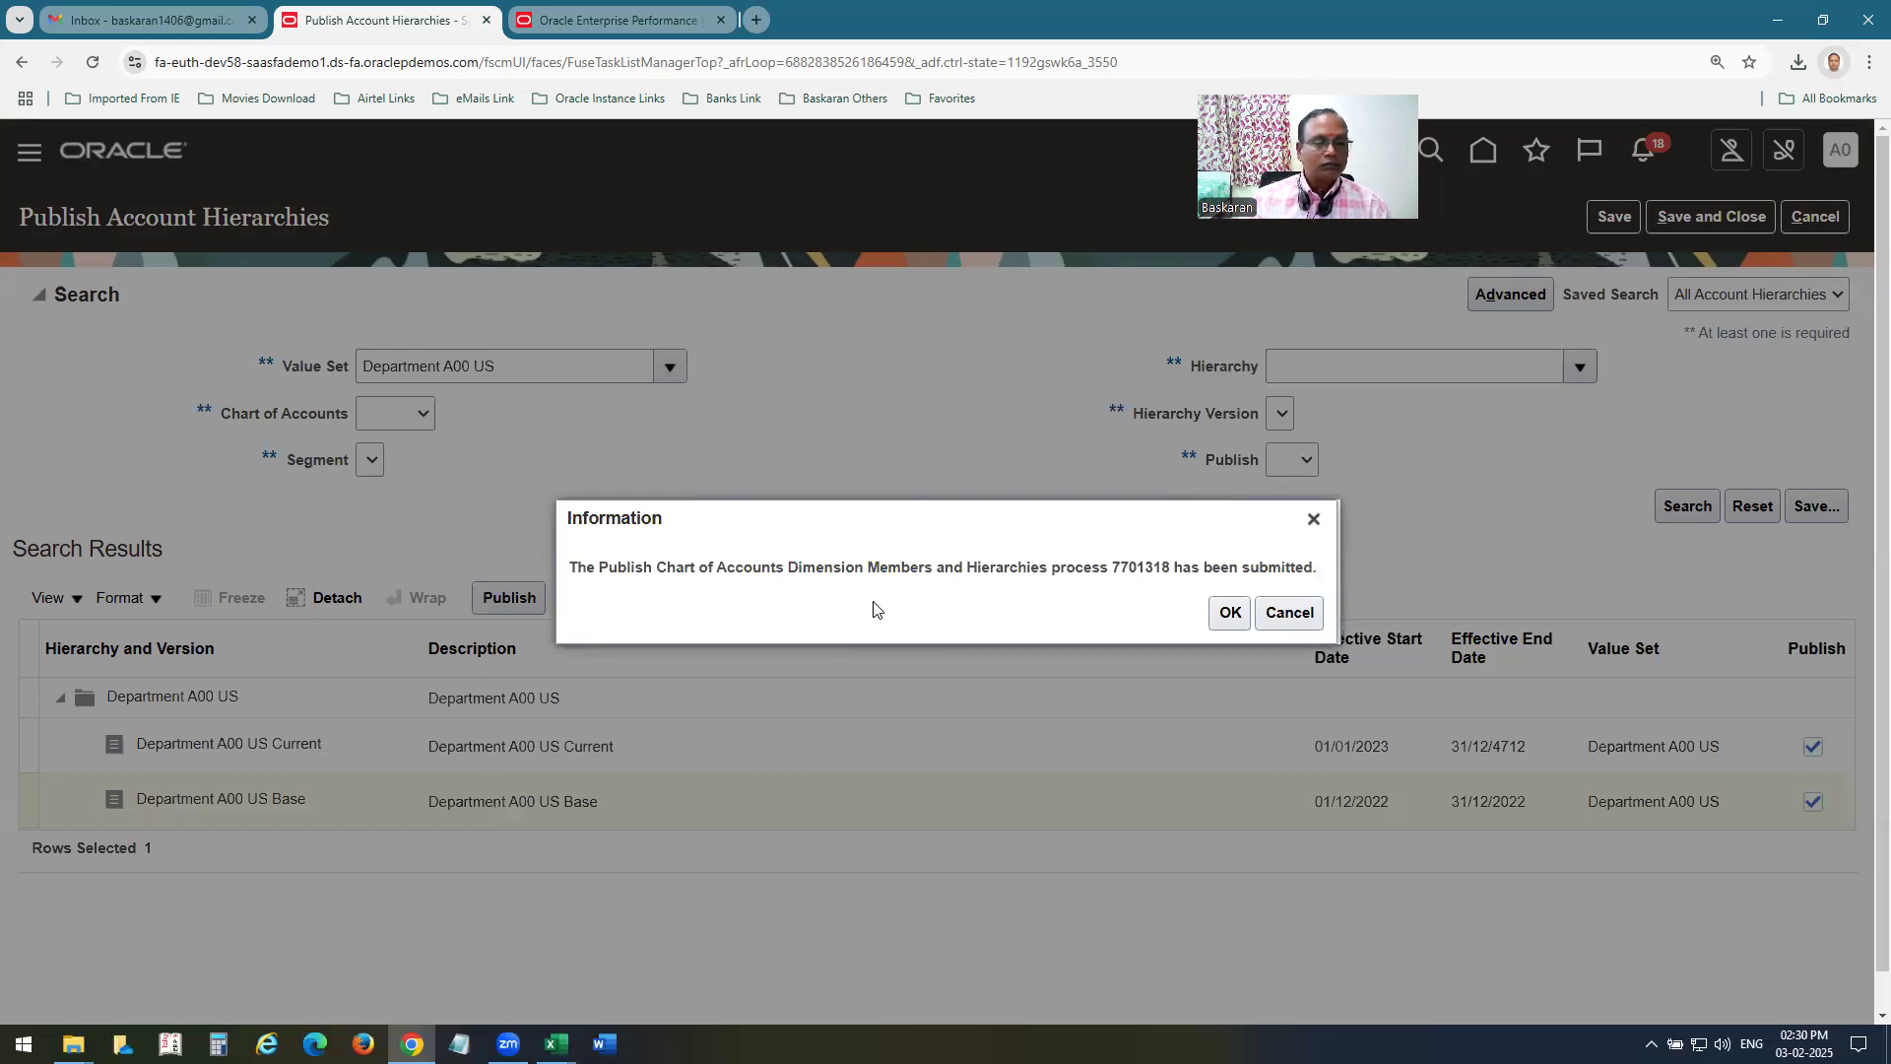
{"action": "left_click", "coordinate": [1231, 613]}
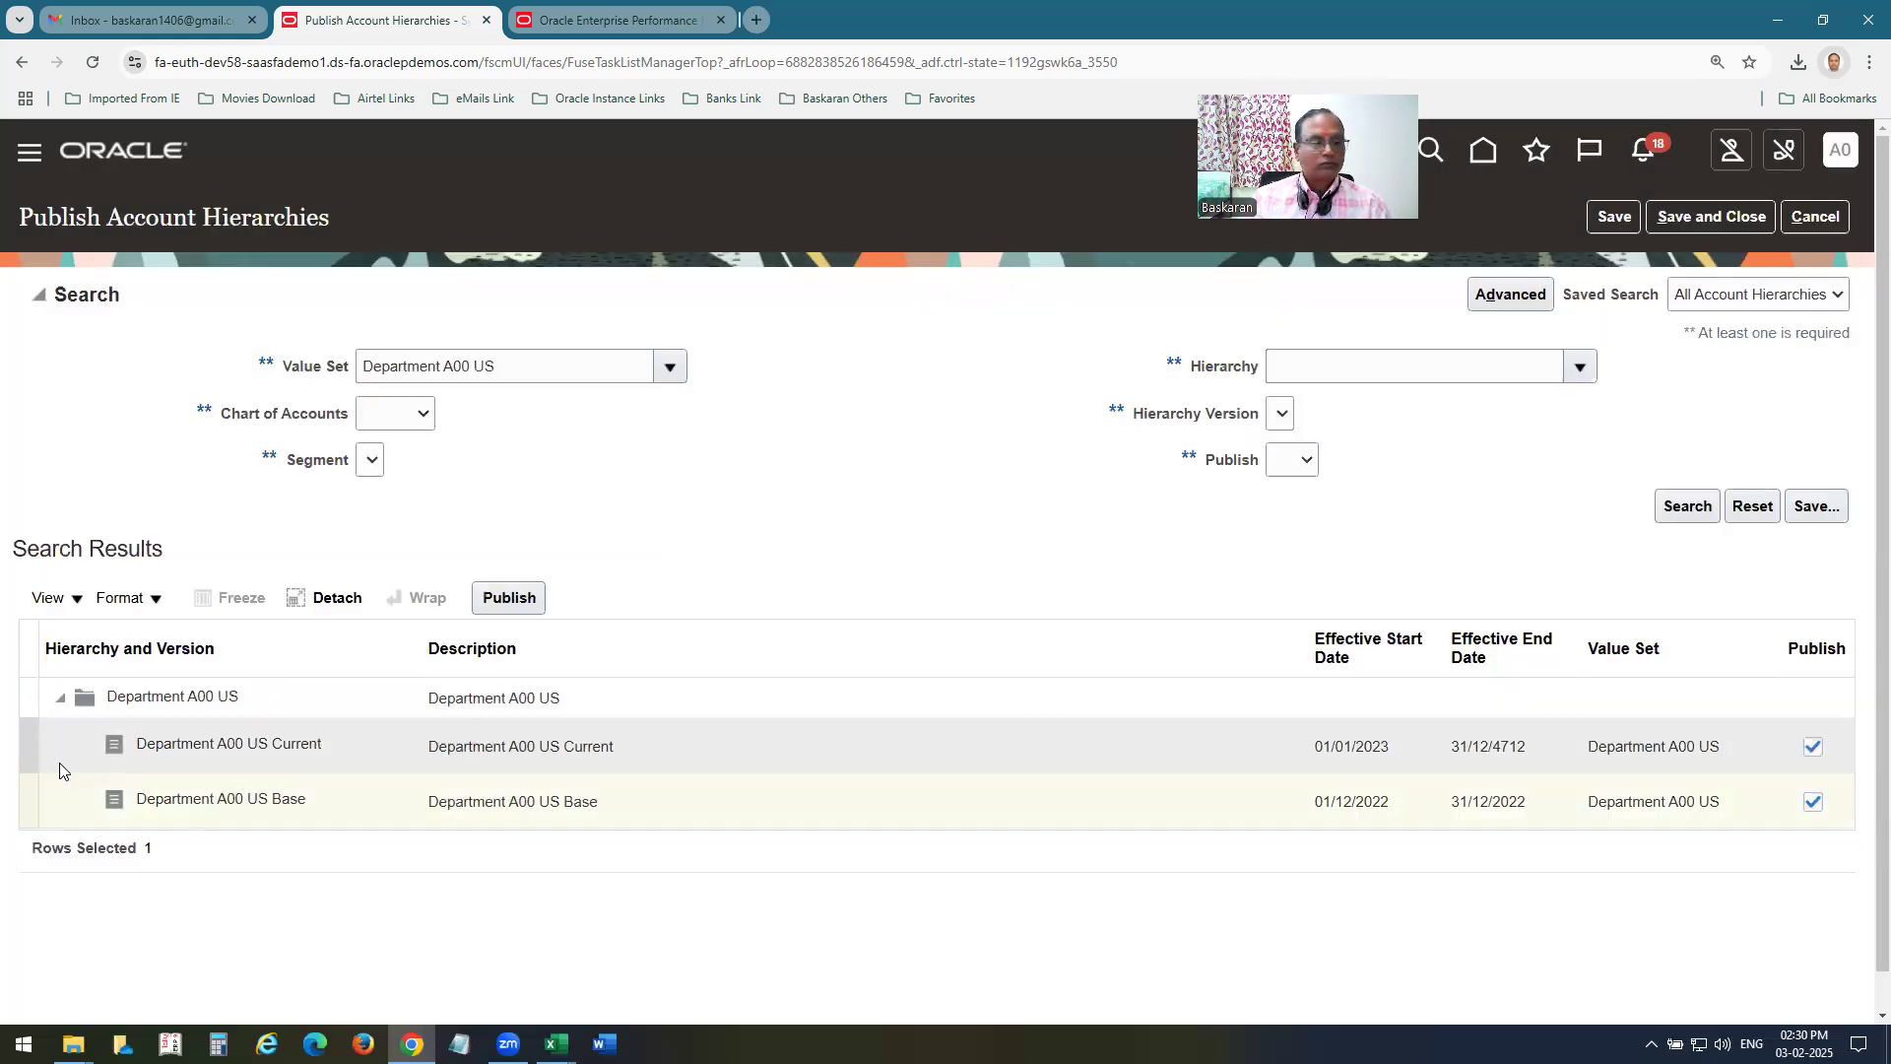
{"action": "left_click", "coordinate": [26, 749]}
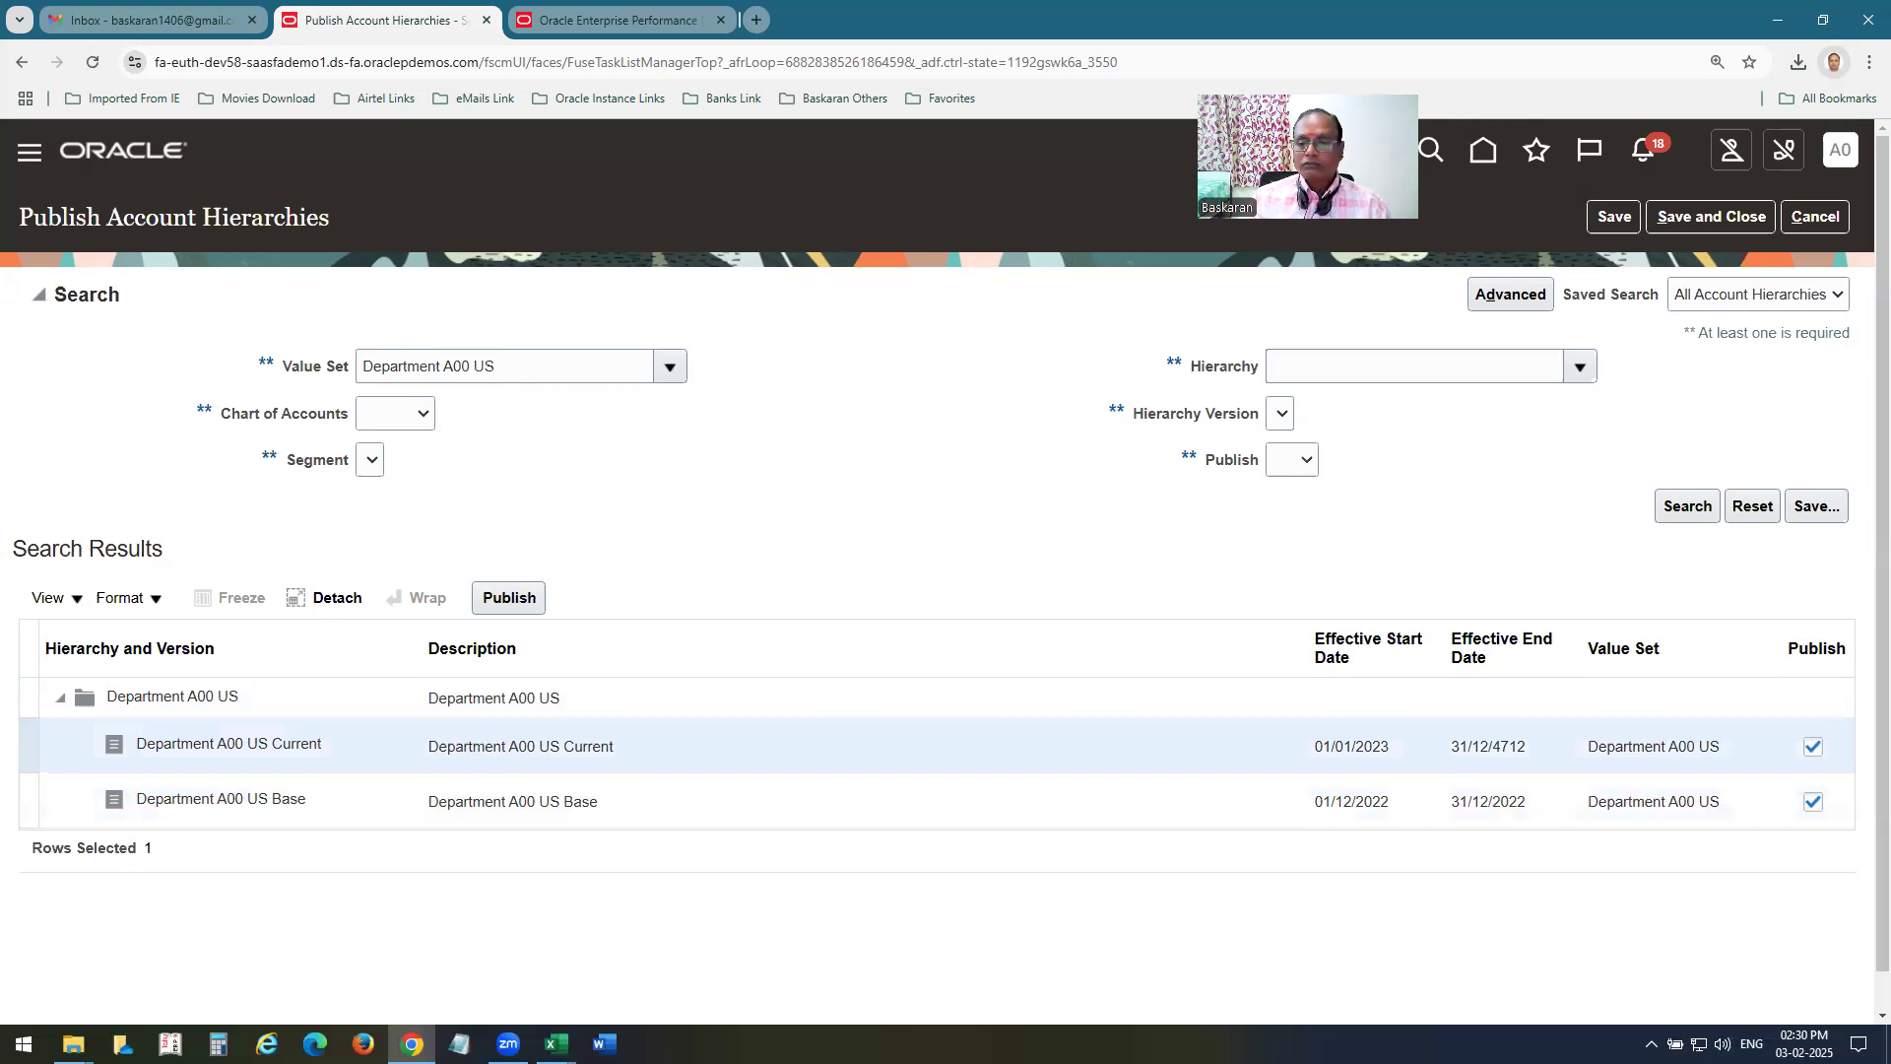
{"action": "left_click", "coordinate": [509, 598]}
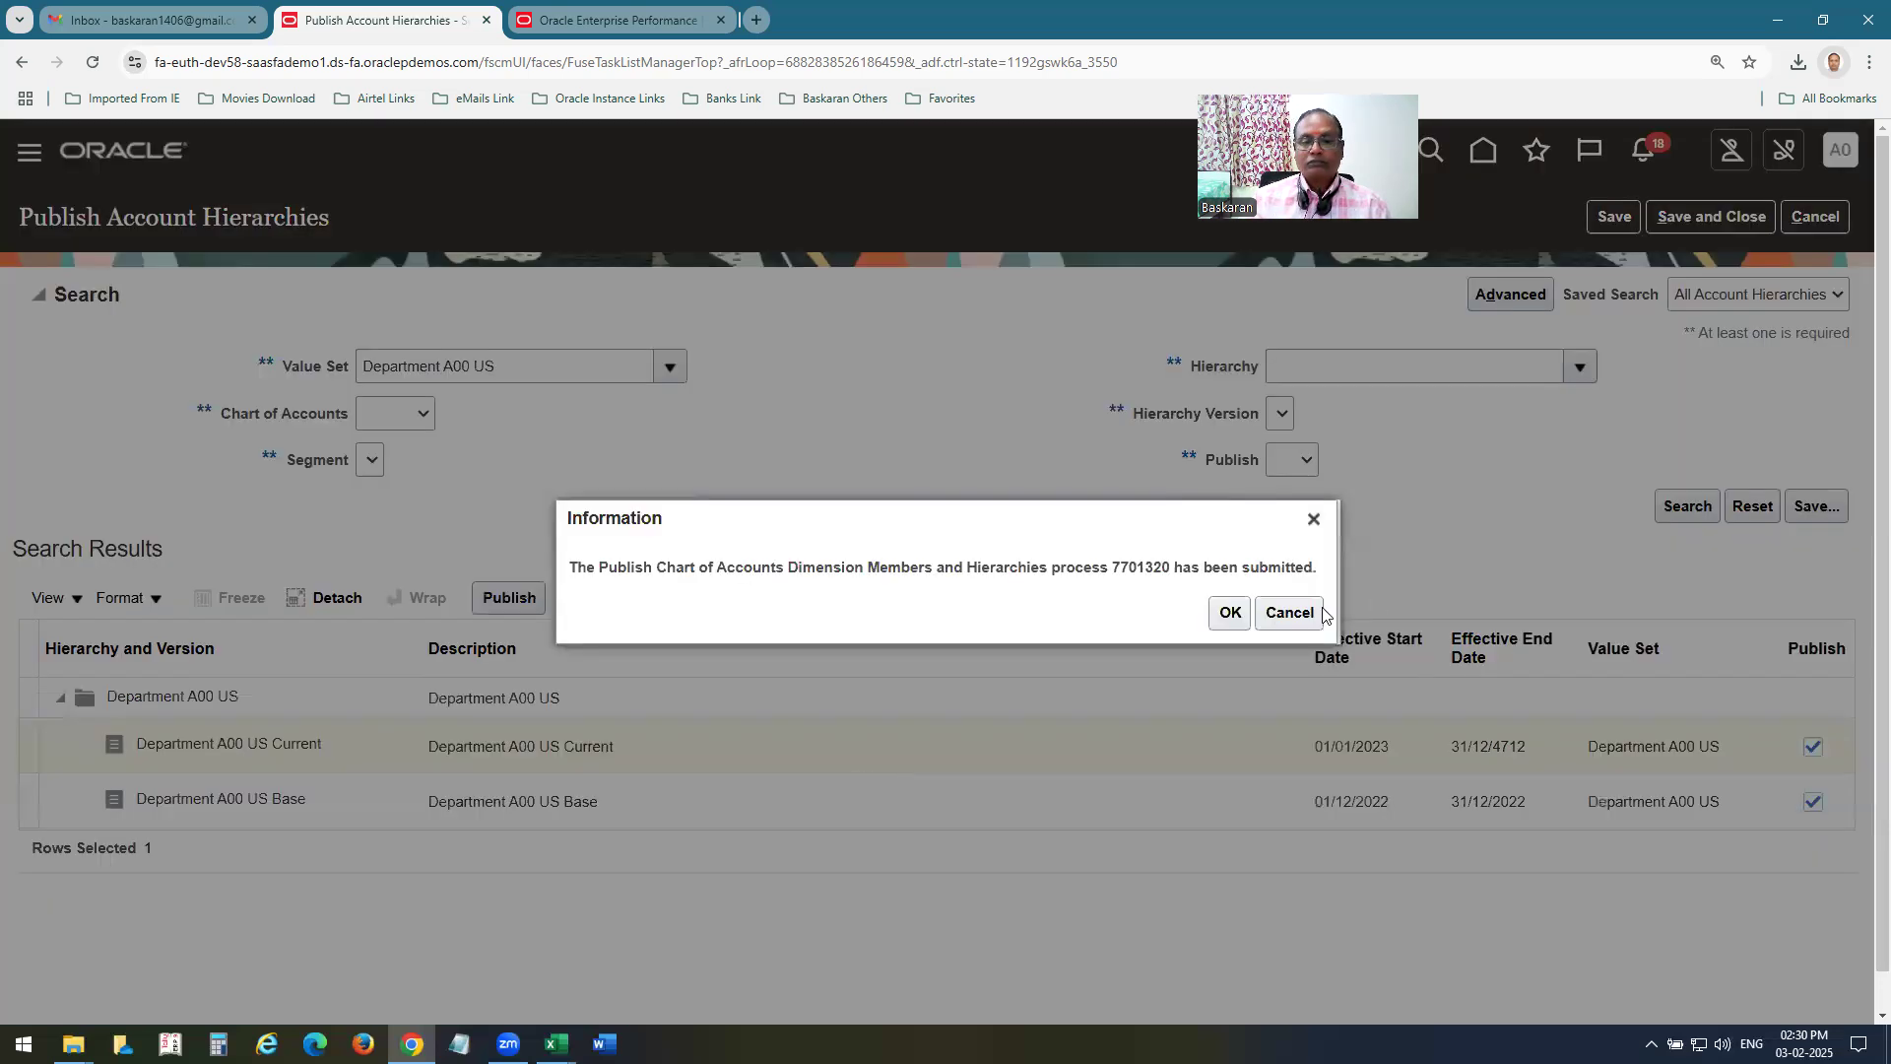
{"action": "left_click", "coordinate": [1230, 613]}
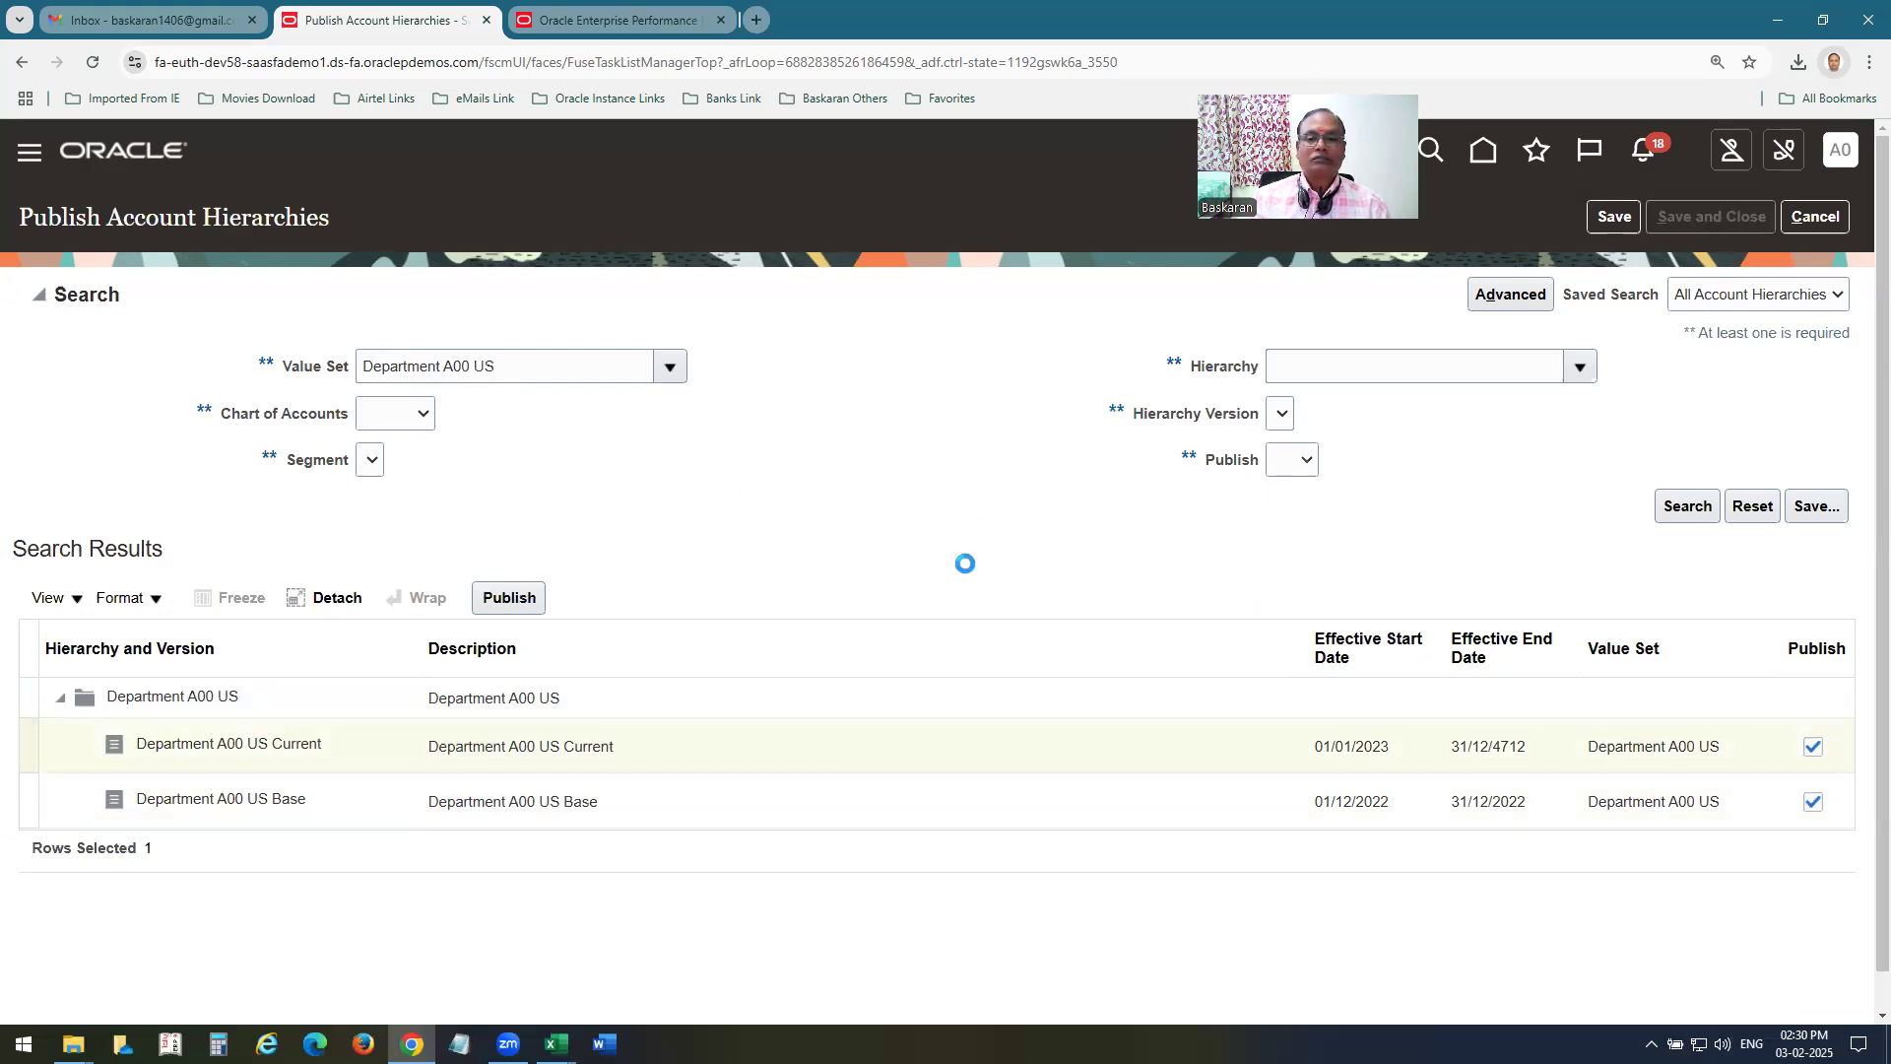
{"action": "left_click", "coordinate": [161, 158]}
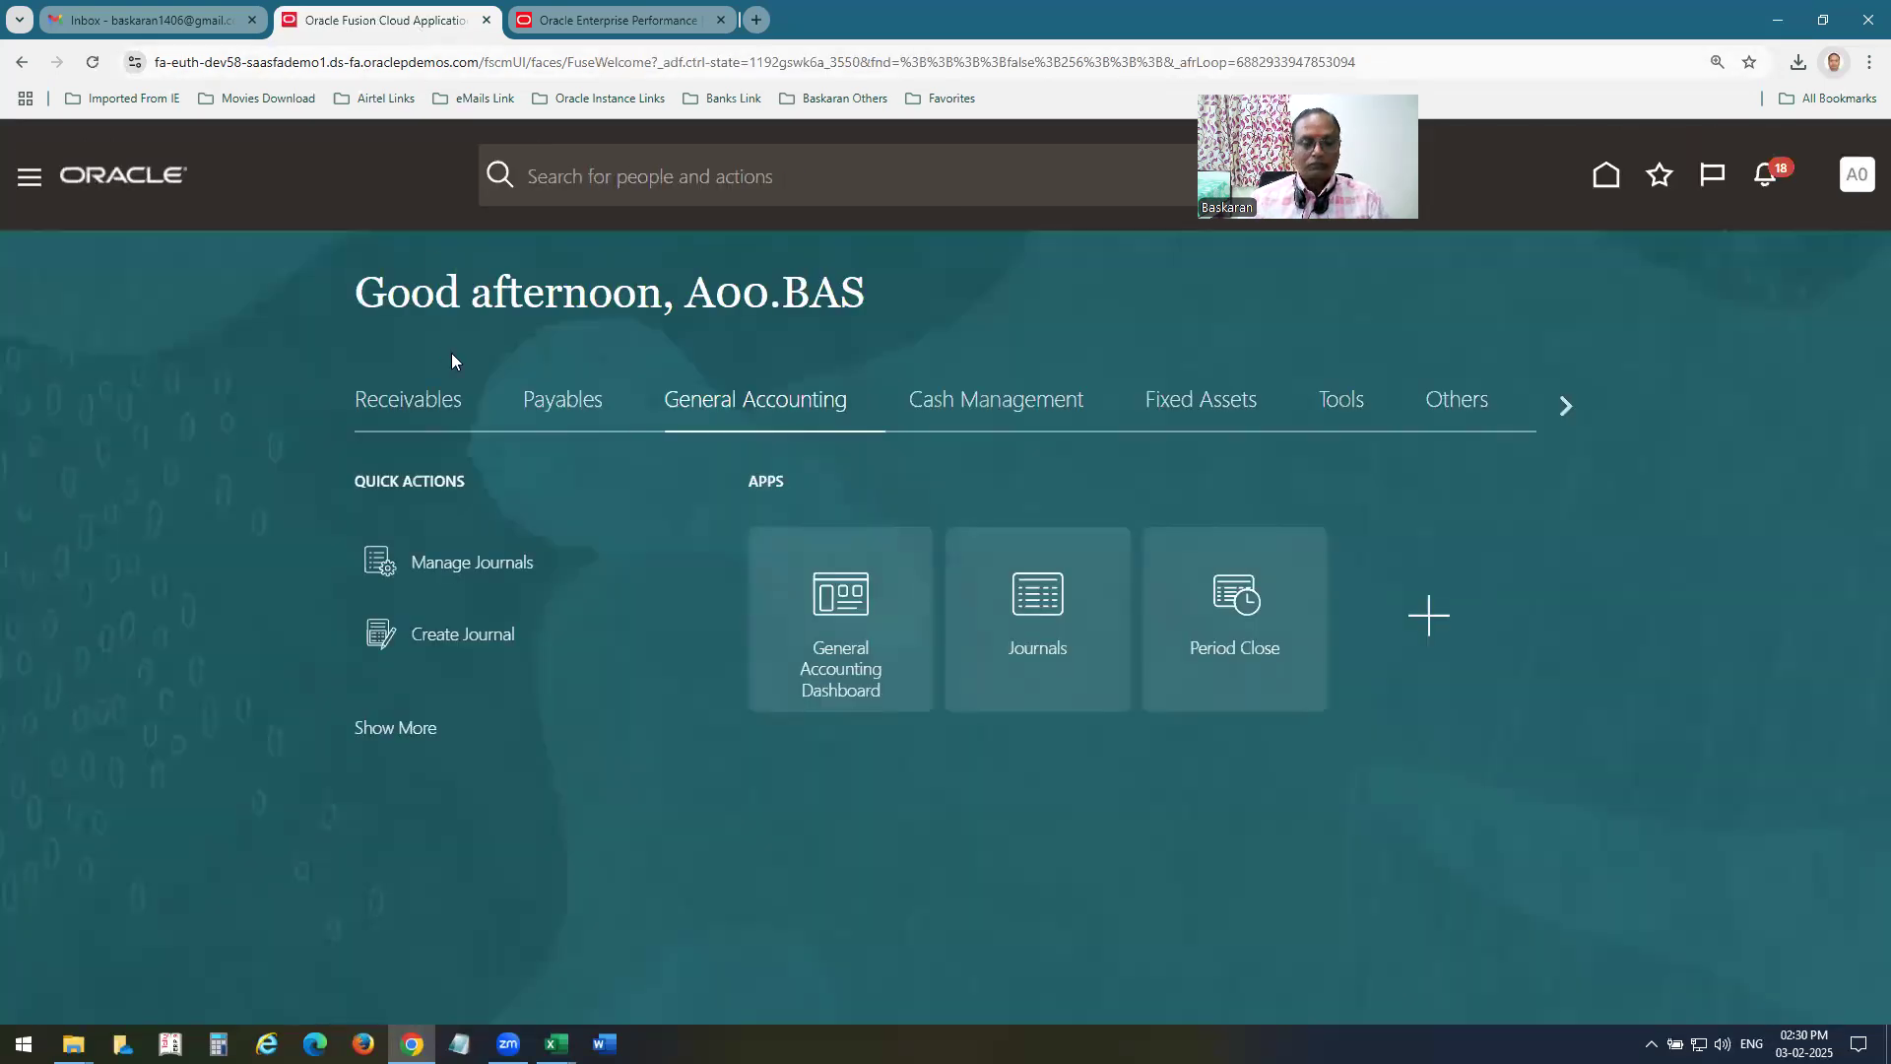
Switch to the EPM Workspace browser tab and reload Calculation Manager, accepting the form resubmission.
{"action": "key", "text": "ctrl+Tab"}
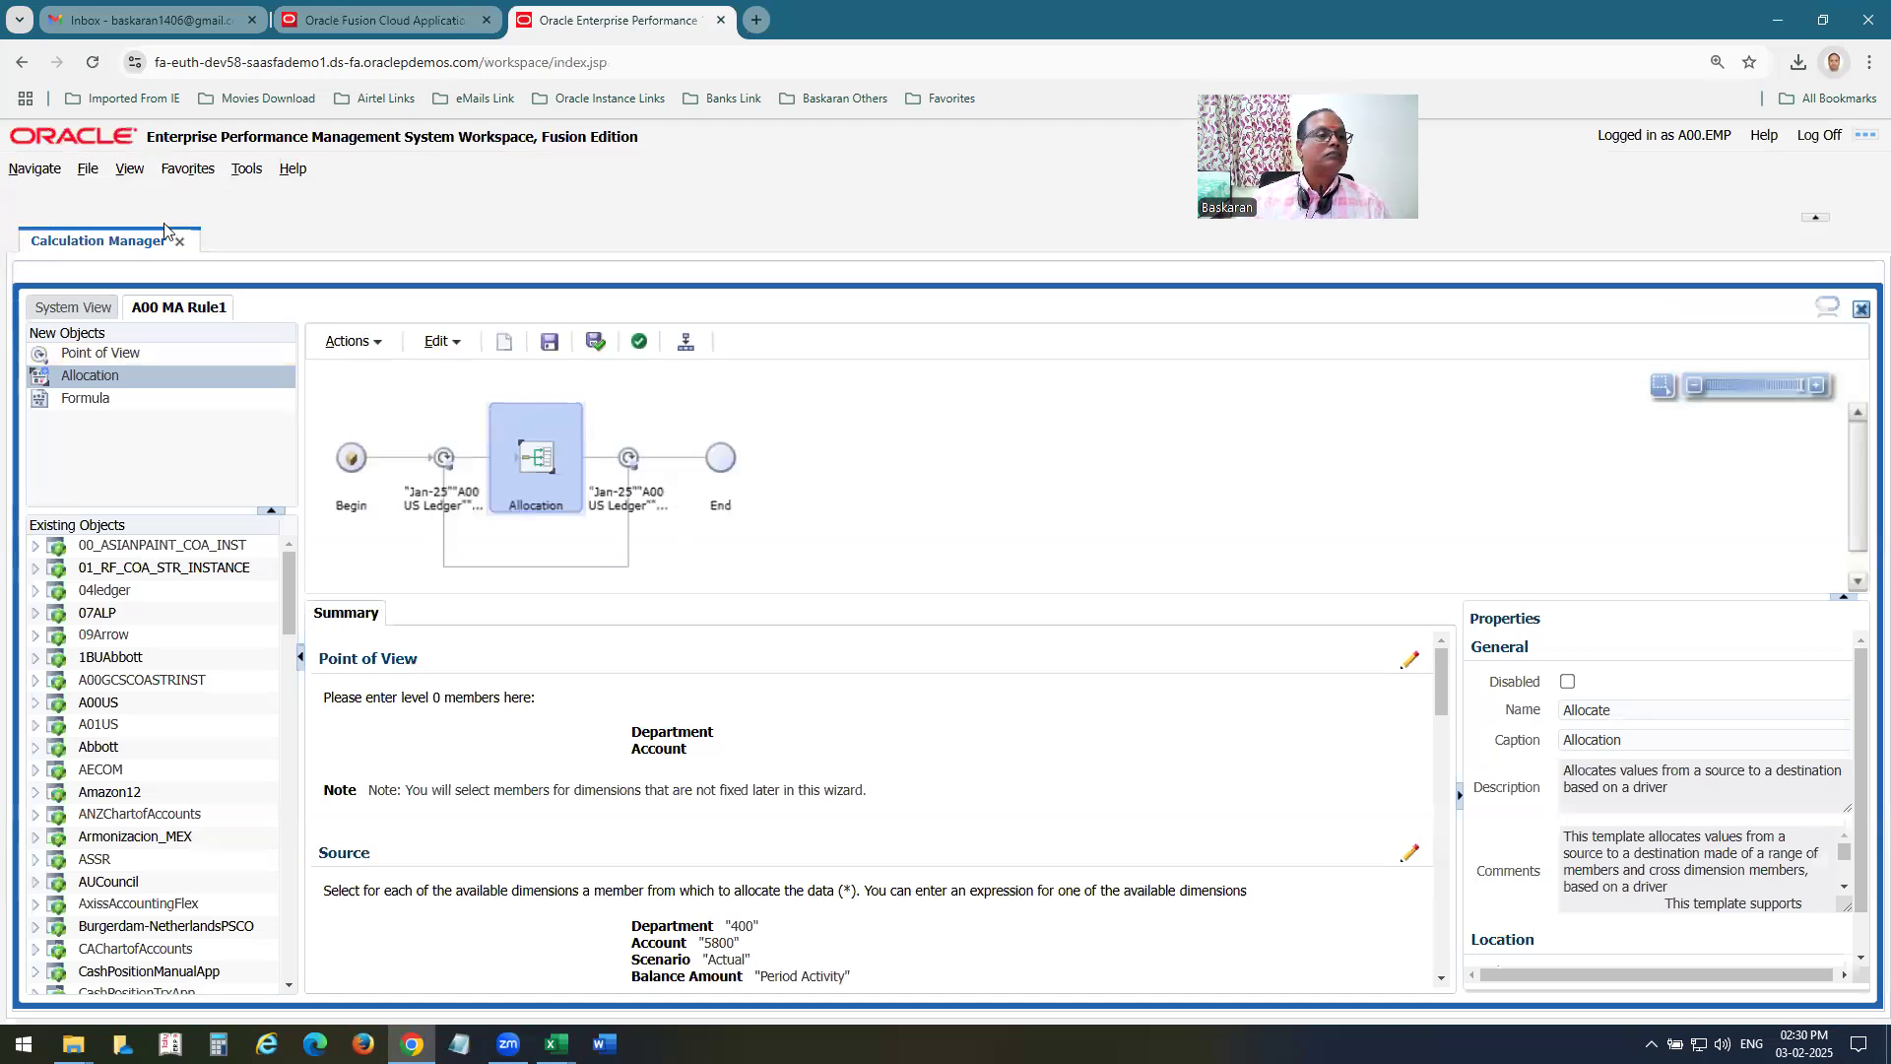
{"action": "left_click", "coordinate": [93, 62]}
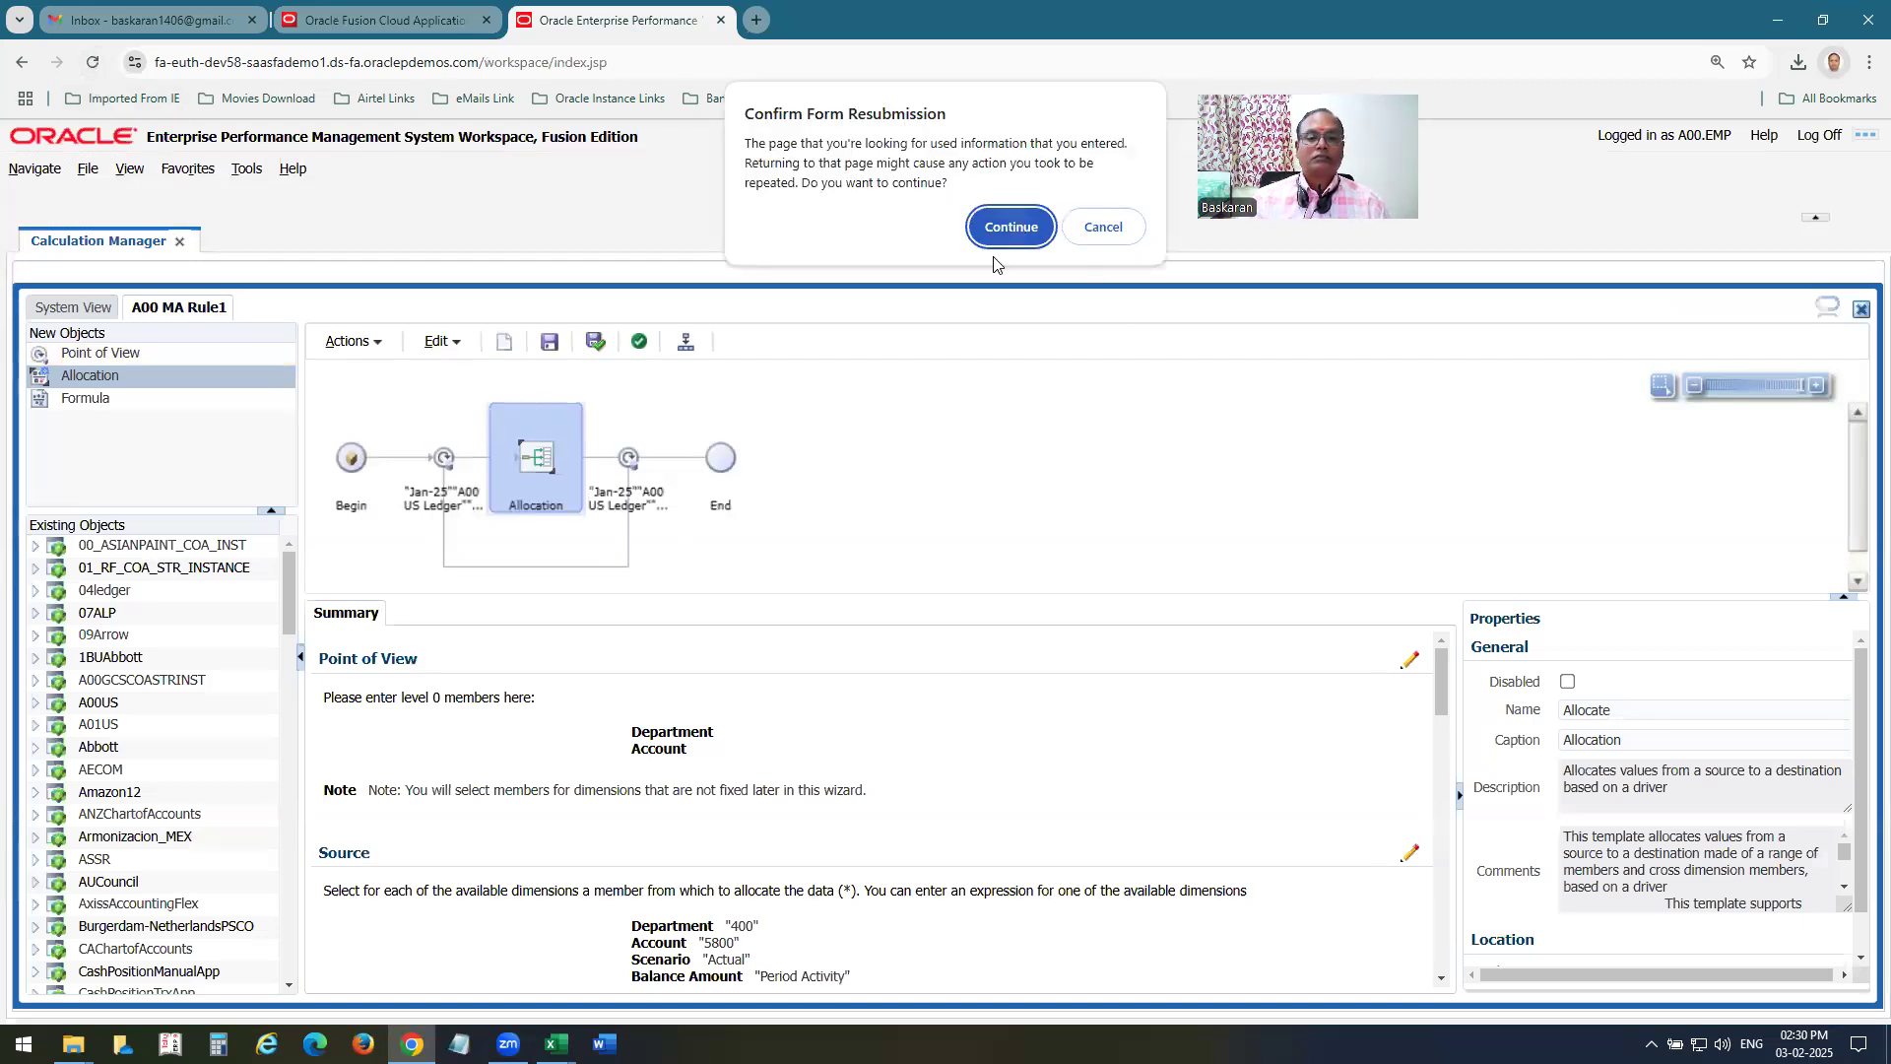
{"action": "left_click", "coordinate": [1005, 230]}
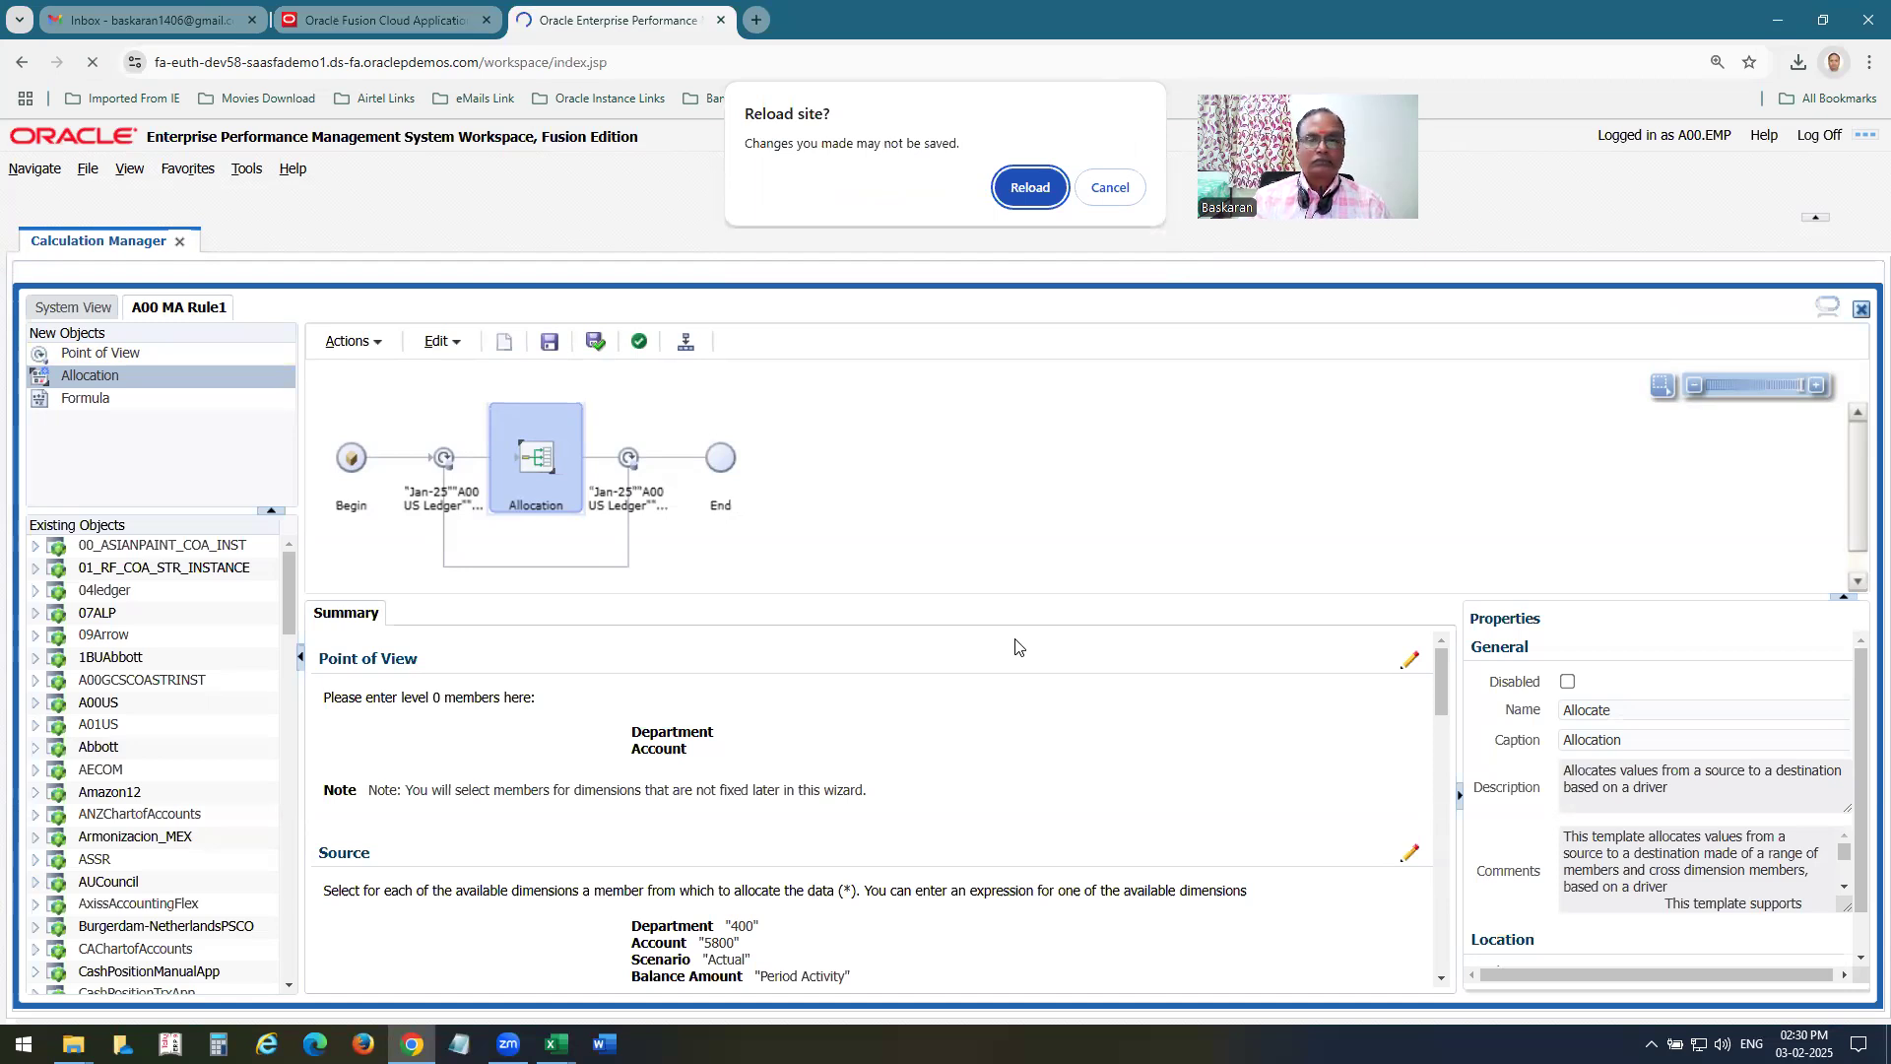
{"action": "left_click", "coordinate": [1034, 192]}
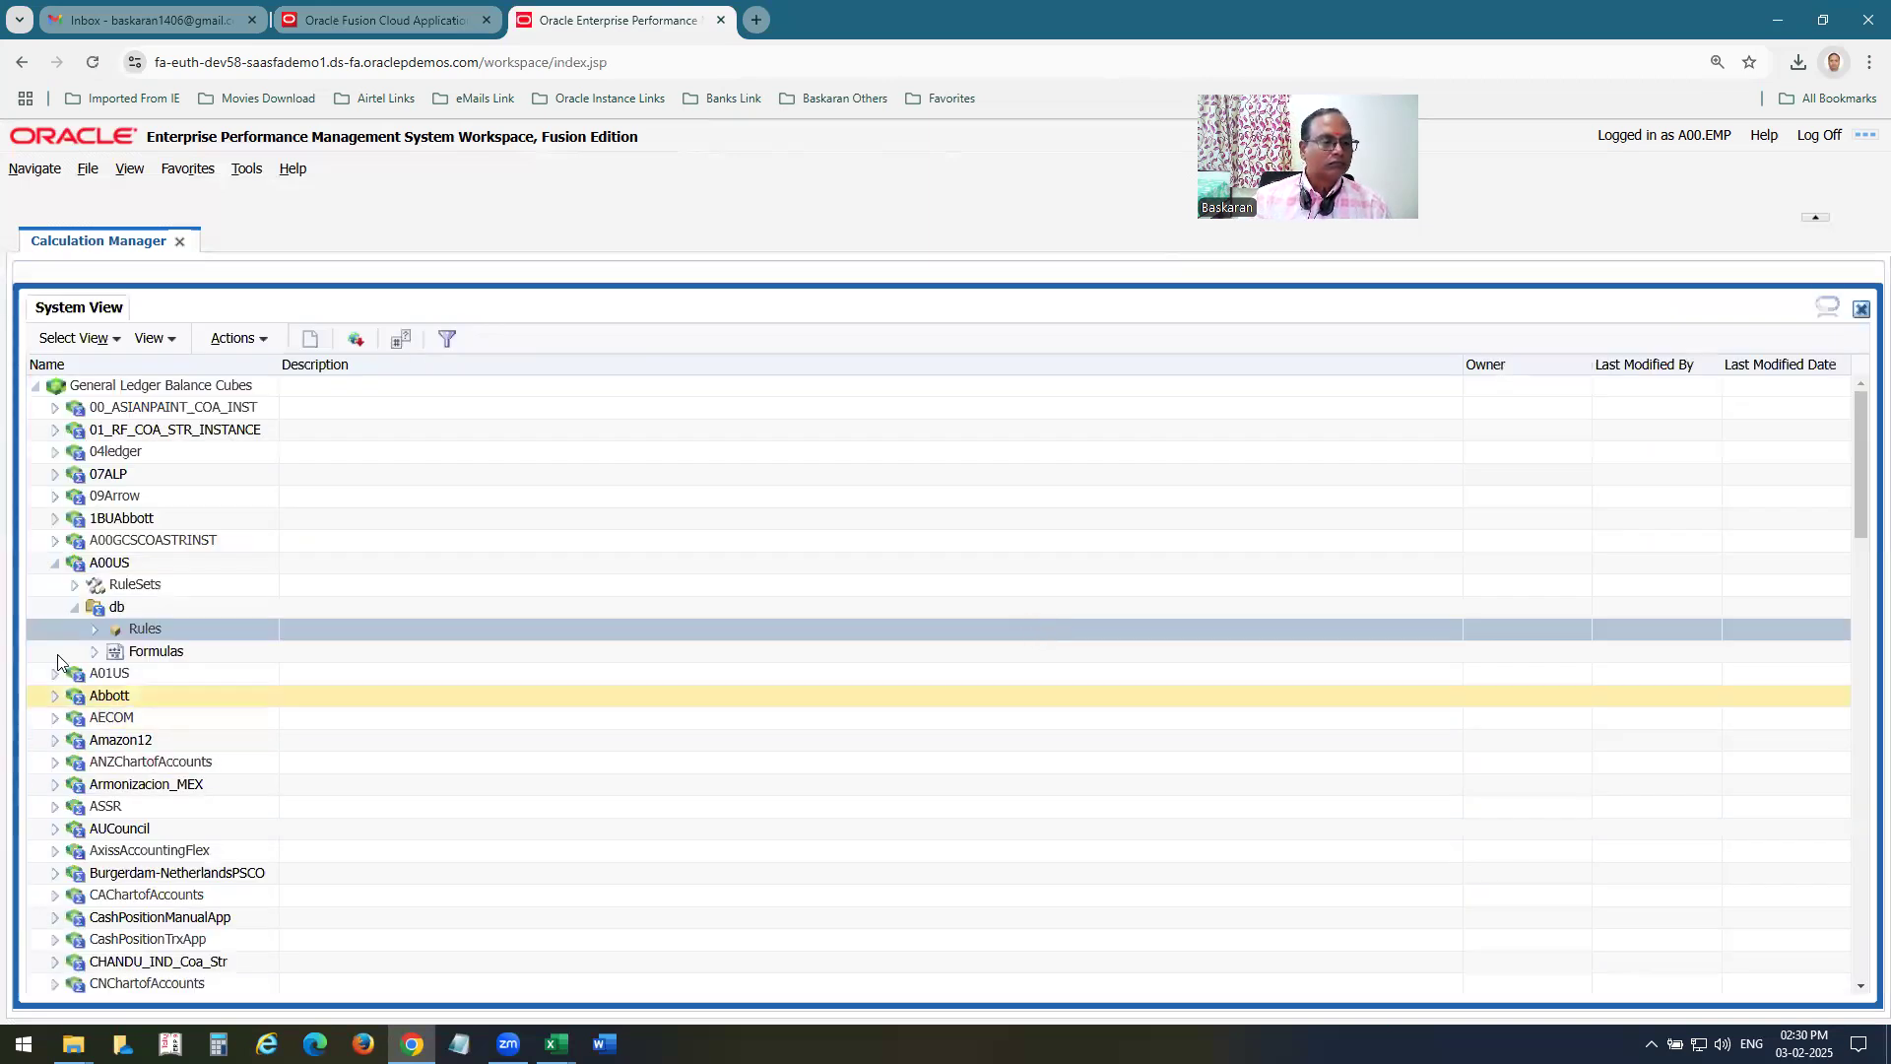
Expand the rules under the A00US cube's db and open A00 MA Rule1 for editing.
{"action": "left_click", "coordinate": [95, 629]}
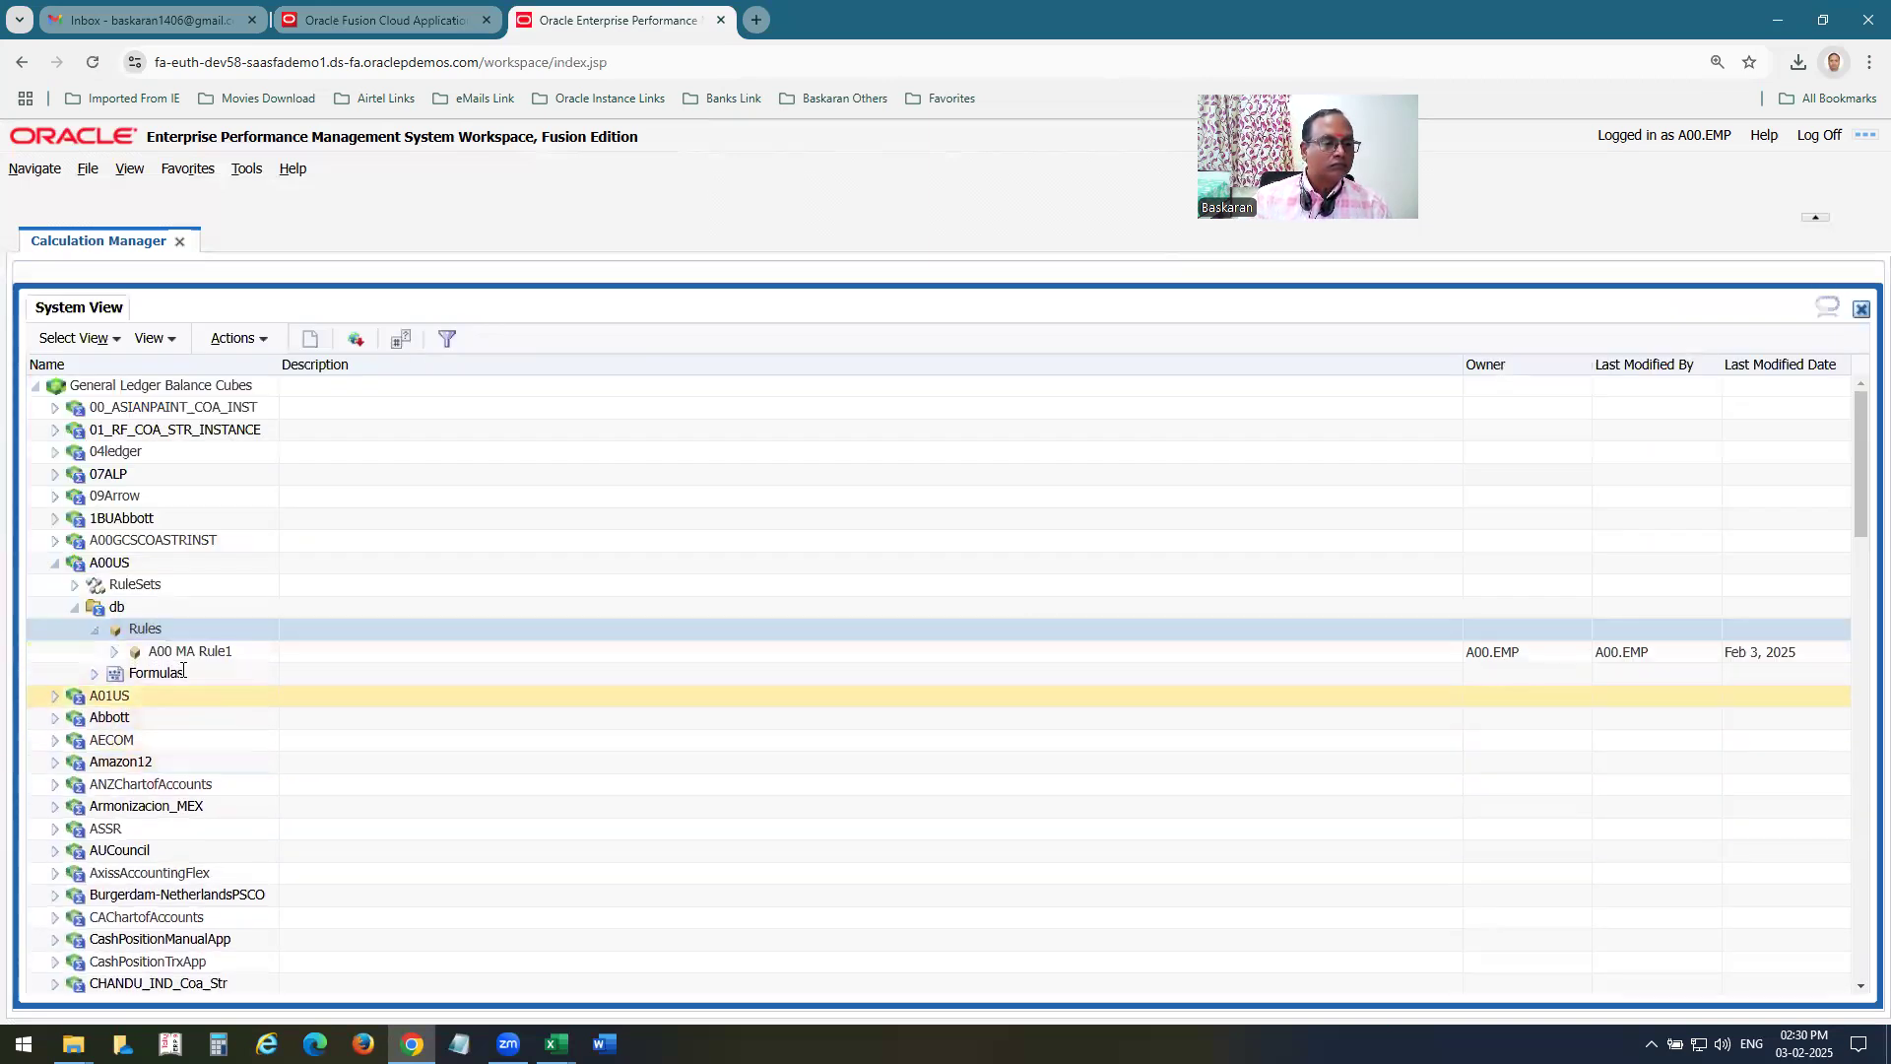
{"action": "left_click", "coordinate": [193, 651]}
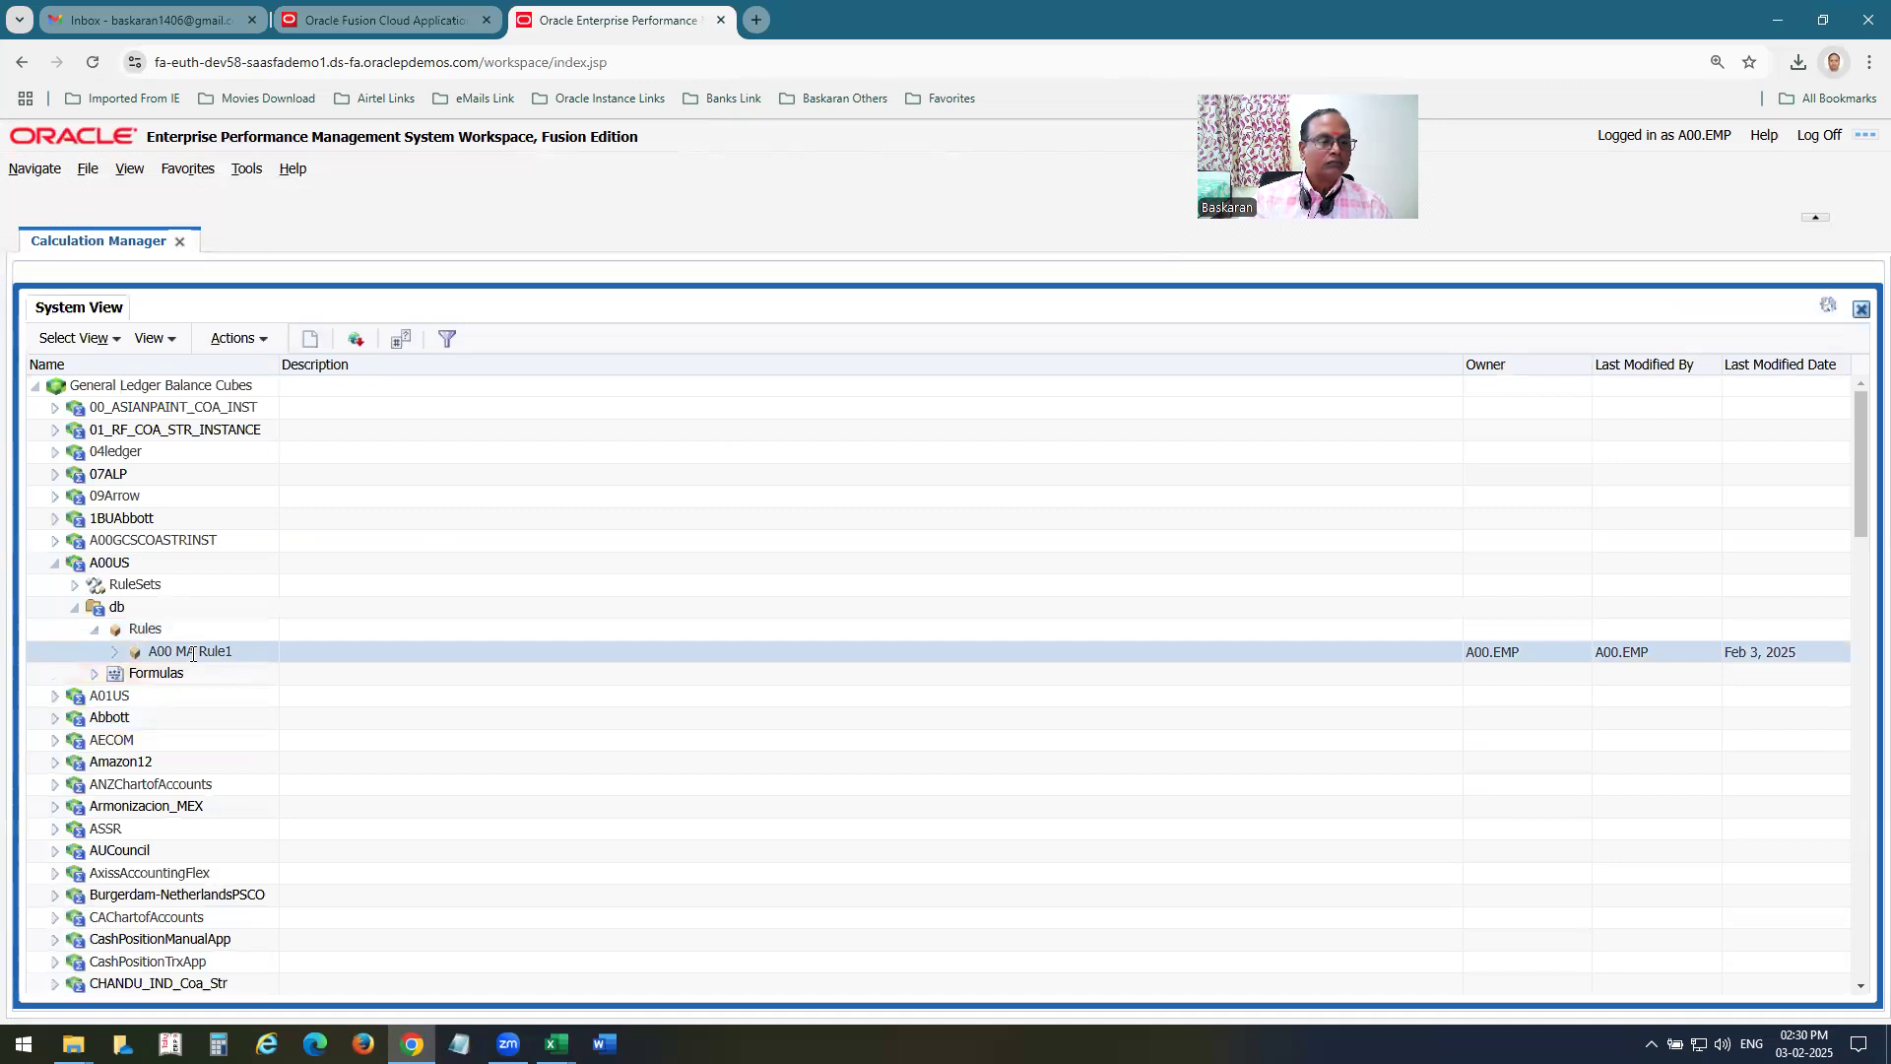
{"action": "right_click", "coordinate": [193, 656]}
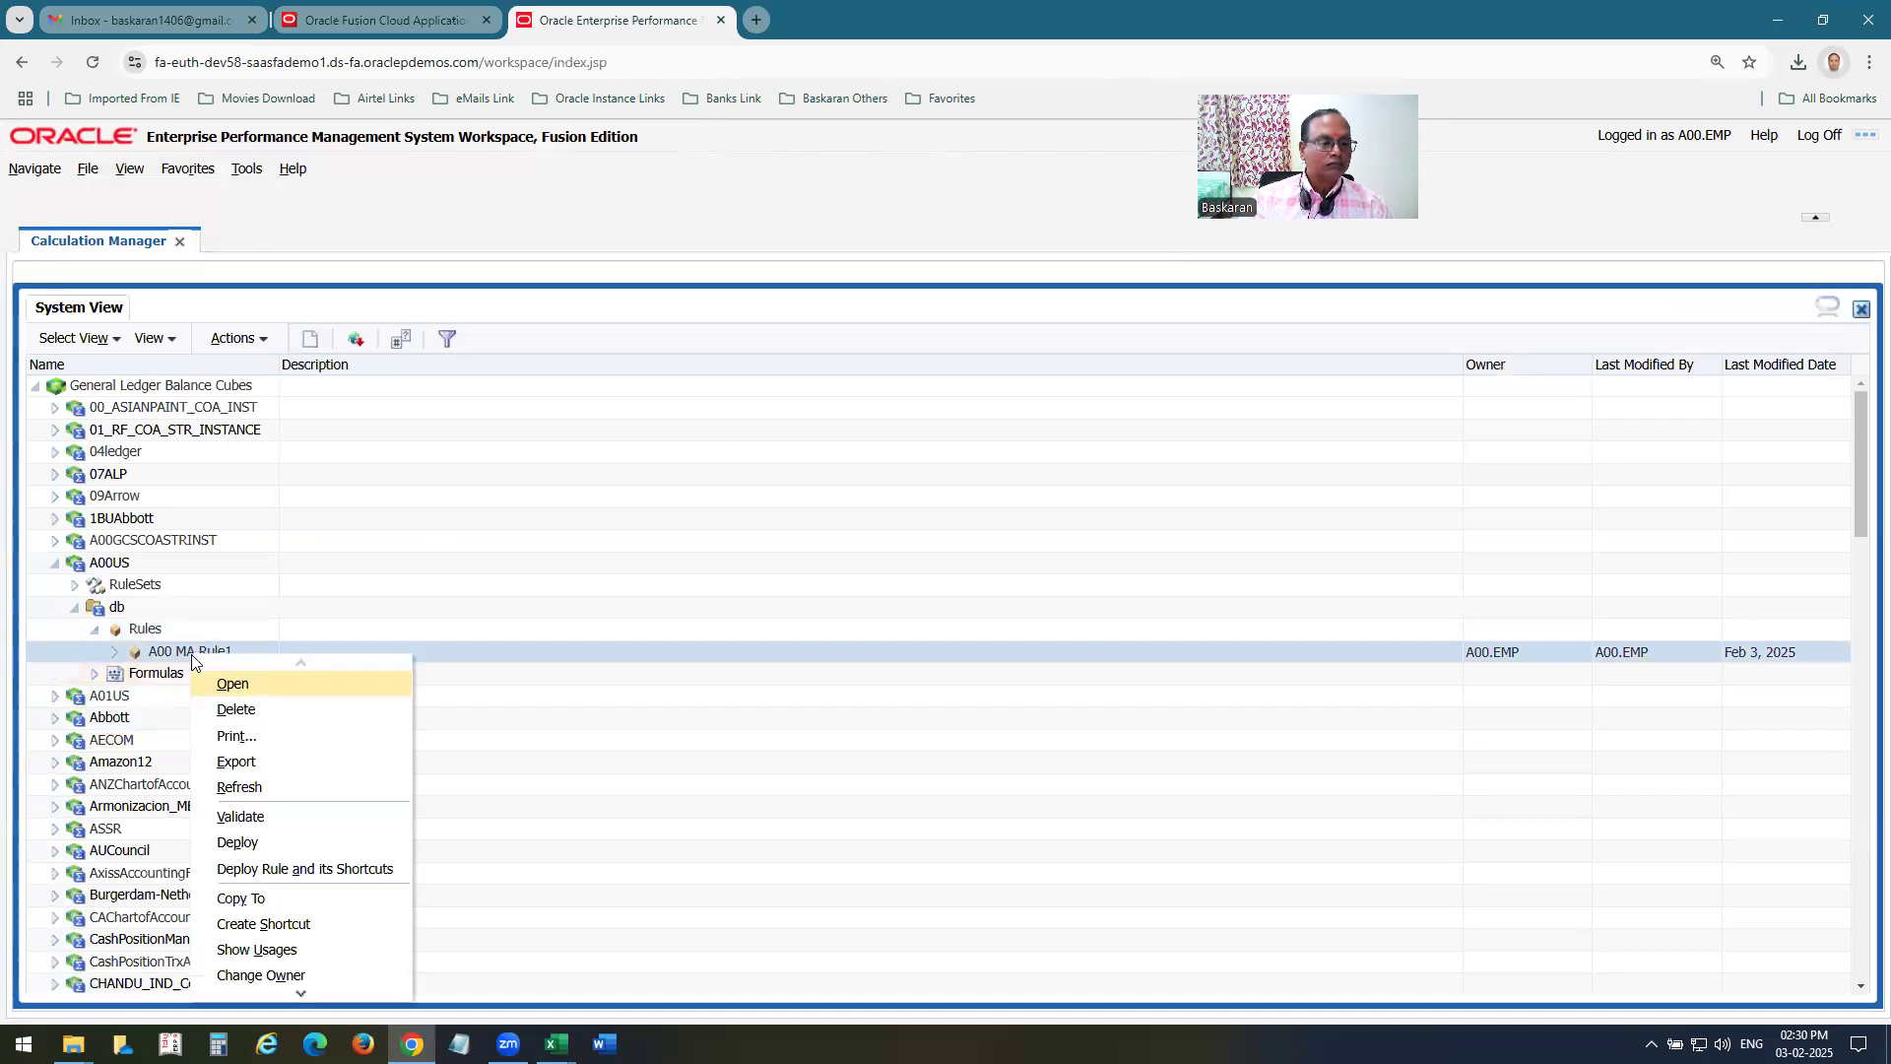
{"action": "left_click", "coordinate": [175, 652]}
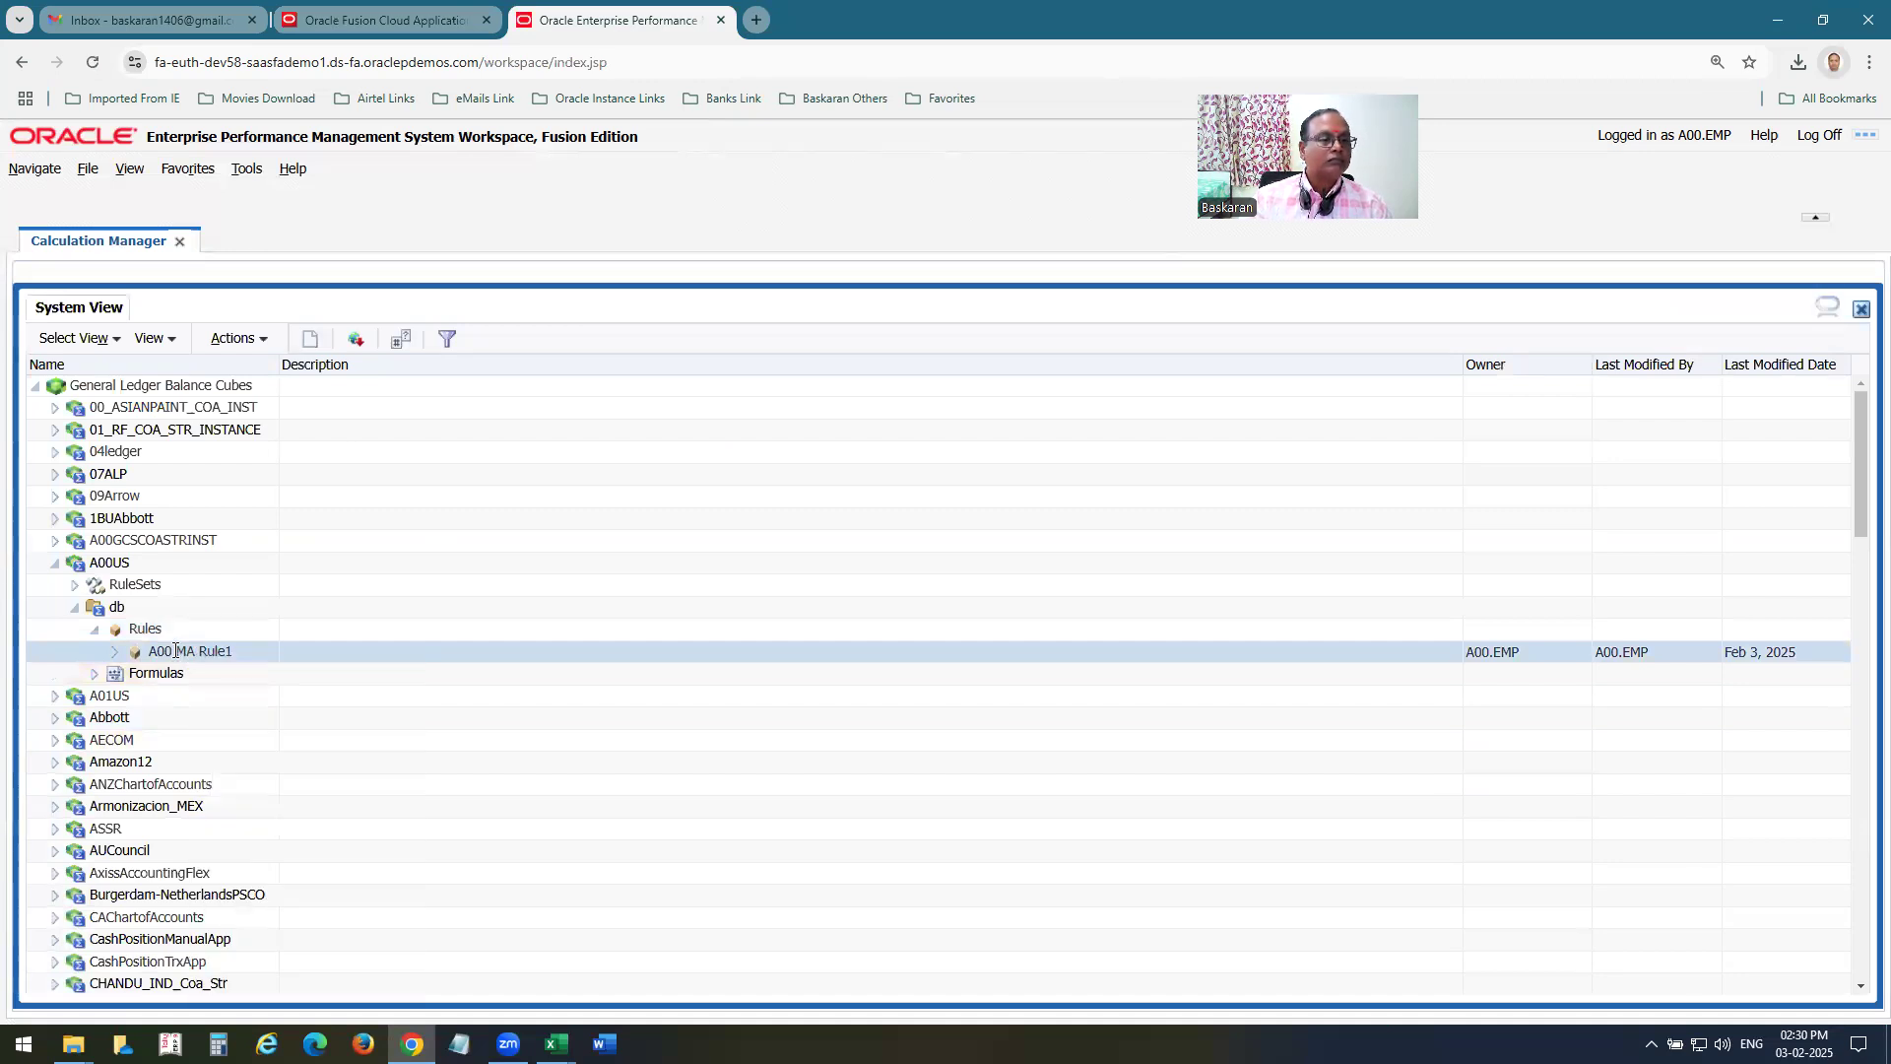
{"action": "left_click", "coordinate": [113, 652]}
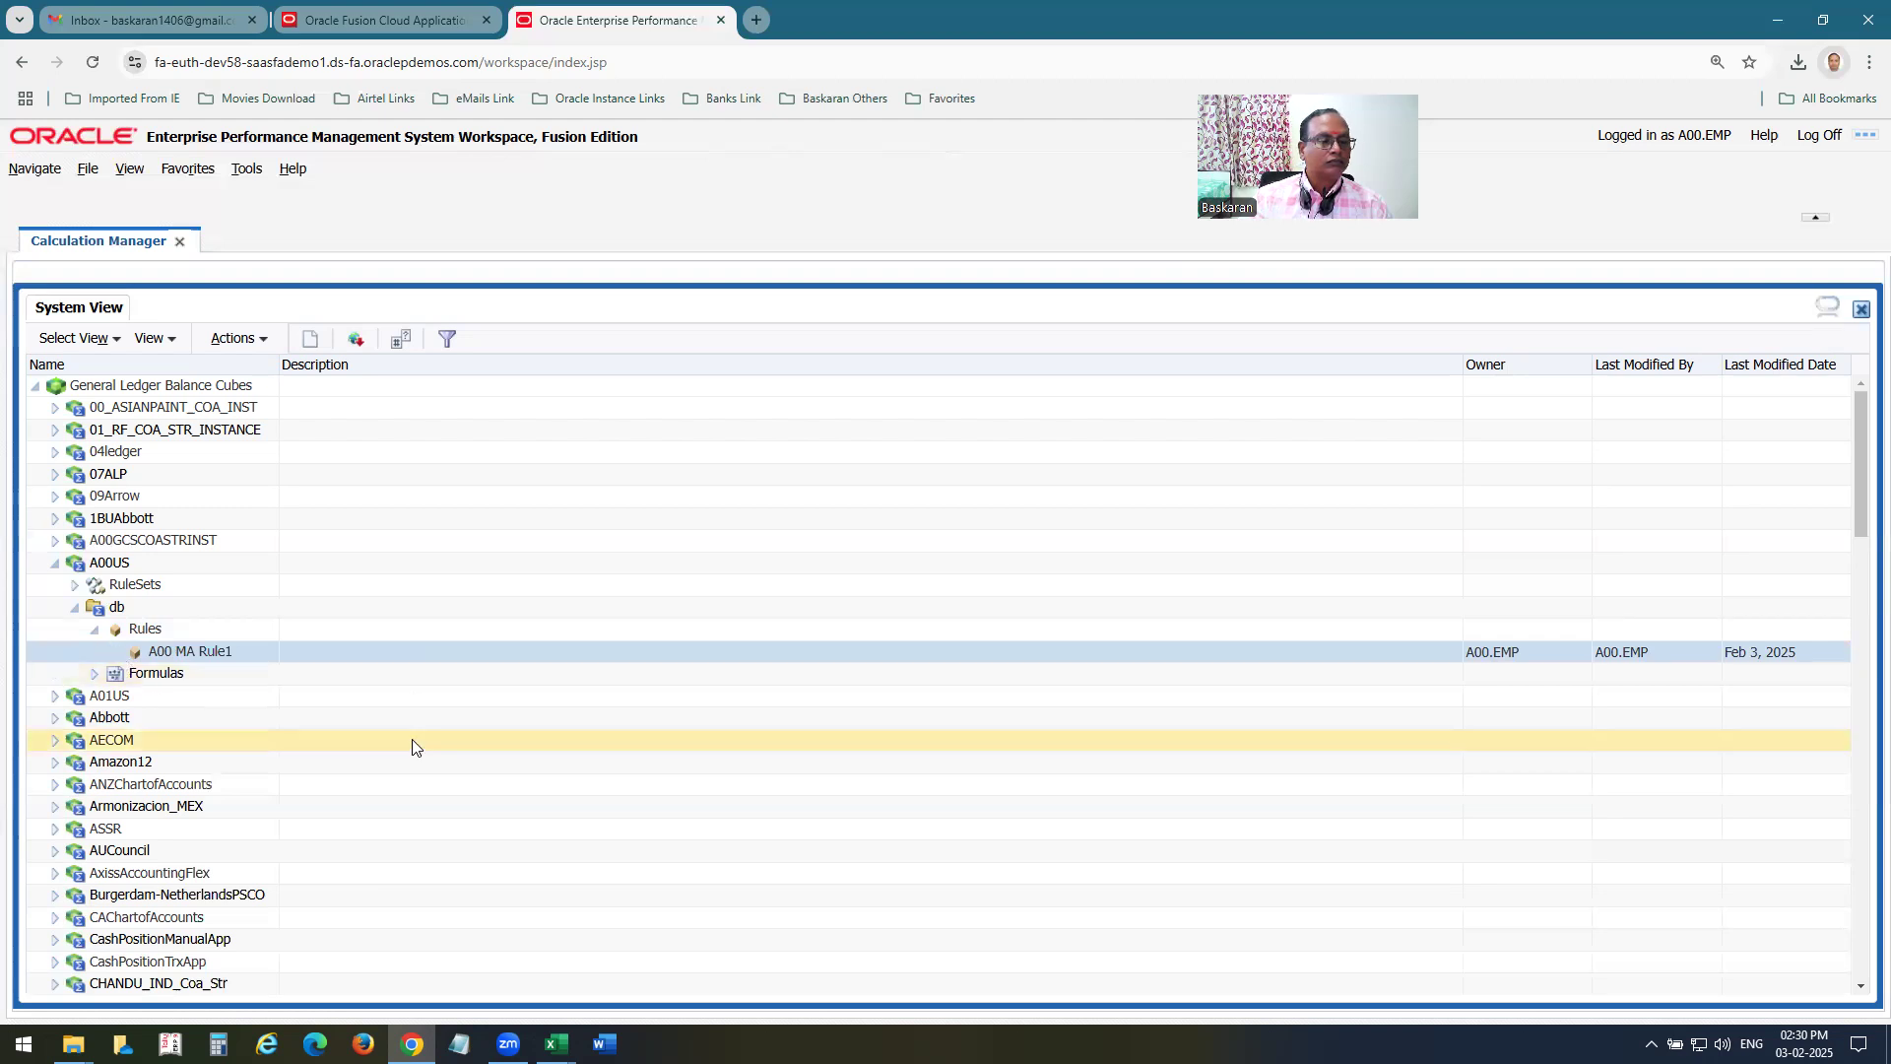
{"action": "right_click", "coordinate": [199, 658]}
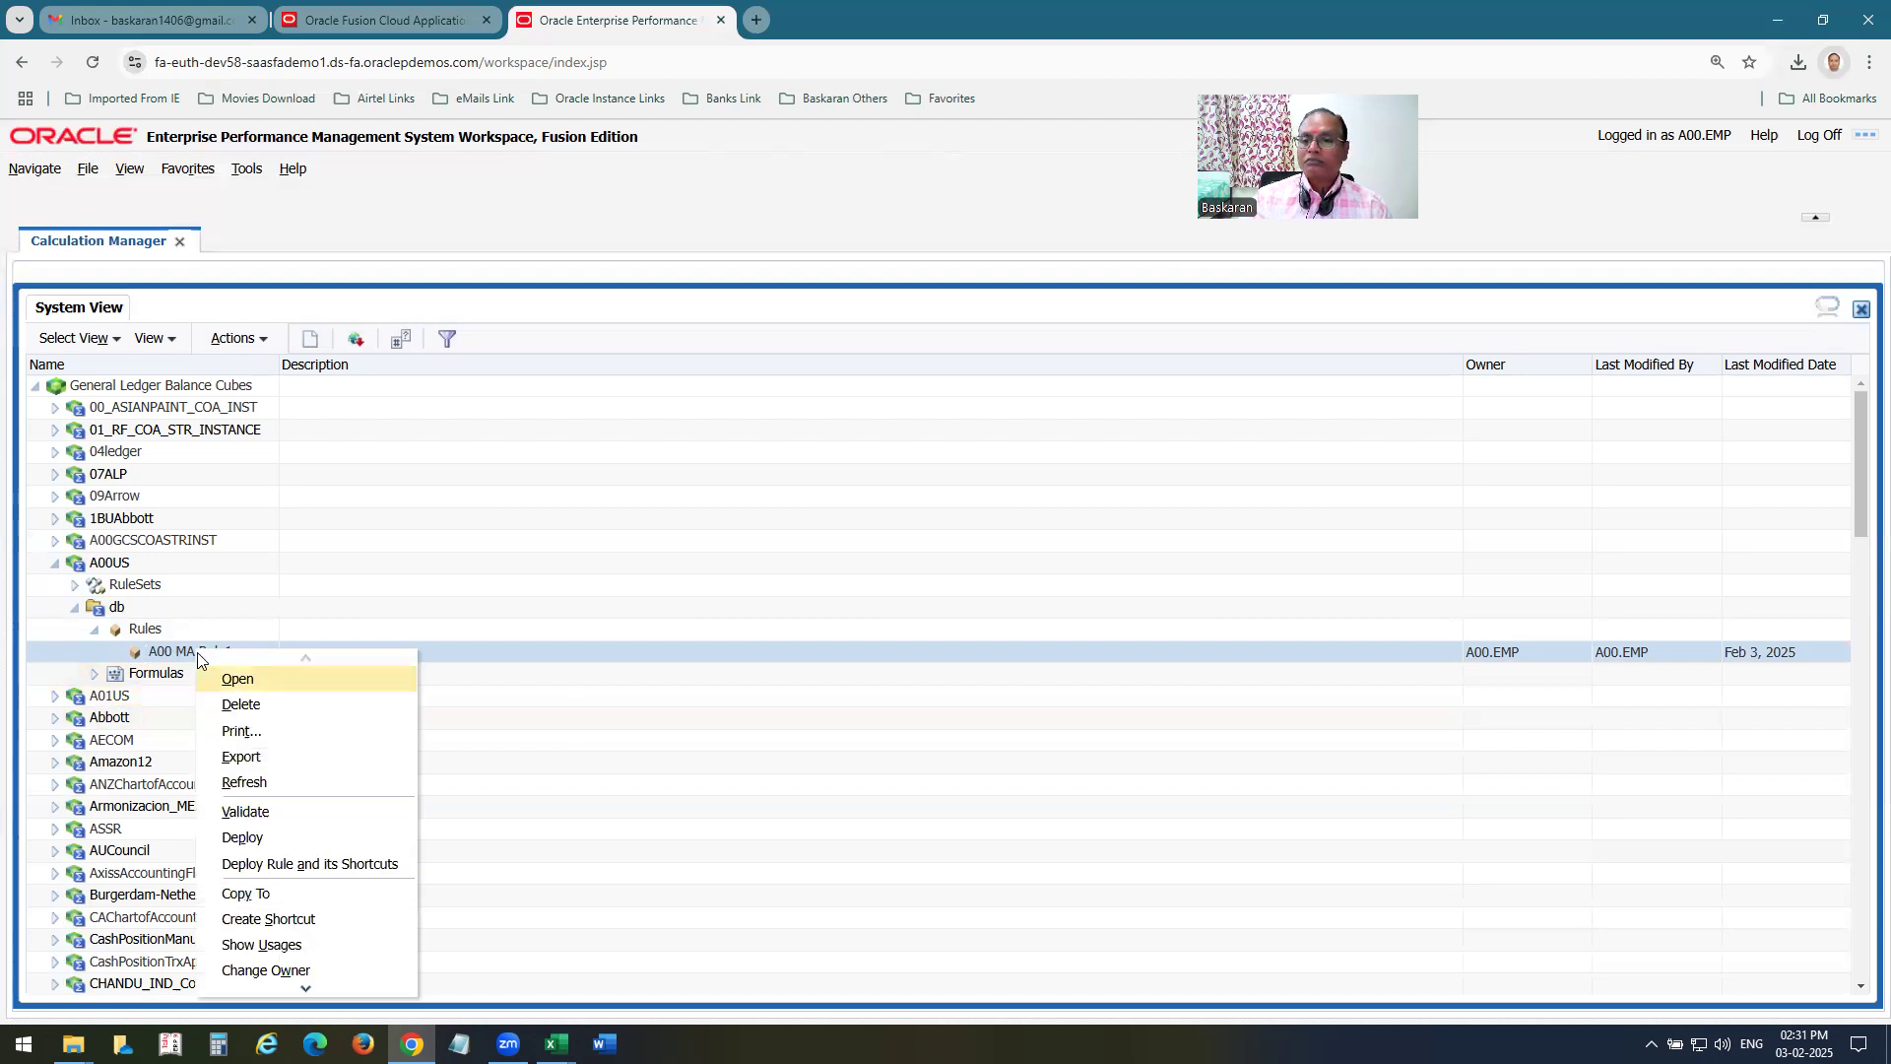
{"action": "left_click", "coordinate": [306, 680]}
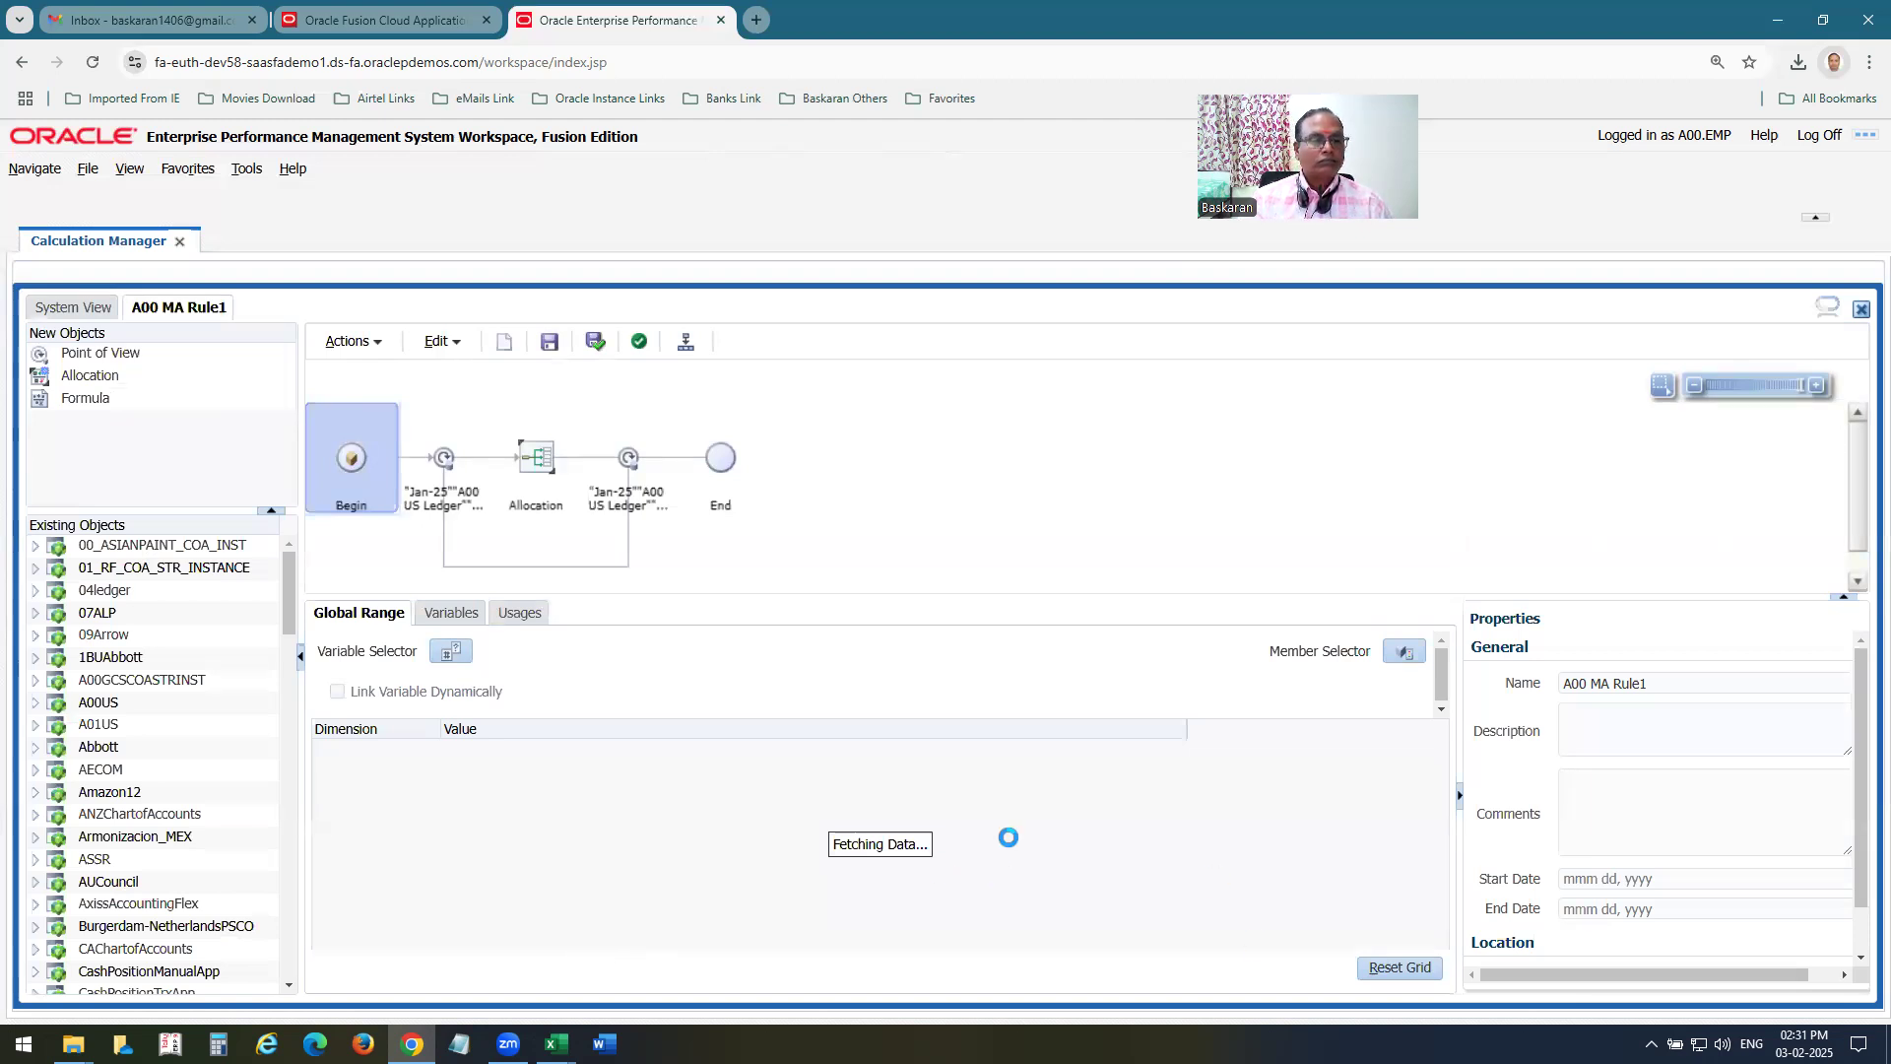
Review the rule's Point of View dimension values and open its Allocation component in the Allocate Wizard.
{"action": "left_click", "coordinate": [448, 463]}
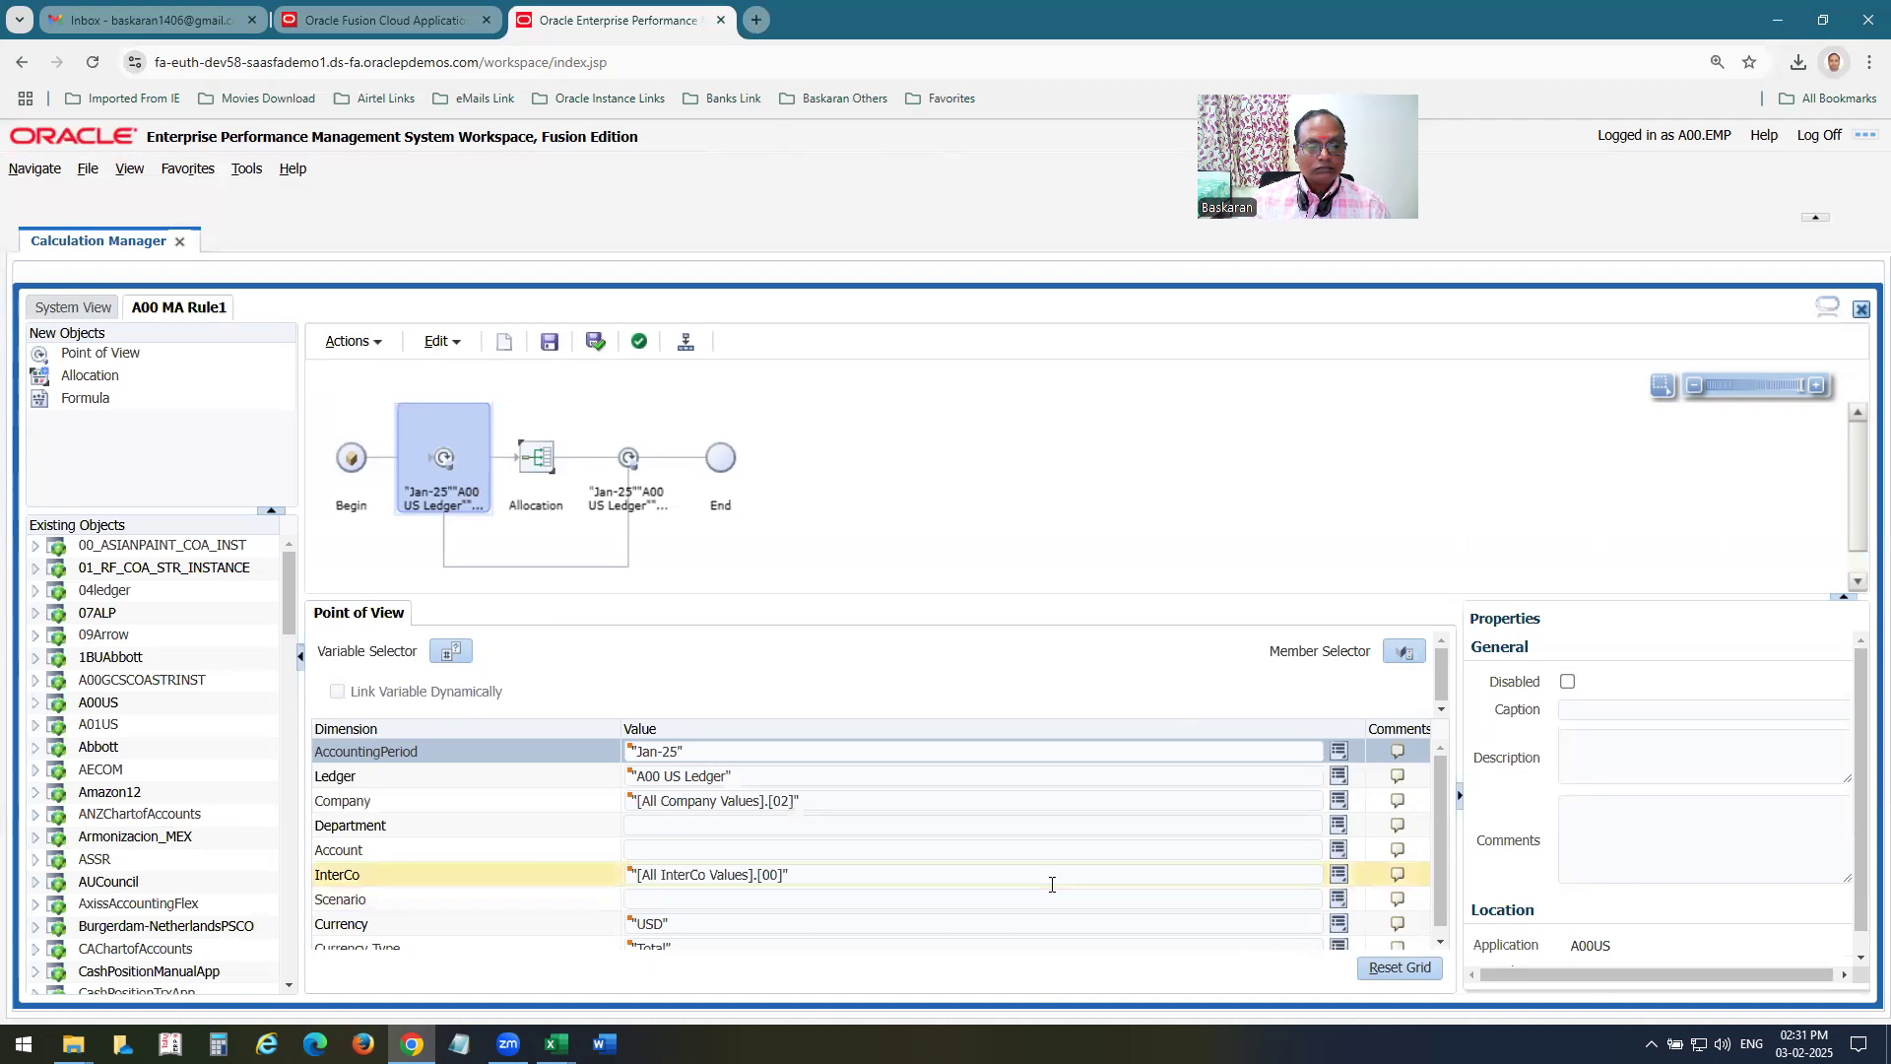
{"action": "scroll", "coordinate": [1053, 883], "scroll_direction": "down", "scroll_amount": 1}
{"action": "left_click", "coordinate": [537, 458]}
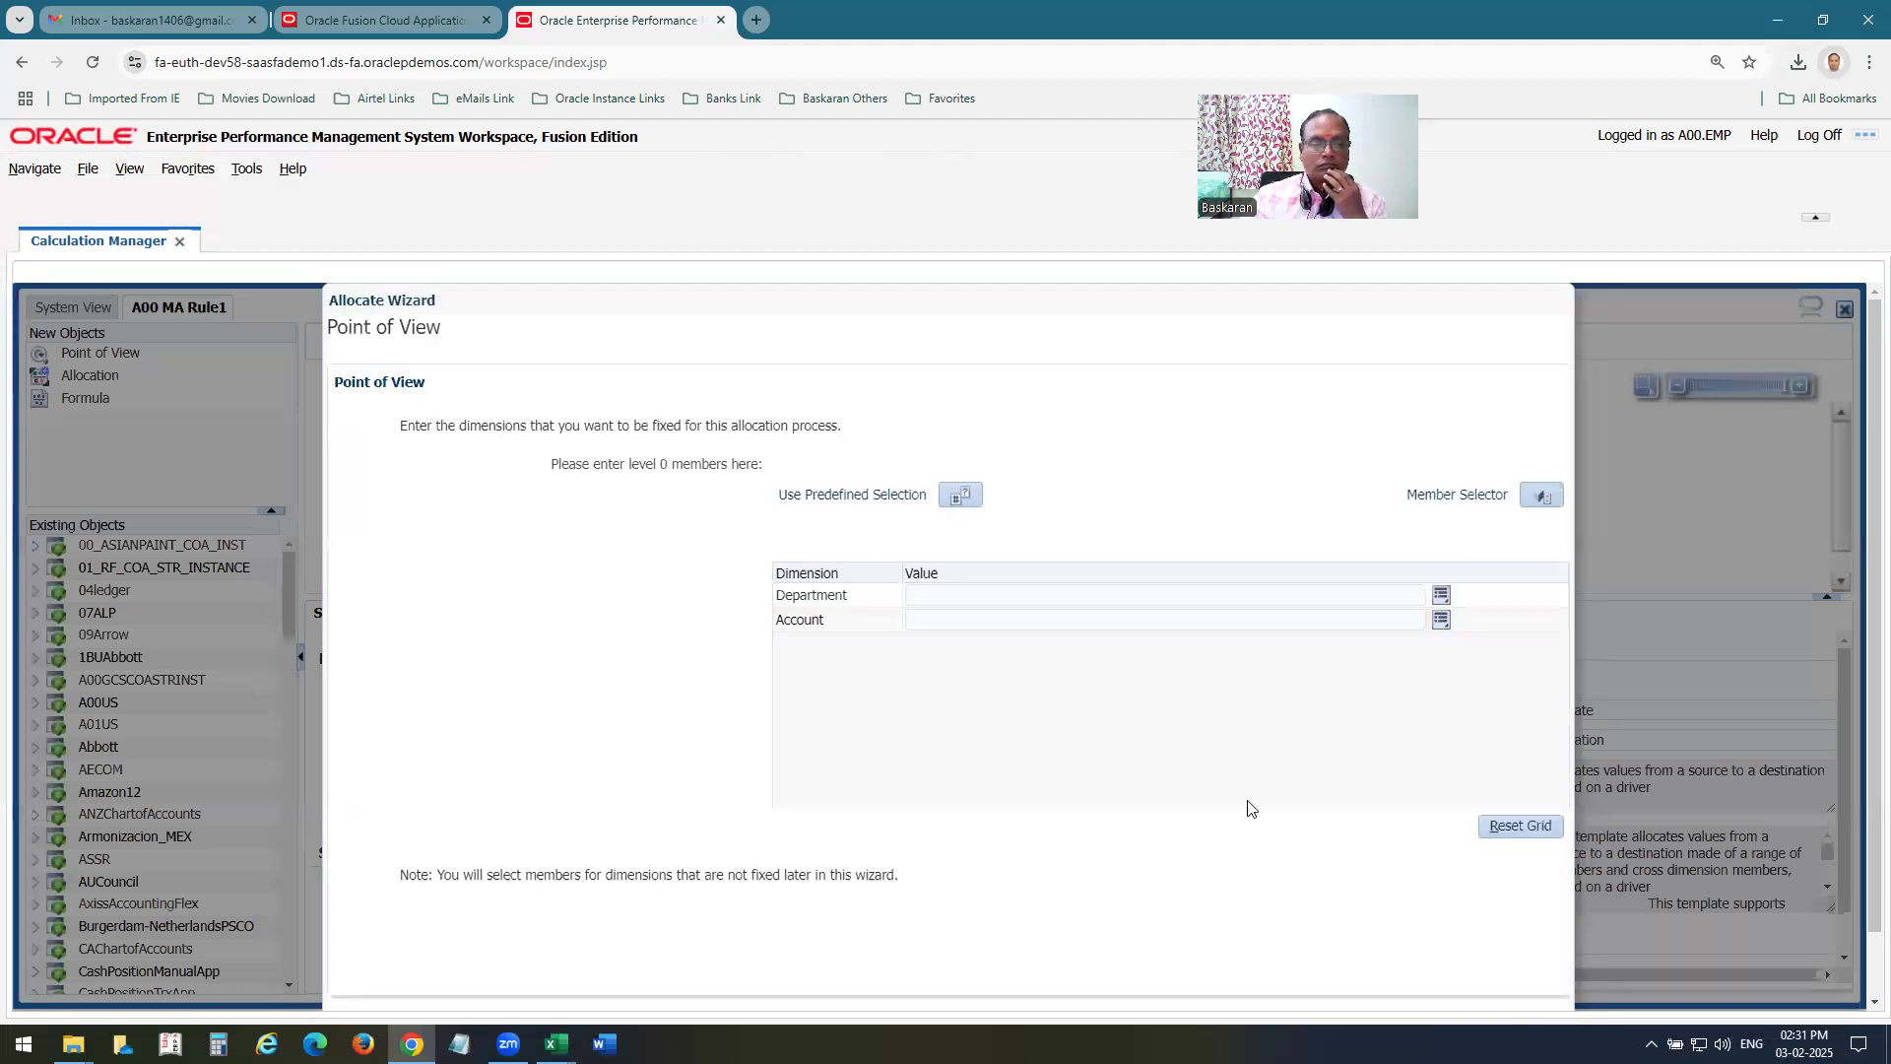
Review the allocation's Source settings, including the options for a zero source amount, and proceed to the Allocation Range settings.
{"action": "scroll", "coordinate": [1182, 753], "scroll_direction": "down", "scroll_amount": 1}
{"action": "left_click", "coordinate": [1327, 969]}
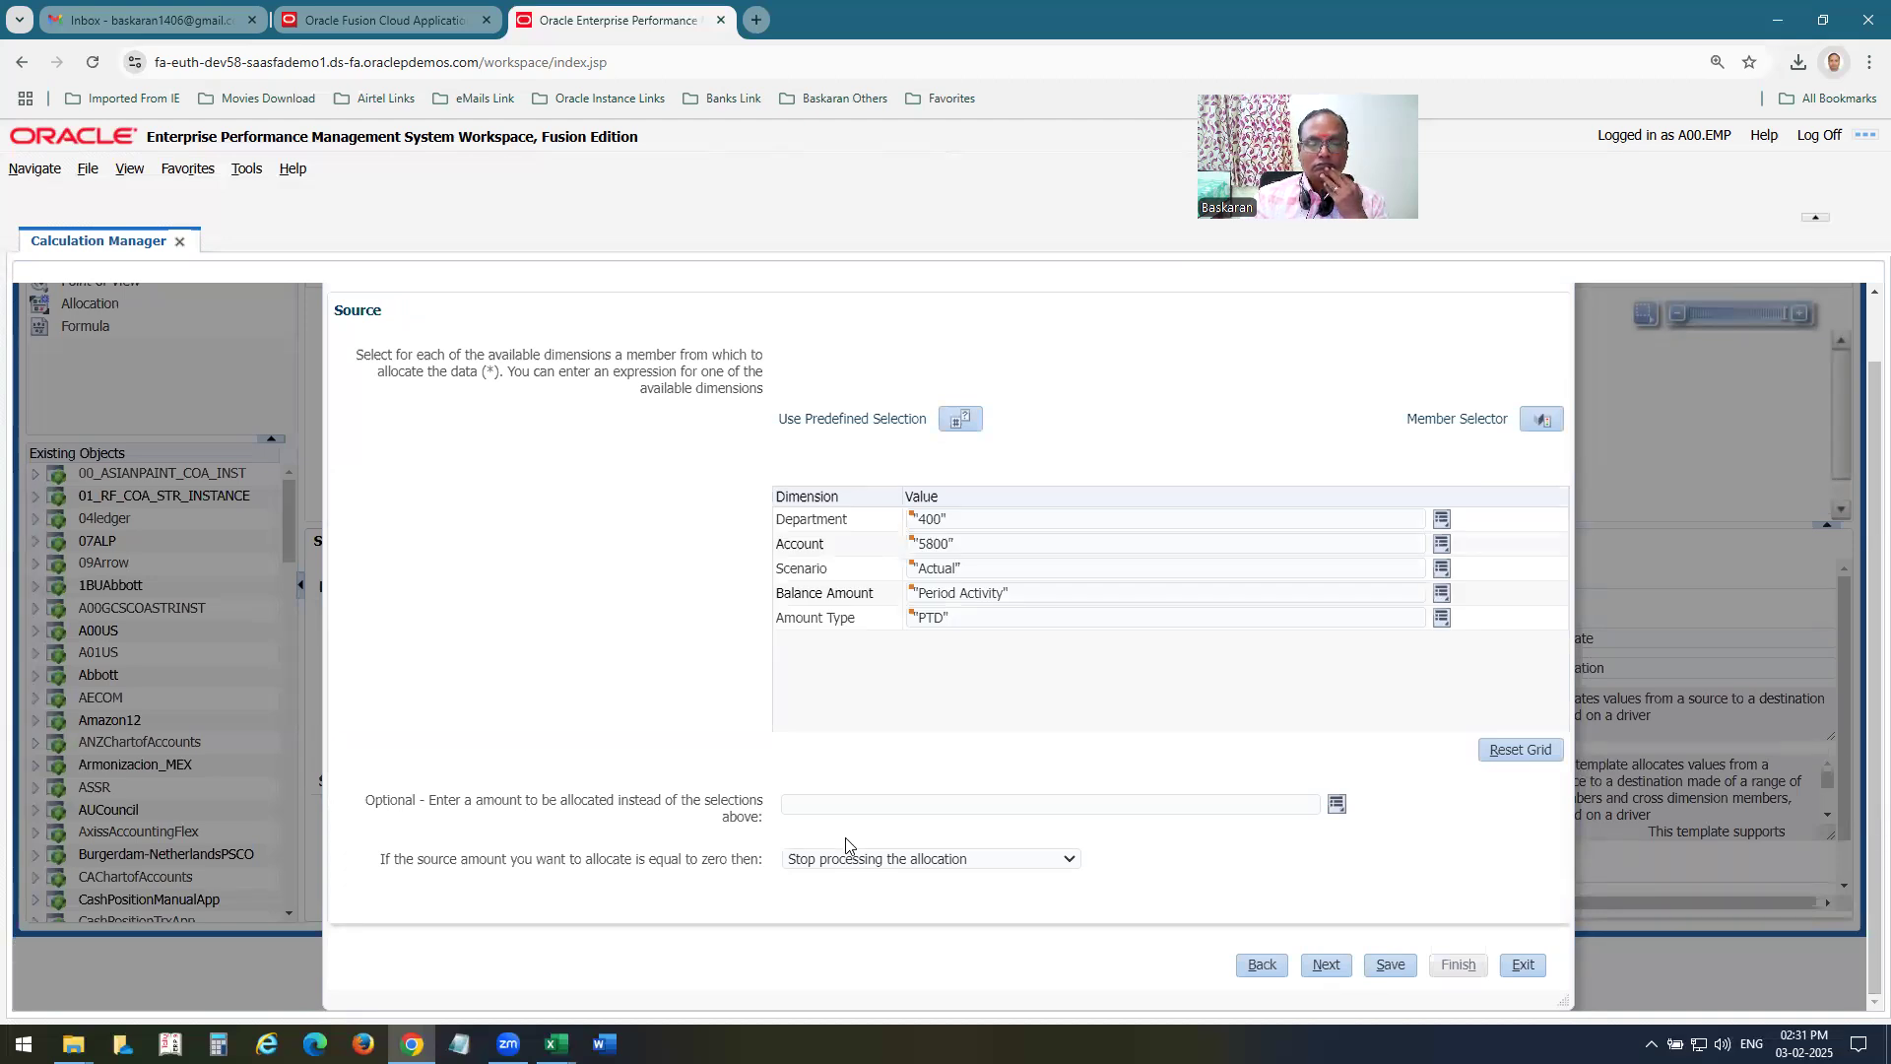
{"action": "left_click", "coordinate": [906, 859]}
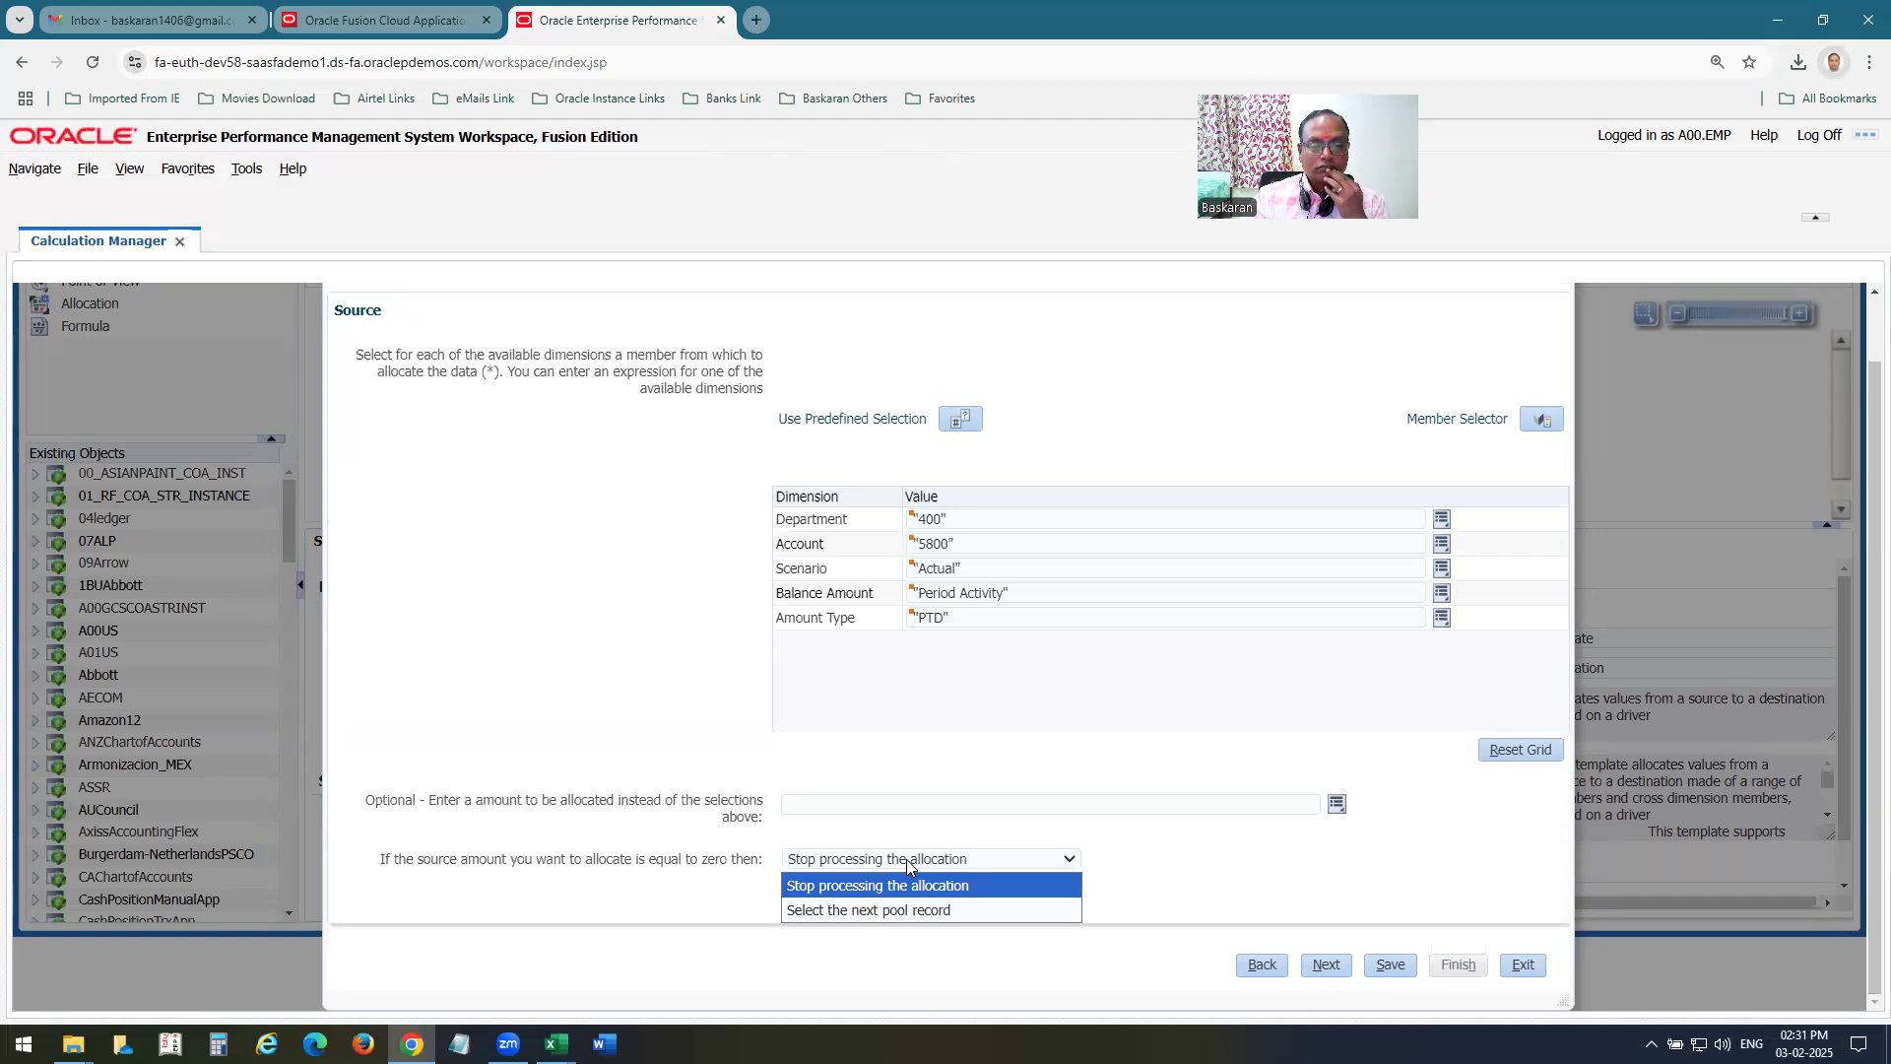
{"action": "left_click", "coordinate": [1206, 867]}
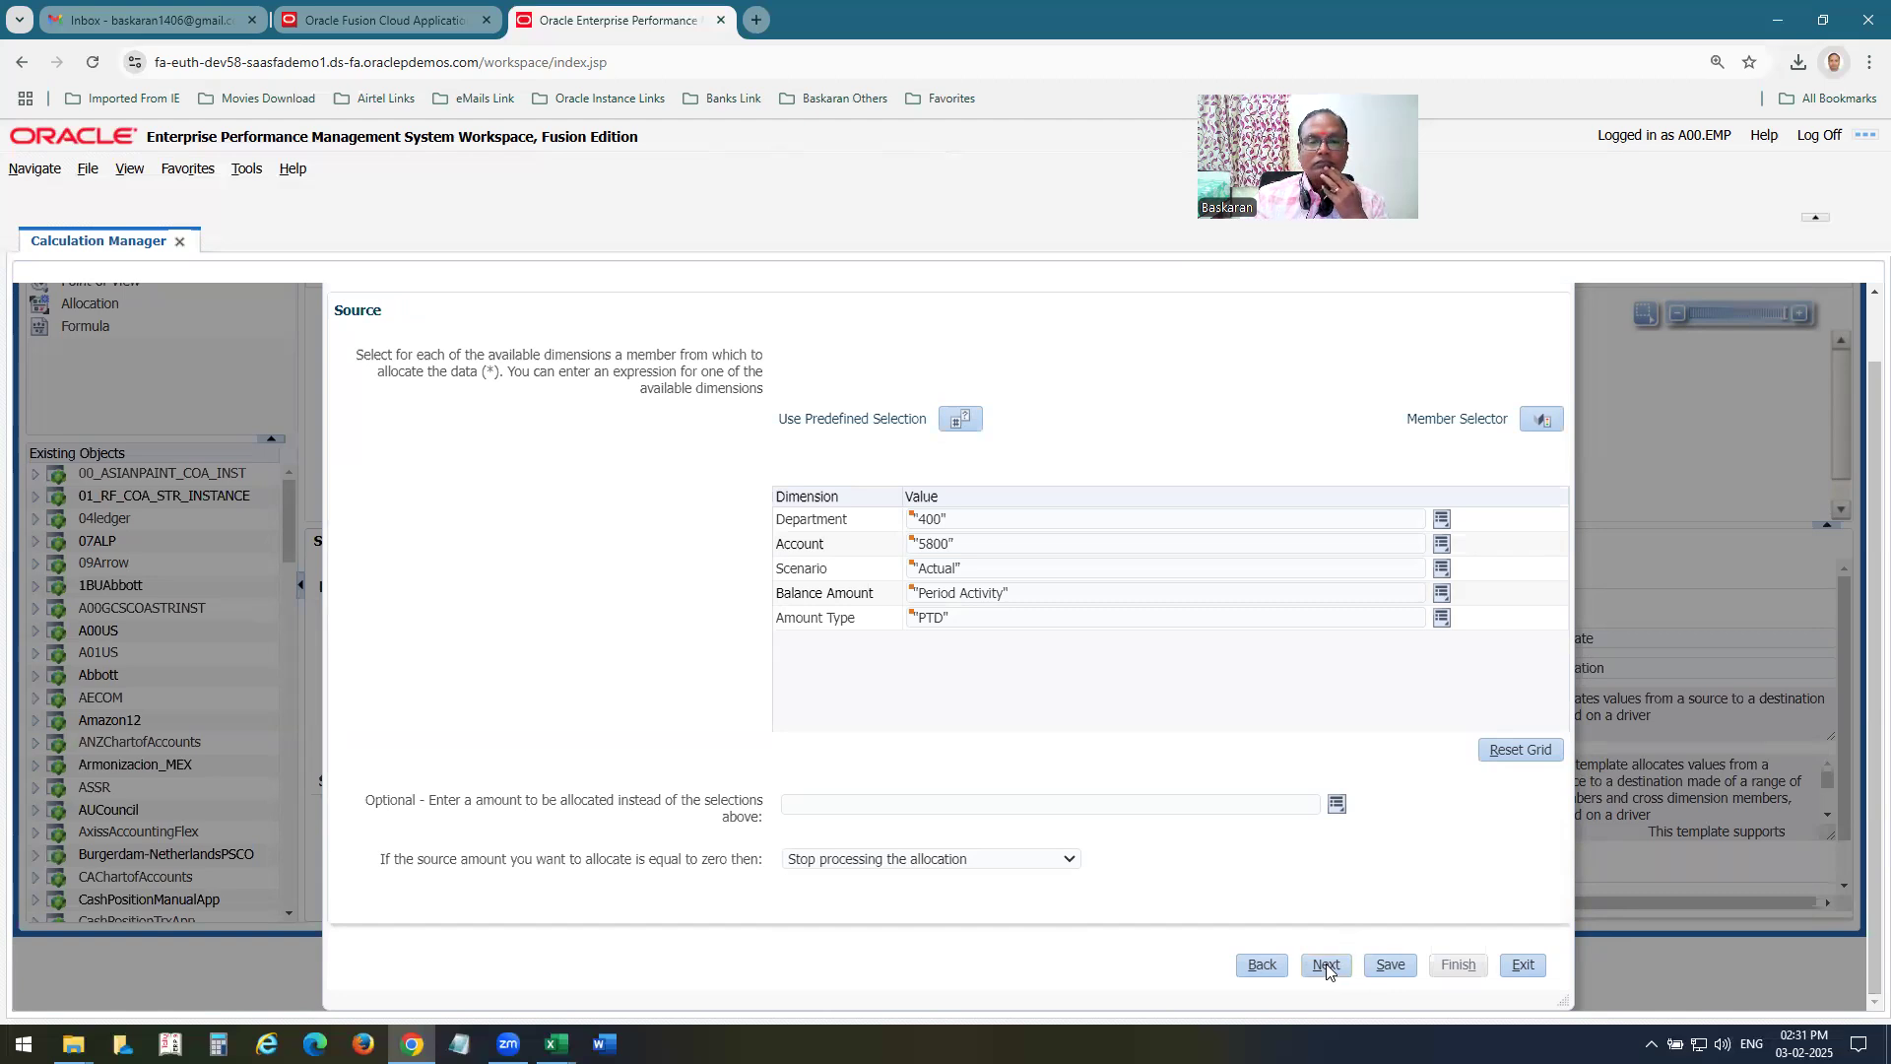
{"action": "left_click", "coordinate": [1320, 958]}
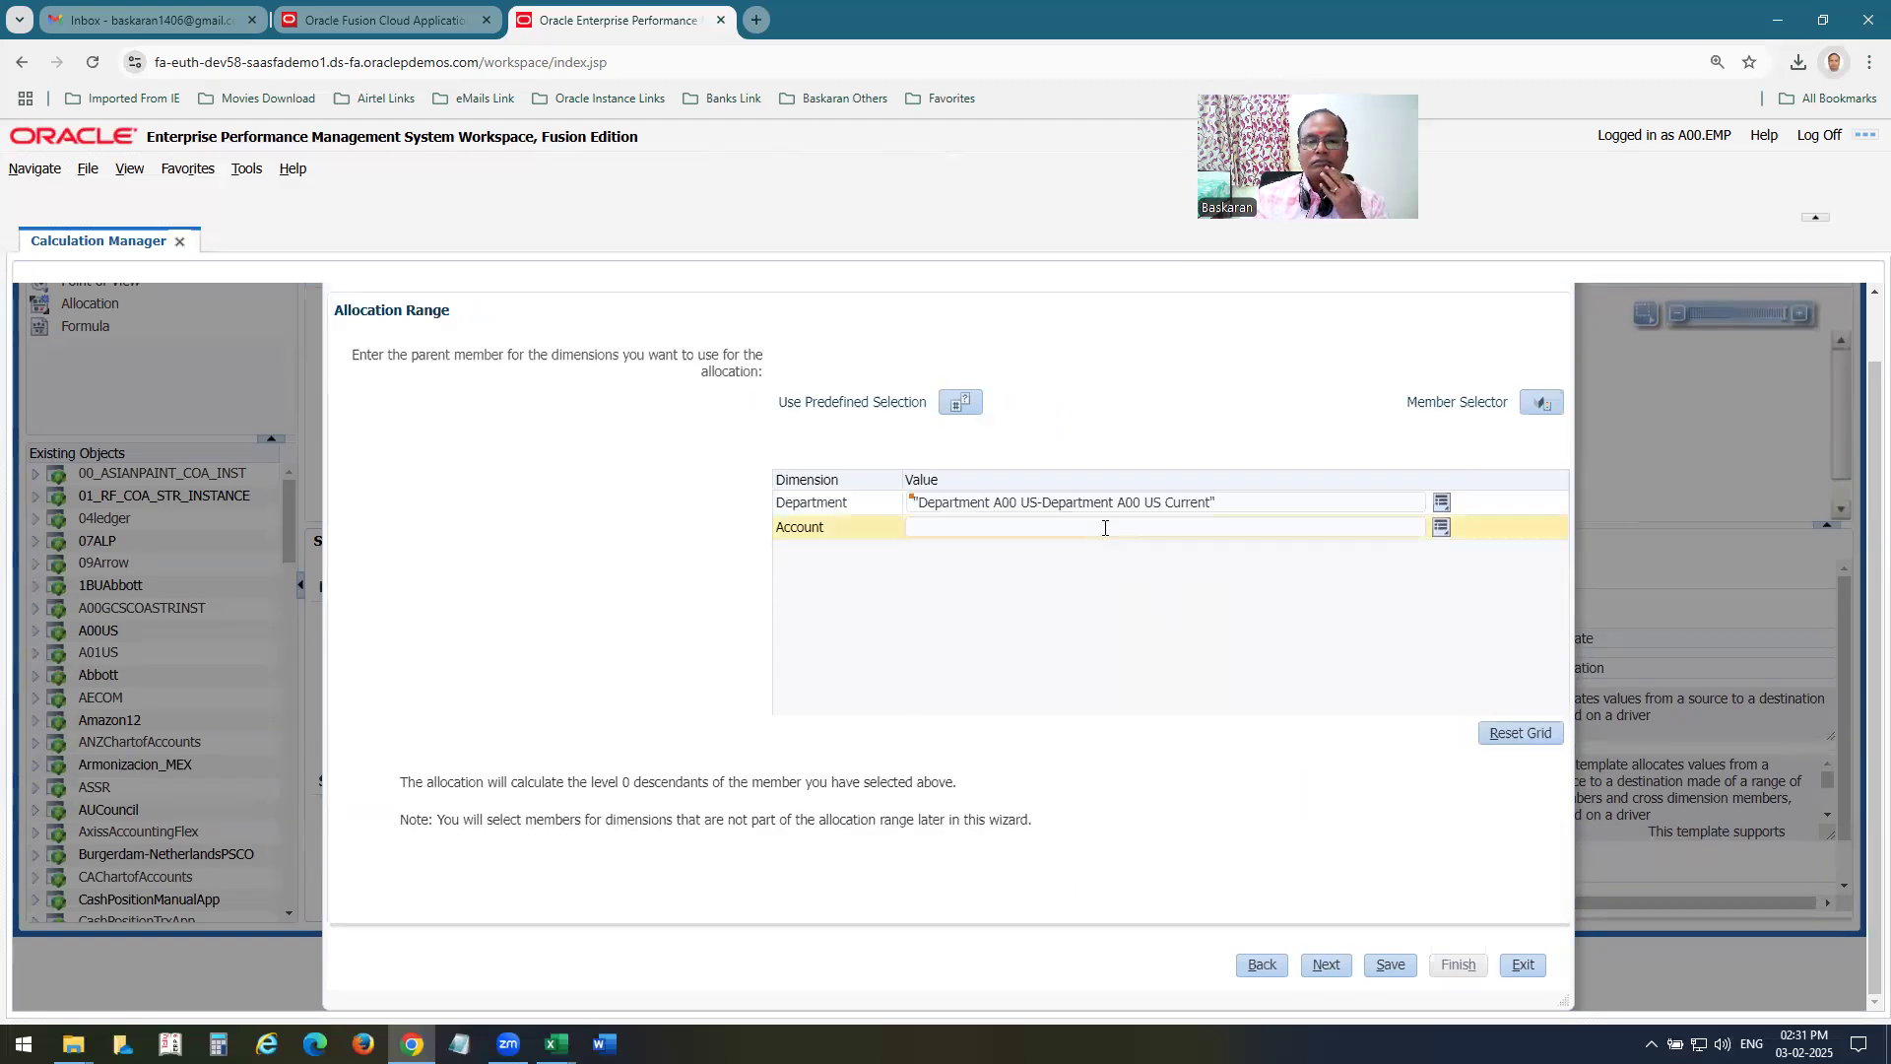
Check which Department members the Member Selector offers for the allocation range, and close it without selecting any.
{"action": "left_click", "coordinate": [1441, 502]}
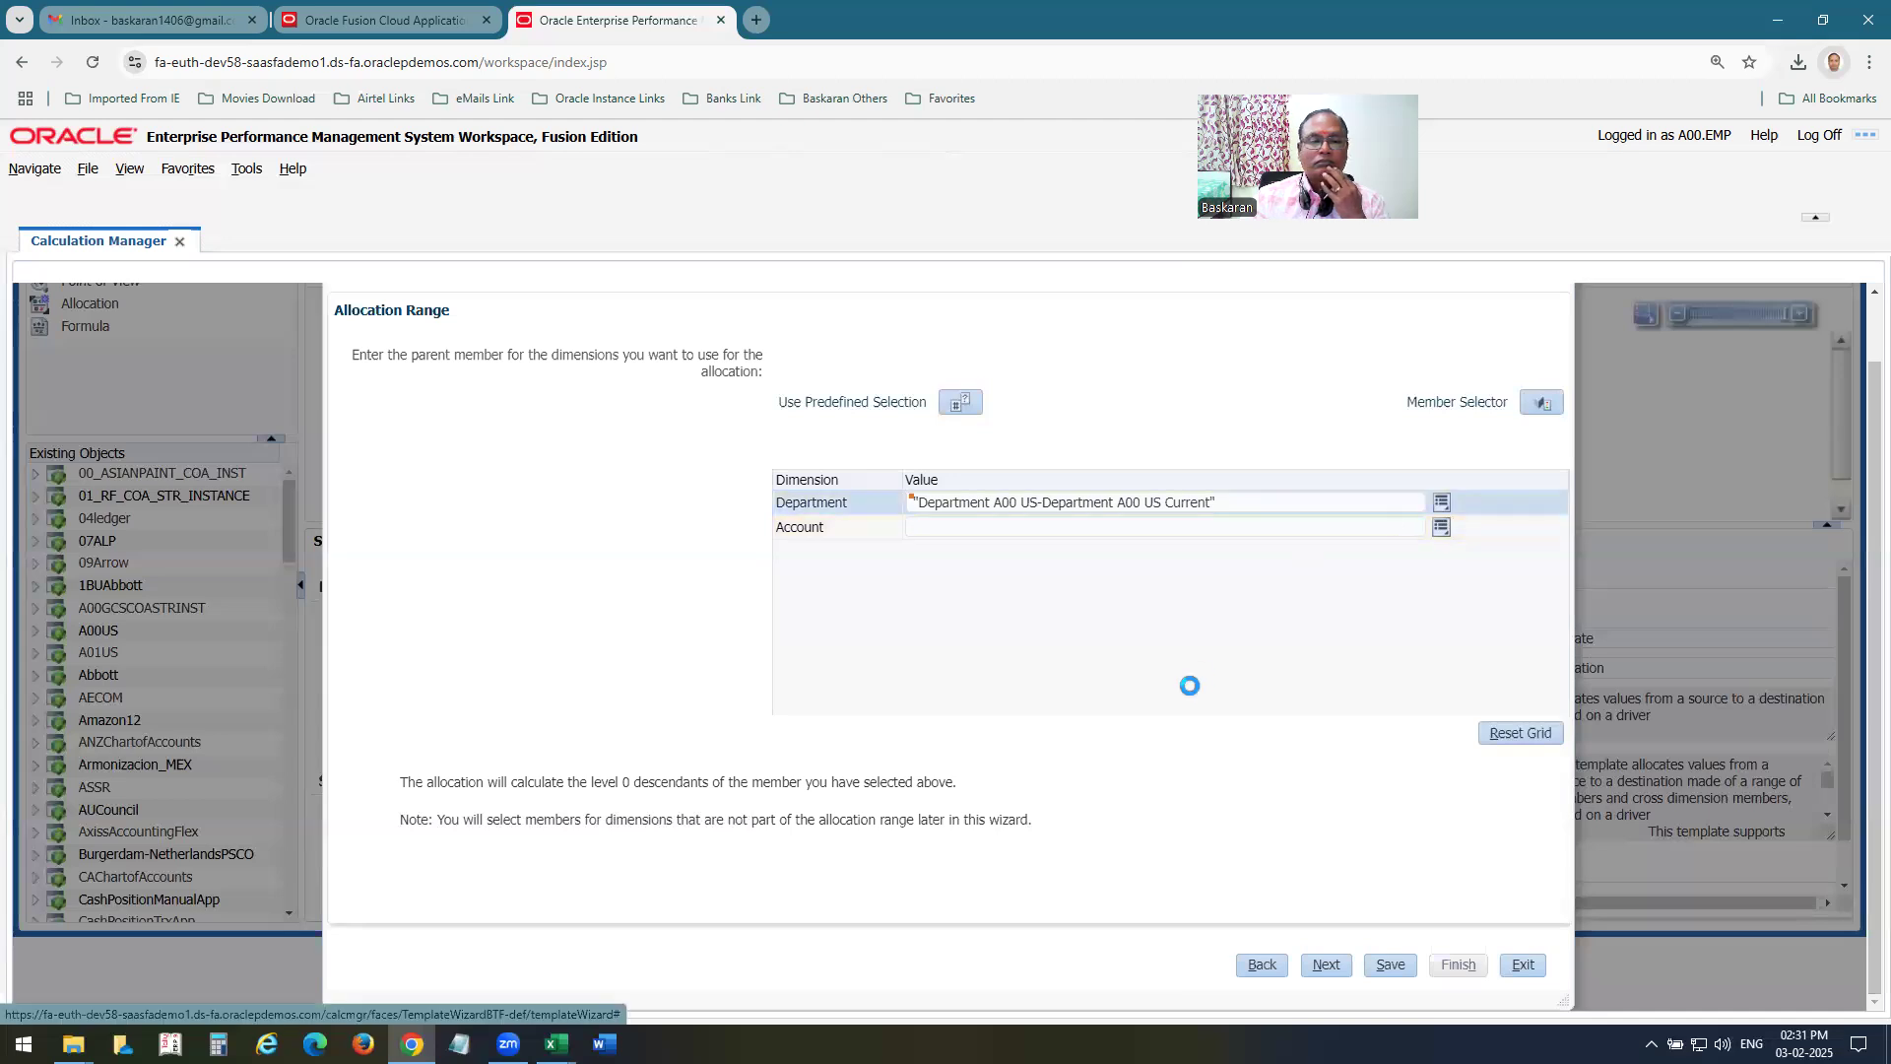
{"action": "left_click", "coordinate": [1483, 452]}
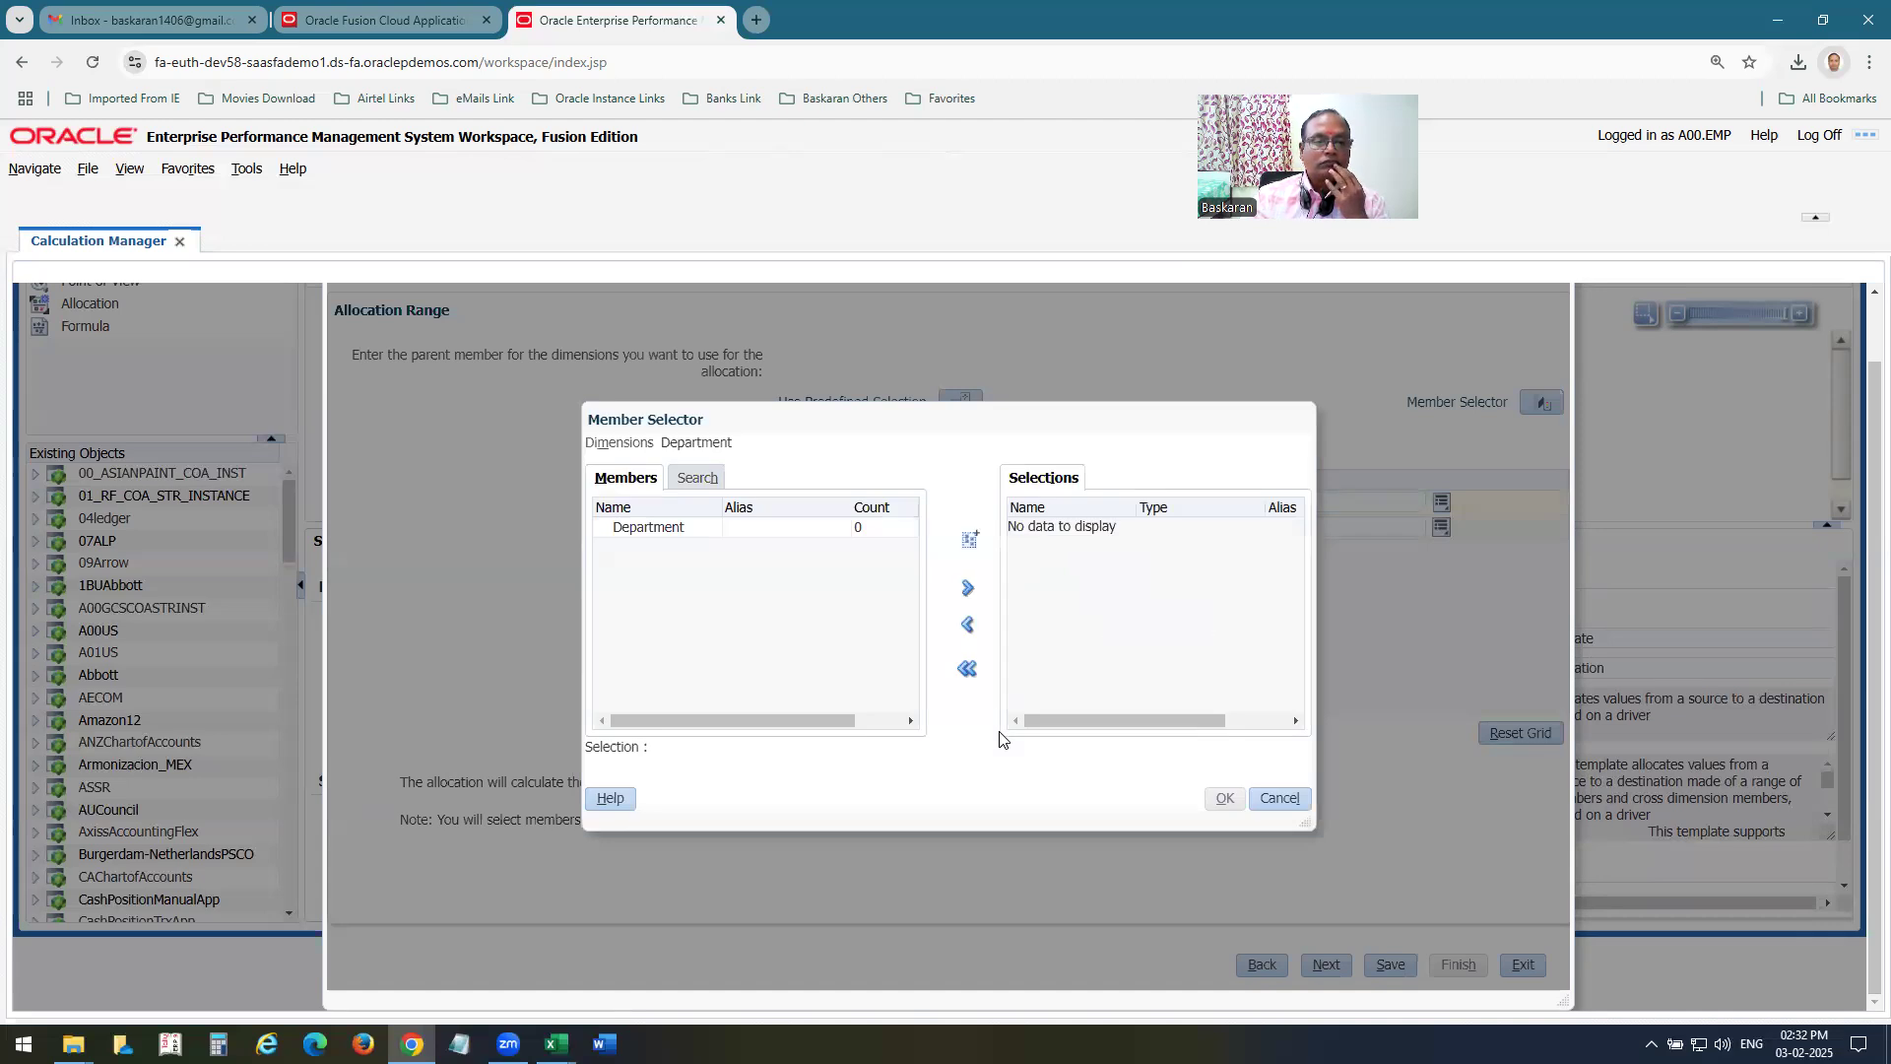
{"action": "left_click_drag", "start_coordinate": [839, 721], "coordinate": [582, 729]}
{"action": "left_click", "coordinate": [708, 777]}
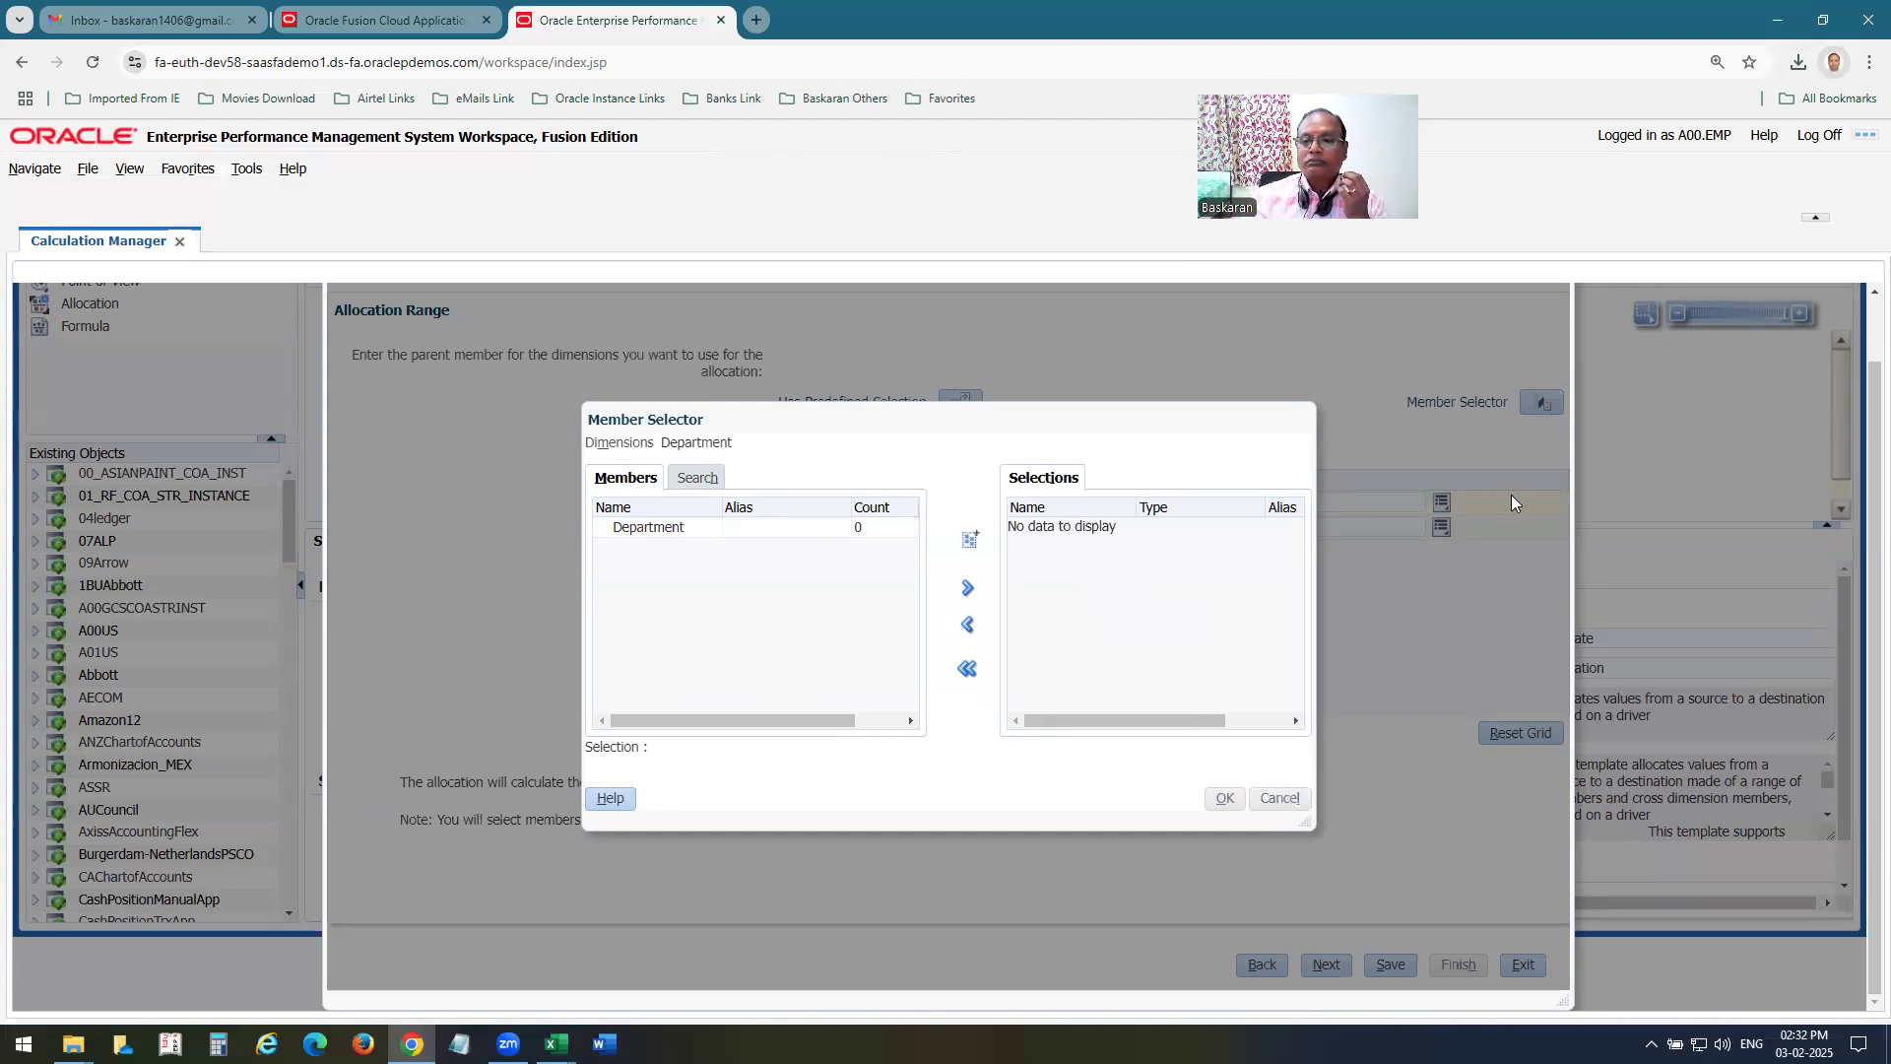
{"action": "left_click", "coordinate": [1275, 799]}
{"action": "left_click", "coordinate": [1539, 405]}
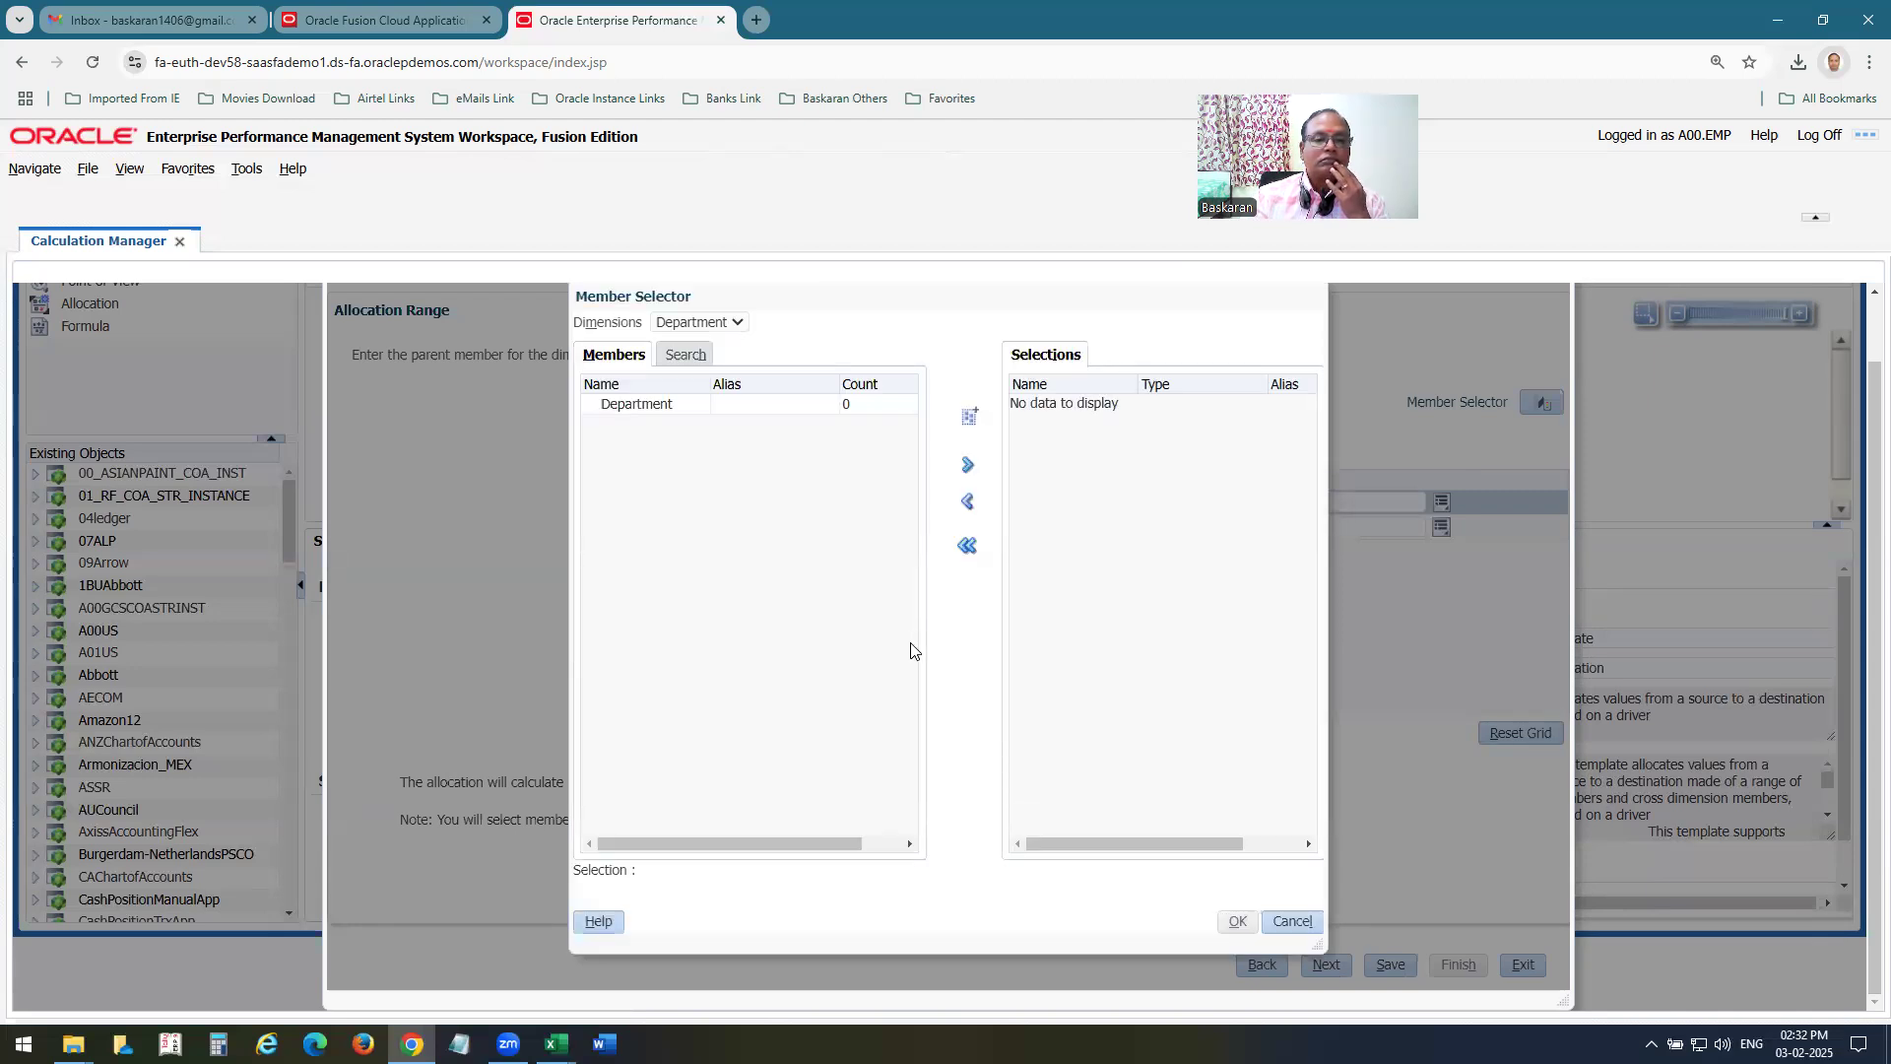
{"action": "left_click", "coordinate": [1300, 923]}
Clear the Department value of the allocation range and check the Member Selector again for available Department members.
{"action": "left_click", "coordinate": [1276, 504]}
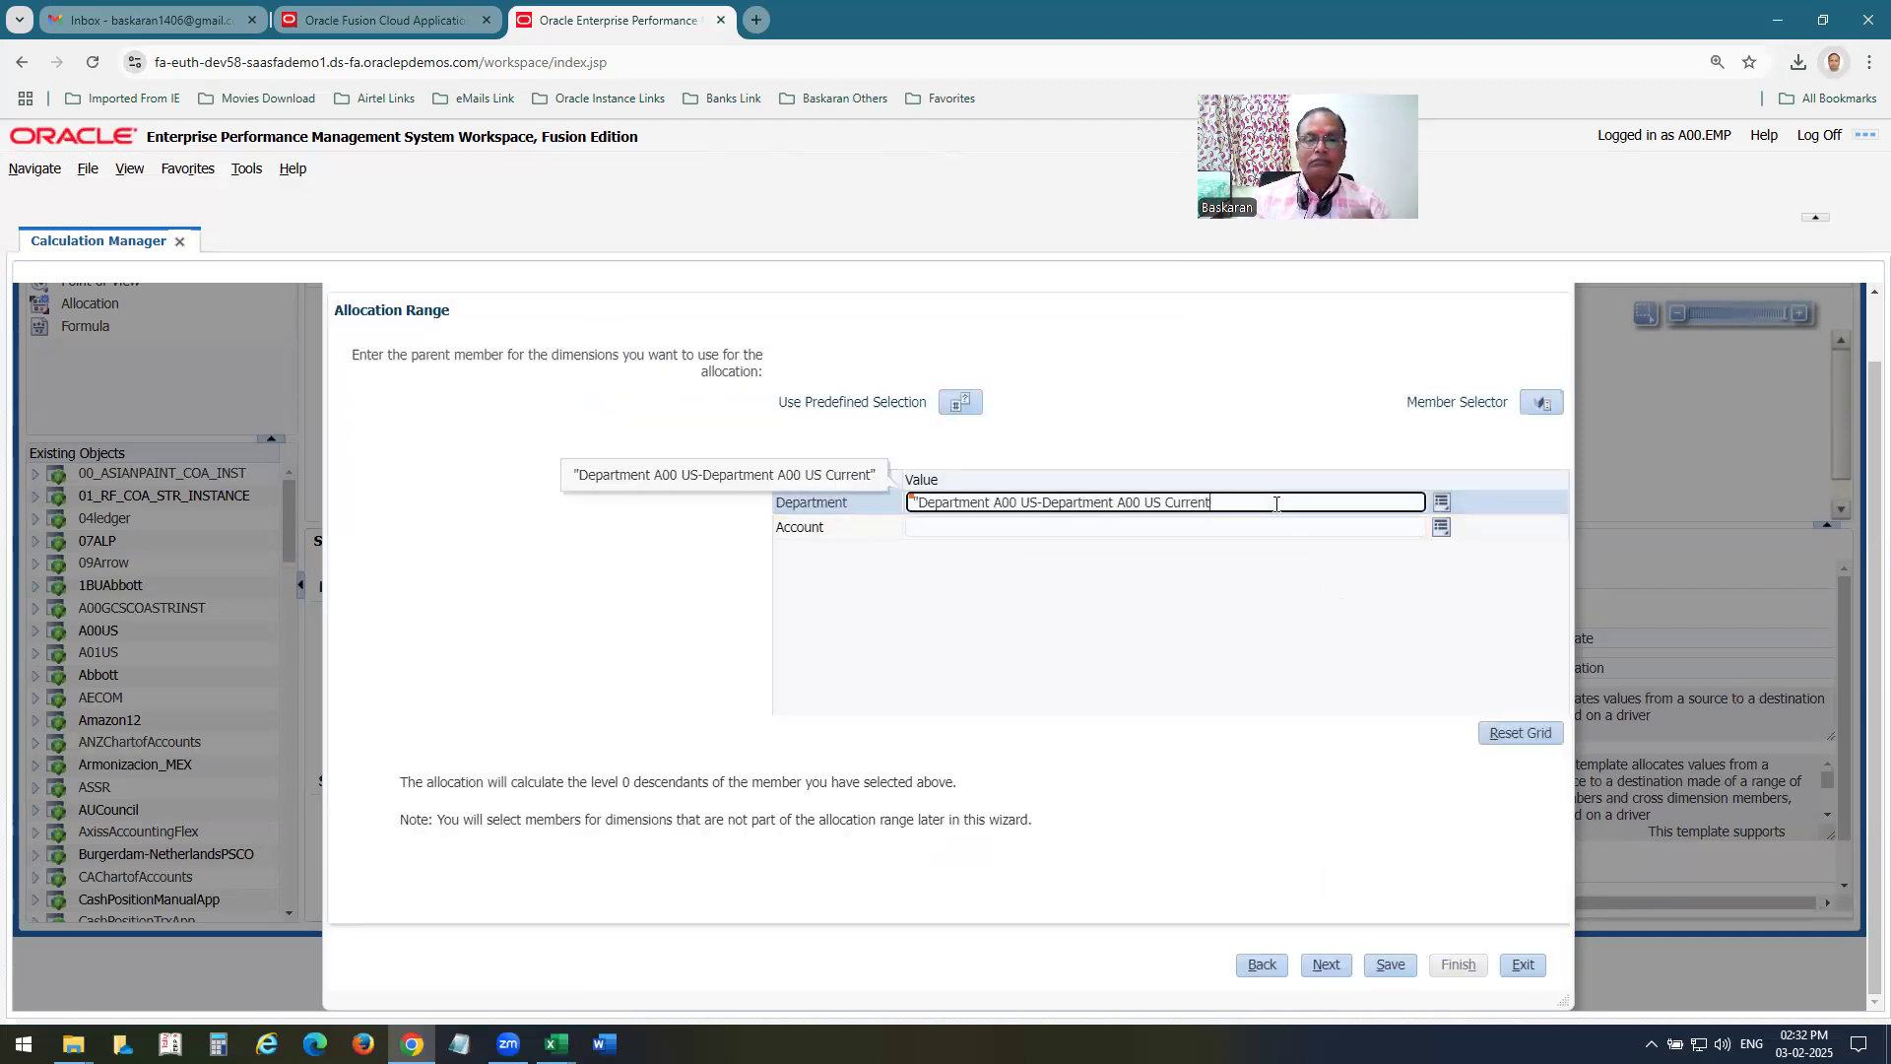
{"action": "key", "text": "ctrl+a"}
{"action": "key", "text": "BackSpace"}
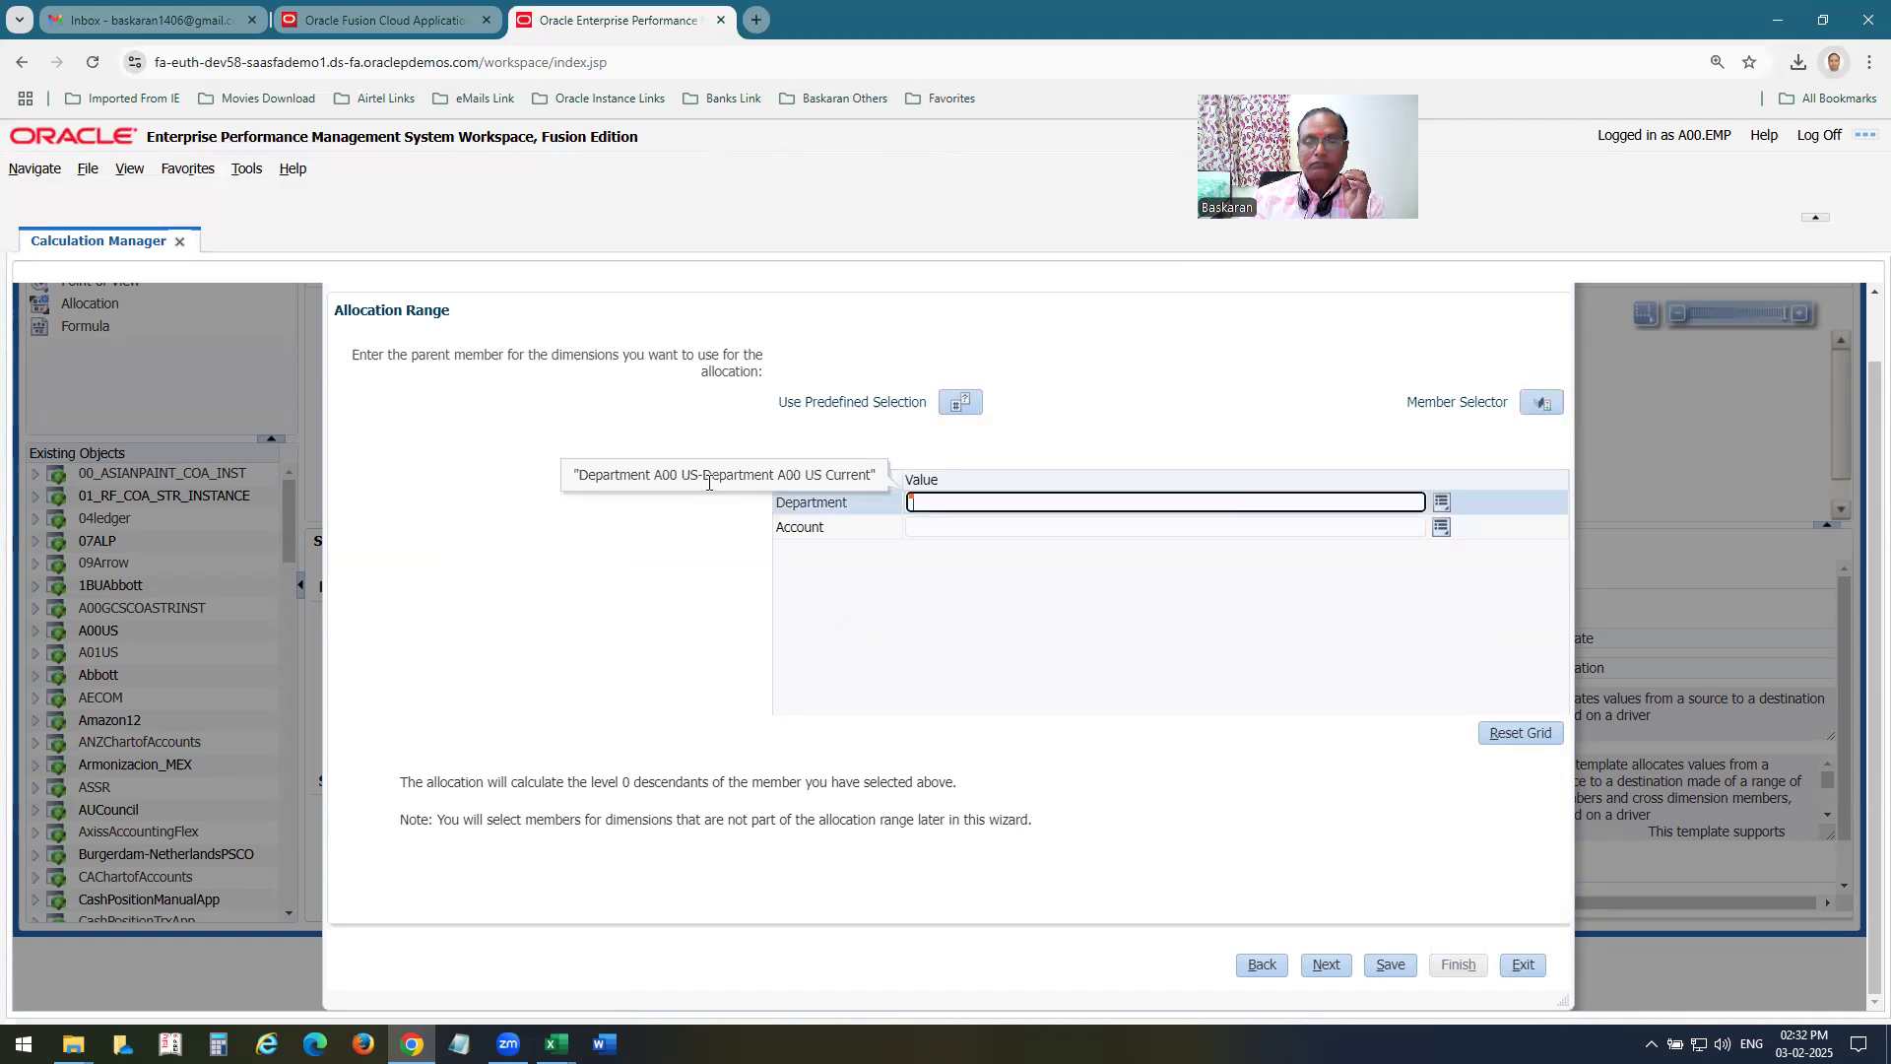
{"action": "left_click", "coordinate": [1441, 504]}
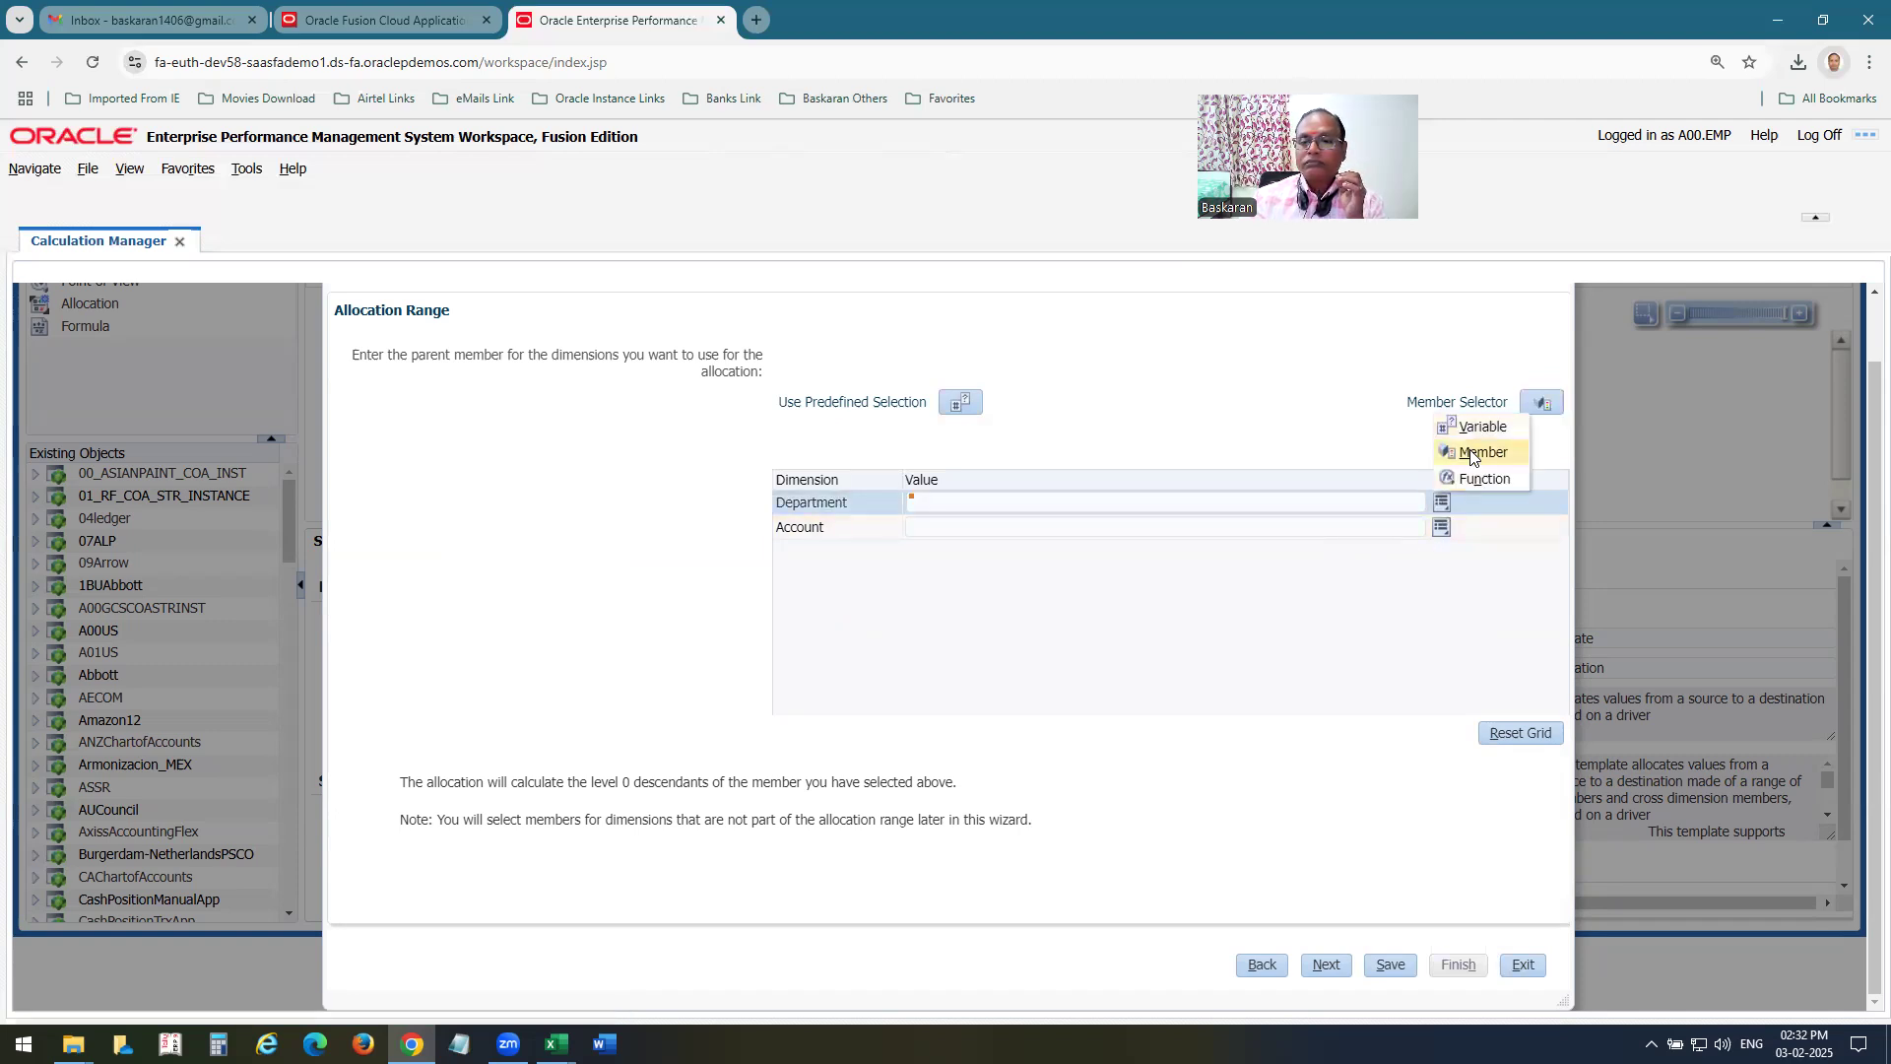
{"action": "left_click", "coordinate": [1474, 451]}
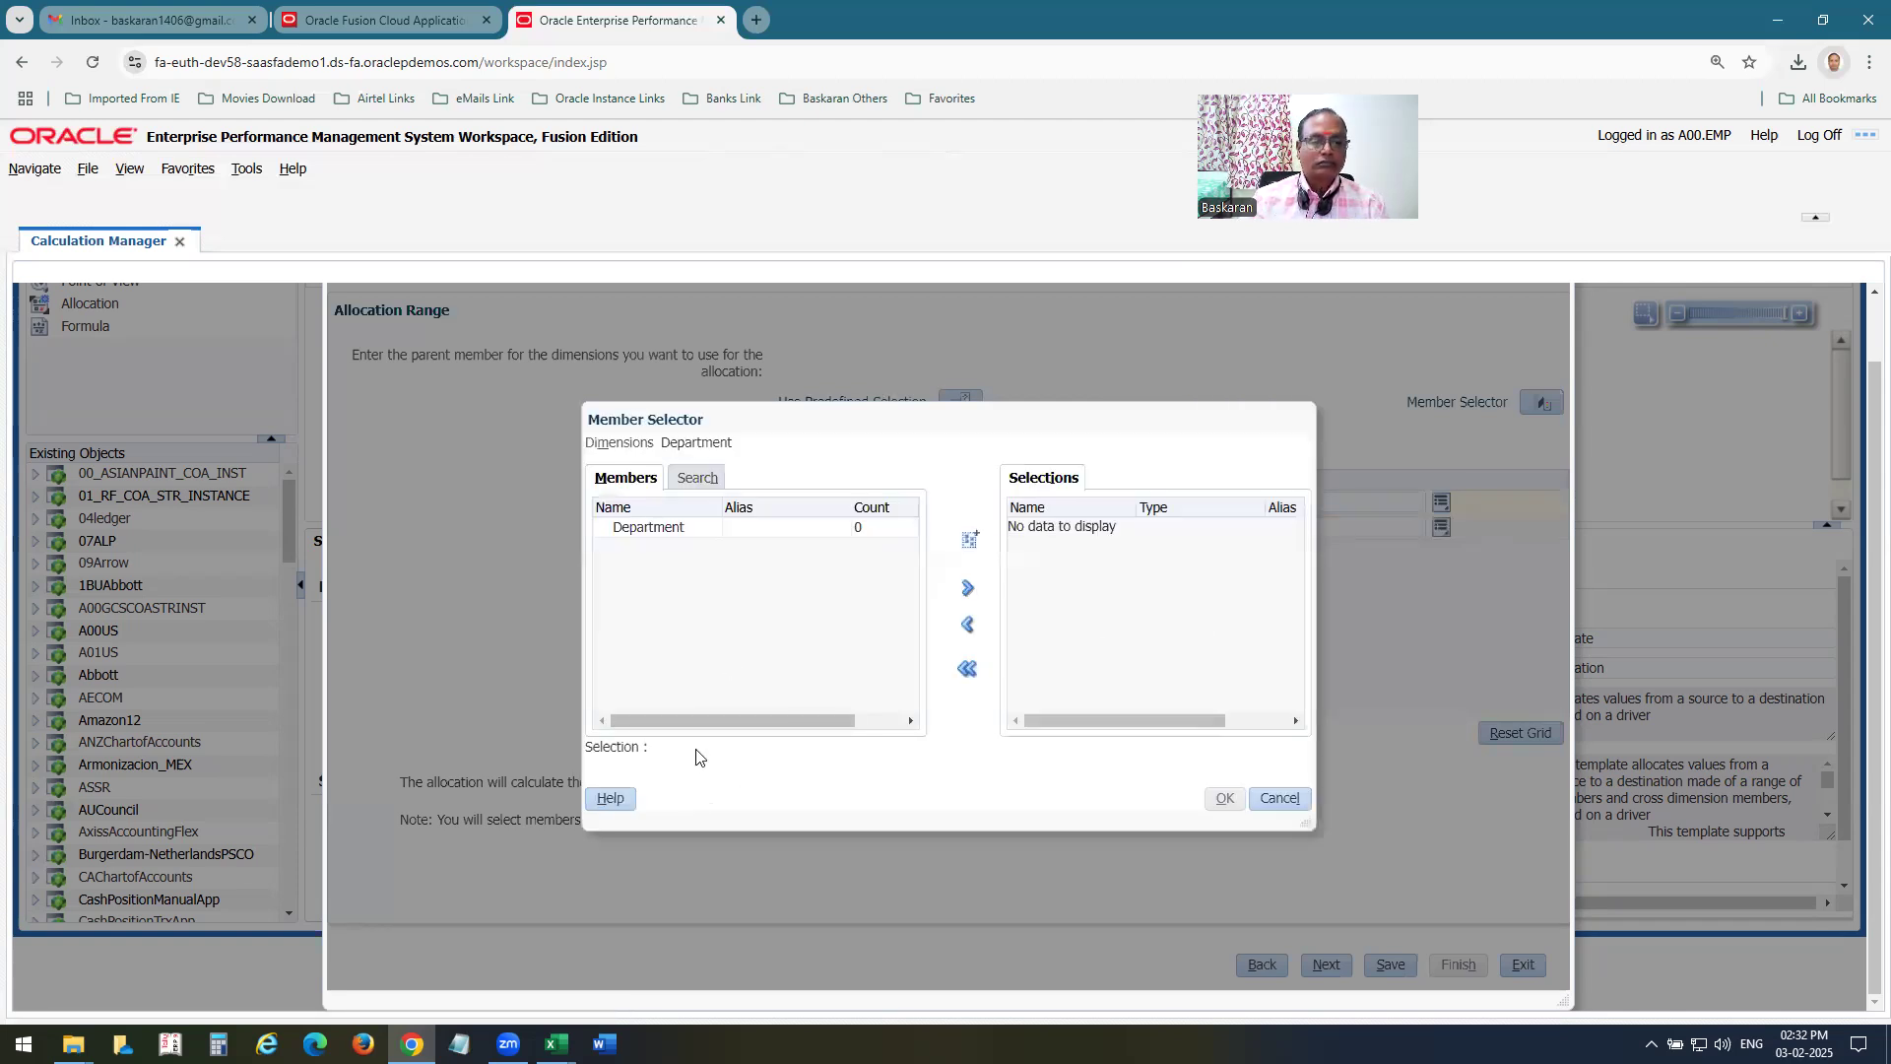
{"action": "left_click", "coordinate": [699, 479]}
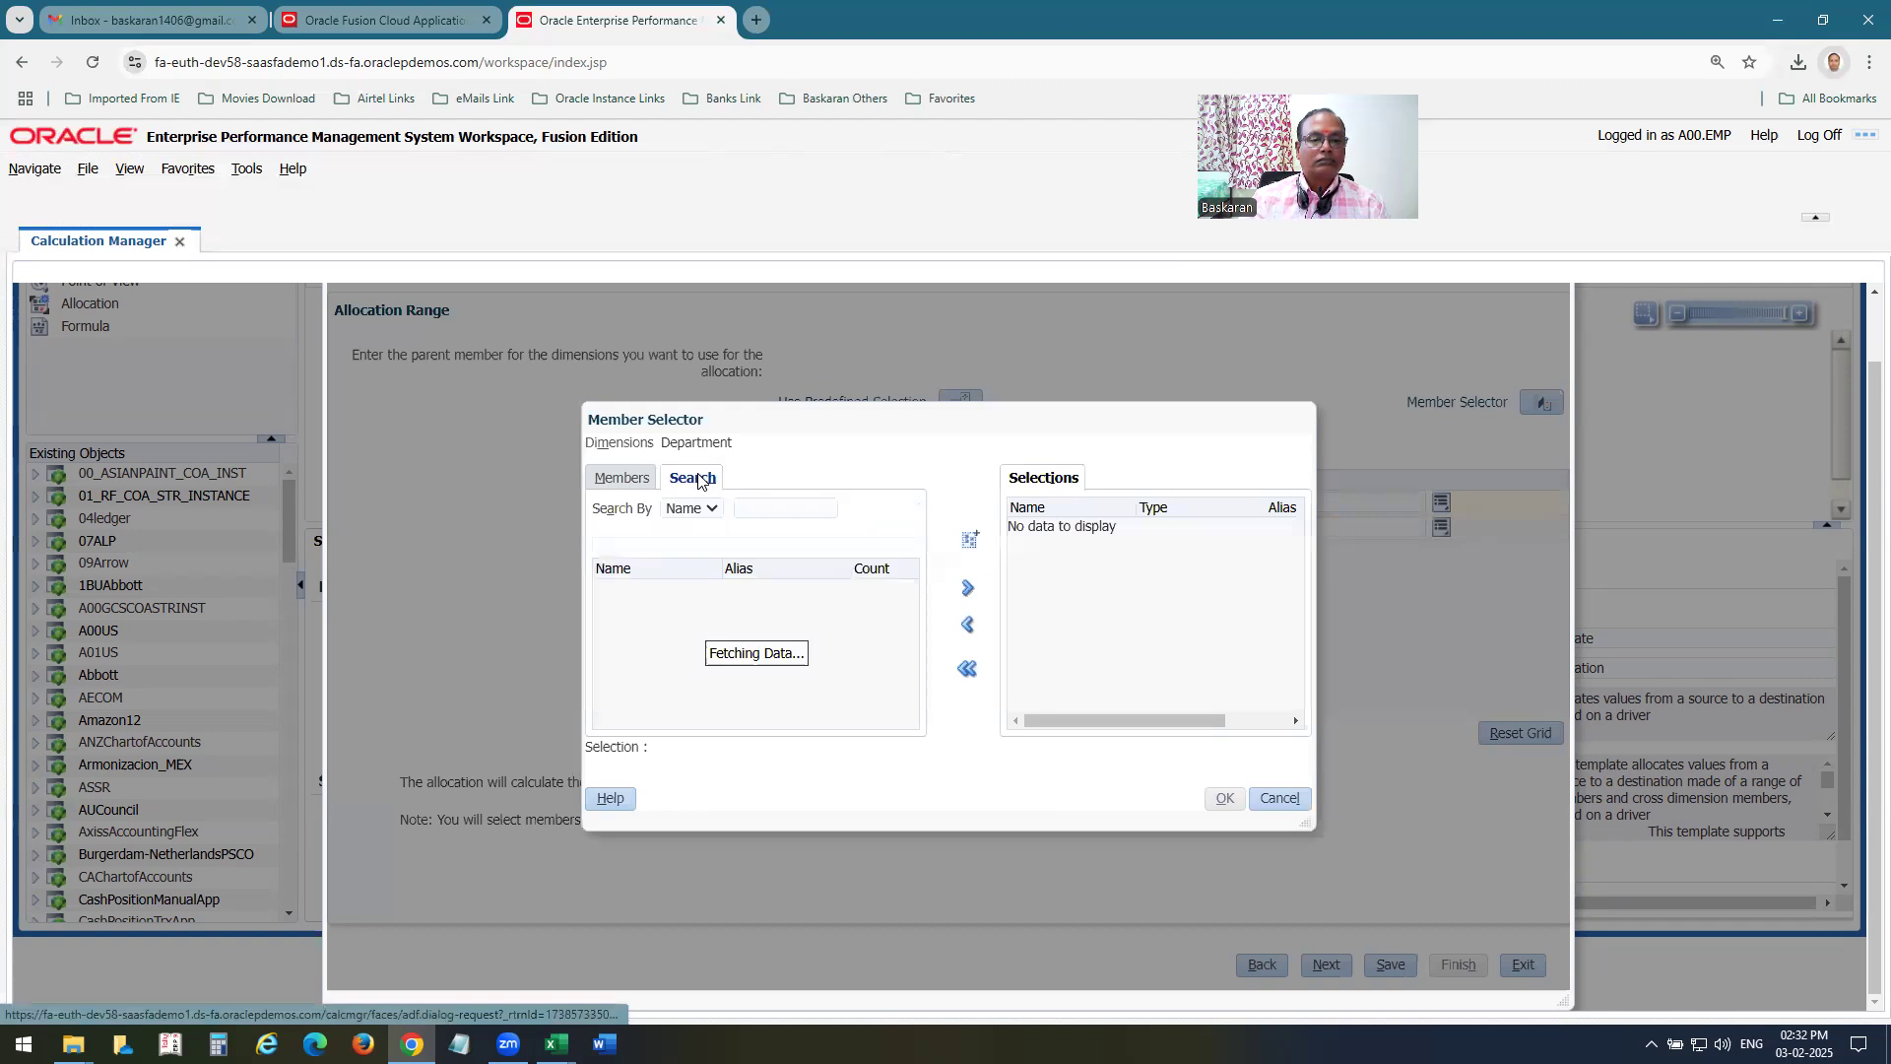
{"action": "left_click", "coordinate": [631, 481]}
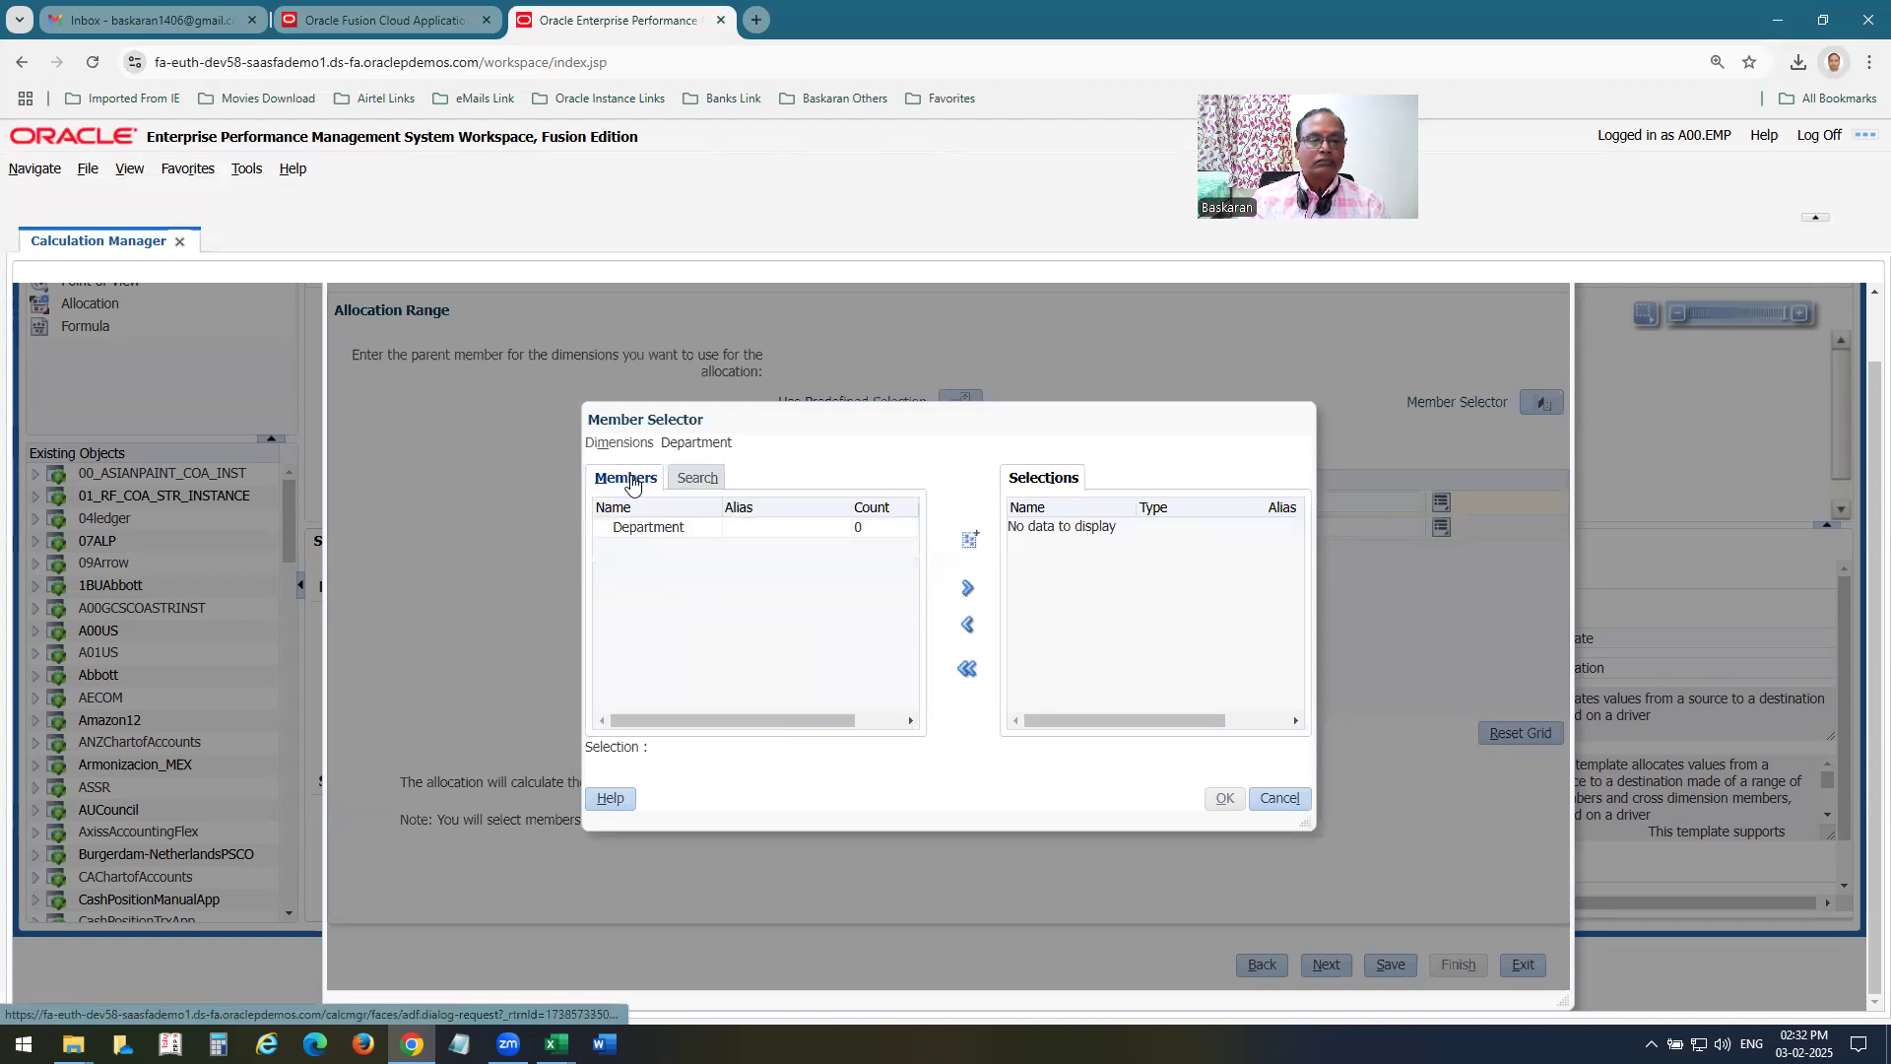
{"action": "left_click", "coordinate": [1280, 796]}
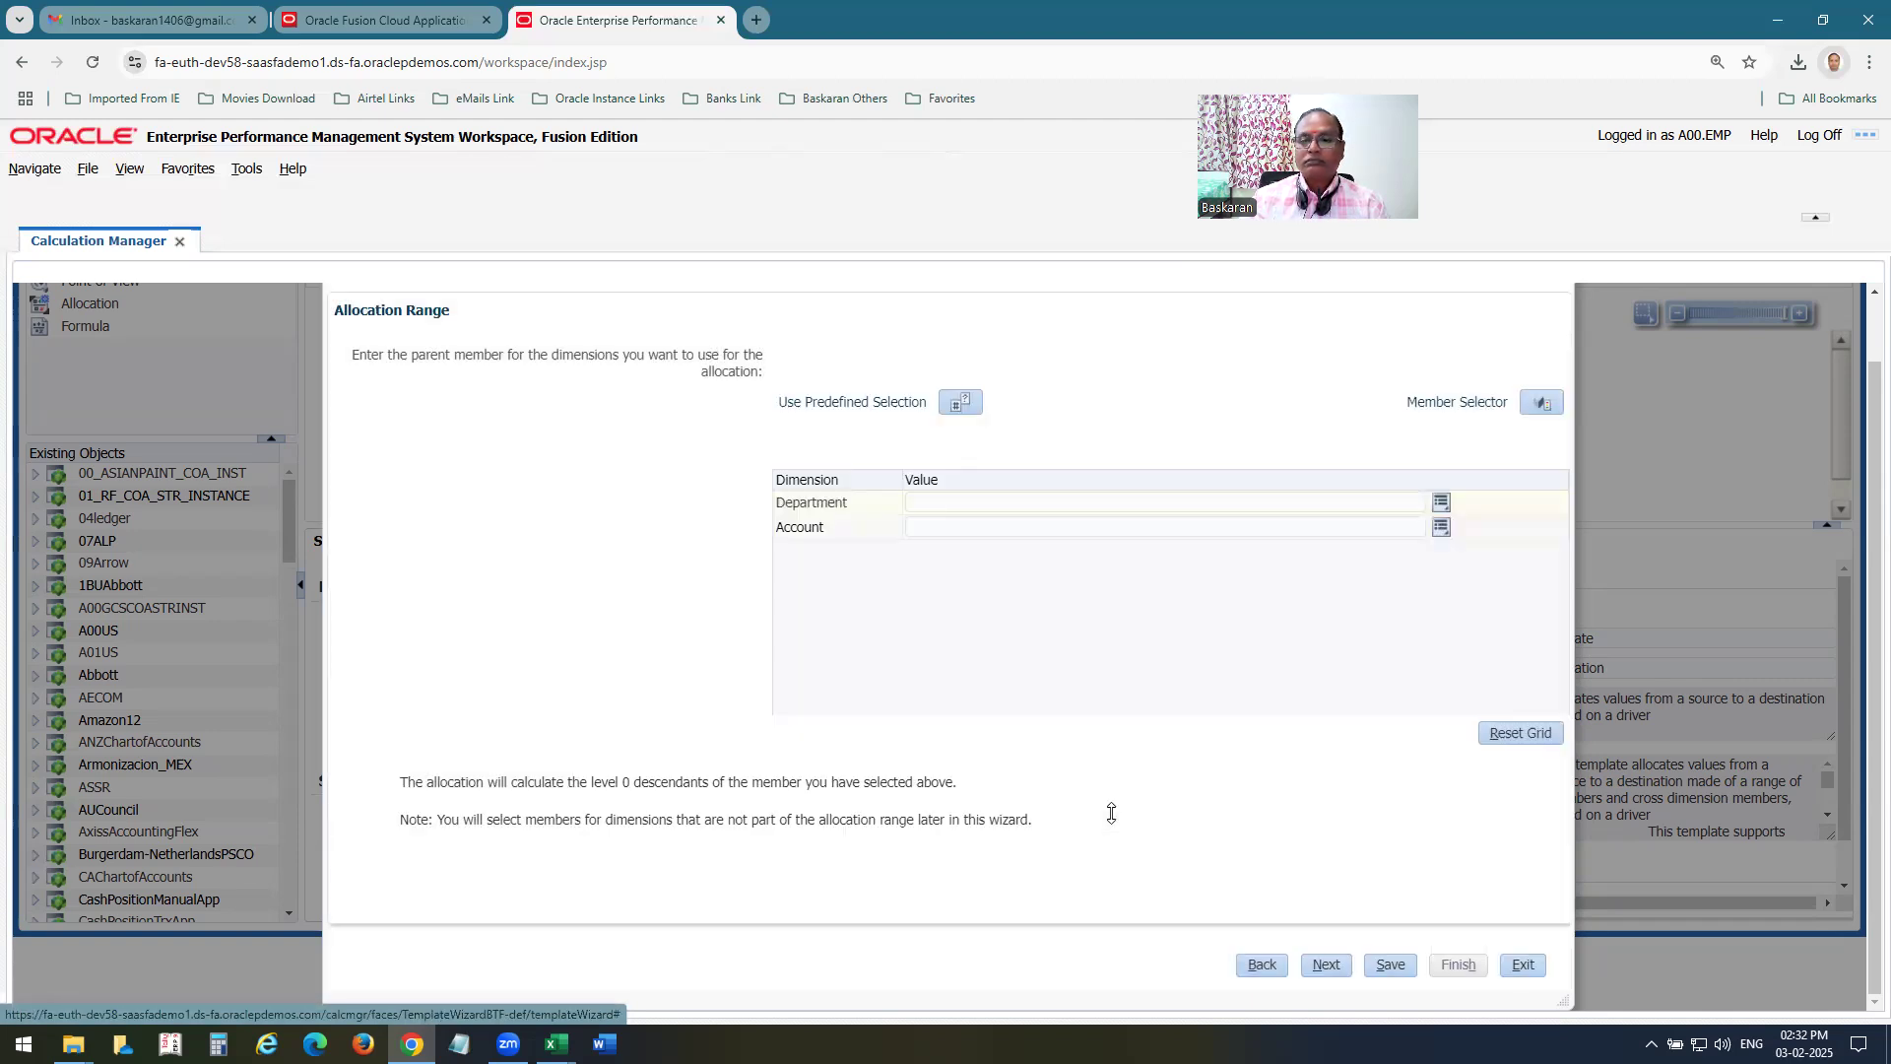
{"action": "left_click", "coordinate": [1541, 402]}
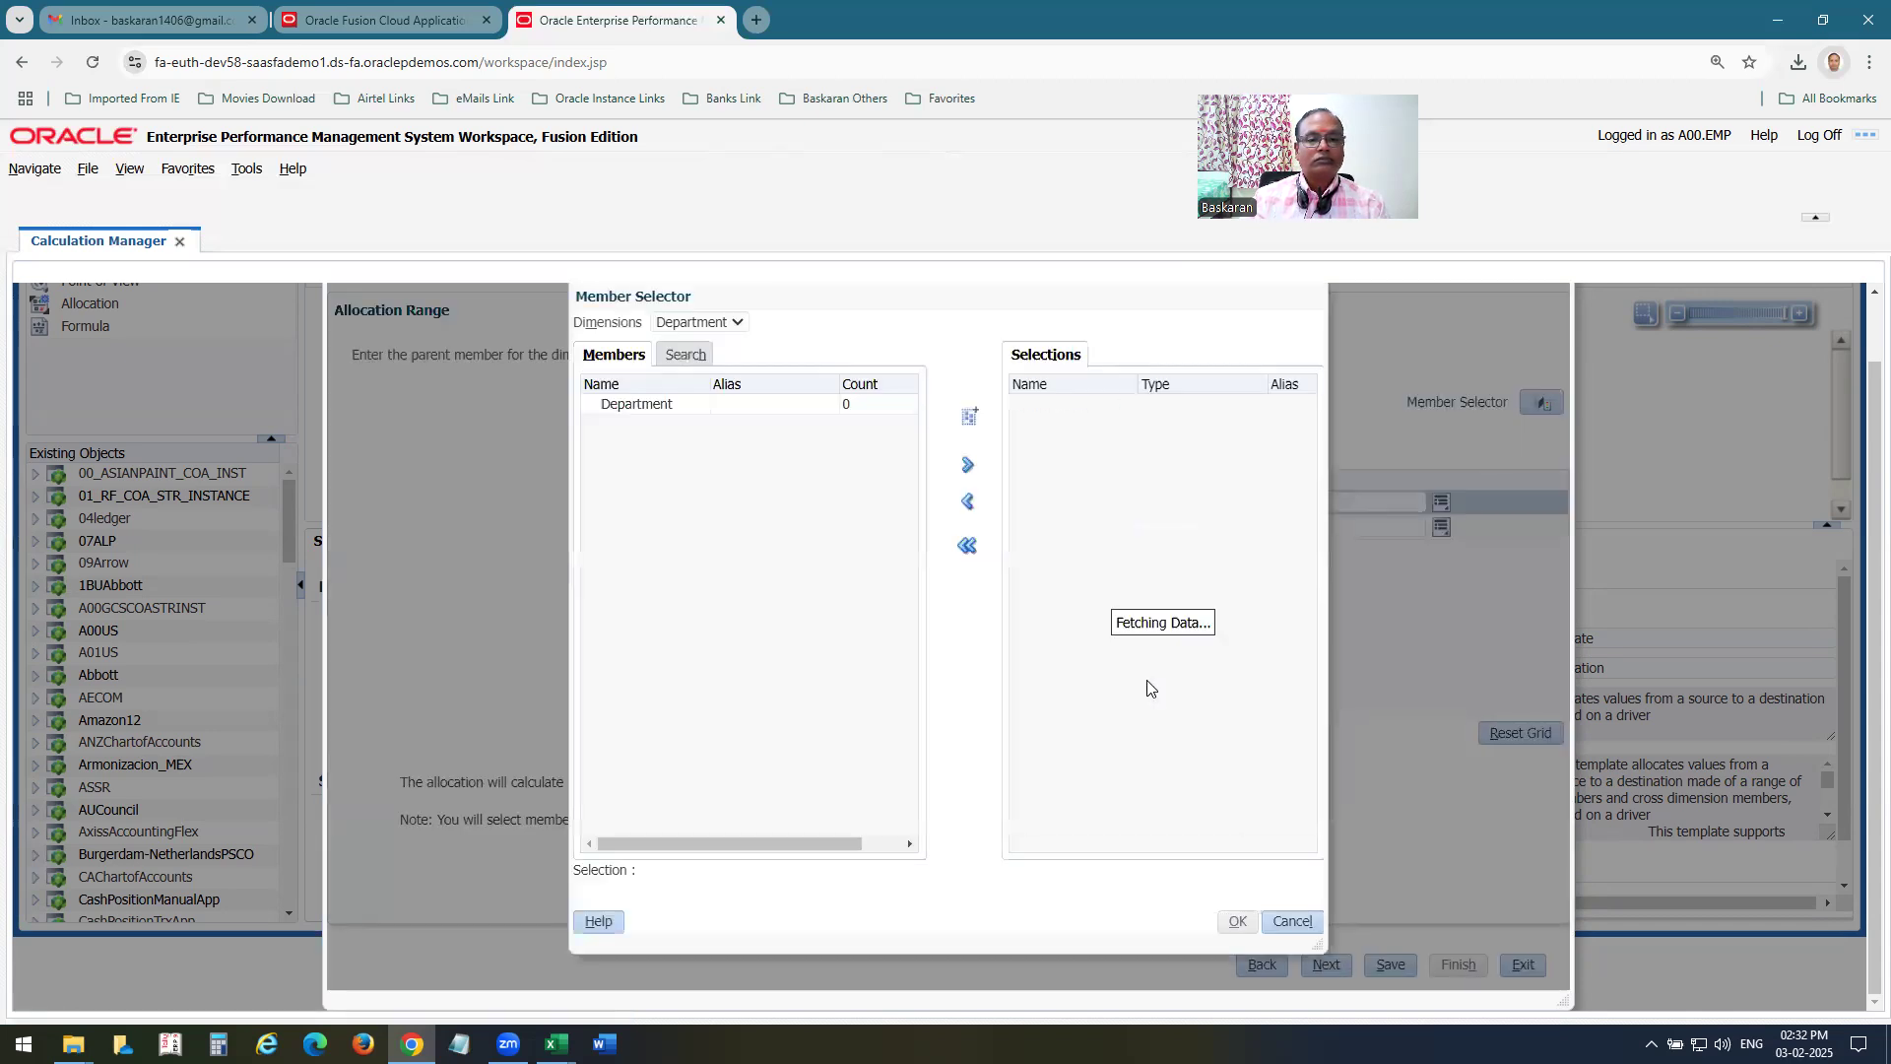
{"action": "left_click", "coordinate": [1293, 921]}
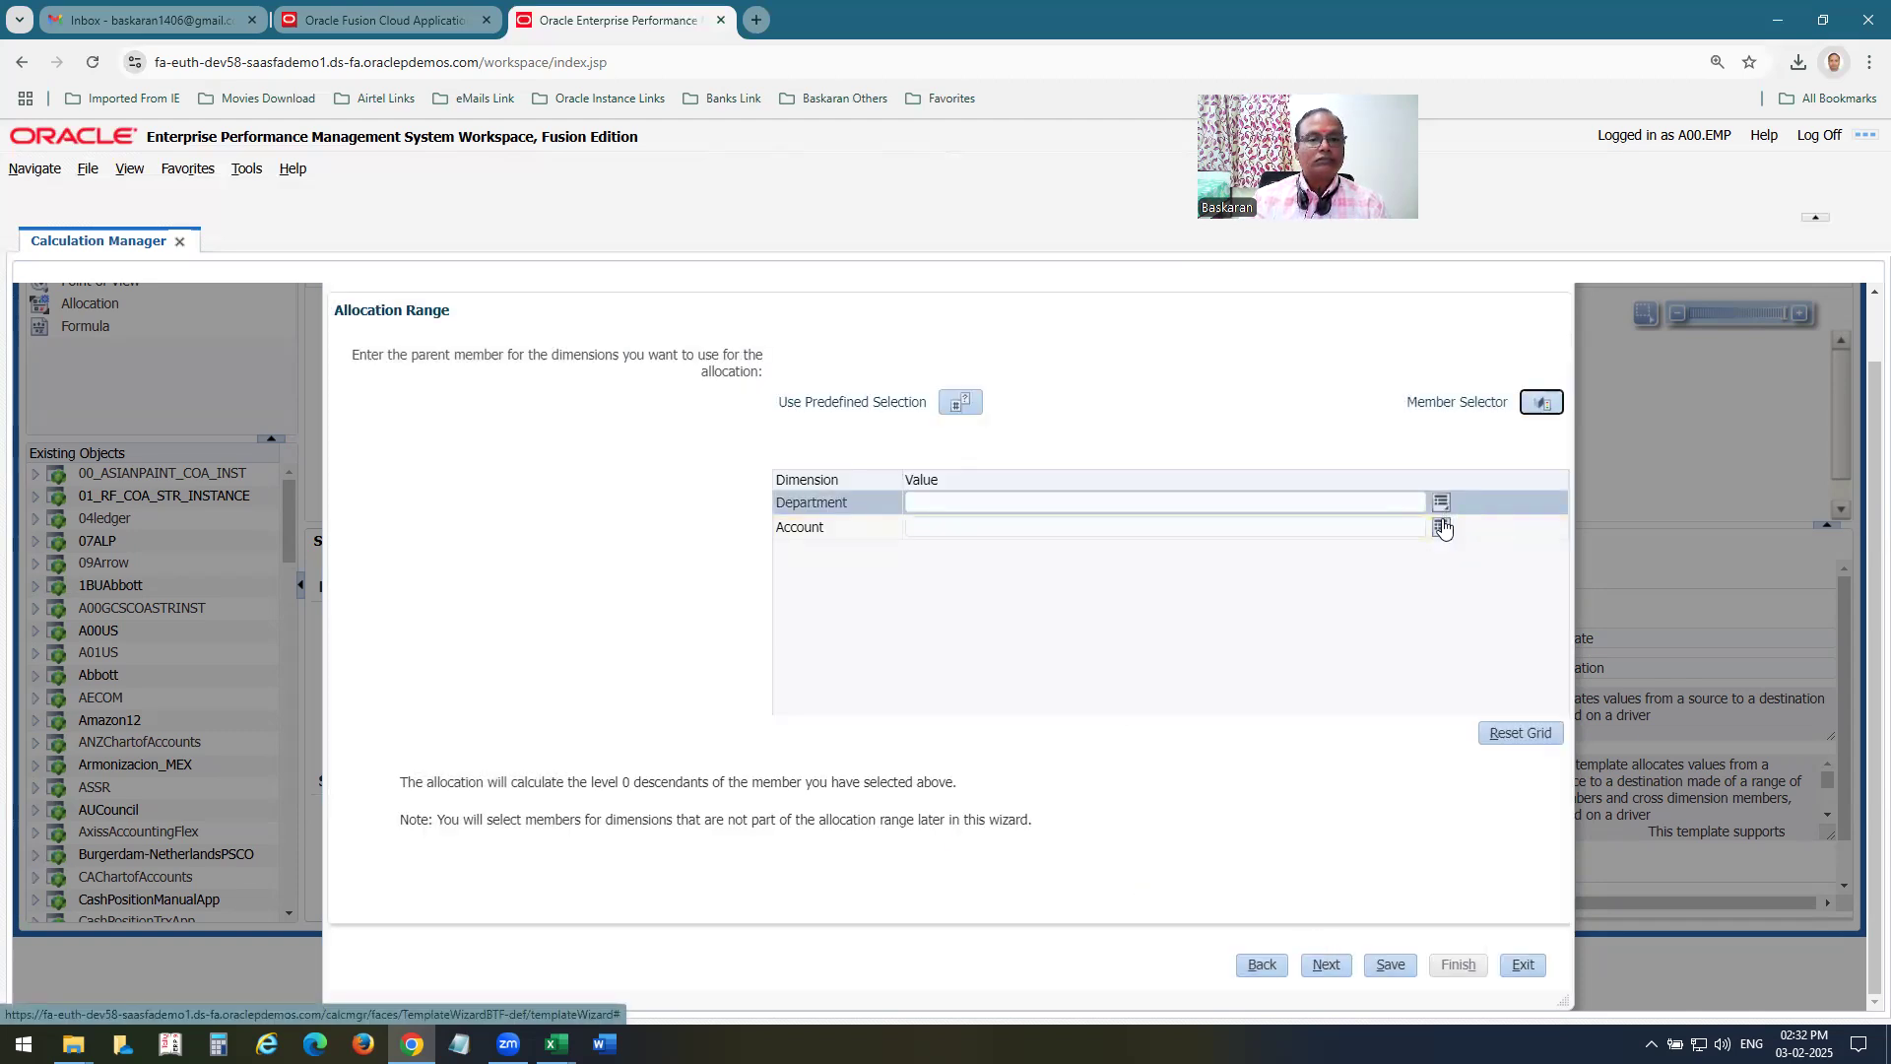
Exit the Allocate Wizard and review the Source, Allocation Range and Target sections in the Allocation component's summary.
{"action": "left_click", "coordinate": [1524, 967]}
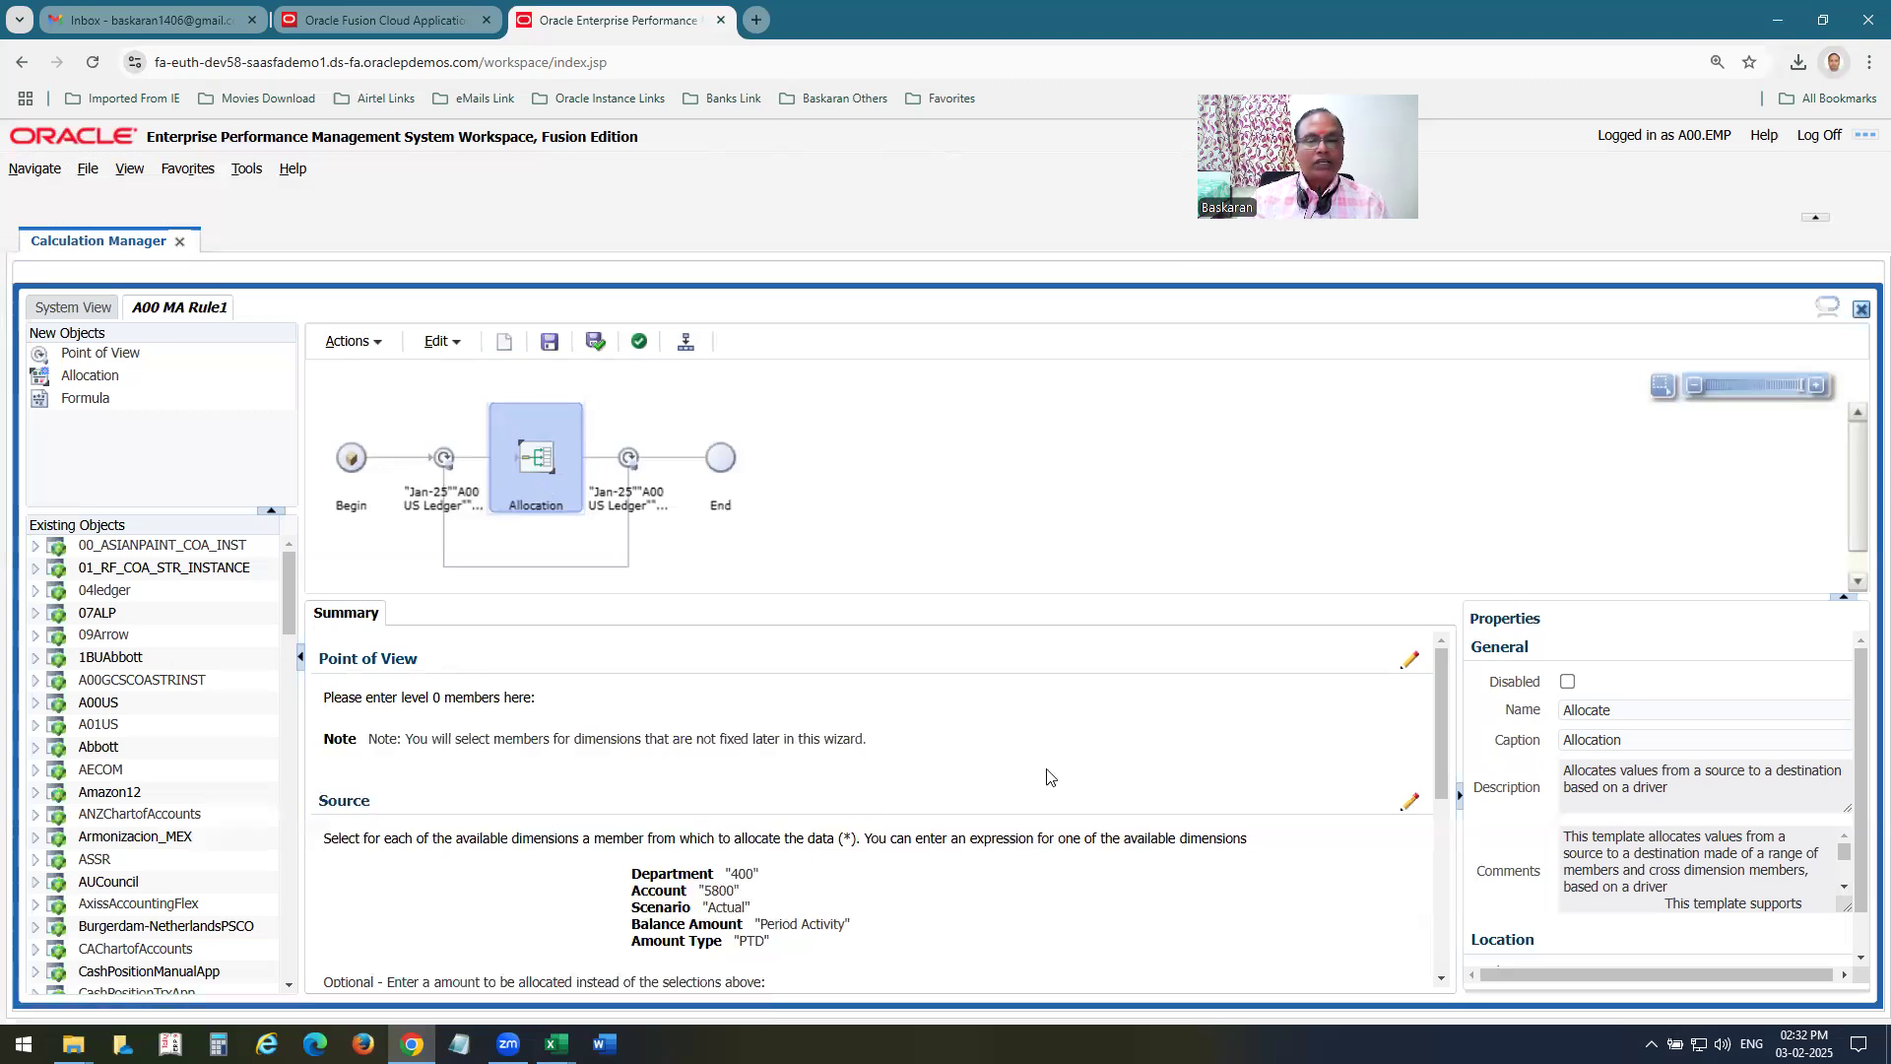
{"action": "scroll", "coordinate": [1052, 771], "scroll_direction": "down", "scroll_amount": 2}
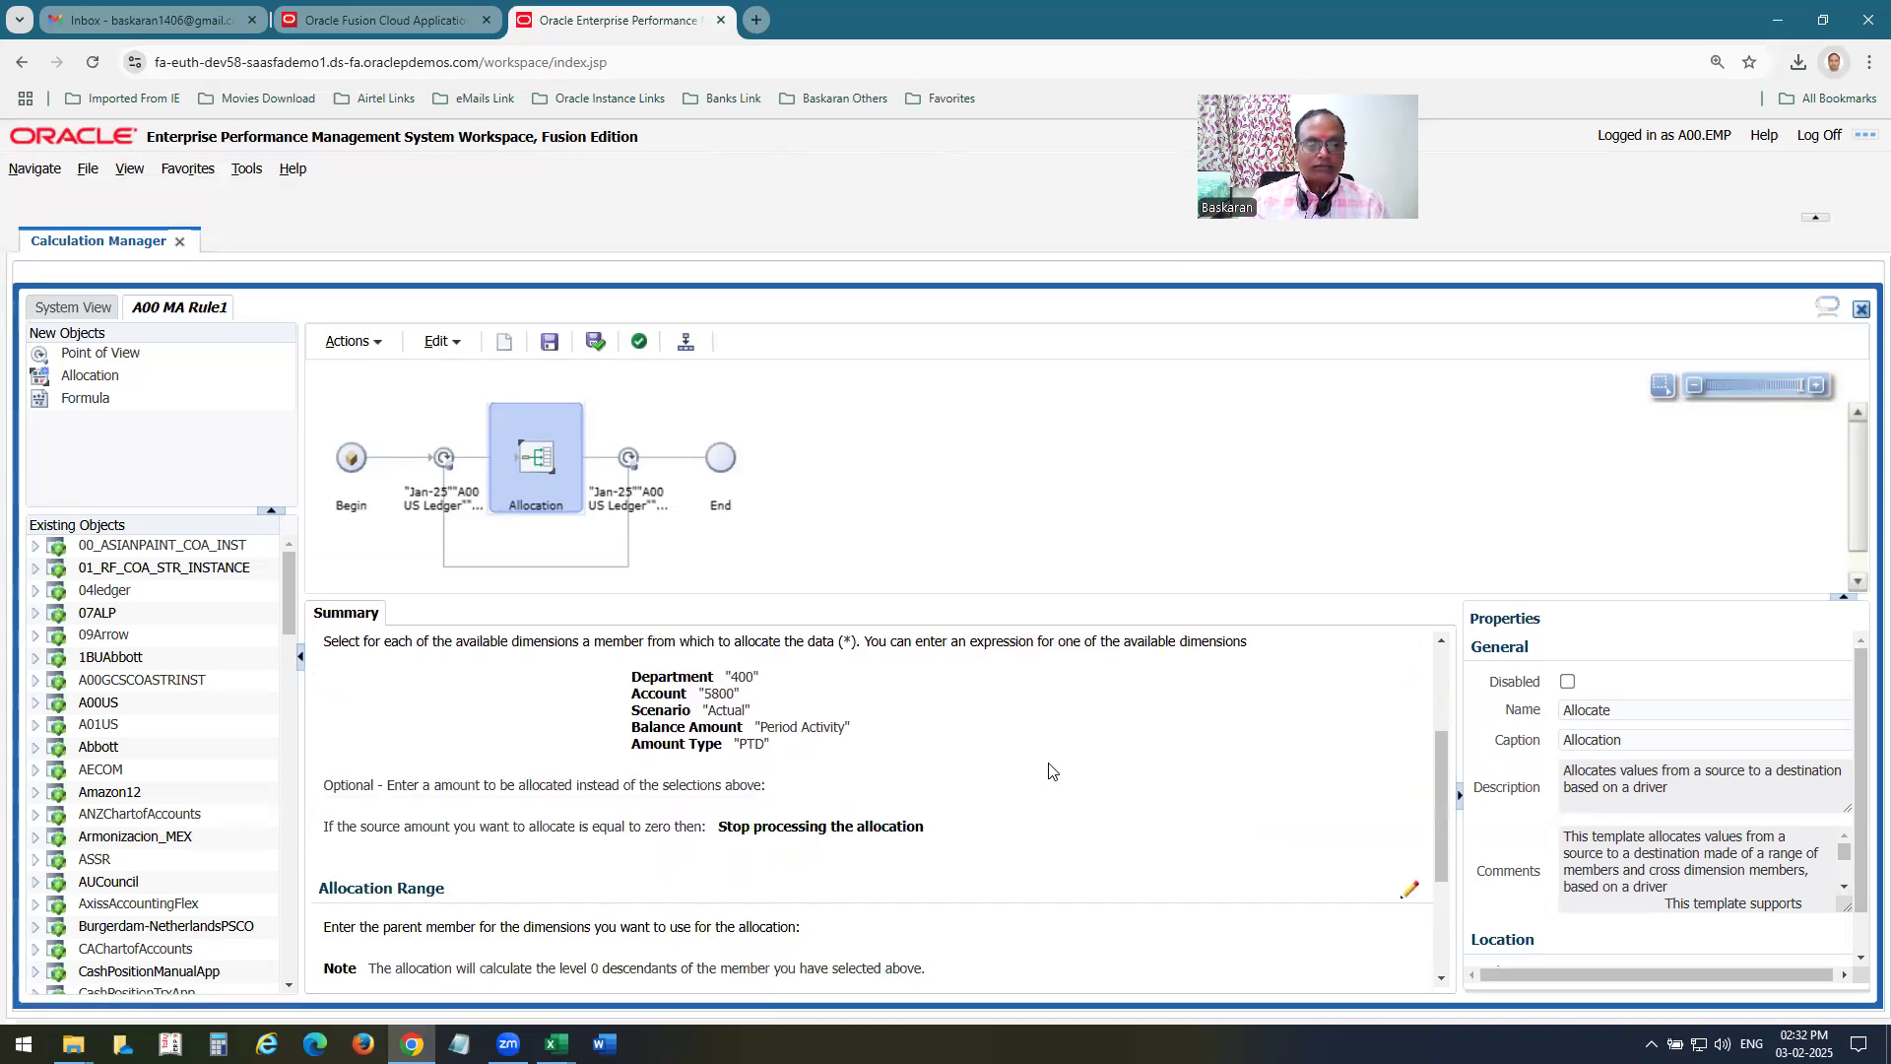
{"action": "scroll", "coordinate": [1049, 771], "scroll_direction": "down", "scroll_amount": 2}
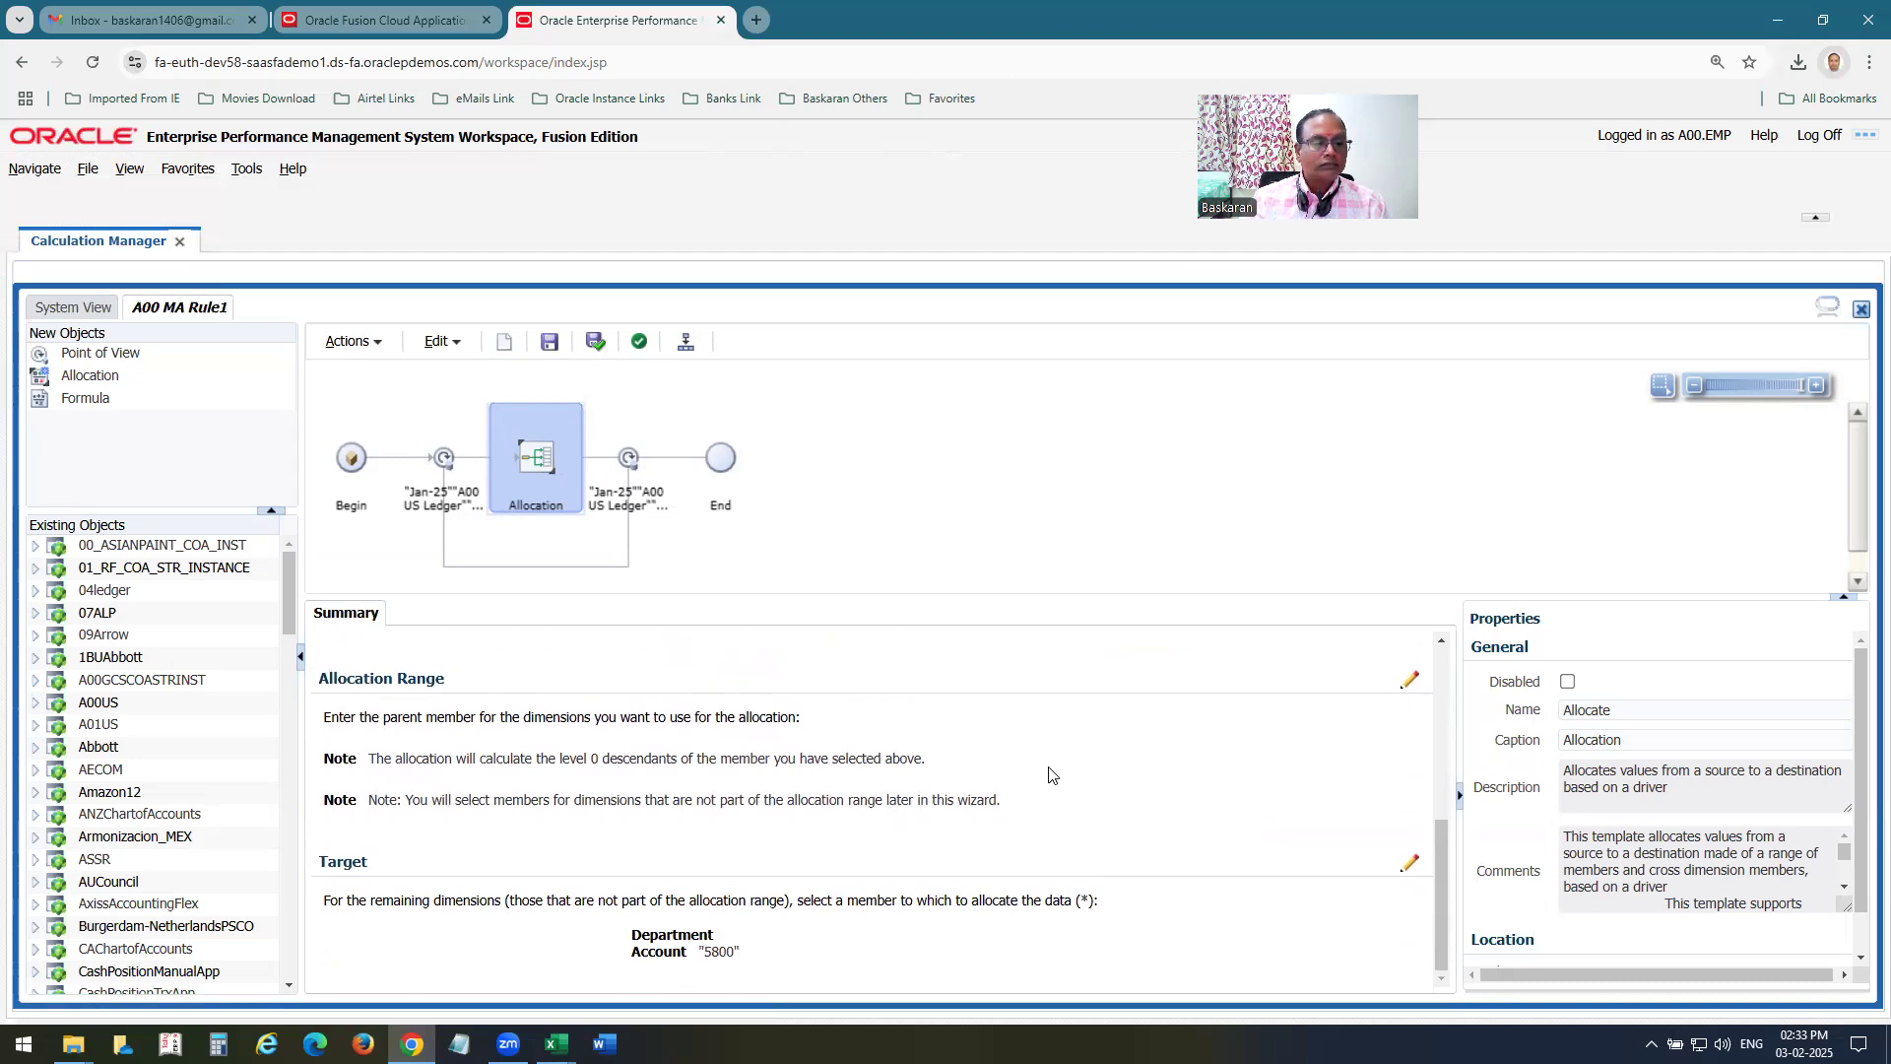
{"action": "scroll", "coordinate": [1049, 774], "scroll_direction": "up", "scroll_amount": 1}
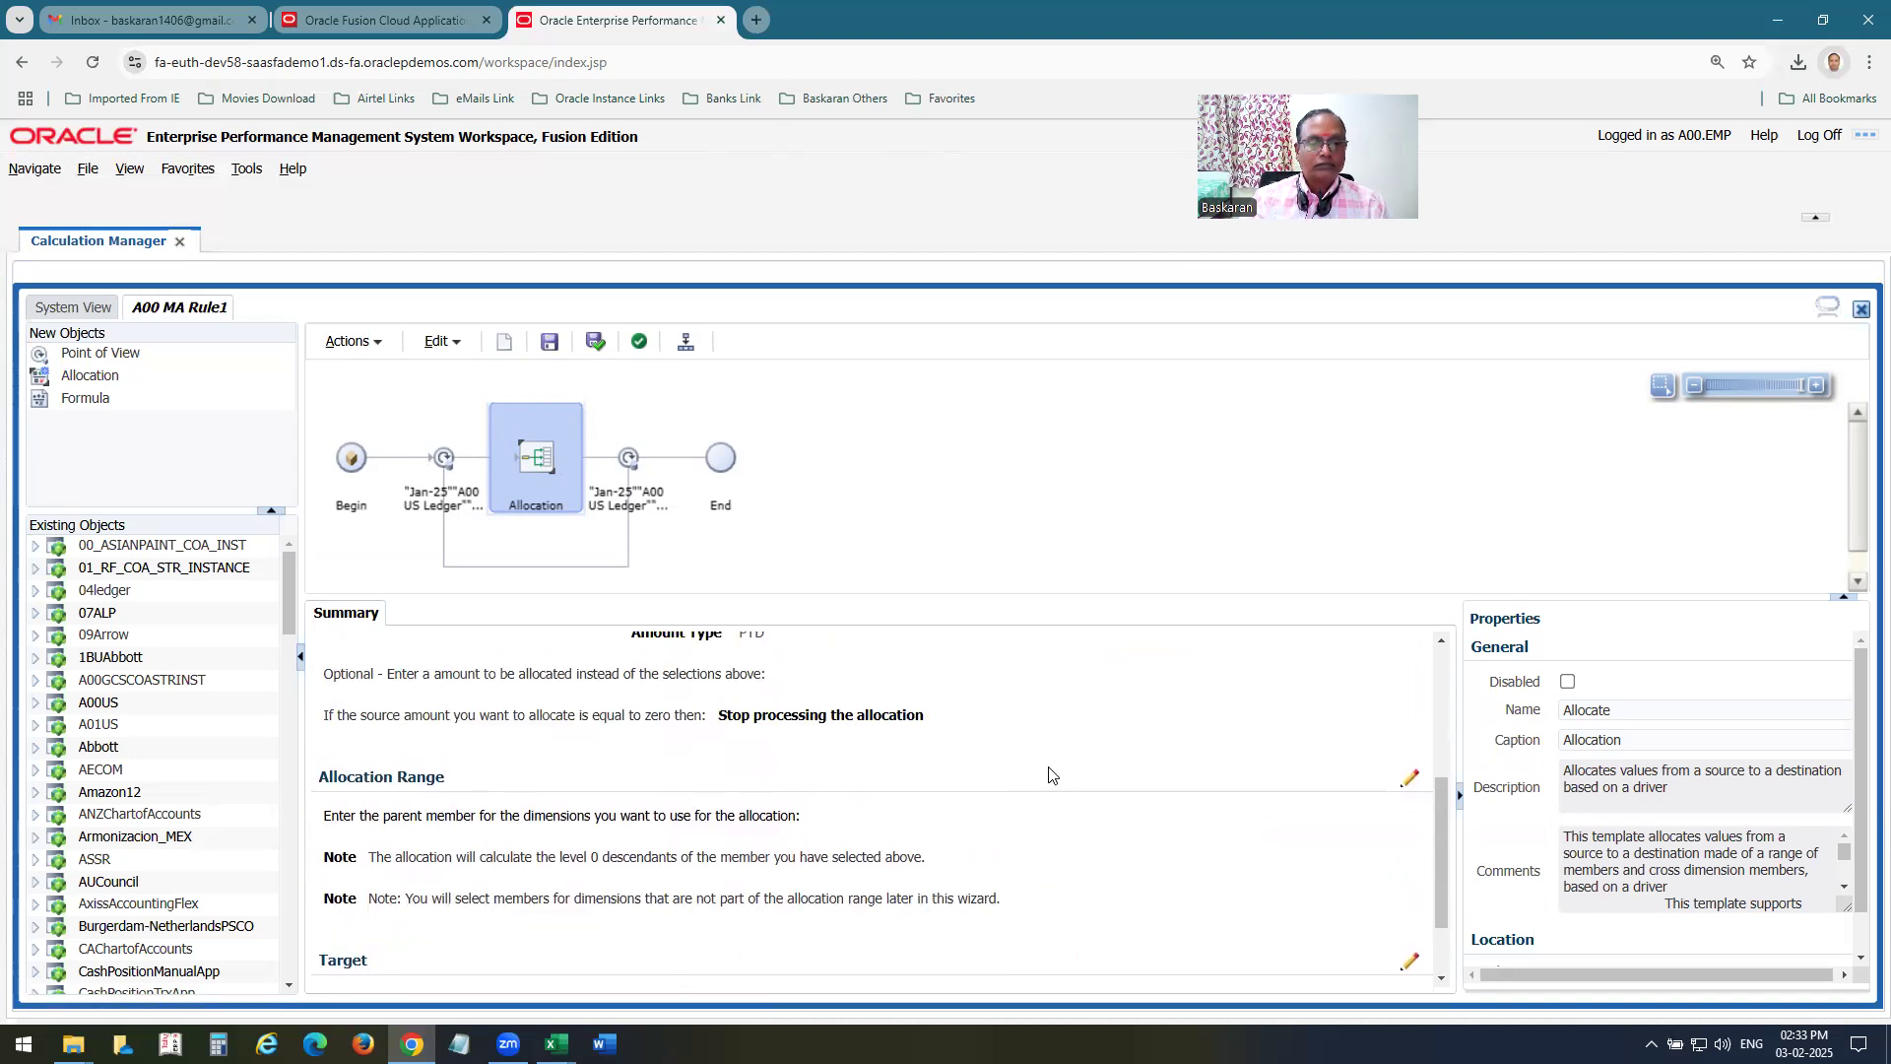
{"action": "scroll", "coordinate": [1052, 778], "scroll_direction": "down", "scroll_amount": 1}
{"action": "scroll", "coordinate": [1049, 779], "scroll_direction": "up", "scroll_amount": 4}
Reopen the Allocation component in the Allocate Wizard and proceed past Point of View and Source to the Allocation Range settings.
{"action": "left_click", "coordinate": [538, 481]}
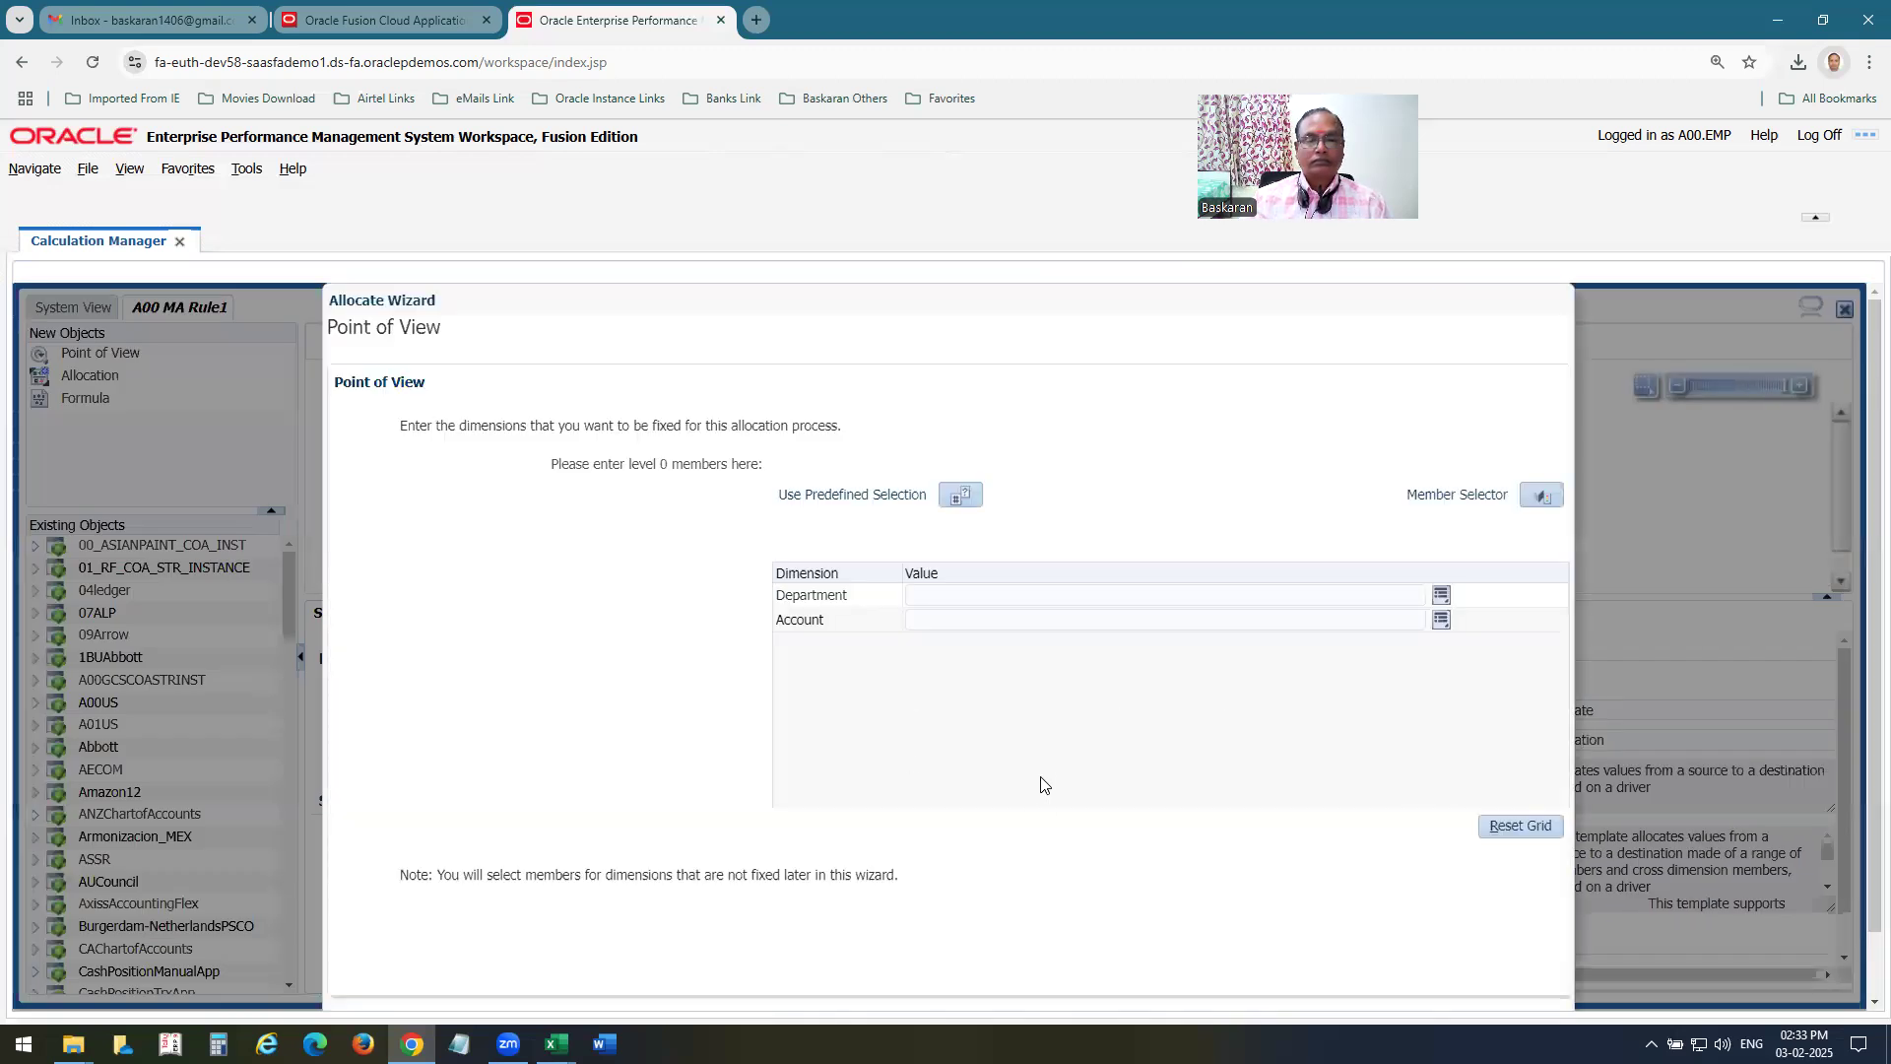
{"action": "scroll", "coordinate": [1325, 887], "scroll_direction": "down", "scroll_amount": 1}
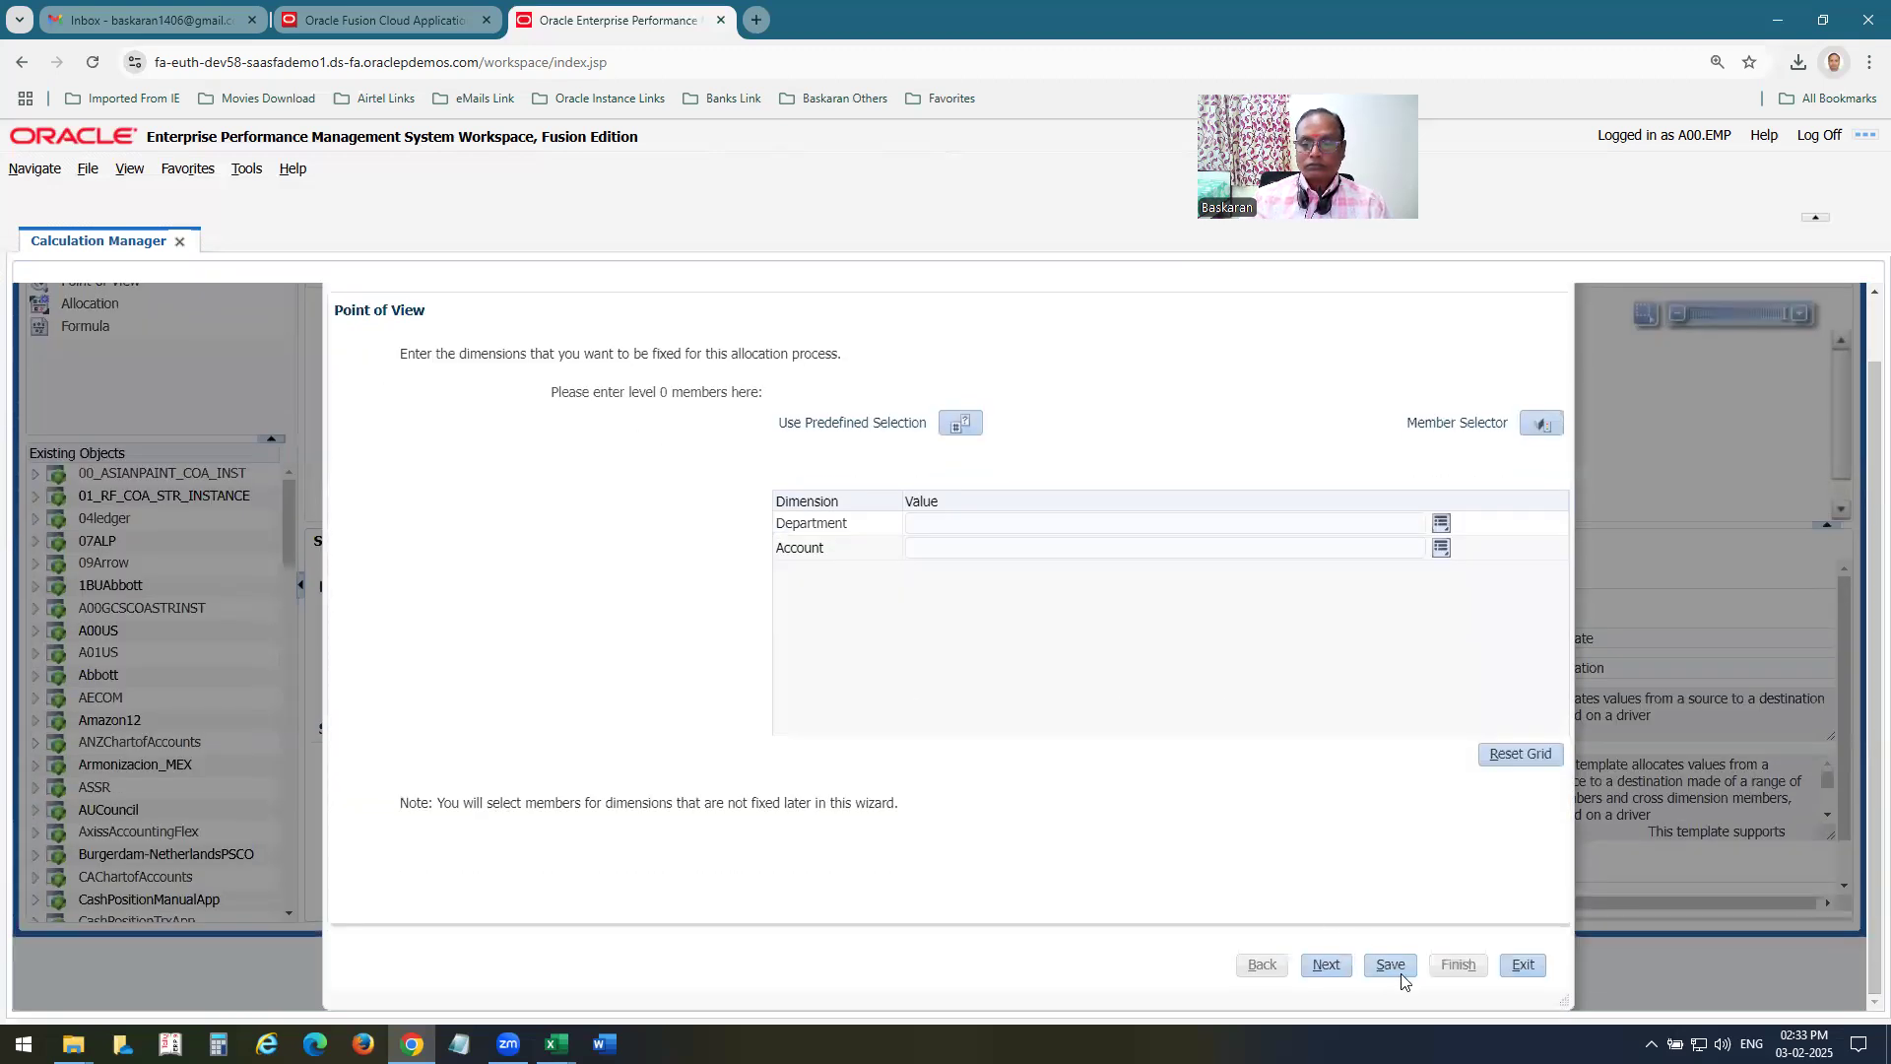
{"action": "left_click", "coordinate": [1325, 964]}
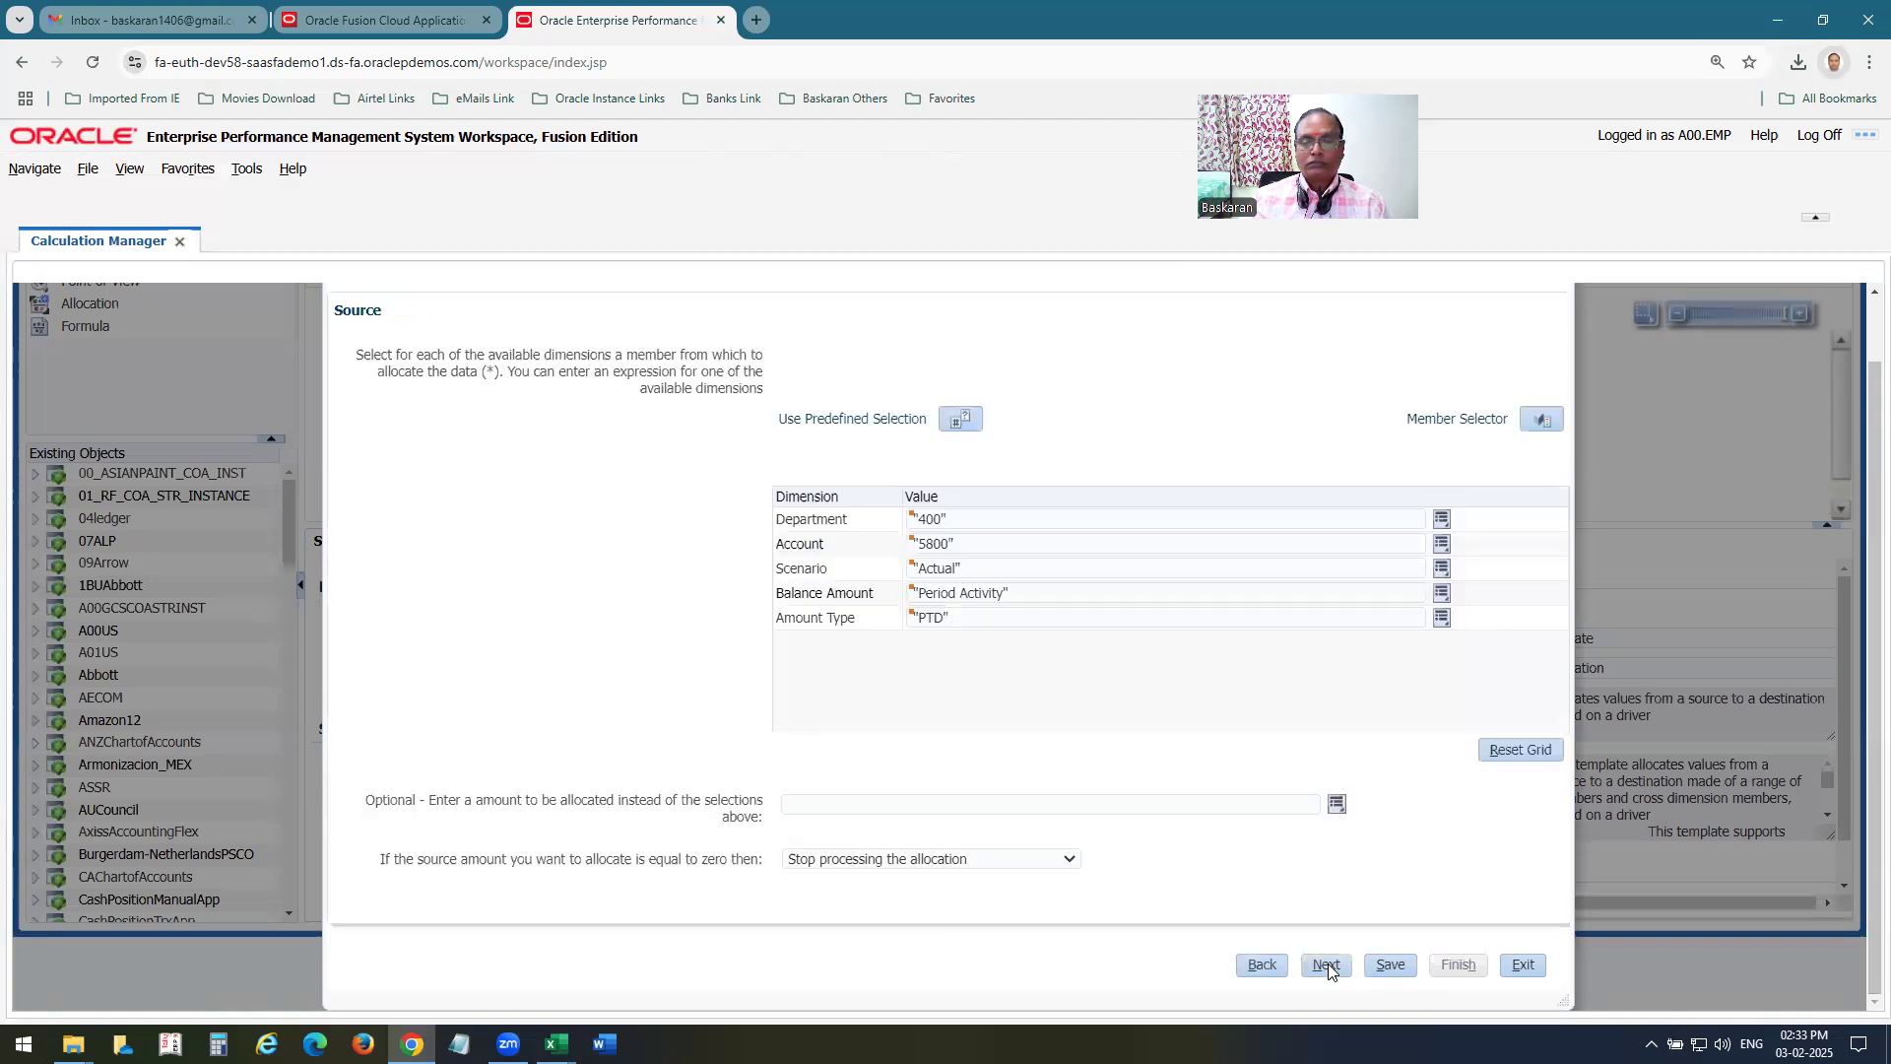
{"action": "left_click", "coordinate": [1326, 964]}
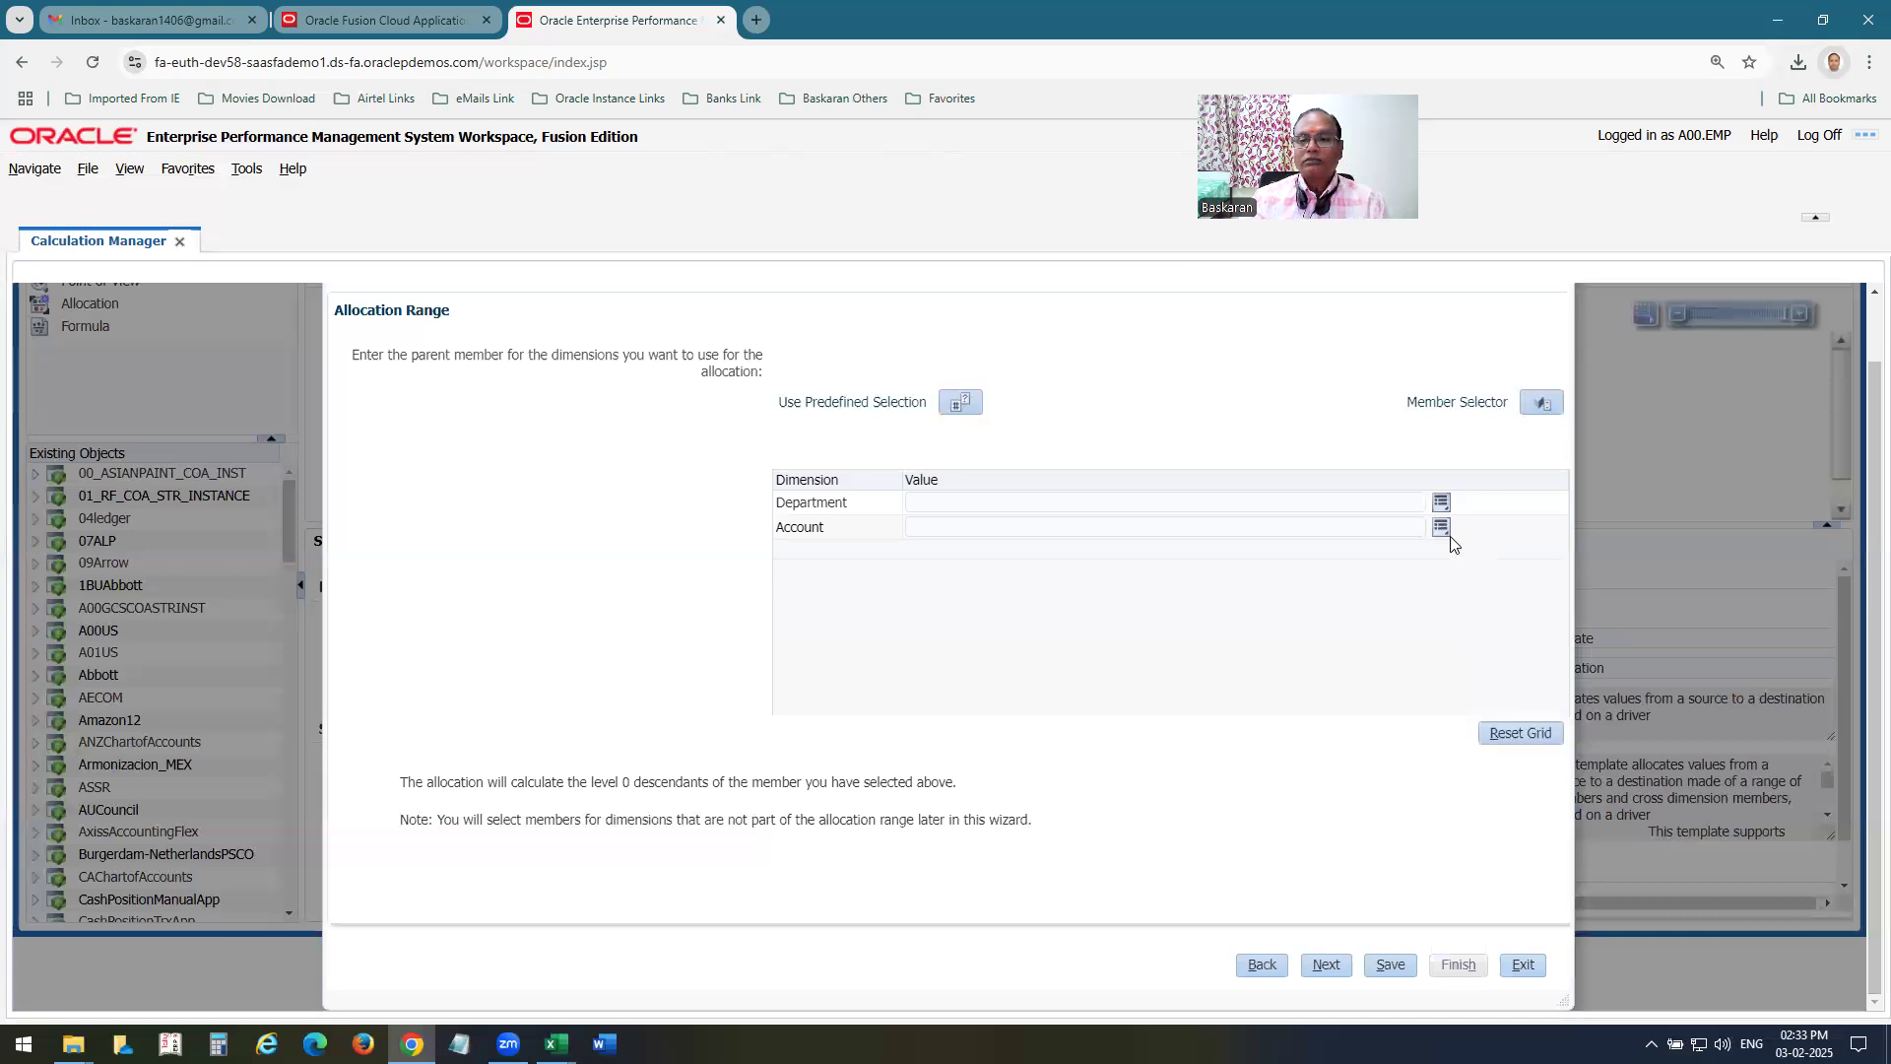
Set the allocation range's Department to the member Department A00 US-Department A00 US Current.
{"action": "left_click", "coordinate": [1441, 503]}
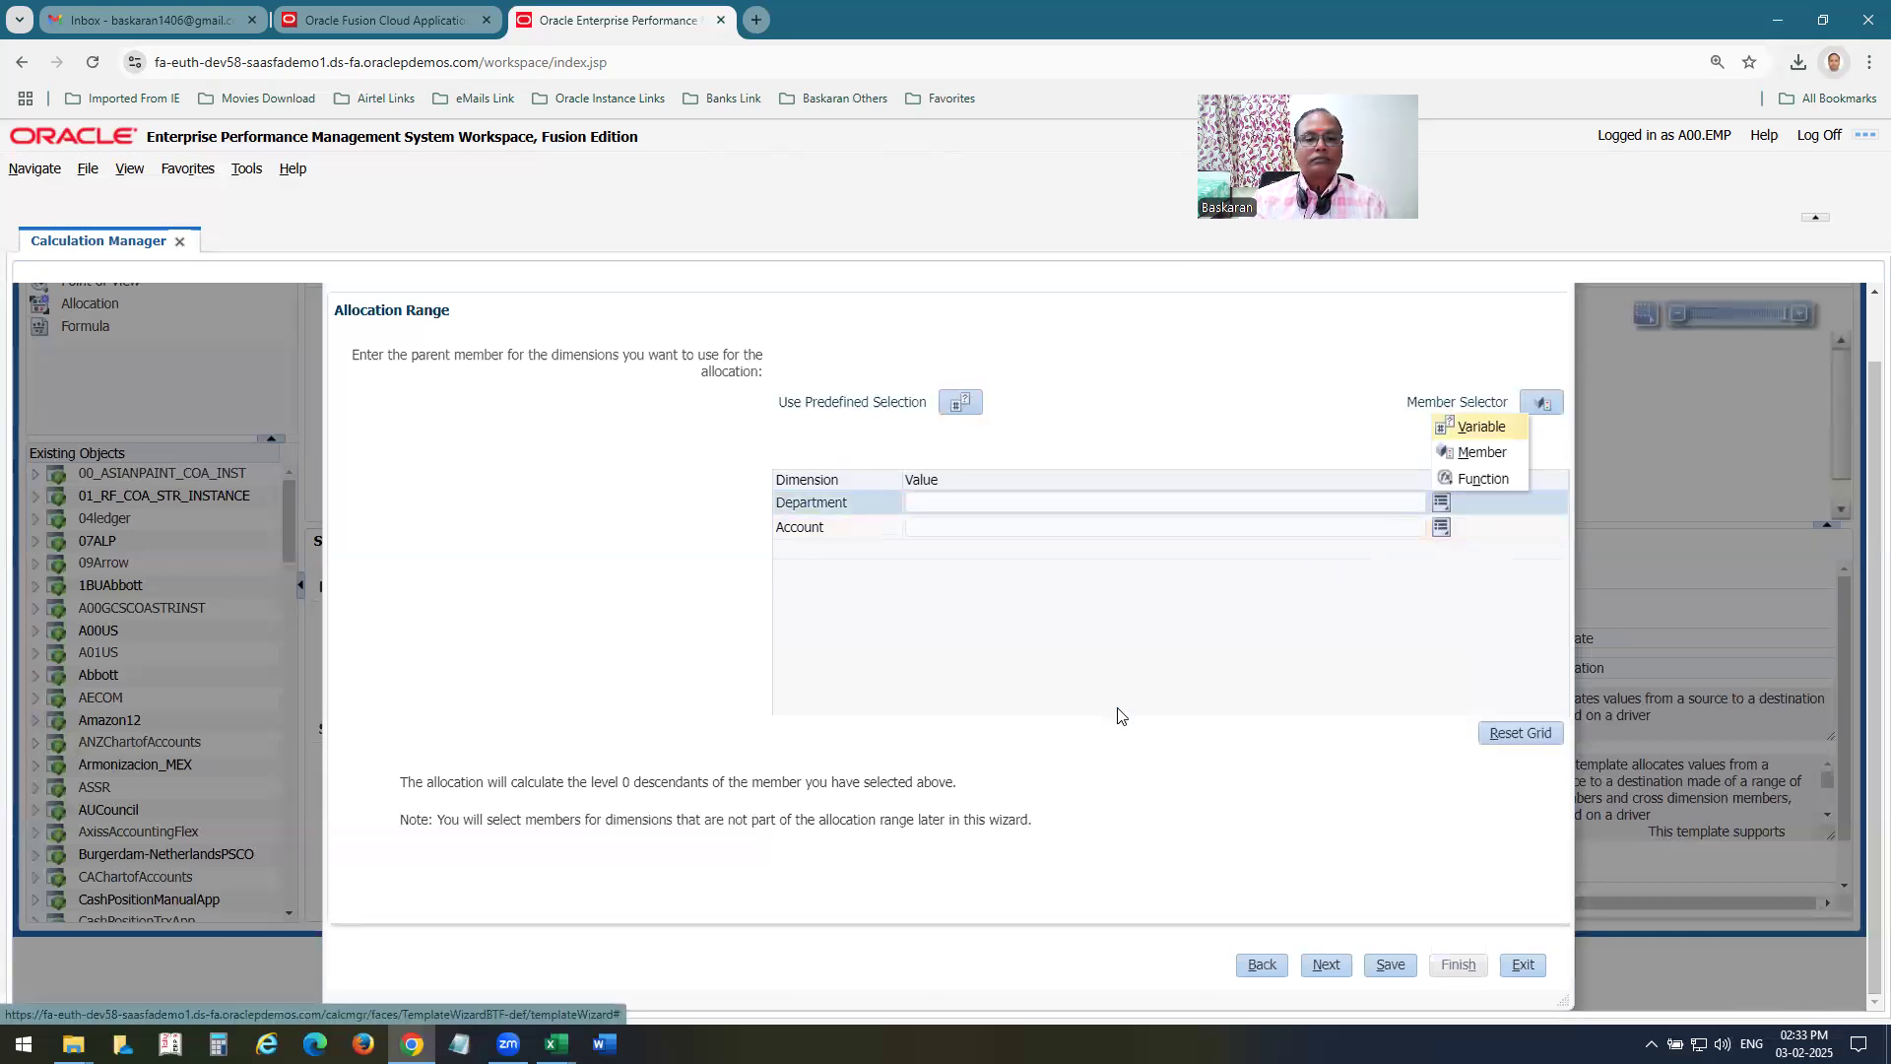
{"action": "left_click", "coordinate": [1452, 451]}
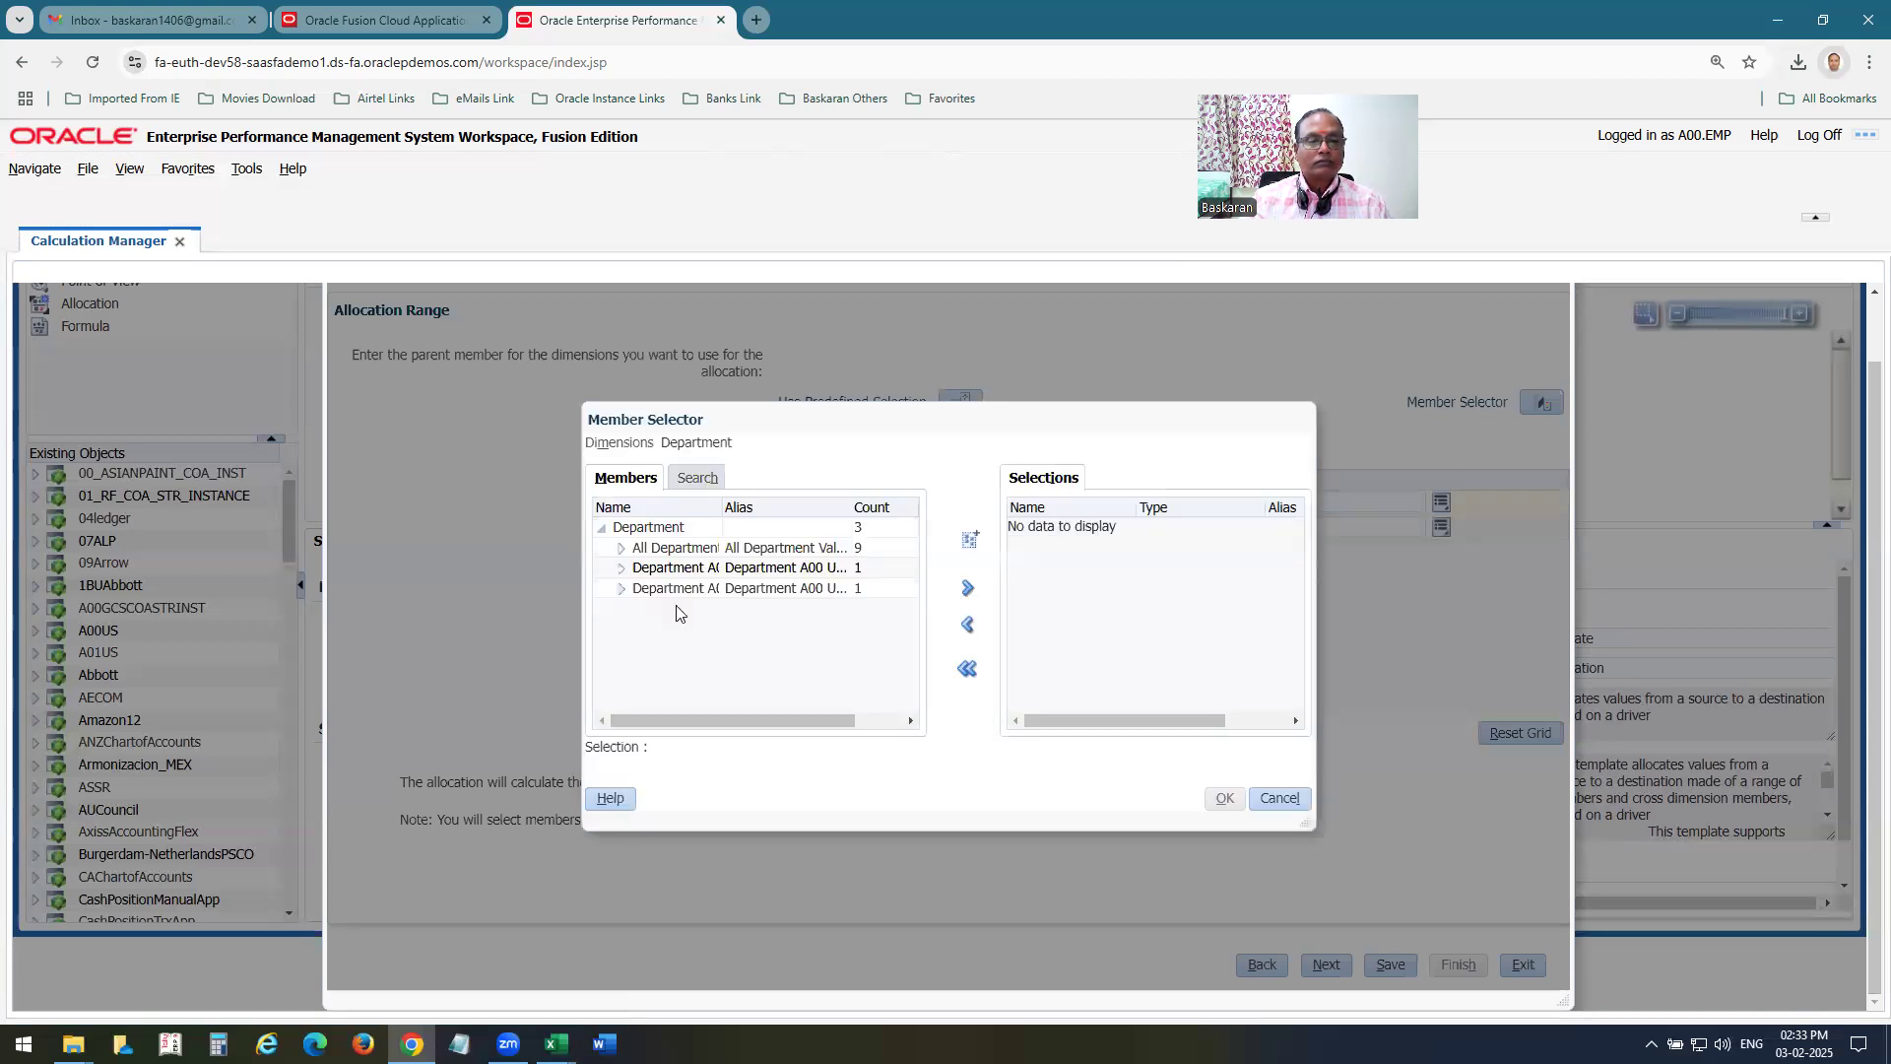
{"action": "left_click_drag", "start_coordinate": [724, 504], "coordinate": [764, 508]}
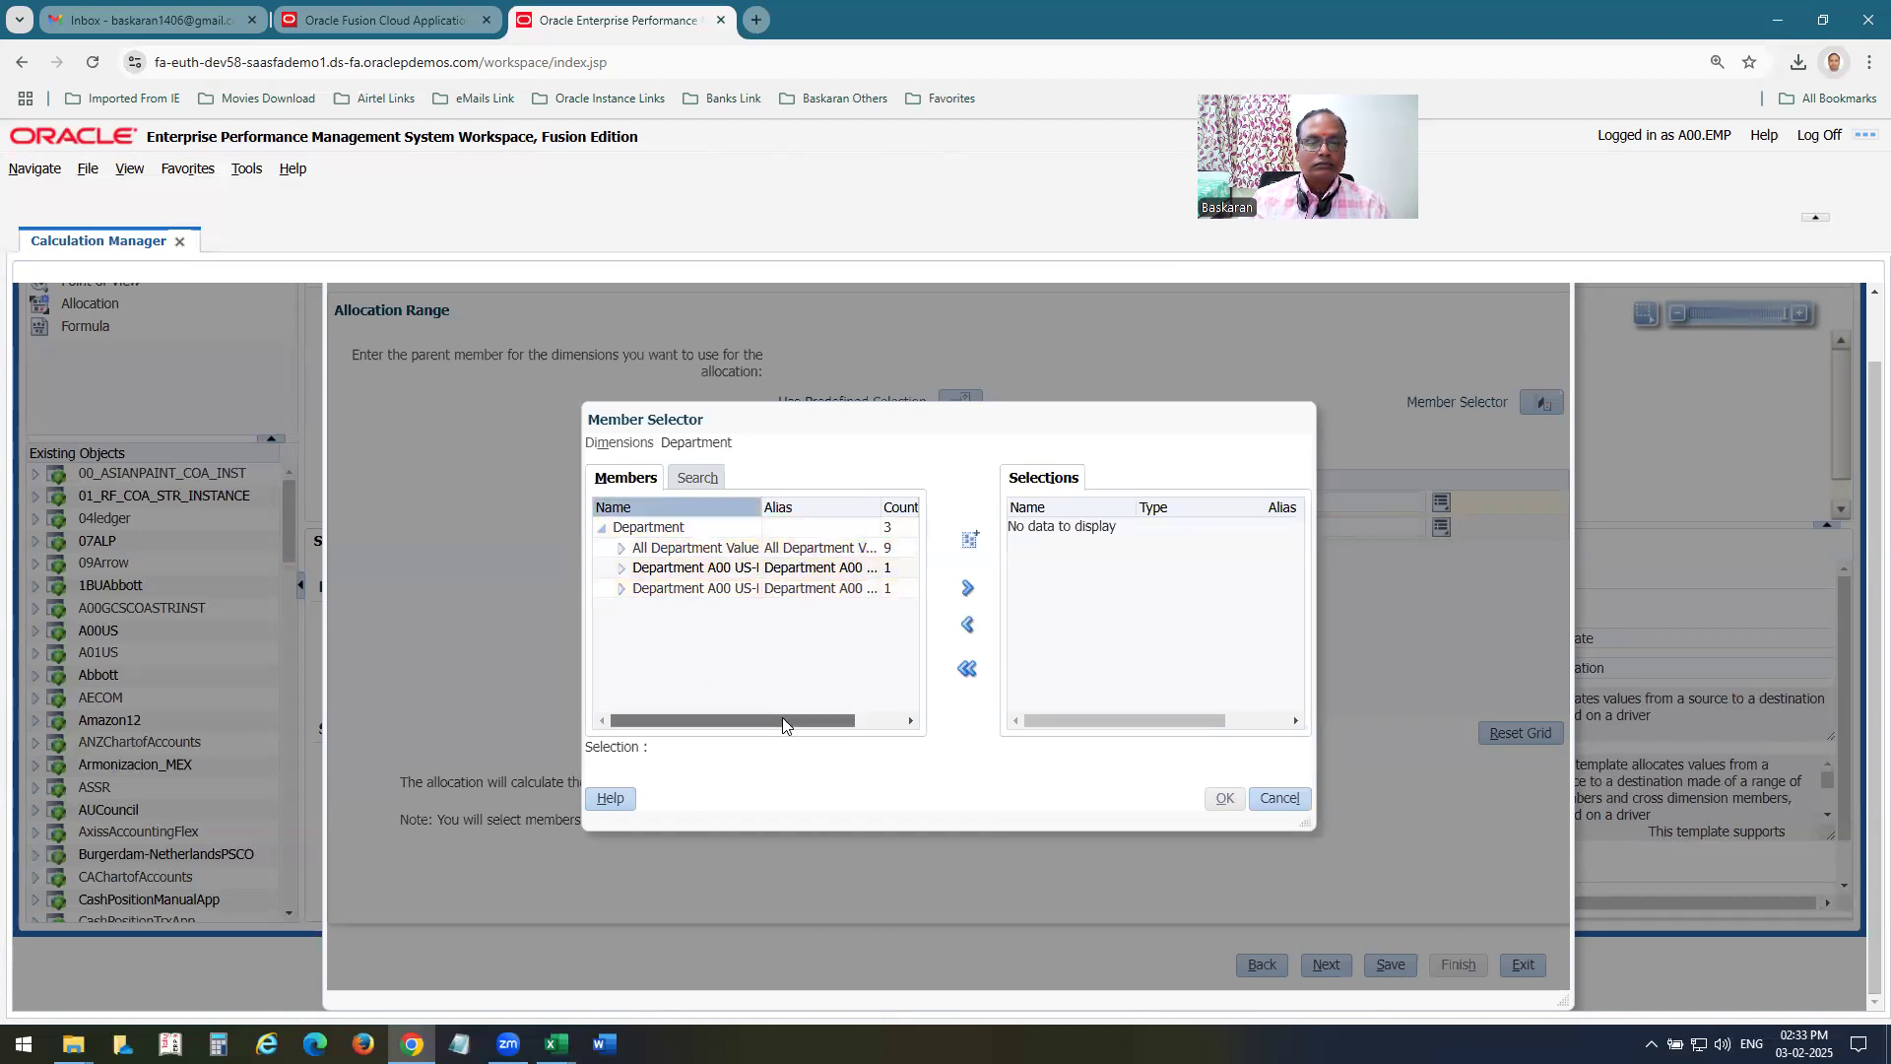
{"action": "left_click_drag", "start_coordinate": [782, 717], "coordinate": [832, 714]}
{"action": "left_click_drag", "start_coordinate": [817, 506], "coordinate": [917, 507]}
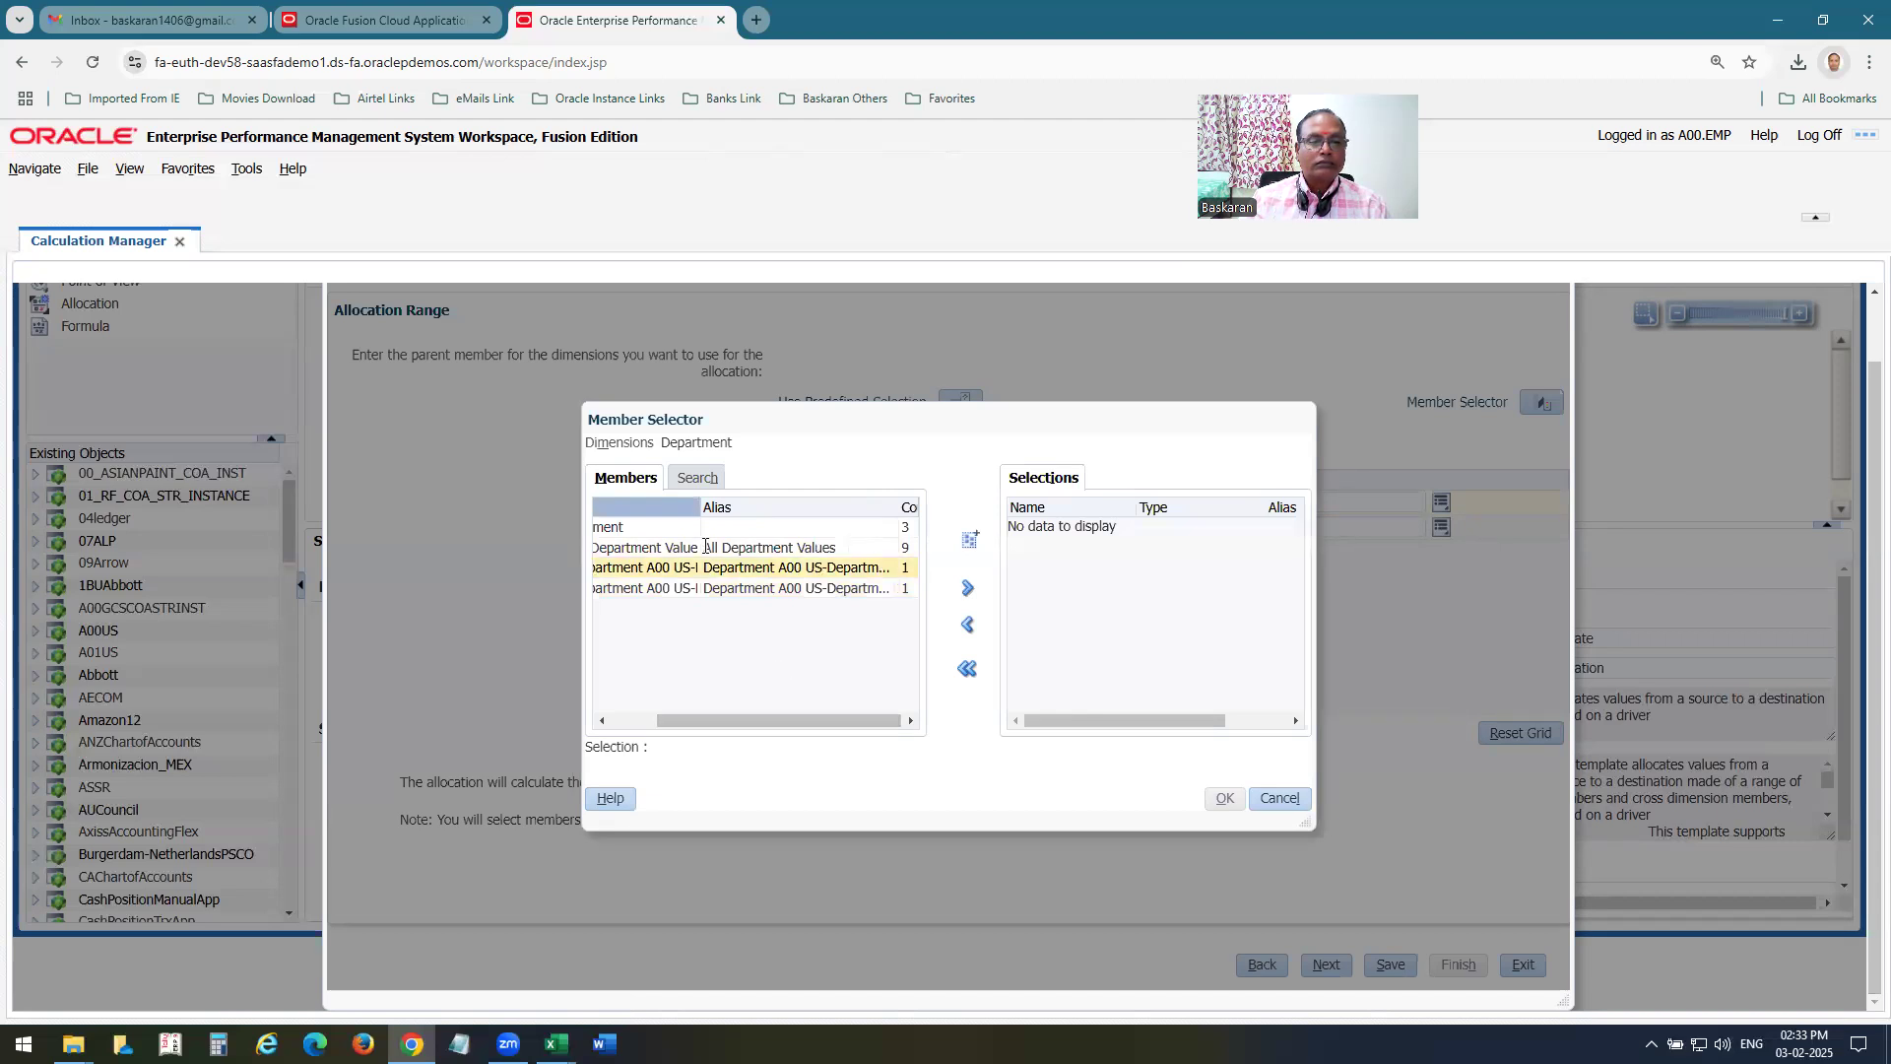
{"action": "left_click_drag", "start_coordinate": [705, 545], "coordinate": [837, 532]}
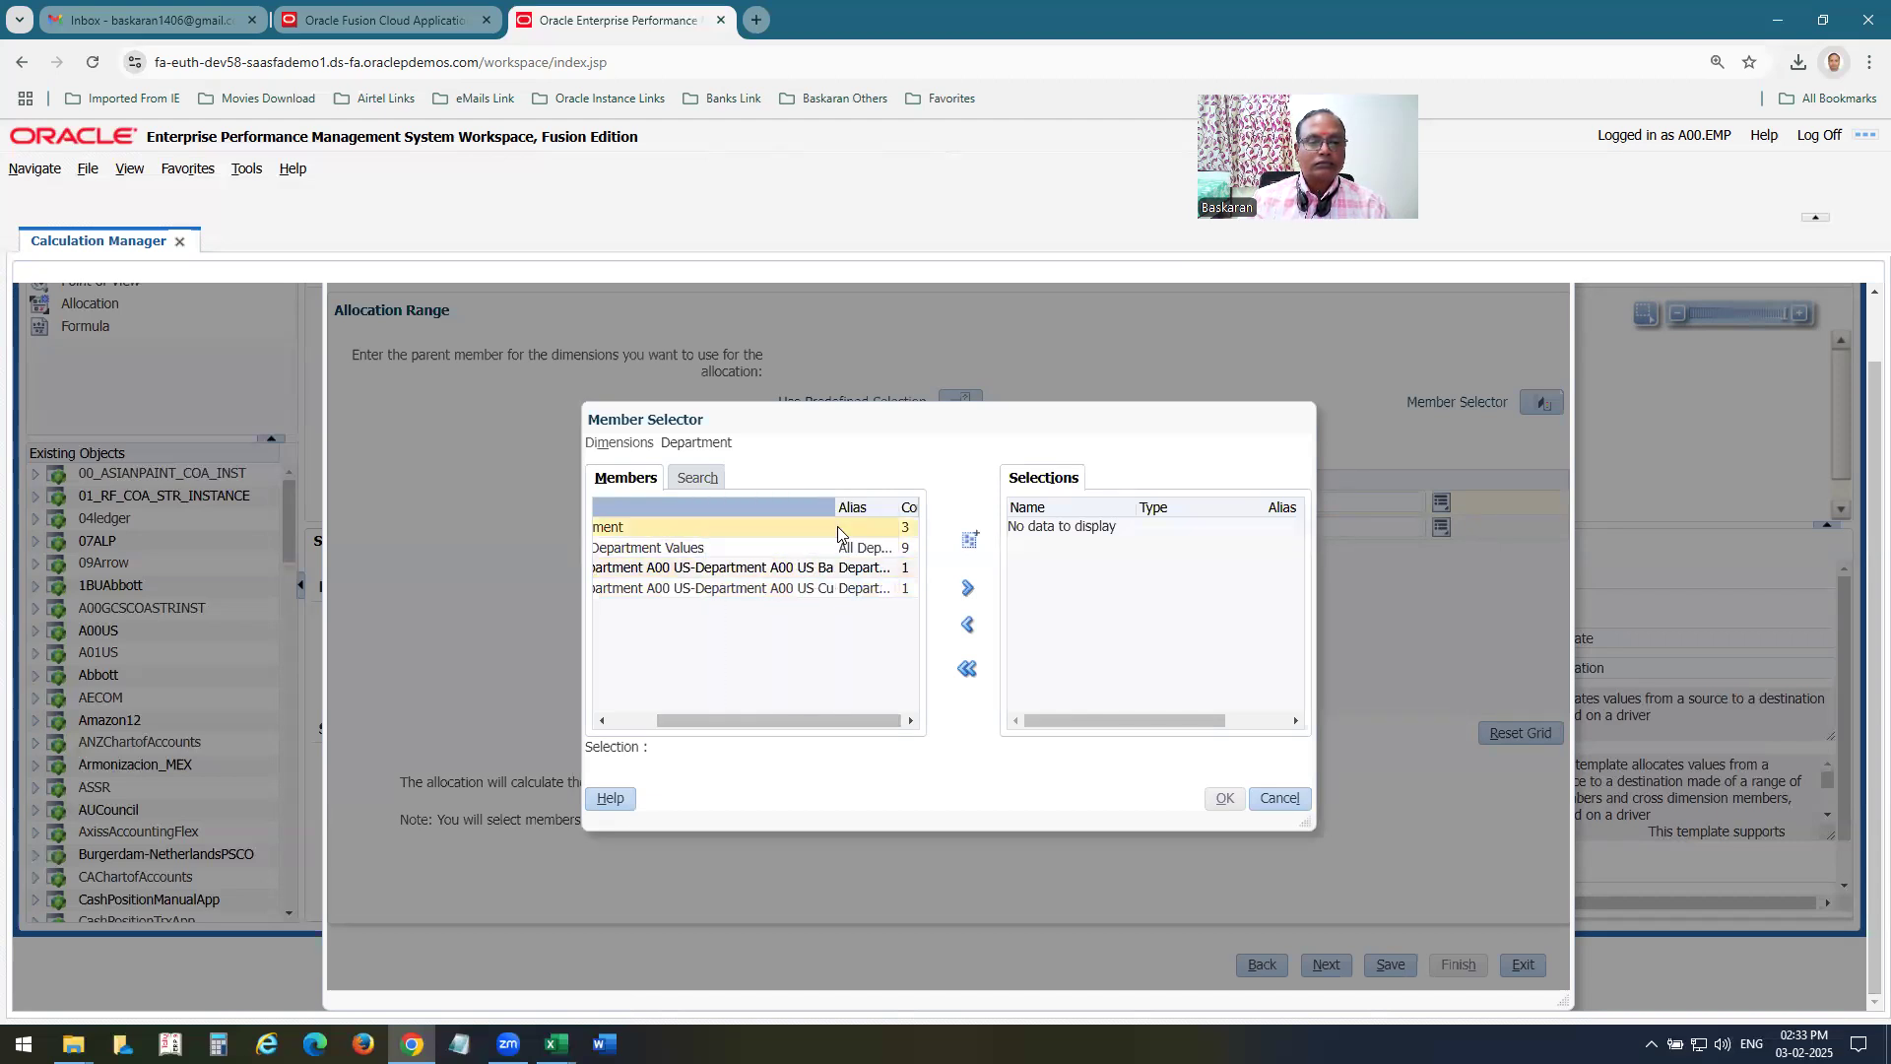
{"action": "left_click", "coordinate": [853, 588]}
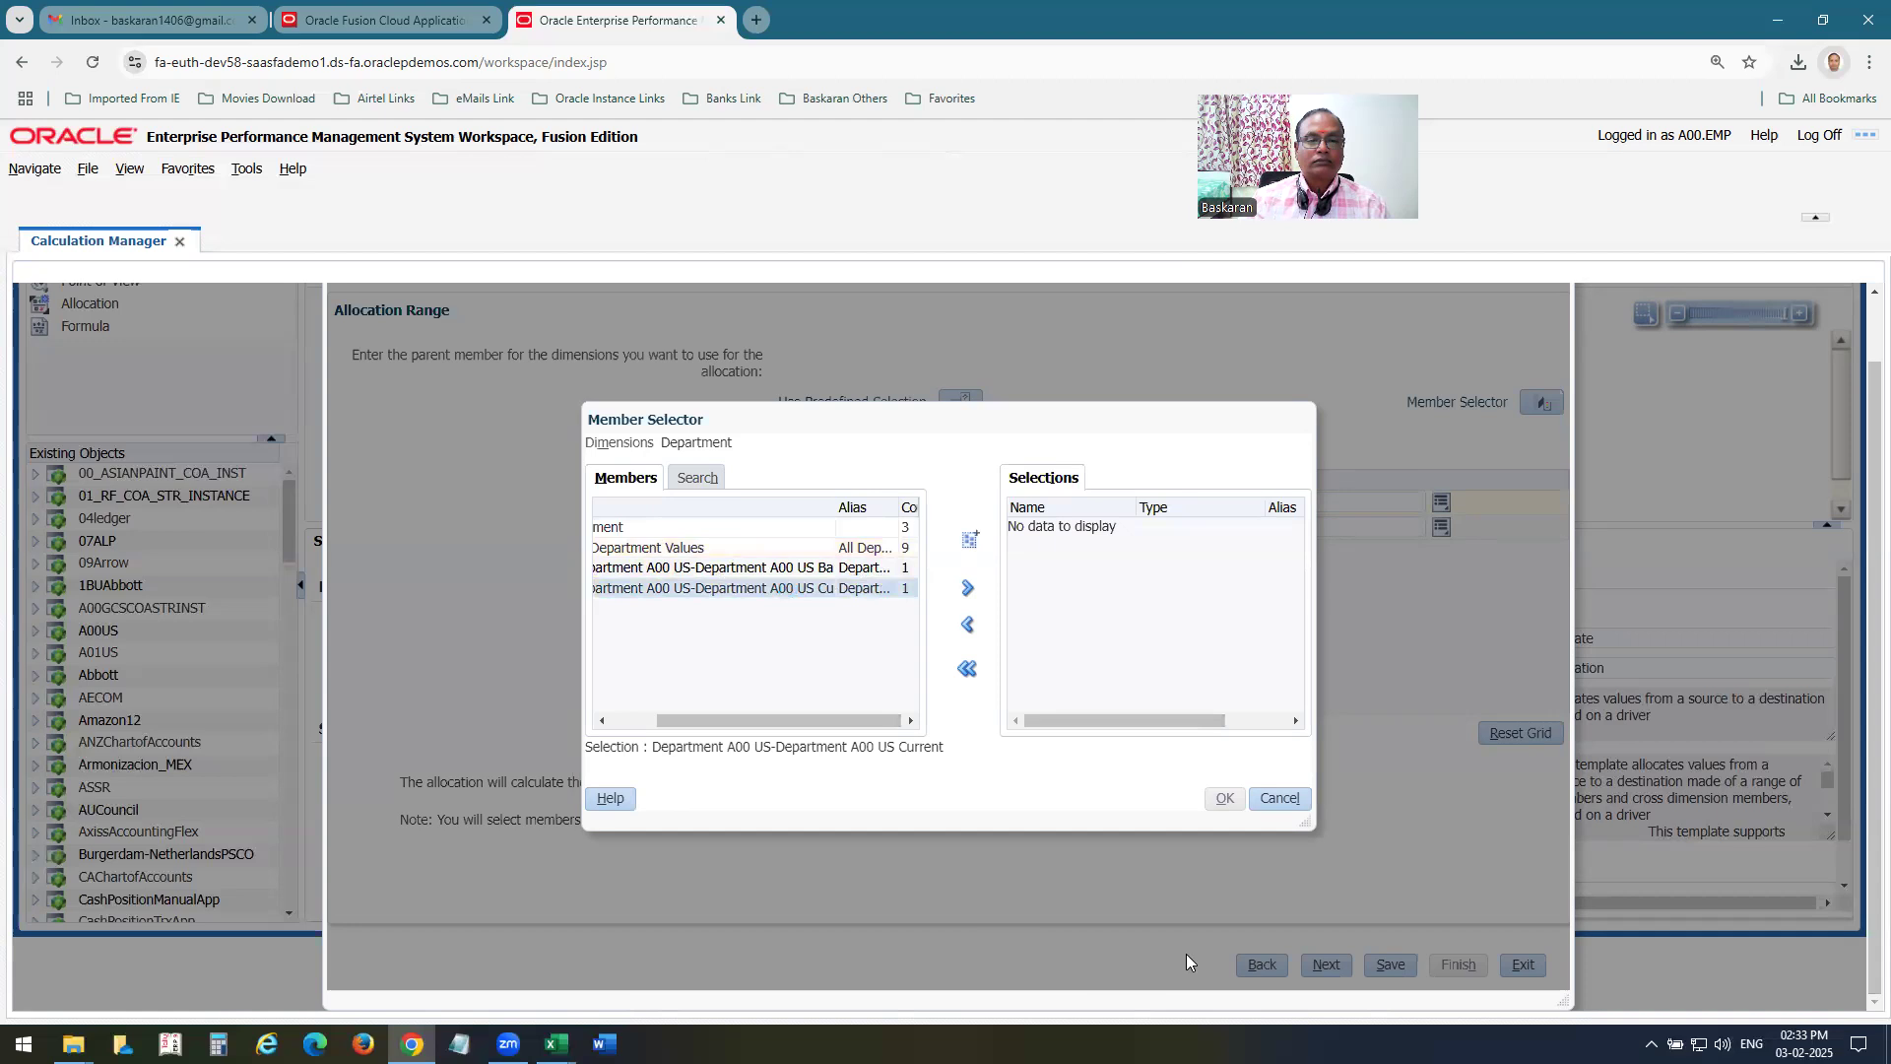
{"action": "left_click", "coordinate": [969, 589]}
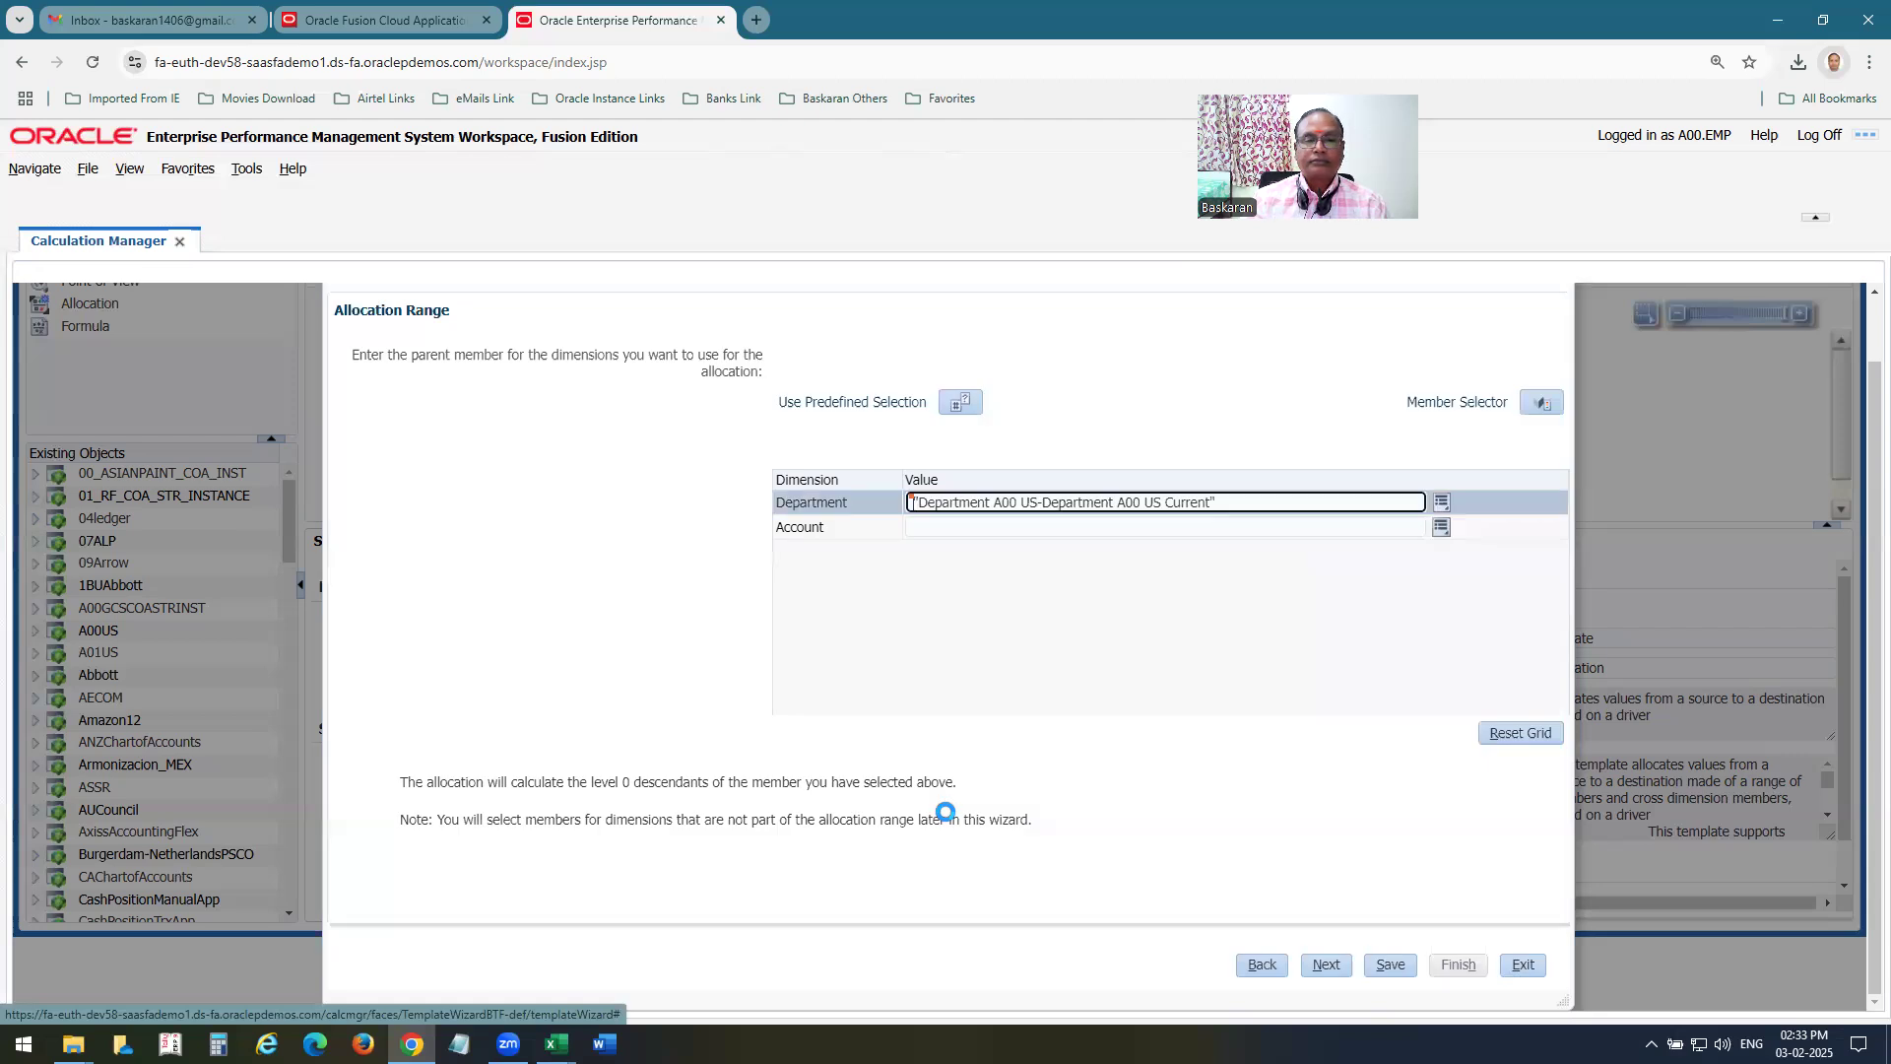
Proceed through the wizard's Offset and Exclude settings to the Basis settings.
{"action": "left_click", "coordinate": [1324, 963]}
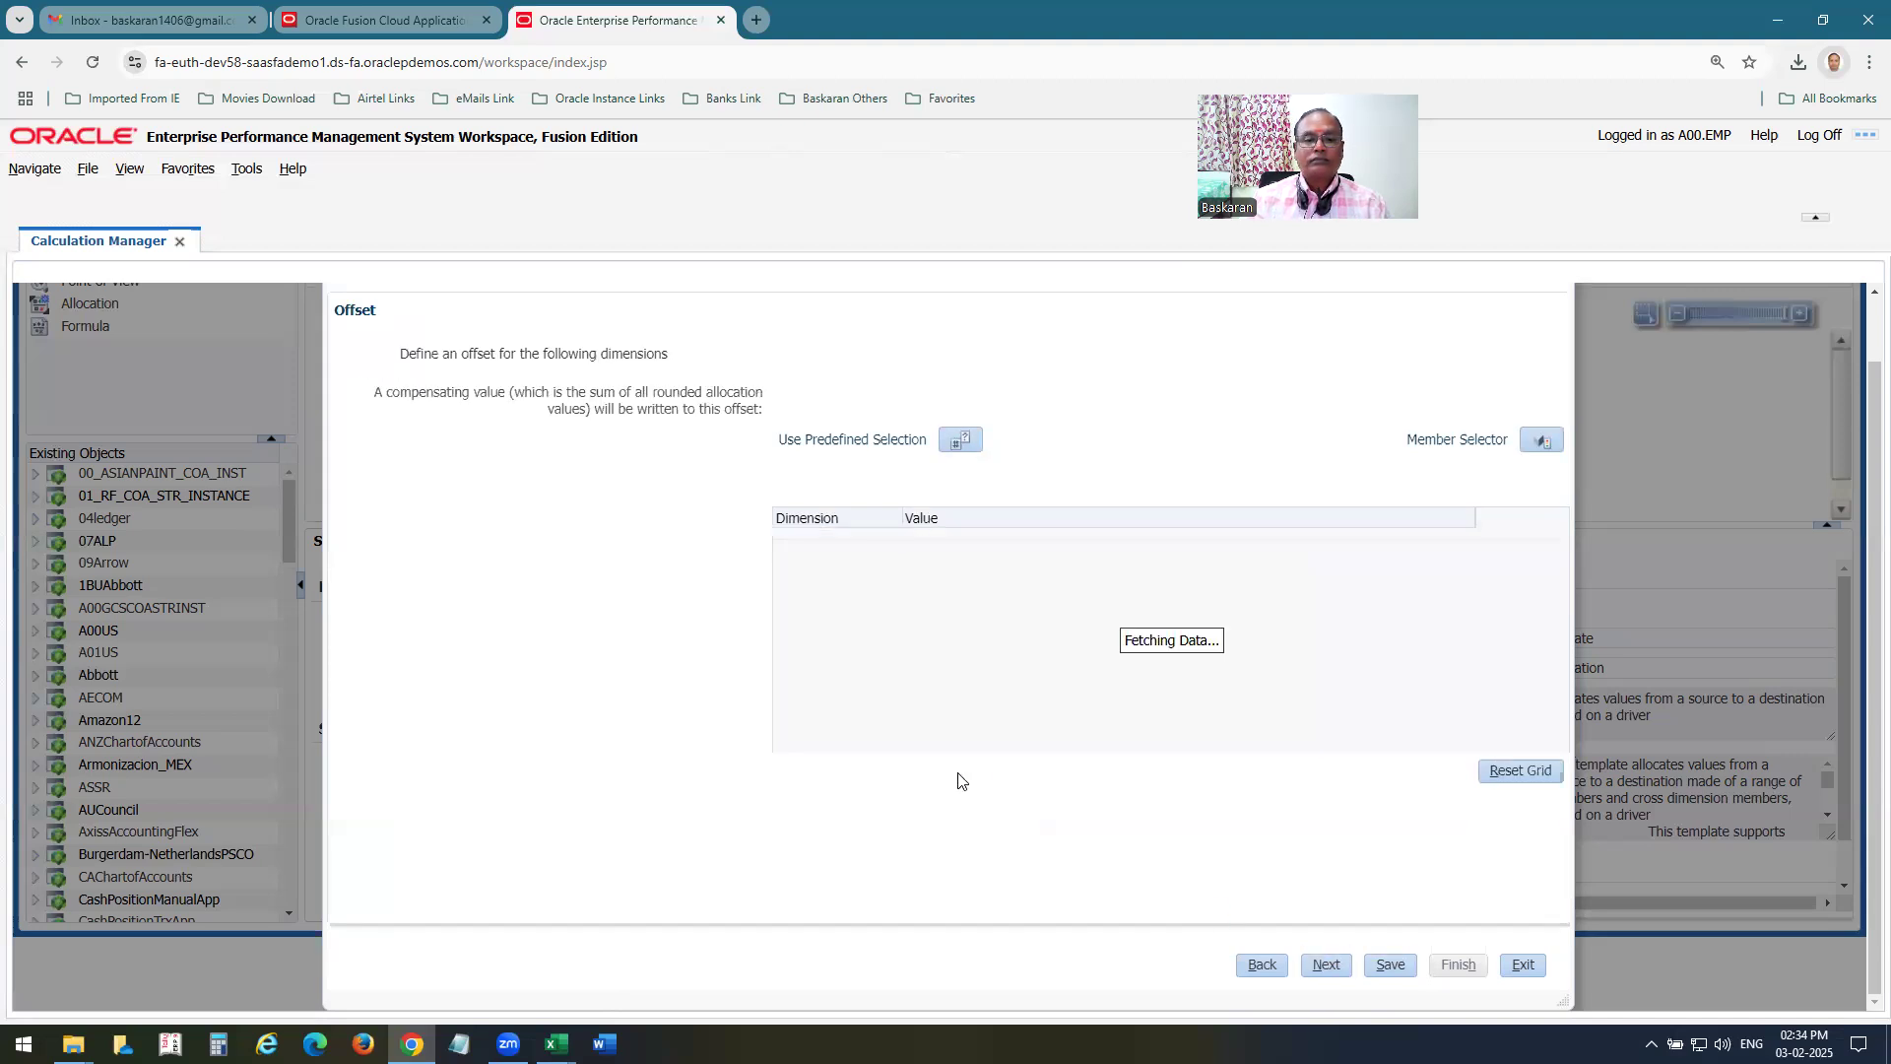
{"action": "left_click", "coordinate": [1327, 967]}
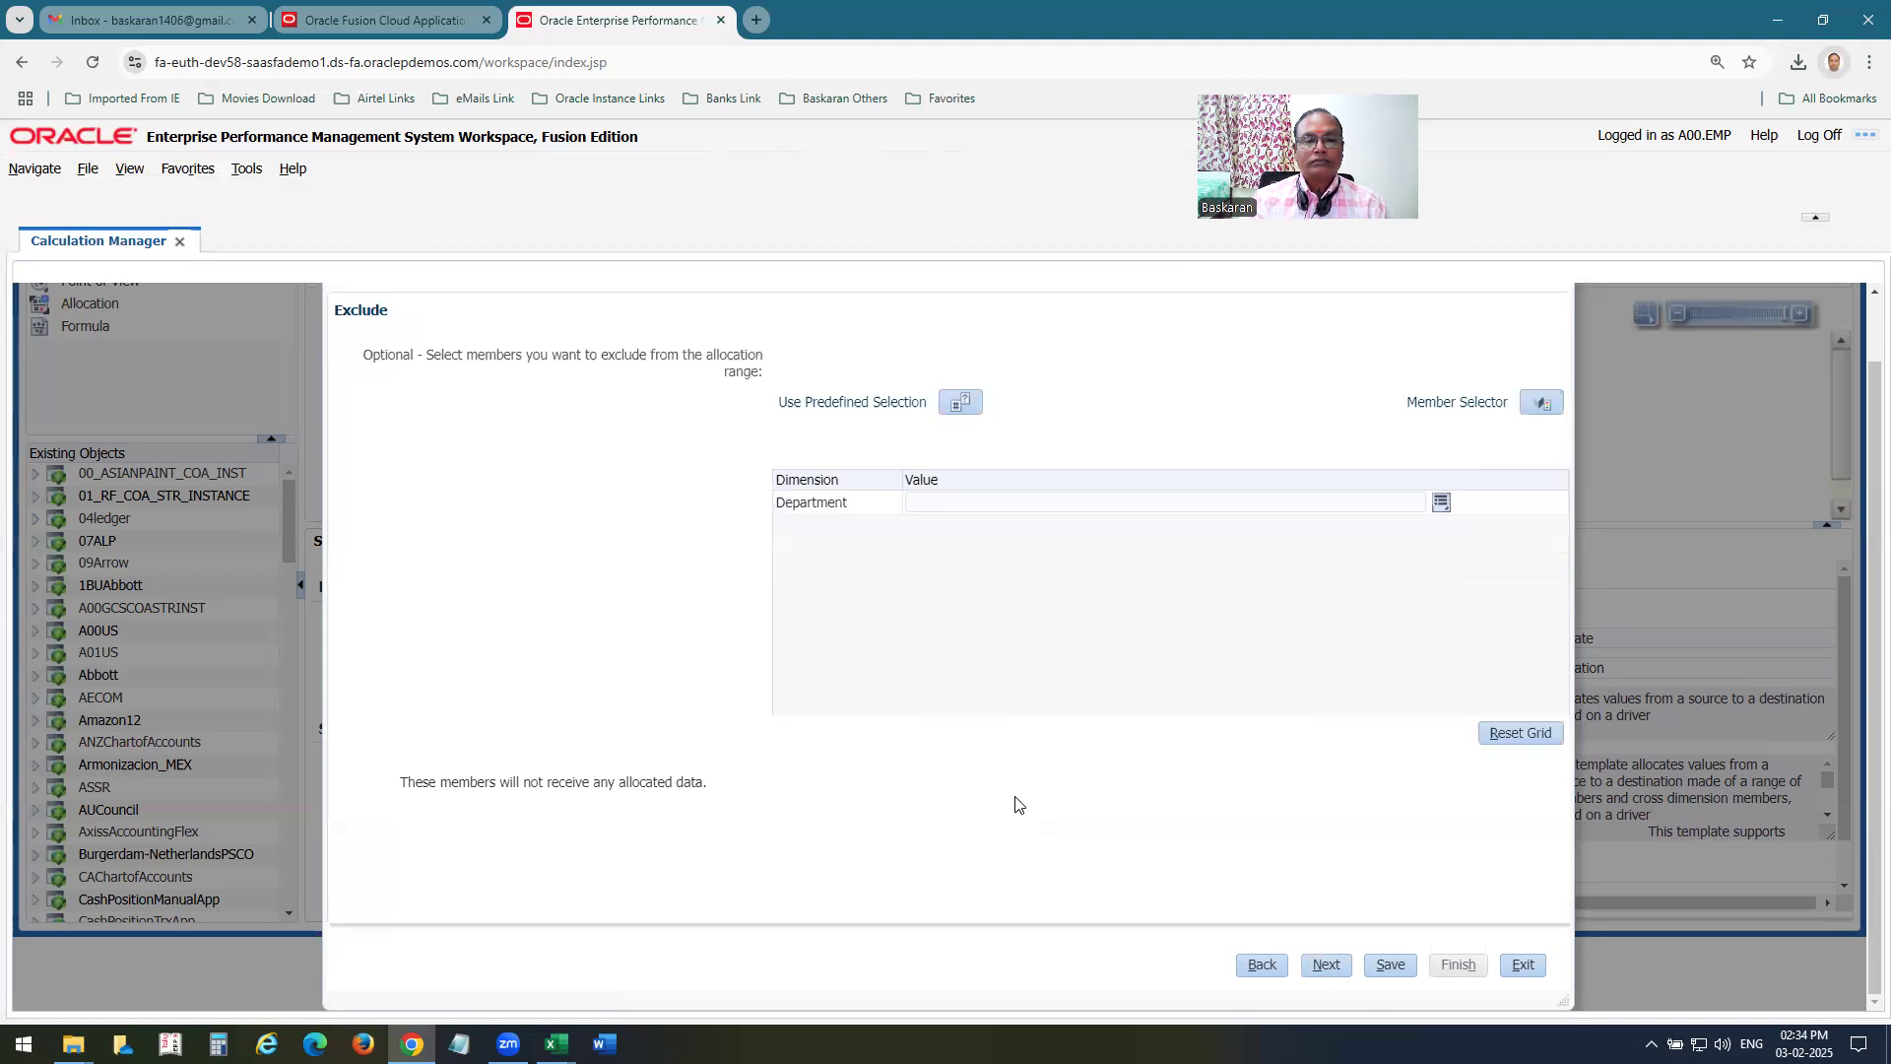
{"action": "left_click", "coordinate": [1327, 967]}
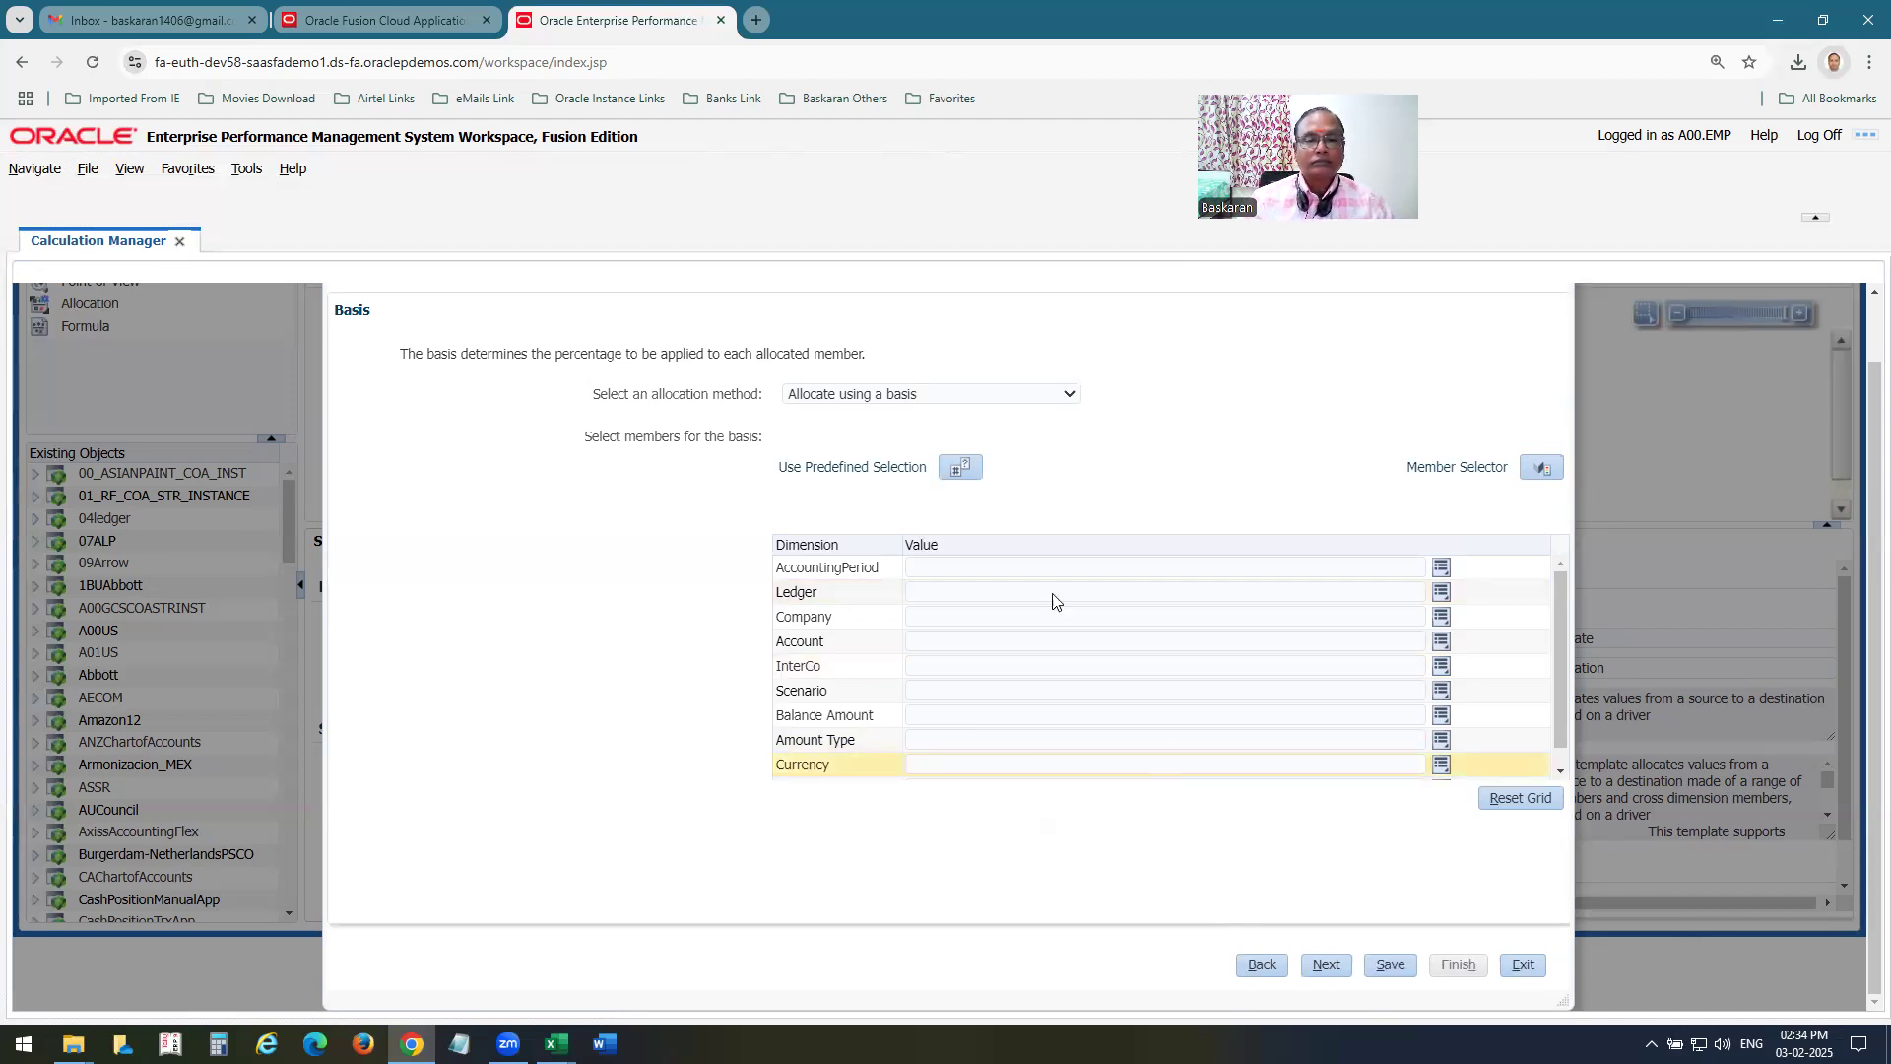
Open the member selector for the basis and check the Basis Account entry in the Mass Allocation worksheet.
{"action": "left_click", "coordinate": [1533, 470]}
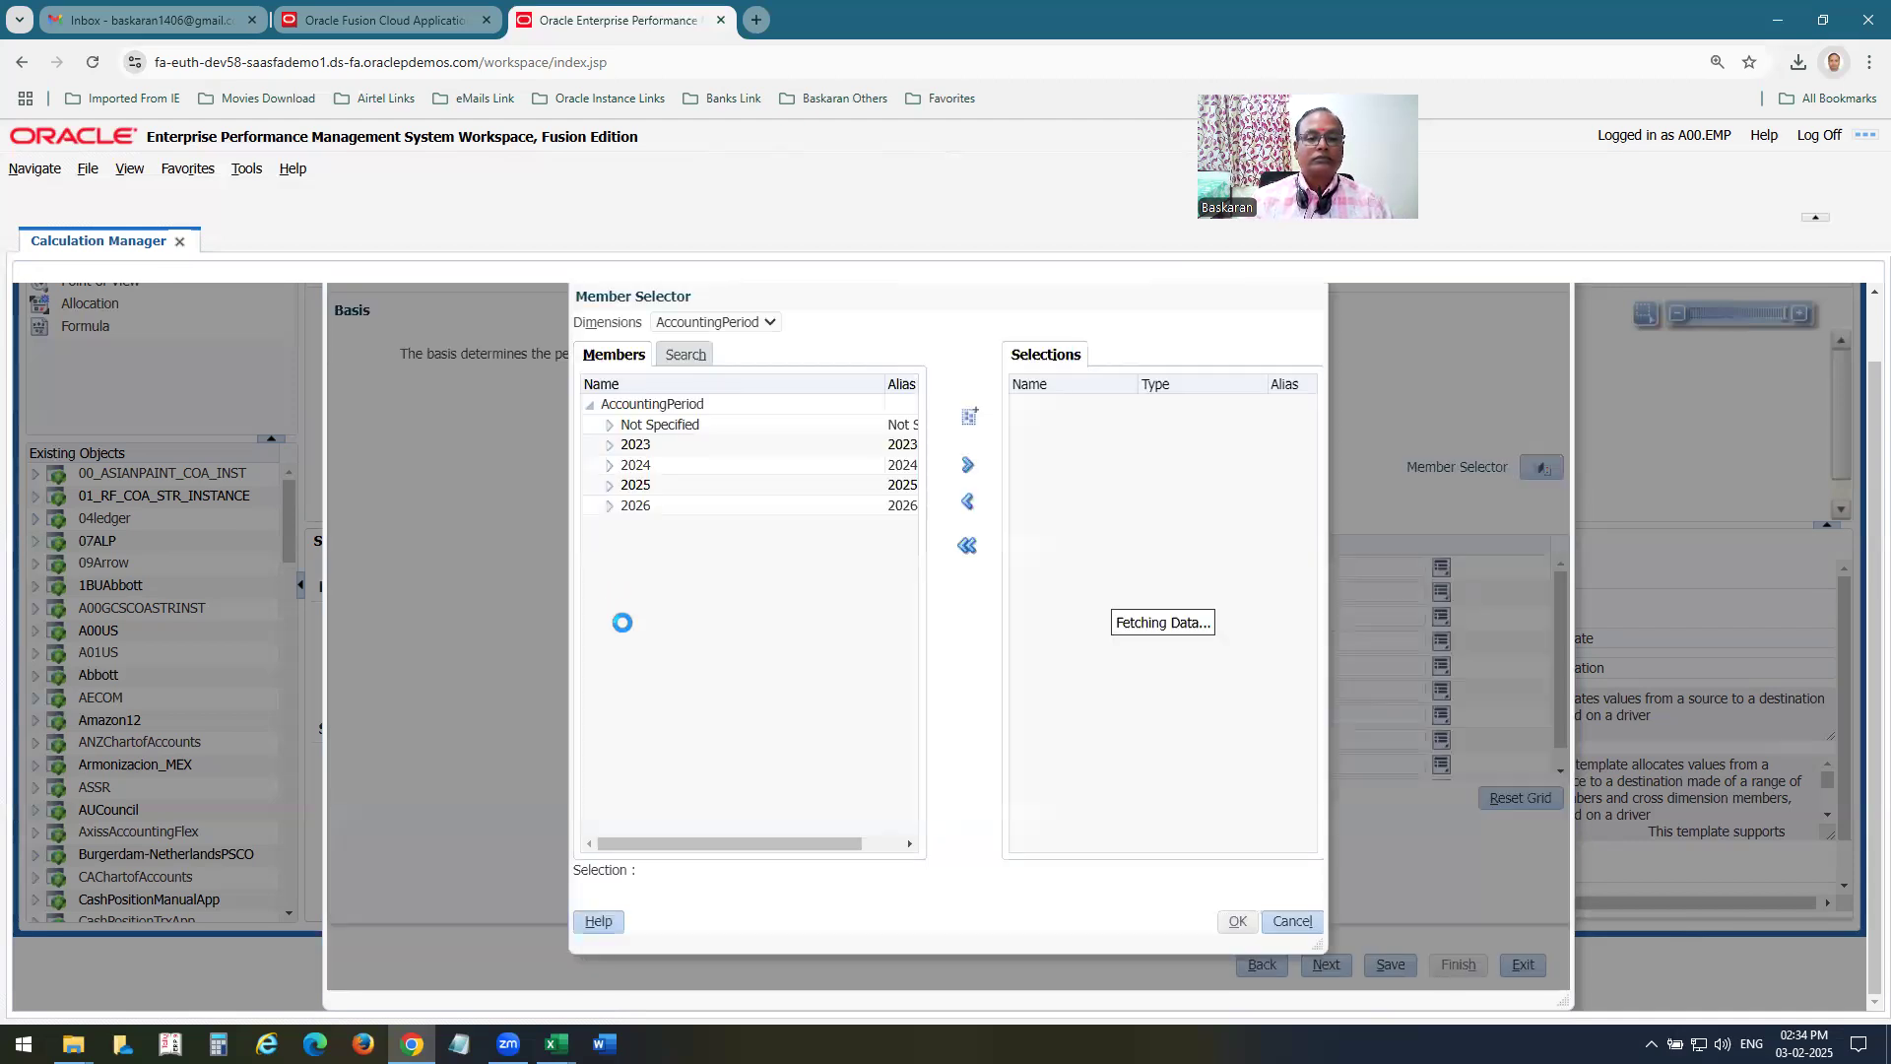
{"action": "left_click", "coordinate": [769, 324]}
{"action": "left_click", "coordinate": [729, 372]}
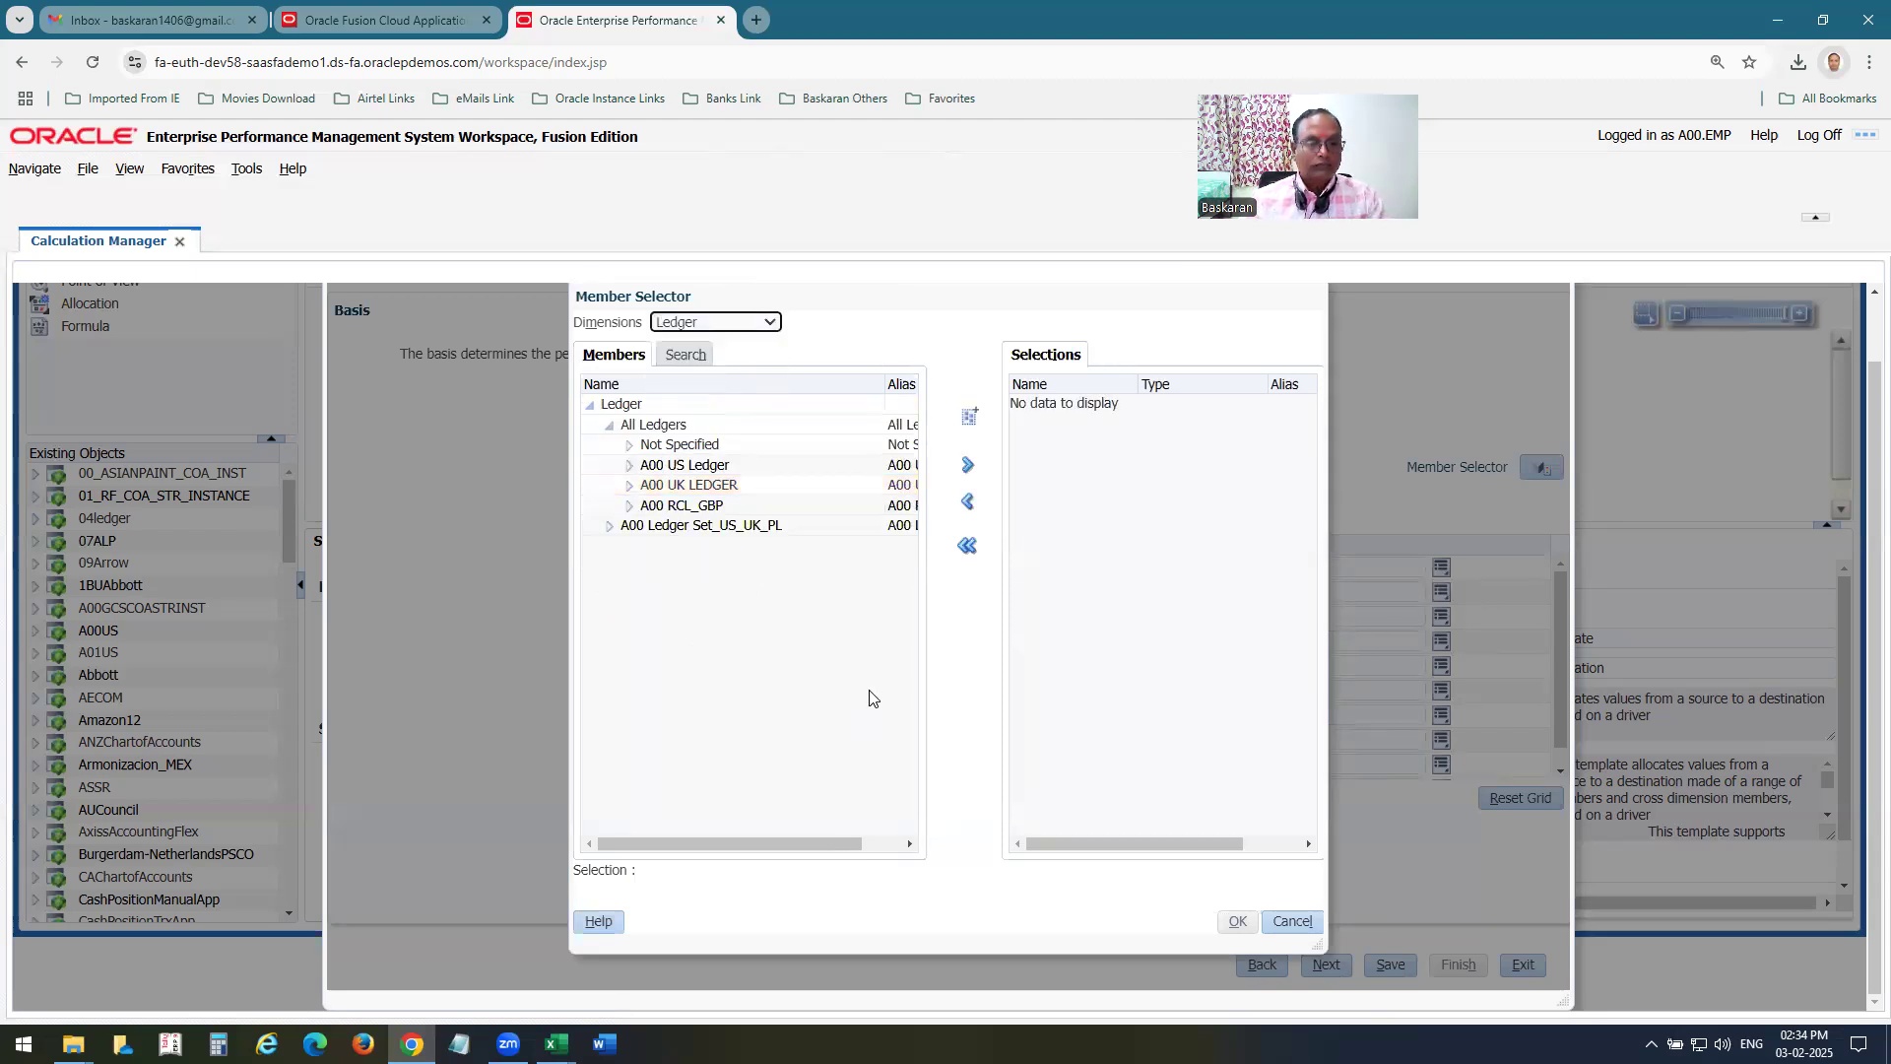
{"action": "key", "text": "alt+Tab"}
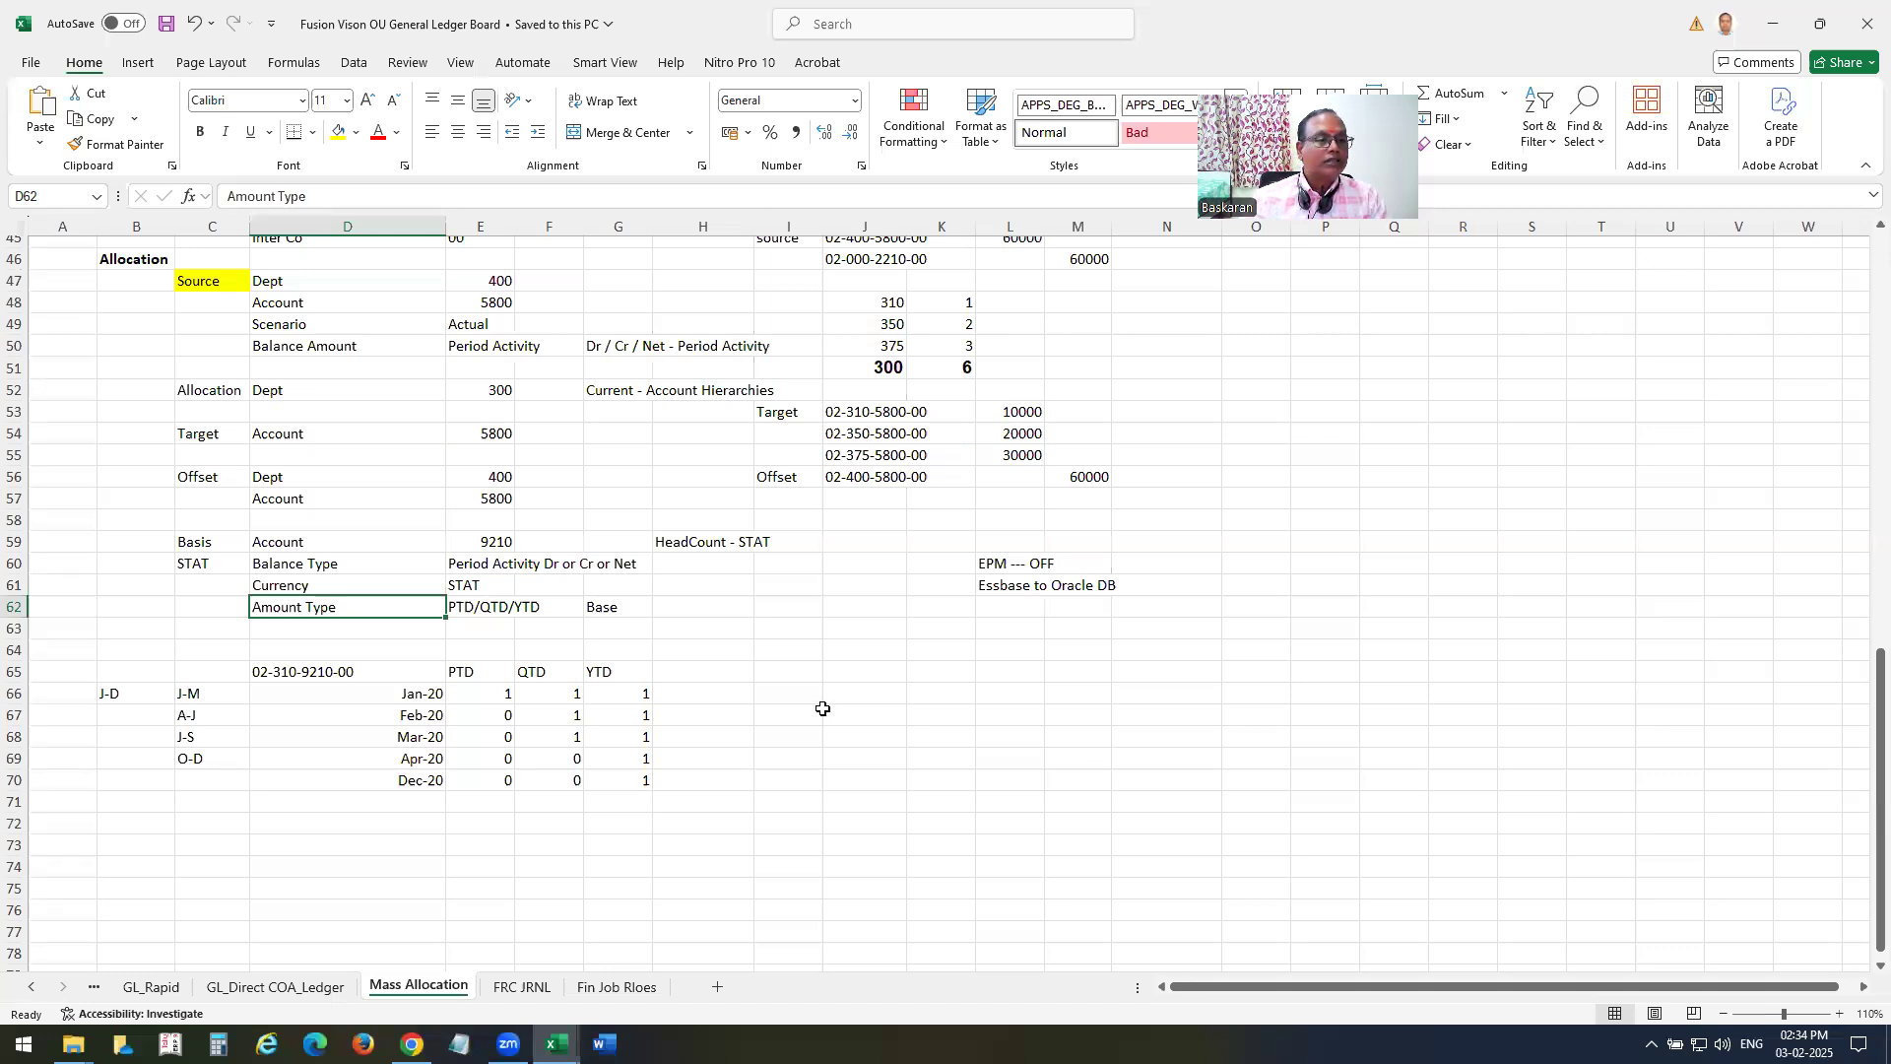
{"action": "left_click", "coordinate": [293, 544]}
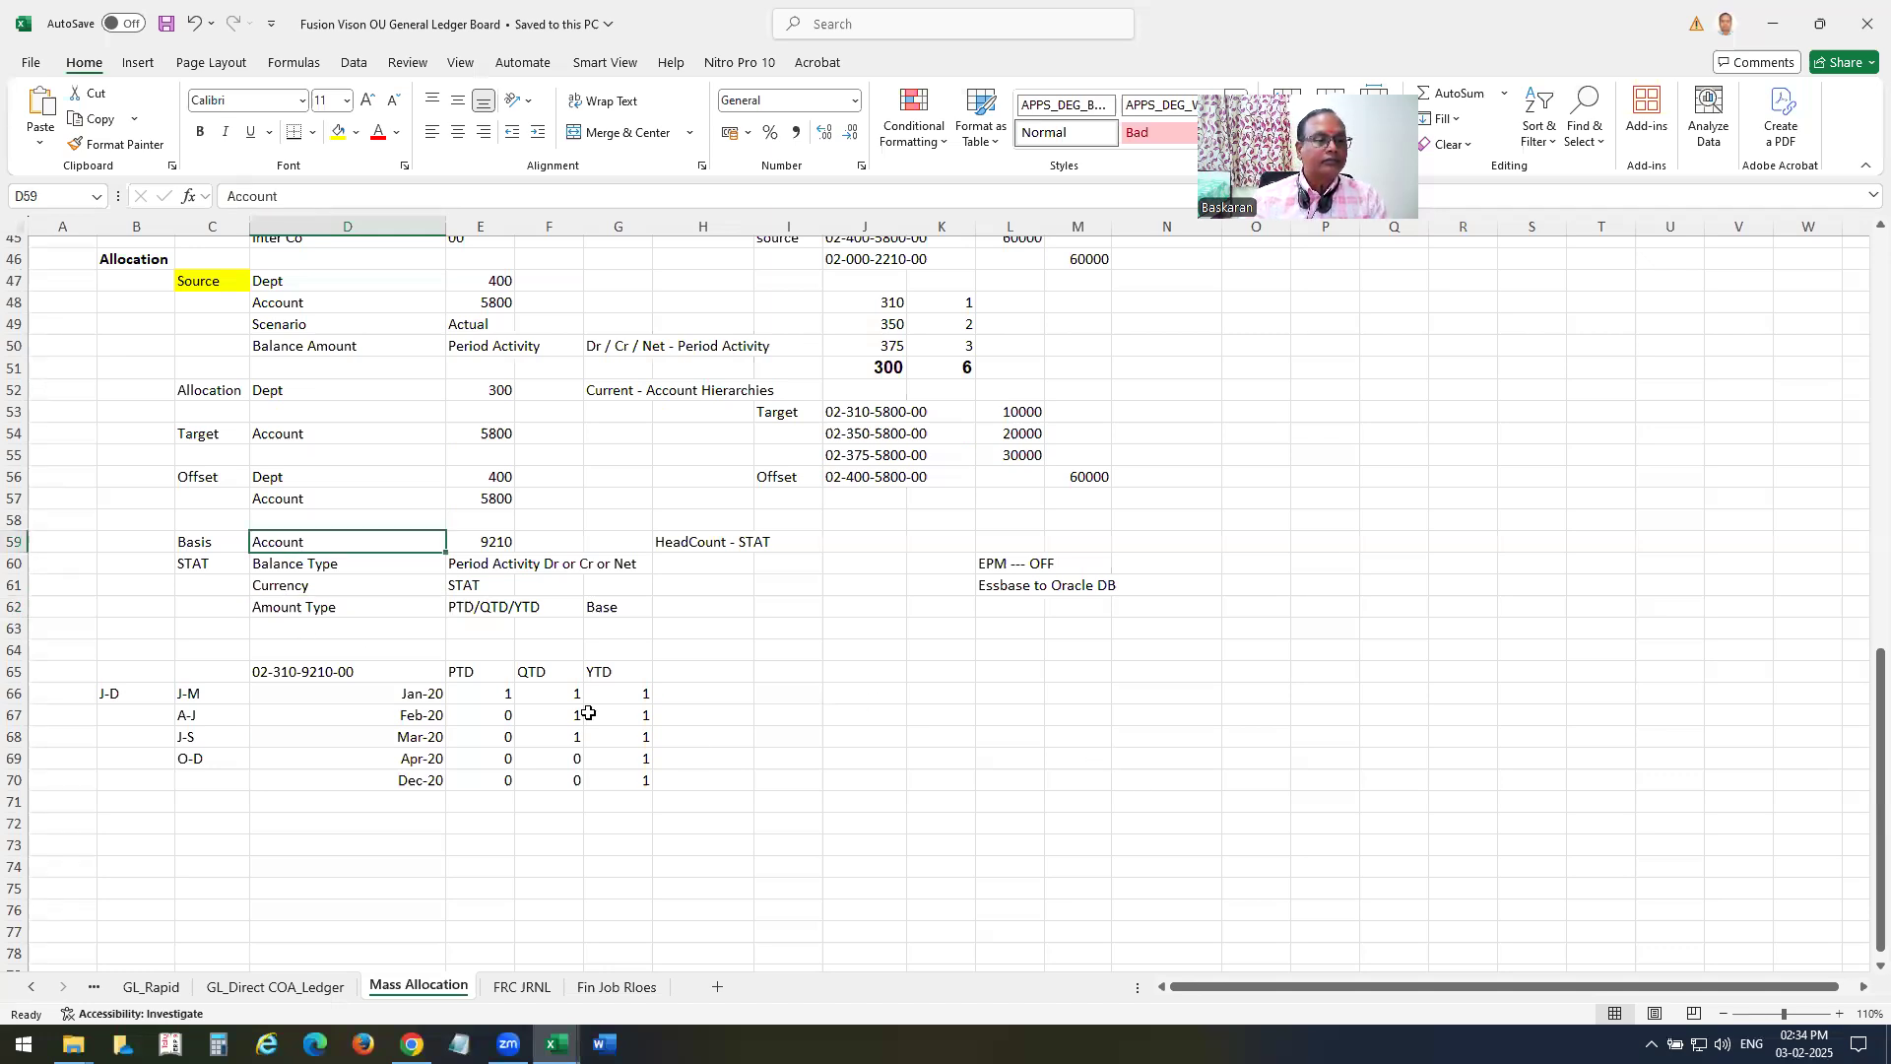
{"action": "key", "text": "alt+Tab"}
Add member 9210 from All Account Values as the basis's Account selection.
{"action": "left_click", "coordinate": [719, 321]}
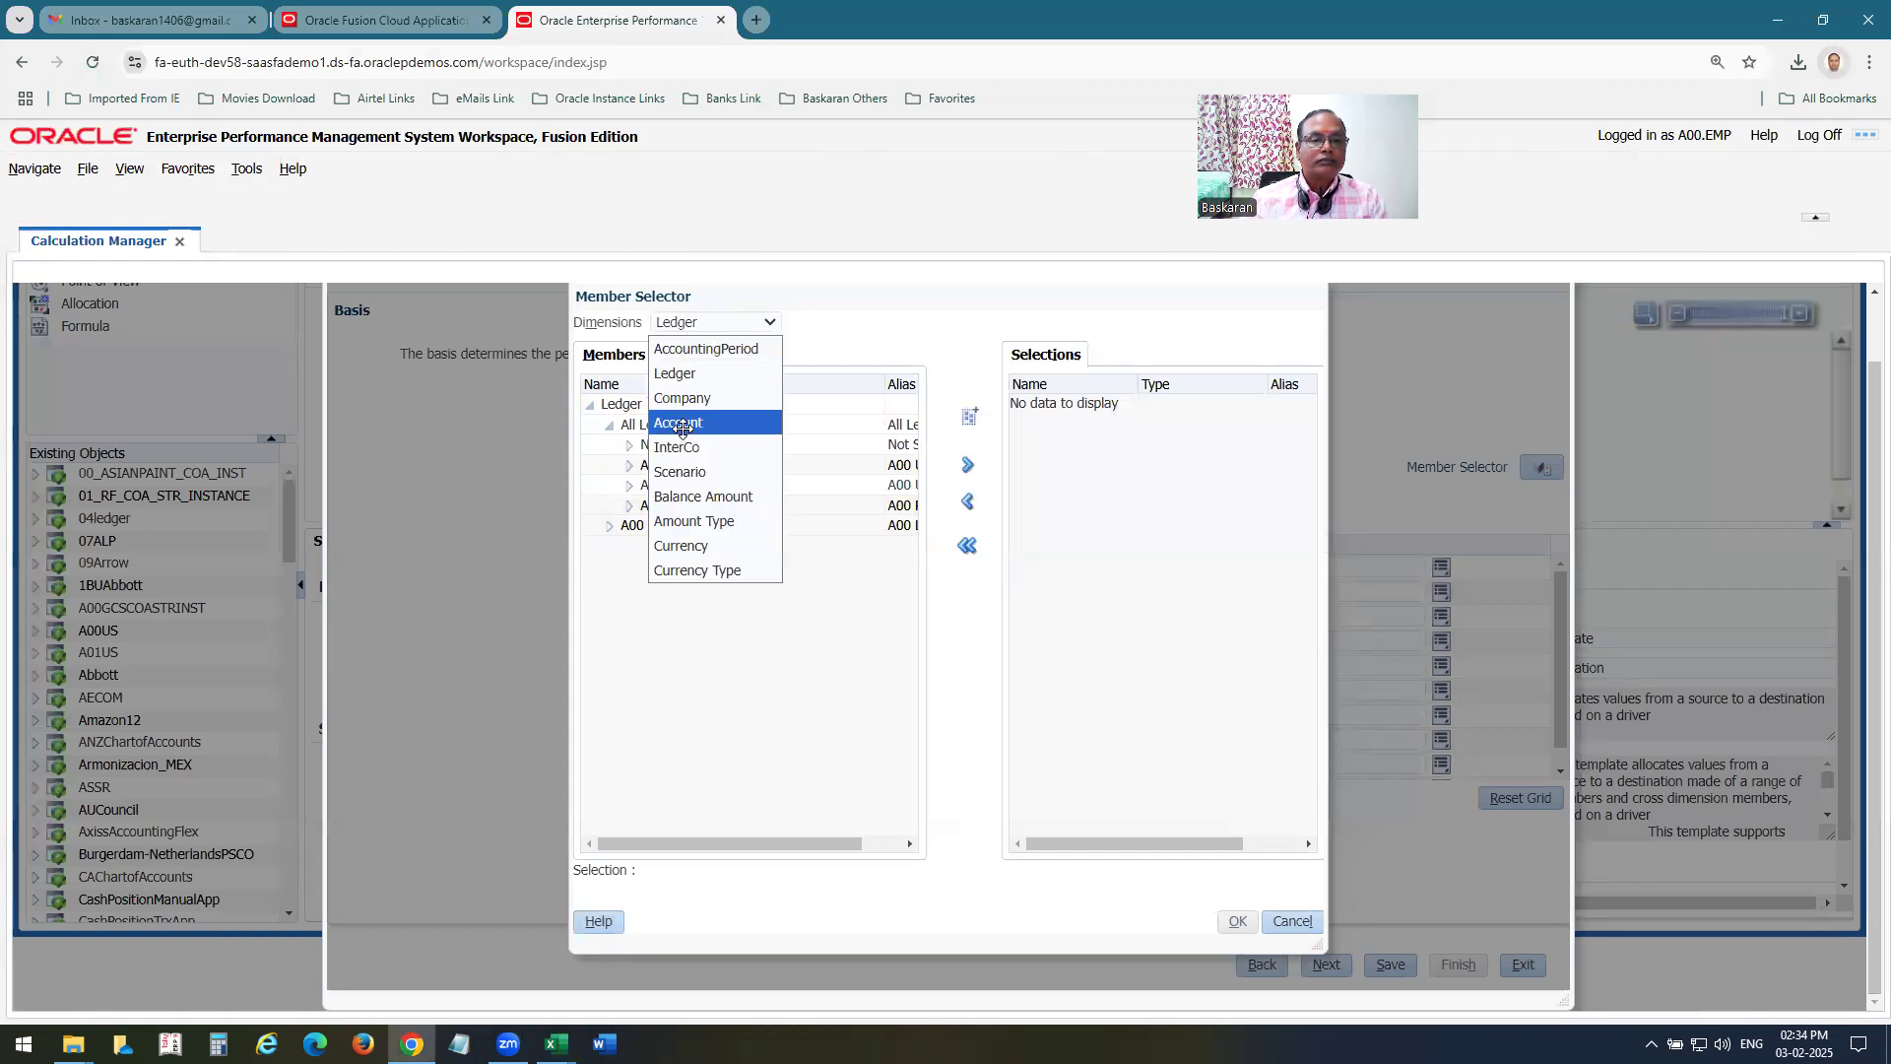
{"action": "left_click", "coordinate": [685, 425]}
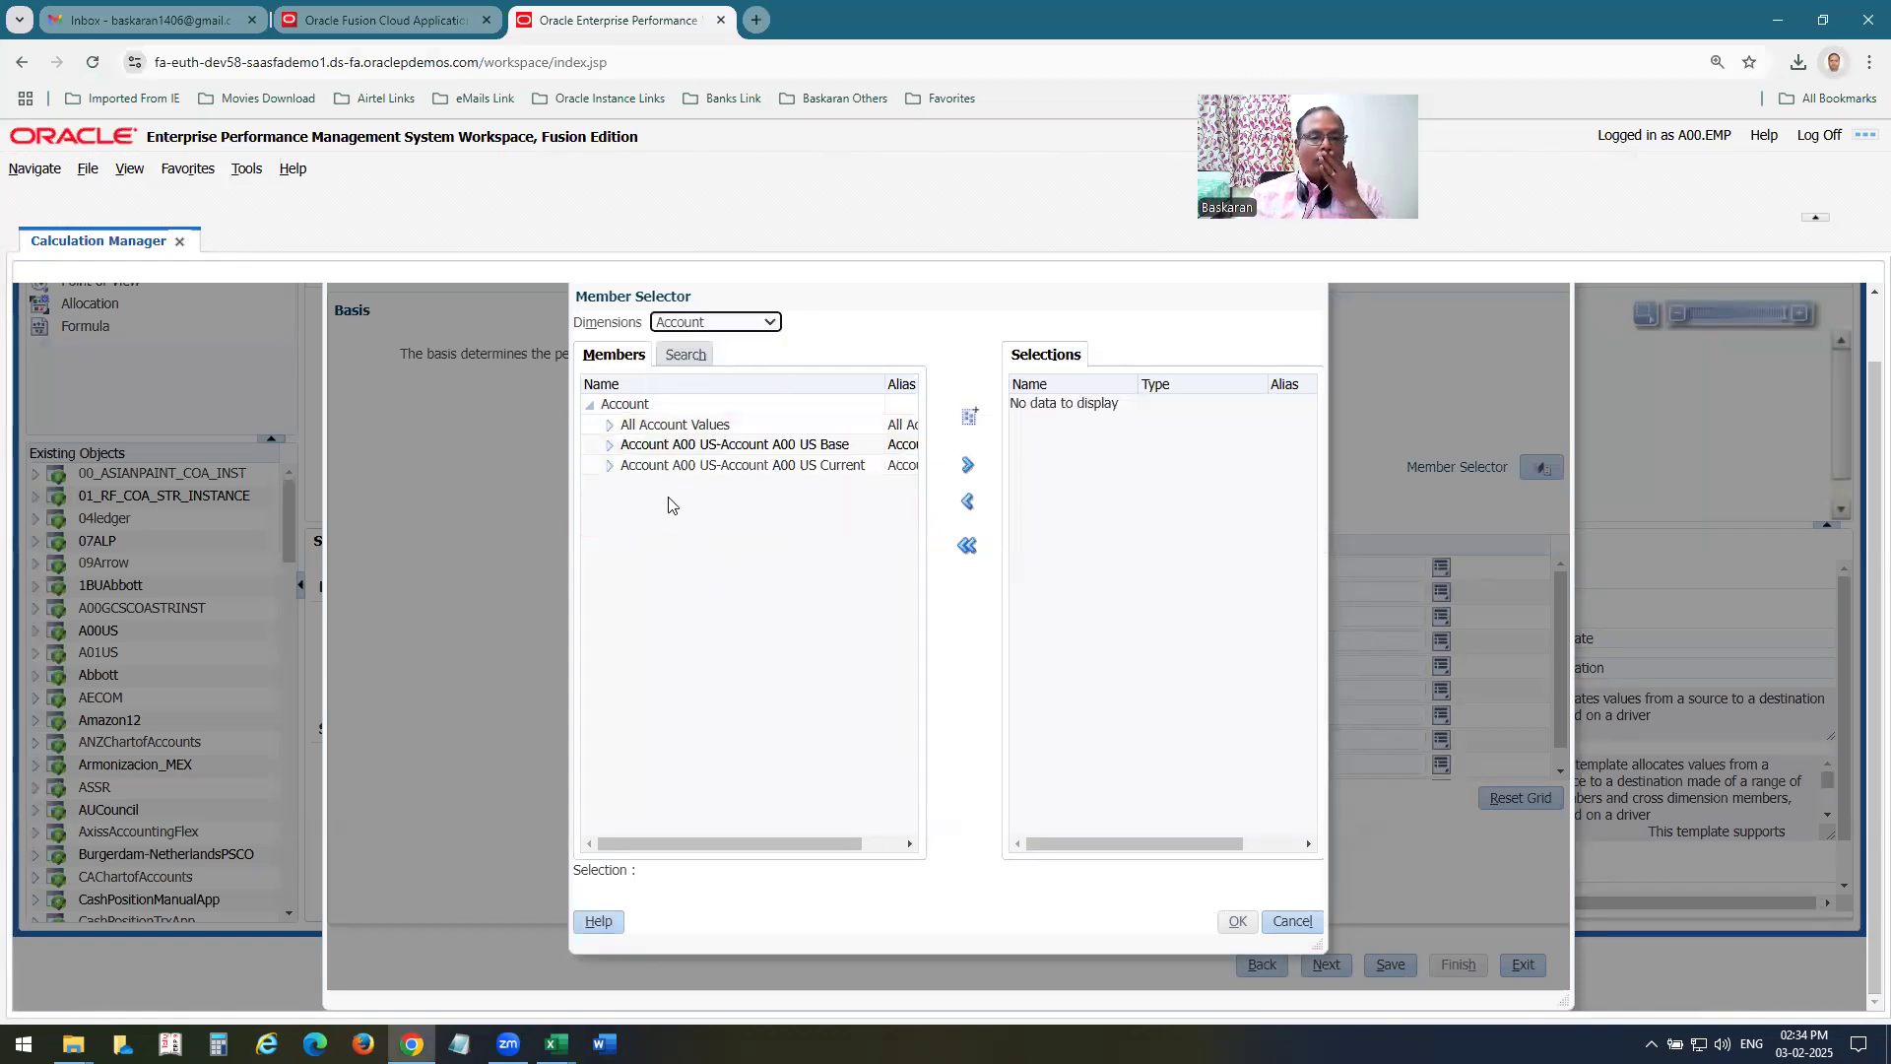
{"action": "left_click", "coordinate": [610, 425]}
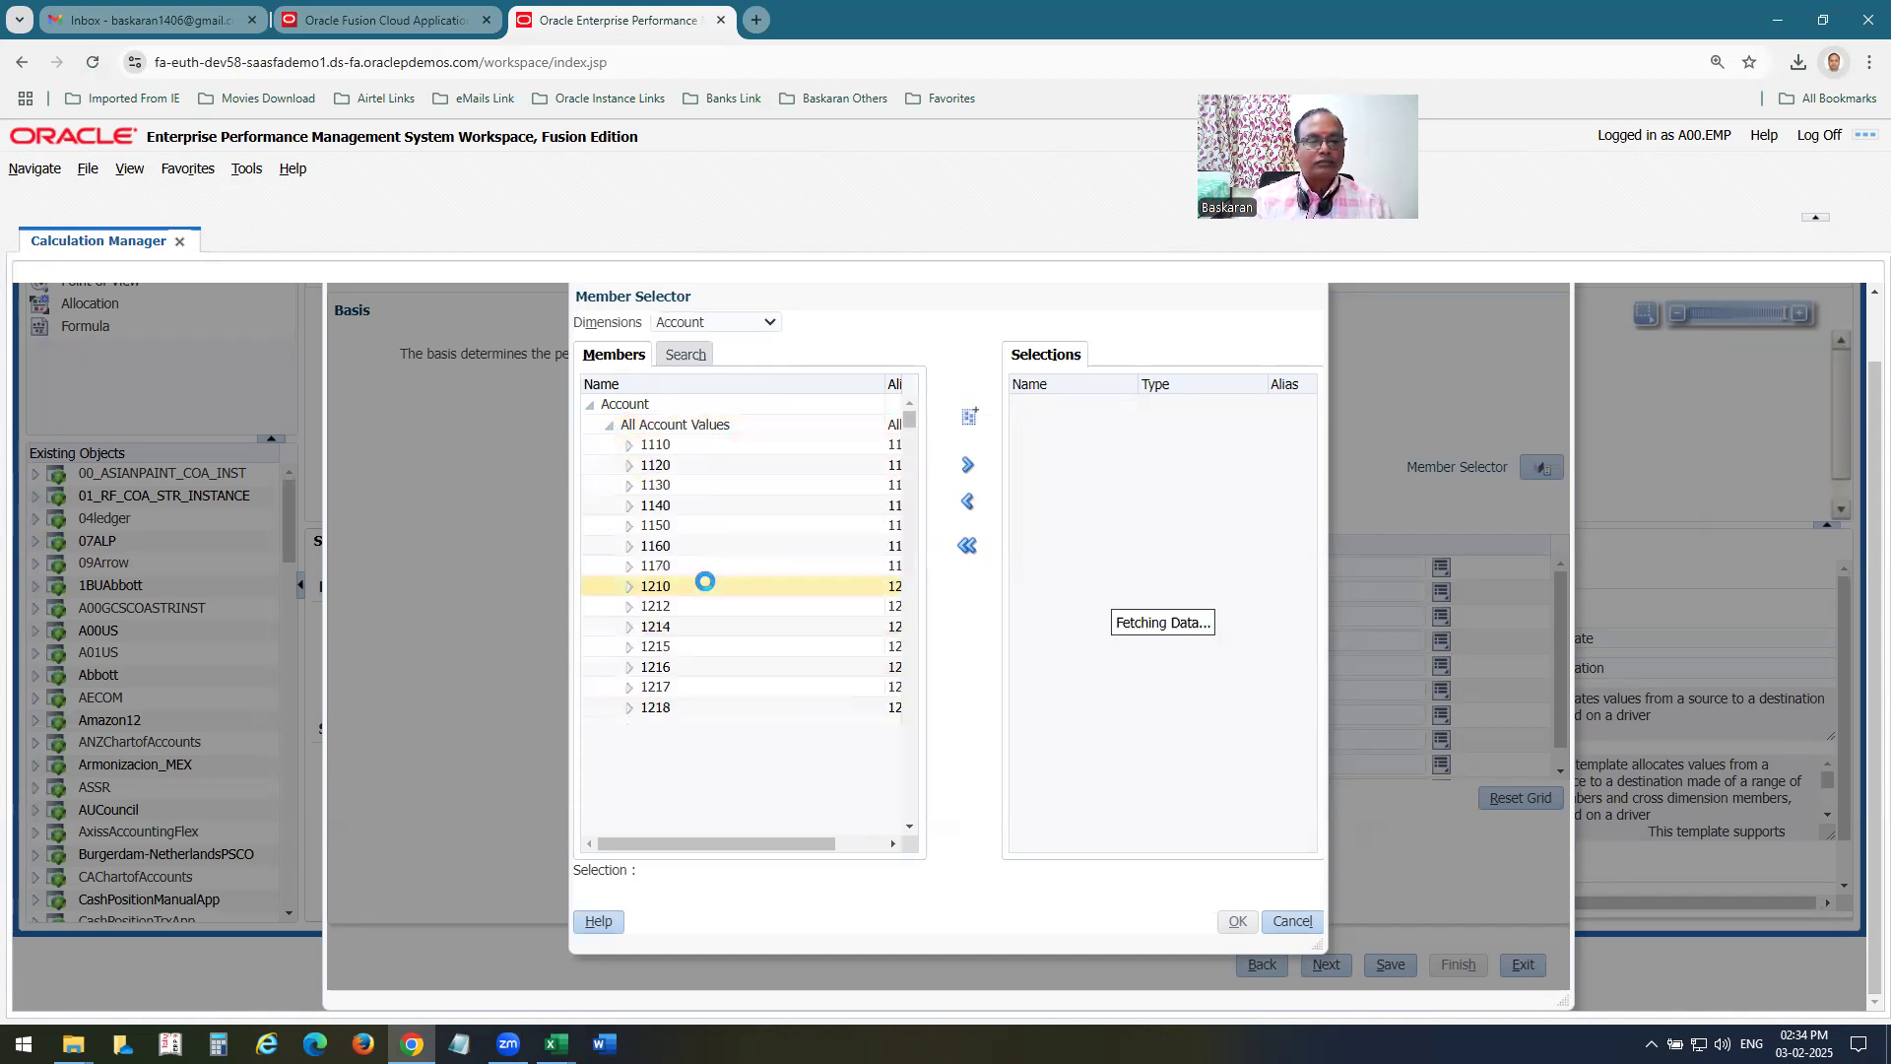
{"action": "left_click_drag", "start_coordinate": [911, 421], "coordinate": [576, 733]}
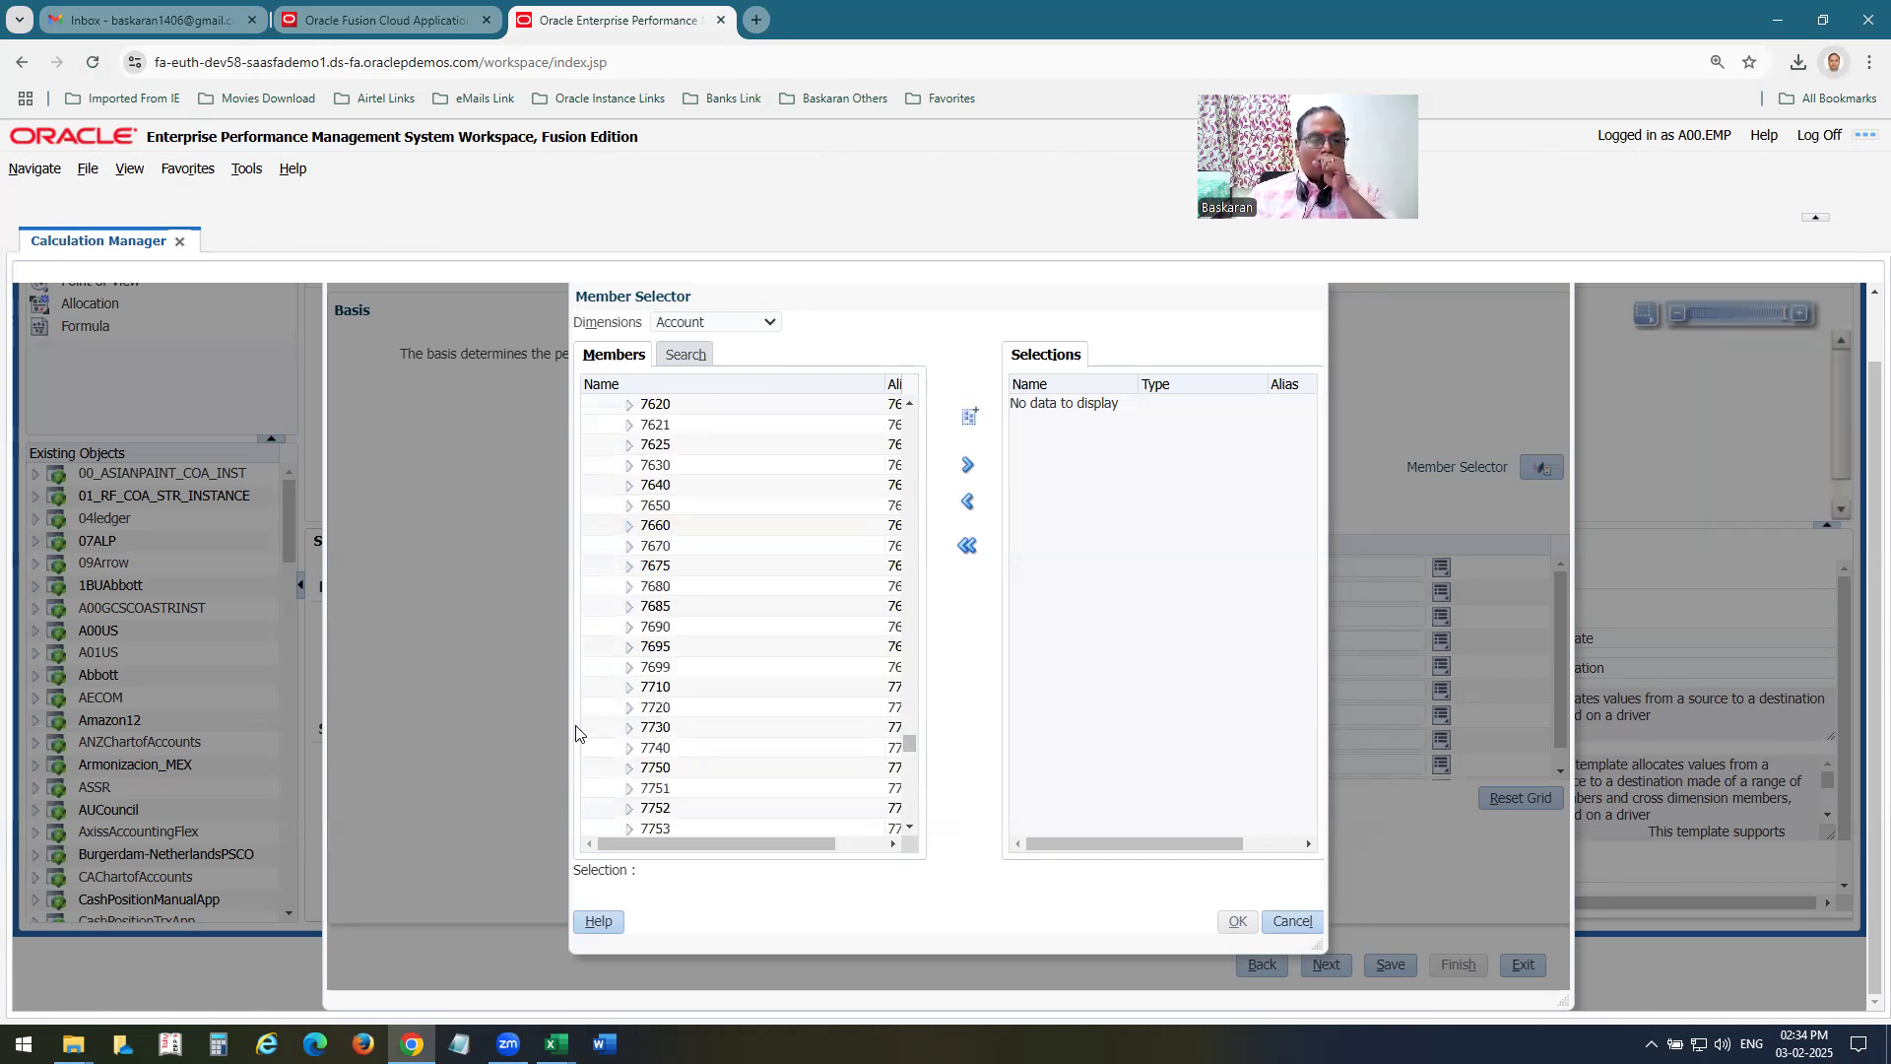
{"action": "left_click_drag", "start_coordinate": [909, 744], "coordinate": [773, 778]}
{"action": "scroll", "coordinate": [770, 756], "scroll_direction": "down", "scroll_amount": 2}
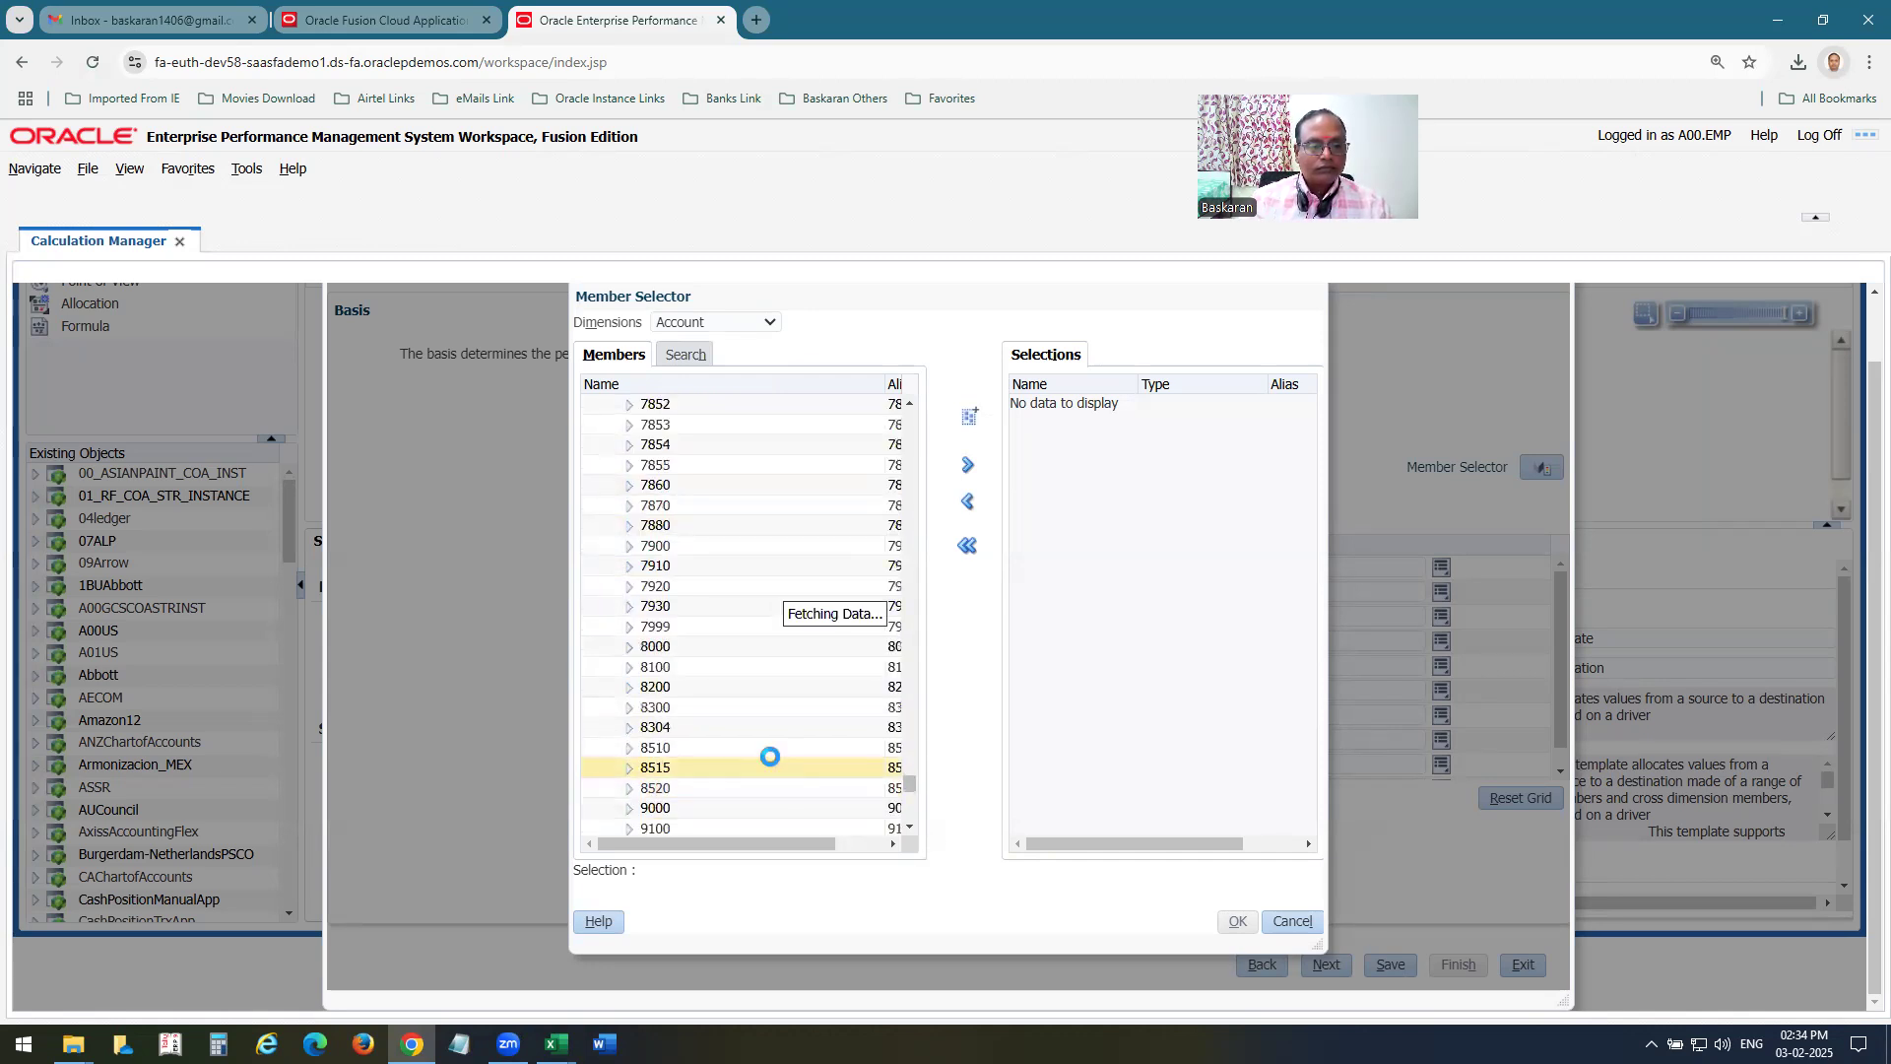
{"action": "left_click", "coordinate": [658, 772]}
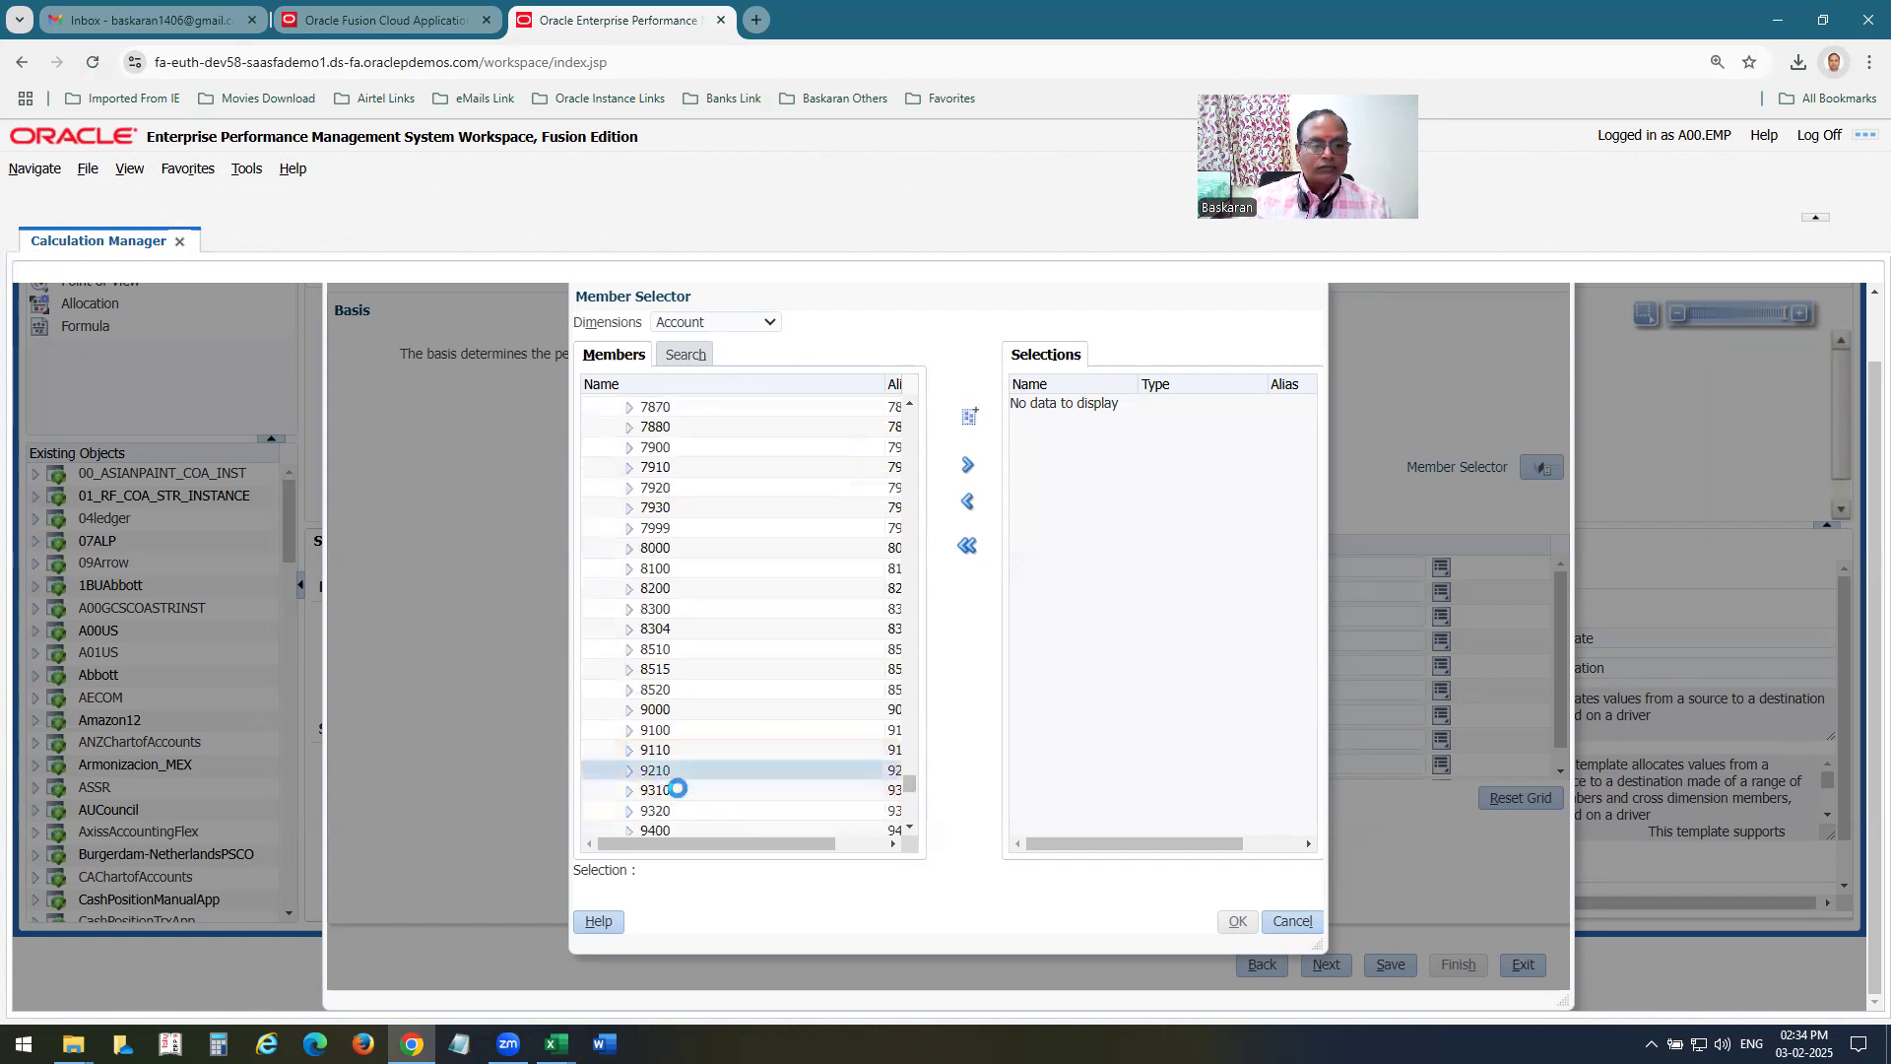
{"action": "left_click", "coordinate": [967, 466]}
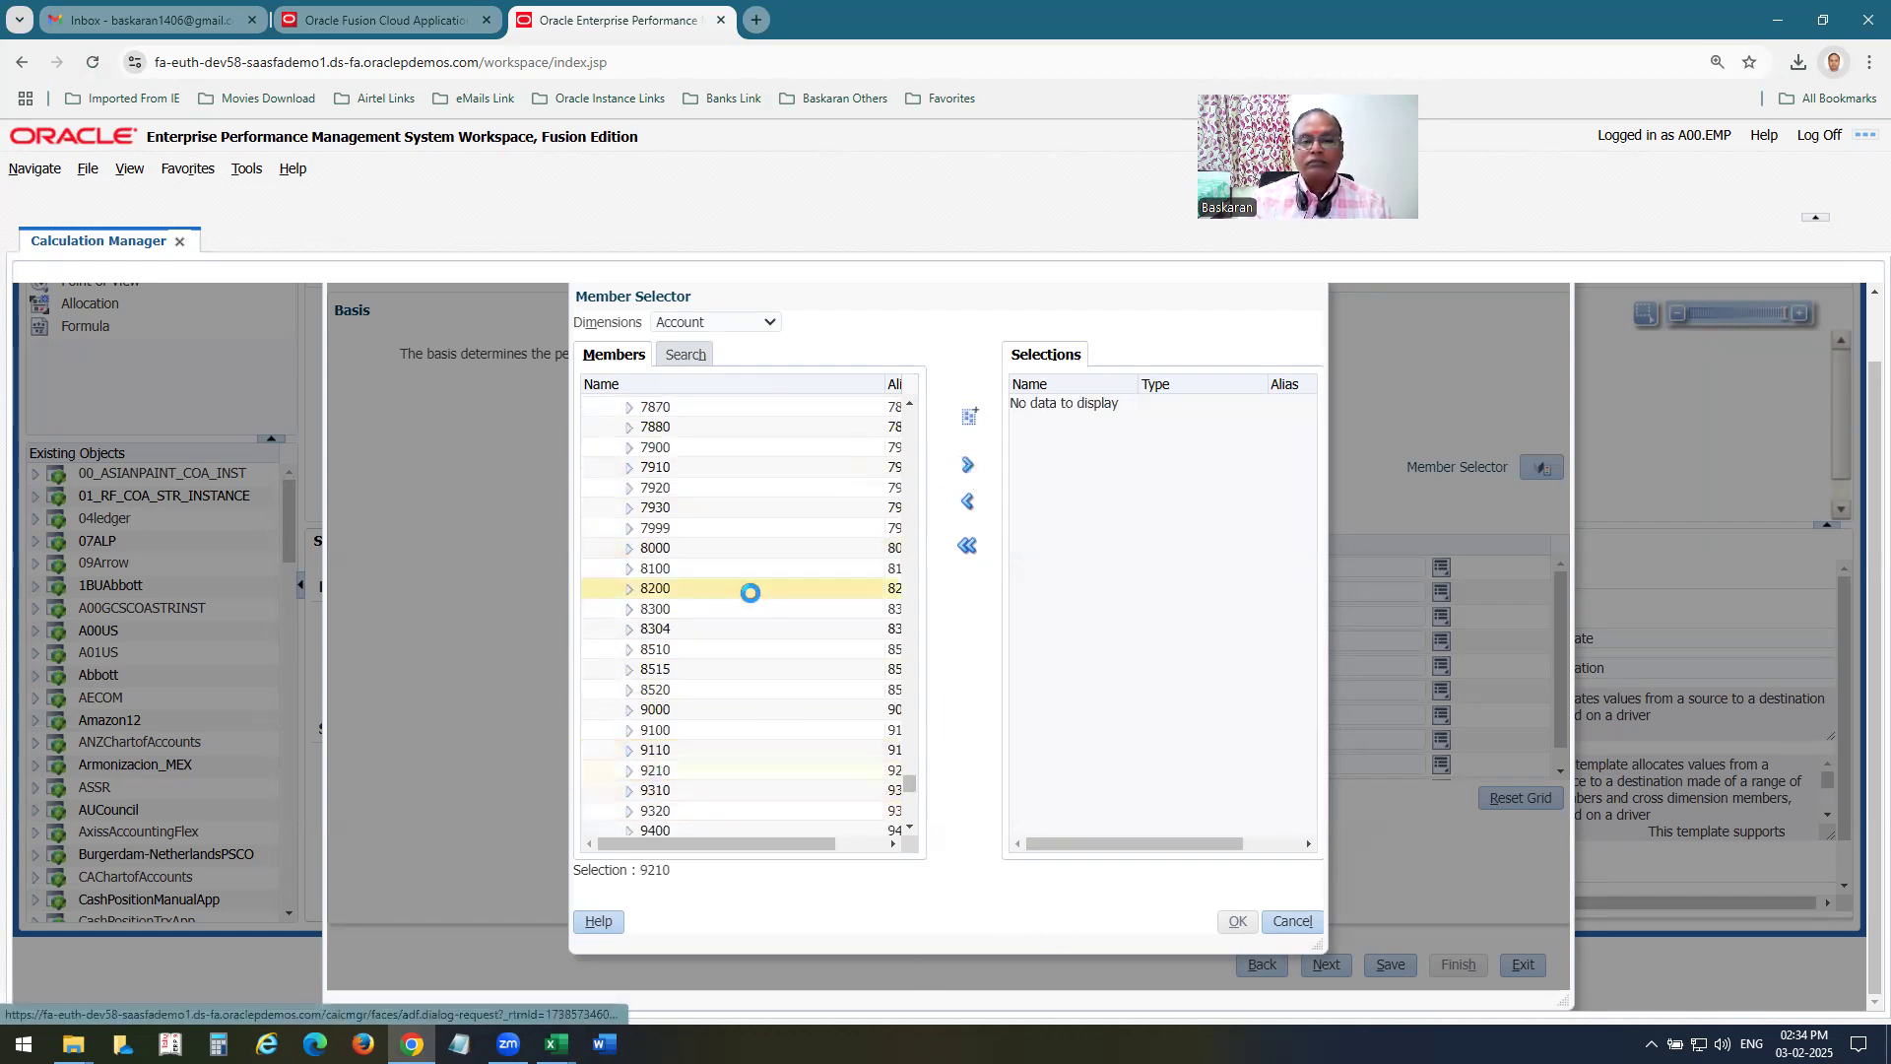
Check the worksheet's Balance Type entry and add Period Activity as the basis's Balance Amount member.
{"action": "key", "text": "alt+Tab"}
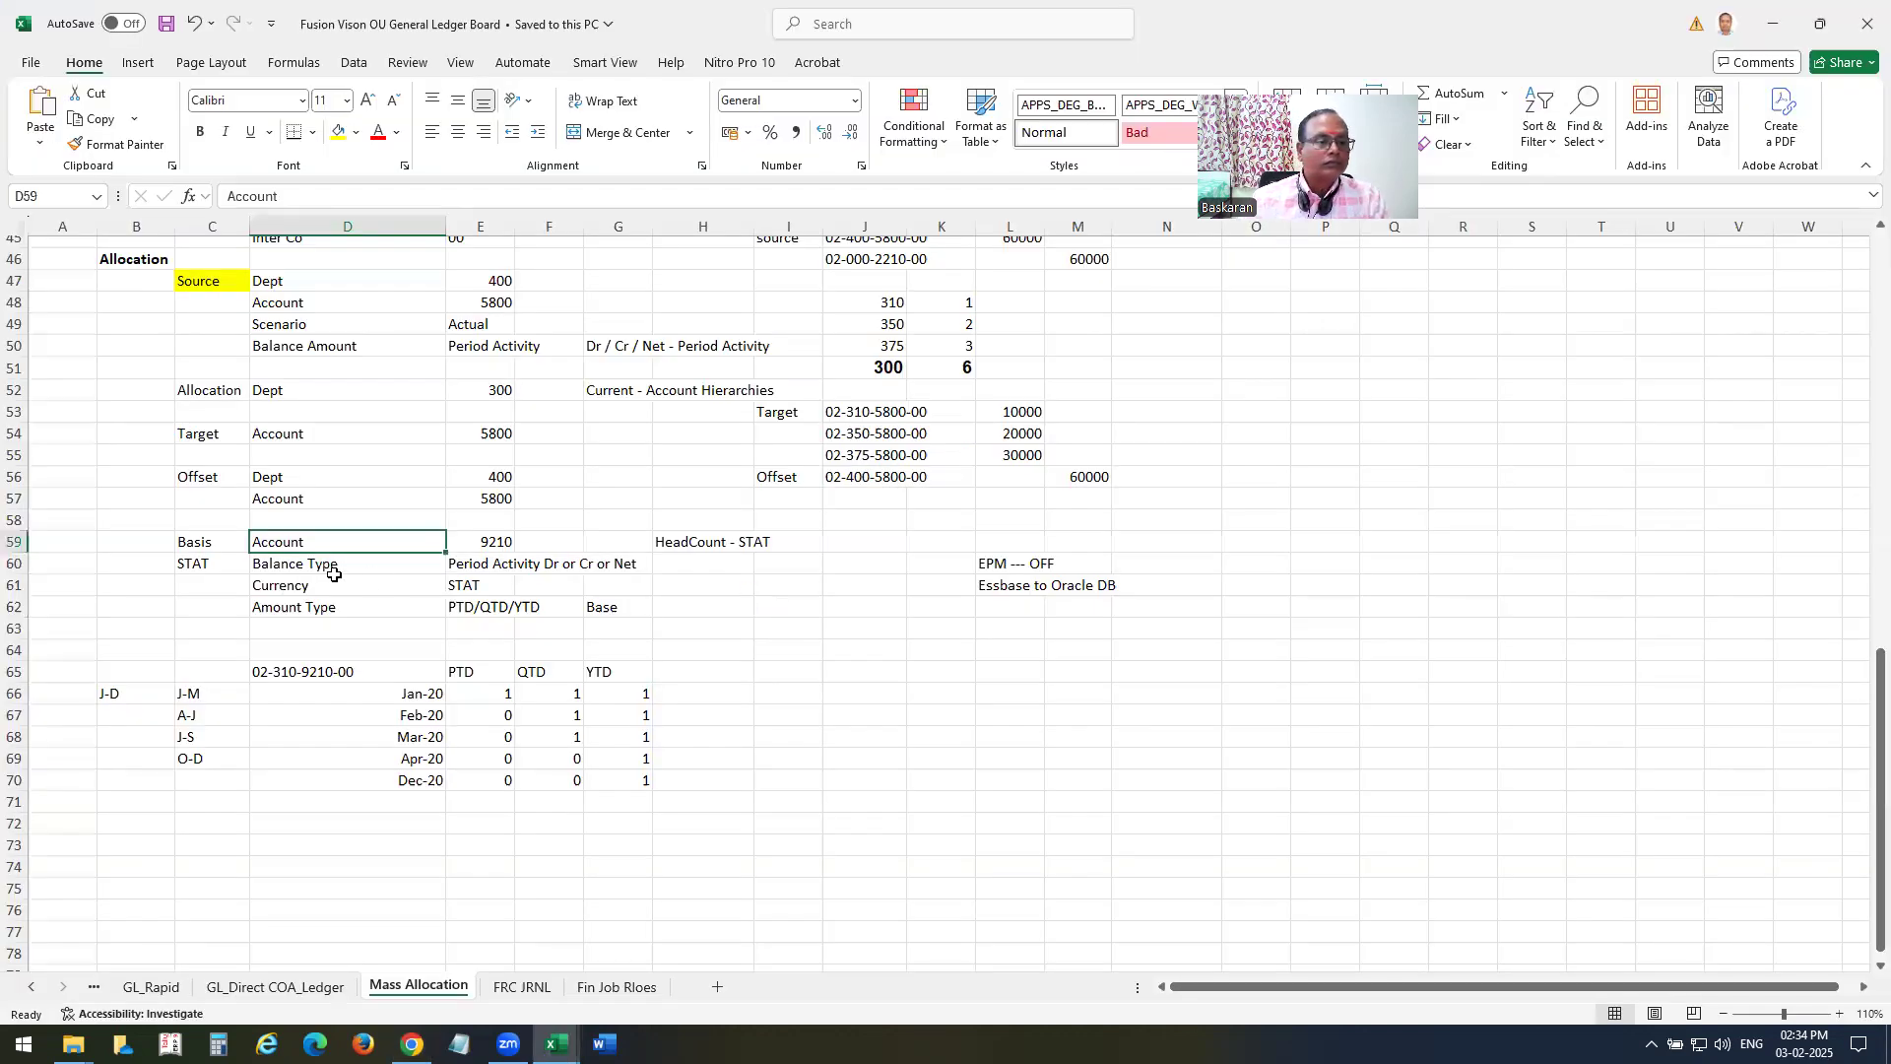
{"action": "left_click", "coordinate": [317, 568]}
{"action": "key", "text": "alt+Tab"}
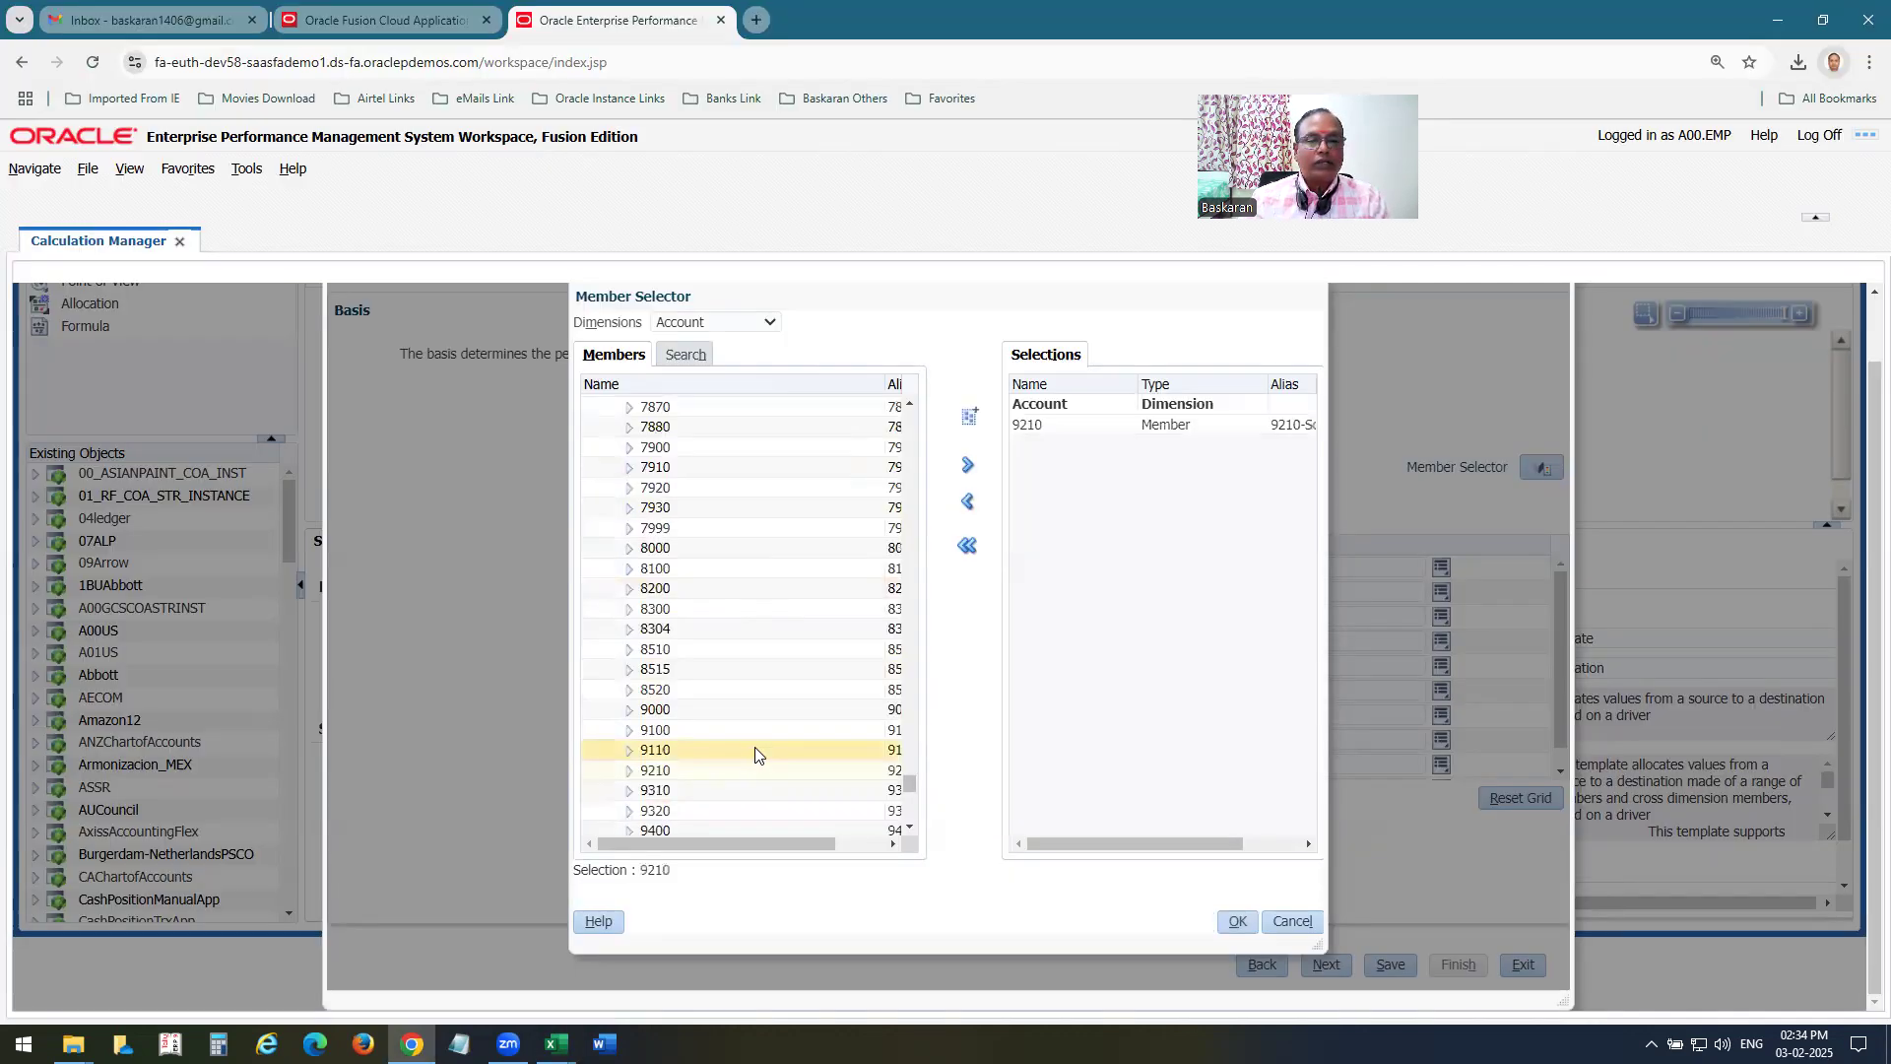
{"action": "left_click", "coordinate": [711, 323]}
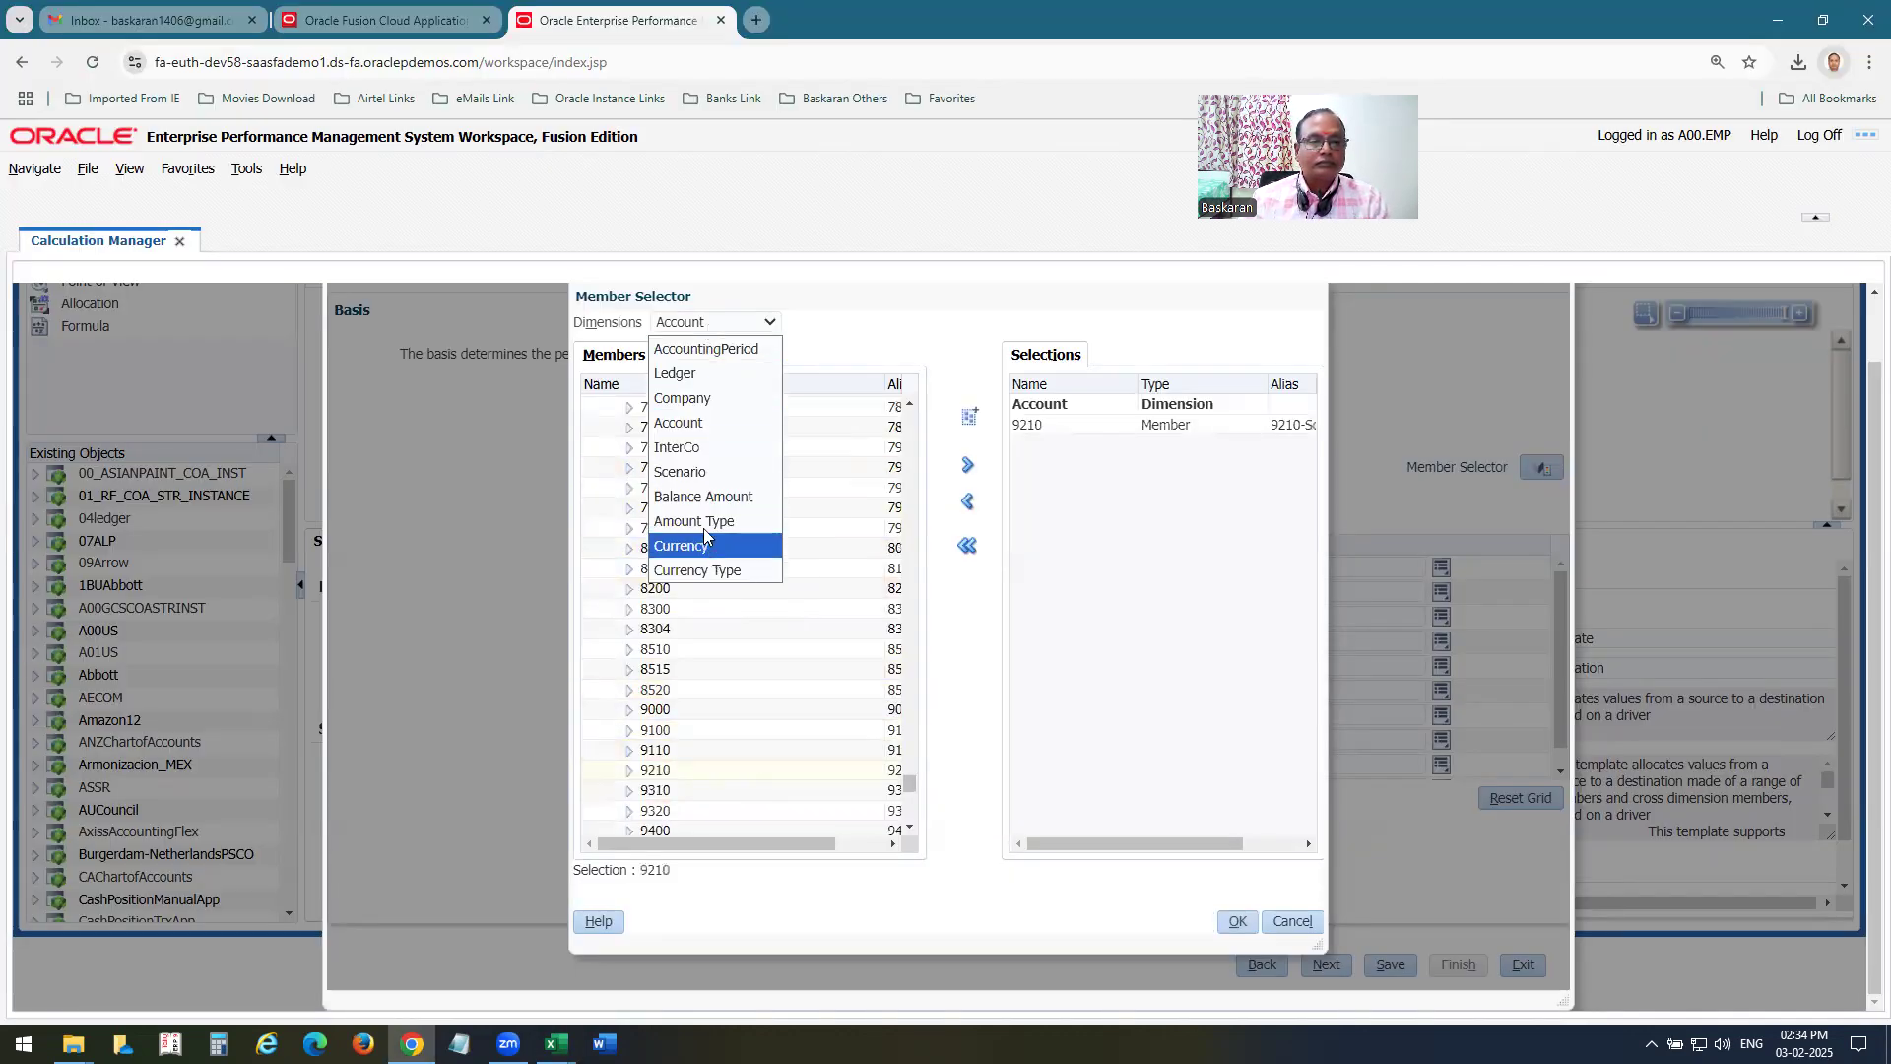
{"action": "left_click", "coordinate": [711, 522]}
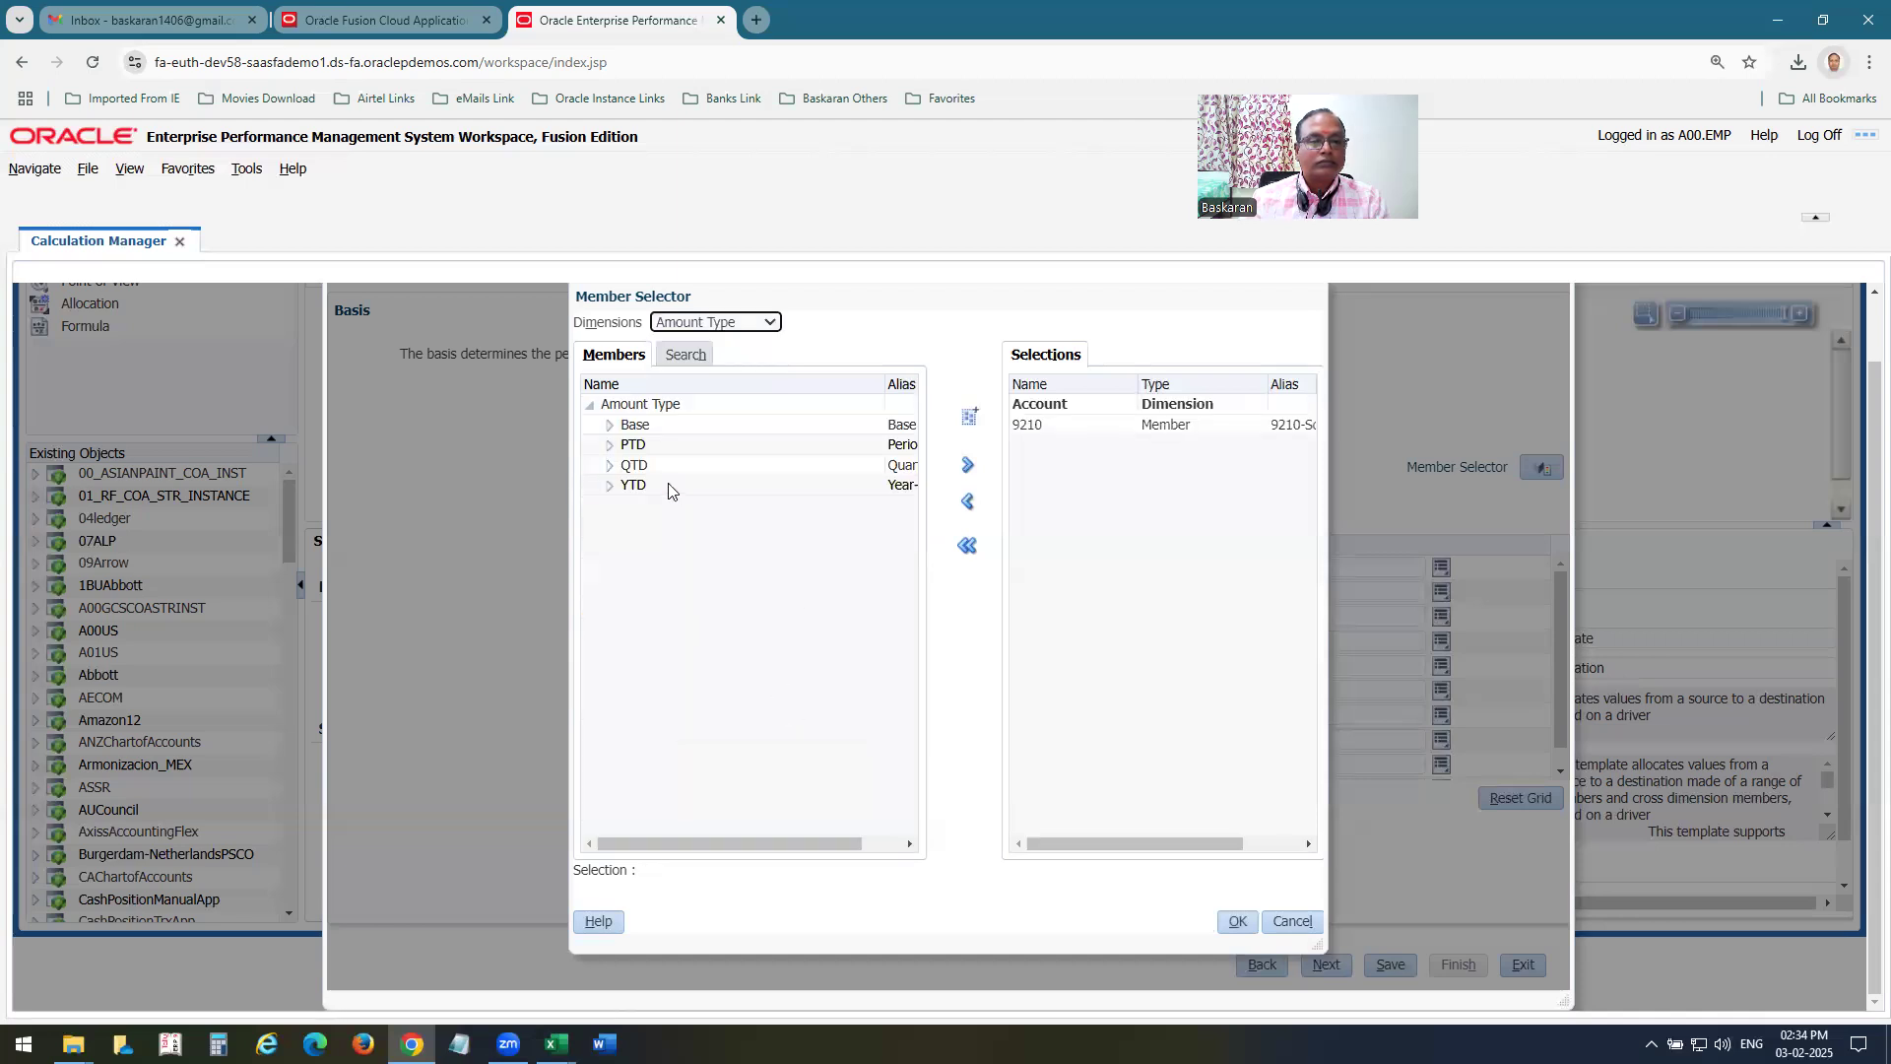
{"action": "left_click", "coordinate": [701, 323]}
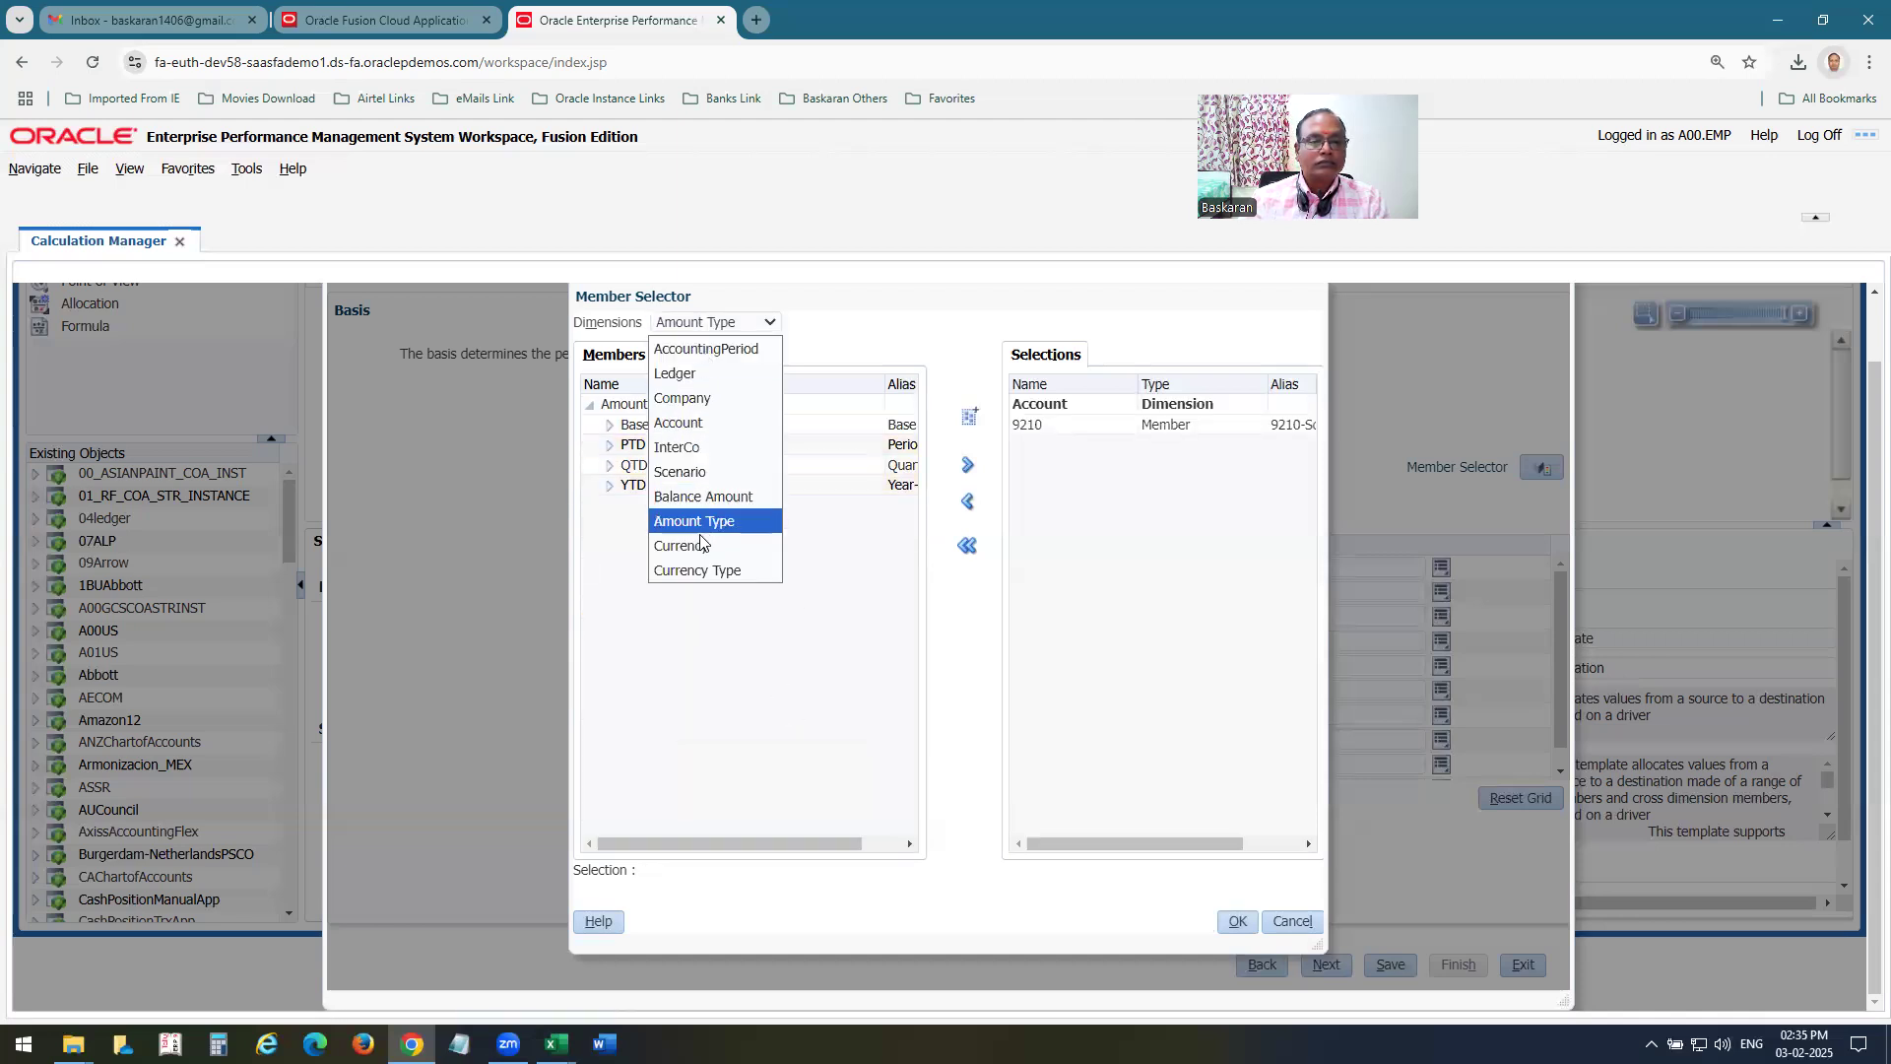
{"action": "left_click", "coordinate": [700, 499]}
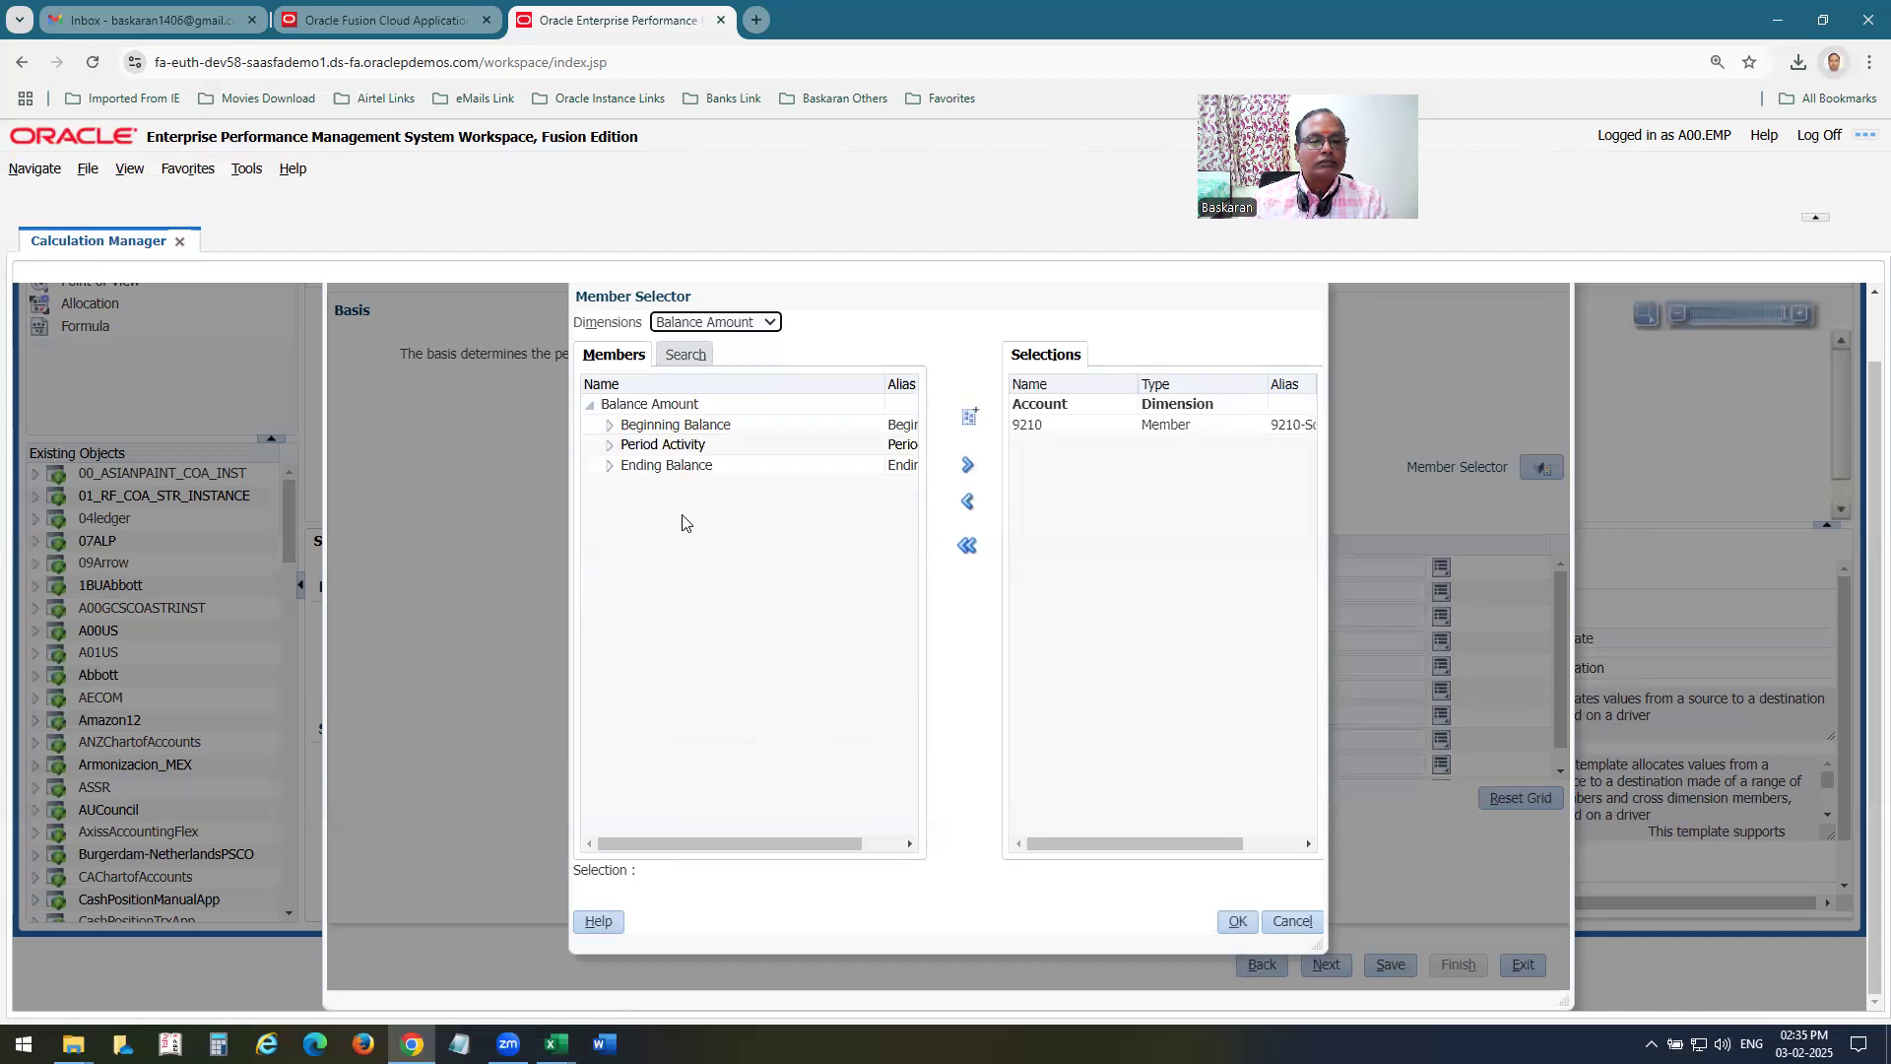
{"action": "left_click", "coordinate": [690, 444]}
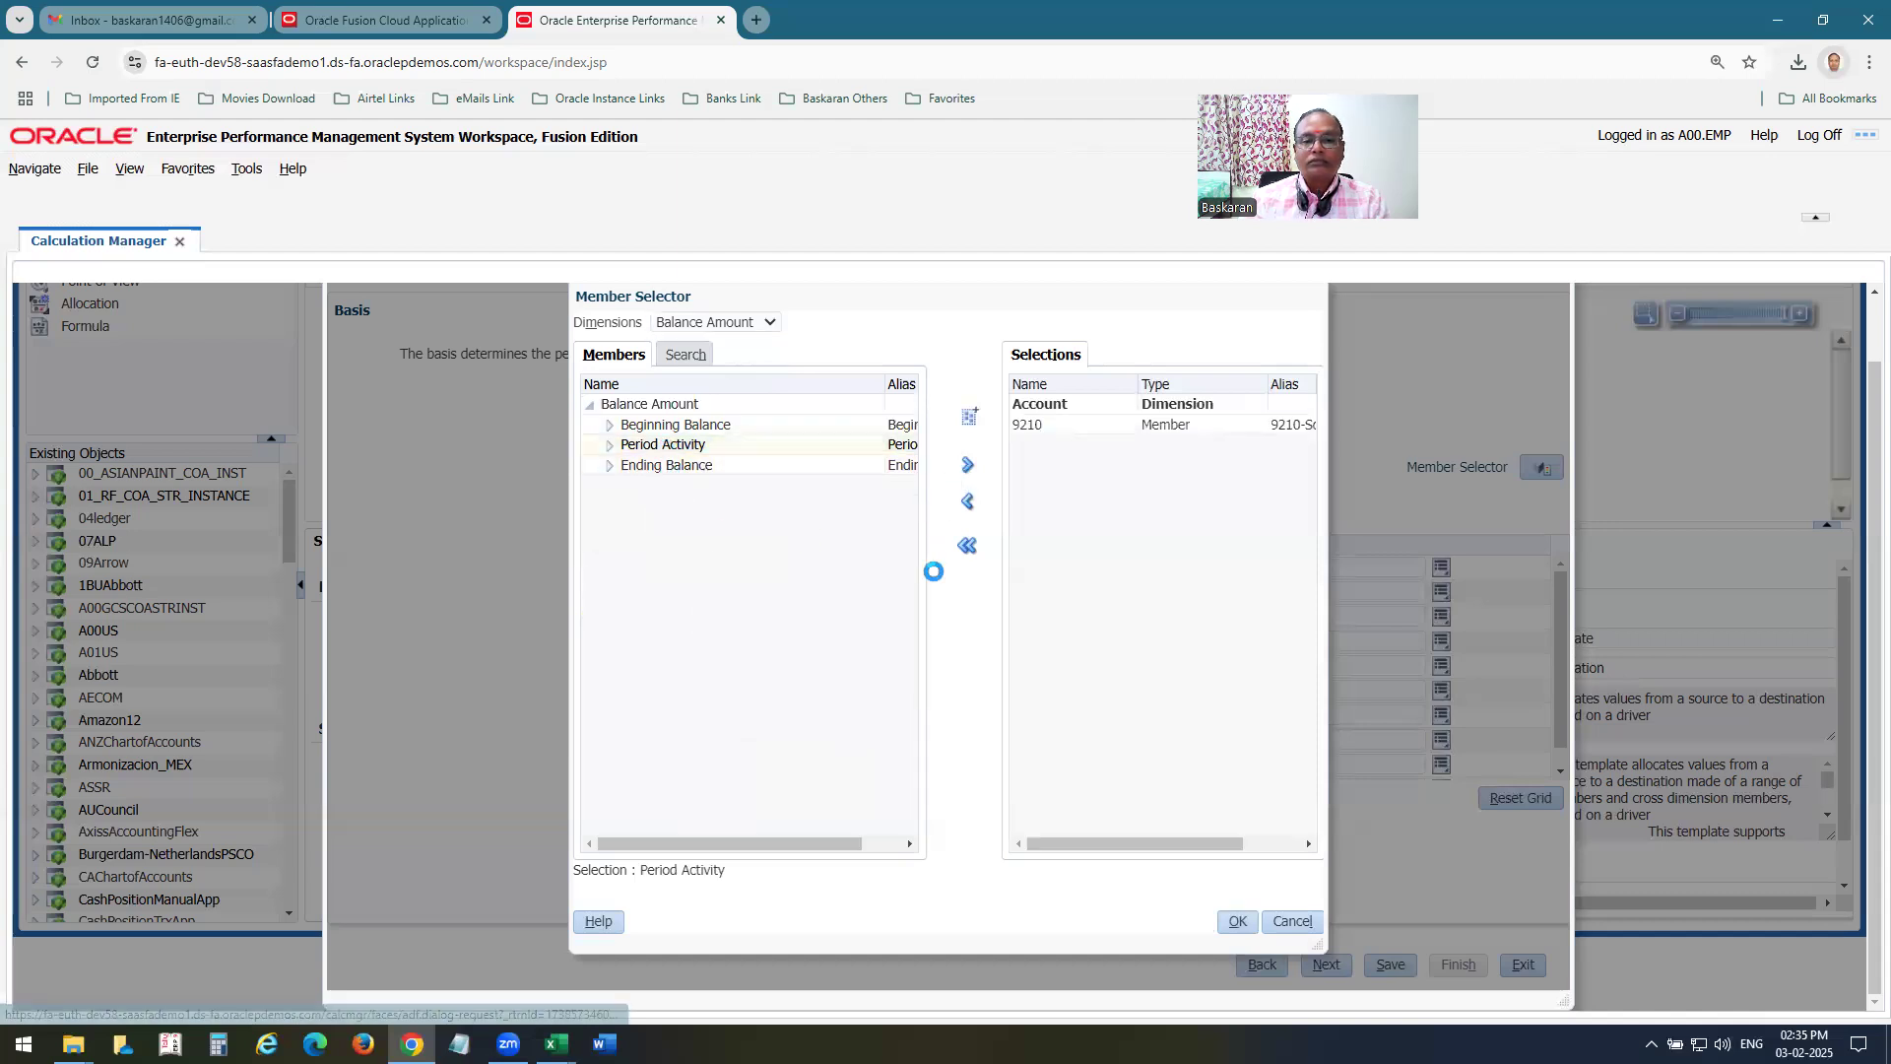
Add STAT as the basis's Currency member.
{"action": "left_click", "coordinate": [734, 323]}
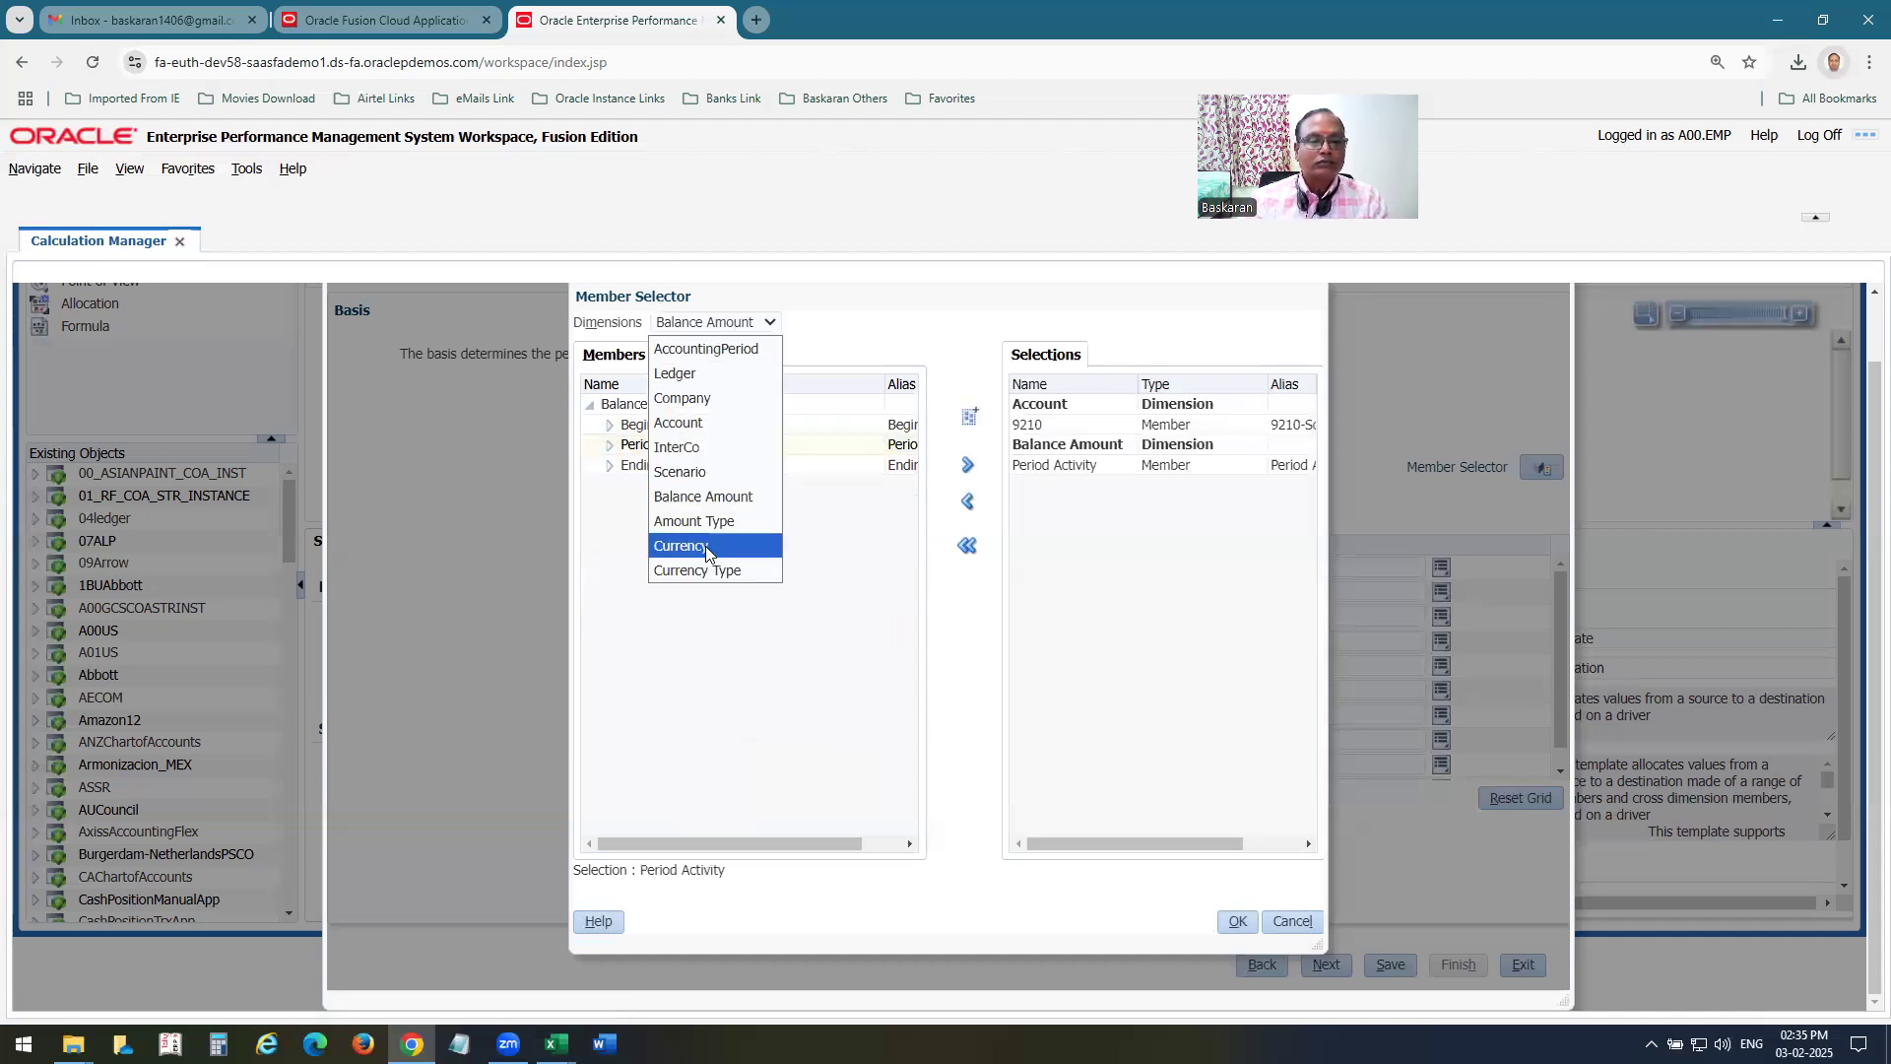
{"action": "left_click", "coordinate": [706, 548]}
{"action": "scroll", "coordinate": [909, 712], "scroll_direction": "down", "scroll_amount": 2}
{"action": "left_click_drag", "start_coordinate": [909, 711], "coordinate": [904, 750]}
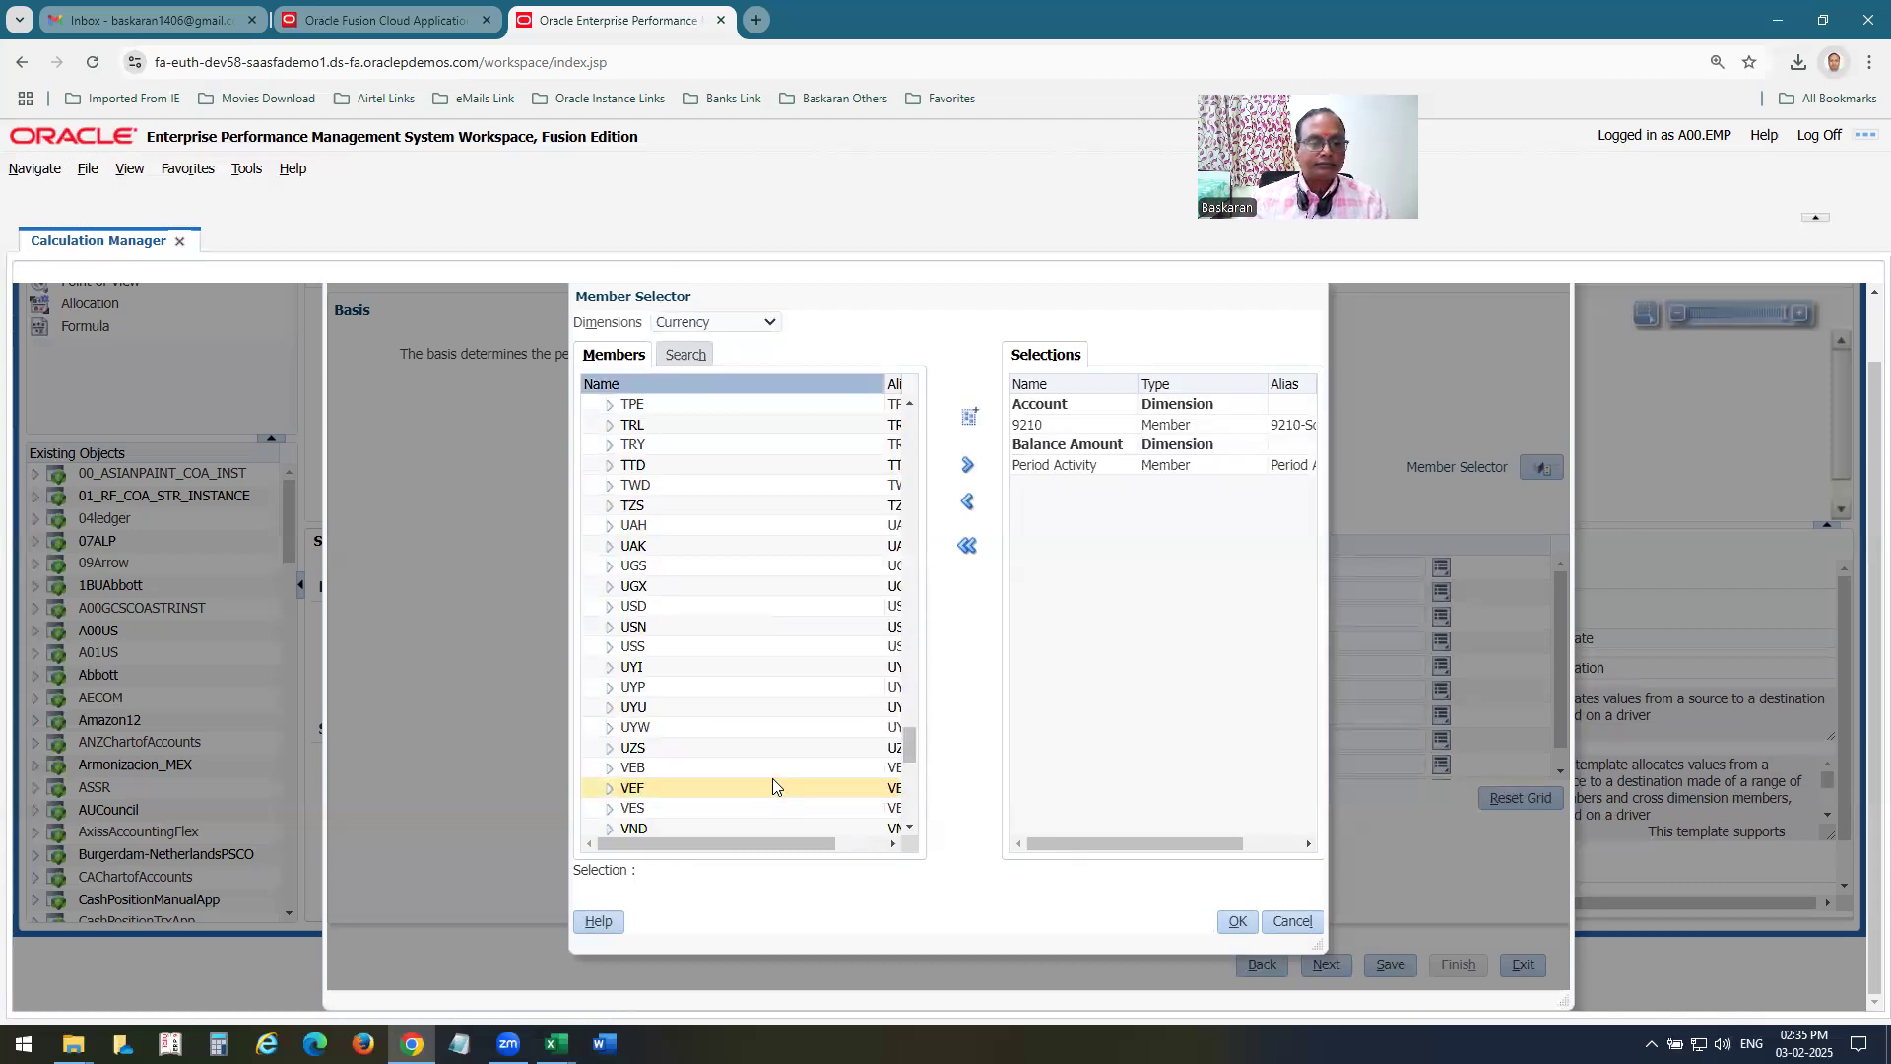
{"action": "scroll", "coordinate": [772, 739], "scroll_direction": "down", "scroll_amount": 2}
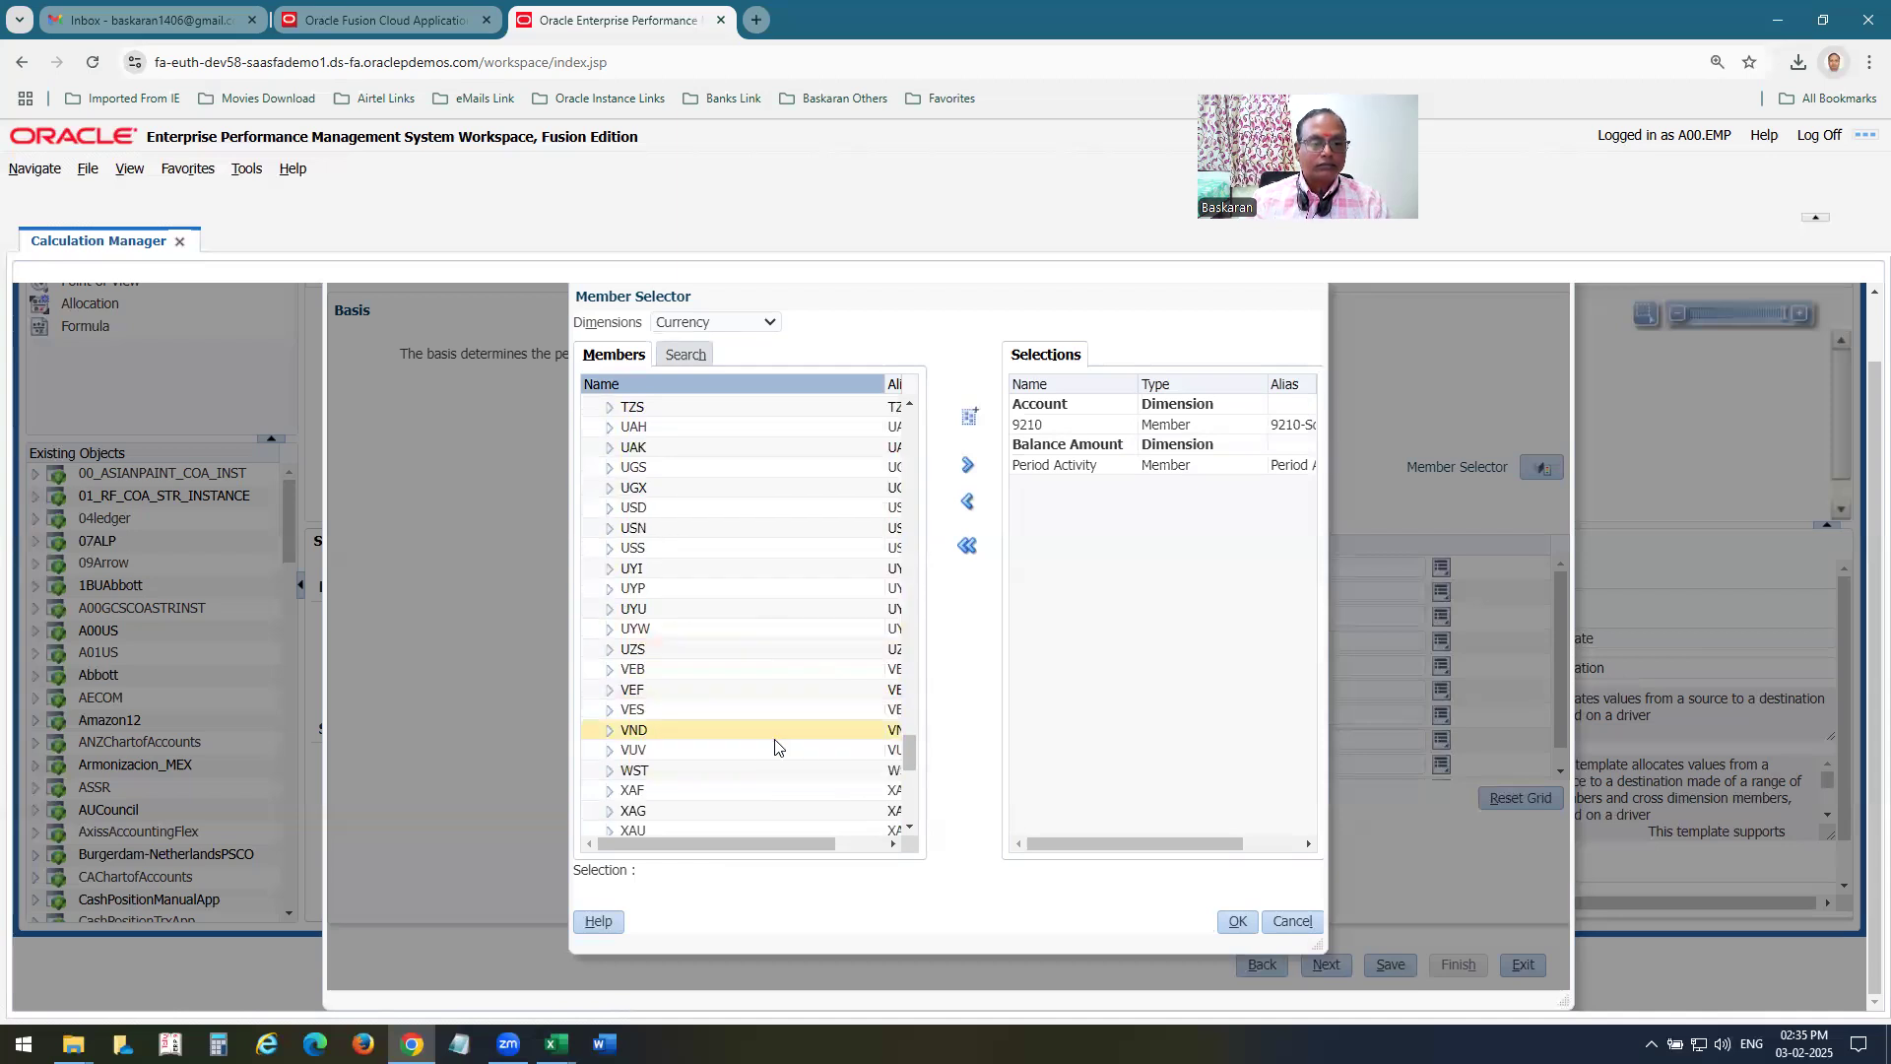
{"action": "scroll", "coordinate": [776, 748], "scroll_direction": "up", "scroll_amount": 2}
{"action": "scroll", "coordinate": [775, 748], "scroll_direction": "up", "scroll_amount": 2}
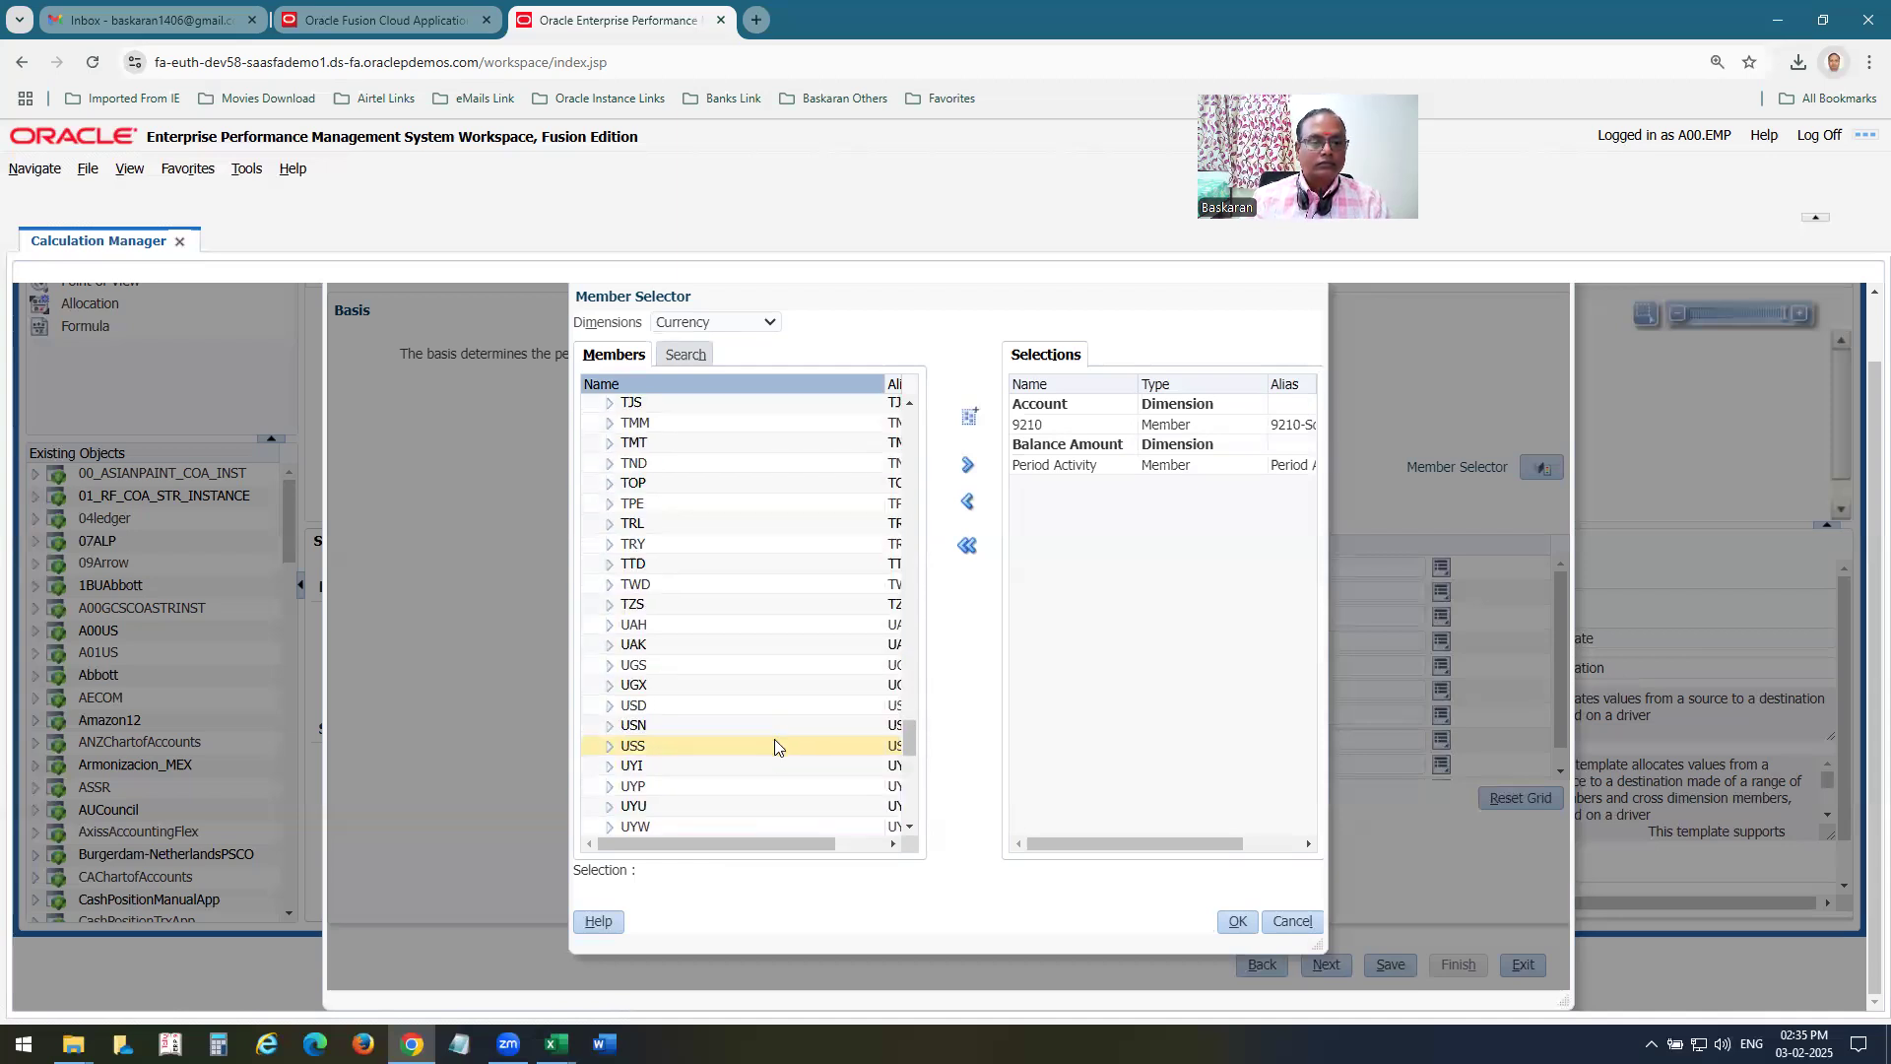
{"action": "scroll", "coordinate": [775, 746], "scroll_direction": "up", "scroll_amount": 6}
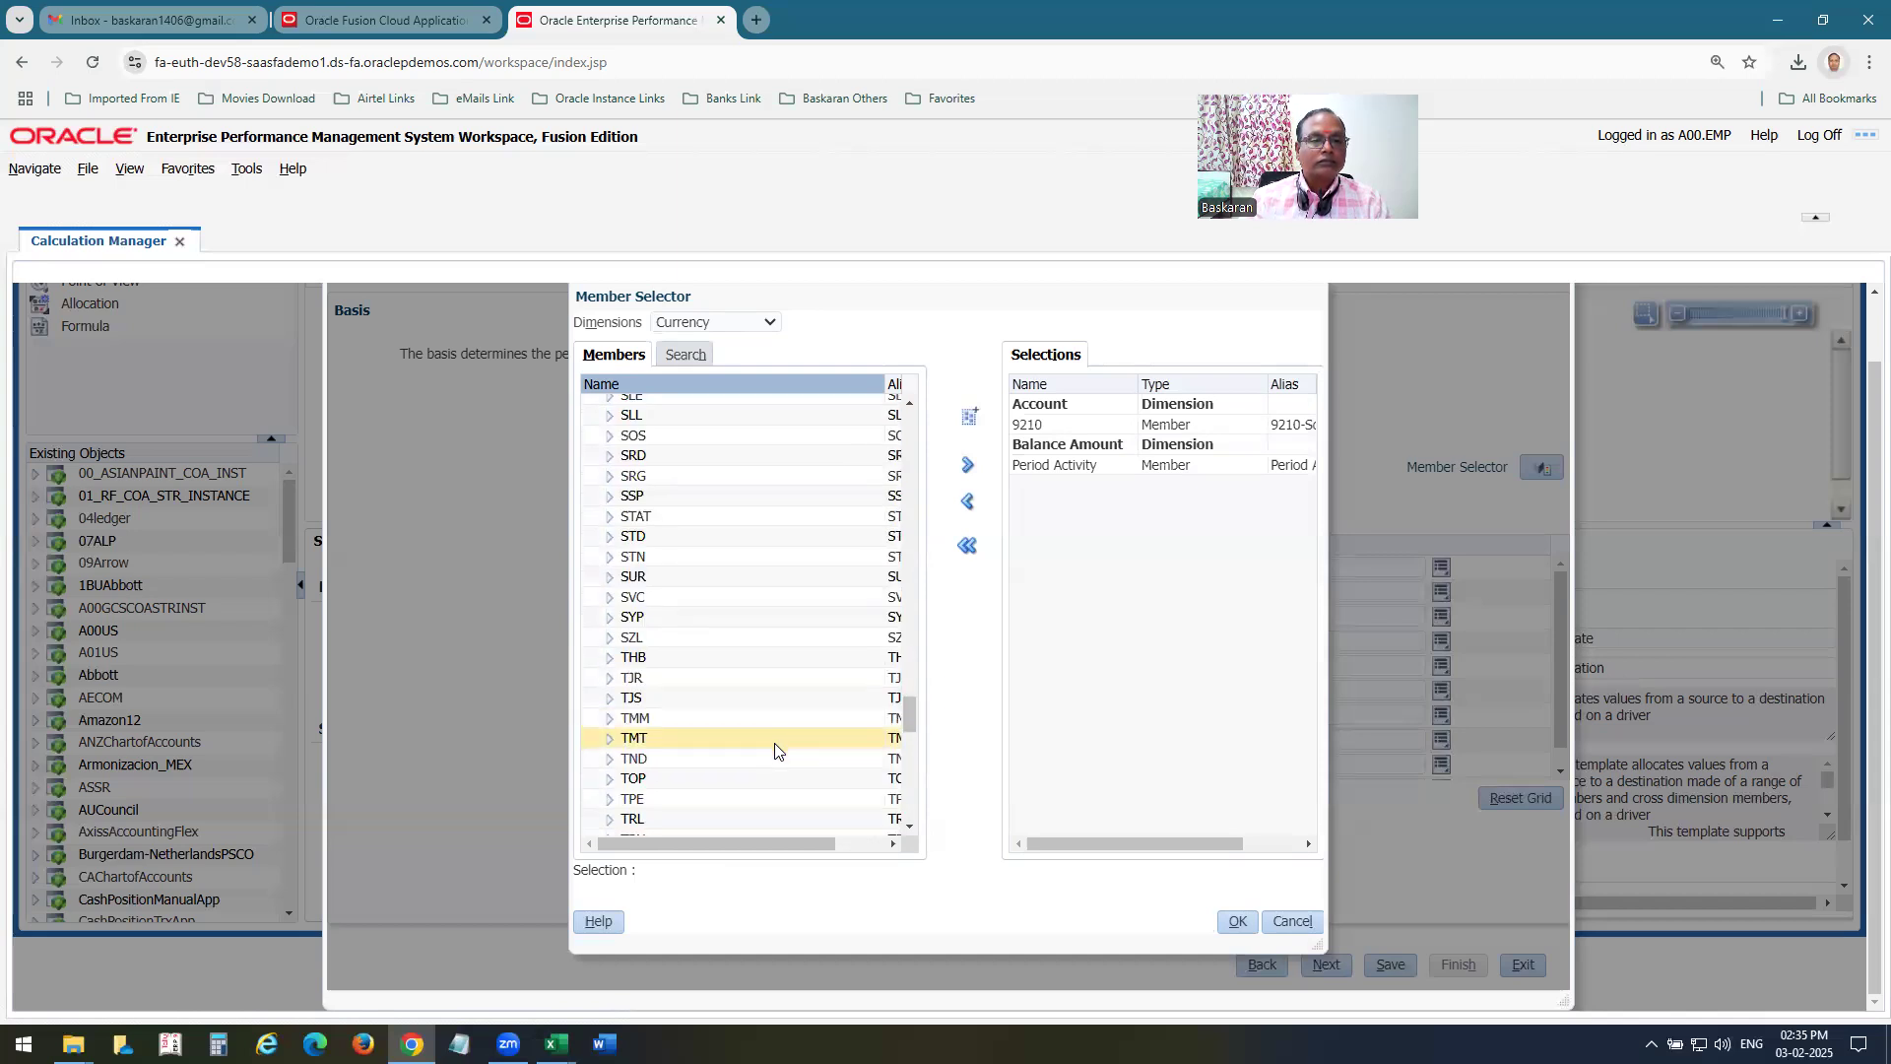
{"action": "left_click", "coordinate": [642, 516]}
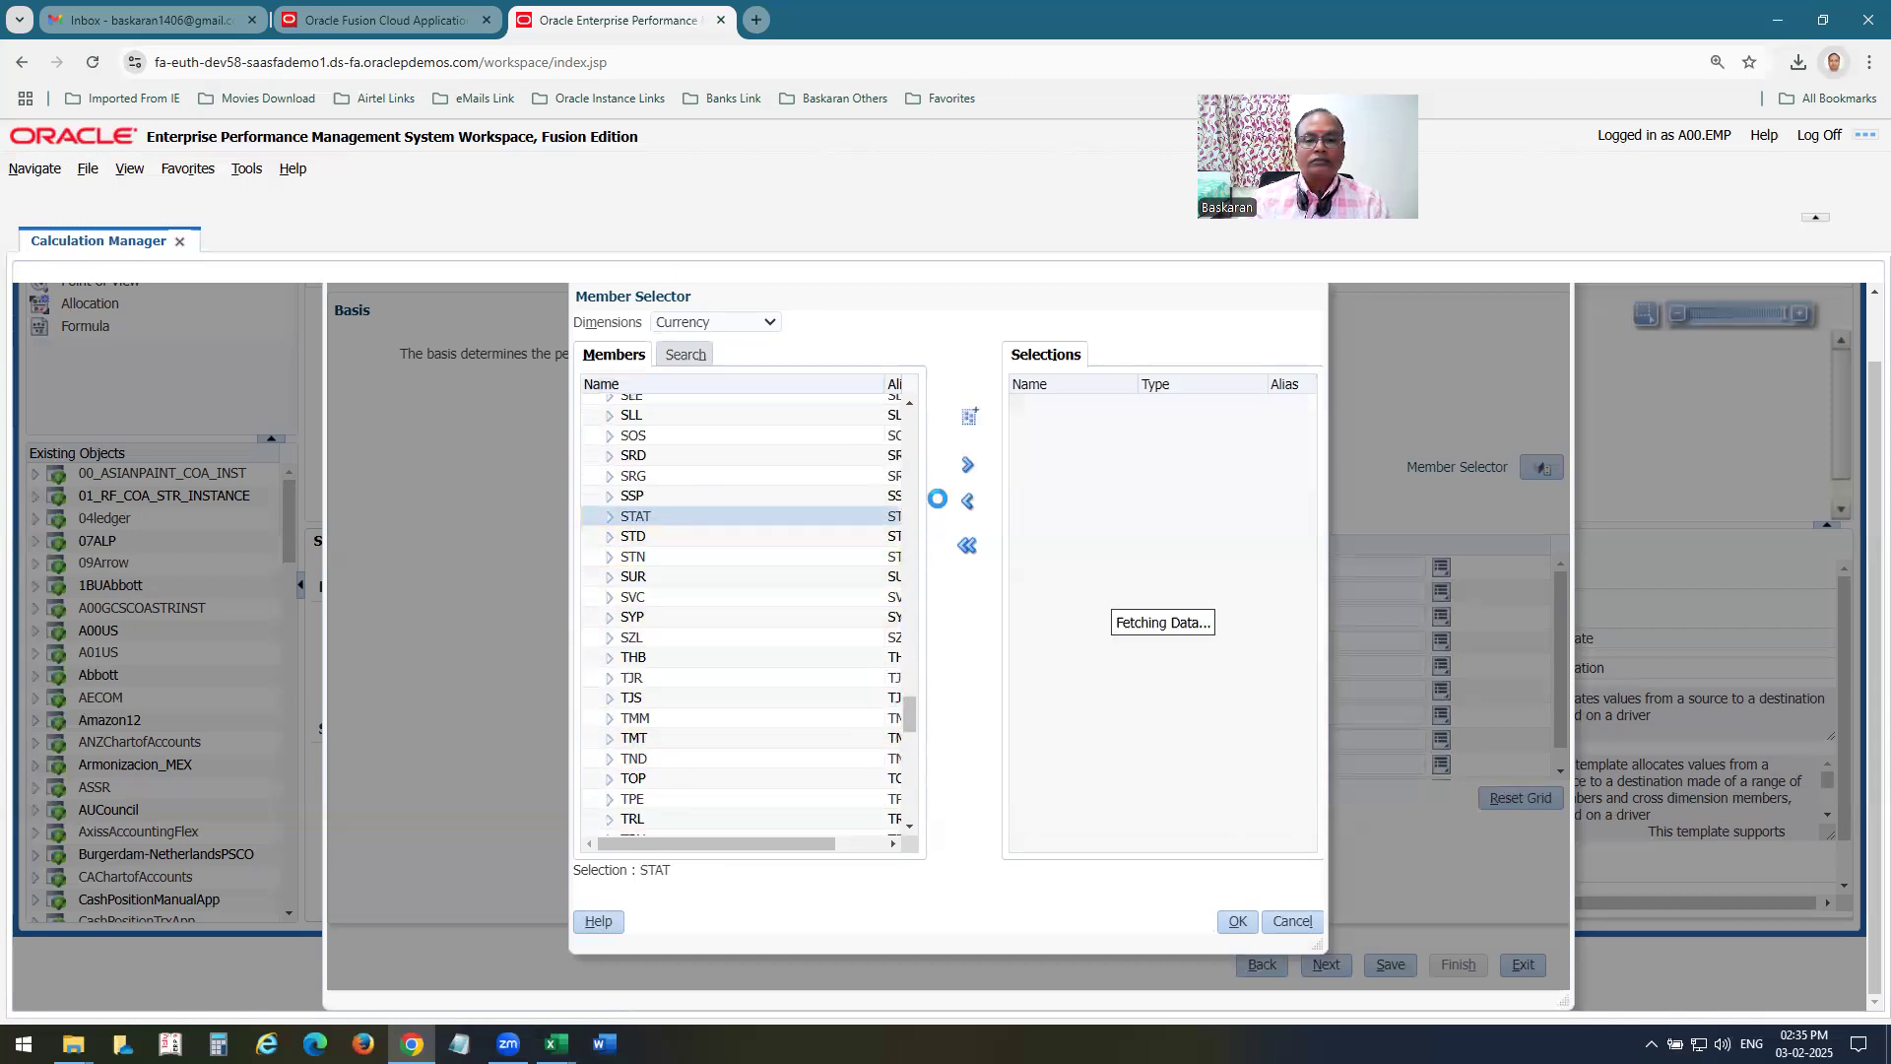
{"action": "left_click", "coordinate": [966, 468]}
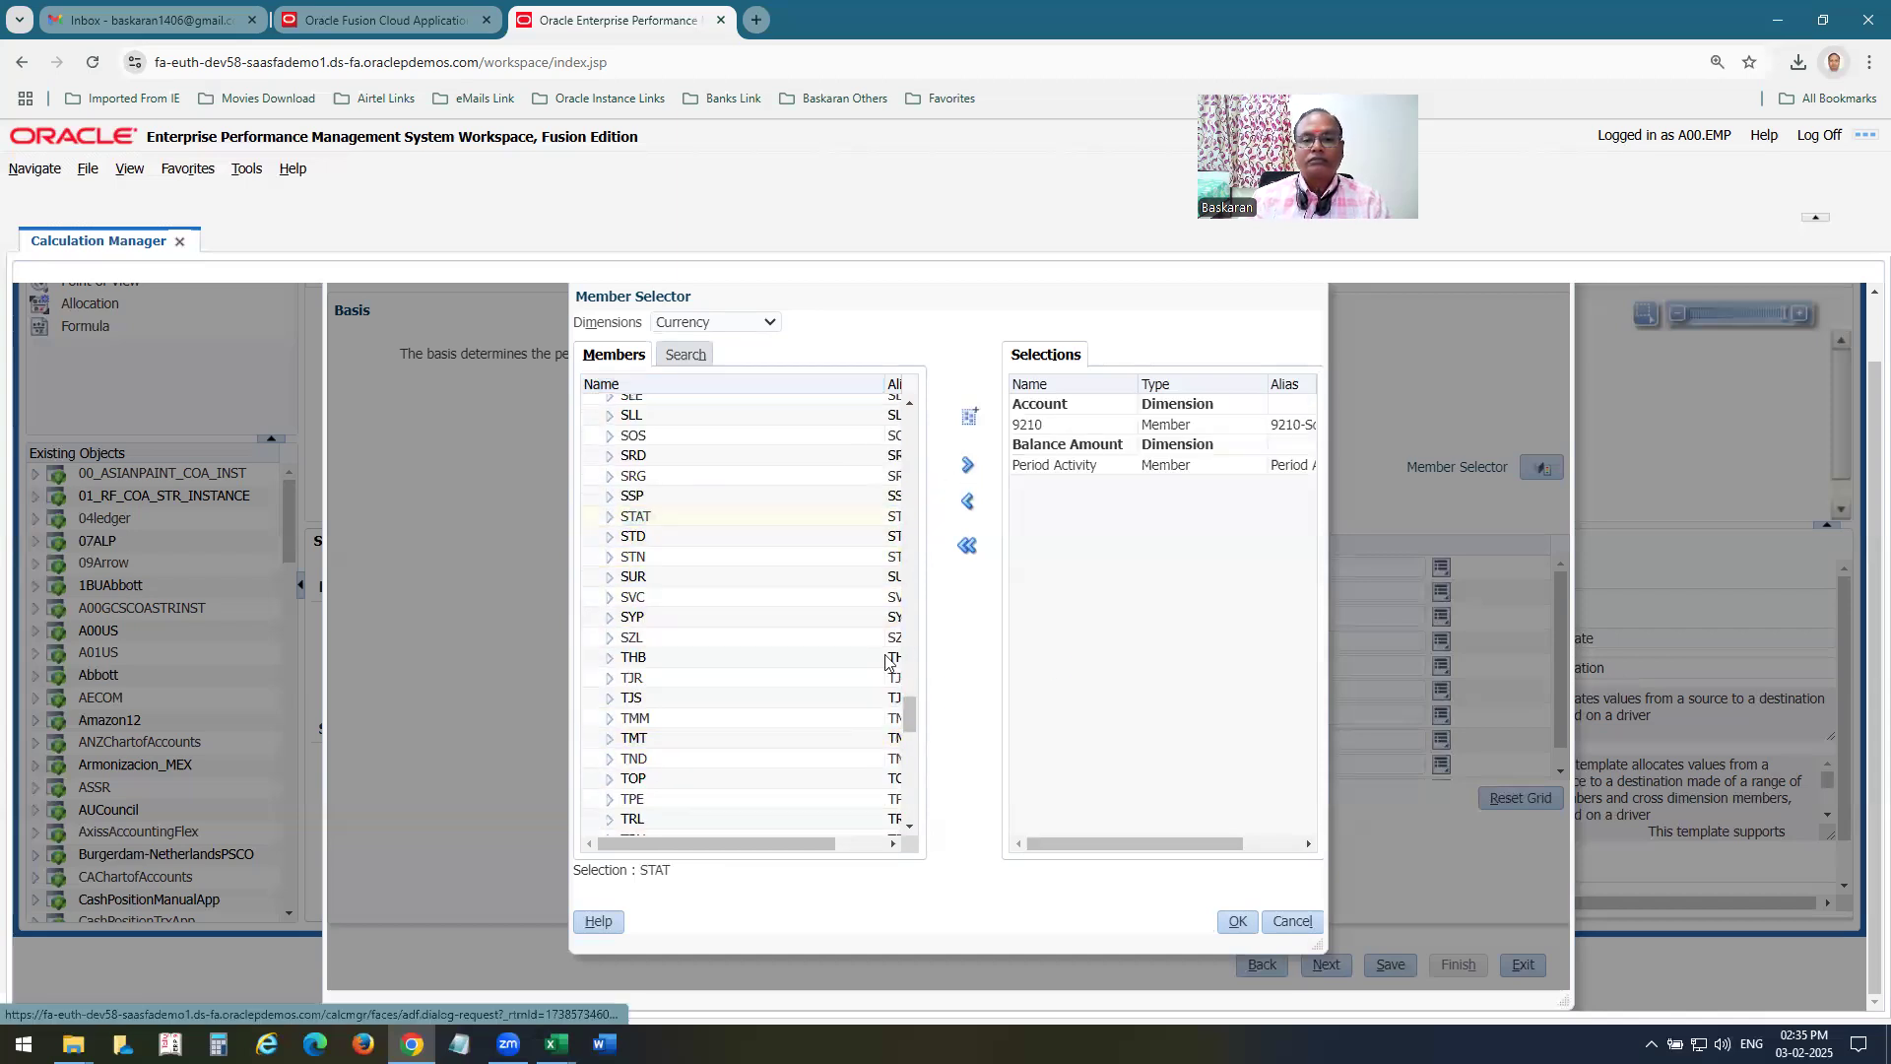
Add a Currency Type member, apply the basis selections and try to proceed past the Basis settings.
{"action": "left_click", "coordinate": [733, 325]}
{"action": "left_click", "coordinate": [729, 566]}
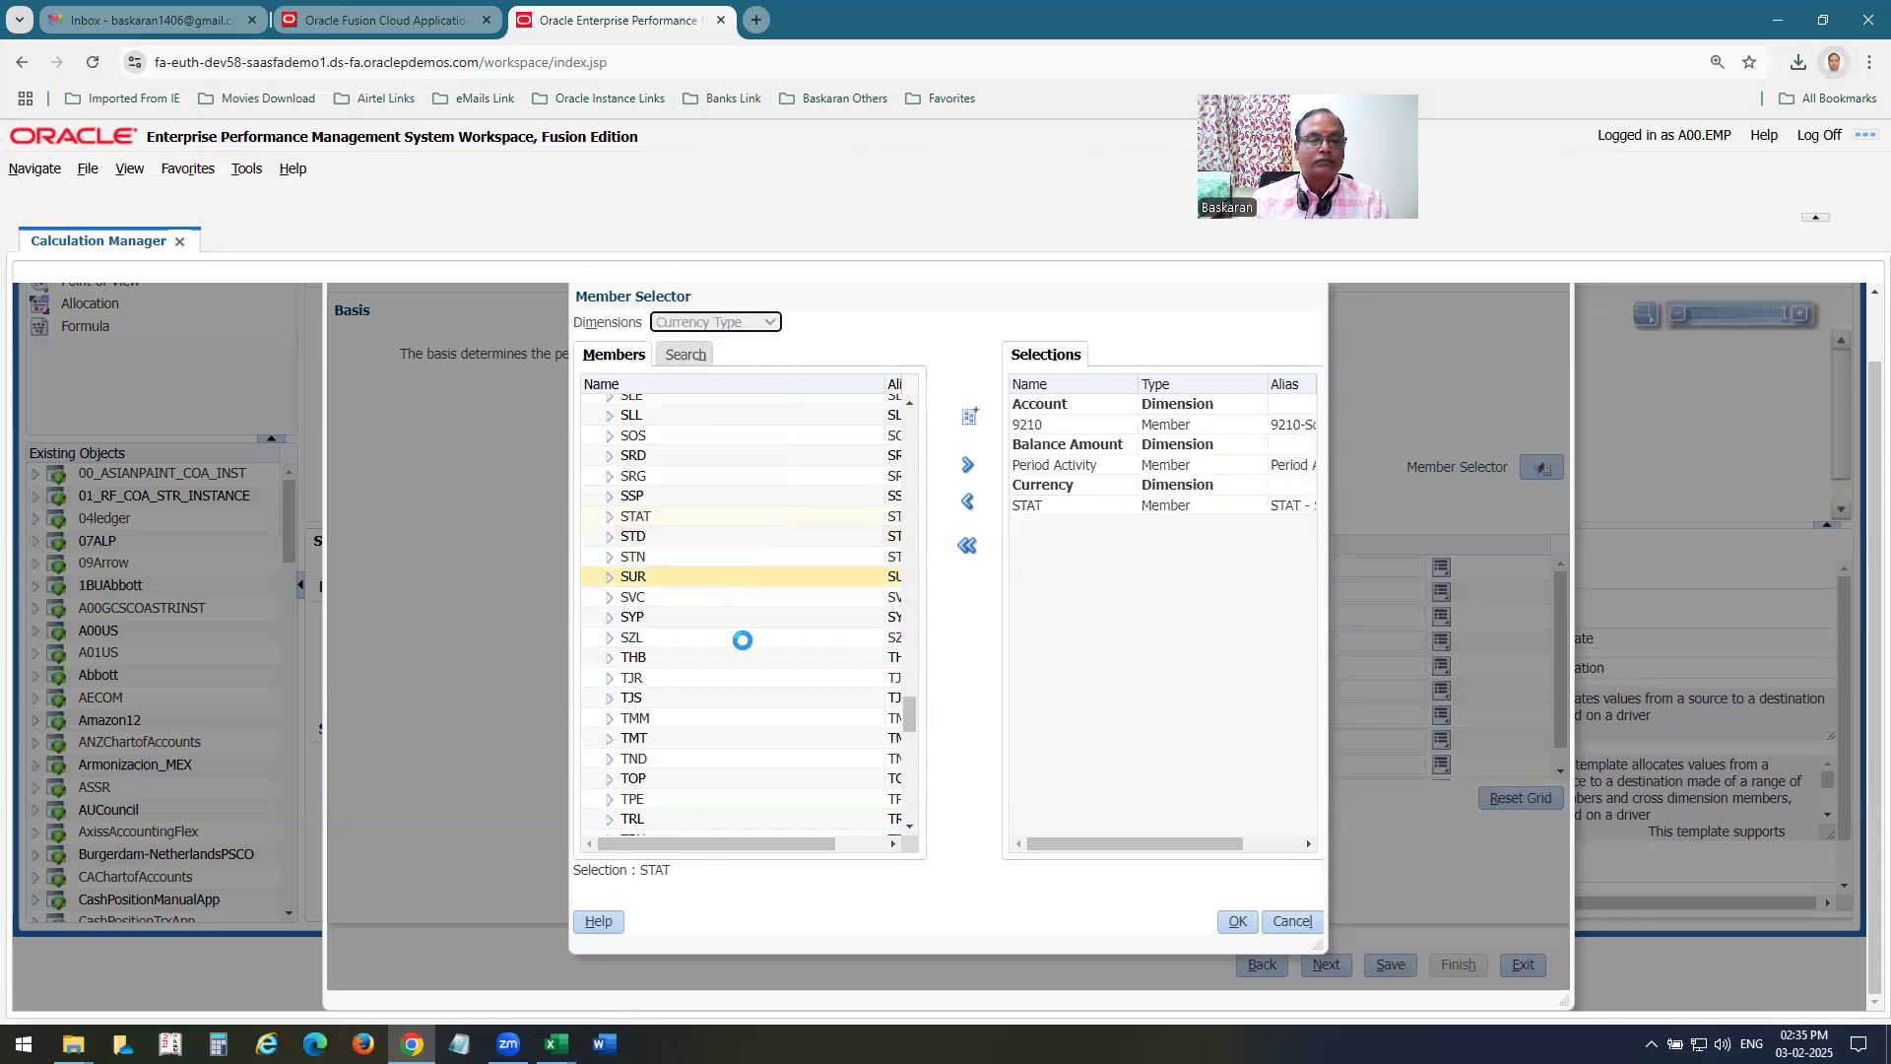
{"action": "left_click", "coordinate": [647, 425]}
{"action": "left_click", "coordinate": [967, 464]}
{"action": "left_click", "coordinate": [1238, 922]}
{"action": "left_click", "coordinate": [1326, 964]}
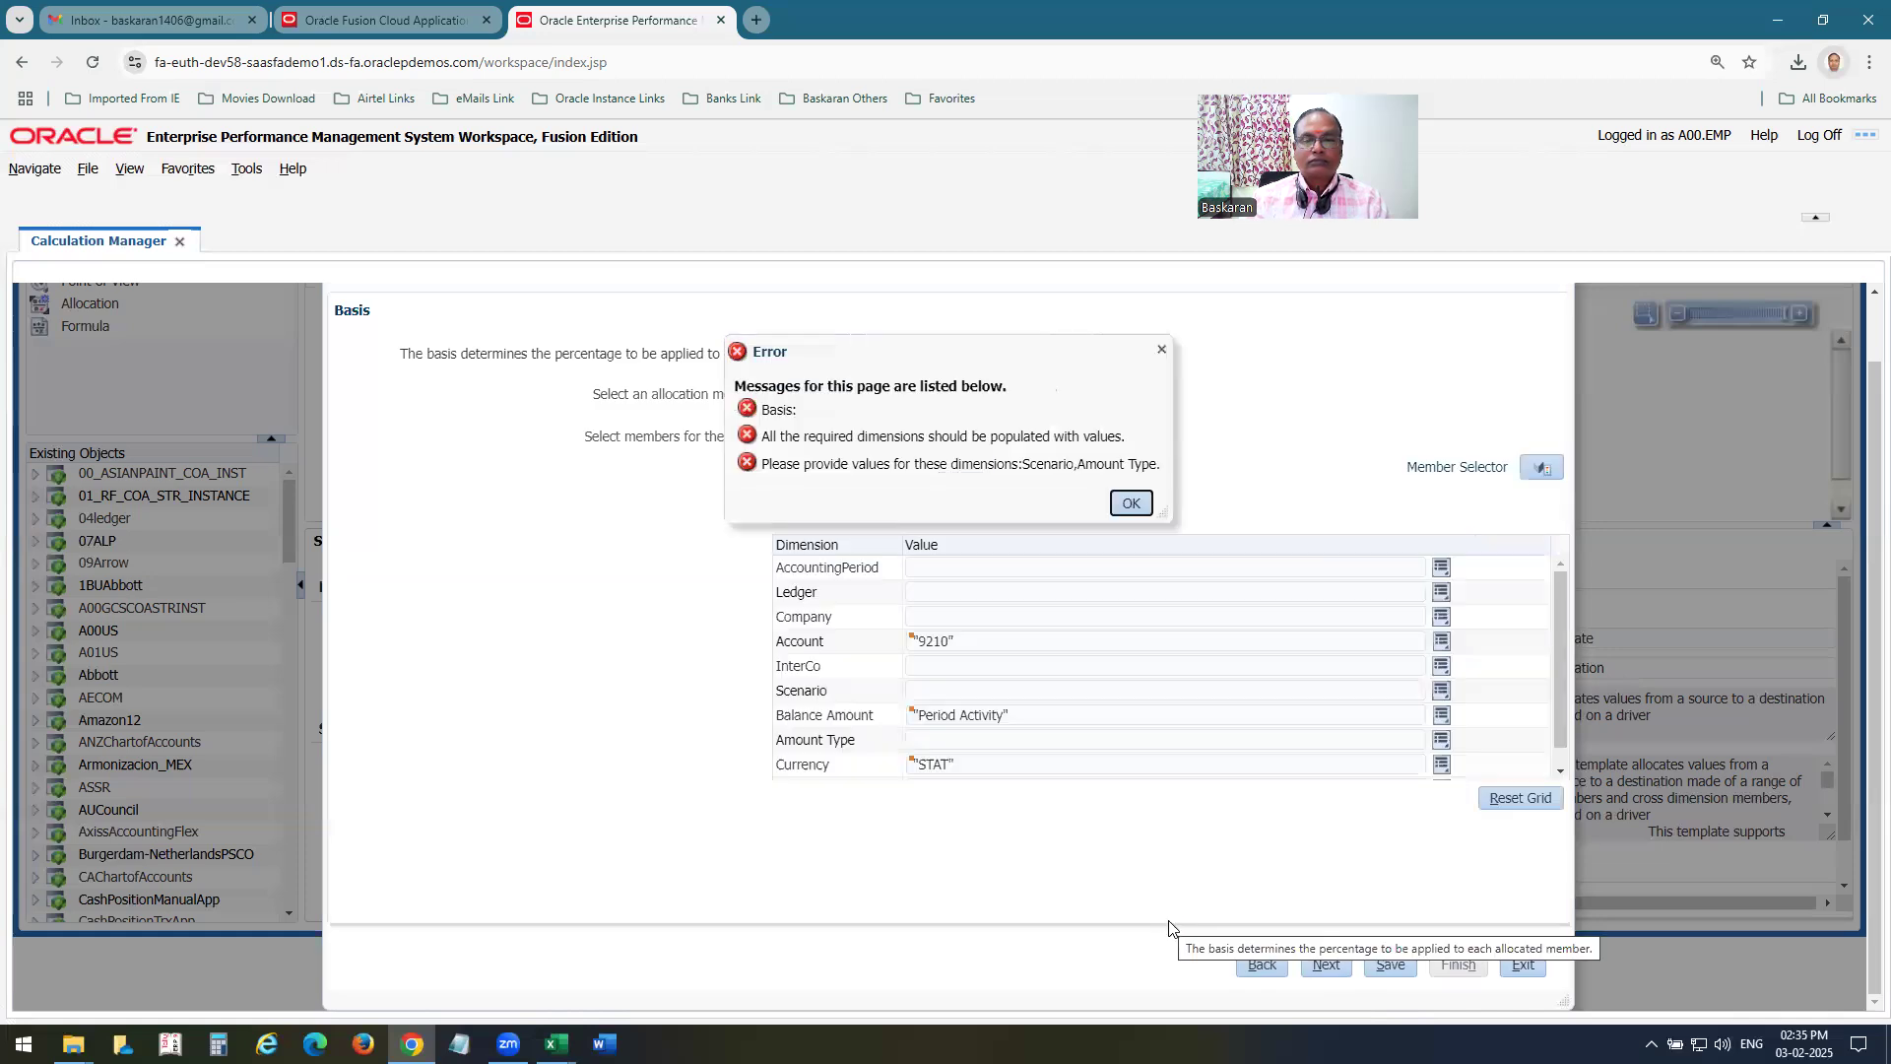
{"action": "left_click", "coordinate": [1131, 502]}
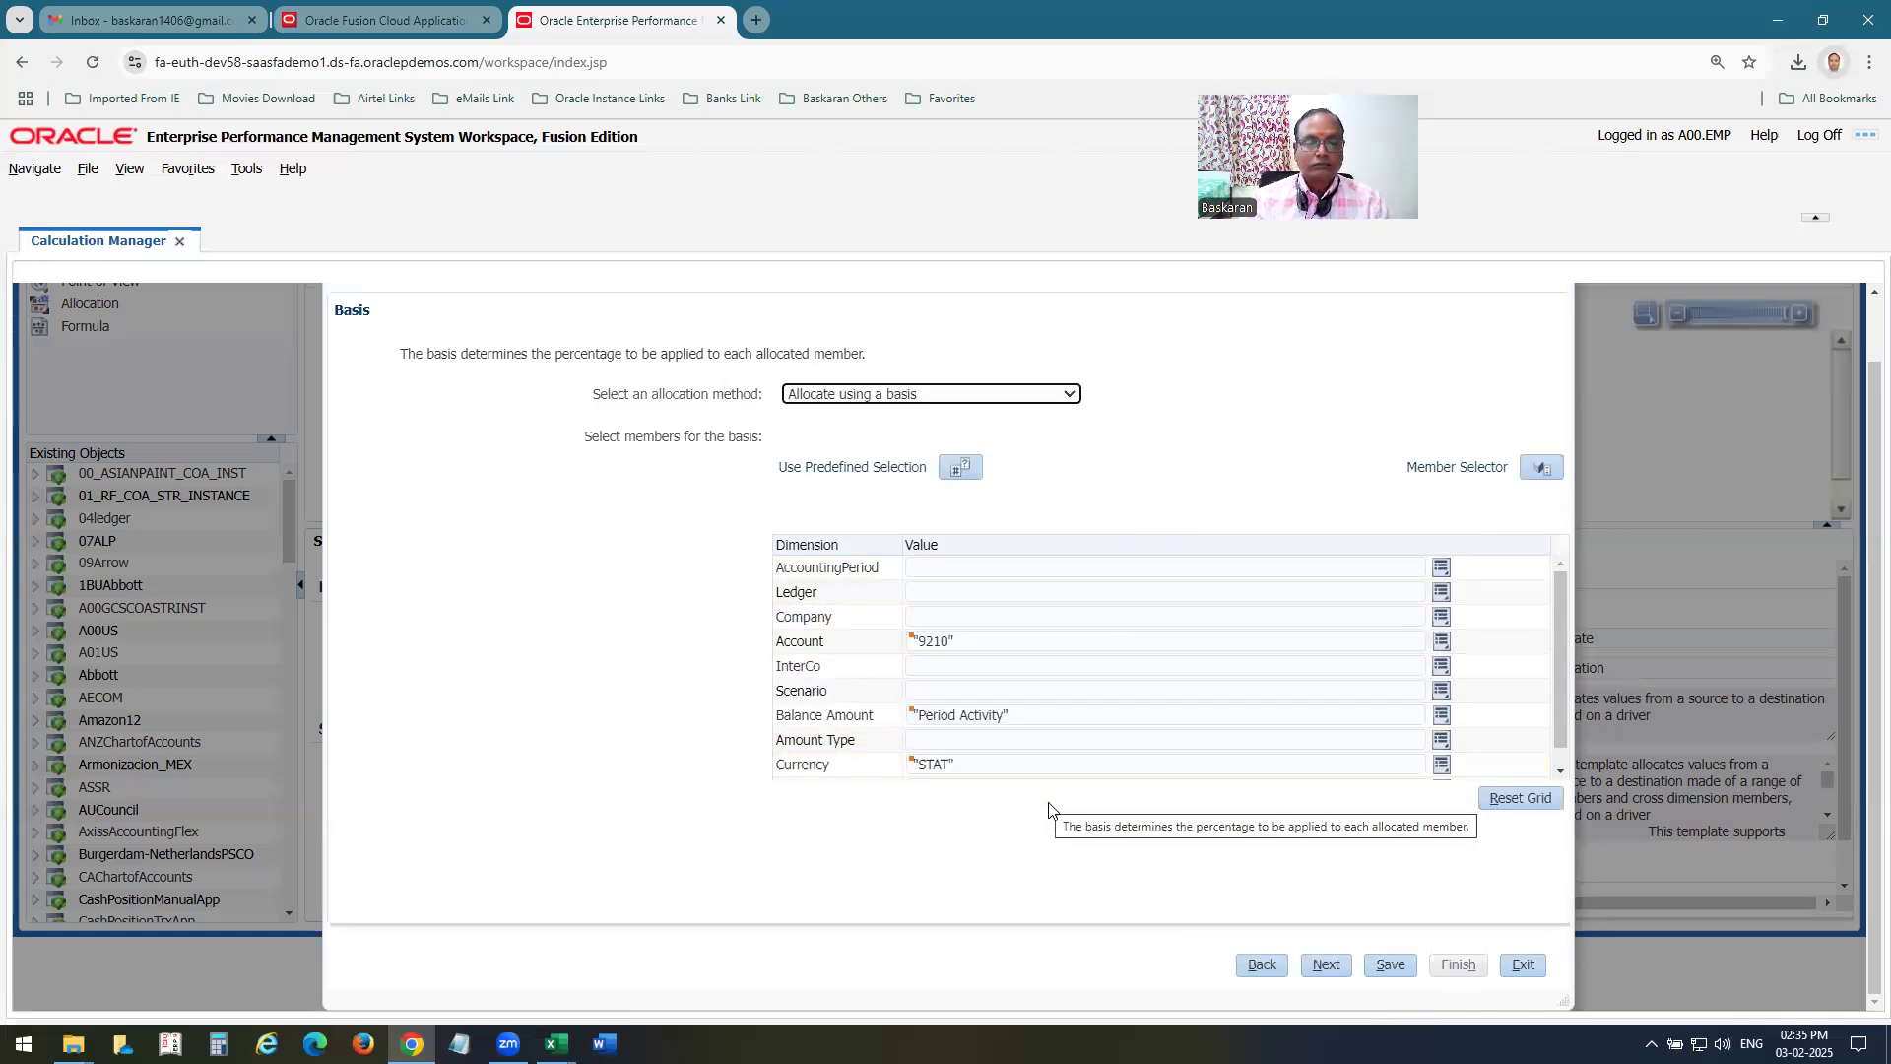
Open the member selector for the basis's Amount Type and add PTD to the selections.
{"action": "left_click", "coordinate": [1442, 742]}
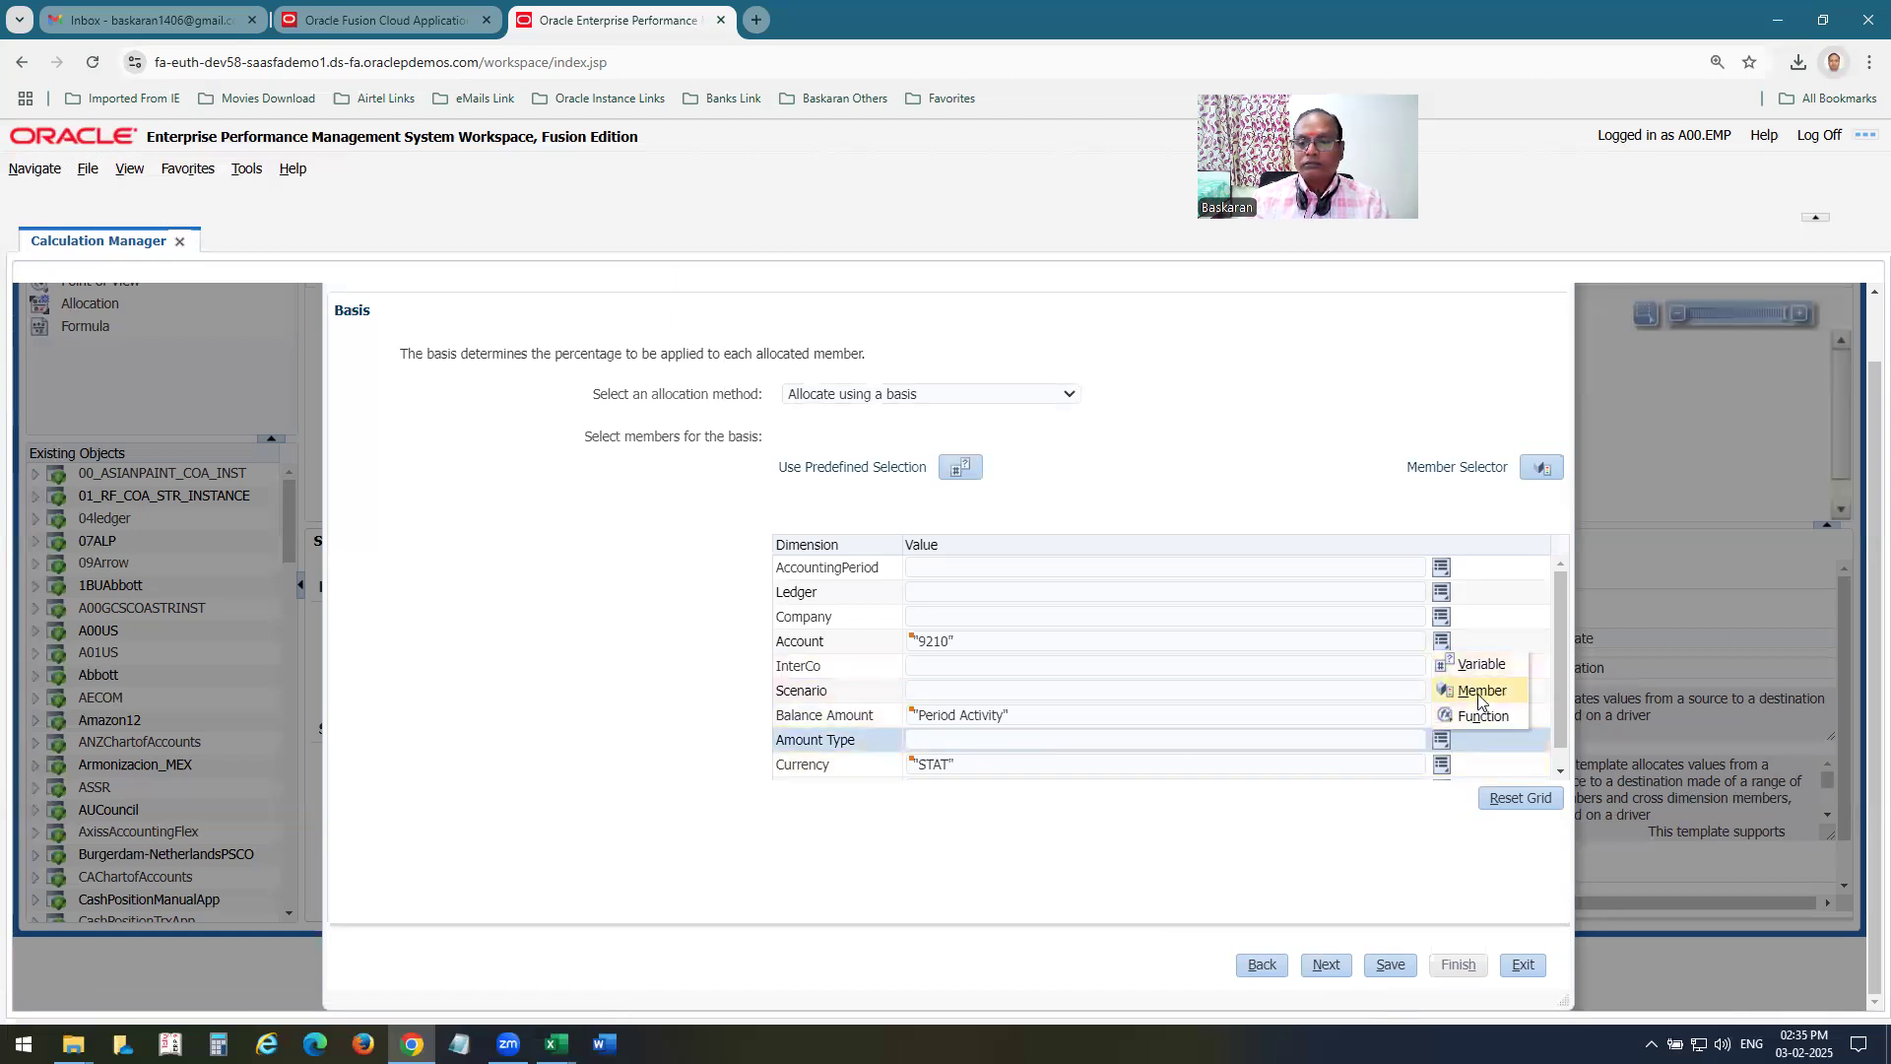
{"action": "left_click", "coordinate": [1479, 694]}
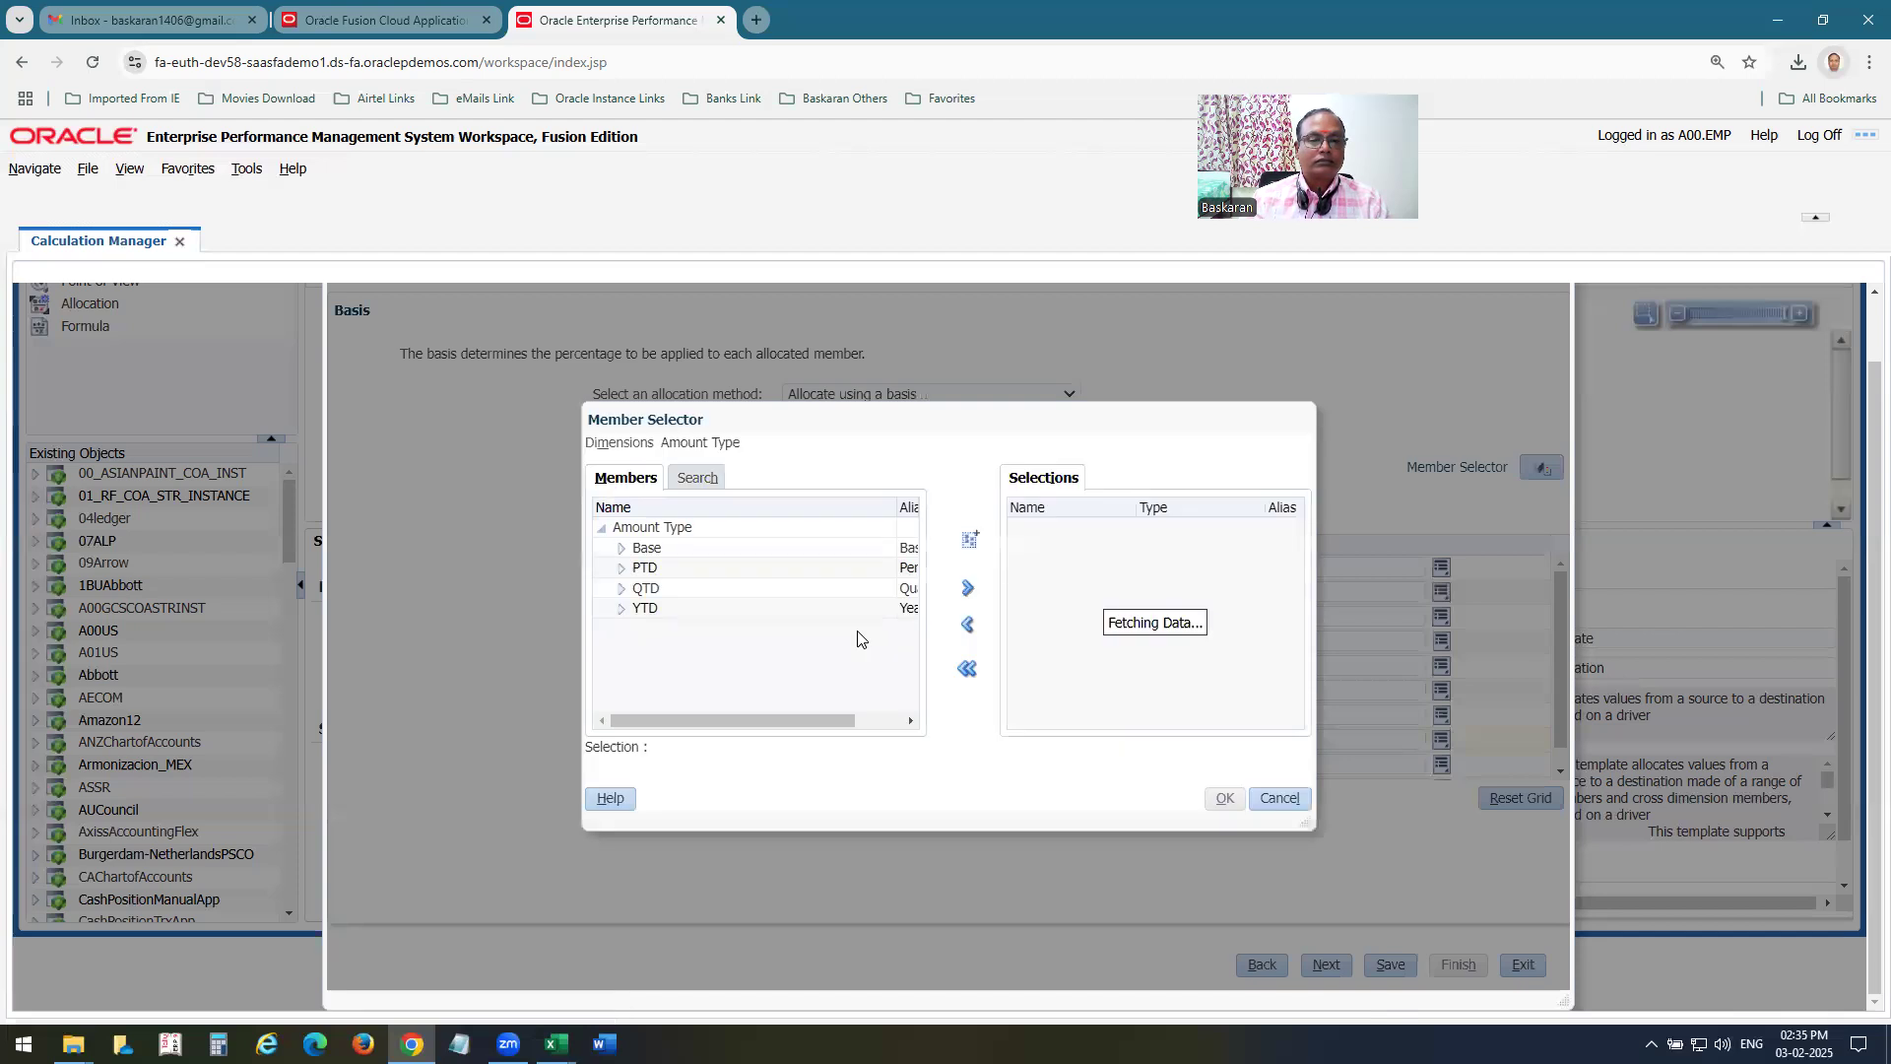
{"action": "left_click", "coordinate": [656, 567]}
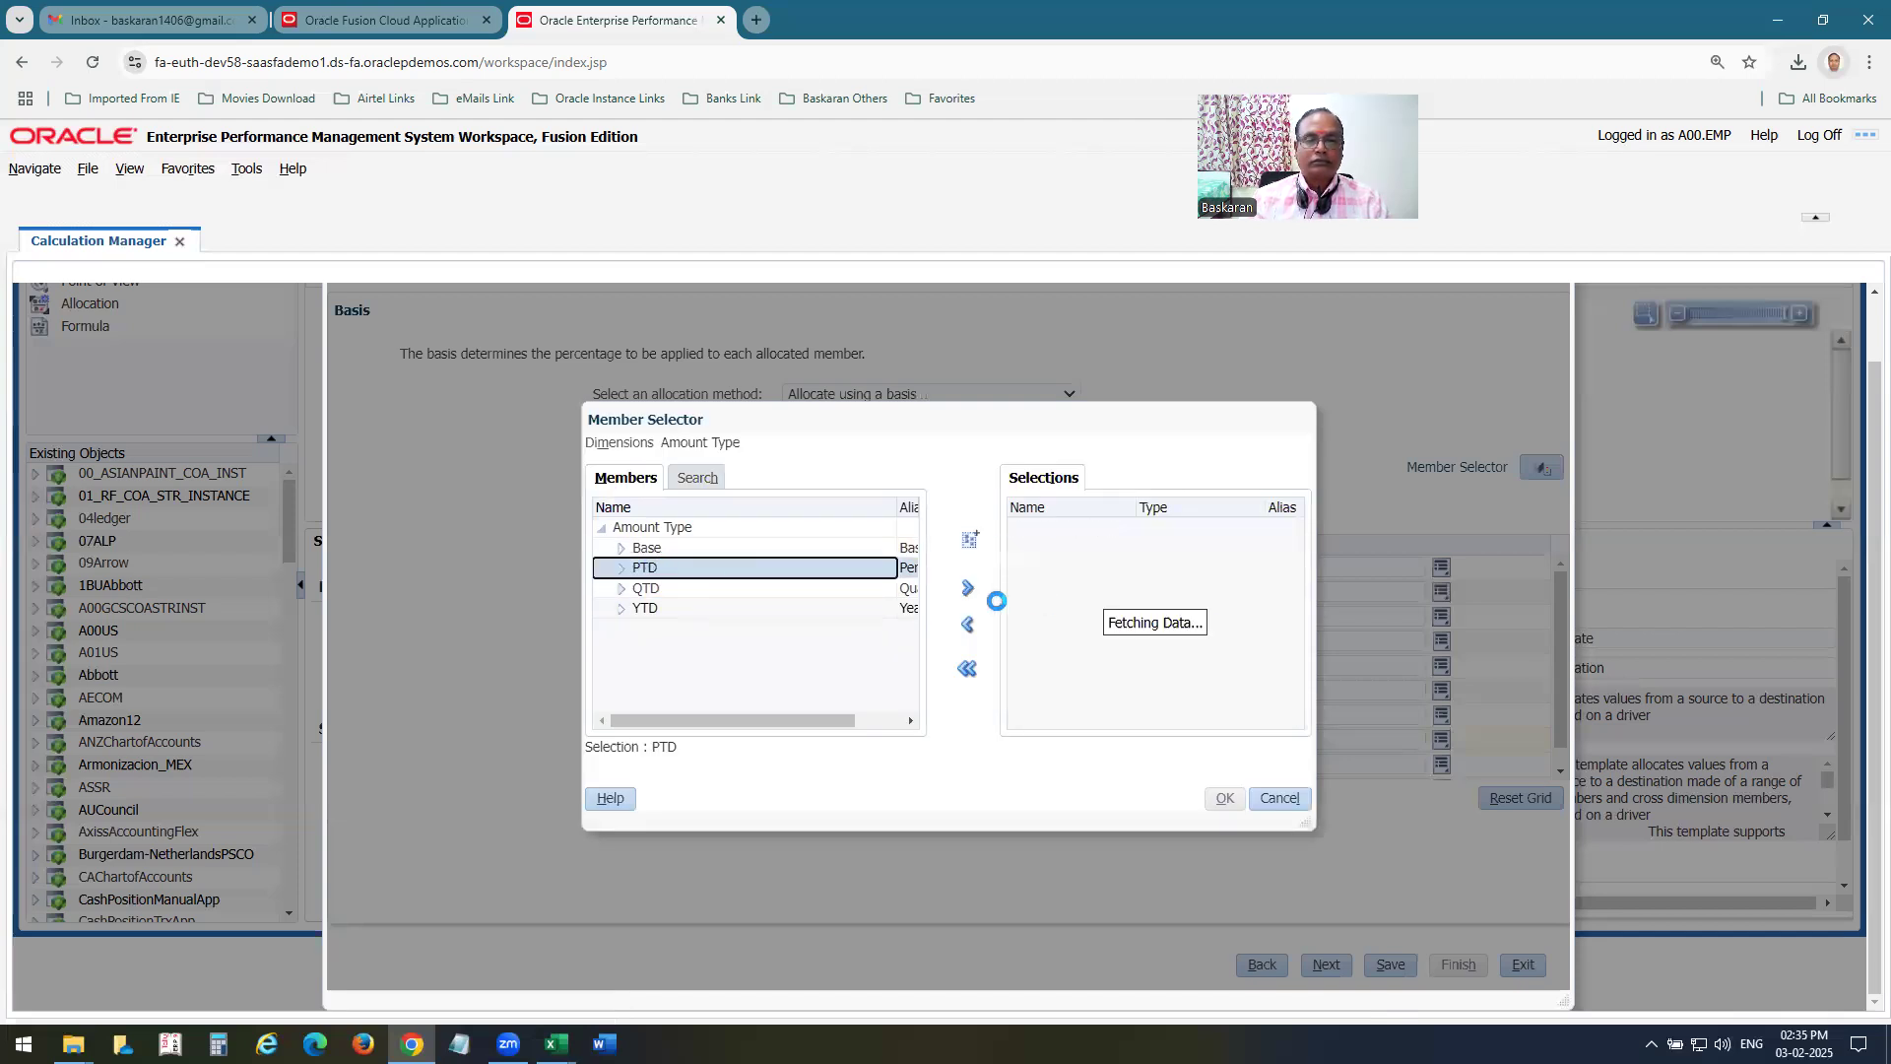
{"action": "left_click", "coordinate": [967, 588]}
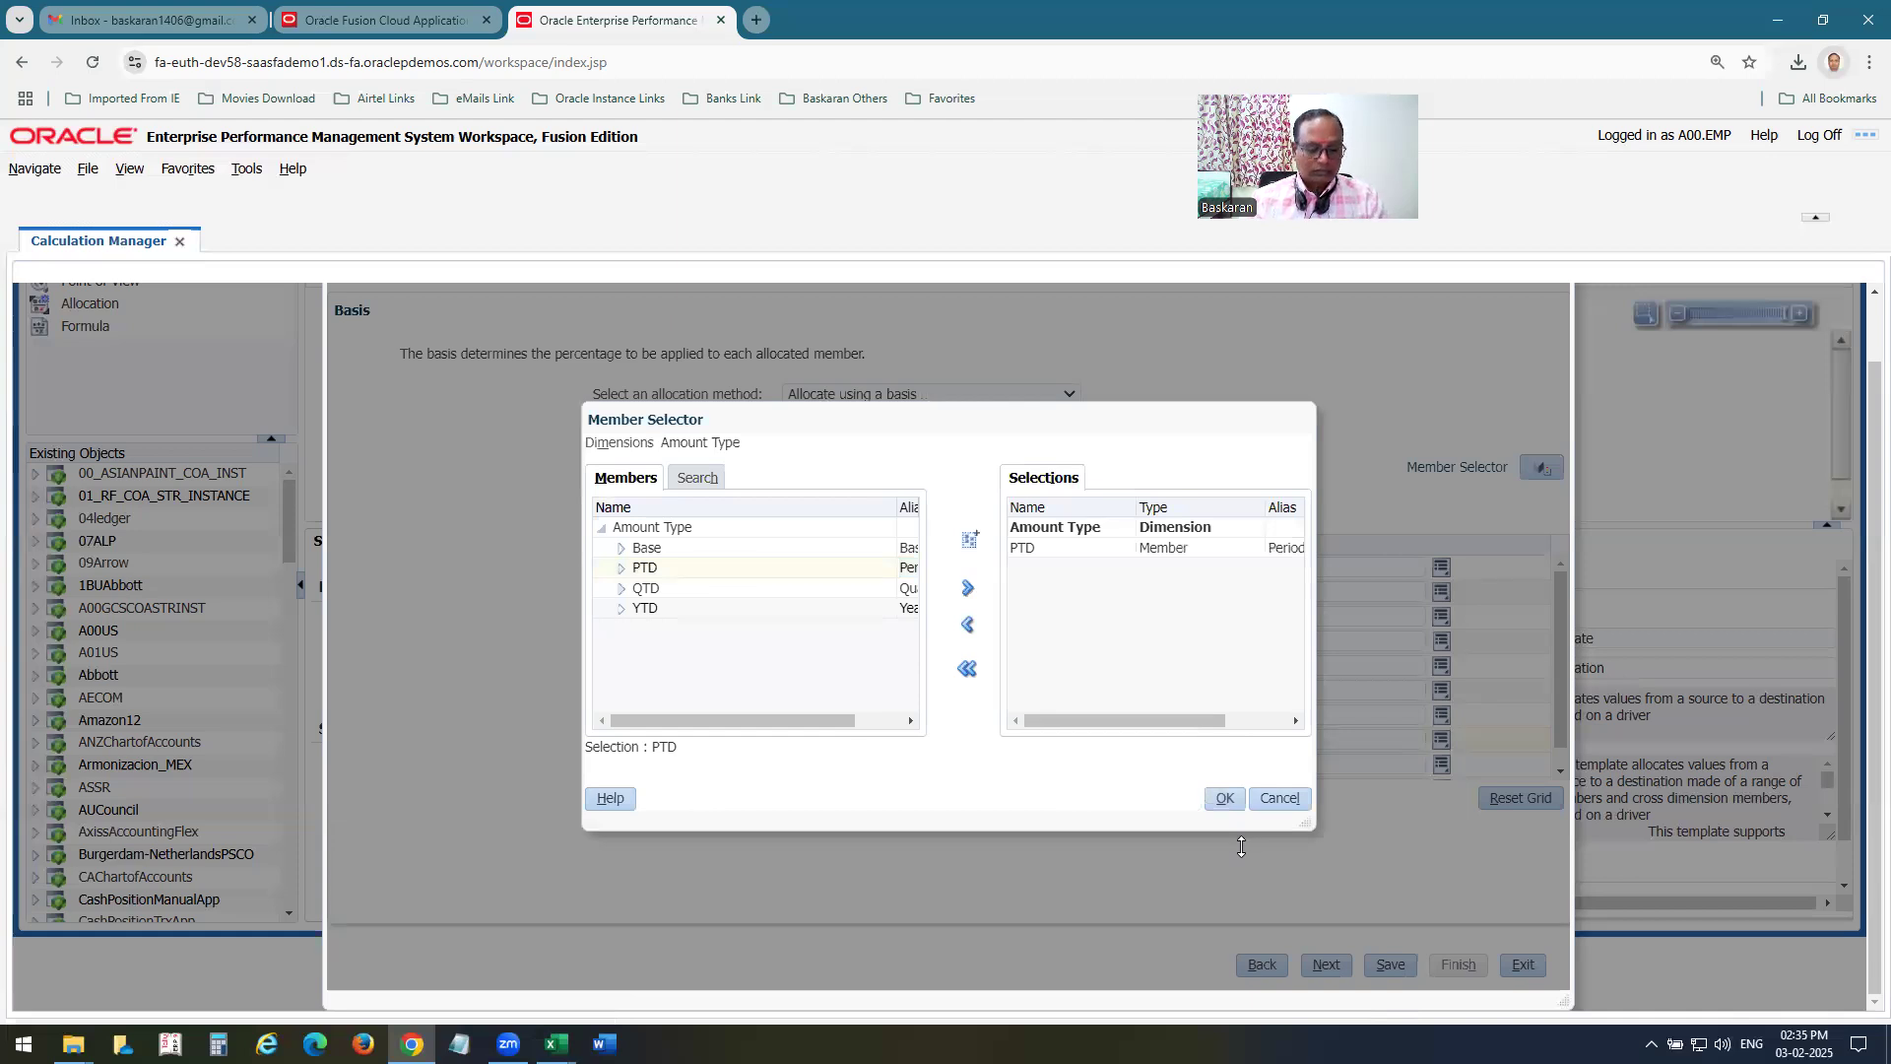
Check the worksheet's Amount Type entry, then replace PTD with Base as the basis's Amount Type member and apply it.
{"action": "key", "text": "alt+Tab"}
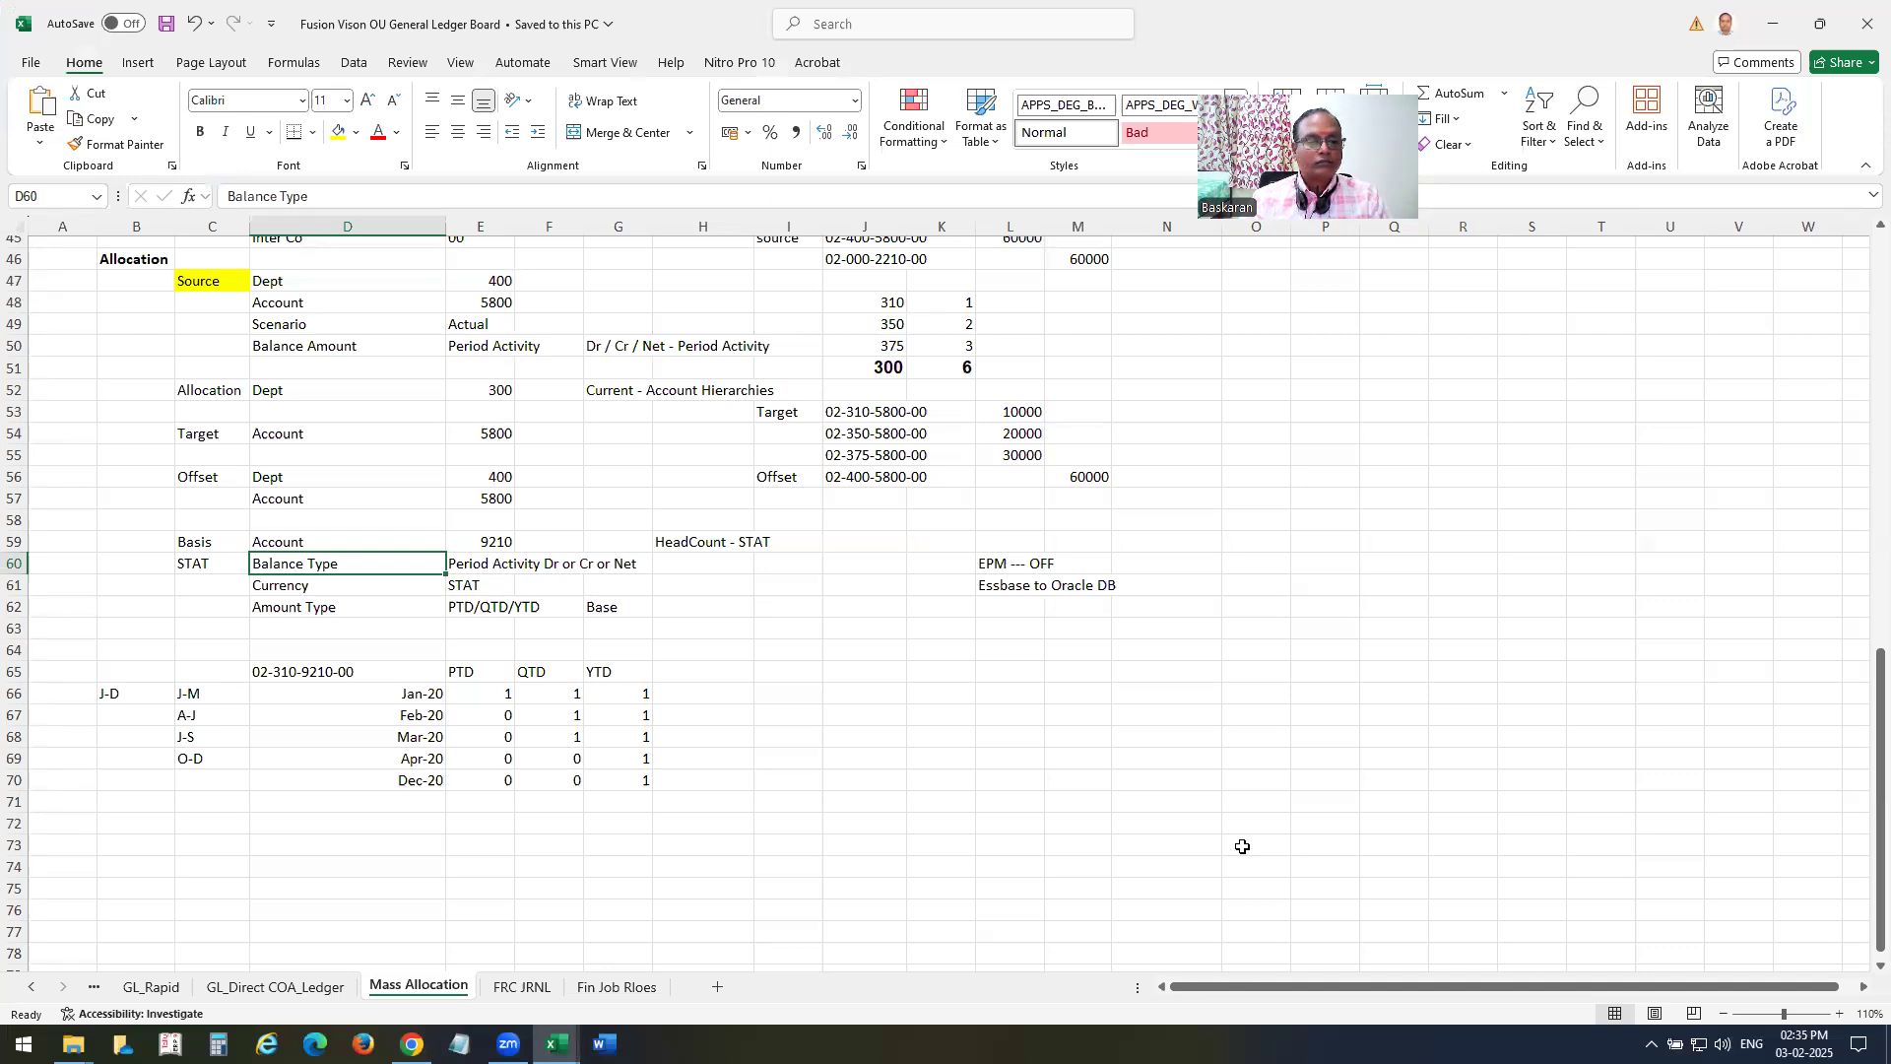
{"action": "key", "text": "alt+Tab"}
{"action": "left_click", "coordinate": [1062, 548]}
{"action": "left_click", "coordinate": [967, 626]}
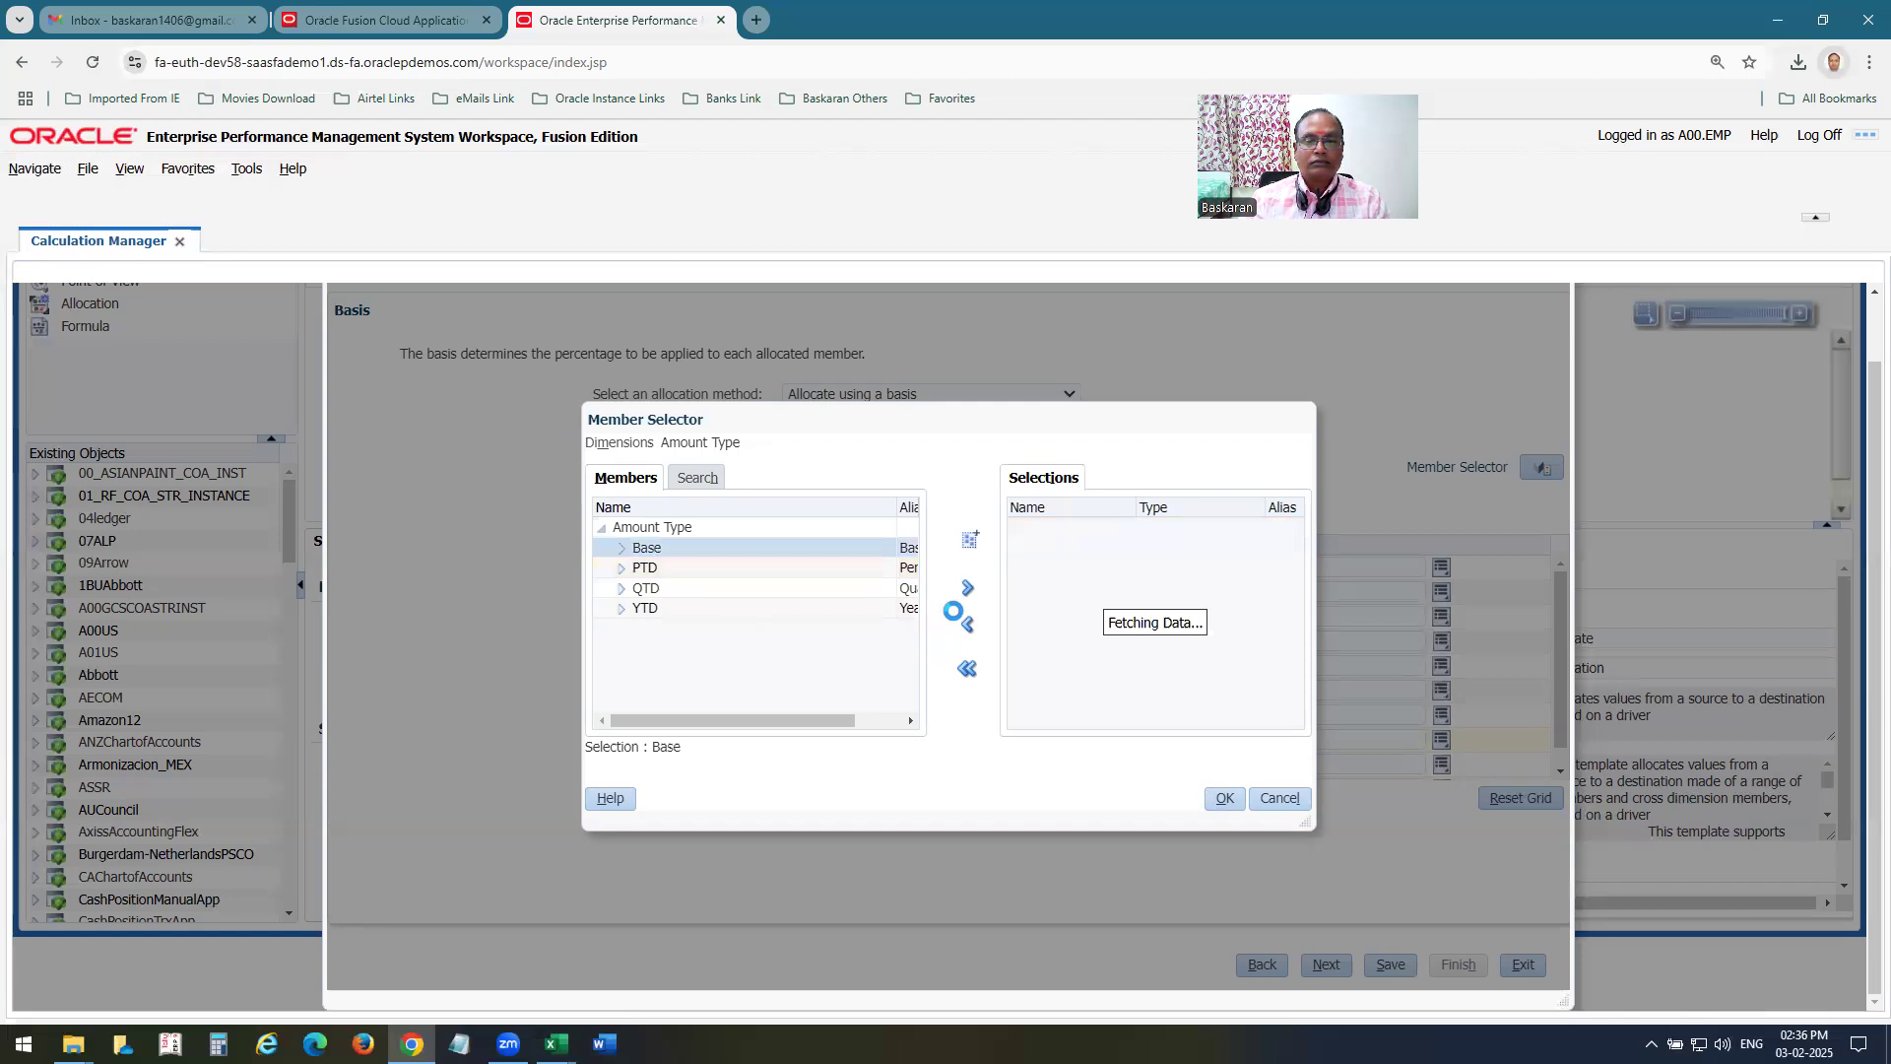
{"action": "left_click", "coordinate": [967, 588]}
{"action": "left_click", "coordinate": [1220, 799]}
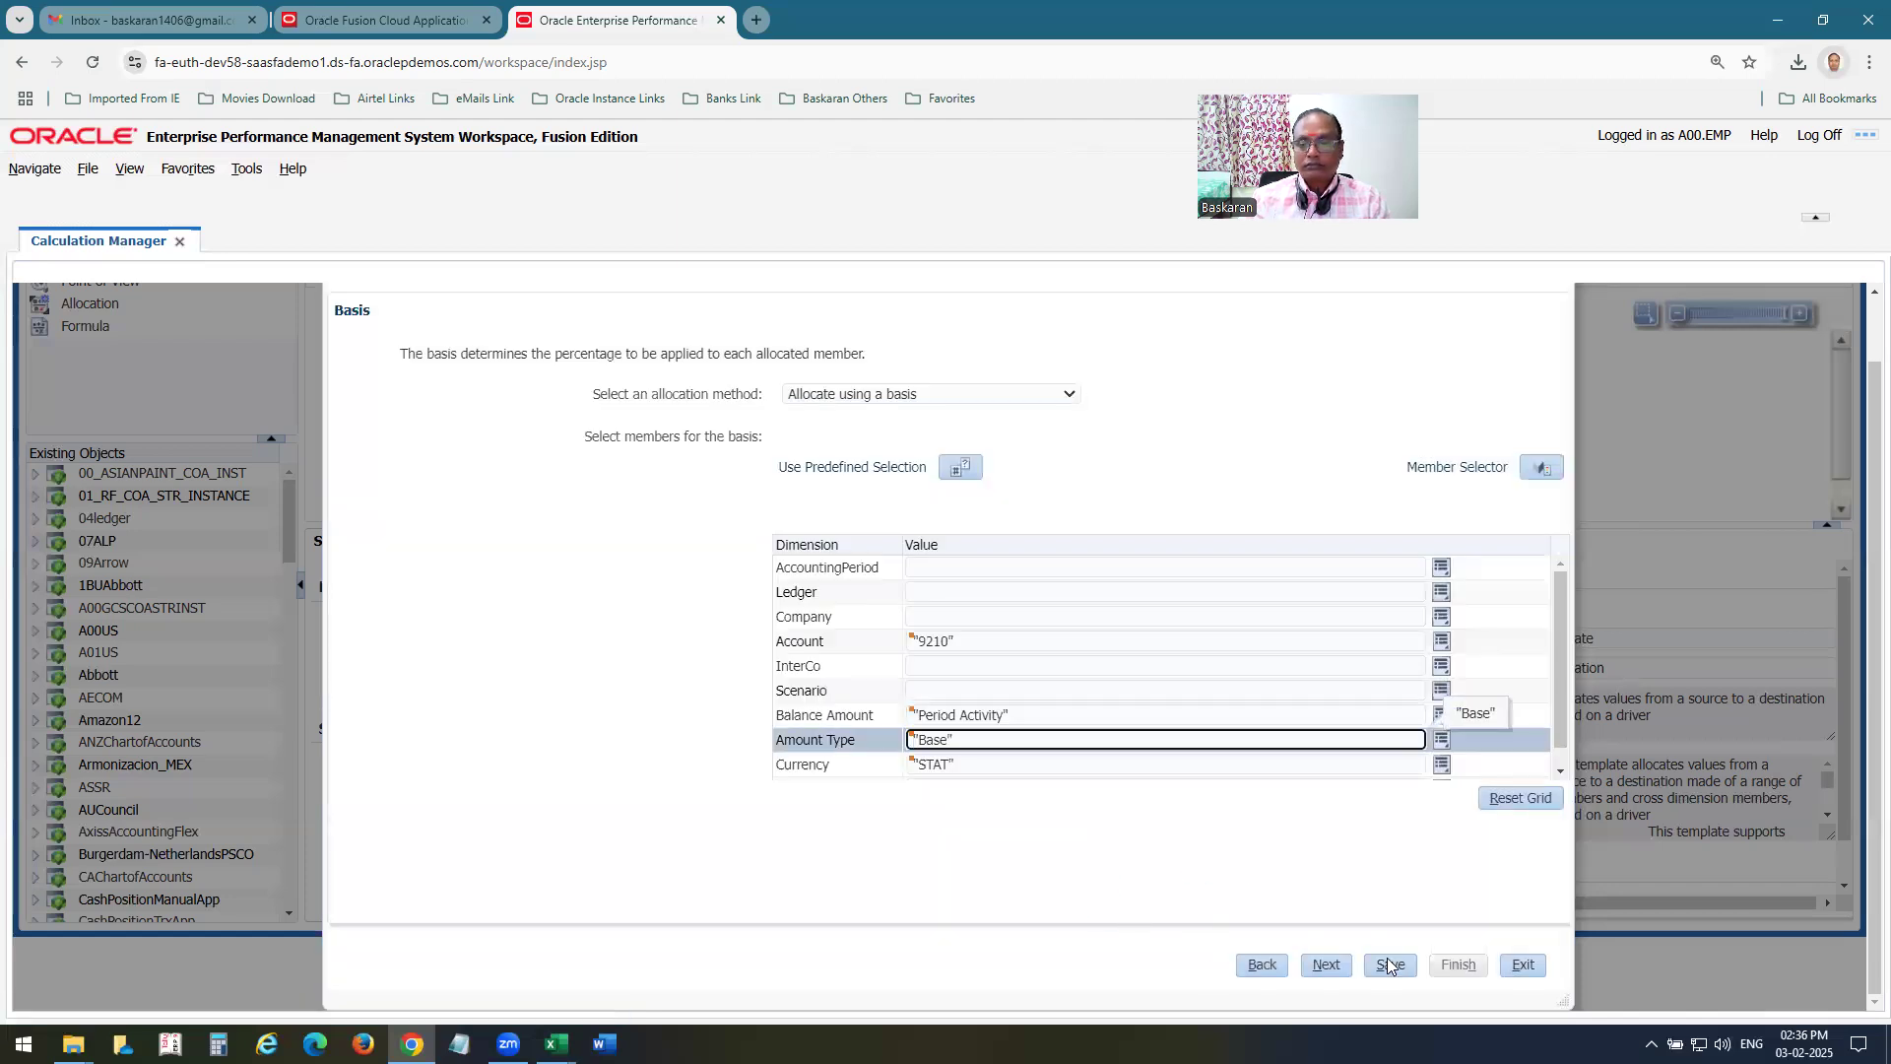
Add Actual as the basis's Scenario member, apply it and proceed past the Basis settings.
{"action": "left_click", "coordinate": [1329, 961]}
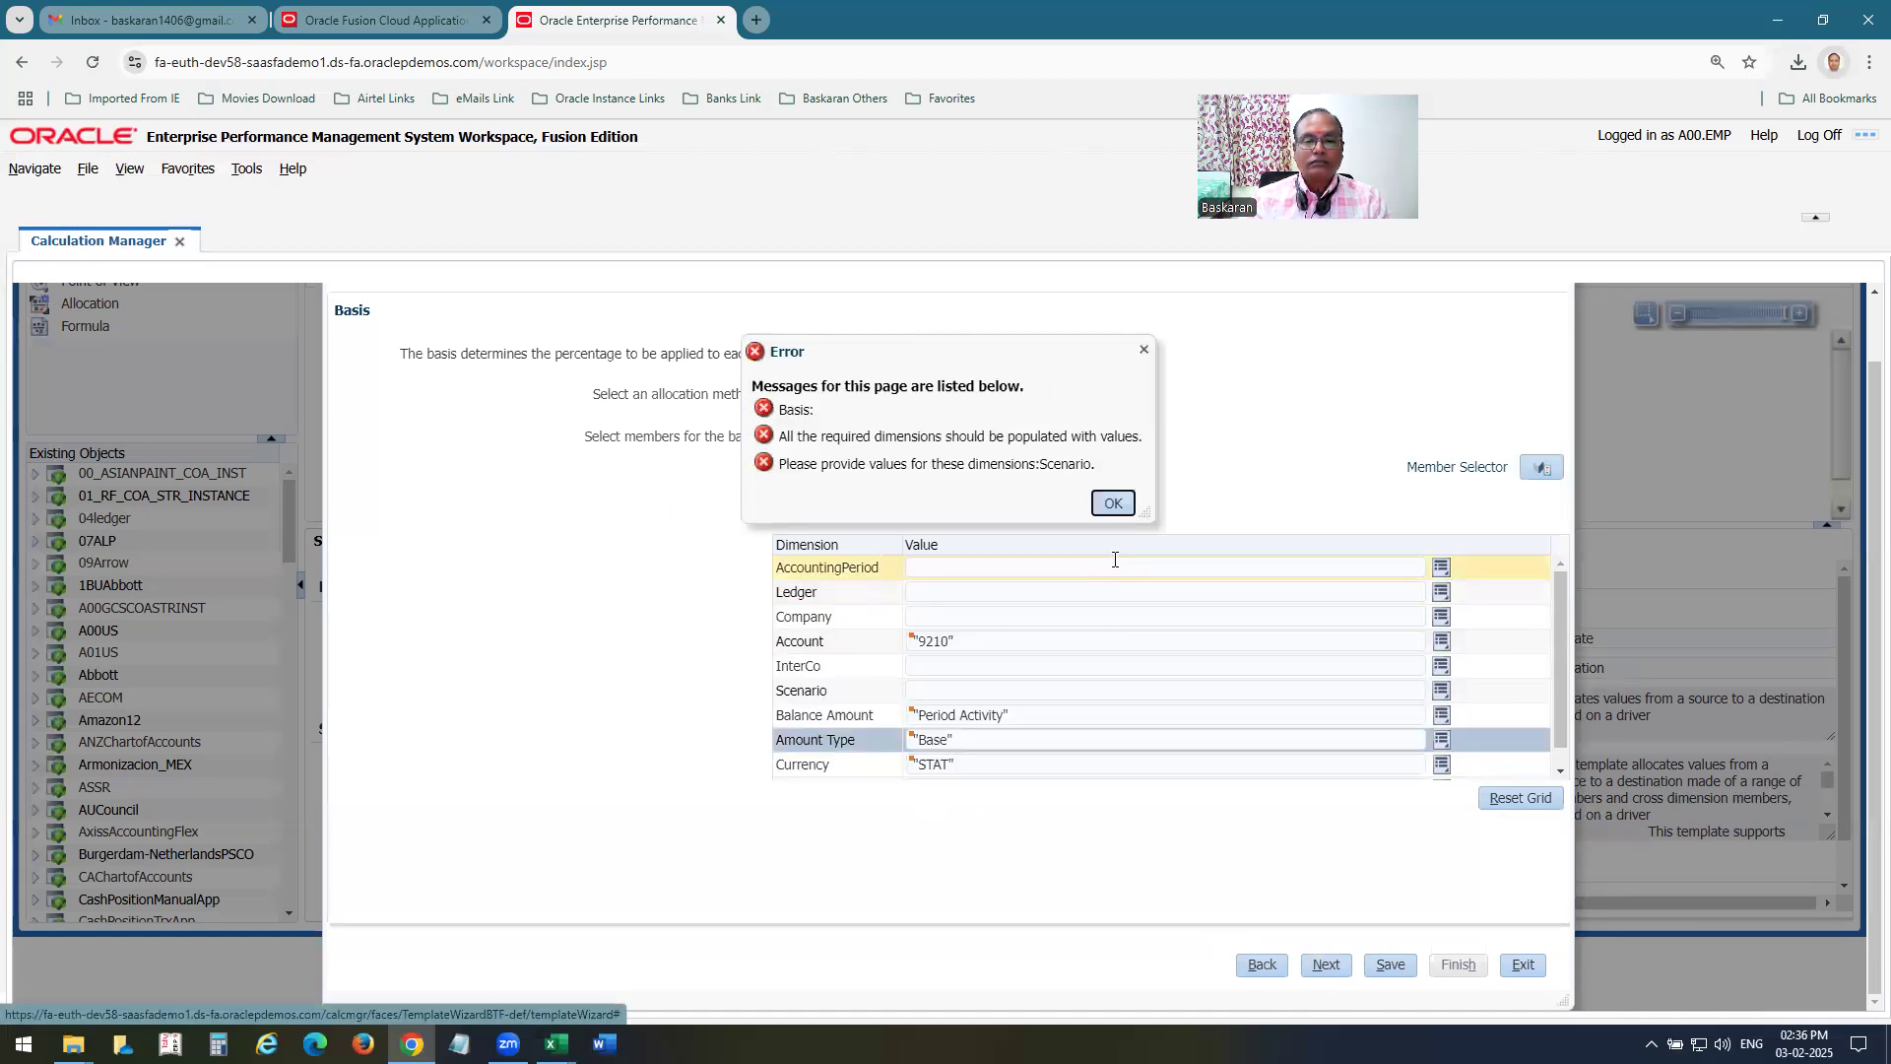
{"action": "left_click", "coordinate": [1113, 504]}
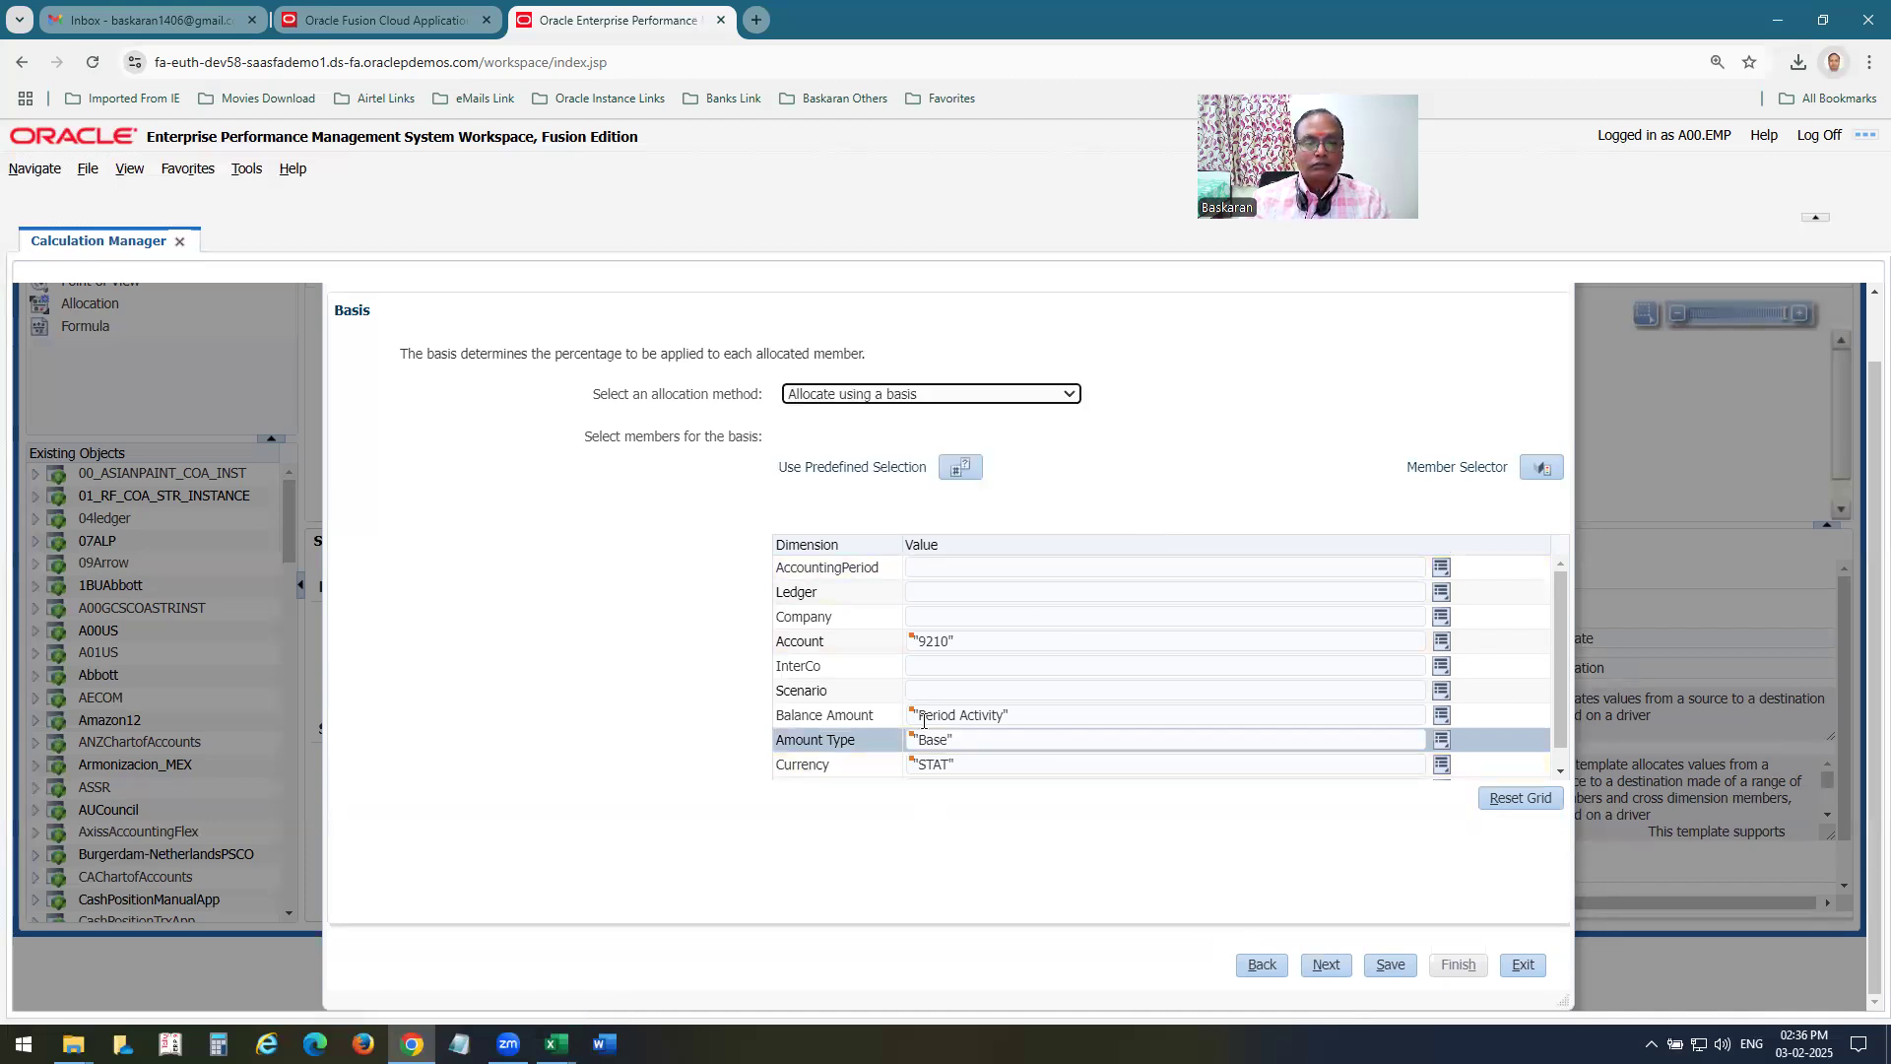
{"action": "left_click", "coordinate": [941, 689]}
{"action": "left_click", "coordinate": [1442, 691]}
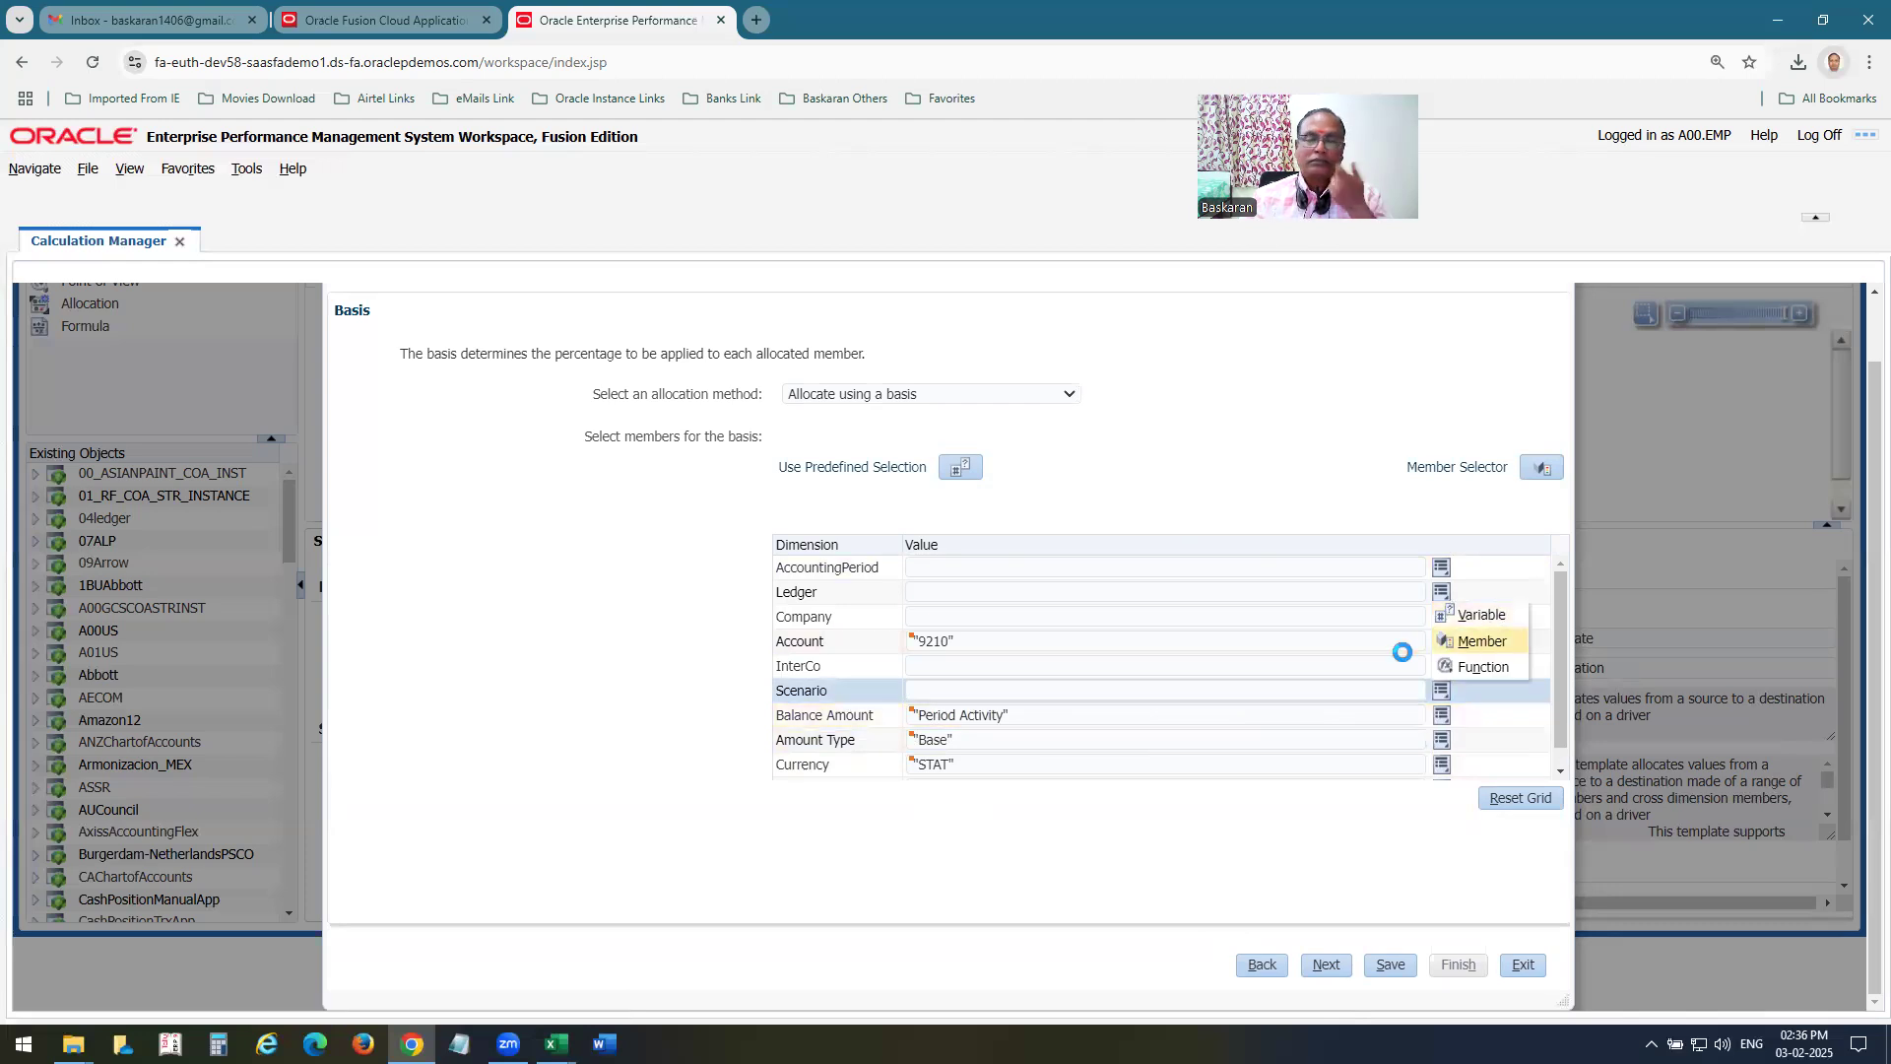
{"action": "left_click", "coordinate": [1475, 642]}
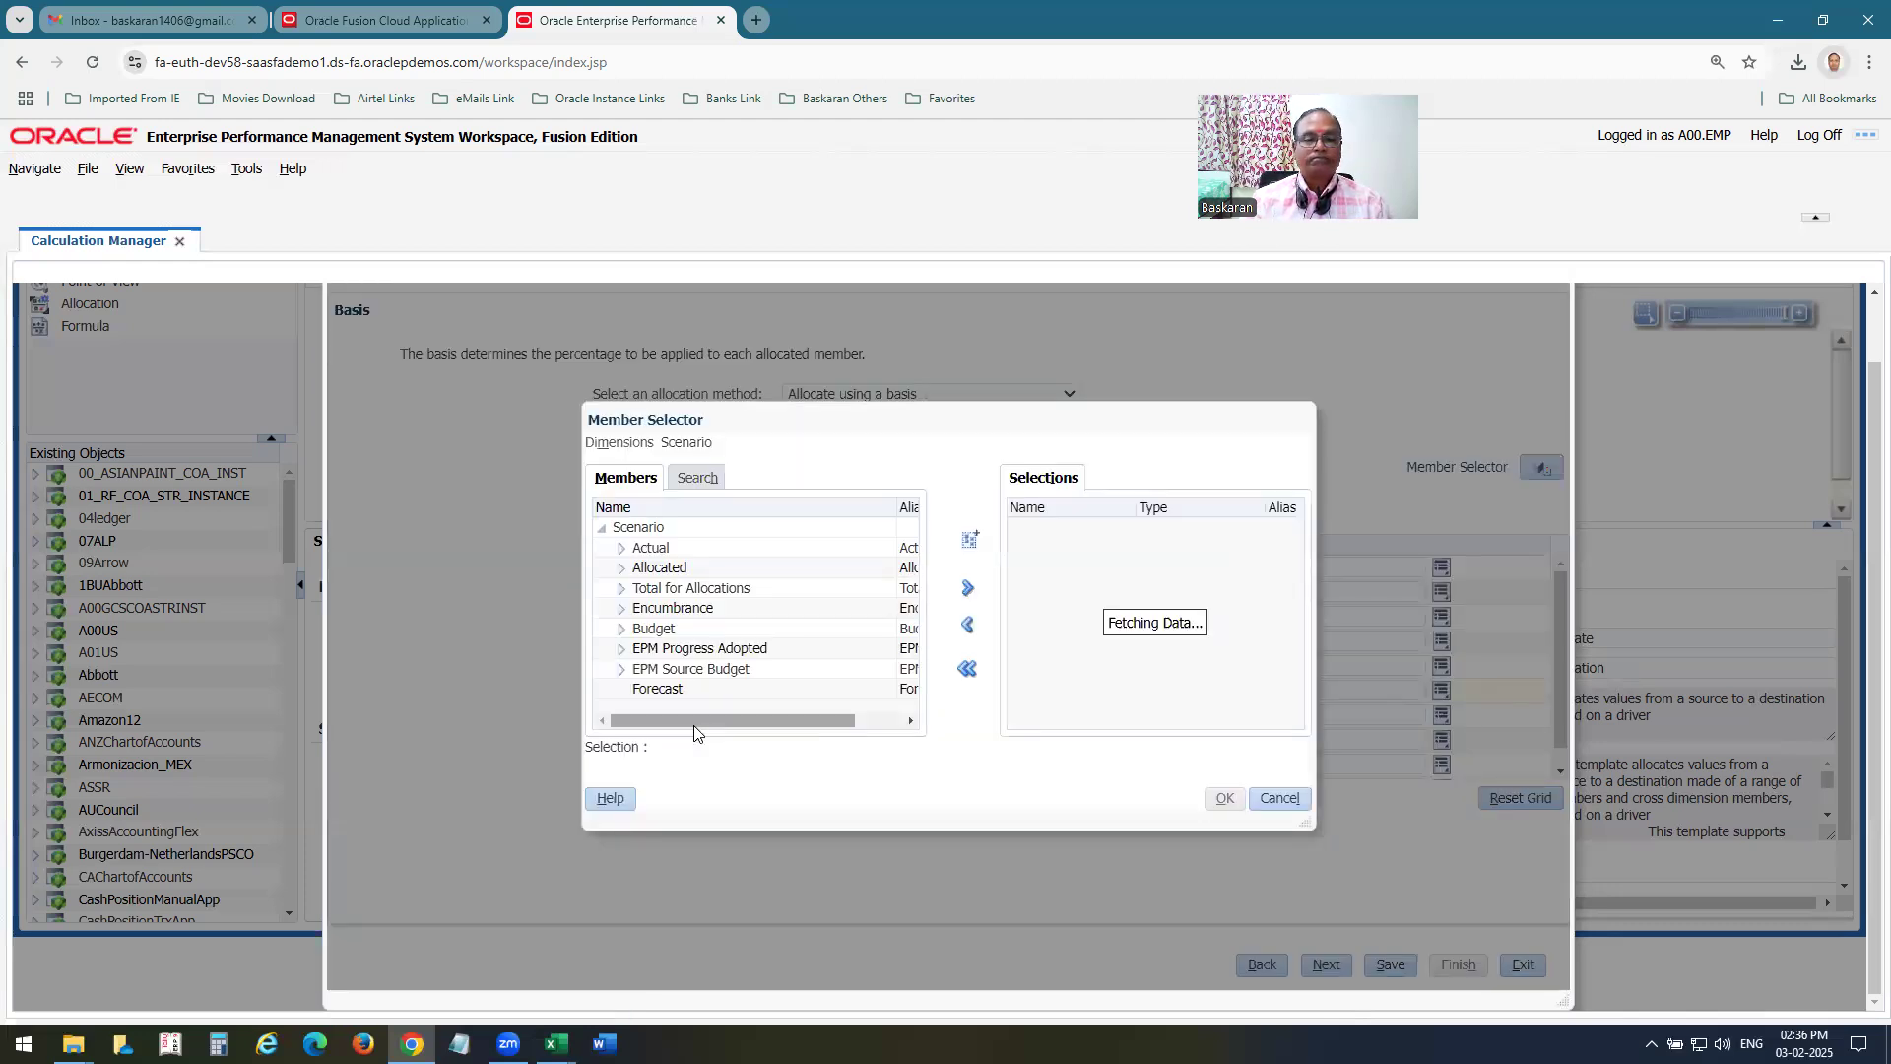
{"action": "left_click", "coordinate": [652, 547]}
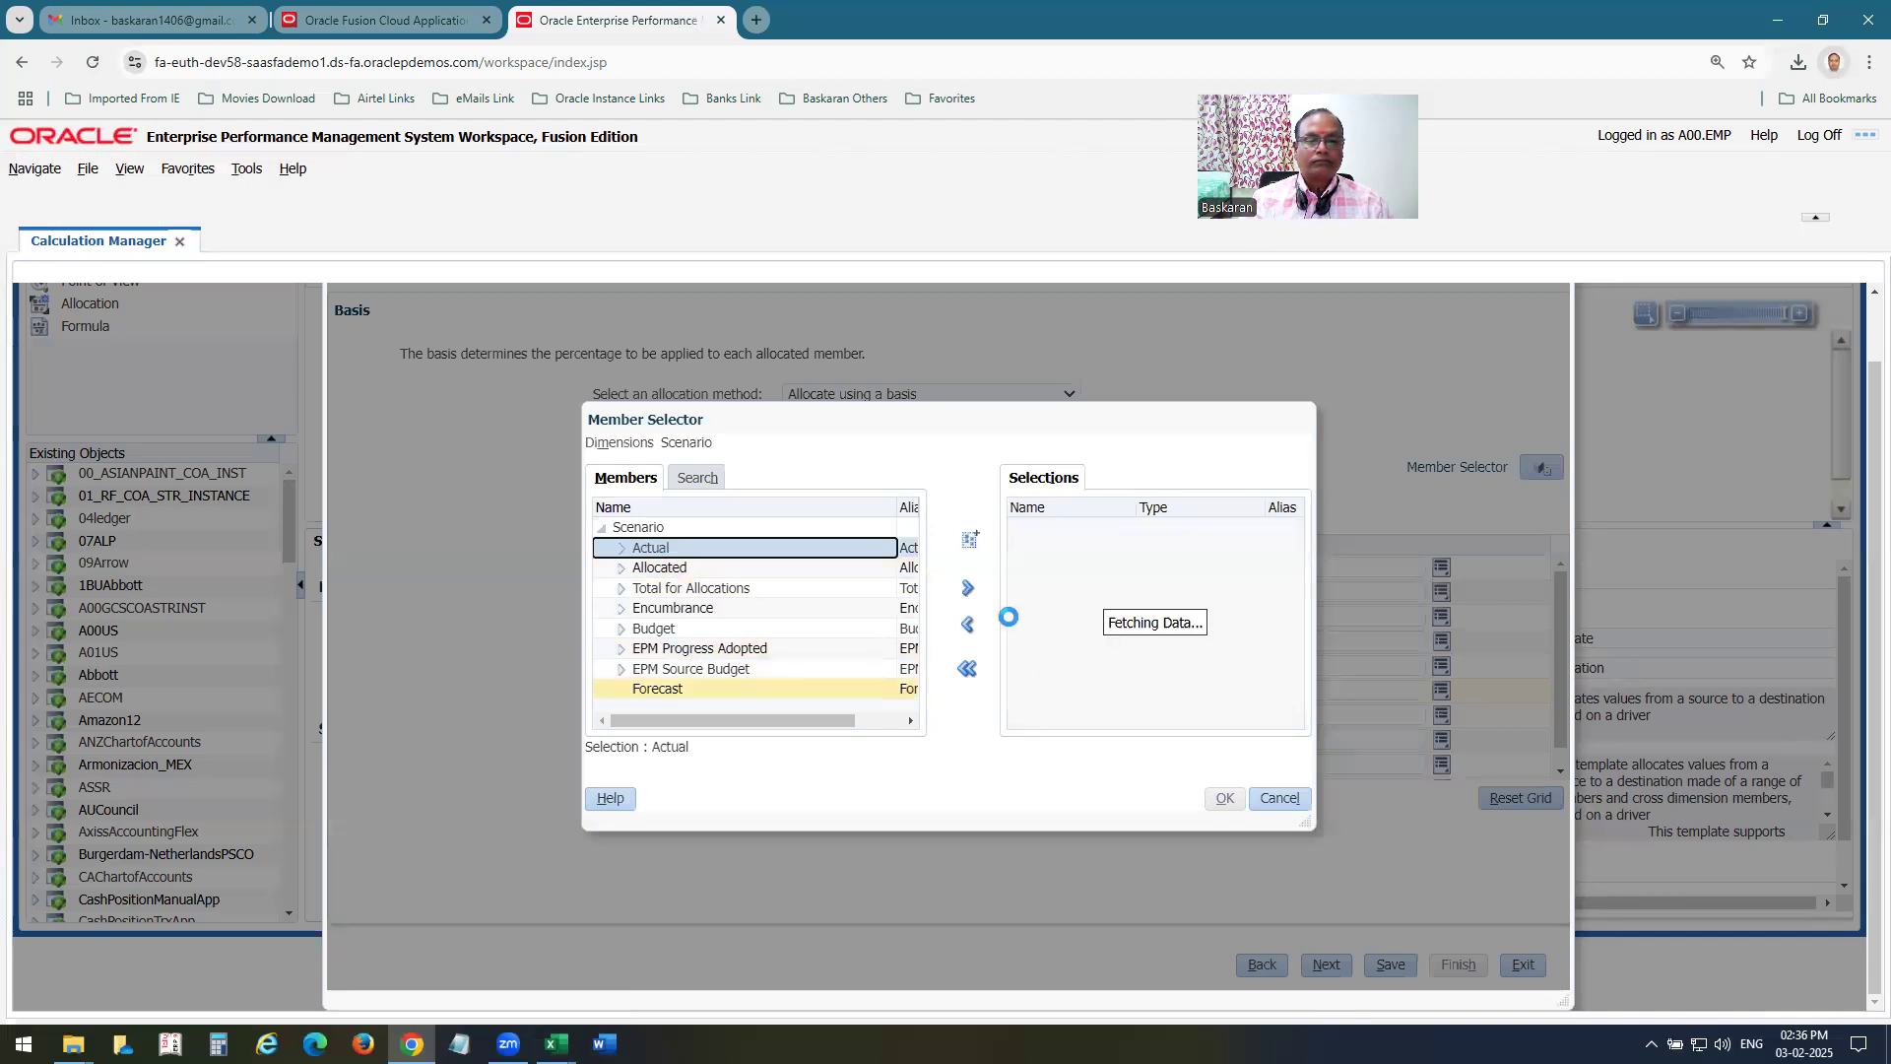
{"action": "left_click", "coordinate": [970, 591]}
{"action": "left_click", "coordinate": [1224, 798]}
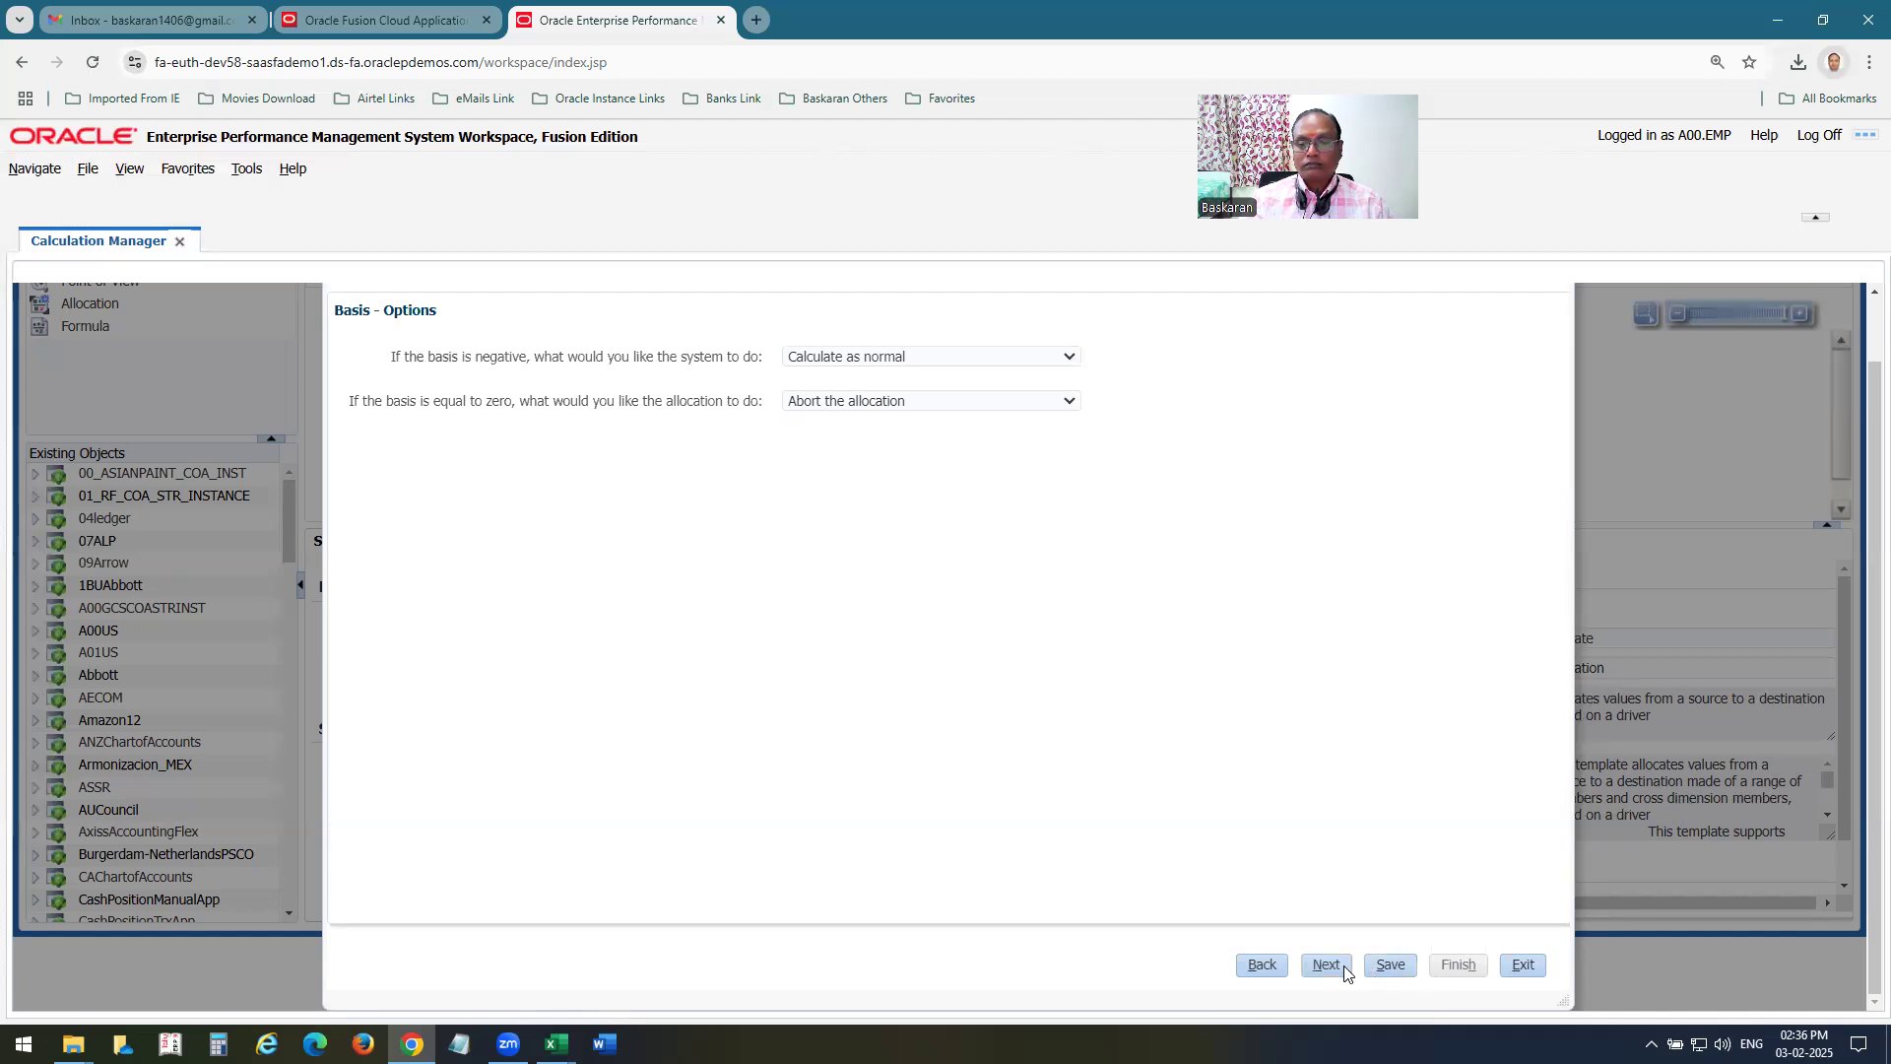
Save the basis options, continue to the Rounding settings and finish the allocation wizard.
{"action": "left_click", "coordinate": [1396, 966]}
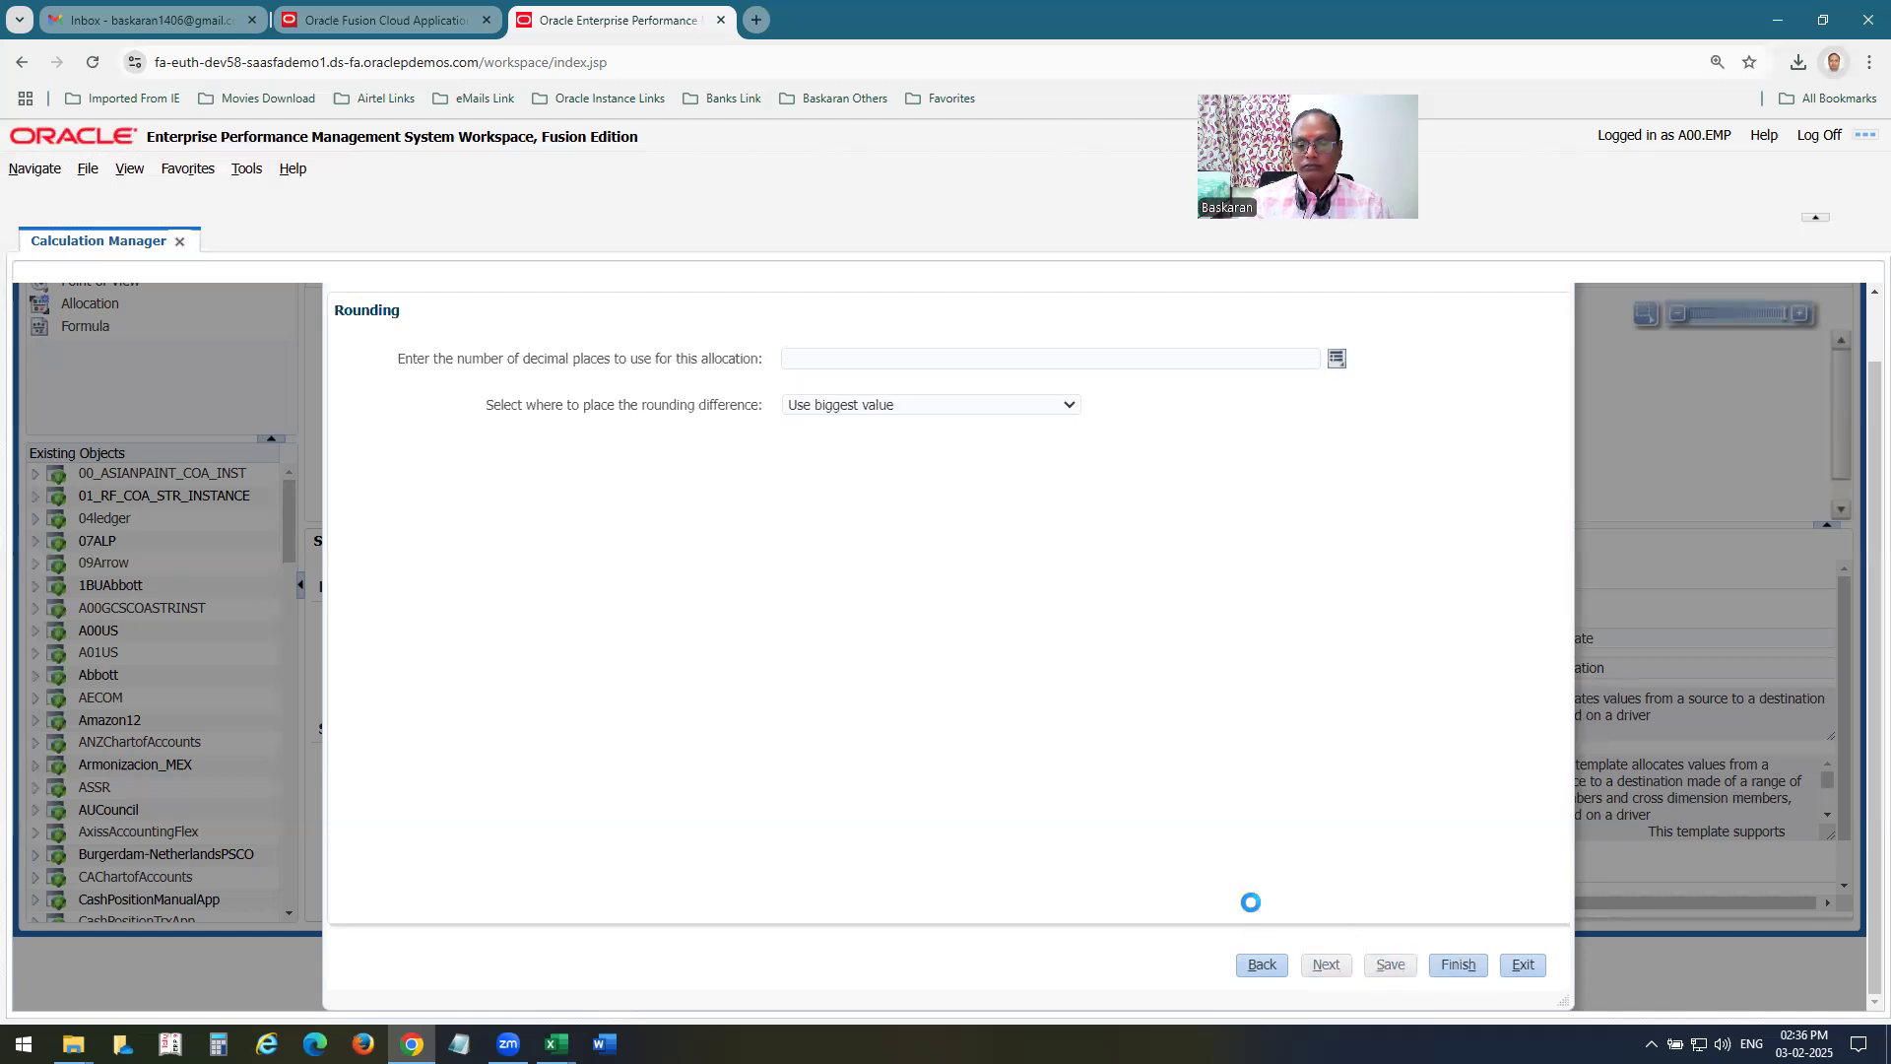
{"action": "left_click", "coordinate": [1104, 464]}
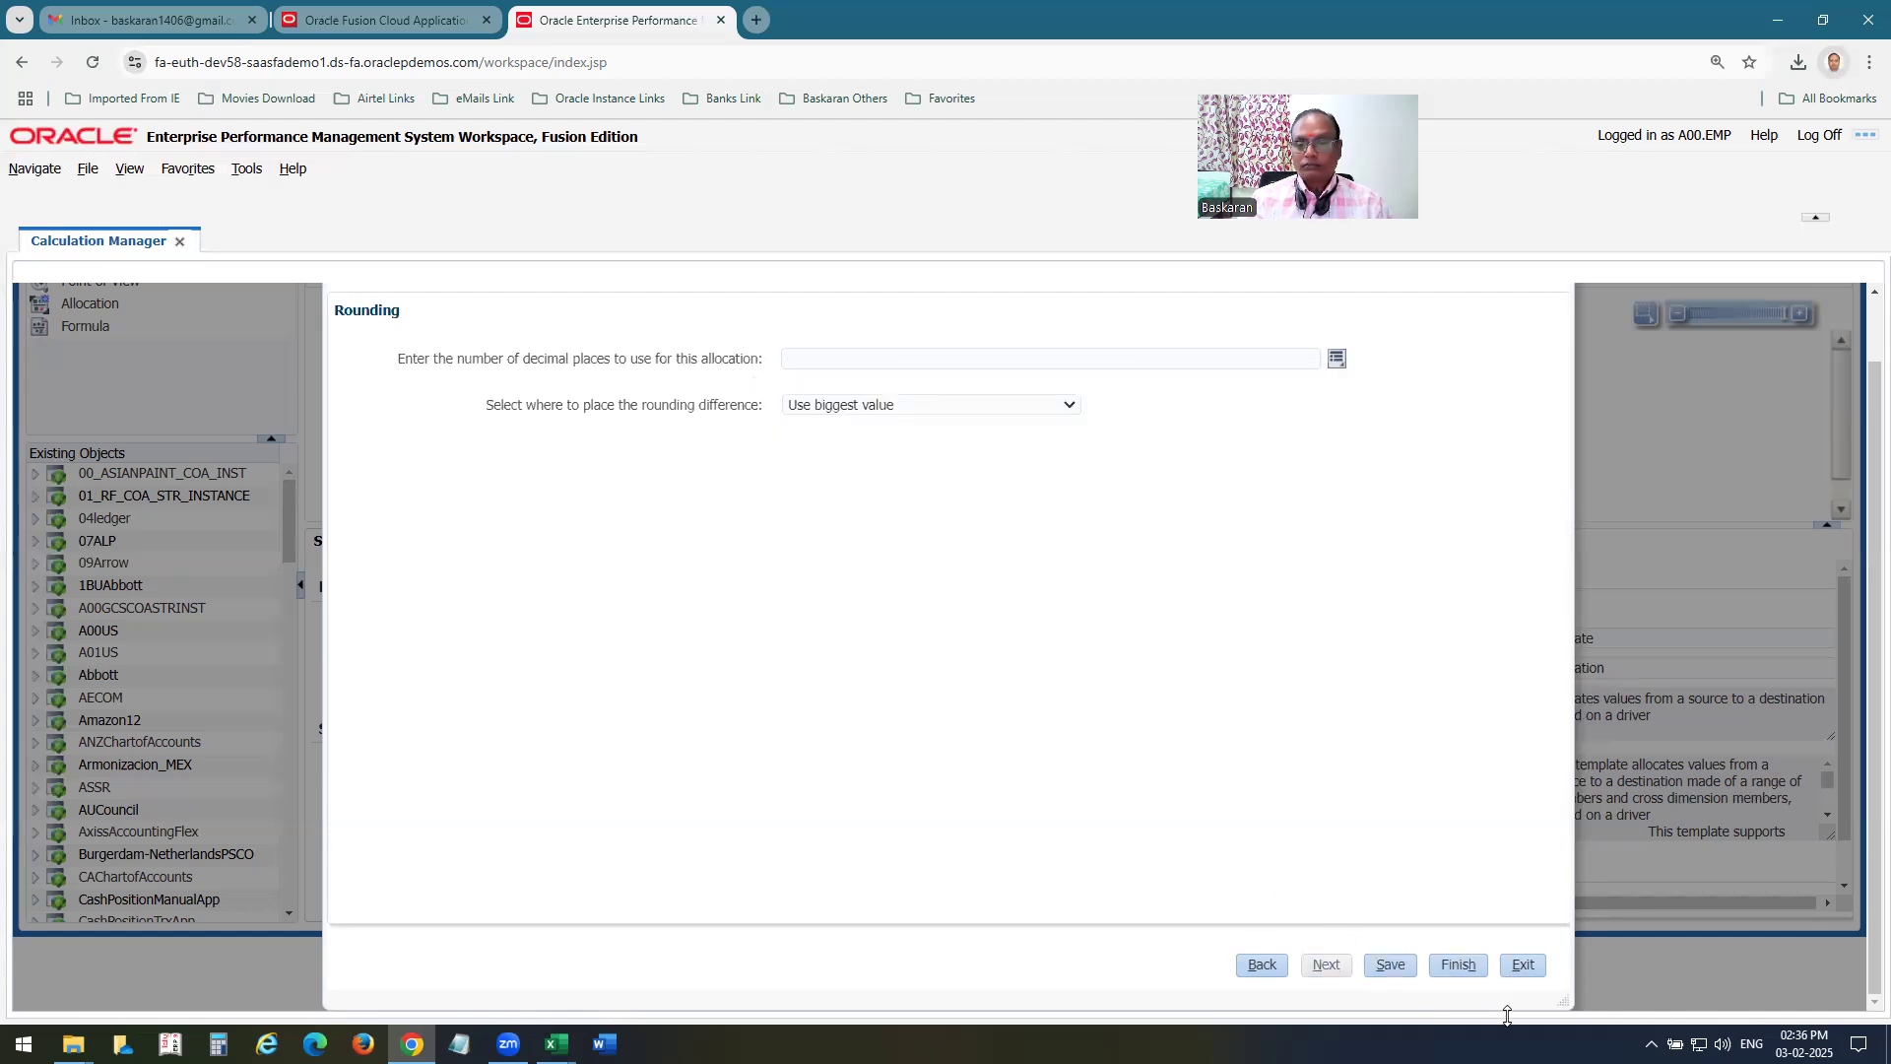
{"action": "left_click", "coordinate": [1459, 967]}
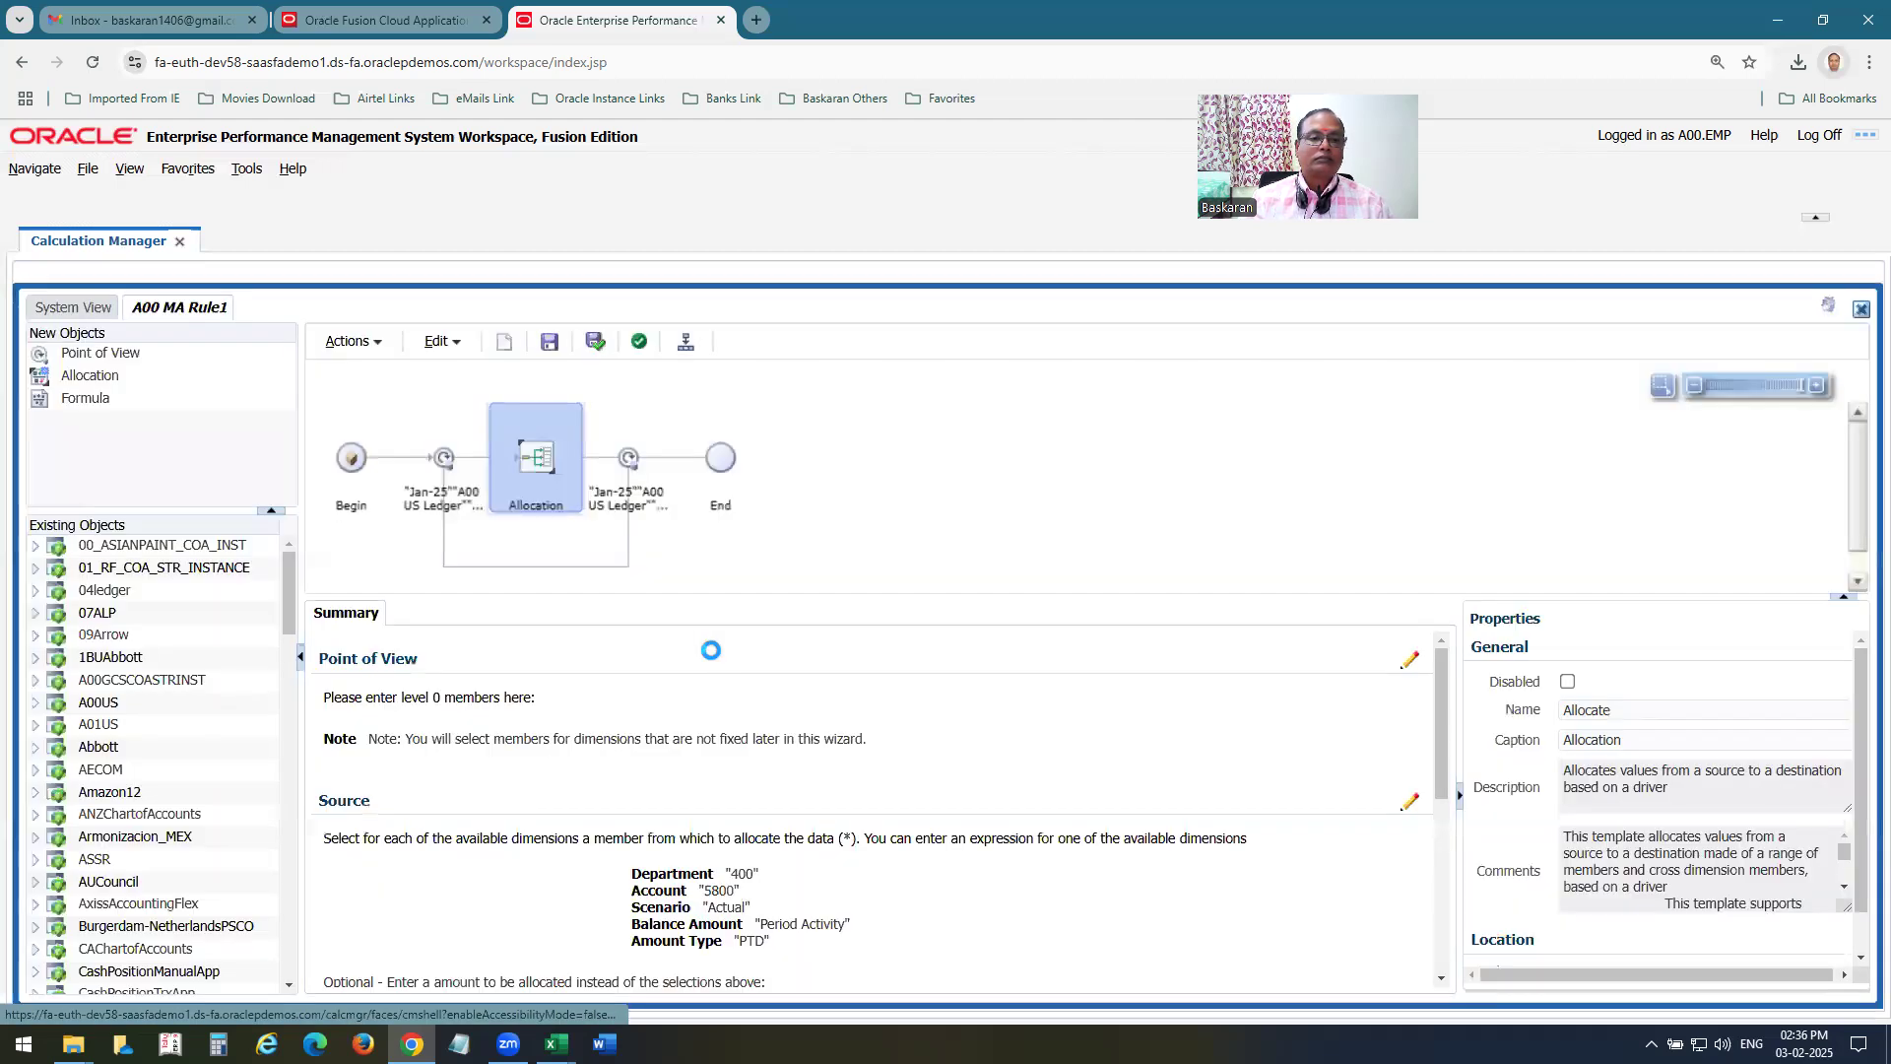
Validate and save A00 MA Rule1, validate it once more, and deploy it.
{"action": "left_click", "coordinate": [595, 340]}
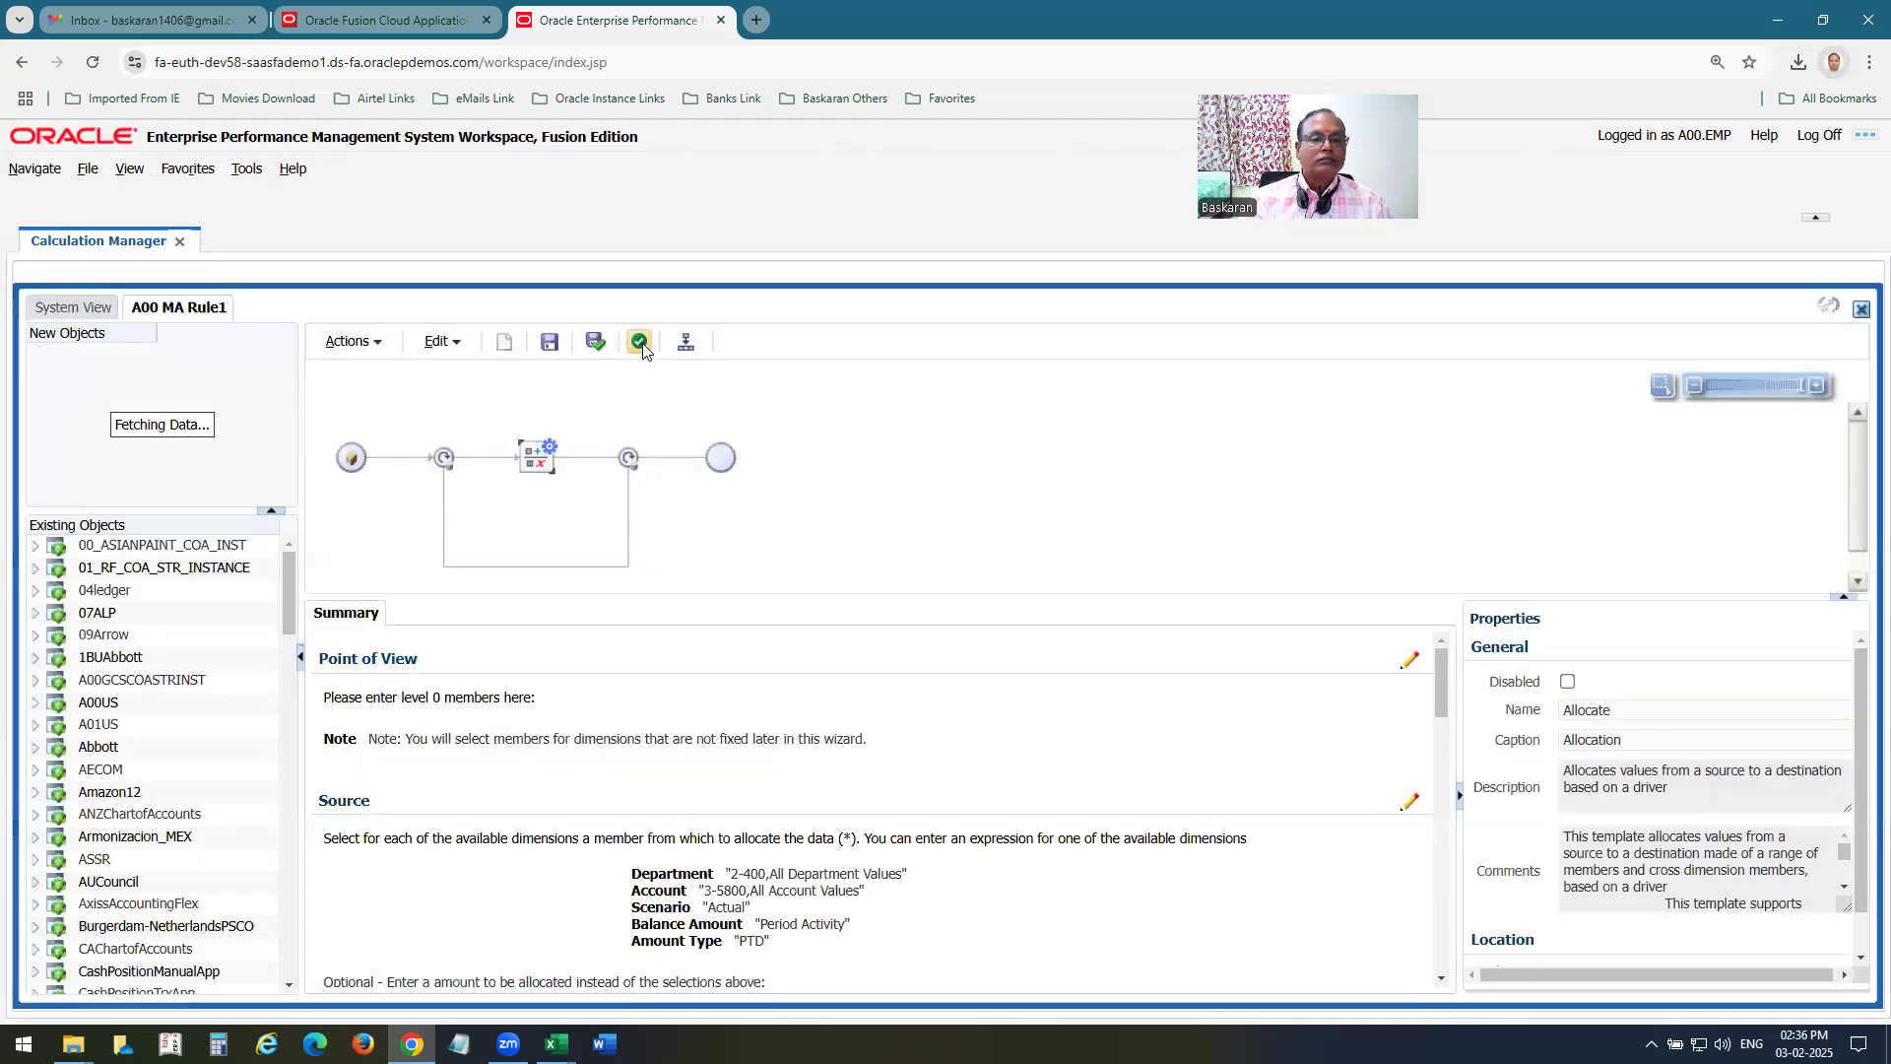
{"action": "left_click", "coordinate": [639, 342]}
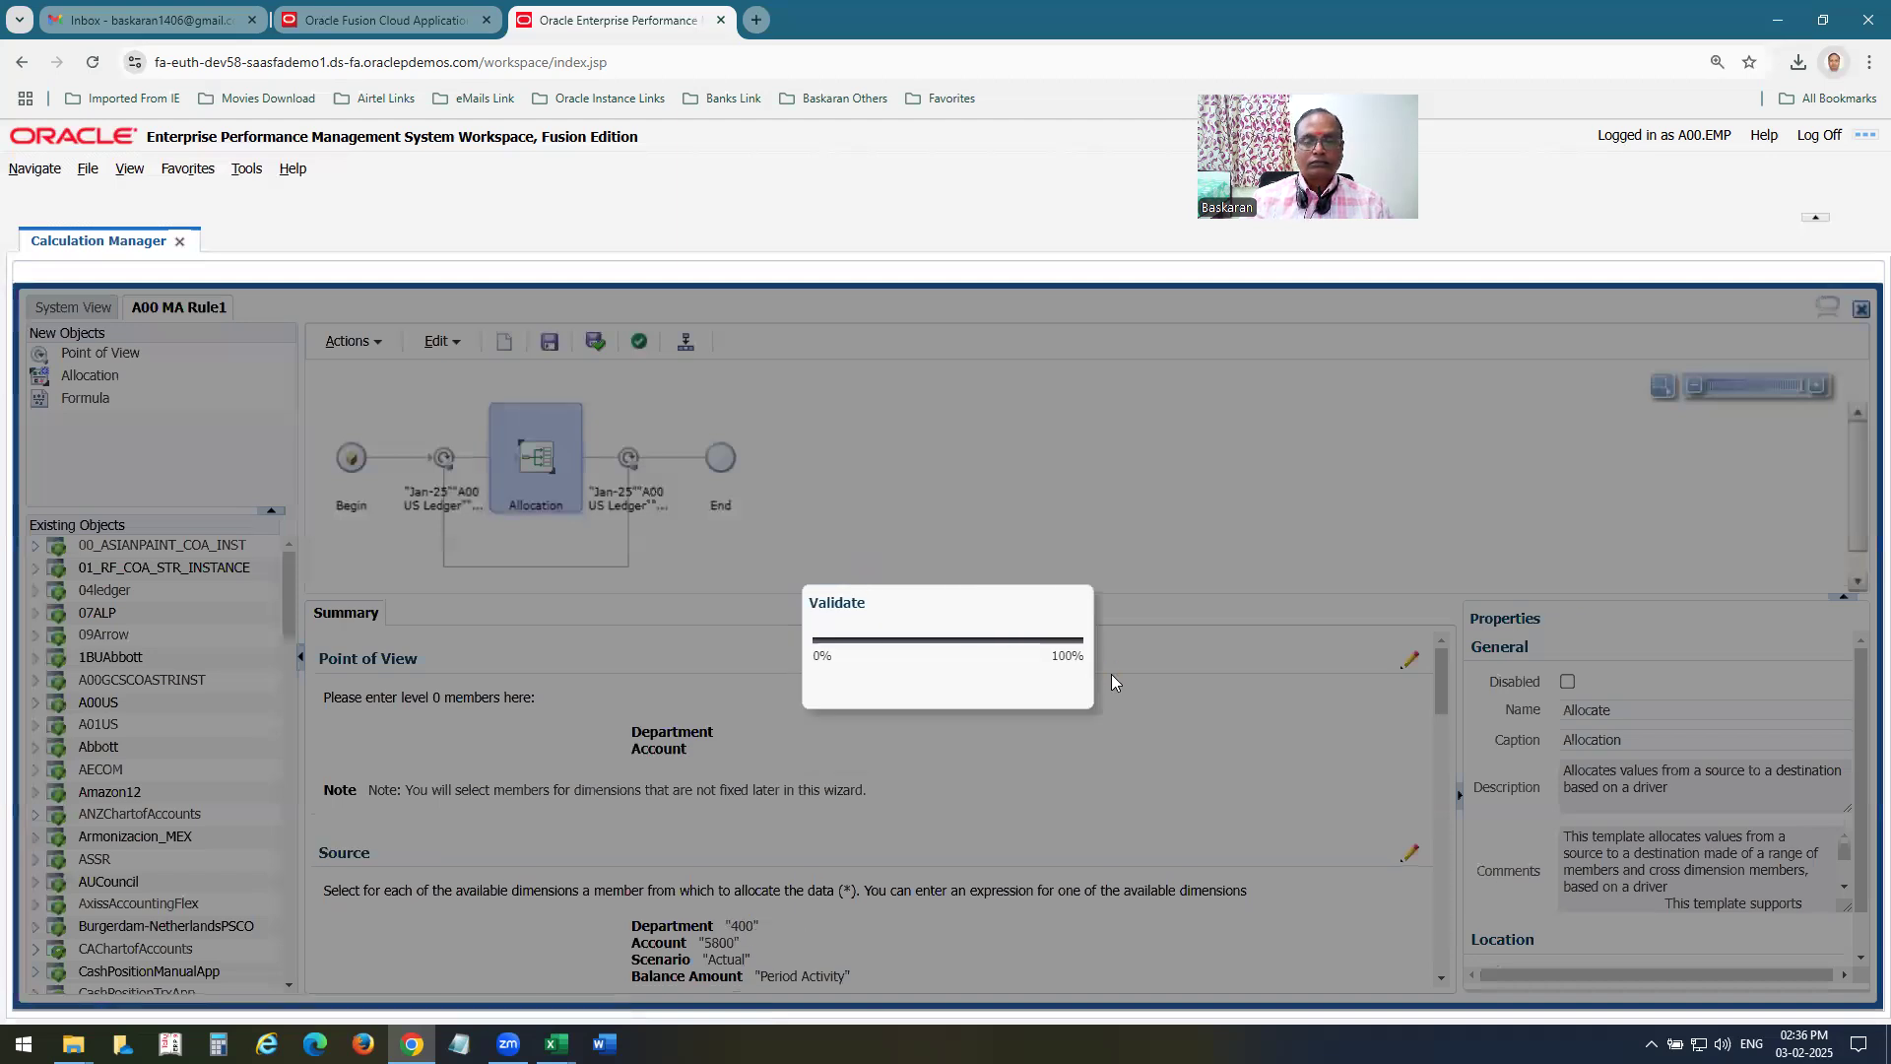
{"action": "left_click", "coordinate": [1254, 730]}
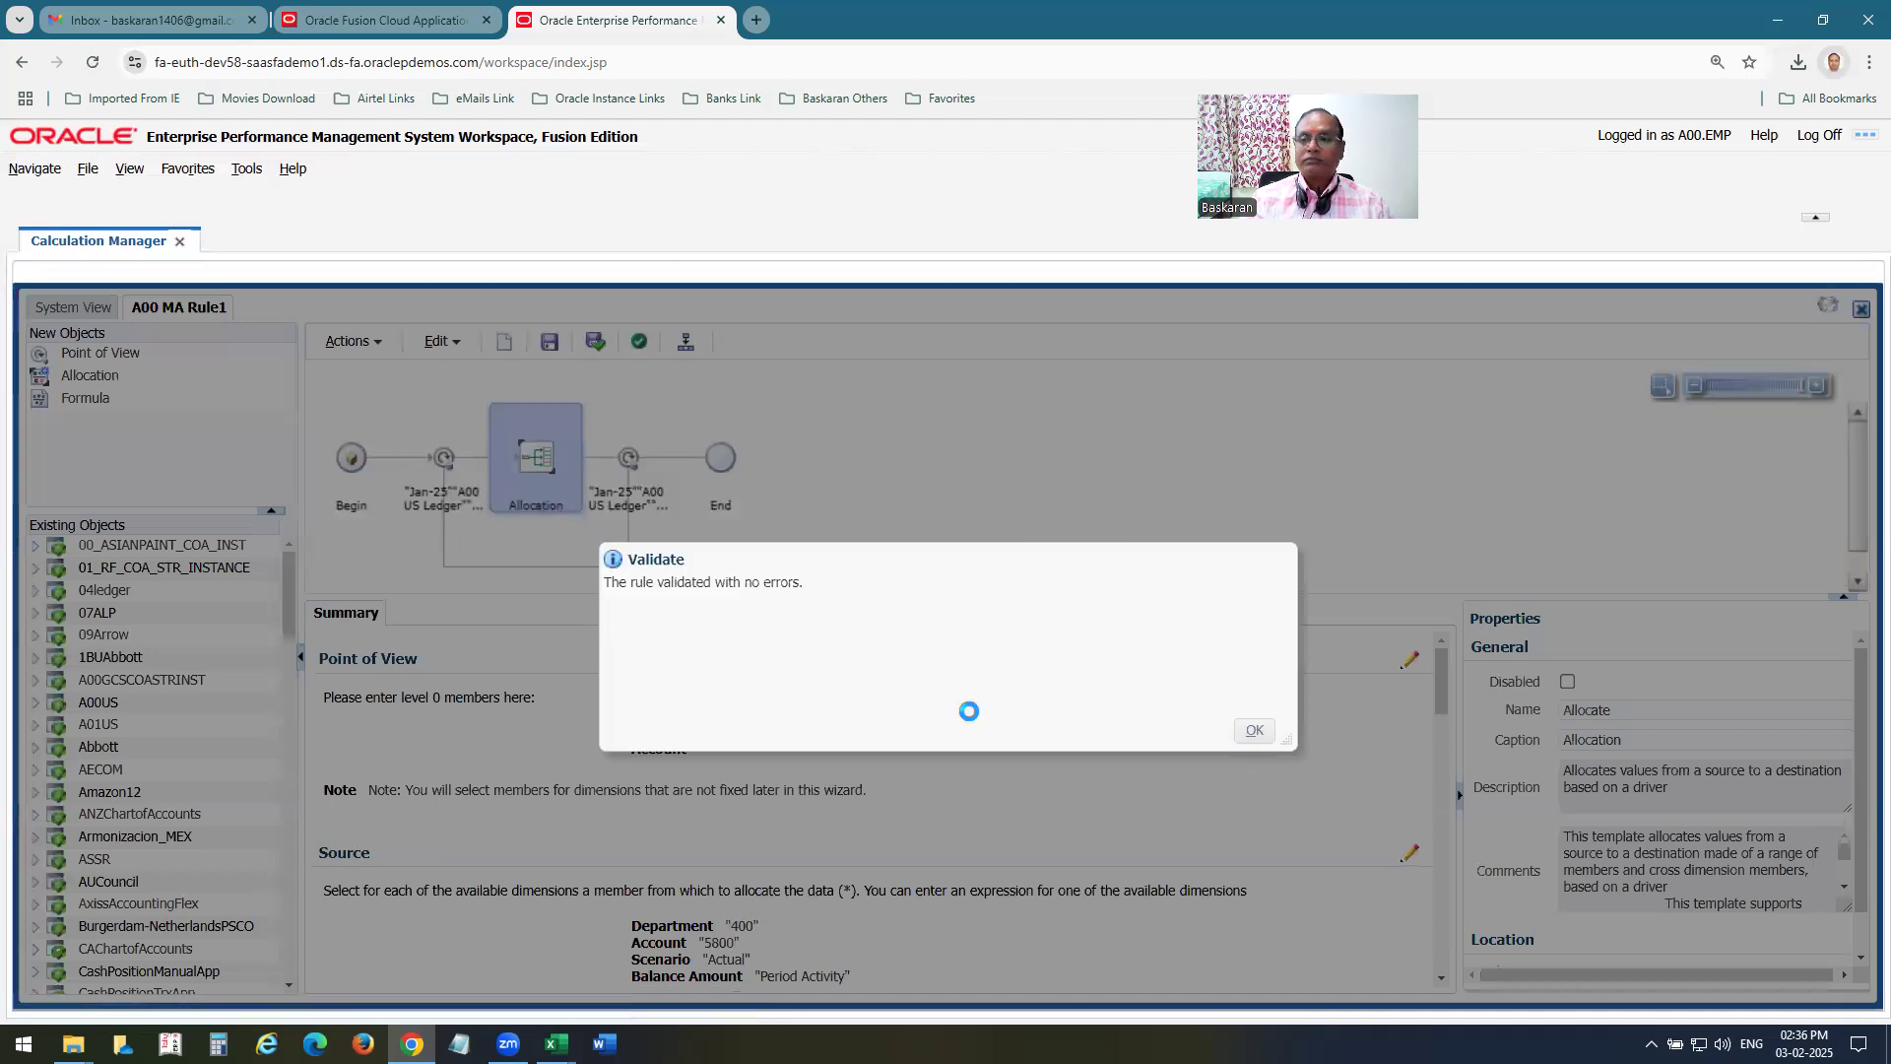
{"action": "left_click", "coordinate": [686, 341]}
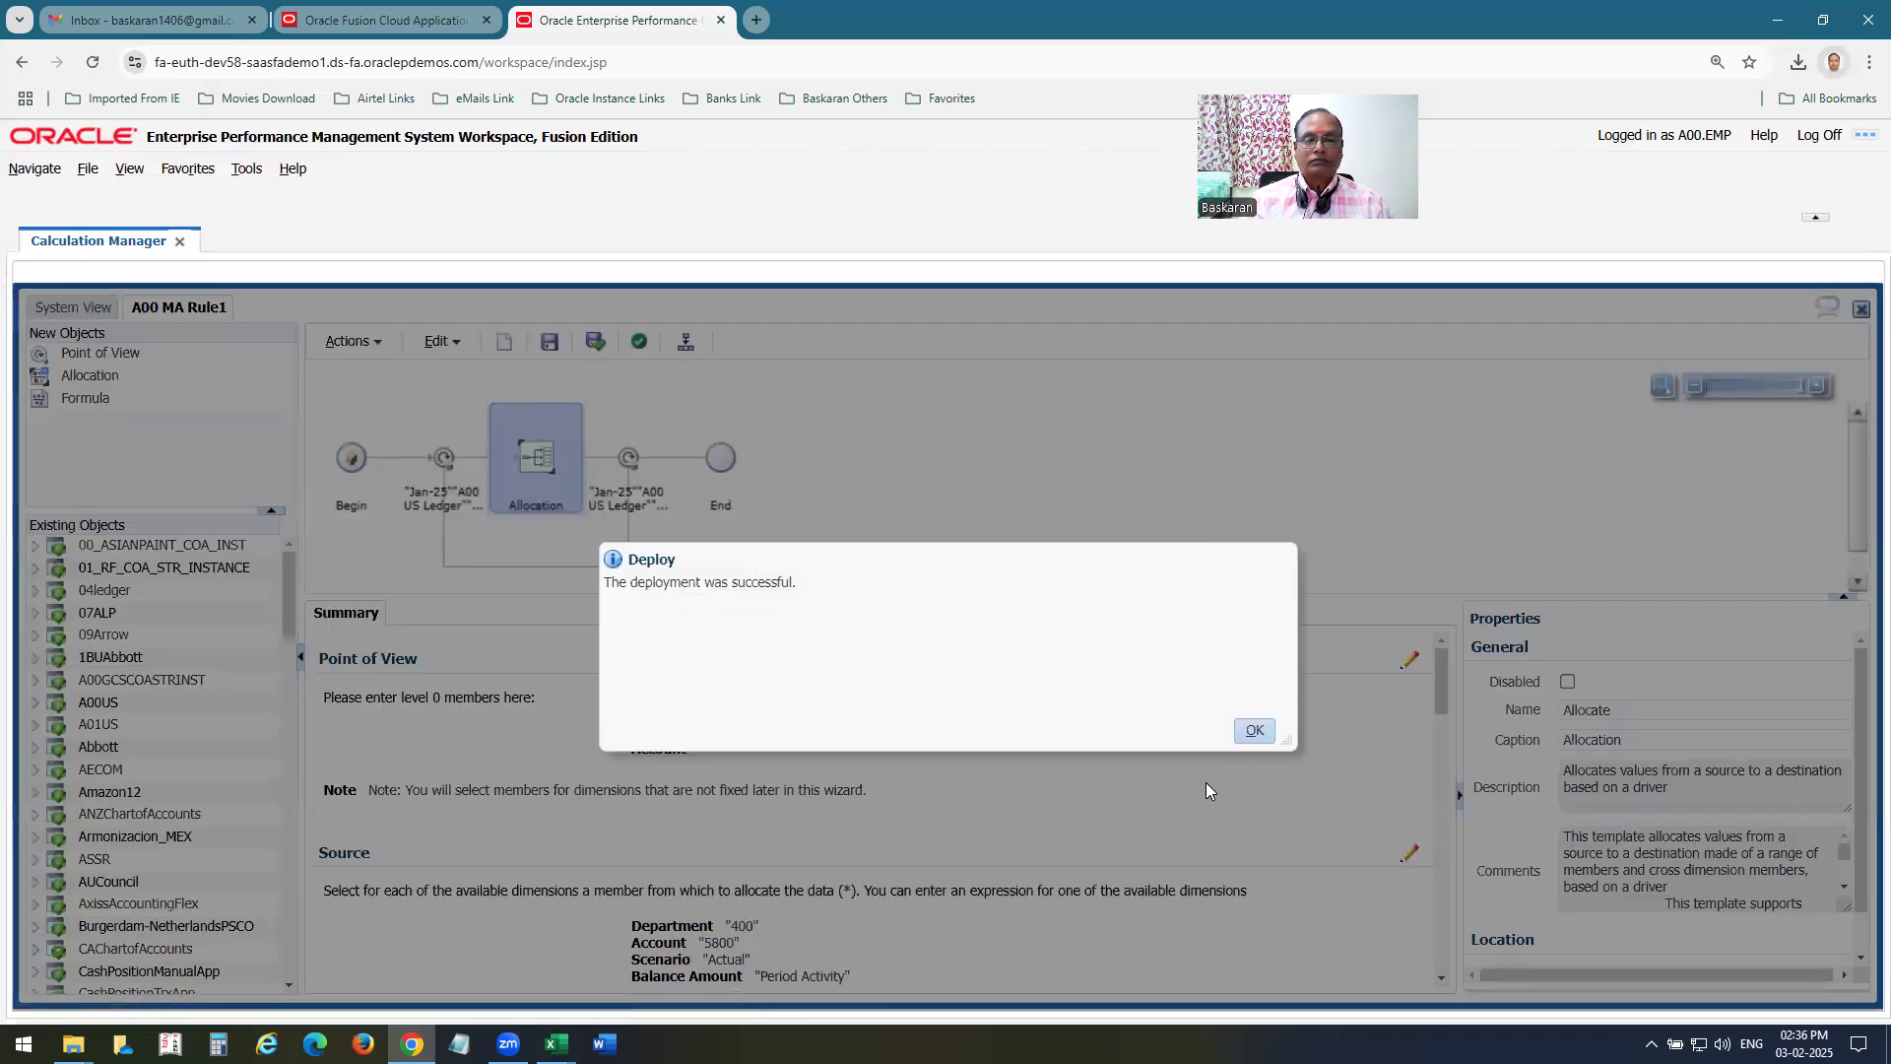
{"action": "left_click", "coordinate": [1252, 730]}
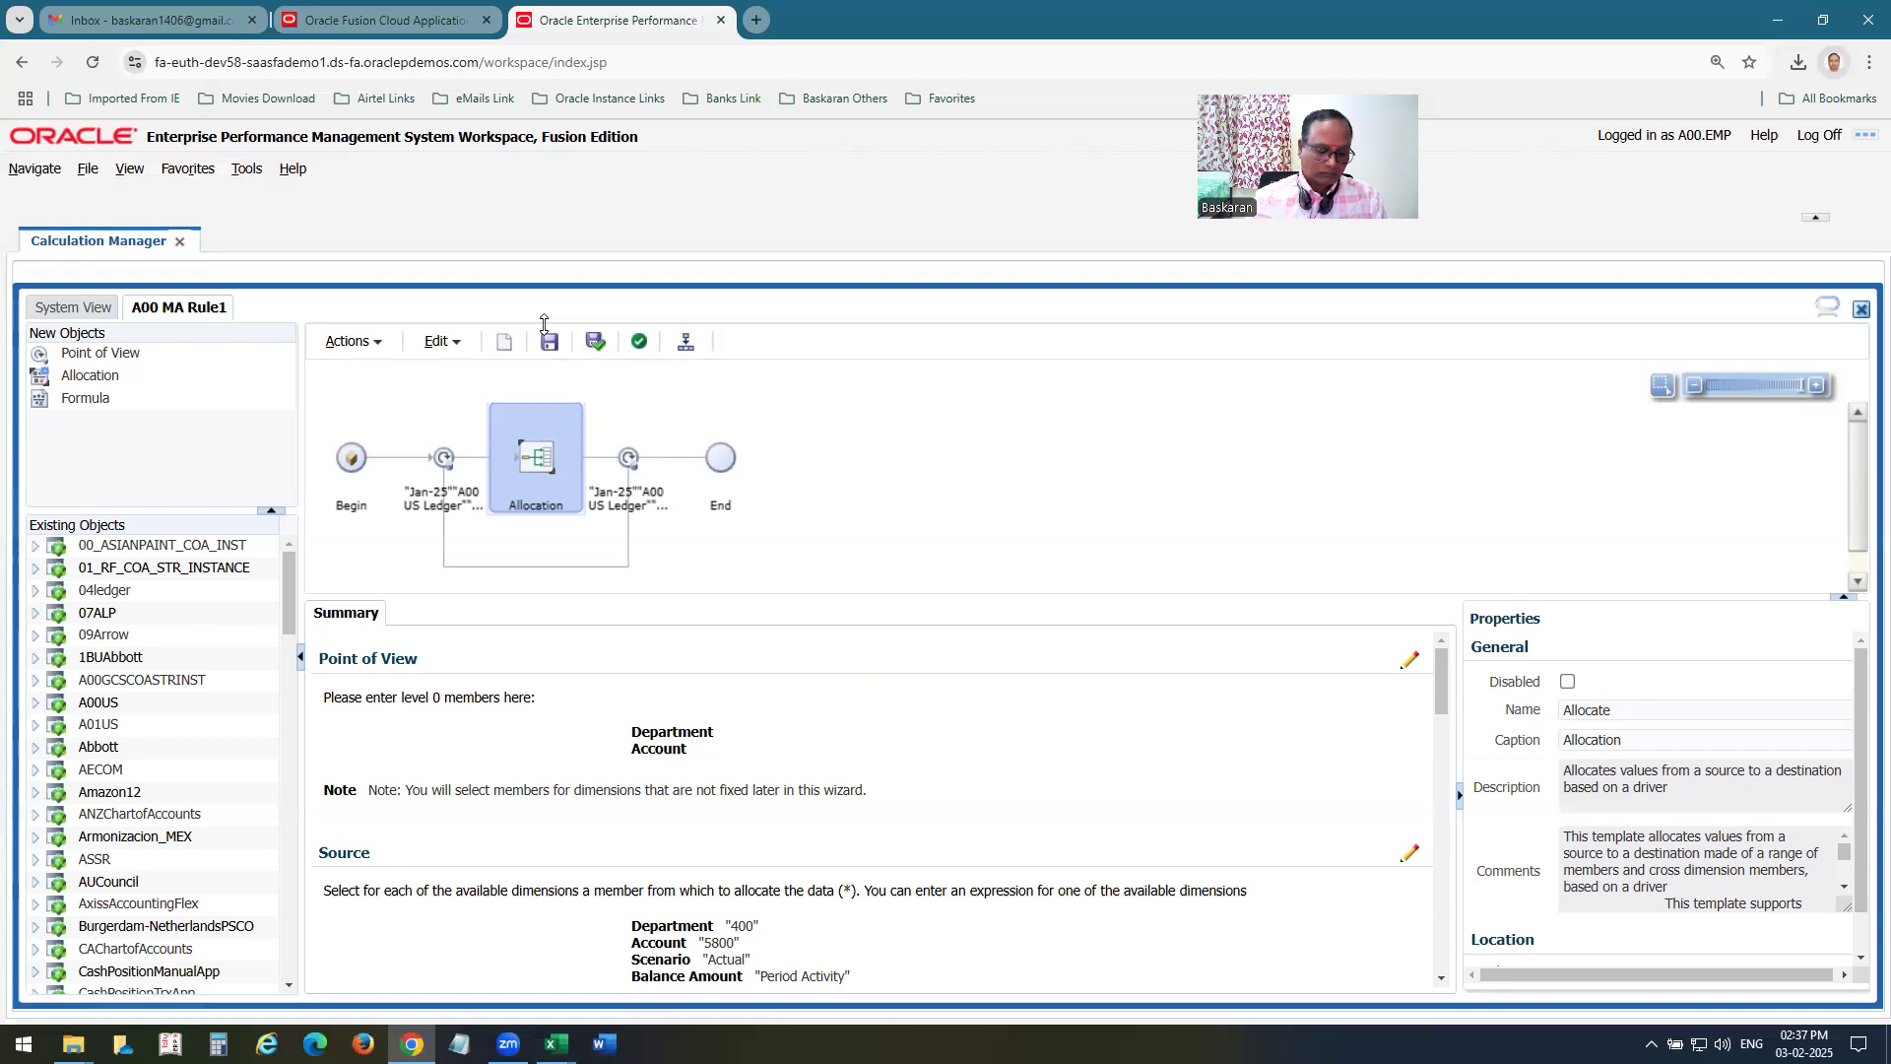
Close the Calculation Manager workspace, sign out of Oracle Fusion and sign back in.
{"action": "key", "text": "ctrl+w"}
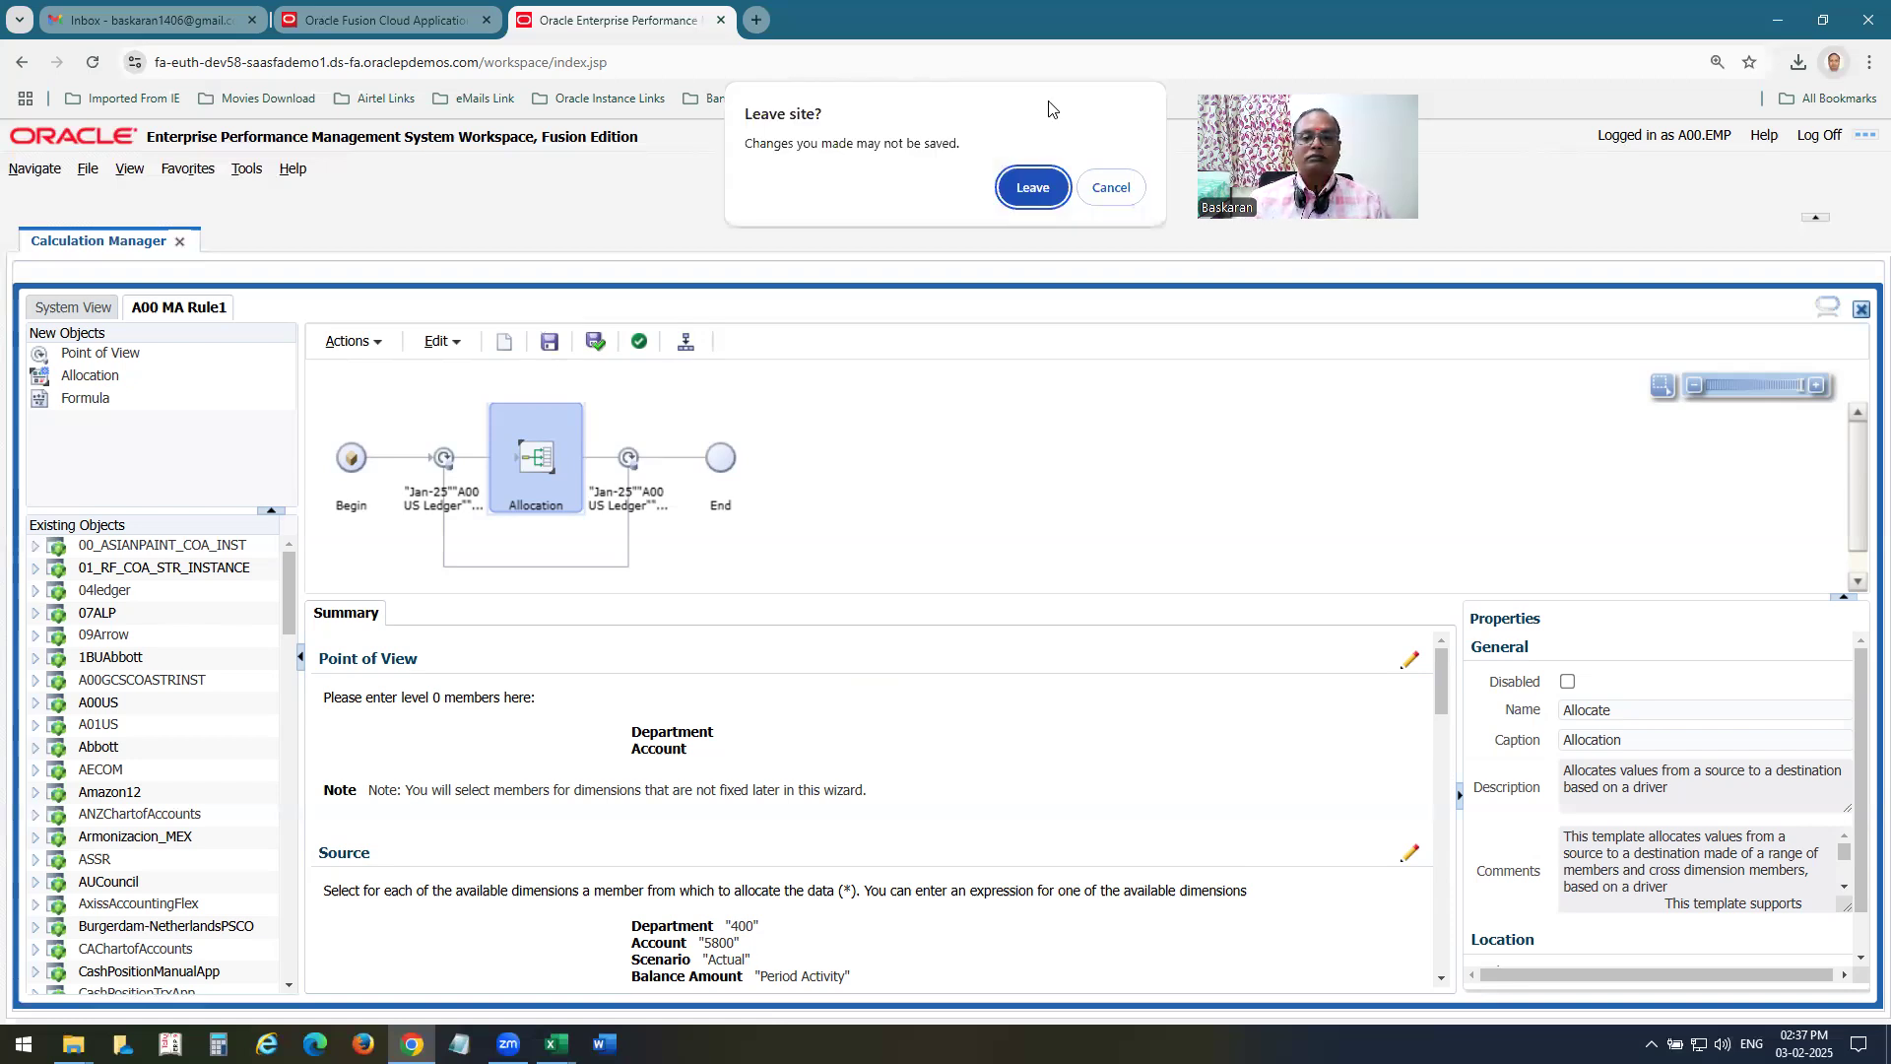
{"action": "left_click", "coordinate": [1033, 187]}
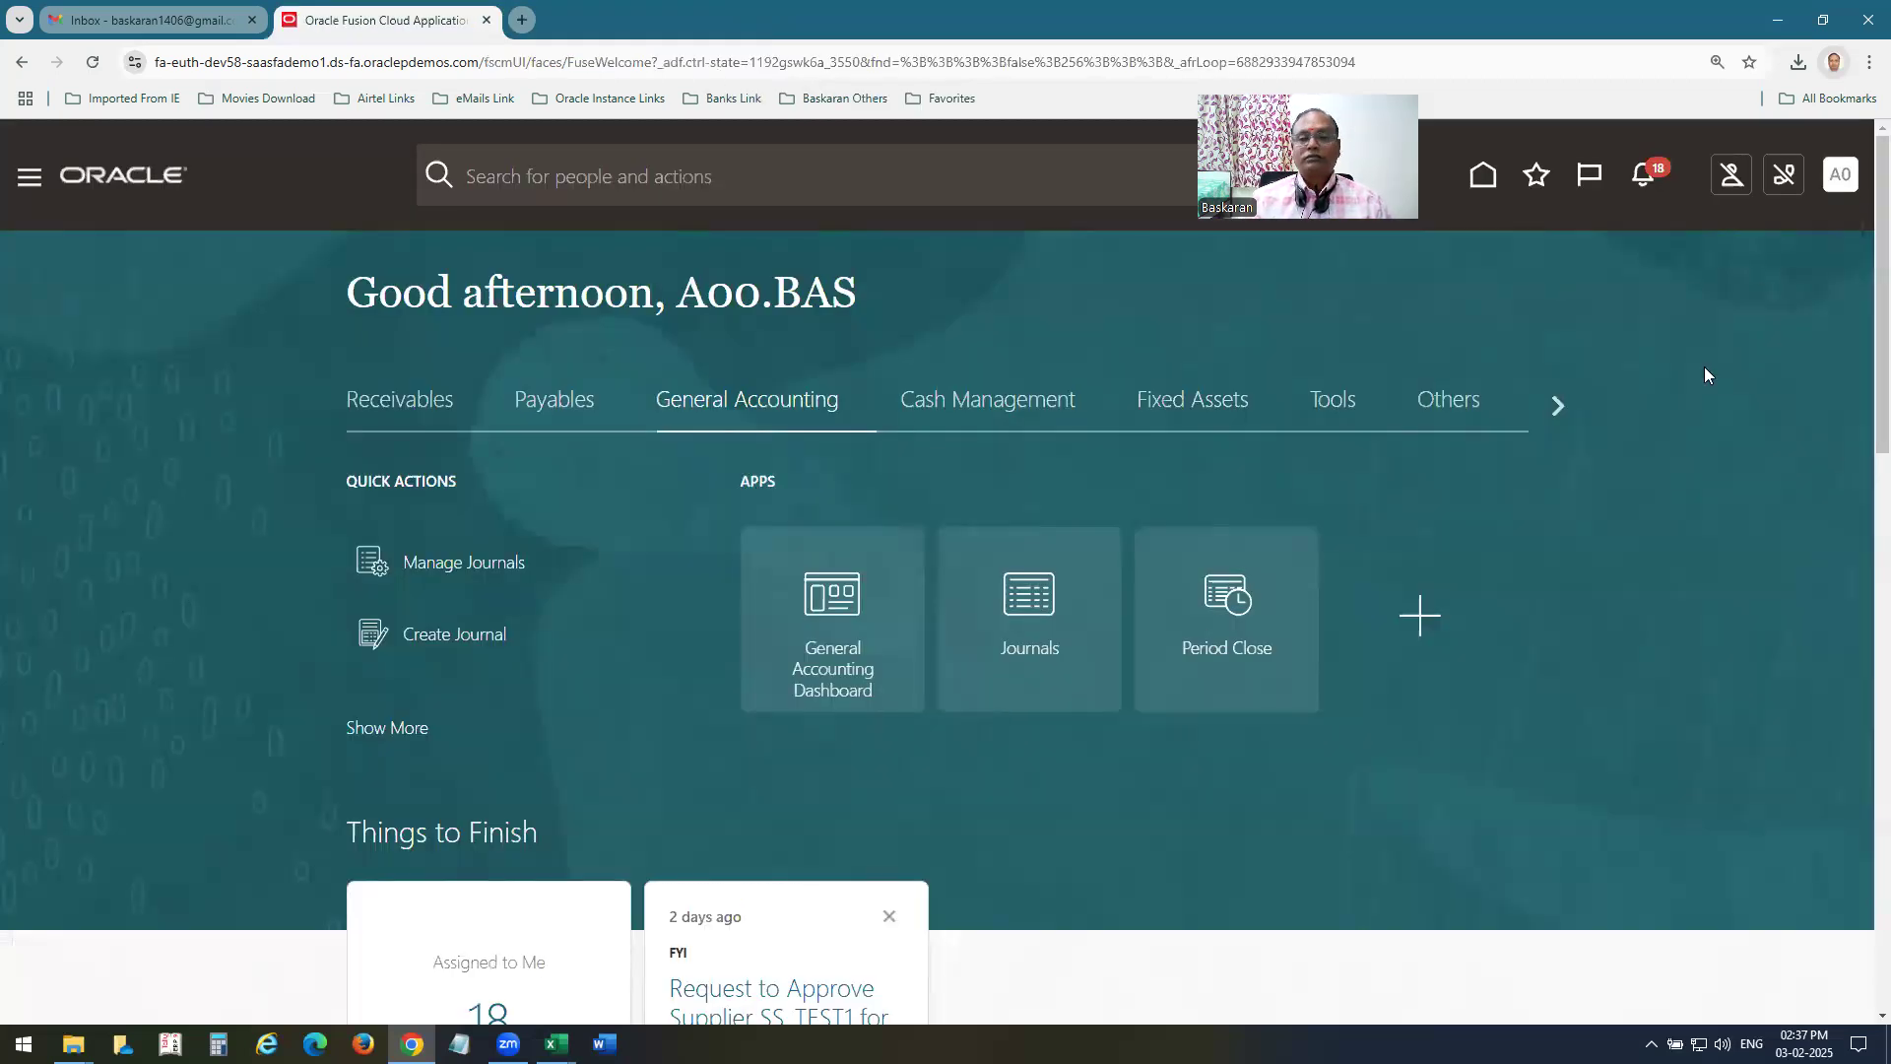
{"action": "left_click", "coordinate": [1834, 186]}
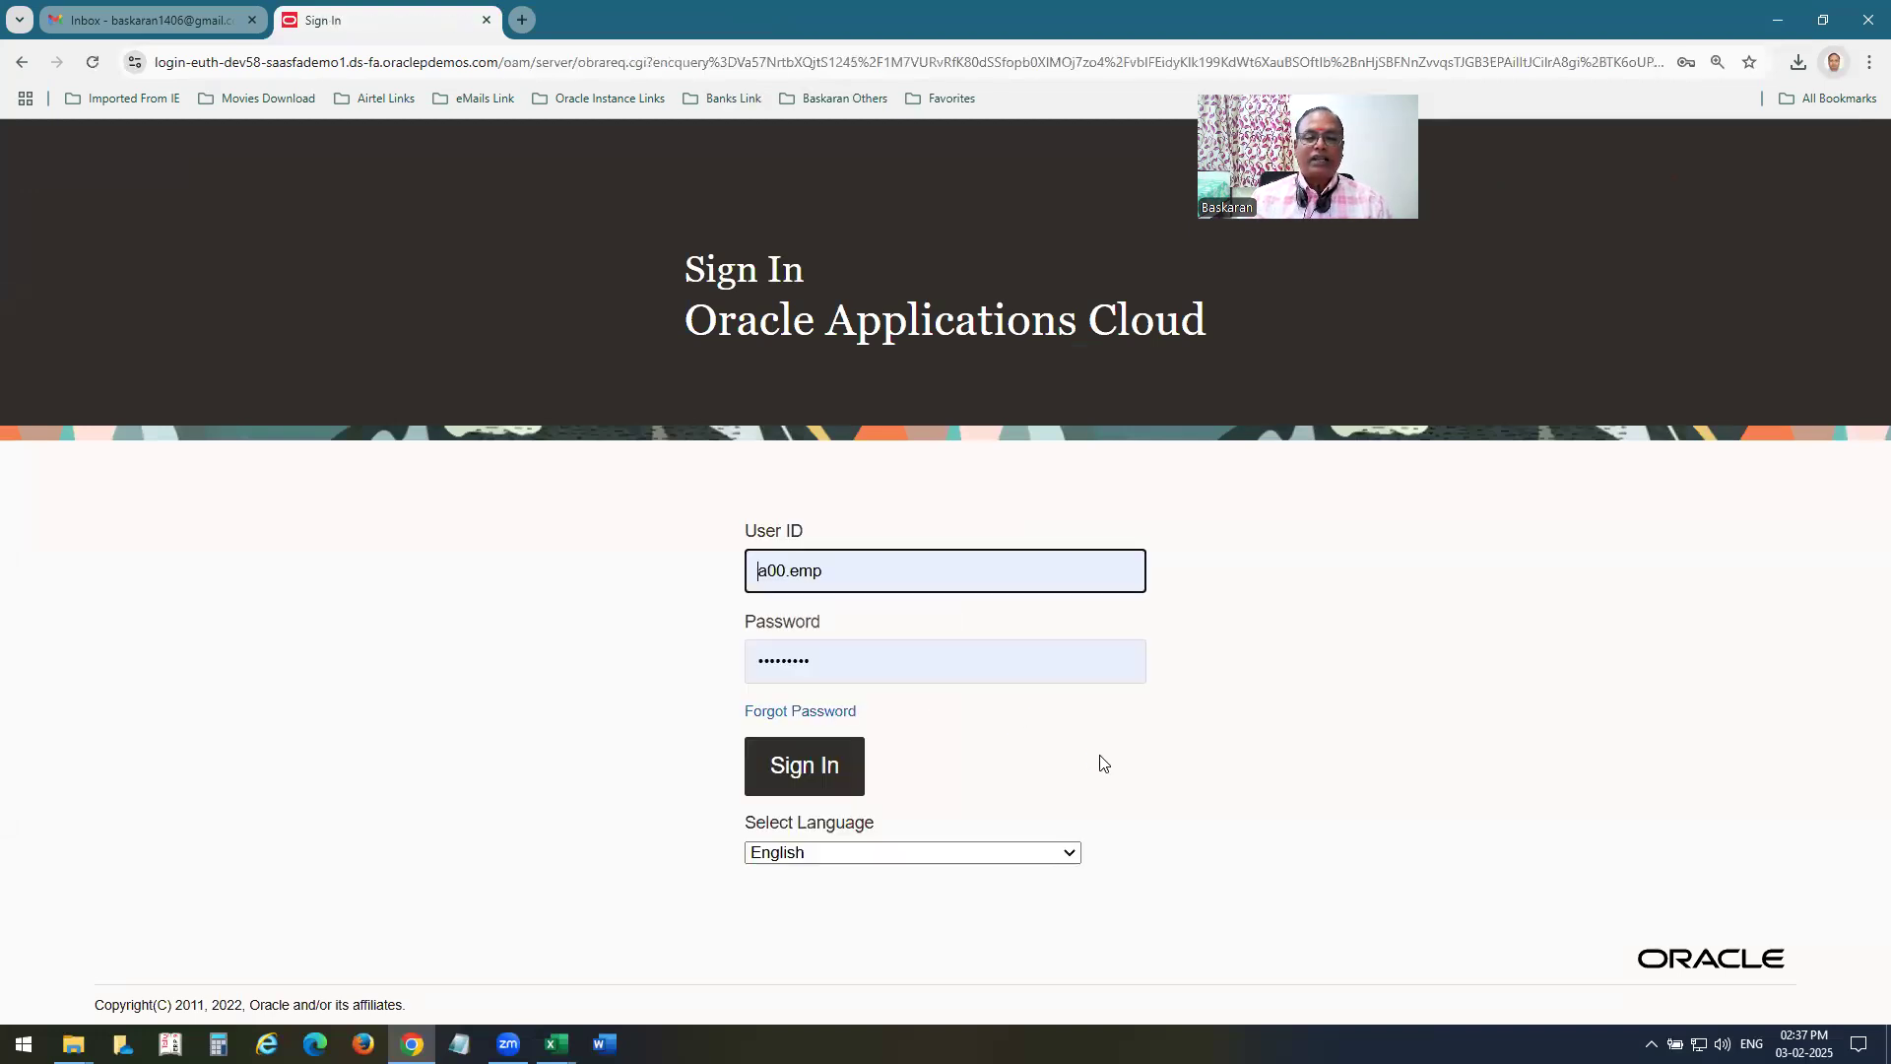
{"action": "left_click", "coordinate": [849, 784]}
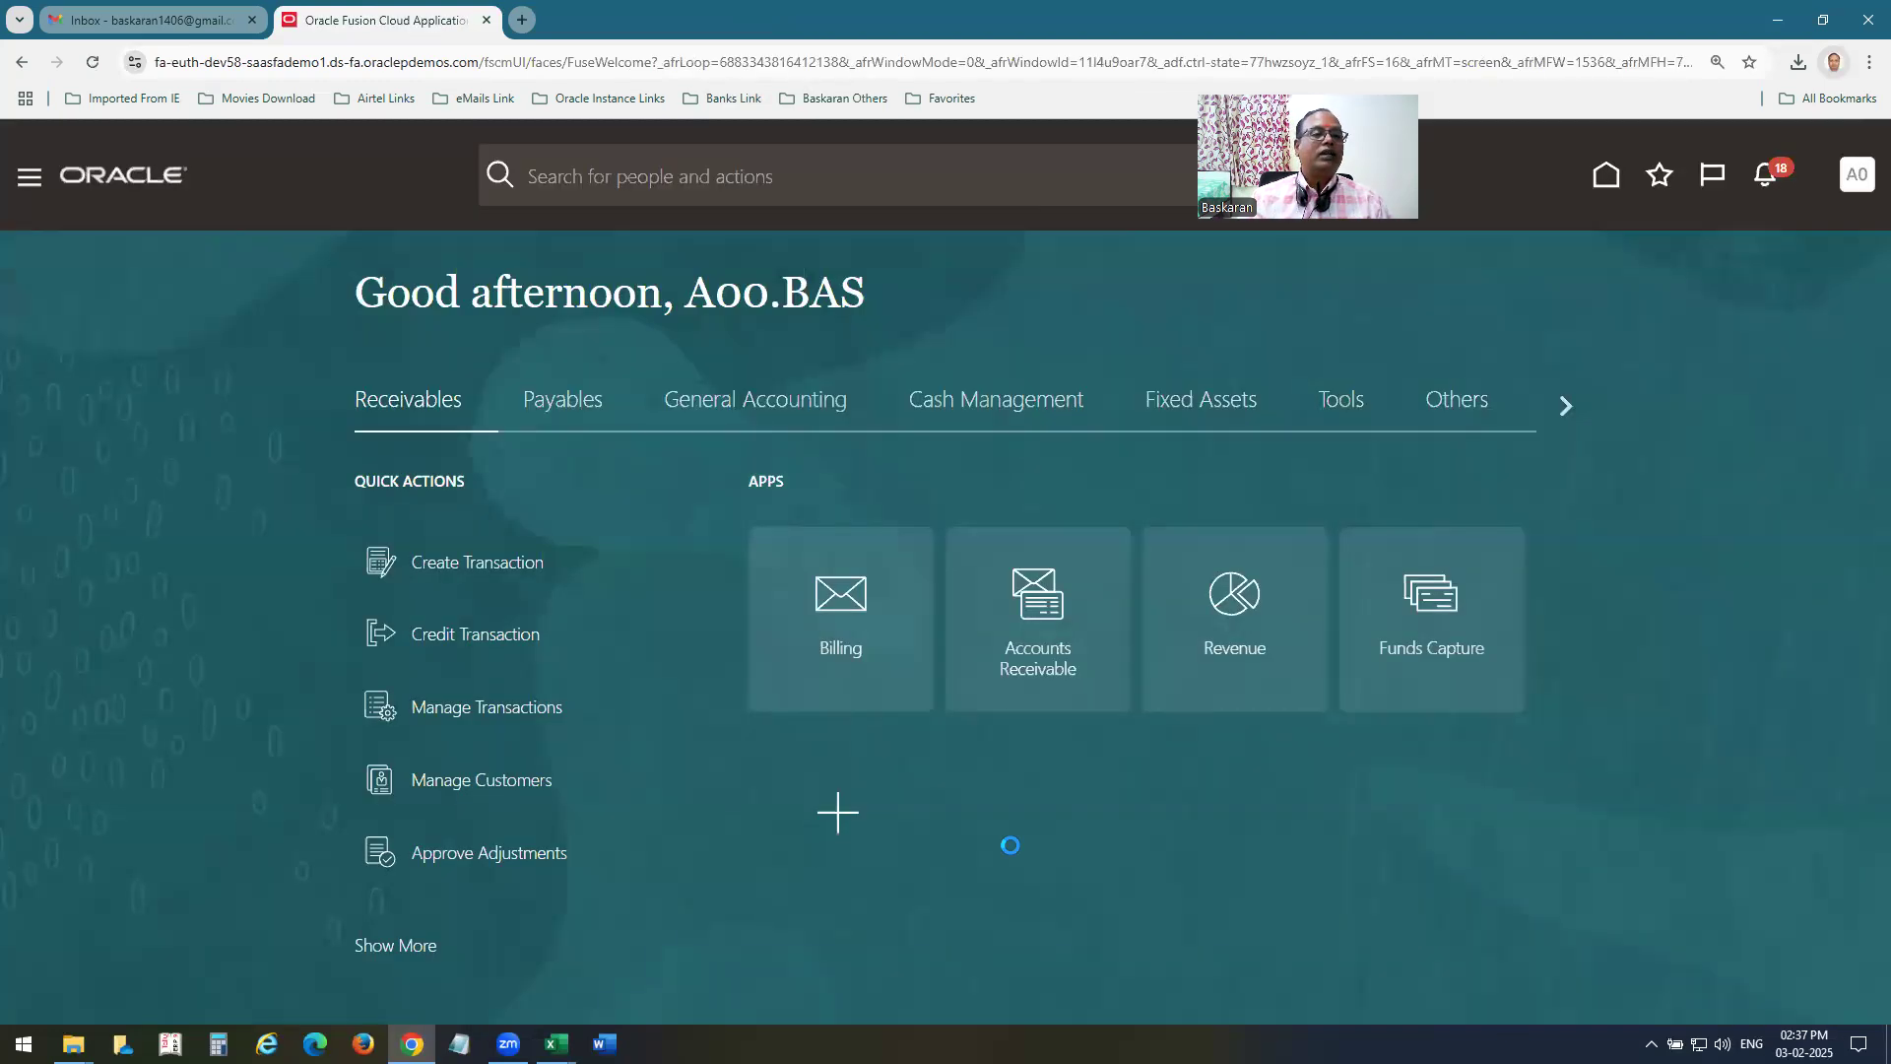
Submit Generate General Ledger Allocations for A00 MA RULE1 with Post Allocations turned off, then leave the submission page.
{"action": "left_click", "coordinate": [790, 438]}
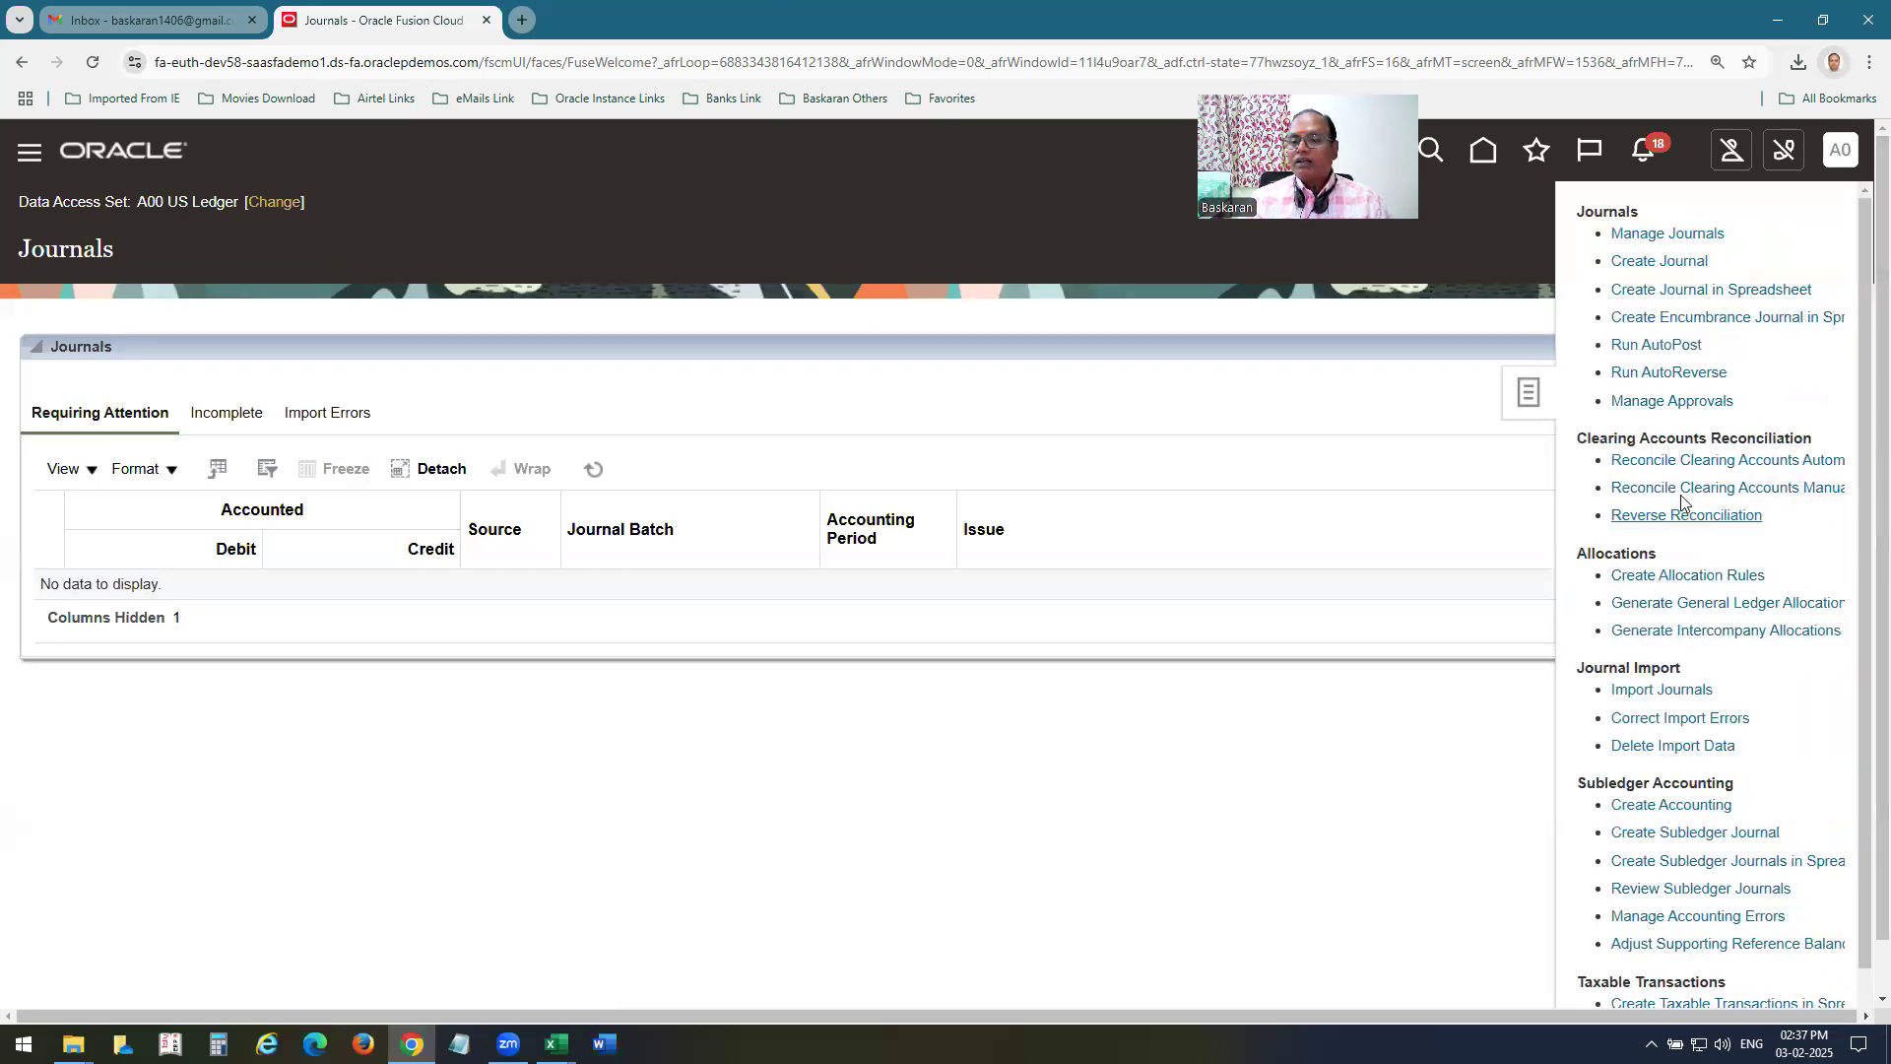
{"action": "left_click", "coordinate": [1675, 605]}
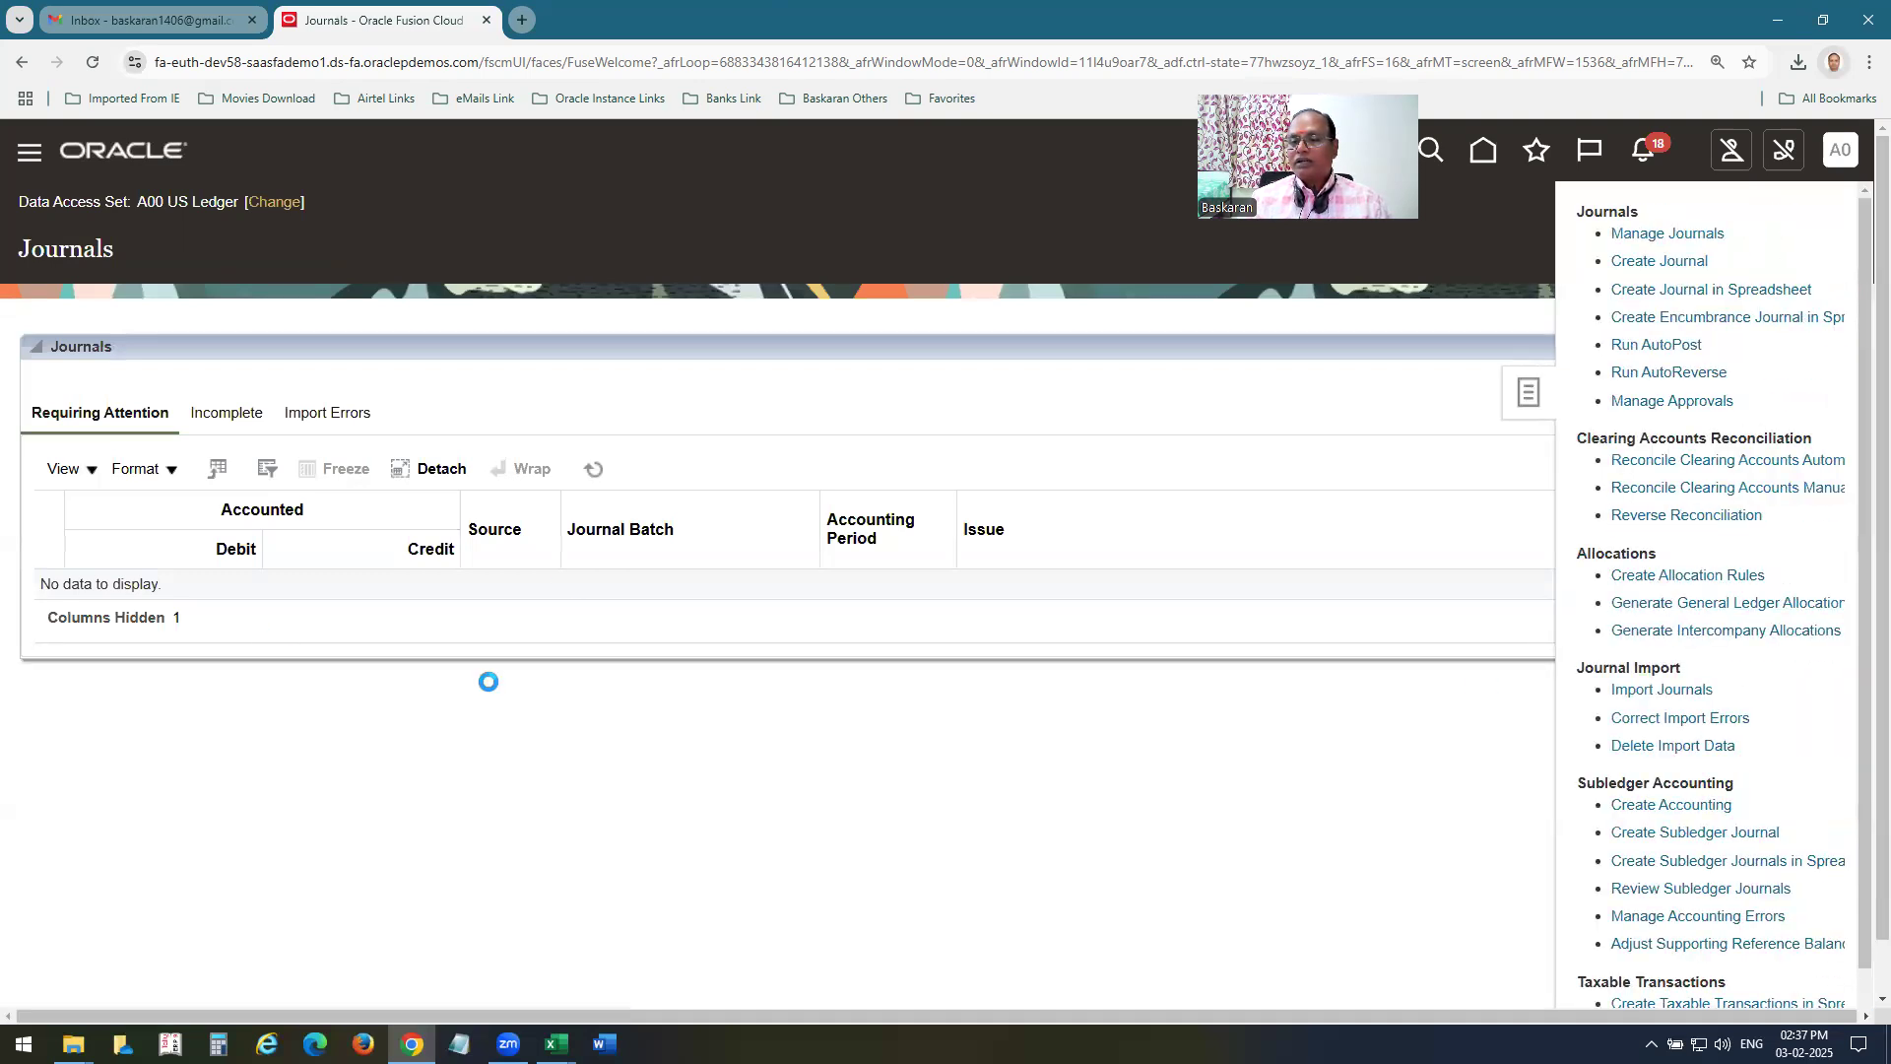
{"action": "left_click", "coordinate": [640, 546]}
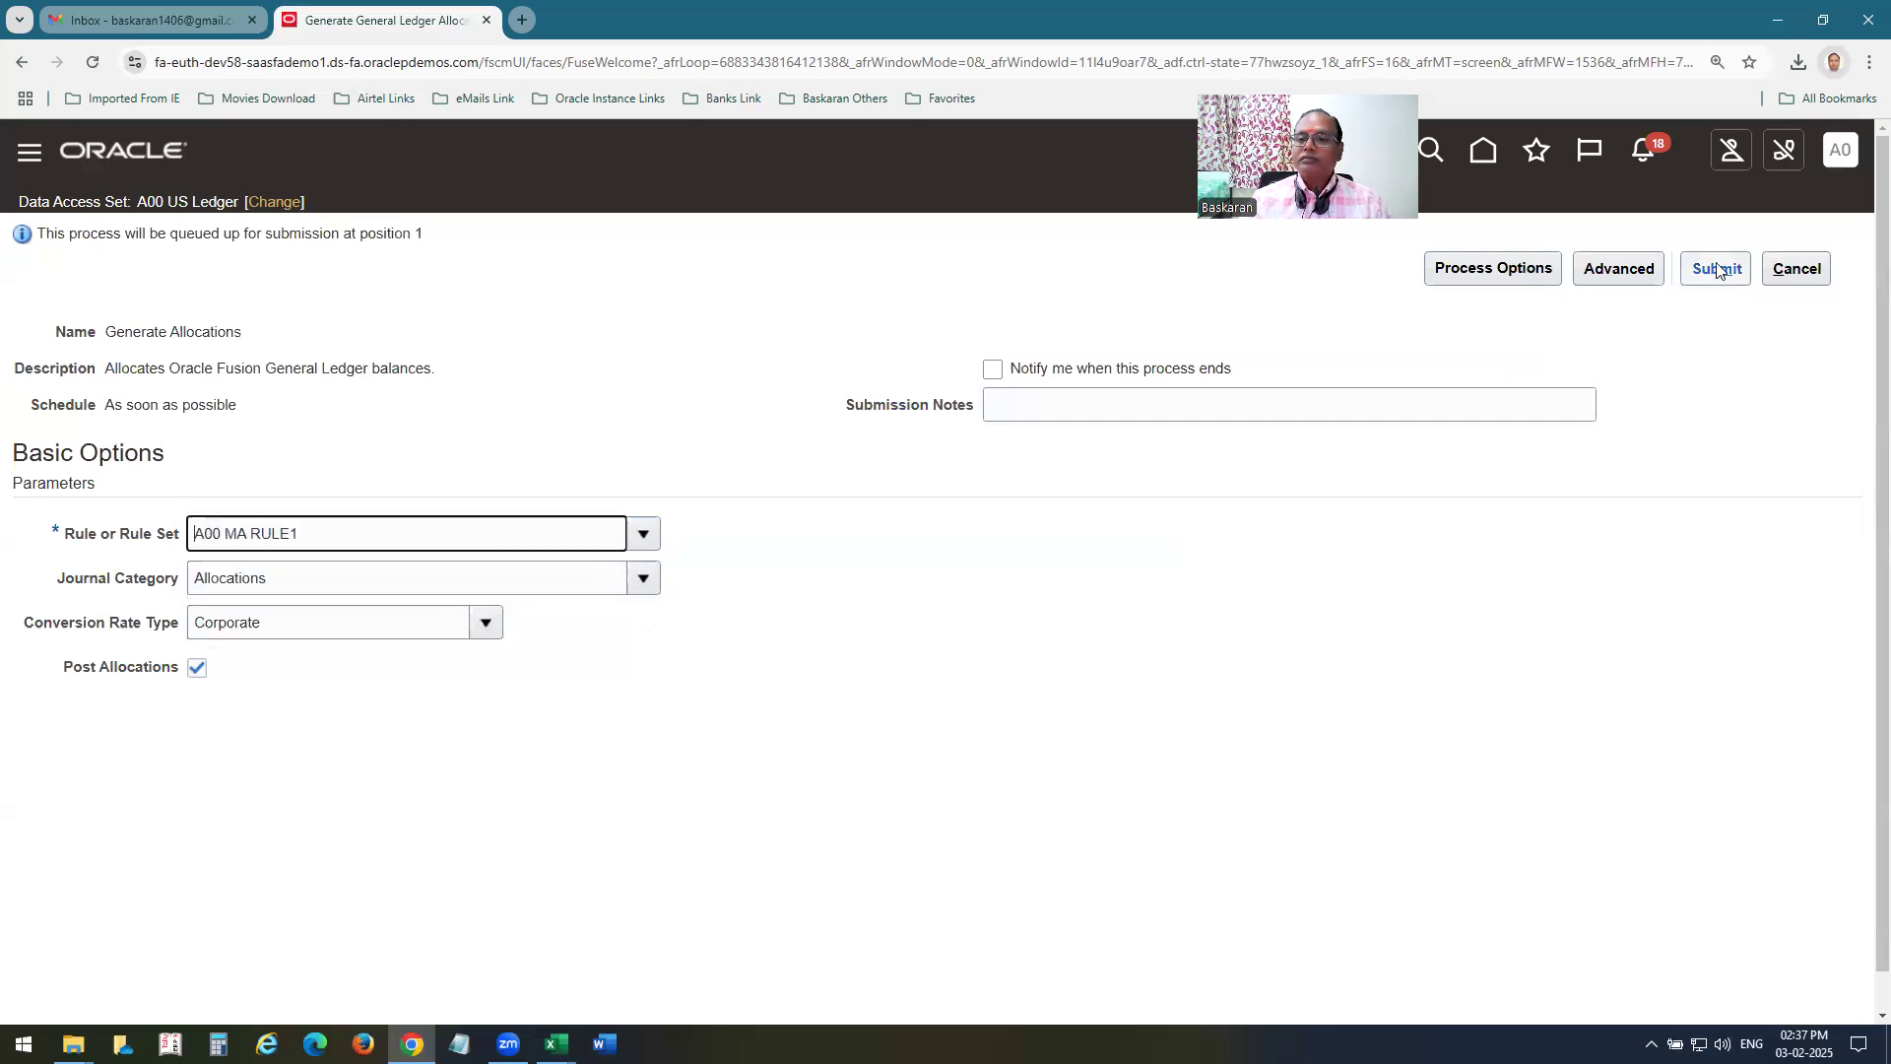
{"action": "left_click", "coordinate": [197, 668]}
{"action": "left_click", "coordinate": [1716, 269]}
{"action": "left_click", "coordinate": [1709, 437]}
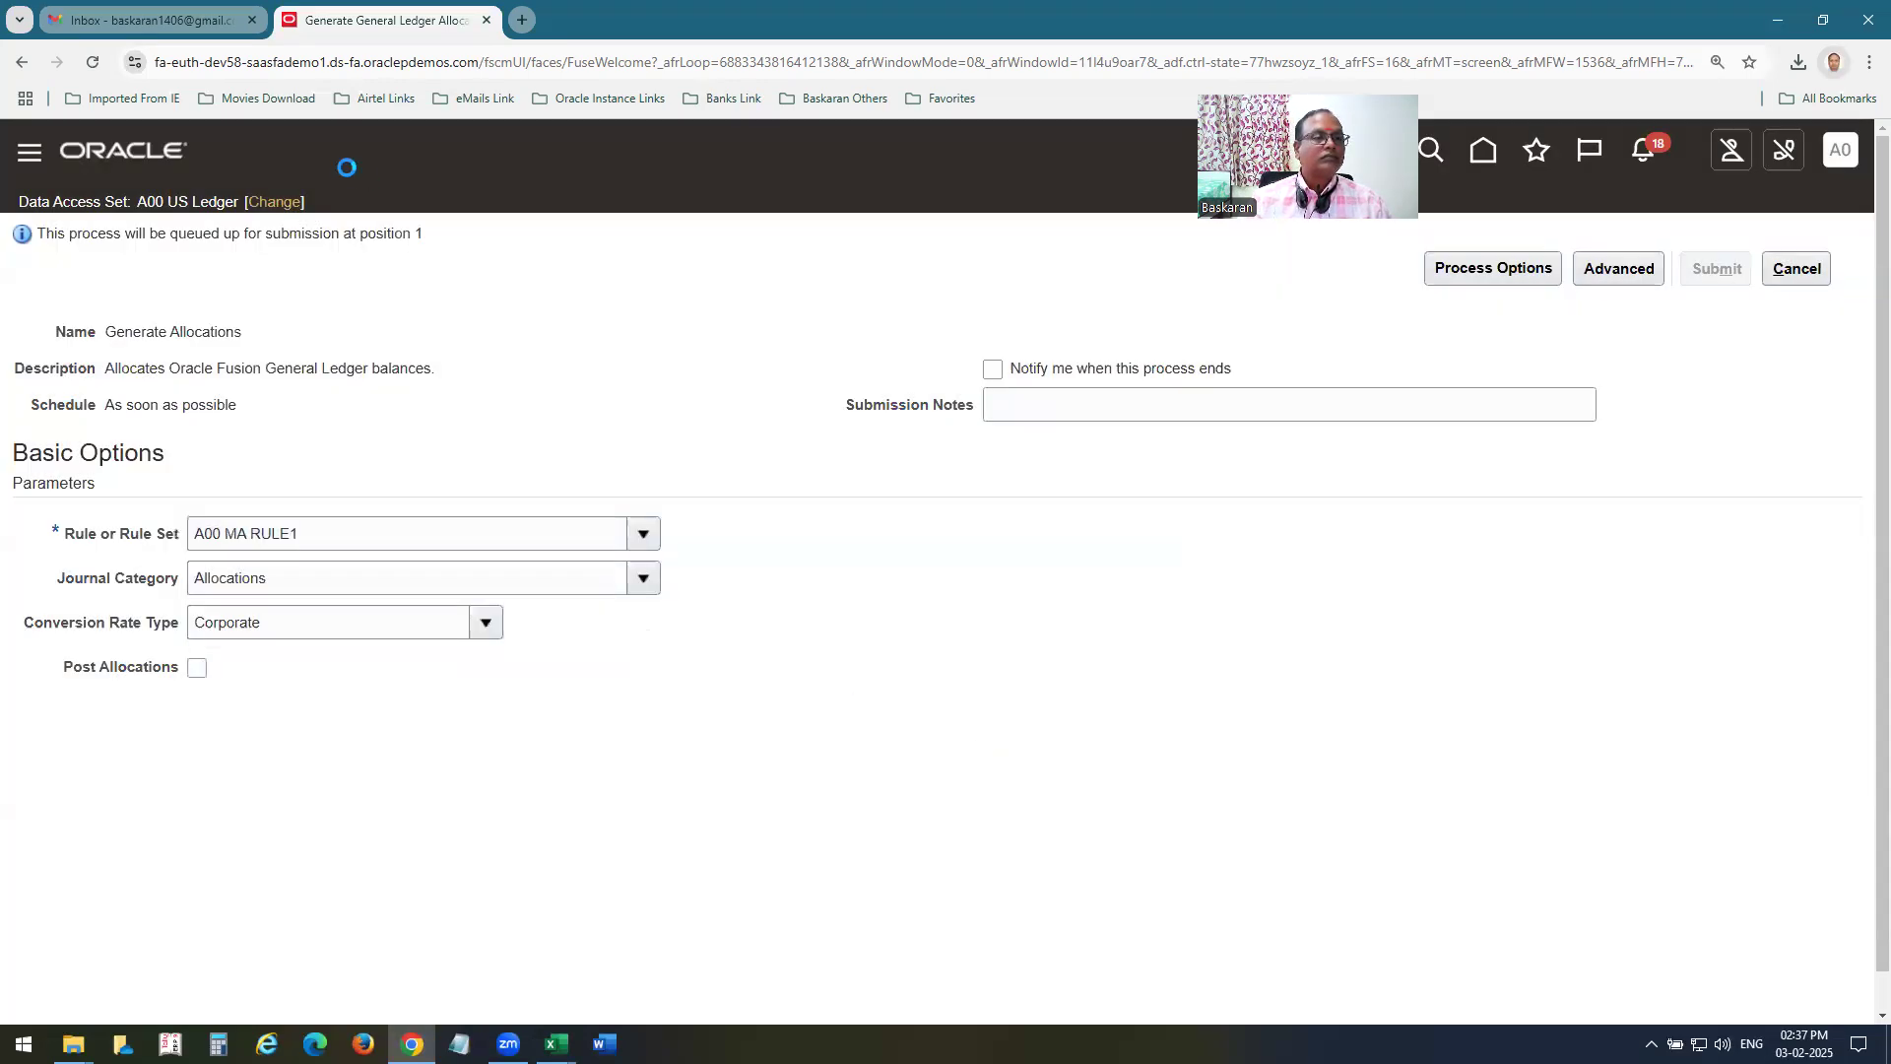
{"action": "left_click", "coordinate": [1794, 271]}
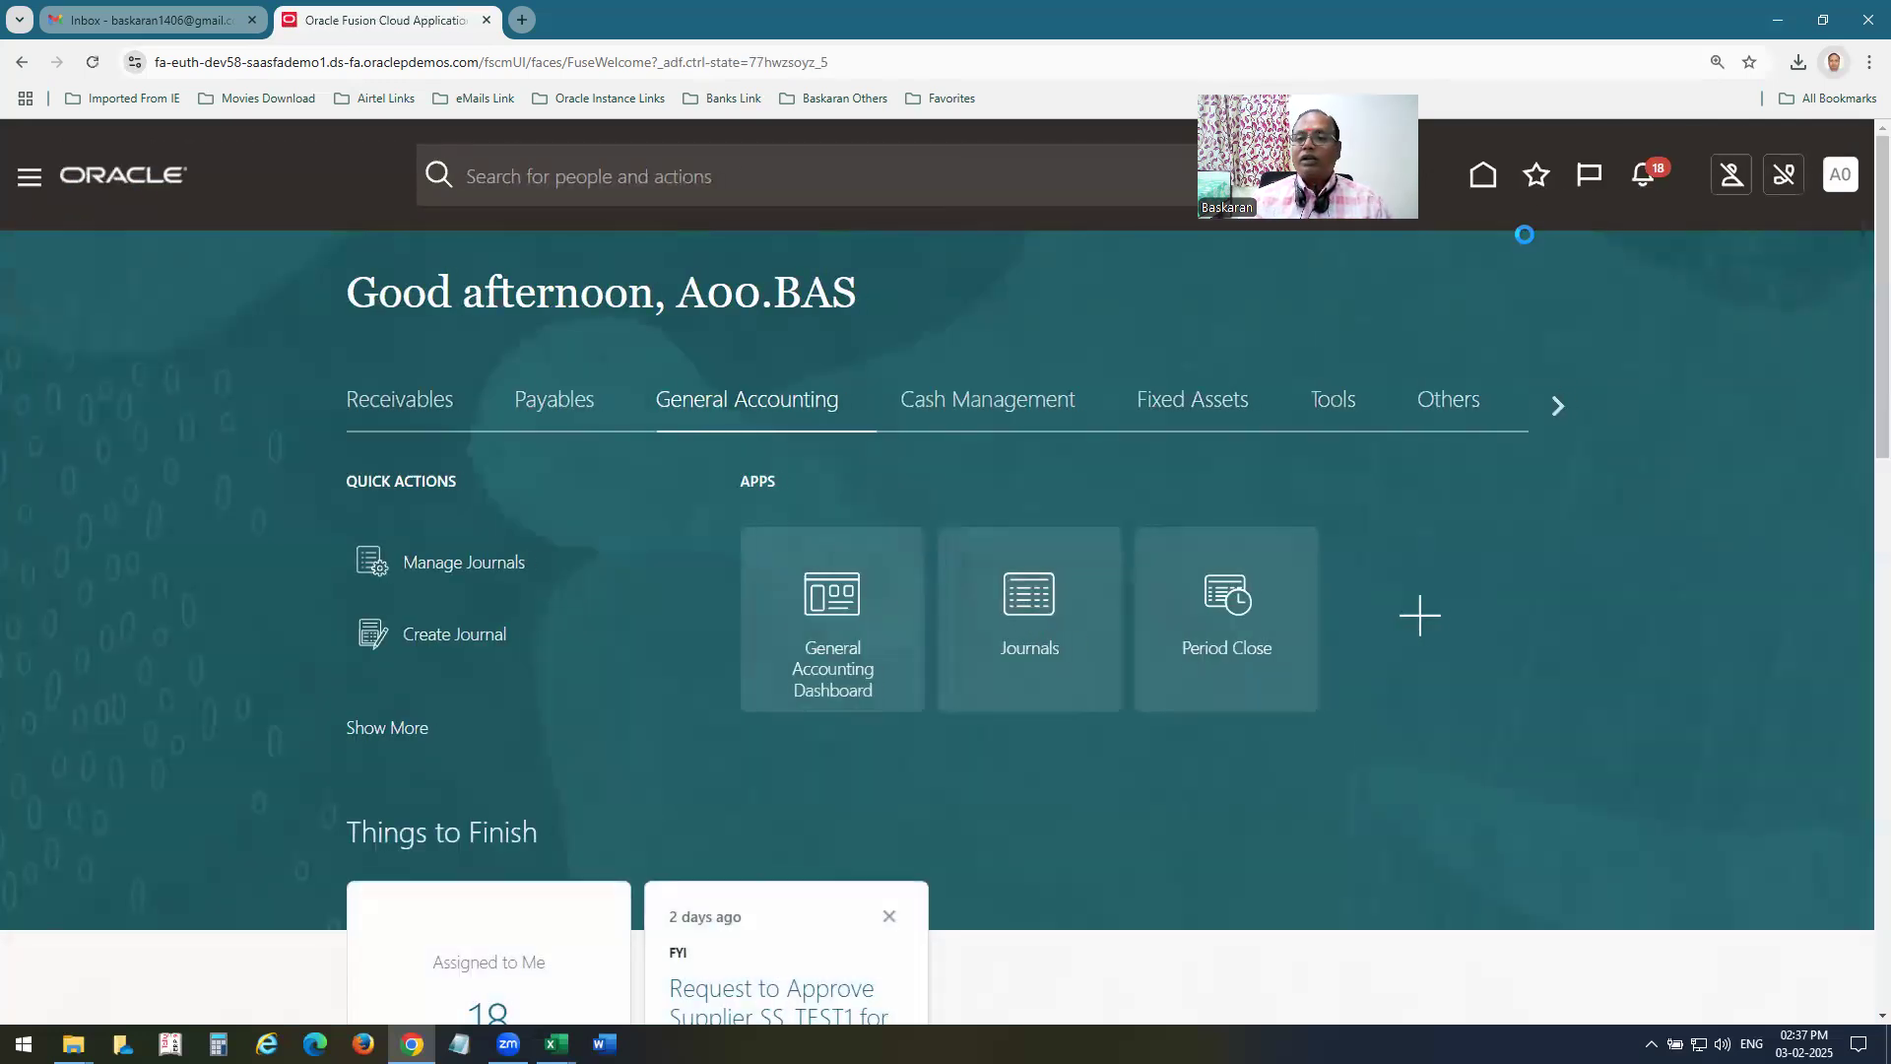
Open Scheduled Processes and refresh the list to check the status of the allocation processes.
{"action": "left_click", "coordinate": [1537, 177]}
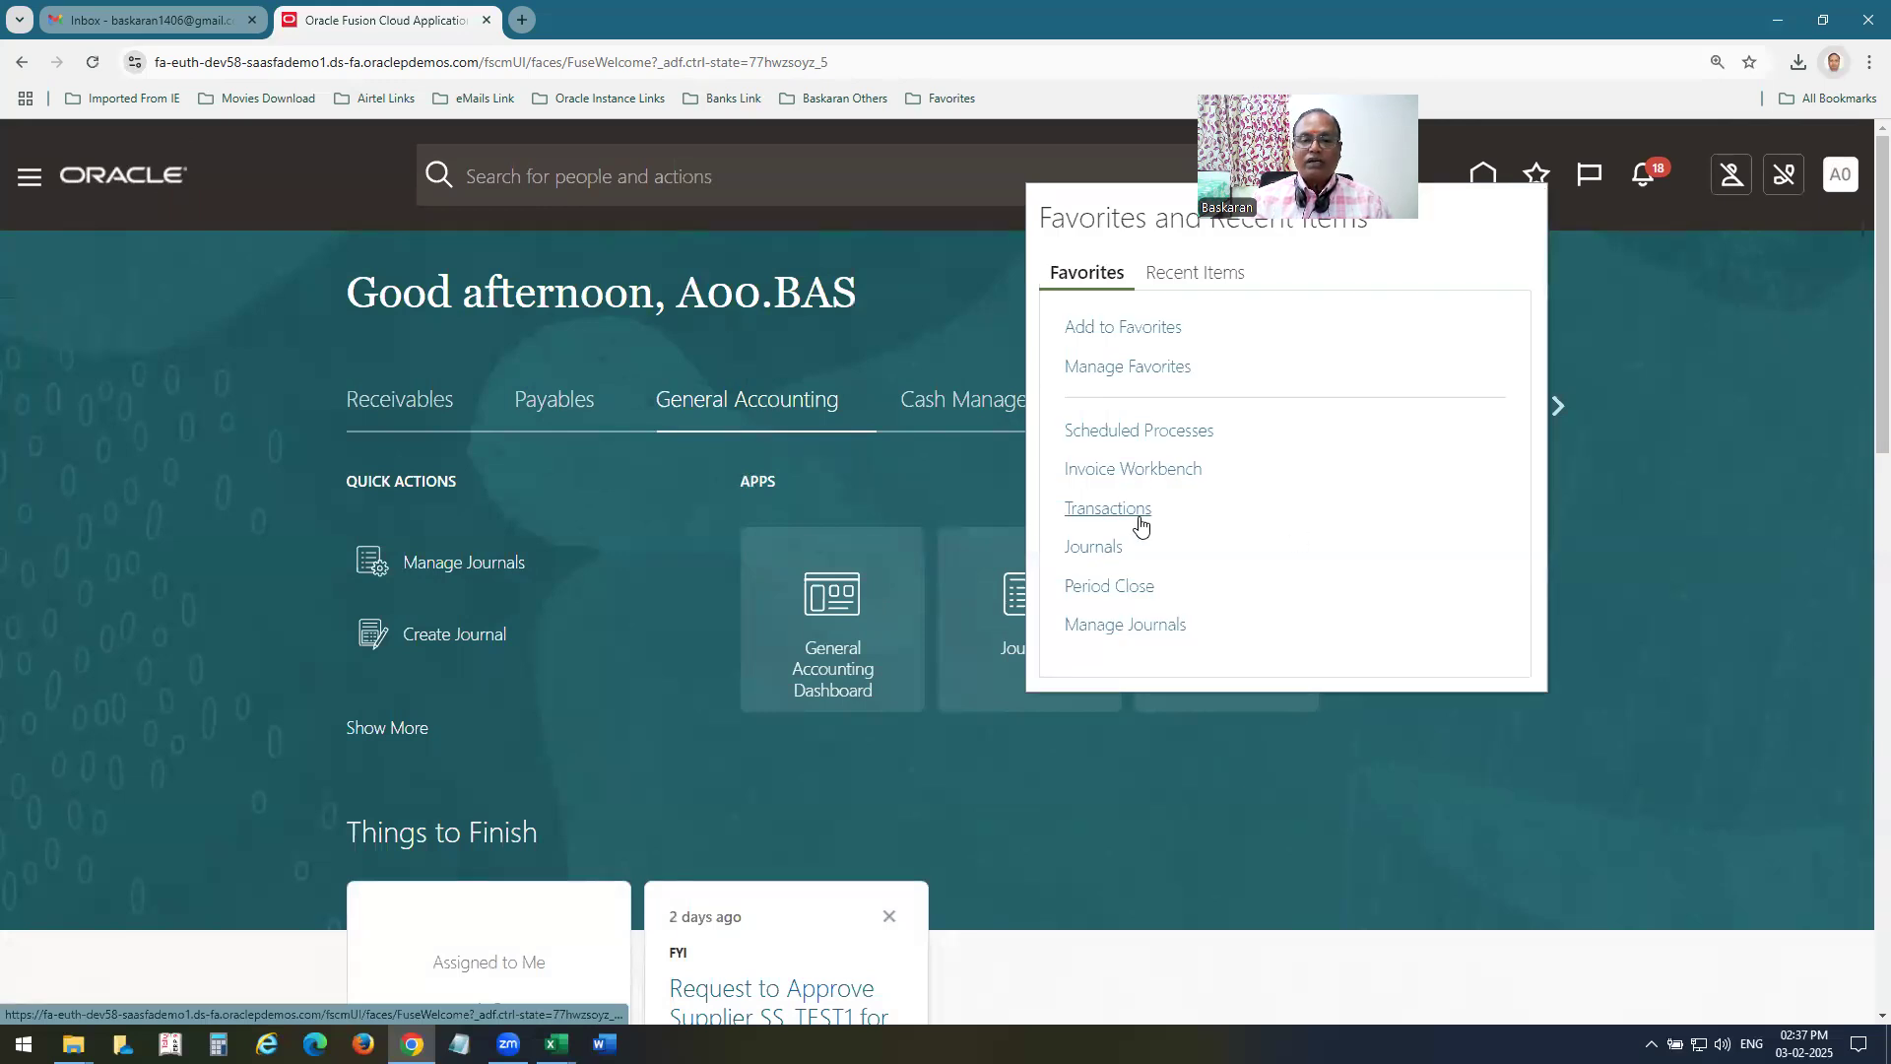
{"action": "left_click", "coordinate": [1135, 432]}
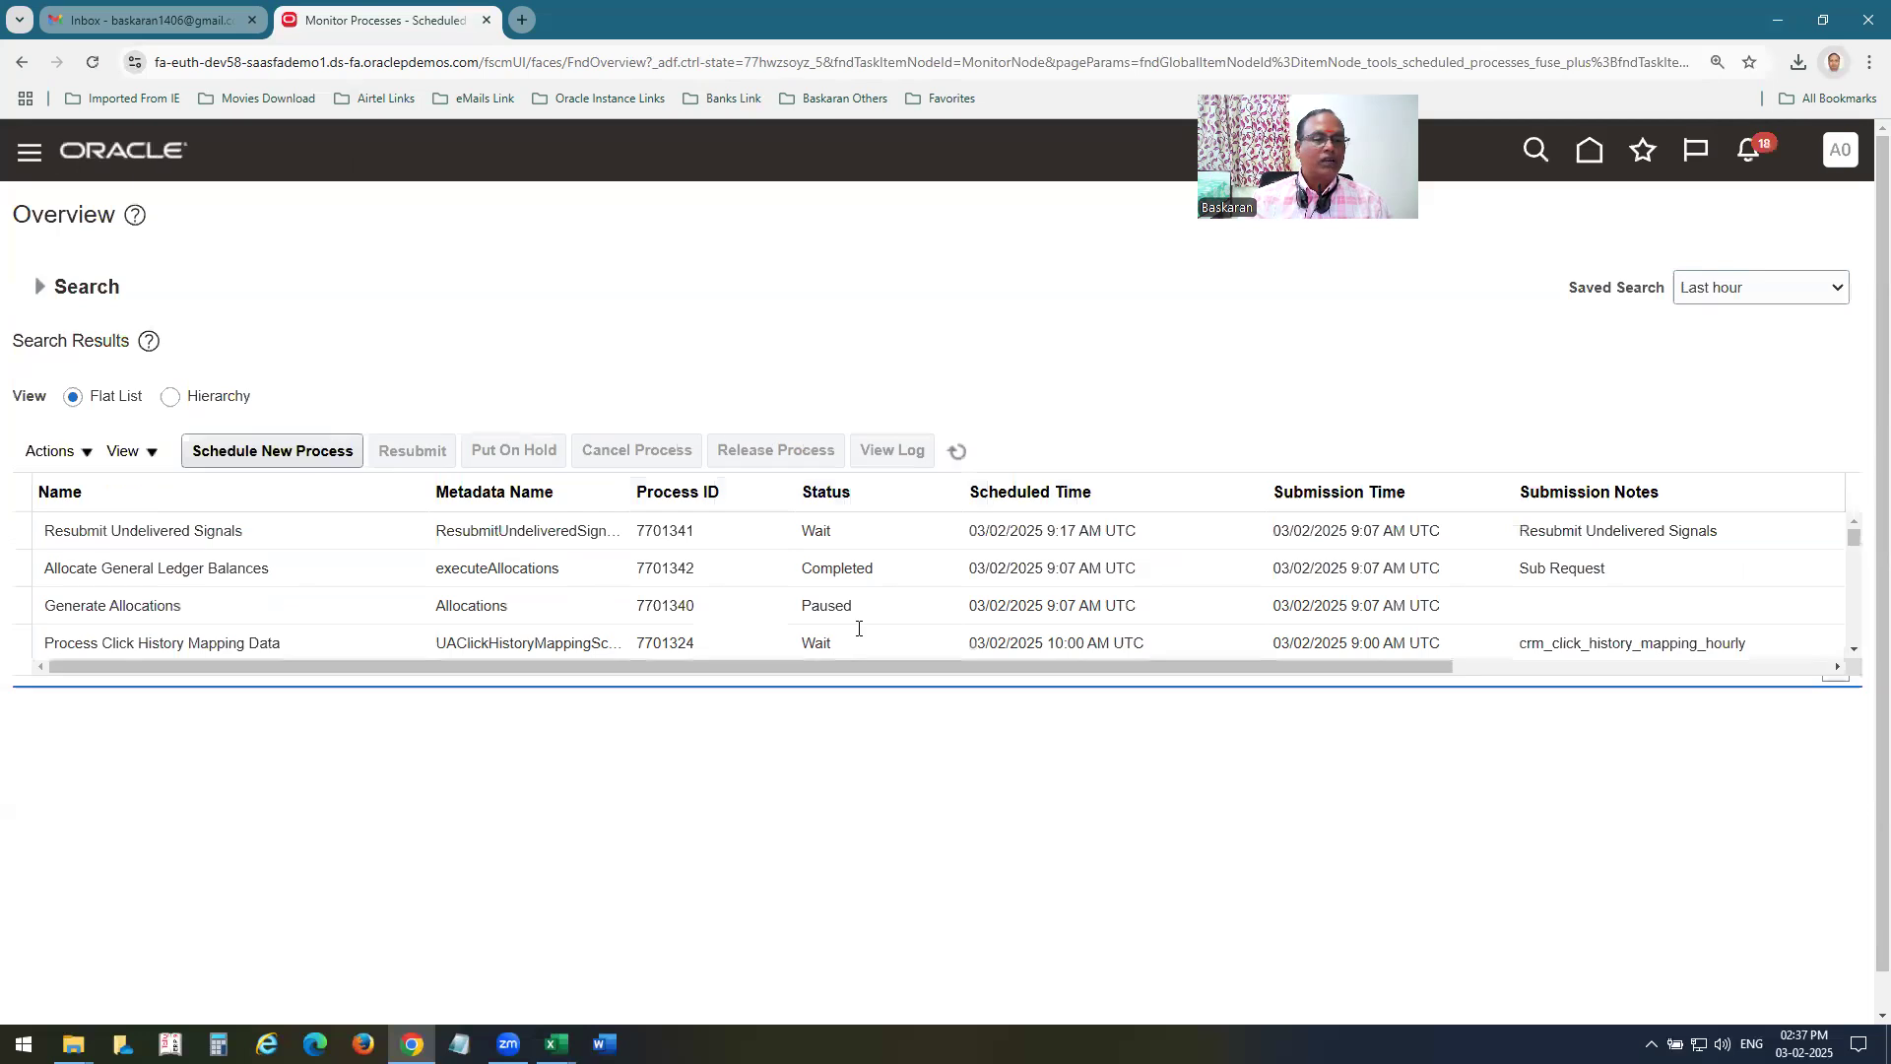
{"action": "left_click", "coordinate": [965, 463]}
{"action": "left_click", "coordinate": [964, 463]}
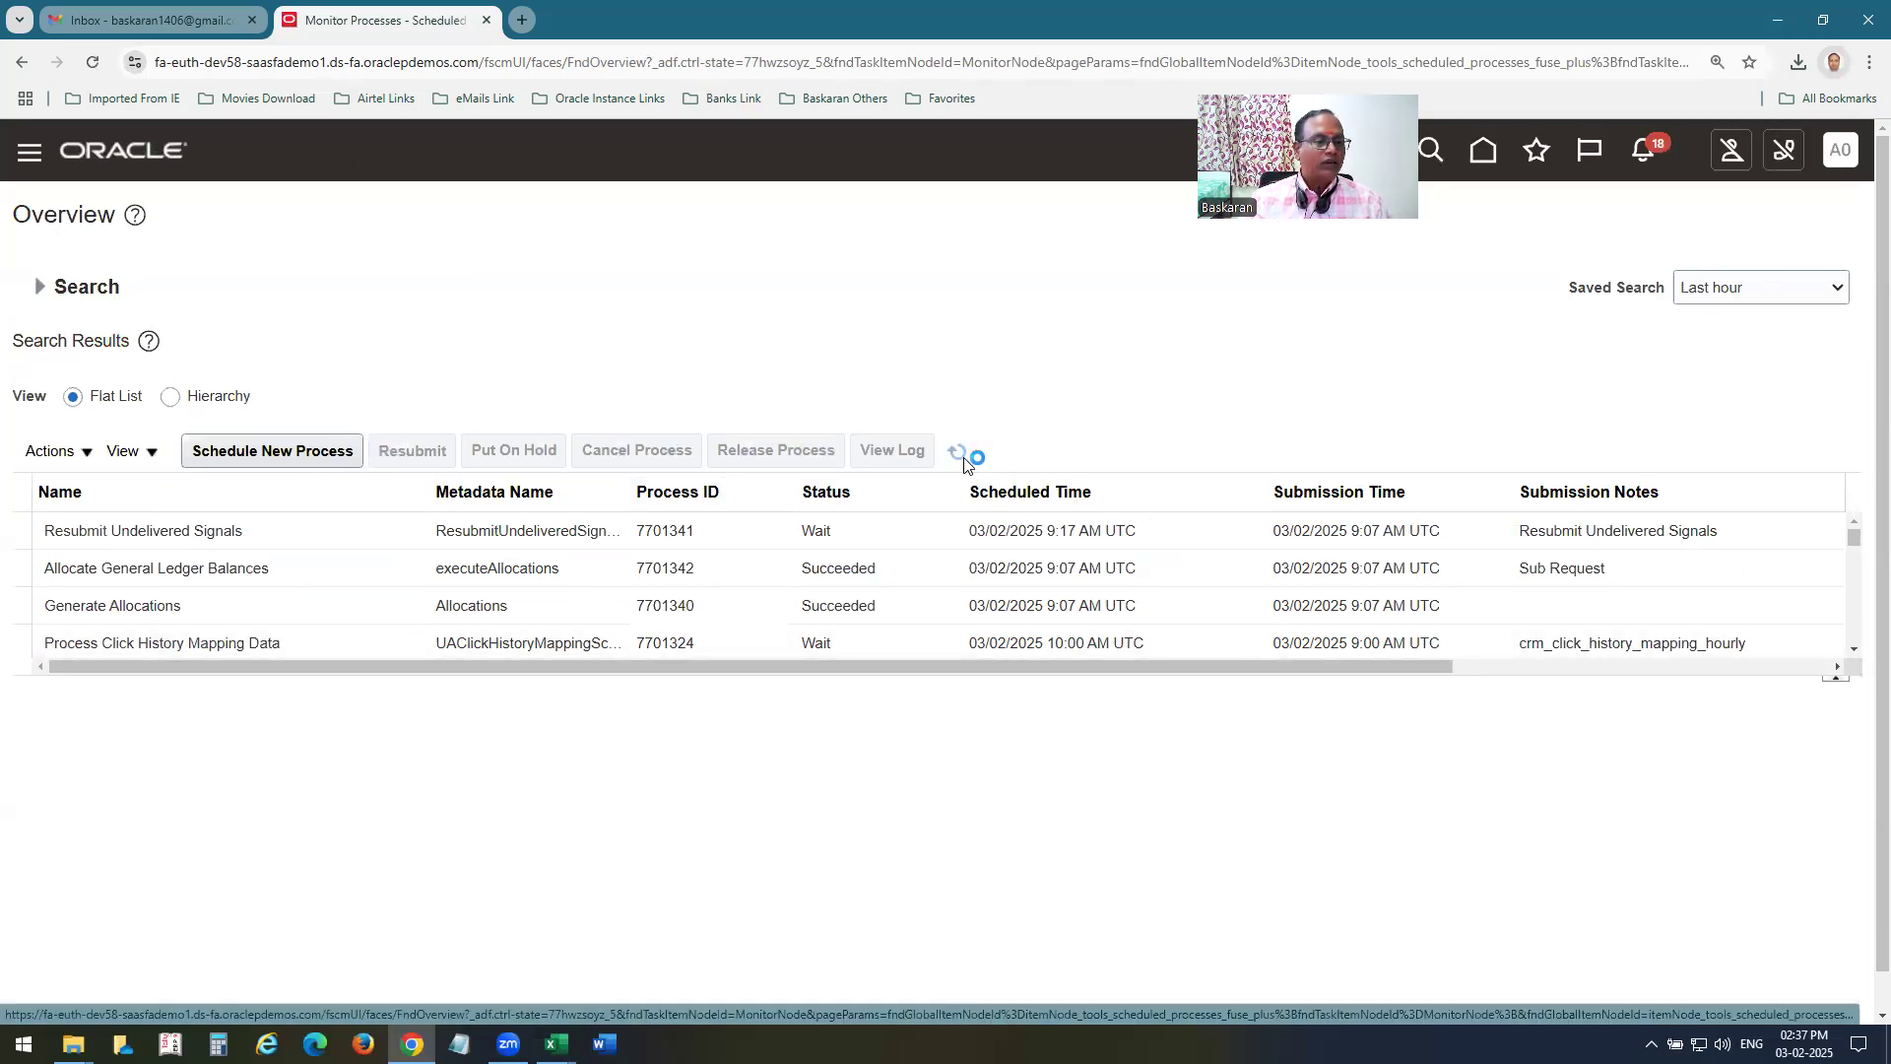
{"action": "left_click", "coordinate": [964, 463]}
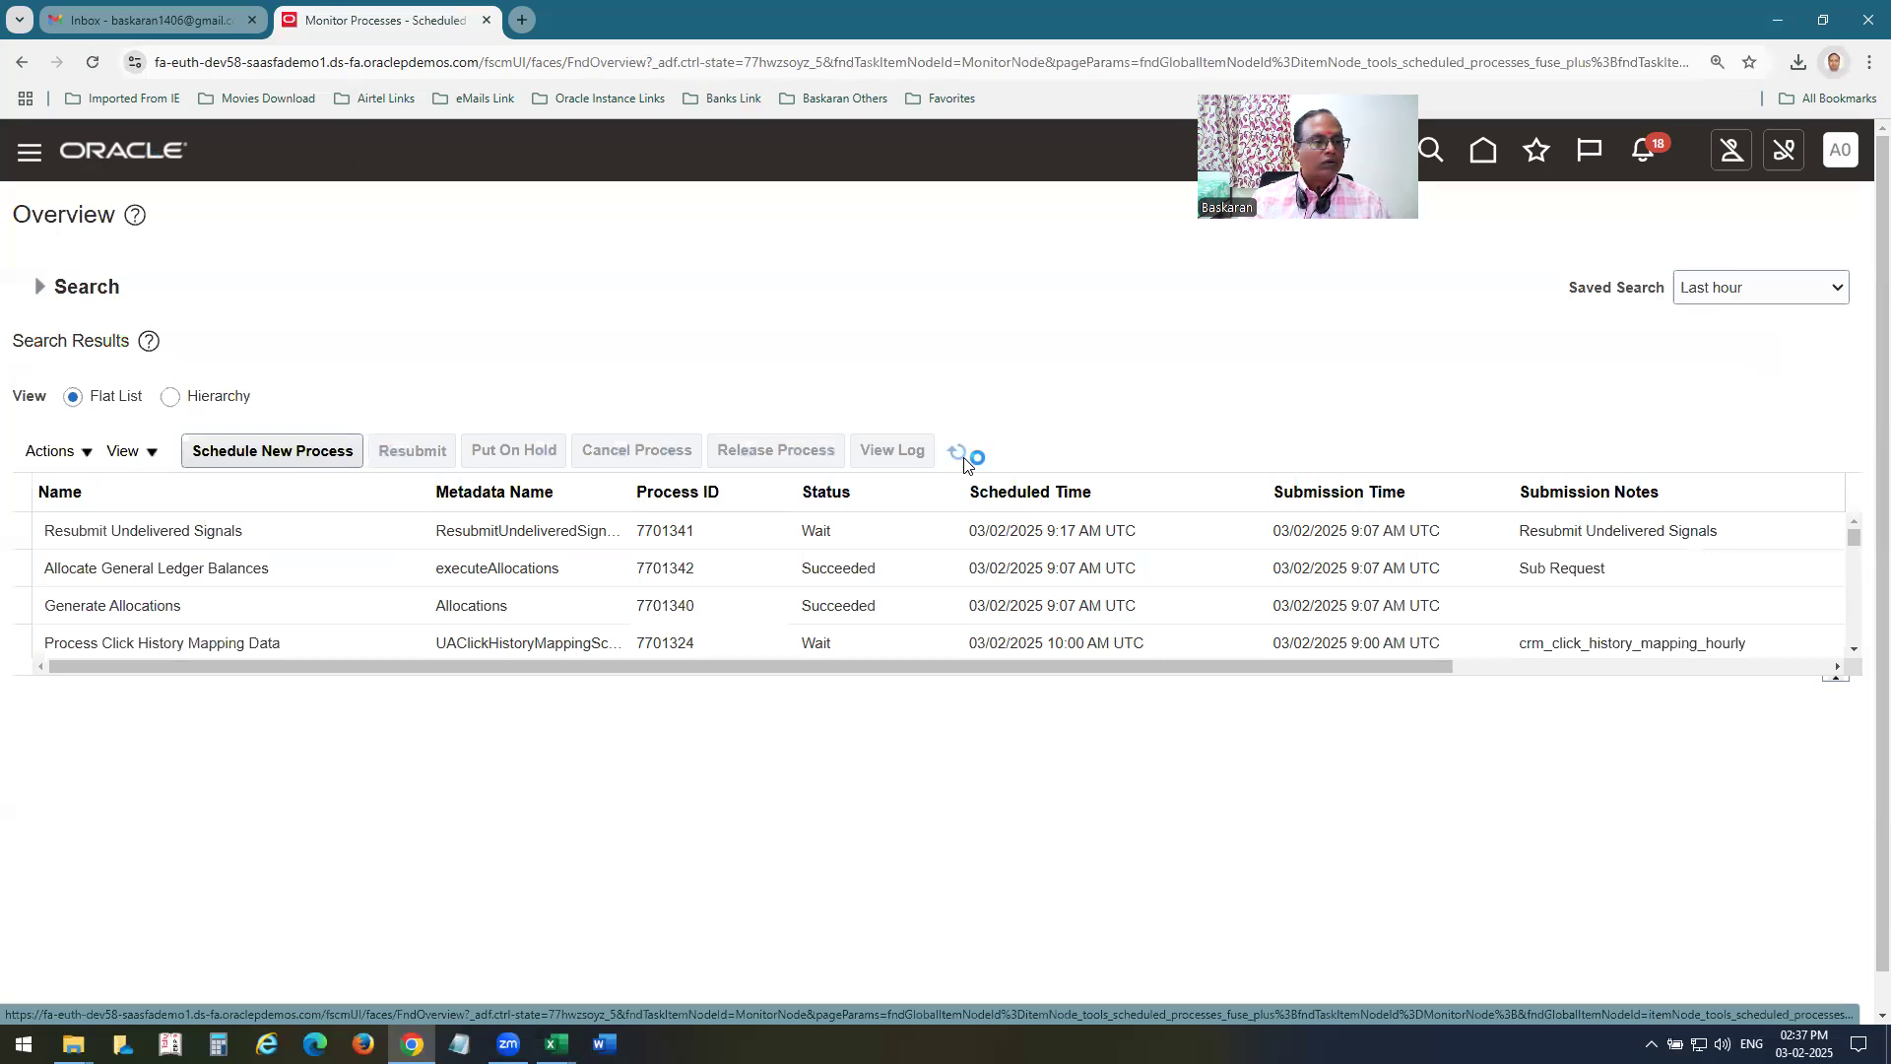
{"action": "left_click", "coordinate": [964, 463]}
{"action": "left_click", "coordinate": [958, 459]}
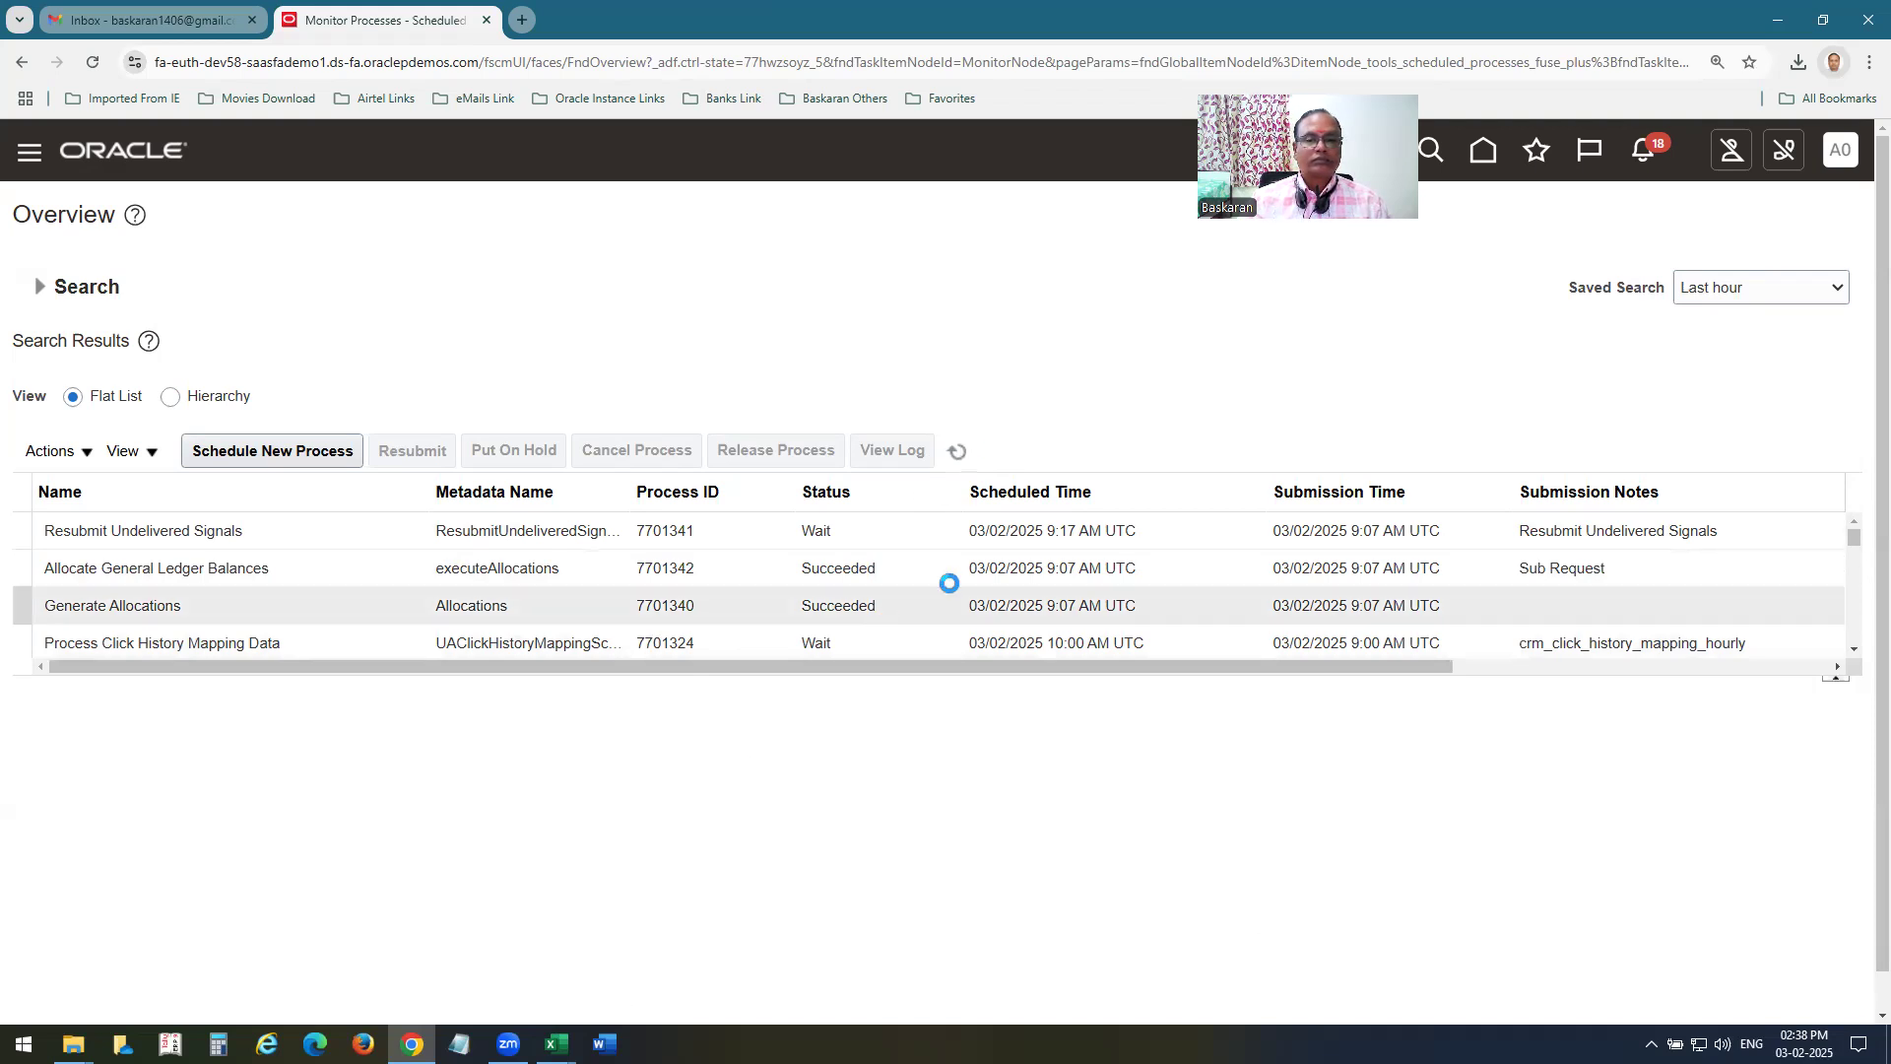
Return to the home page and open Manage Journals from the Journals work area under General Accounting.
{"action": "left_click", "coordinate": [165, 158]}
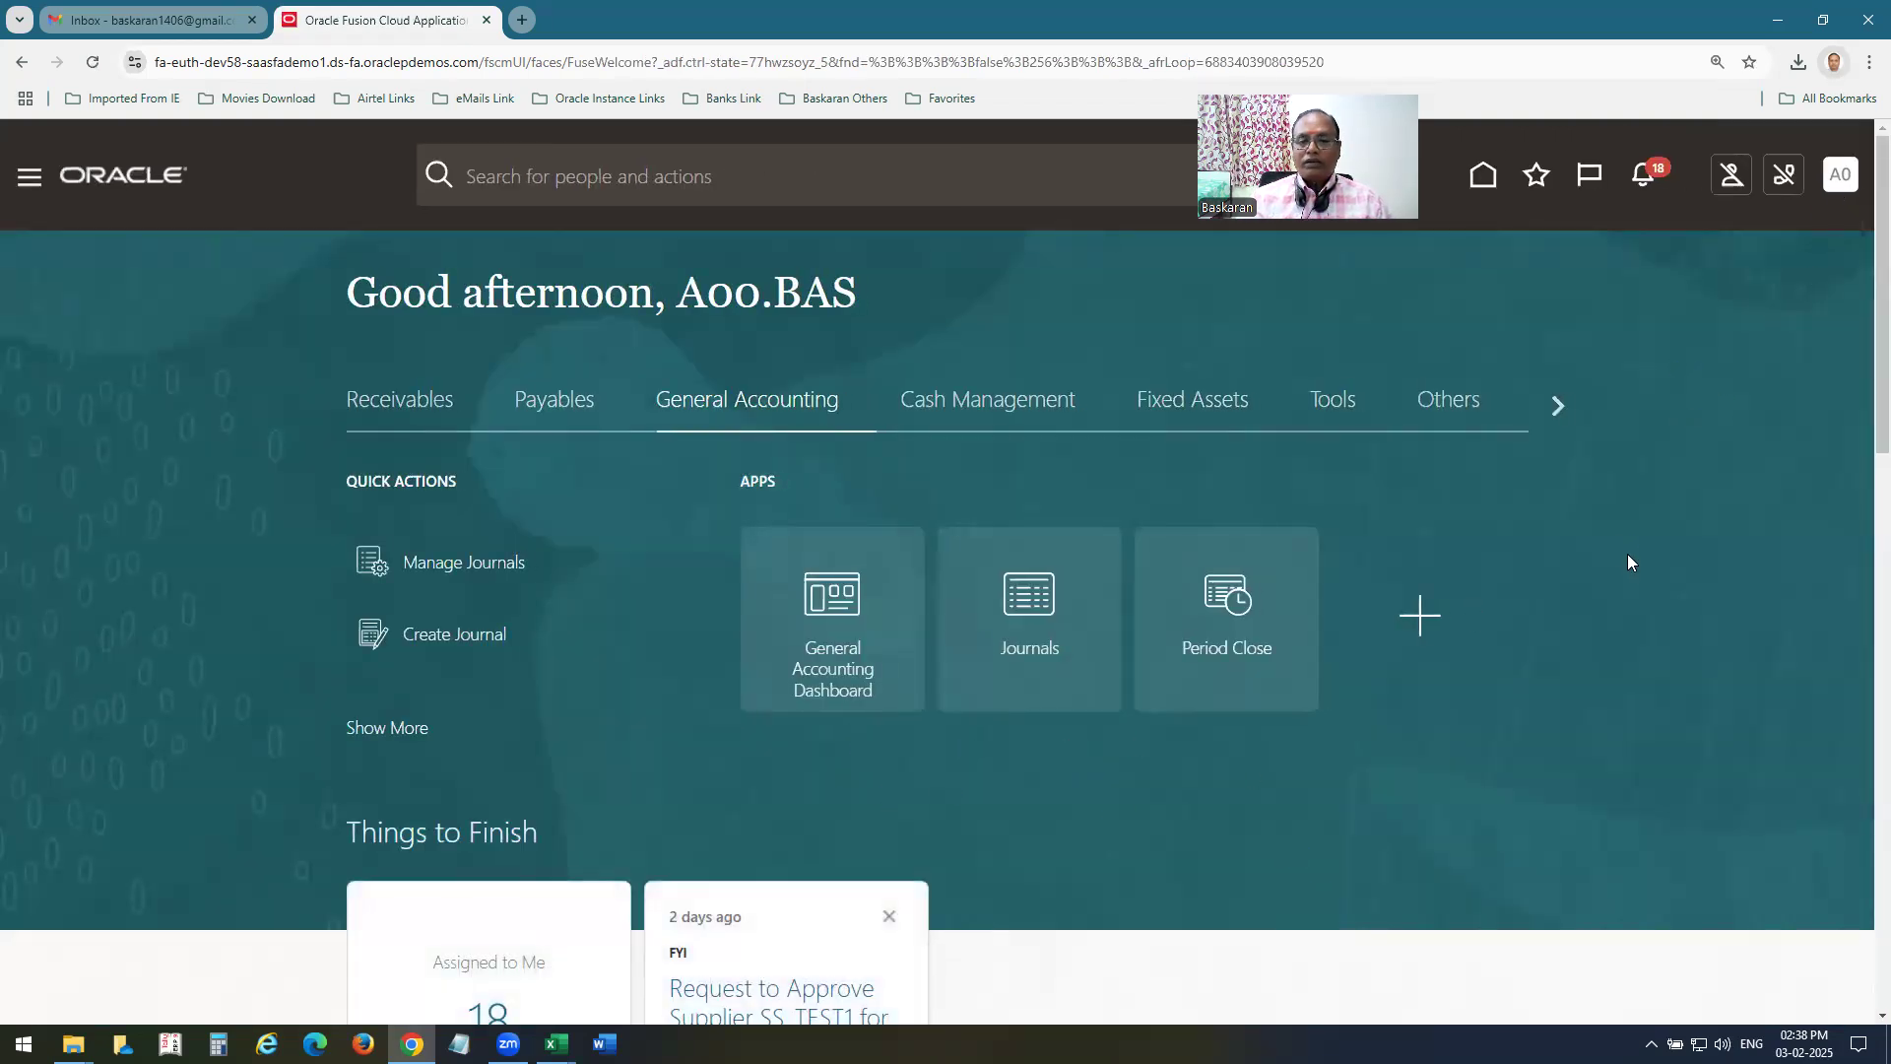
{"action": "left_click", "coordinate": [1016, 678]}
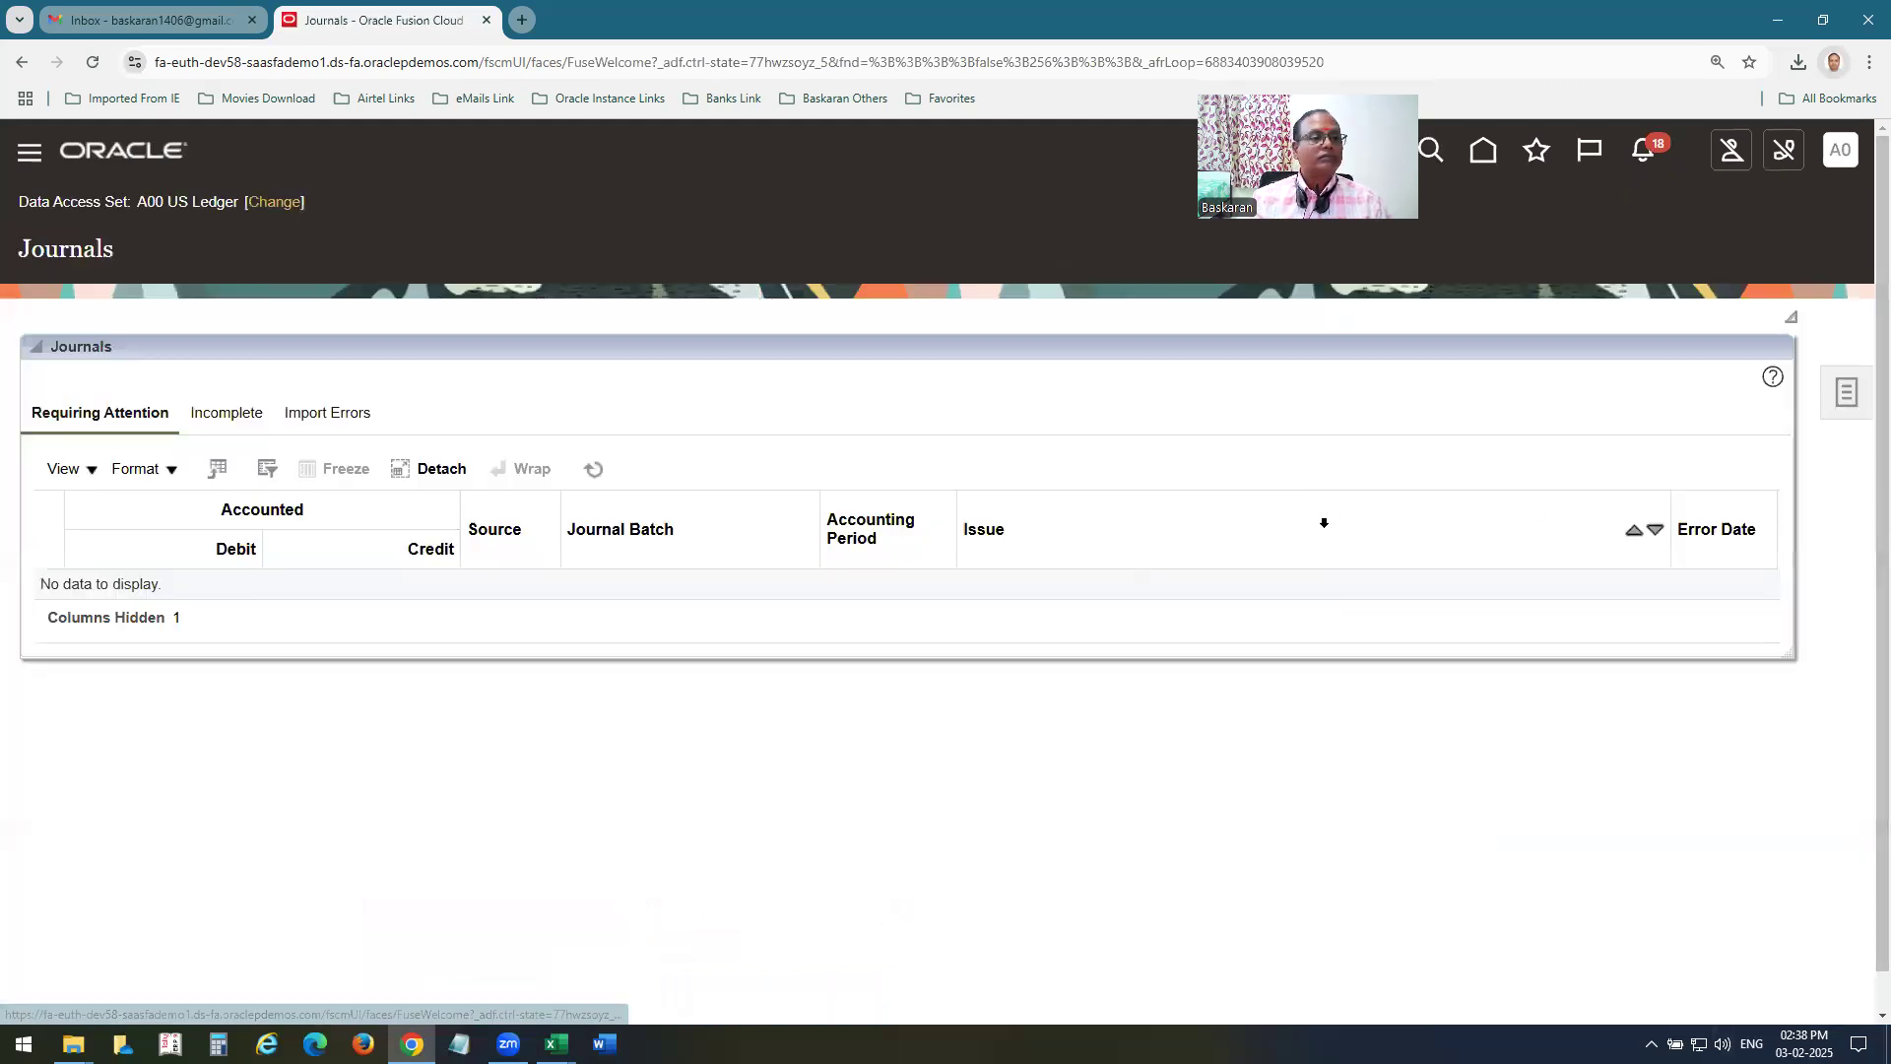
{"action": "left_click", "coordinate": [1847, 392]}
{"action": "left_click", "coordinate": [1665, 234]}
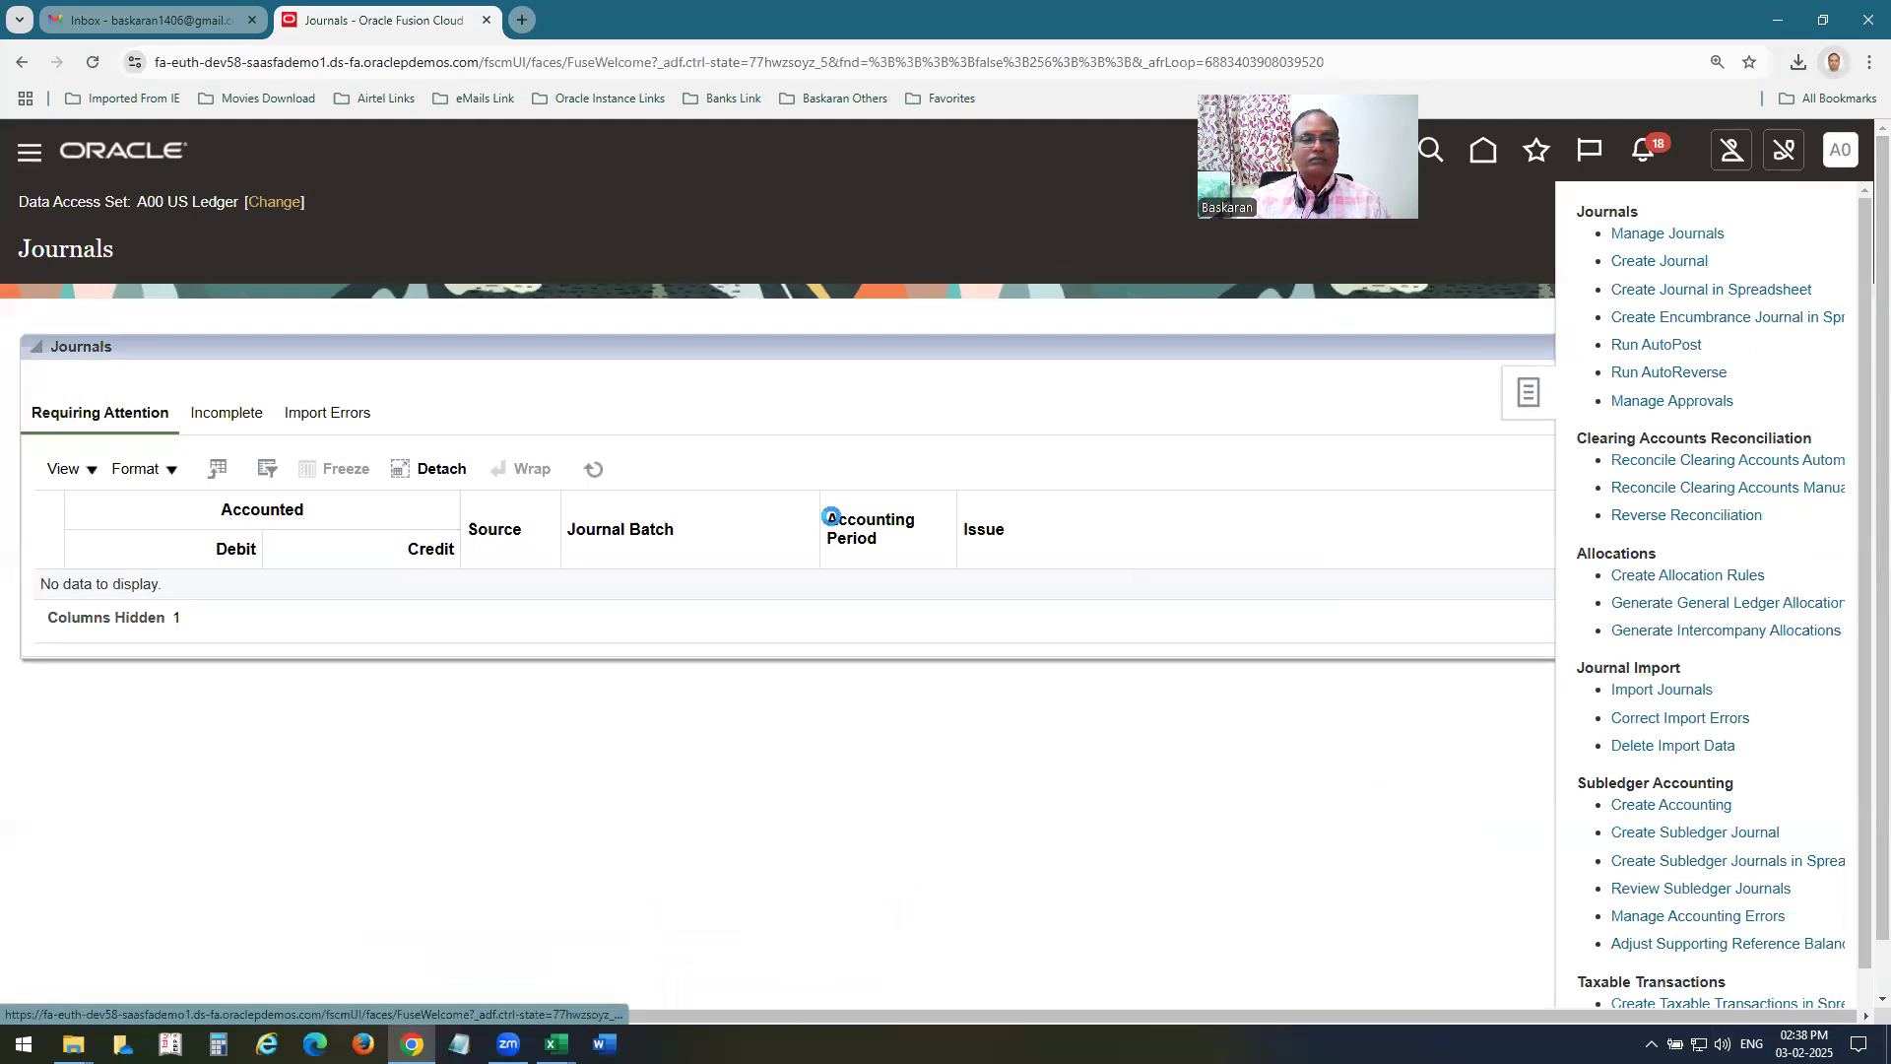
Clear the Source filter, search for journals in accounting period Jan-25 and look through the results for the generated allocation journal.
{"action": "left_click_drag", "start_coordinate": [770, 537], "coordinate": [416, 541]}
{"action": "key", "text": "Delete"}
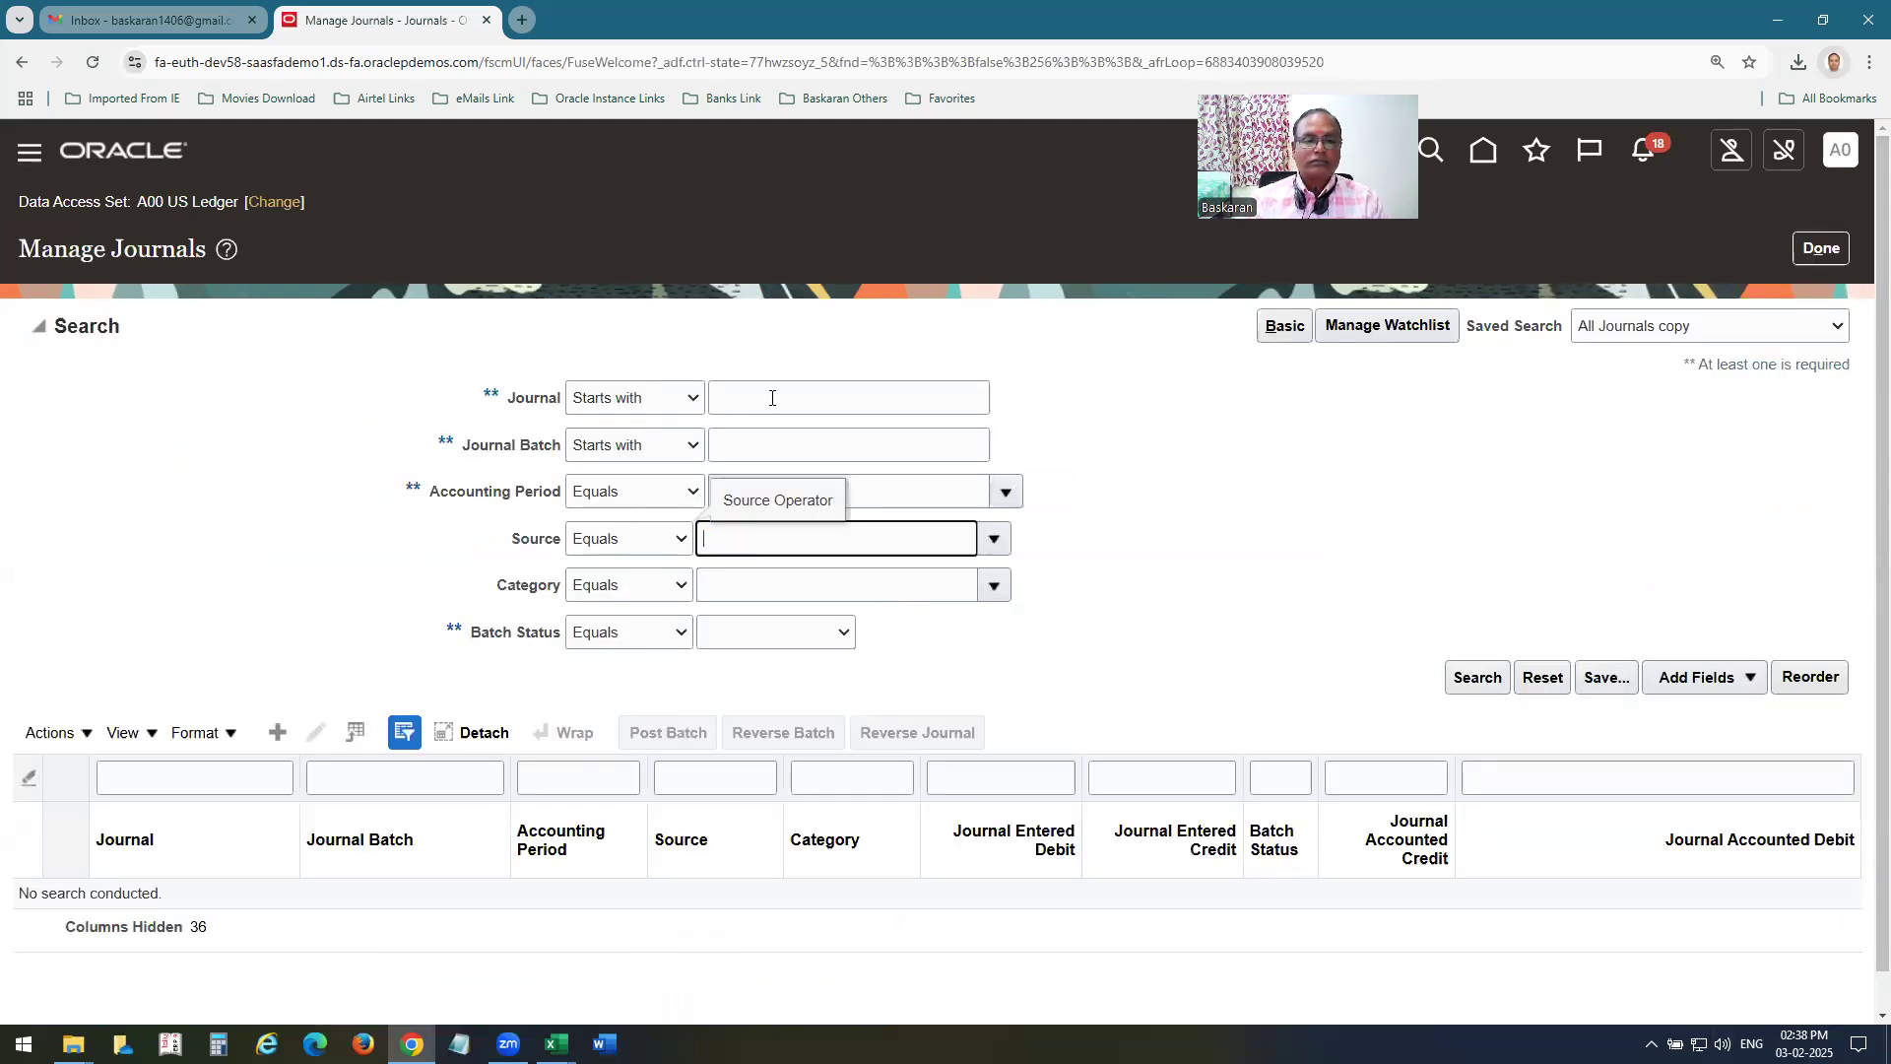
{"action": "left_click", "coordinate": [772, 398]}
{"action": "scroll", "coordinate": [1247, 690], "scroll_direction": "down", "scroll_amount": 1}
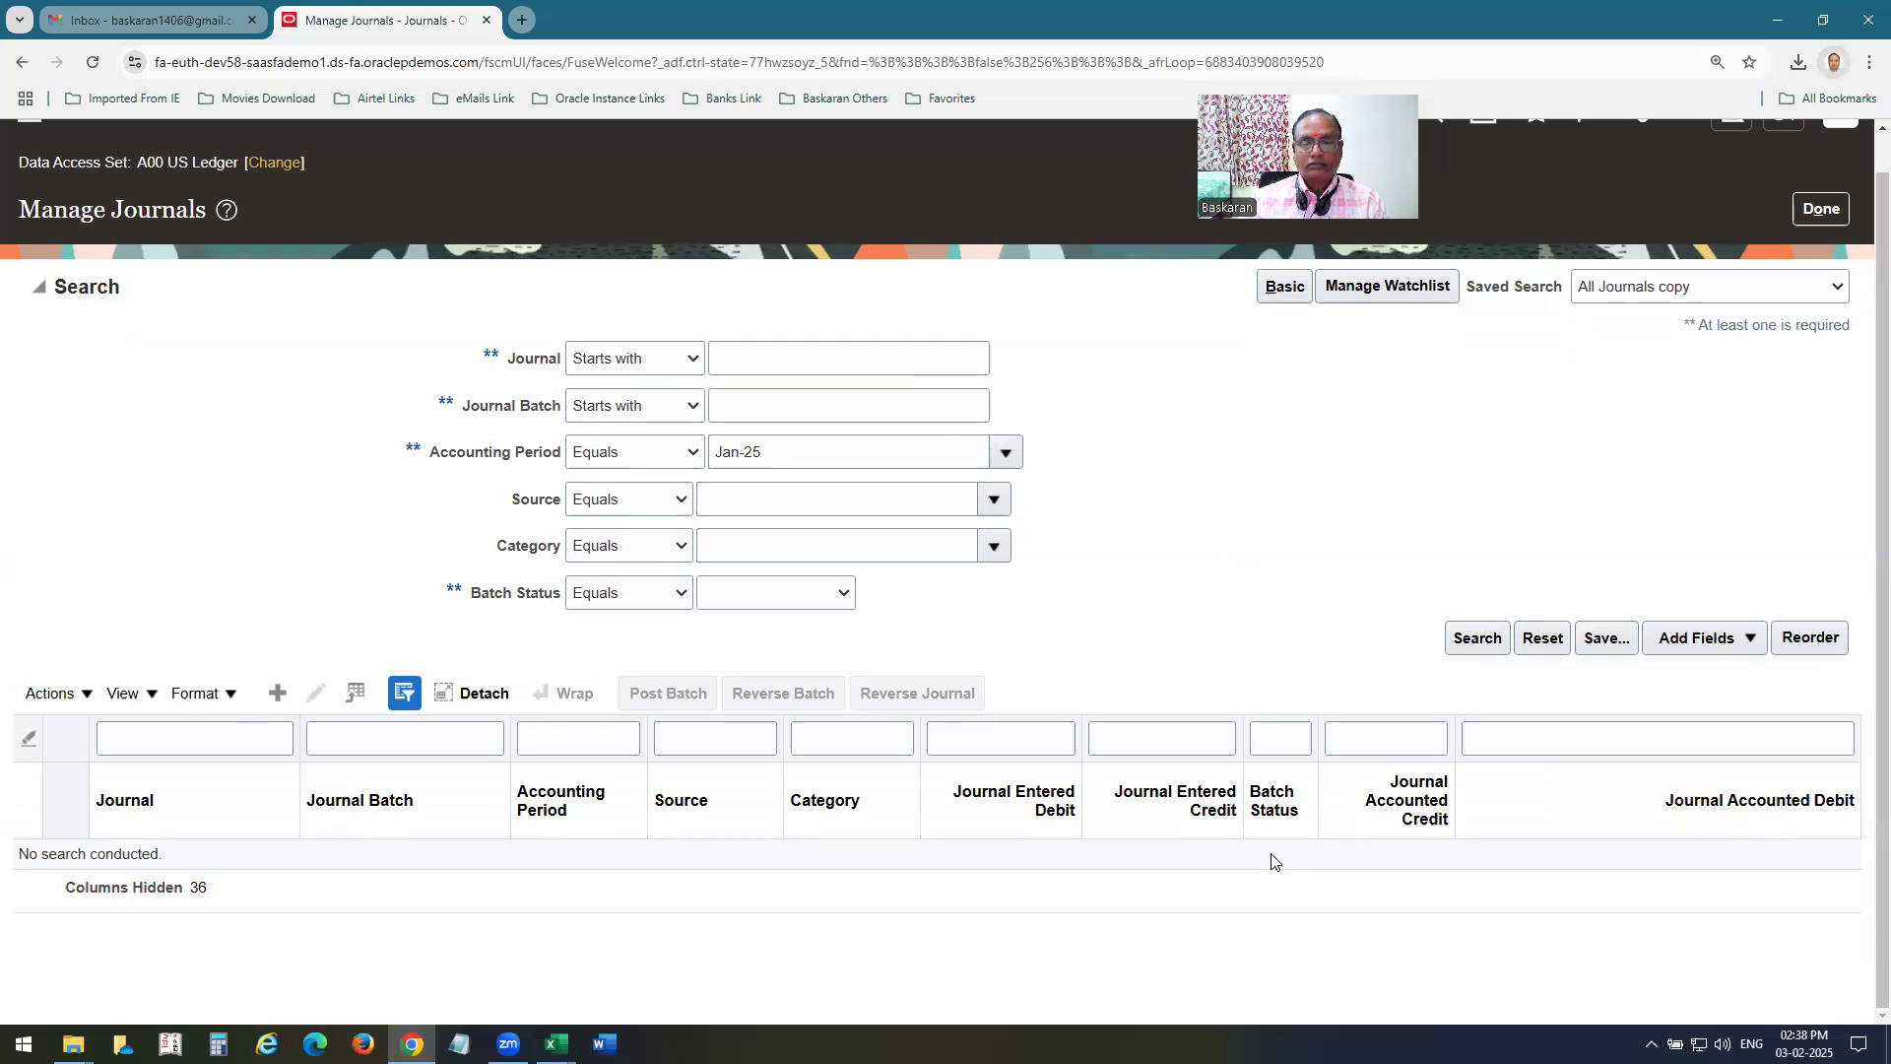
{"action": "left_click", "coordinate": [1478, 641]}
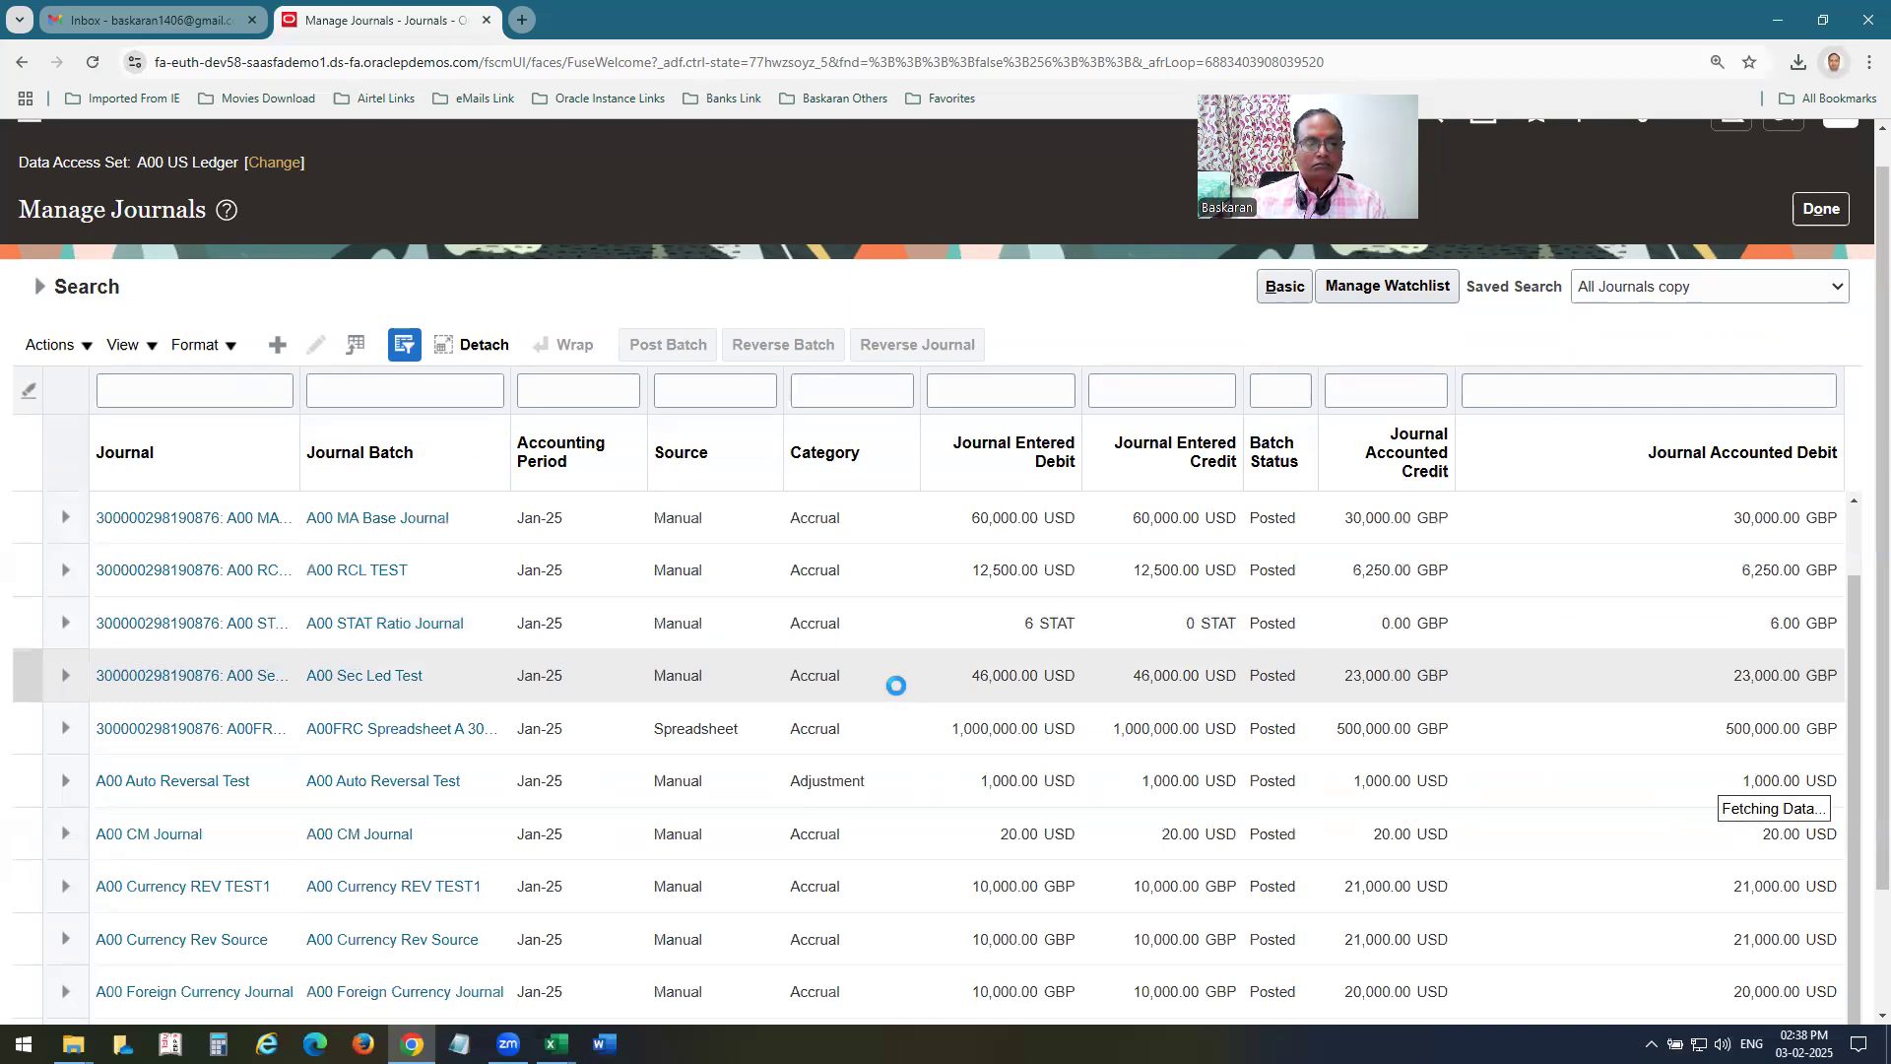
{"action": "scroll", "coordinate": [896, 686], "scroll_direction": "down", "scroll_amount": 5}
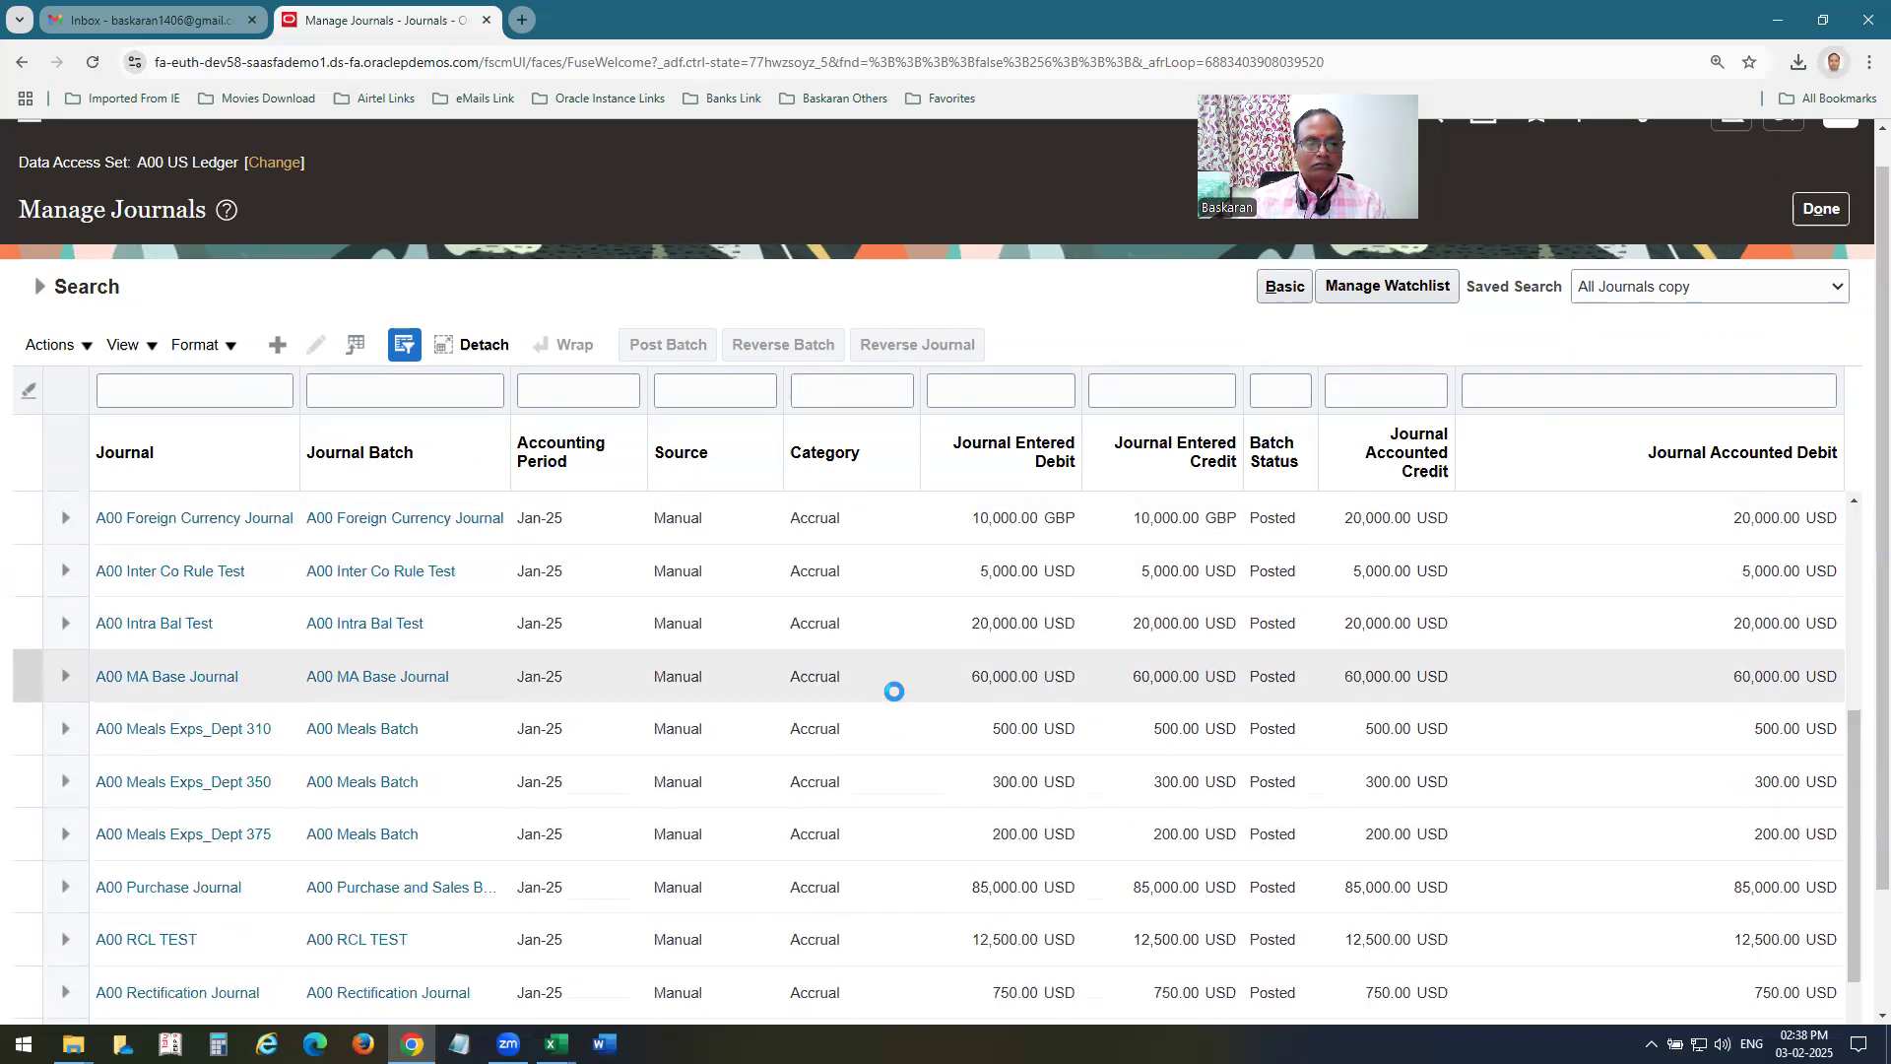
{"action": "scroll", "coordinate": [894, 692], "scroll_direction": "down", "scroll_amount": 5}
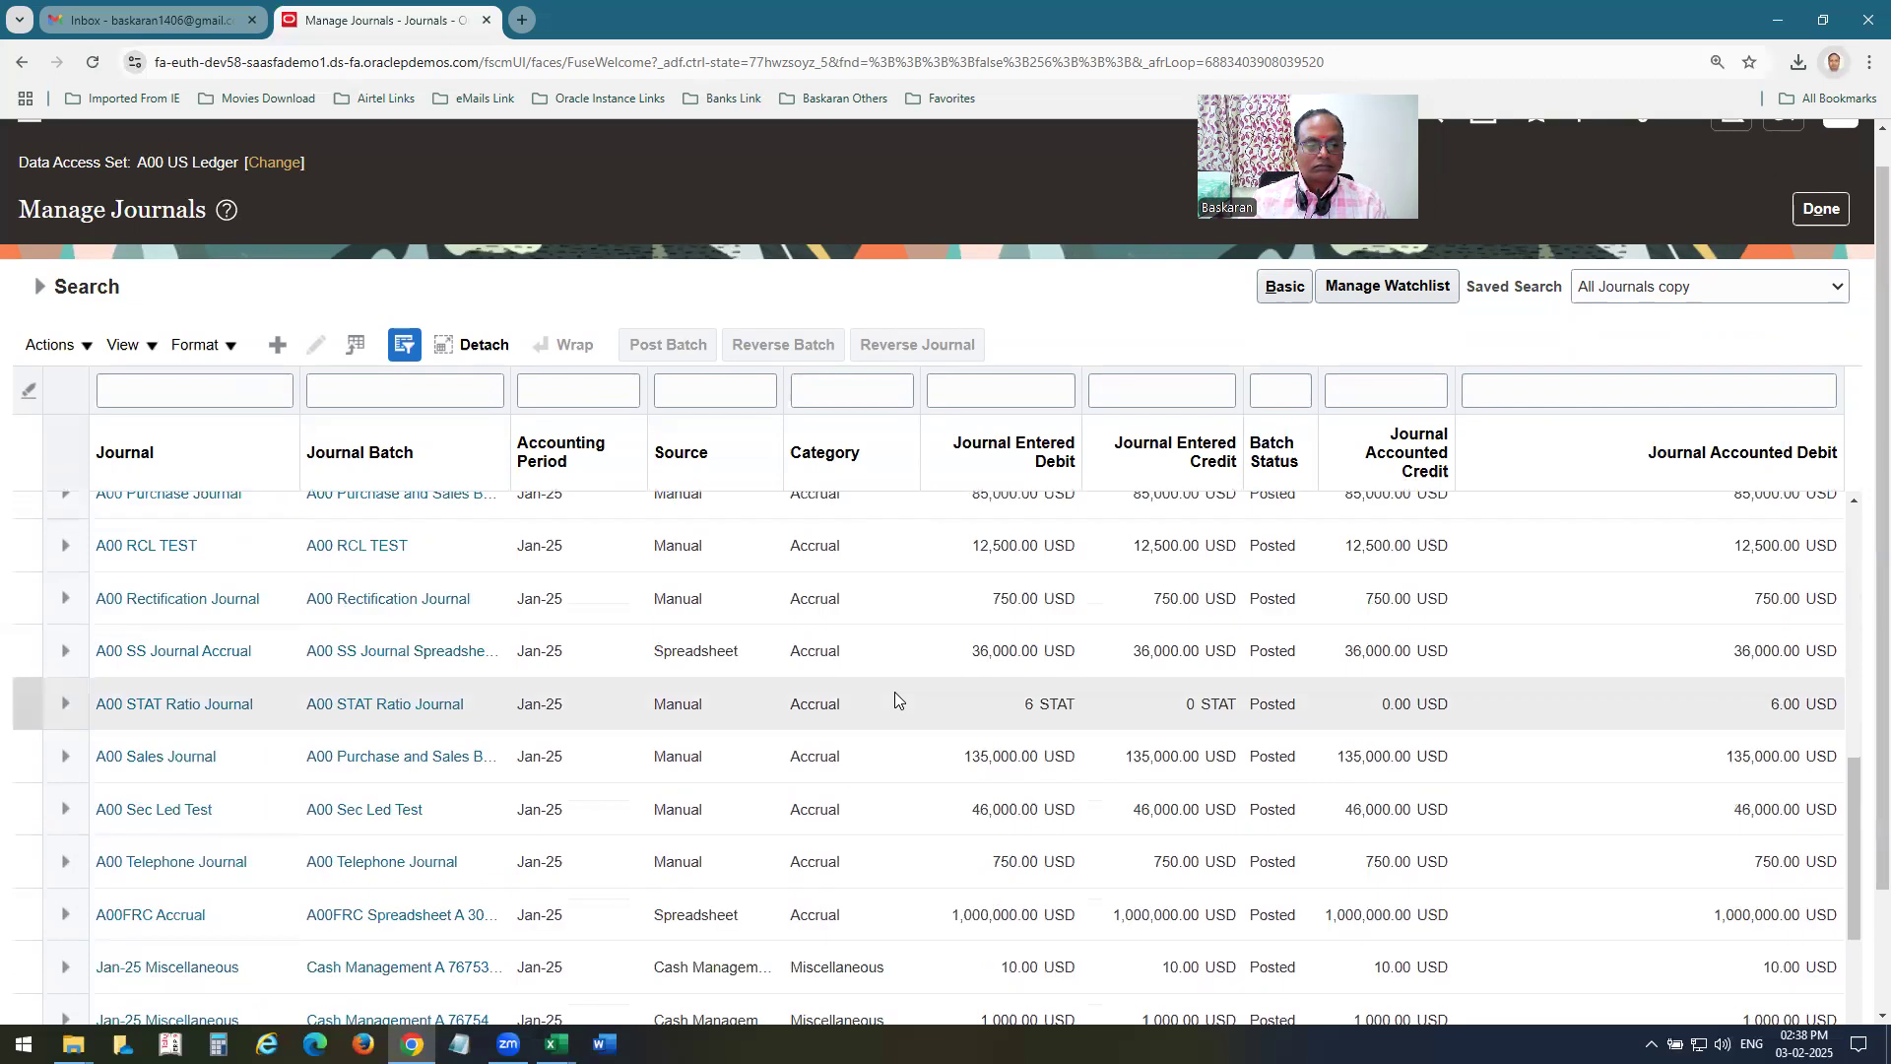
{"action": "scroll", "coordinate": [894, 693], "scroll_direction": "down", "scroll_amount": 5}
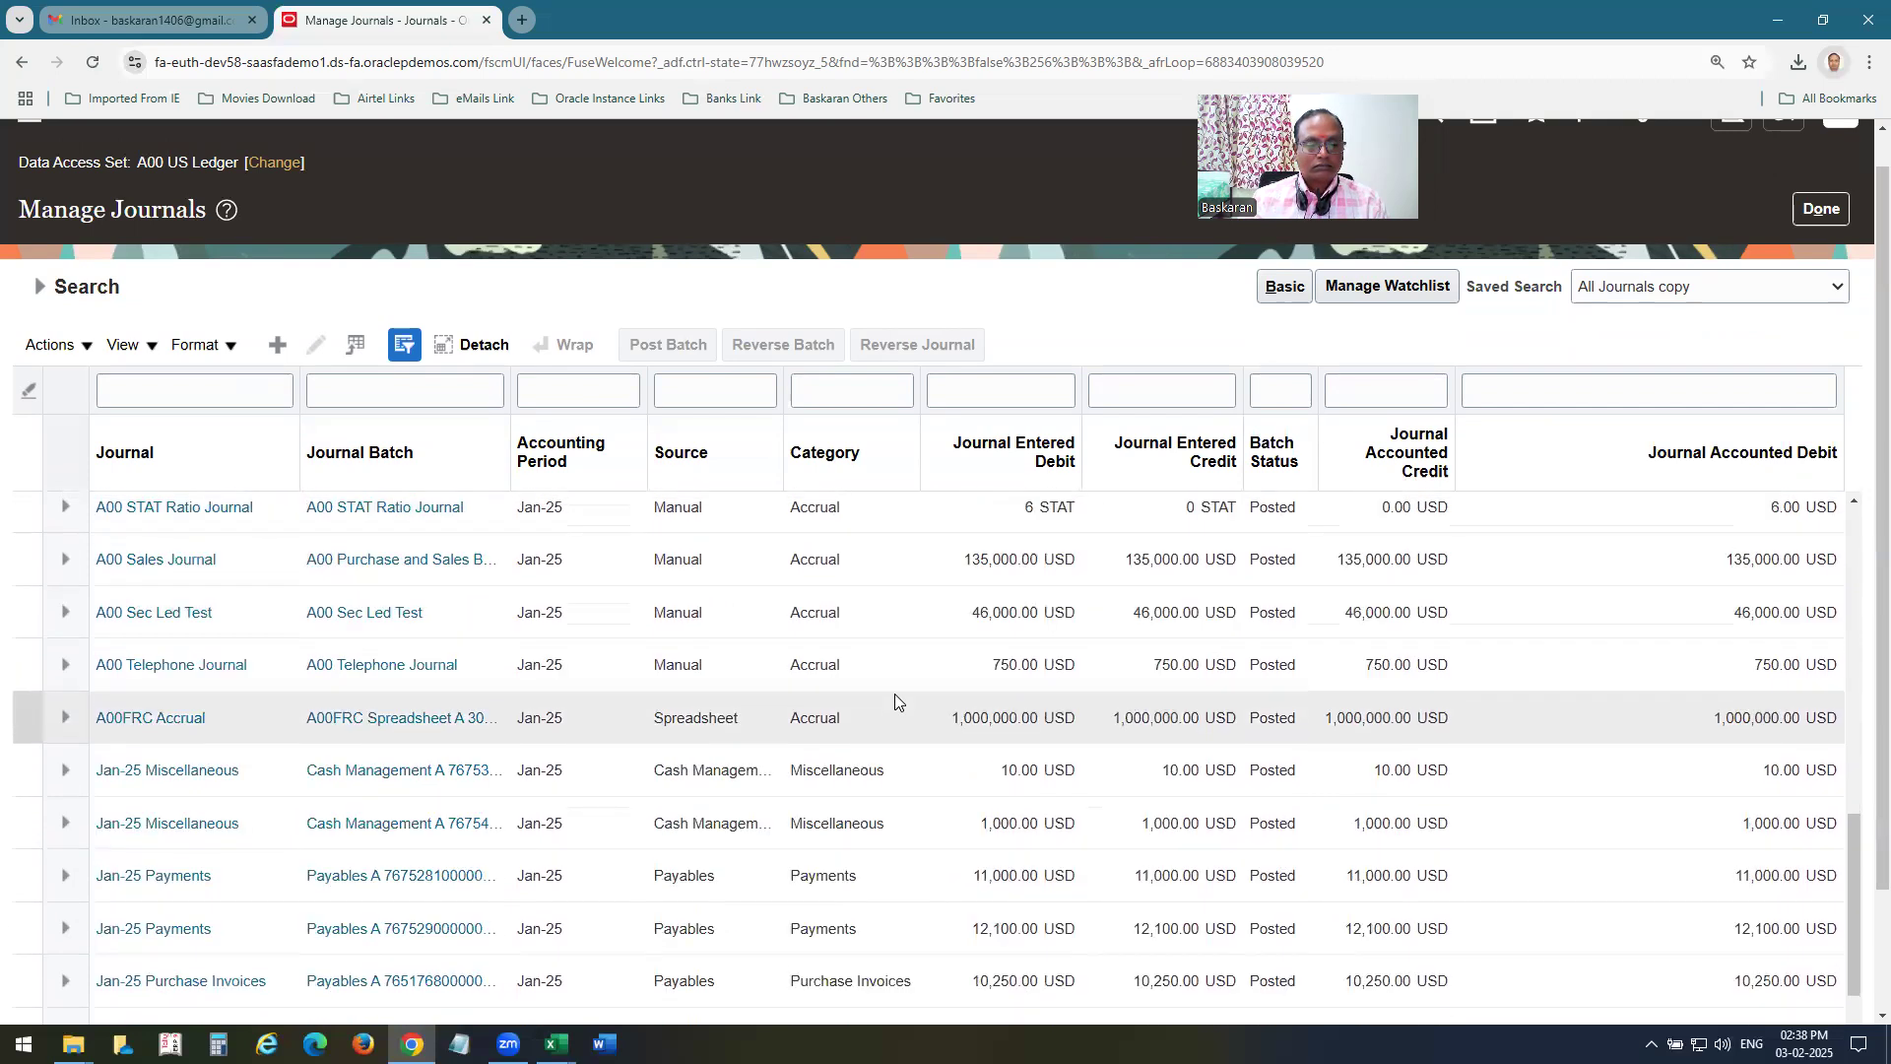
{"action": "scroll", "coordinate": [894, 694], "scroll_direction": "down", "scroll_amount": 10}
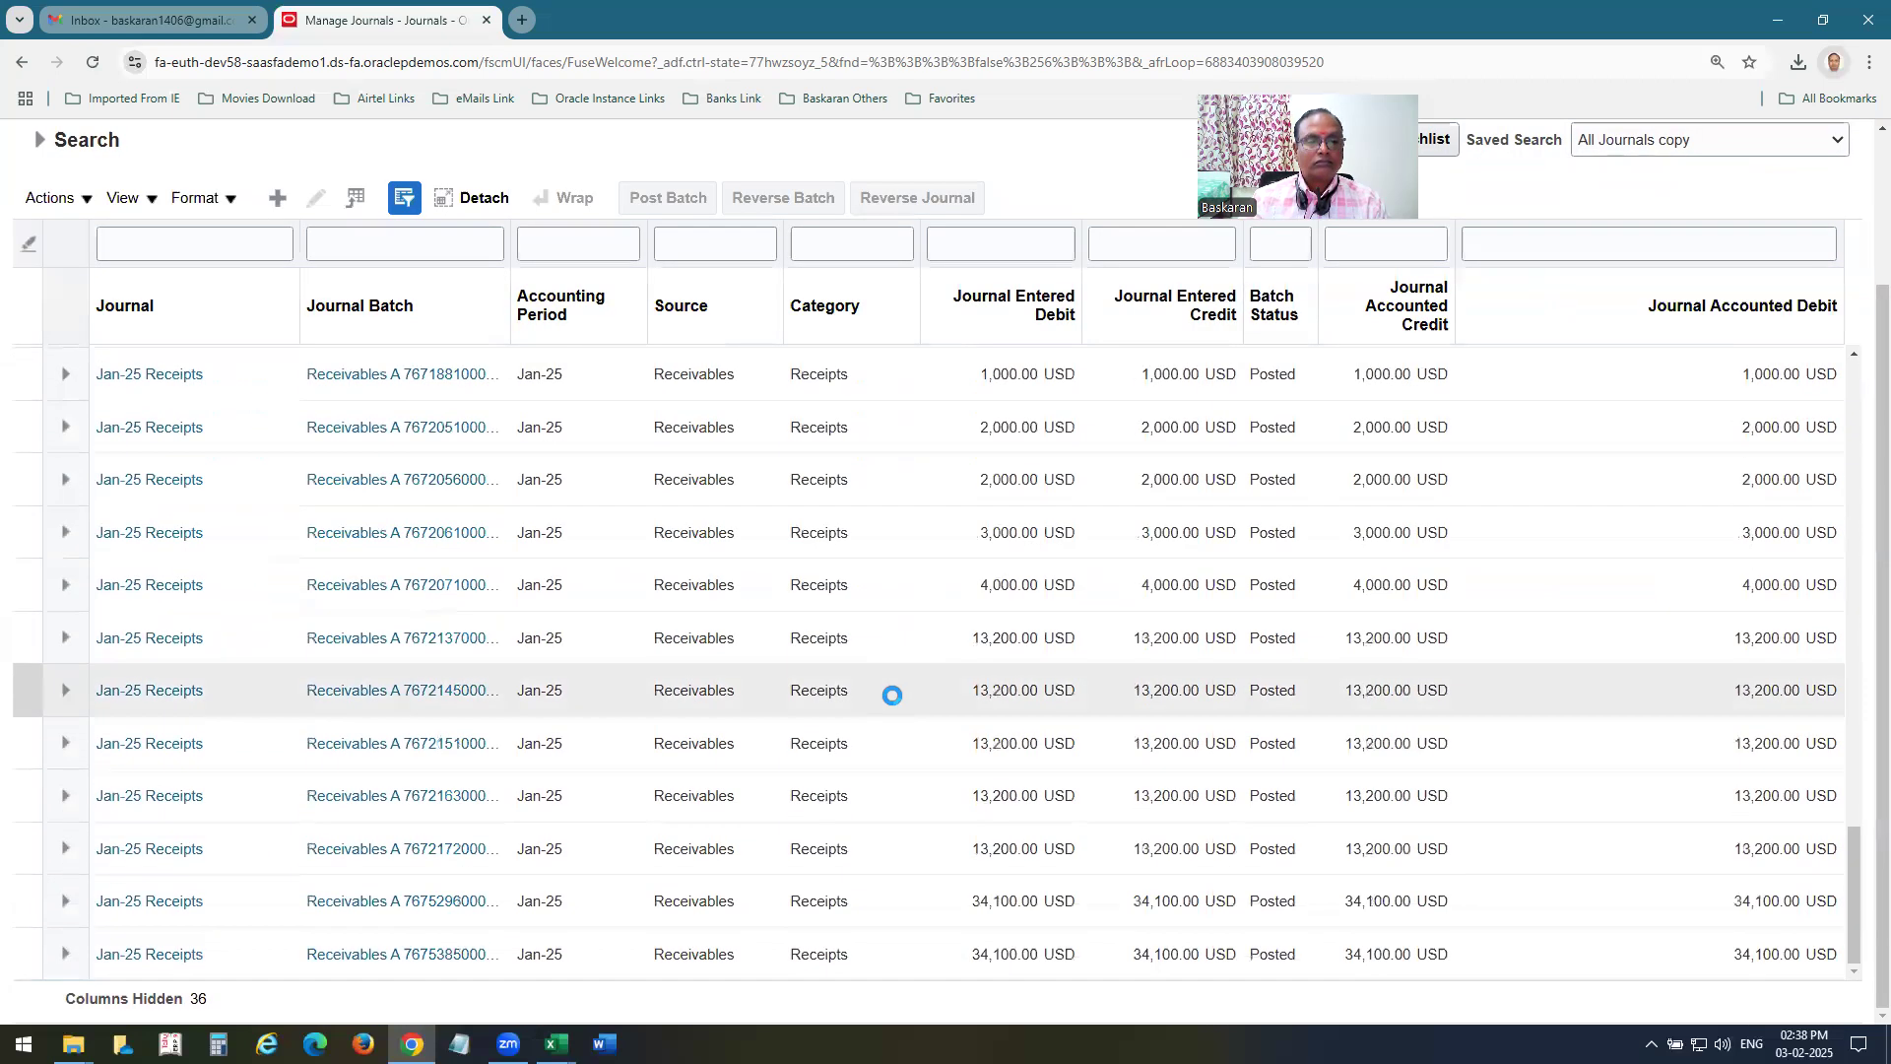
{"action": "scroll", "coordinate": [892, 695], "scroll_direction": "up", "scroll_amount": 15}
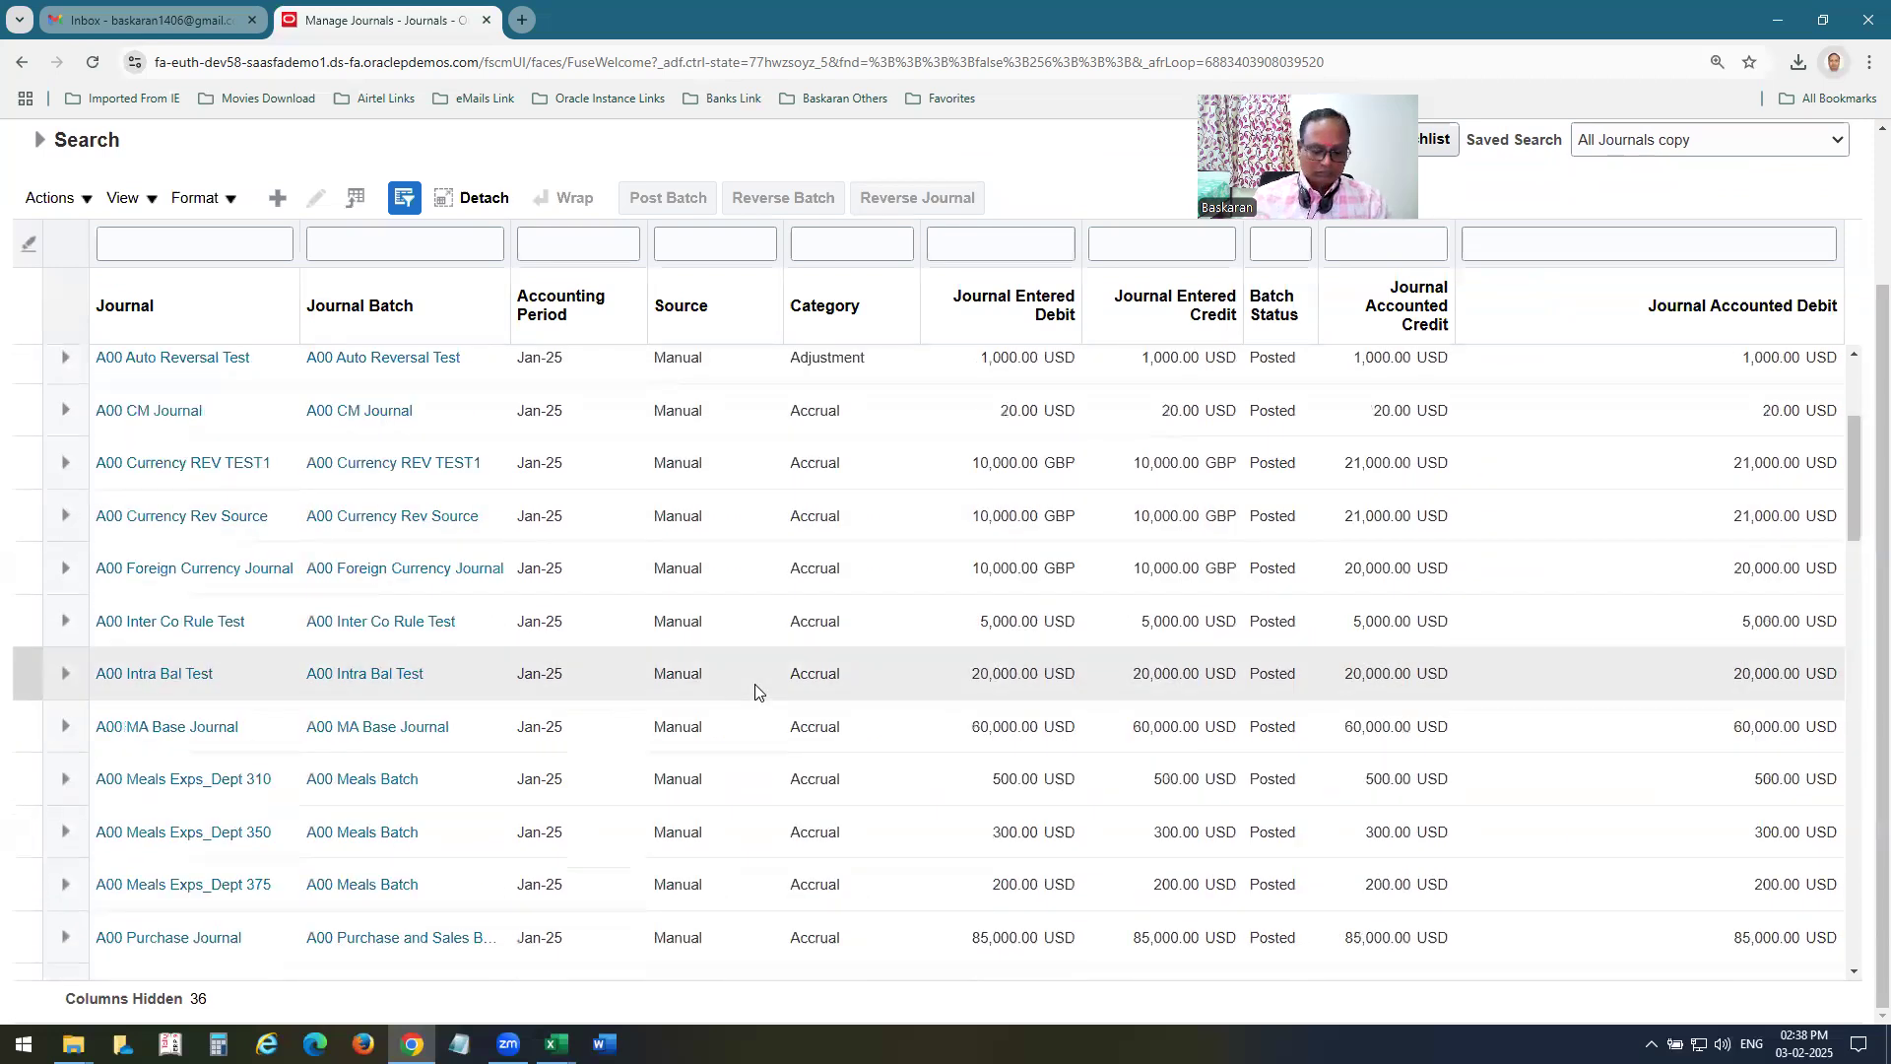
Open the bookmarked ERZV Dev37 Oracle instance in a new browser tab and sign in.
{"action": "key", "text": "ctrl+t"}
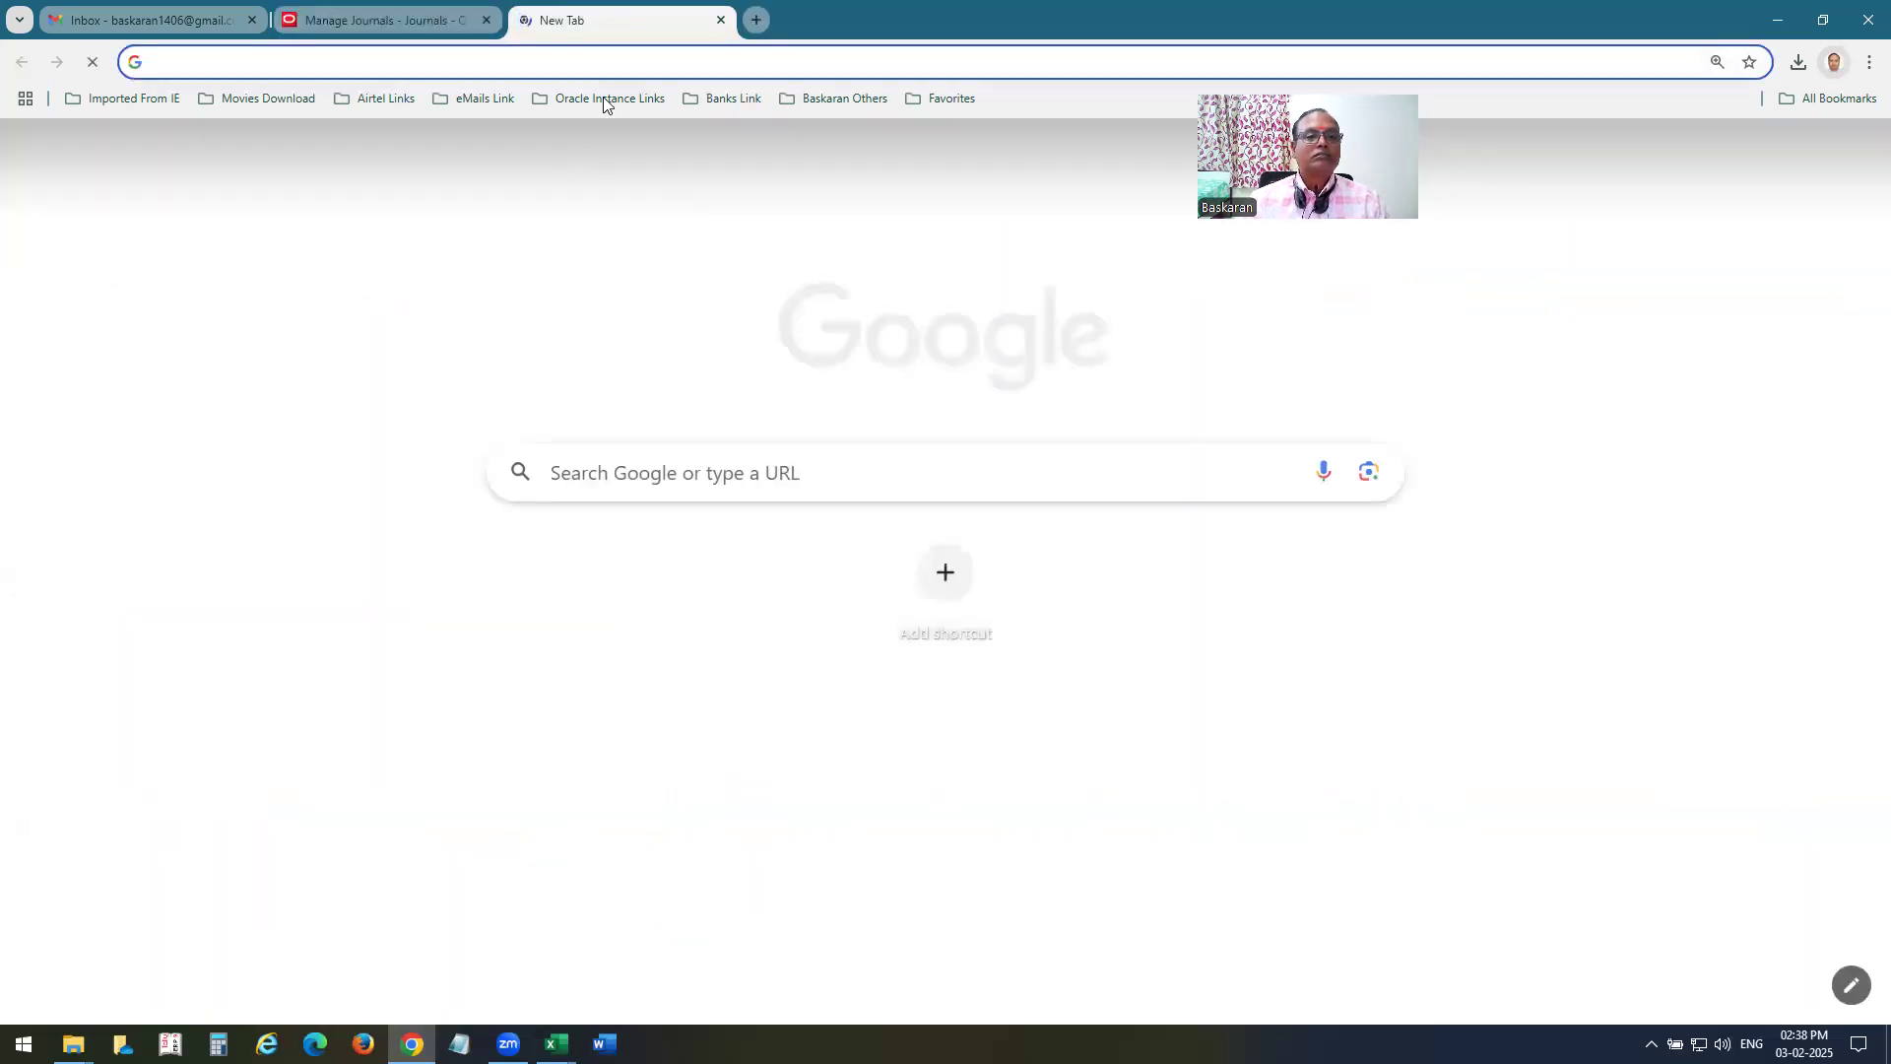
{"action": "left_click", "coordinate": [604, 99]}
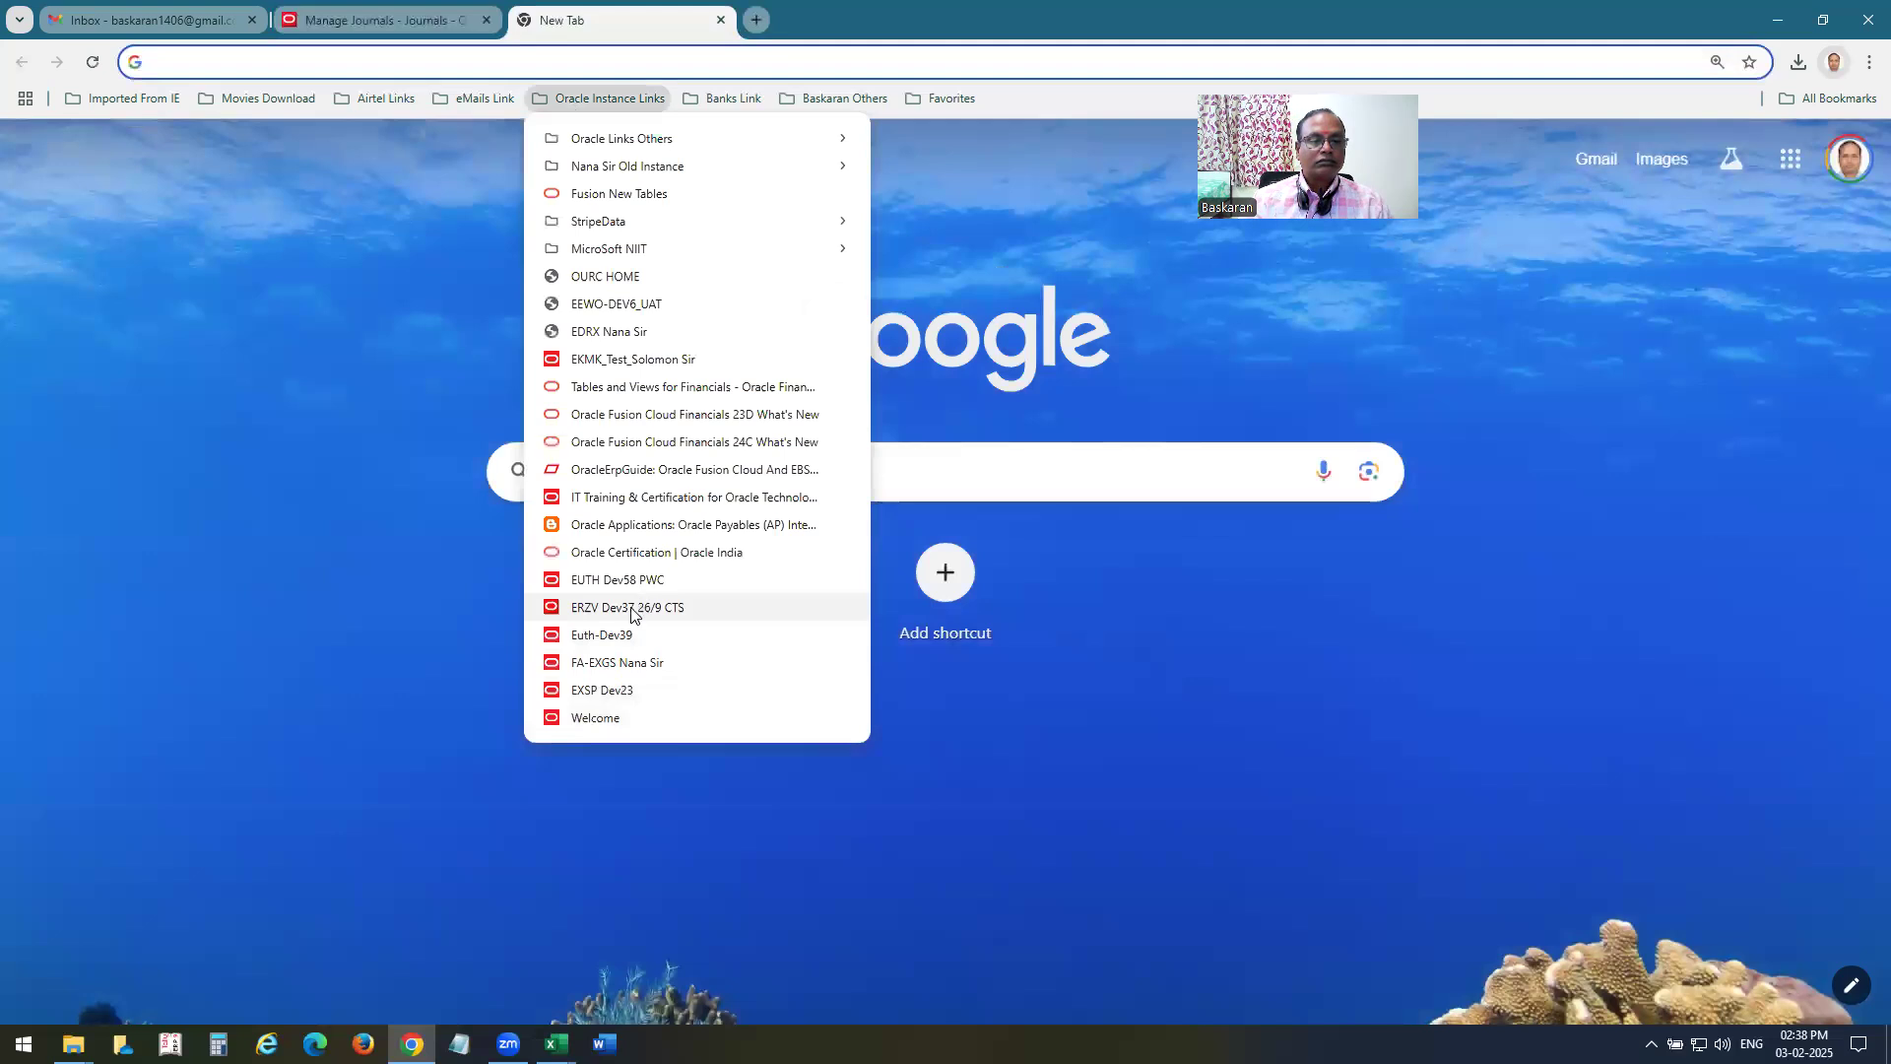
{"action": "left_click", "coordinate": [630, 607]}
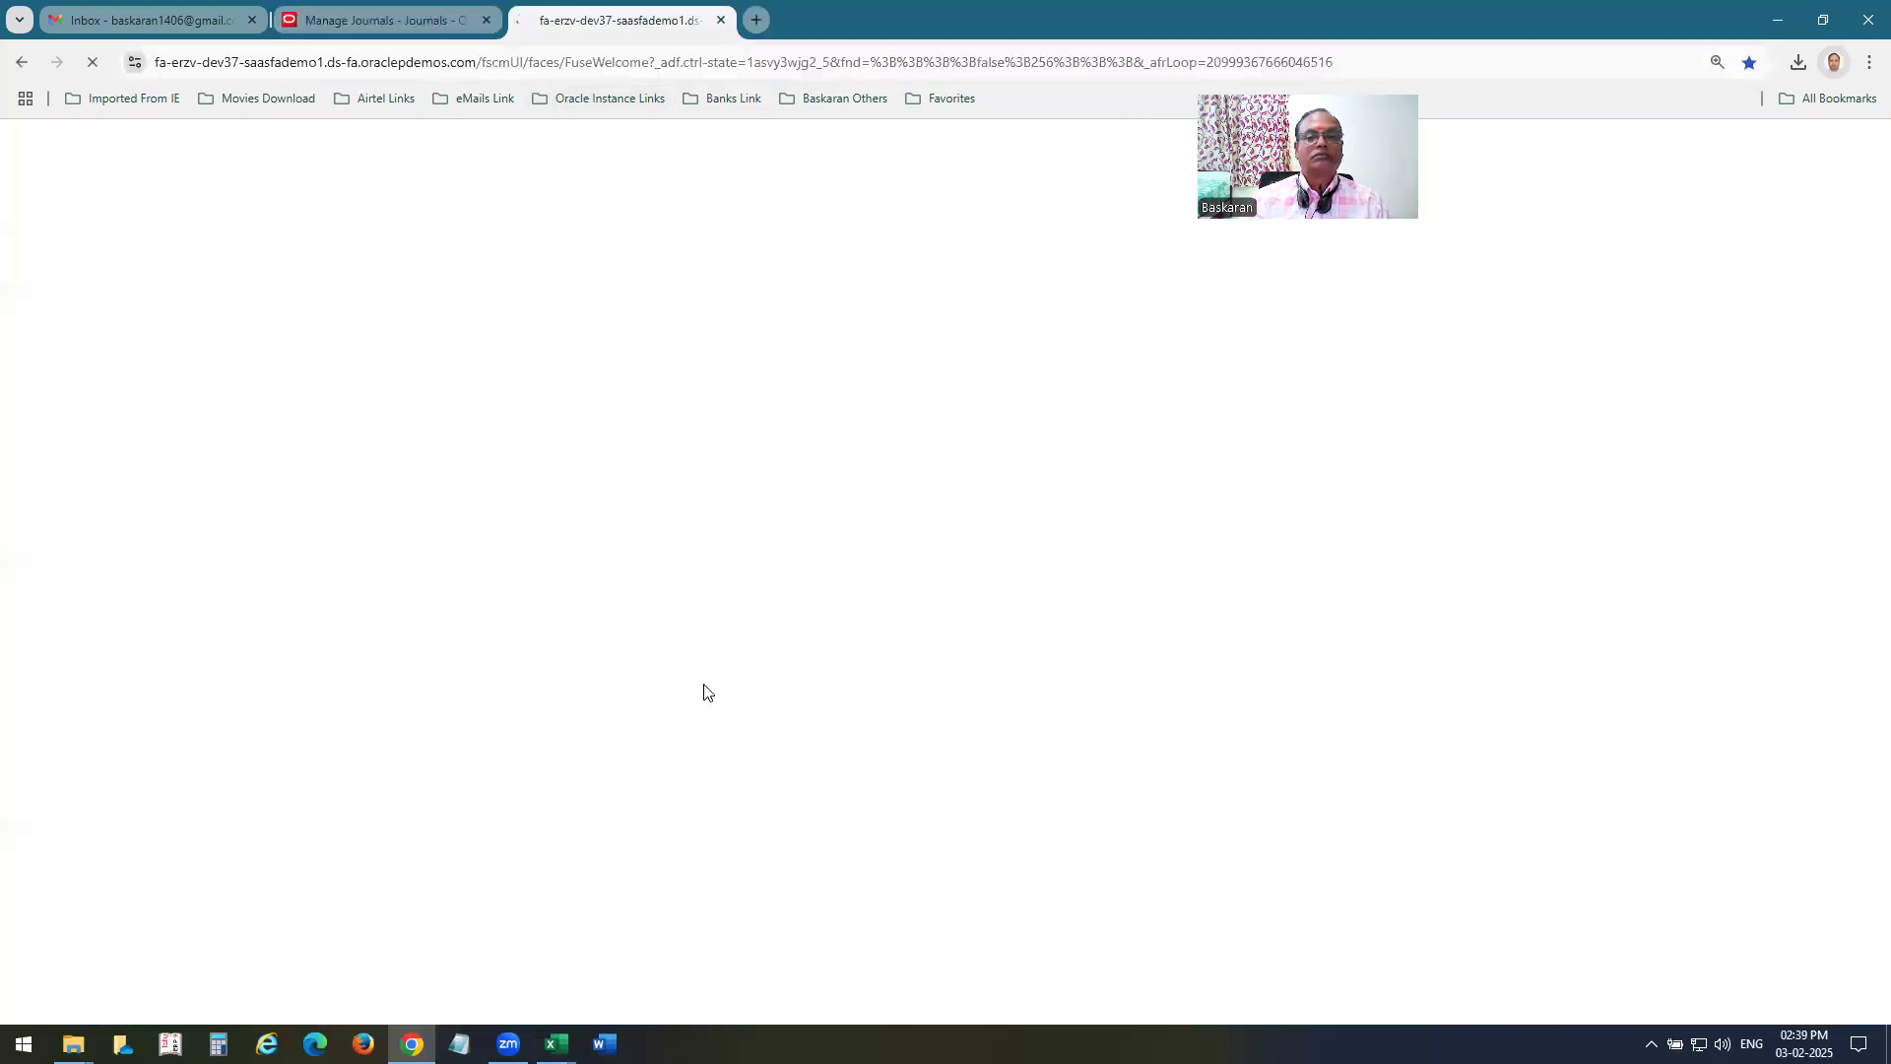
{"action": "left_click", "coordinate": [963, 804]}
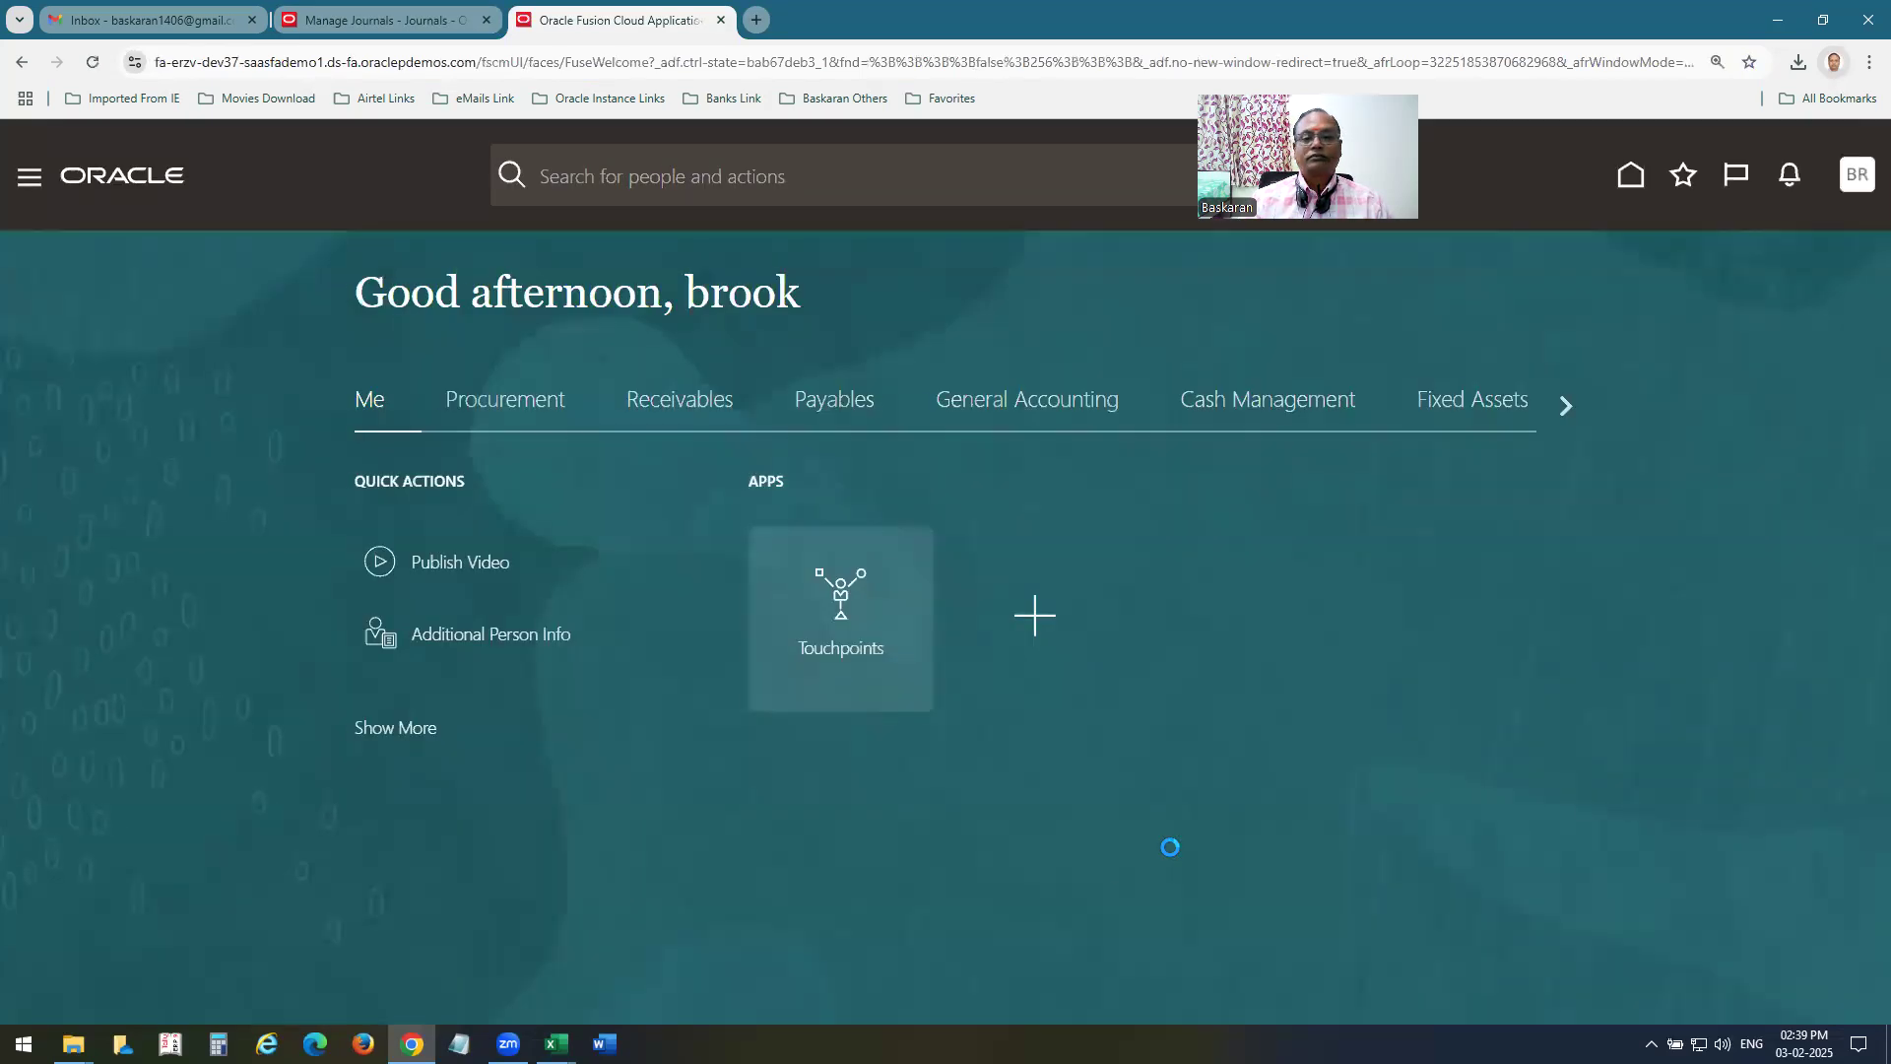
Go to the Journals work area under General Accounting in the ERZV Dev37 instance and launch Create Allocation Rules.
{"action": "left_click", "coordinate": [1563, 411]}
{"action": "left_click", "coordinate": [325, 407]}
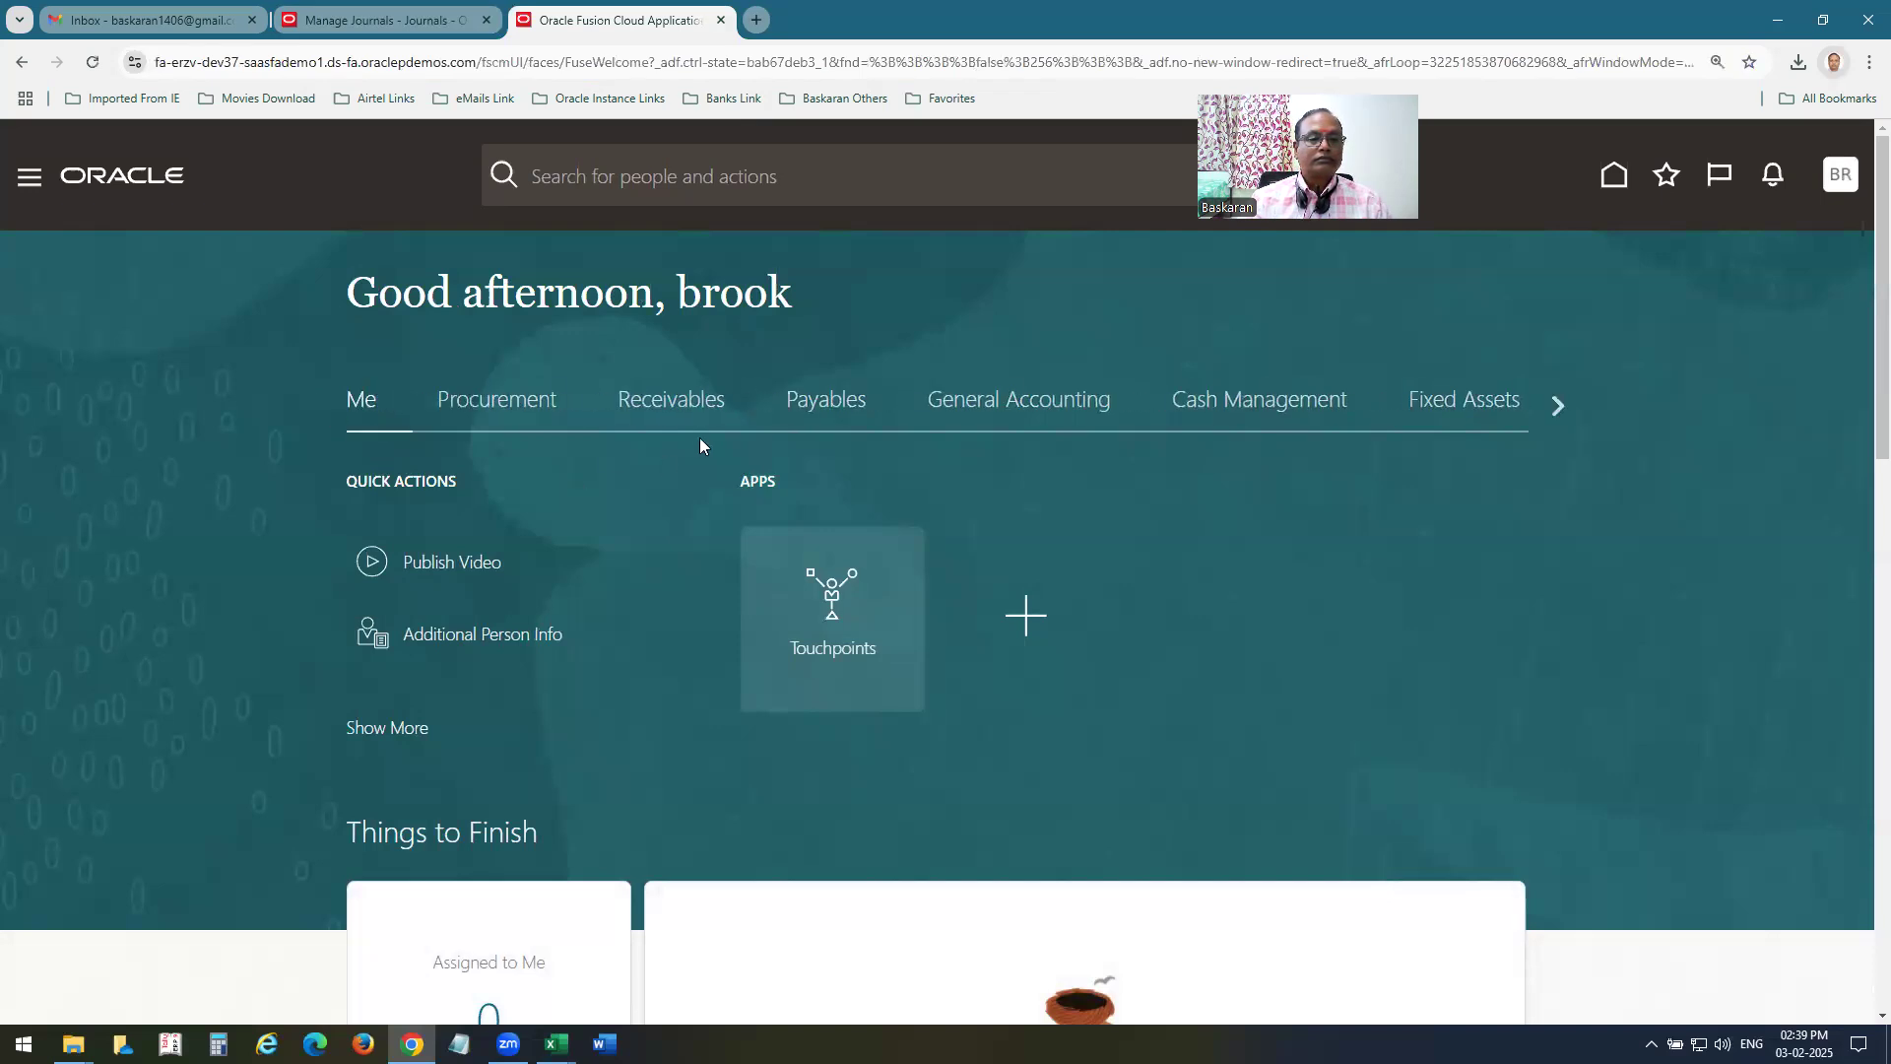
{"action": "left_click", "coordinate": [1005, 404]}
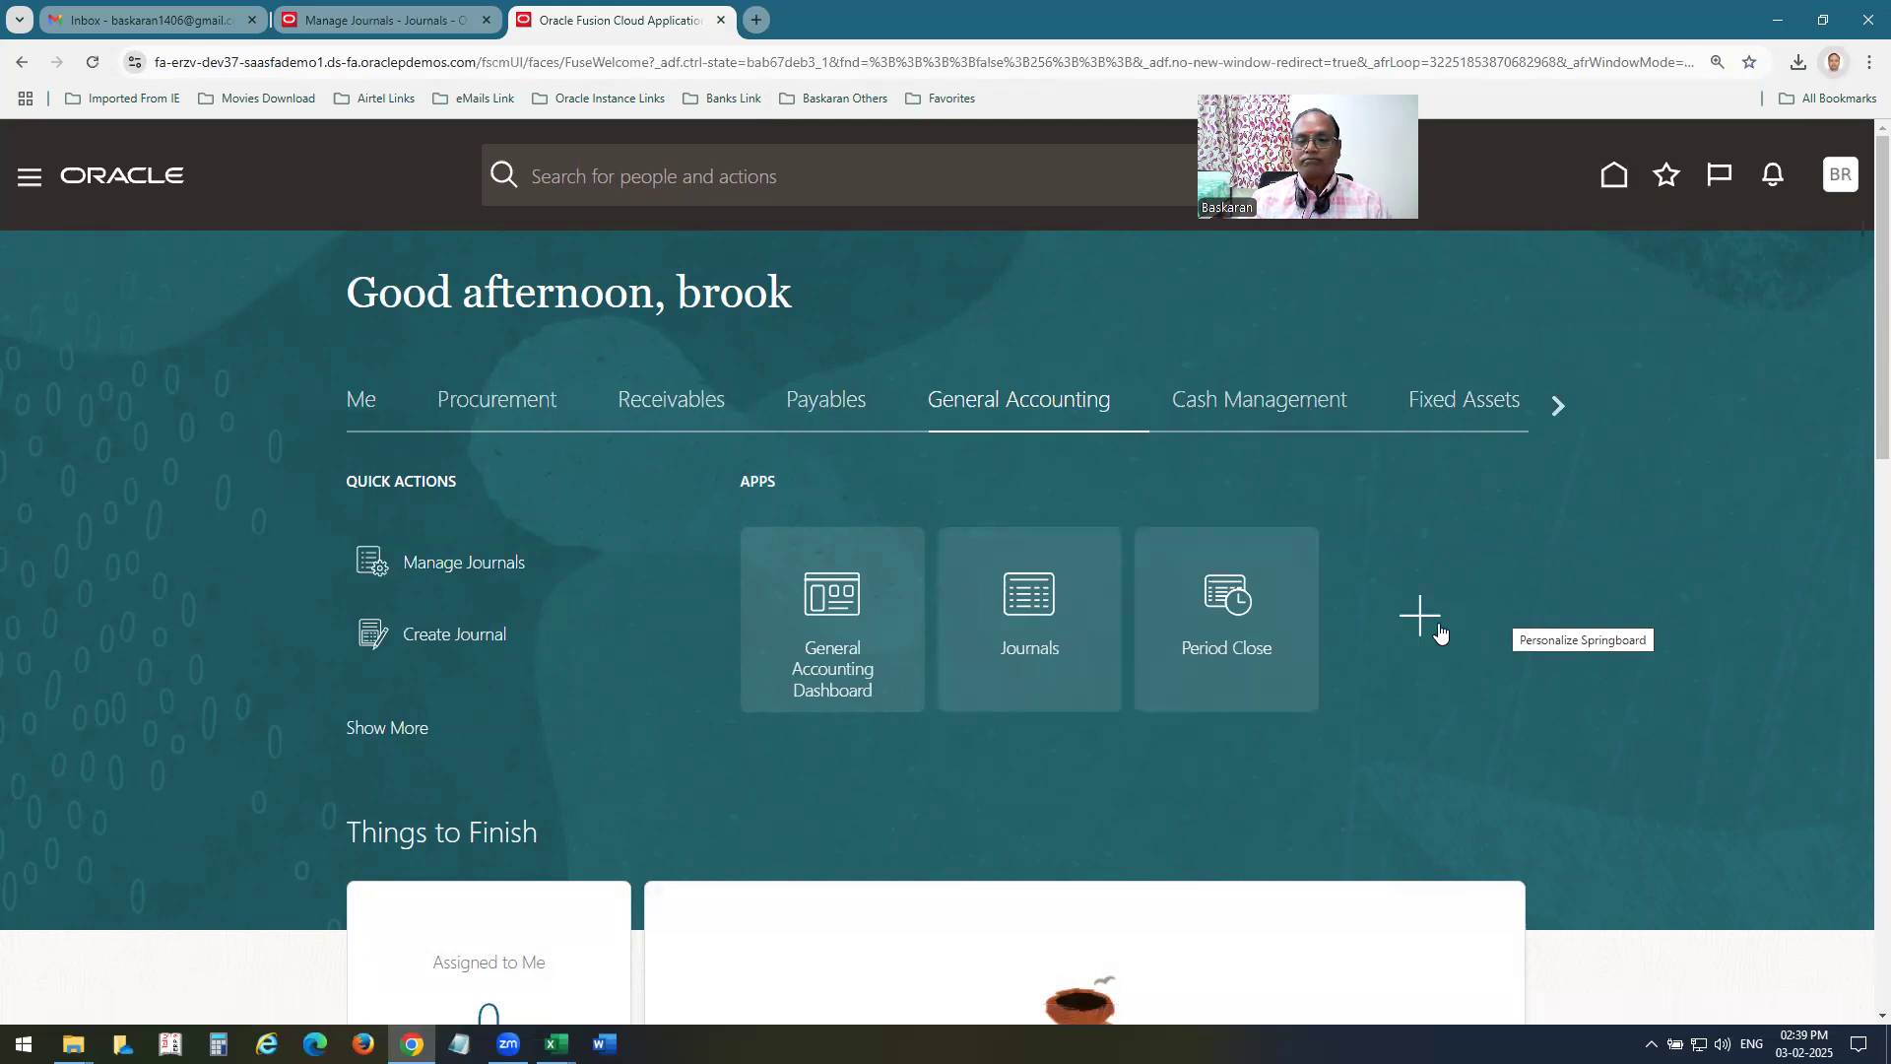
{"action": "left_click", "coordinate": [1015, 630]}
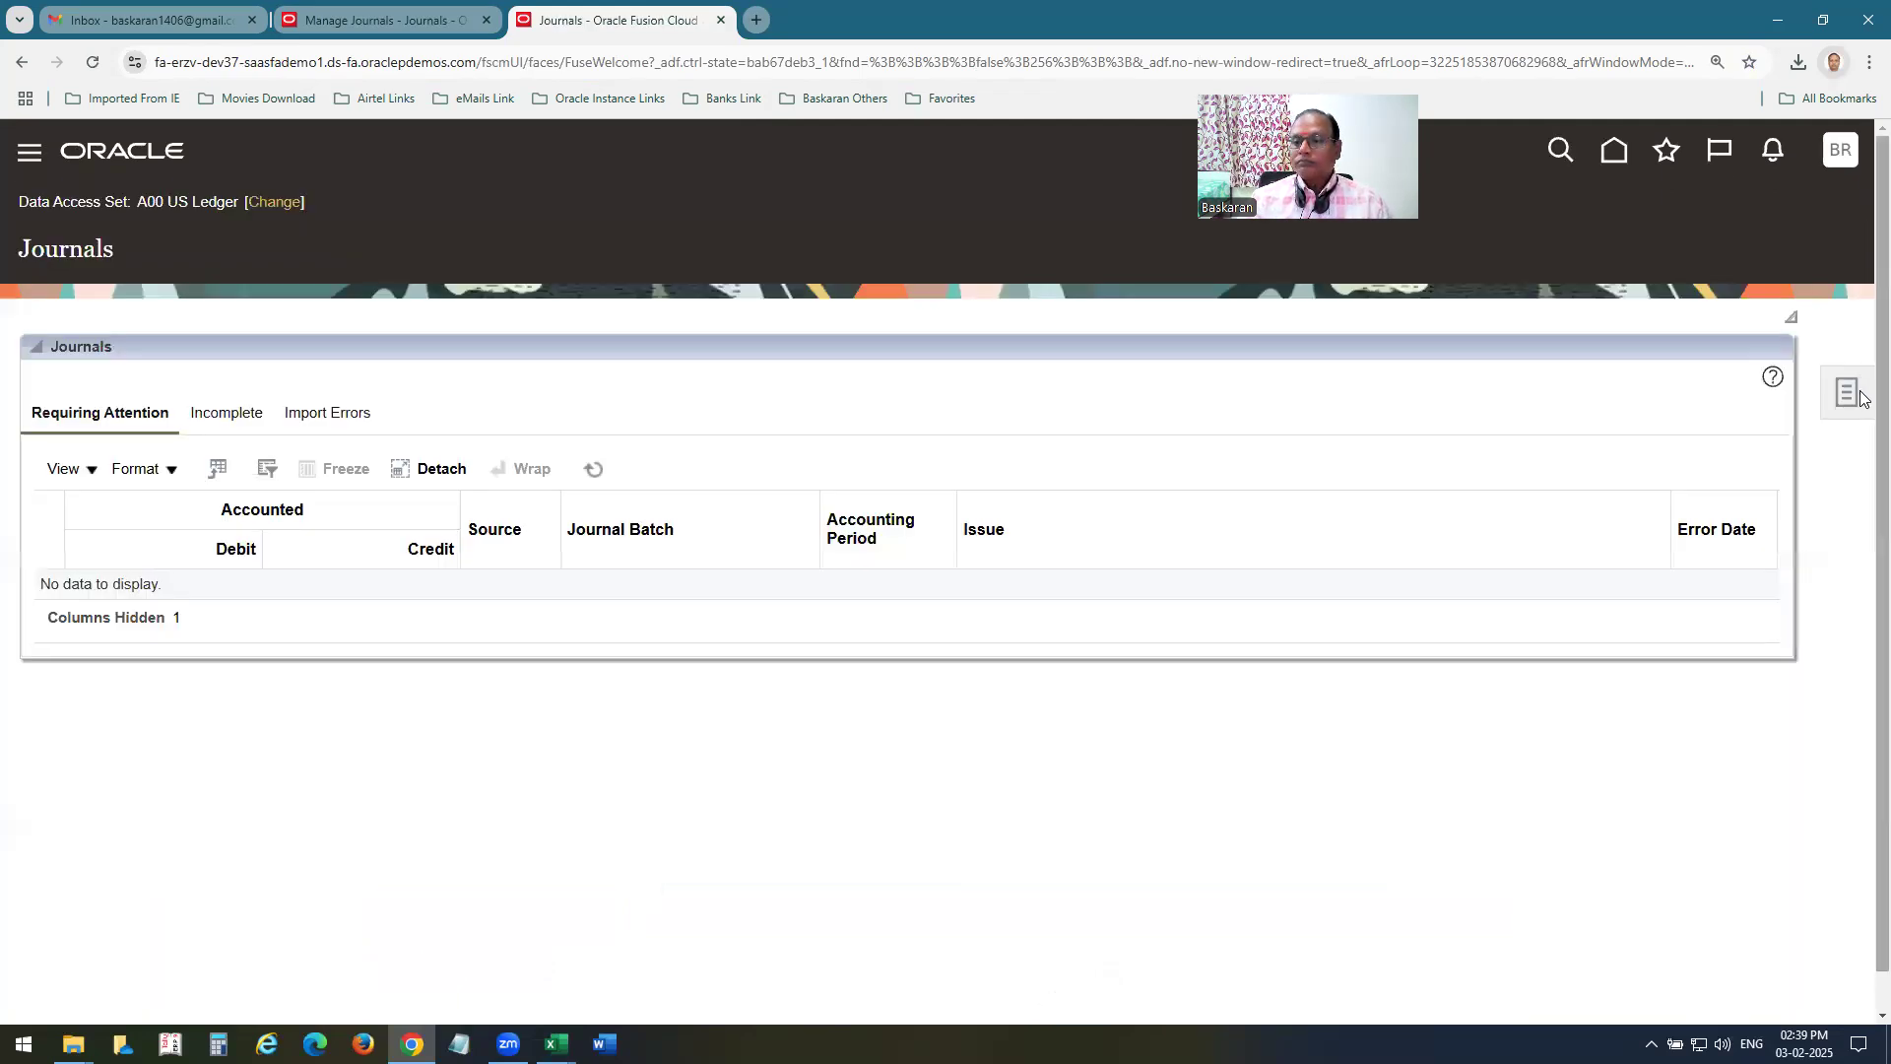
{"action": "left_click", "coordinate": [1847, 392]}
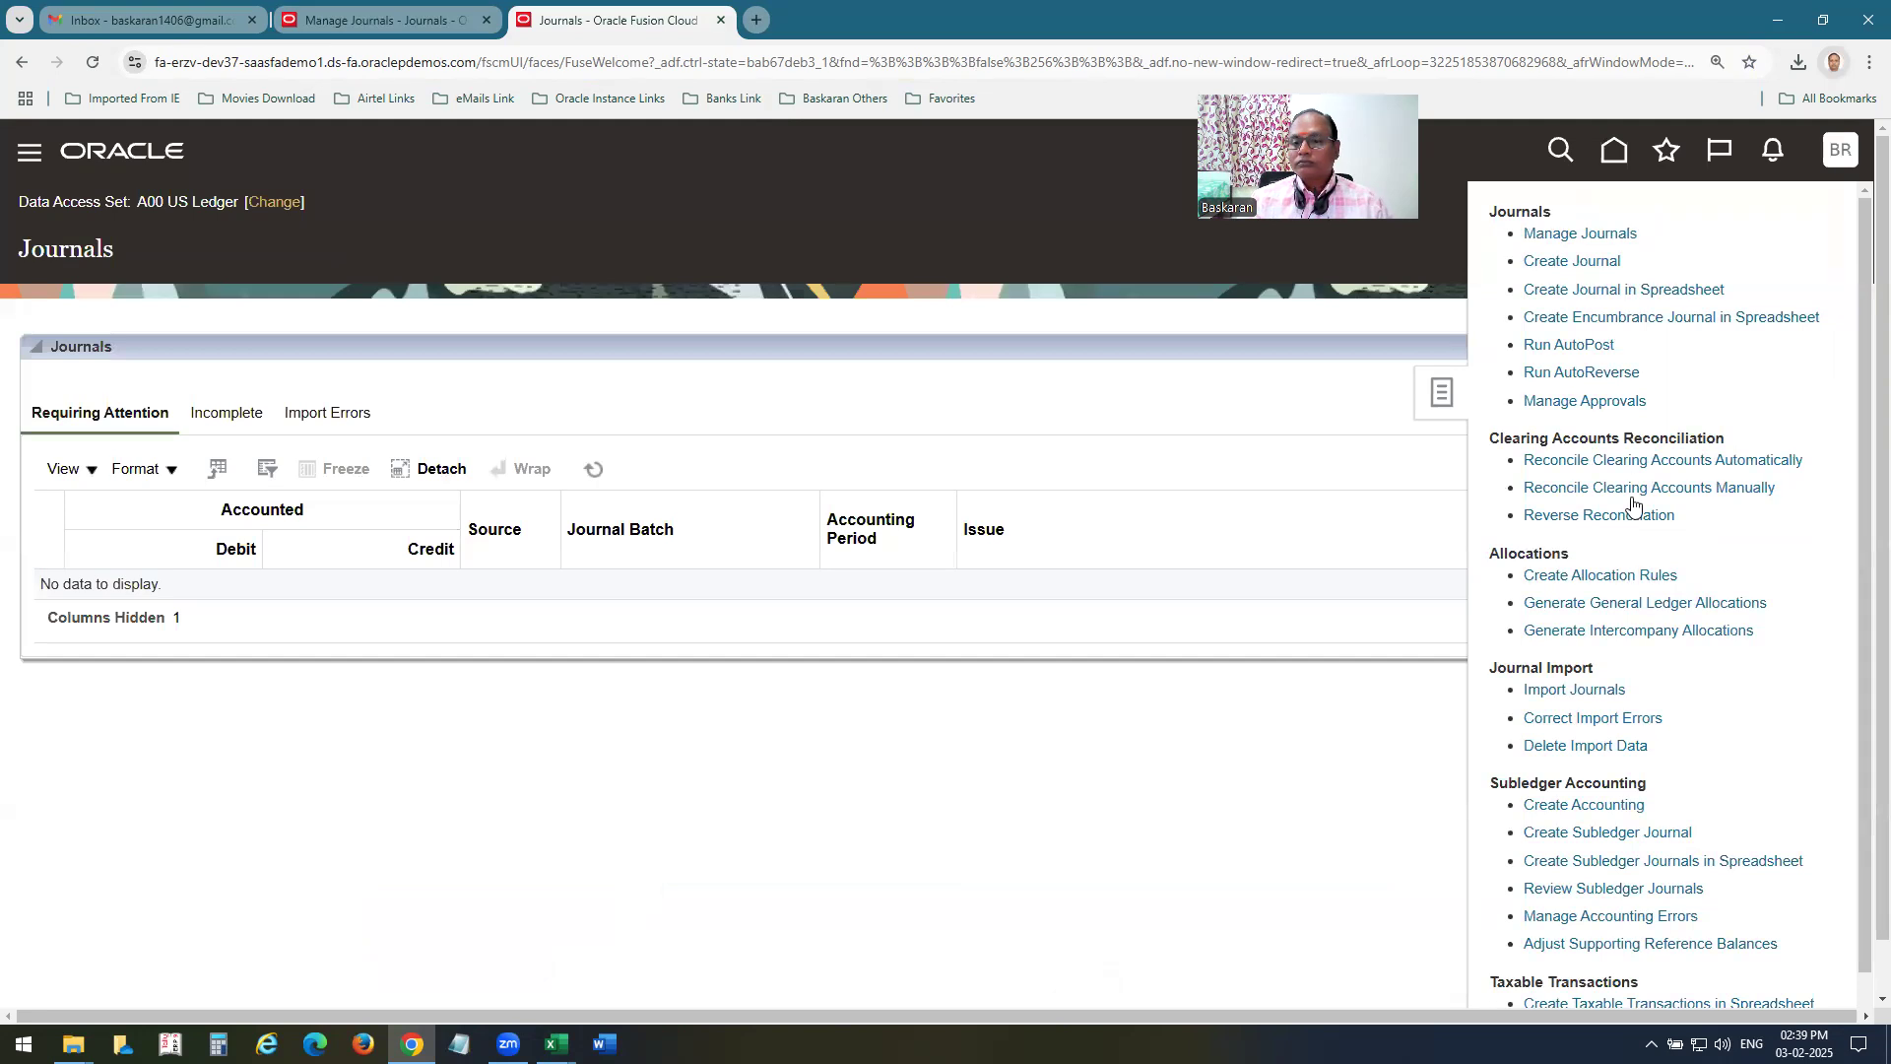
{"action": "left_click", "coordinate": [1622, 575]}
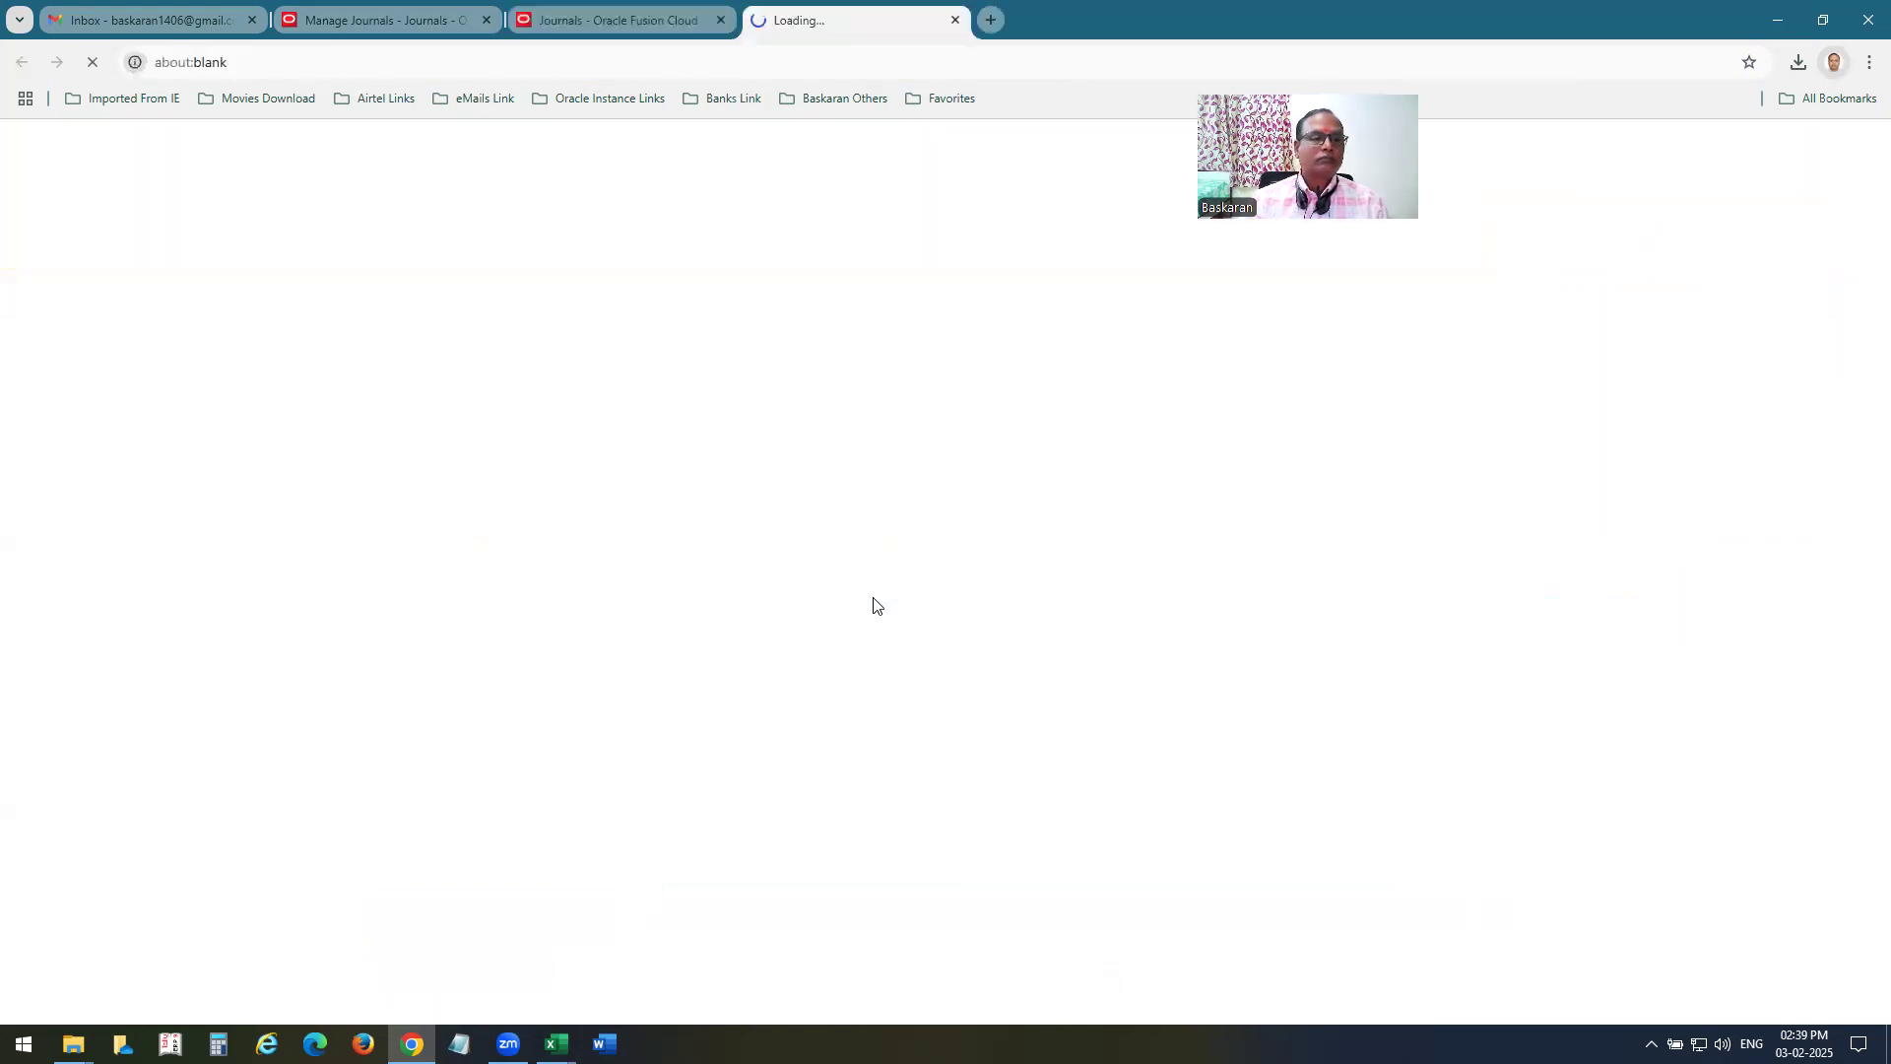
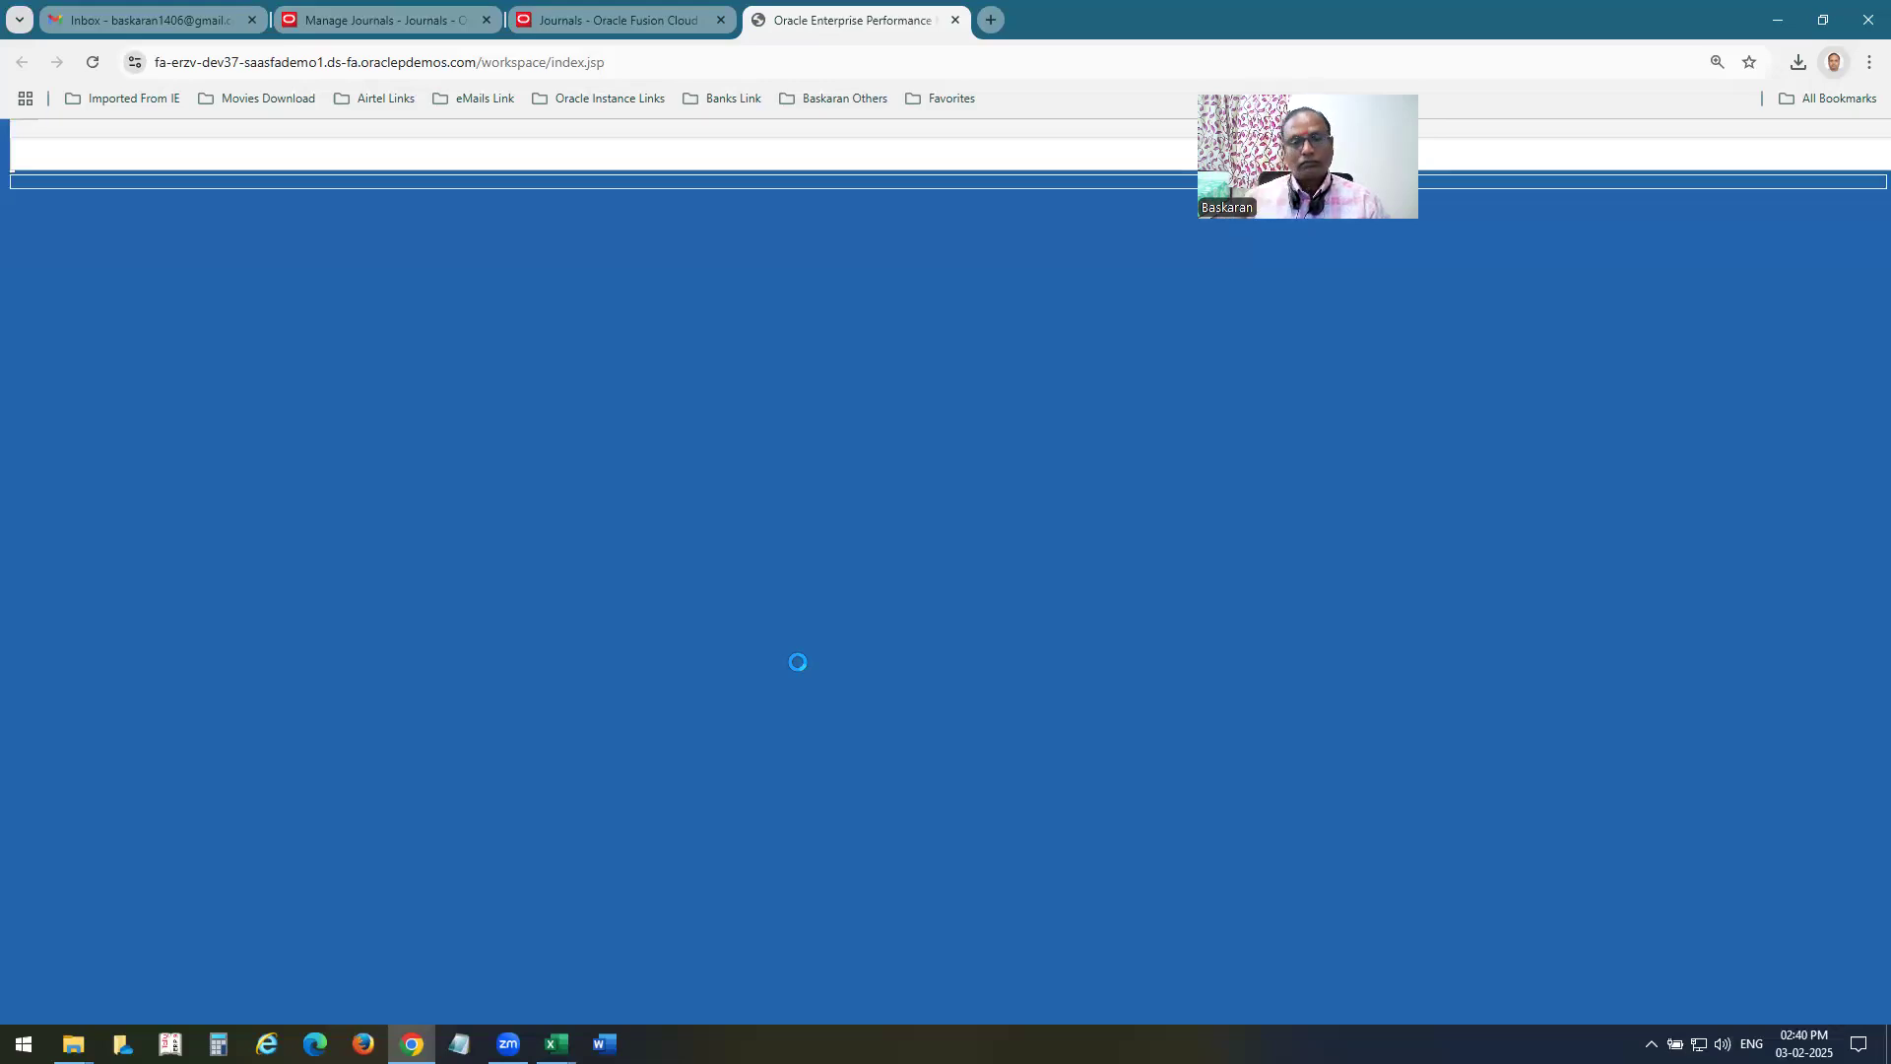
Return to the Manage Journals results of the original instance and look through the Jan-25 journals for the allocation journal.
{"action": "left_click", "coordinate": [390, 24]}
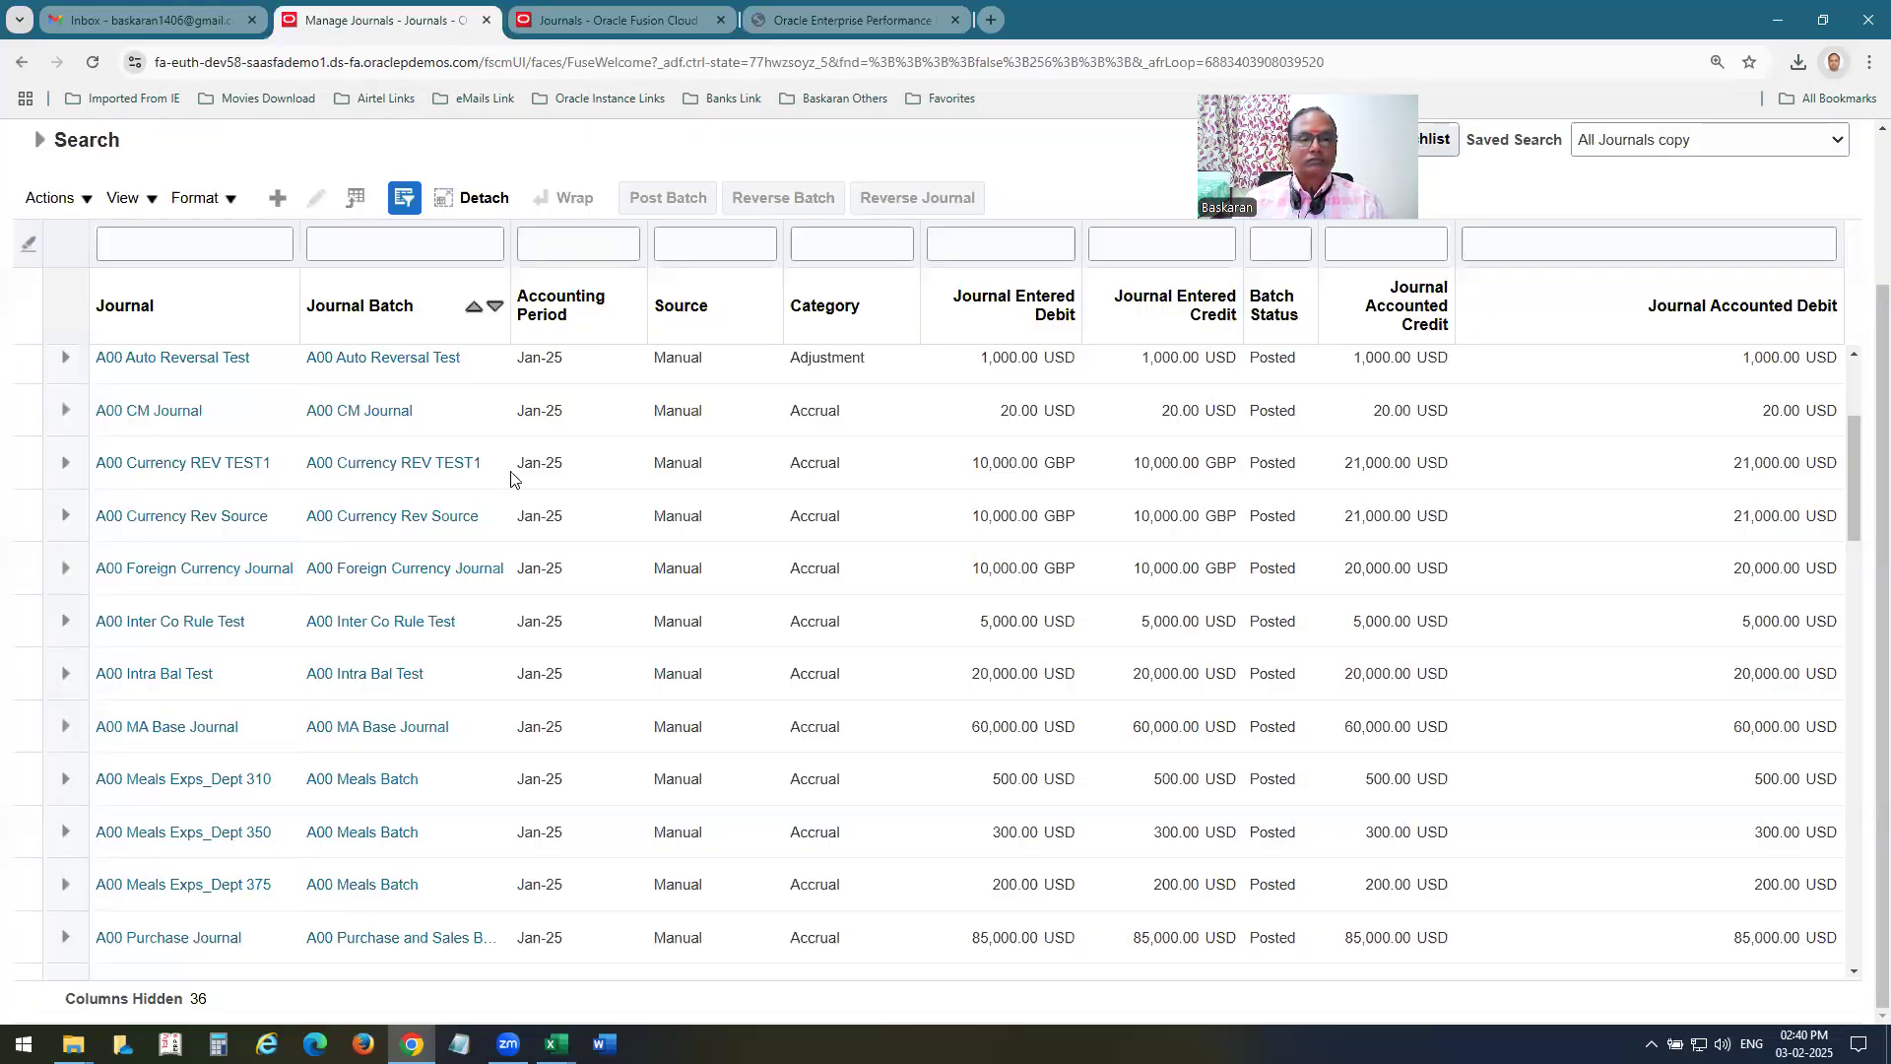
{"action": "scroll", "coordinate": [701, 656], "scroll_direction": "down", "scroll_amount": 1}
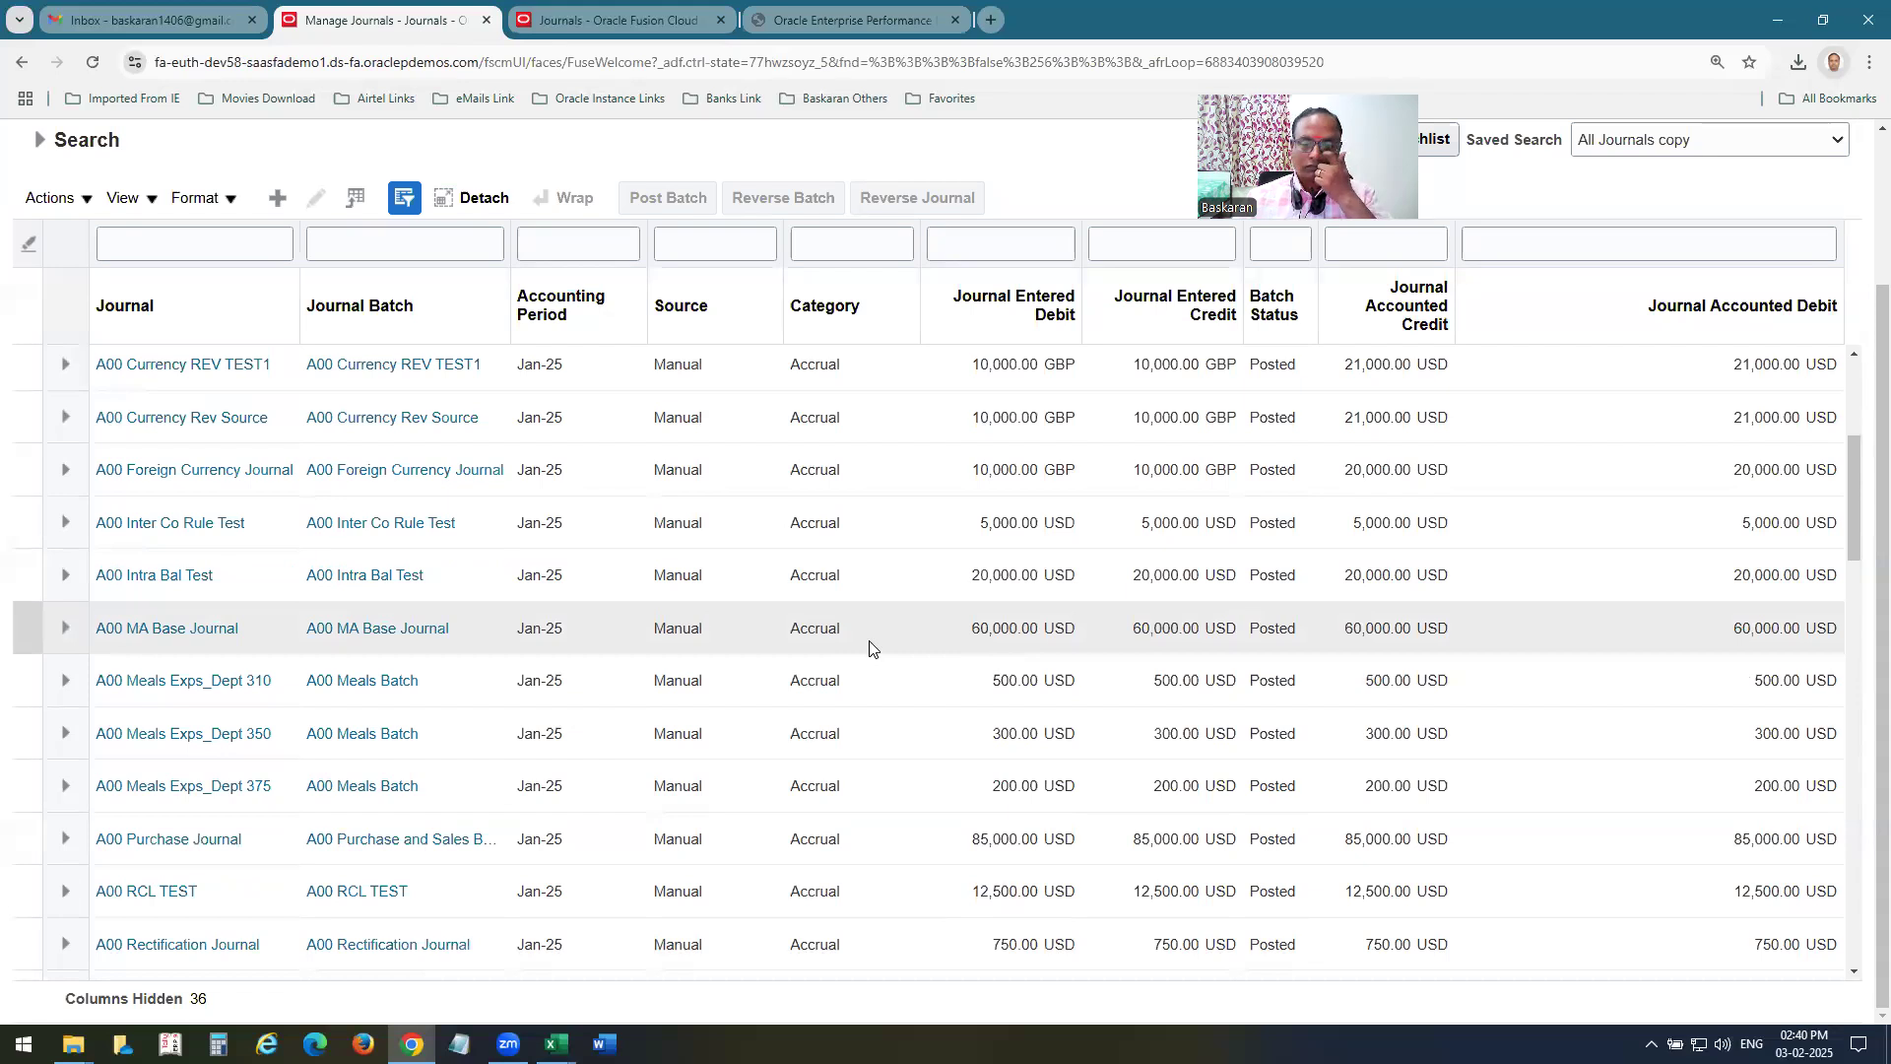
{"action": "scroll", "coordinate": [871, 648], "scroll_direction": "down", "scroll_amount": 6}
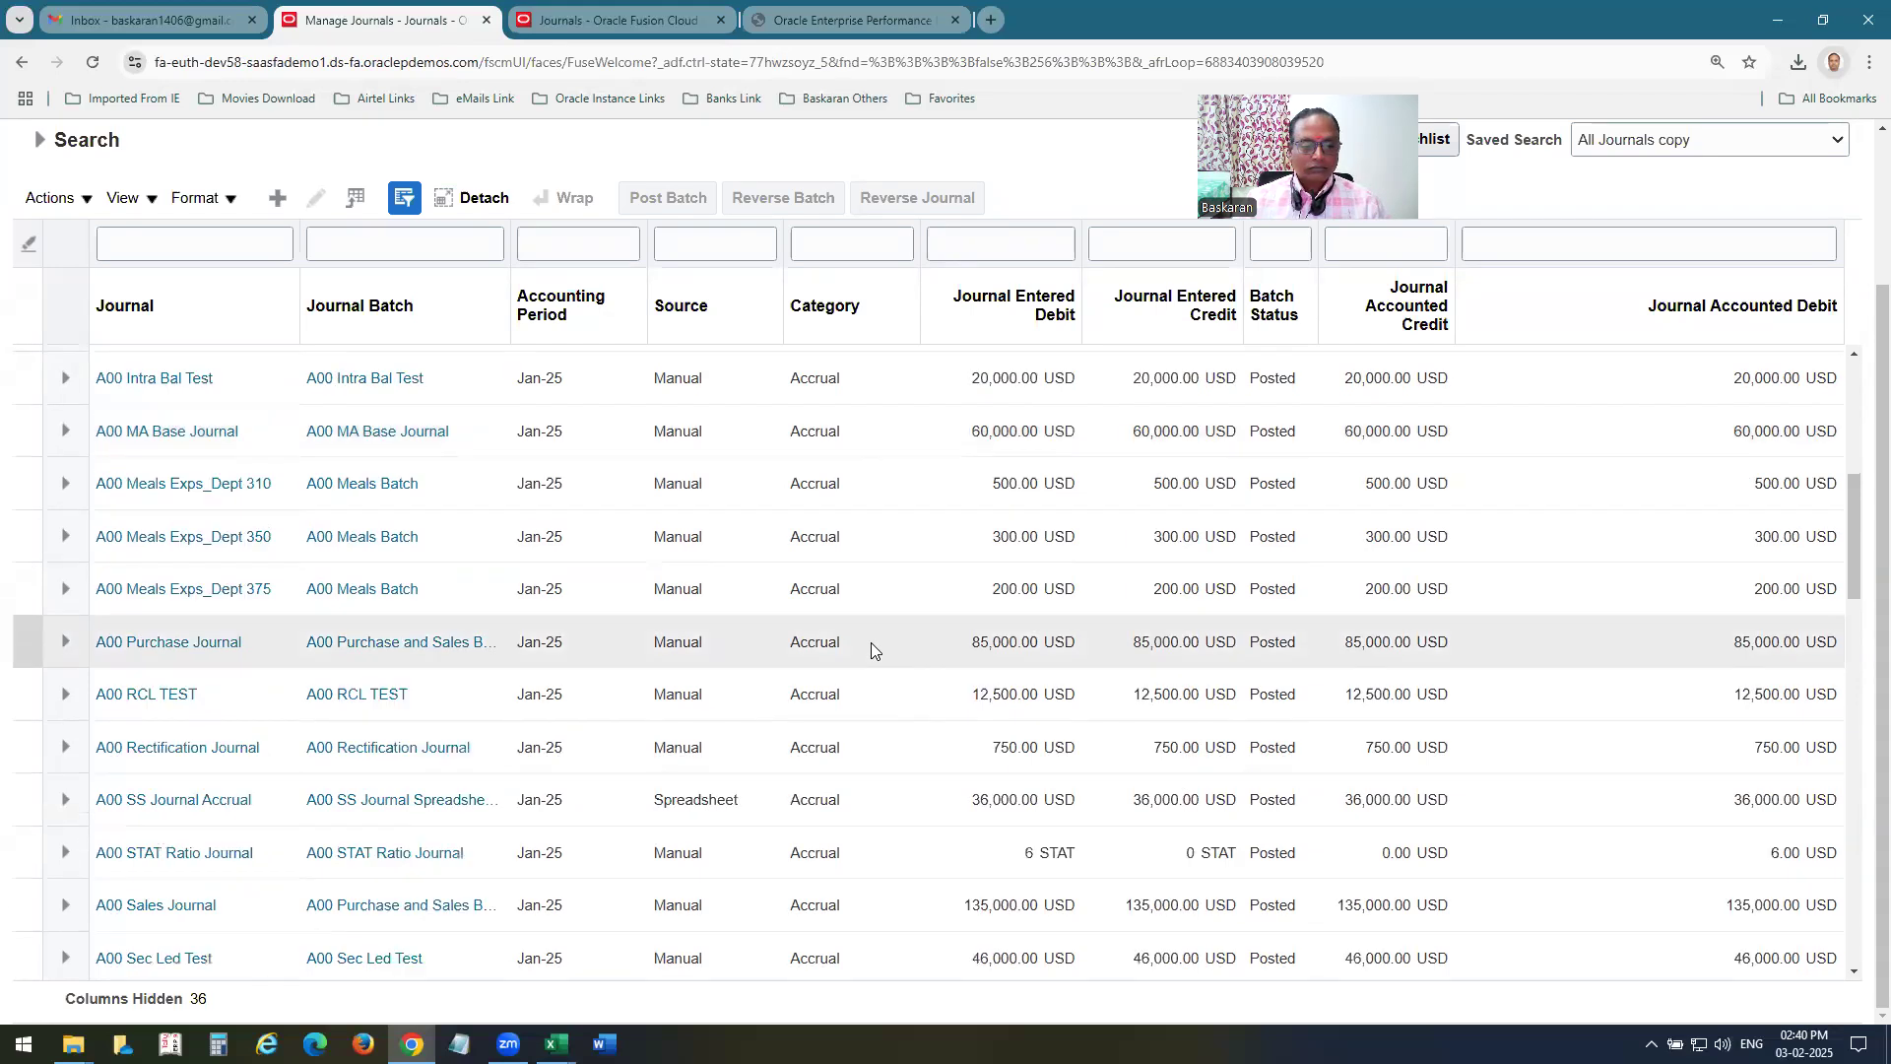
{"action": "scroll", "coordinate": [871, 648], "scroll_direction": "up", "scroll_amount": 10}
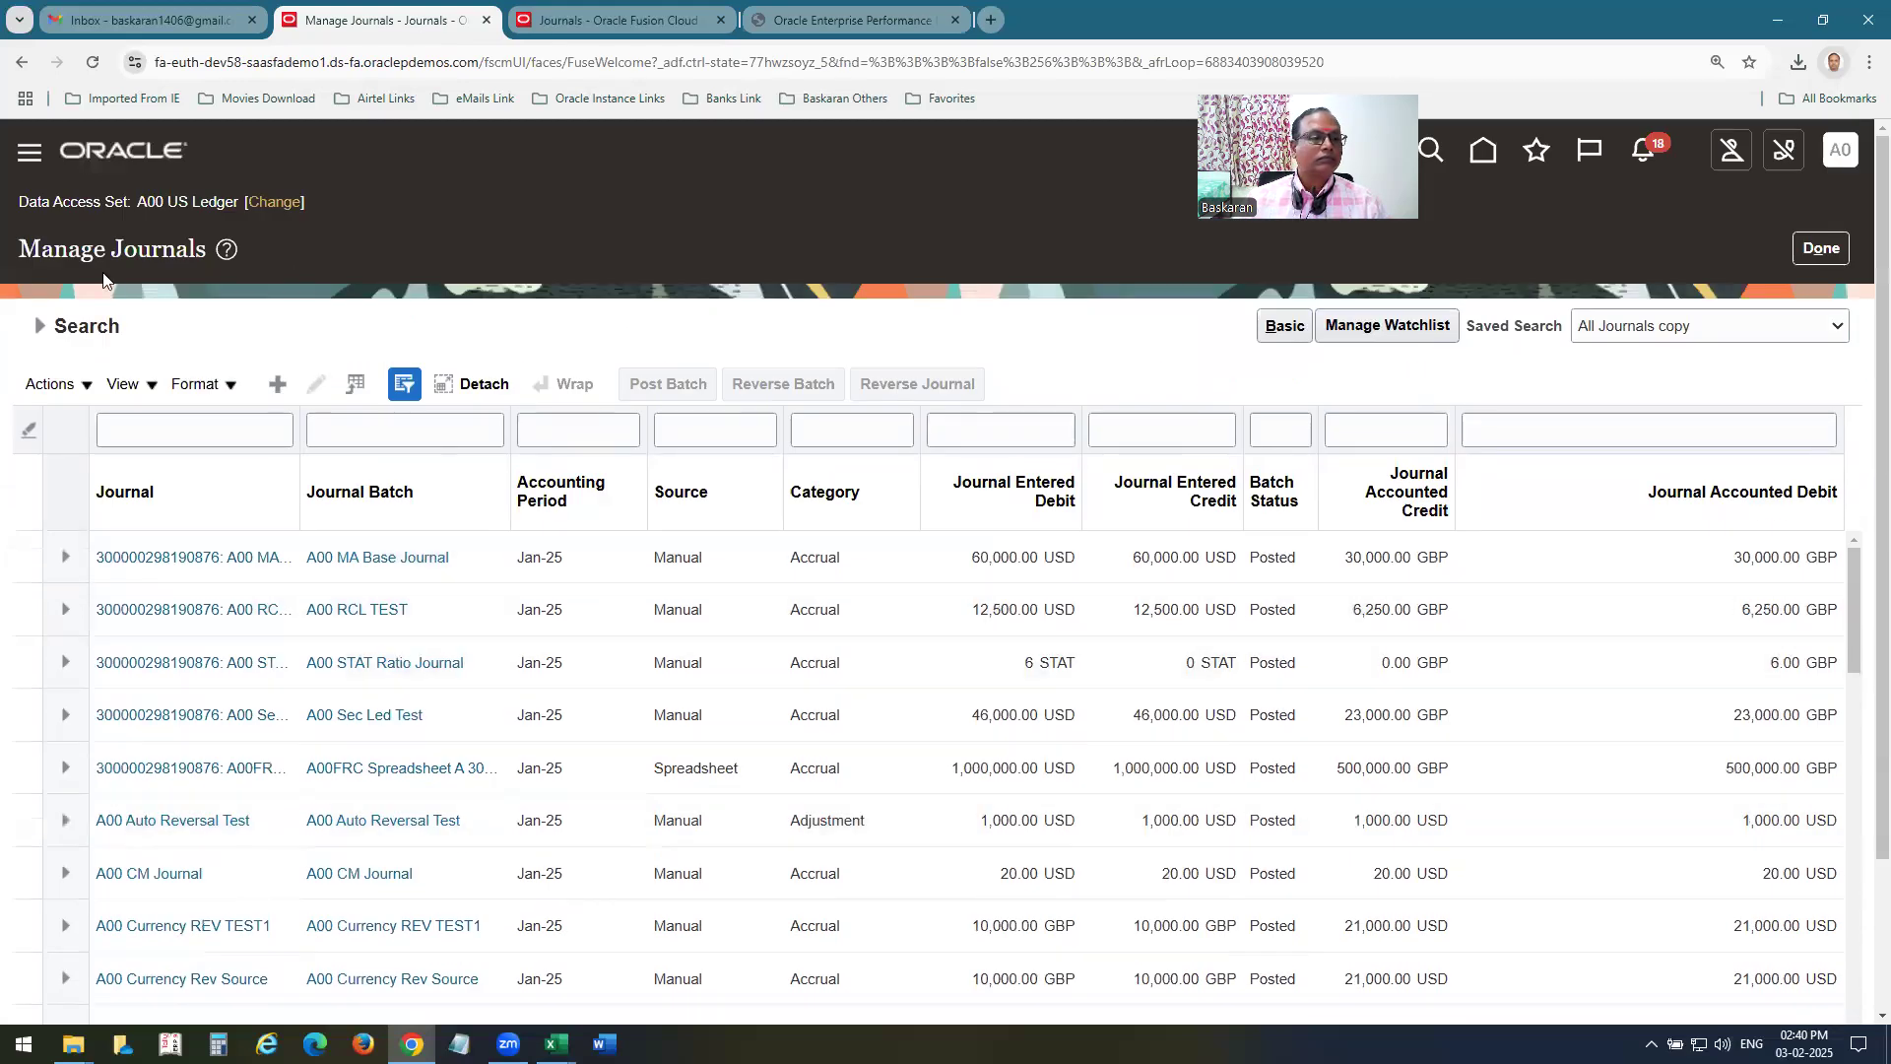
Search the Jan-25 journals again with the Category filter set to Allocations.
{"action": "left_click", "coordinate": [40, 326]}
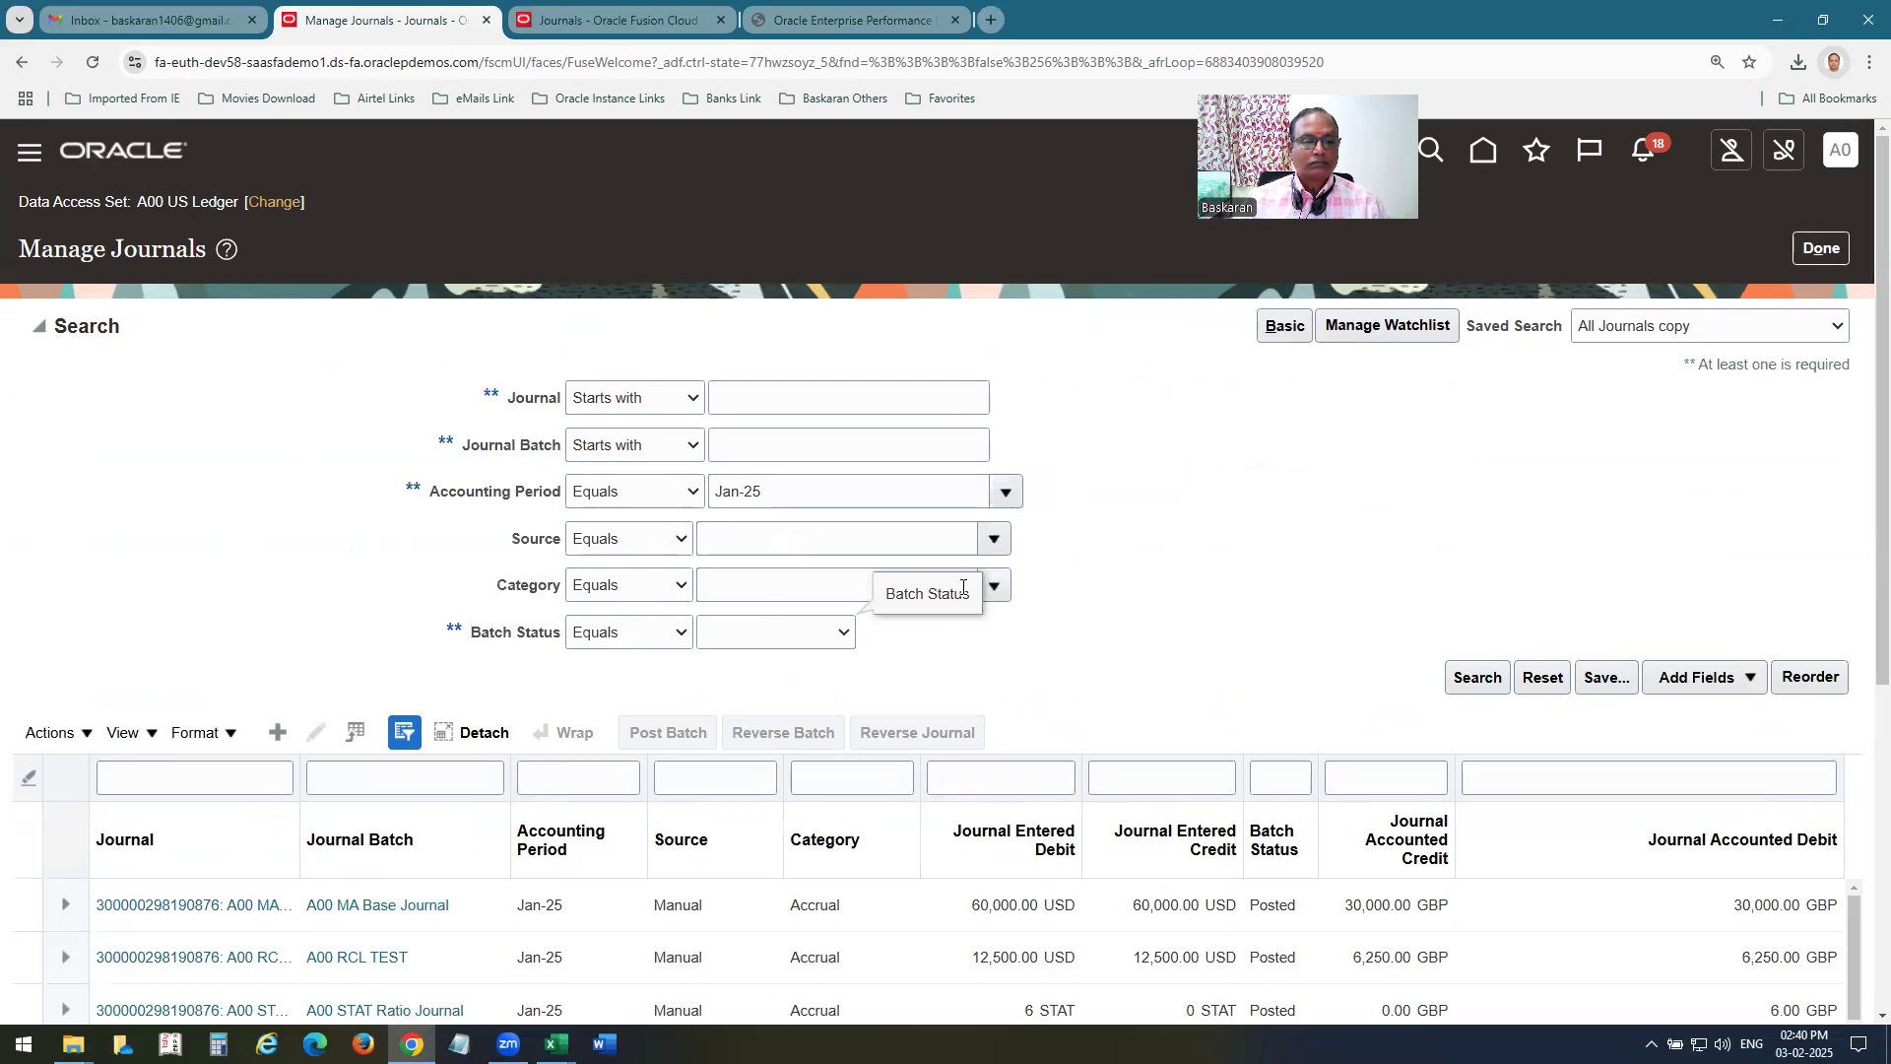
{"action": "left_click", "coordinate": [764, 592]}
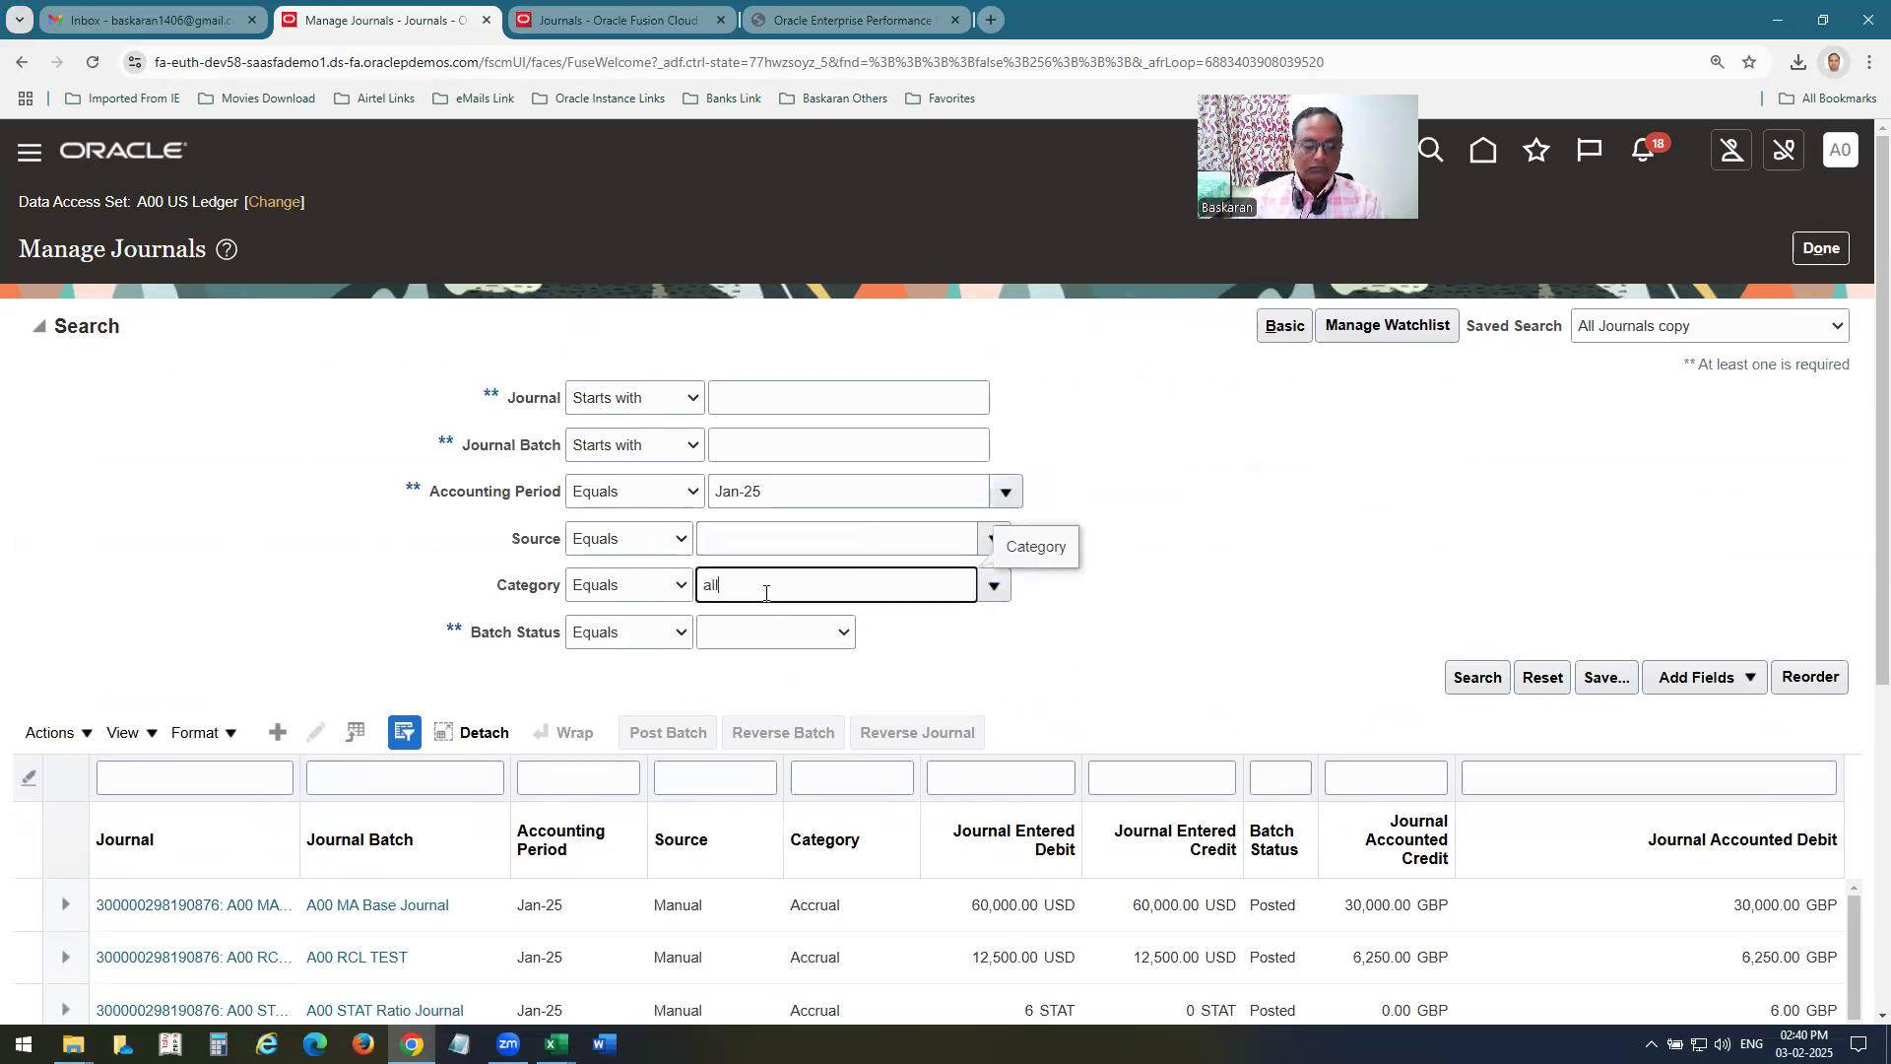
{"action": "key", "text": "Tab"}
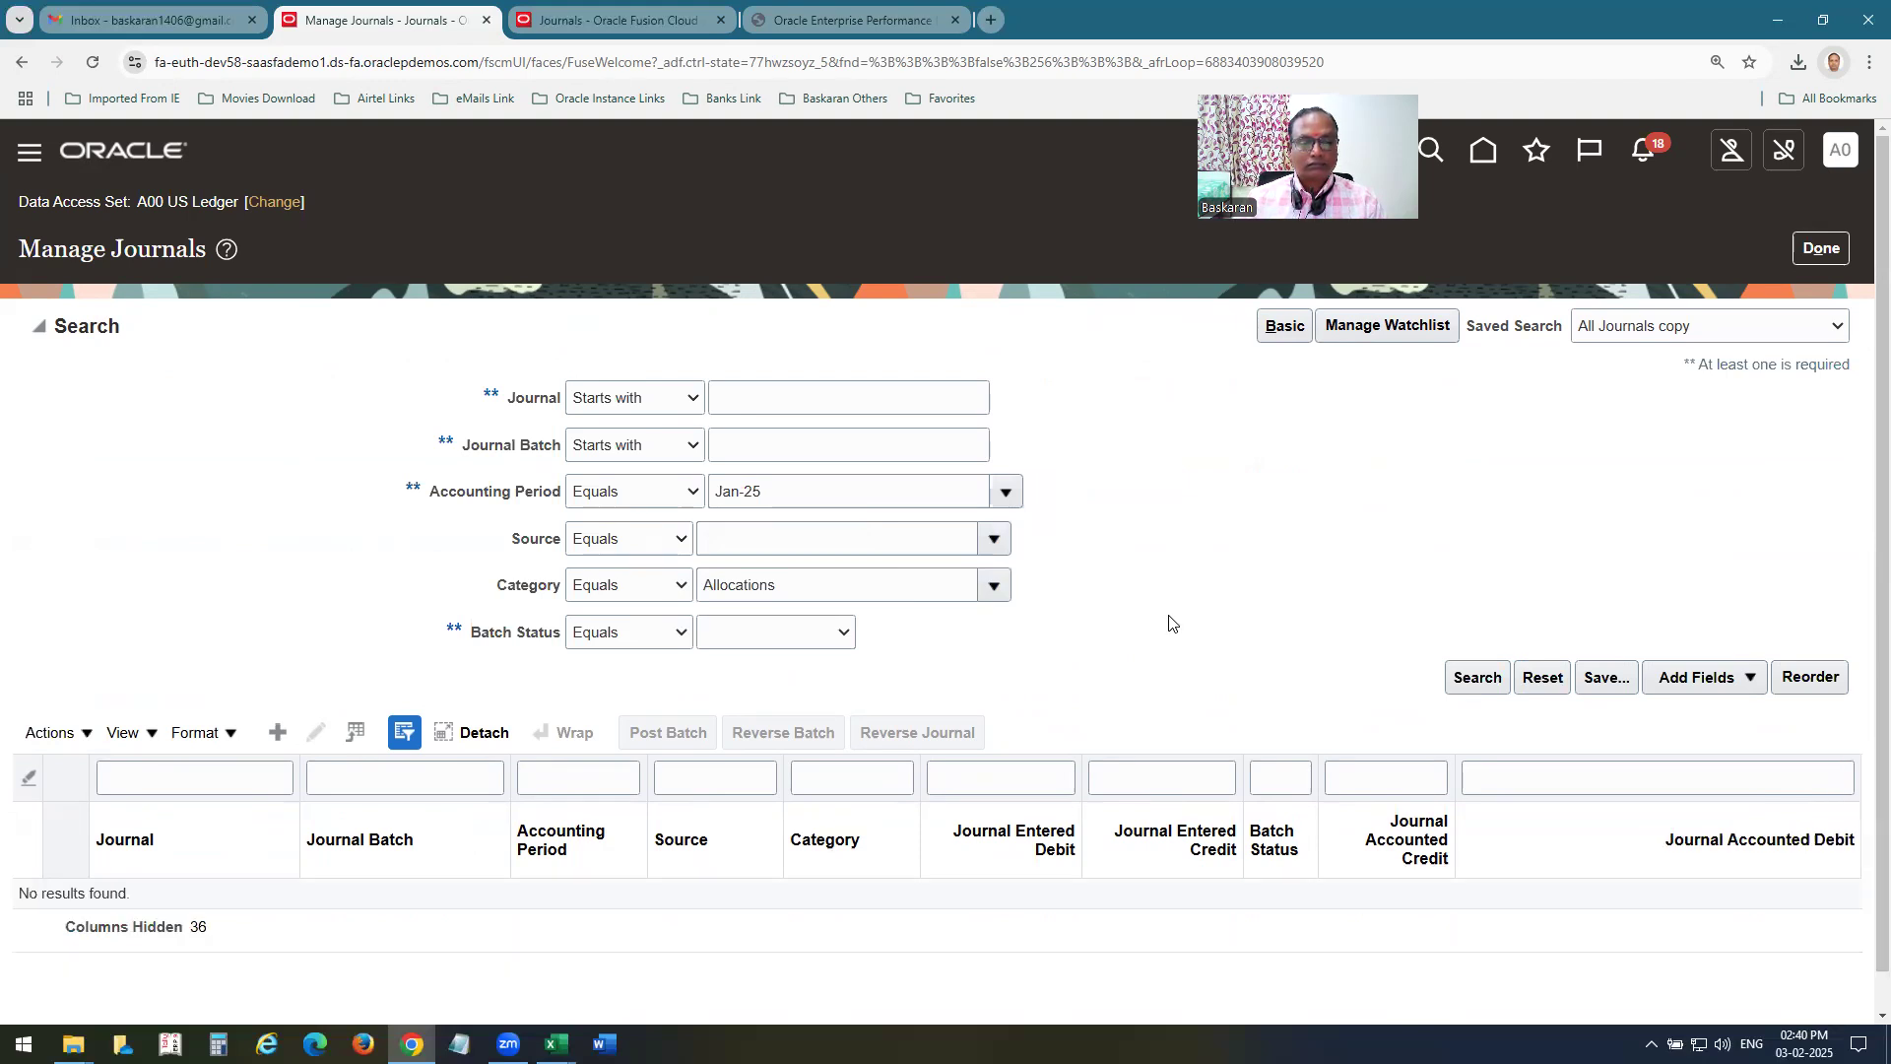
Go back to the Enterprise Performance Management workspace of the ERZV Dev37 instance and try reloading it twice, confirming form resubmission.
{"action": "key", "text": "ctrl+Tab"}
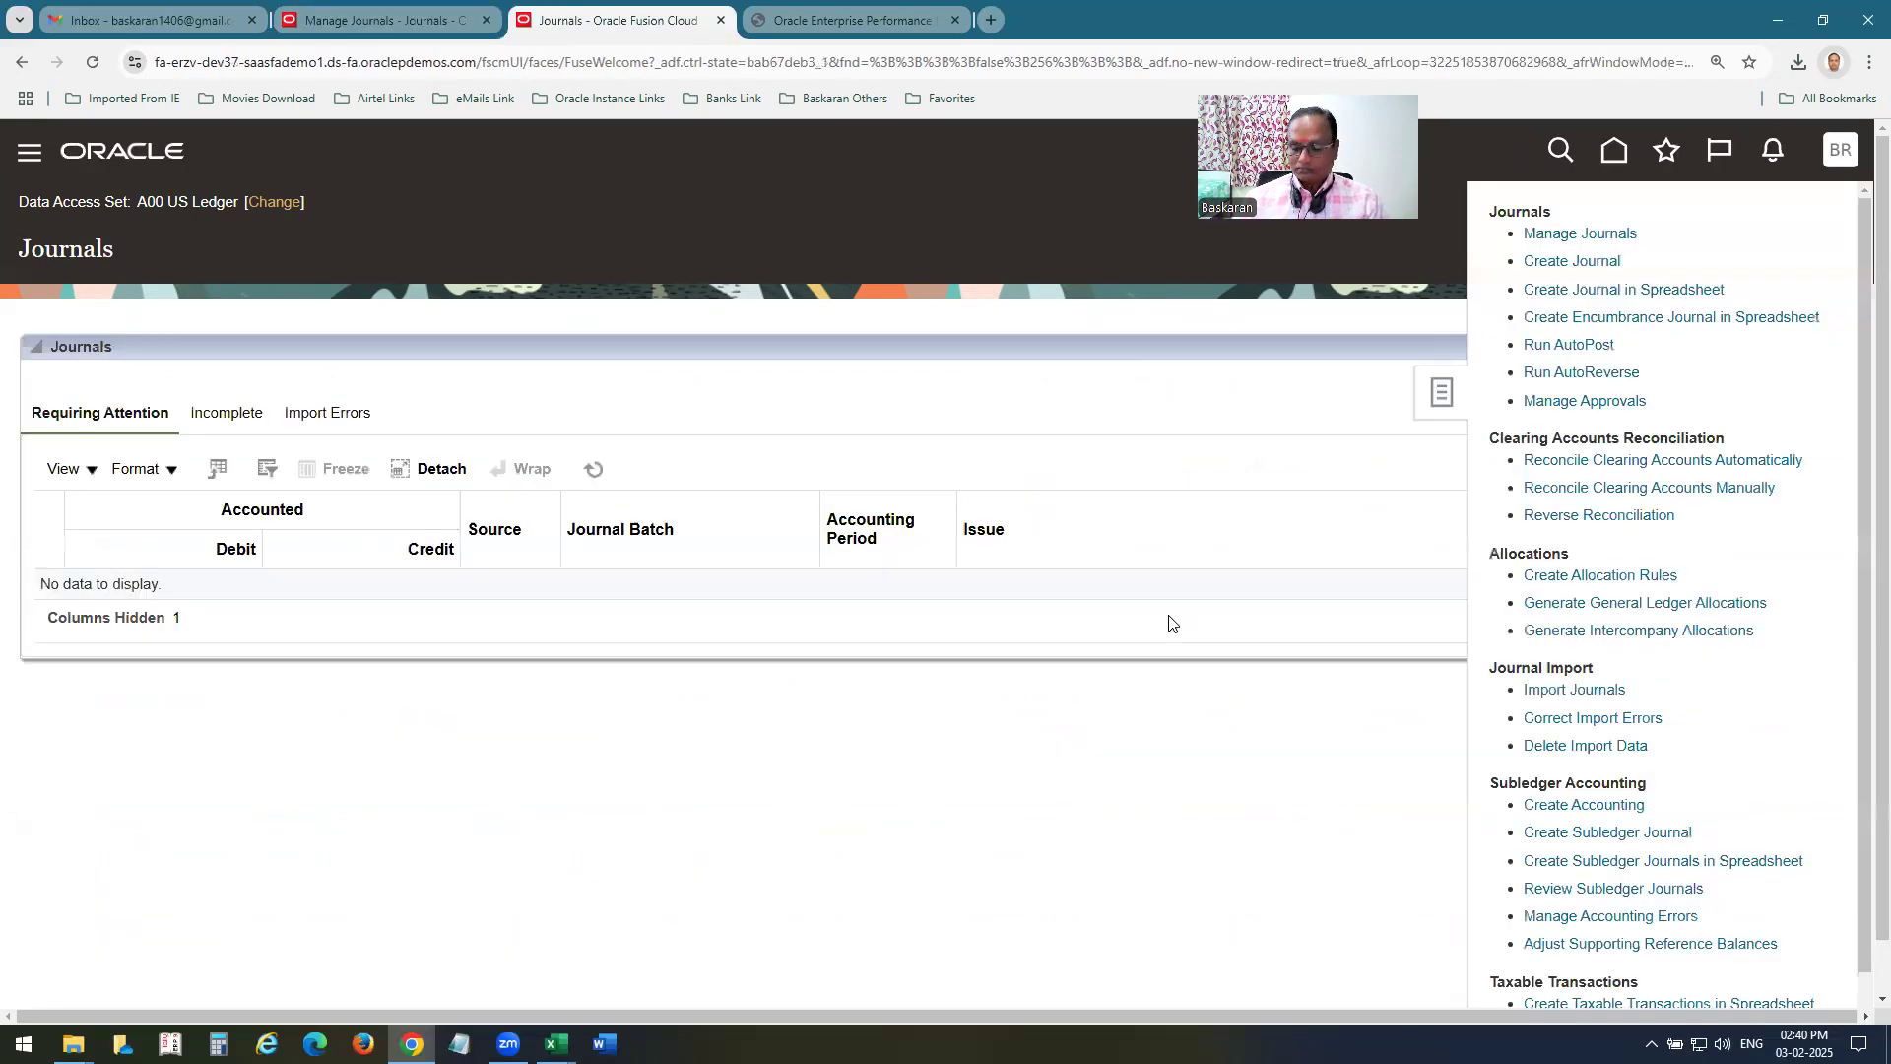
{"action": "key", "text": "ctrl+Tab"}
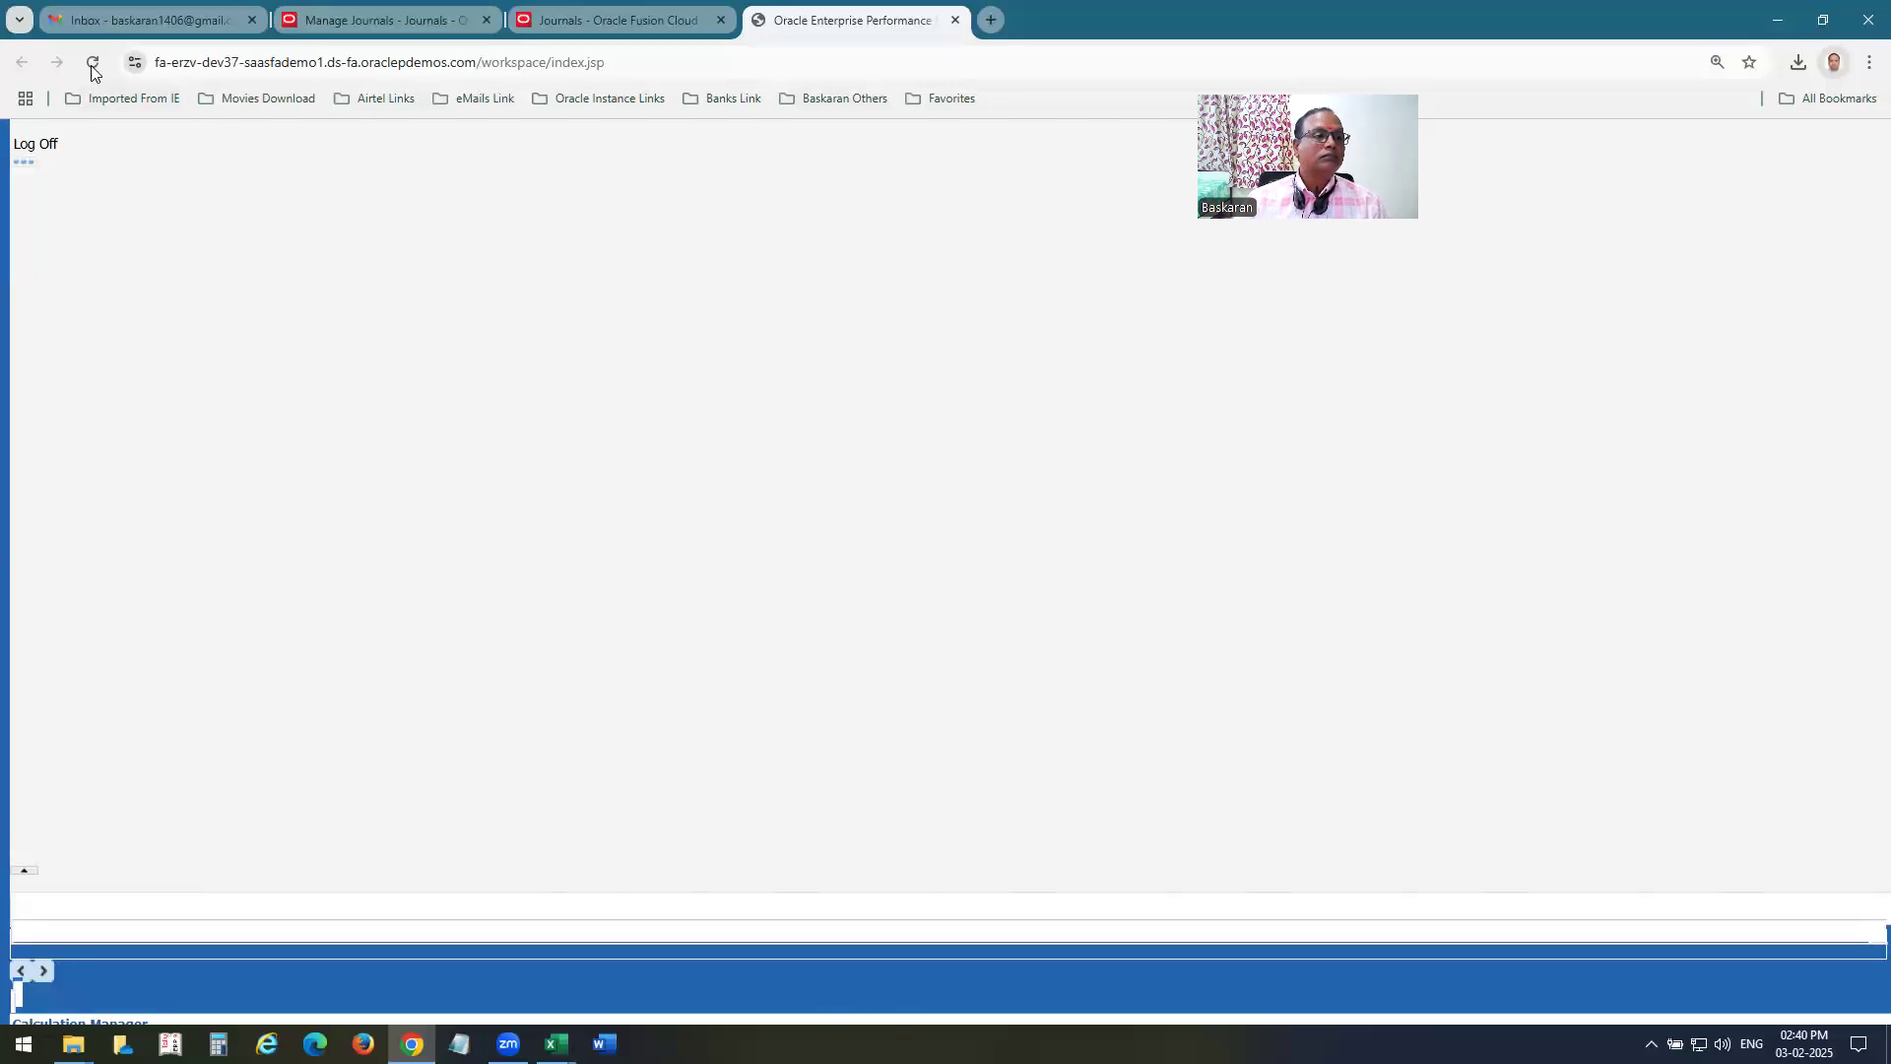
{"action": "left_click", "coordinate": [92, 65]}
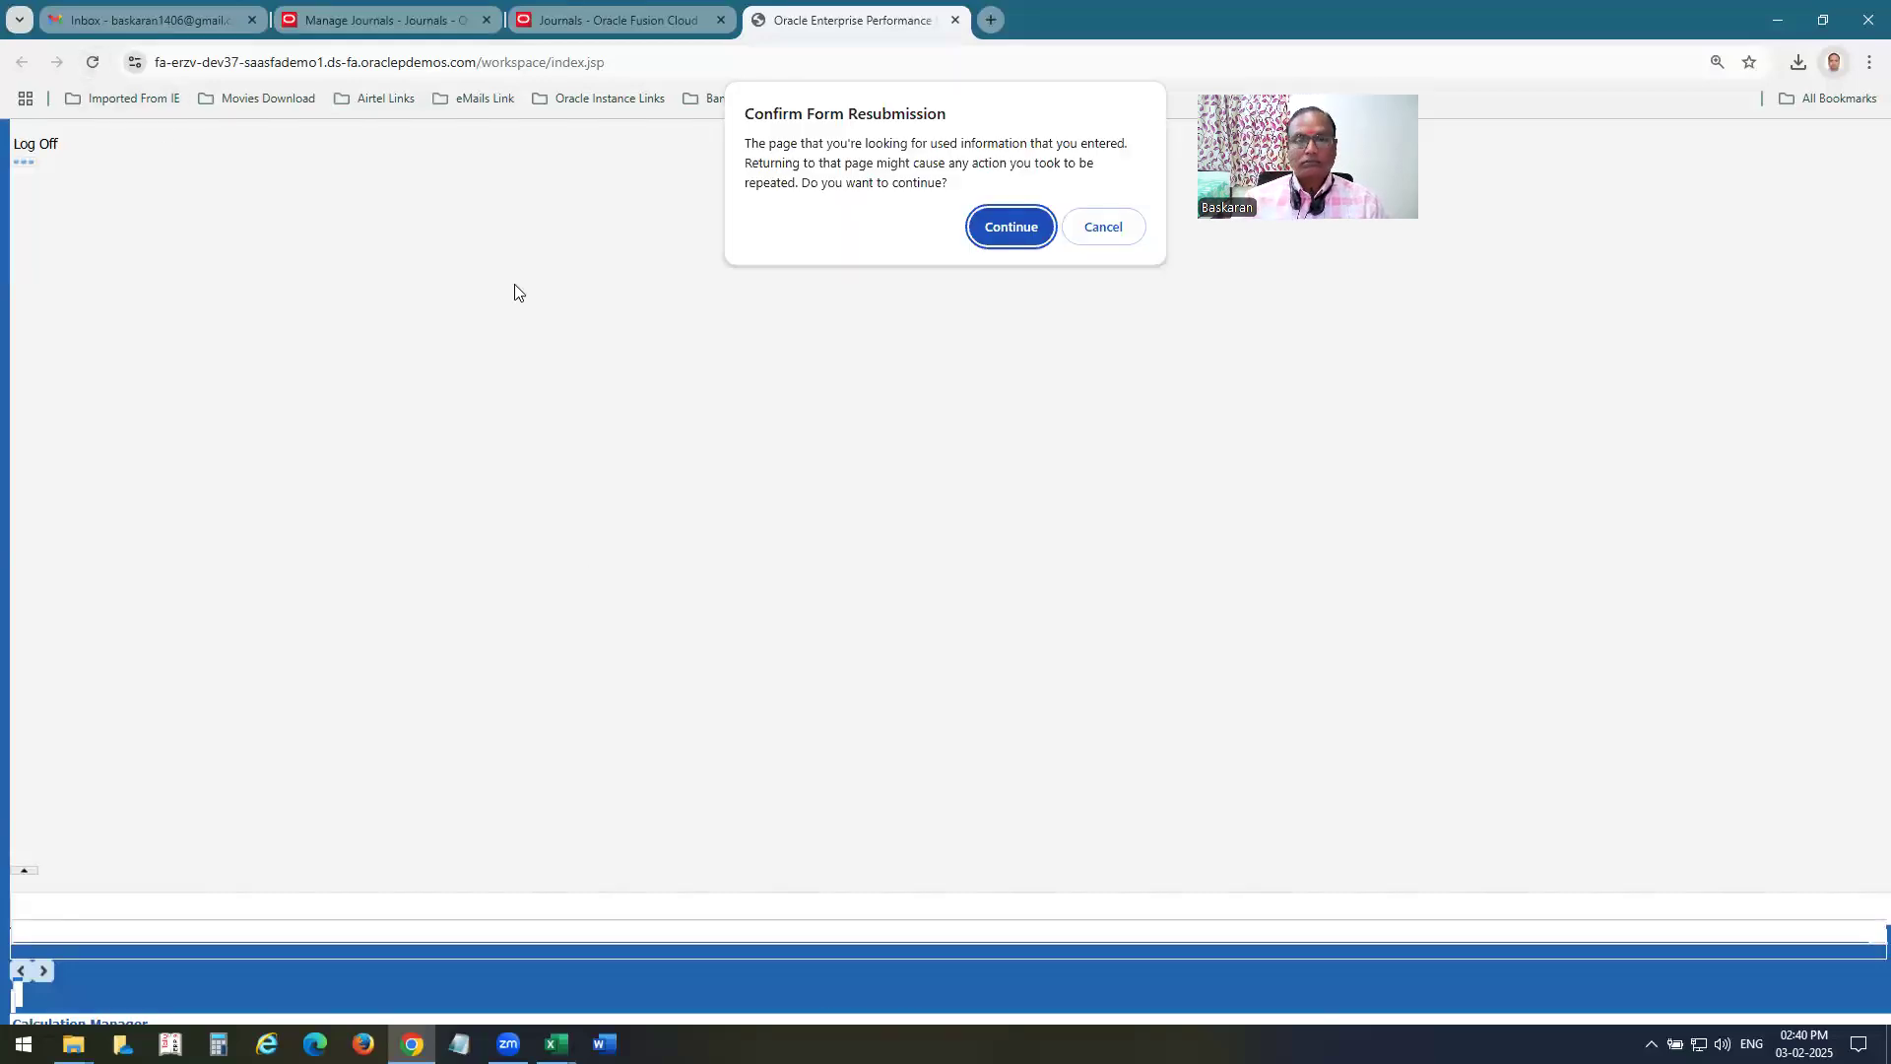
{"action": "left_click", "coordinate": [1013, 226]}
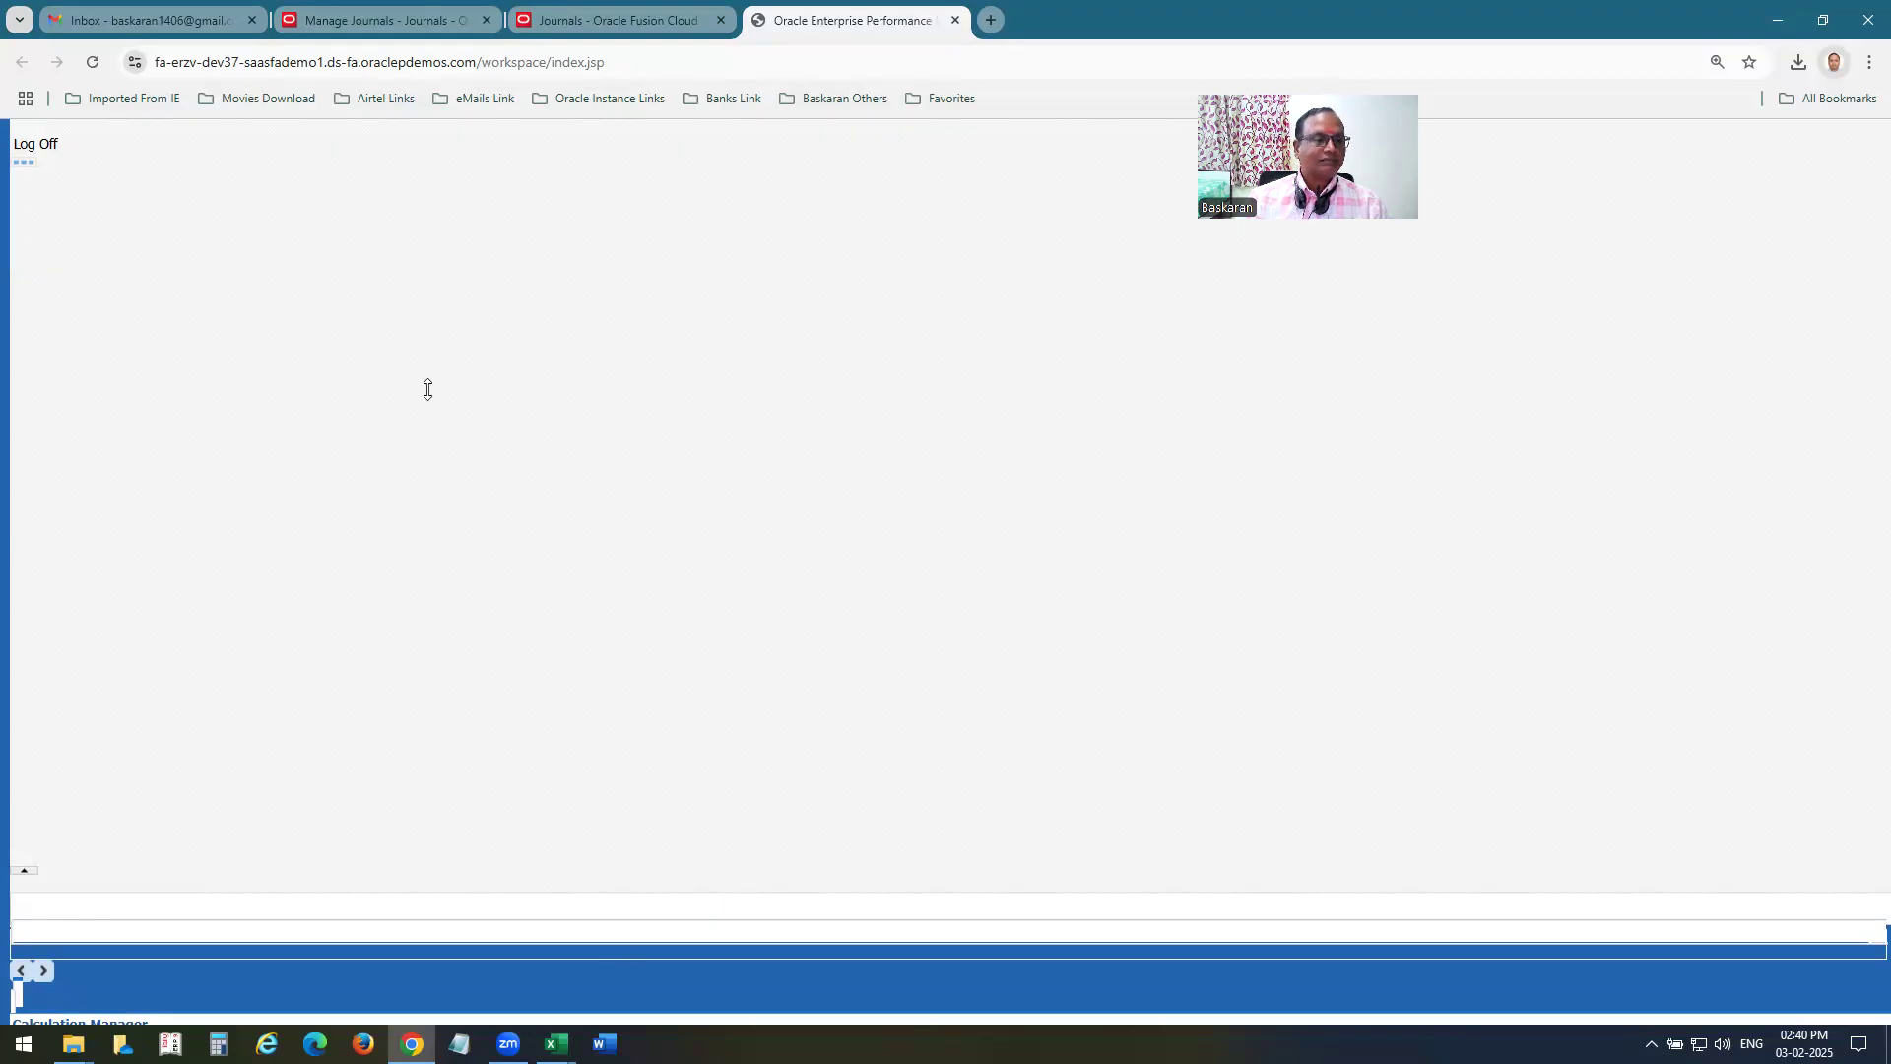
{"action": "left_click", "coordinate": [93, 62]}
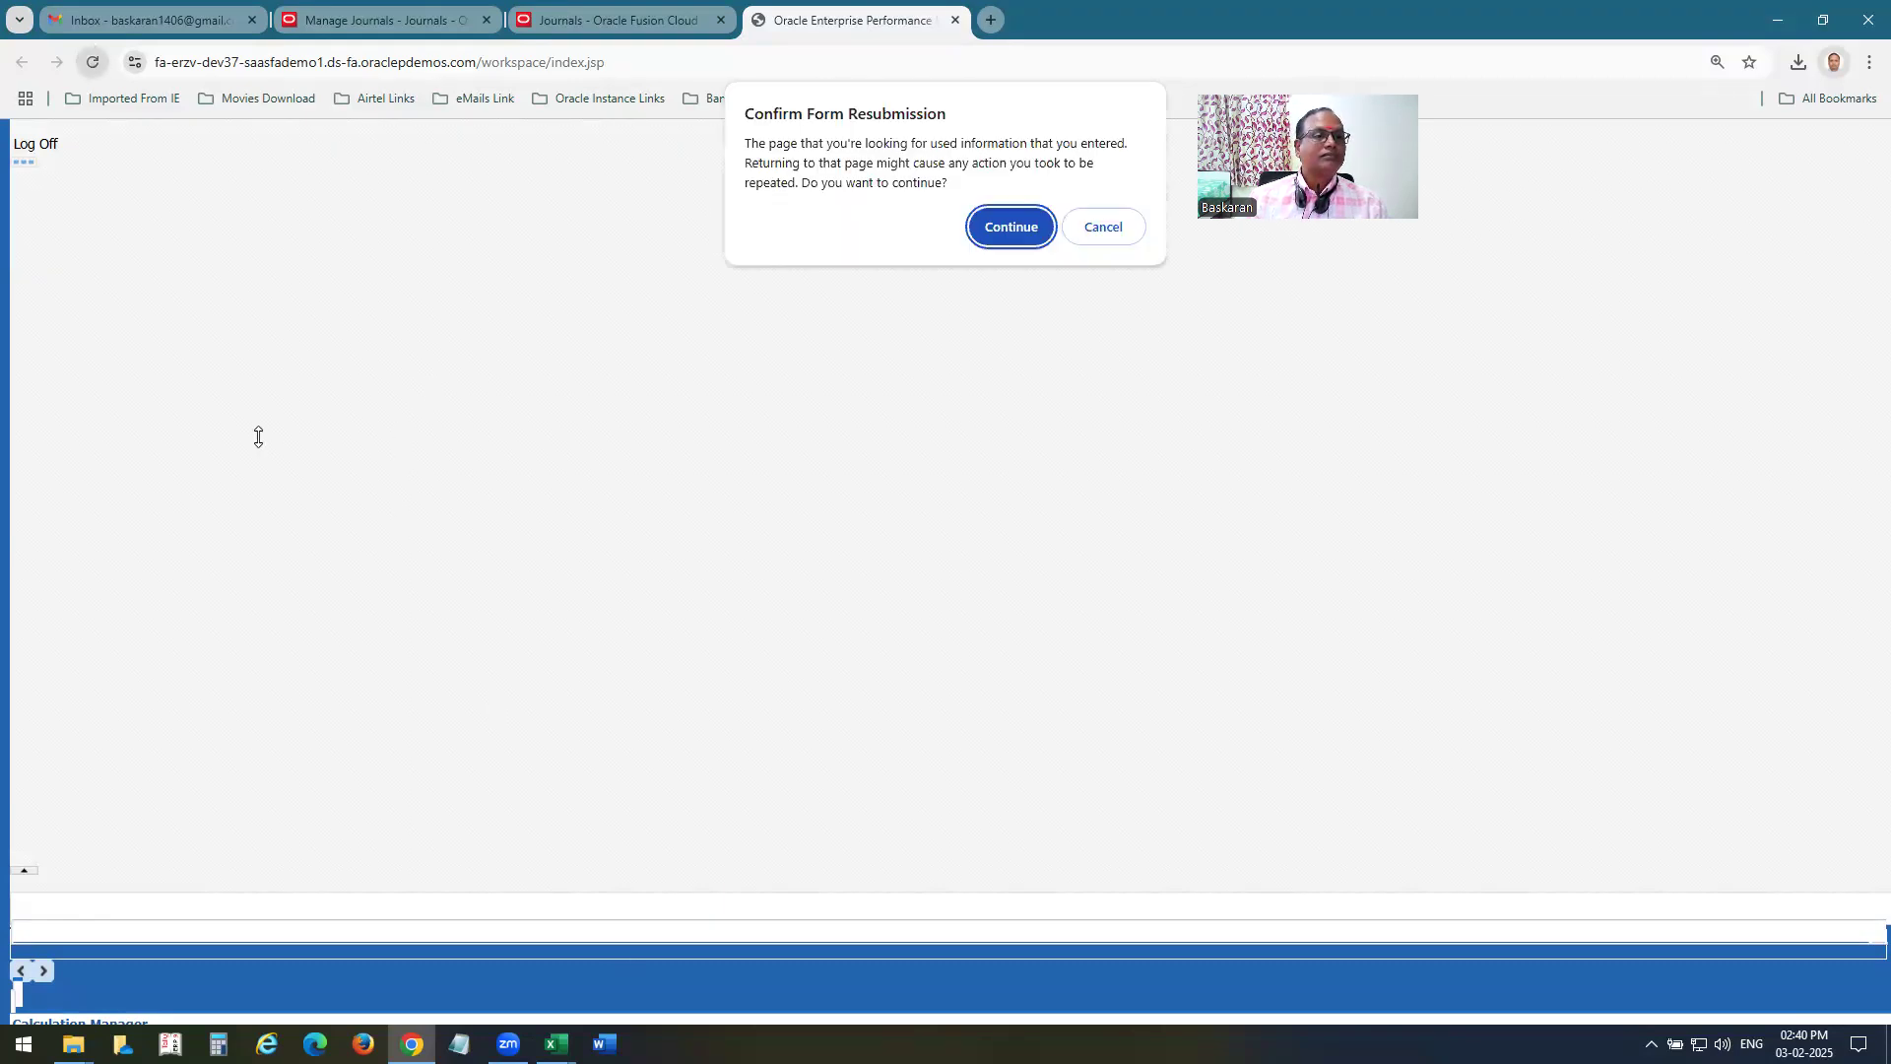
{"action": "key", "text": "Return"}
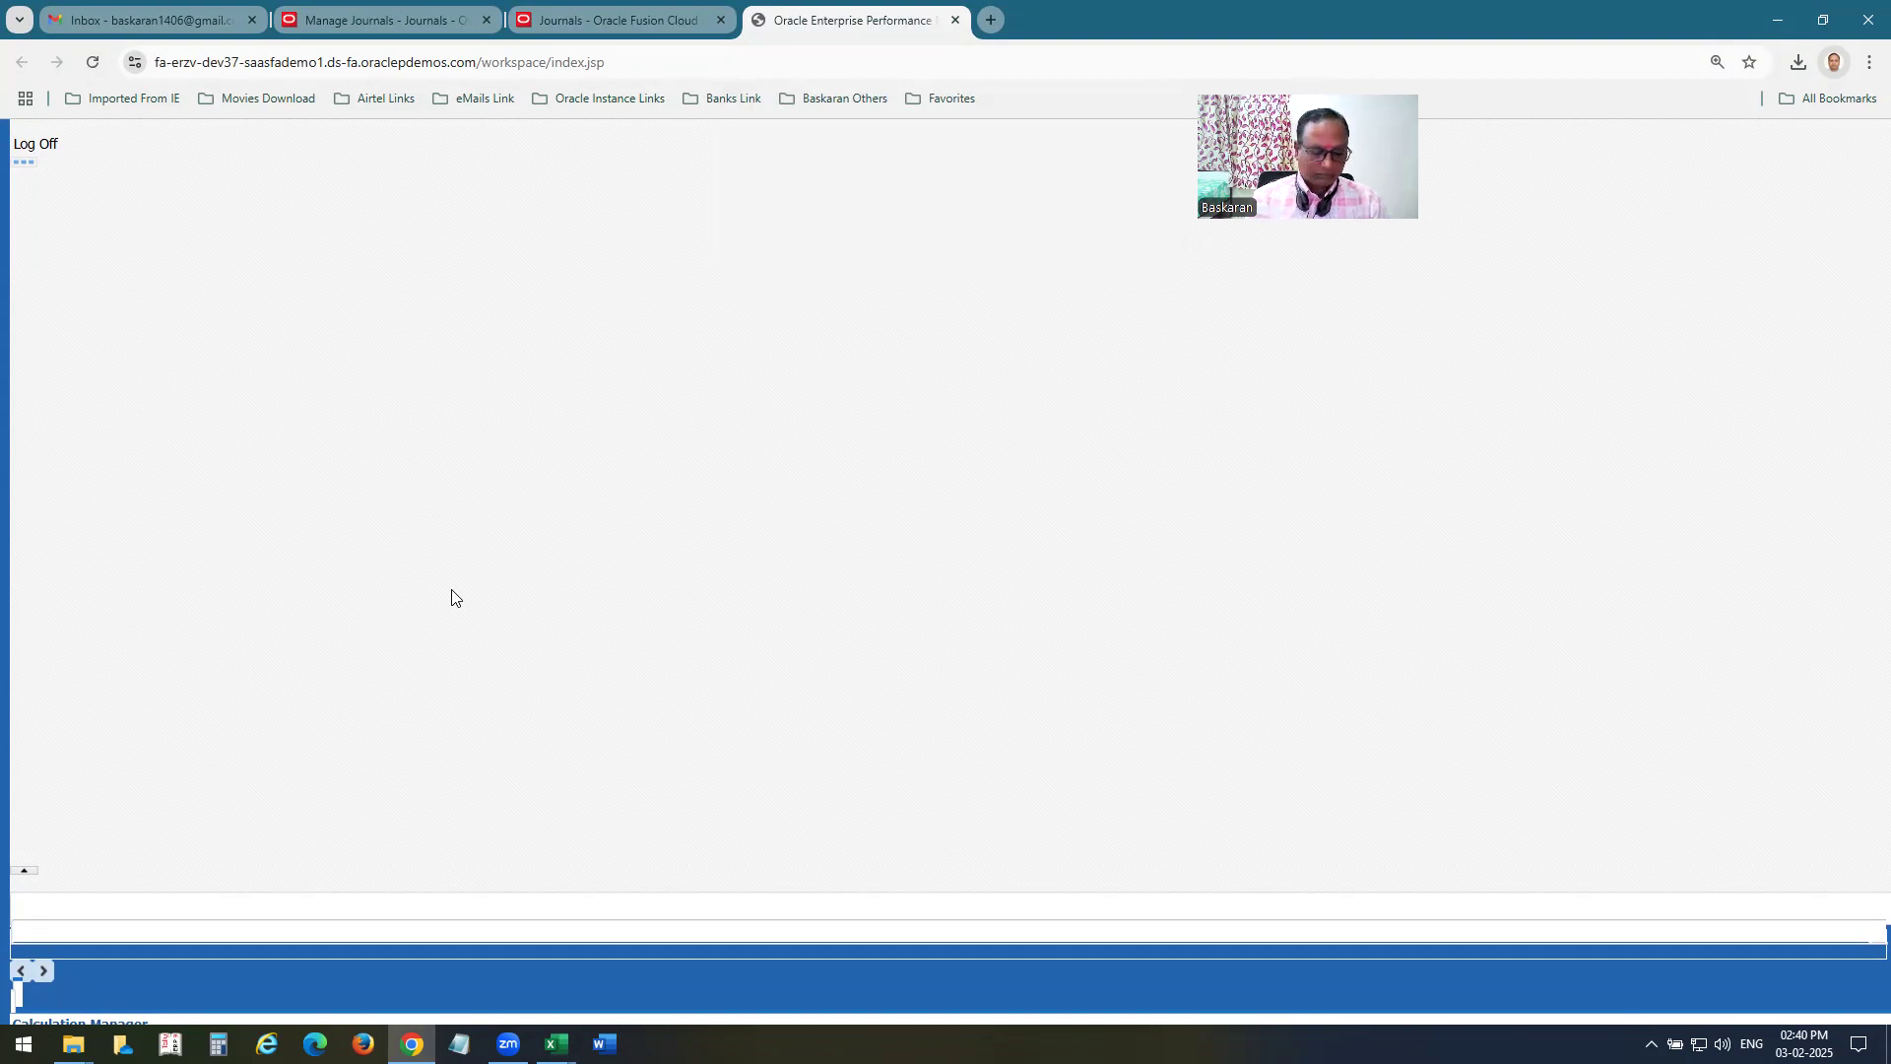
Close both ERZV Dev37 instance tabs and rerun the Jan-25 journal search with the Category filter cleared.
{"action": "key", "text": "ctrl+w"}
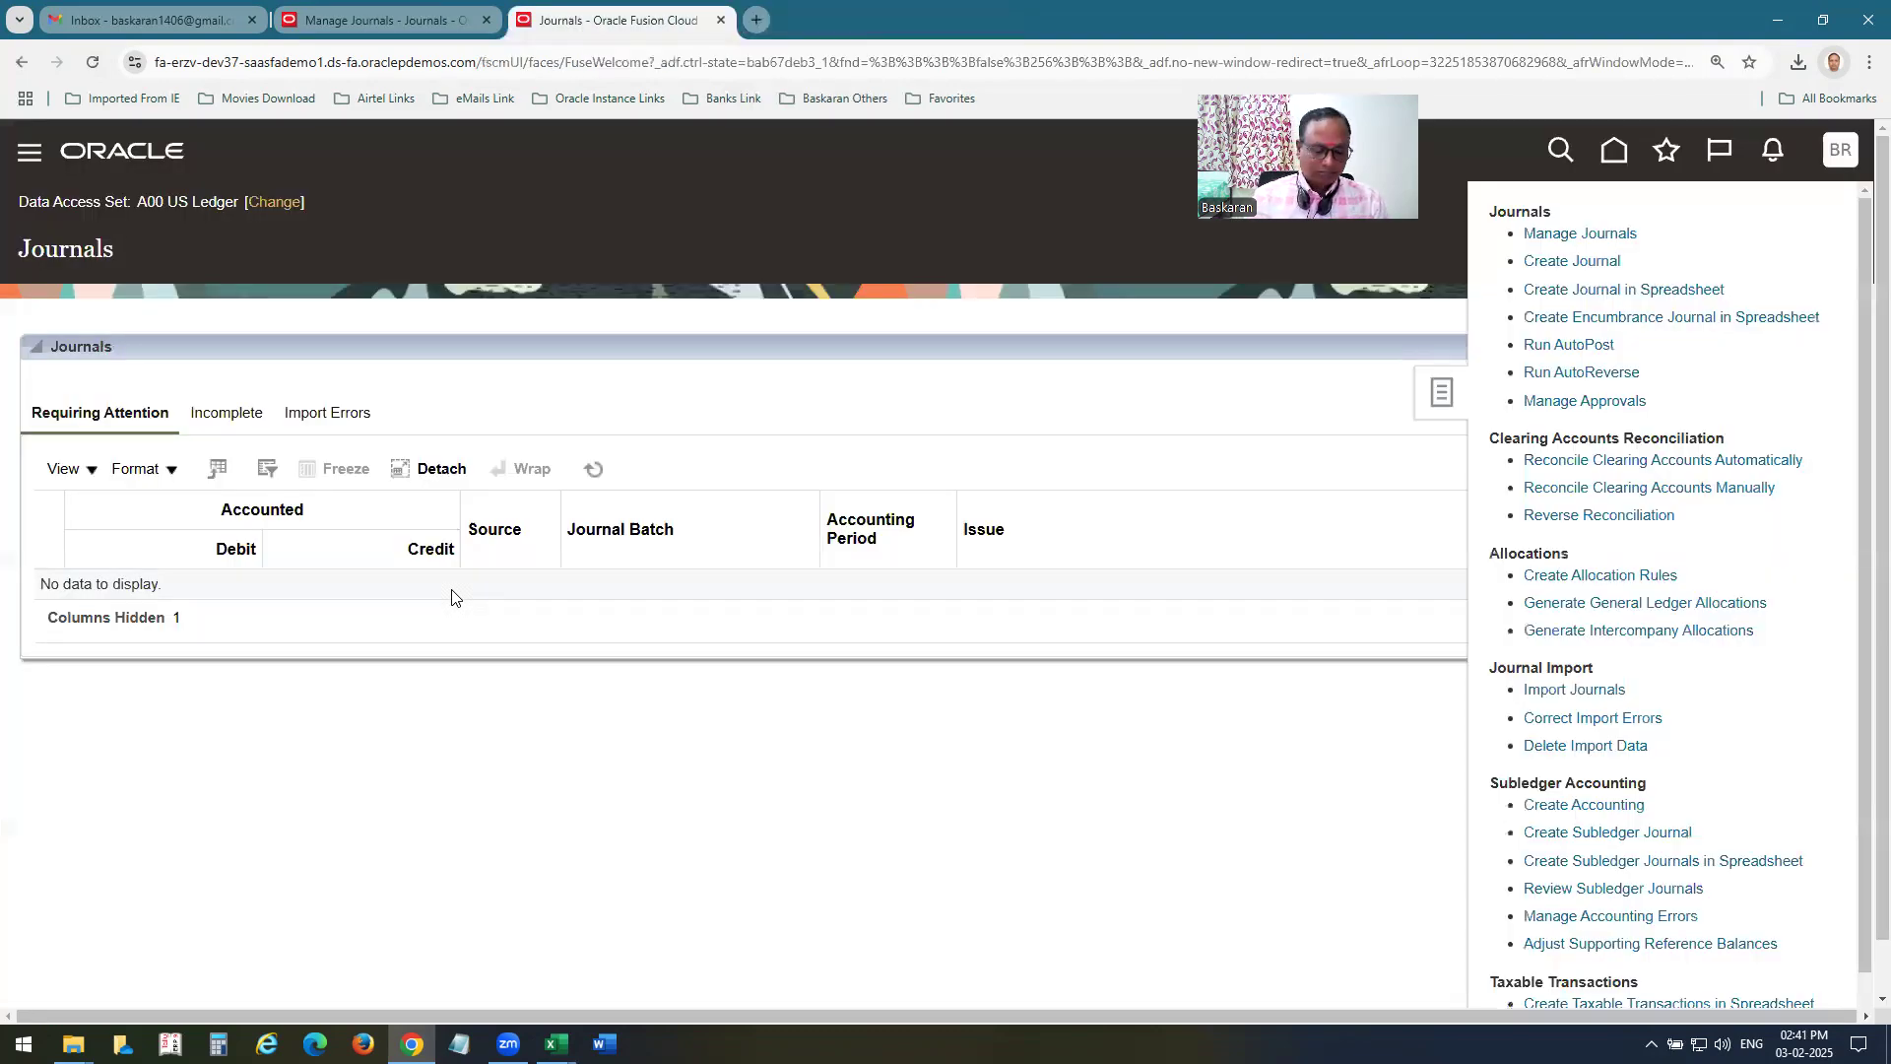
{"action": "key", "text": "ctrl+w"}
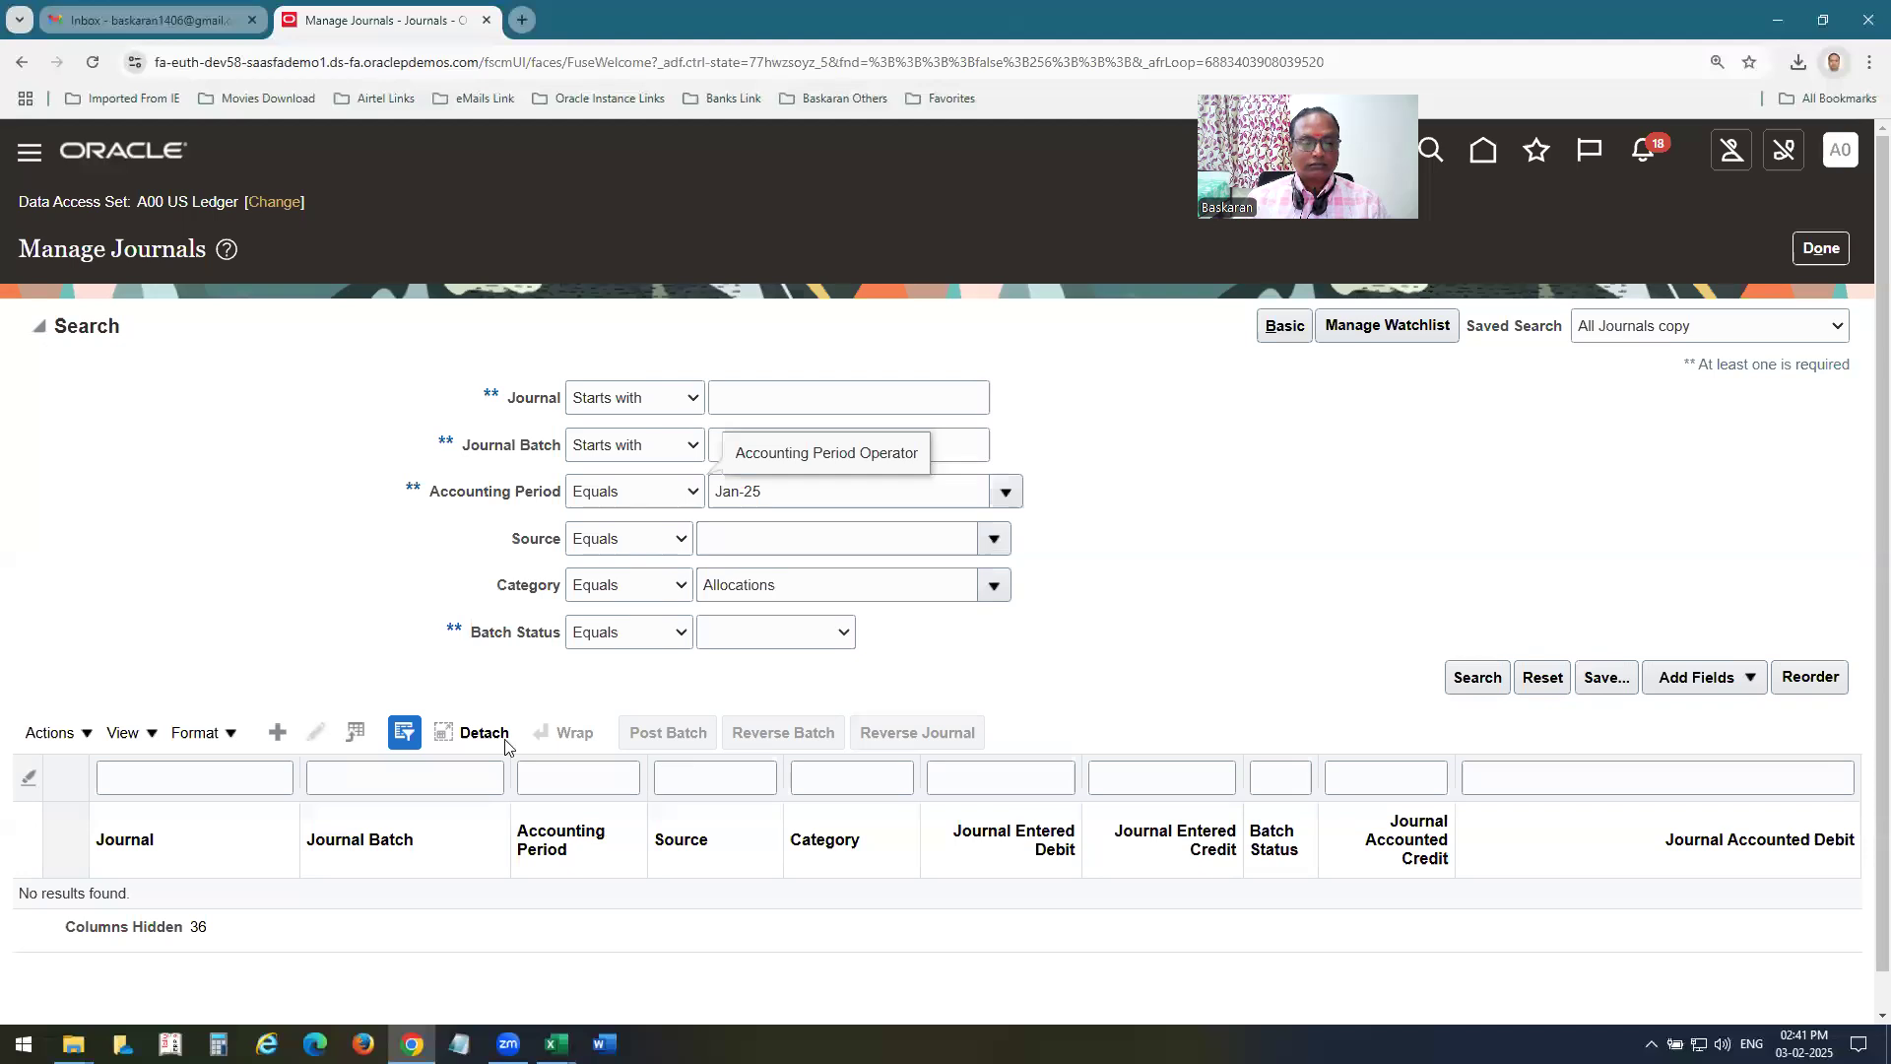
{"action": "left_click_drag", "start_coordinate": [844, 587], "coordinate": [177, 527]}
{"action": "key", "text": "Delete"}
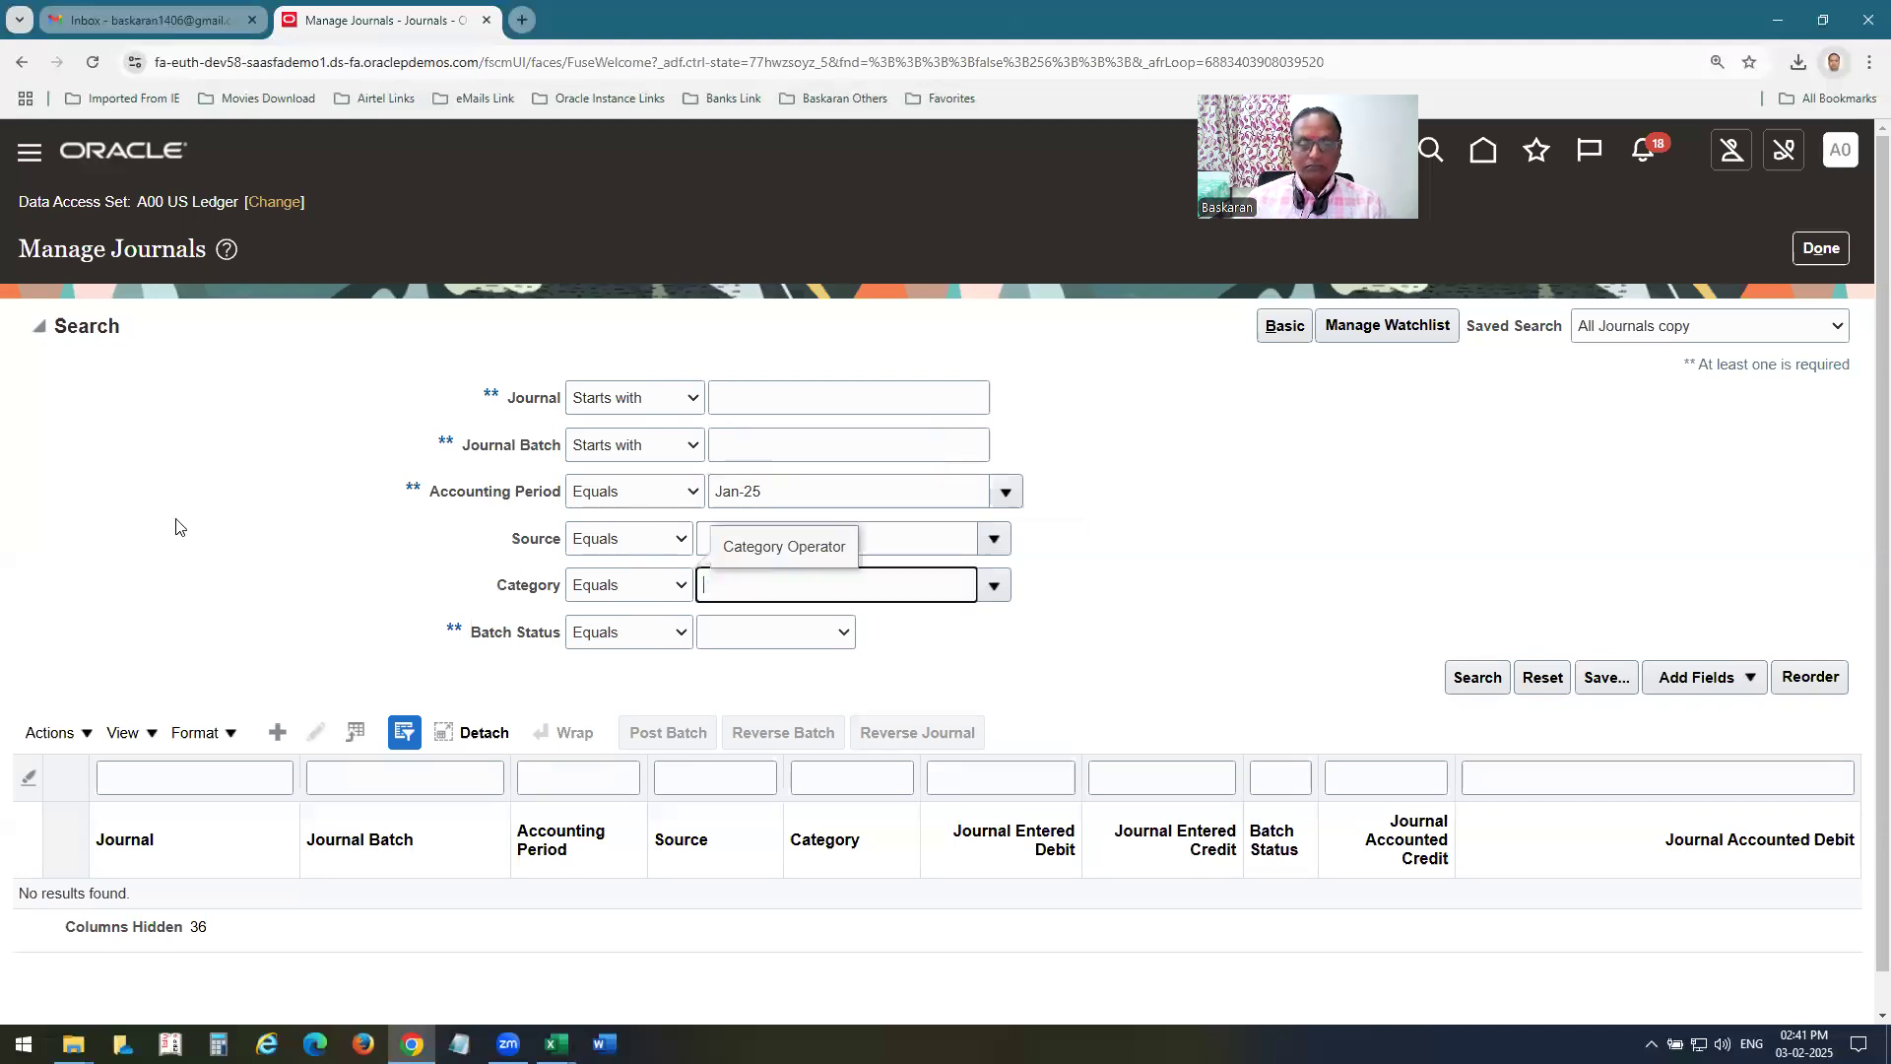
{"action": "left_click", "coordinate": [1472, 678]}
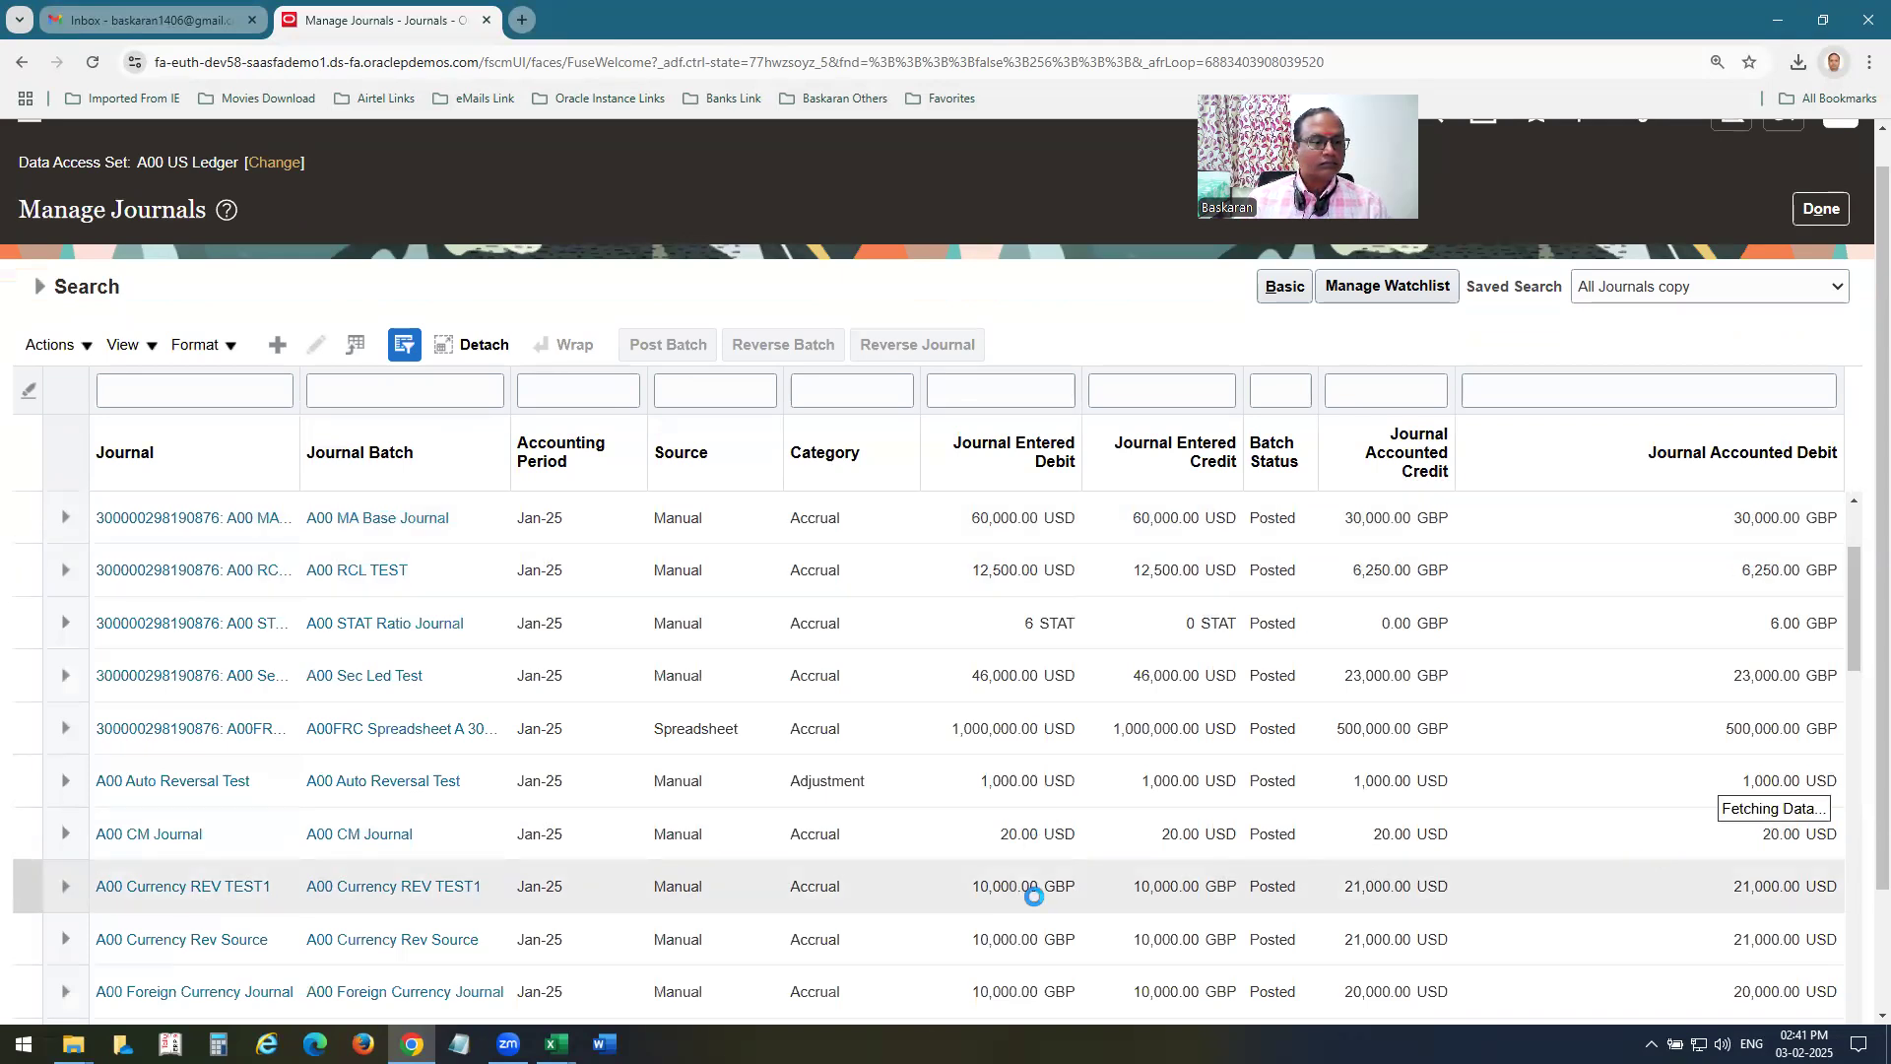
Open the A00 MA Base Journal batch, examine the lines of its A00 US Ledger journal, and return to the search results.
{"action": "scroll", "coordinate": [1050, 798], "scroll_direction": "down", "scroll_amount": 2}
{"action": "scroll", "coordinate": [1050, 798], "scroll_direction": "up", "scroll_amount": 1}
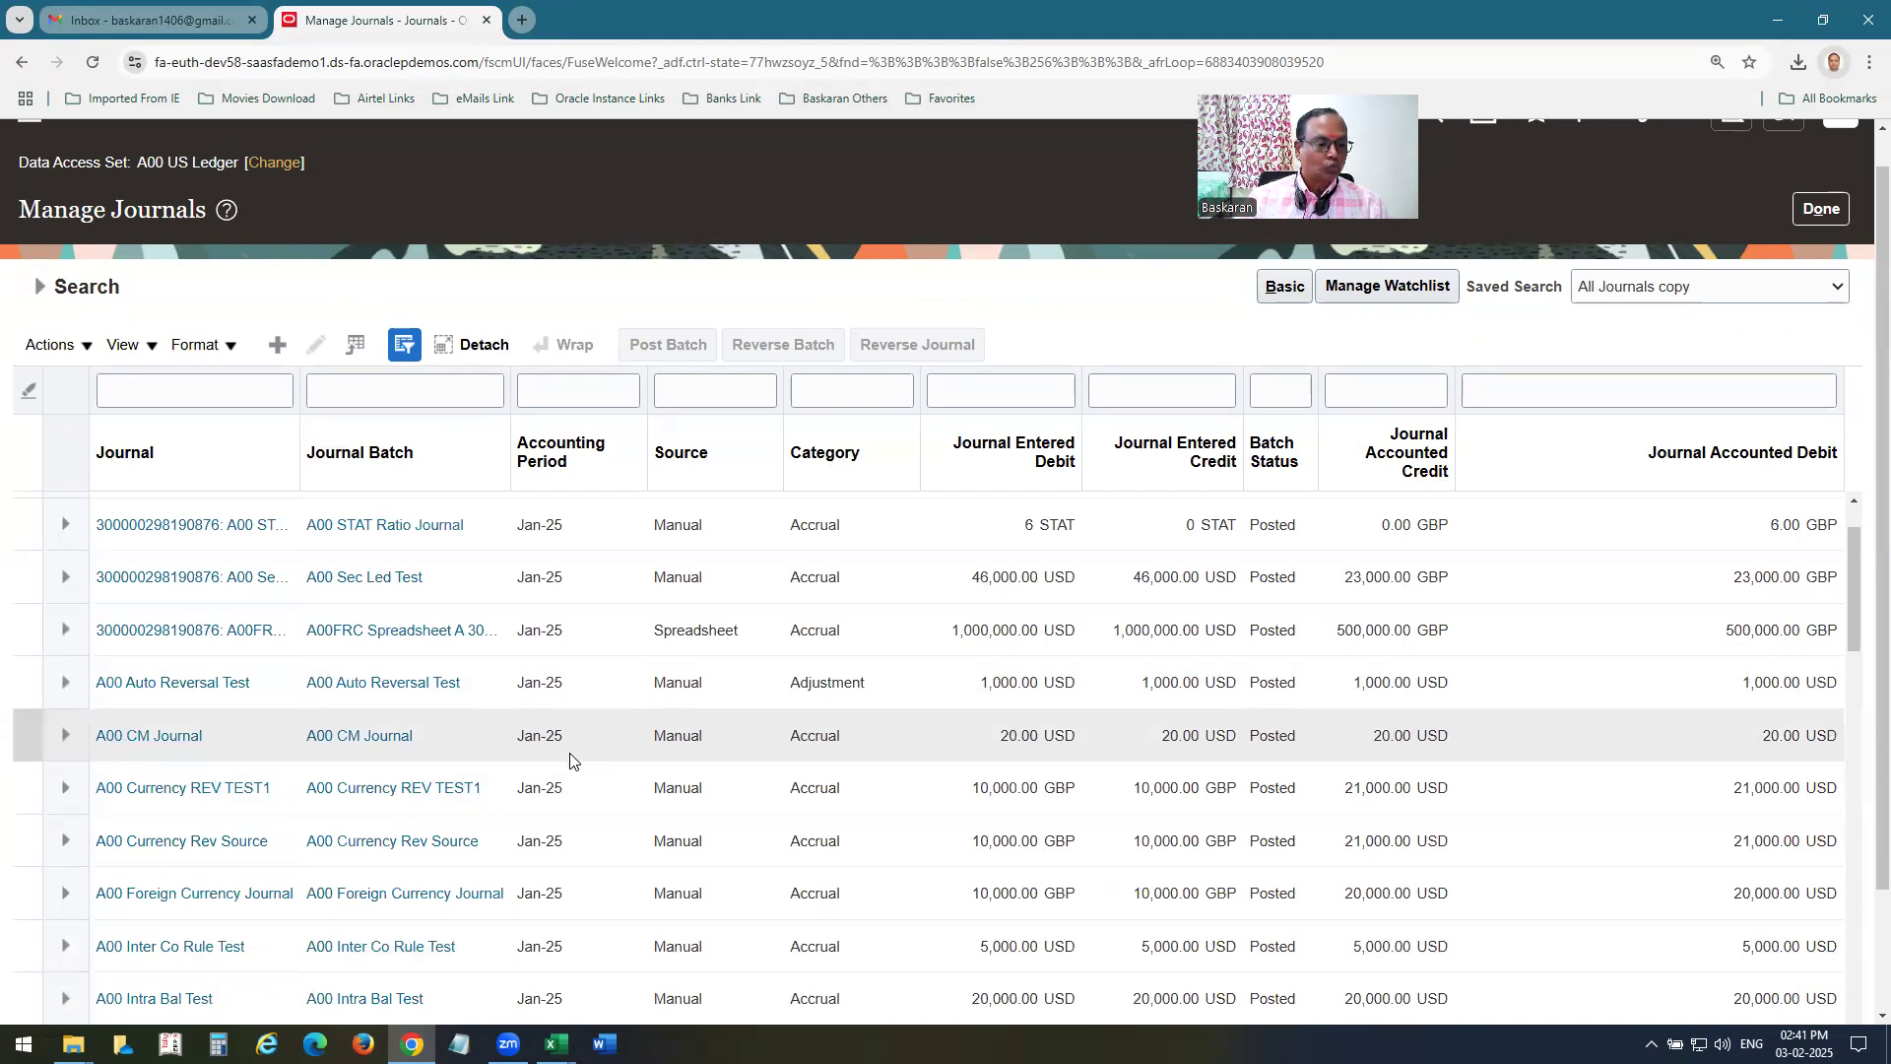
{"action": "scroll", "coordinate": [569, 760], "scroll_direction": "up", "scroll_amount": 3}
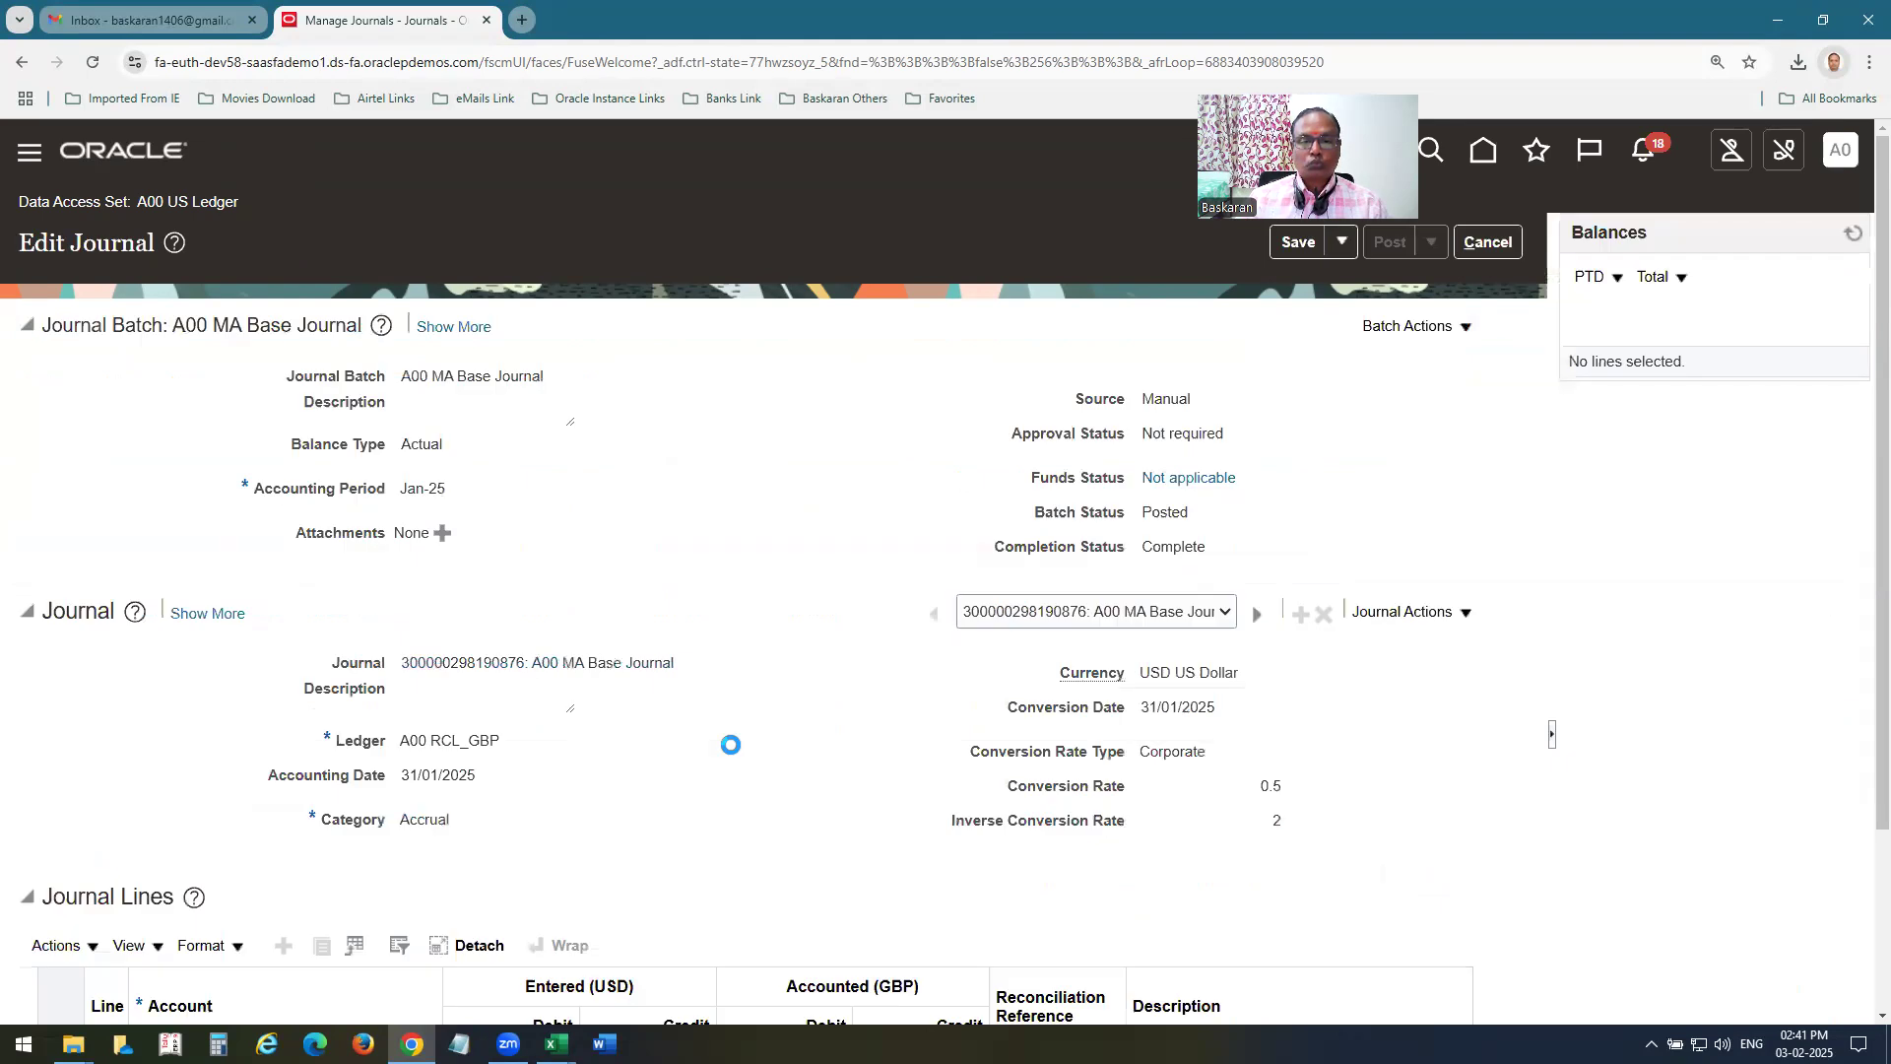
{"action": "left_click", "coordinate": [1226, 613]}
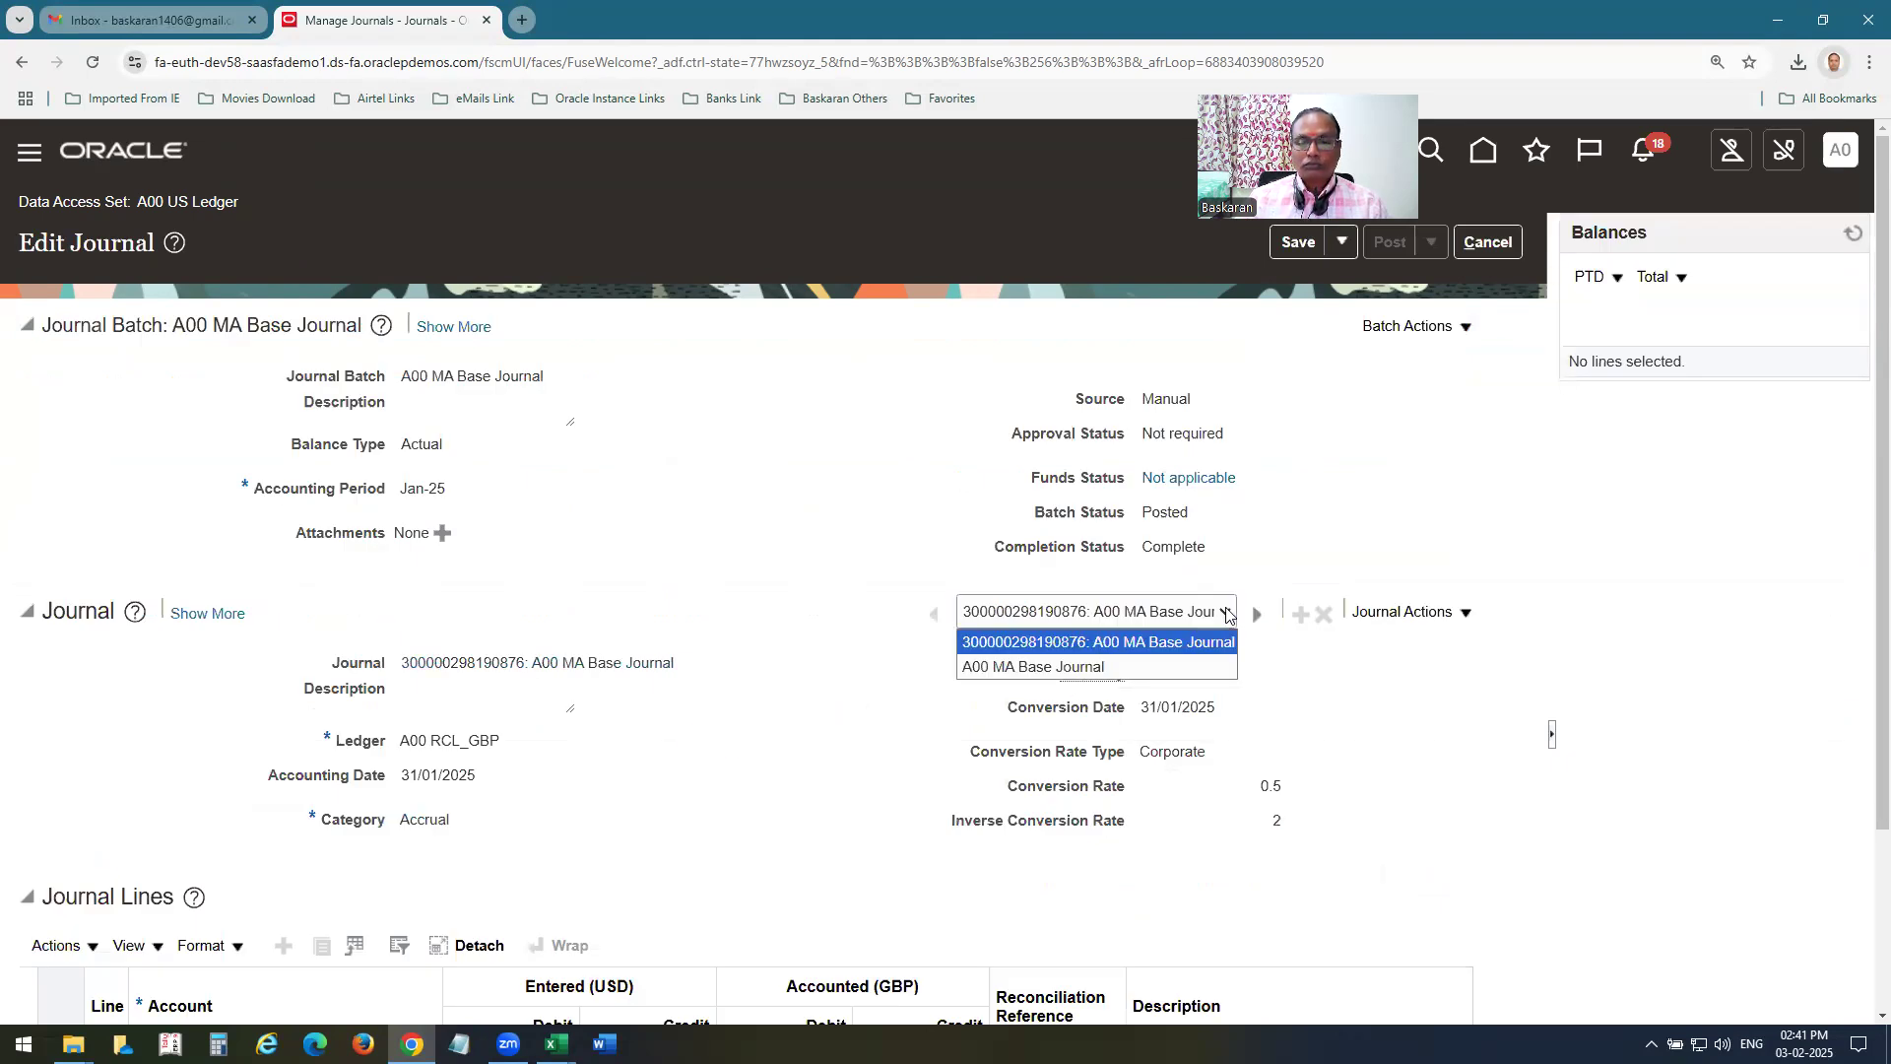
{"action": "left_click", "coordinate": [1084, 665]}
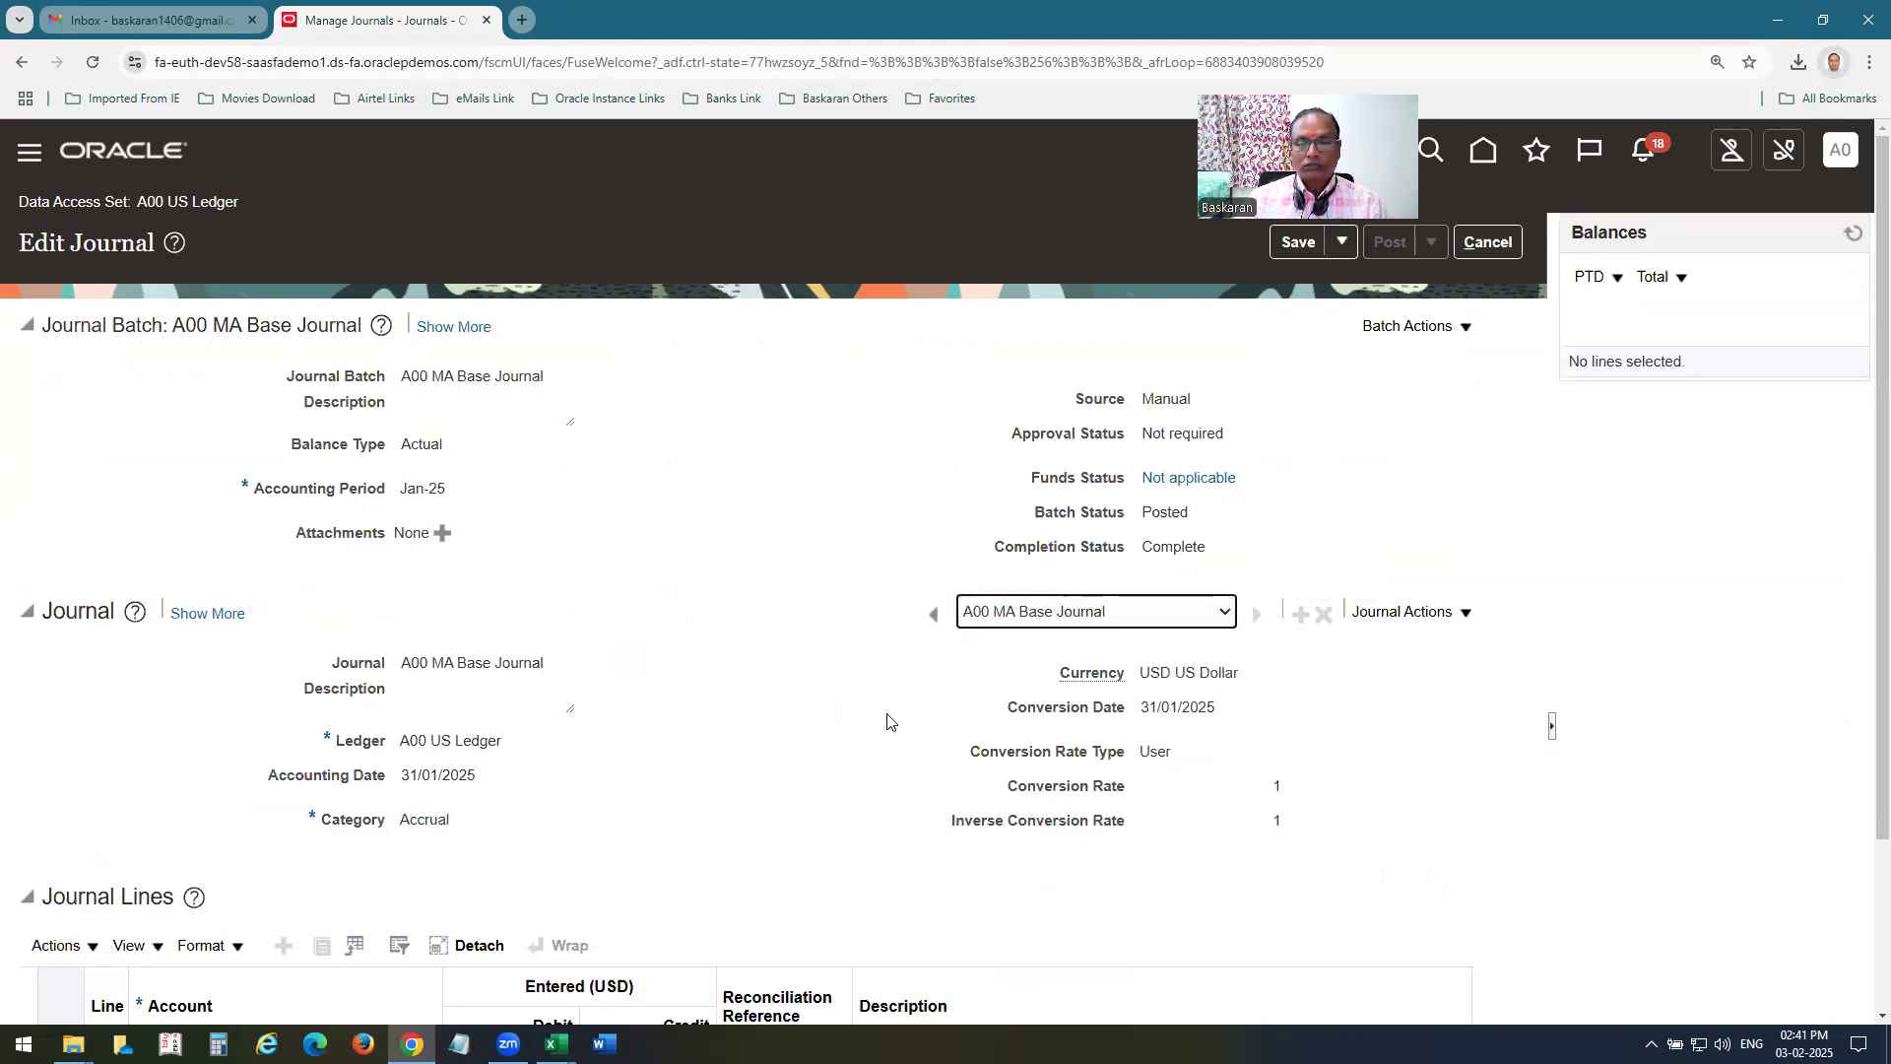
{"action": "scroll", "coordinate": [887, 719], "scroll_direction": "down", "scroll_amount": 2}
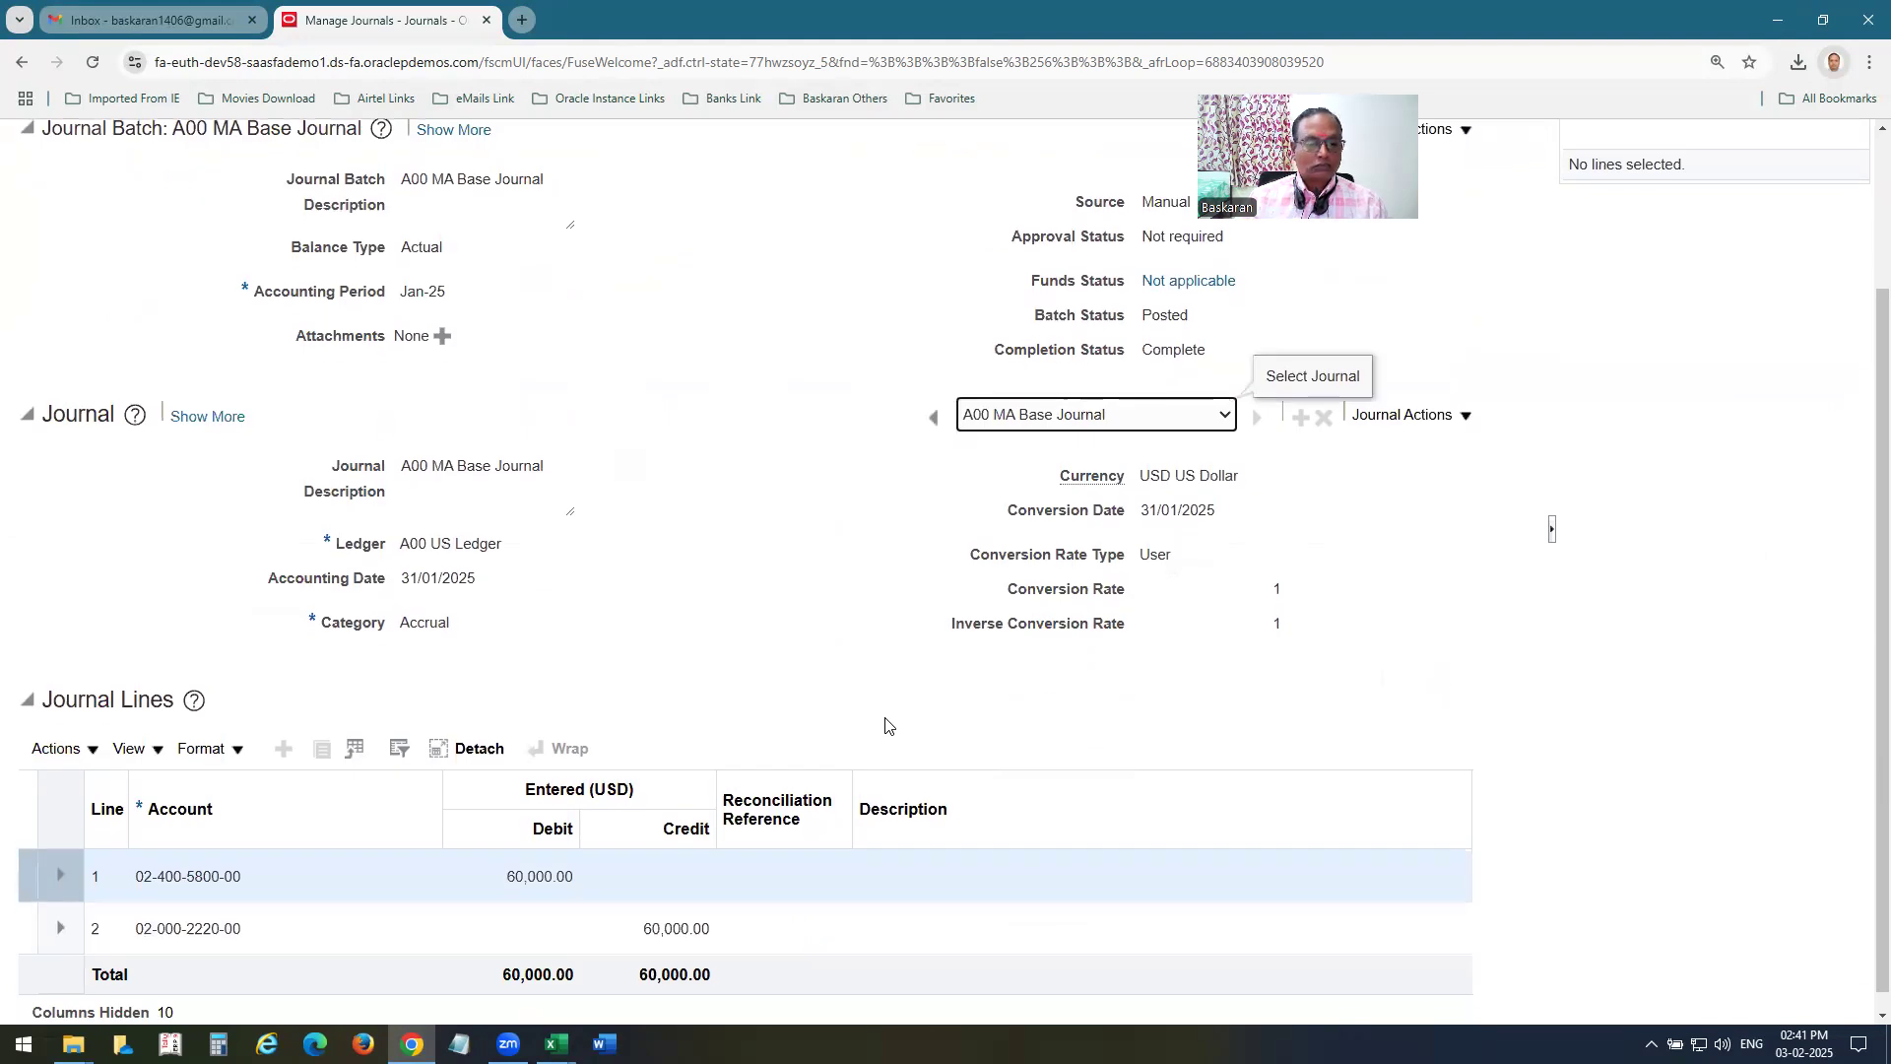
{"action": "scroll", "coordinate": [886, 725], "scroll_direction": "down", "scroll_amount": 1}
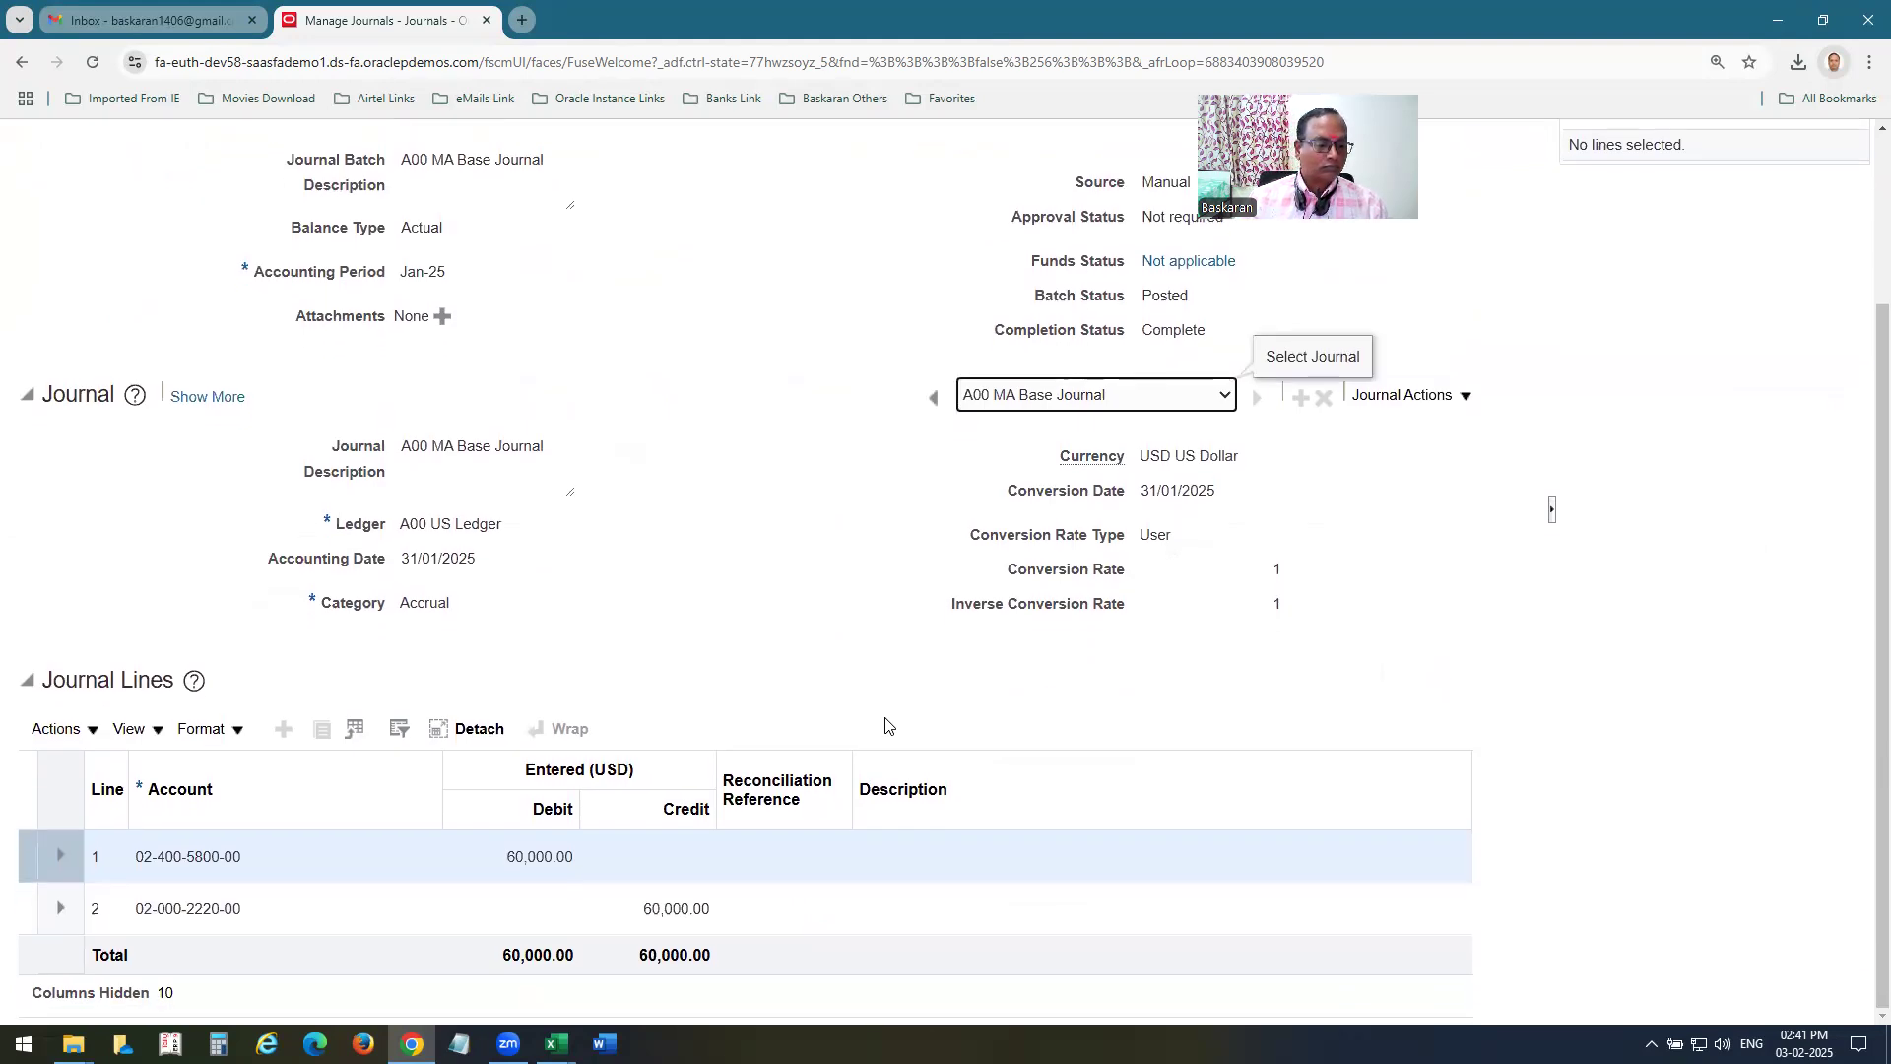
{"action": "scroll", "coordinate": [885, 726], "scroll_direction": "up", "scroll_amount": 2}
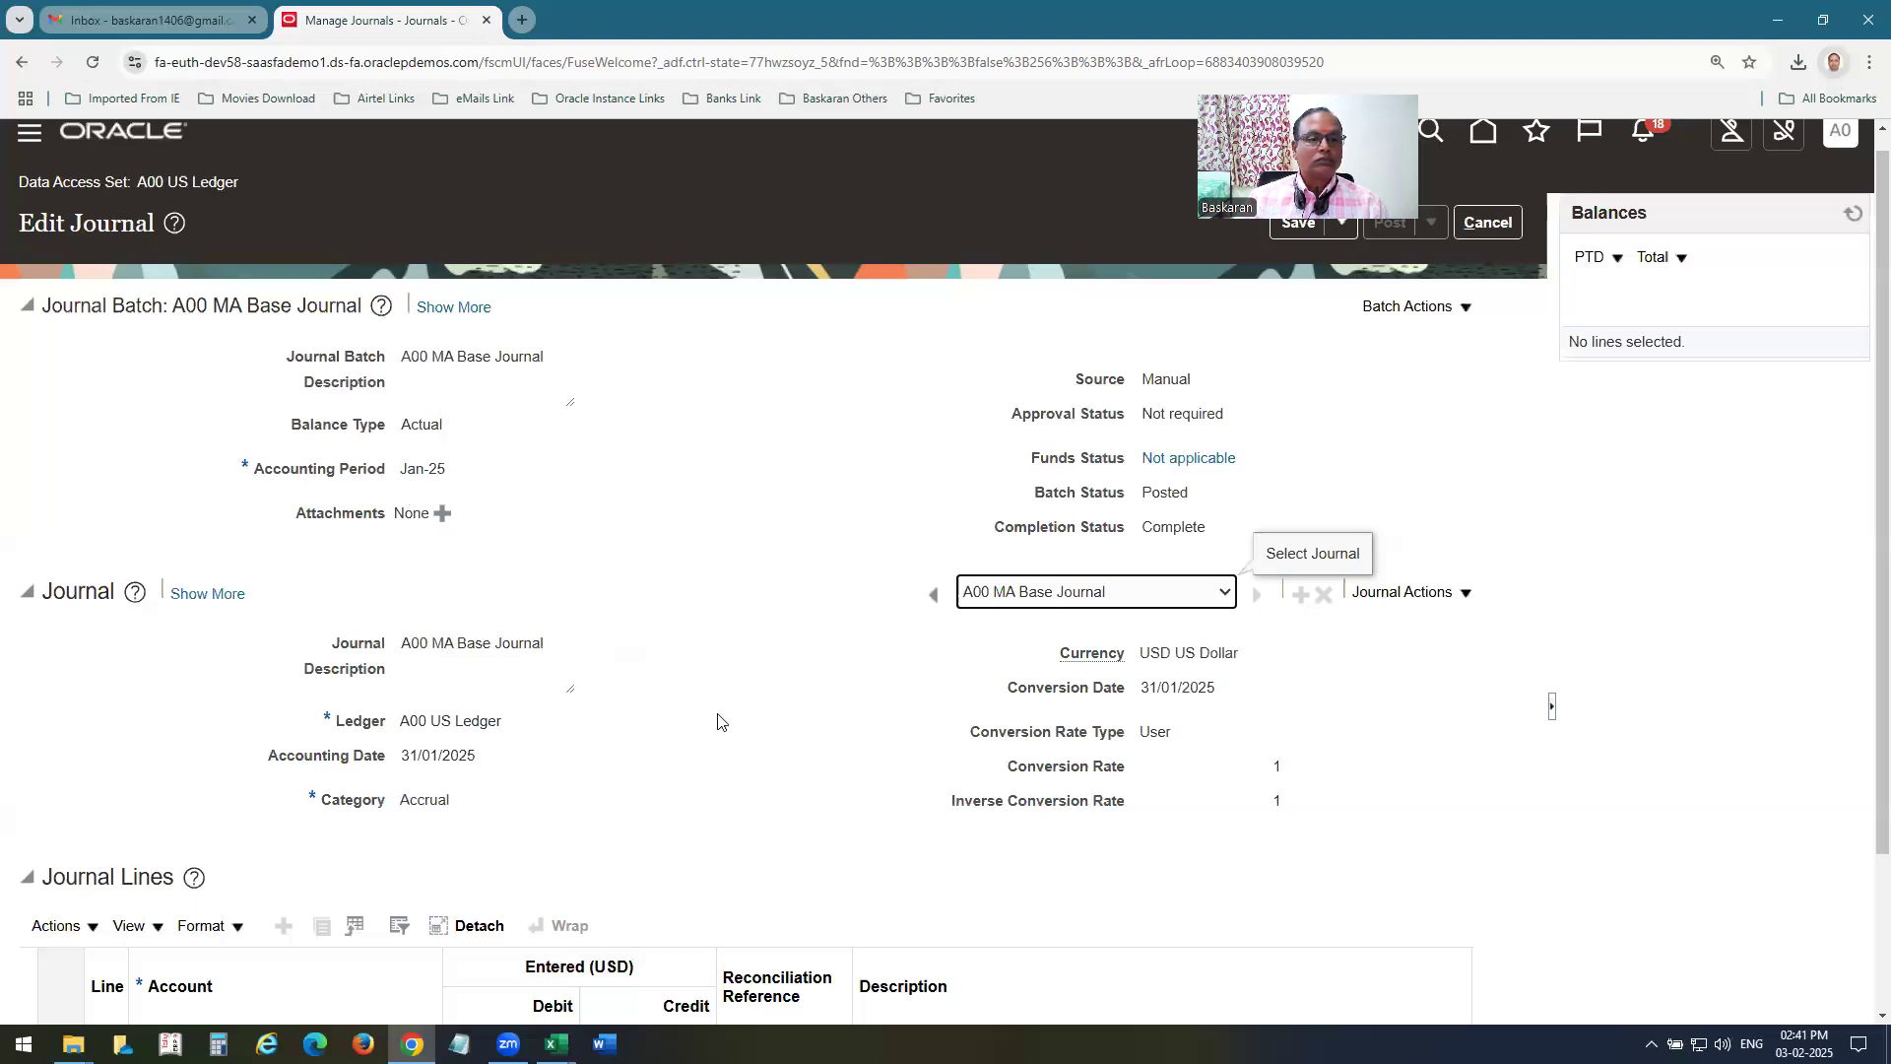
{"action": "left_click", "coordinate": [1224, 601]}
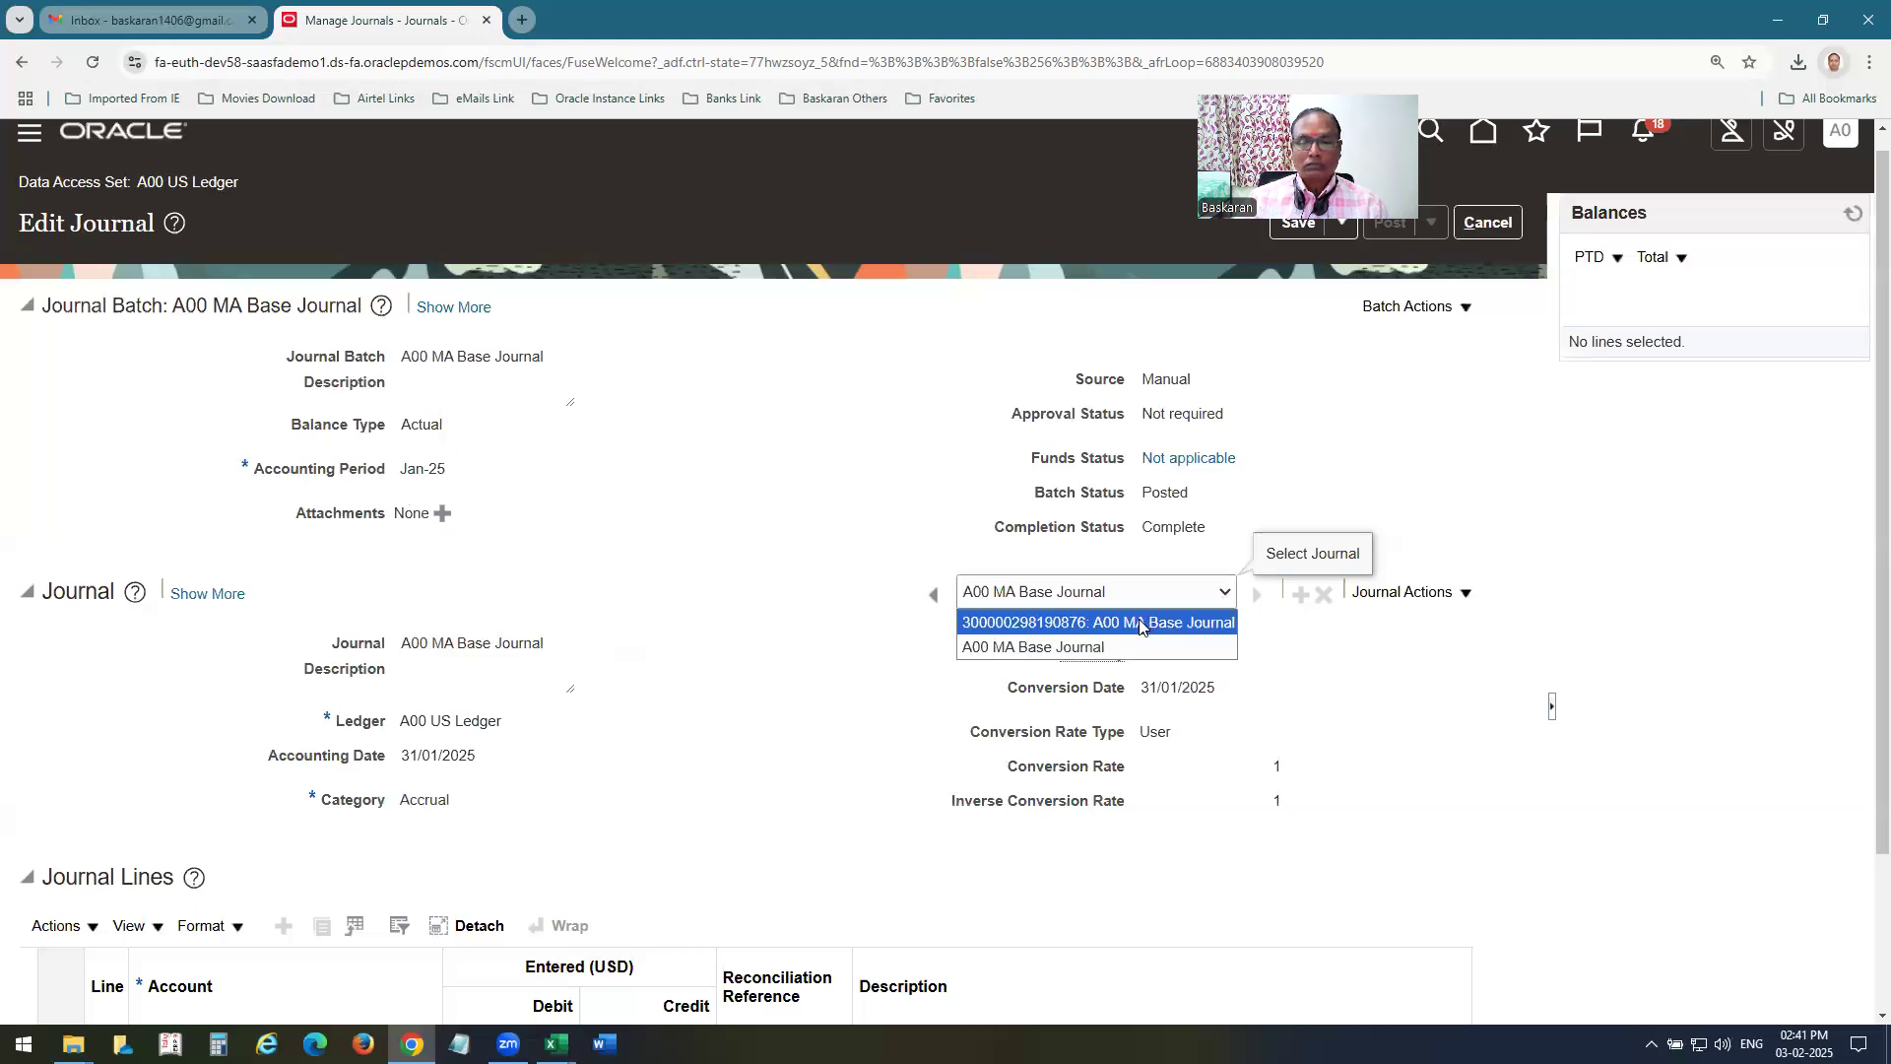
{"action": "left_click", "coordinate": [1478, 294]}
{"action": "left_click", "coordinate": [1488, 223]}
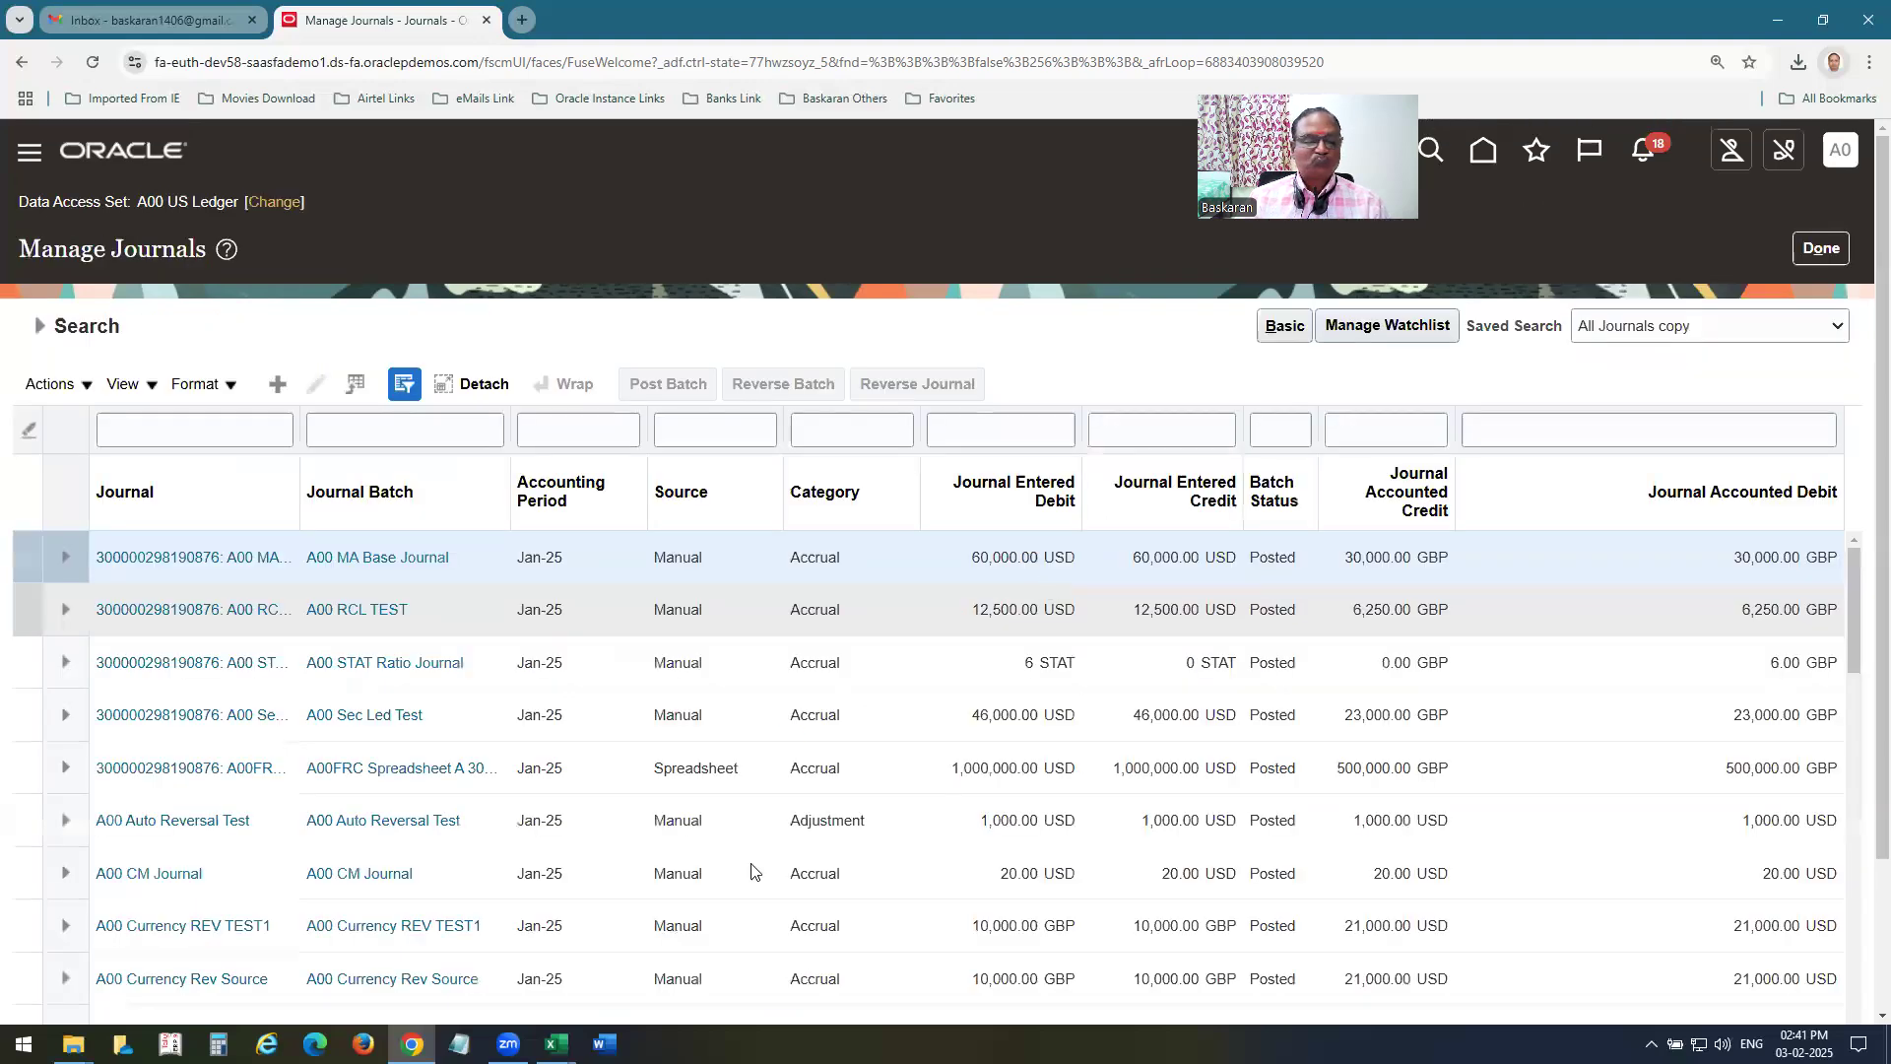
Open the A00 STAT Ratio Journal batch and examine the statistical lines of its A00 US Ledger journal.
{"action": "left_click", "coordinate": [397, 664]}
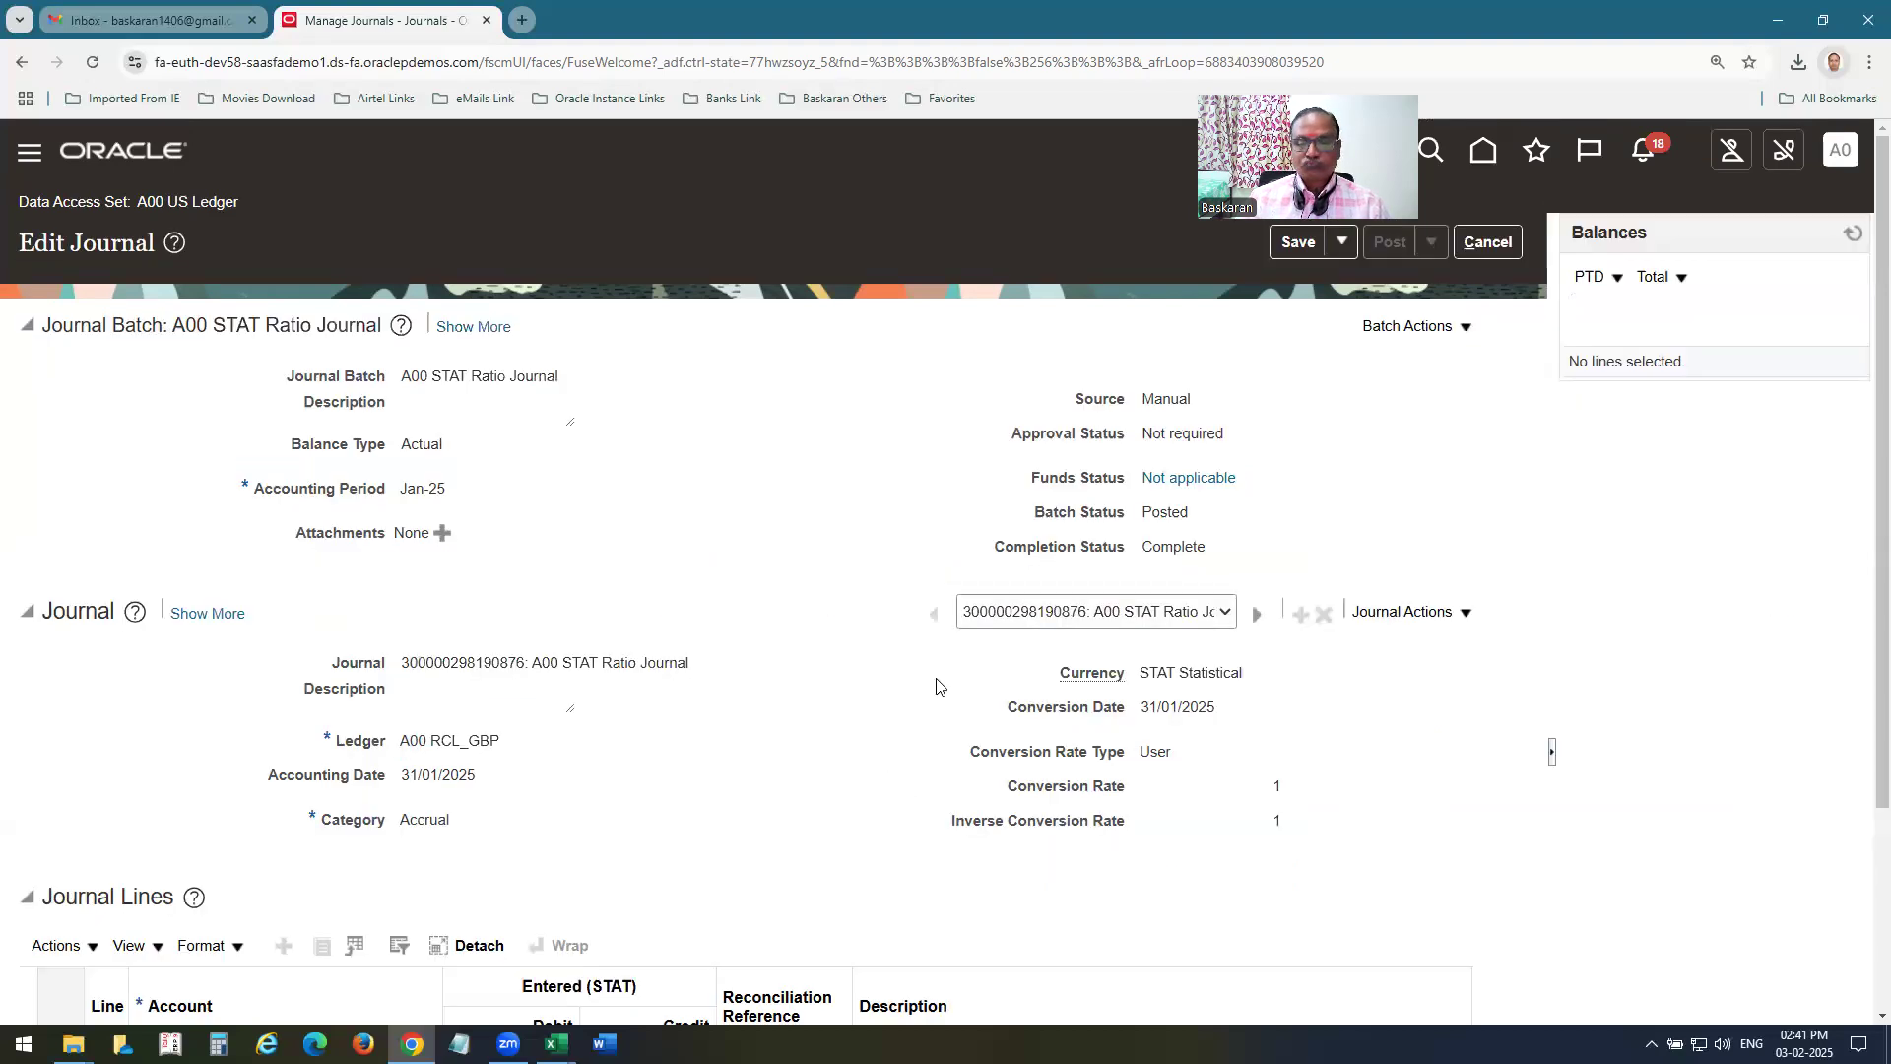
{"action": "scroll", "coordinate": [1353, 440], "scroll_direction": "down", "scroll_amount": 2}
{"action": "left_click", "coordinate": [1218, 421]}
{"action": "left_click", "coordinate": [1024, 465]}
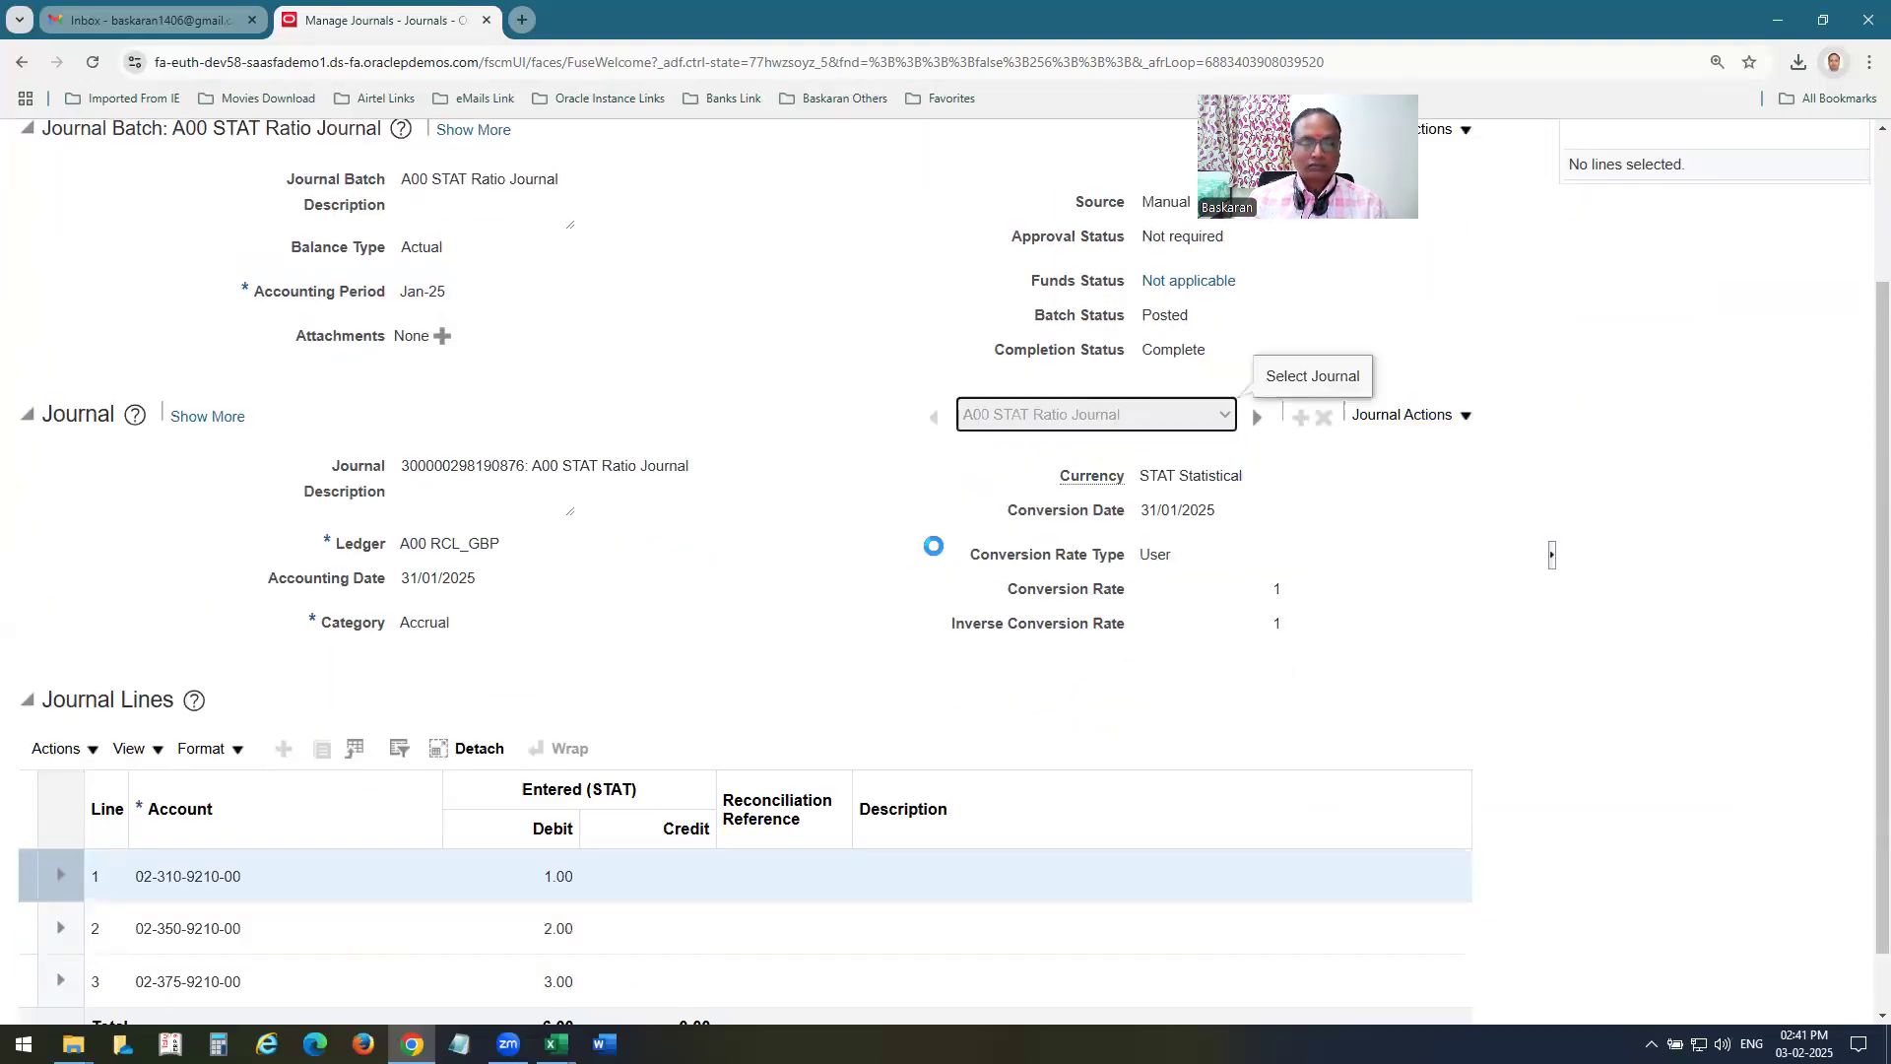
{"action": "scroll", "coordinate": [928, 557], "scroll_direction": "down", "scroll_amount": 1}
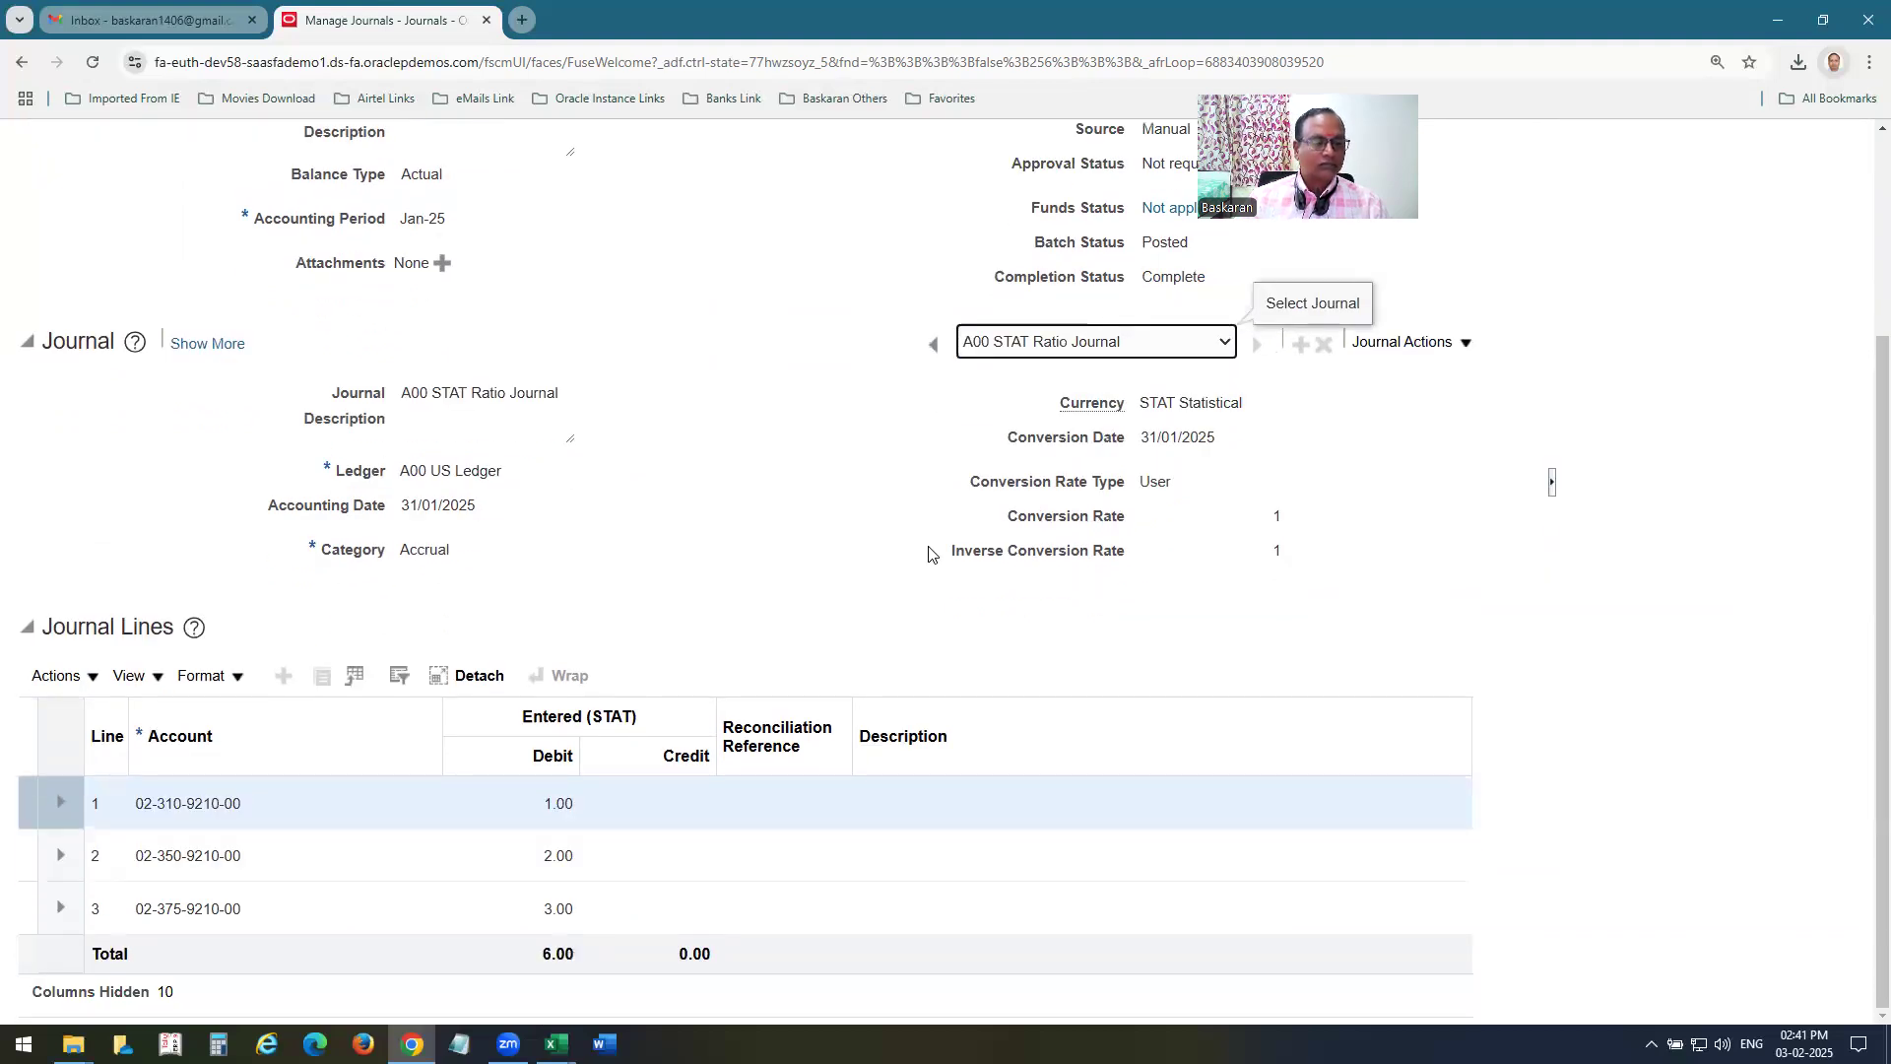
{"action": "scroll", "coordinate": [928, 555], "scroll_direction": "up", "scroll_amount": 3}
Launch Create Allocation Rules from the Journals work area and create a rule named A00 MA Rule2 under the A00US application's db database.
{"action": "left_click", "coordinate": [139, 155]}
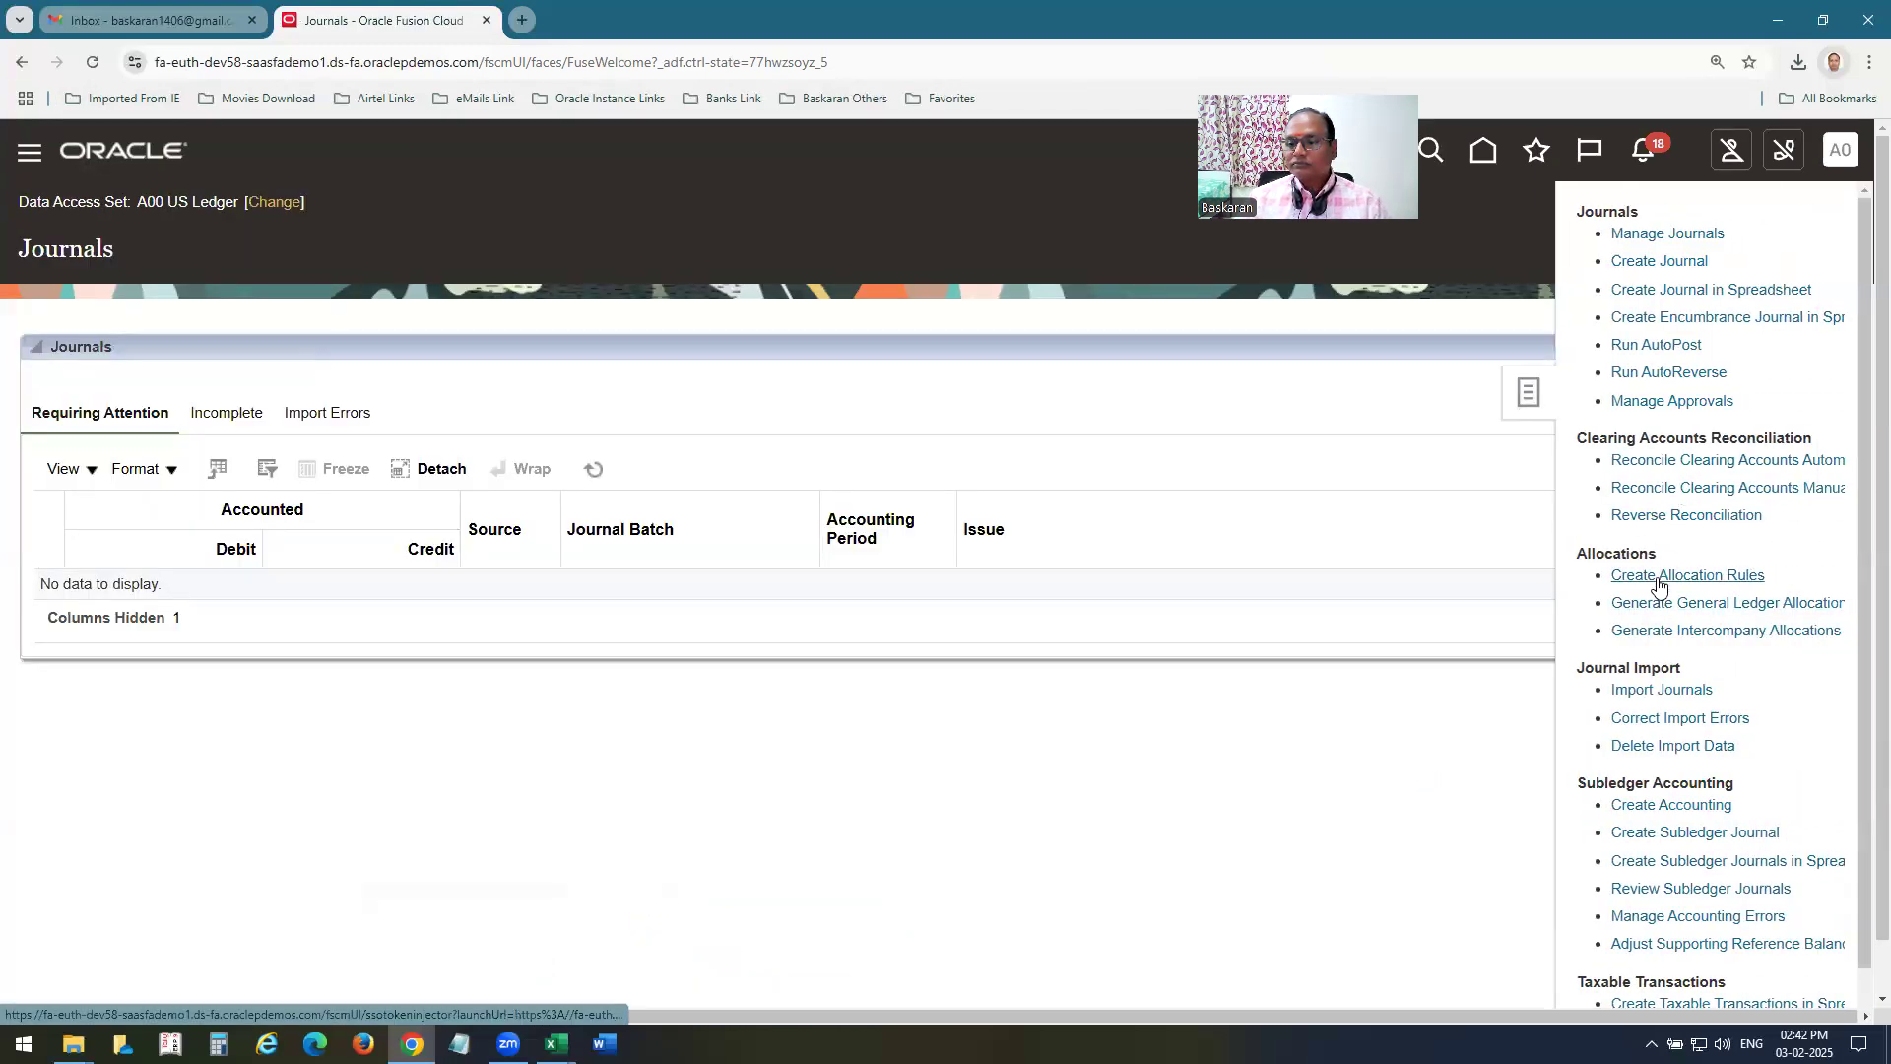
{"action": "left_click", "coordinate": [1659, 581]}
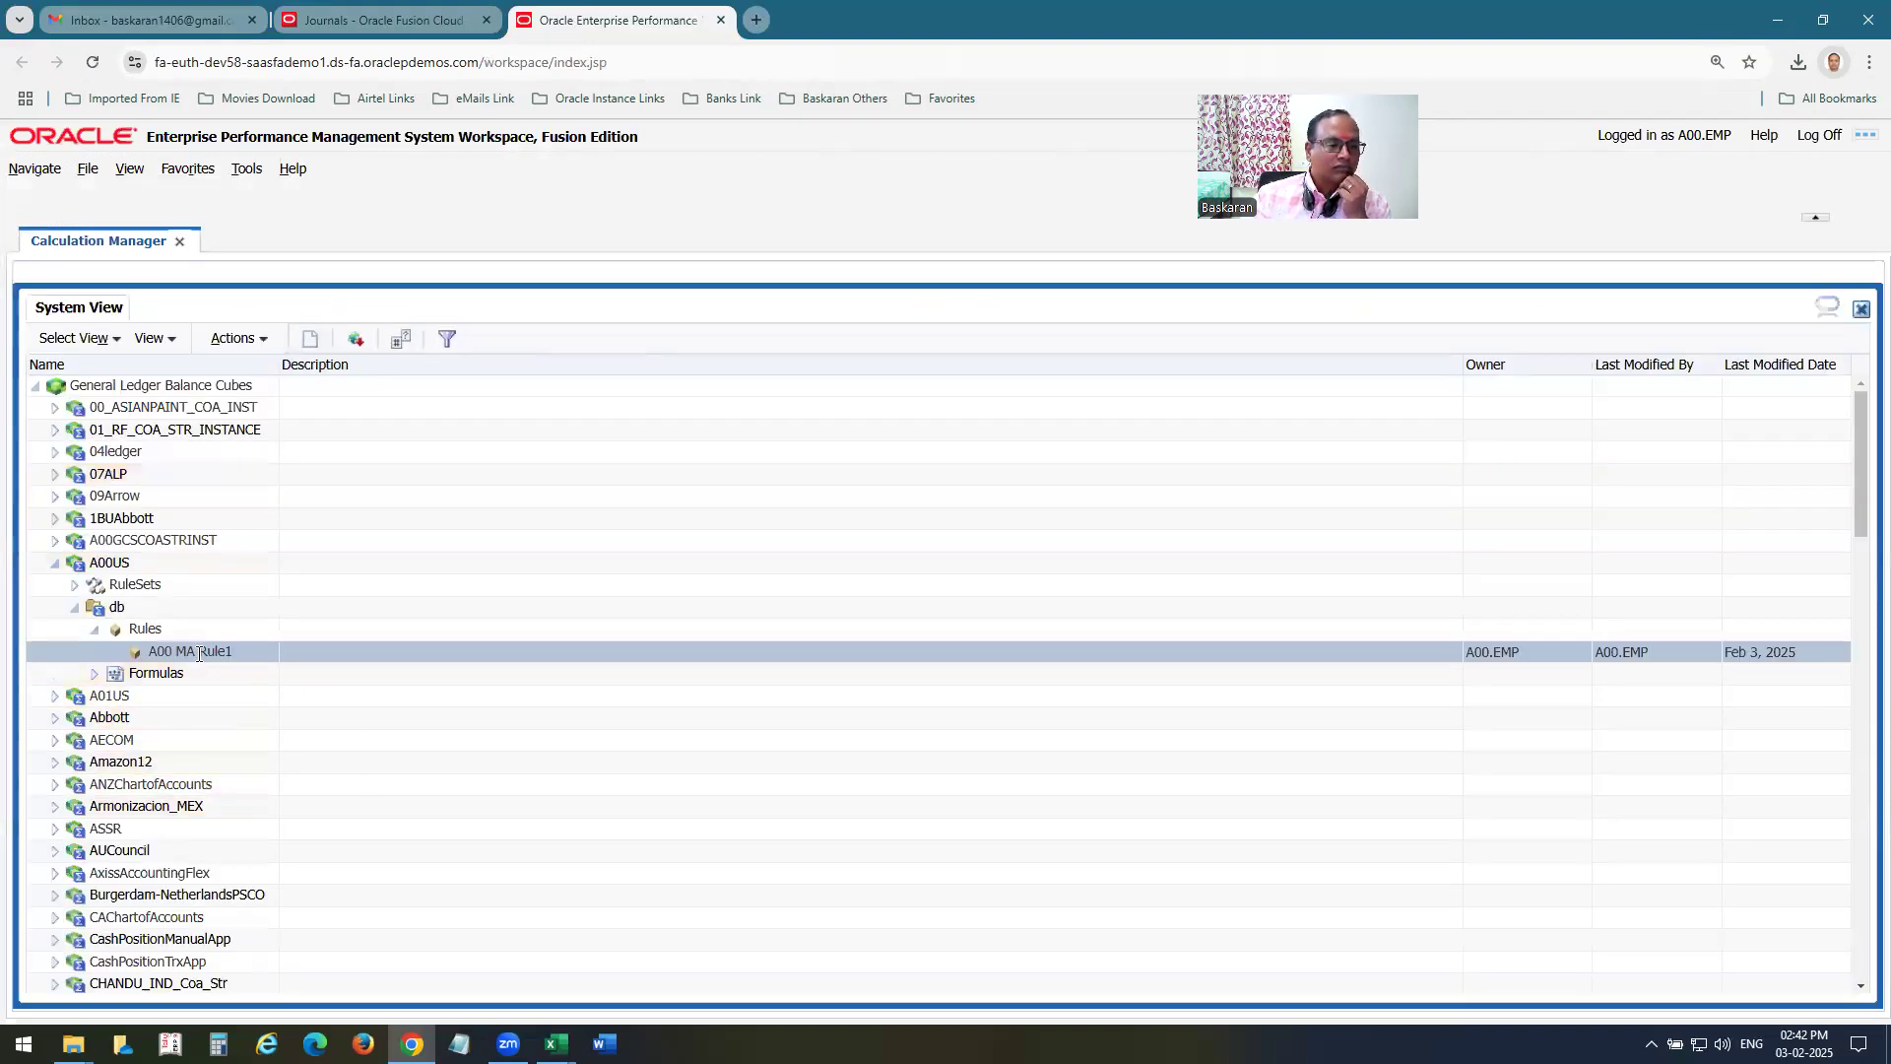
{"action": "left_click", "coordinate": [145, 630]}
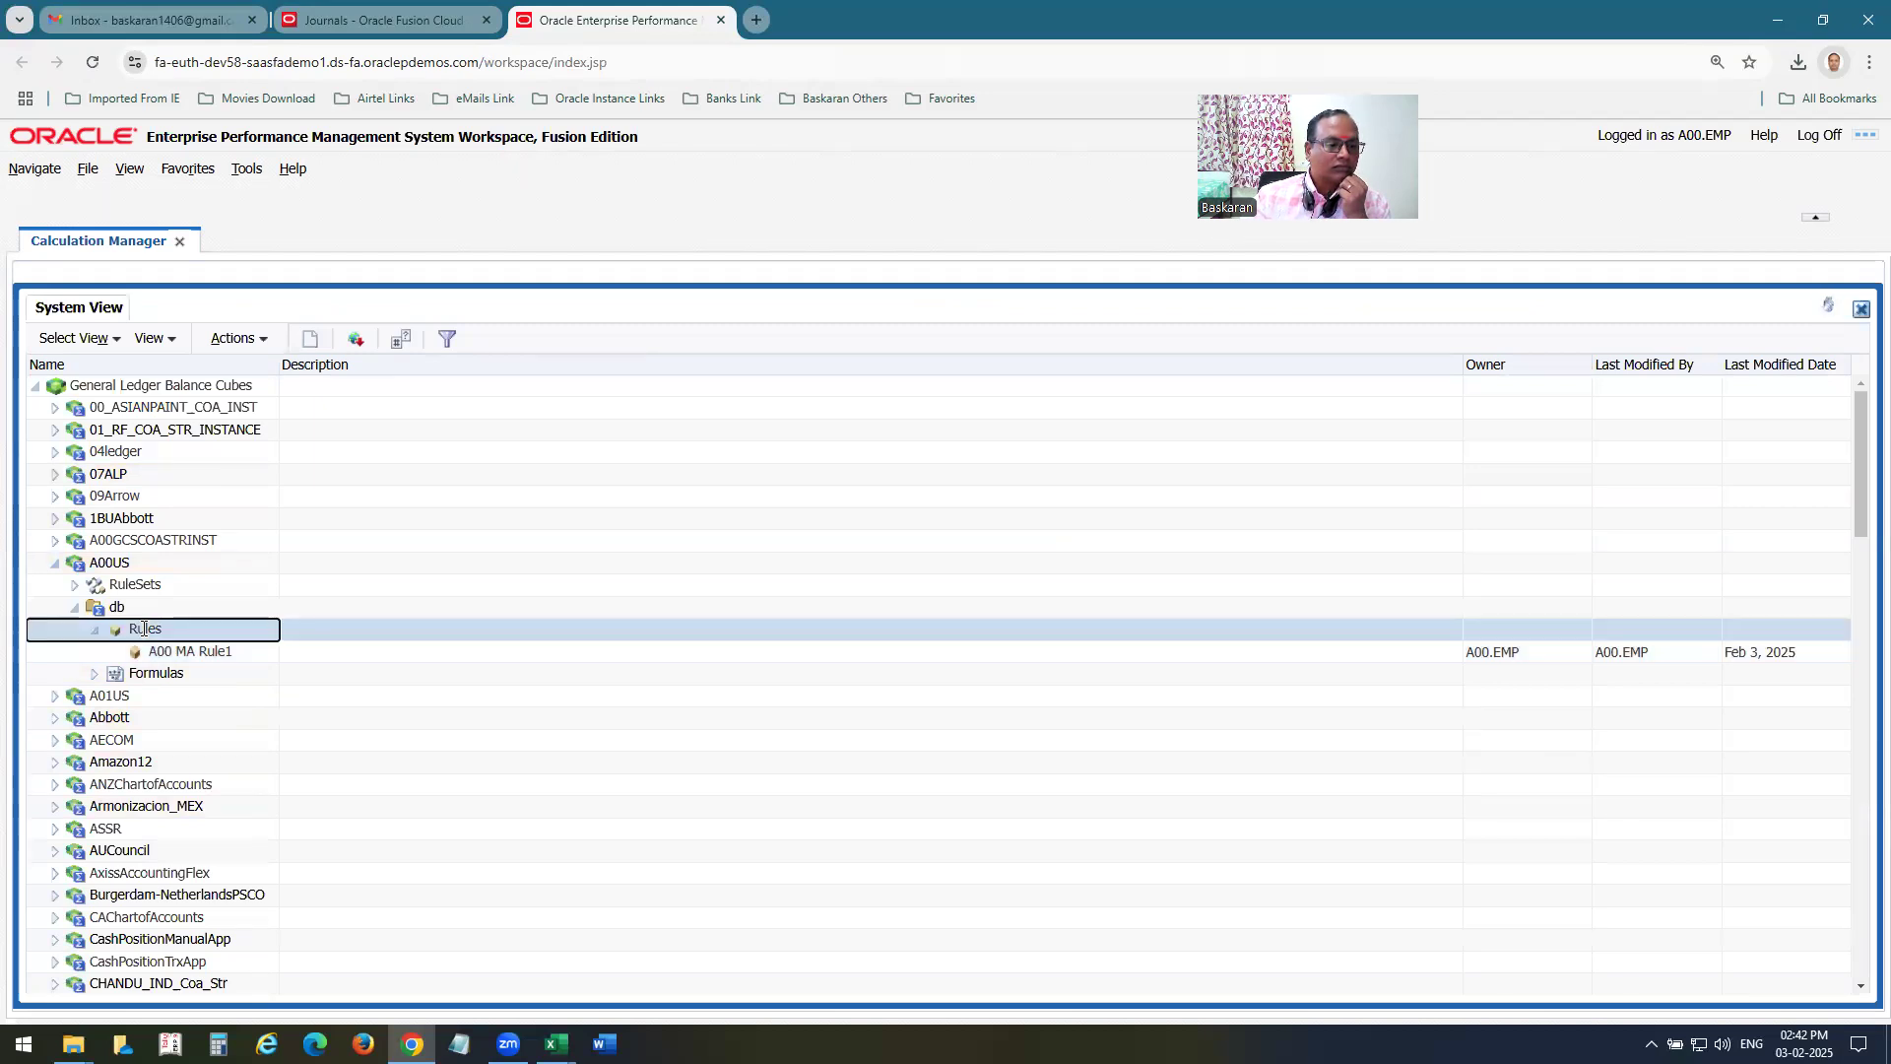
{"action": "right_click", "coordinate": [146, 633]}
{"action": "left_click", "coordinate": [196, 645]}
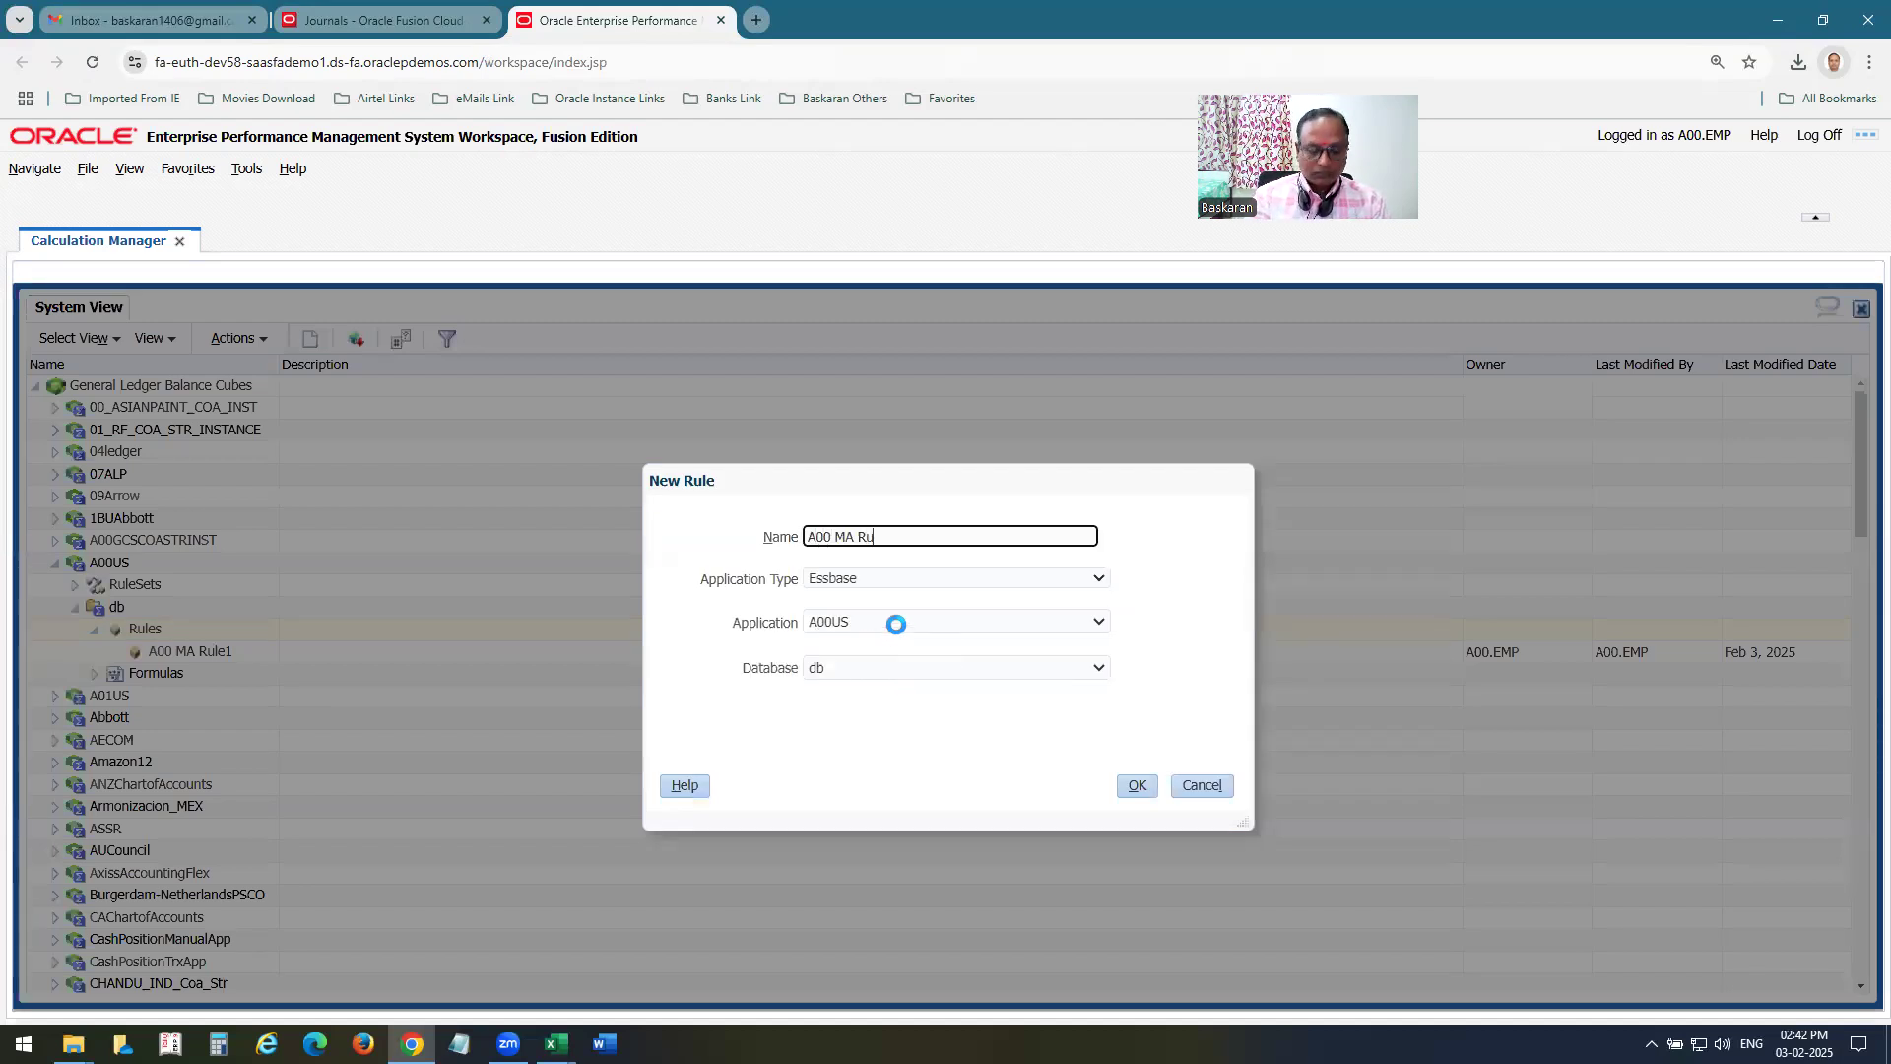
{"action": "left_click", "coordinate": [1138, 786]}
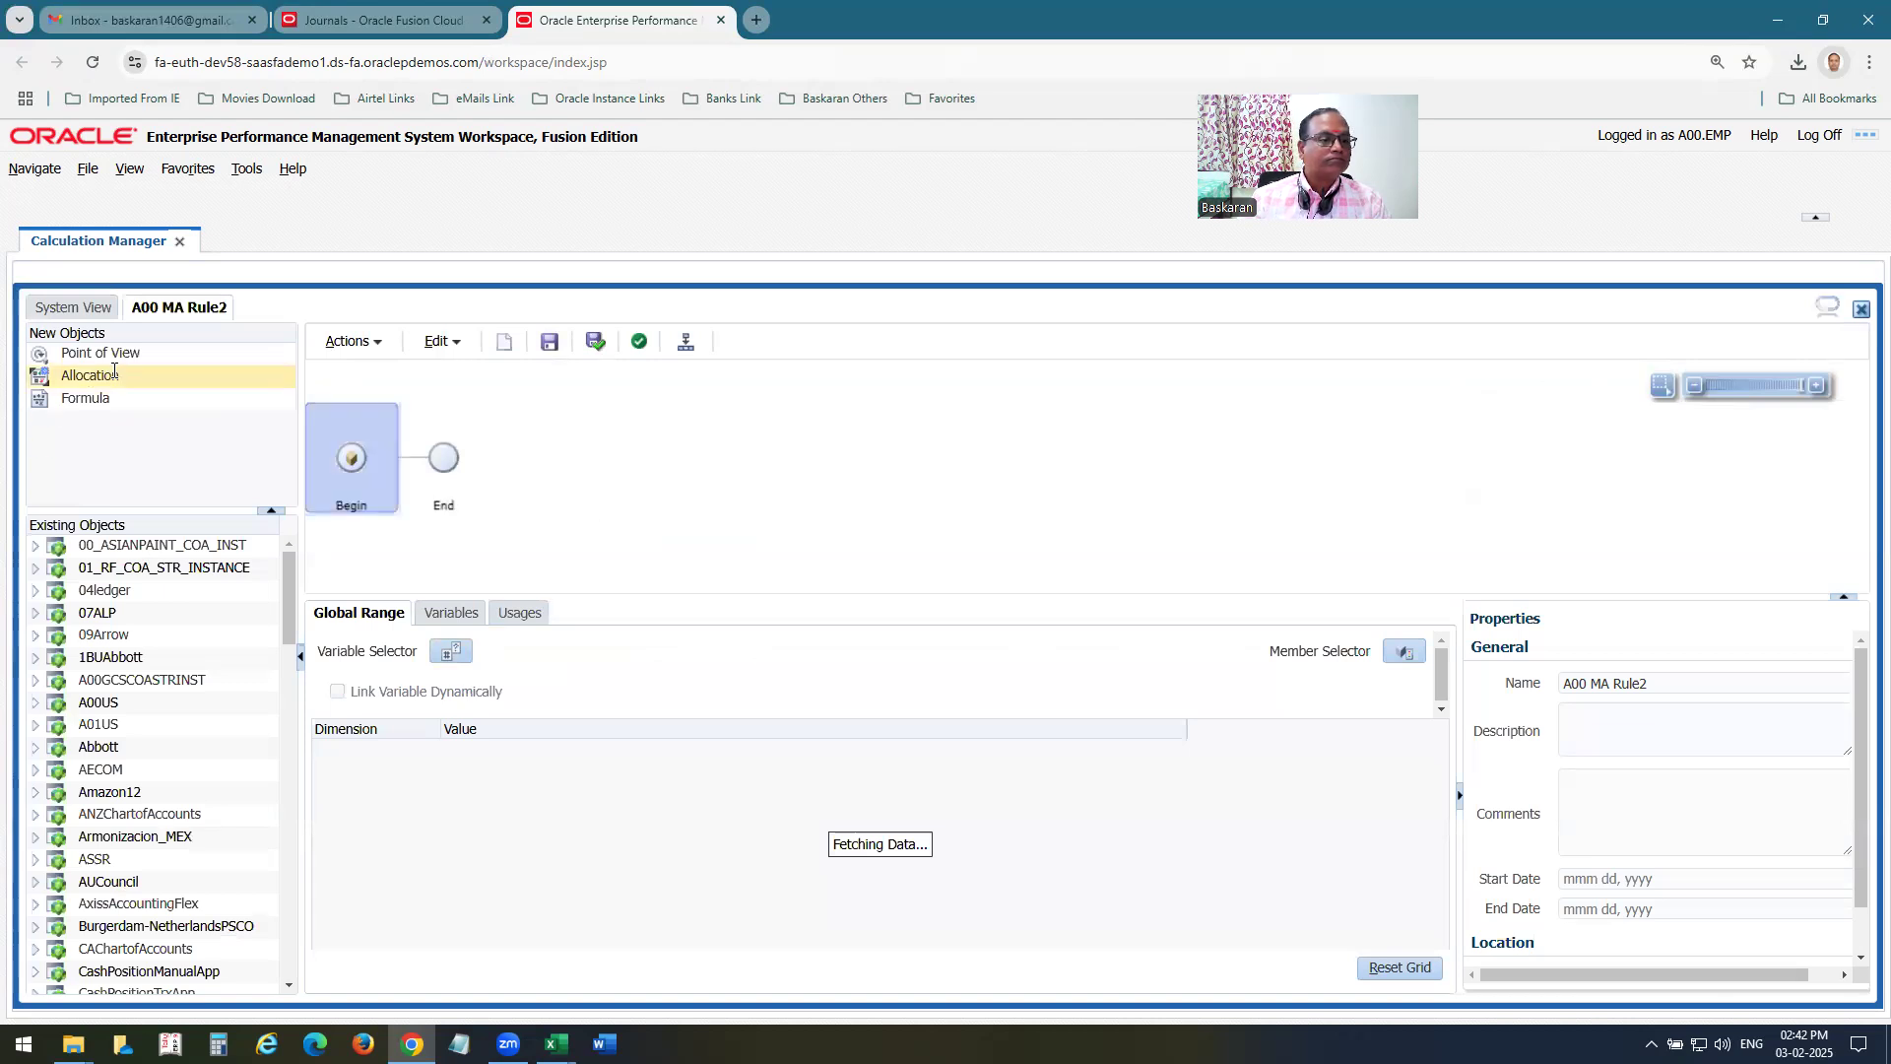
Add a Point of View to the A00 MA Rule2 flow and select Jan-25 as its accounting period.
{"action": "left_click_drag", "start_coordinate": [40, 352], "coordinate": [454, 559]}
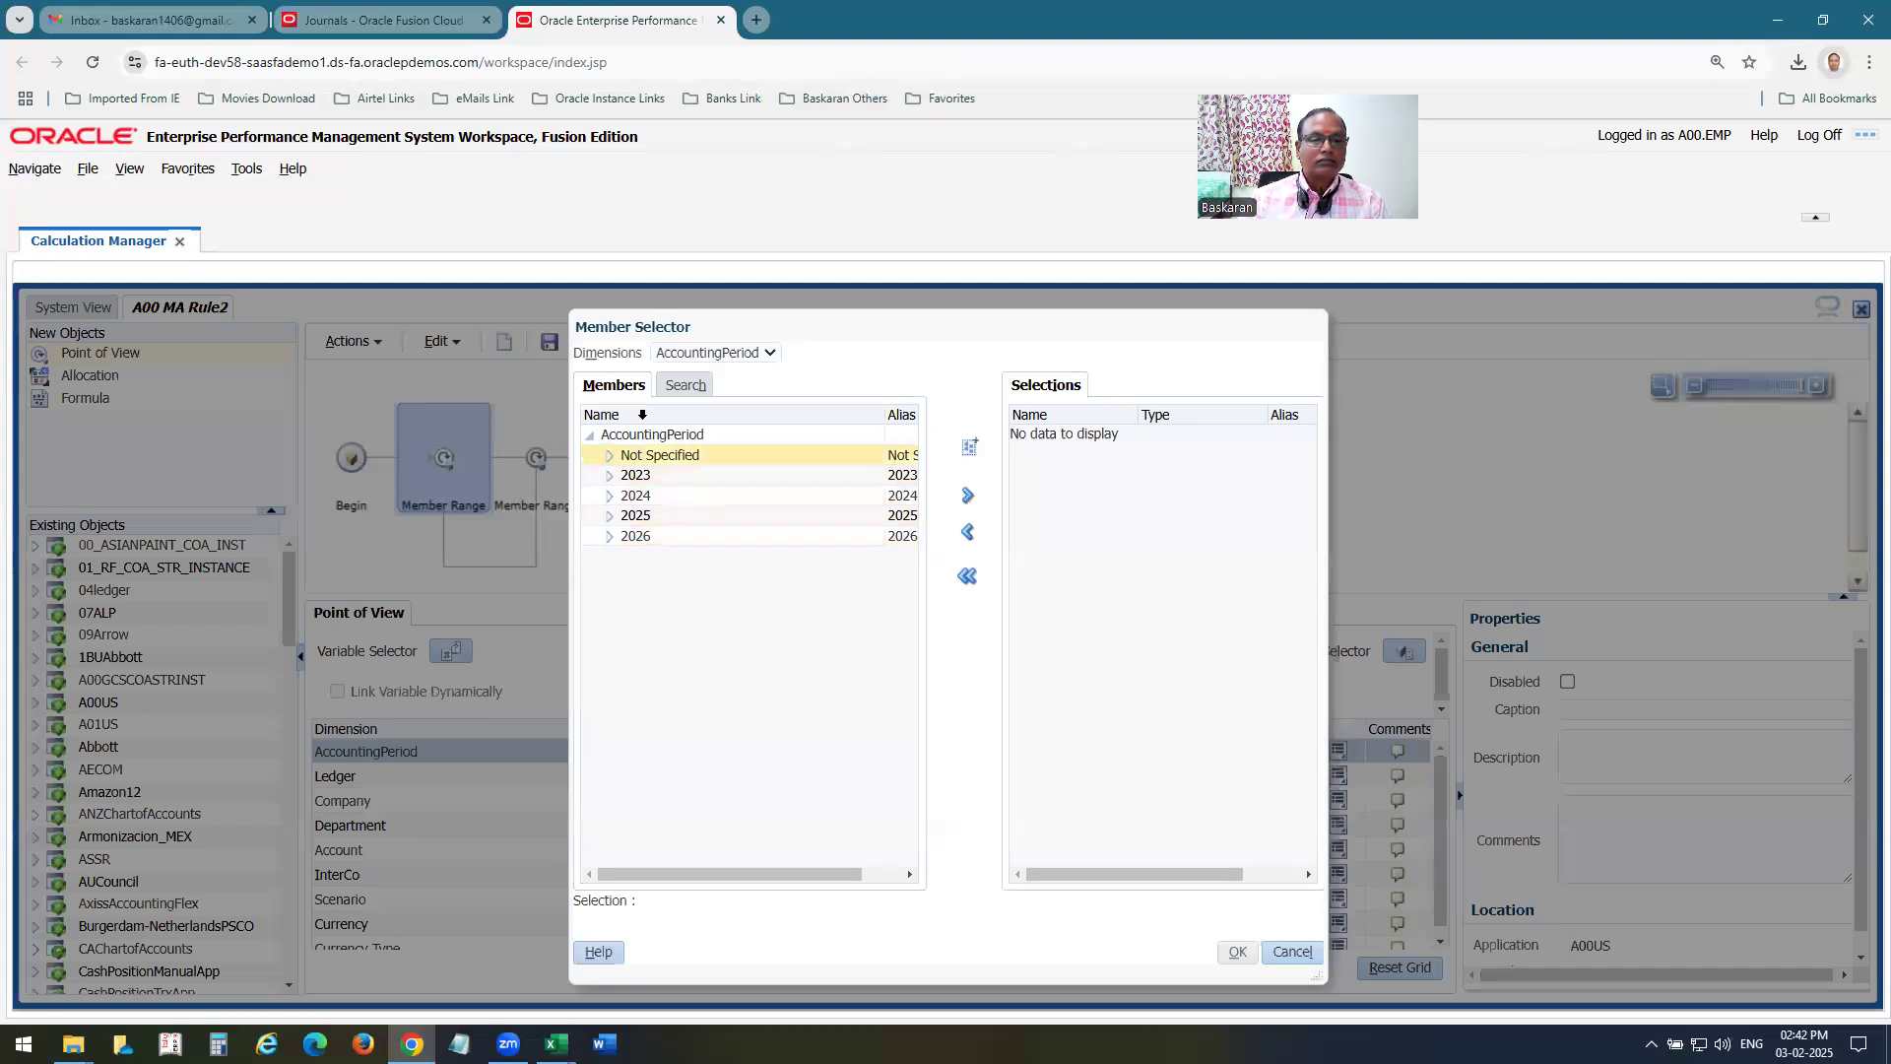
{"action": "left_click", "coordinate": [609, 515]}
{"action": "left_click", "coordinate": [662, 536]}
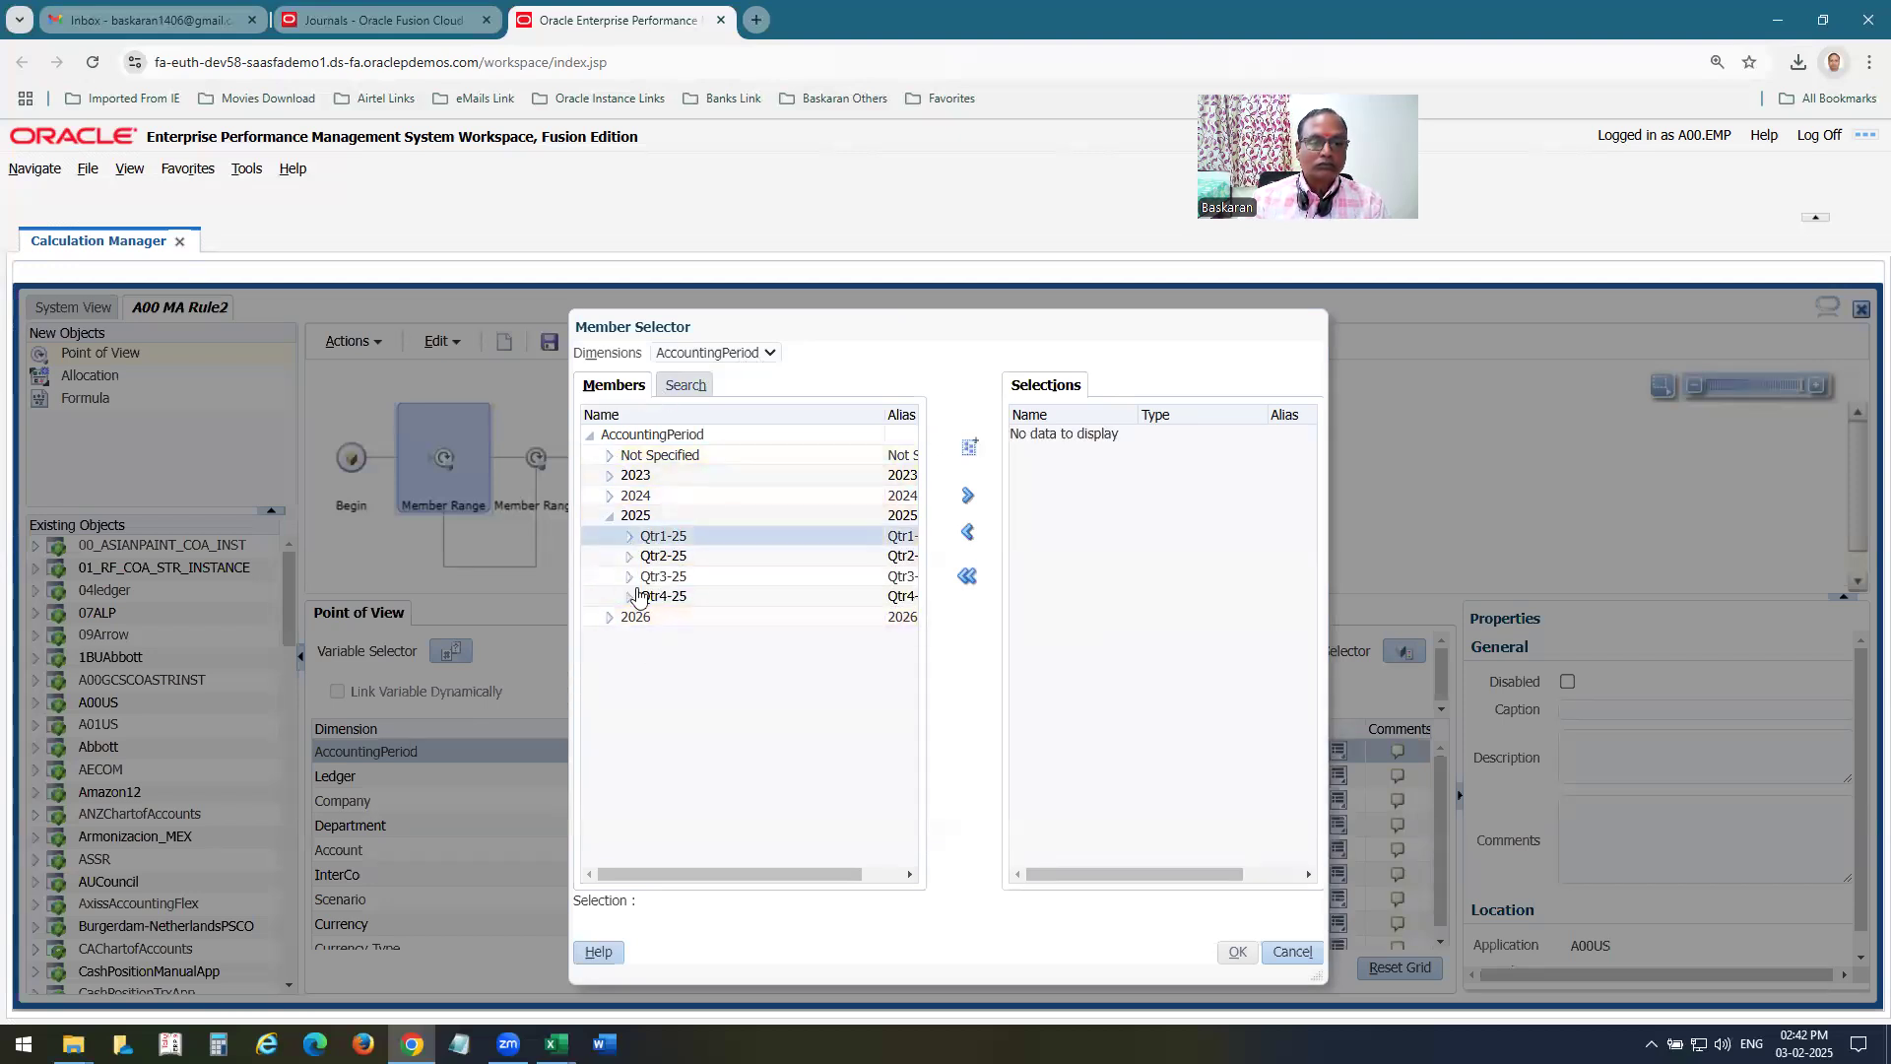
{"action": "left_click", "coordinate": [629, 536]}
{"action": "left_click", "coordinate": [683, 557]}
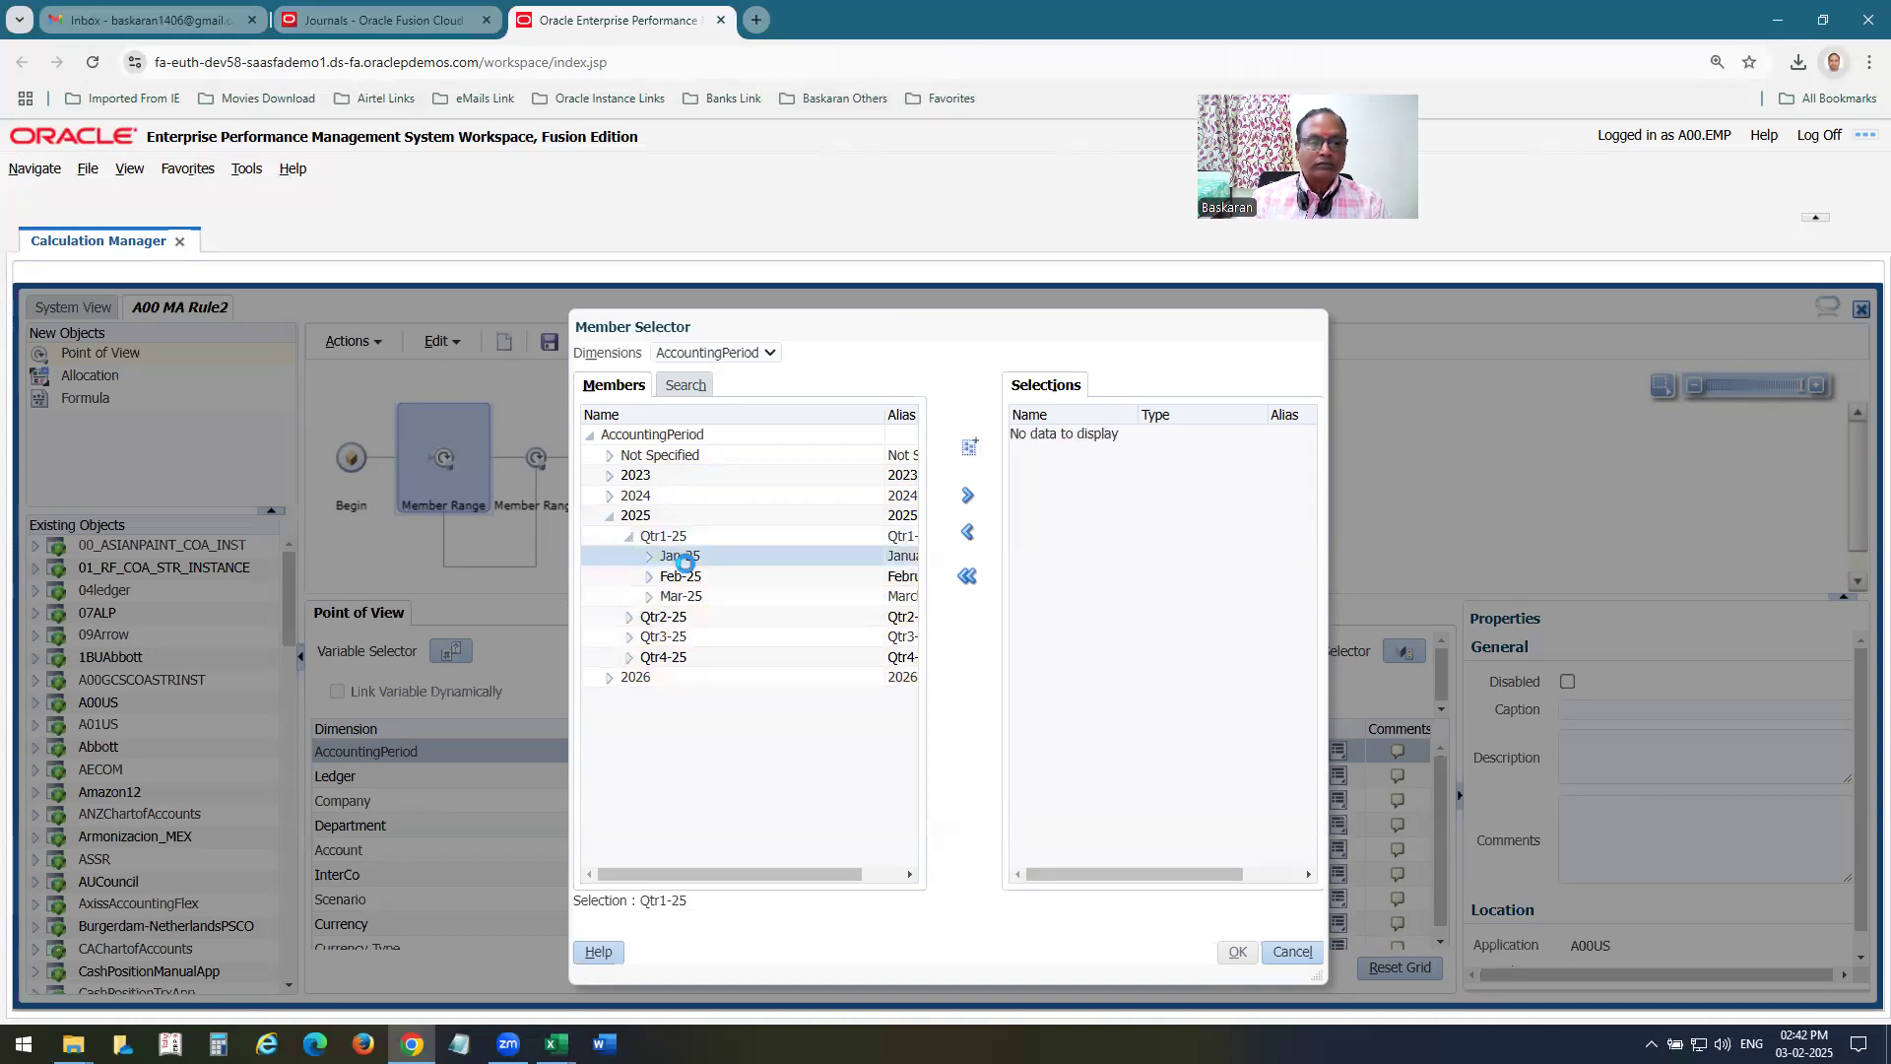
{"action": "left_click", "coordinate": [967, 495]}
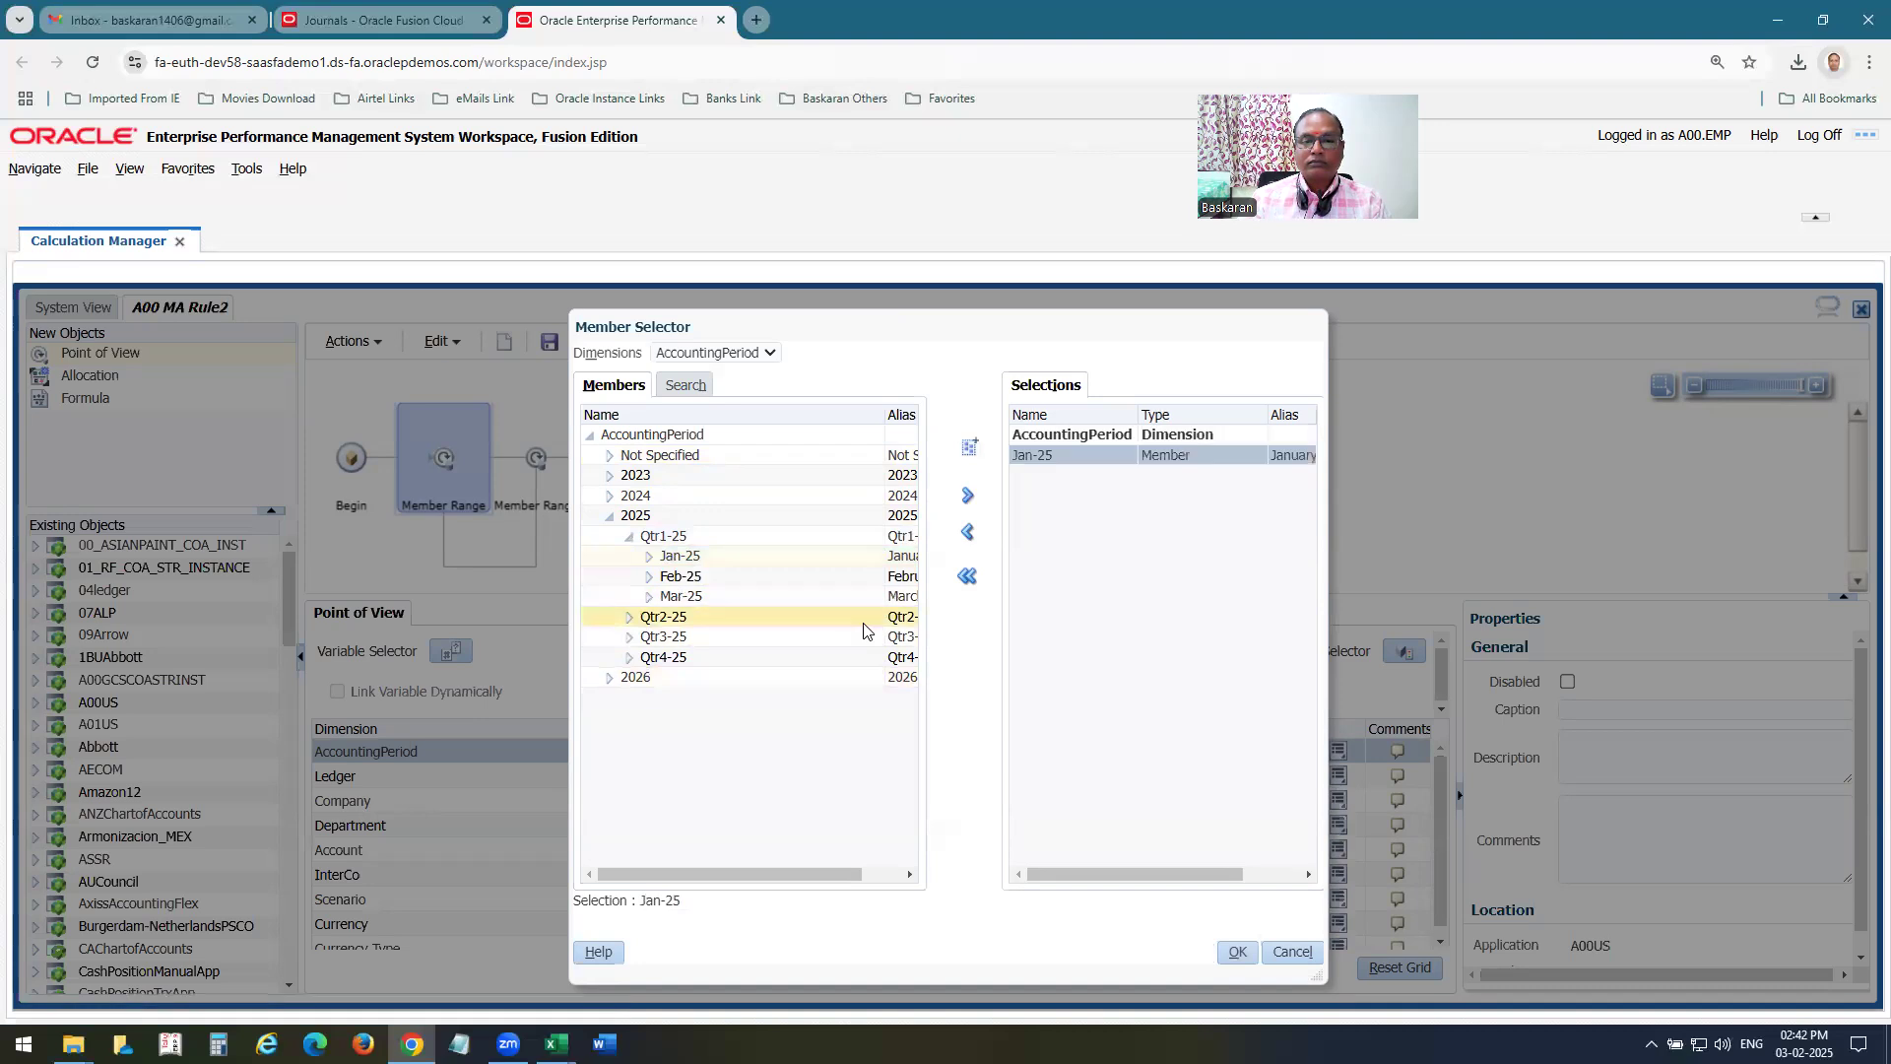
Add A00 US Ledger from All Ledgers as the Ledger member of the point of view.
{"action": "left_click", "coordinate": [707, 355]}
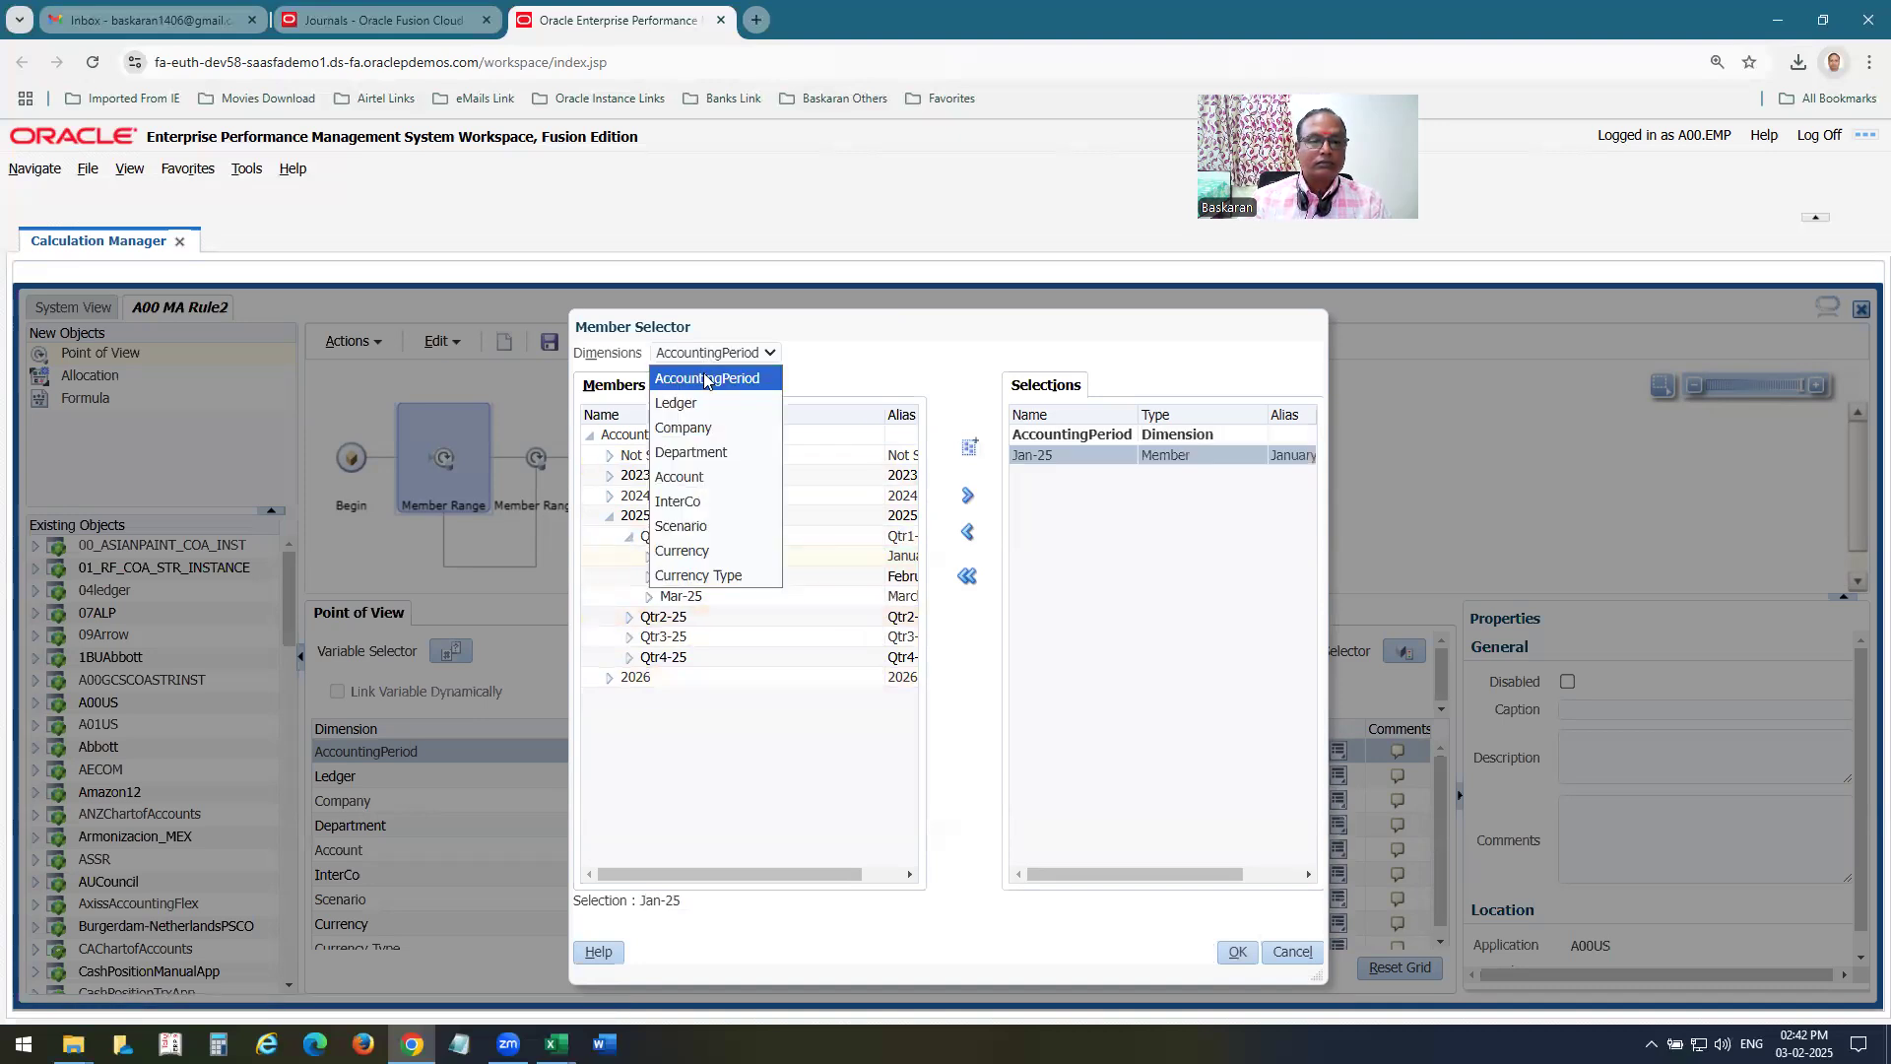
{"action": "left_click", "coordinate": [701, 403]}
{"action": "left_click", "coordinate": [609, 456]}
{"action": "left_click", "coordinate": [686, 495]}
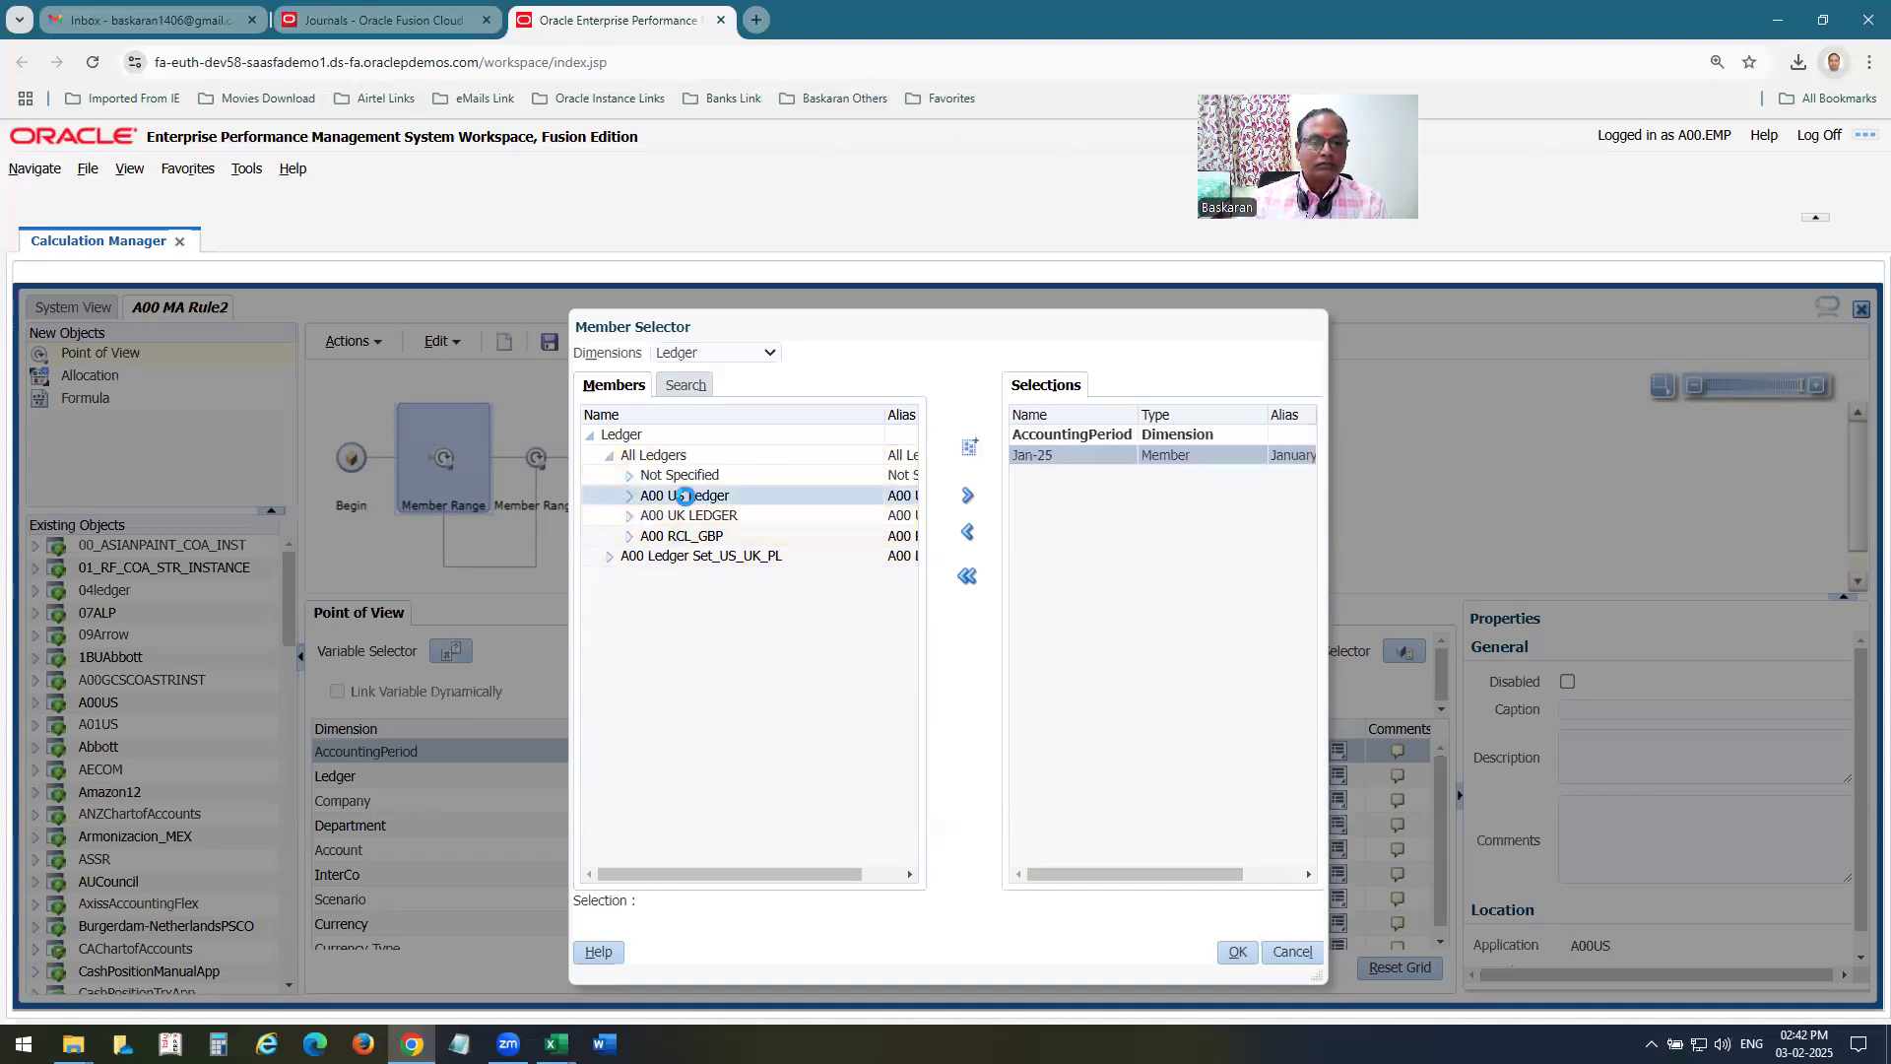
{"action": "left_click", "coordinate": [967, 495]}
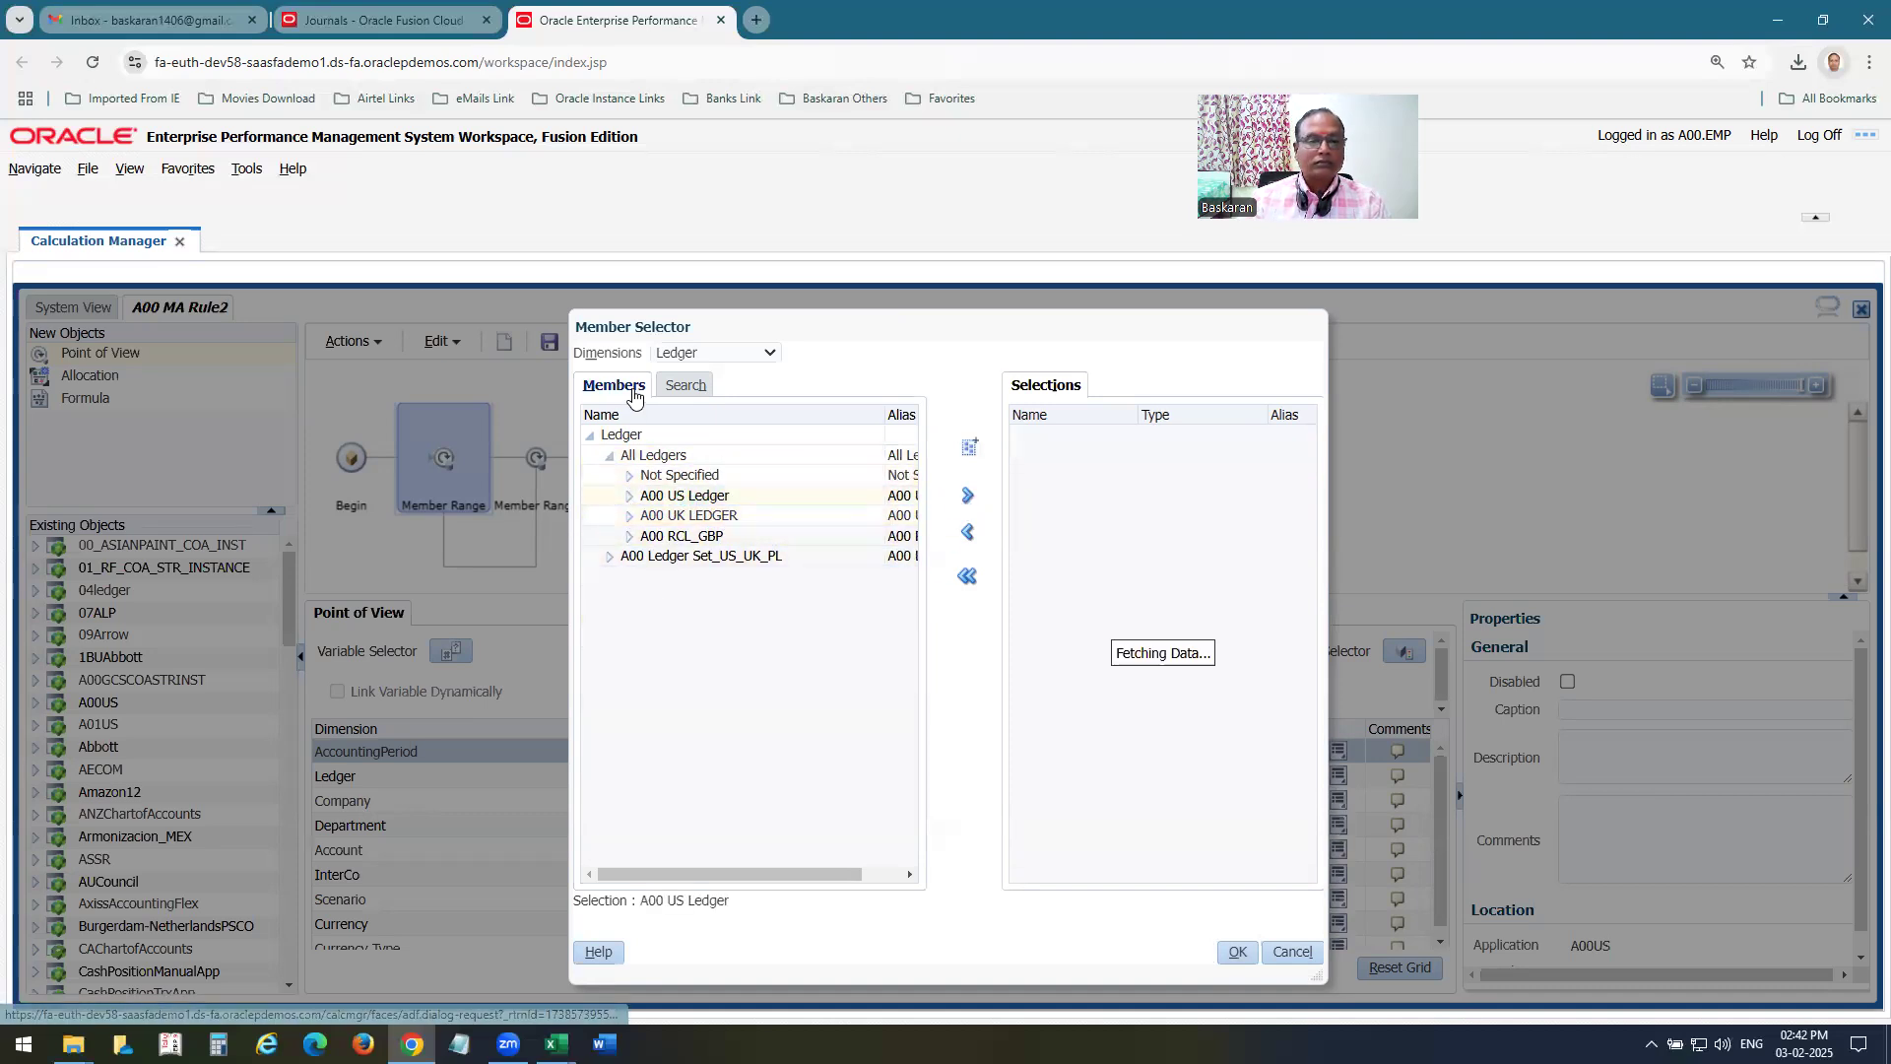
Add company 02 and InterCo value 00 to the point of view selections and widen the Member Selector.
{"action": "left_click", "coordinate": [672, 352]}
{"action": "left_click", "coordinate": [690, 421]}
{"action": "left_click", "coordinate": [609, 455]}
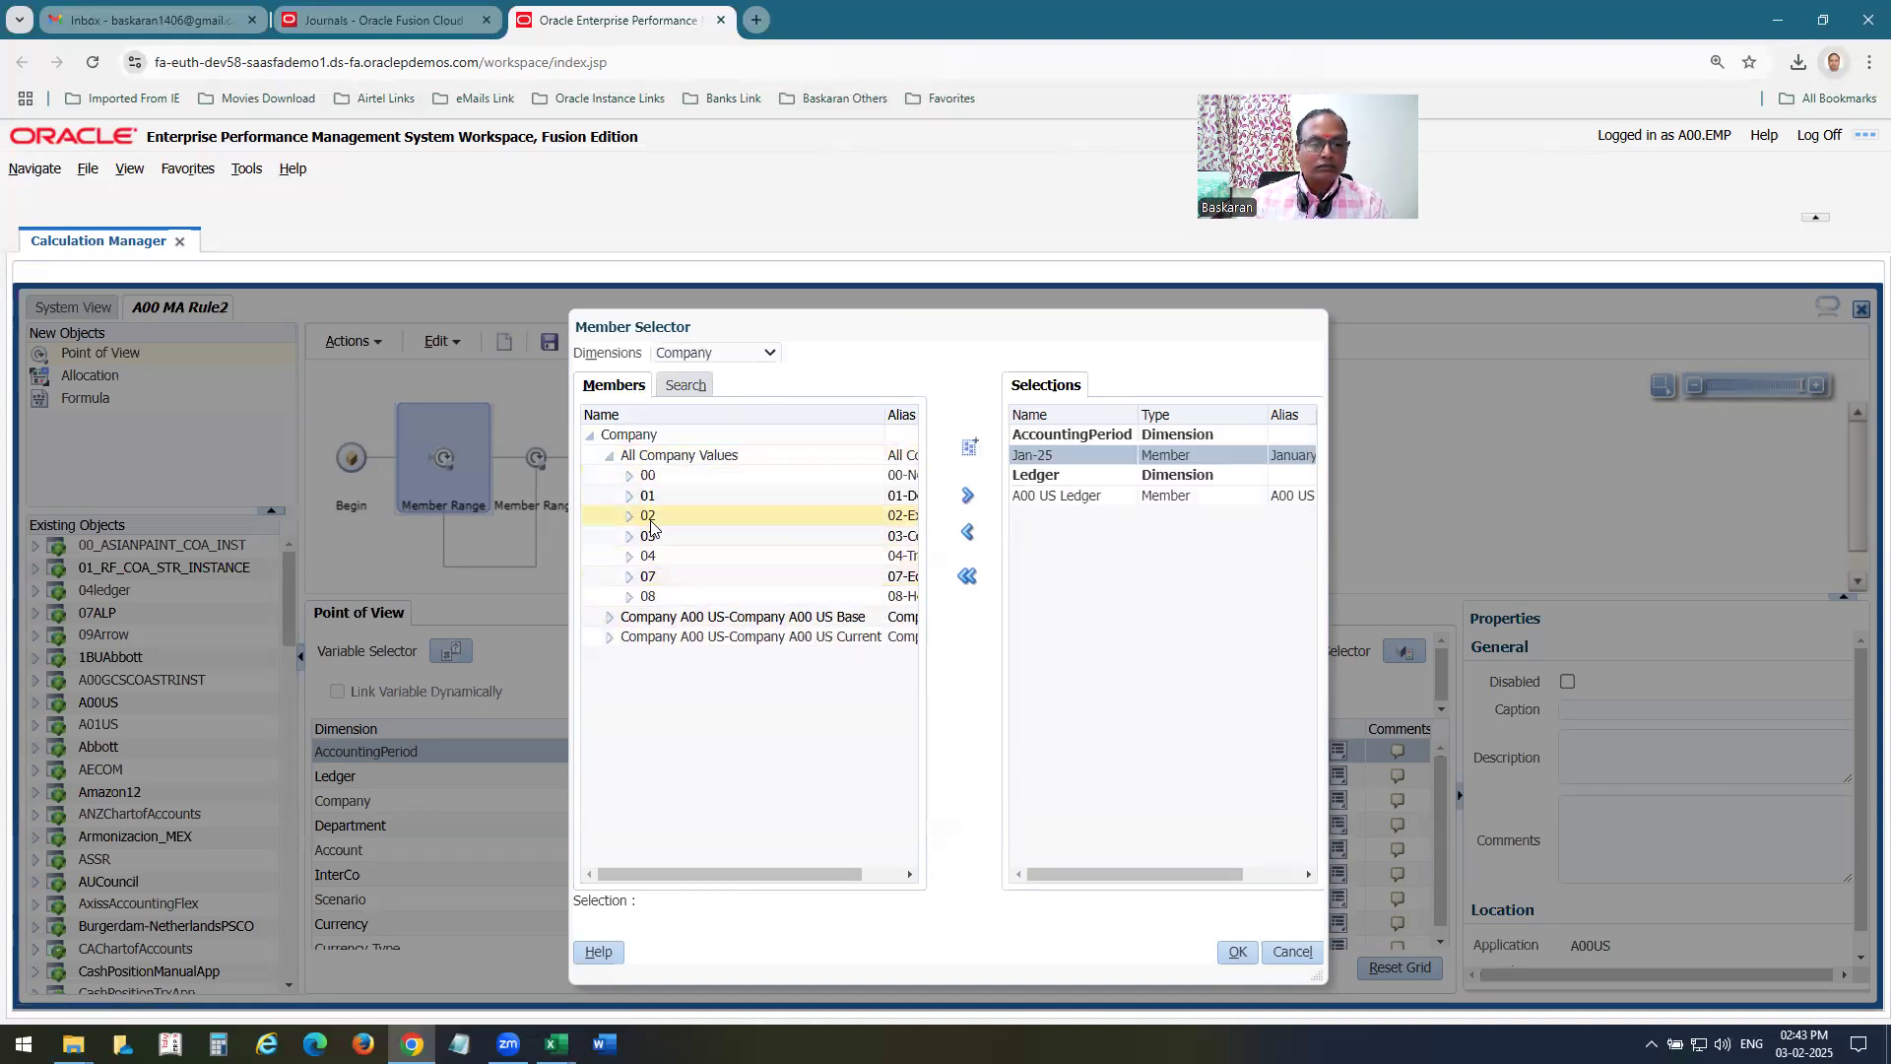
{"action": "left_click", "coordinate": [651, 522]}
{"action": "left_click", "coordinate": [967, 495]}
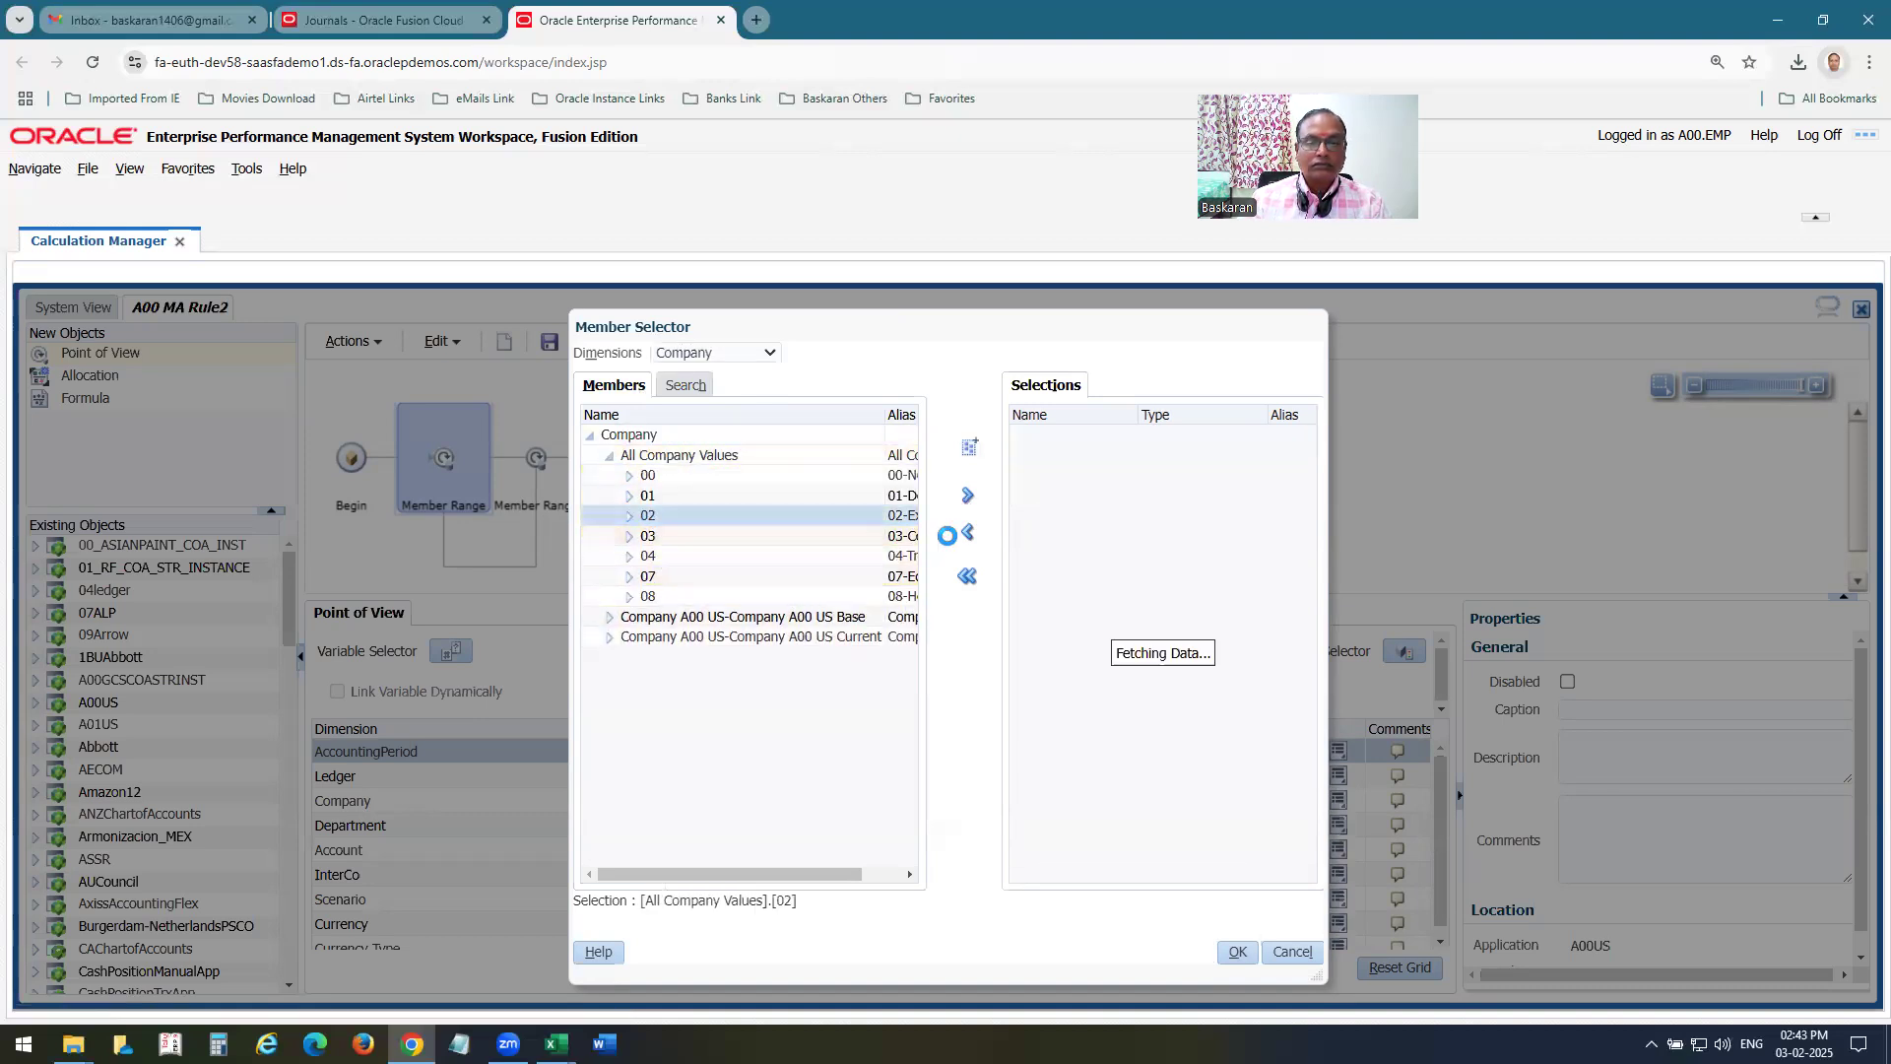
{"action": "left_click", "coordinate": [683, 360]}
{"action": "left_click", "coordinate": [678, 502]}
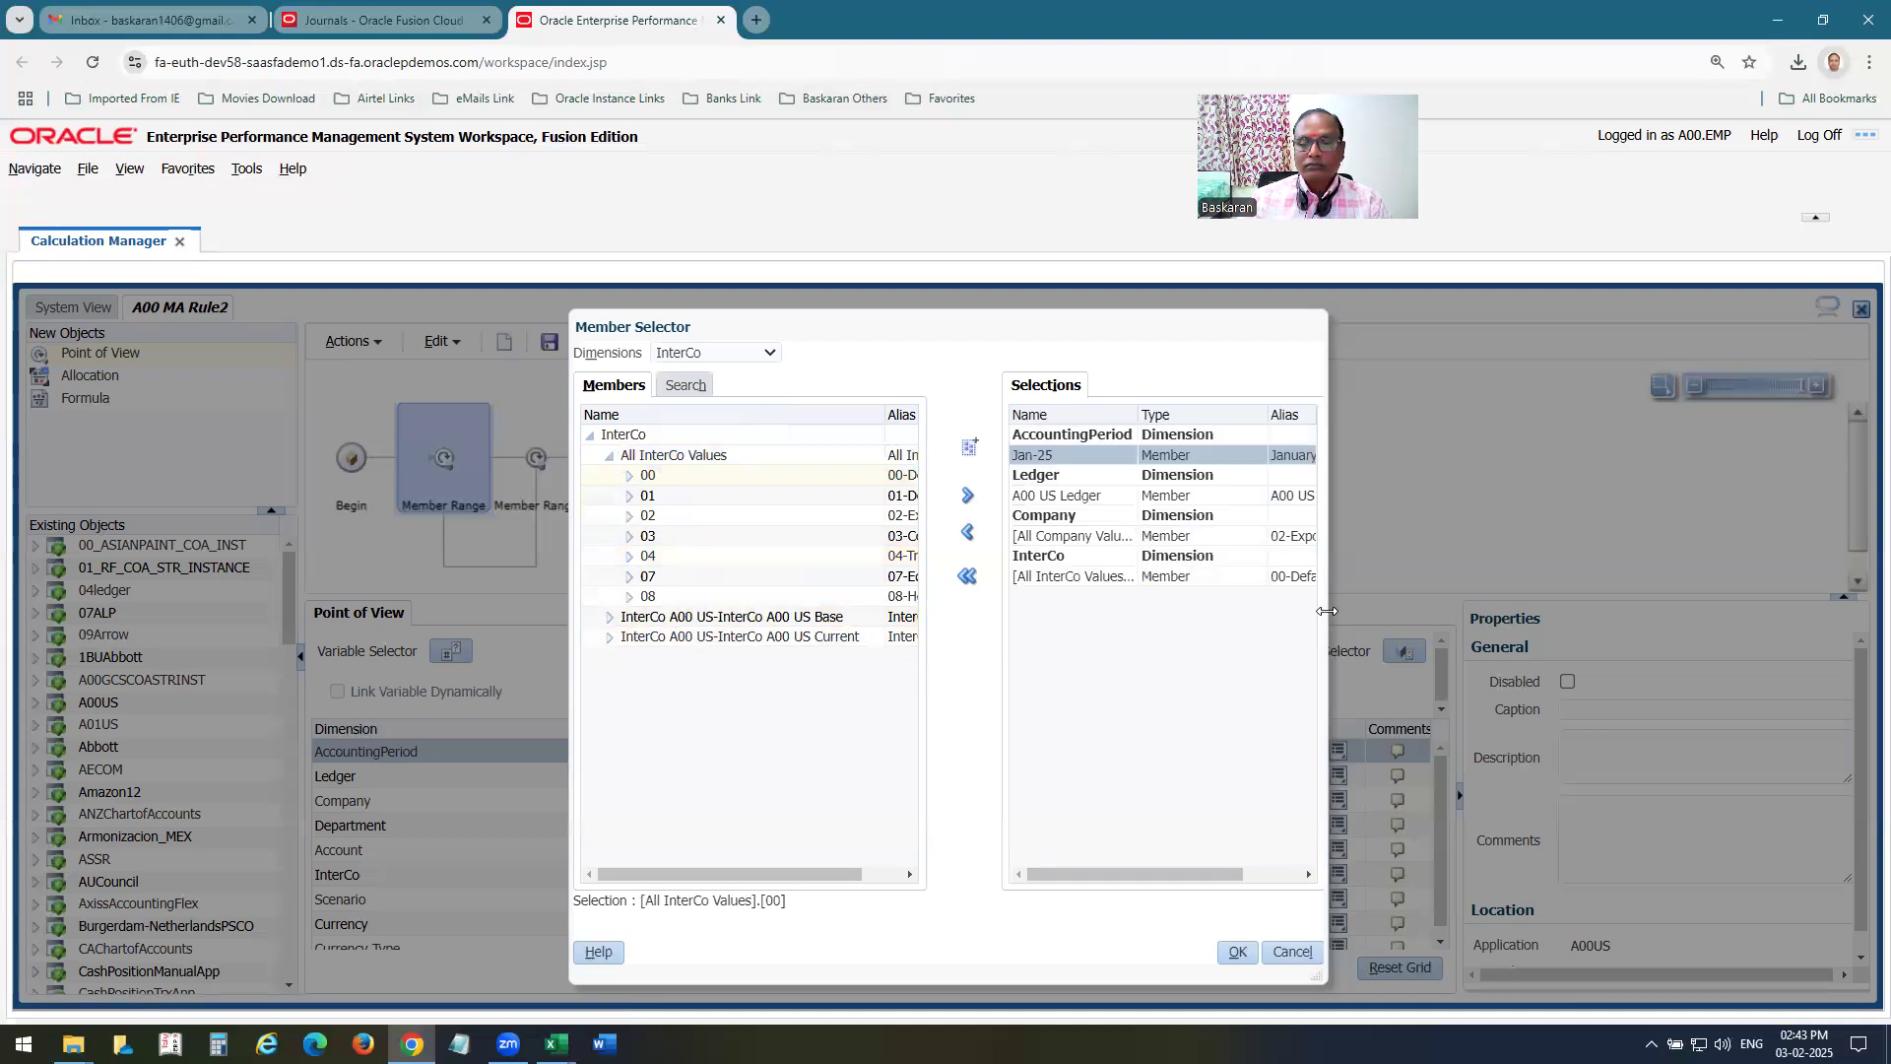
{"action": "left_click_drag", "start_coordinate": [1389, 615], "coordinate": [1446, 628]}
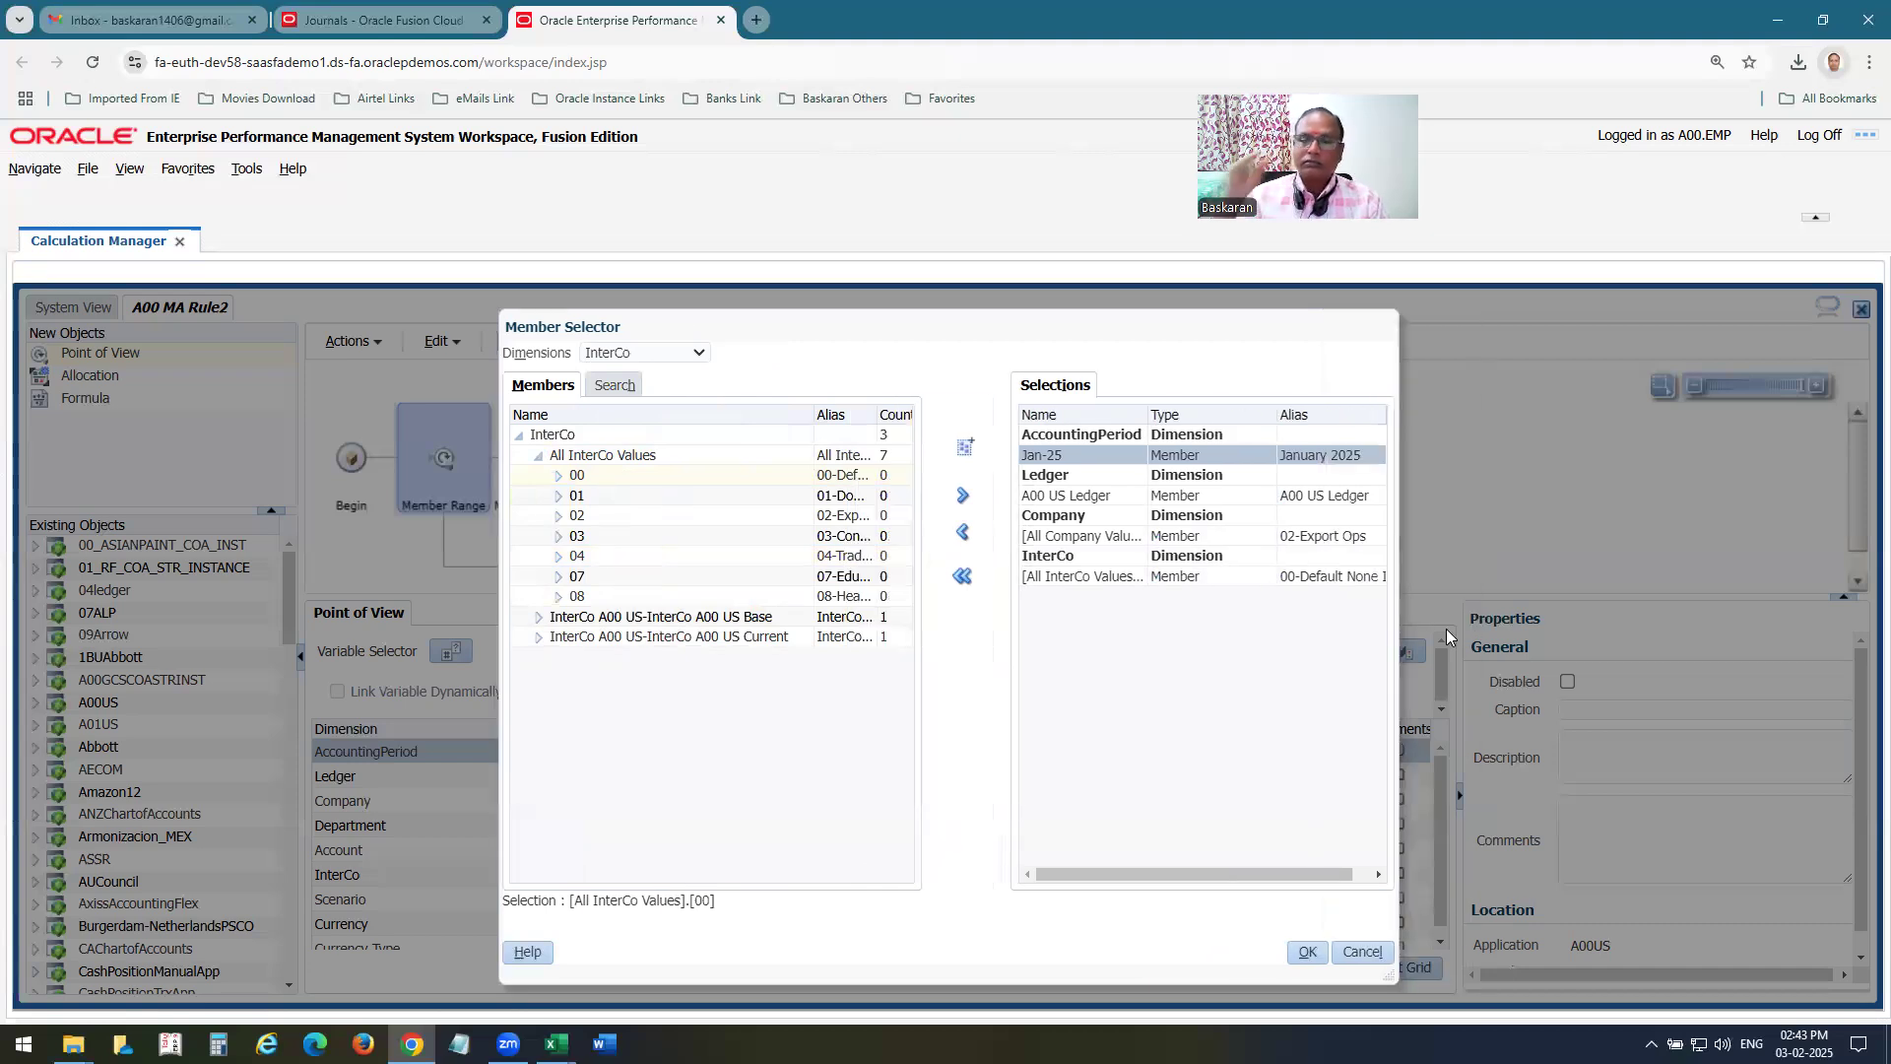
Add USD as the Currency member of the point of view.
{"action": "left_click", "coordinate": [624, 356]}
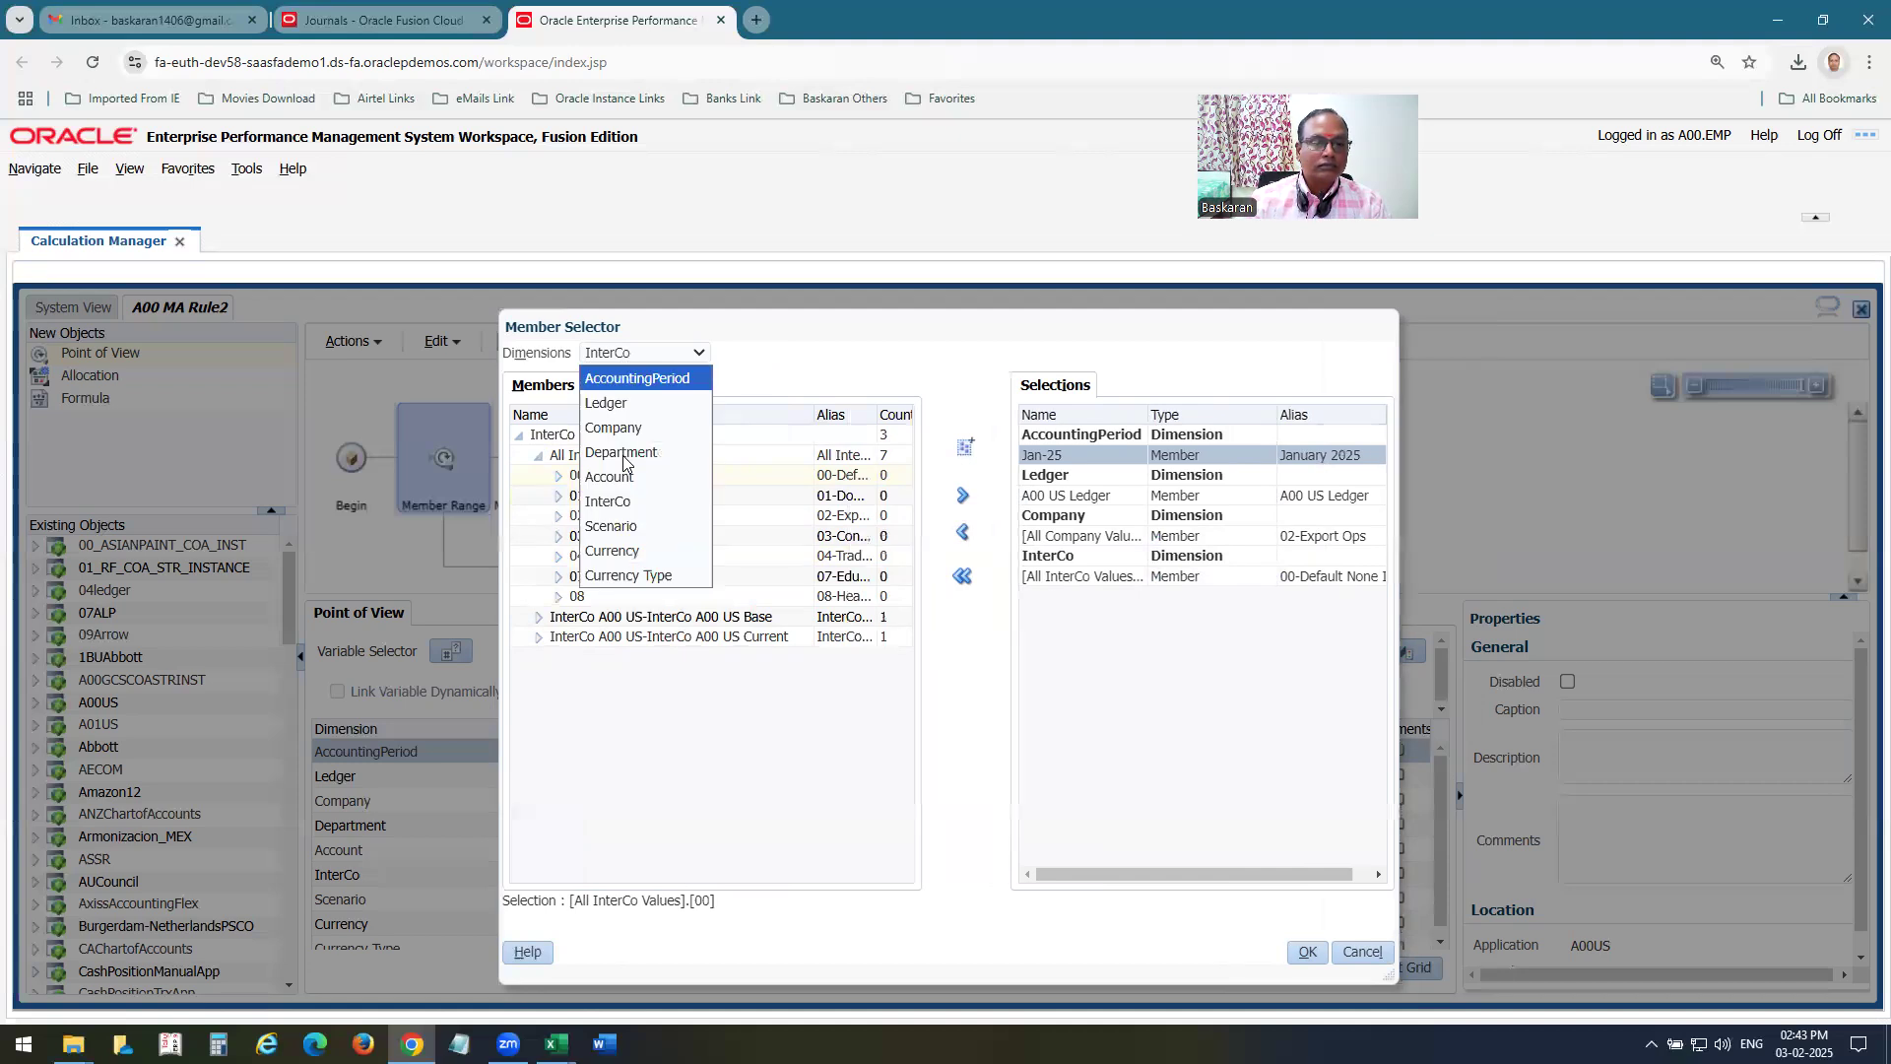
{"action": "left_click", "coordinate": [630, 552]}
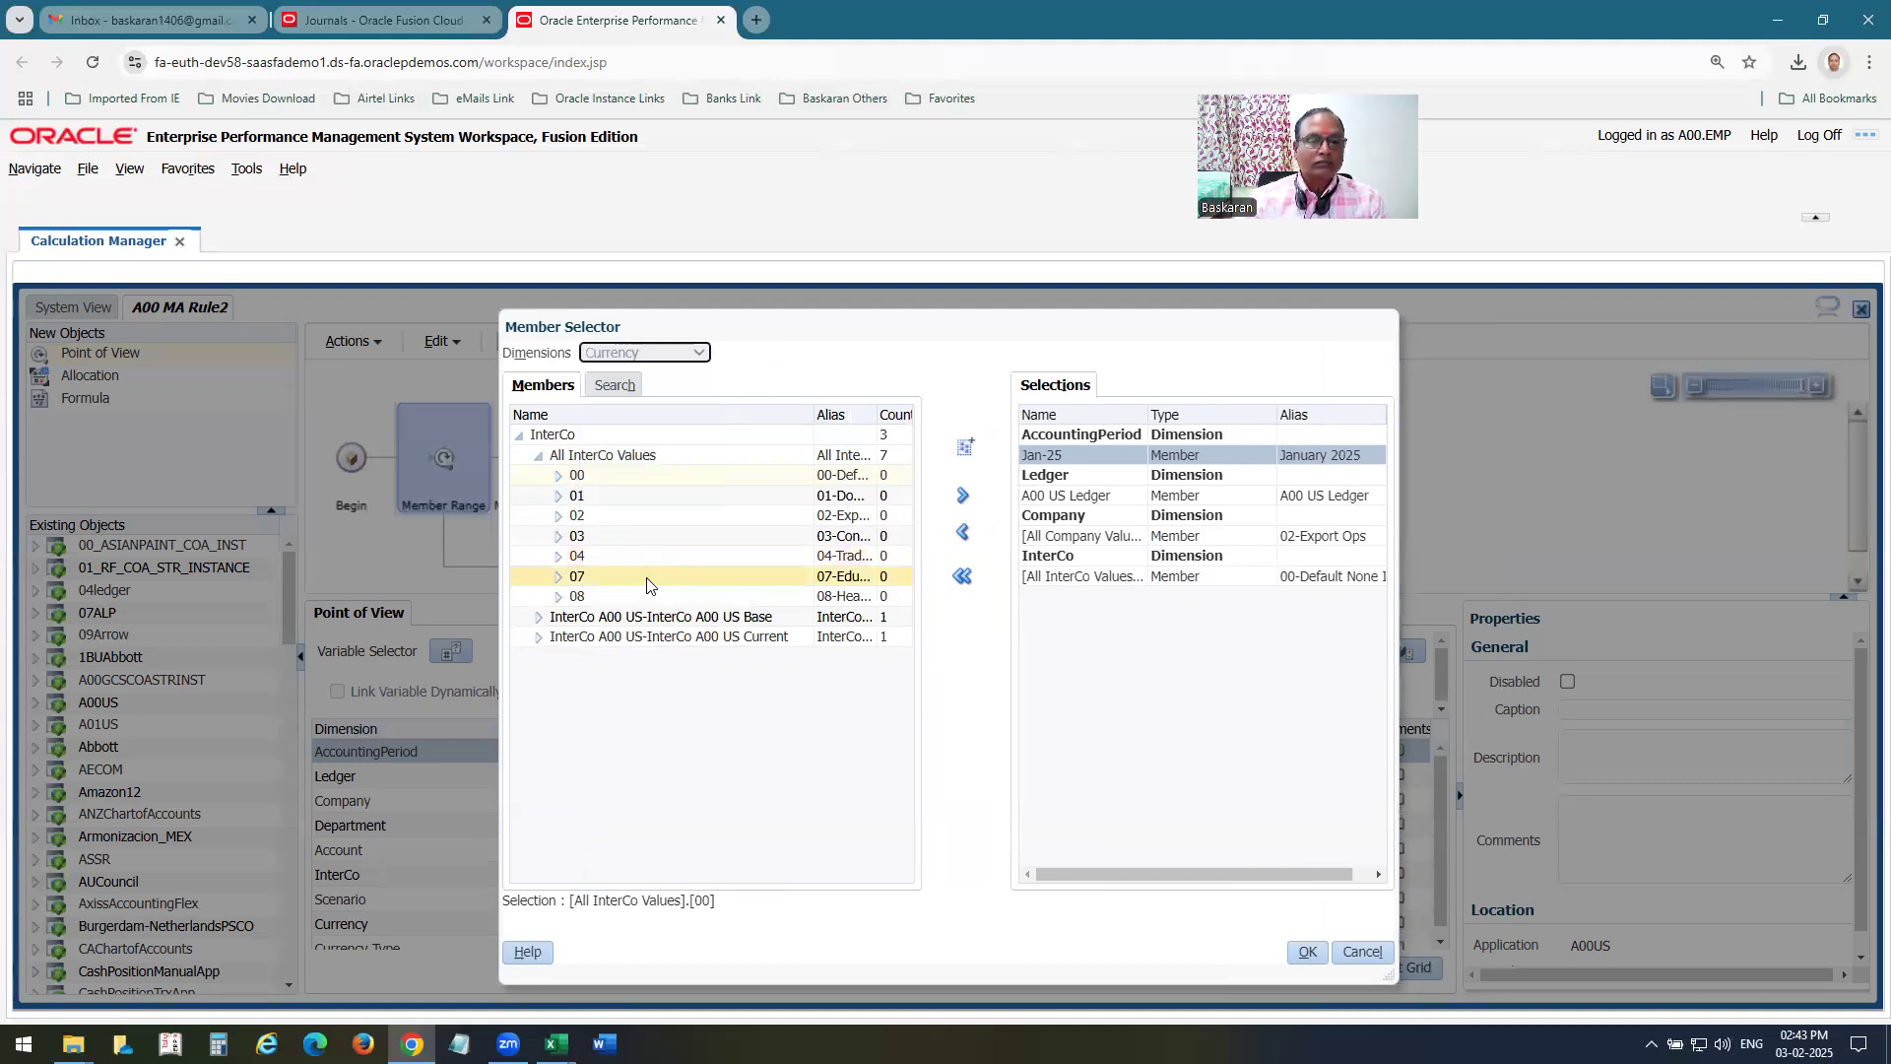
{"action": "left_click_drag", "start_coordinate": [906, 461], "coordinate": [907, 774]}
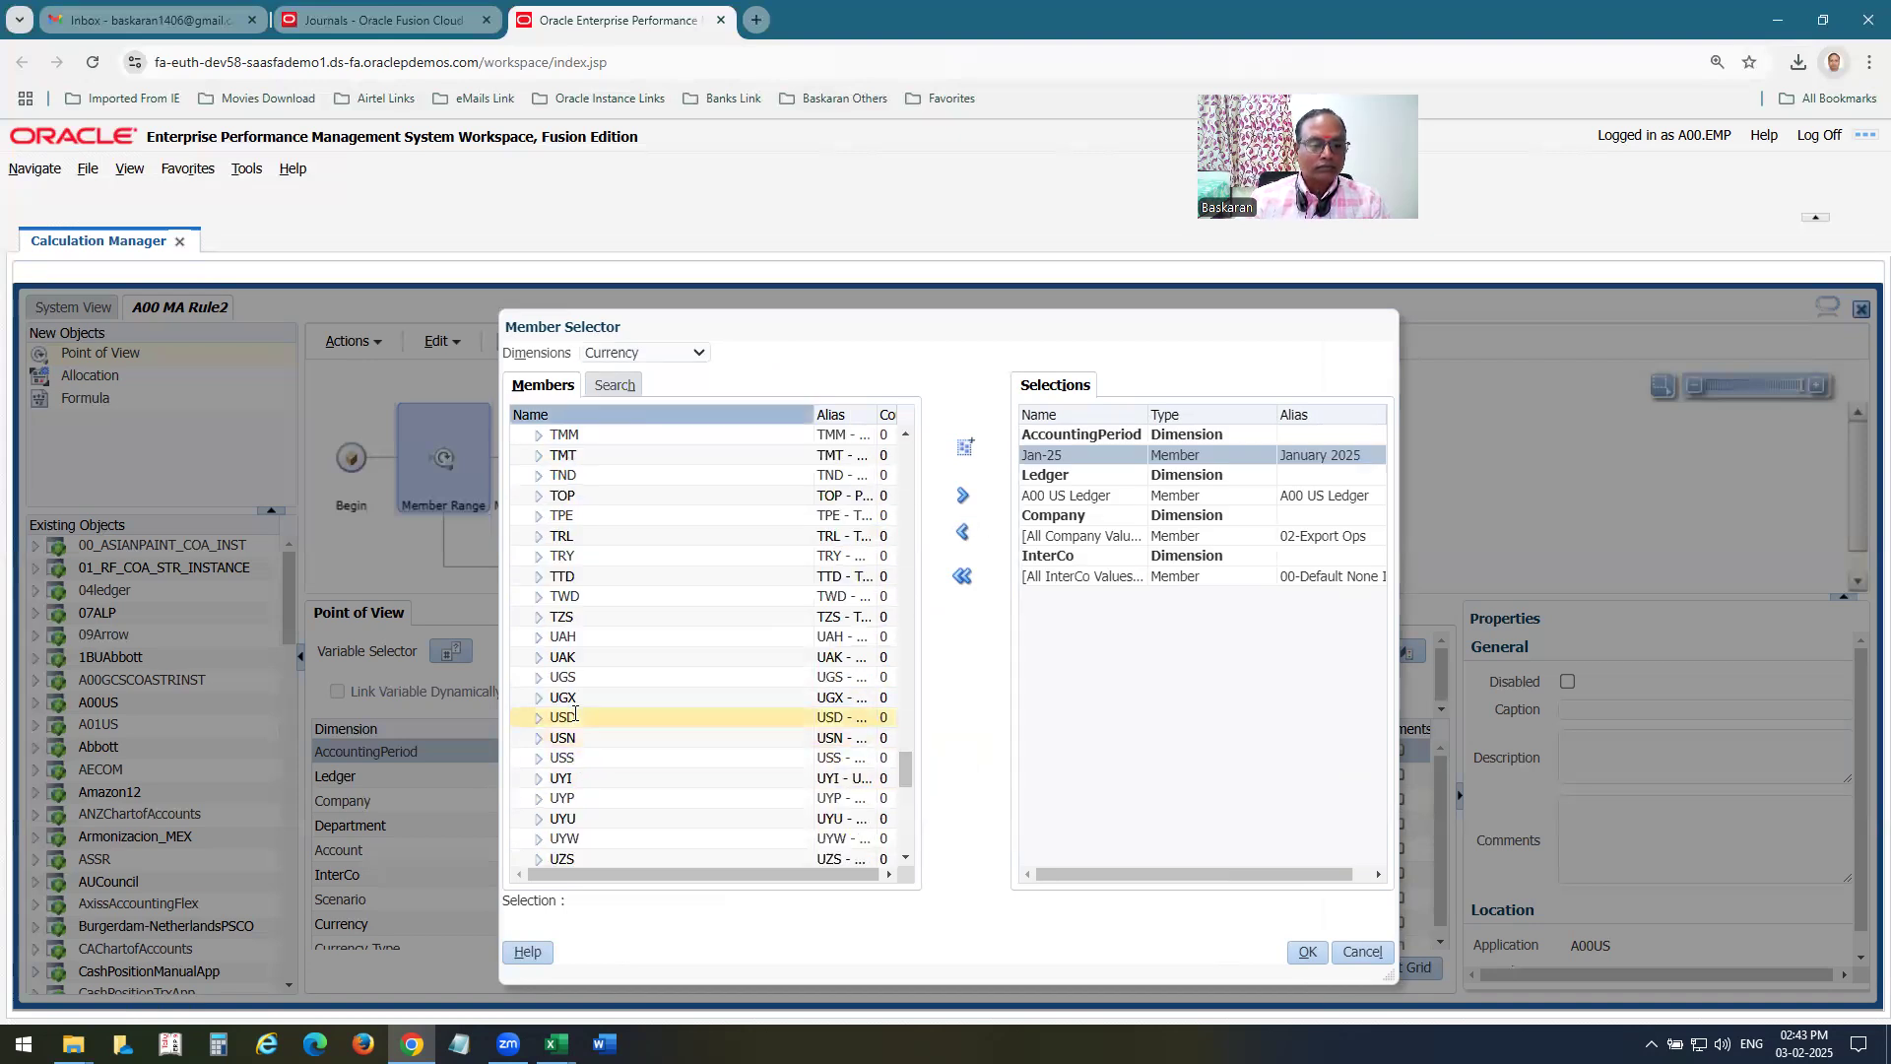
{"action": "left_click", "coordinate": [576, 718]}
{"action": "left_click", "coordinate": [963, 500]}
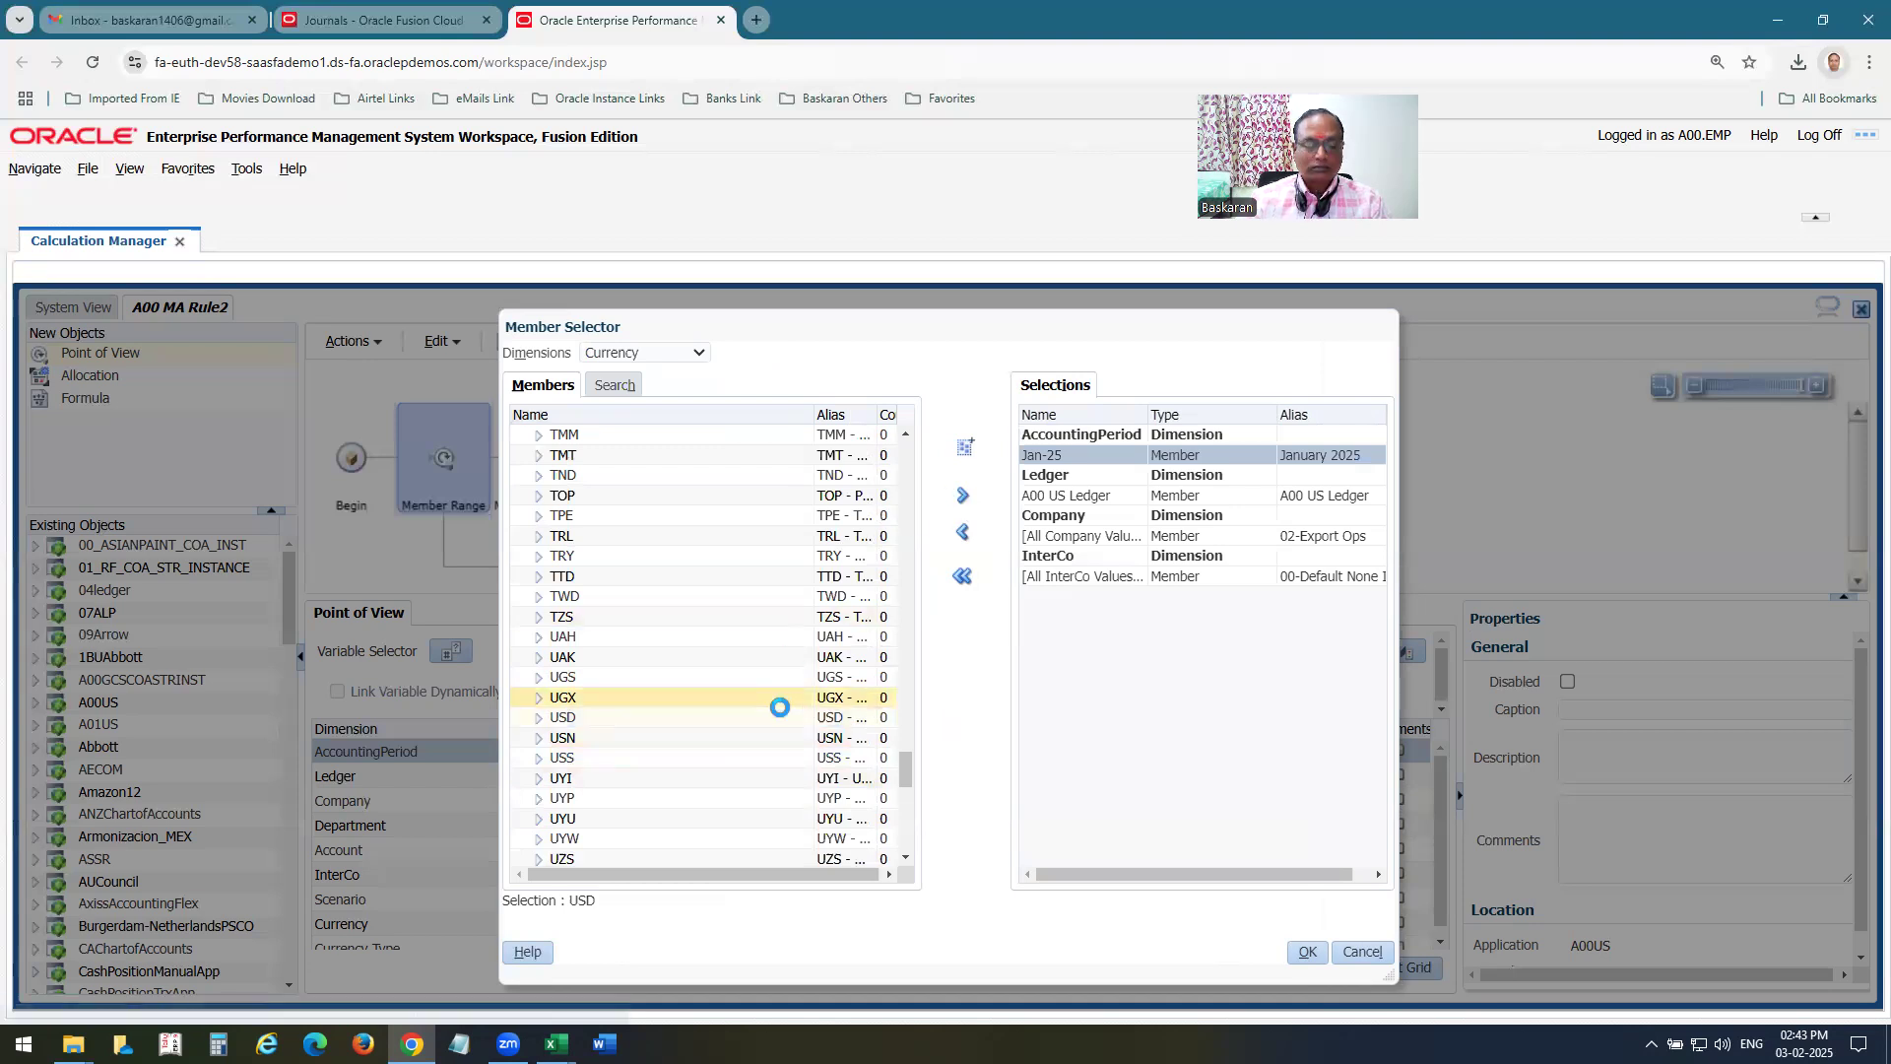
Check the POV plan on Excel's Mass Allocation sheet, and complete the point of view with currency type Total.
{"action": "key", "text": "alt+Tab"}
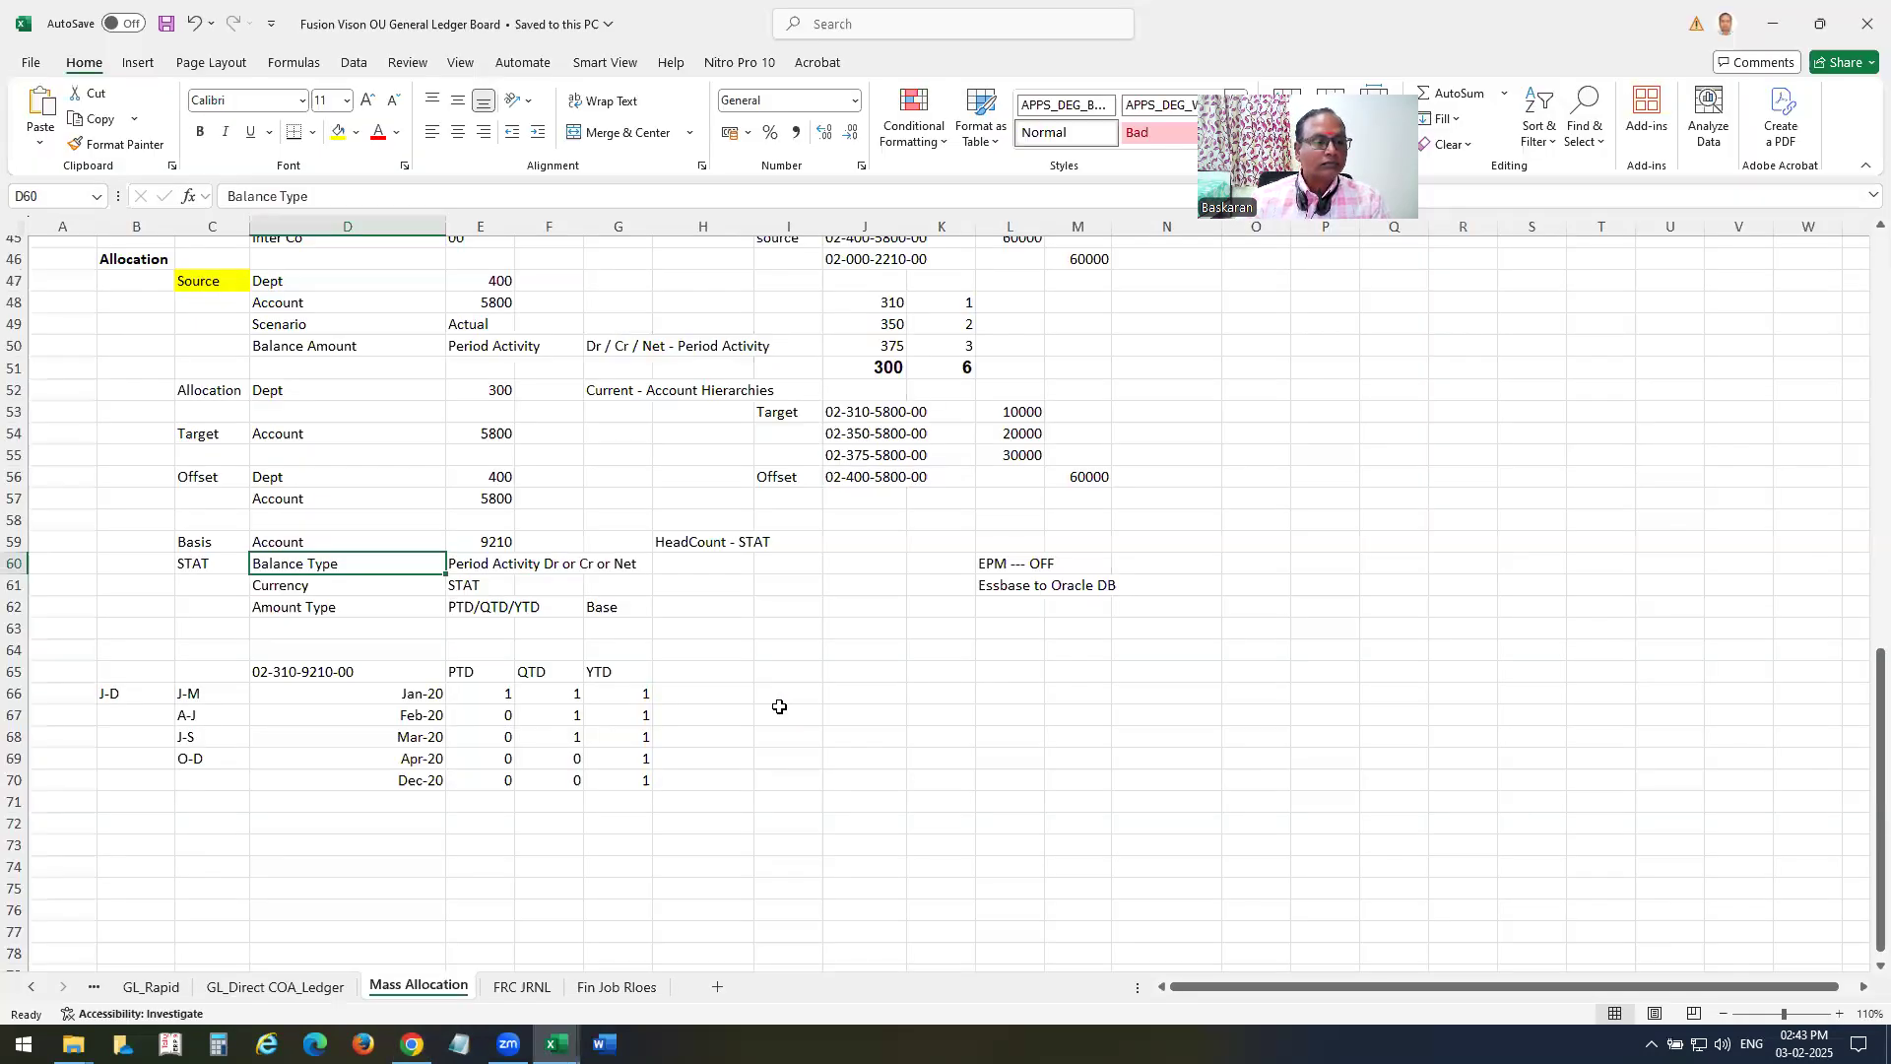
{"action": "scroll", "coordinate": [779, 707], "scroll_direction": "up", "scroll_amount": 4}
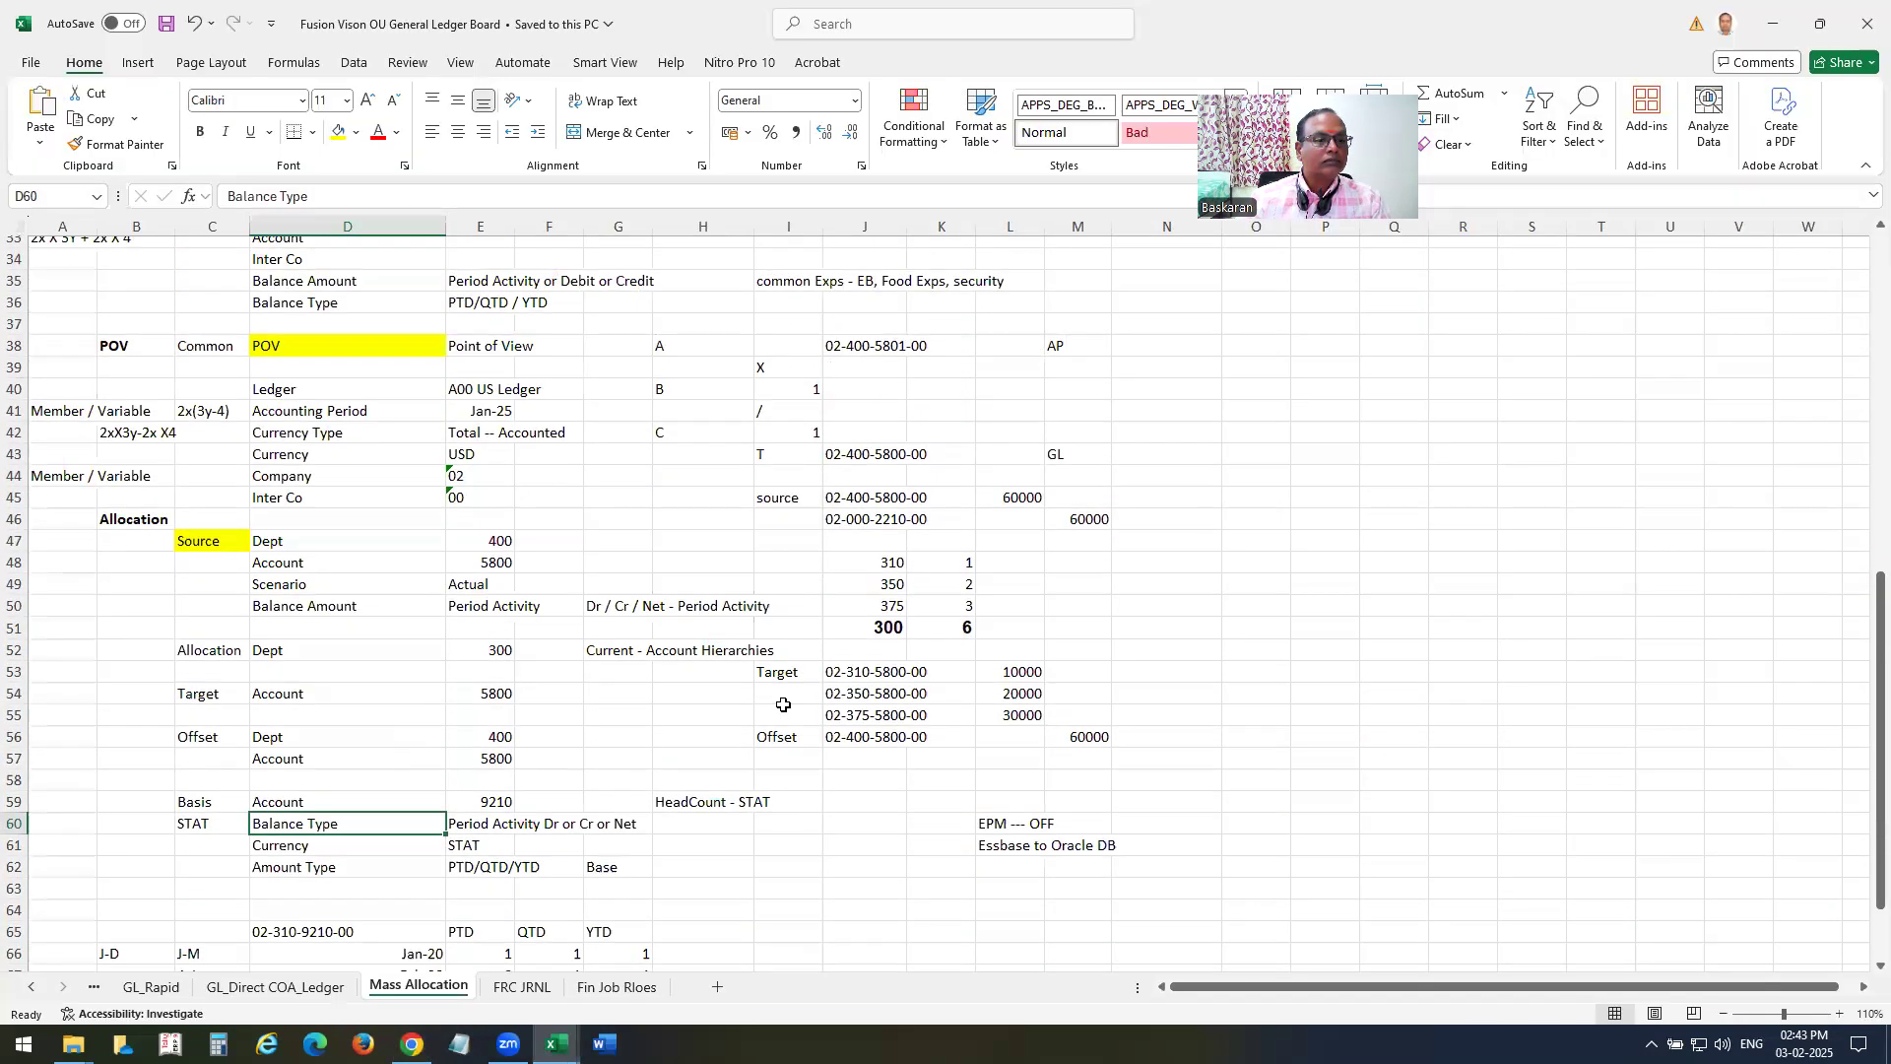
{"action": "scroll", "coordinate": [784, 705], "scroll_direction": "up", "scroll_amount": 4}
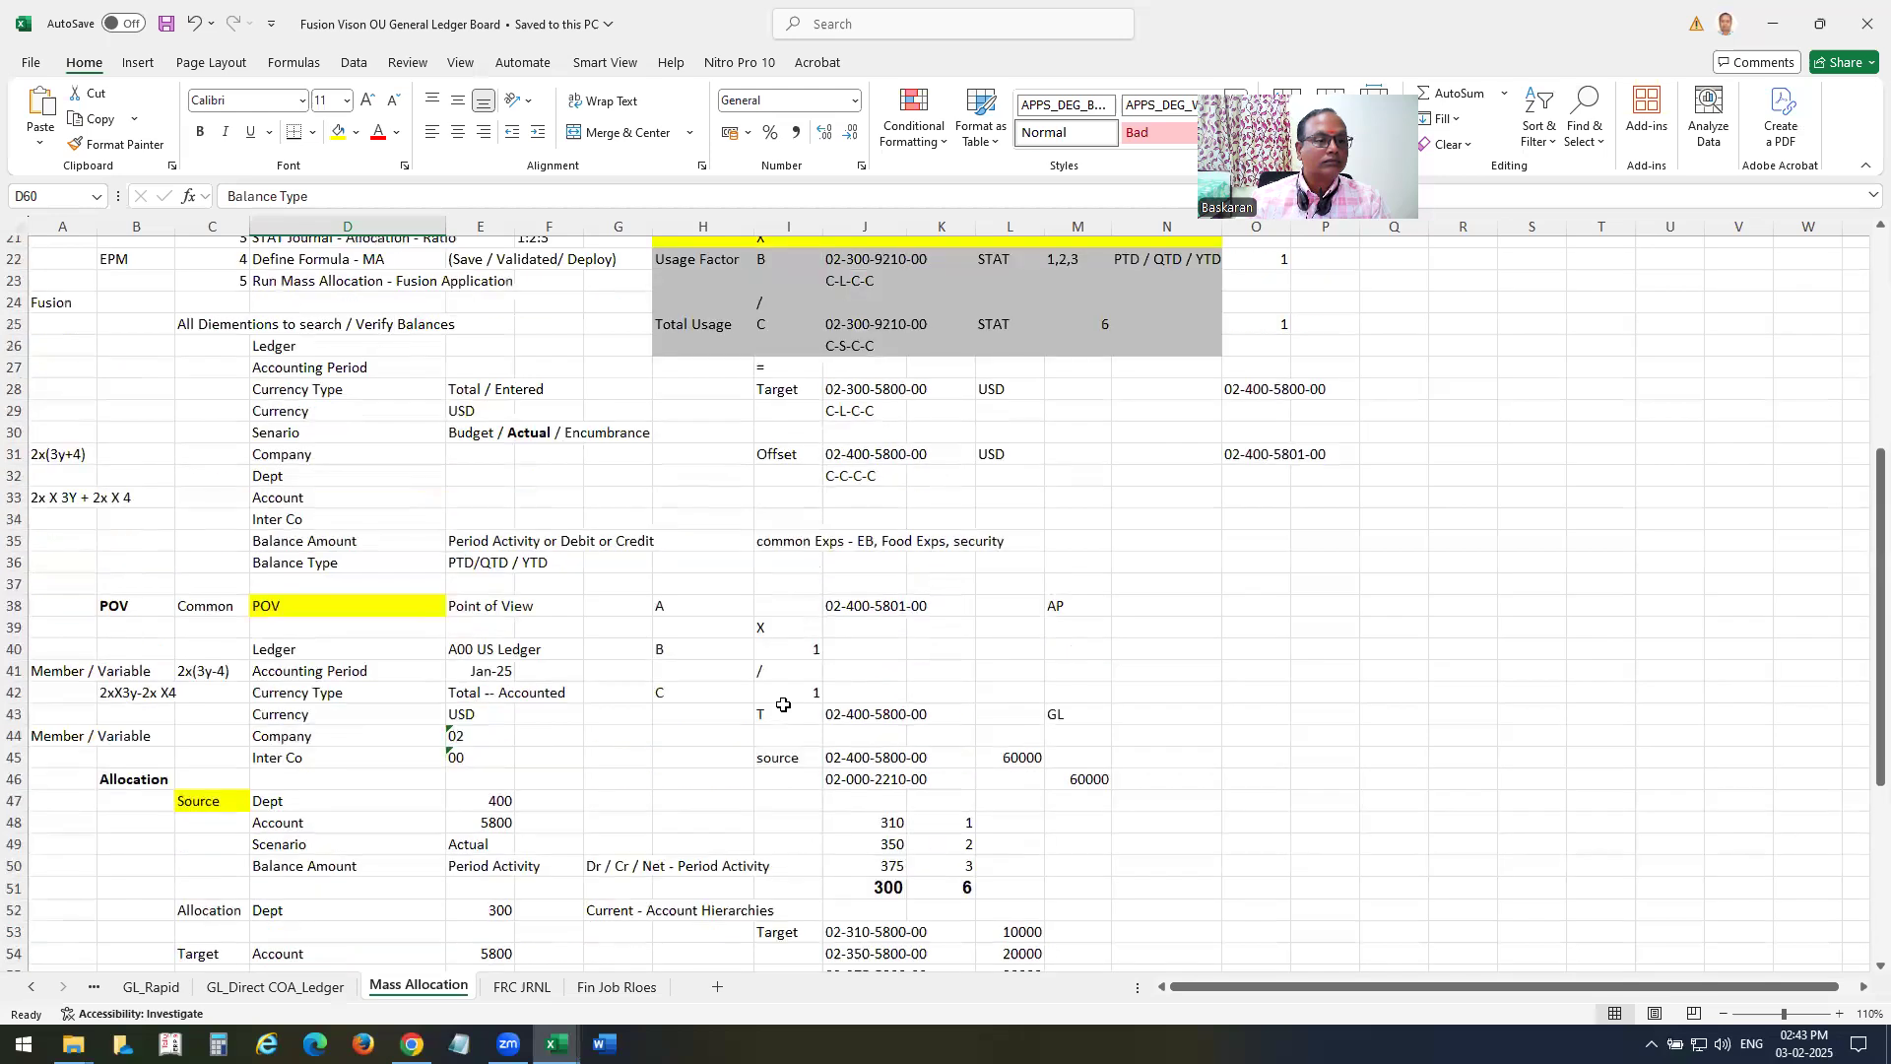
{"action": "scroll", "coordinate": [783, 706], "scroll_direction": "down", "scroll_amount": 2}
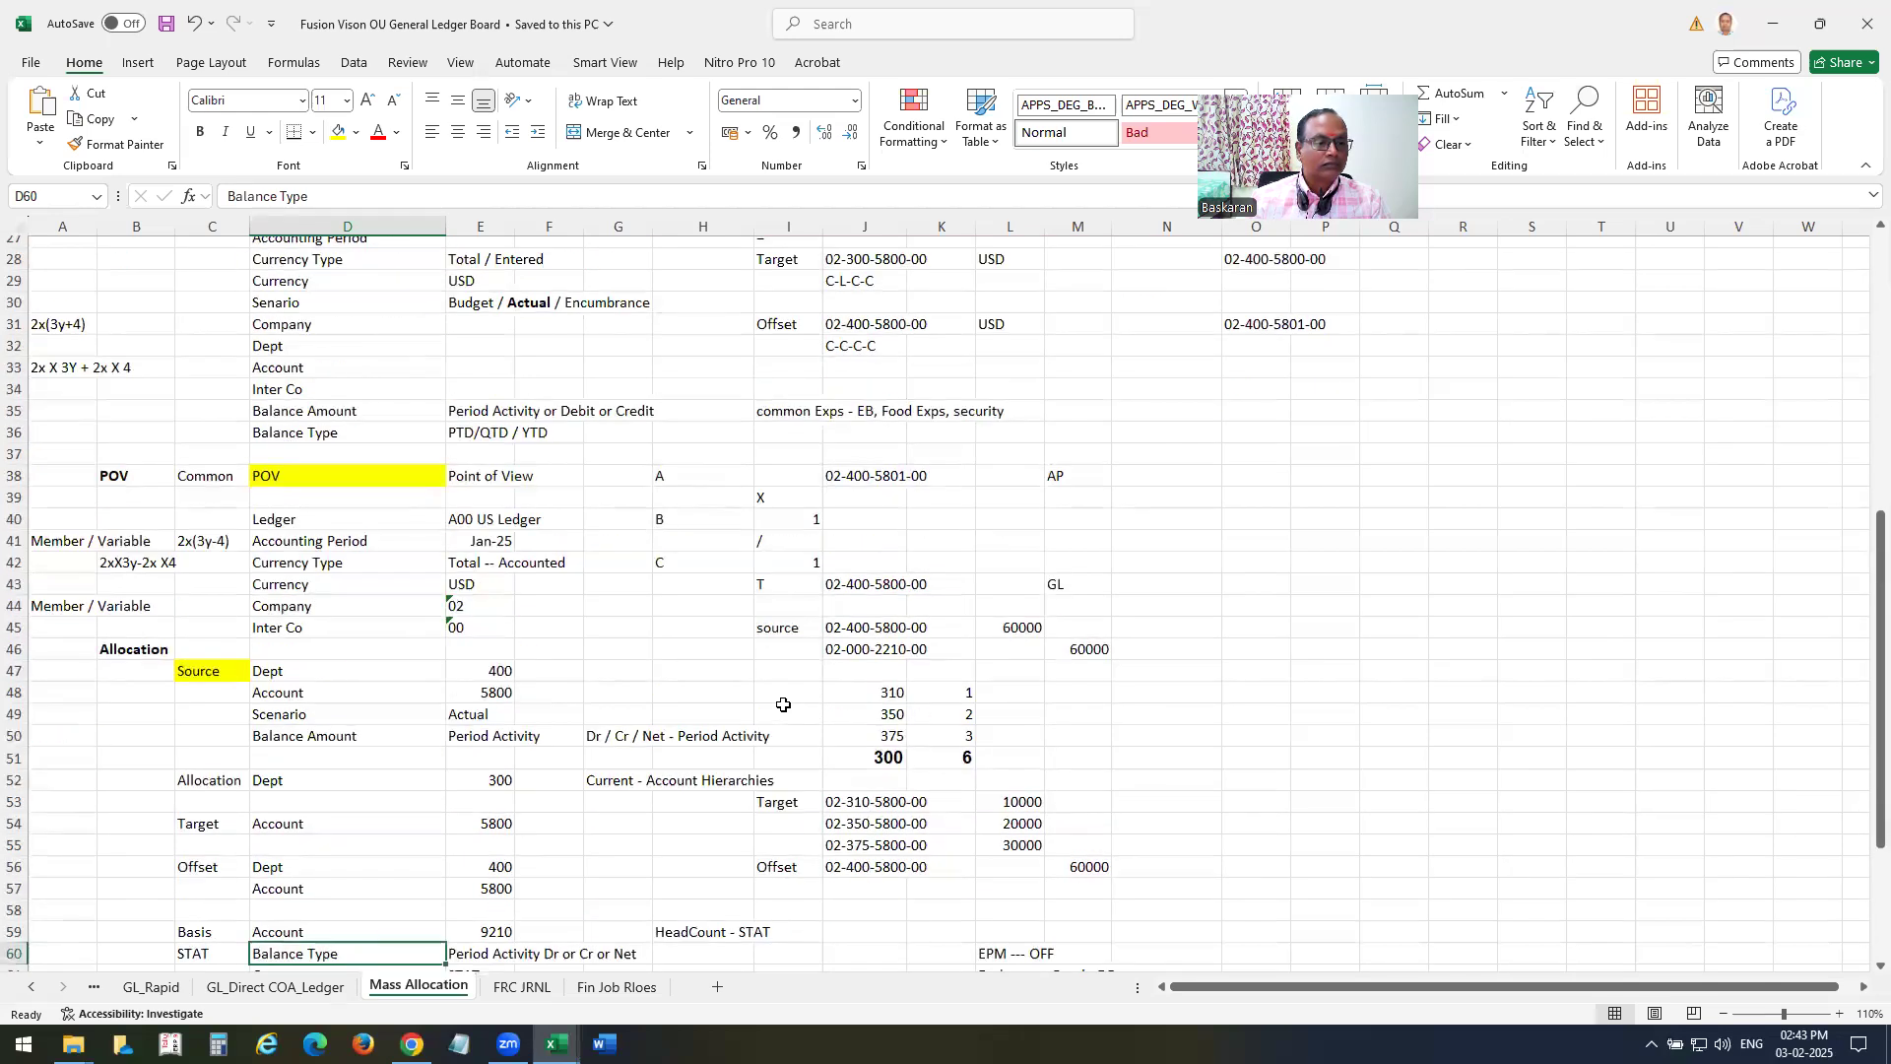
{"action": "key", "text": "alt+Tab"}
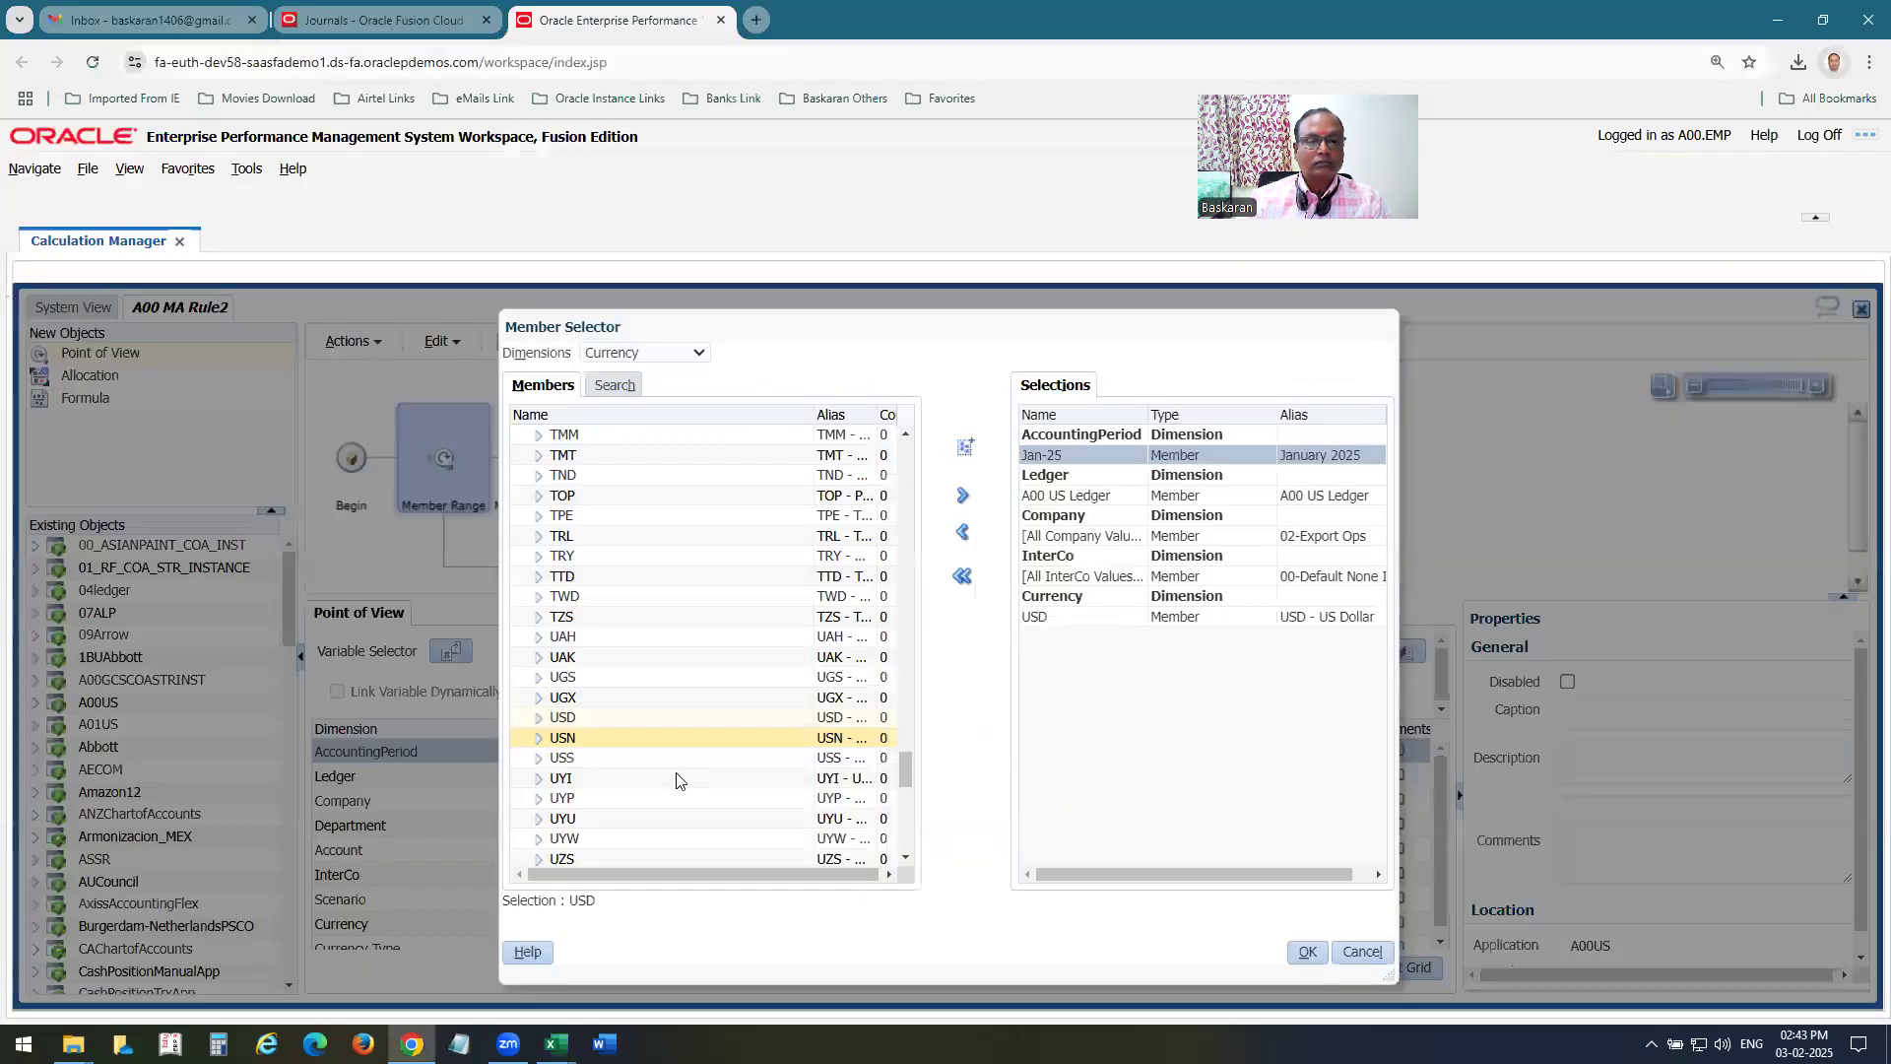
{"action": "left_click", "coordinate": [654, 353]}
{"action": "left_click", "coordinate": [654, 576]}
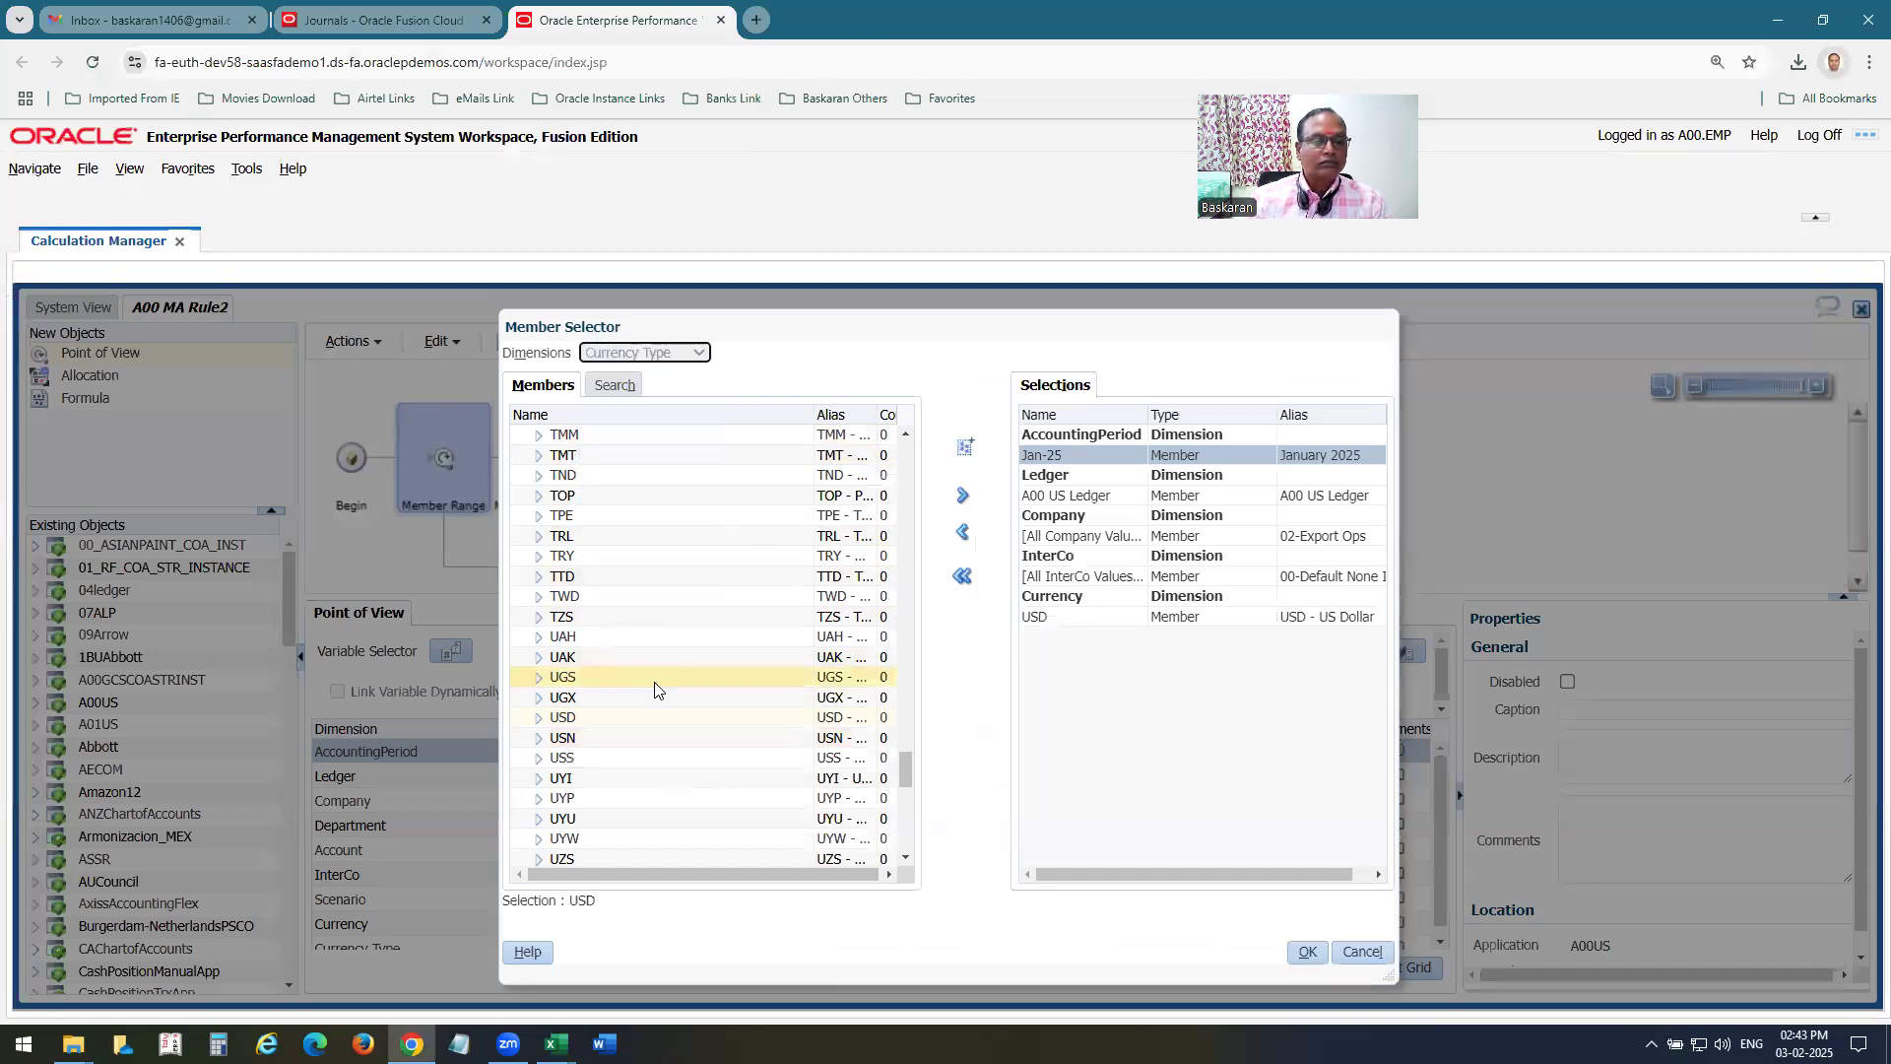
{"action": "left_click", "coordinate": [564, 456]}
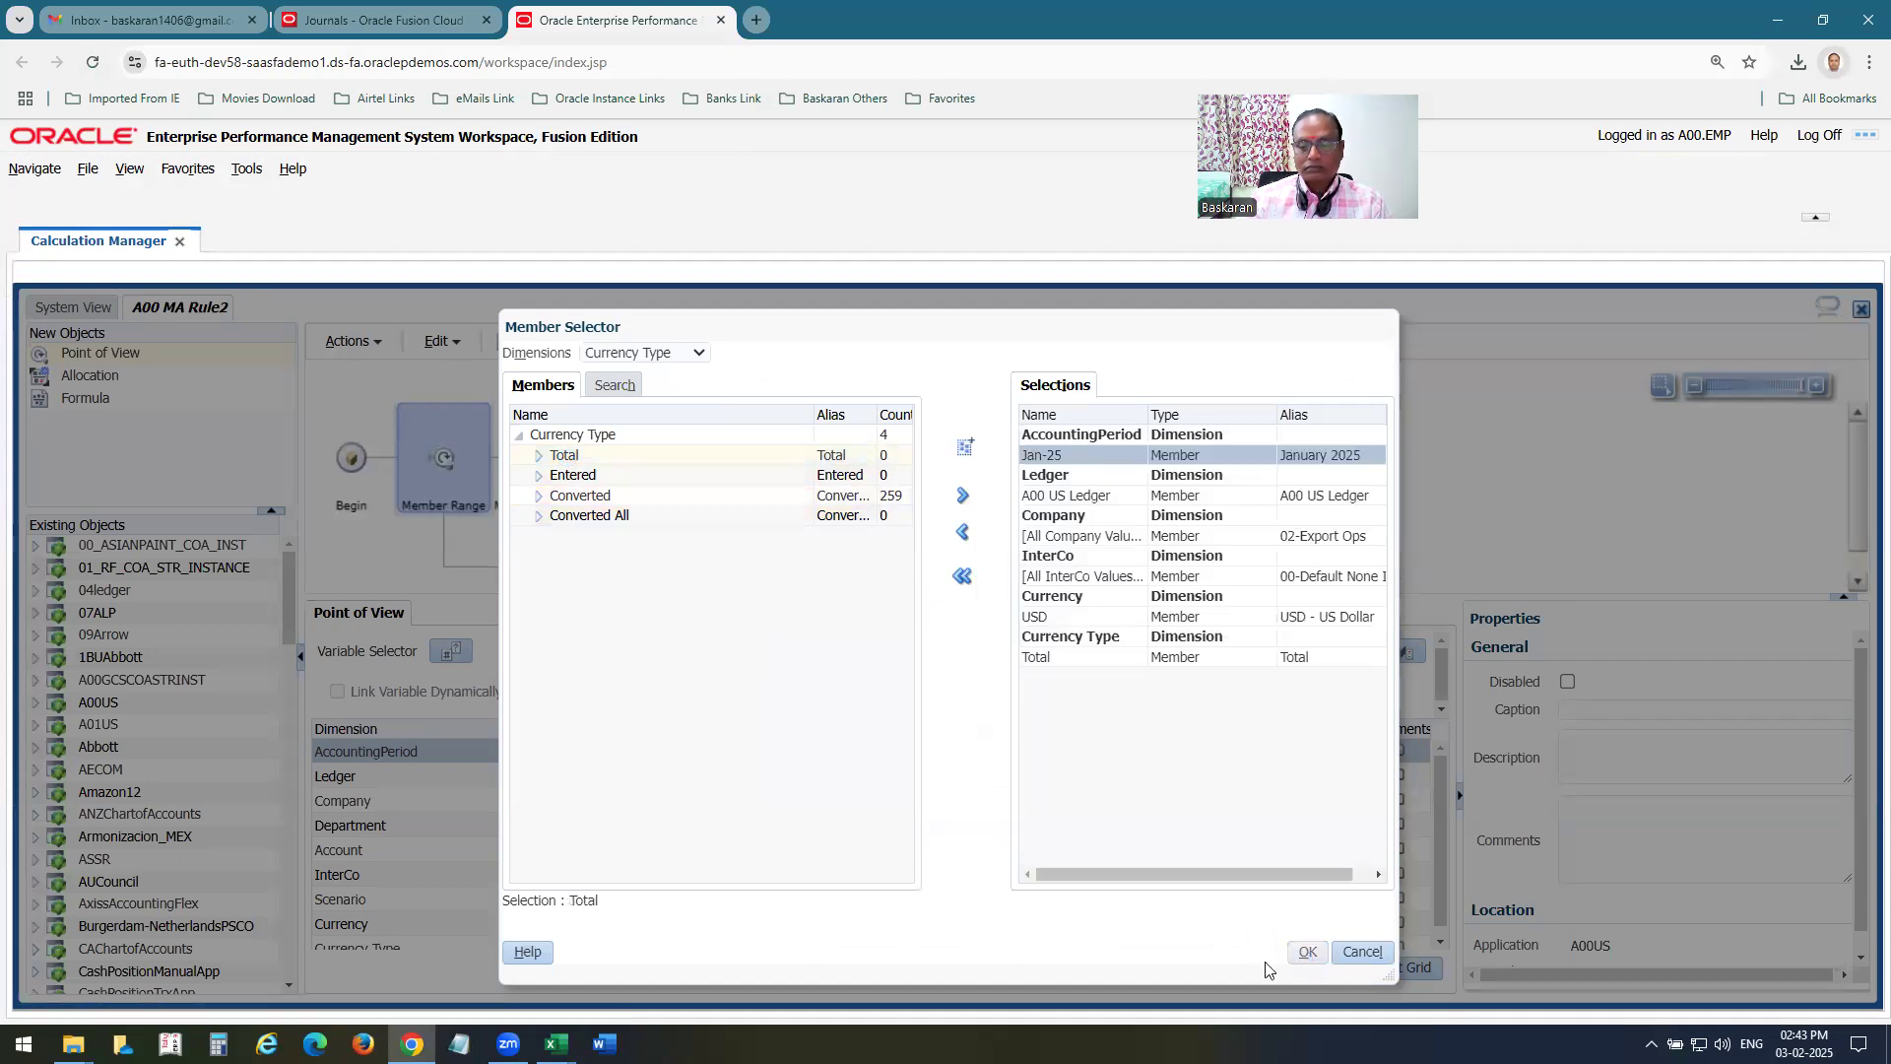
{"action": "left_click", "coordinate": [1307, 952]}
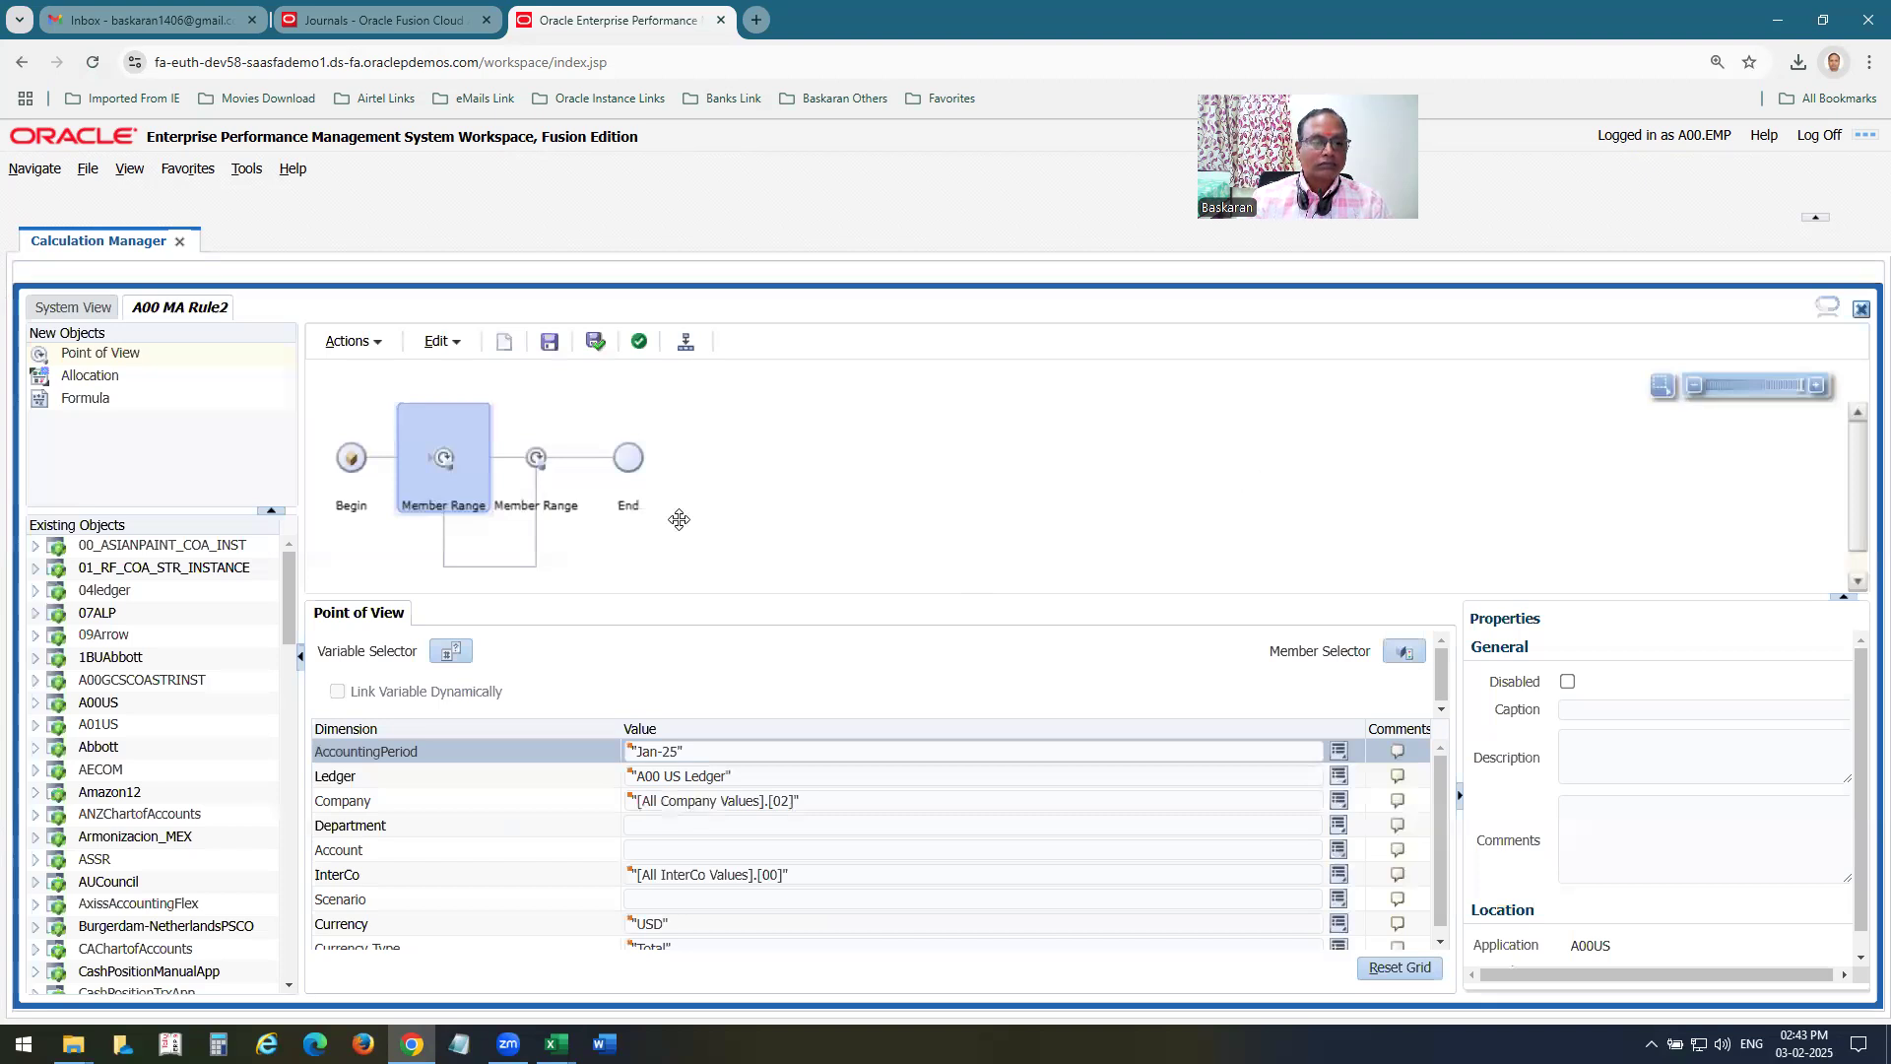
Insert an Allocation inside the Member Range and advance the Allocate Wizard to the Source page, leaving Department and Account unfixed.
{"action": "left_click_drag", "start_coordinate": [40, 384], "coordinate": [513, 456]}
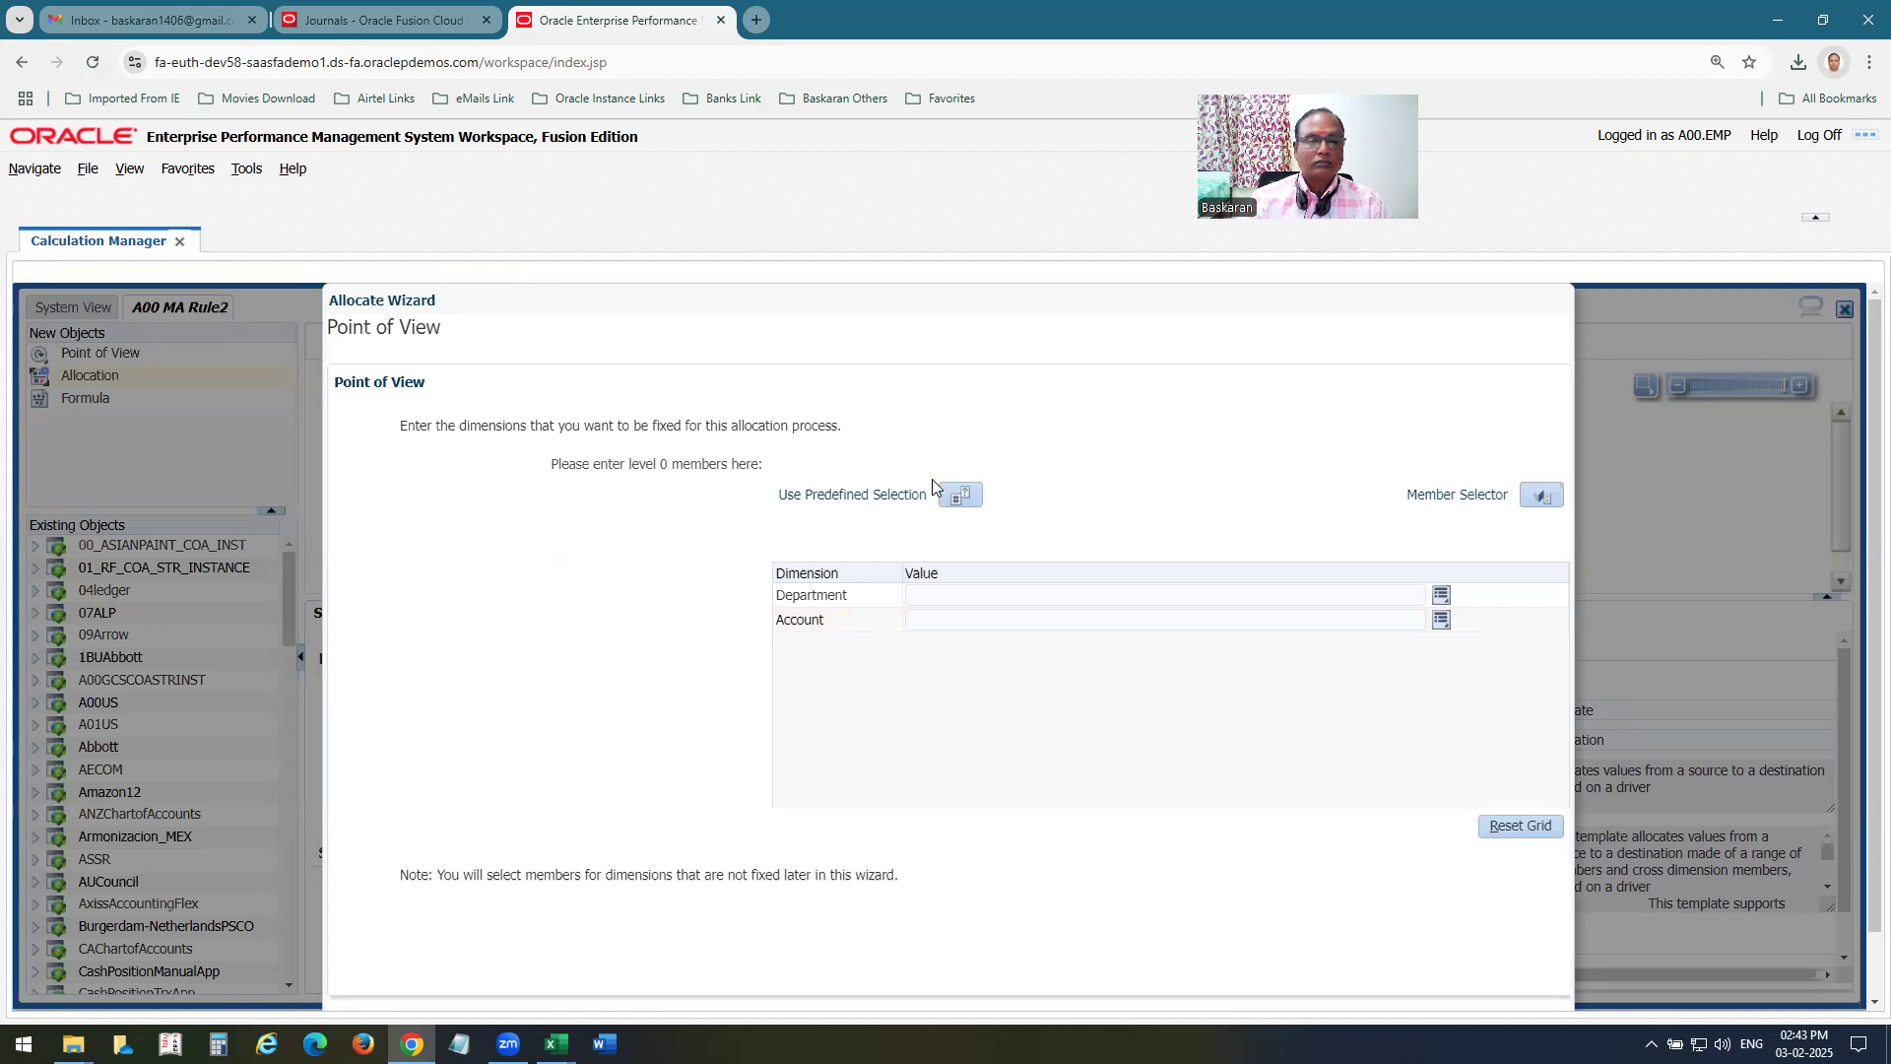
{"action": "scroll", "coordinate": [992, 545], "scroll_direction": "down", "scroll_amount": 1}
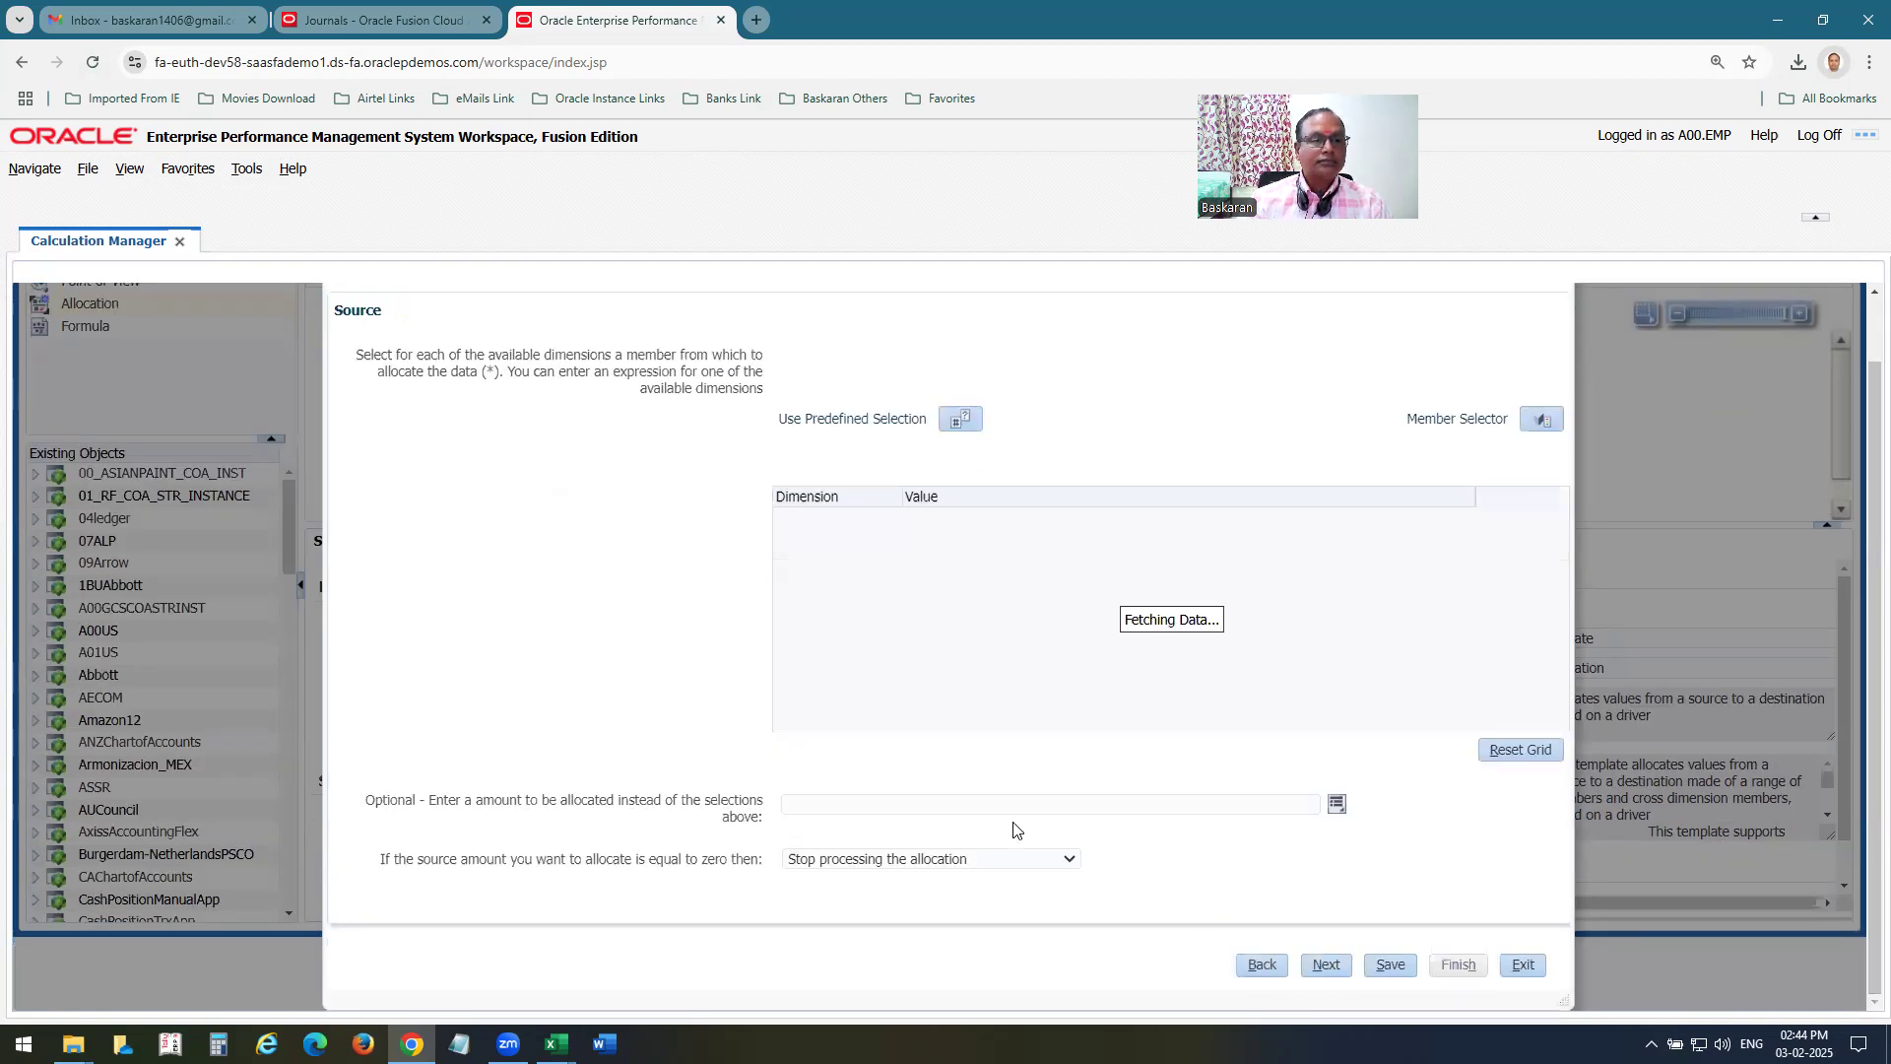
{"action": "left_click", "coordinate": [1044, 524]}
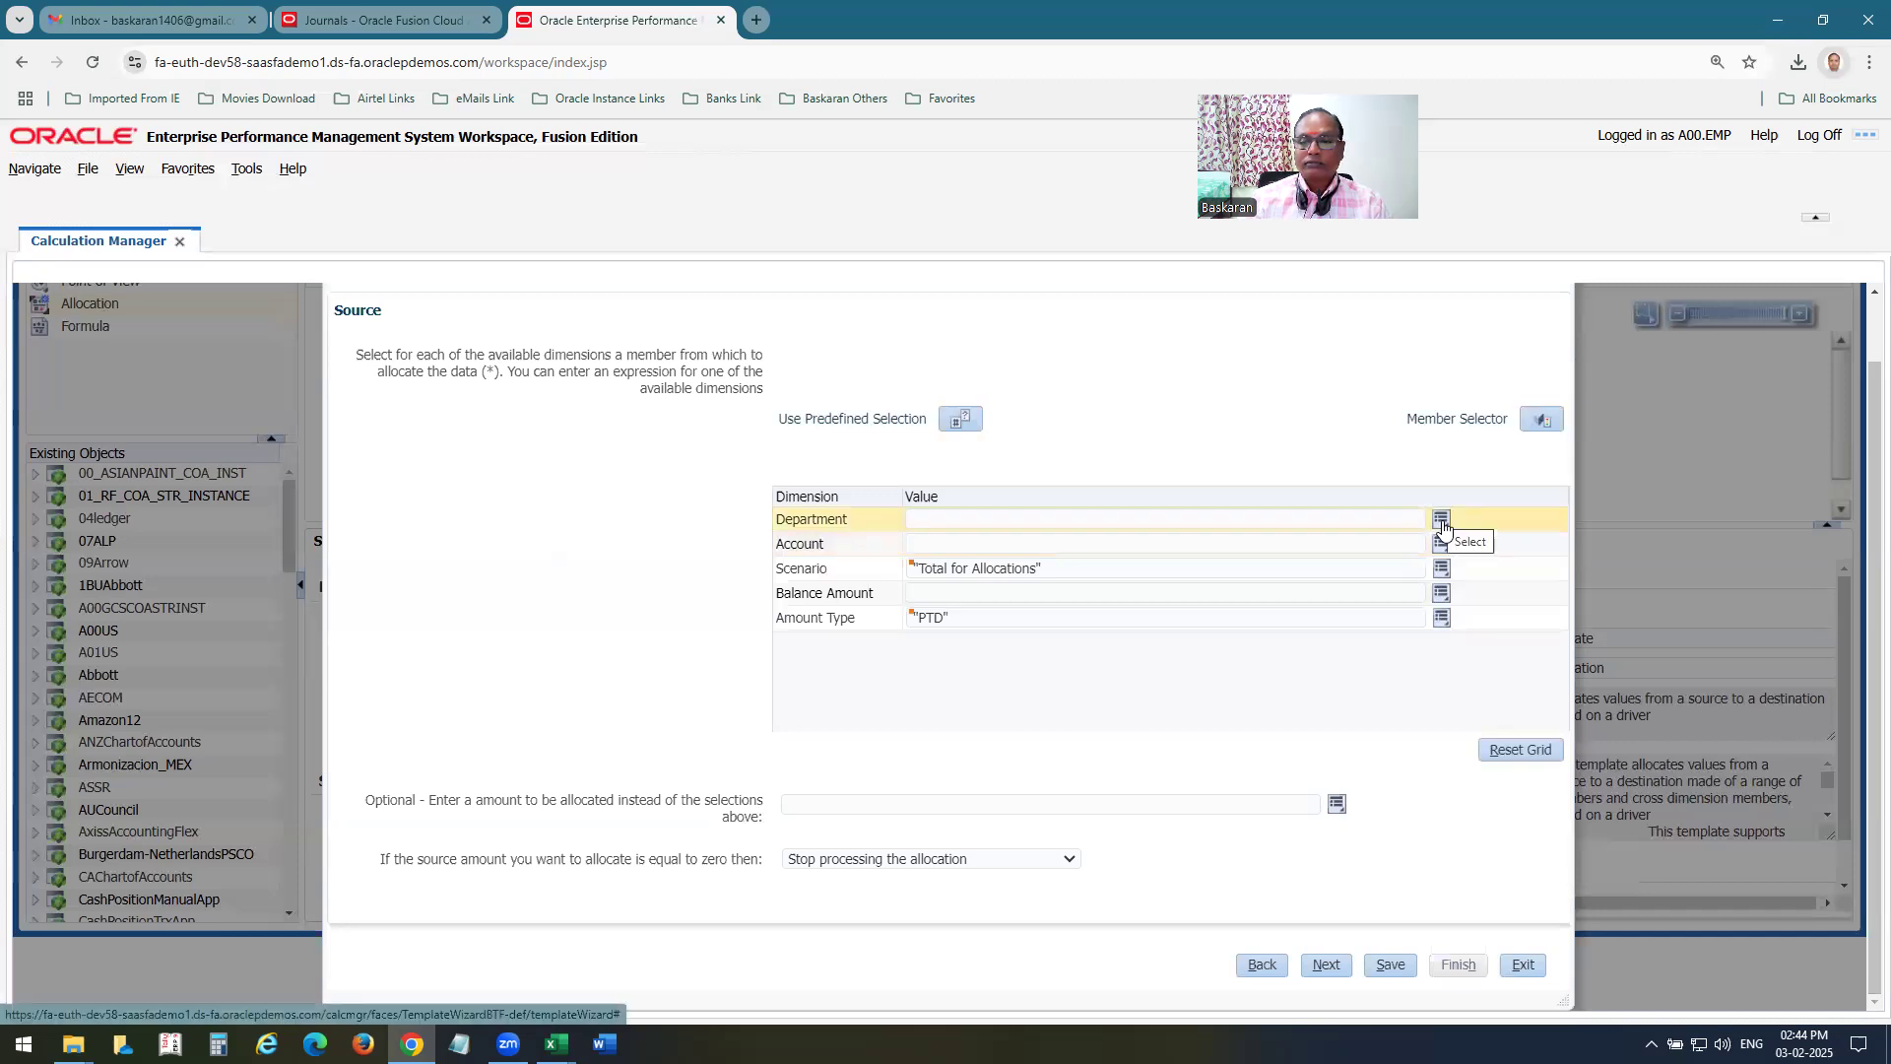
Open the Member Selector for the allocation source and add department 400 from All Department Values.
{"action": "left_click", "coordinate": [1543, 420]}
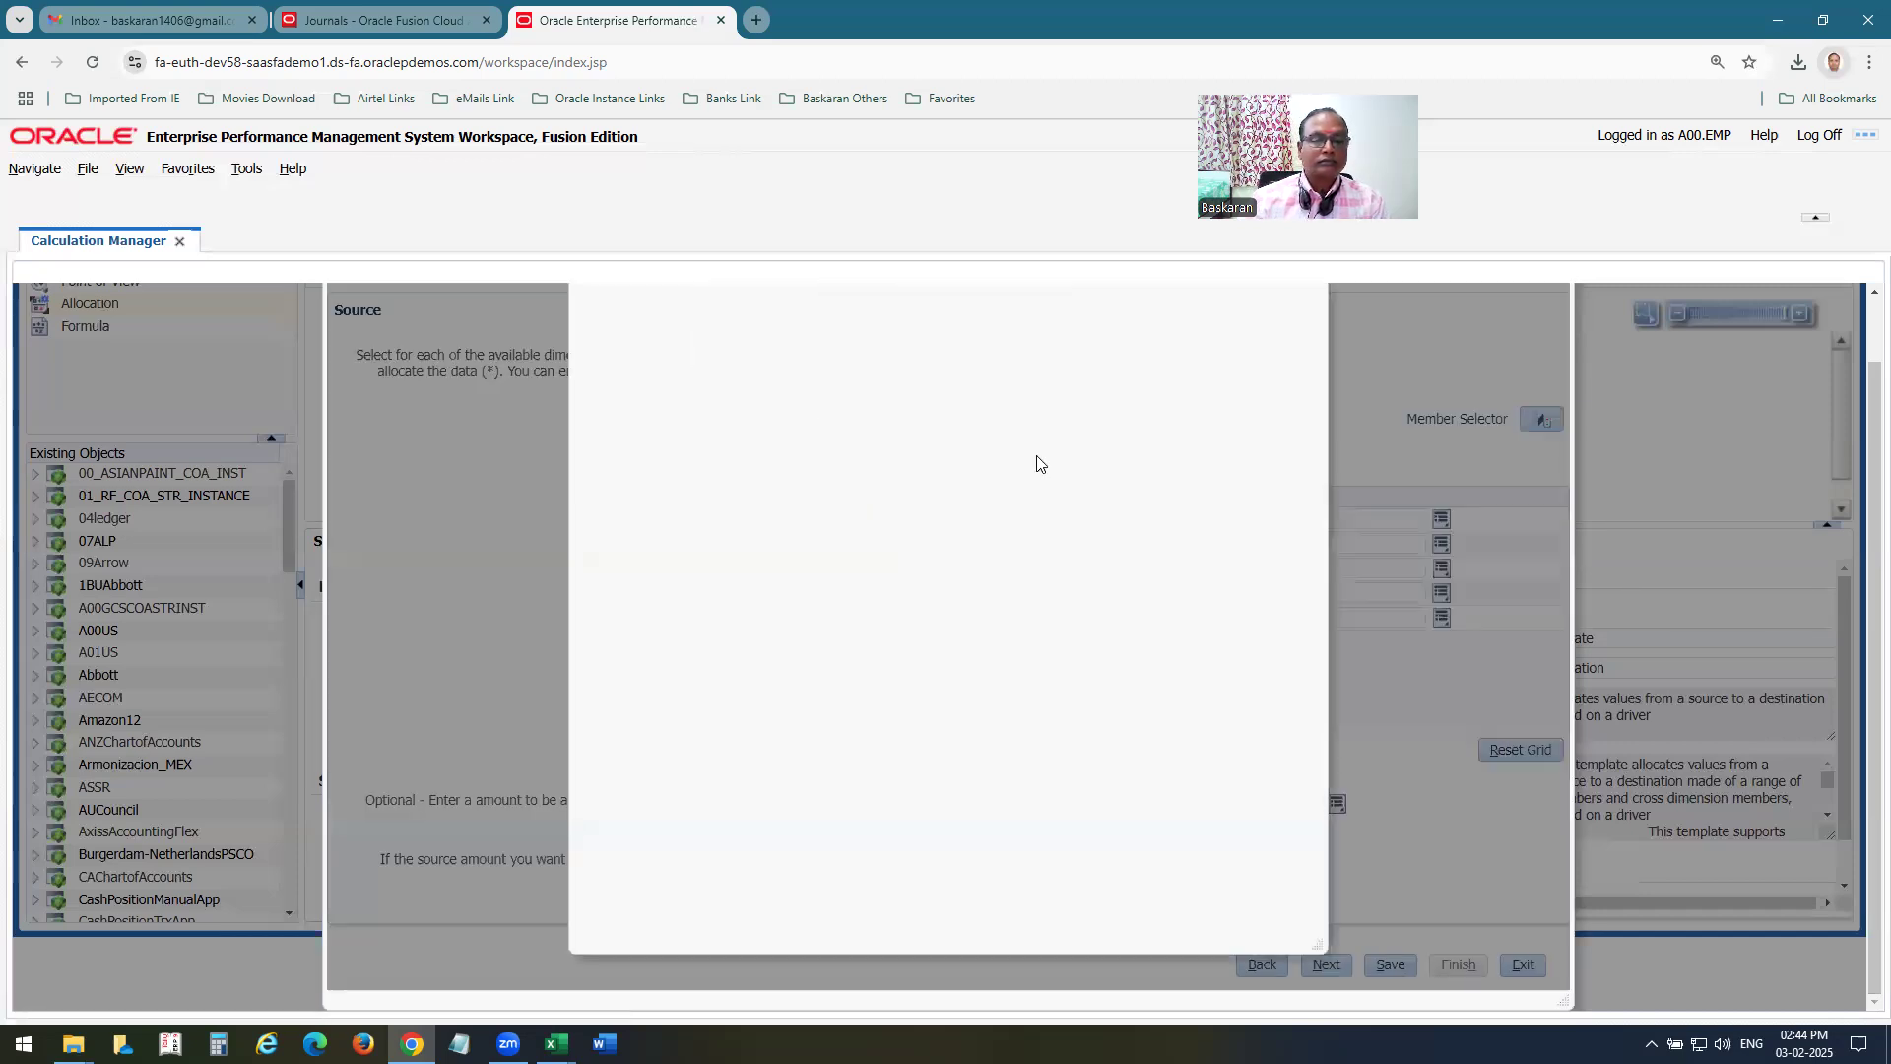
{"action": "left_click", "coordinate": [612, 451]}
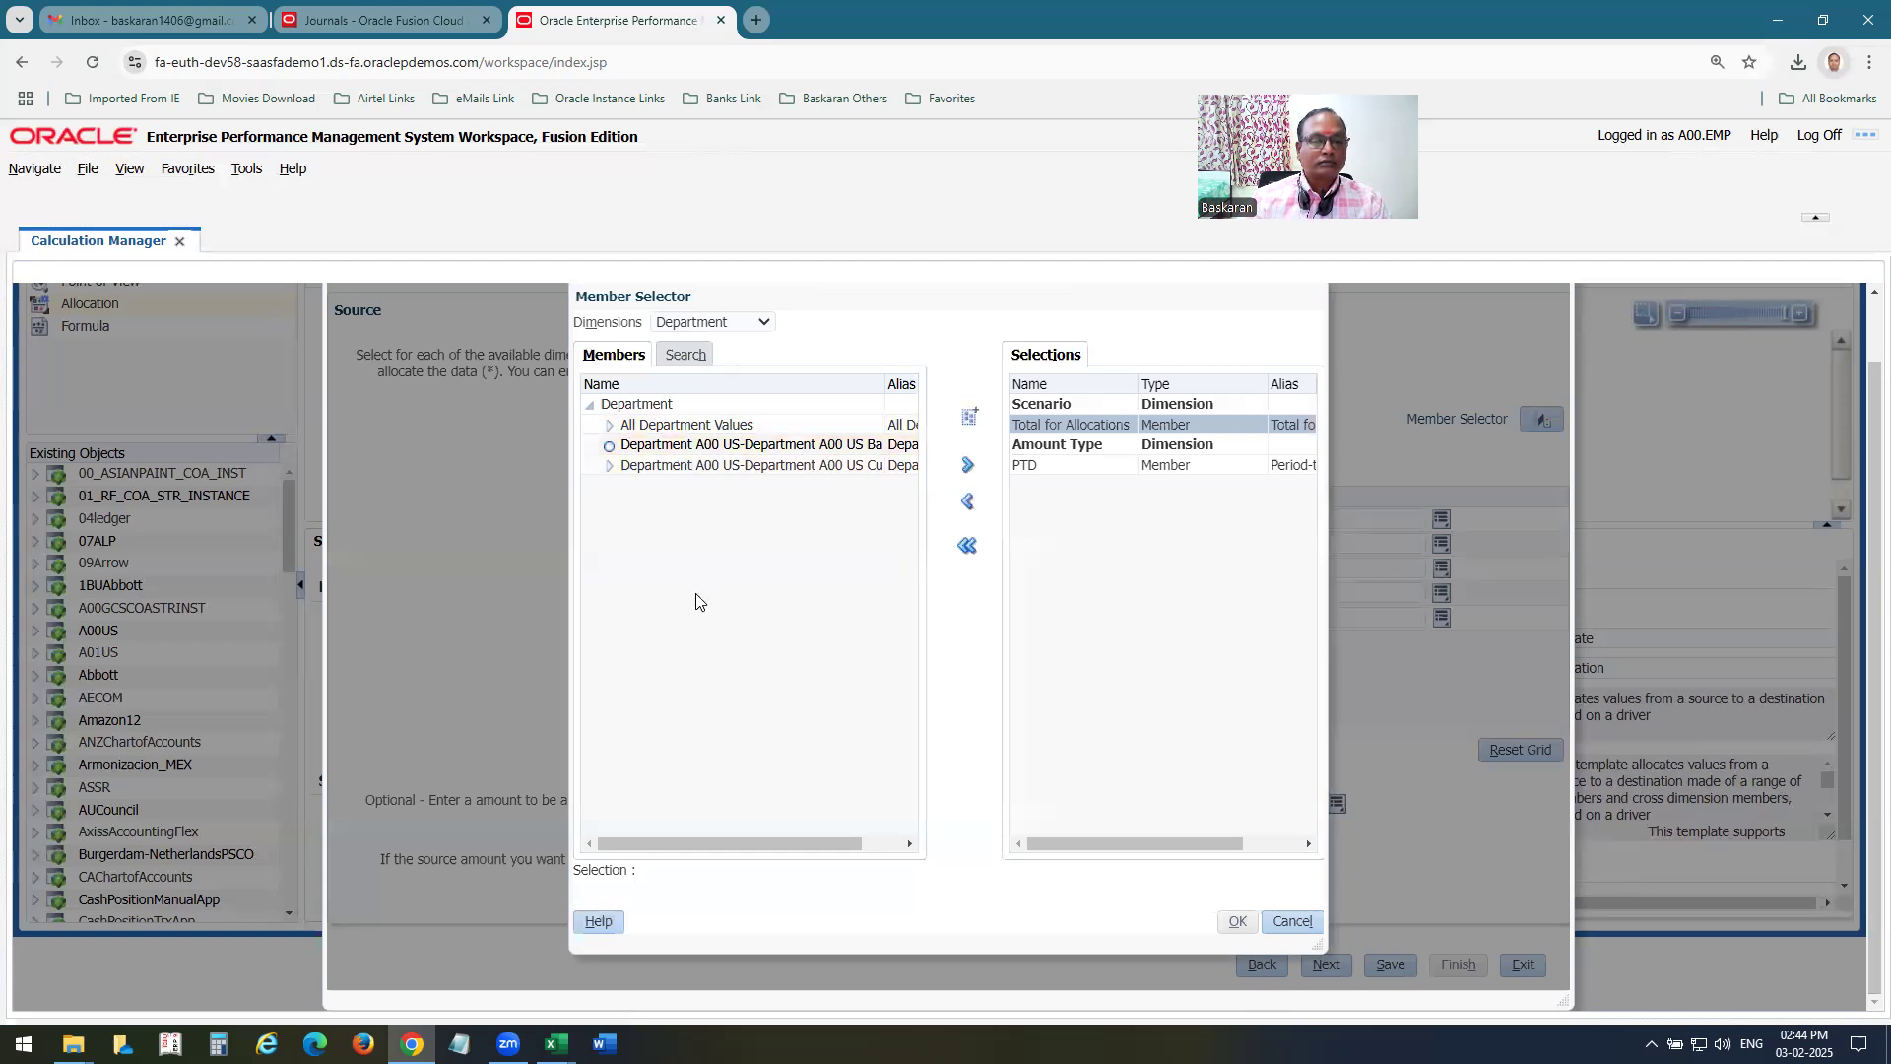
{"action": "left_click", "coordinate": [609, 425]}
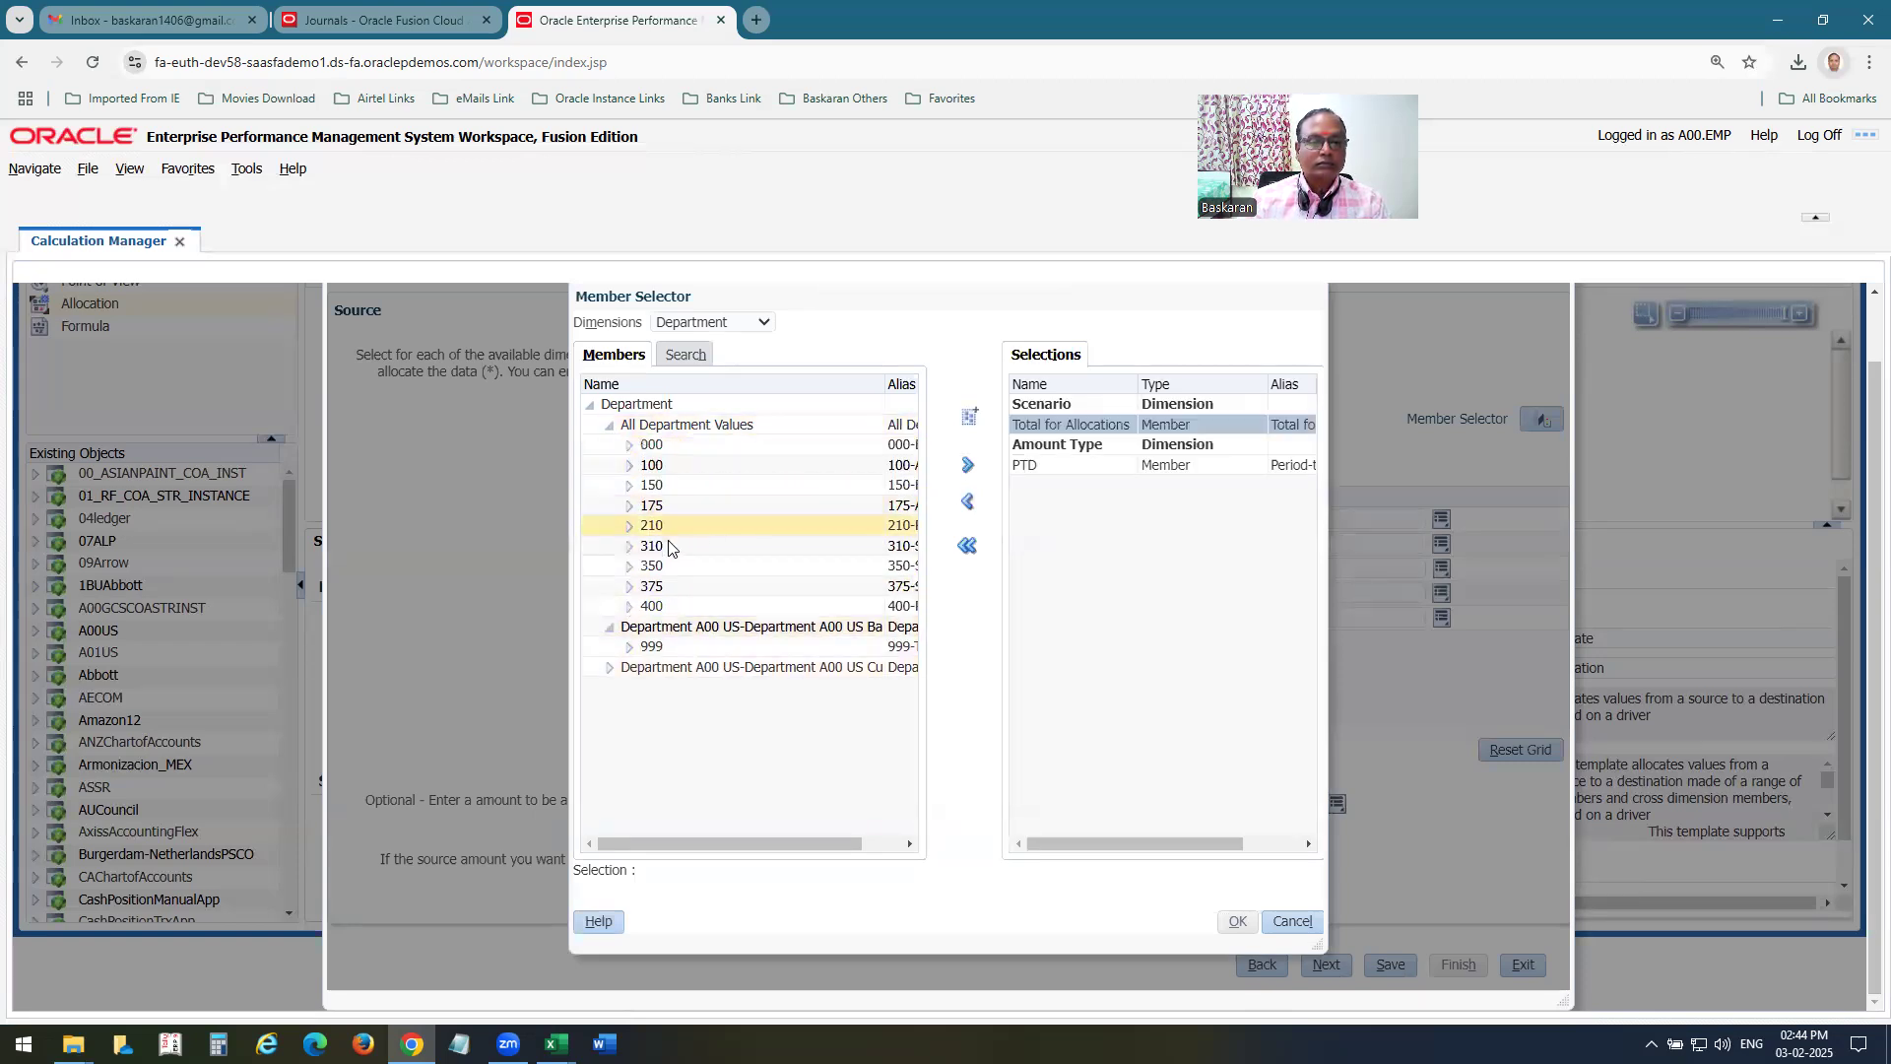
{"action": "left_click", "coordinate": [653, 606]}
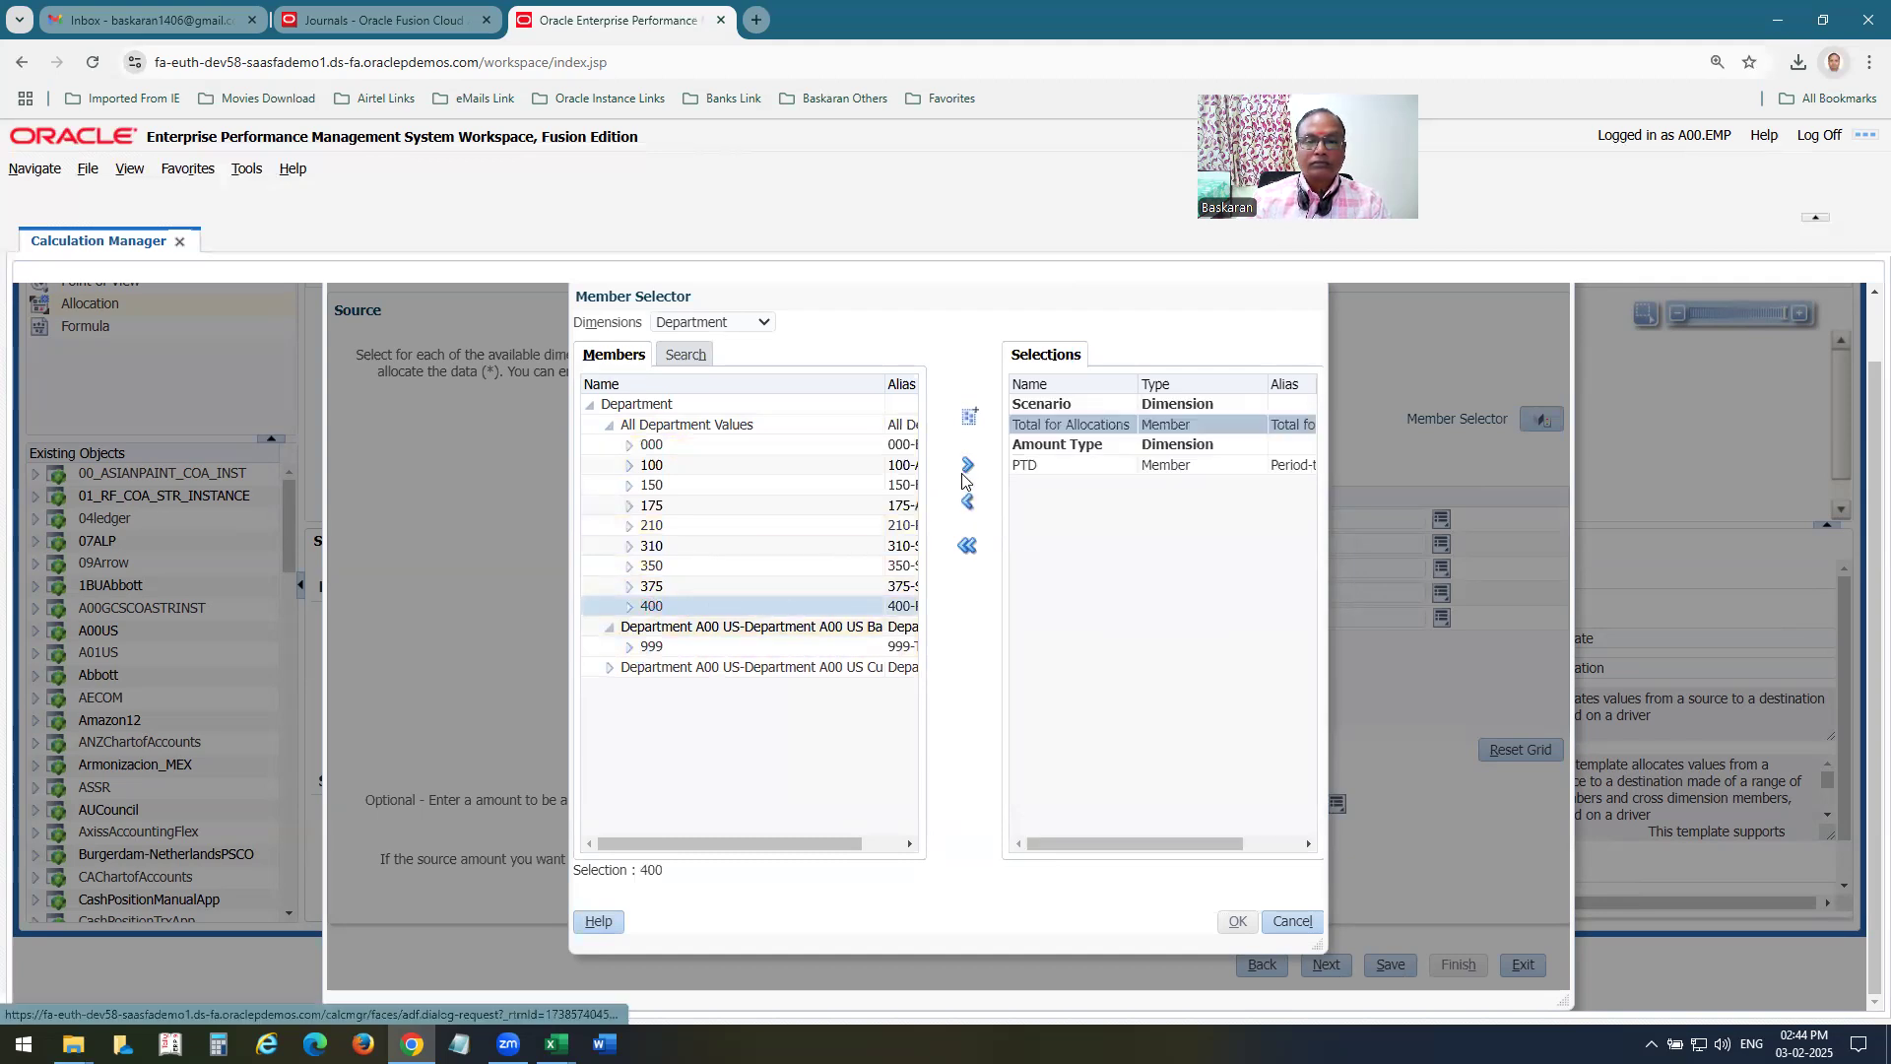
{"action": "left_click", "coordinate": [967, 466]}
Add account 5800 from All Account Values to the allocation source selections.
{"action": "left_click", "coordinate": [695, 327]}
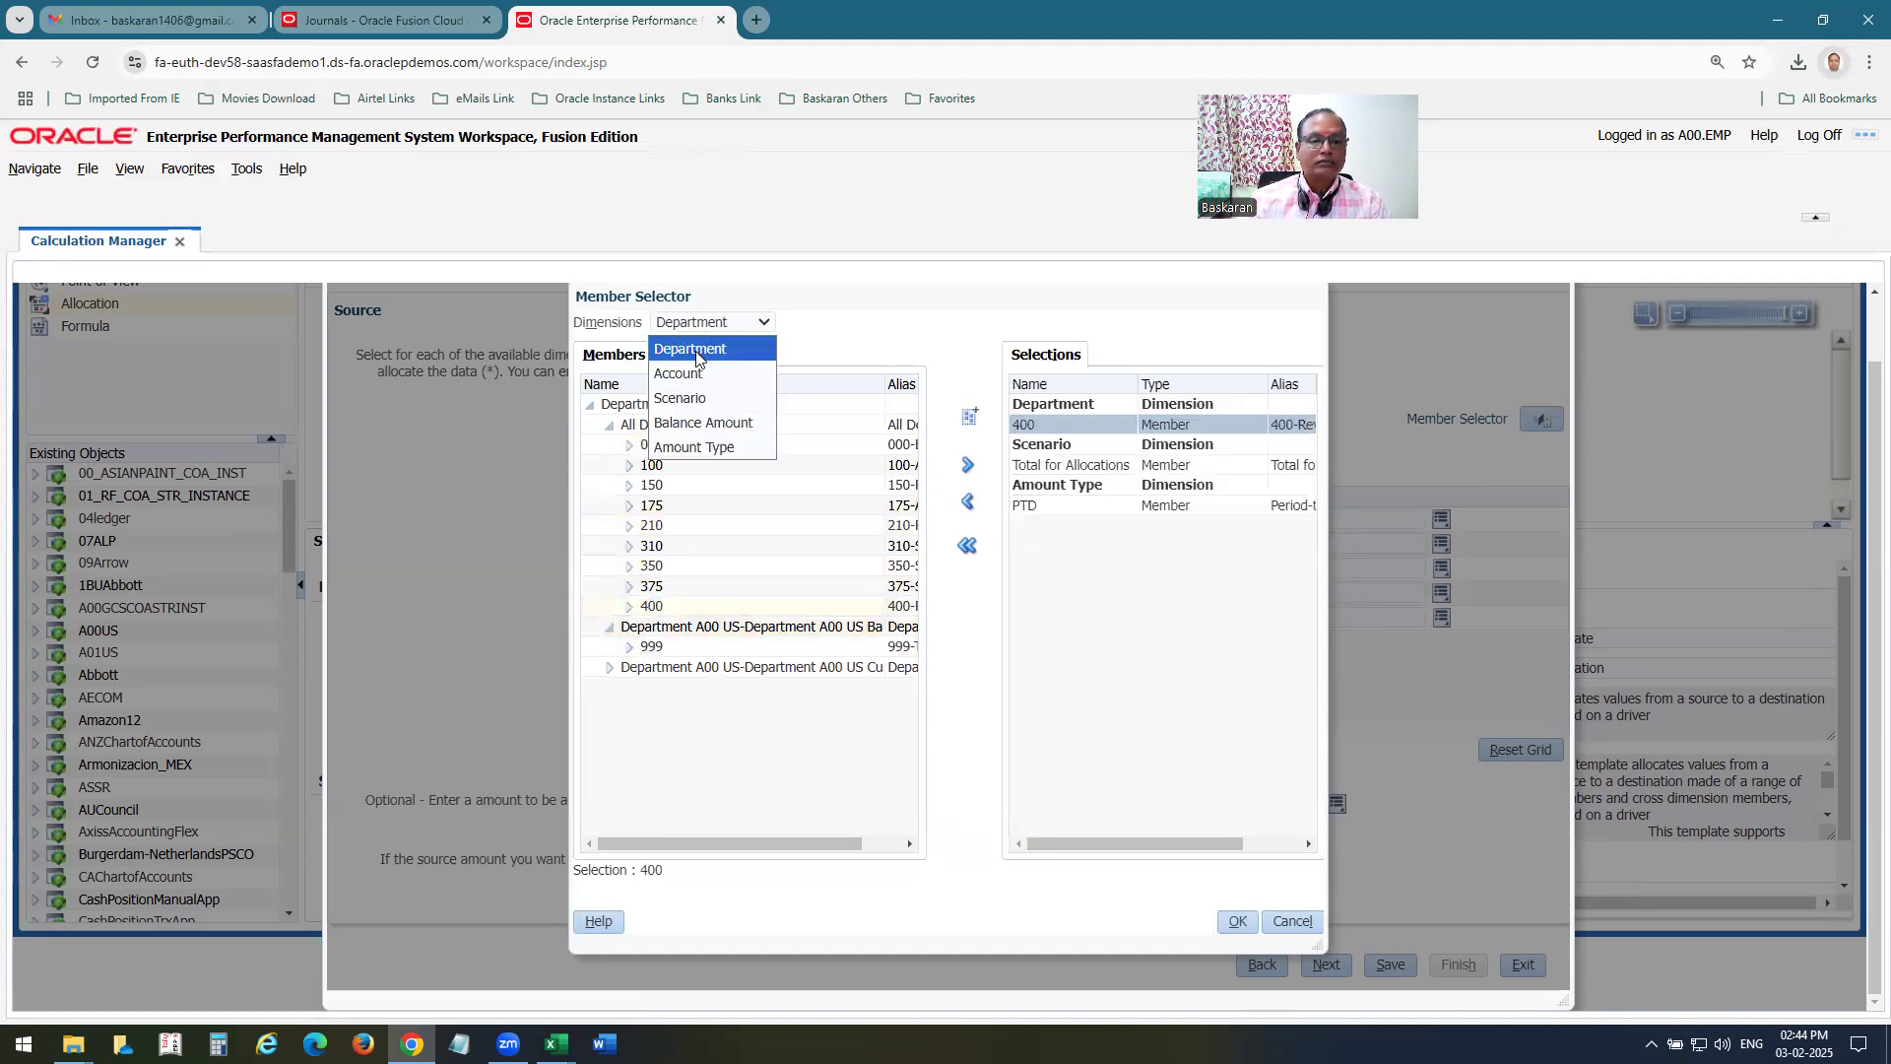
{"action": "left_click", "coordinate": [680, 373]}
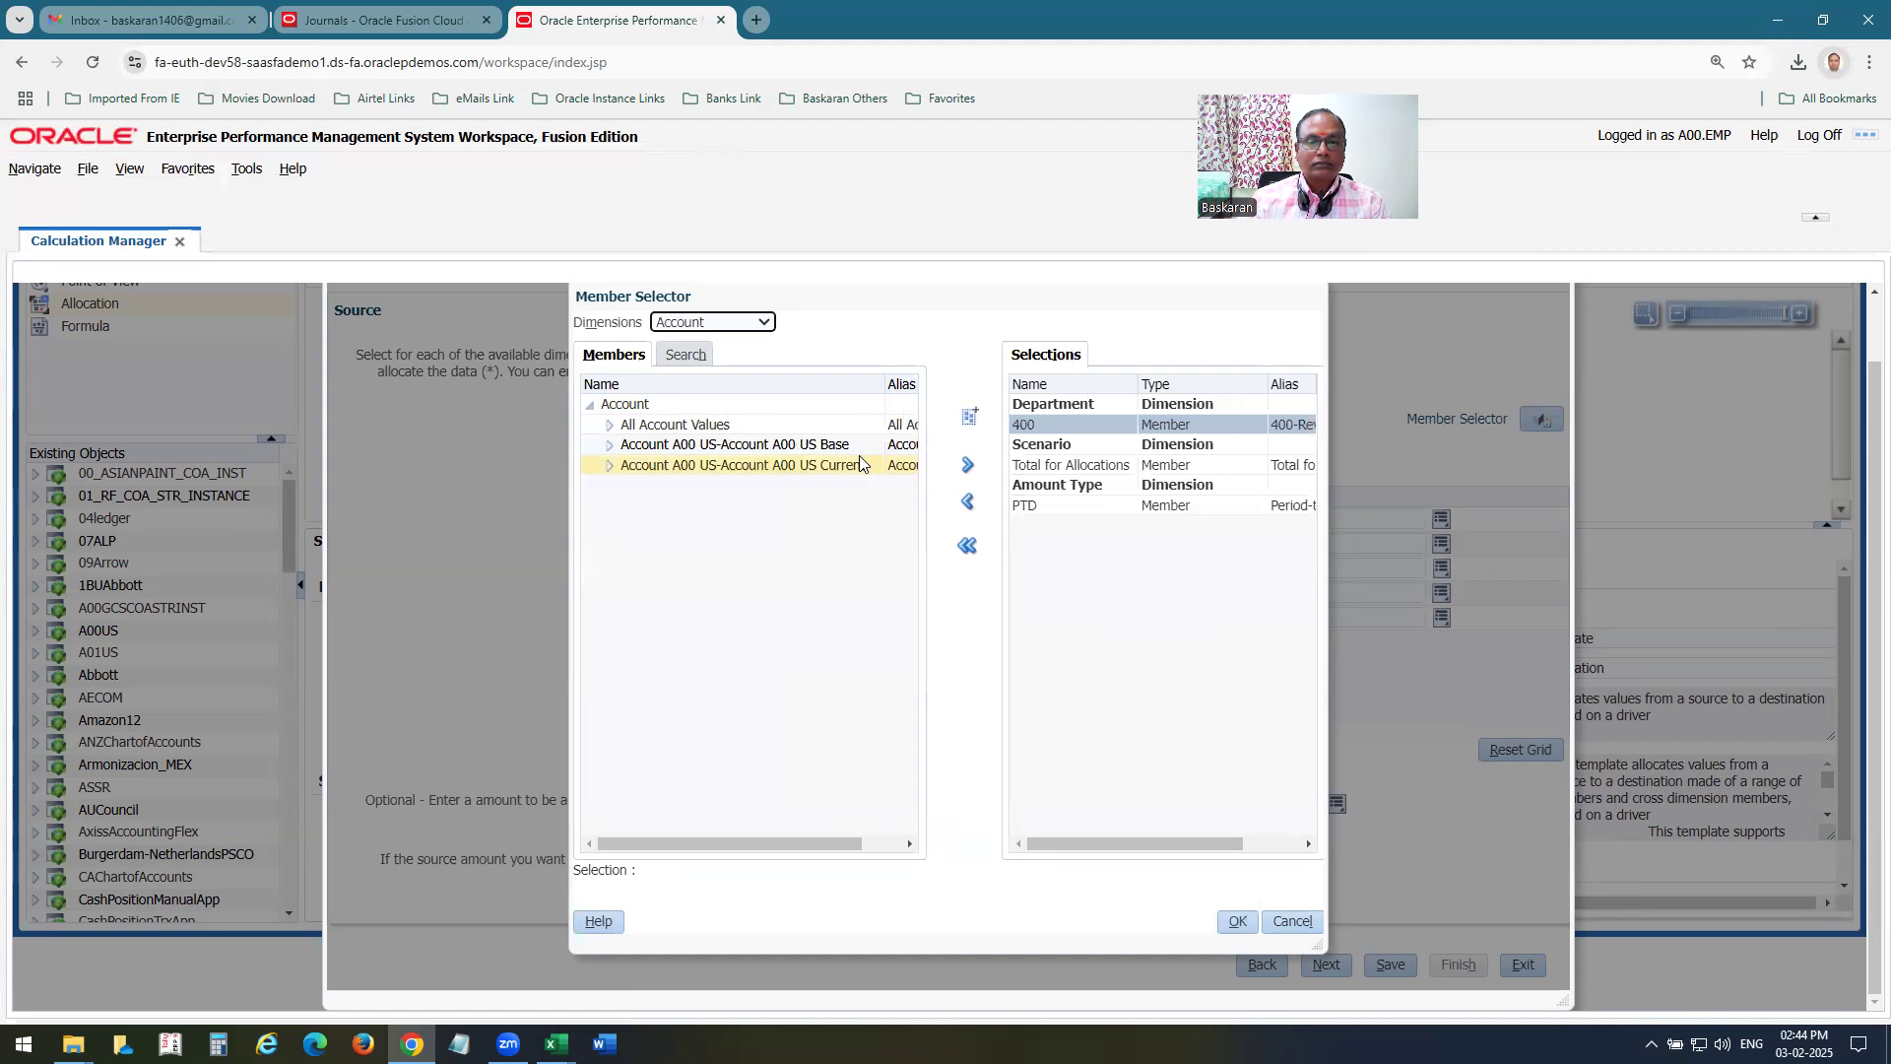
{"action": "left_click", "coordinate": [609, 424]}
{"action": "left_click_drag", "start_coordinate": [913, 428], "coordinate": [916, 666]}
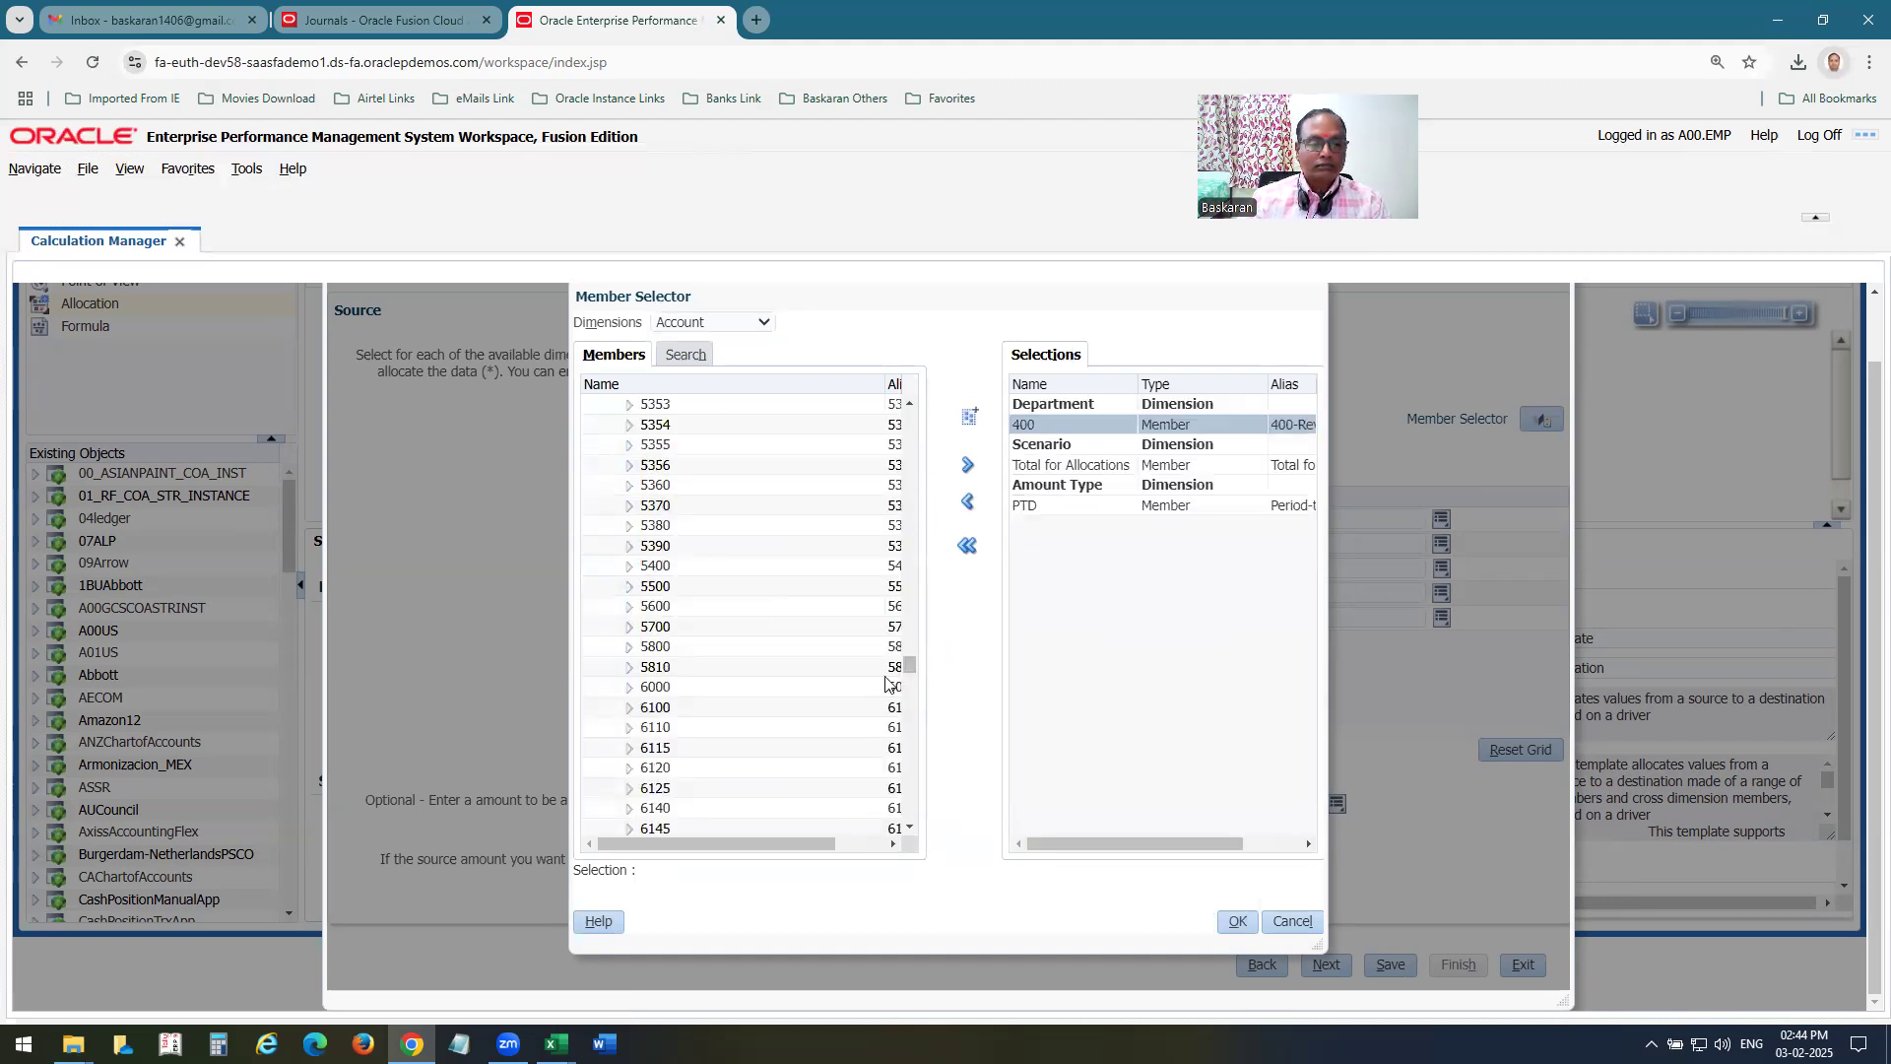
{"action": "left_click", "coordinate": [887, 647]}
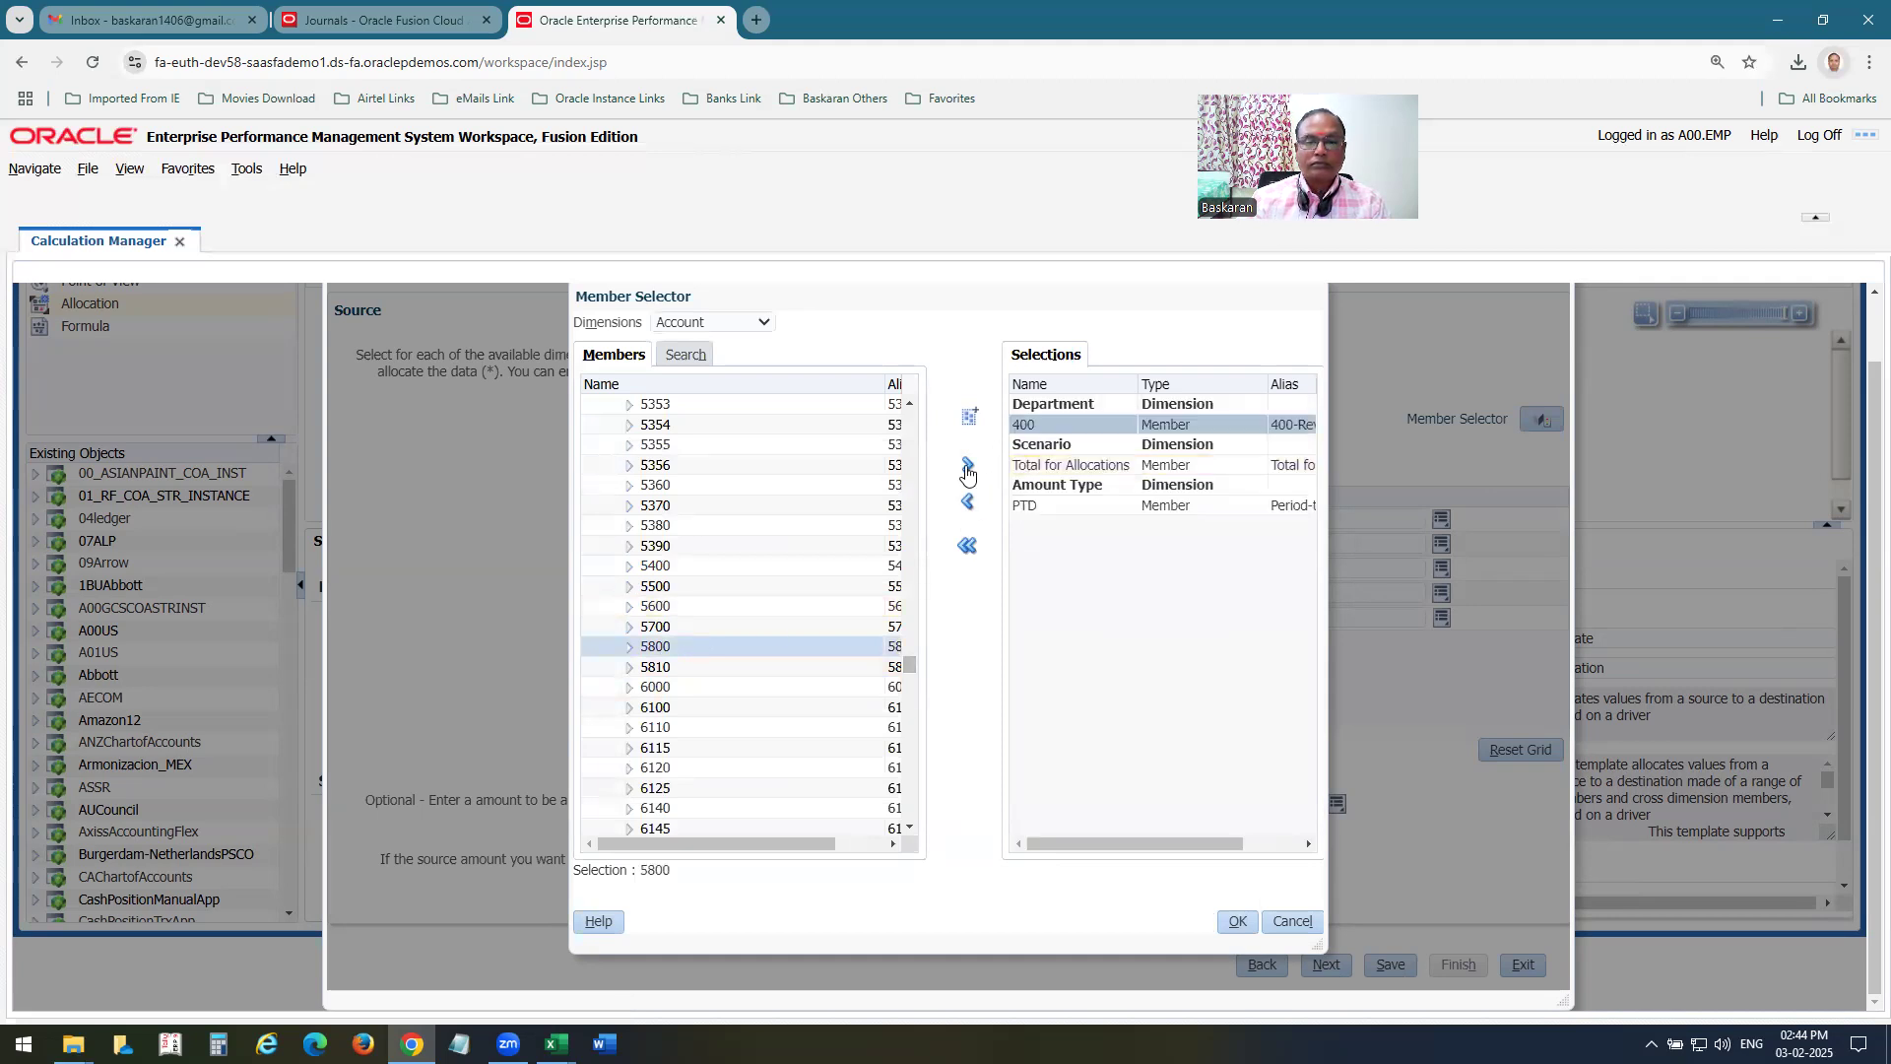
{"action": "left_click", "coordinate": [966, 467]}
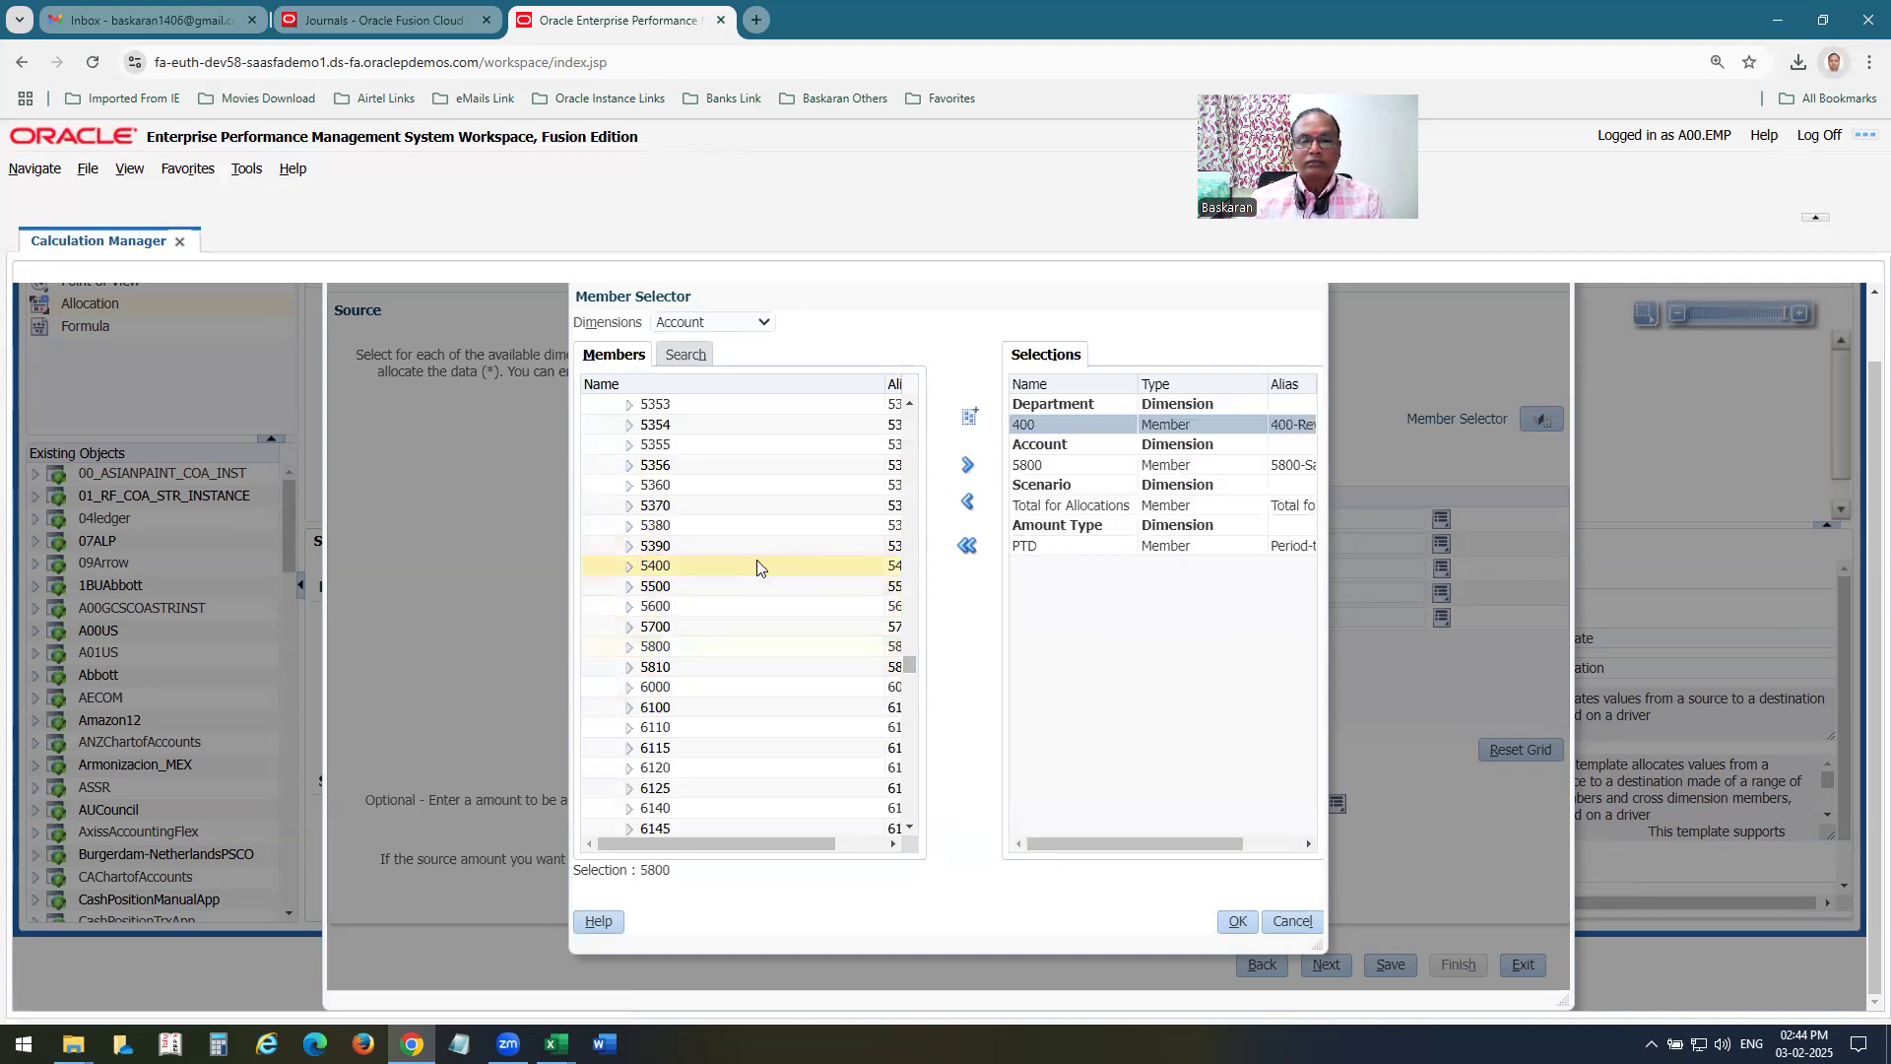
Check the allocation plan in Excel, and set the source's Scenario dimension to Actual in the Member Selector.
{"action": "key", "text": "alt+Tab"}
{"action": "left_click", "coordinate": [299, 700]}
{"action": "key", "text": "Down"}
{"action": "key", "text": "alt+Tab"}
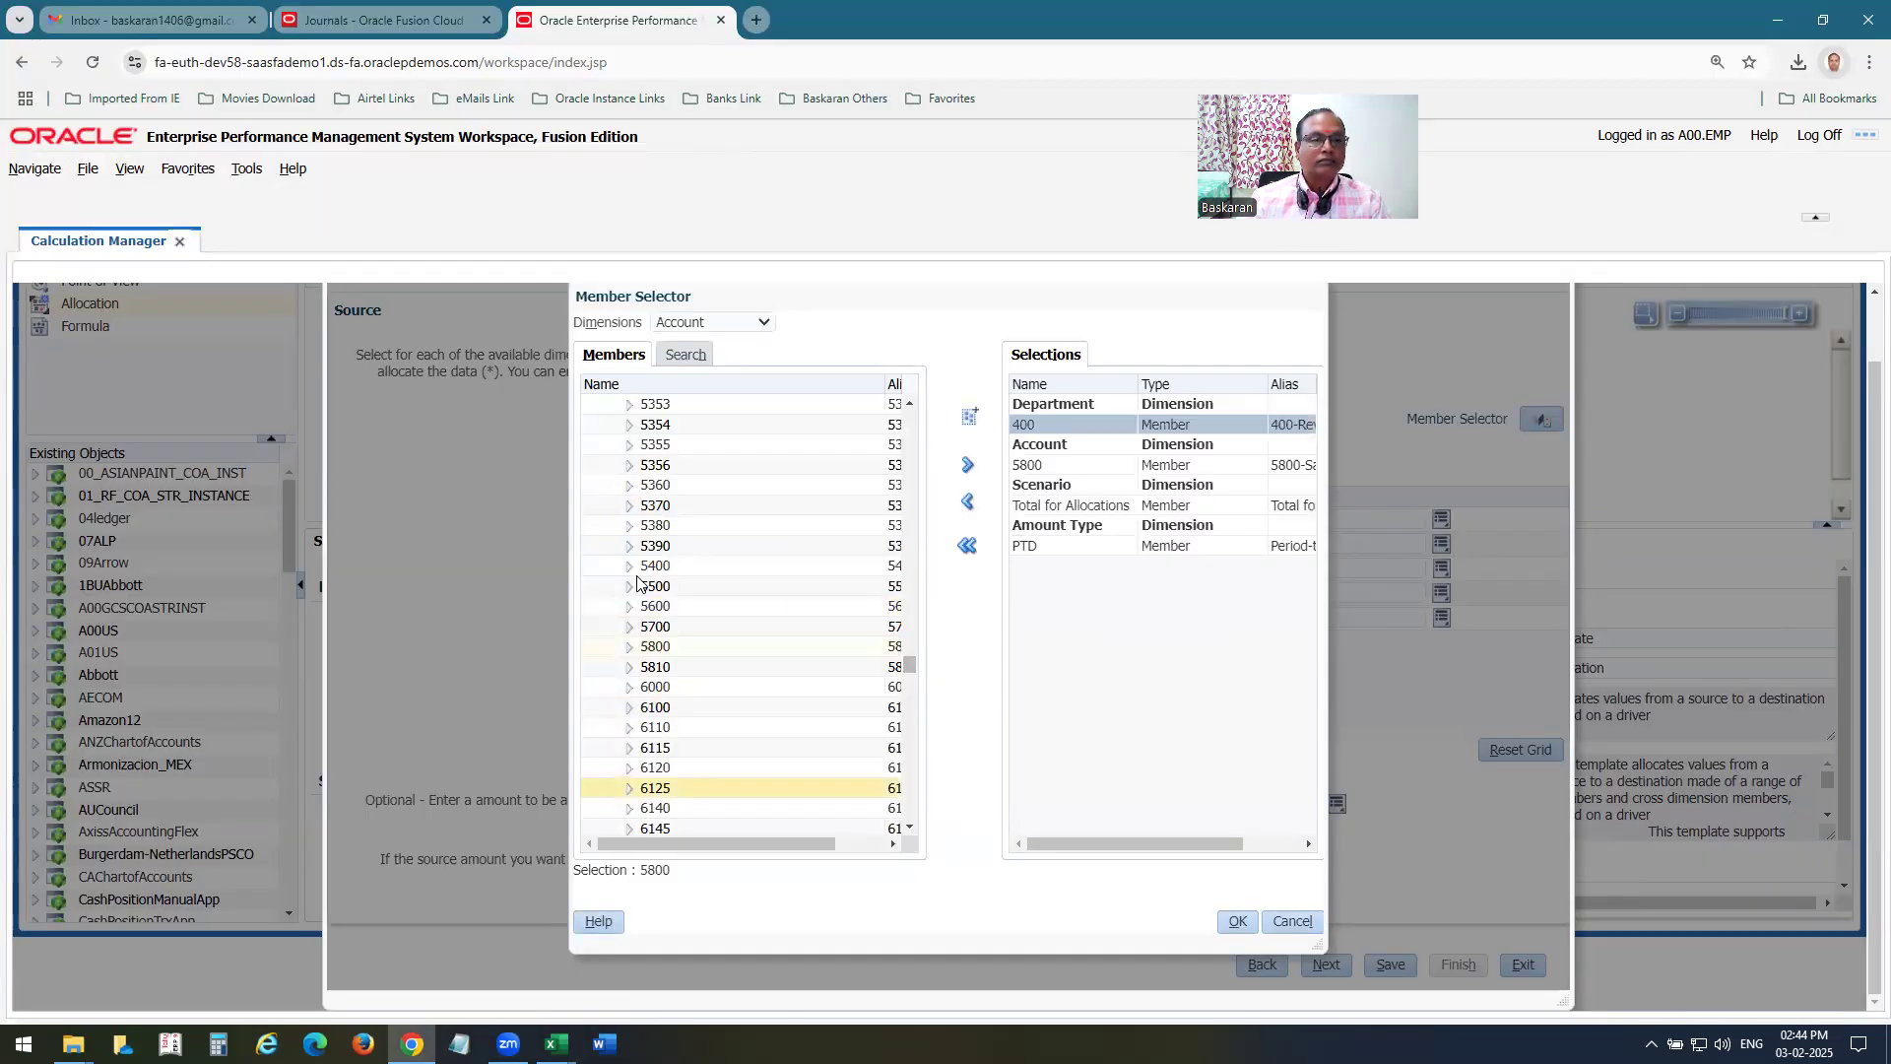
{"action": "left_click", "coordinate": [706, 323]}
{"action": "left_click", "coordinate": [708, 398]}
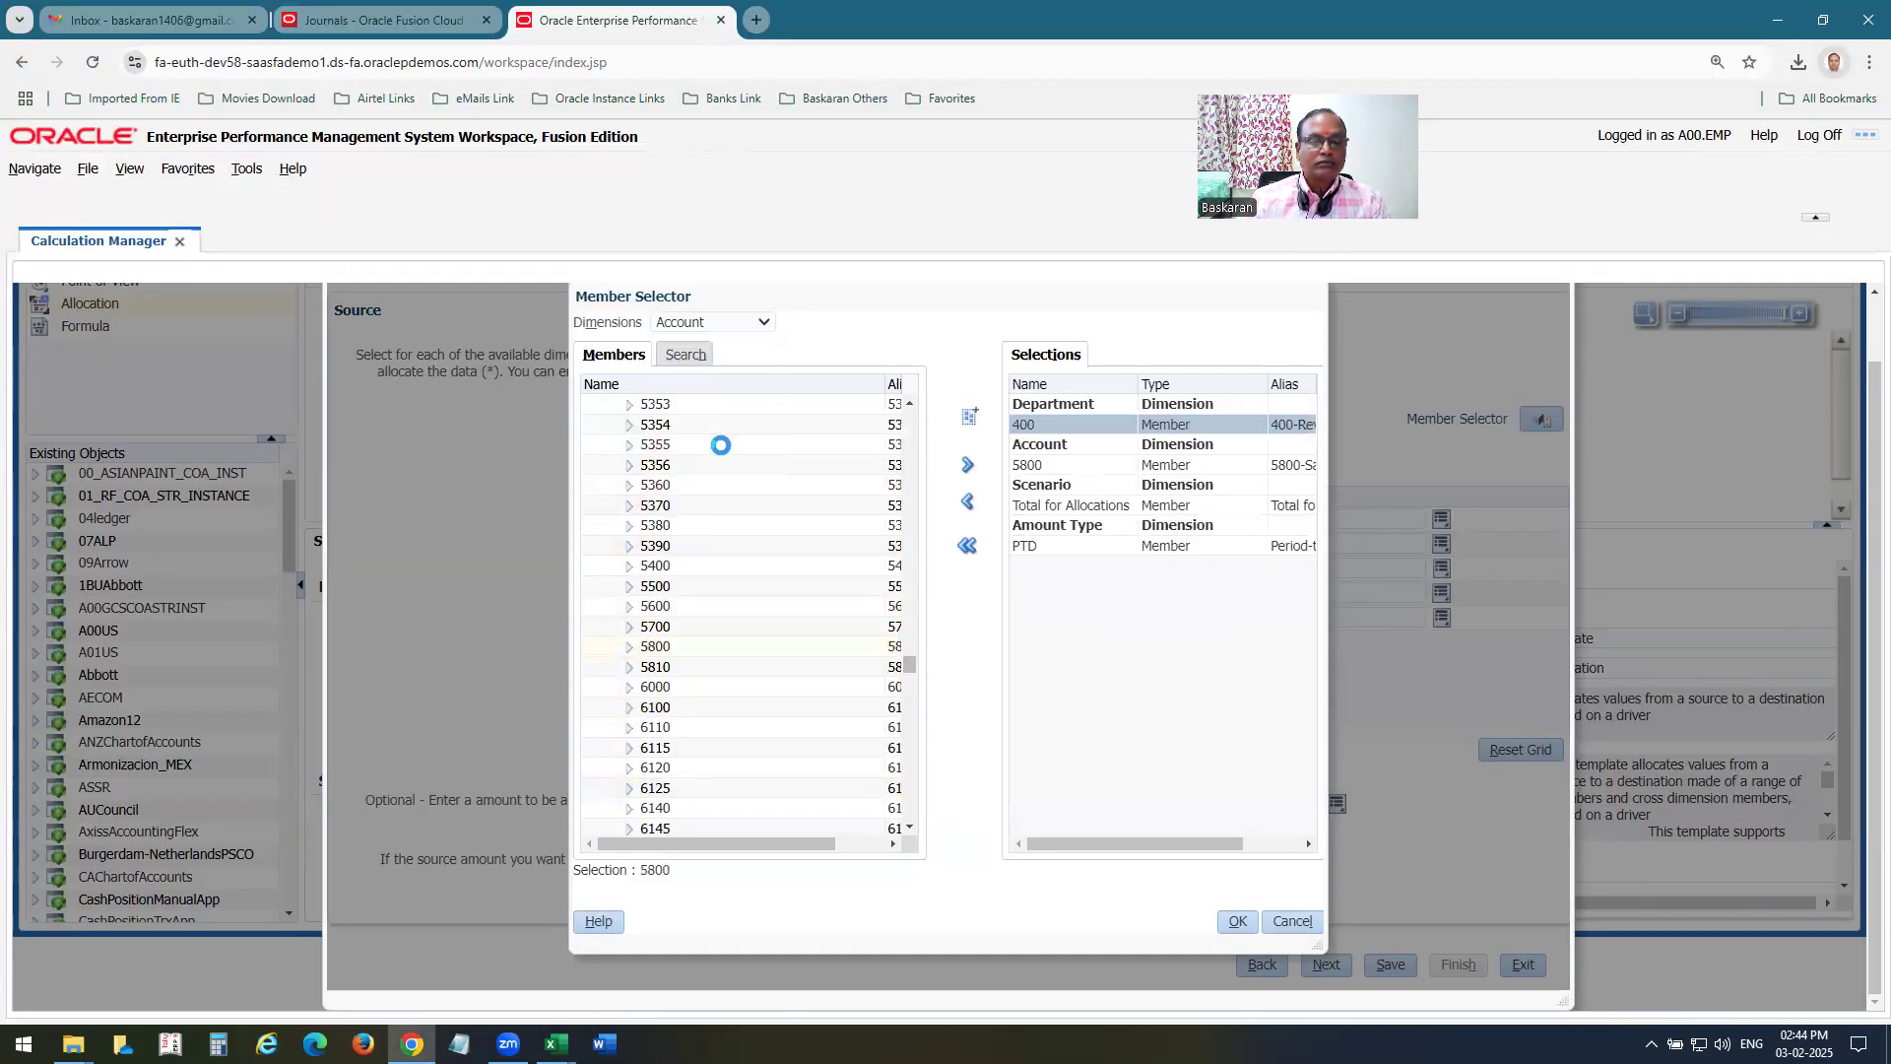
{"action": "left_click", "coordinate": [690, 425]}
Add Balance Amount member Period Activity to the allocation source, and advance the wizard to the Allocation Range page.
{"action": "left_click", "coordinate": [706, 323]}
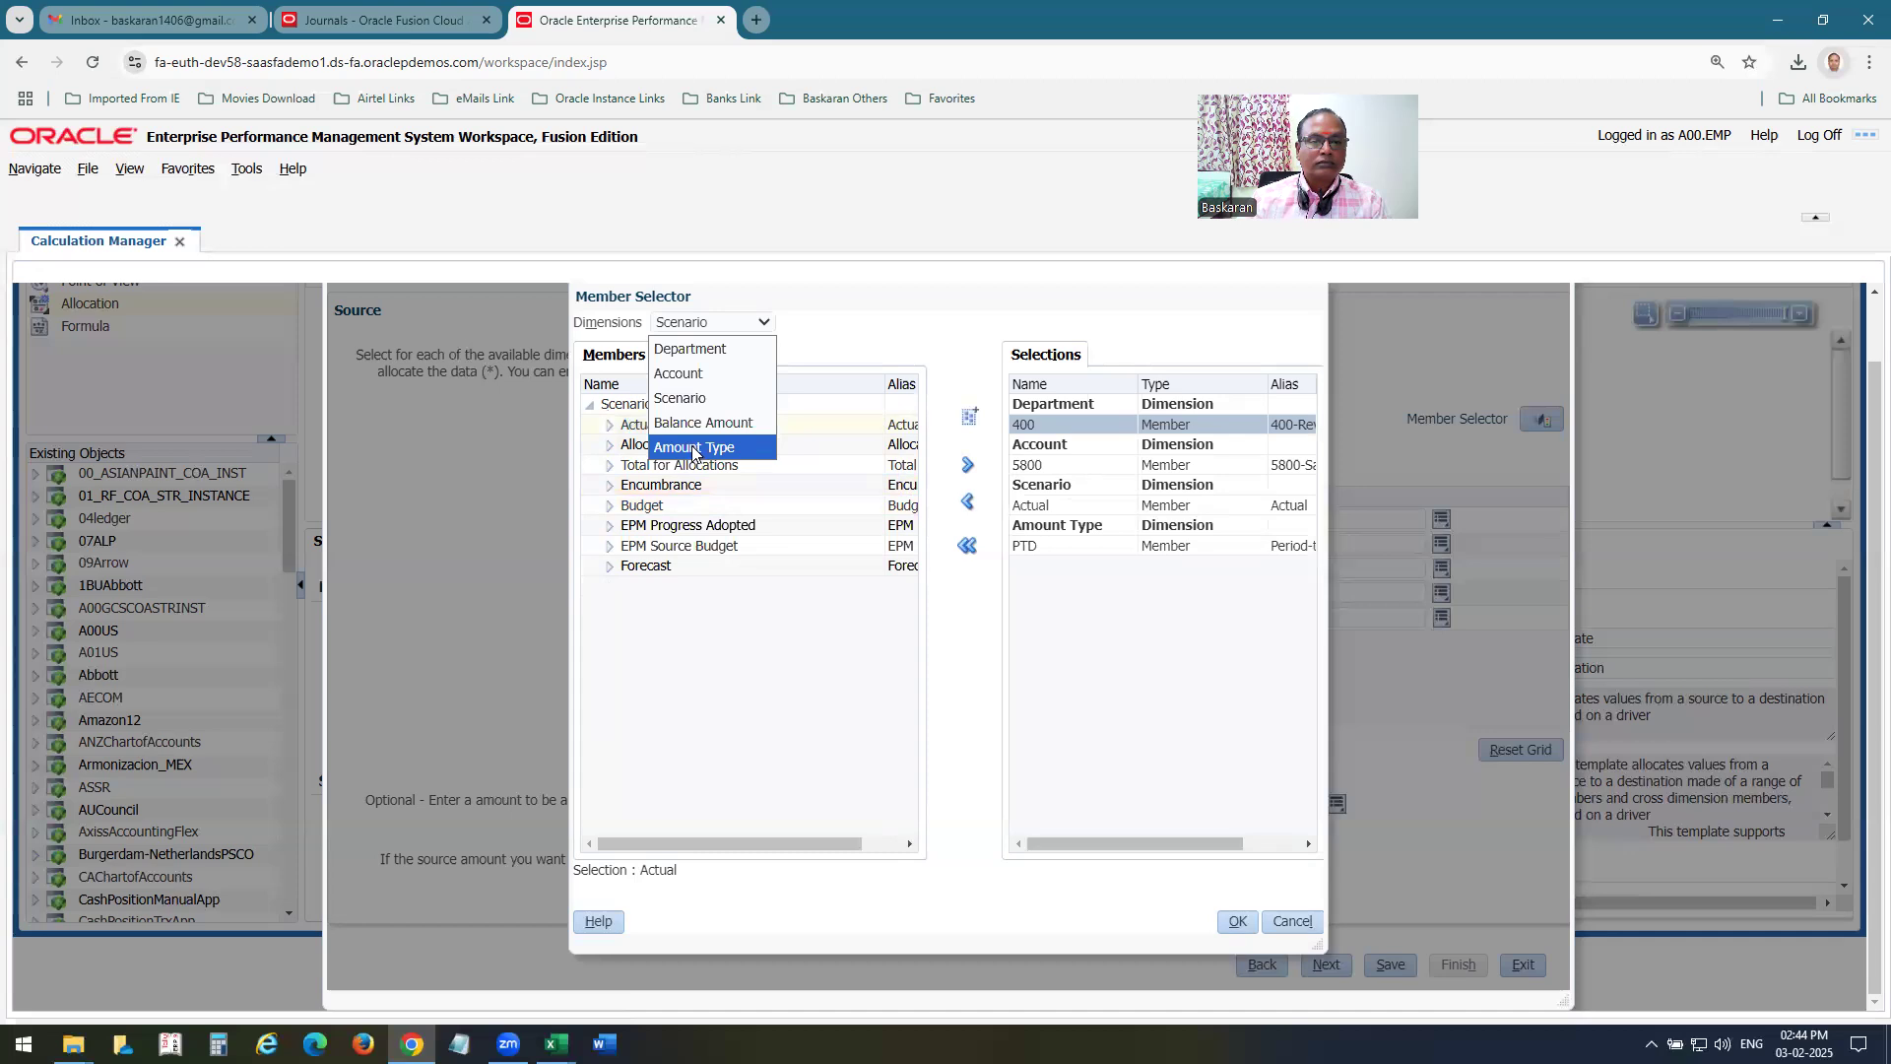
{"action": "left_click", "coordinate": [694, 424]}
{"action": "left_click", "coordinate": [689, 445]}
{"action": "left_click", "coordinate": [967, 467]}
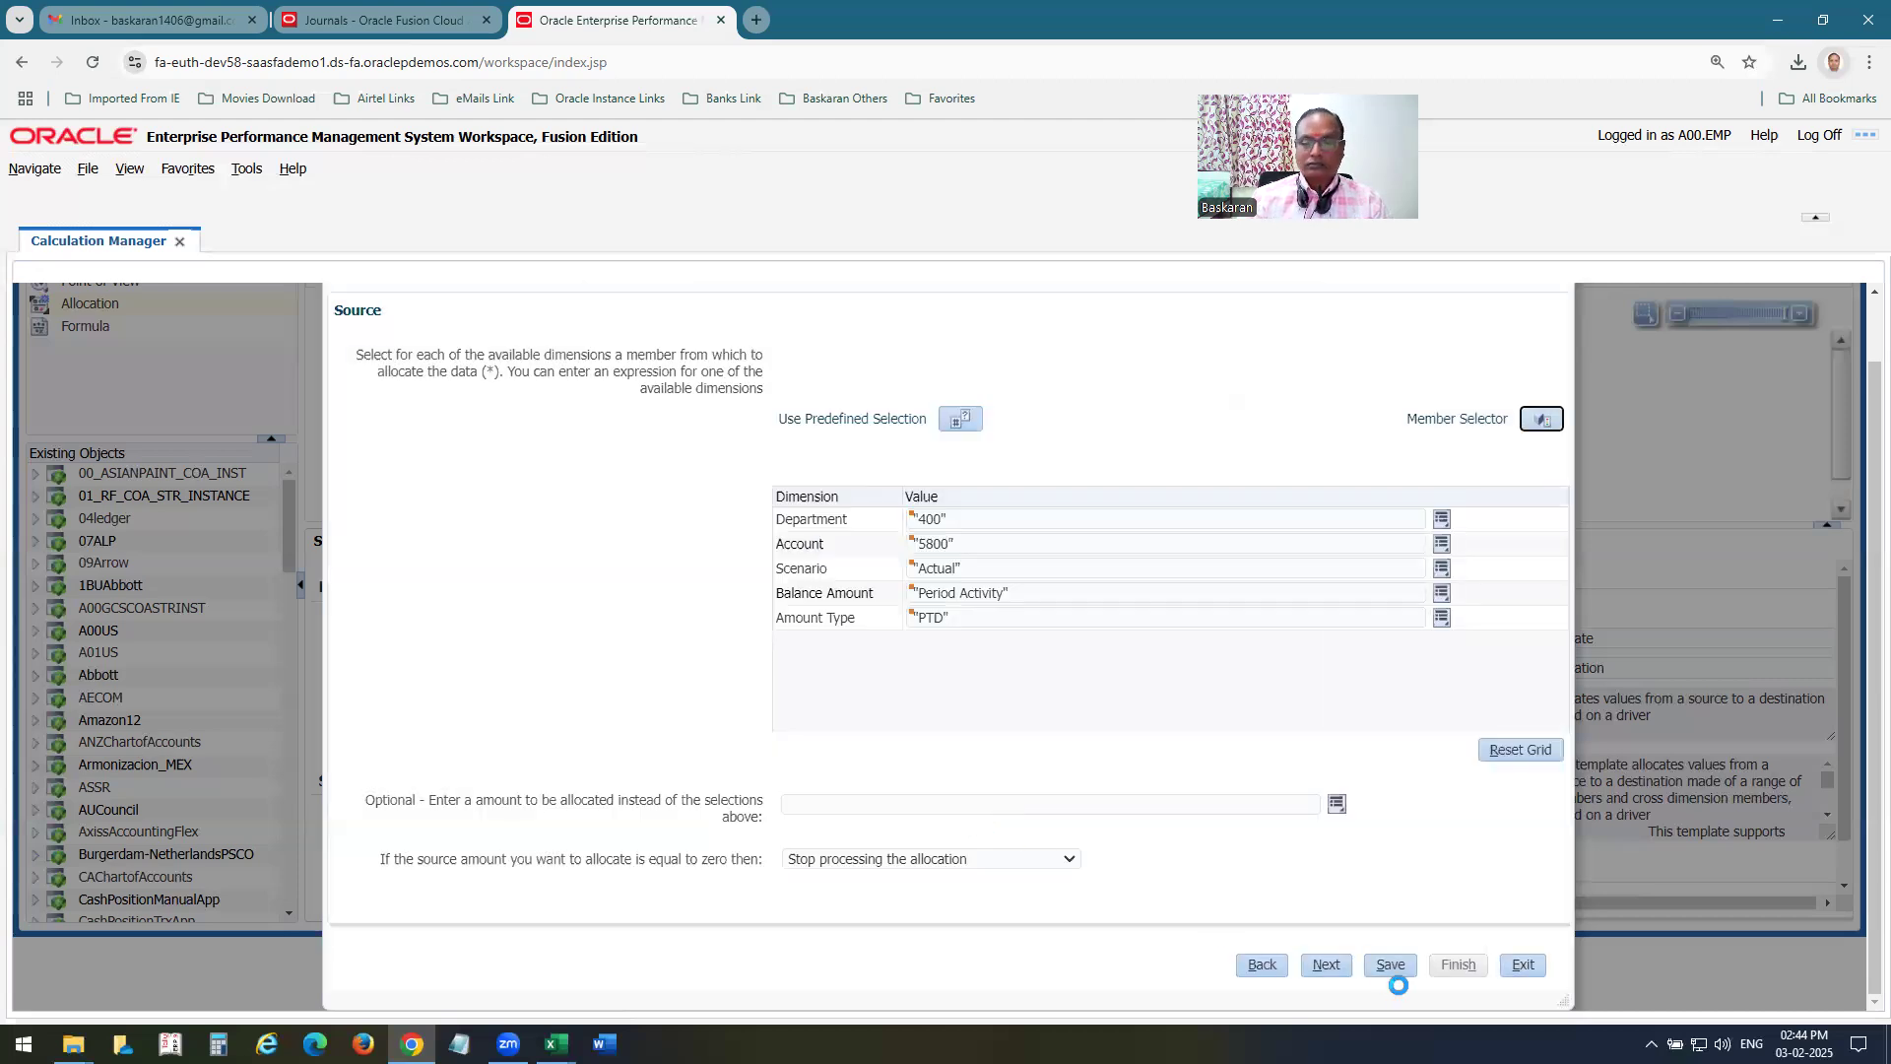
{"action": "left_click", "coordinate": [1330, 964]}
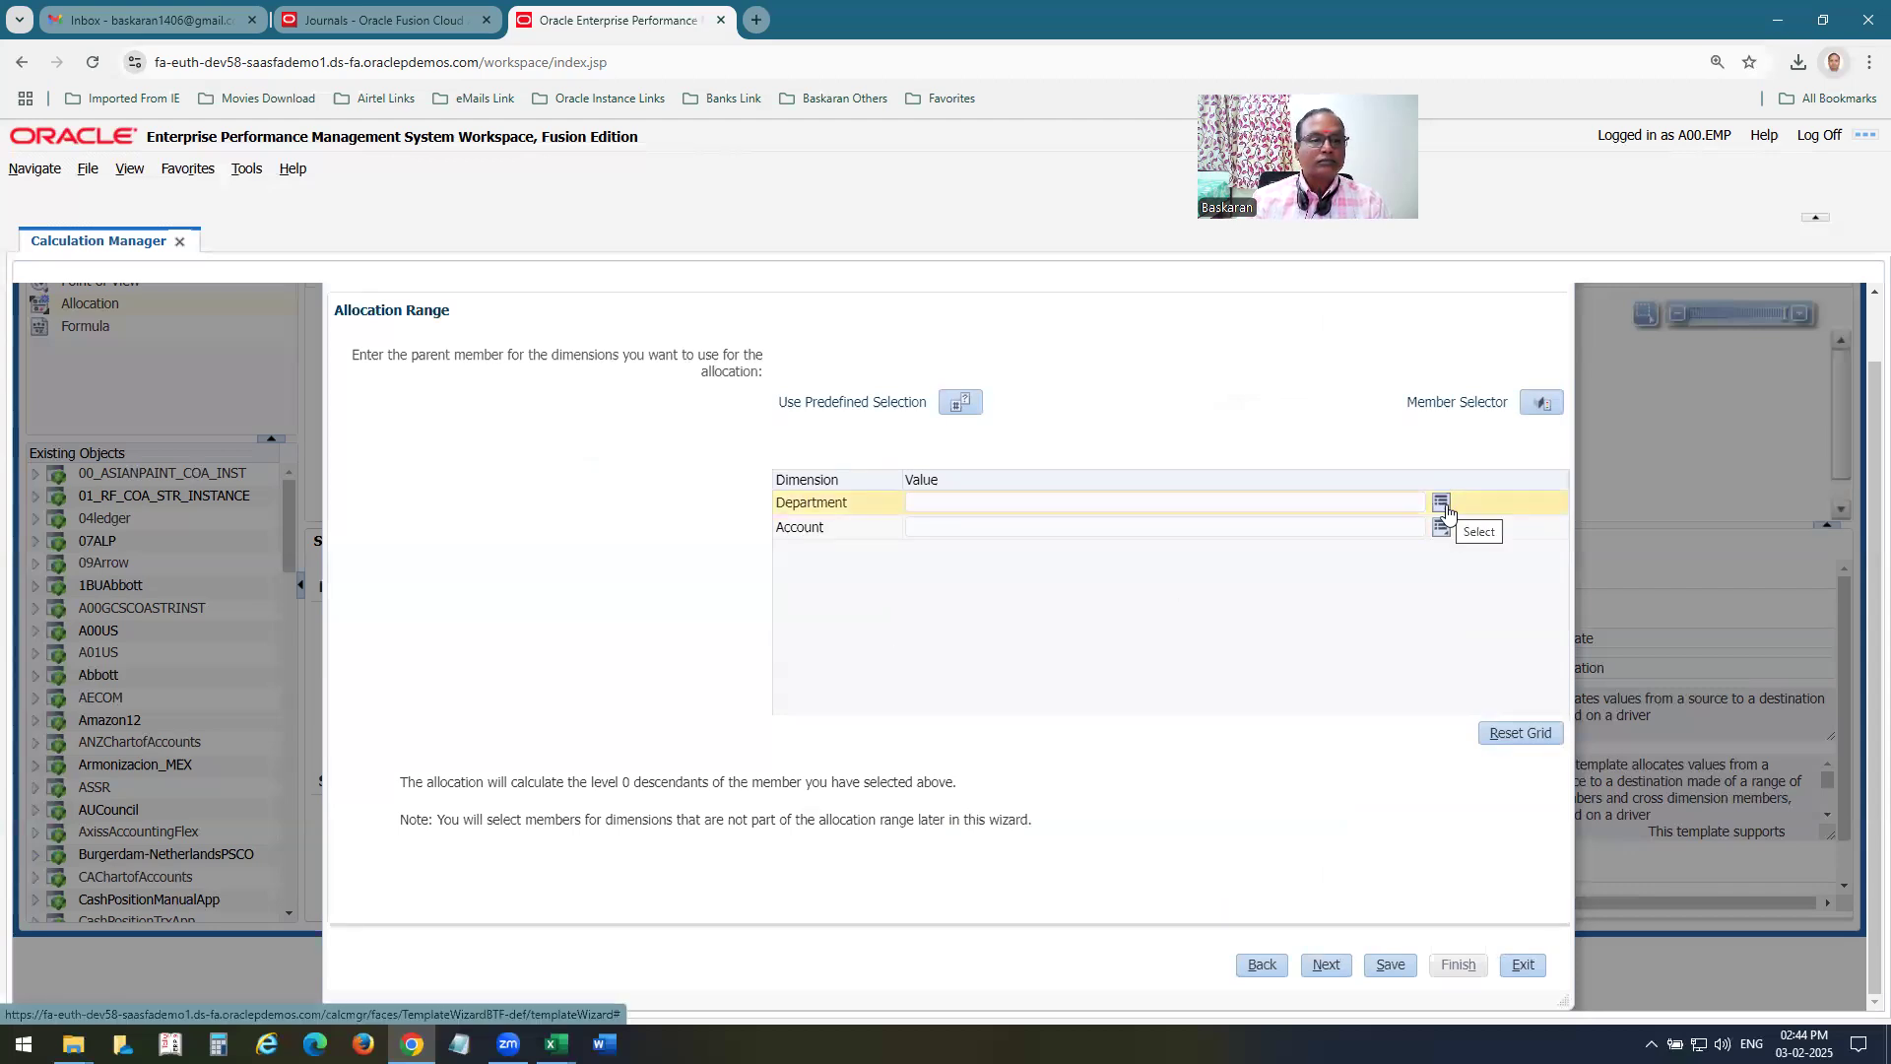
Set the allocation range's department to parent Department A00 US-Department A00 US Current, and advance to the Target page.
{"action": "left_click", "coordinate": [944, 502]}
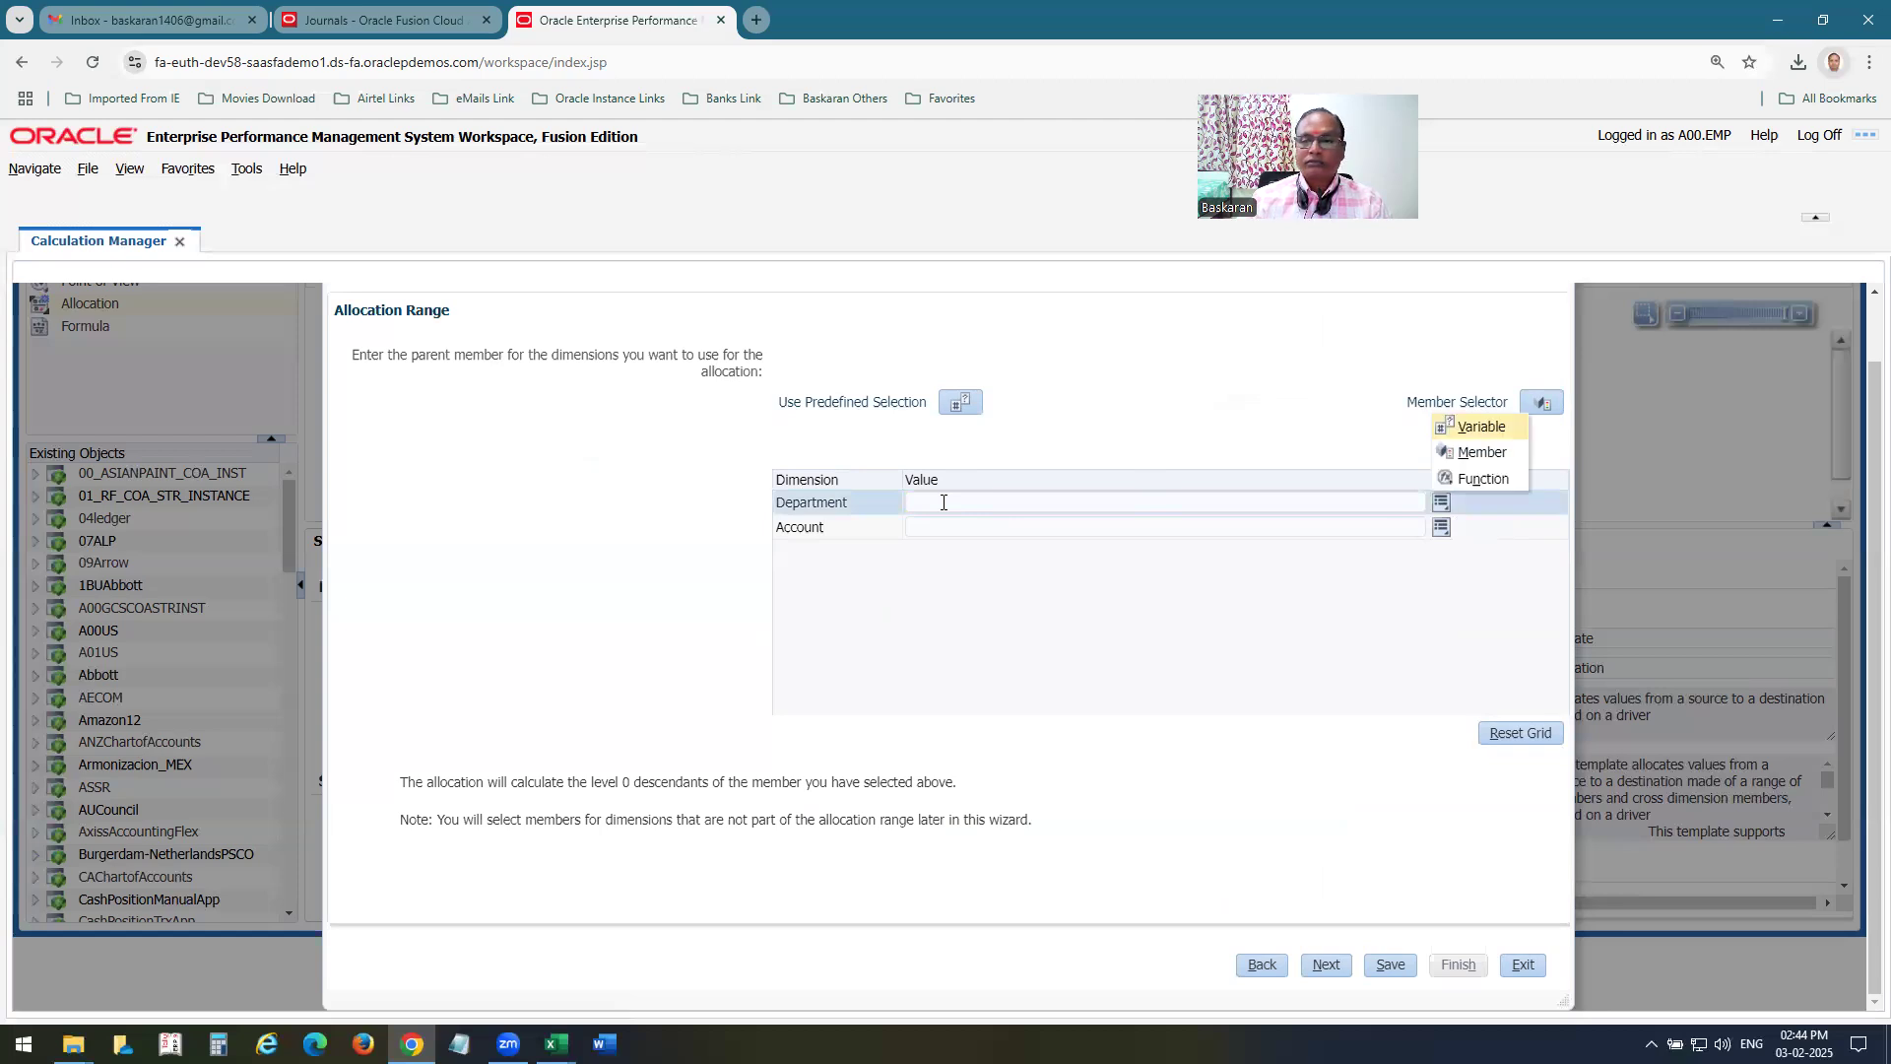
{"action": "left_click", "coordinate": [1480, 453]}
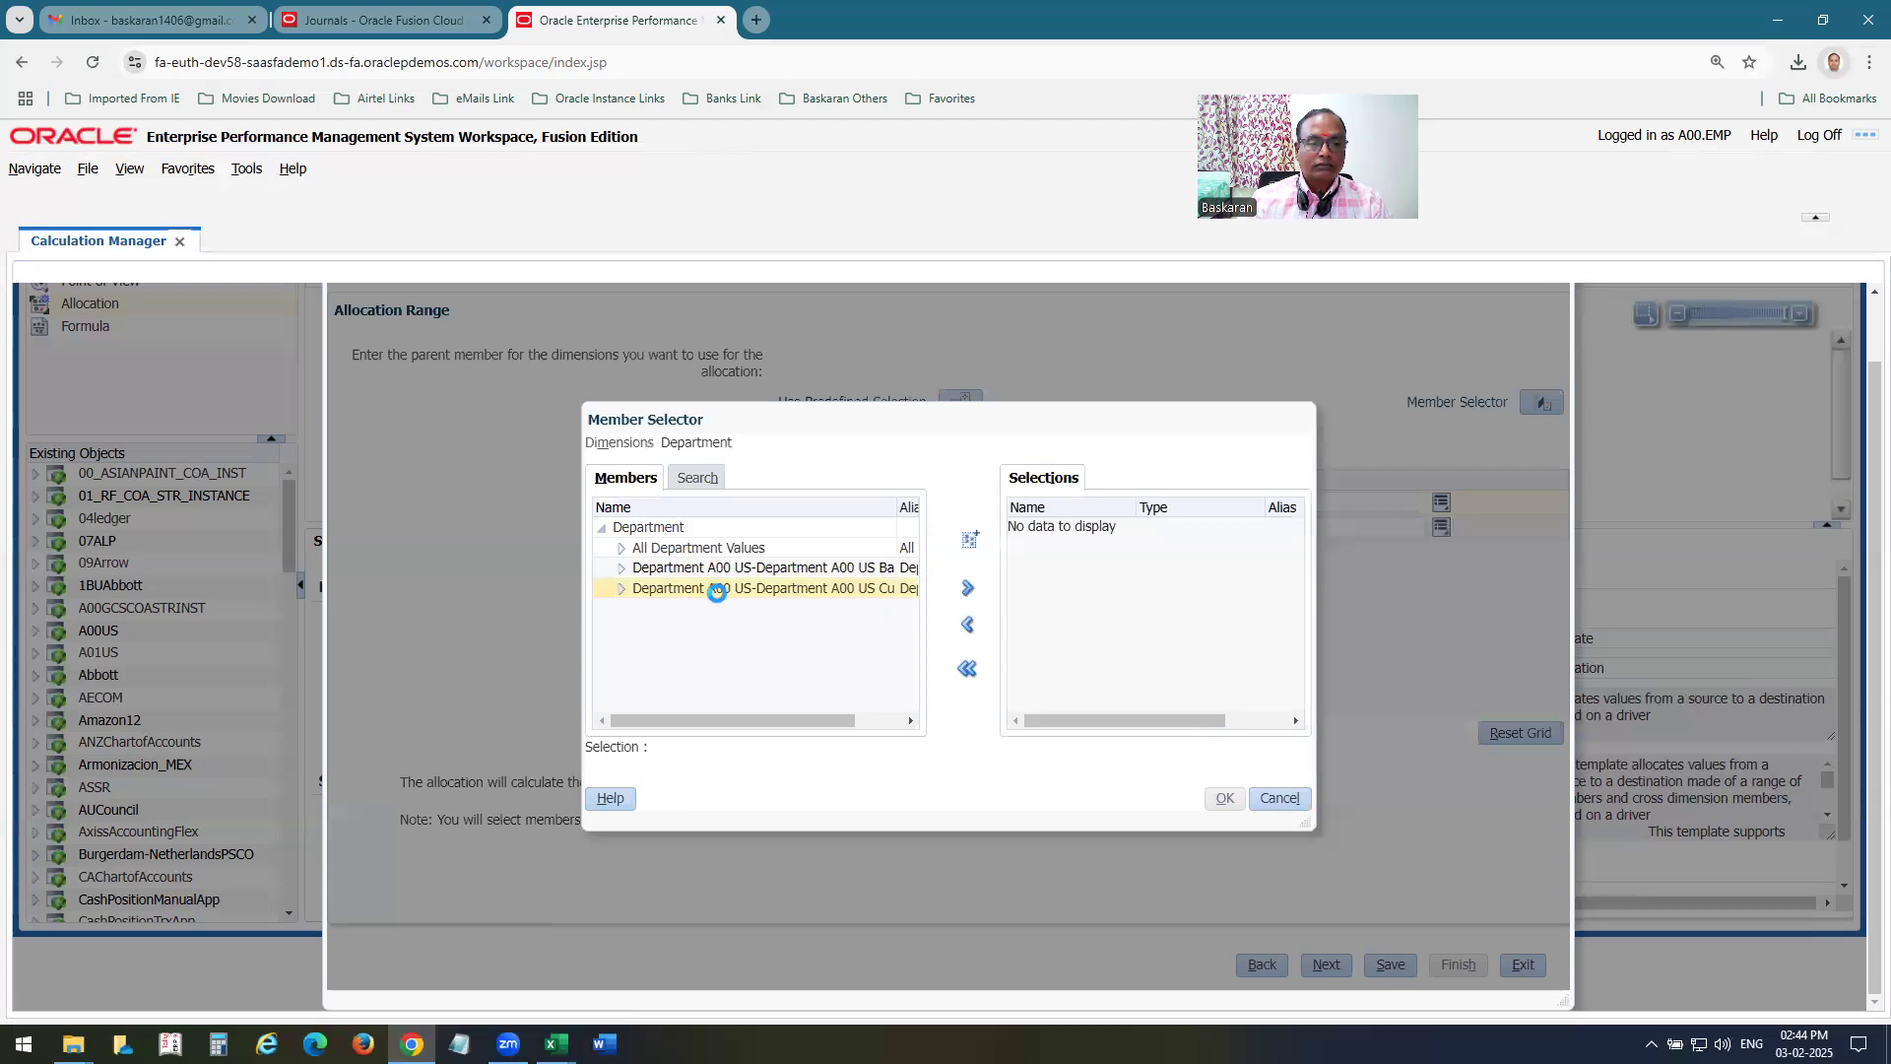
{"action": "left_click", "coordinate": [720, 591]}
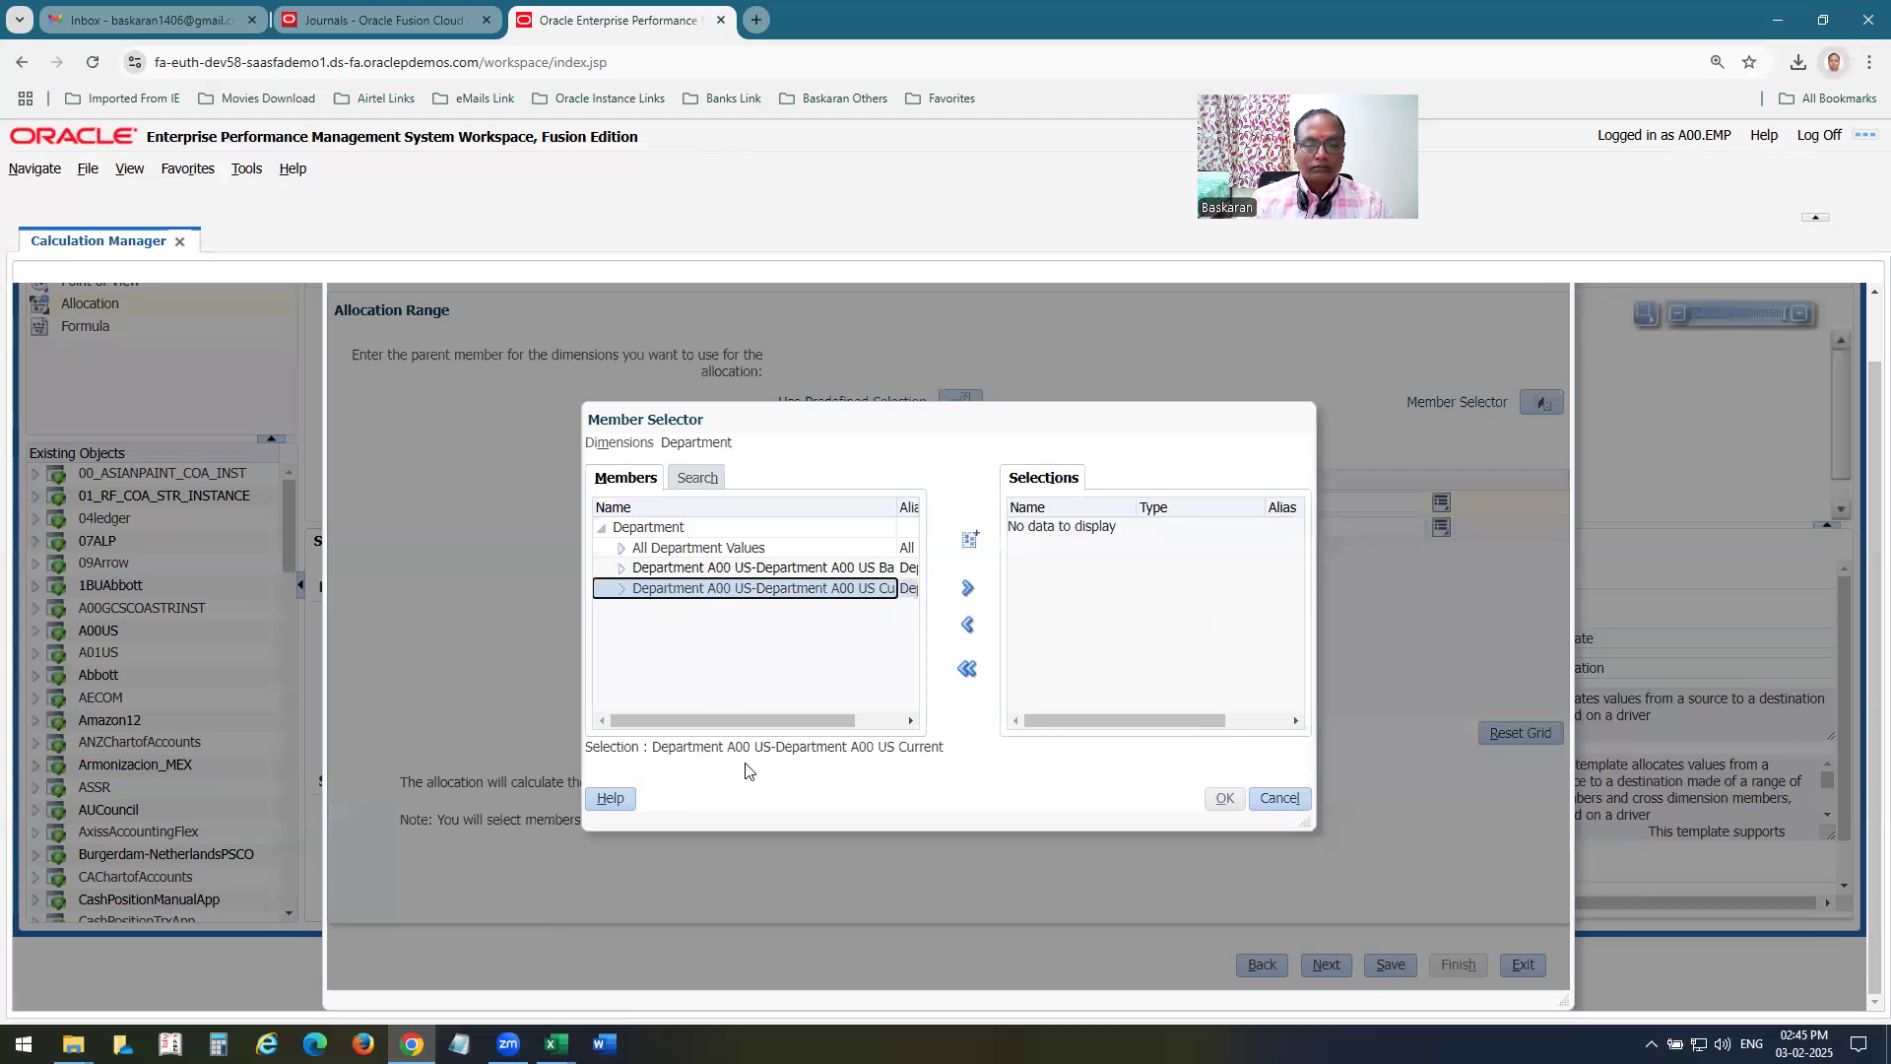
{"action": "left_click", "coordinate": [967, 589]}
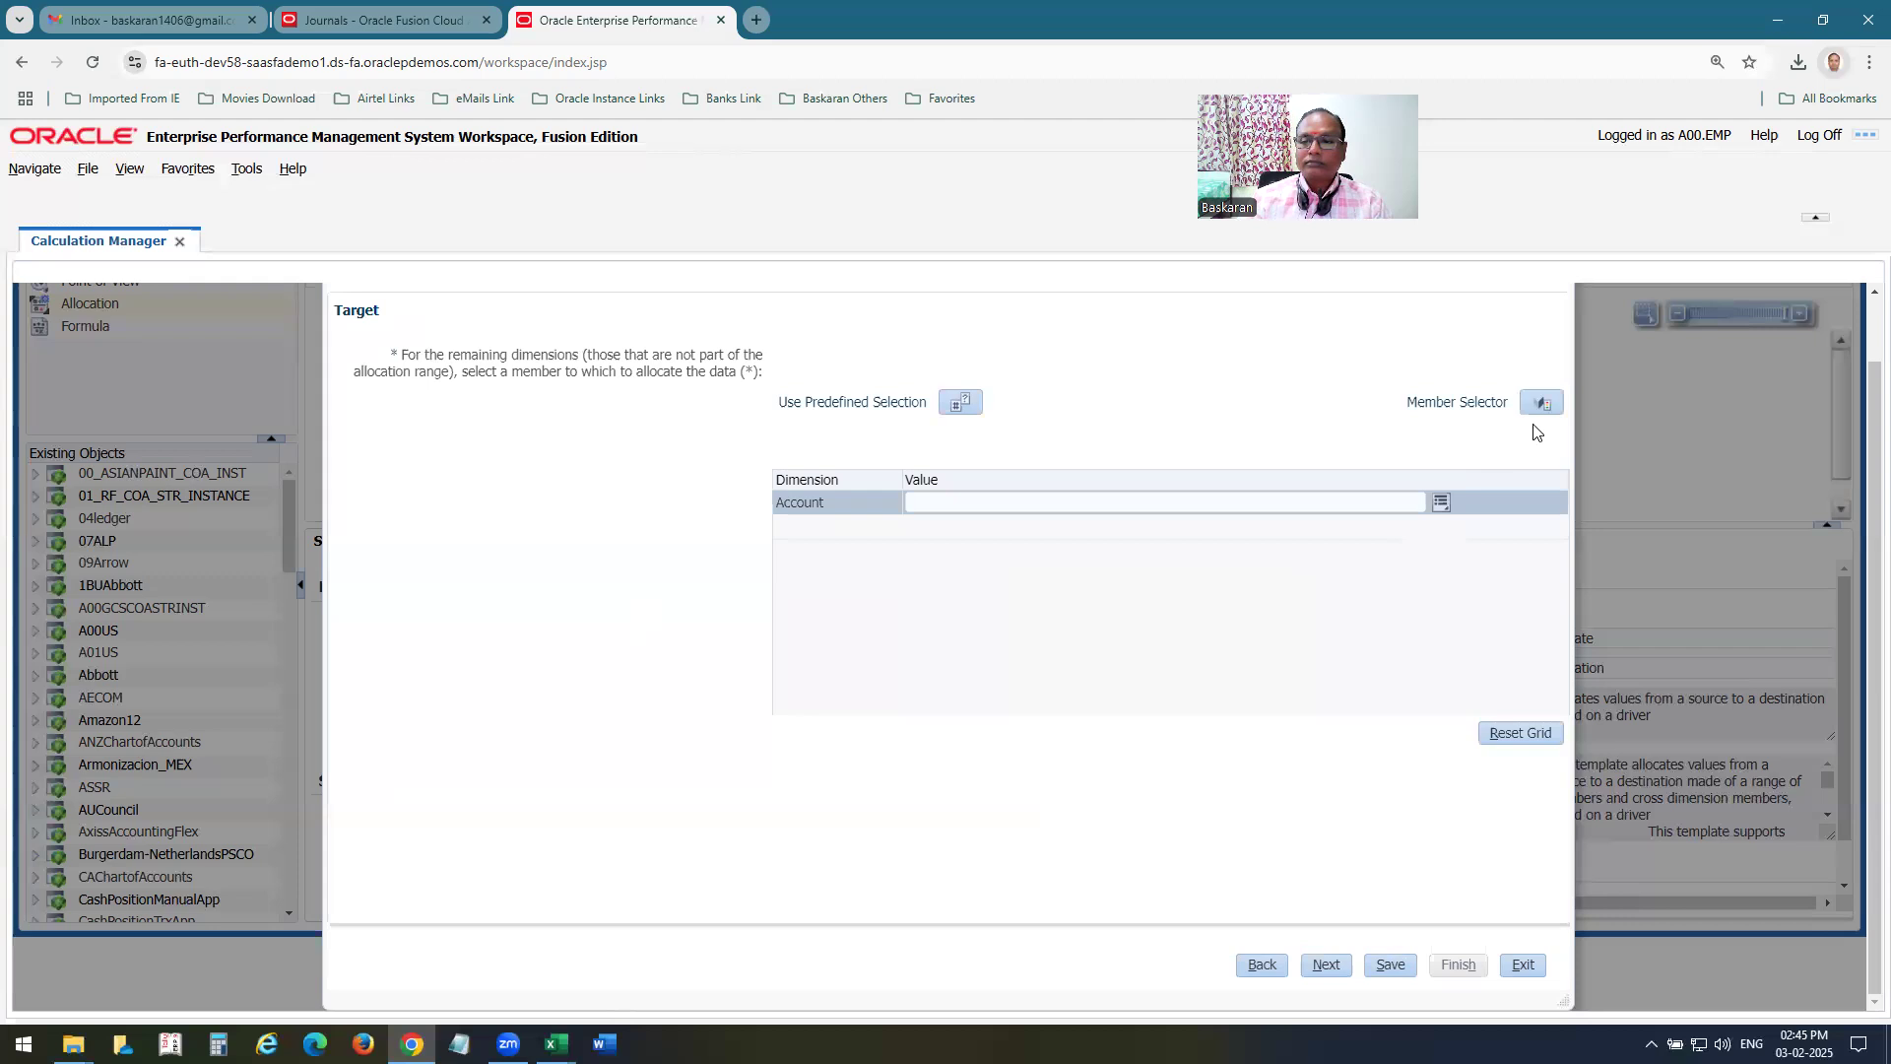
Set the target account to member 5800 from All Account Values, and advance to the Offset page.
{"action": "left_click", "coordinate": [1441, 504]}
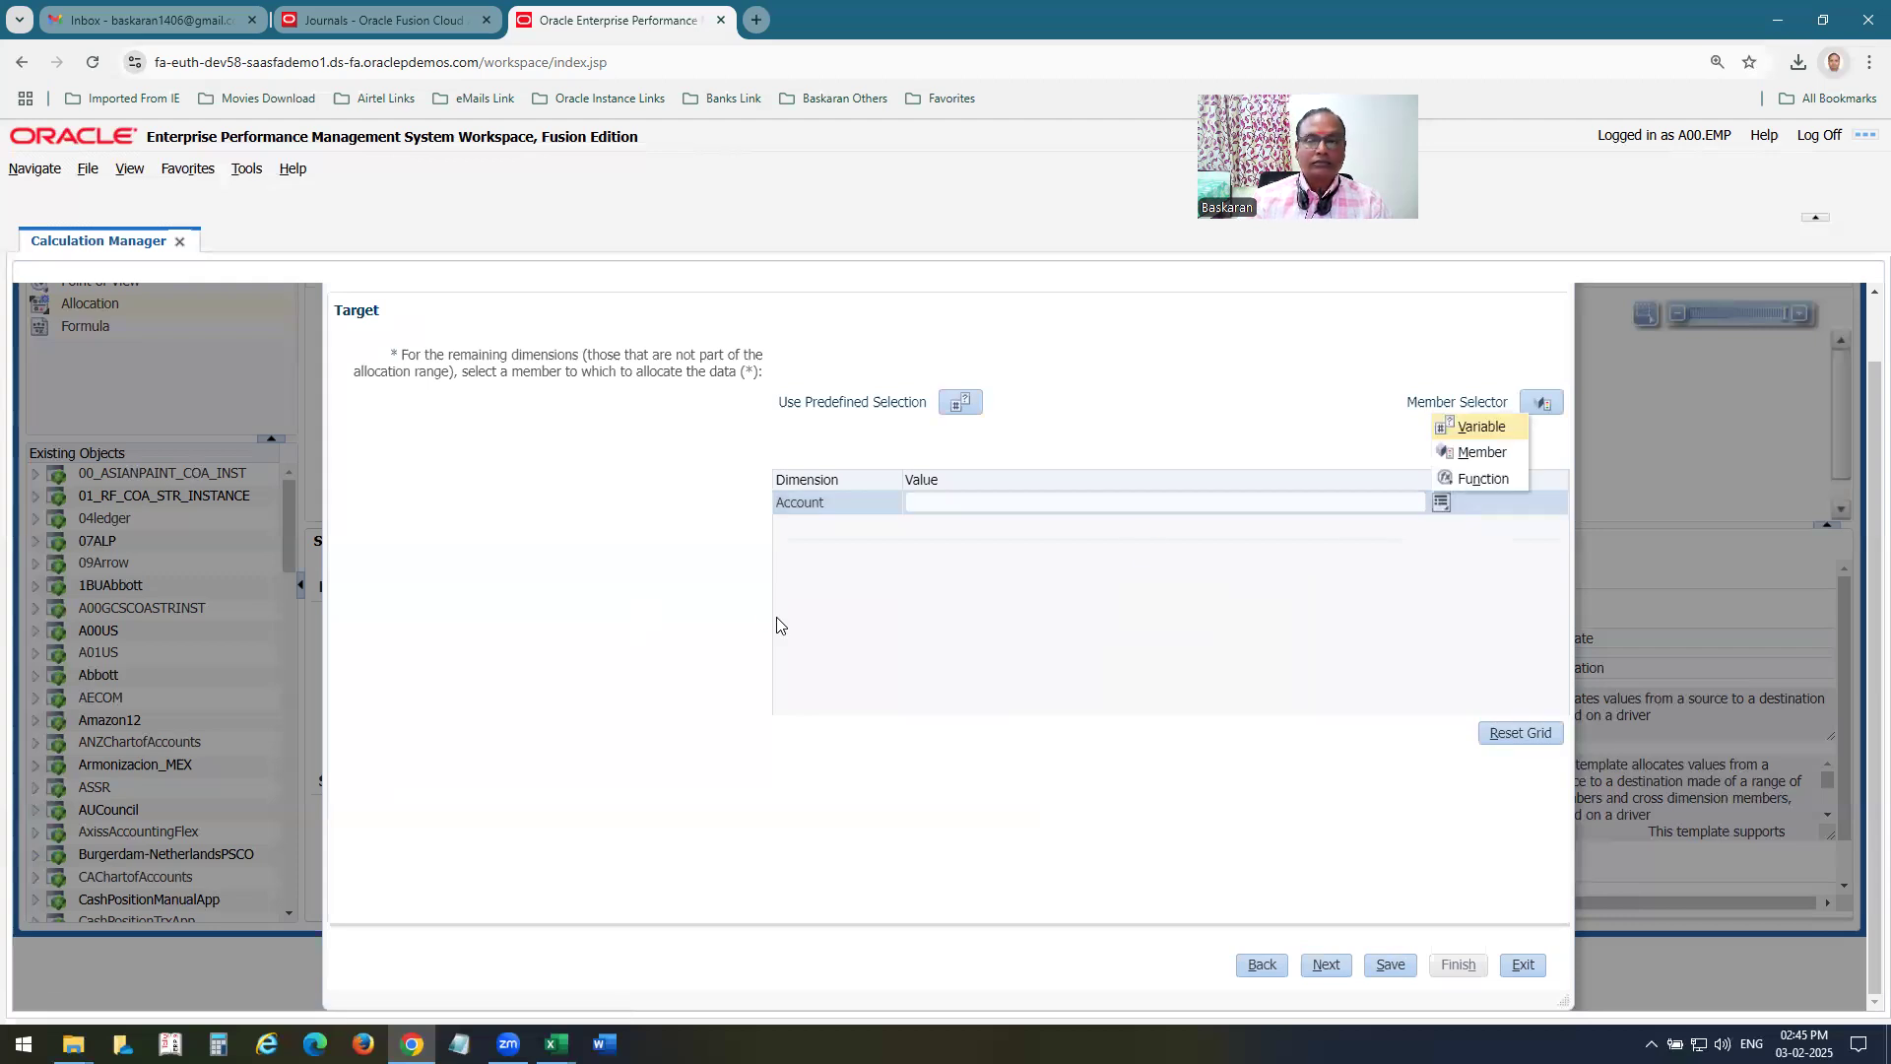
{"action": "left_click", "coordinate": [1481, 453]}
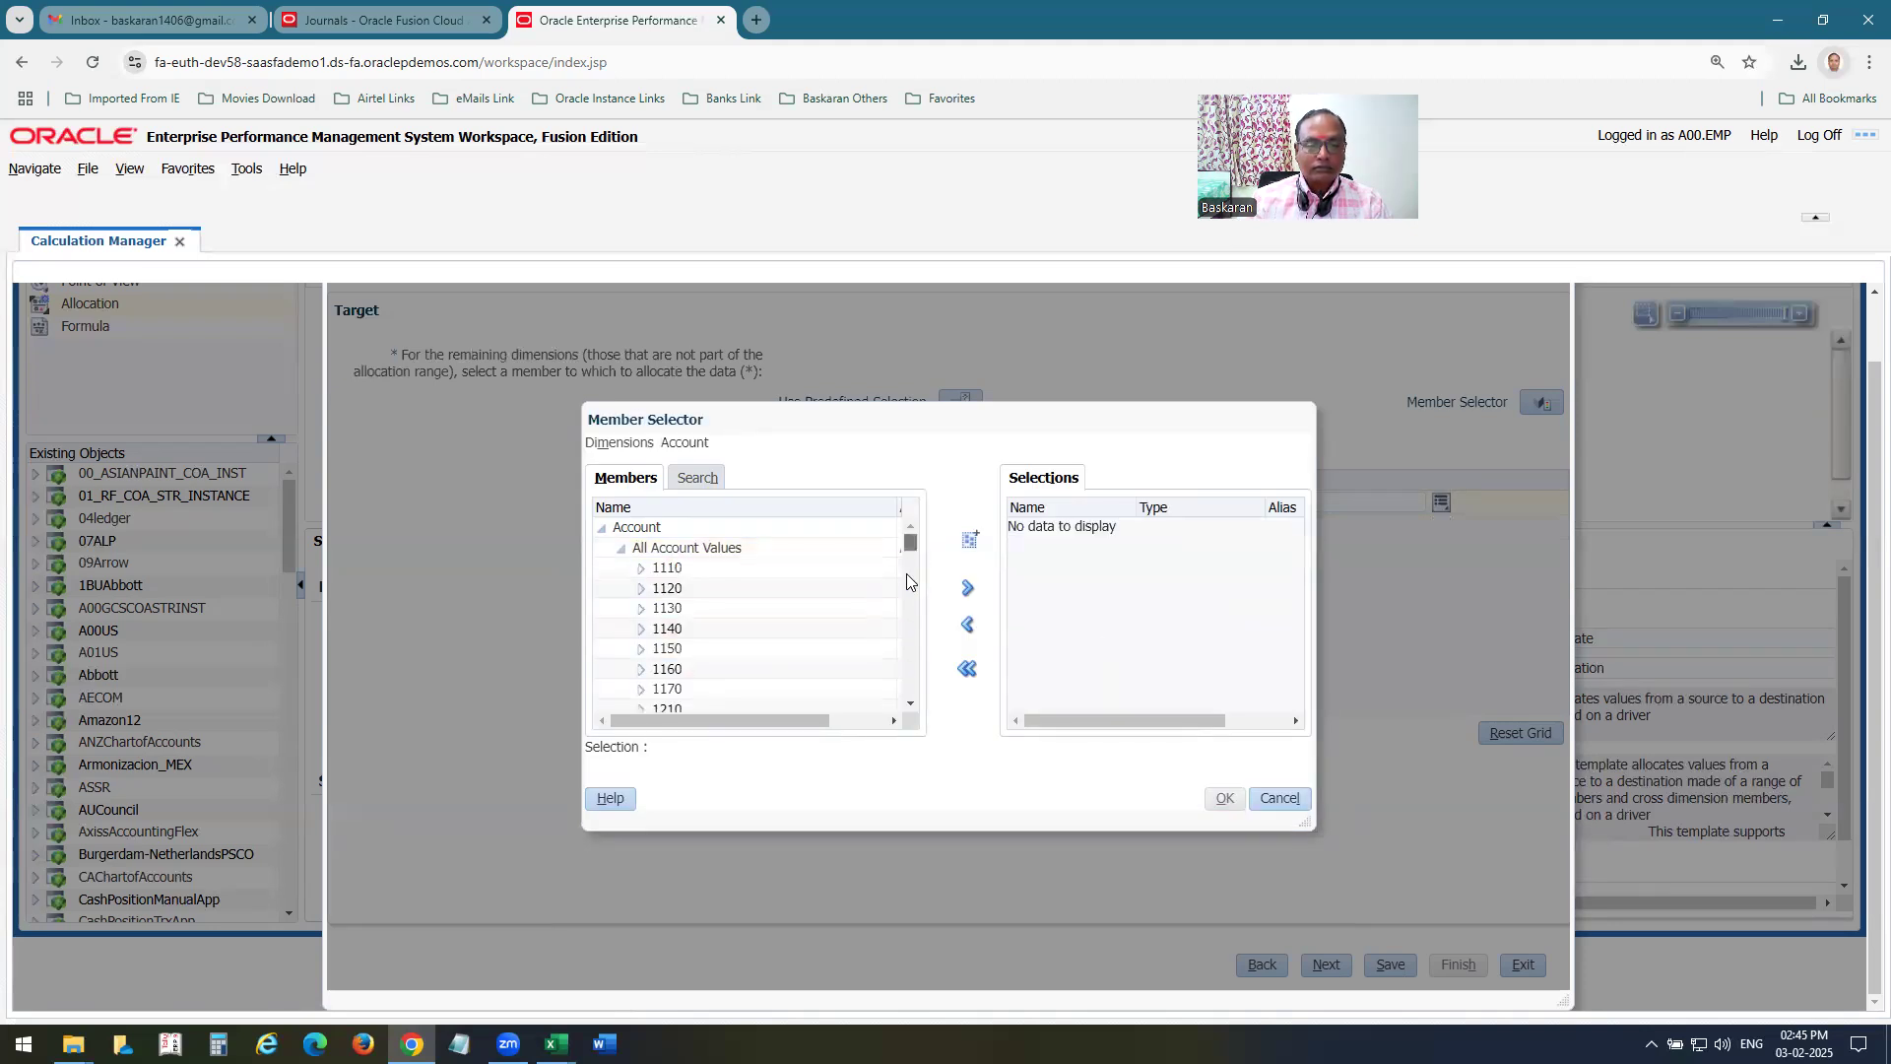
{"action": "scroll", "coordinate": [769, 630], "scroll_direction": "down", "scroll_amount": 3}
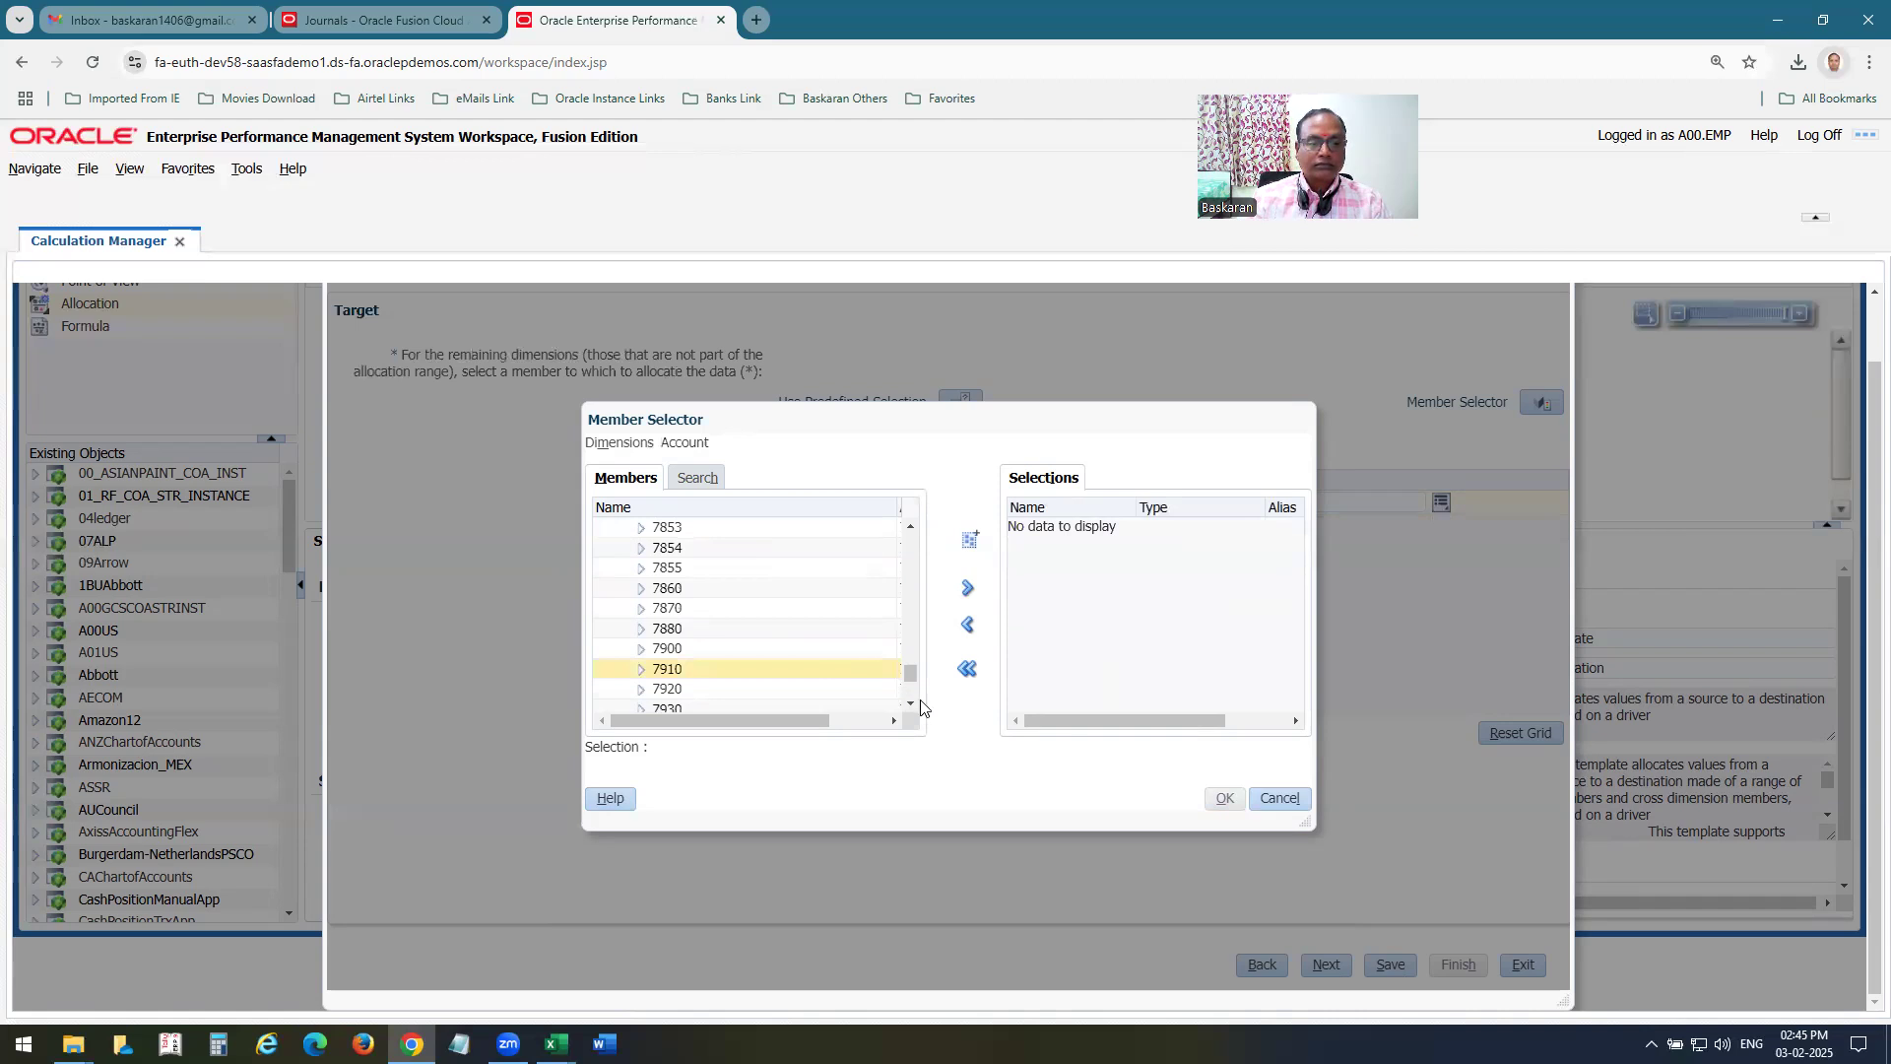
{"action": "left_click_drag", "start_coordinate": [911, 674], "coordinate": [906, 631]}
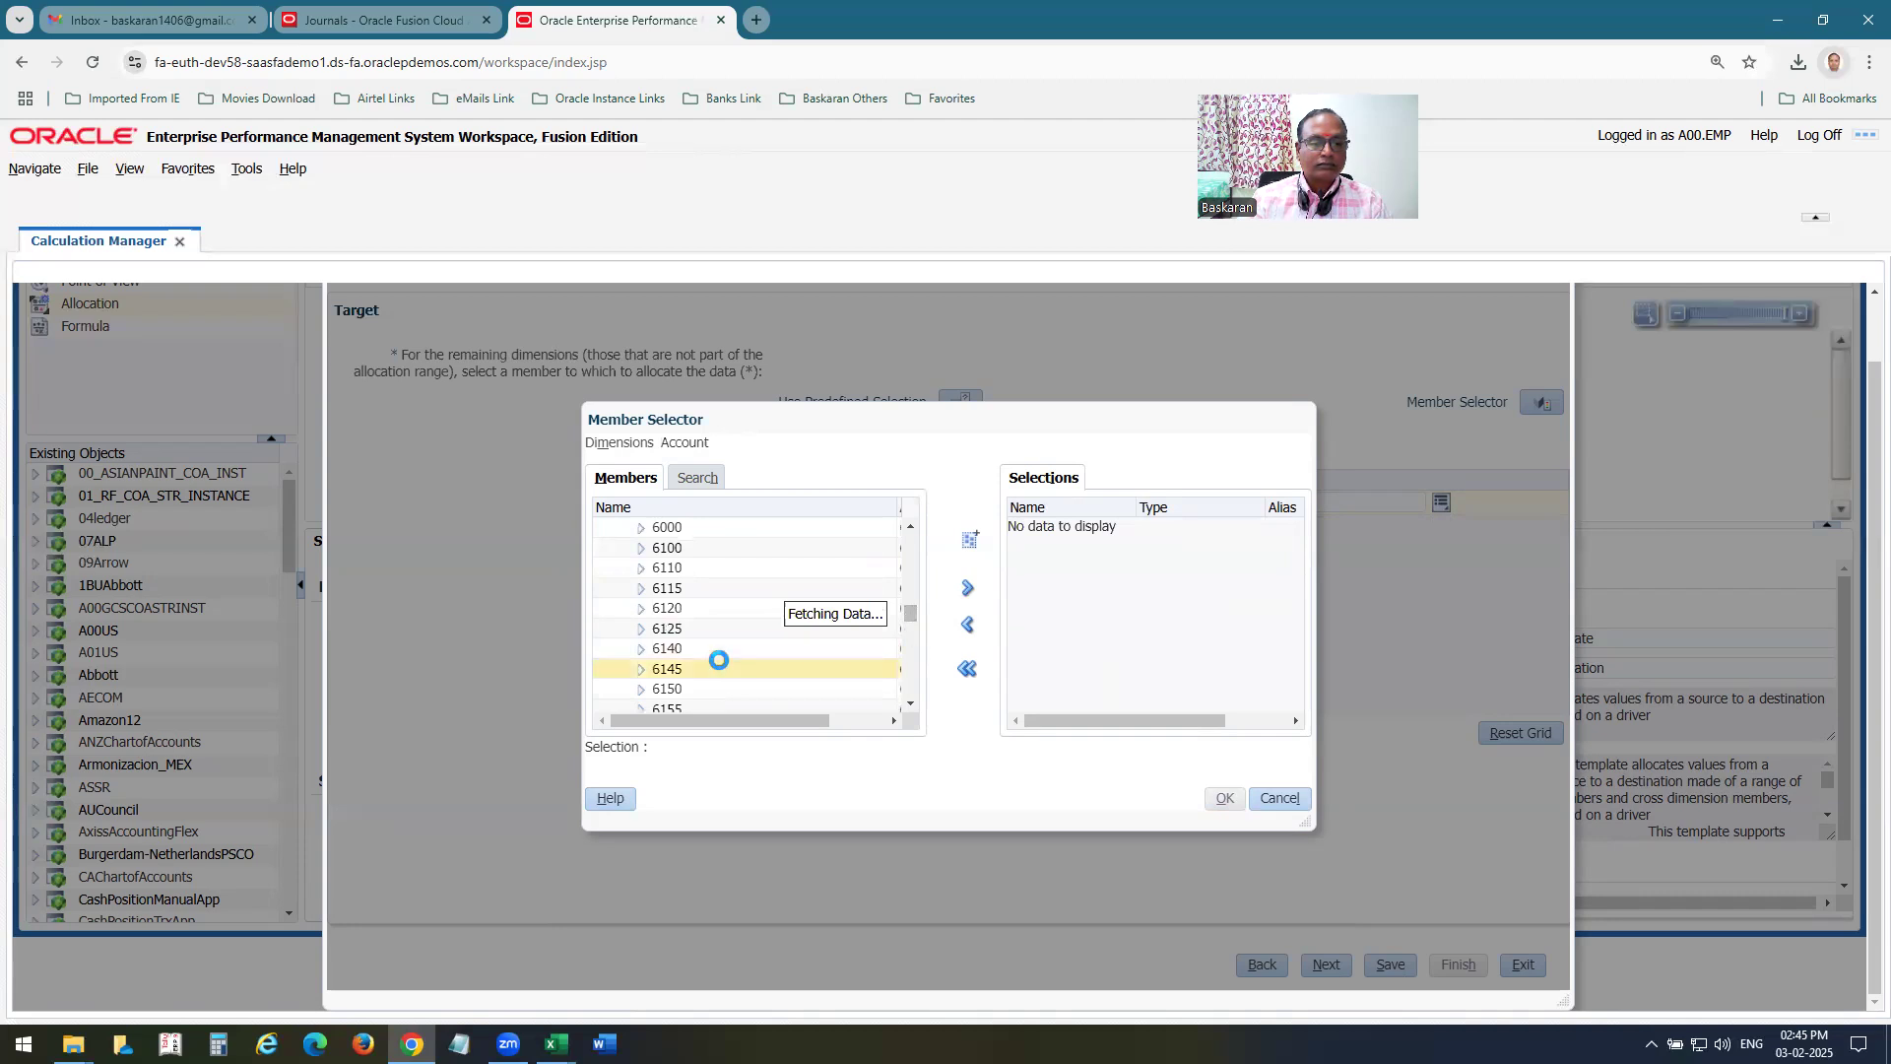
{"action": "scroll", "coordinate": [721, 666], "scroll_direction": "down", "scroll_amount": 3}
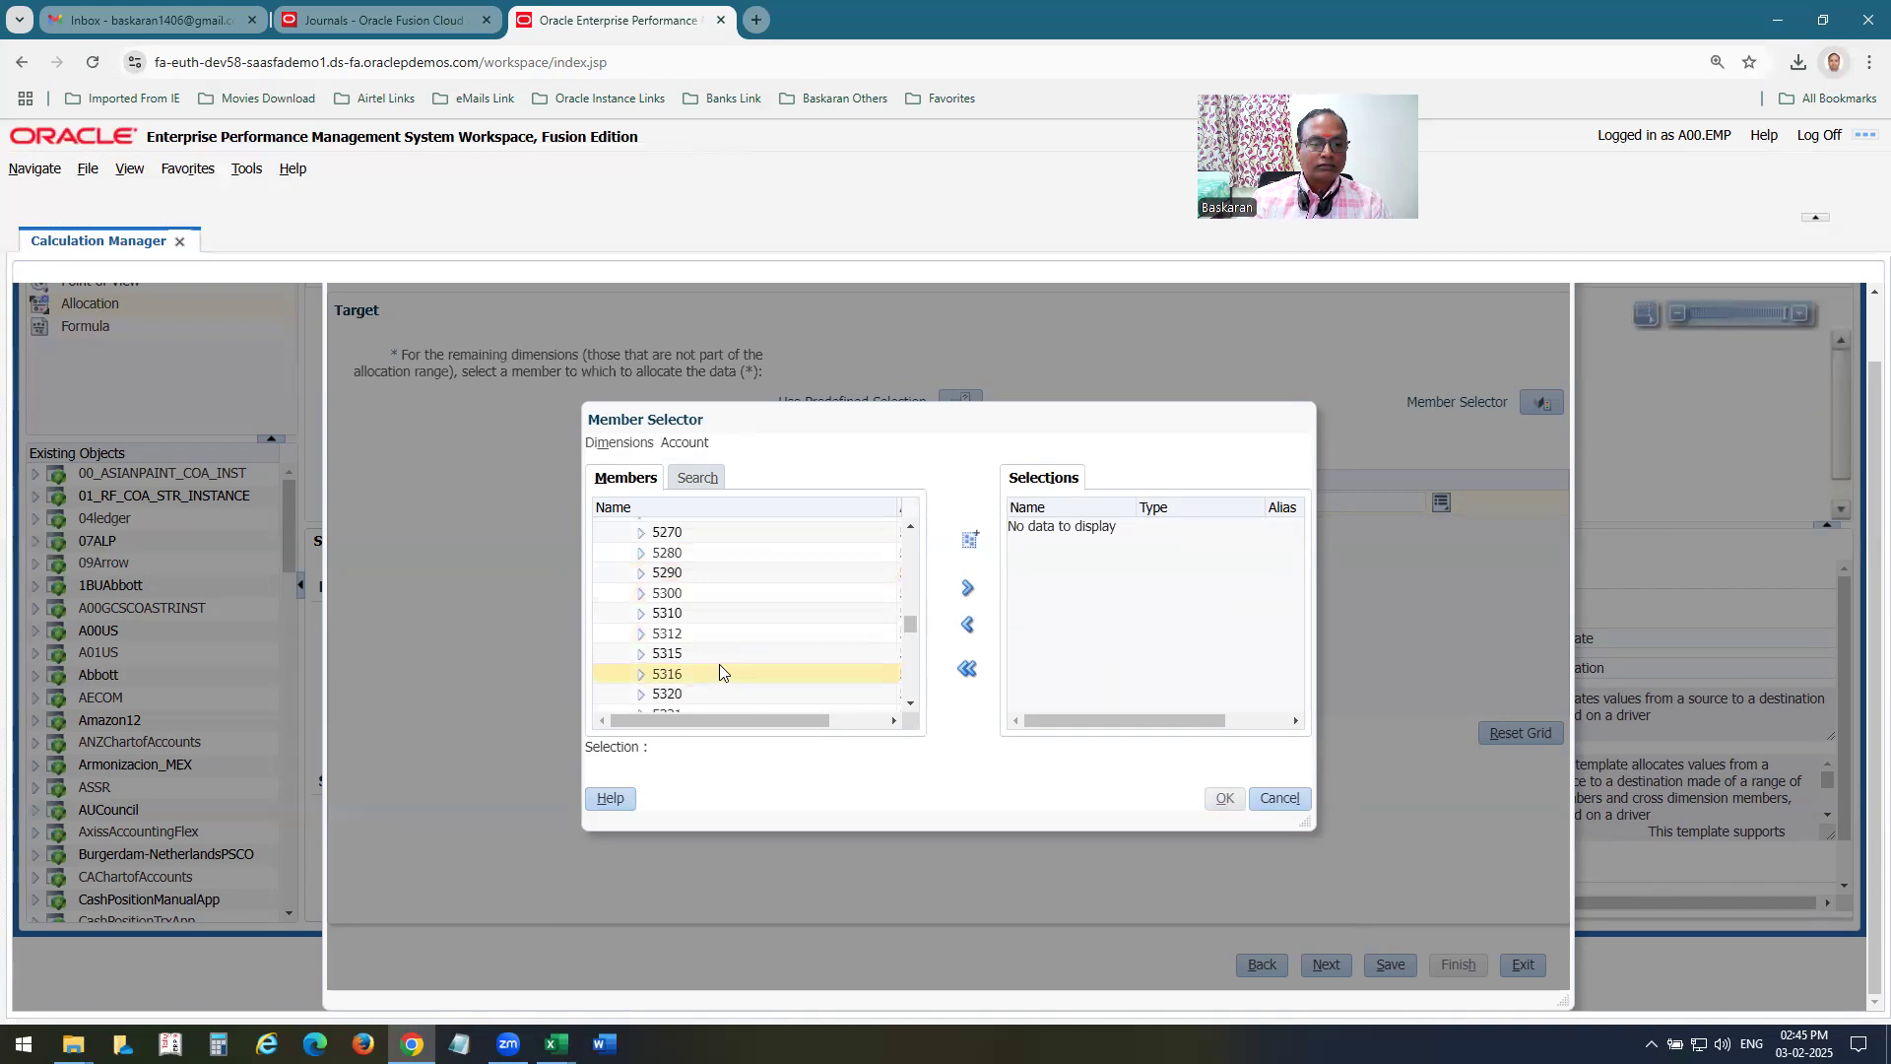
{"action": "scroll", "coordinate": [721, 666], "scroll_direction": "down", "scroll_amount": 3}
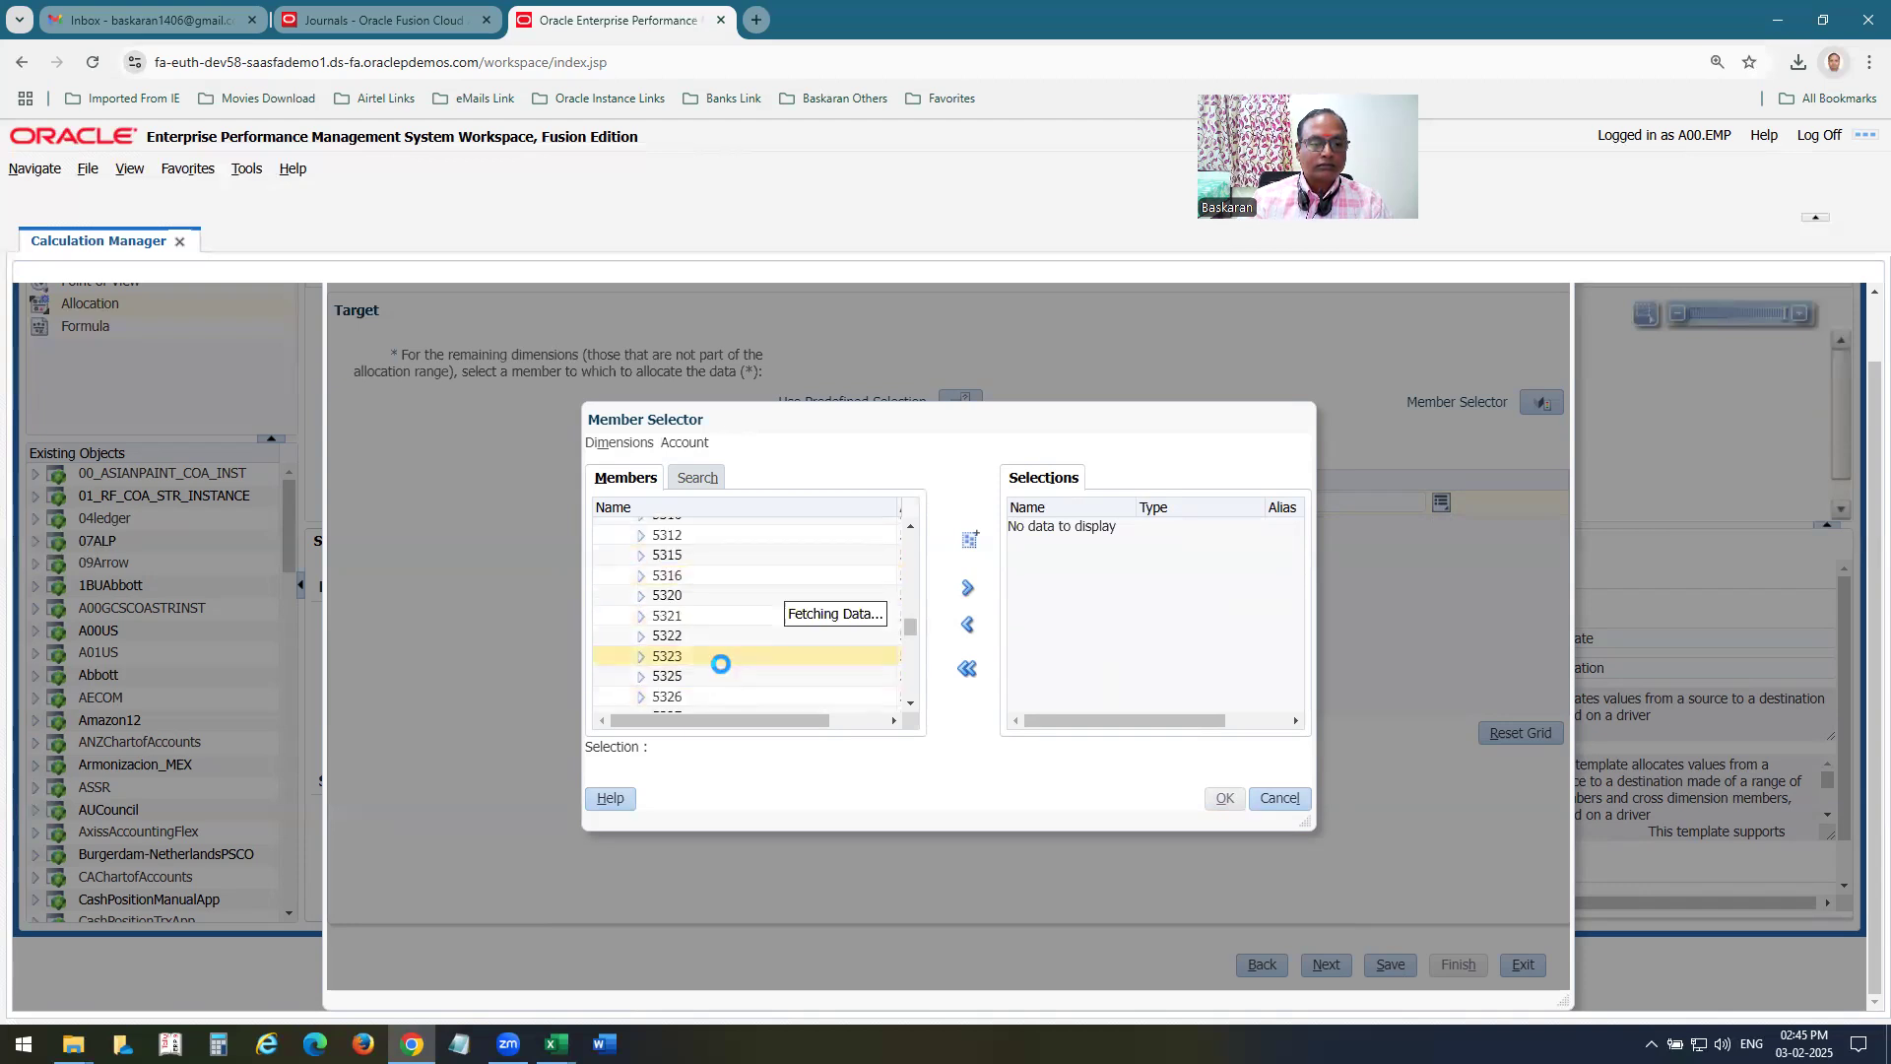
{"action": "scroll", "coordinate": [723, 671], "scroll_direction": "down", "scroll_amount": 4}
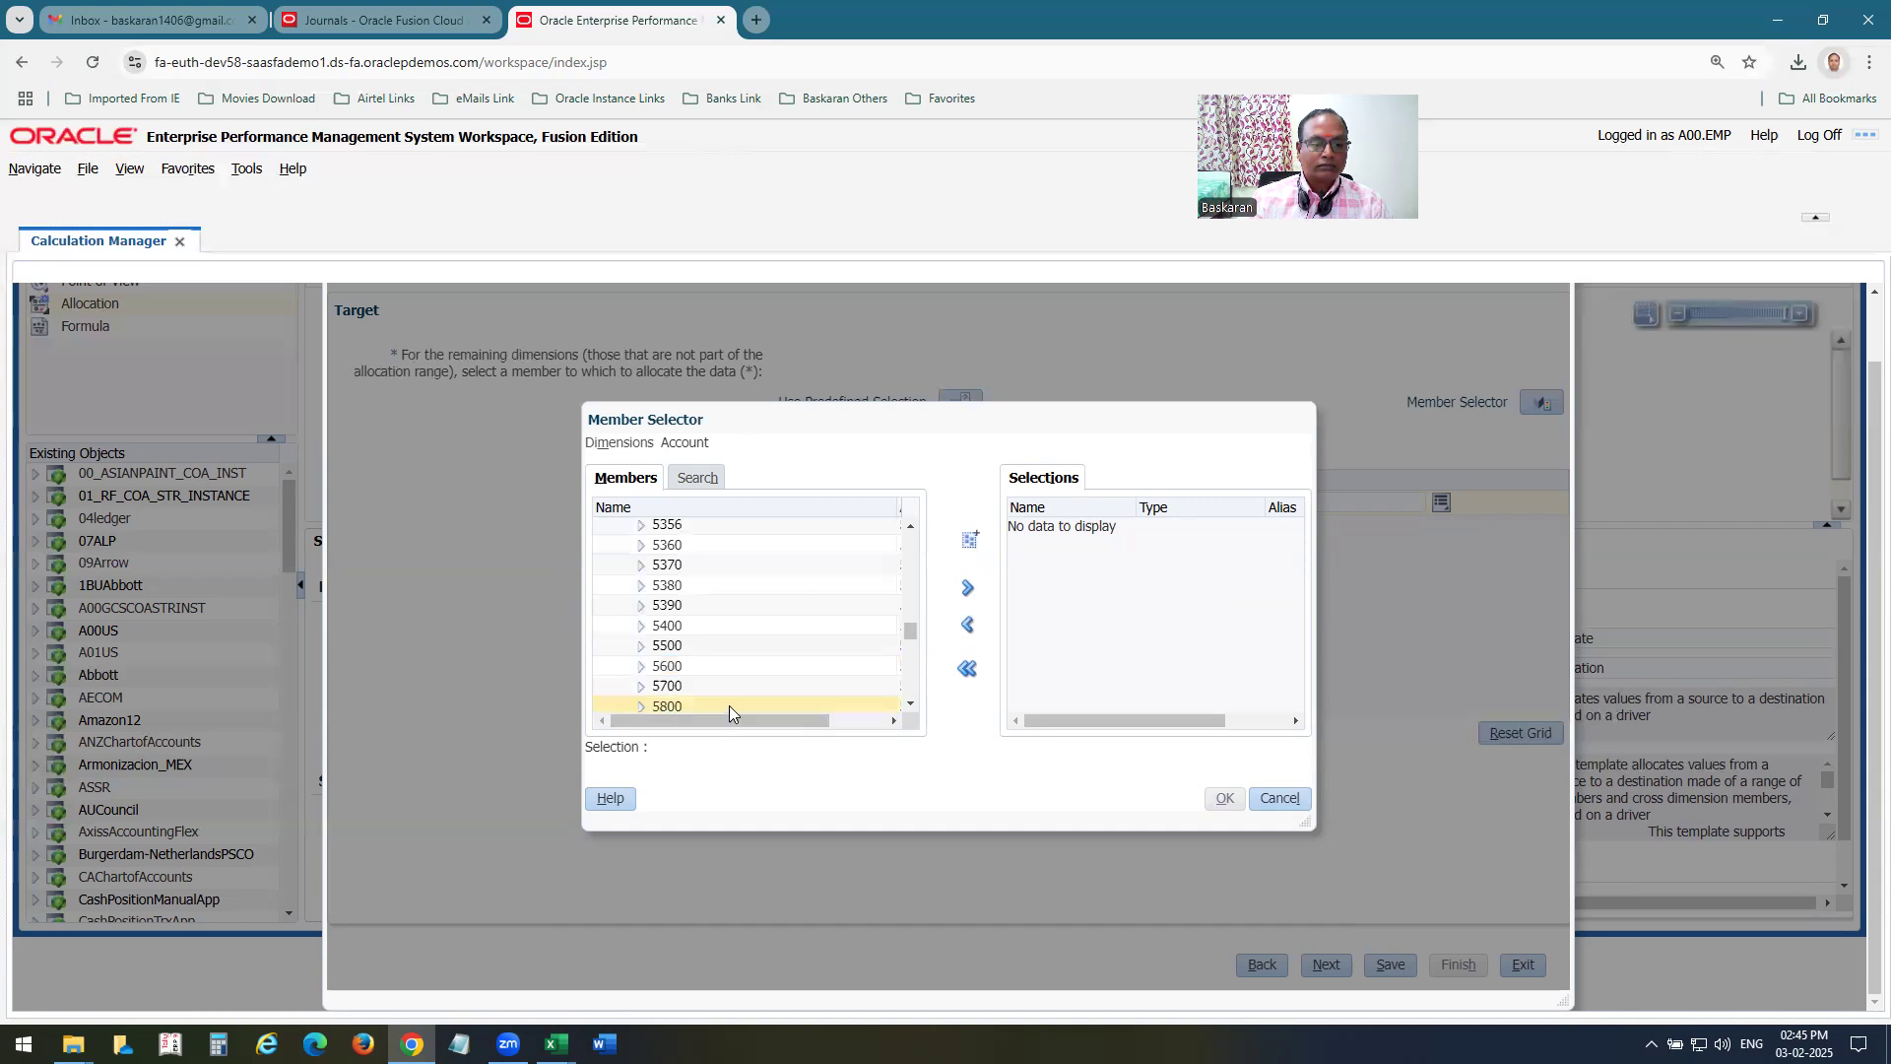
{"action": "left_click", "coordinate": [729, 706]}
{"action": "left_click", "coordinate": [967, 589]}
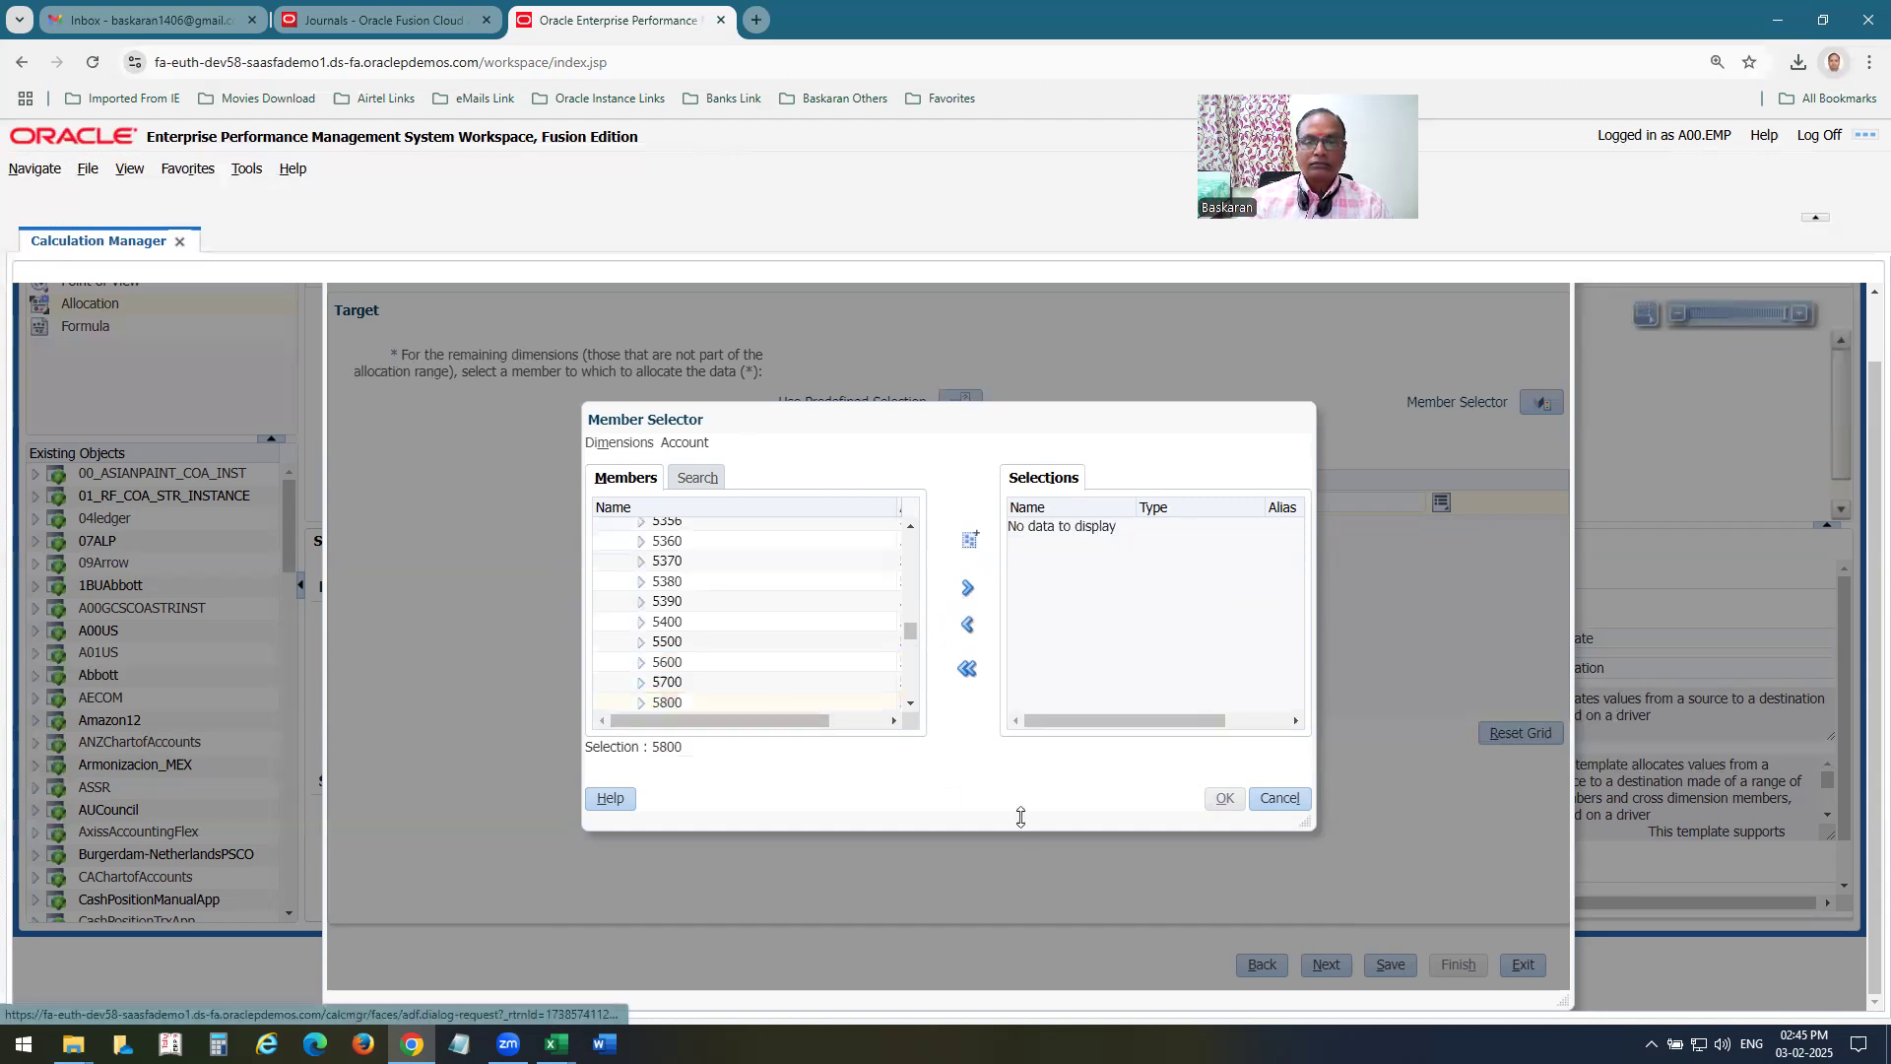
{"action": "left_click", "coordinate": [1225, 802]}
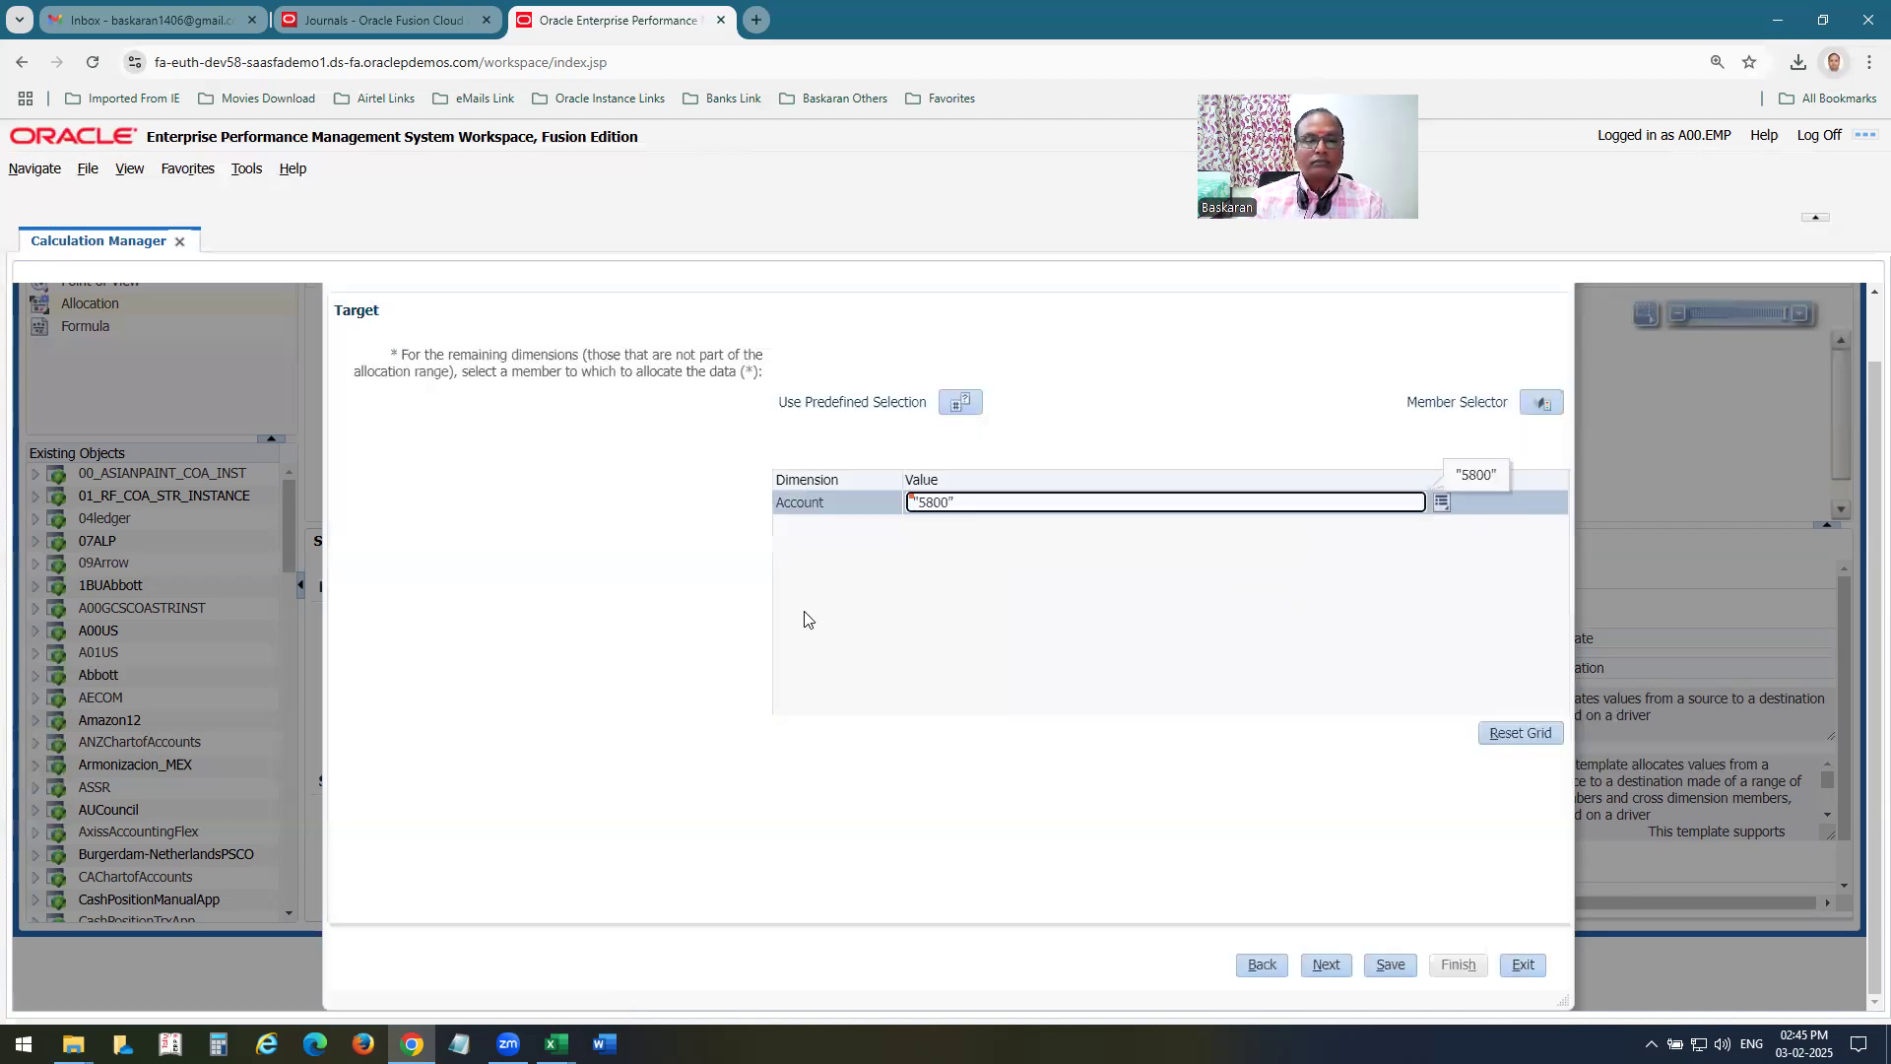
{"action": "left_click", "coordinate": [1330, 967]}
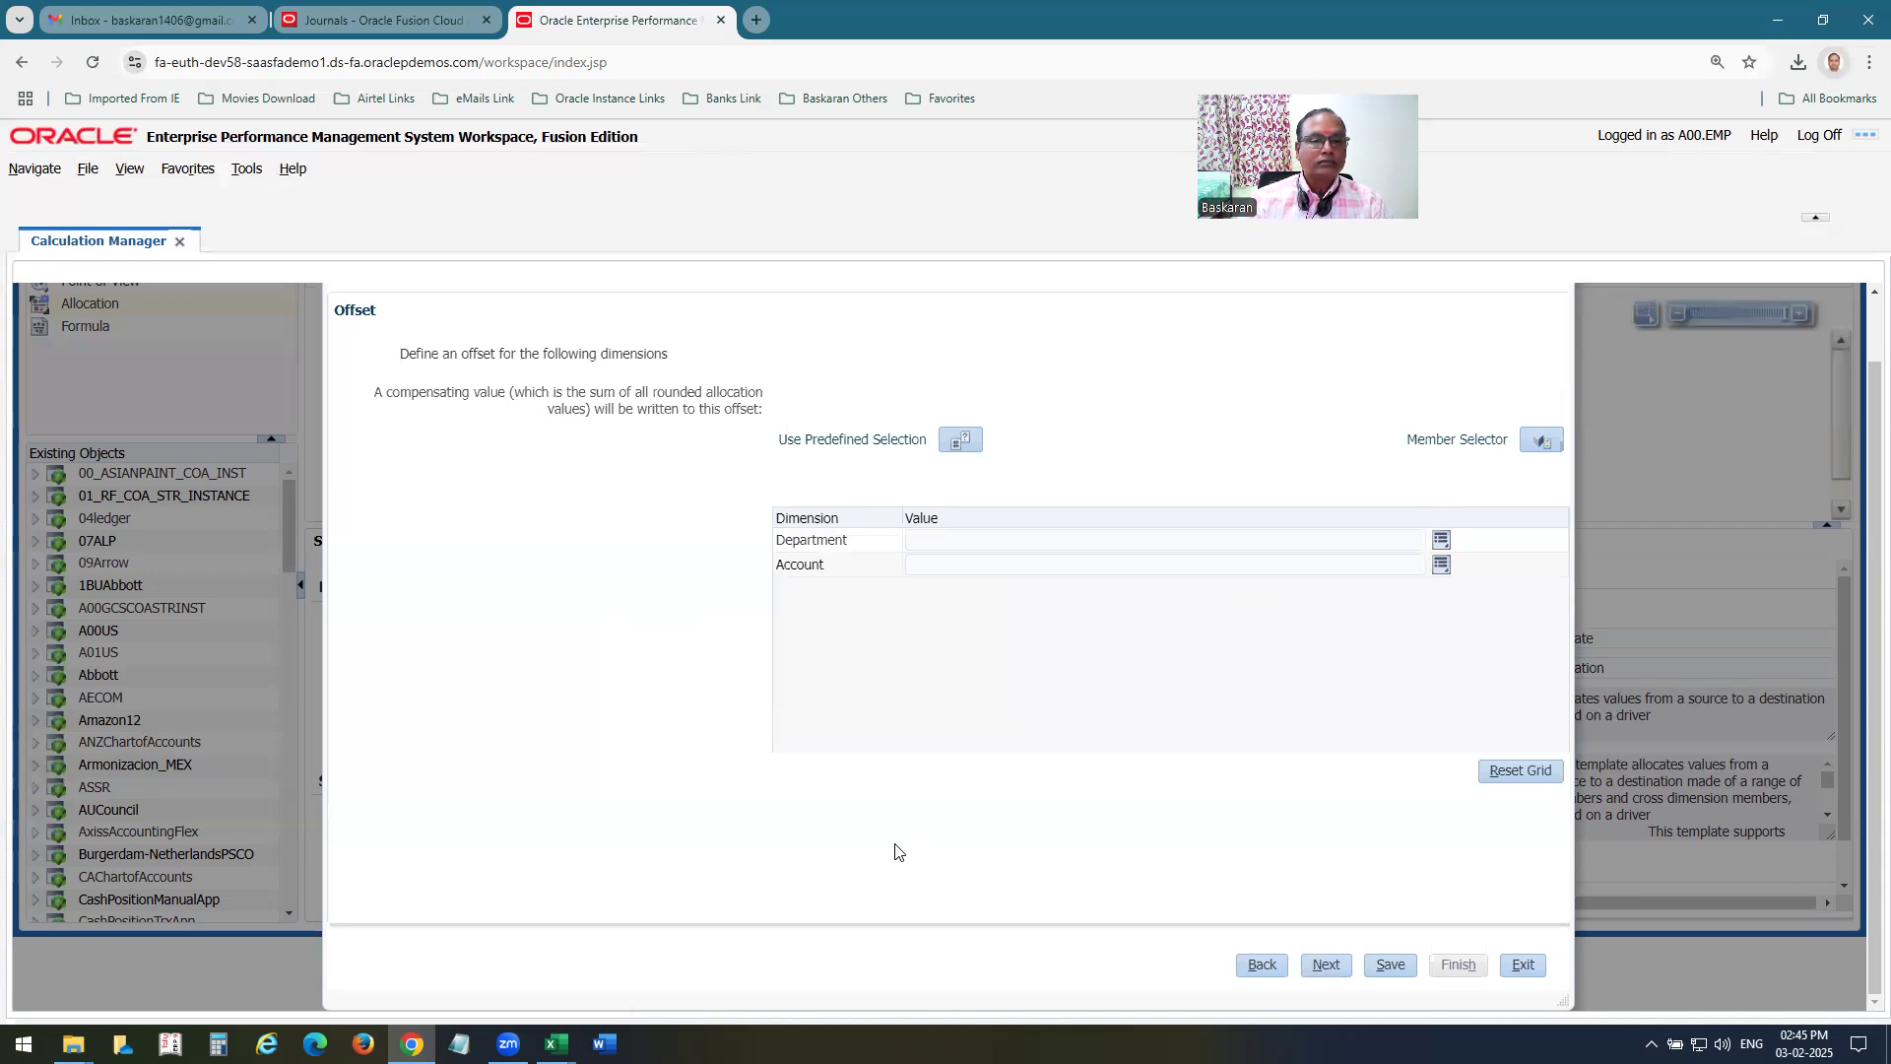
Set the offset department to member 400 from All Department Values.
{"action": "left_click", "coordinate": [1441, 540]}
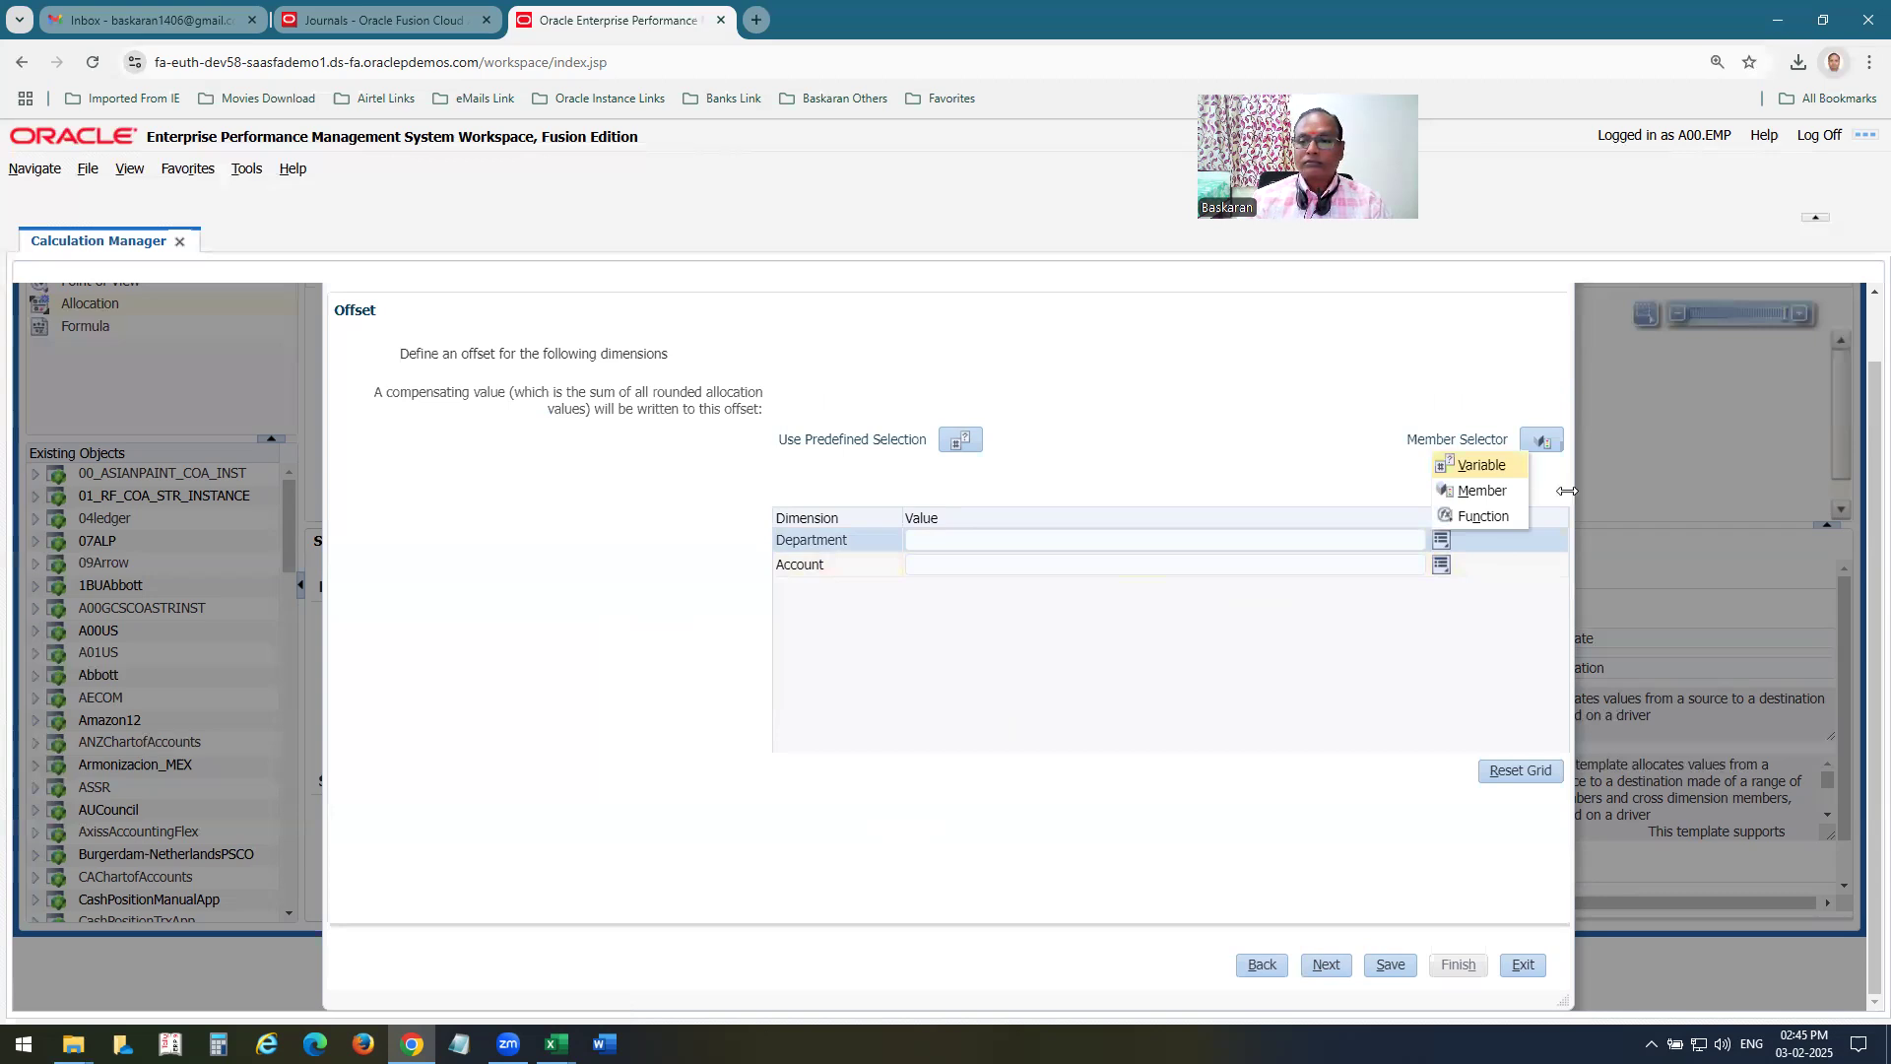
{"action": "left_click", "coordinate": [1476, 491]}
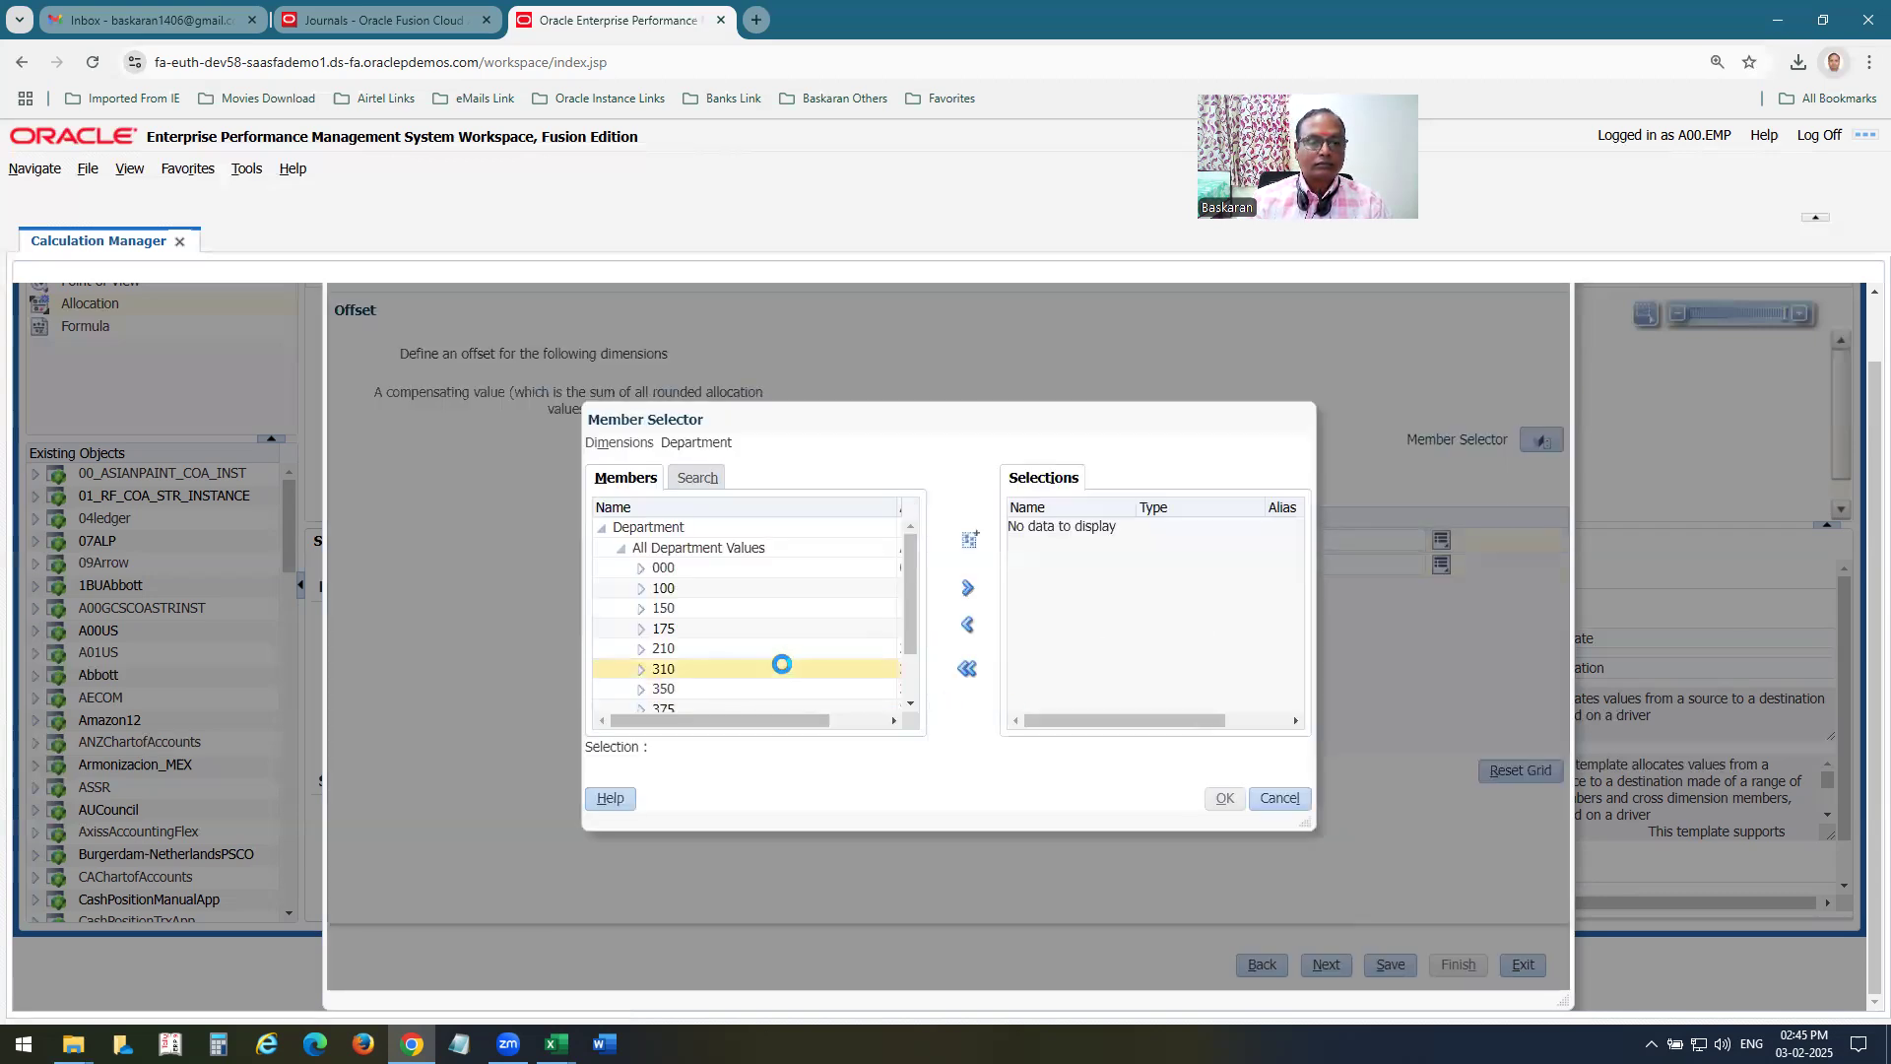
{"action": "left_click_drag", "start_coordinate": [907, 631], "coordinate": [905, 656]}
{"action": "left_click", "coordinate": [664, 684]}
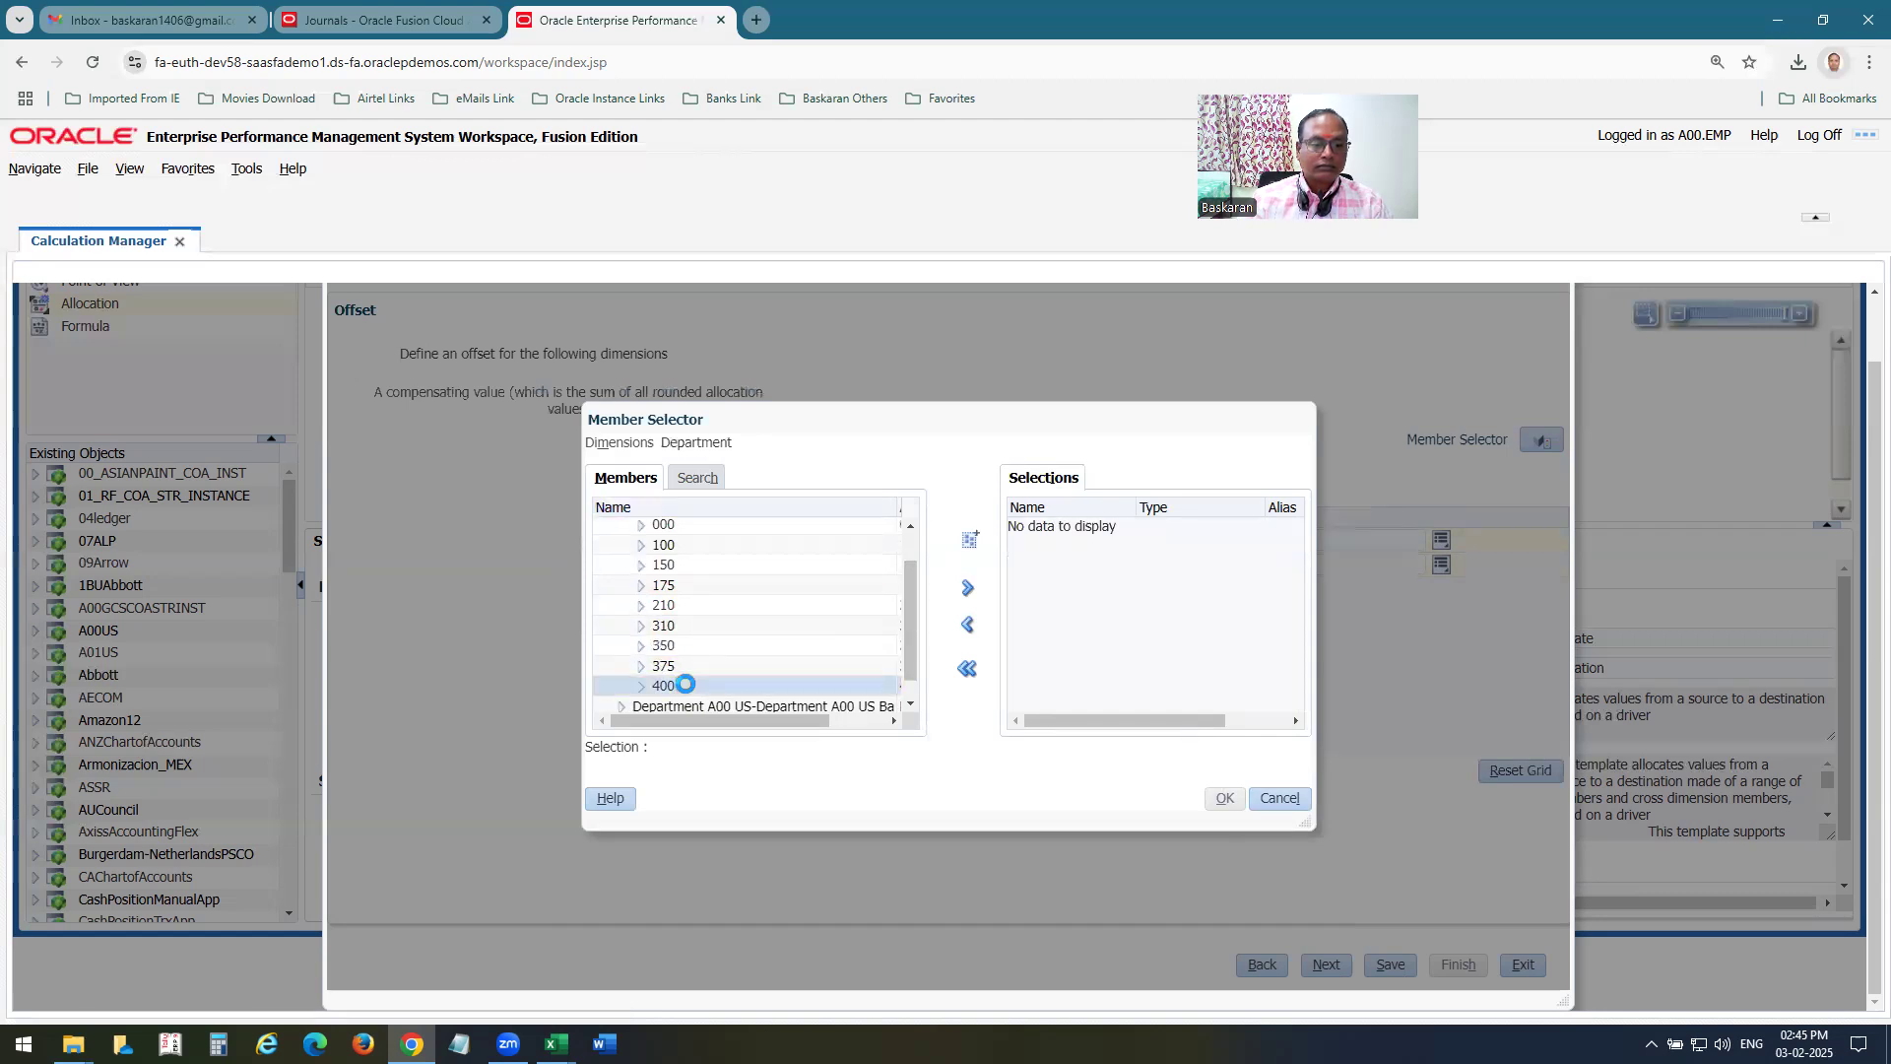
{"action": "left_click", "coordinate": [968, 590]}
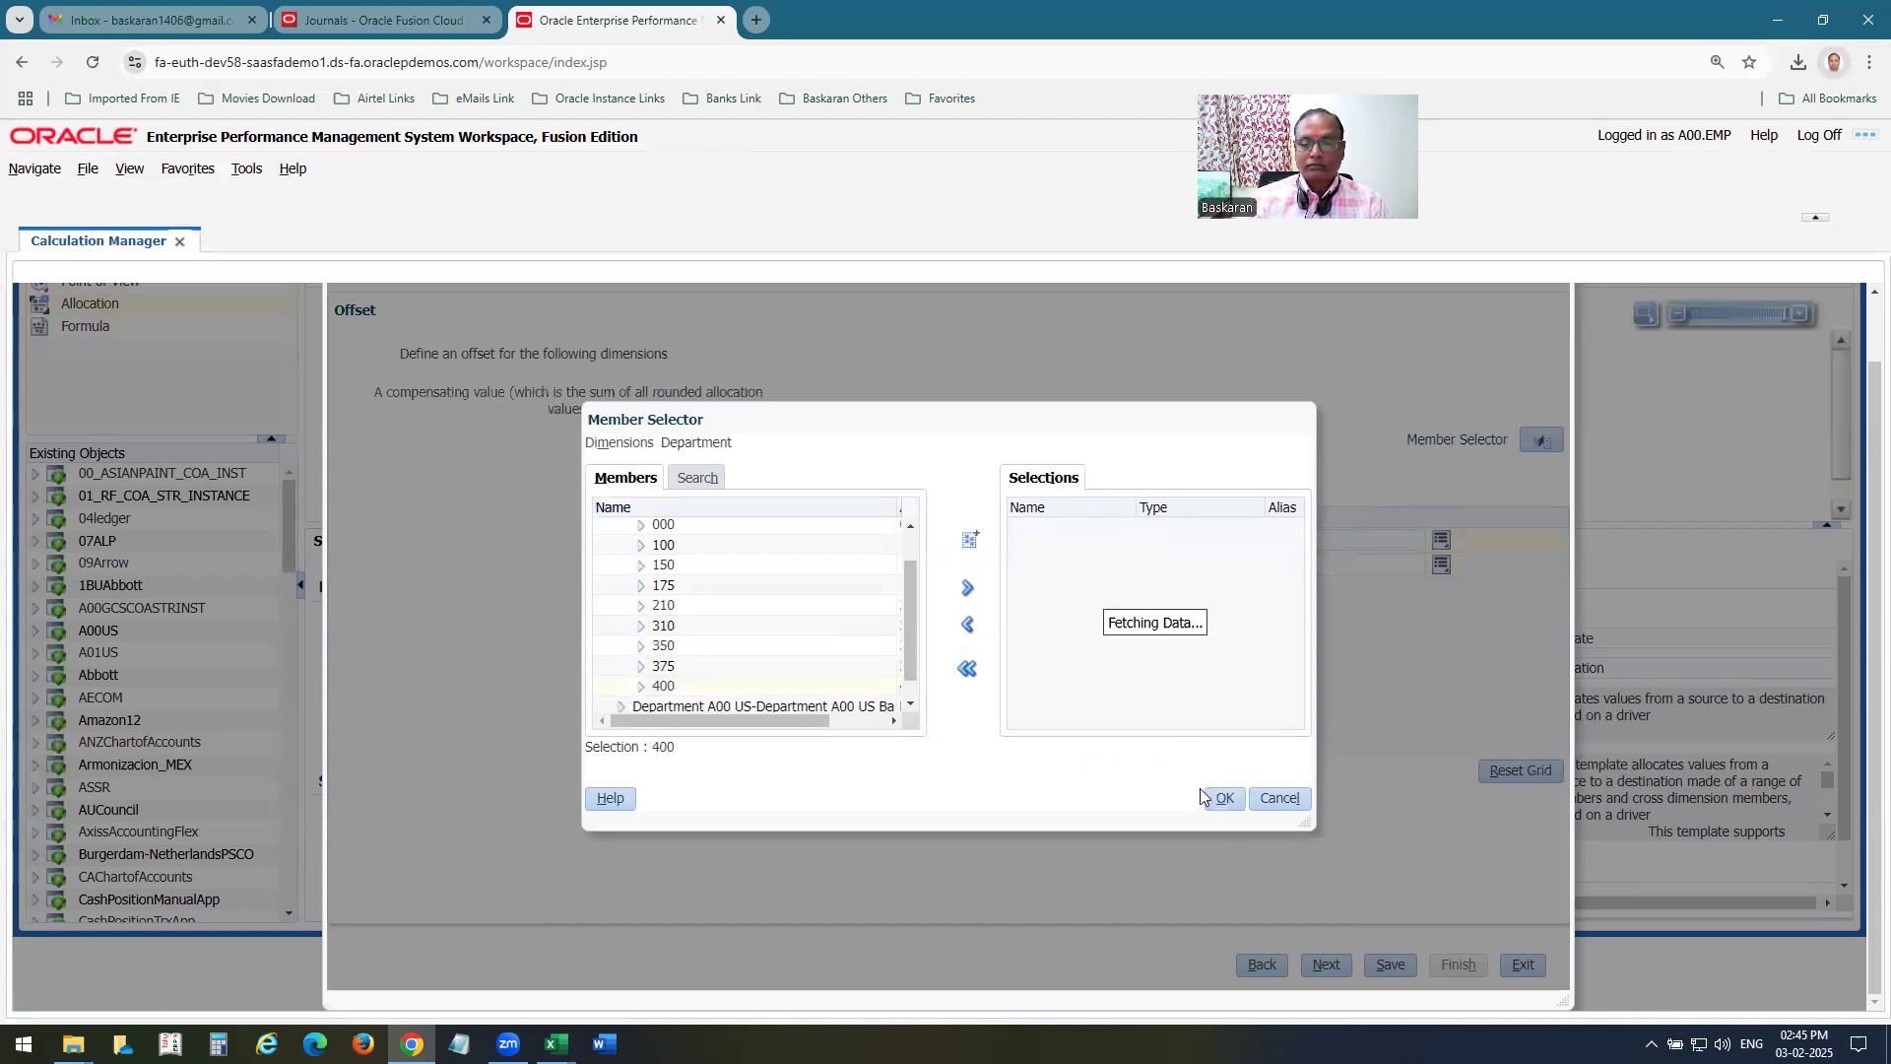
{"action": "left_click", "coordinate": [1224, 798]}
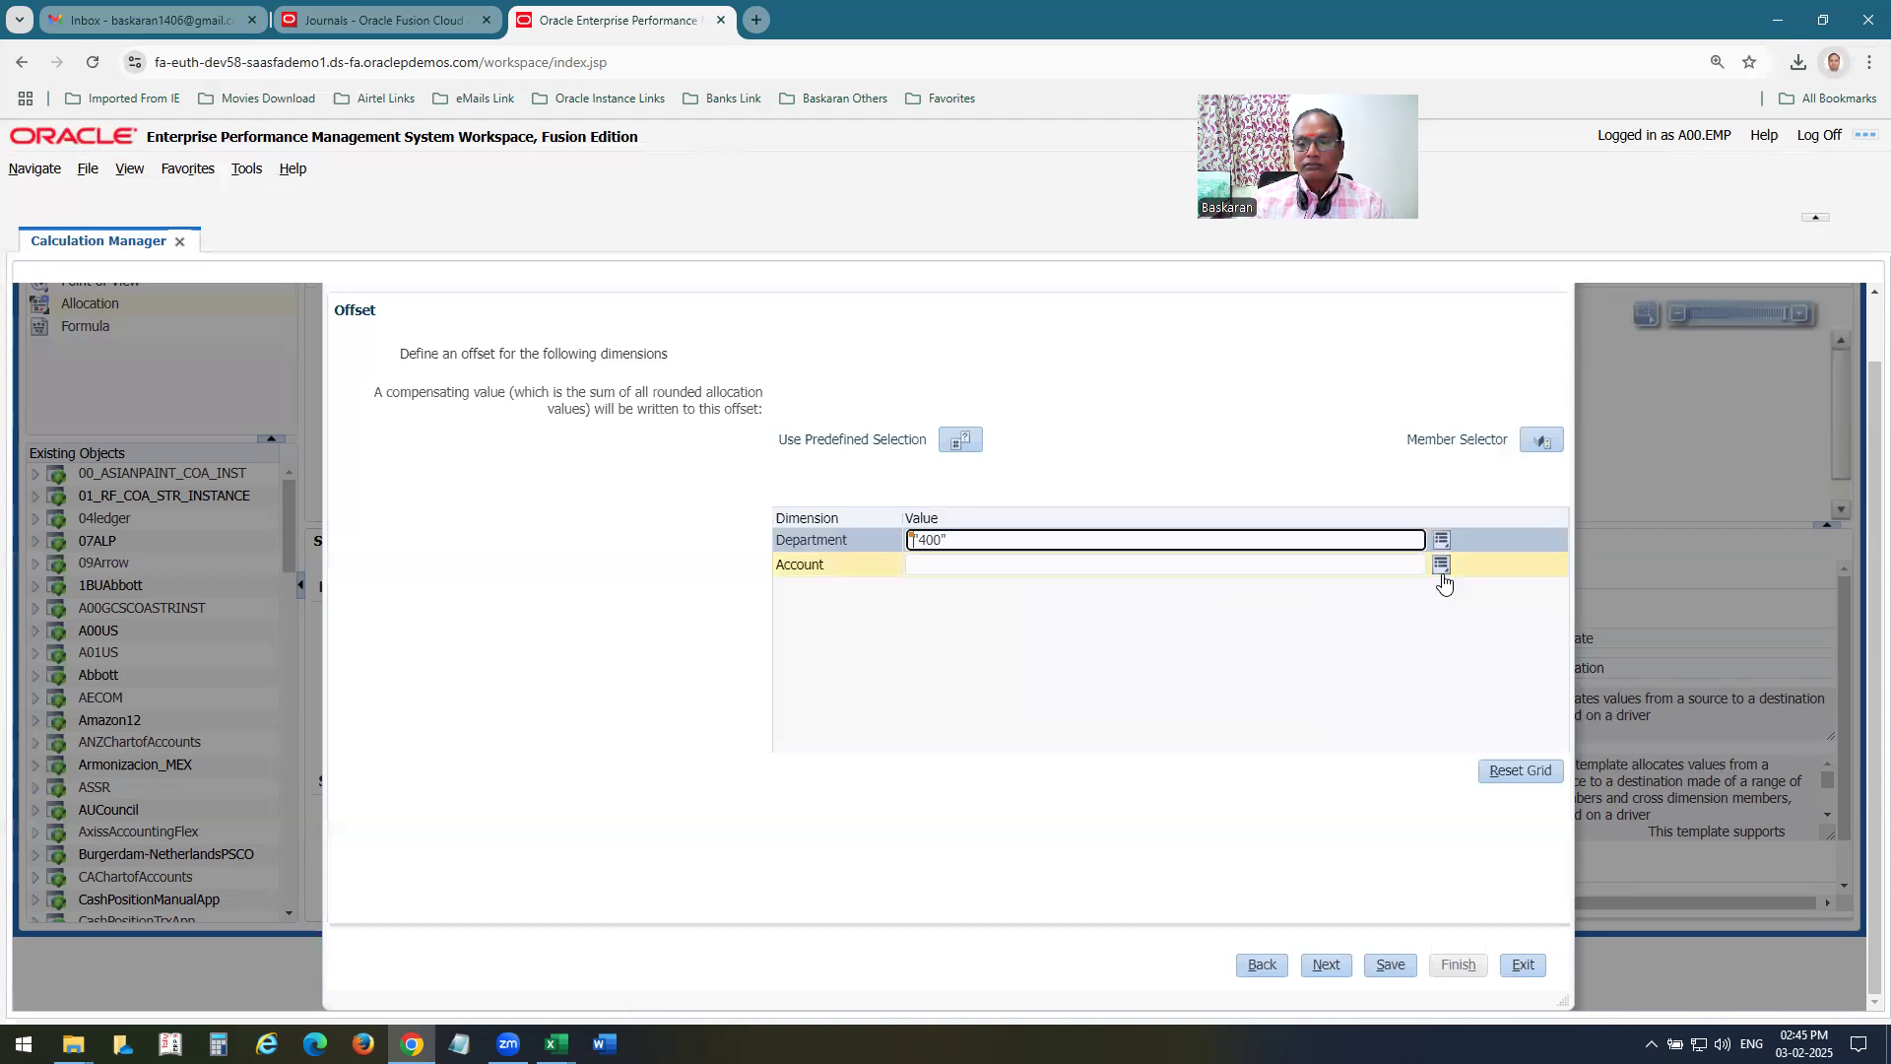
Set the offset account to member 5800 from All Account Values.
{"action": "left_click", "coordinate": [1442, 564]}
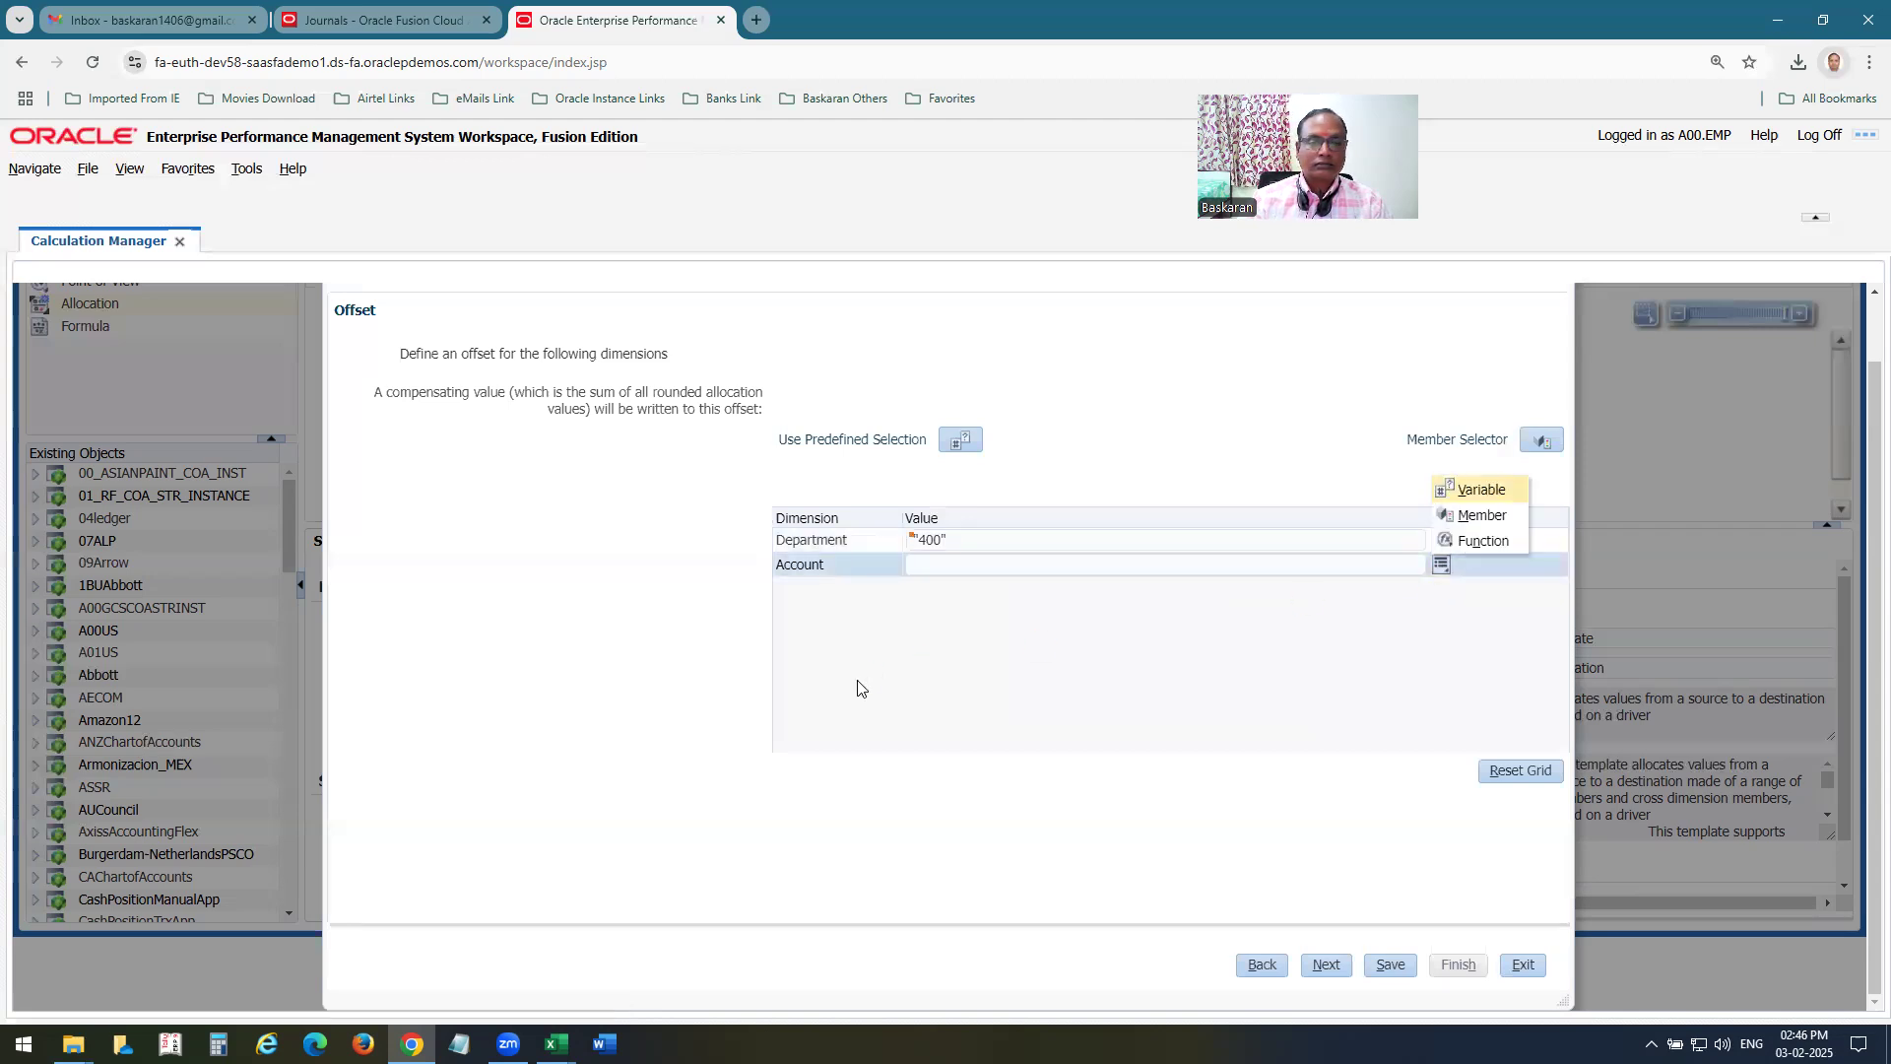
{"action": "left_click", "coordinate": [1483, 515]}
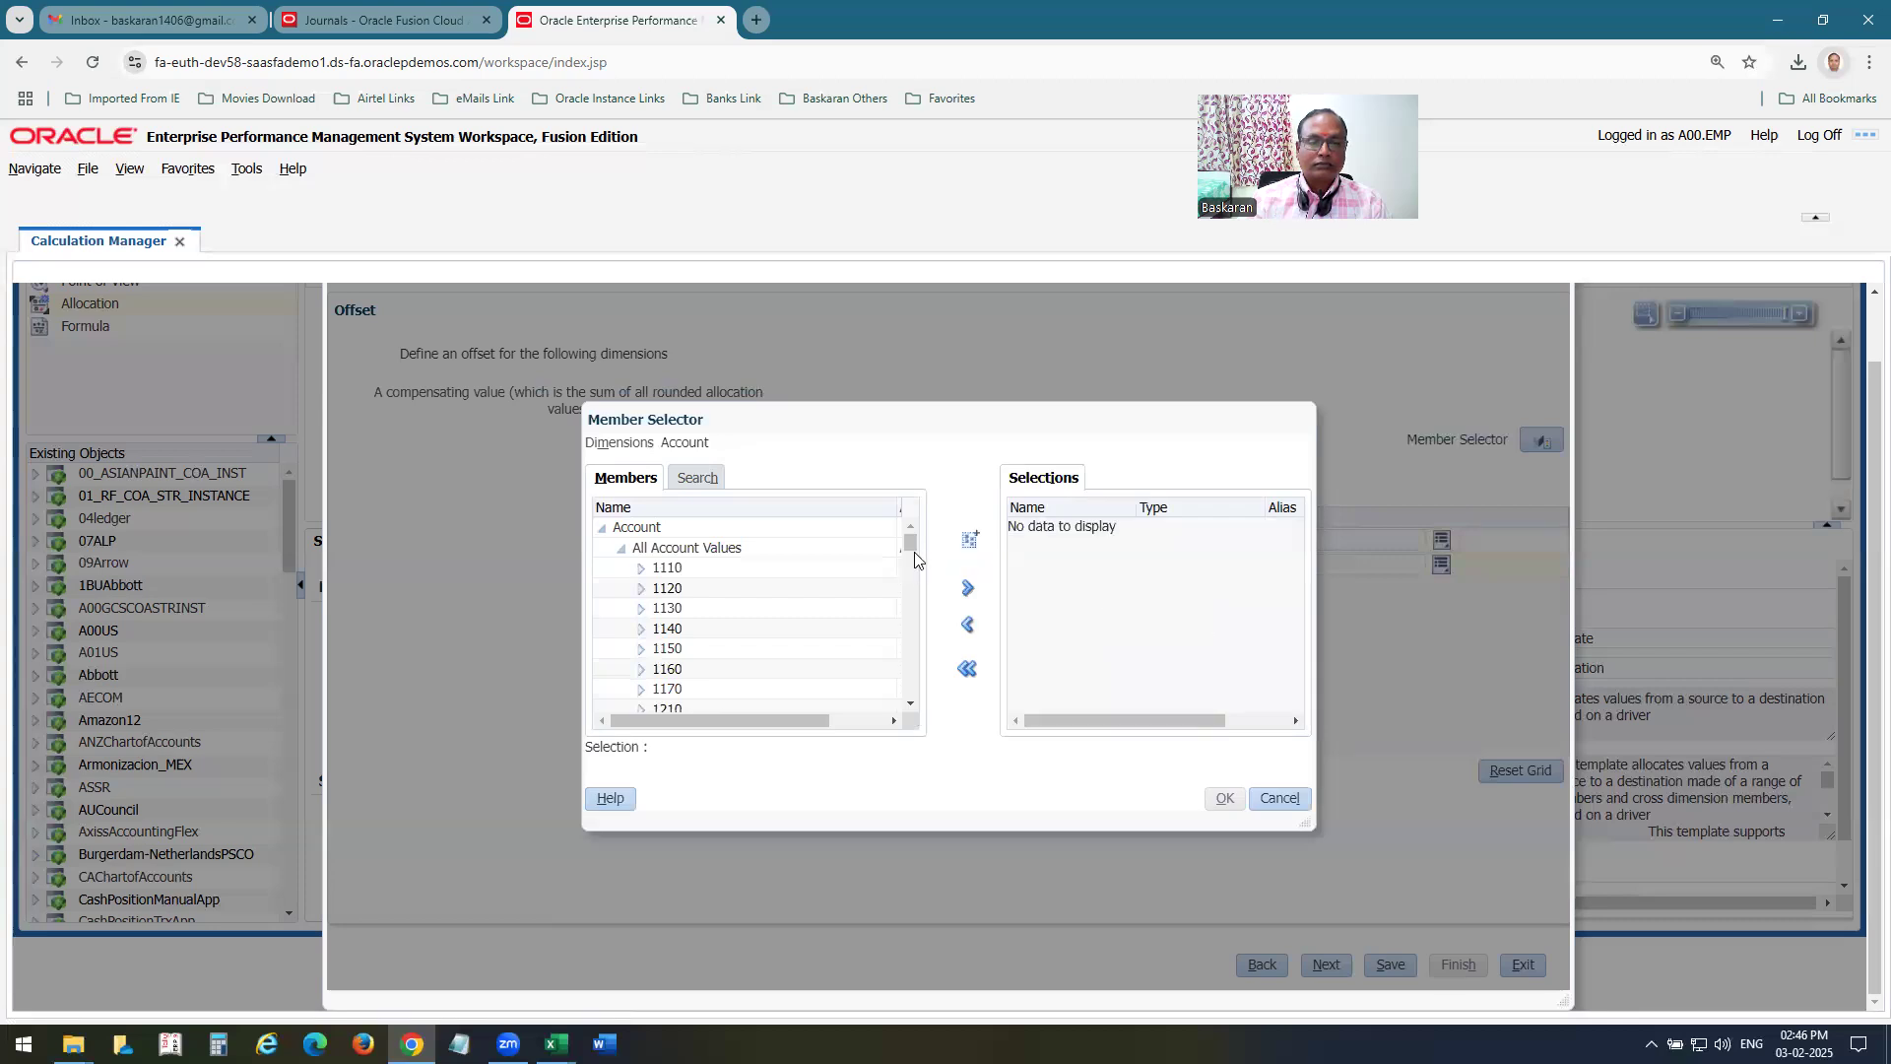
{"action": "left_click_drag", "start_coordinate": [910, 540], "coordinate": [908, 656]}
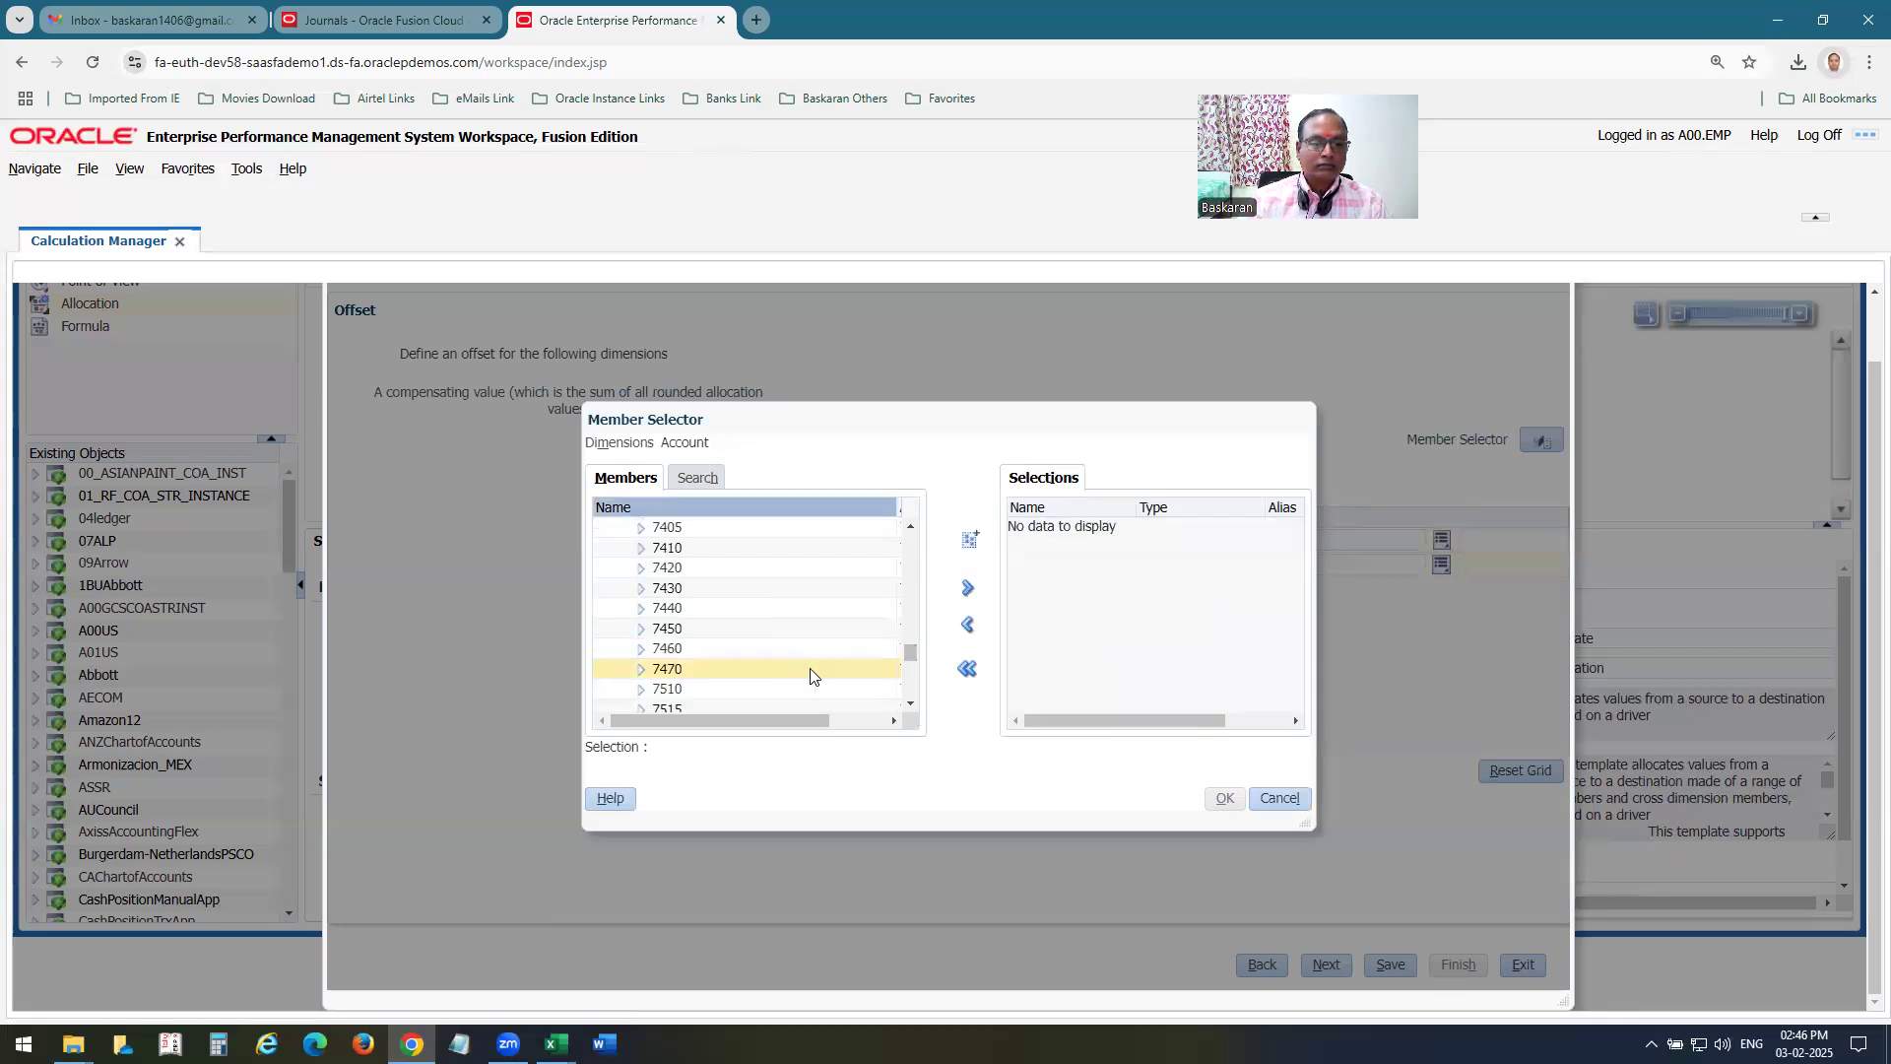
{"action": "scroll", "coordinate": [817, 658], "scroll_direction": "up", "scroll_amount": 3}
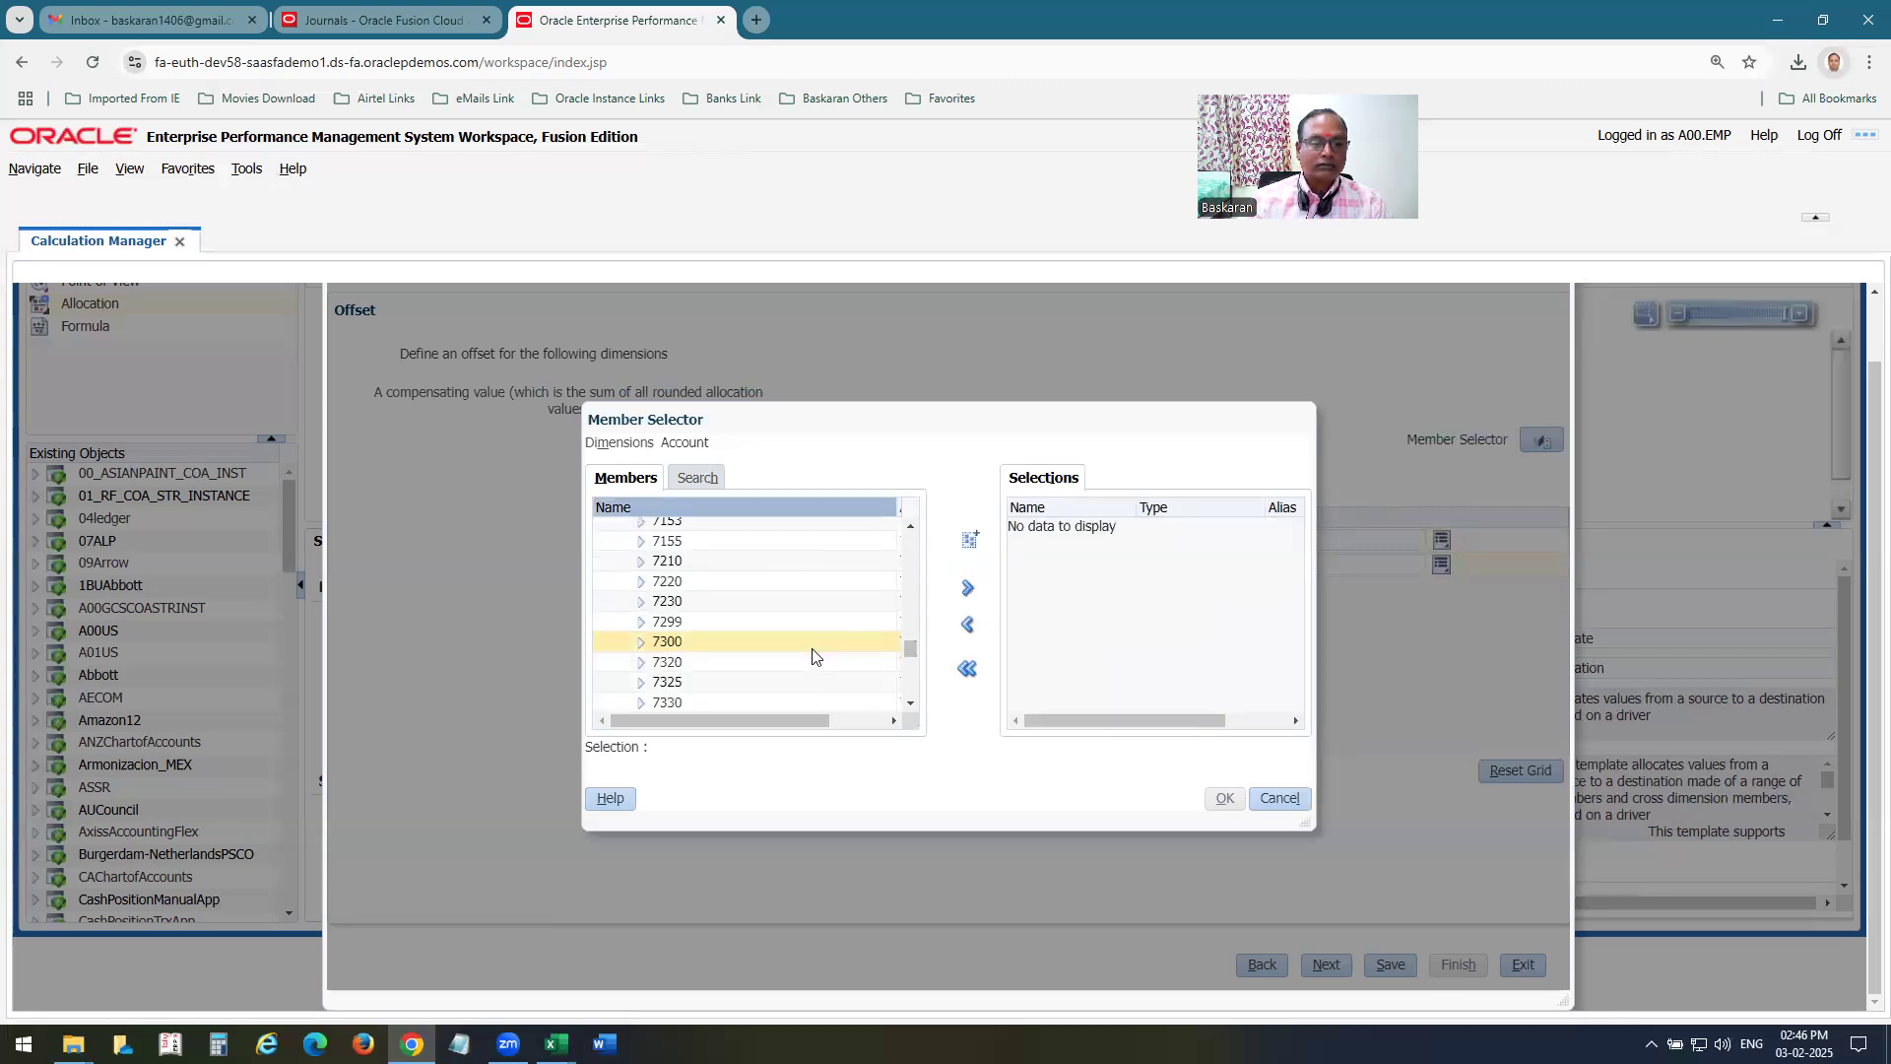
{"action": "scroll", "coordinate": [814, 656], "scroll_direction": "up", "scroll_amount": 5}
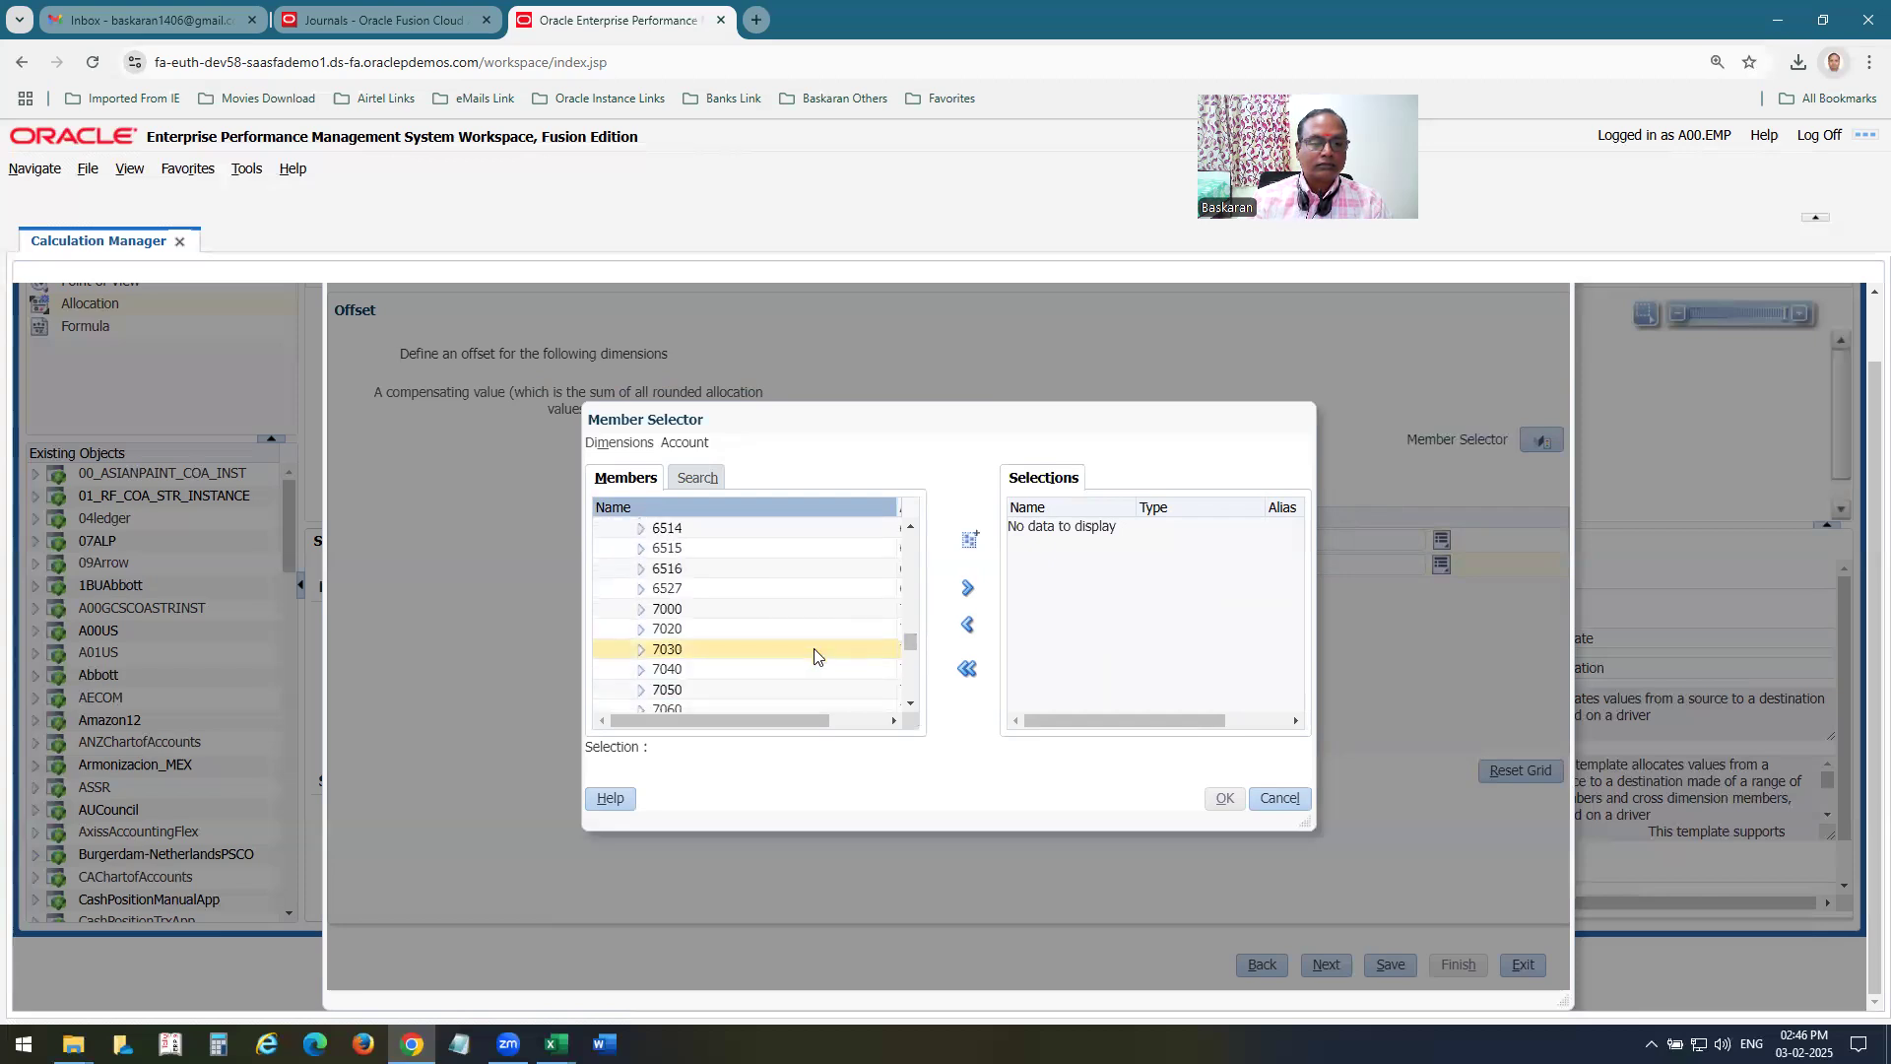
{"action": "scroll", "coordinate": [815, 652], "scroll_direction": "up", "scroll_amount": 3}
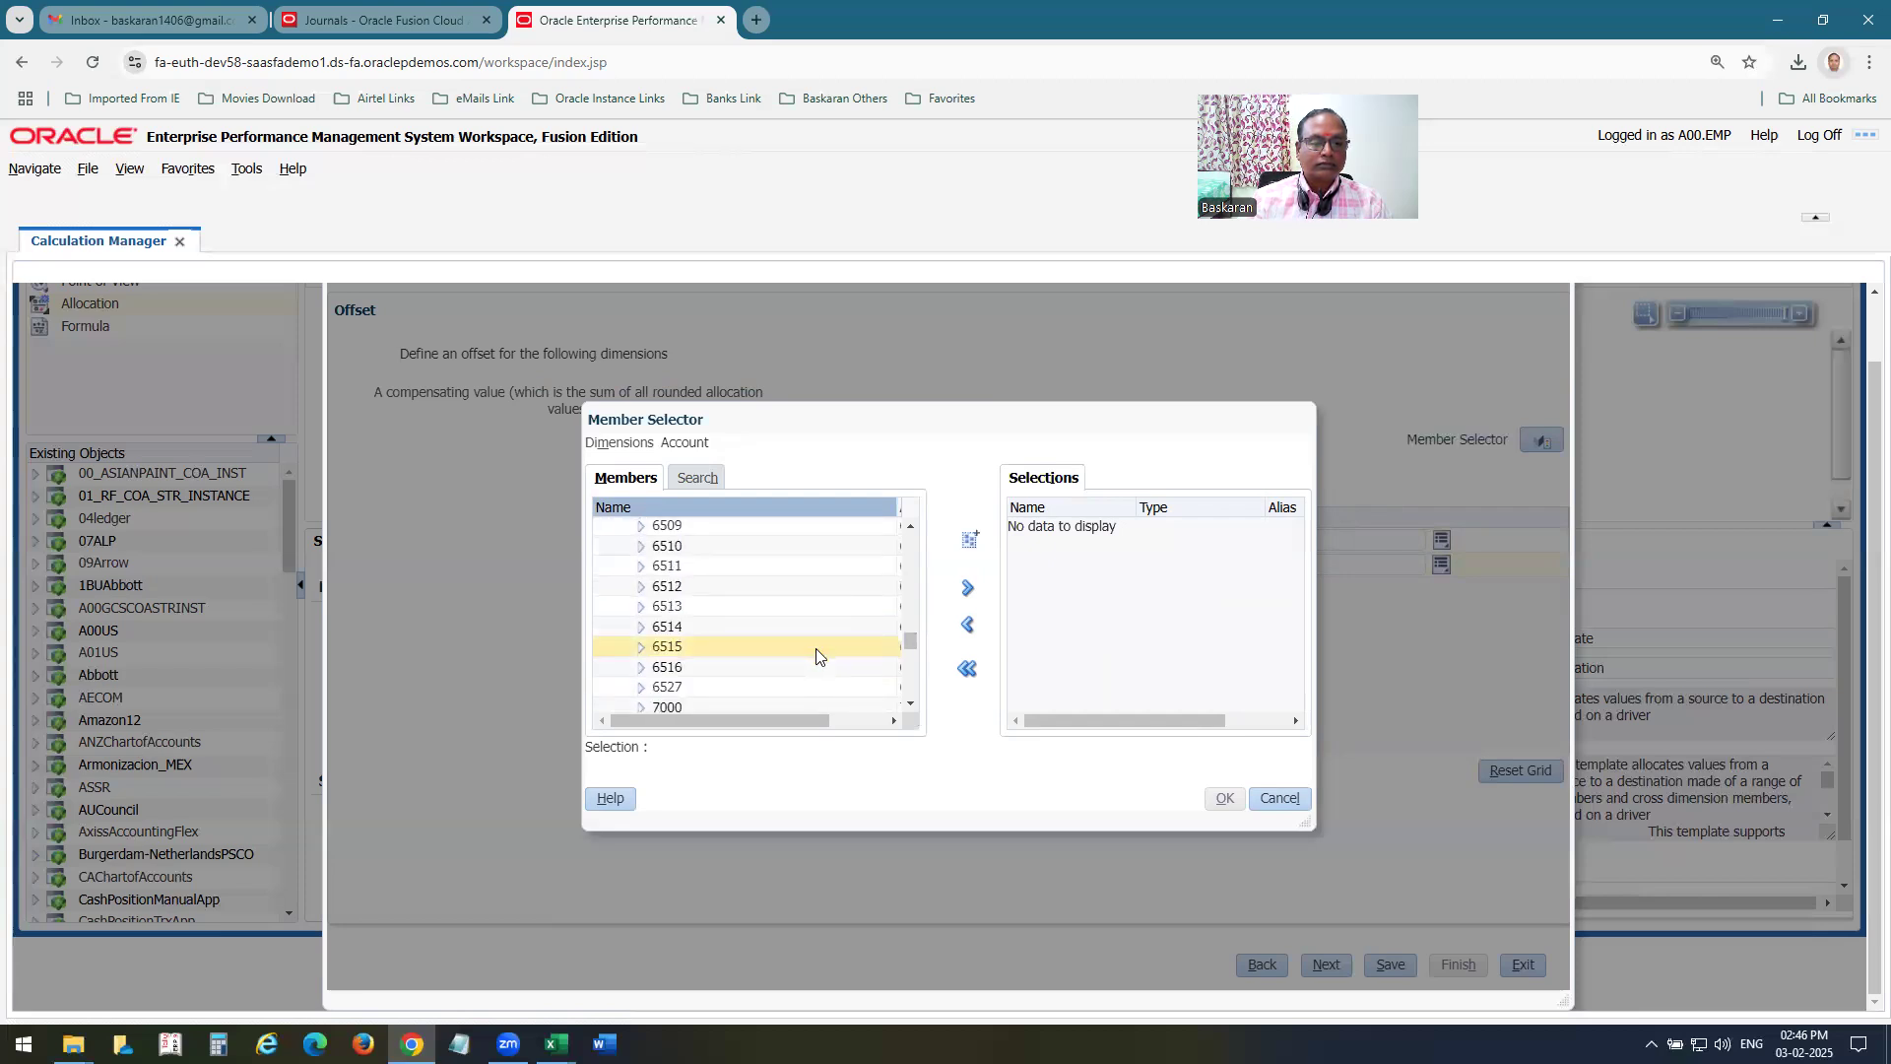
{"action": "scroll", "coordinate": [815, 647], "scroll_direction": "up", "scroll_amount": 3}
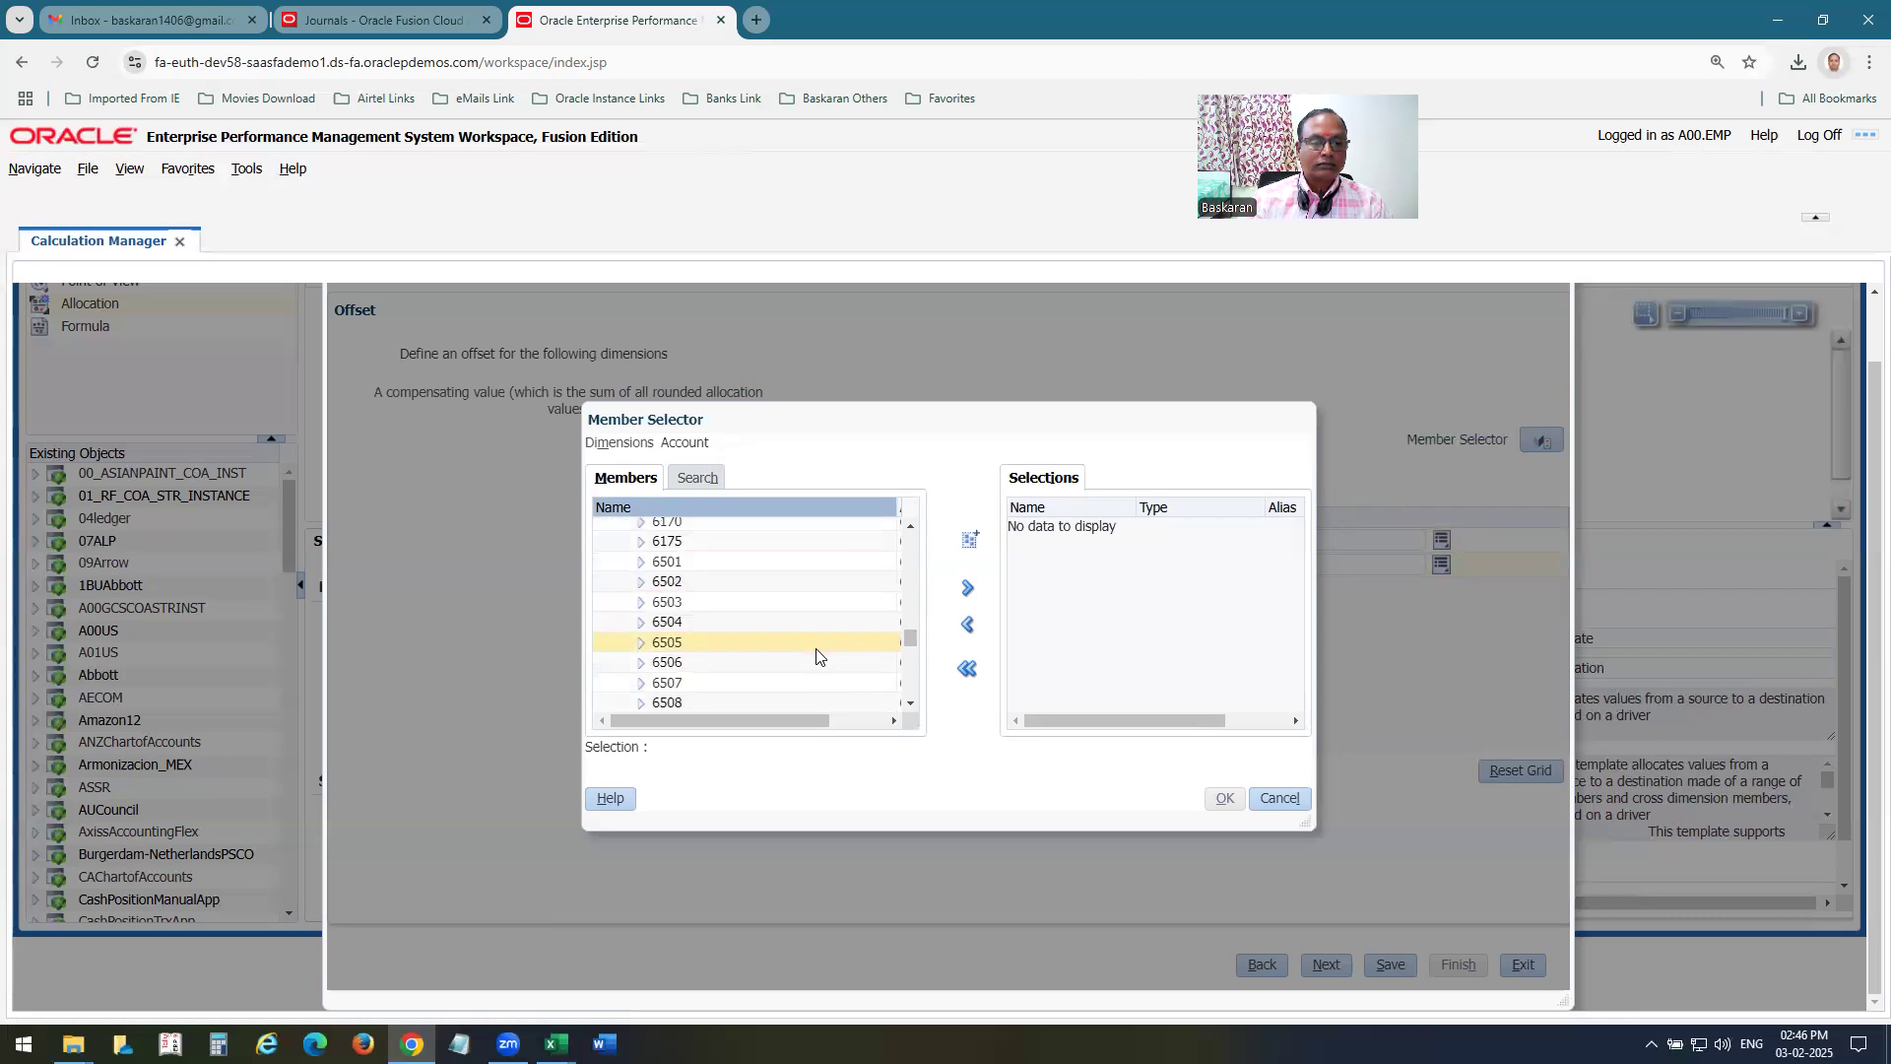
{"action": "left_click", "coordinate": [783, 536]}
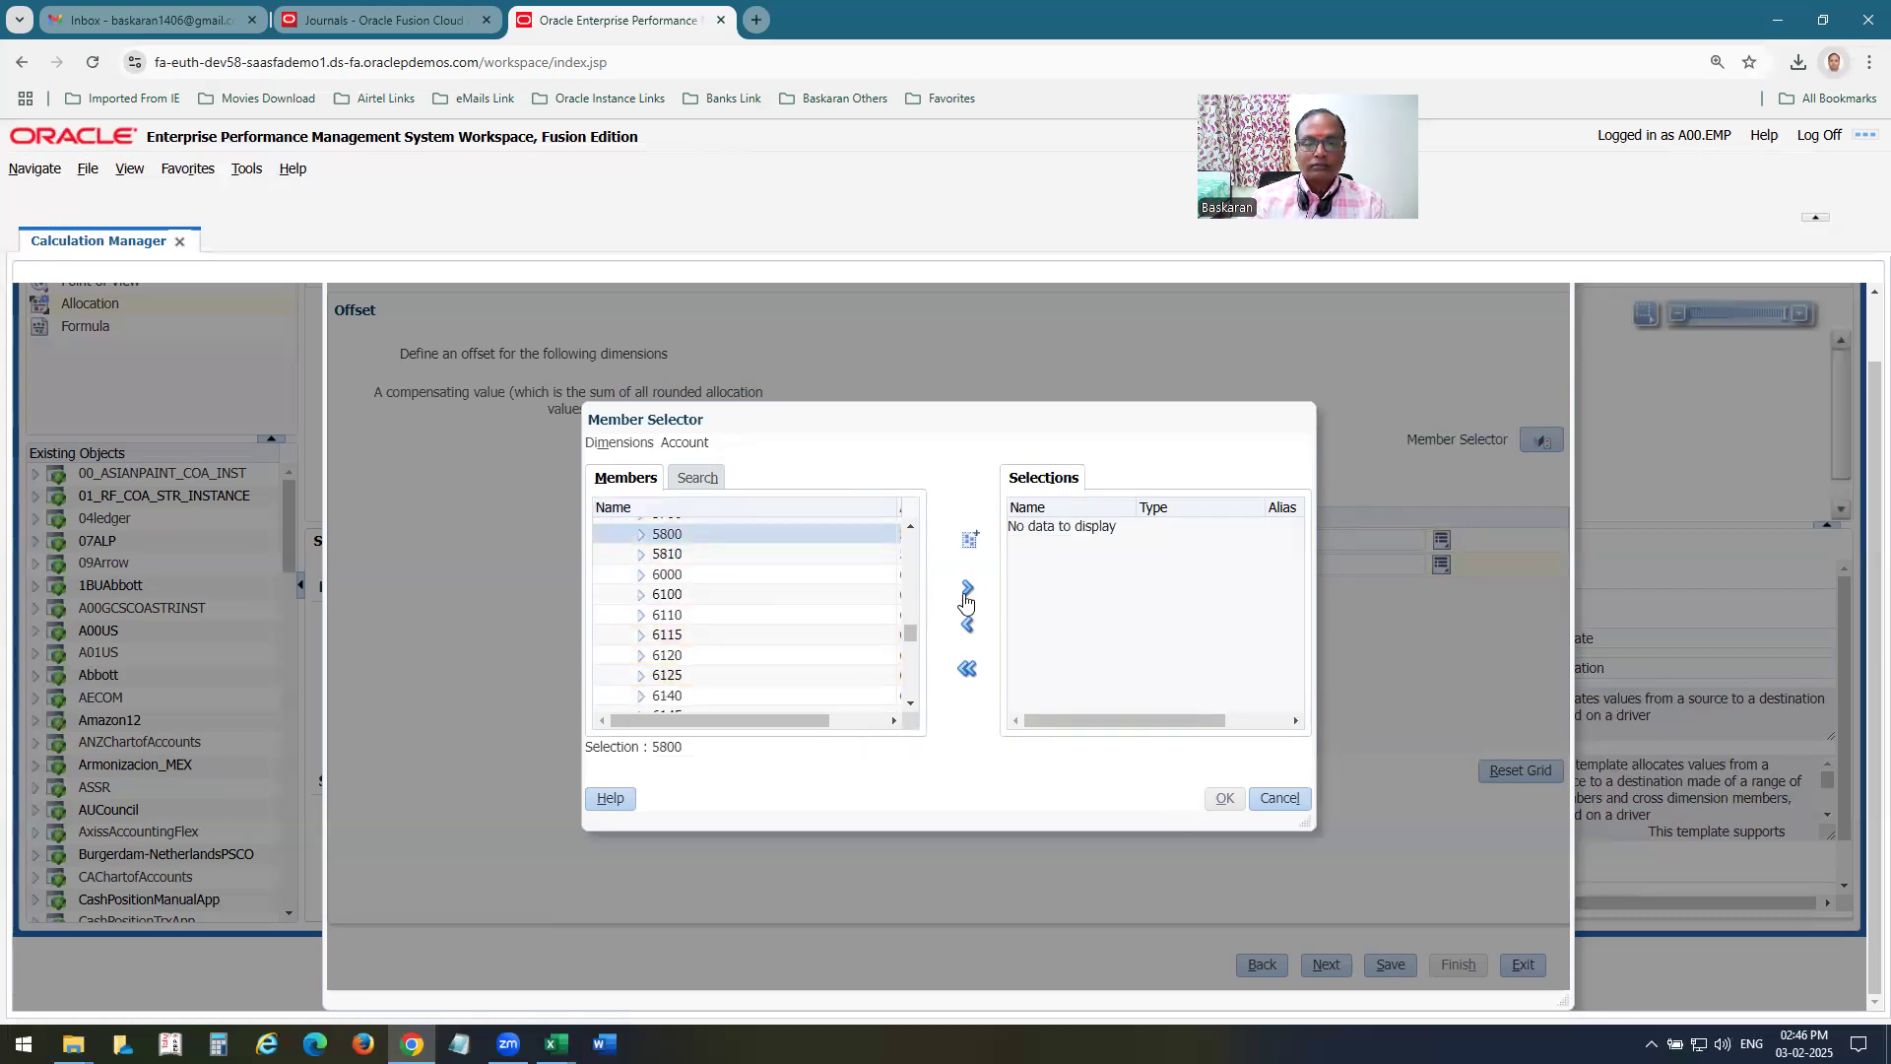
{"action": "left_click", "coordinate": [967, 589]}
{"action": "left_click", "coordinate": [1223, 799]}
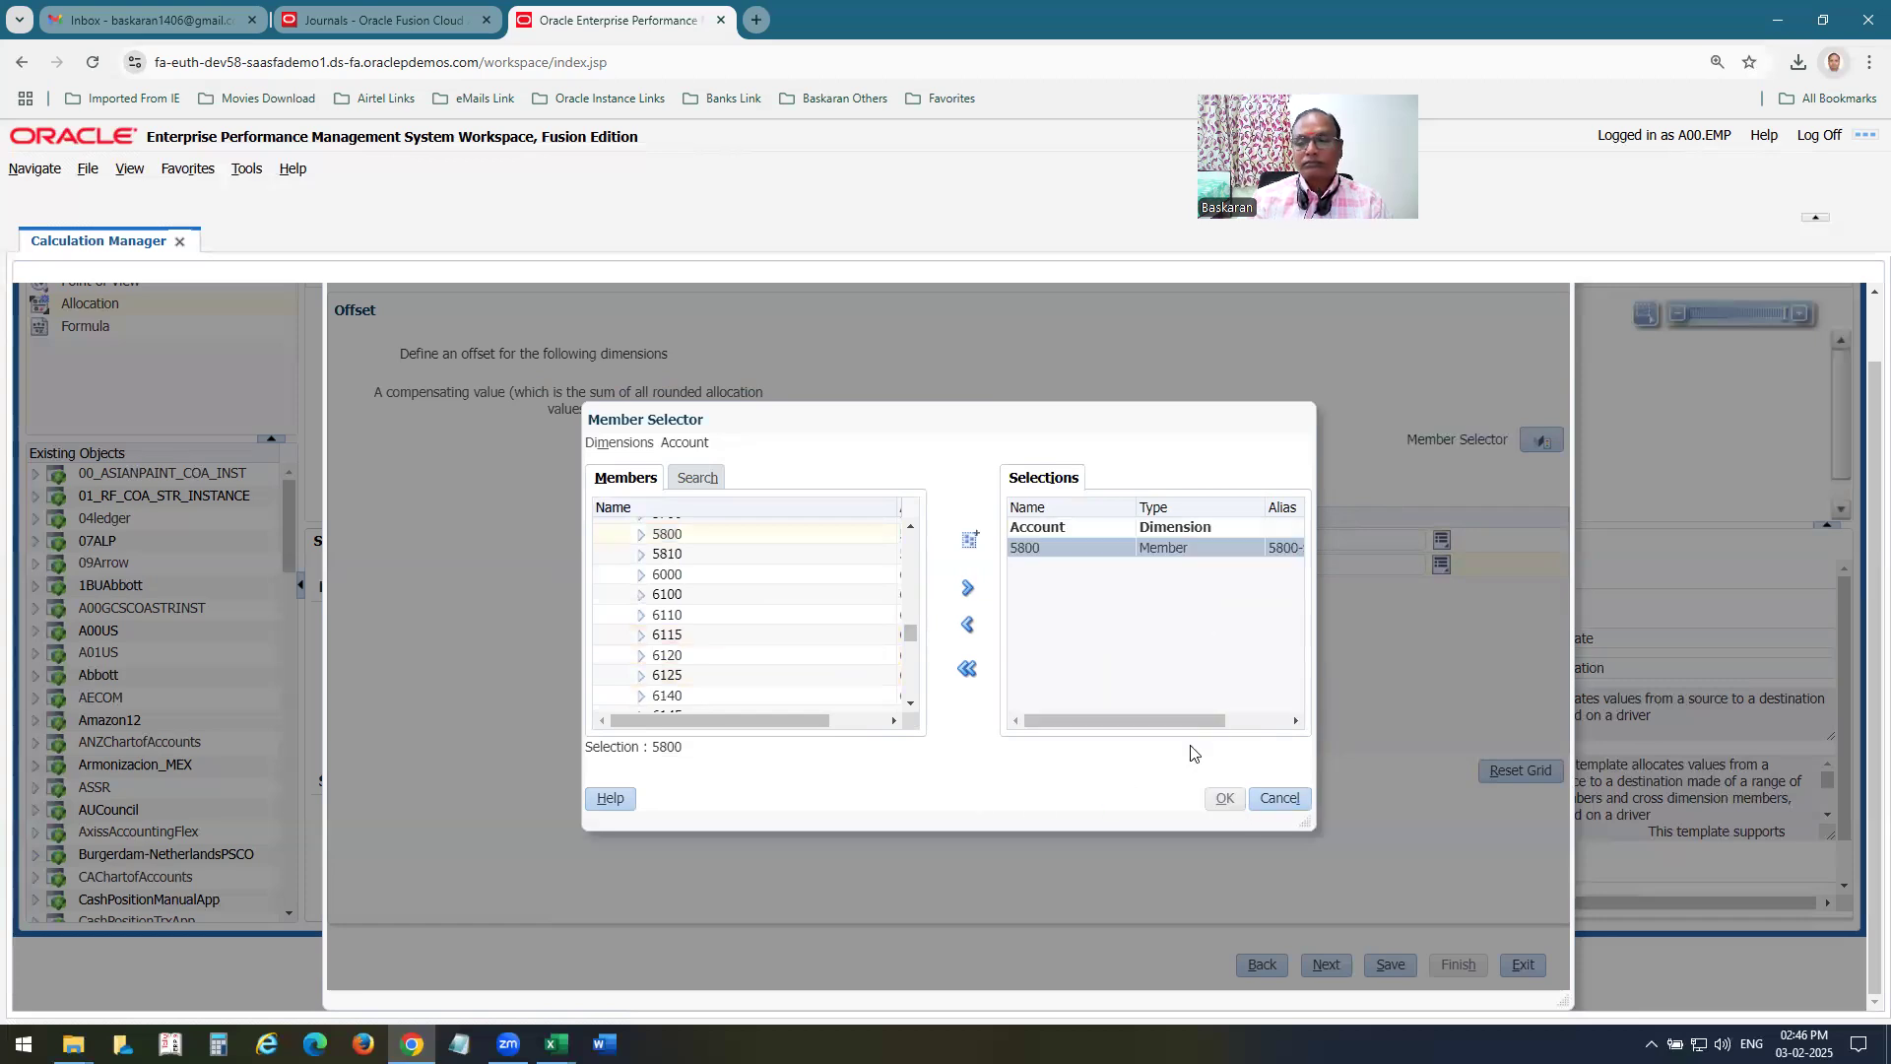
Advance to the Basis page and set the basis account to member 9210 from All Account Values.
{"action": "left_click", "coordinate": [1327, 964]}
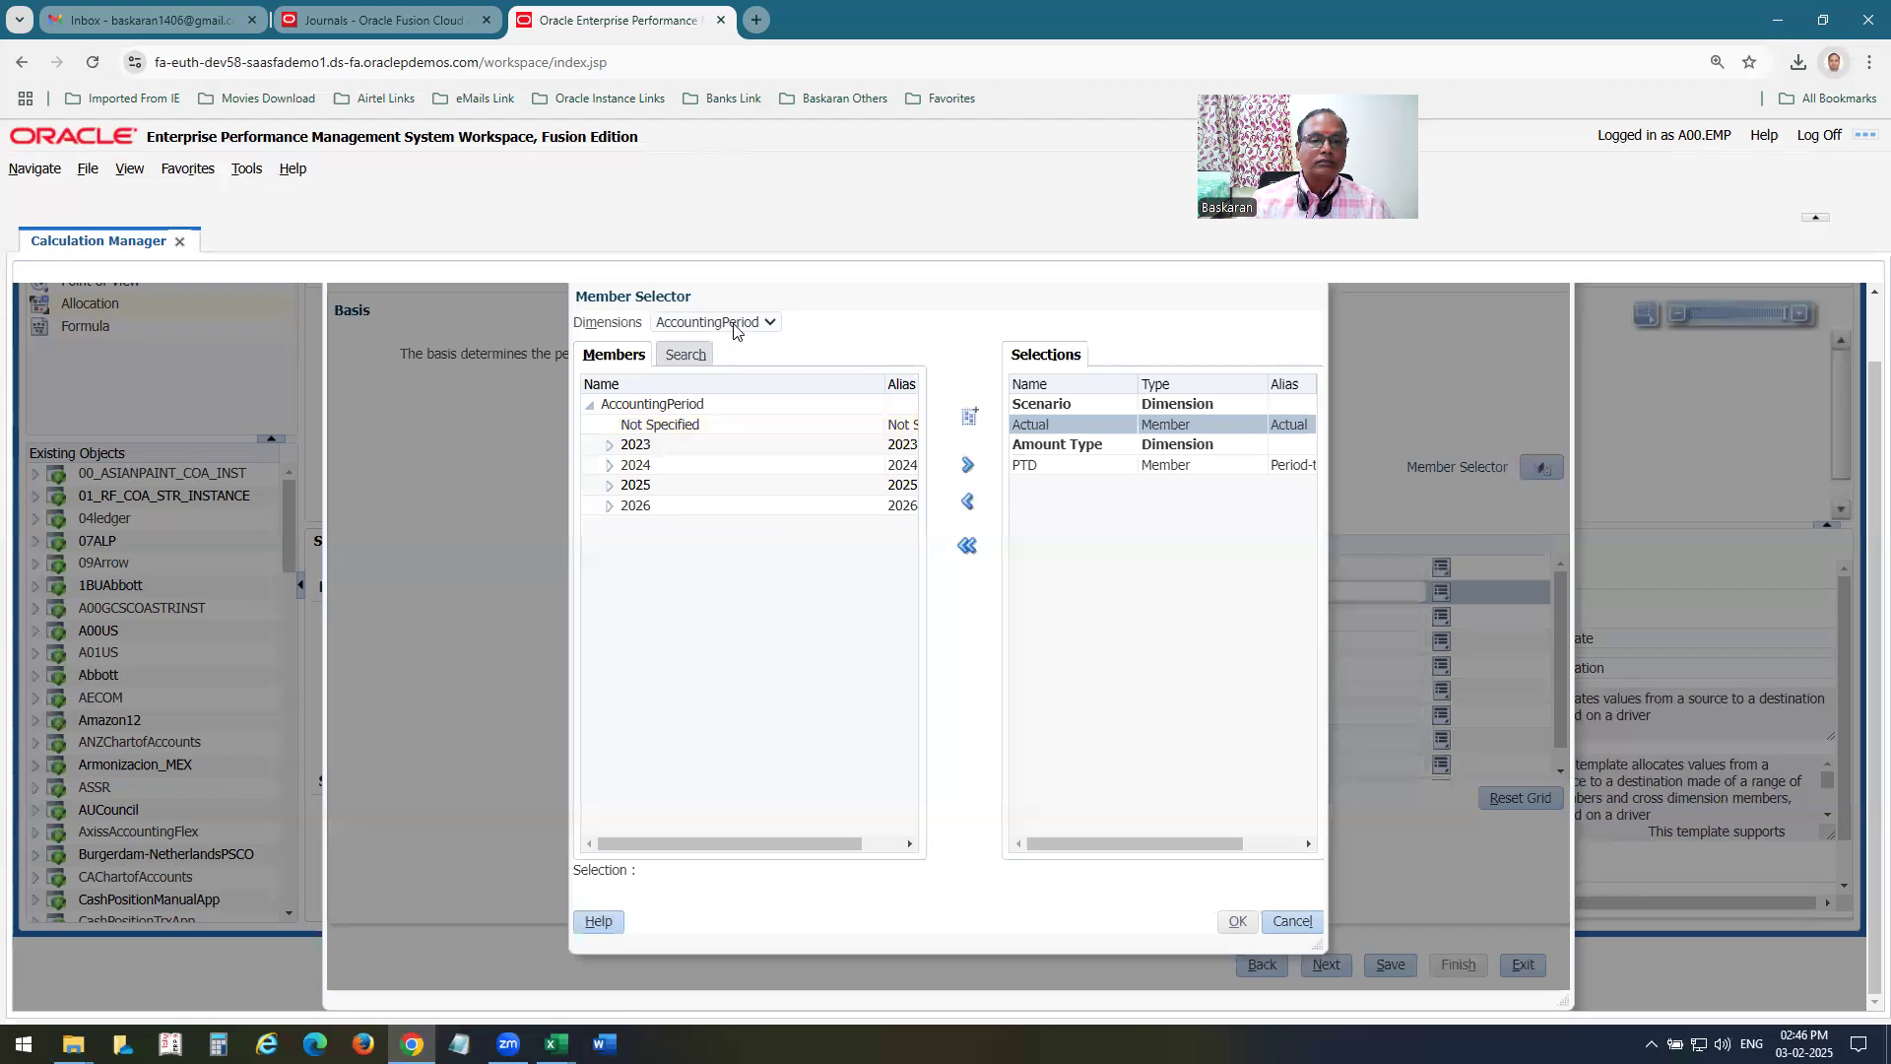
{"action": "left_click", "coordinate": [733, 325]}
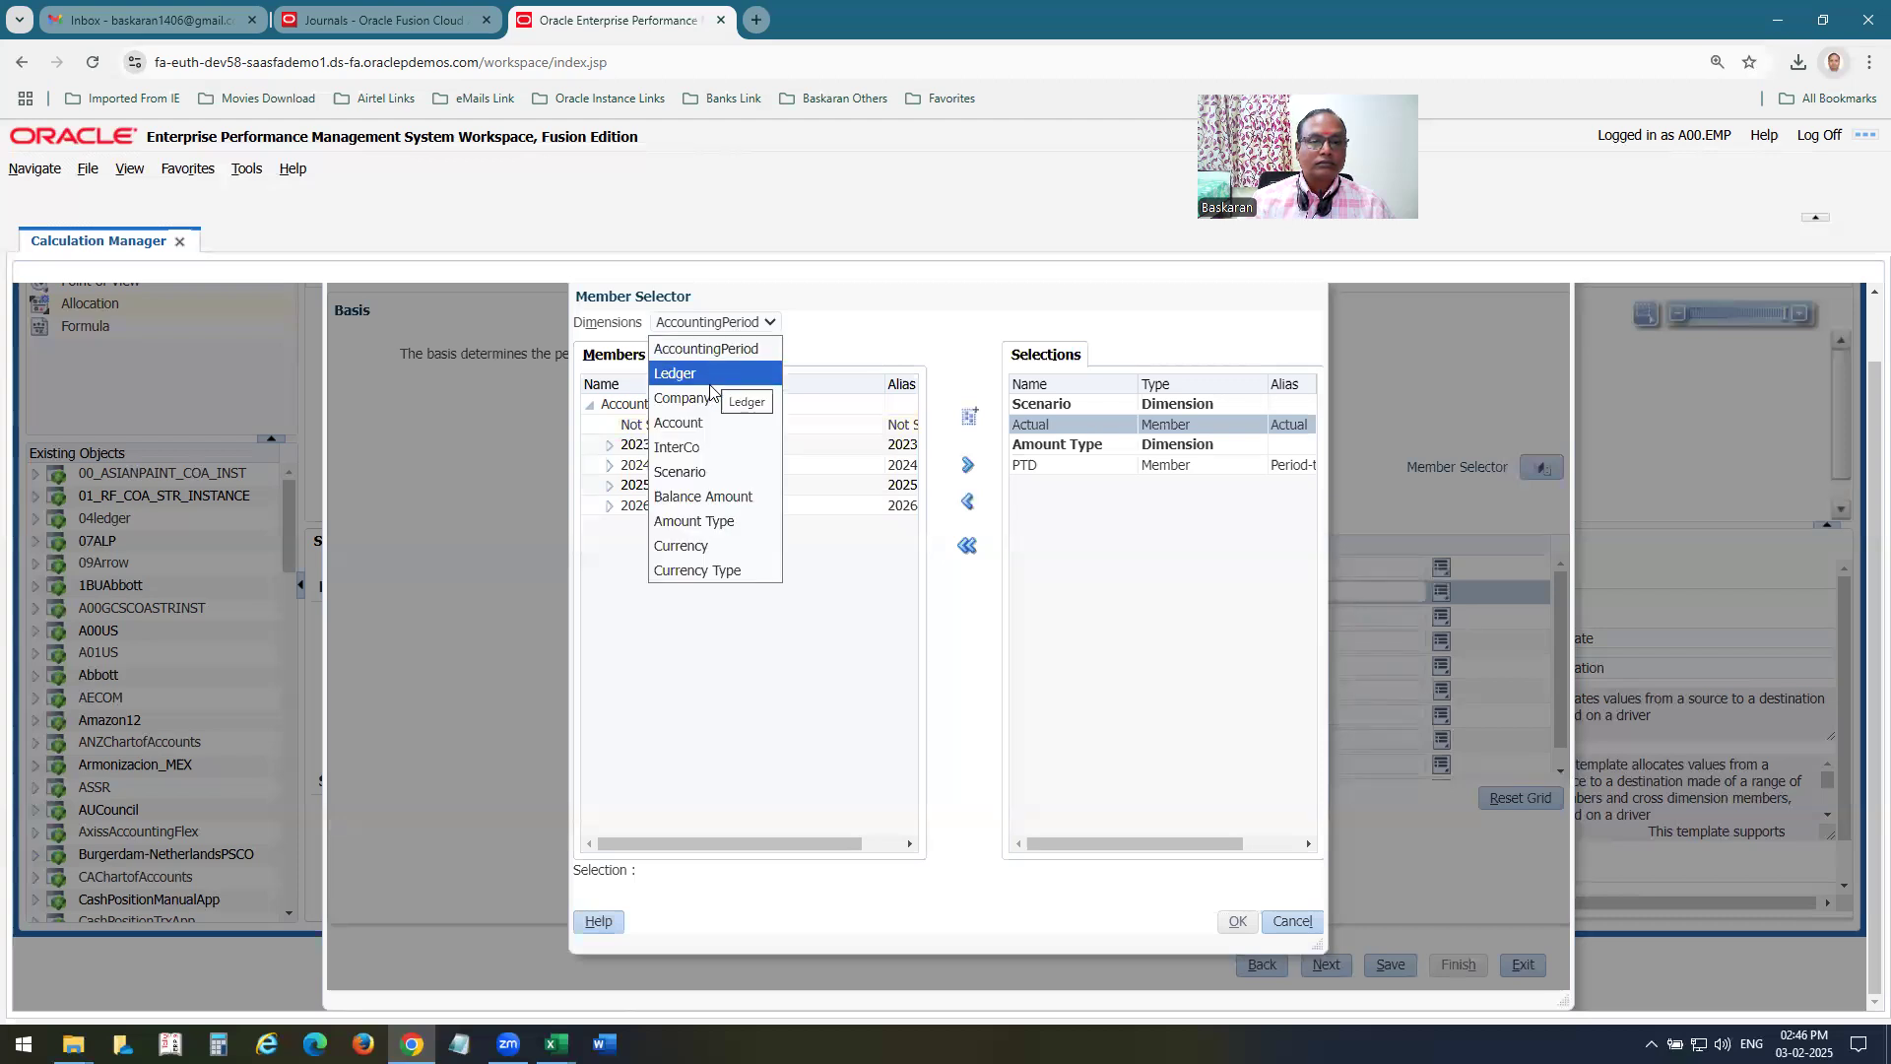
{"action": "left_click", "coordinate": [700, 423]}
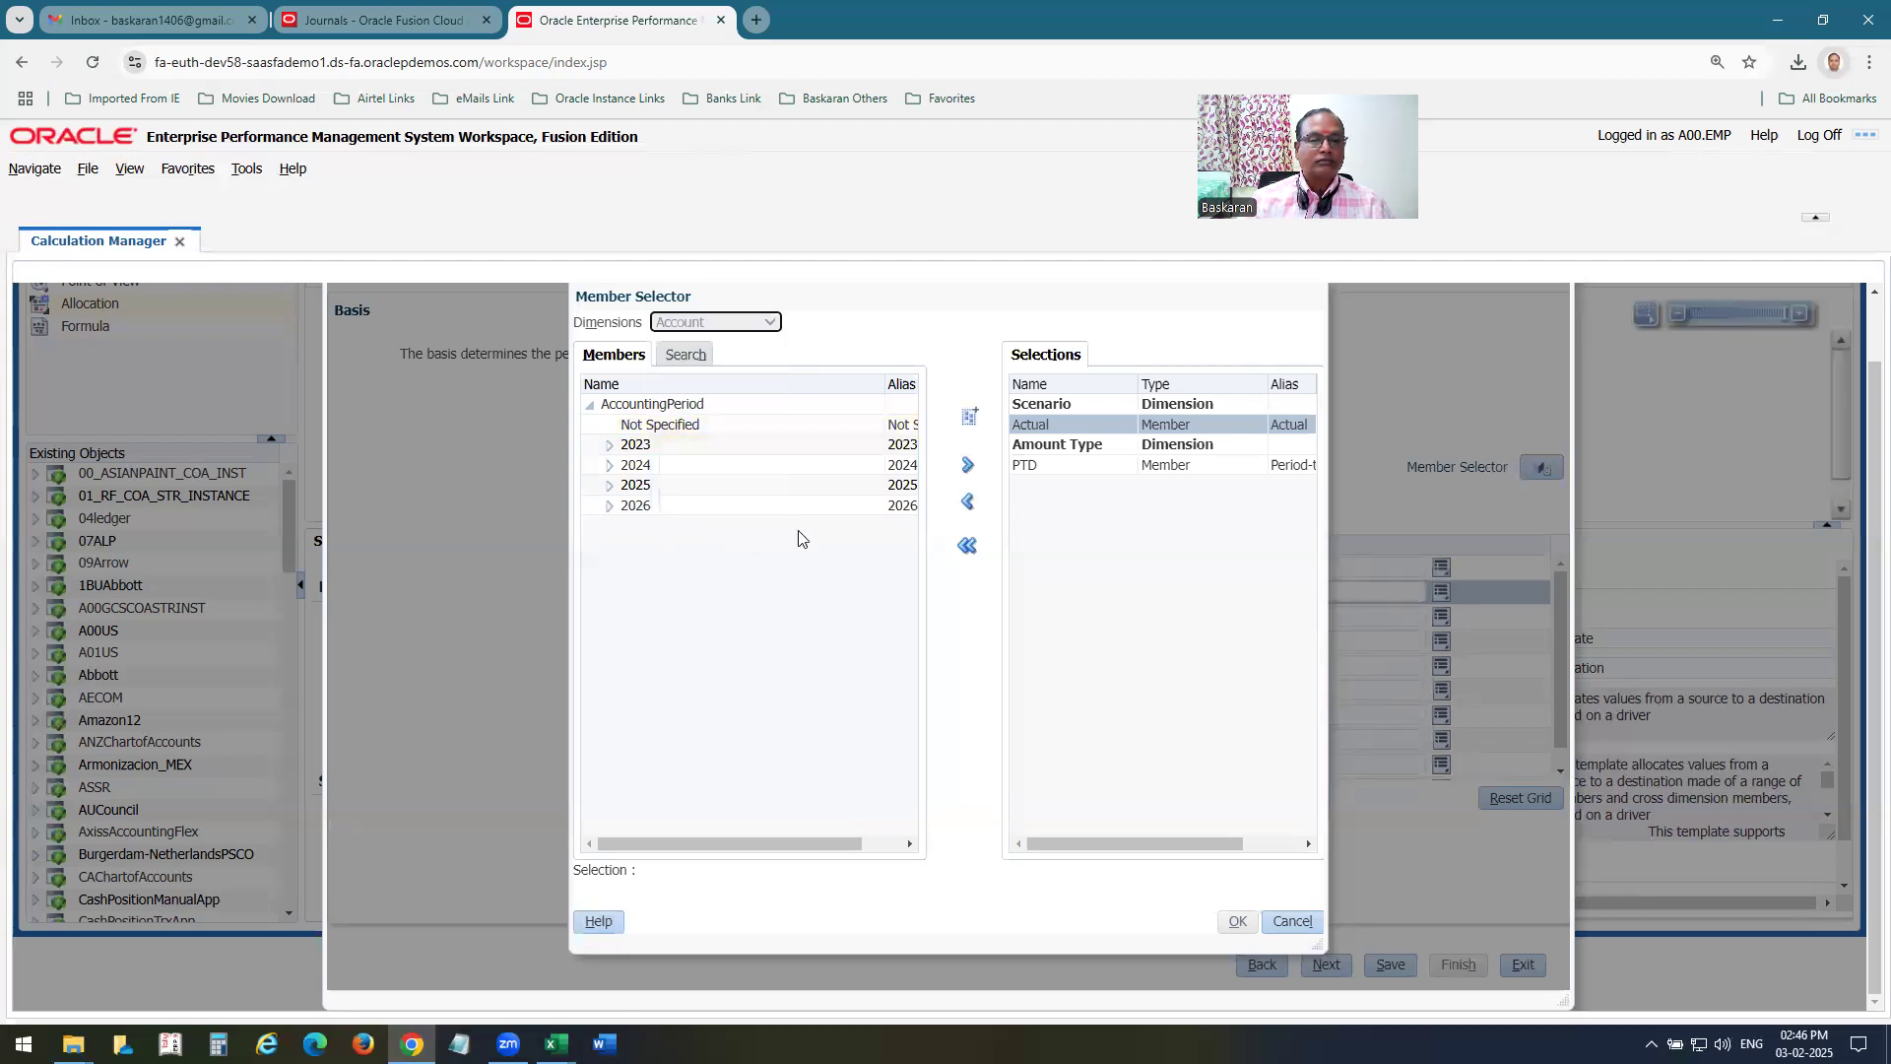
{"action": "left_click", "coordinate": [609, 424]}
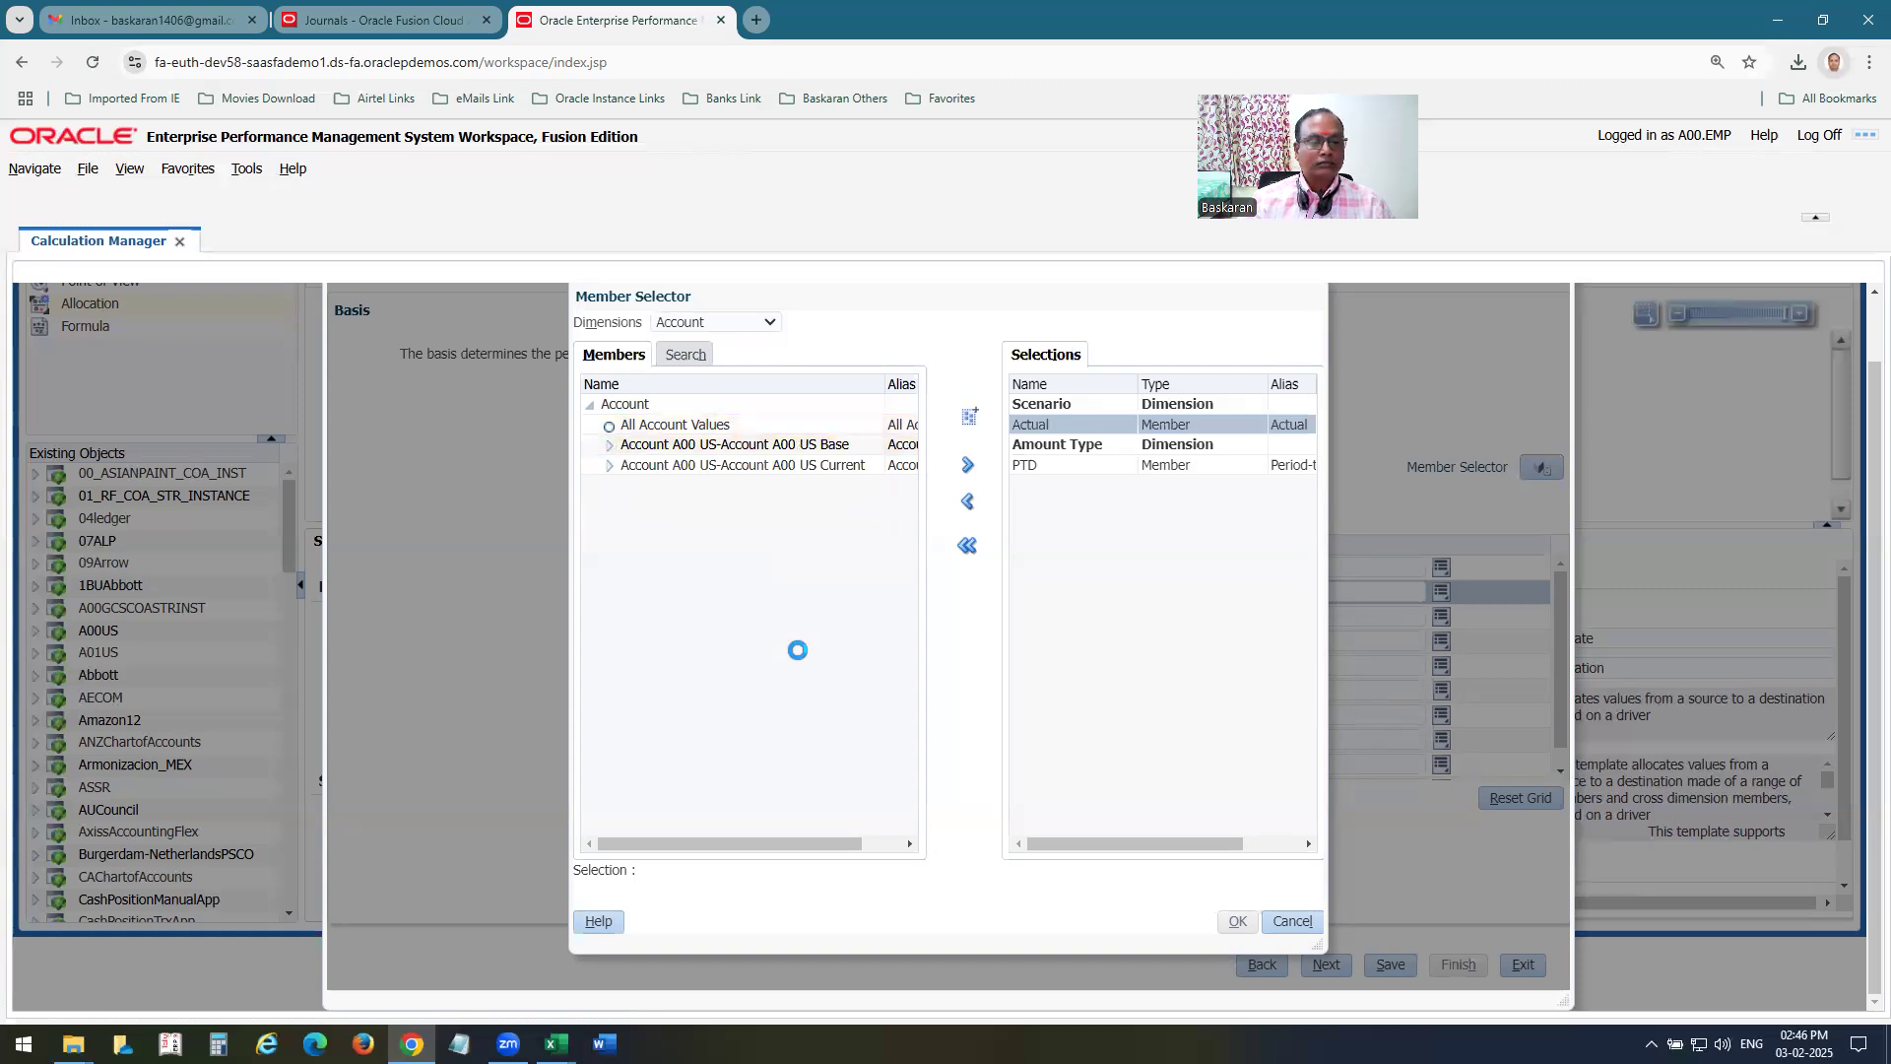
{"action": "left_click_drag", "start_coordinate": [912, 433], "coordinate": [924, 758]}
{"action": "scroll", "coordinate": [752, 689], "scroll_direction": "down", "scroll_amount": 5}
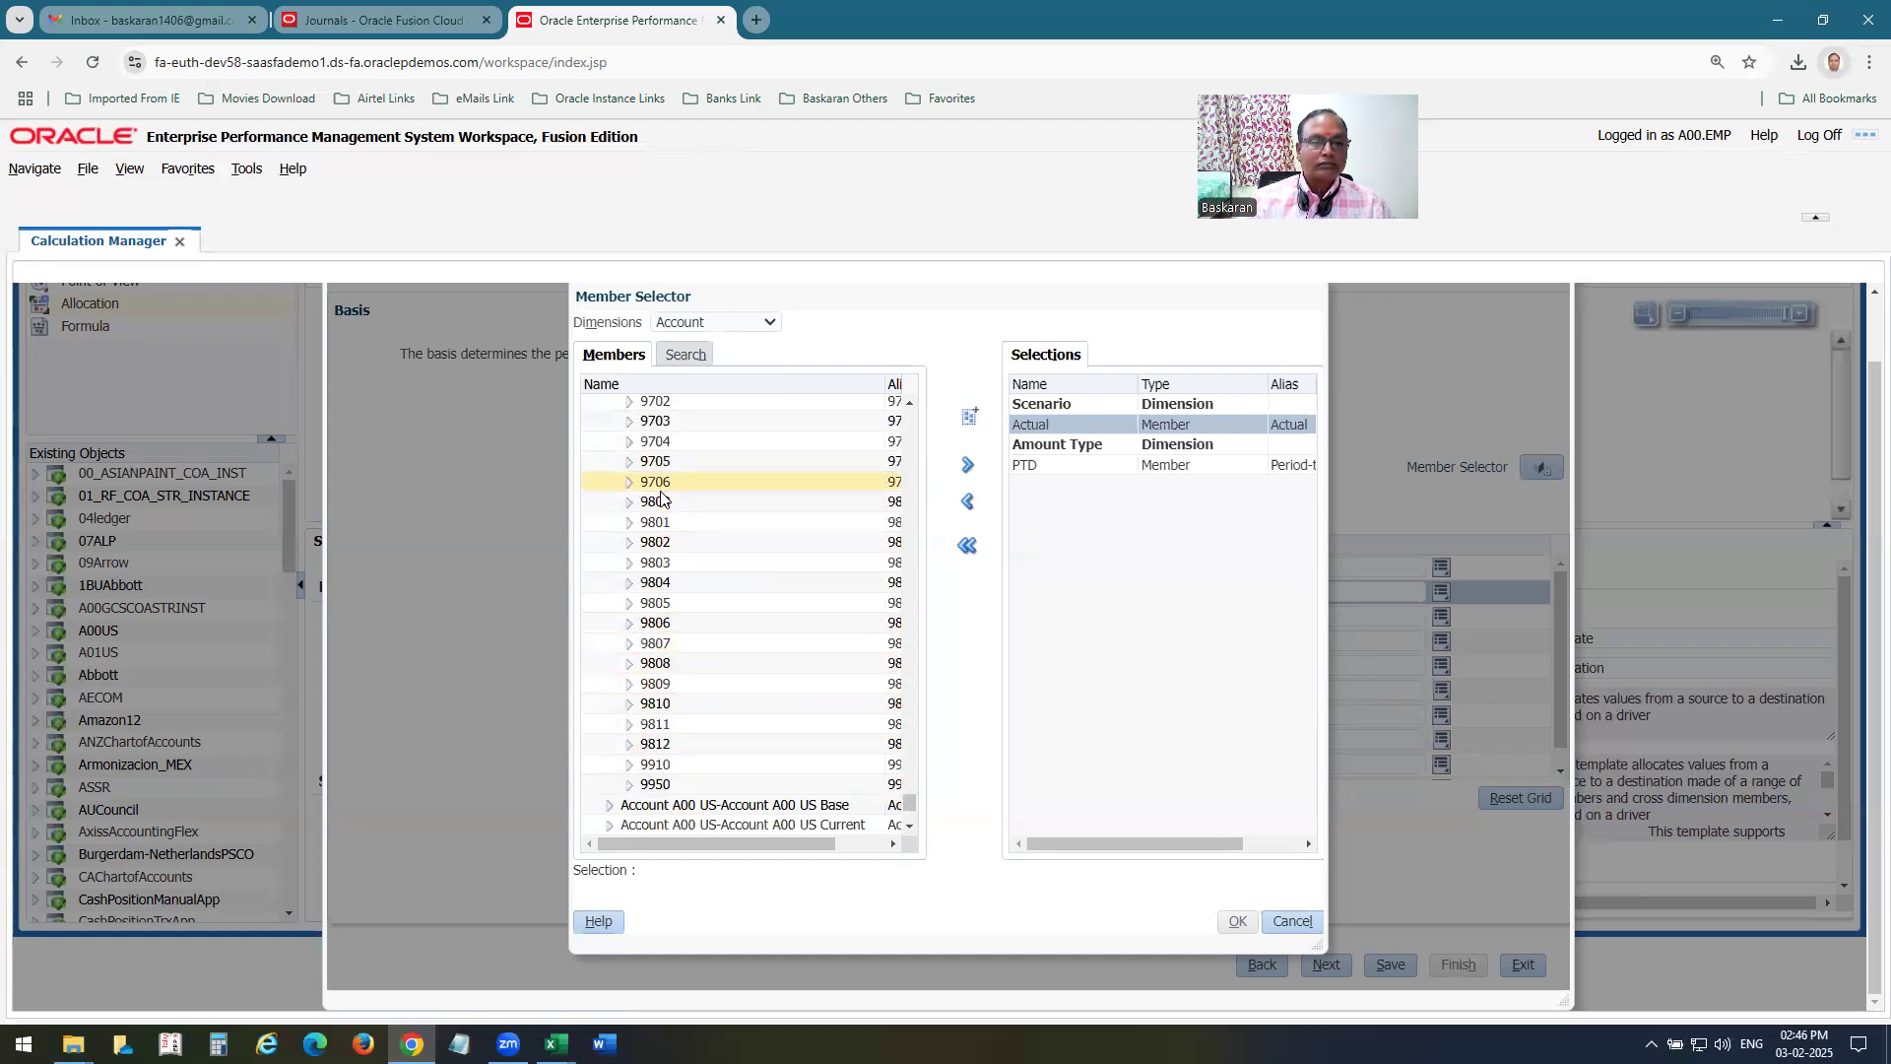
{"action": "scroll", "coordinate": [676, 562], "scroll_direction": "up", "scroll_amount": 3}
{"action": "scroll", "coordinate": [677, 573], "scroll_direction": "up", "scroll_amount": 2}
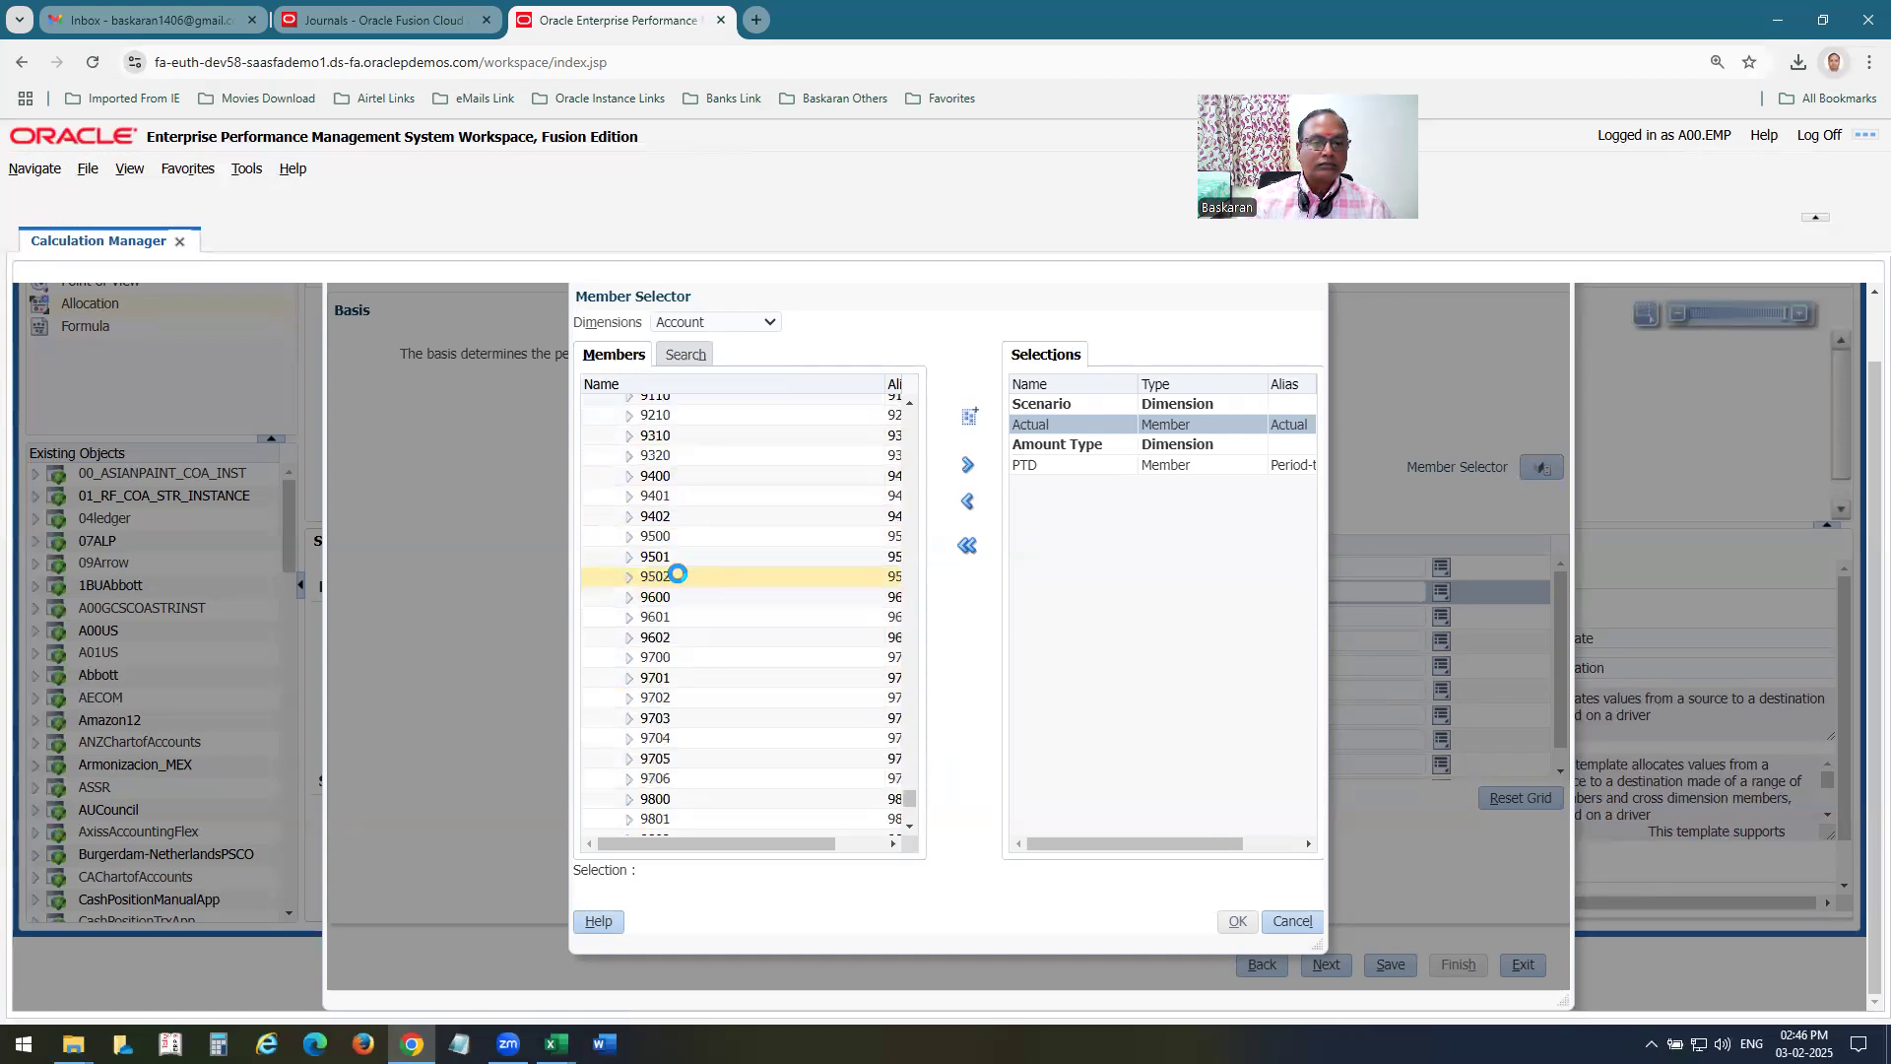
{"action": "left_click", "coordinate": [655, 414]}
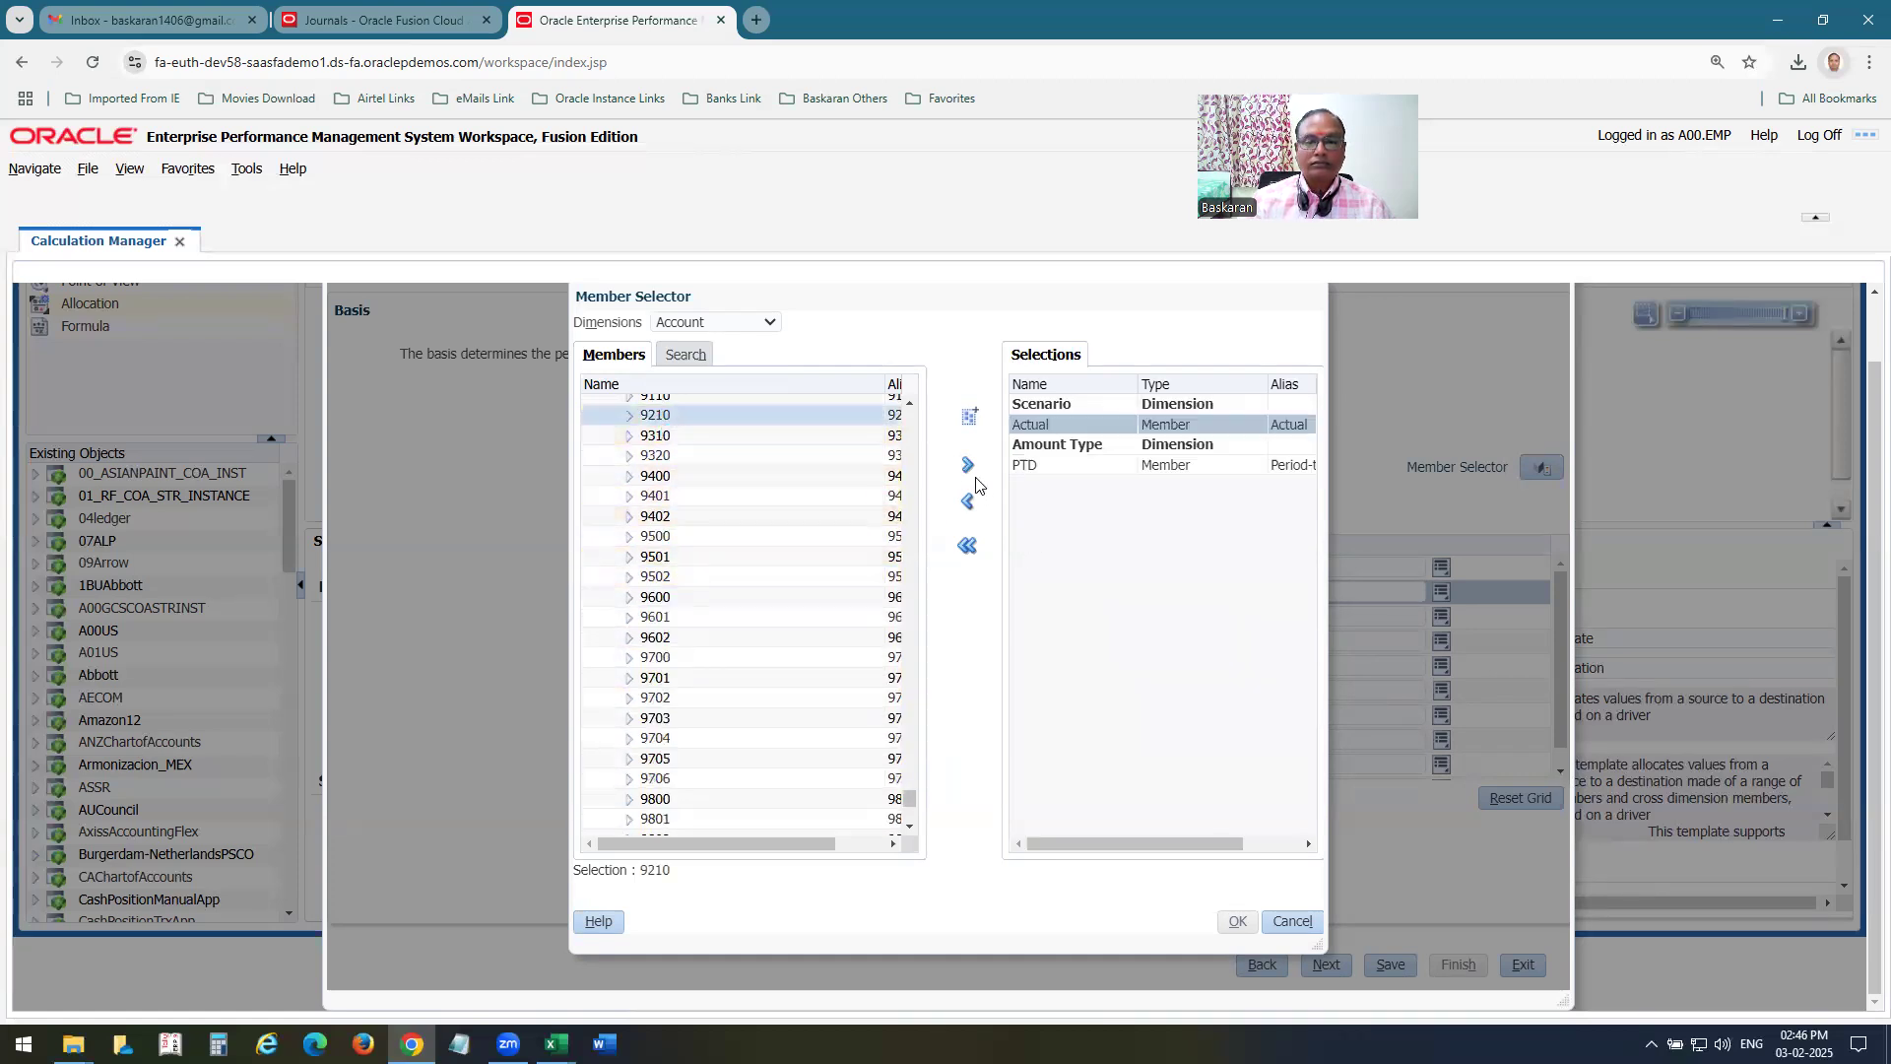
Set the basis scenario to the Actual member.
{"action": "left_click", "coordinate": [700, 322]}
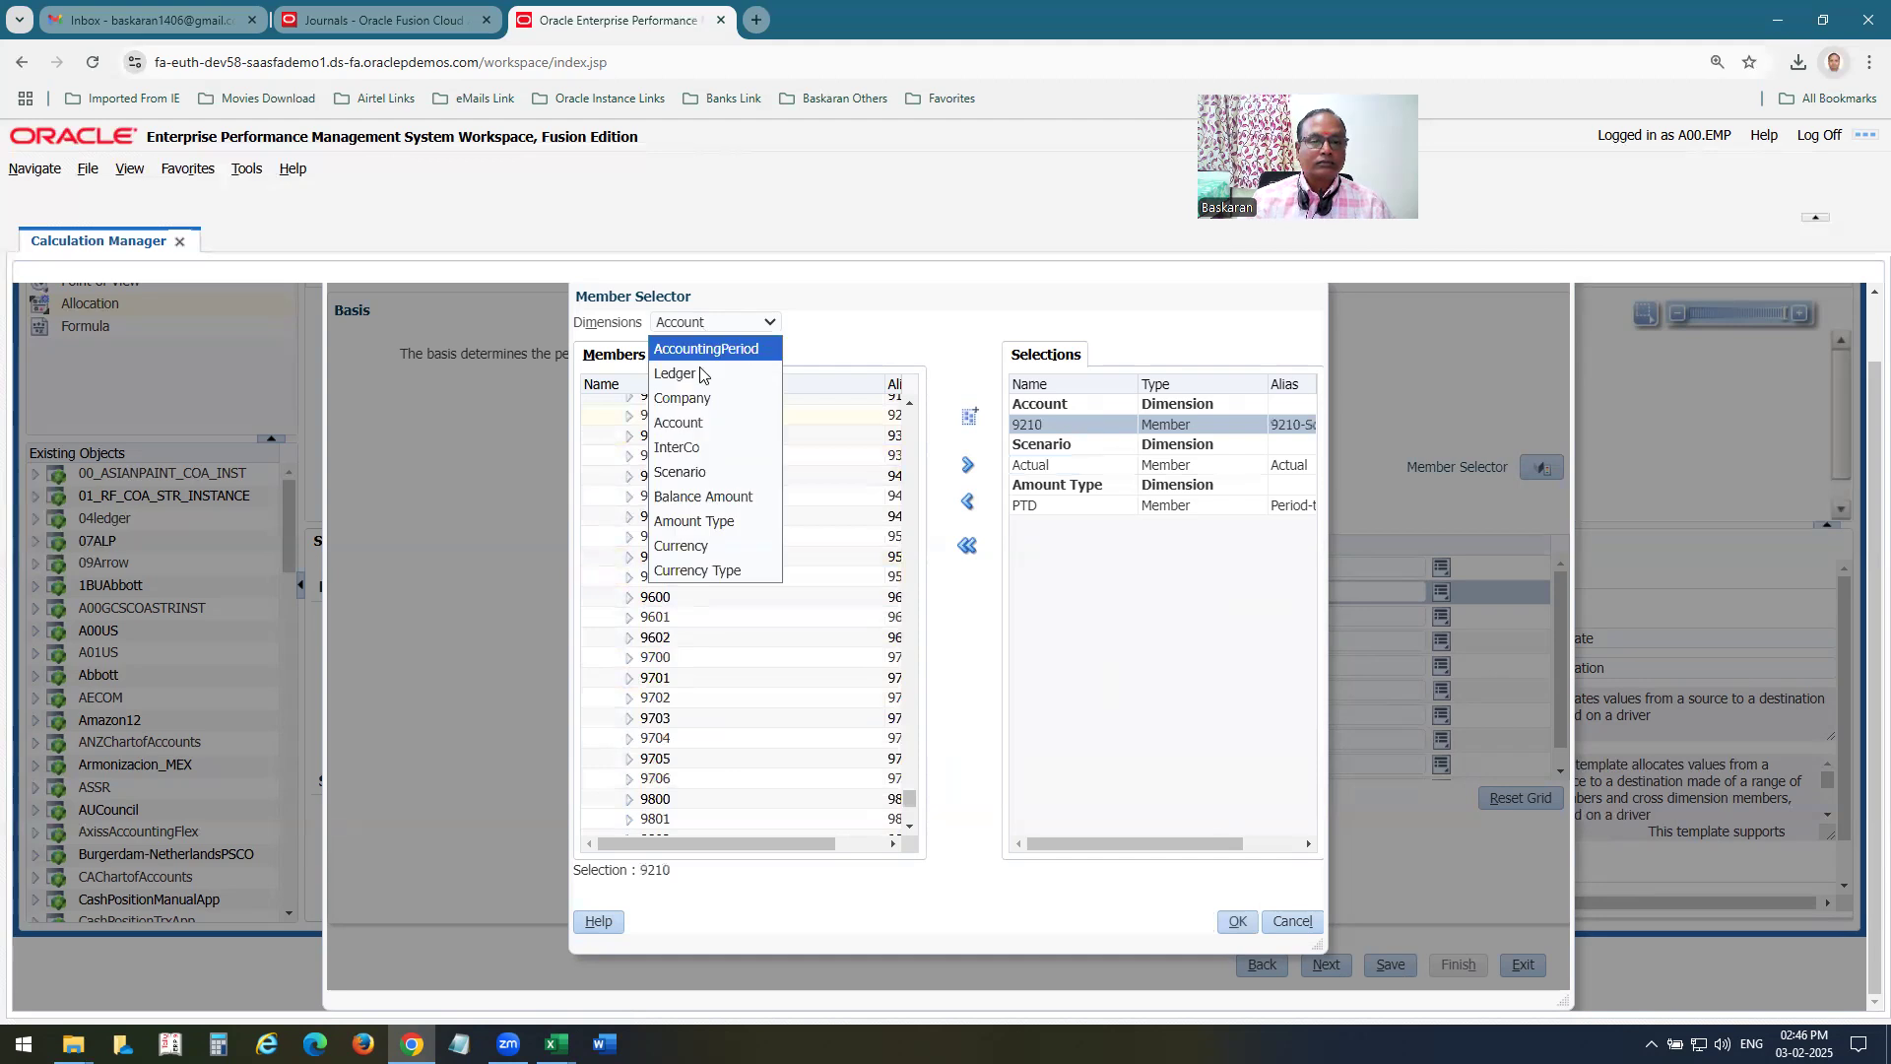
{"action": "left_click", "coordinate": [682, 472]}
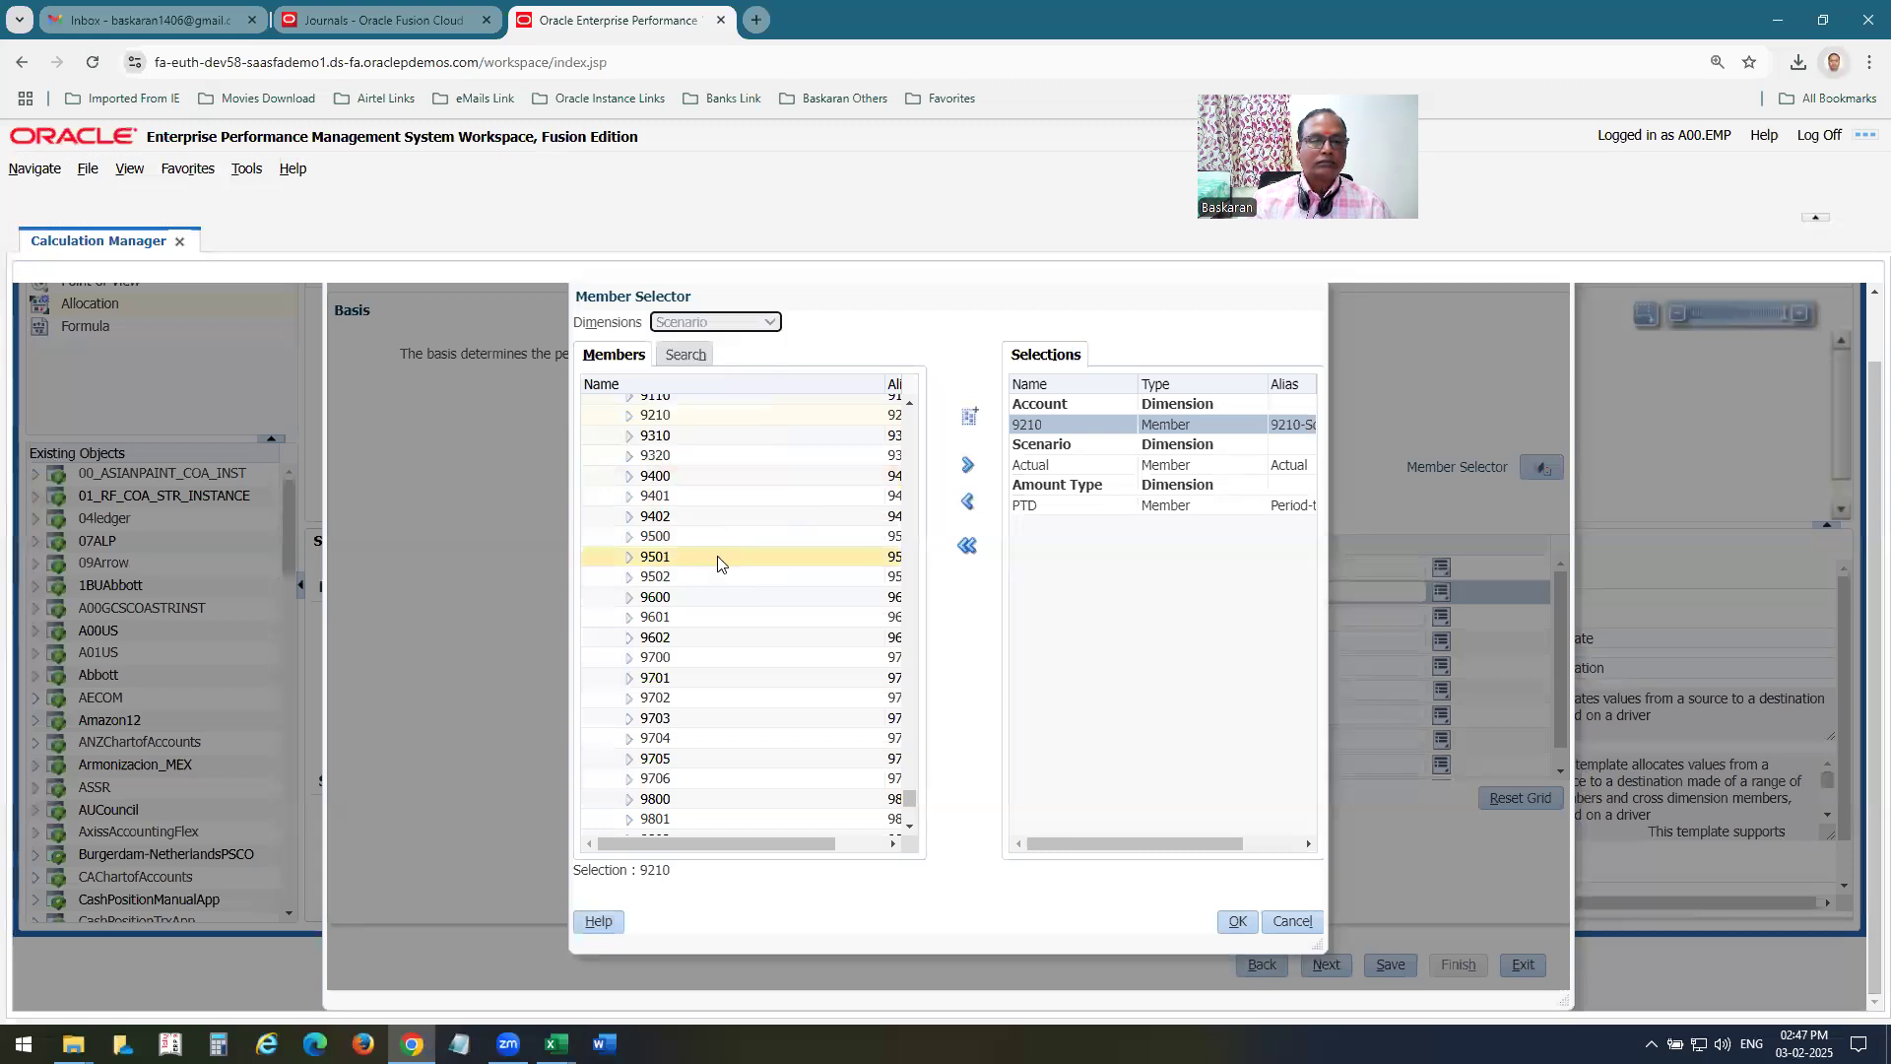
{"action": "left_click", "coordinate": [636, 424]}
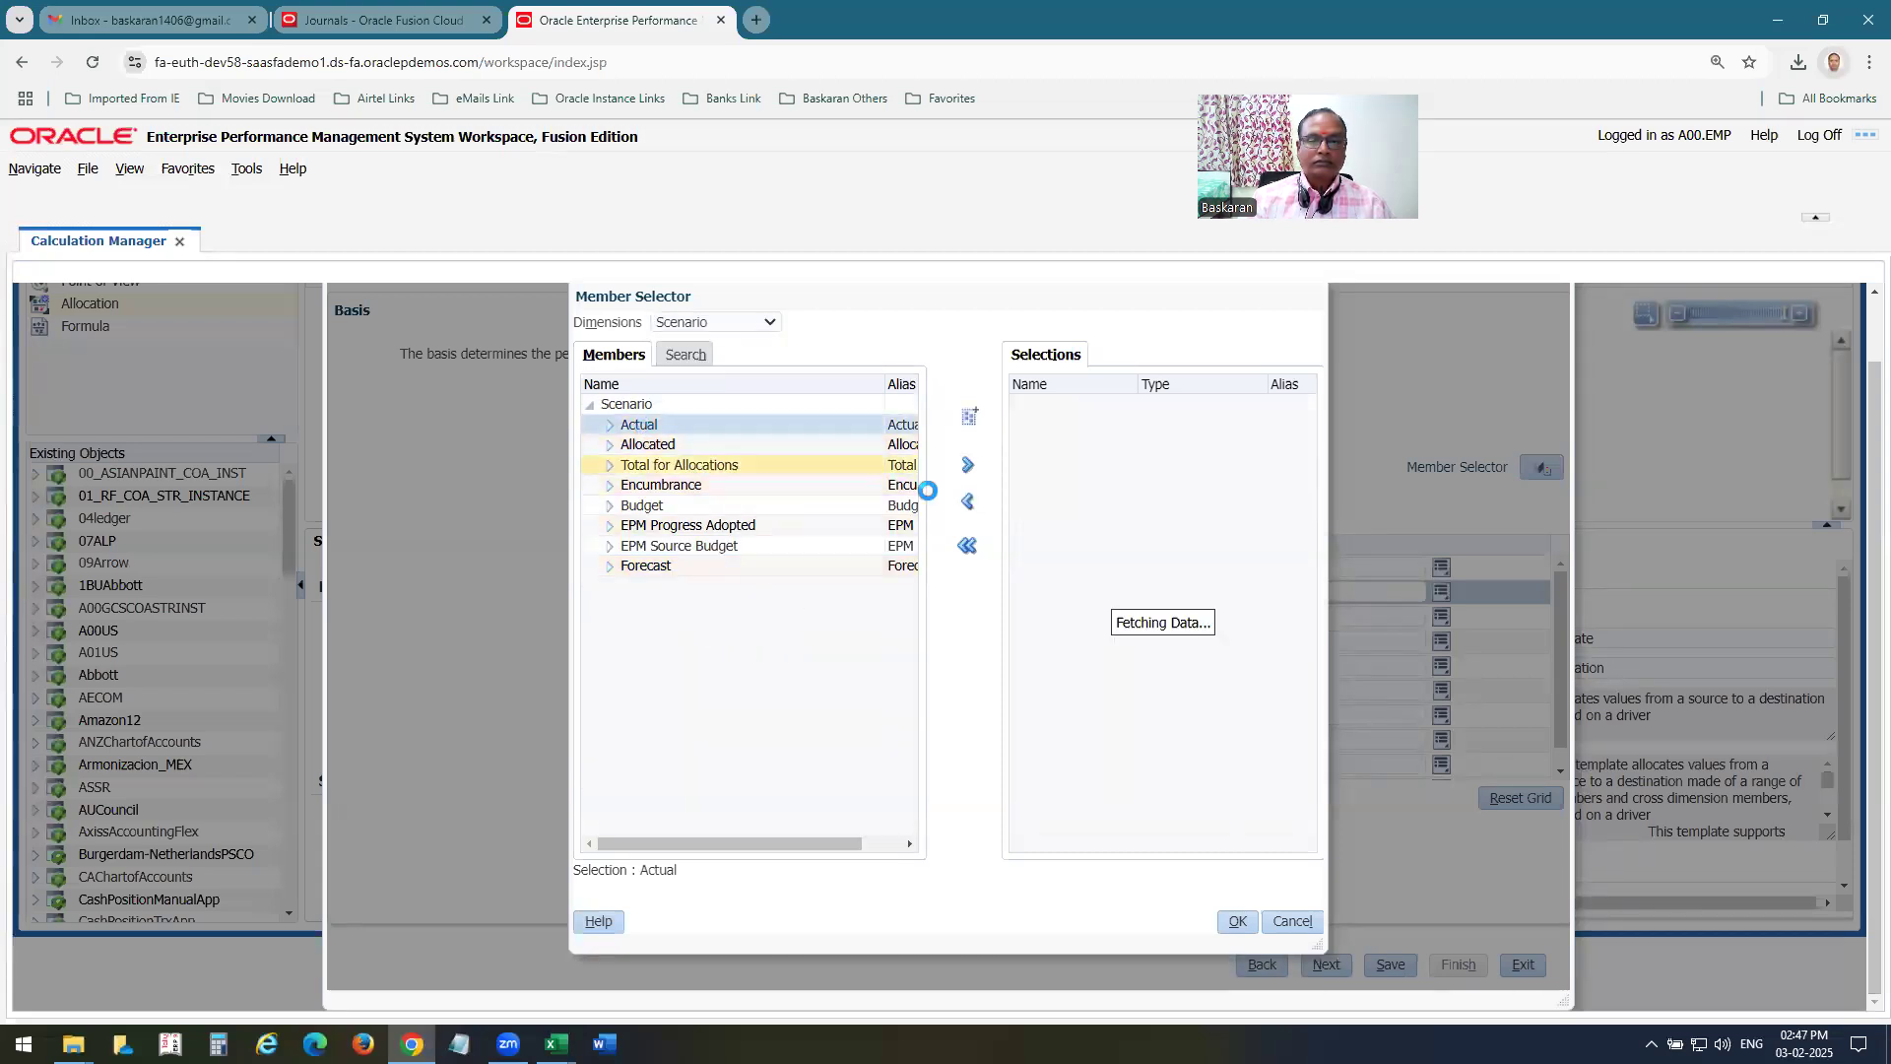
Set the basis currency to STAT and its currency type to Total.
{"action": "left_click", "coordinate": [694, 323]}
{"action": "left_click", "coordinate": [696, 545]}
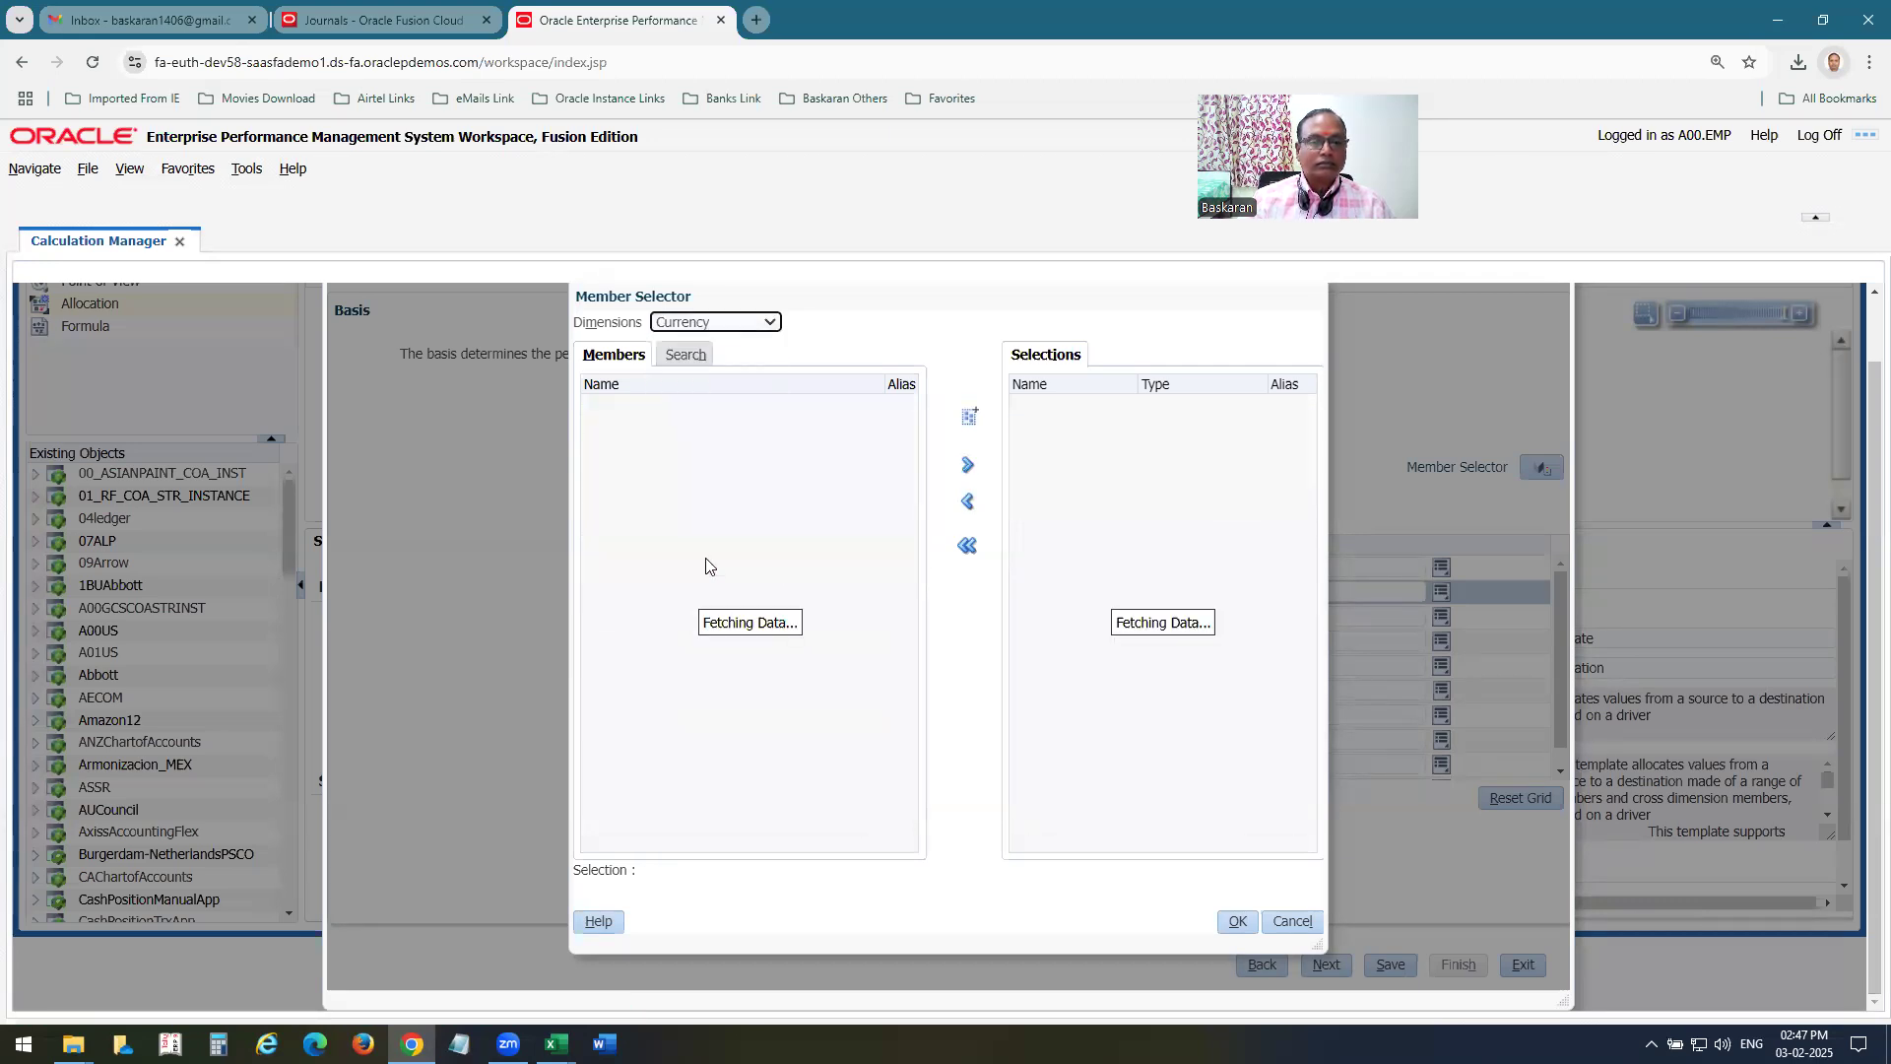
{"action": "left_click_drag", "start_coordinate": [912, 438], "coordinate": [896, 705]}
{"action": "left_click", "coordinate": [673, 709]}
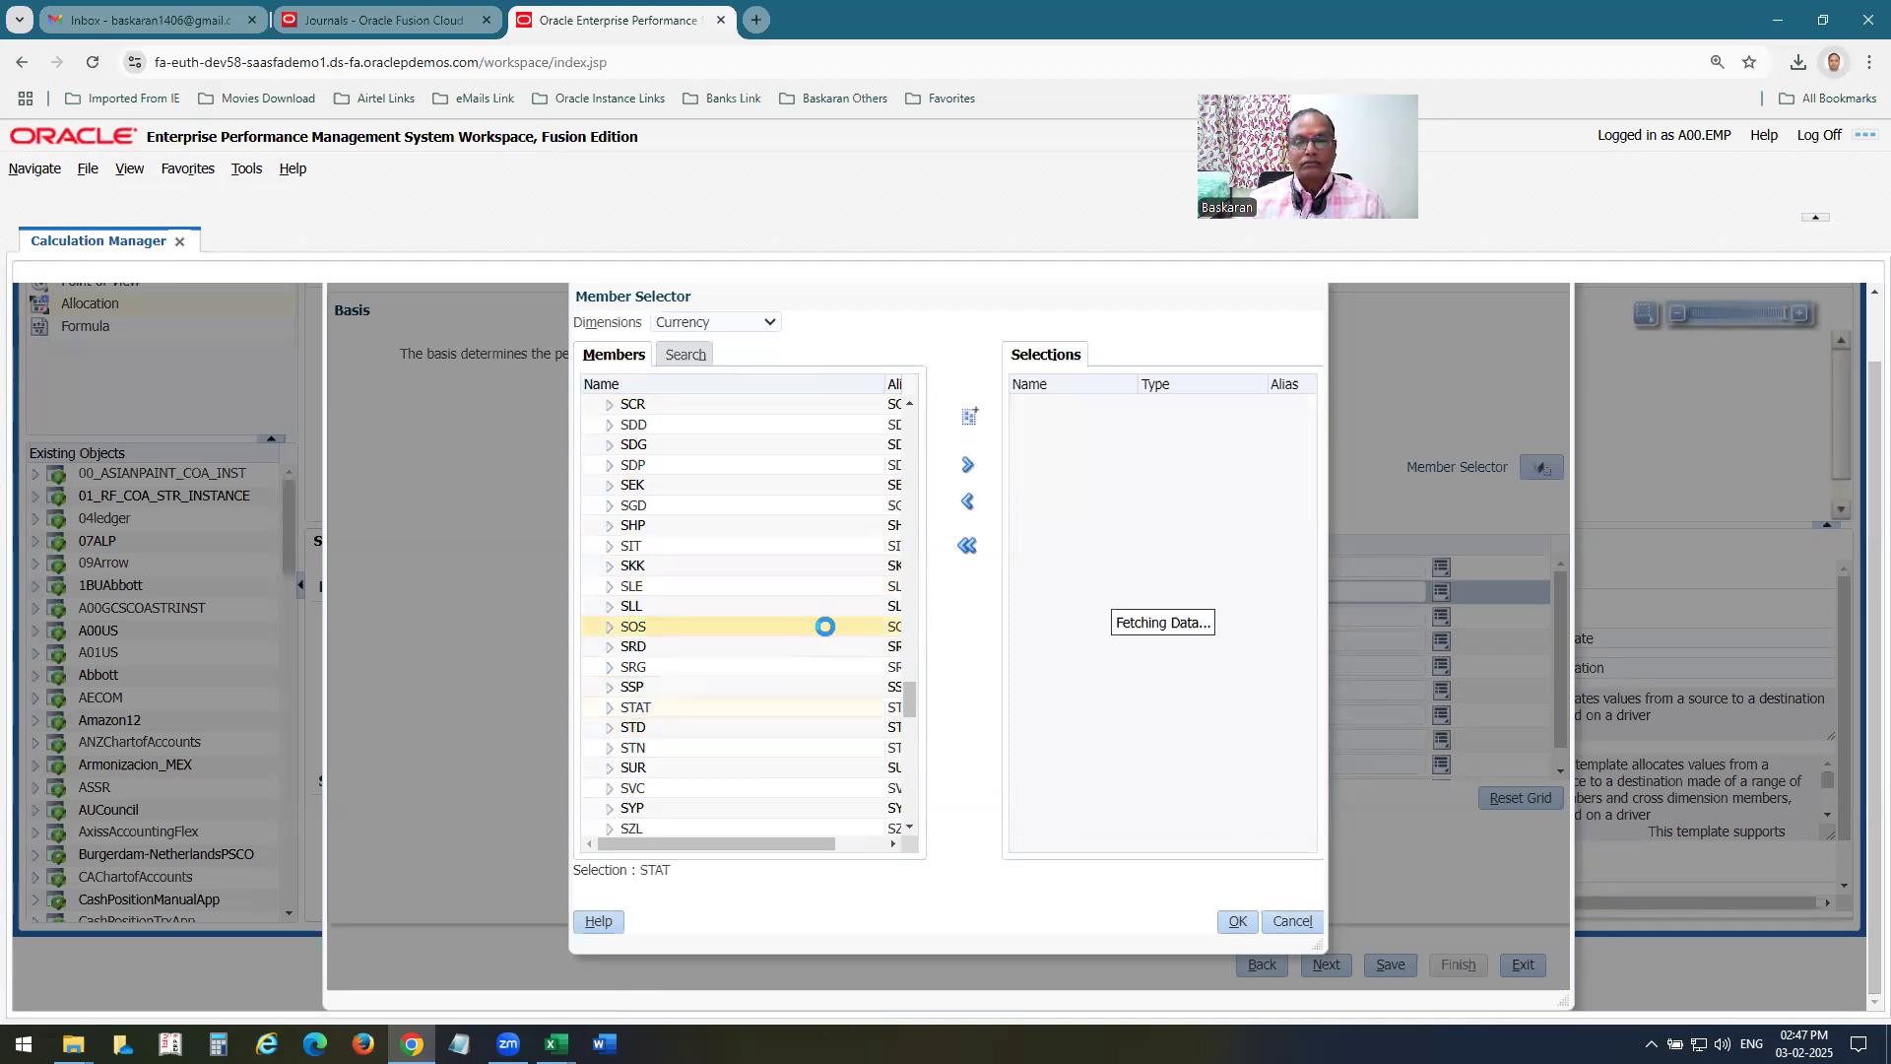
{"action": "left_click", "coordinate": [712, 327]}
{"action": "left_click", "coordinate": [717, 568]}
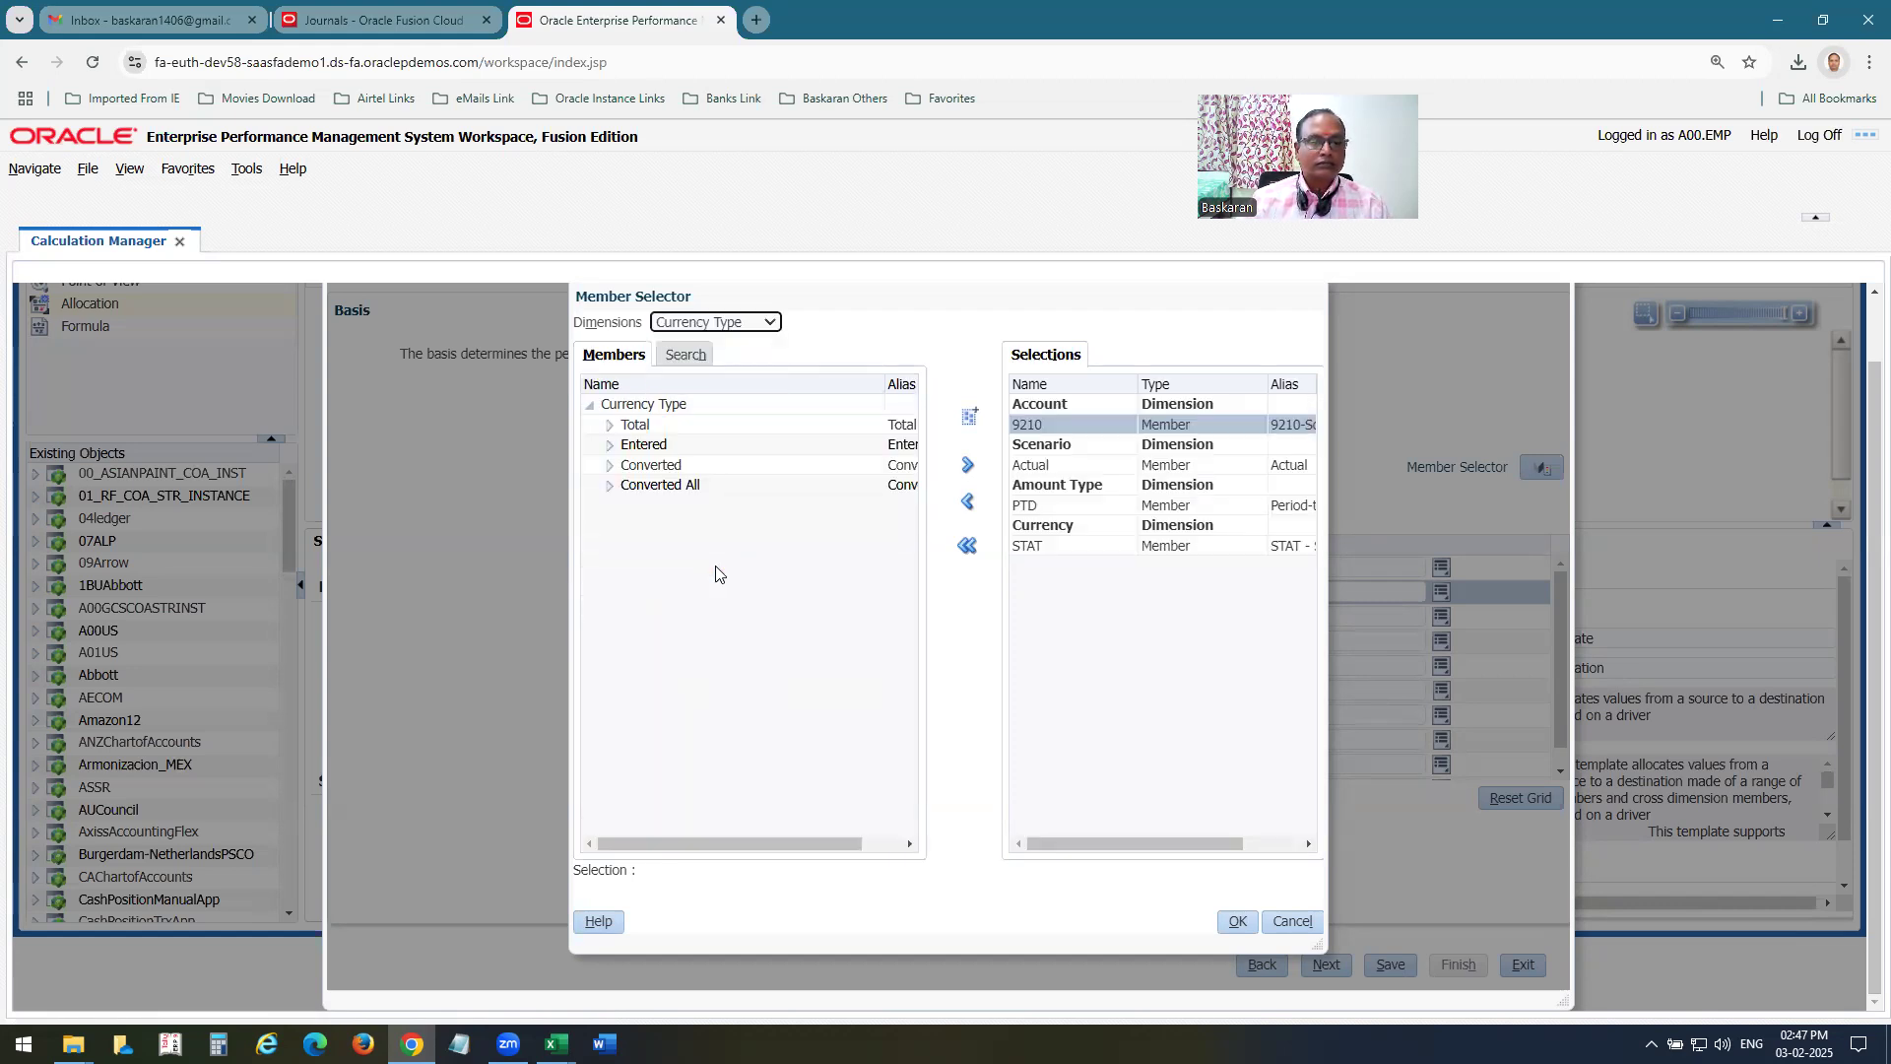
{"action": "left_click", "coordinate": [635, 425]}
{"action": "left_click", "coordinate": [972, 470]}
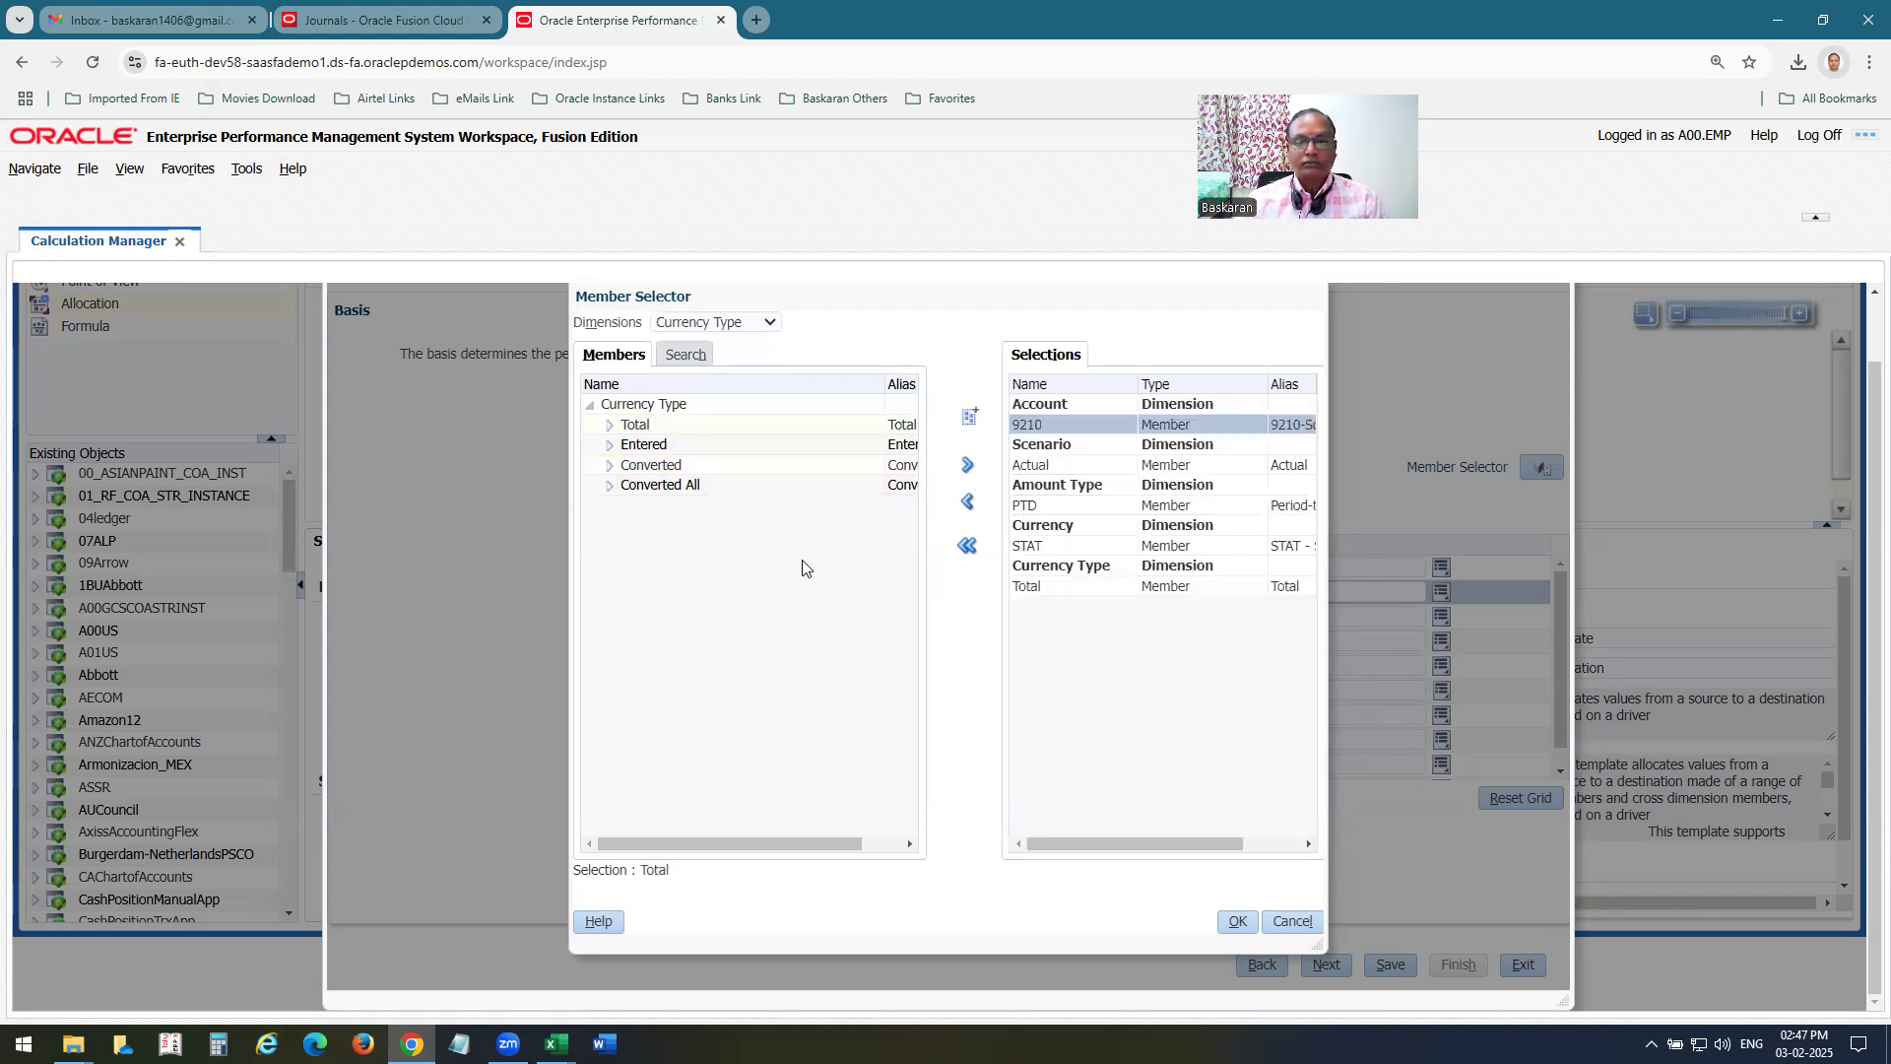
Check the Basis notes on the Mass Allocation sheet in Excel, and set the basis amount type to PTD back in Calculation Manager.
{"action": "key", "text": "alt+Tab"}
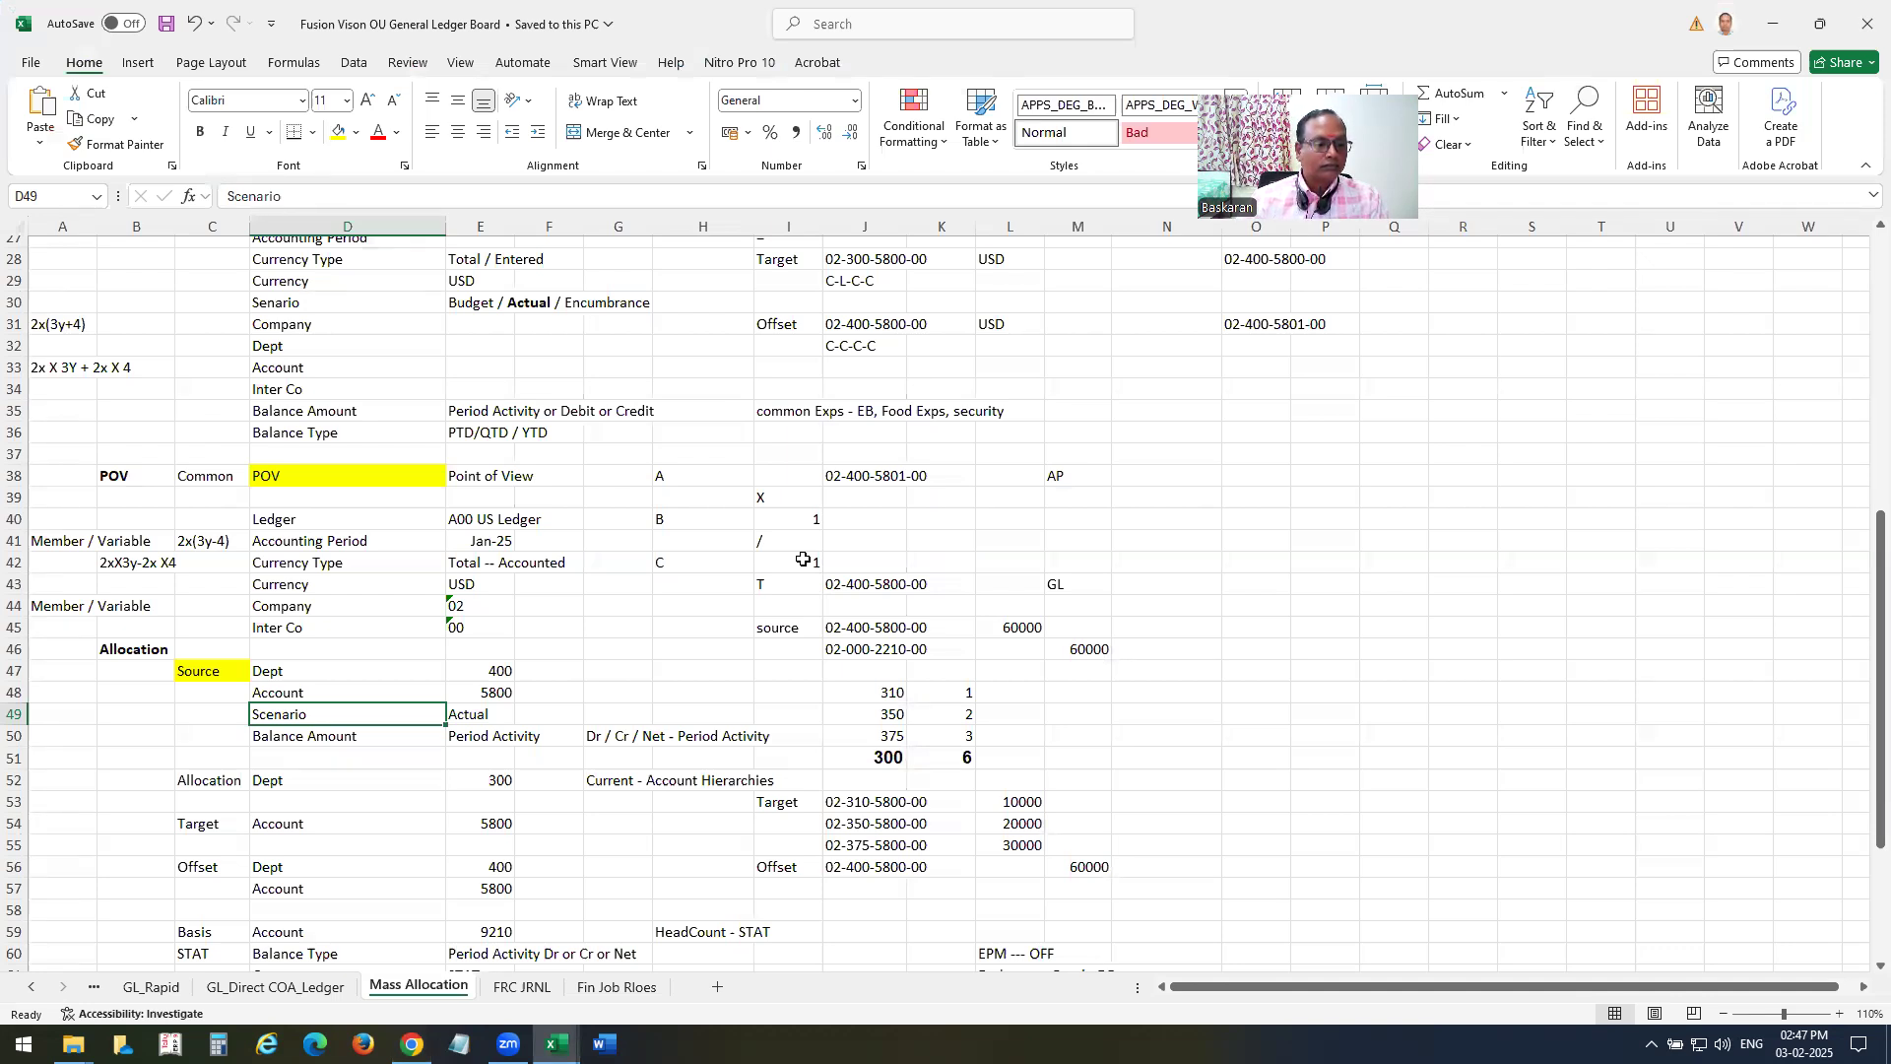
{"action": "scroll", "coordinate": [712, 737], "scroll_direction": "down", "scroll_amount": 3}
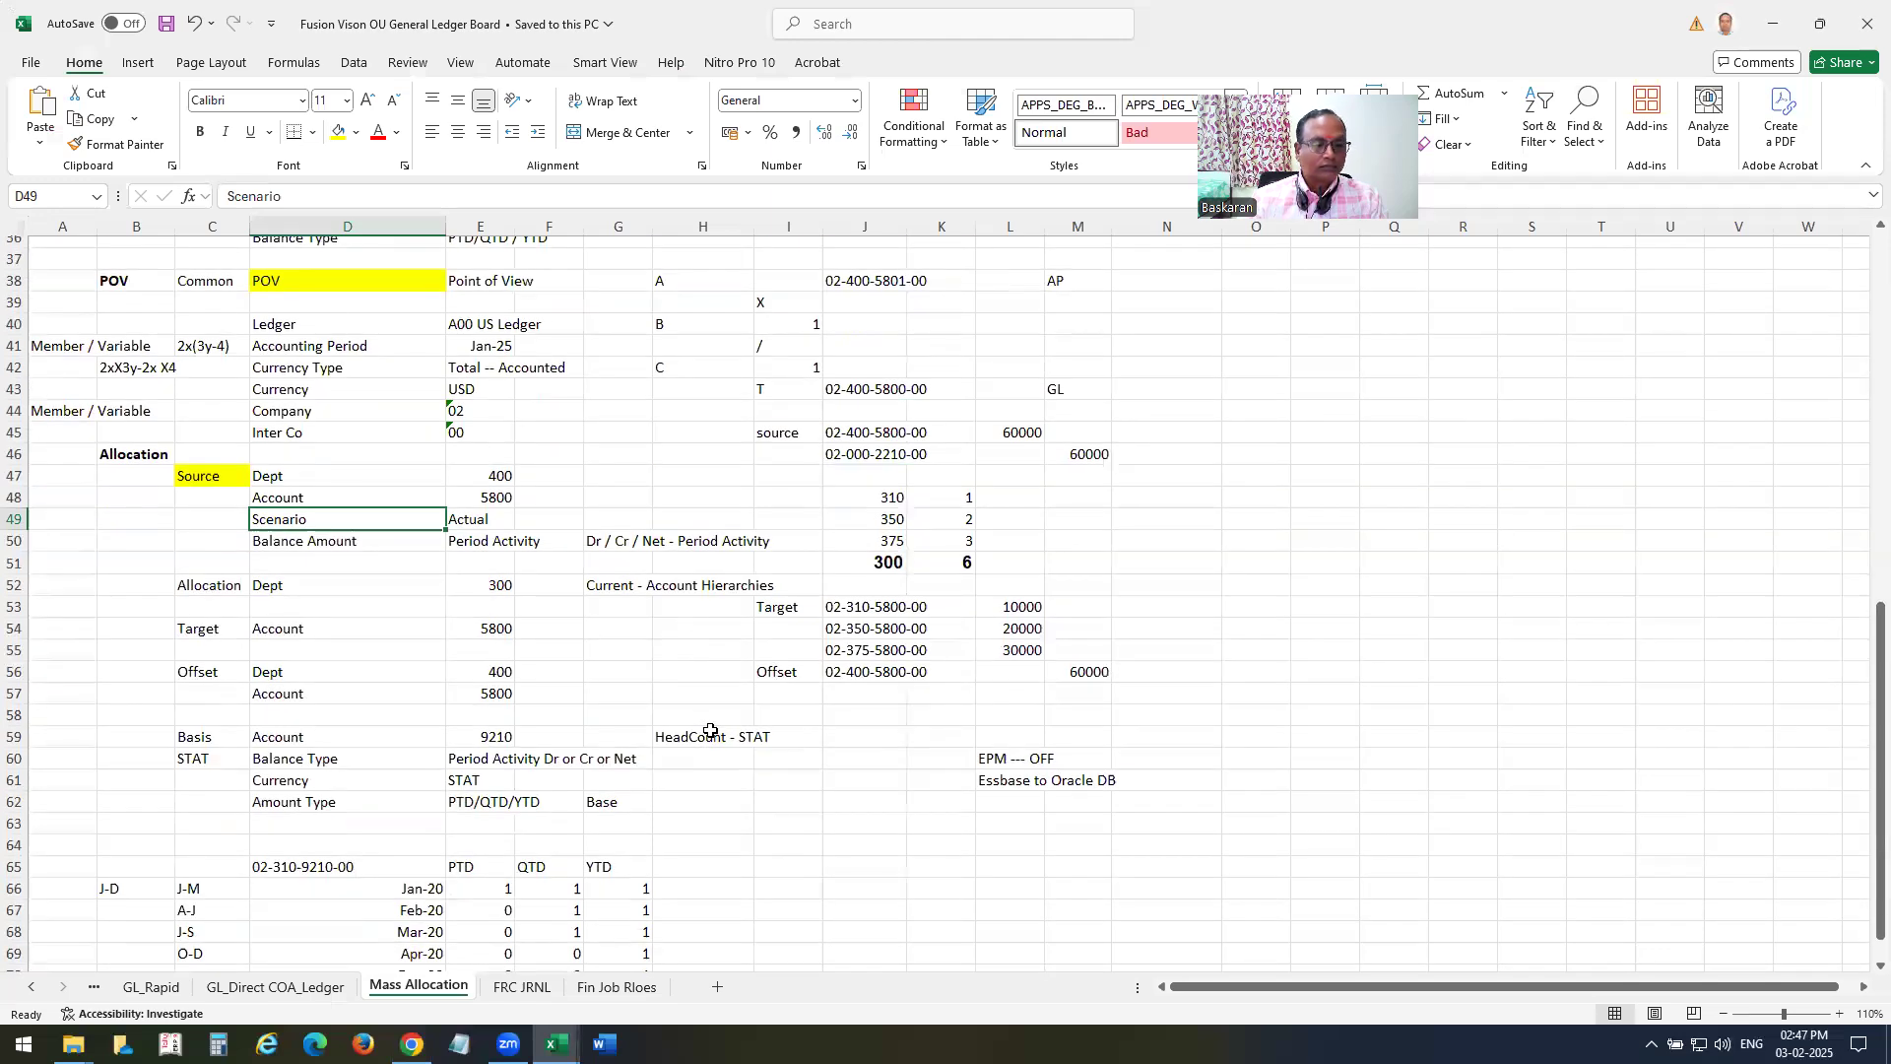
{"action": "key", "text": "alt+Tab"}
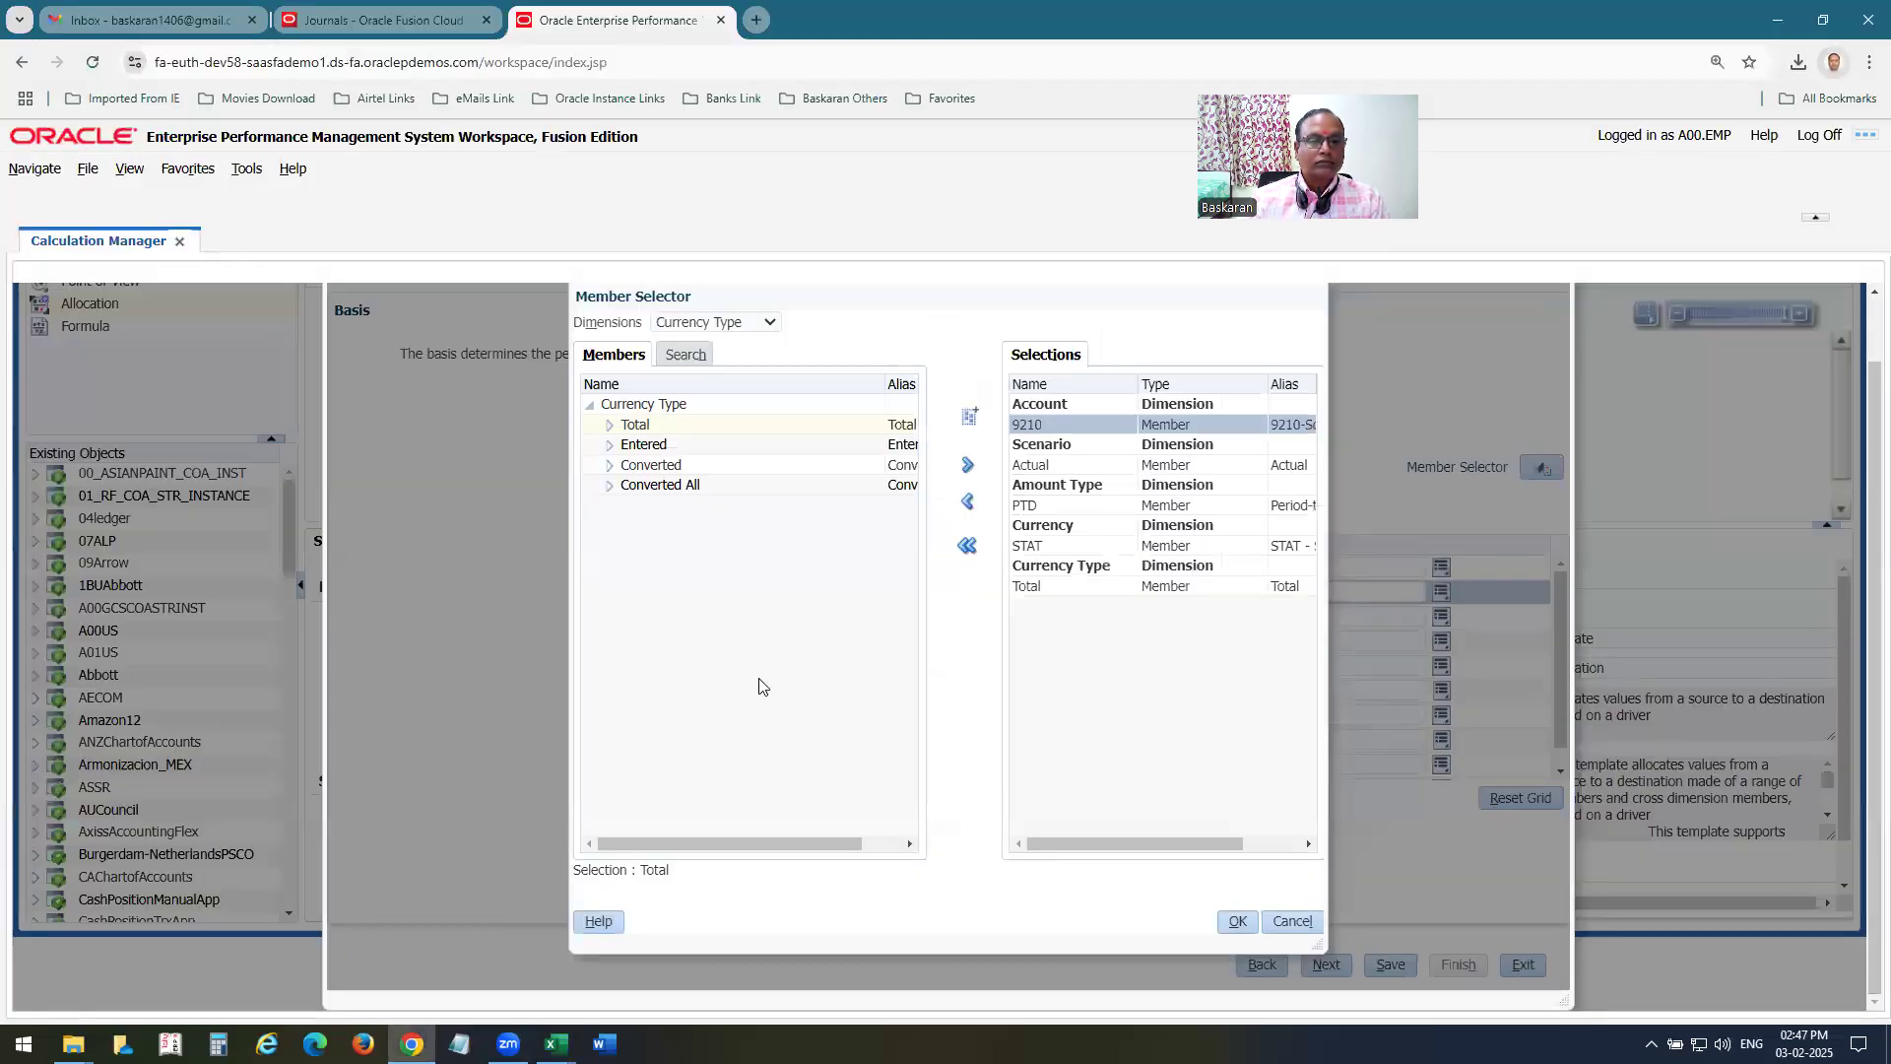
{"action": "left_click", "coordinate": [715, 323]}
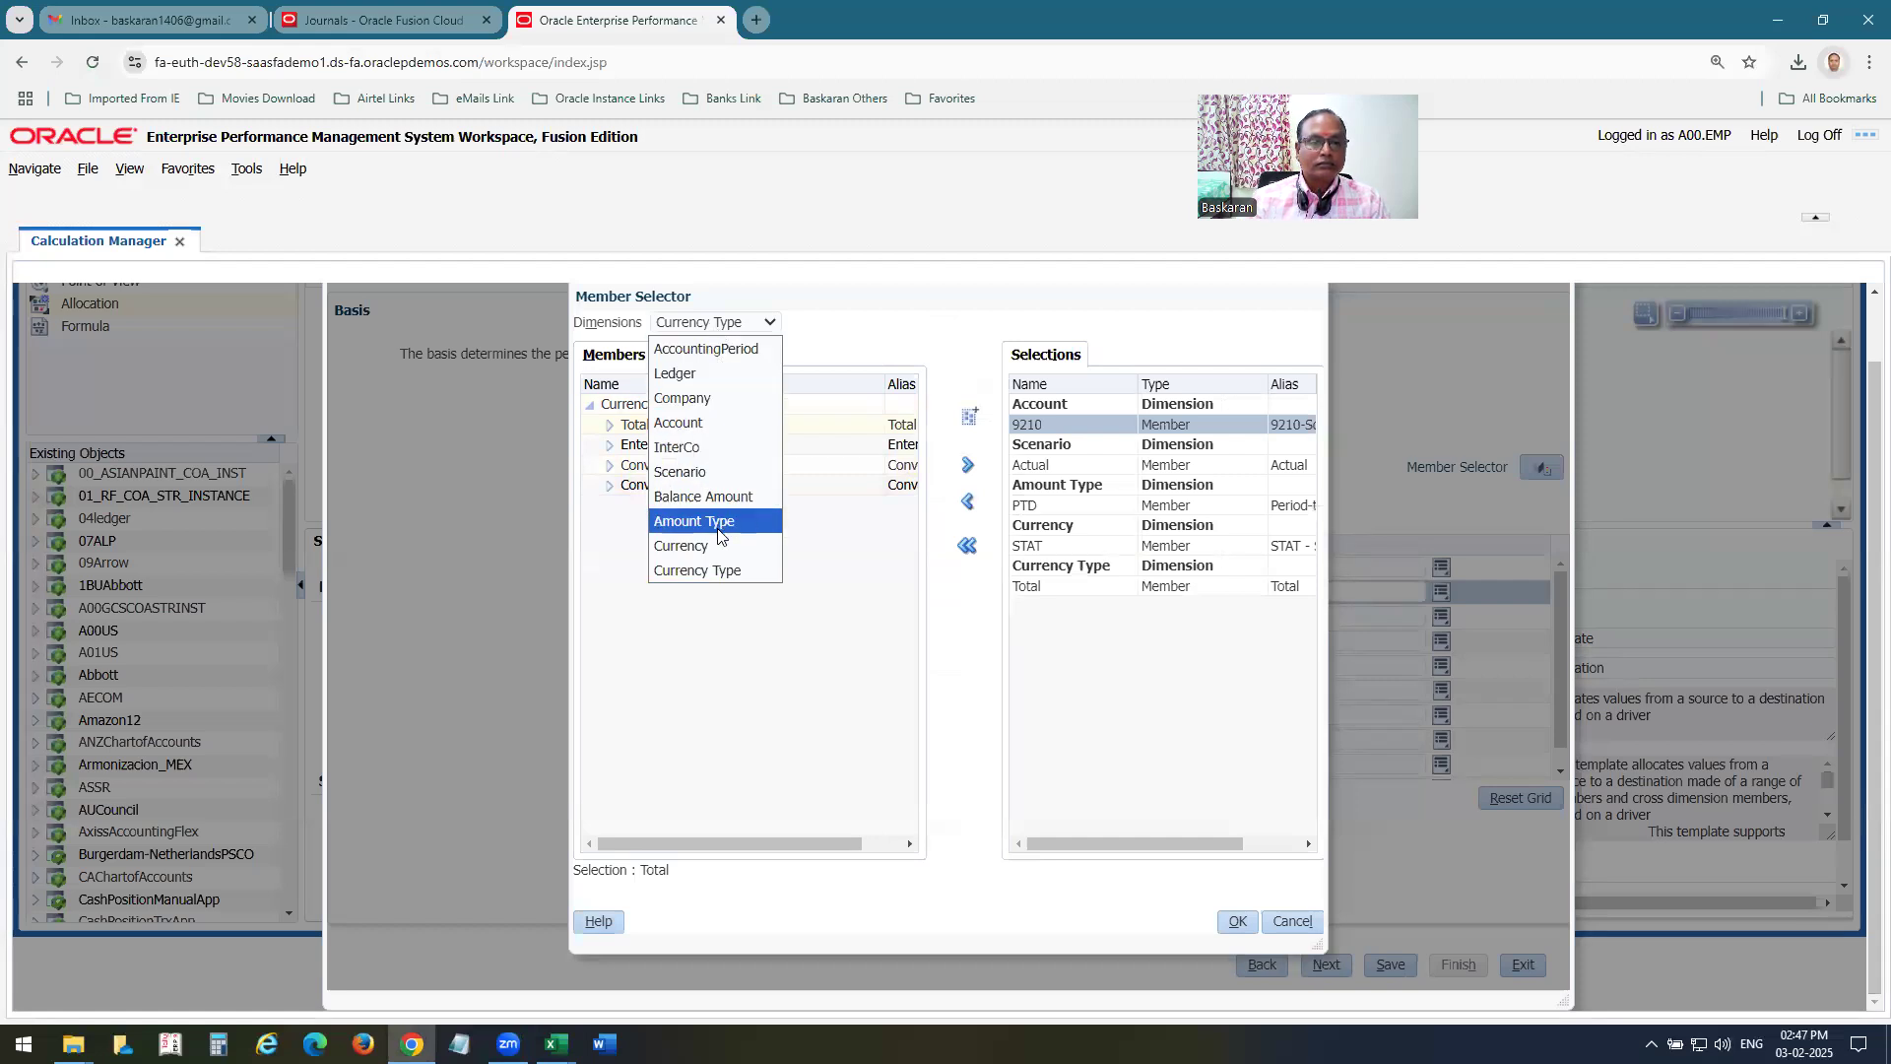
{"action": "left_click", "coordinate": [722, 518]}
{"action": "left_click", "coordinate": [639, 445]}
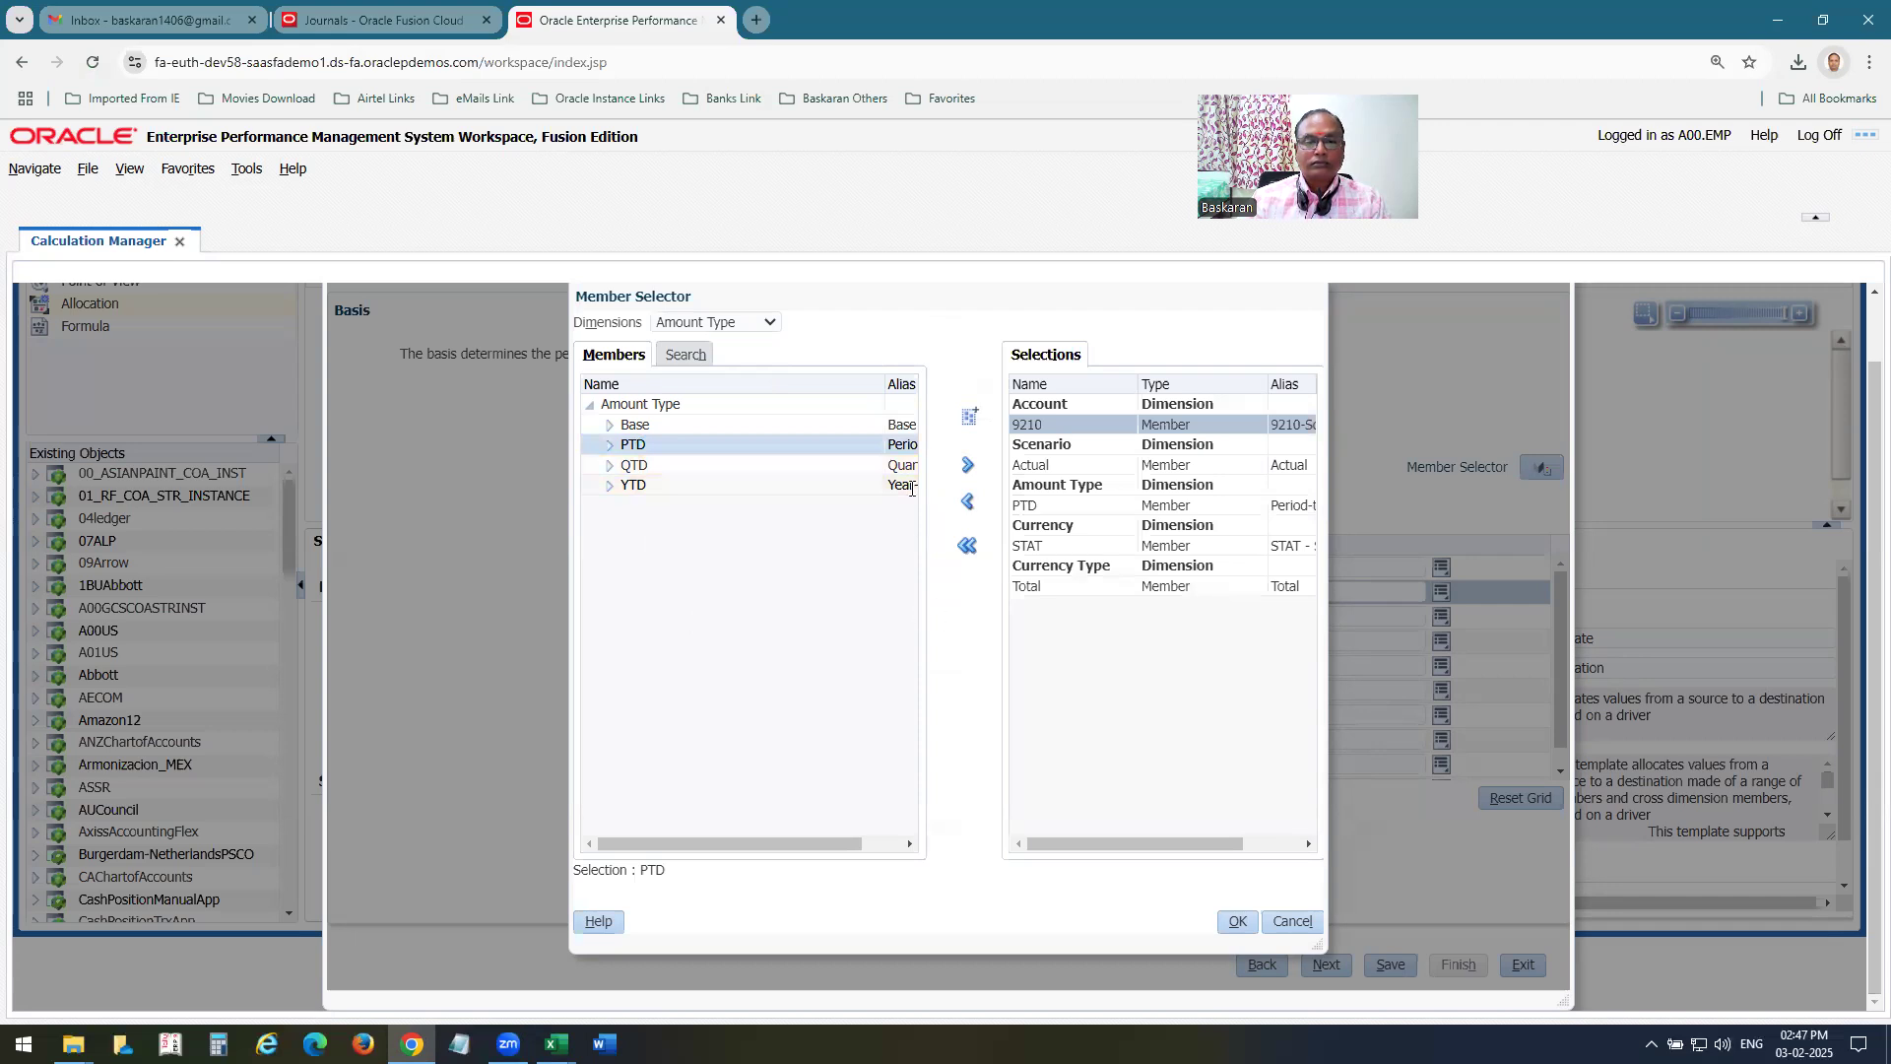
{"action": "left_click", "coordinate": [966, 466]}
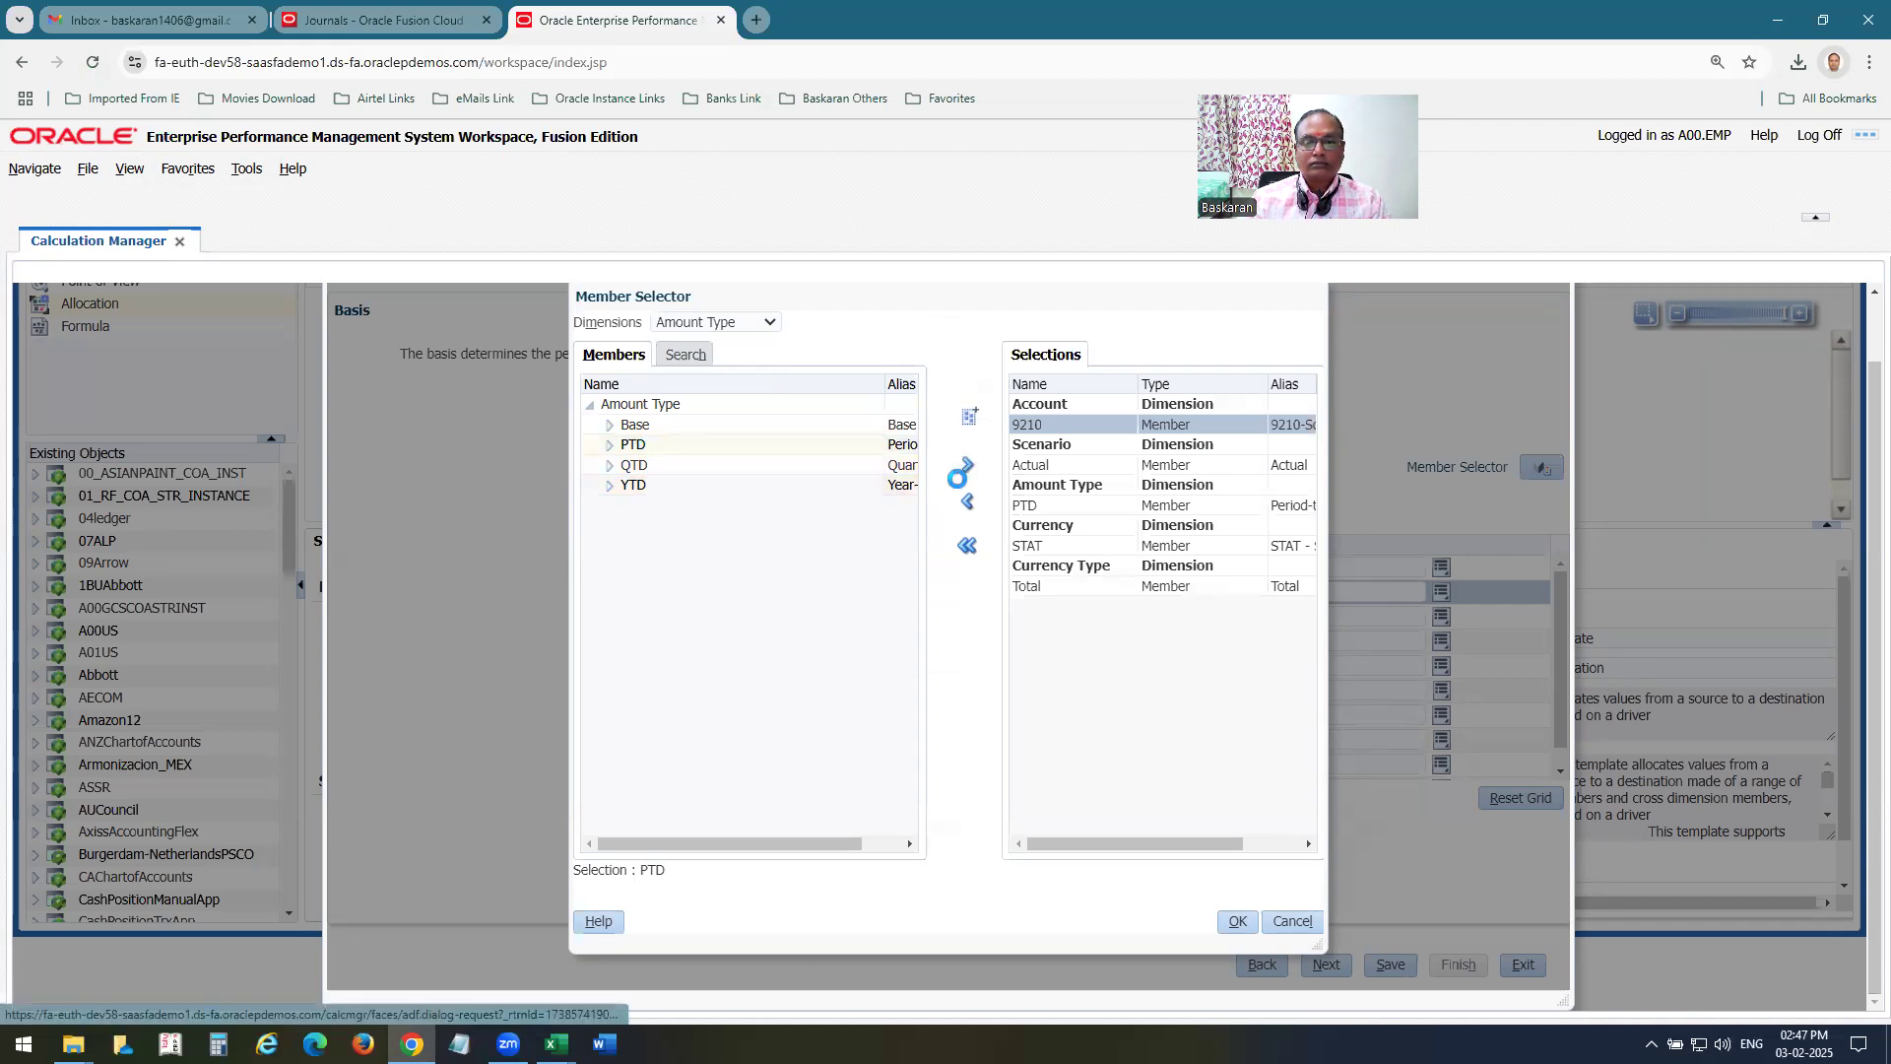
{"action": "left_click", "coordinate": [1213, 921]}
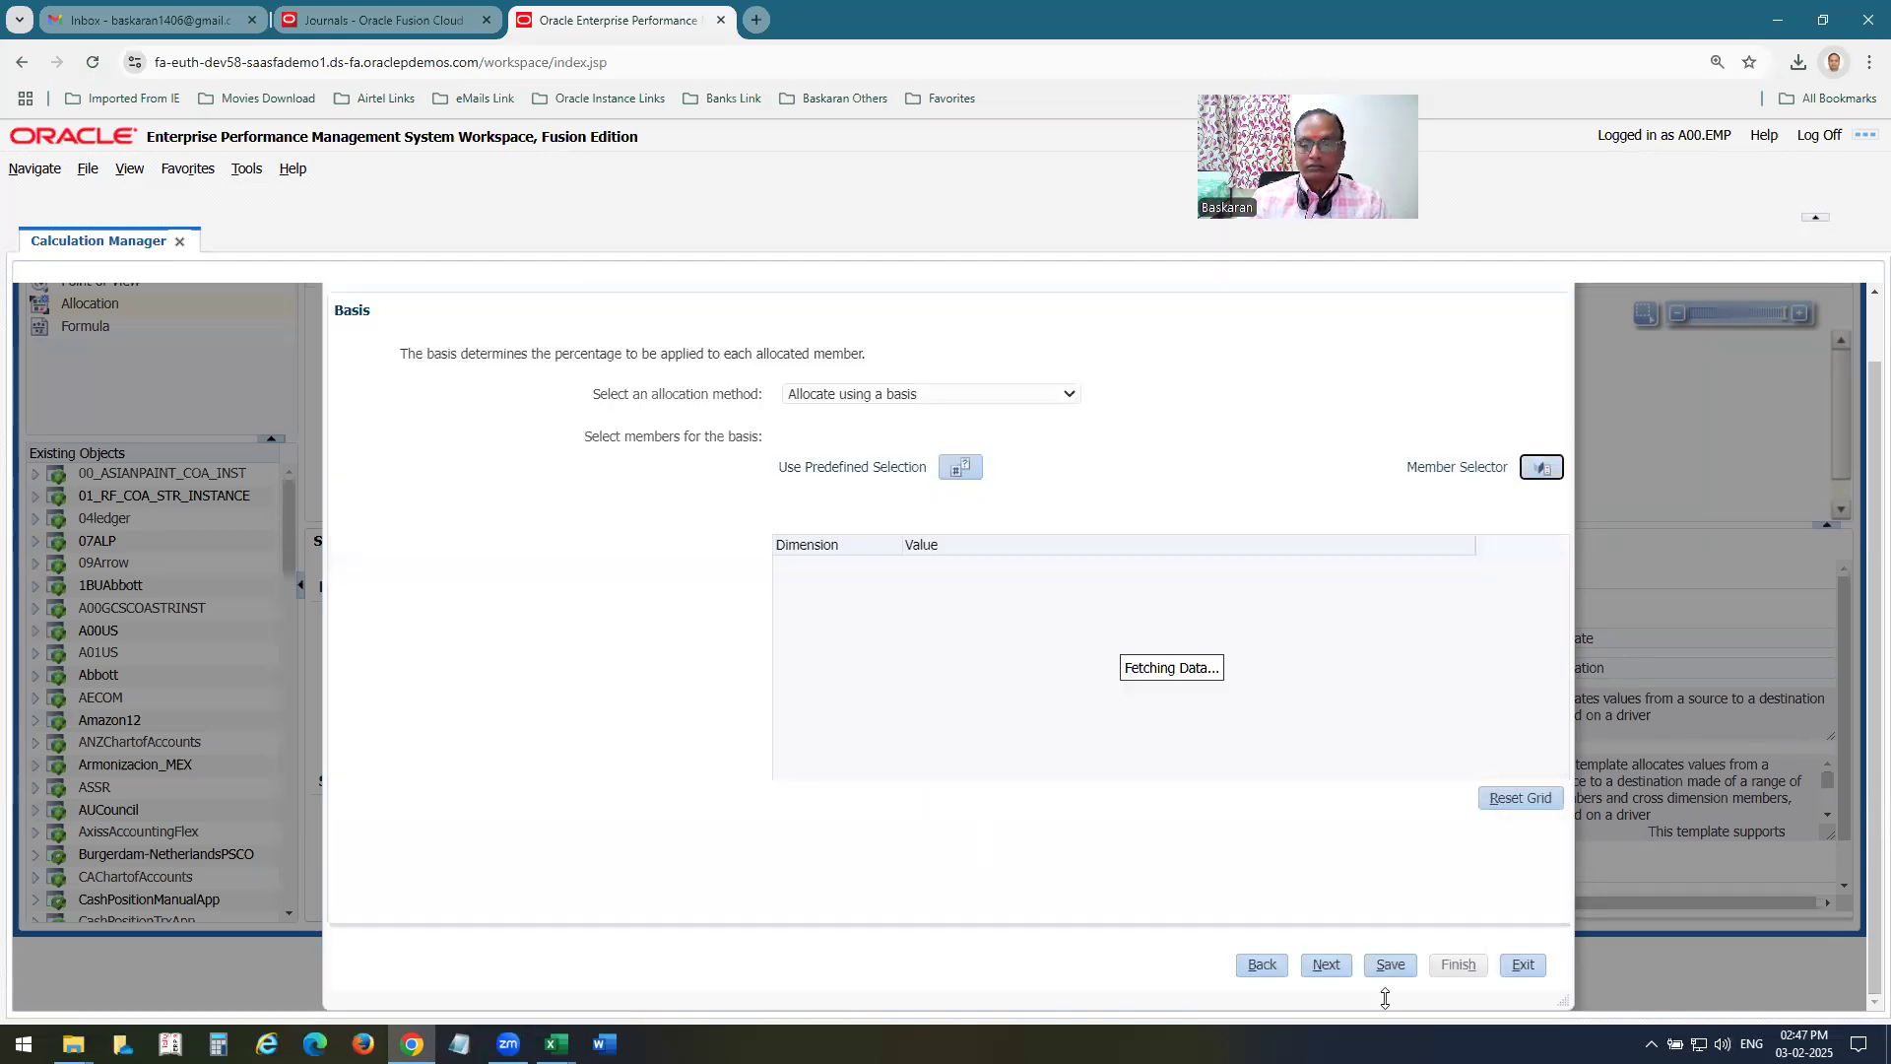
Save and finish the Allocate Wizard from its Rounding page, and validate A00 MA Rule2.
{"action": "left_click", "coordinate": [1330, 971]}
{"action": "left_click", "coordinate": [1303, 963]}
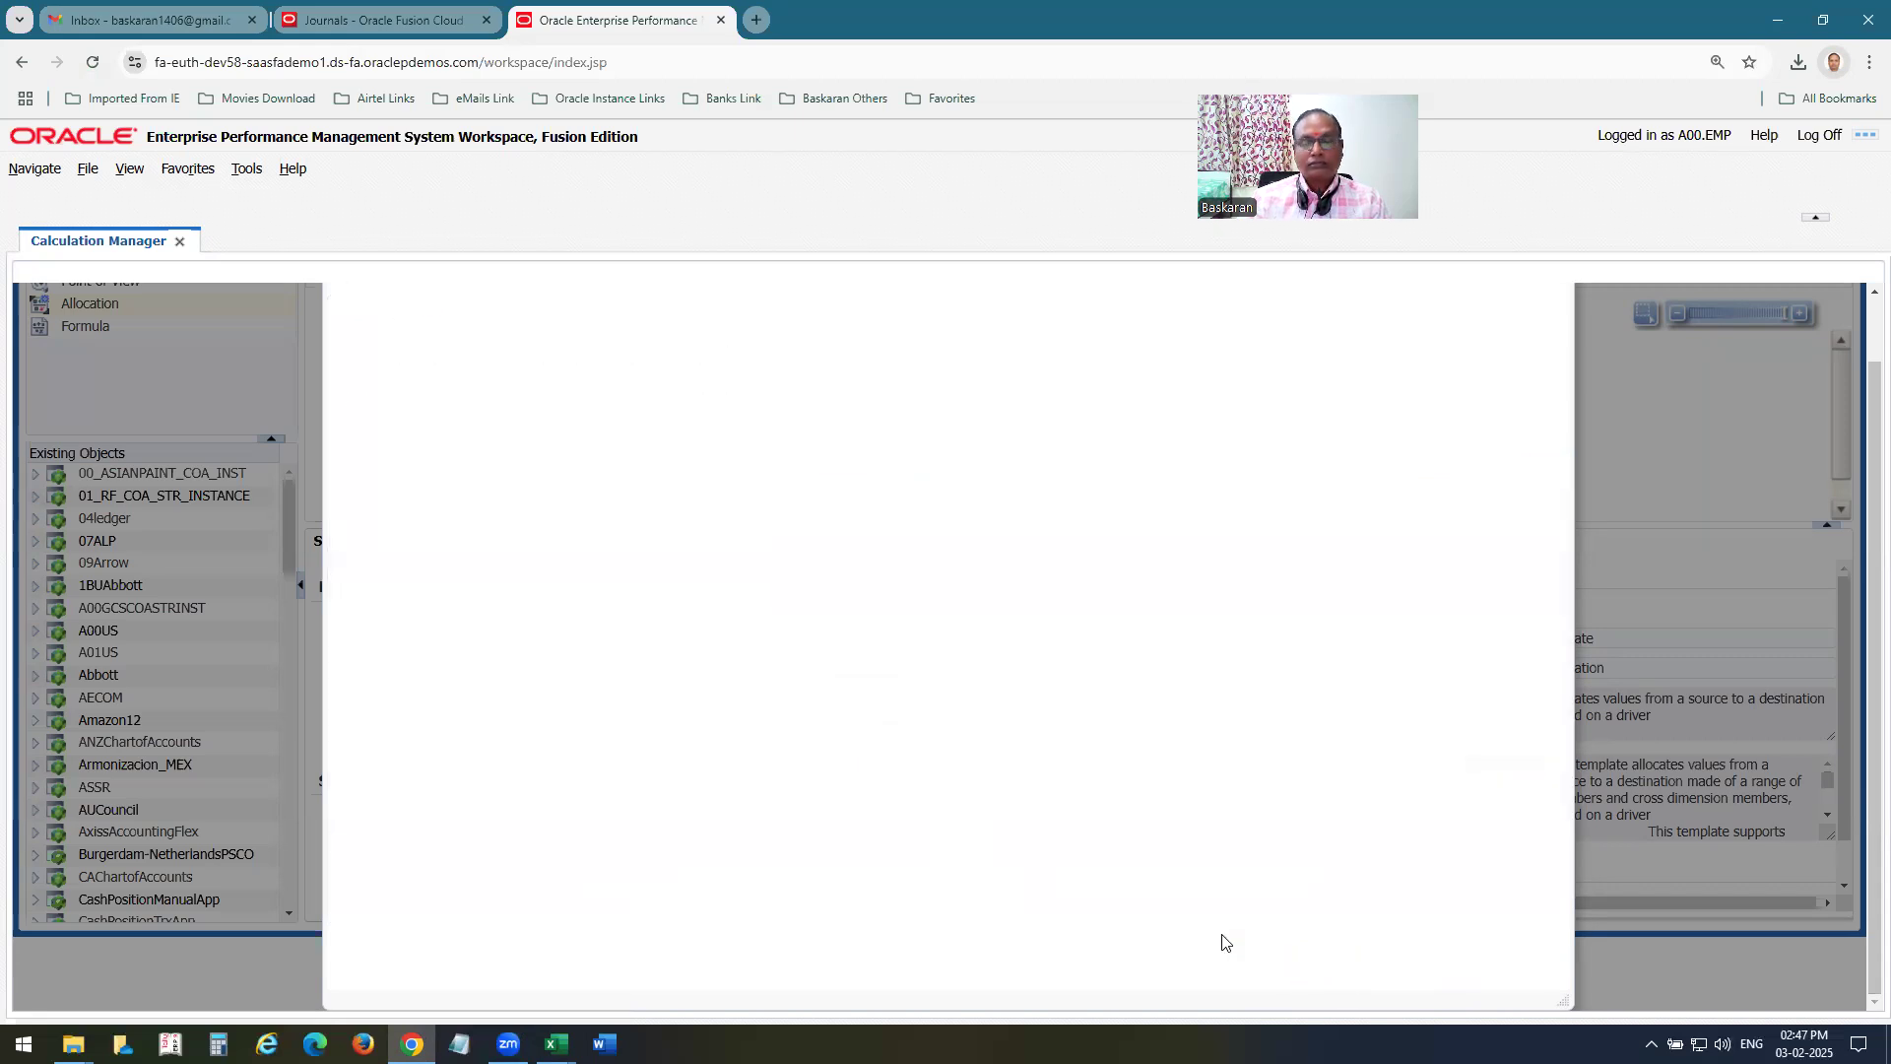
{"action": "left_click", "coordinate": [1364, 964]}
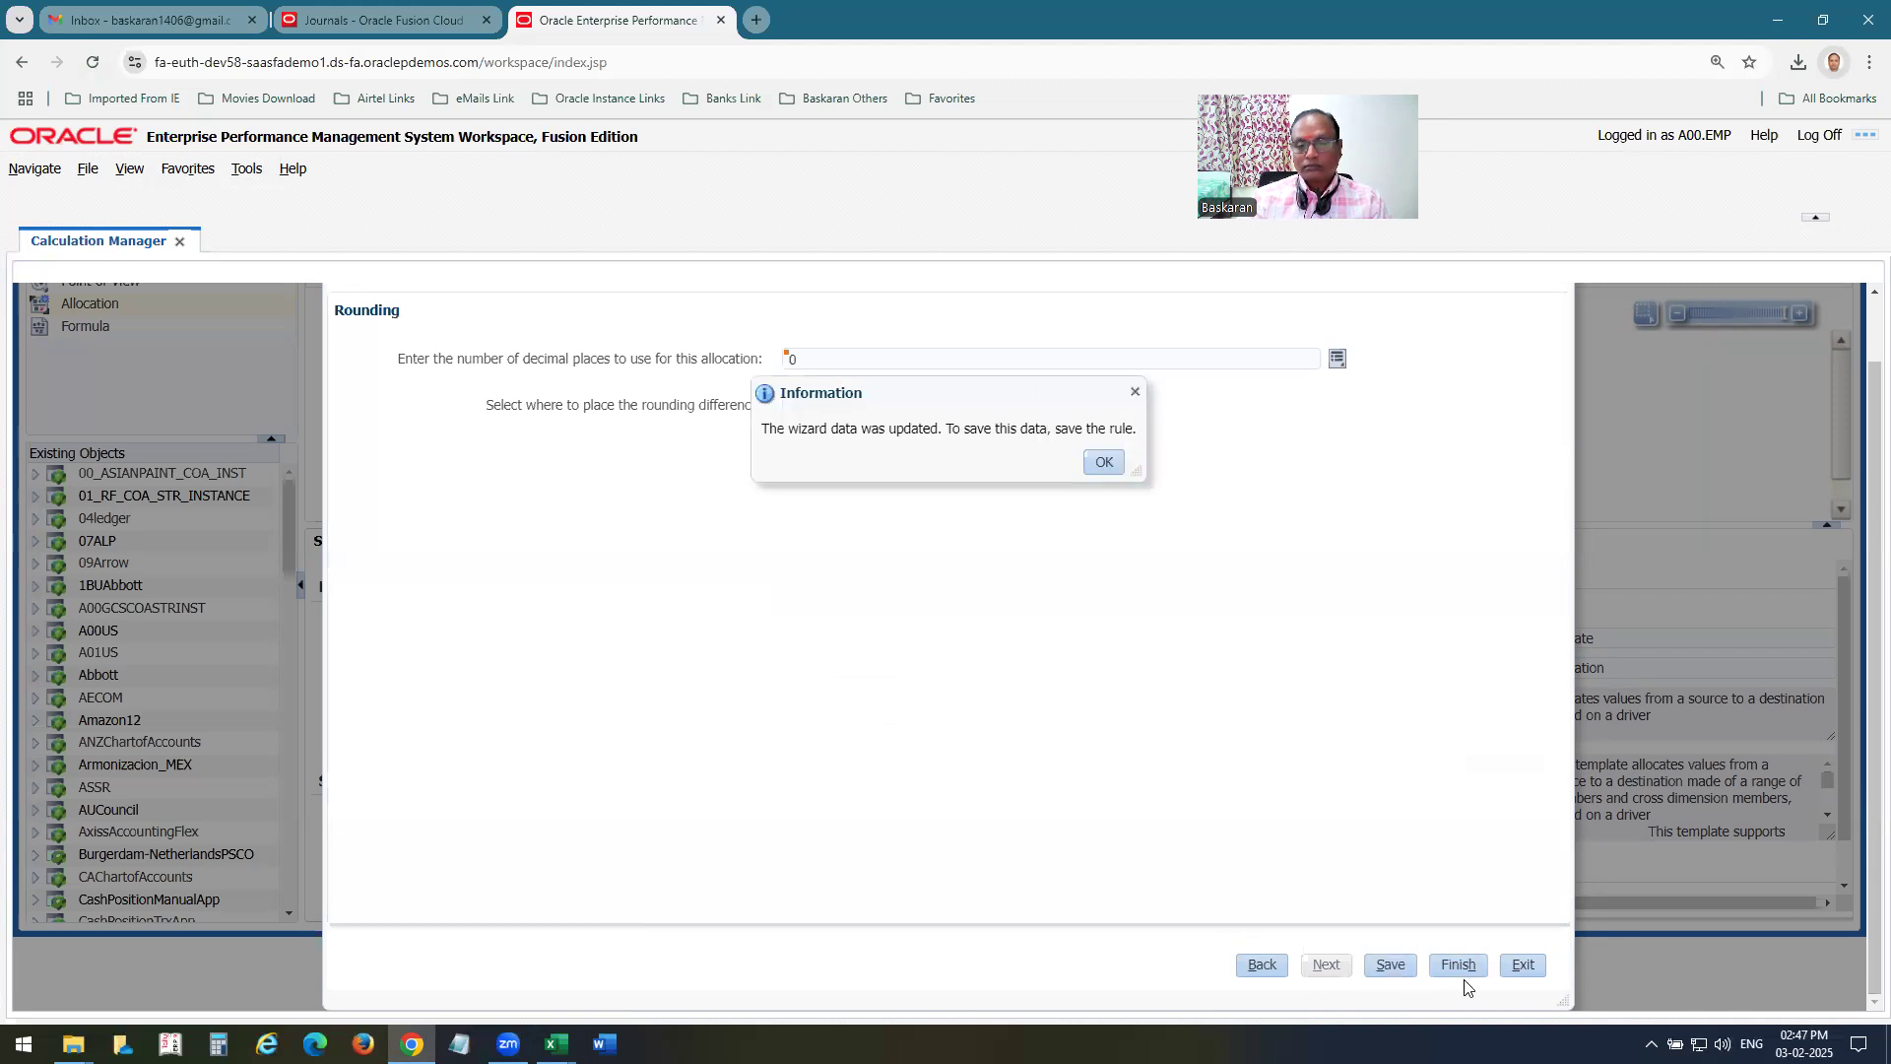
{"action": "left_click", "coordinate": [1105, 463]}
{"action": "left_click", "coordinate": [1460, 965]}
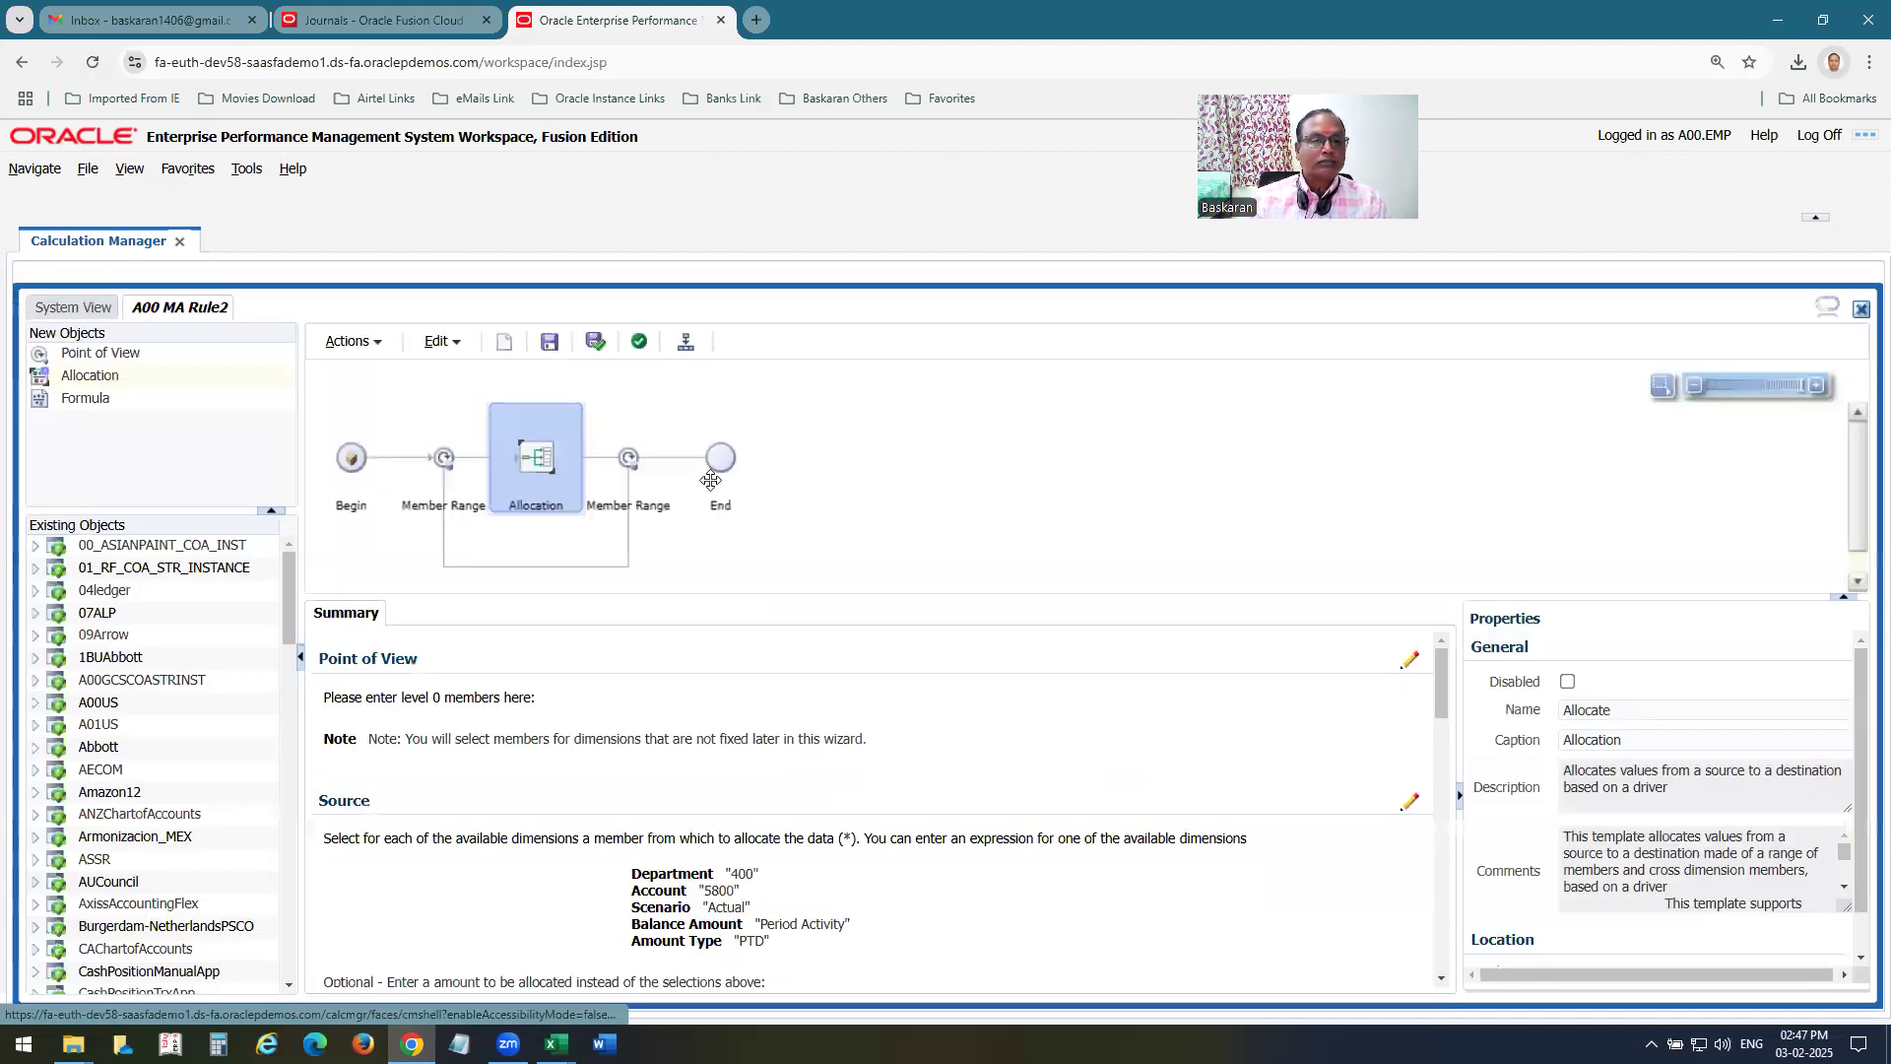
{"action": "left_click", "coordinate": [639, 341]}
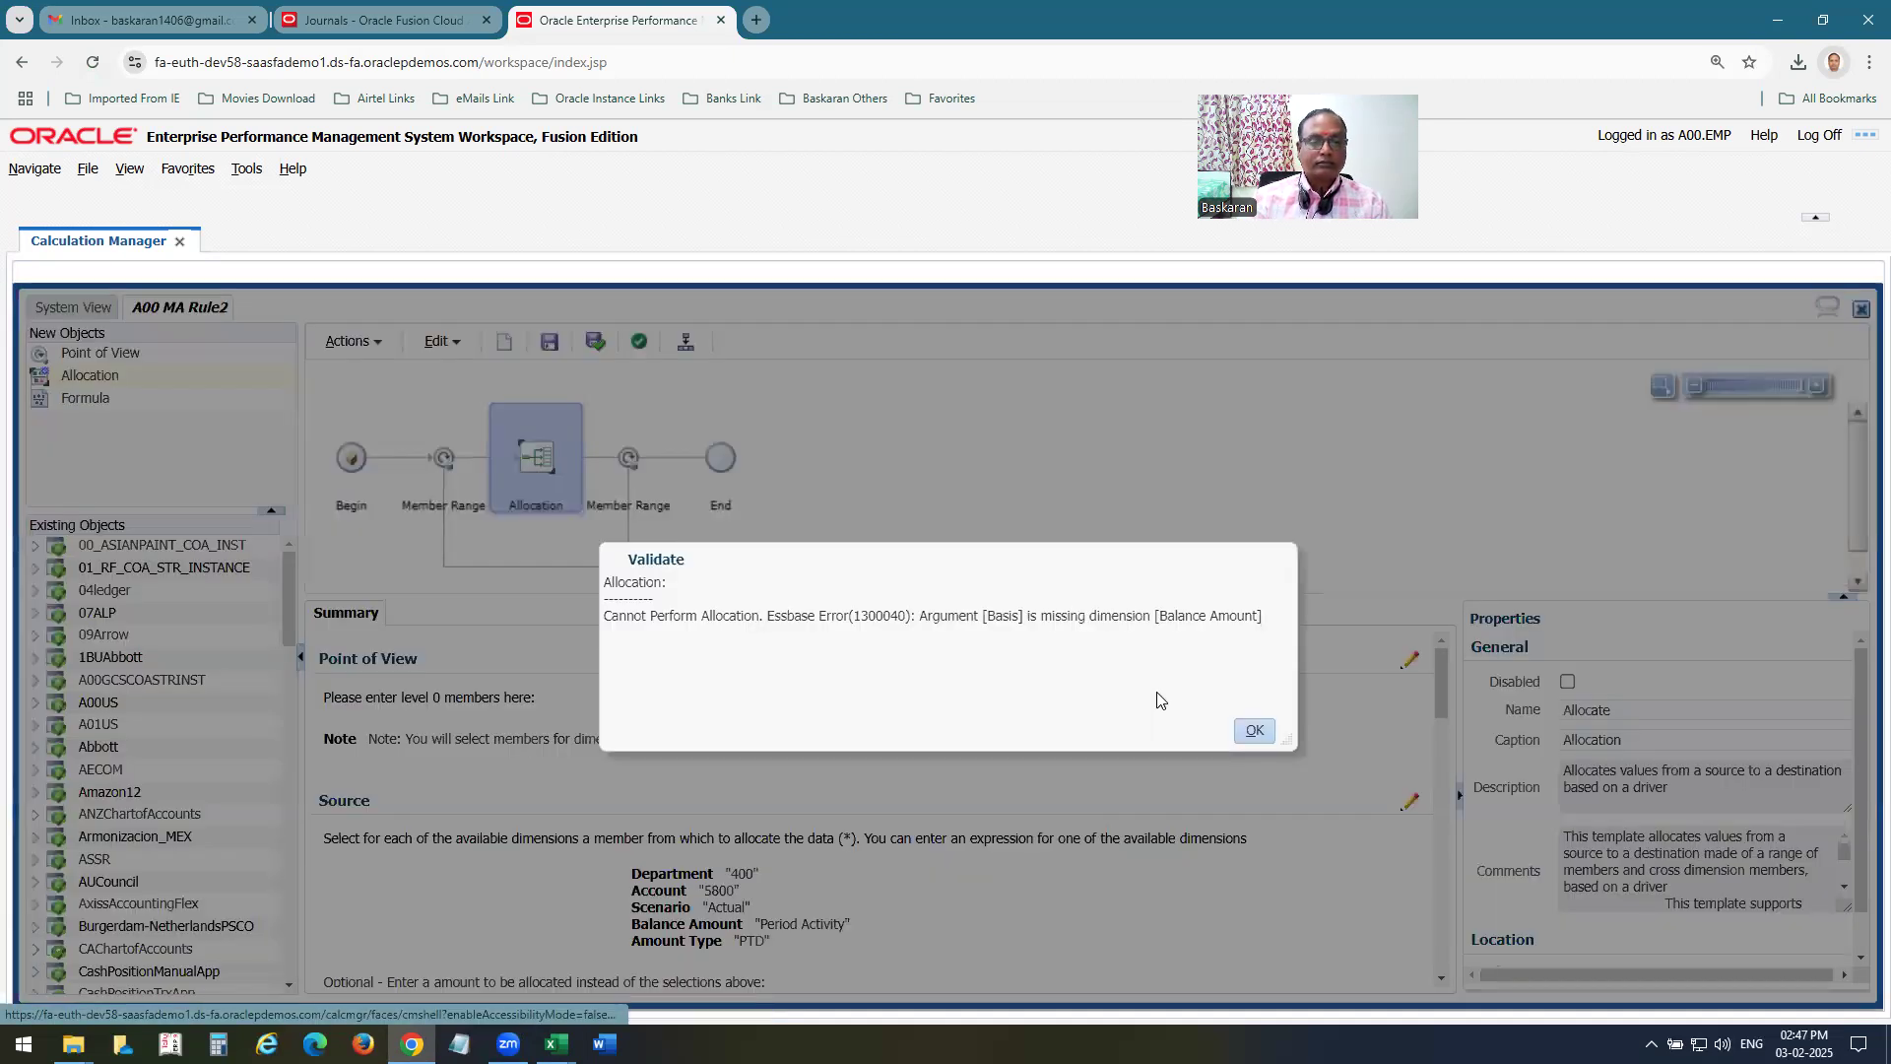
{"action": "left_click", "coordinate": [1254, 731]}
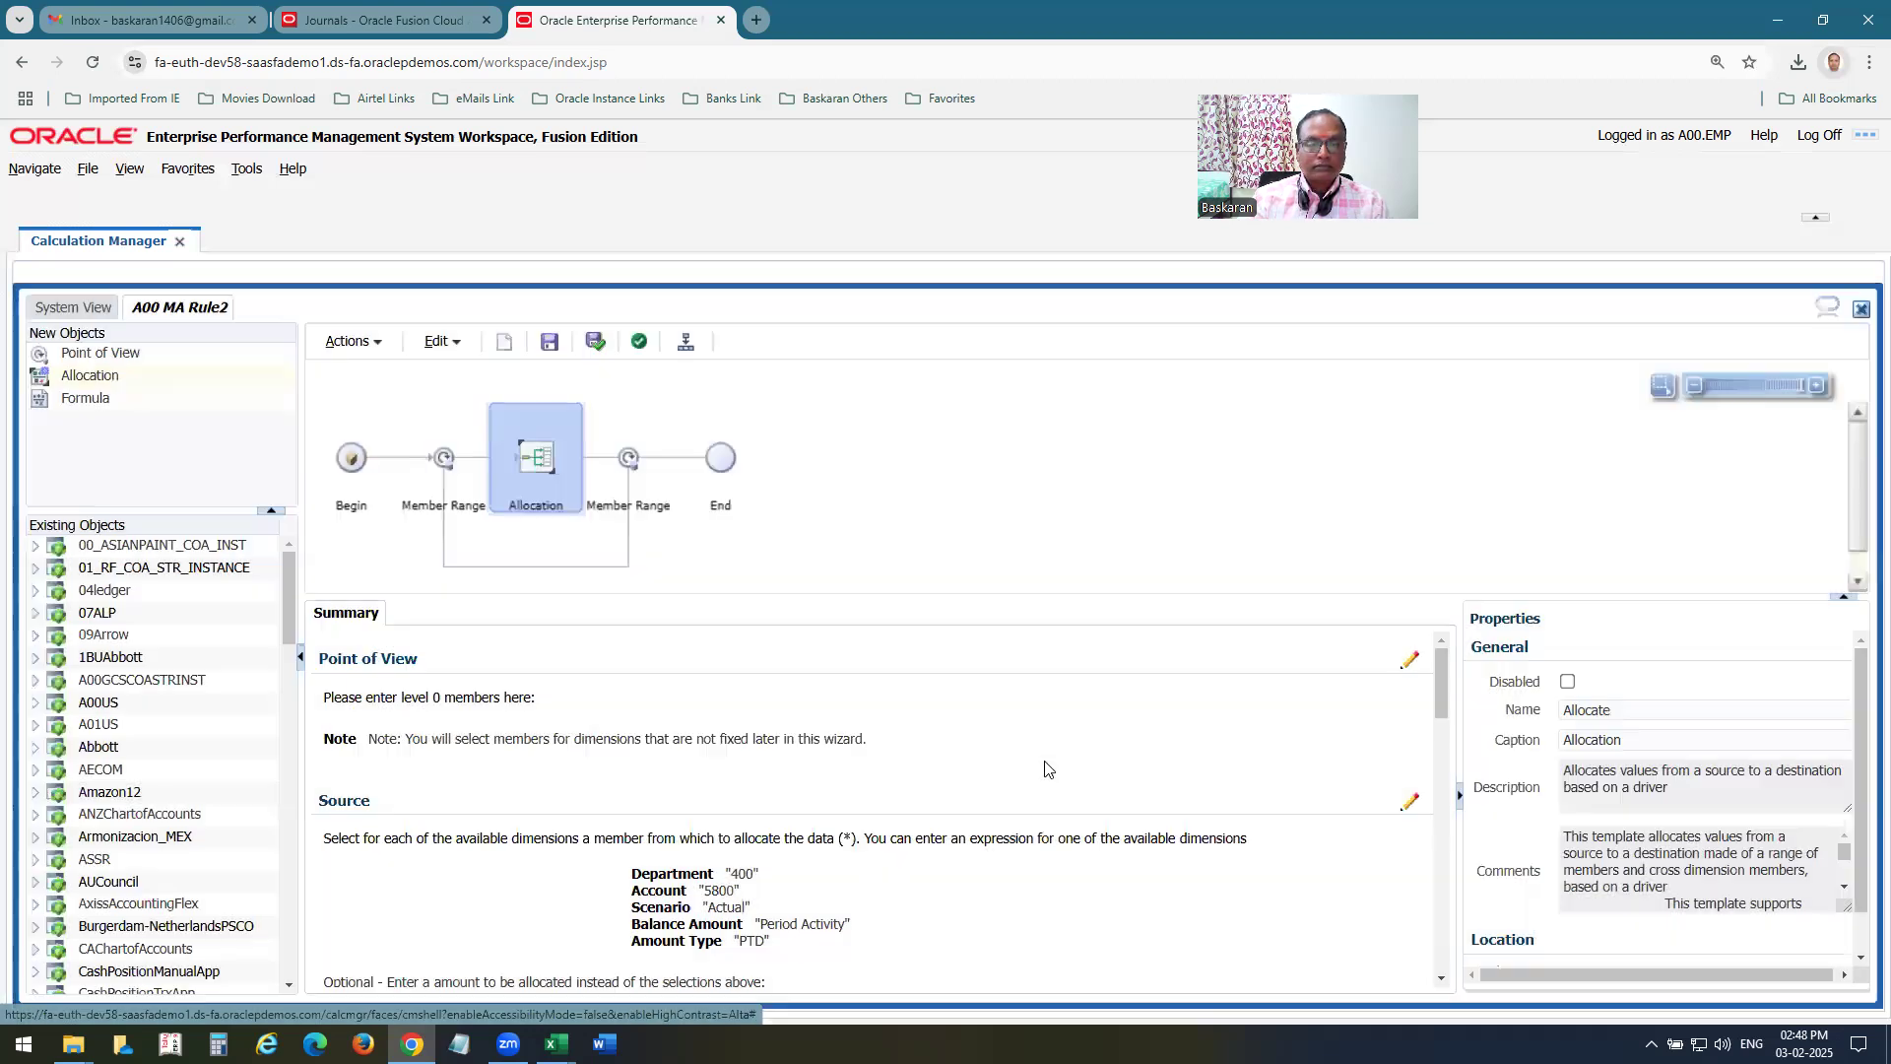
Reopen the Allocation component's wizard at the Basis page and set the basis balance amount to member Period Activity.
{"action": "left_click", "coordinate": [549, 462]}
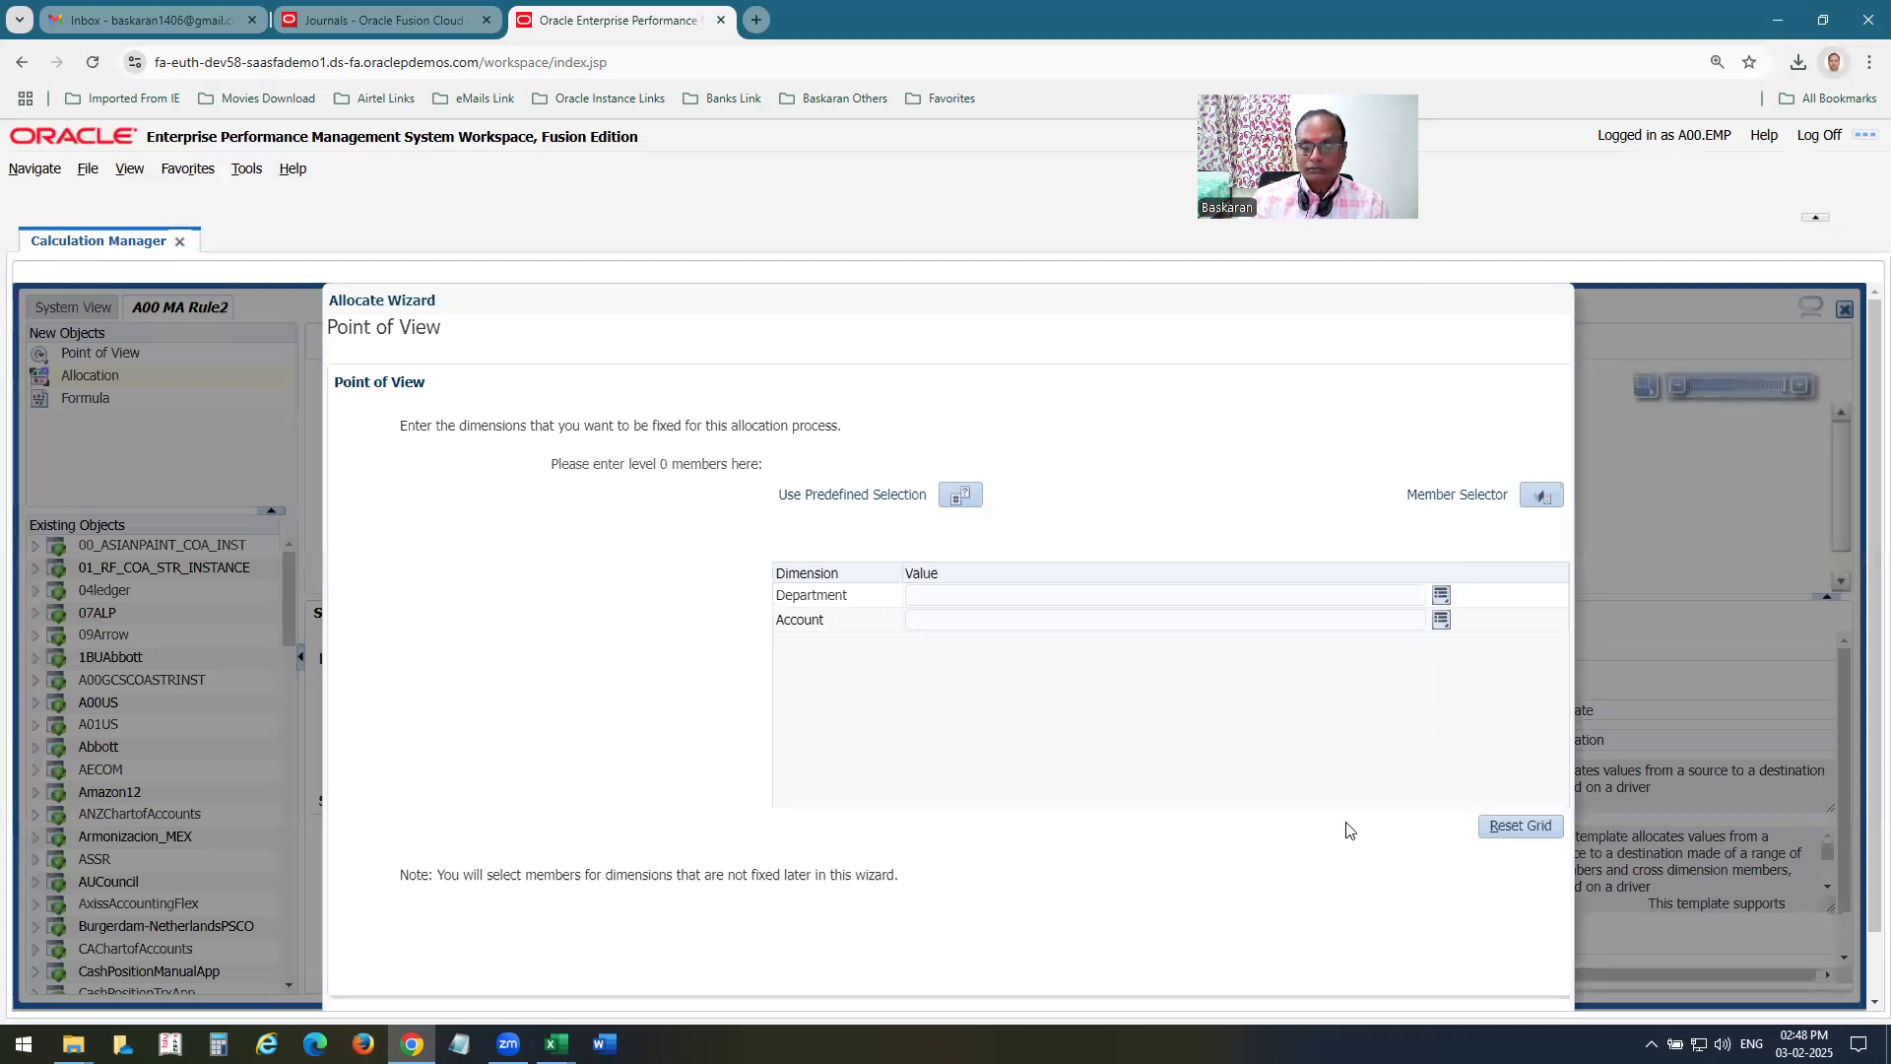
{"action": "scroll", "coordinate": [1349, 830], "scroll_direction": "down", "scroll_amount": 1}
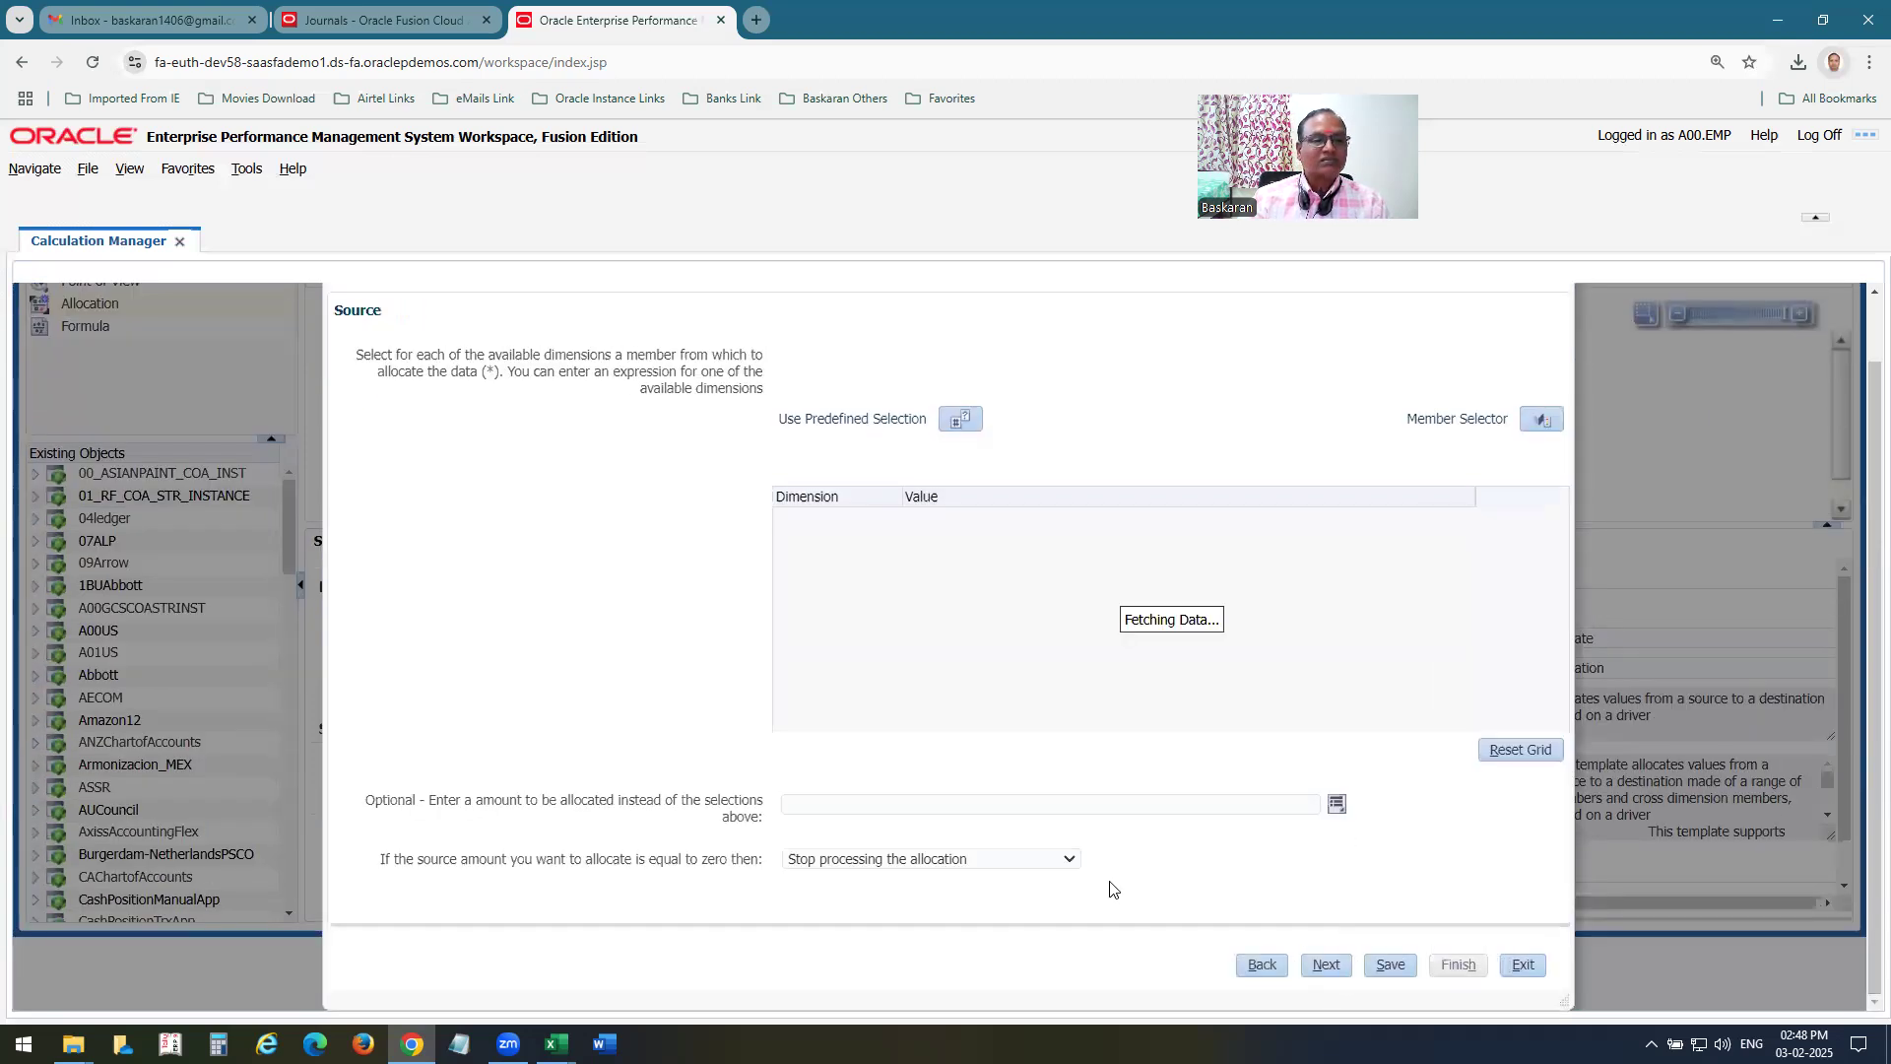
{"action": "left_click", "coordinate": [1340, 964]}
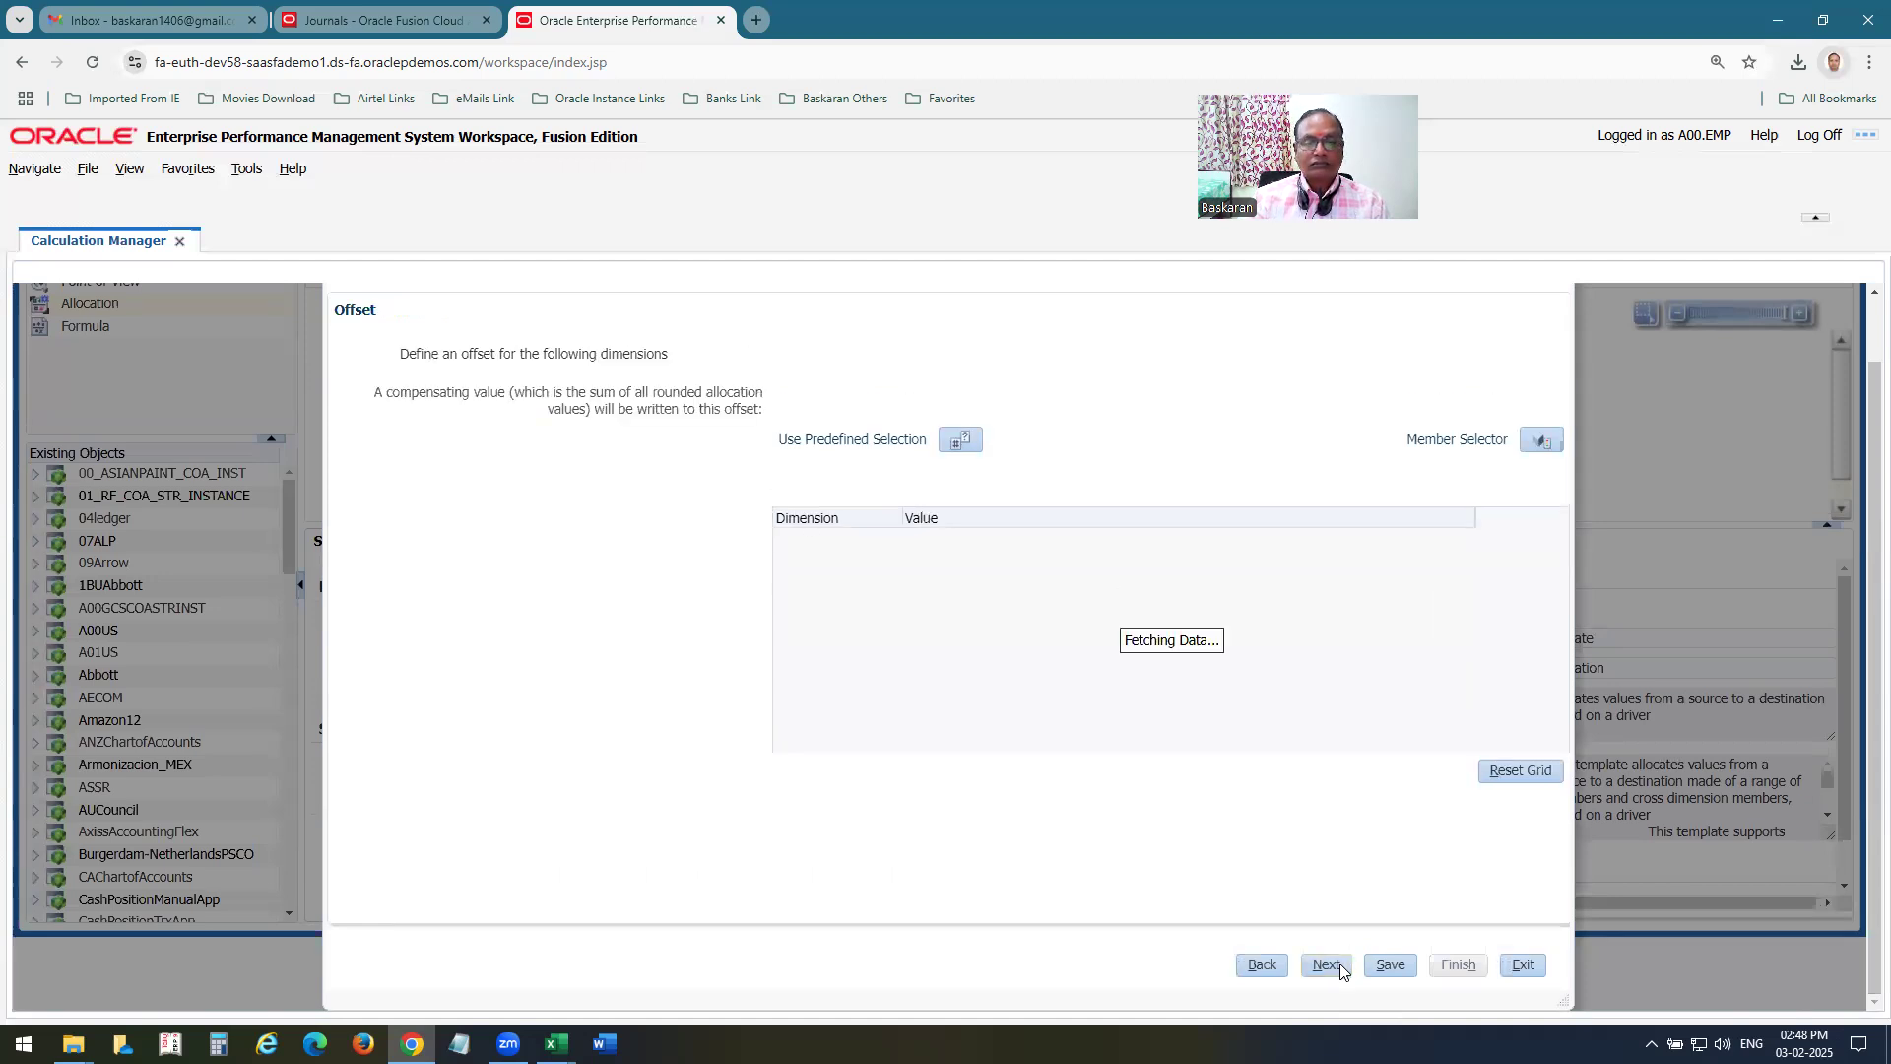
{"action": "left_click", "coordinate": [1339, 964]}
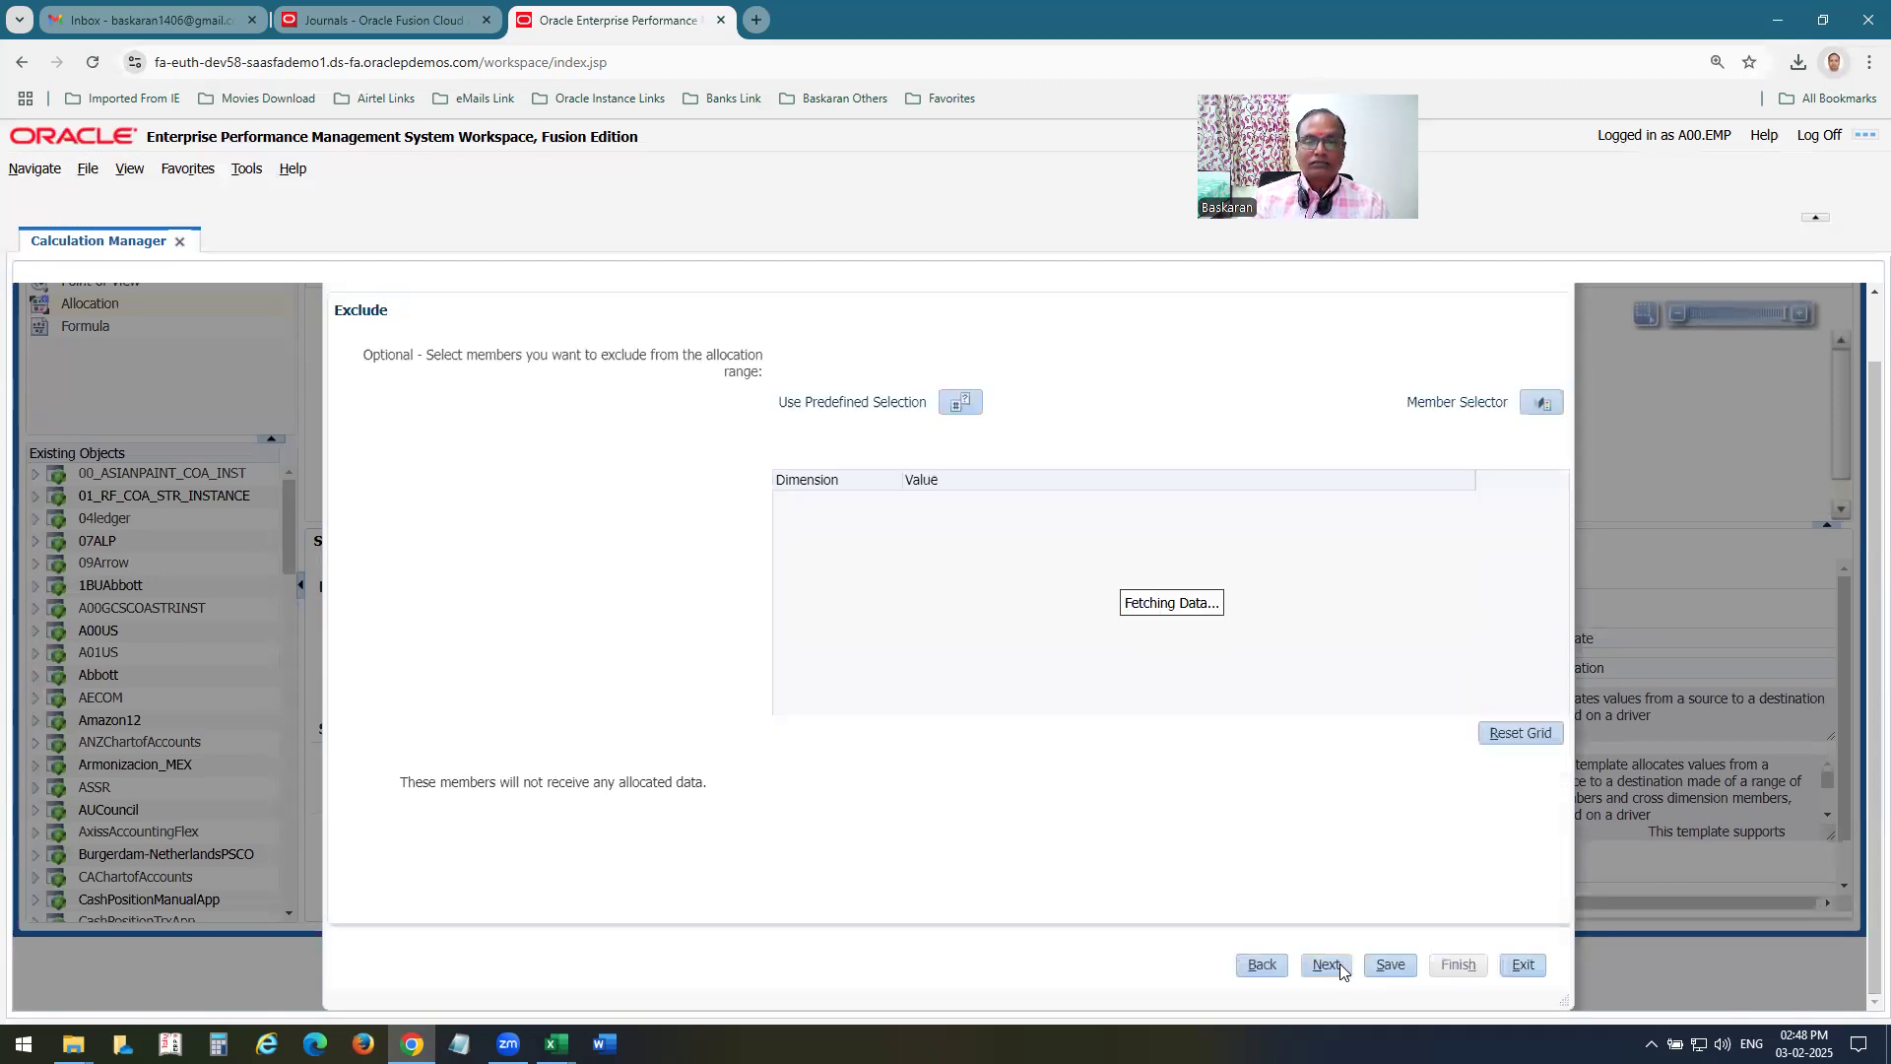
{"action": "left_click", "coordinate": [1326, 964]}
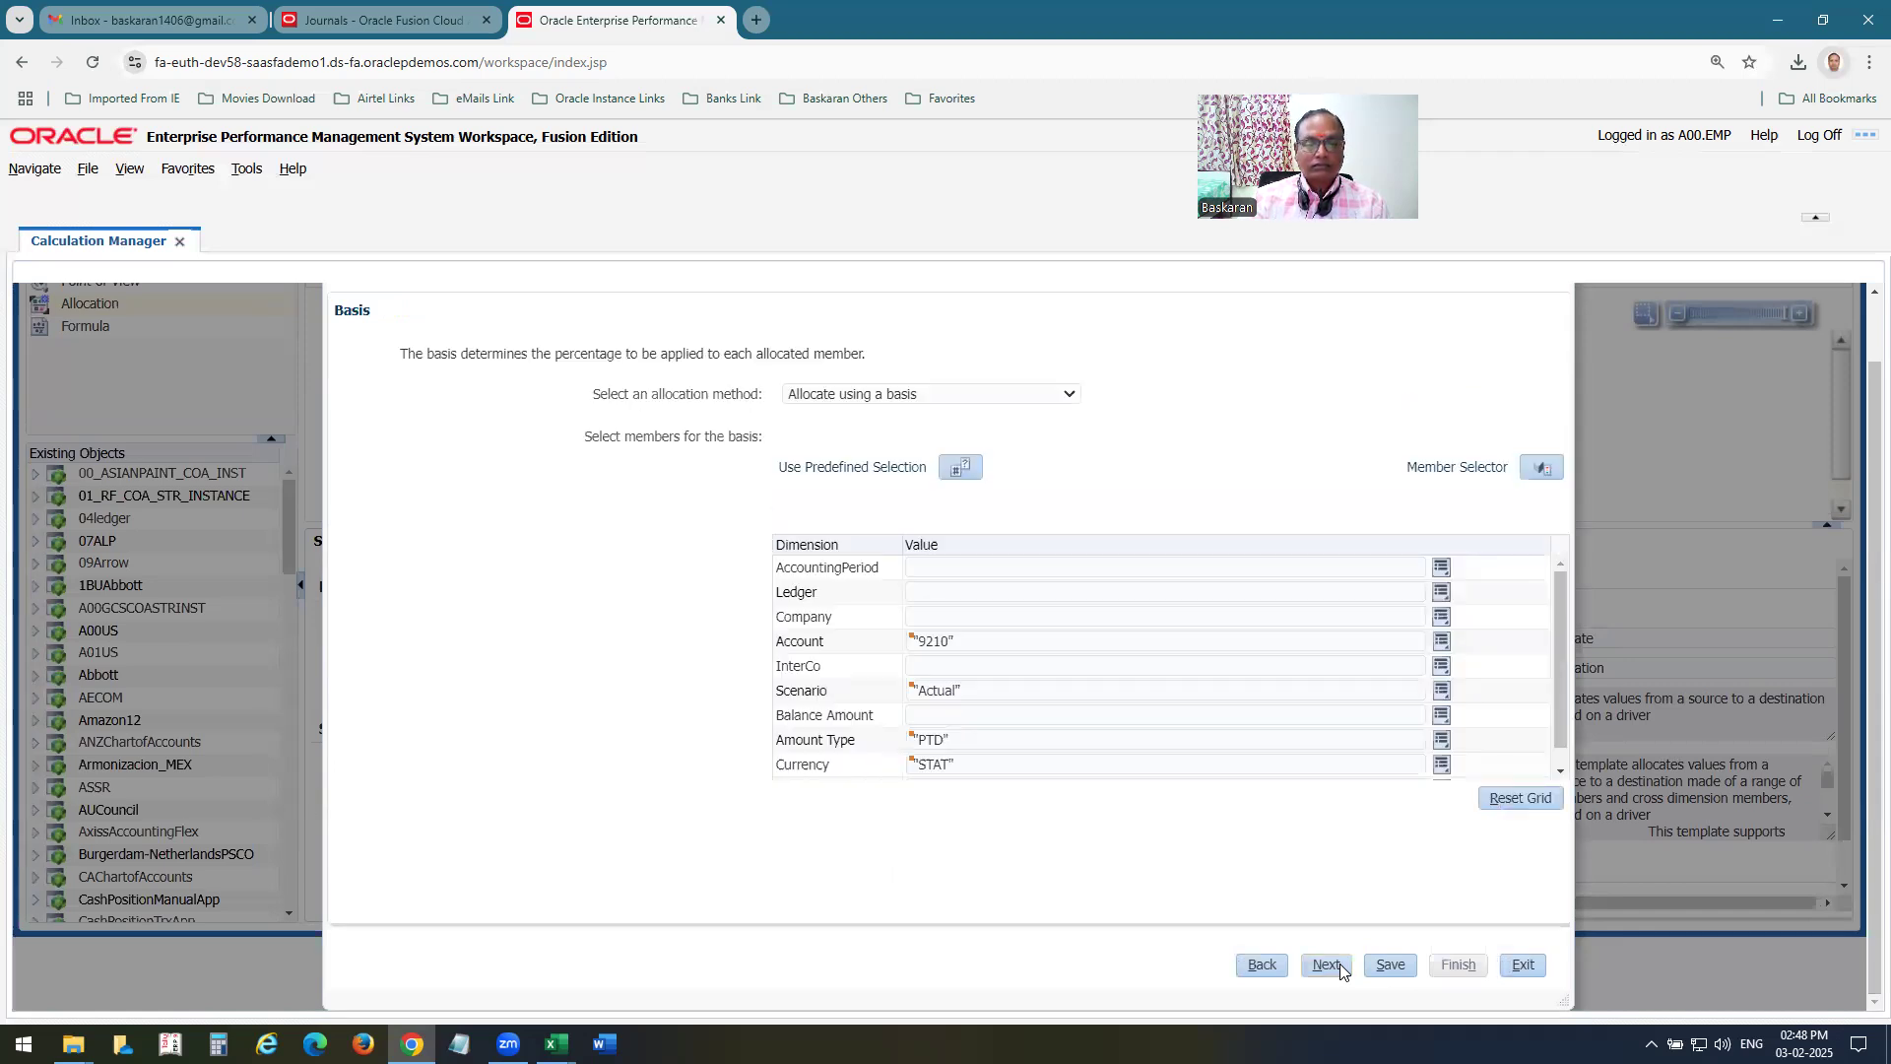
{"action": "left_click", "coordinate": [1442, 717]}
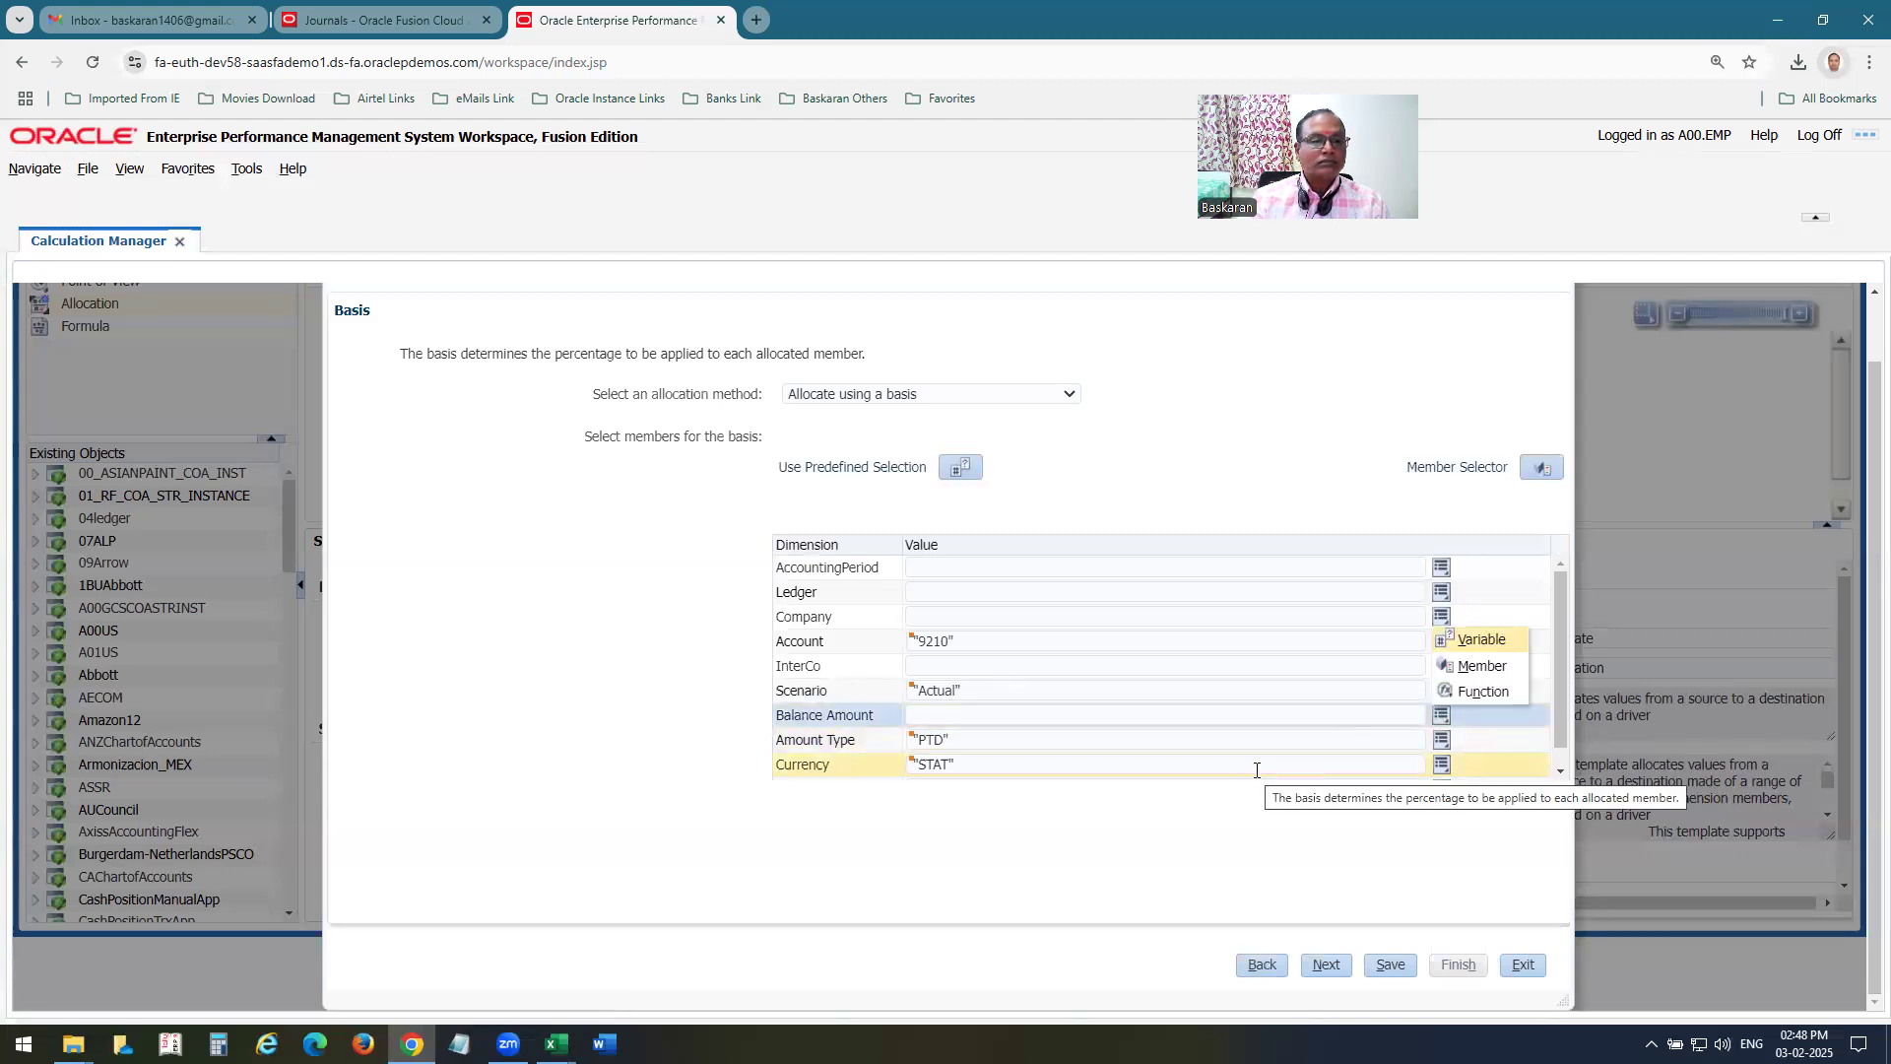
{"action": "left_click", "coordinate": [1482, 666]}
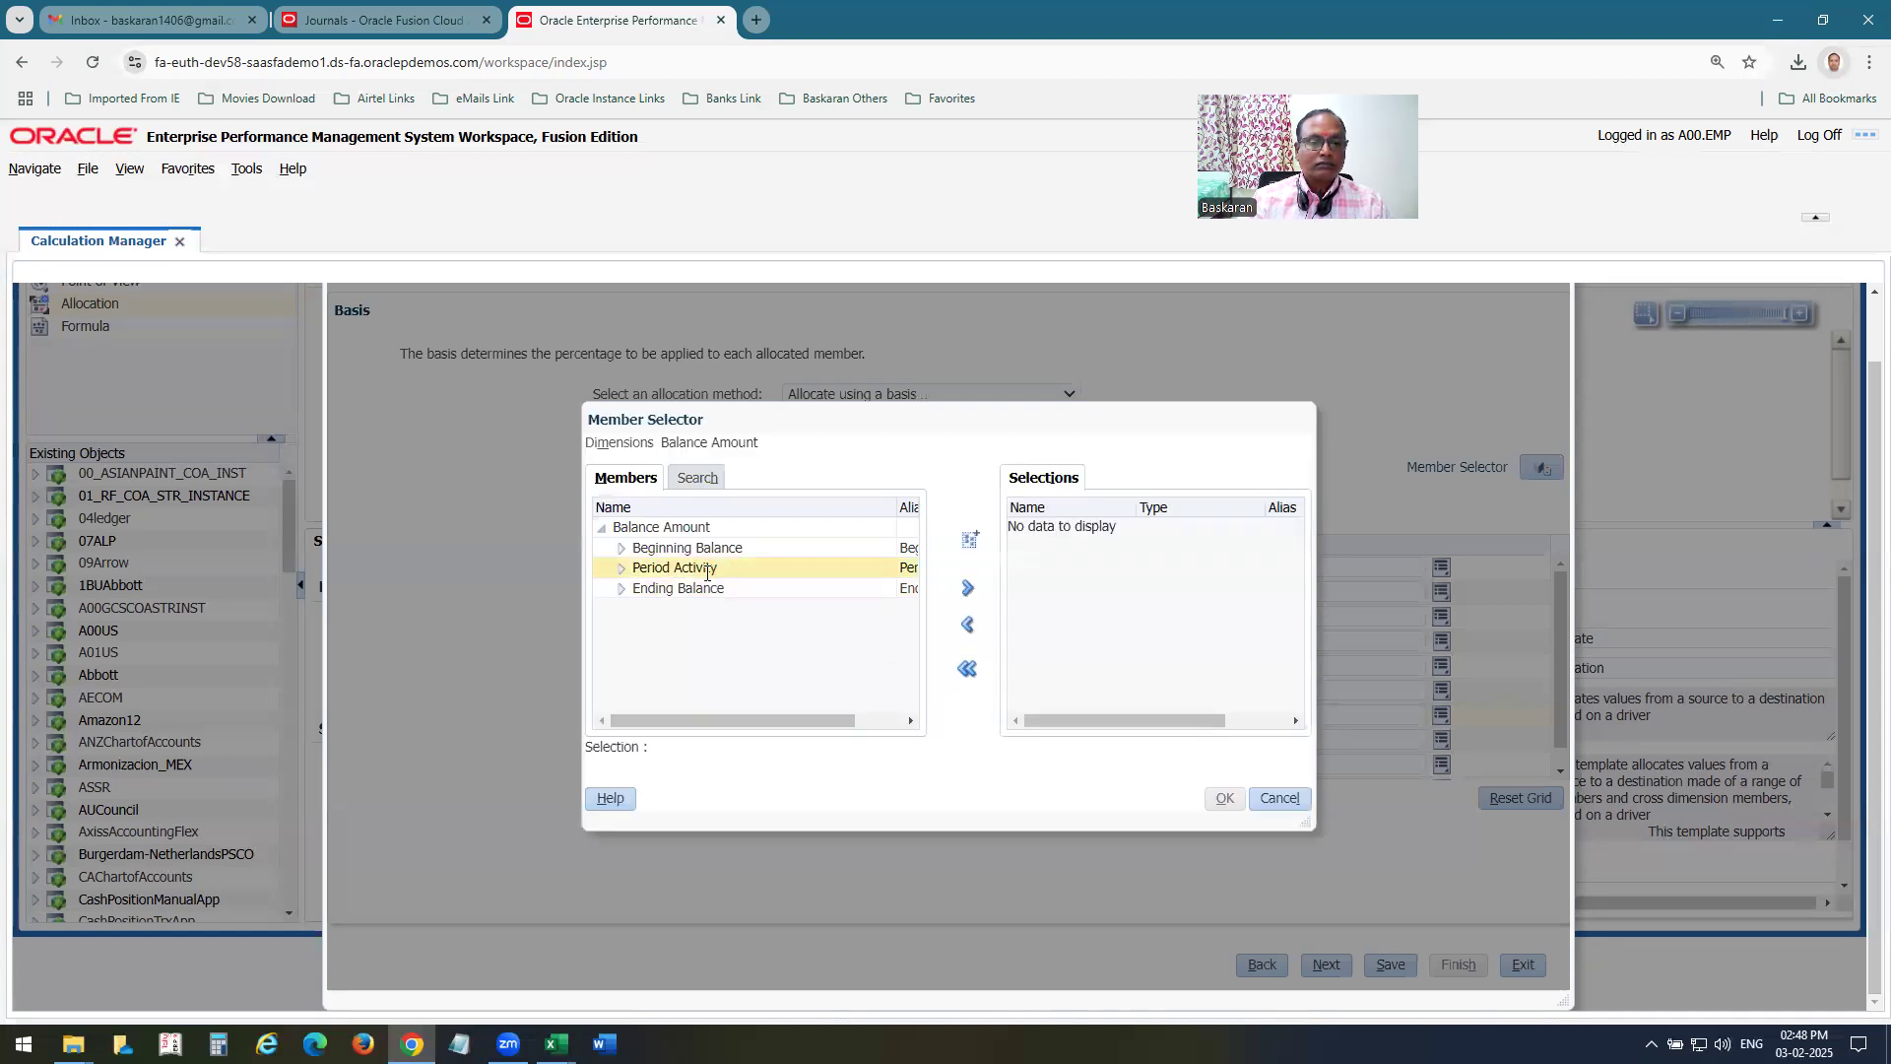
{"action": "left_click", "coordinate": [703, 569]}
{"action": "left_click", "coordinate": [968, 589]}
{"action": "left_click", "coordinate": [967, 588]}
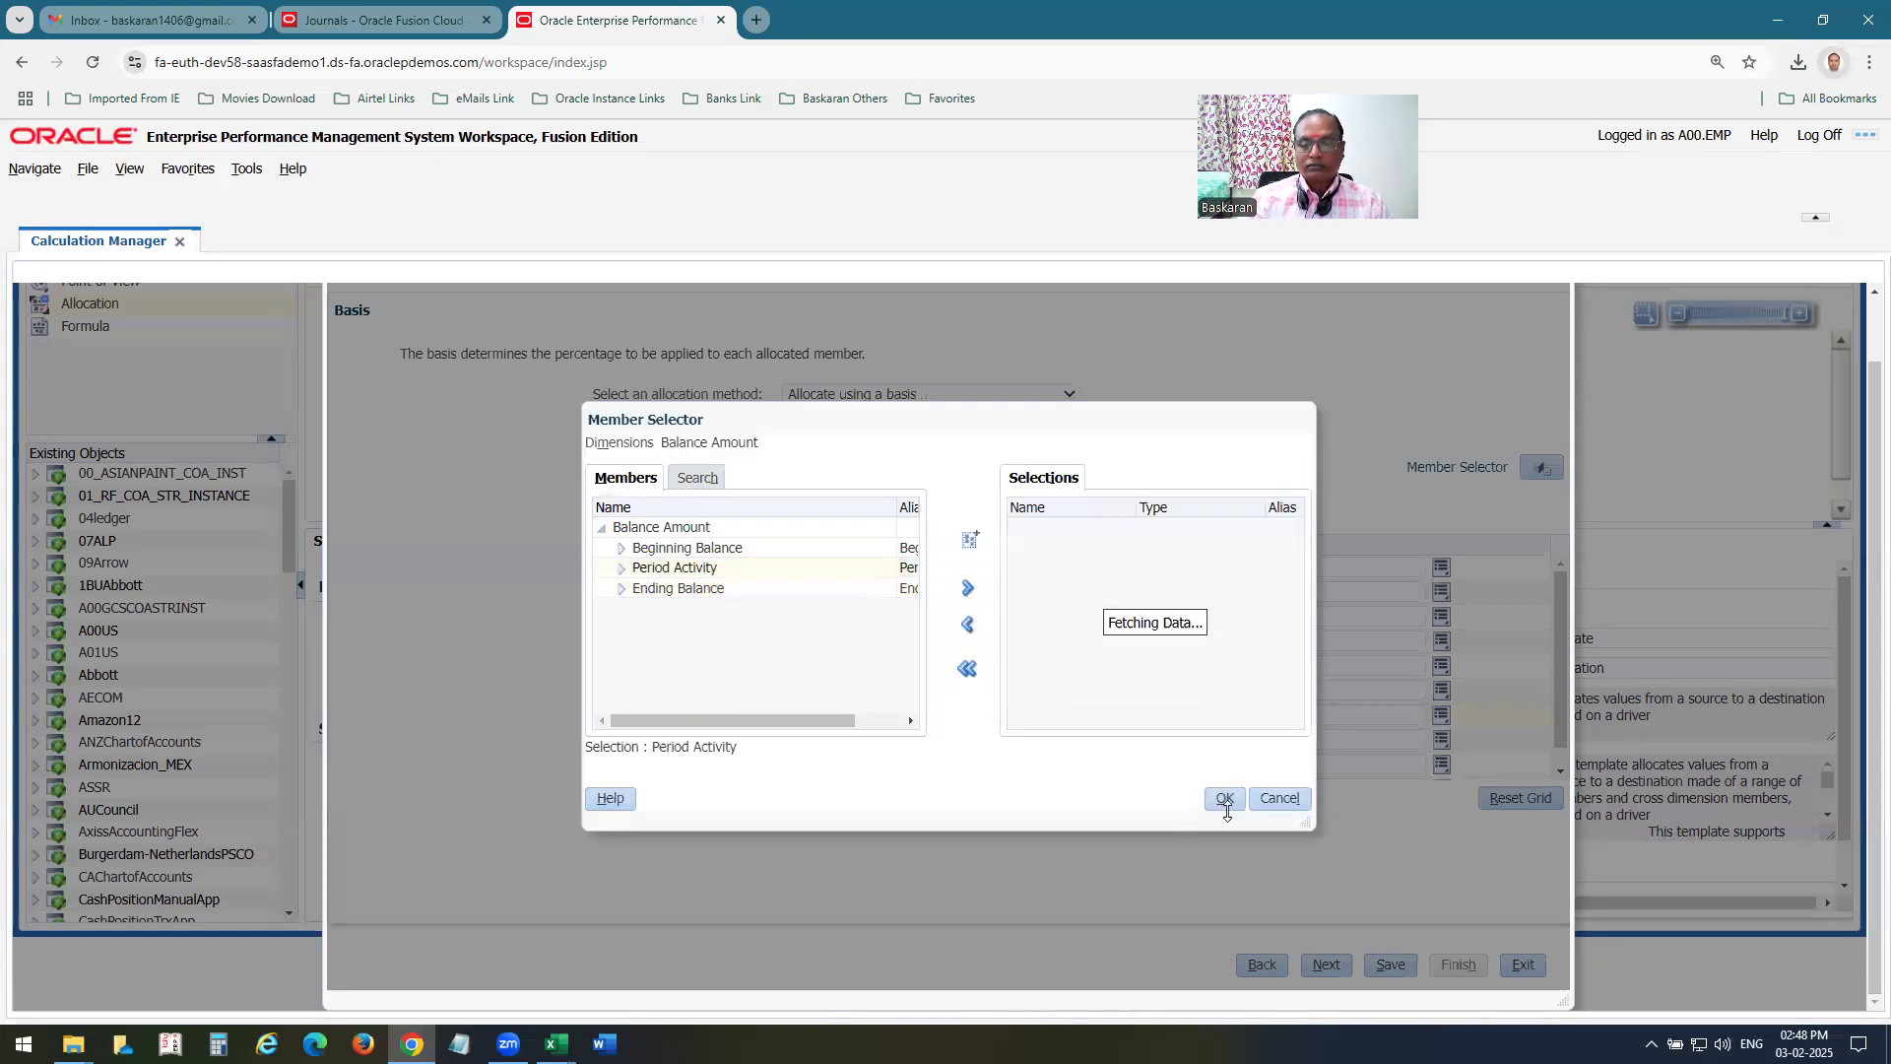
{"action": "left_click", "coordinate": [1222, 800]}
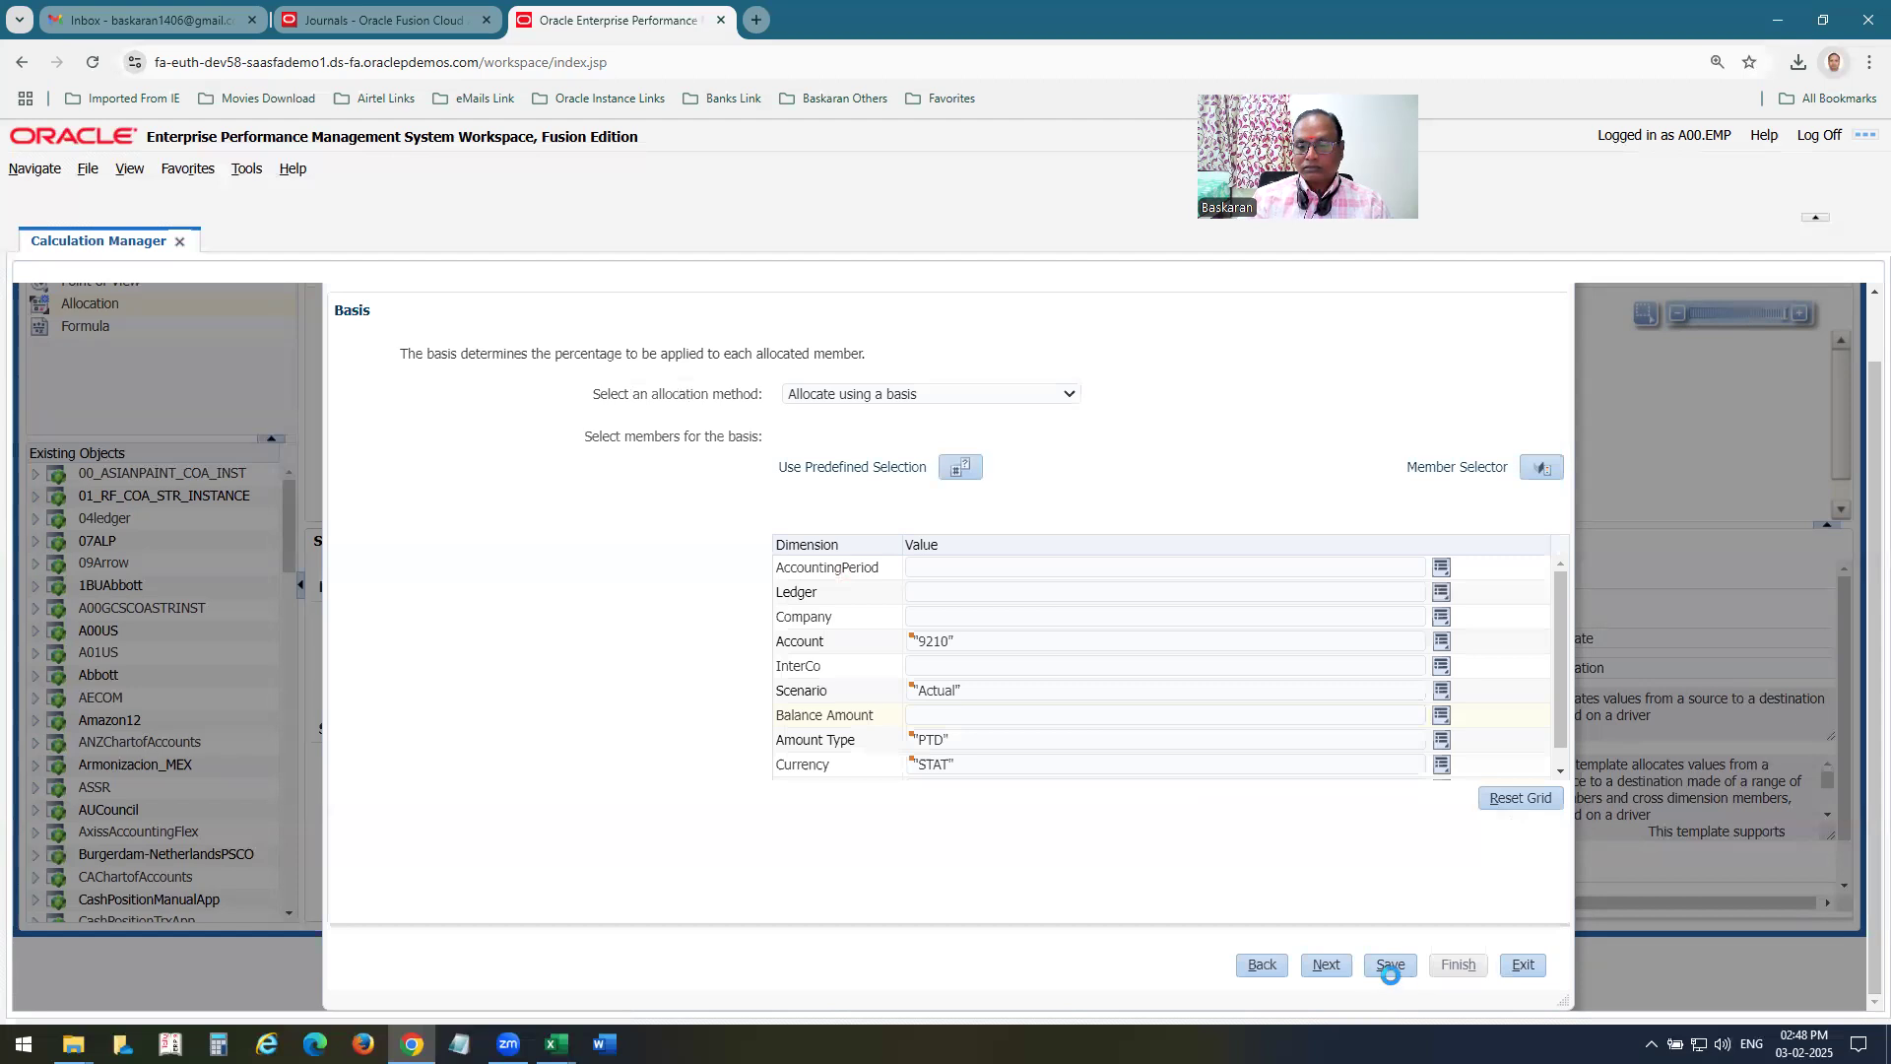
Save the basis selections and finish the Allocate Wizard.
{"action": "left_click", "coordinate": [1388, 968]}
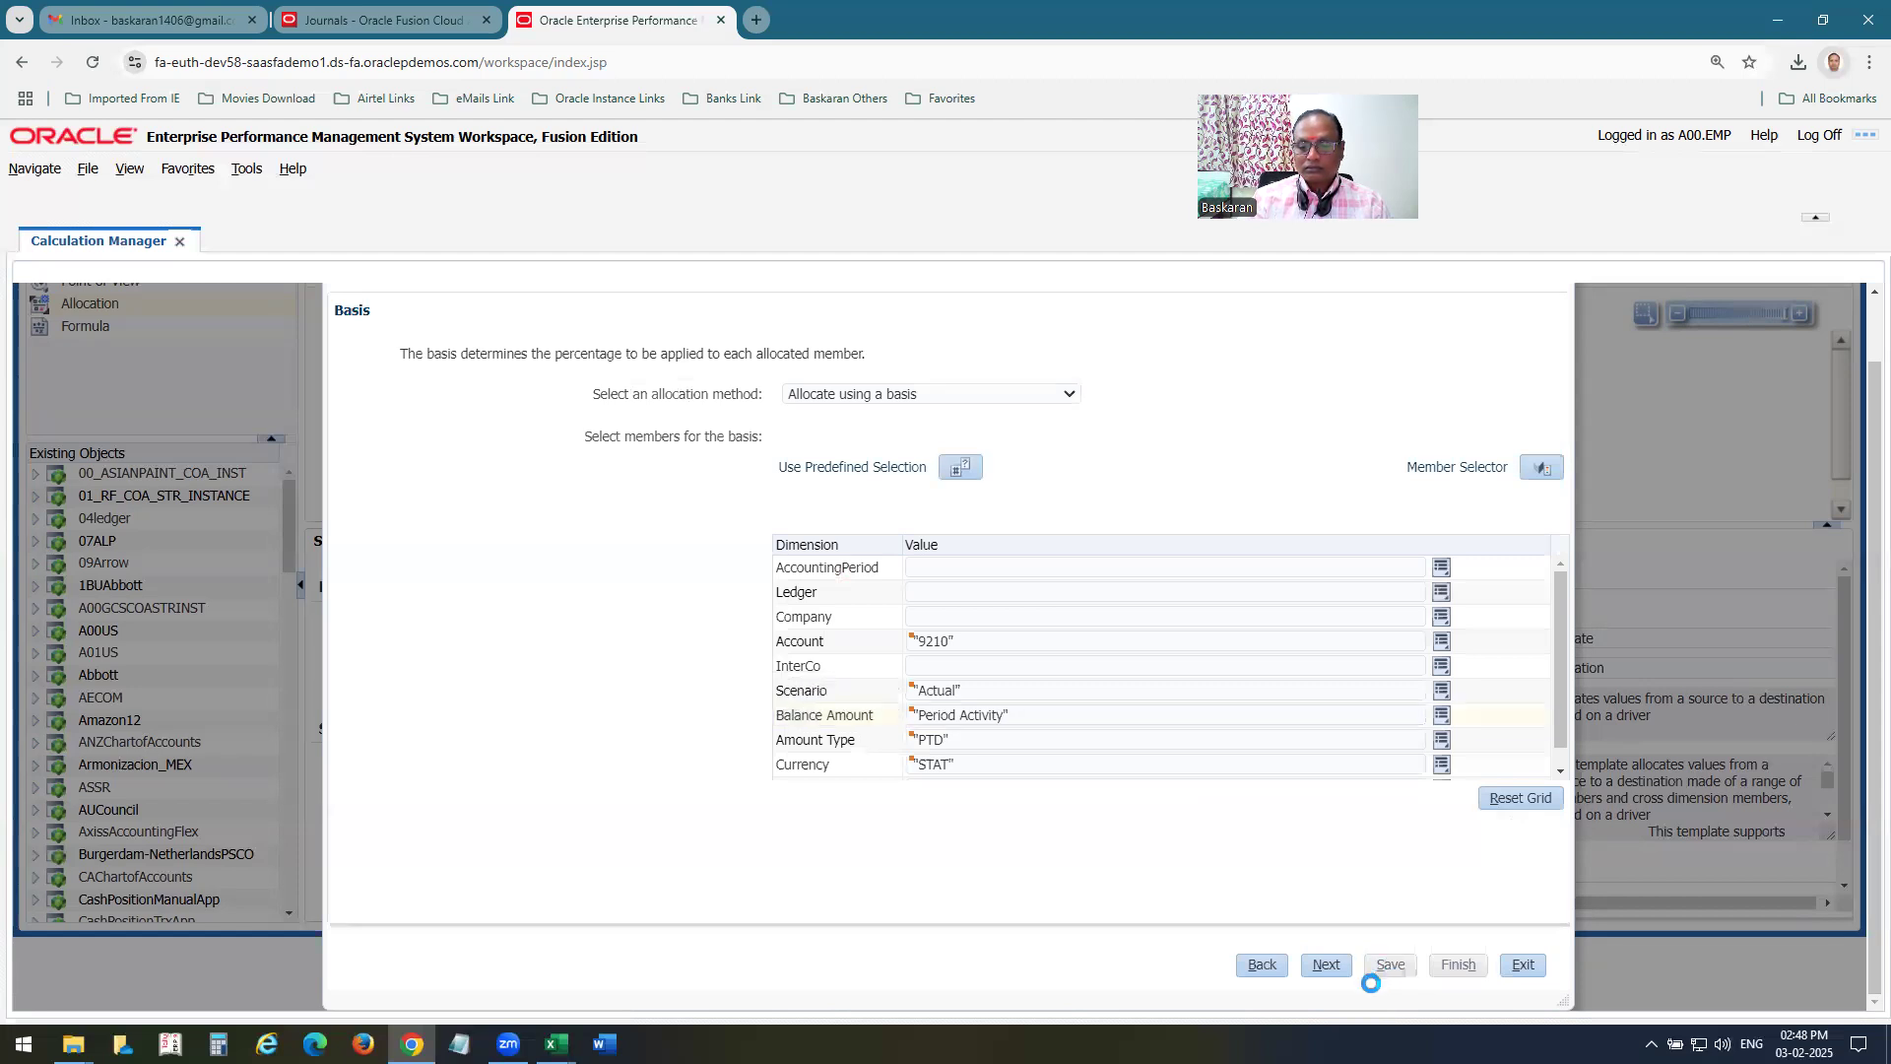
{"action": "left_click", "coordinate": [1102, 463]}
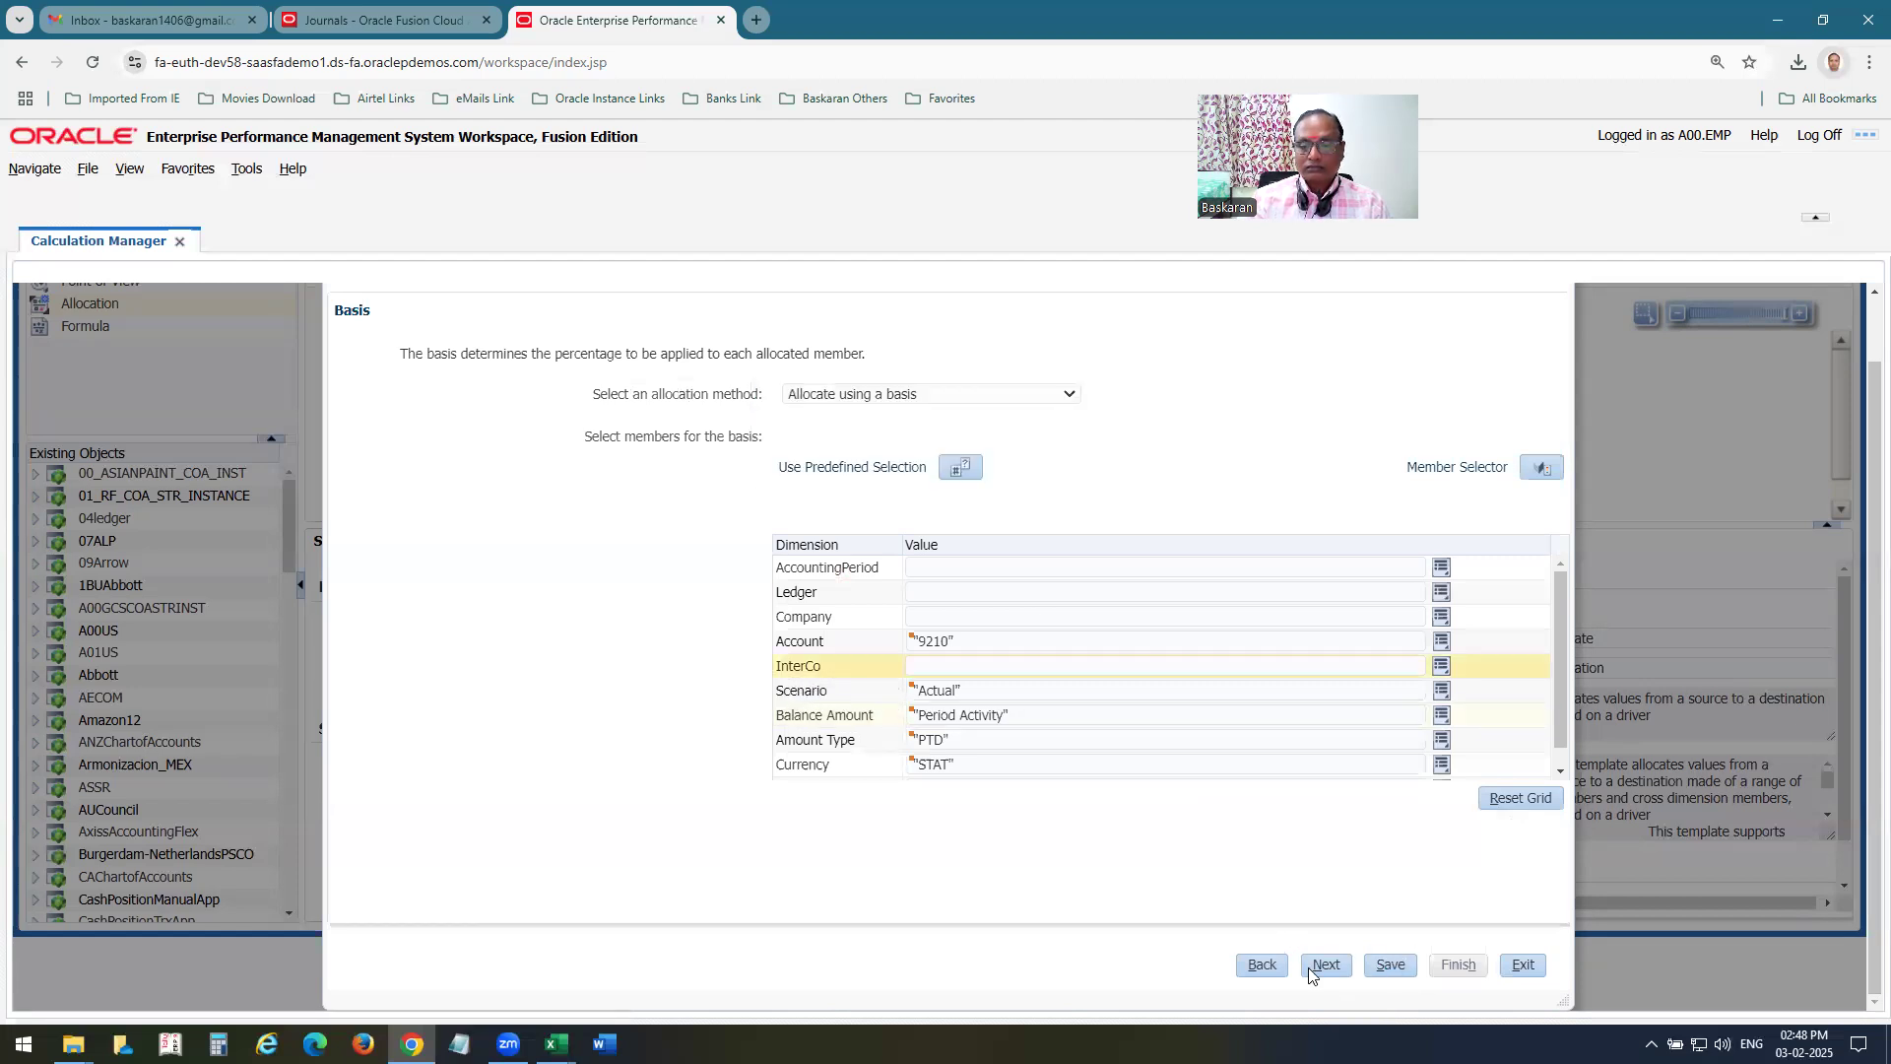
{"action": "left_click", "coordinate": [1325, 965]}
{"action": "left_click", "coordinate": [1326, 968]}
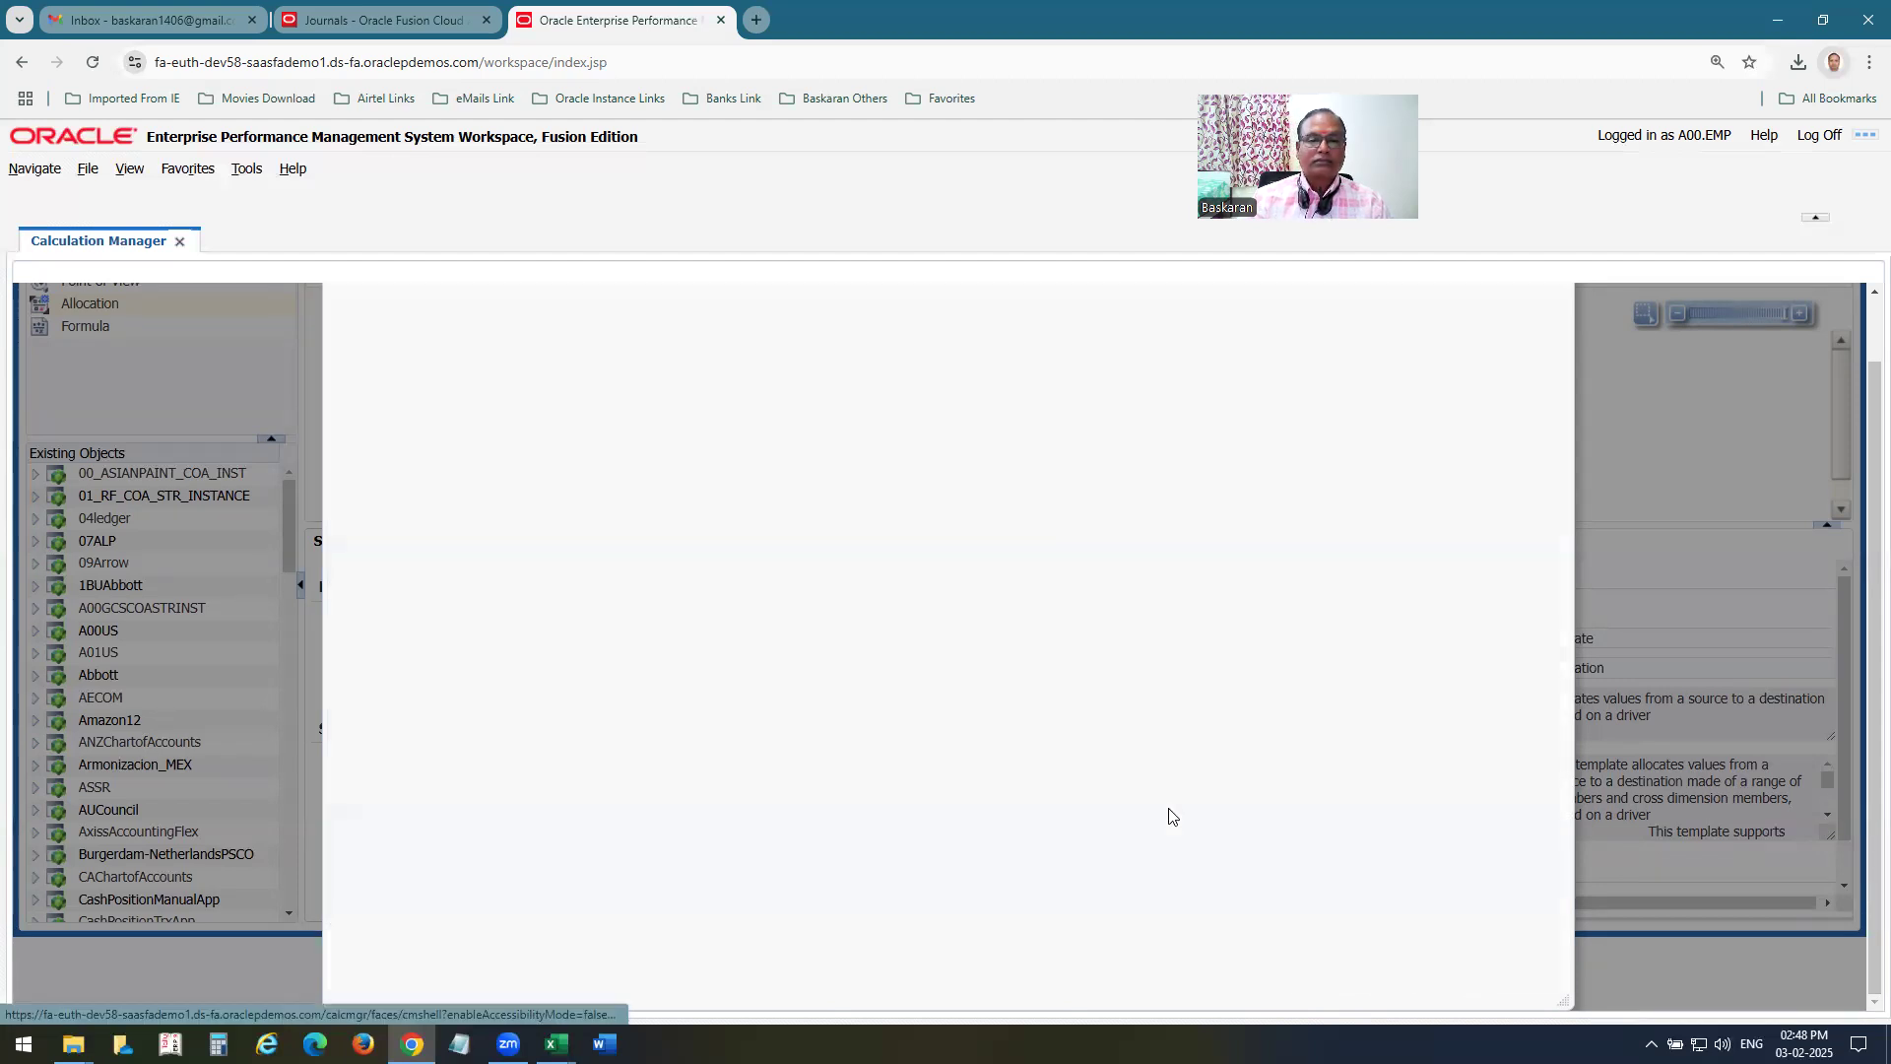
Save and validate A00 MA Rule2, and deploy it.
{"action": "left_click", "coordinate": [637, 344]}
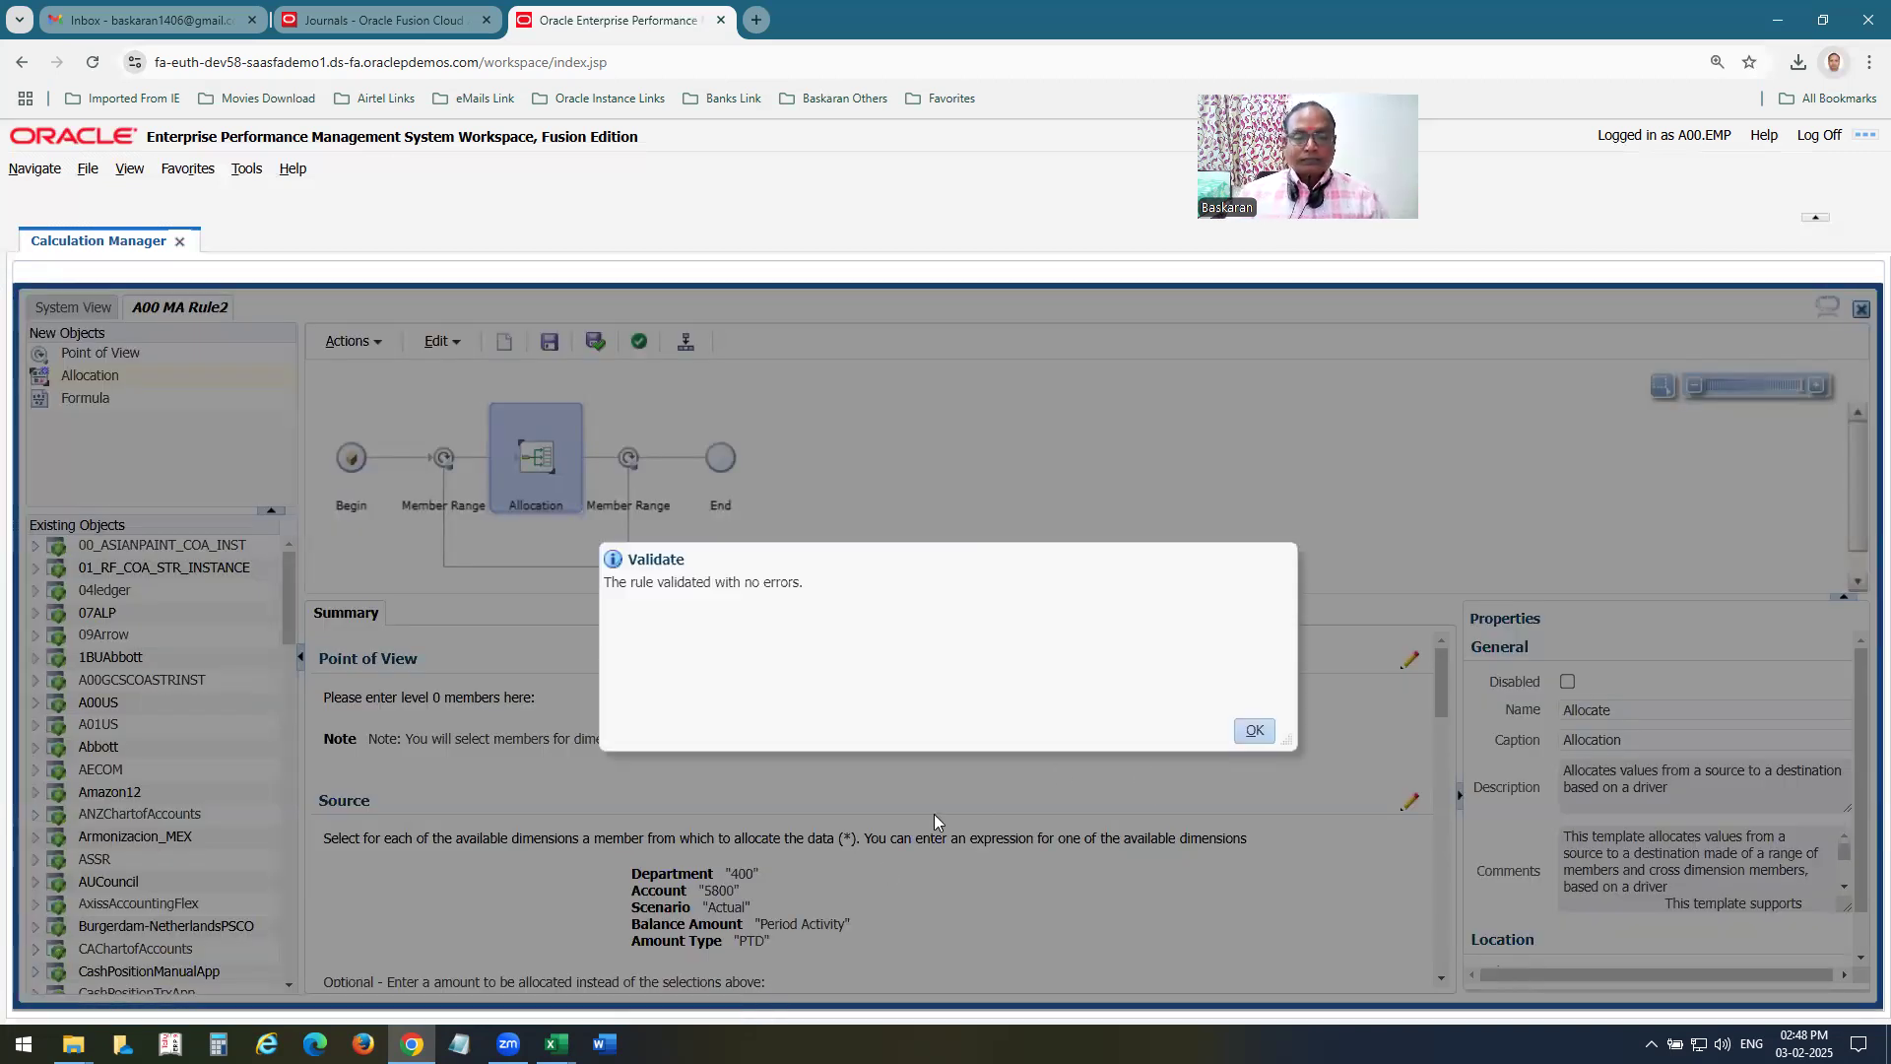
{"action": "left_click", "coordinate": [1257, 732]}
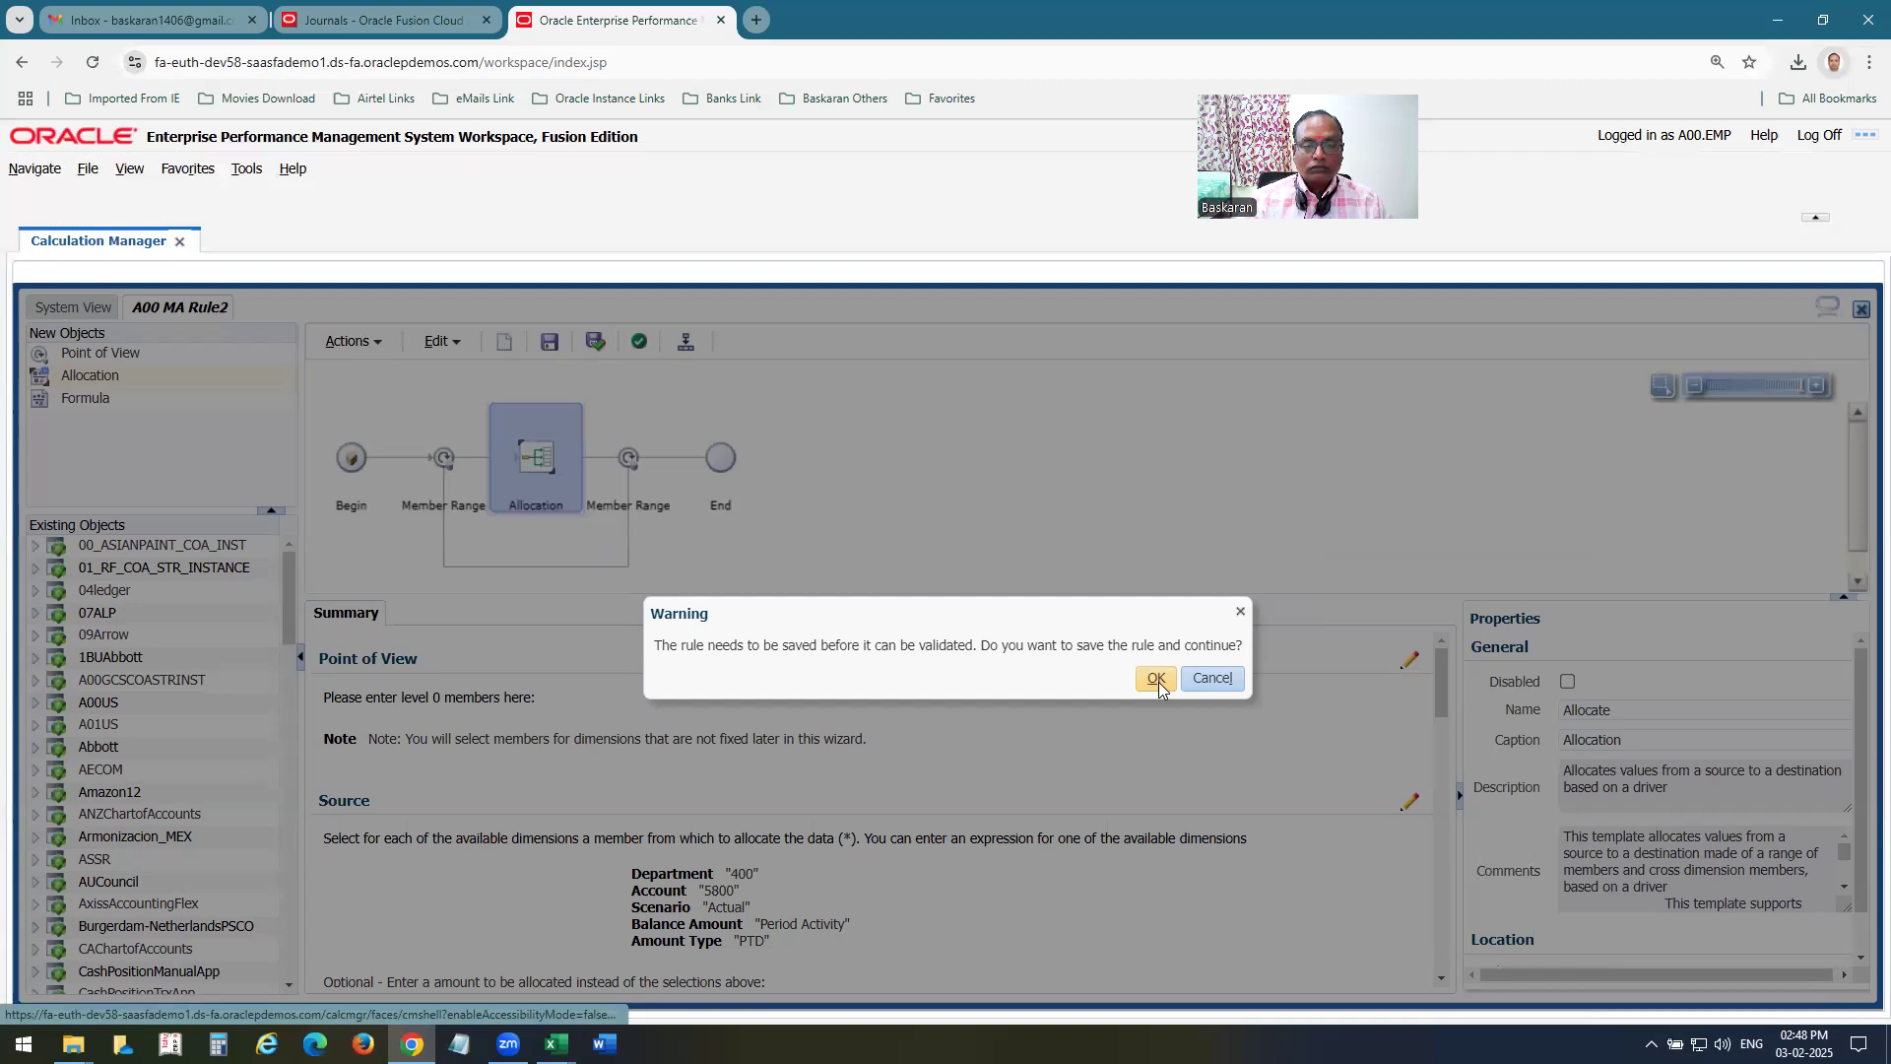
{"action": "left_click", "coordinate": [1211, 677]}
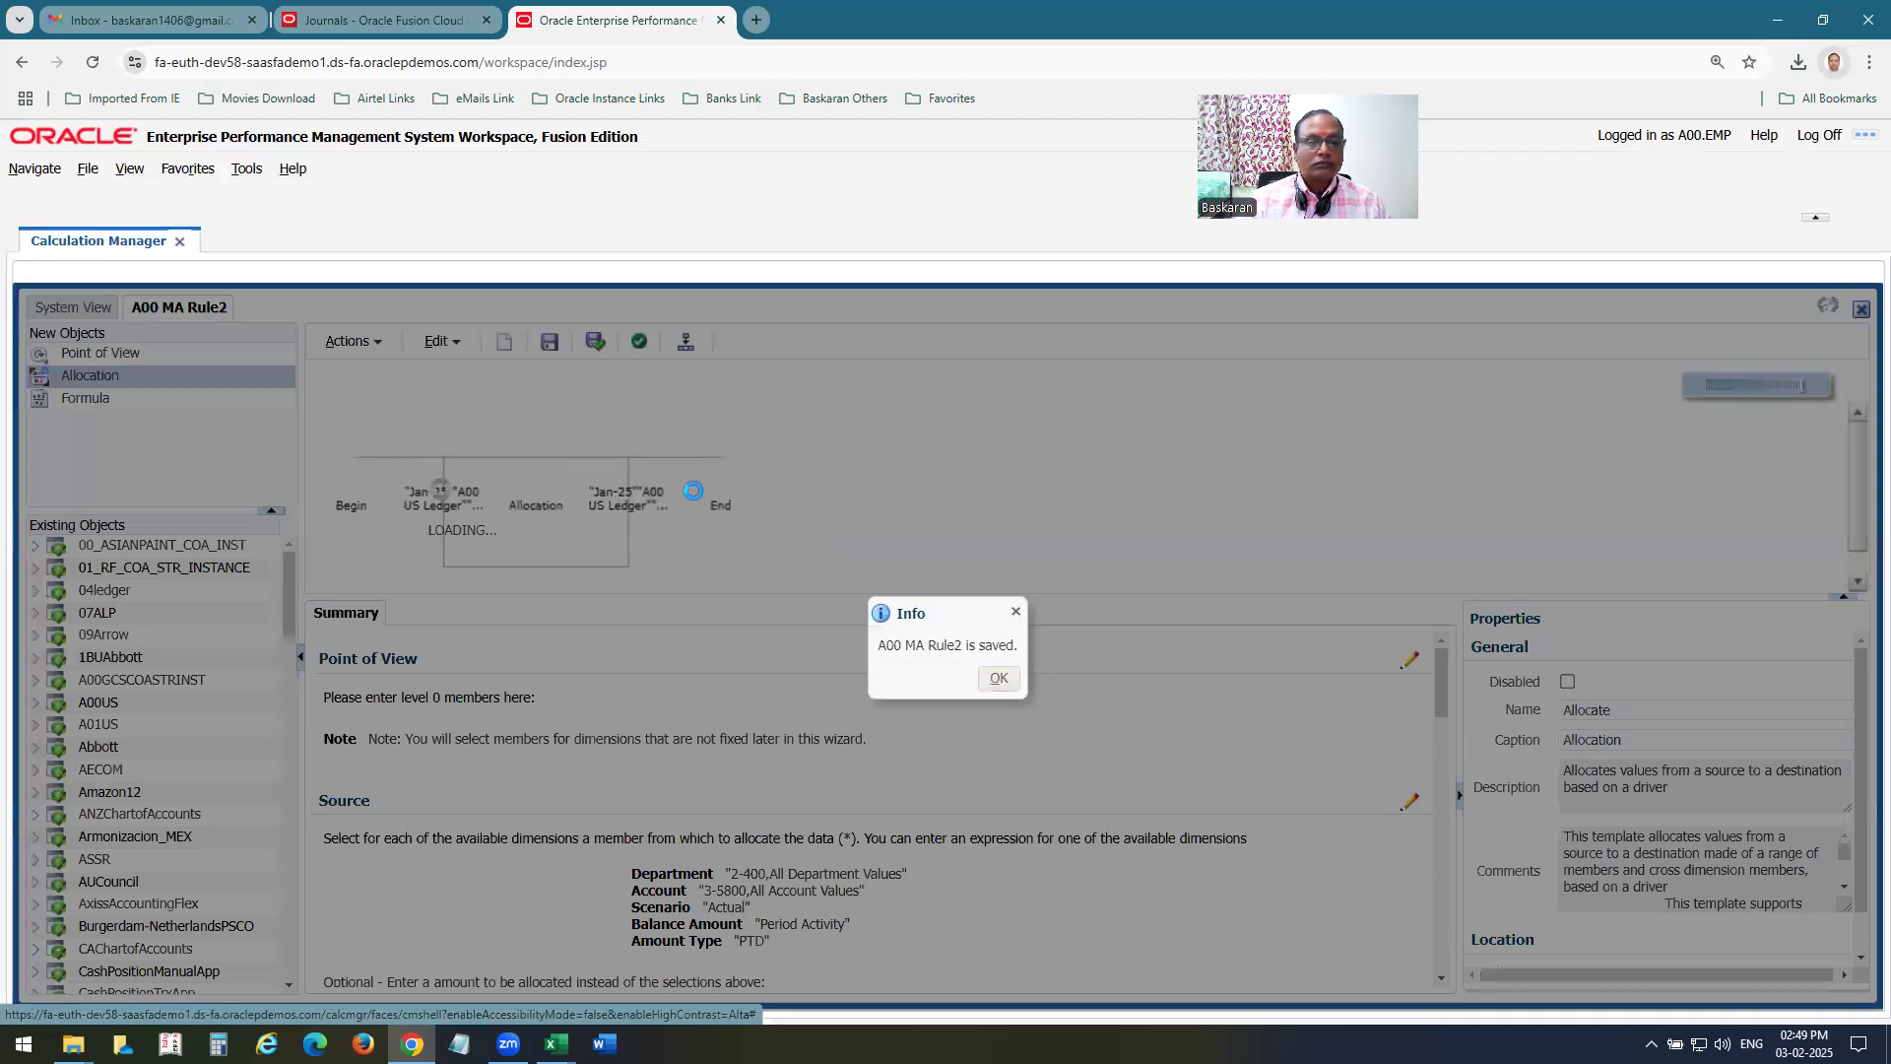
{"action": "left_click", "coordinate": [999, 678]}
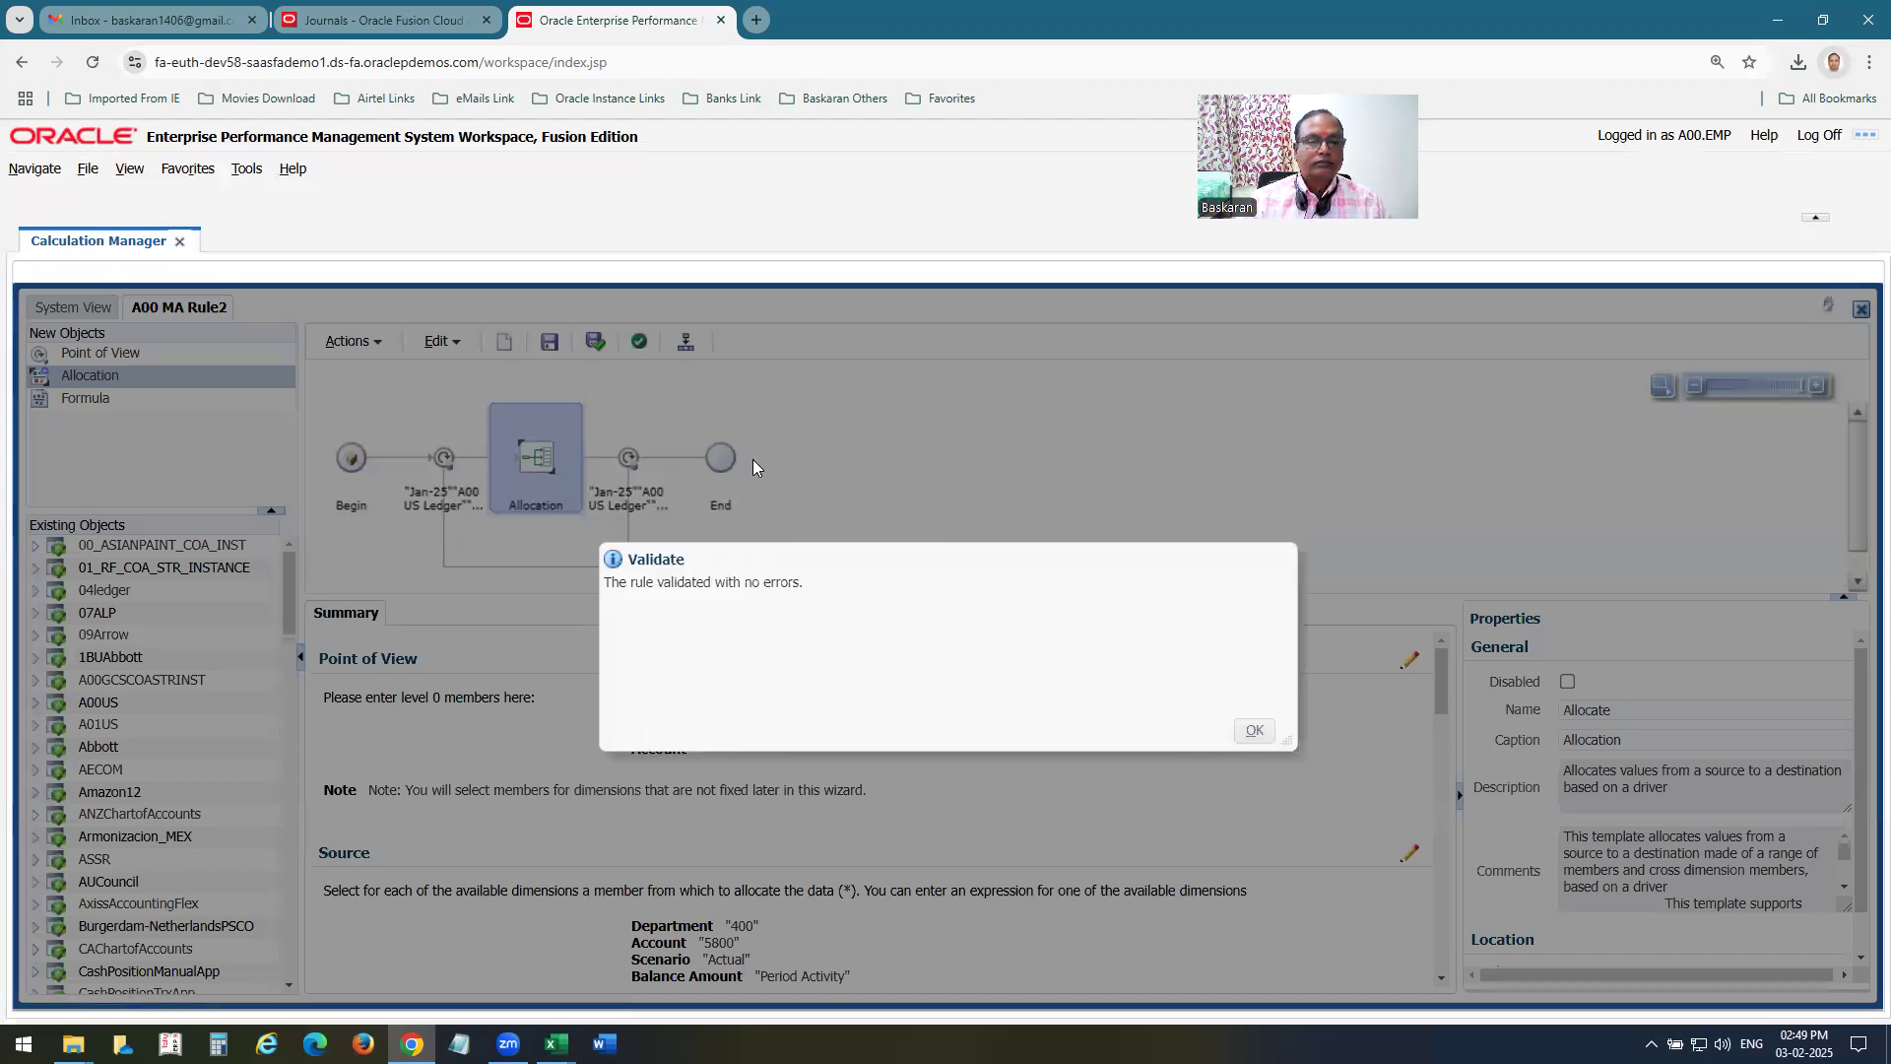
{"action": "key", "text": "Return"}
{"action": "left_click", "coordinate": [686, 341]}
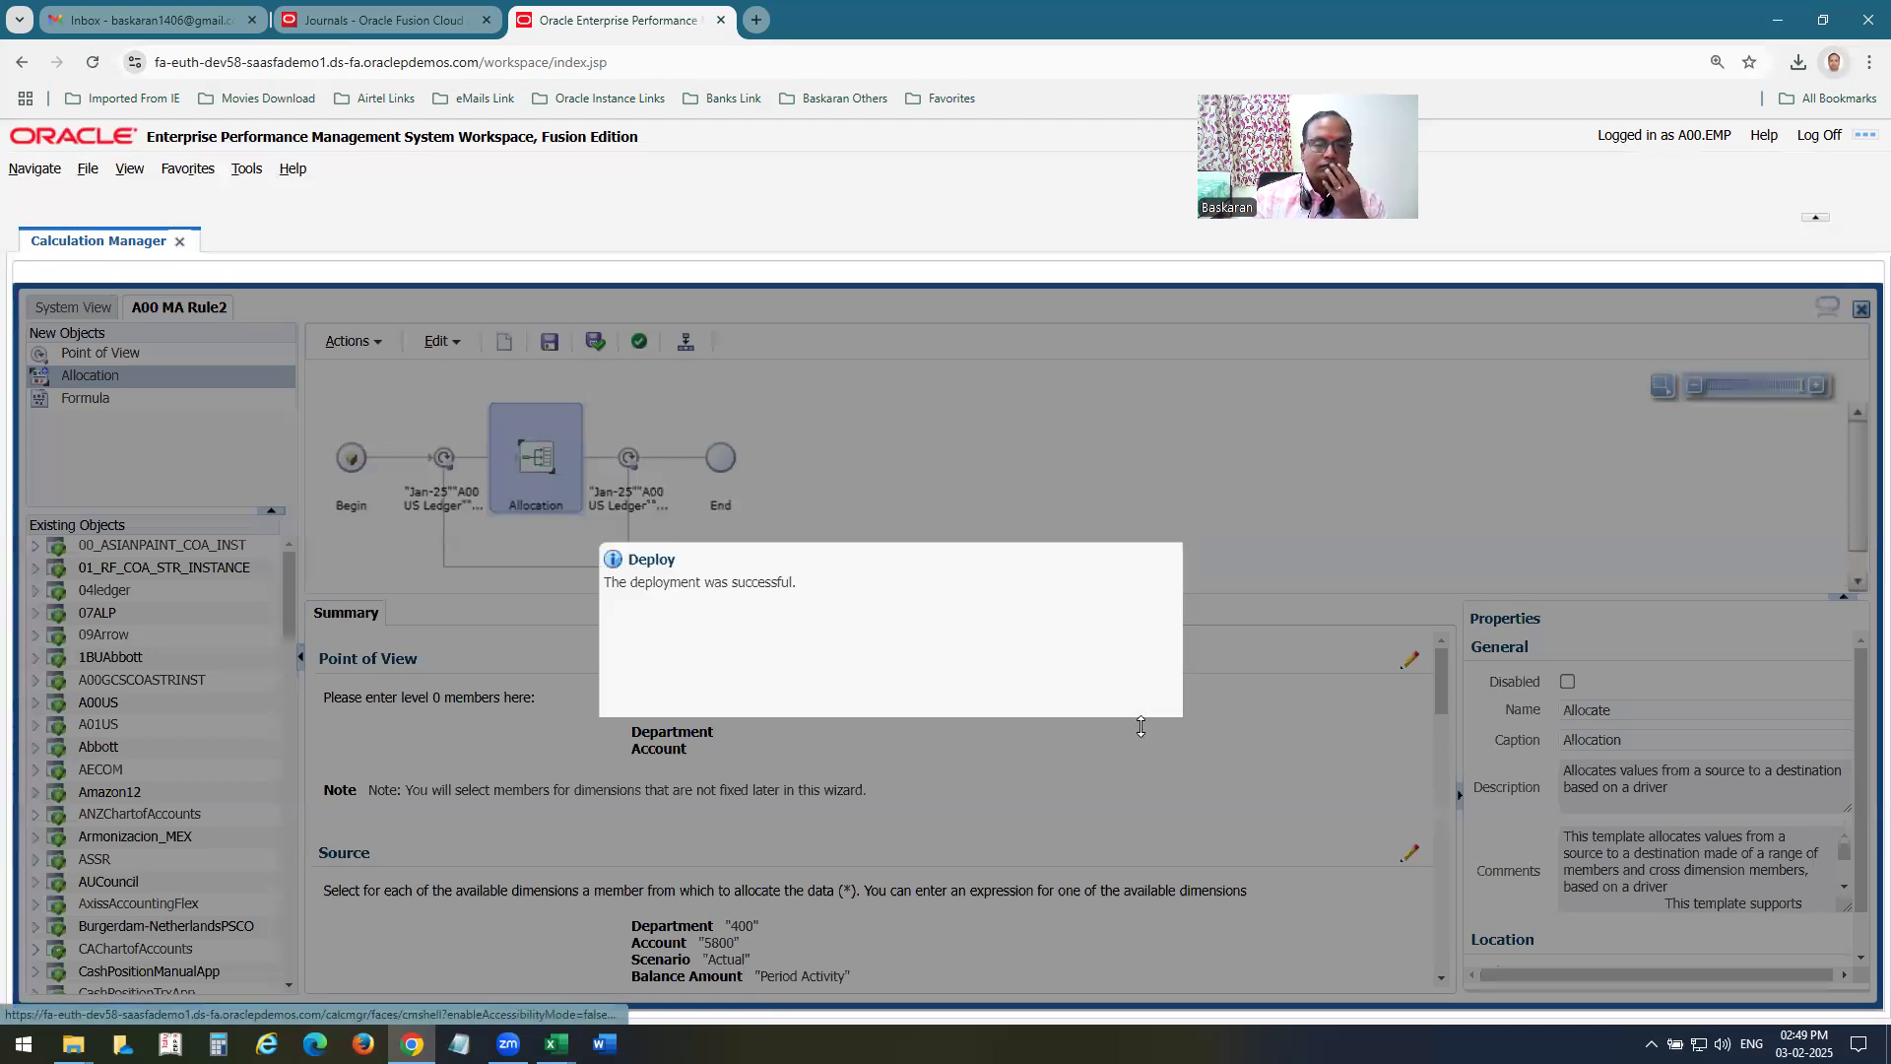
{"action": "left_click", "coordinate": [1249, 734]}
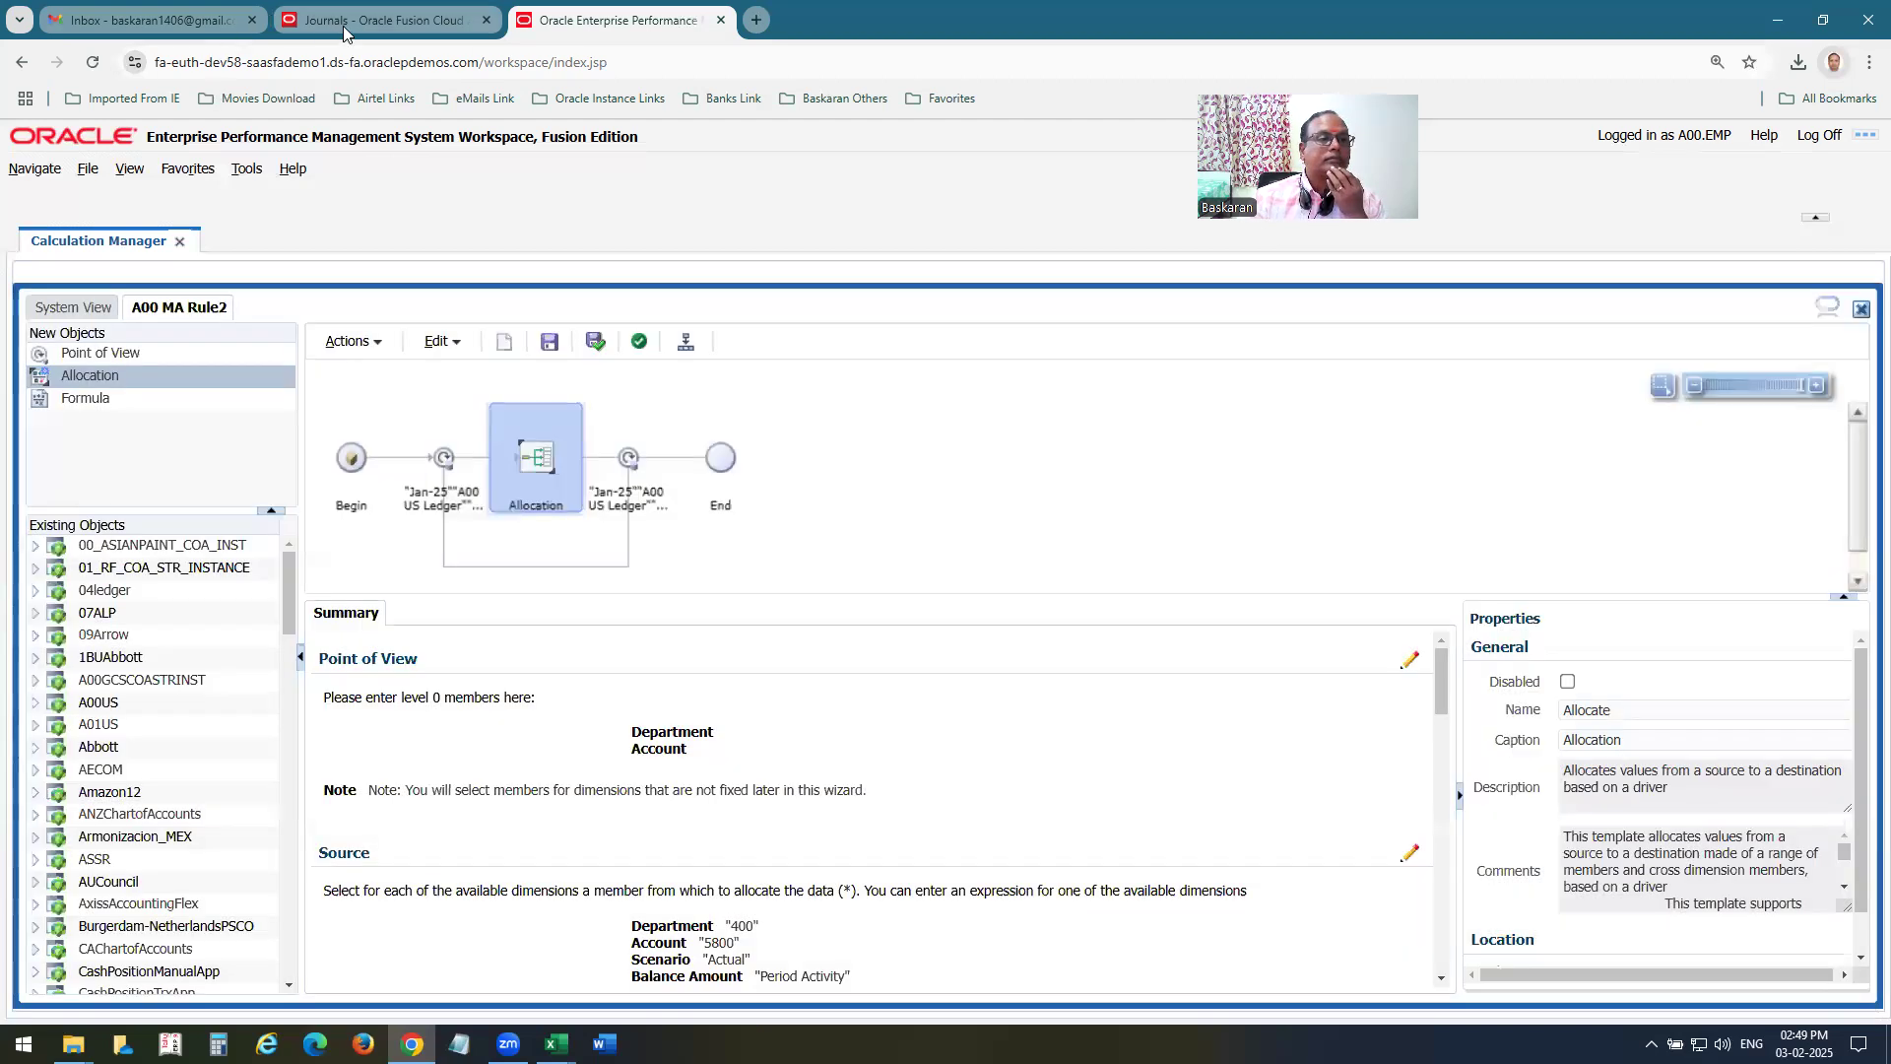
Switch to Oracle Fusion and submit Generate Allocations for A00 MA RULE2 with Post Allocations turned off.
{"action": "left_click", "coordinate": [343, 29]}
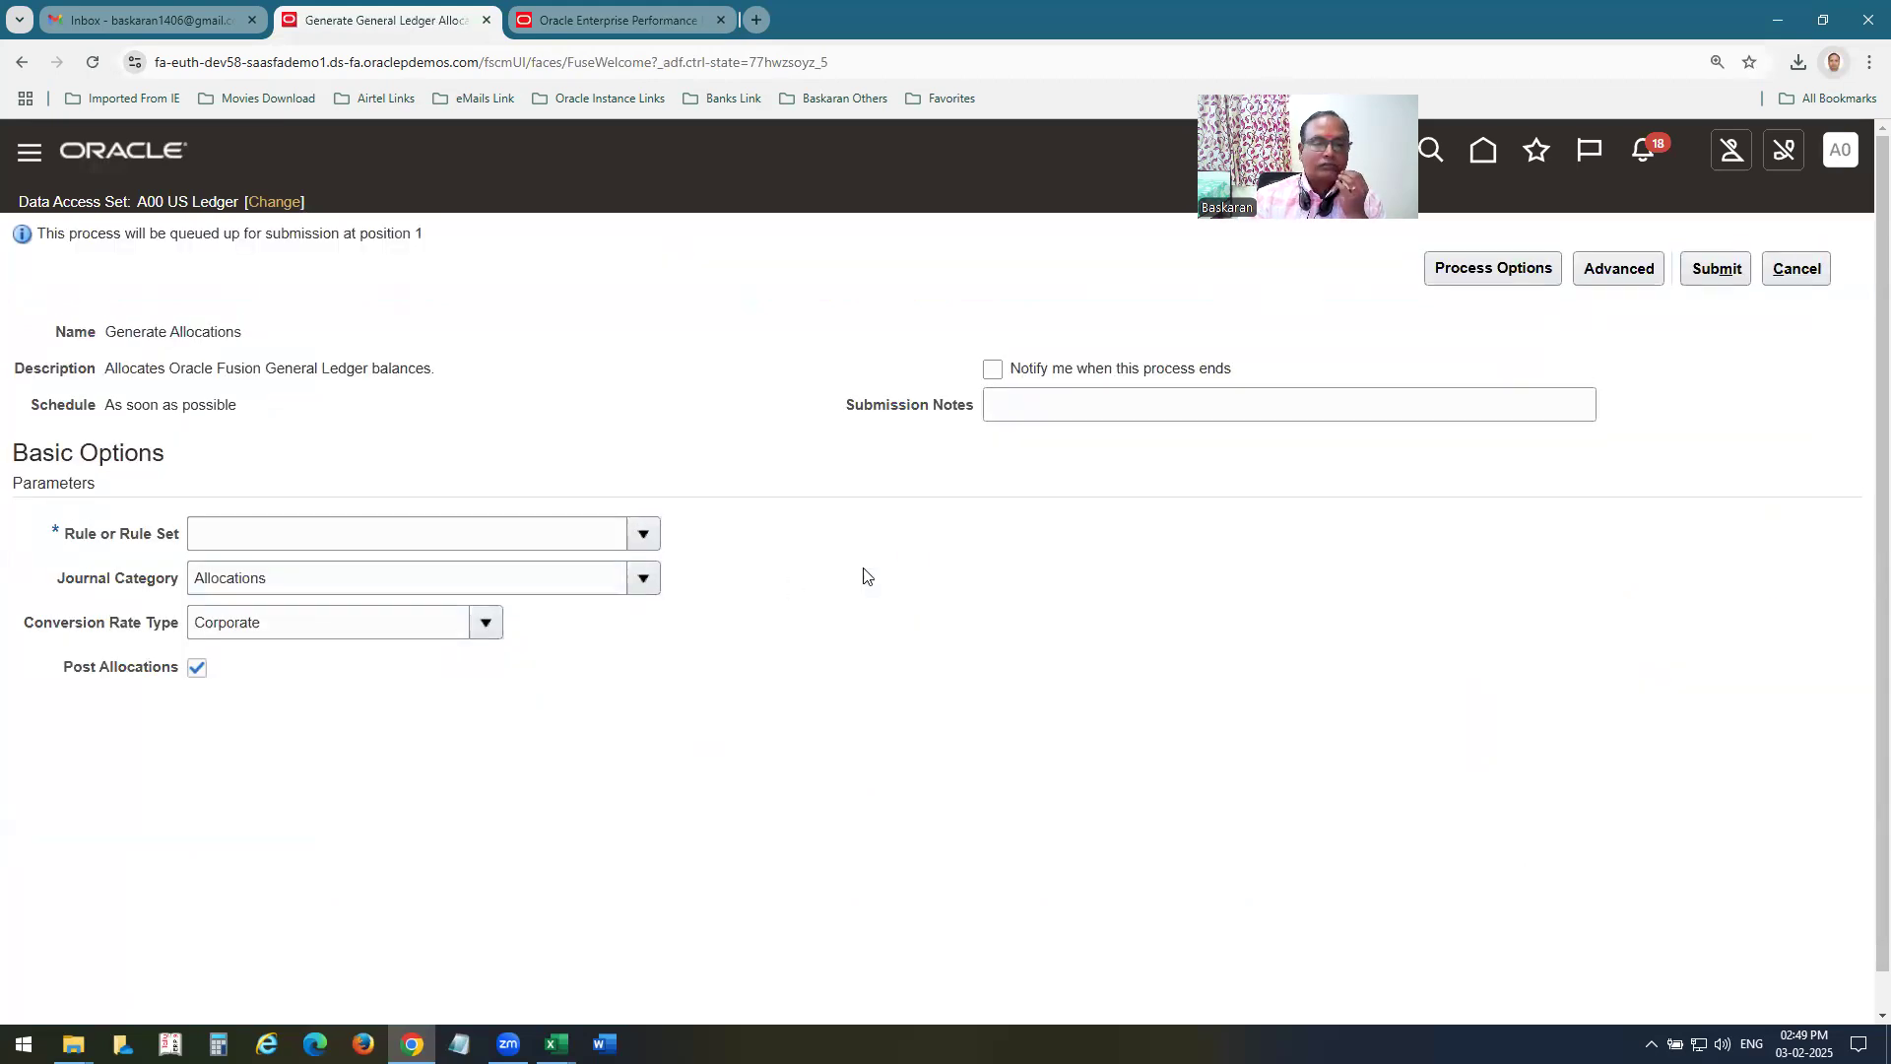
{"action": "left_click", "coordinate": [642, 534]}
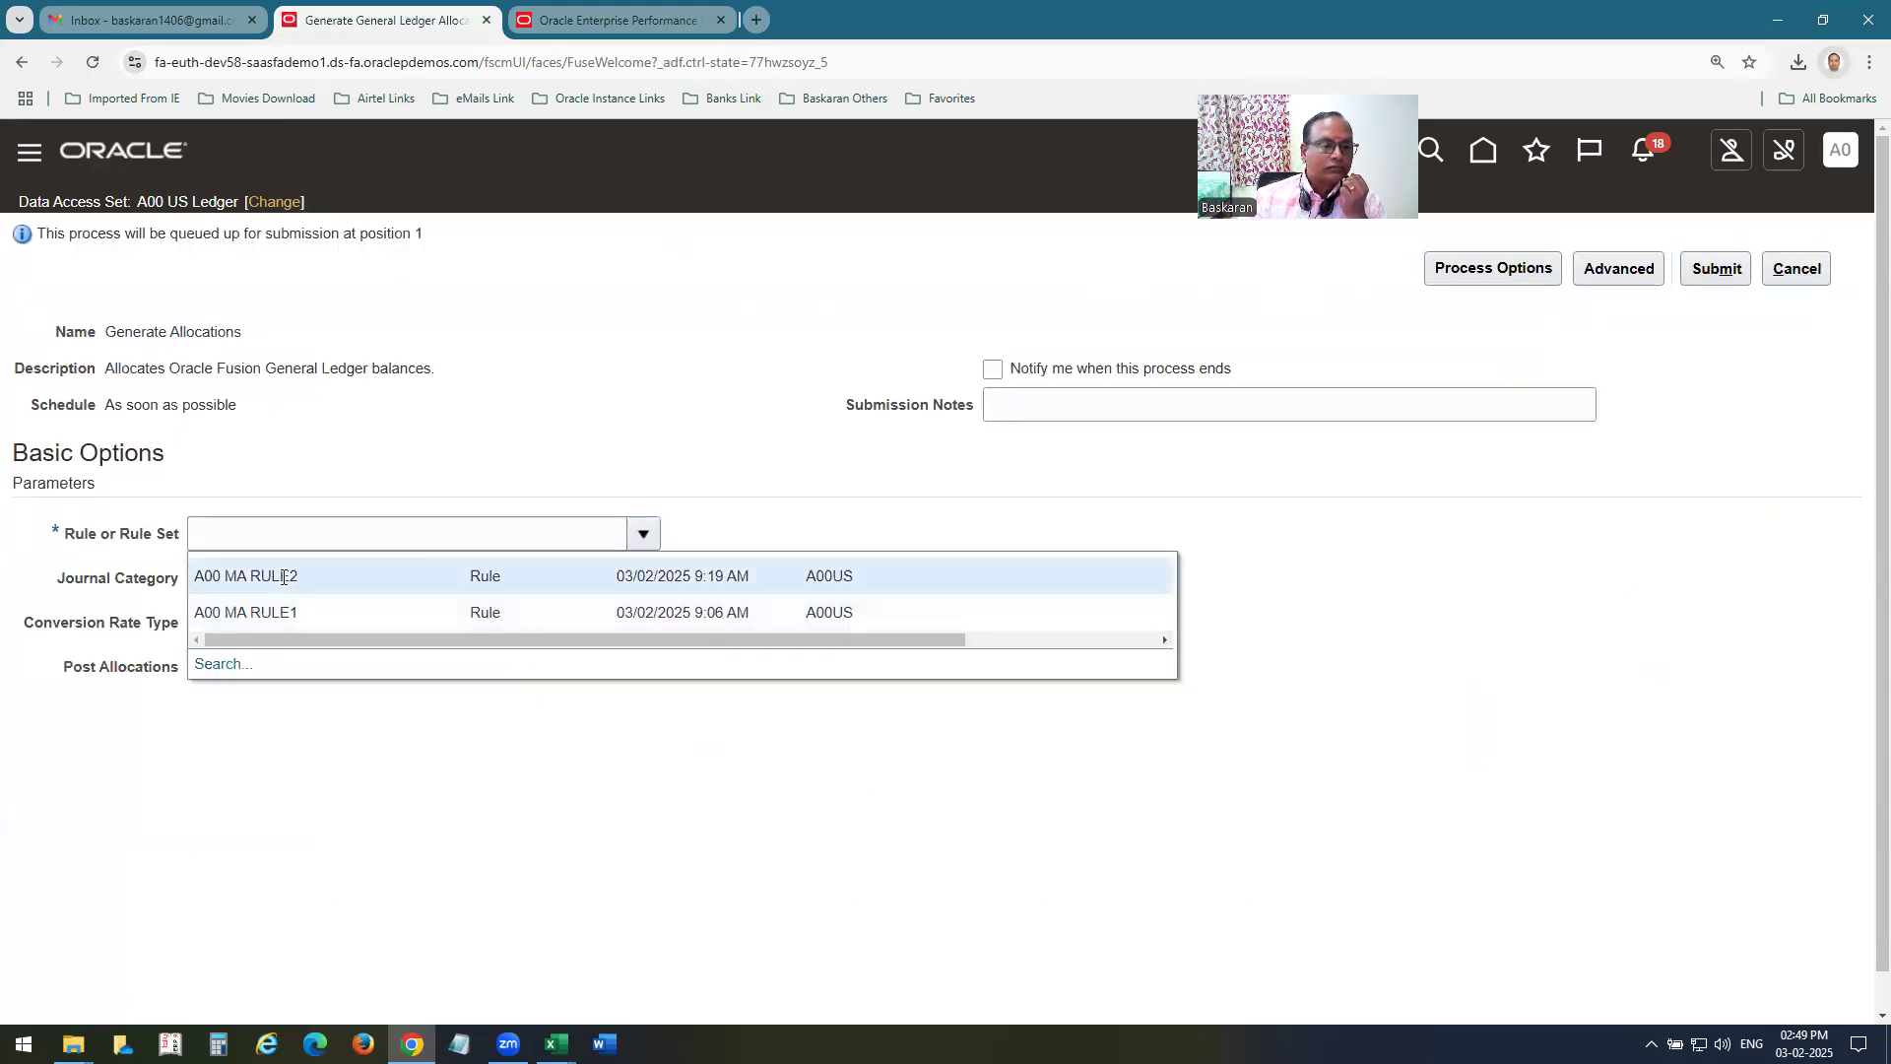
{"action": "left_click", "coordinate": [295, 577]}
{"action": "left_click", "coordinate": [197, 668]}
{"action": "left_click", "coordinate": [1696, 280]}
{"action": "left_click", "coordinate": [1712, 442]}
Go to Scheduled Processes from the favorites and refresh the status of the allocation processes.
{"action": "left_click", "coordinate": [1535, 151]}
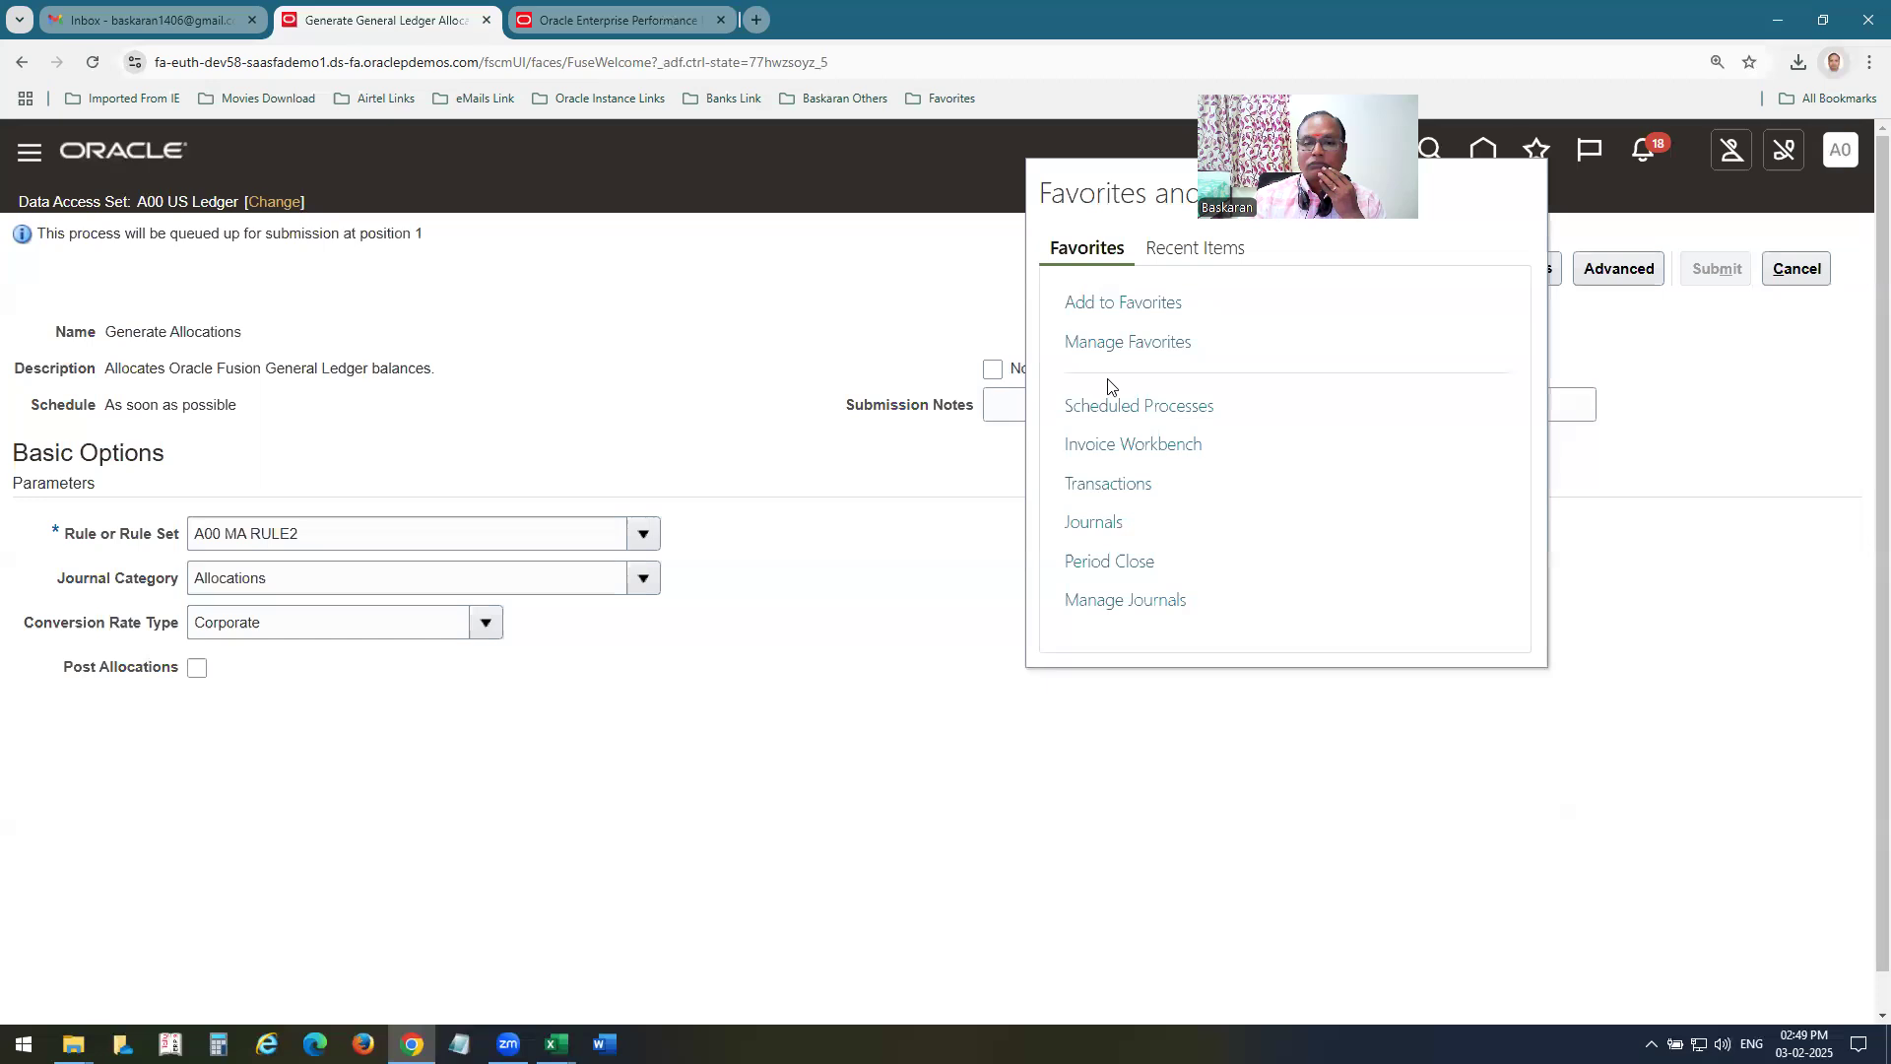
{"action": "left_click", "coordinate": [1140, 405]}
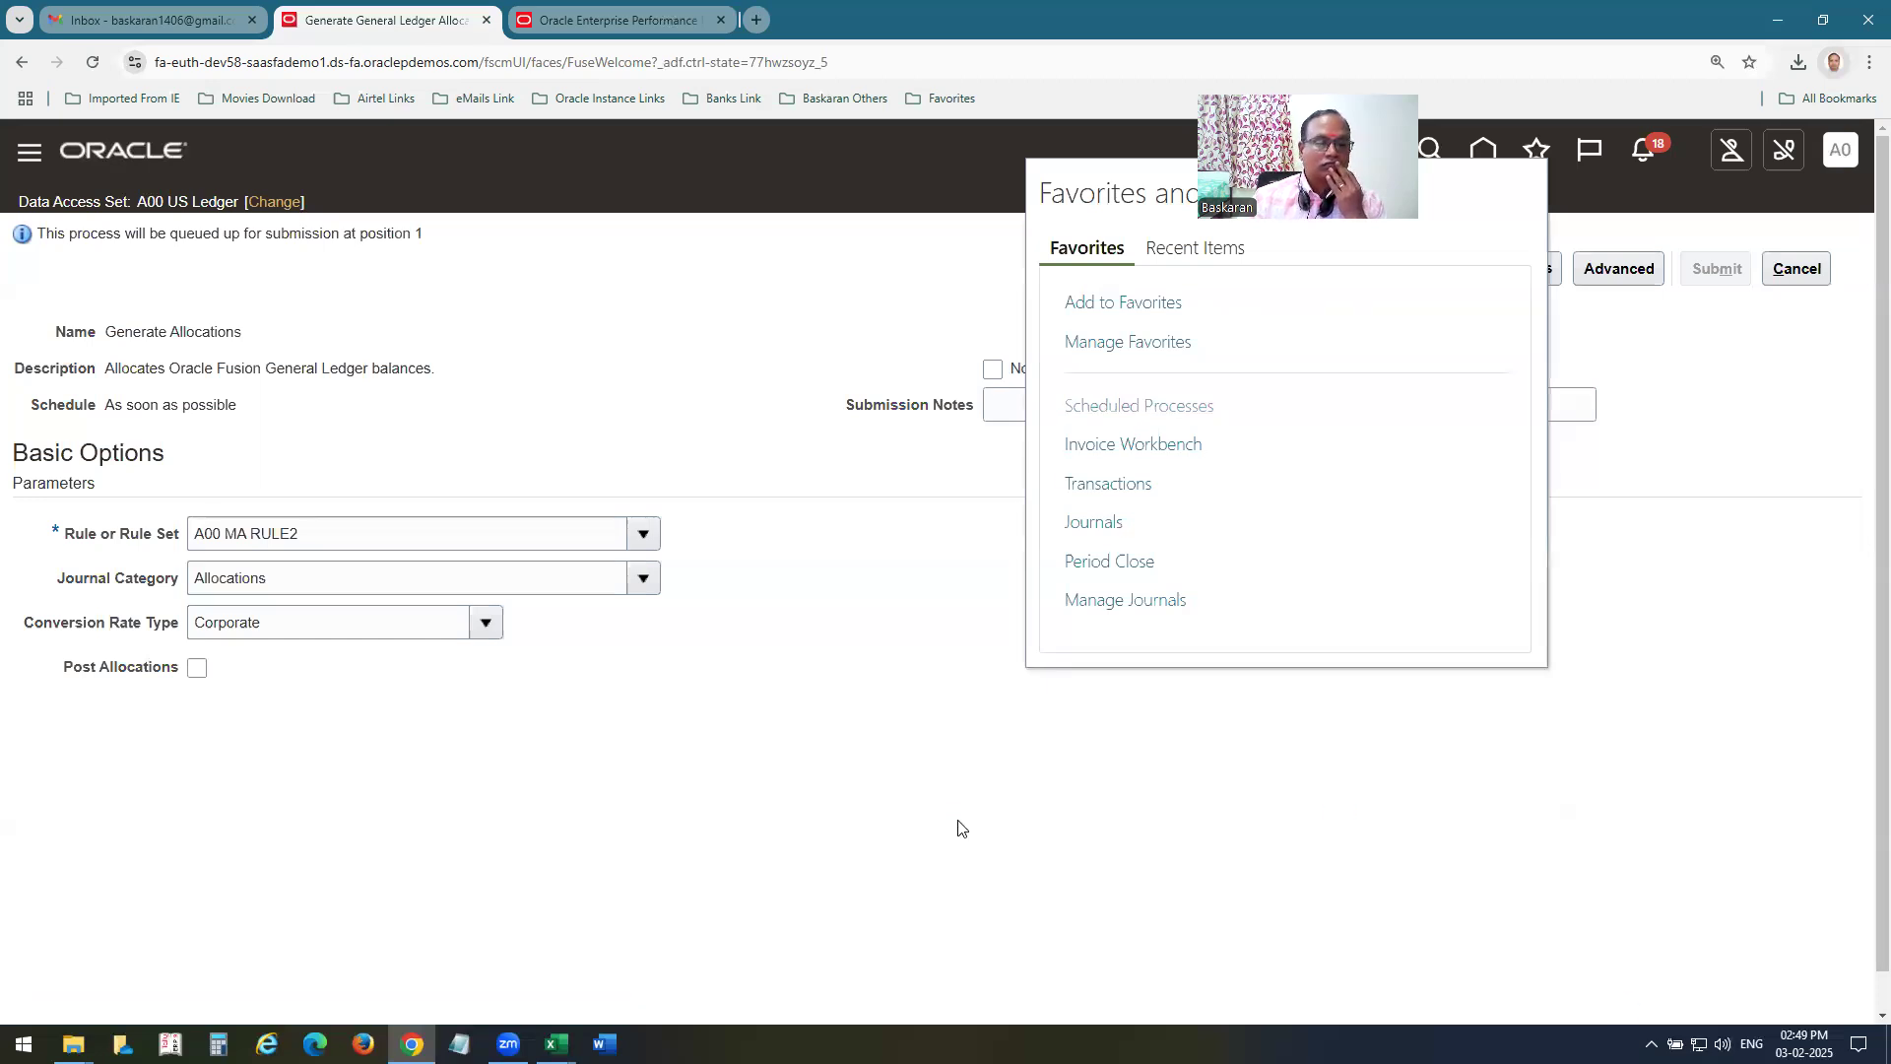
{"action": "left_click", "coordinate": [958, 450]}
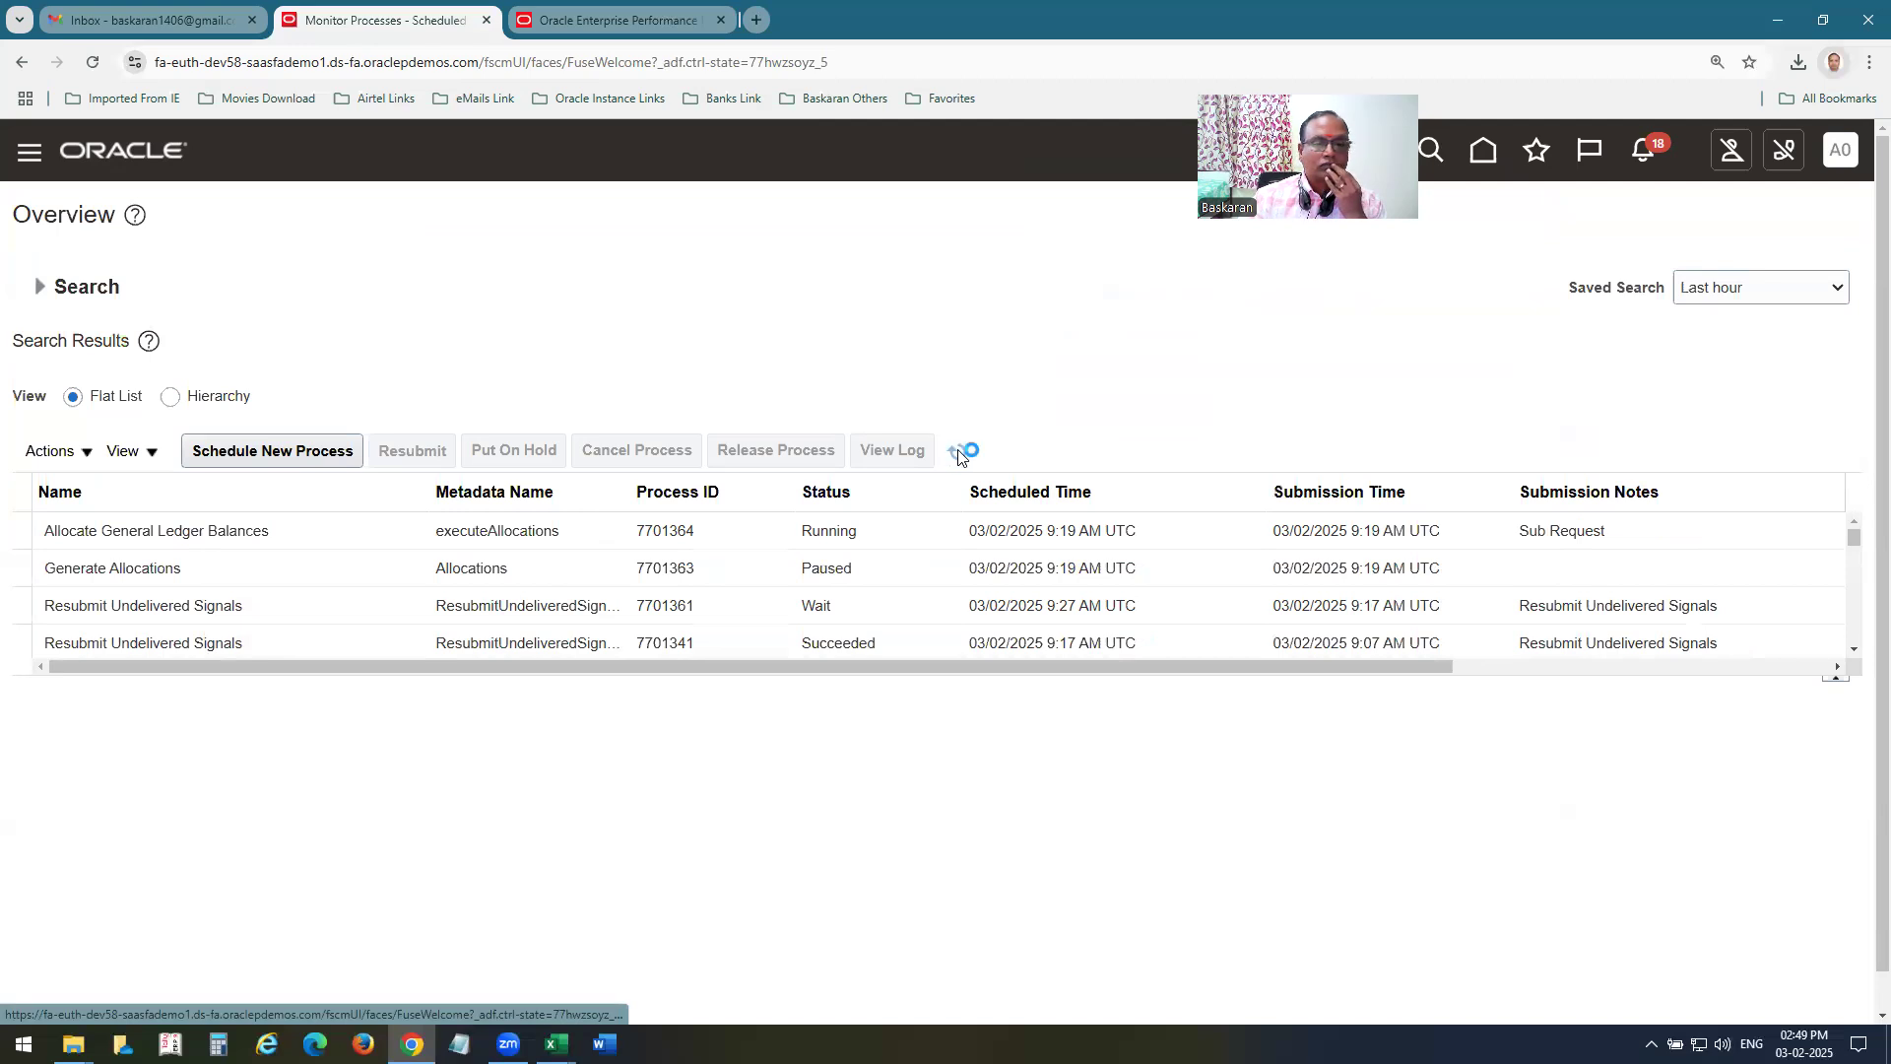
{"action": "left_click", "coordinate": [961, 450]}
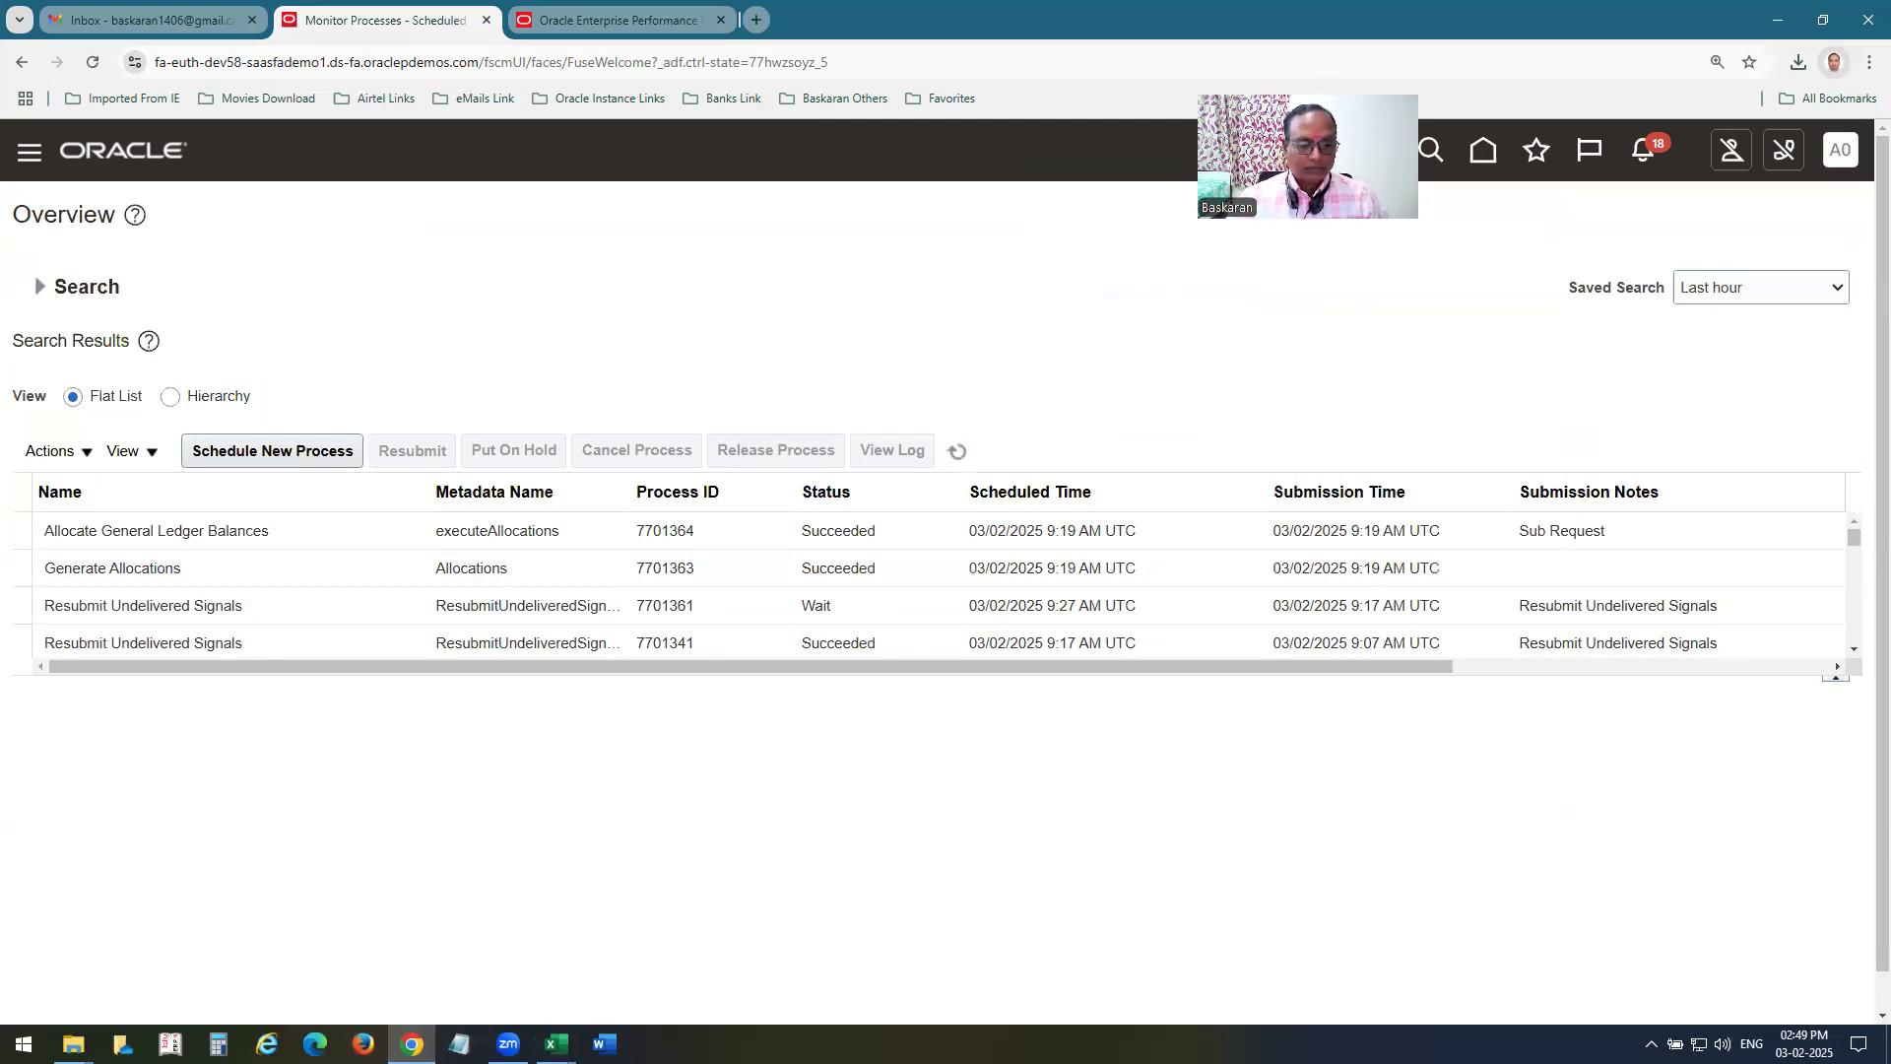
Switch to the Working Board PWC_Fusion Cloud Financials_Jan25 workbook in Excel and review the Day 10 agenda topics on the LAB sheet.
{"action": "mouse_move", "coordinate": [556, 1044]}
{"action": "left_click", "coordinate": [448, 970]}
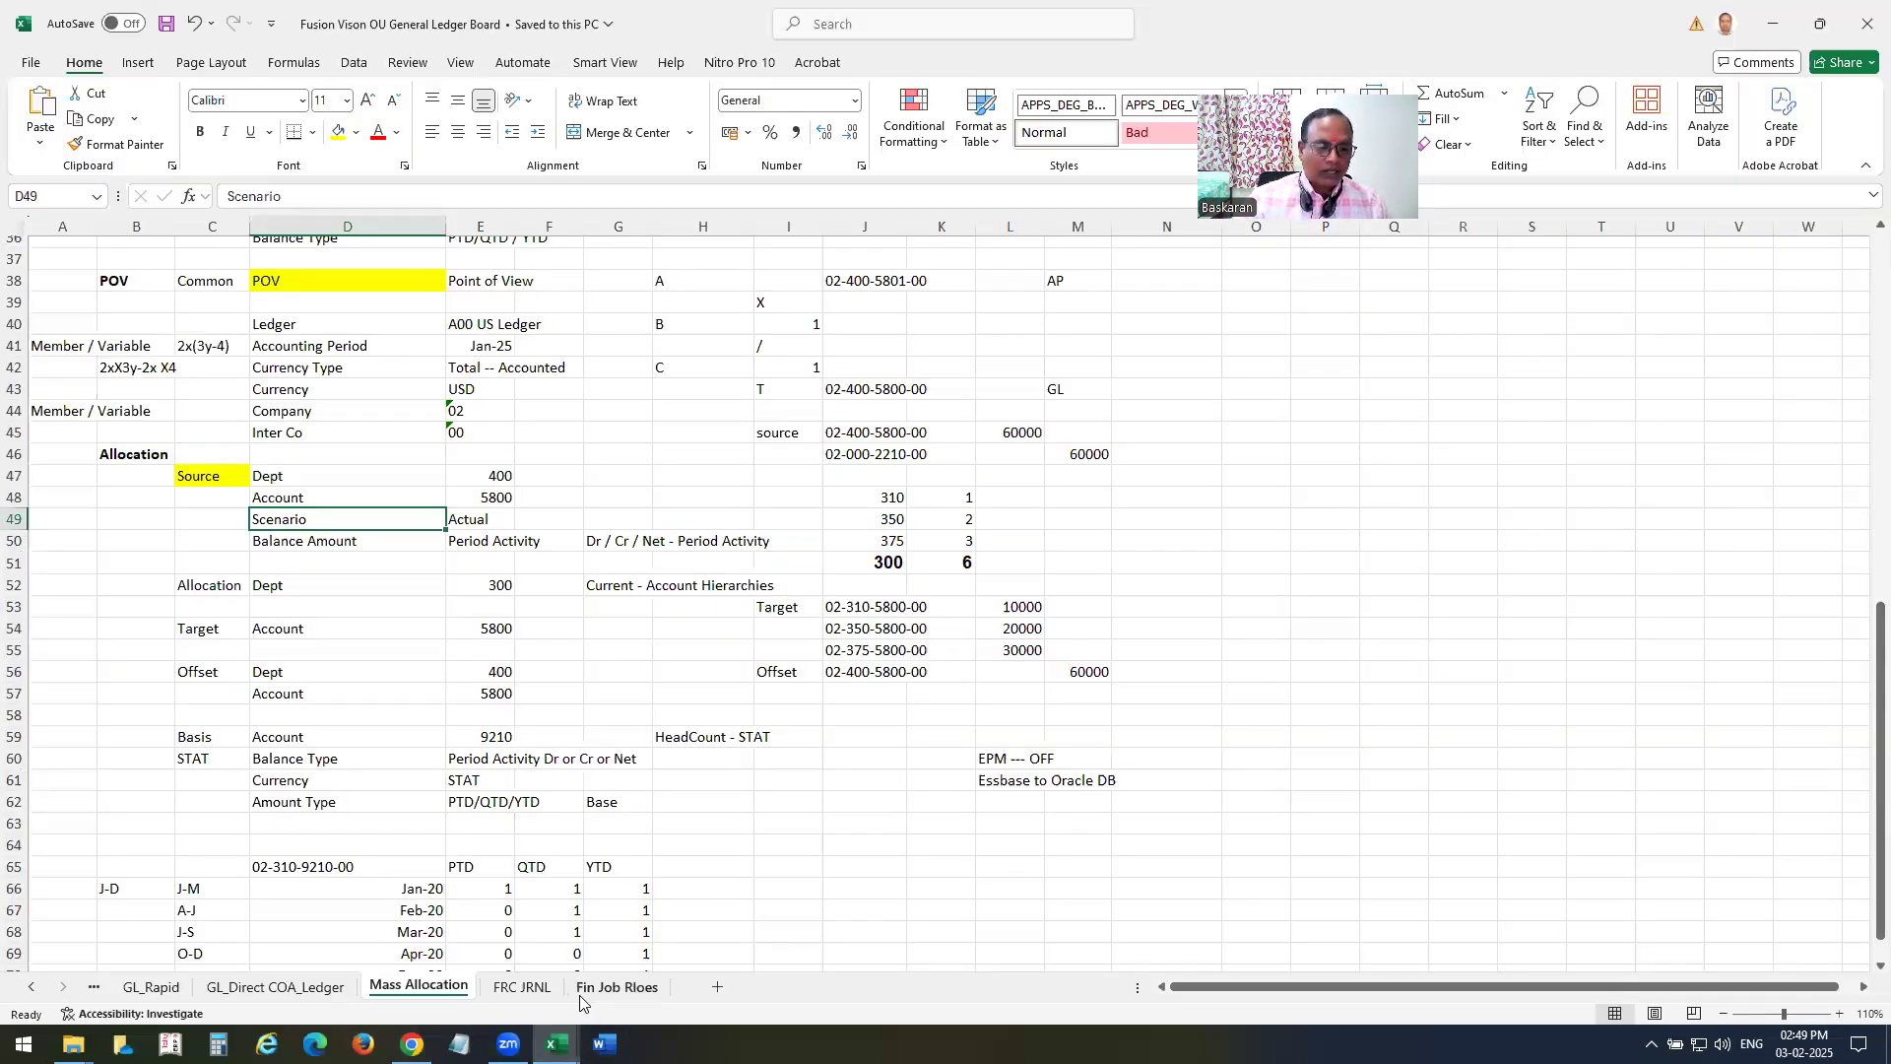
{"action": "mouse_move", "coordinate": [557, 1045]}
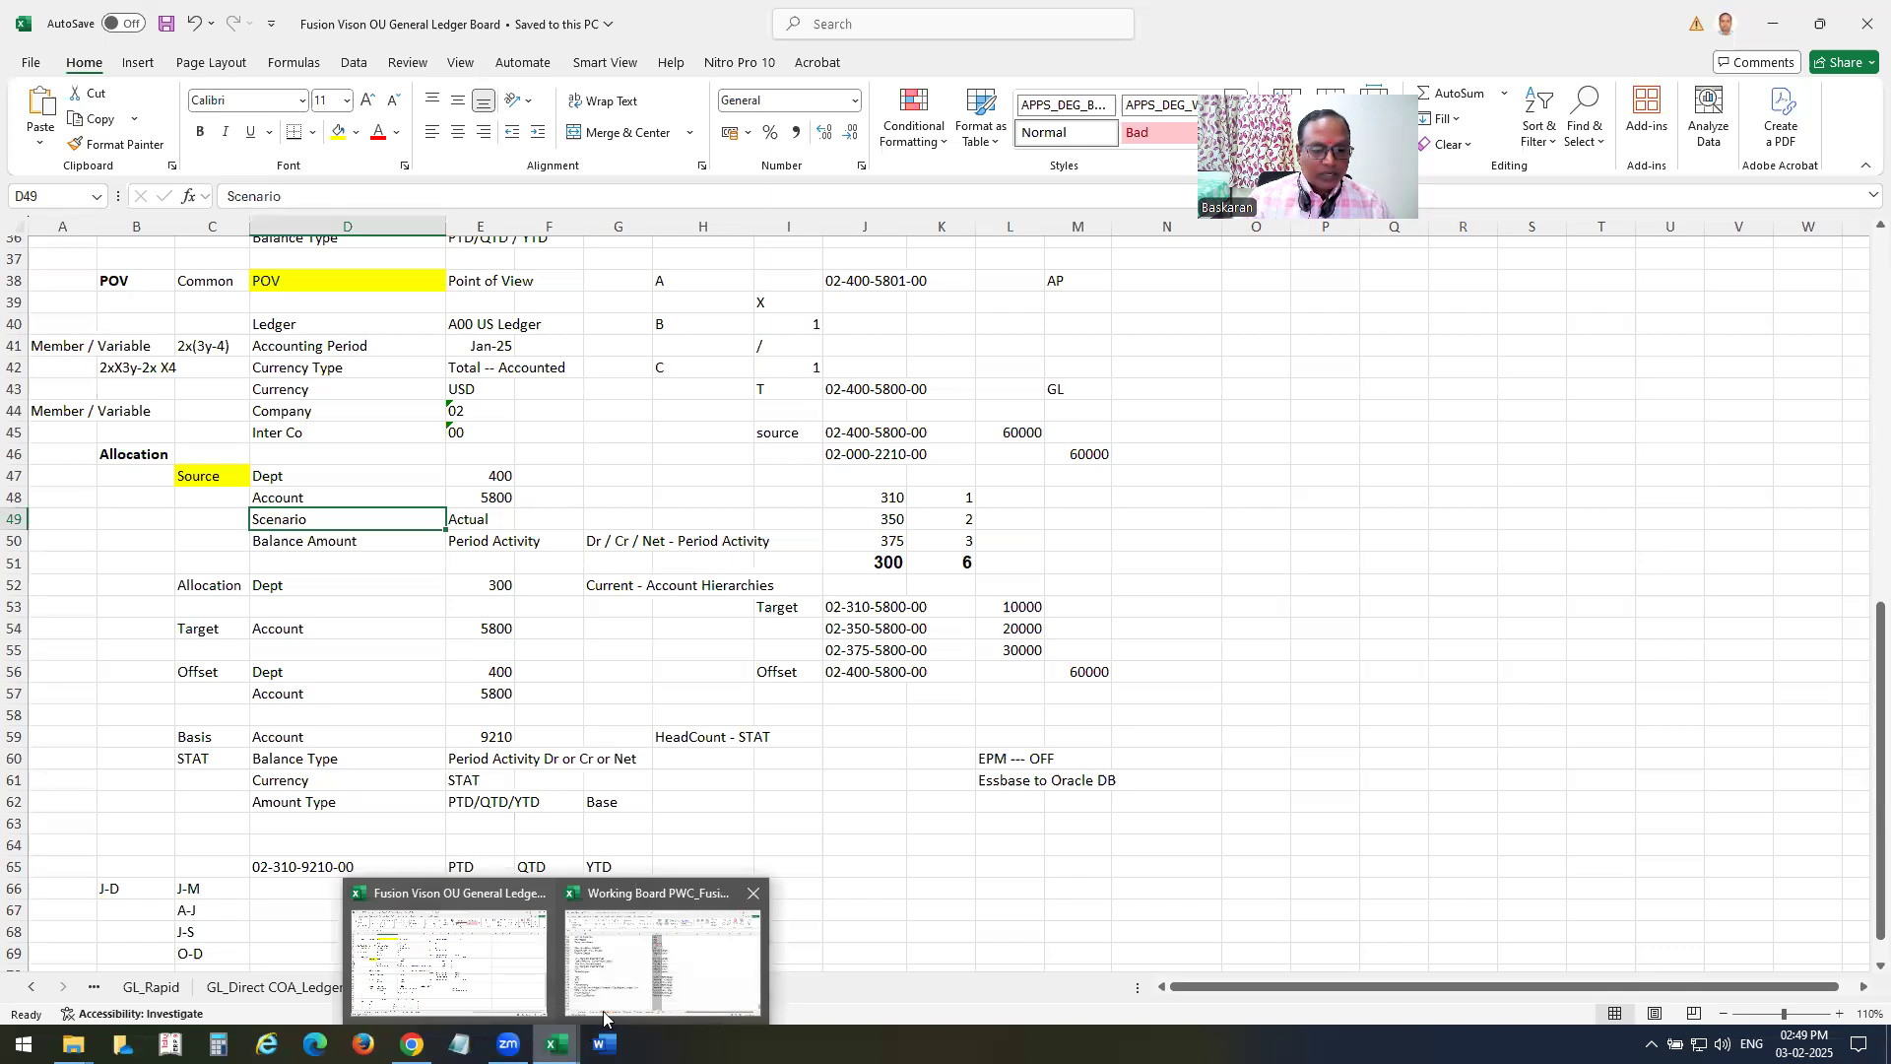
{"action": "left_click", "coordinate": [676, 970]}
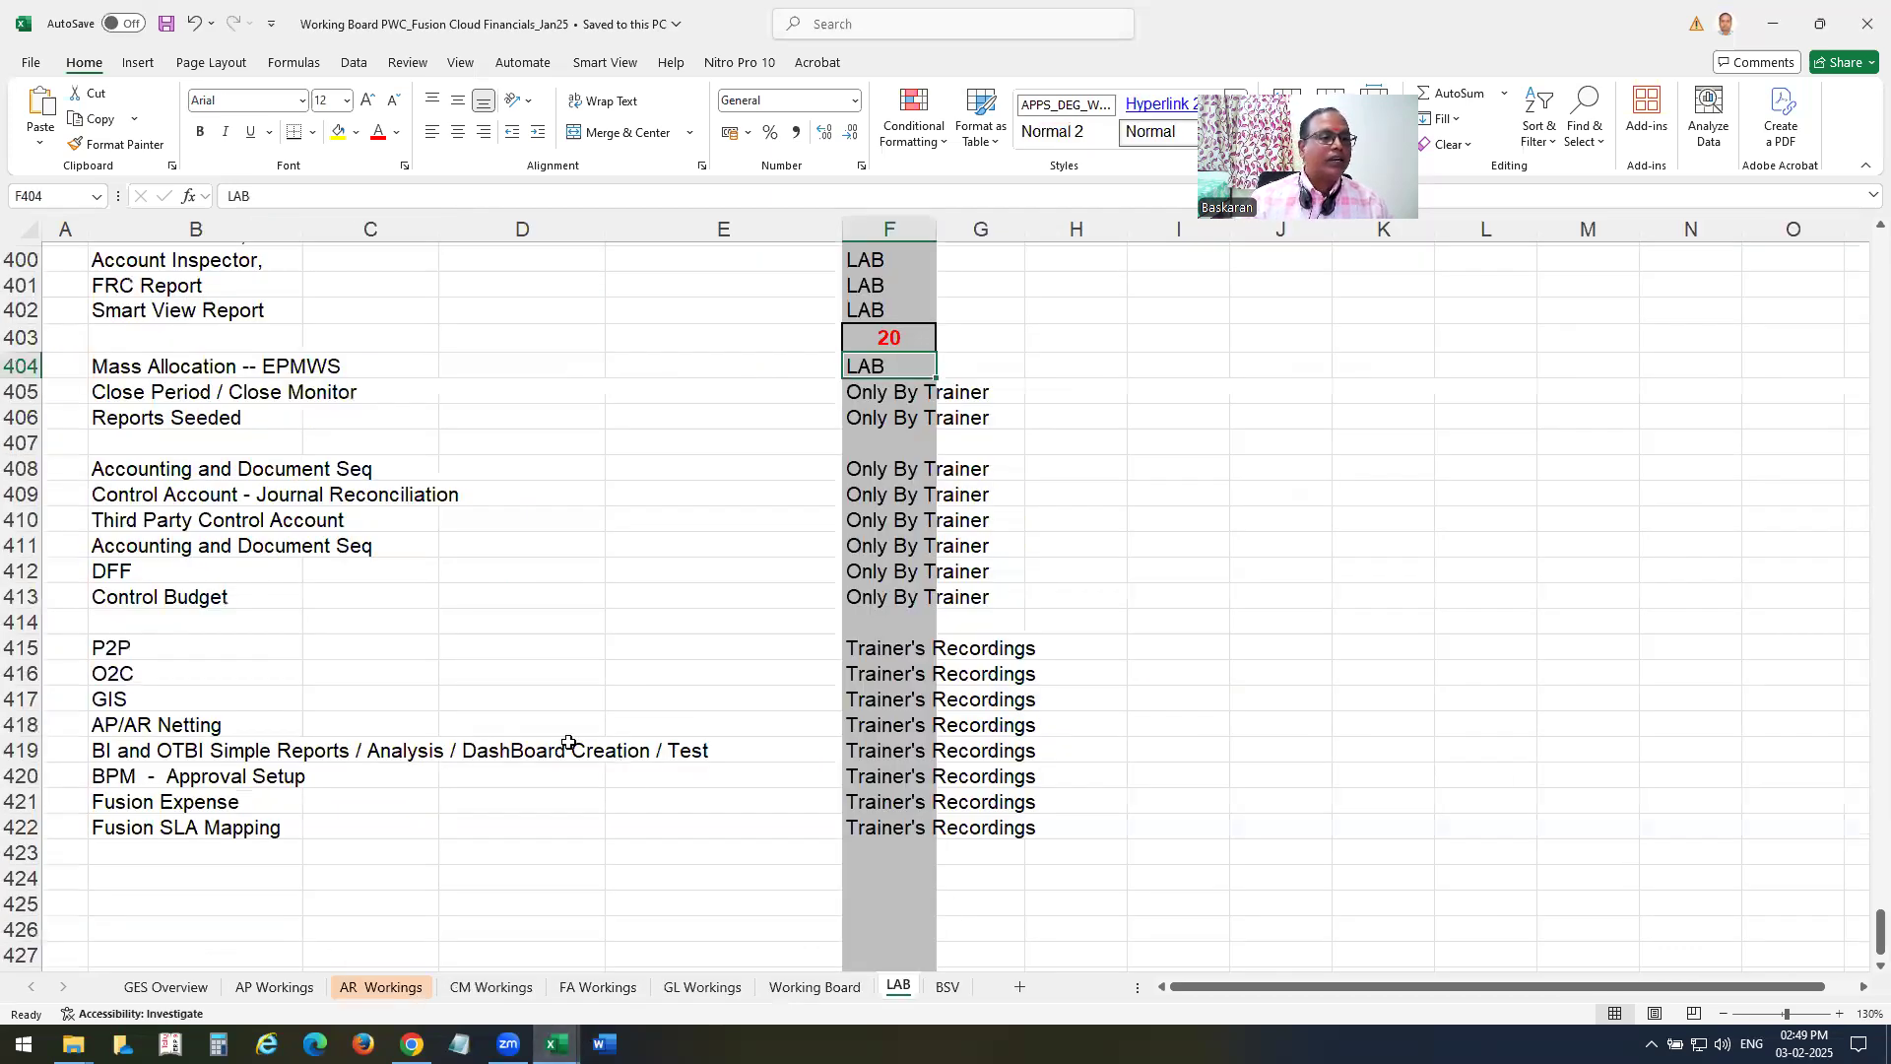
{"action": "scroll", "coordinate": [568, 743], "scroll_direction": "up", "scroll_amount": 3}
{"action": "left_click_drag", "start_coordinate": [124, 338], "coordinate": [591, 367]}
{"action": "left_click", "coordinate": [352, 419]}
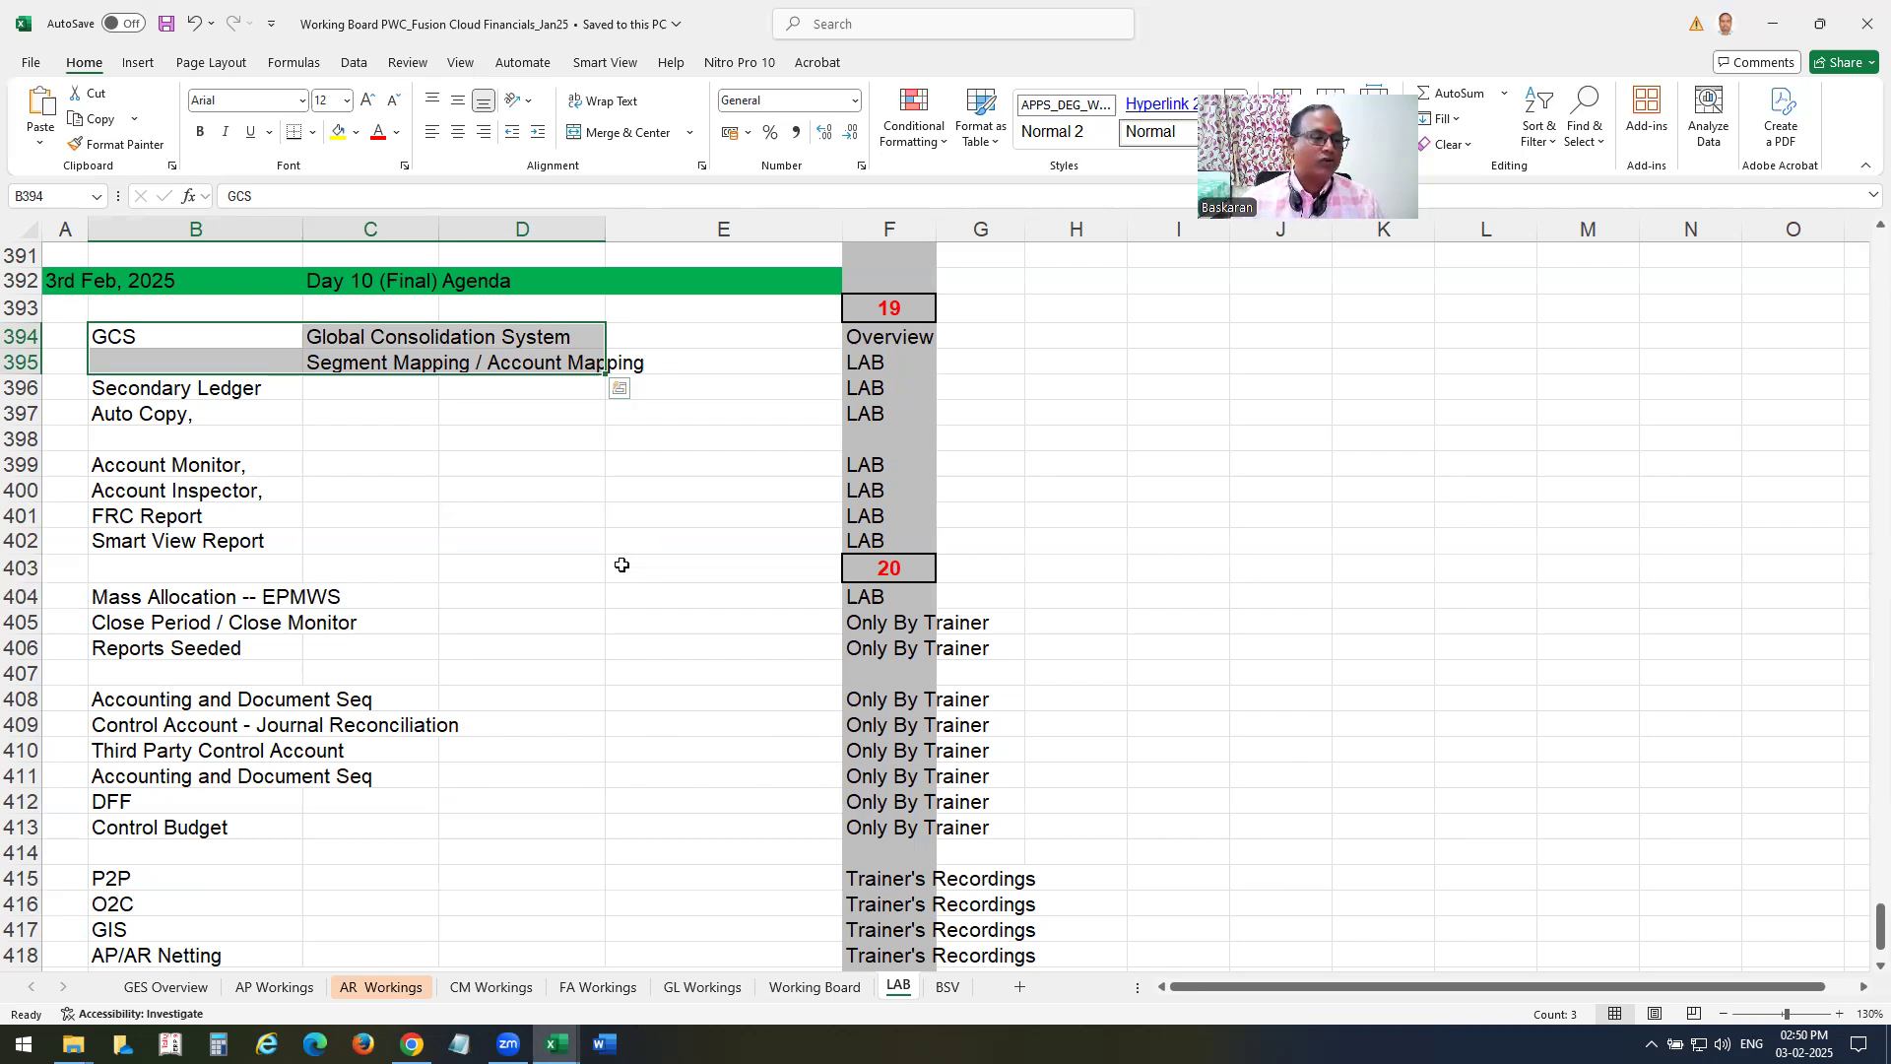
{"action": "left_click", "coordinate": [156, 386]}
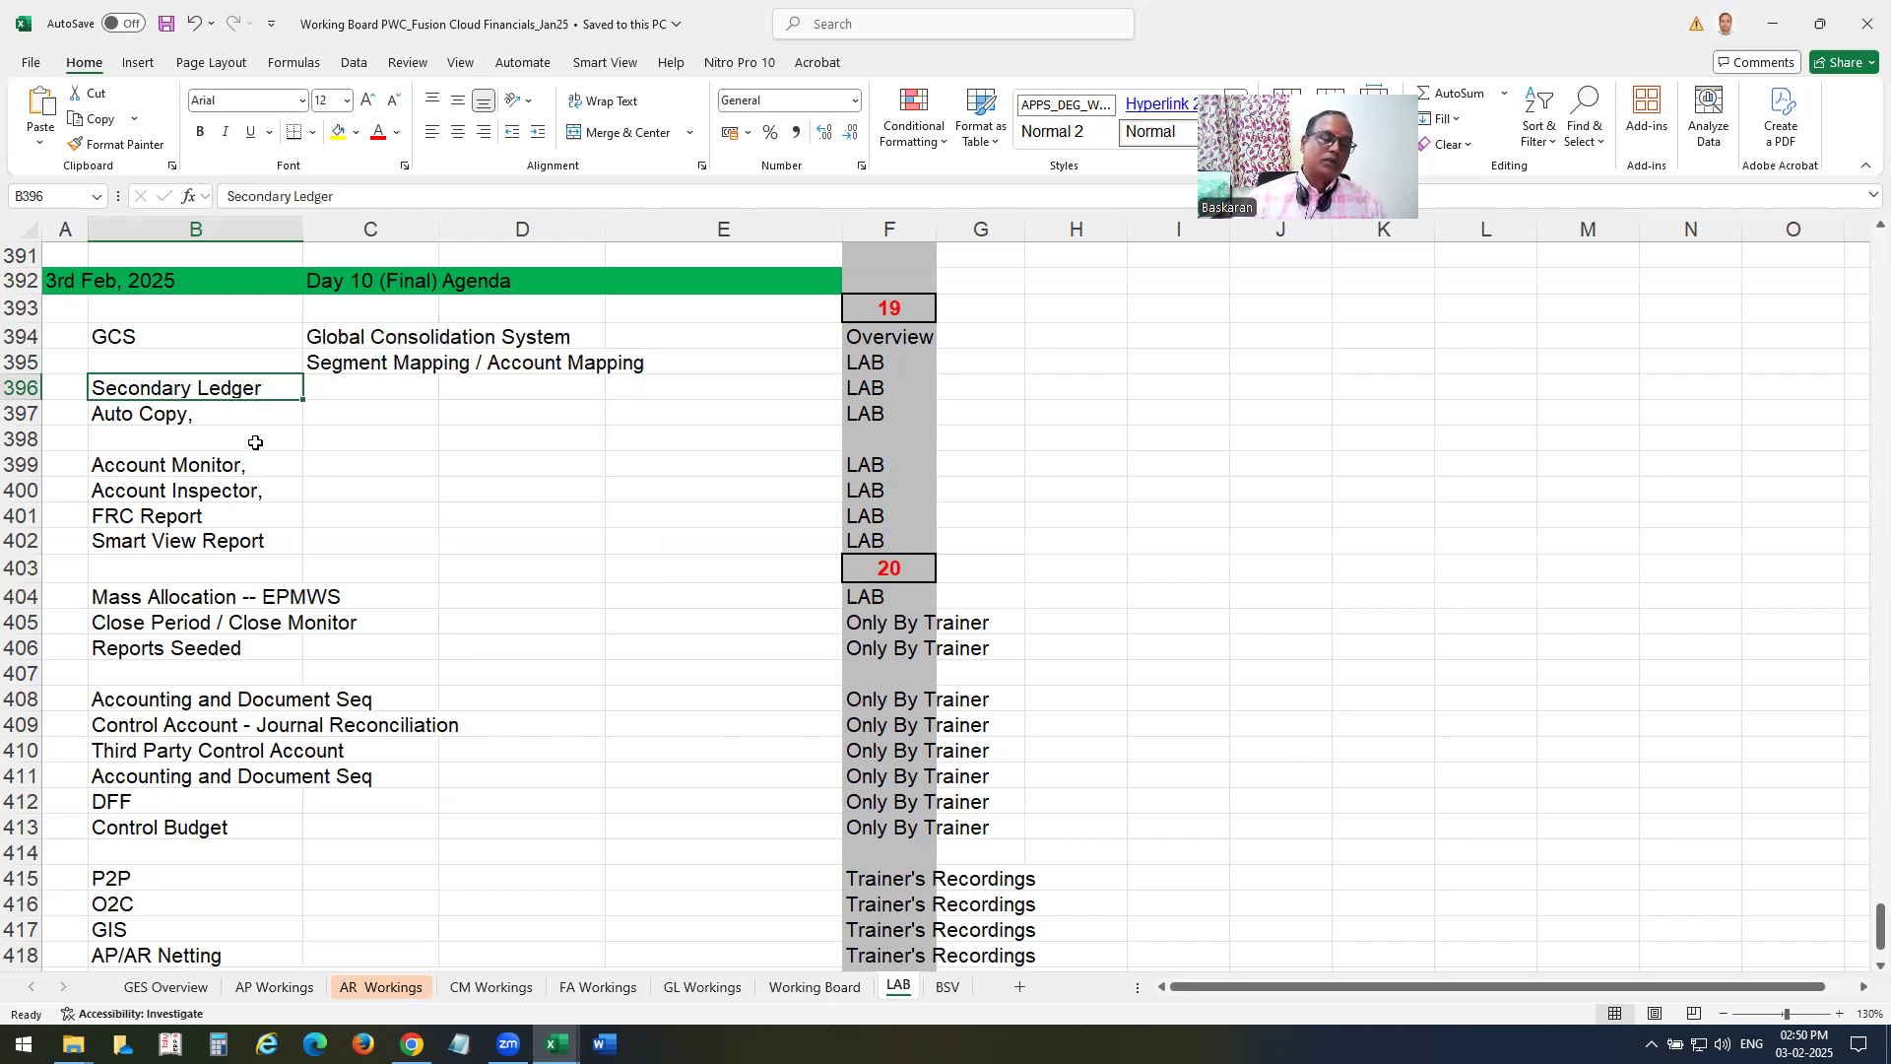
{"action": "scroll", "coordinate": [255, 443], "scroll_direction": "down", "scroll_amount": 1}
{"action": "left_click_drag", "start_coordinate": [157, 388], "coordinate": [172, 492]}
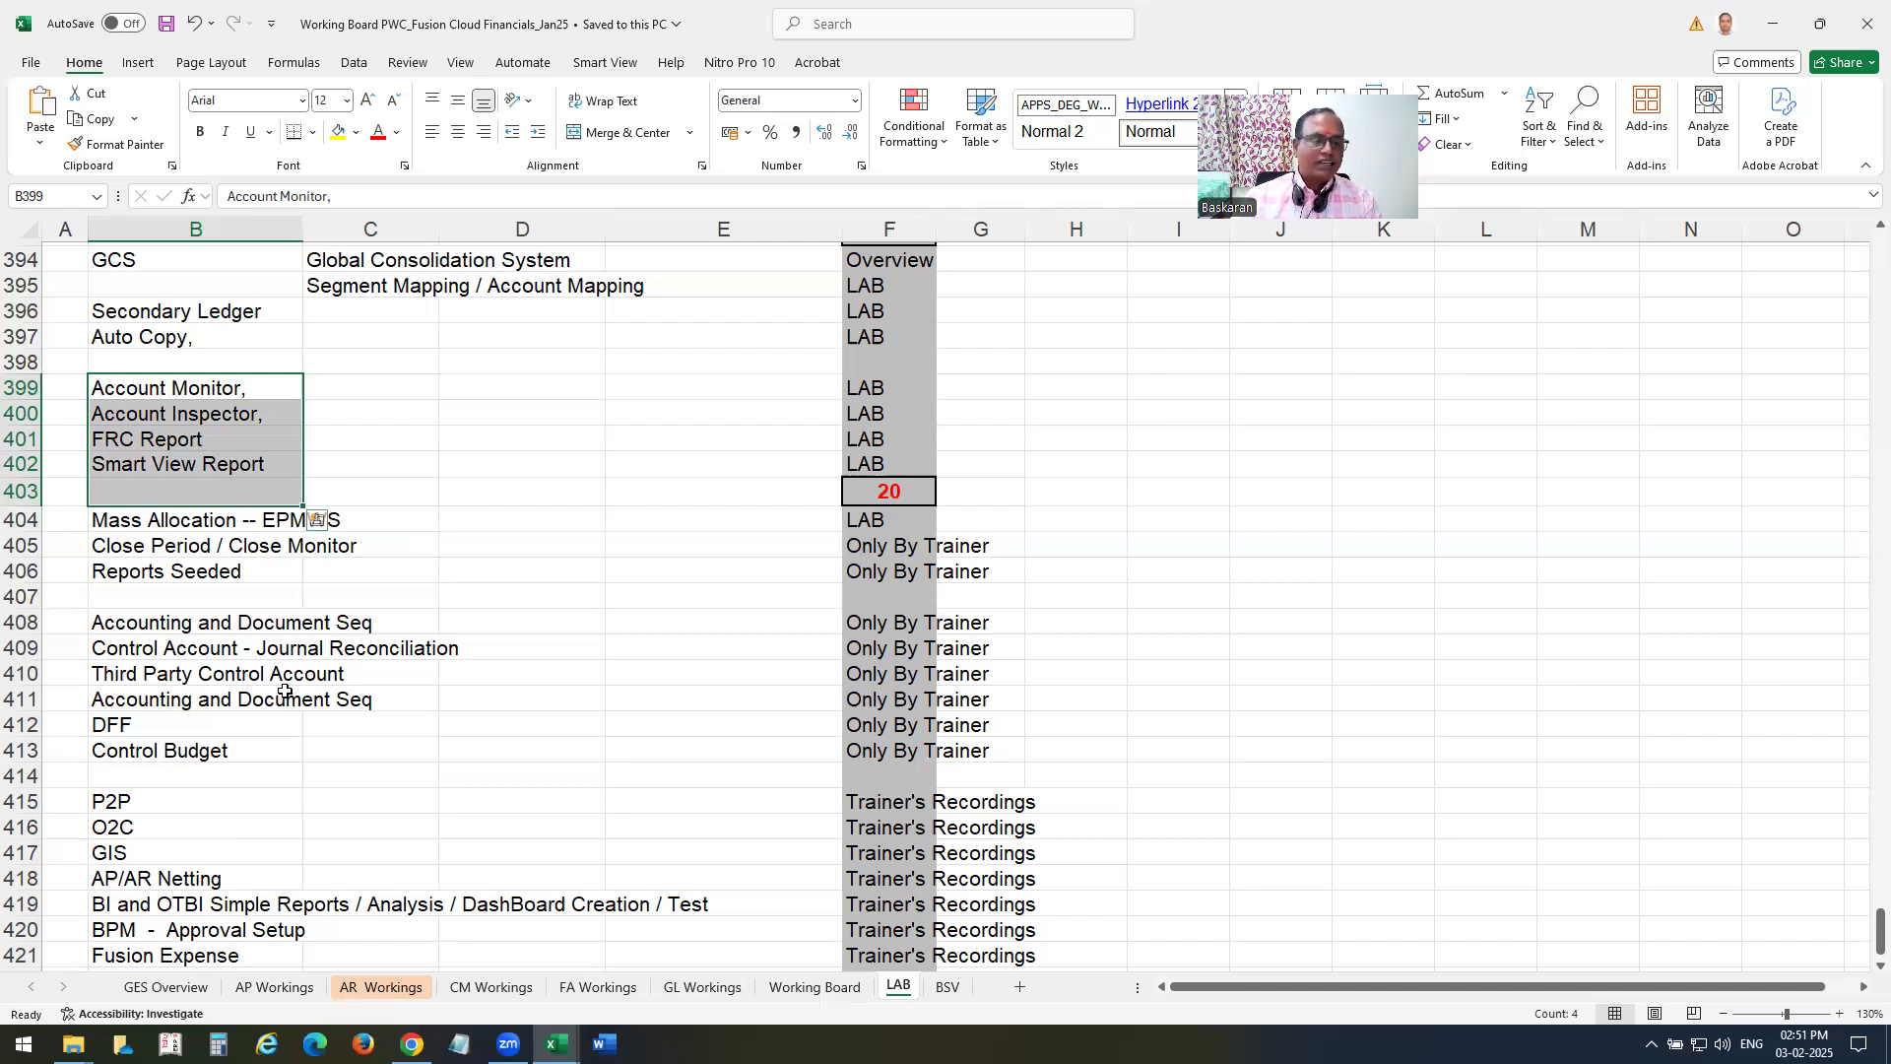
{"action": "left_click", "coordinate": [148, 520]}
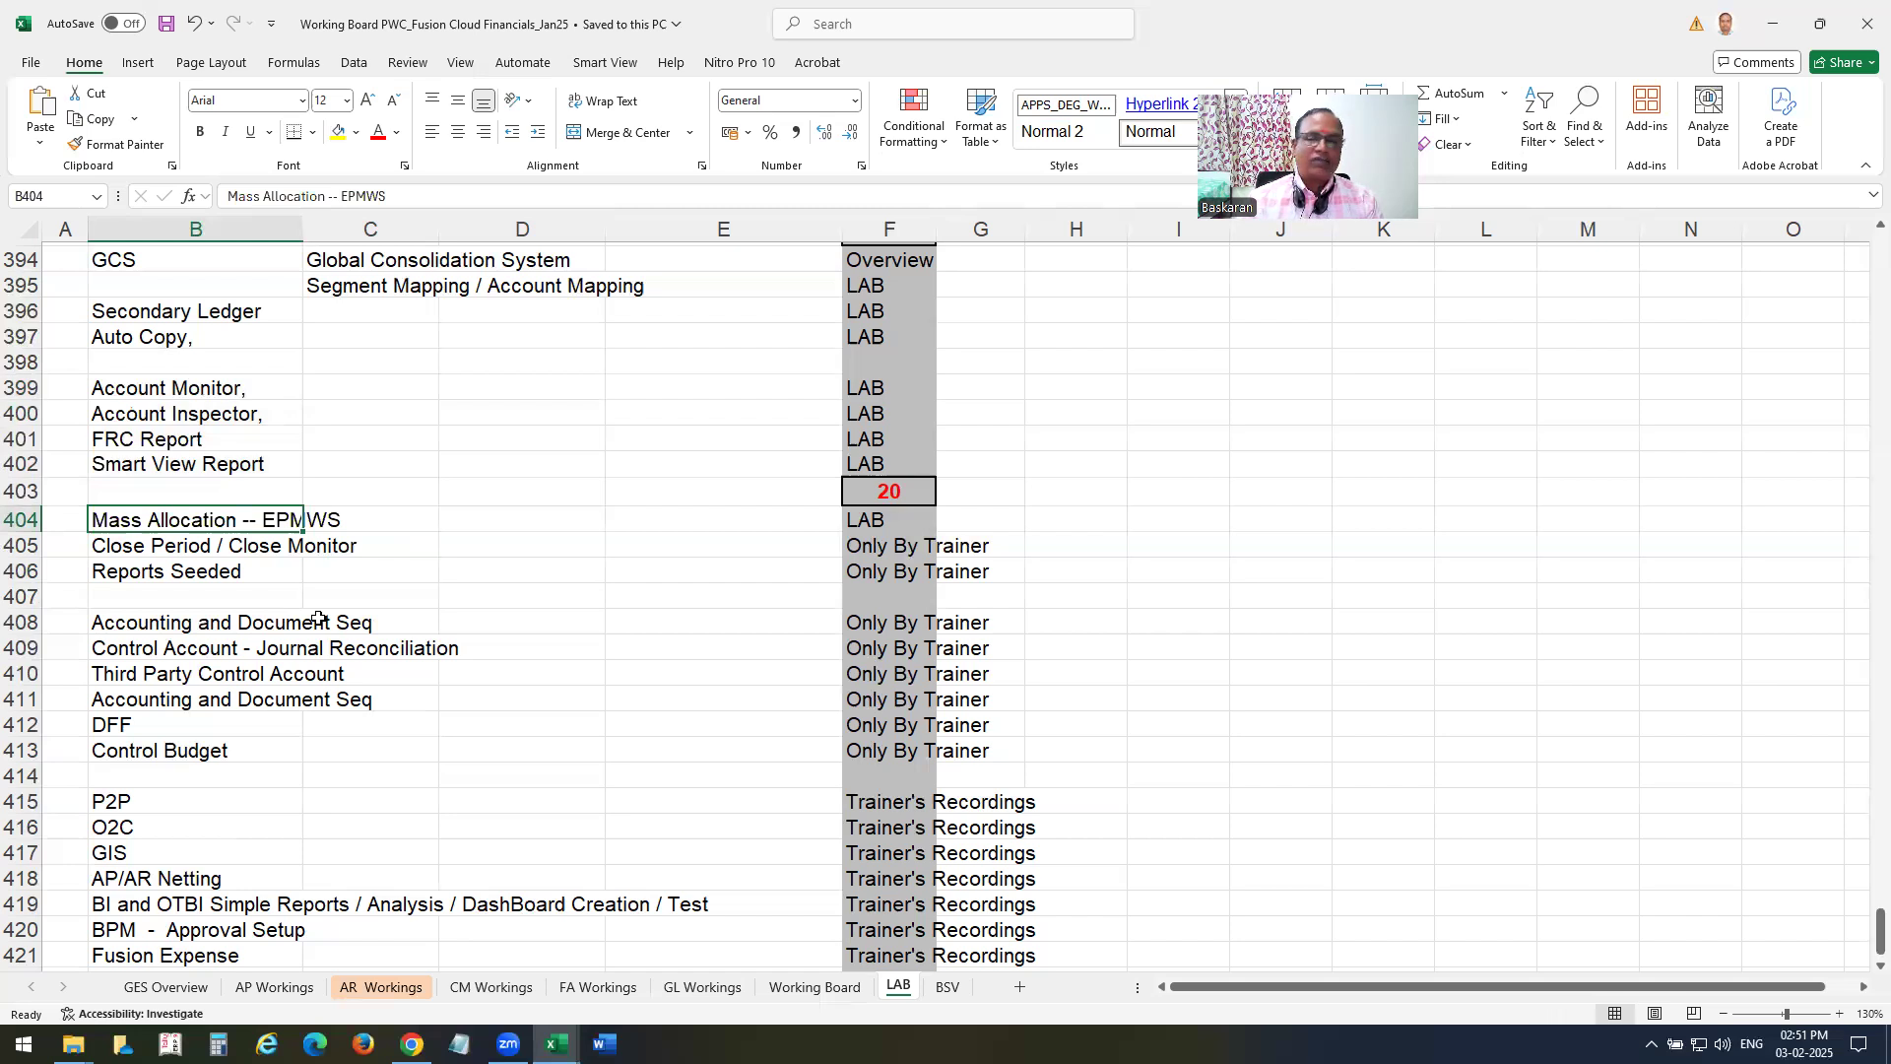
{"action": "left_click", "coordinate": [164, 551]}
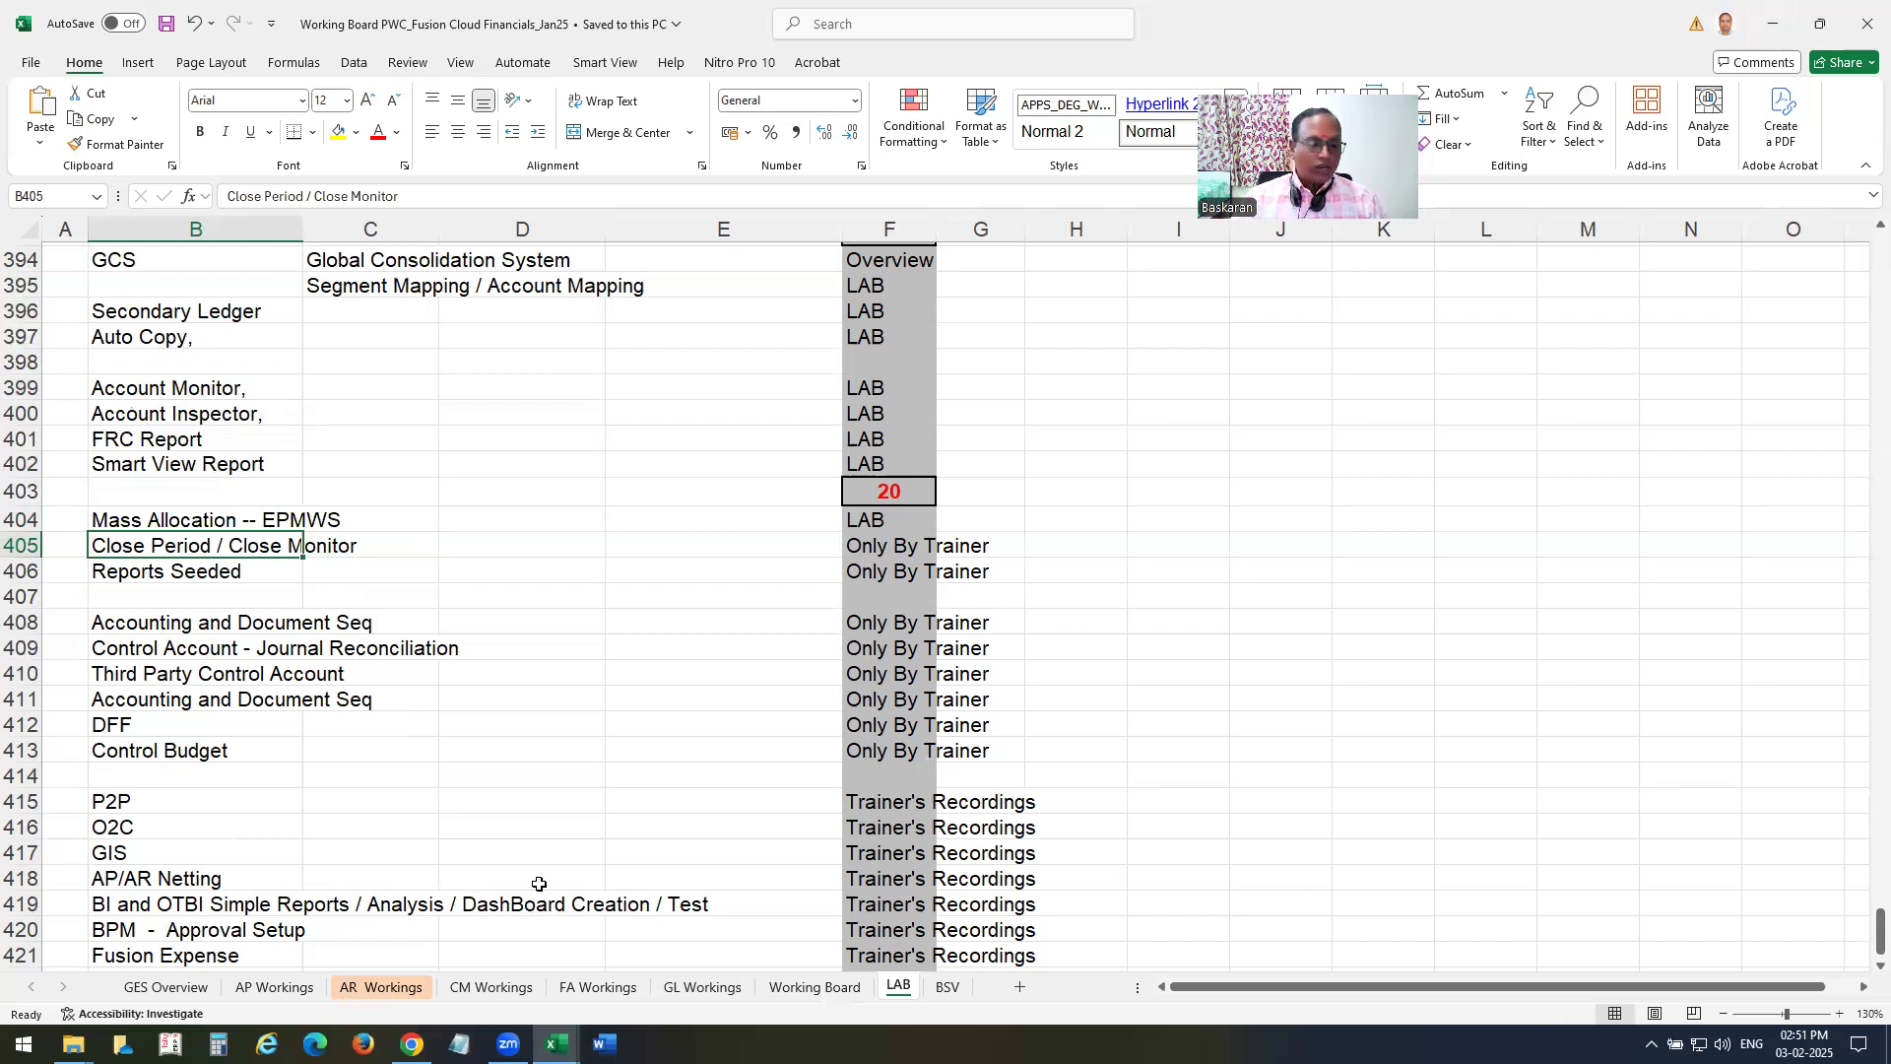
Look at the GL Workings sheet, and minimize both Excel workbooks to return to Oracle Fusion.
{"action": "left_click", "coordinate": [702, 986]}
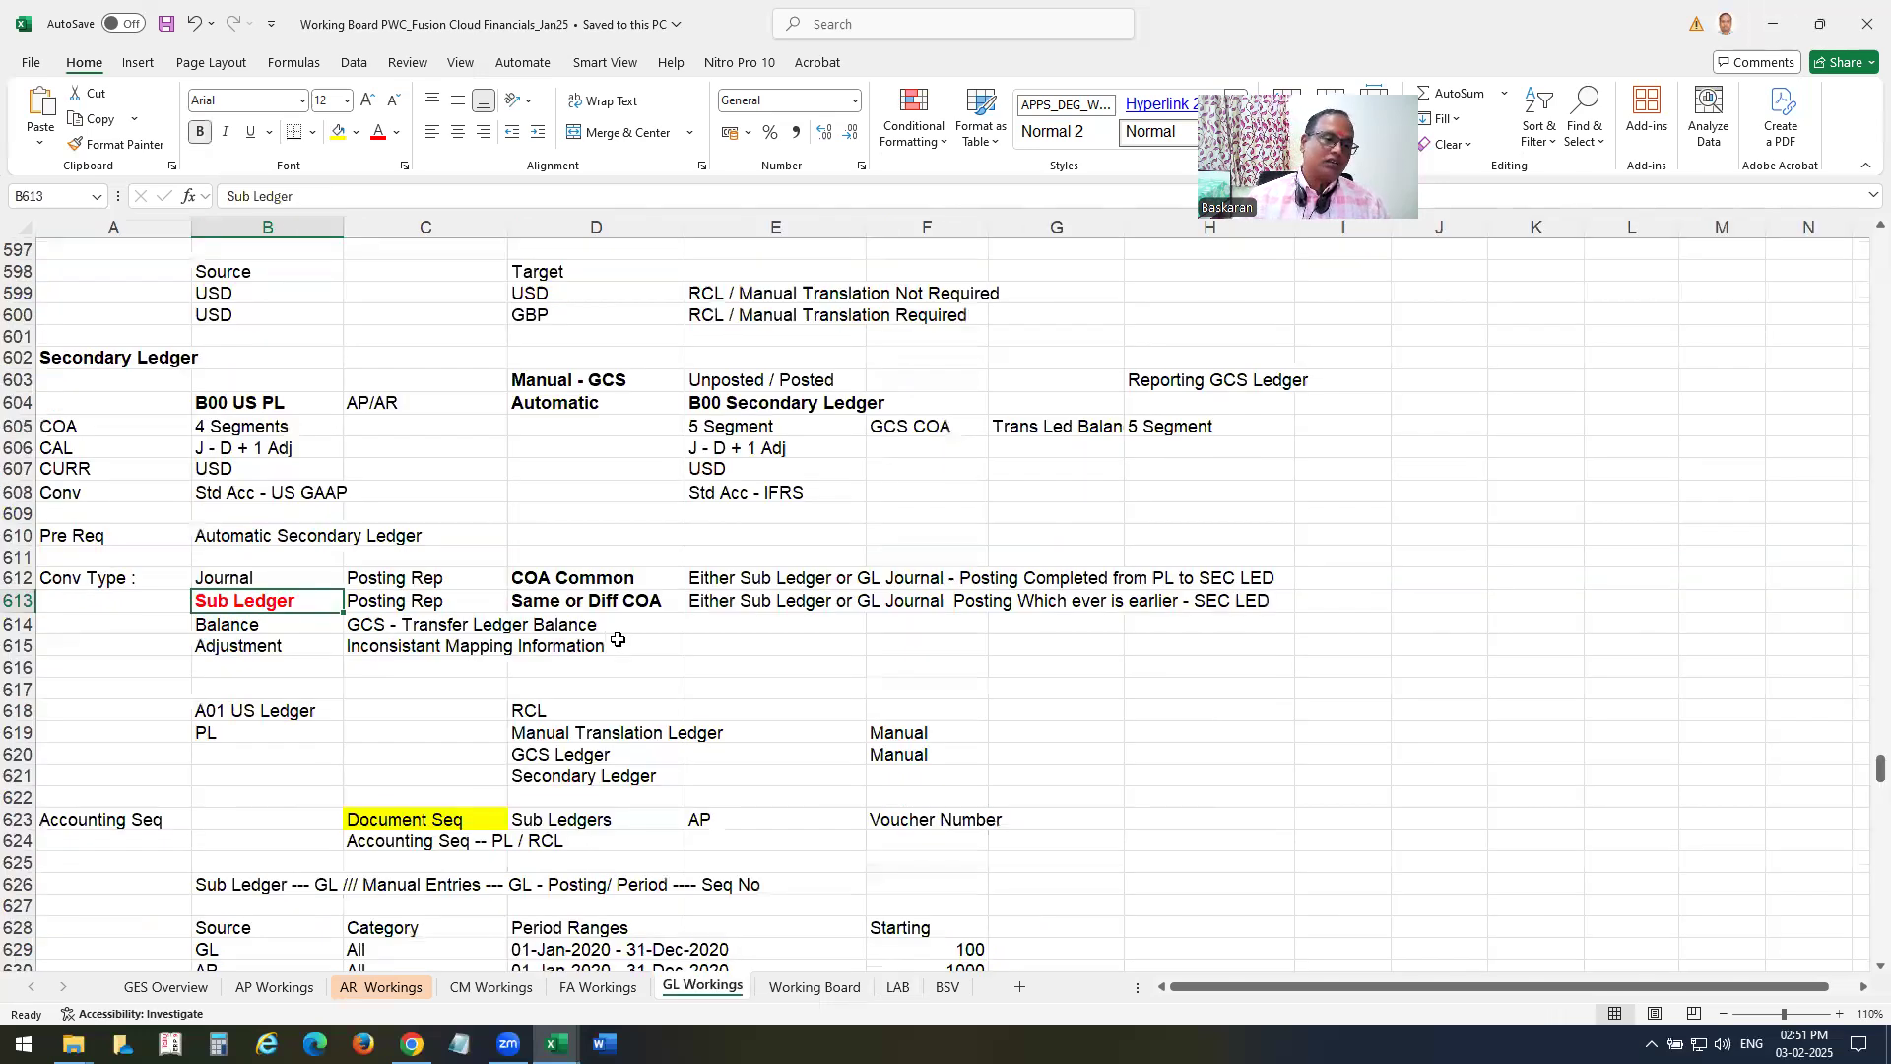
{"action": "left_click", "coordinate": [1767, 30]}
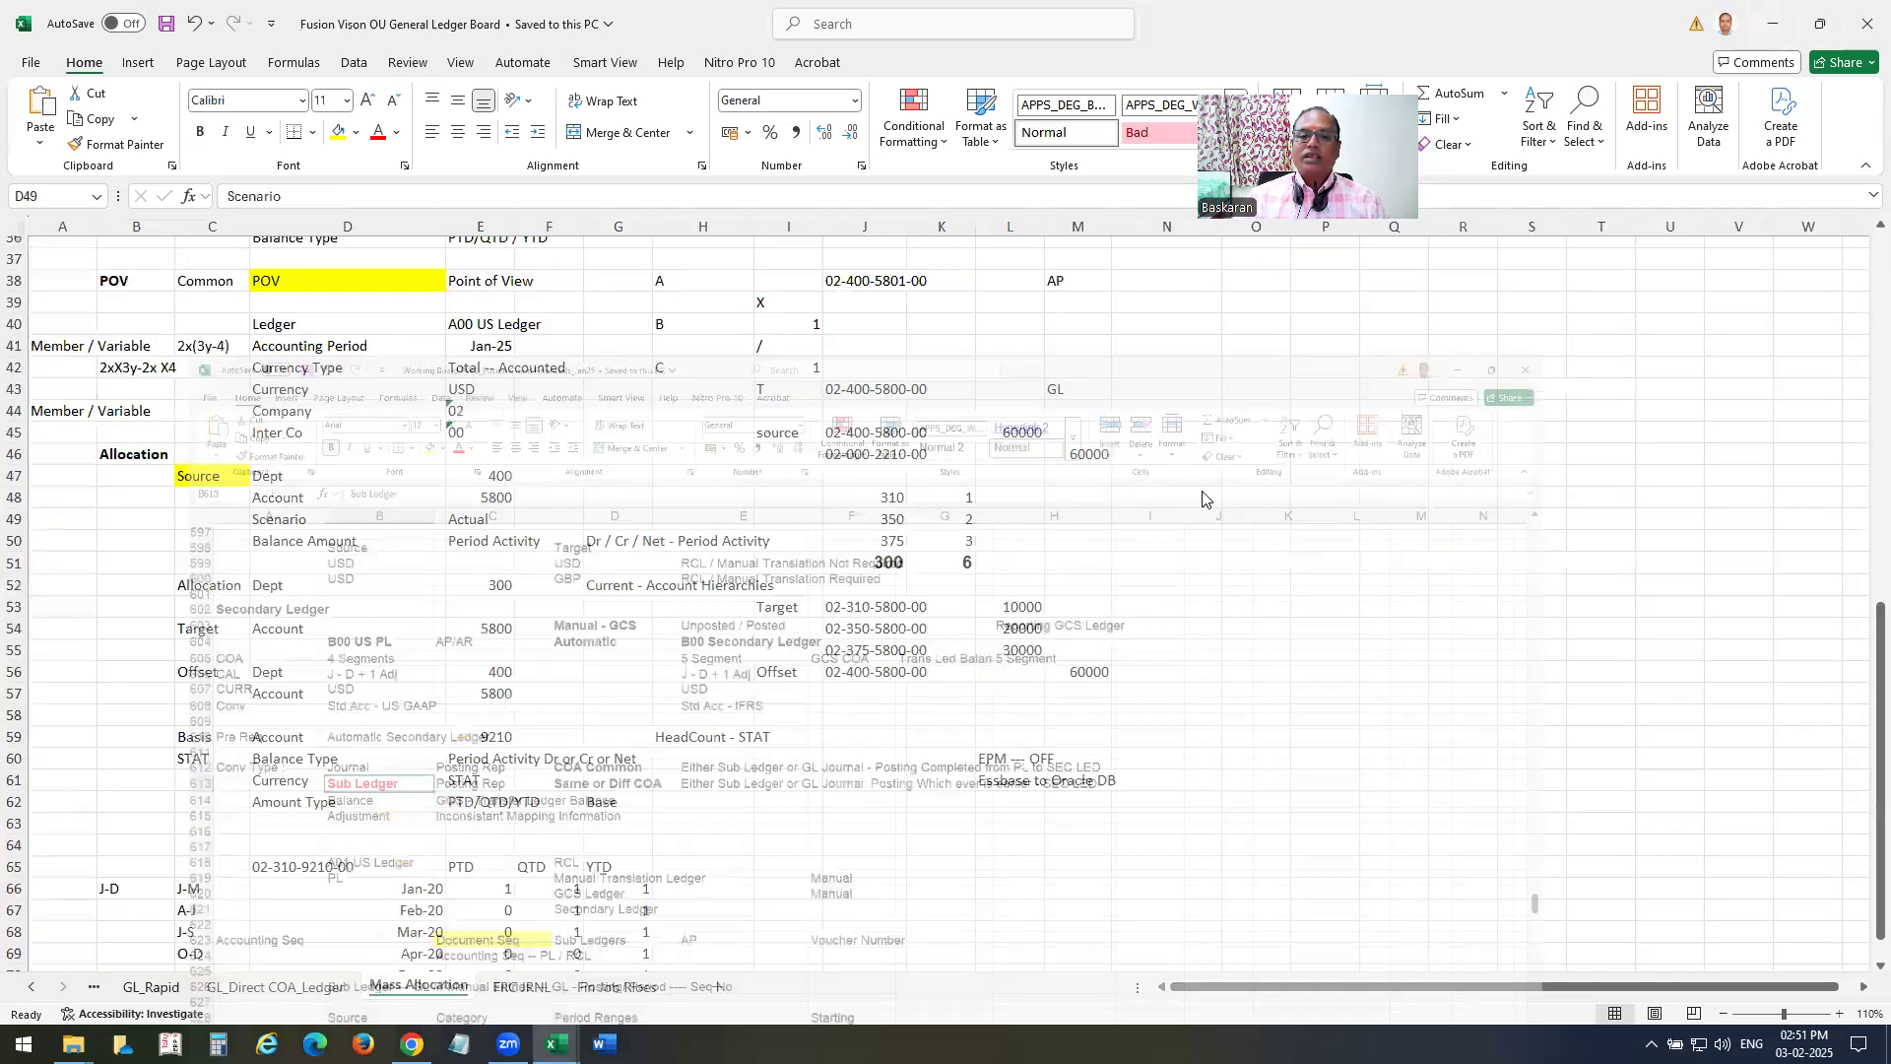
{"action": "left_click", "coordinate": [1770, 26]}
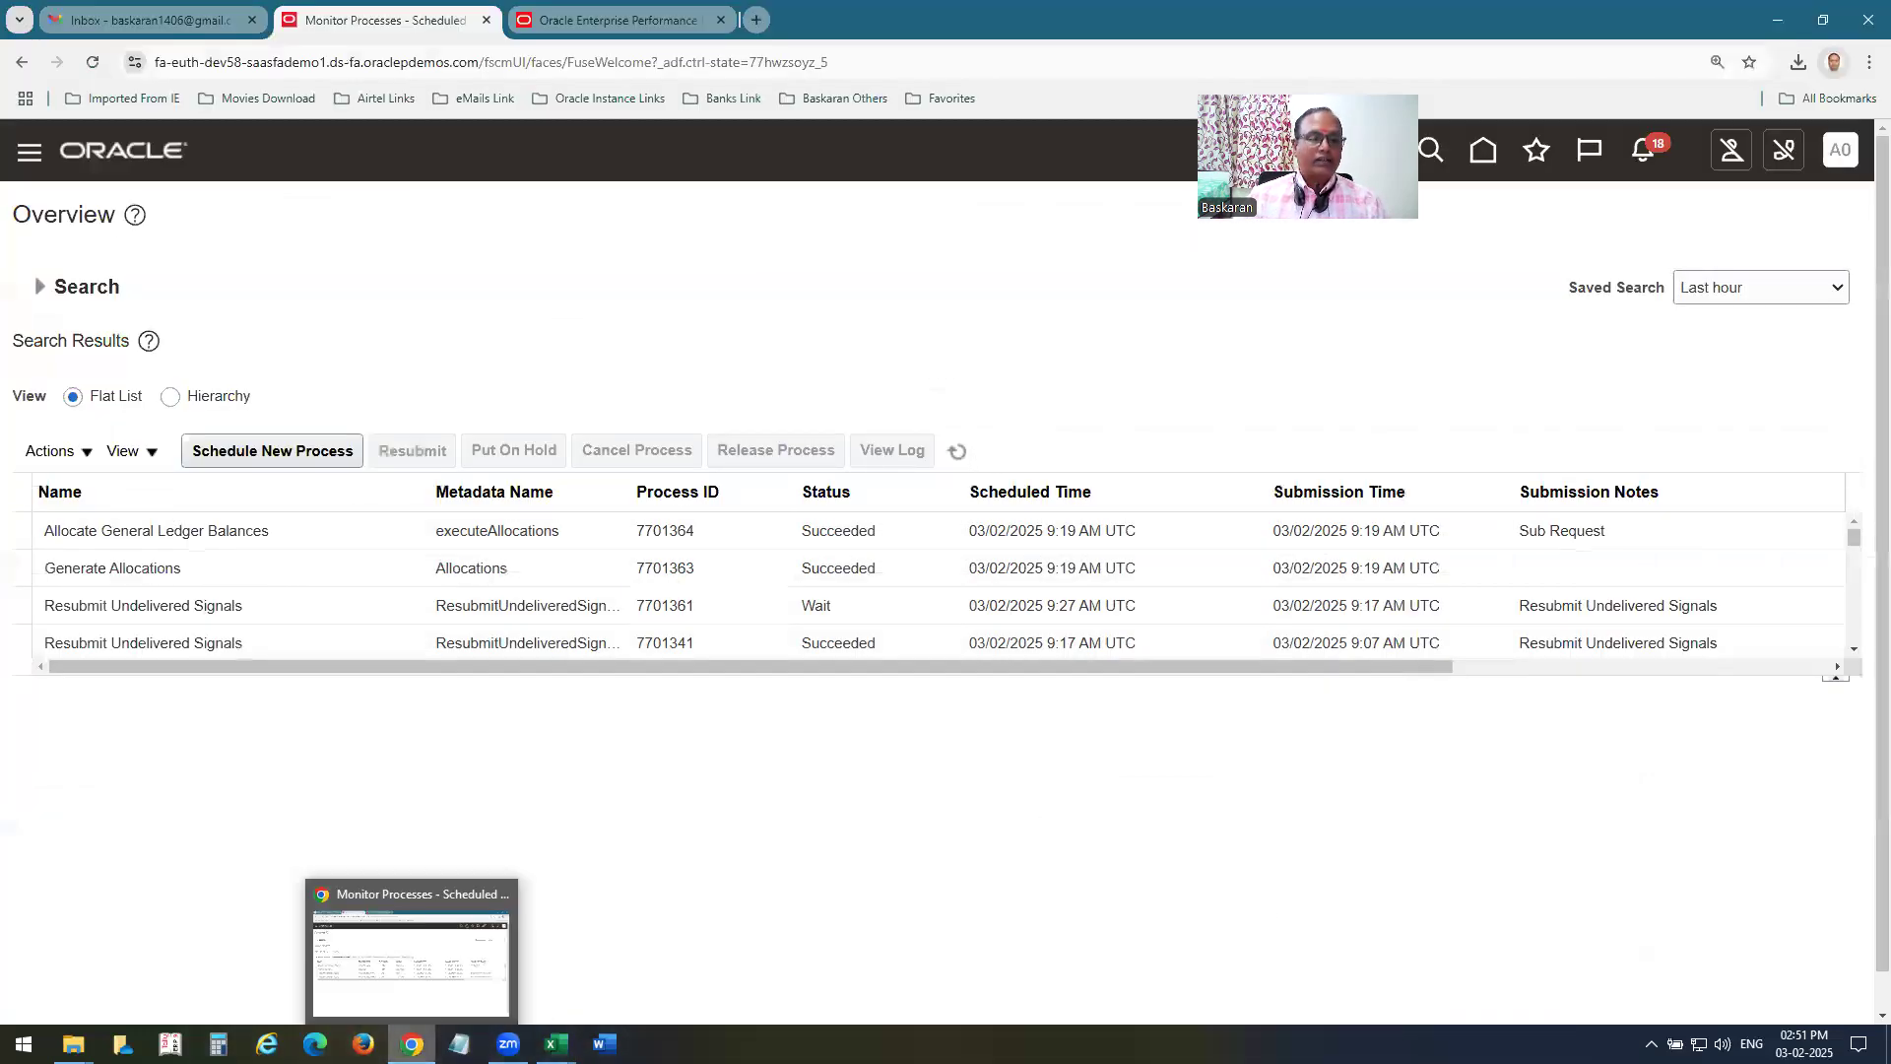
Open Close Monitor from the Period Close work area and check which ledger sets are available.
{"action": "left_click", "coordinate": [730, 585]}
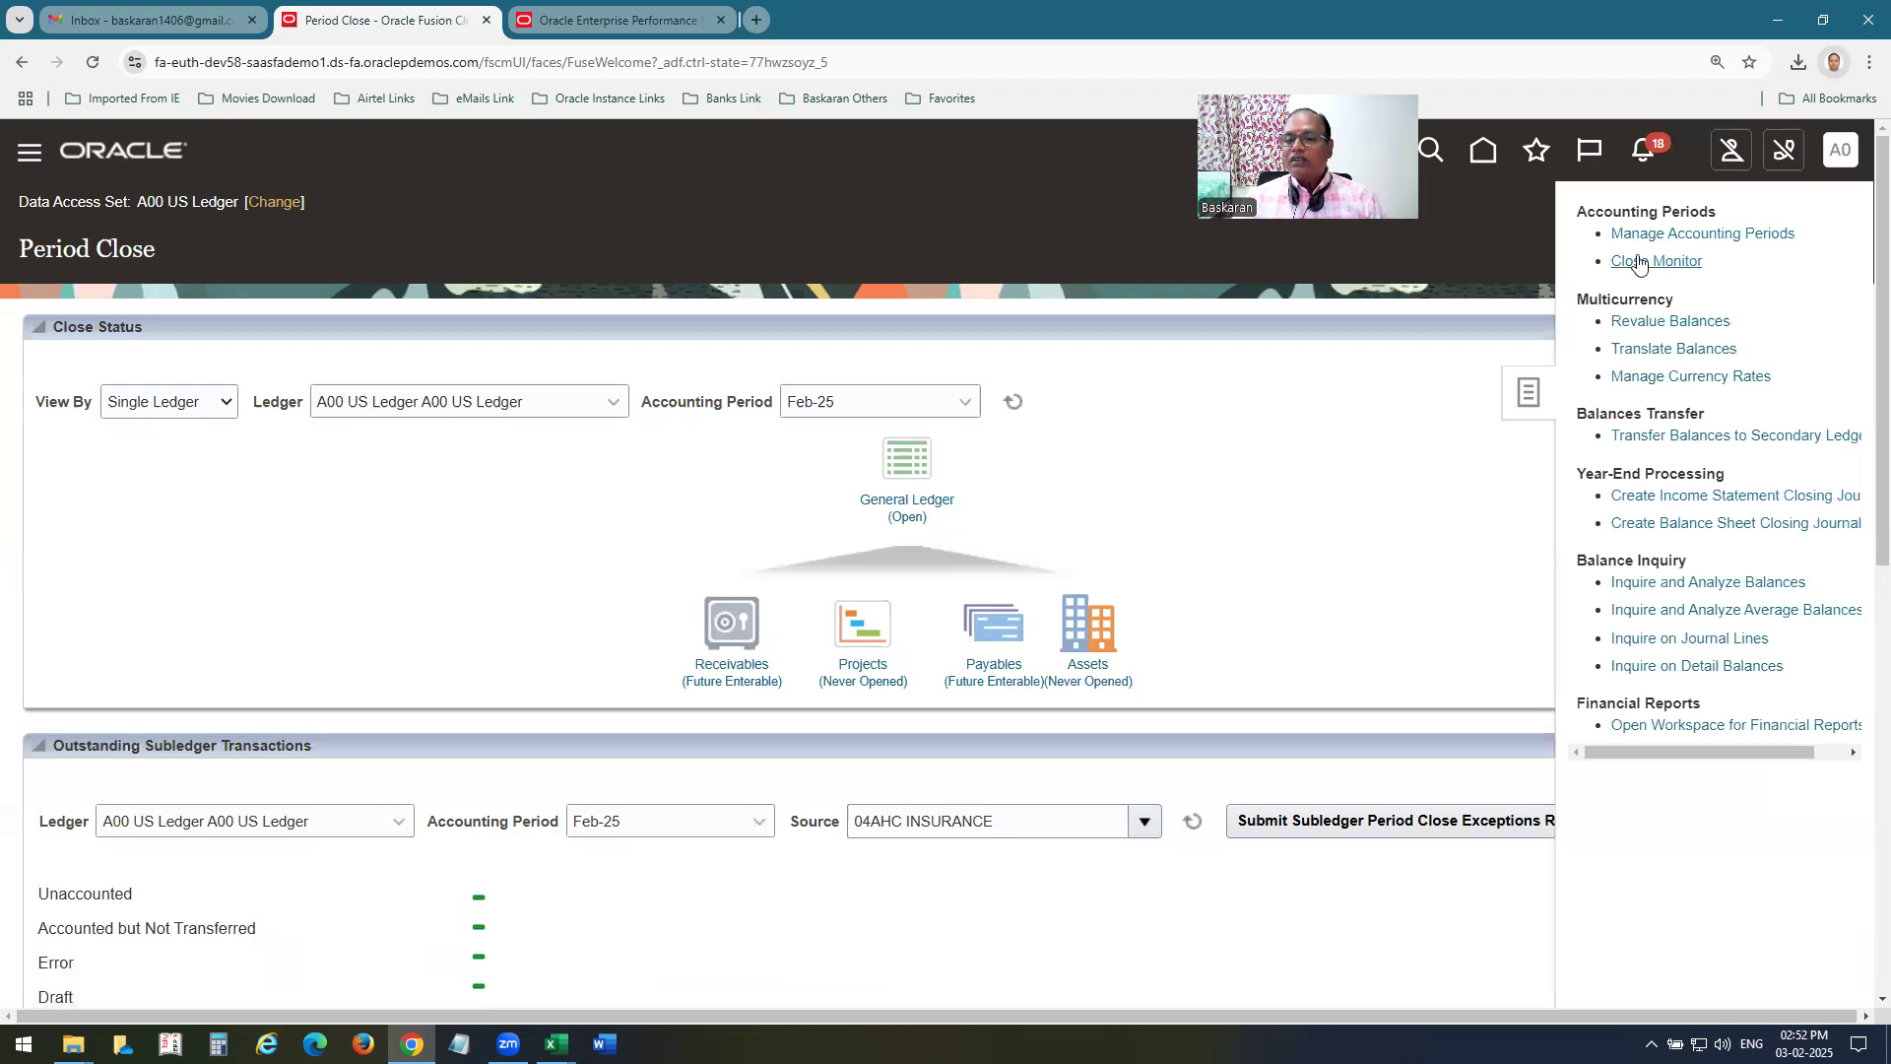
{"action": "left_click", "coordinate": [1636, 264]}
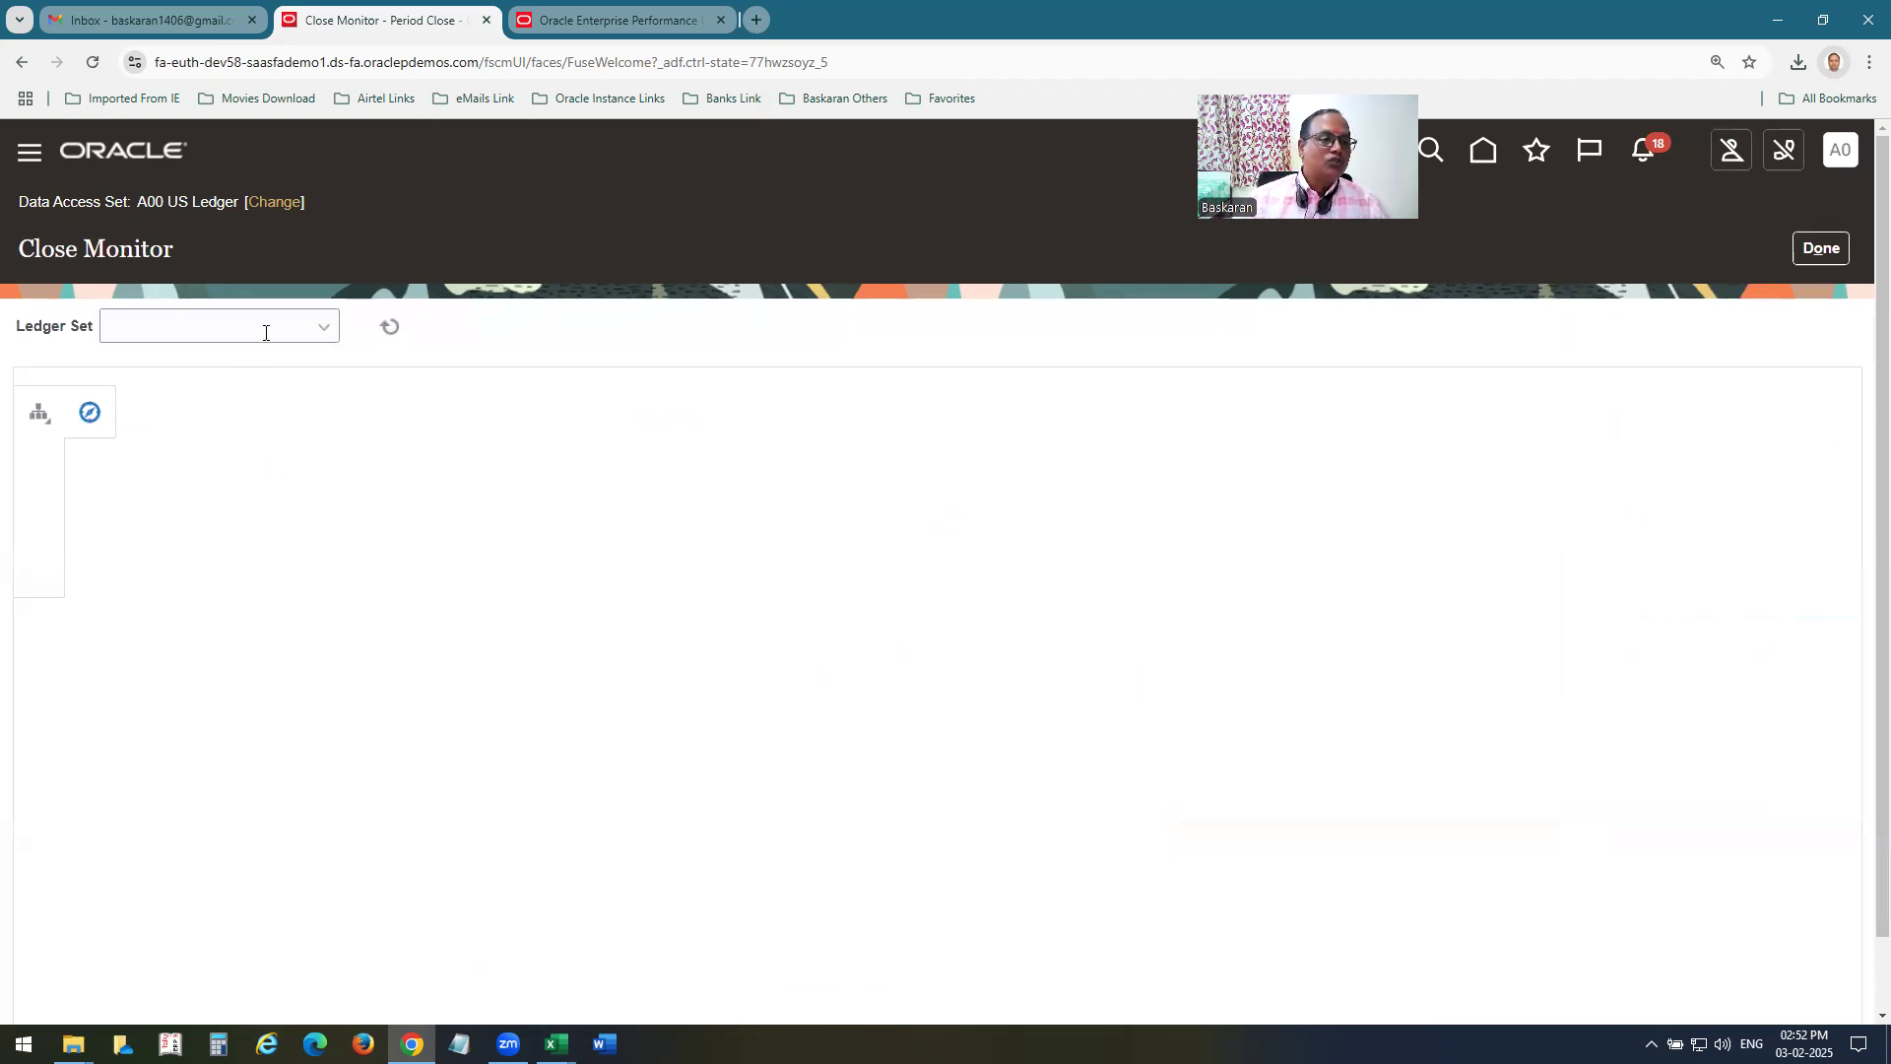
{"action": "left_click", "coordinate": [326, 331]}
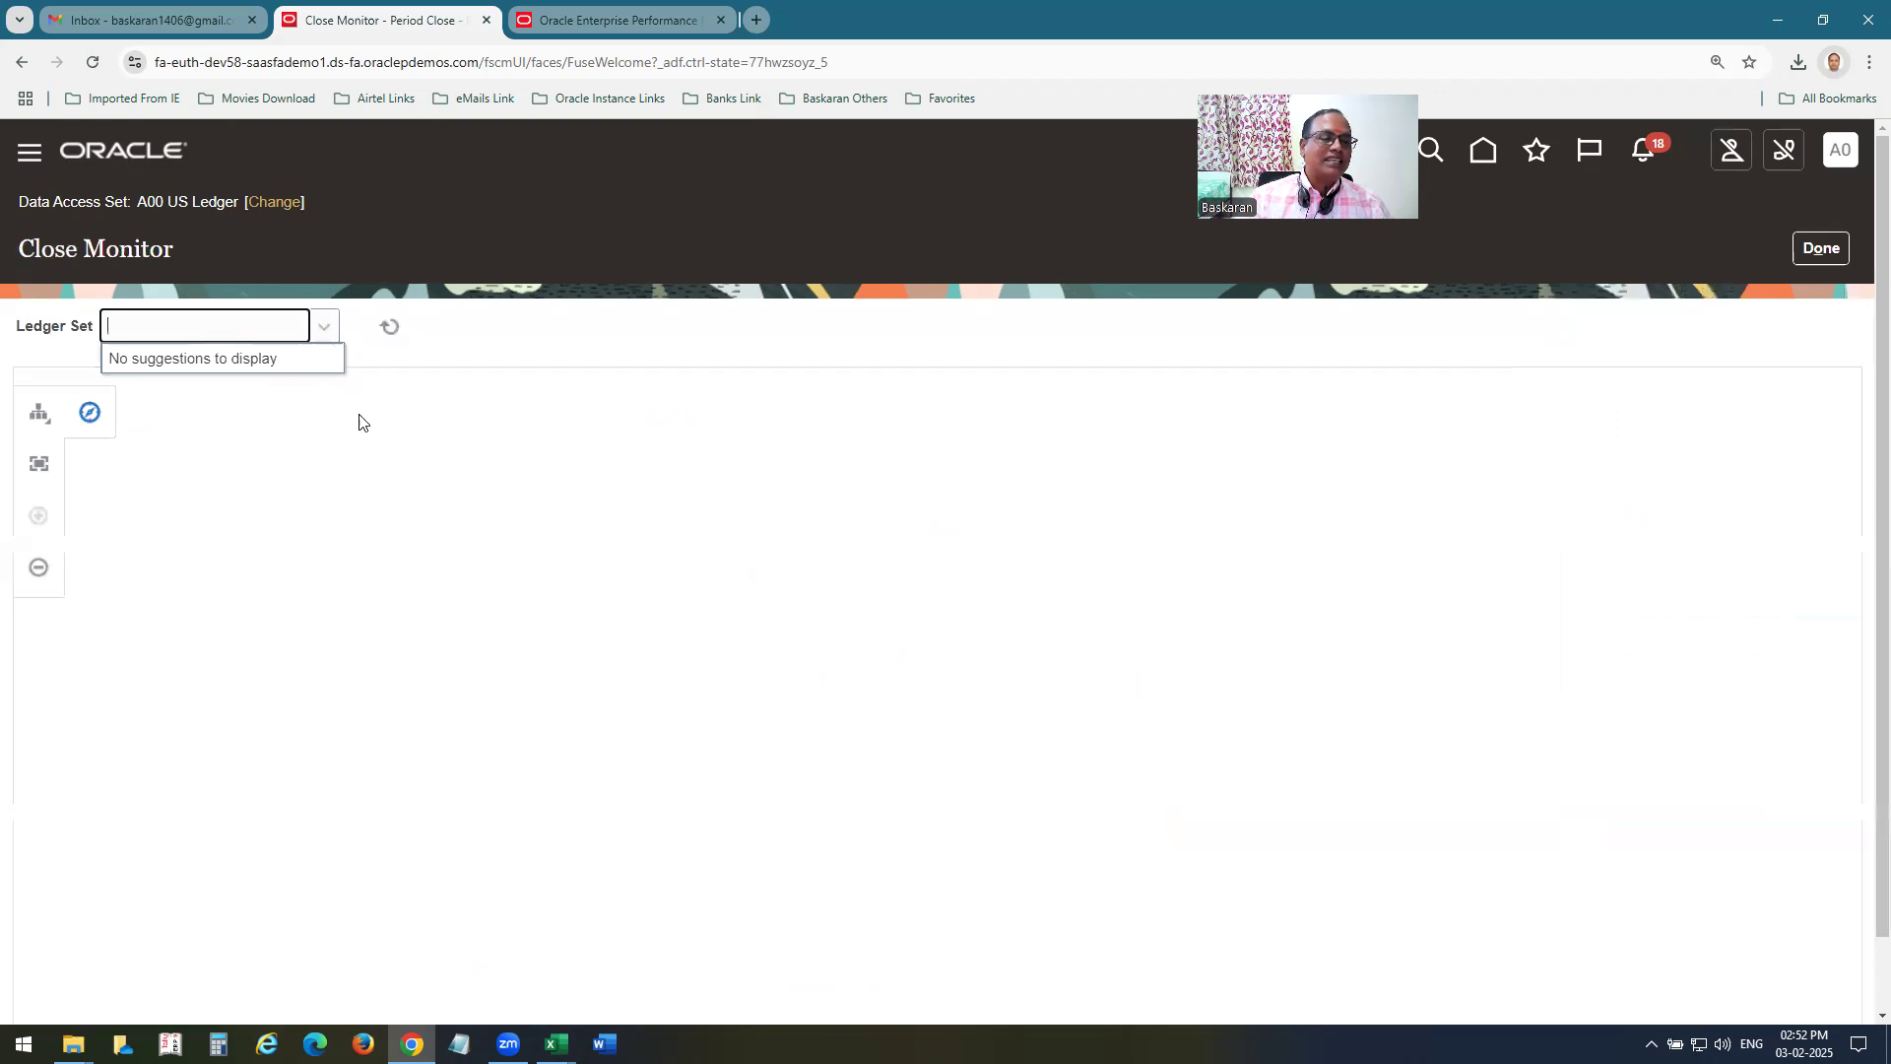
{"action": "left_click_drag", "start_coordinate": [33, 246], "coordinate": [185, 244]}
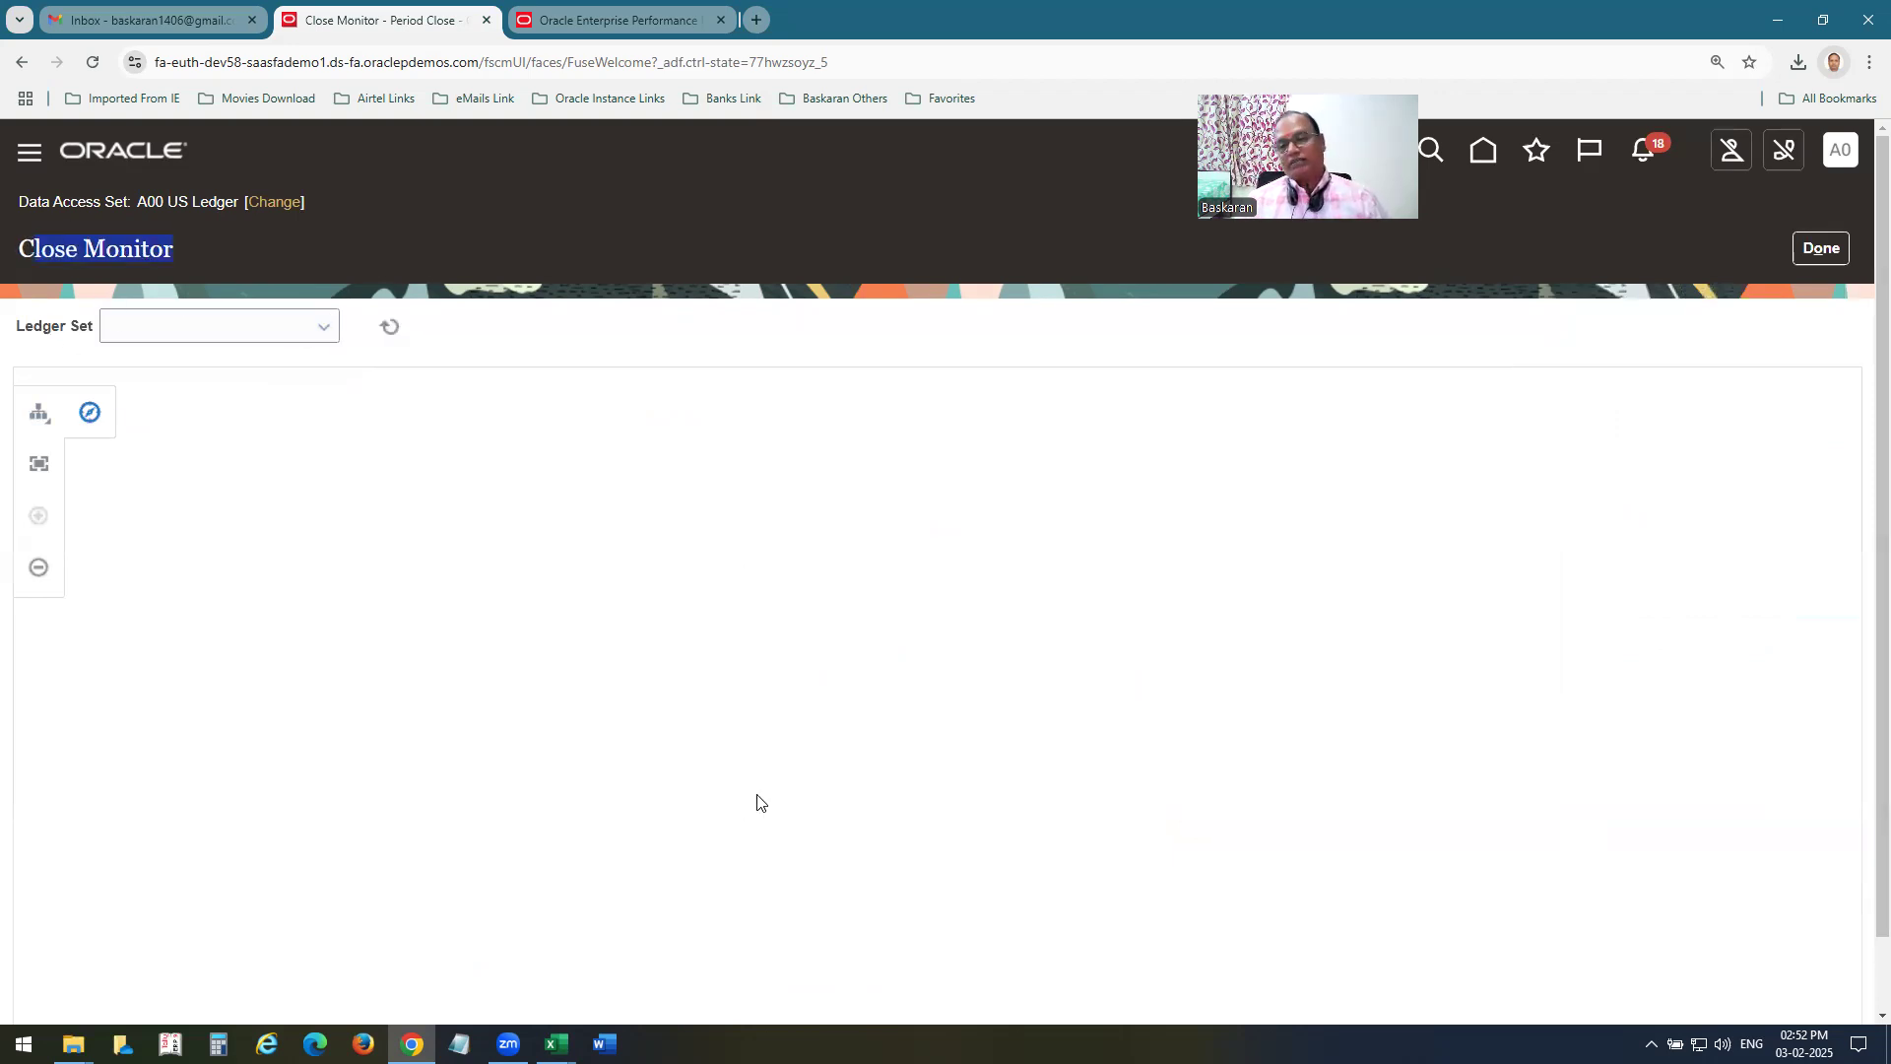
Change the data access set to A00 Ledger Set_US_UK_PL and open Close Monitor again from Period Close.
{"action": "left_click", "coordinate": [275, 202]}
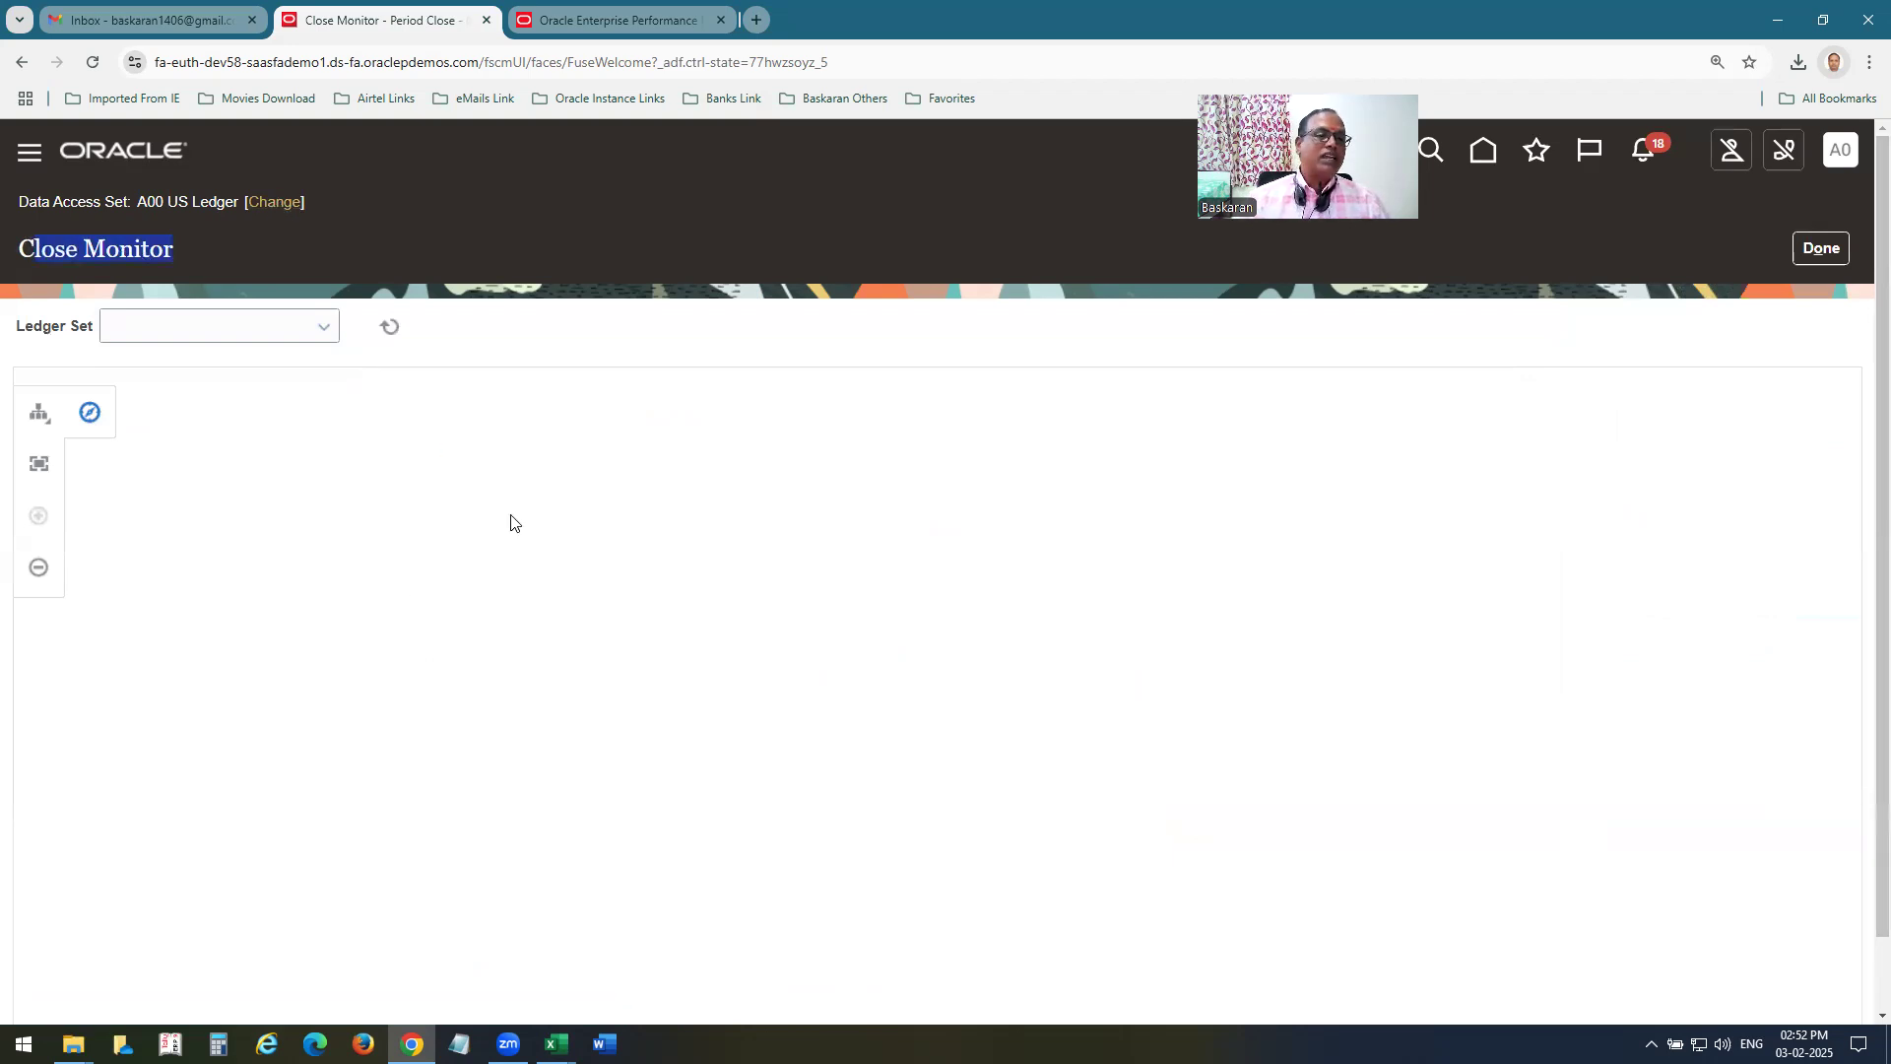
{"action": "left_click", "coordinate": [967, 580]}
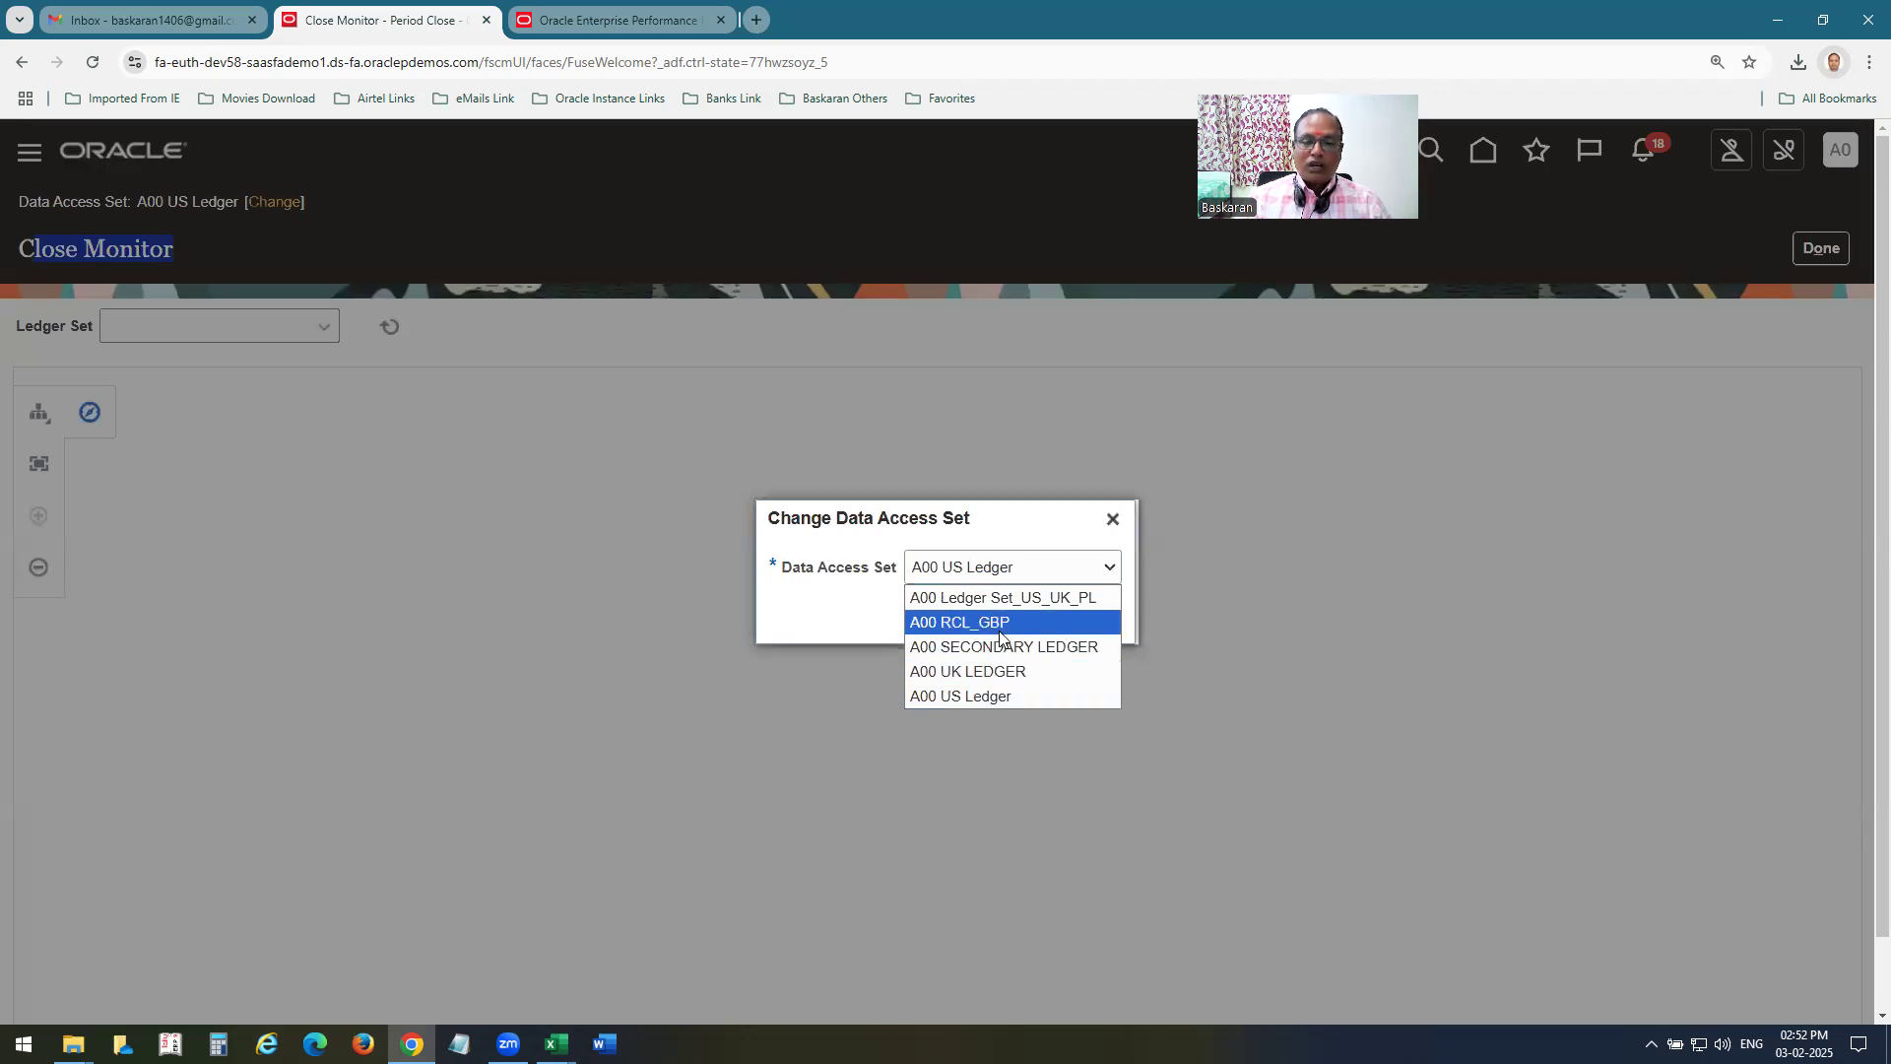
{"action": "left_click", "coordinate": [1005, 598]}
{"action": "left_click", "coordinate": [1029, 615]}
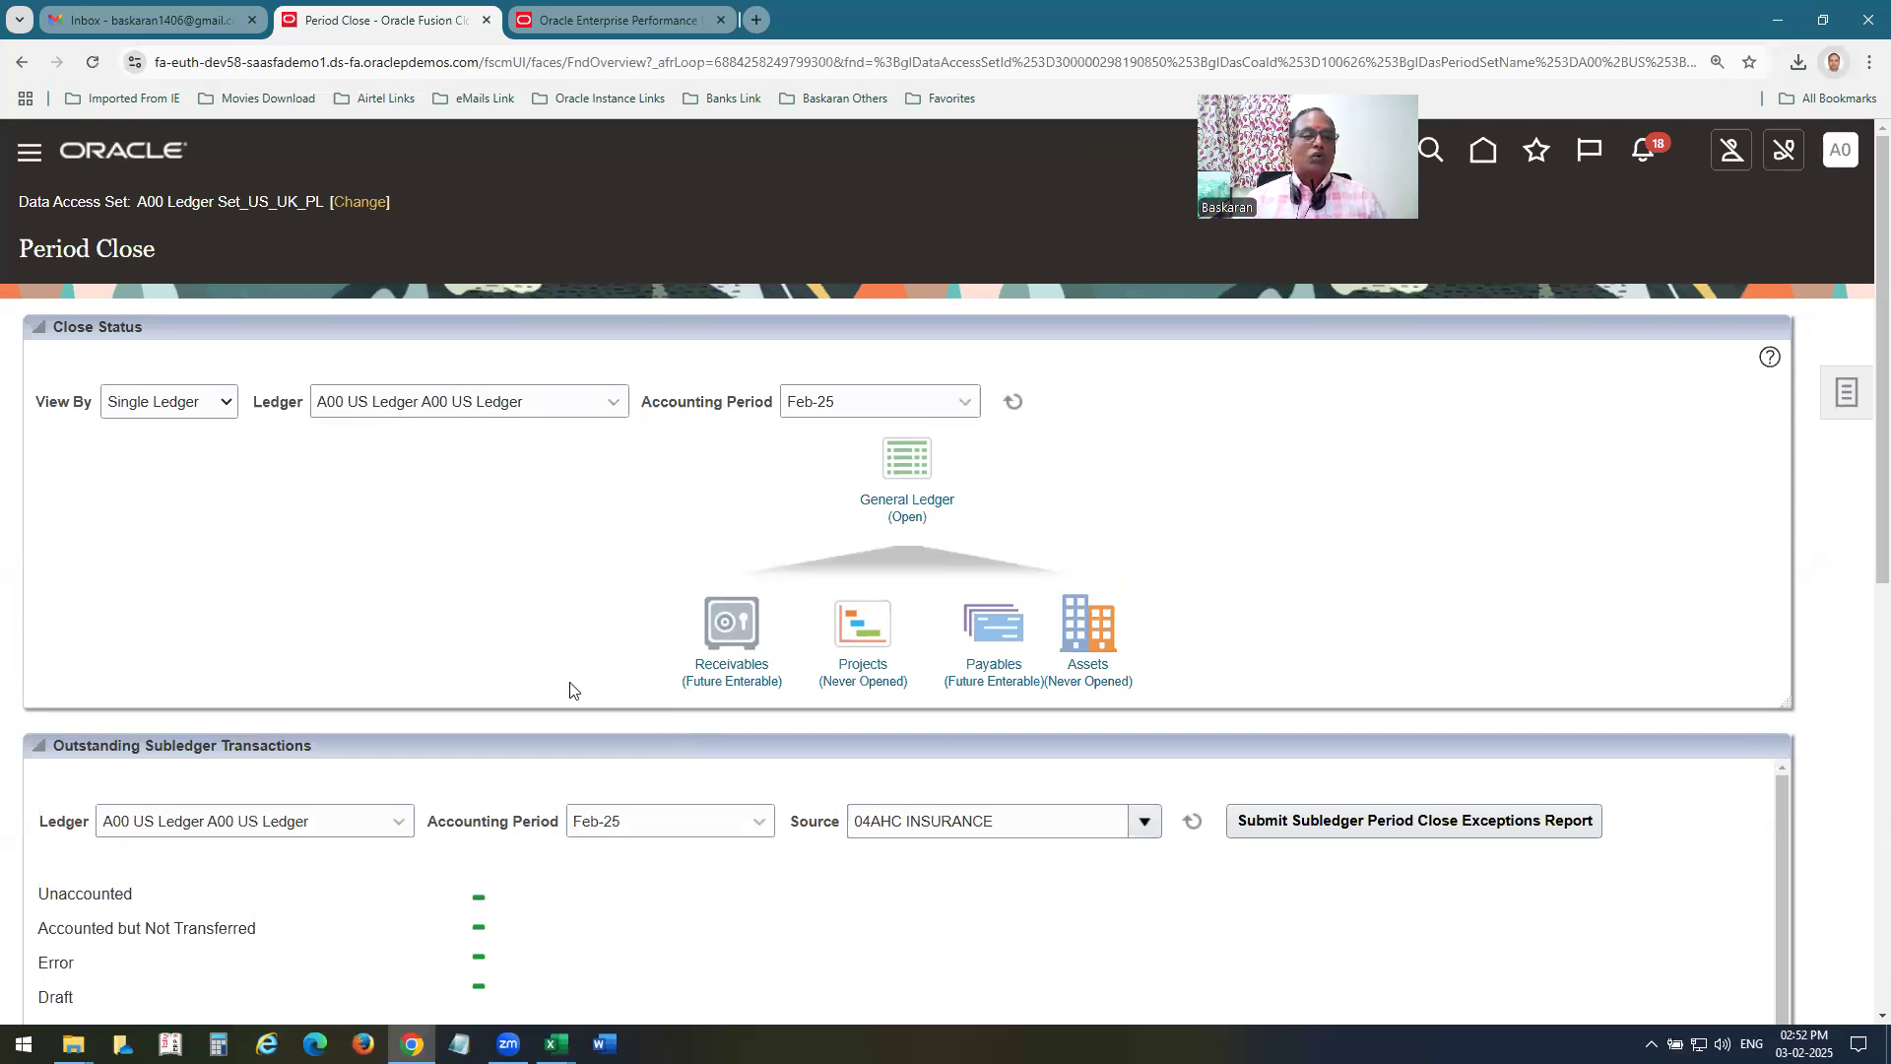
{"action": "left_click", "coordinate": [1824, 406]}
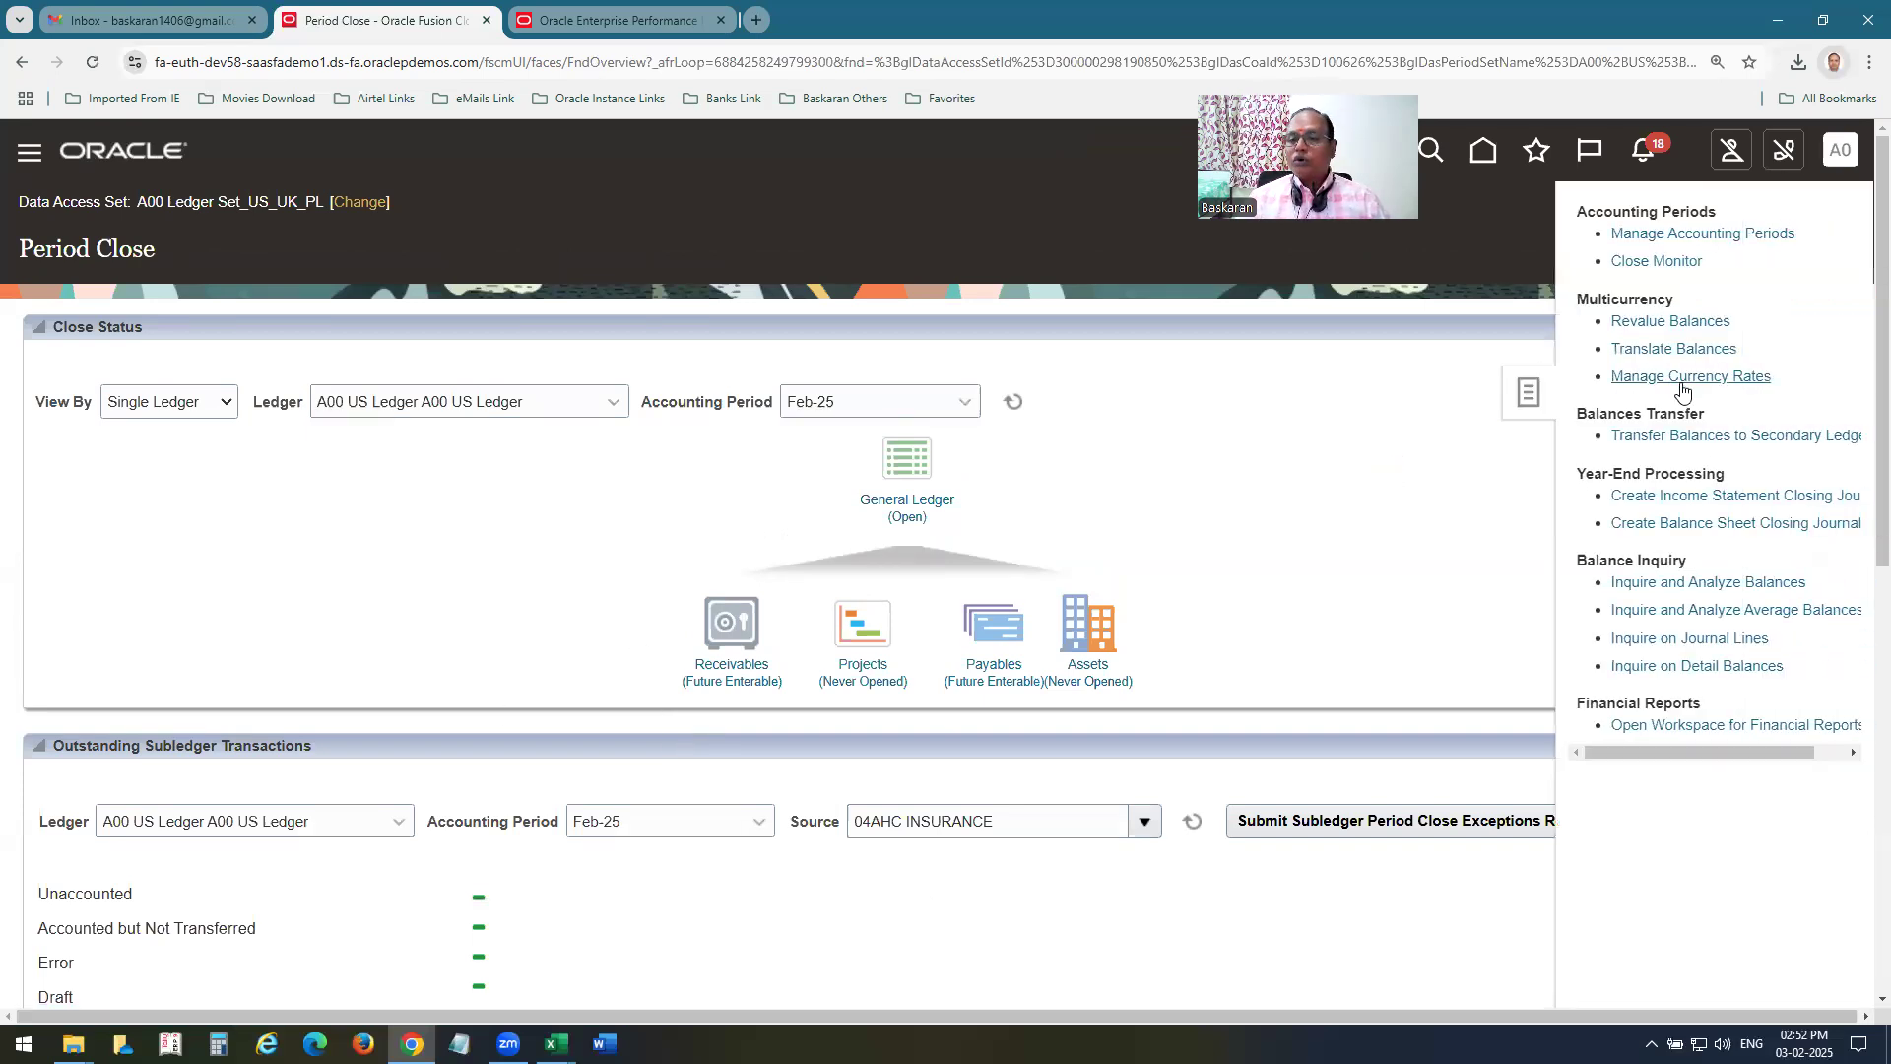
{"action": "left_click", "coordinate": [1688, 266]}
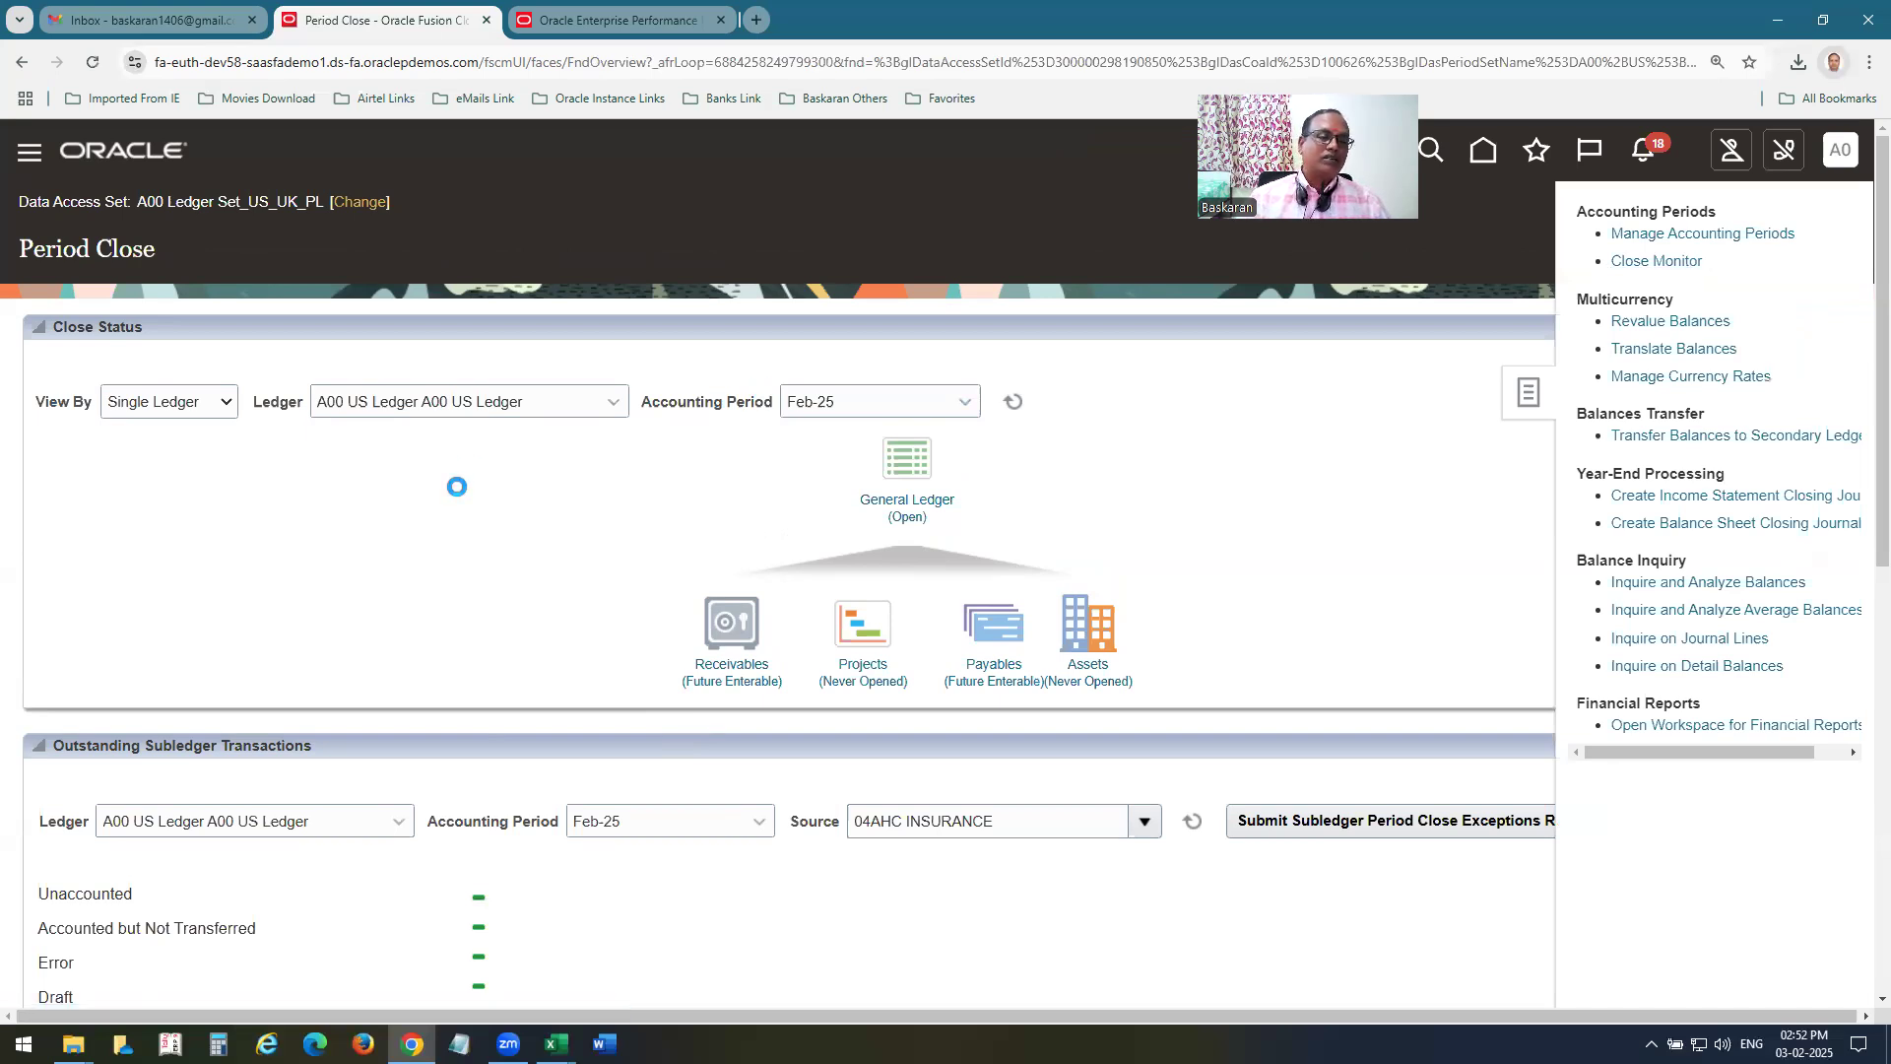
Set Close Monitor to ledger set A00 Ledger Set_US_UK_PL, accounting period Jan-25 and currency USD US Dollar.
{"action": "left_click", "coordinate": [325, 328]}
{"action": "left_click", "coordinate": [225, 382]}
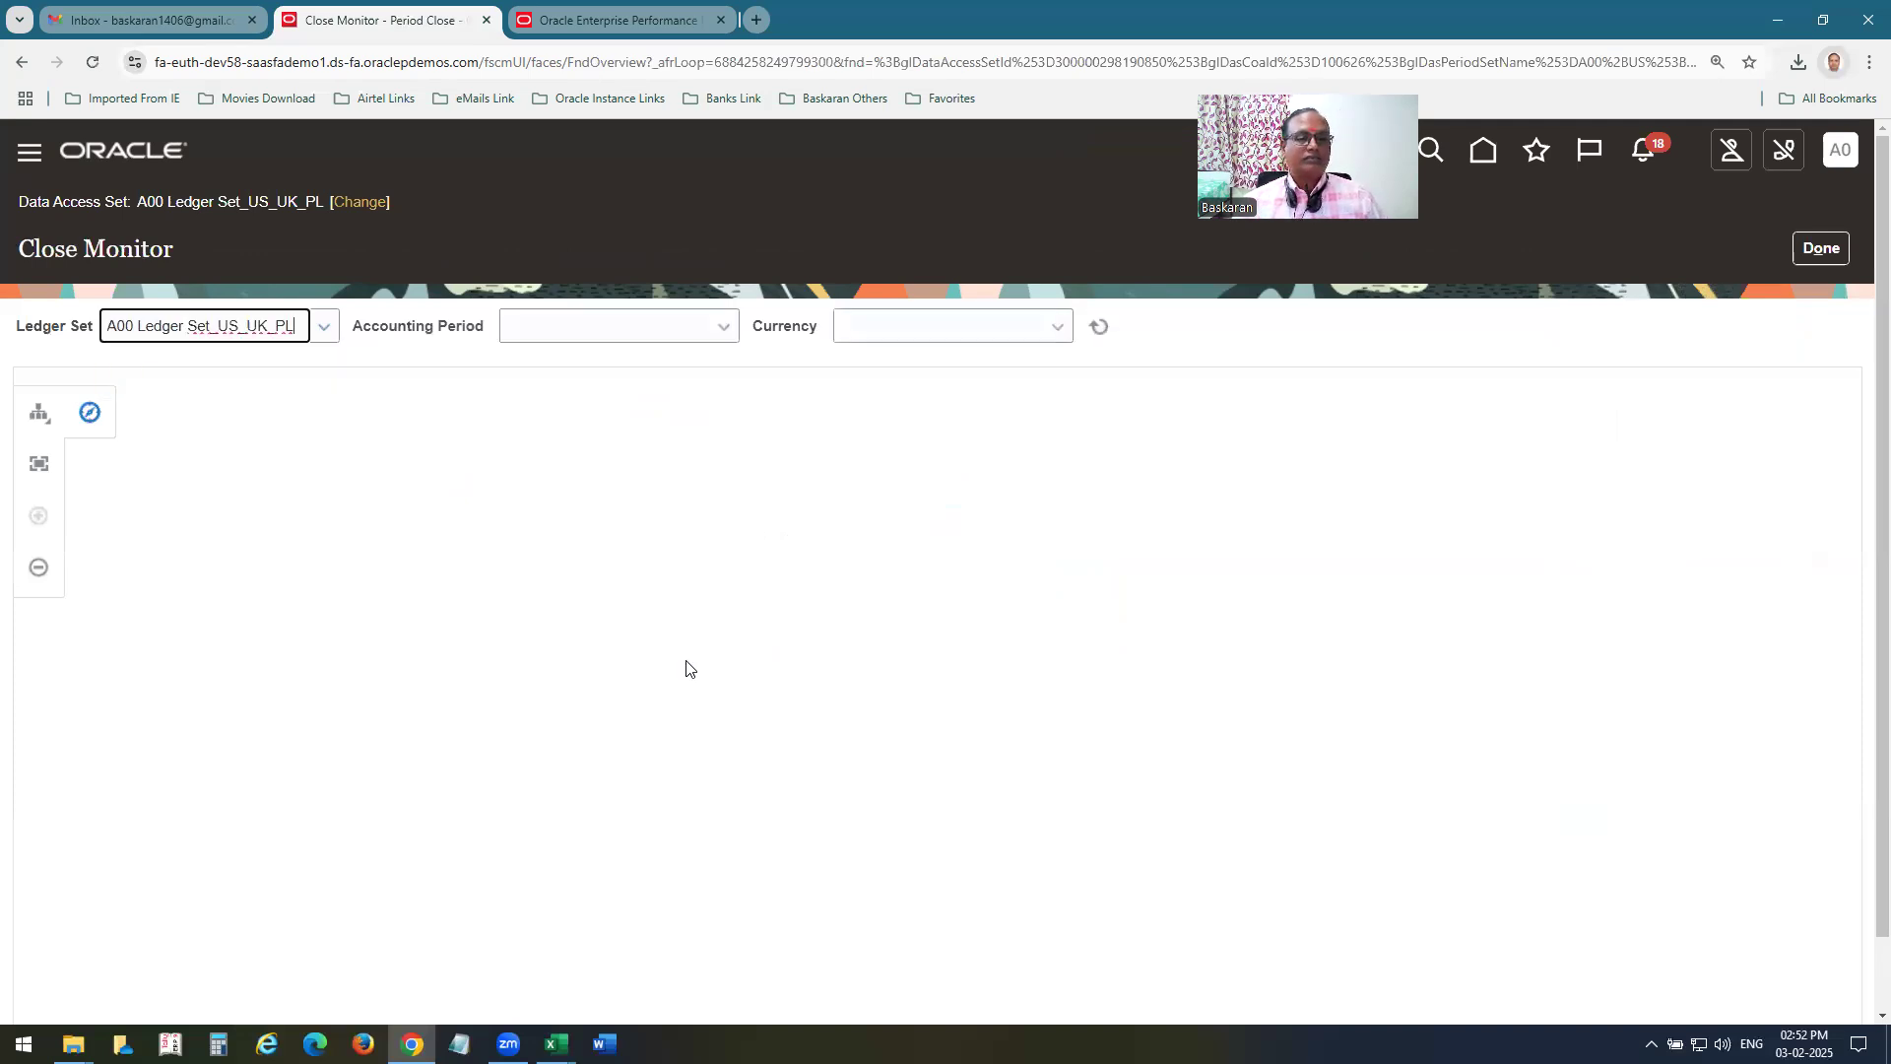
{"action": "left_click", "coordinate": [723, 329]}
{"action": "scroll", "coordinate": [567, 630], "scroll_direction": "down", "scroll_amount": 2}
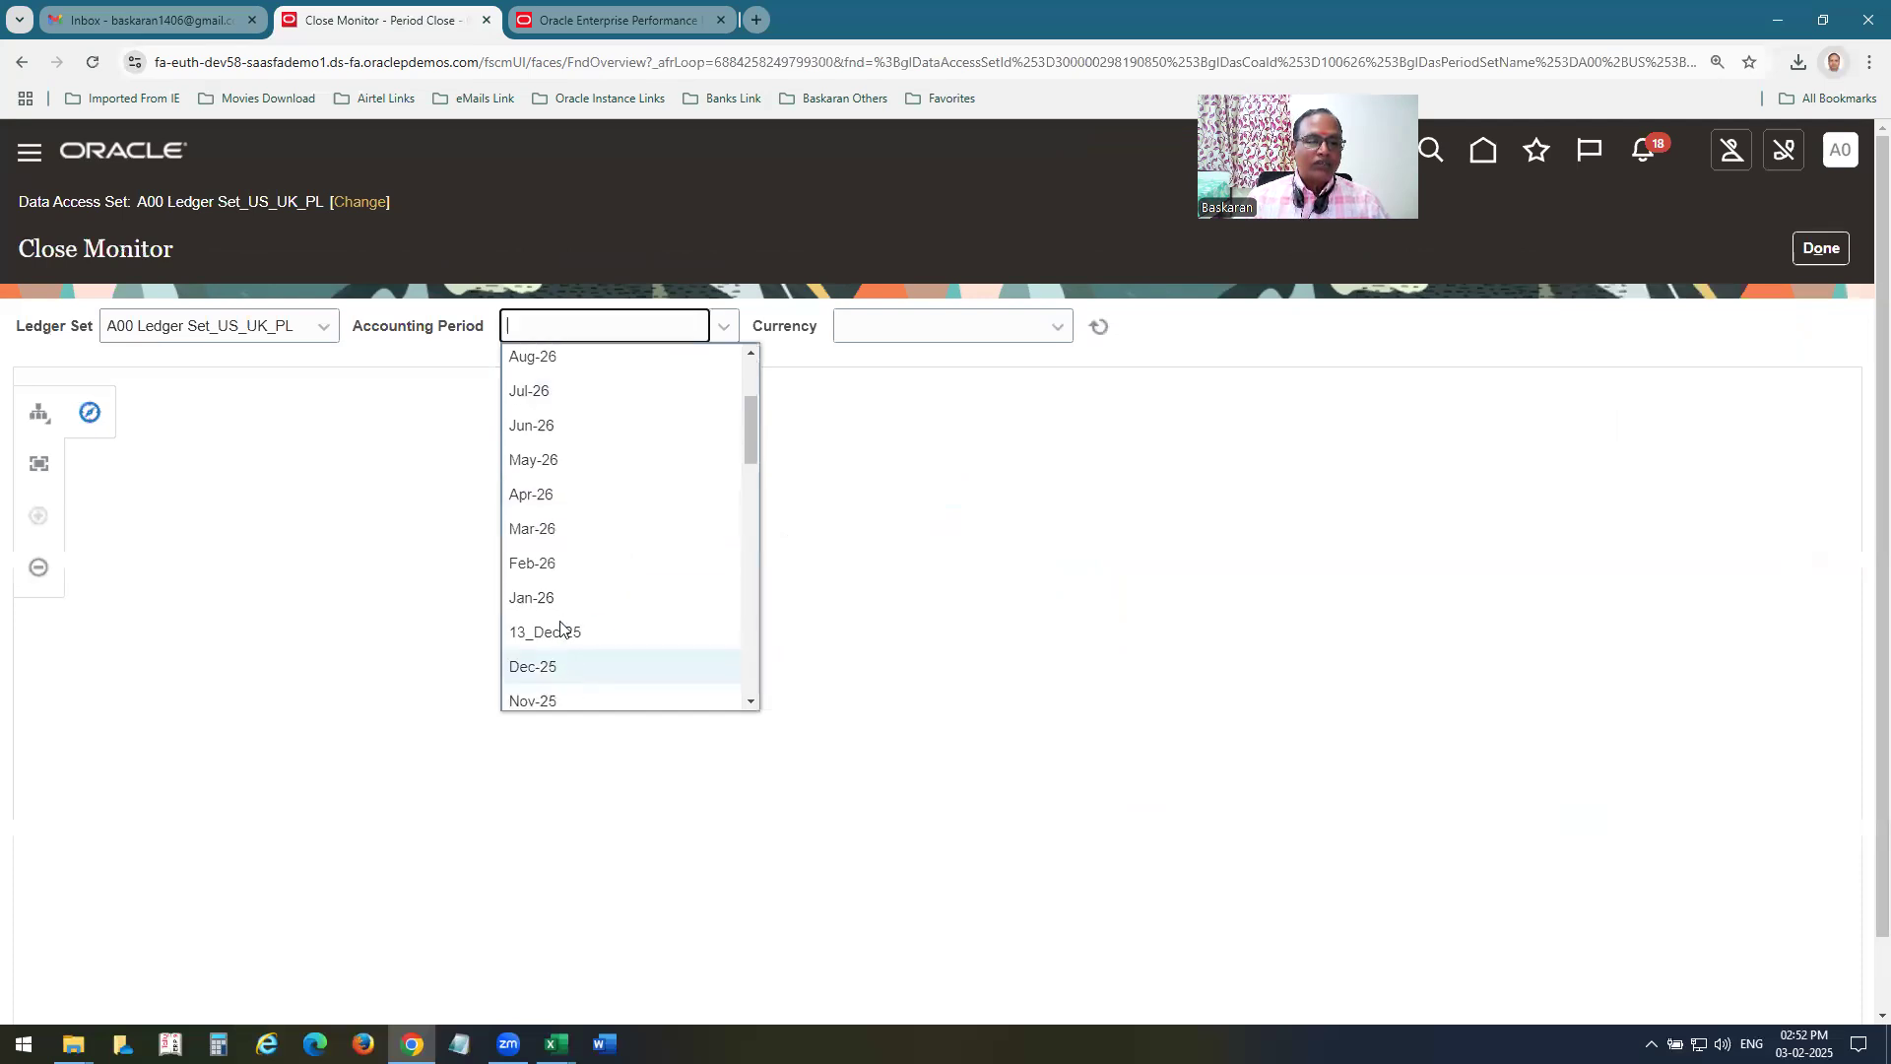
{"action": "scroll", "coordinate": [596, 634], "scroll_direction": "down", "scroll_amount": 3}
{"action": "scroll", "coordinate": [606, 633], "scroll_direction": "down", "scroll_amount": 1}
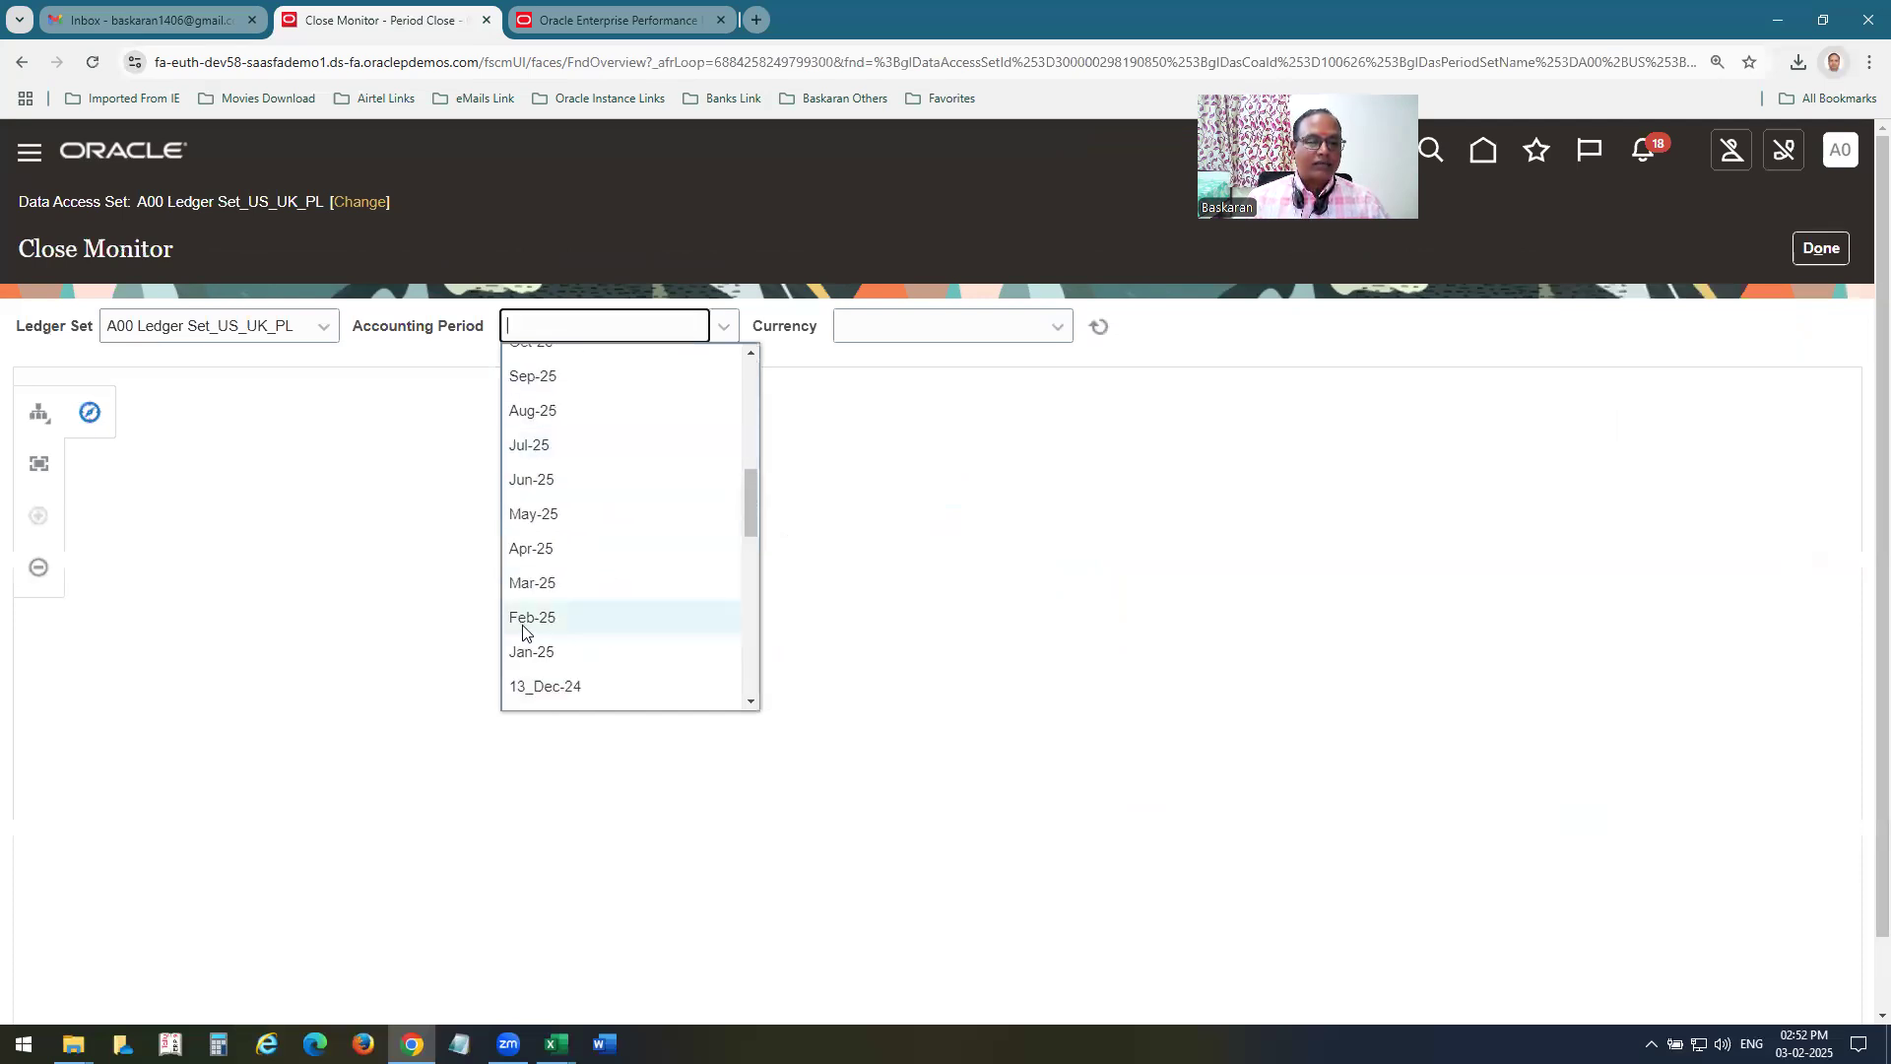
{"action": "left_click", "coordinate": [532, 621]}
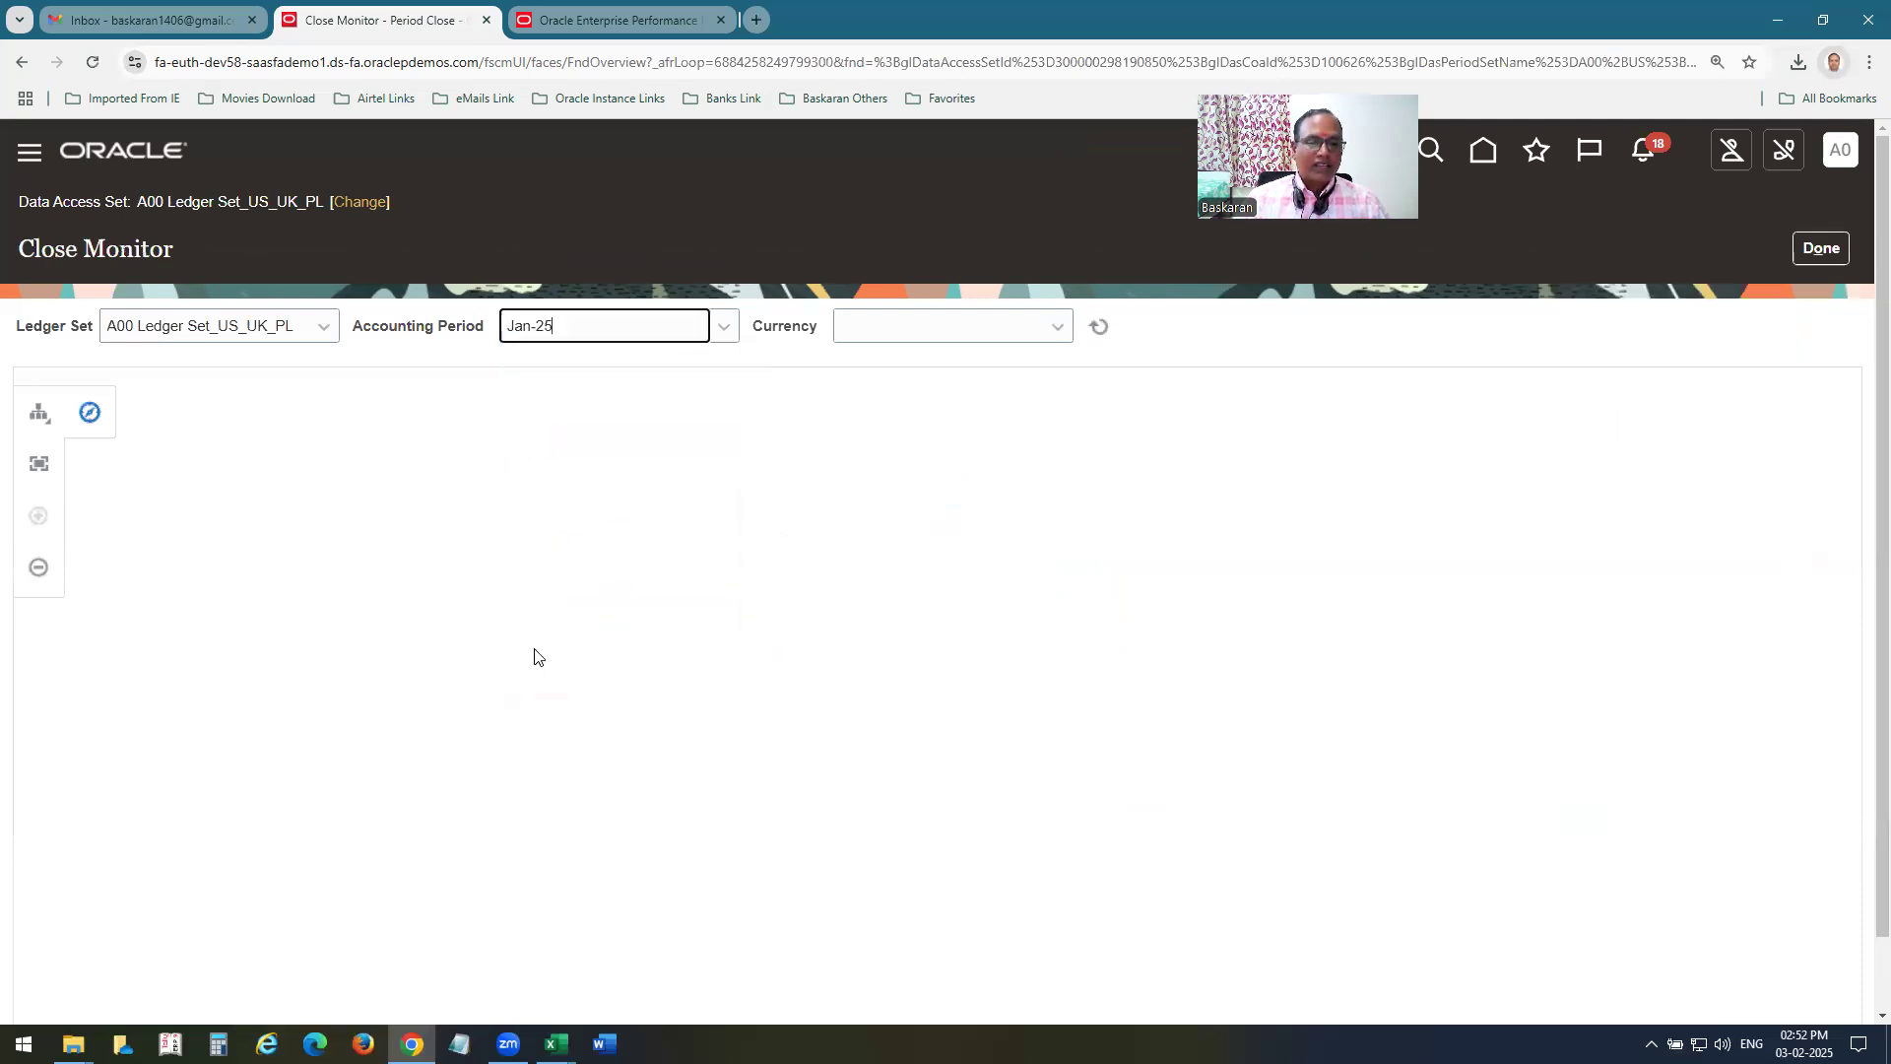
{"action": "left_click", "coordinate": [1058, 326]}
{"action": "left_click", "coordinate": [968, 383]}
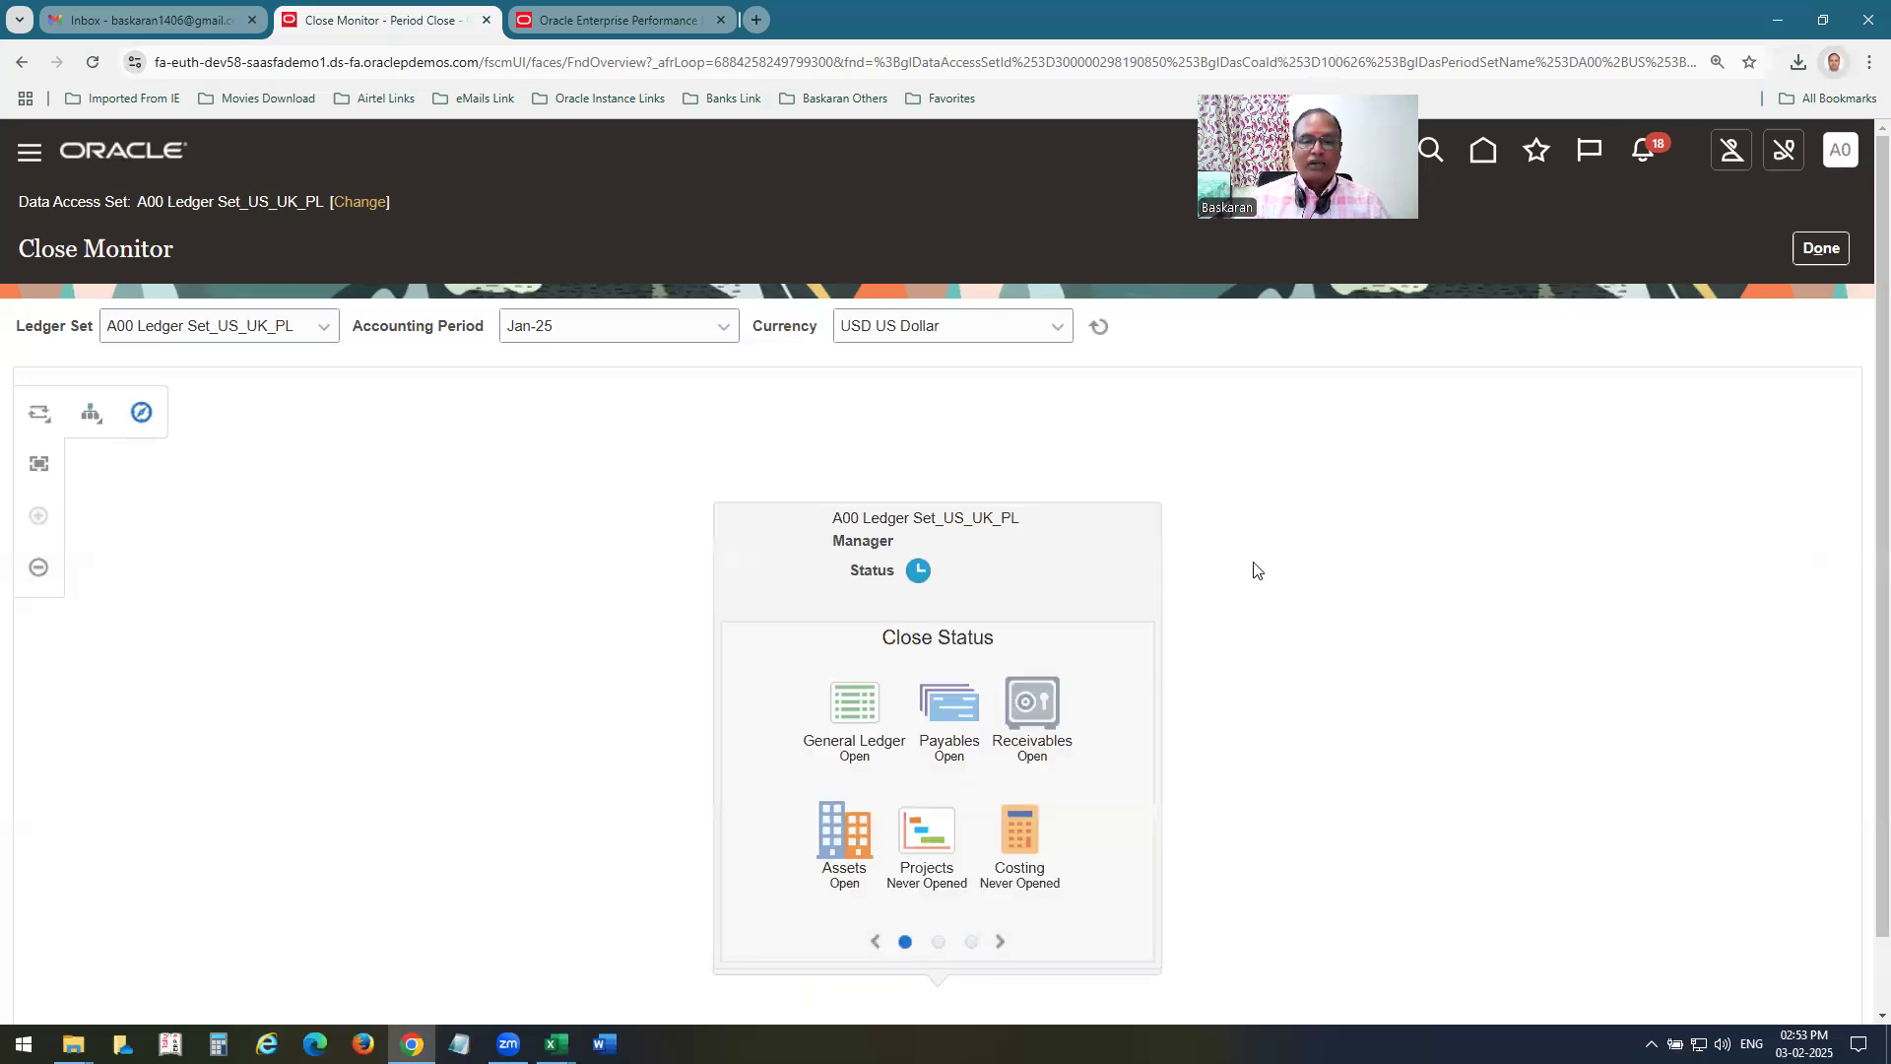
Switch the Close Monitor hierarchy to the horizontal layout and expand the A00 Ledger Set_US_UK_PL card to show its ledgers.
{"action": "left_click", "coordinate": [92, 415]}
{"action": "left_click", "coordinate": [128, 506]}
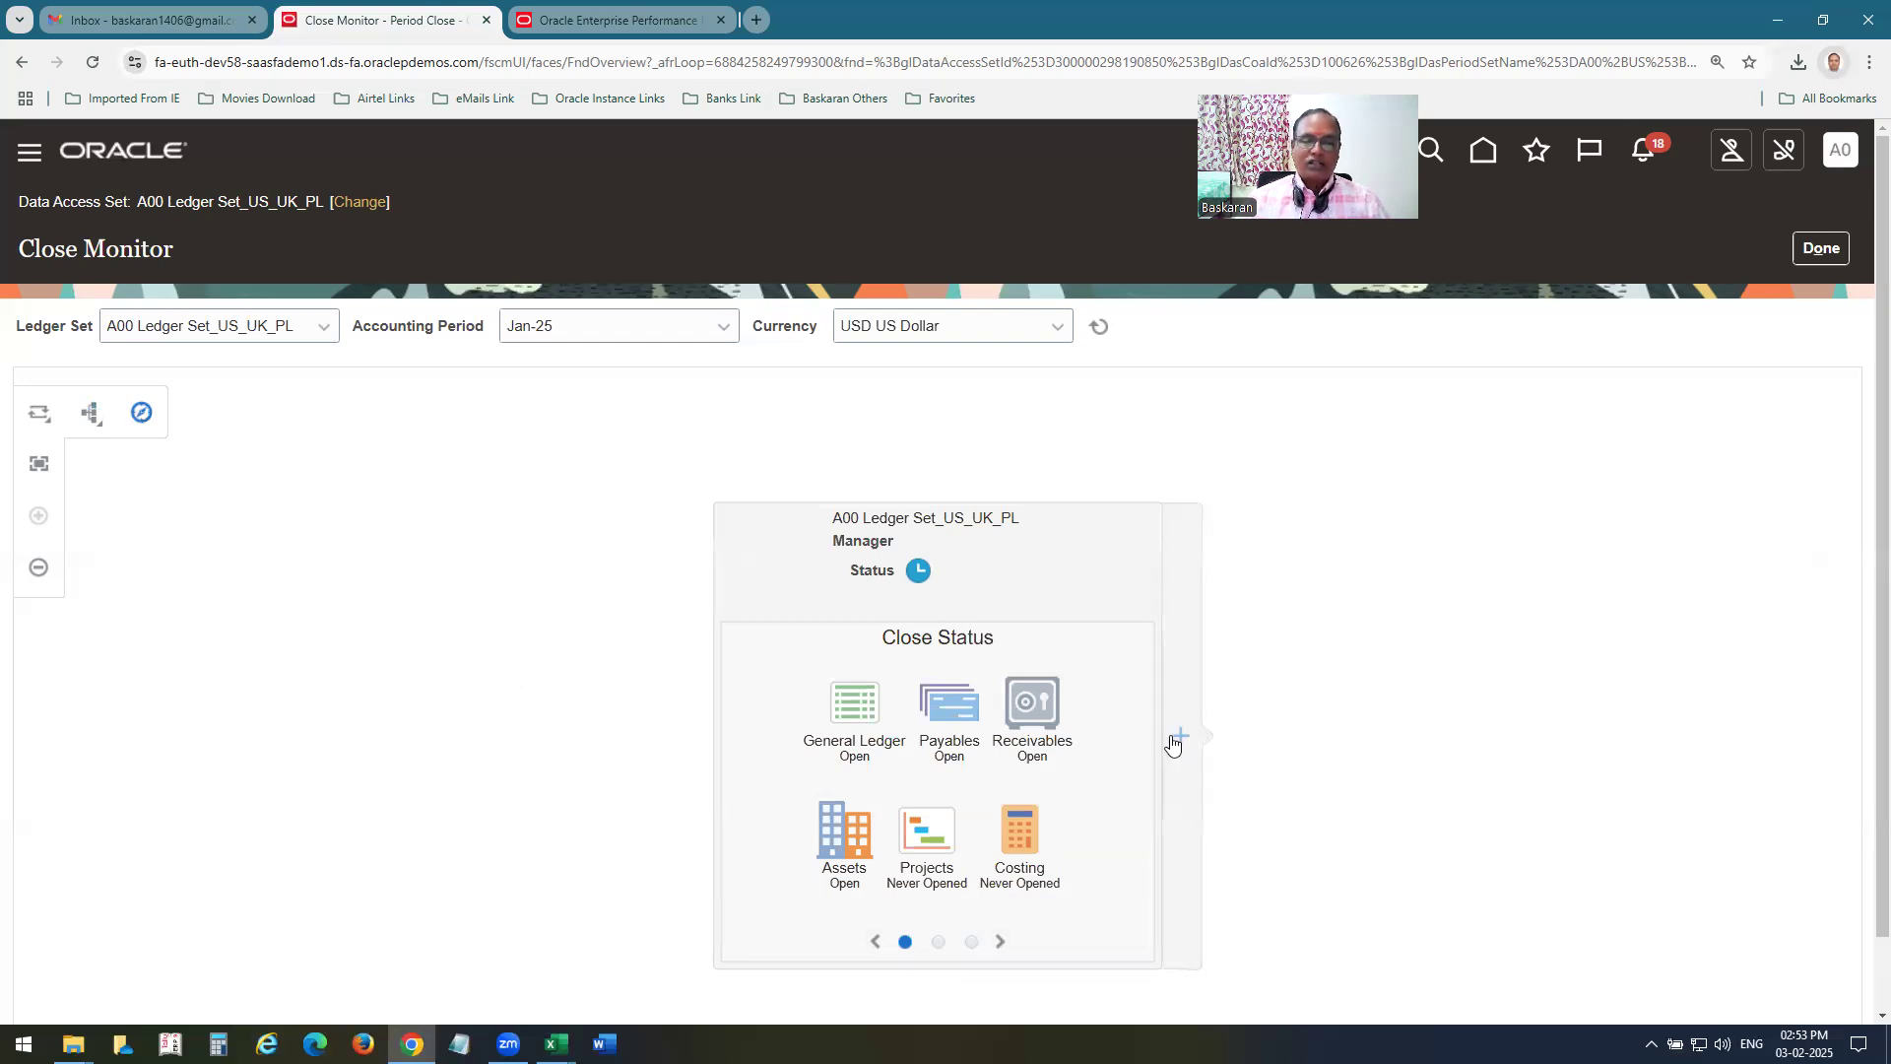
{"action": "left_click", "coordinate": [102, 426]}
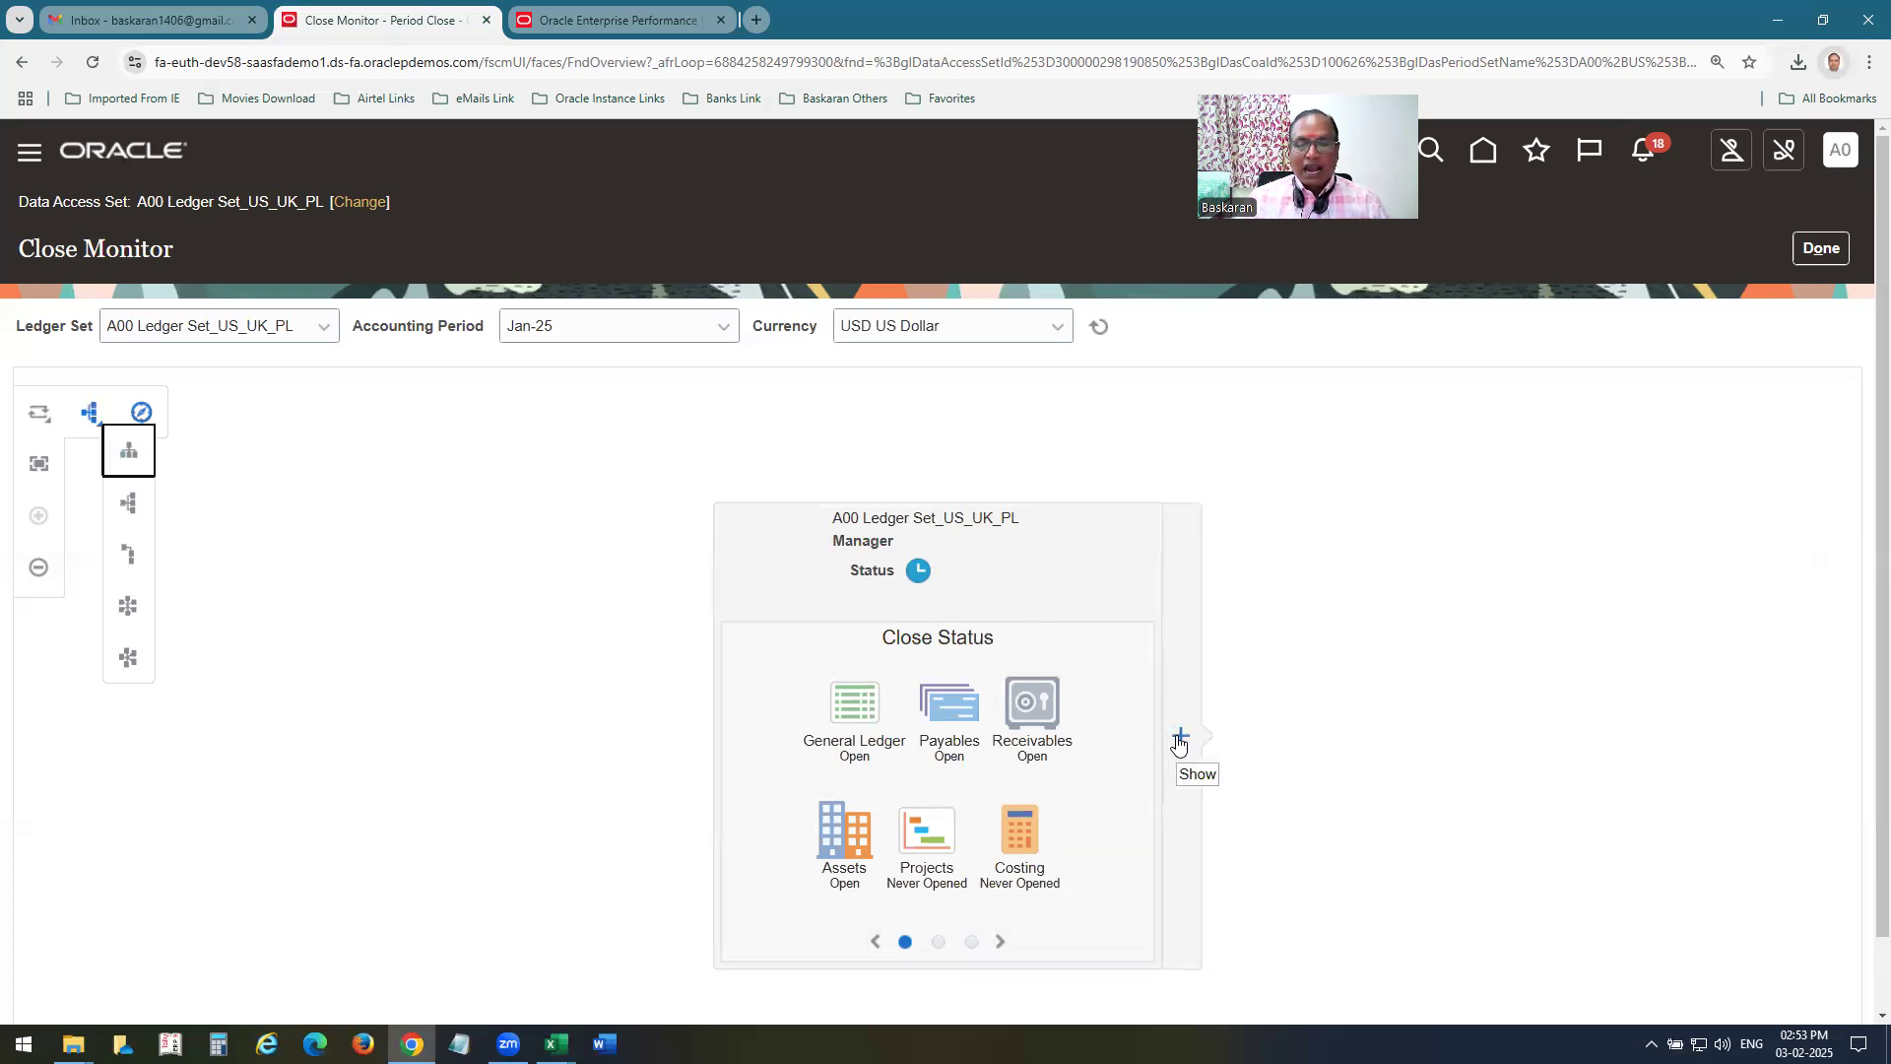
{"action": "left_click", "coordinate": [1170, 745]}
{"action": "left_click", "coordinate": [1177, 788]}
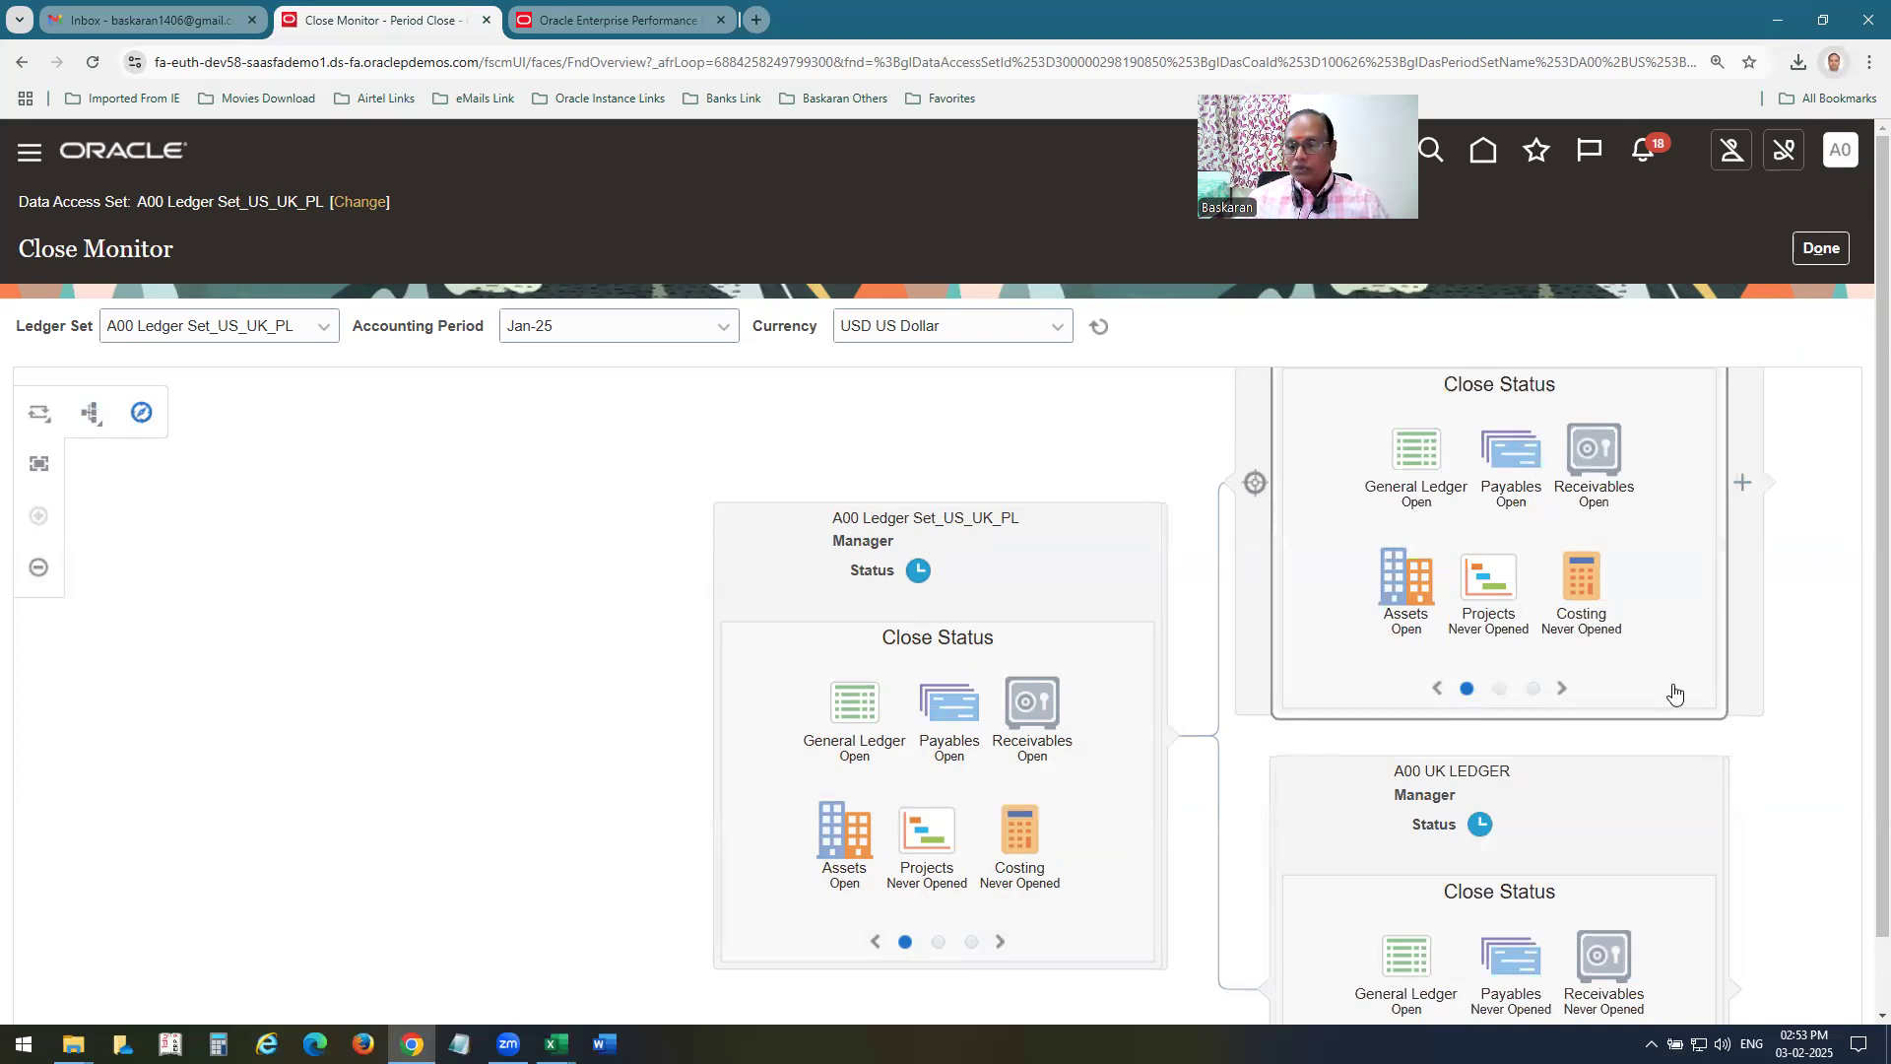
Review the A00 US Ledger card's close status, Manager and Profit and Loss views, and return to the home page.
{"action": "left_click_drag", "start_coordinate": [1688, 663], "coordinate": [1714, 892]}
{"action": "left_click_drag", "start_coordinate": [1714, 894], "coordinate": [1665, 720]}
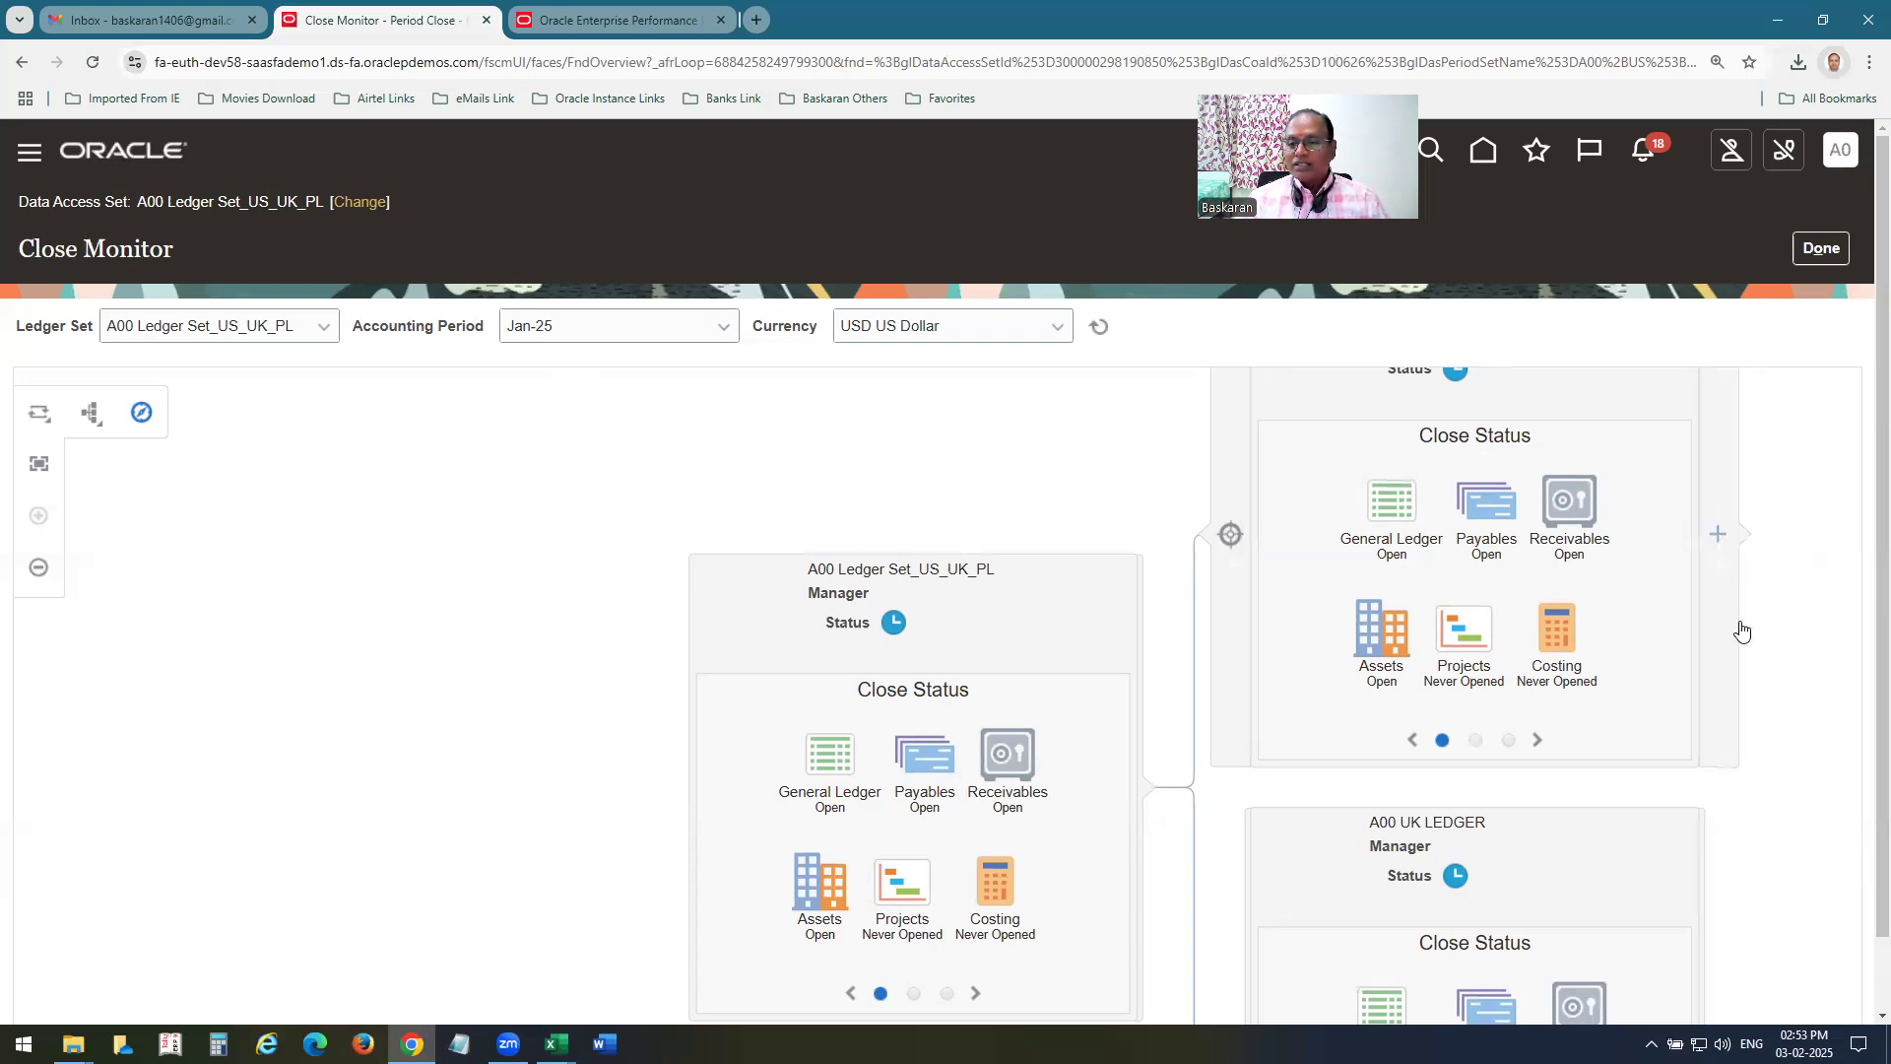
{"action": "scroll", "coordinate": [1774, 679], "scroll_direction": "down", "scroll_amount": 1}
{"action": "scroll", "coordinate": [1776, 692], "scroll_direction": "down", "scroll_amount": 2}
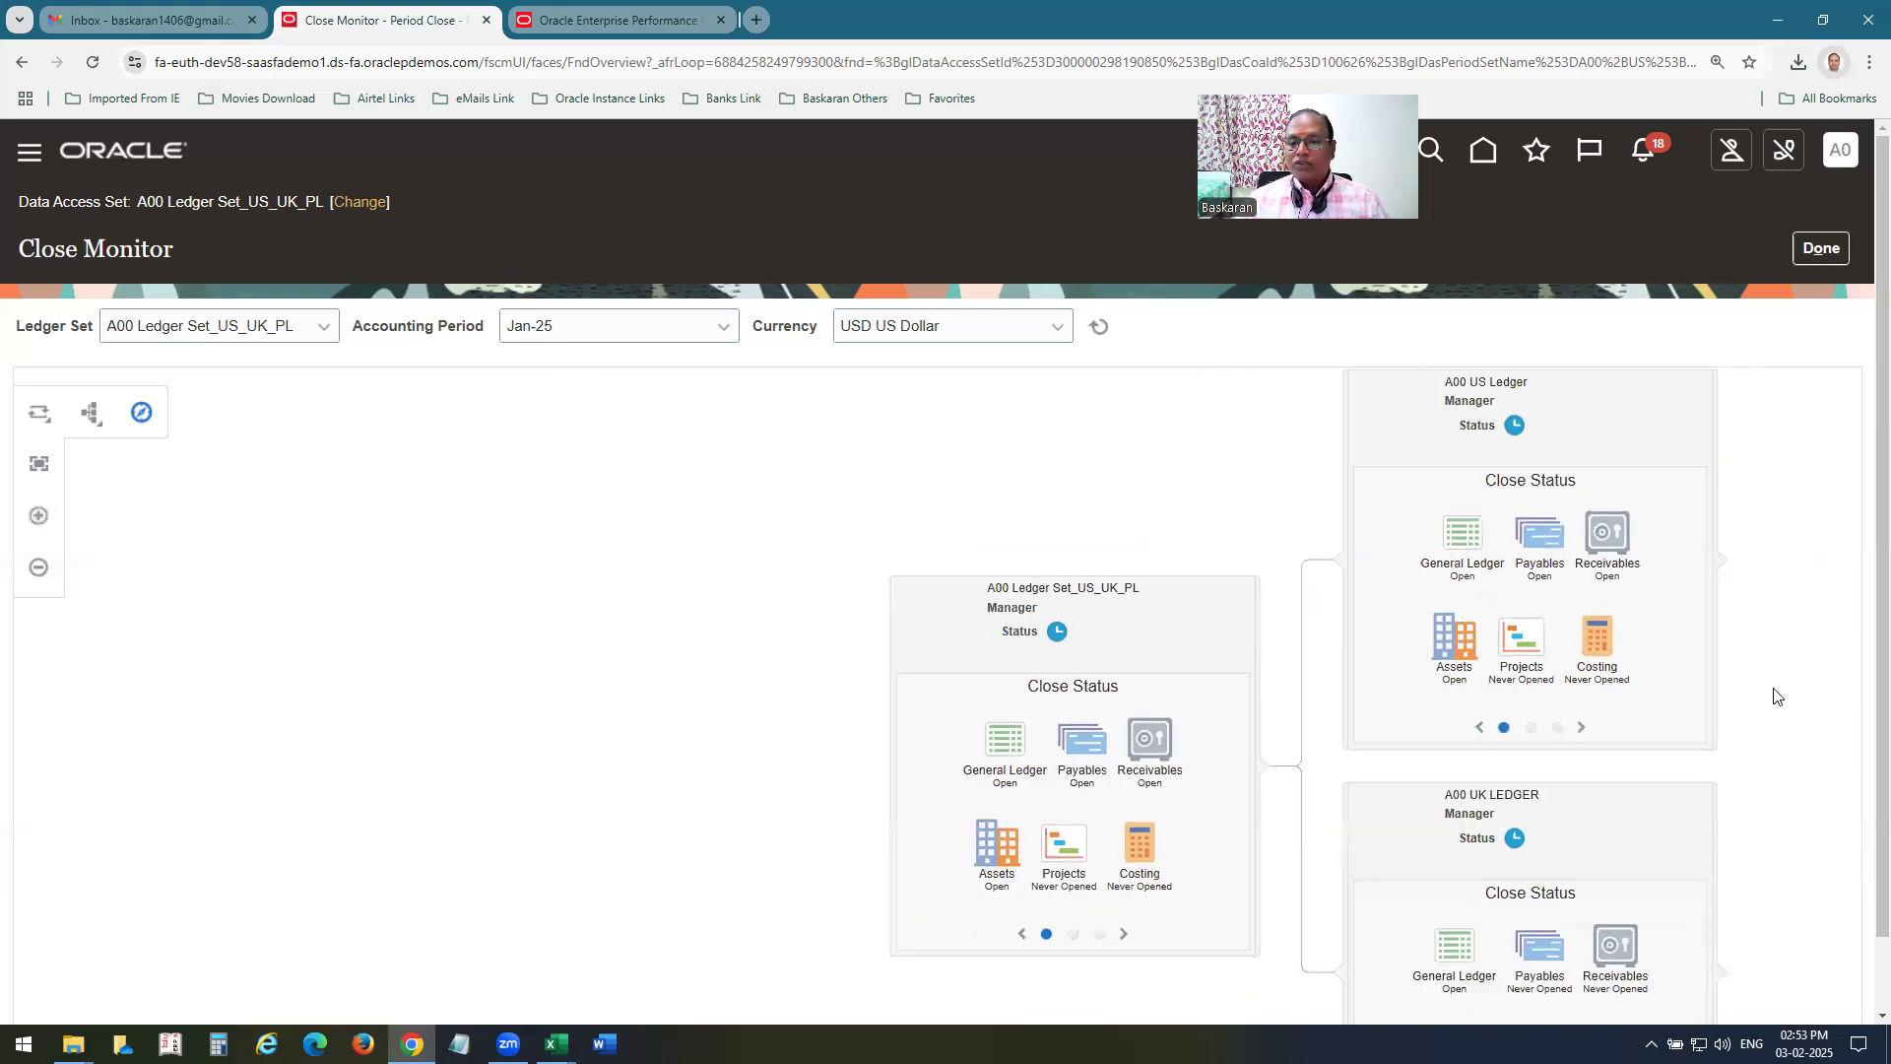
{"action": "scroll", "coordinate": [1776, 697], "scroll_direction": "up", "scroll_amount": 2}
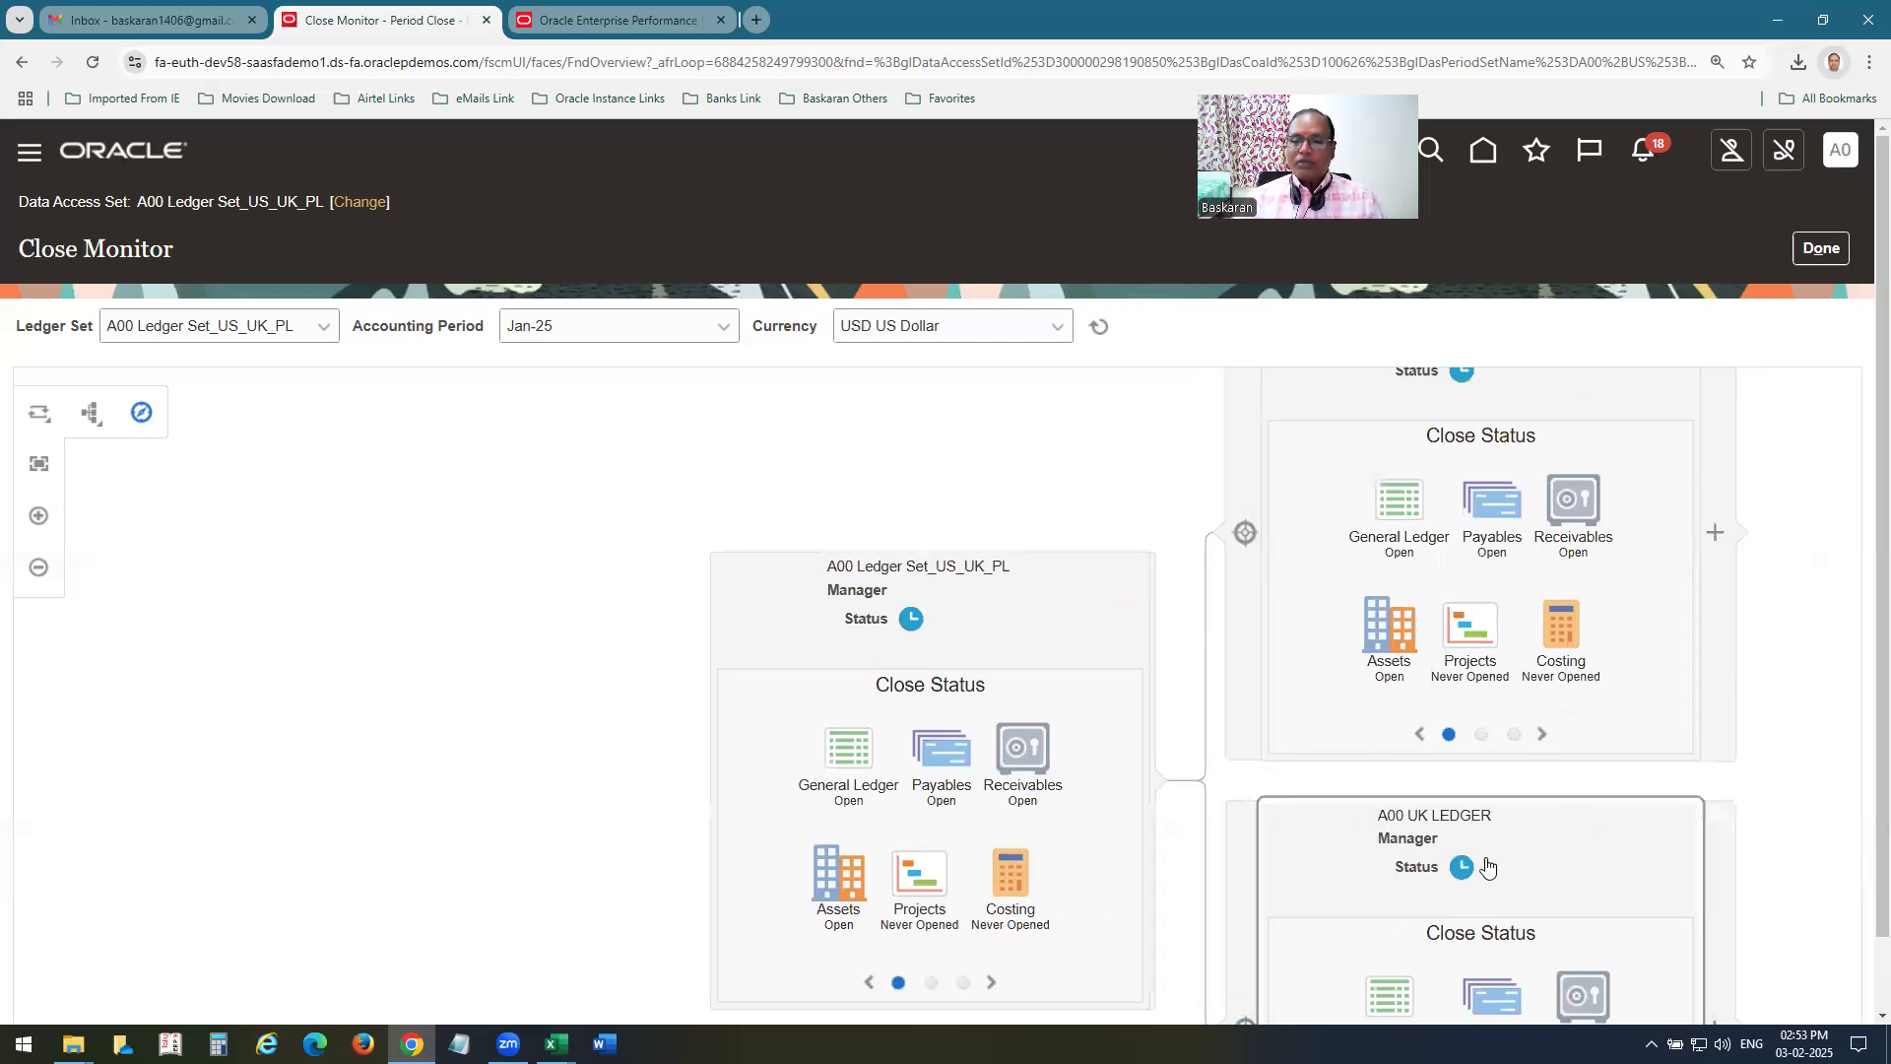
{"action": "left_click", "coordinate": [1483, 735]}
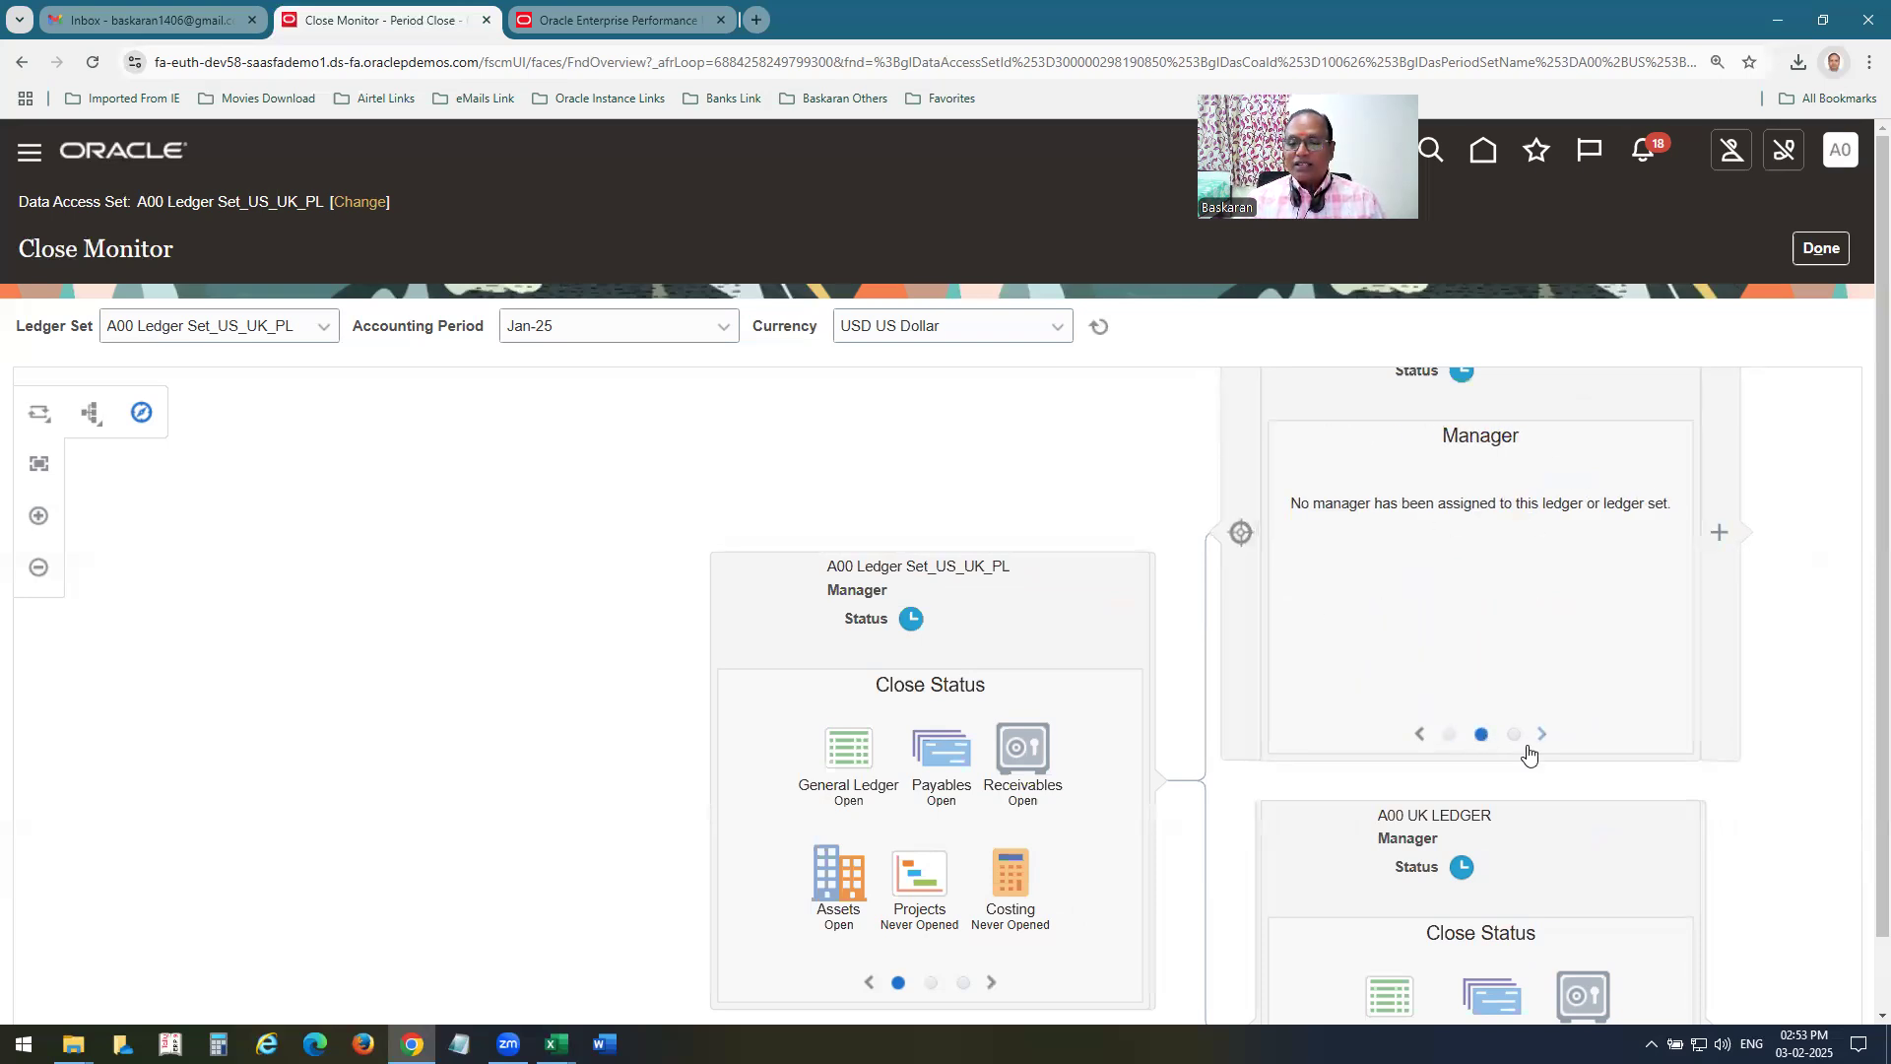
{"action": "left_click", "coordinate": [1514, 736]}
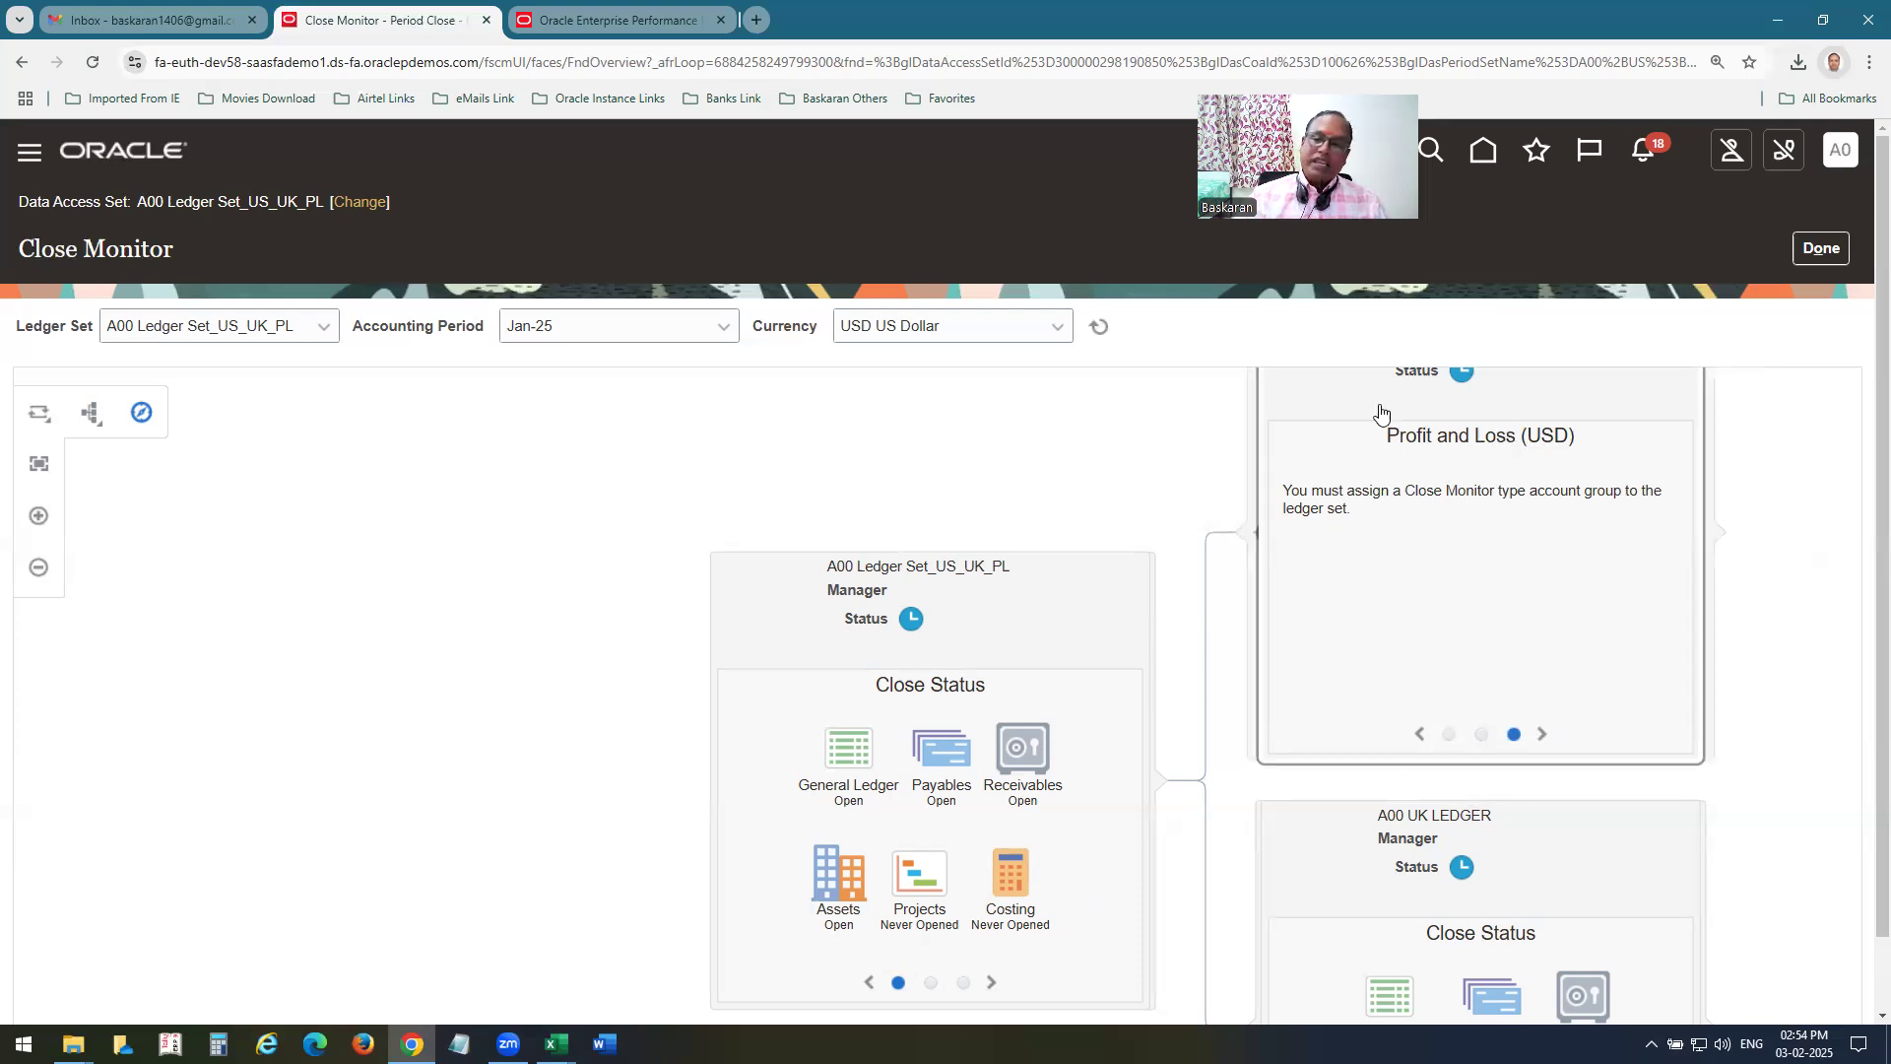
{"action": "left_click", "coordinate": [1821, 248]}
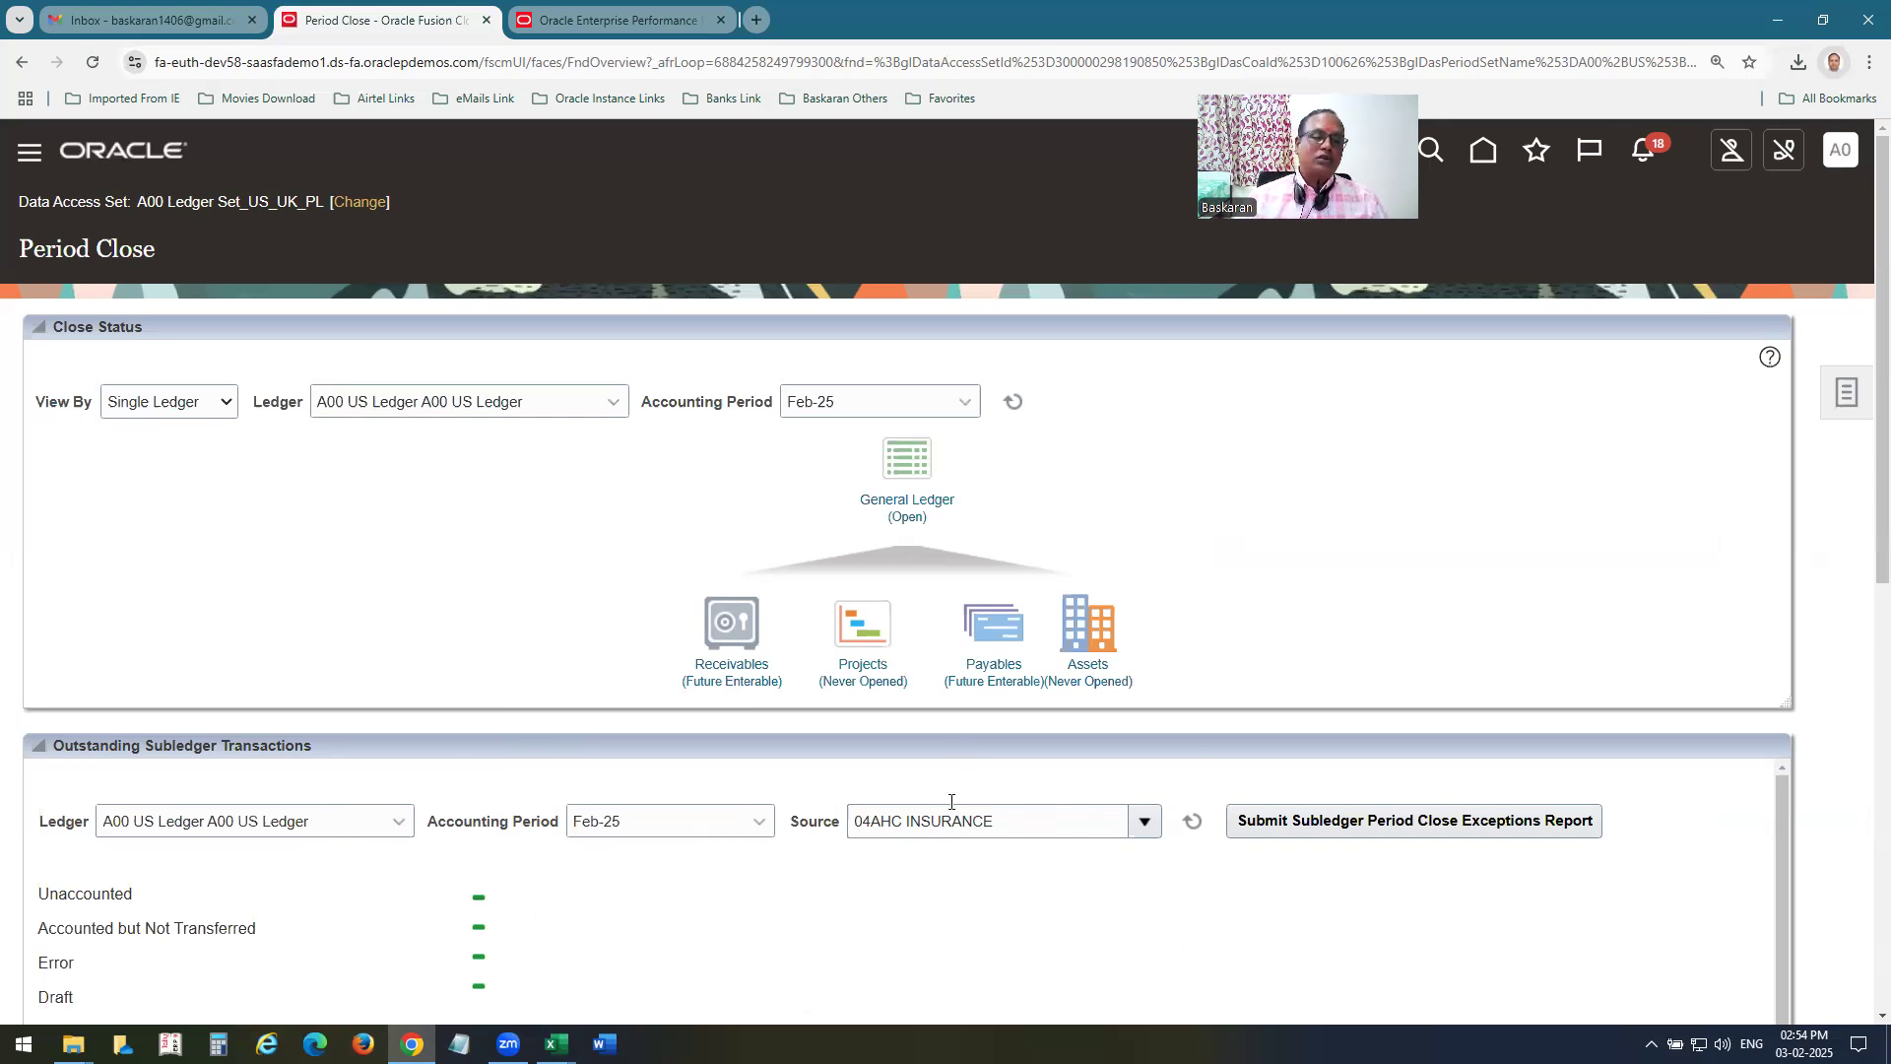
{"action": "left_click", "coordinate": [120, 153]}
Switch to the Fusion Vison OU General Ledger Board workbook in Excel and find the Period Close Processes section on the GL_Rapid sheet.
{"action": "mouse_move", "coordinate": [556, 1044]}
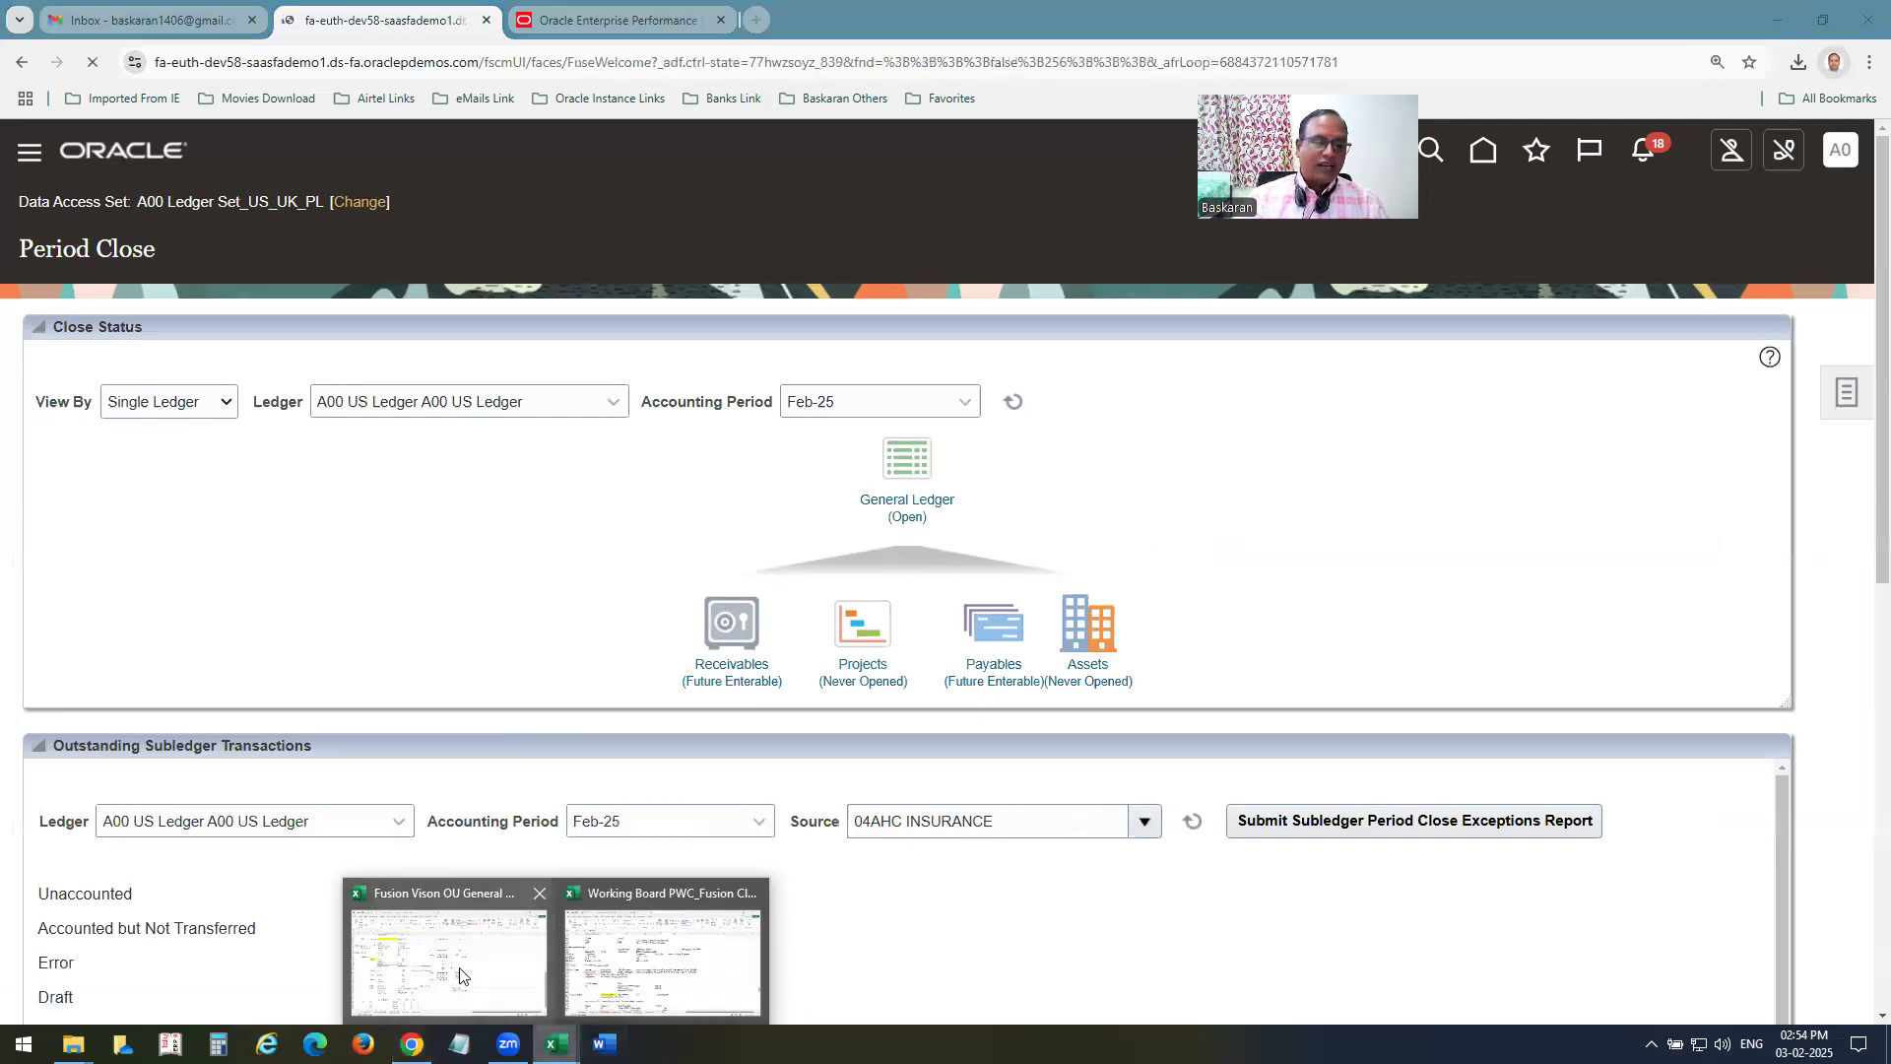
{"action": "left_click", "coordinate": [460, 975]}
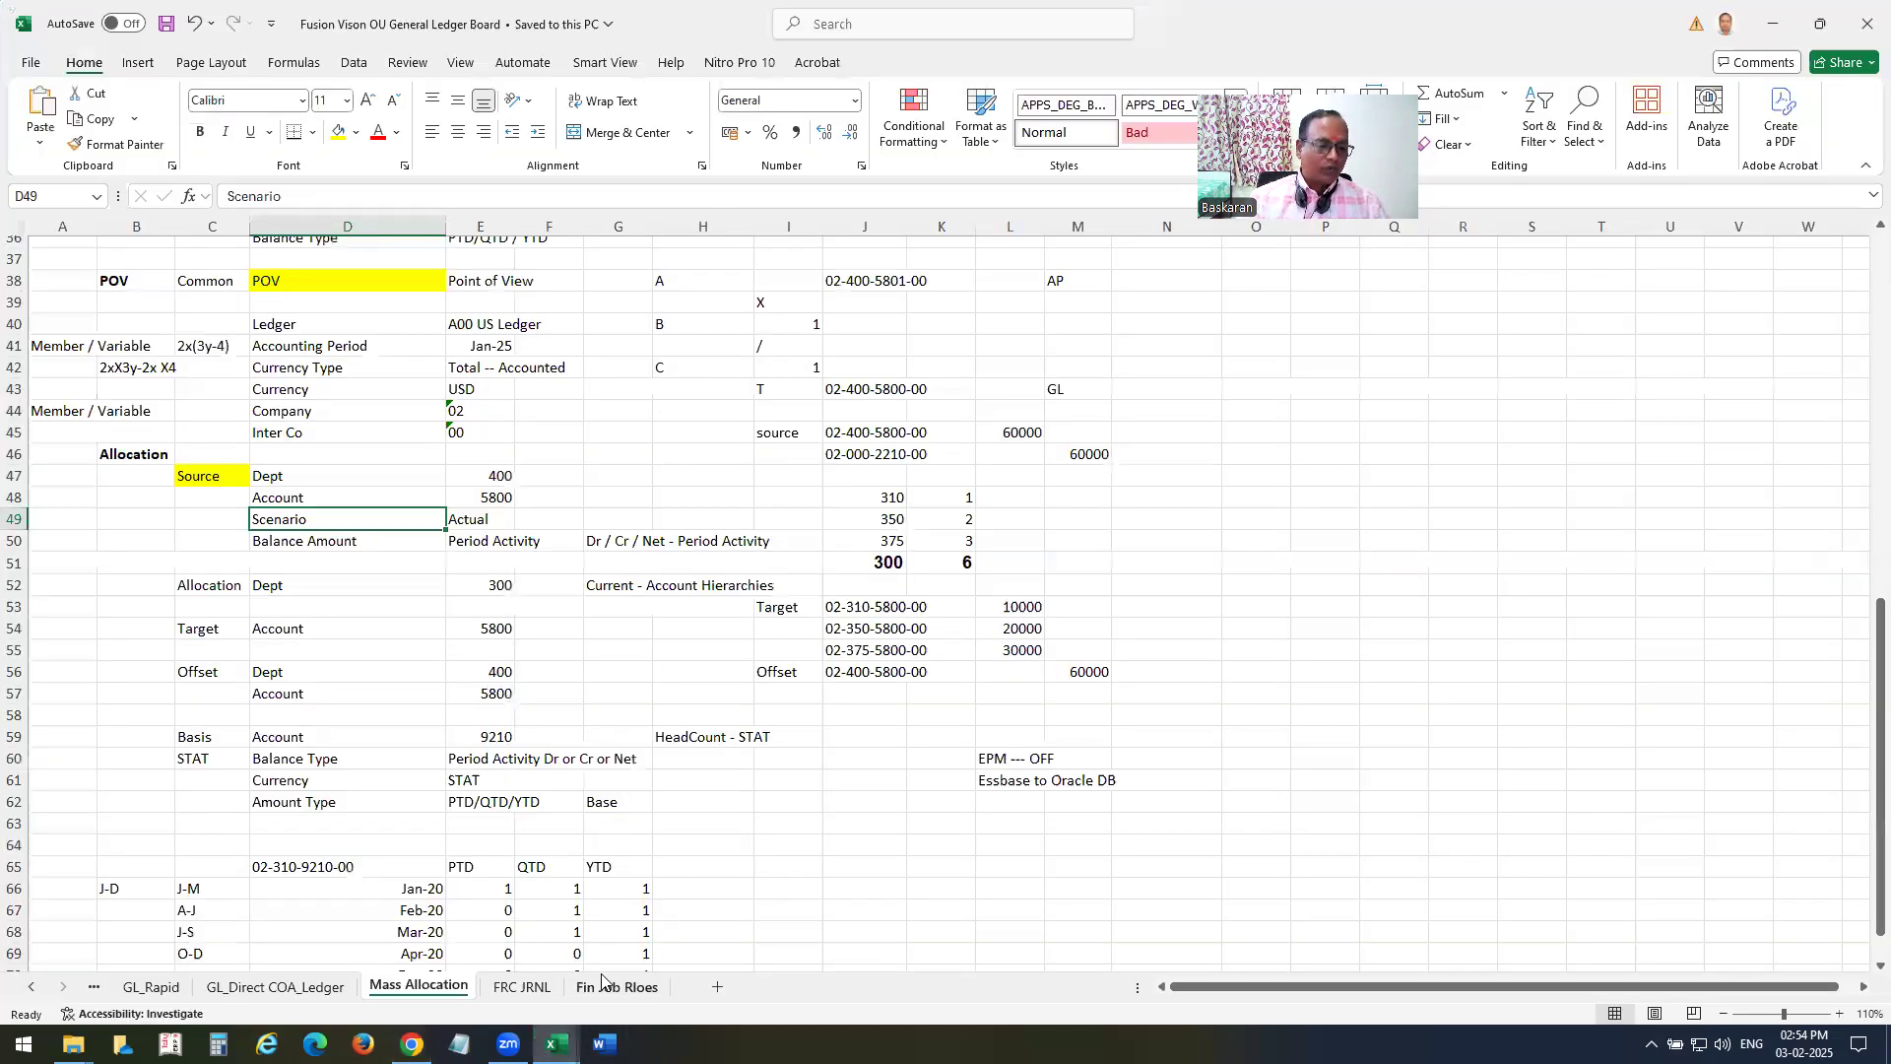
{"action": "left_click", "coordinate": [150, 987]}
{"action": "scroll", "coordinate": [598, 769], "scroll_direction": "down", "scroll_amount": 4}
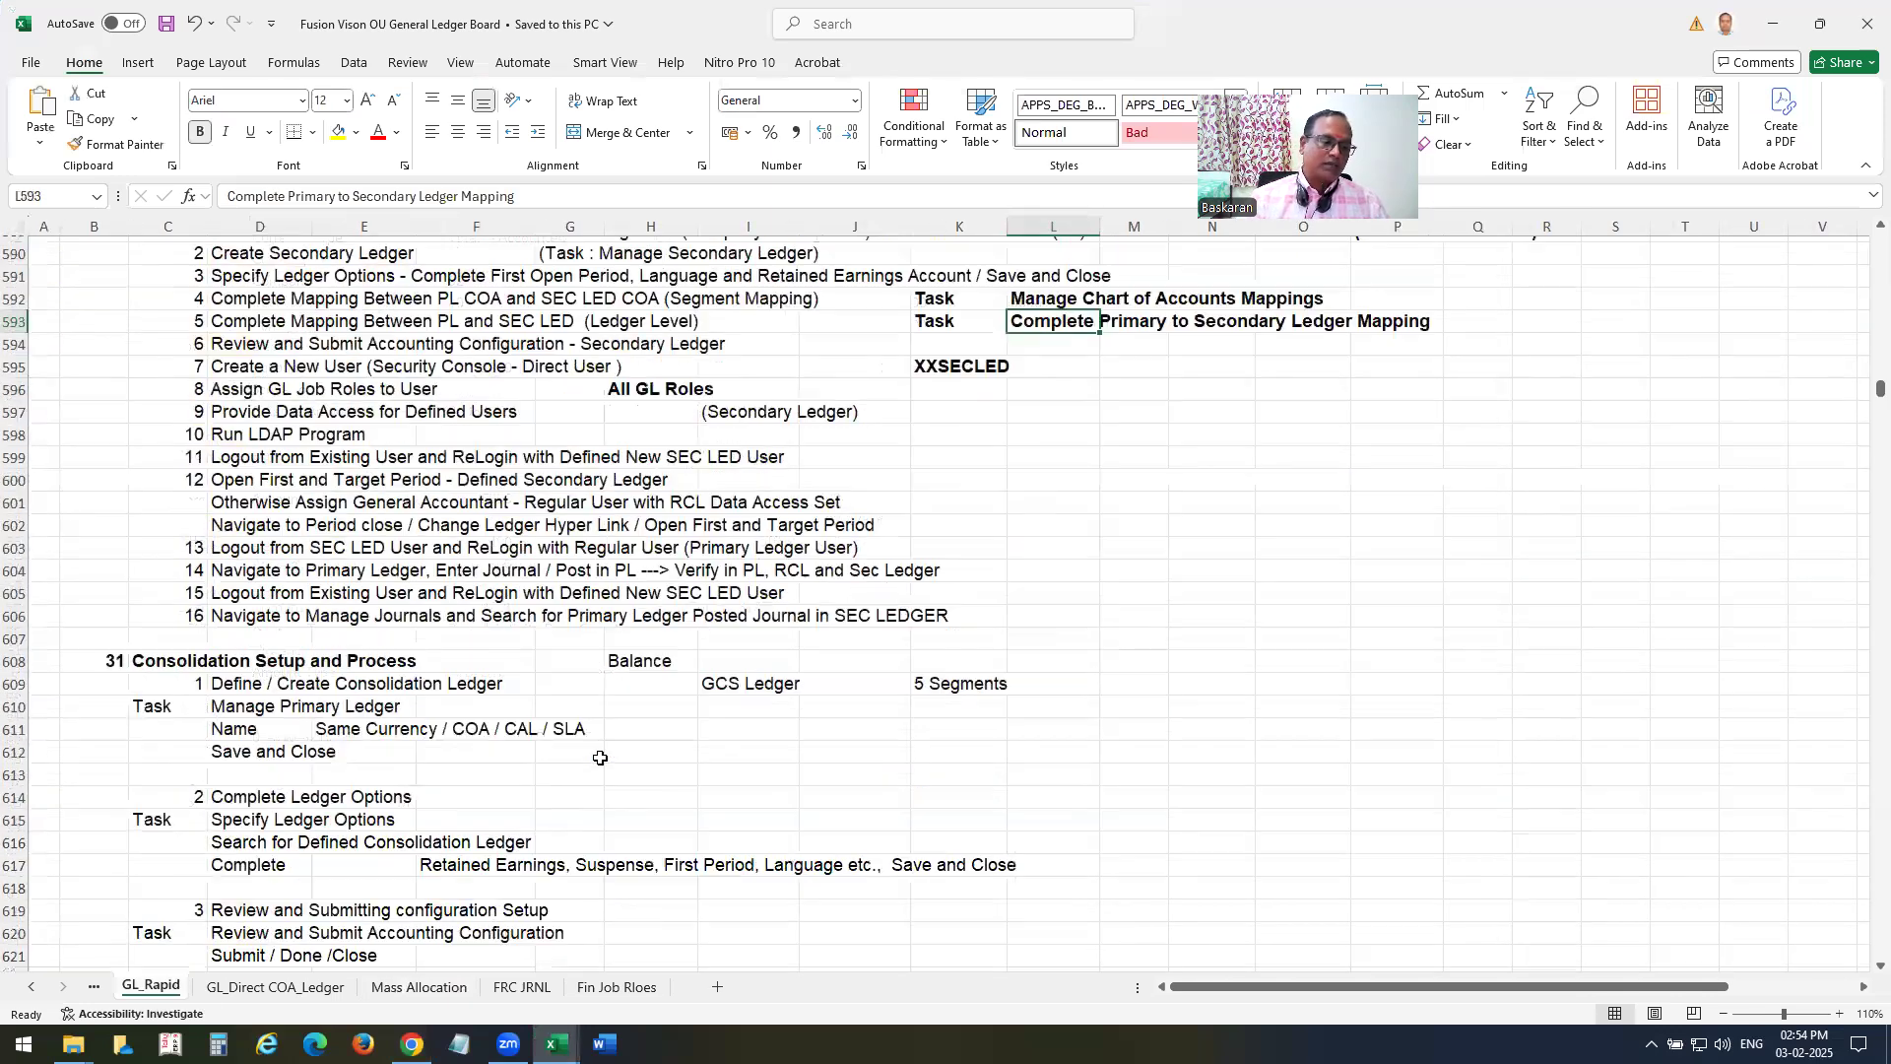
{"action": "scroll", "coordinate": [598, 775], "scroll_direction": "down", "scroll_amount": 9}
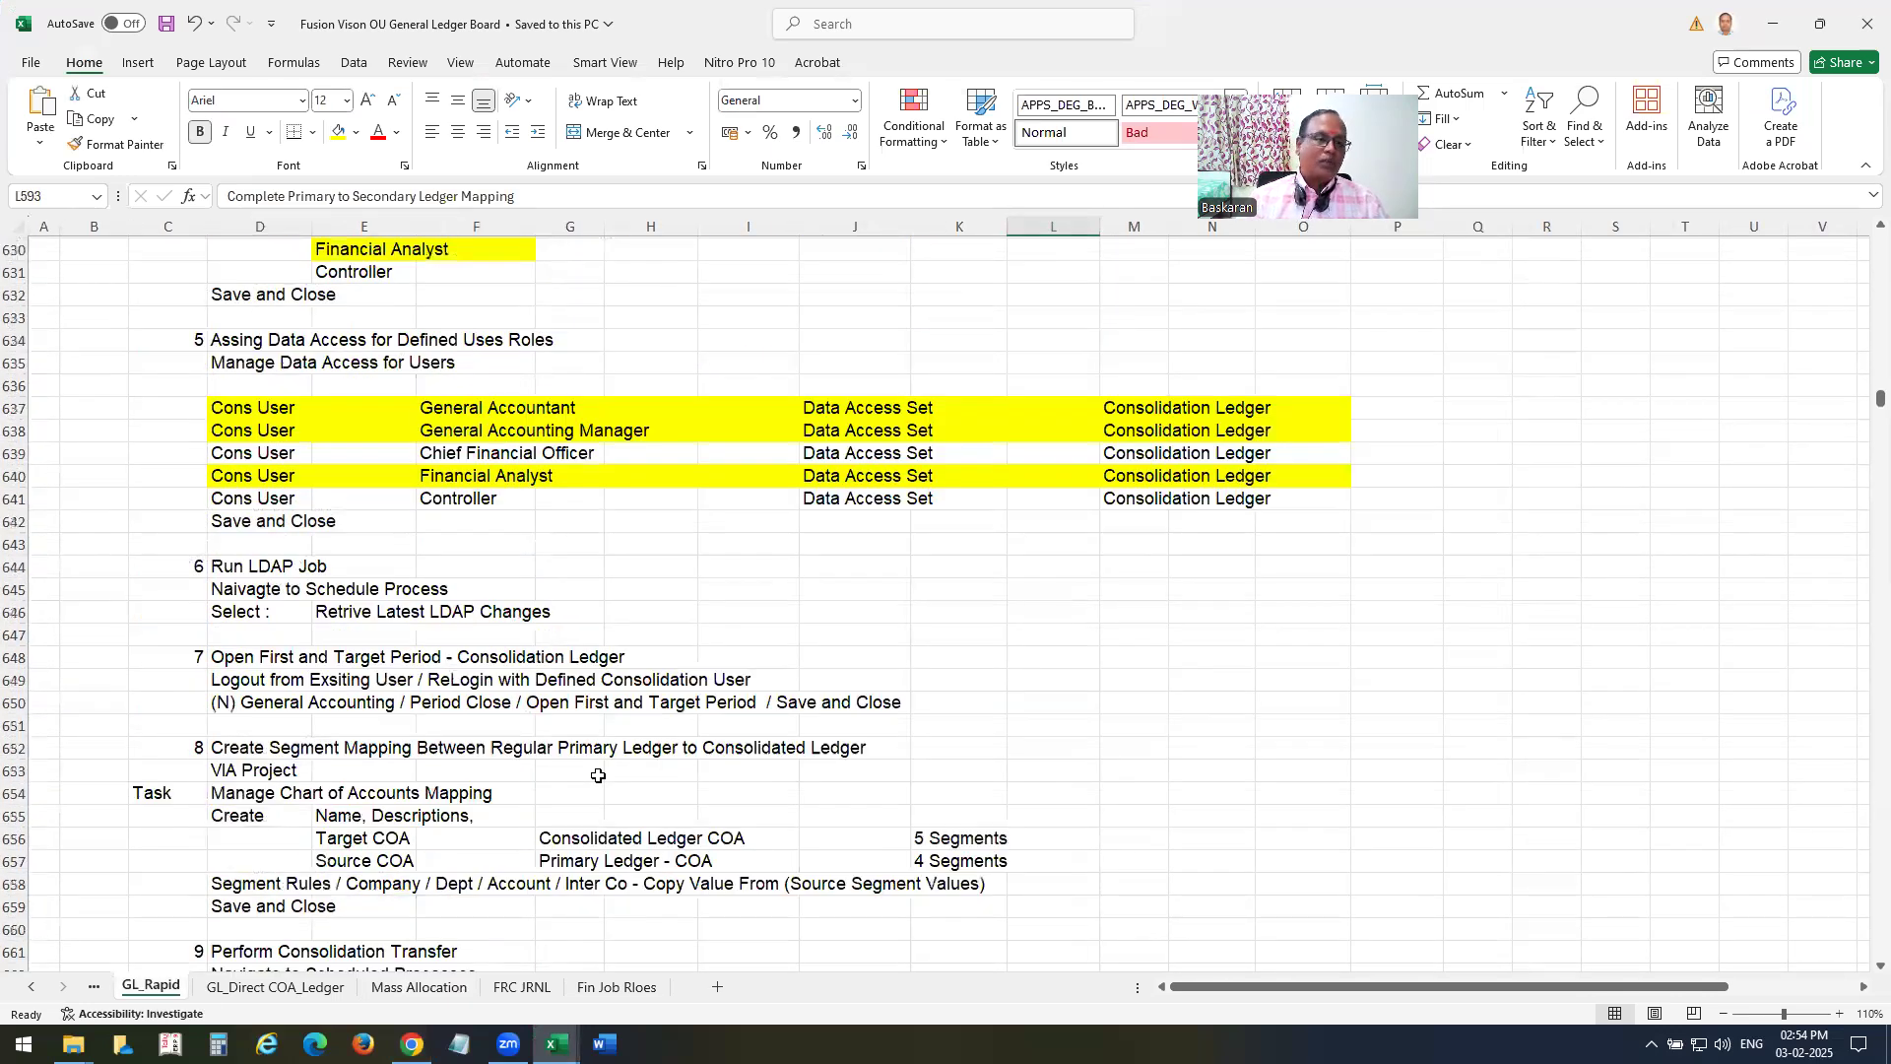
{"action": "scroll", "coordinate": [684, 729], "scroll_direction": "down", "scroll_amount": 3}
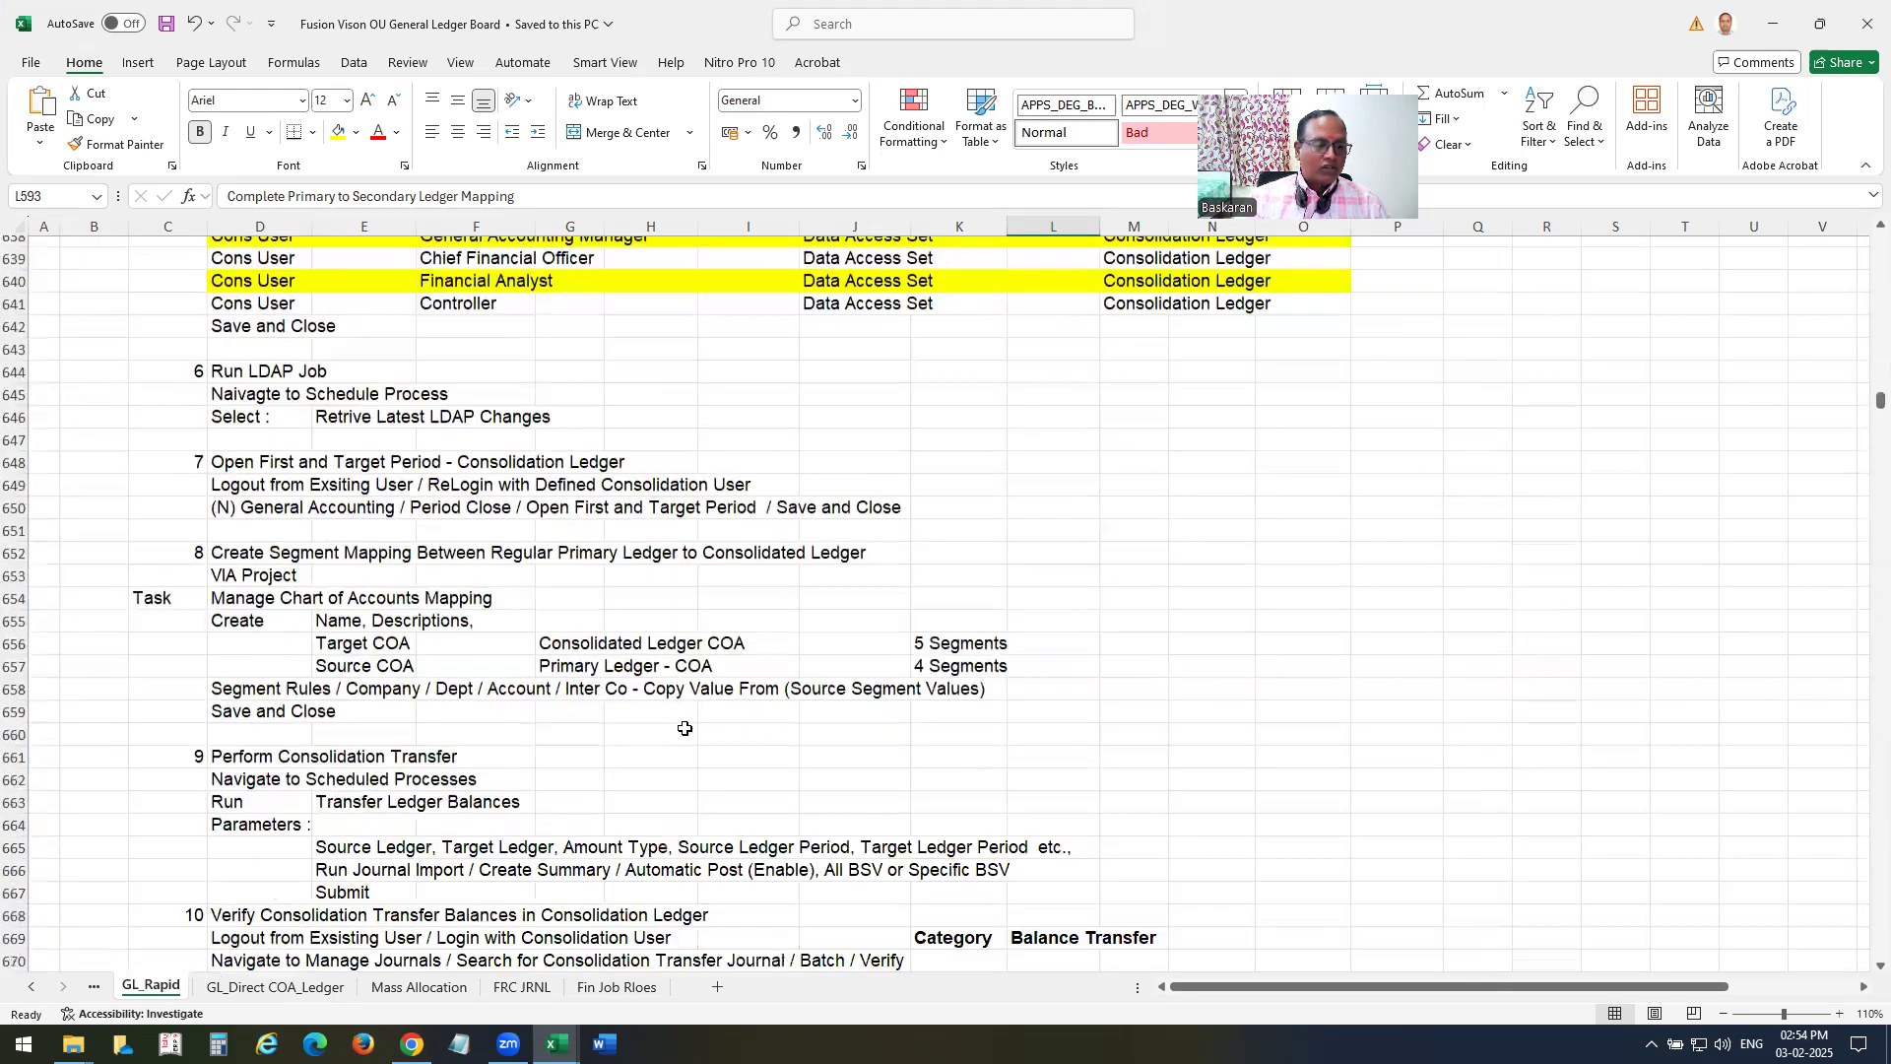
{"action": "scroll", "coordinate": [685, 742], "scroll_direction": "down", "scroll_amount": 20}
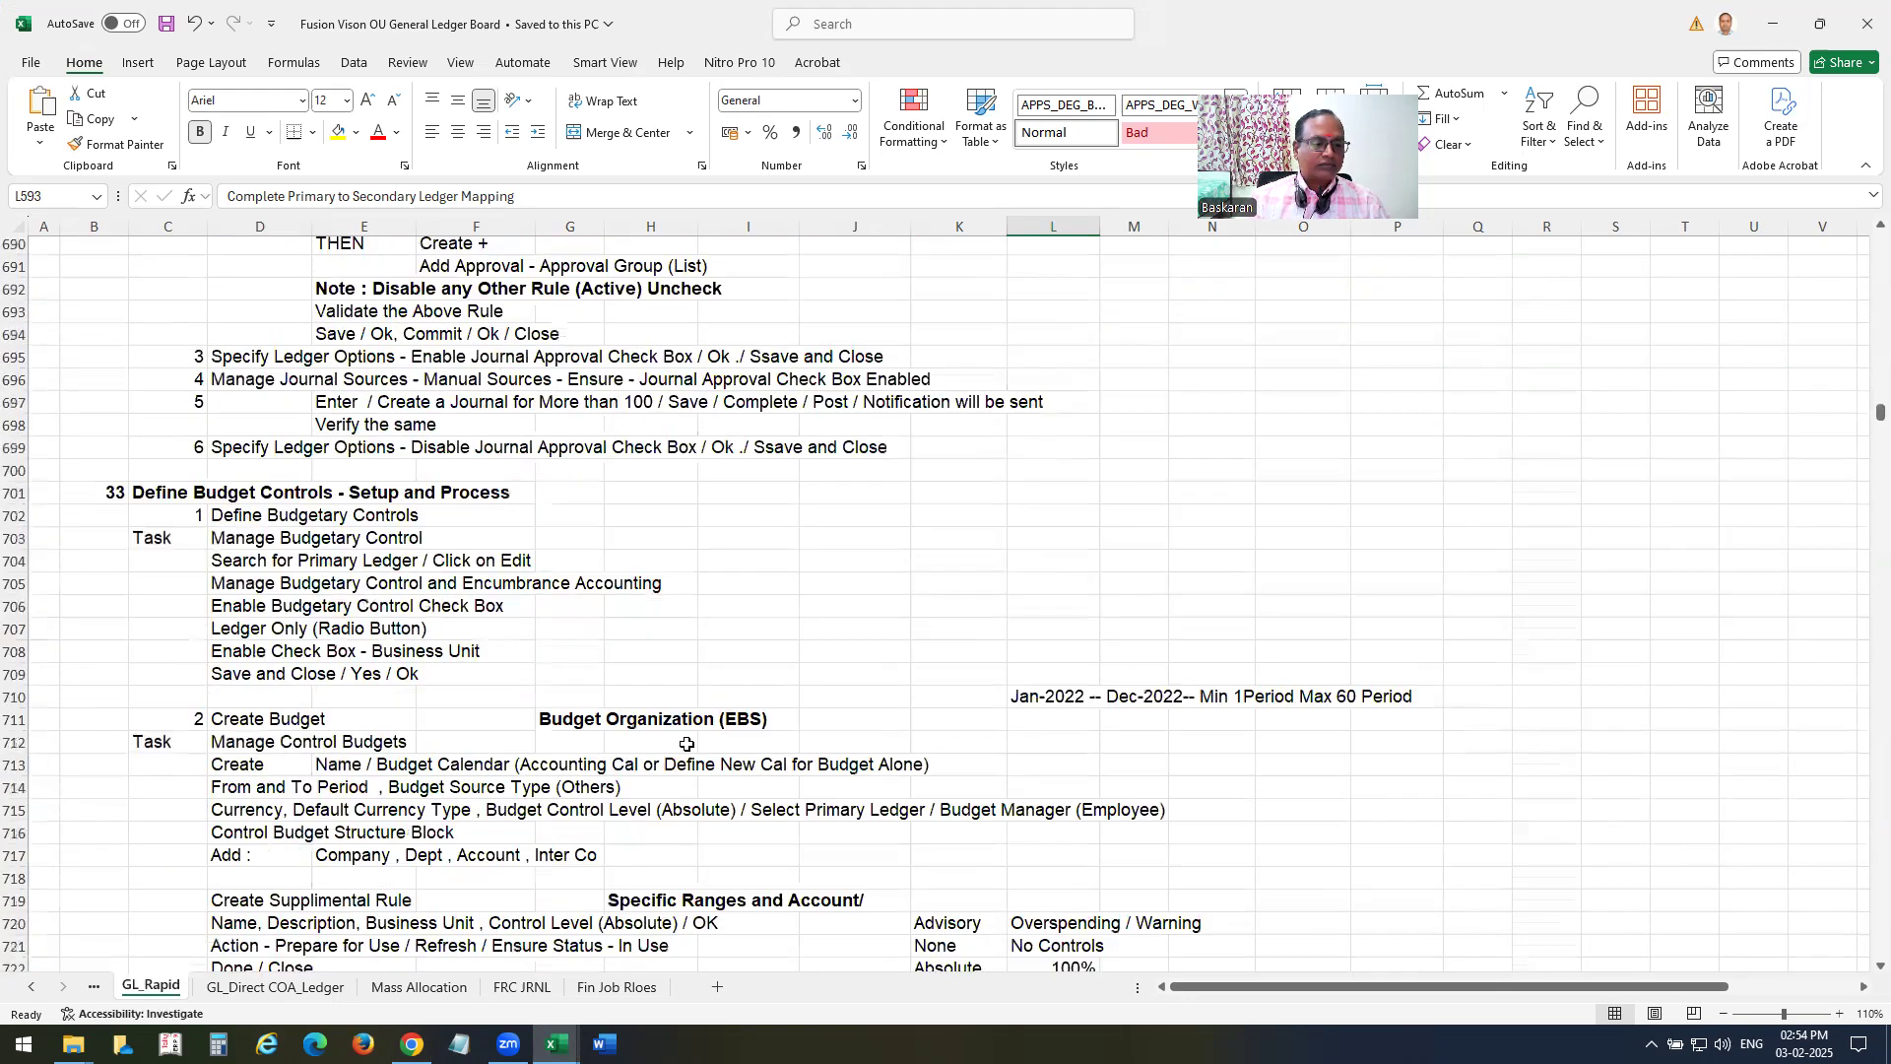
{"action": "scroll", "coordinate": [686, 749], "scroll_direction": "down", "scroll_amount": 14}
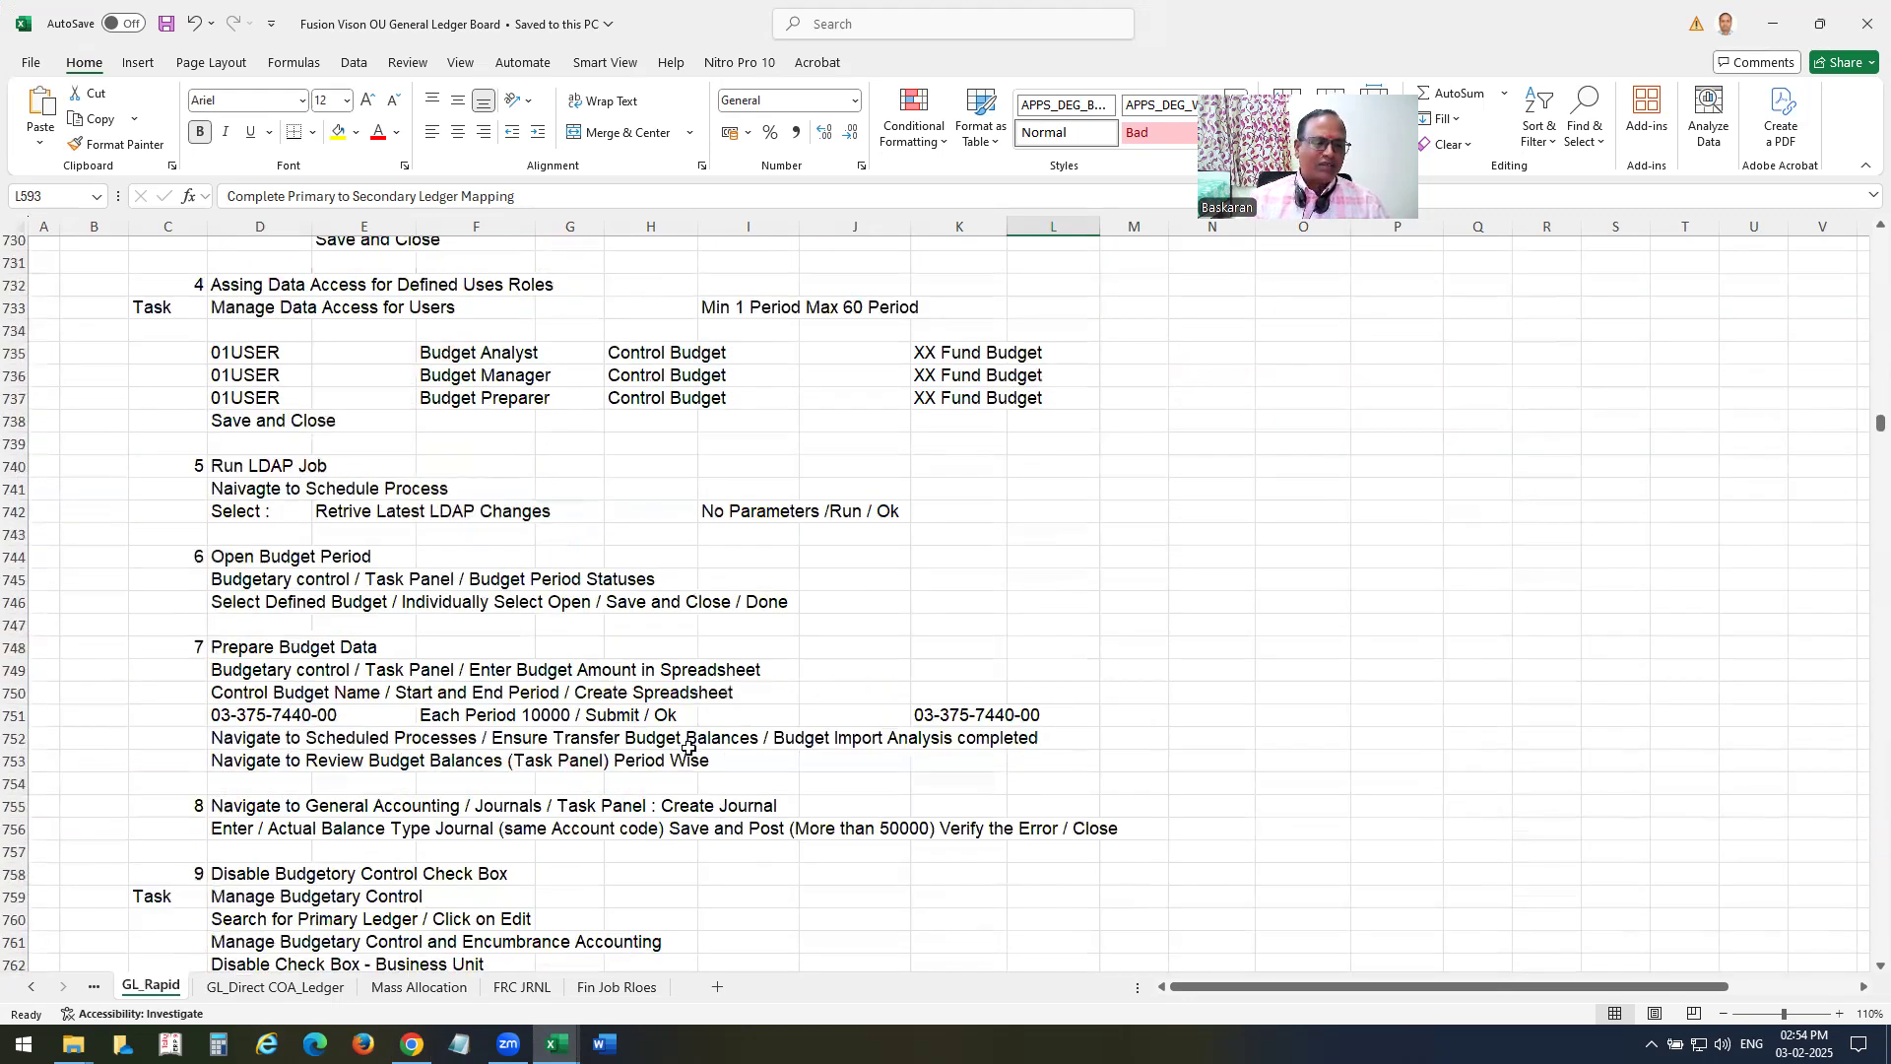
{"action": "scroll", "coordinate": [689, 752], "scroll_direction": "down", "scroll_amount": 8}
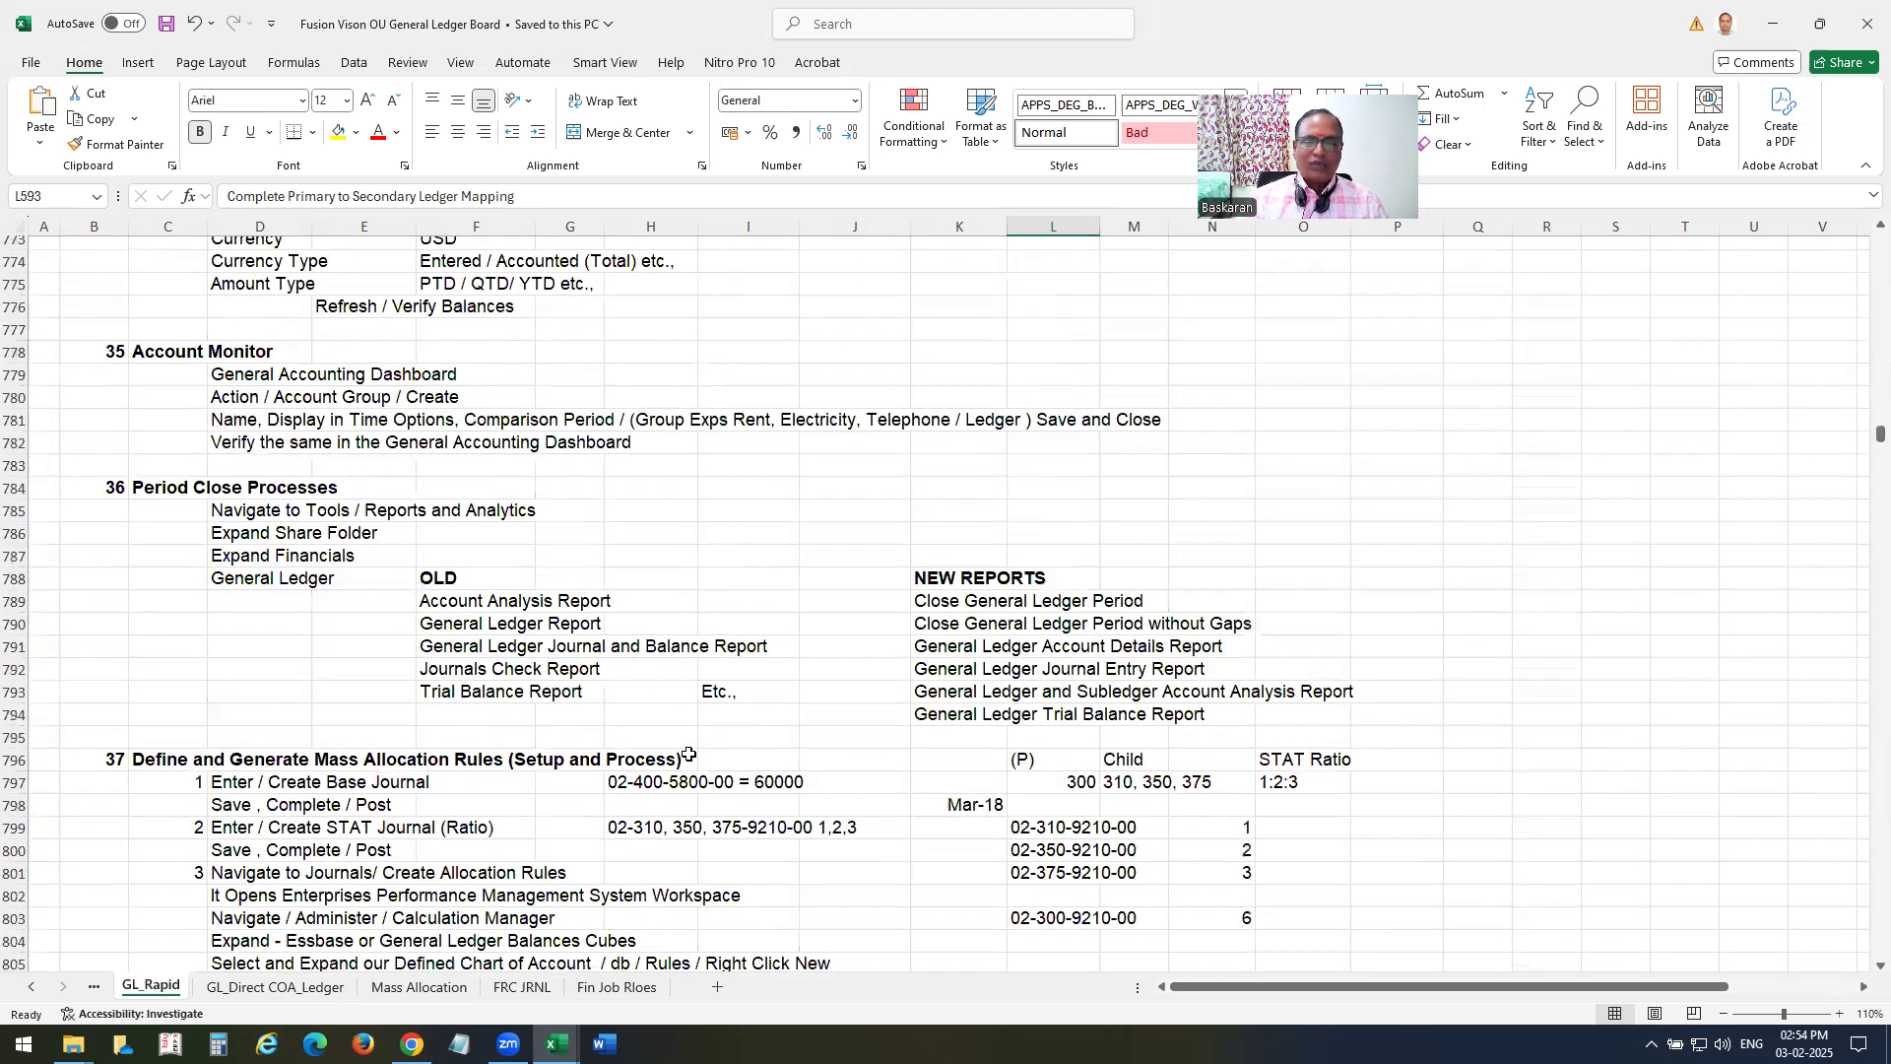
Review the old and new period close report lists and the mass allocation rule steps on the GL_Rapid sheet.
{"action": "left_click", "coordinate": [941, 598]}
{"action": "scroll", "coordinate": [894, 754], "scroll_direction": "down", "scroll_amount": 1}
{"action": "left_click", "coordinate": [938, 564]}
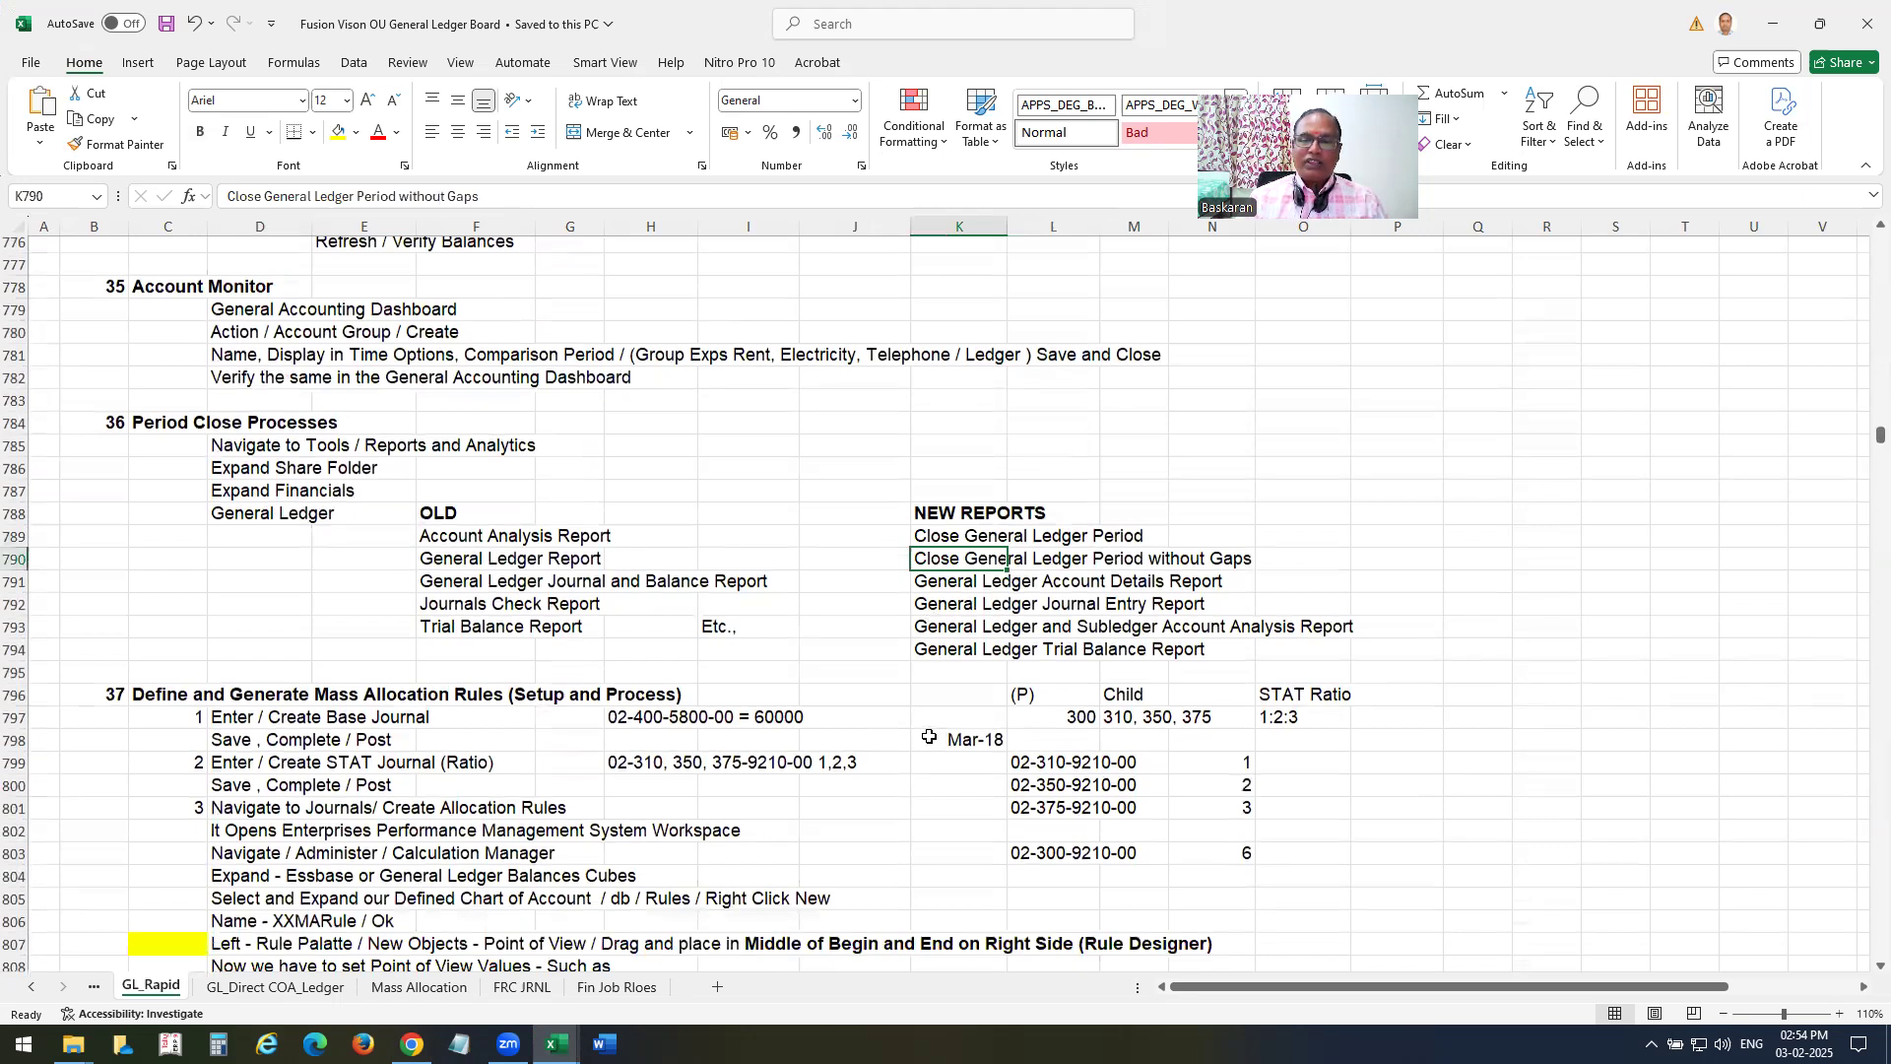
{"action": "key", "text": "Down"}
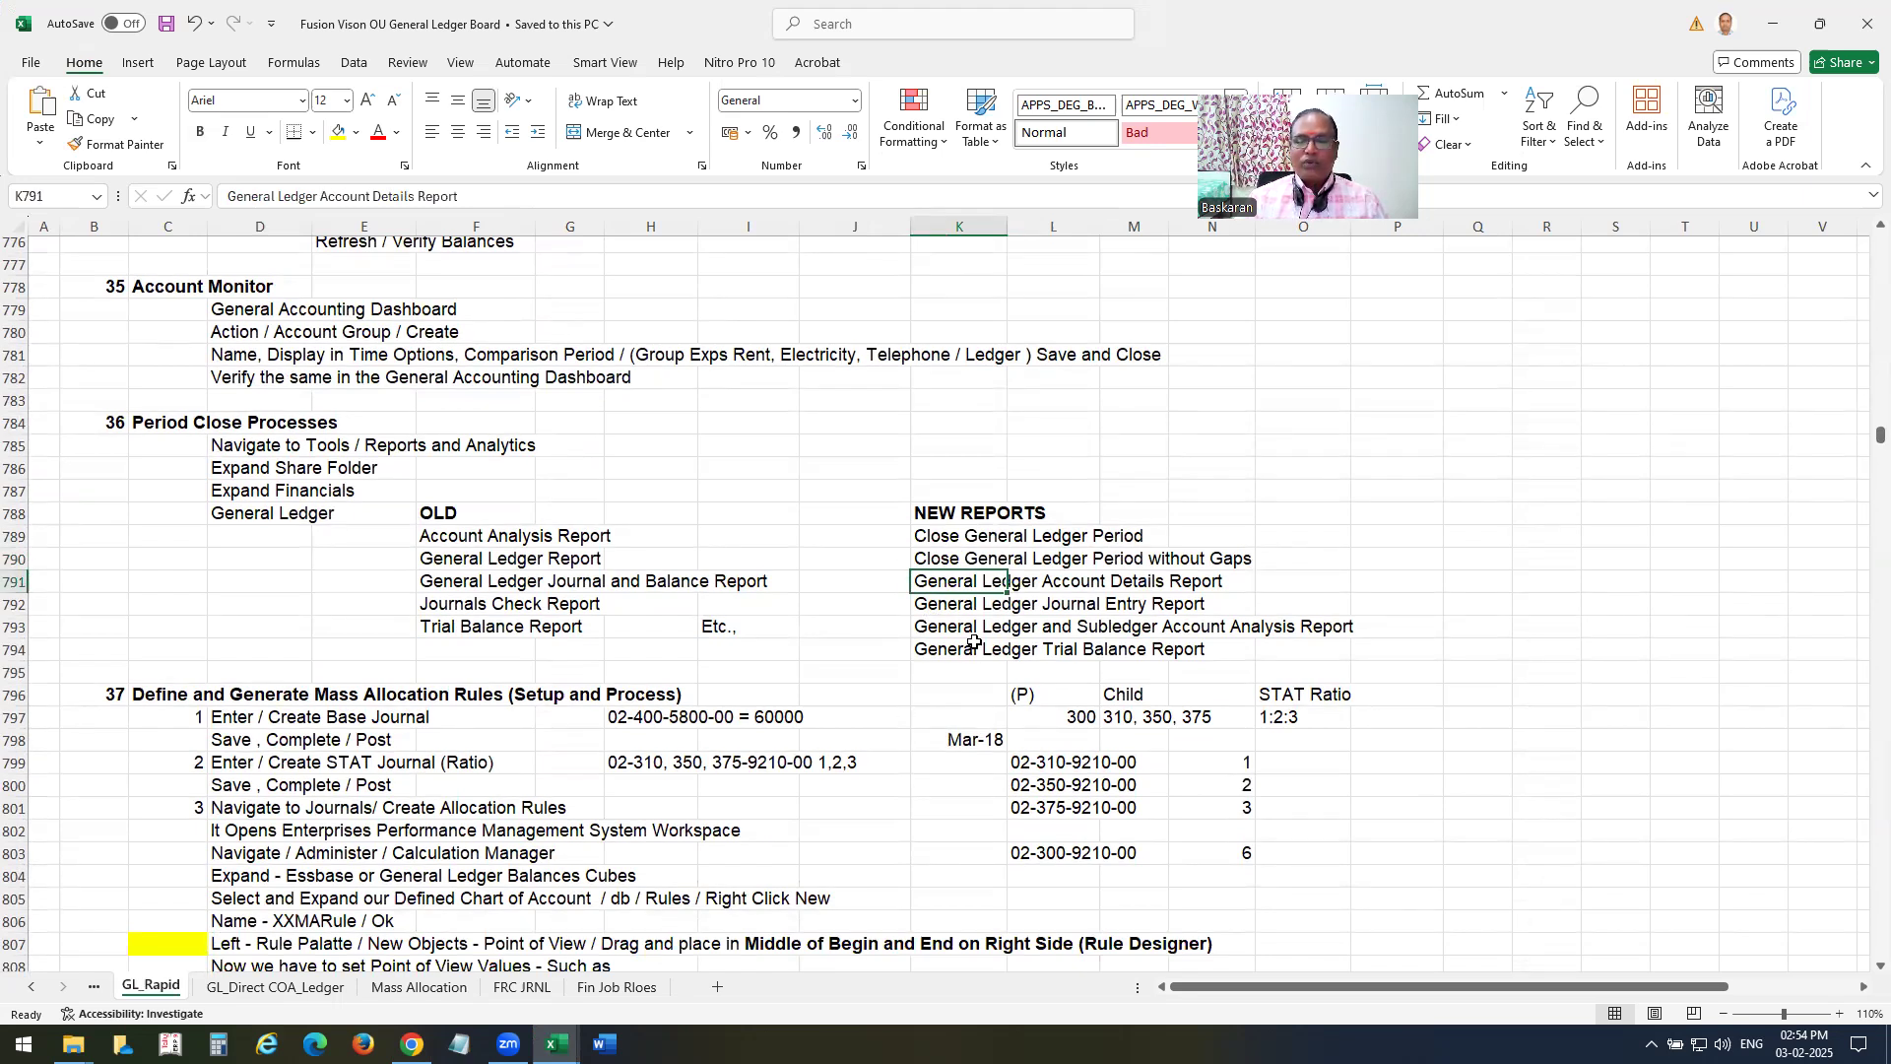
{"action": "left_click_drag", "start_coordinate": [491, 537], "coordinate": [463, 631]}
{"action": "left_click_drag", "start_coordinate": [931, 535], "coordinate": [1225, 678]}
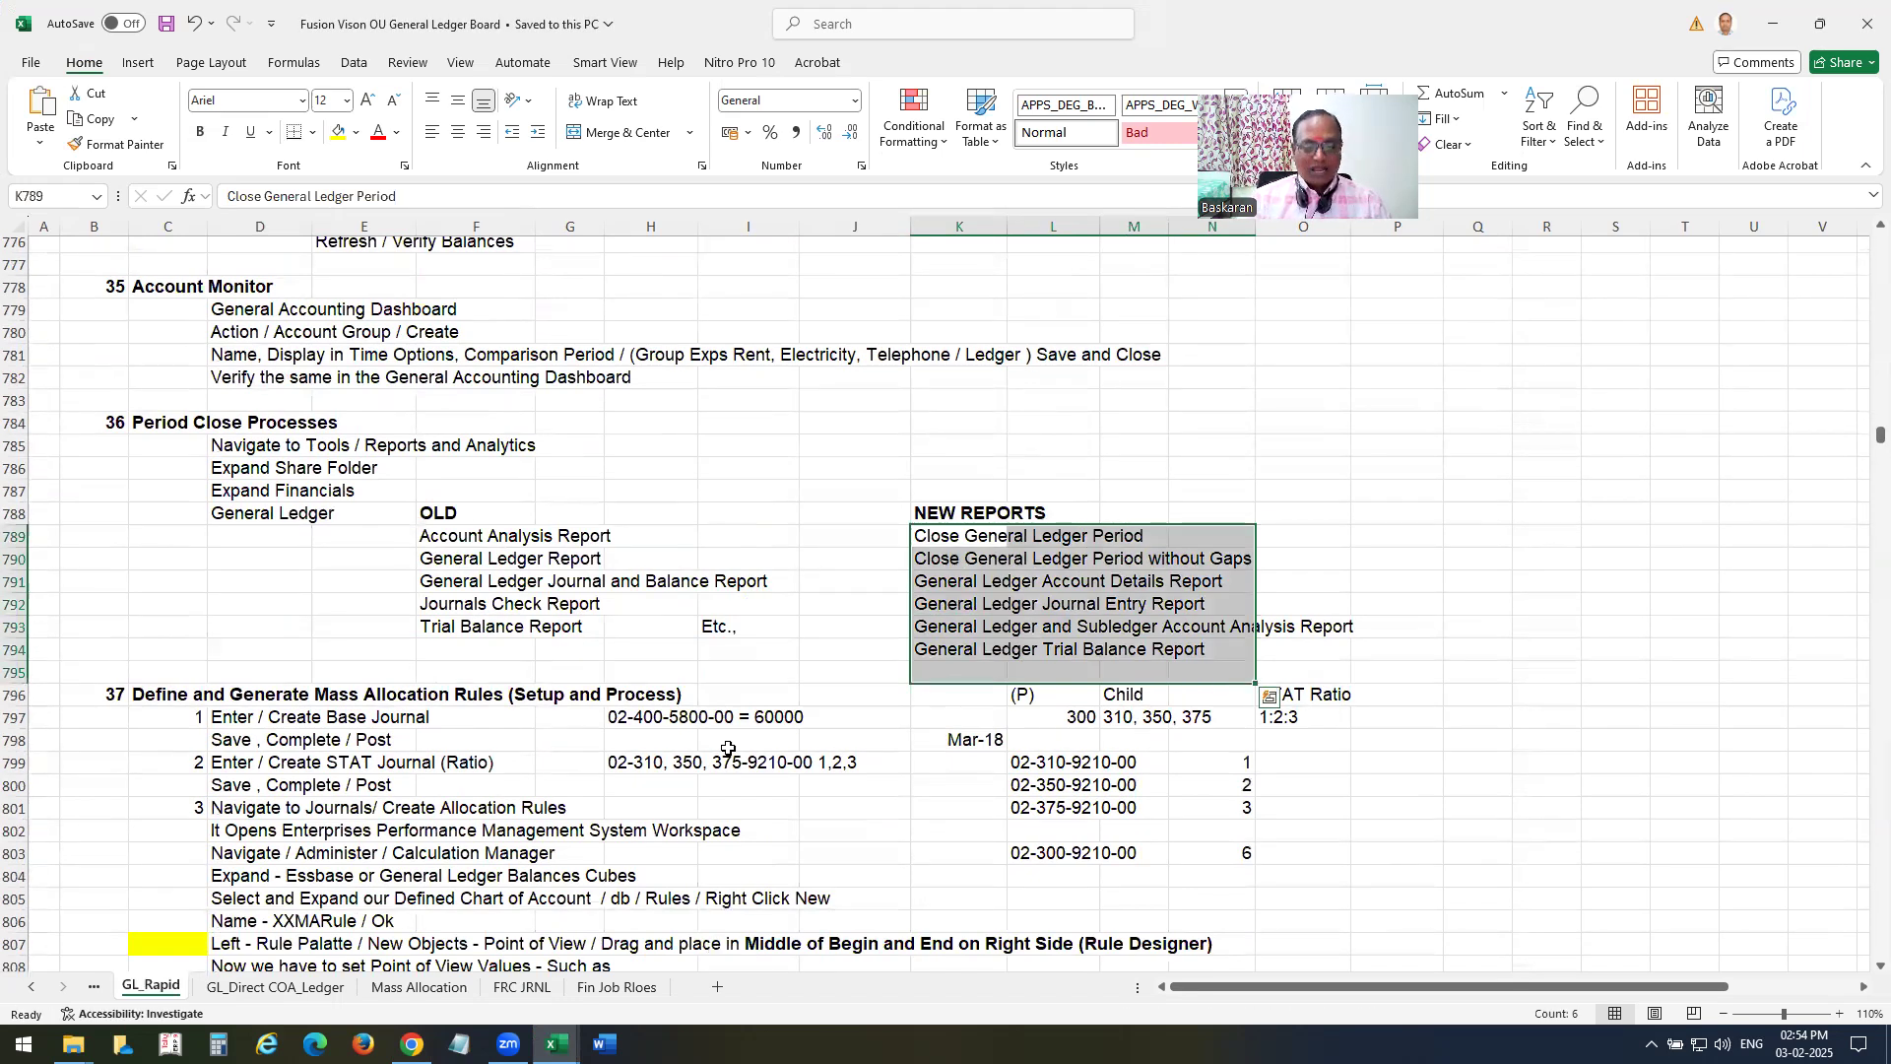
{"action": "scroll", "coordinate": [726, 751], "scroll_direction": "down", "scroll_amount": 8}
{"action": "scroll", "coordinate": [726, 753], "scroll_direction": "down", "scroll_amount": 2}
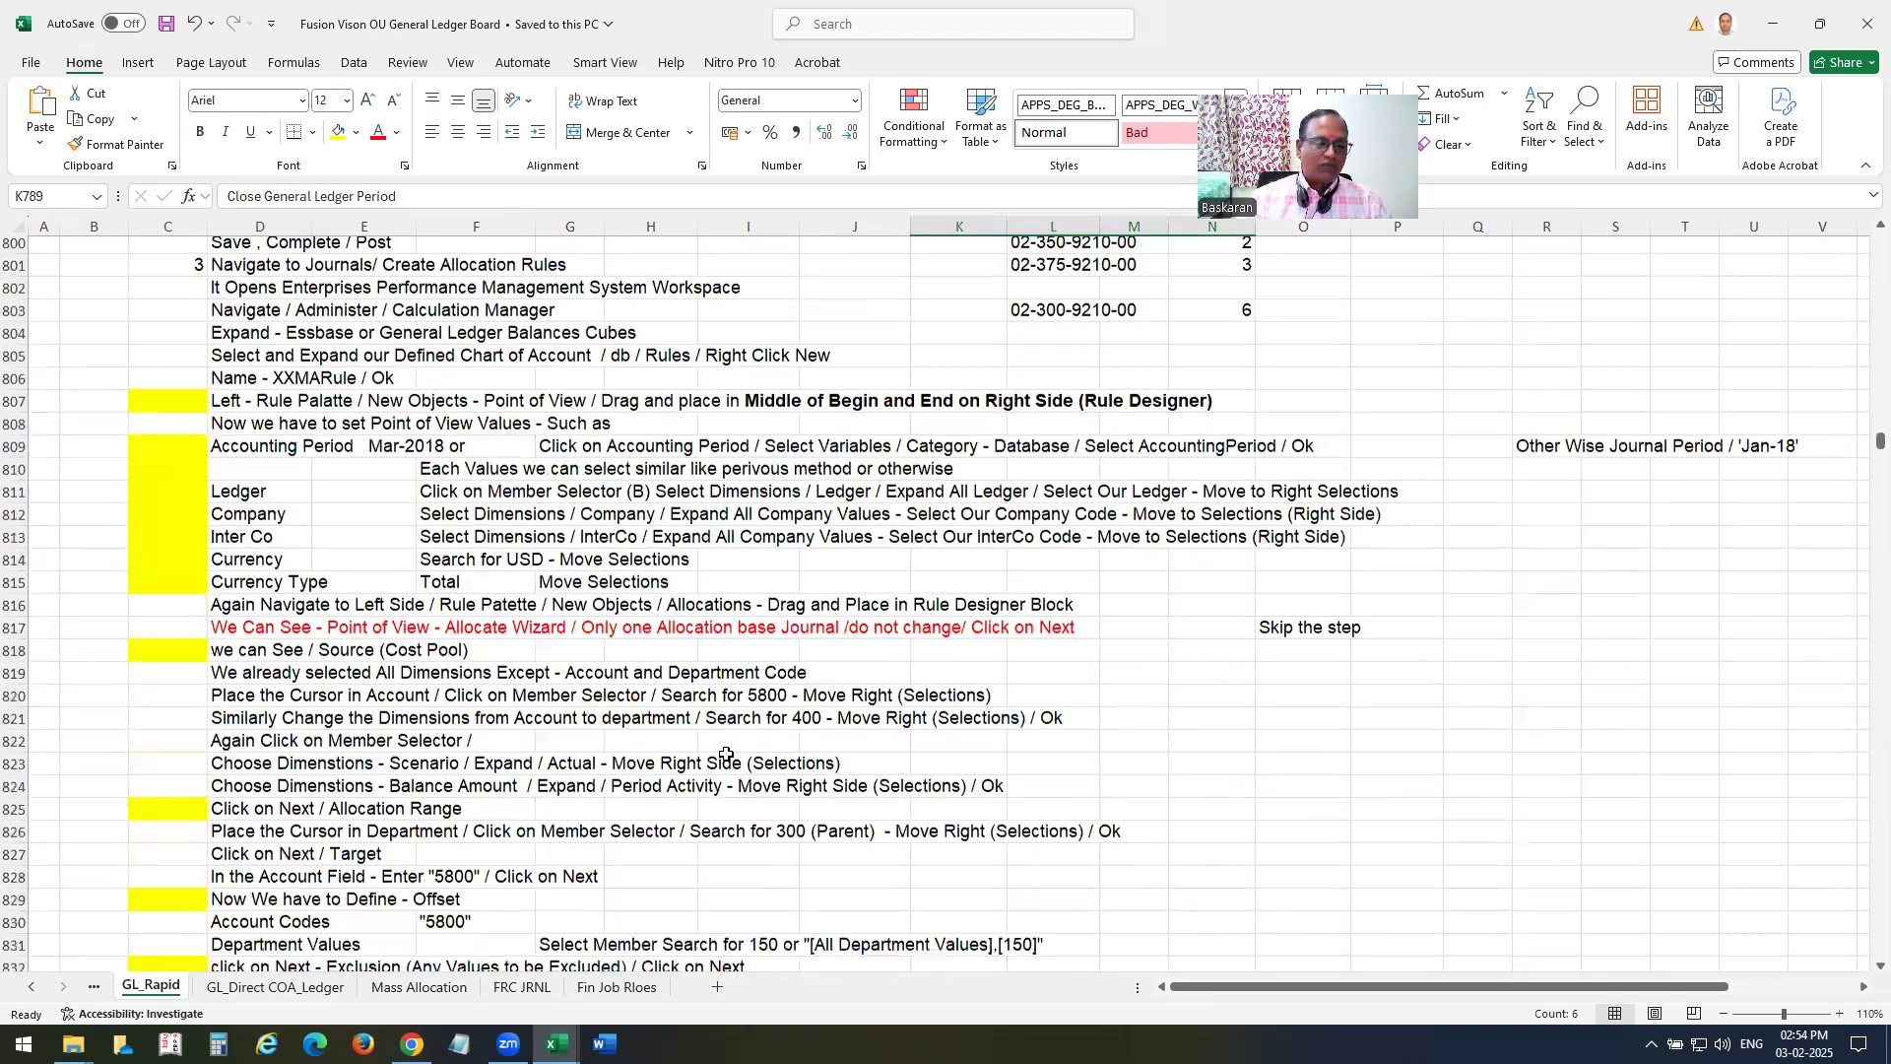
Minimize the Excel workbook and switch to the File Explorer window showing the Others folder.
{"action": "left_click", "coordinate": [1773, 23]}
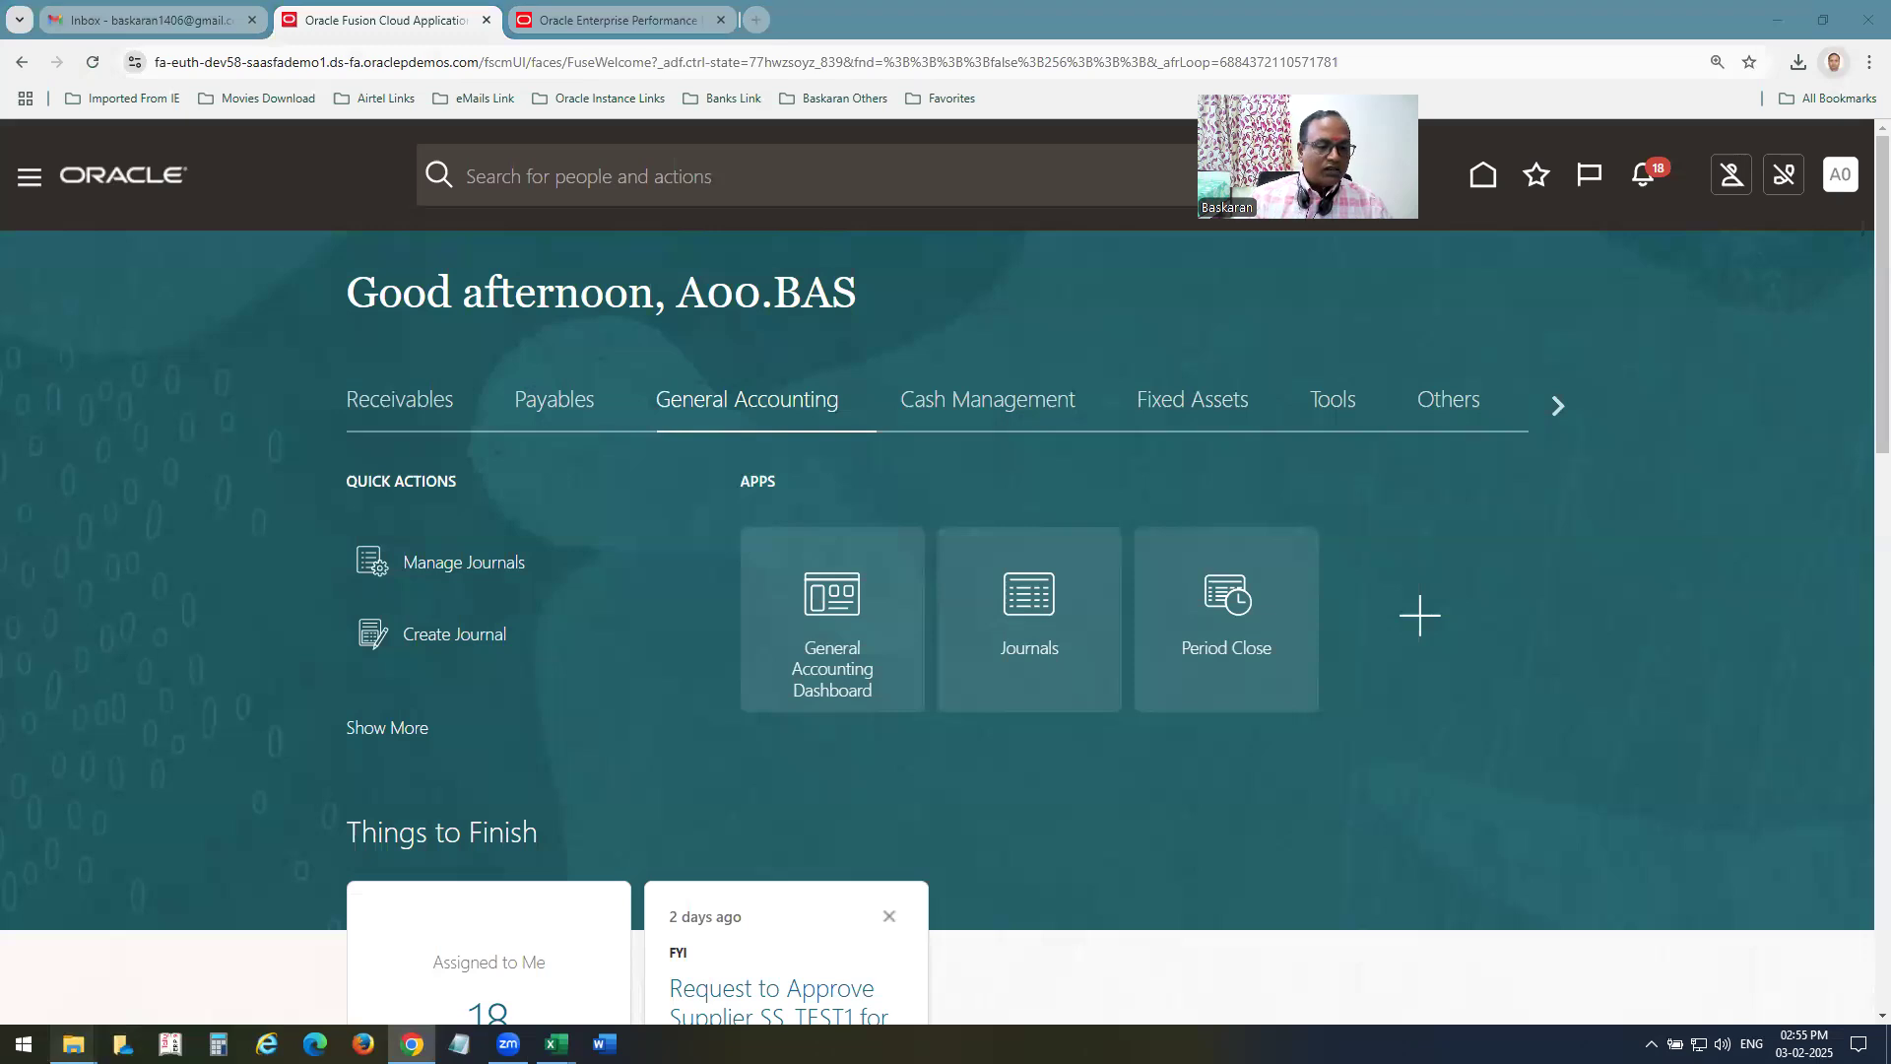
{"action": "mouse_move", "coordinate": [73, 1044]}
{"action": "left_click", "coordinate": [153, 990]}
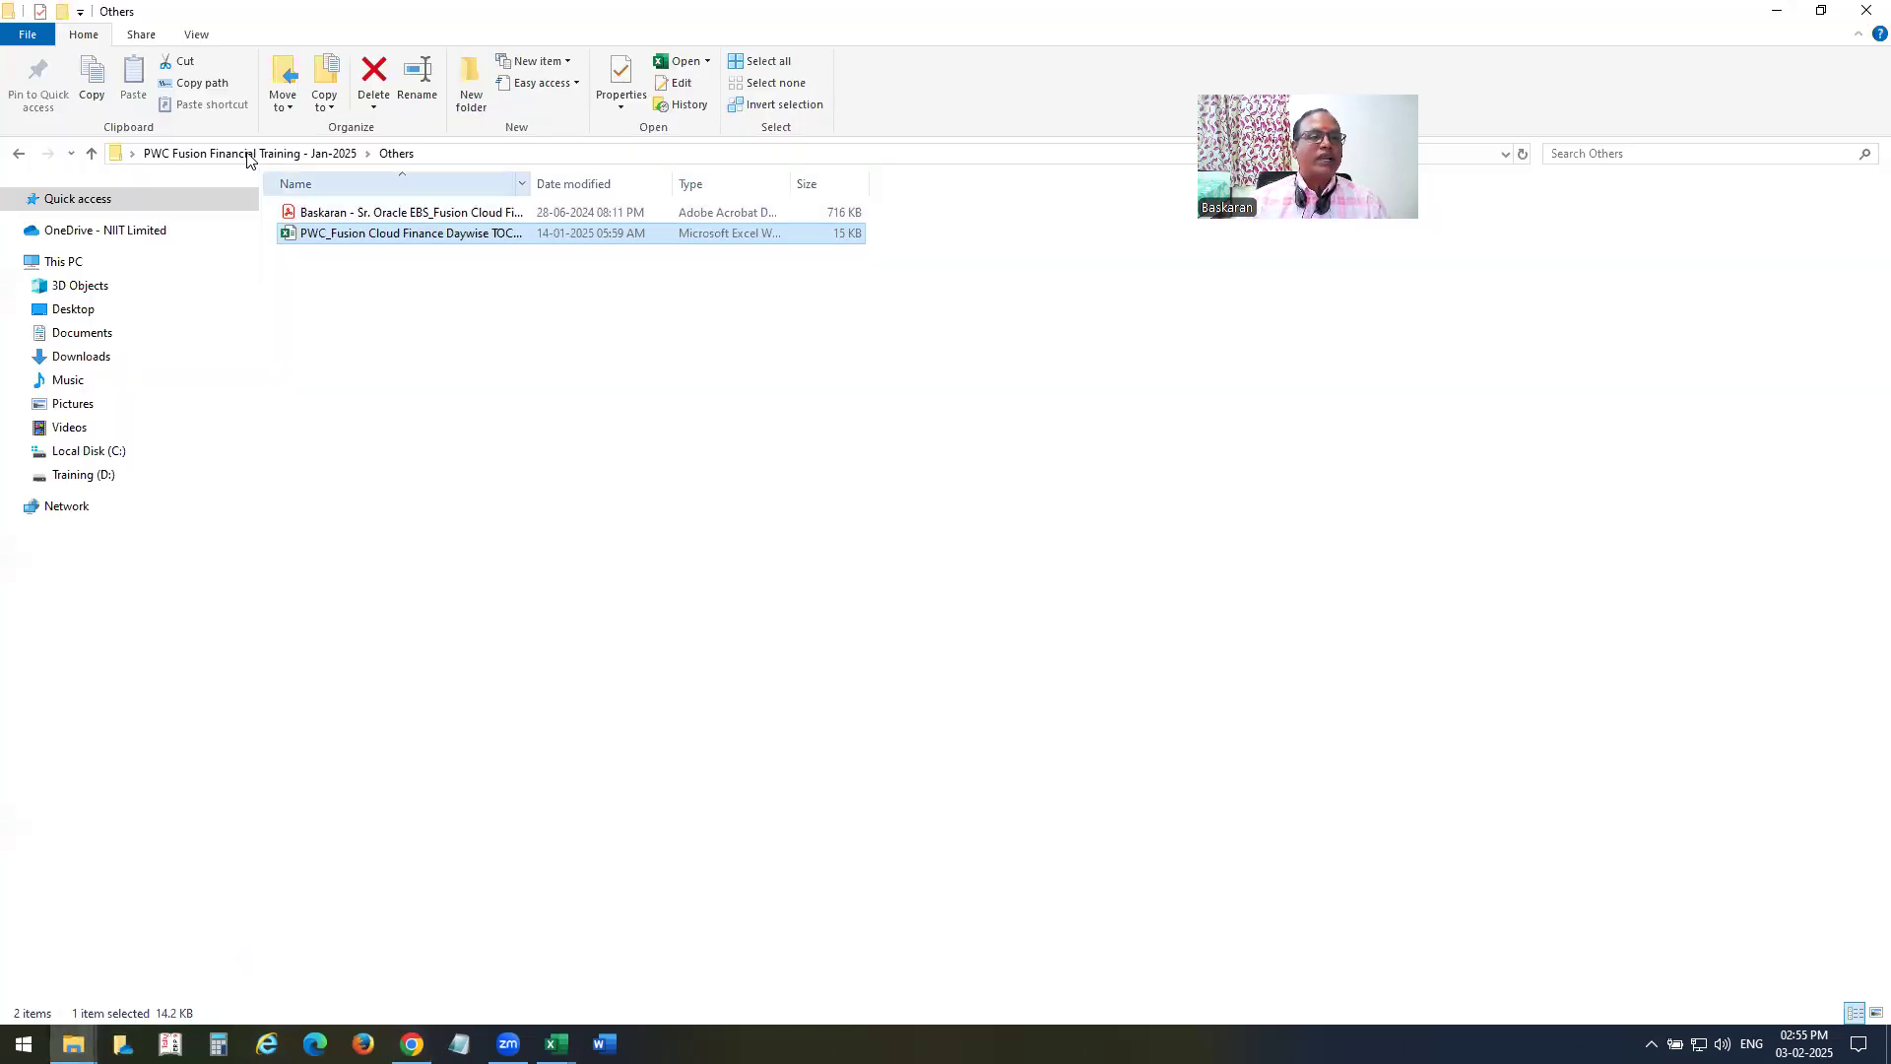
{"action": "left_click", "coordinate": [171, 1045]}
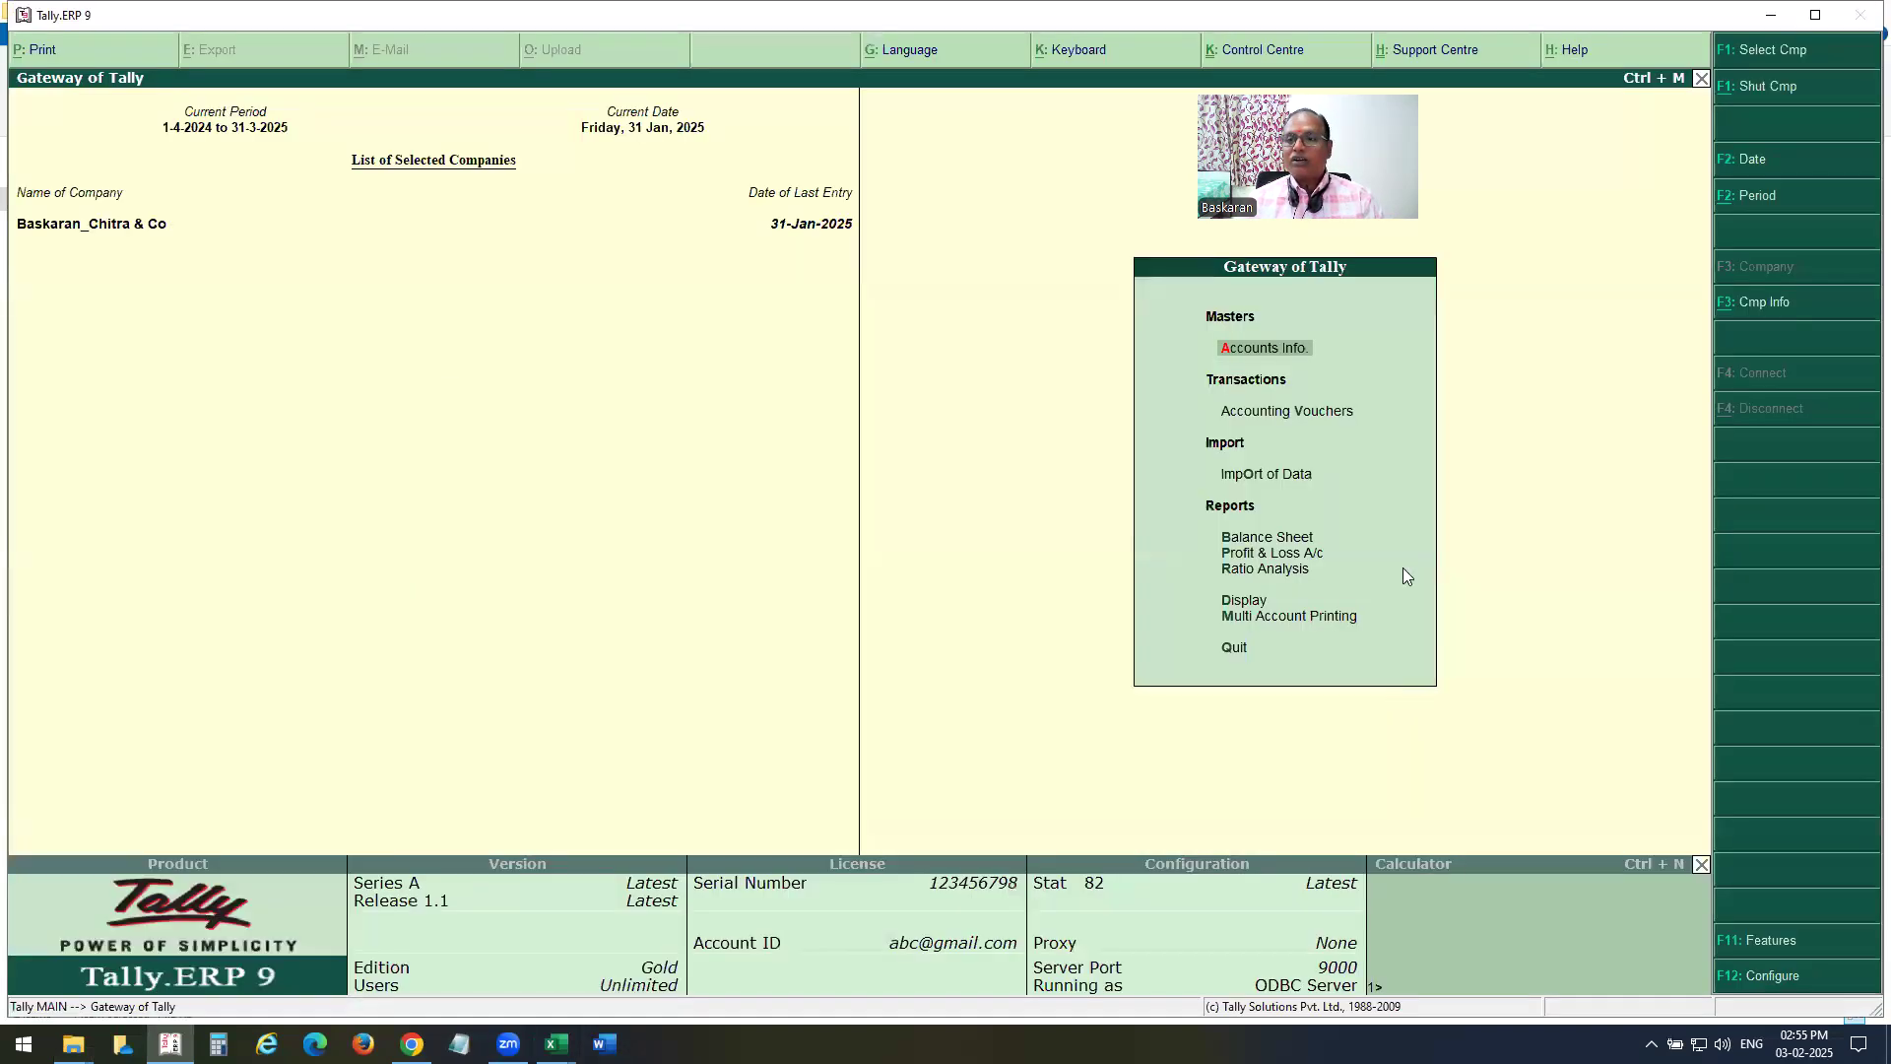
{"action": "key", "text": "Escape"}
{"action": "key", "text": "Return"}
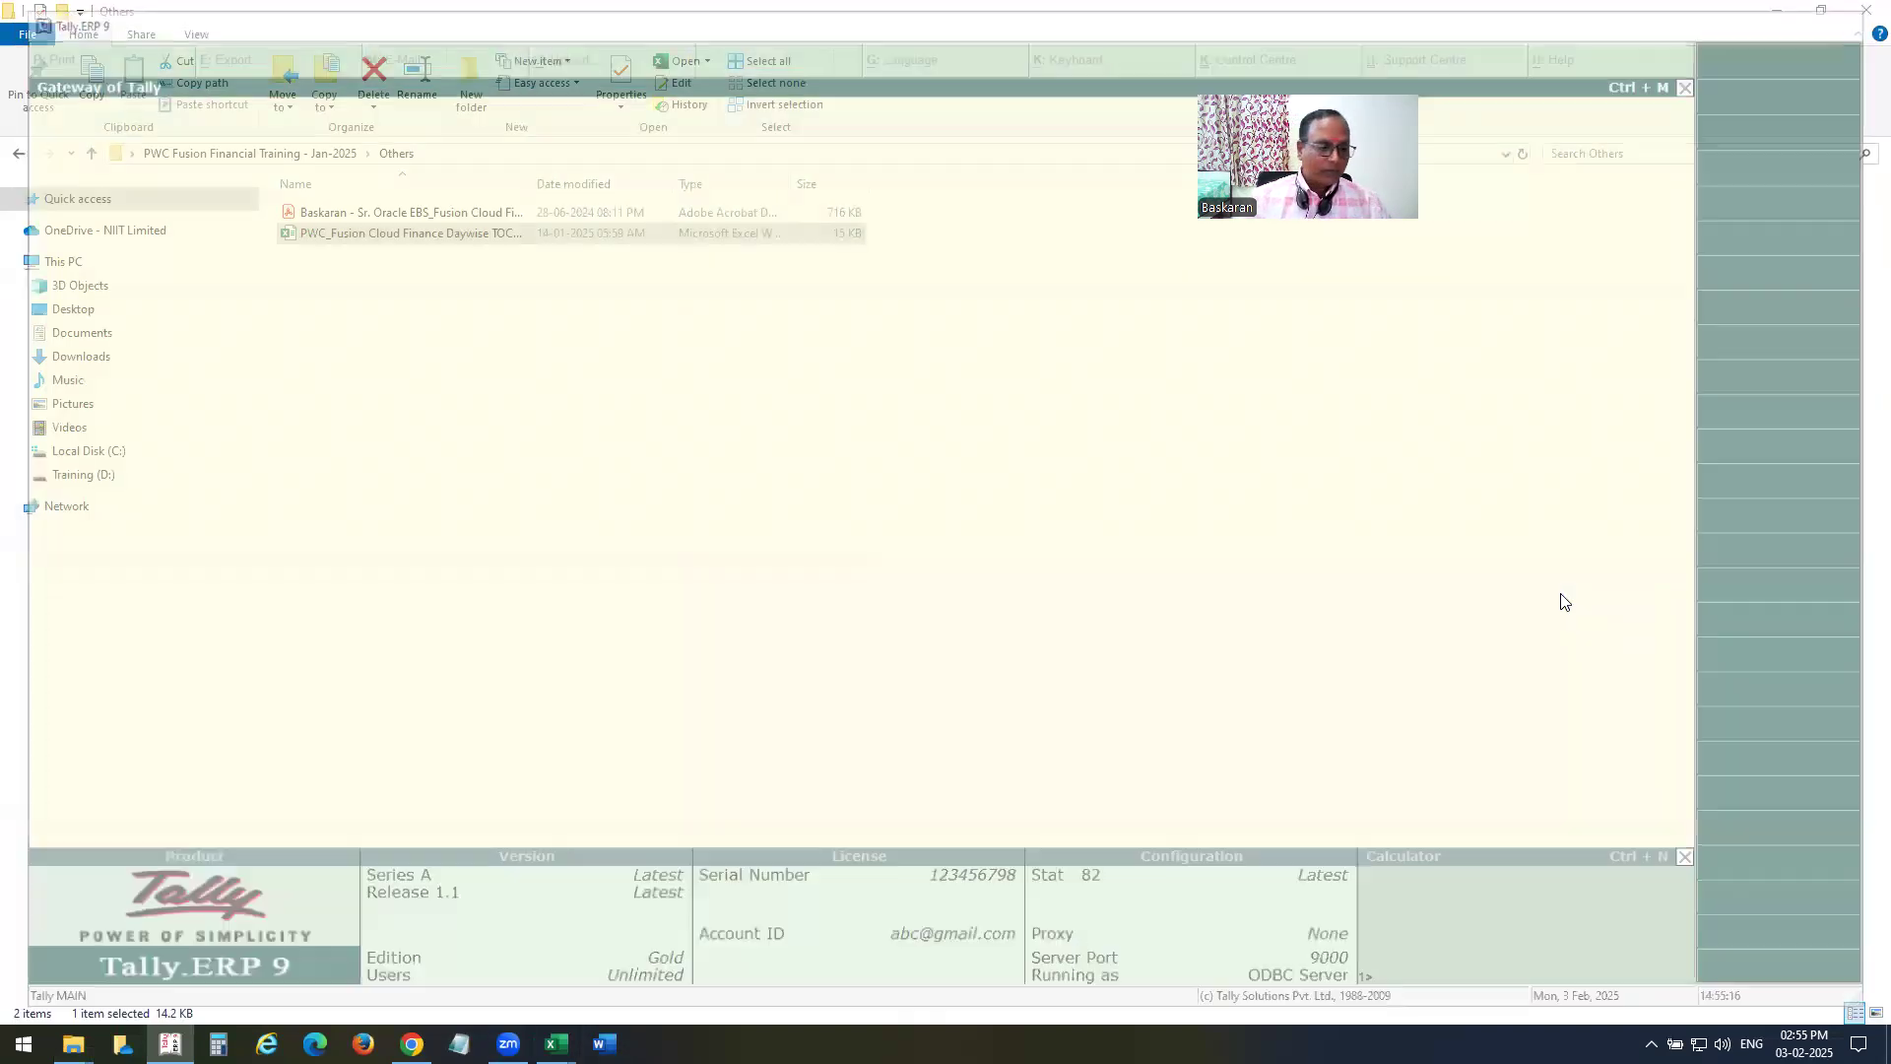
Open the PWC_Fusion_Cloud_Financials_Training_Recordings_Jan-25 folder through its shortcut on the Desktop.
{"action": "left_click", "coordinate": [99, 475]}
{"action": "left_click", "coordinate": [74, 310]}
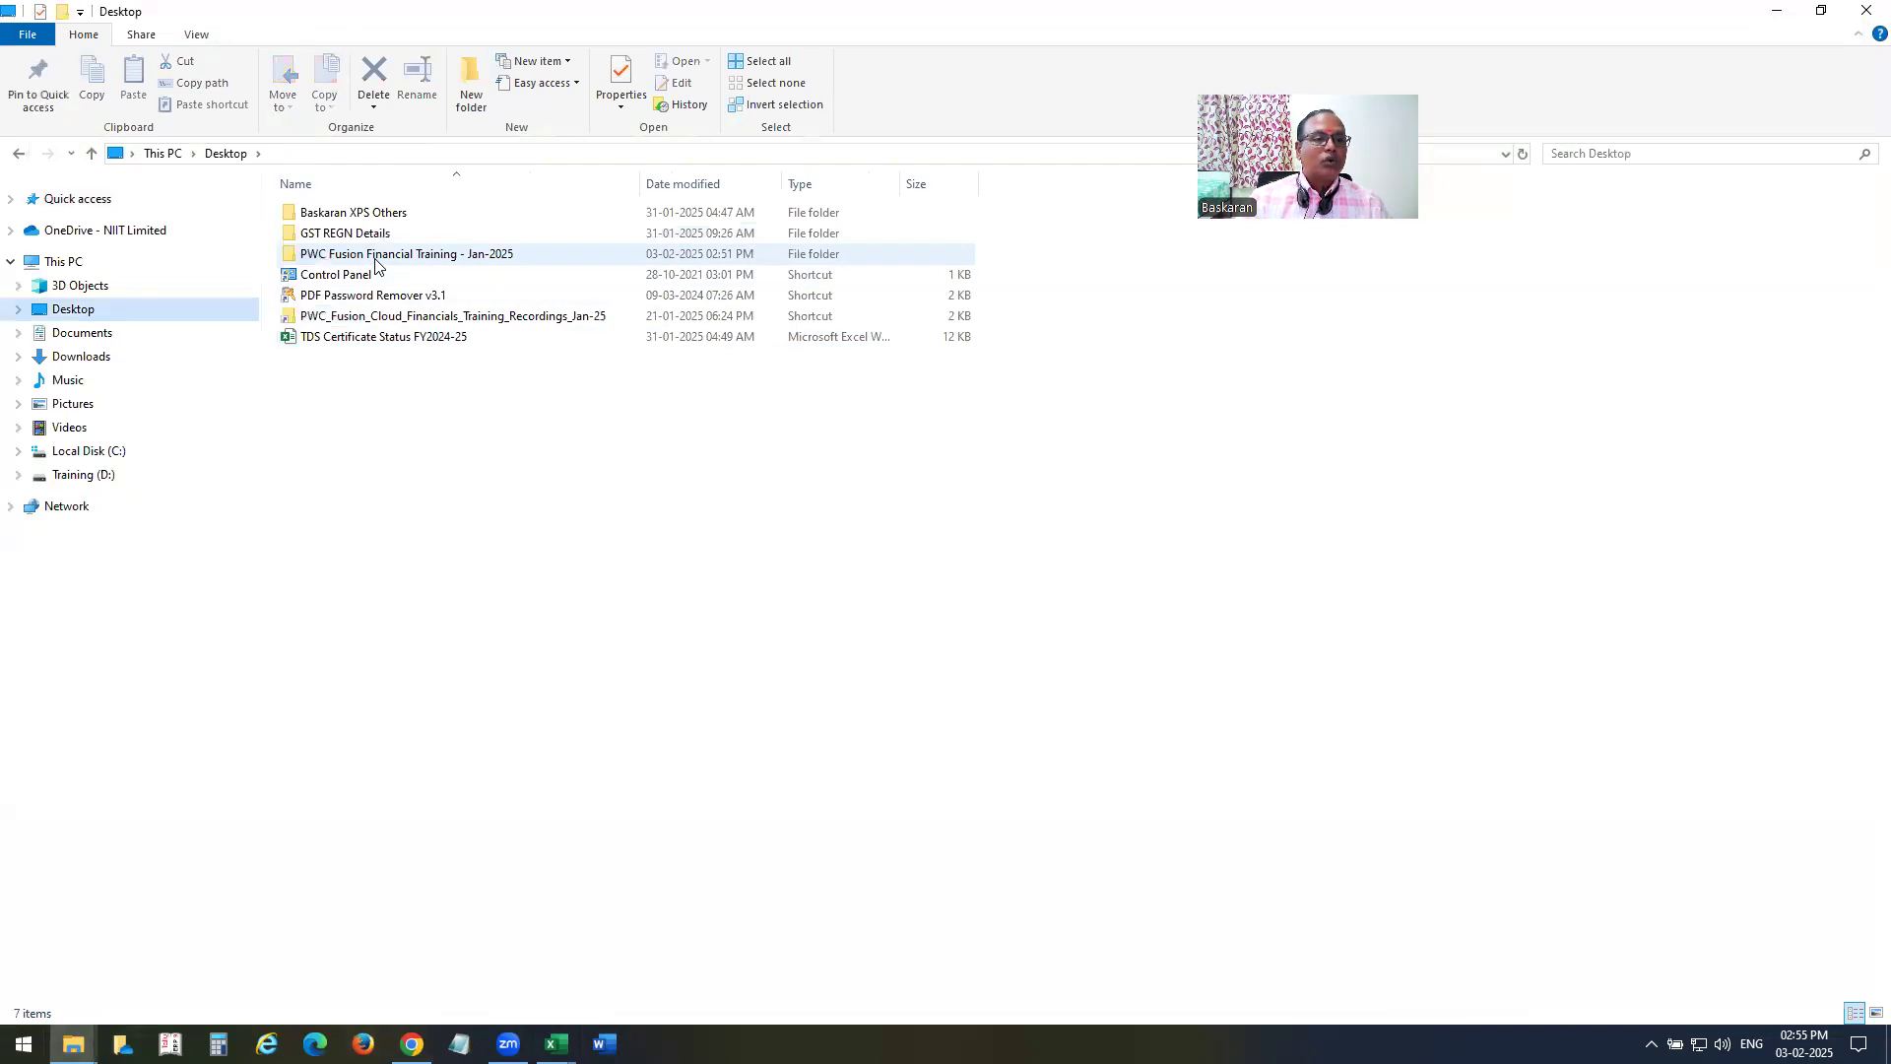
{"action": "left_click", "coordinate": [382, 318]}
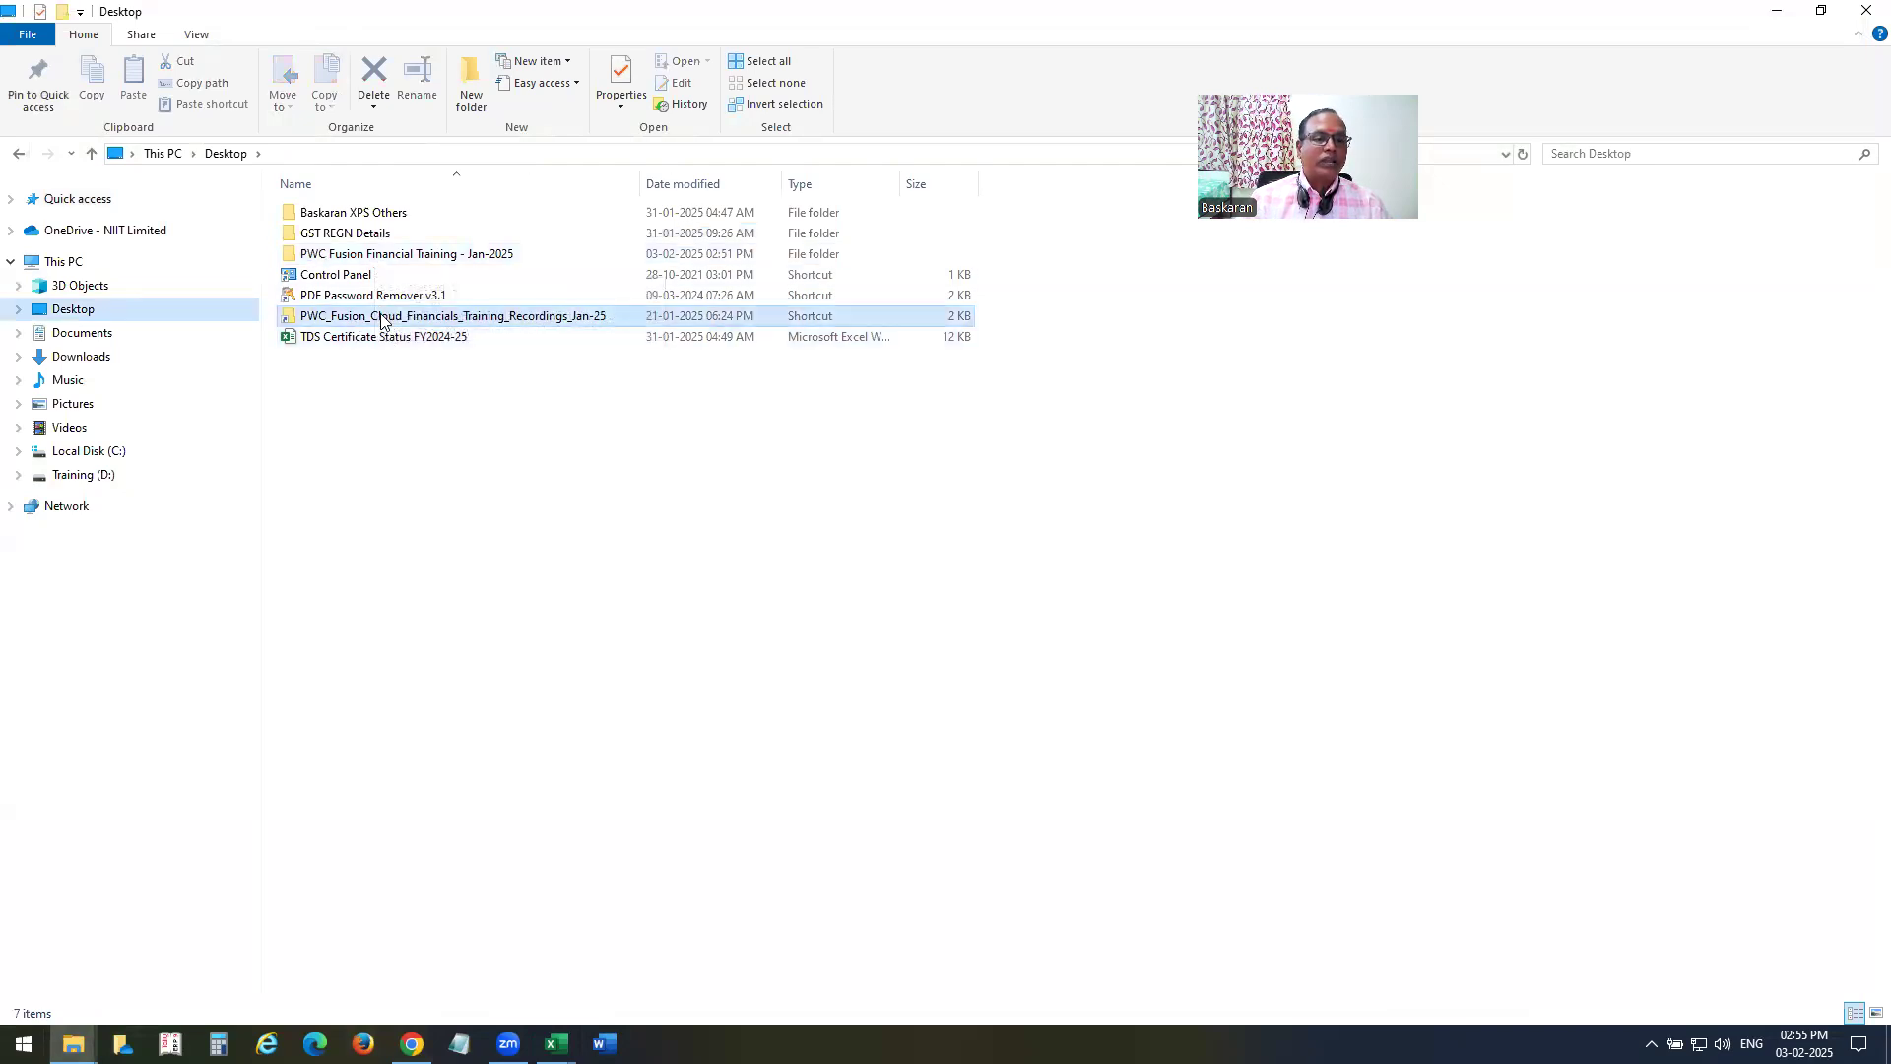
{"action": "double_click", "coordinate": [382, 318]}
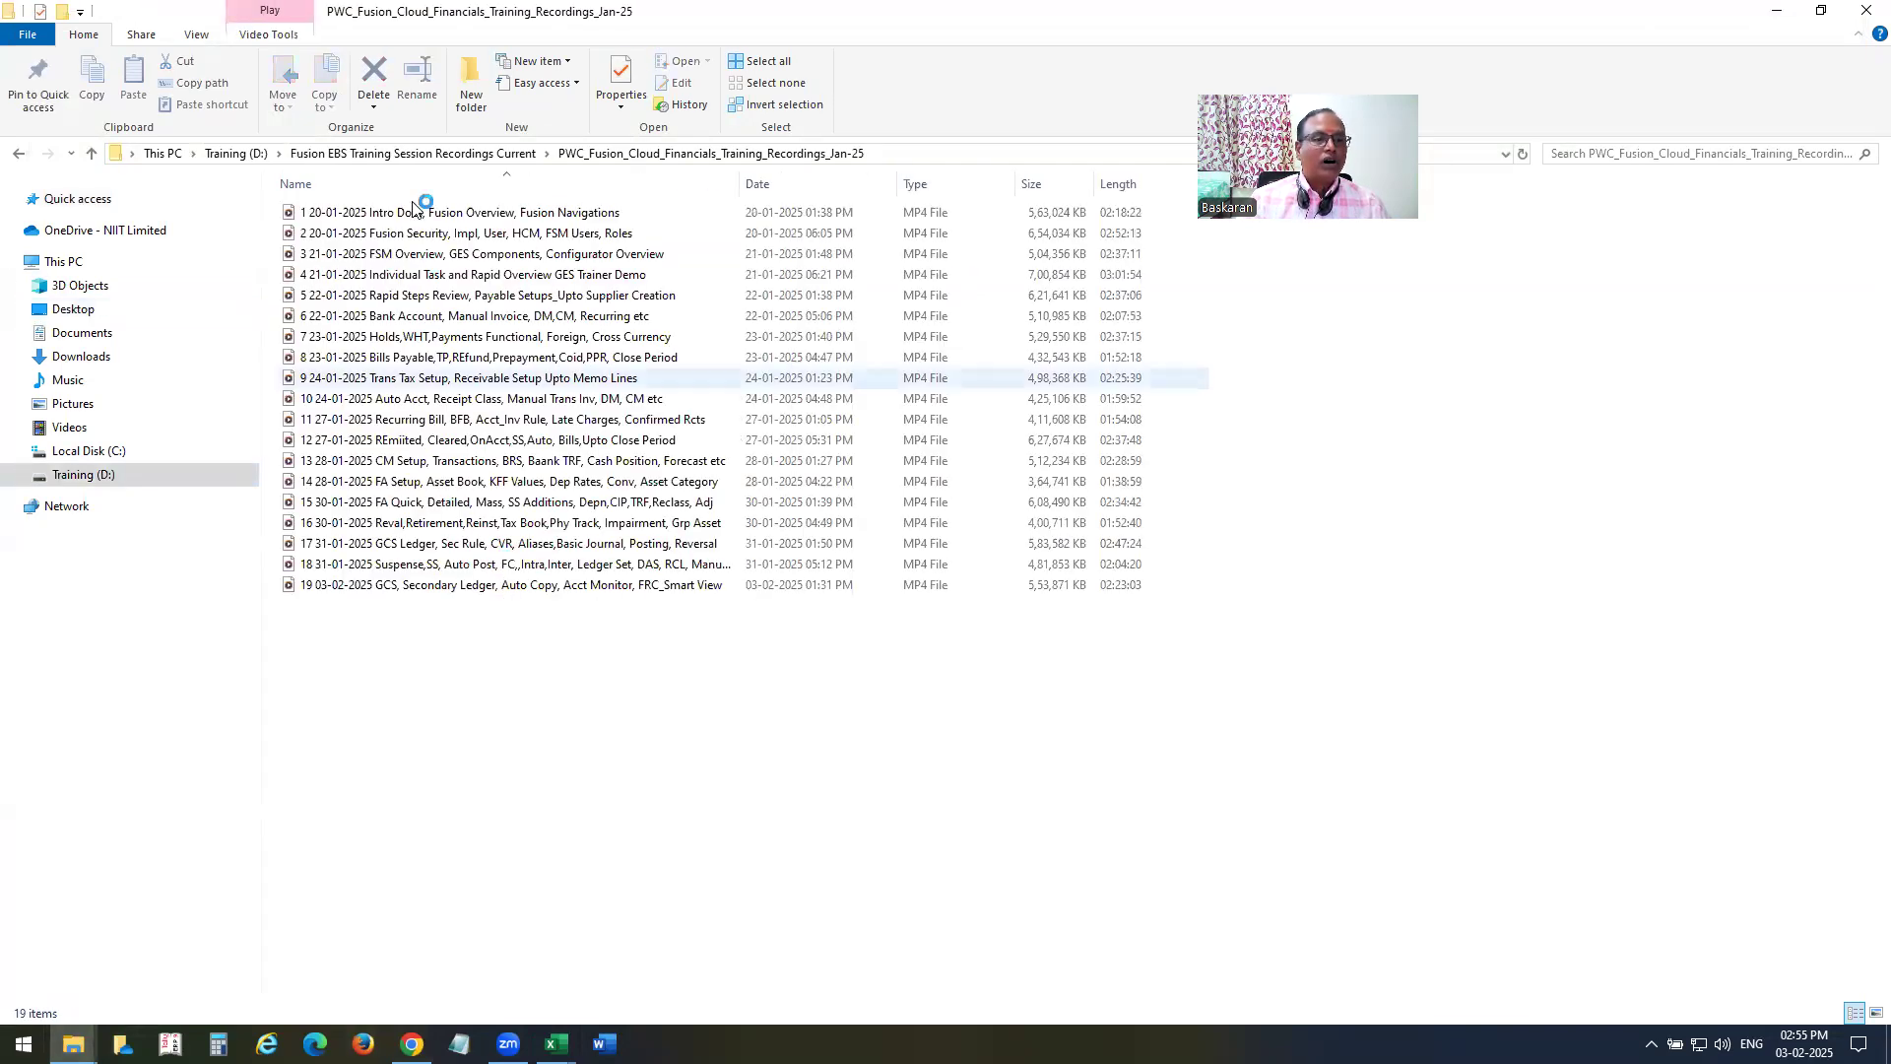
Look through the Fusion EBS Training Session Recordings Current folder and the trainer's own recordings subfolder, and close File Explorer.
{"action": "left_click", "coordinate": [494, 154]}
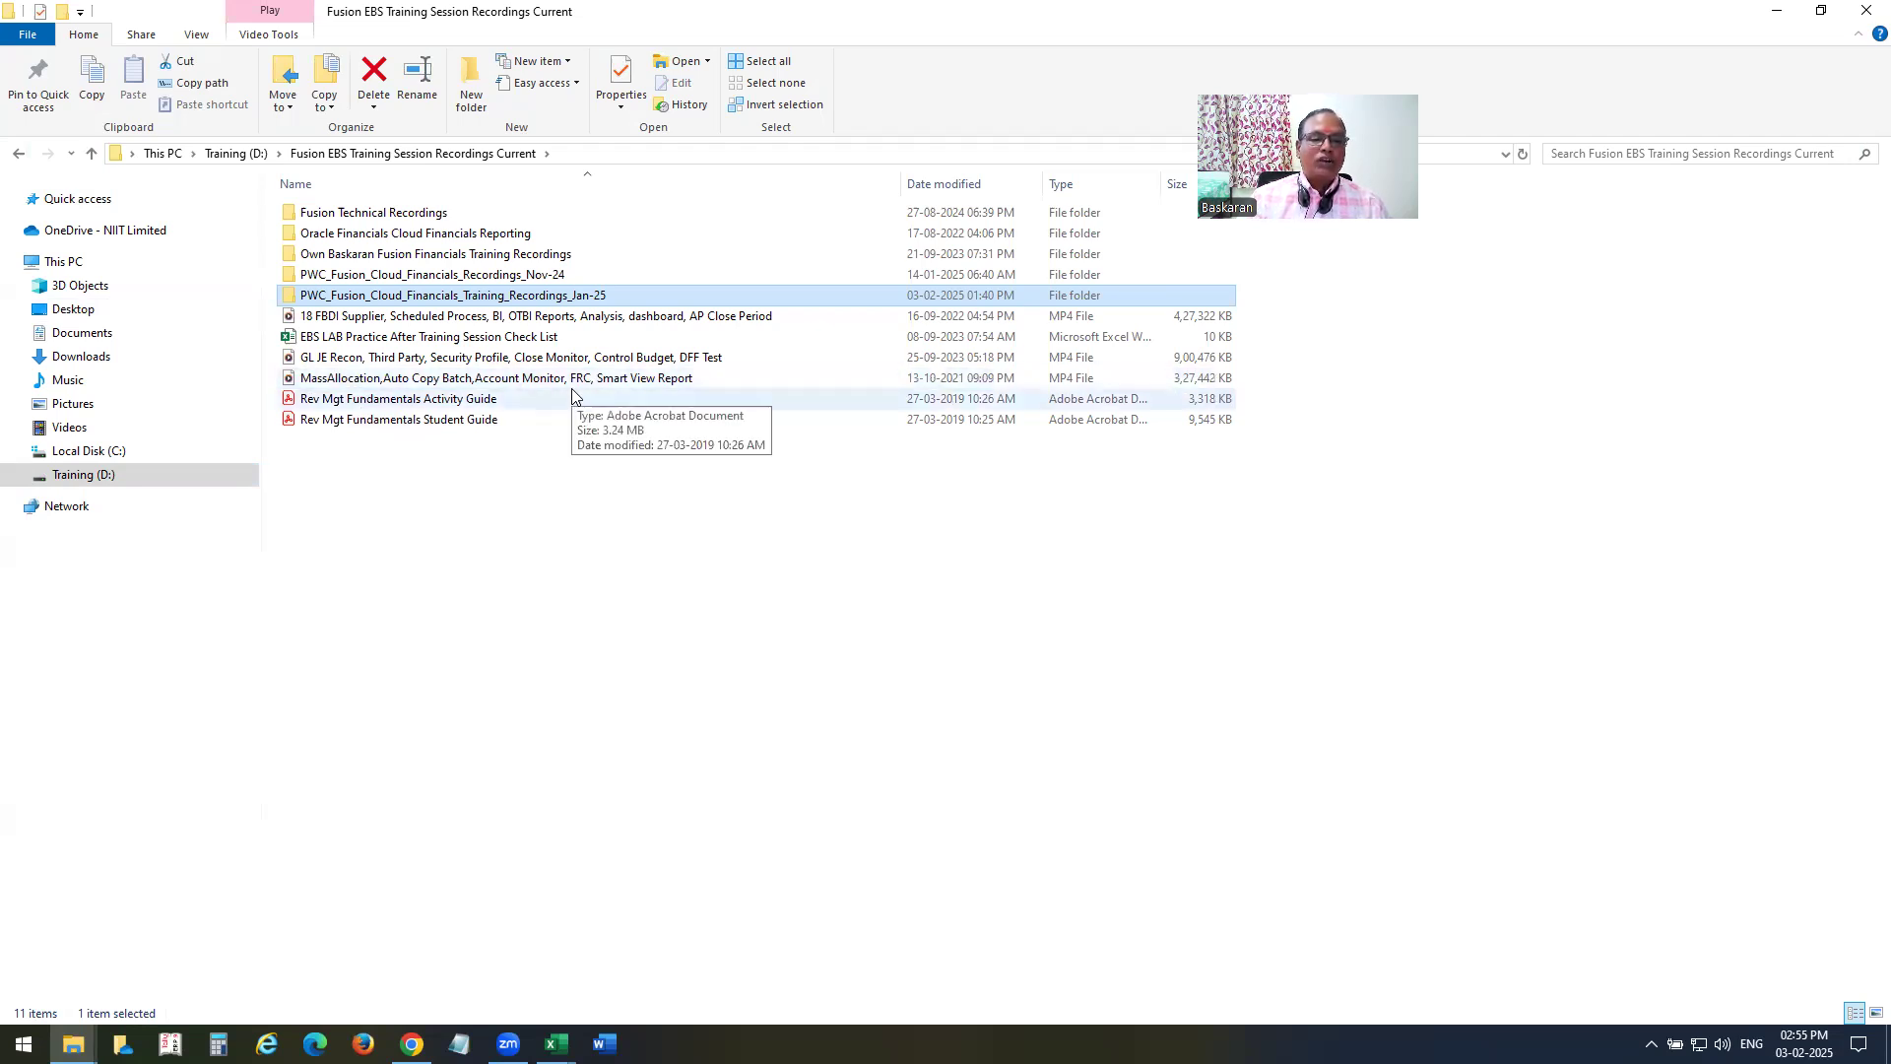
{"action": "left_click", "coordinate": [384, 358]}
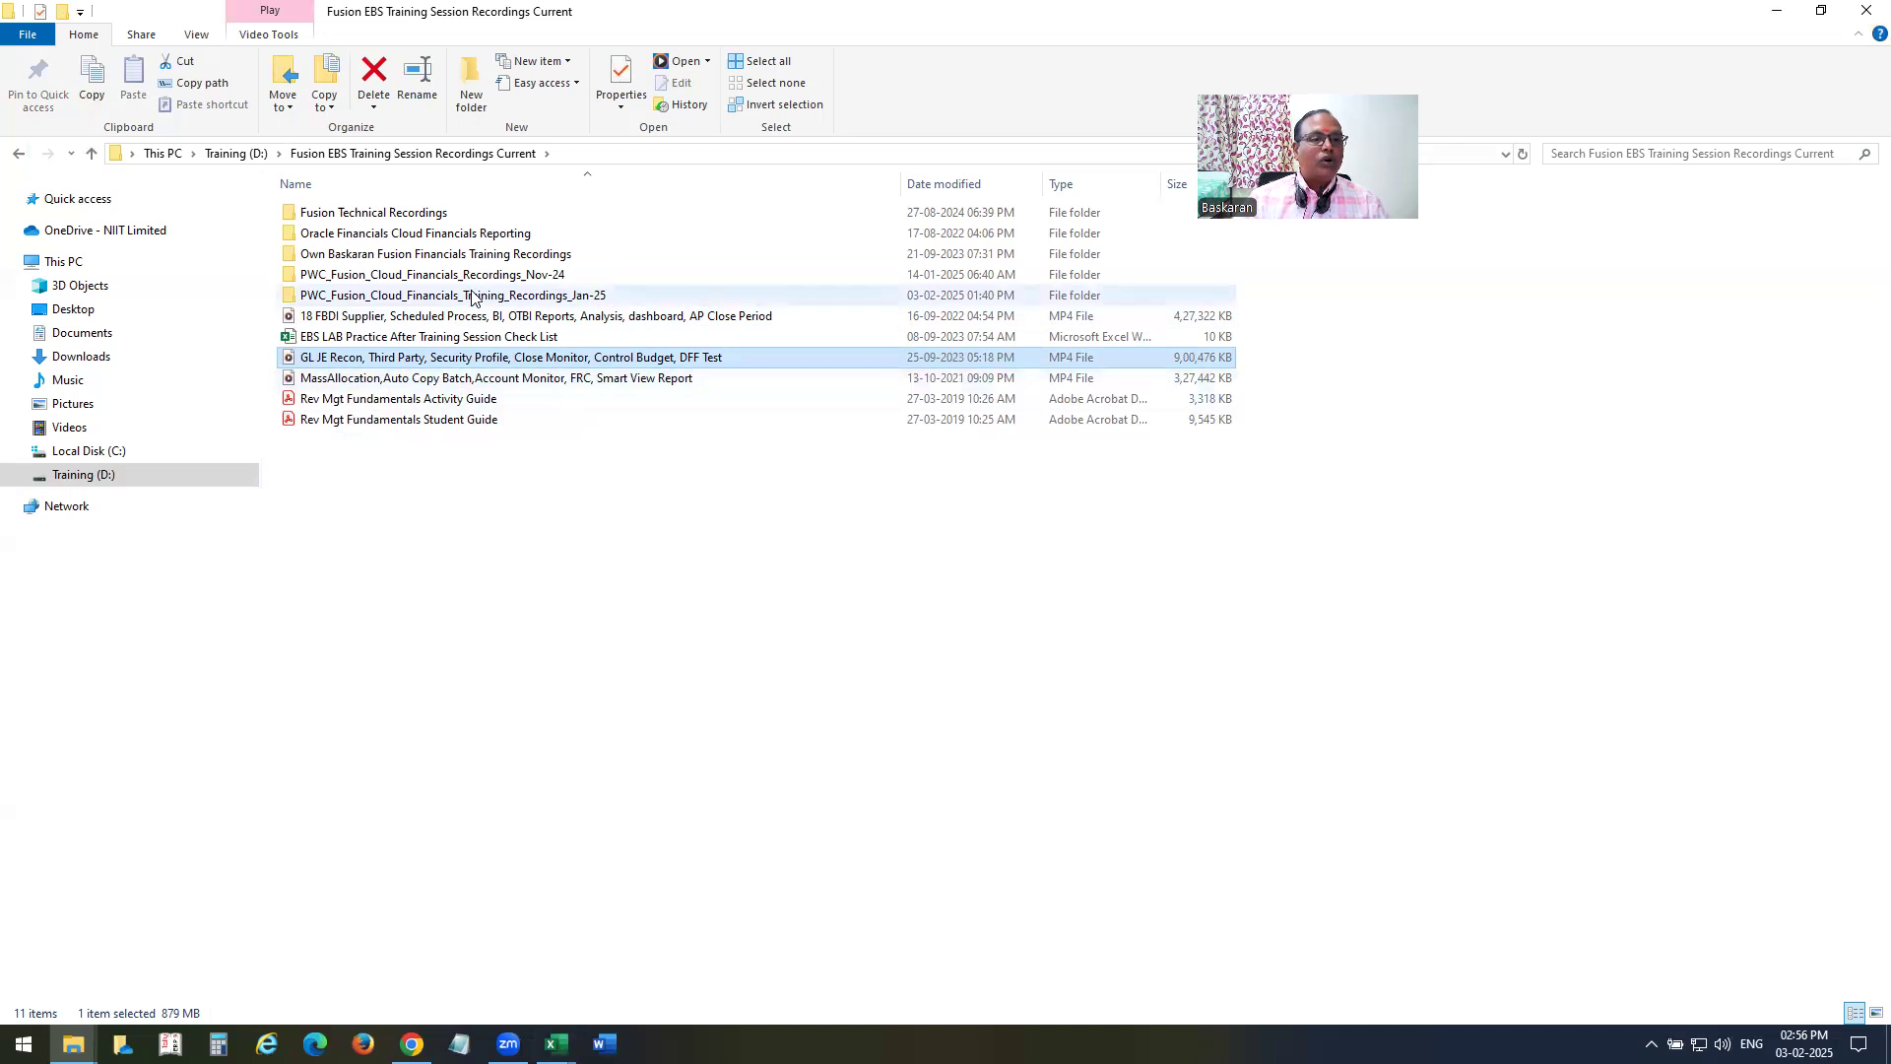
{"action": "left_click", "coordinate": [489, 239]}
{"action": "double_click", "coordinate": [497, 254]}
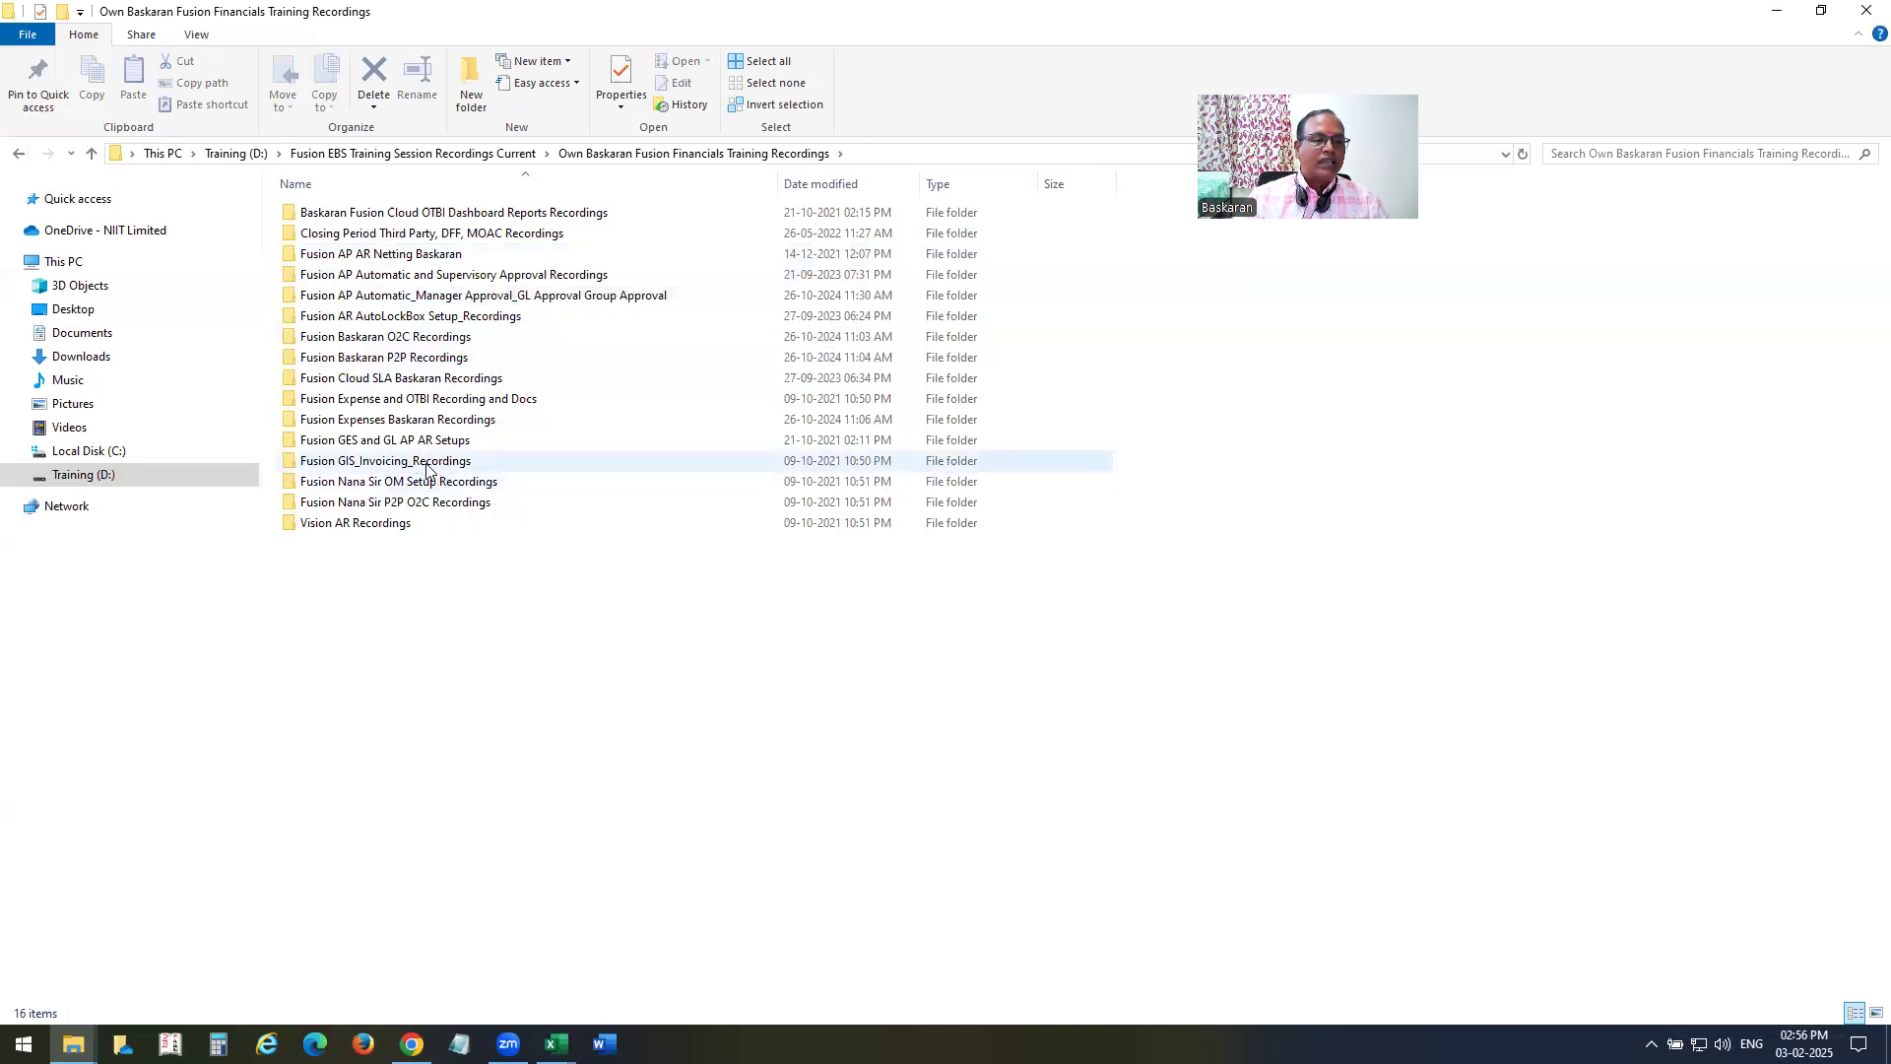
{"action": "left_click", "coordinate": [1867, 10]}
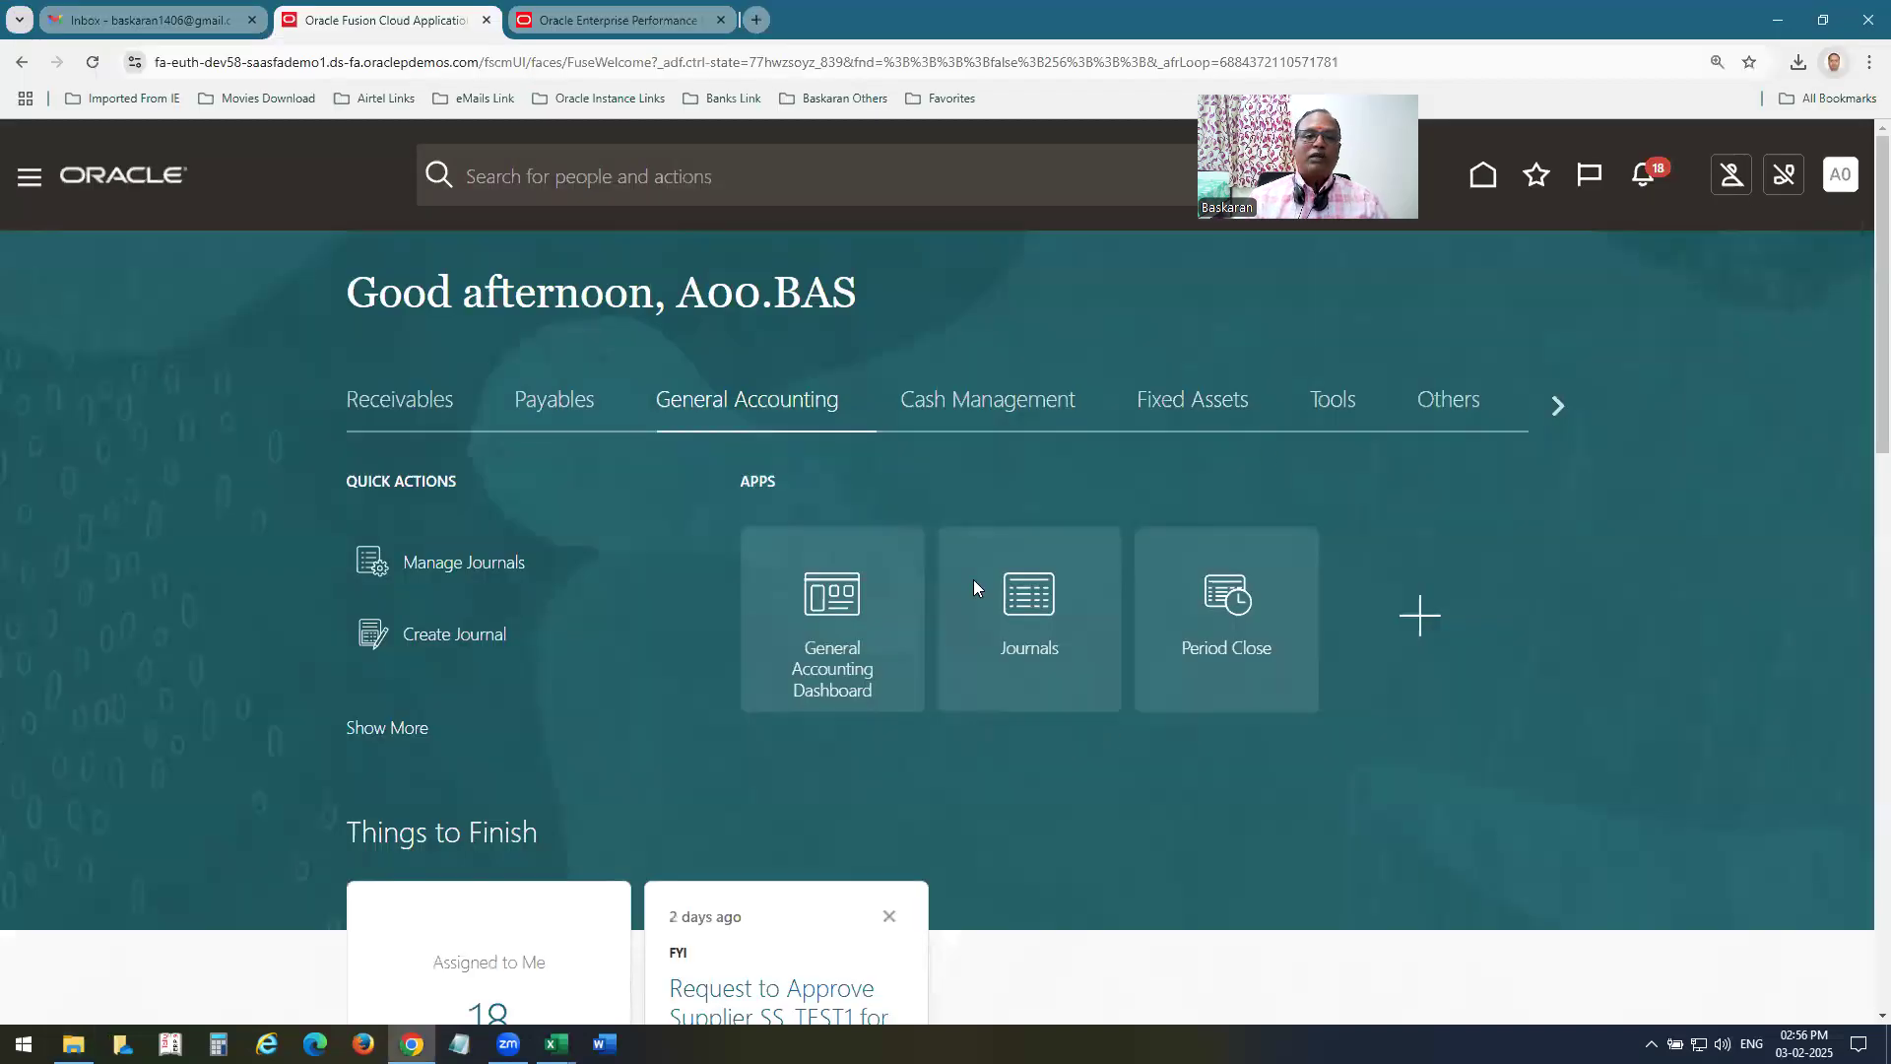